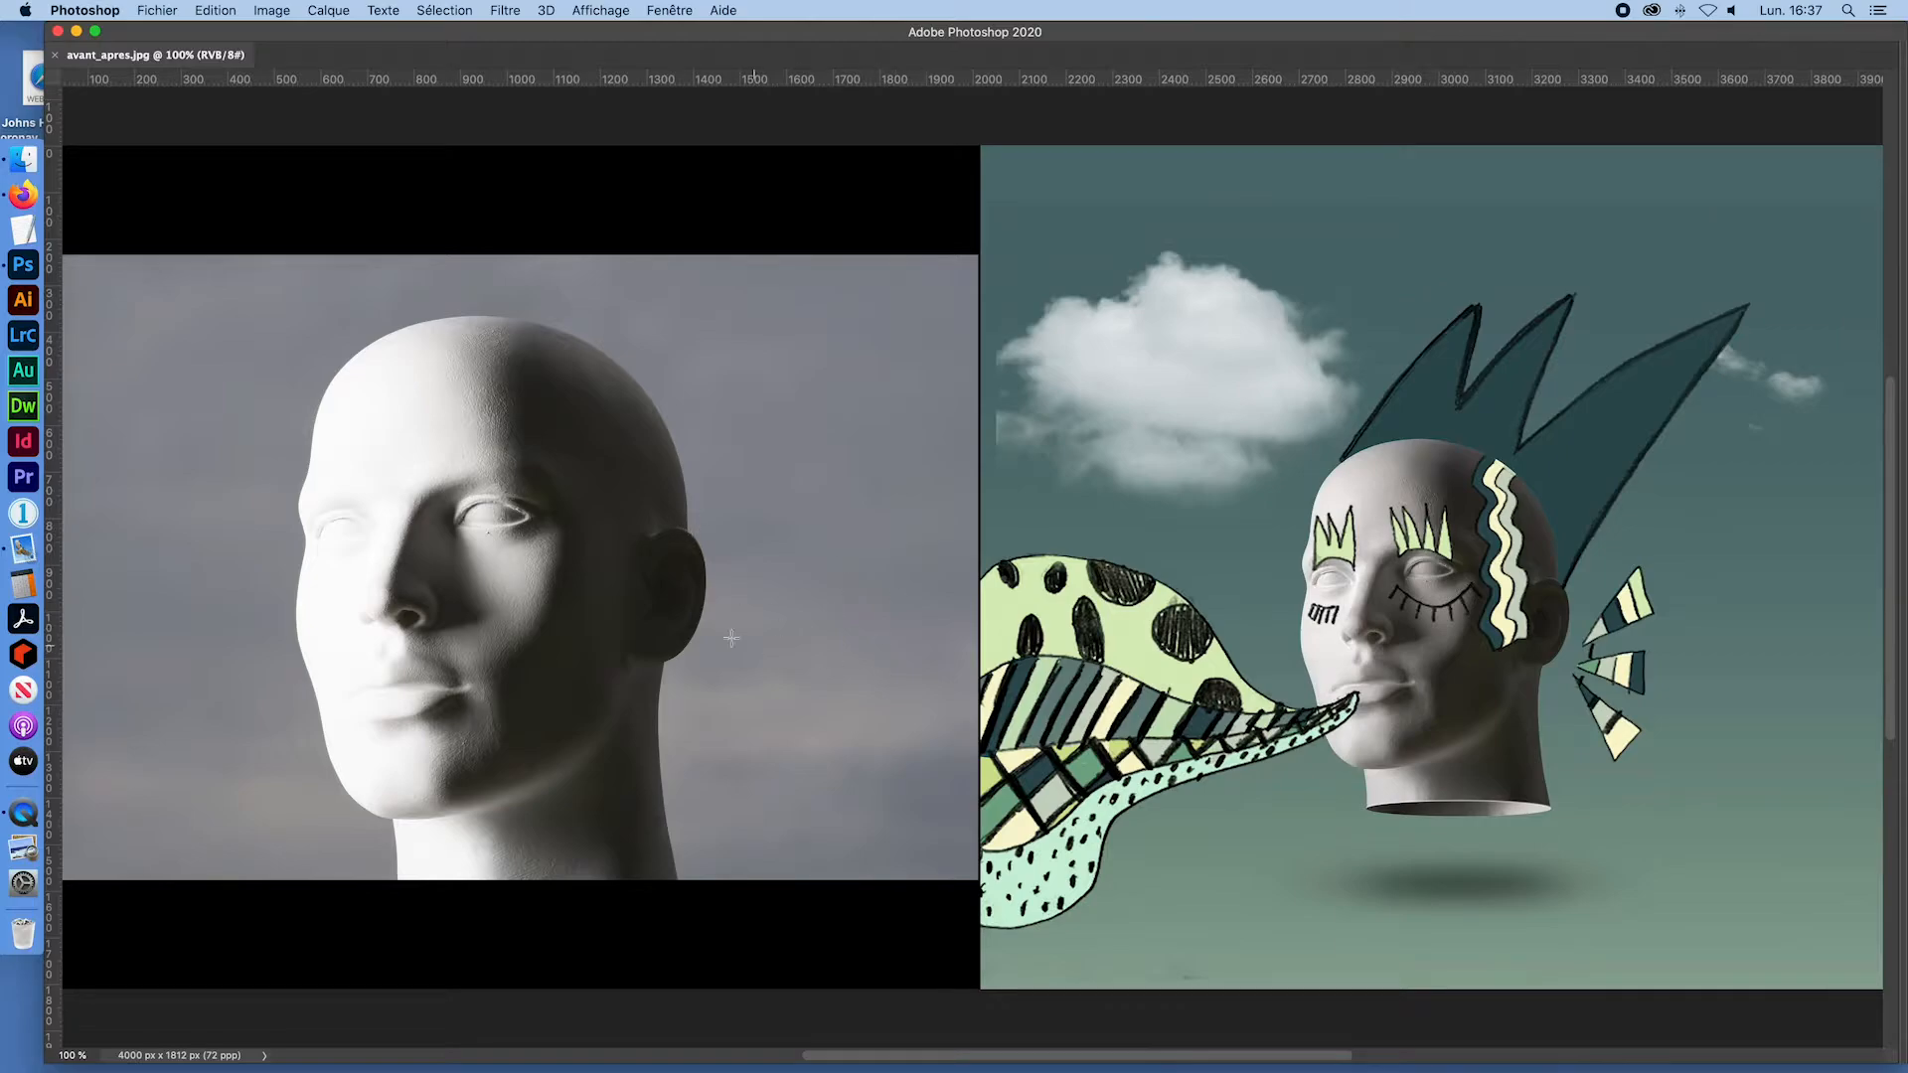
Step: Switch to Finder and widen the file column to read the RAW photo's full name and .nef extension
click(22, 156)
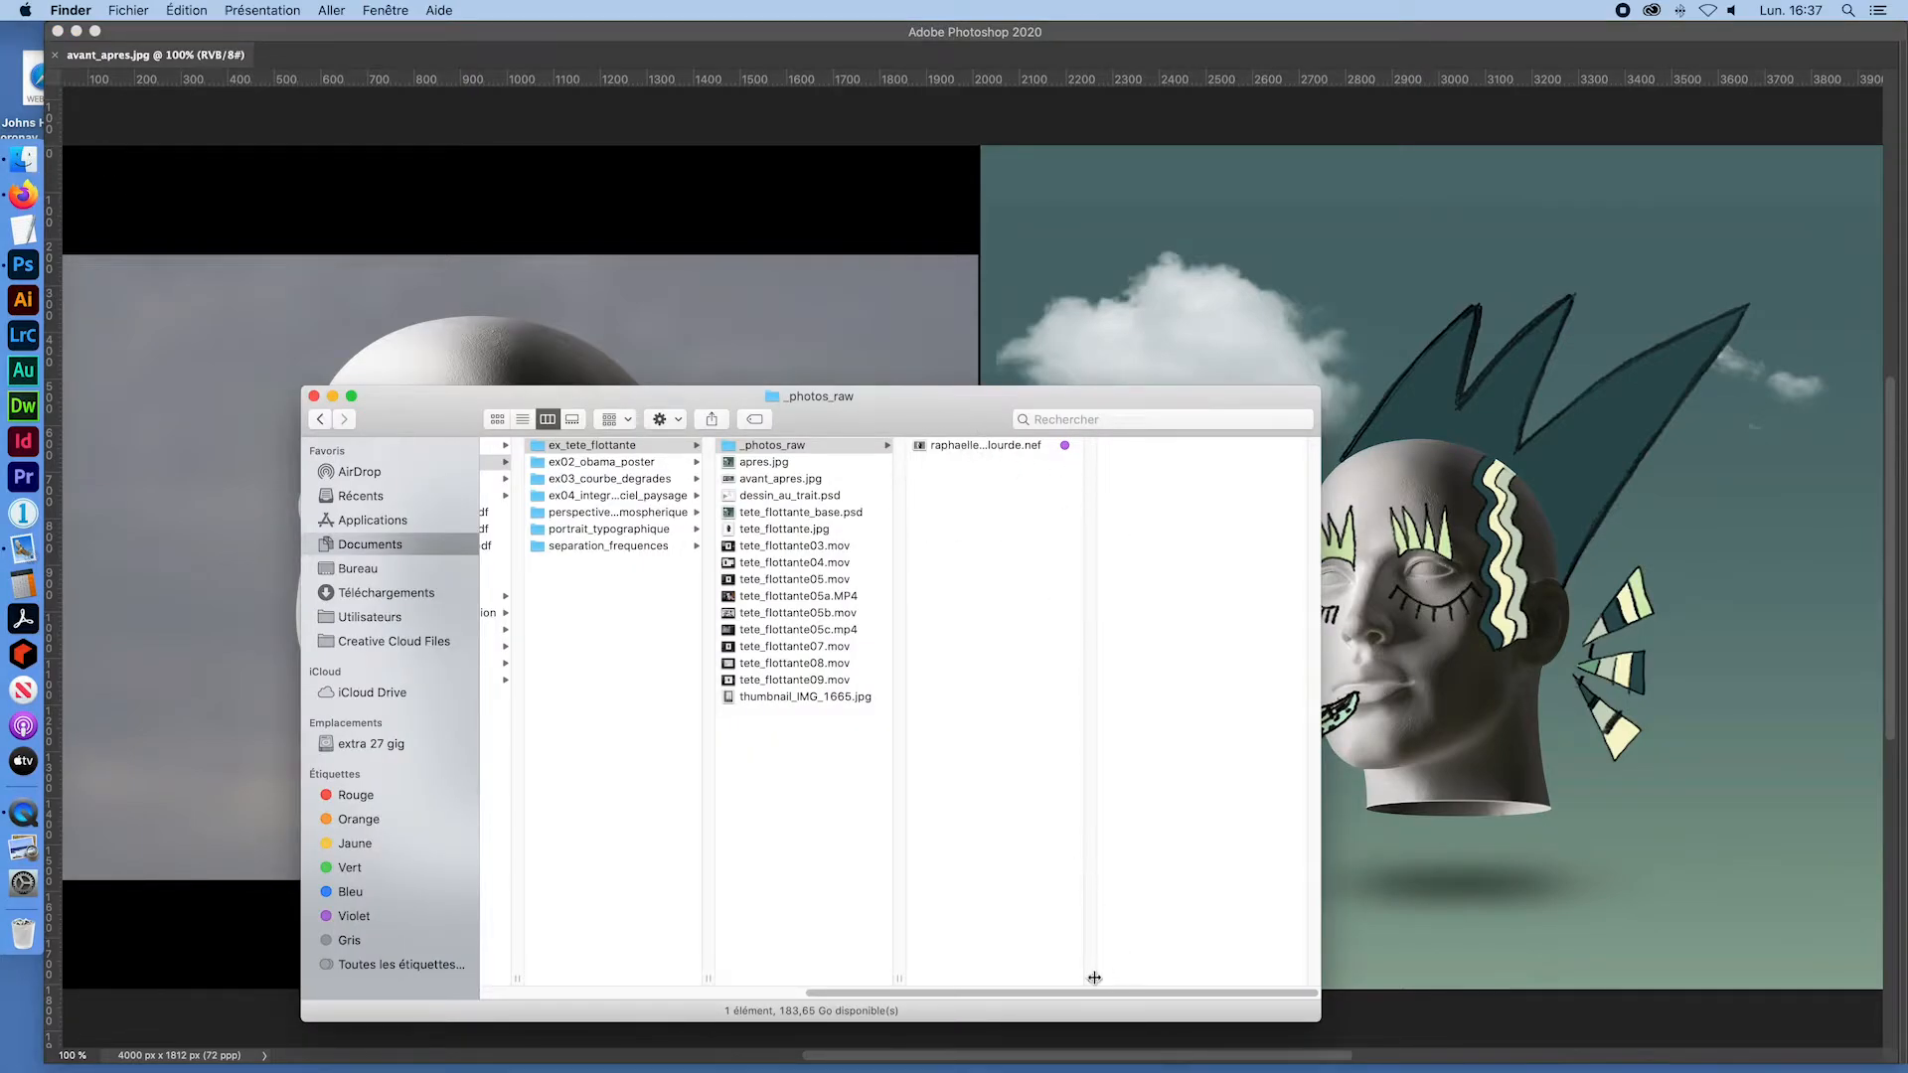
drag(1090, 978, 1176, 974)
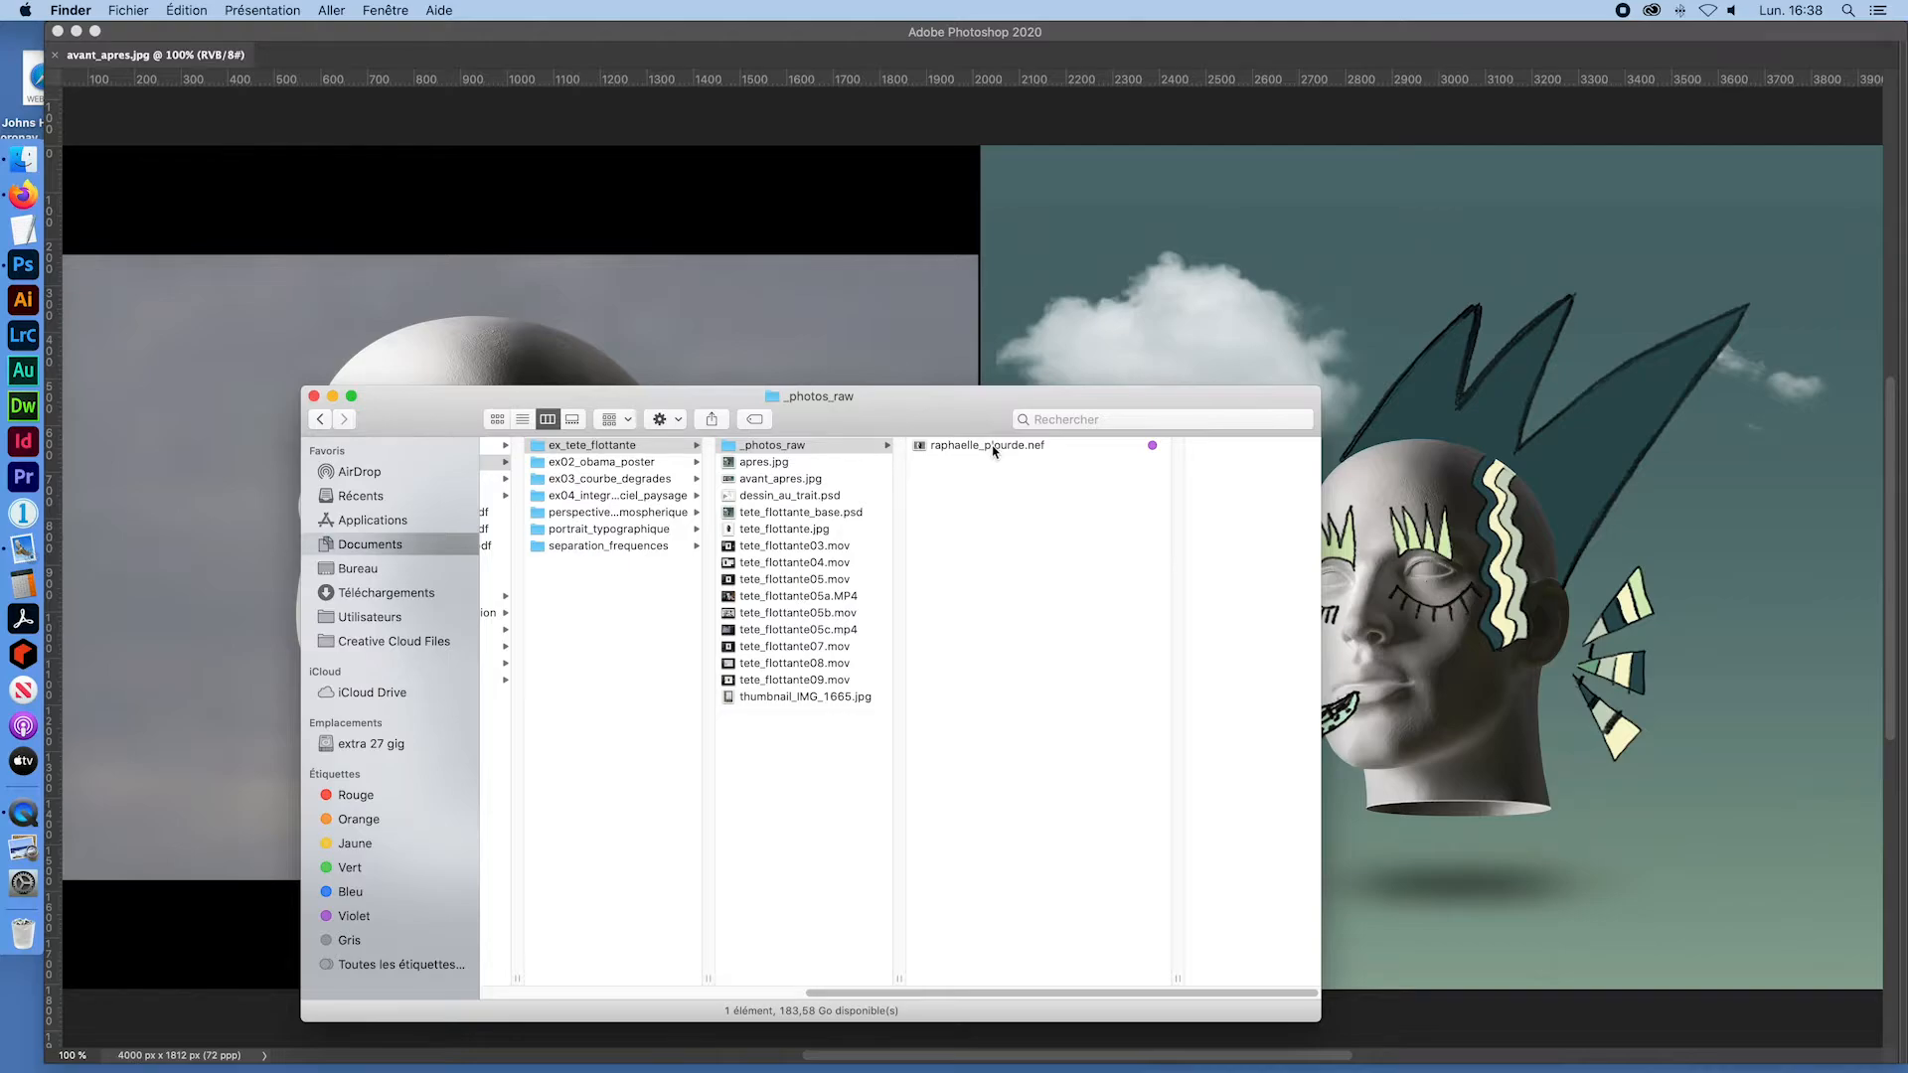
click(1031, 449)
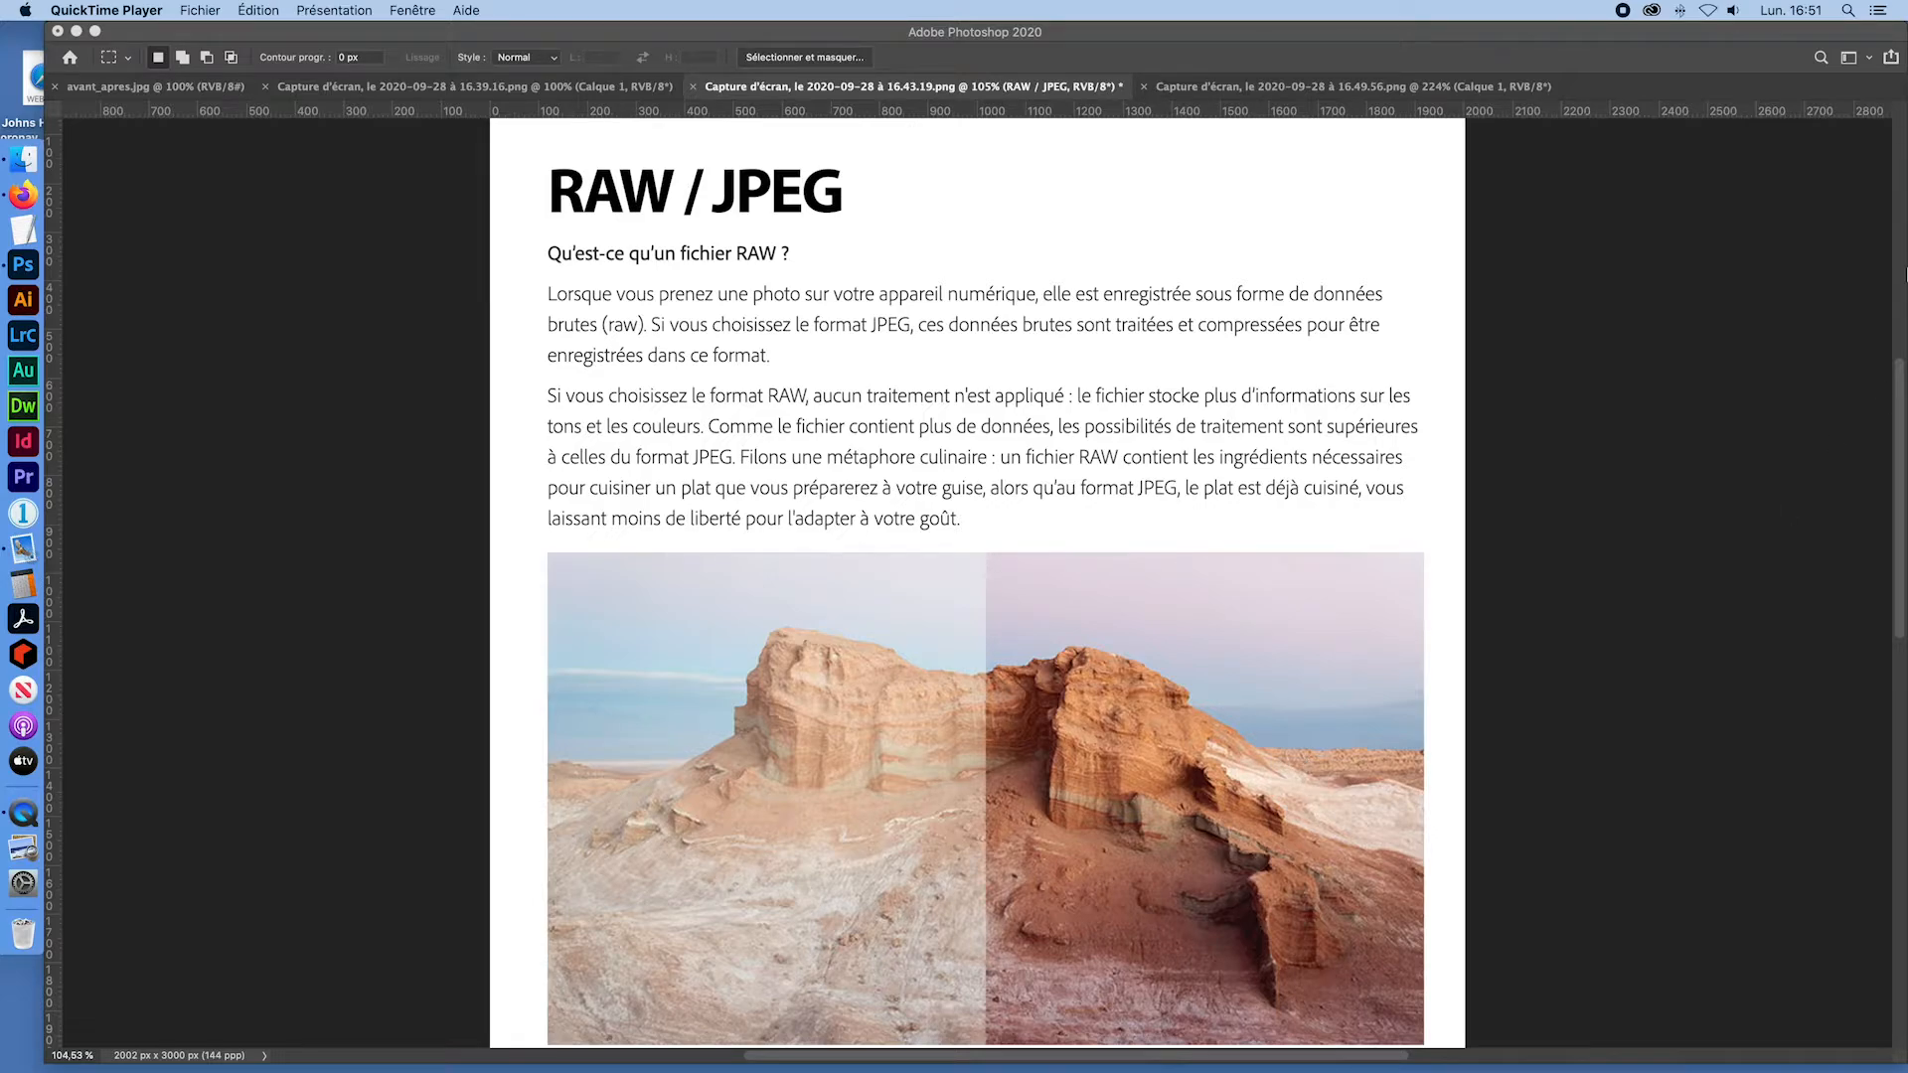
Step: Review the reference captures on the camera sensor, RAW versus JPEG, and the RAW file extensions by brand
click(1375, 94)
click(1375, 93)
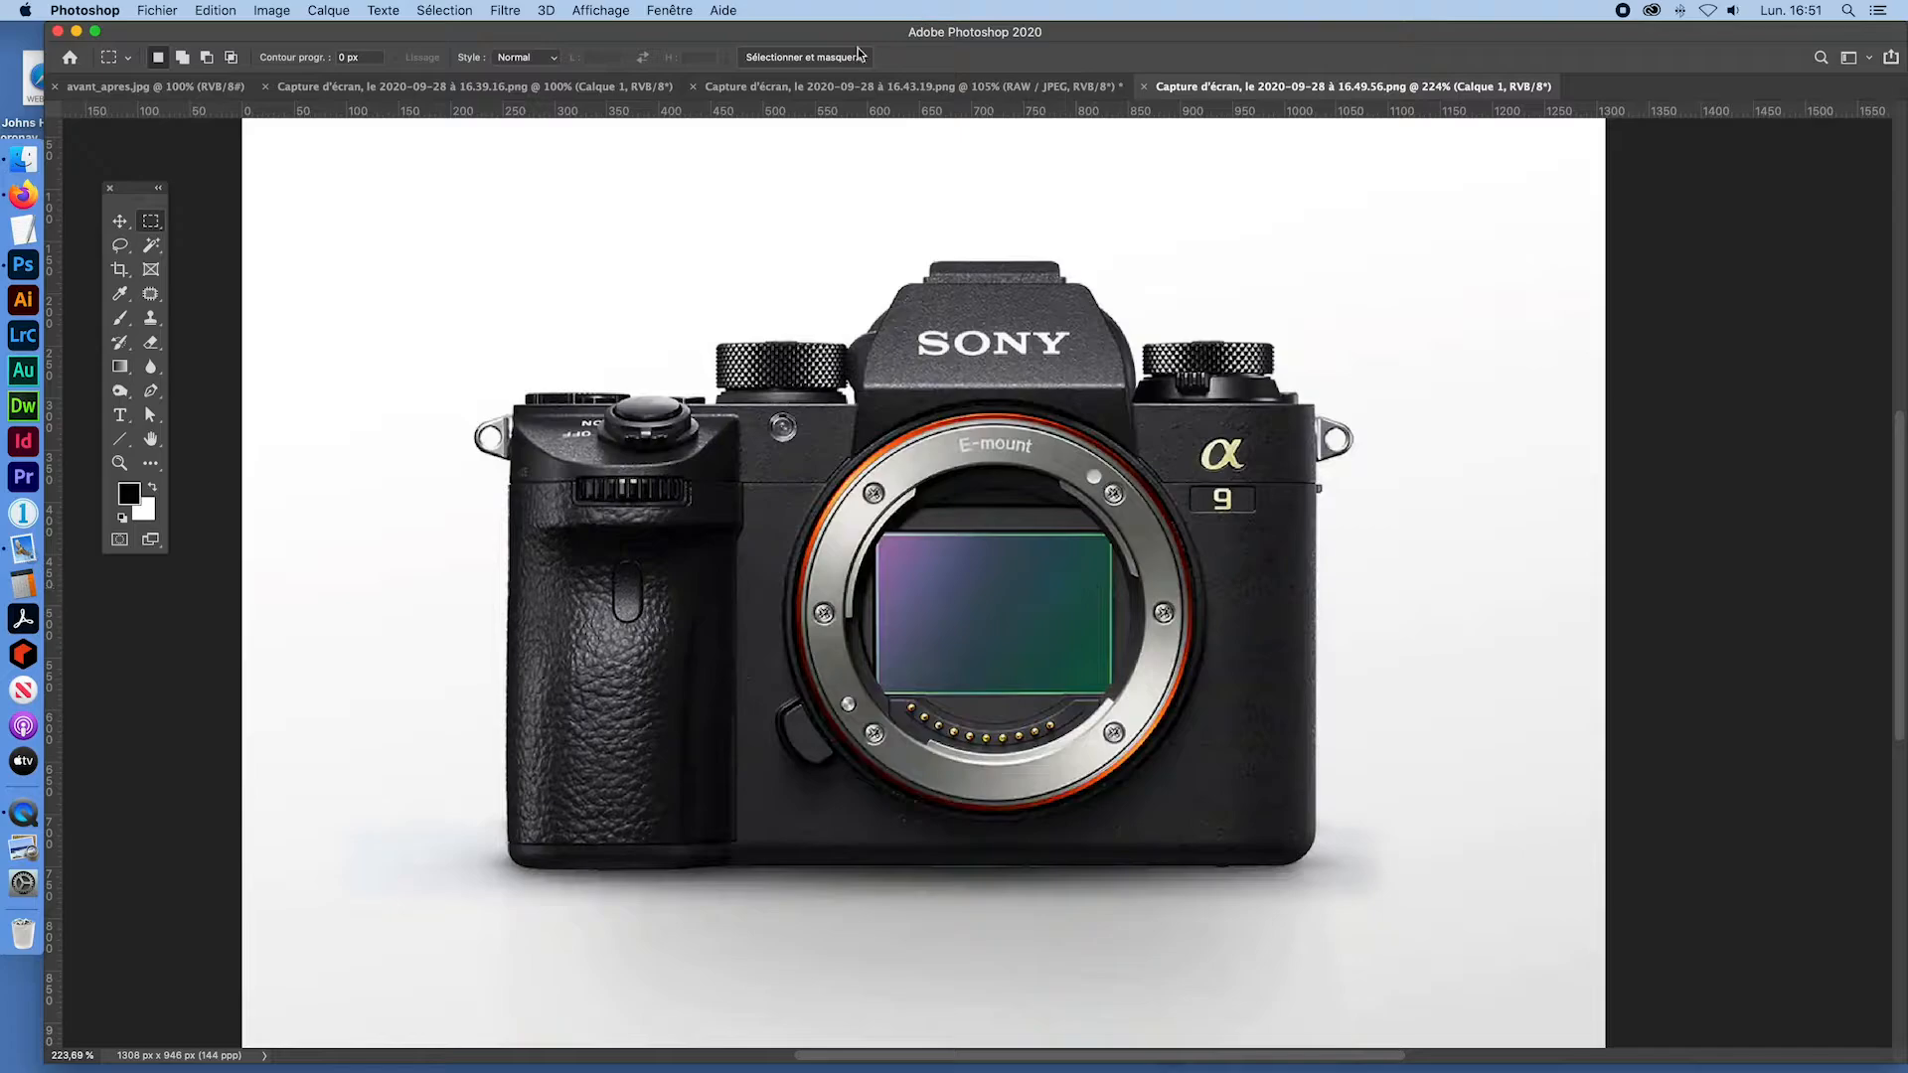
click(832, 88)
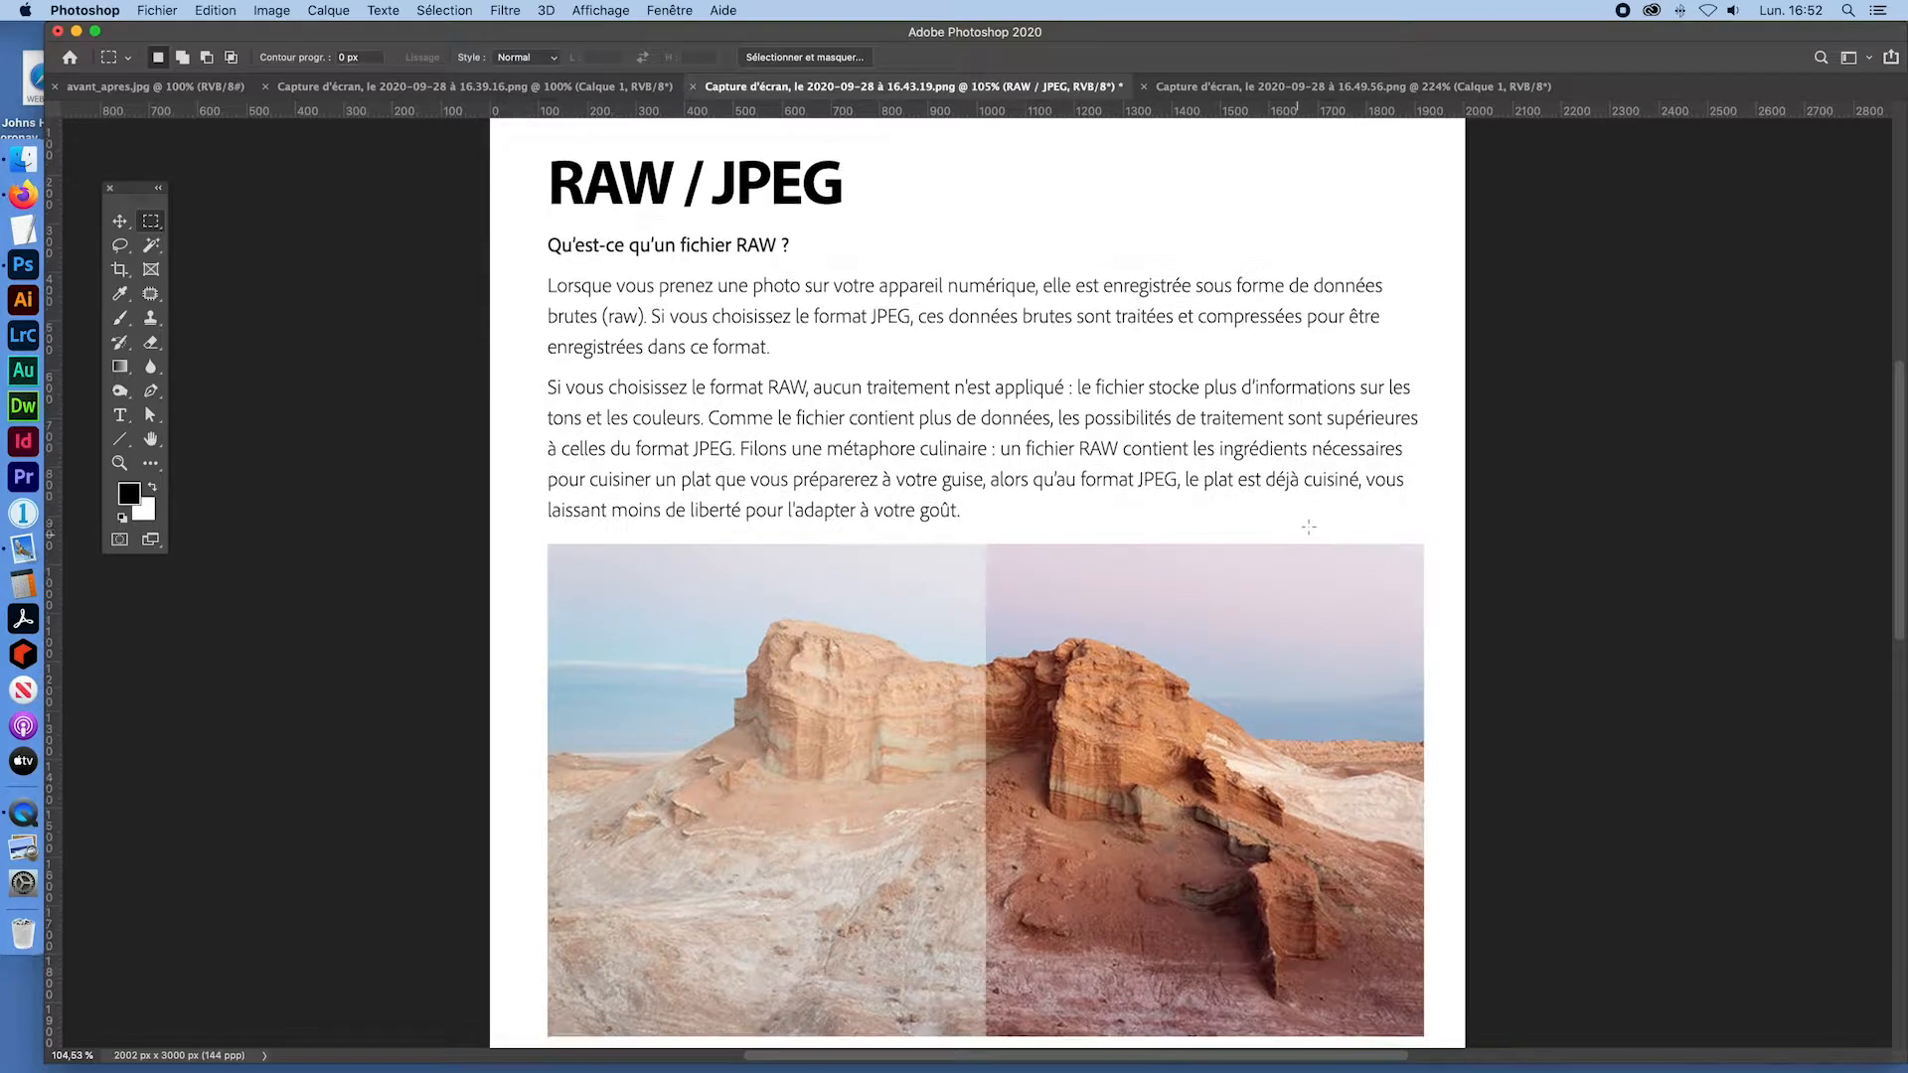
scroll(1293, 537, down, 5)
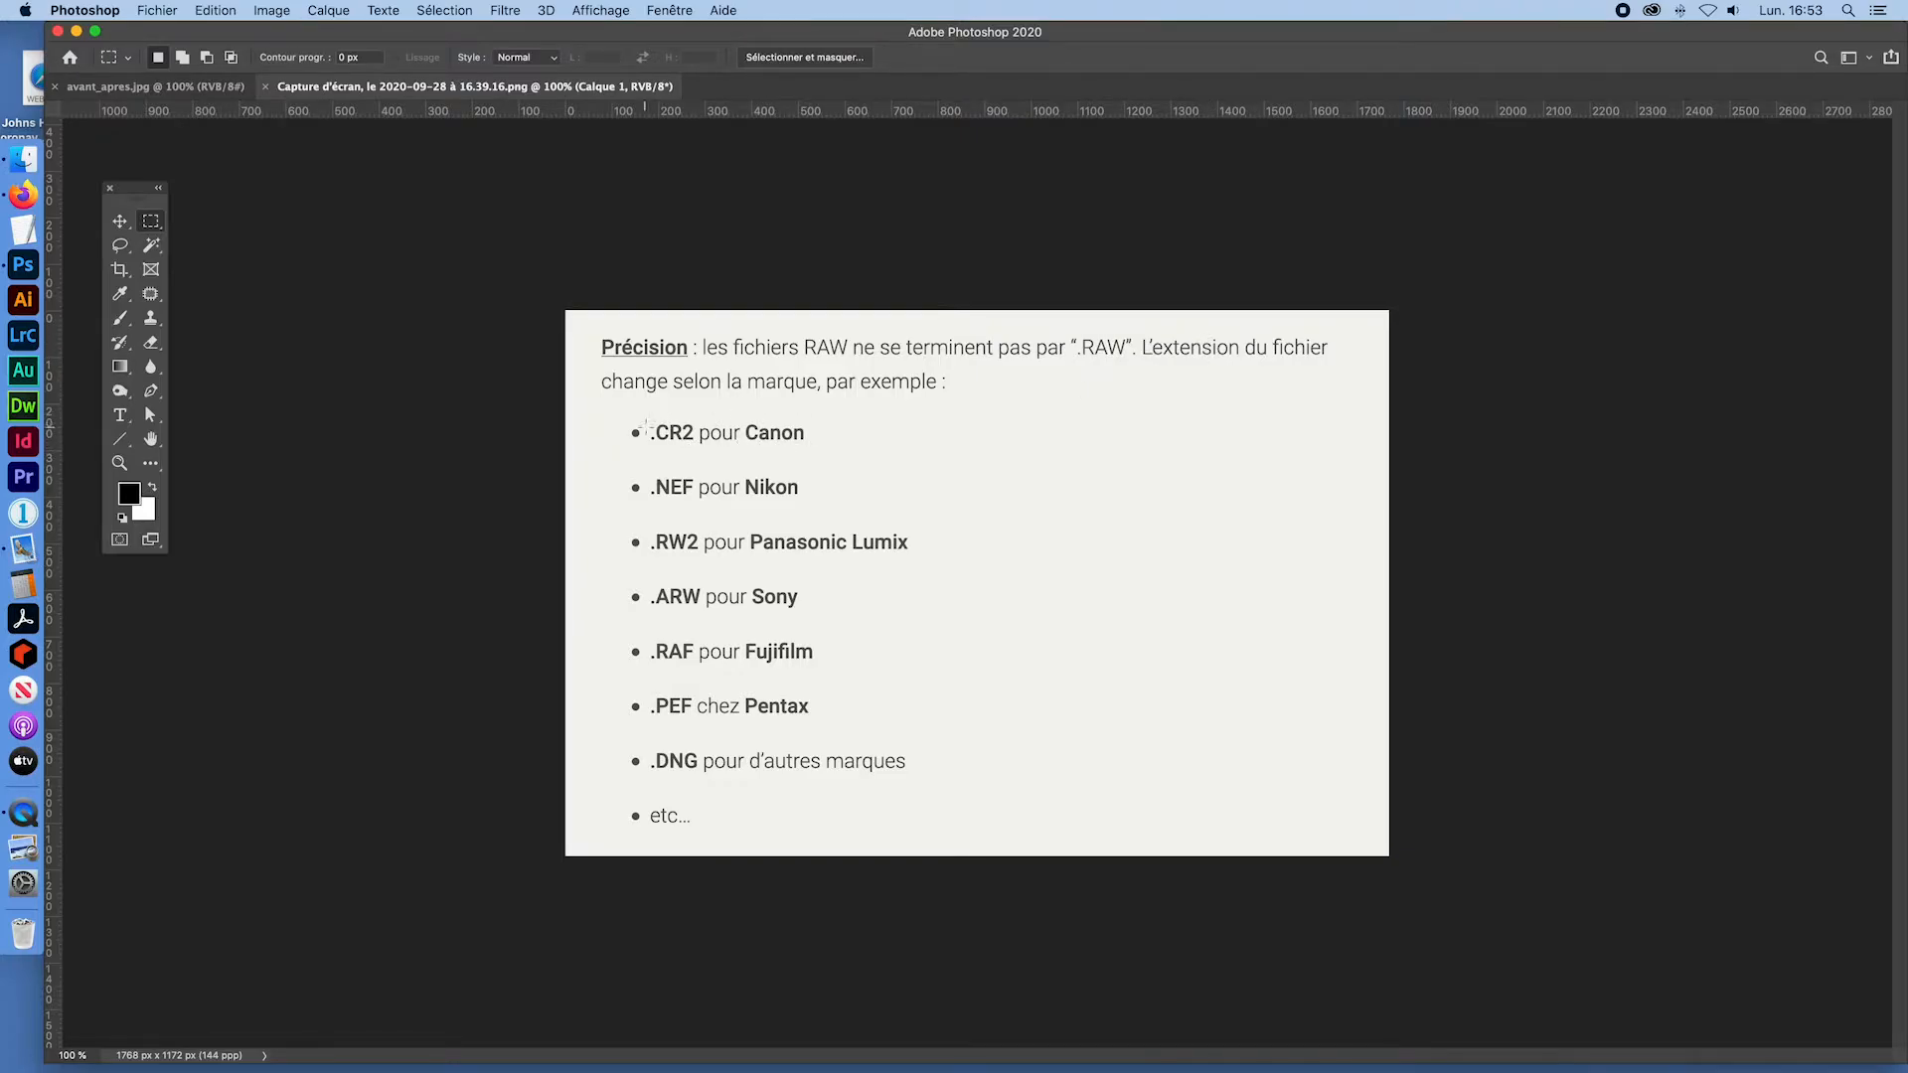
drag(646, 419, 696, 459)
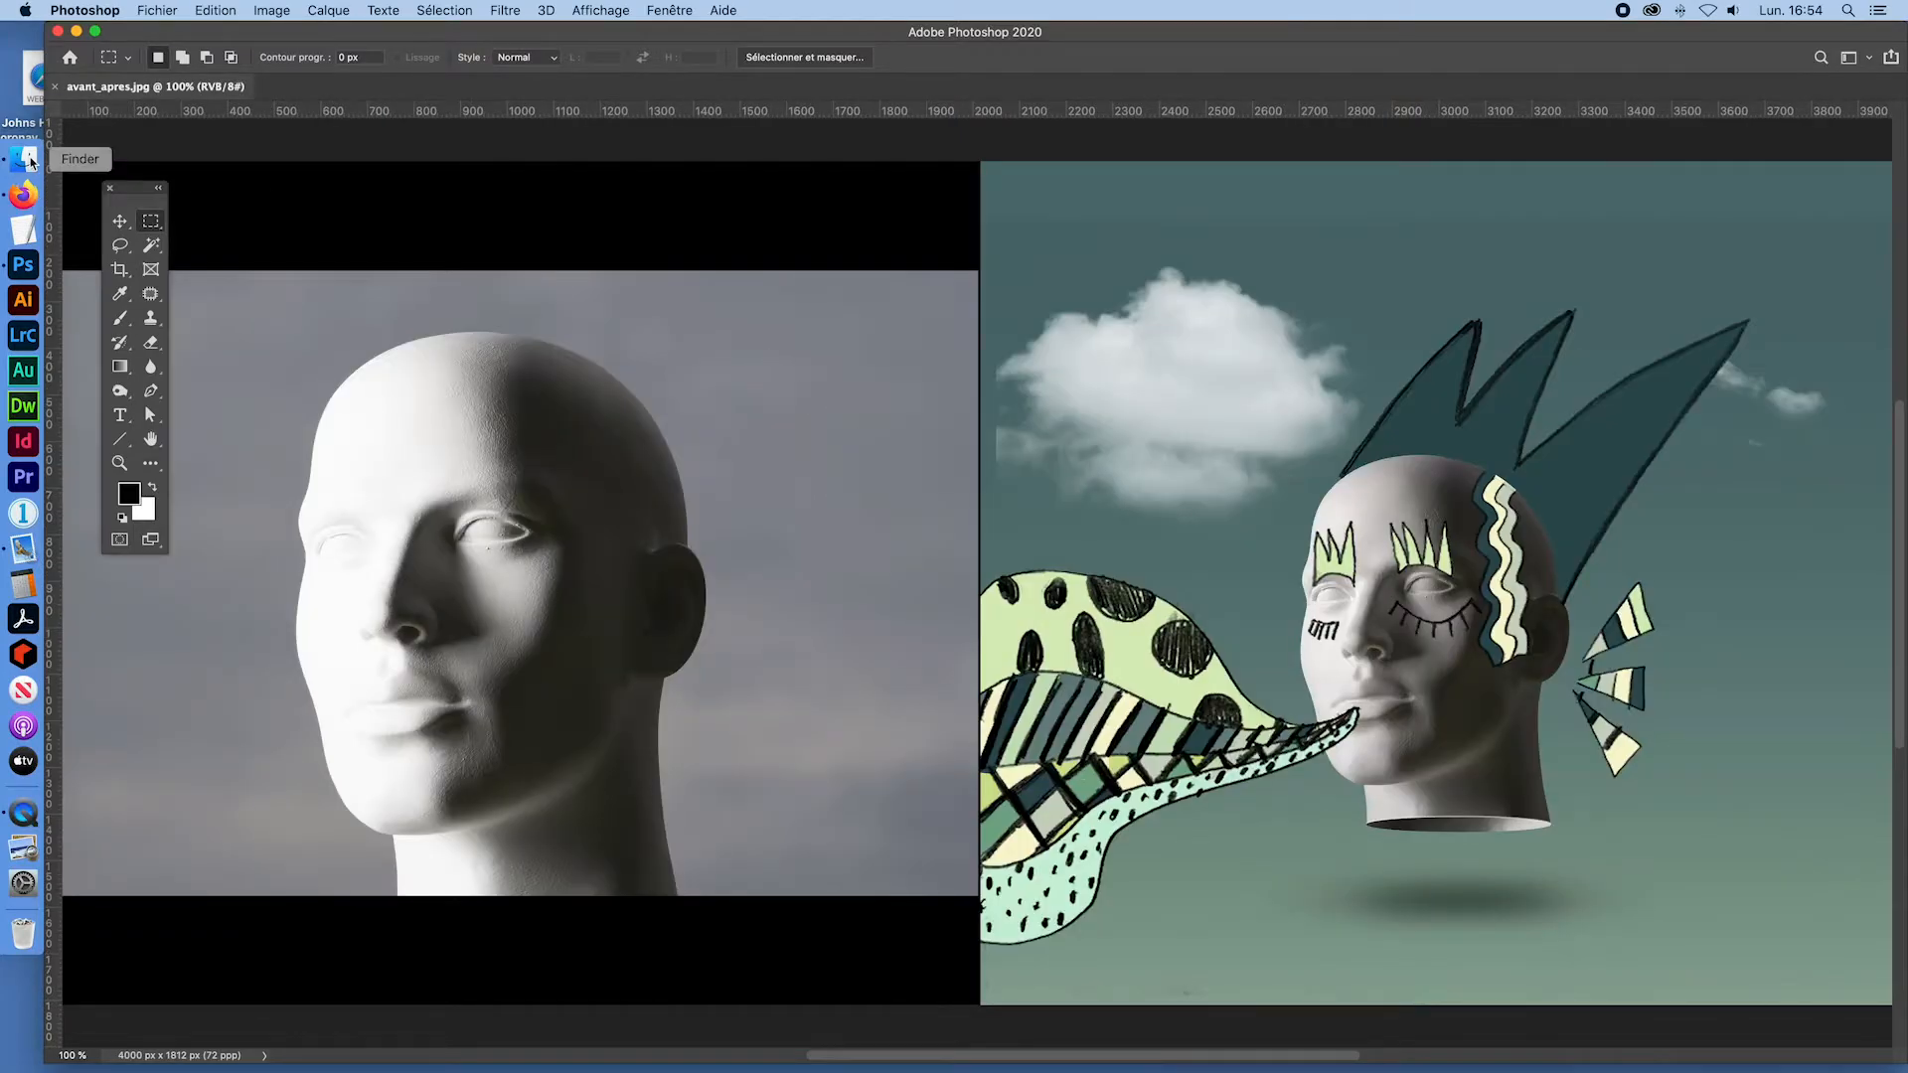
Step: Switch to Finder and browse Documents through _CEGEP, _Matriciel_I, _exercices and ex_tete_flottante to the _photos_raw folder
click(28, 160)
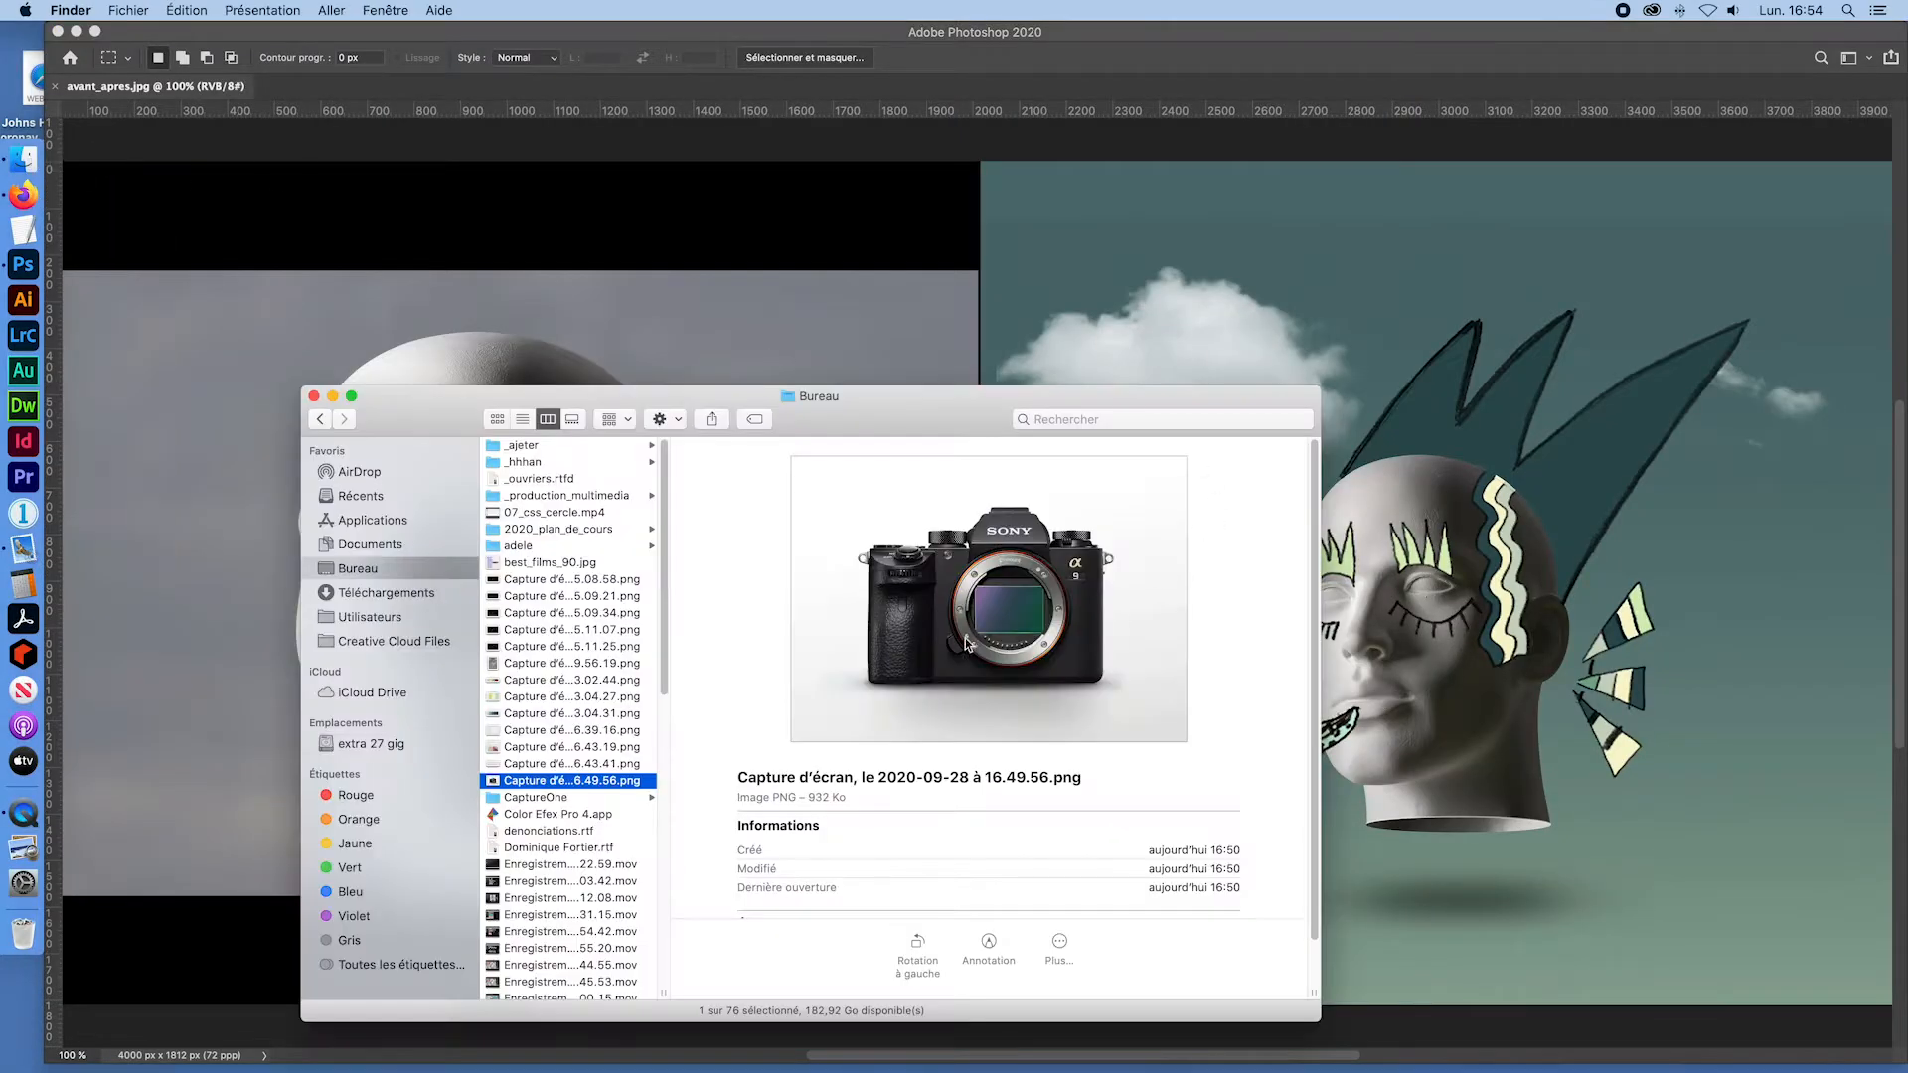
click(374, 547)
click(533, 447)
click(734, 447)
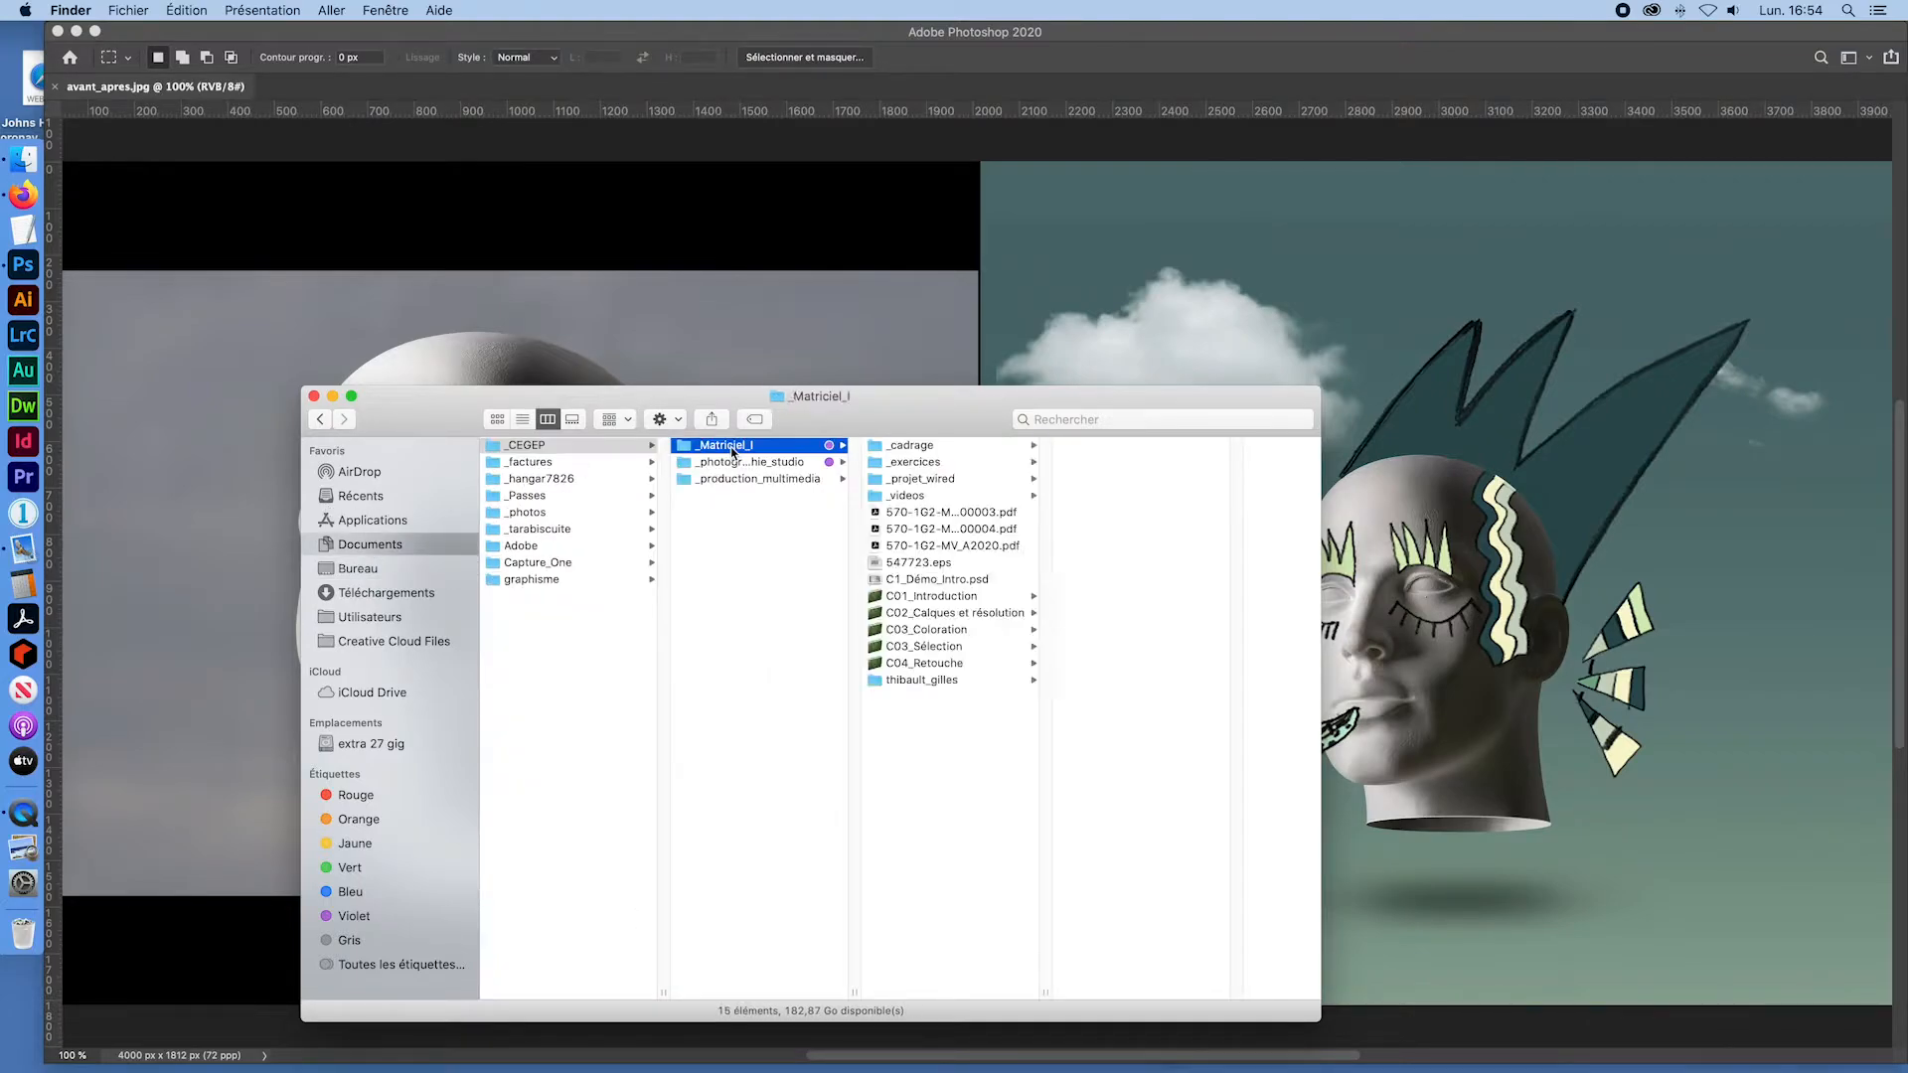
click(902, 447)
click(906, 462)
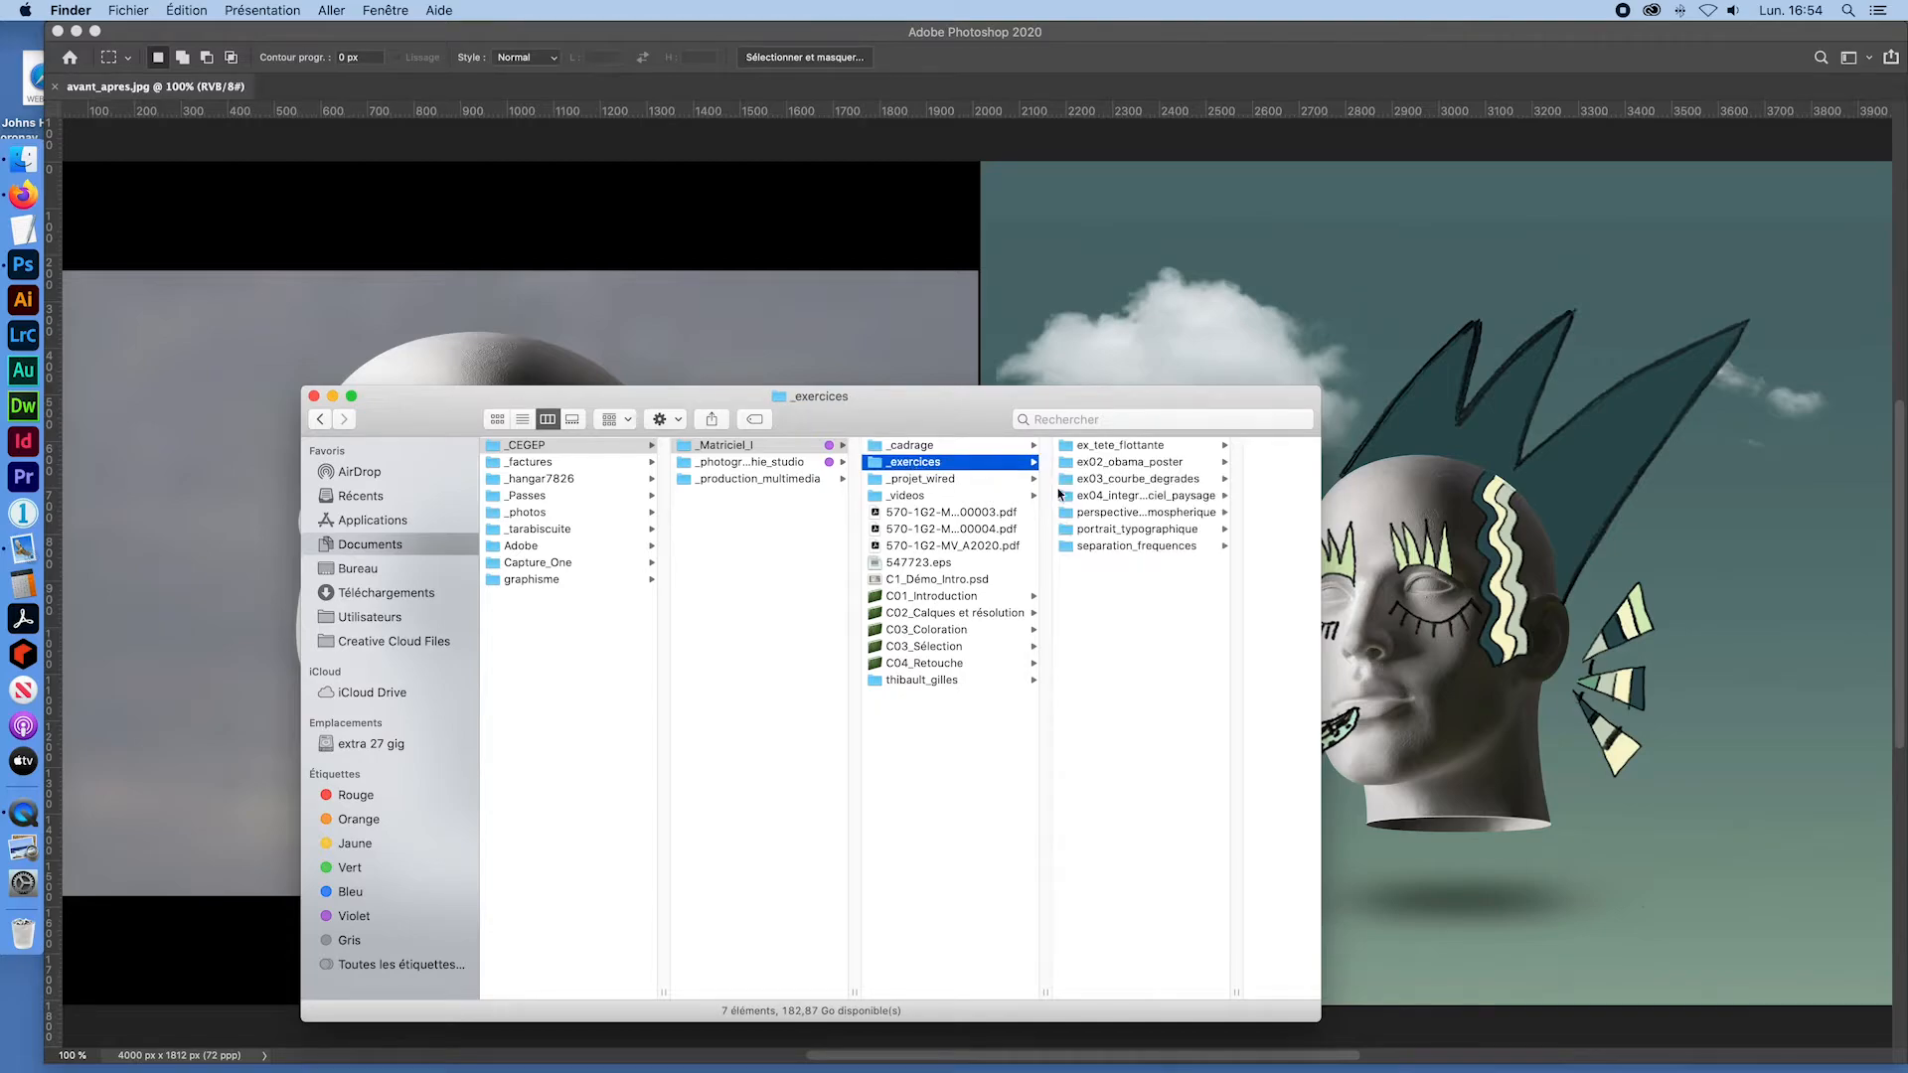
click(1115, 445)
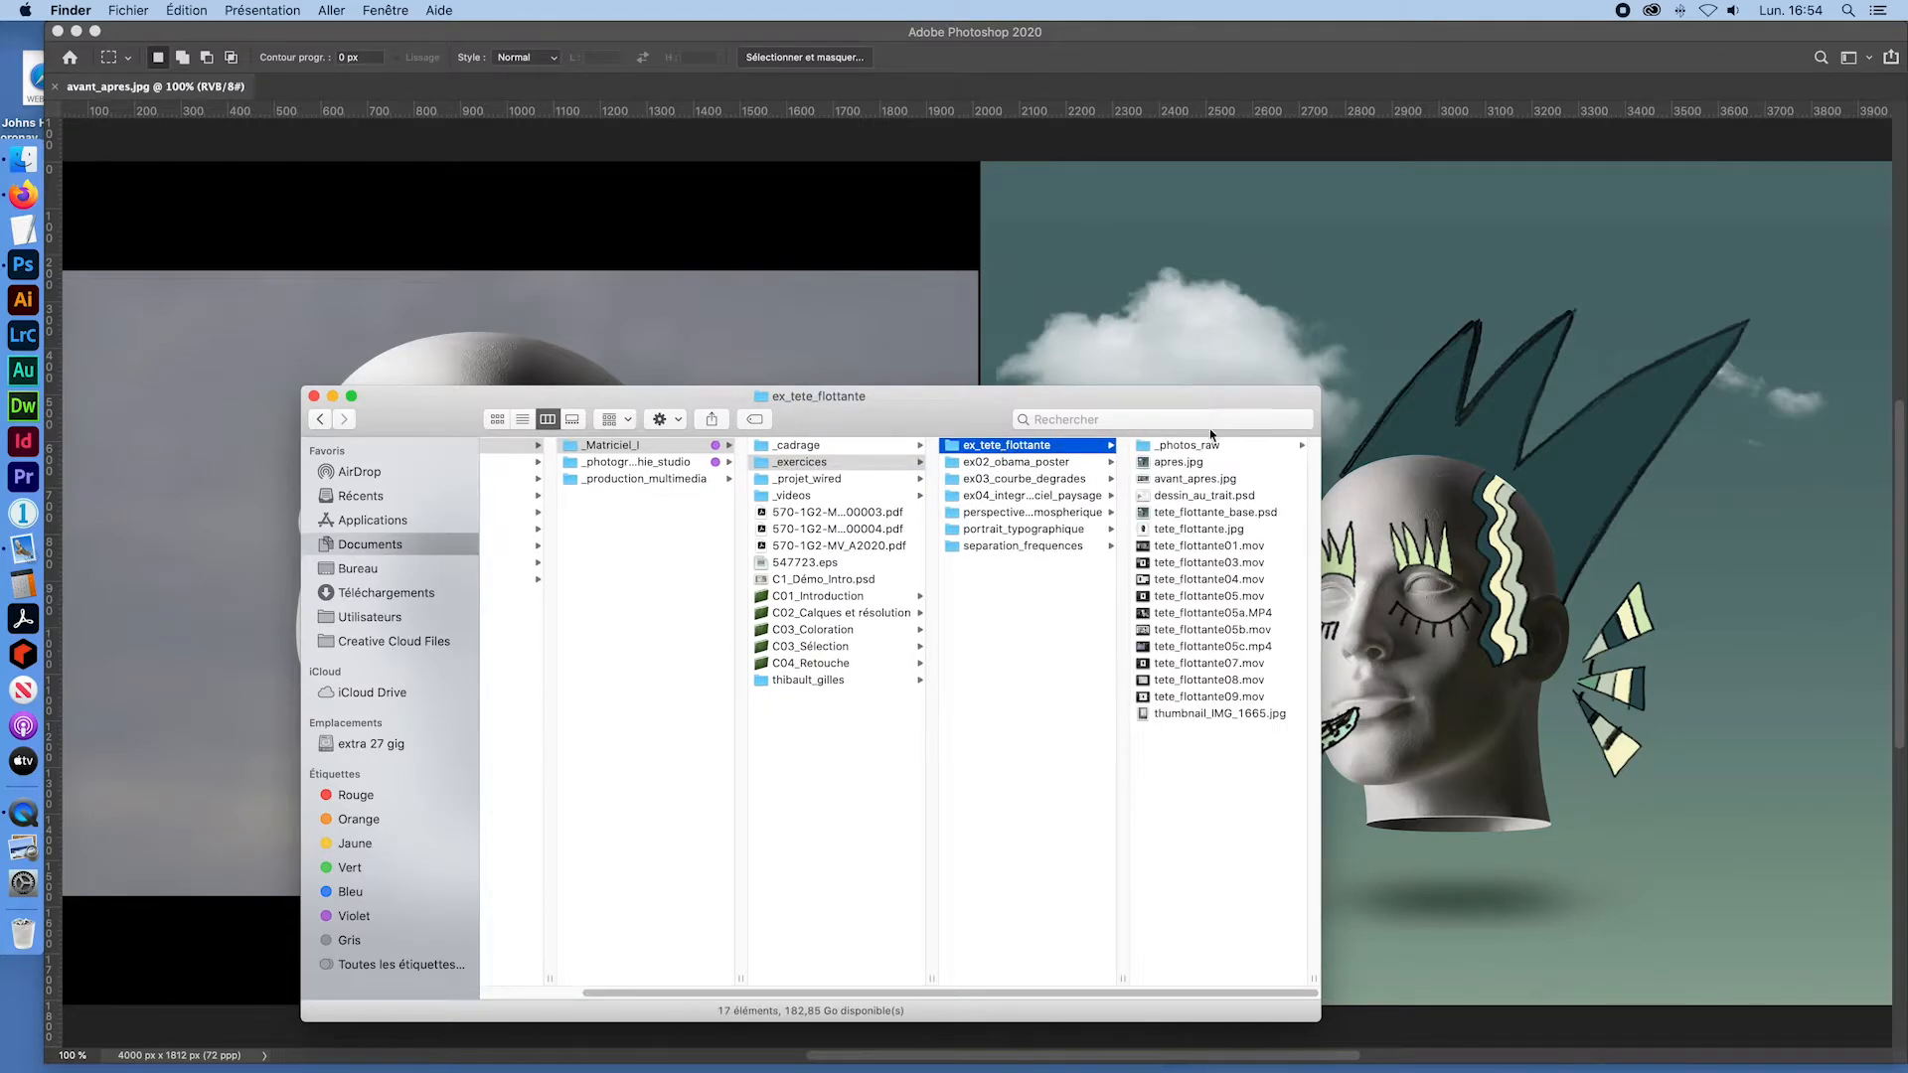
click(1195, 449)
click(1195, 450)
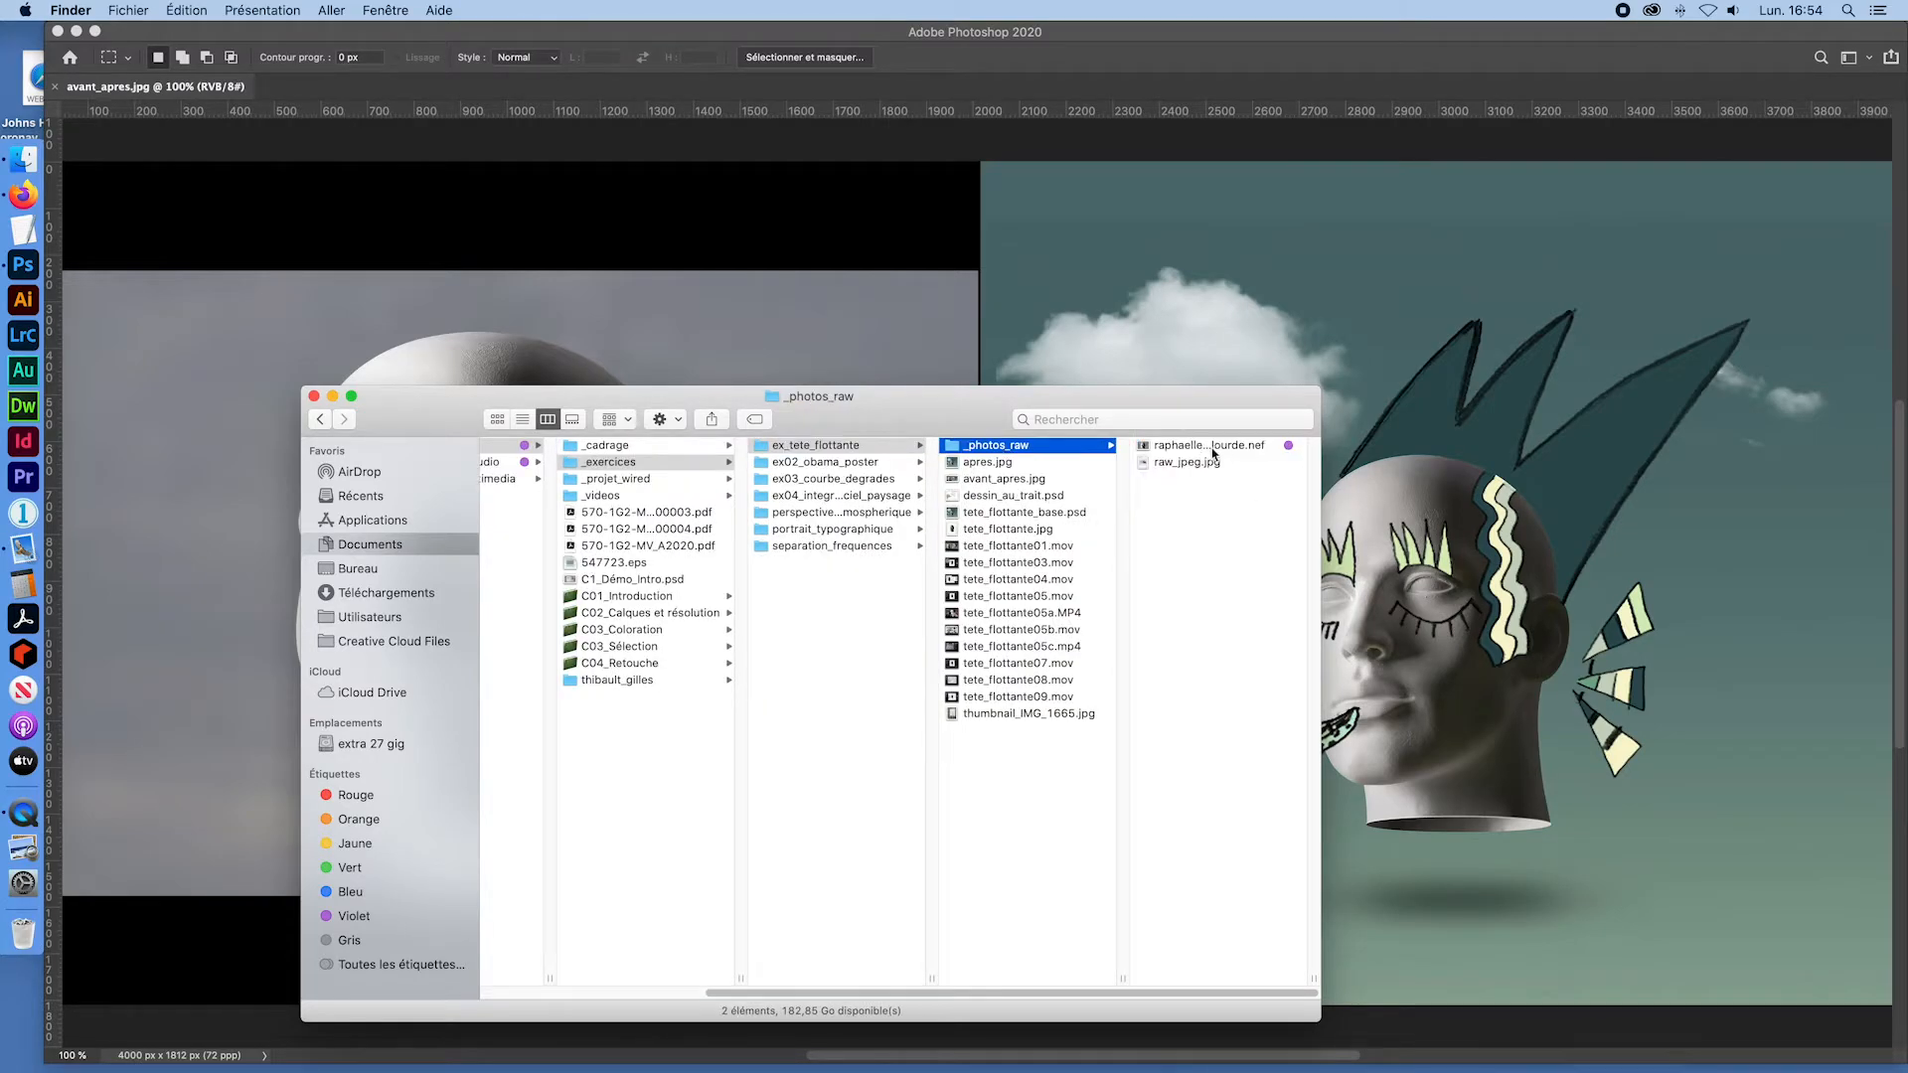
Step: Select the .nef photo in _photos_raw and try to open it in Photoshop from Finder
click(1212, 449)
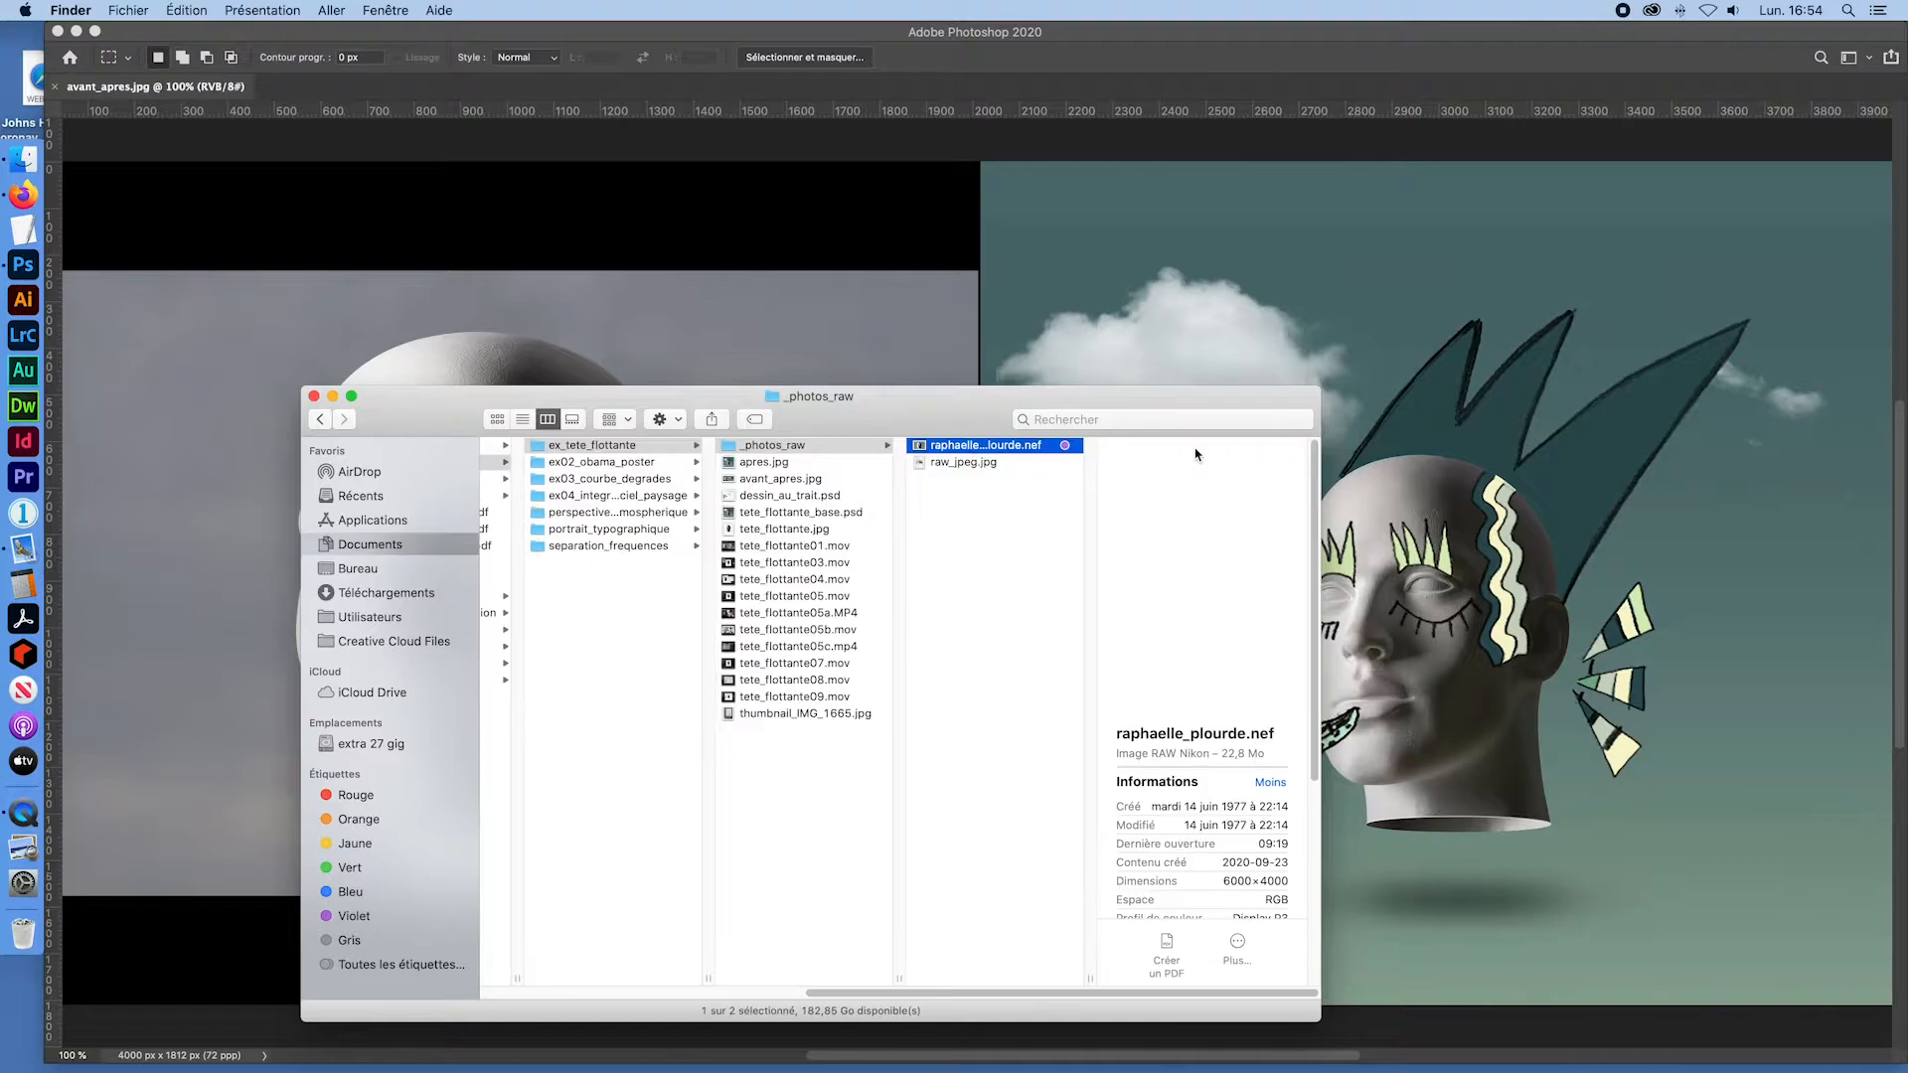
click(1028, 449)
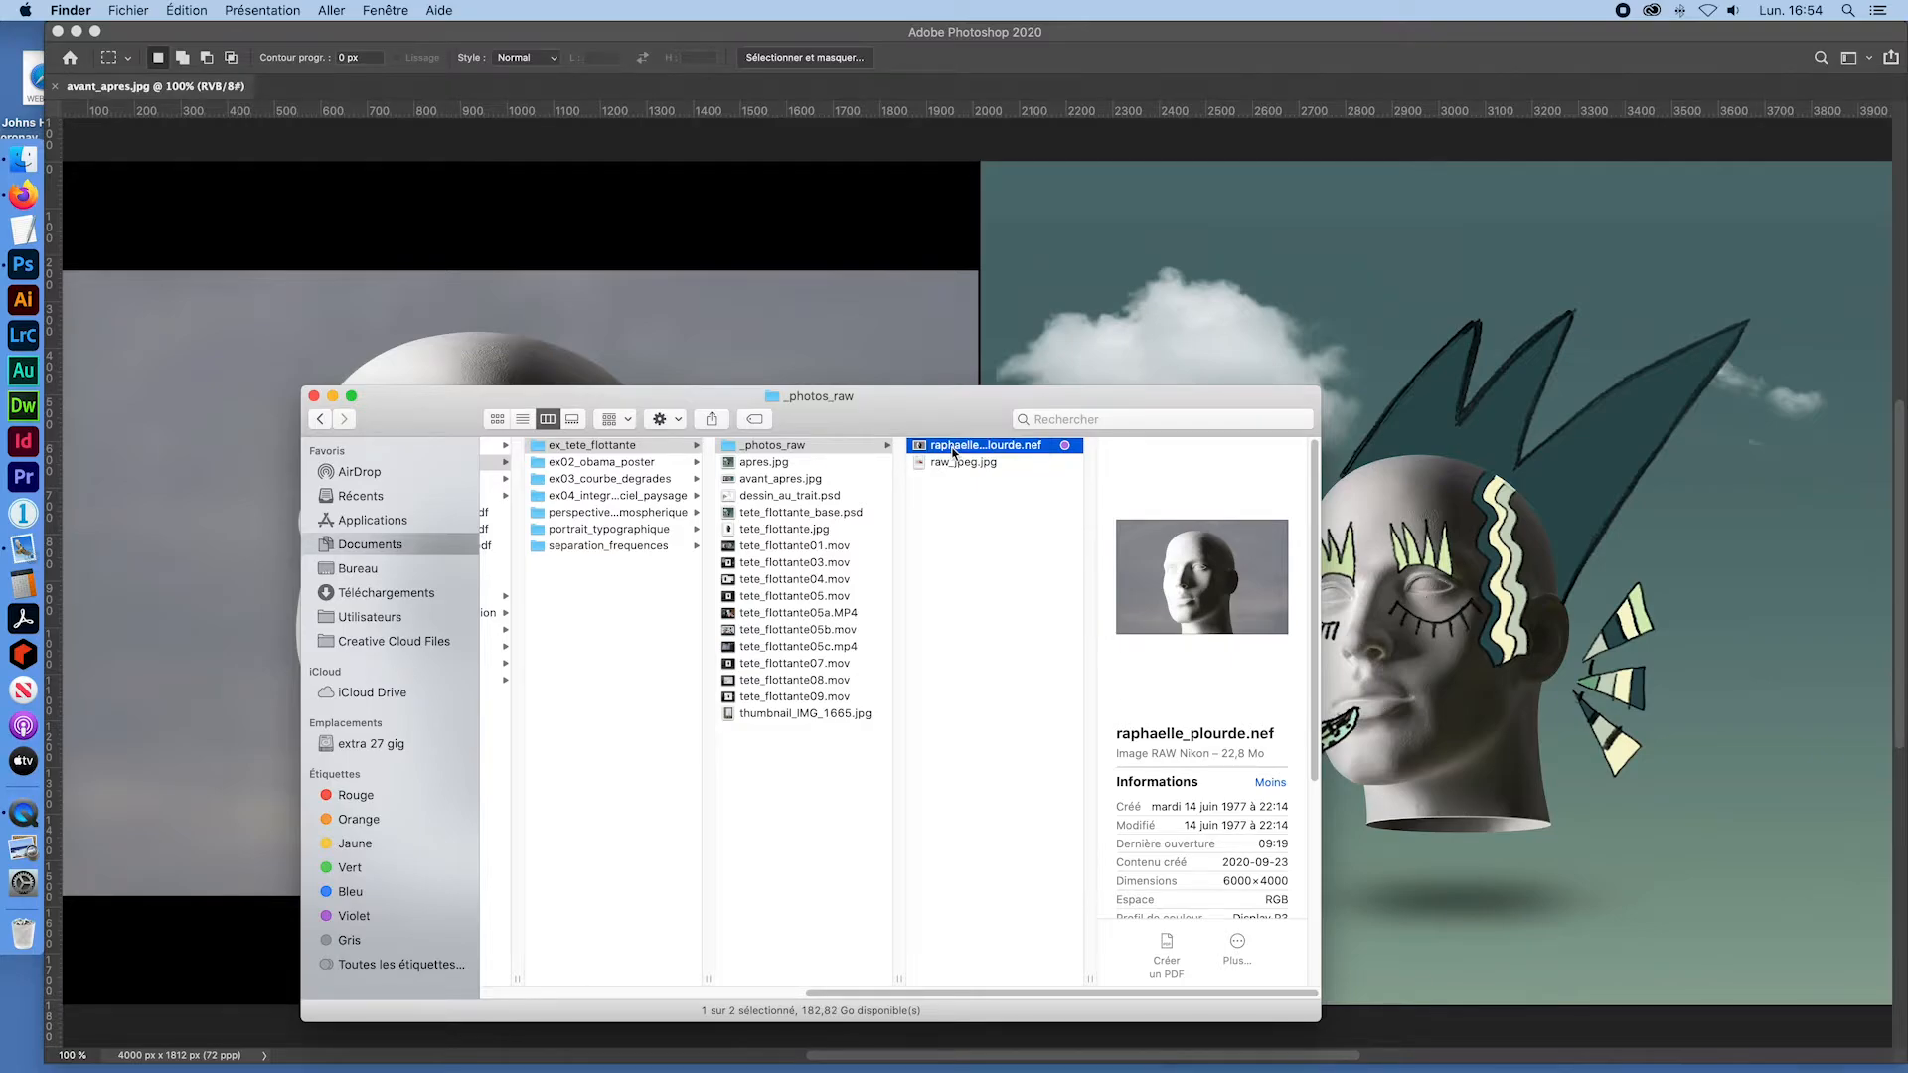
drag(952, 452, 22, 266)
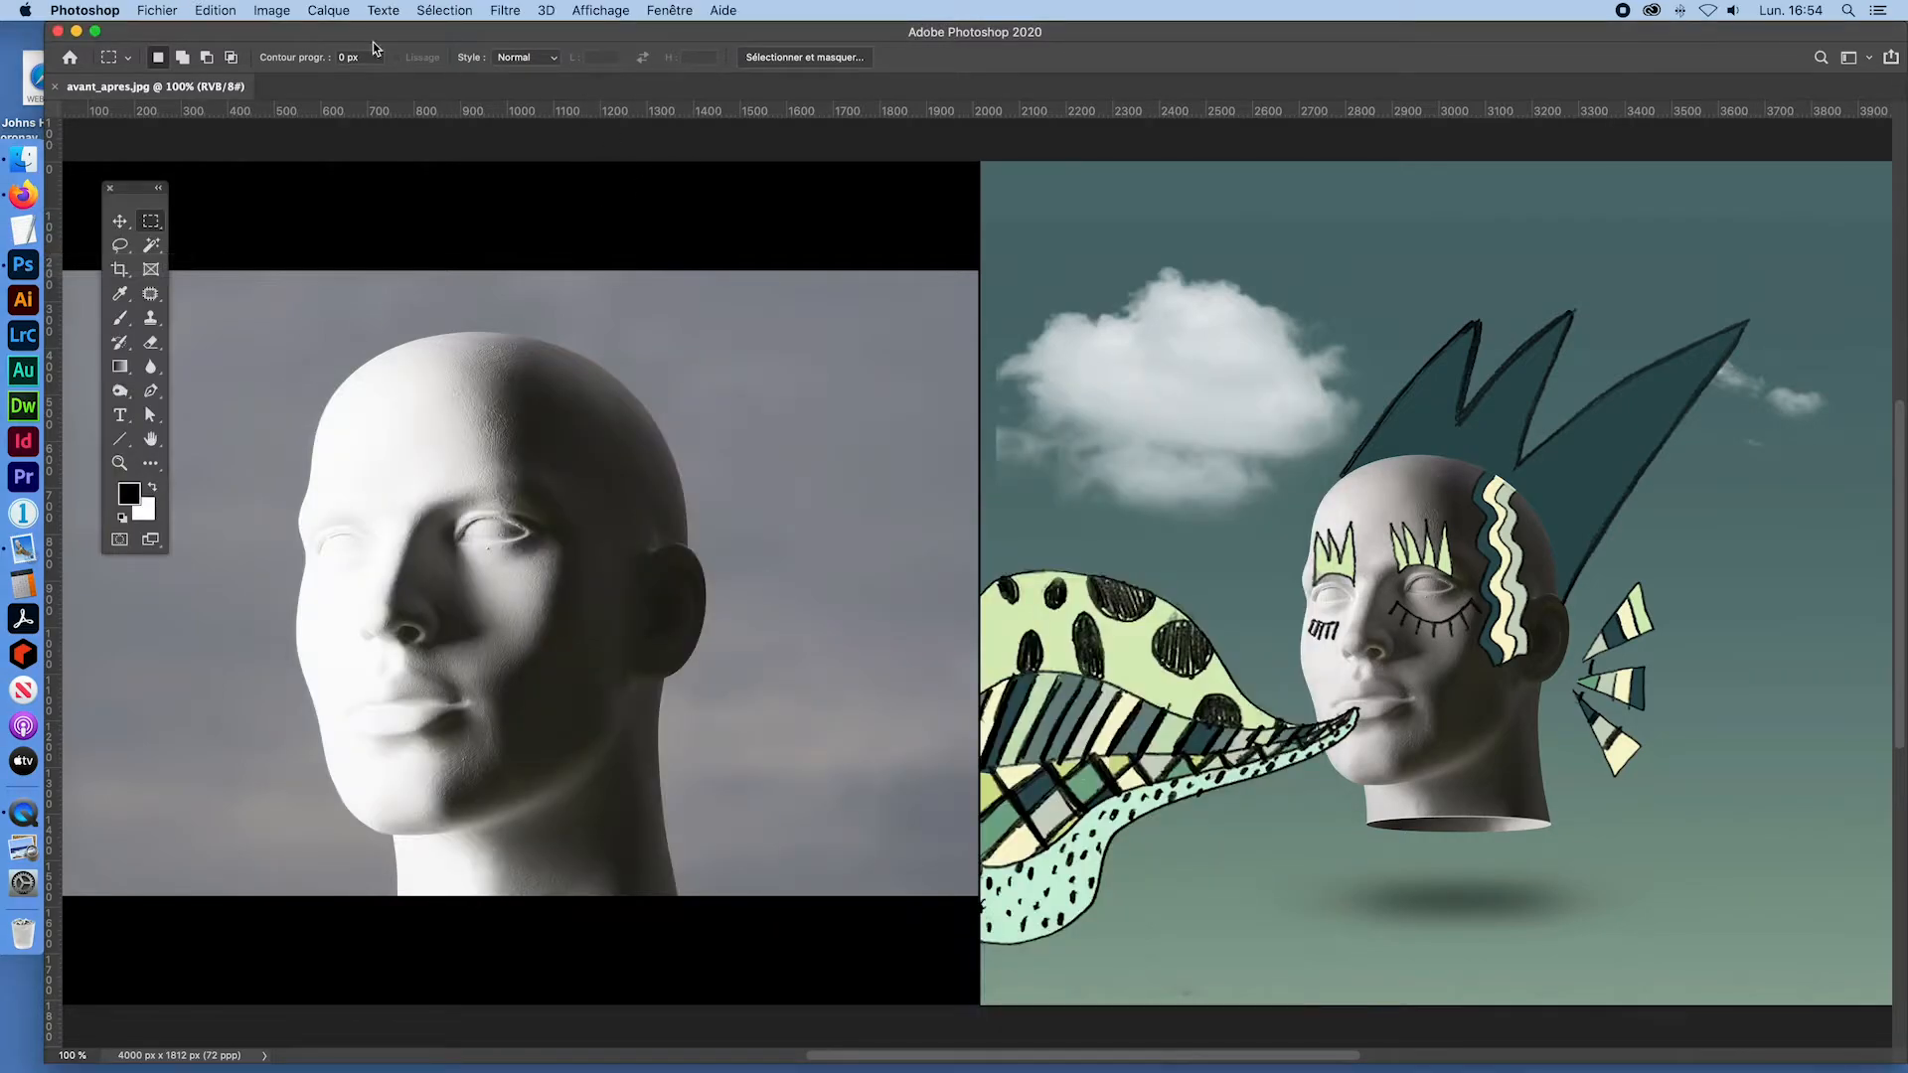
Step: Open the .nef photo from Documents/_CEGEP/_Matriciel_I/_exercices/ex_tete_flottante/_photos_raw in Camera Raw
click(149, 12)
click(164, 55)
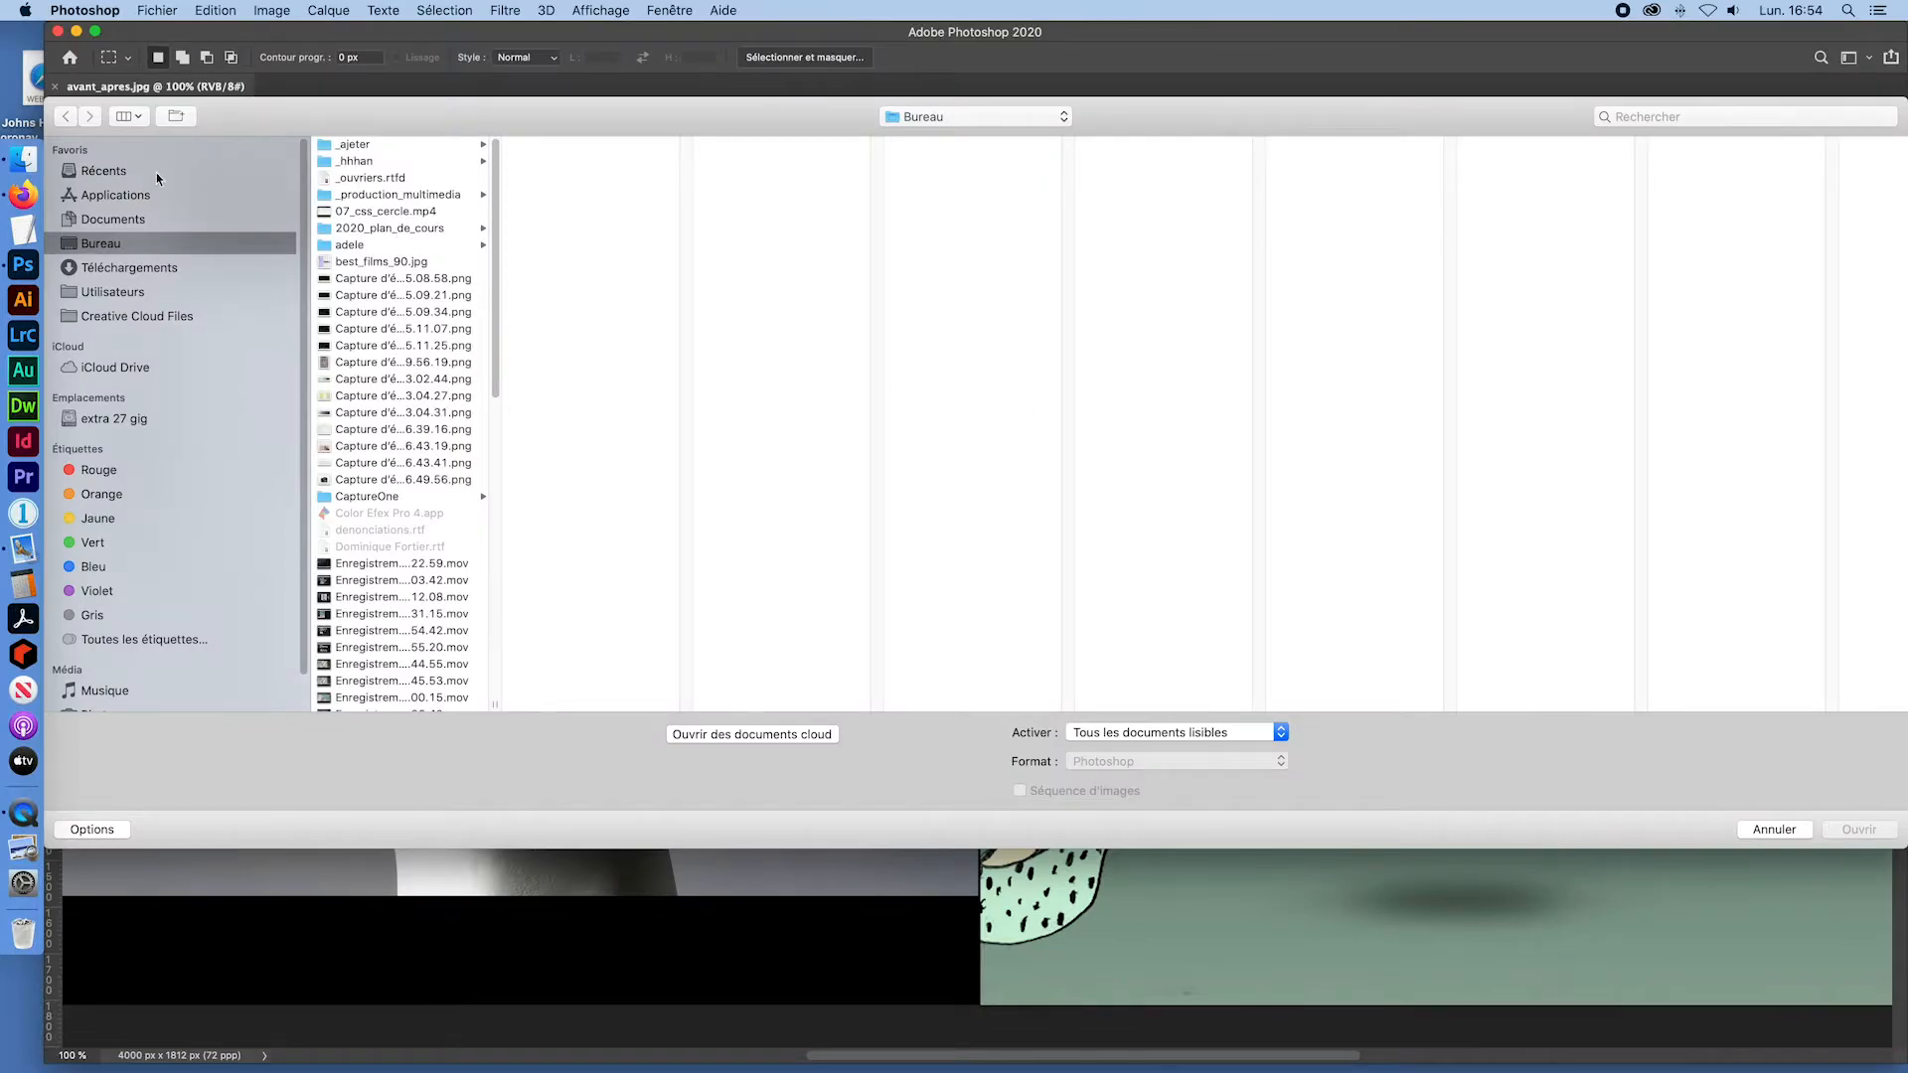
click(65, 220)
click(372, 146)
click(561, 148)
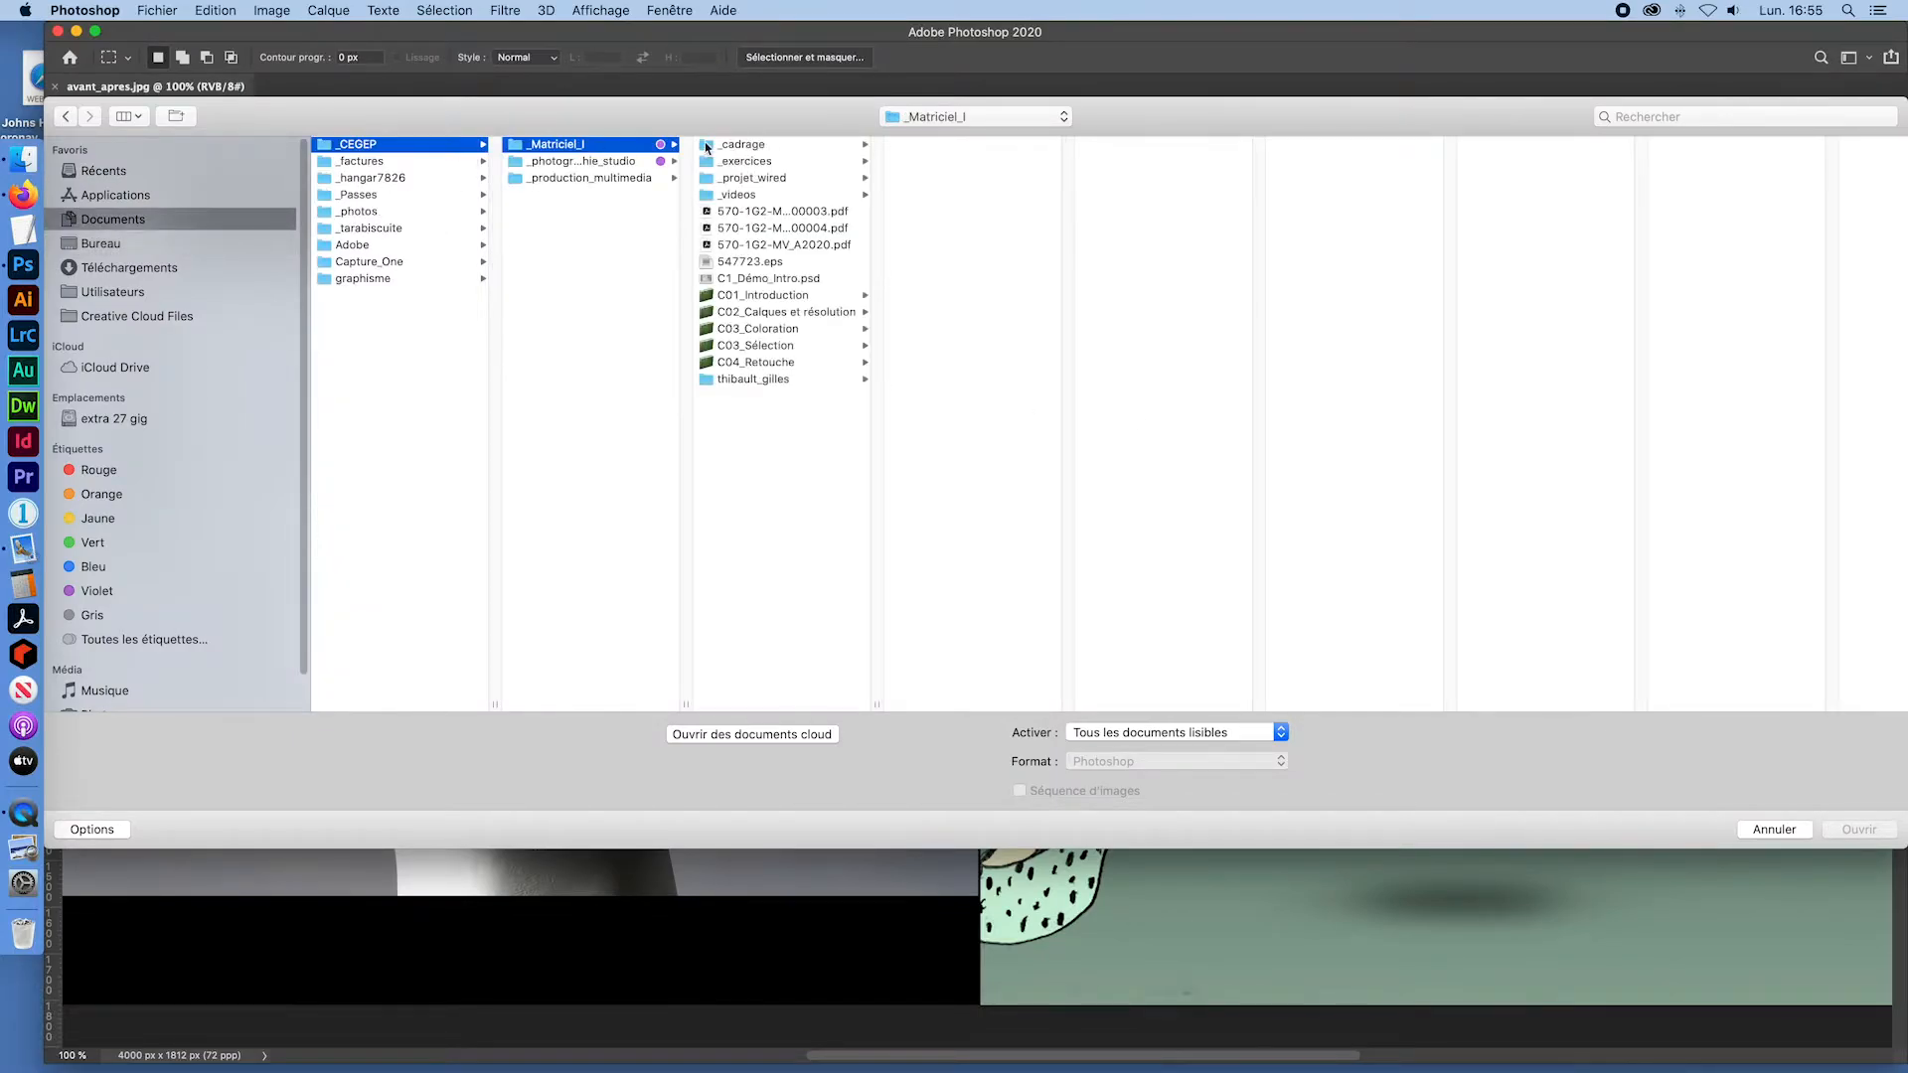
click(760, 162)
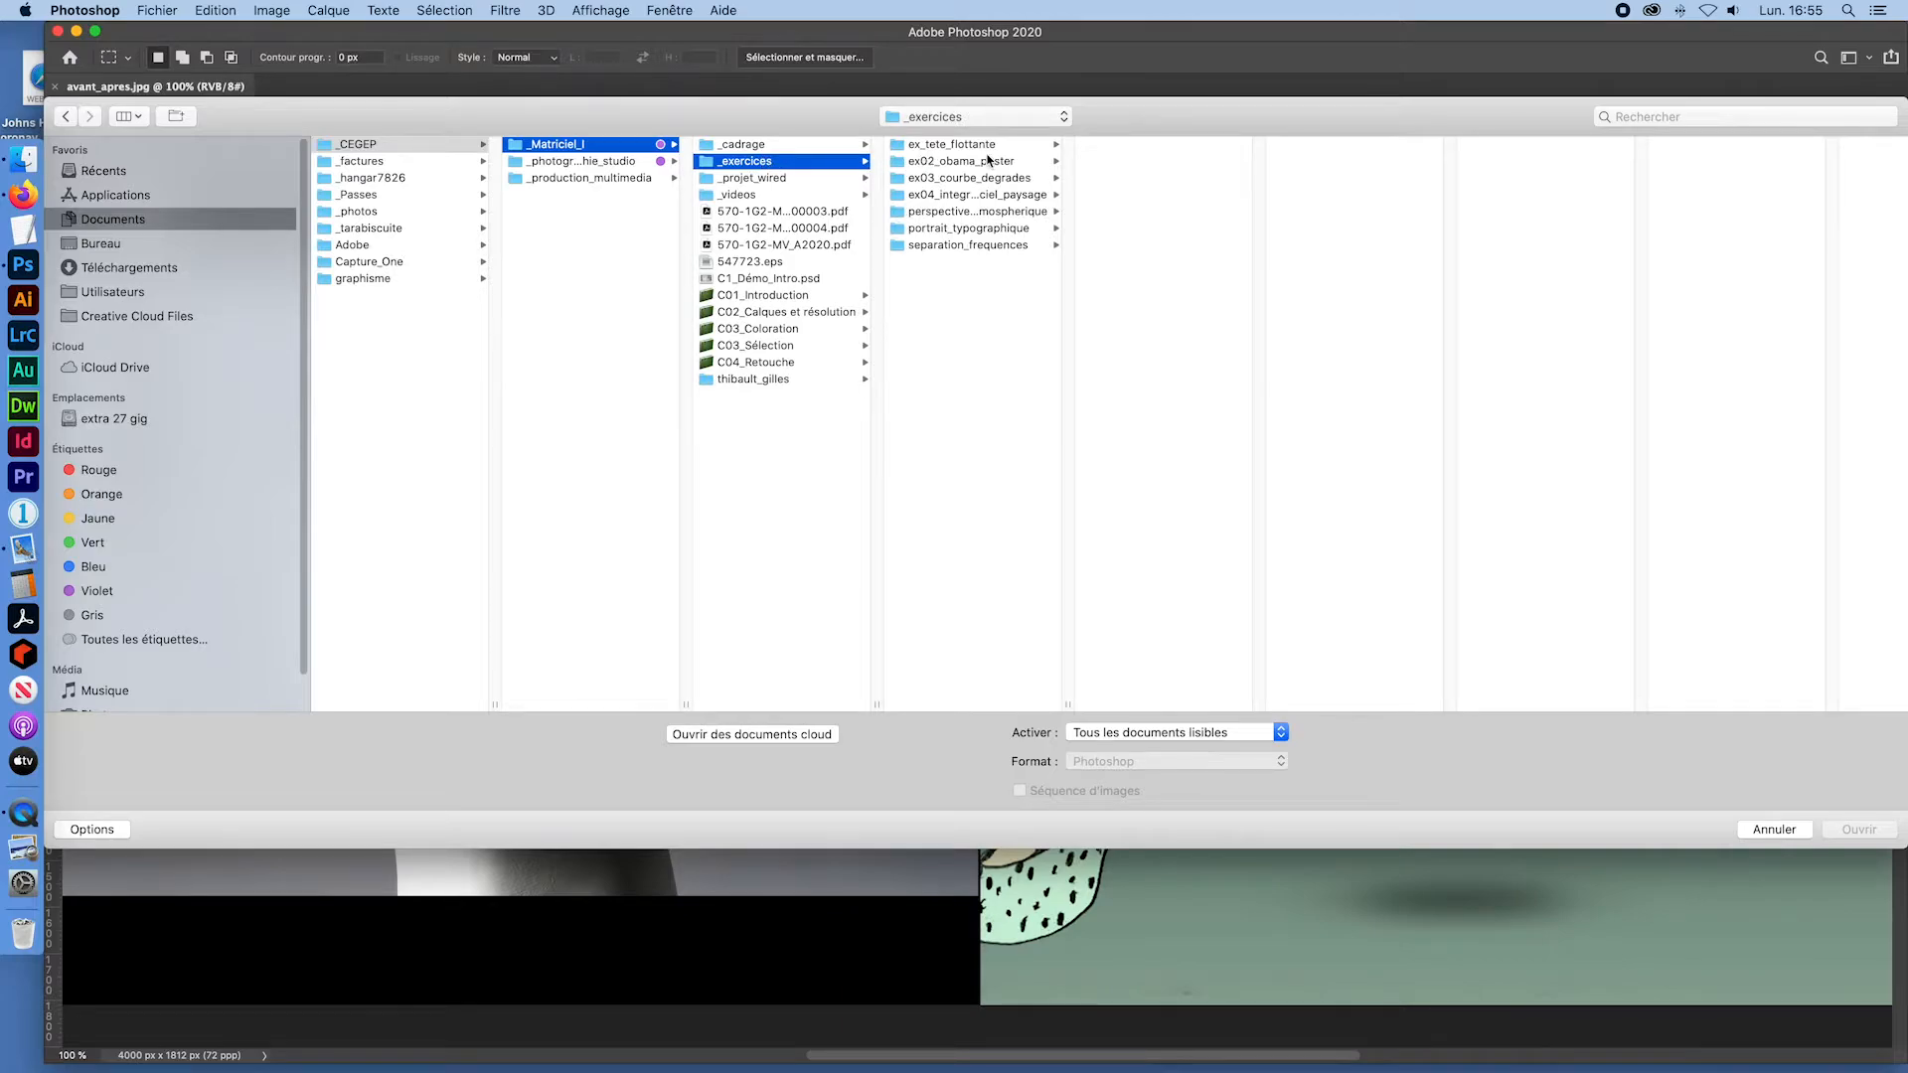
click(956, 148)
click(1143, 145)
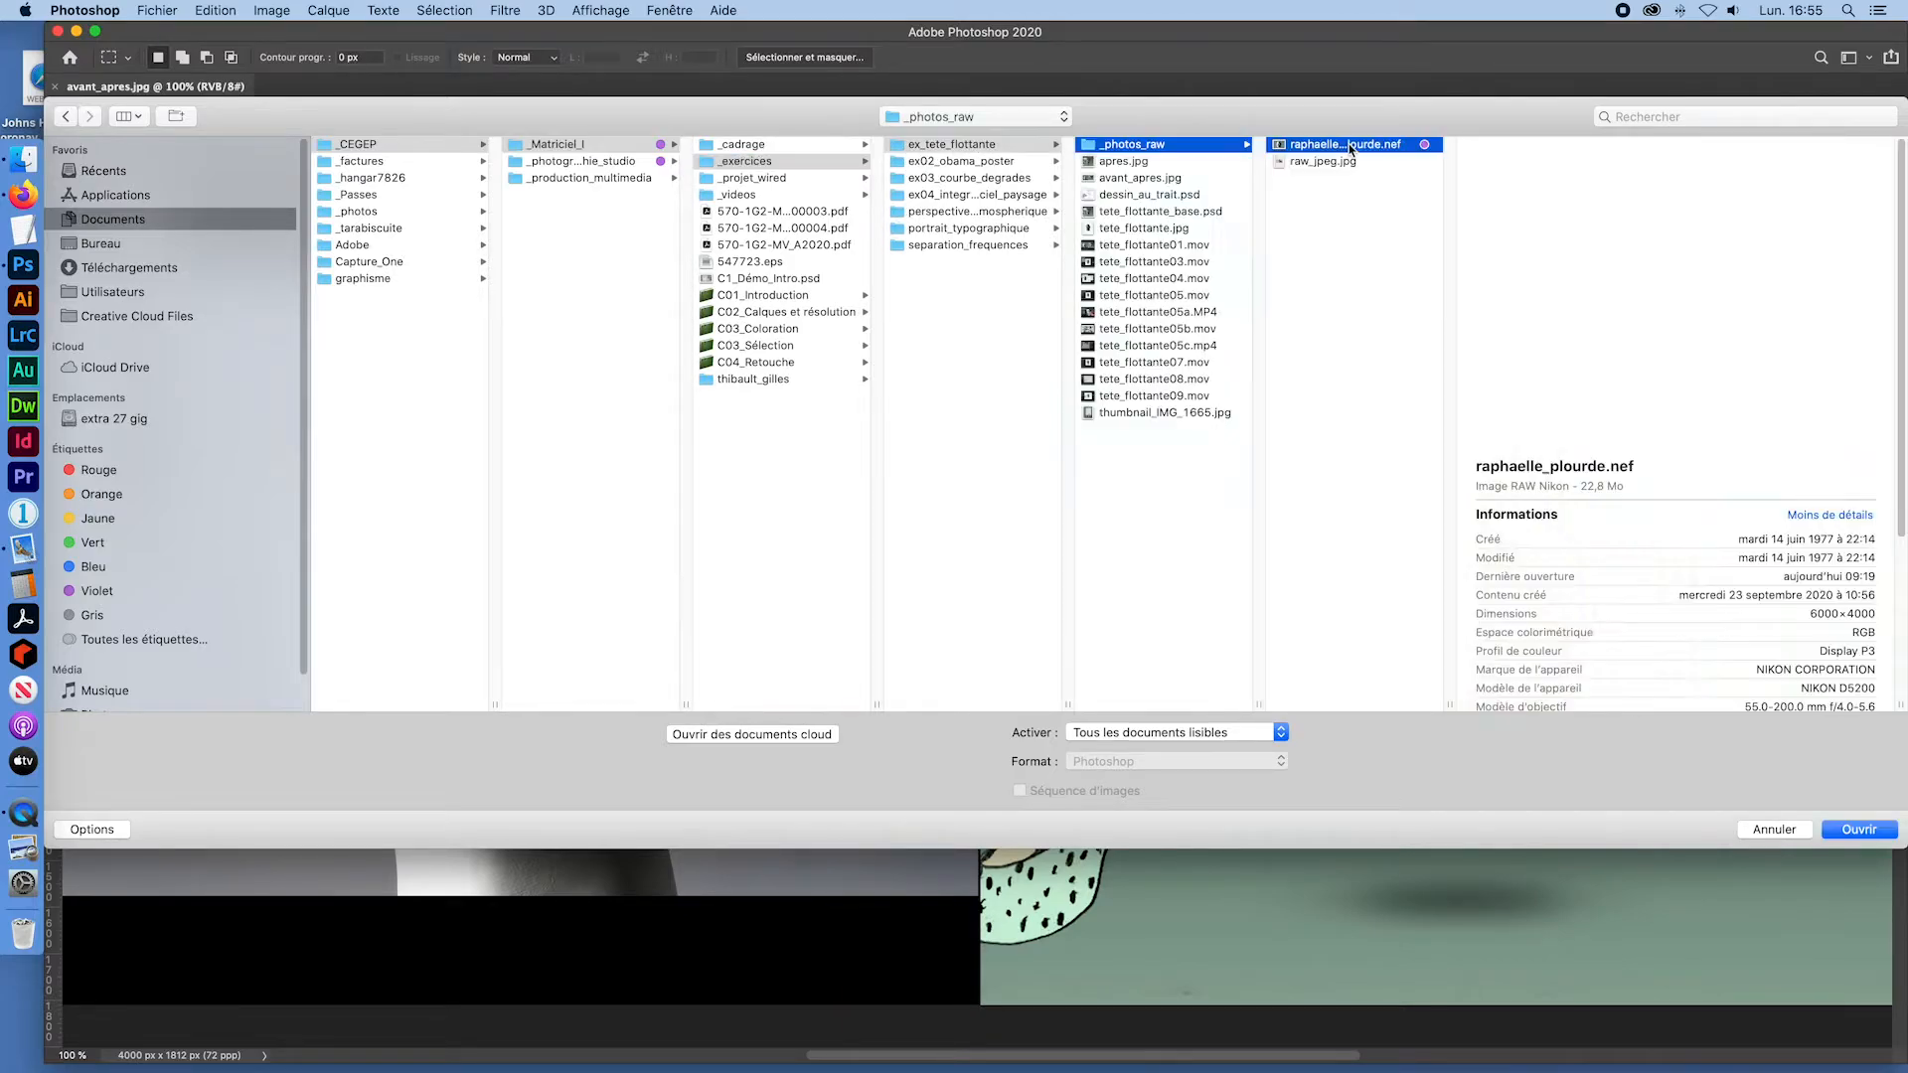
double_click(1349, 146)
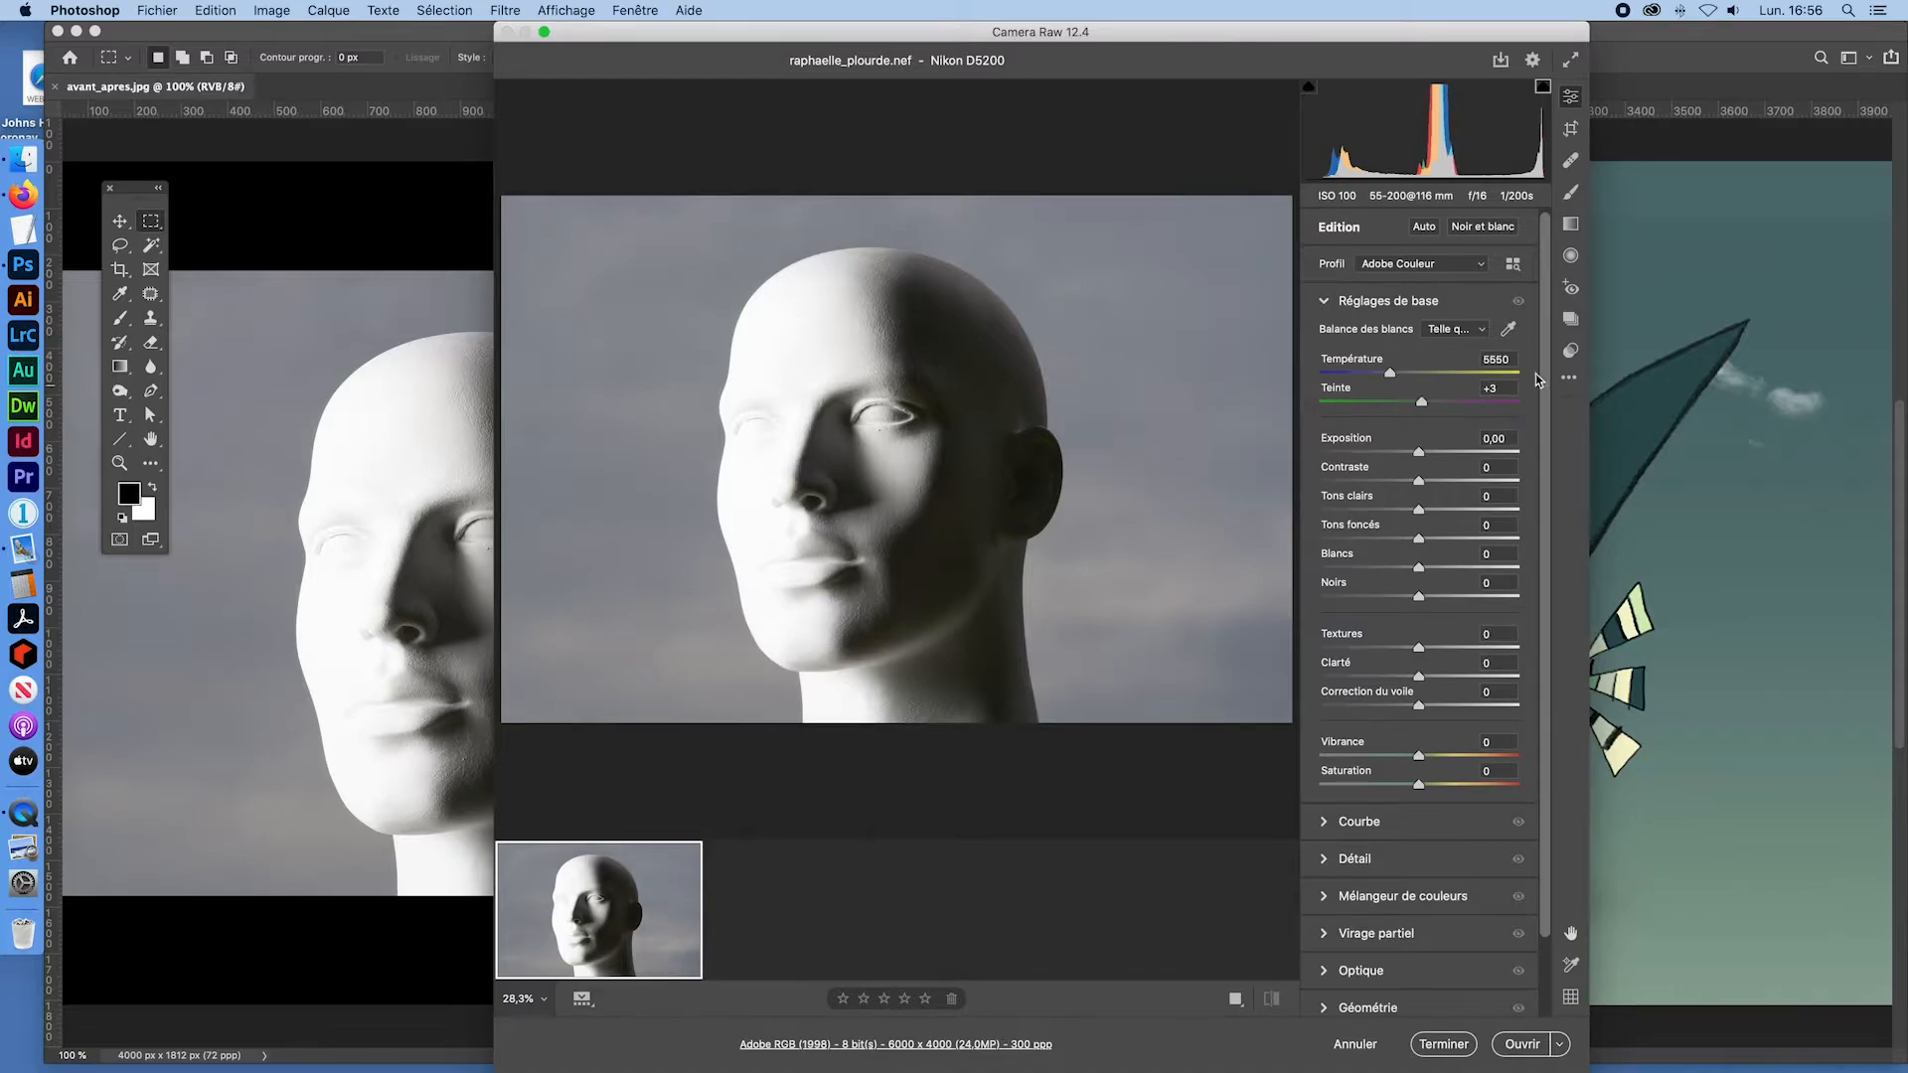
Step: Correct the white balance by sampling neutral areas of the mannequin head, ending at temperature 5250 and tint +6
click(1508, 329)
click(924, 659)
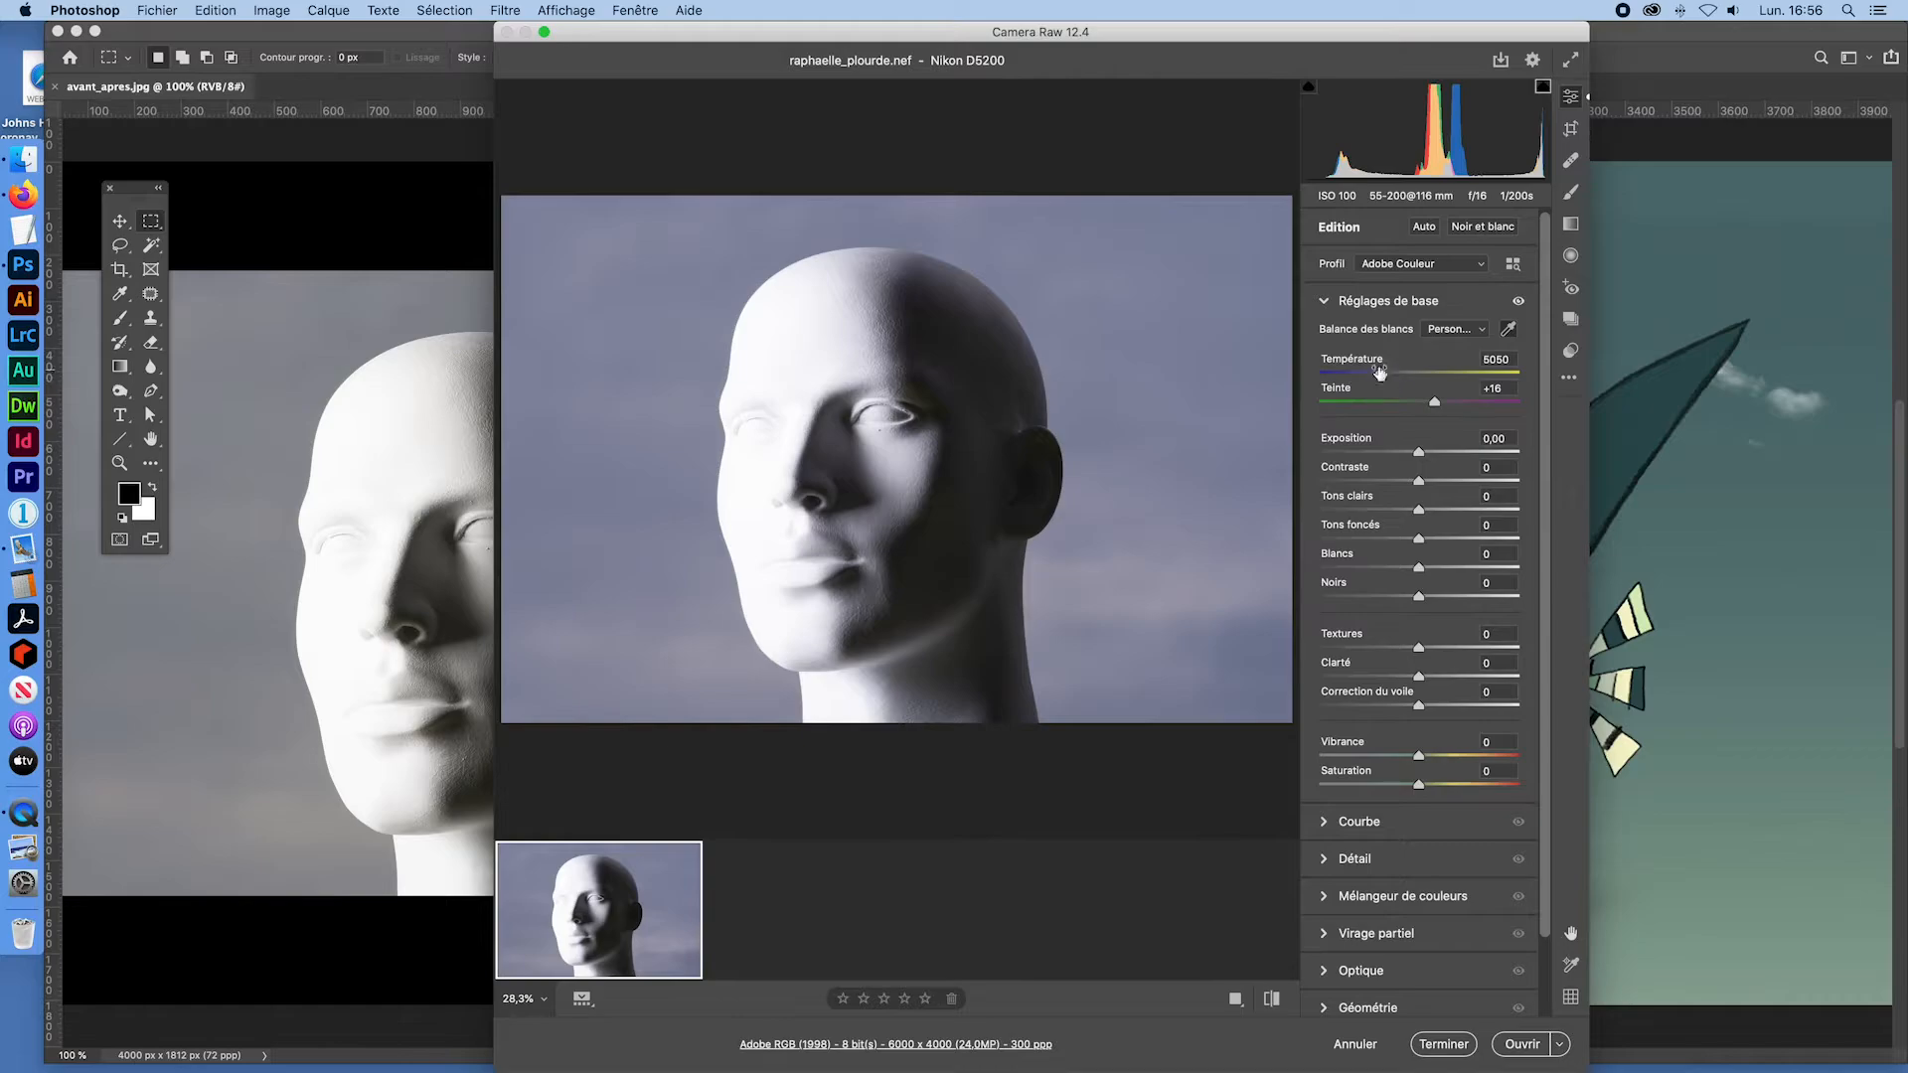
click(860, 436)
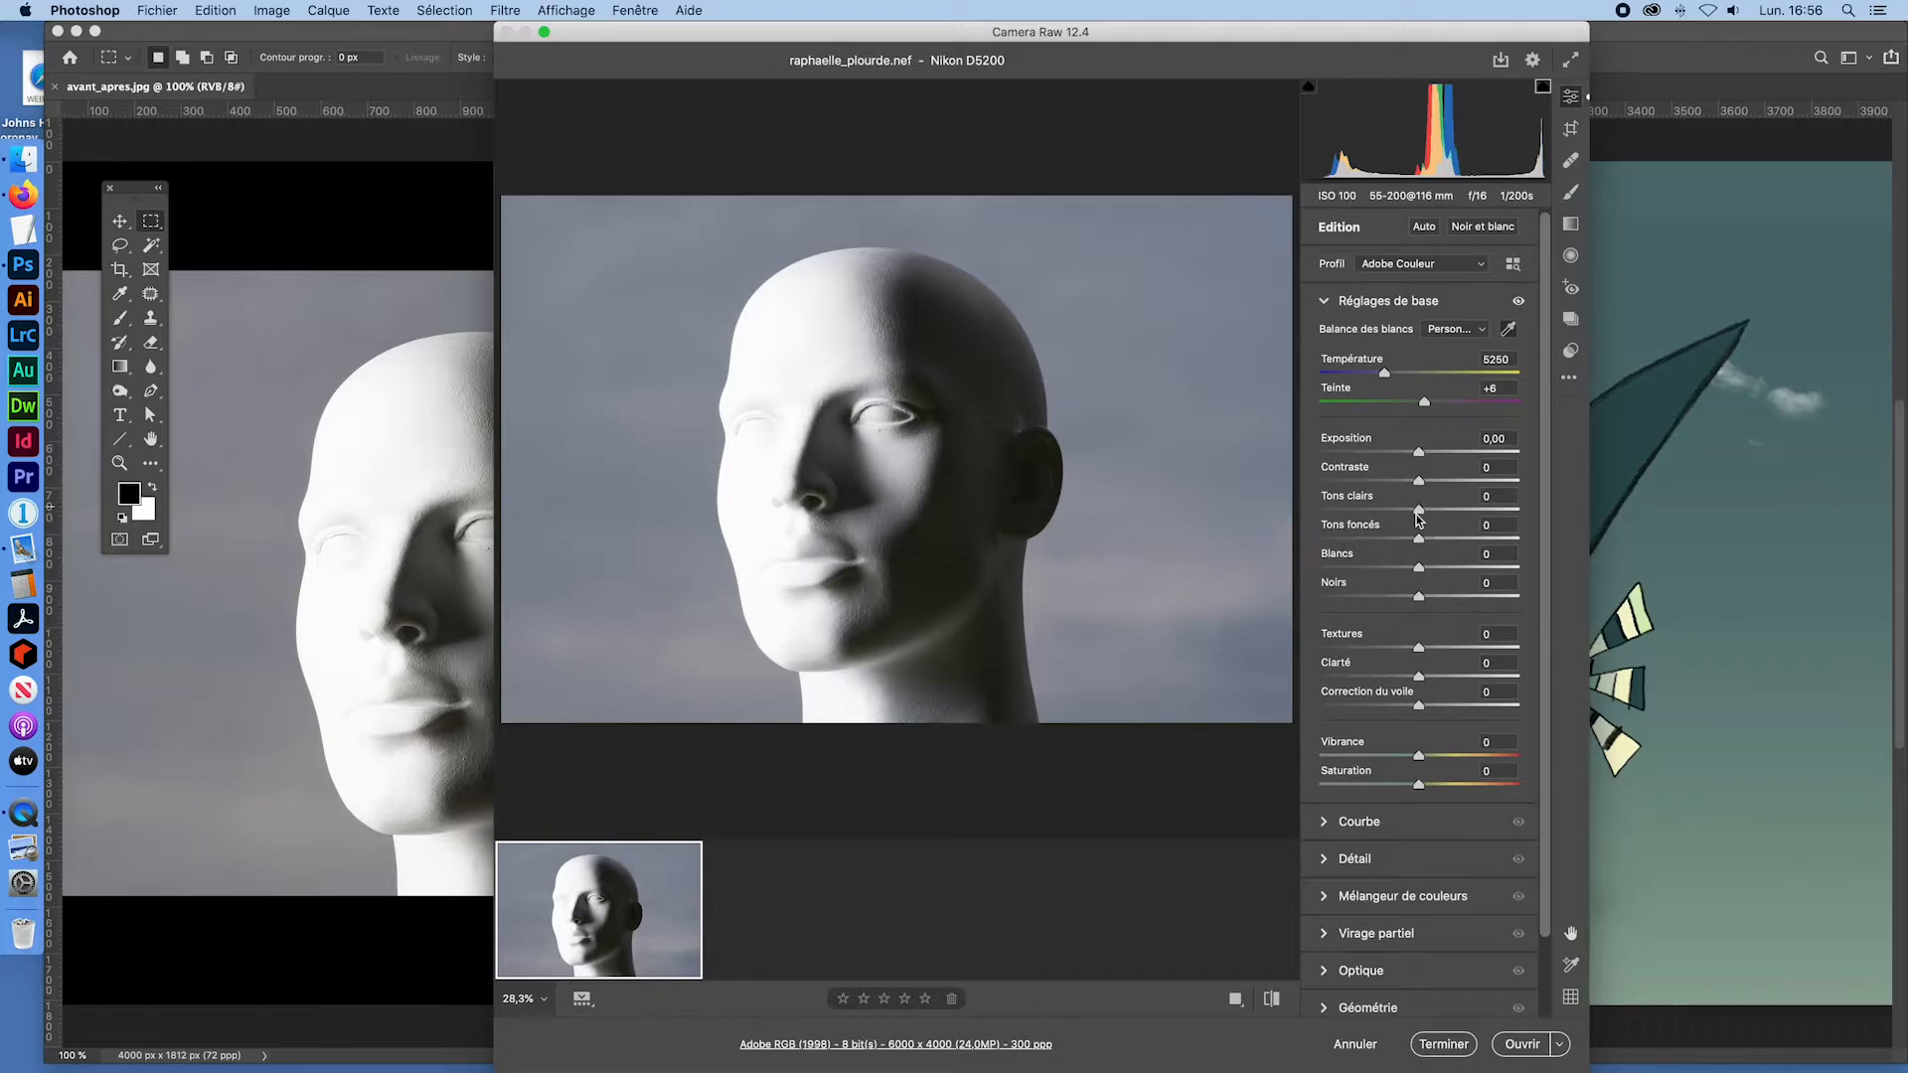
Step: Recover the bright side of the face by setting Tons clairs to -100 and Blancs to -24
mouse_move(1421, 513)
mouse_down()
mouse_move(1304, 517)
mouse_move(1420, 521)
mouse_up()
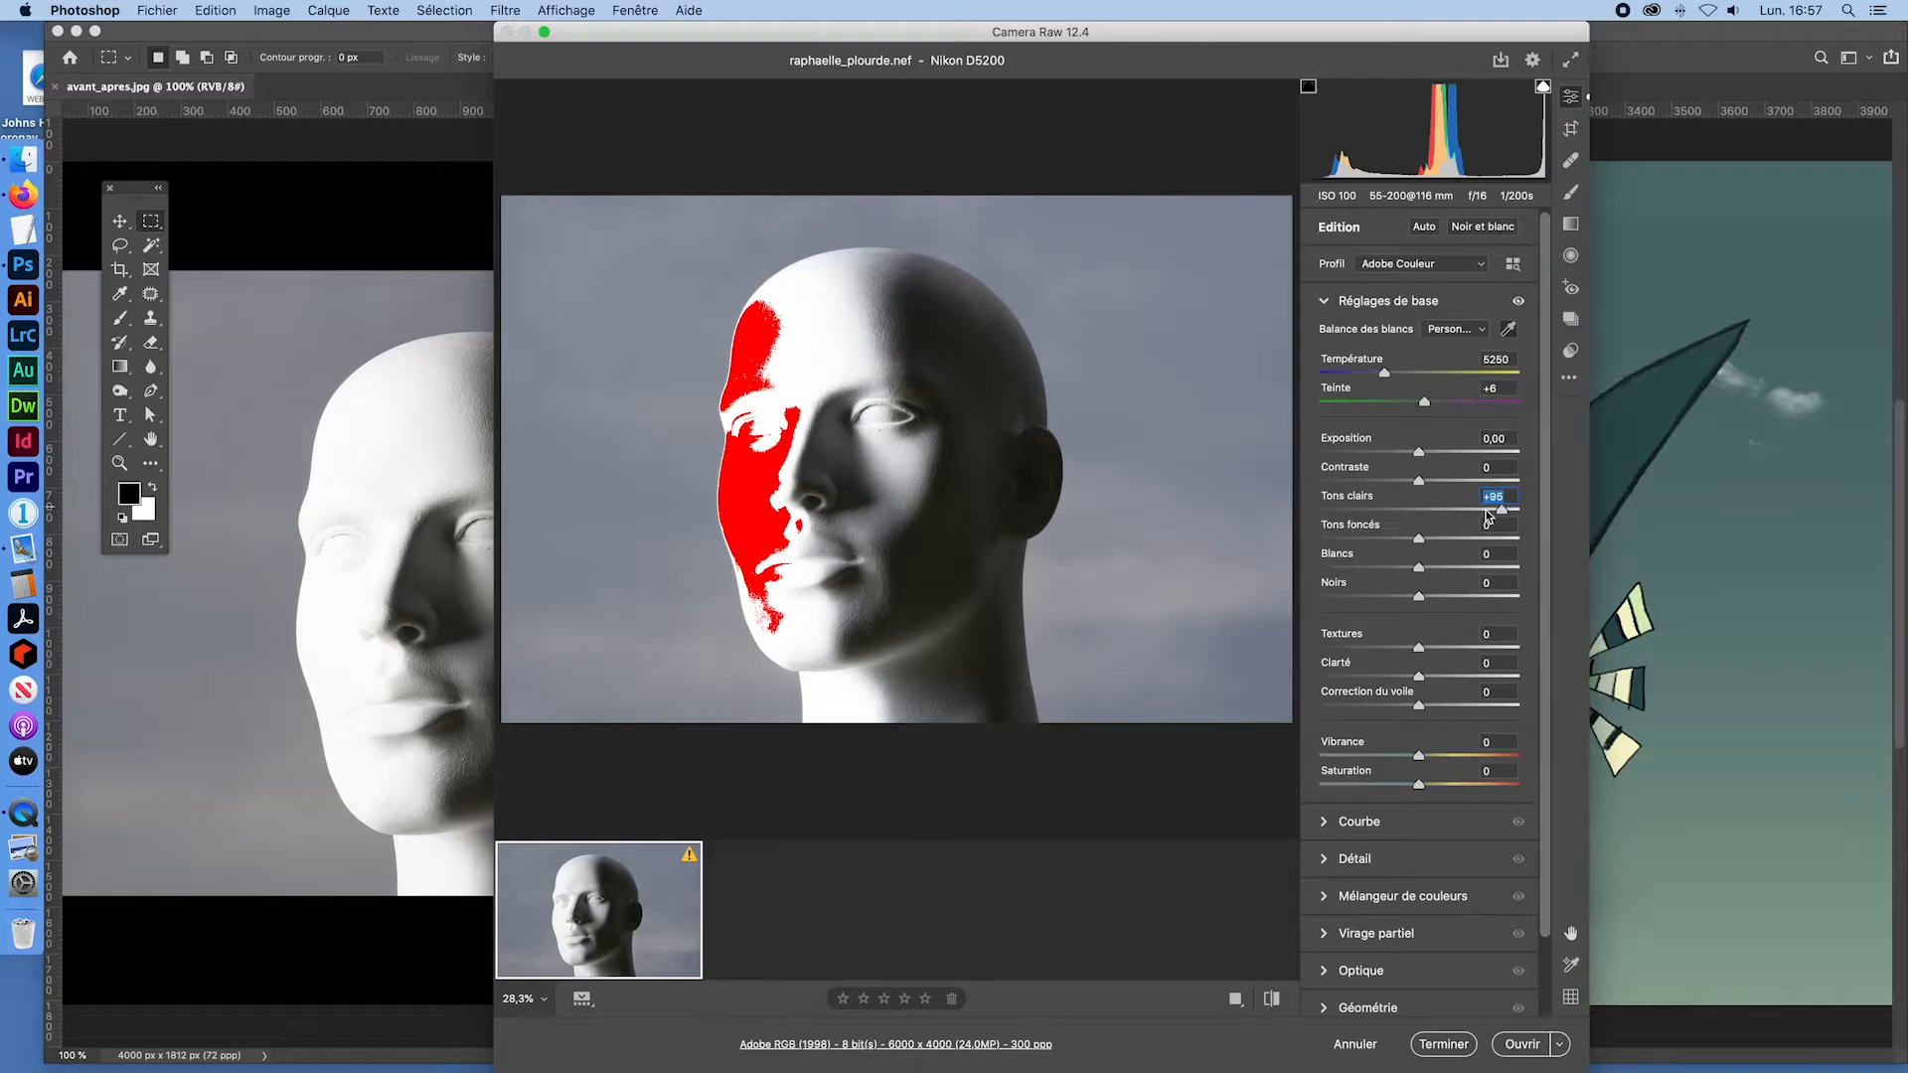
drag(1492, 517, 1320, 528)
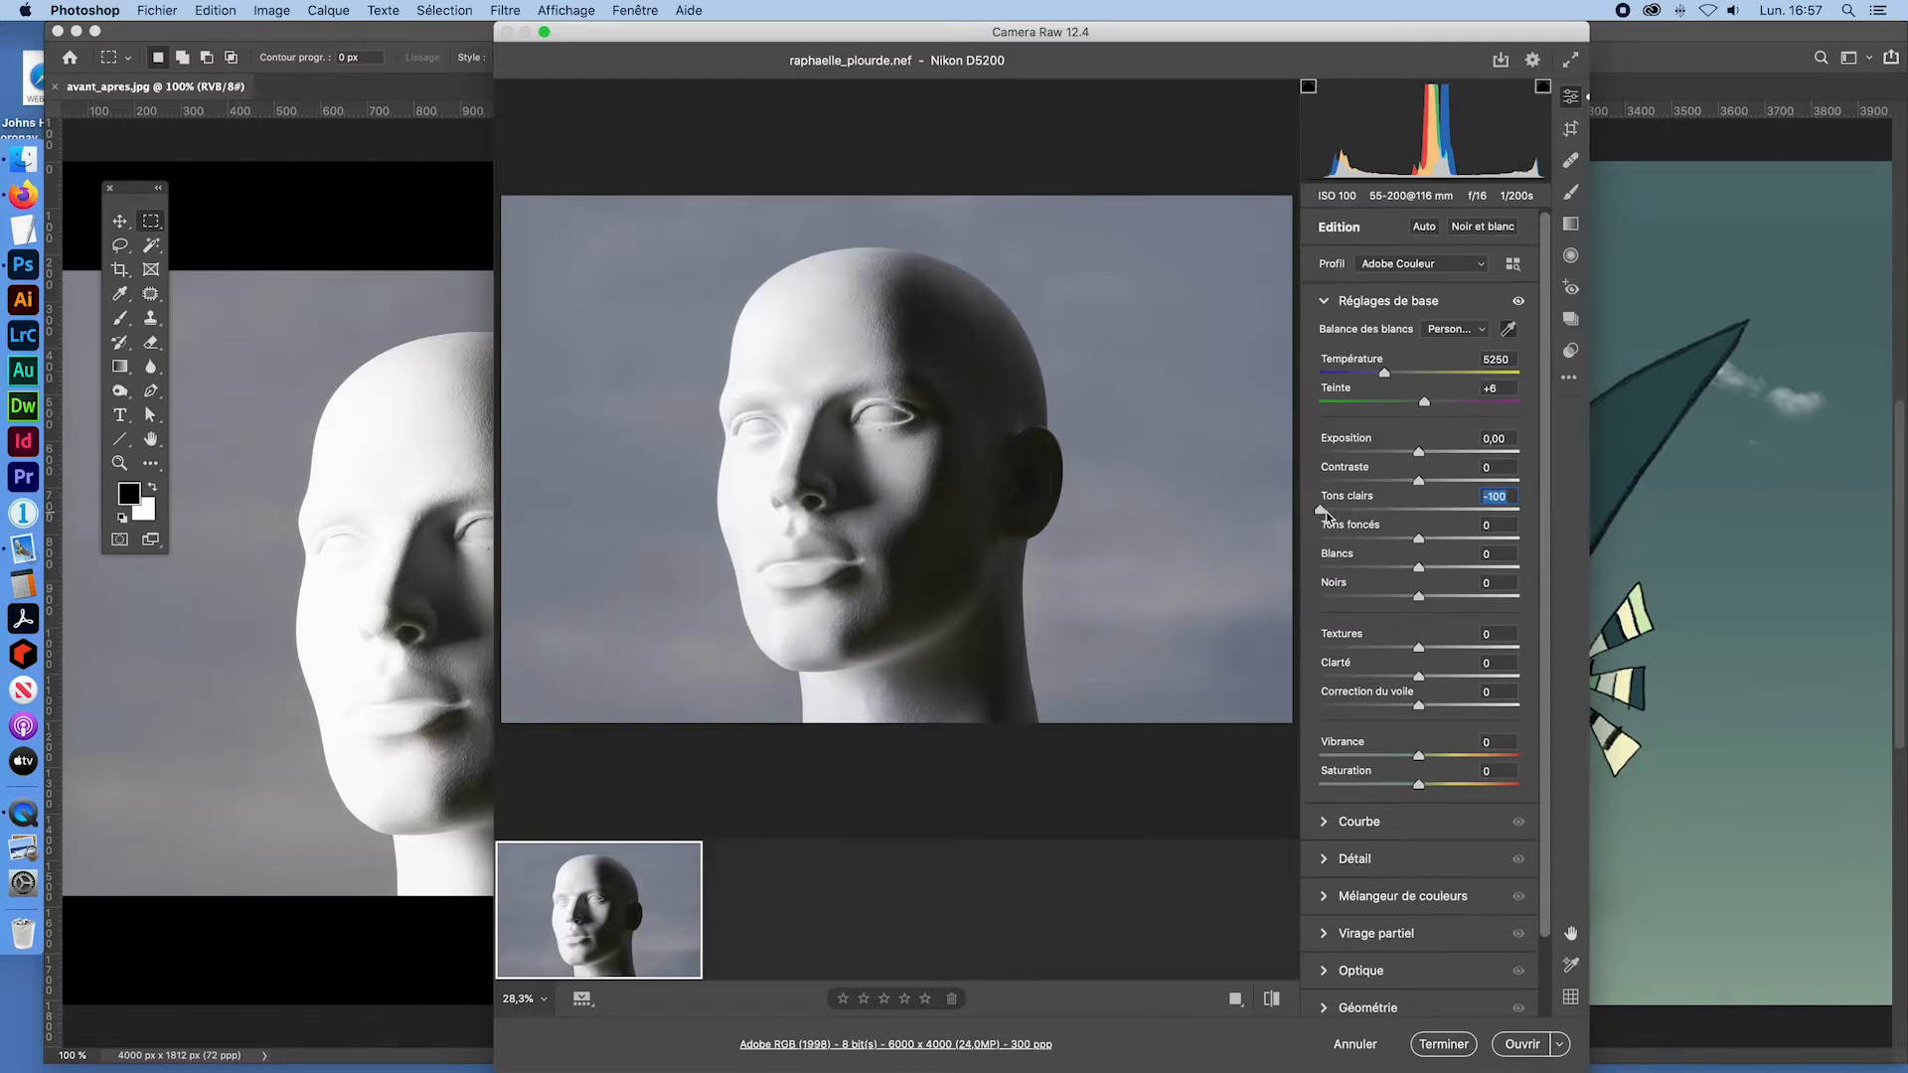
drag(821, 40, 830, 56)
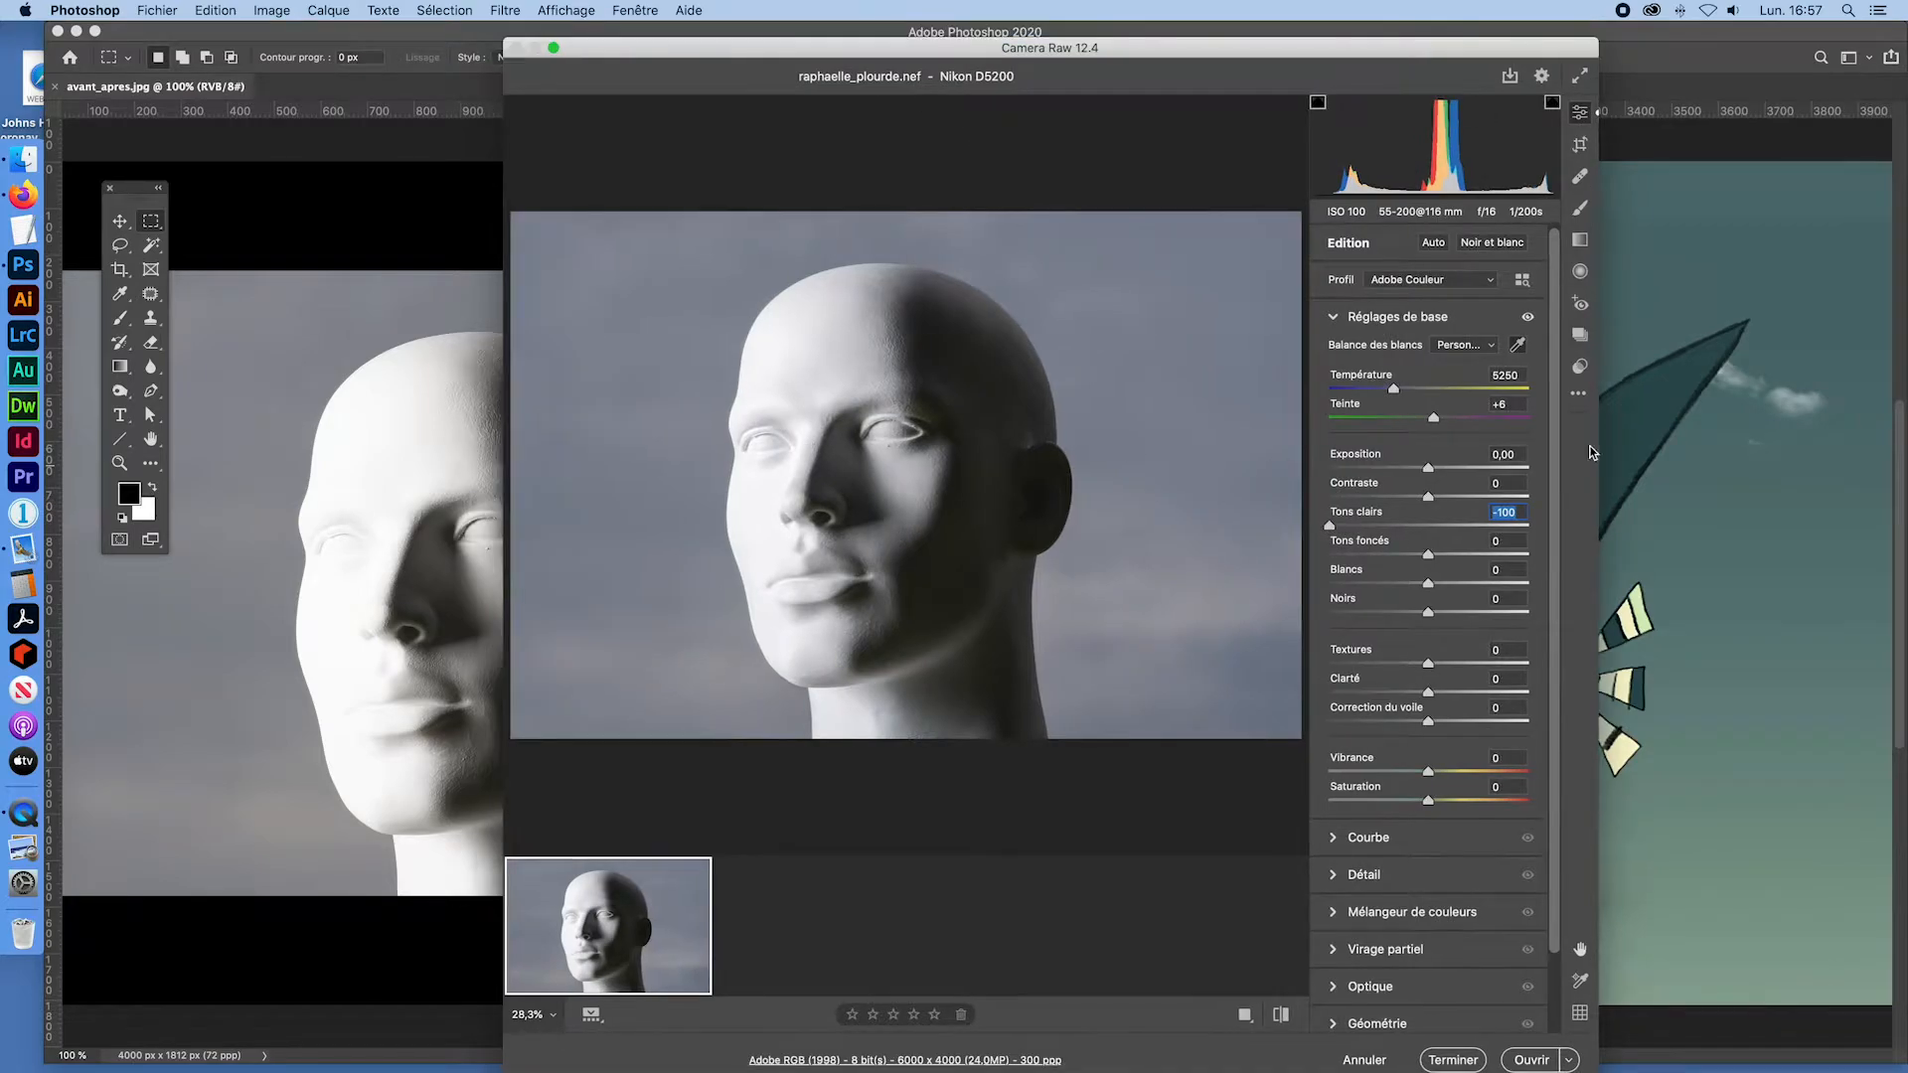
drag(1456, 538, 1260, 538)
drag(1417, 584, 1405, 583)
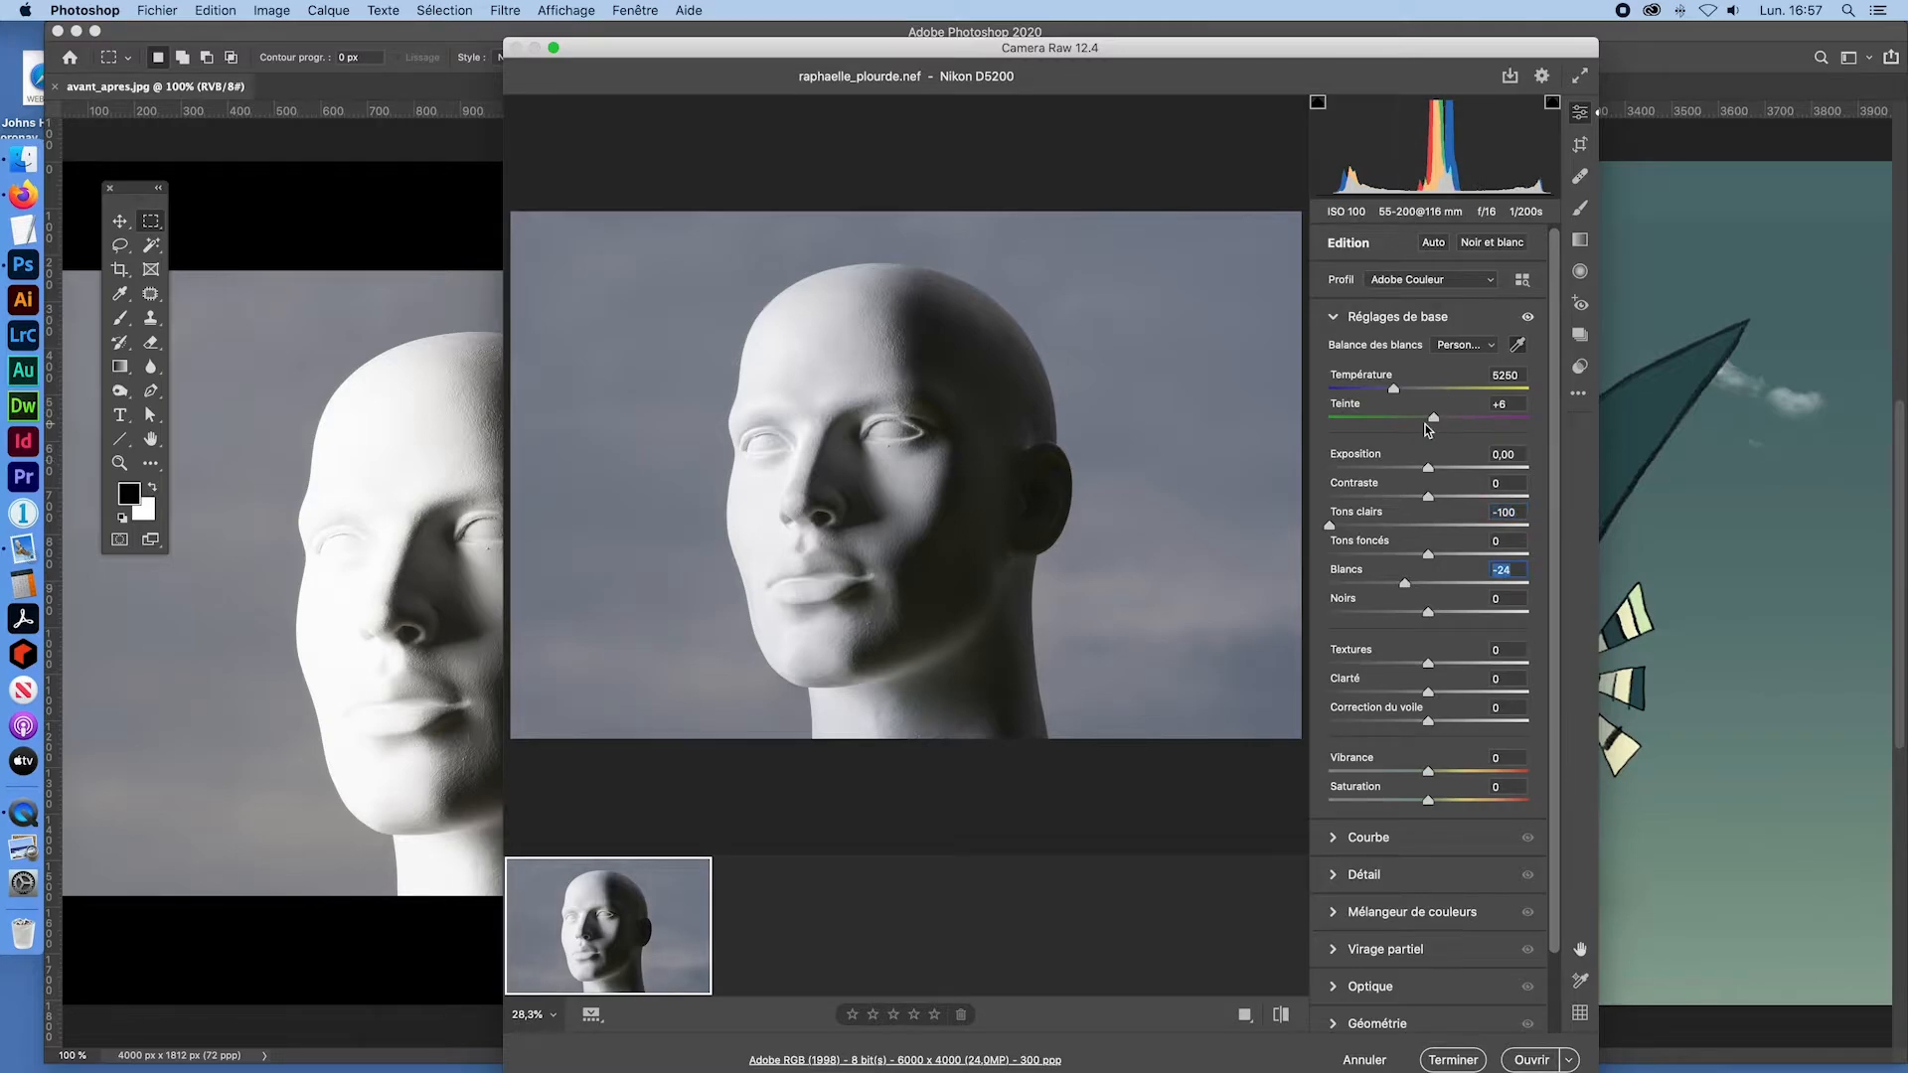
Step: Set Exposition to -0,45 and raise Tons foncés to +100 to lighten the shaded side of the head
drag(1428, 467, 1417, 467)
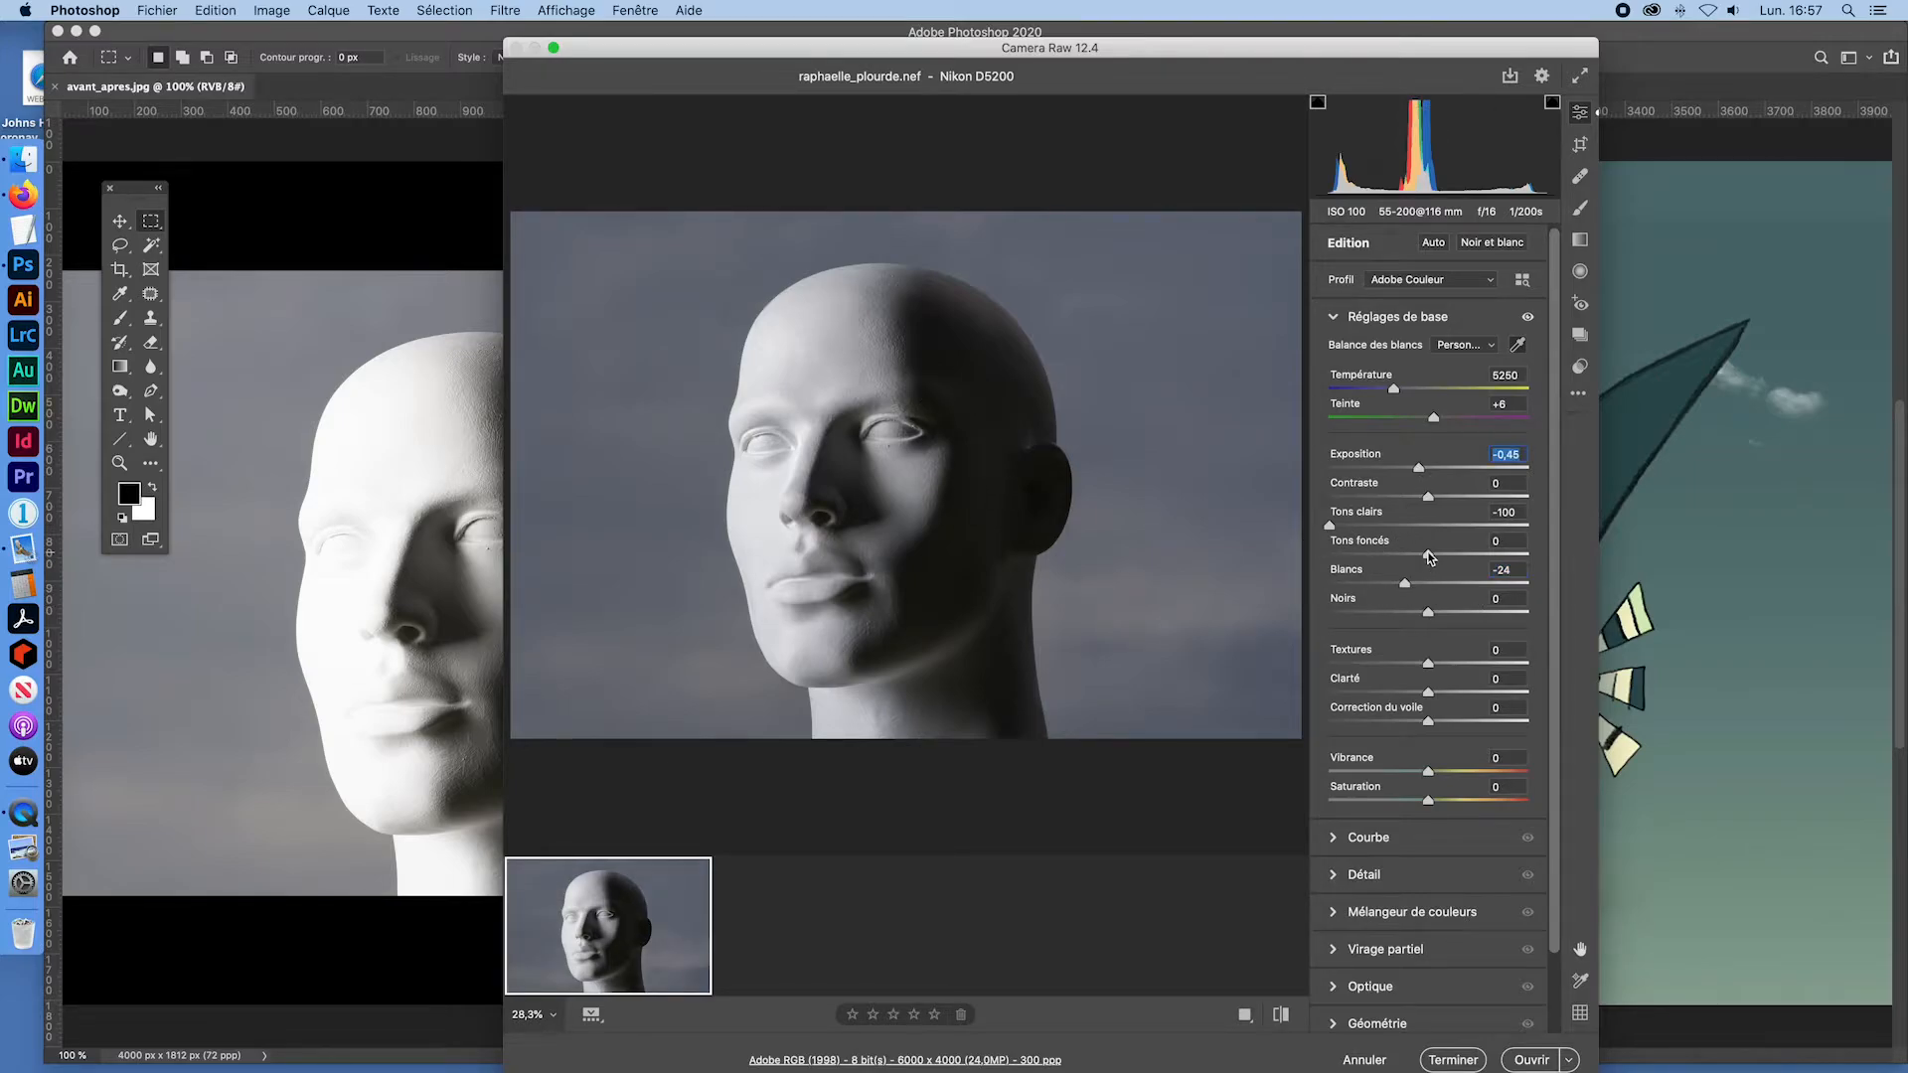
drag(1428, 557, 1542, 562)
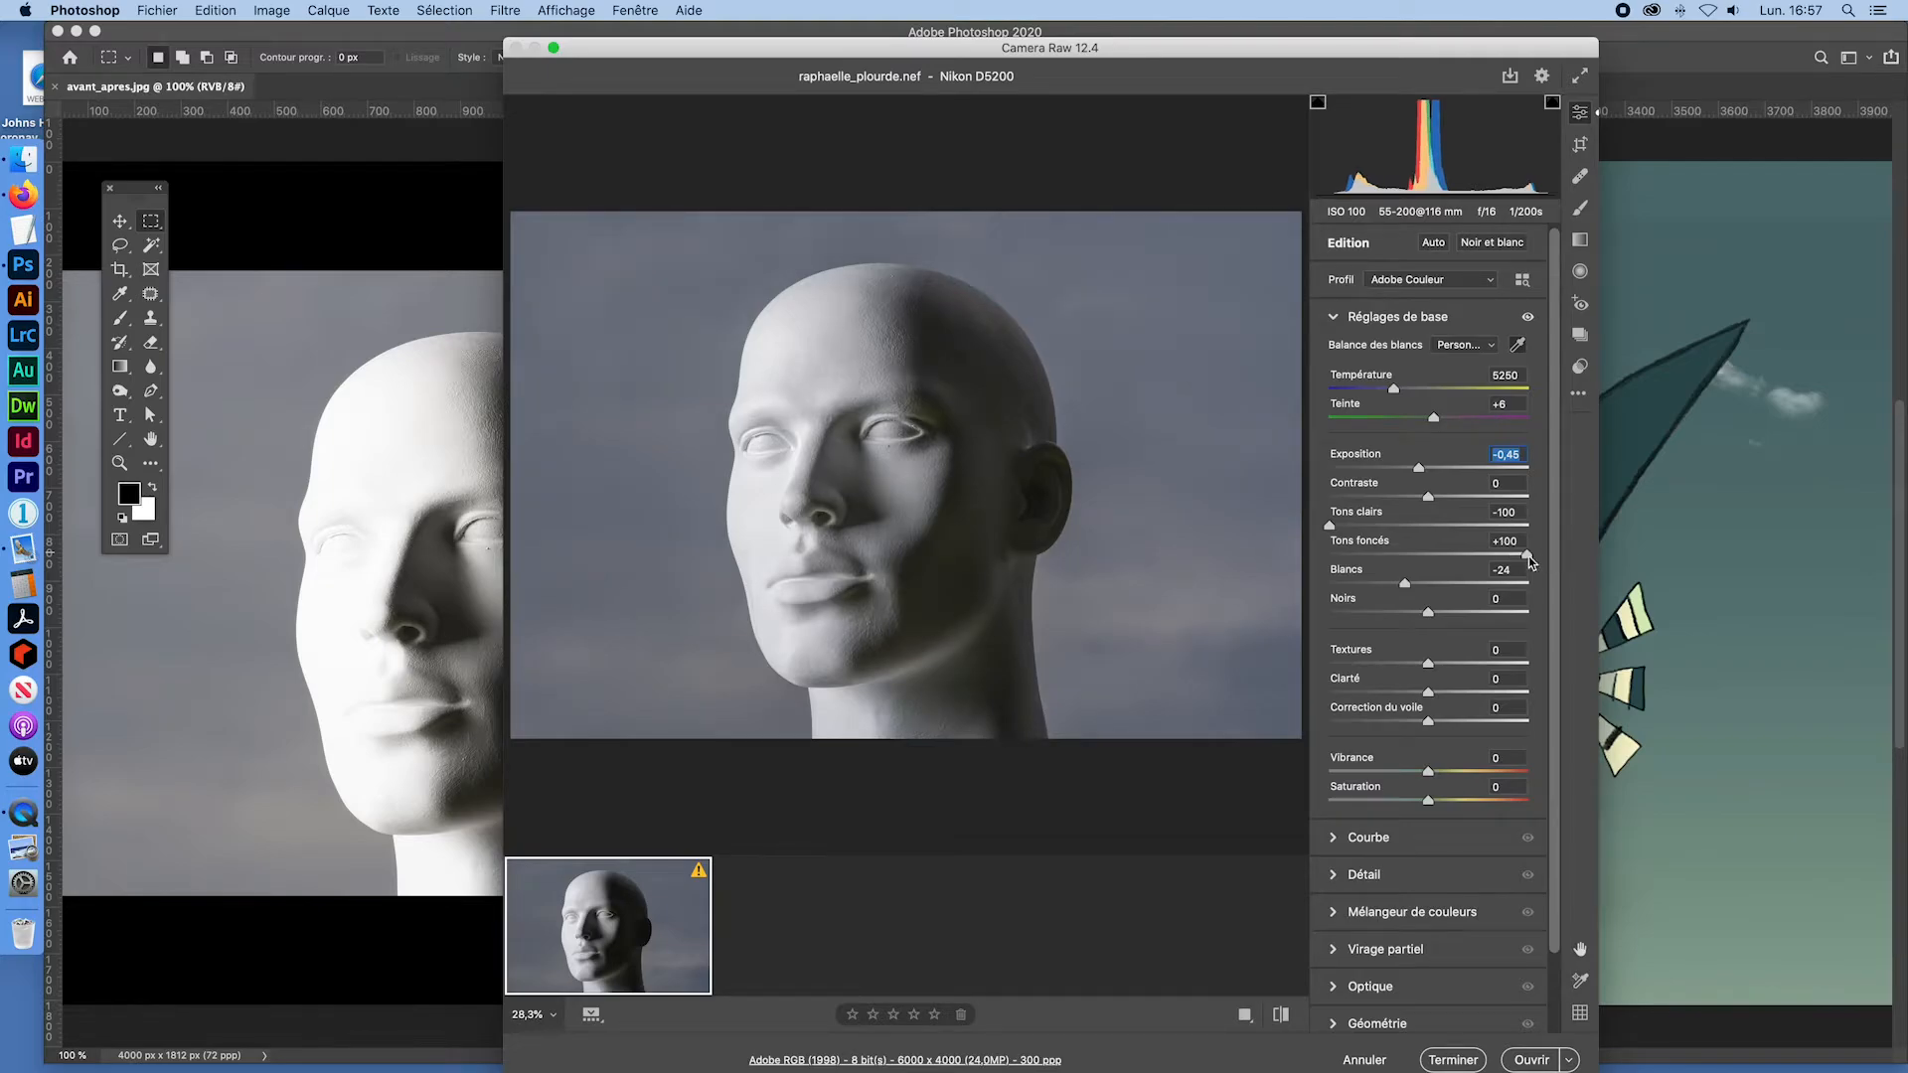
drag(1535, 555, 1533, 556)
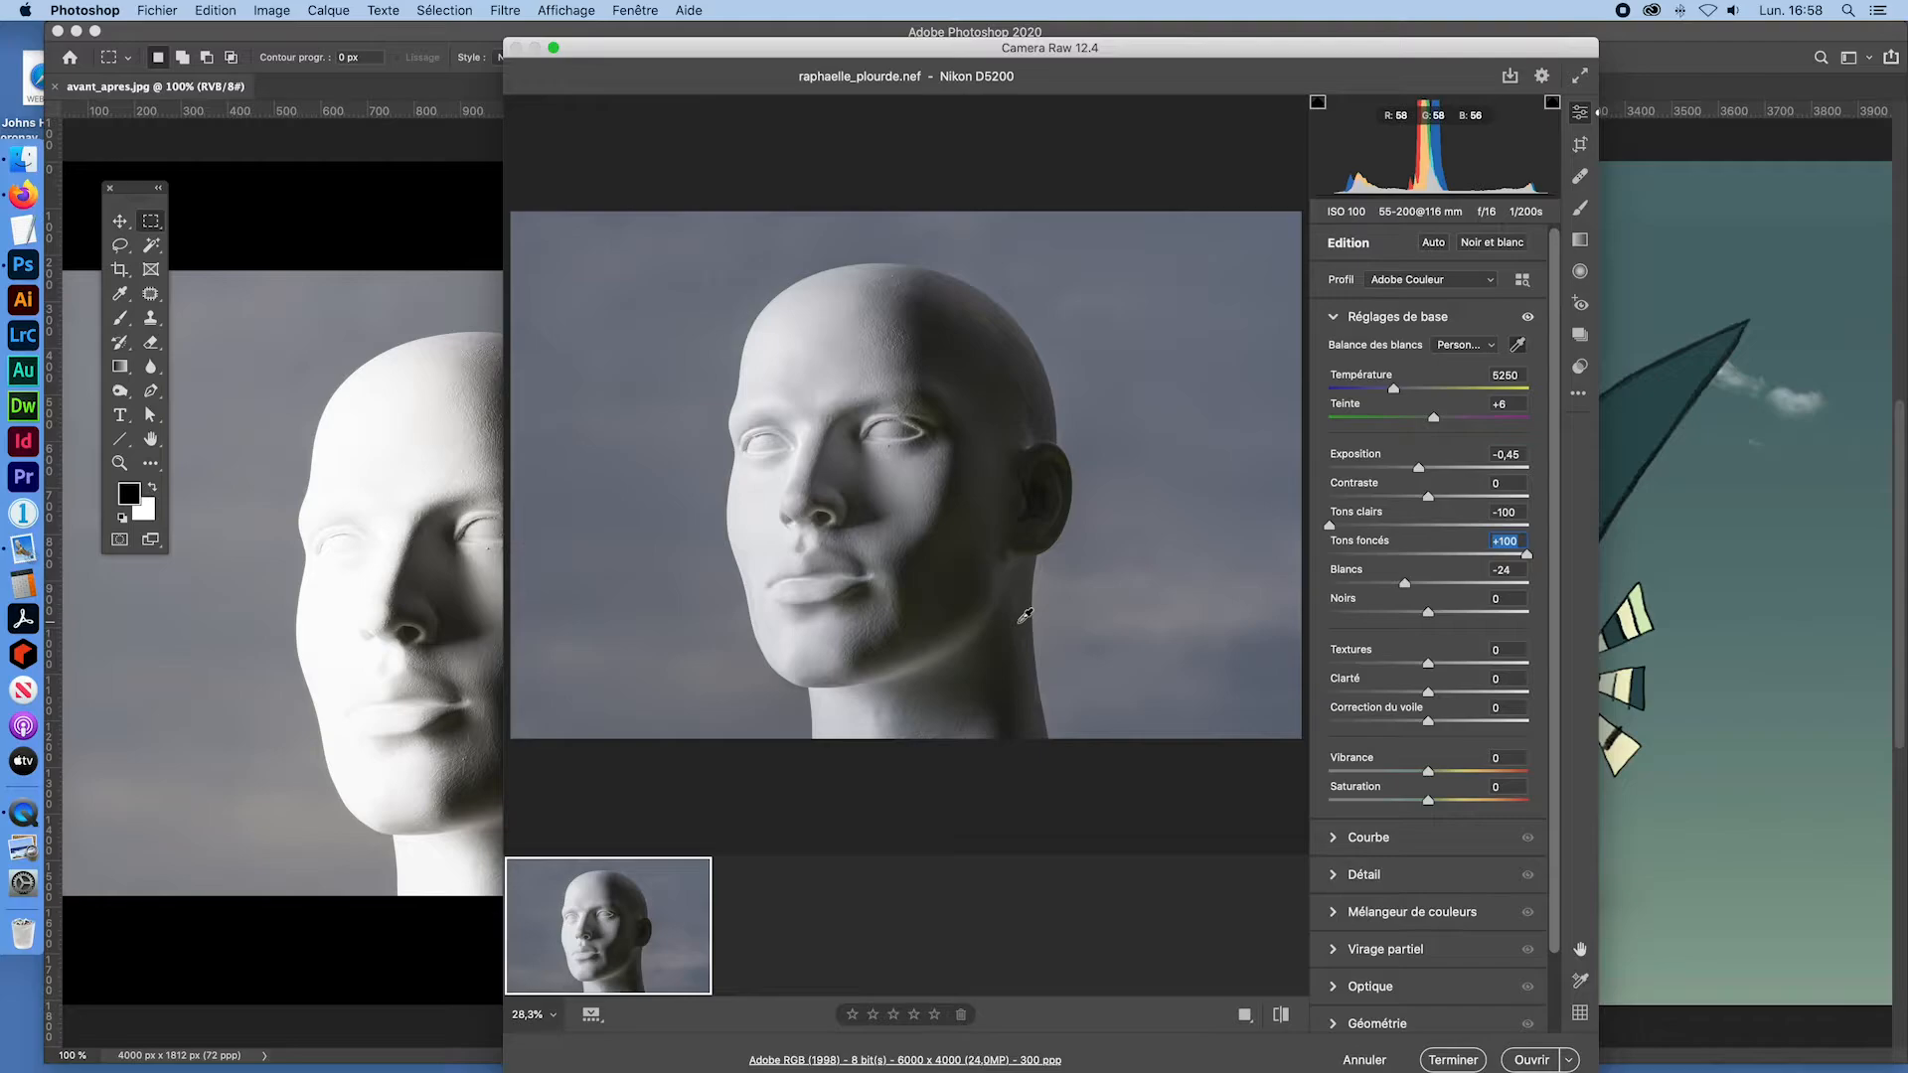
Step: Open the developed photo in Photoshop and display its layers list beside the head
click(1540, 1062)
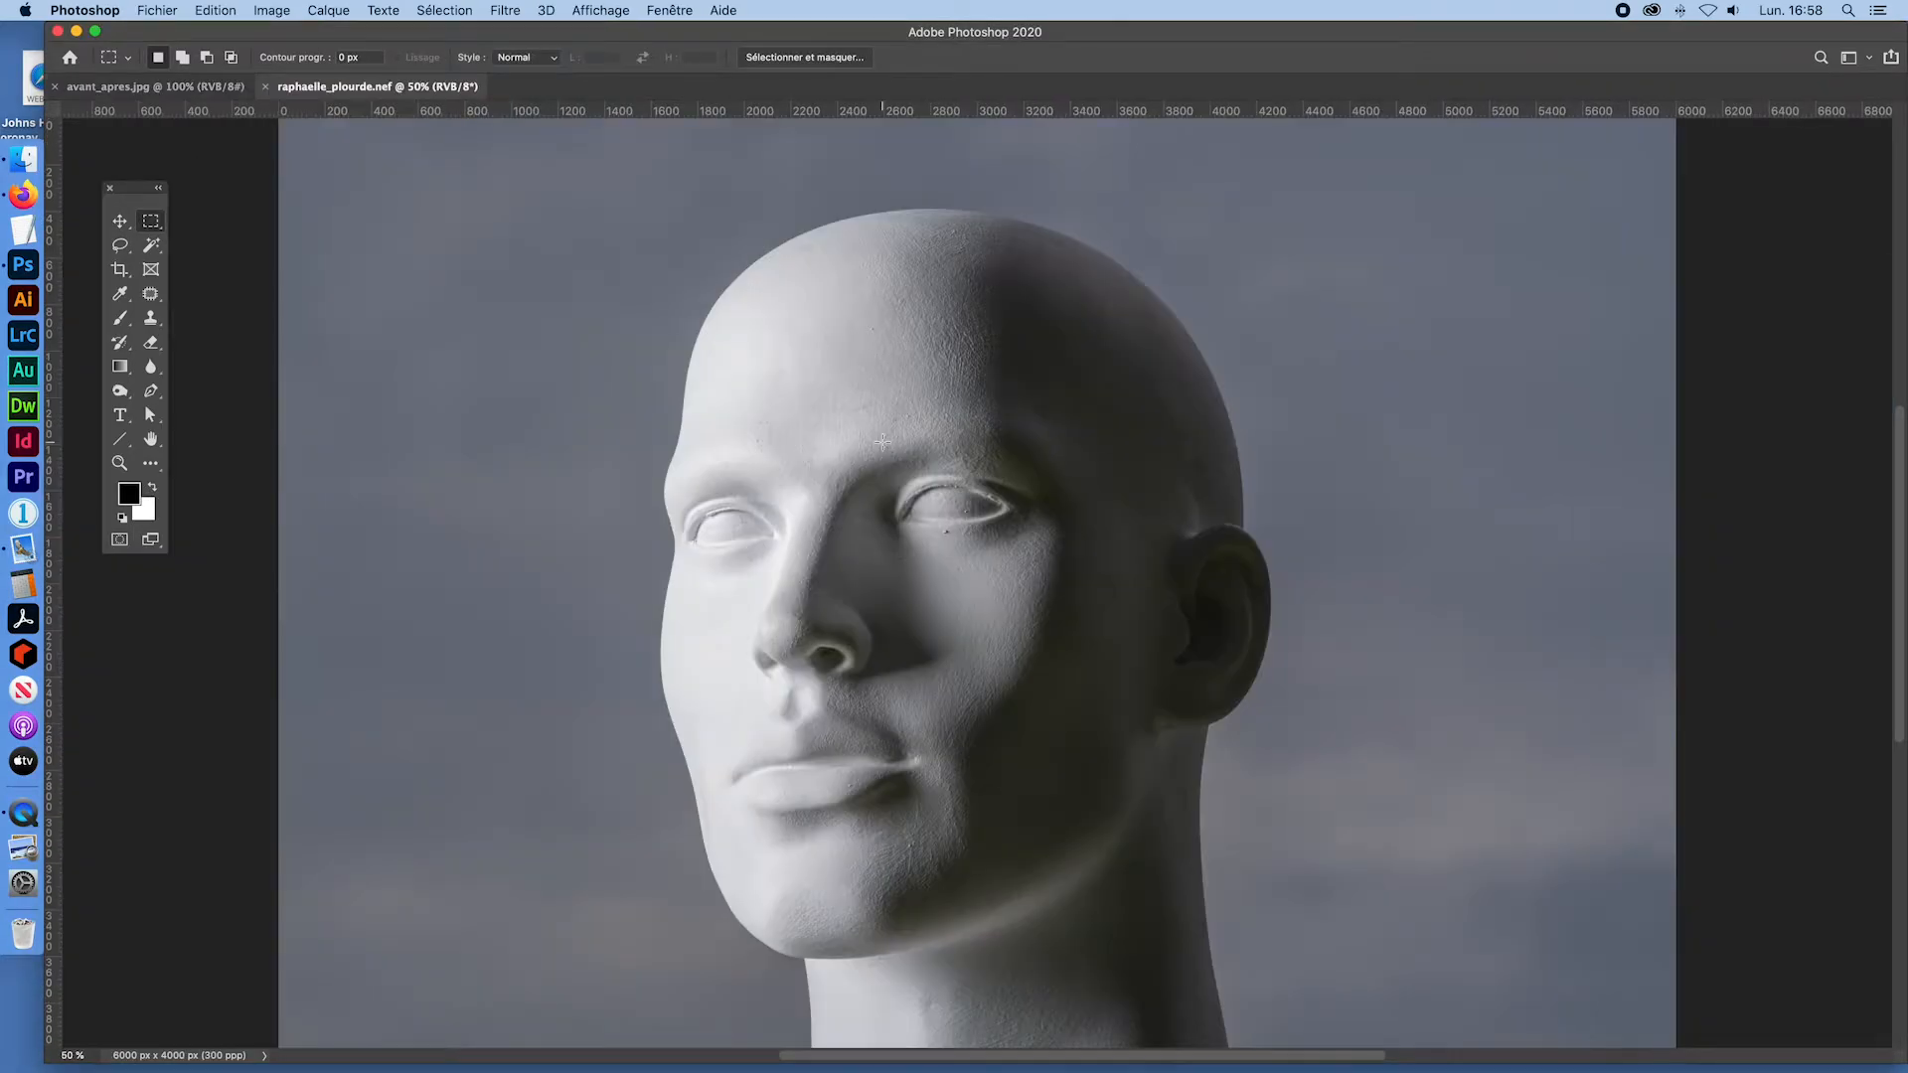
click(668, 12)
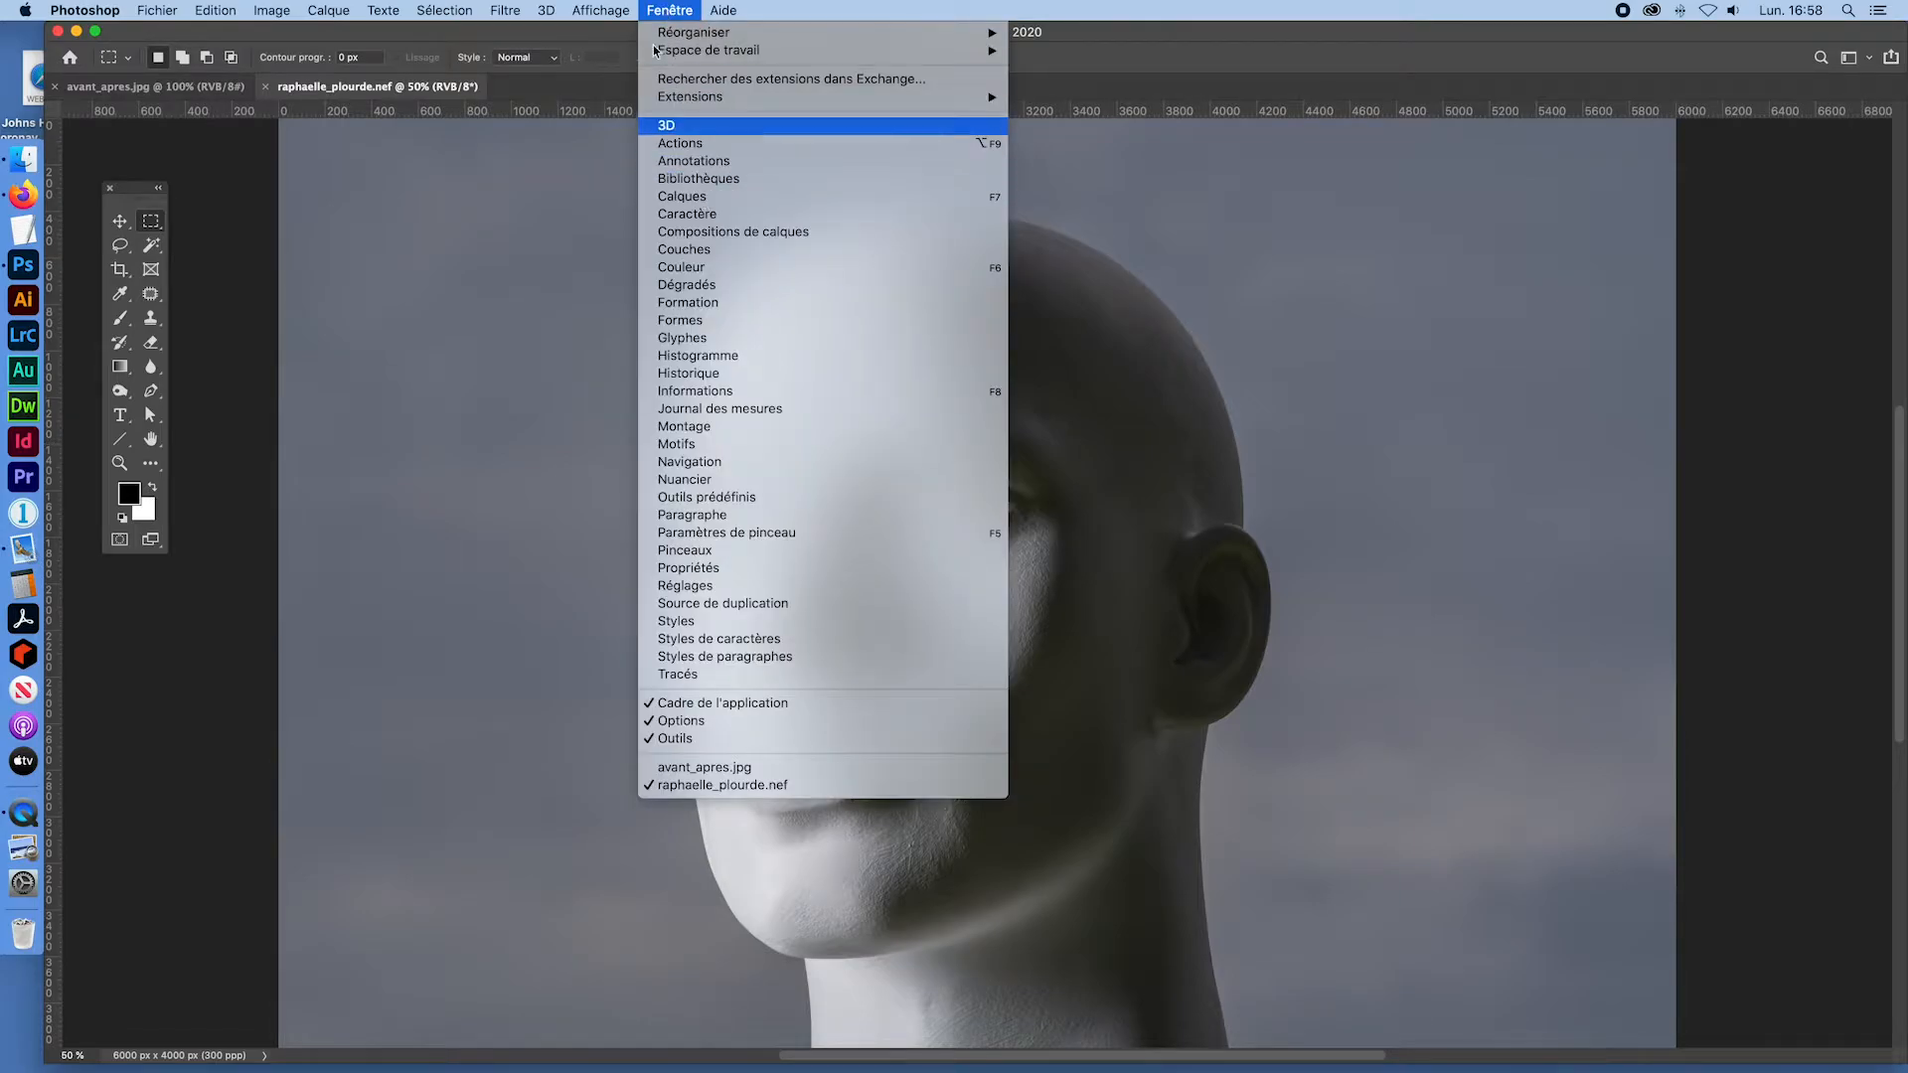
click(699, 204)
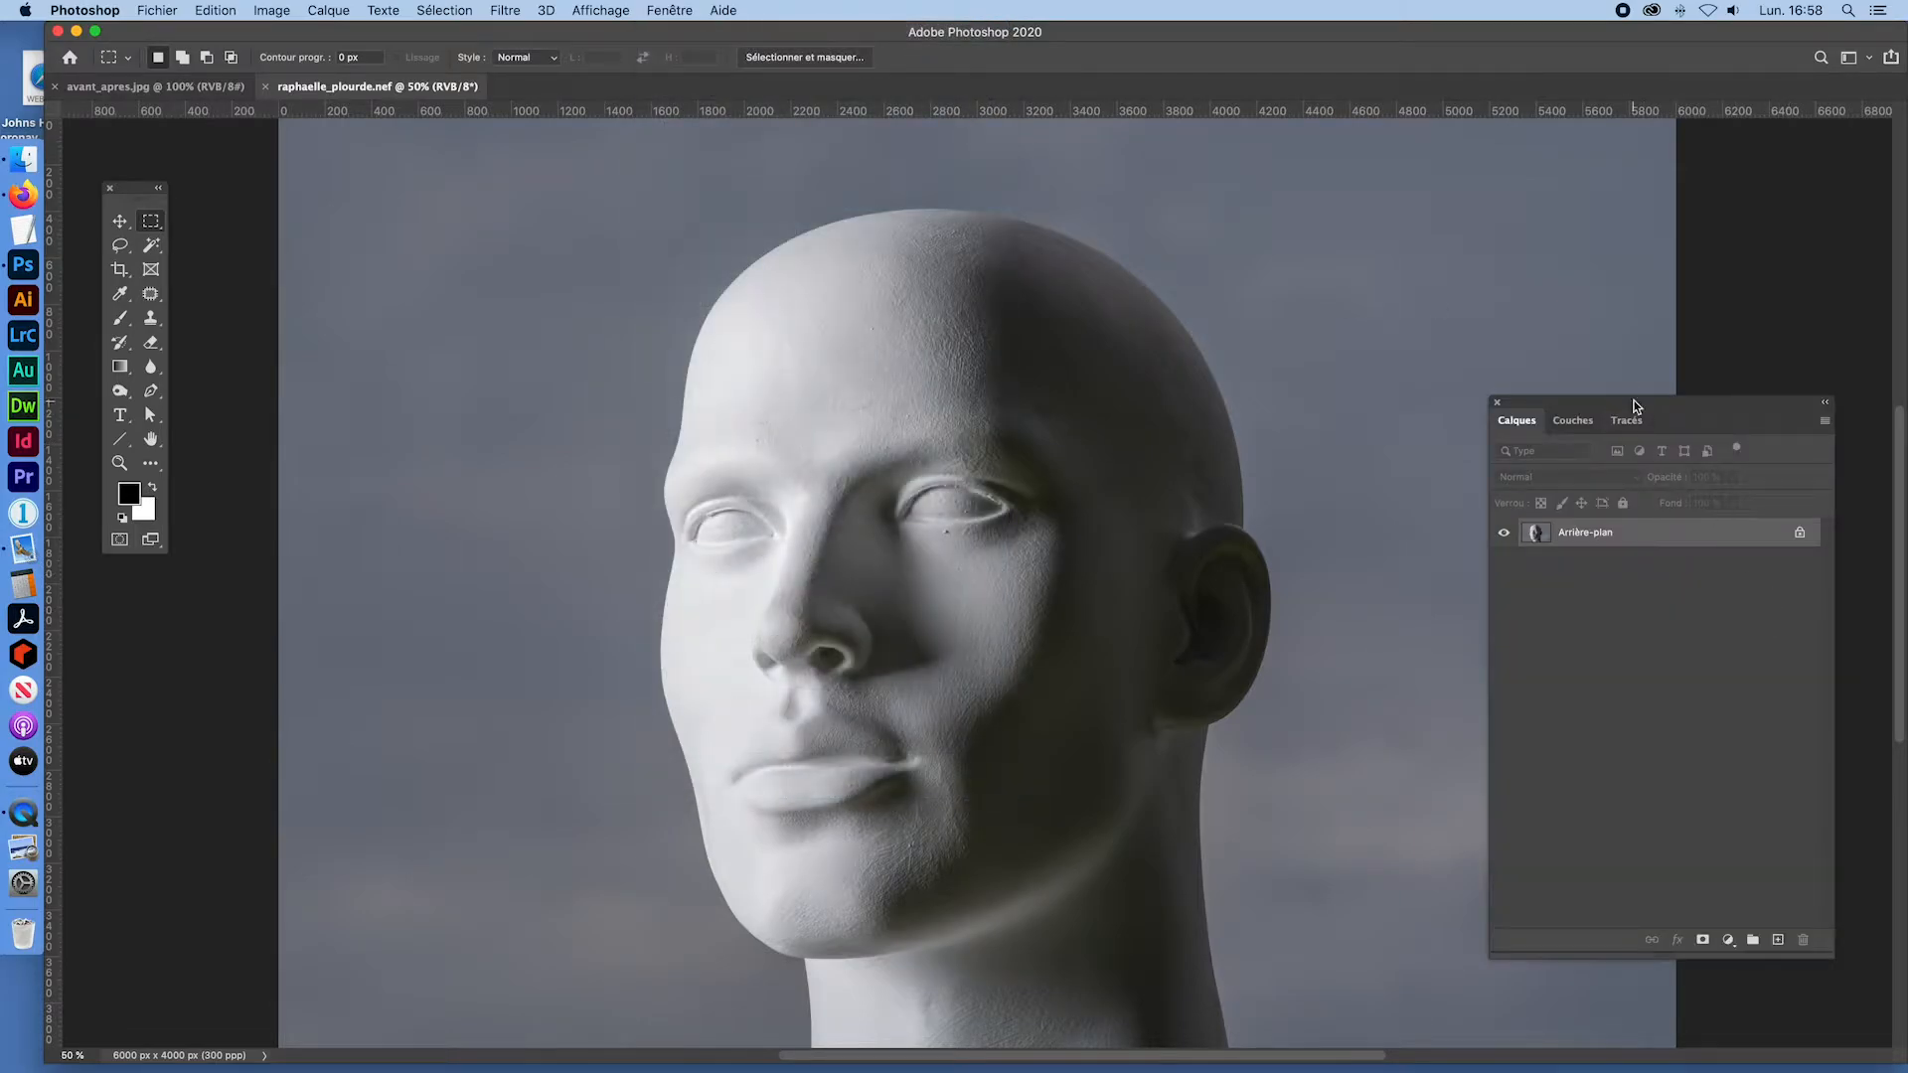
drag(1631, 402, 1482, 266)
Step: Duplicate the Arrière-plan layer and add an empty layer between the original and its copy
key(super+j)
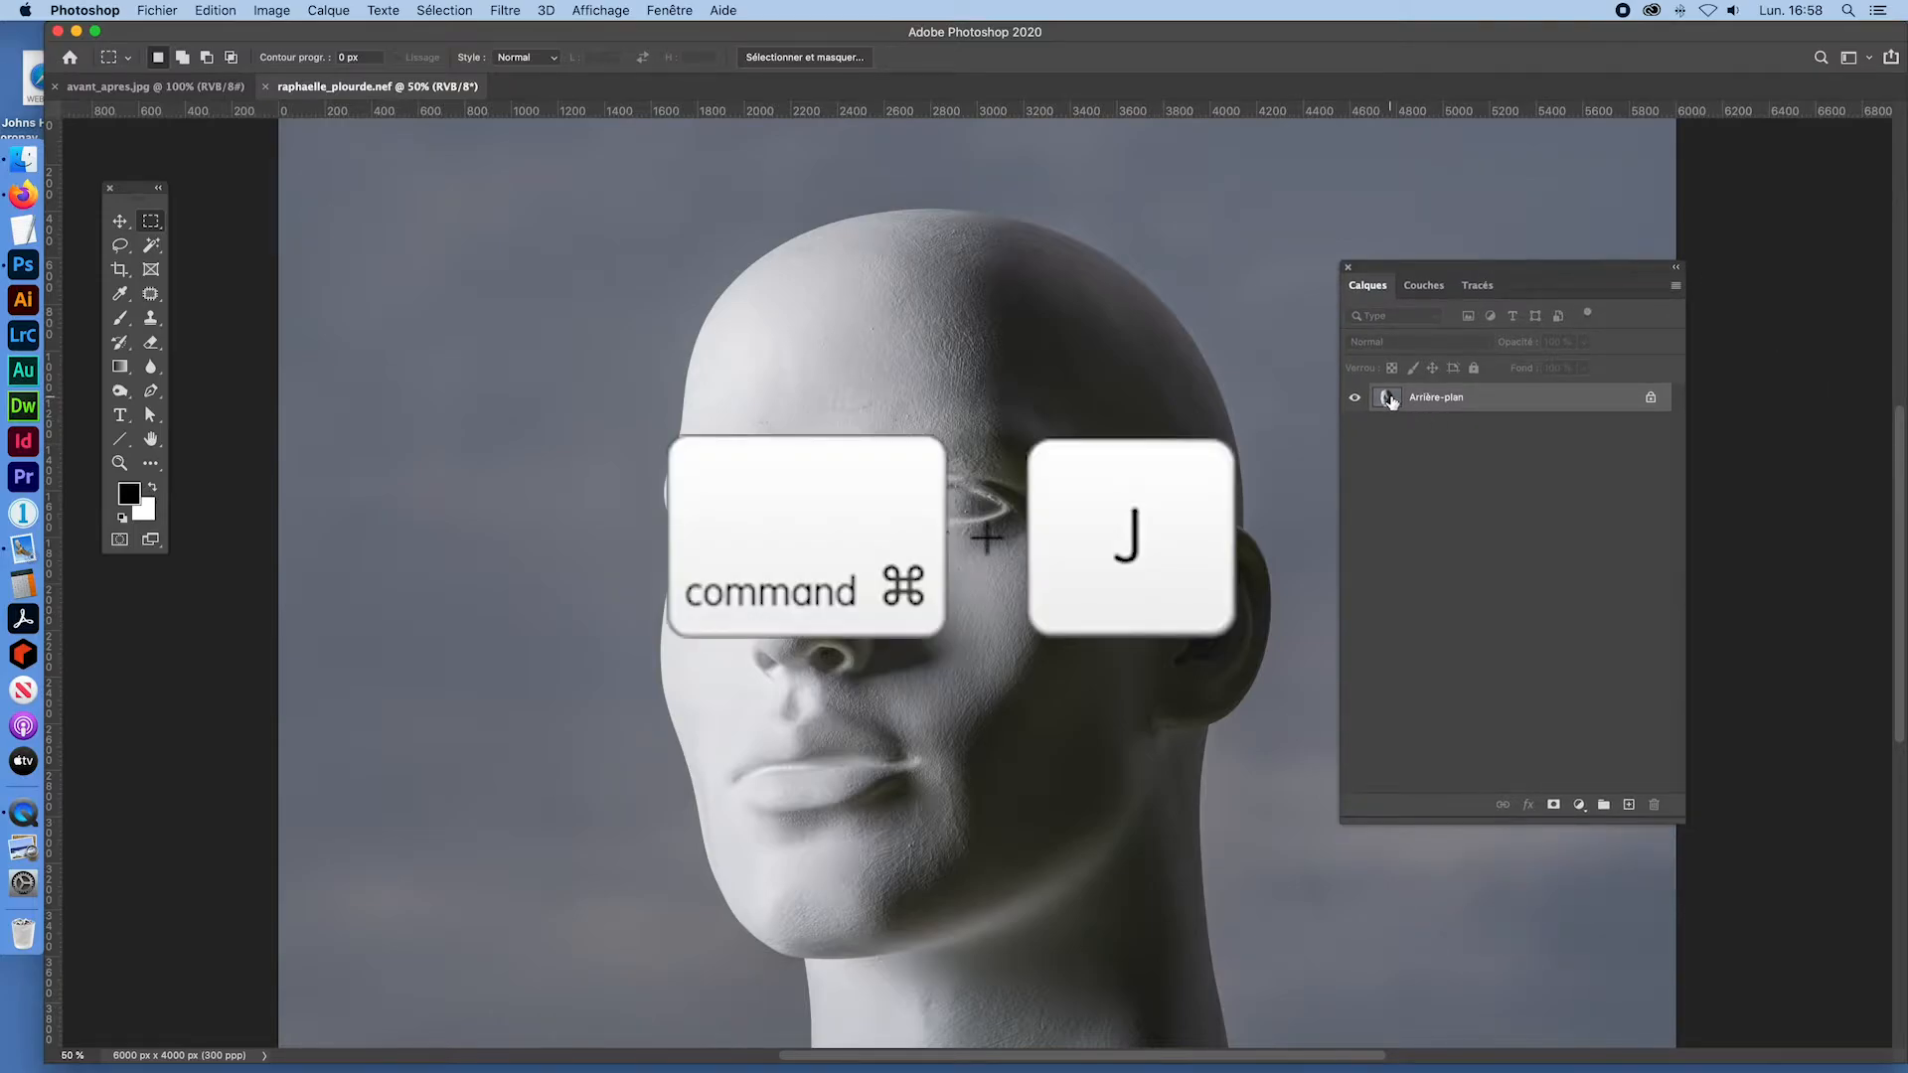
key(super+j)
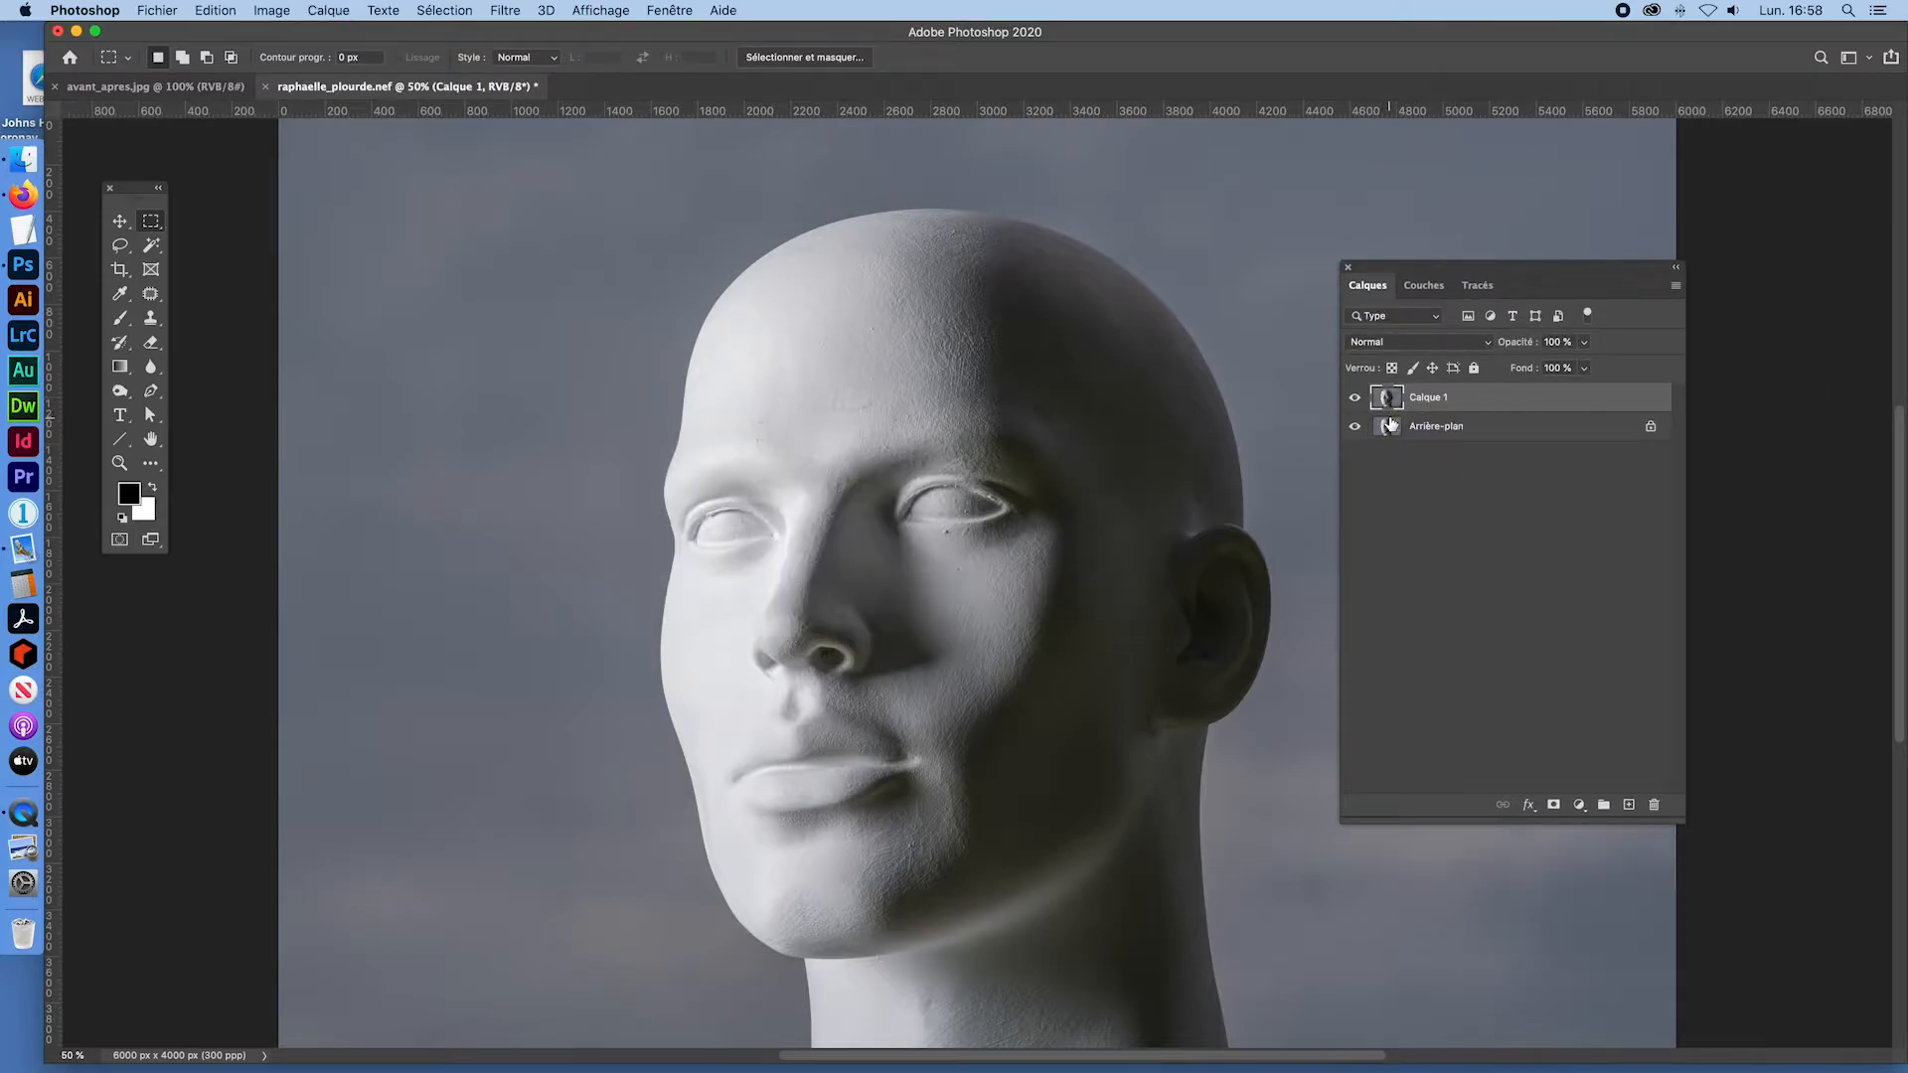
click(1397, 417)
click(1628, 804)
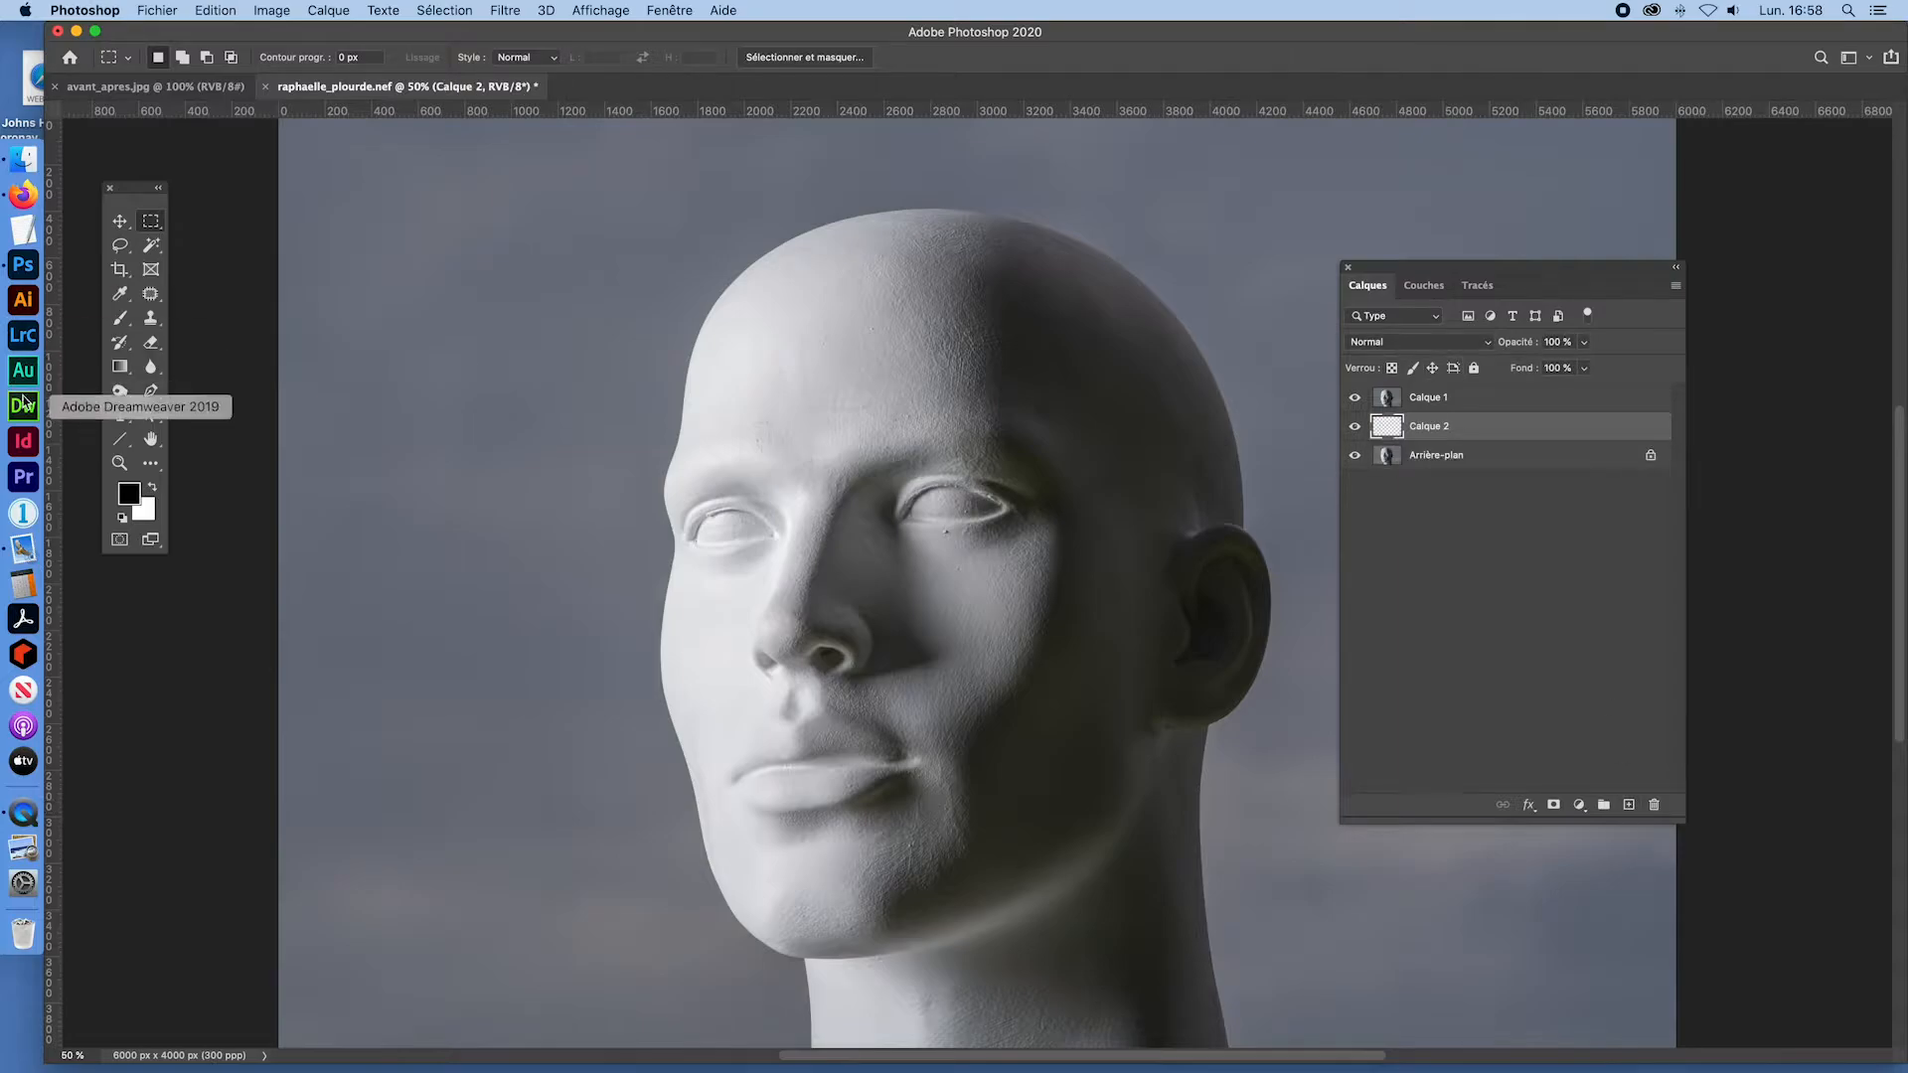
Step: Set the foreground colour to red ff0000 and fill the empty Calque 2 layer with it
click(136, 494)
drag(1136, 507, 1217, 453)
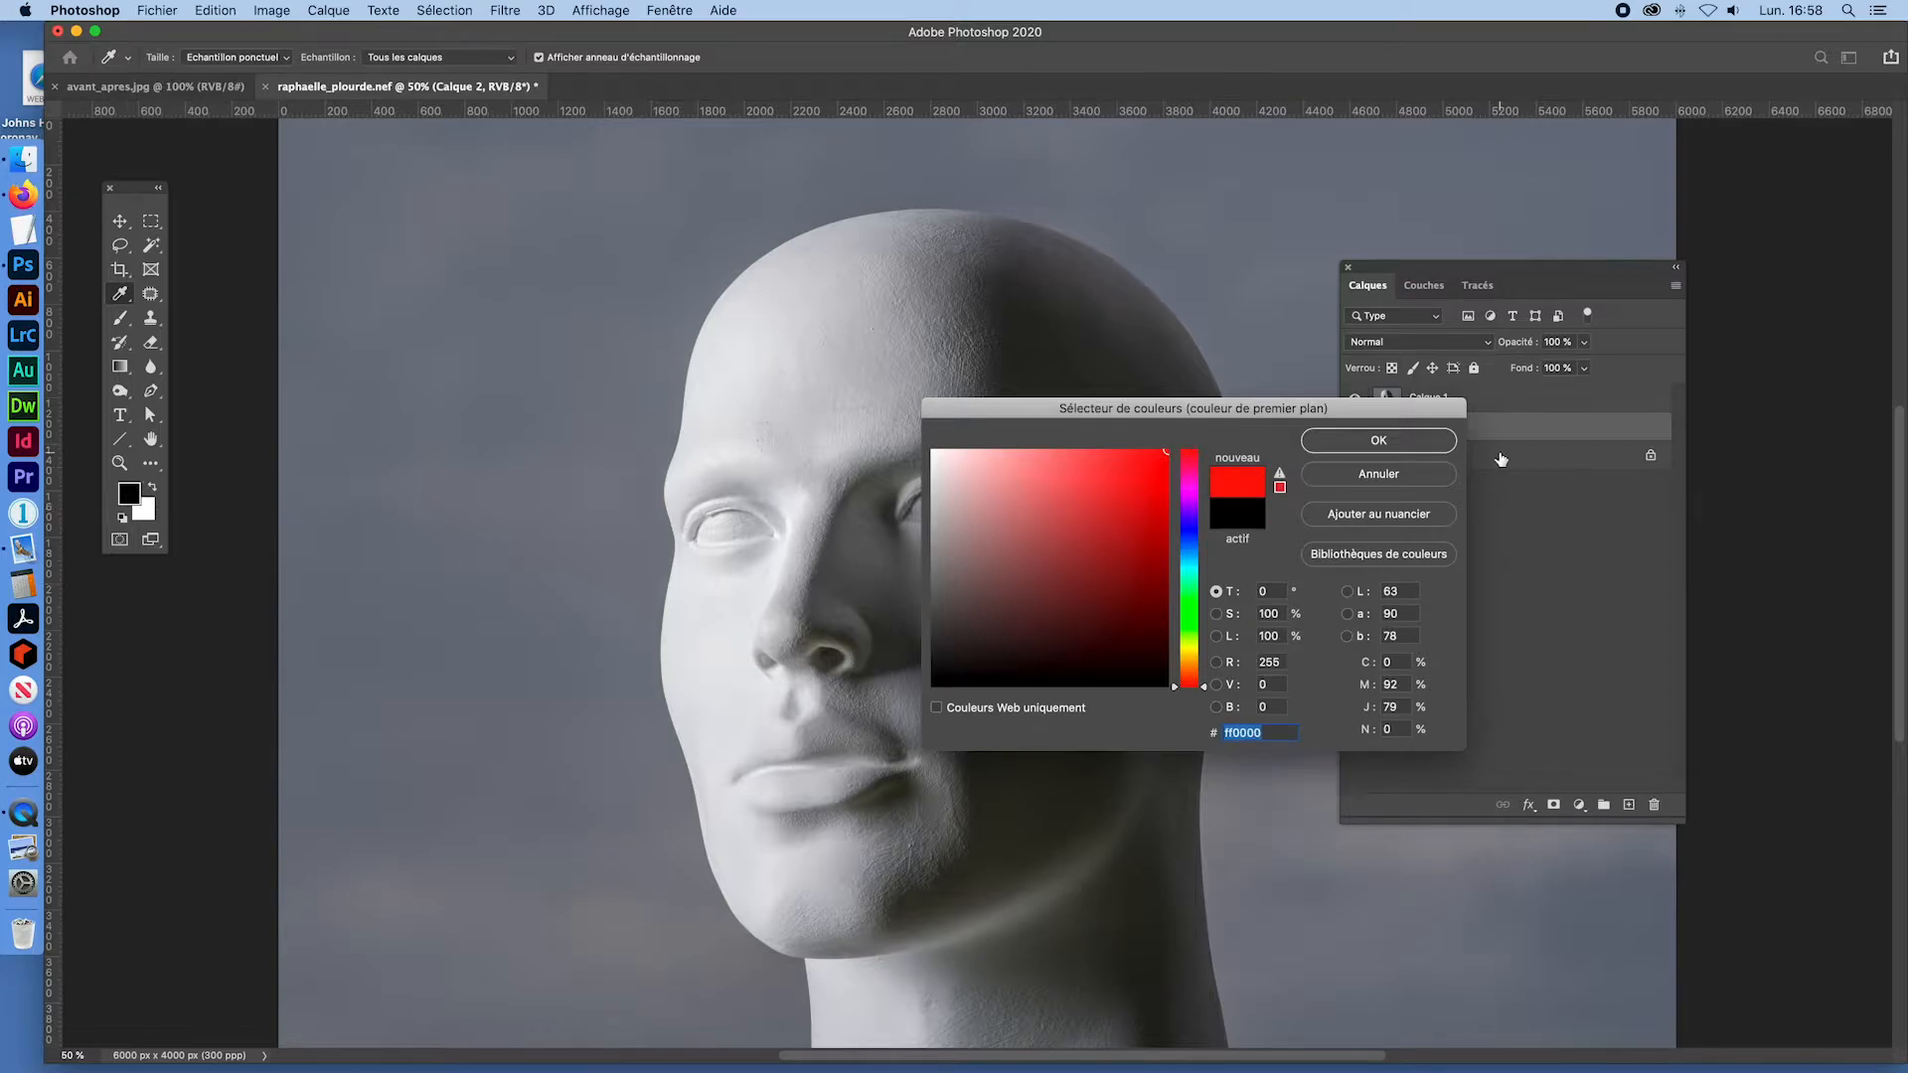
click(1401, 446)
key(m)
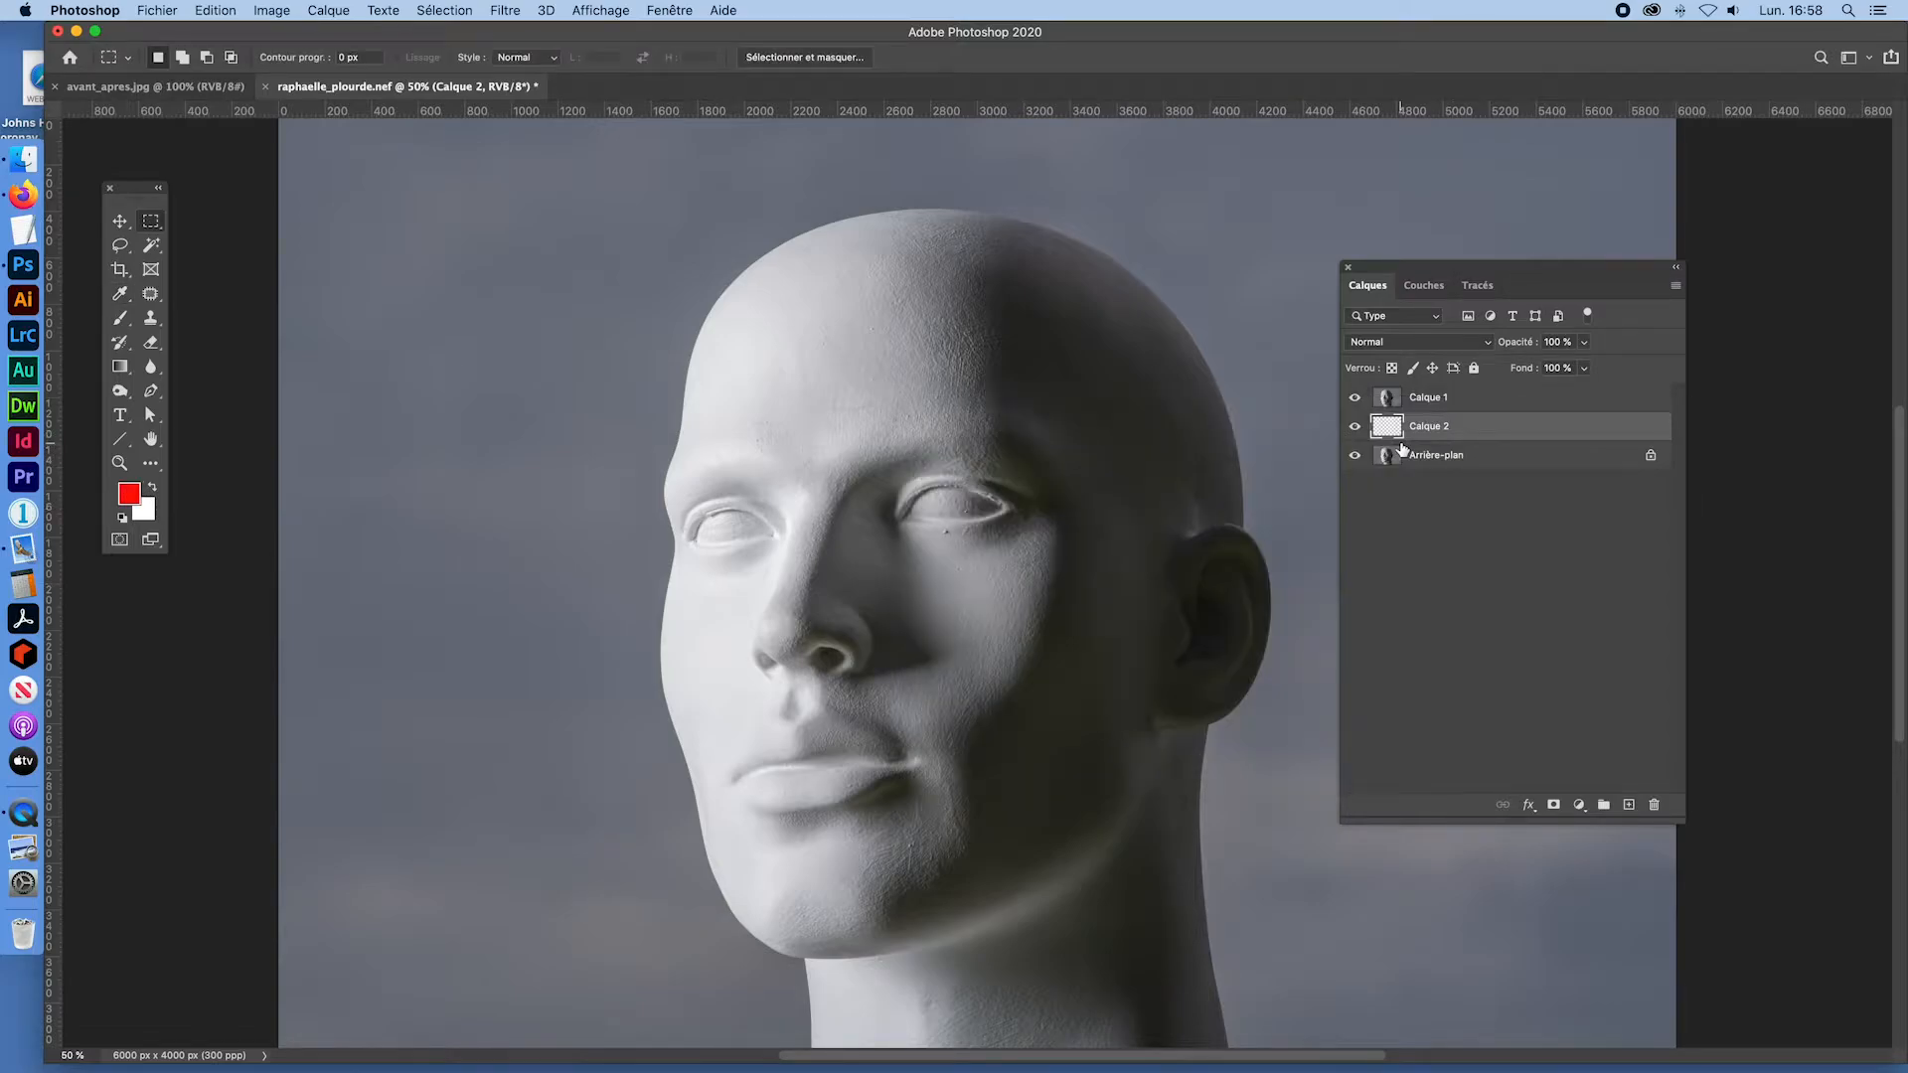
key(alt+BackSpace)
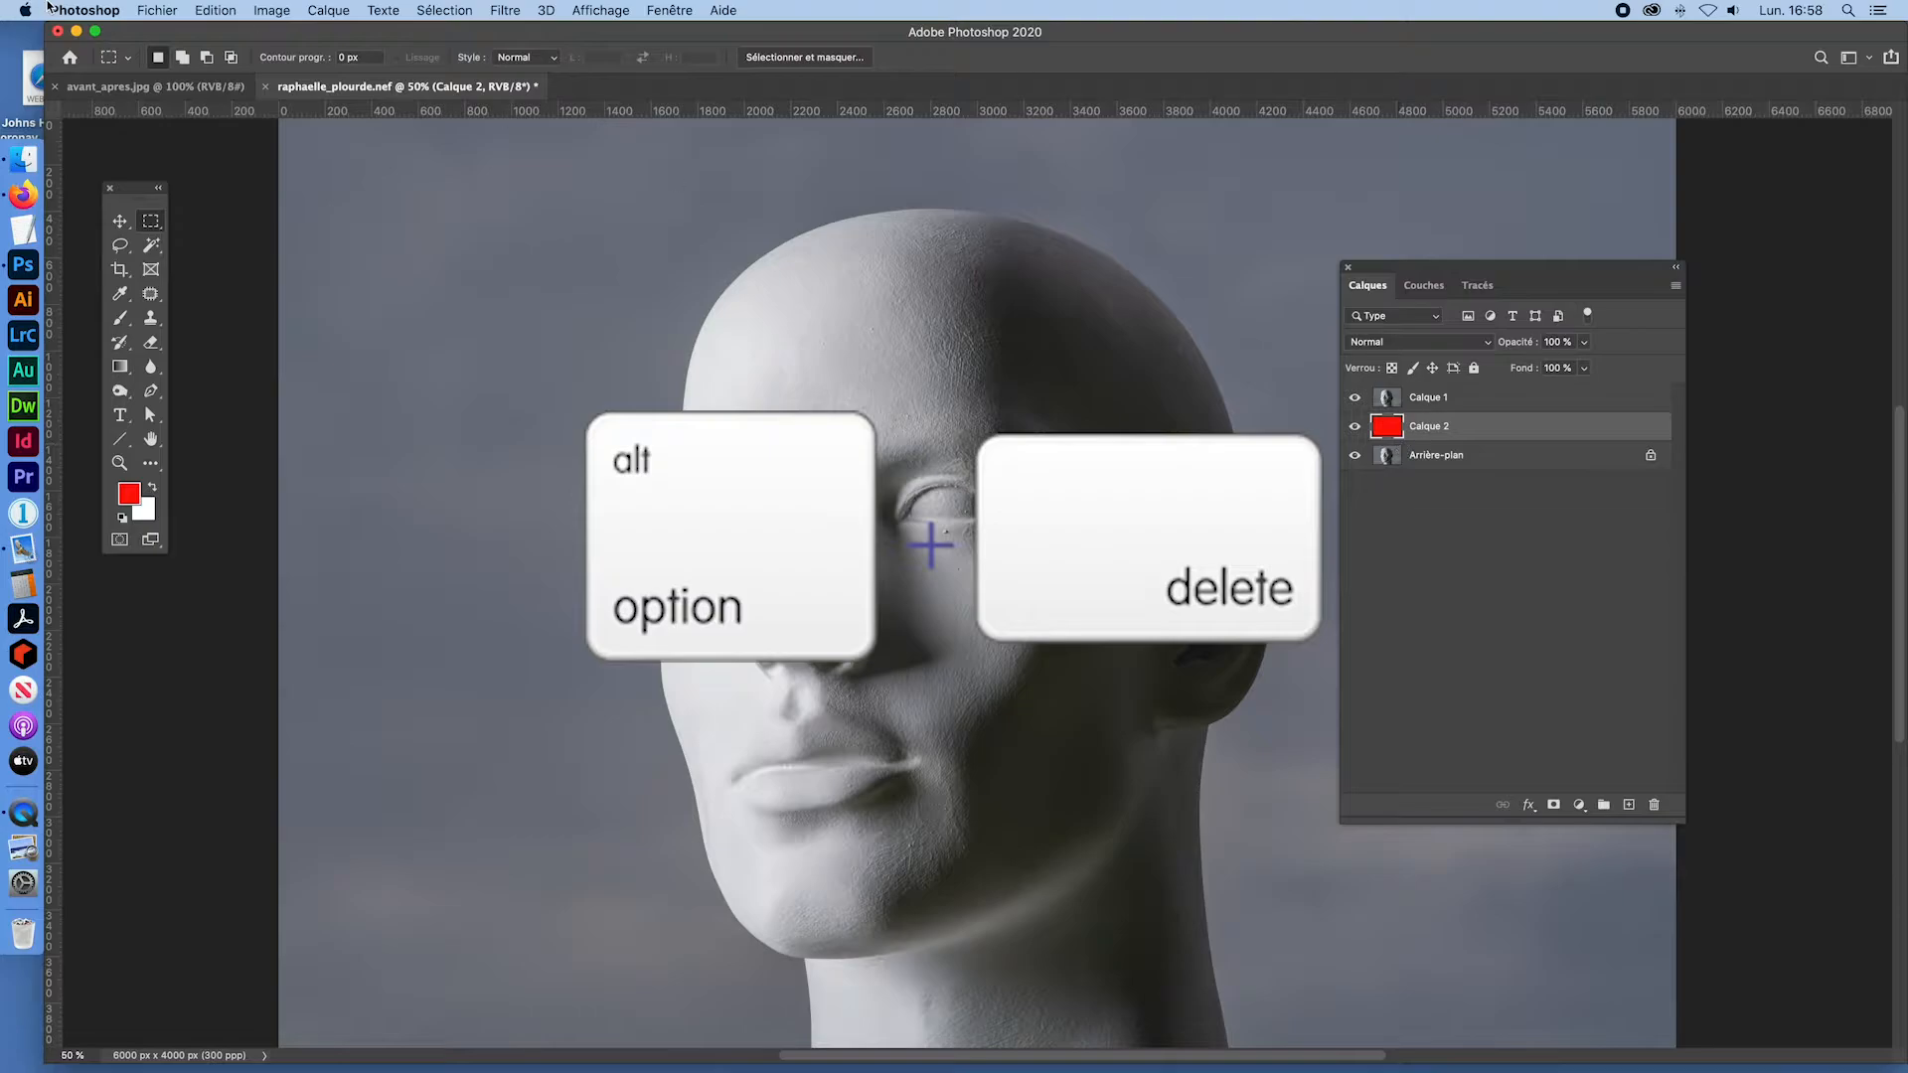
click(215, 9)
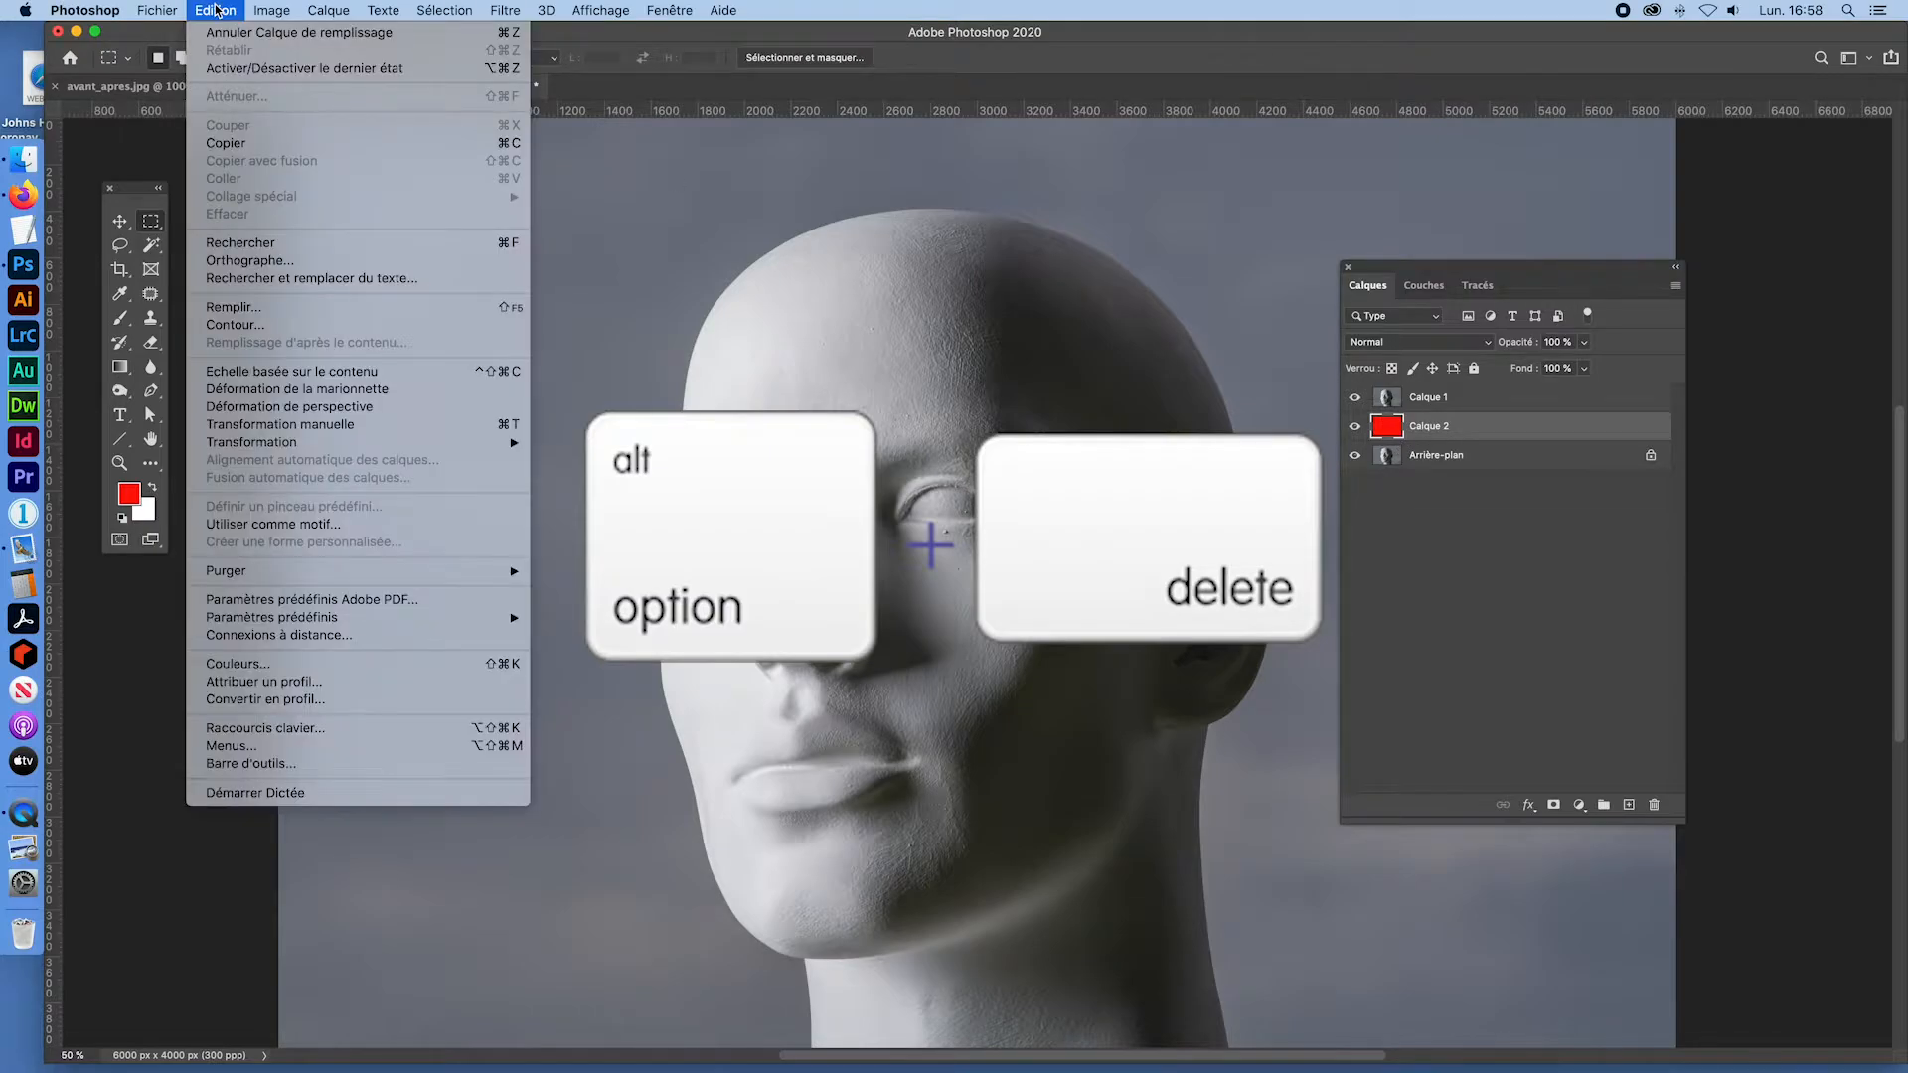
click(256, 311)
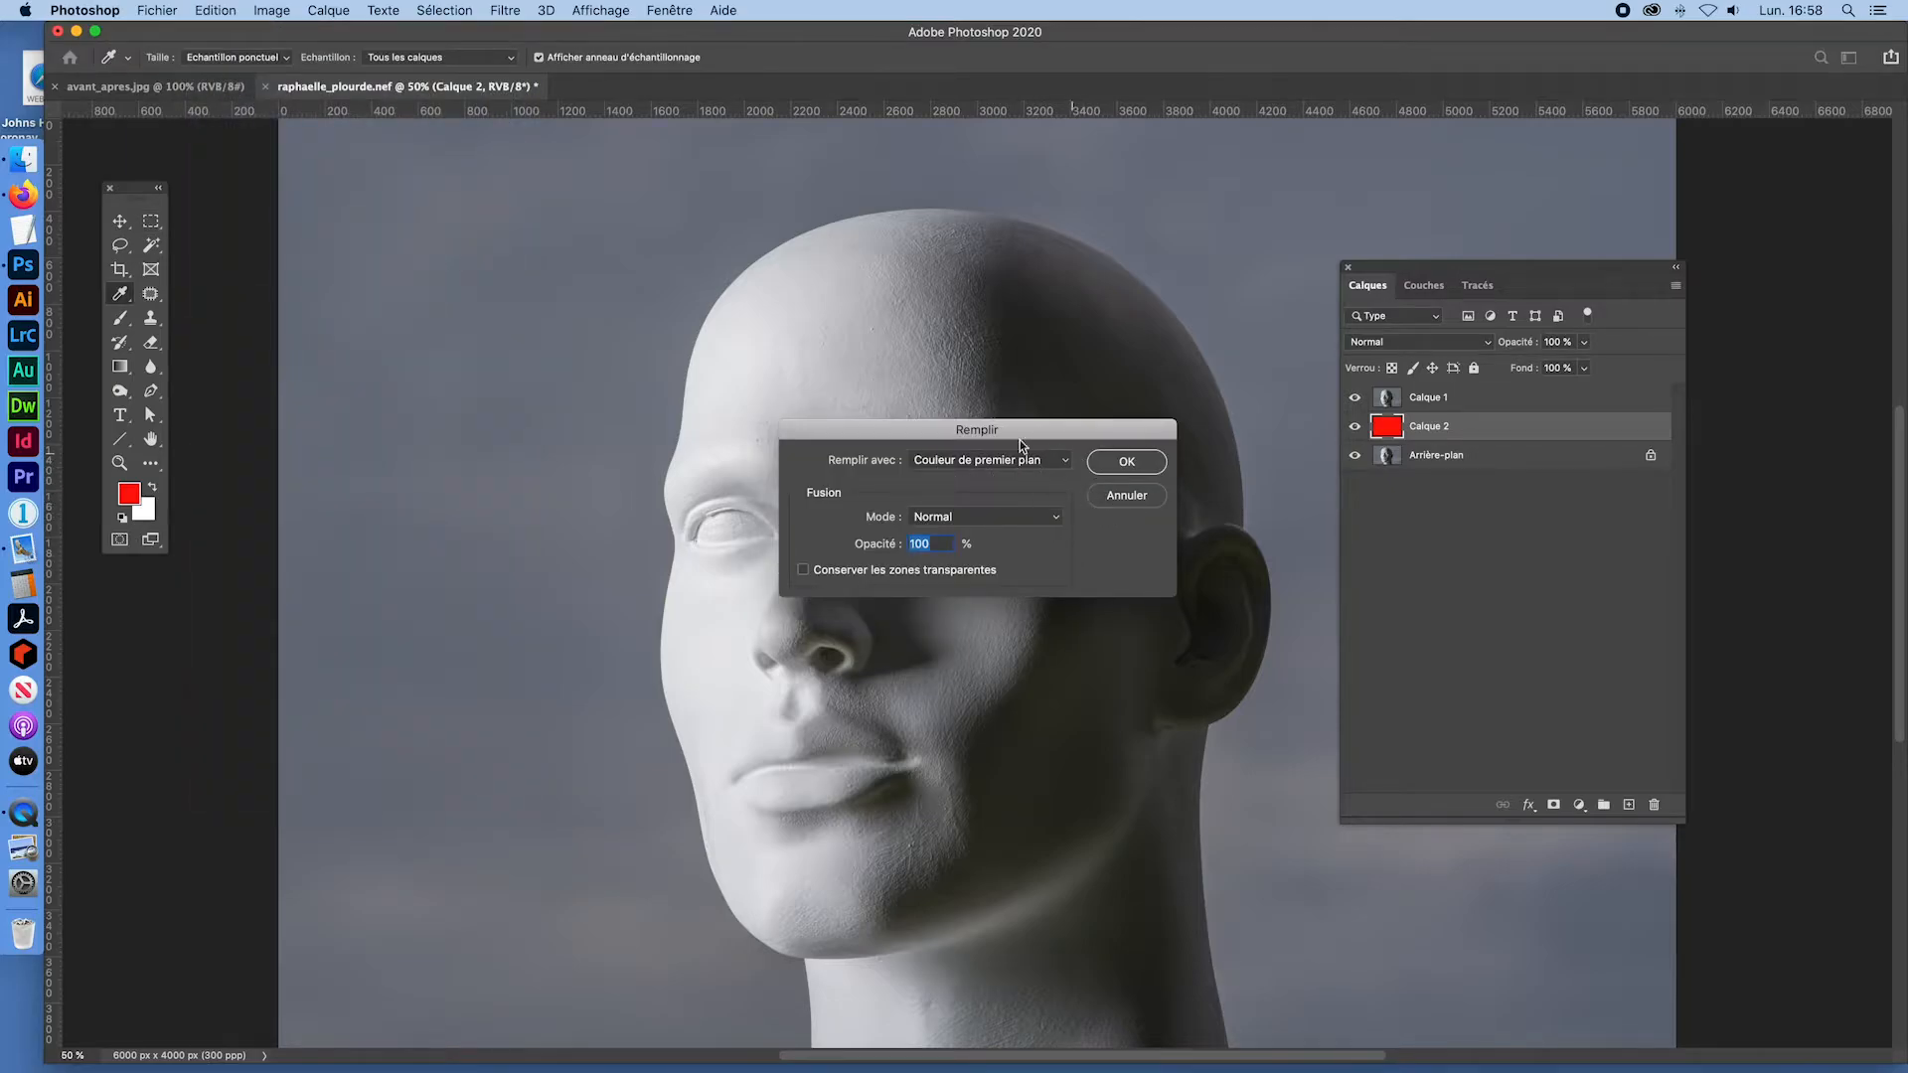
click(1127, 501)
key(m)
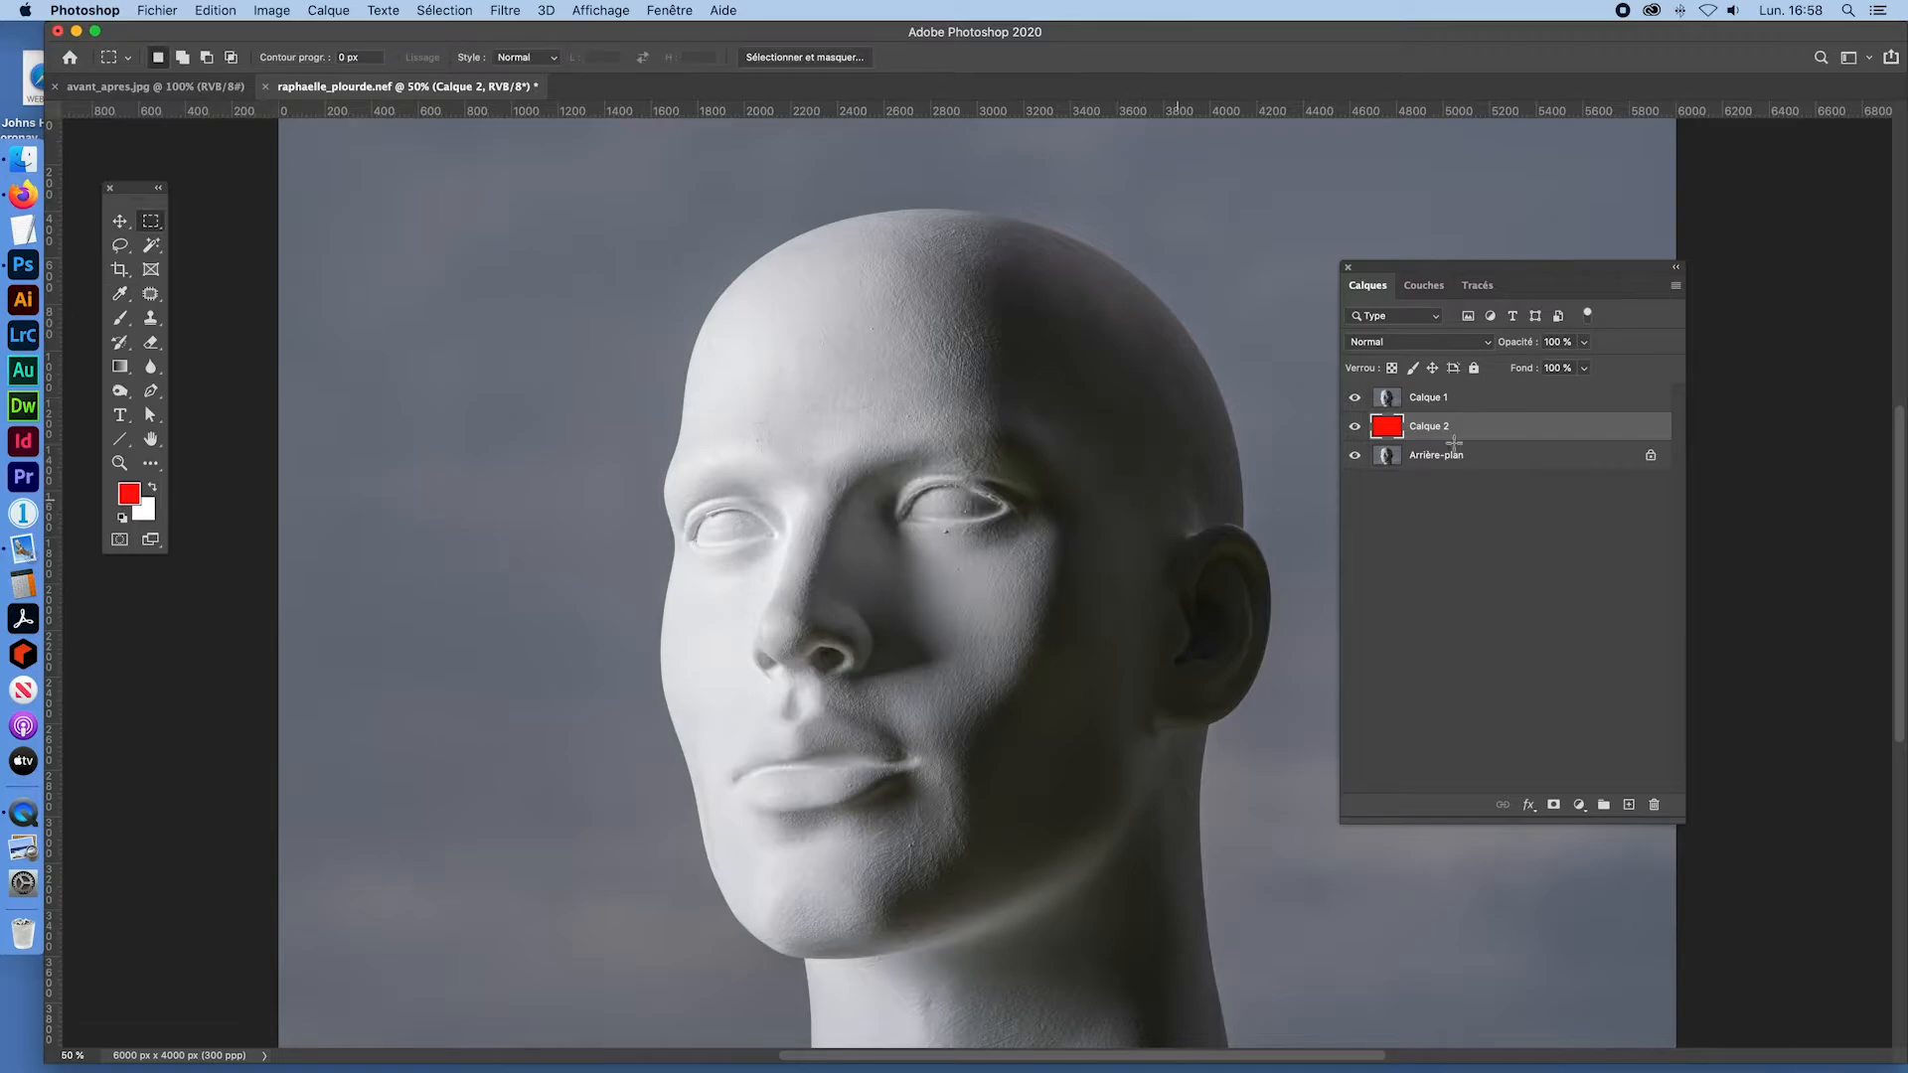
Step: Rename the topmost layer, Calque 1, as mannequin
click(1387, 401)
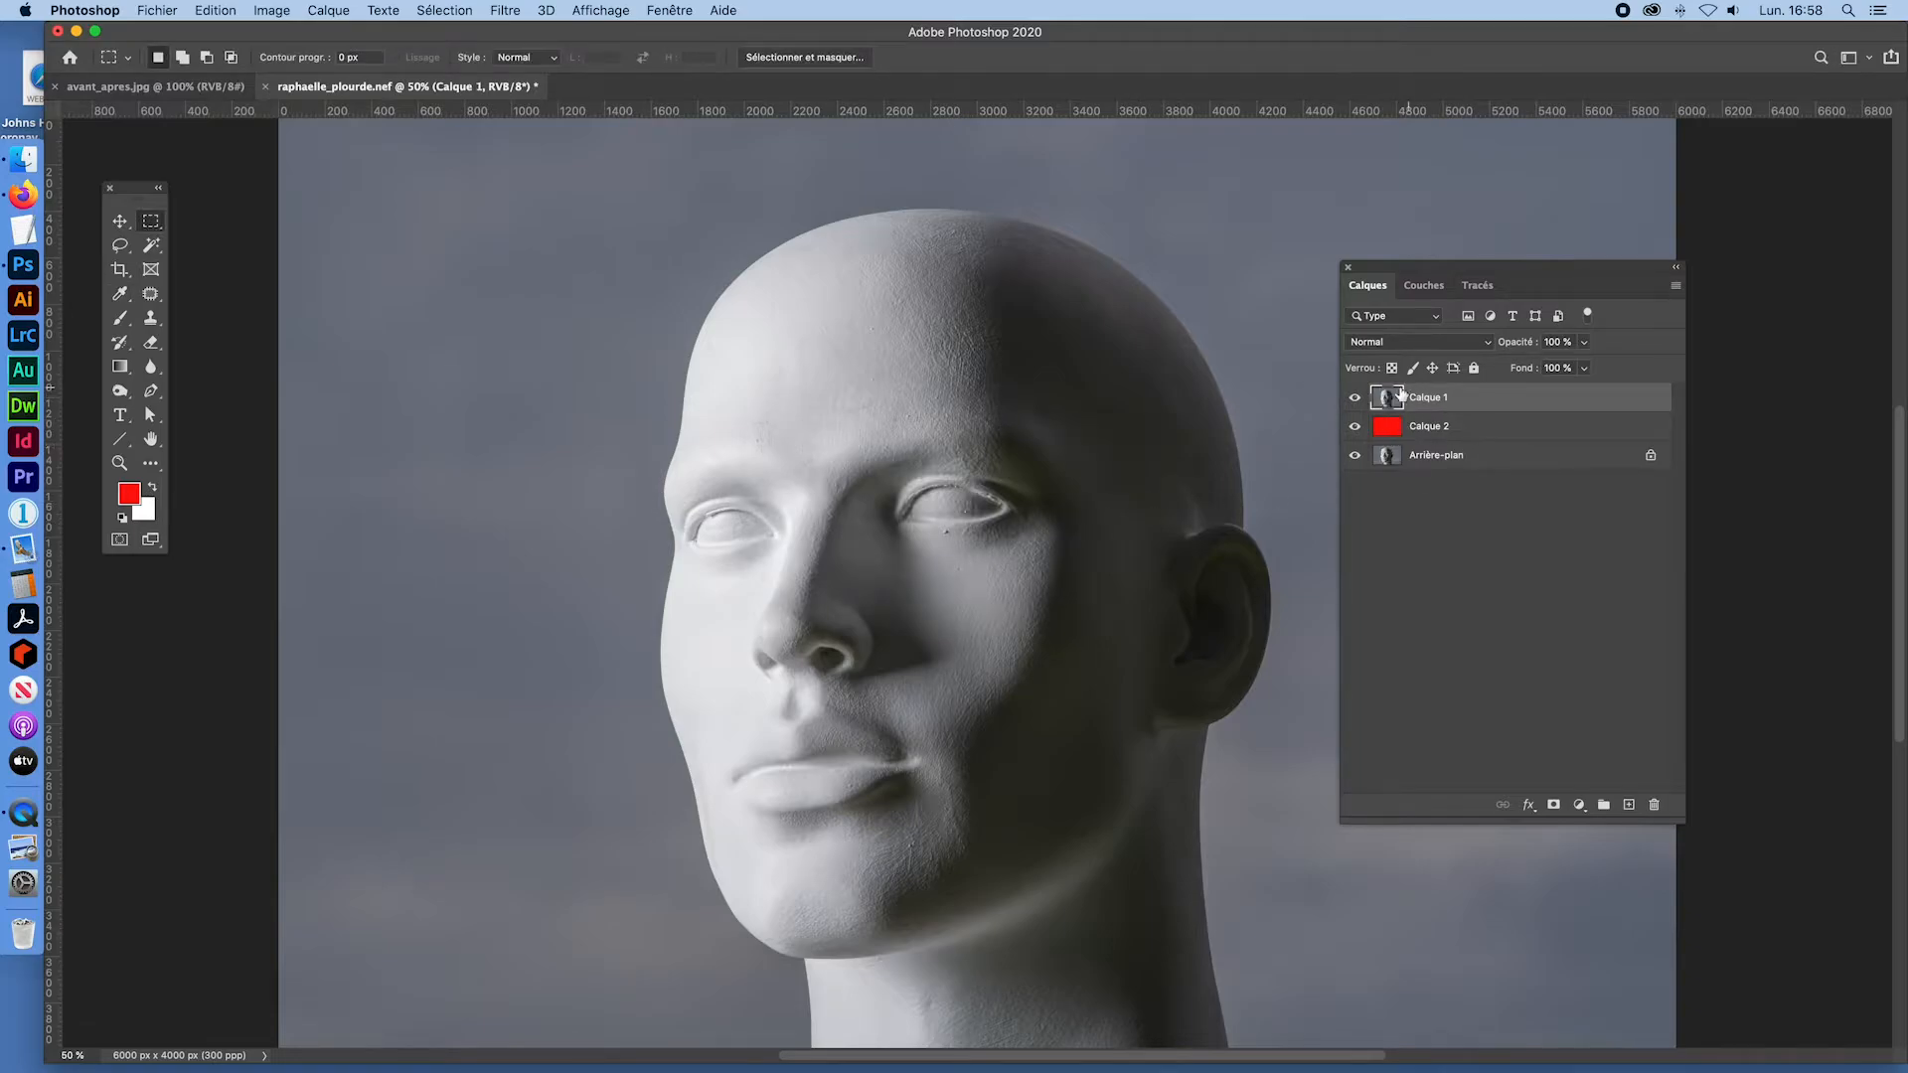
double_click(1416, 399)
text(mannequin)
click(1389, 402)
Step: Select the head automatically as the subject with the Quick Selection tool and add a layer mask to mannequin
click(143, 246)
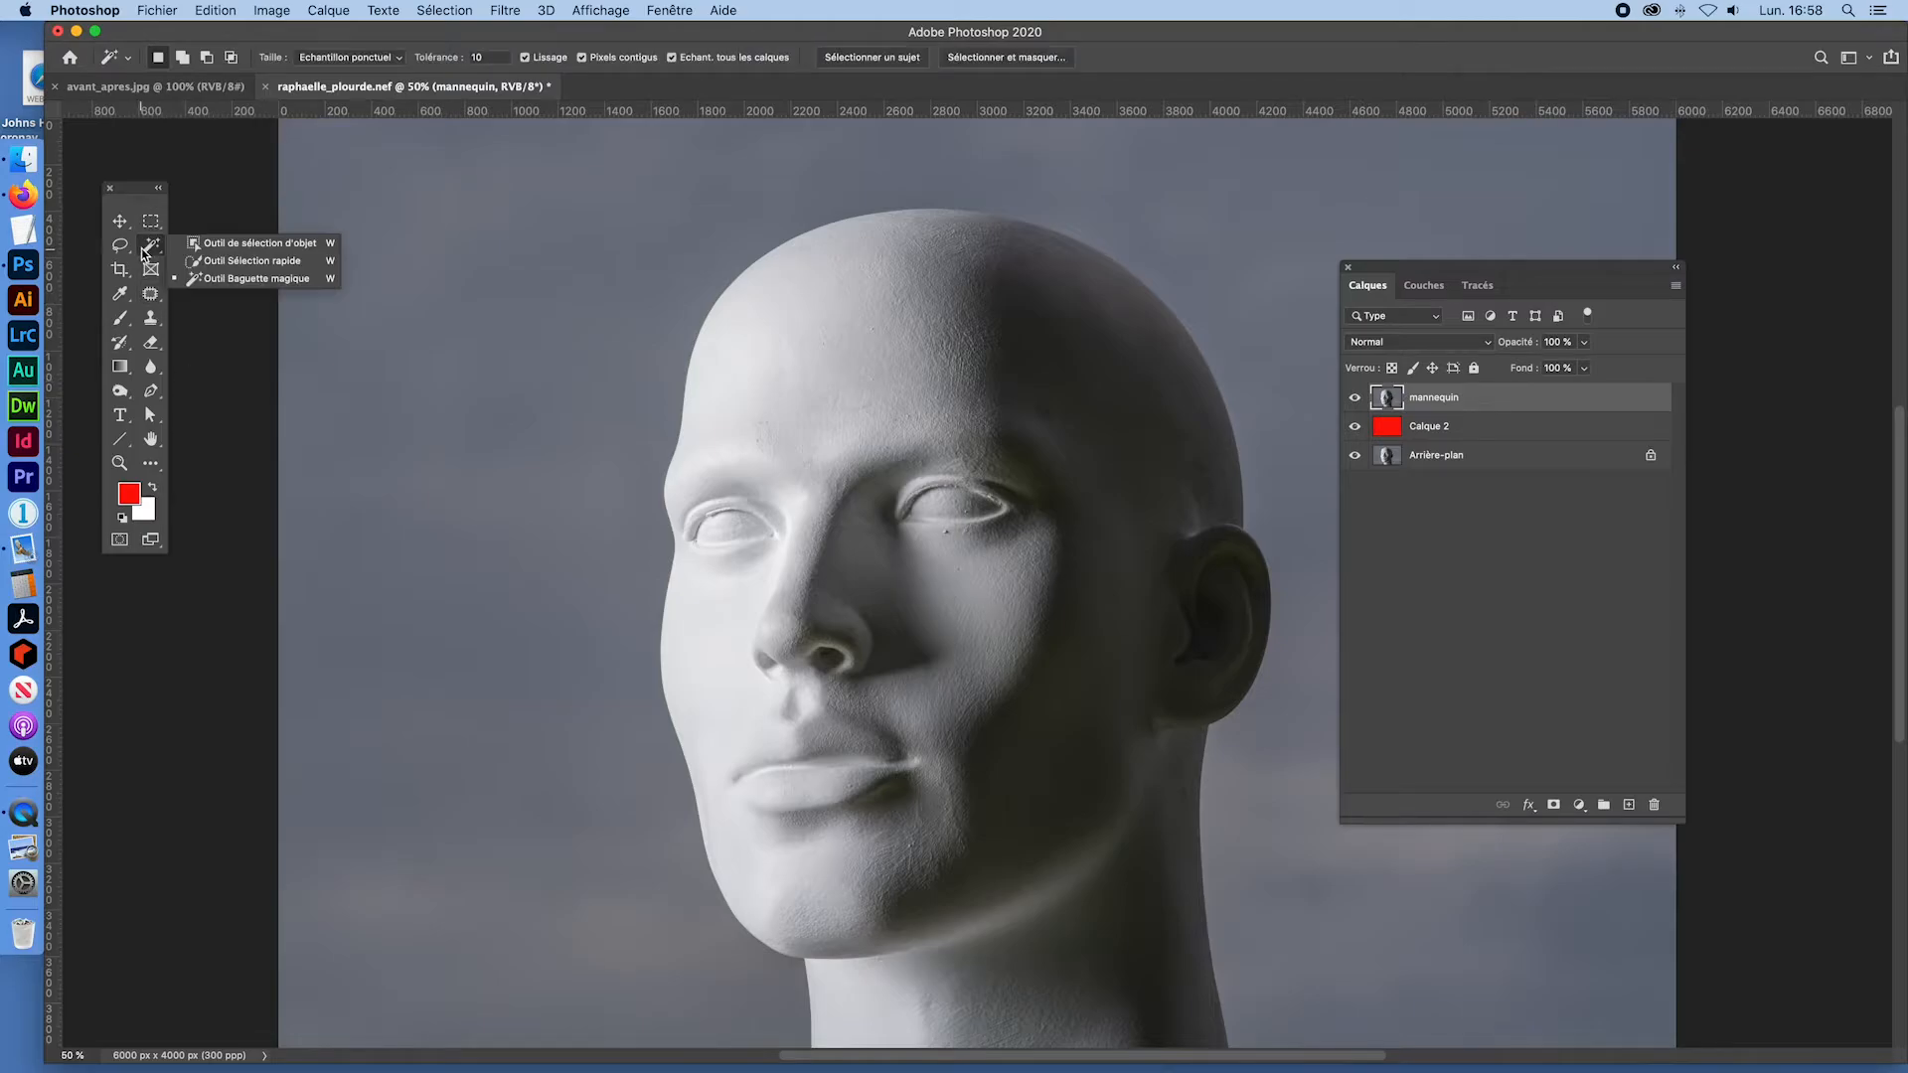
click(251, 260)
drag(126, 188, 158, 263)
click(183, 322)
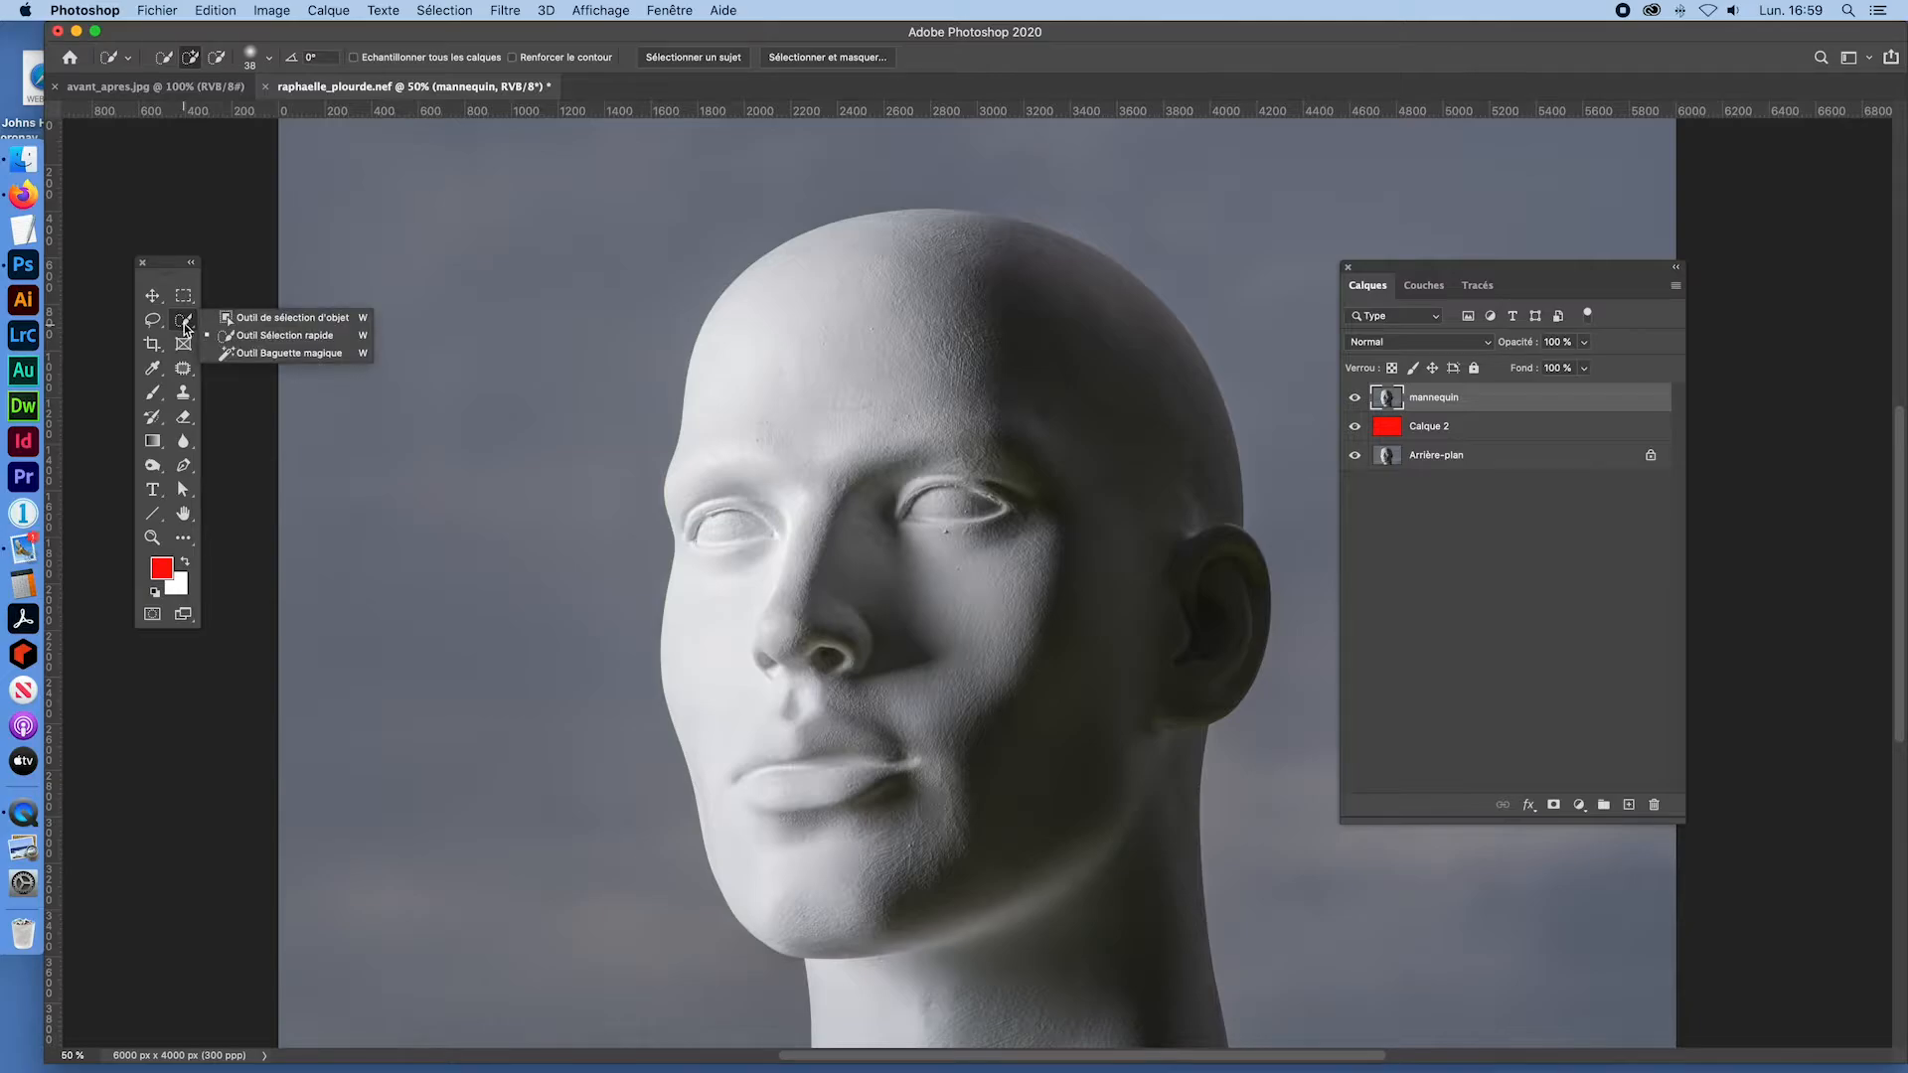
click(265, 337)
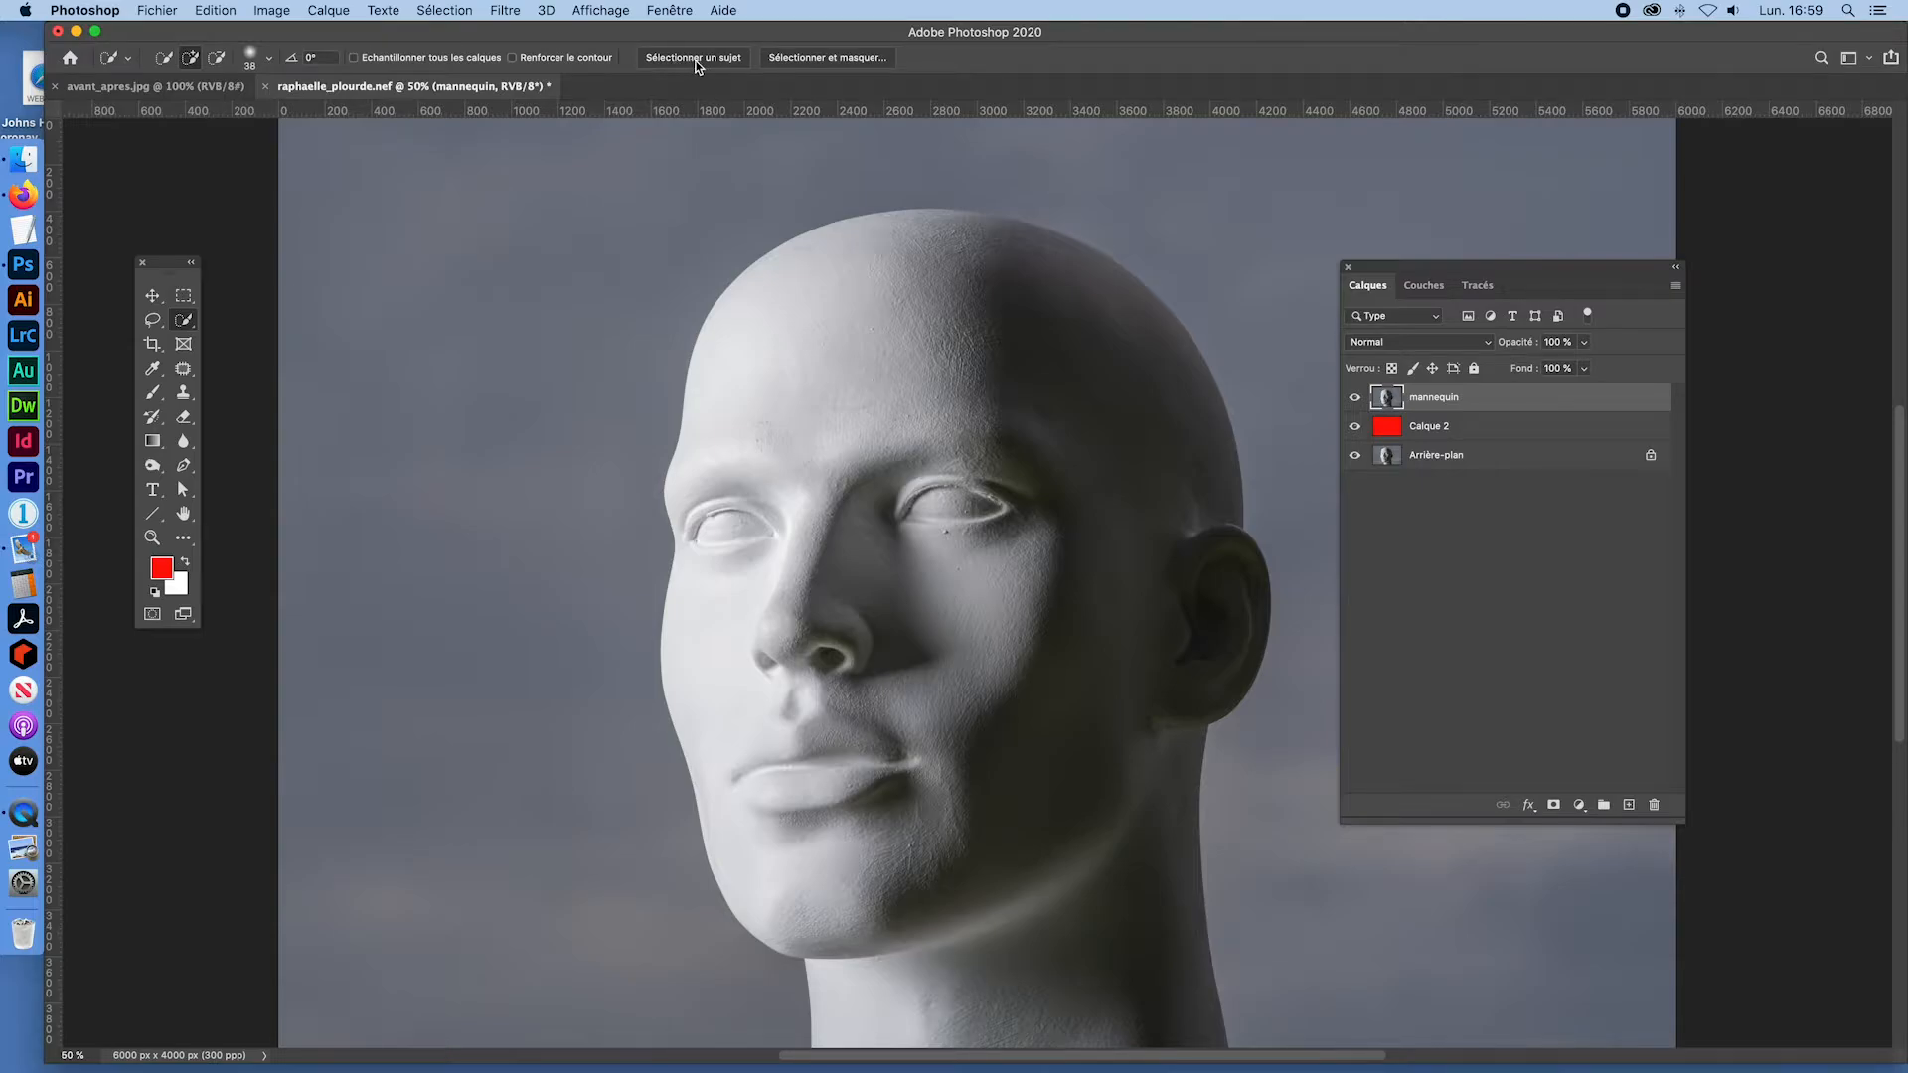
click(683, 63)
click(1553, 804)
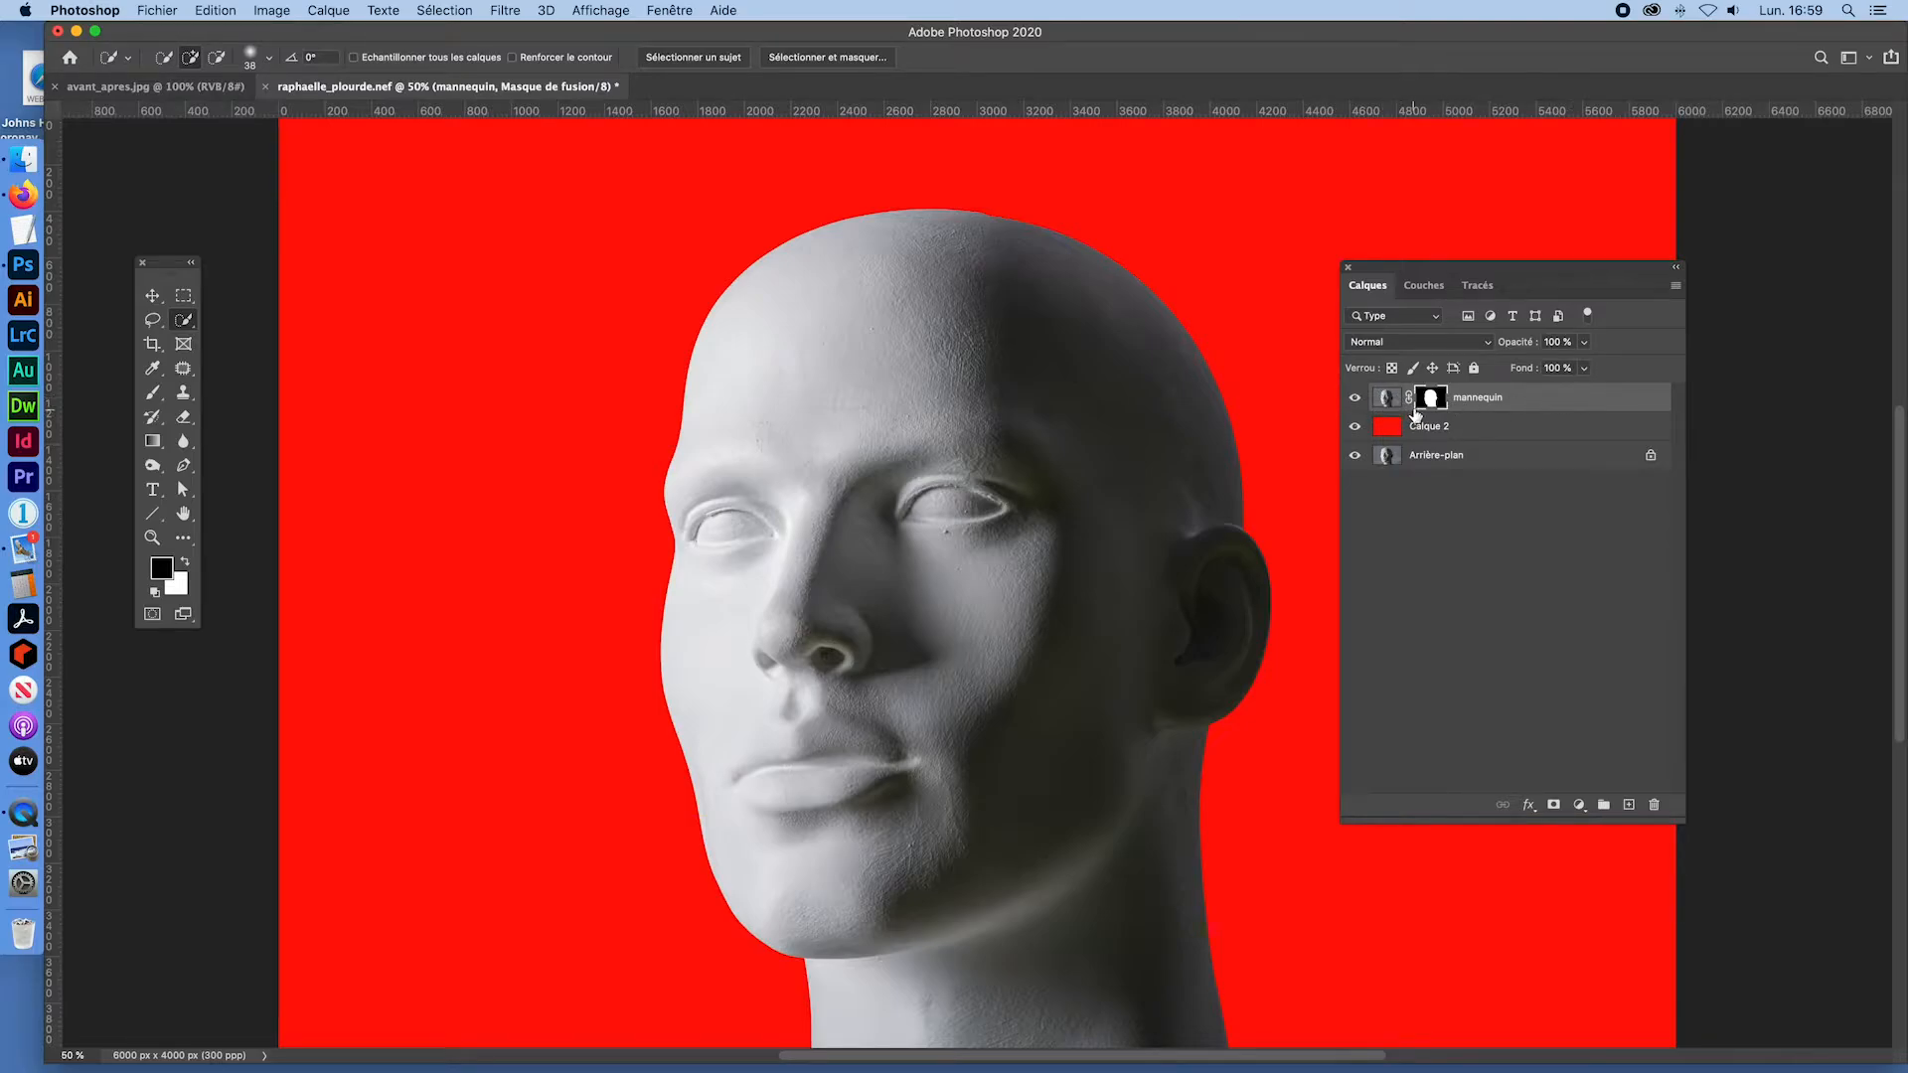
Step: Duplicate the masked mannequin layer and hide the original
click(1390, 398)
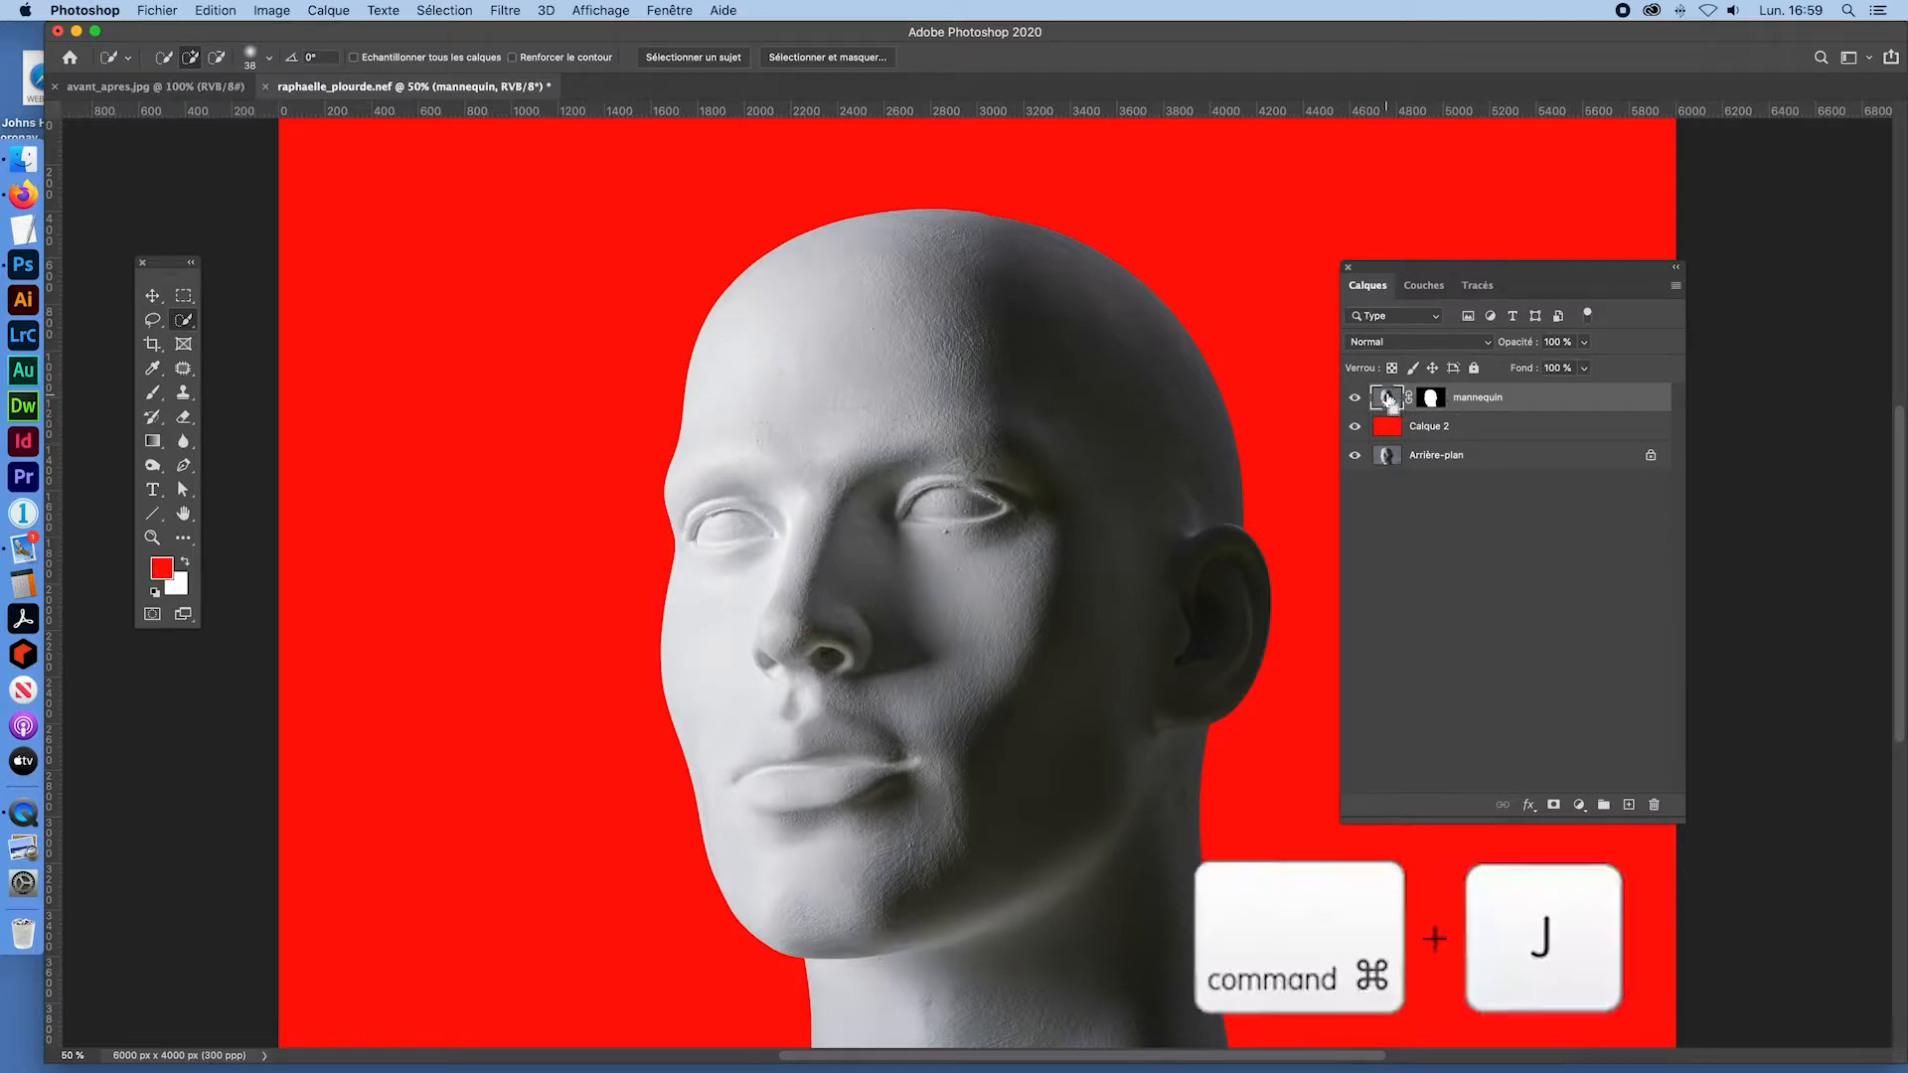
key(super+j)
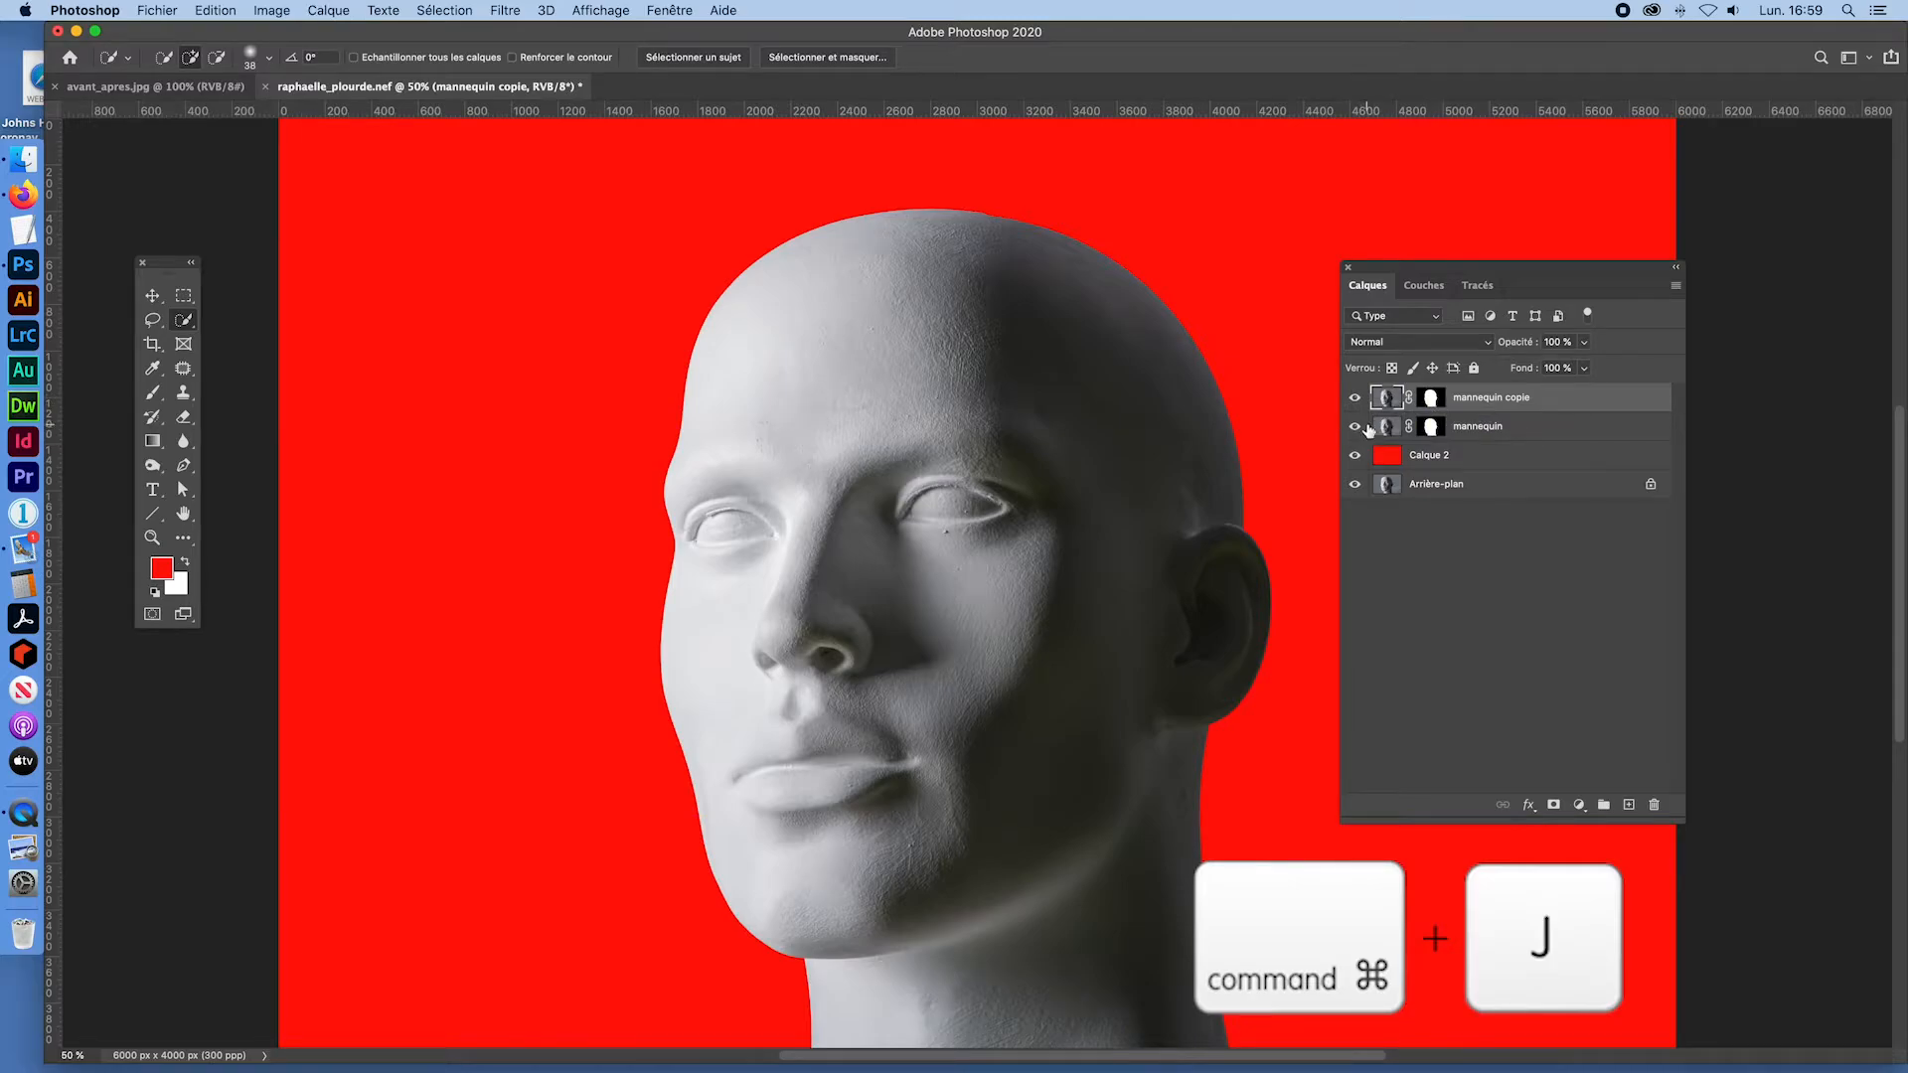
click(1364, 426)
Step: Remove the layer mask from mannequin copie, applying it to the layer's pixels
click(1428, 397)
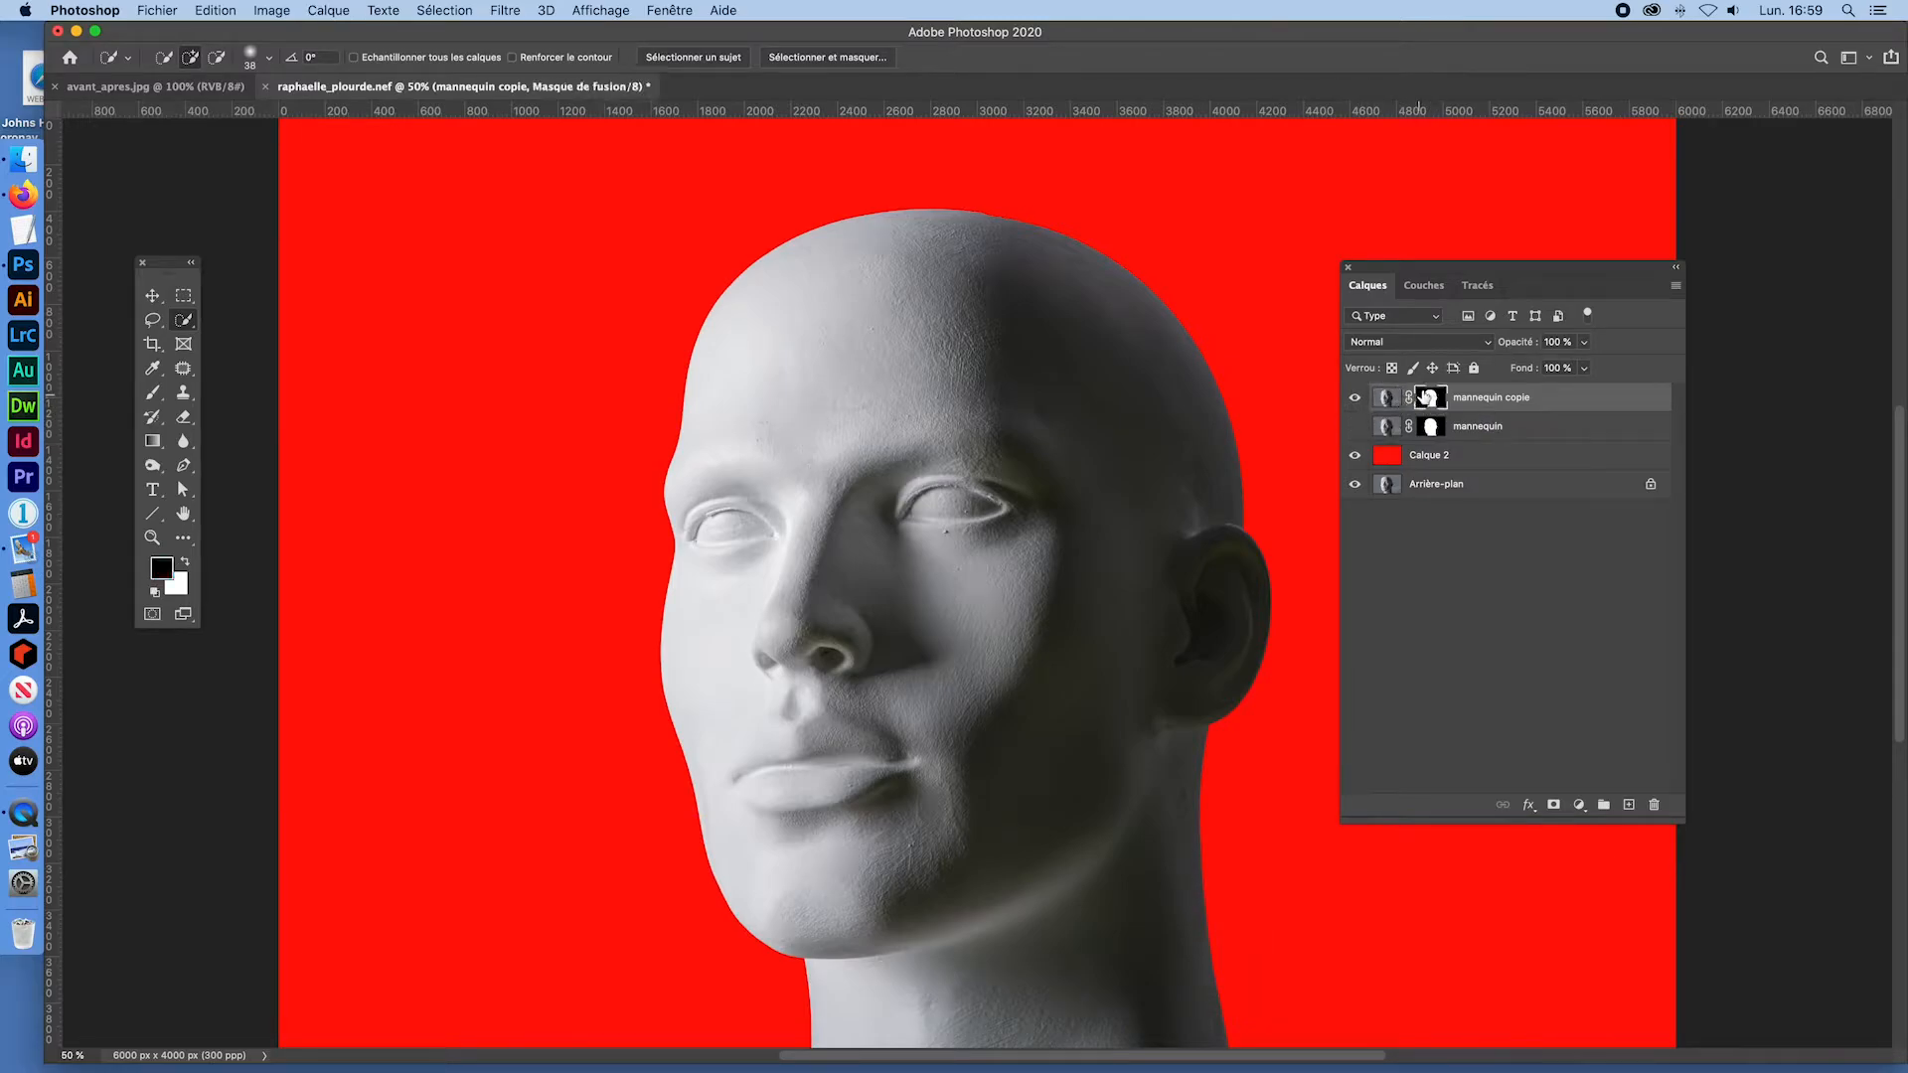
drag(1427, 397, 1659, 807)
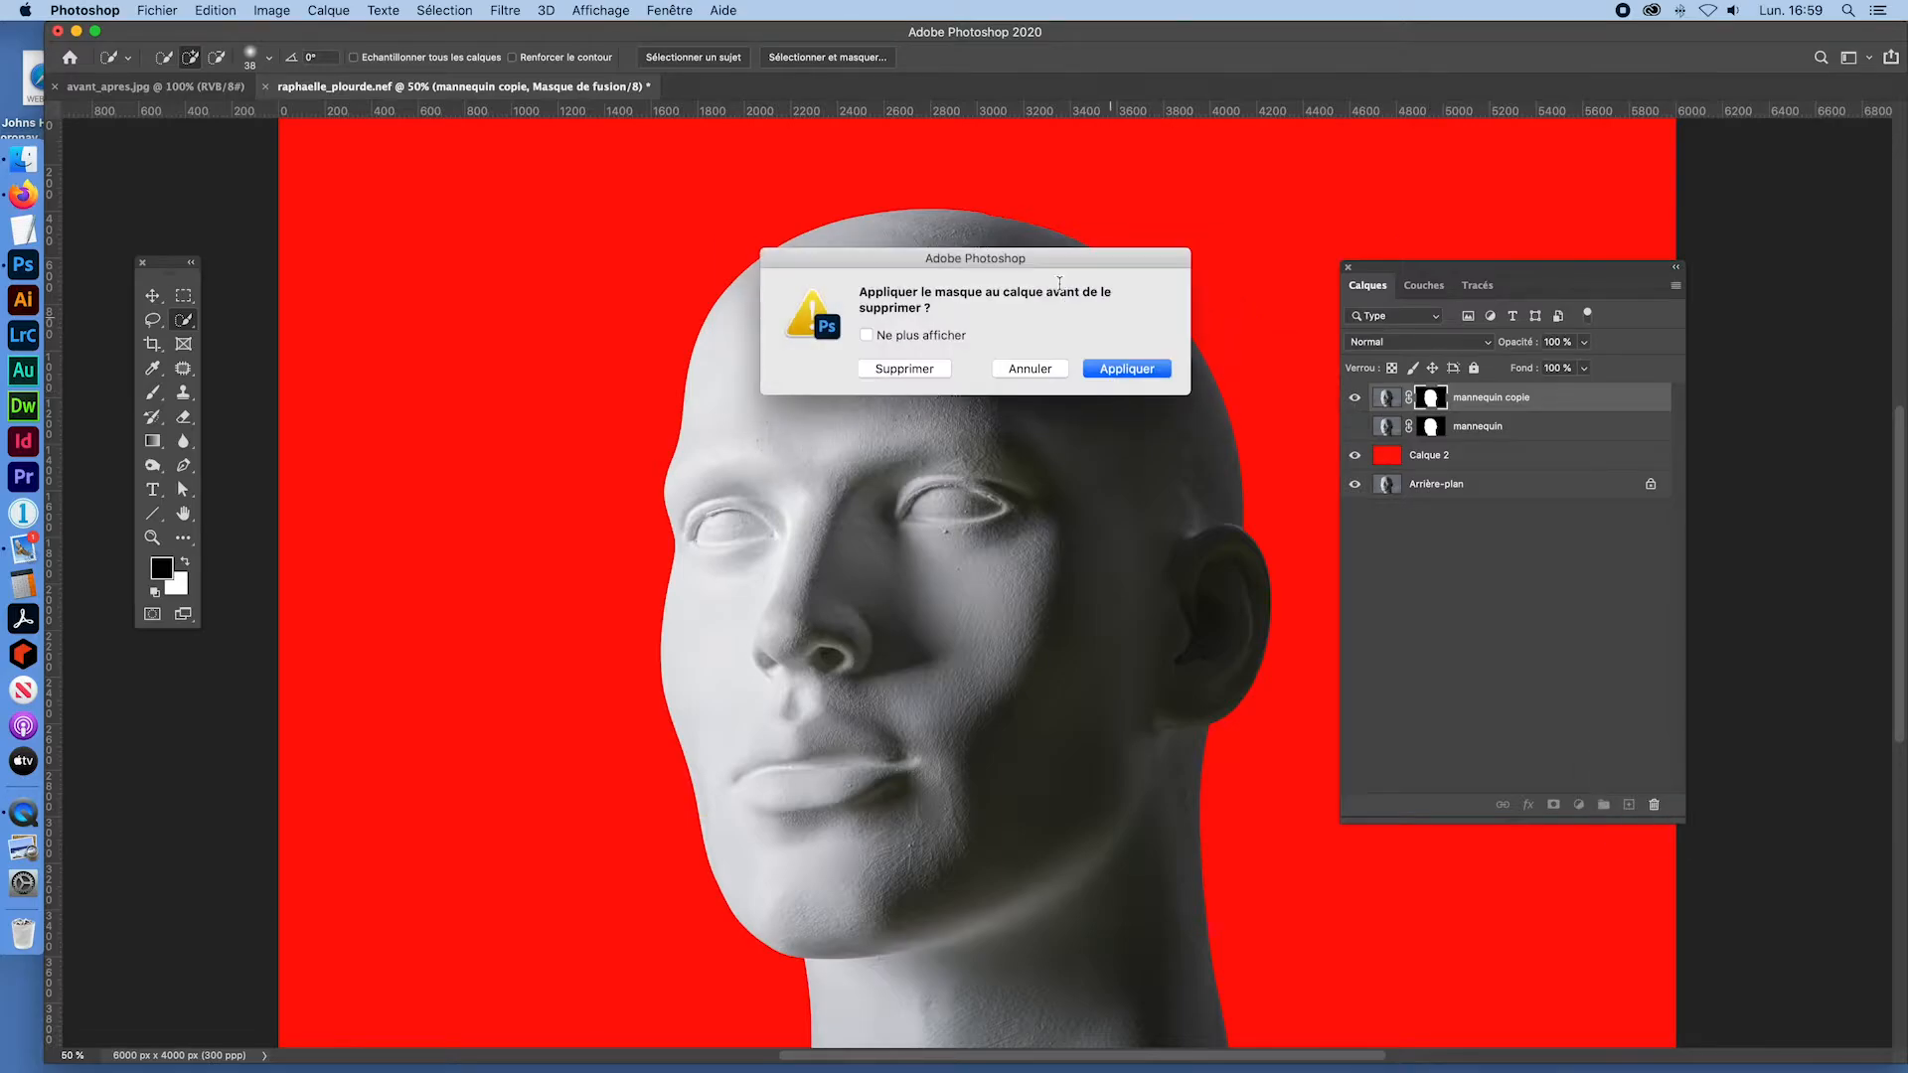
click(1128, 368)
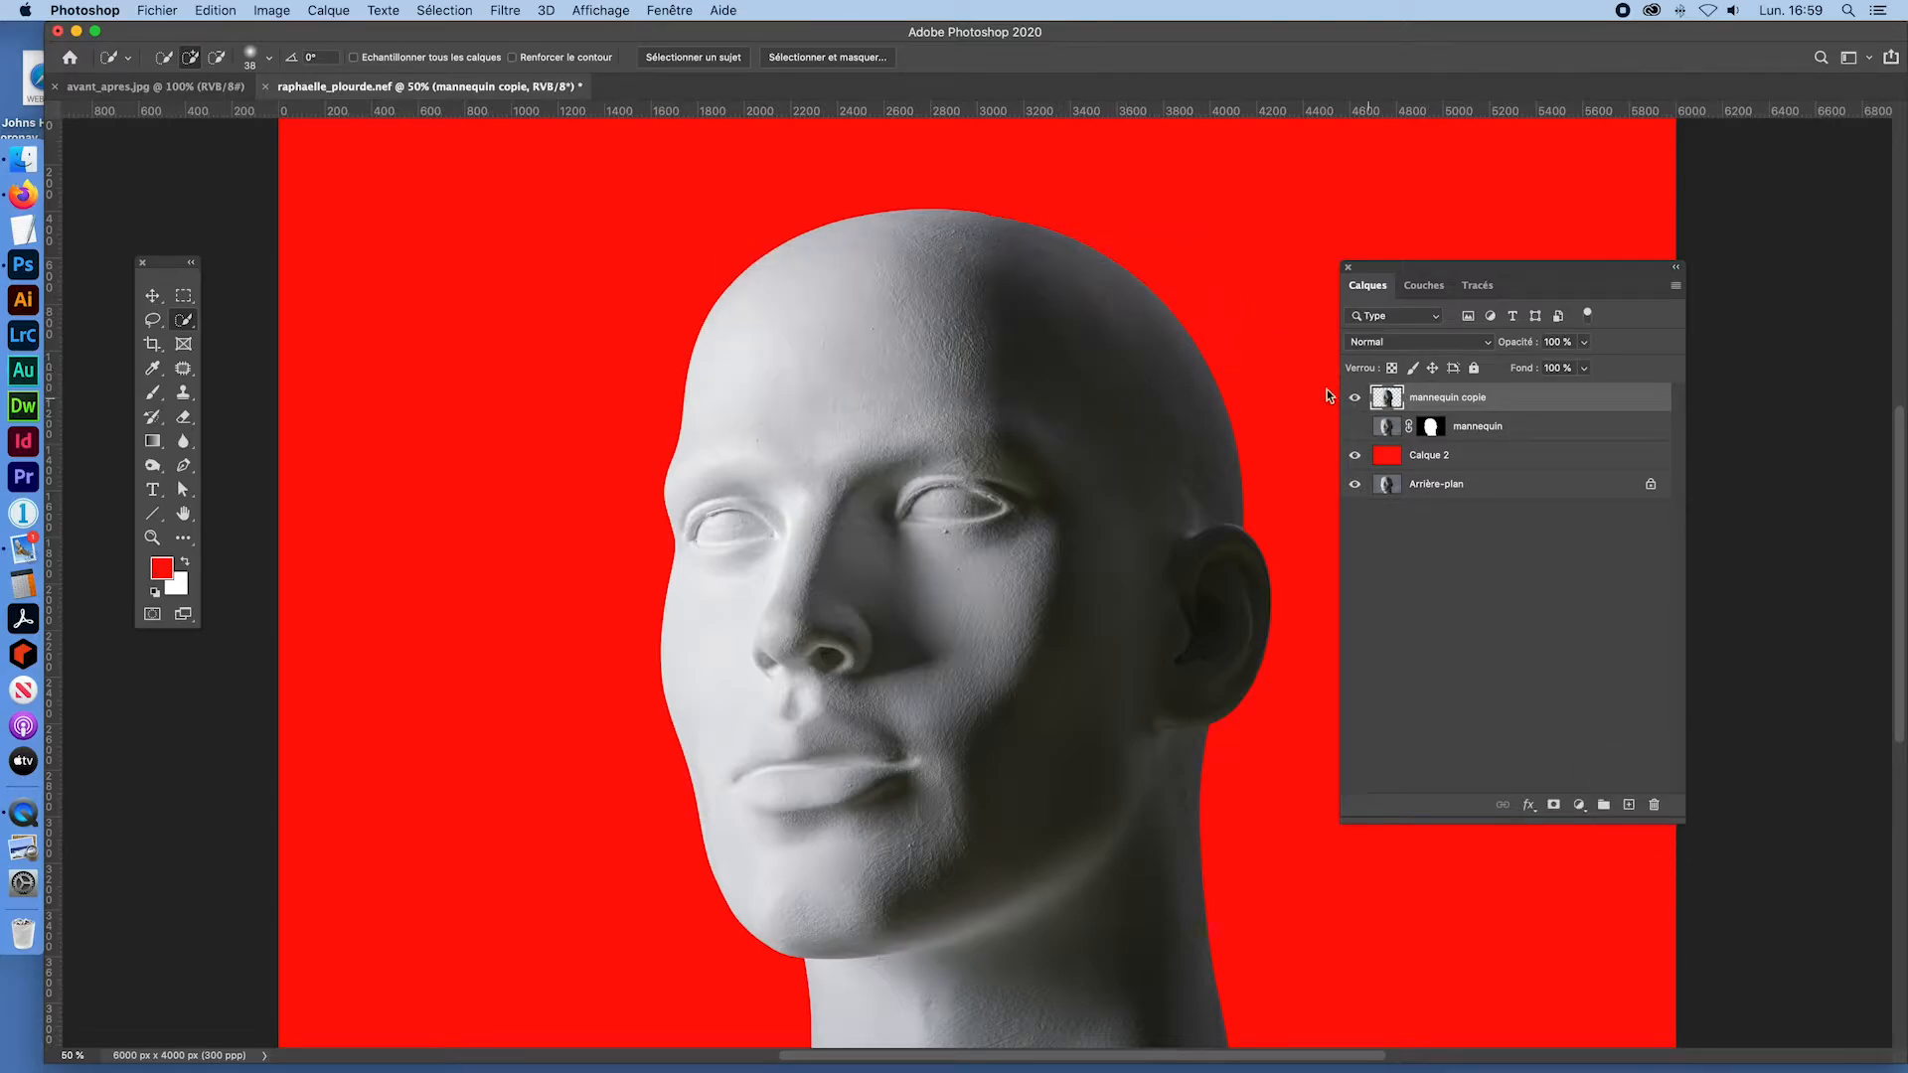
Step: Hide Calque 2 and Arrière-plan to examine the cut-out head alone, and restore both with the masked mannequin layer hidden
drag(1364, 458, 1359, 502)
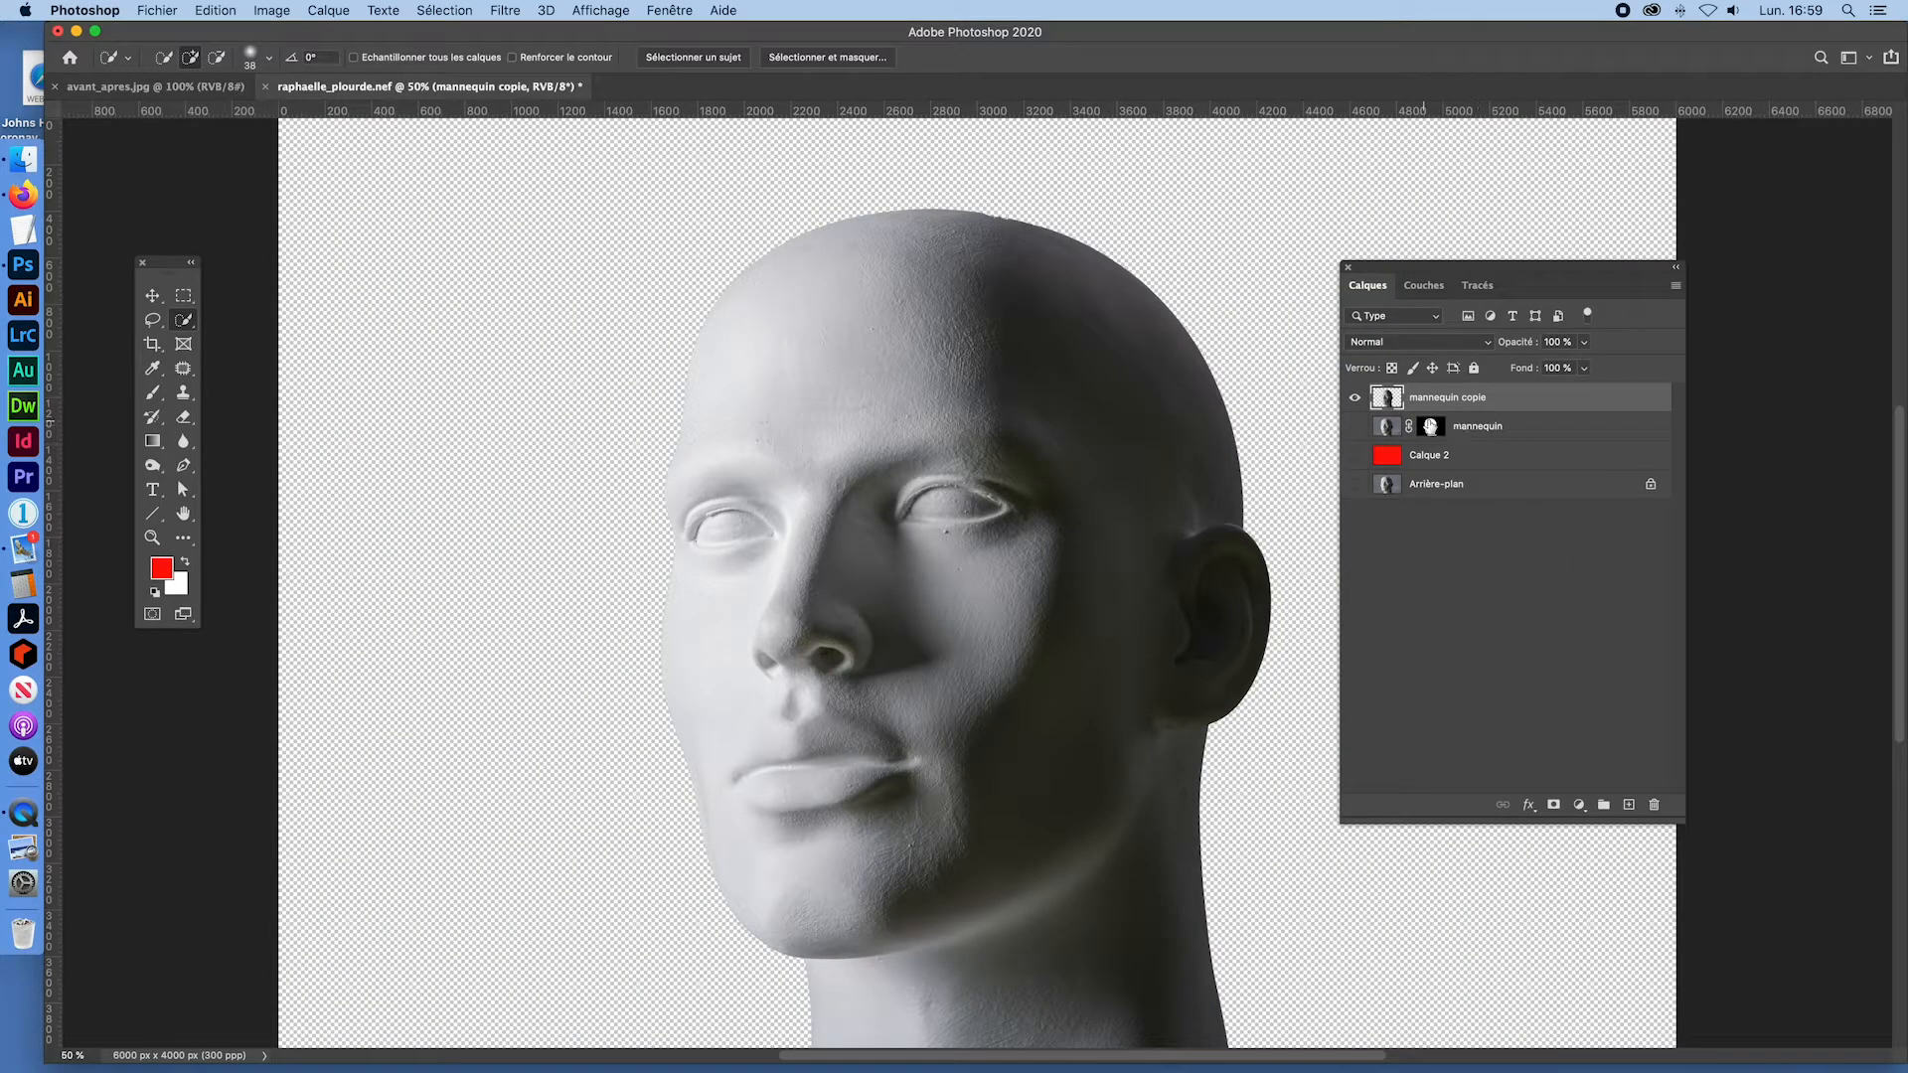
click(1354, 426)
drag(1359, 459, 1357, 492)
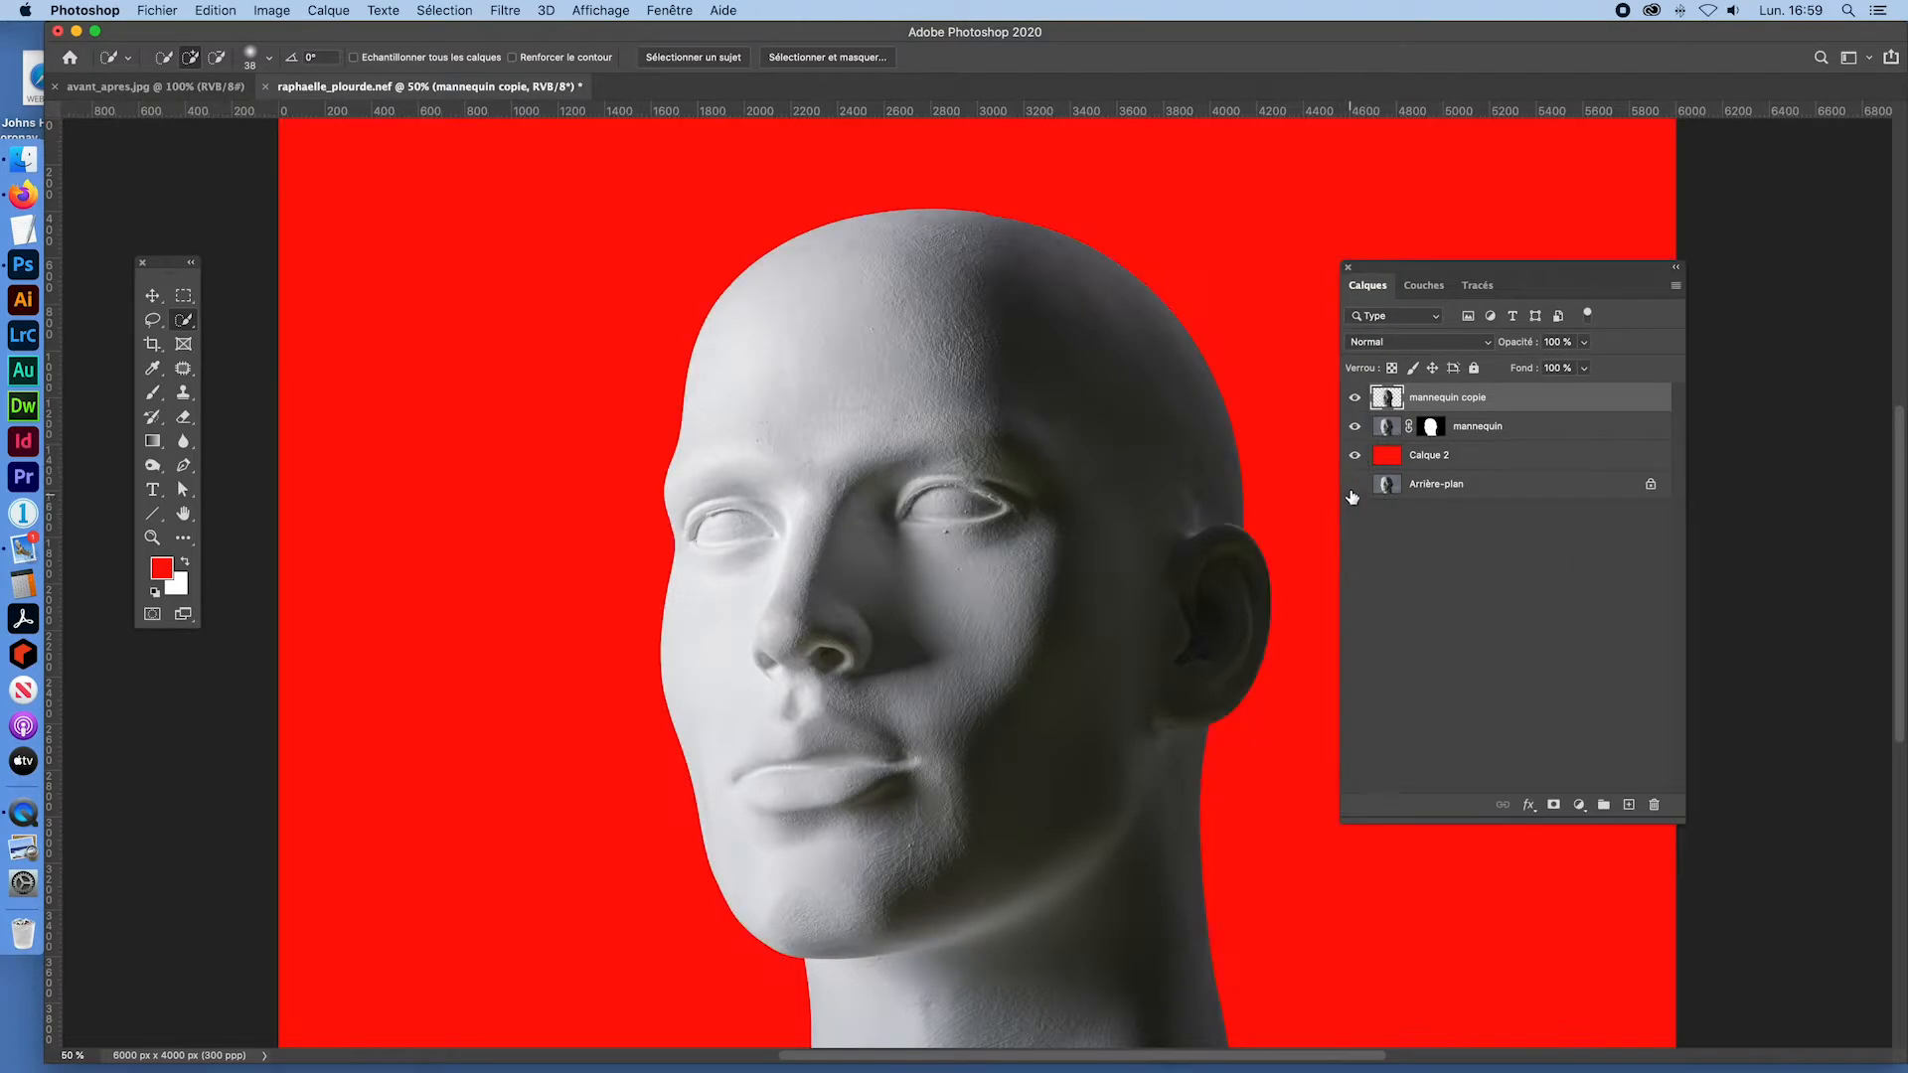
click(1354, 426)
Step: Duplicate the cut-out mannequin copie layer and select the lower of the two cut-outs
key(super+j)
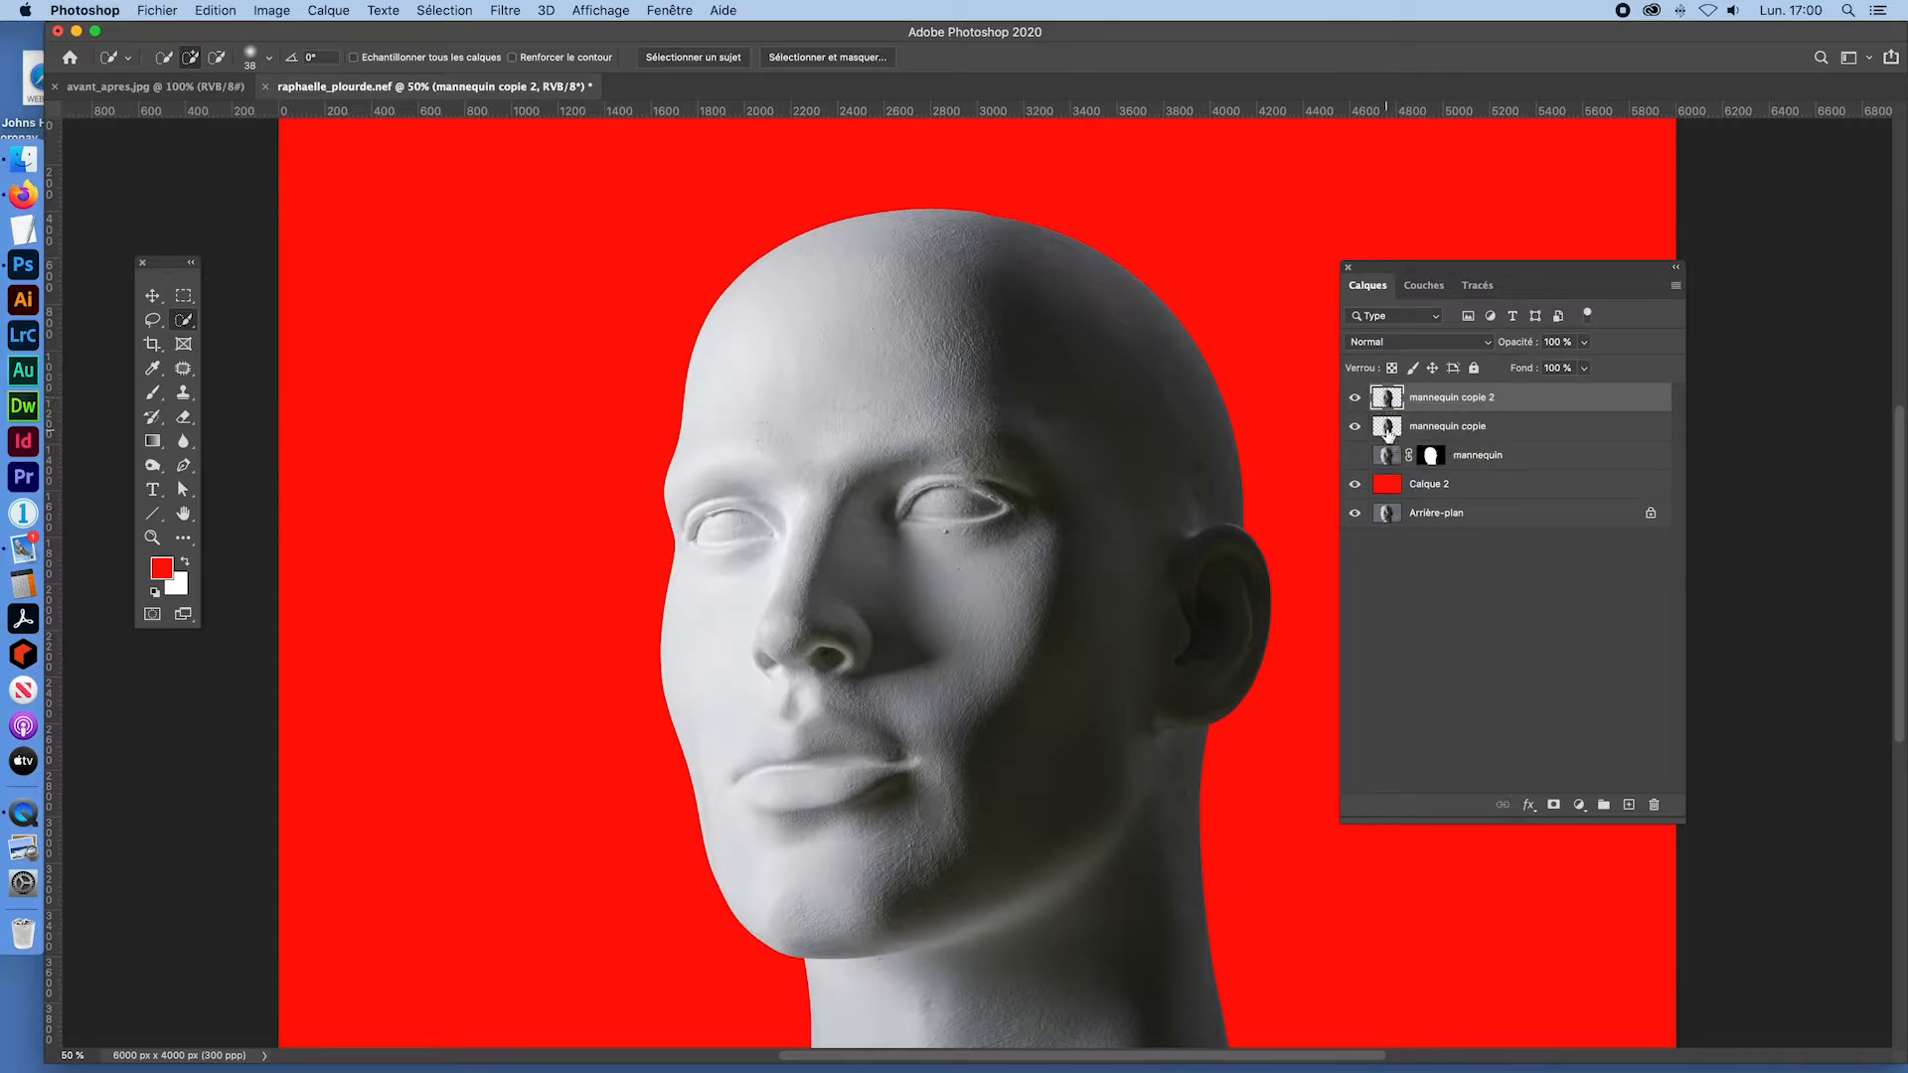
click(1396, 429)
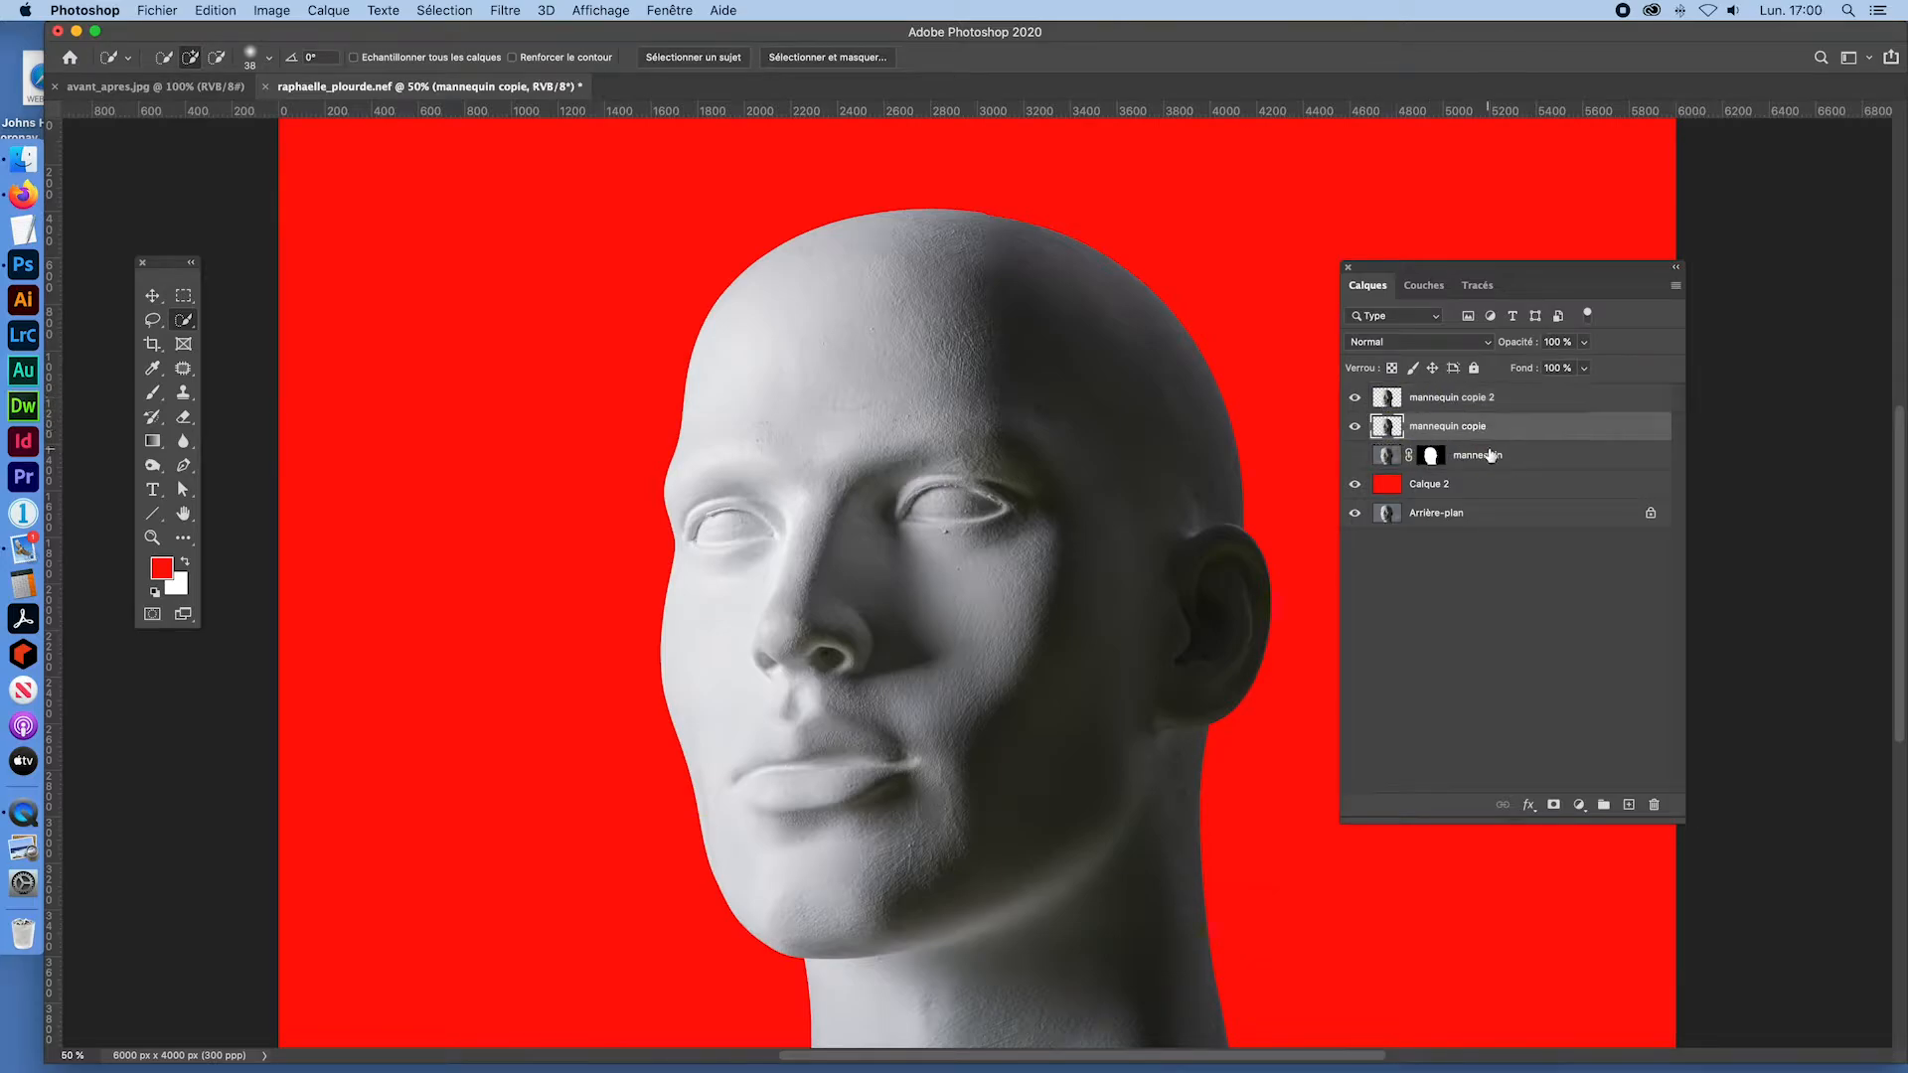
click(504, 12)
mouse_move(558, 285)
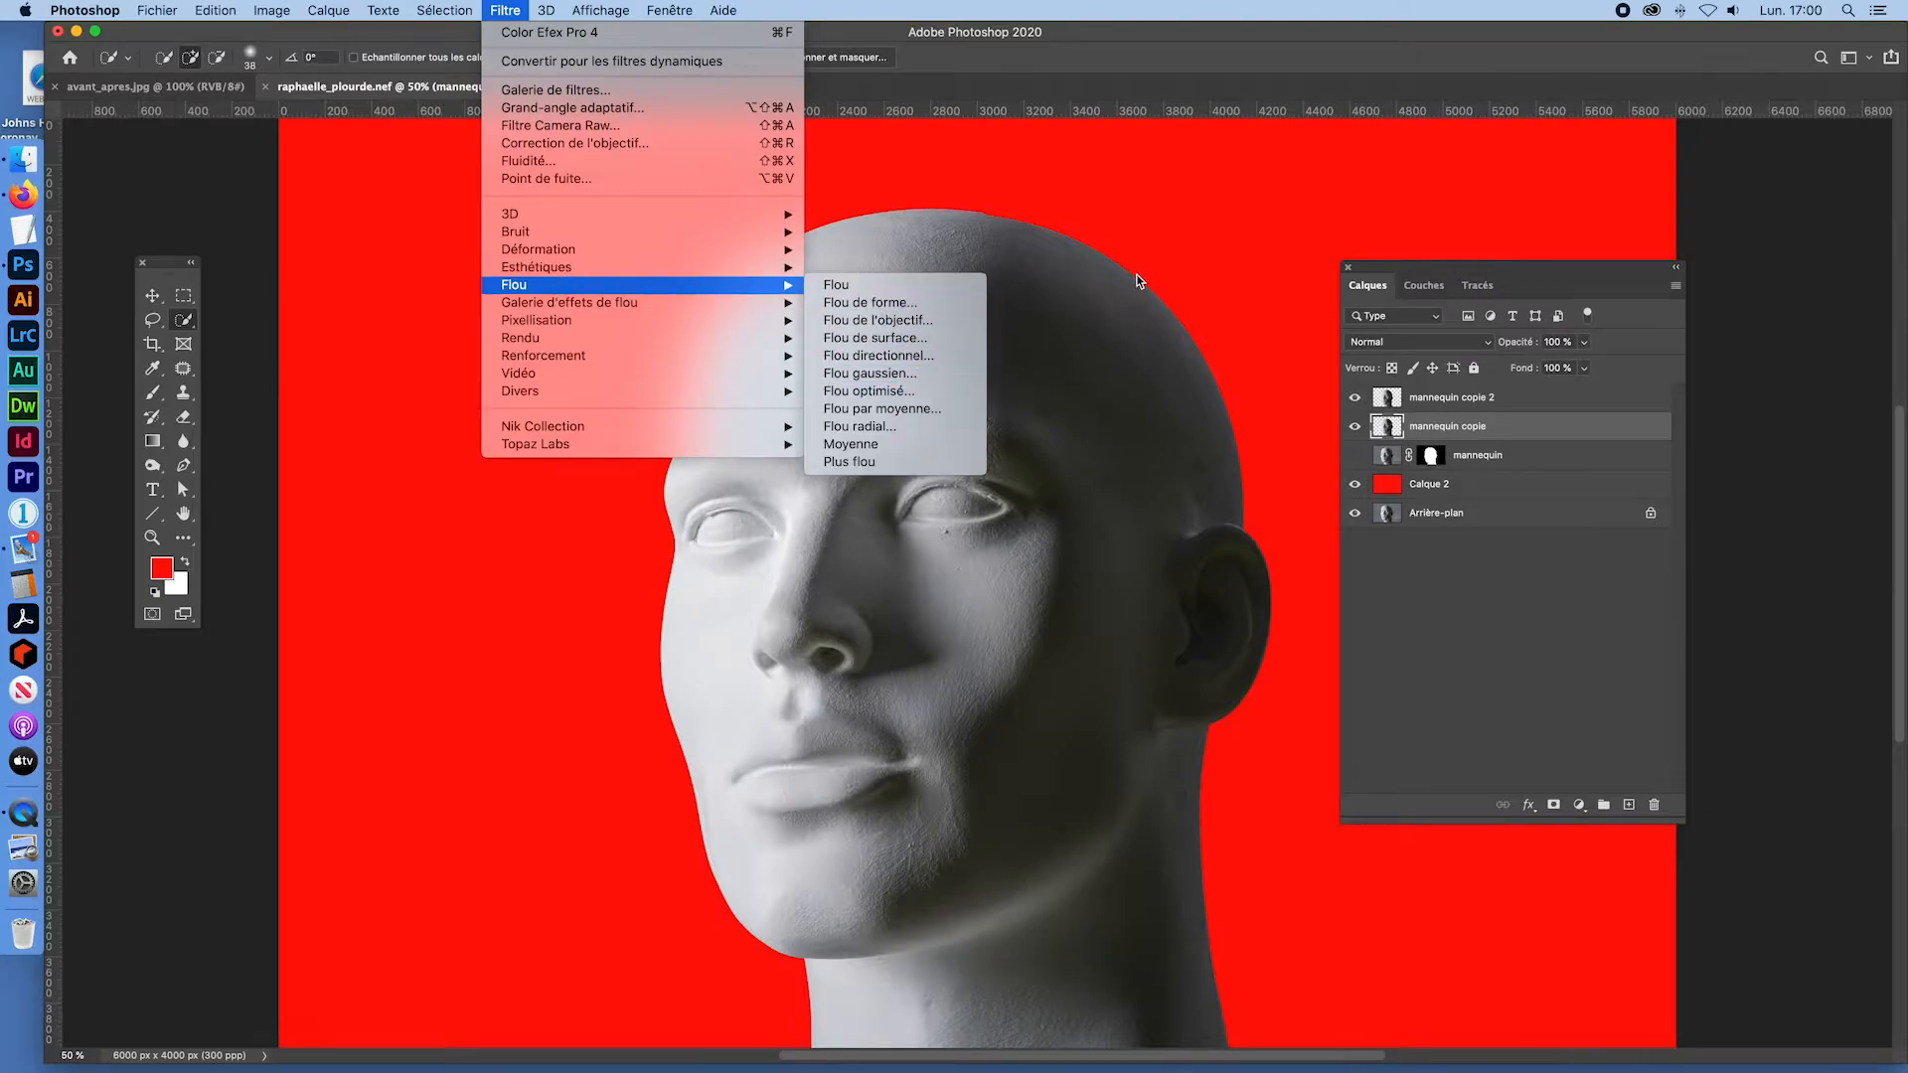
click(1137, 279)
Step: Apply a Gaussian blur with a 0,7-pixel radius to the mannequin copie layer beneath the sharp cut-out
drag(746, 237, 951, 369)
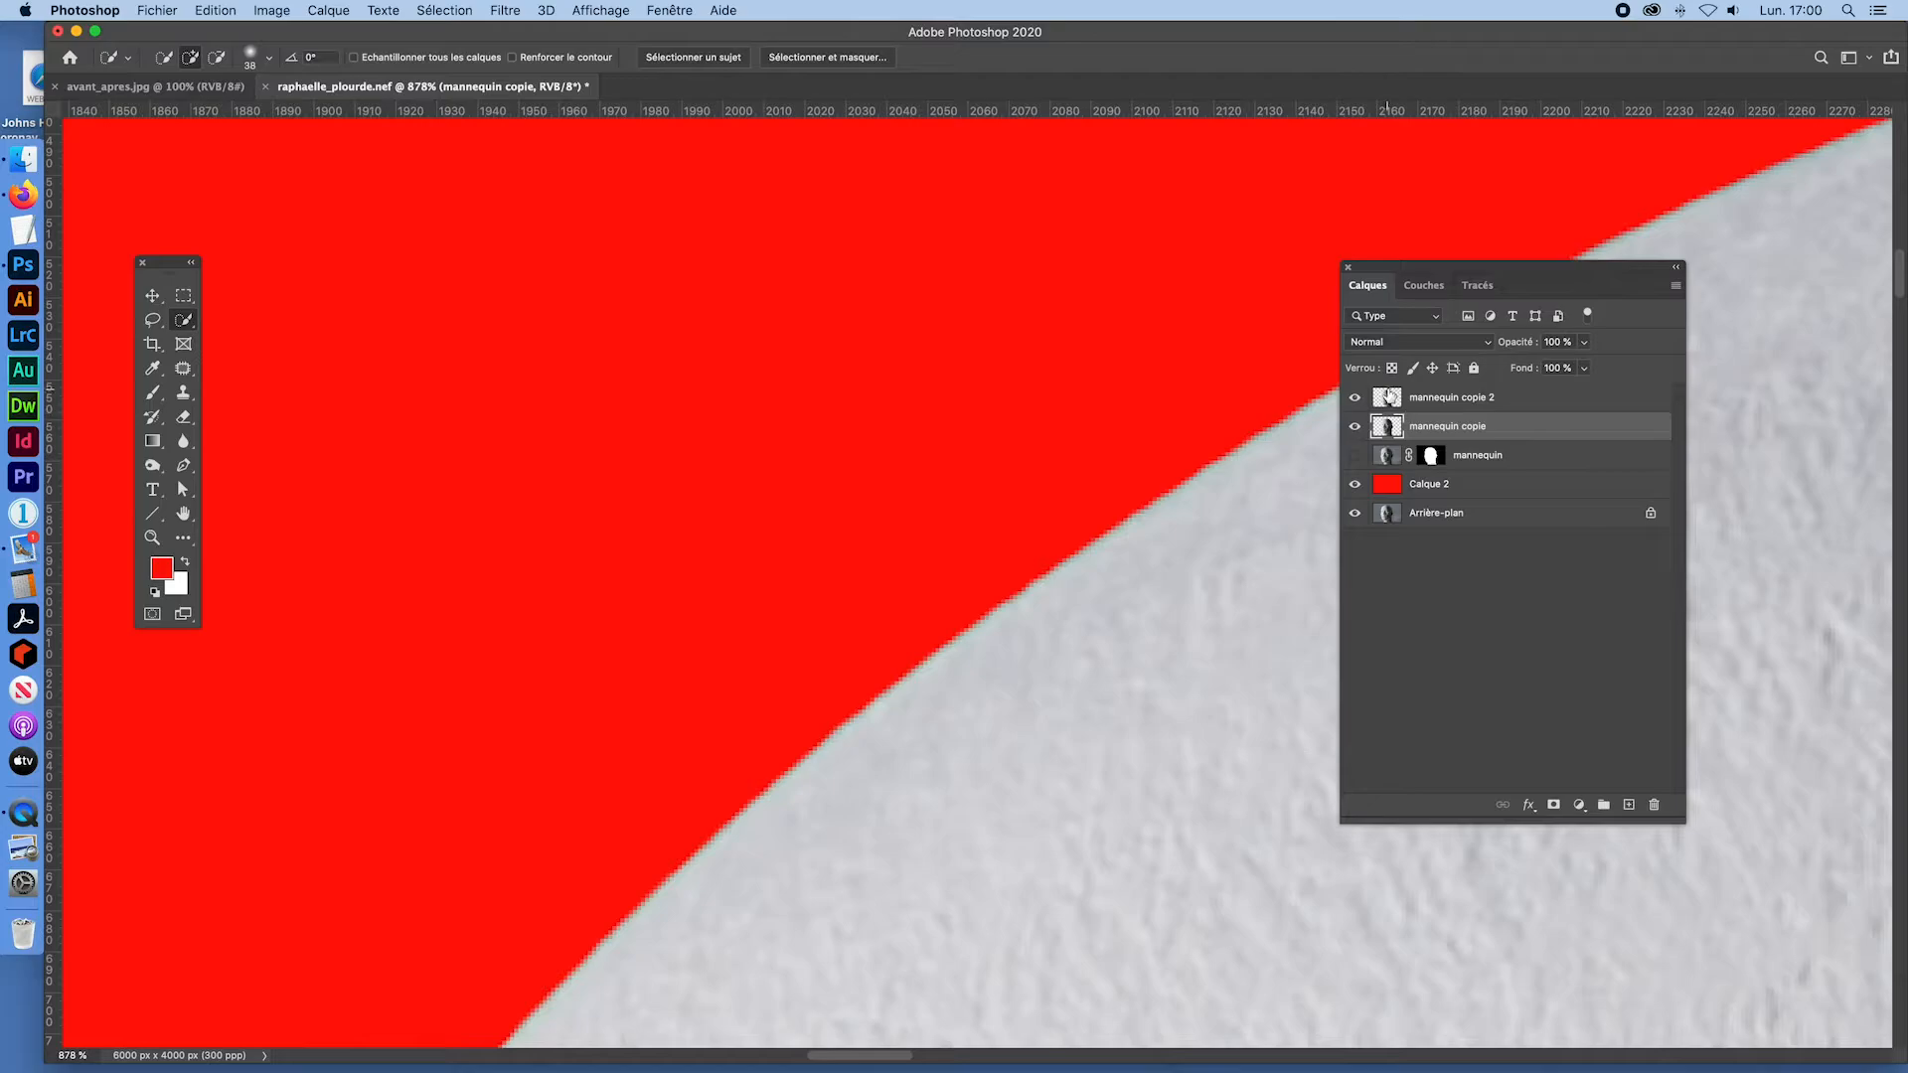
click(1389, 401)
click(1391, 428)
click(494, 14)
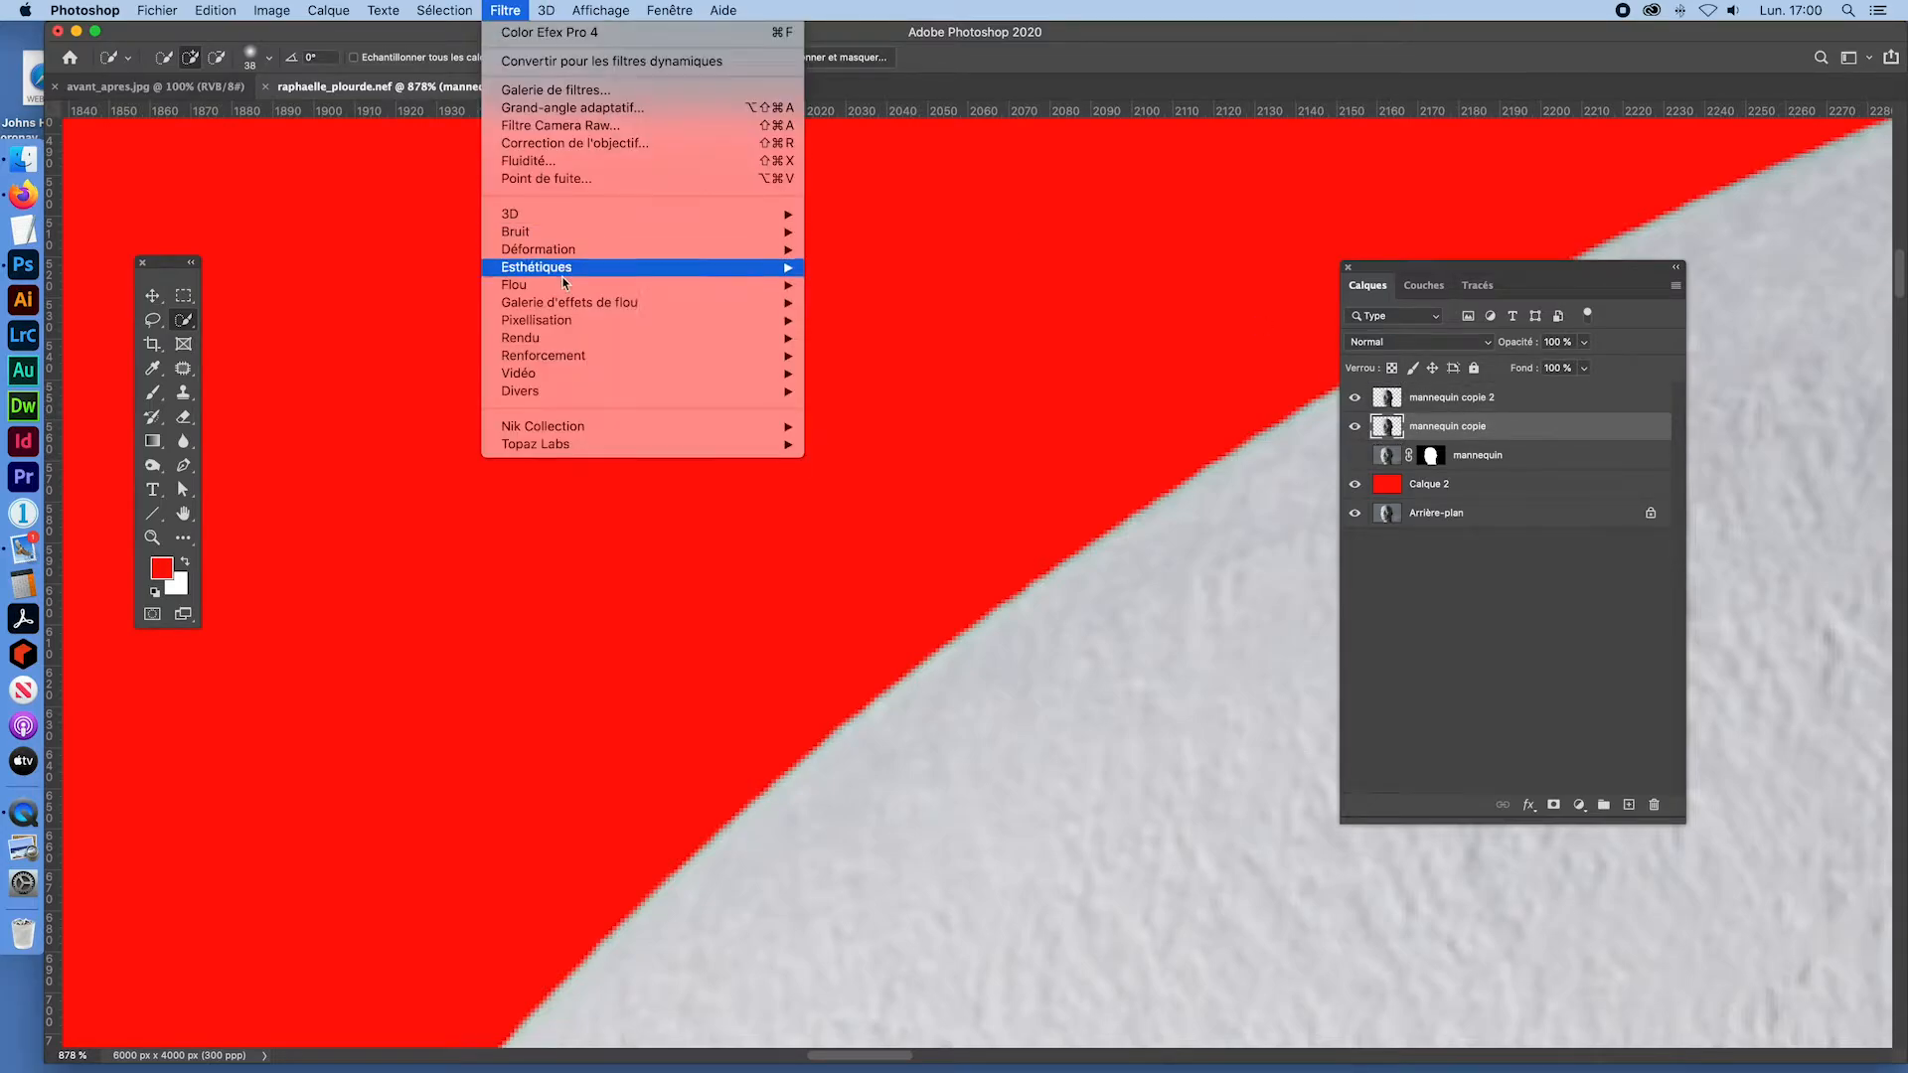
mouse_move(567, 285)
click(928, 382)
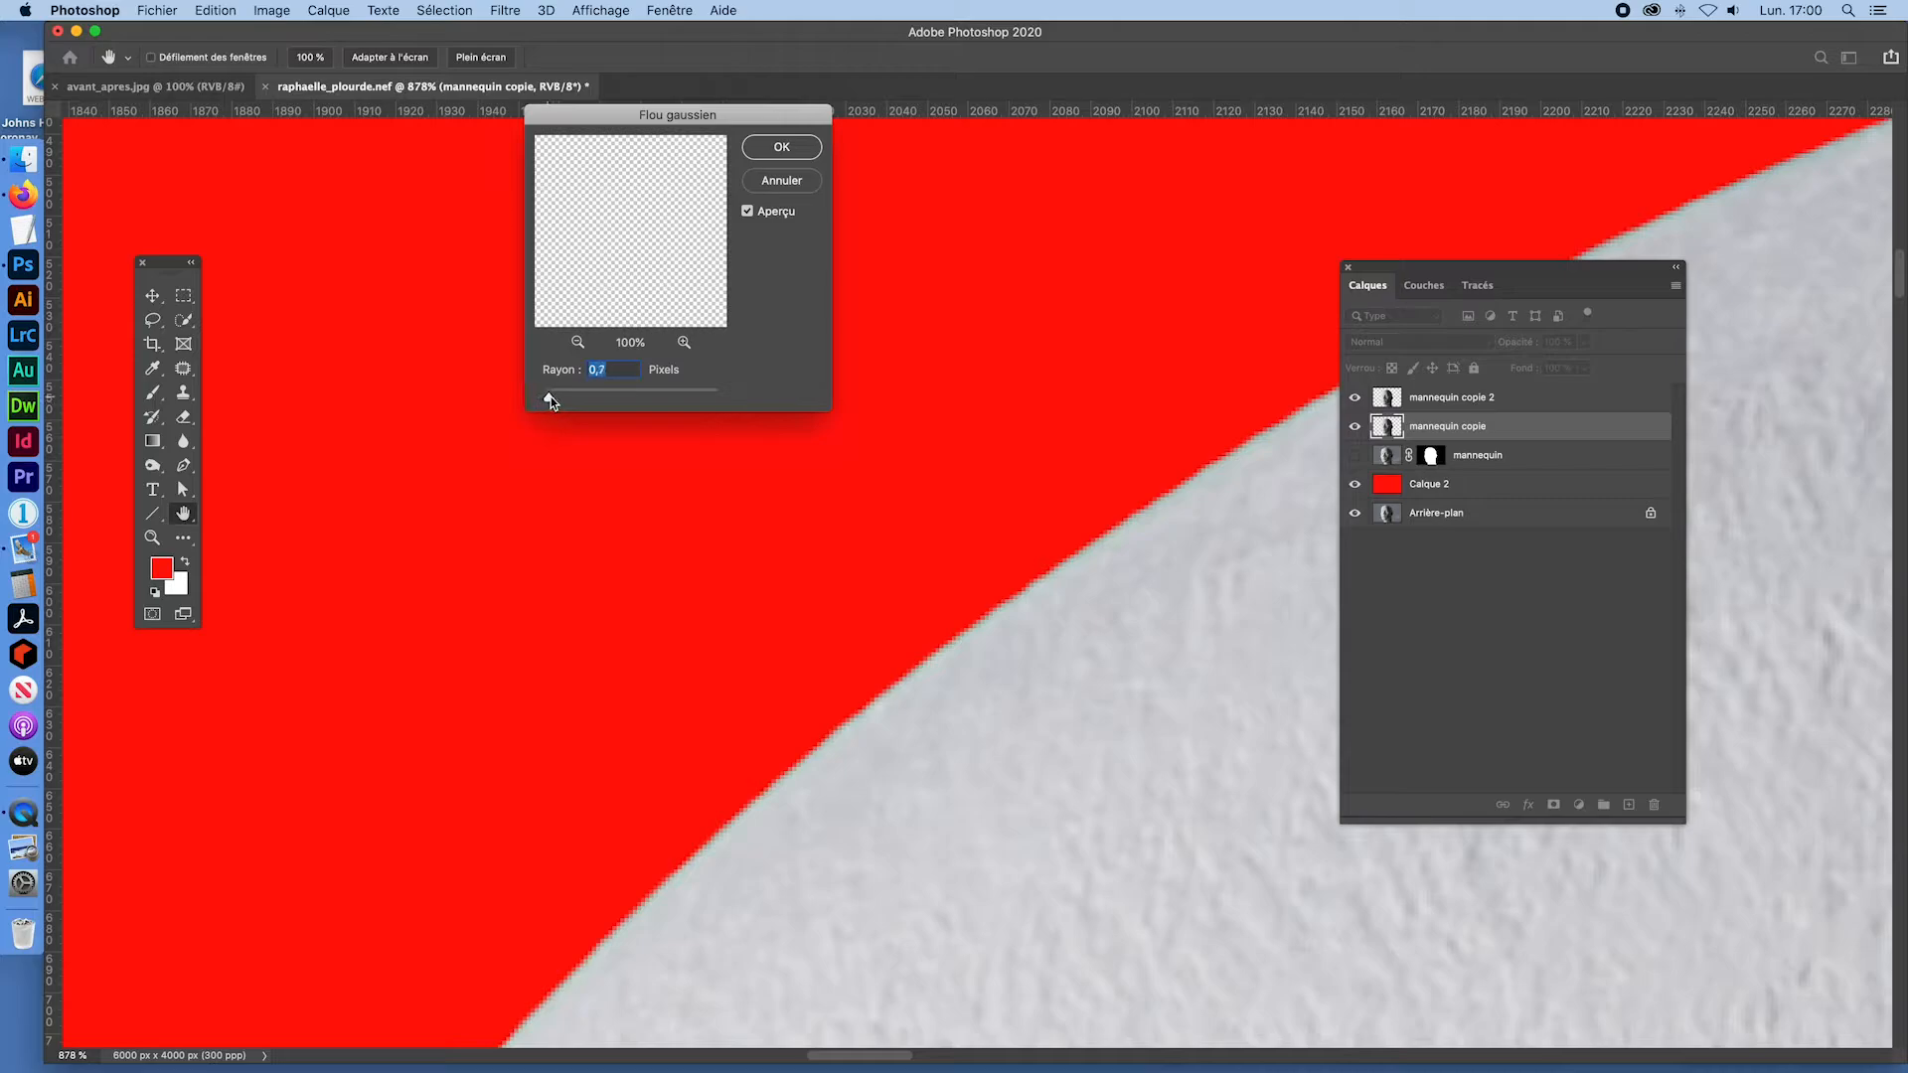
drag(558, 397, 552, 397)
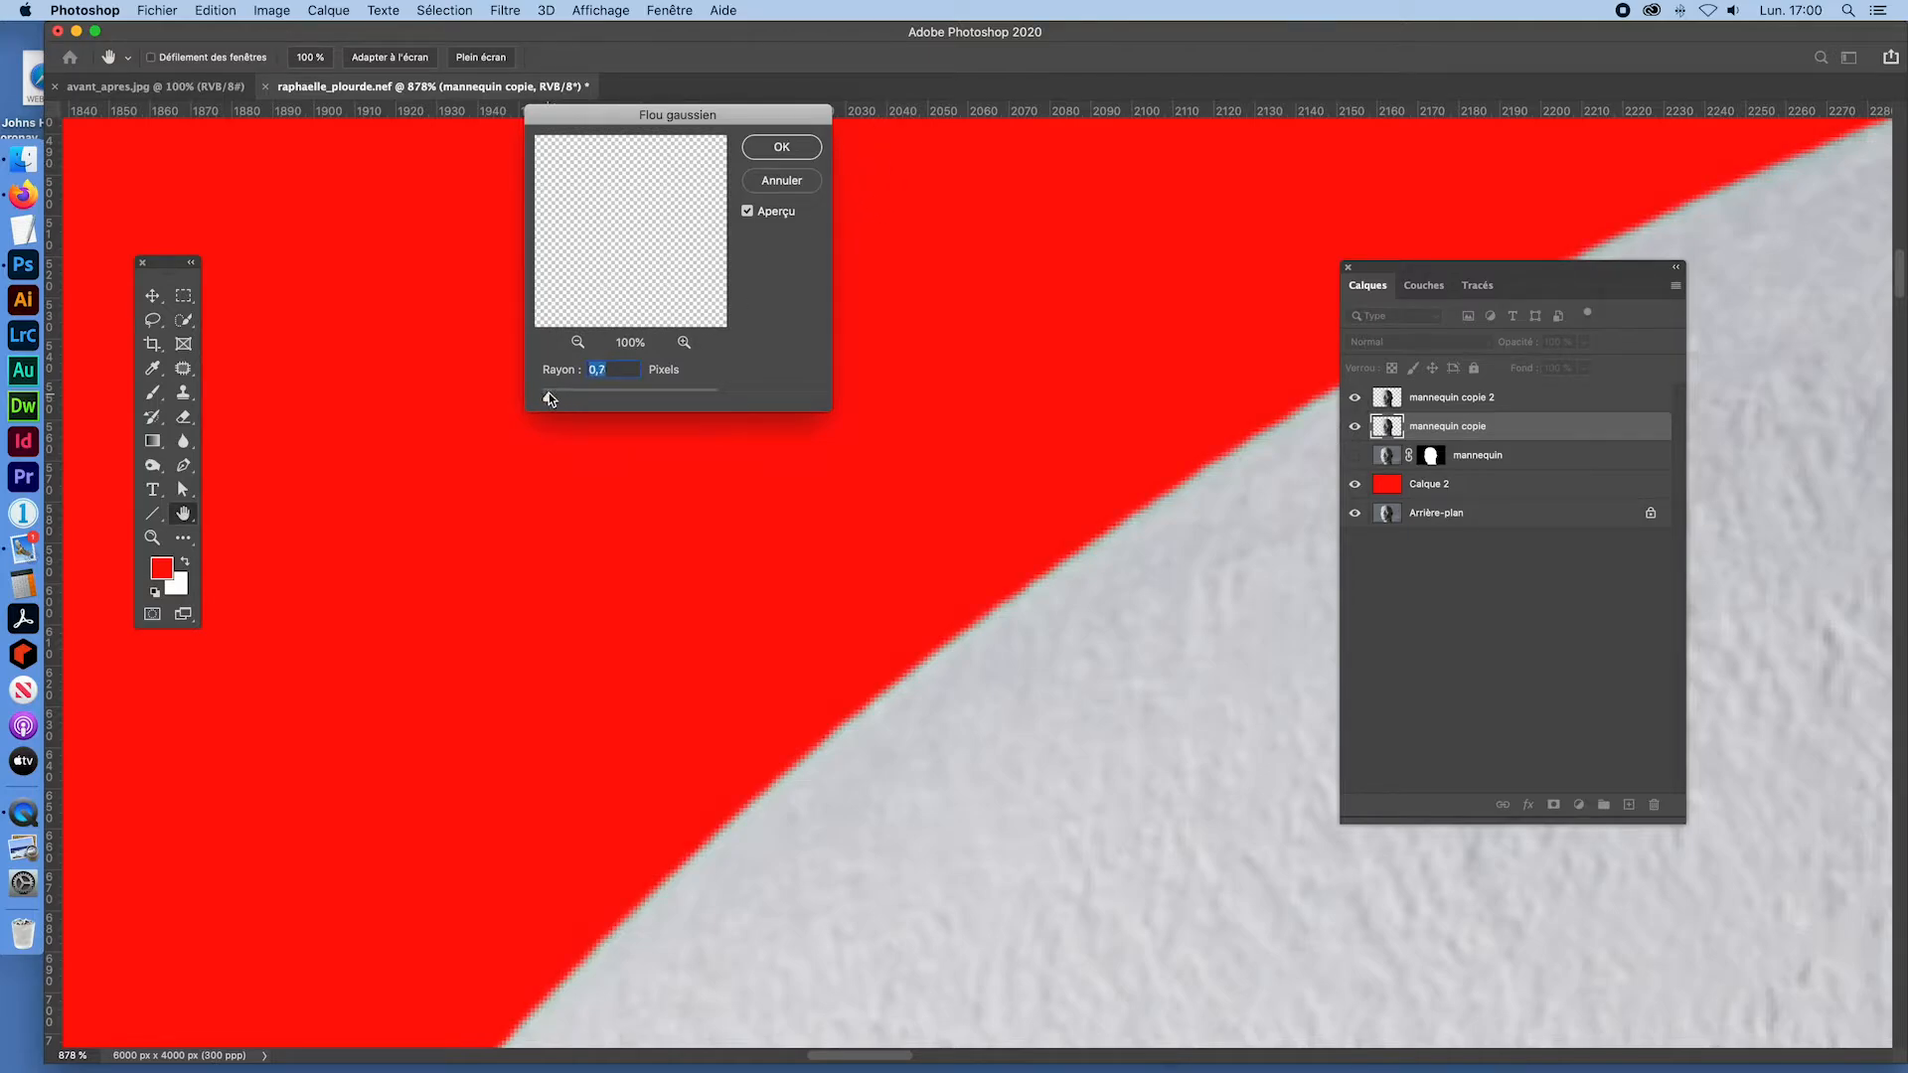
click(782, 148)
key(w)
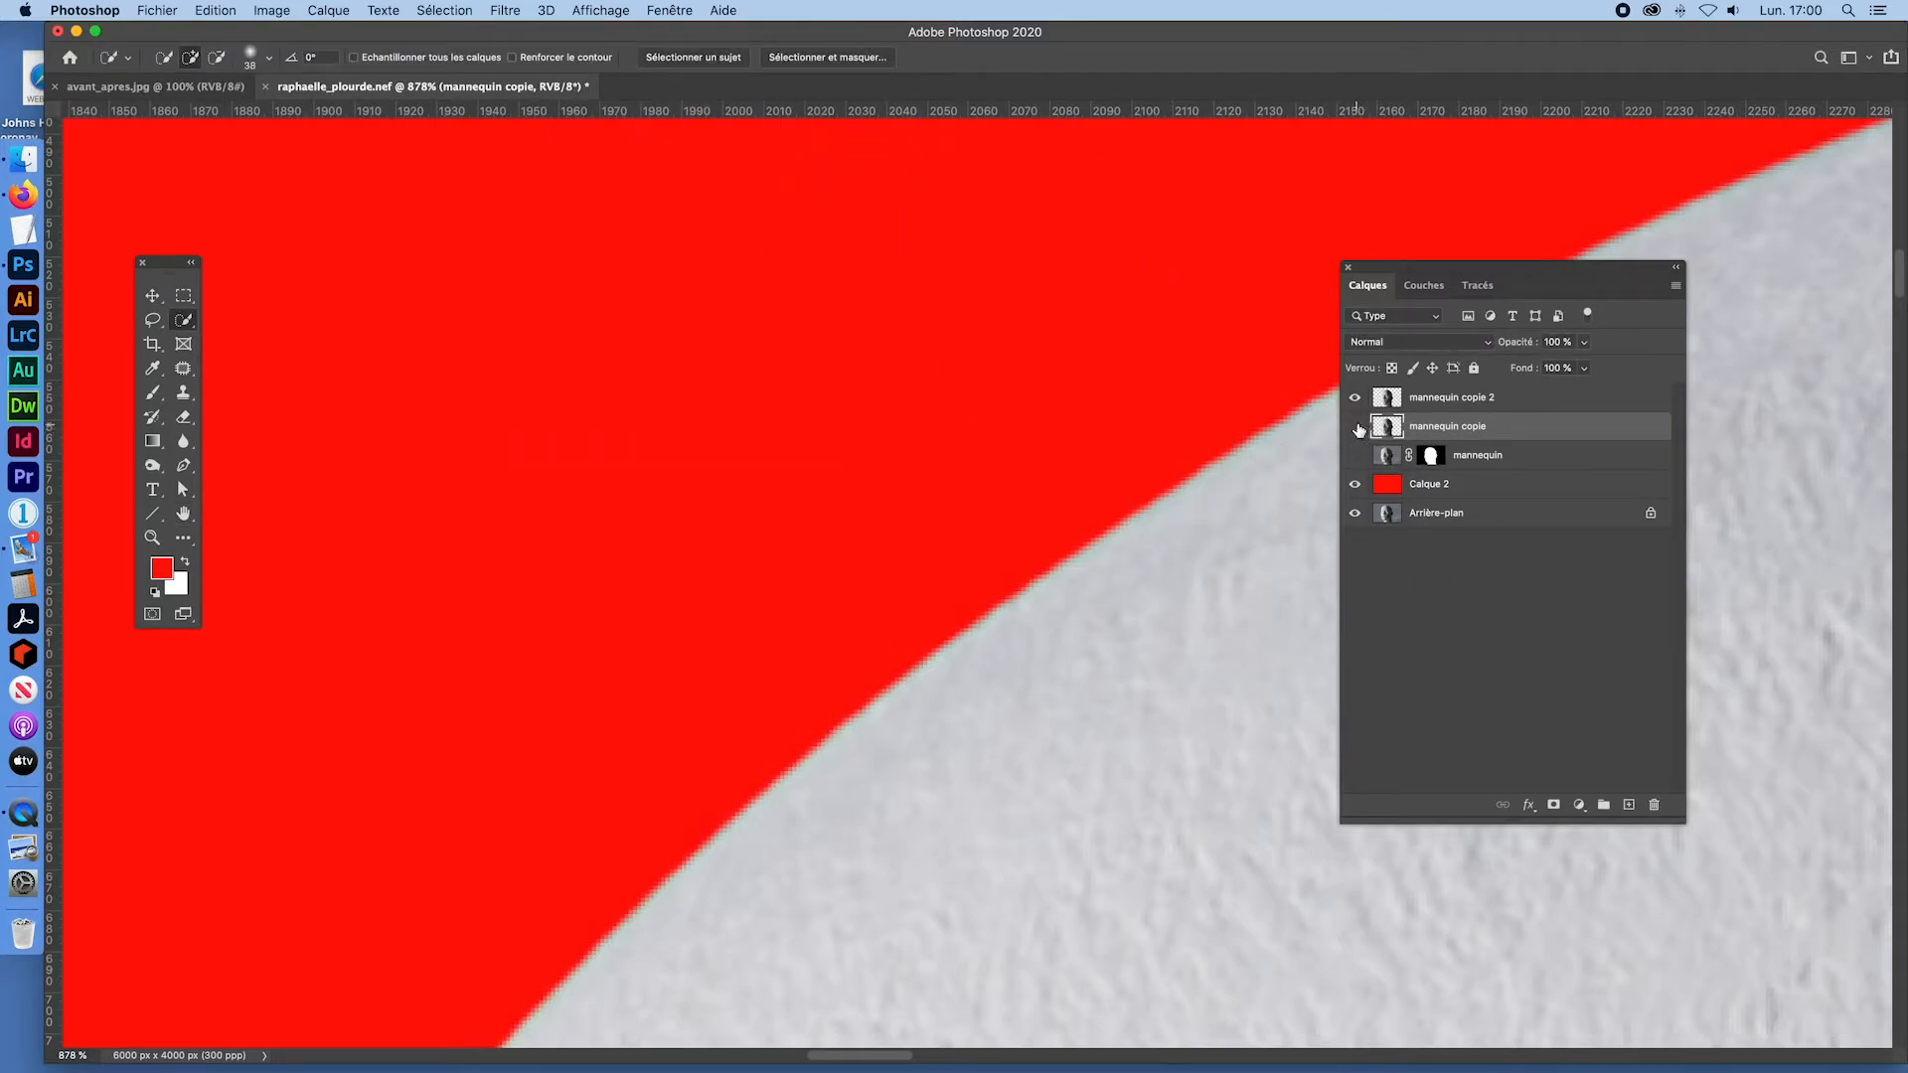
Step: Toggle the visibility of mannequin copie to compare the head's edge with and without the blur, close up and at full view
click(1357, 428)
click(1355, 428)
click(1356, 427)
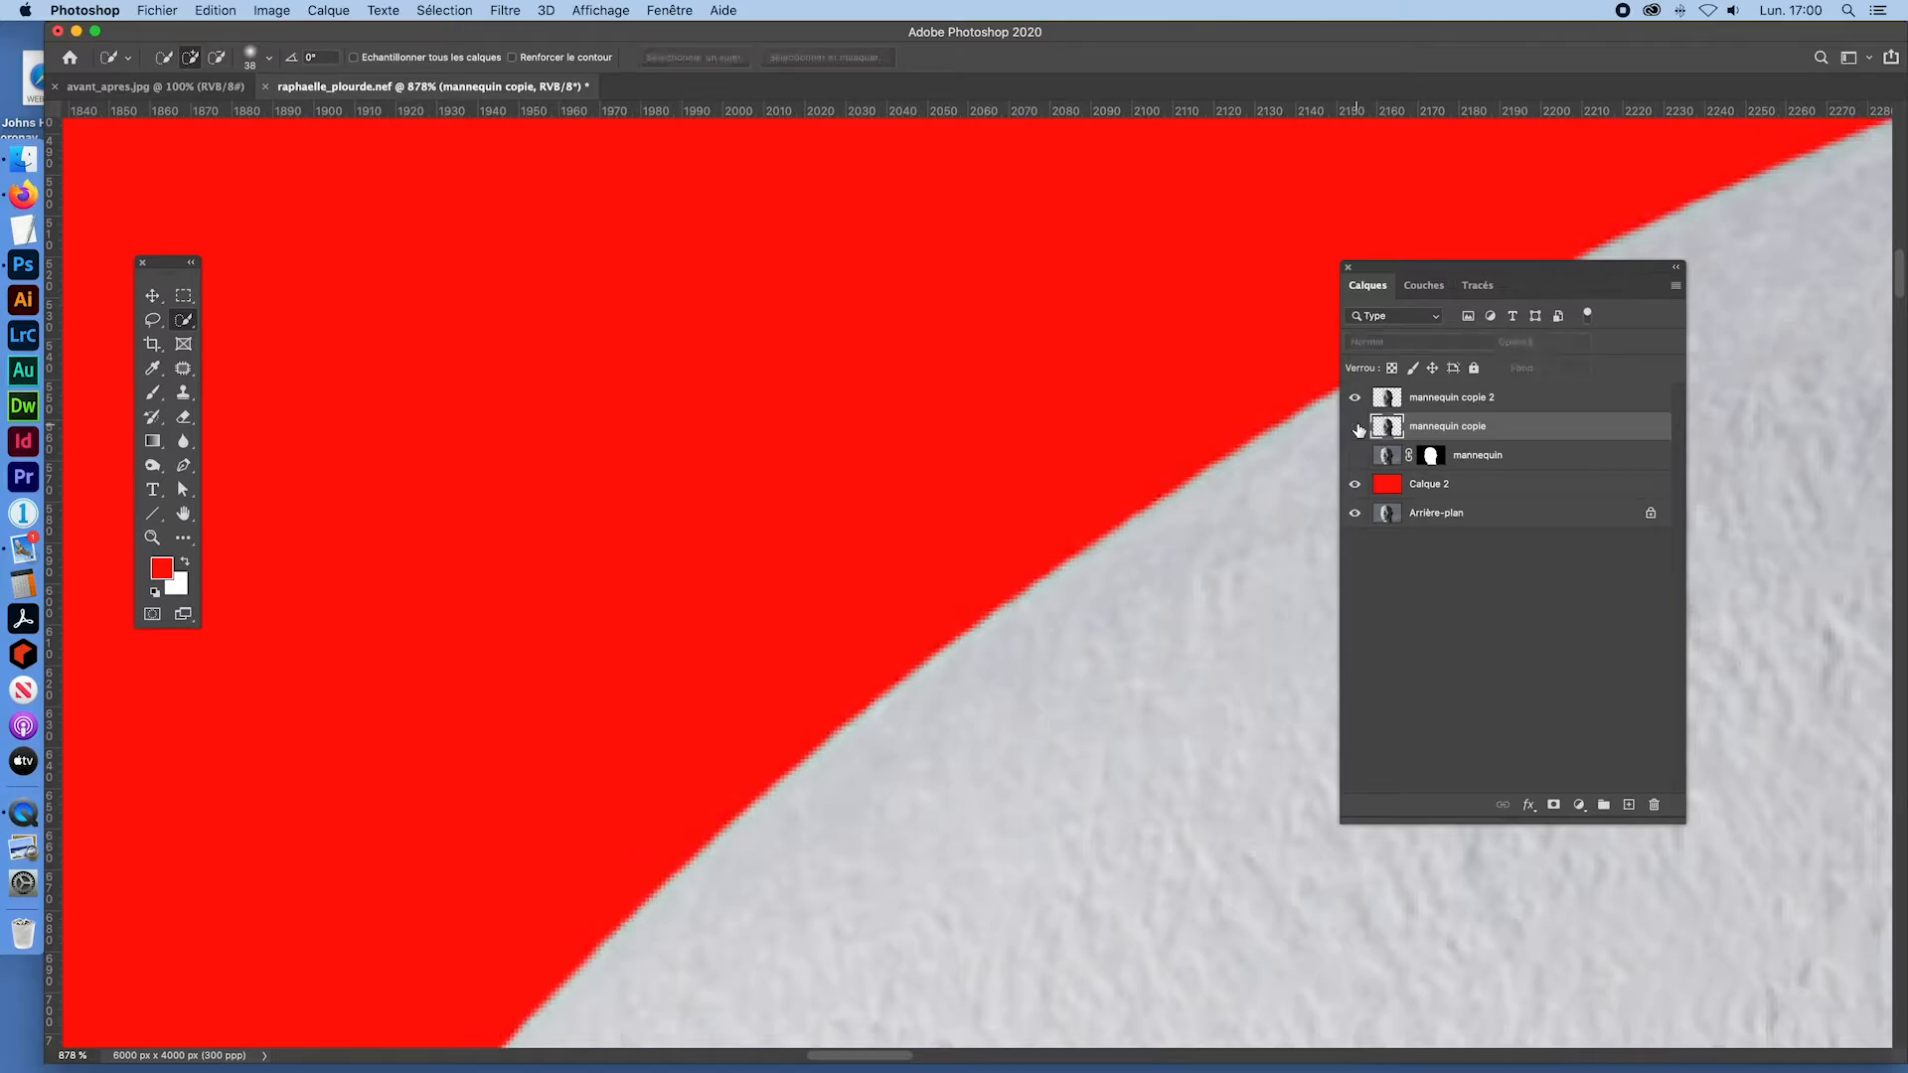
click(1356, 428)
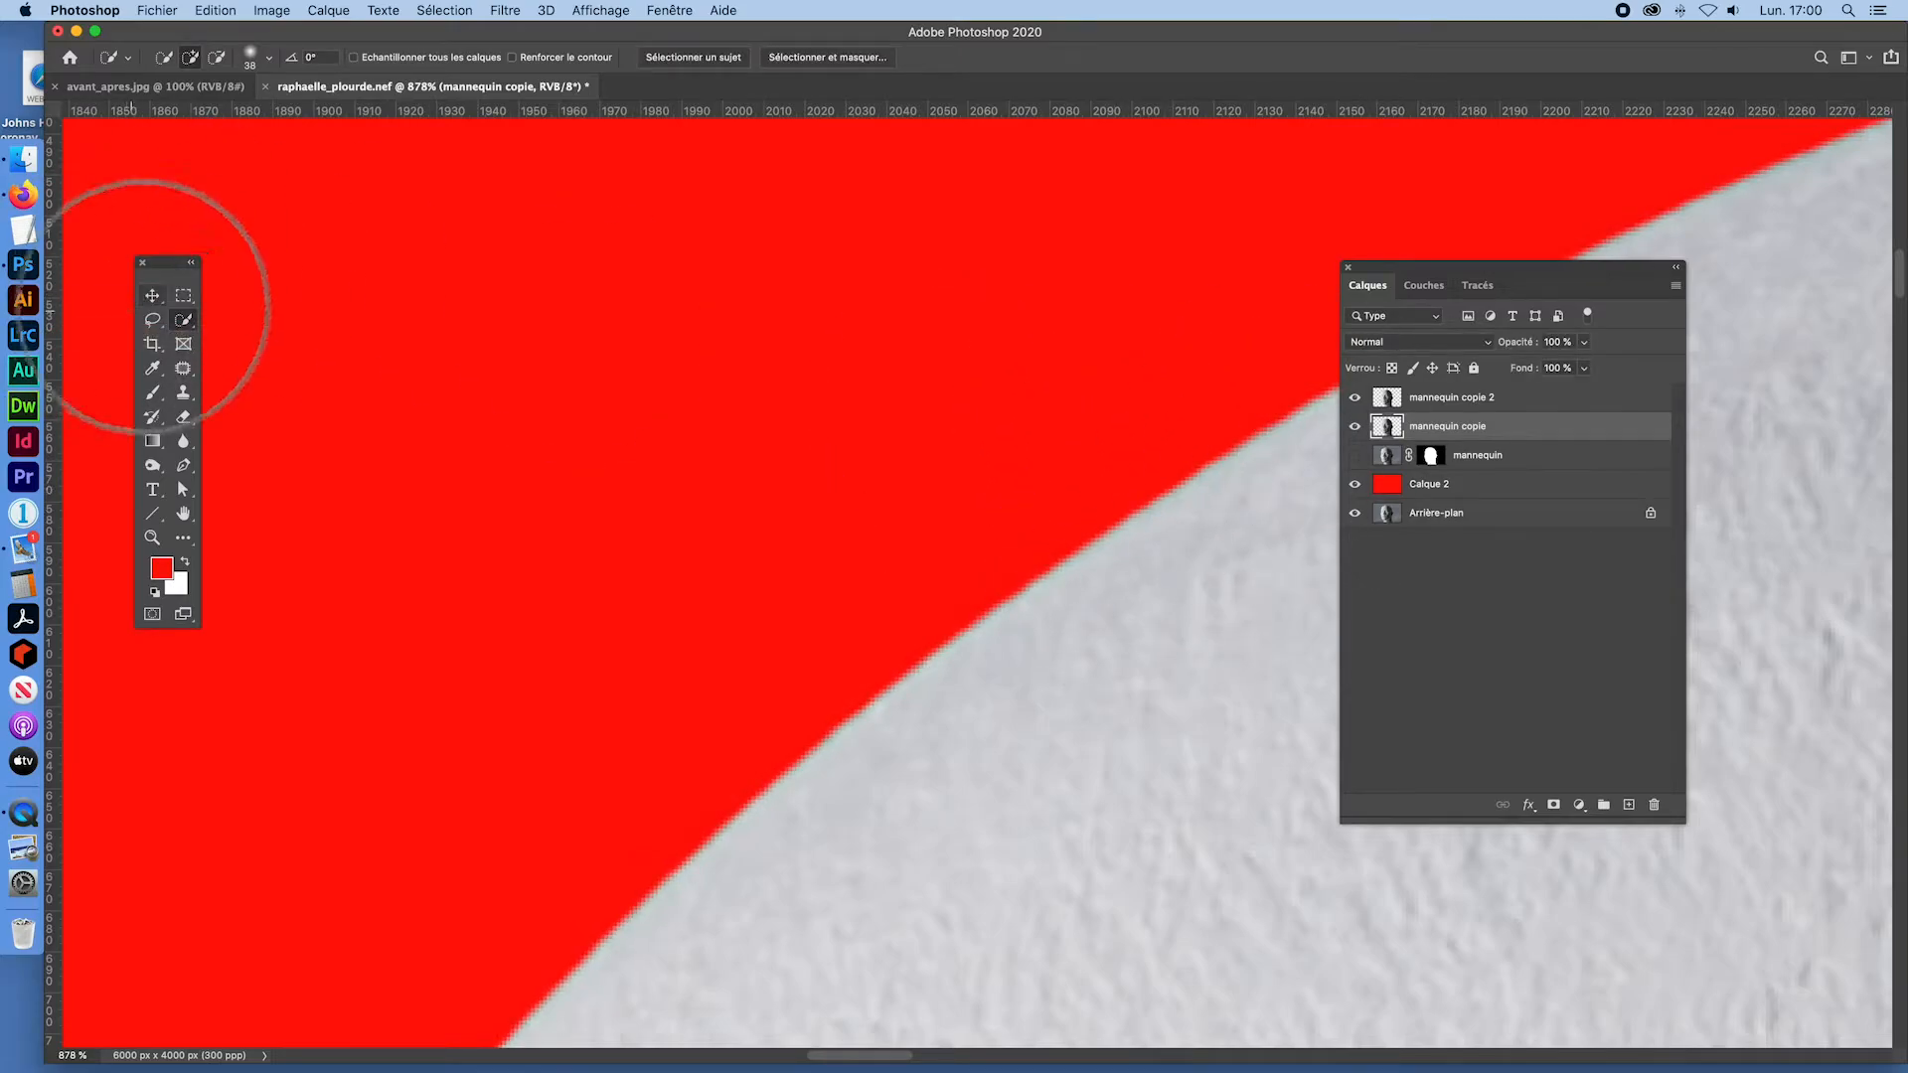
click(184, 296)
click(1355, 427)
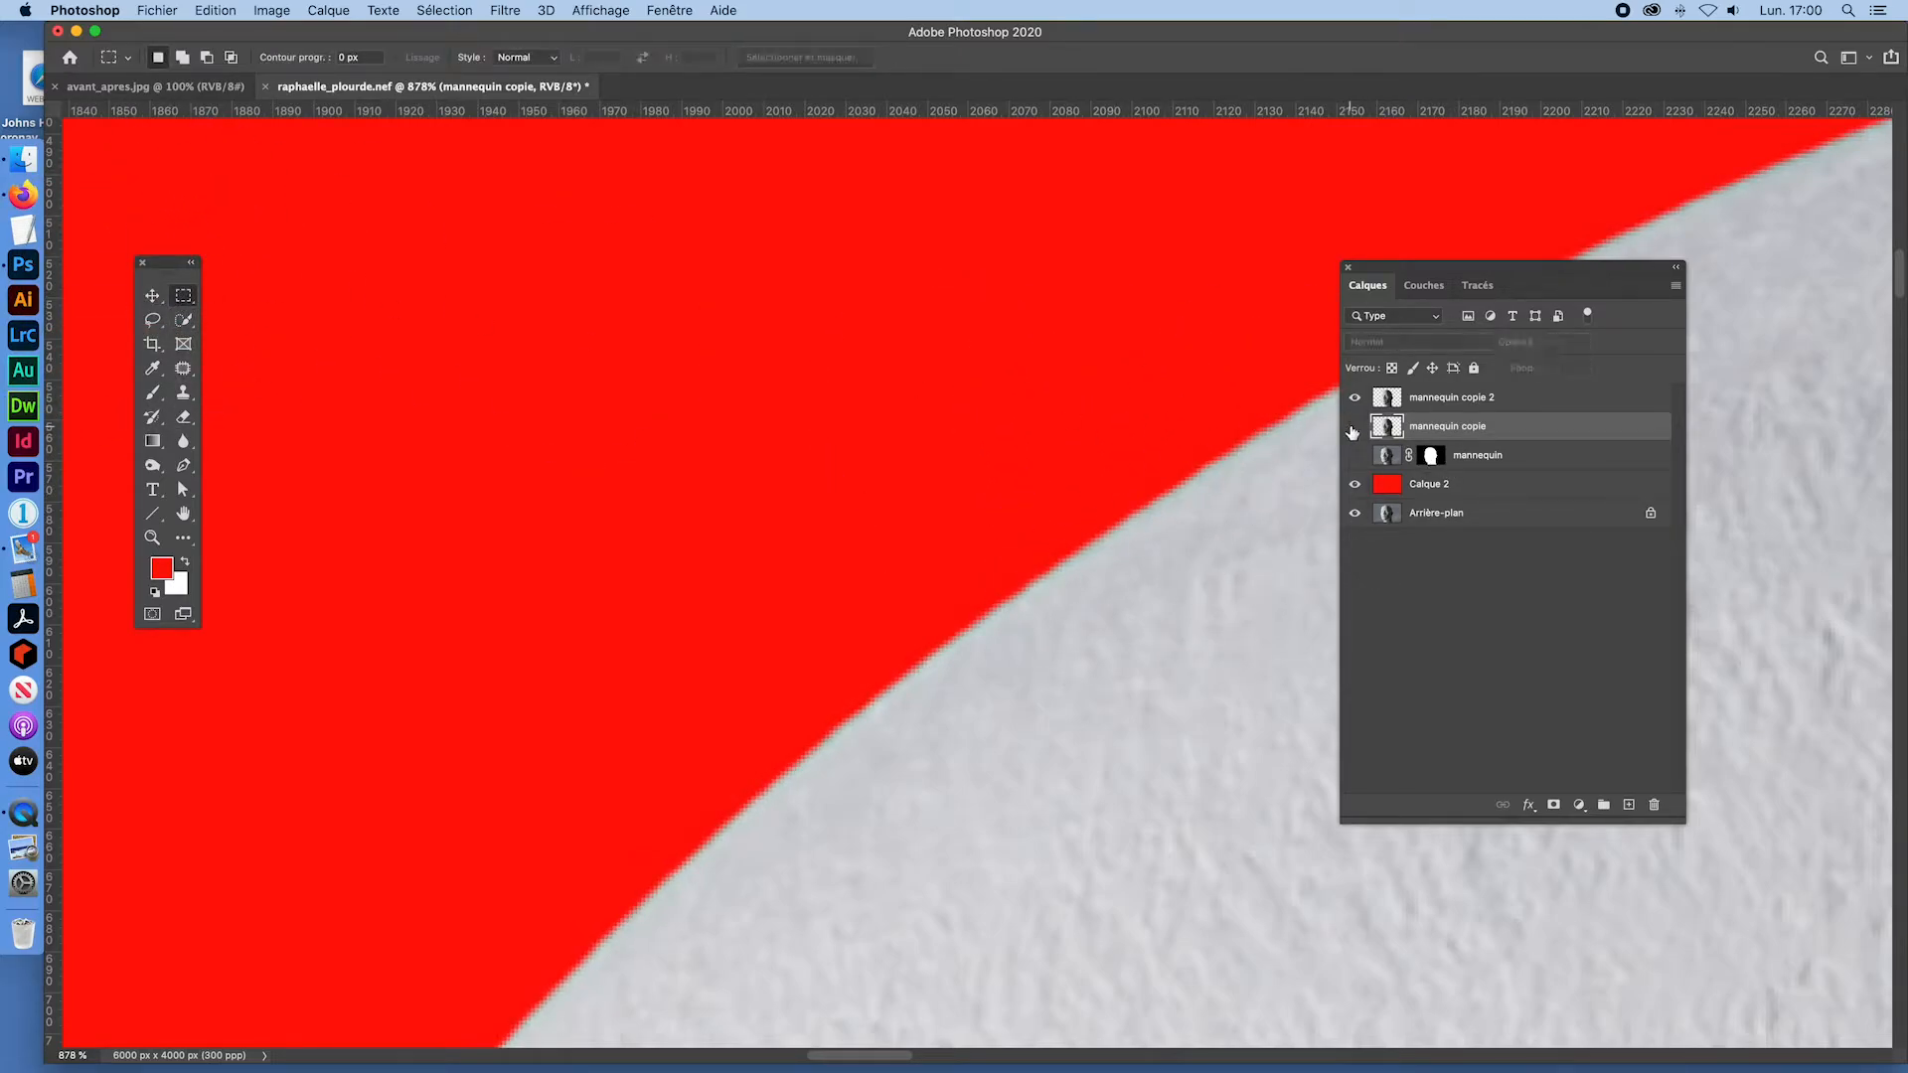
click(1354, 427)
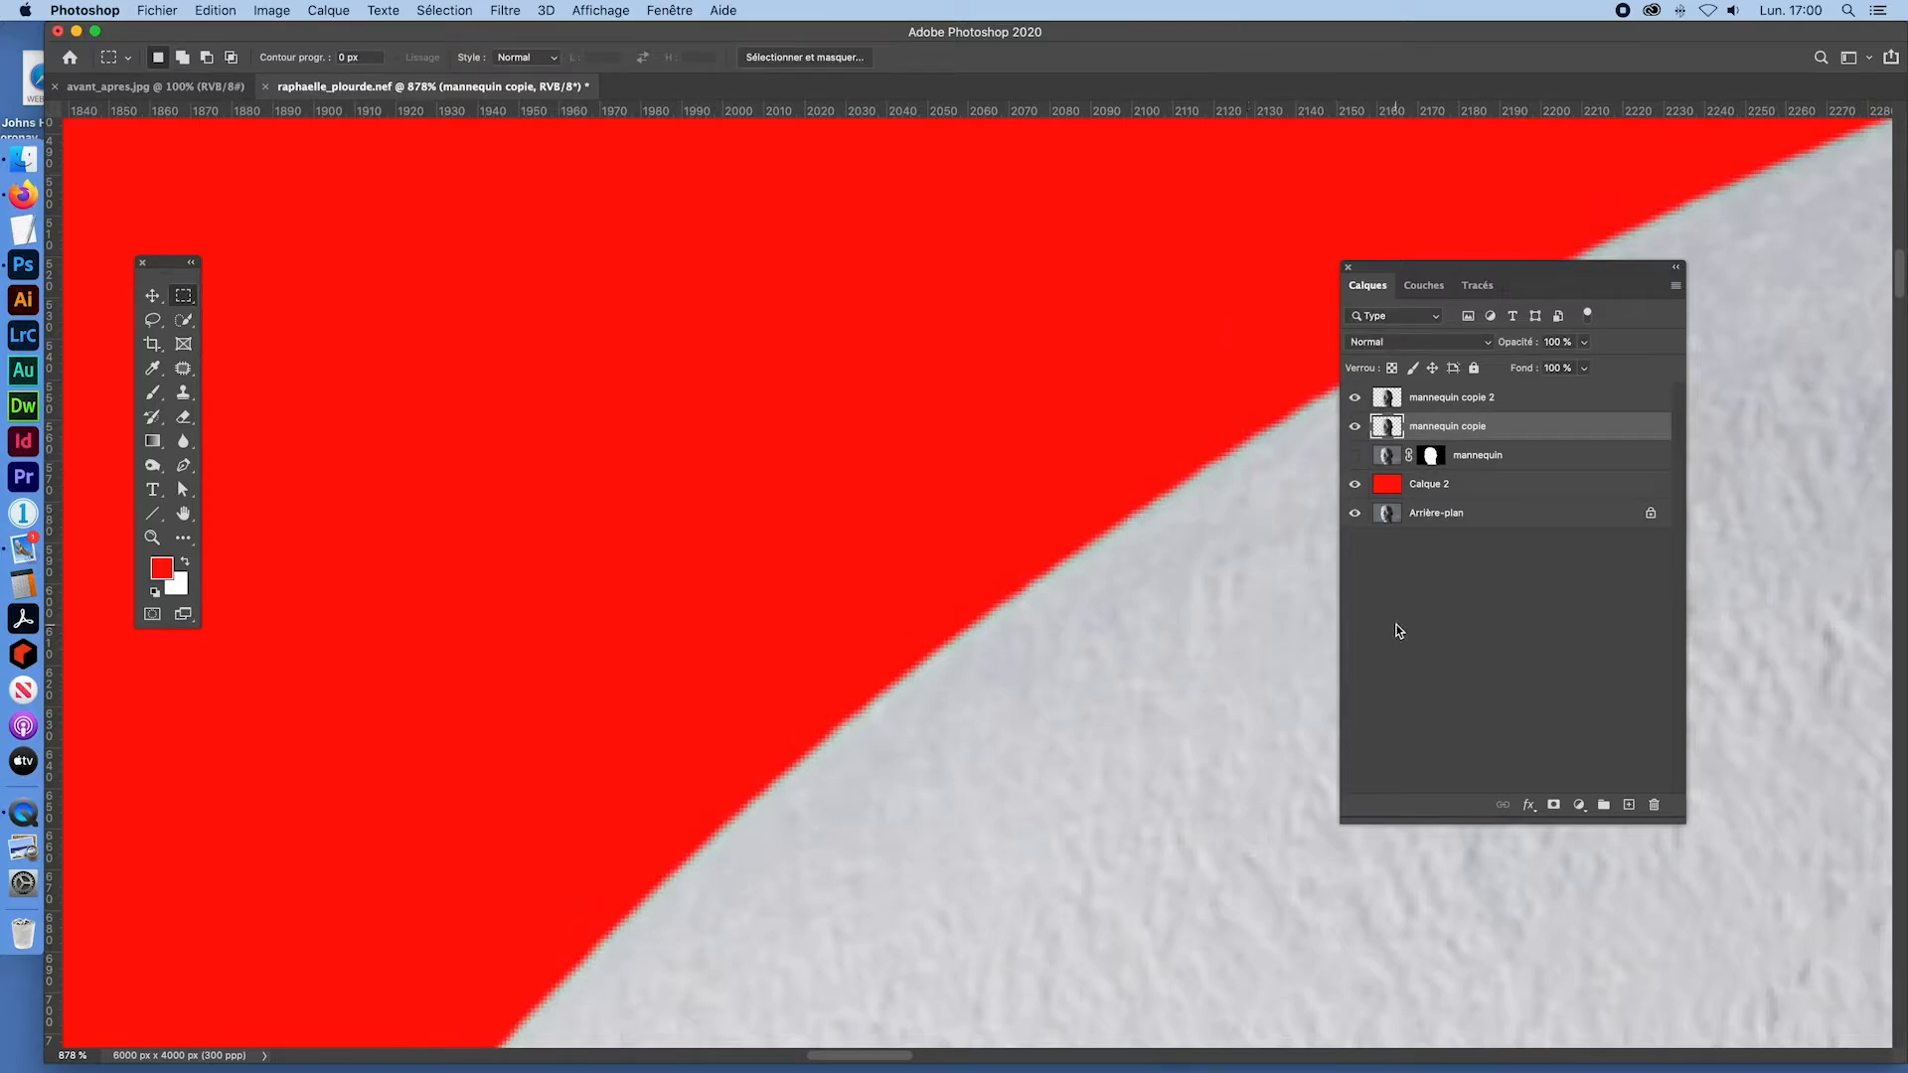
key(super+0)
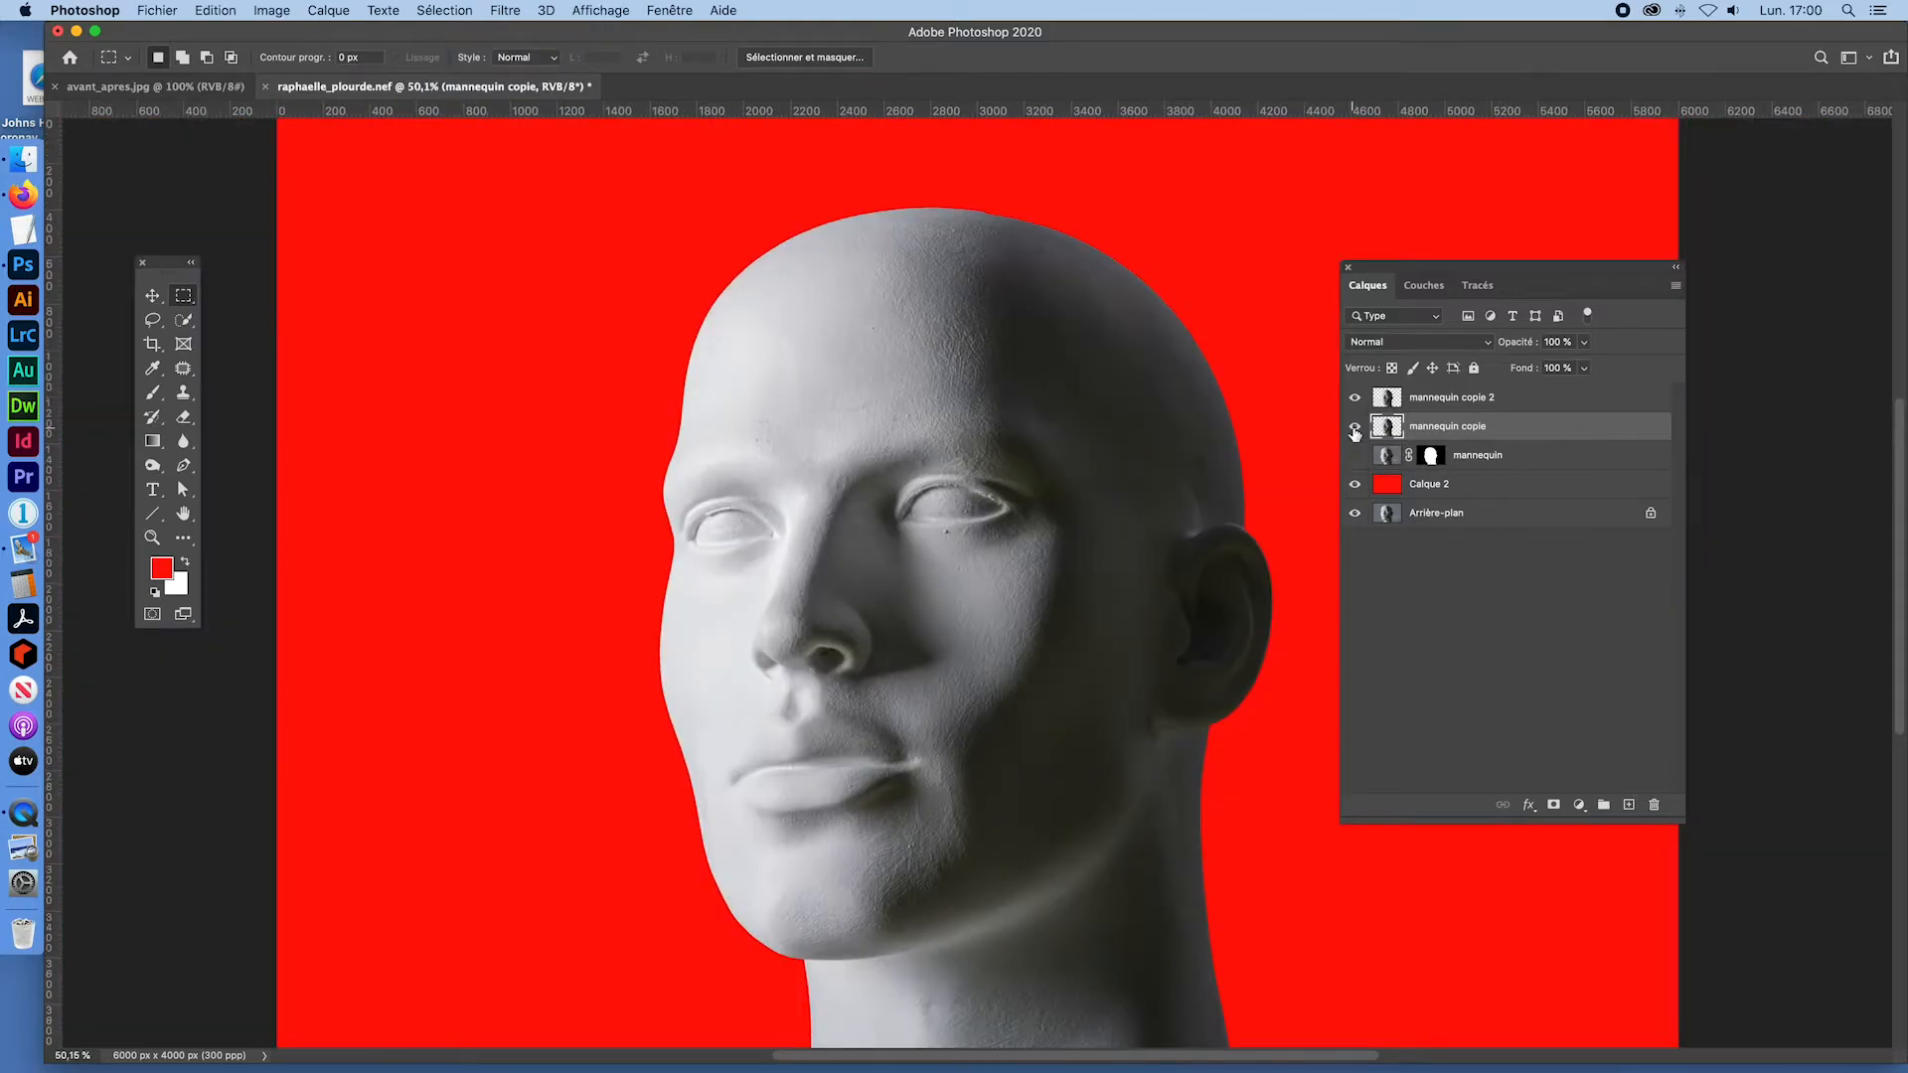
click(1354, 427)
click(1354, 427)
click(1355, 429)
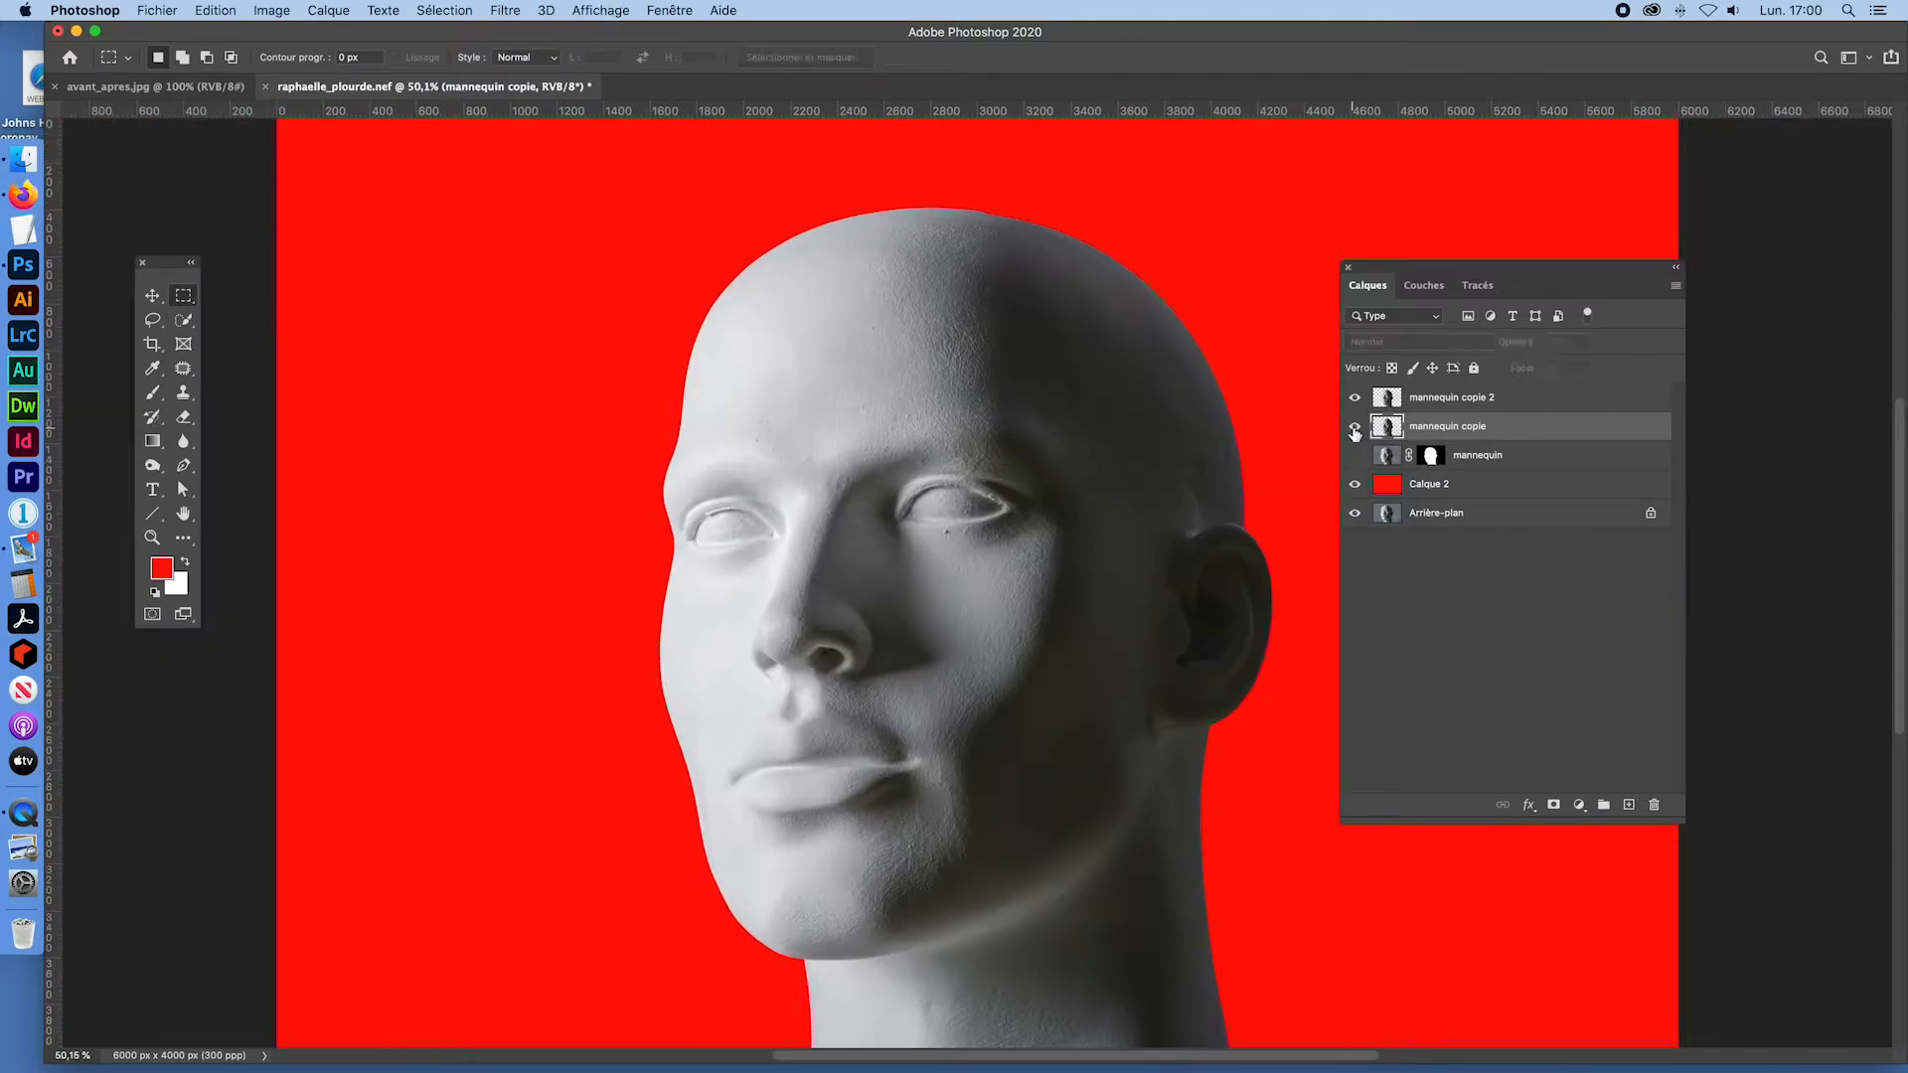
click(1354, 429)
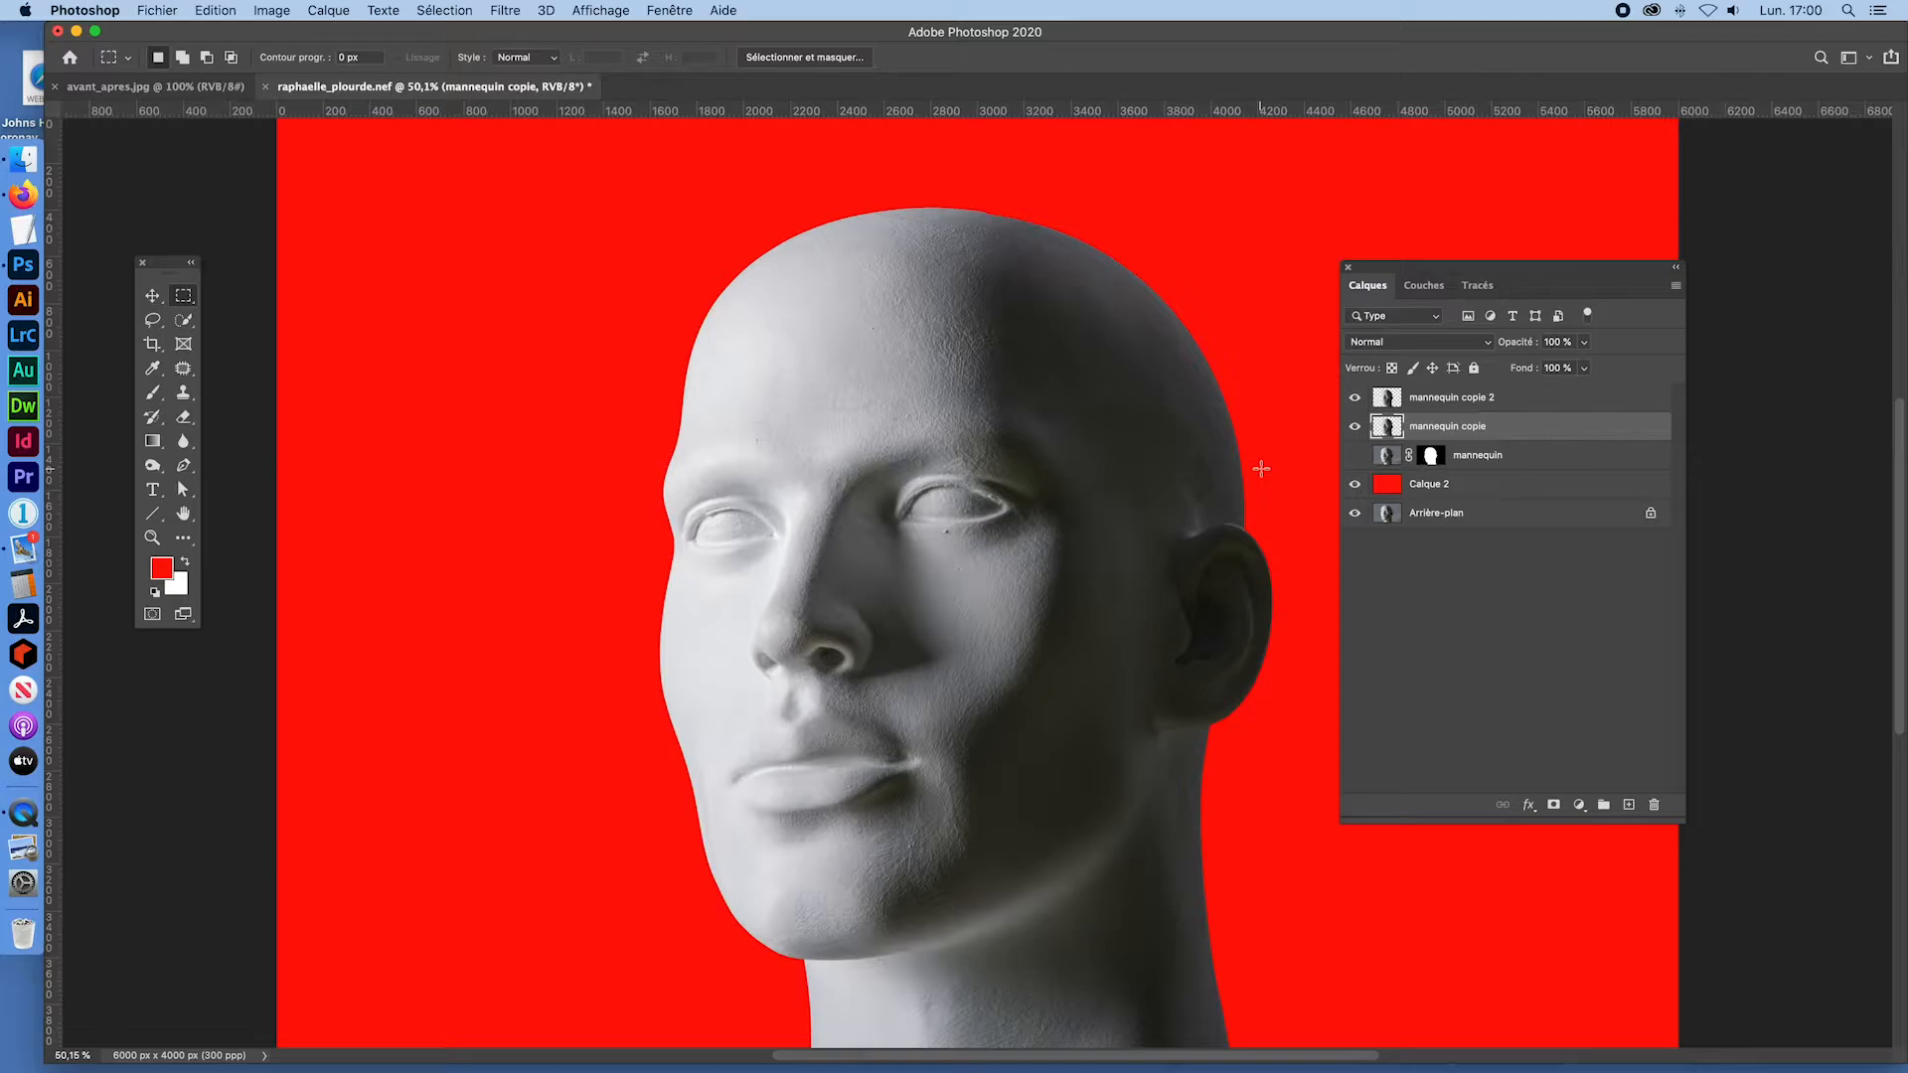
Step: Reapply the last filter to mannequin copie and inspect the upper edge of the head close up
key(super+f)
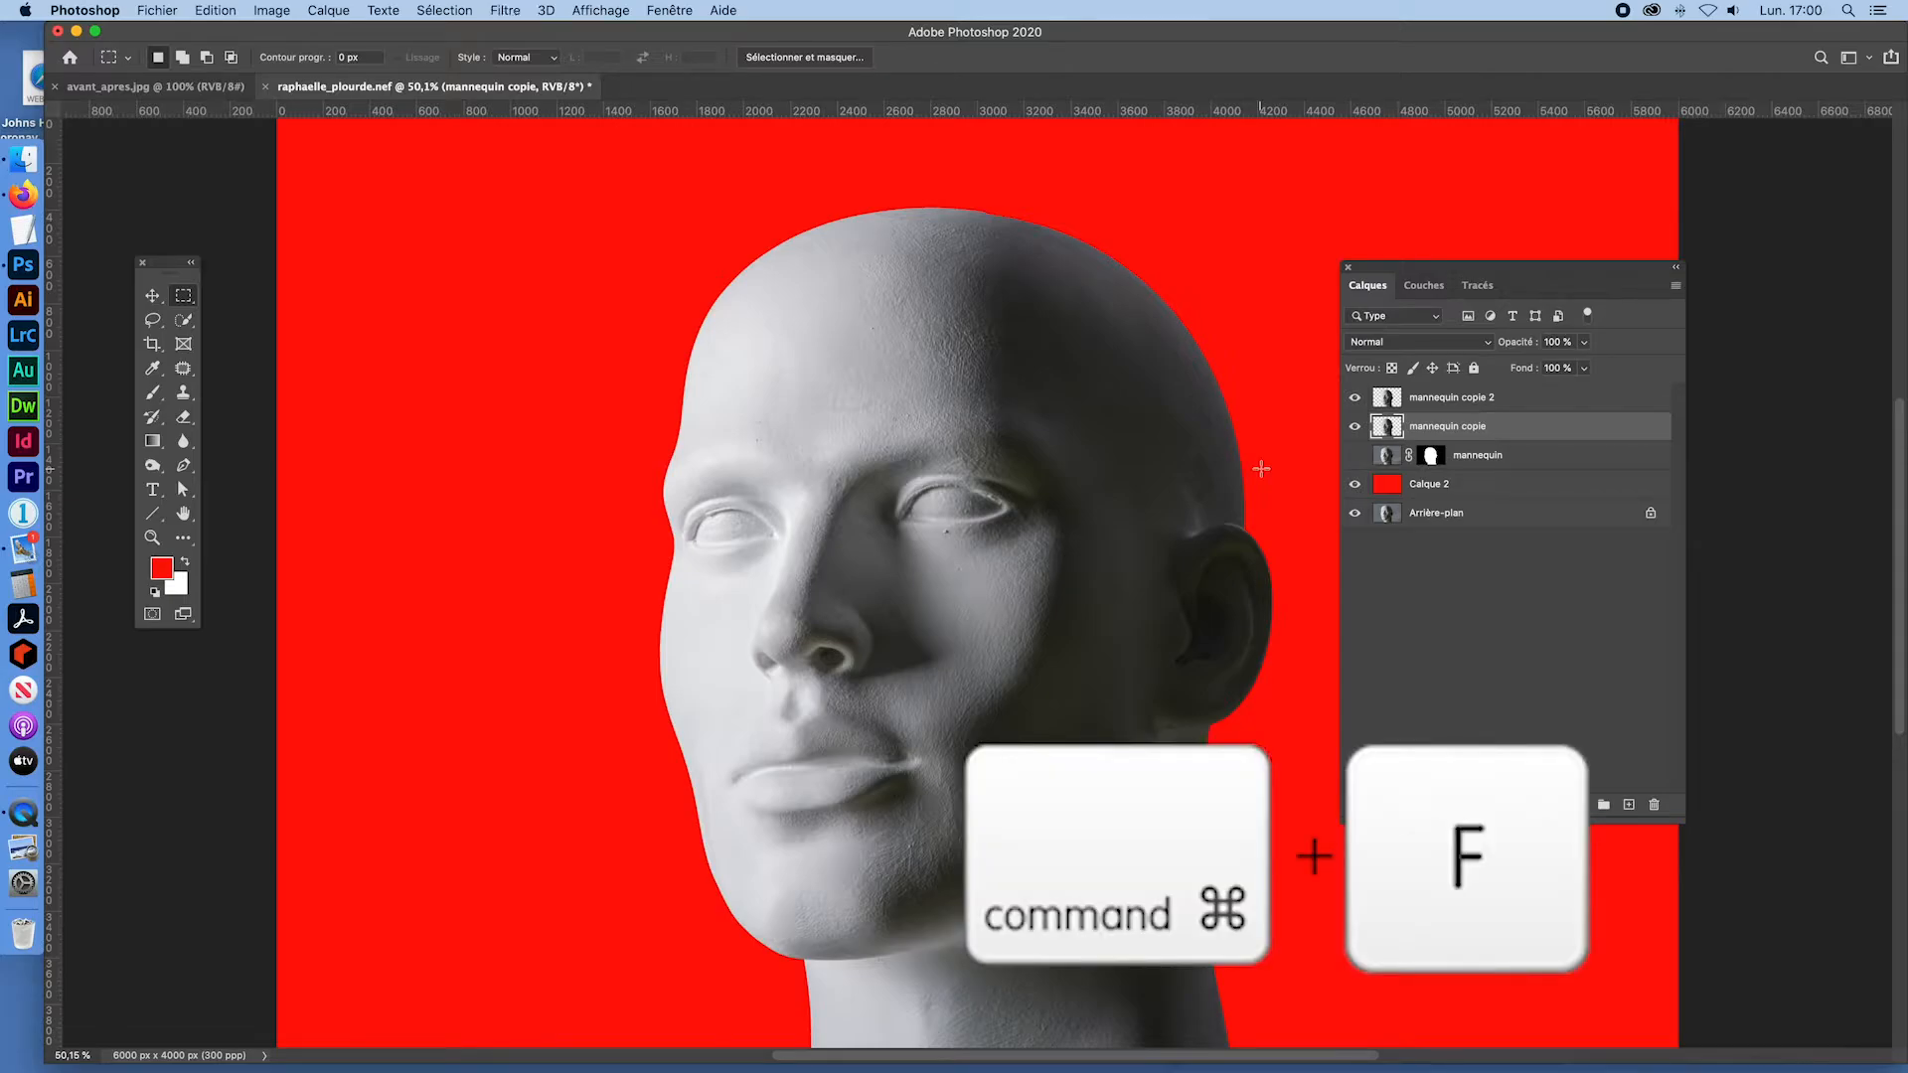
drag(723, 289, 980, 447)
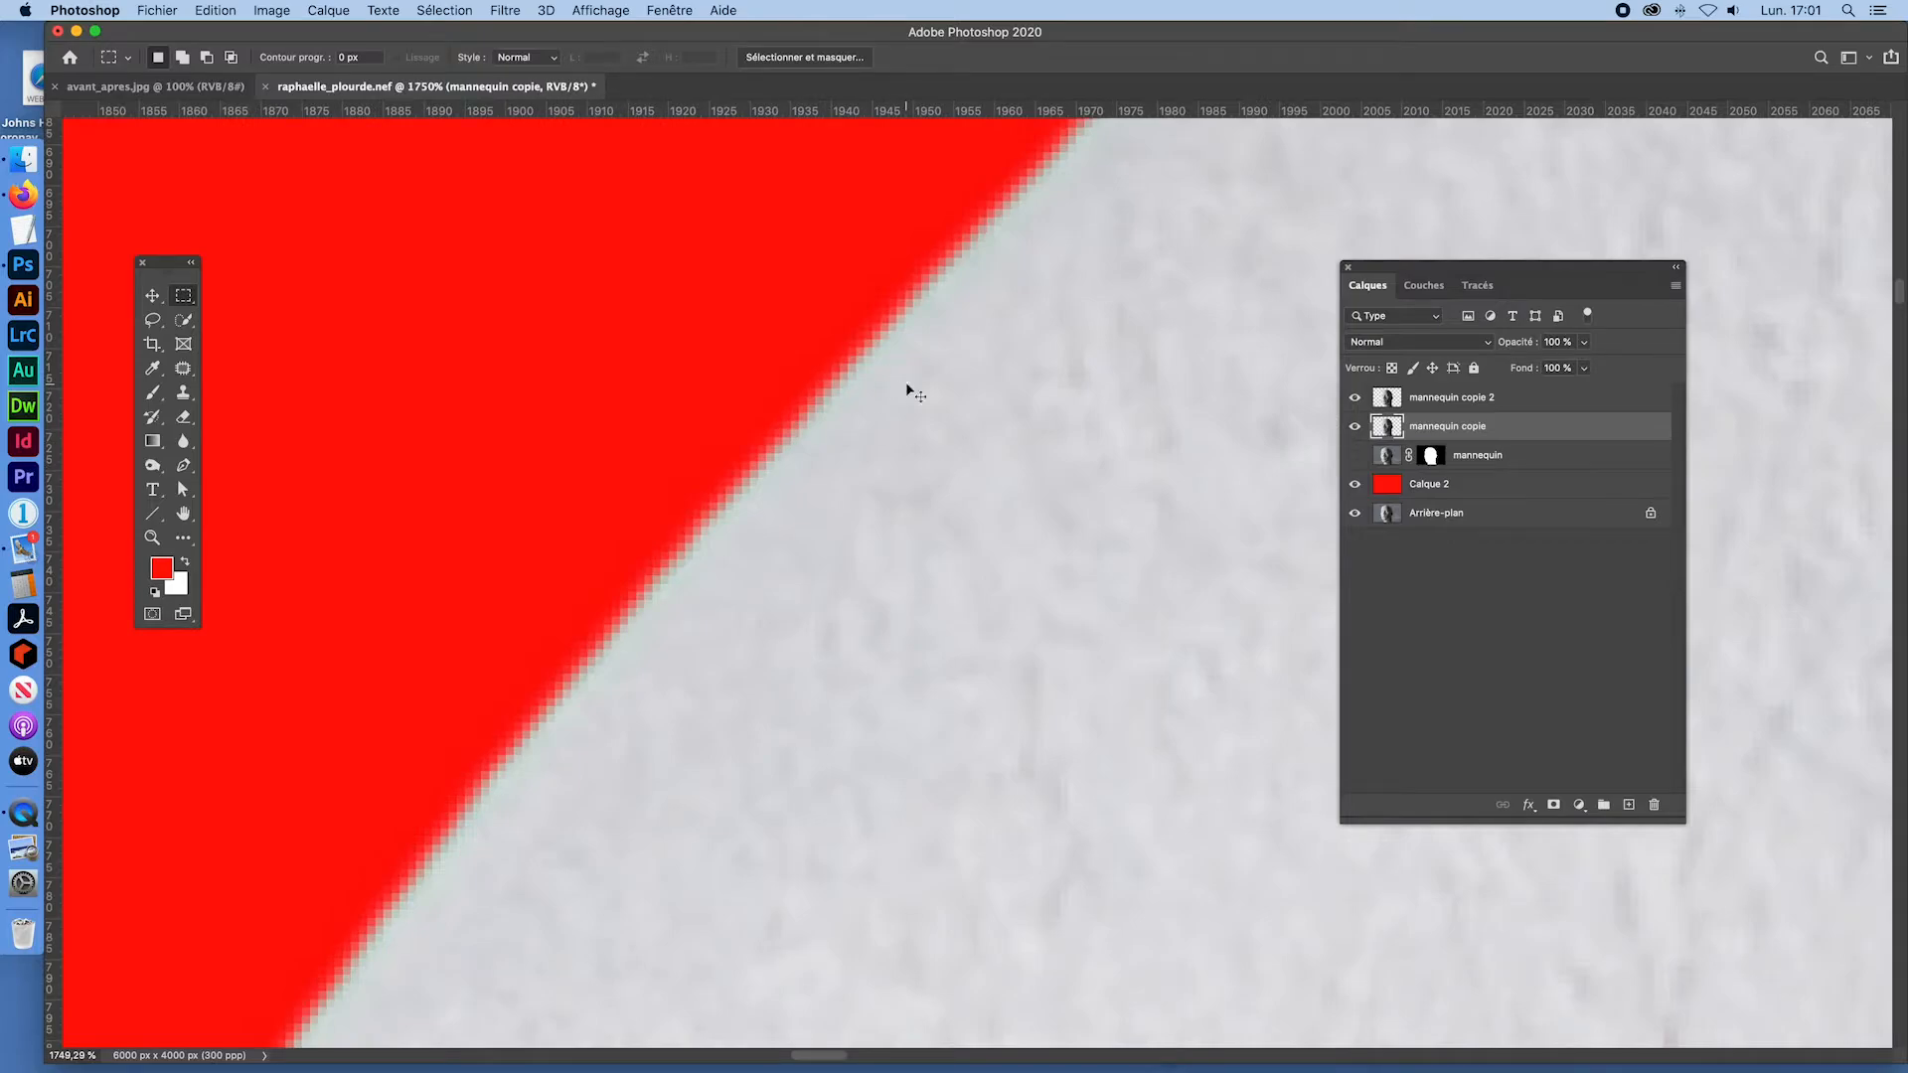
Step: Select both cut-out layers, mannequin copie 2 and mannequin copie, and merge them into one layer
key(super+0)
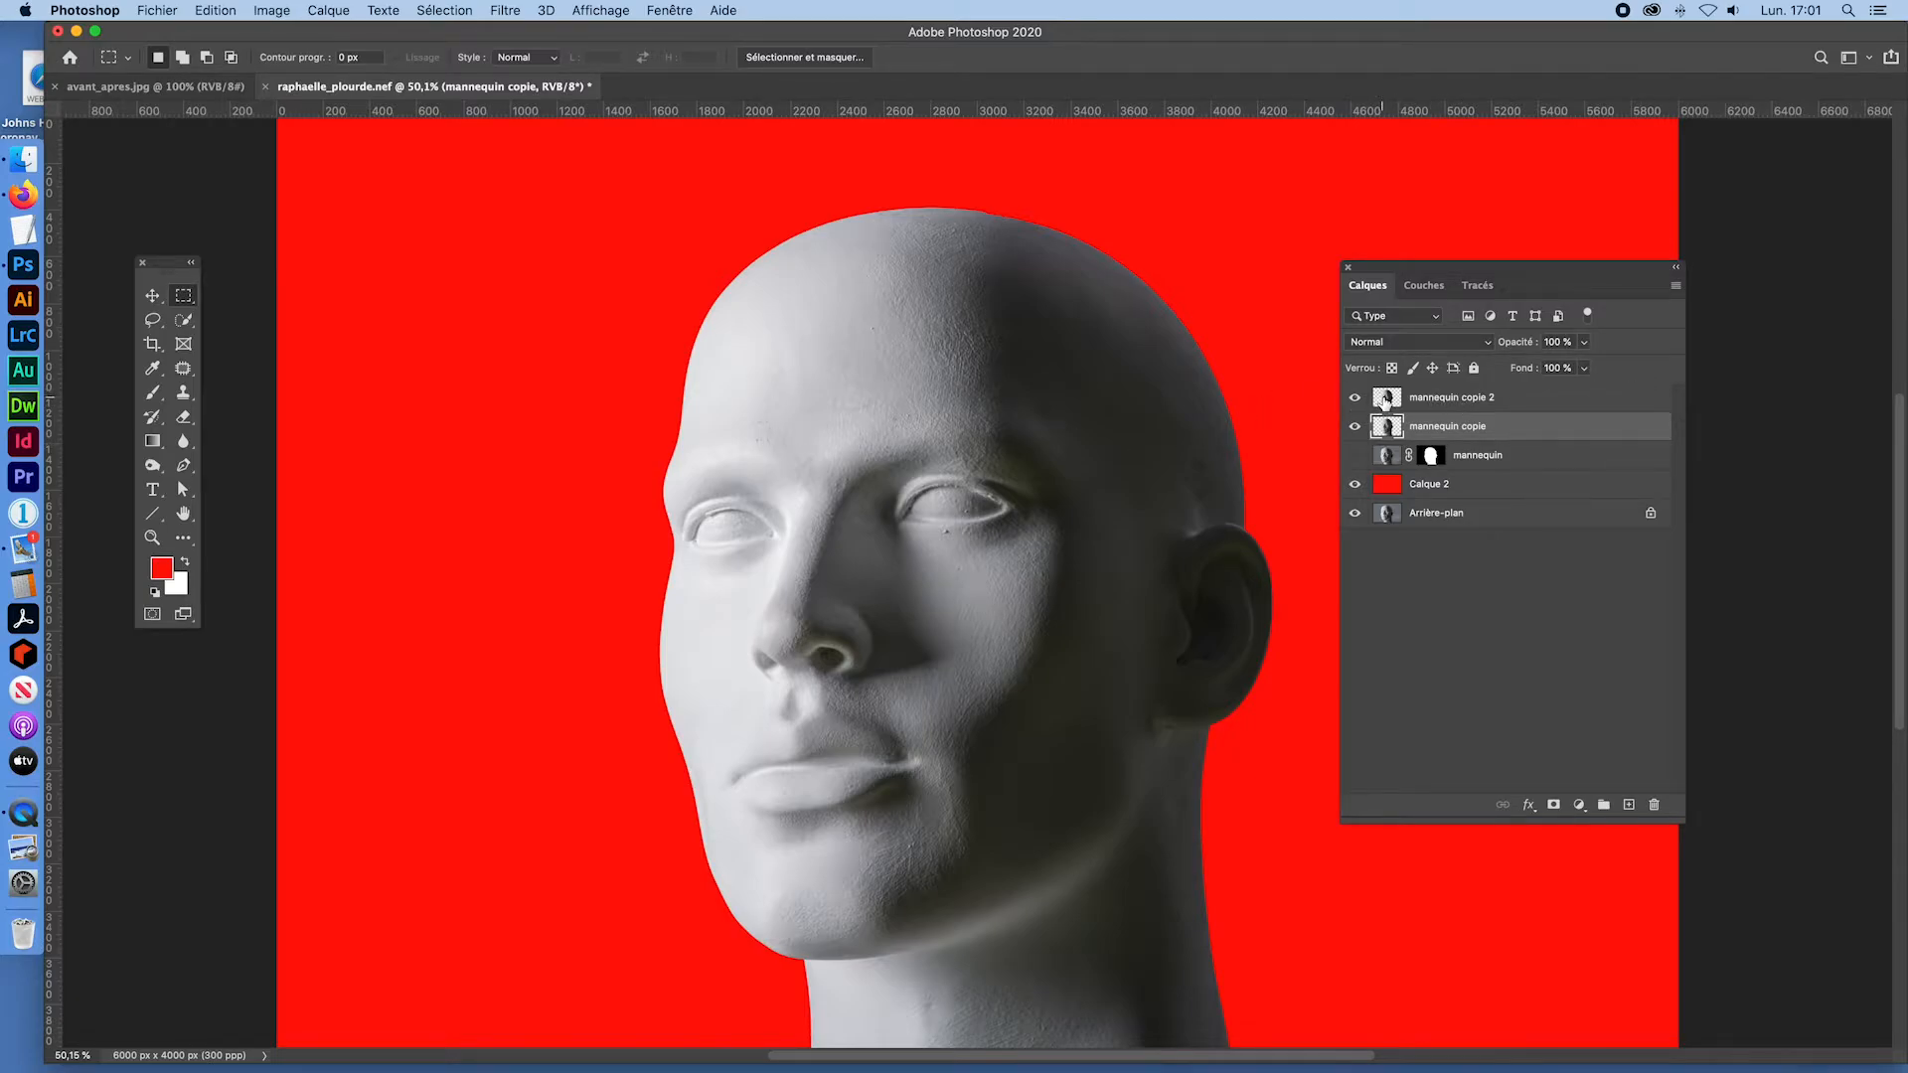
shift+click(1389, 400)
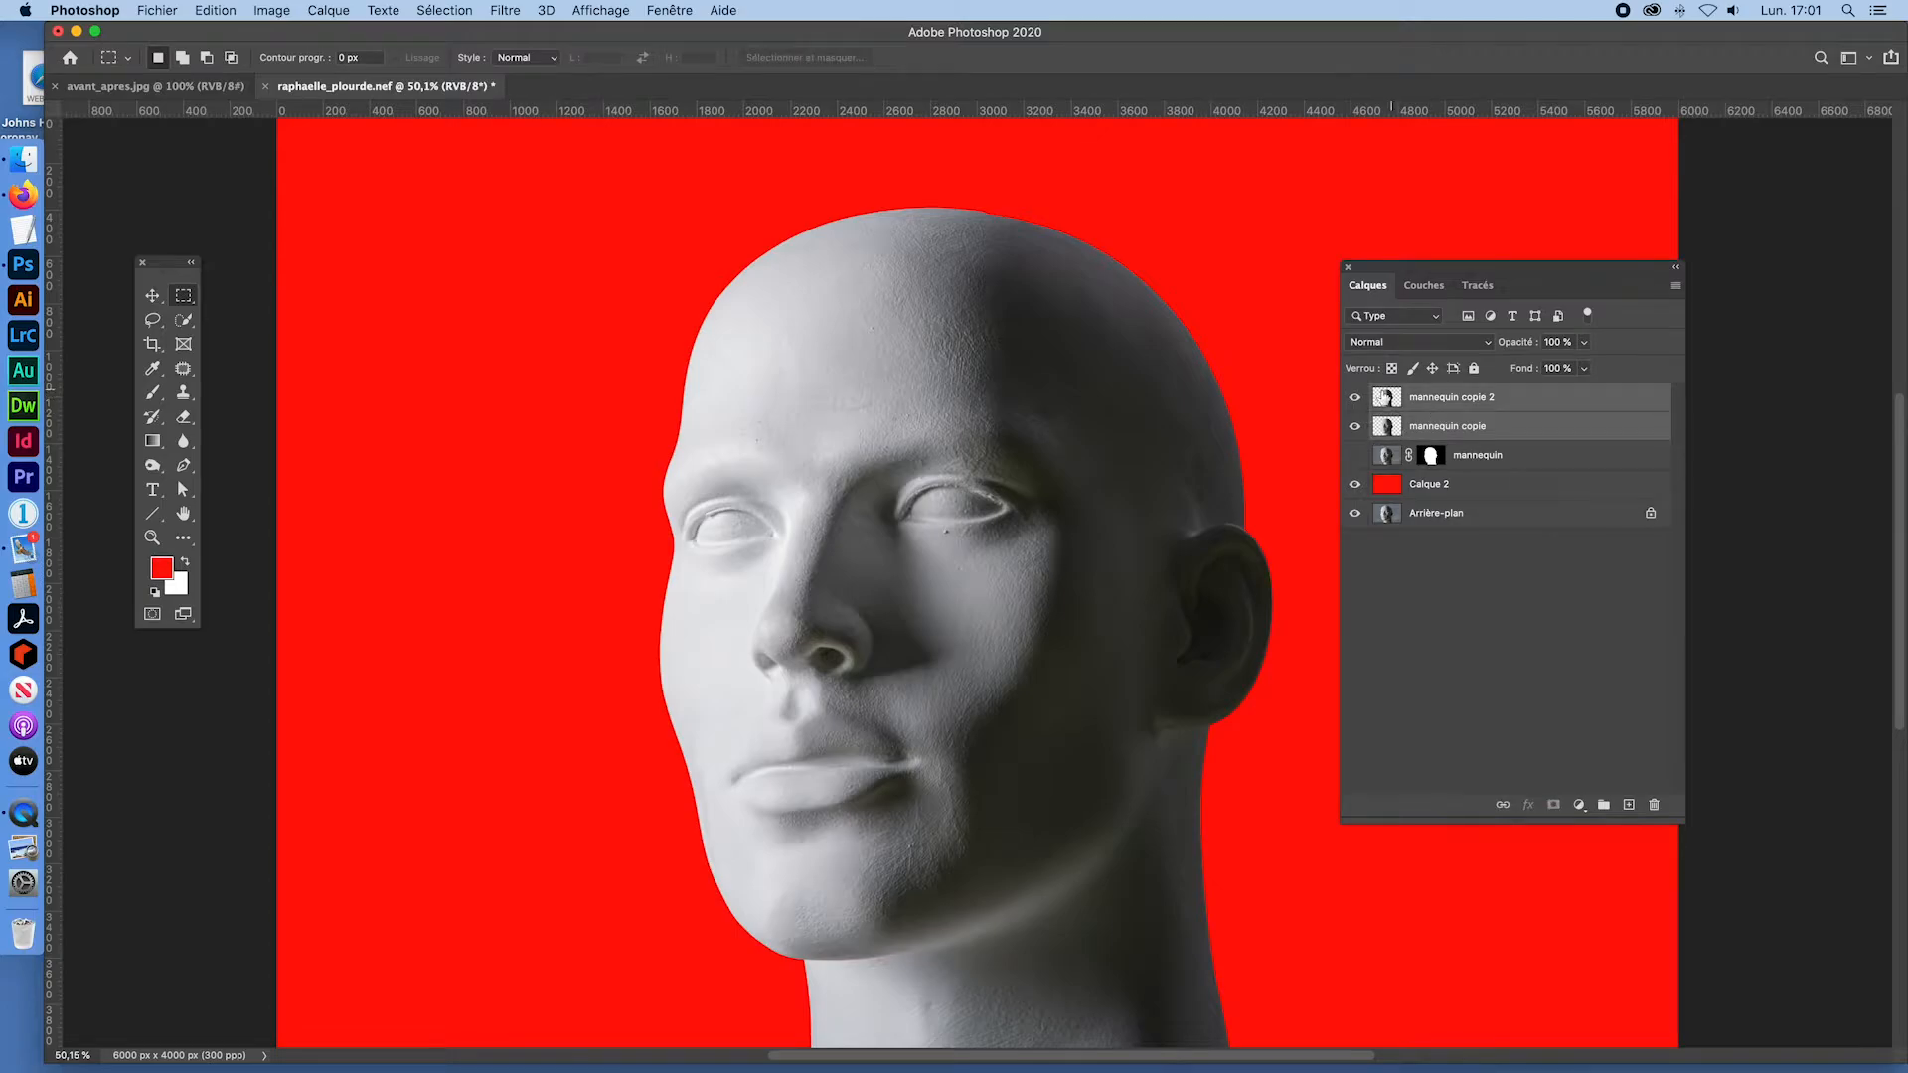
key(super+e)
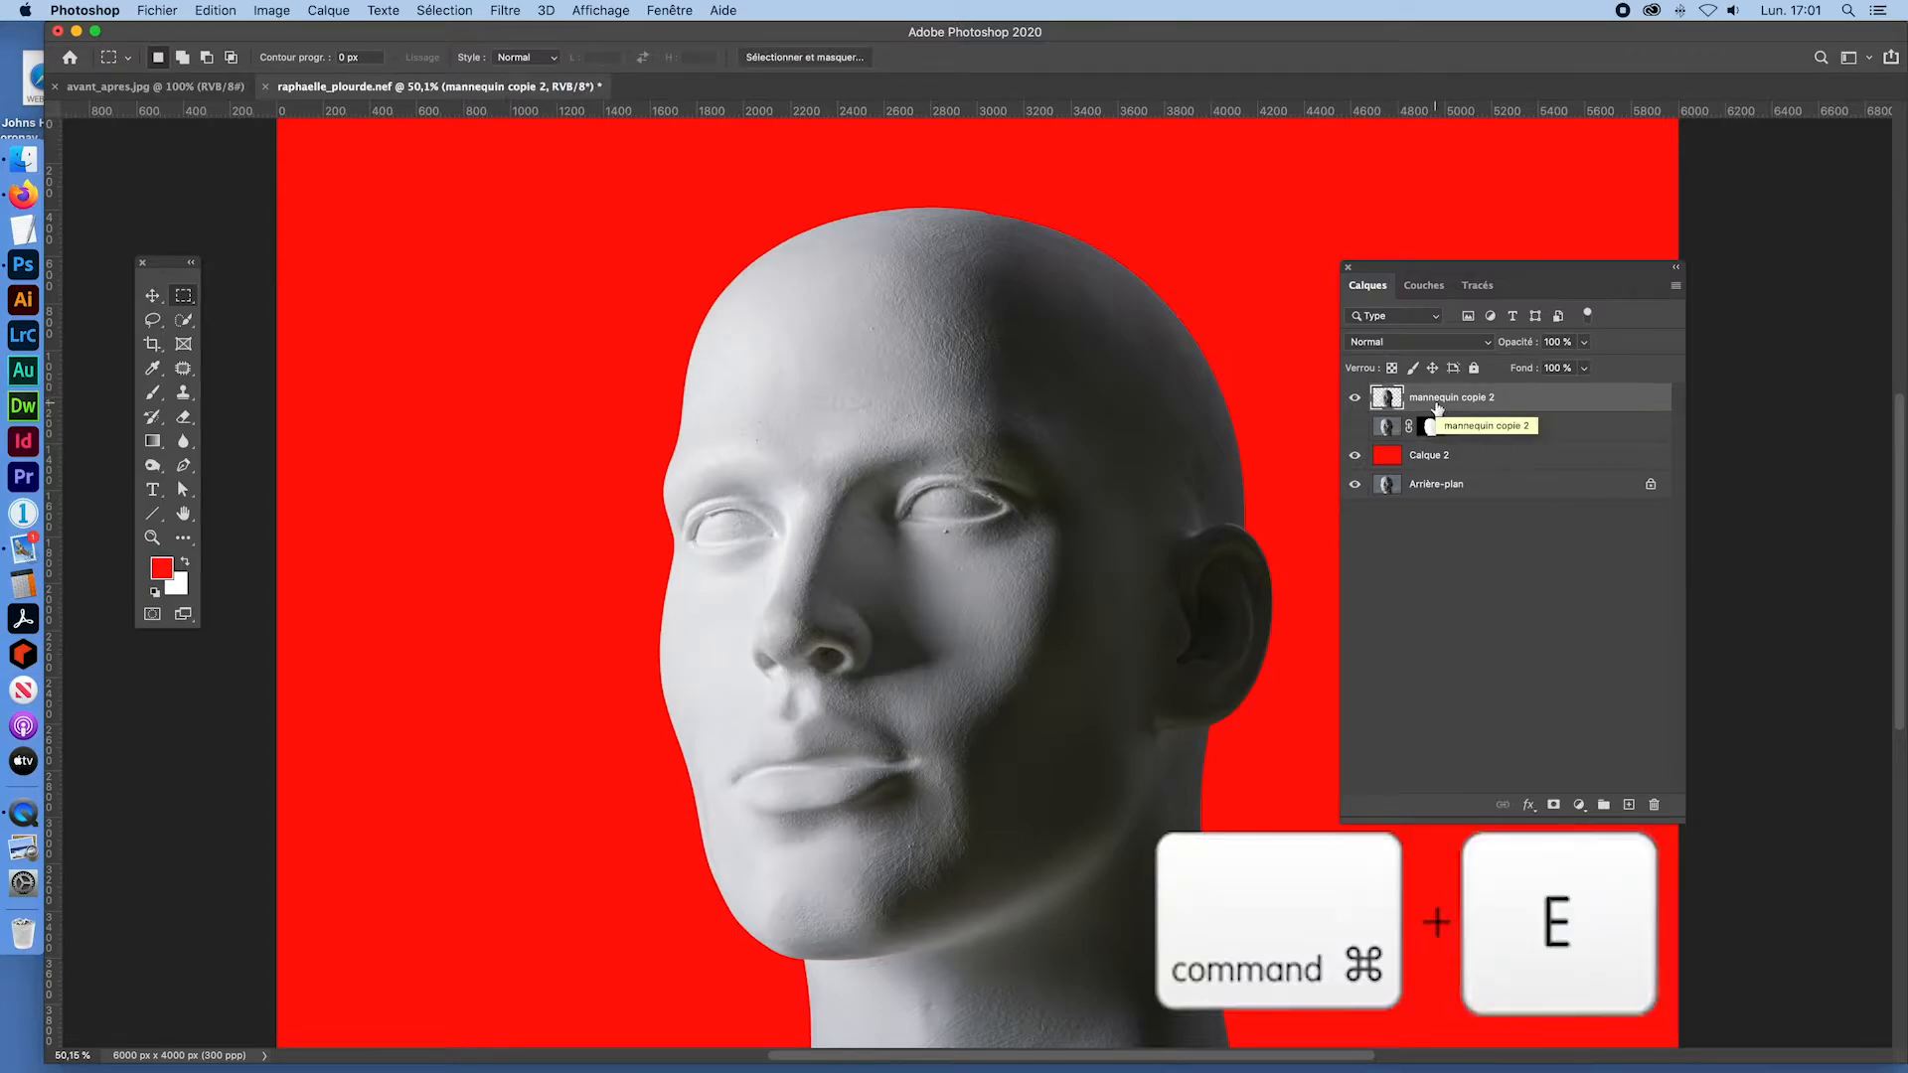
click(1677, 288)
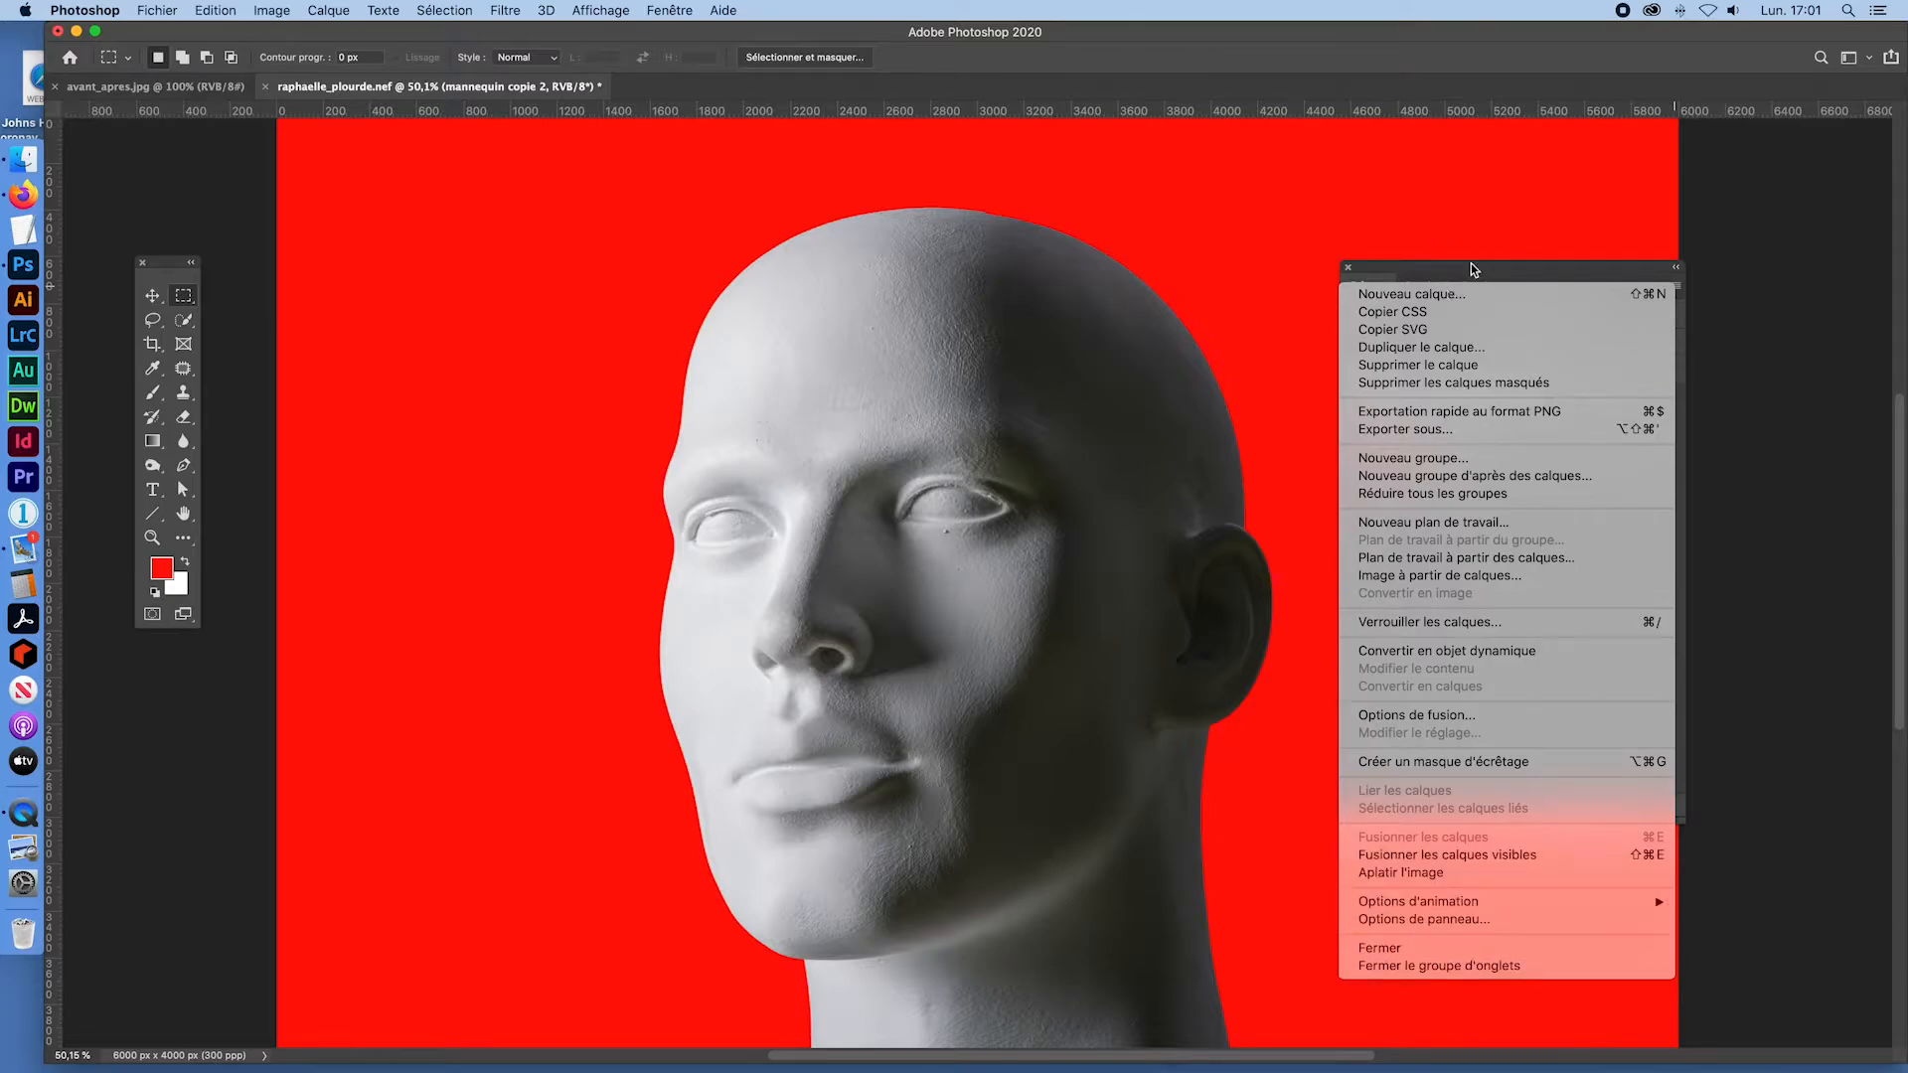
click(1548, 217)
key(super+z)
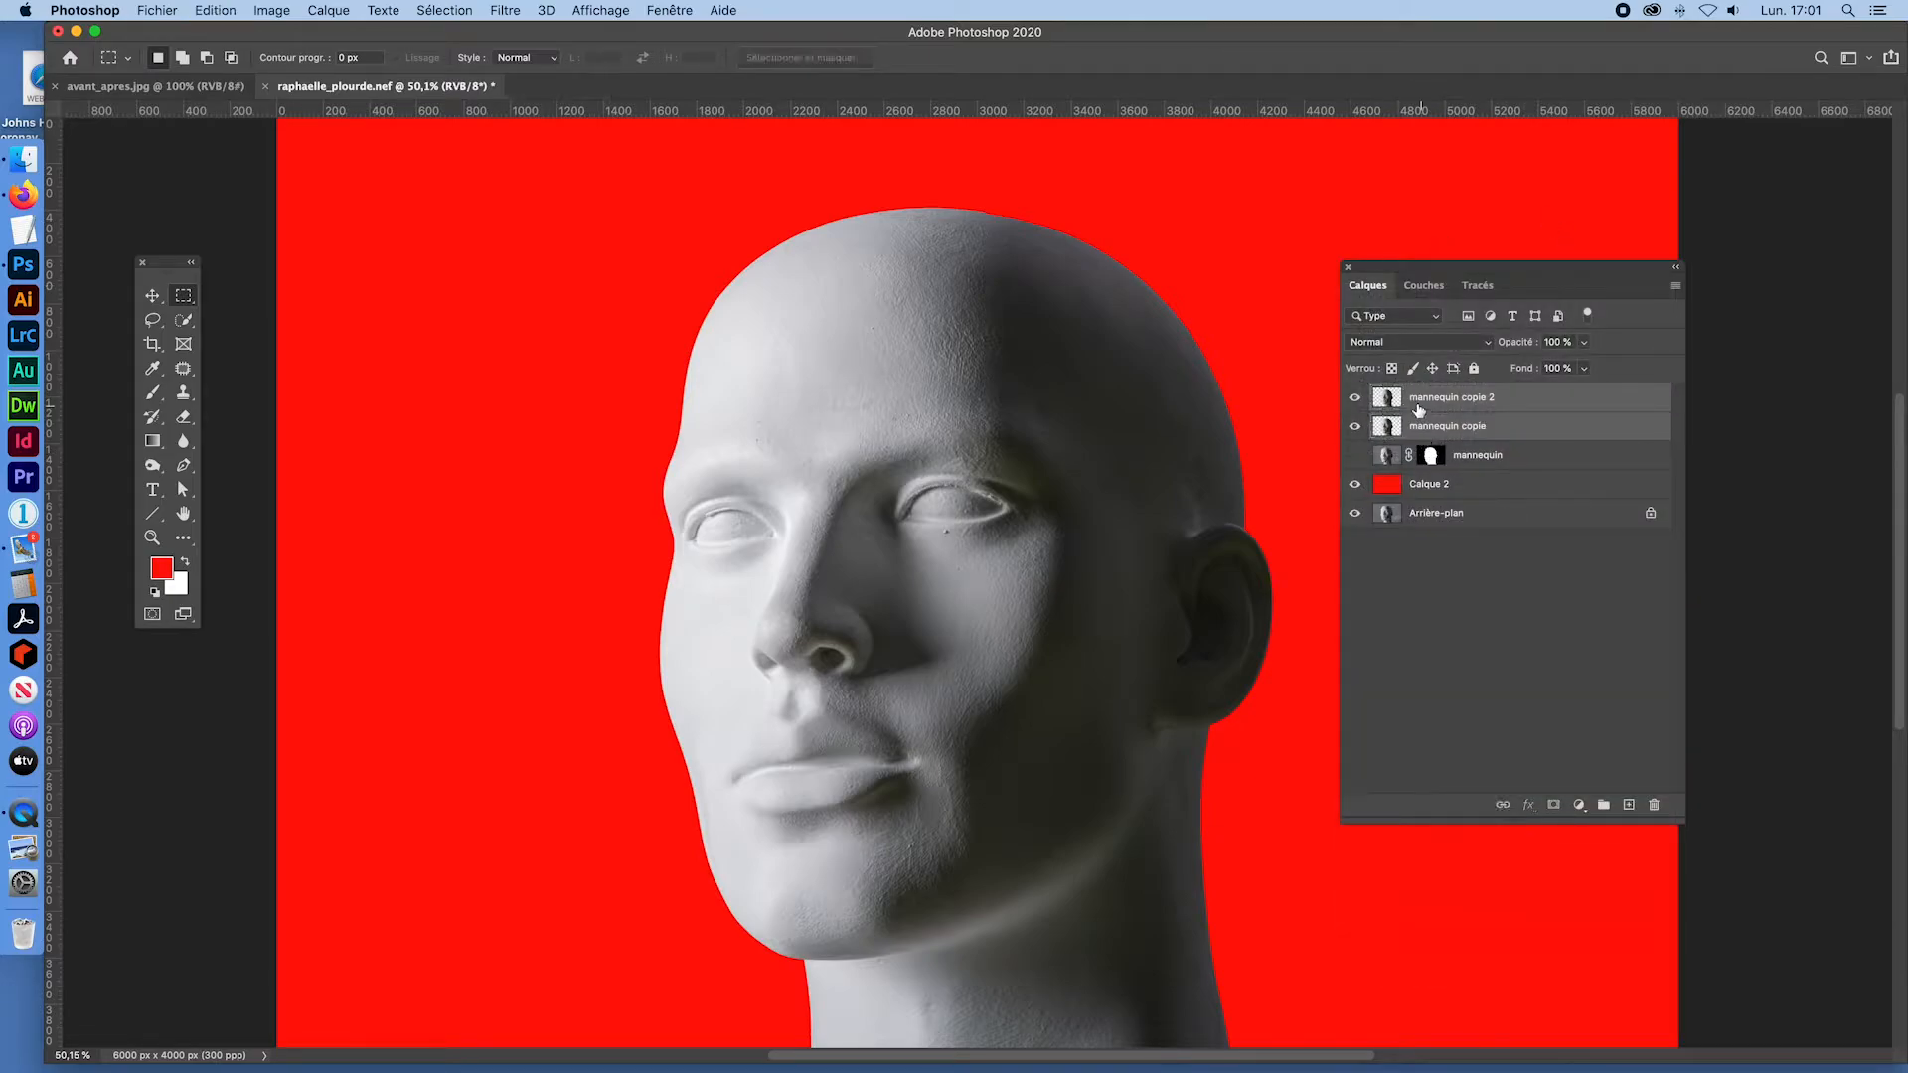
click(1663, 288)
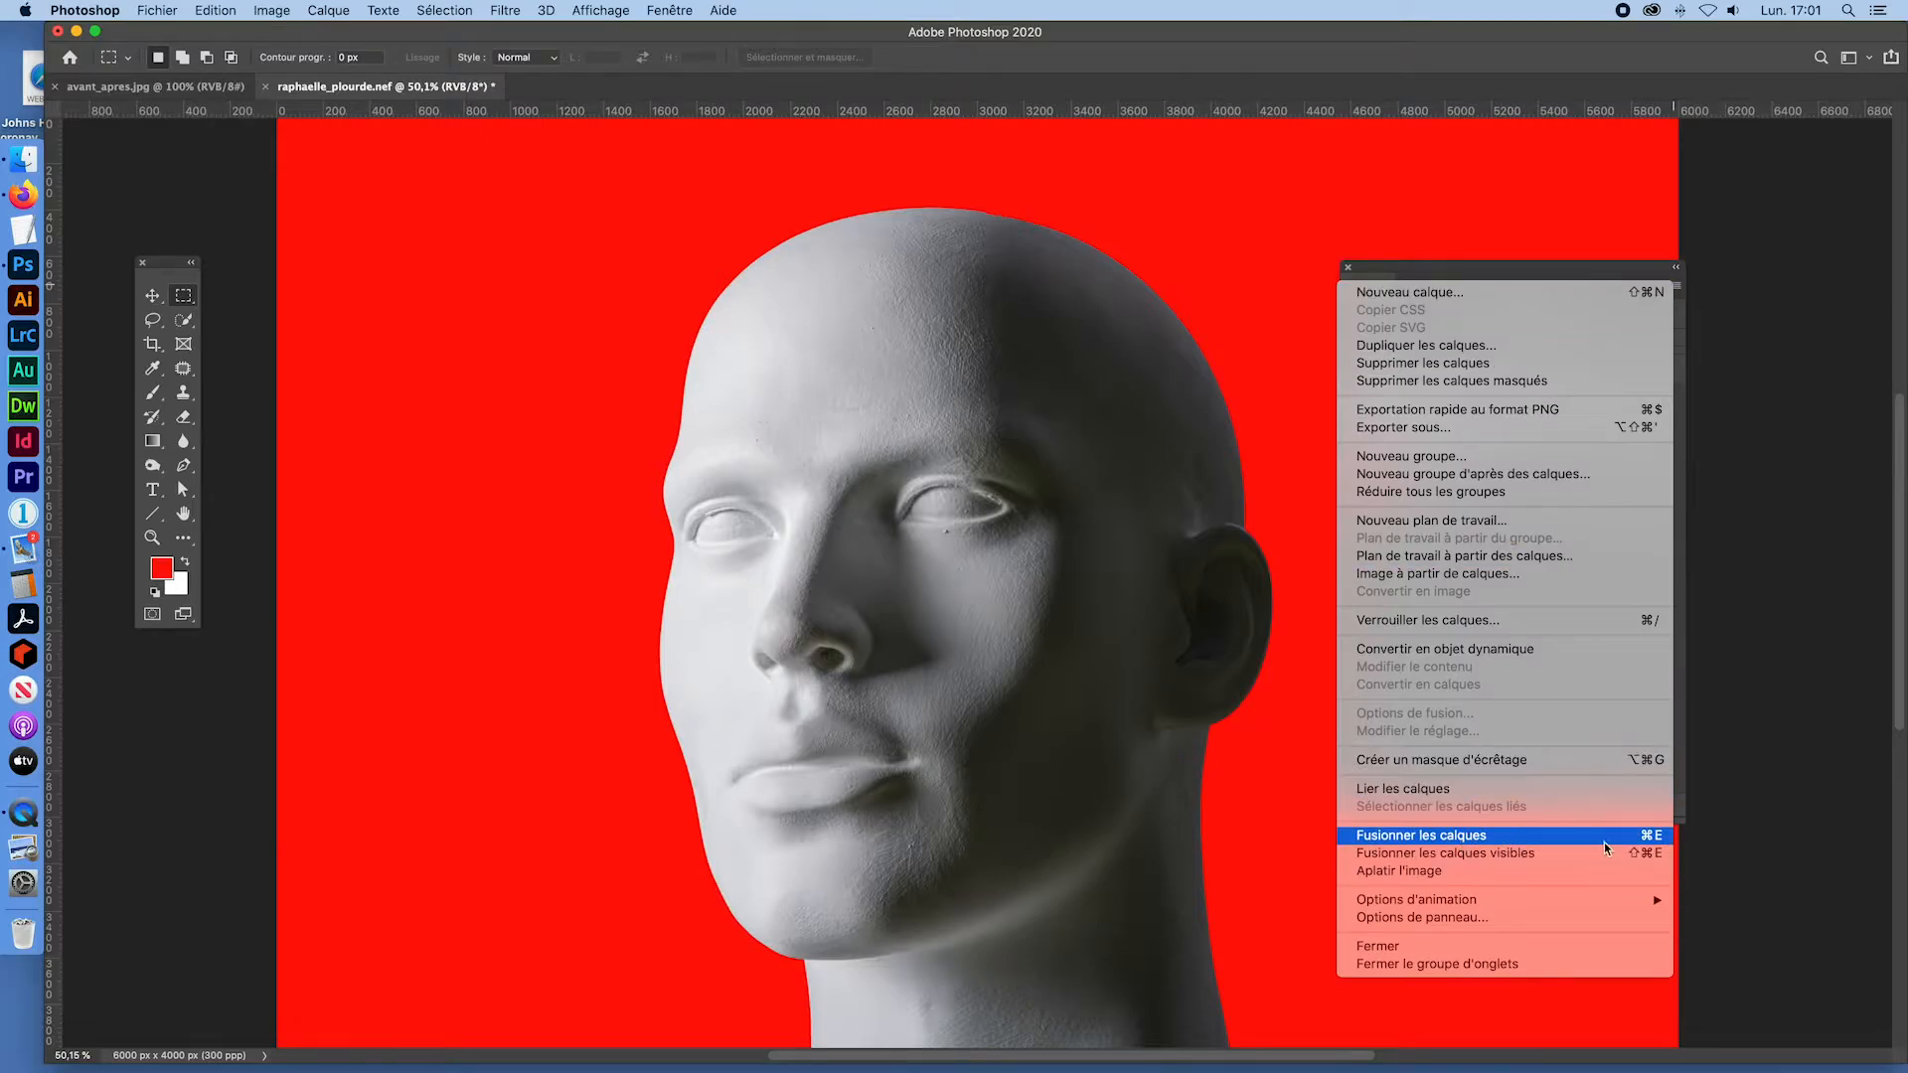
click(1660, 838)
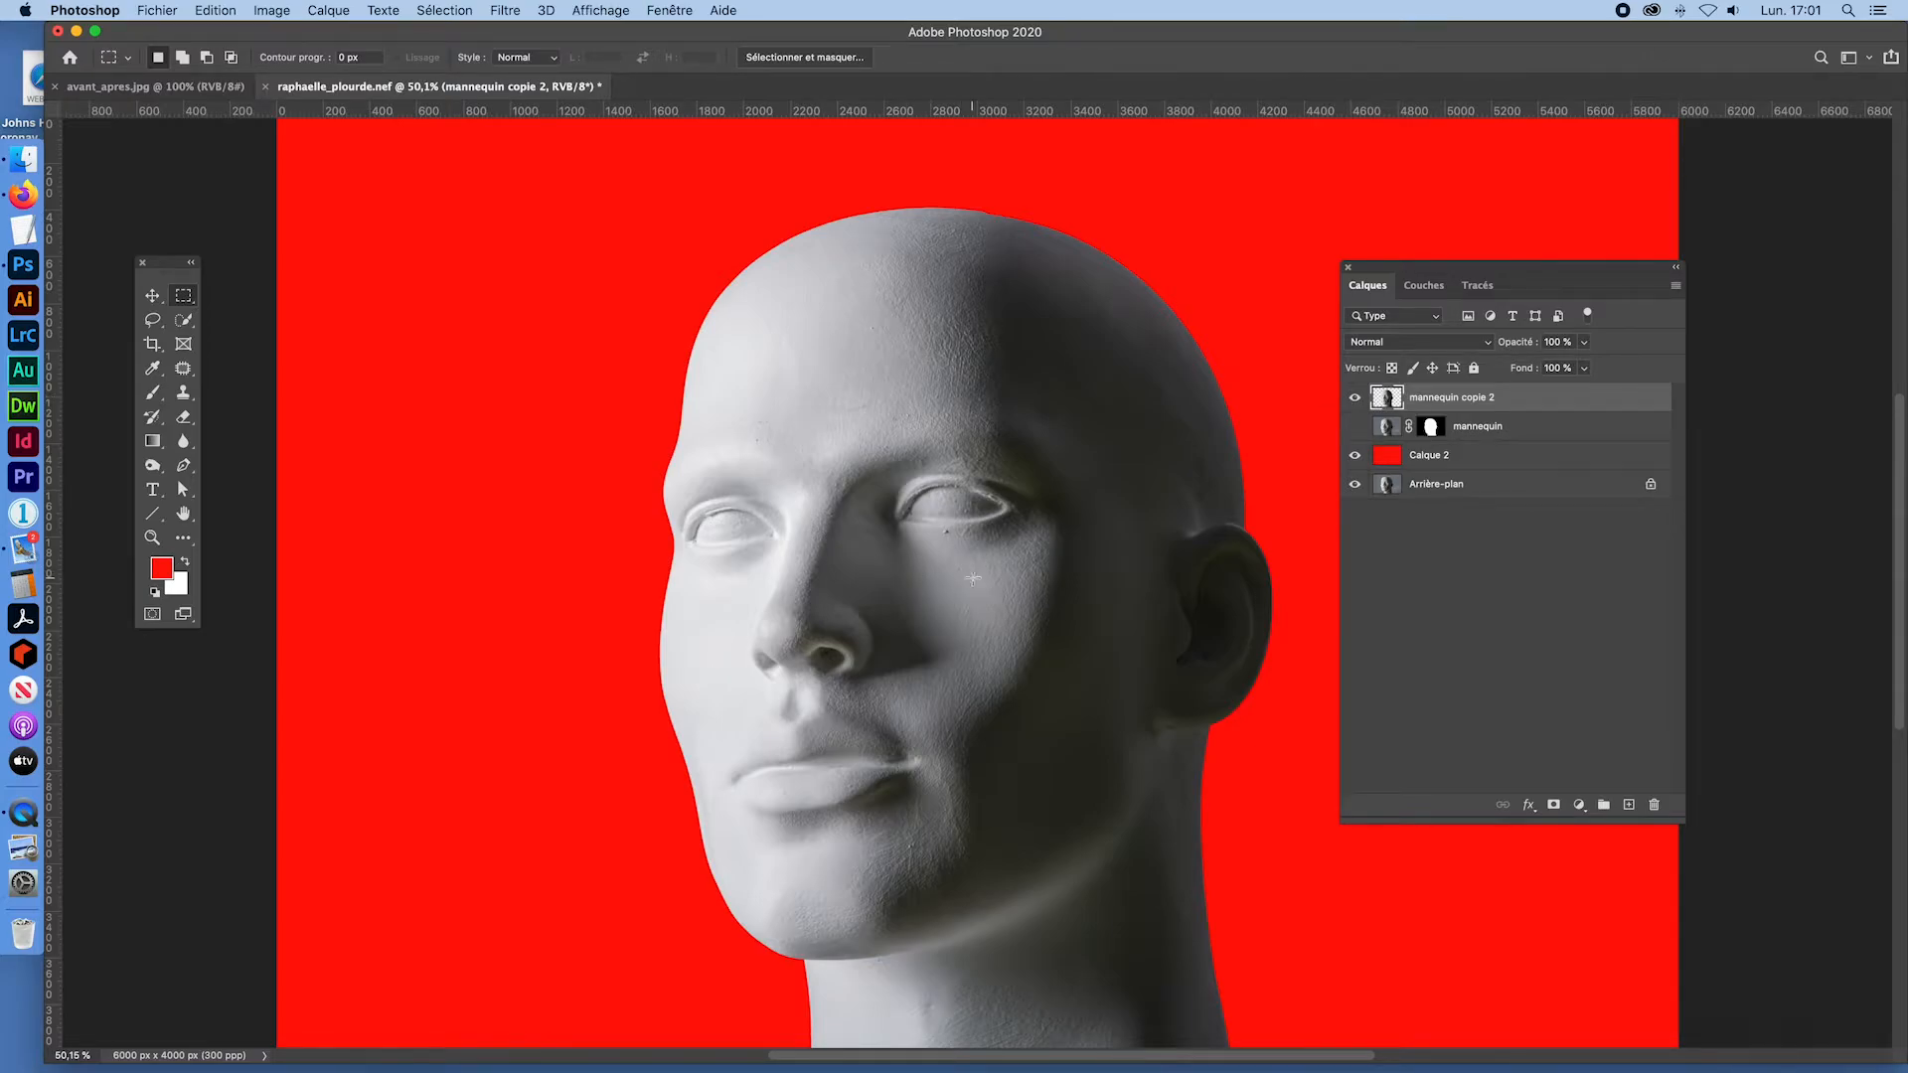
Step: Create a new blank document 9,5 inches wide and 12 inches high at 300 pixels per inch
key(super+minus)
key(super+minus)
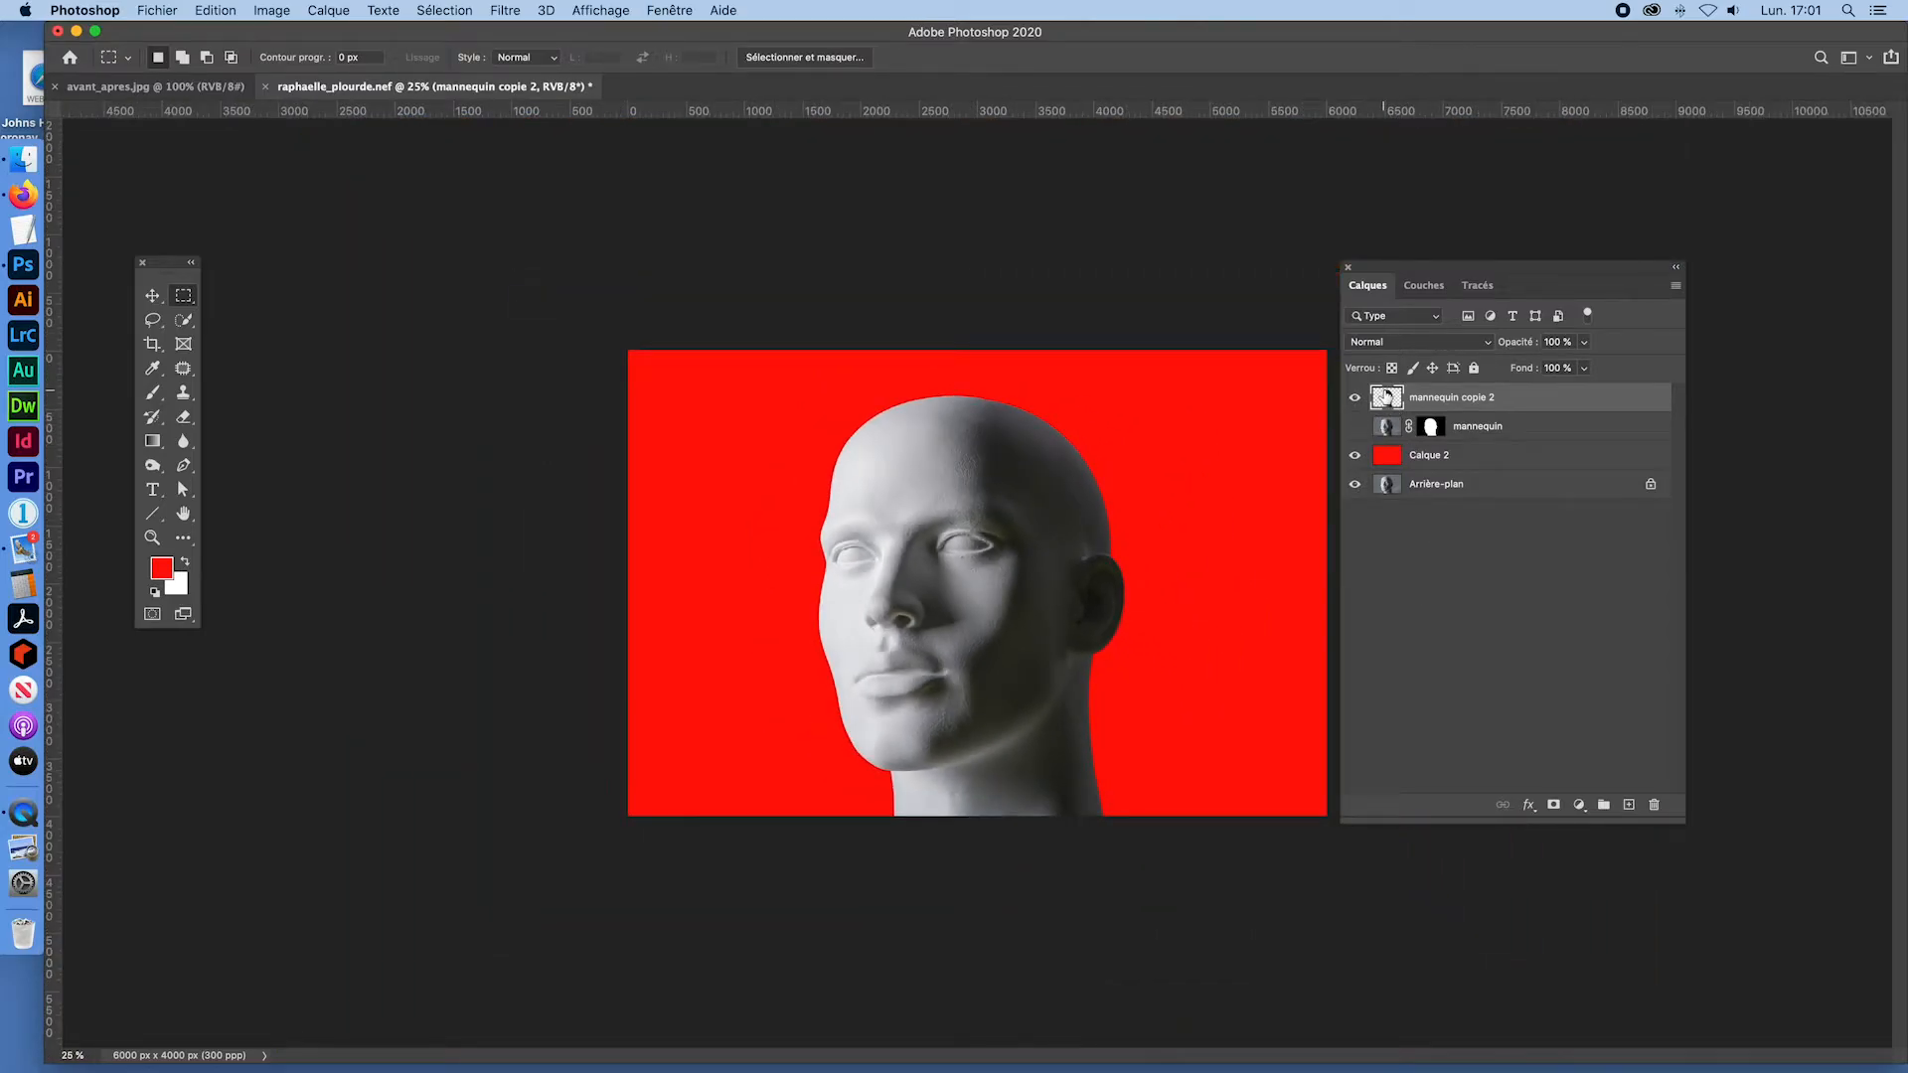
click(165, 14)
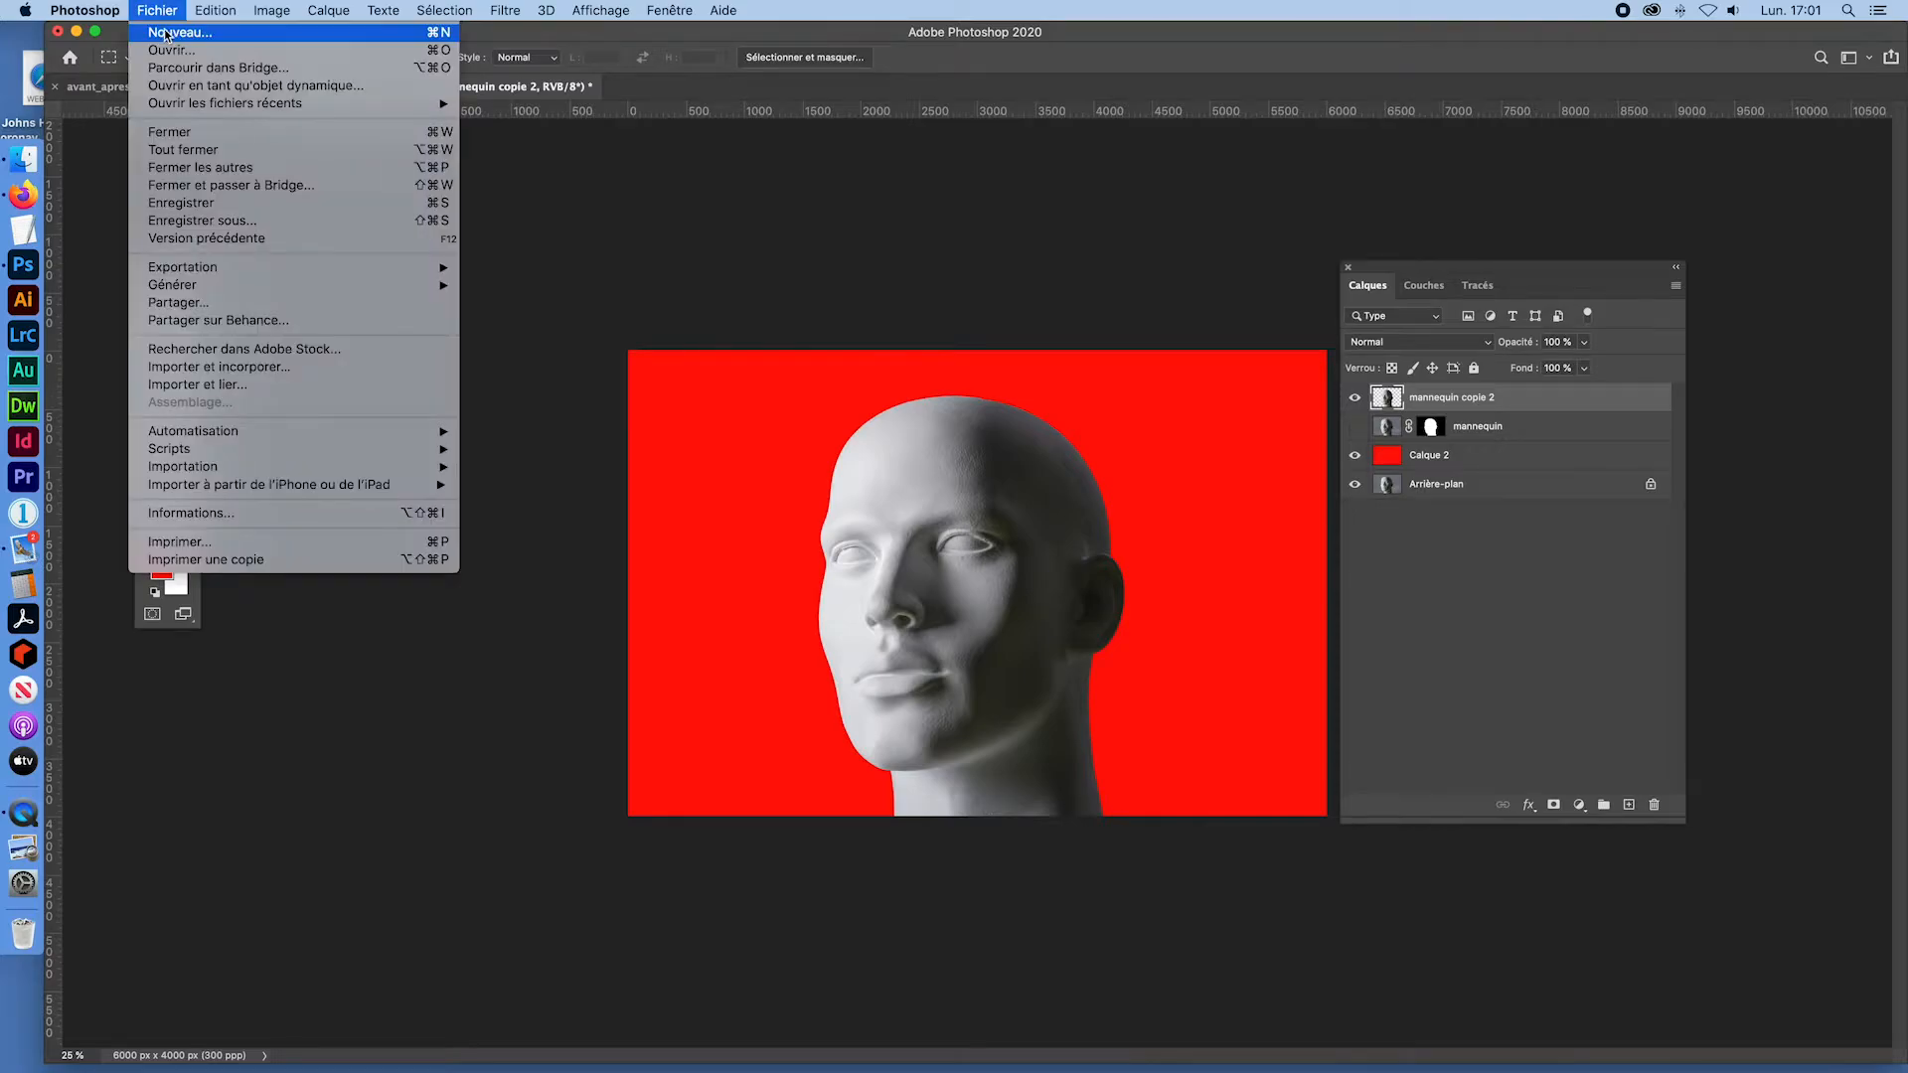
click(169, 33)
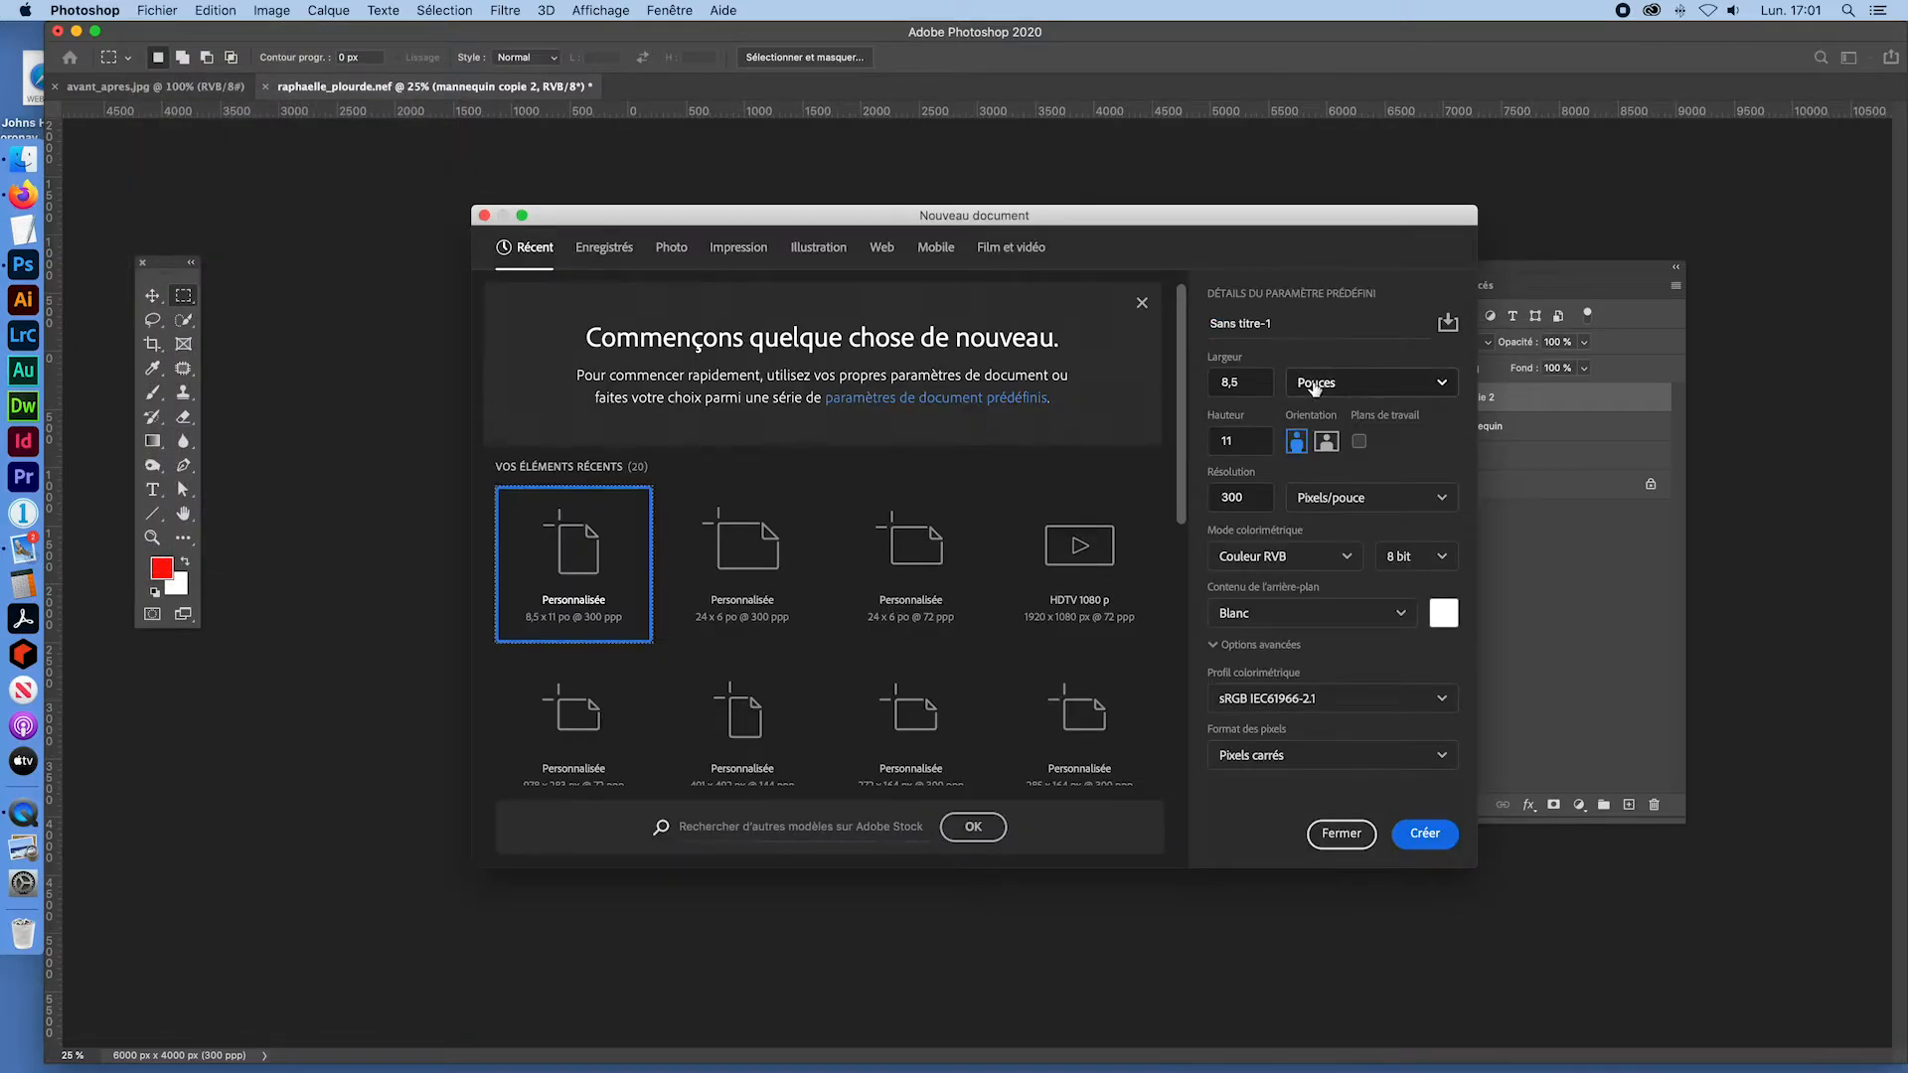
click(1251, 387)
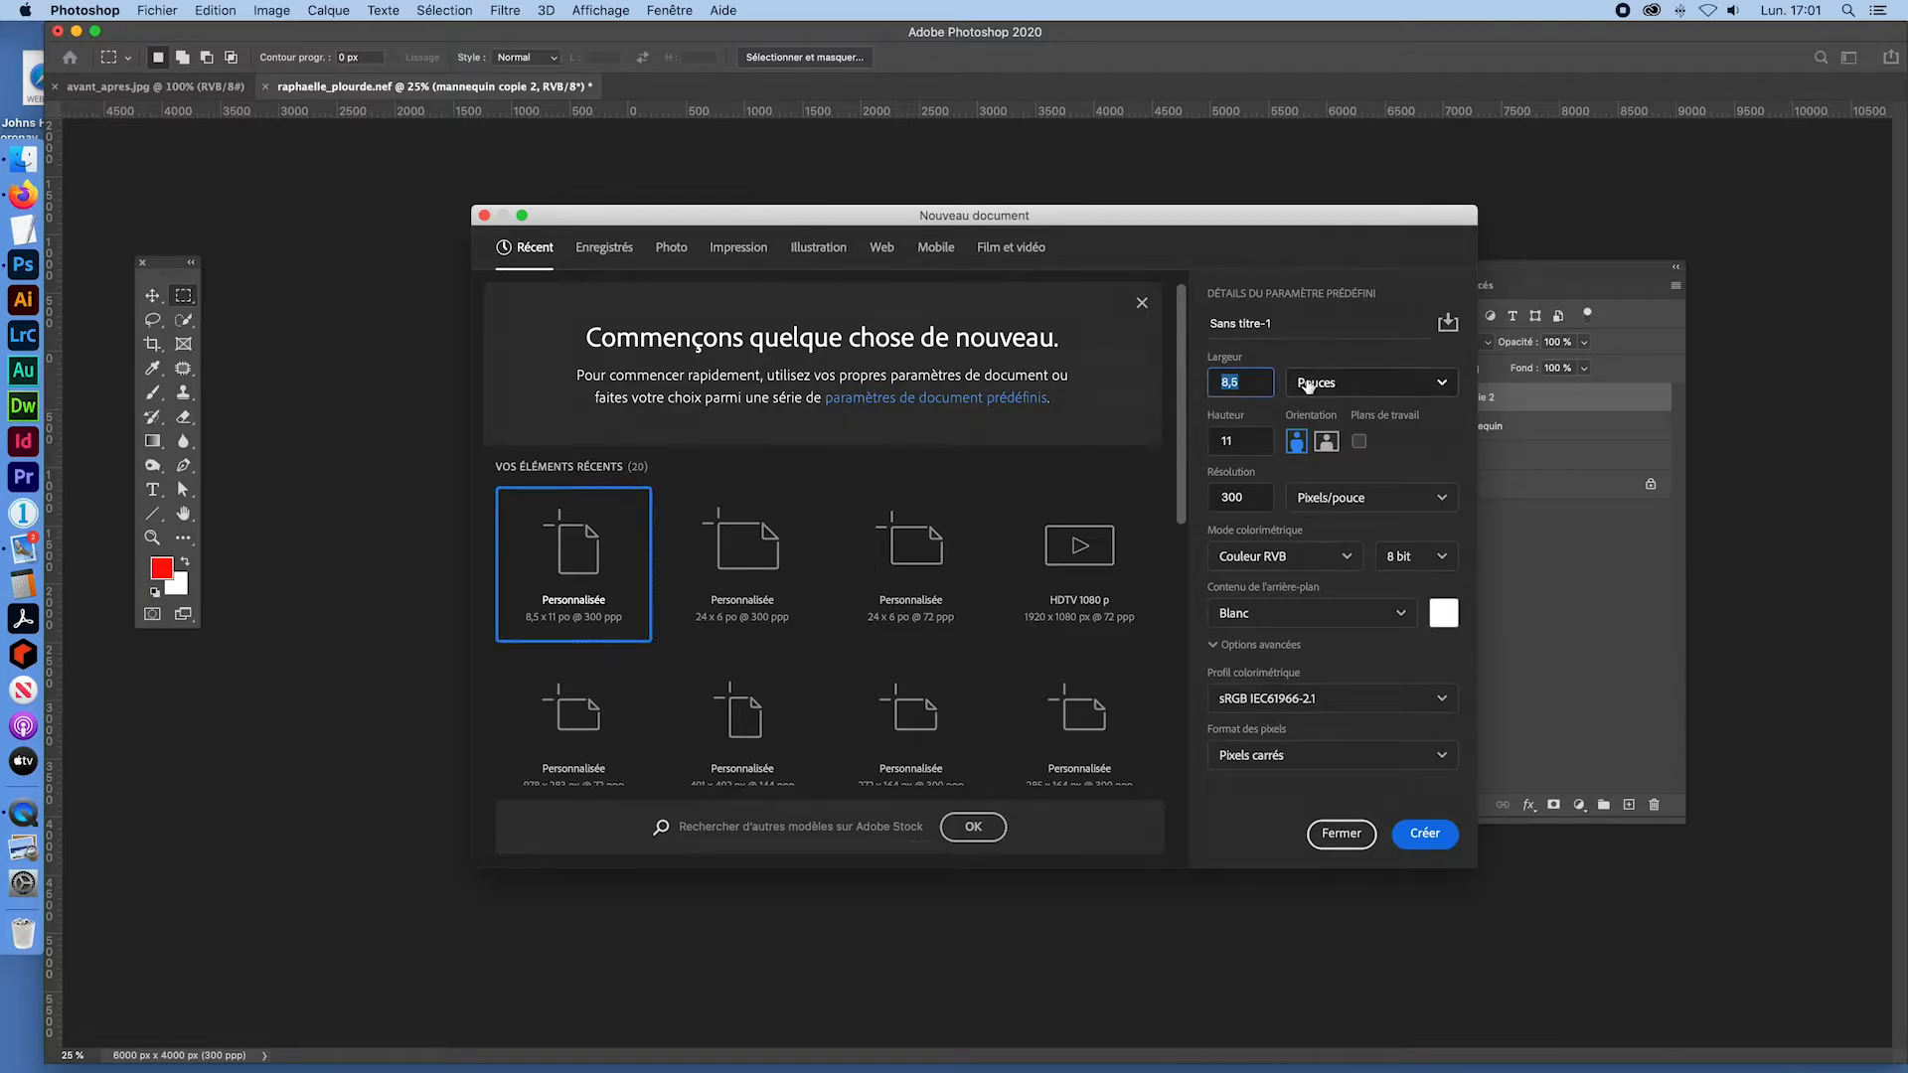
text(9)
click(1251, 444)
text(12)
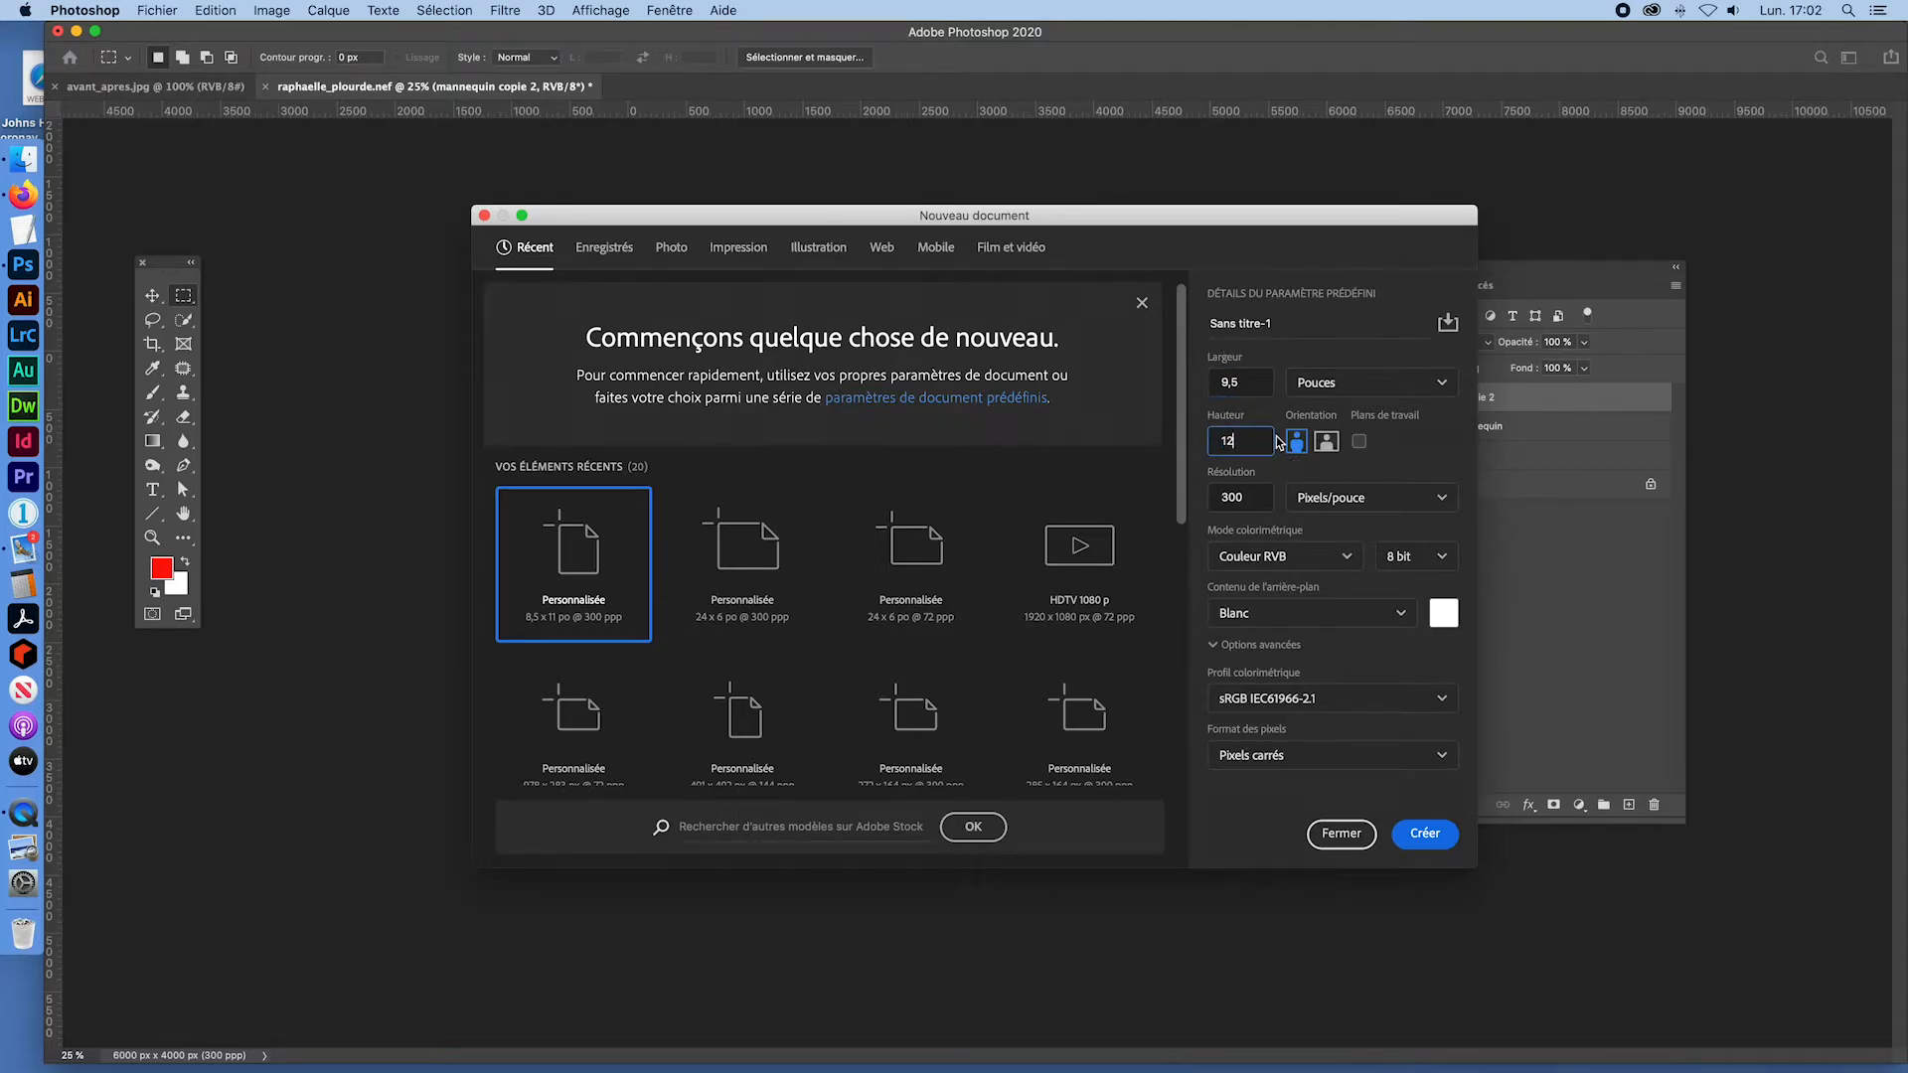
click(1425, 832)
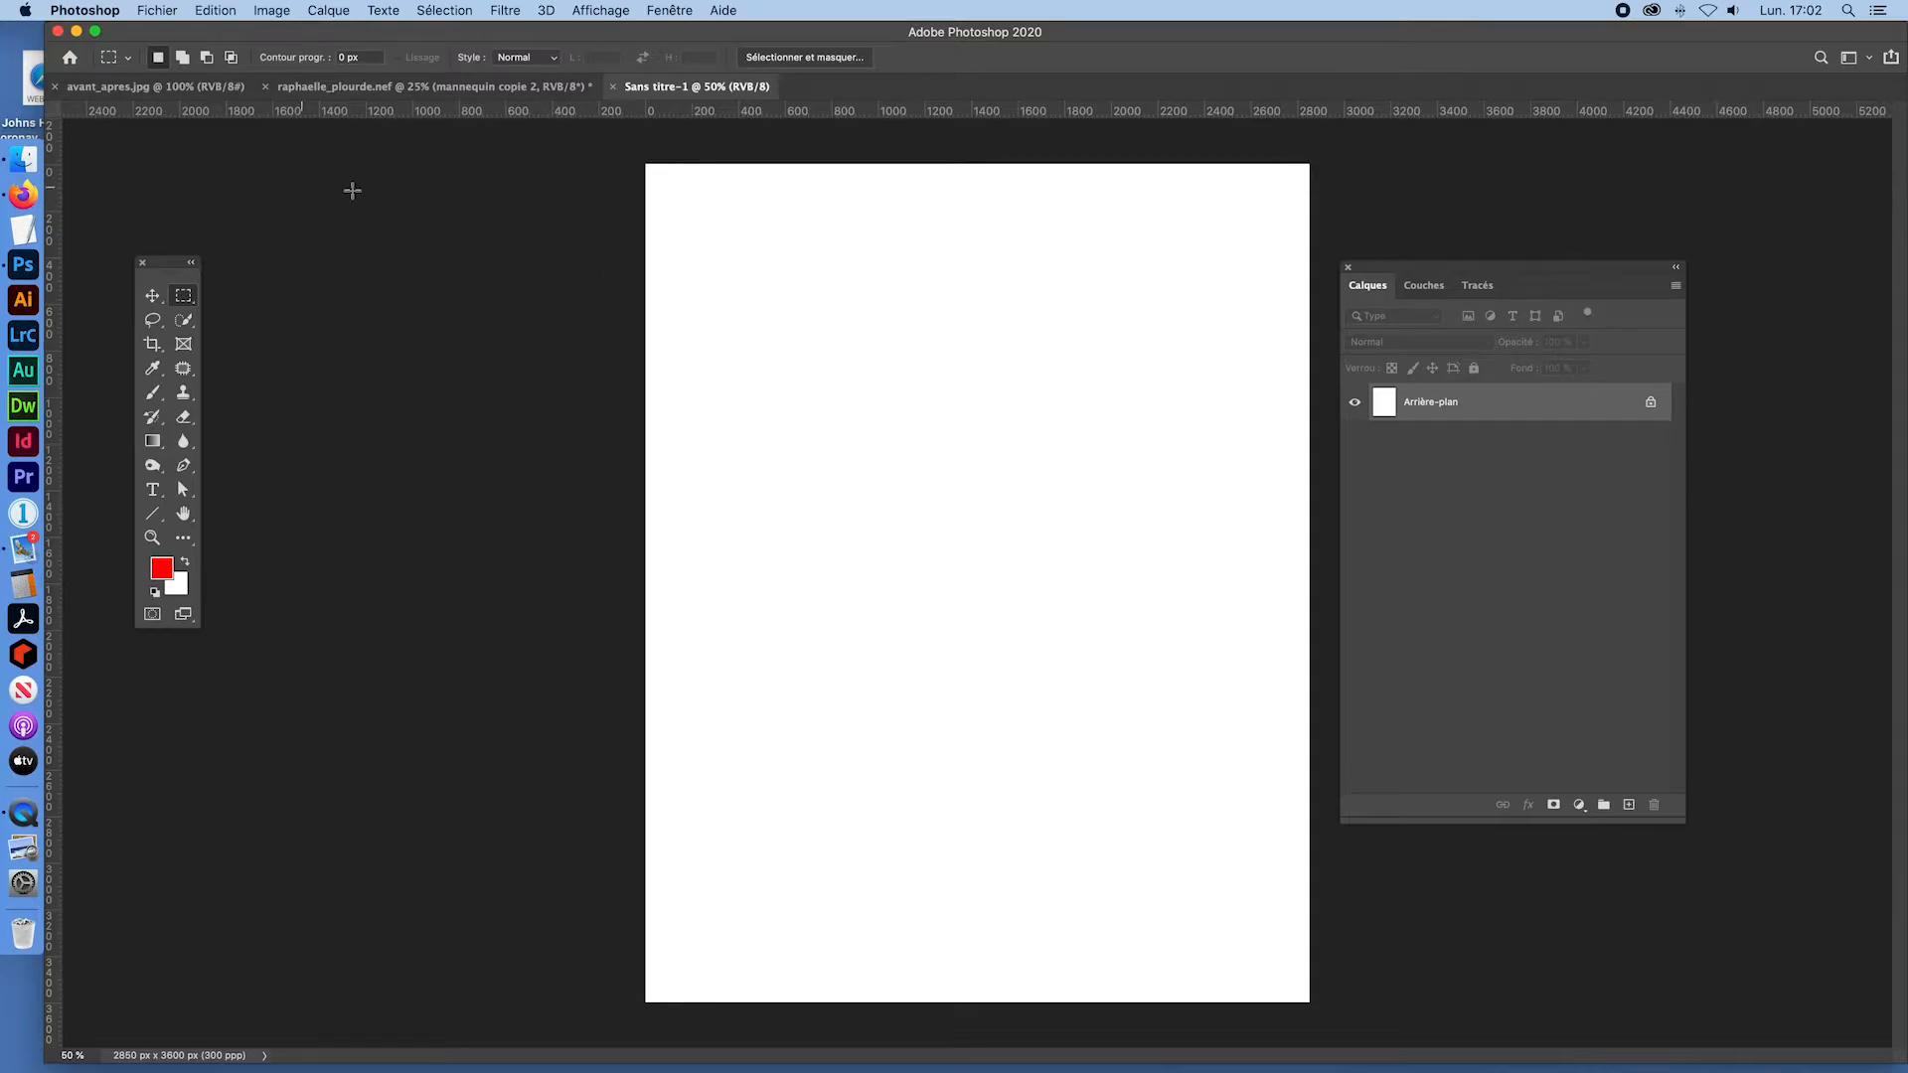
Step: Duplicate the merged mannequin copie 2 layer from the RAW photo document into Sans titre-1, naming the copy mannequin
click(408, 88)
right_click(1452, 416)
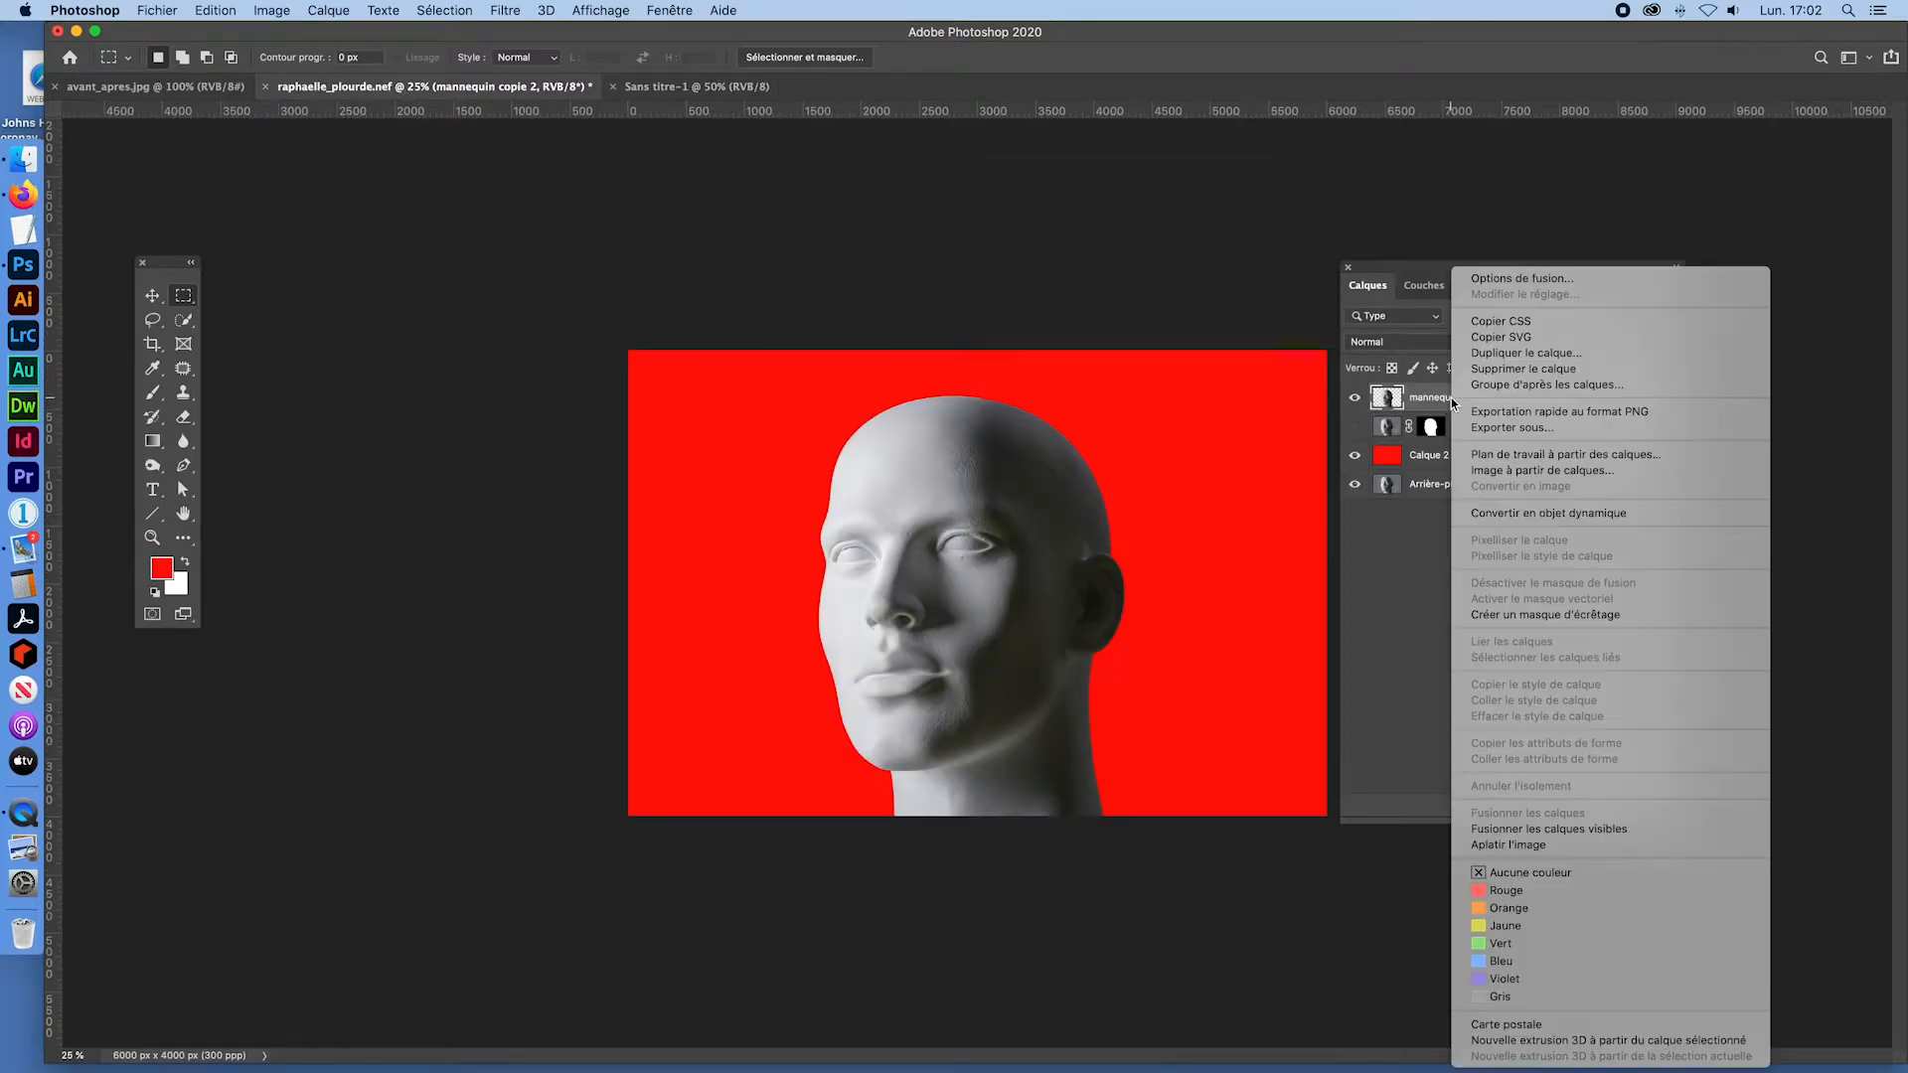
click(1521, 354)
click(1177, 559)
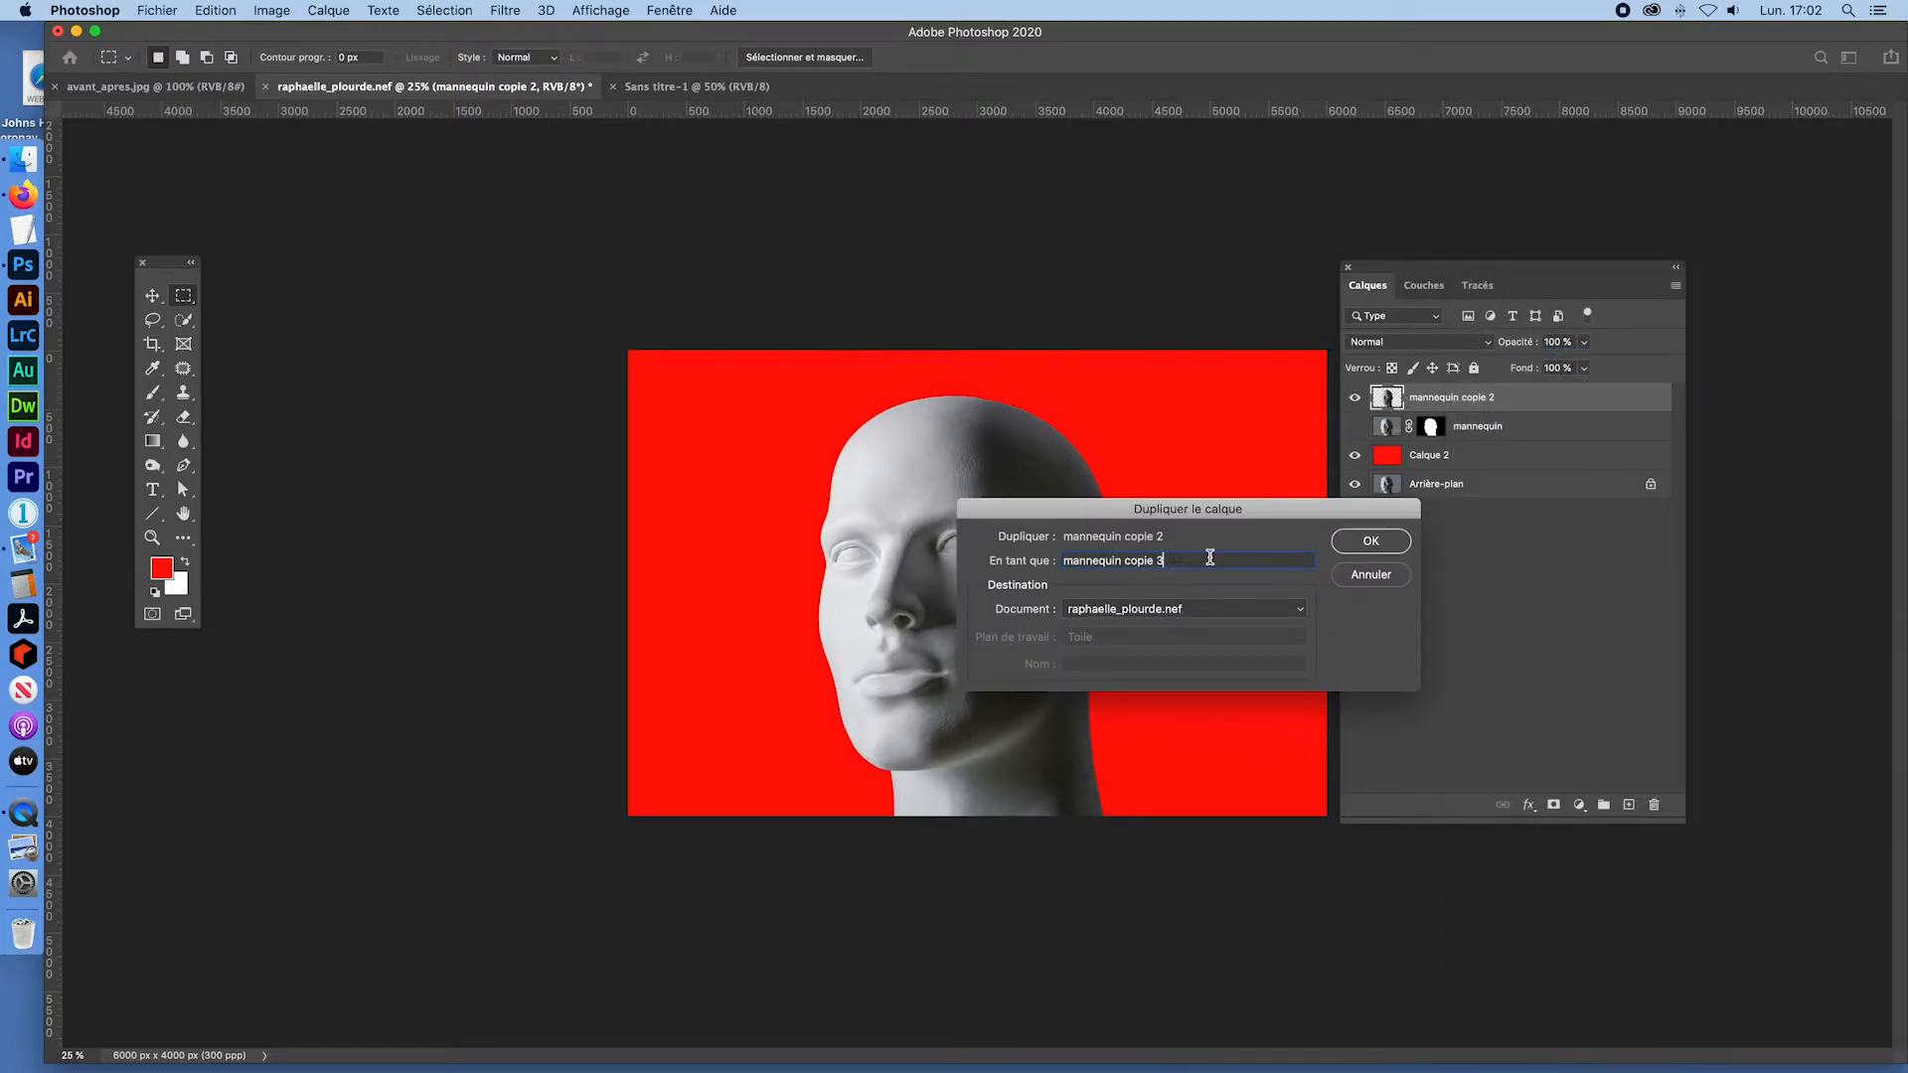
key(BackSpace)
key(BackSpace)
key(BackSpace)
key(BackSpace)
key(BackSpace)
key(BackSpace)
key(BackSpace)
click(1139, 613)
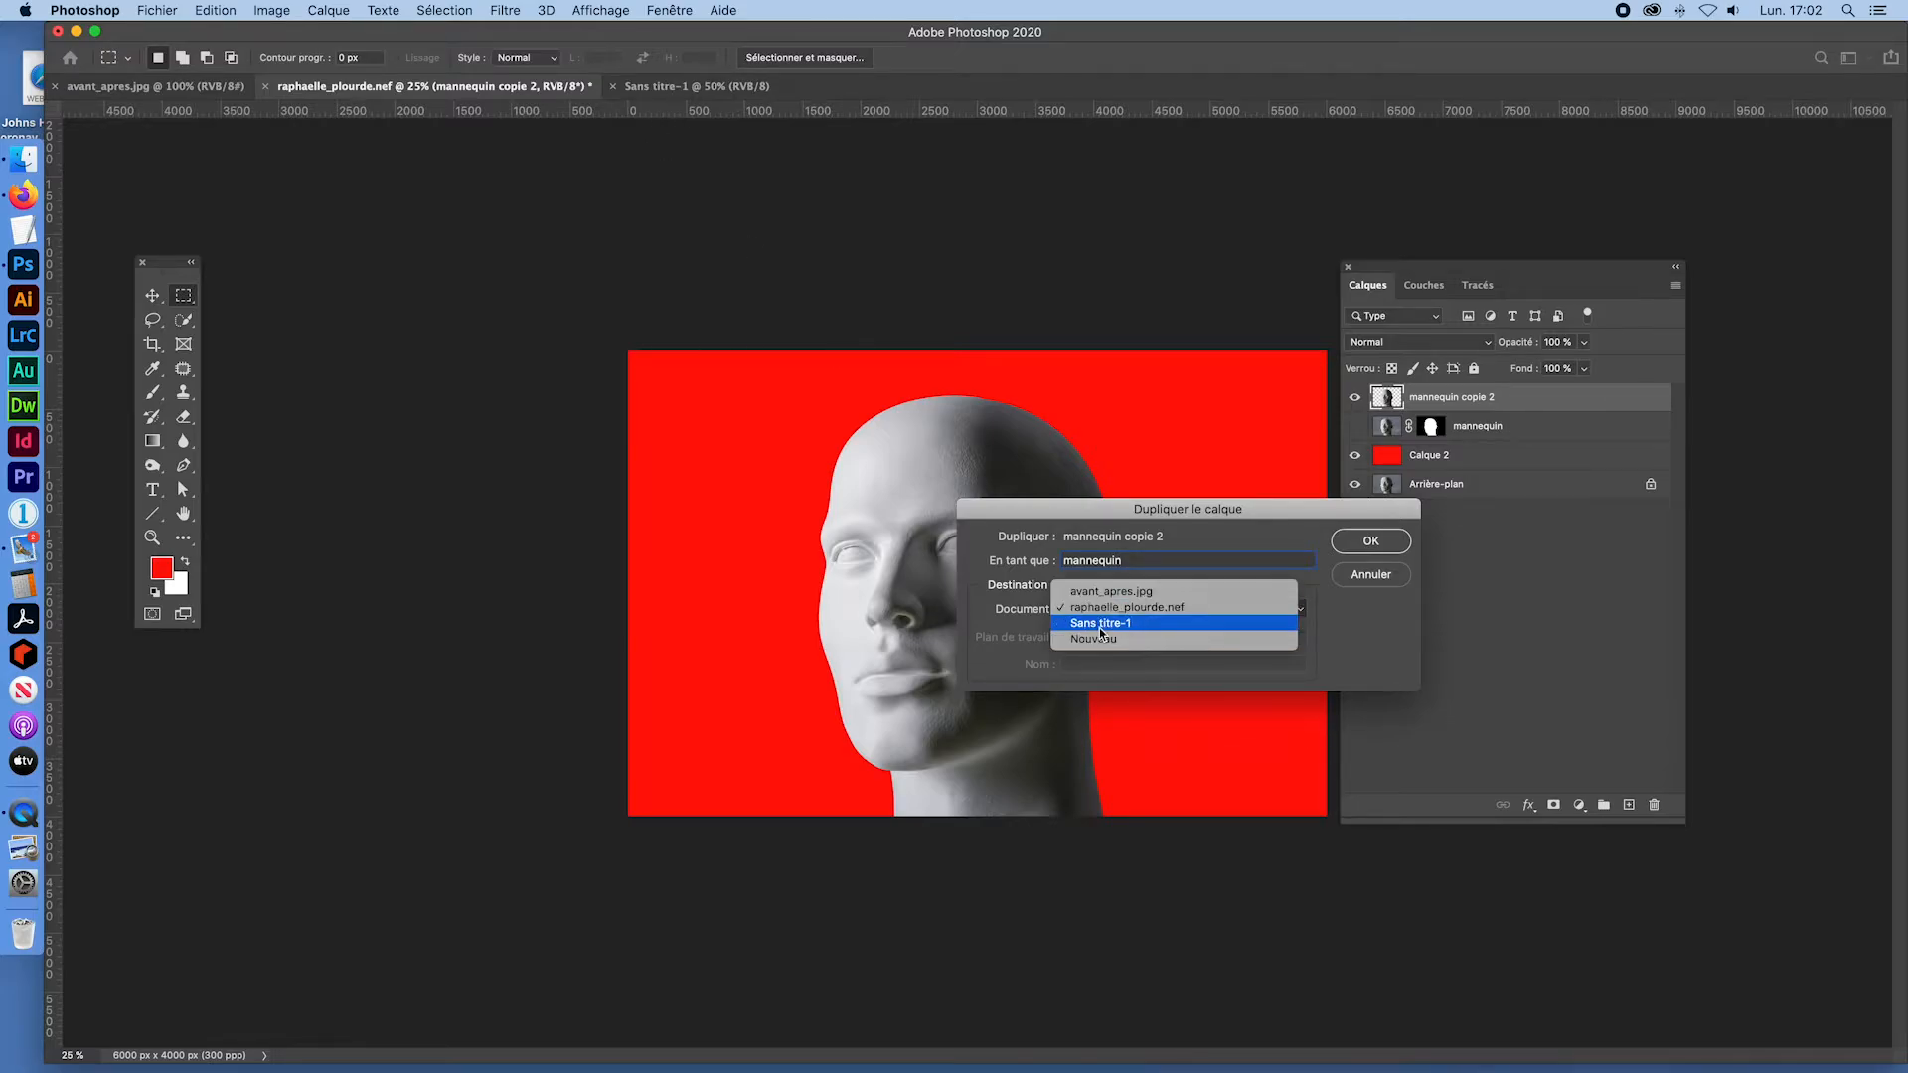
click(1114, 621)
click(1371, 539)
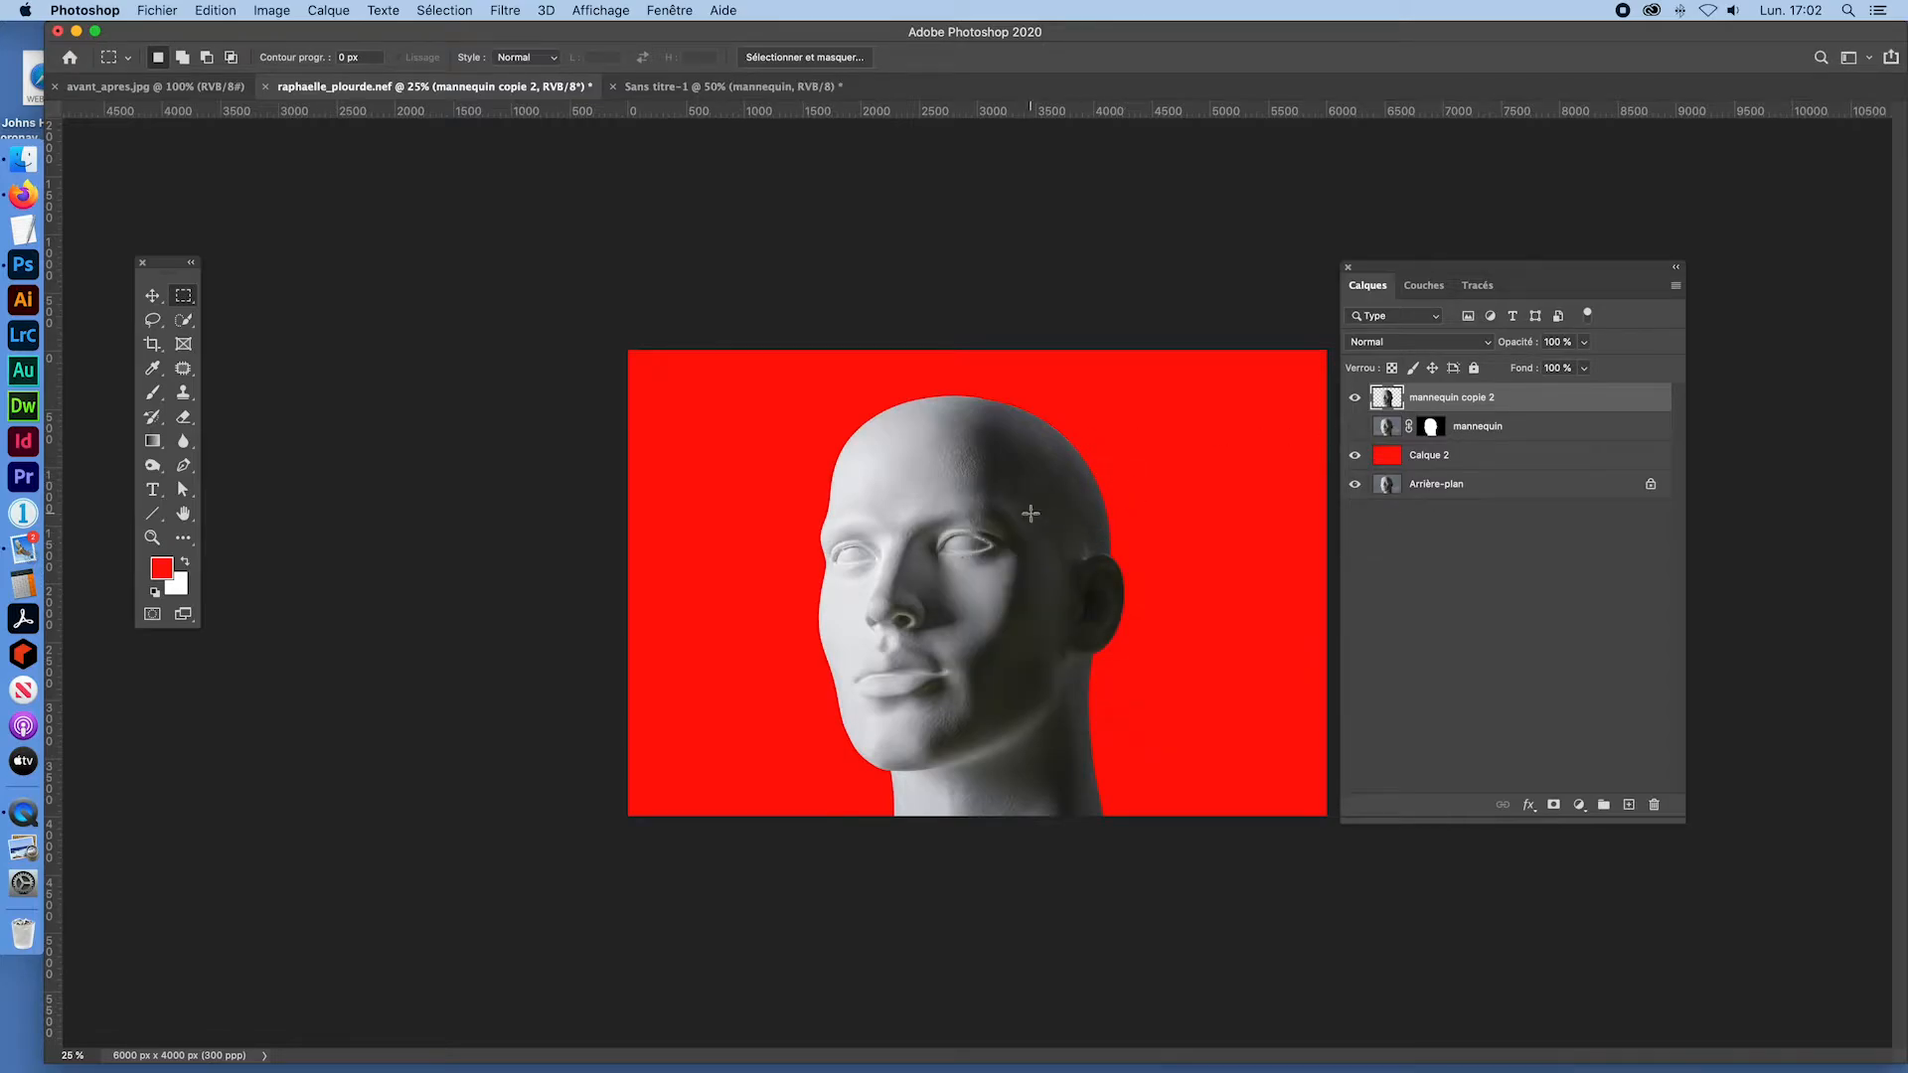
Step: Save the layered RAW photo document in Photoshop format in the _photos_raw folder and close it
key(super+q)
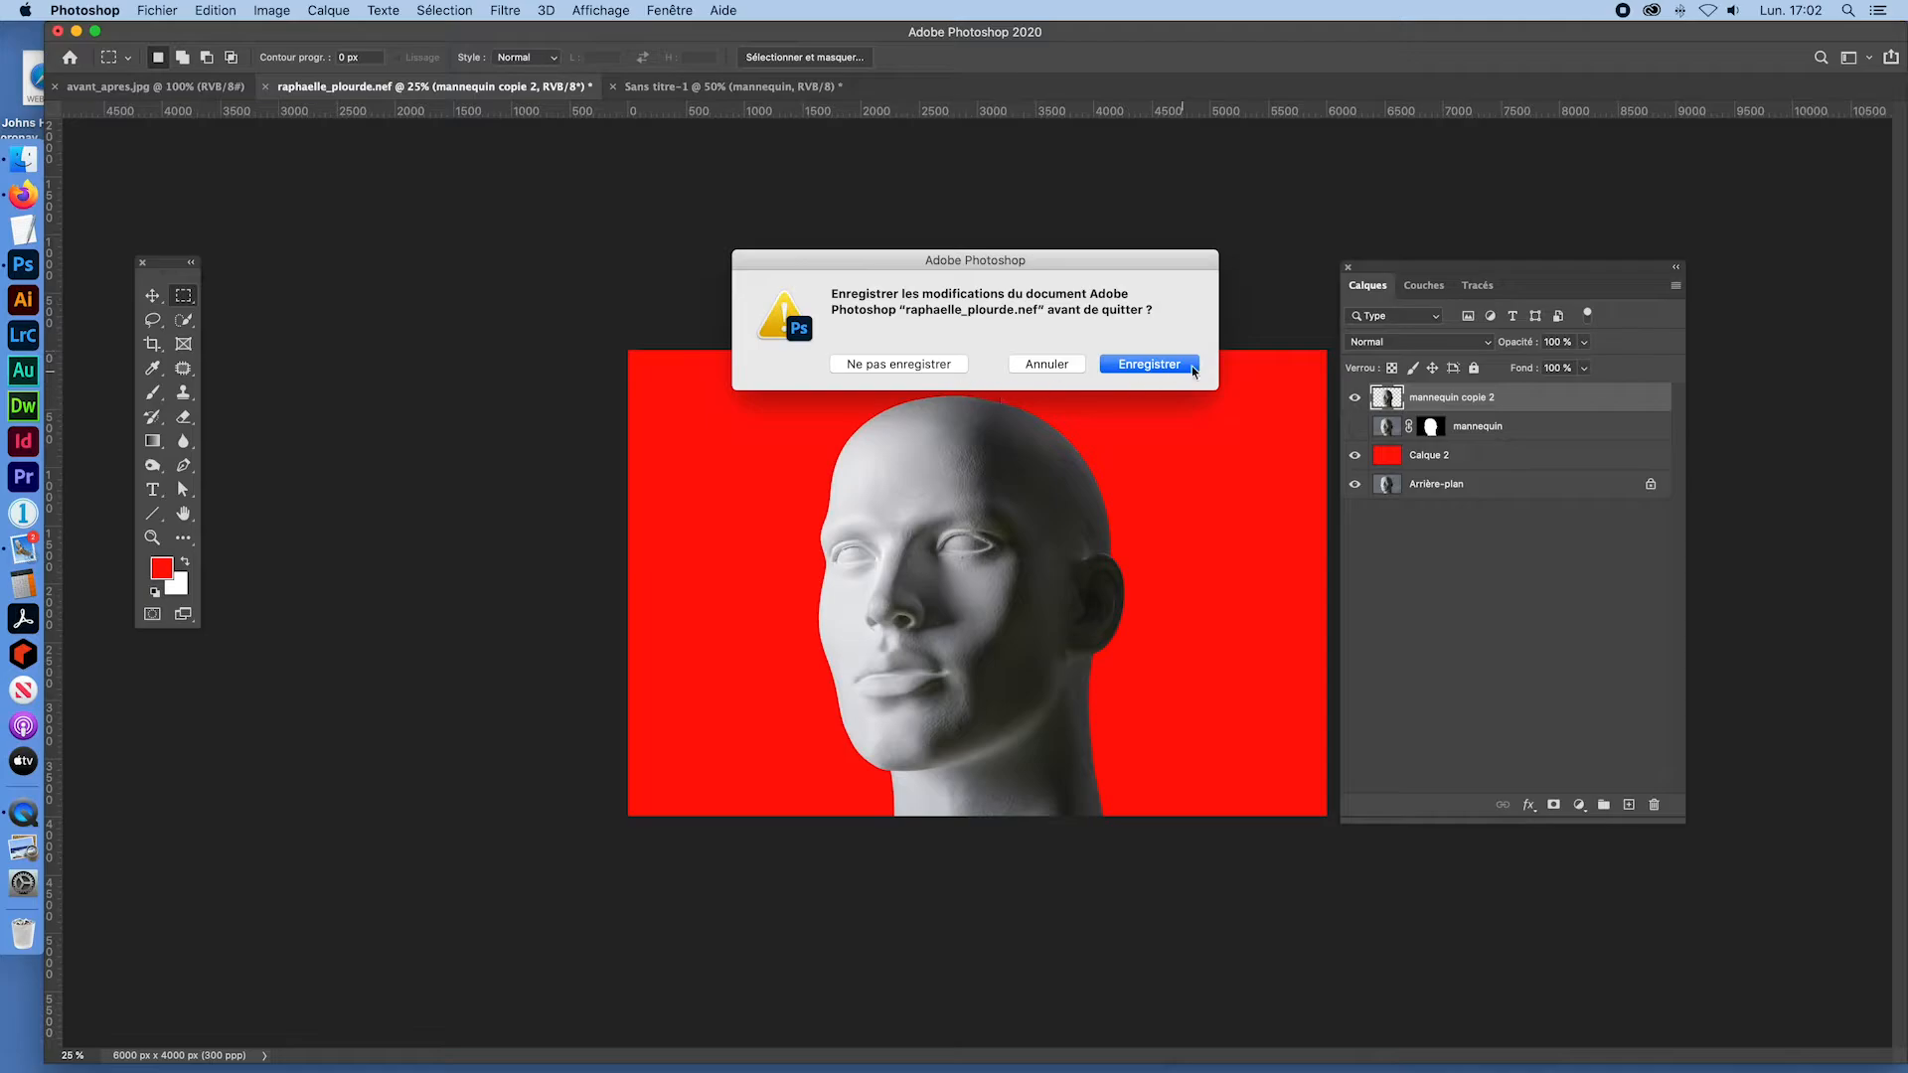
click(1191, 366)
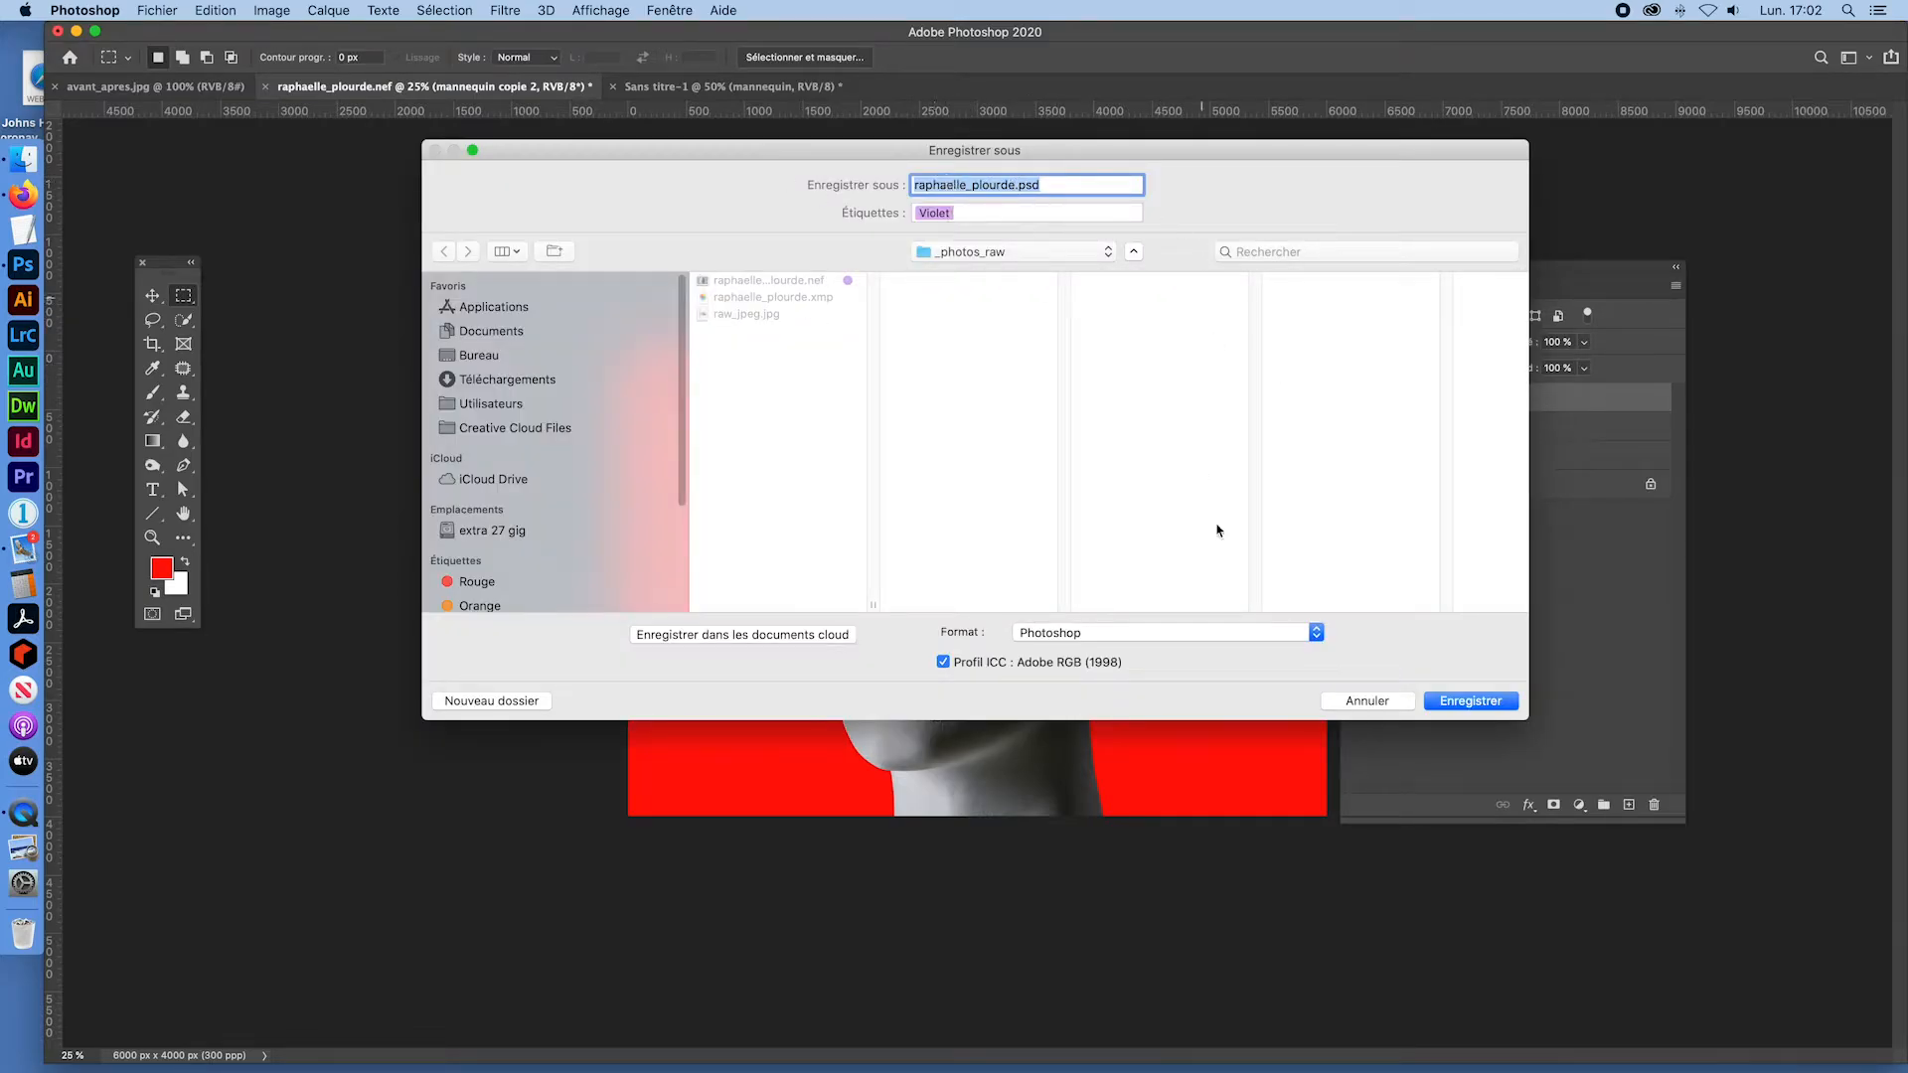
click(1470, 700)
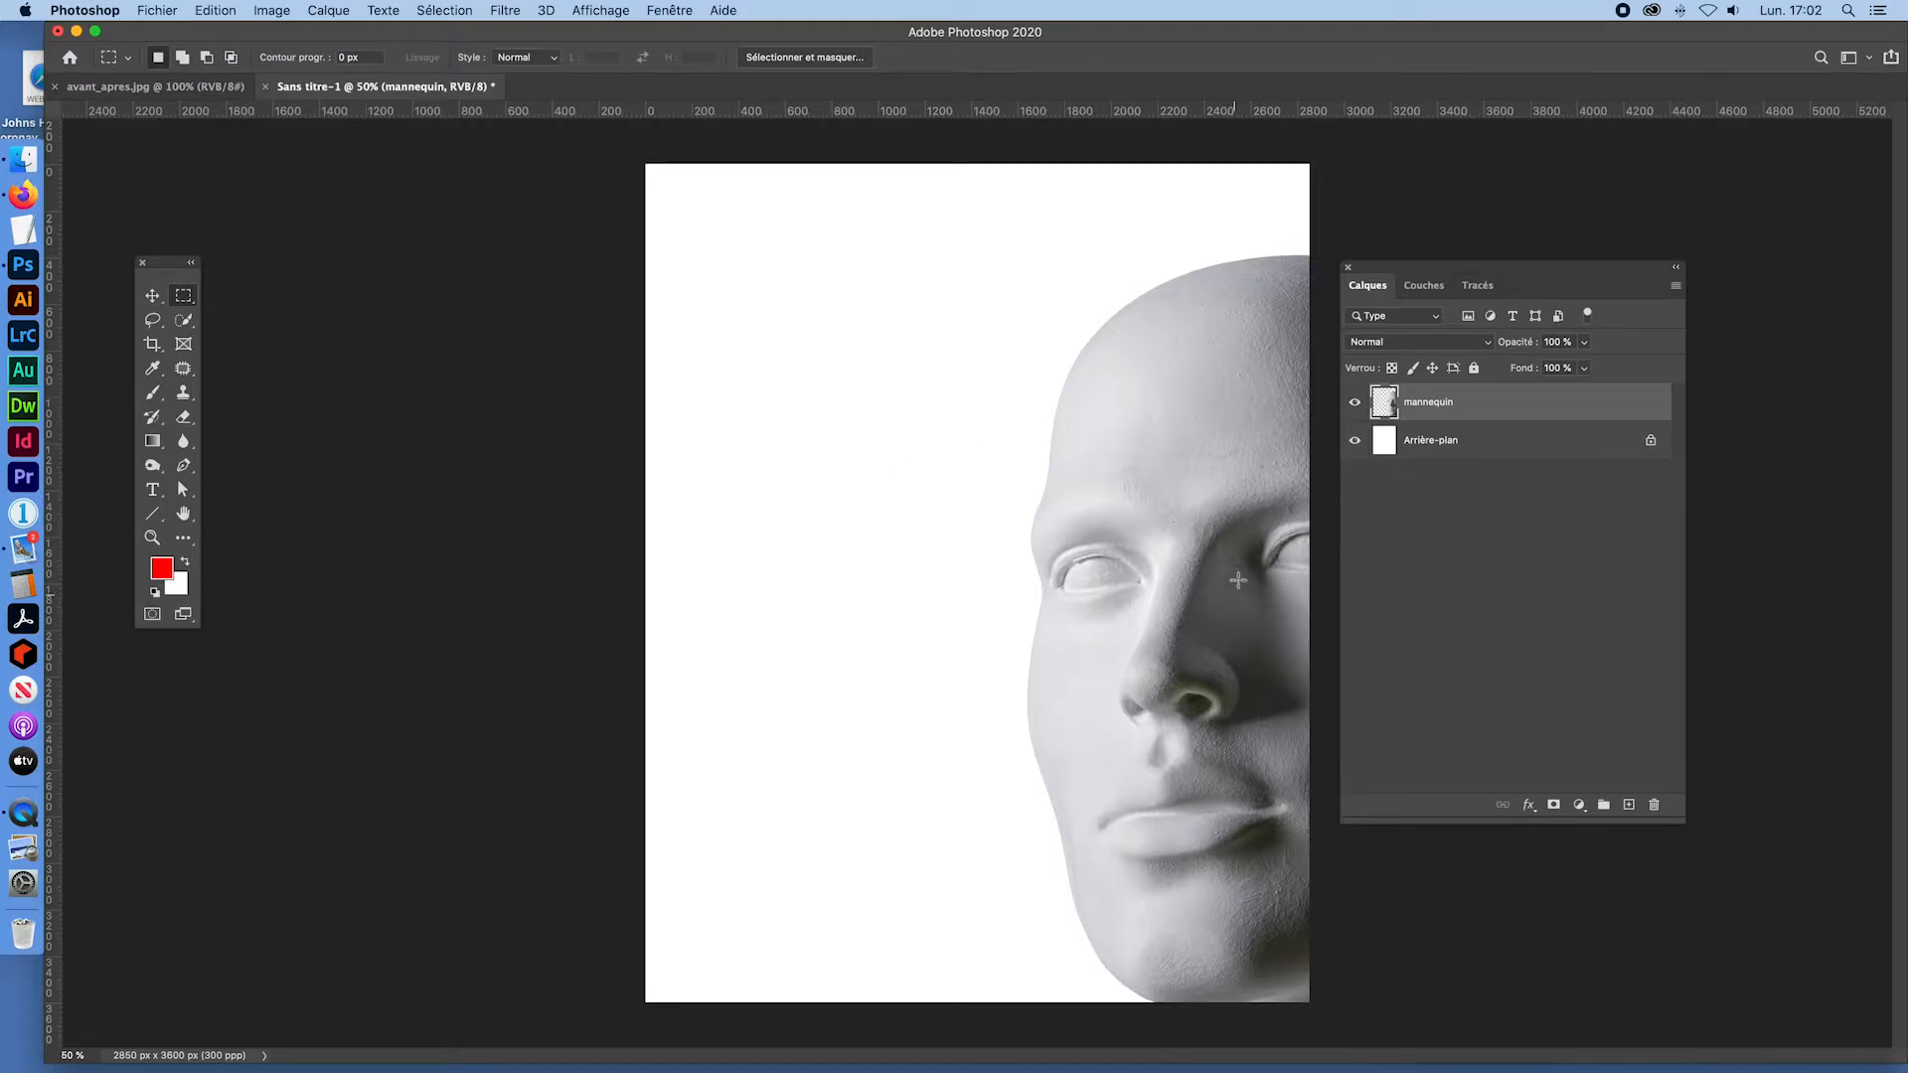
Step: Move the mannequin layer so the whole head lies inside the page, with its crown at the page's upper edge
drag(1207, 497, 886, 449)
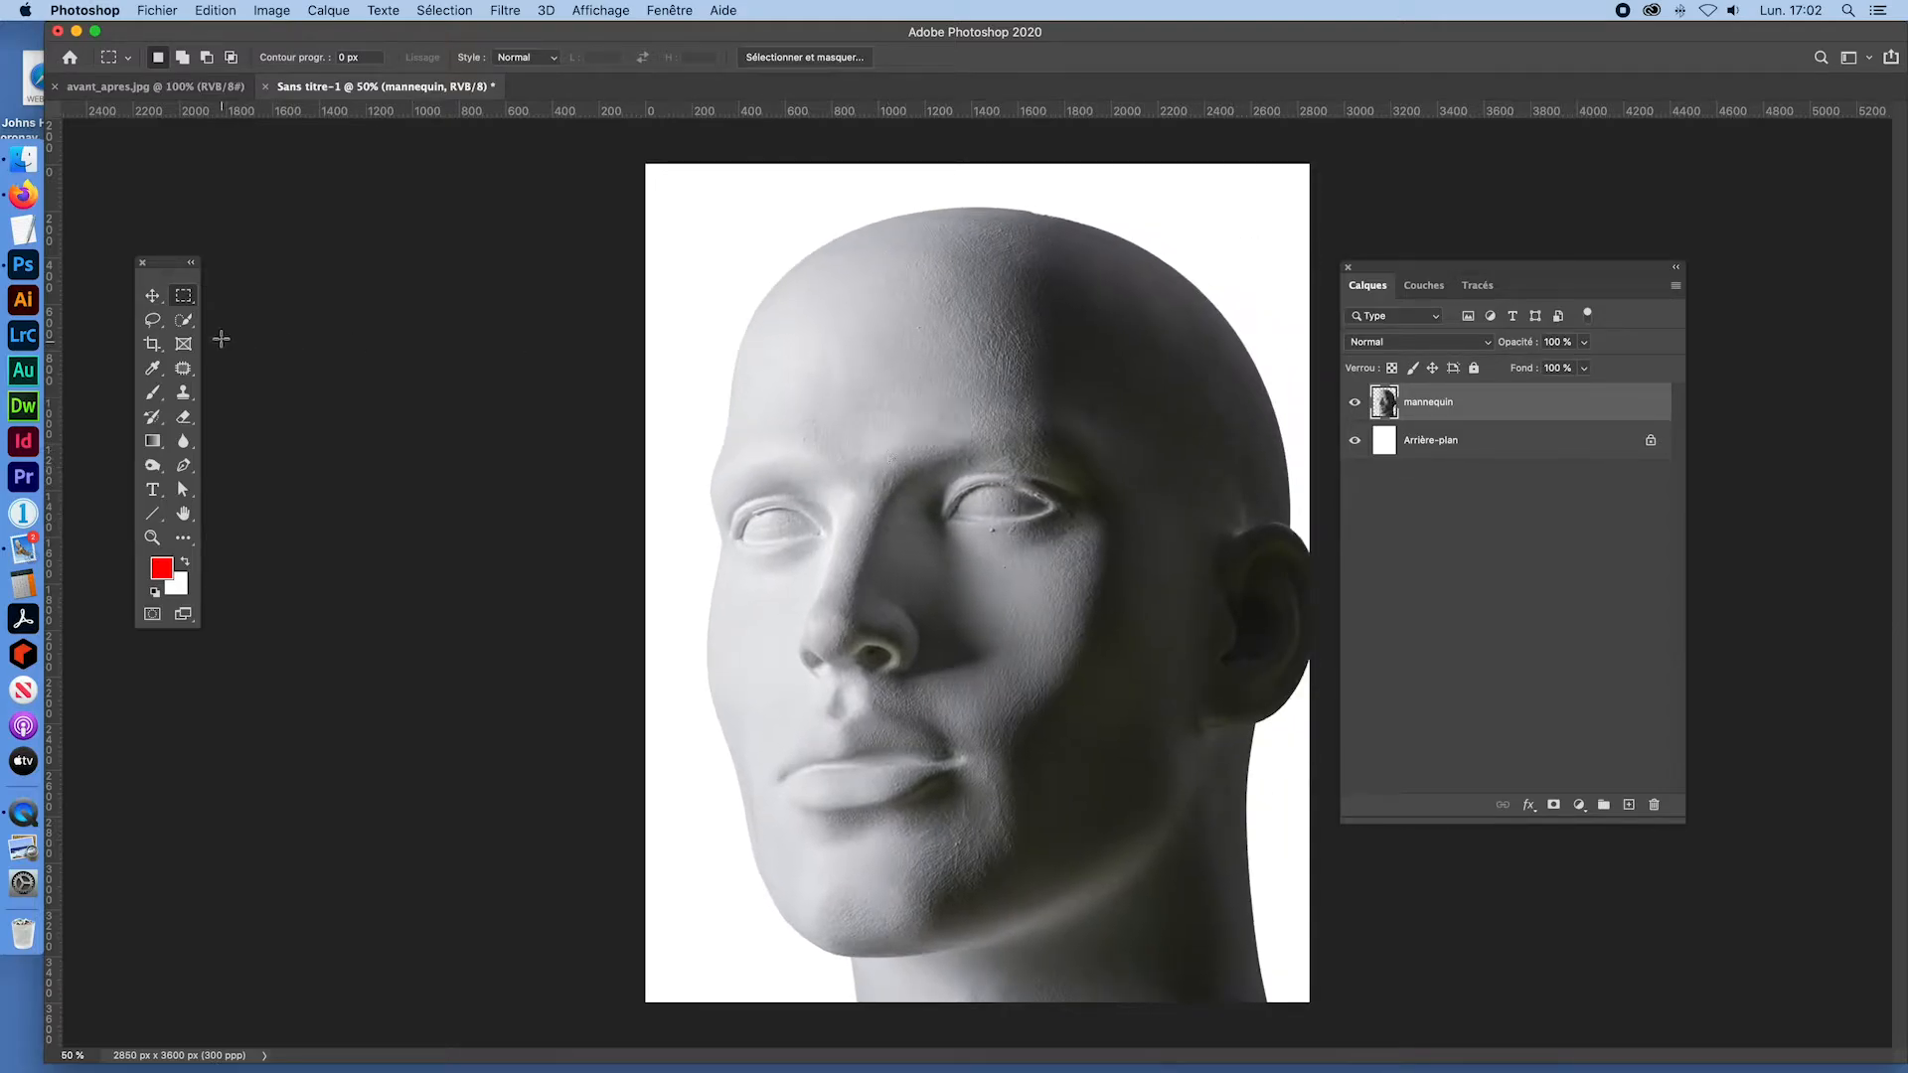
click(152, 296)
click(184, 296)
drag(989, 422, 951, 383)
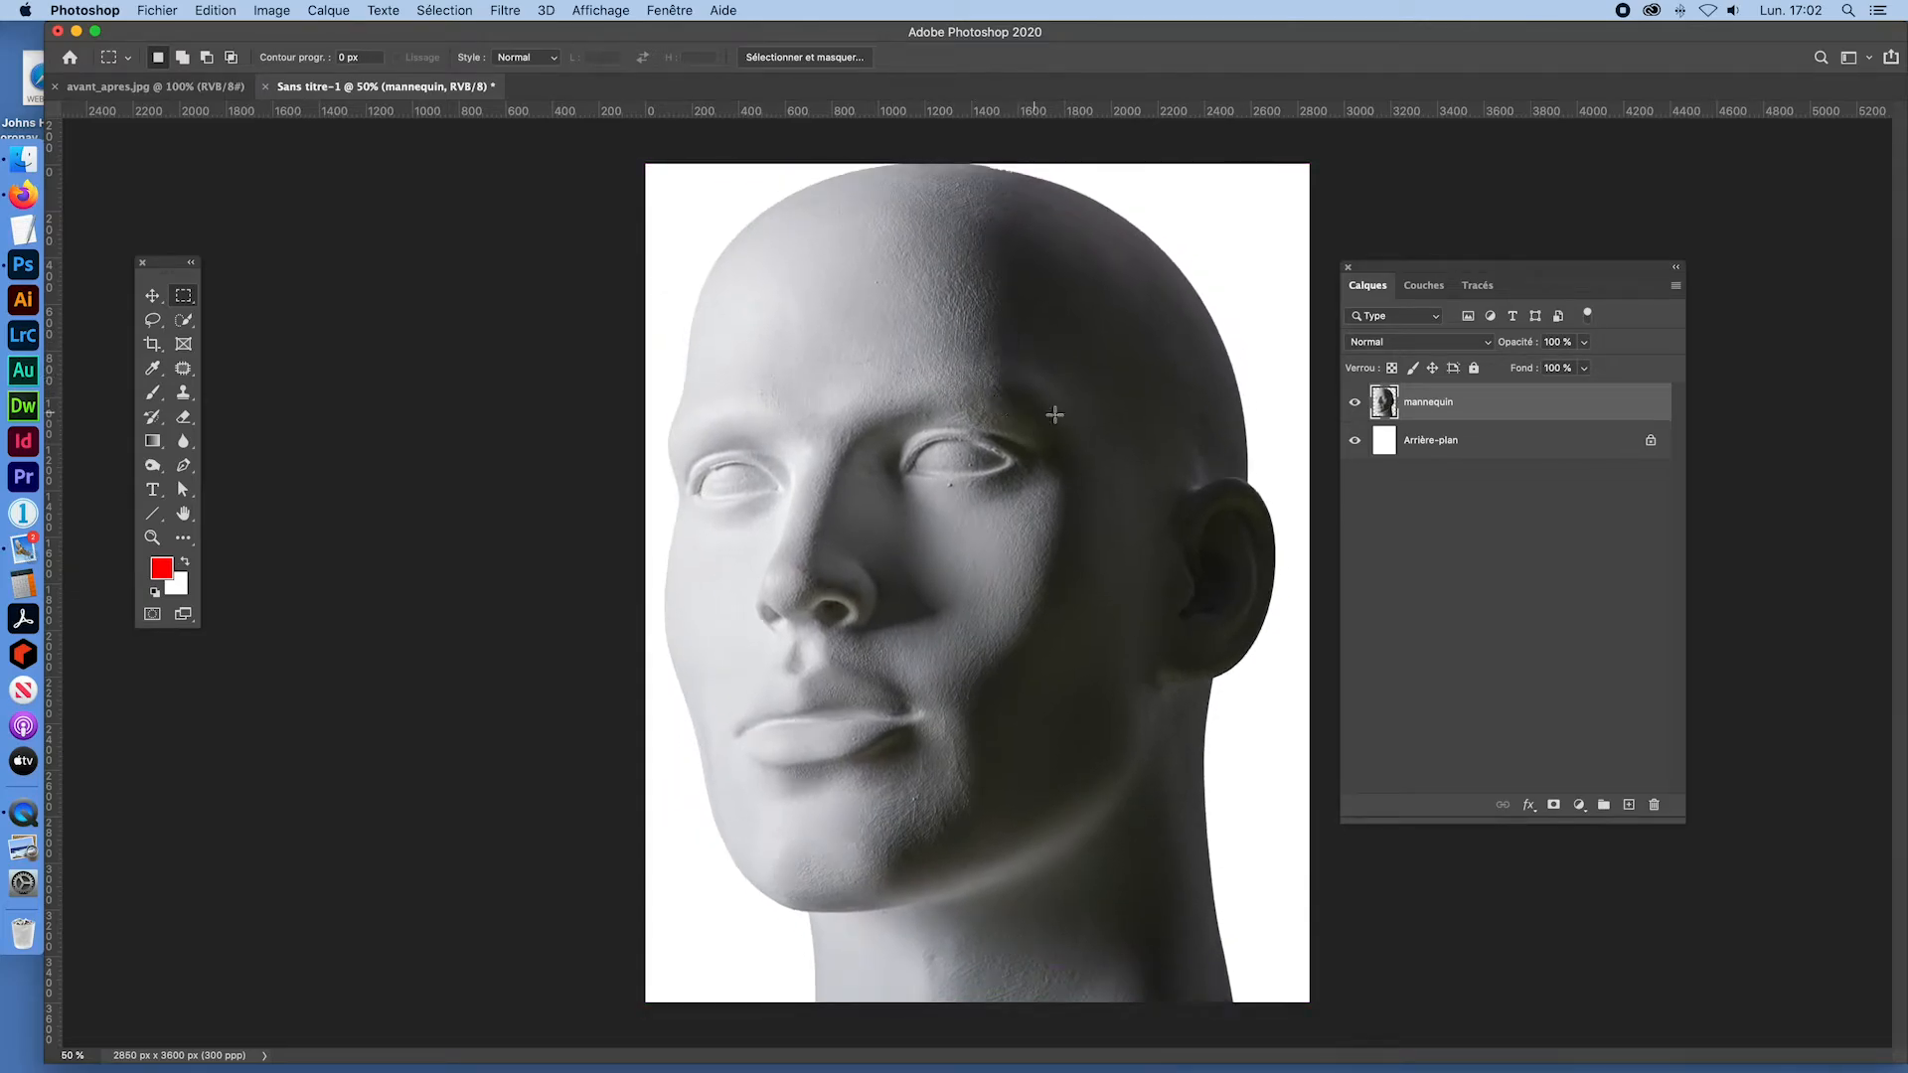
Step: Scale the mannequin head down proportionally to about two thirds of its size and place it near the page's centre with white margins all around
key(super+t)
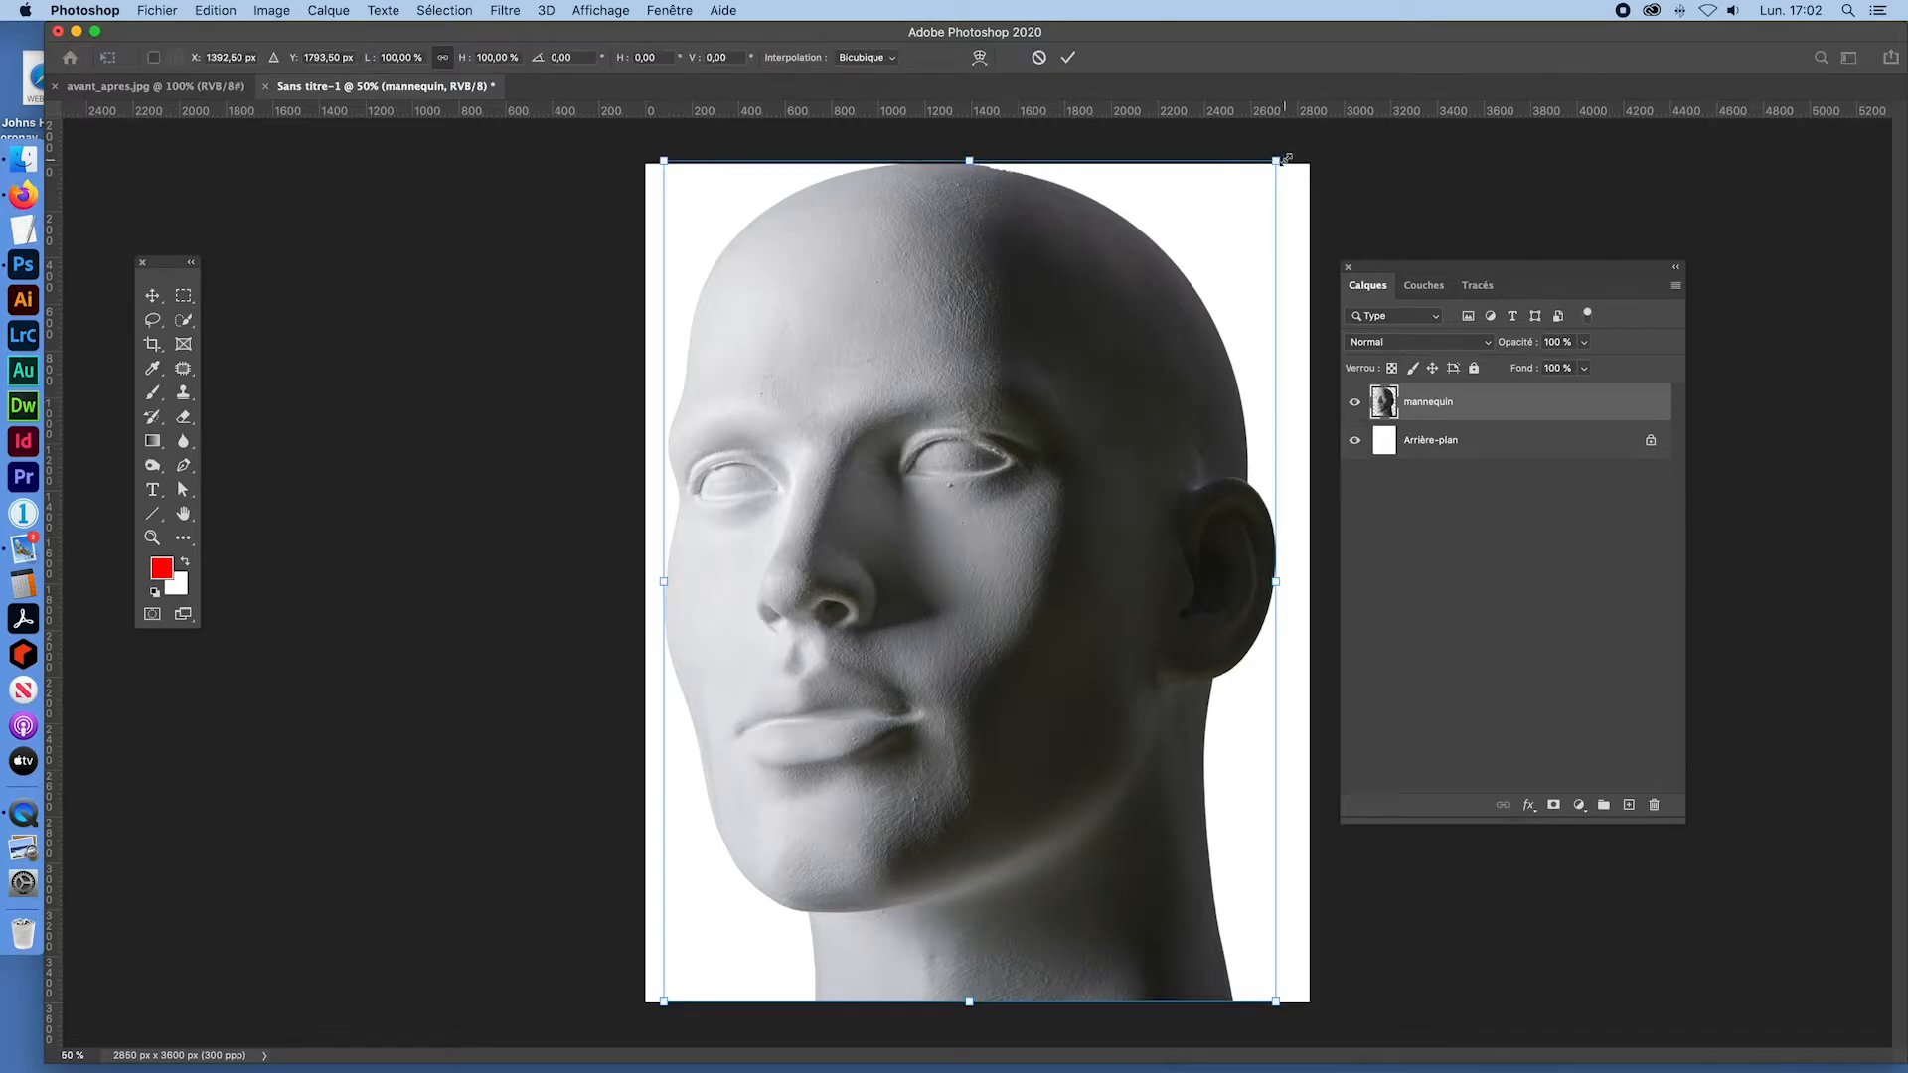
drag(1279, 161, 1116, 344)
drag(844, 480, 925, 388)
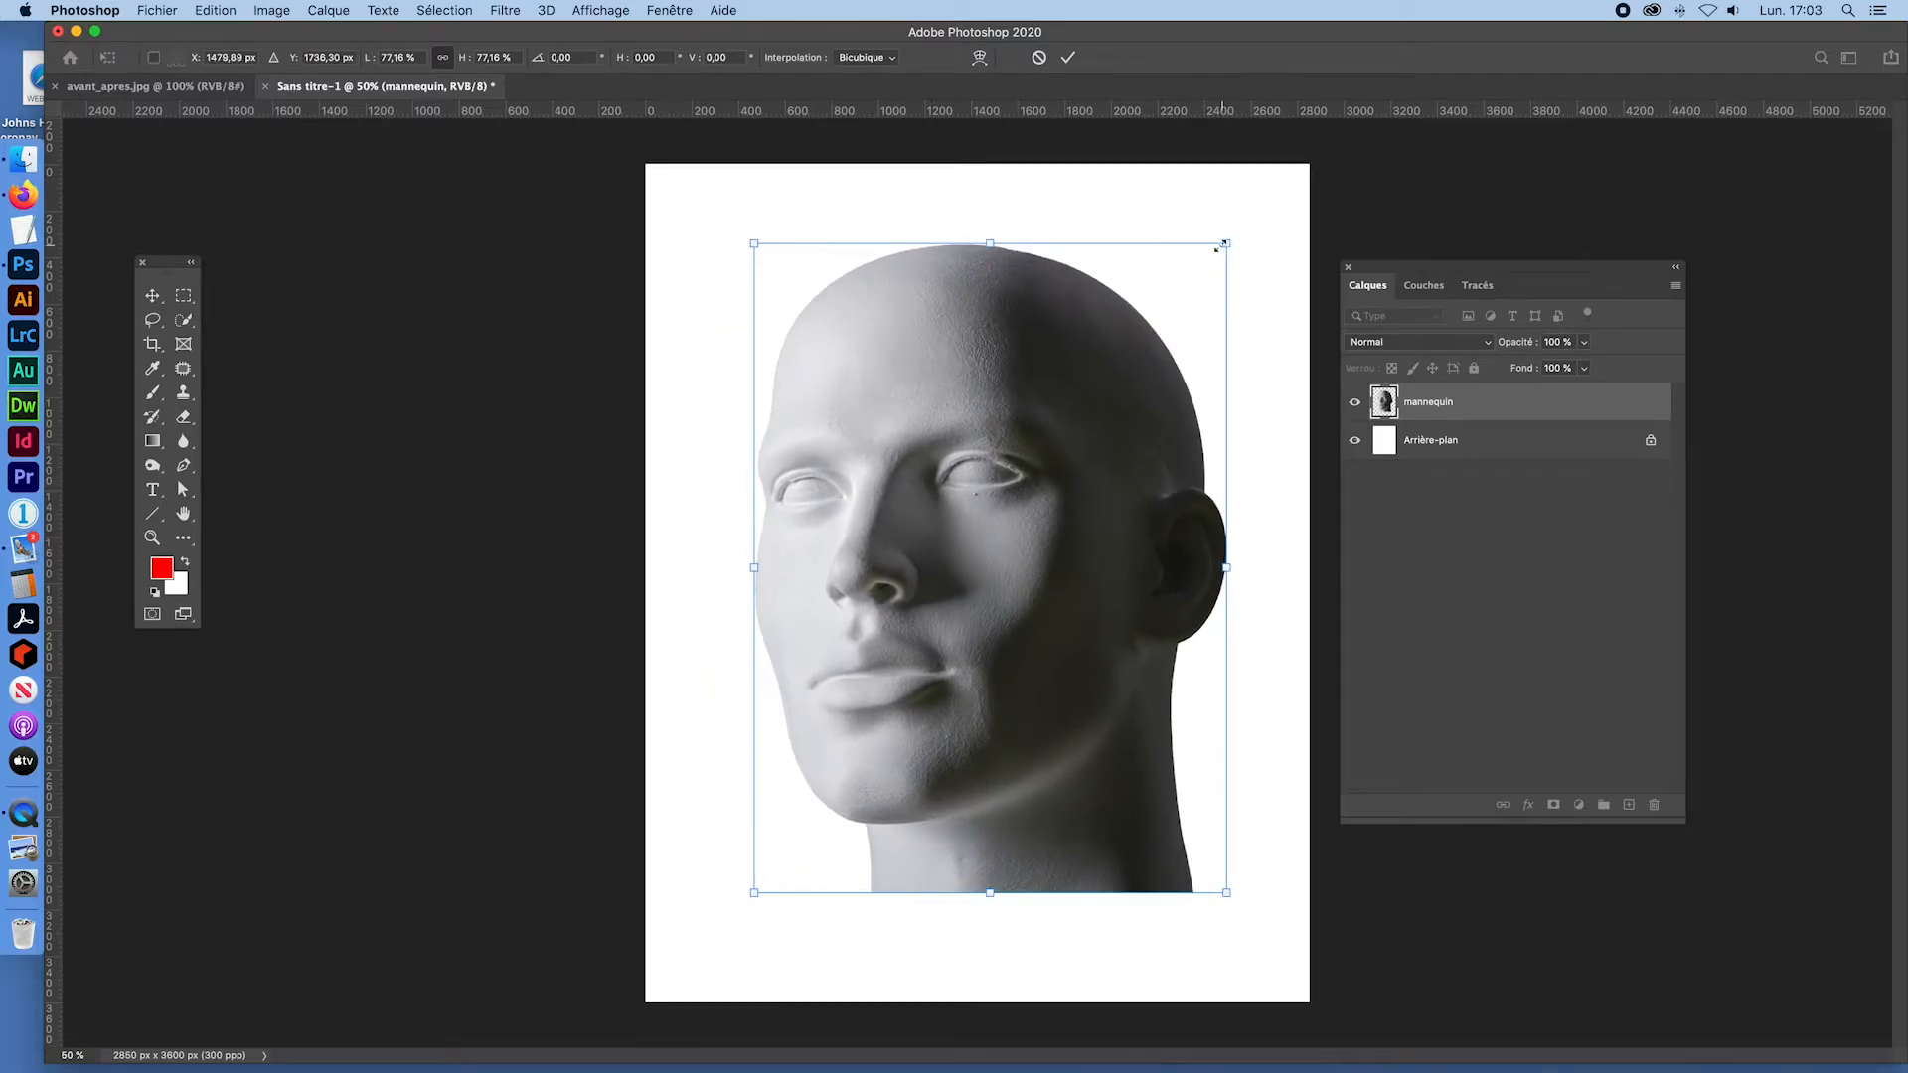
drag(1216, 247, 1167, 288)
drag(997, 488, 1000, 457)
drag(1191, 270, 1162, 311)
drag(996, 454, 1011, 407)
key(Escape)
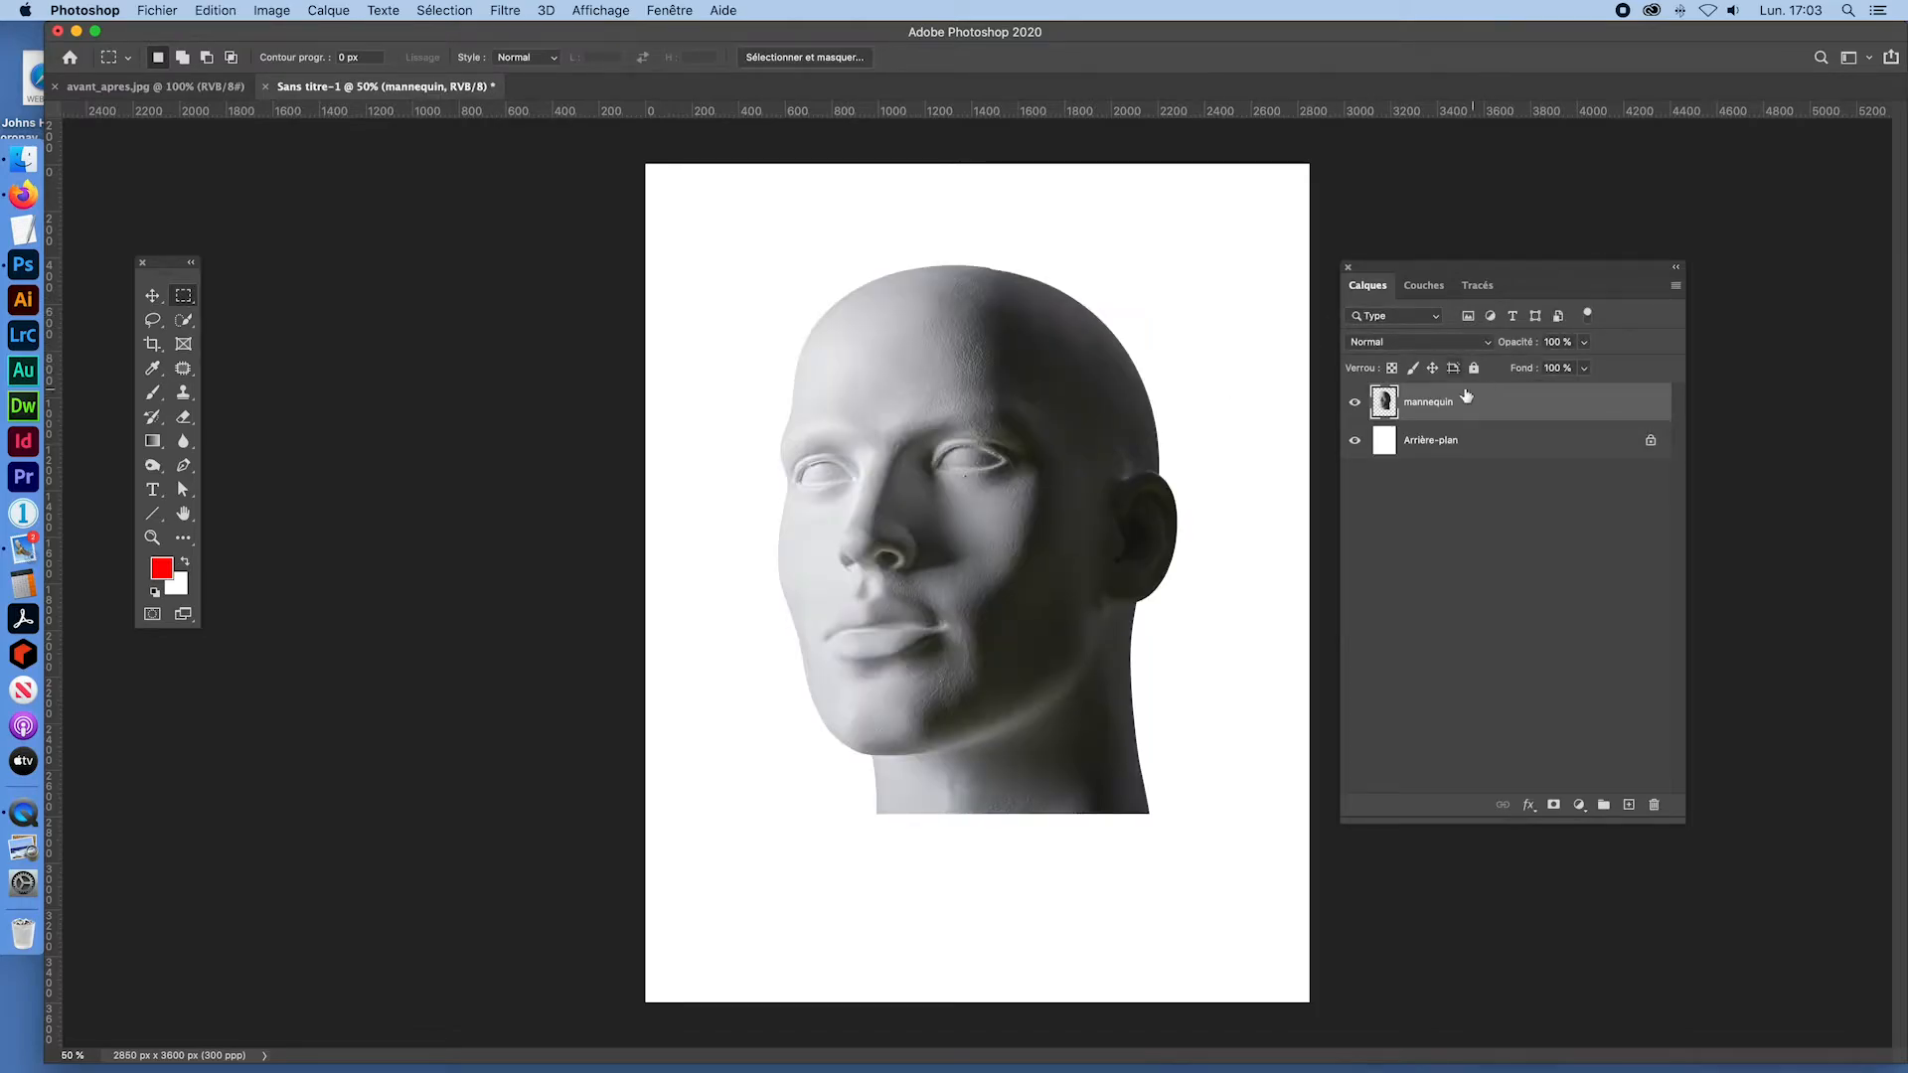
Step: Examine the cut neck base of the finished head in avant_apres.jpg, moving the layer list aside, and return to Sans titre-1
click(144, 86)
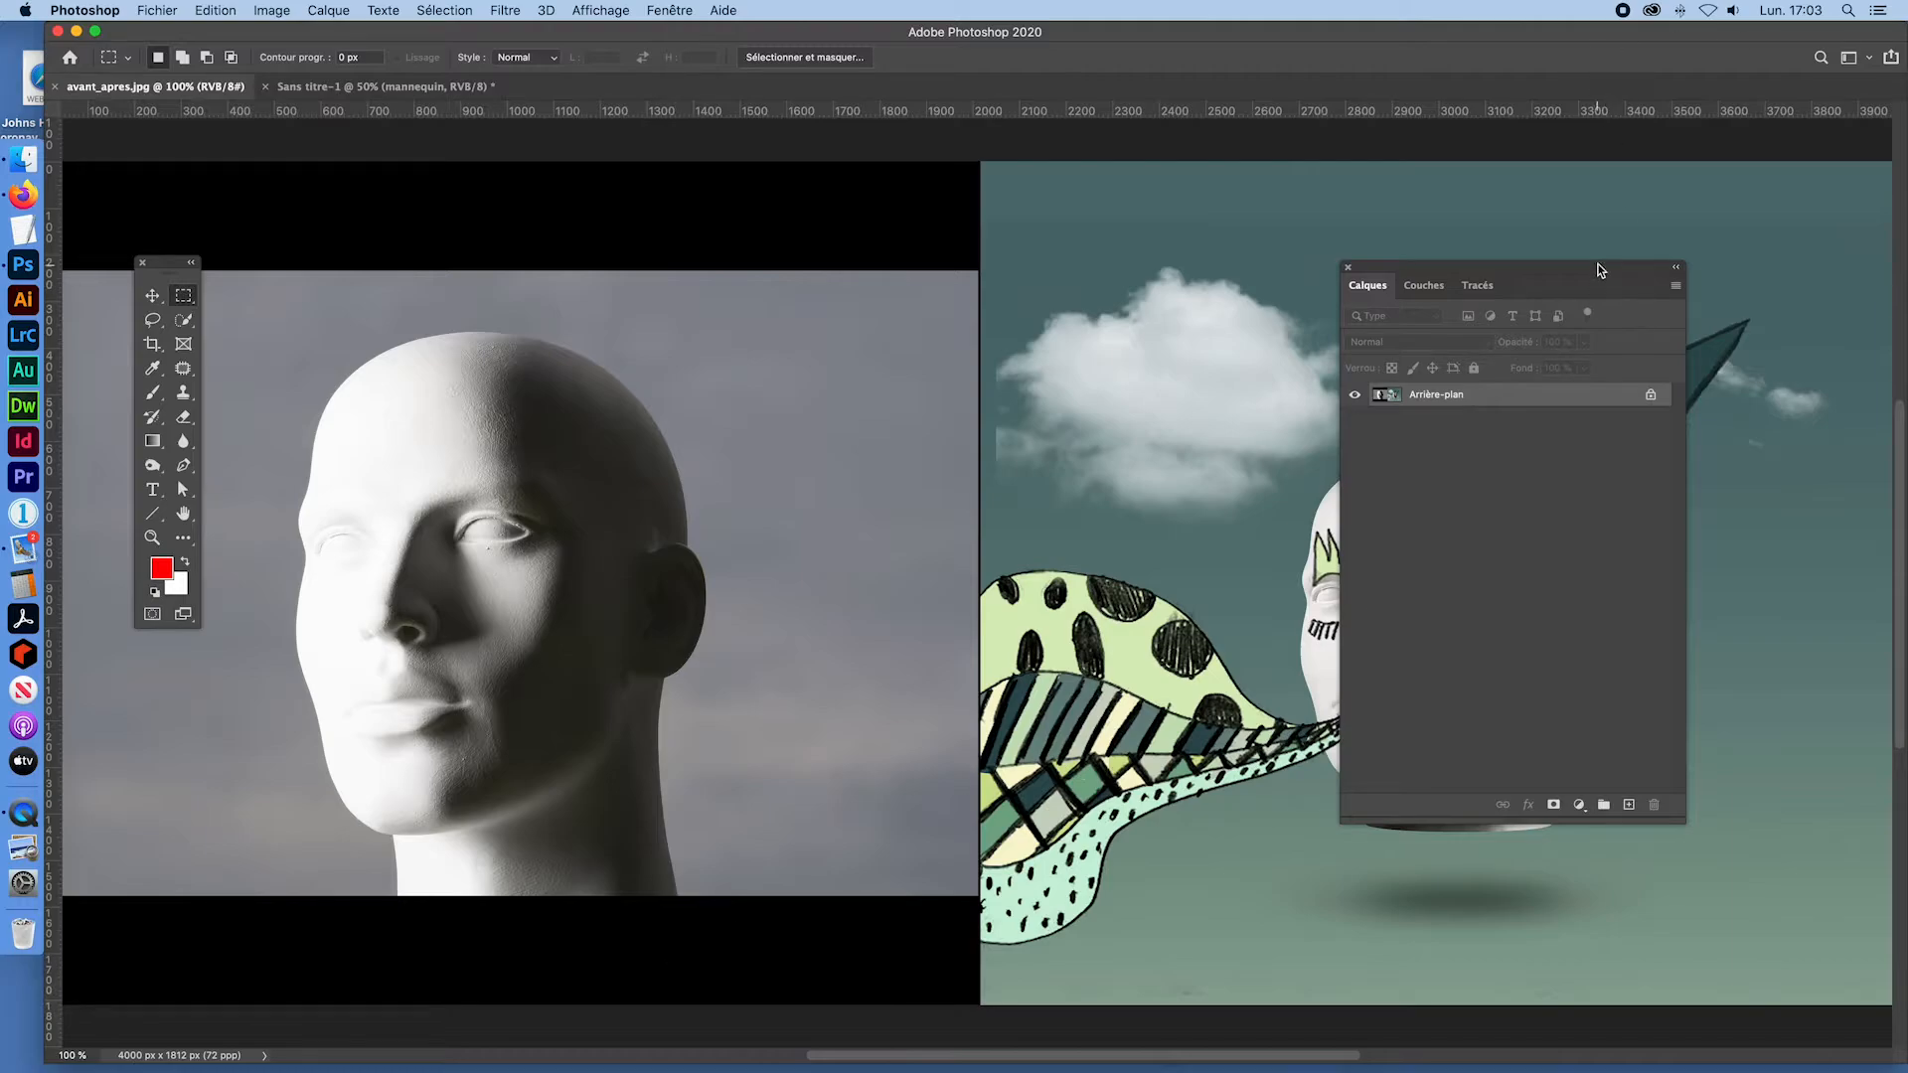
drag(1570, 266, 776, 241)
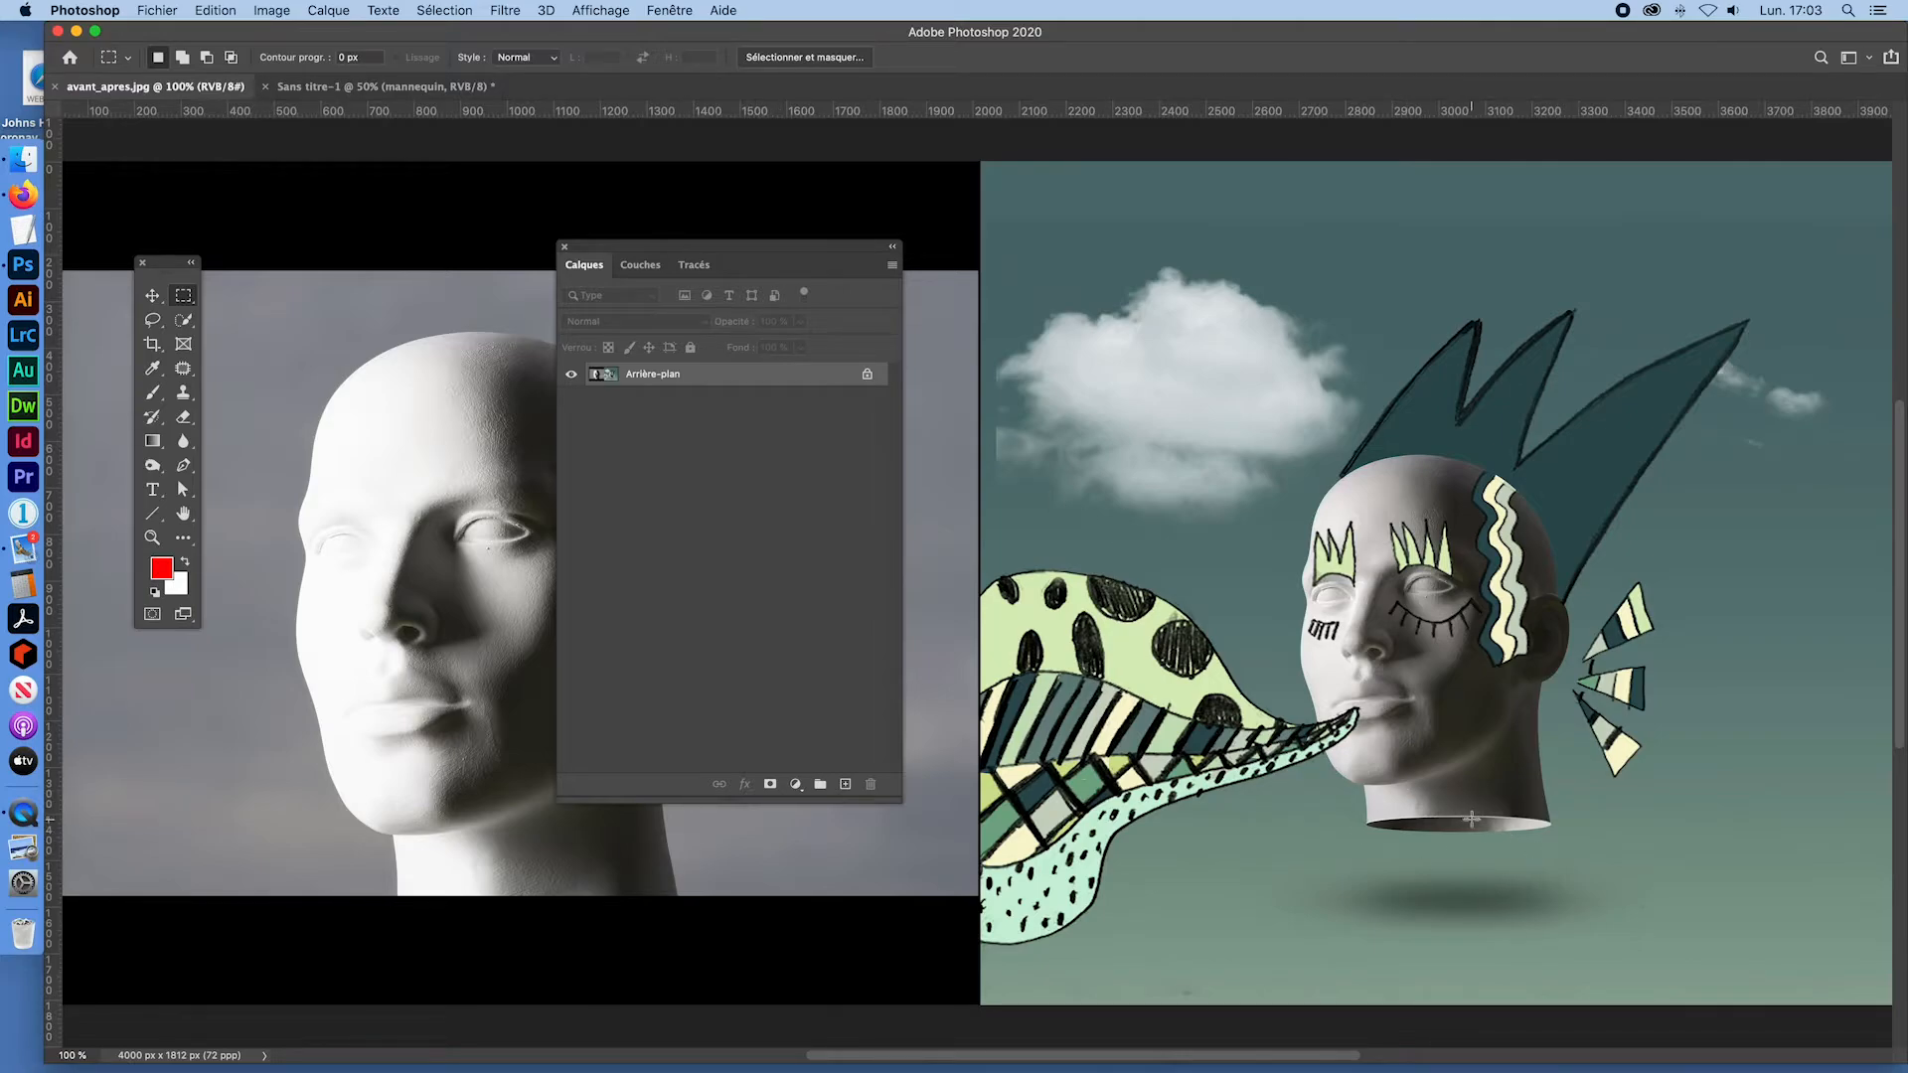
click(427, 88)
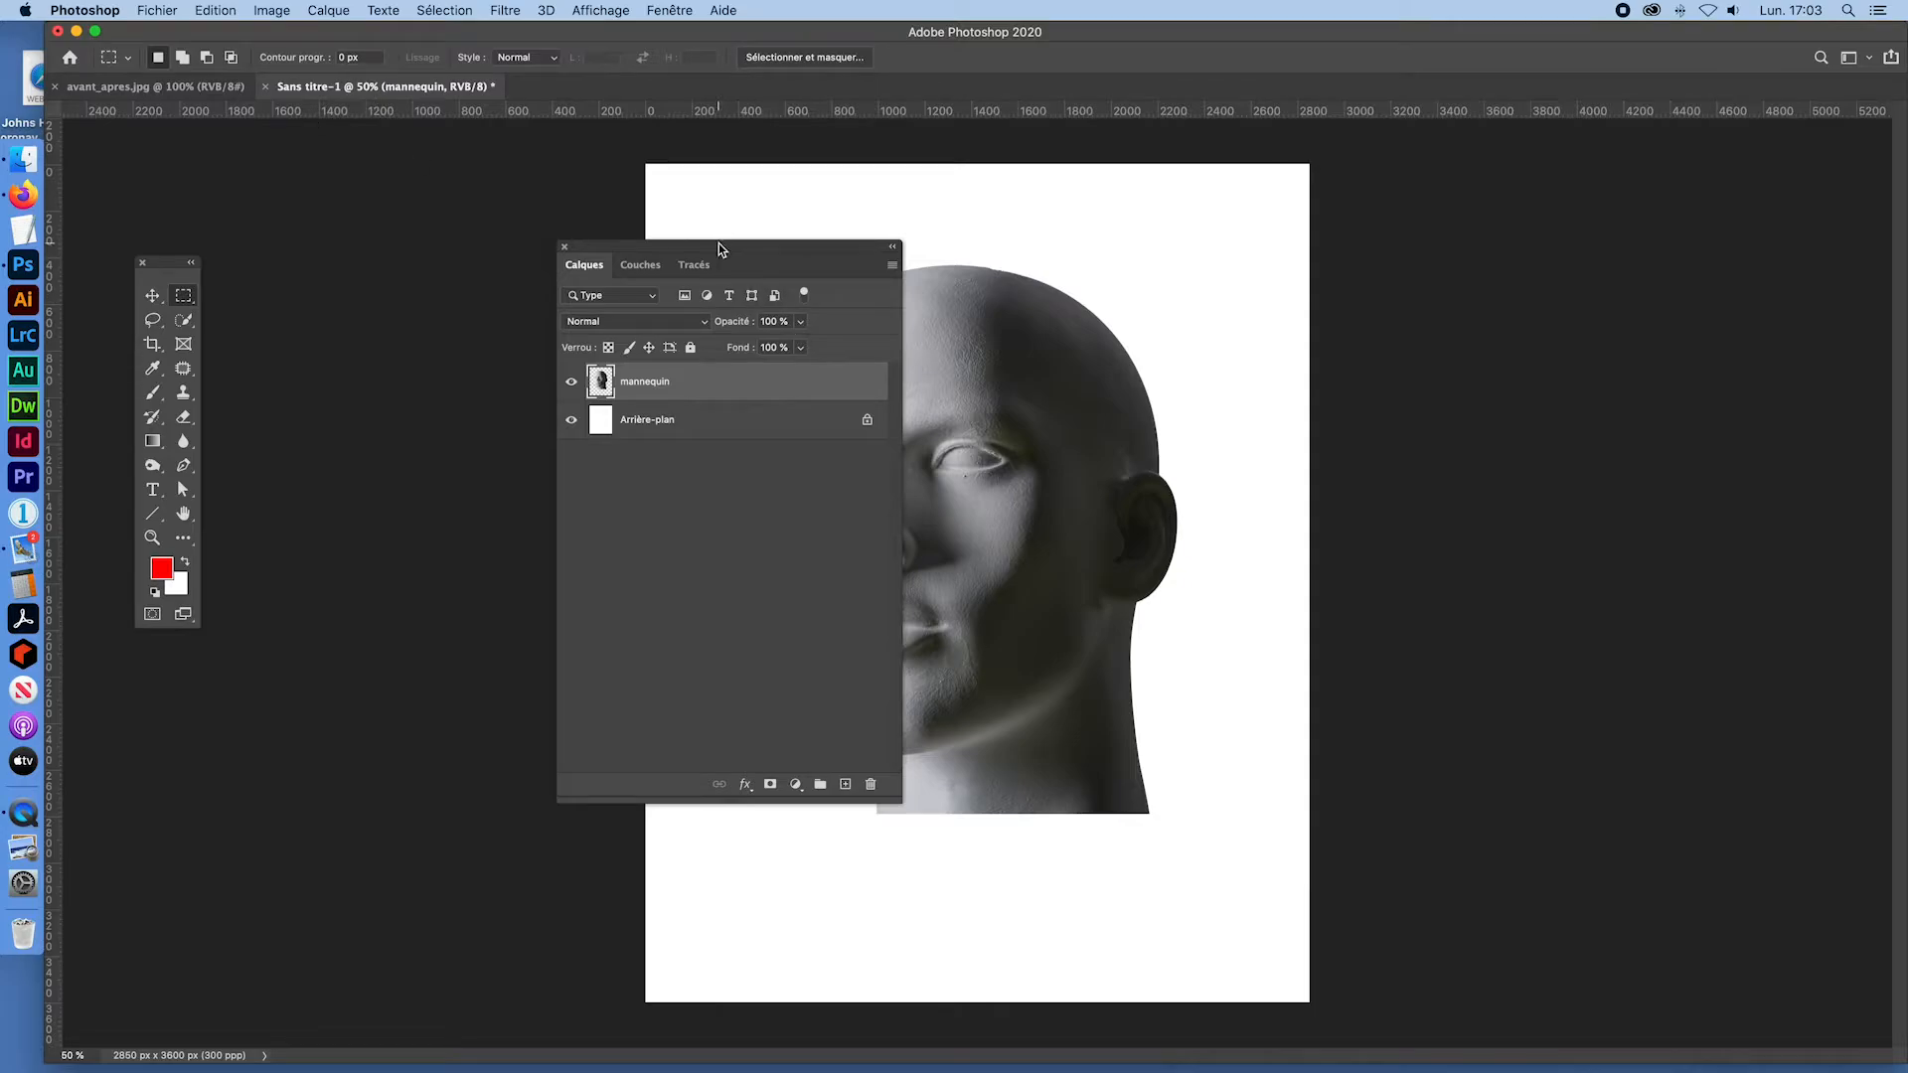
drag(718, 245, 1614, 239)
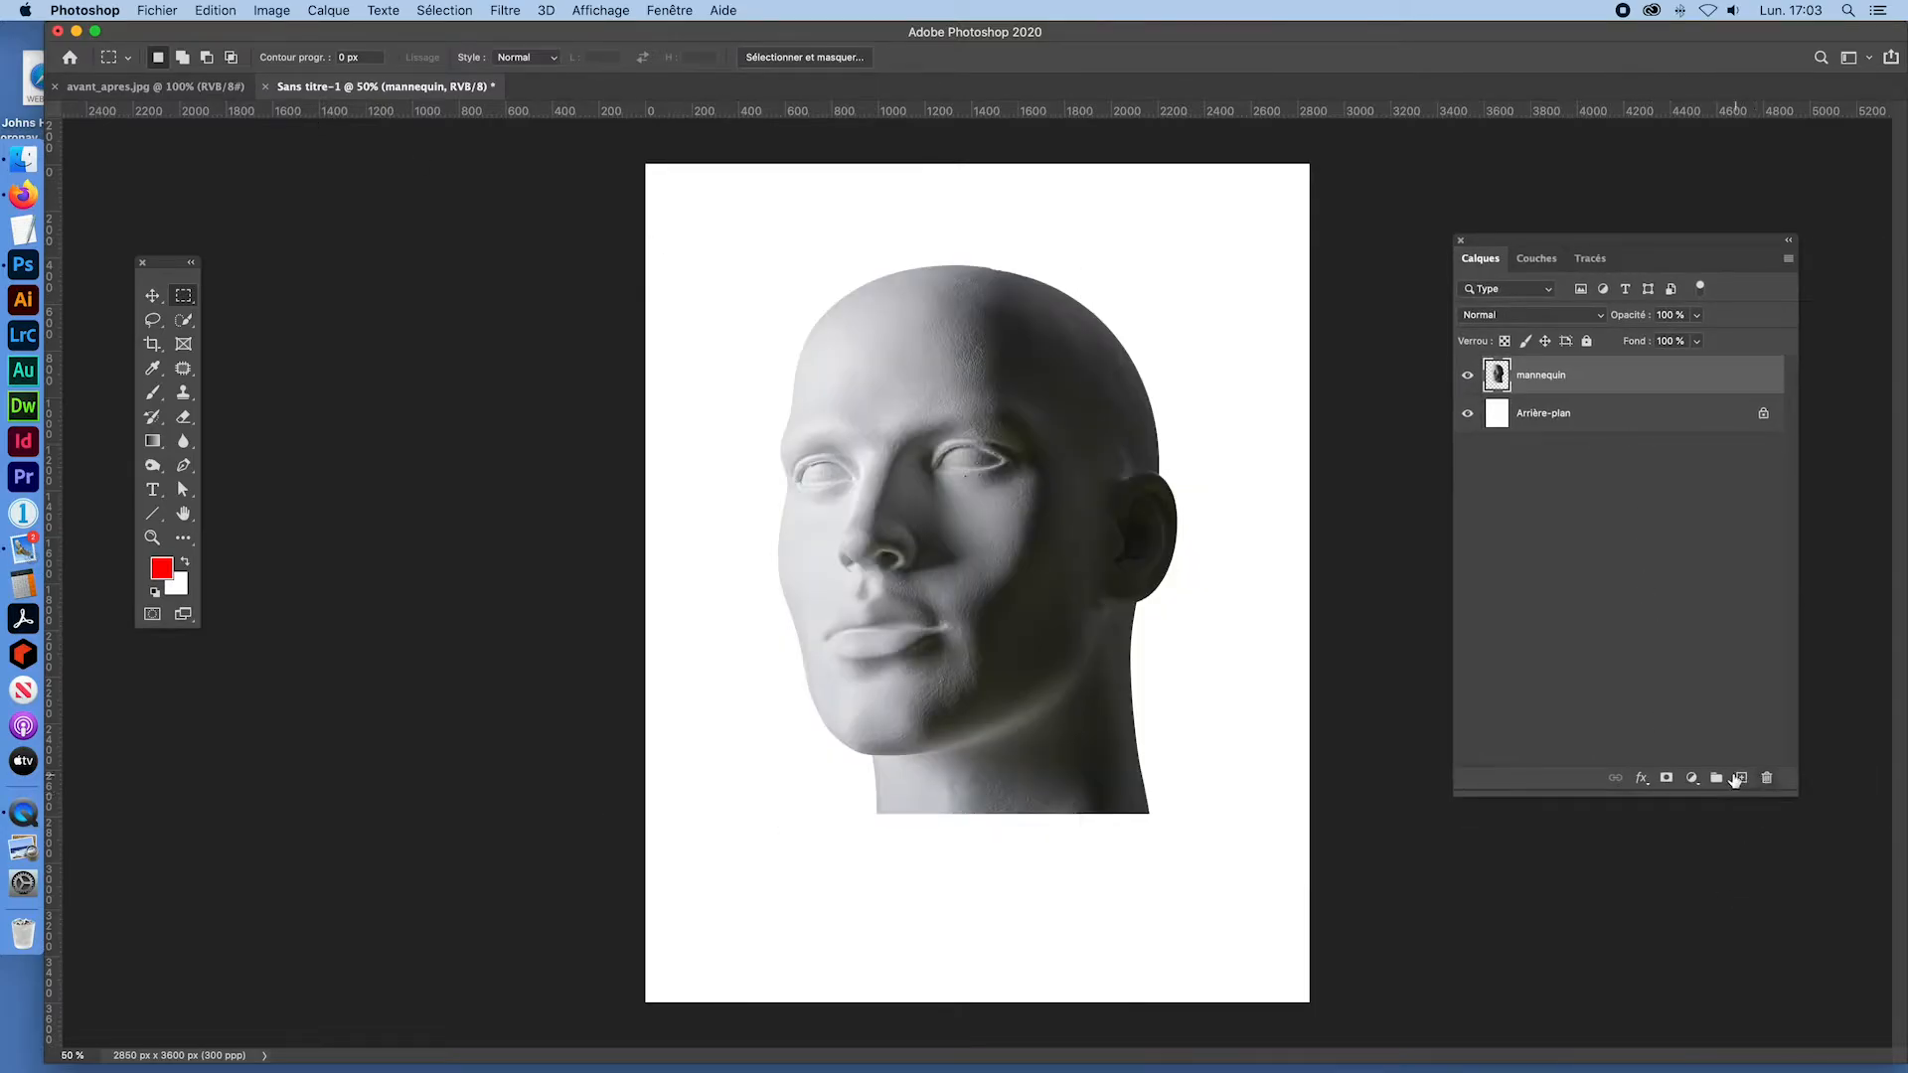
Step: Add an empty layer above mannequin, choose the elliptical selection tool and reset the colours to a black foreground and white background
click(1739, 778)
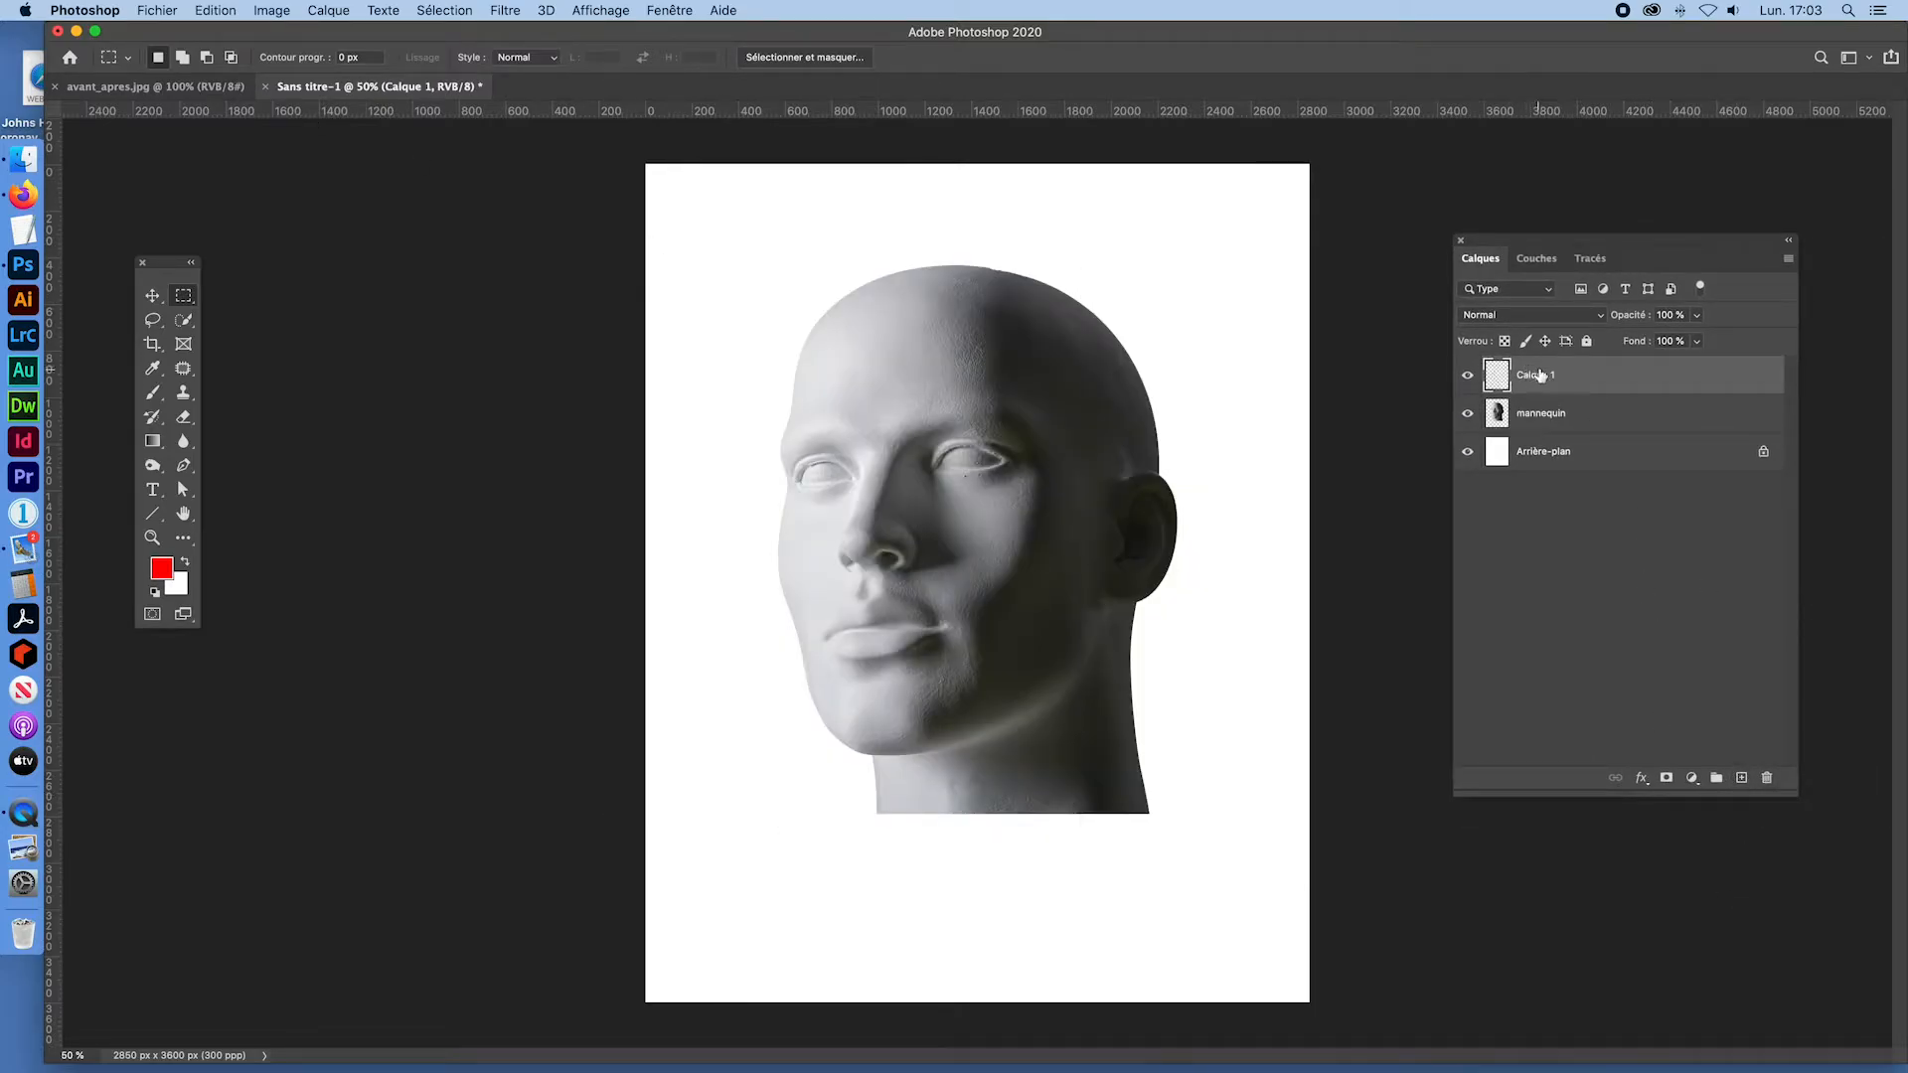
click(184, 296)
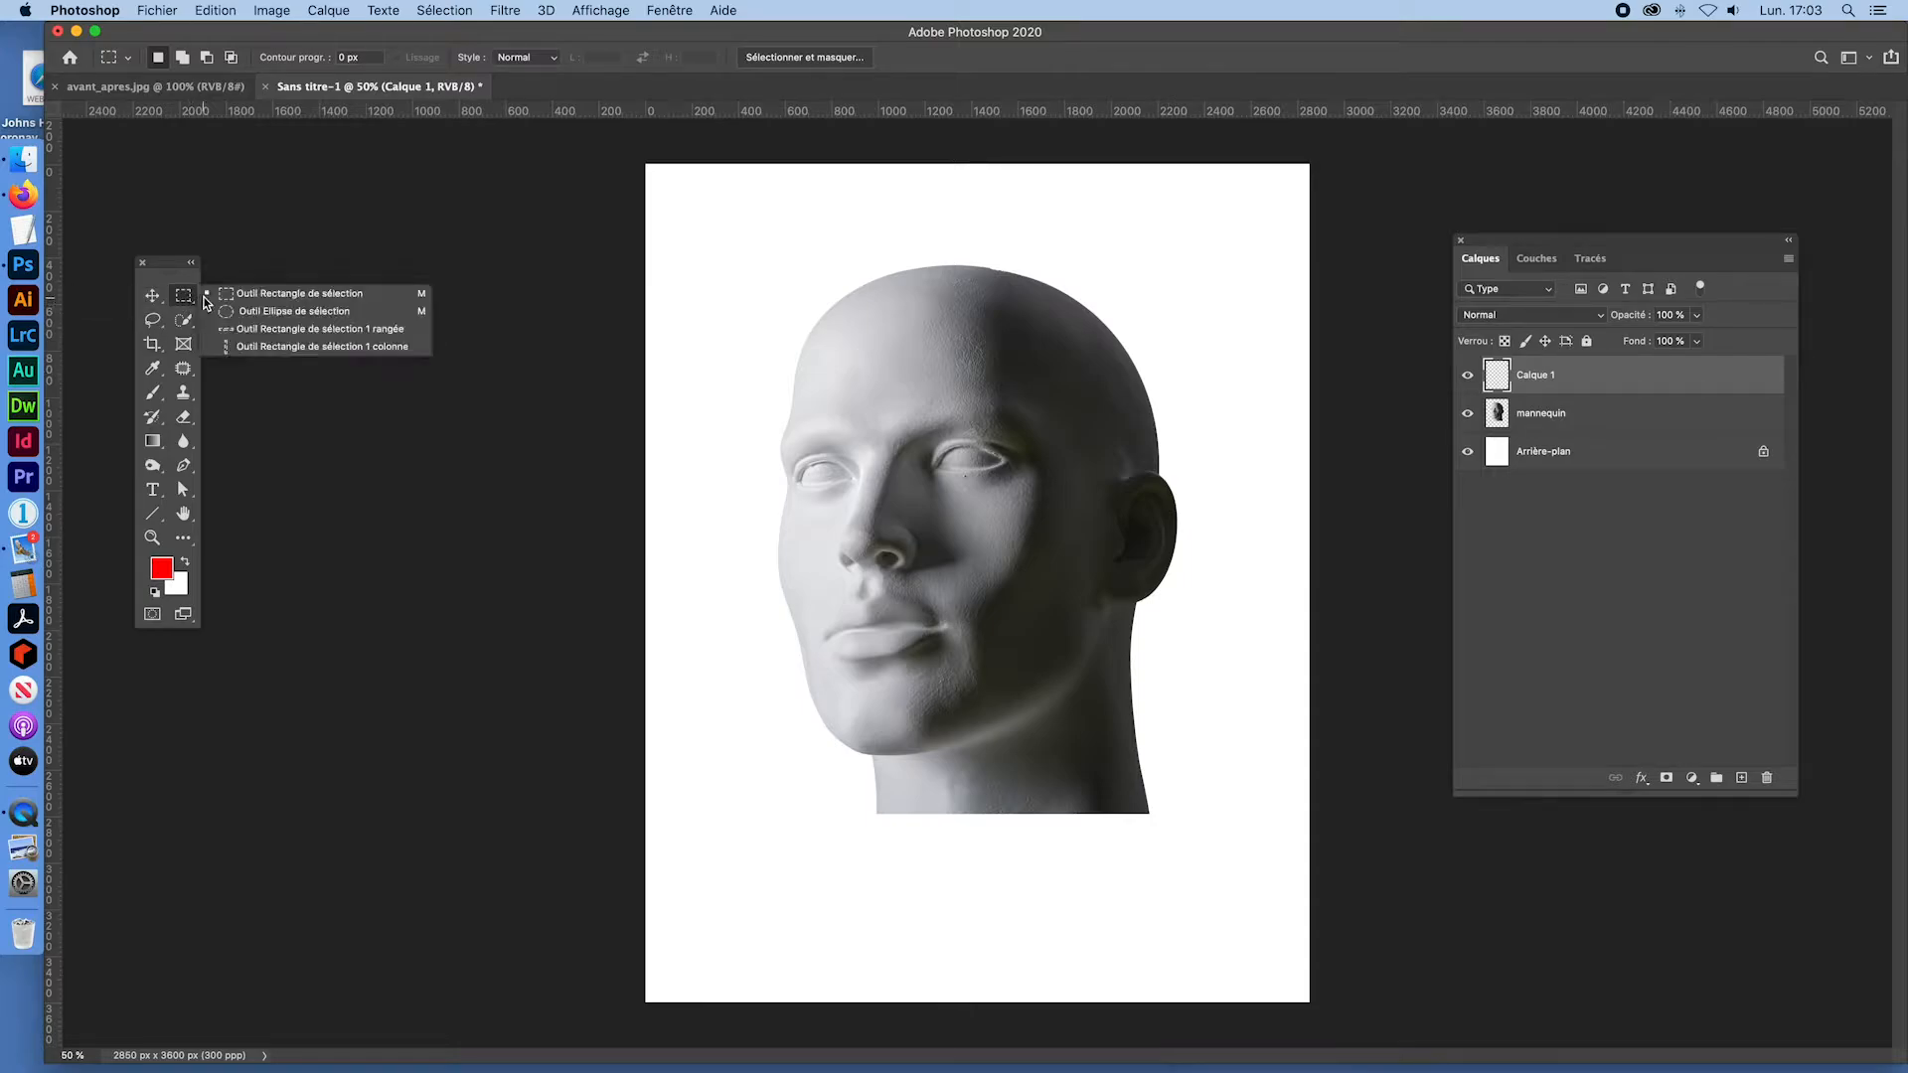
click(255, 314)
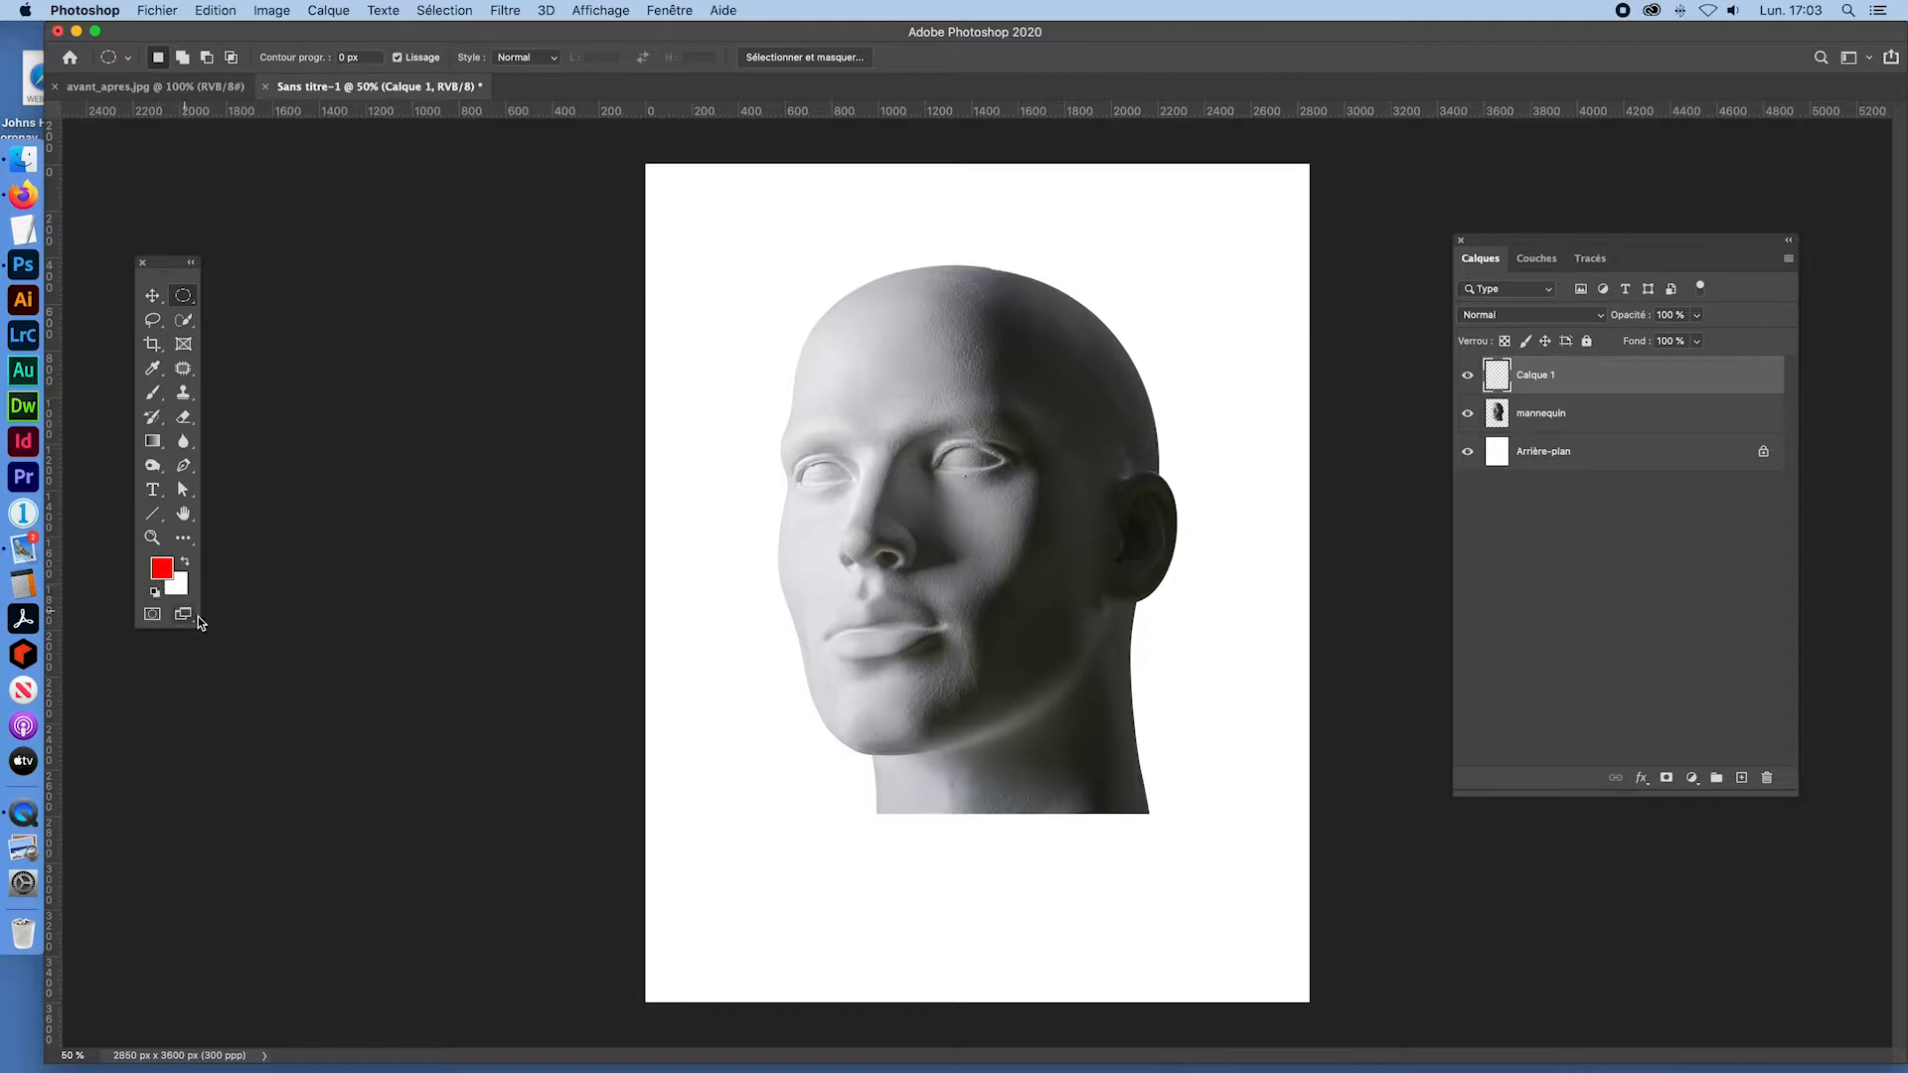
key(d)
key(x)
key(x)
key(x)
key(x)
key(x)
key(x)
Step: Draw a thin elliptical selection spanning the neck's cut base, nudge it up into place, fill it with black and deselect
drag(998, 813, 863, 824)
key(super+d)
drag(882, 814, 1149, 822)
drag(1150, 825, 1150, 828)
key(Up)
key(Up)
key(Up)
key(Up)
key(Up)
key(Up)
key(Up)
key(Up)
key(alt+BackSpace)
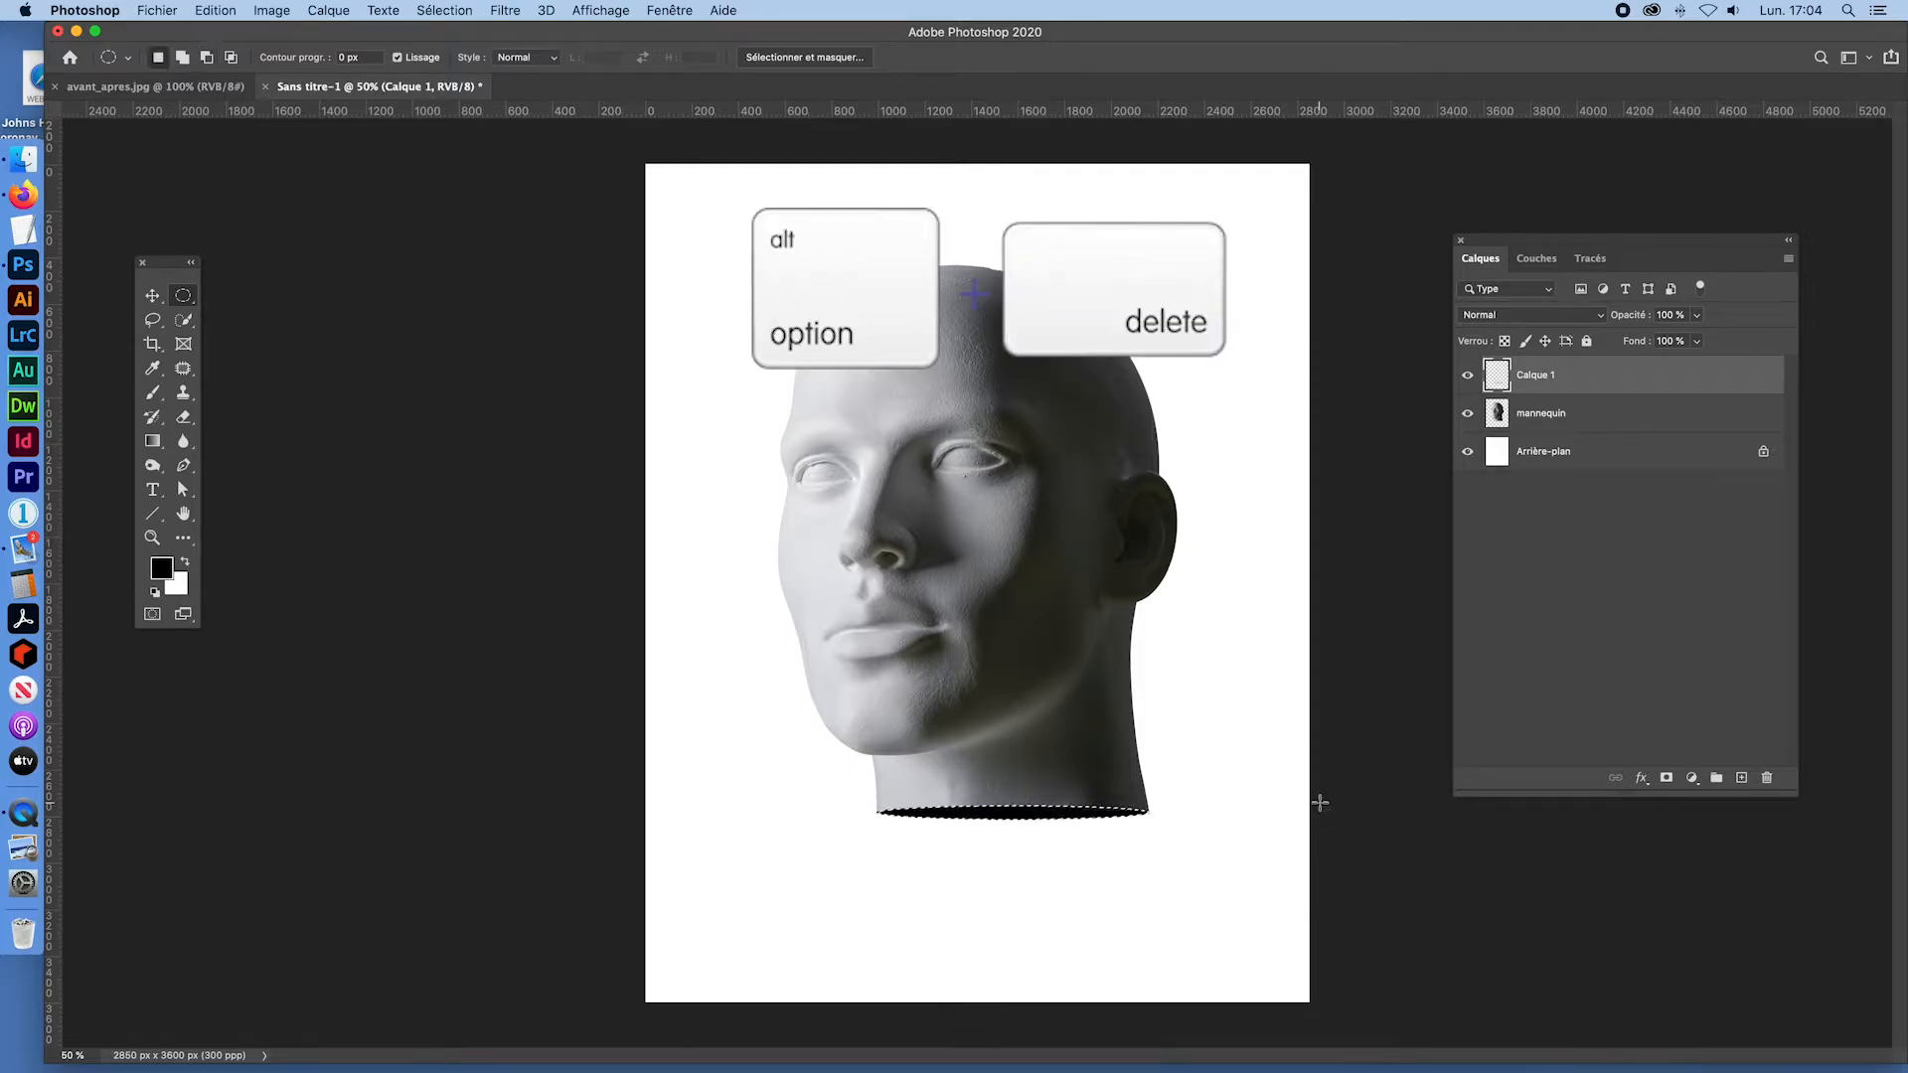
key(super+d)
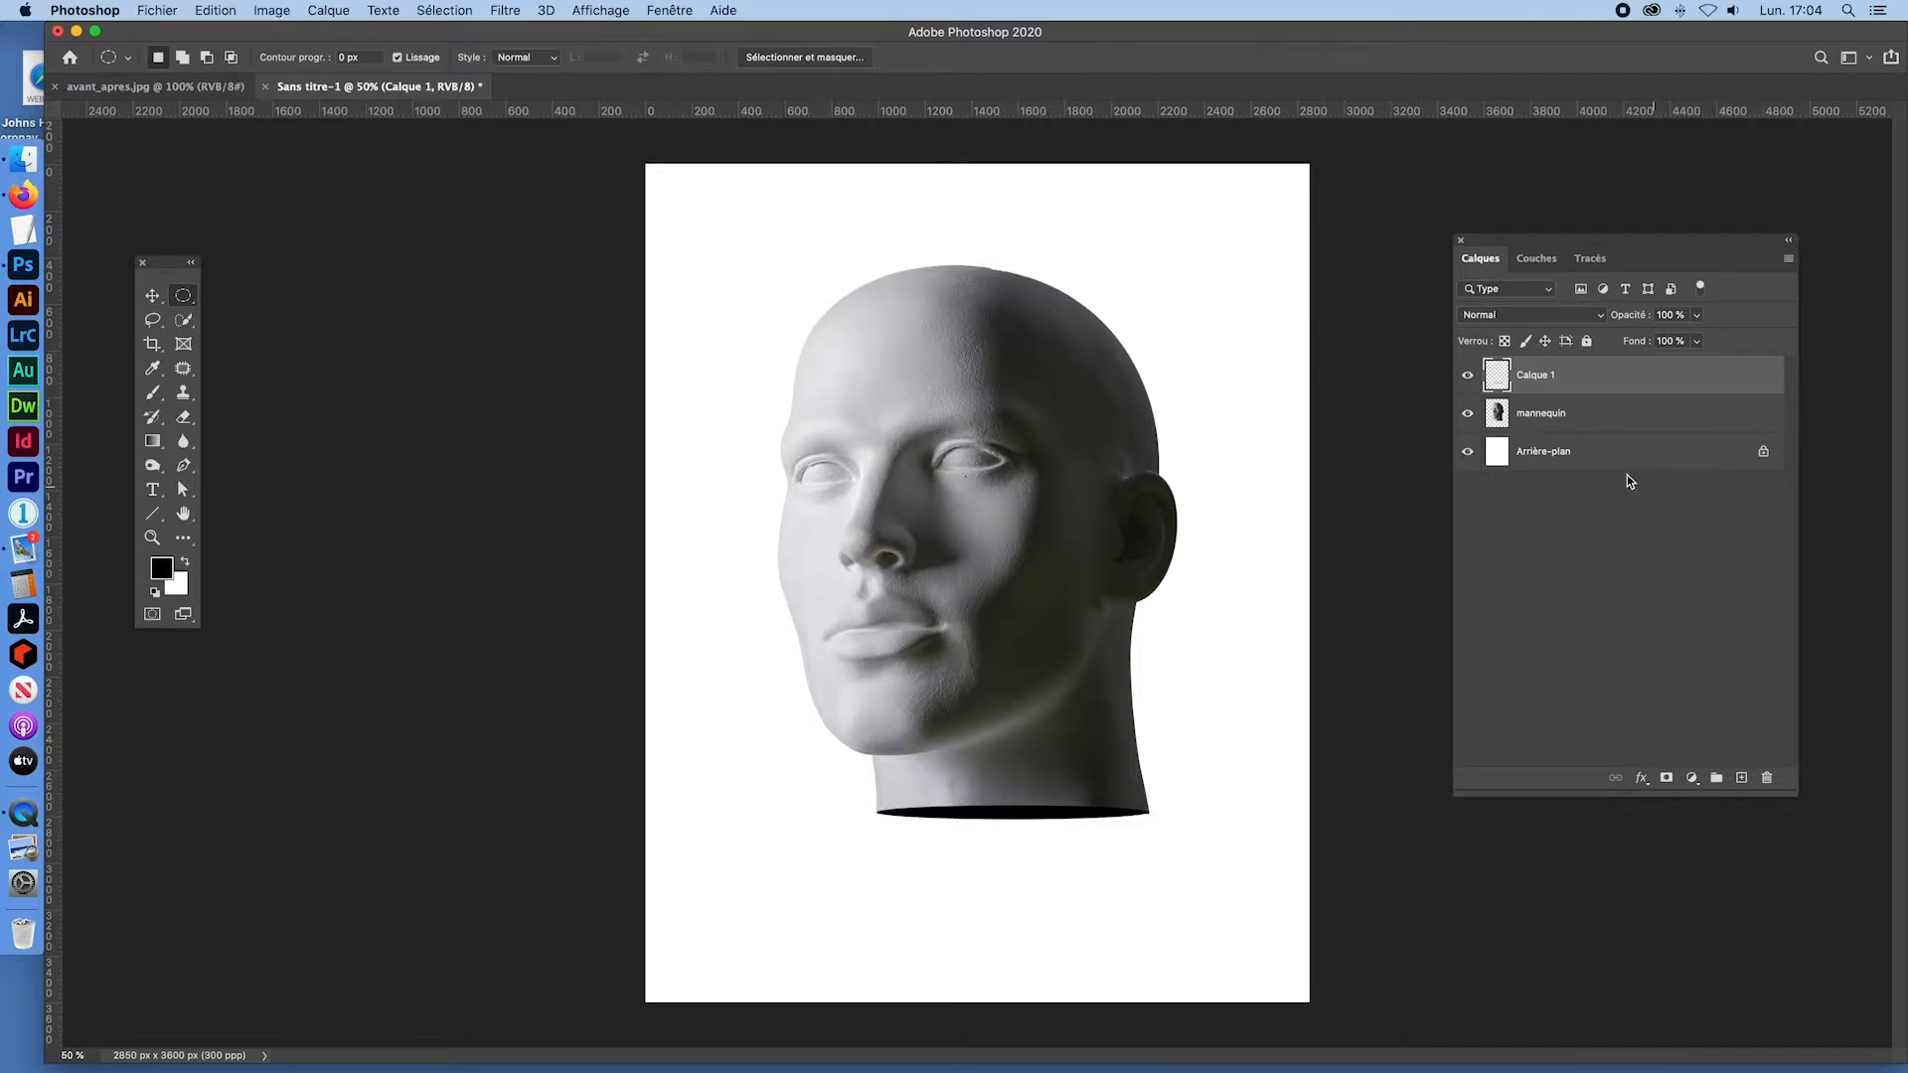
Step: Examine the neck opening of the finished head in avant_apres.jpg, moving the layer list aside, and return to Sans titre-1
click(149, 86)
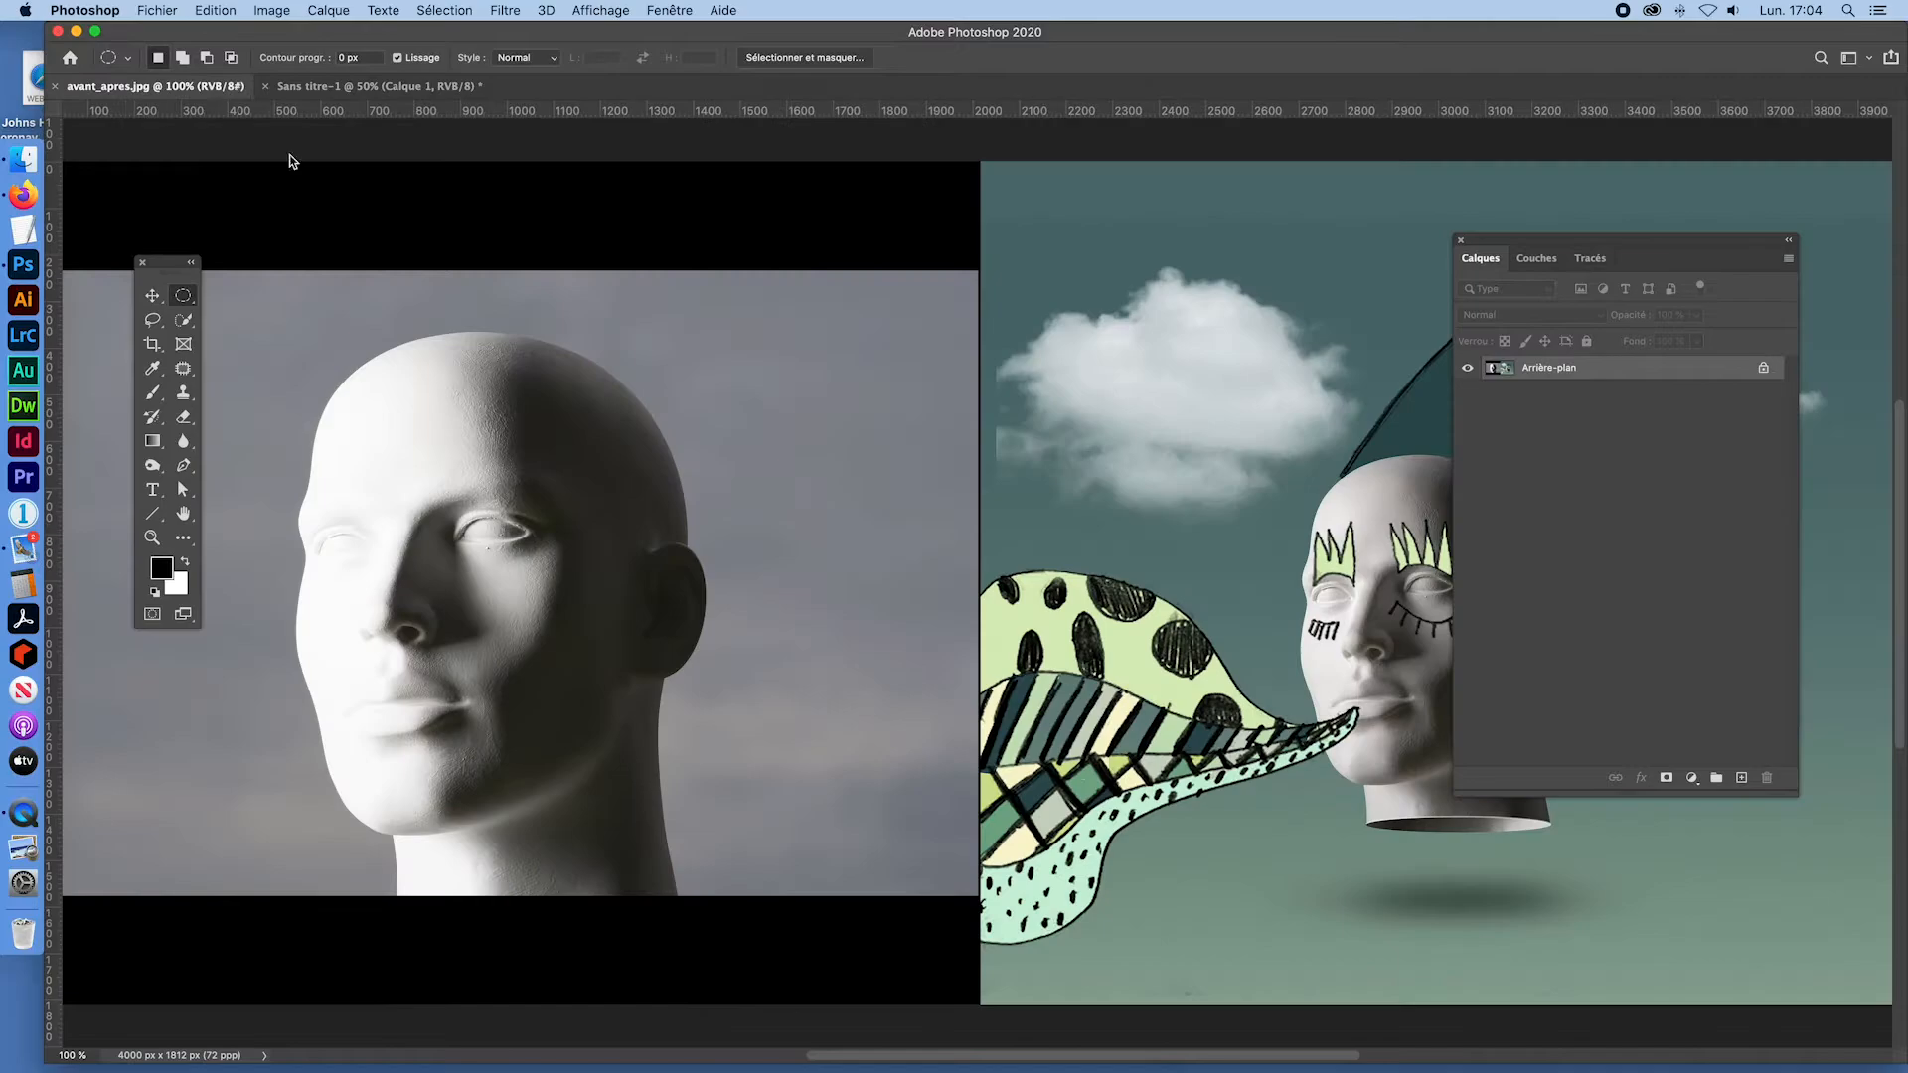
drag(1662, 238, 1082, 136)
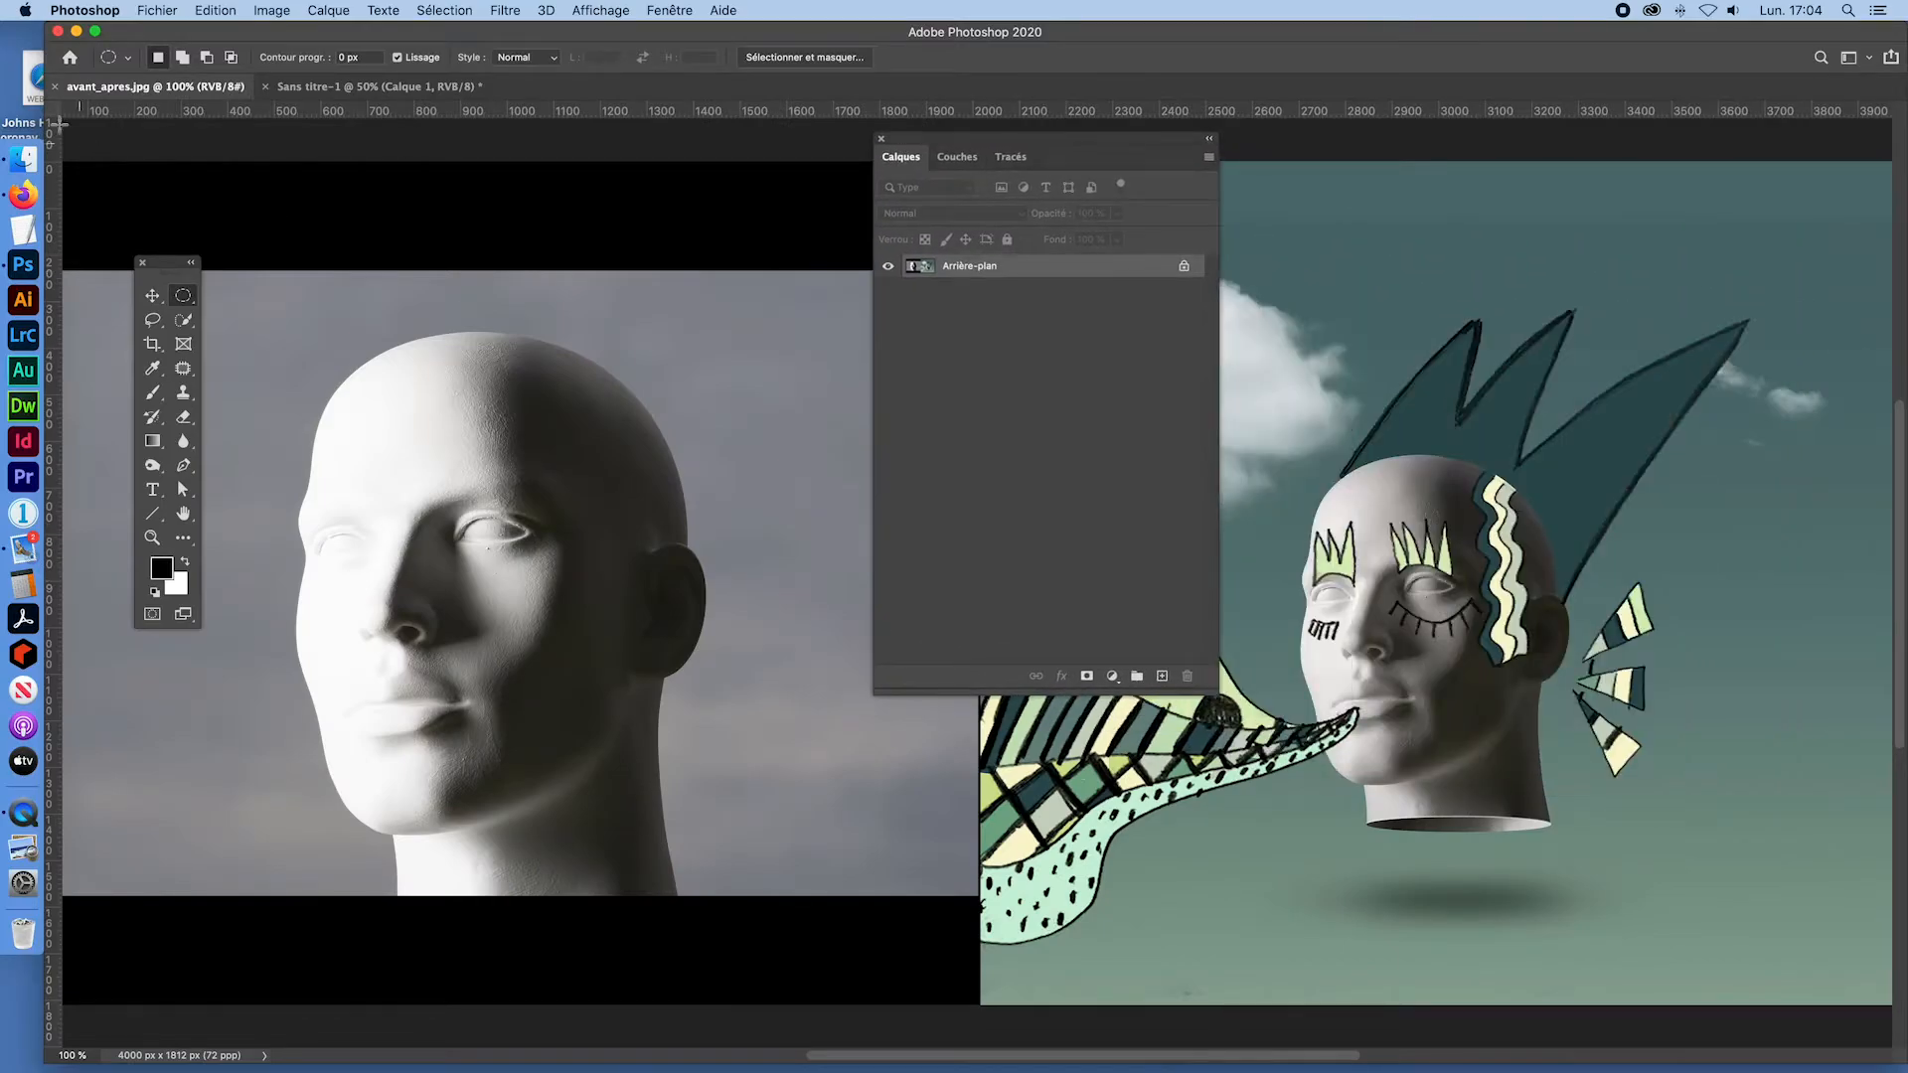
click(376, 89)
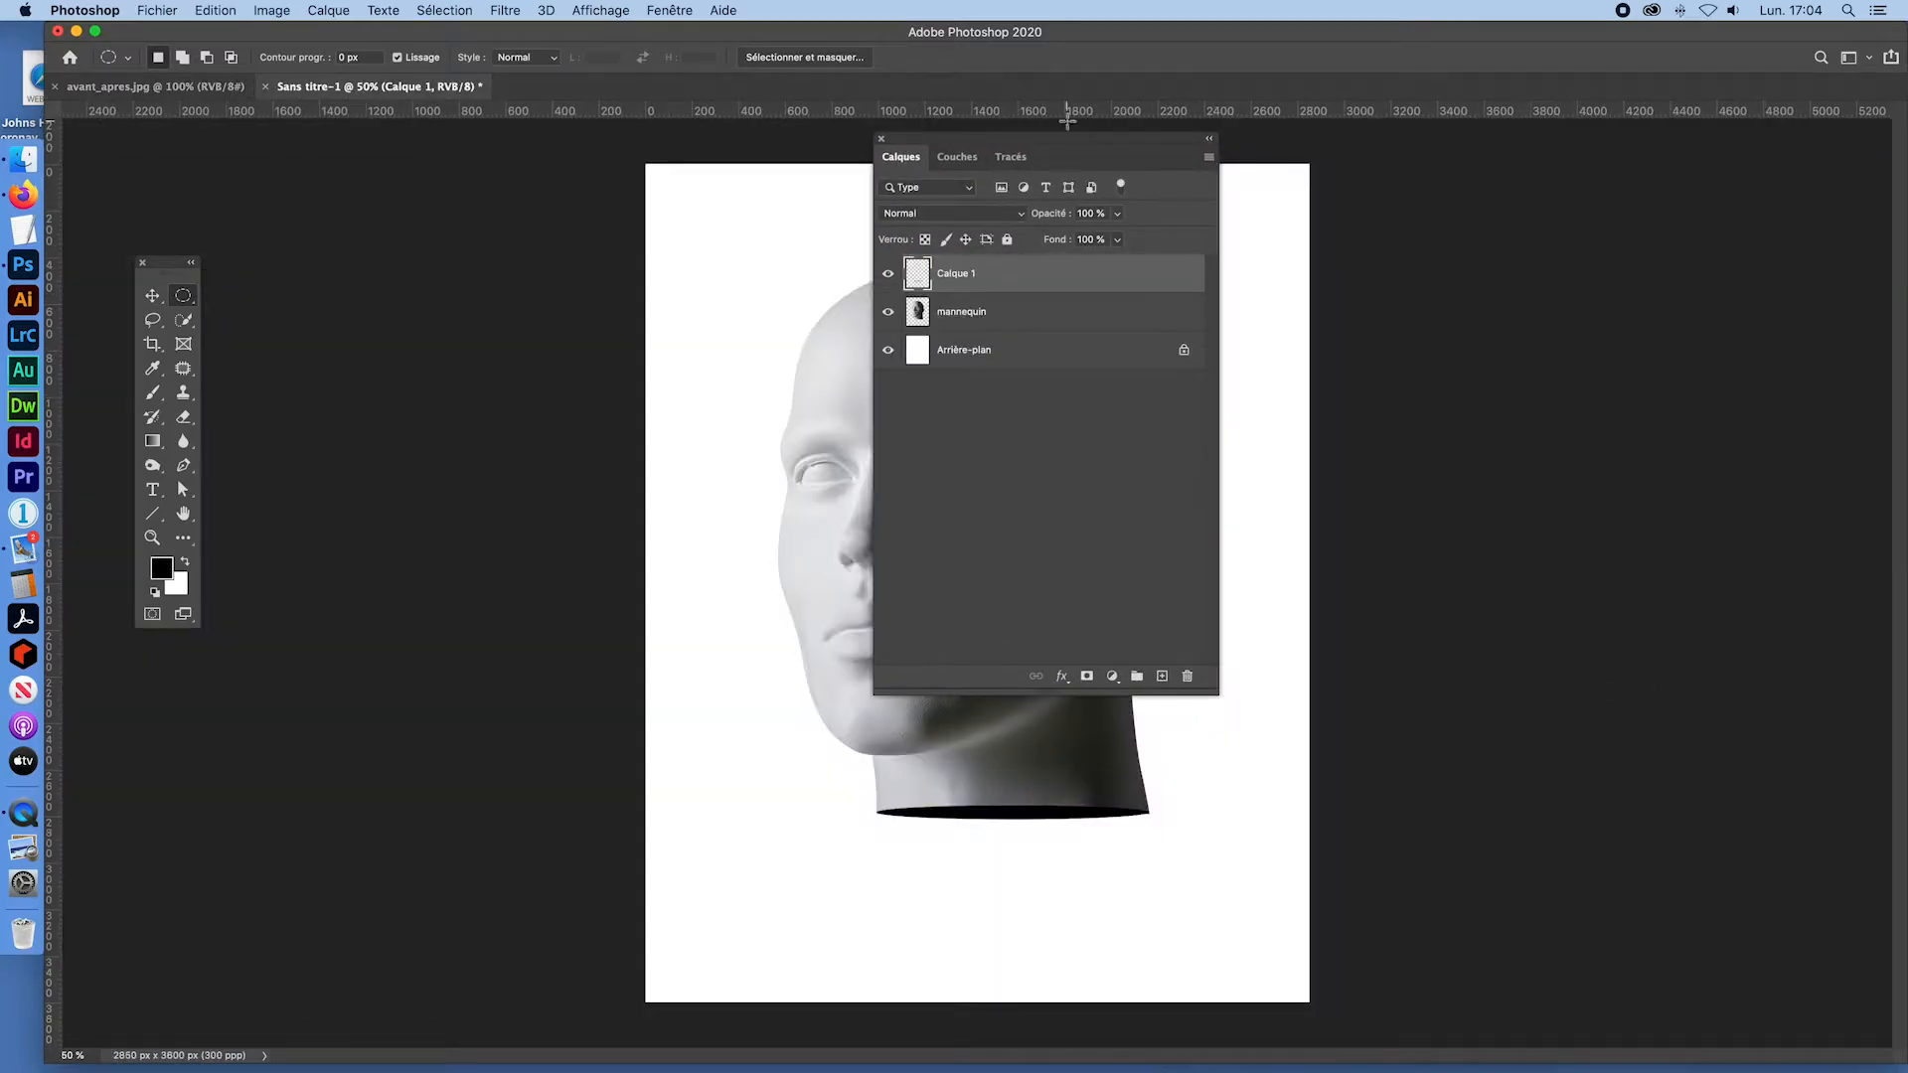
drag(1059, 139, 1567, 241)
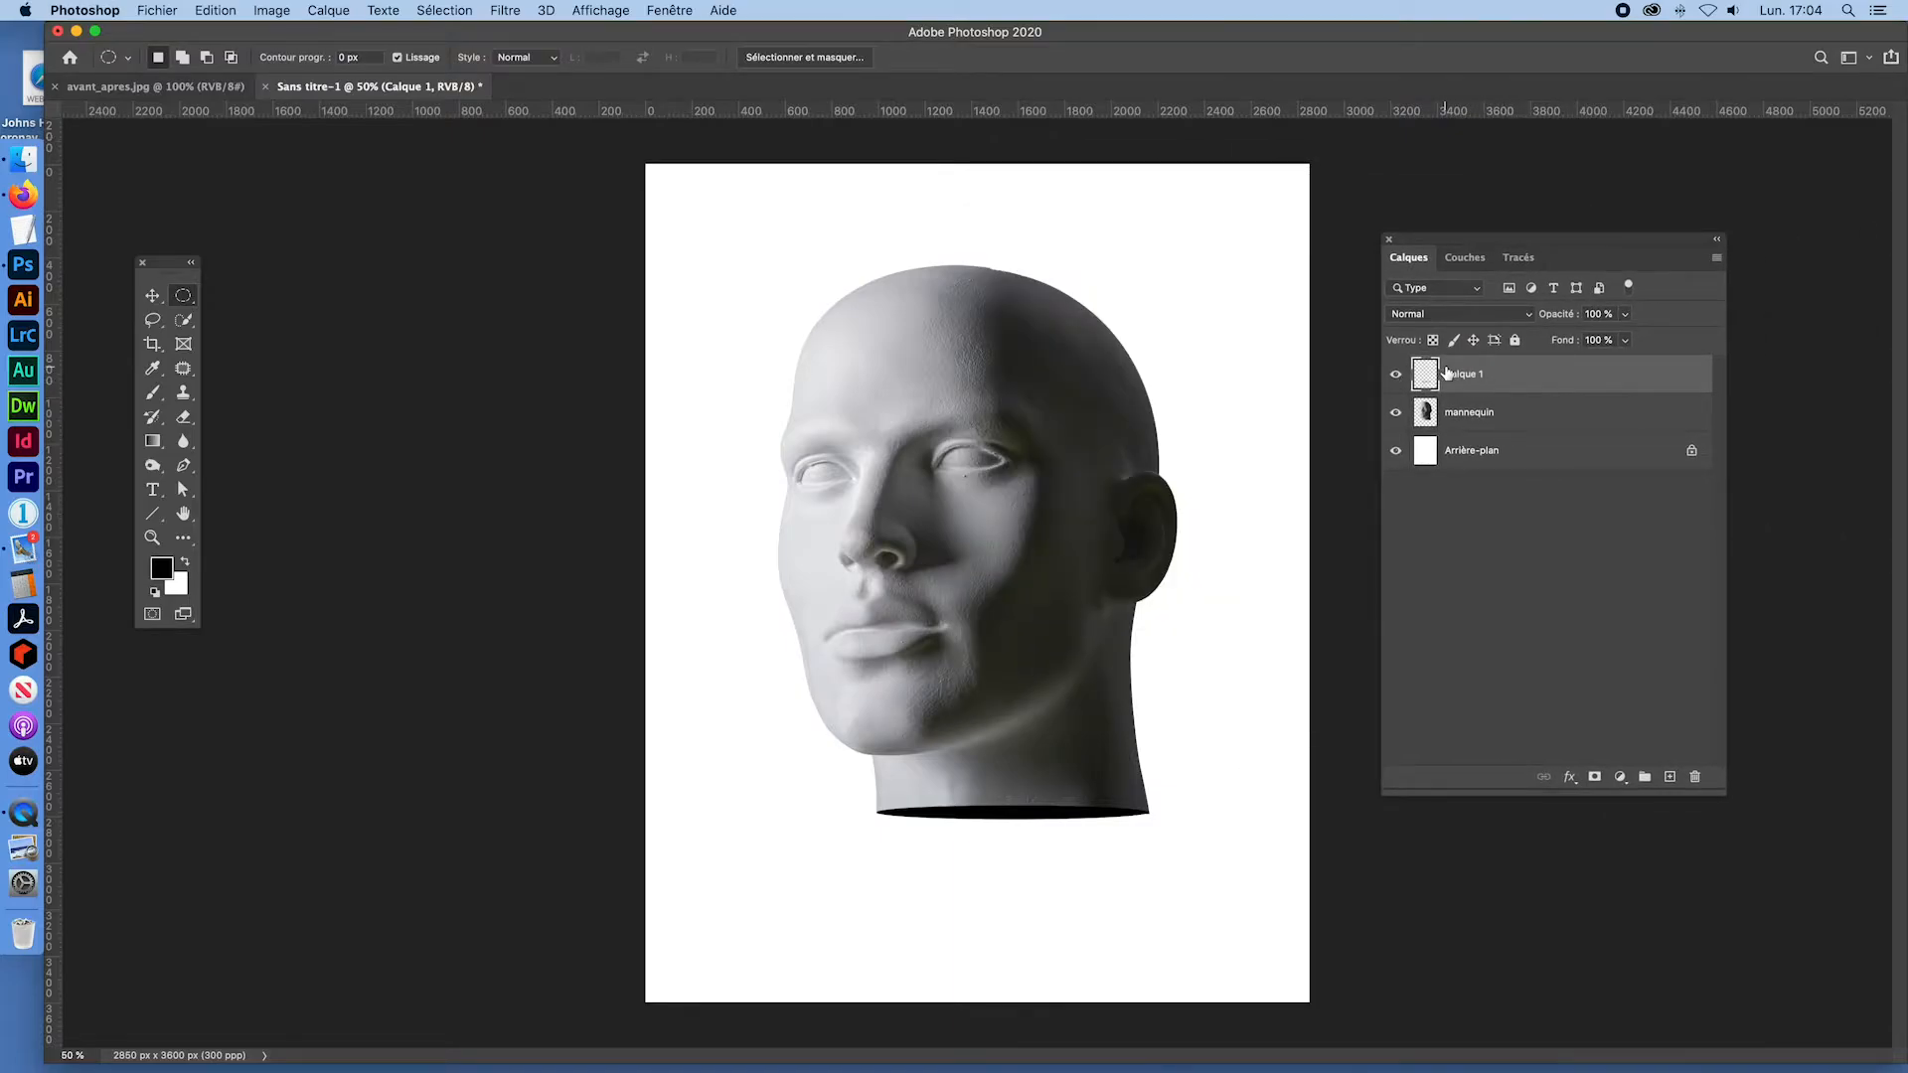
Step: Erase the thin black ellipse by clearing the whole content of Calque 1, and deselect
key(super+a)
key(BackSpace)
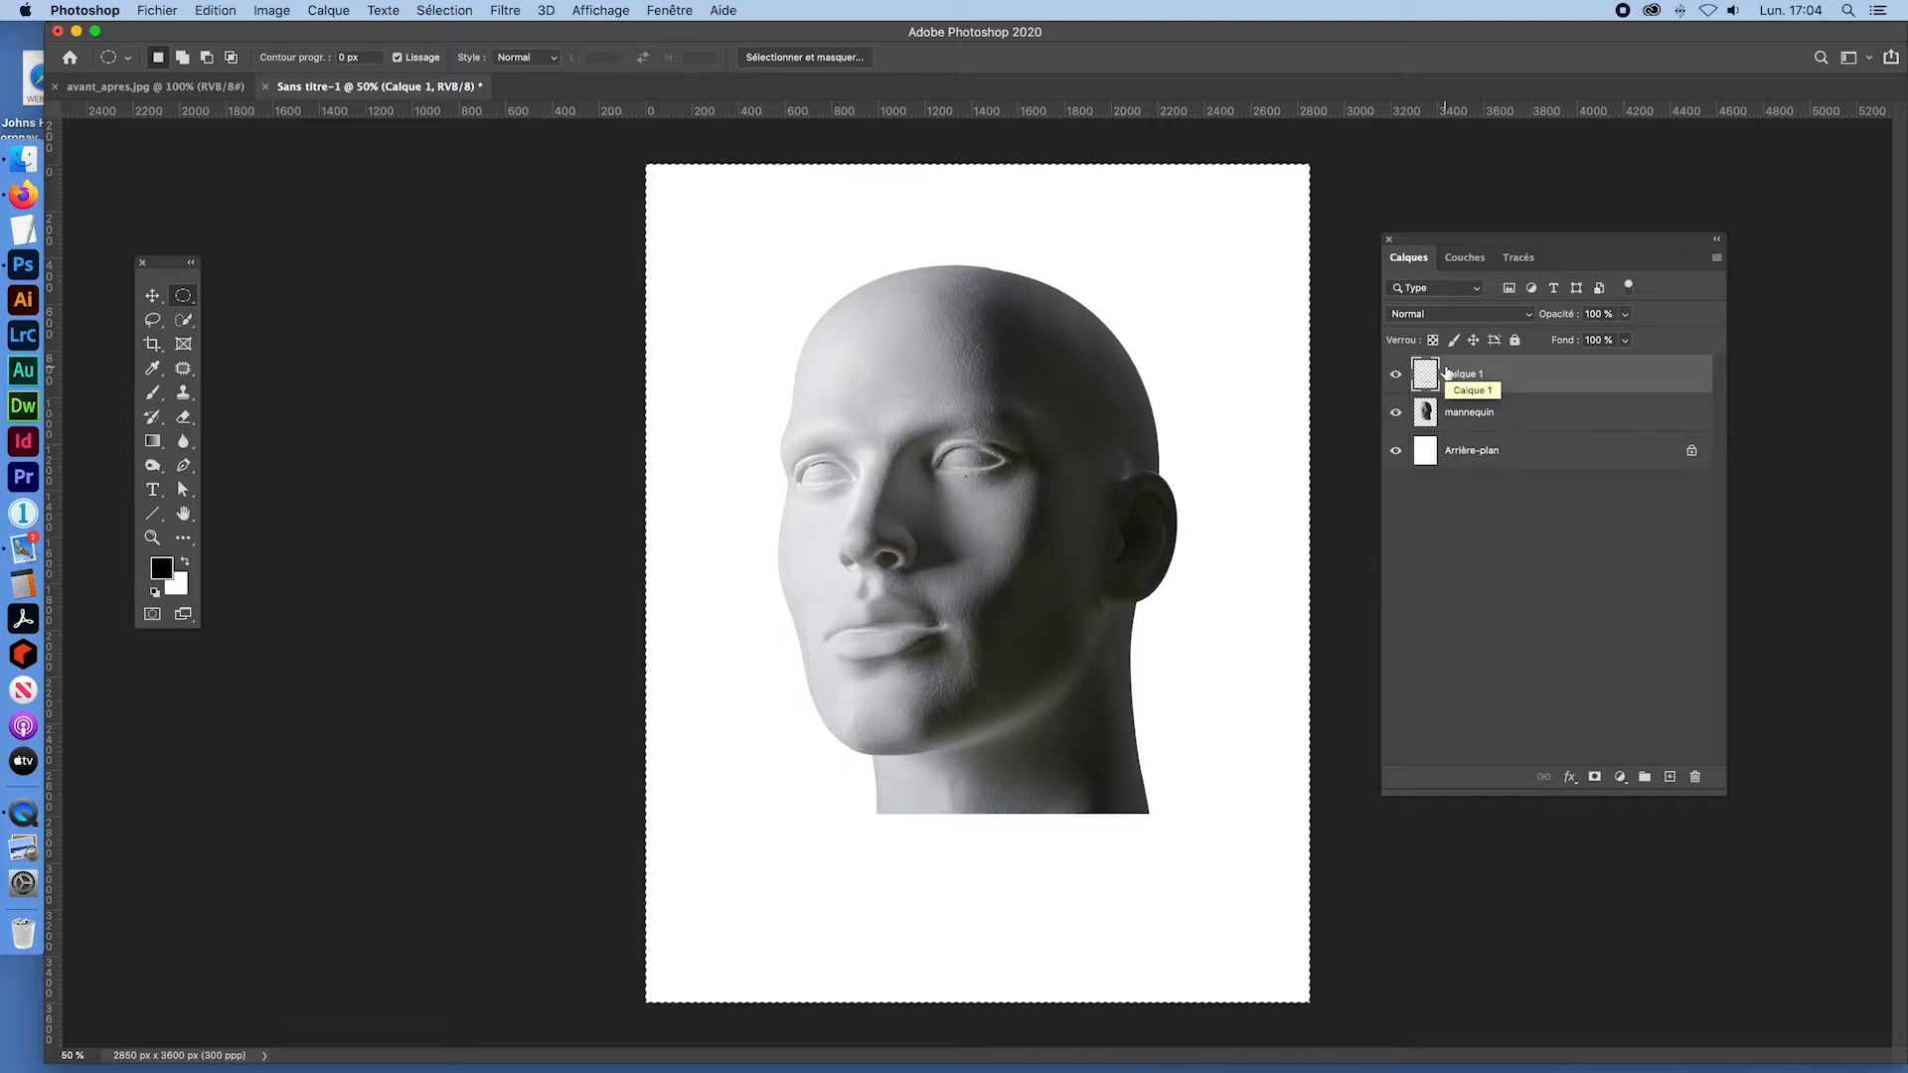
key(super+d)
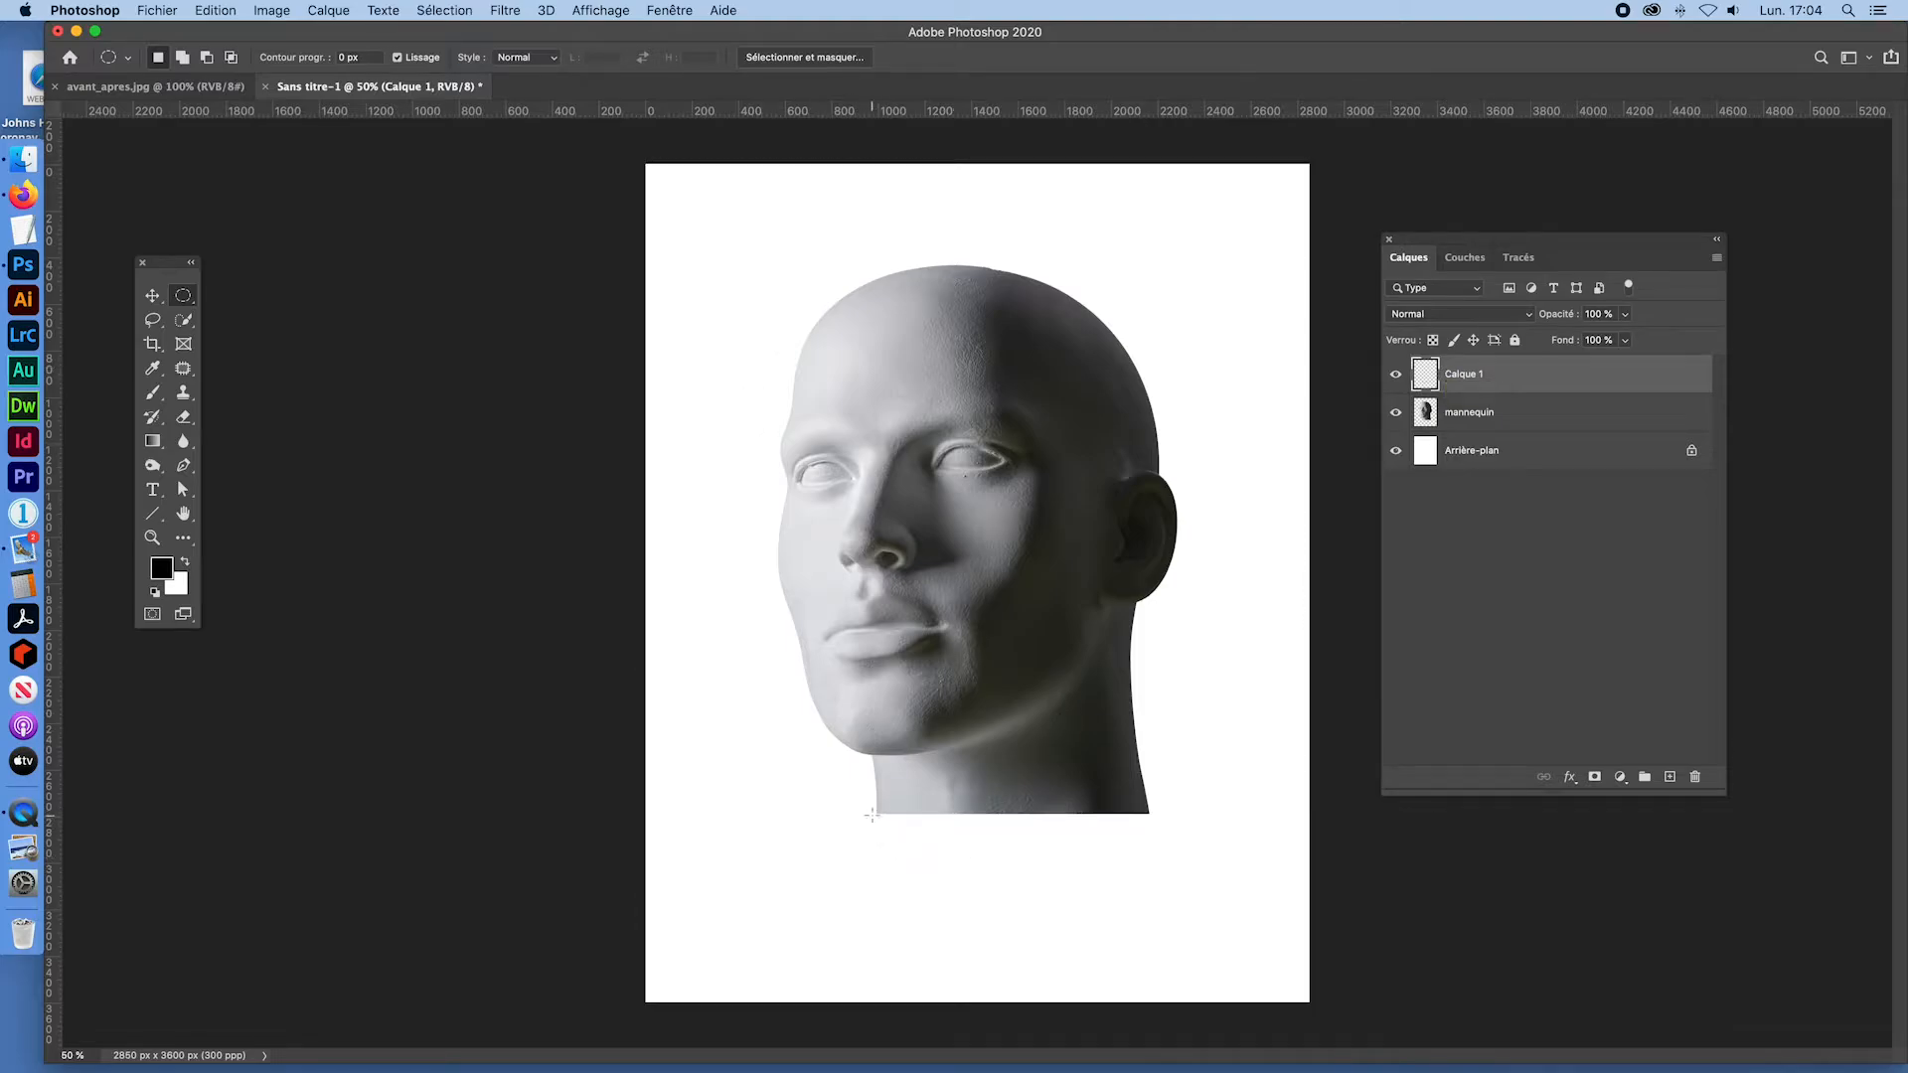
Step: Draw a taller elliptical selection as wide as the neck just under its cut edge, fill it with black and deselect
drag(876, 814, 1142, 838)
key(alt+BackSpace)
key(super+d)
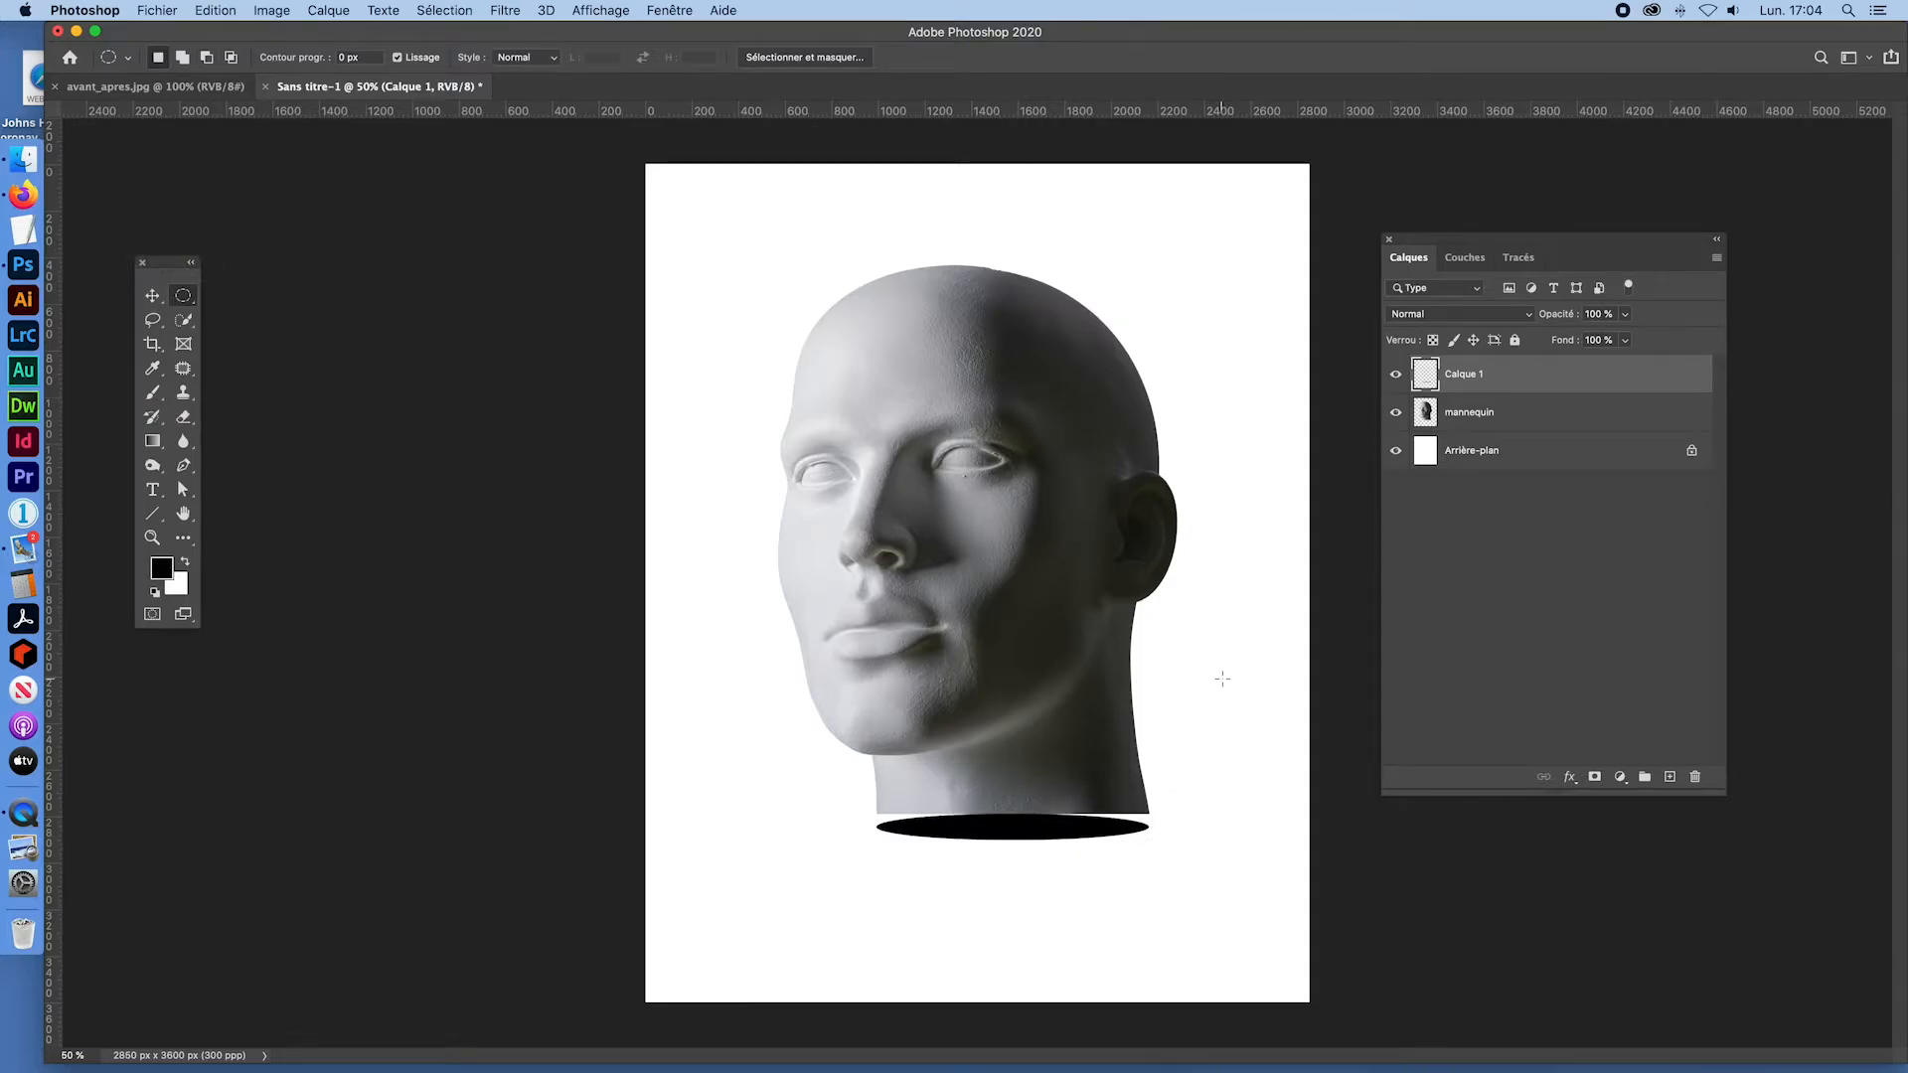
Step: Nudge the black ellipse up until its ends line up with the corners of the neck's cut edge
key(super+Up)
key(super+Up)
key(super+Up)
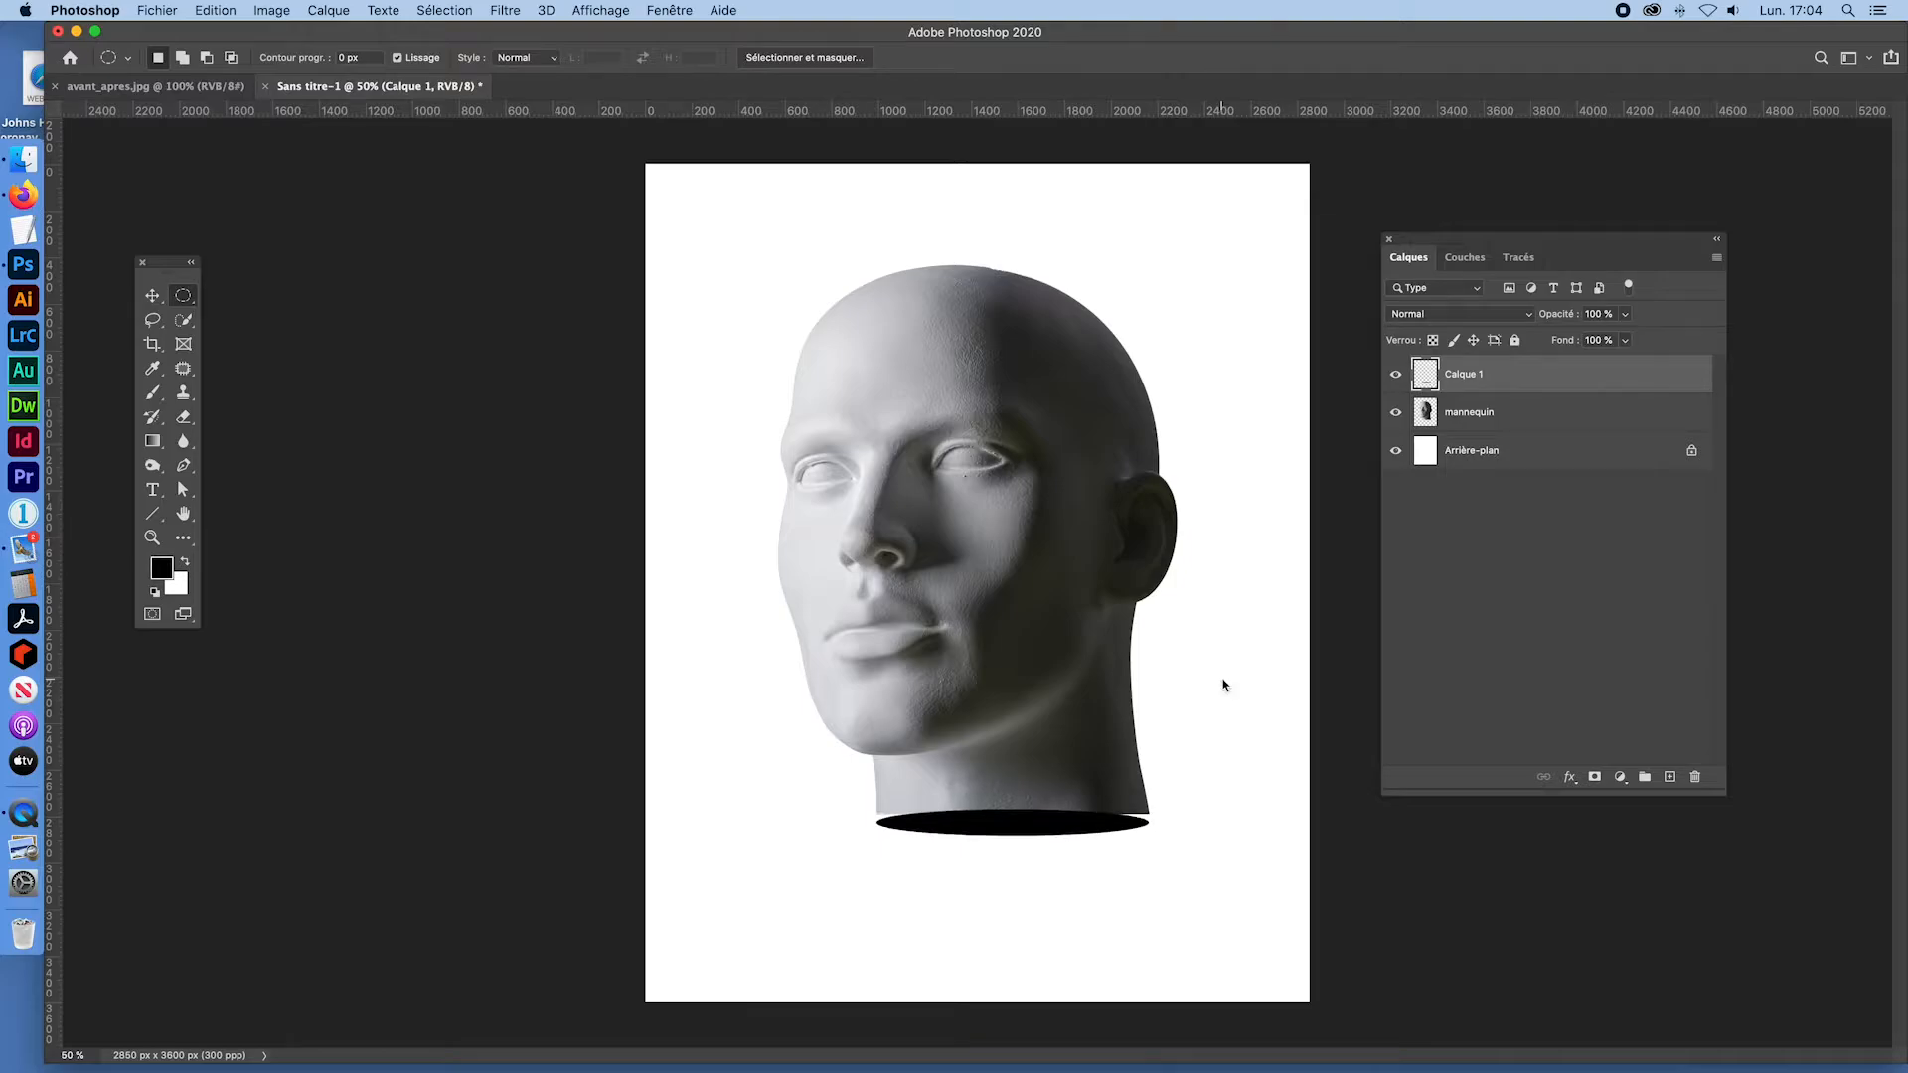
key(super+Up)
key(super+Up)
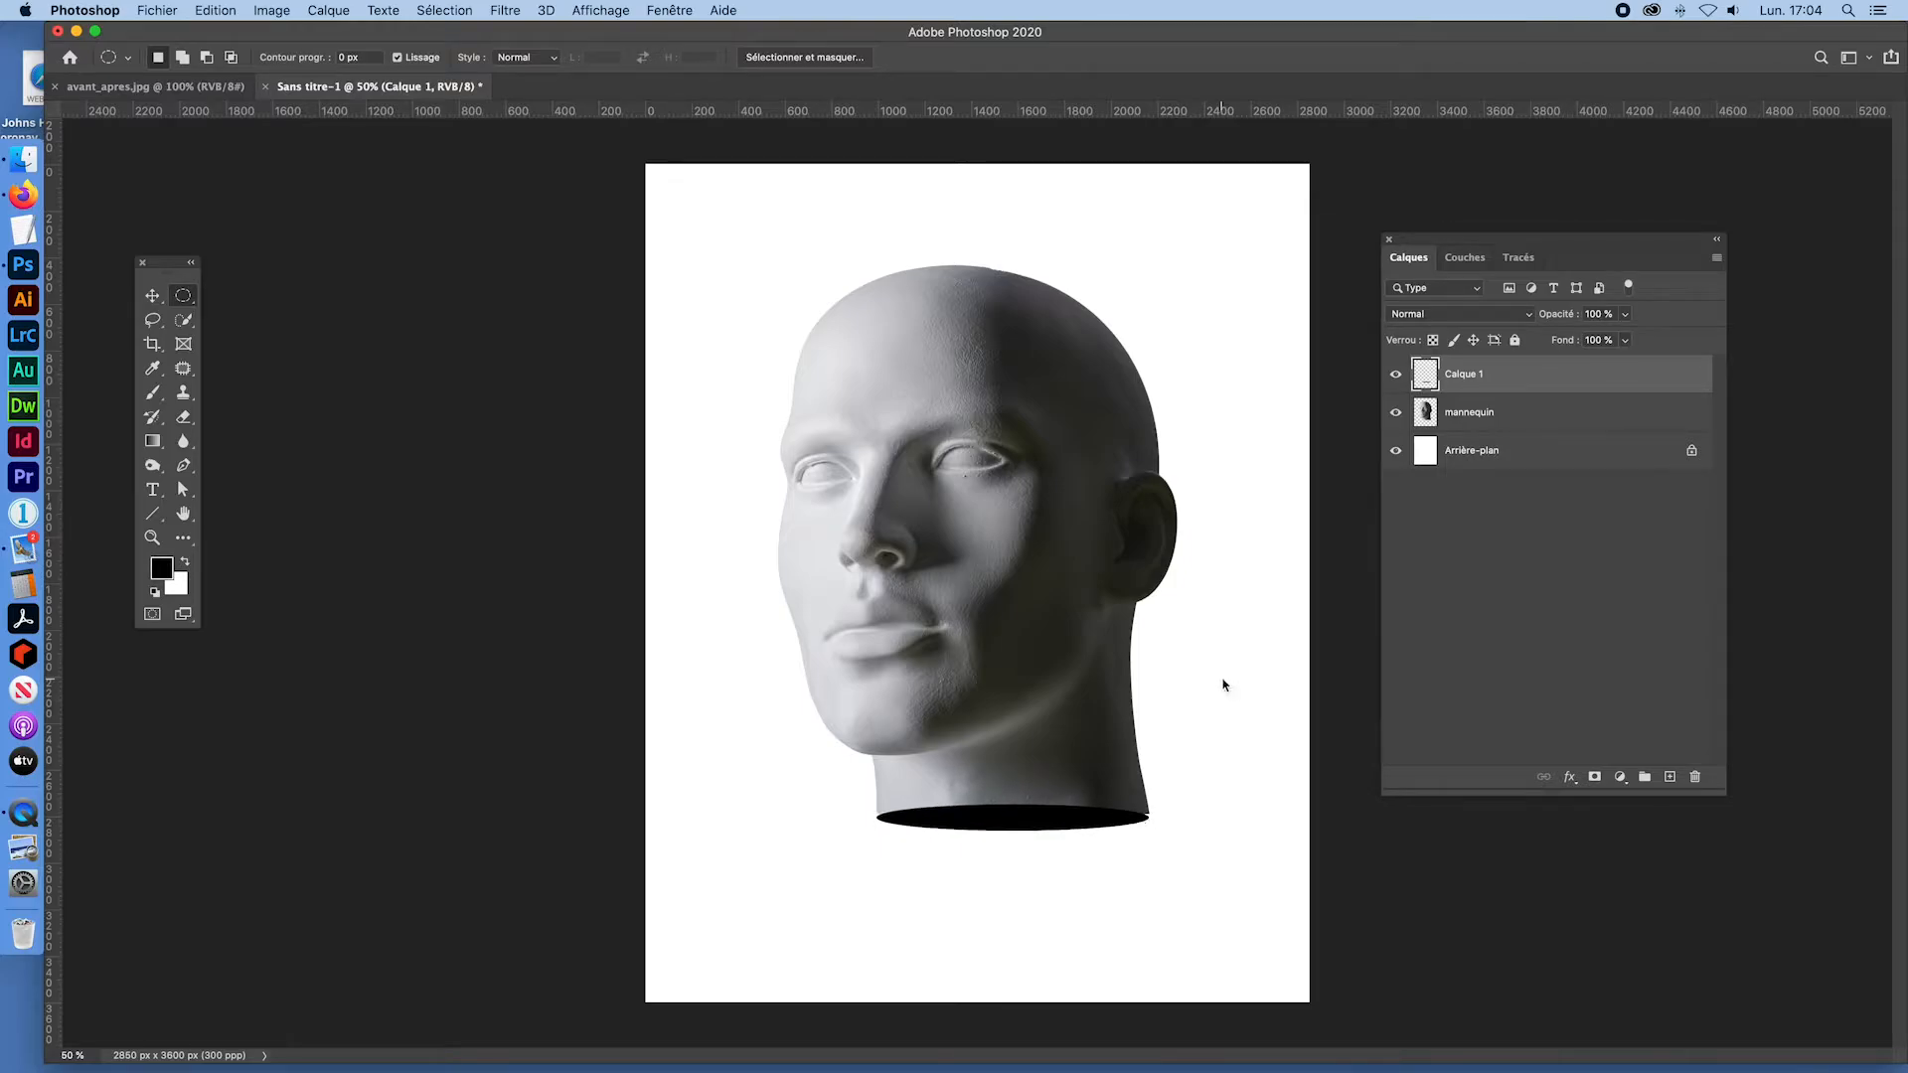
key(super+Up)
key(super+Up)
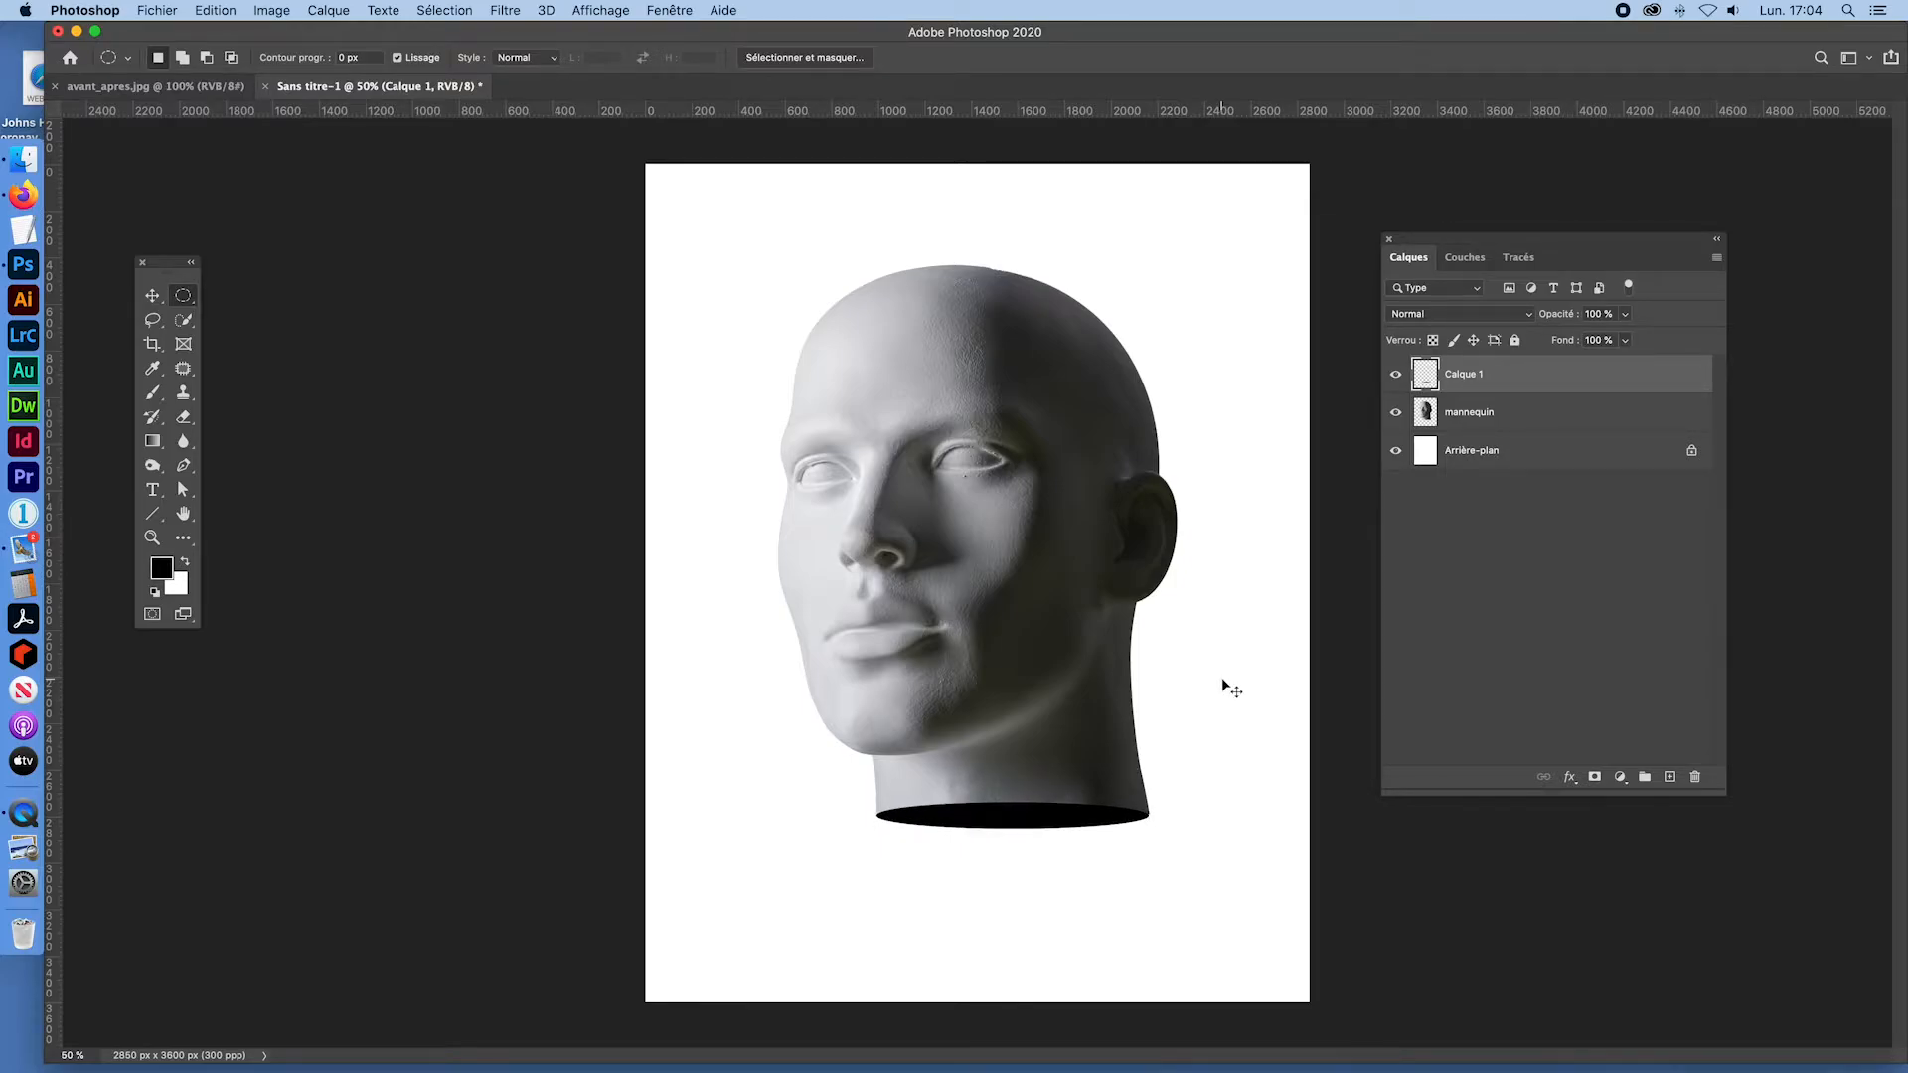
key(super+d)
Step: Check the inside of the neck opening in avant_apres.jpg, uncovering the finished head, and come back to Sans titre-1
click(199, 87)
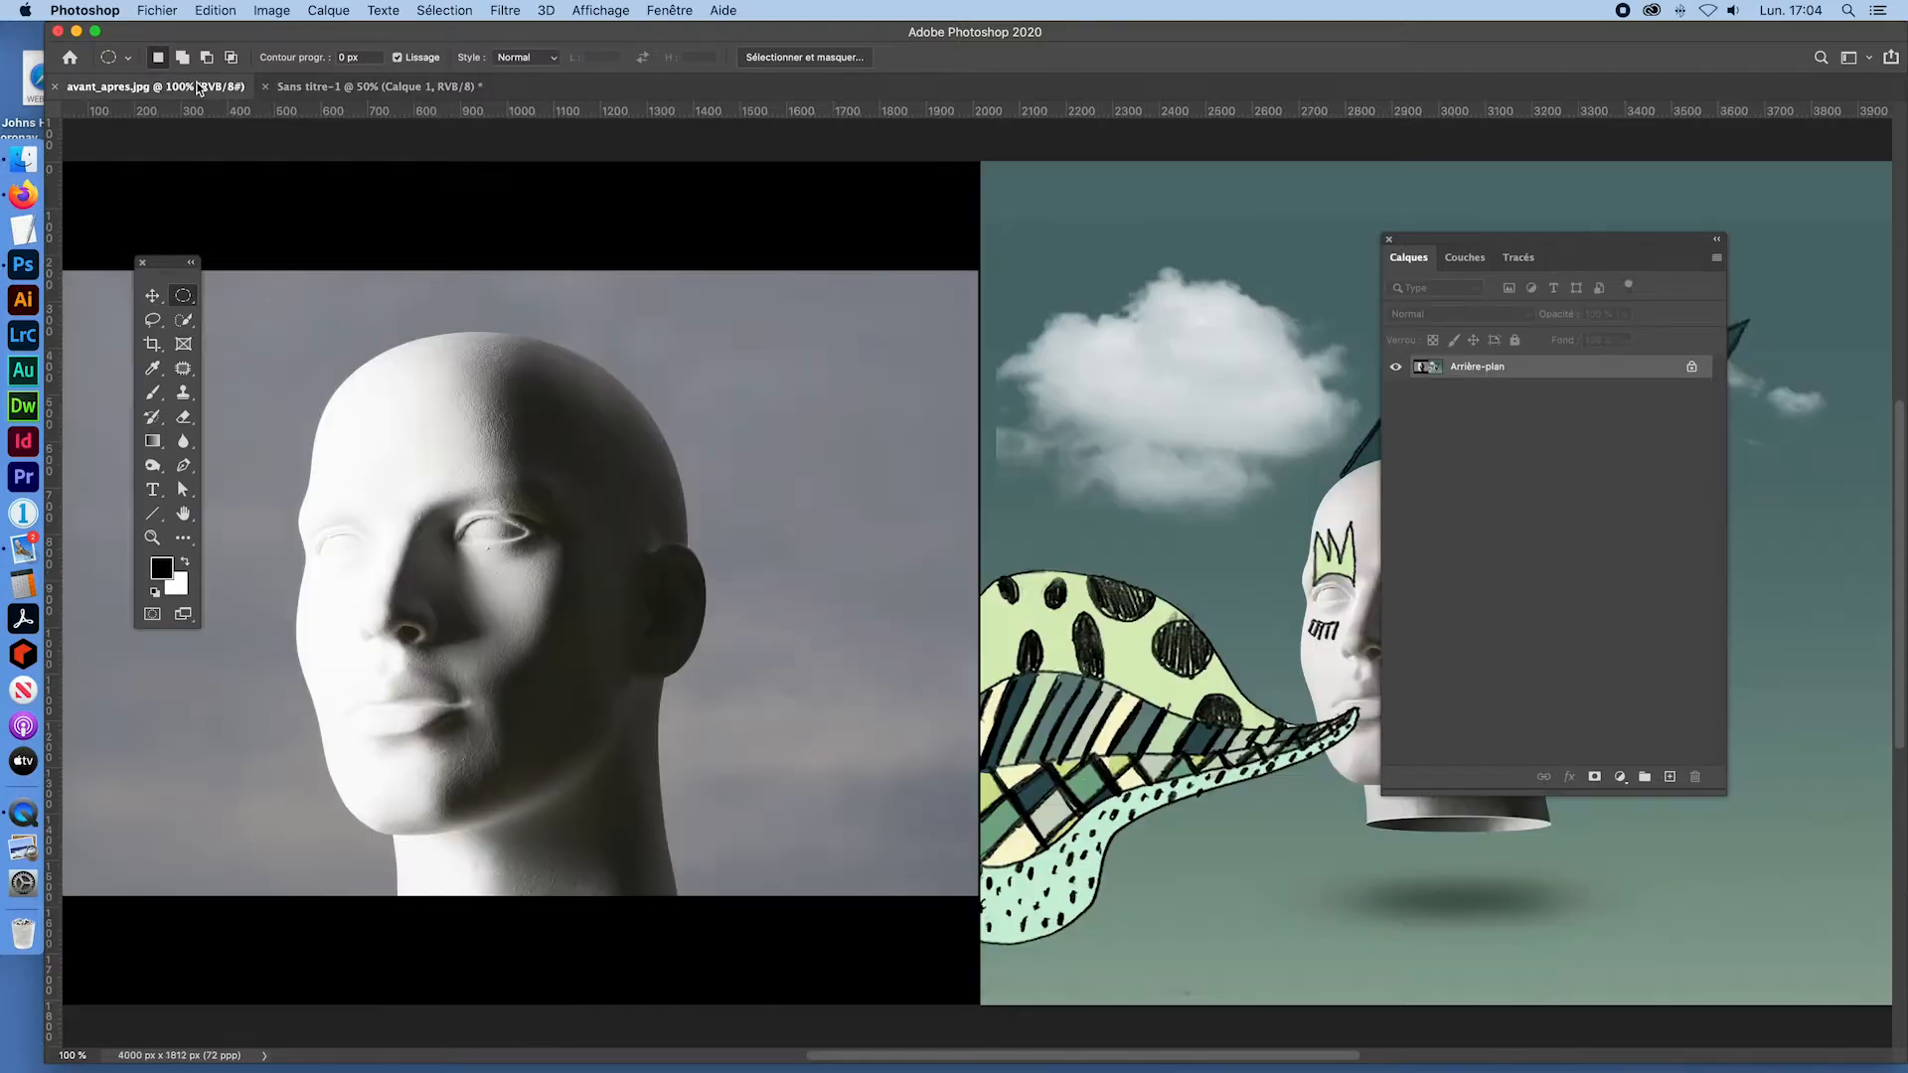
drag(1619, 260, 986, 216)
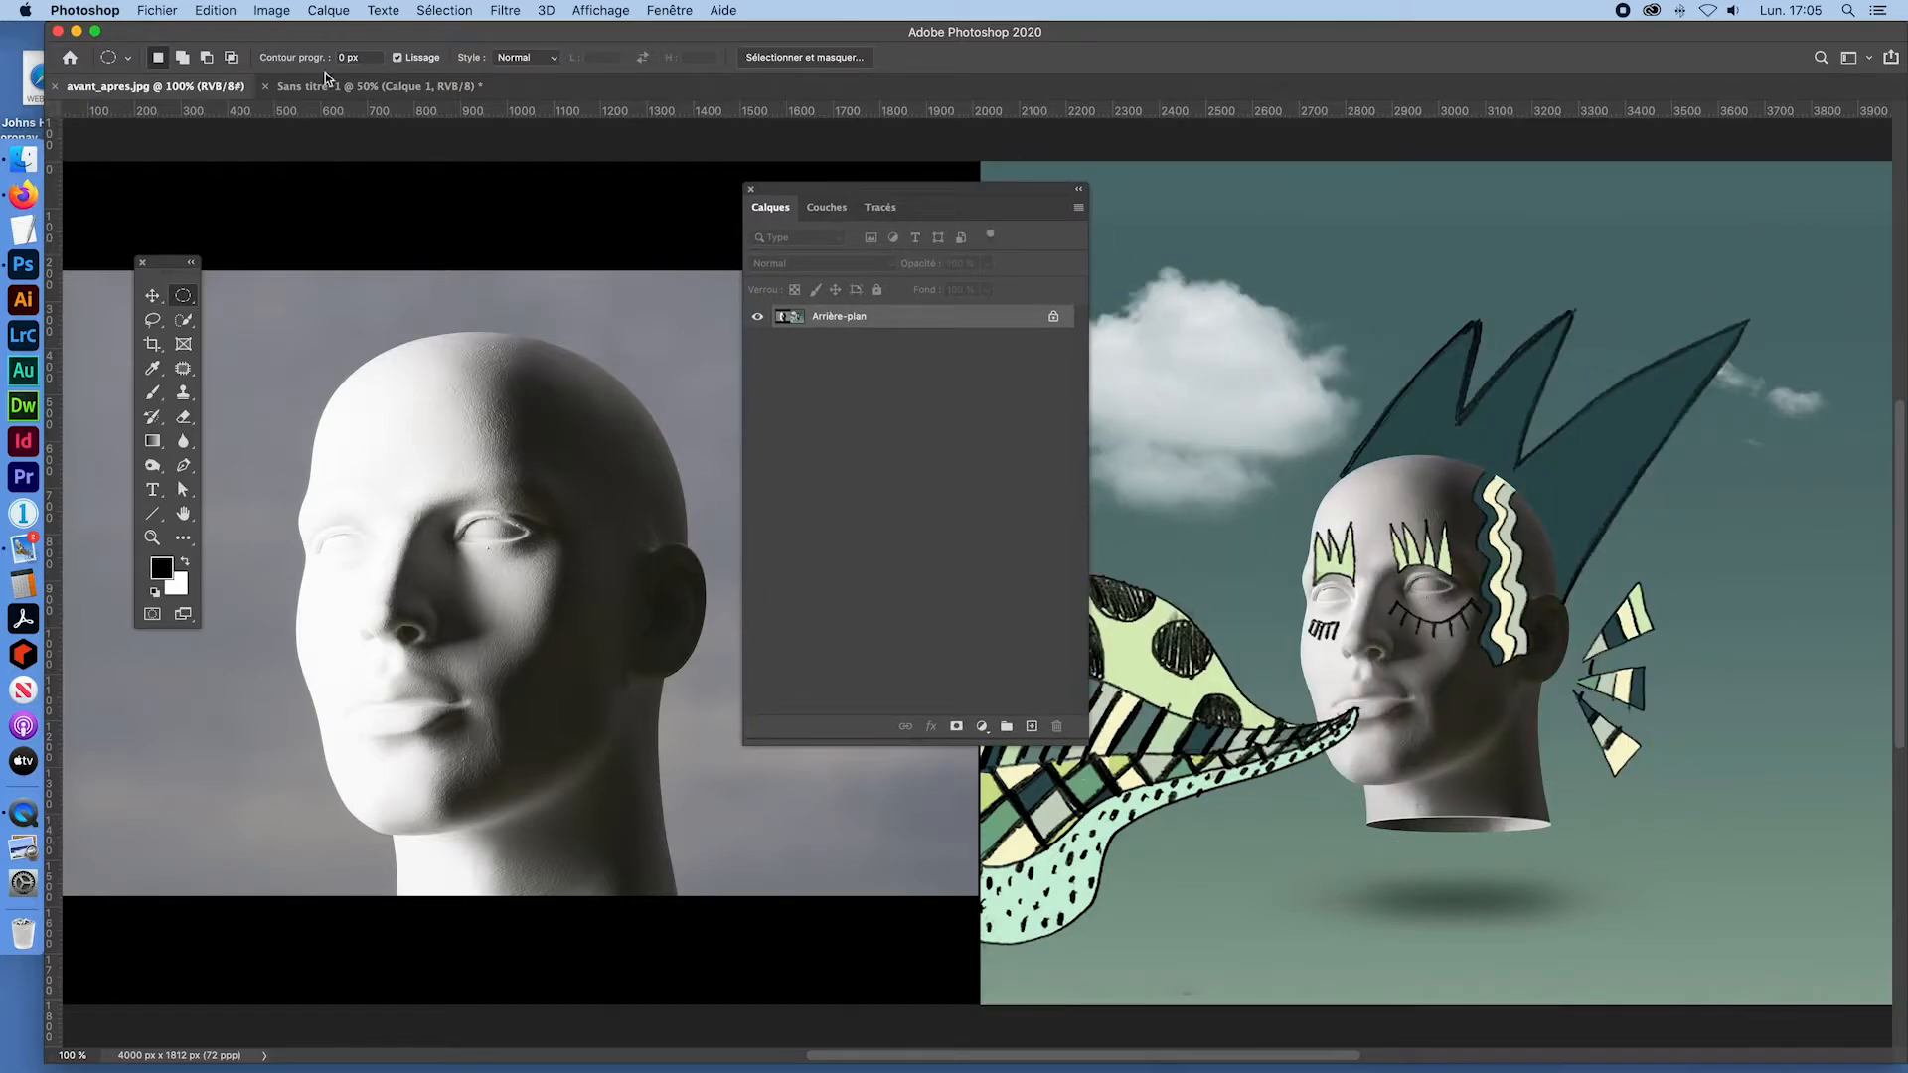
click(349, 86)
drag(924, 189, 1668, 202)
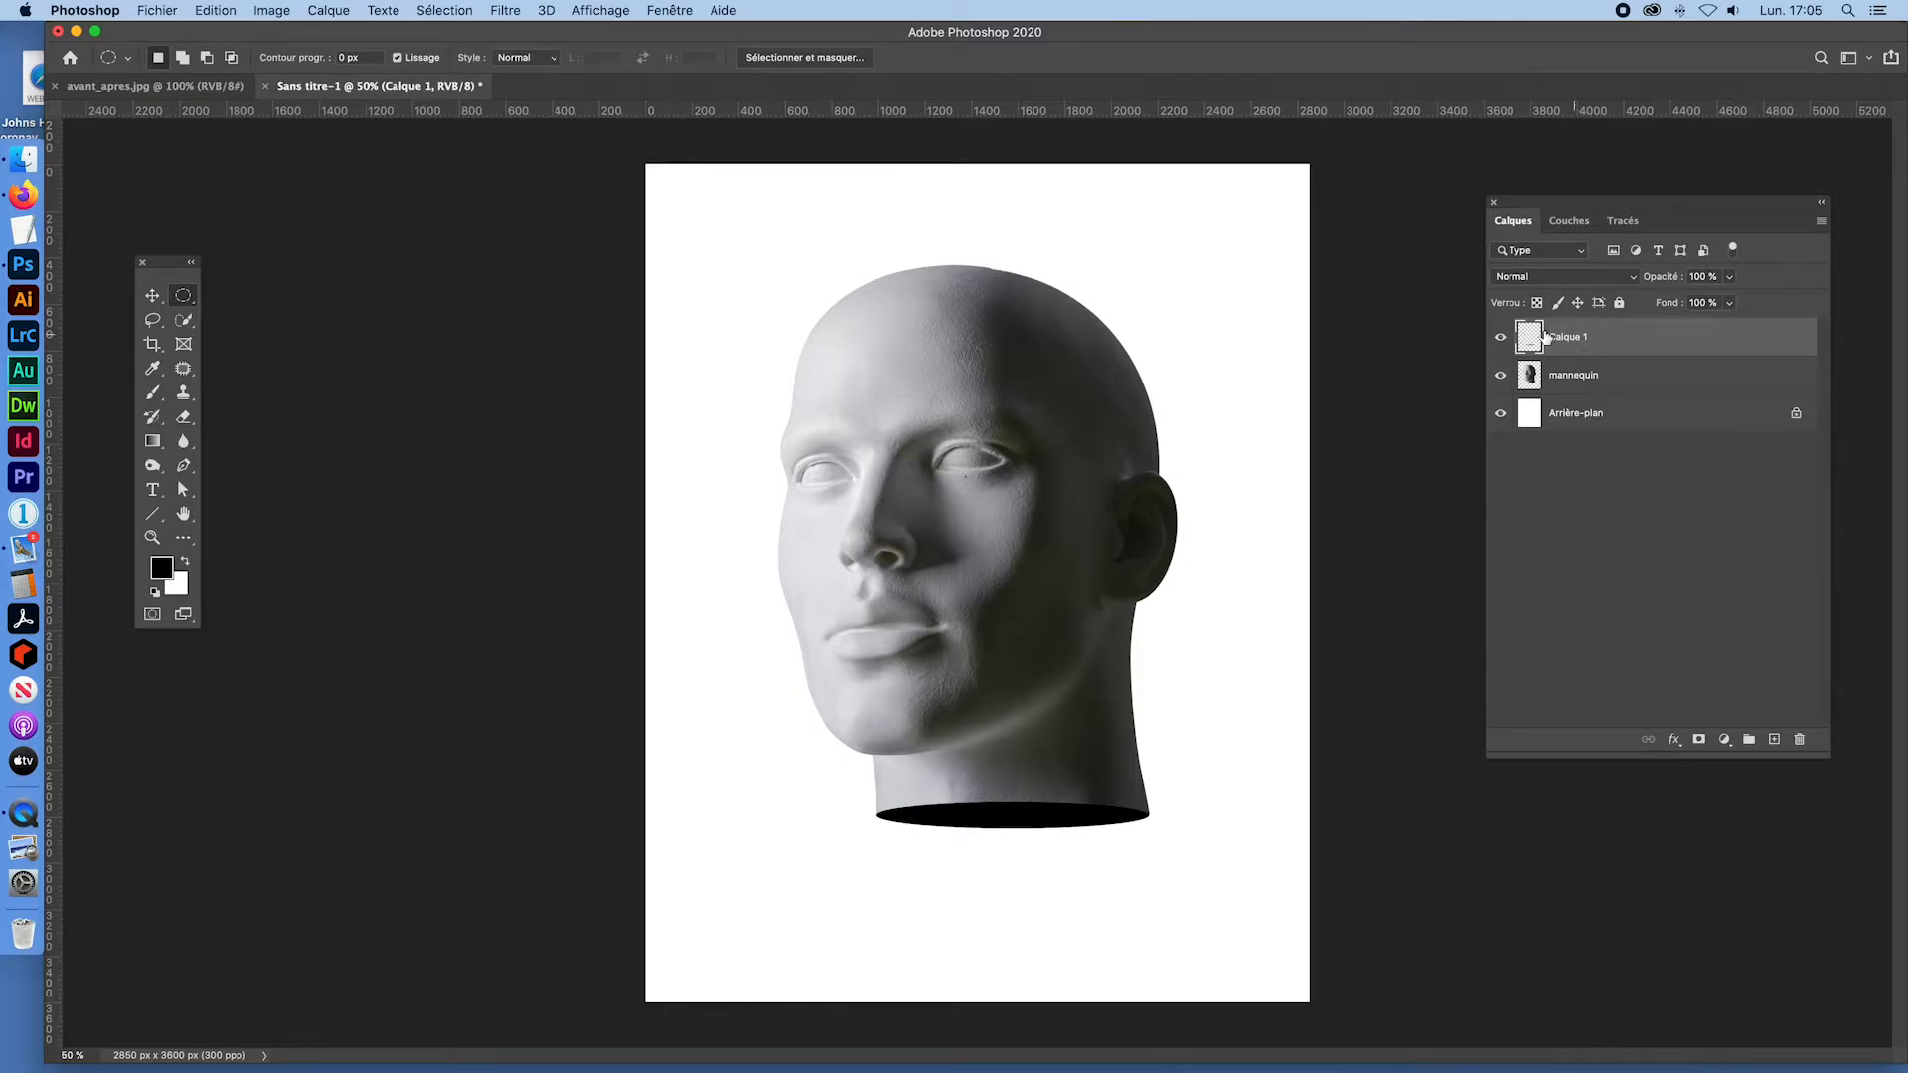
Step: Load the black ellipse's outline as a selection, shift it up onto the neck, copy that skin from mannequin and paste it above Calque 1
mouse_move(1530, 340)
mouse_down()
mouse_move(1532, 392)
mouse_move(1531, 320)
mouse_up()
click(1531, 374)
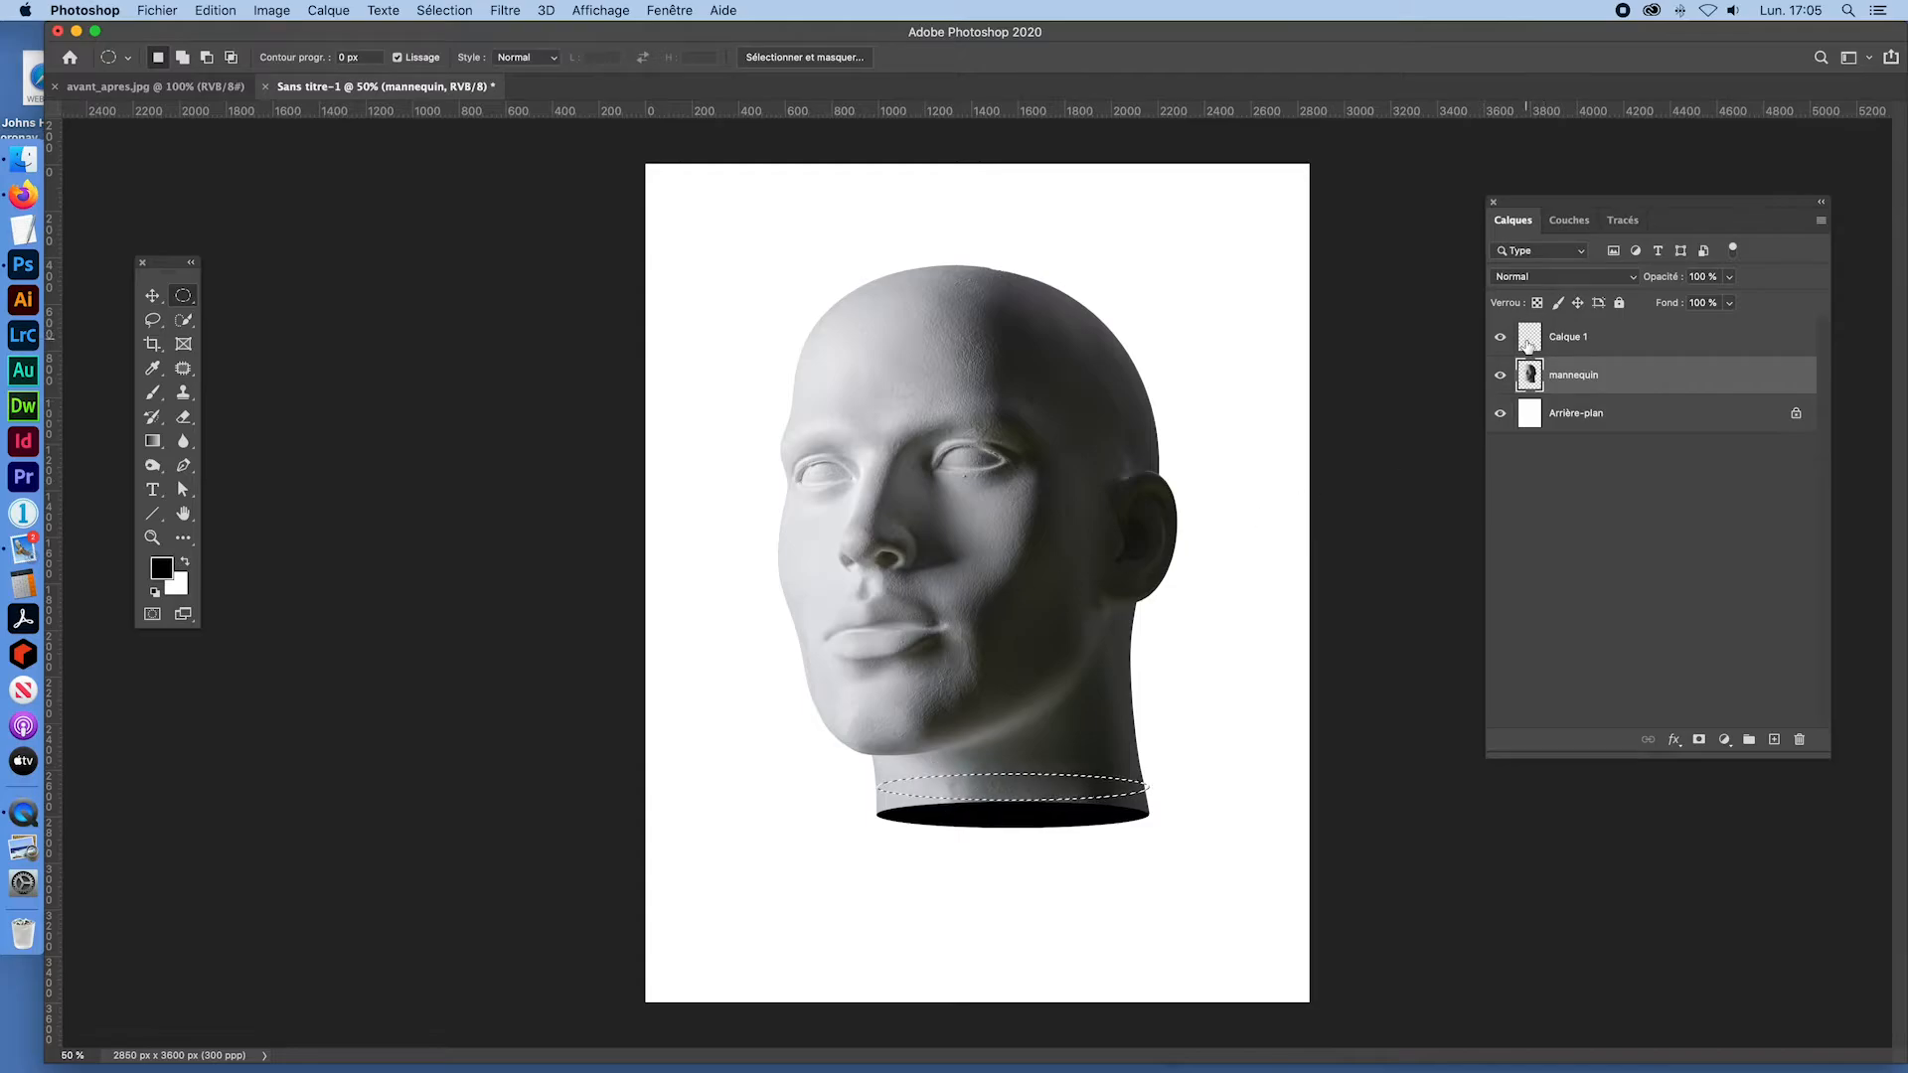
click(1528, 343)
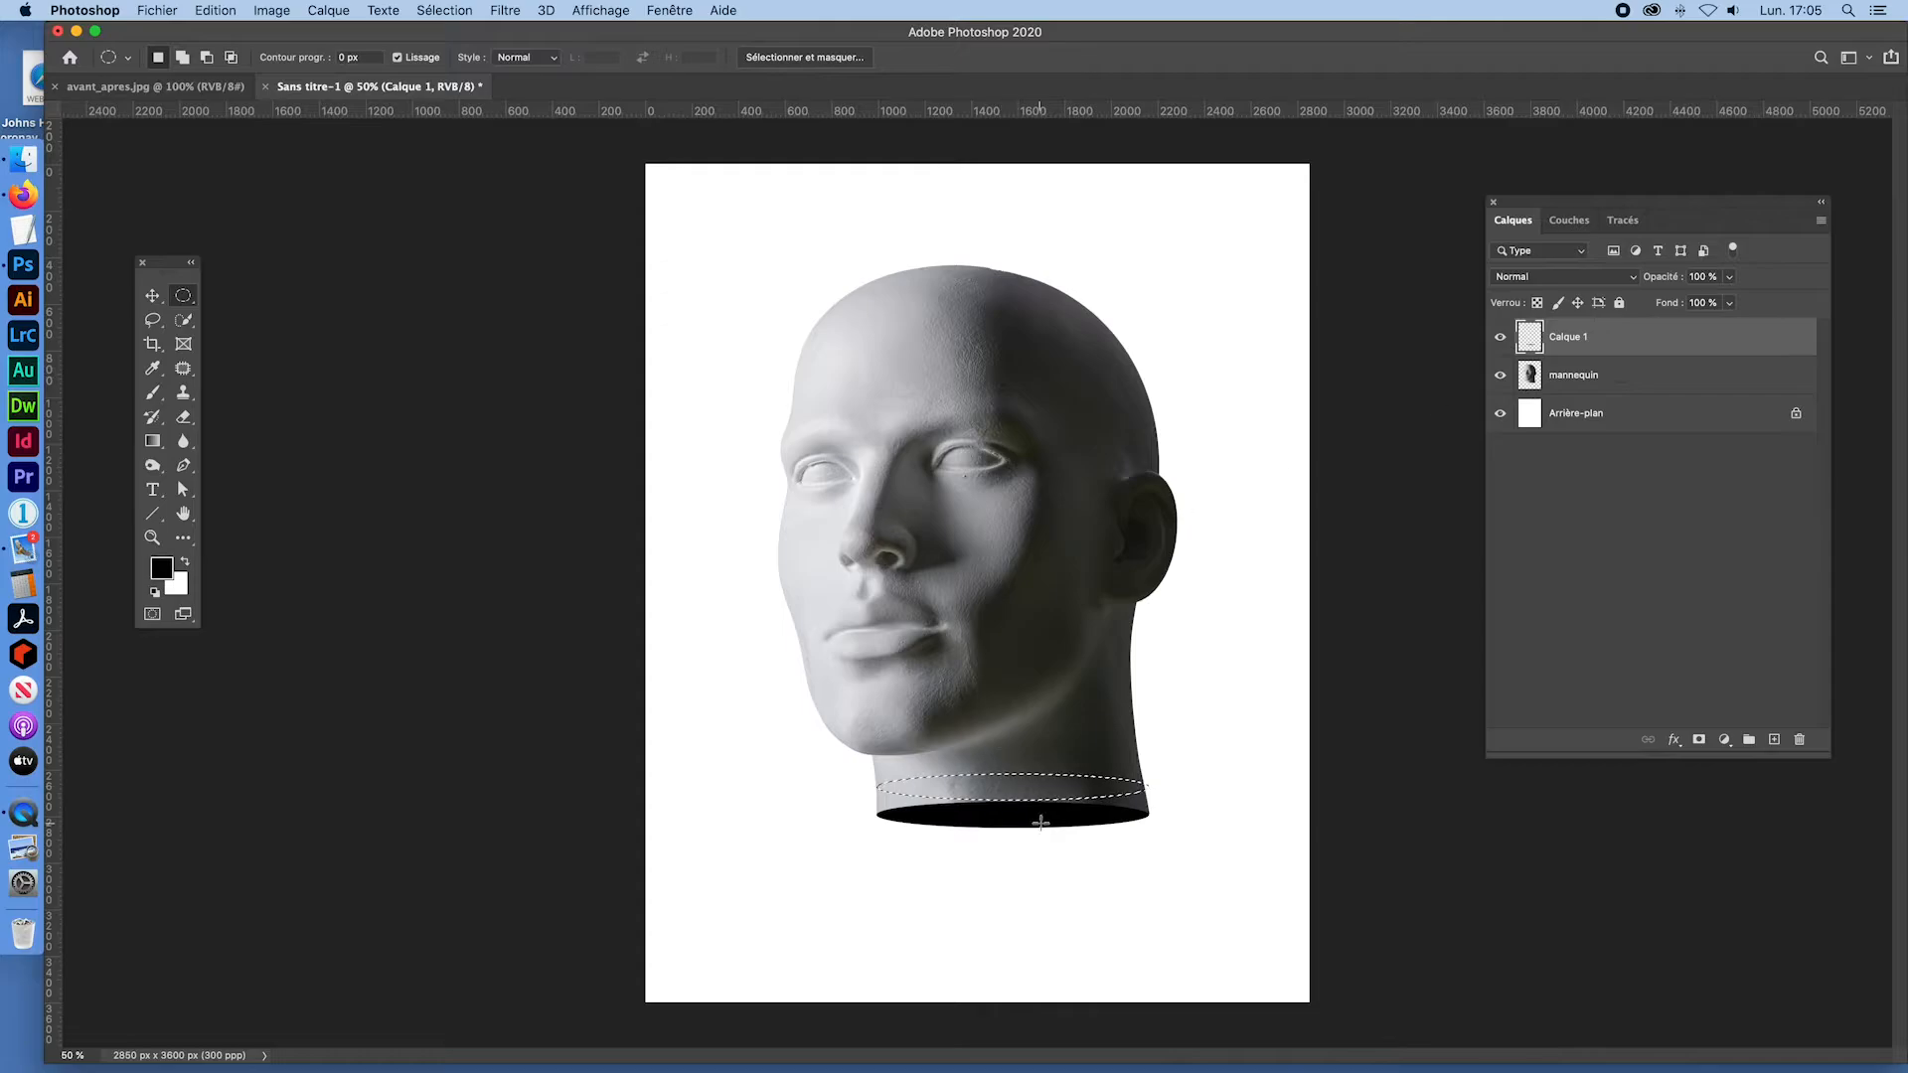
key(super+d)
key(super+v)
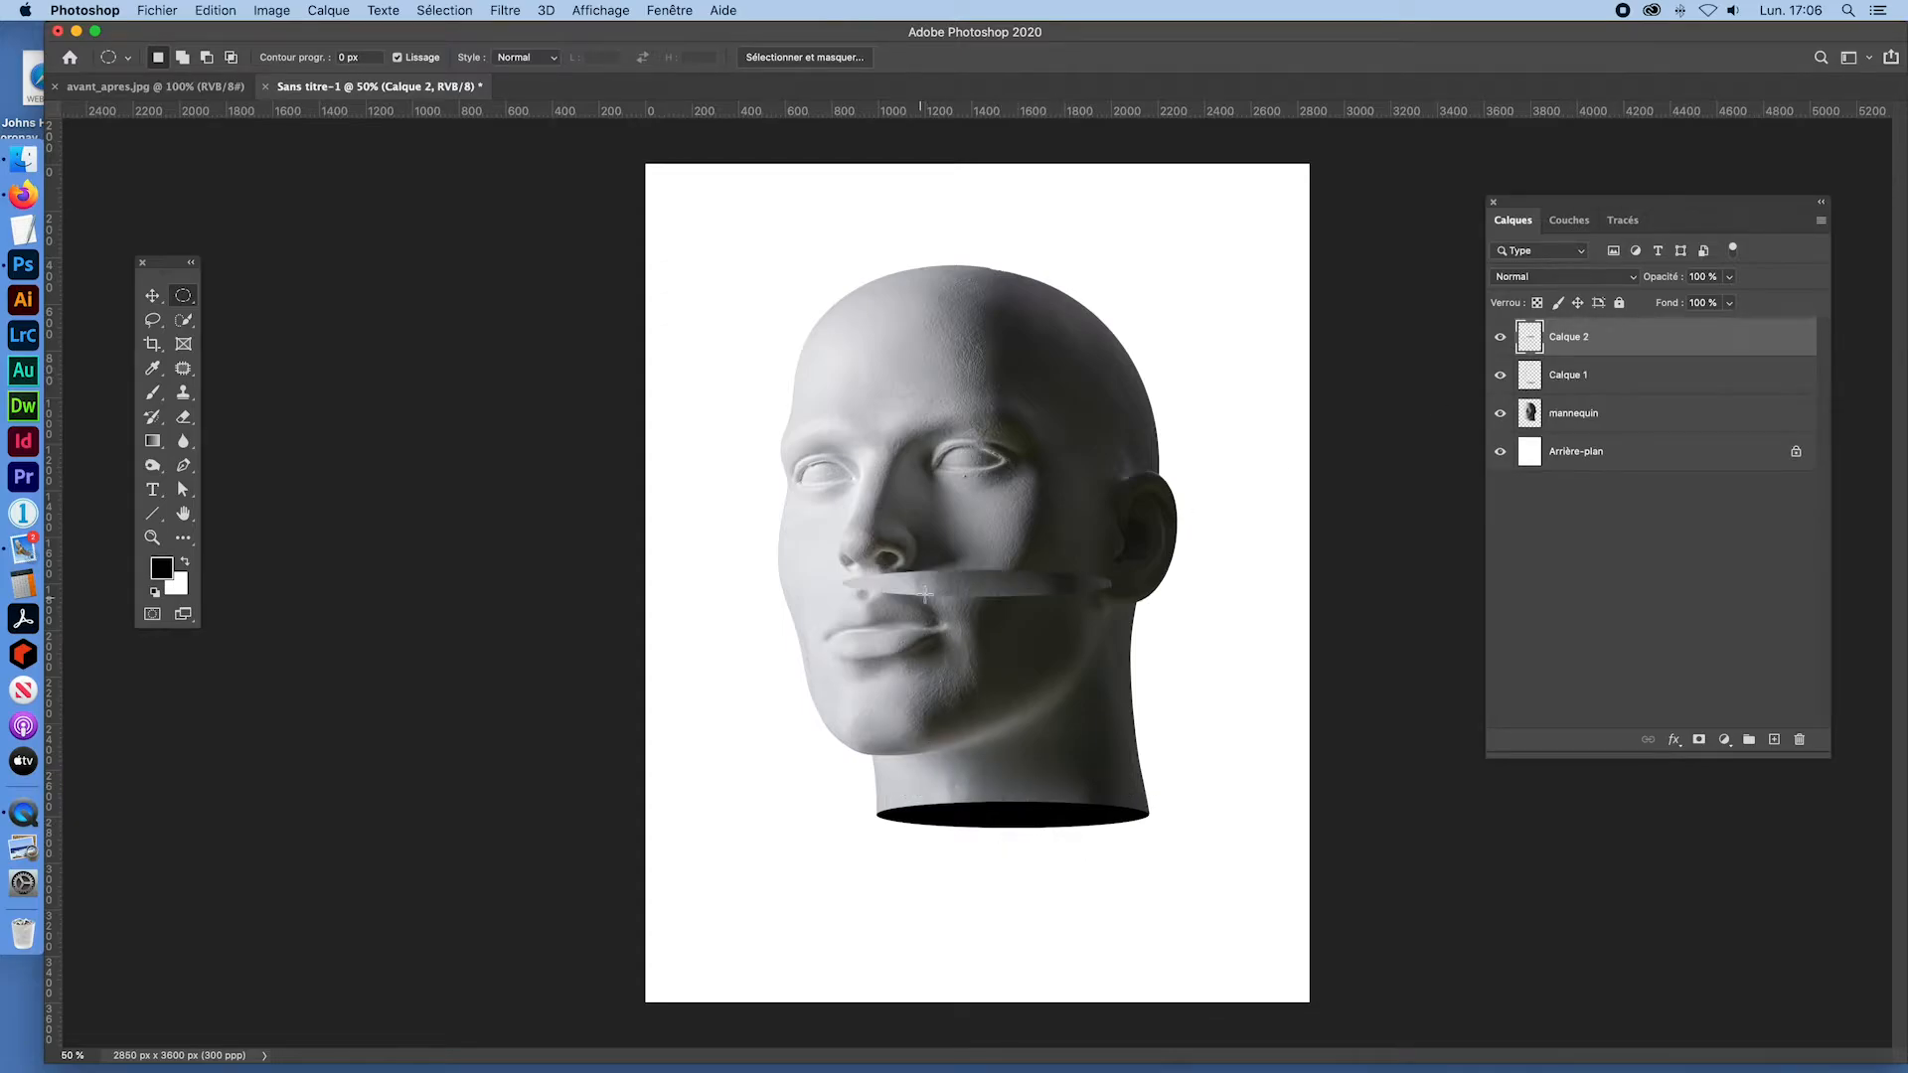
Step: Move the pasted skin ellipse over the black ellipse and flip it horizontally so its shading mirrors the neck's
click(154, 296)
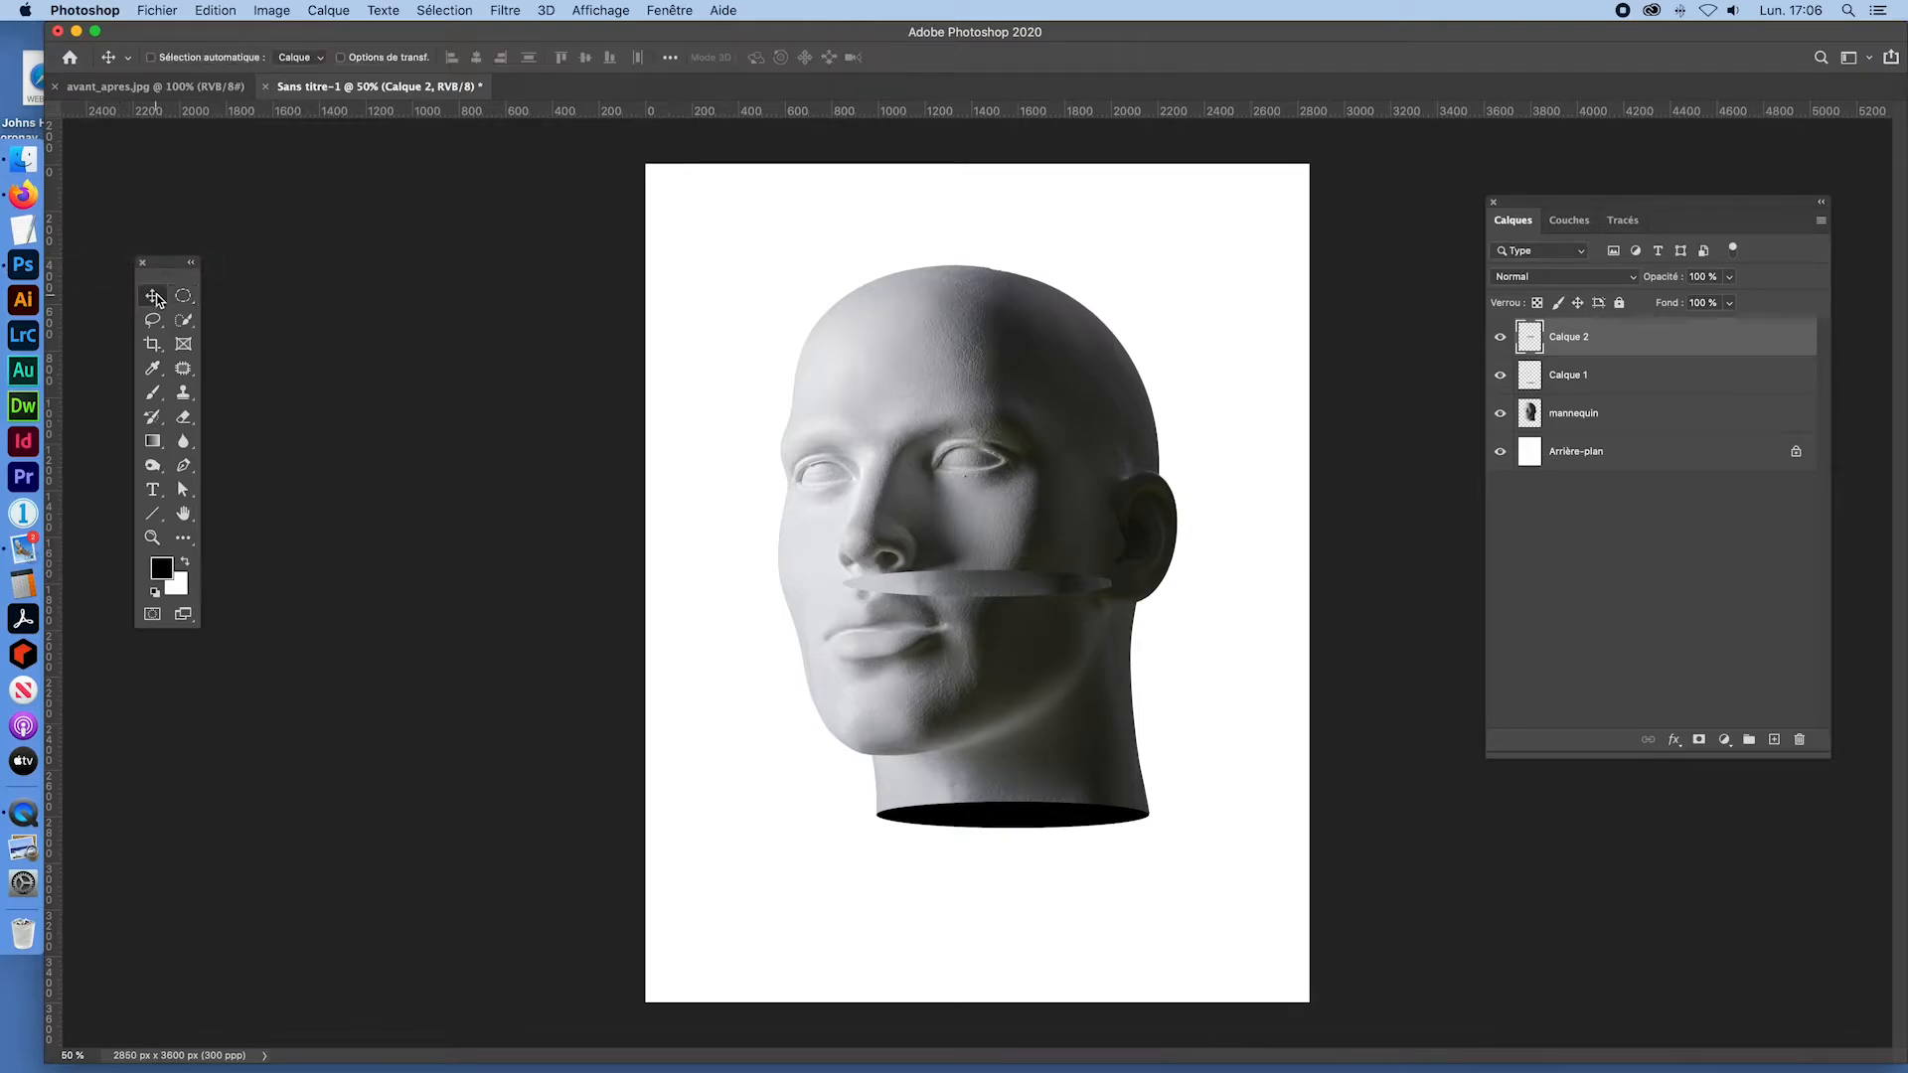
drag(975, 586, 1008, 815)
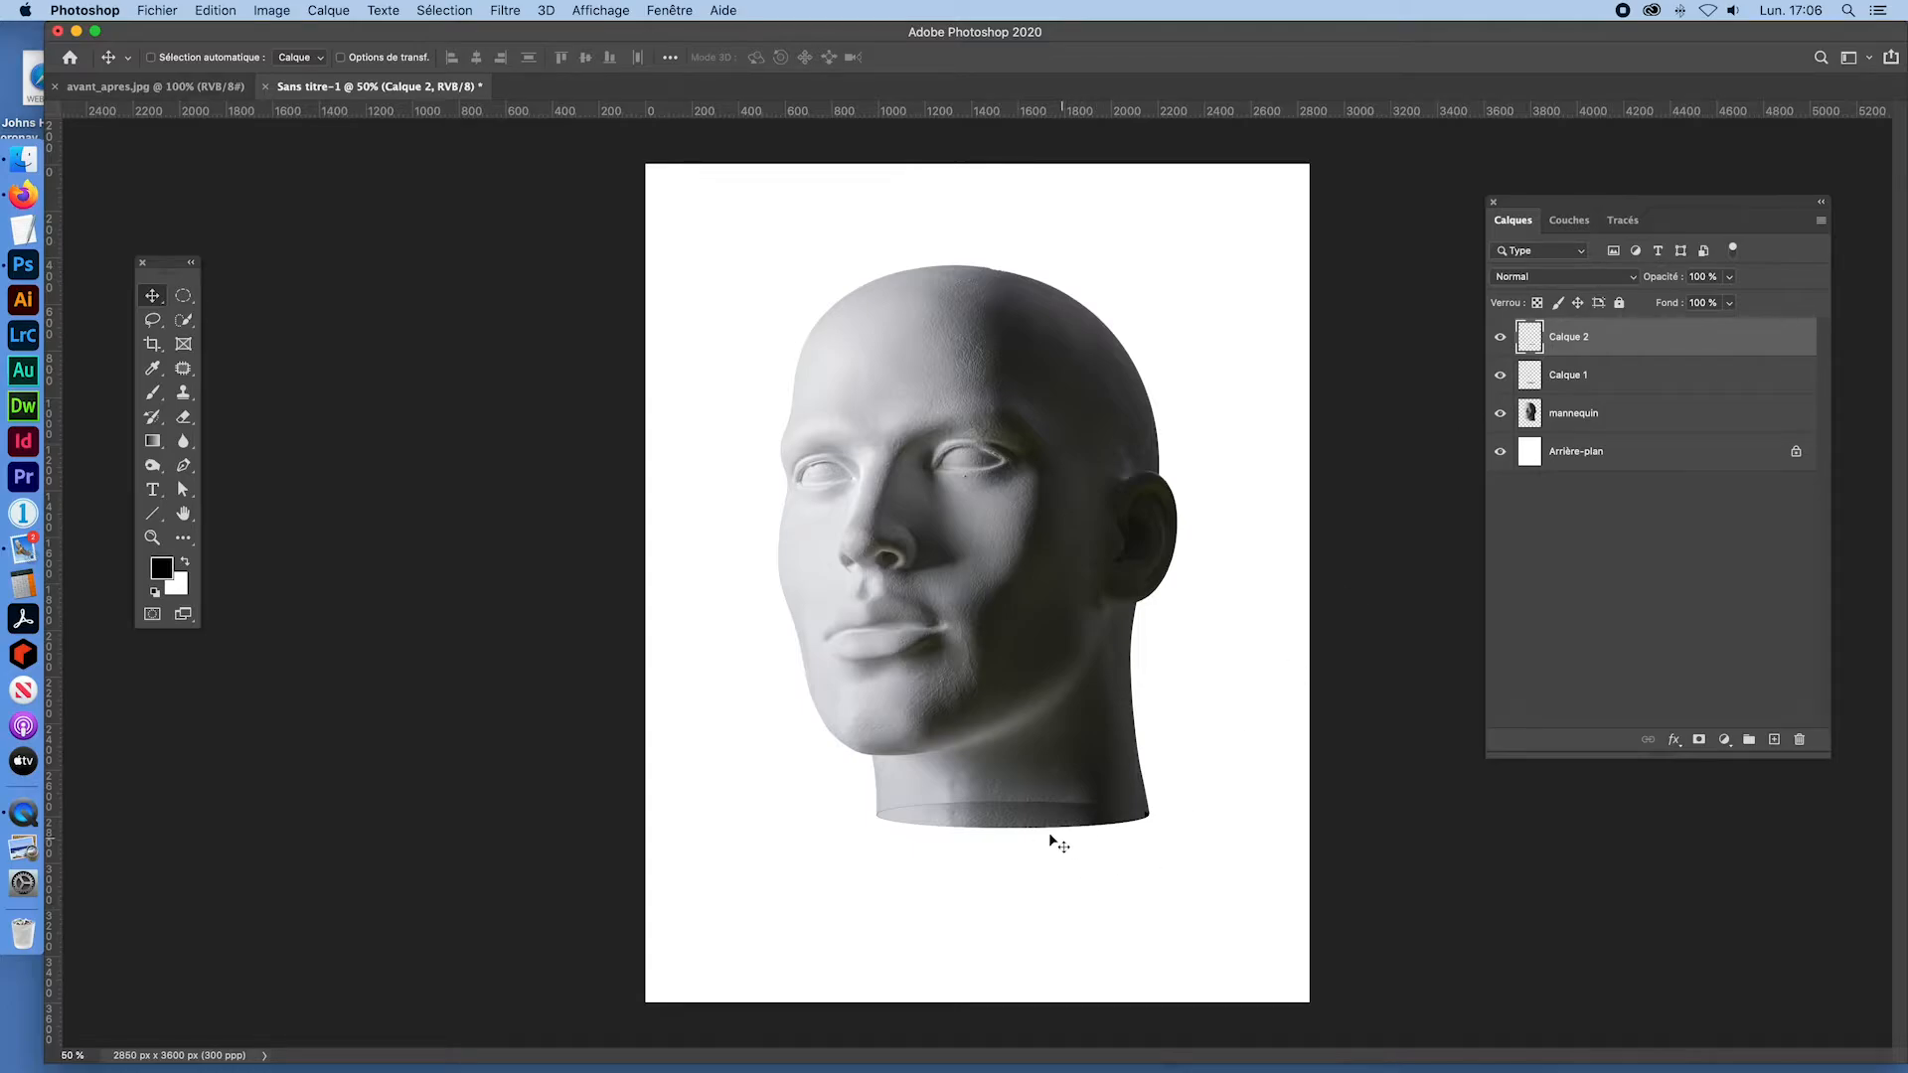
key(super+t)
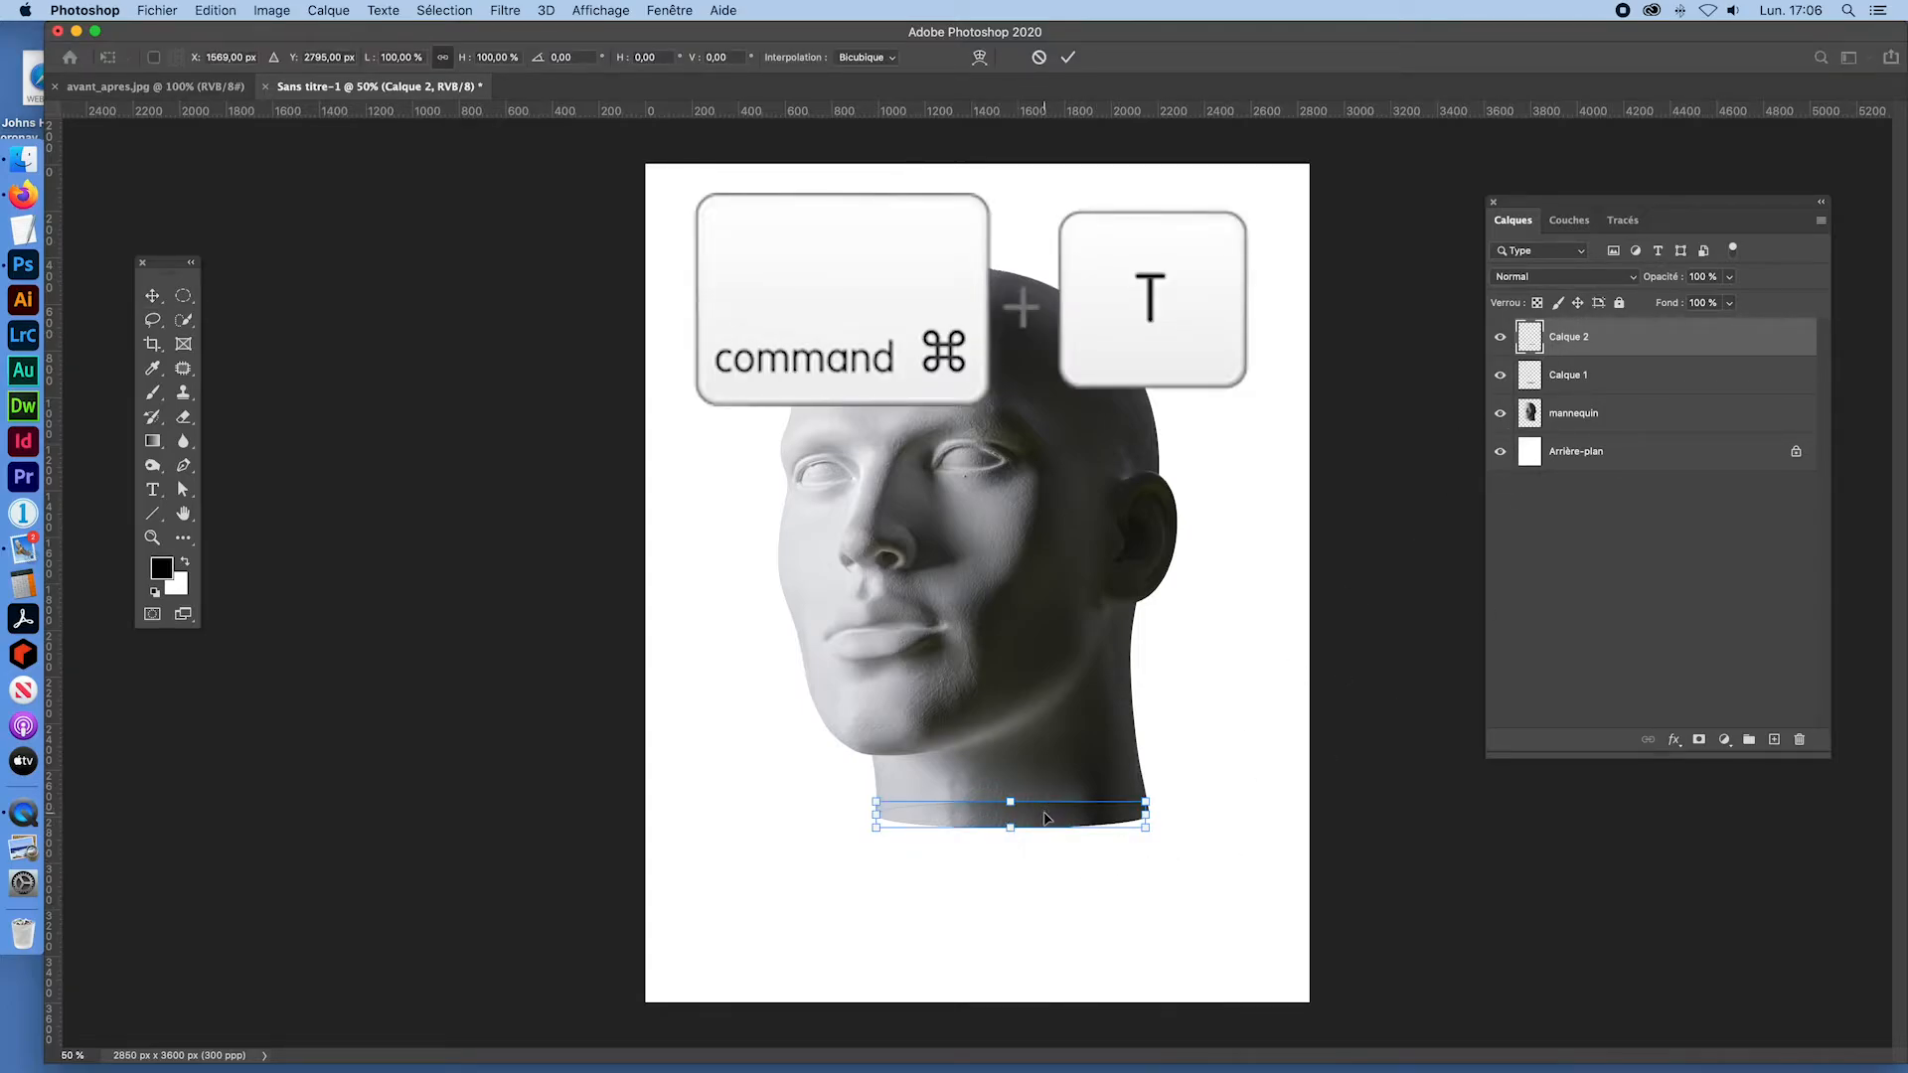
right_click(1044, 816)
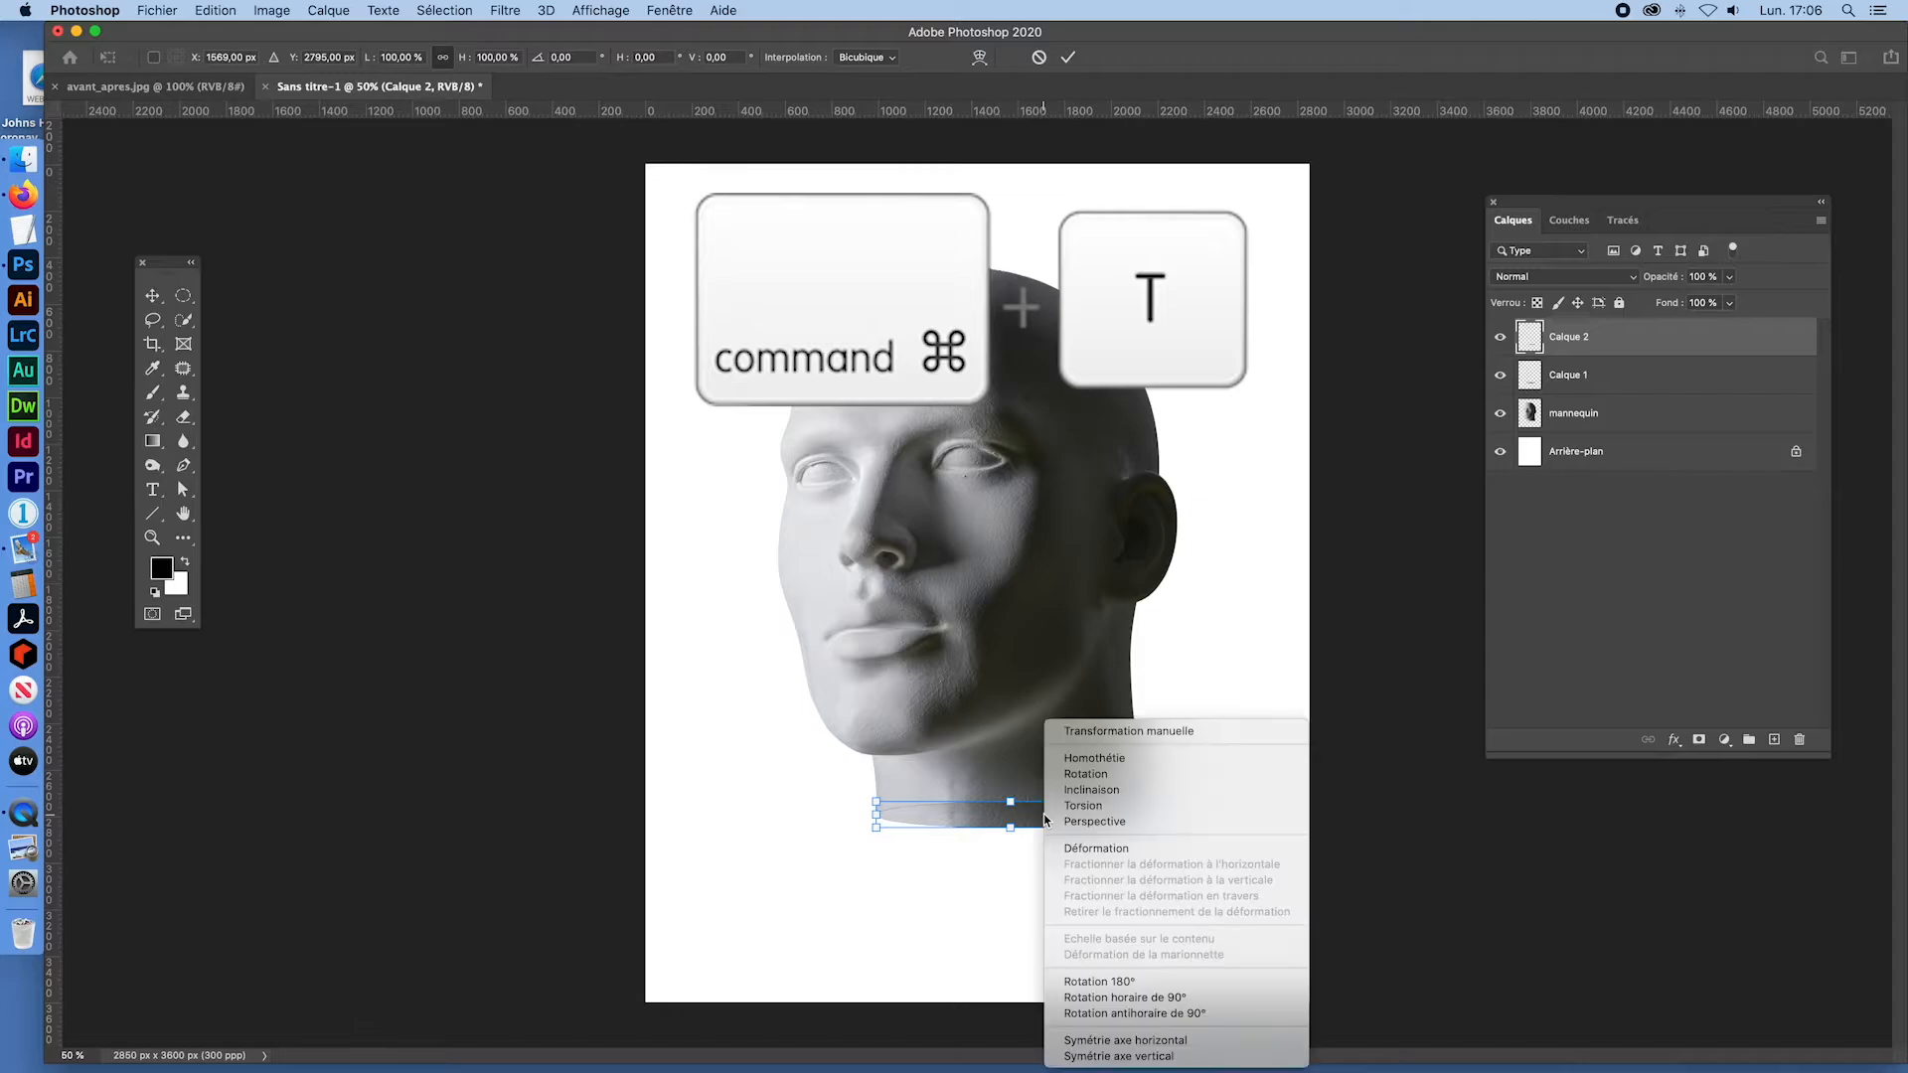
click(1150, 1040)
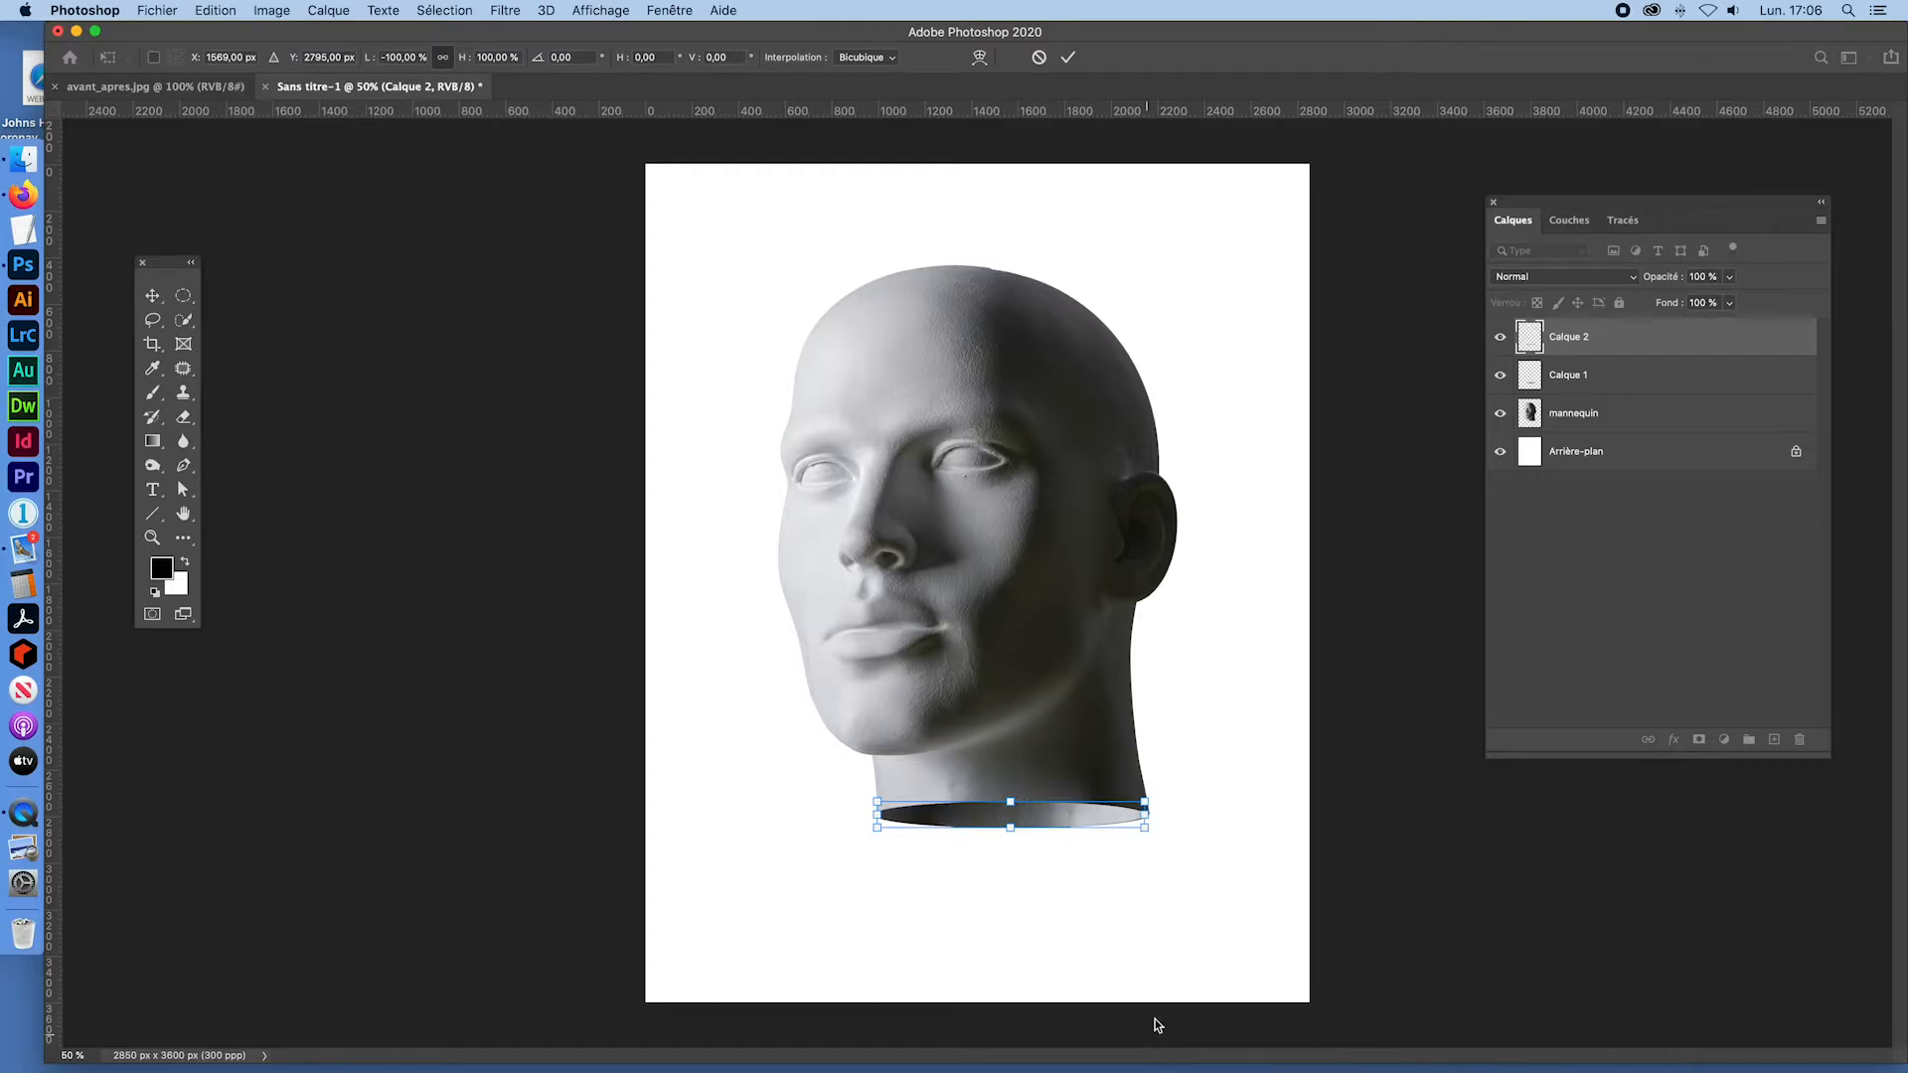
key(Return)
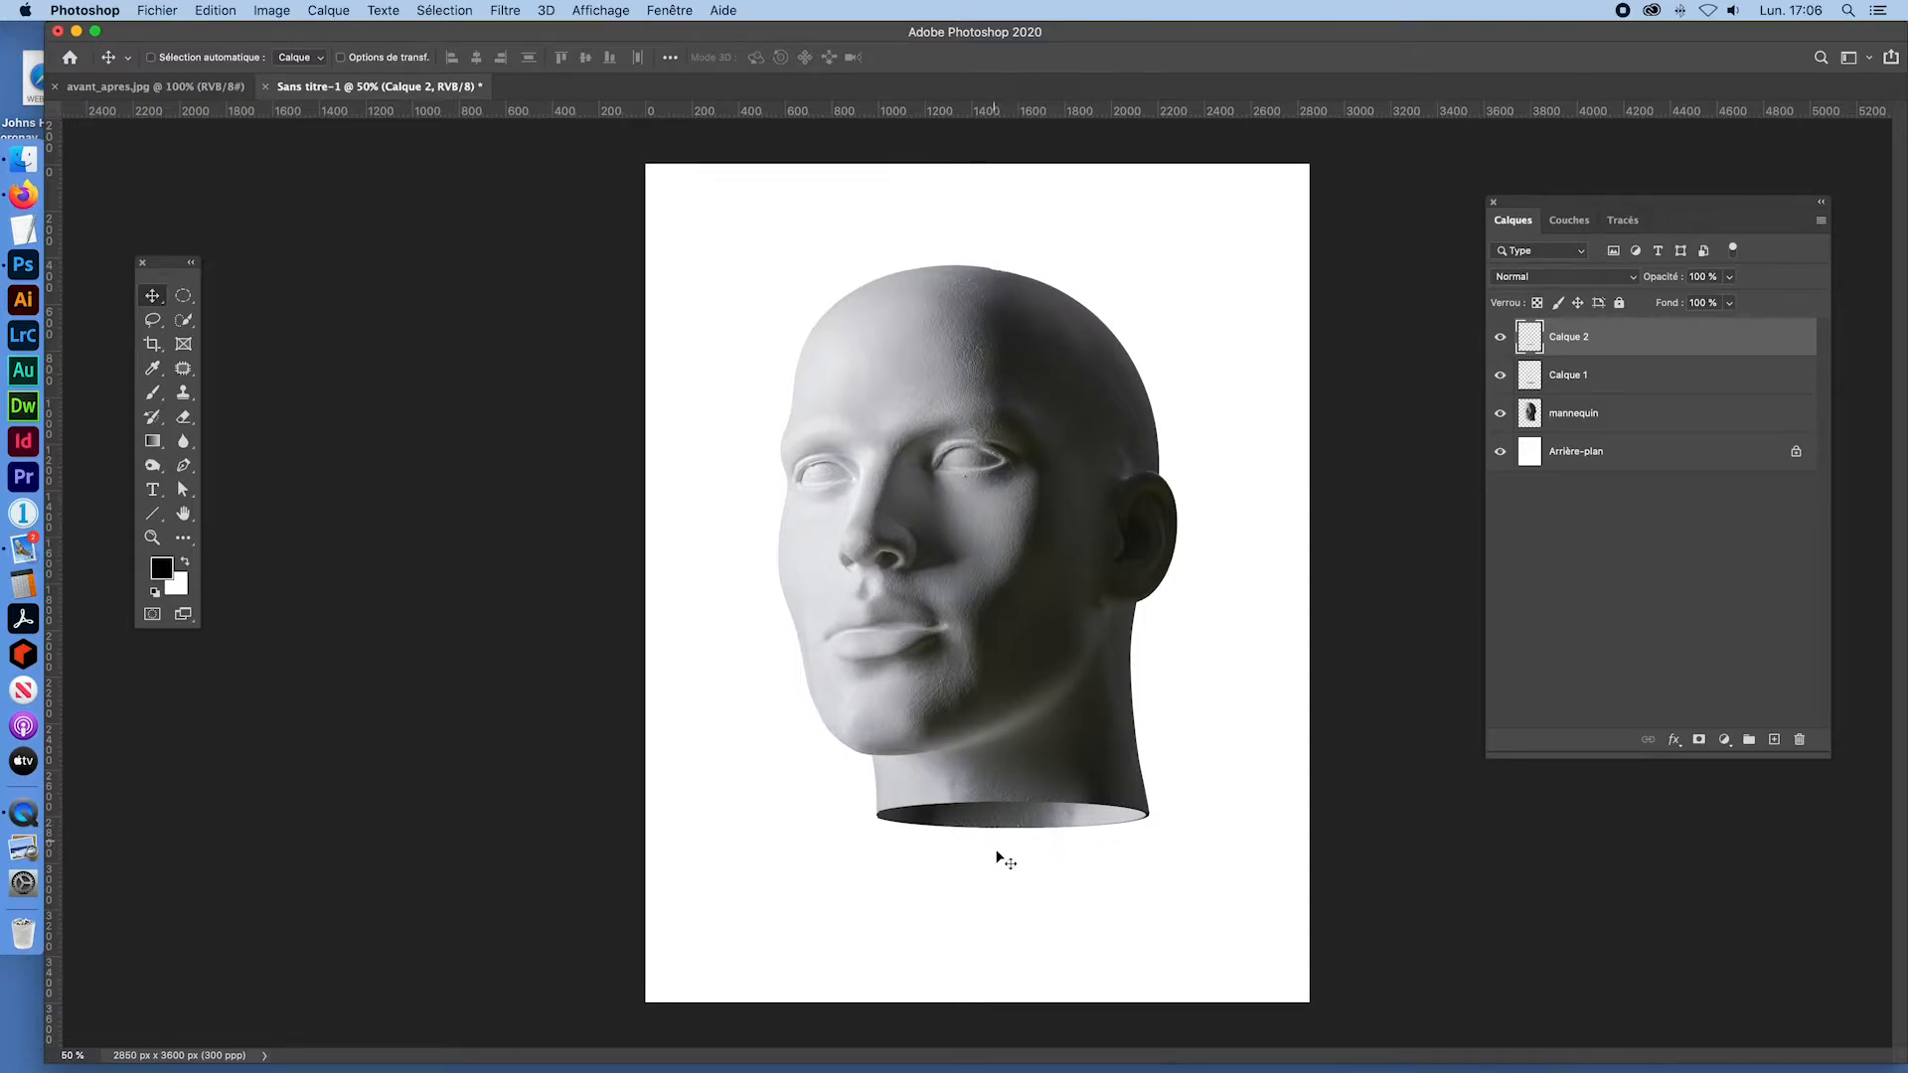
Step: Zoom in on the neck base, then rename Calque 1 to "ellipse 01" and Calque 2 to "ellipse chair"
key(super+space)
drag(1149, 843, 1086, 851)
key(super+space)
key(super+space)
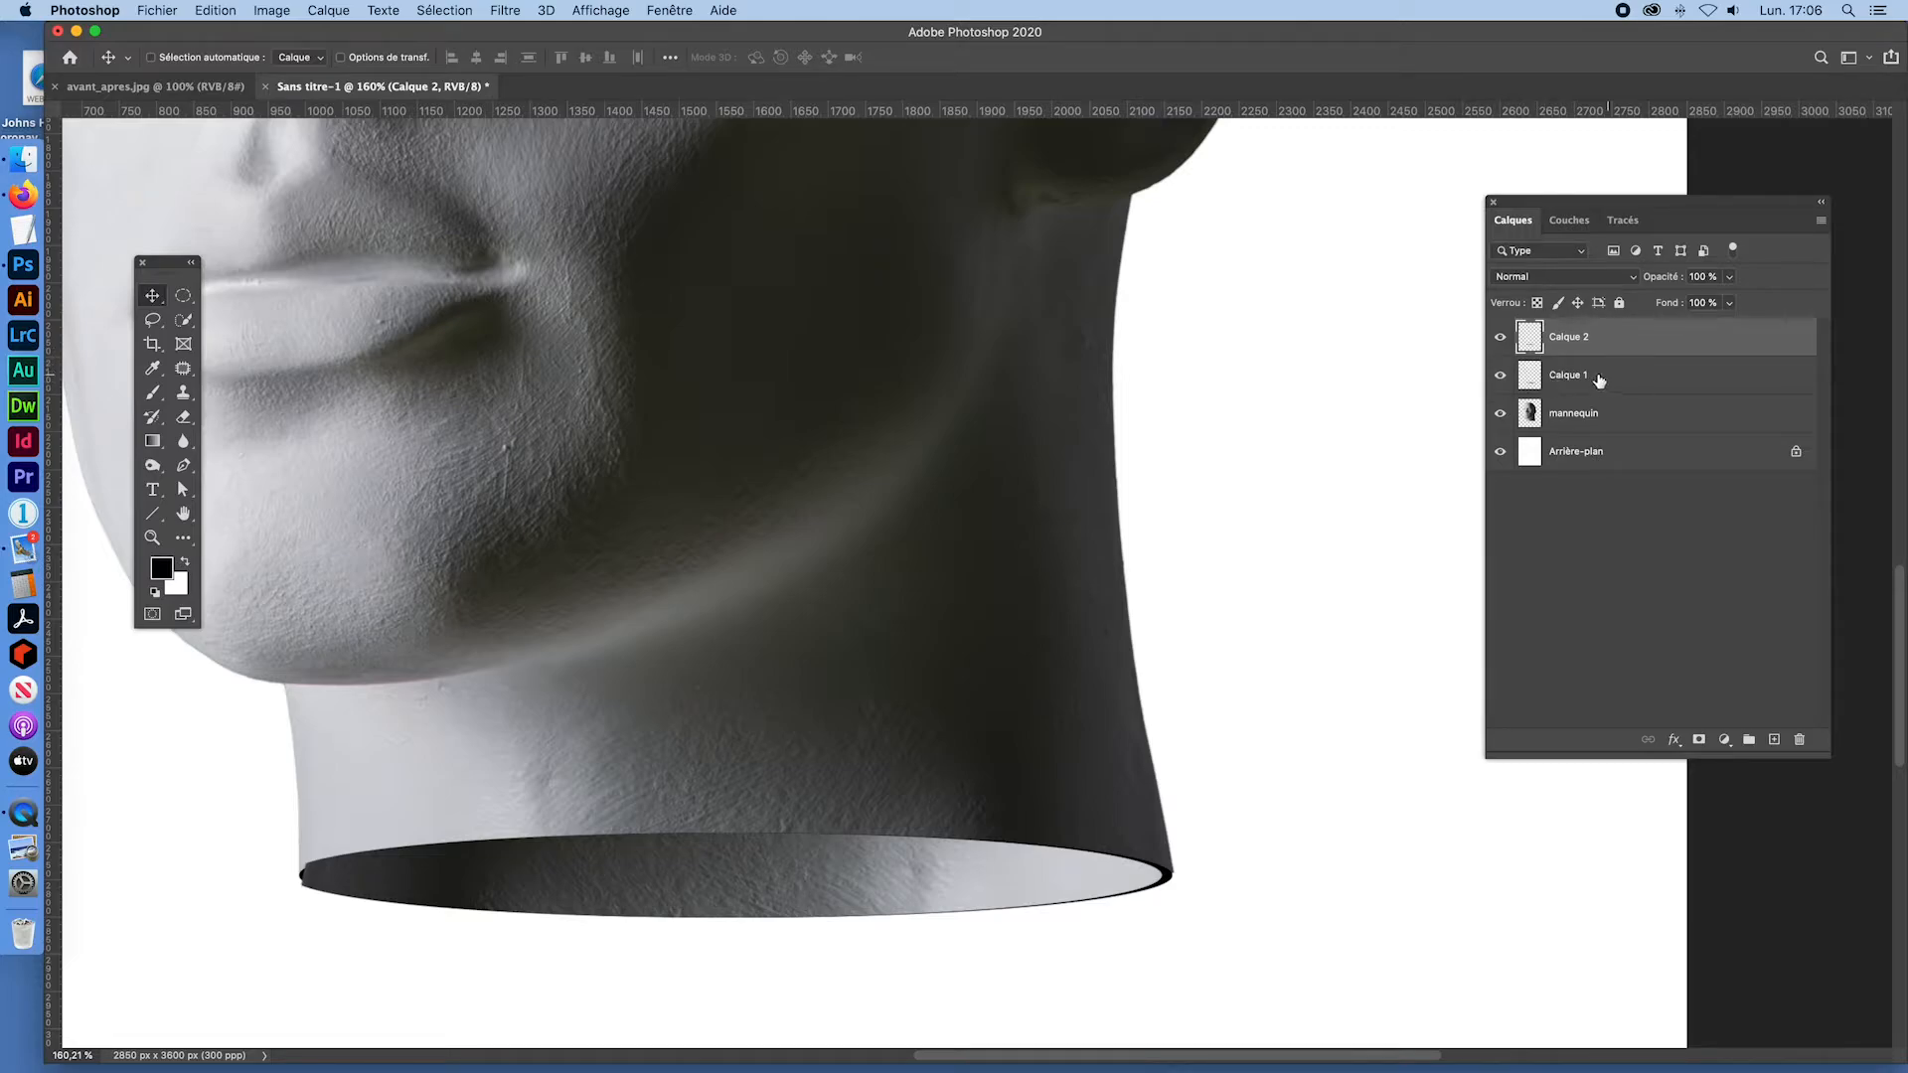
double_click(1556, 377)
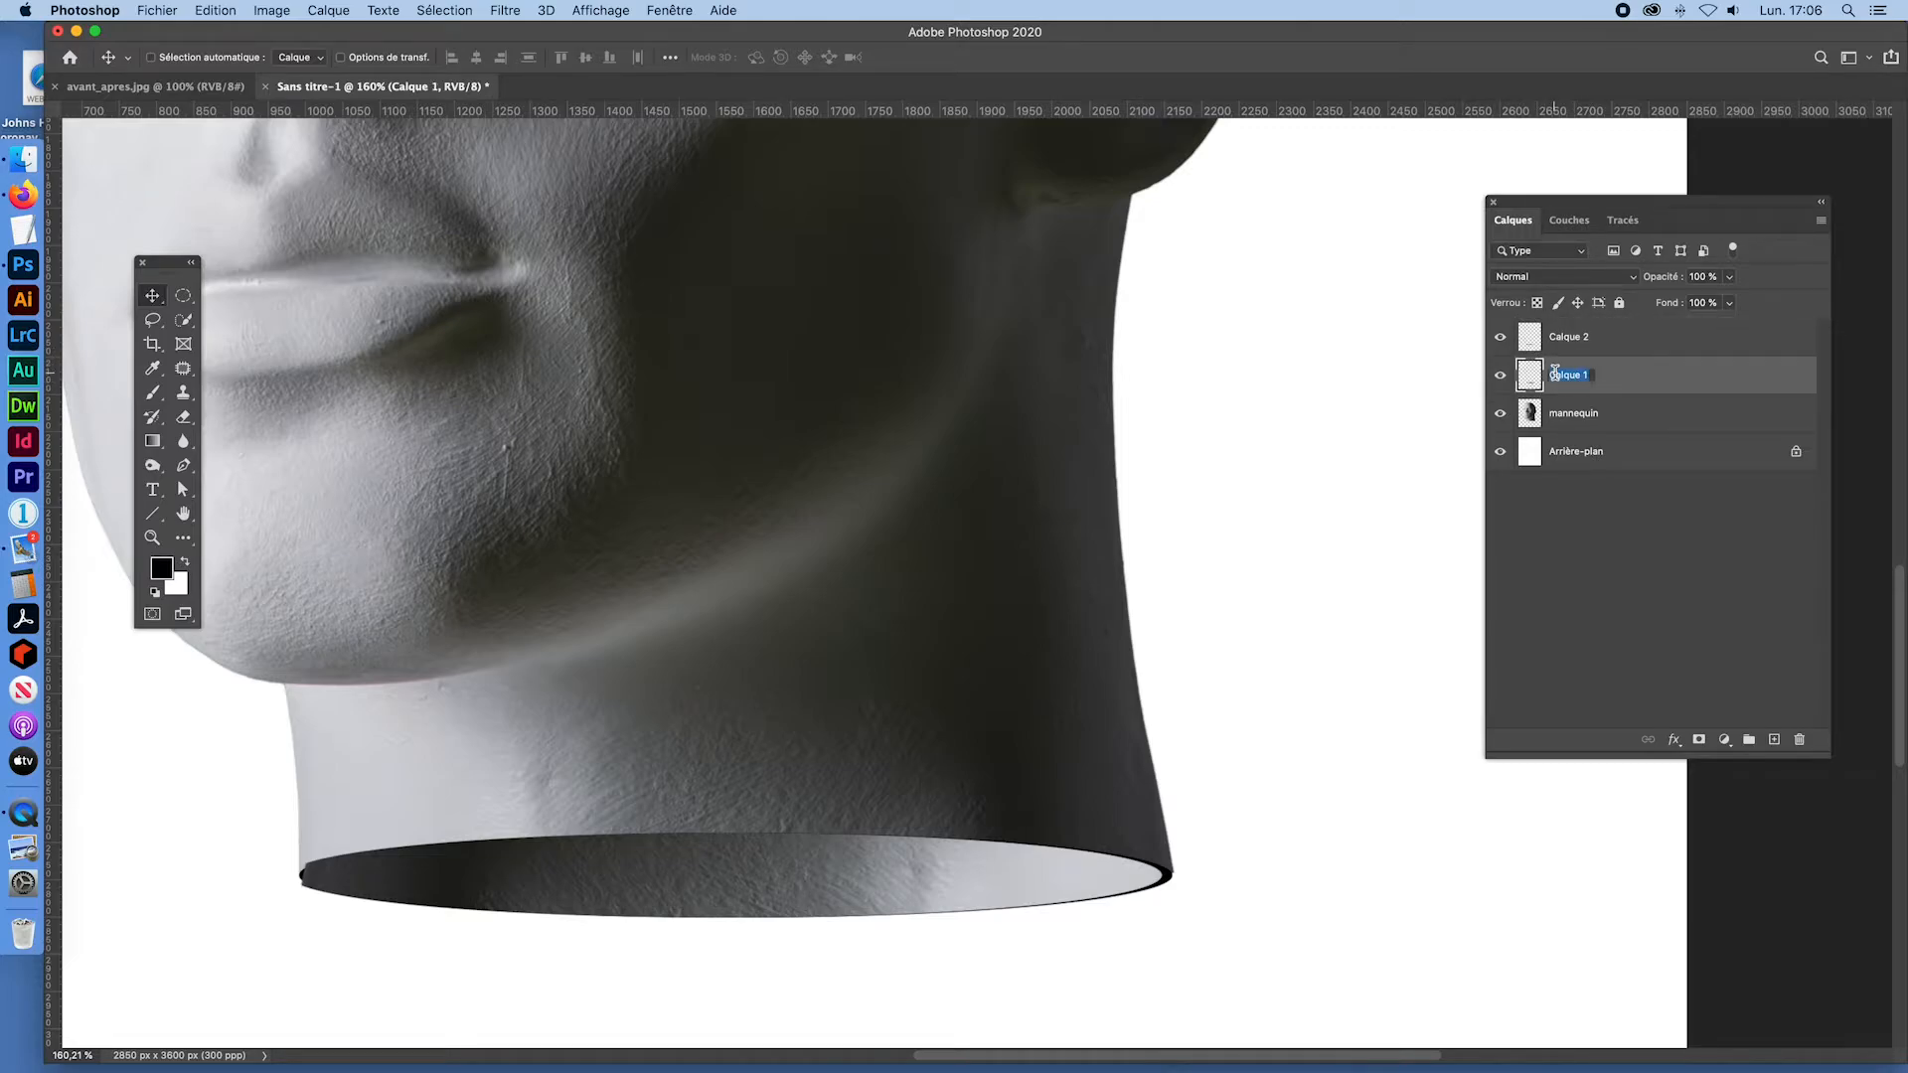
text(ellips)
double_click(1568, 336)
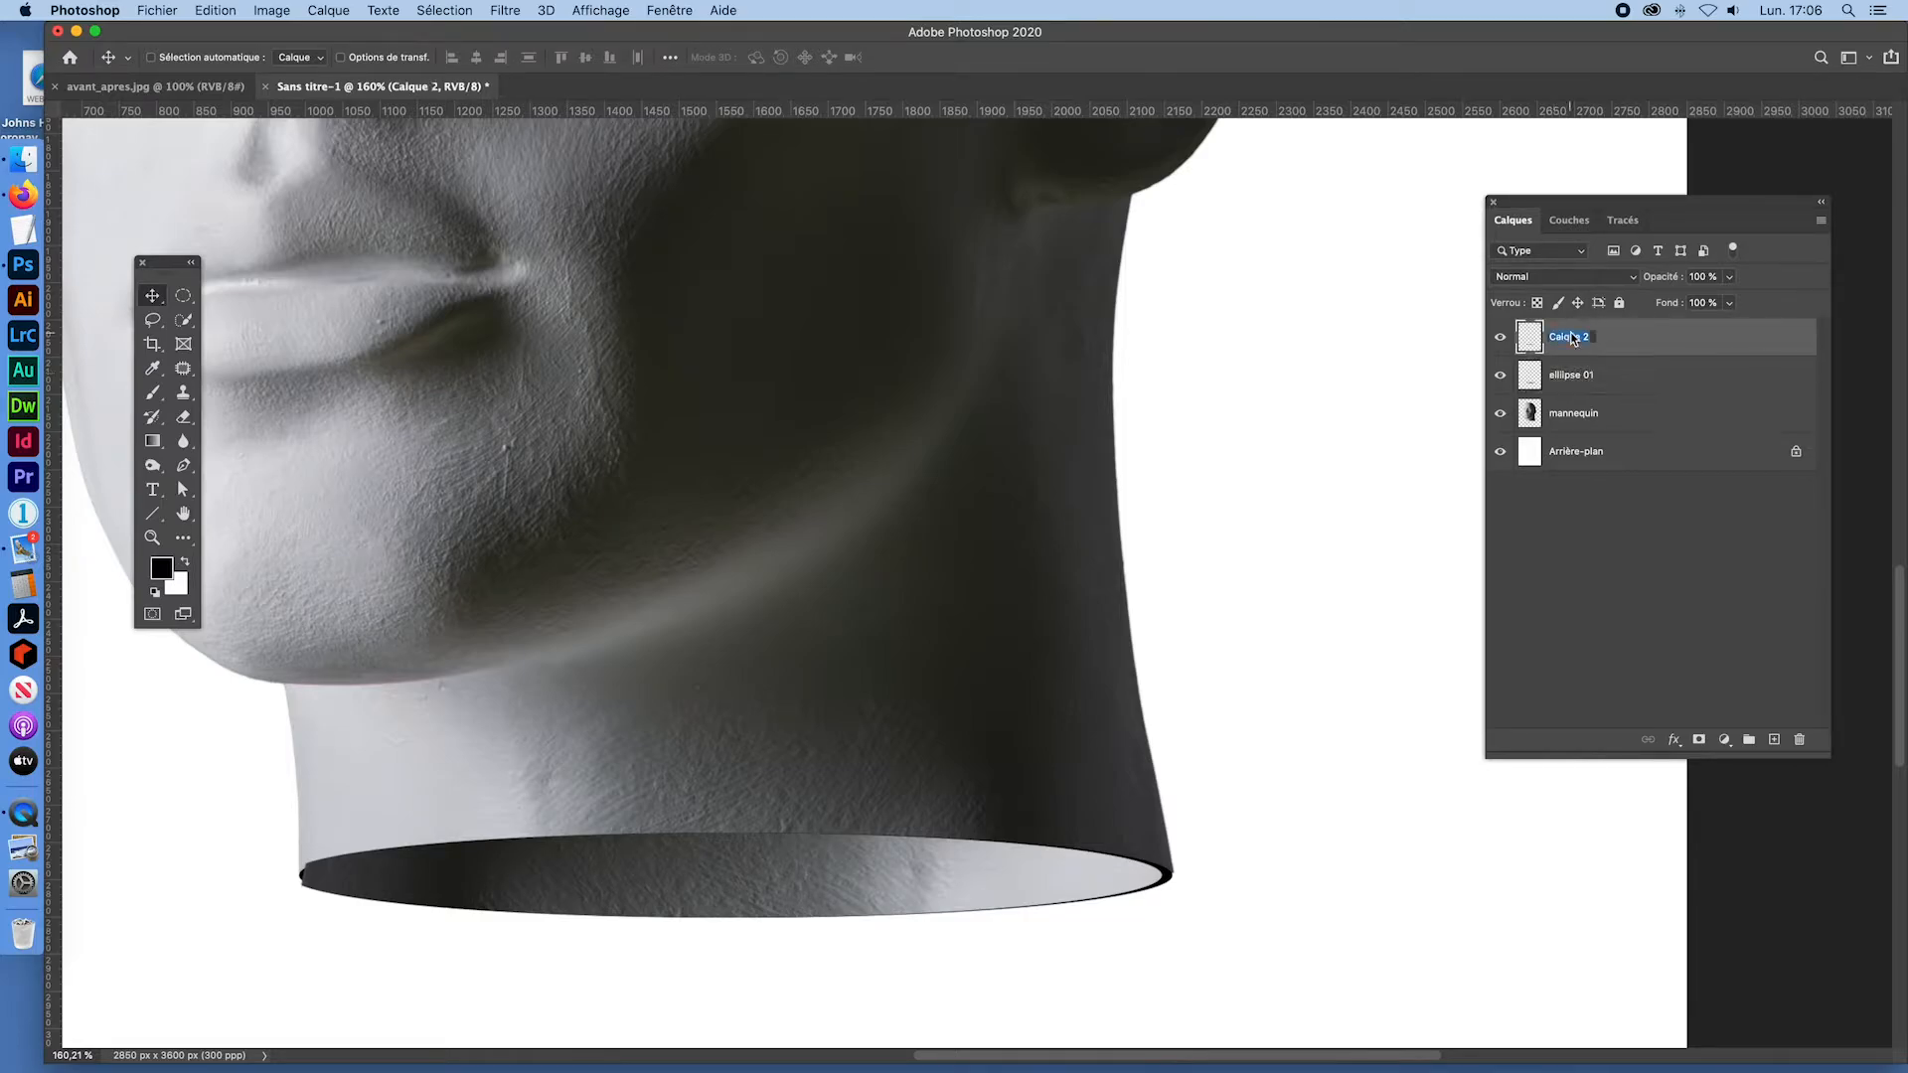
text(ellipse chair)
Step: Load the outline of ellipse 01 as a selection, add a new layer above ellipse chair and fill the selection with black
click(1539, 375)
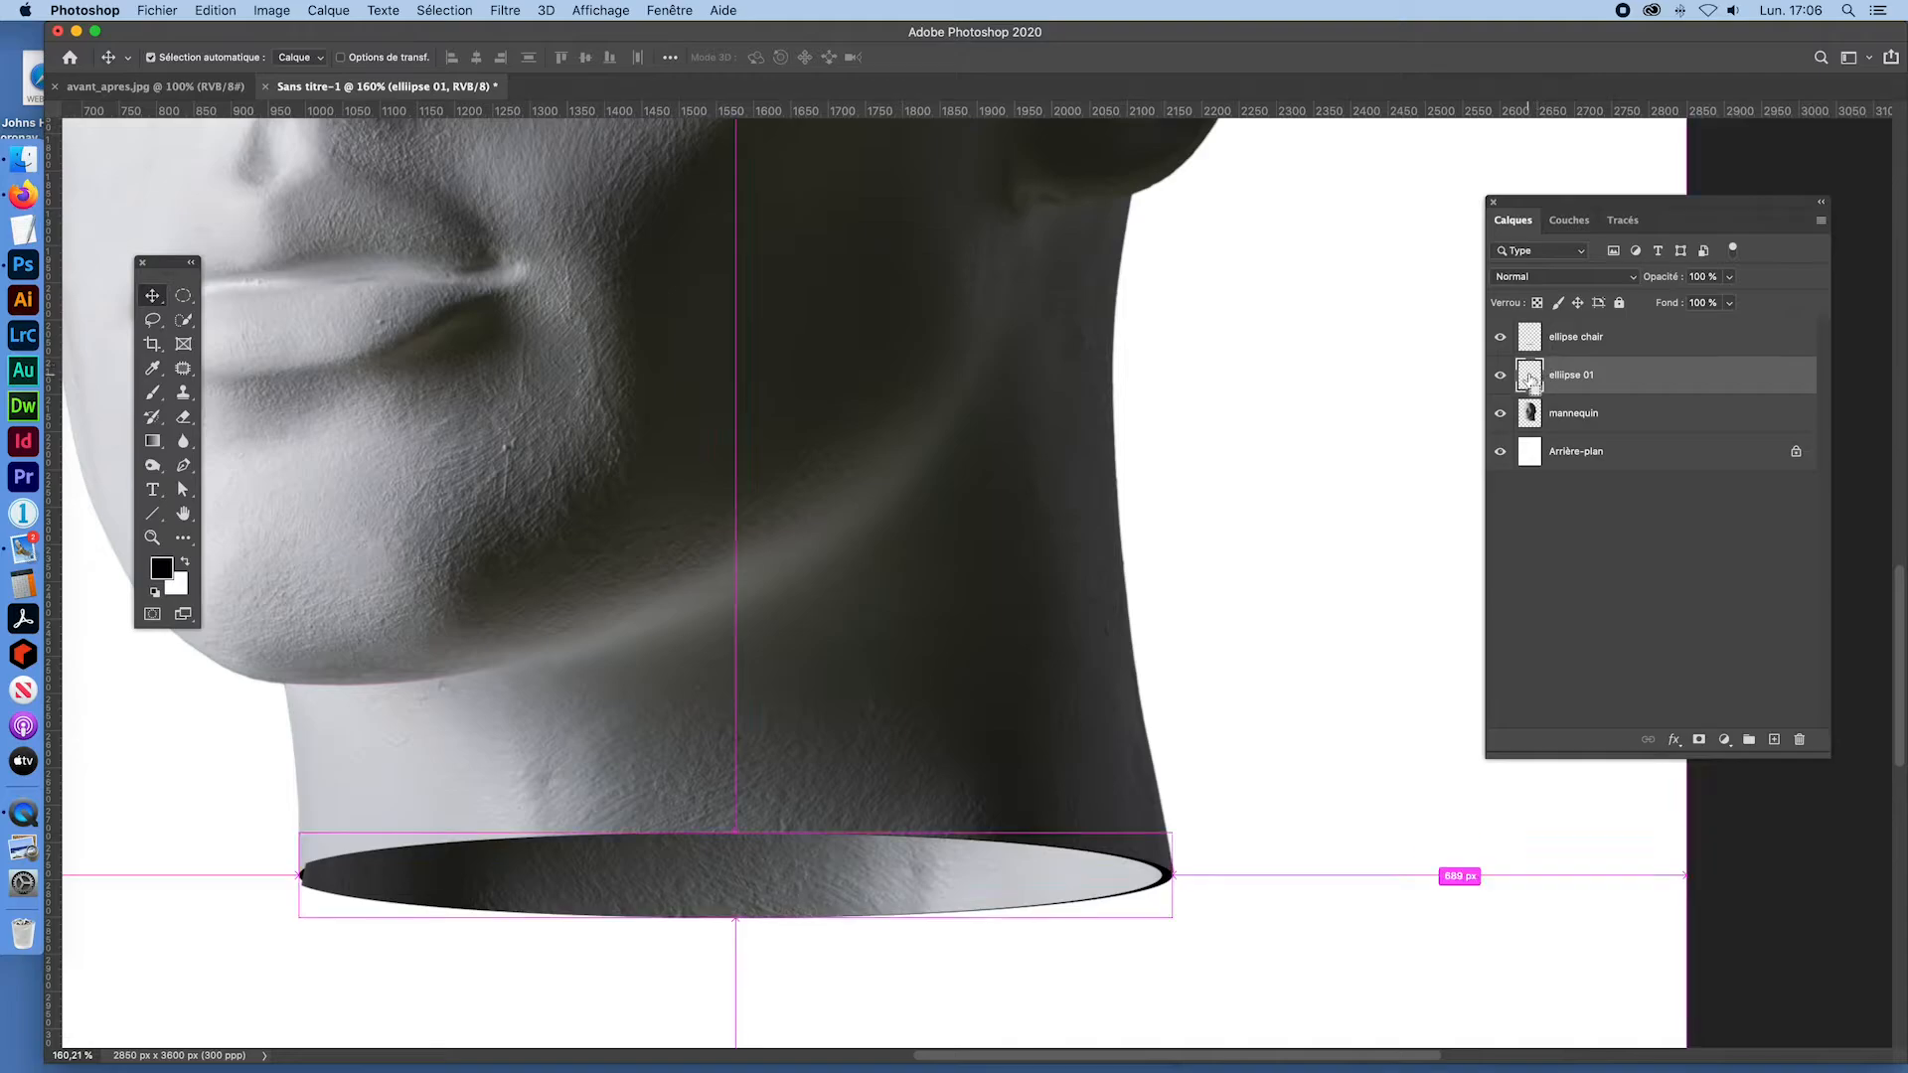
super+click(1536, 371)
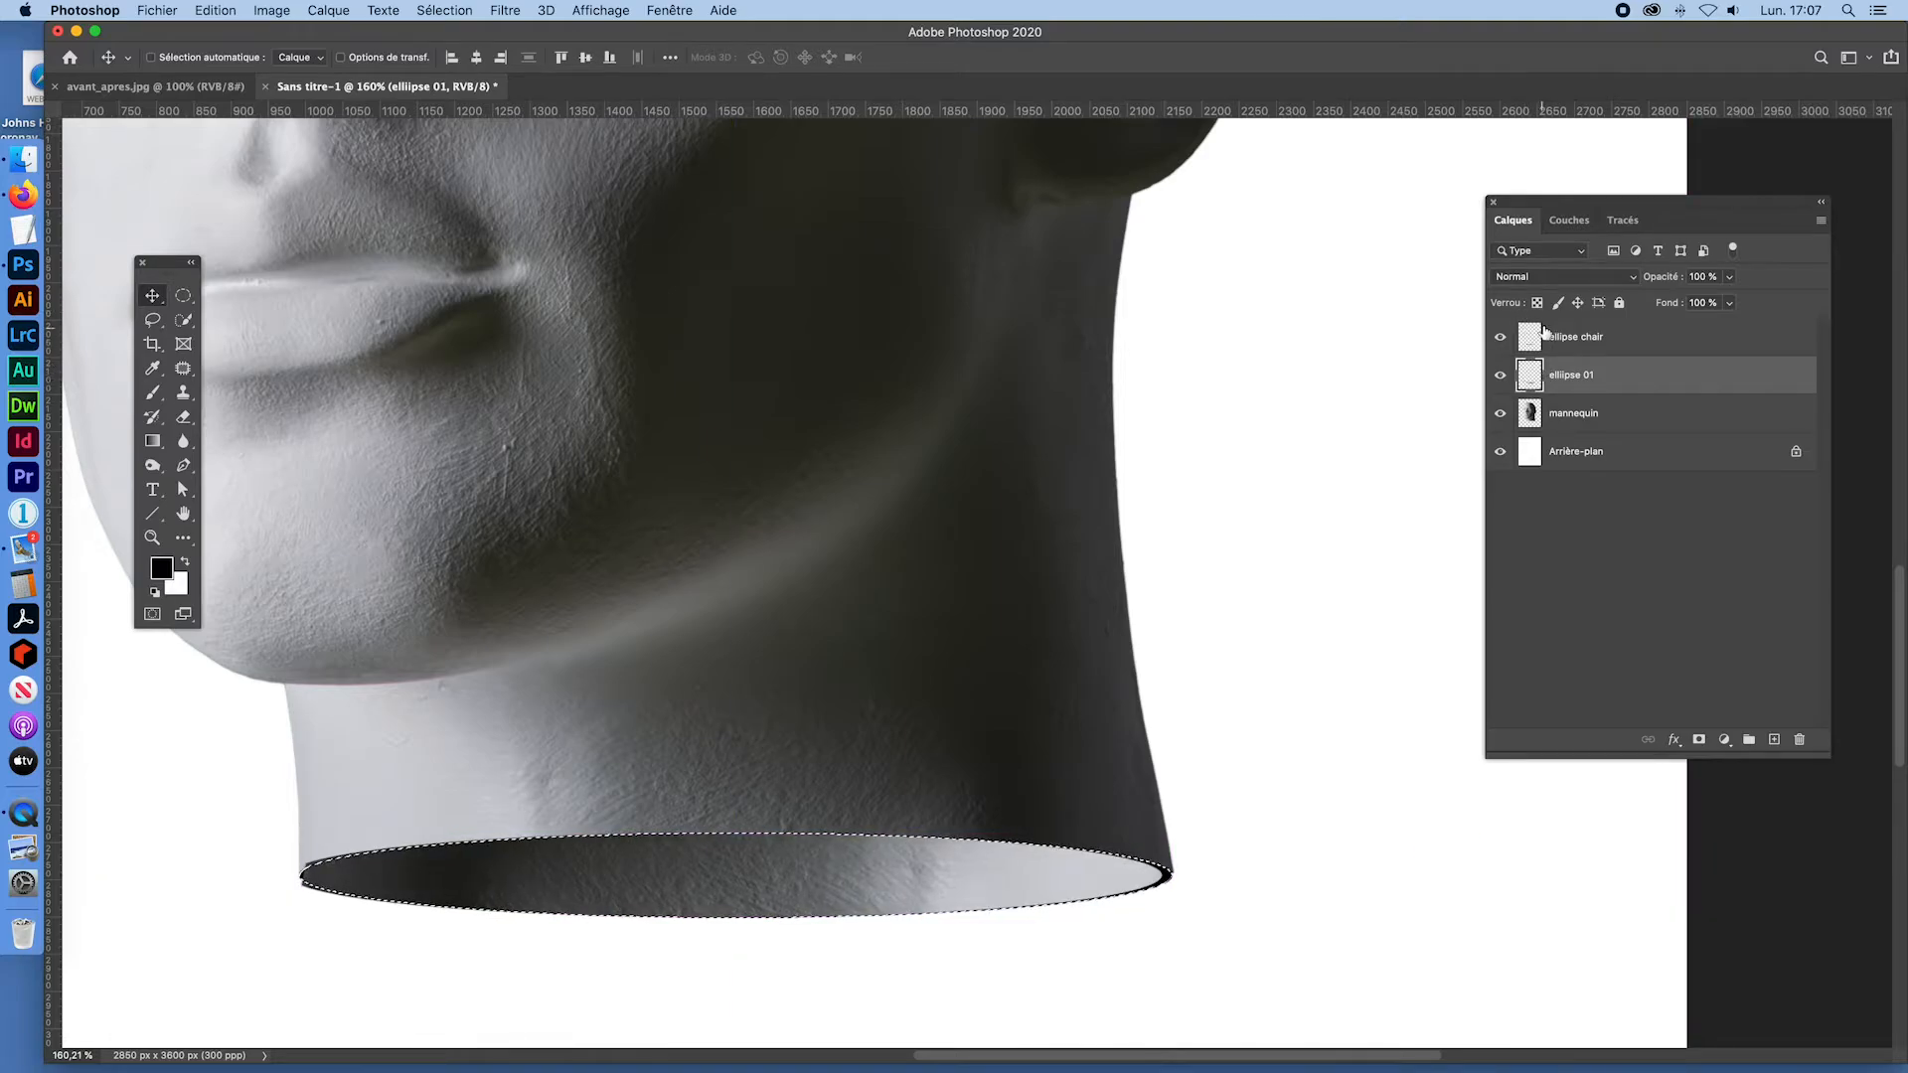
click(1537, 346)
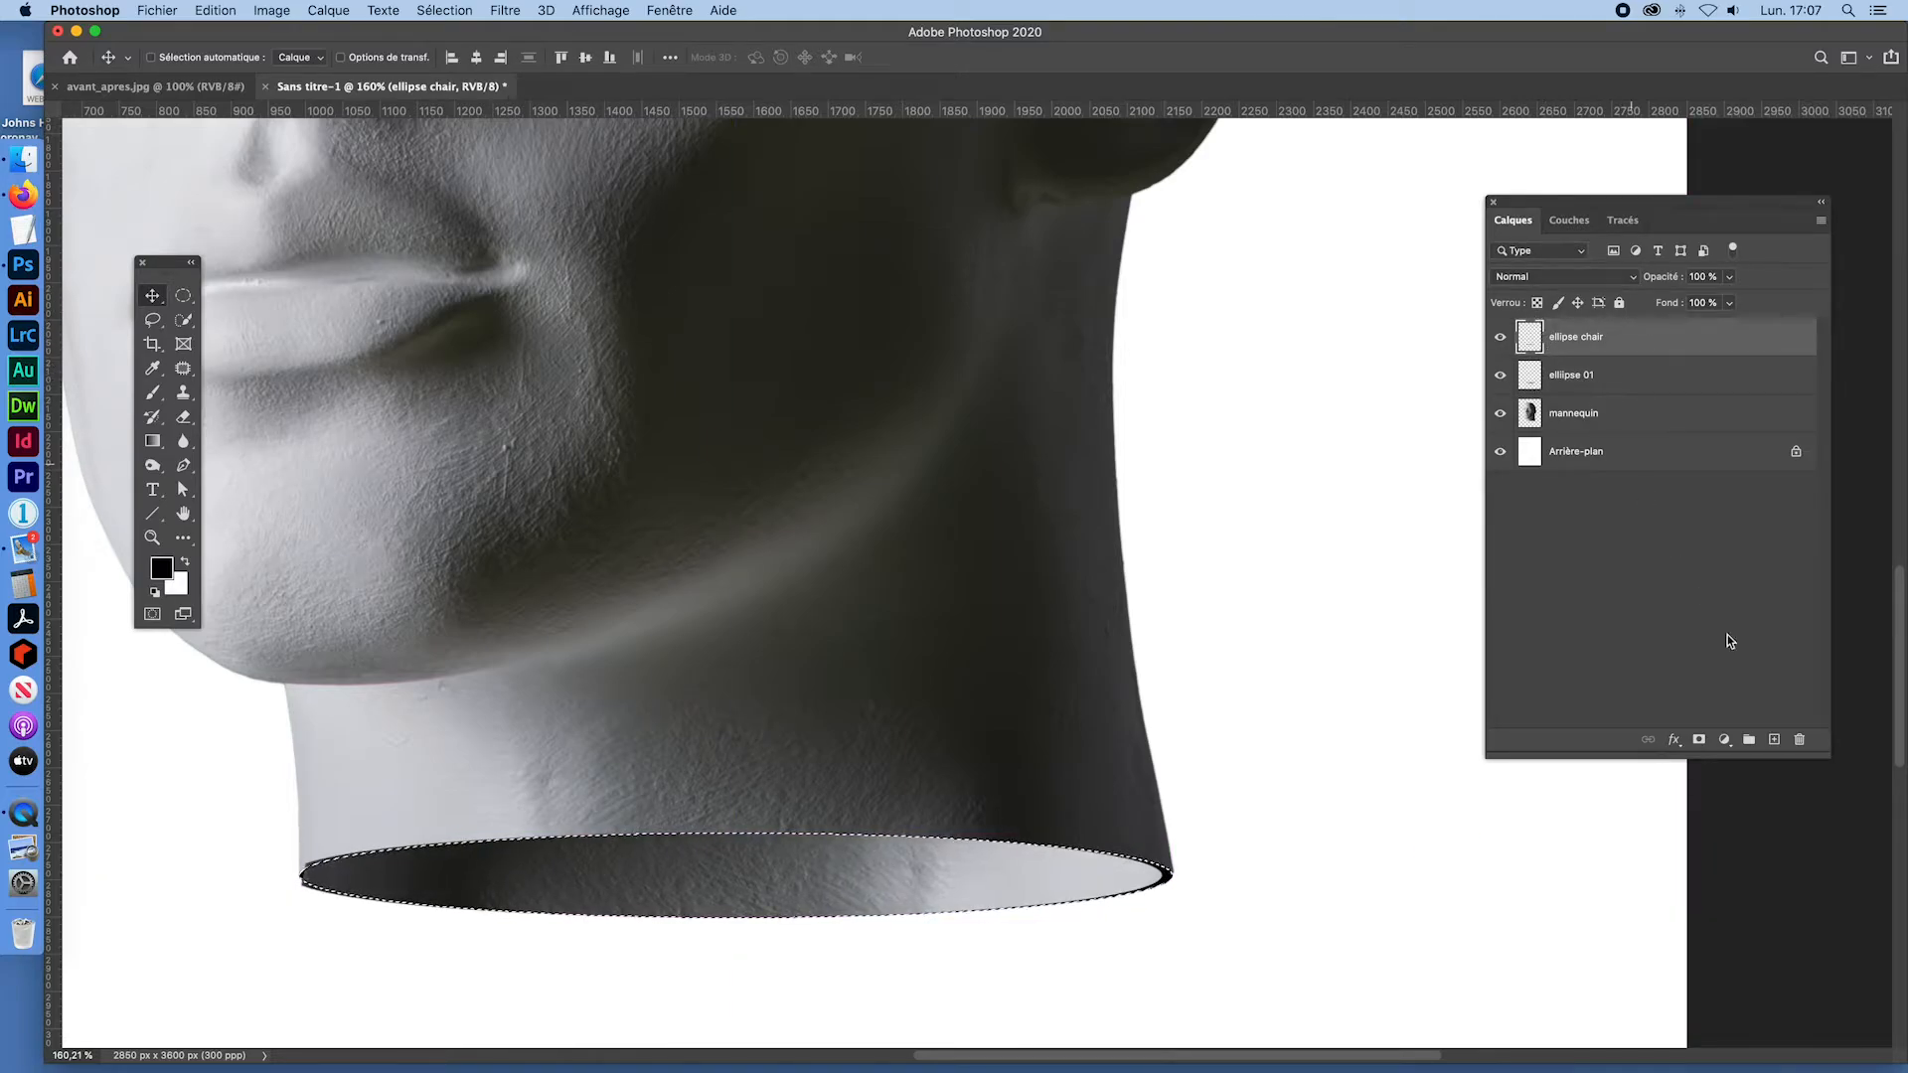
click(1774, 739)
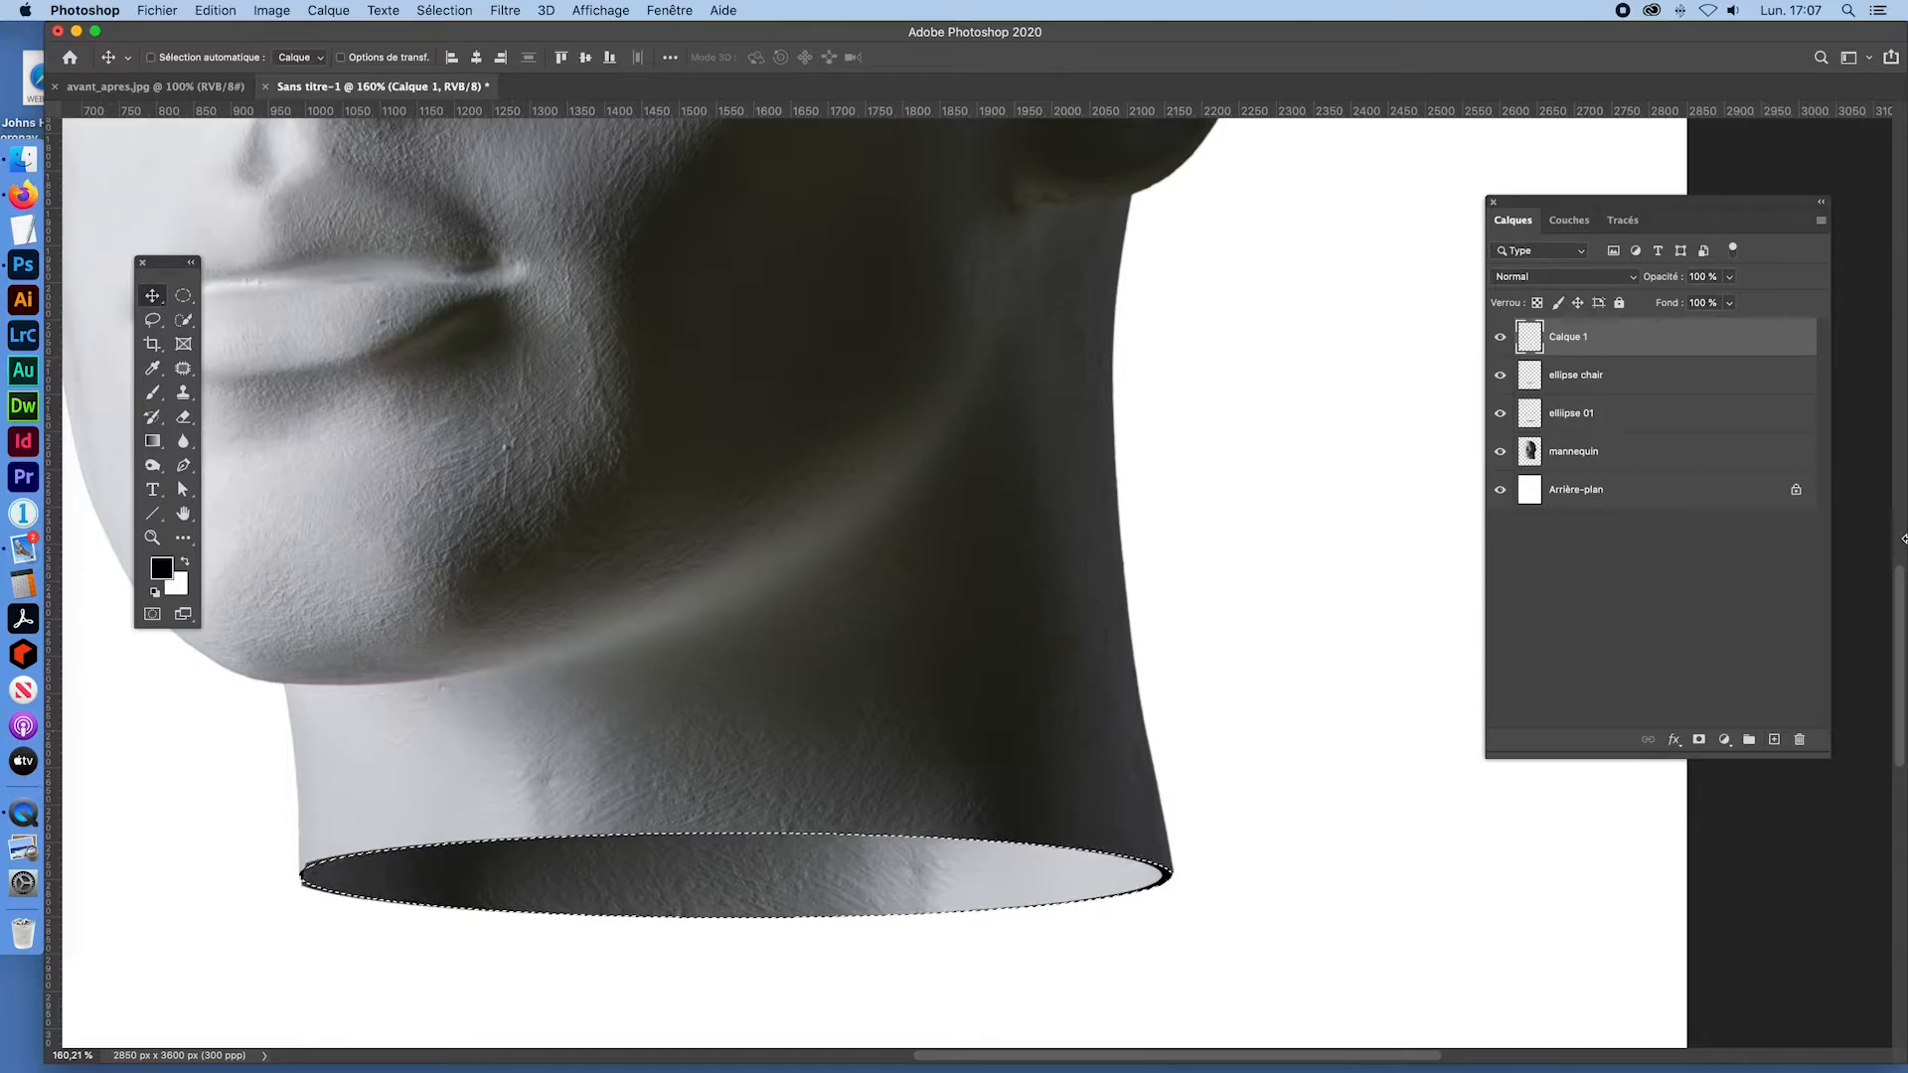
key(alt+BackSpace)
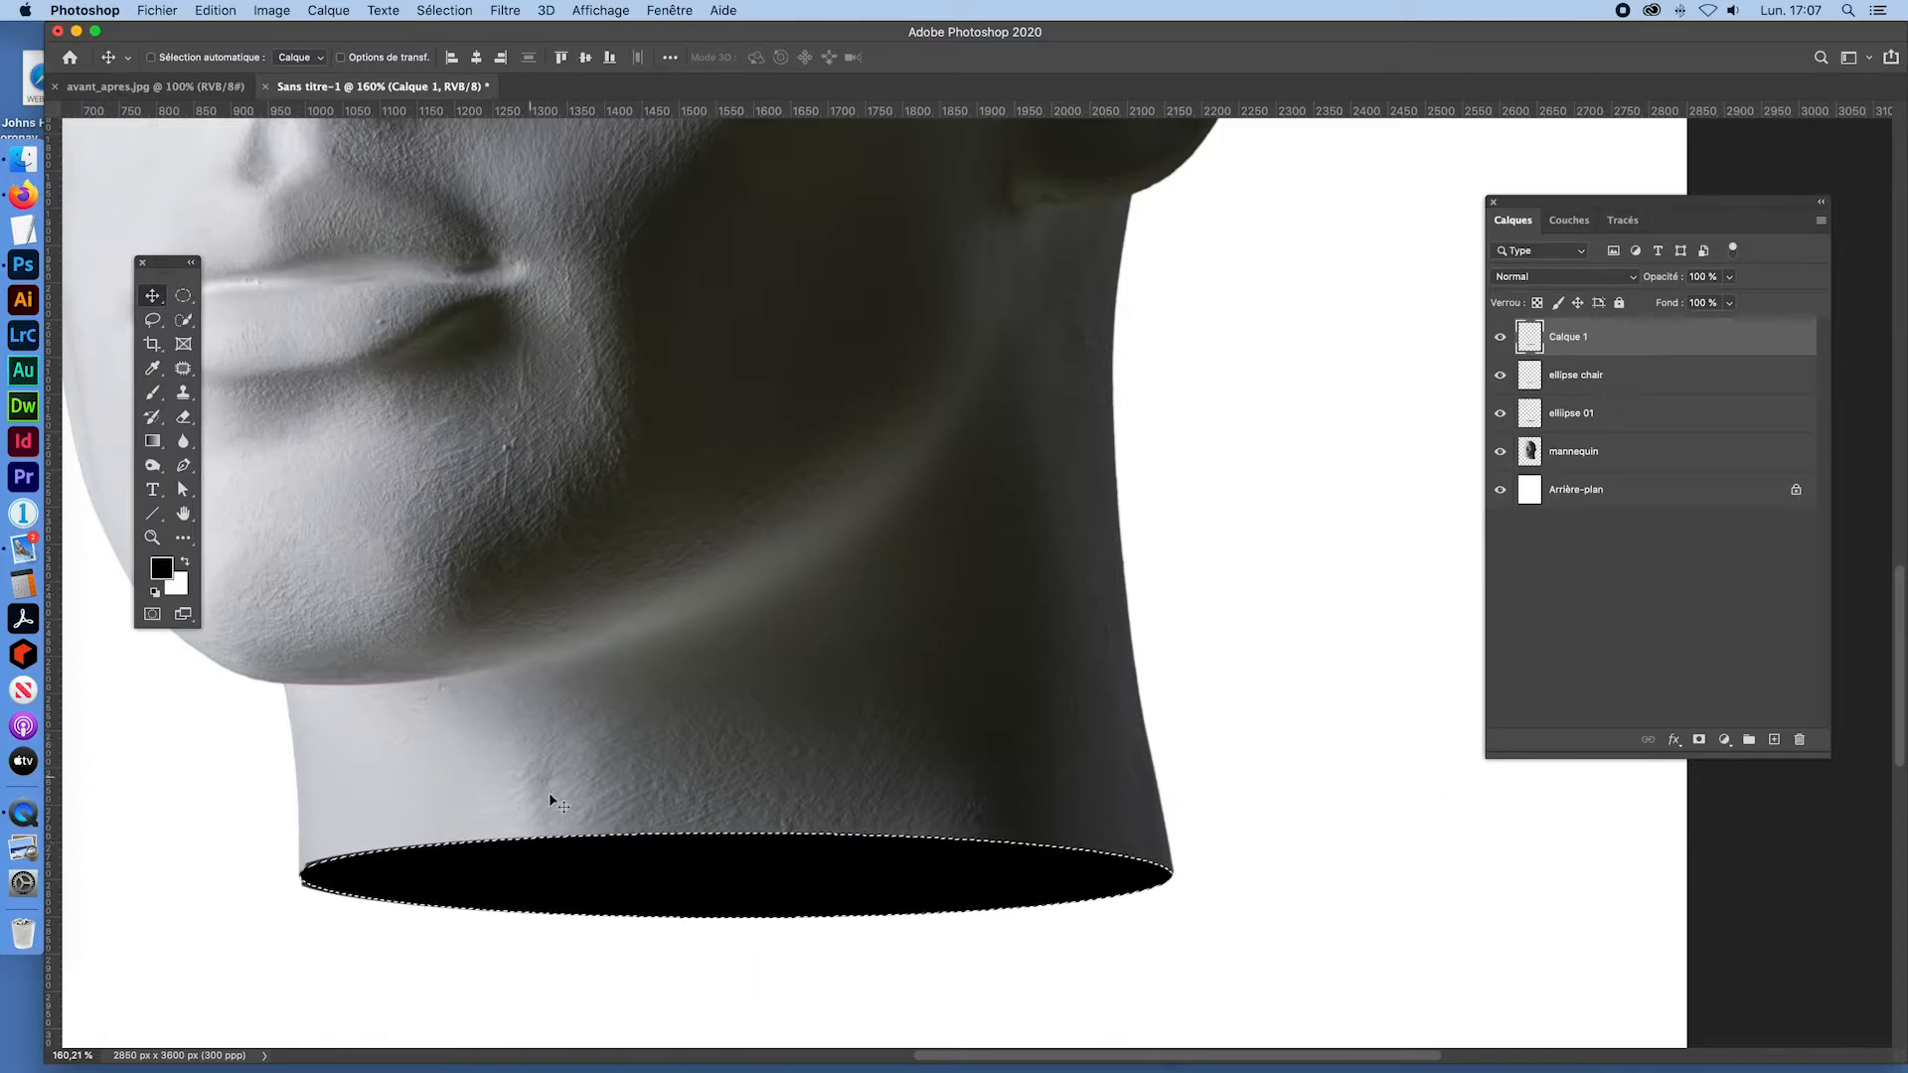
Step: Shift the elliptical selection slightly down with a marquee tool, turn it into a mask on Calque 1 and invert the mask
click(182, 296)
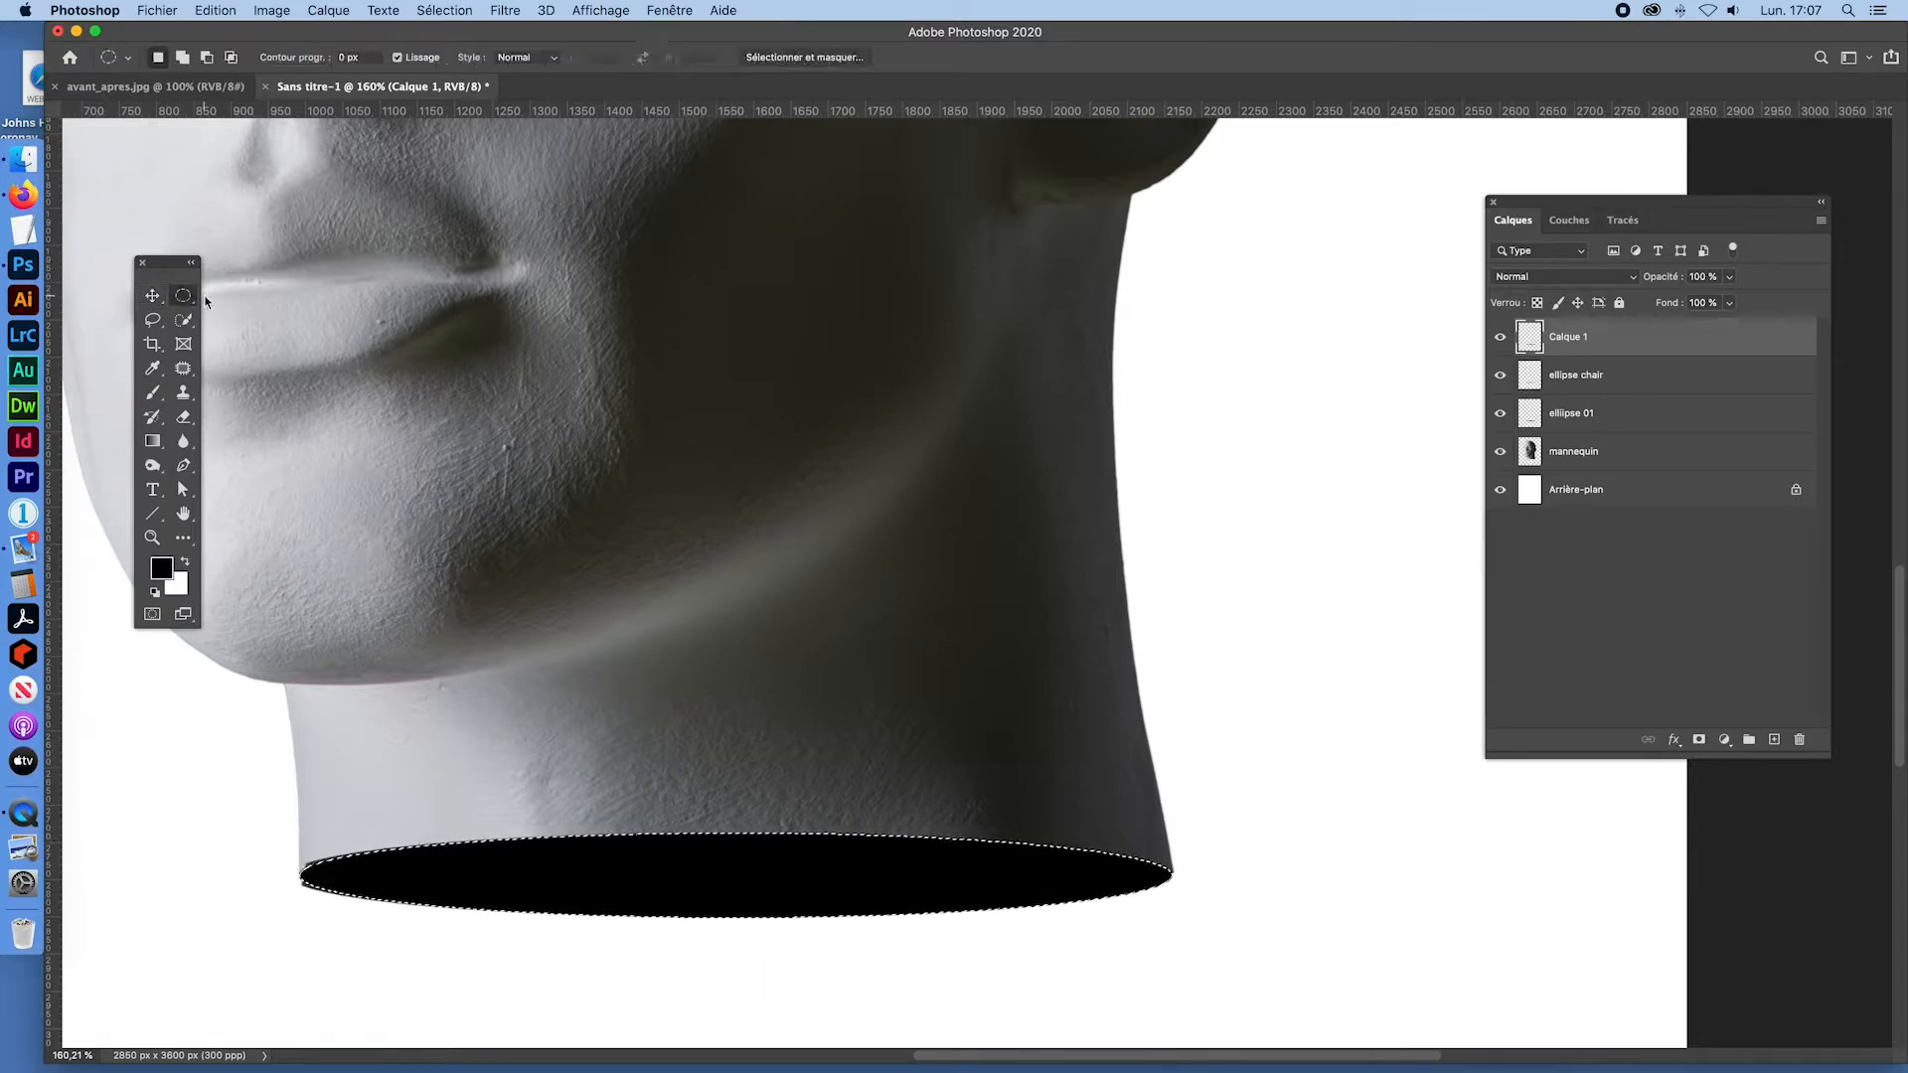
click(293, 295)
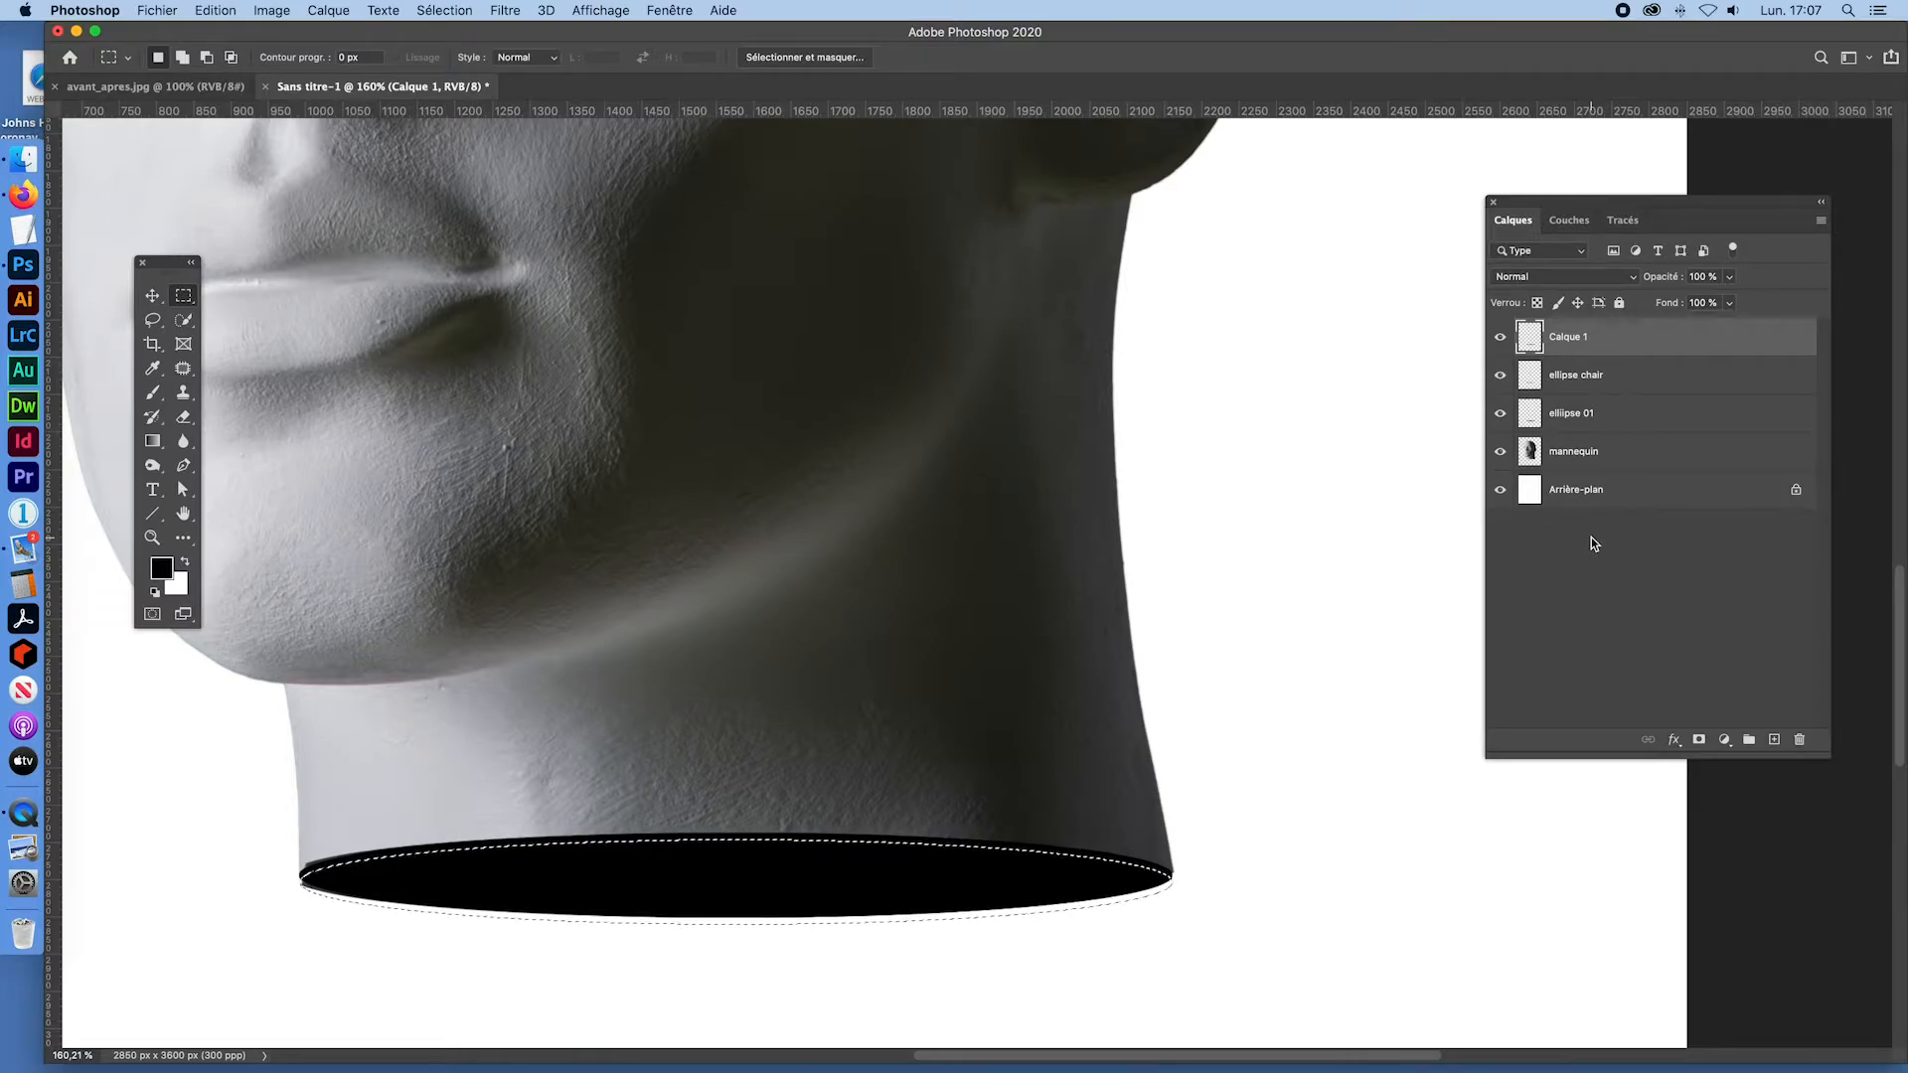
click(1699, 739)
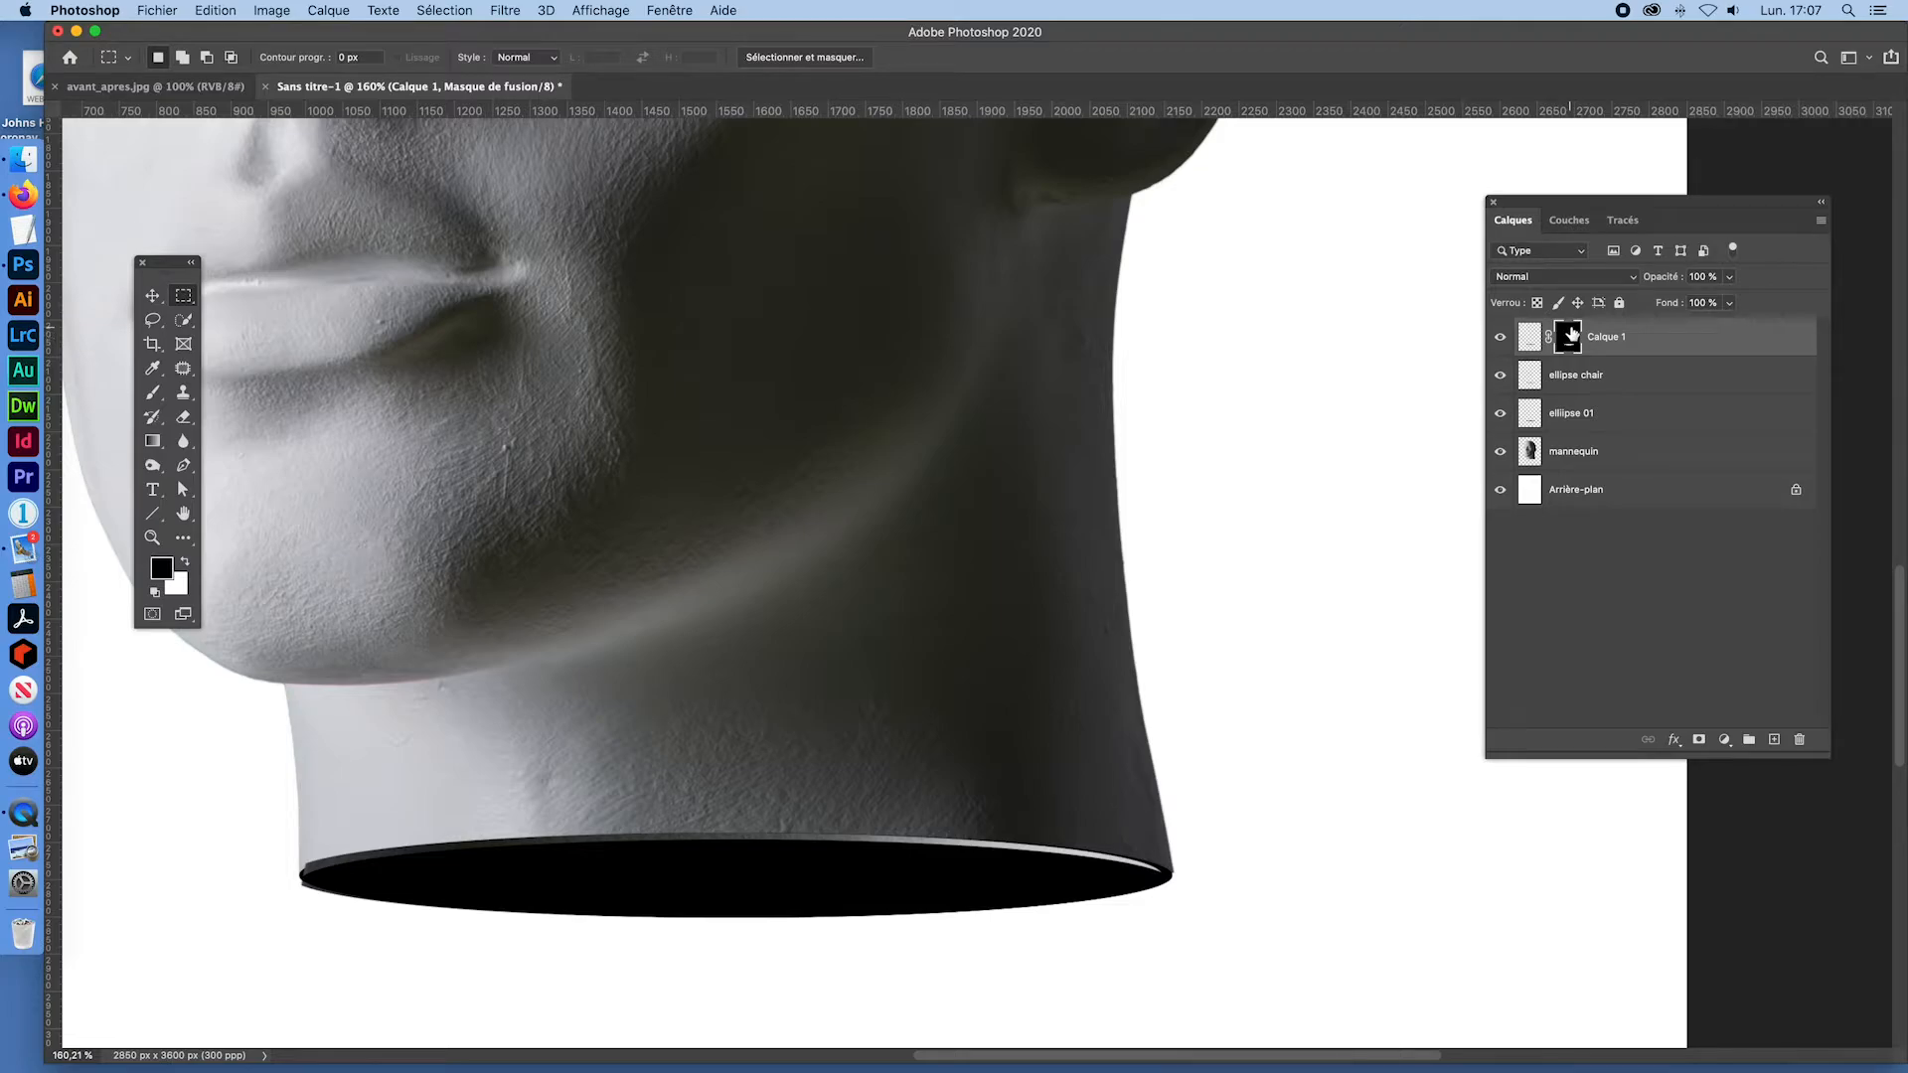
key(super+i)
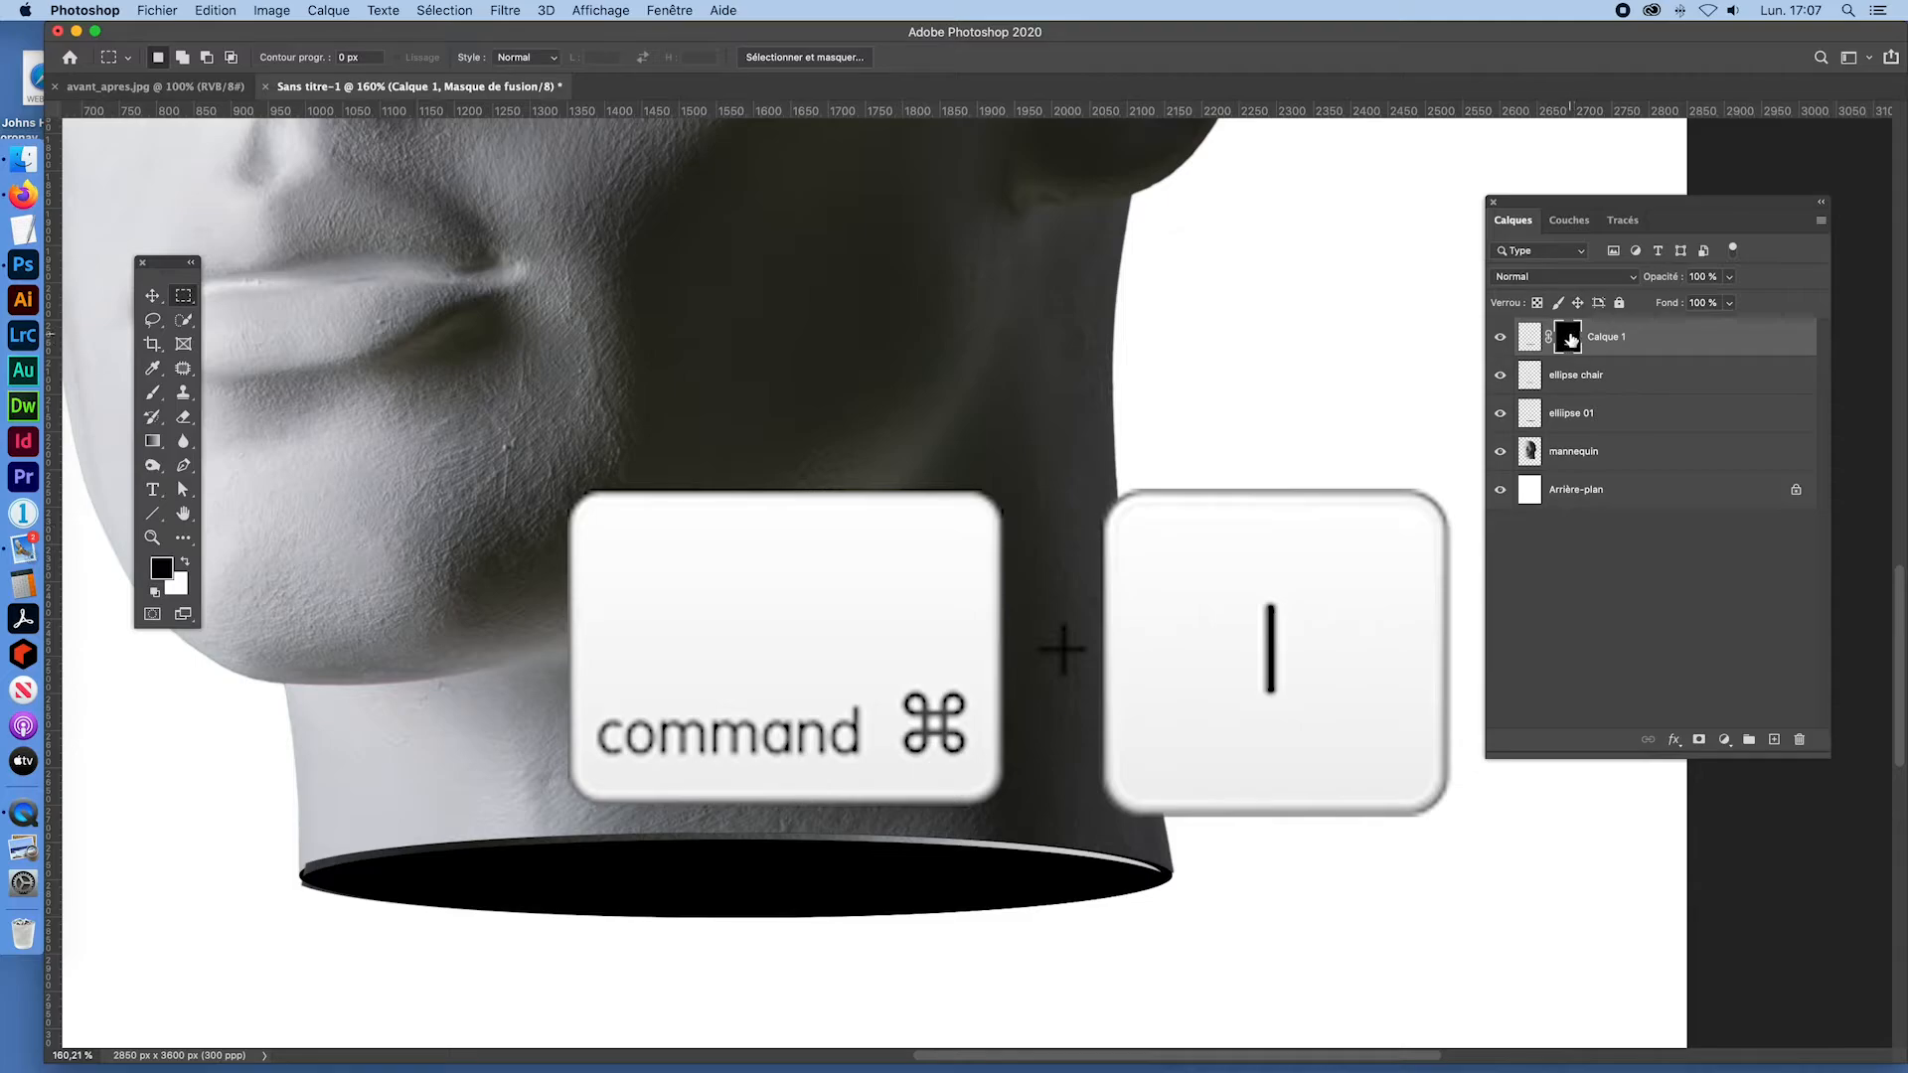
key(super+i)
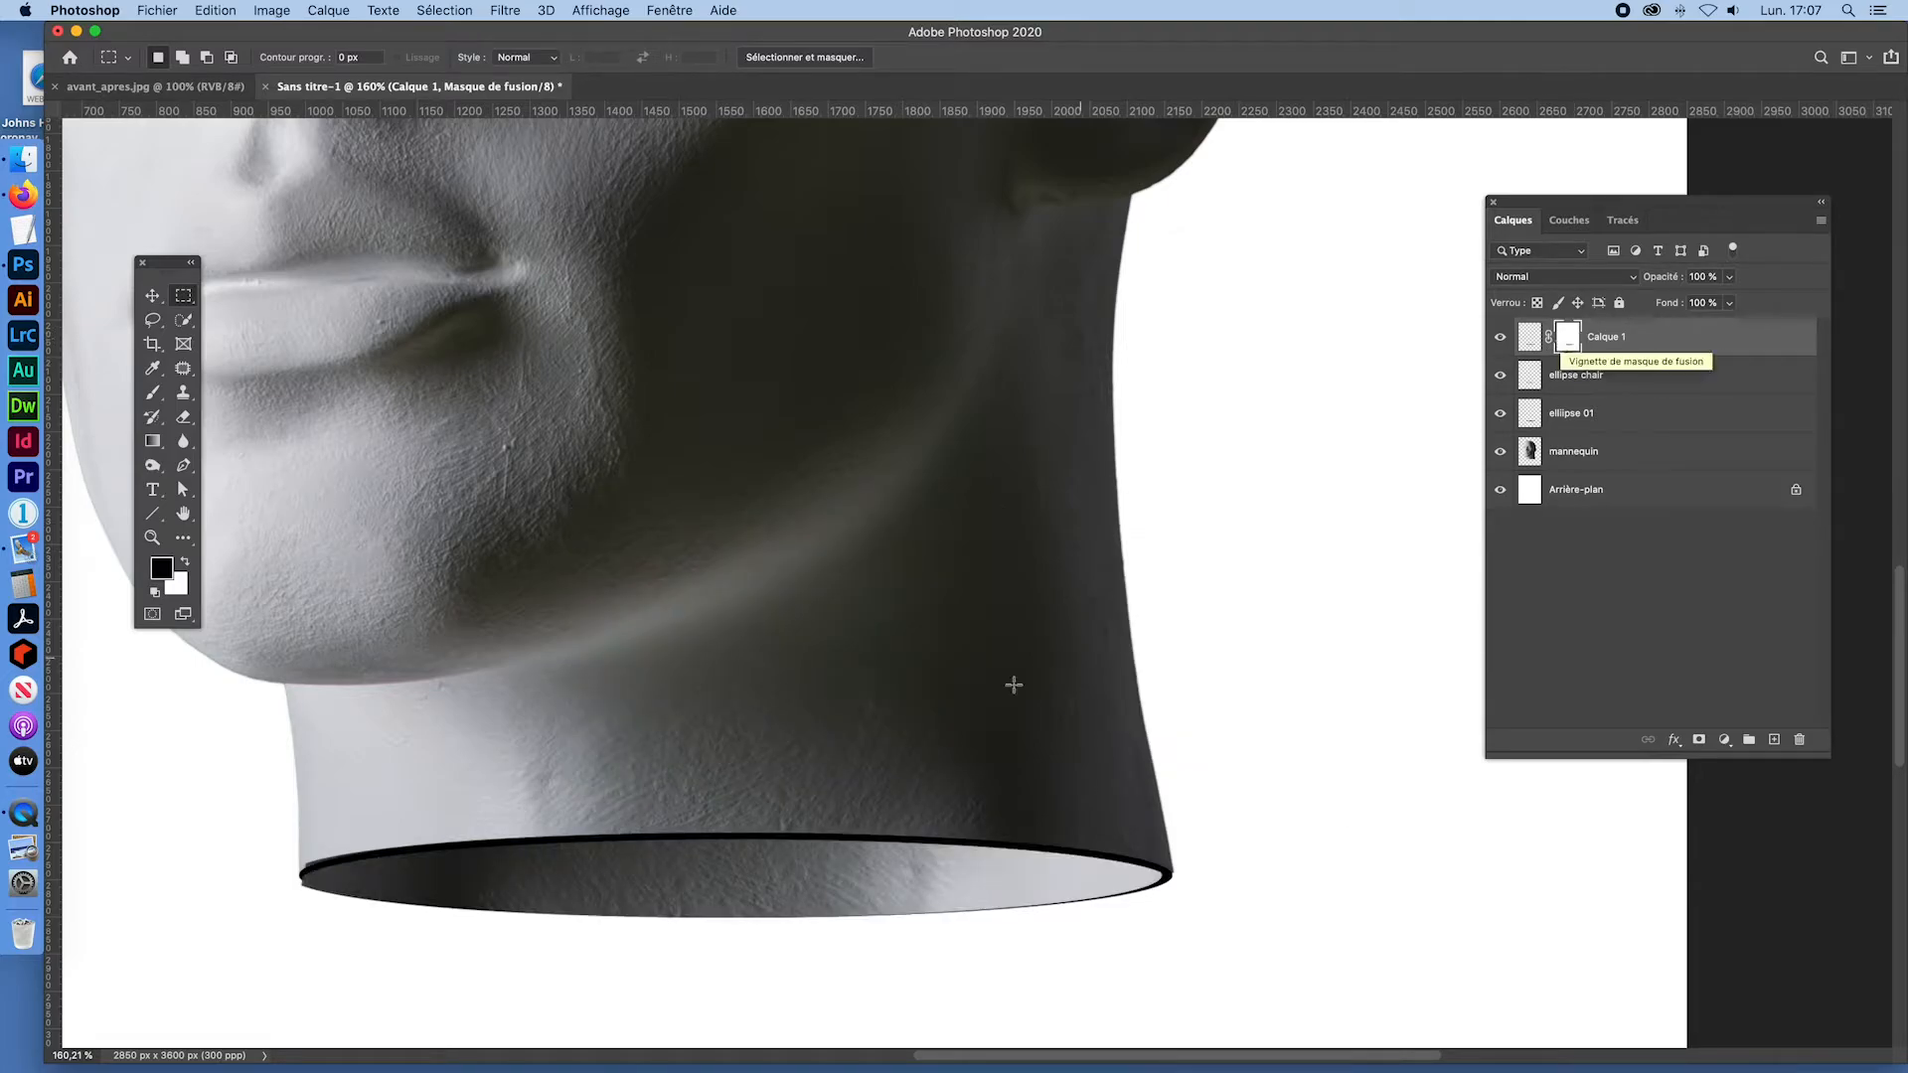
Step: Nudge the ellipse chair layer a few pixels down so its upper edge no longer shows above the black rim
key(super+space)
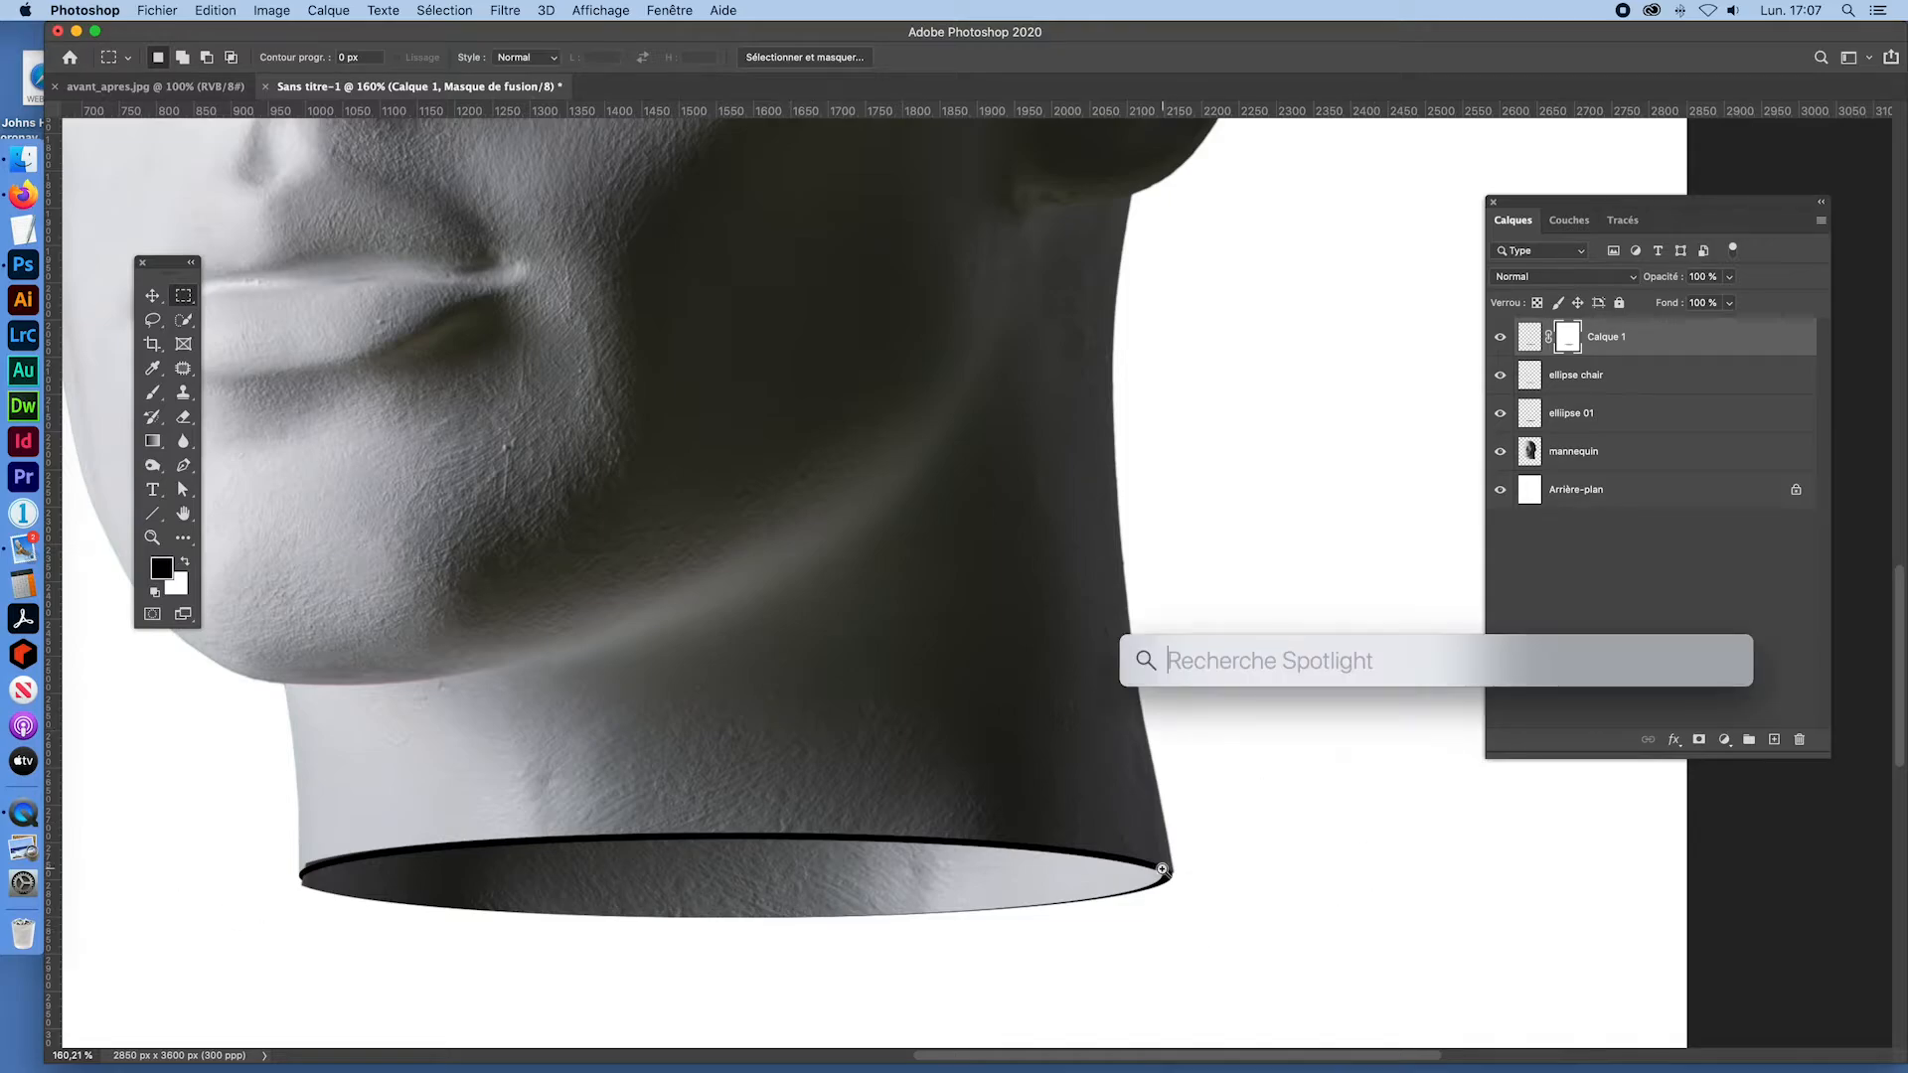
drag(1163, 869, 1188, 830)
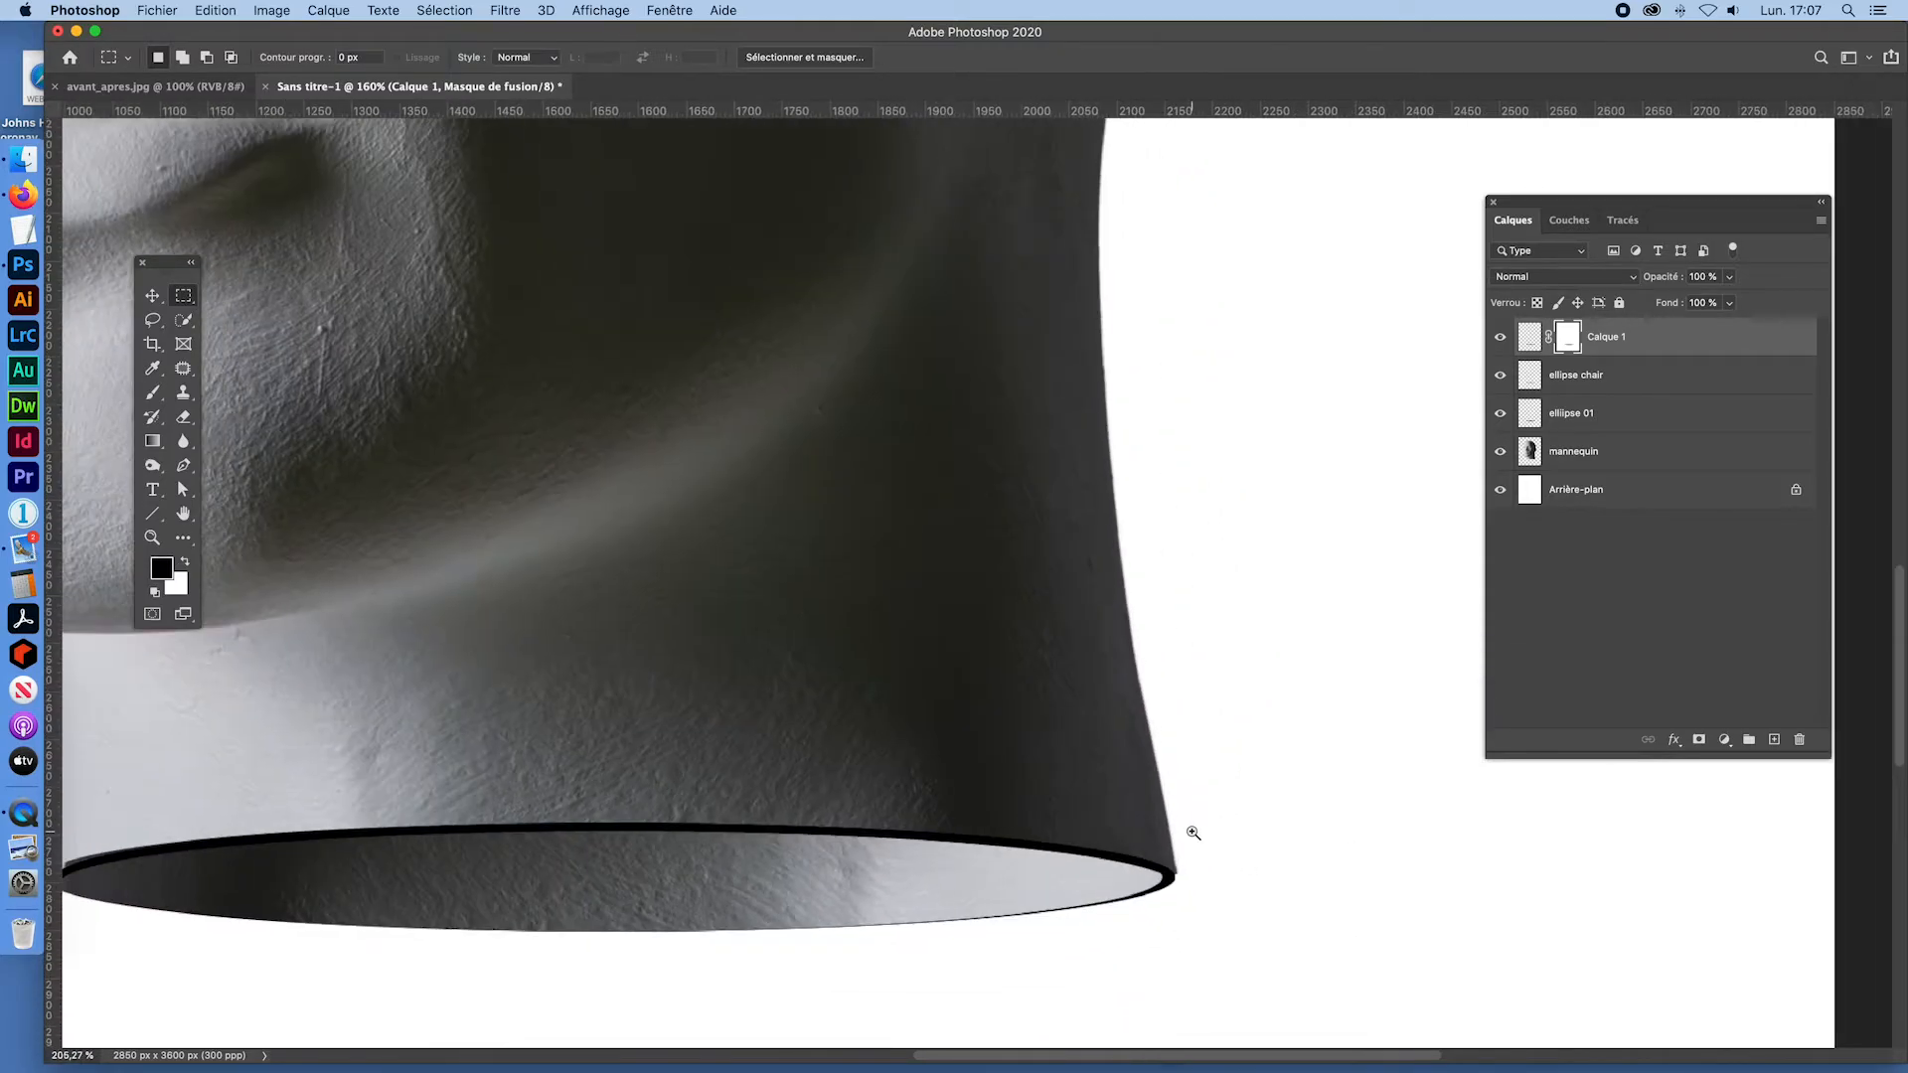
drag(289, 851, 270, 900)
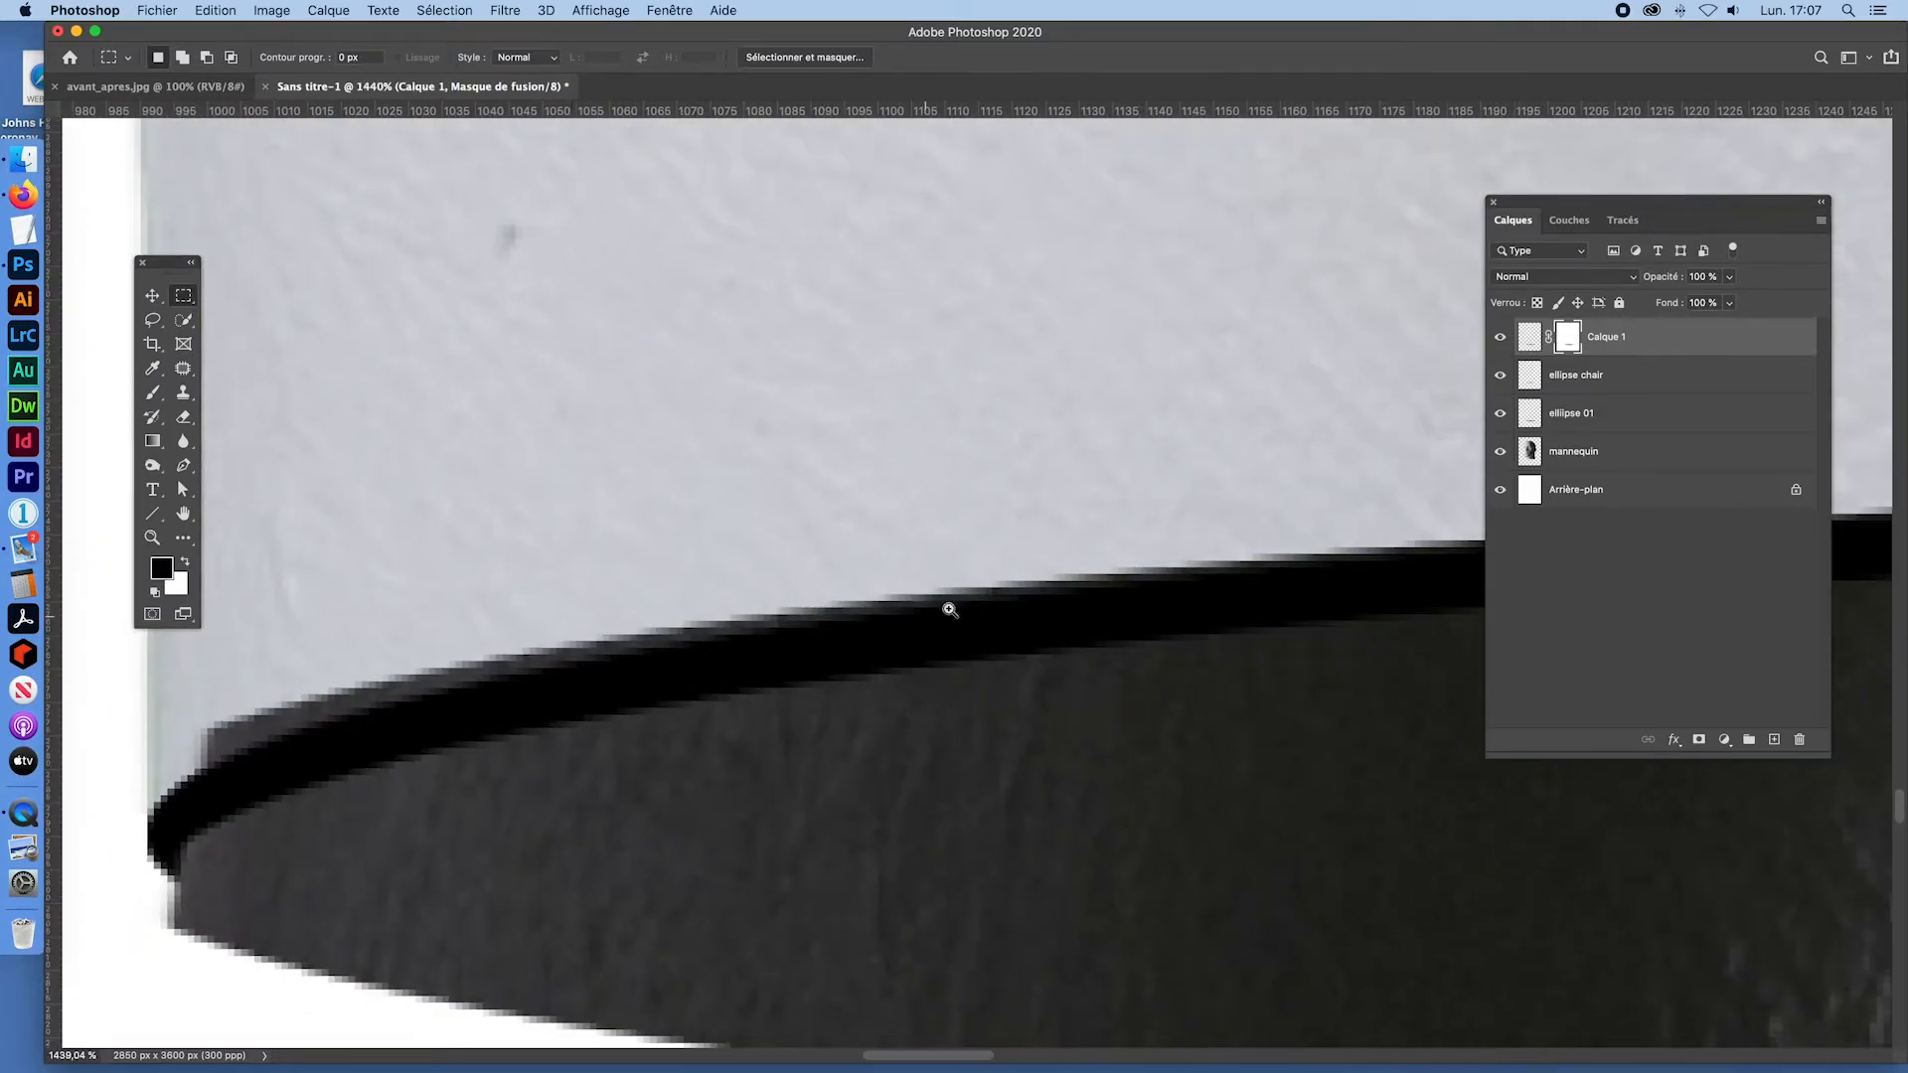
click(1541, 376)
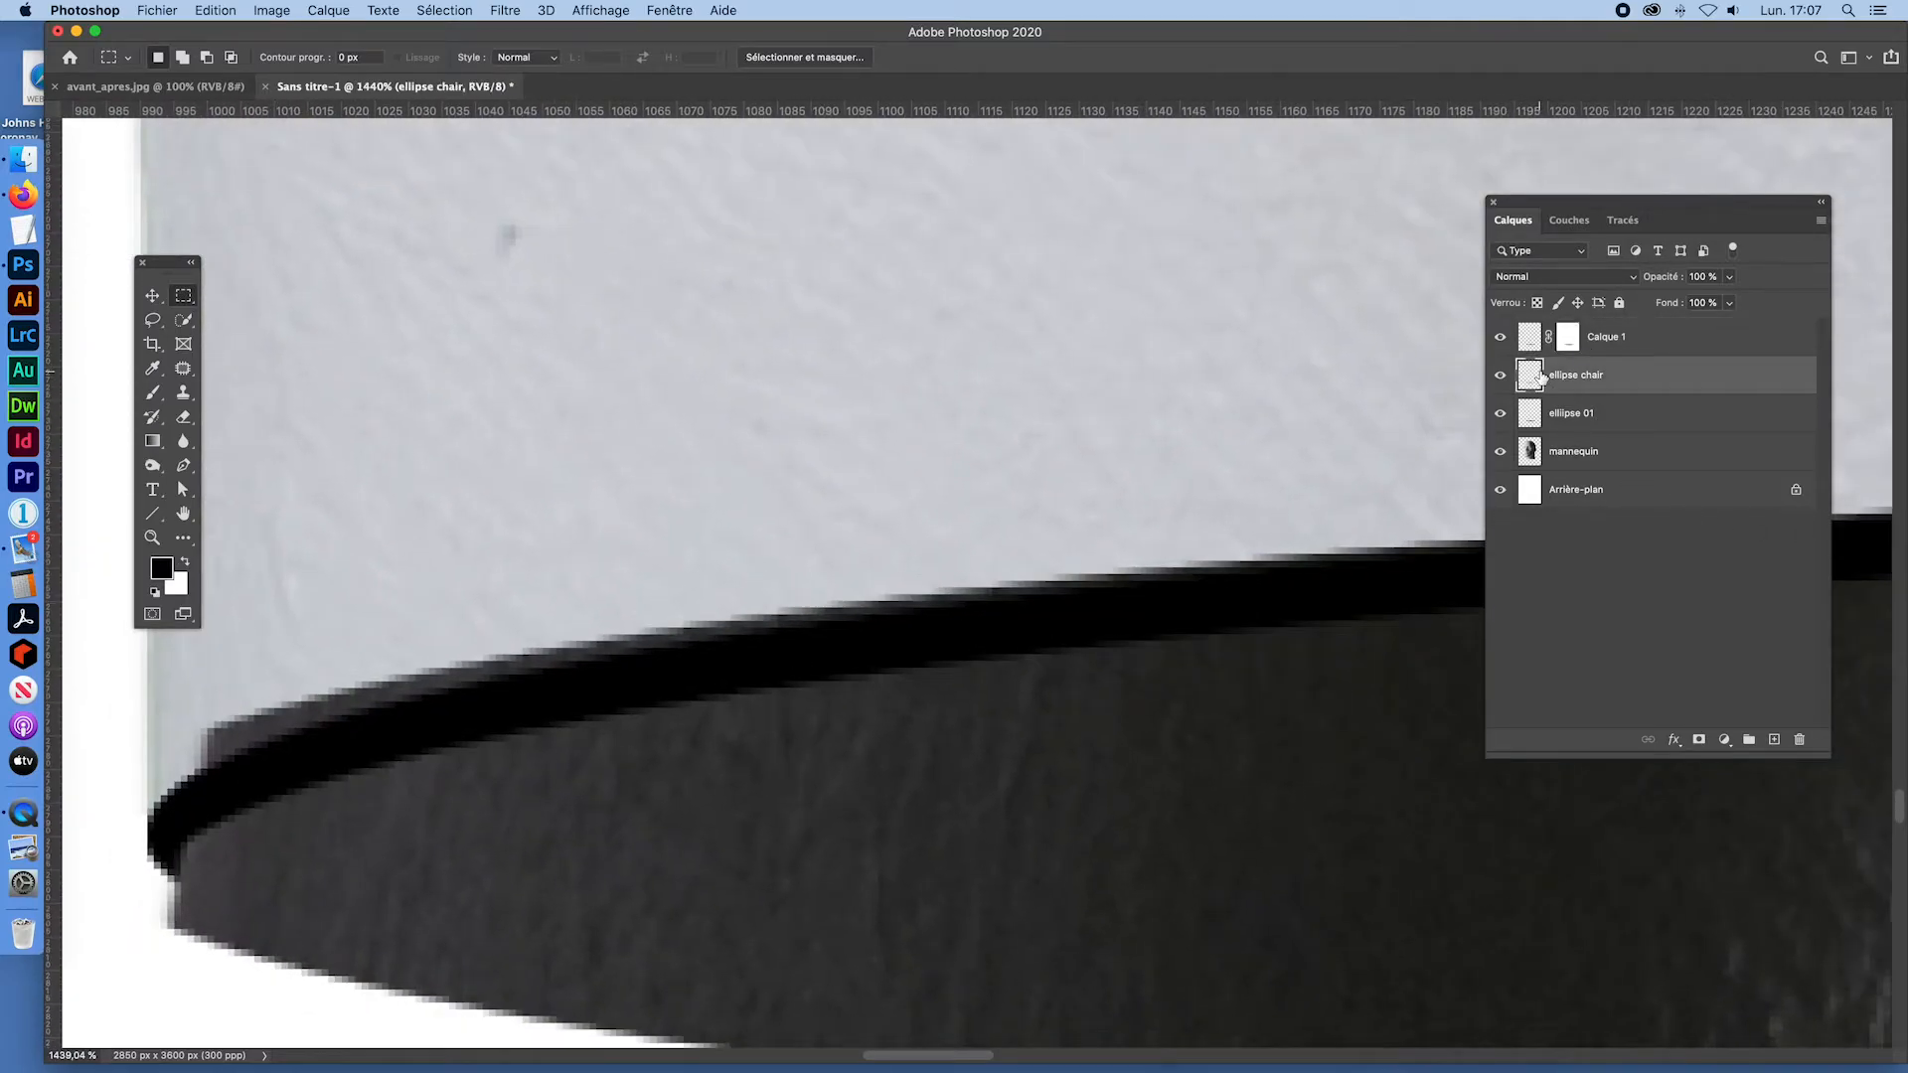
drag(1073, 822, 1014, 775)
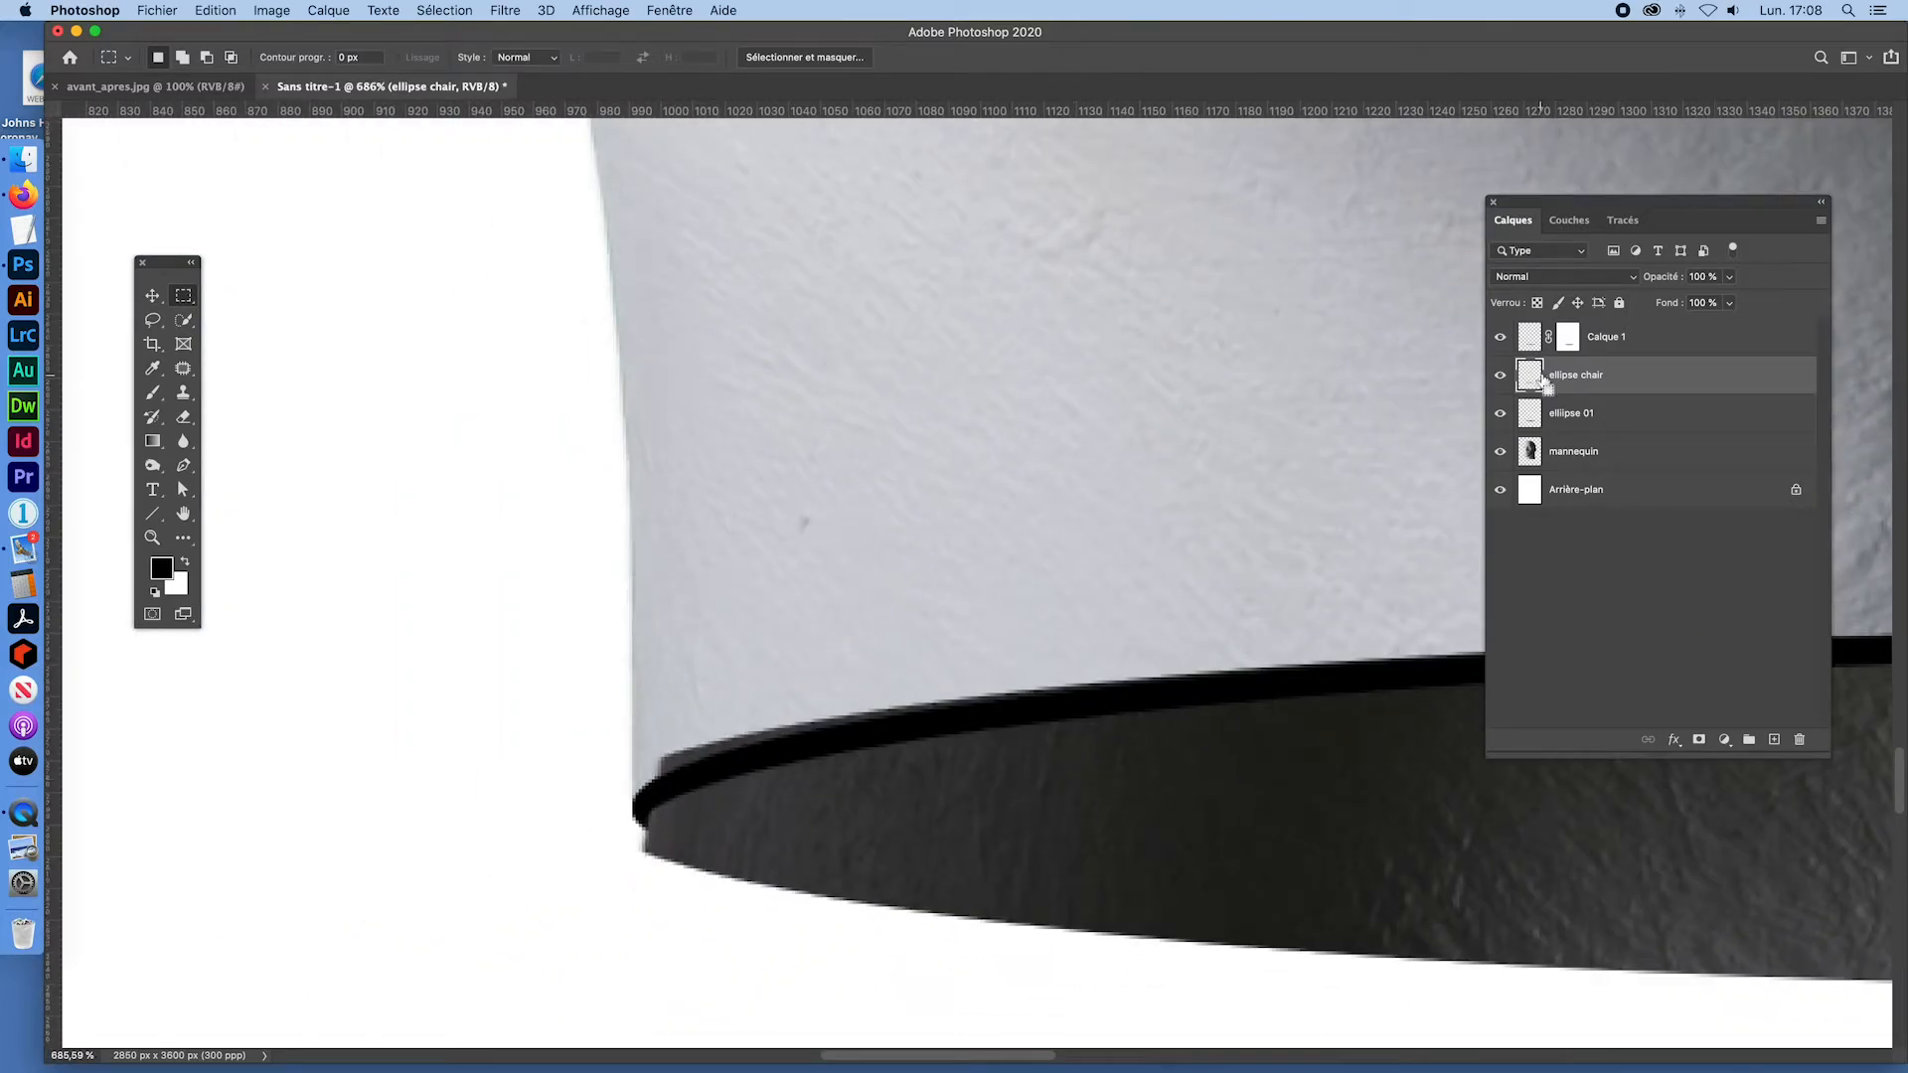
key(super+Down)
key(super+Down)
key(super+Down)
key(super+Down)
key(super+Down)
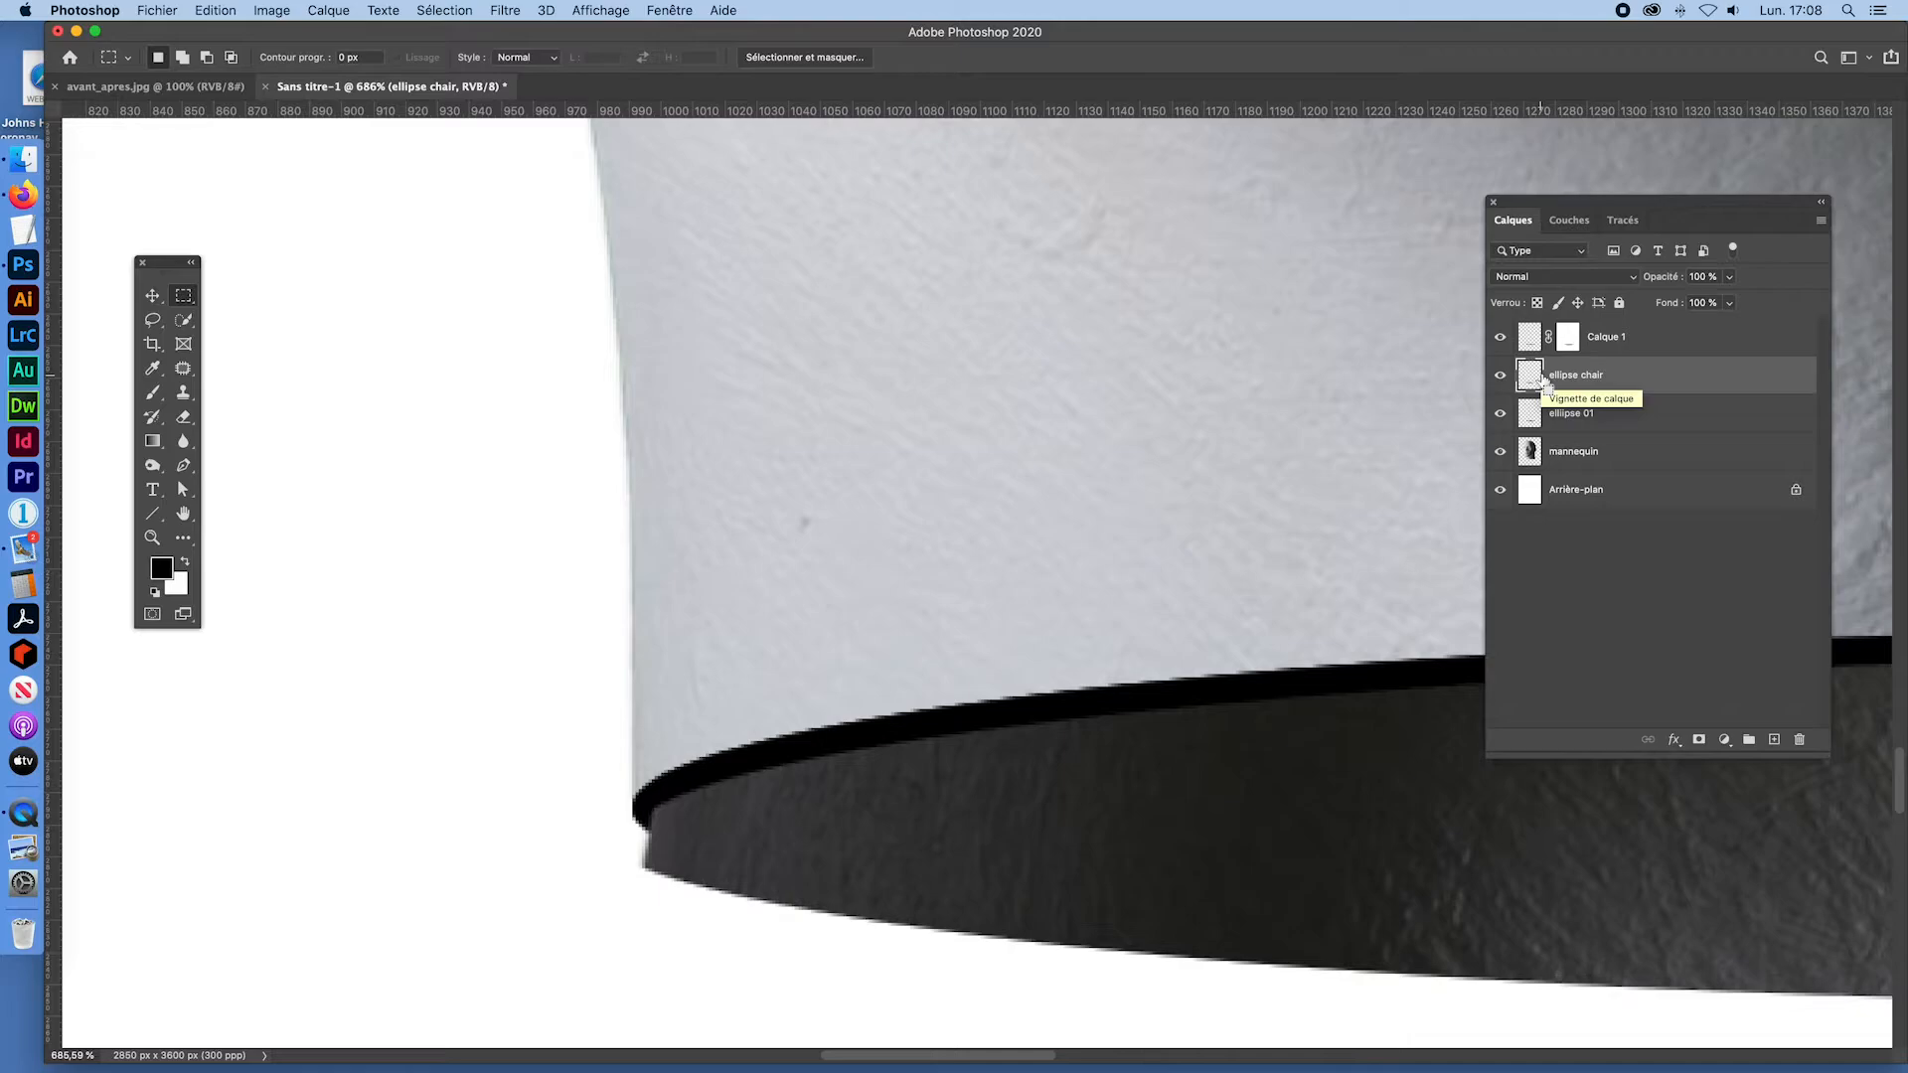
key(super+space)
drag(1348, 575, 1136, 533)
key(super+0)
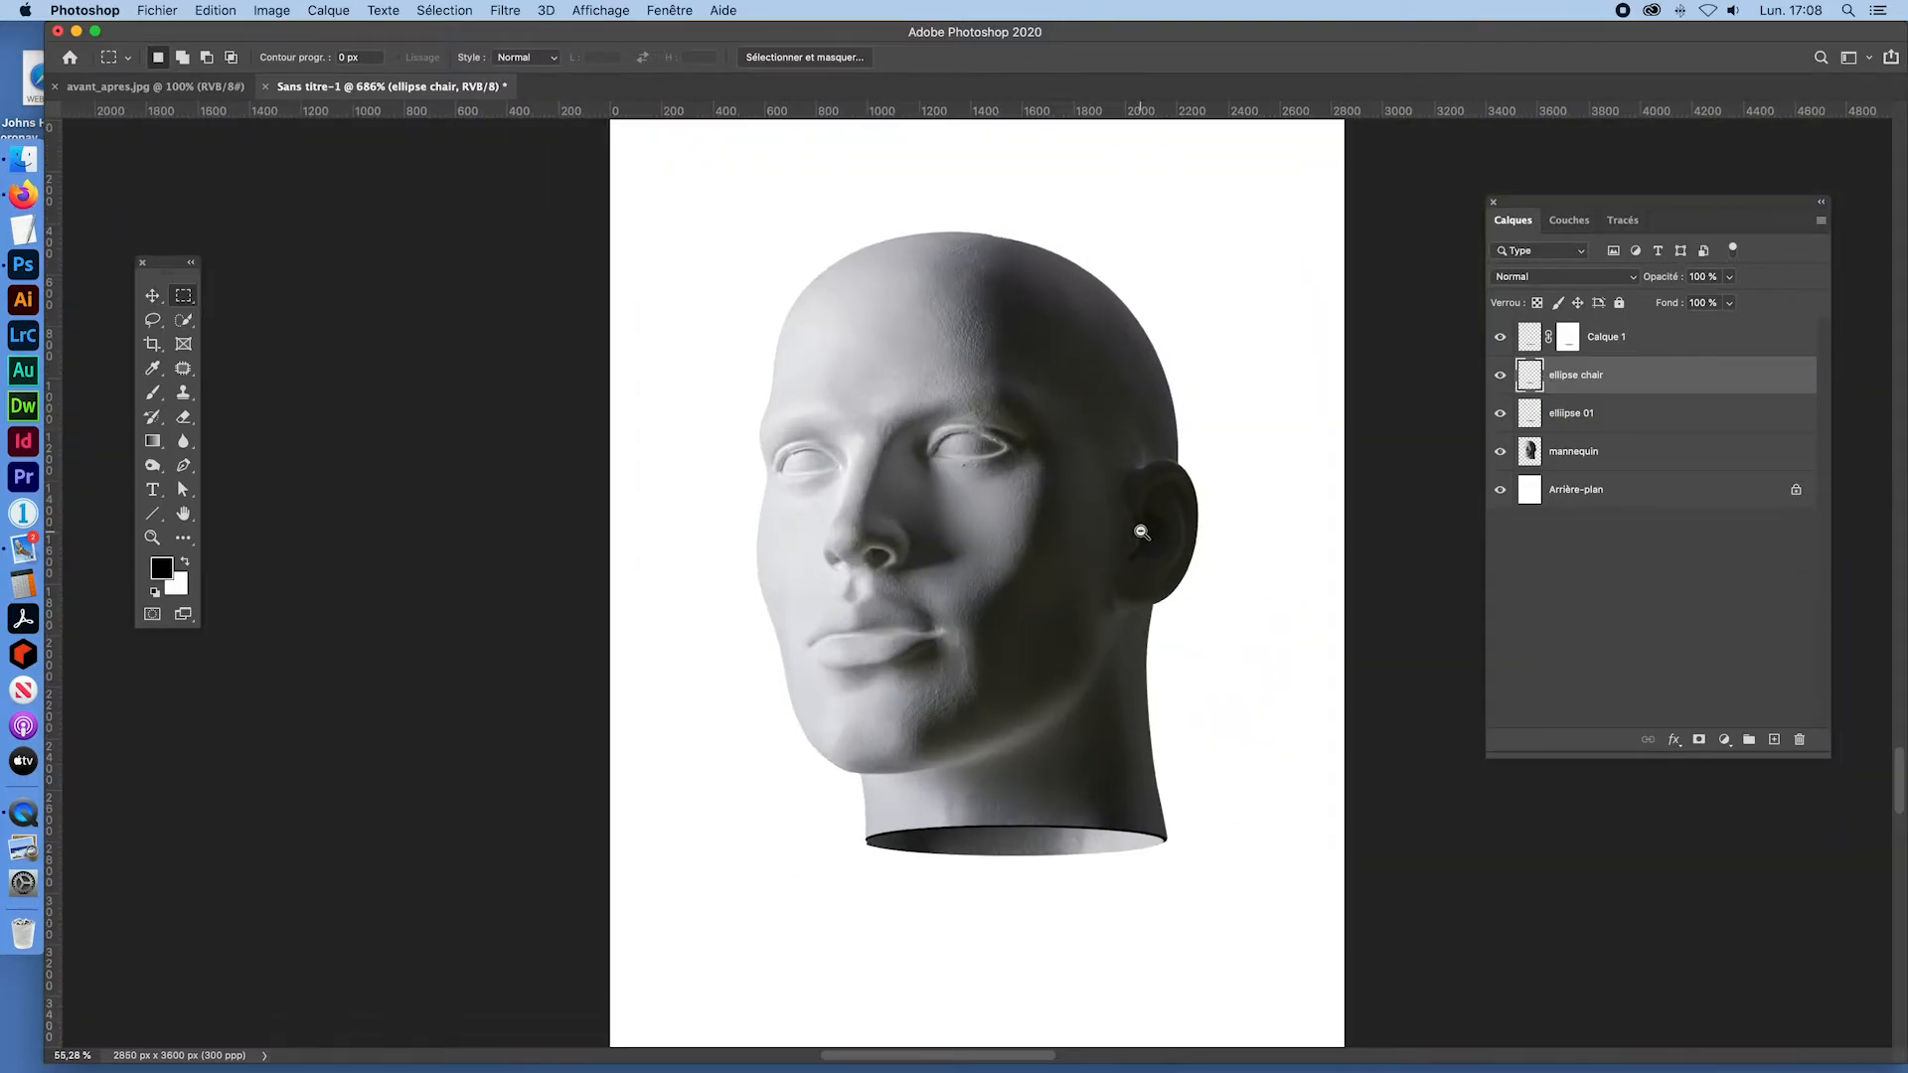
Step: Free-transform the ellipse chair layer, squashing its height slightly from the lower edge to fit the neck opening
drag(1096, 832, 1172, 862)
drag(608, 853, 703, 873)
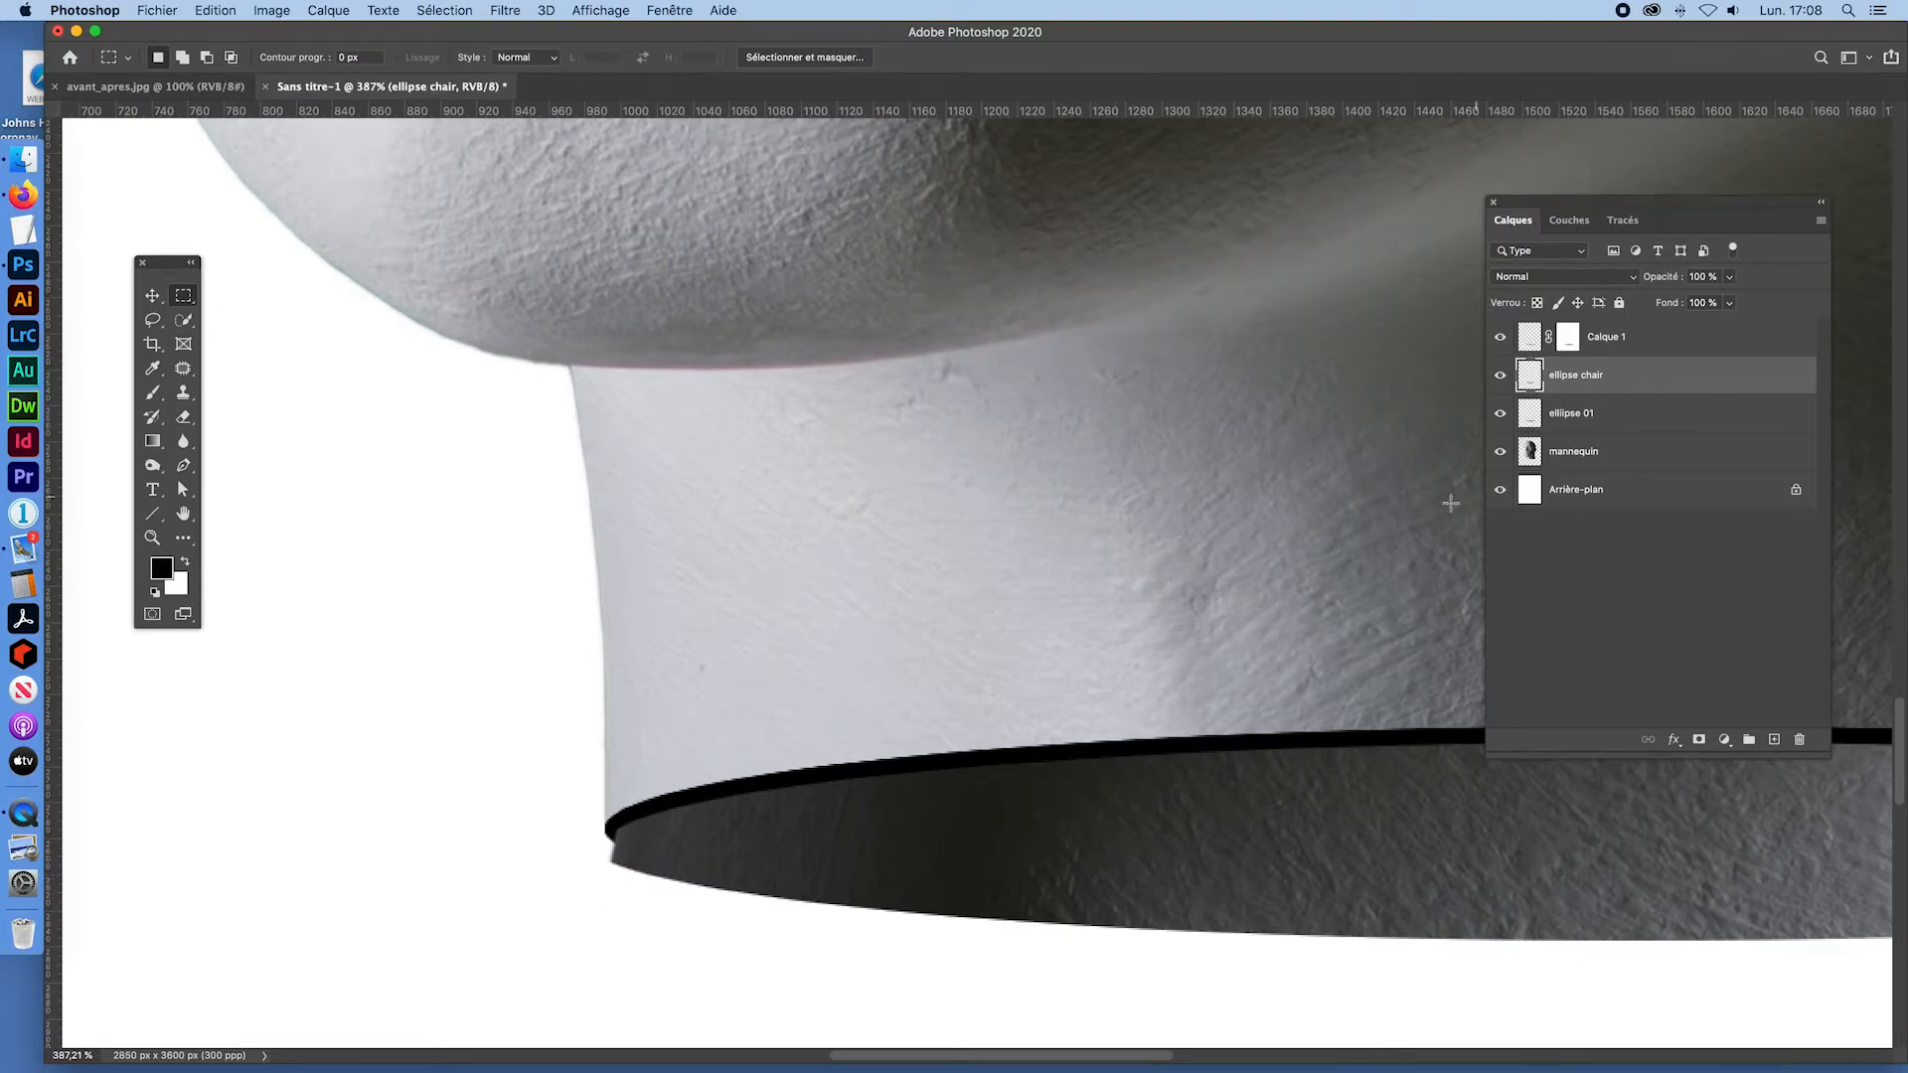
key(super+t)
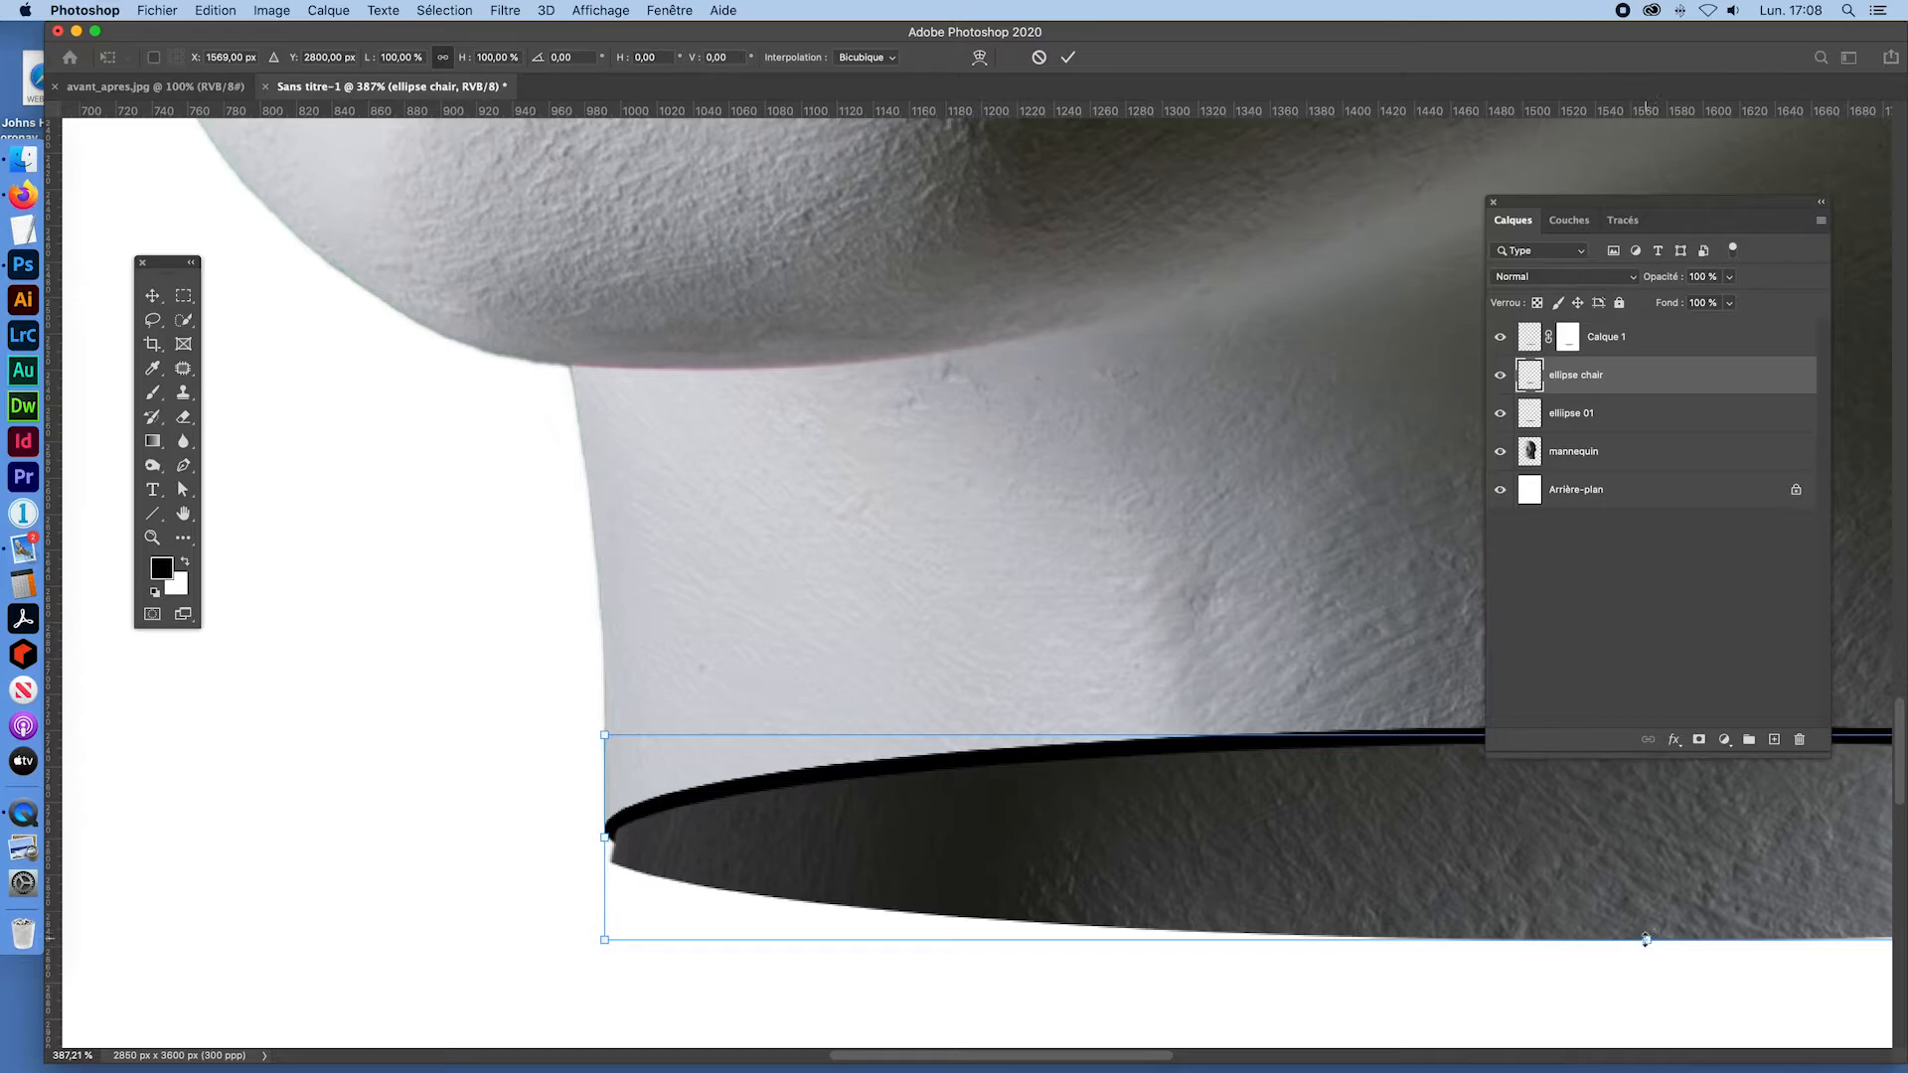
drag(1646, 939, 1645, 912)
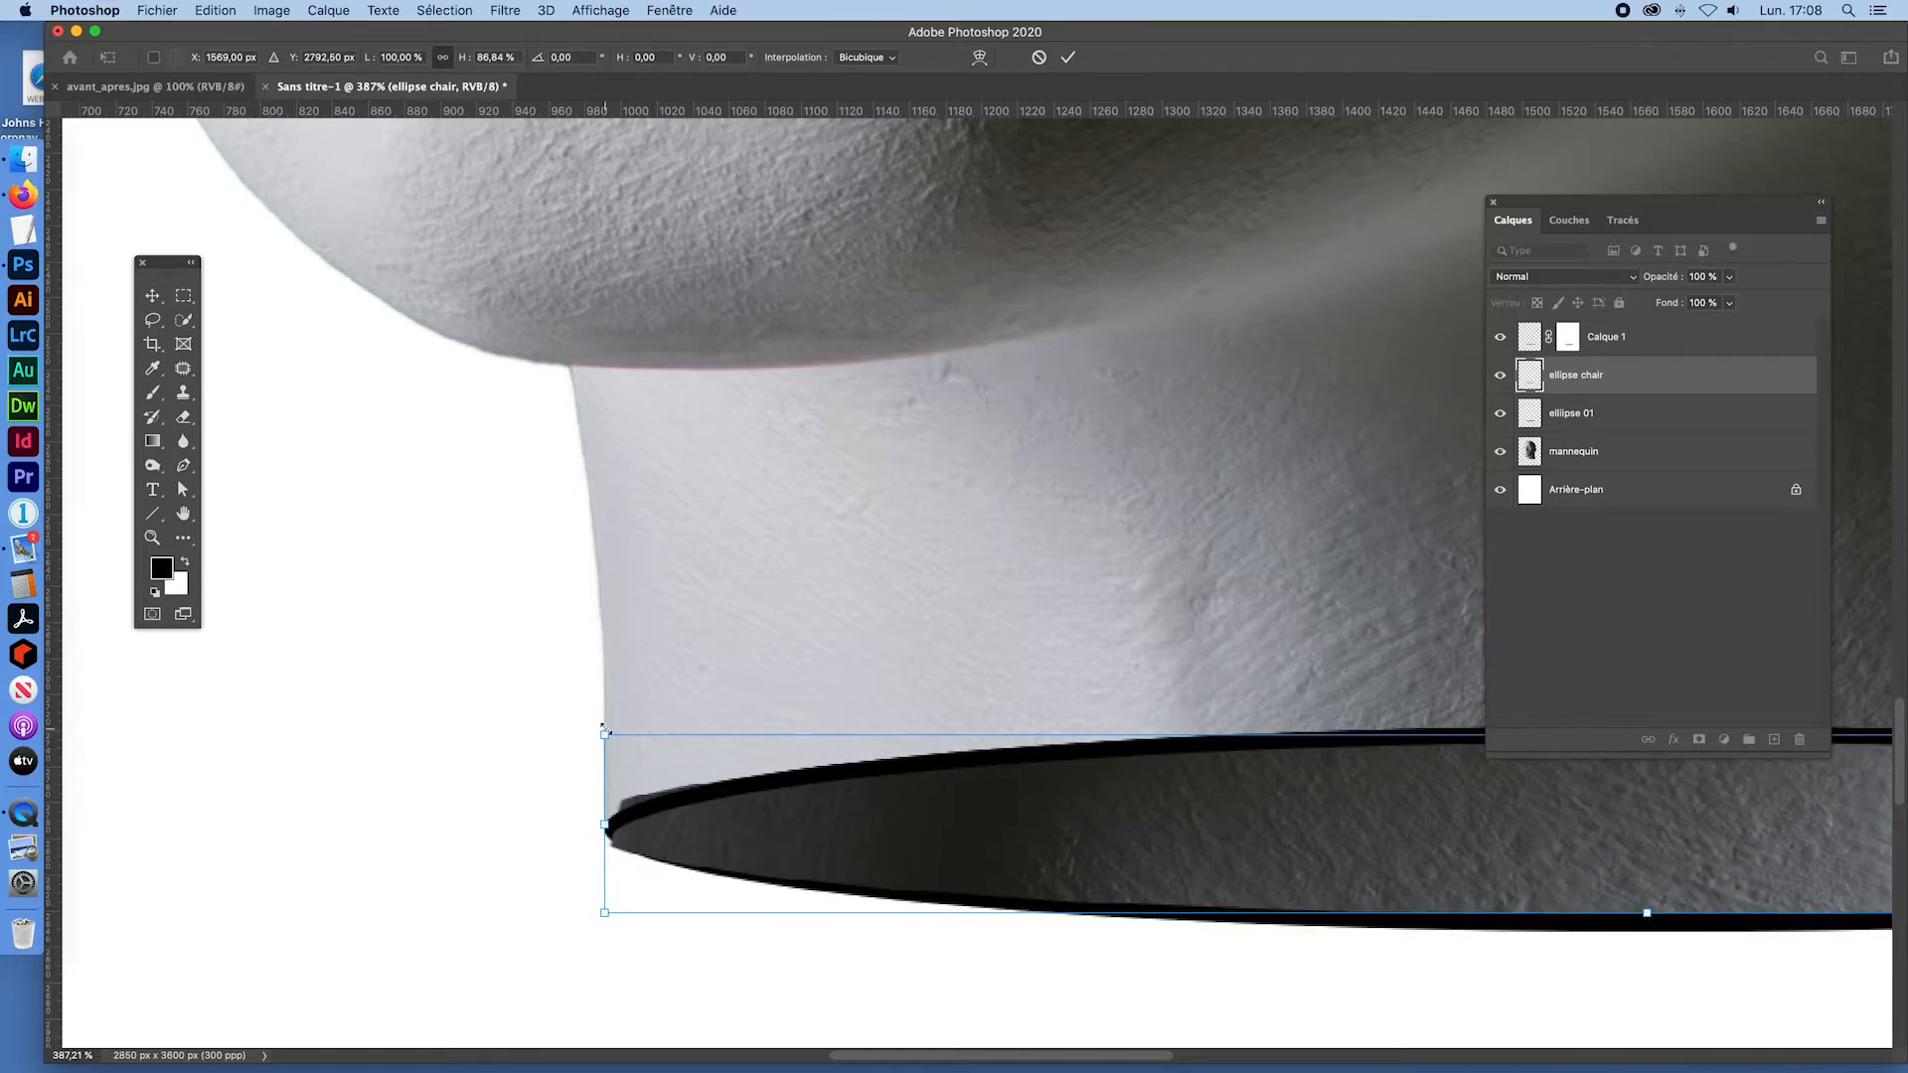
key(Tab)
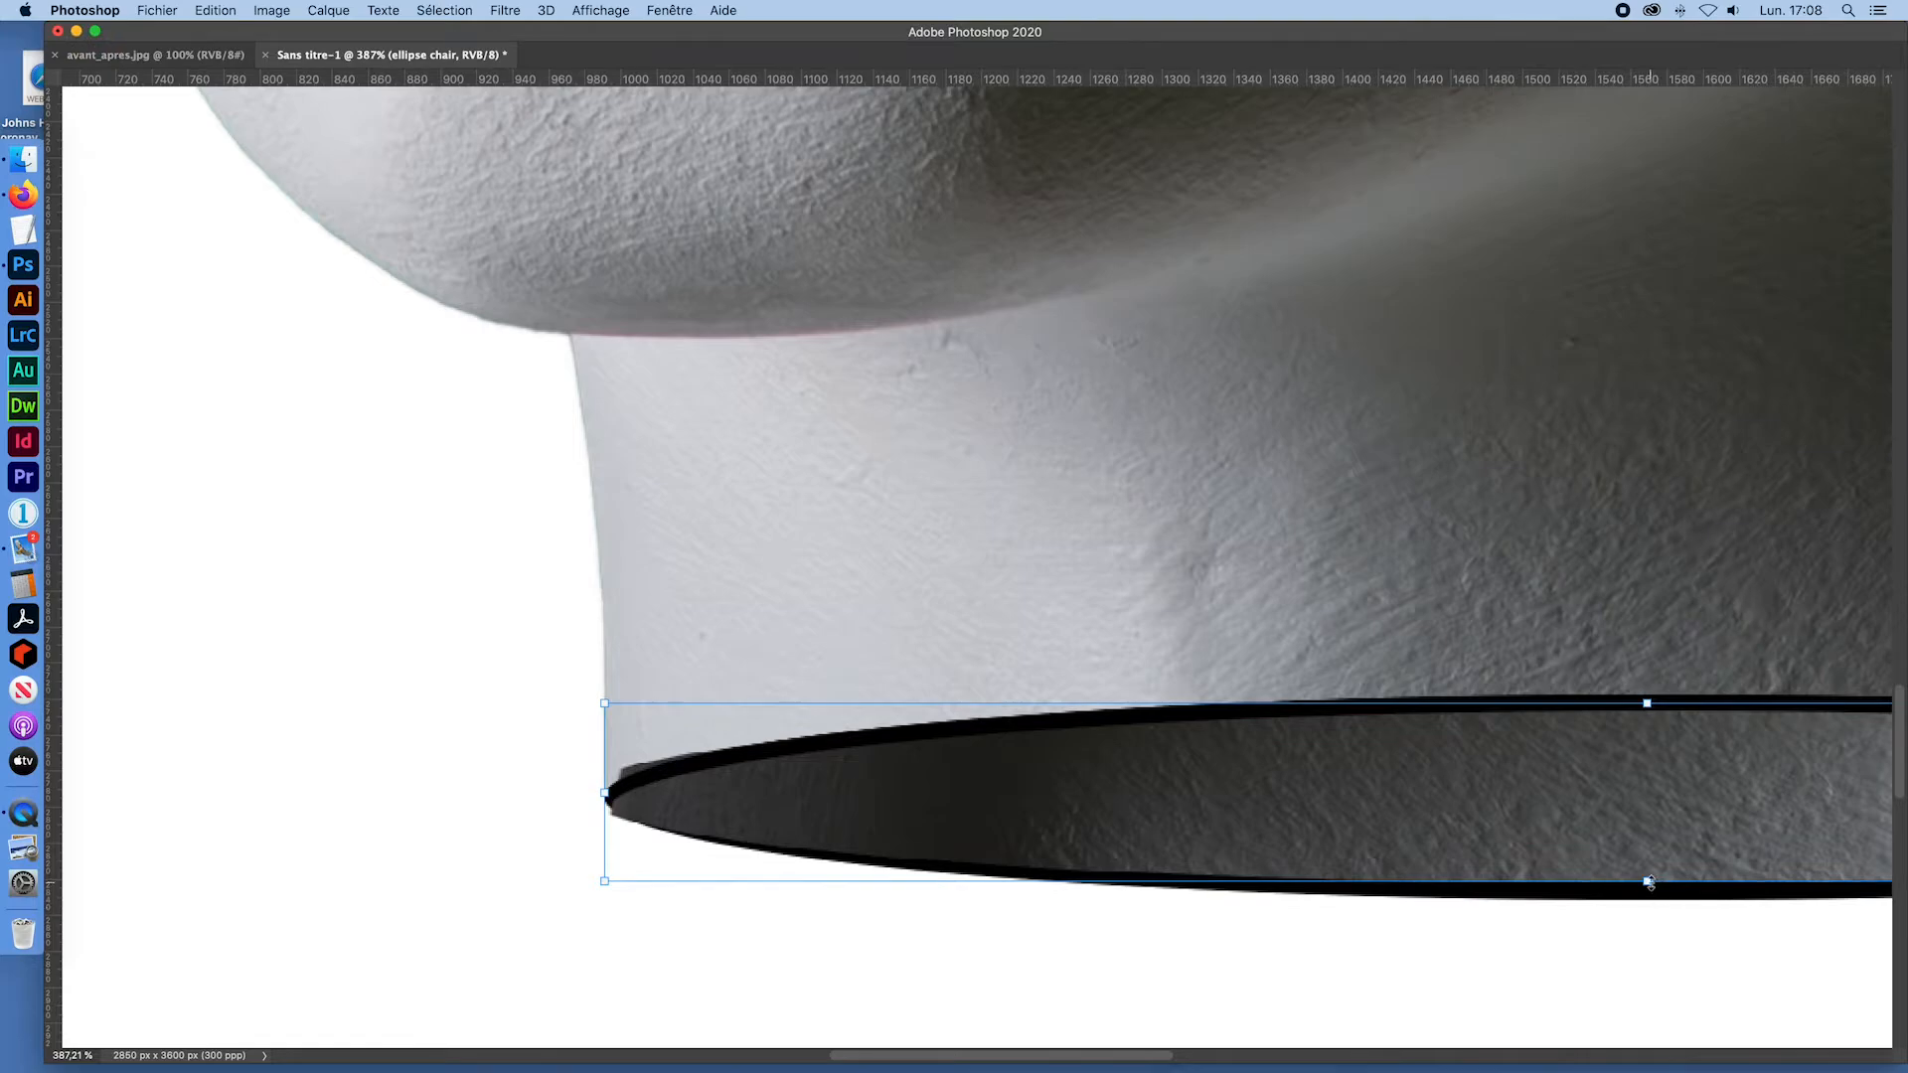
drag(1648, 882, 1647, 899)
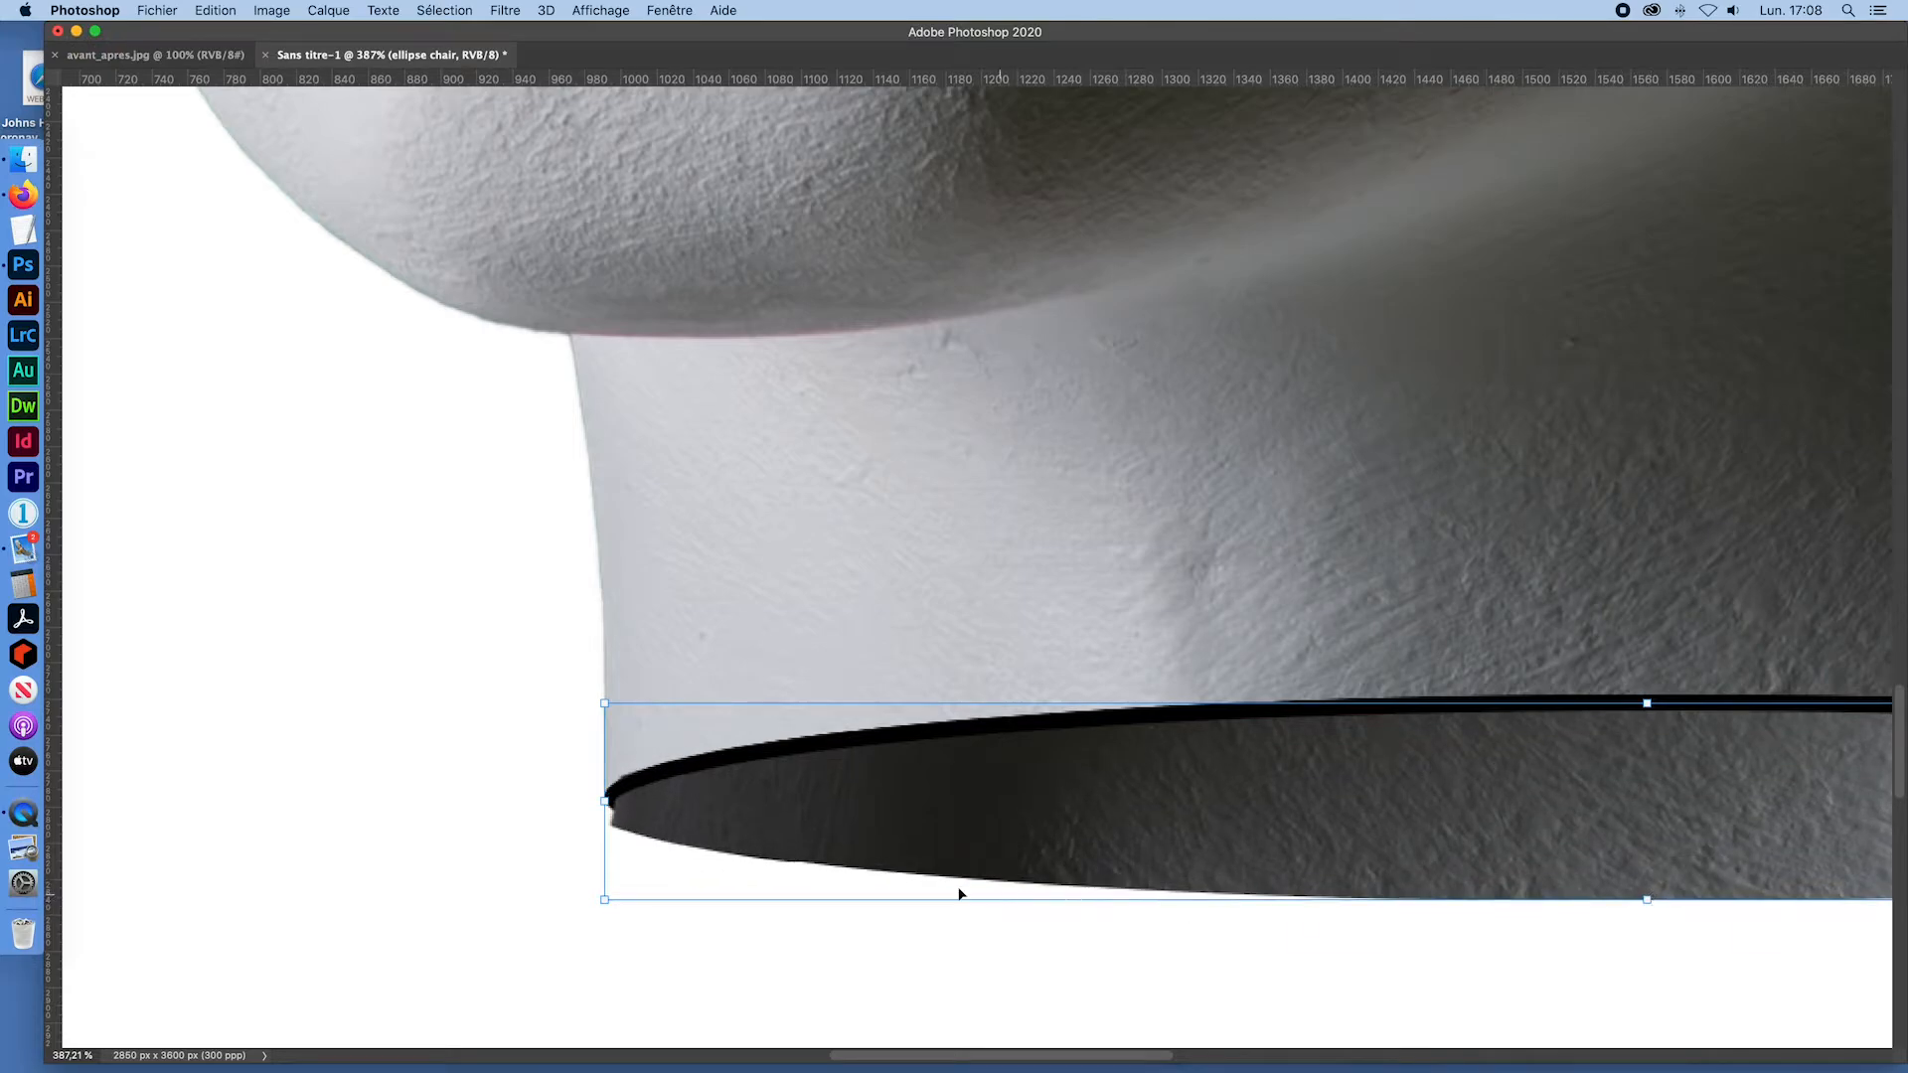
drag(1786, 881, 799, 705)
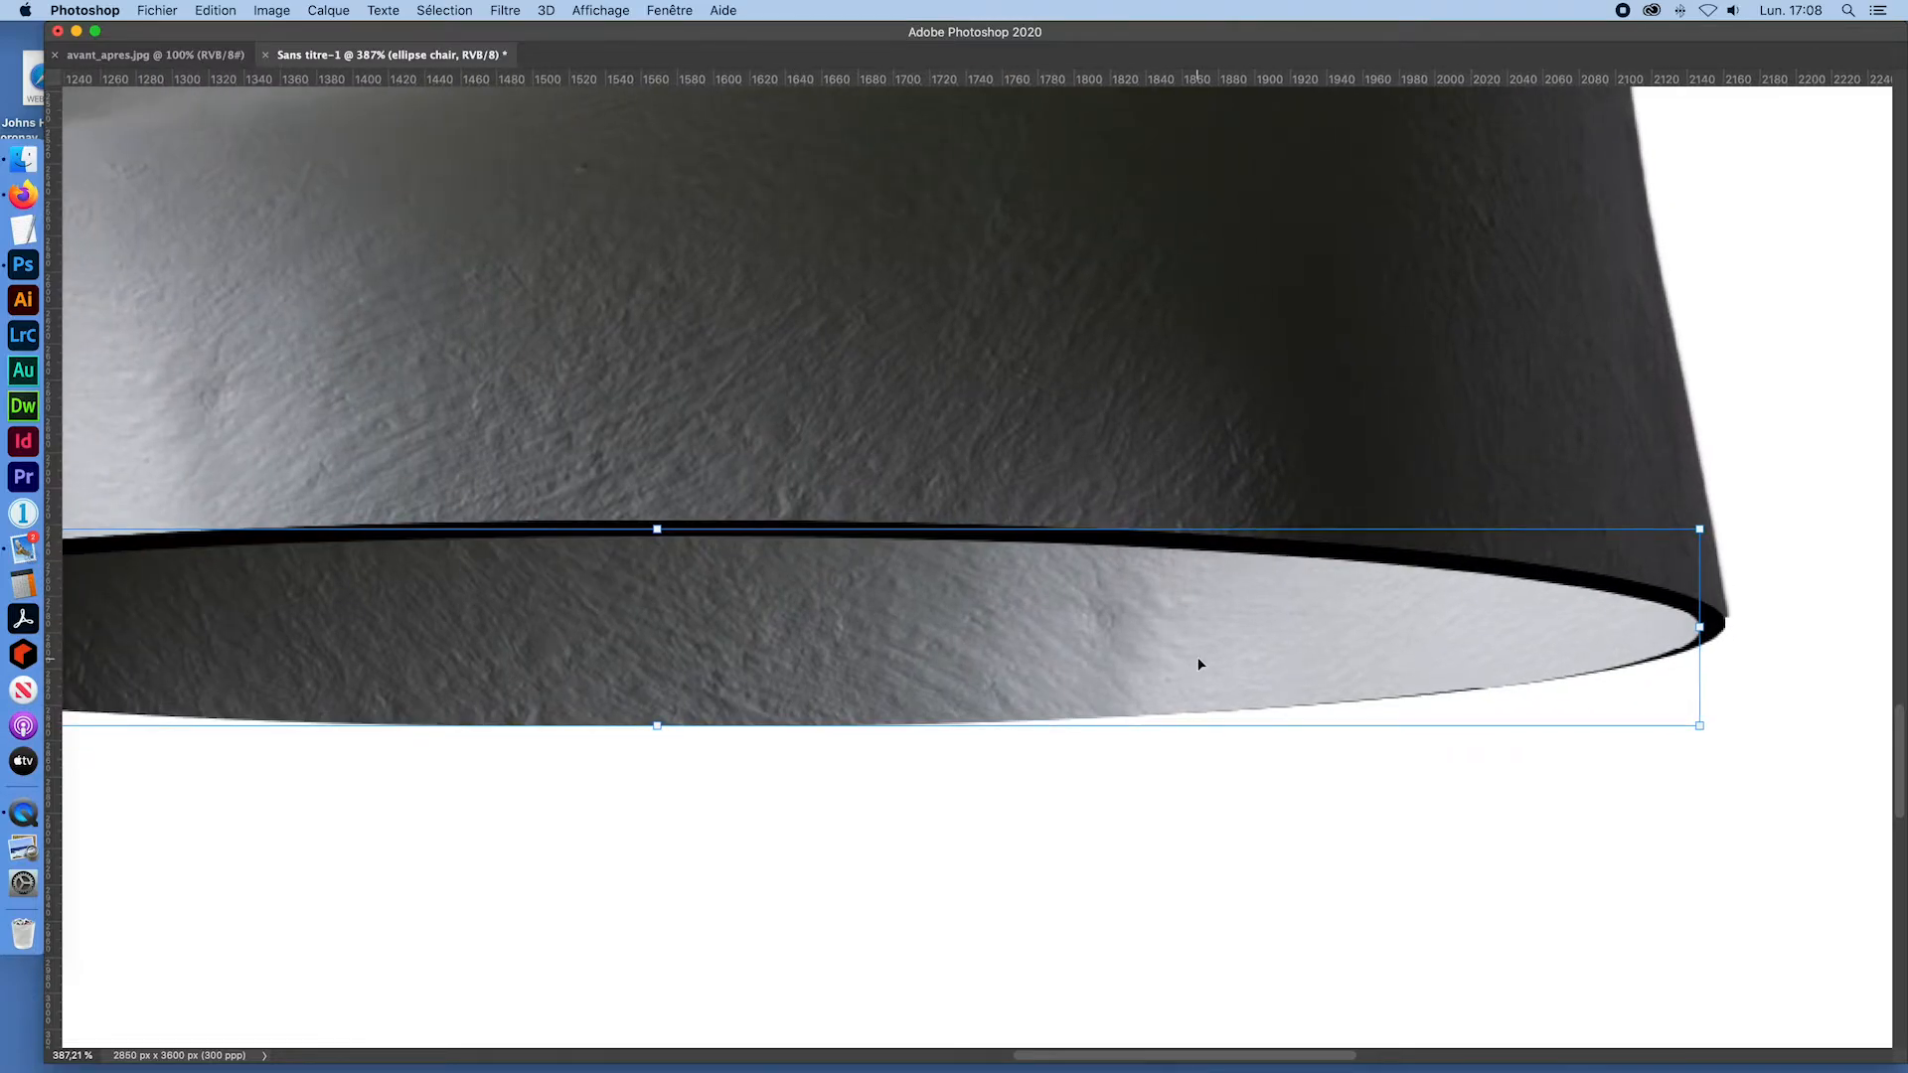
Step: Shift the skin ellipse rightward to meet the neck's right corner and apply the transform
key(Right)
key(Right)
key(Right)
key(Right)
key(Right)
key(Right)
key(Right)
key(Right)
key(Right)
key(Right)
key(Right)
key(Right)
key(Right)
key(Right)
mouse_move(1069, 652)
mouse_down()
mouse_move(1099, 654)
mouse_move(1059, 649)
mouse_up()
drag(702, 861, 1349, 867)
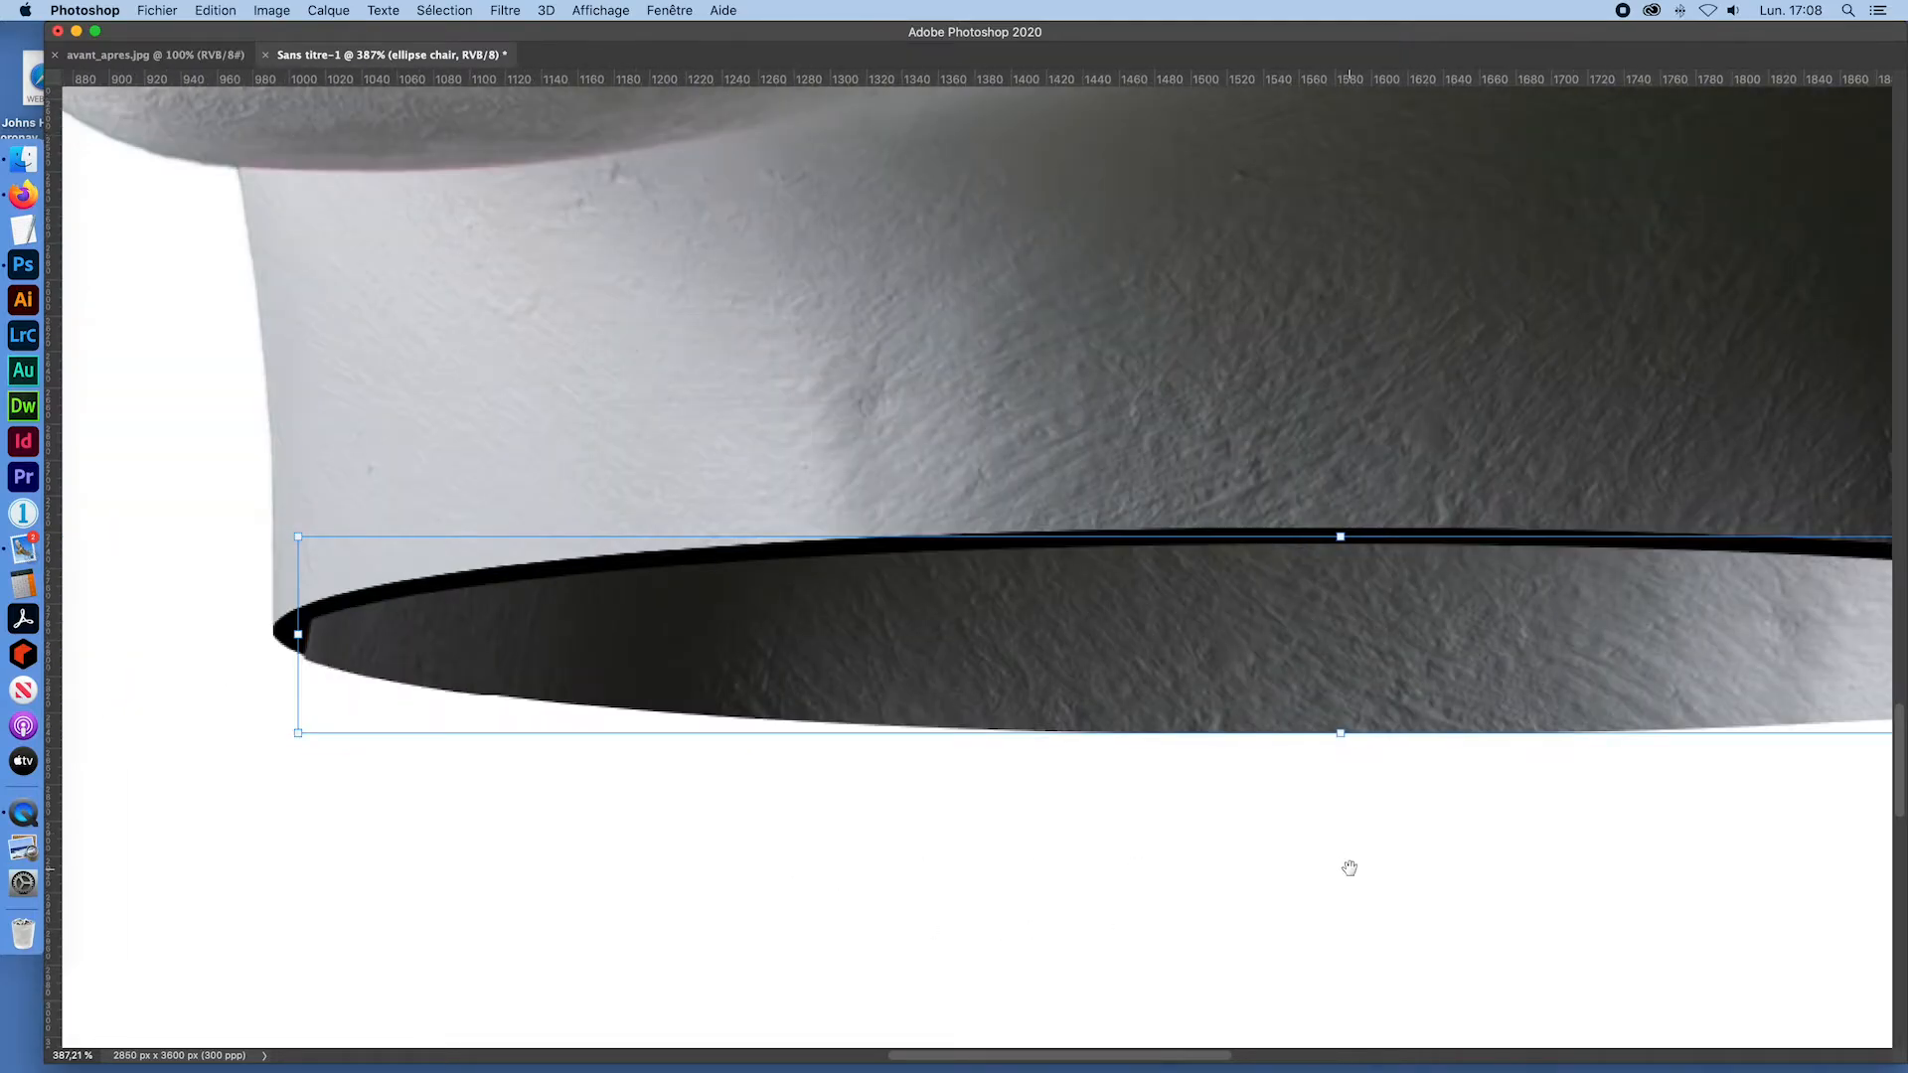
key(Return)
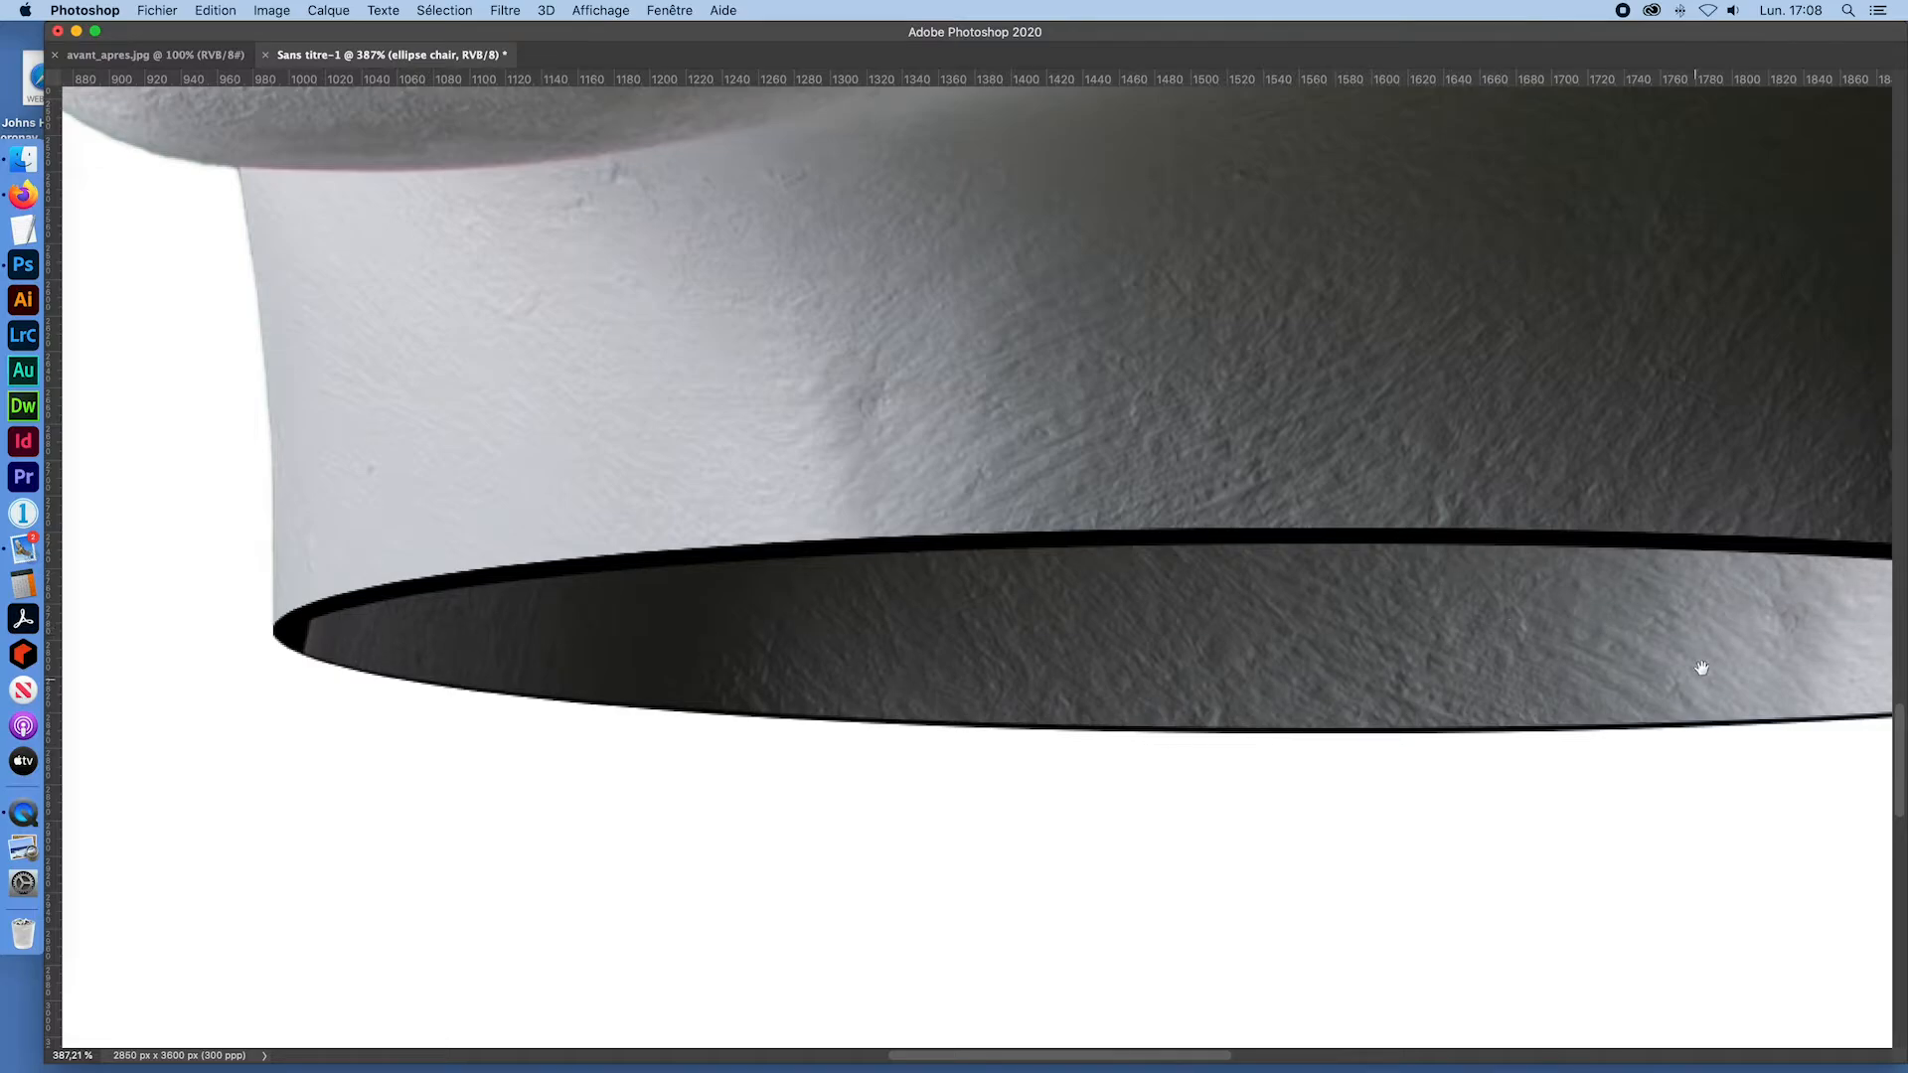
Step: Inspect the fitted neck opening, then compare it with the neck rim of the finished head in avant_apres.jpg
drag(1703, 669, 1037, 596)
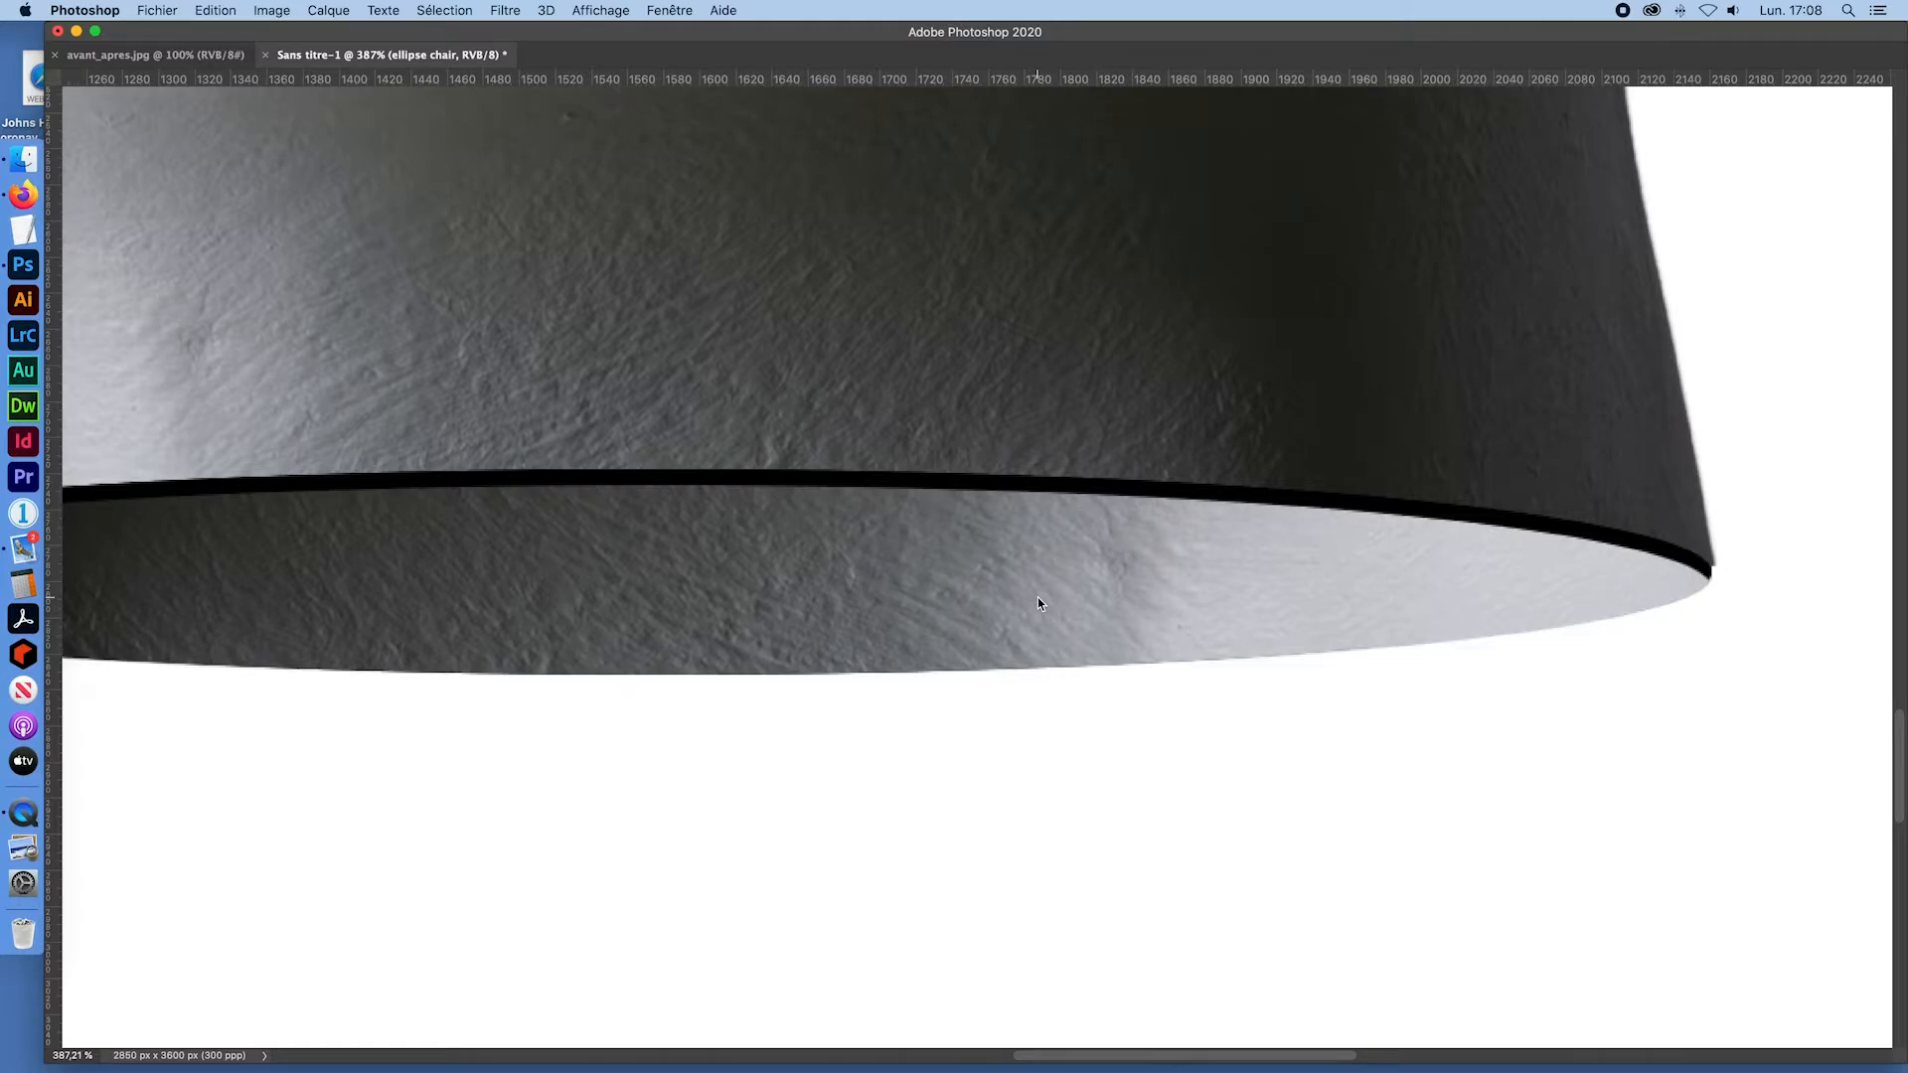
key(super+0)
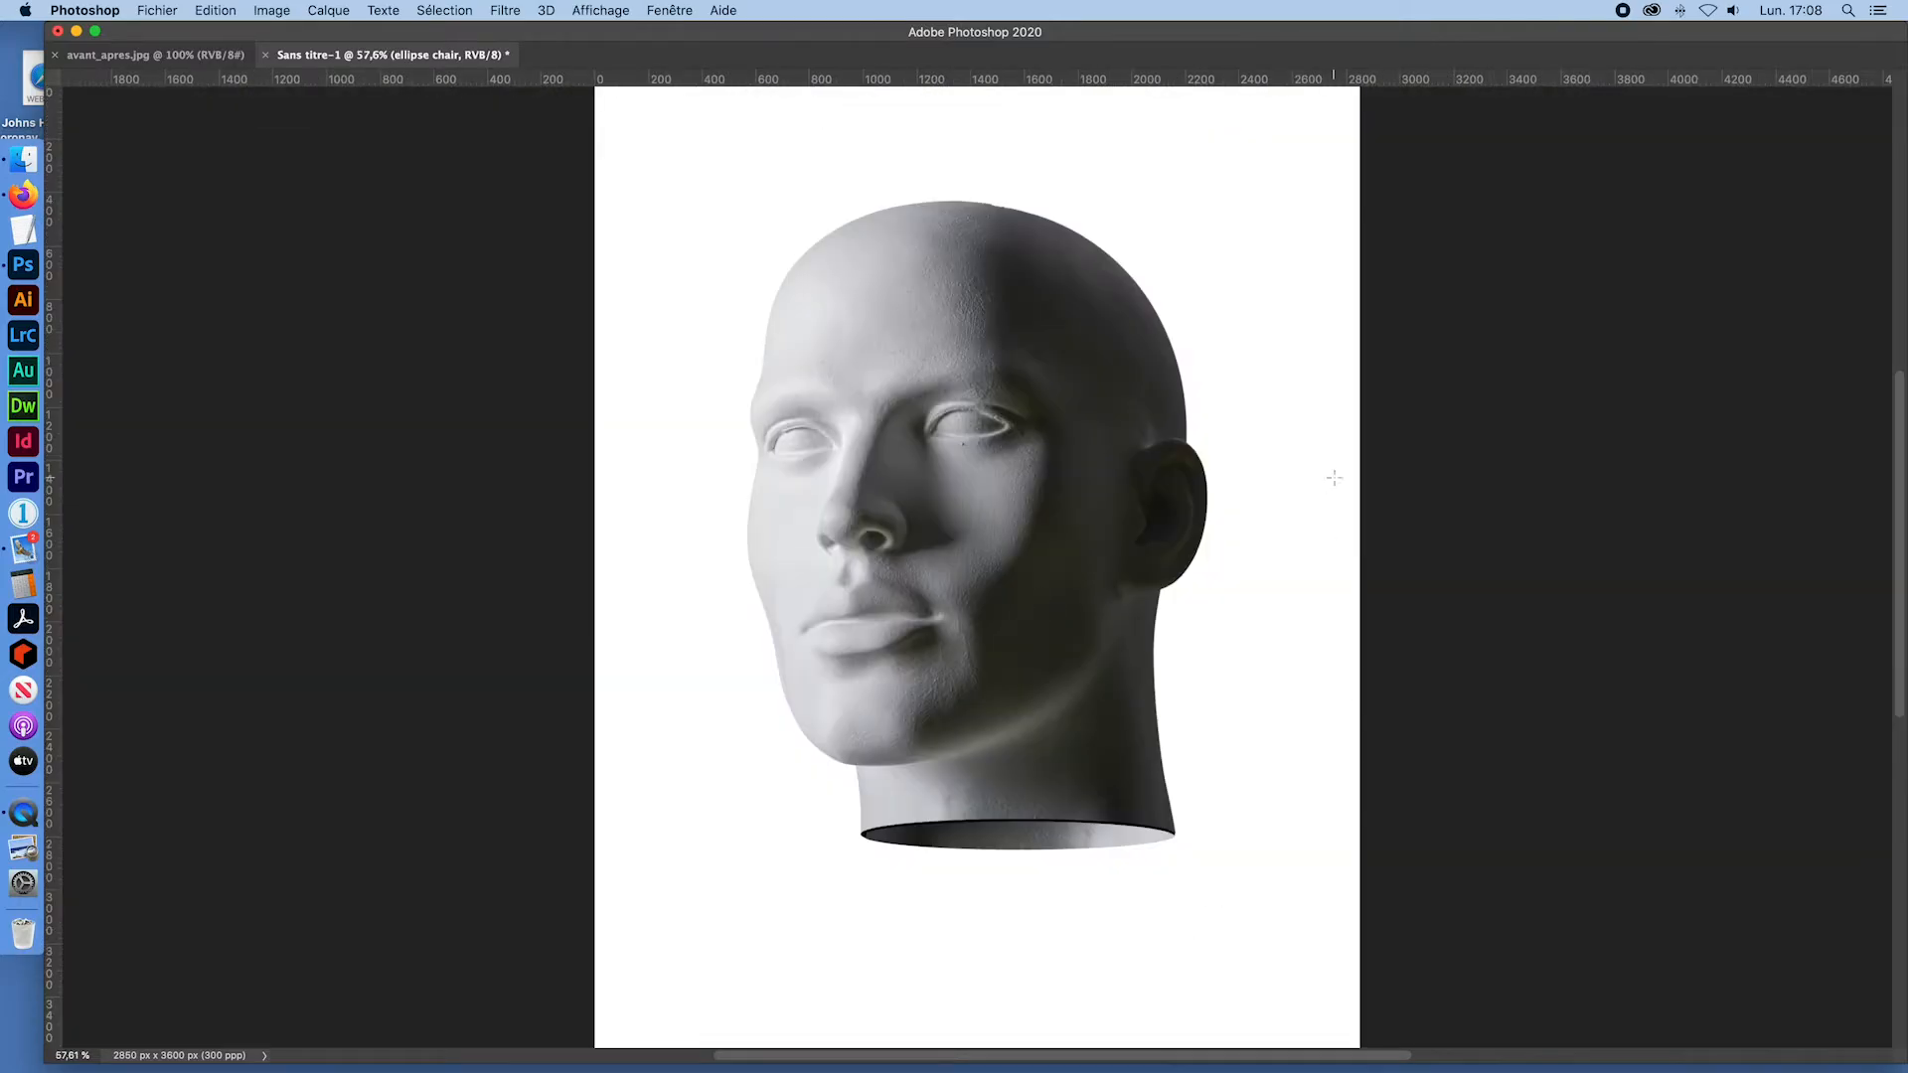
key(Tab)
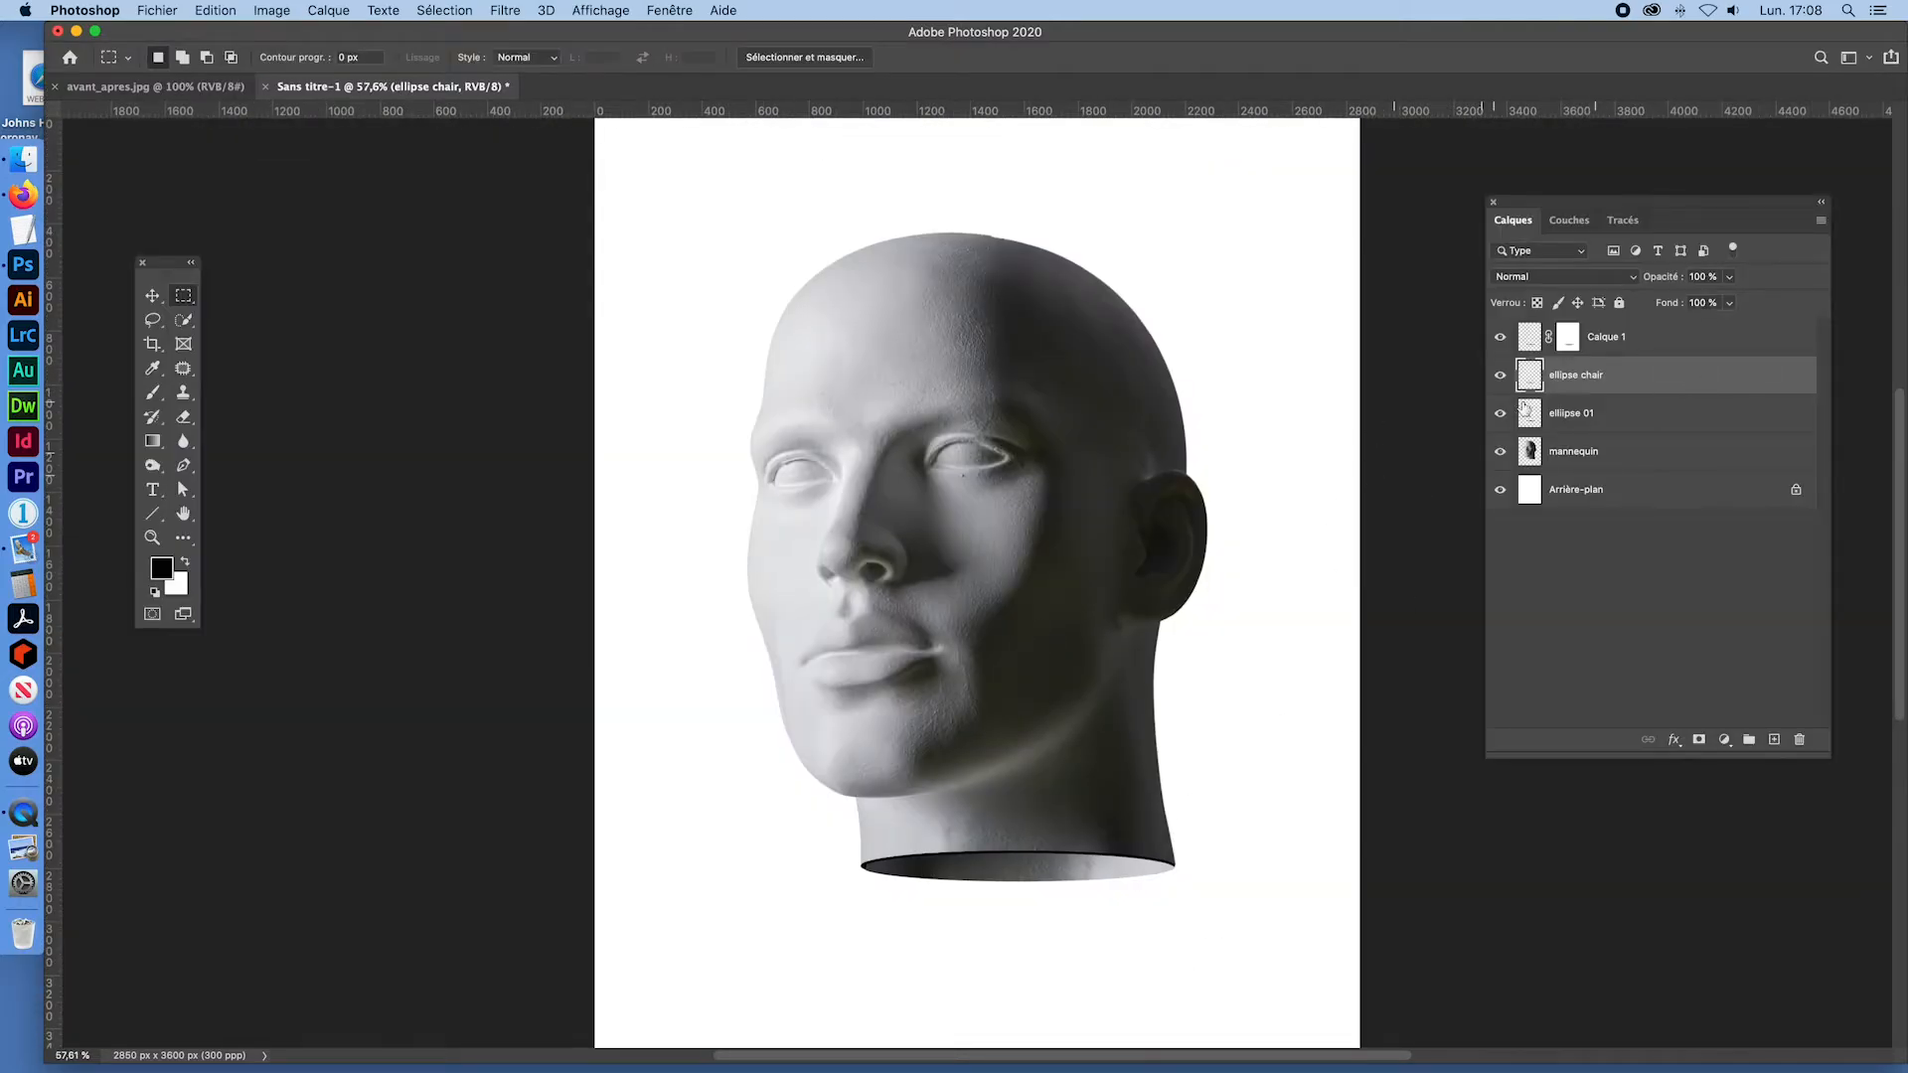
click(181, 92)
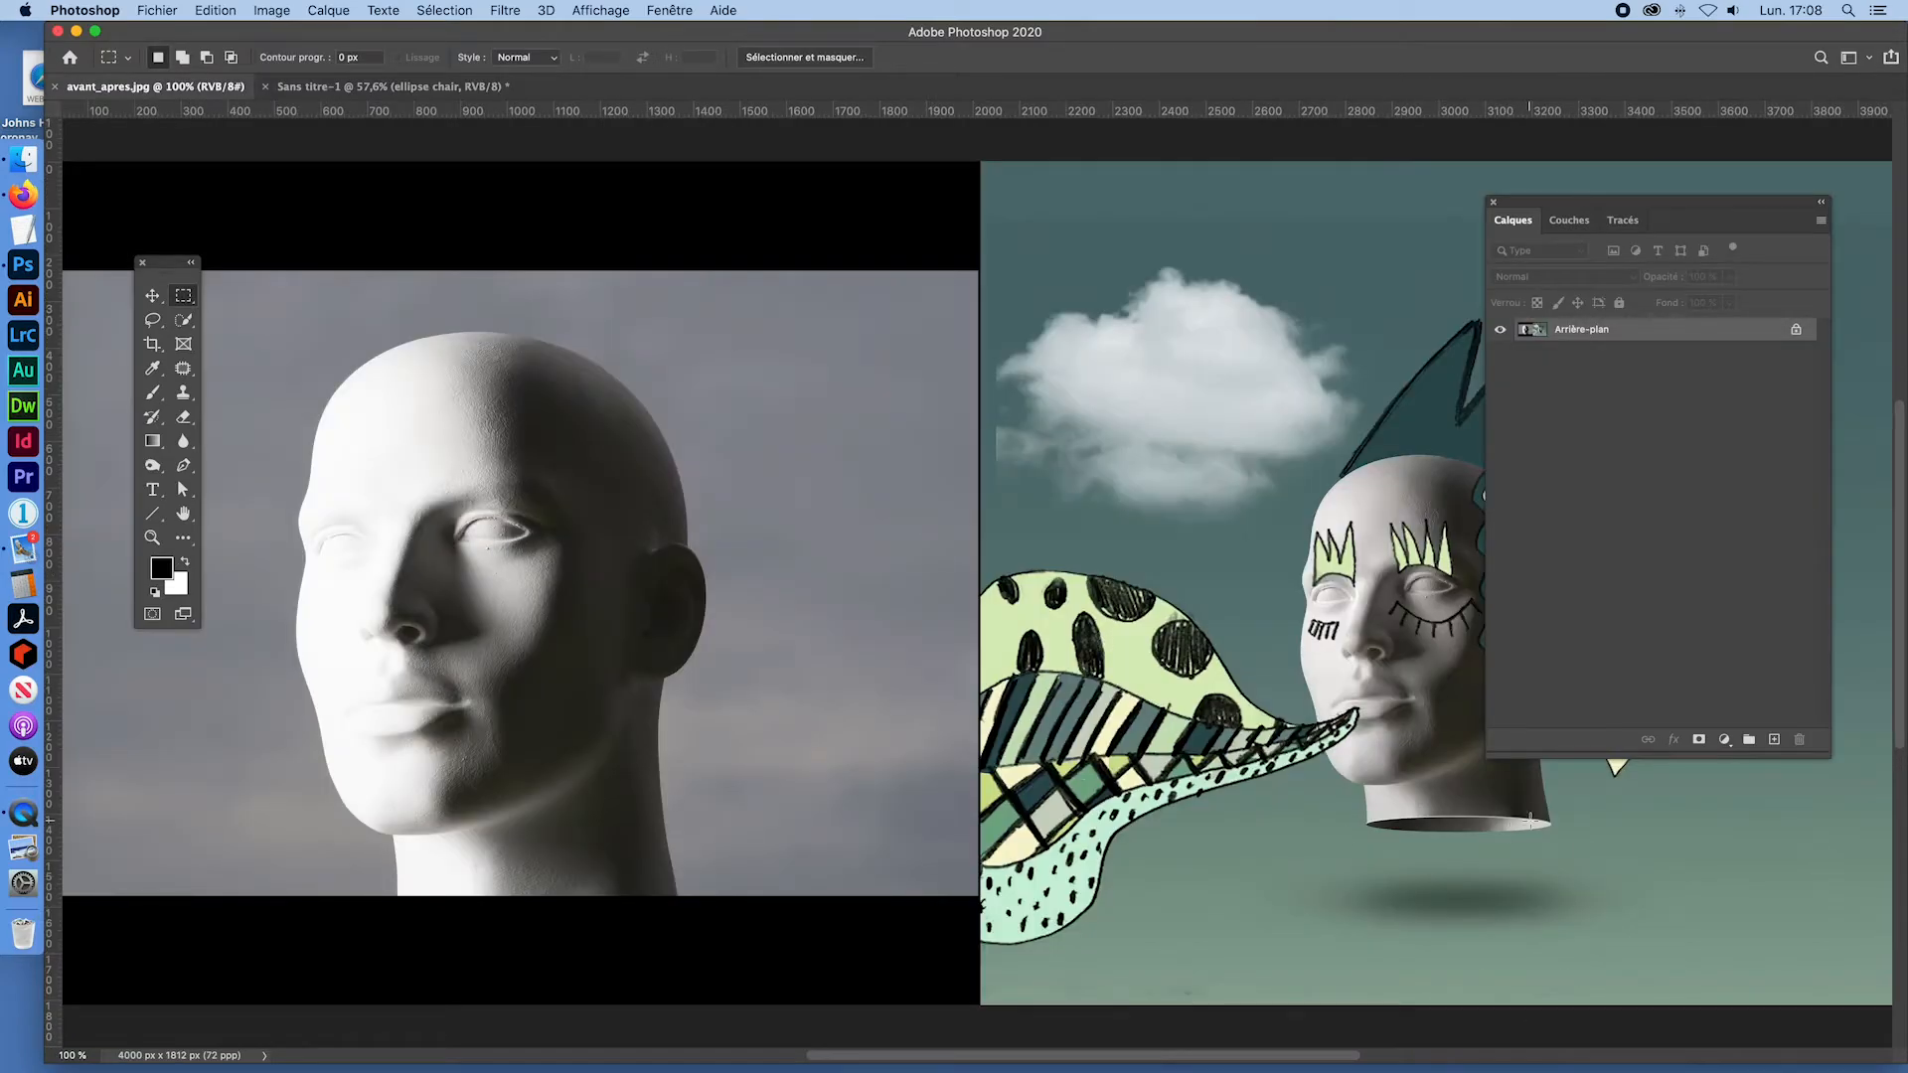
key(super+space)
key(super+space)
drag(1505, 823, 1592, 860)
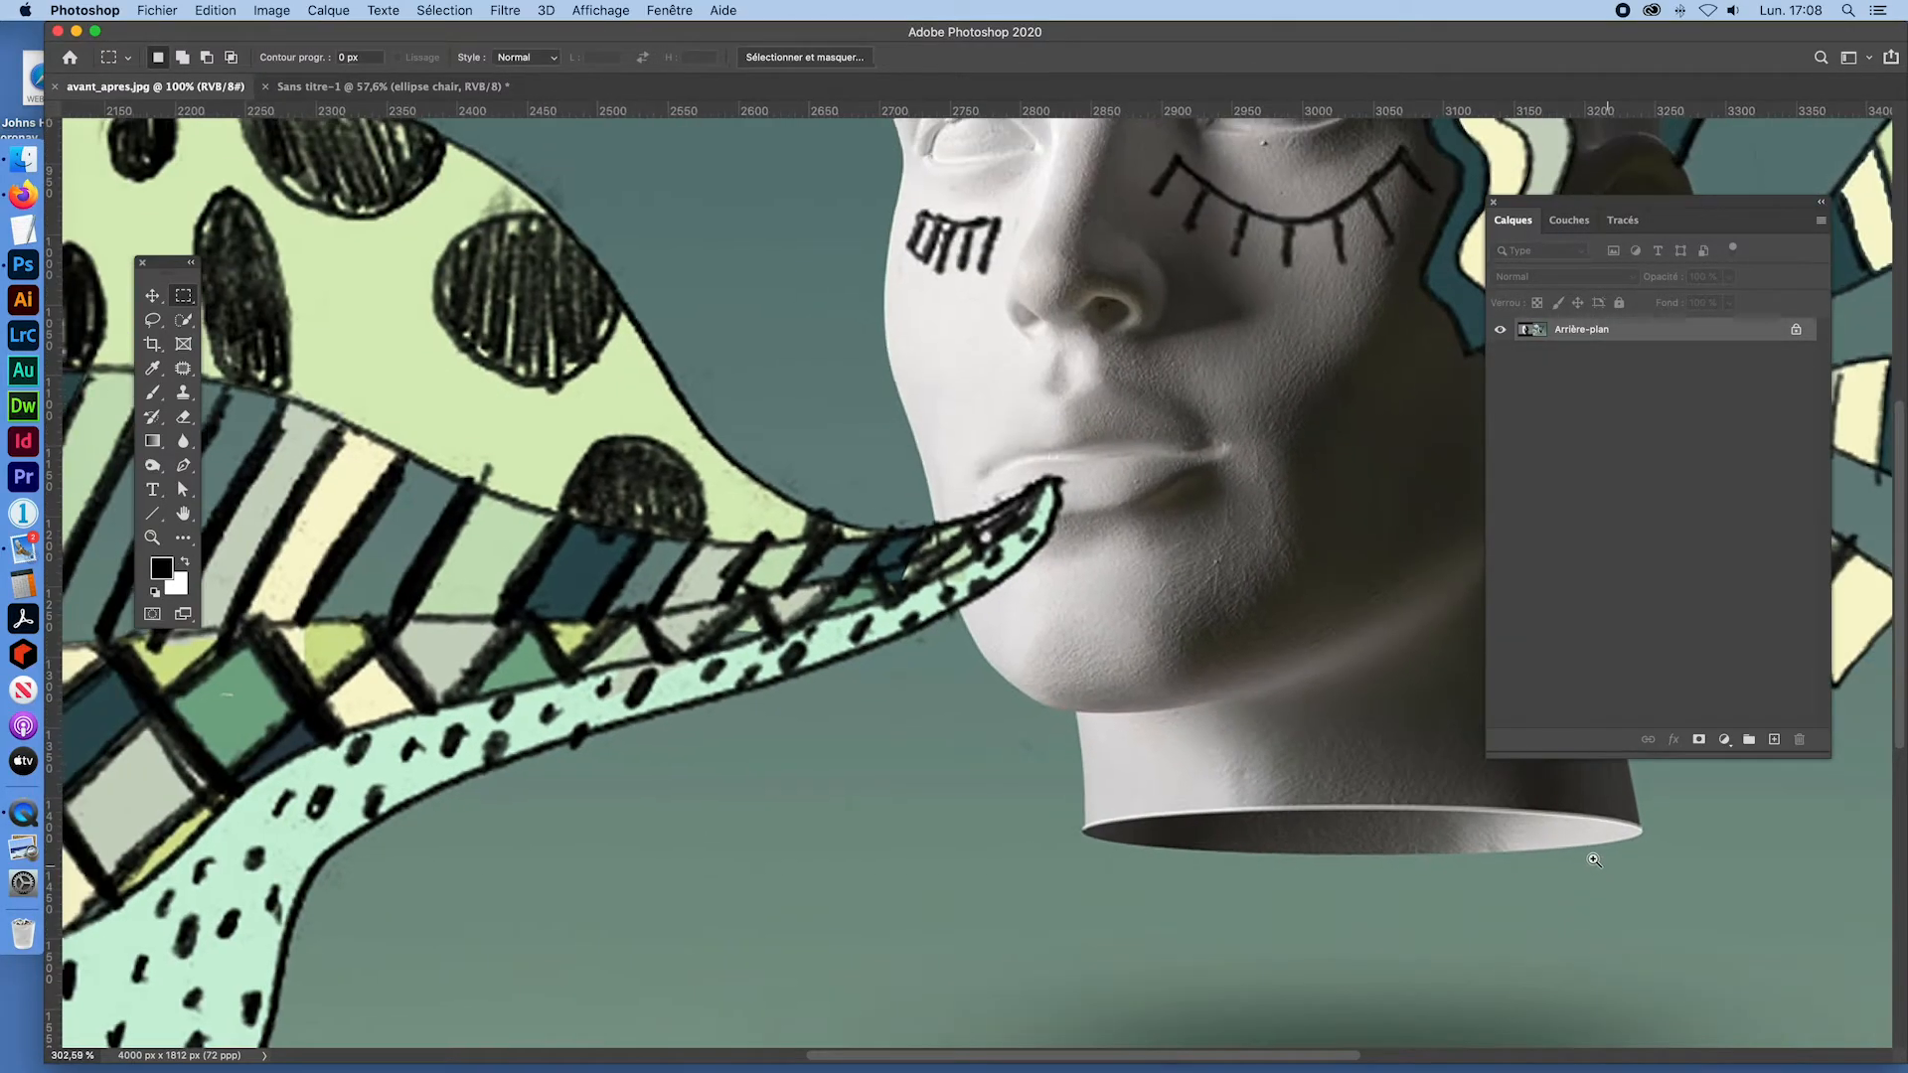
click(383, 91)
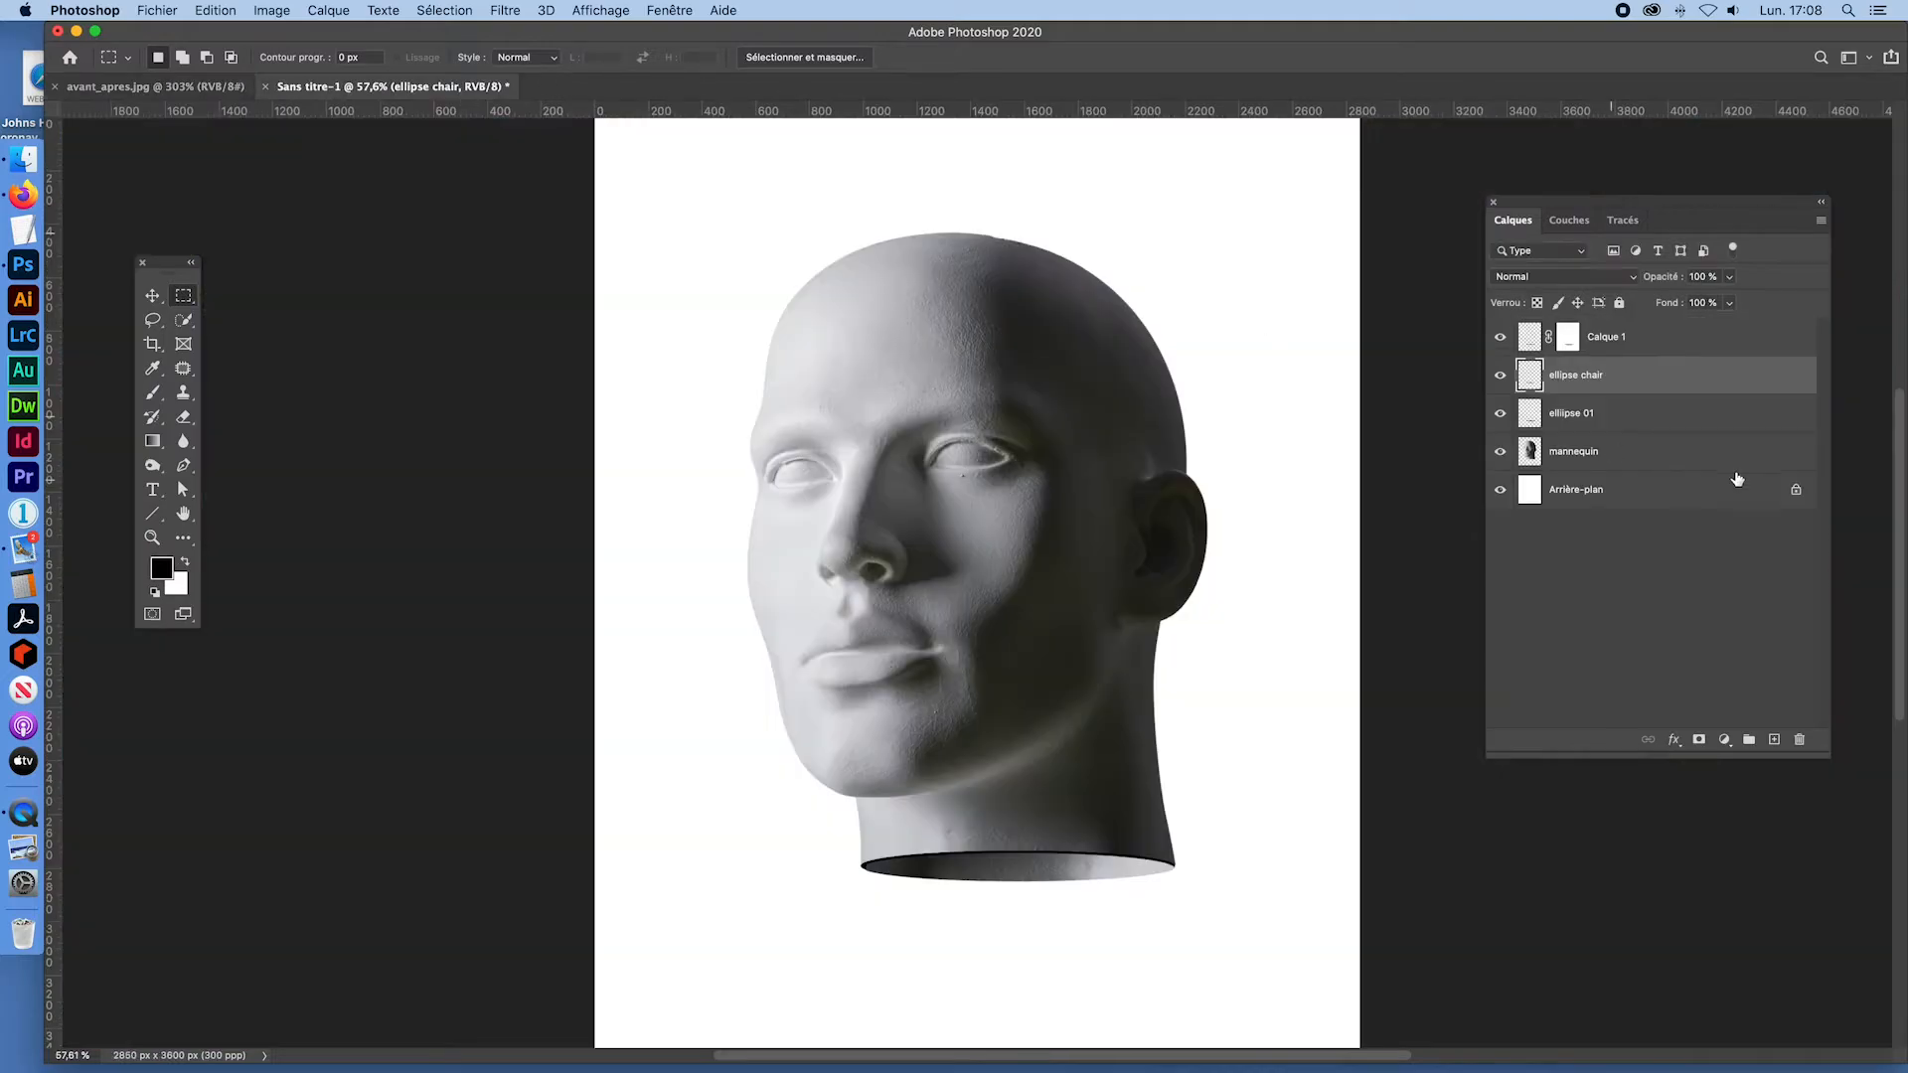
Step: Lock the transparent pixels of Calque 1 and fill its rim with white
click(1530, 336)
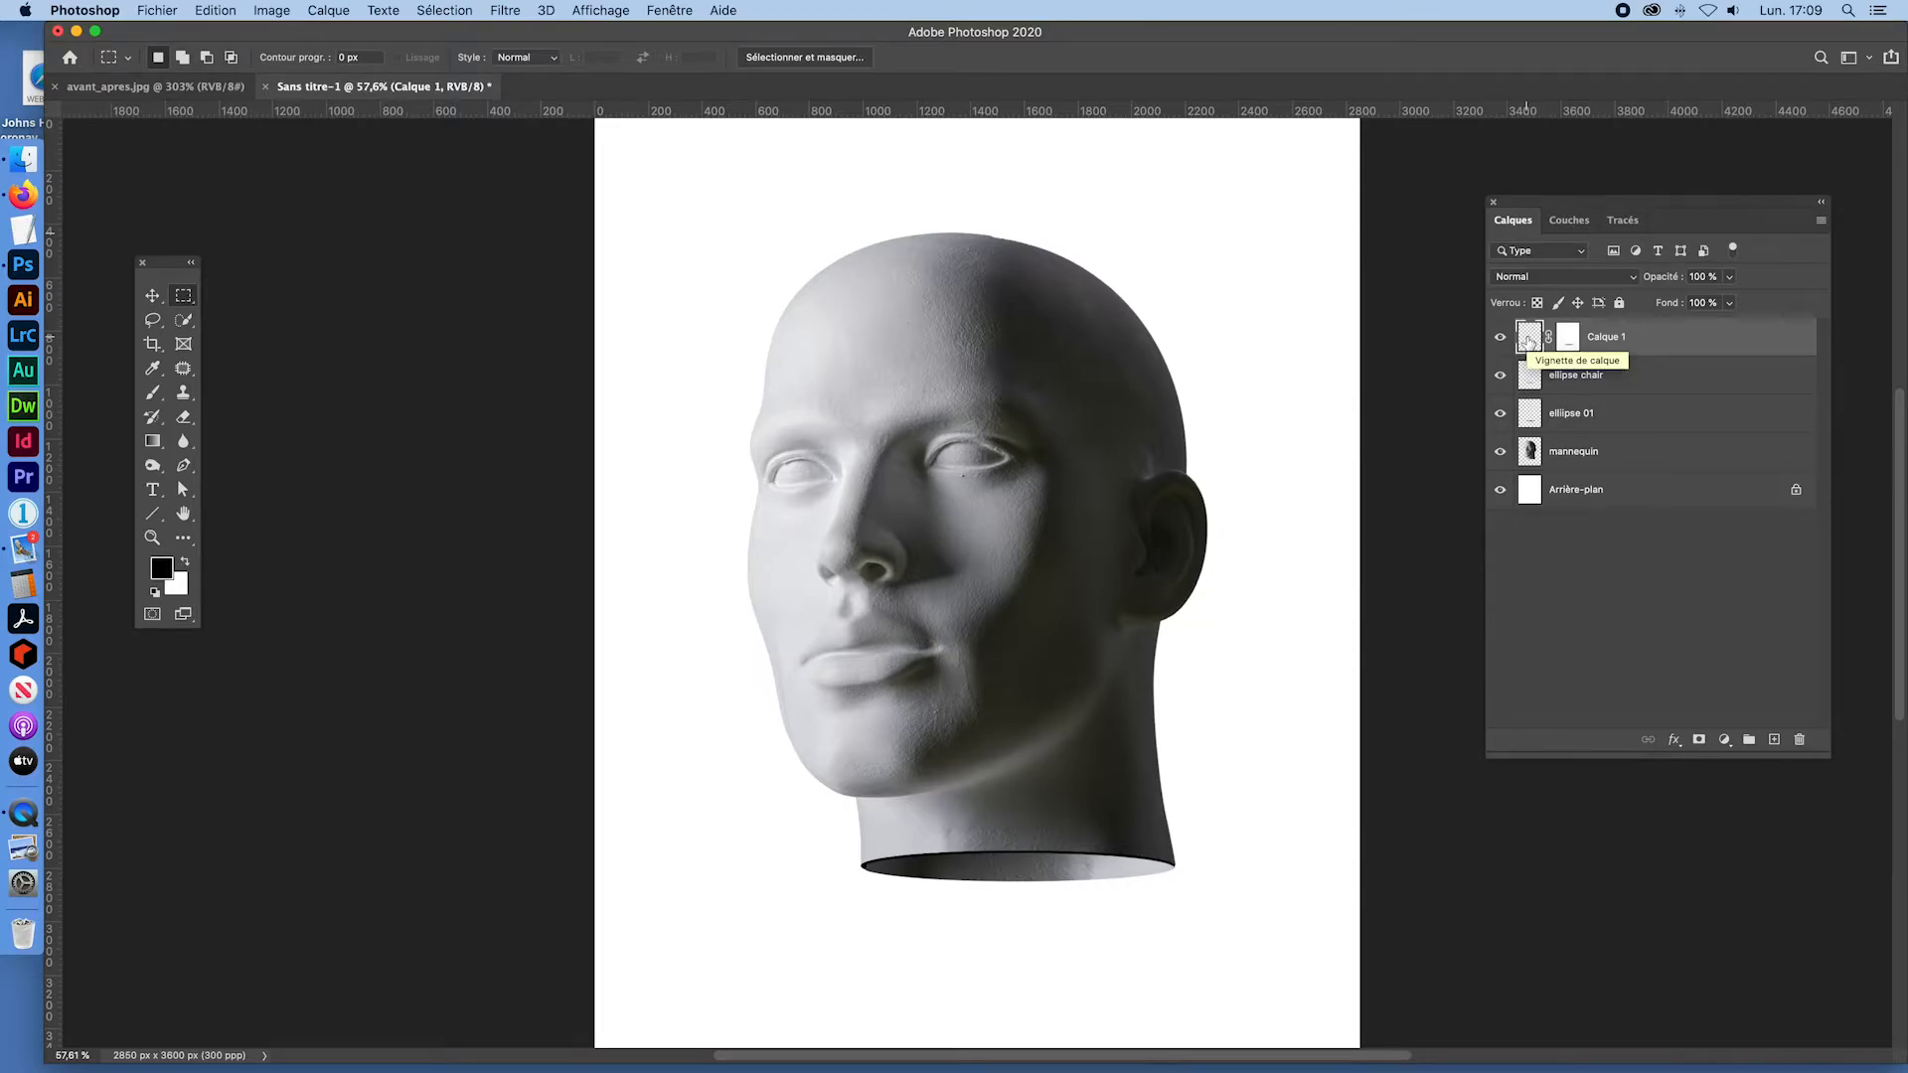
click(1536, 302)
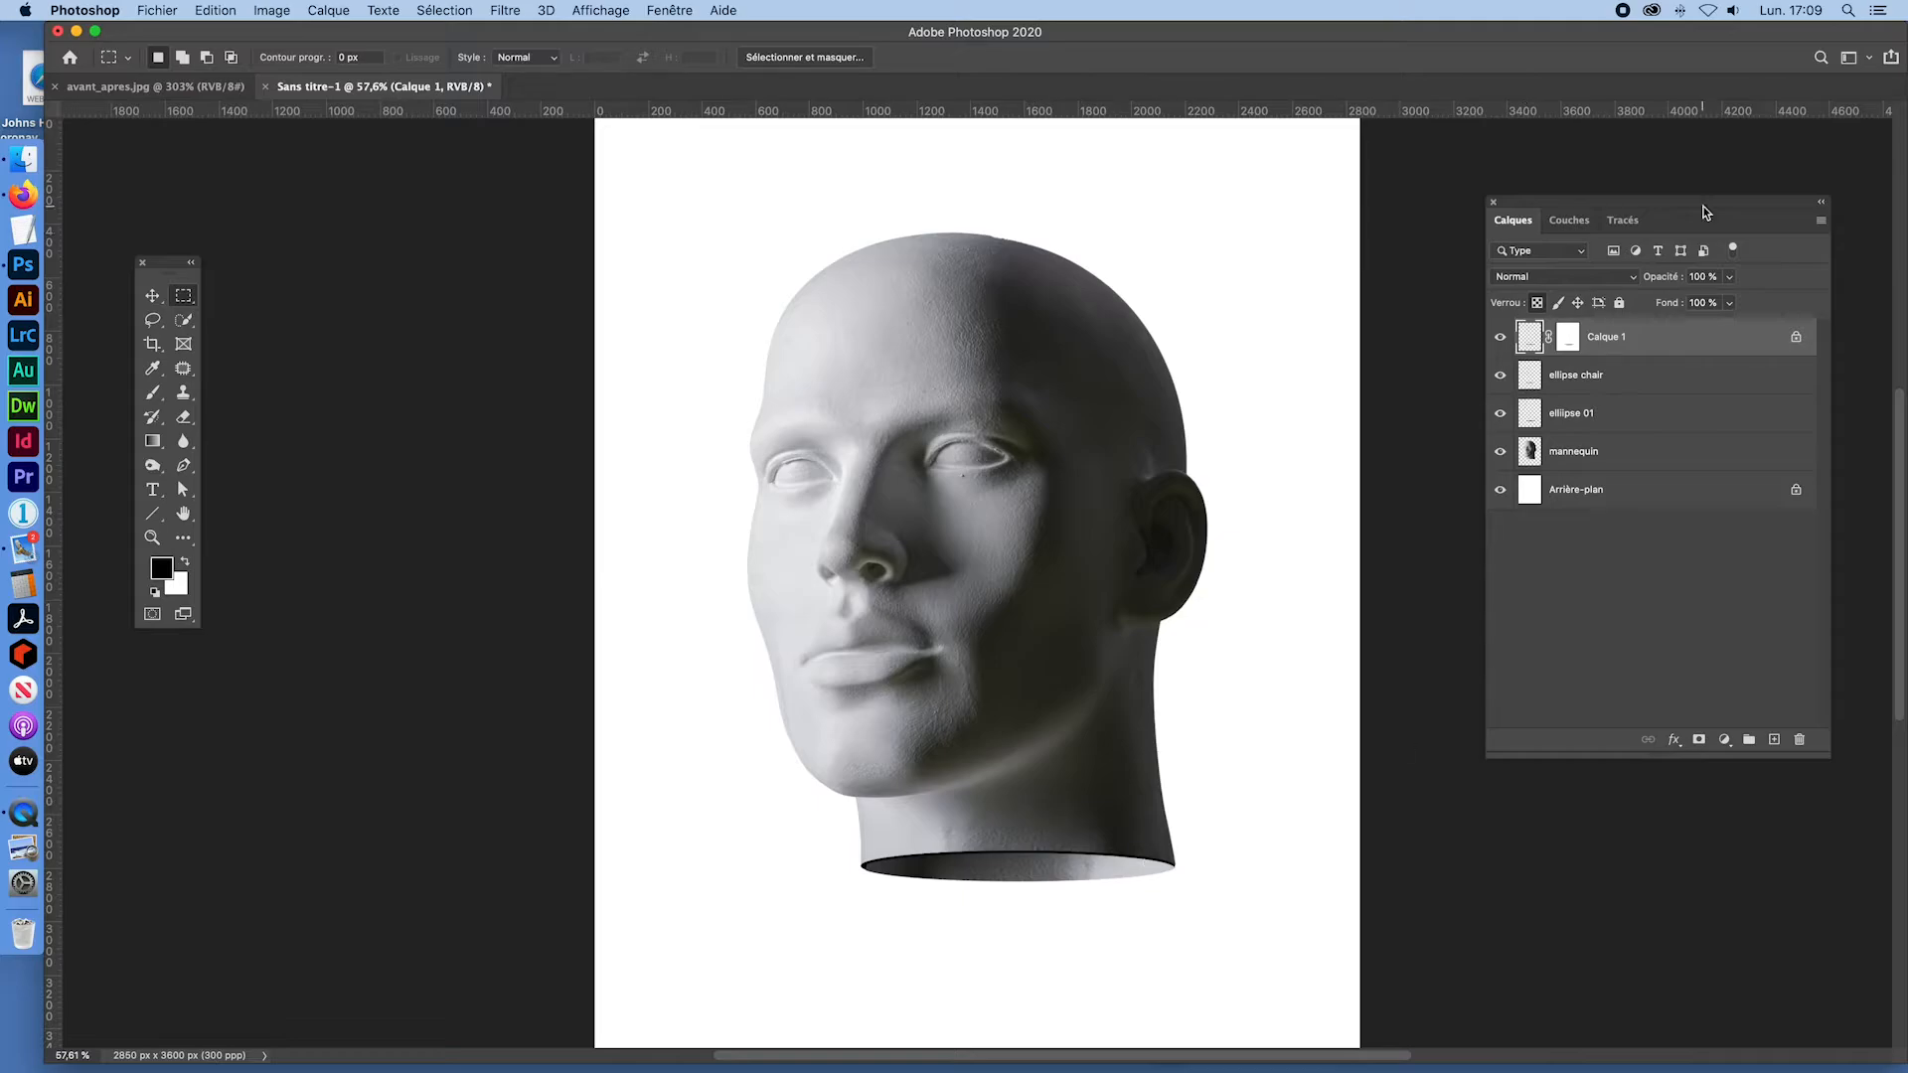
click(1502, 338)
click(1501, 338)
scroll(1106, 853, up, 5)
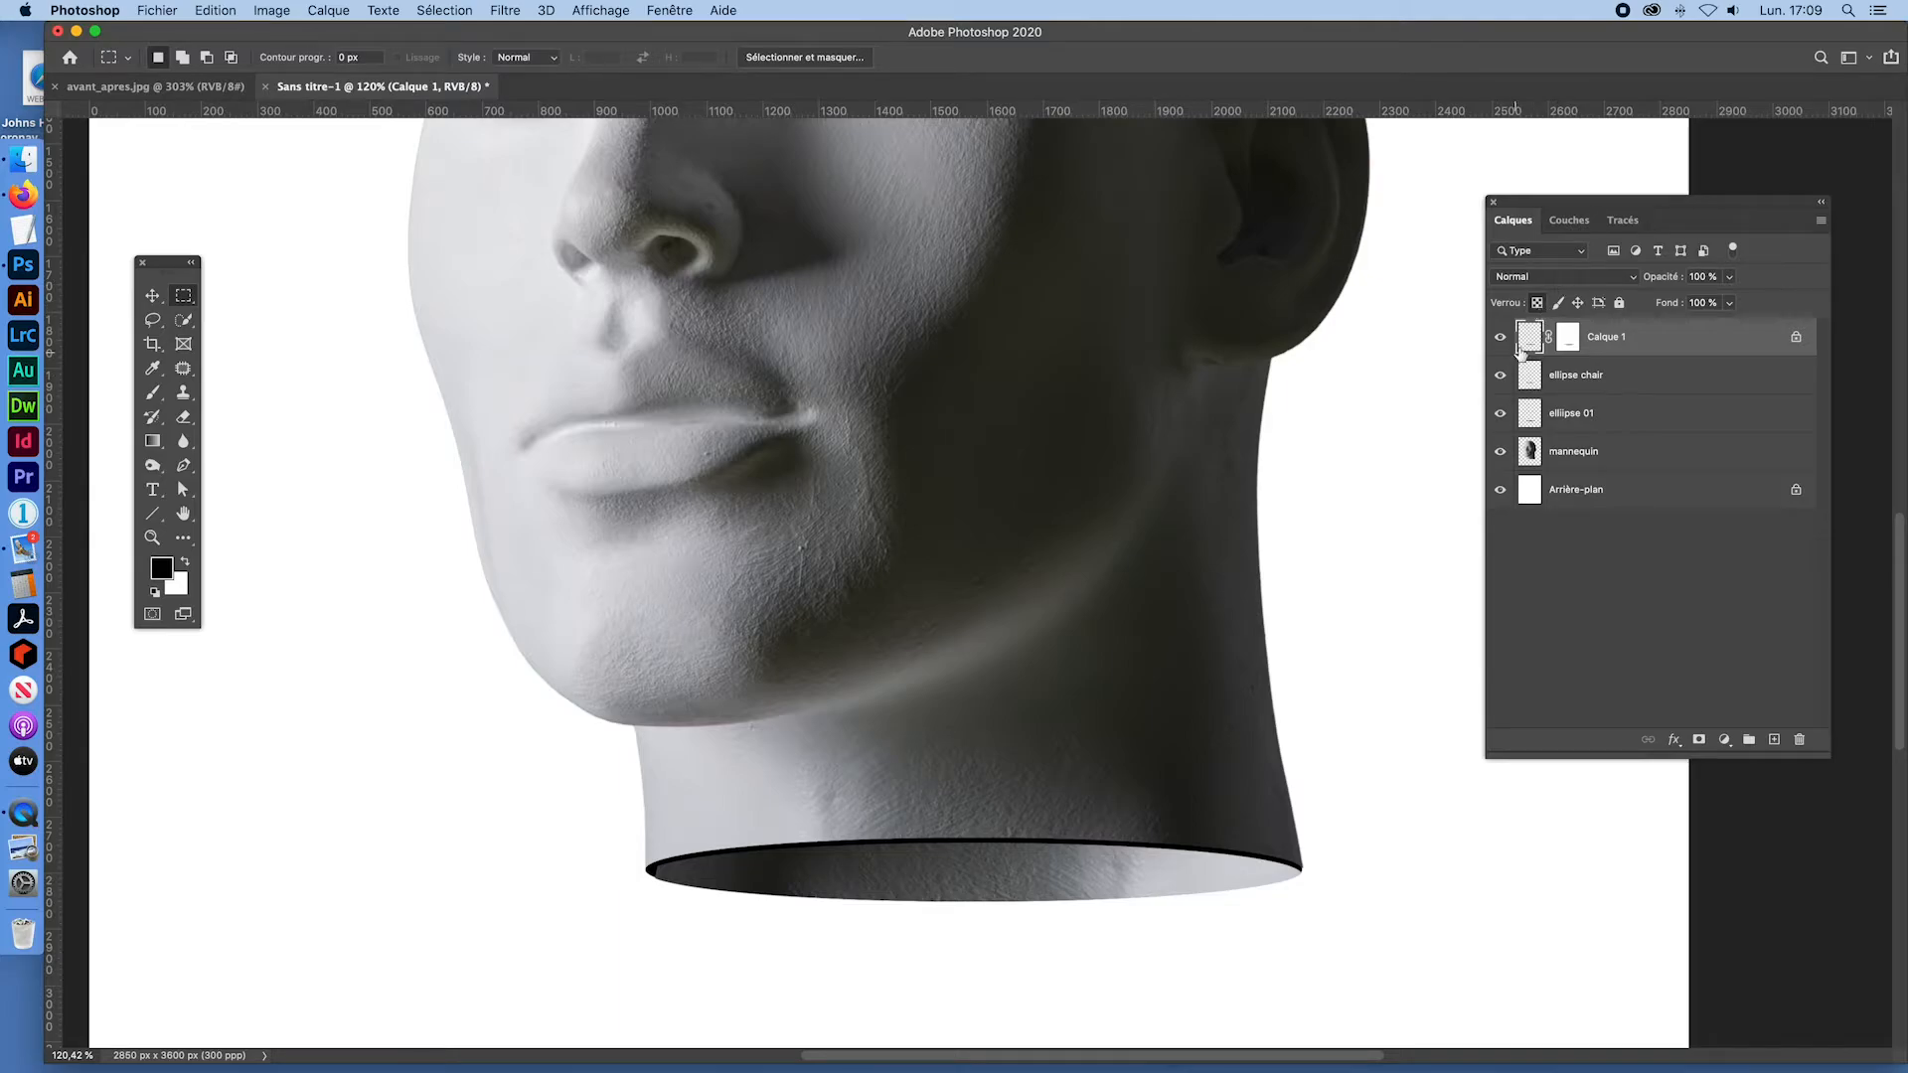
key(x)
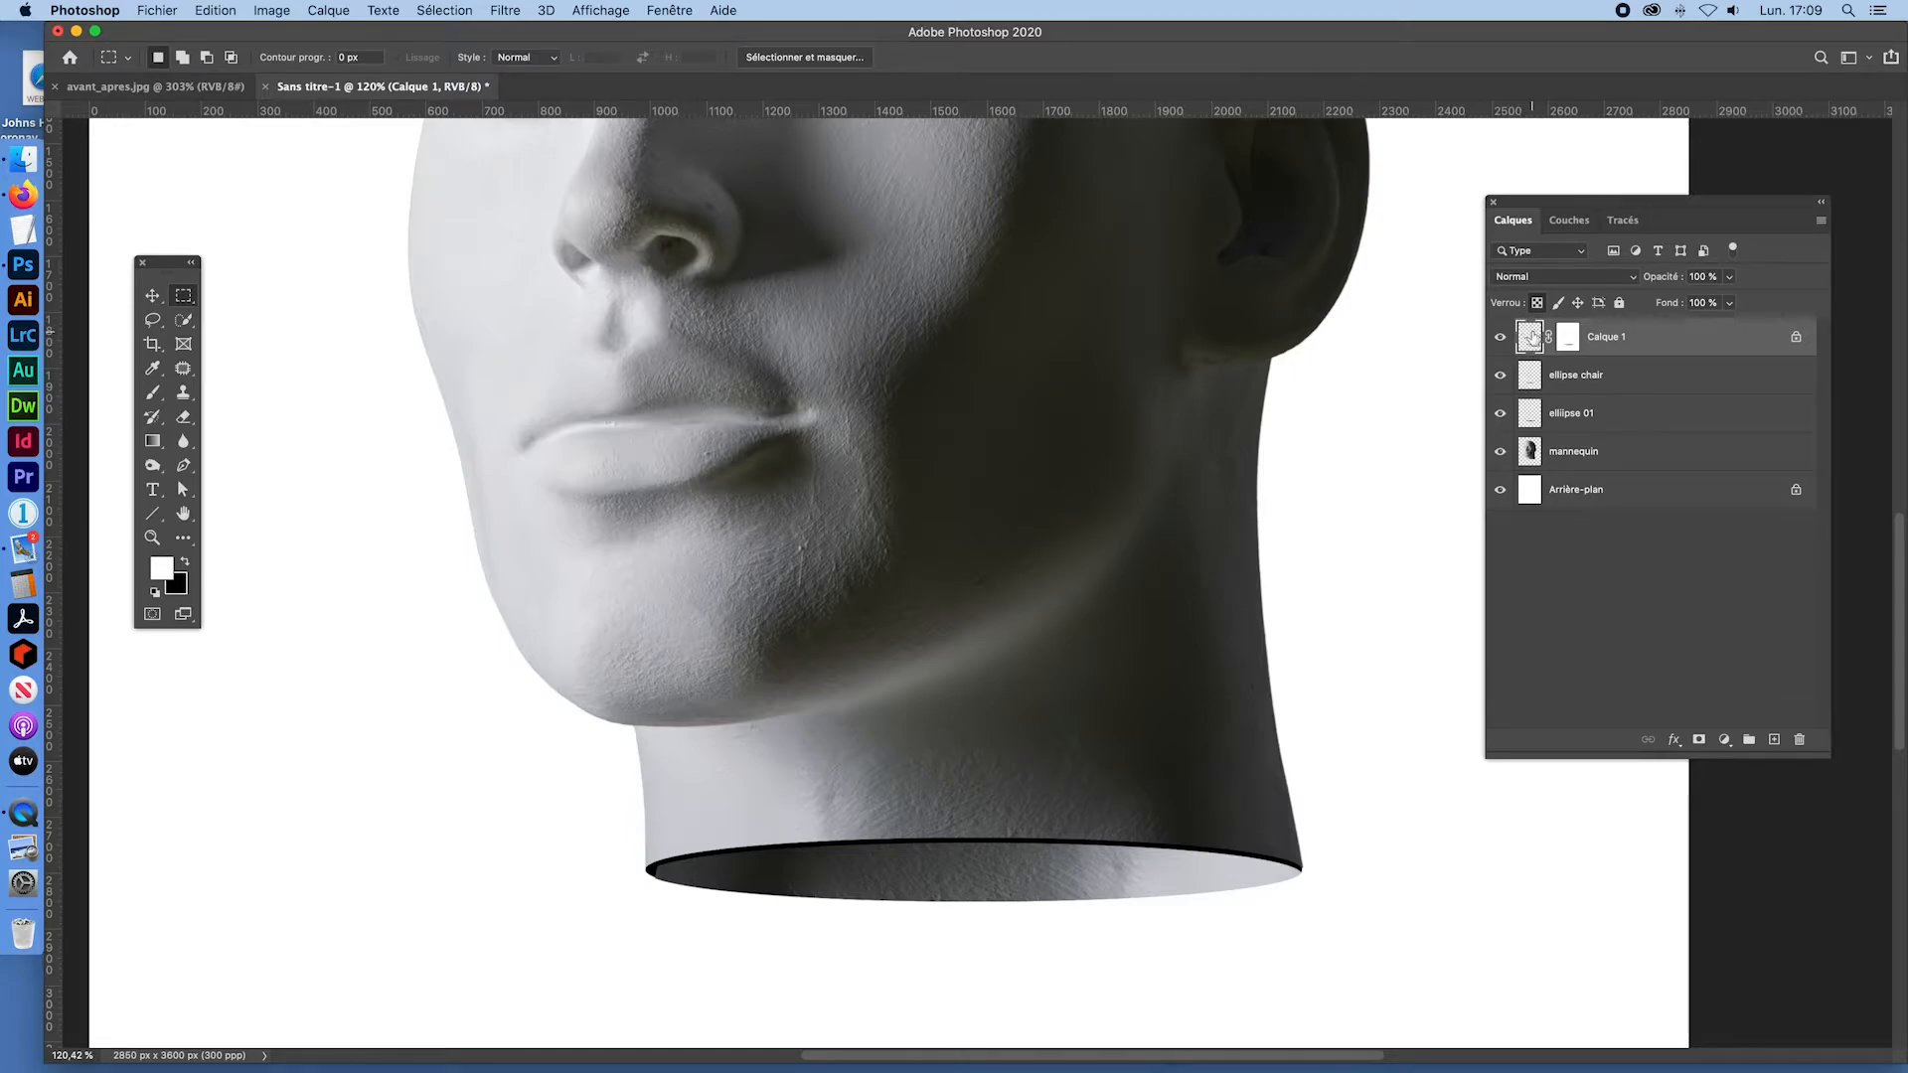
key(alt+BackSpace)
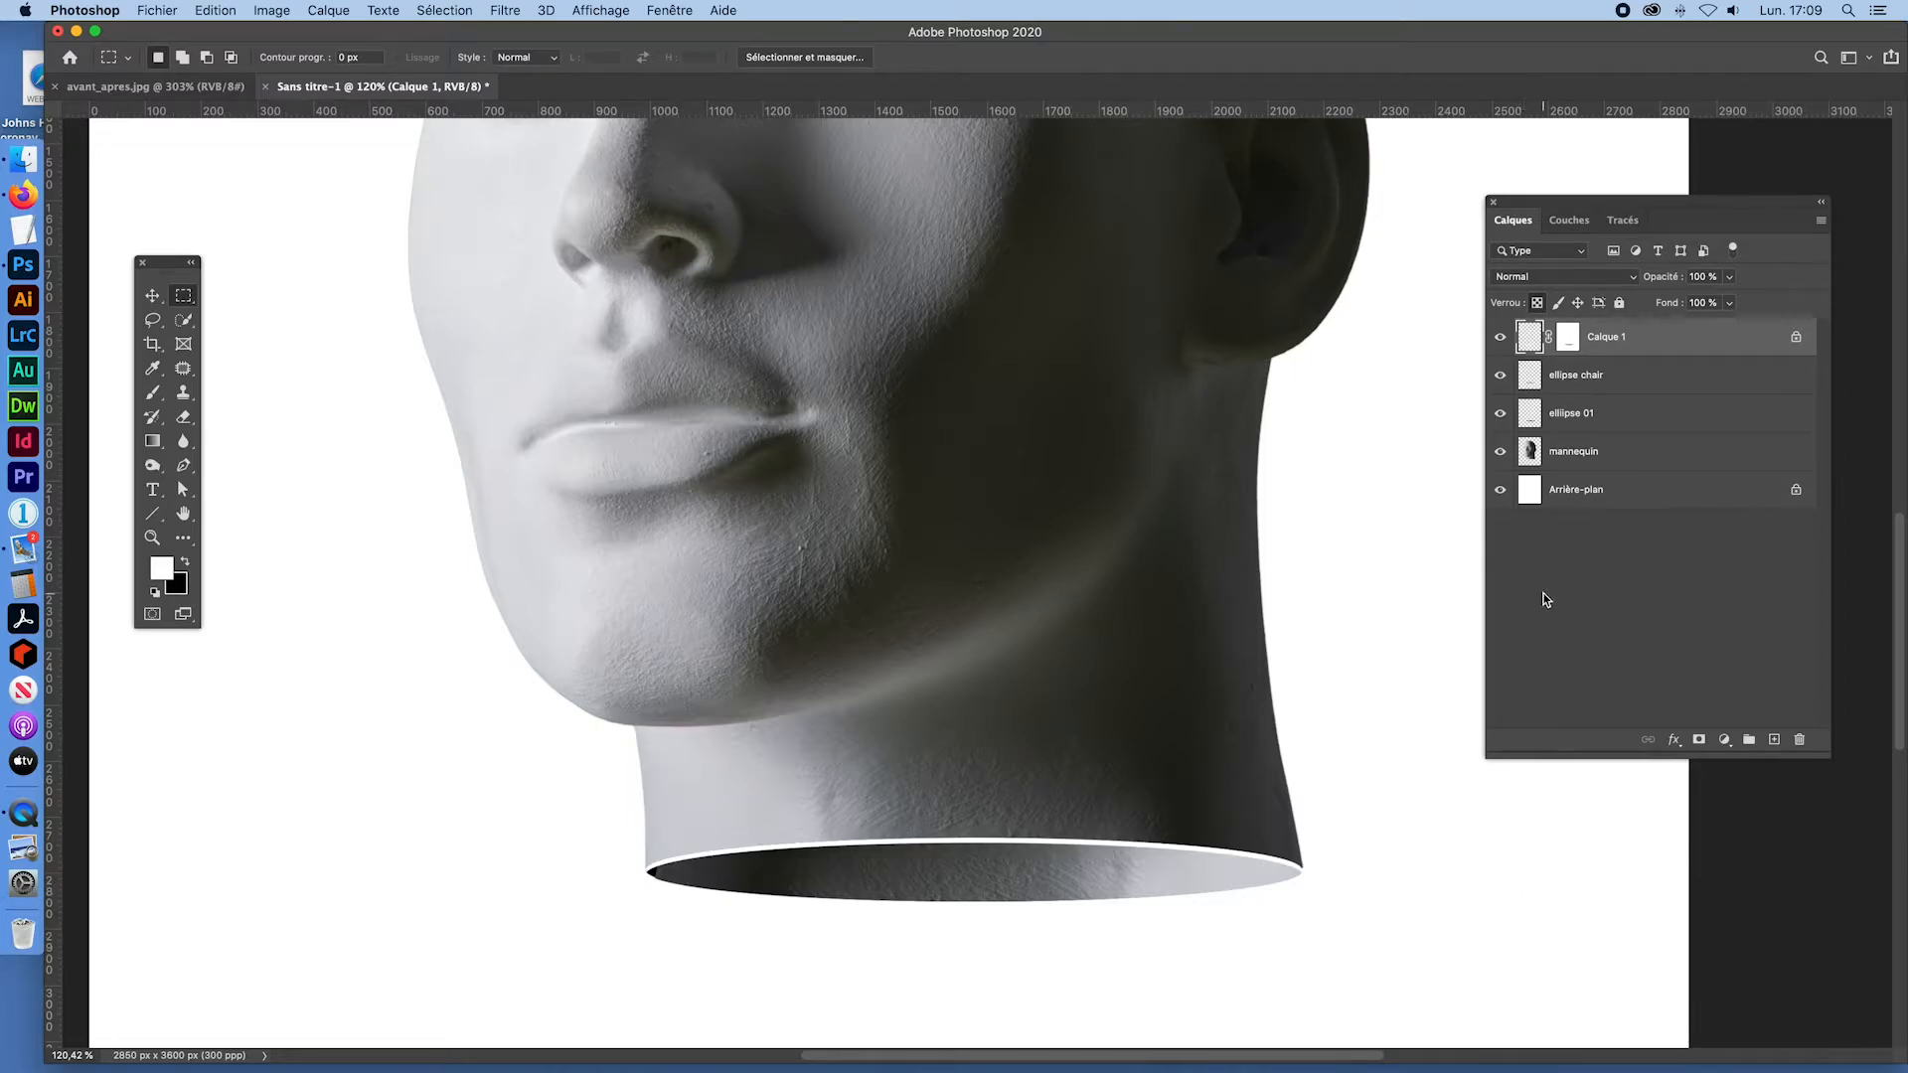
Step: Lower the opacity of the white rim on Calque 1 to 84%
click(1729, 277)
drag(1715, 303, 1713, 303)
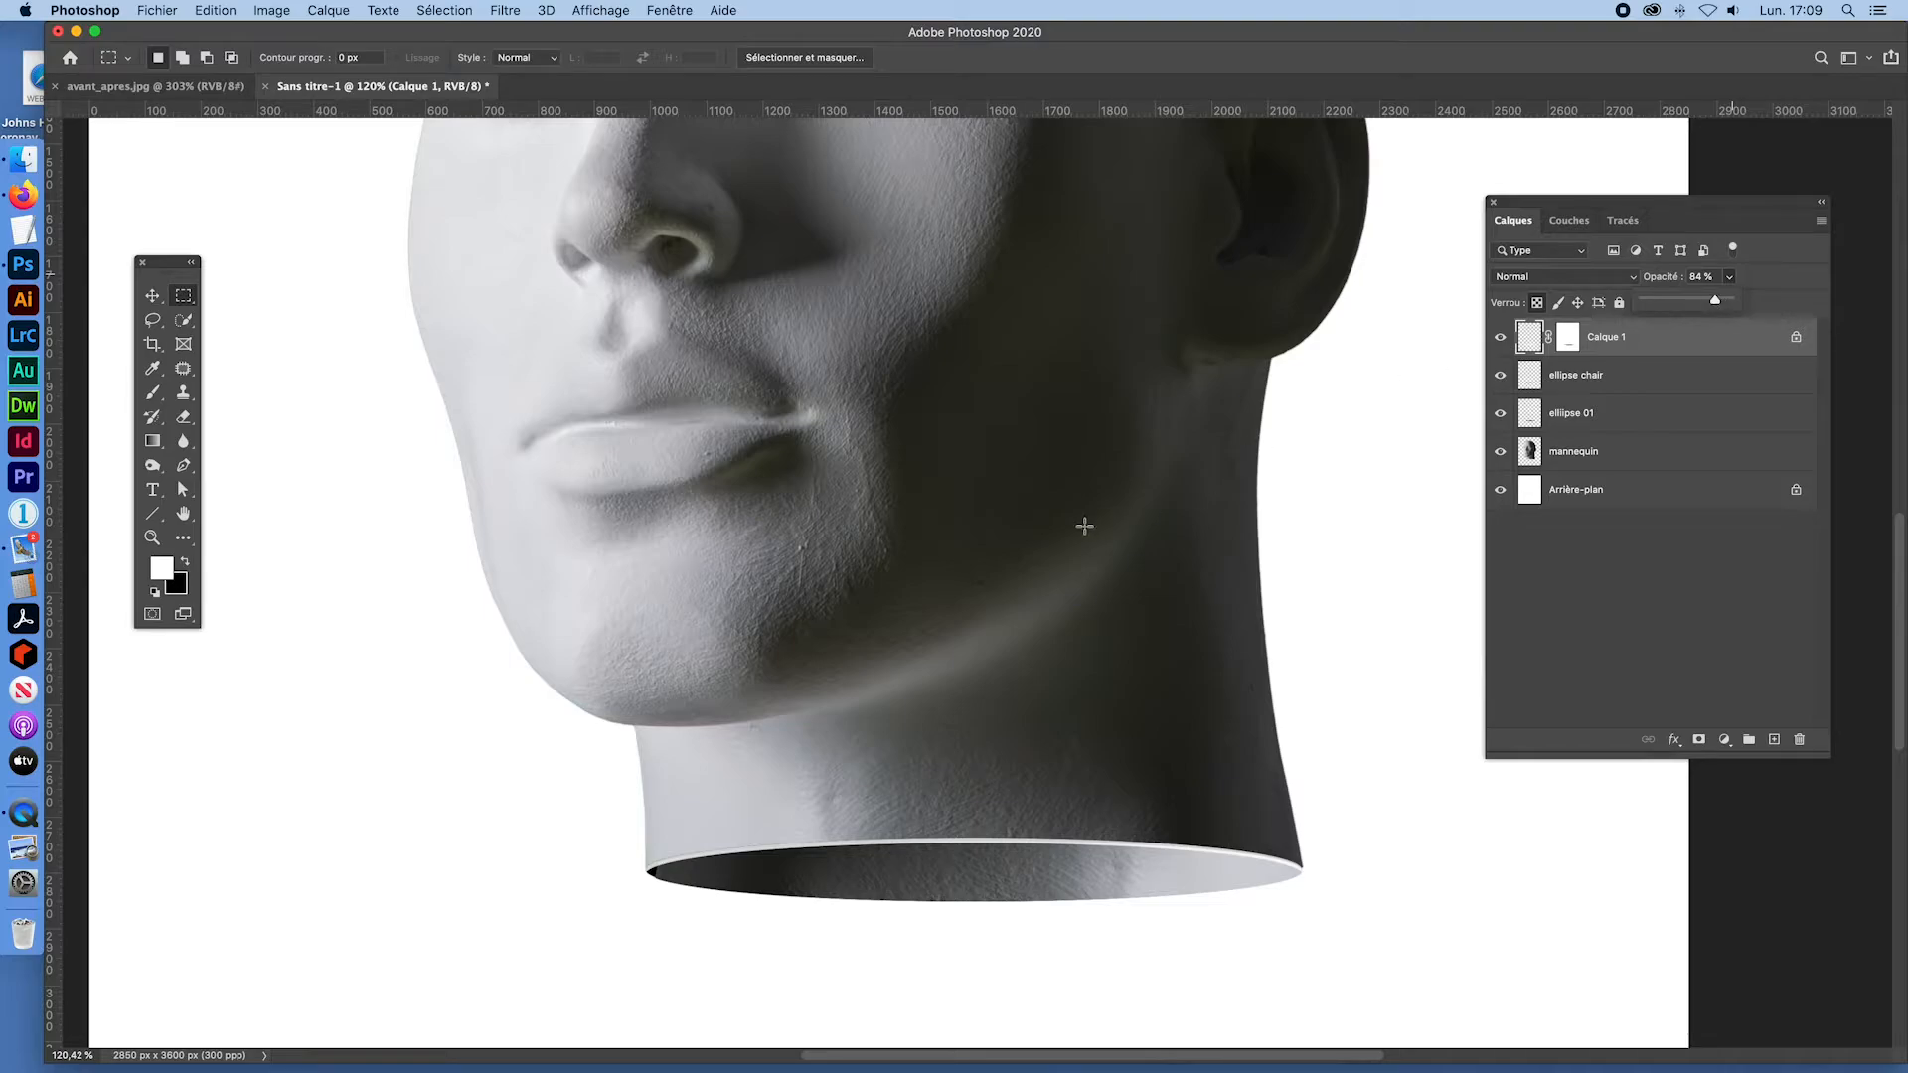
key(super+minus)
key(super+minus)
key(super+minus)
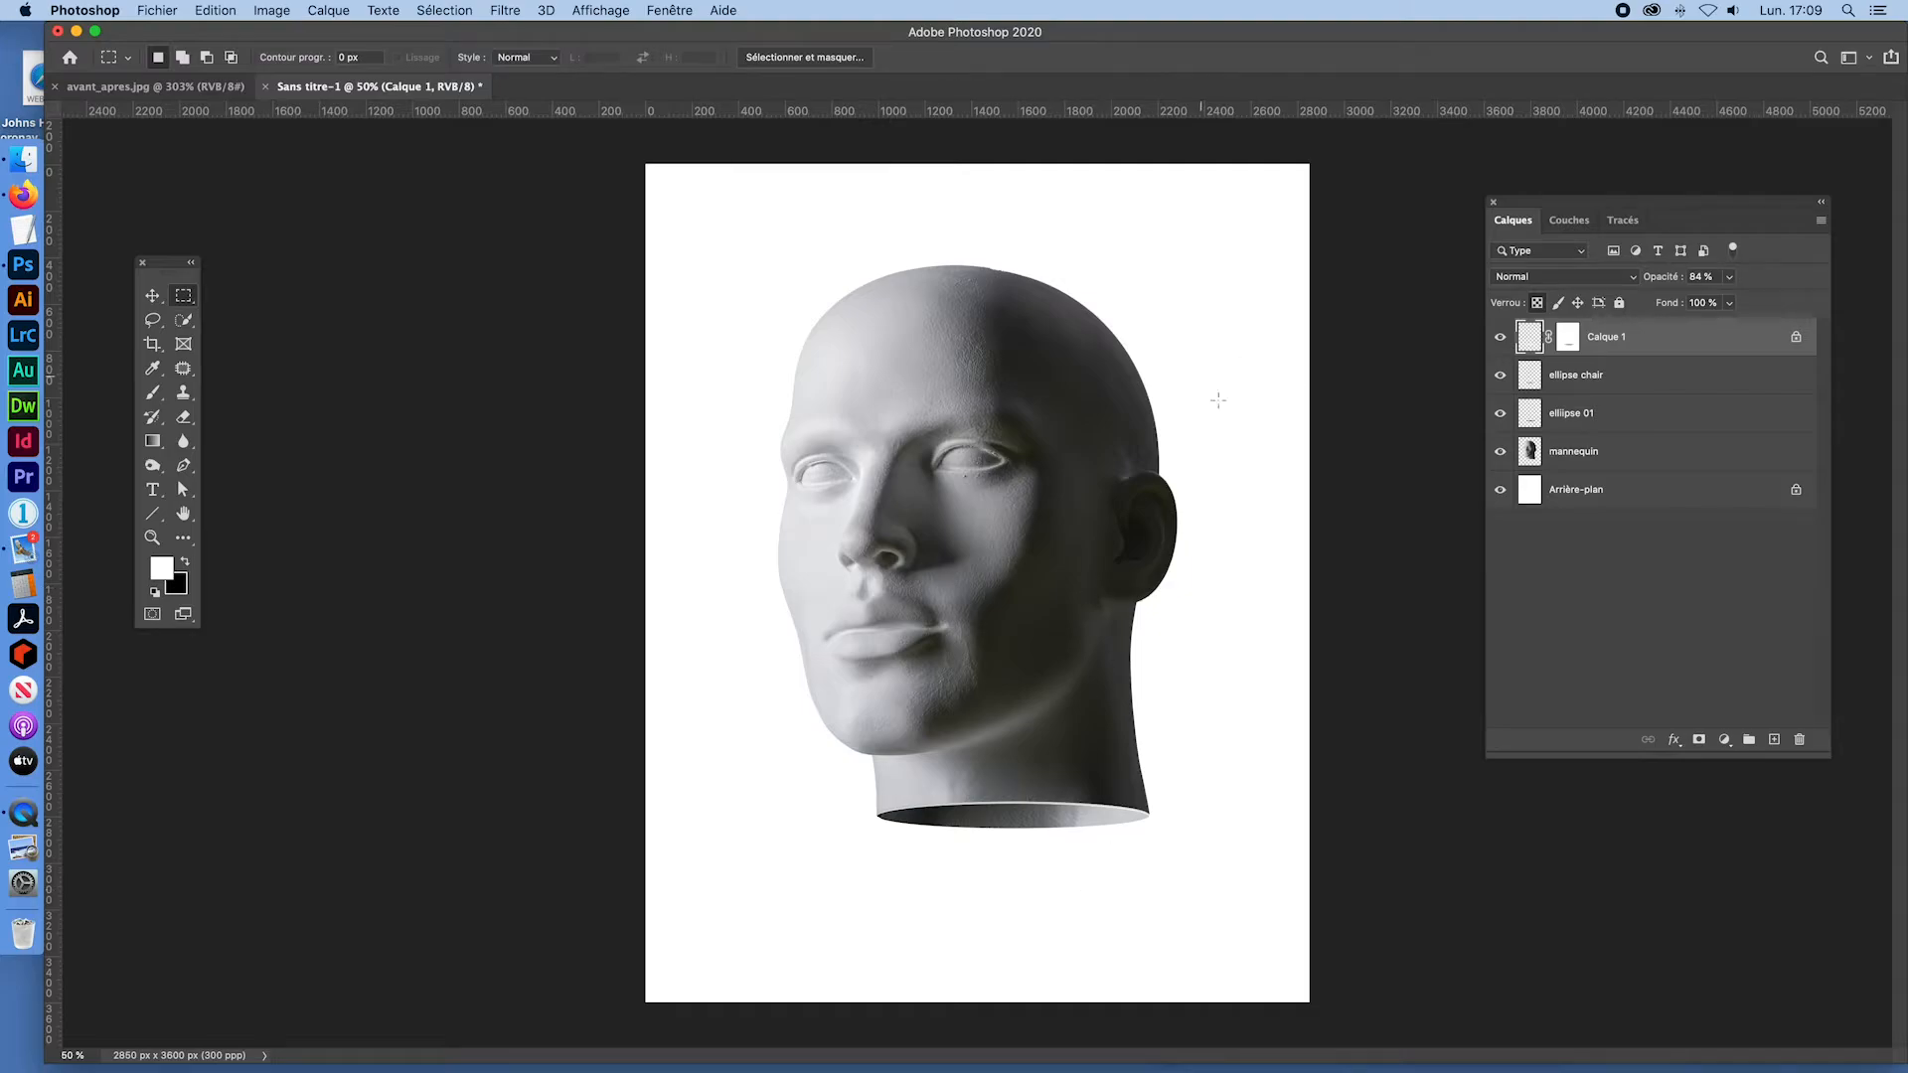
Step: Merge Calque 1, ellipse chair and ellipse 01 into one layer and rename it "tube"
shift+click(1517, 417)
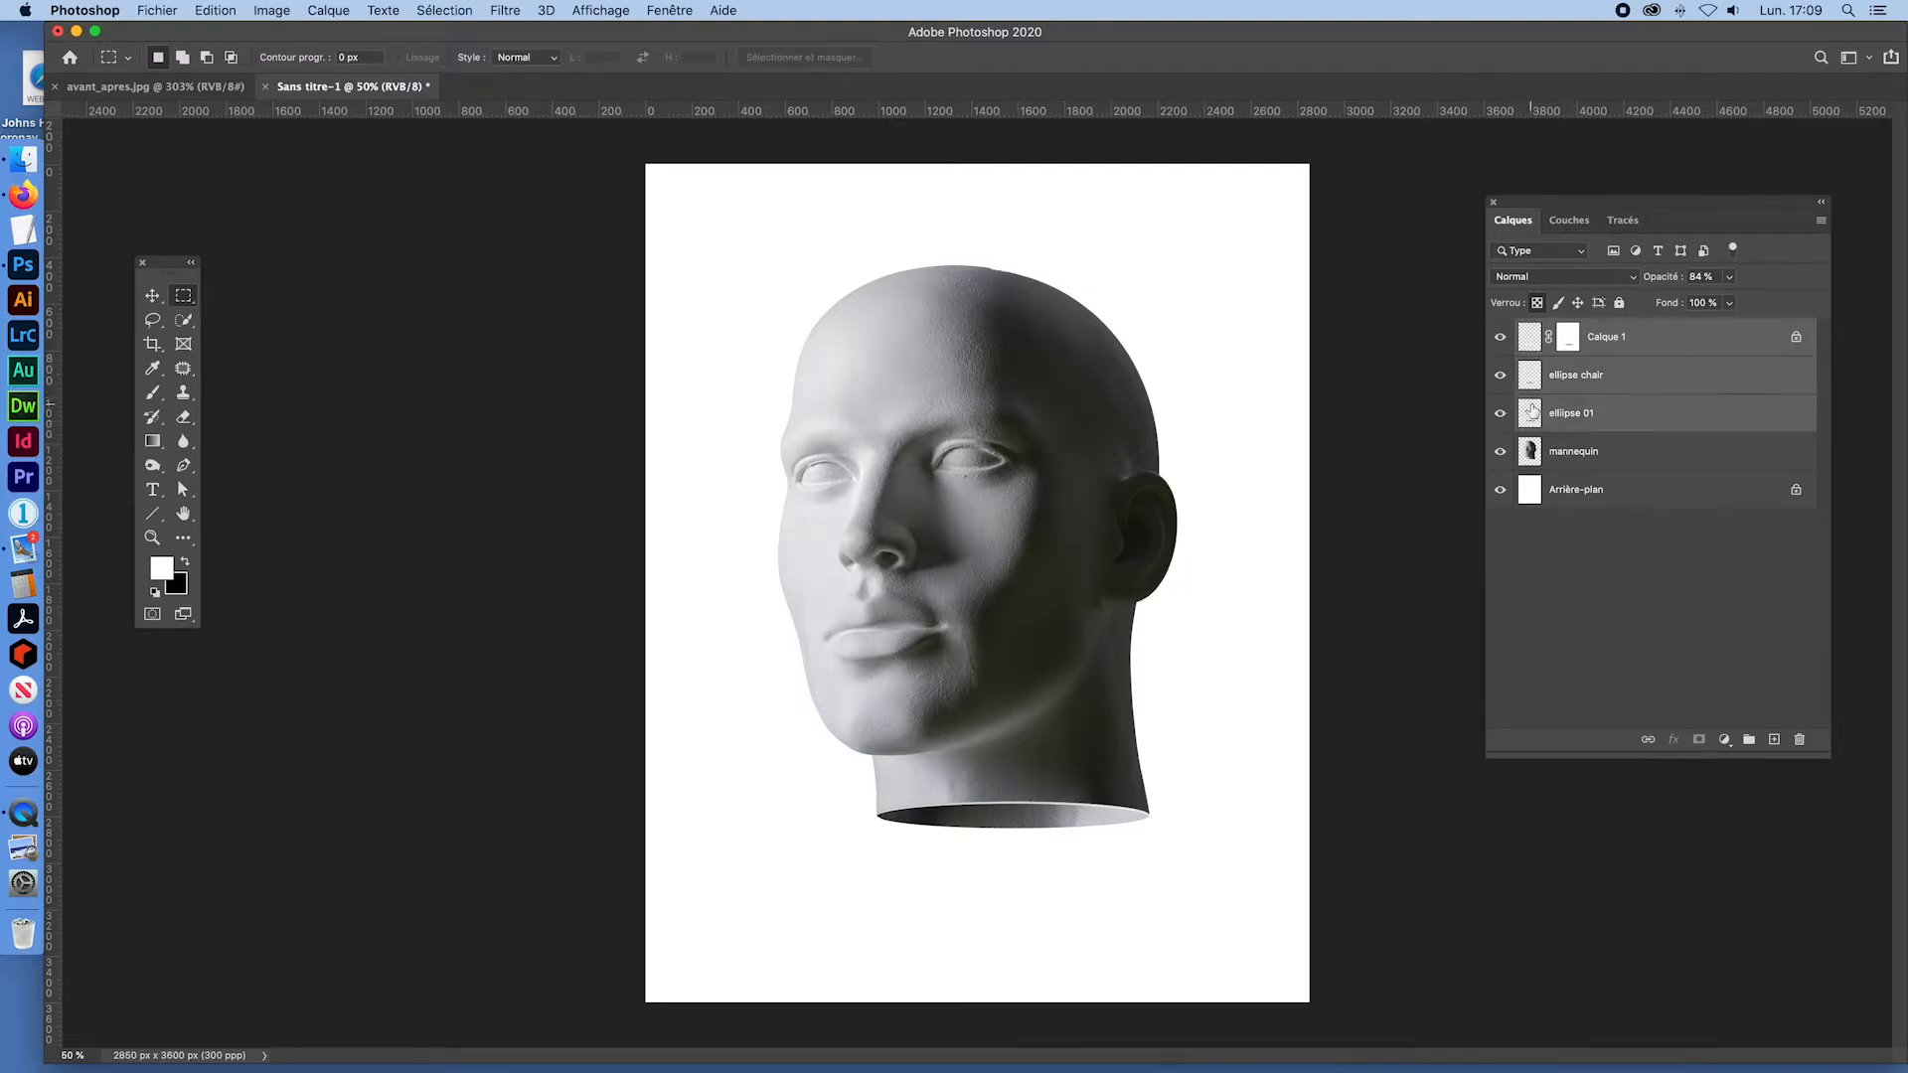
key(super+e)
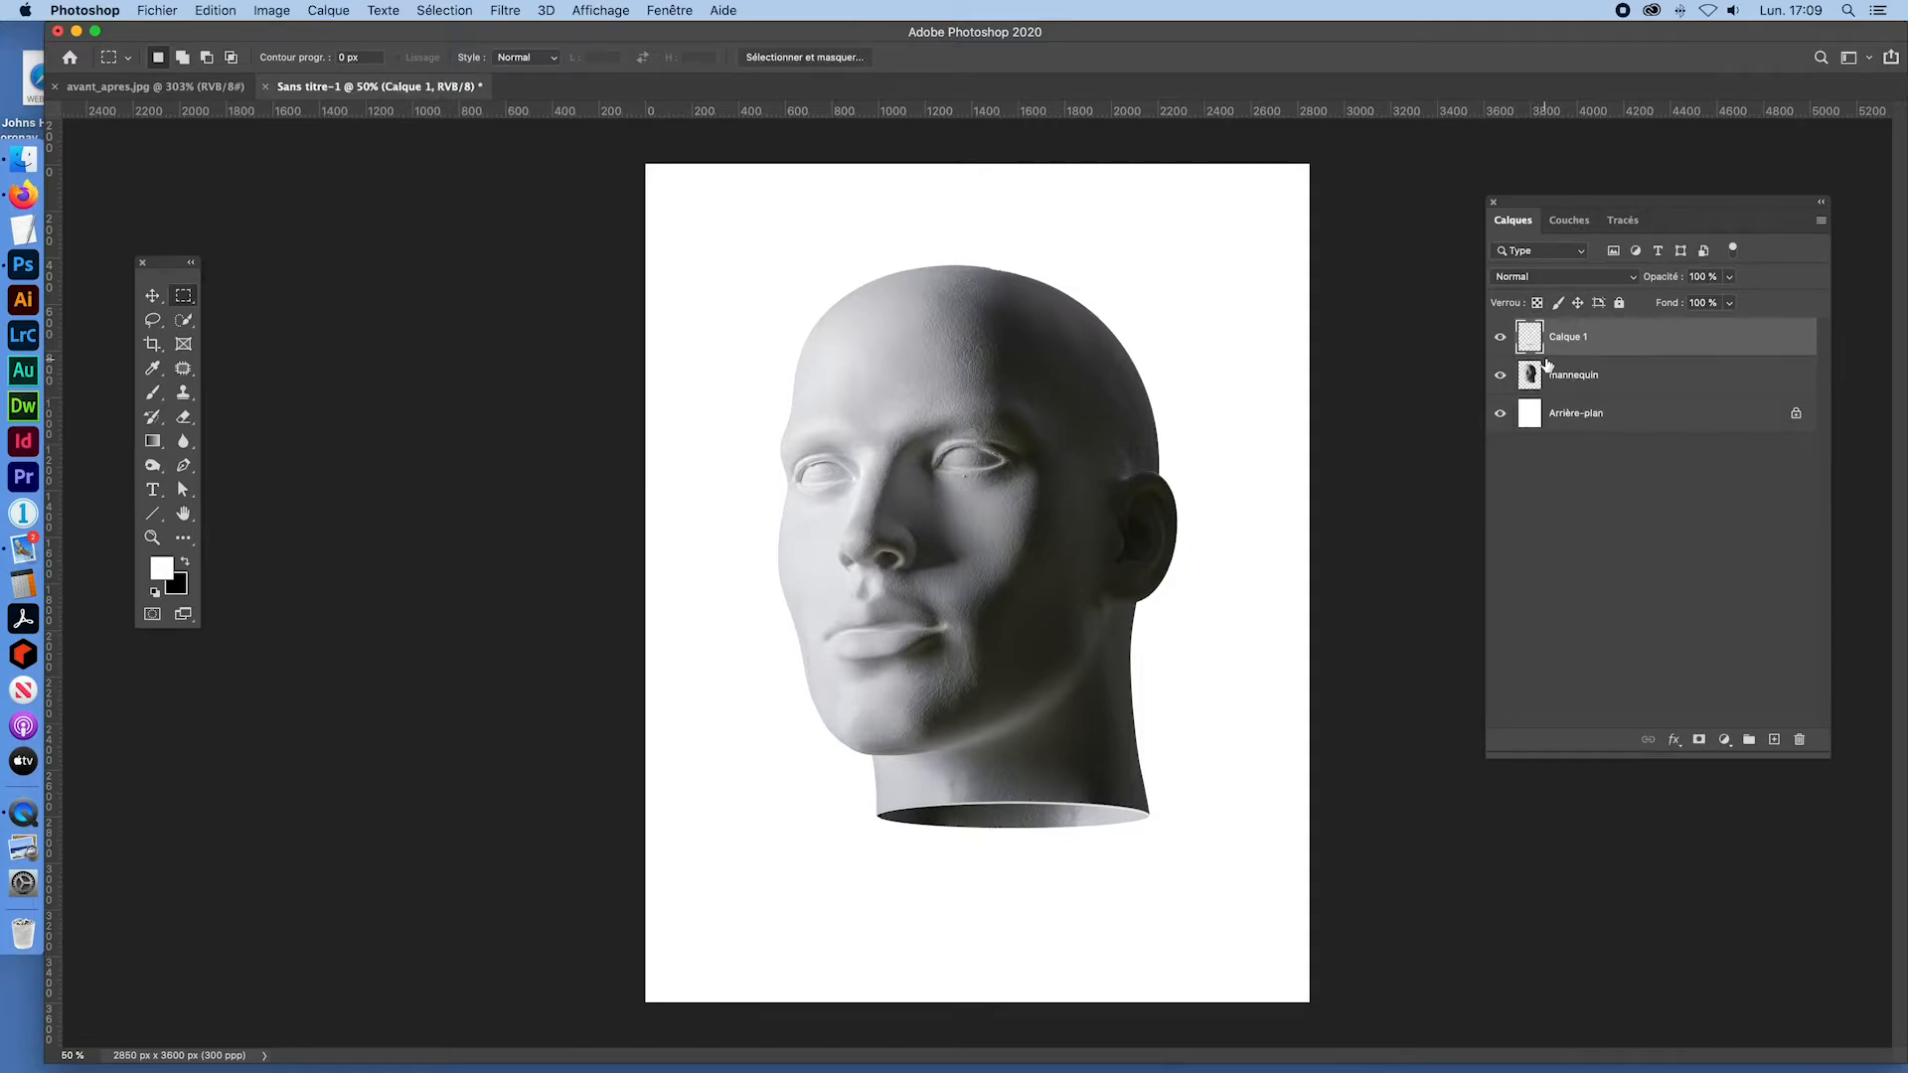
click(1502, 338)
click(1502, 337)
double_click(1576, 337)
text(tuy)
text(e)
key(Return)
mouse_move(1527, 343)
mouse_down()
mouse_move(1531, 393)
mouse_move(1535, 338)
mouse_up()
Step: Check the finished composite in avant_apres.jpg, then merge the tube and mannequin layers in Sans titre-1
key(ctrl+Tab)
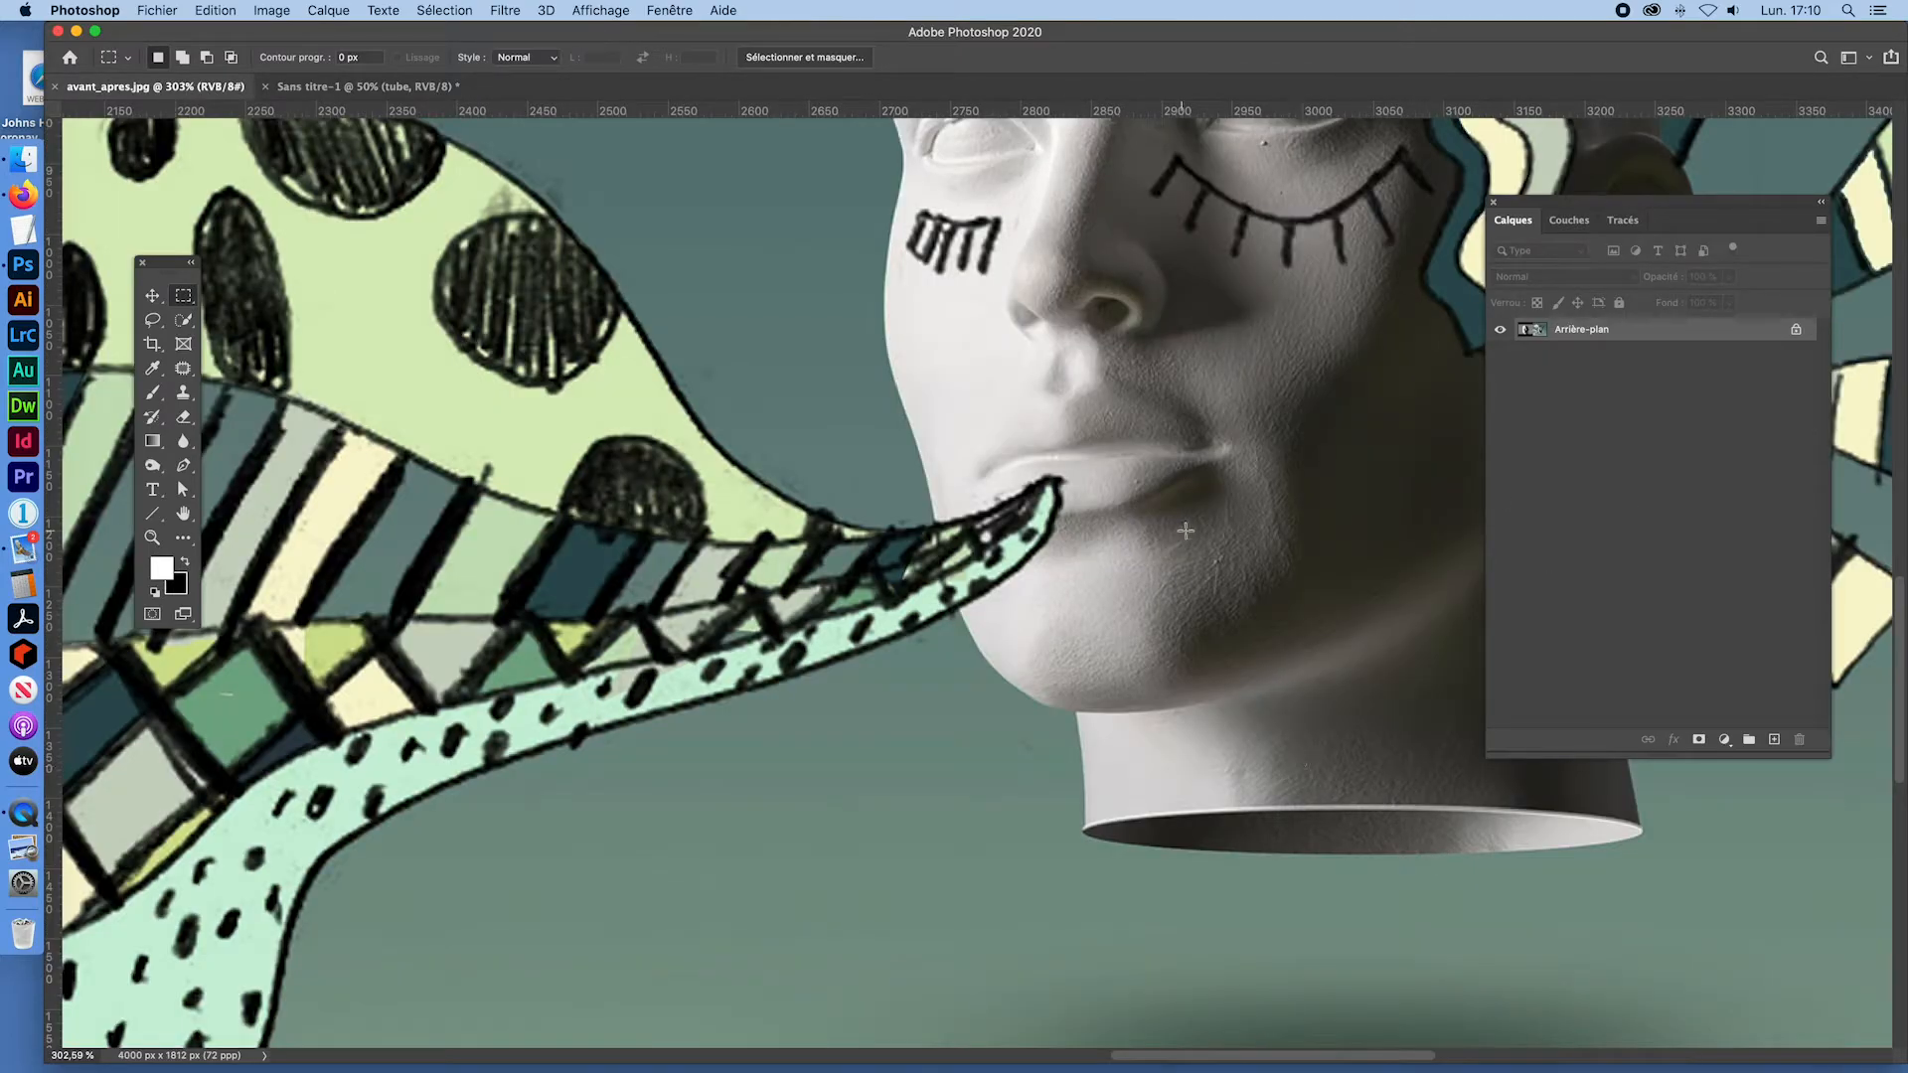
key(super+0)
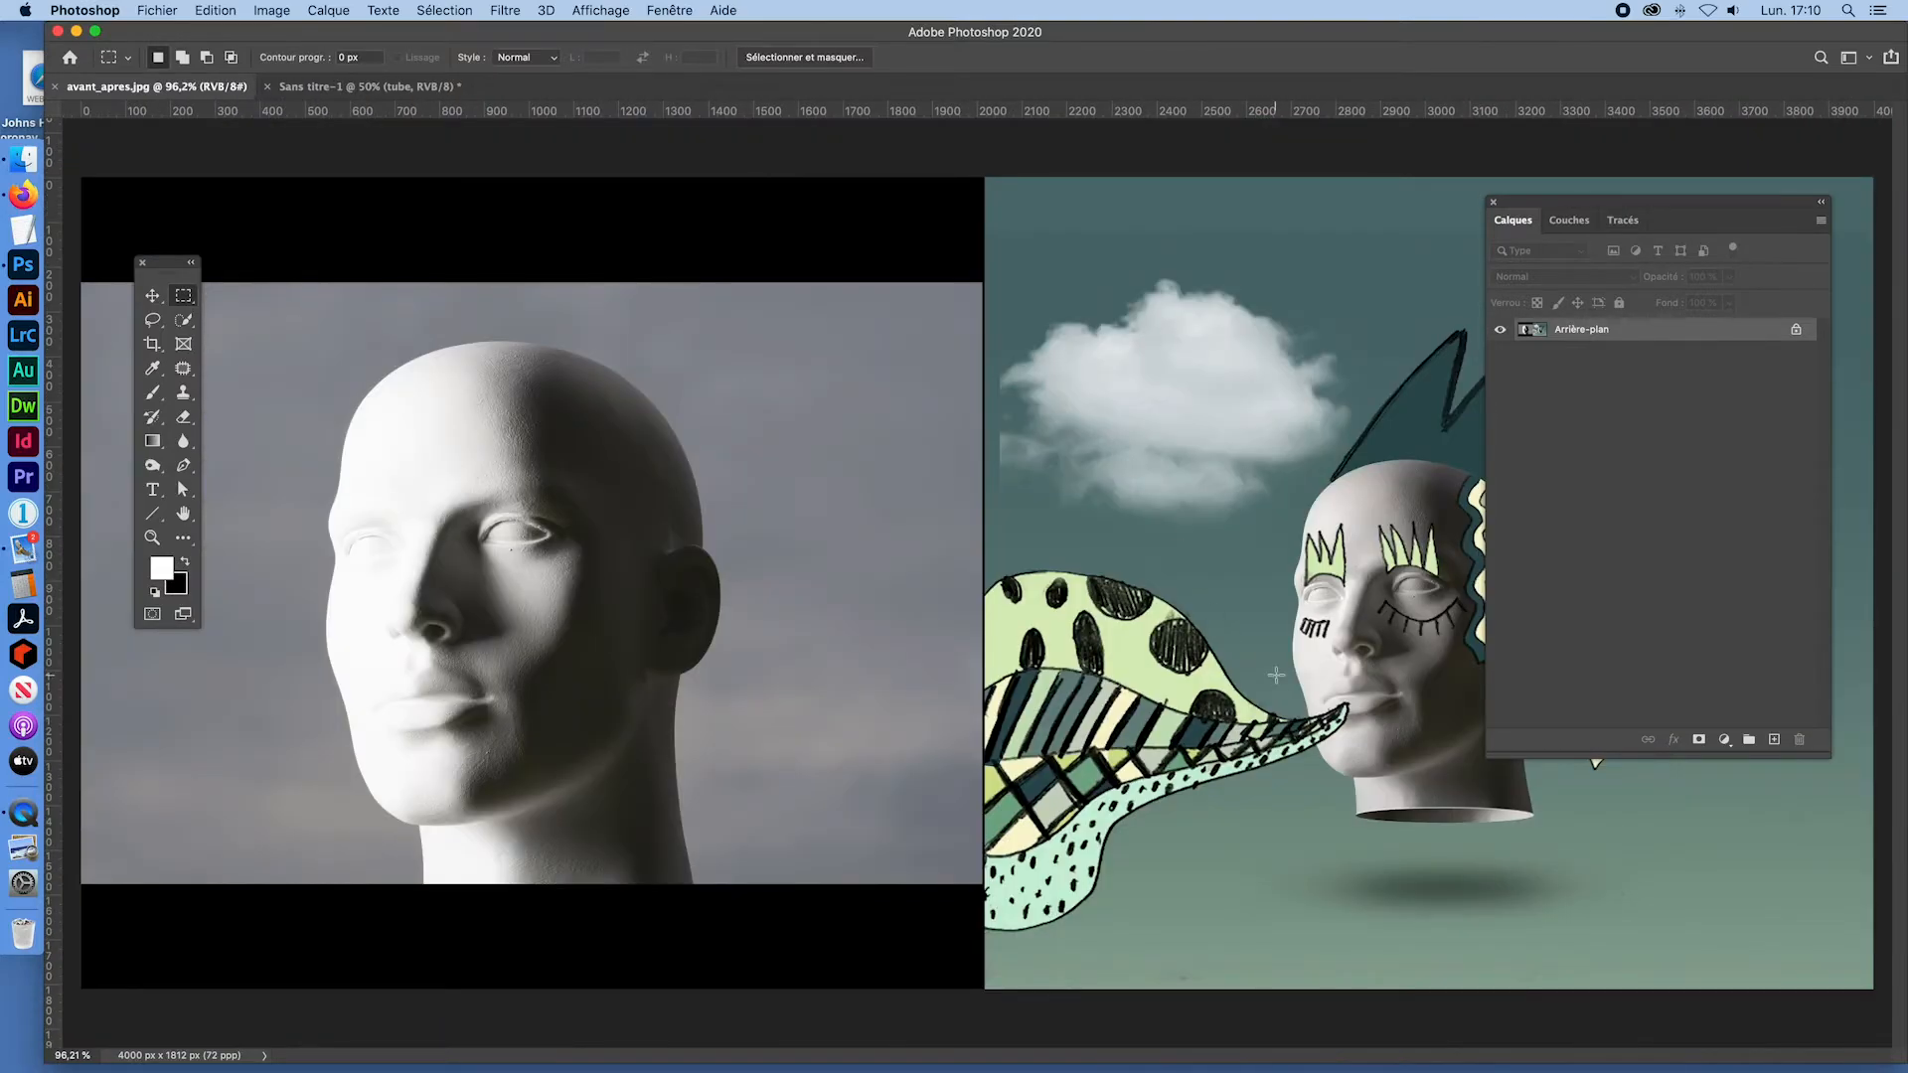
click(333, 87)
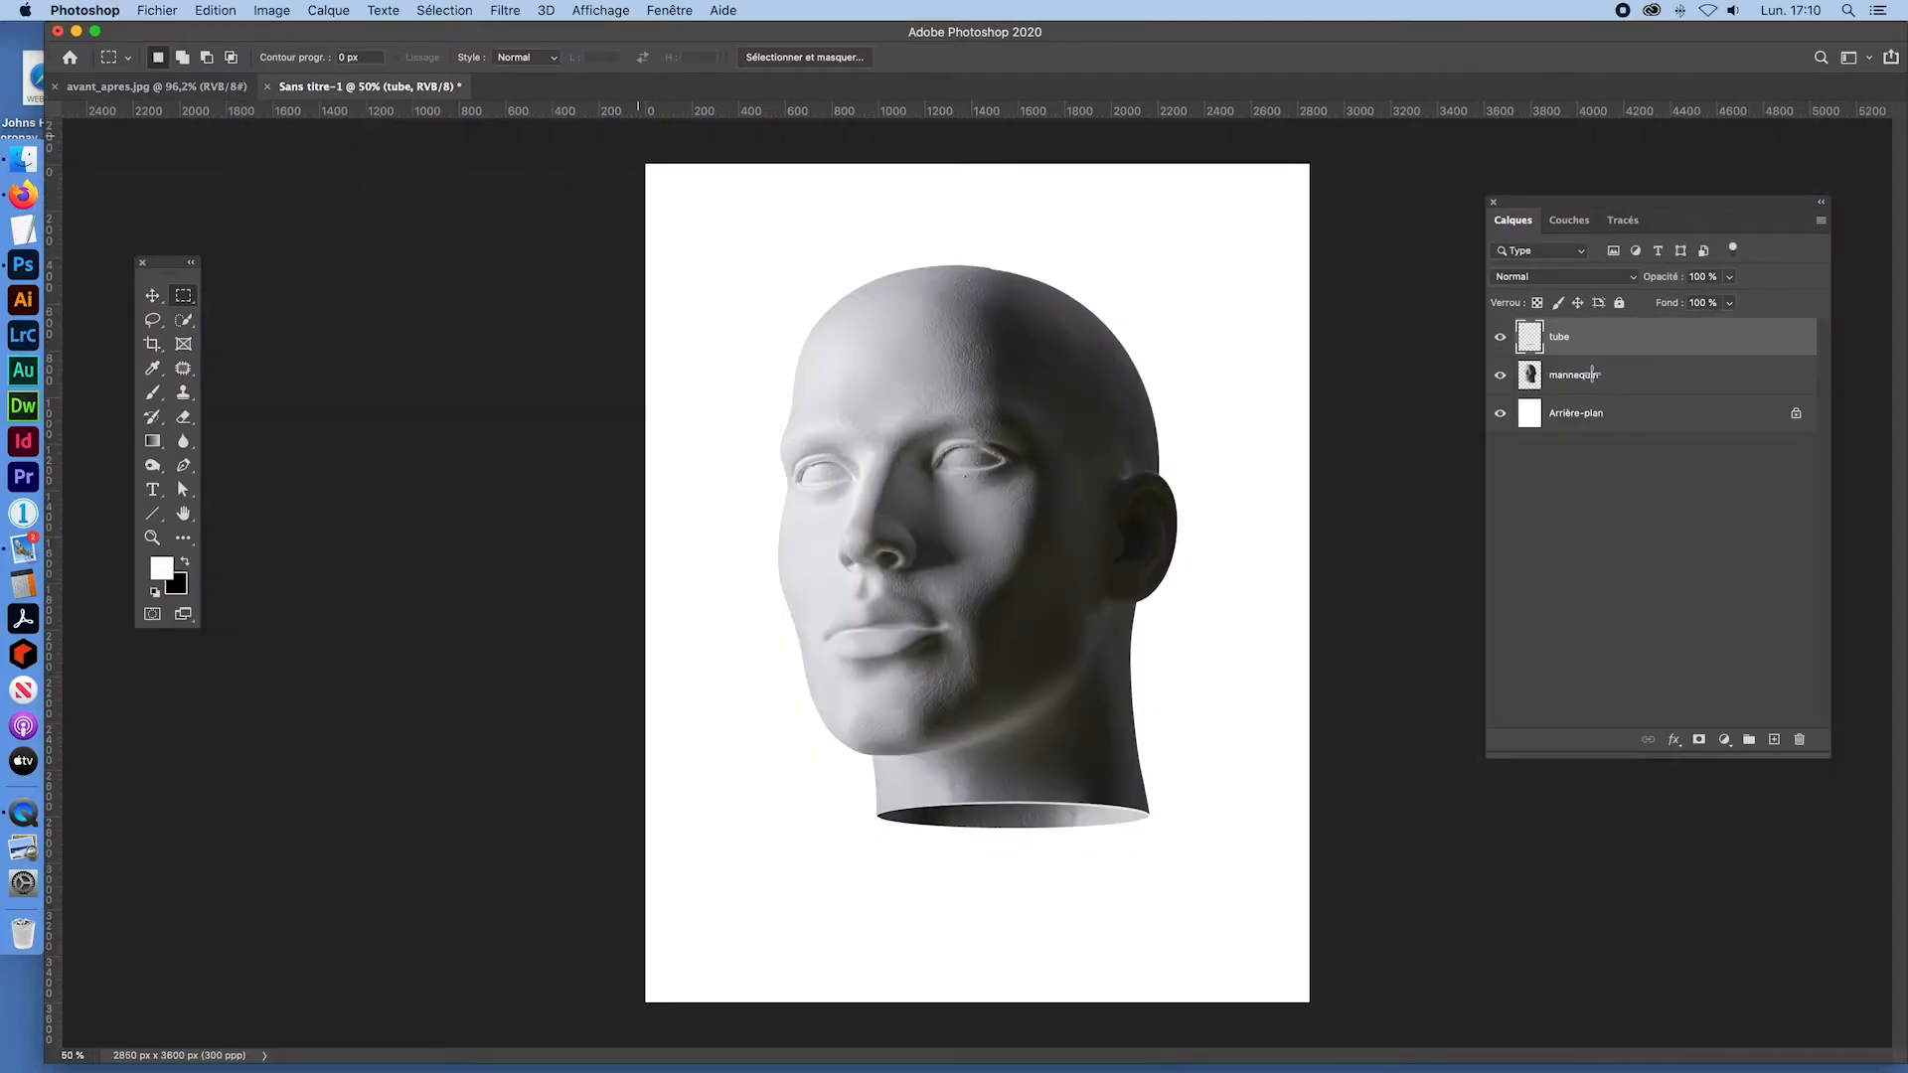
shift+click(1532, 377)
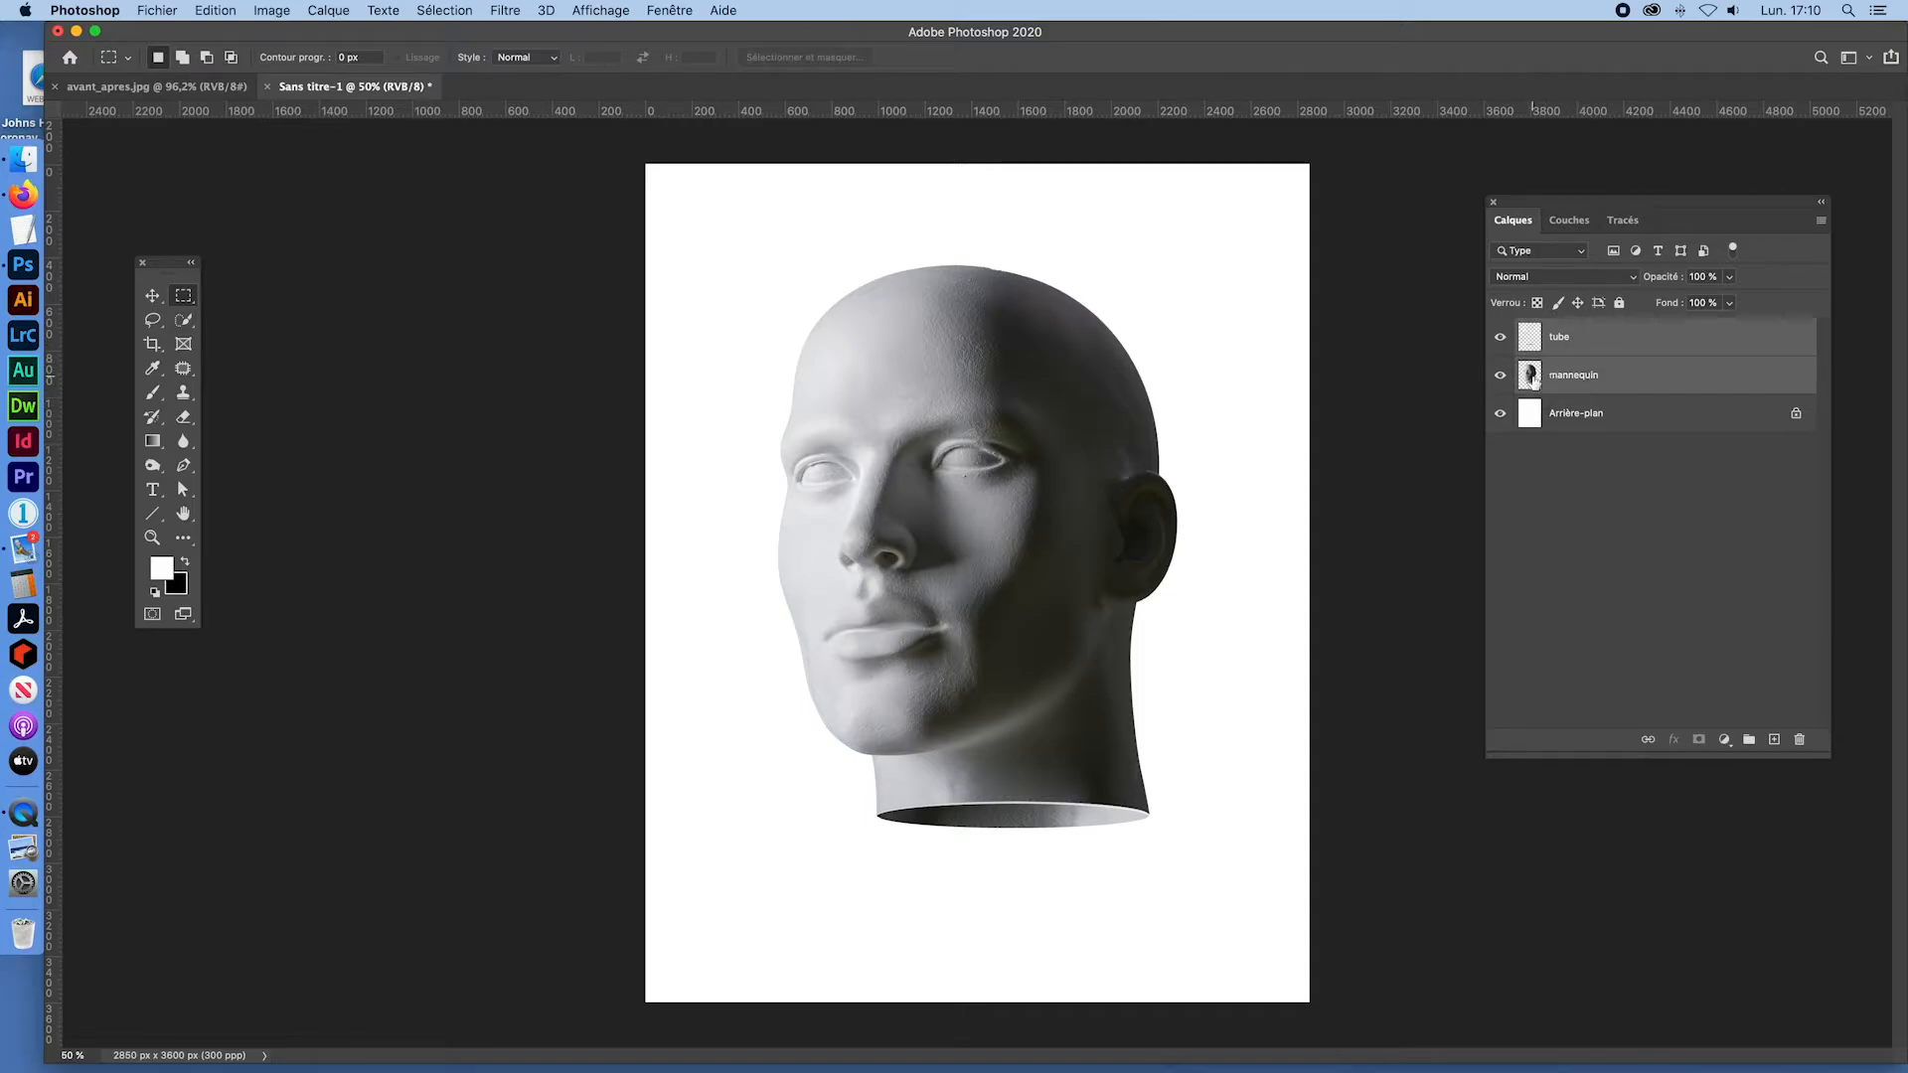
key(super+e)
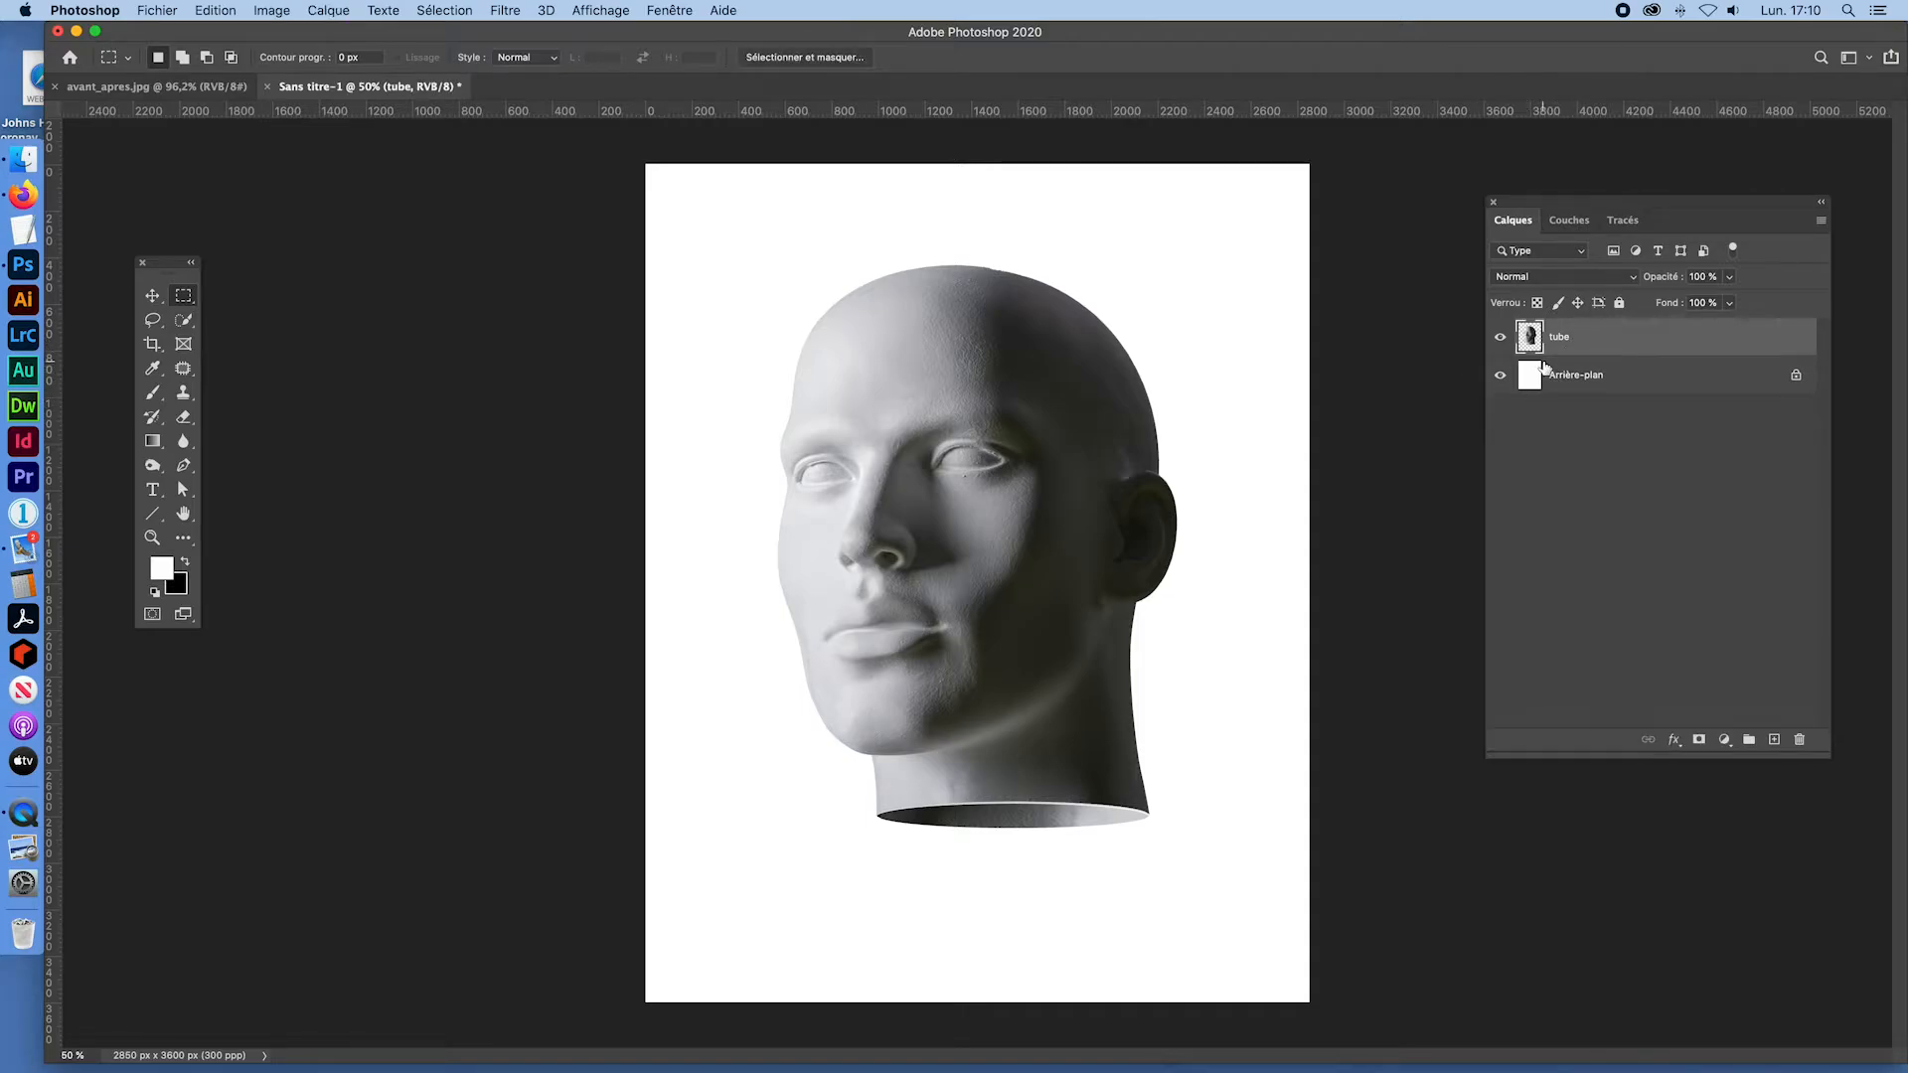
Step: Rename the merged tube layer as "mannequin"
double_click(1560, 336)
text(mannequin)
key(Return)
Step: Compare the canvas with the mannequin layer hidden and shown to check the merged head and neck
click(1499, 337)
click(1499, 337)
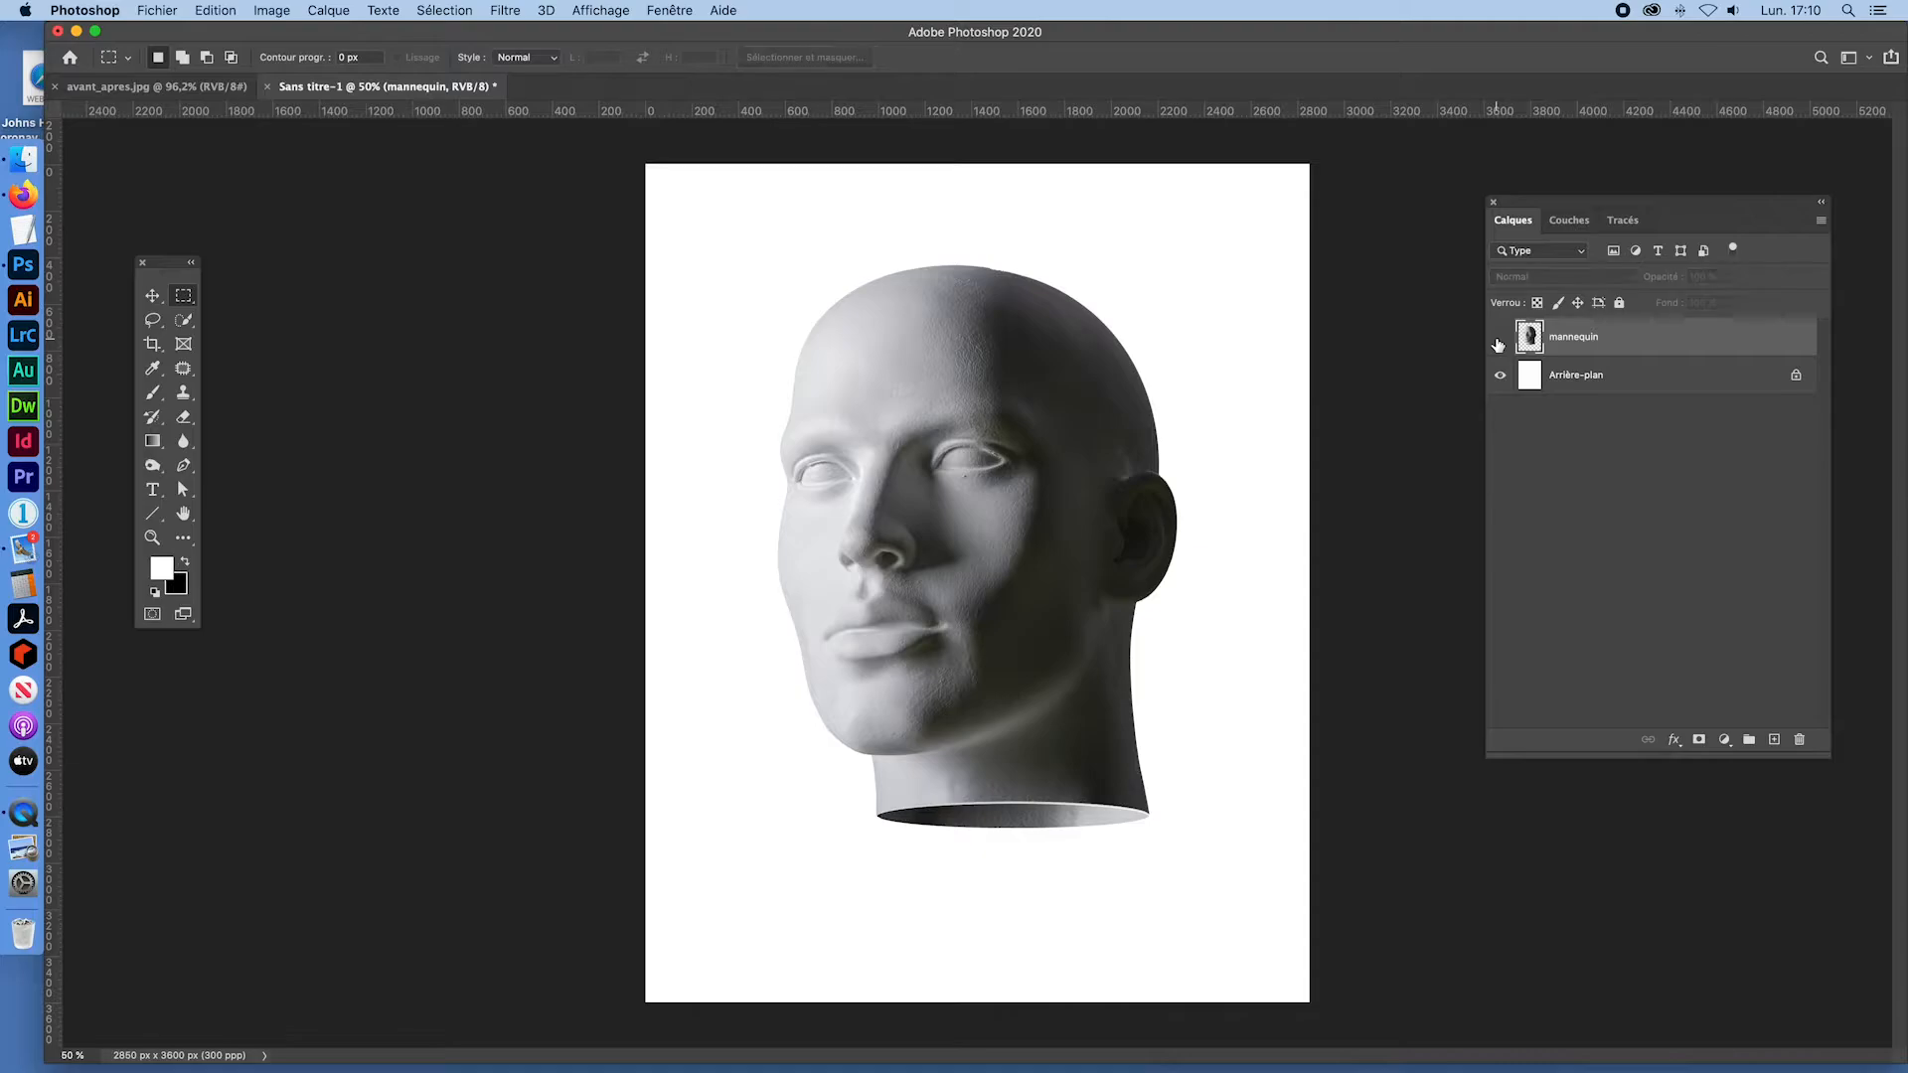
click(1499, 338)
click(1499, 338)
click(1500, 338)
click(1499, 338)
click(1500, 338)
click(1500, 341)
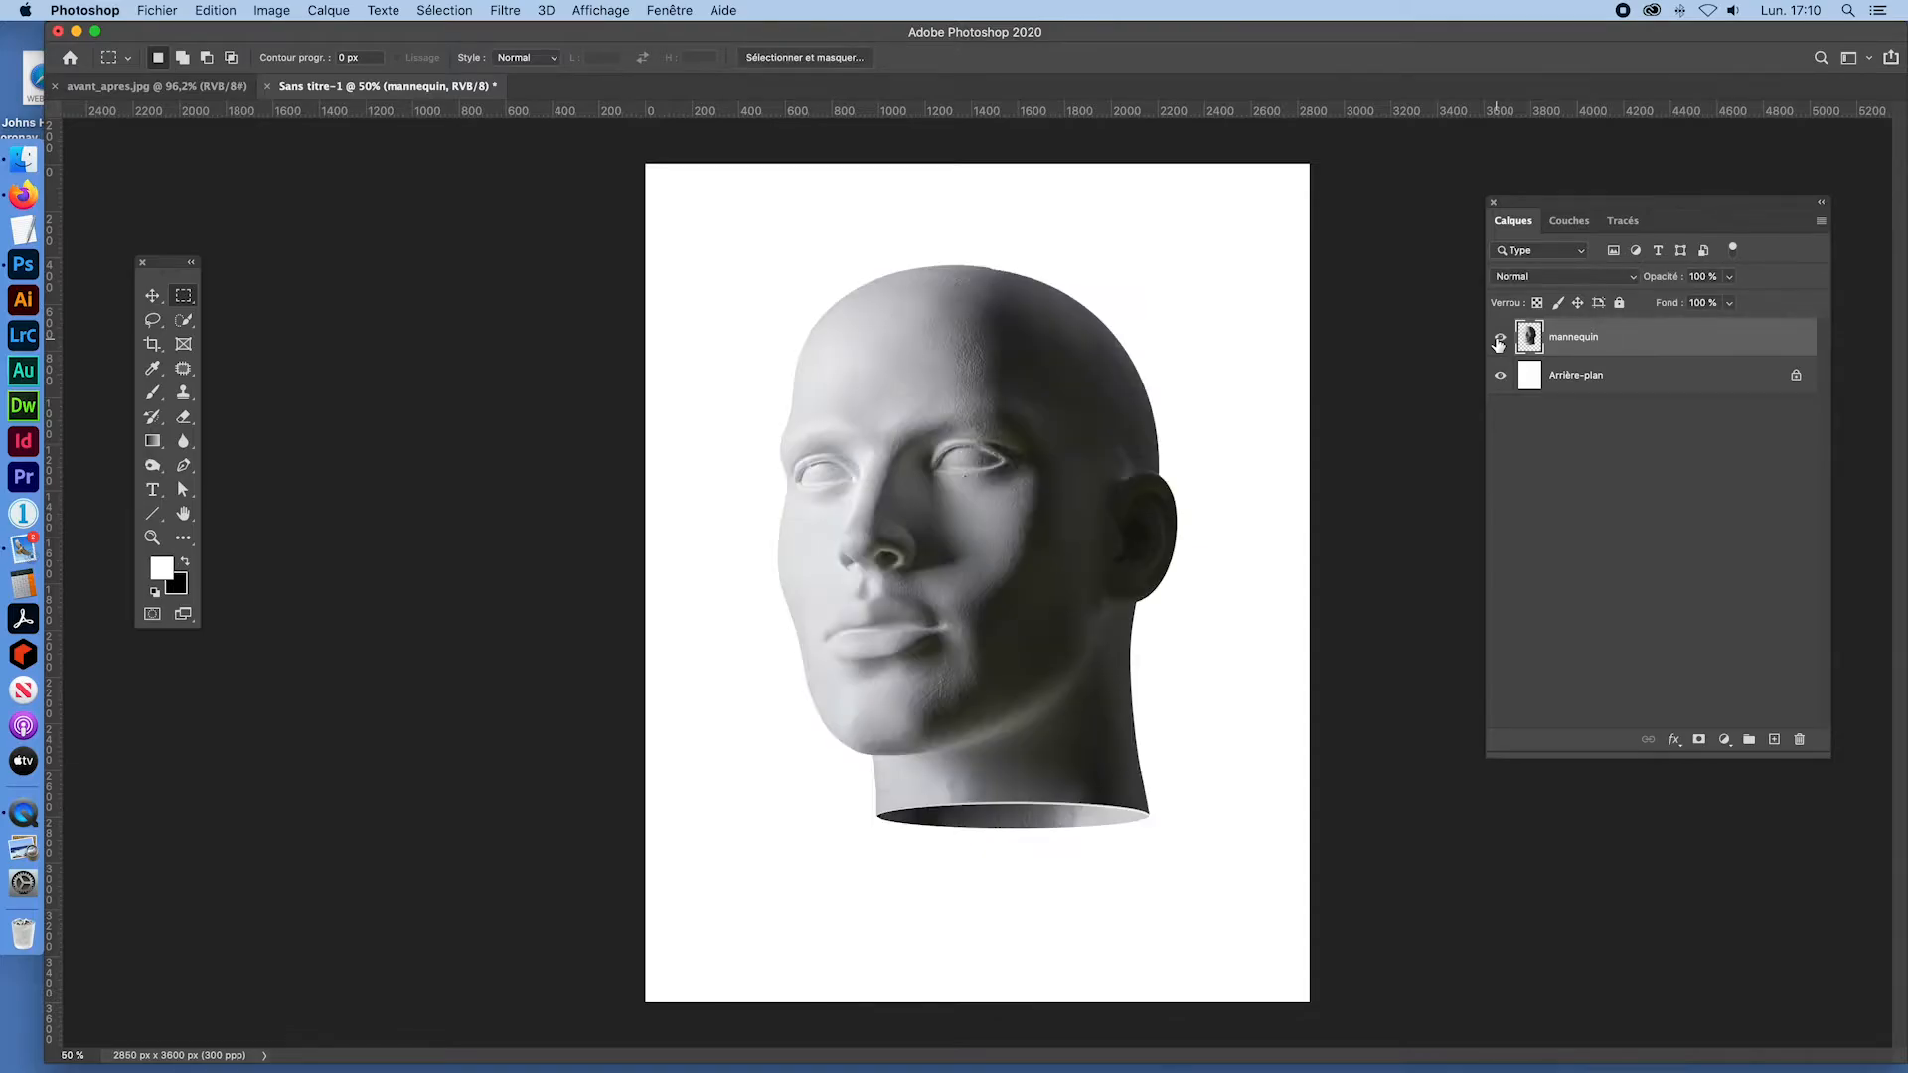
click(1500, 341)
click(1499, 341)
Step: On a new layer above Arrière-plan, draw a black ellipse beneath the neck and flatten it to about 1011 × 103 px
click(1547, 380)
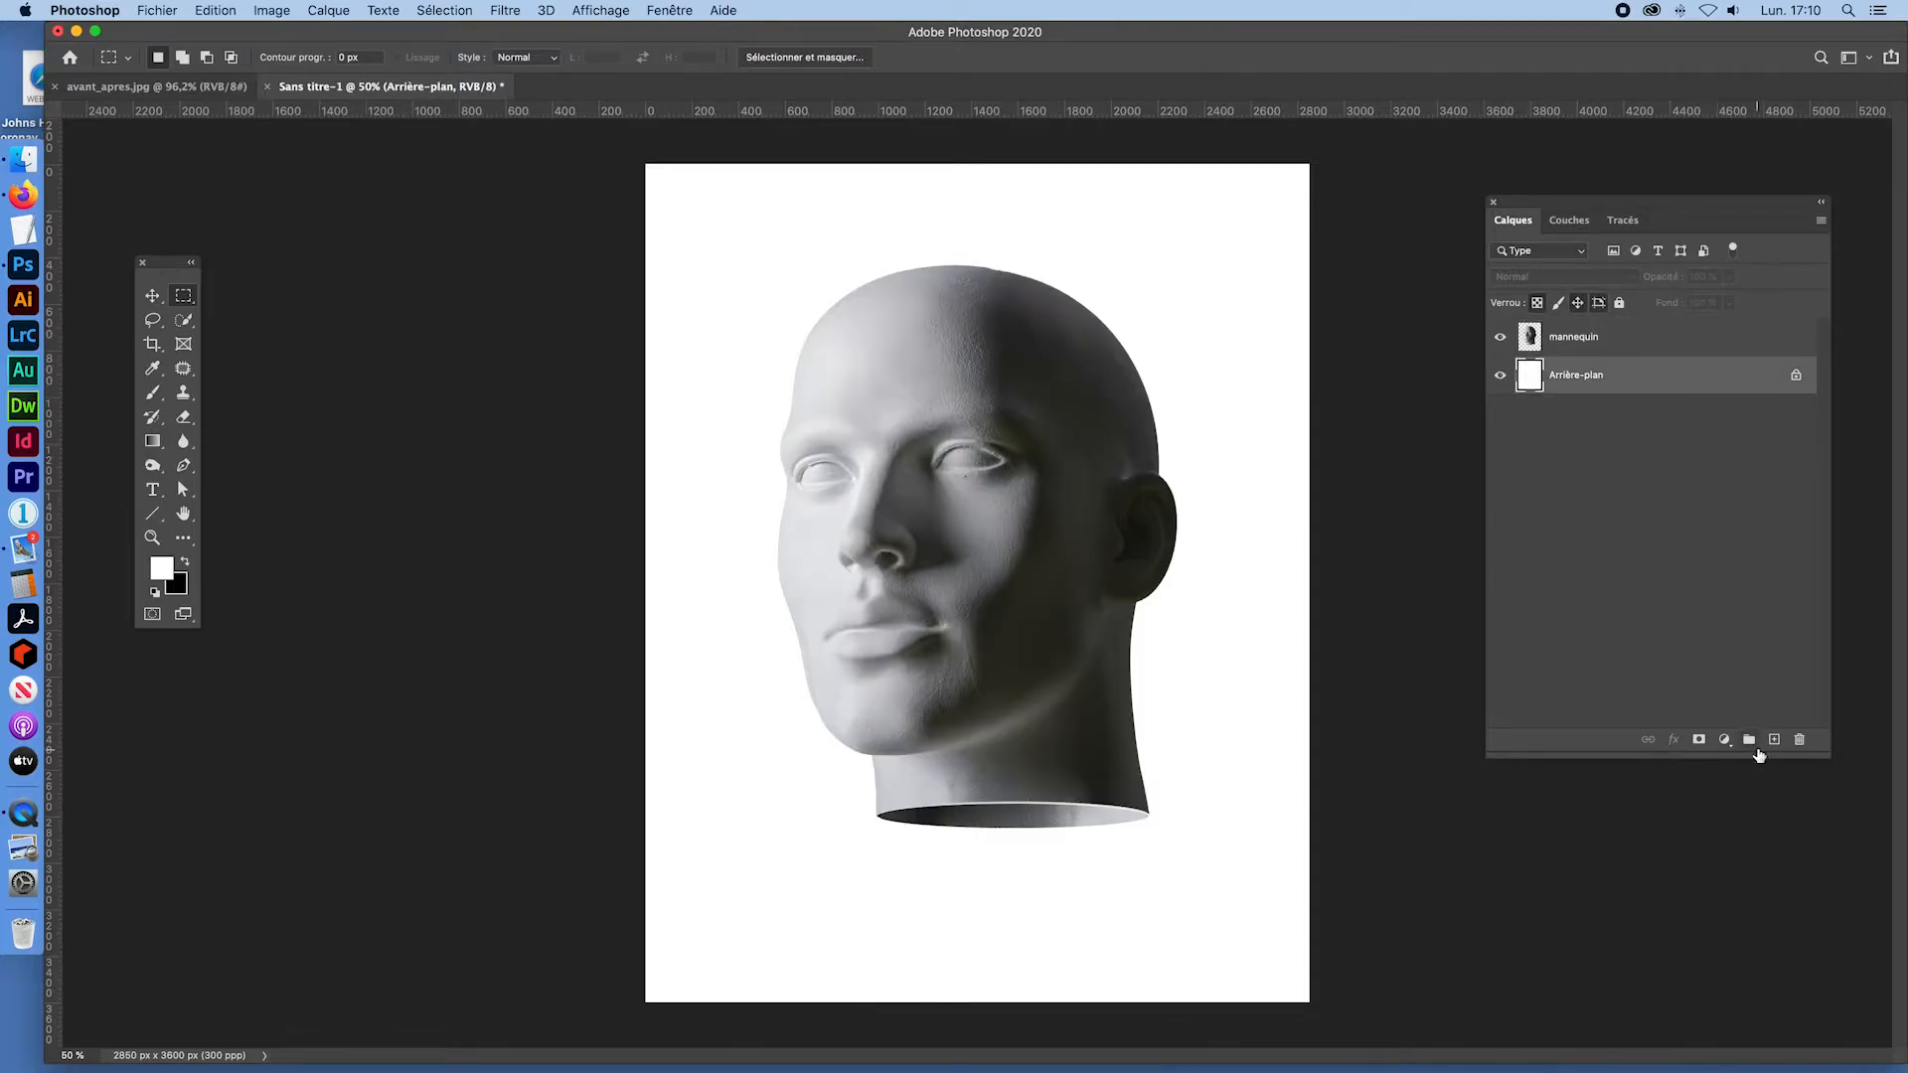
click(1774, 739)
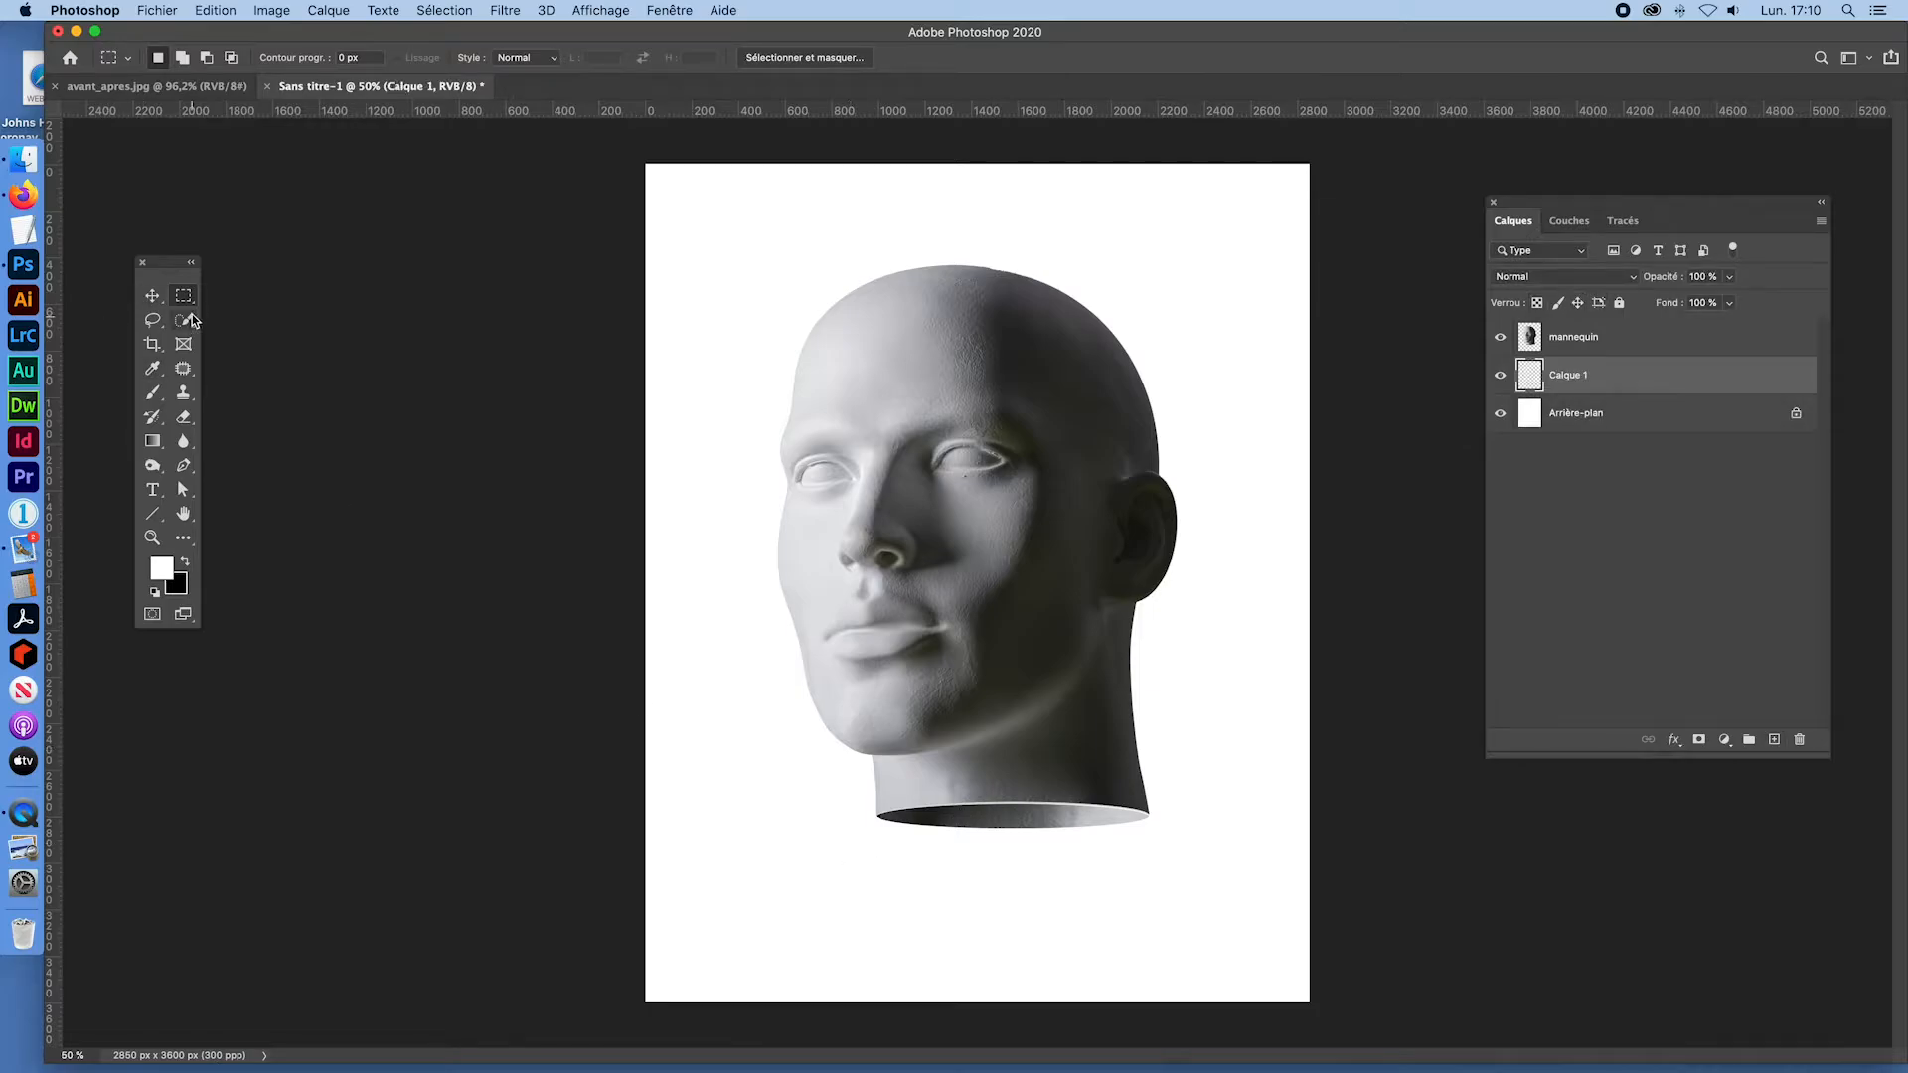
drag(183, 295, 250, 314)
drag(902, 916, 1152, 933)
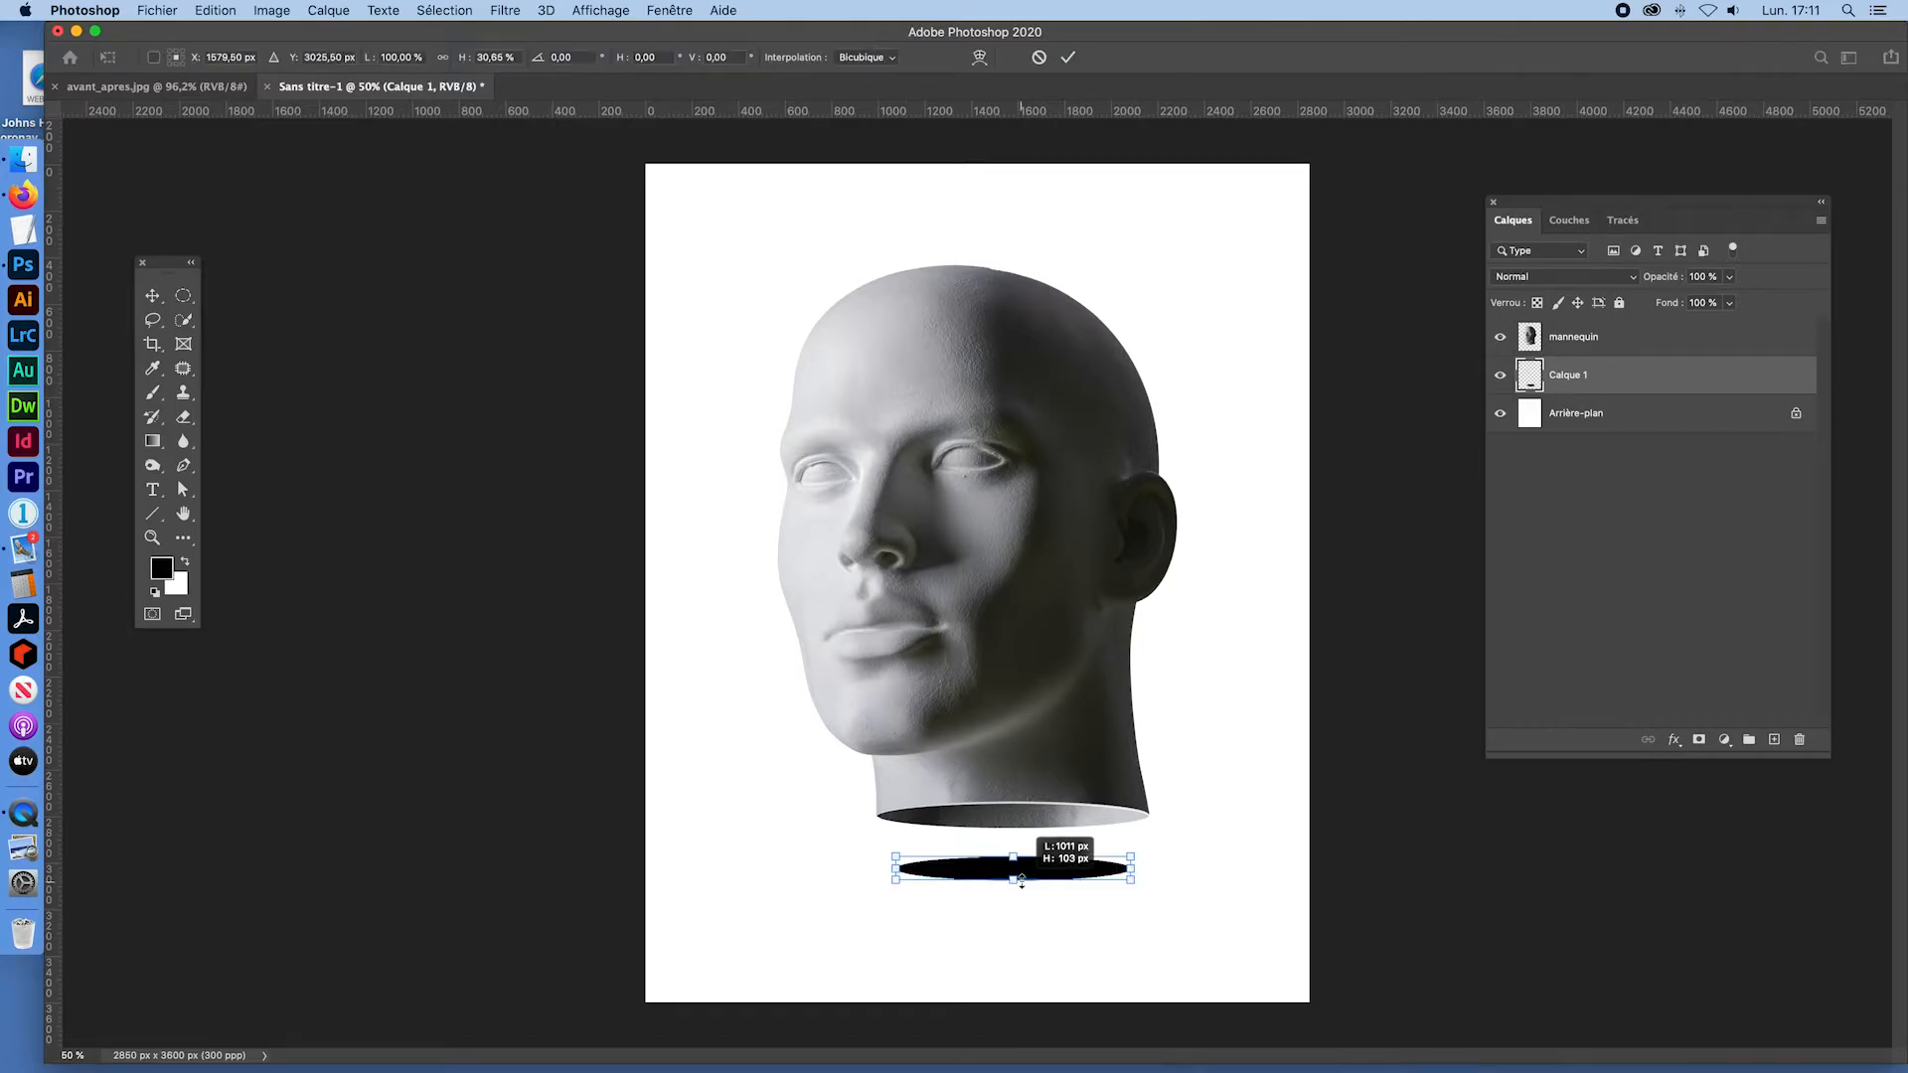
drag(1021, 885, 1021, 879)
key(Return)
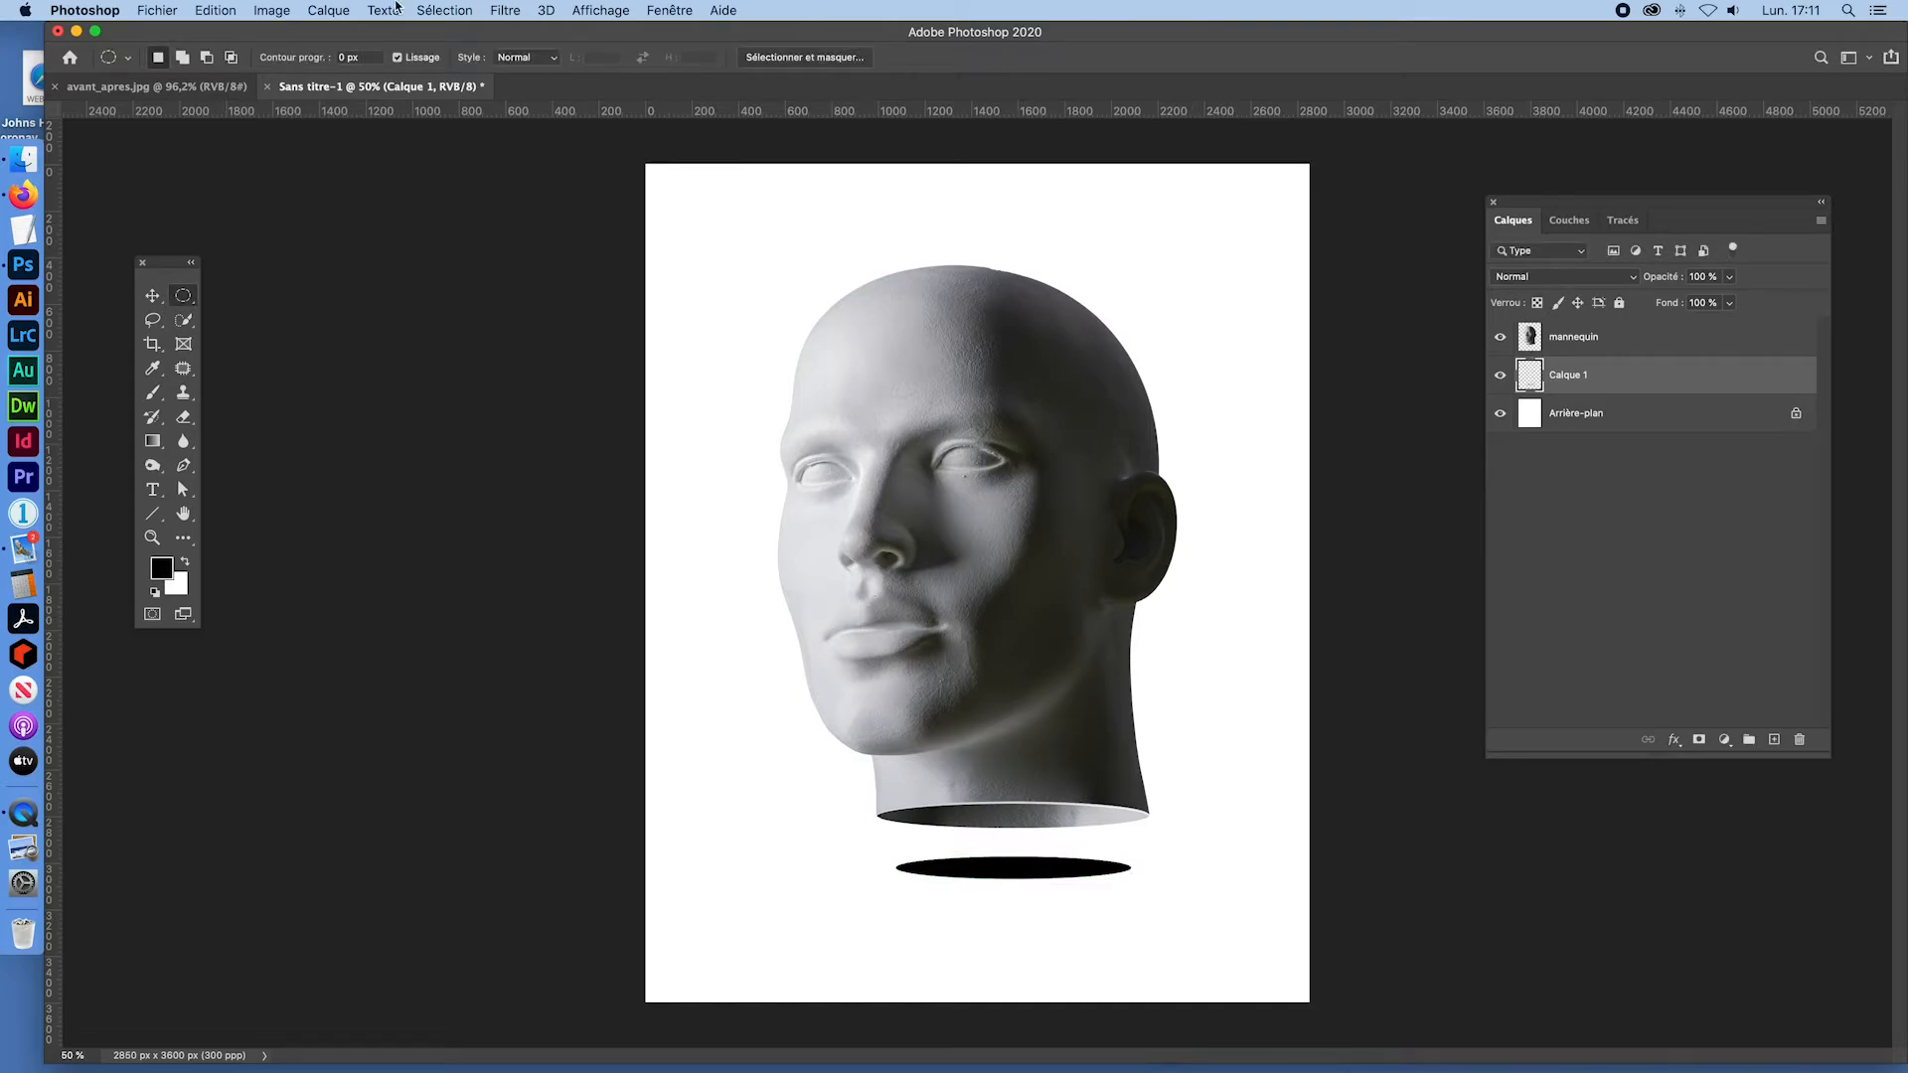
Step: Apply a Gaussian Blur with a radius of 114,8 pixels to the black ellipse on Calque 1
click(444, 10)
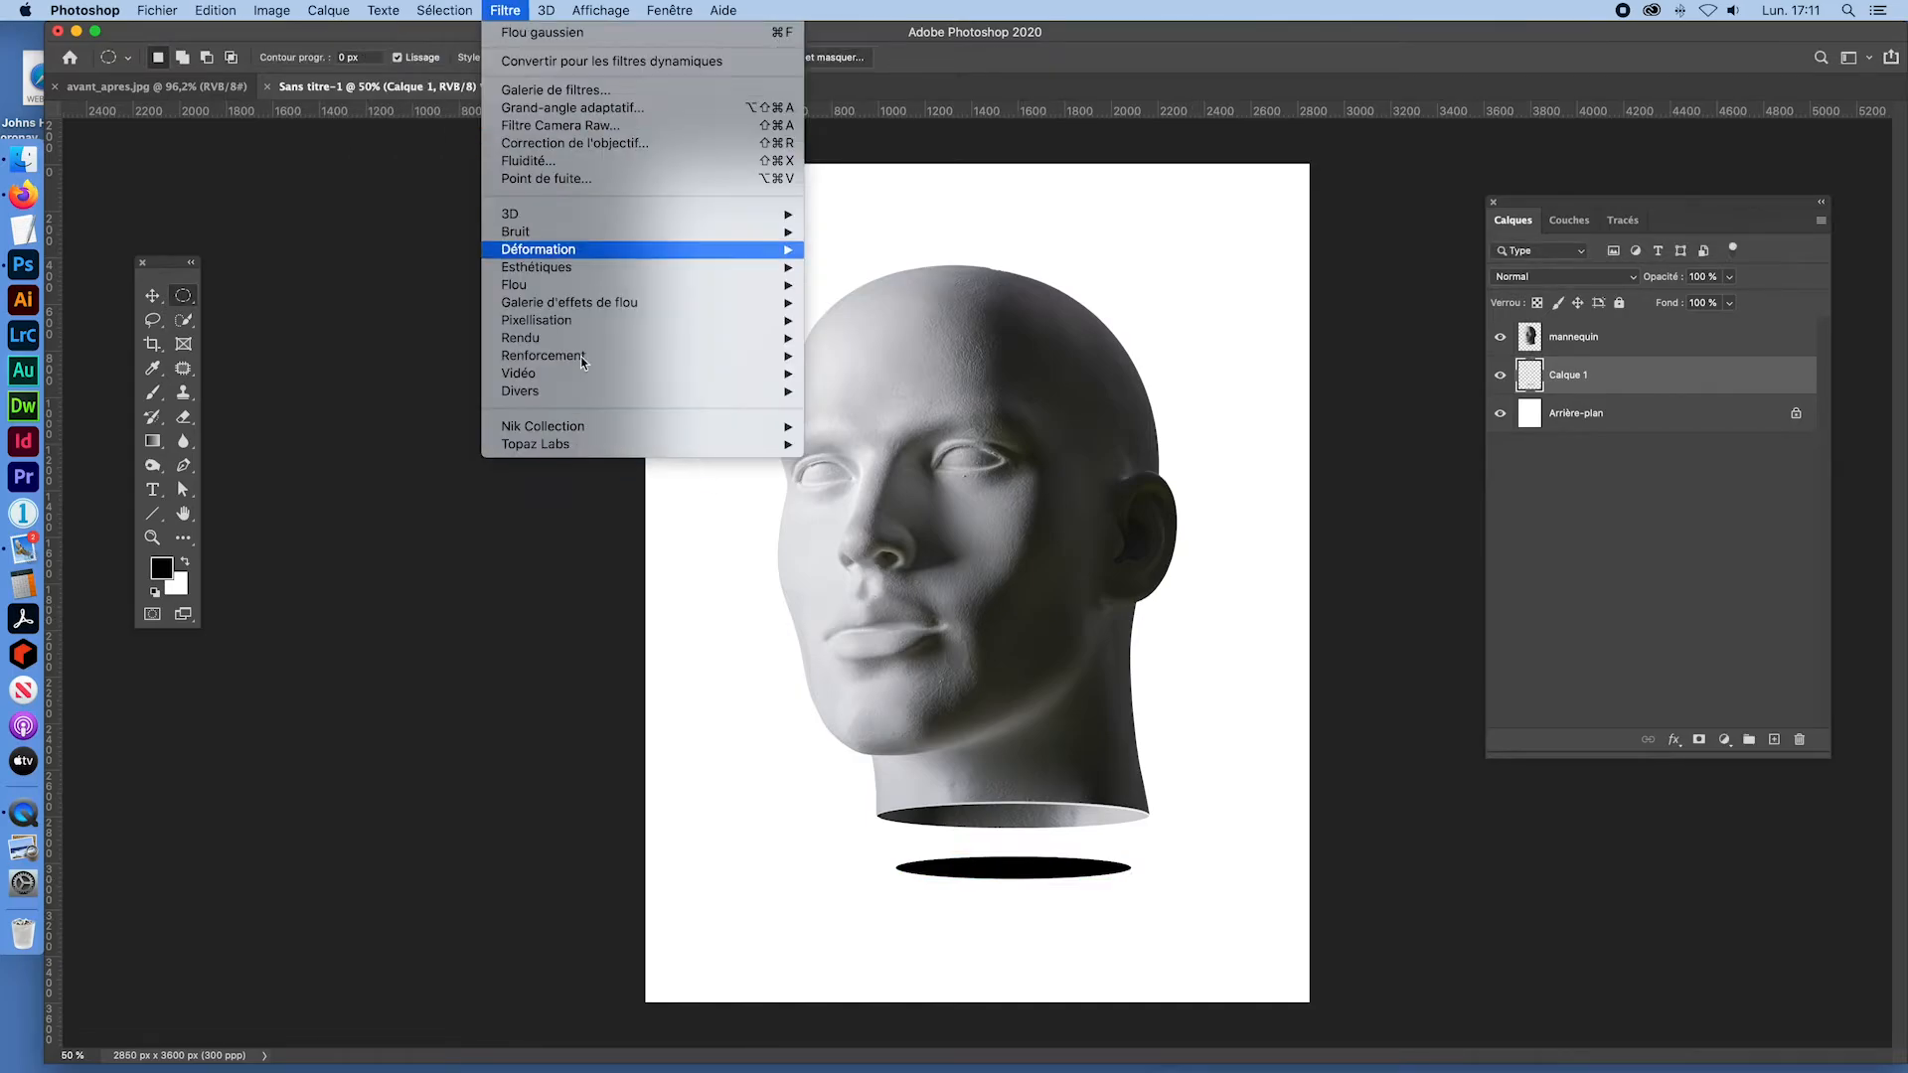
mouse_move(551, 284)
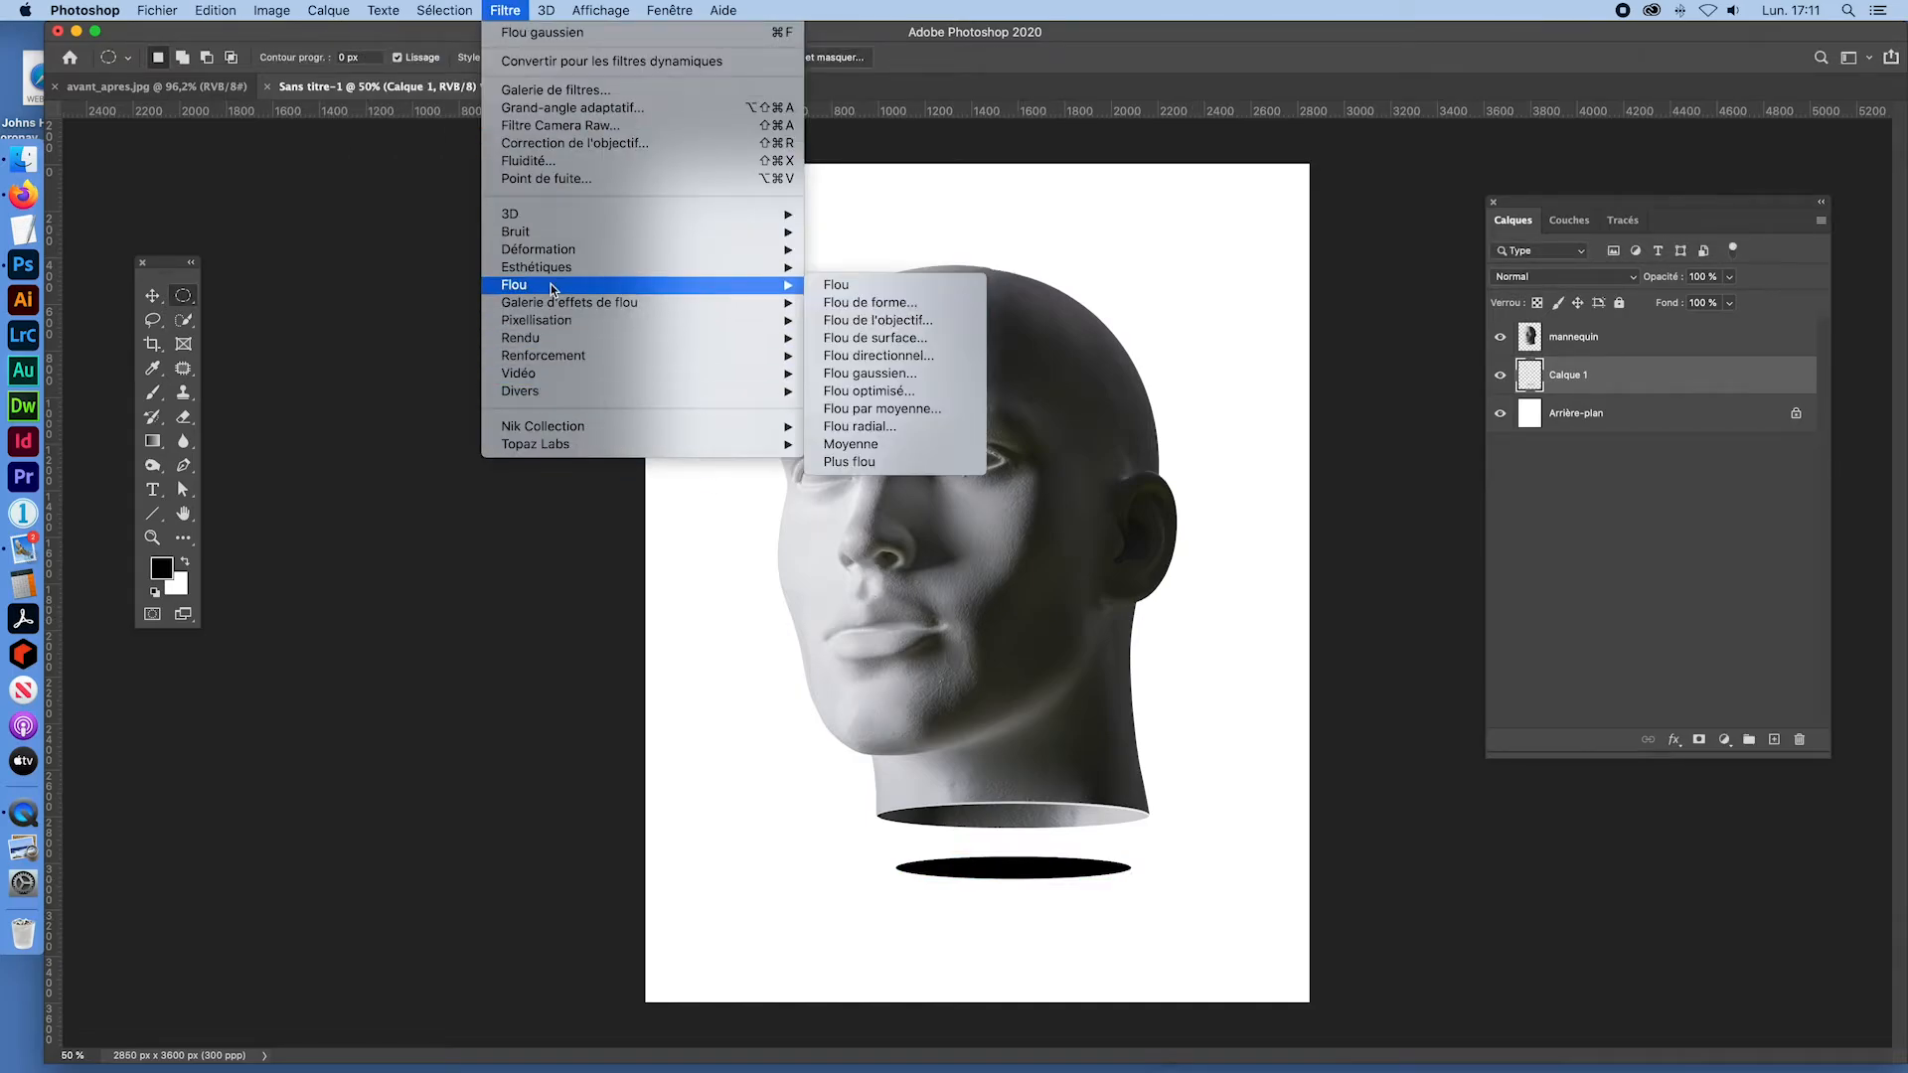
click(870, 373)
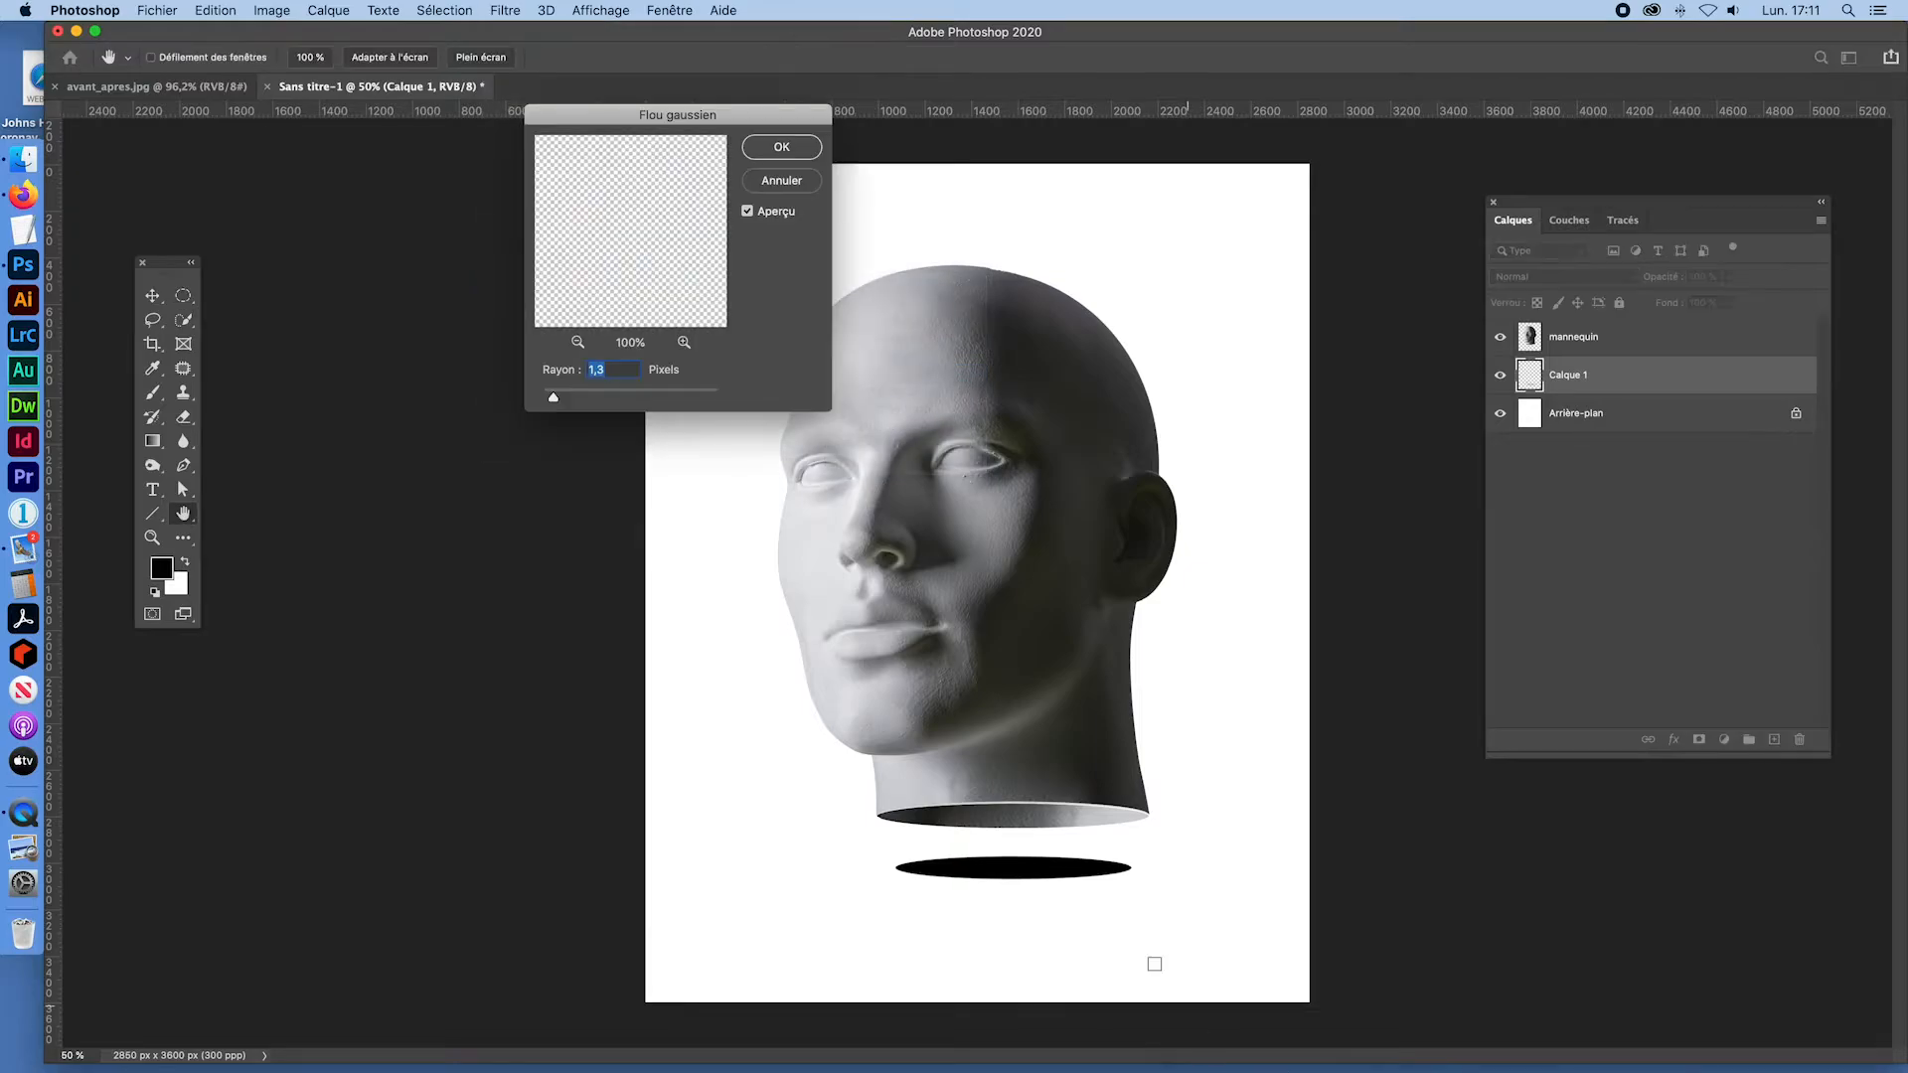
click(624, 396)
mouse_move(628, 398)
mouse_down()
mouse_move(663, 394)
mouse_move(647, 391)
mouse_up()
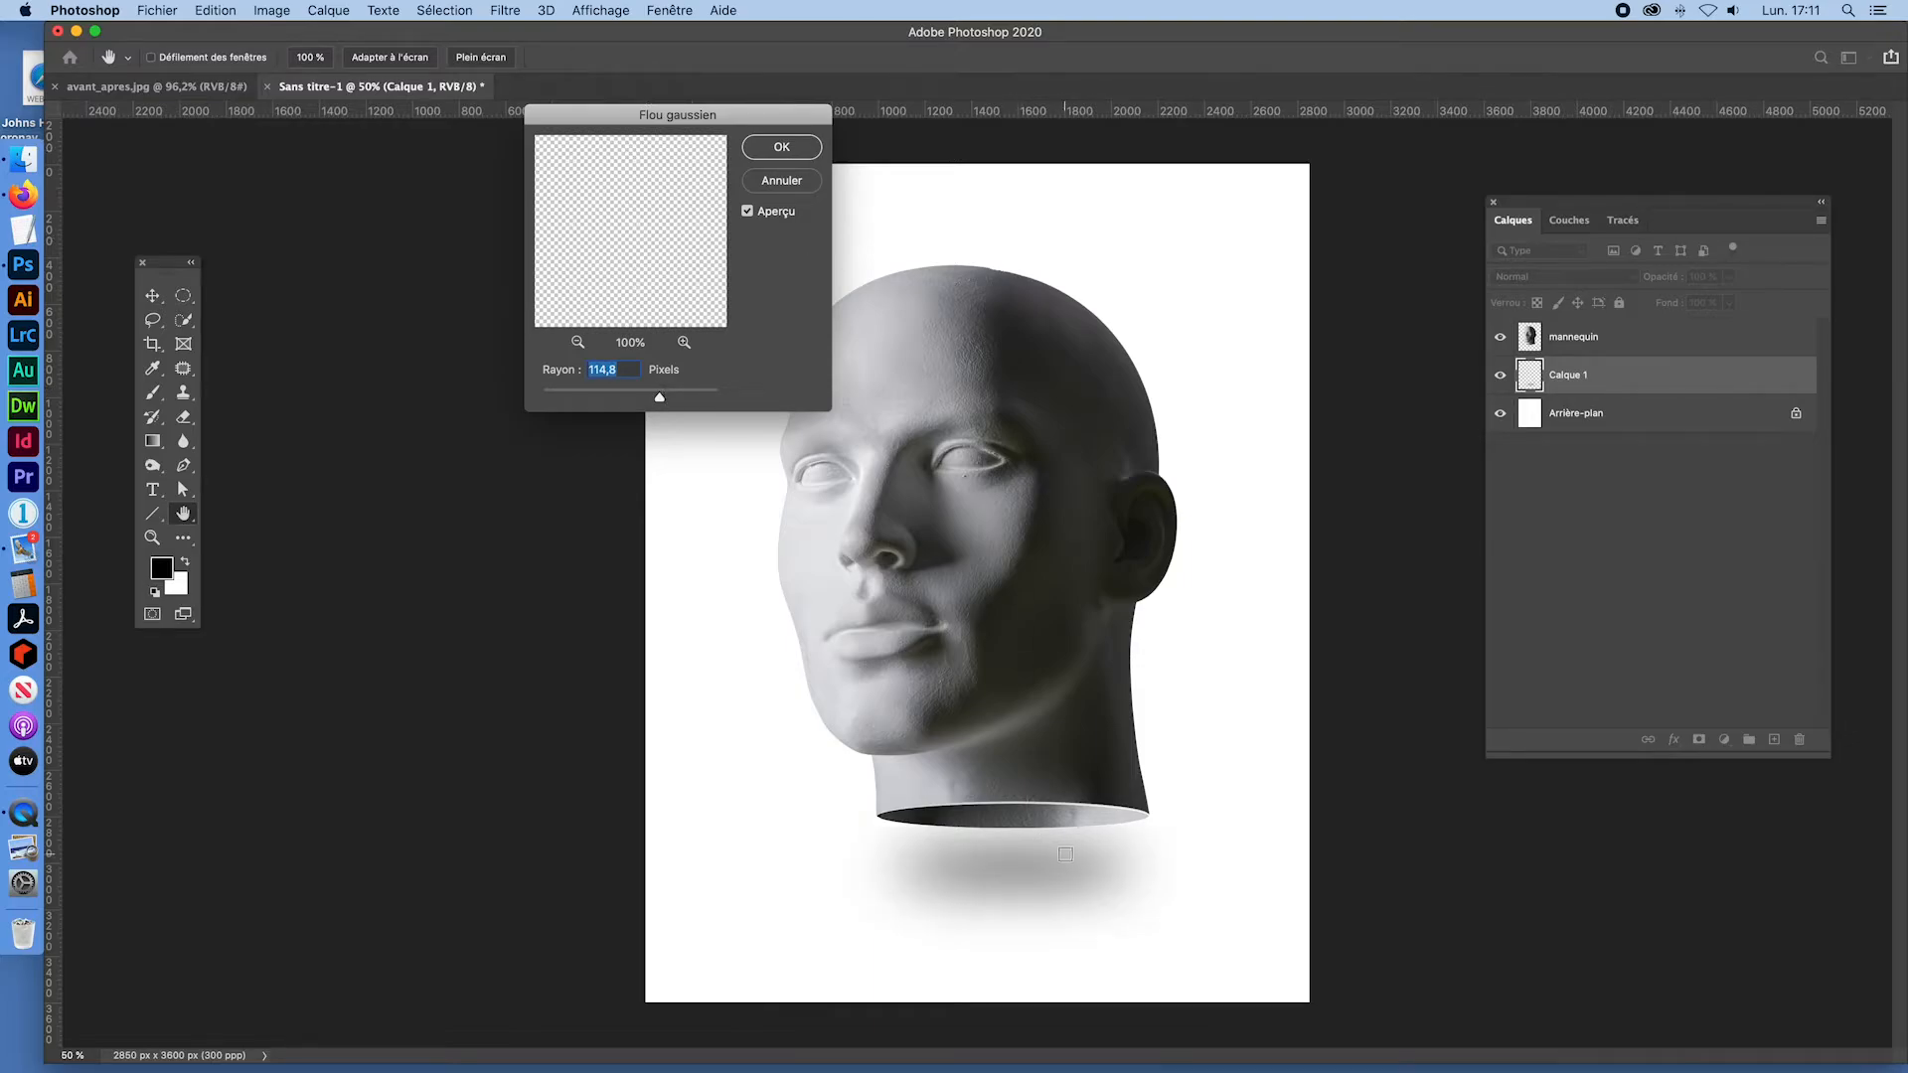
click(805, 148)
Step: Lower and widen the blurred shadow beneath the neck, and rename its layer "ombre mannequin"
key(m)
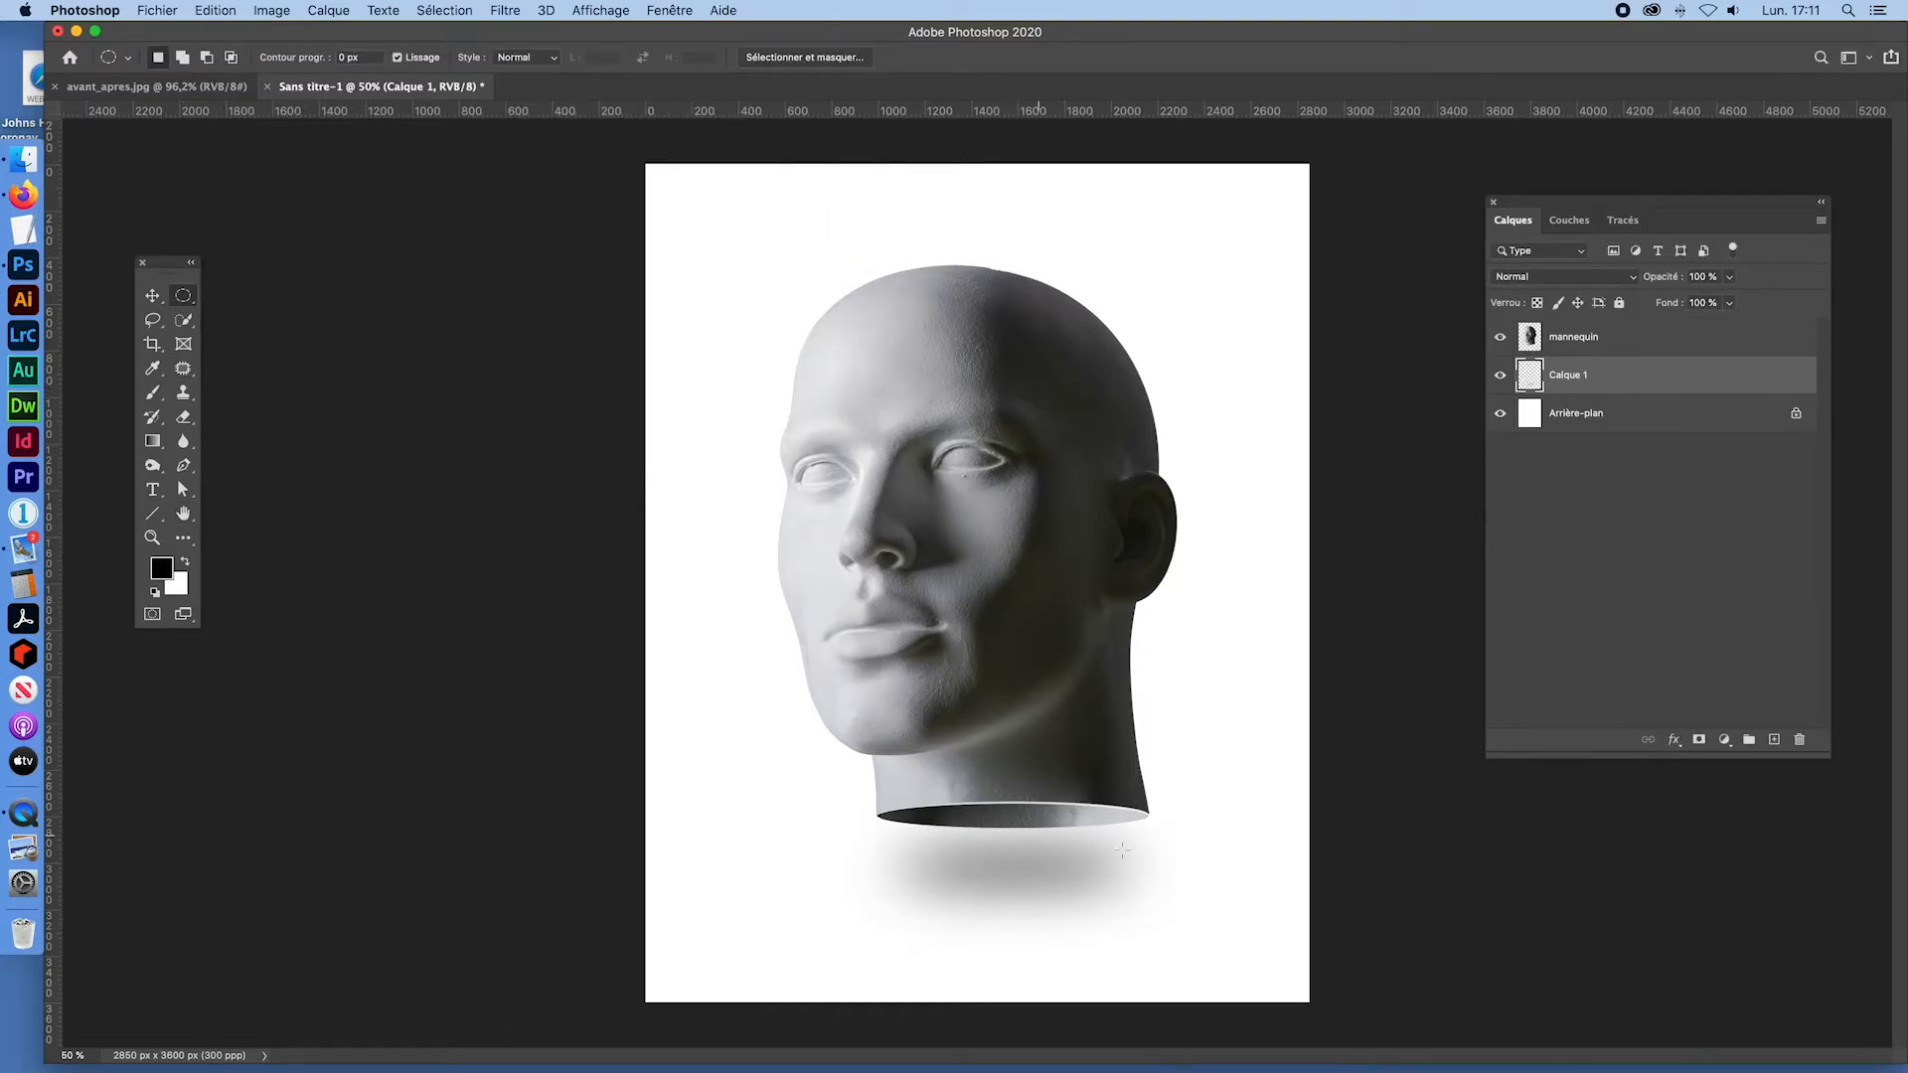
drag(997, 866, 1015, 905)
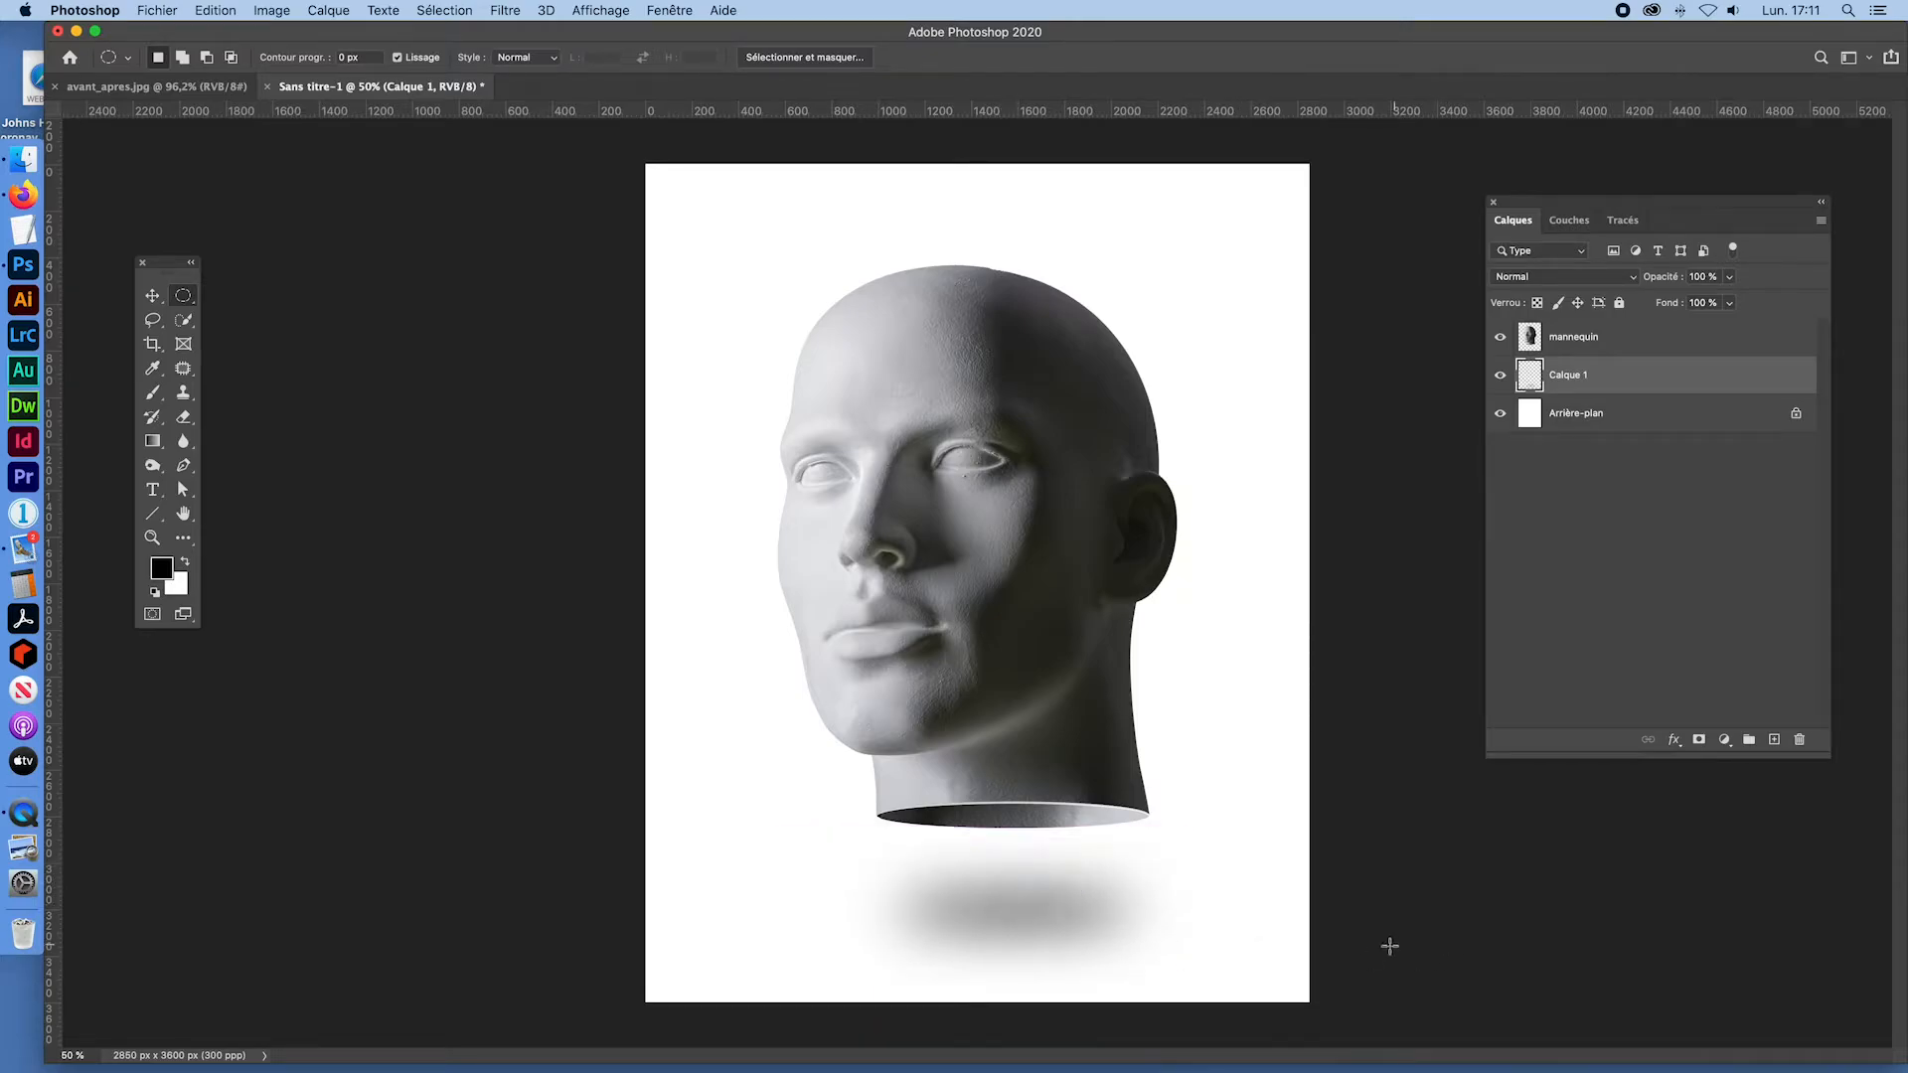
key(super+t)
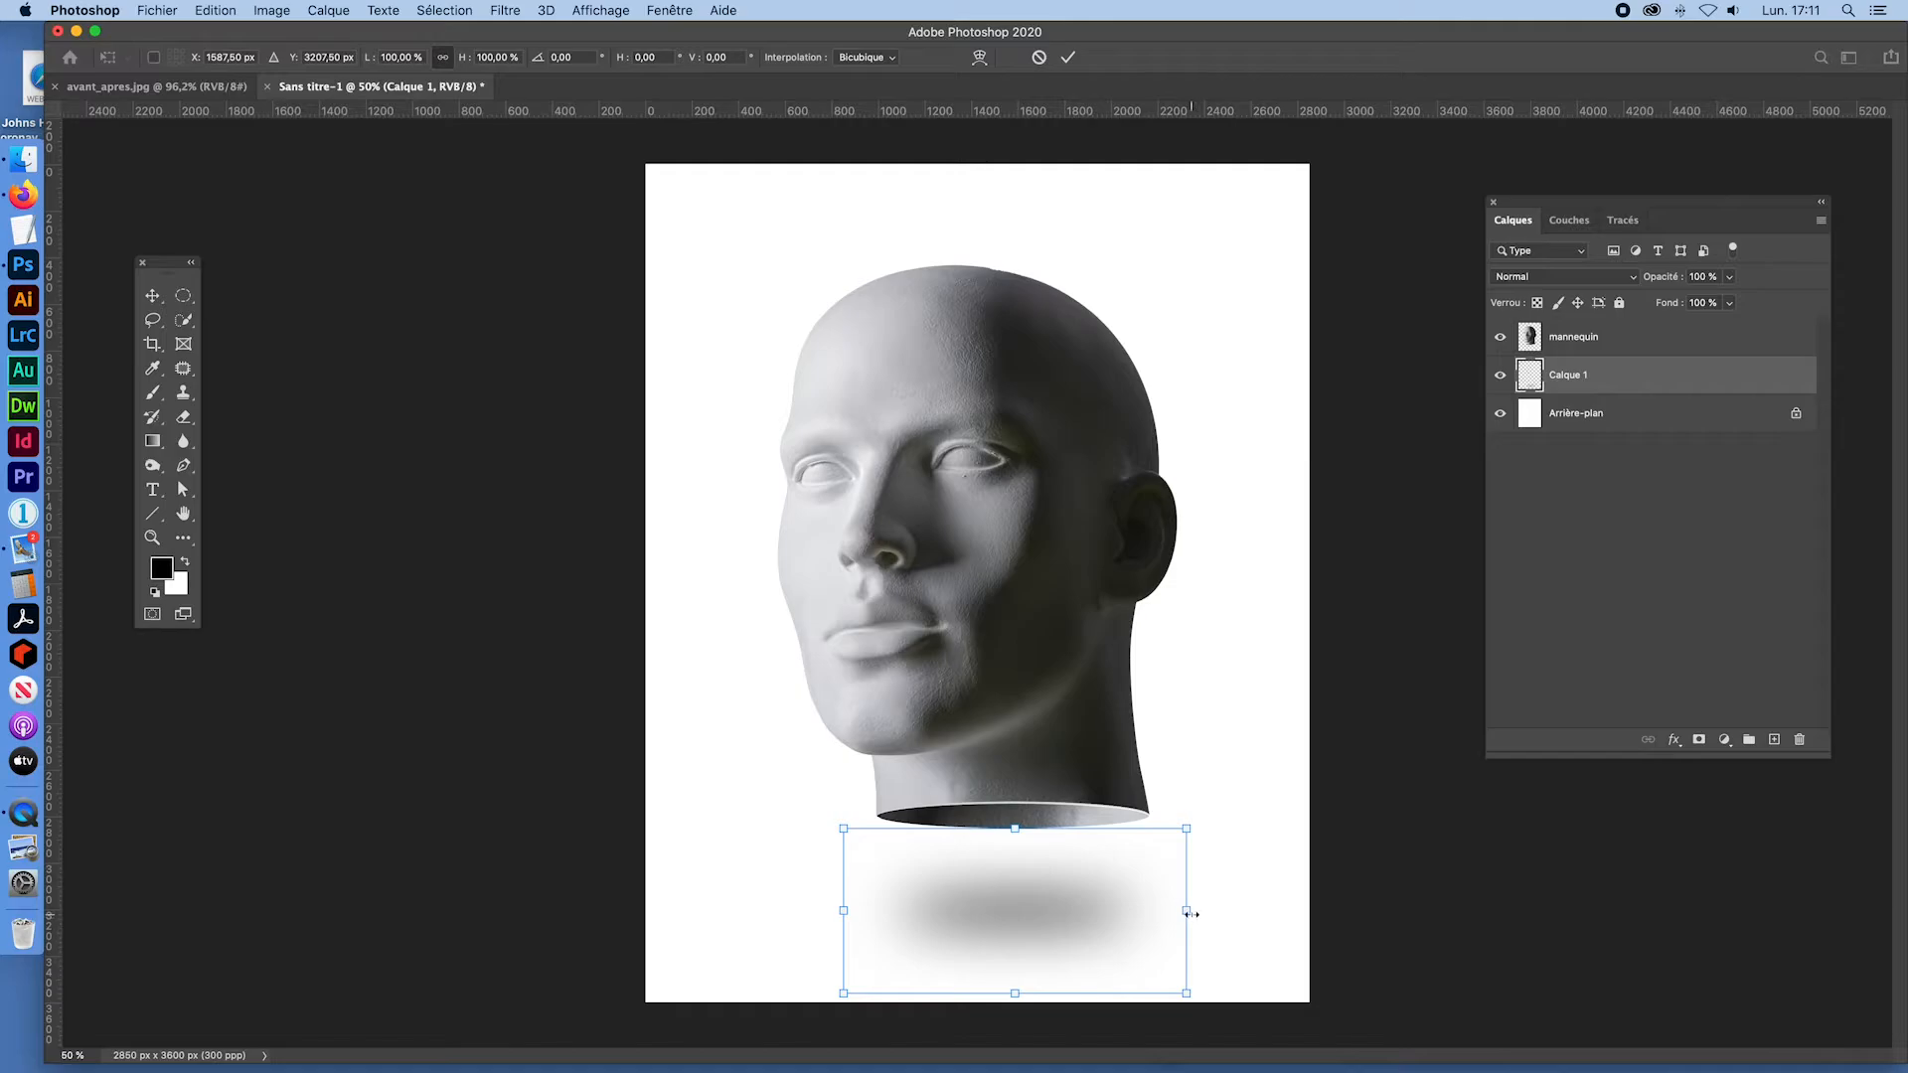
drag(1186, 912, 1226, 912)
key(Return)
key(m)
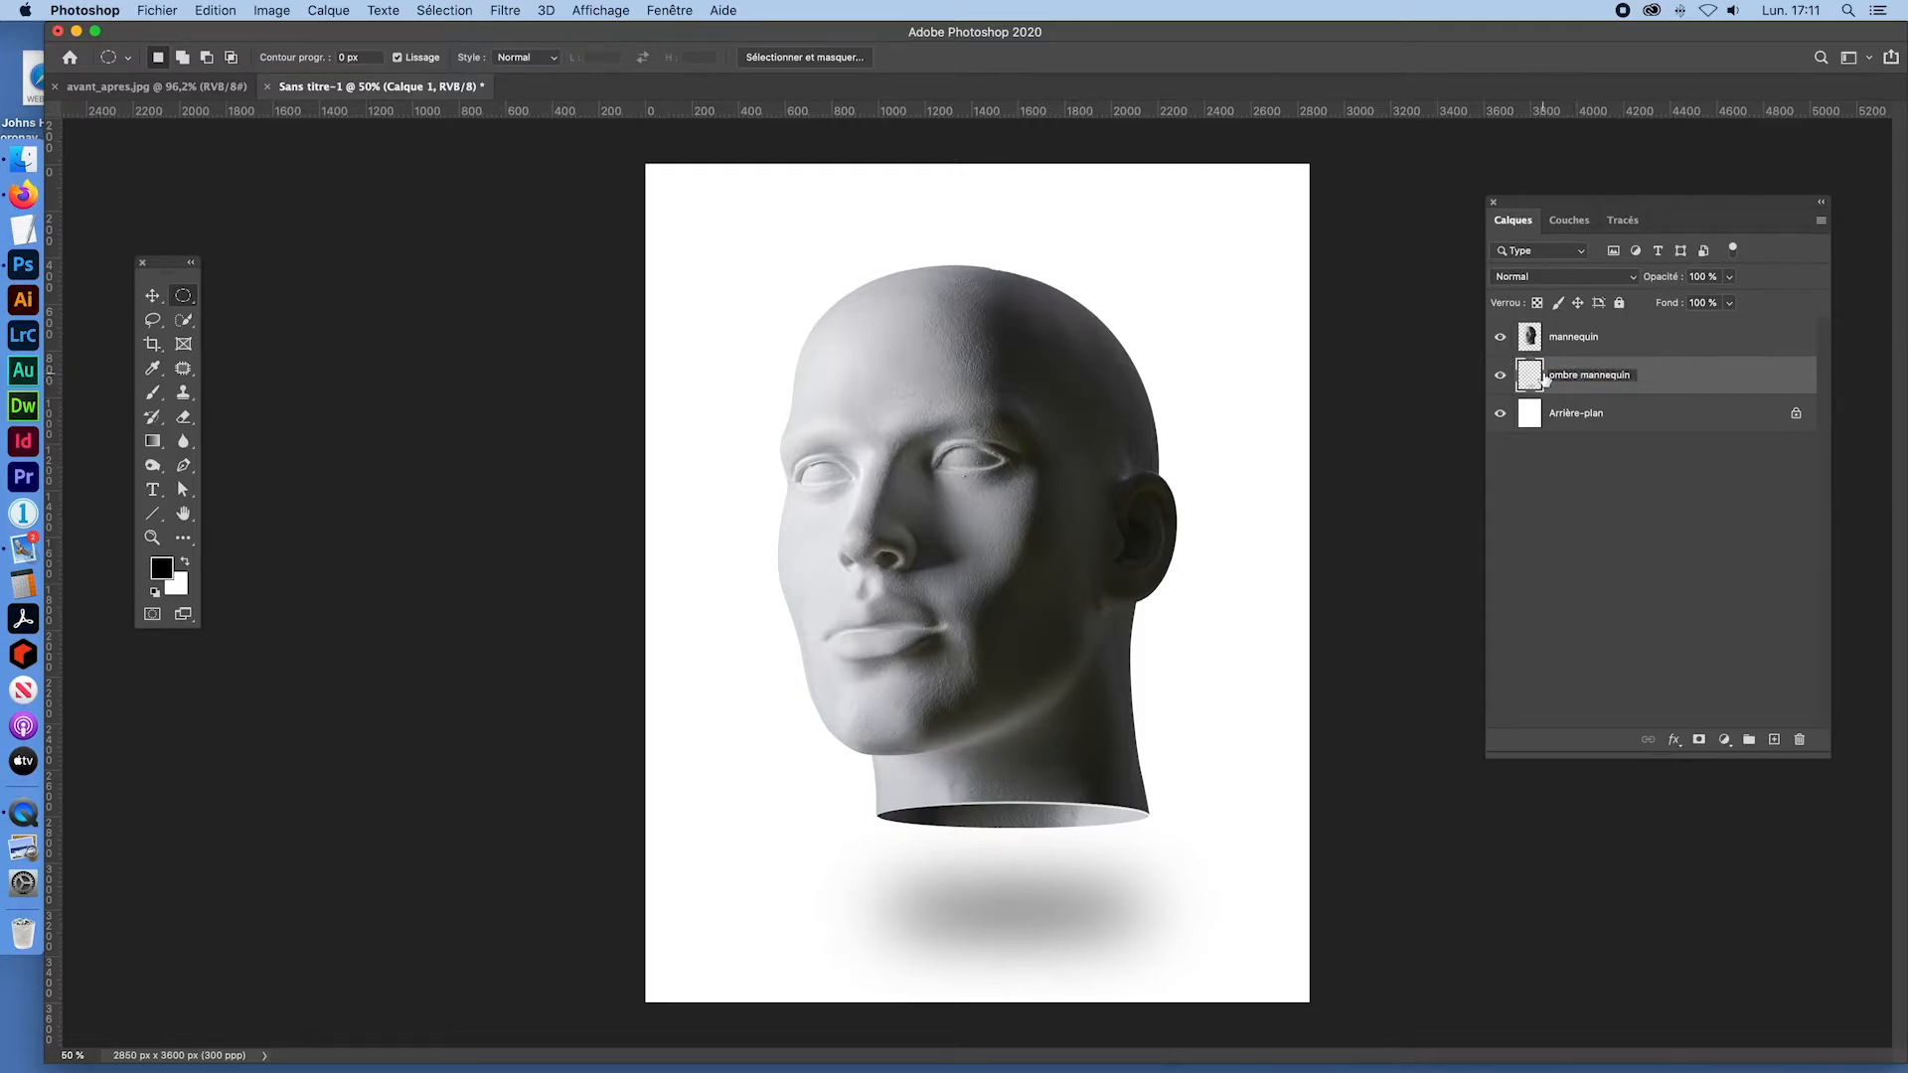
key(Return)
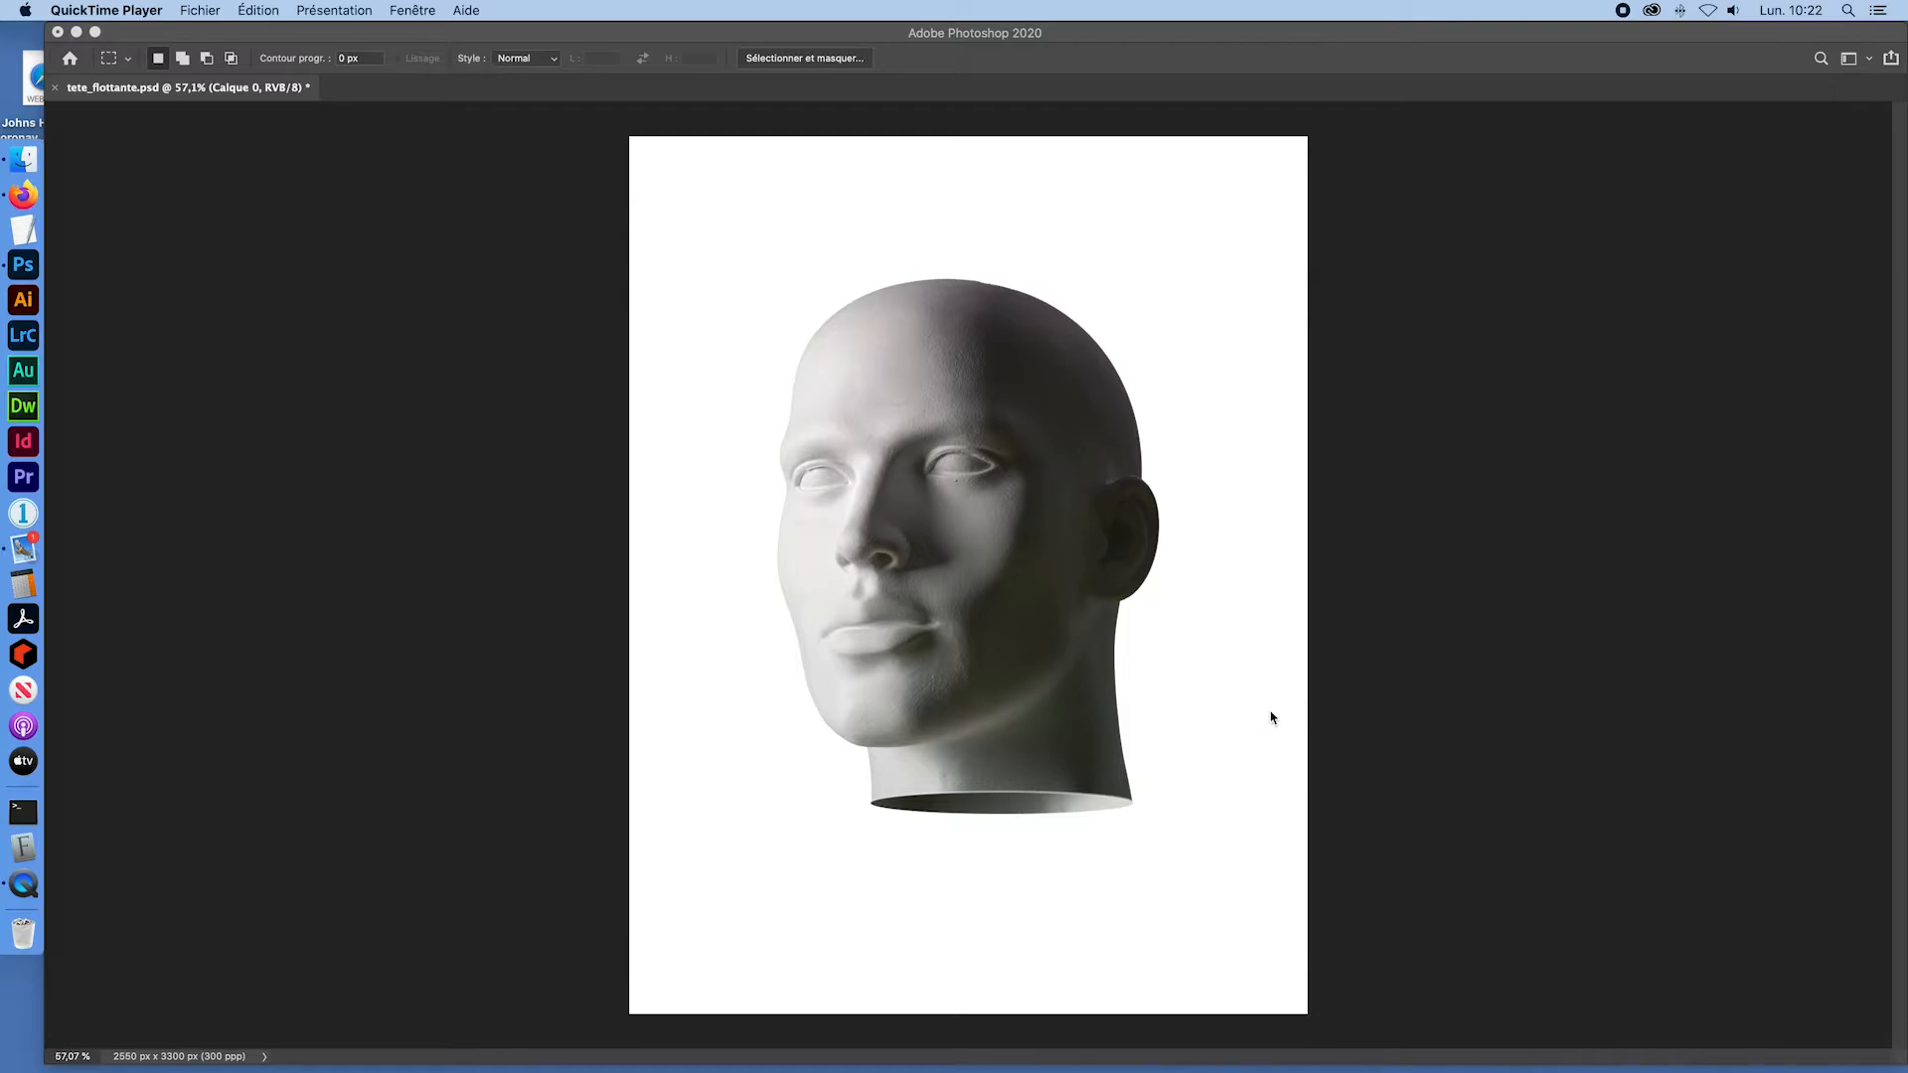
Step: Return to Photoshop and export tete_flottante.psd for the web as tete_flottante.jpg into _CEGEP/_Matriciel_I/_exercices/ex_tete_flottante
click(196, 8)
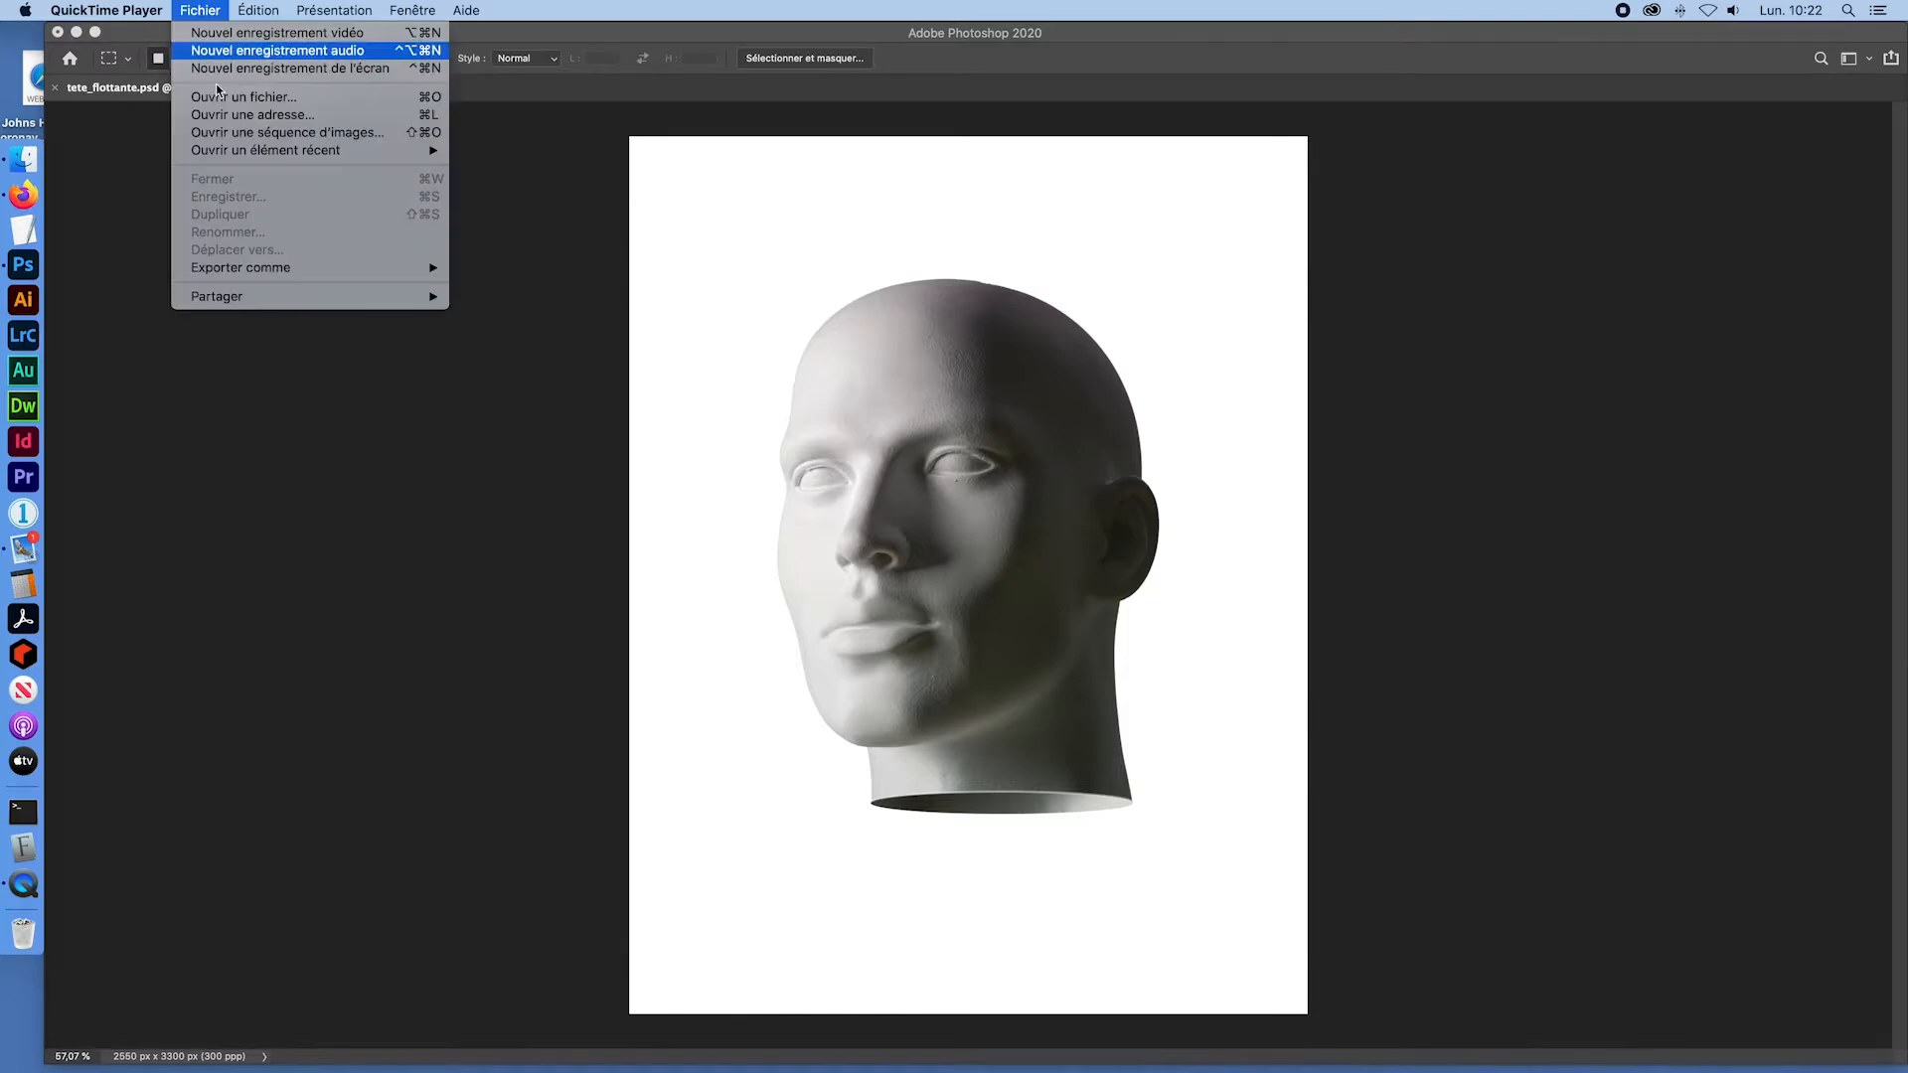
click(600, 260)
click(144, 12)
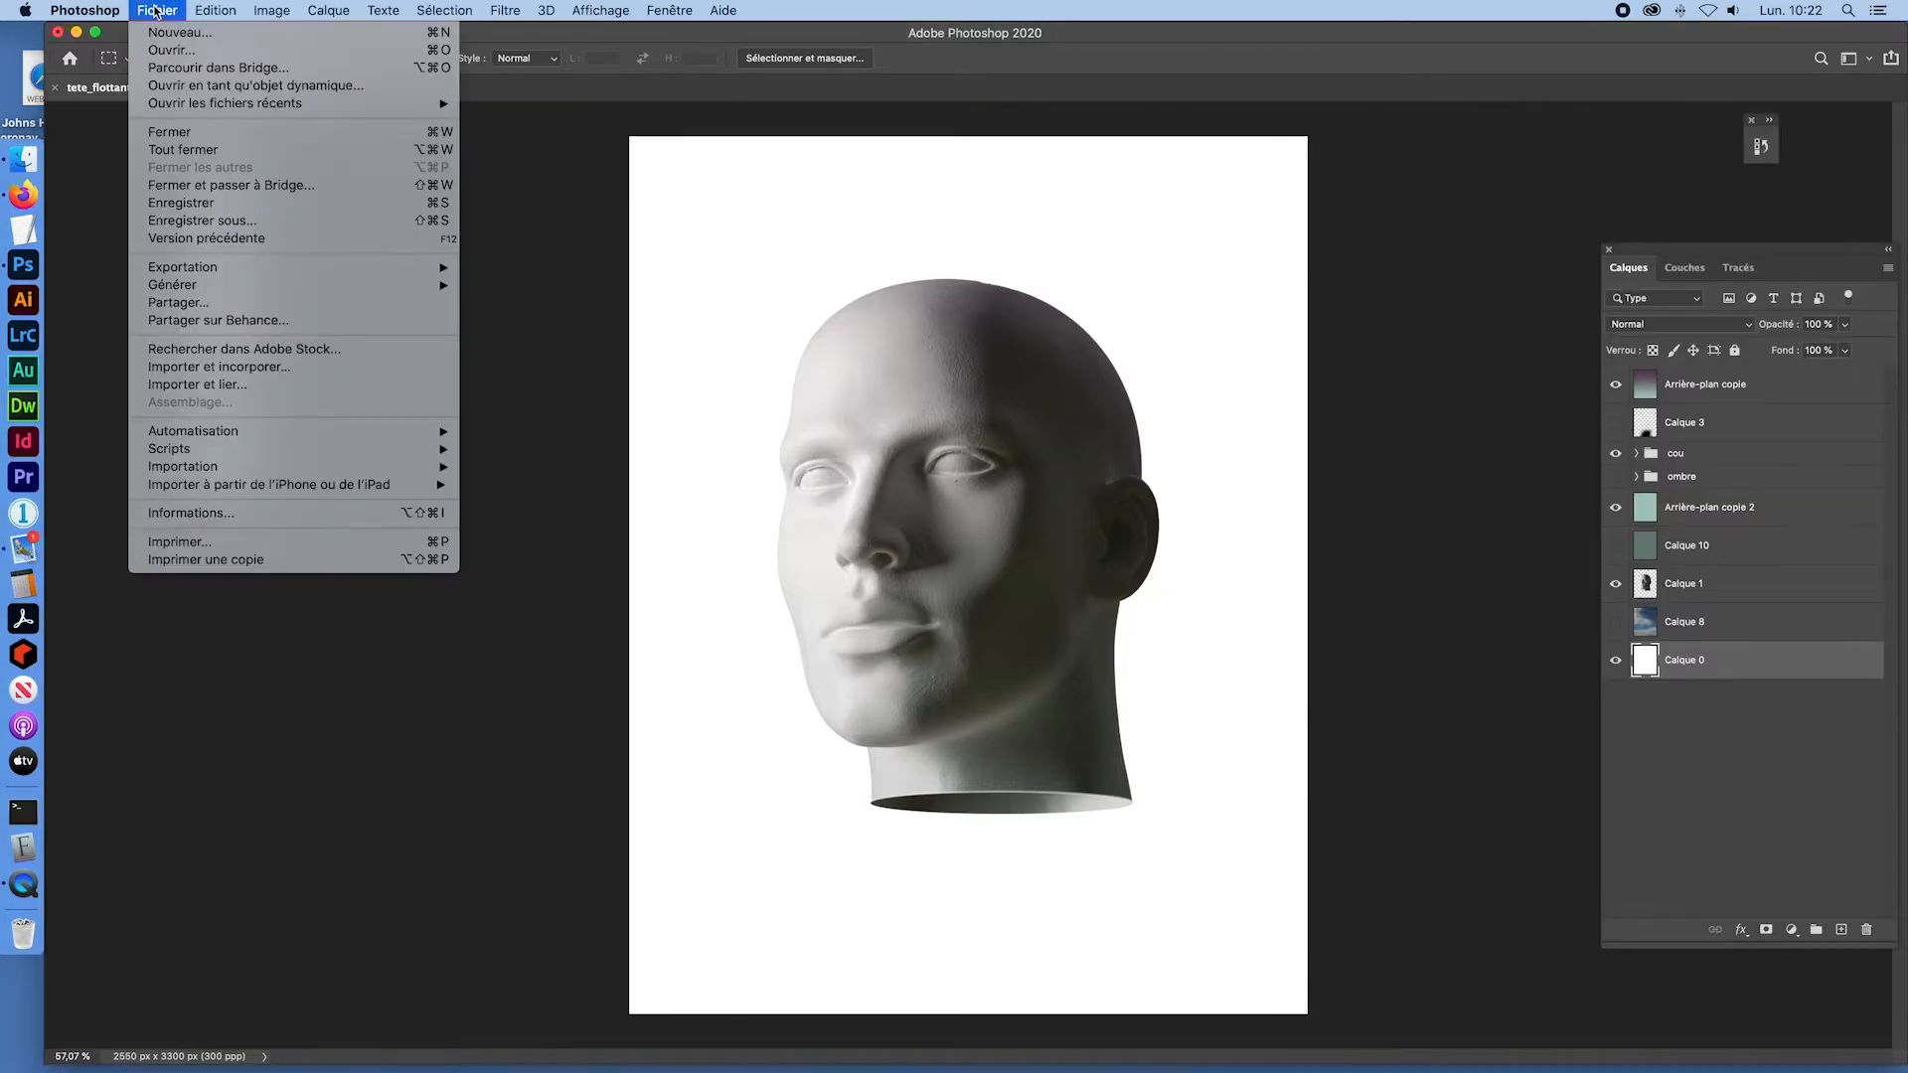
mouse_move(213, 268)
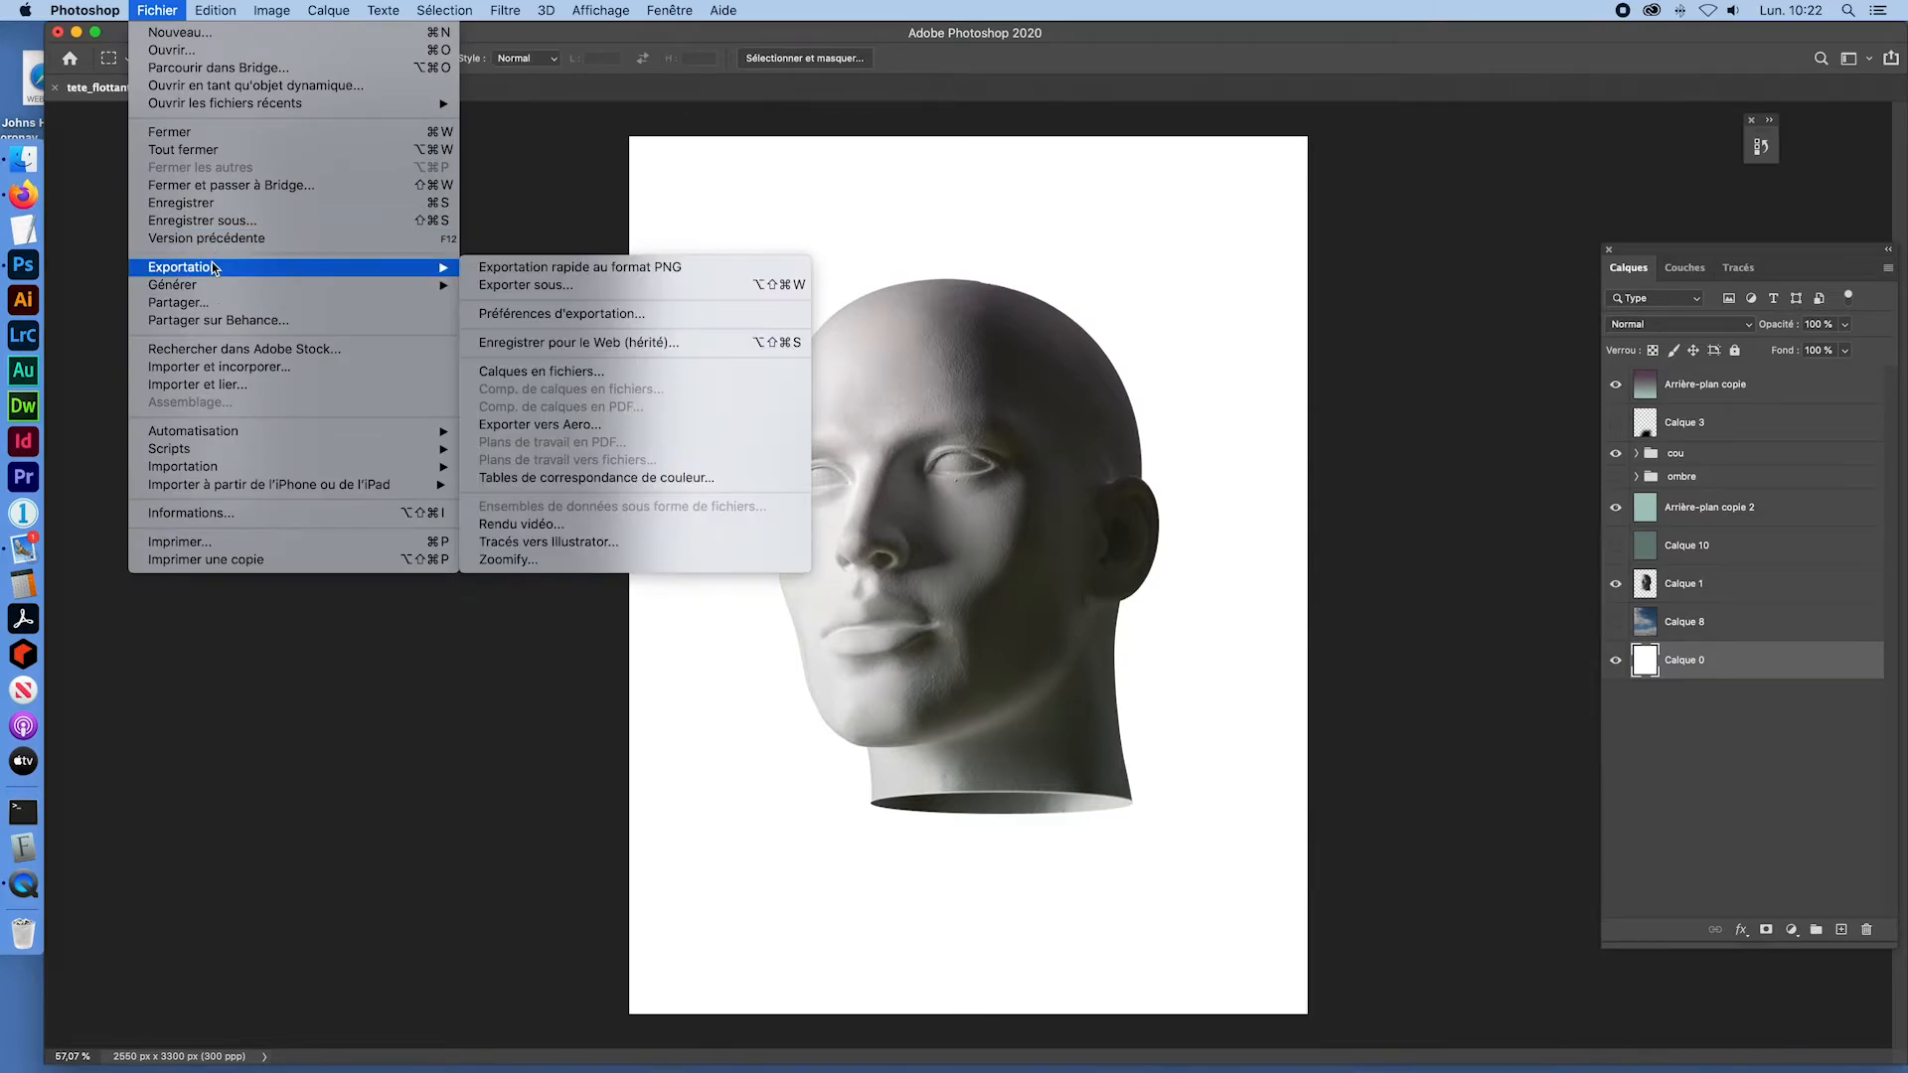
click(580, 345)
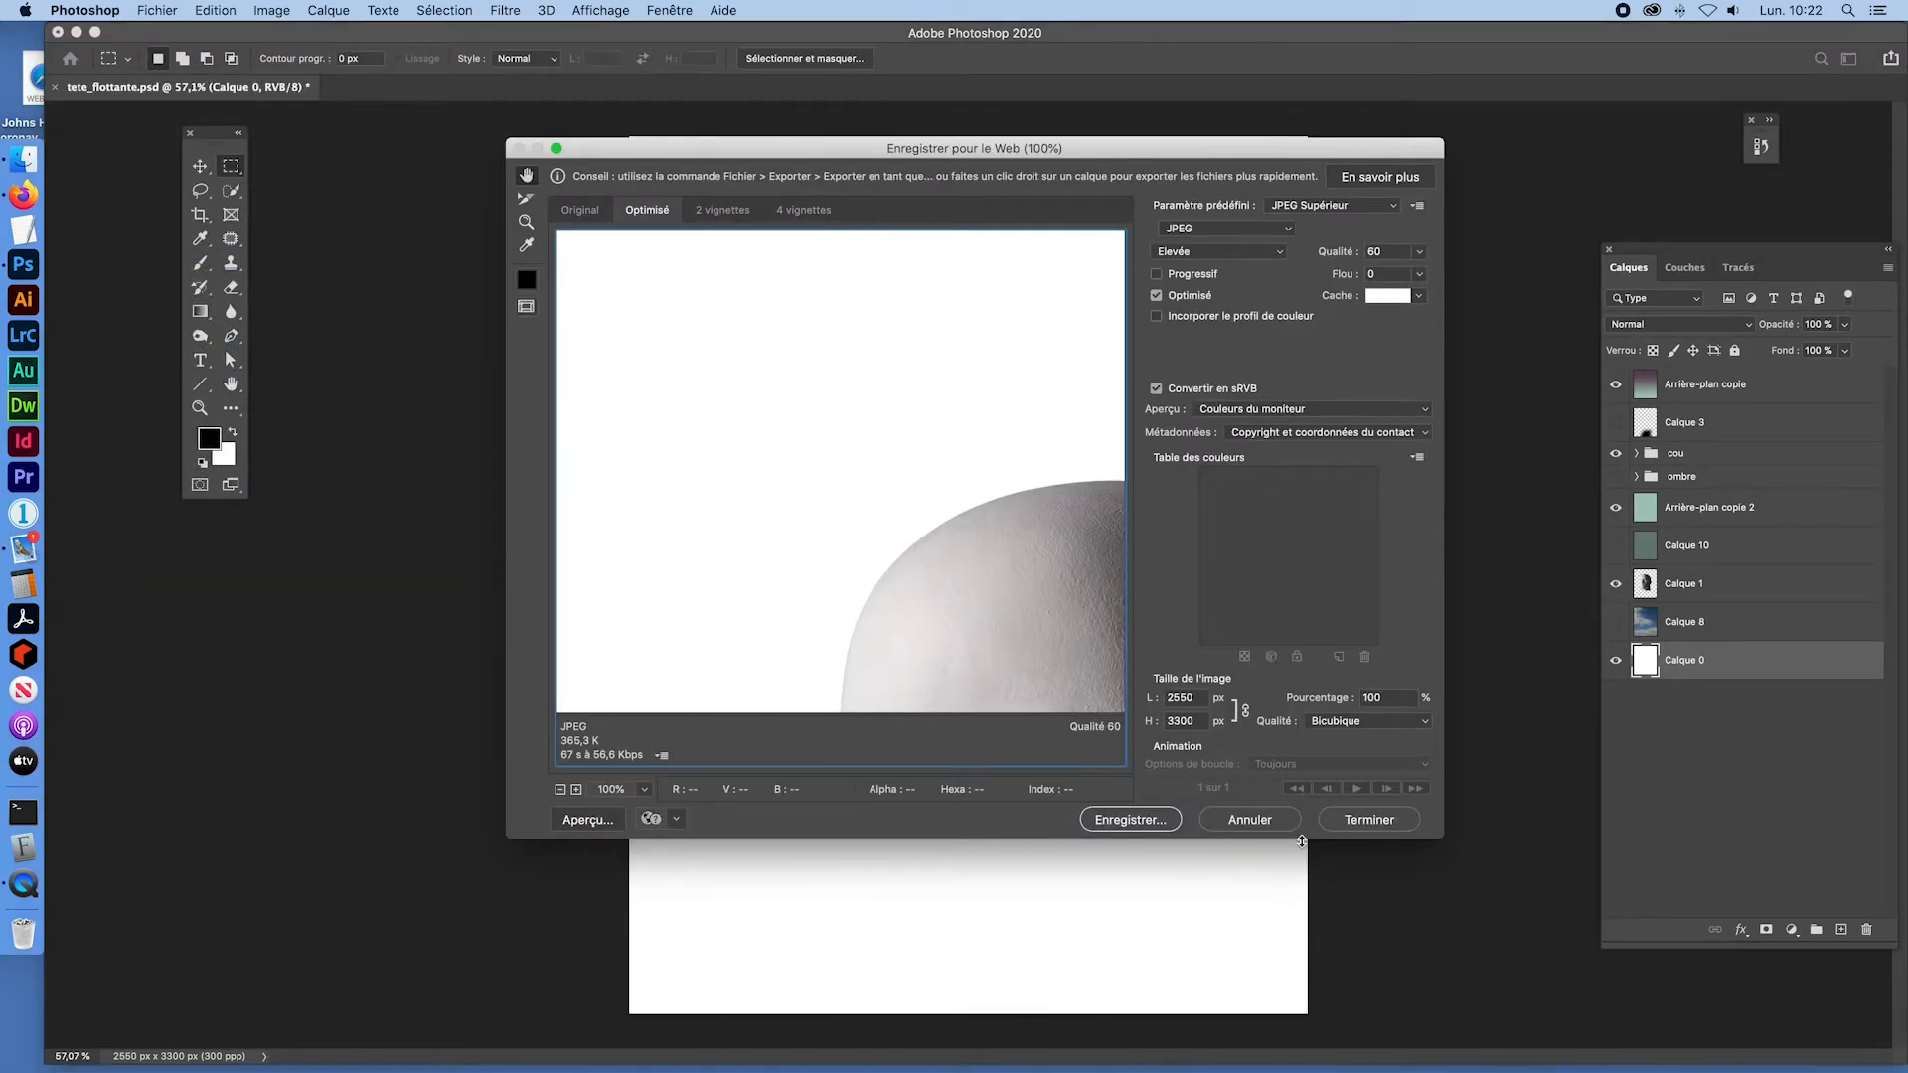
click(1165, 824)
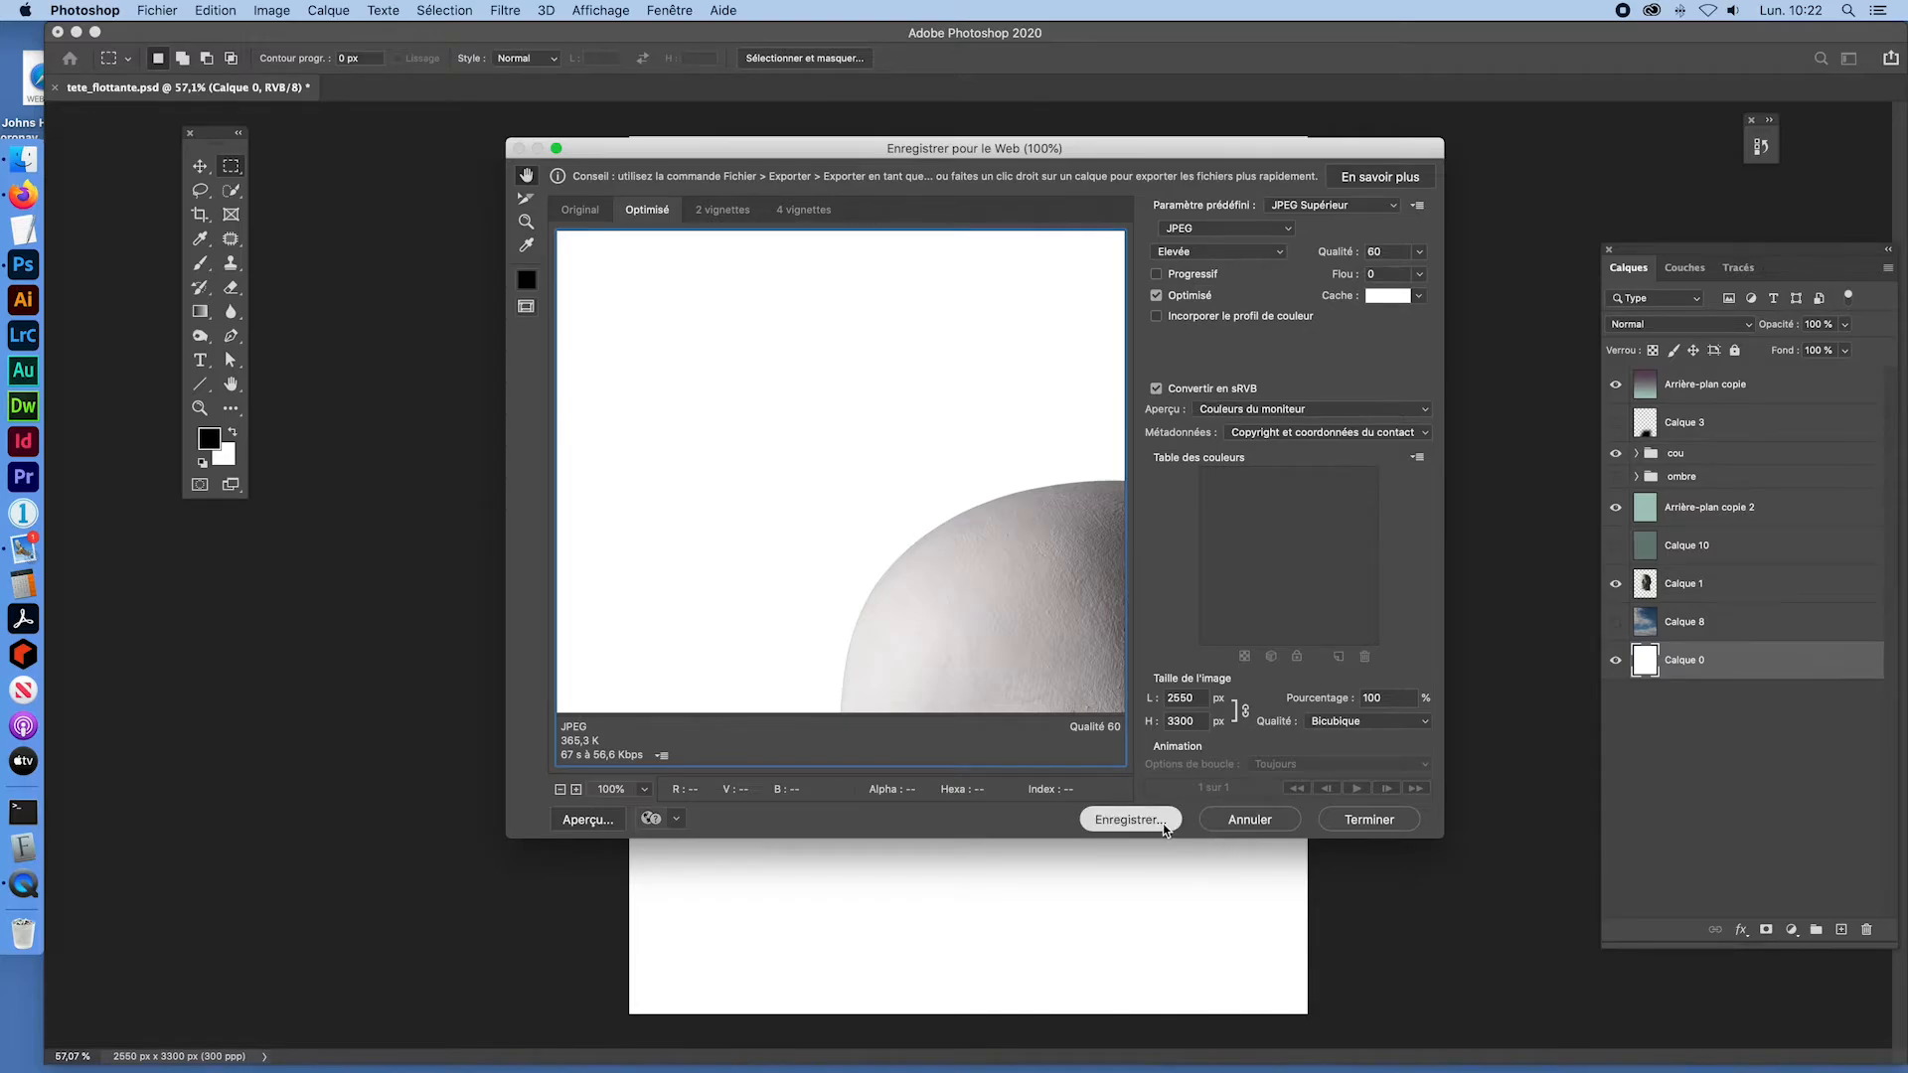
click(735, 281)
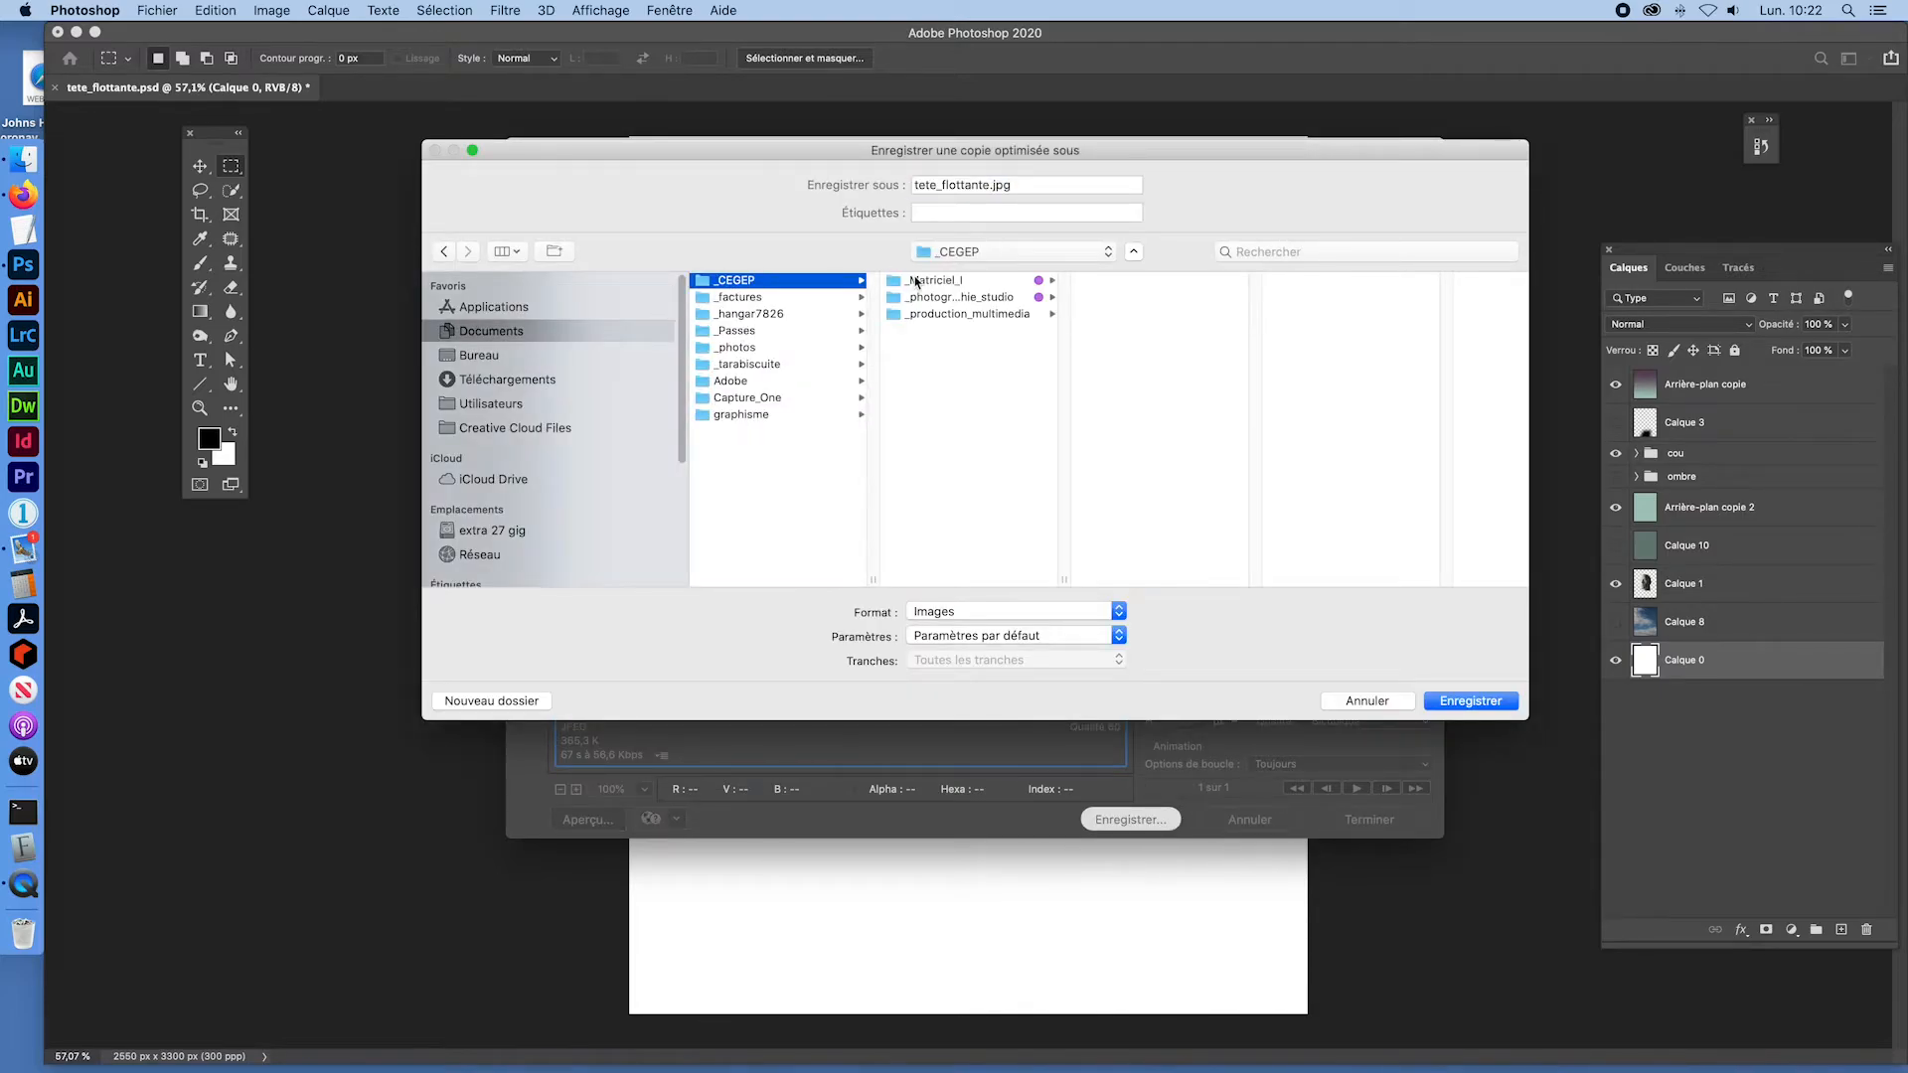
click(936, 280)
click(1126, 298)
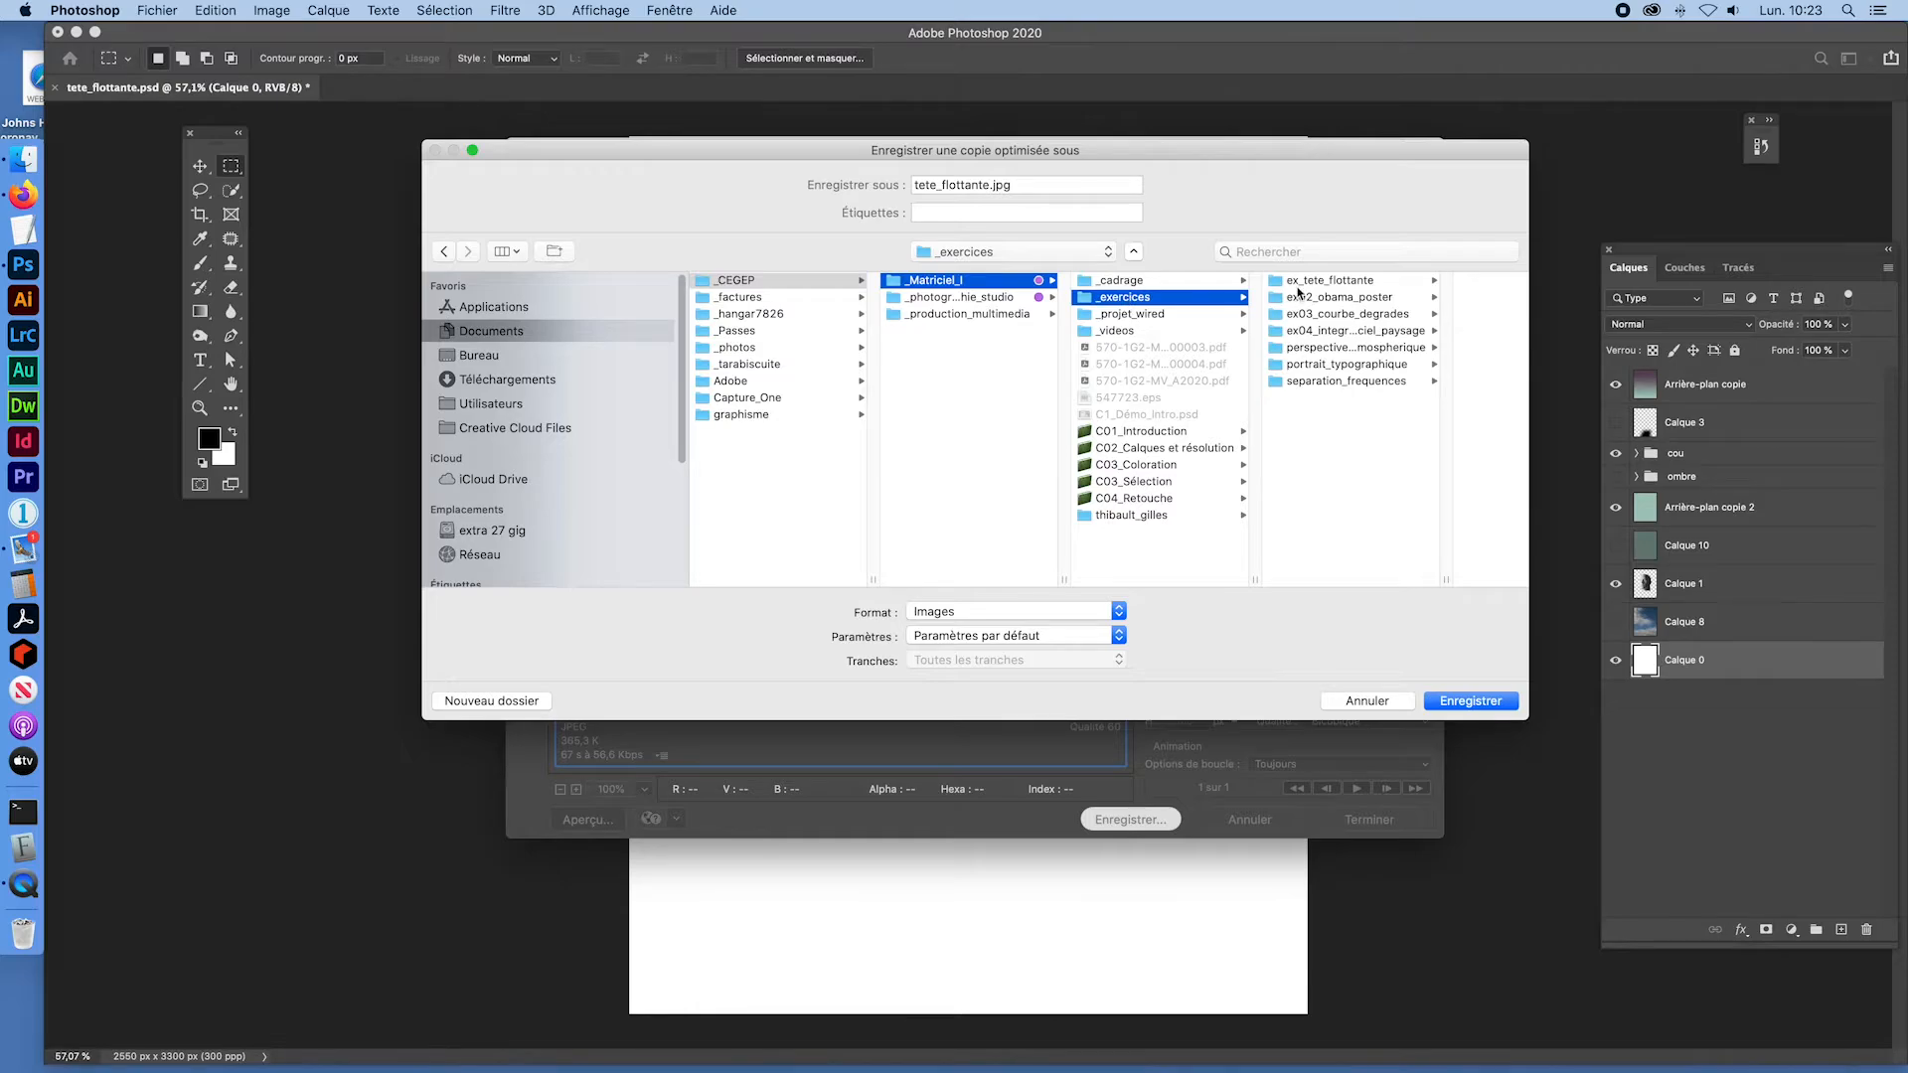
click(1299, 283)
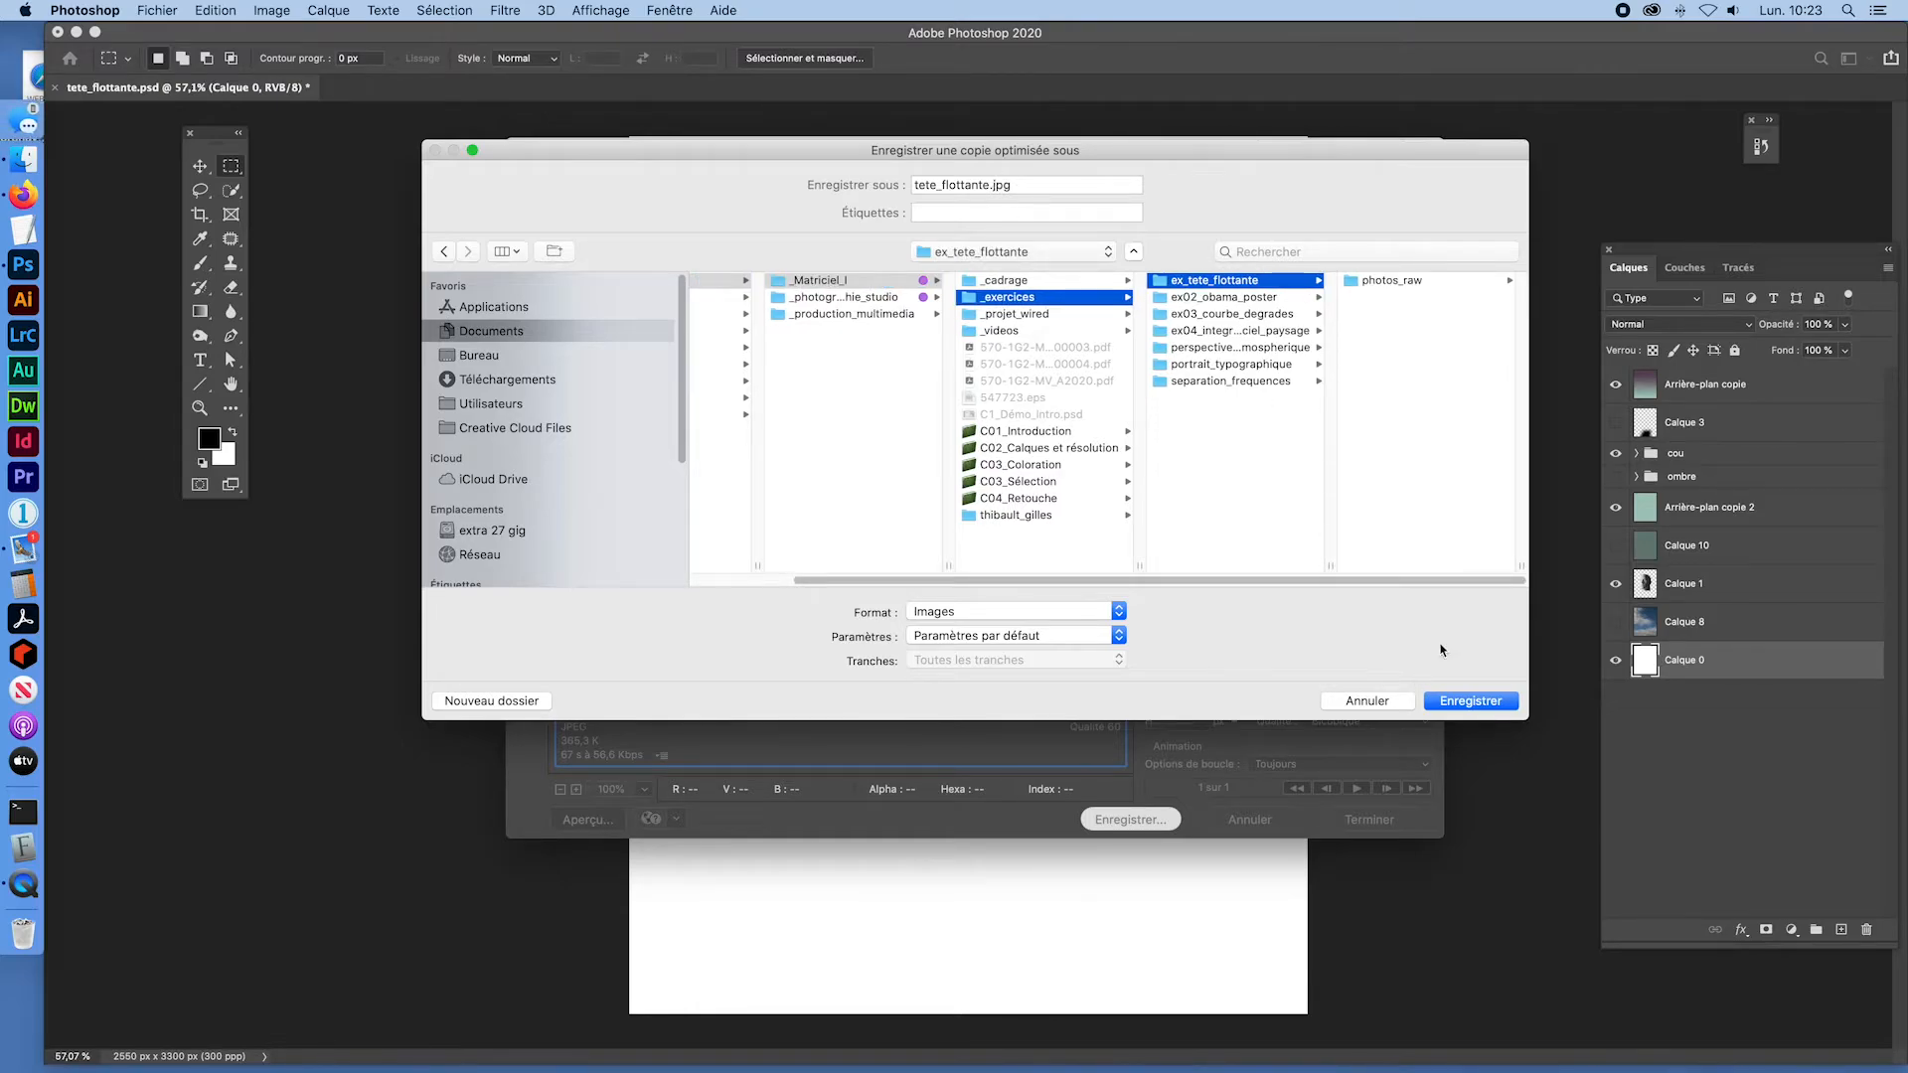
click(1472, 700)
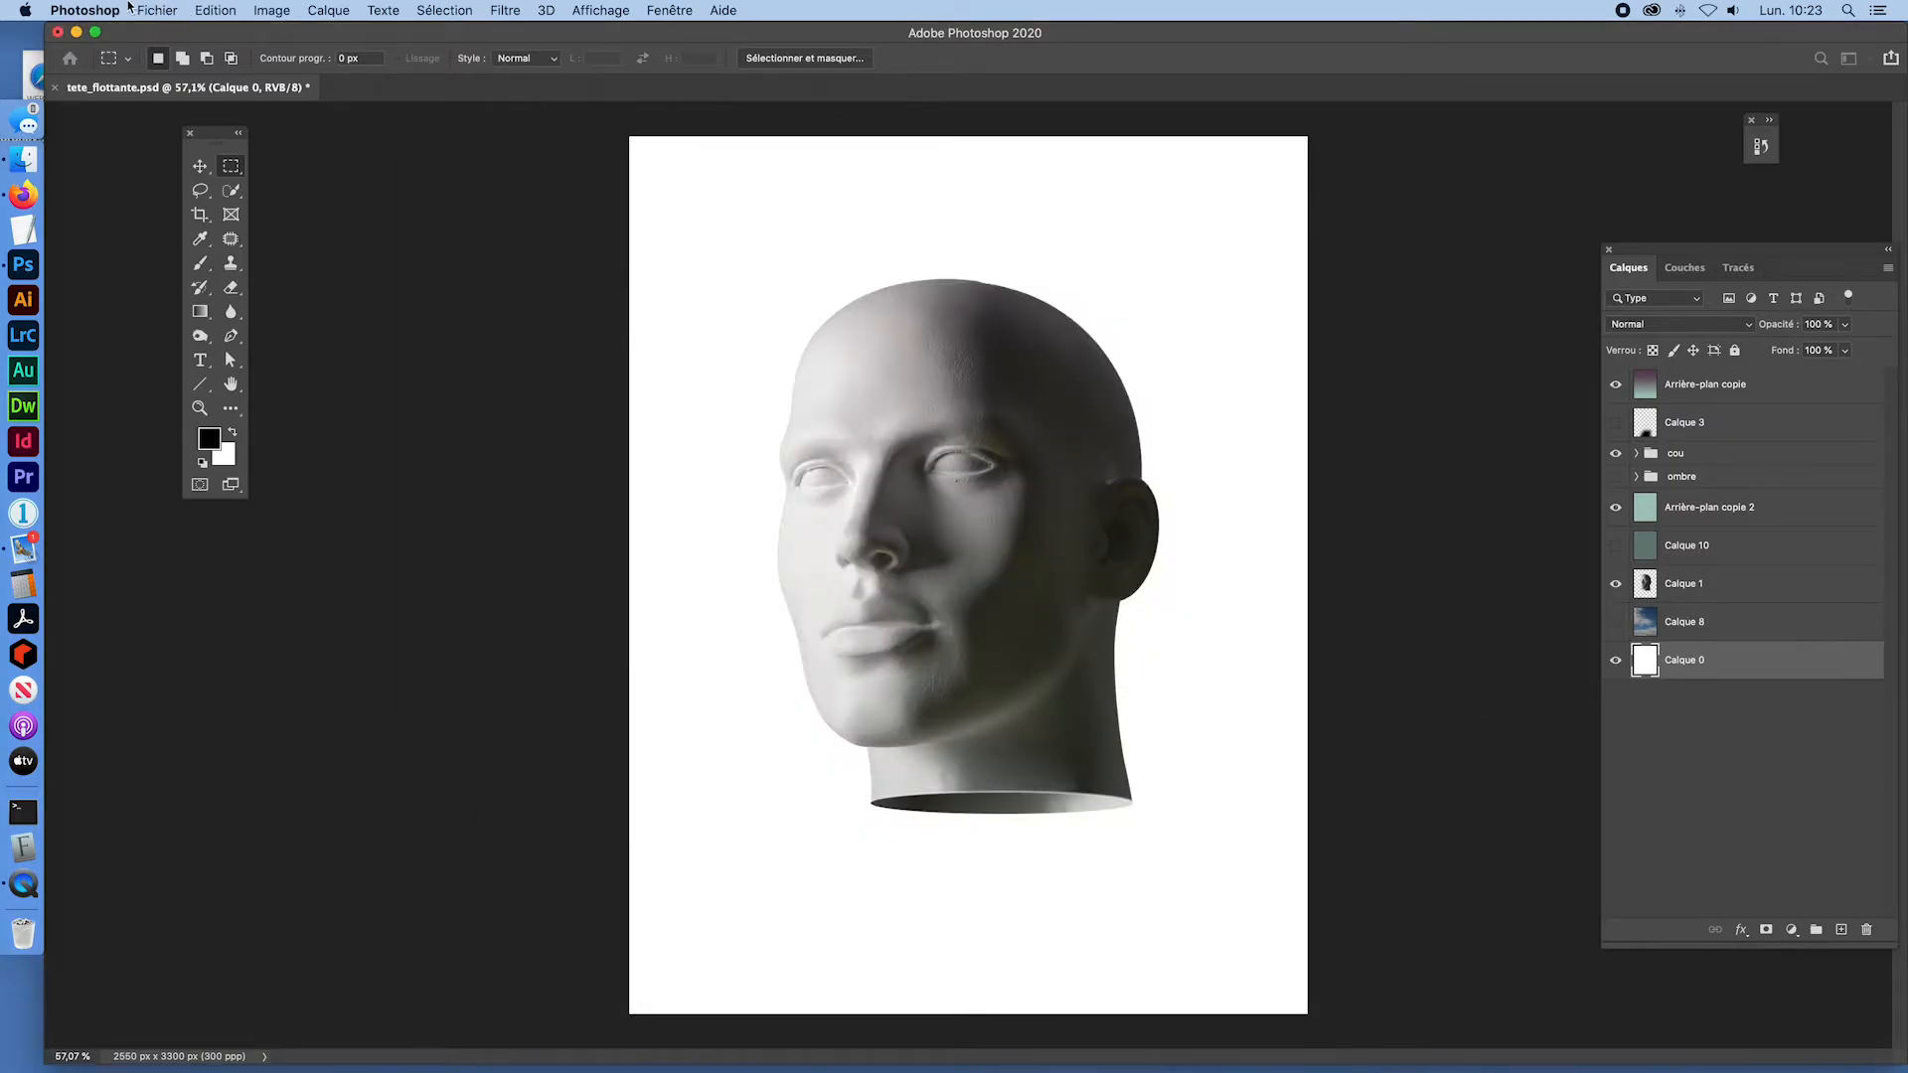
Step: Switch to Finder and open tete_flottante.jpg from the ex_tete_flottante folder in Preview
click(20, 162)
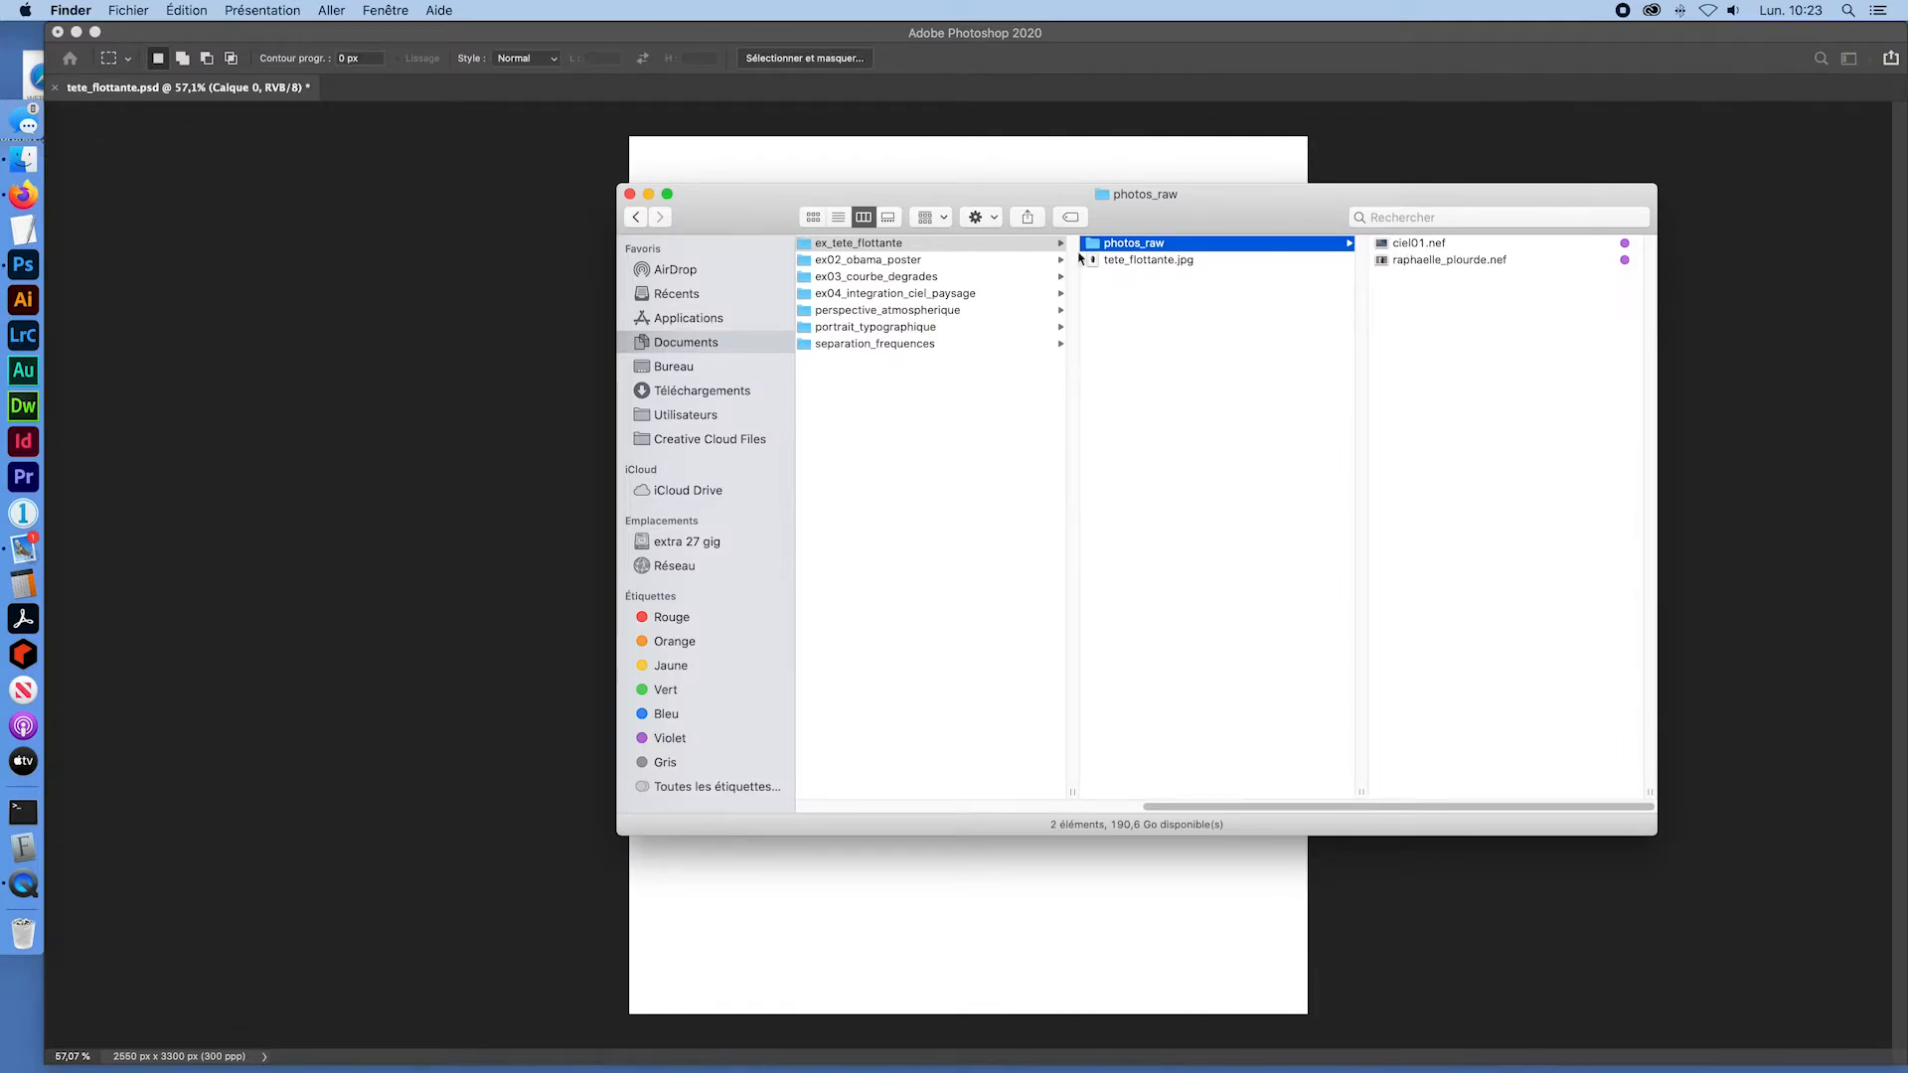
click(867, 244)
click(1150, 262)
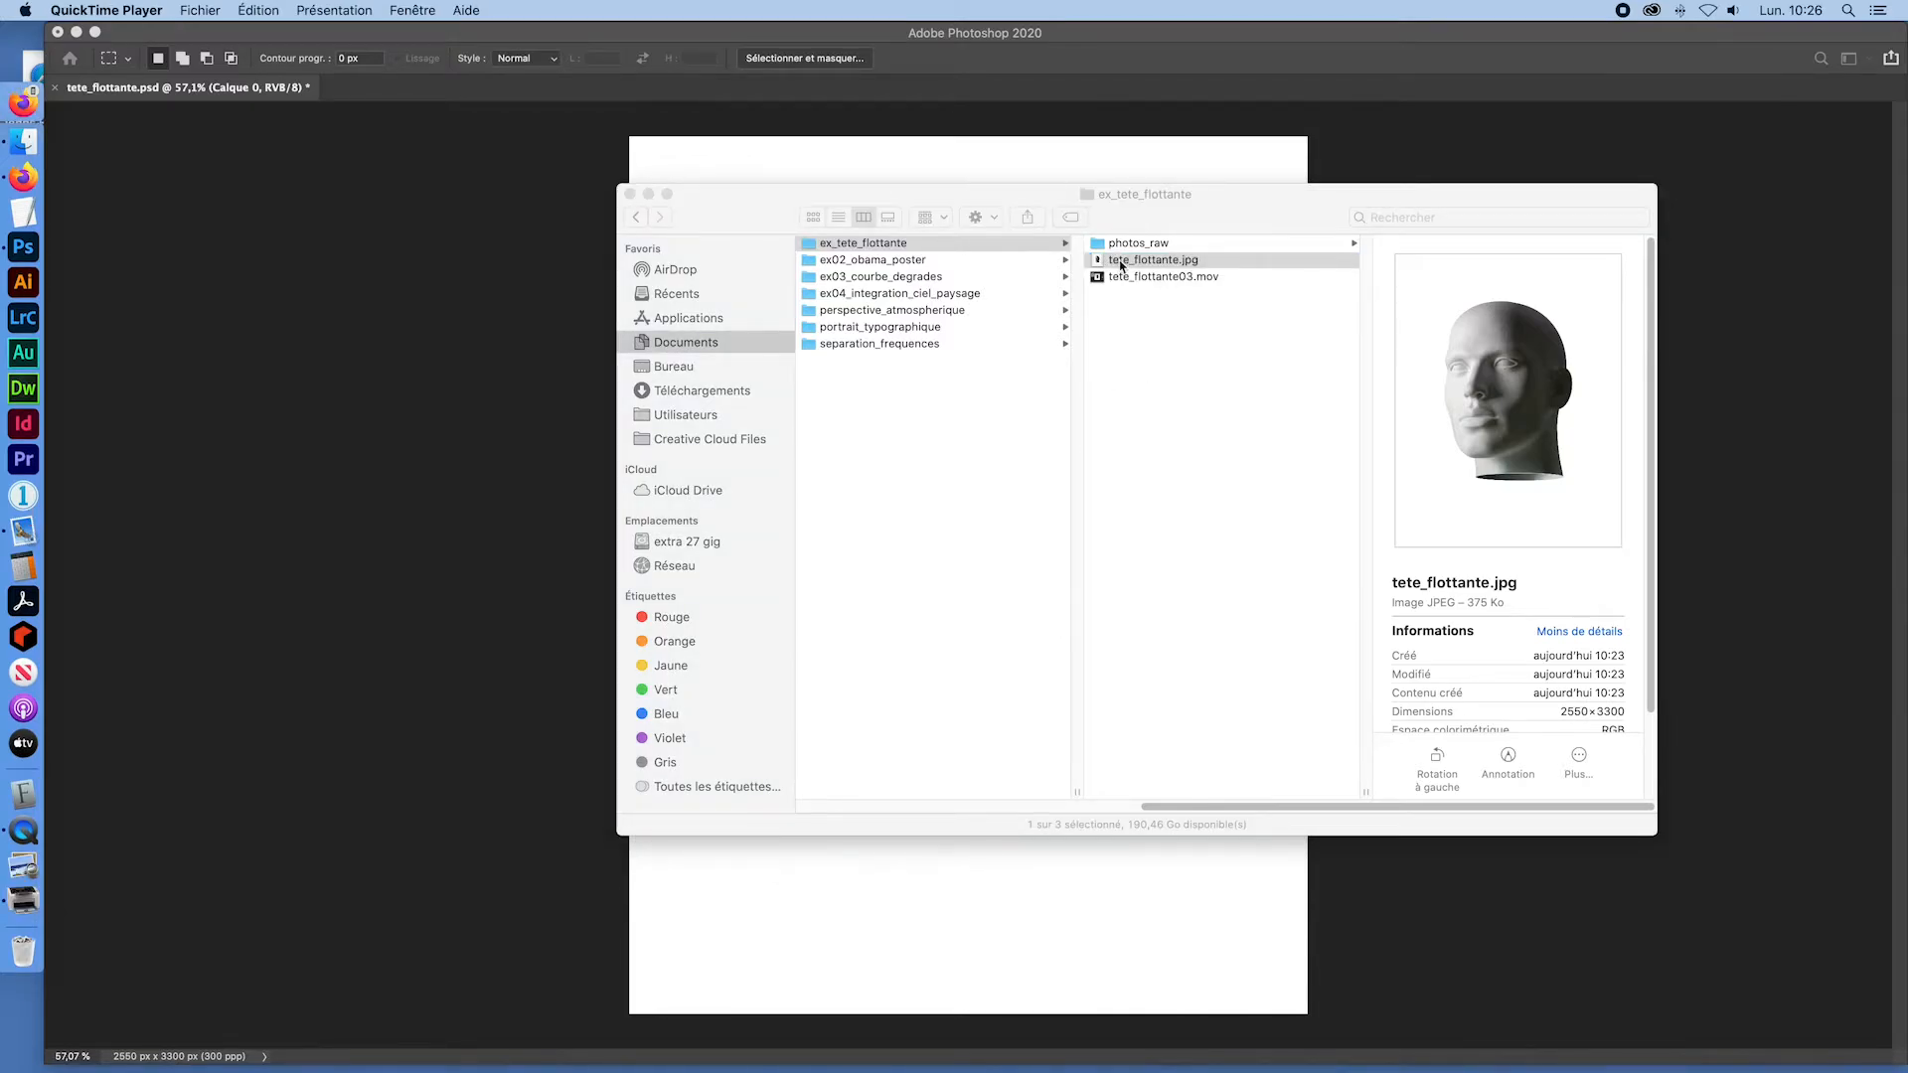
double_click(1155, 263)
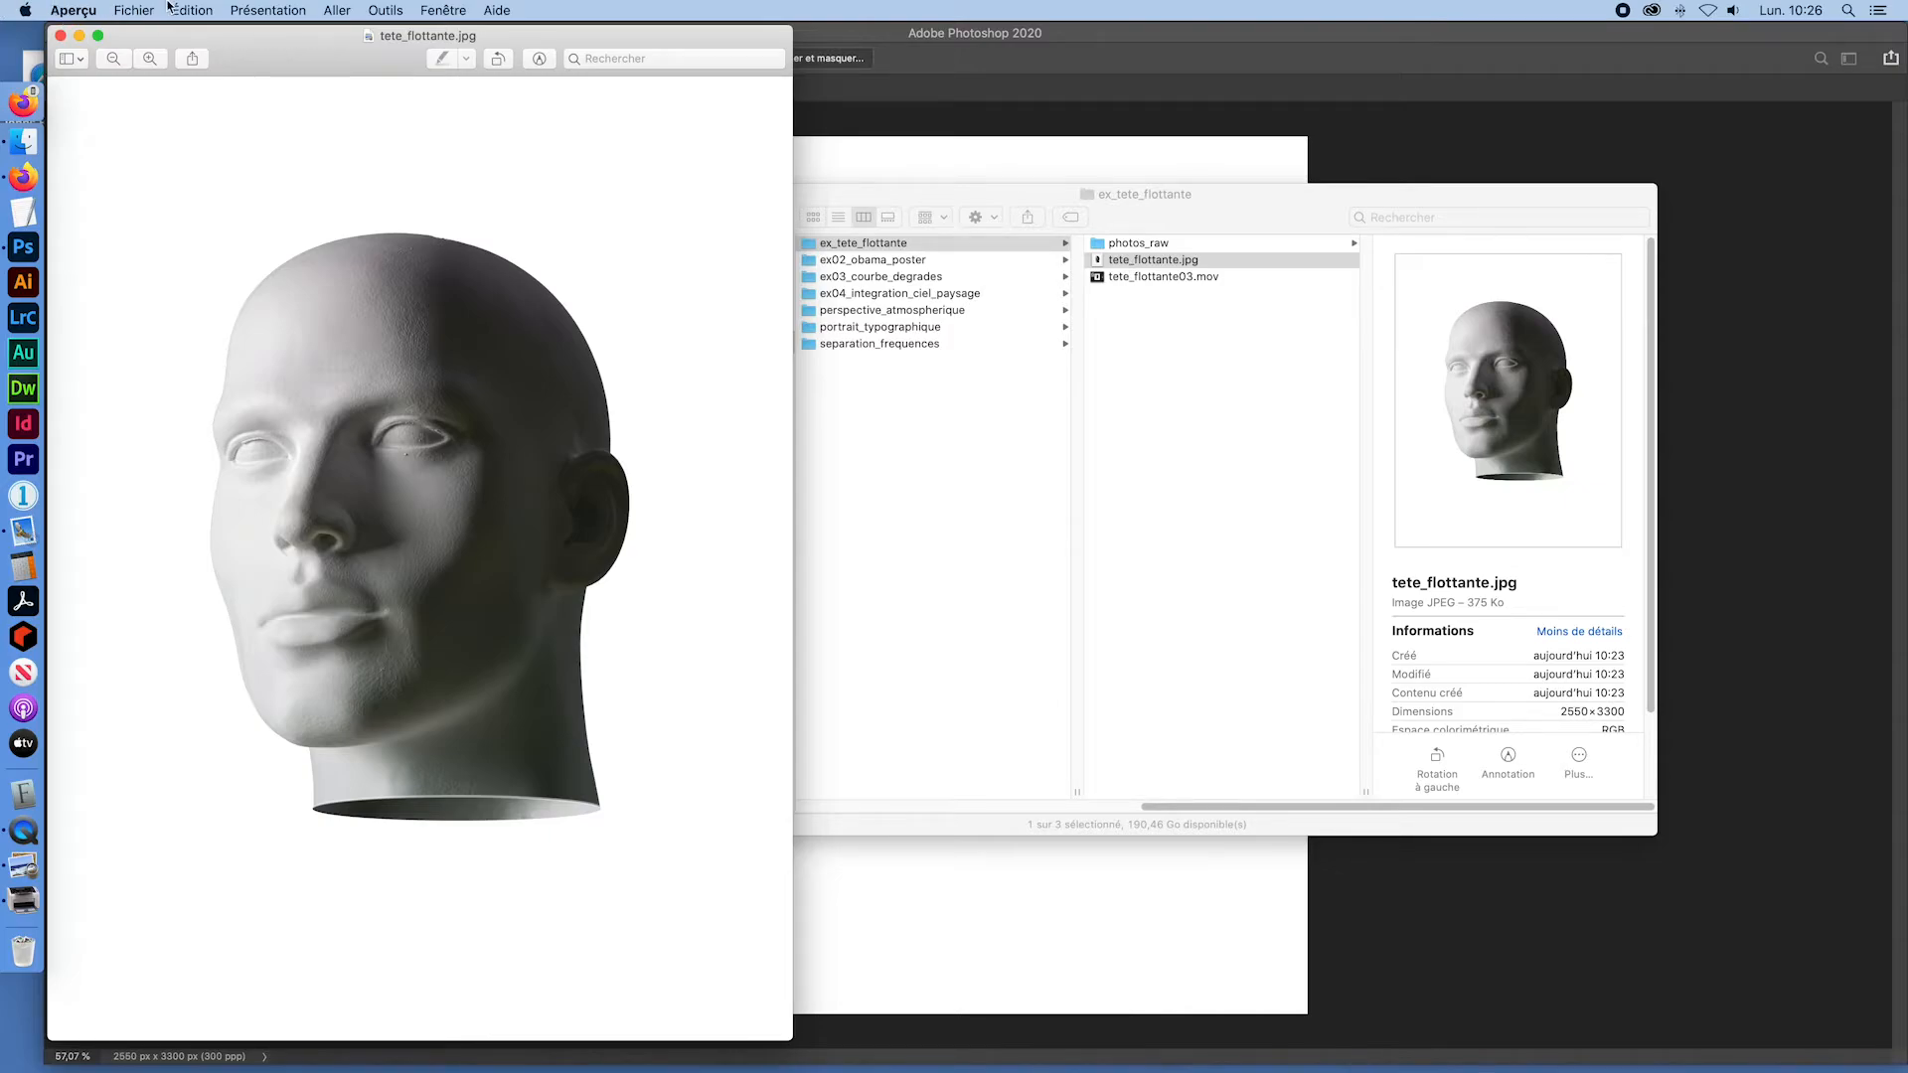
Step: Print tete_flottante.jpg on the HP LaserJet 1020
click(135, 11)
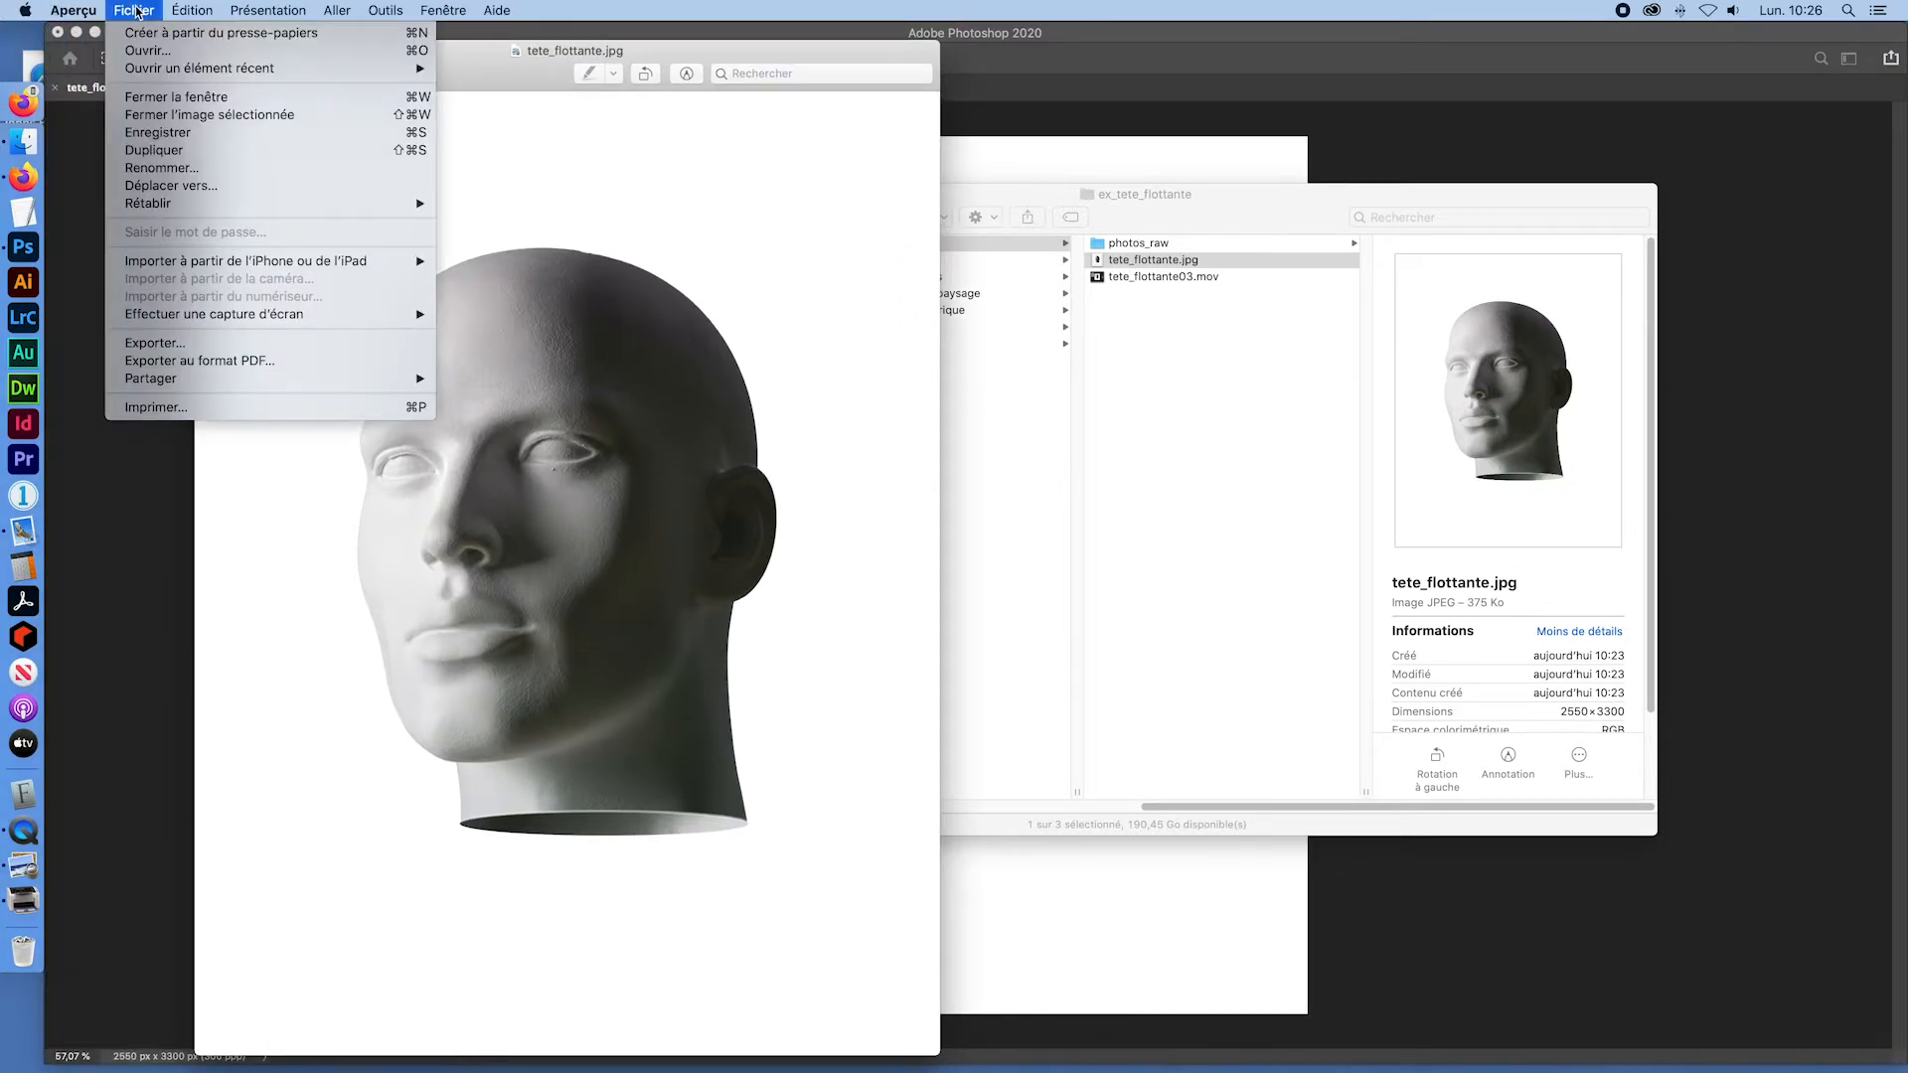
click(157, 410)
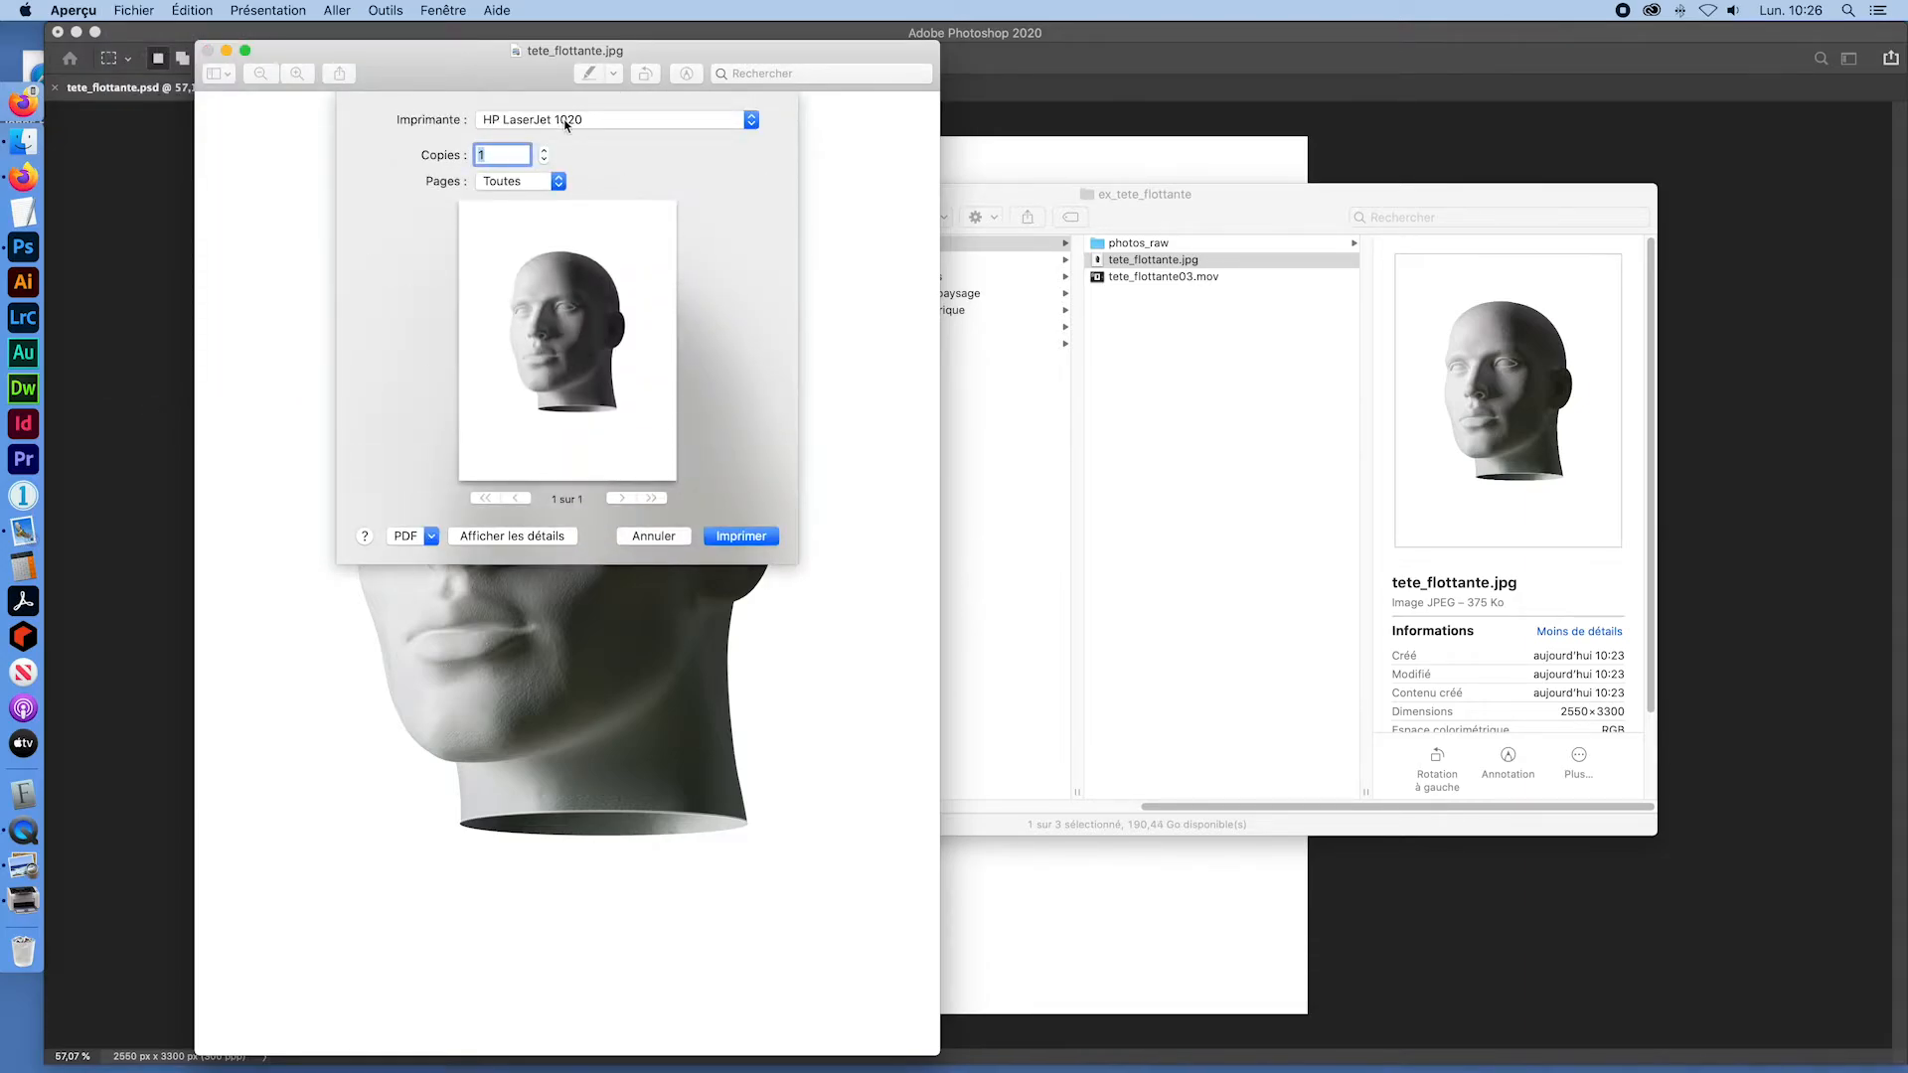
click(740, 537)
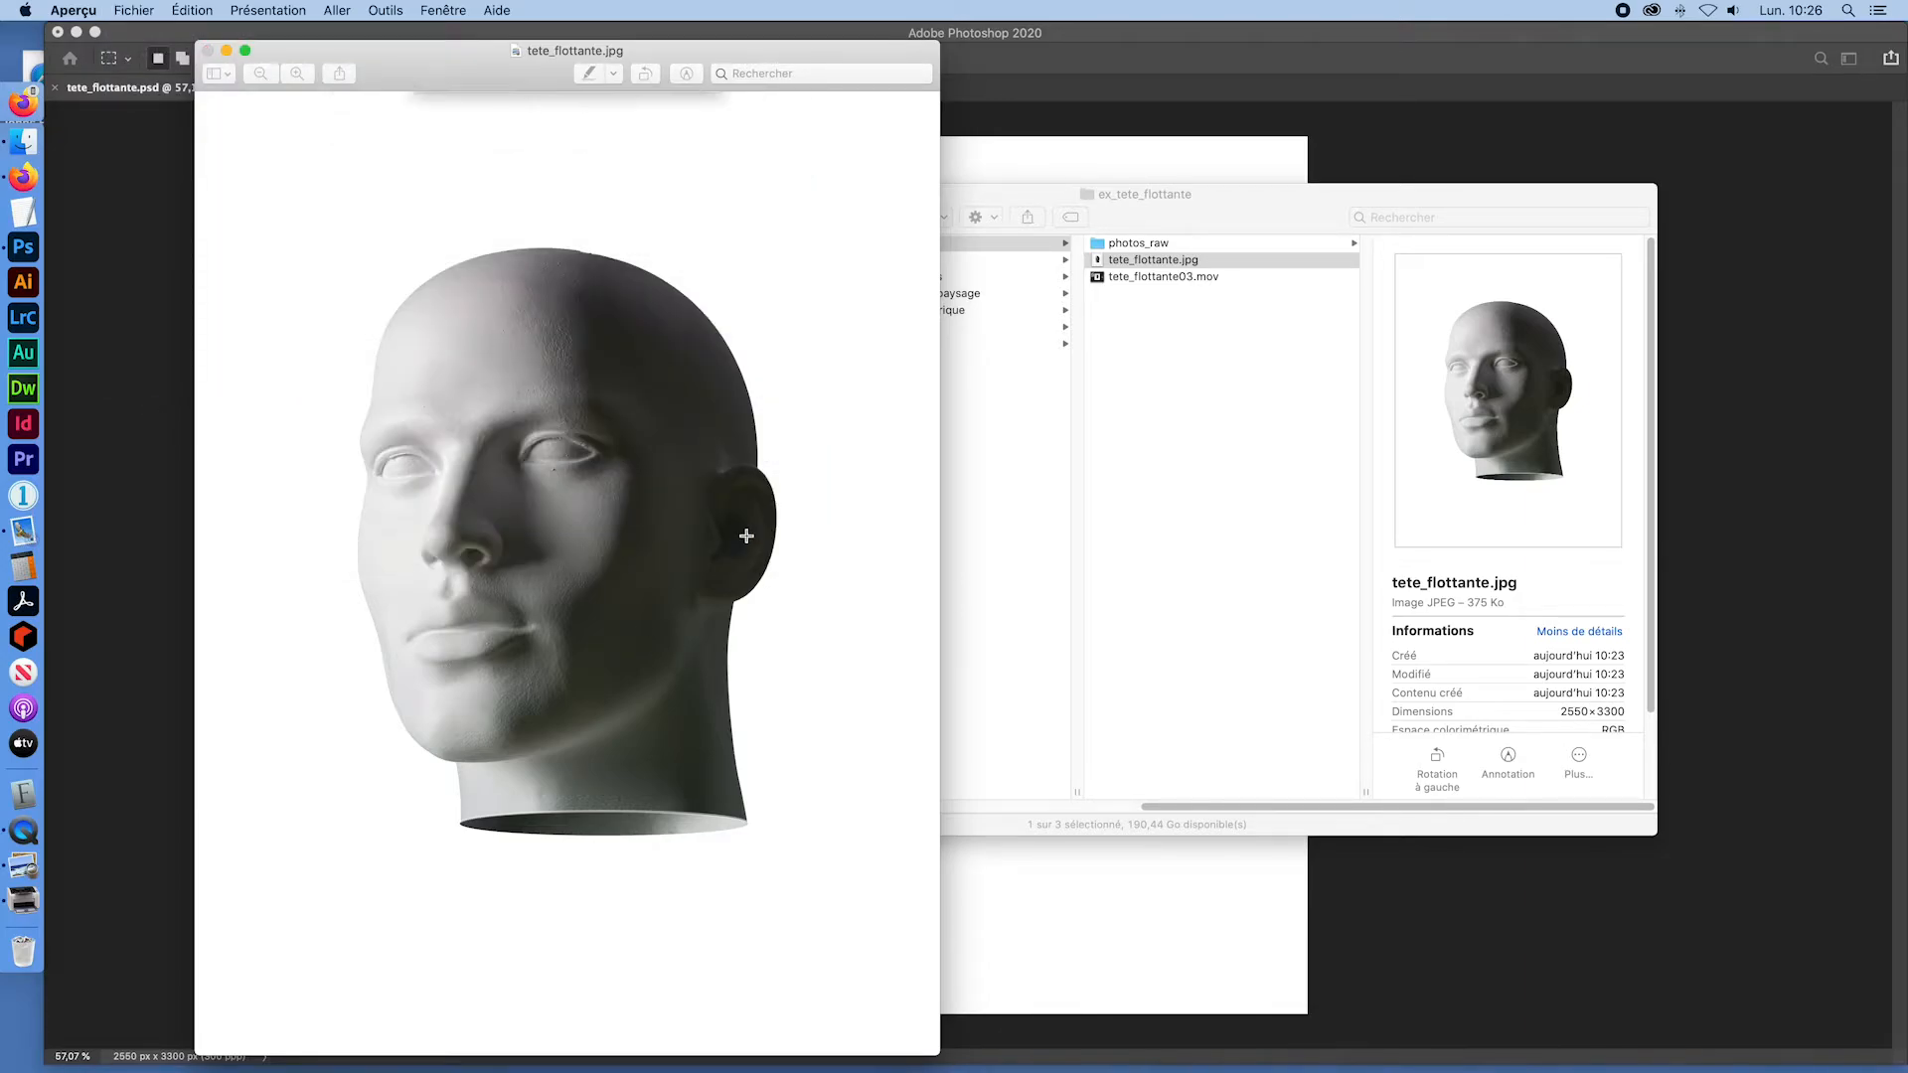
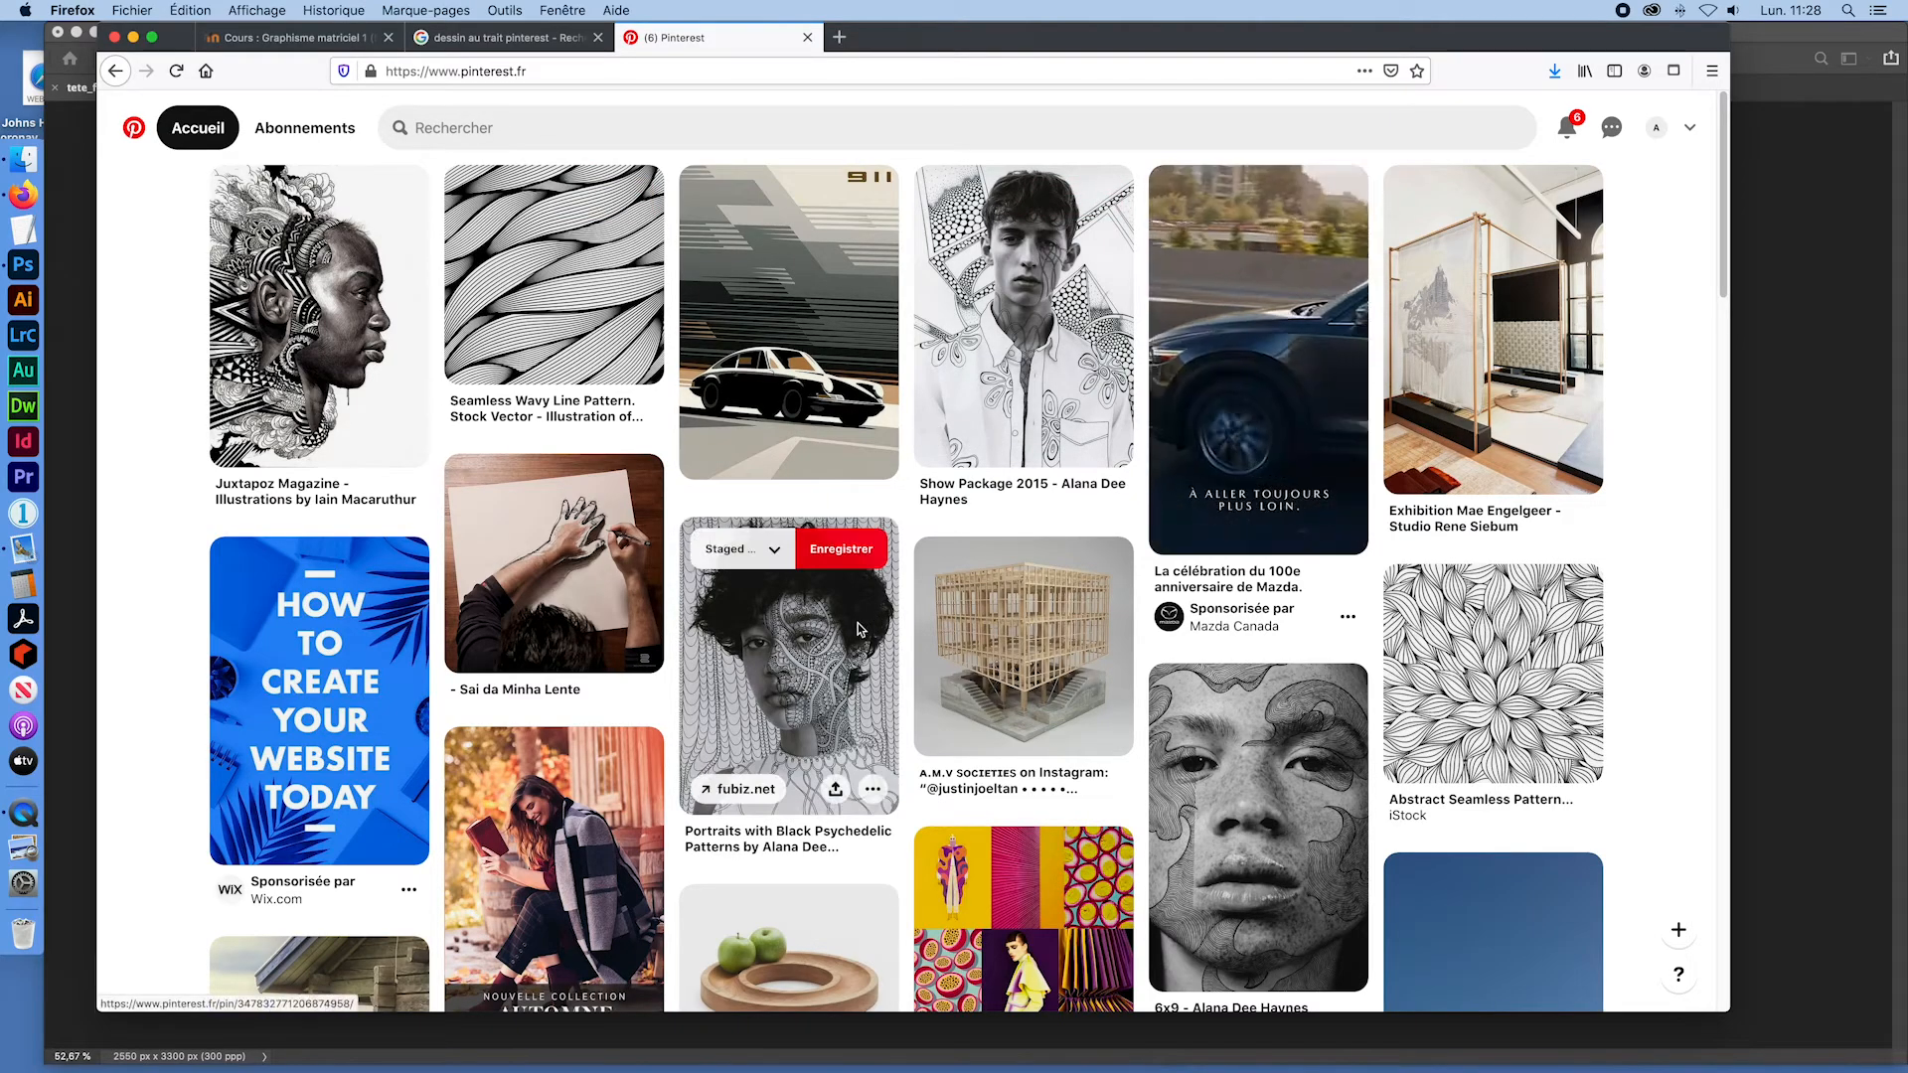
Step: Search Pinterest for "photography and drawing"
click(444, 132)
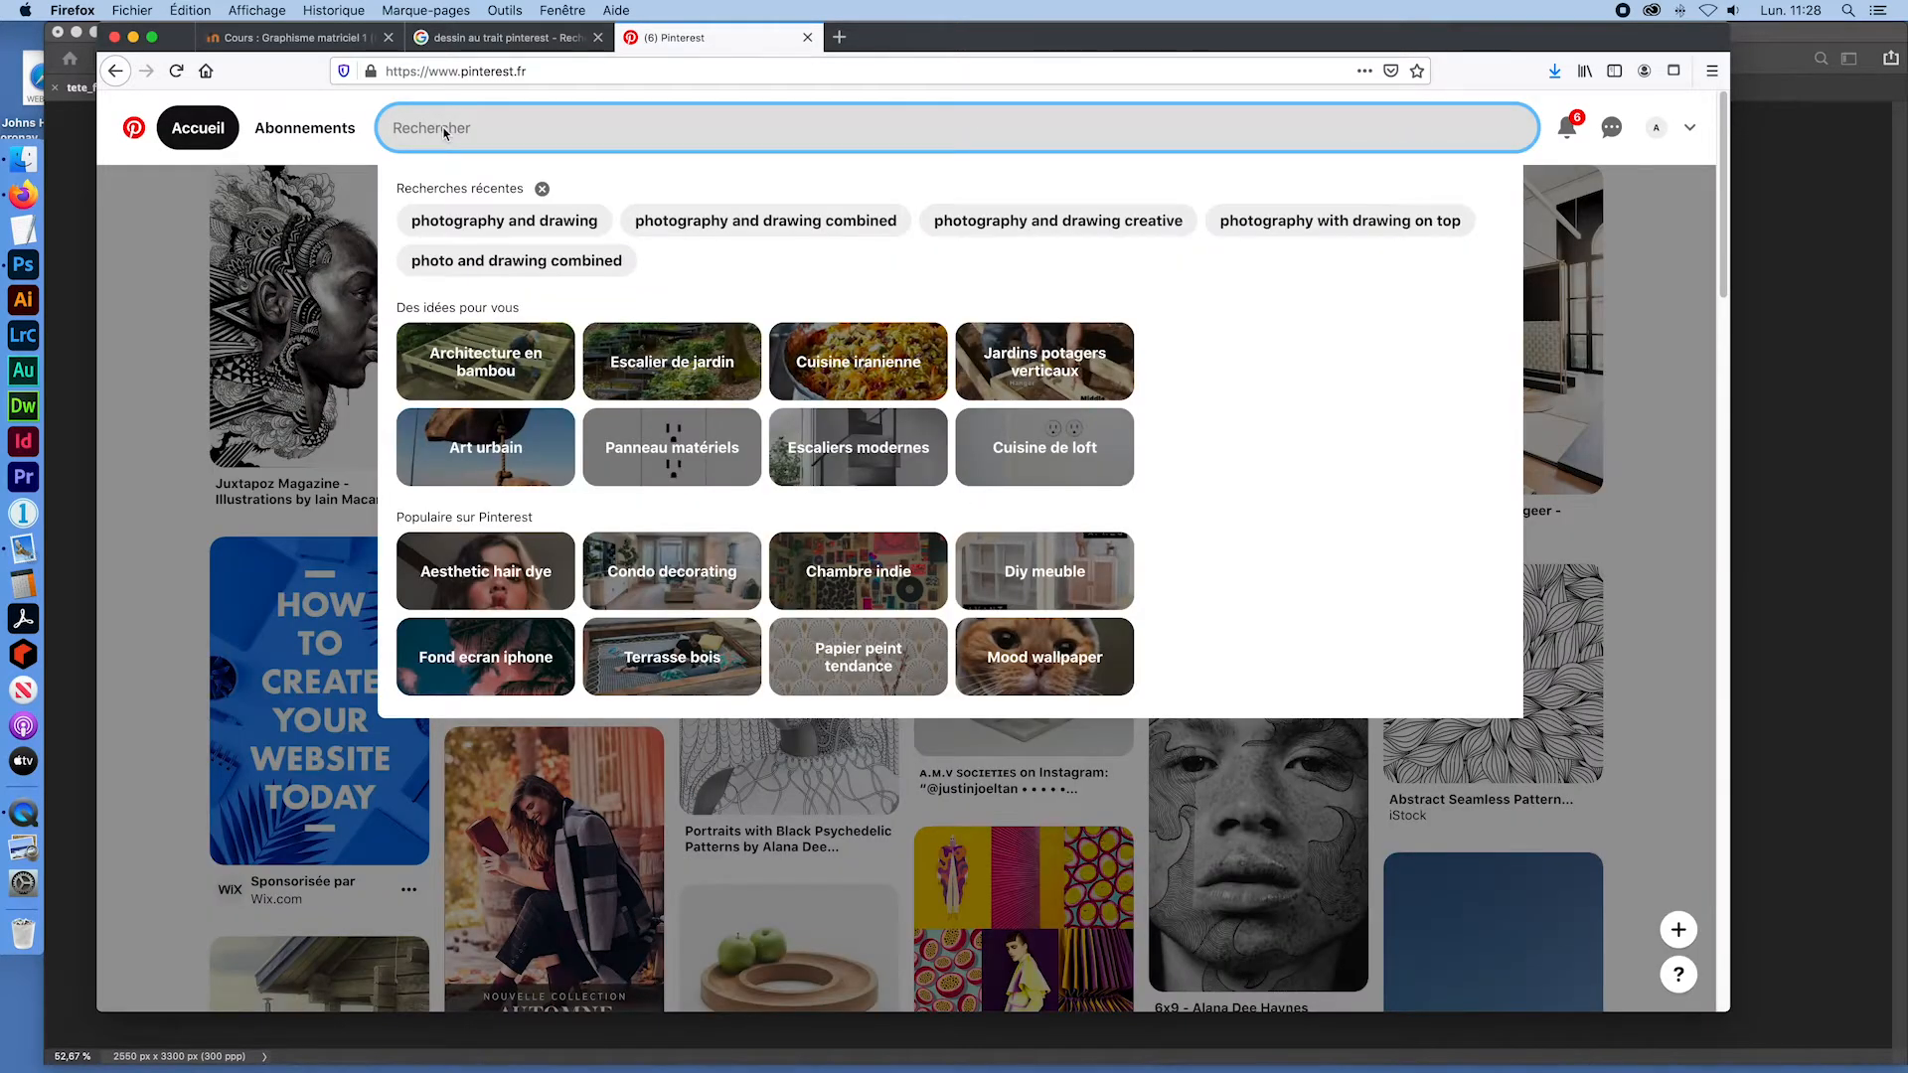
text(photography)
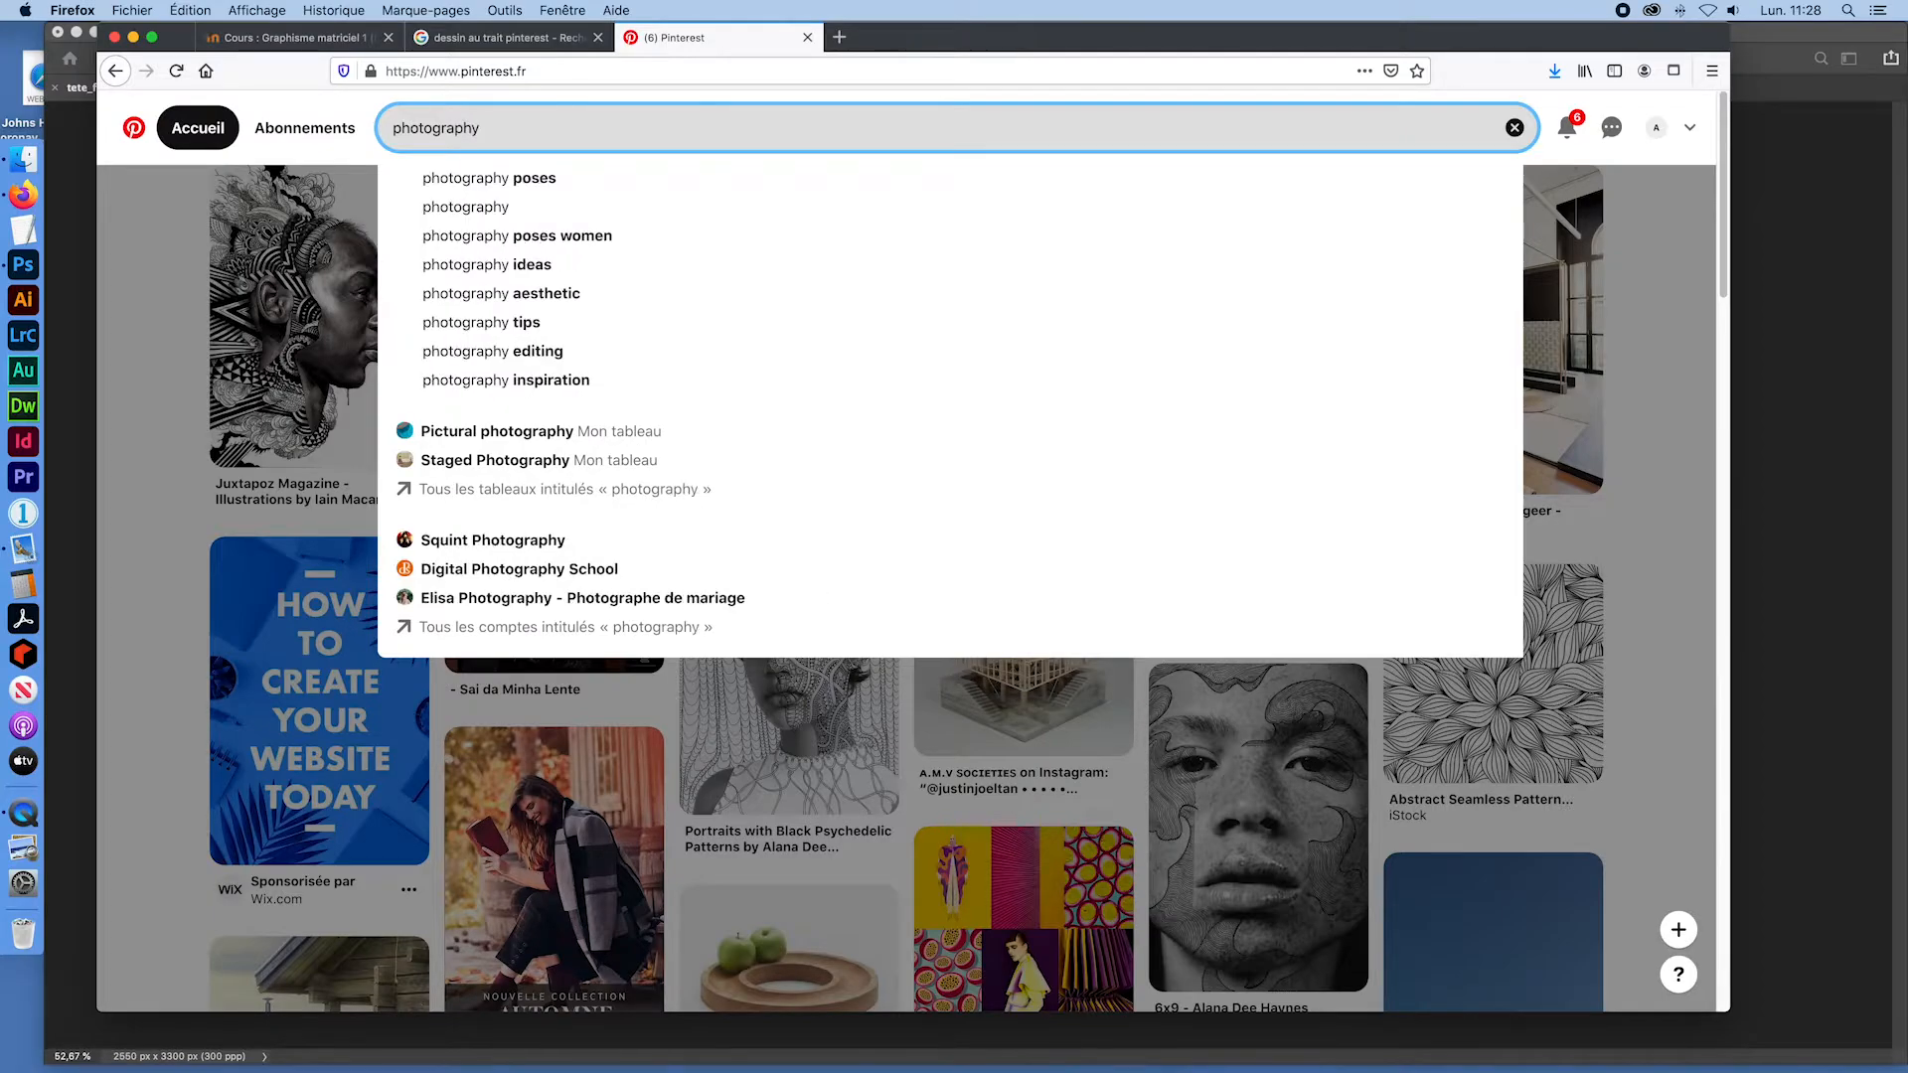
text( a)
key(BackSpace)
key(BackSpace)
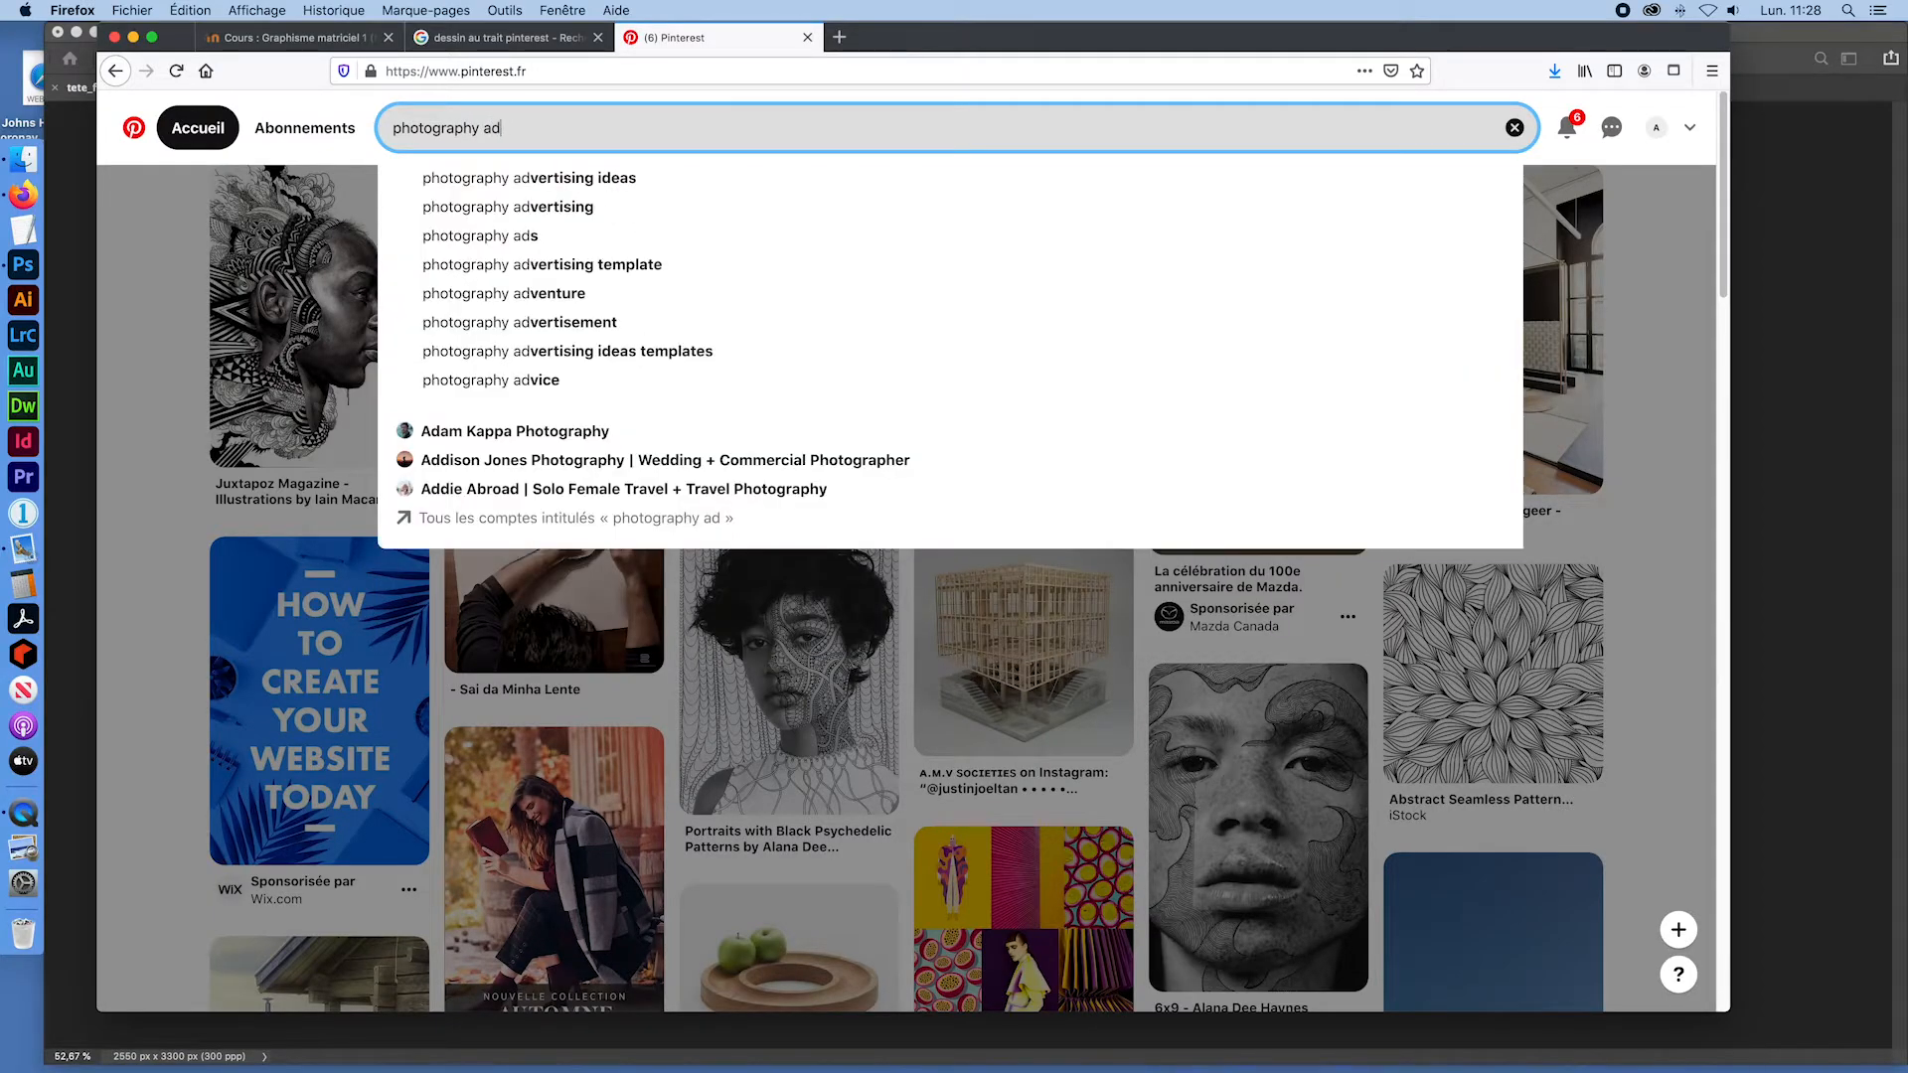
text(nd)
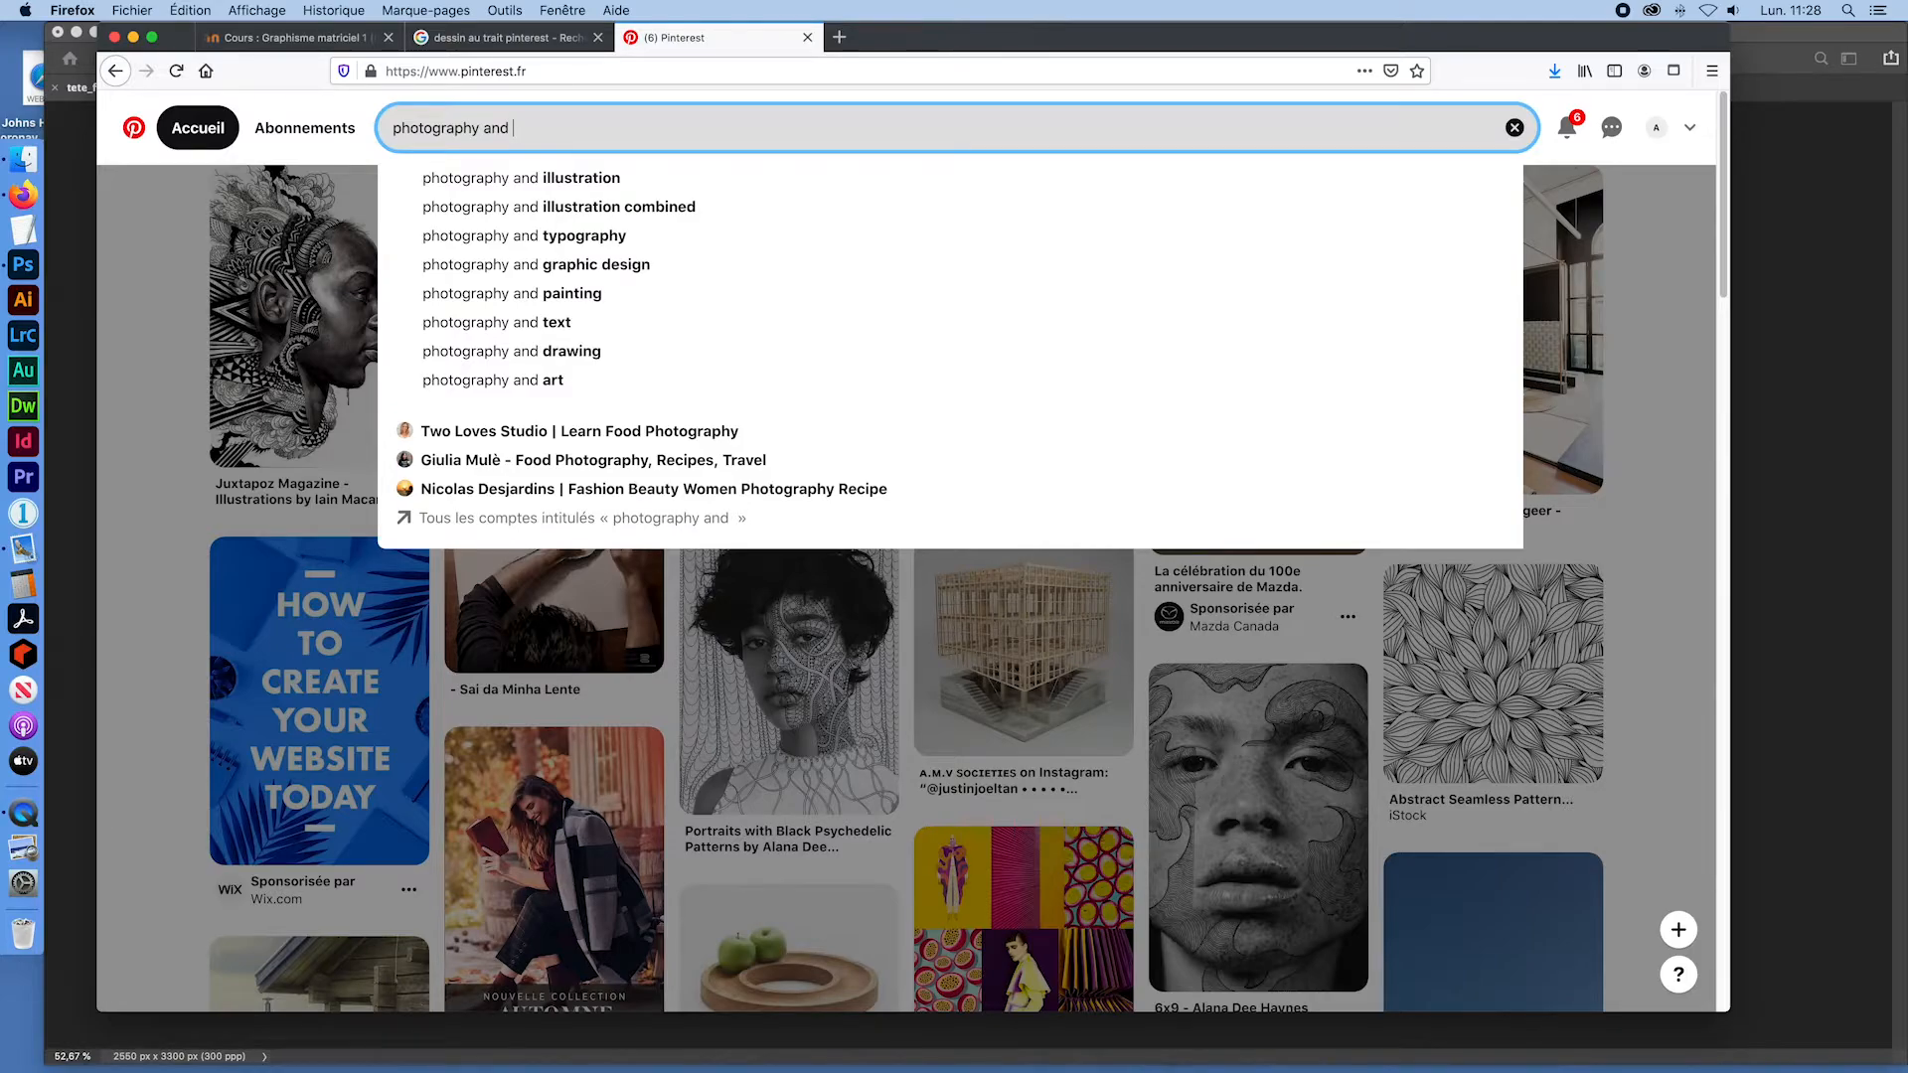
text( dr)
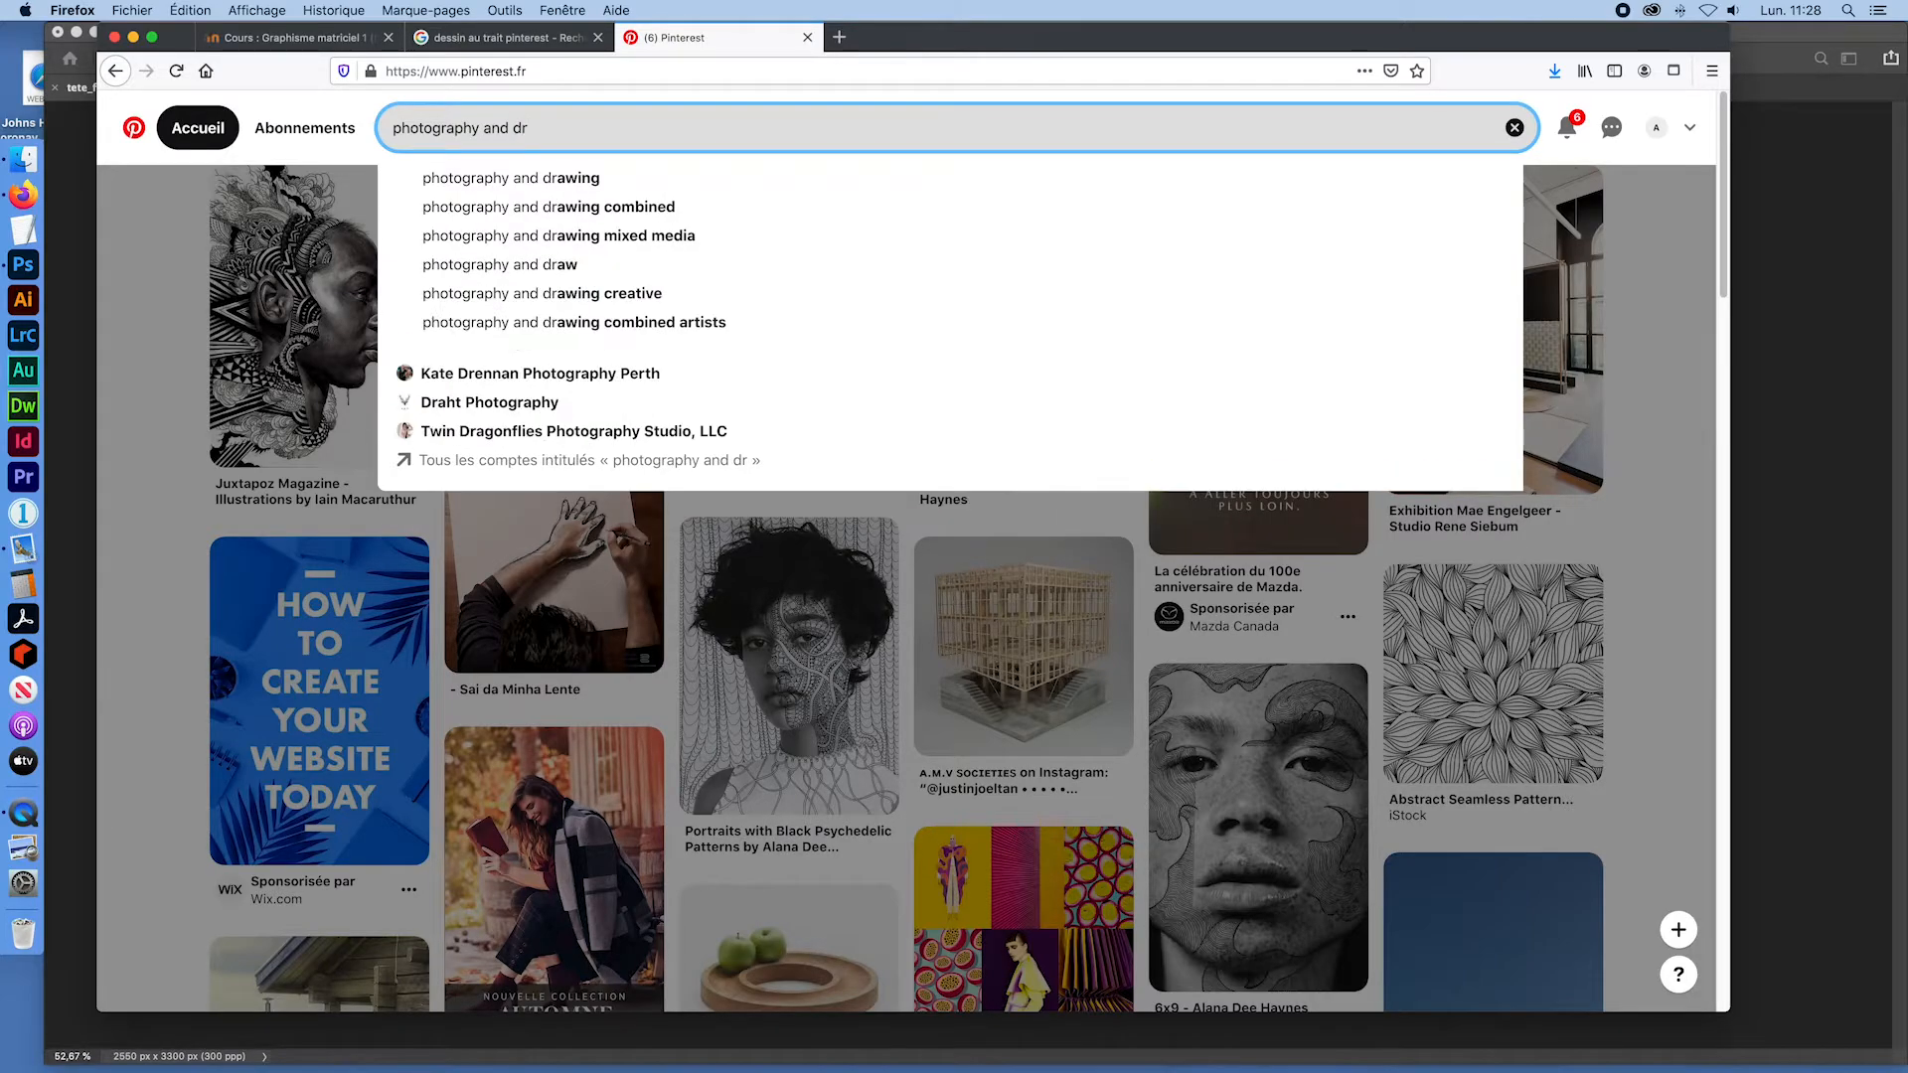
click(507, 178)
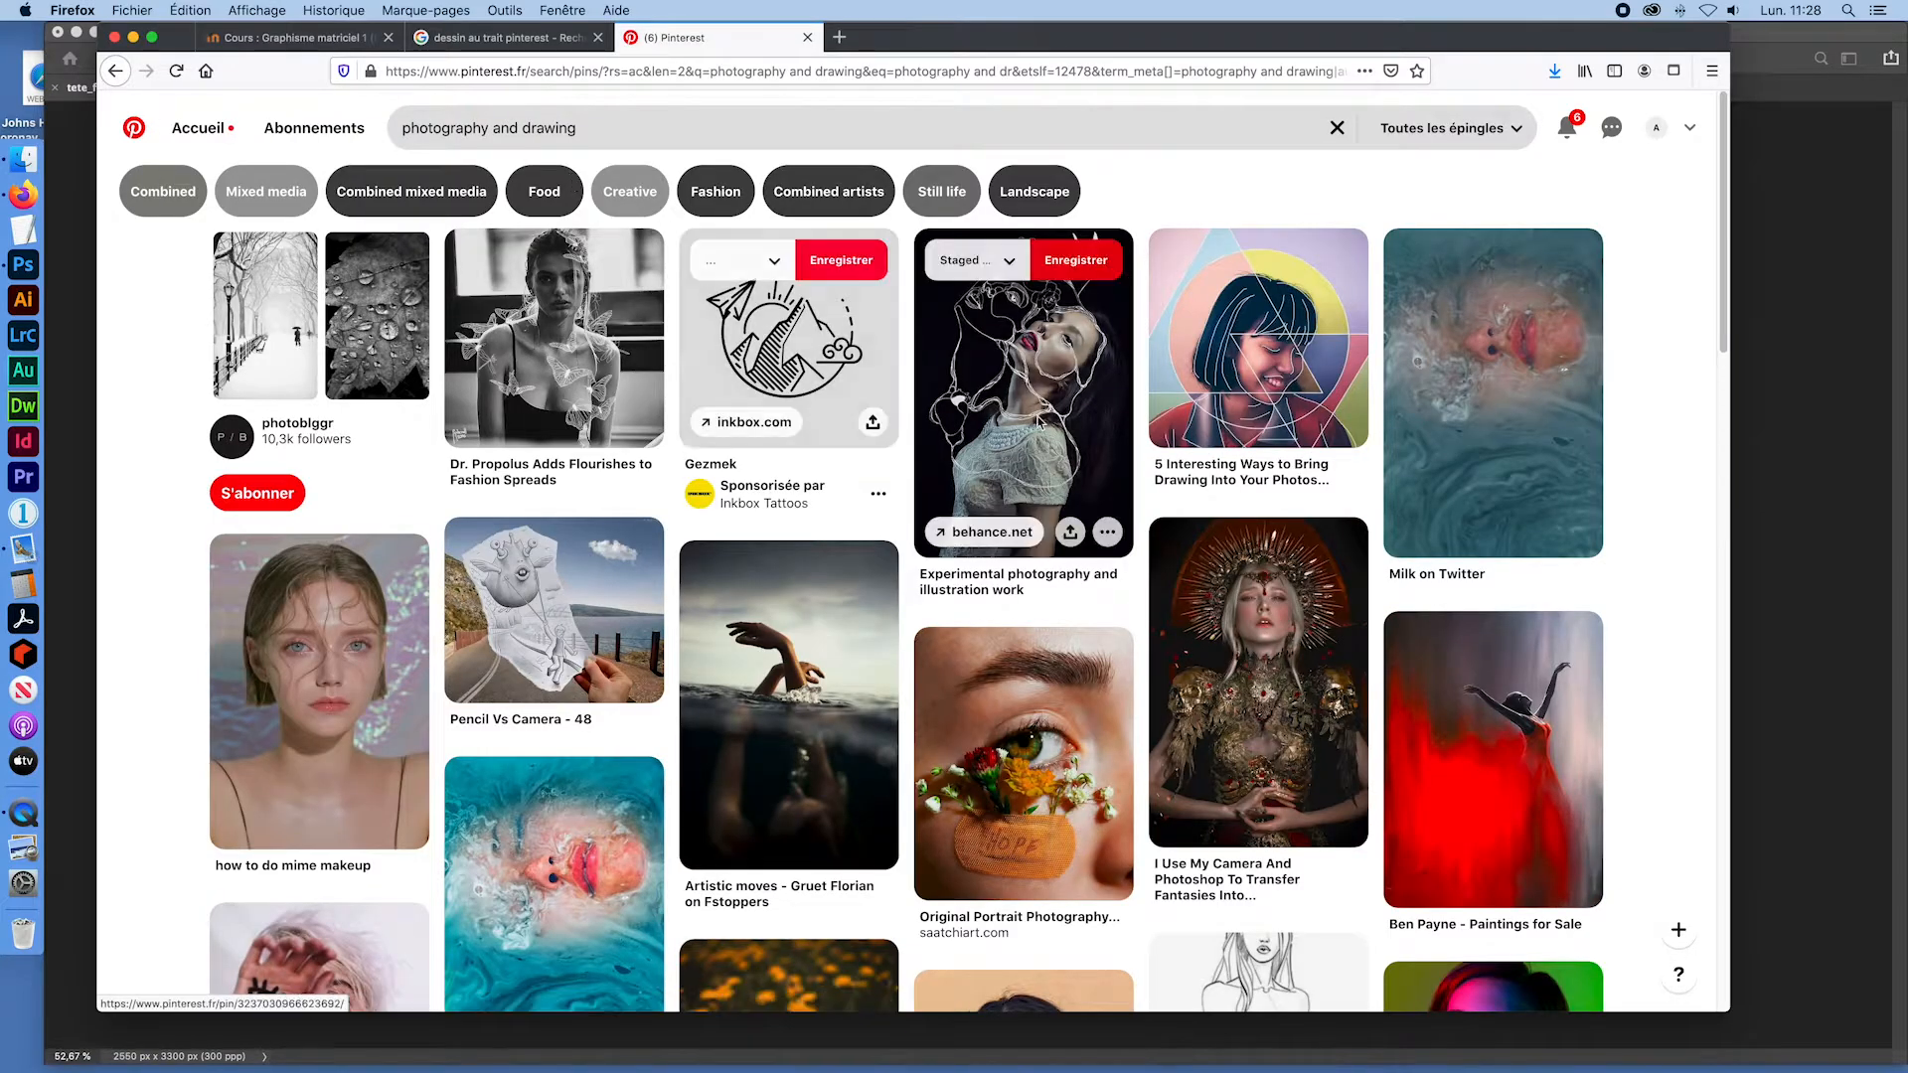
Step: Open the black-and-white portrait pin with drawn butterflies and browse its similar pins for photos combined with line drawing
click(561, 350)
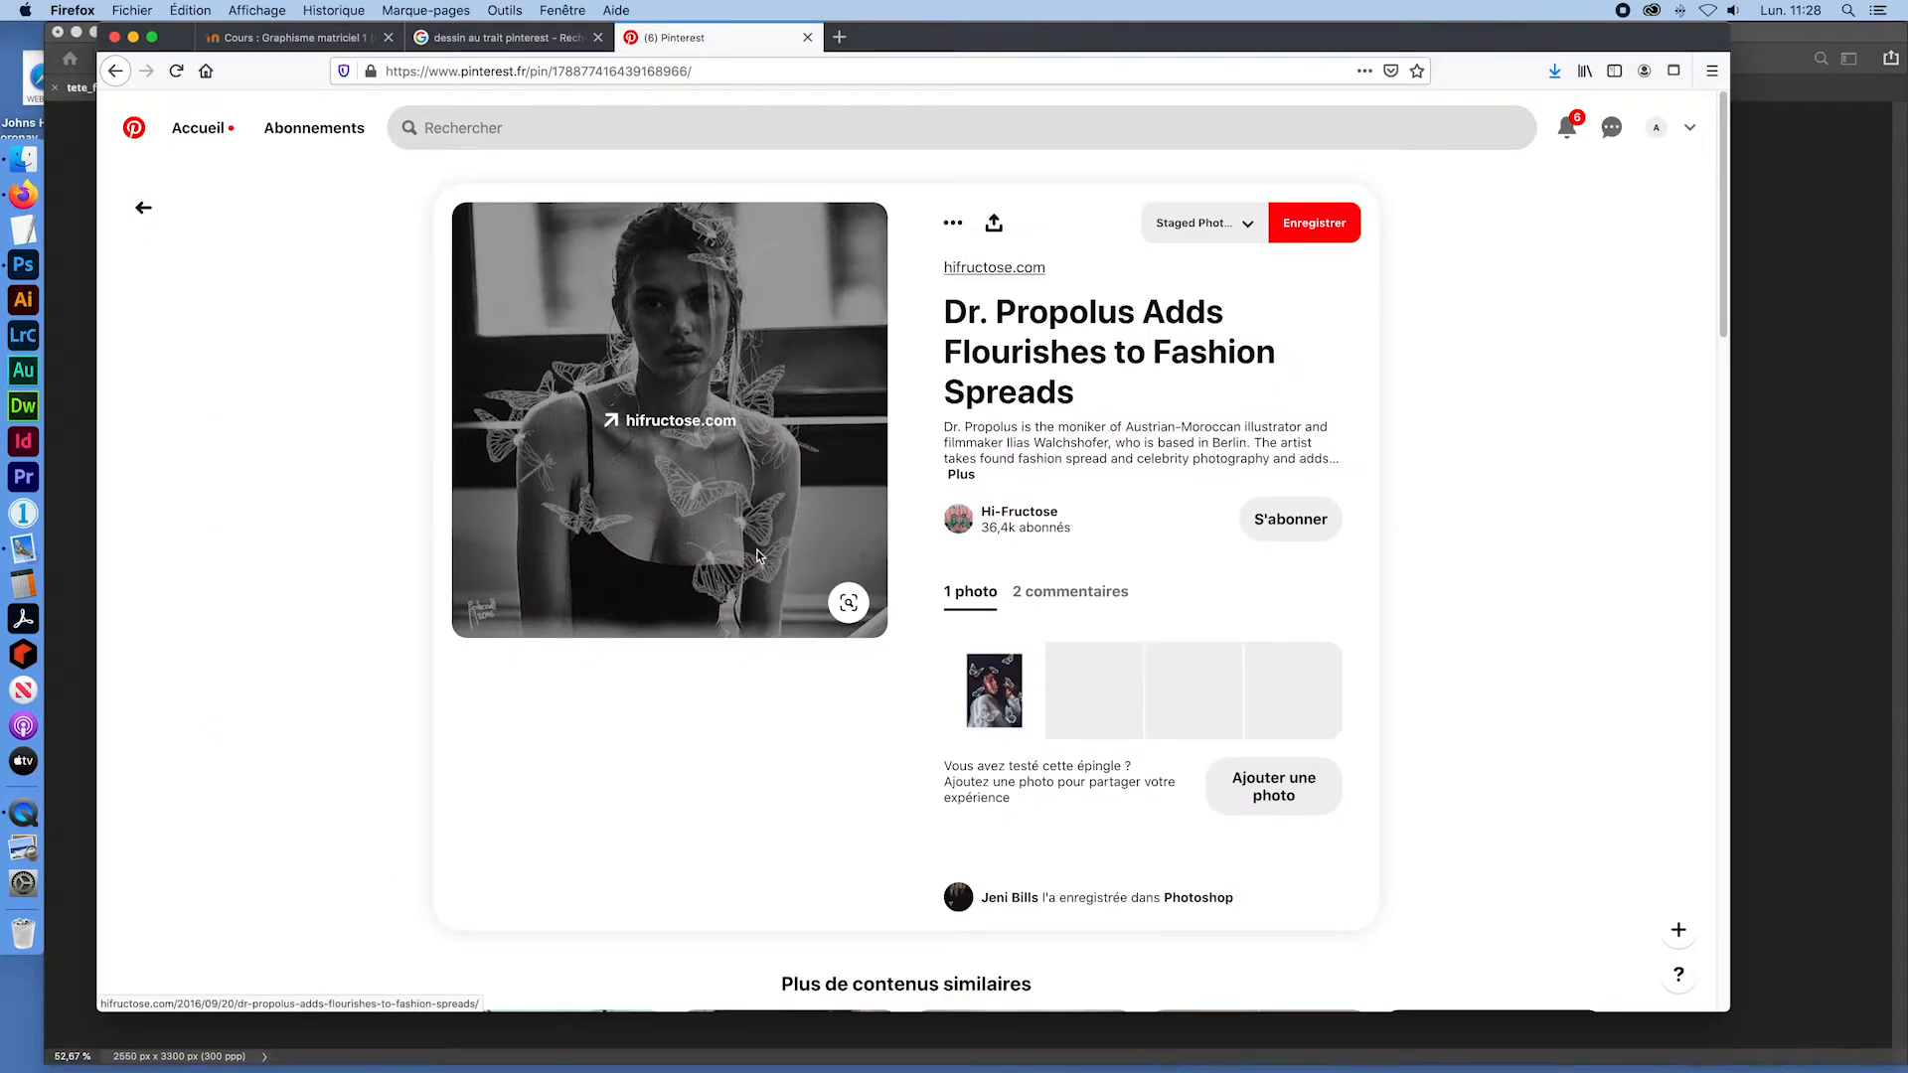
scroll(765, 547, down, 5)
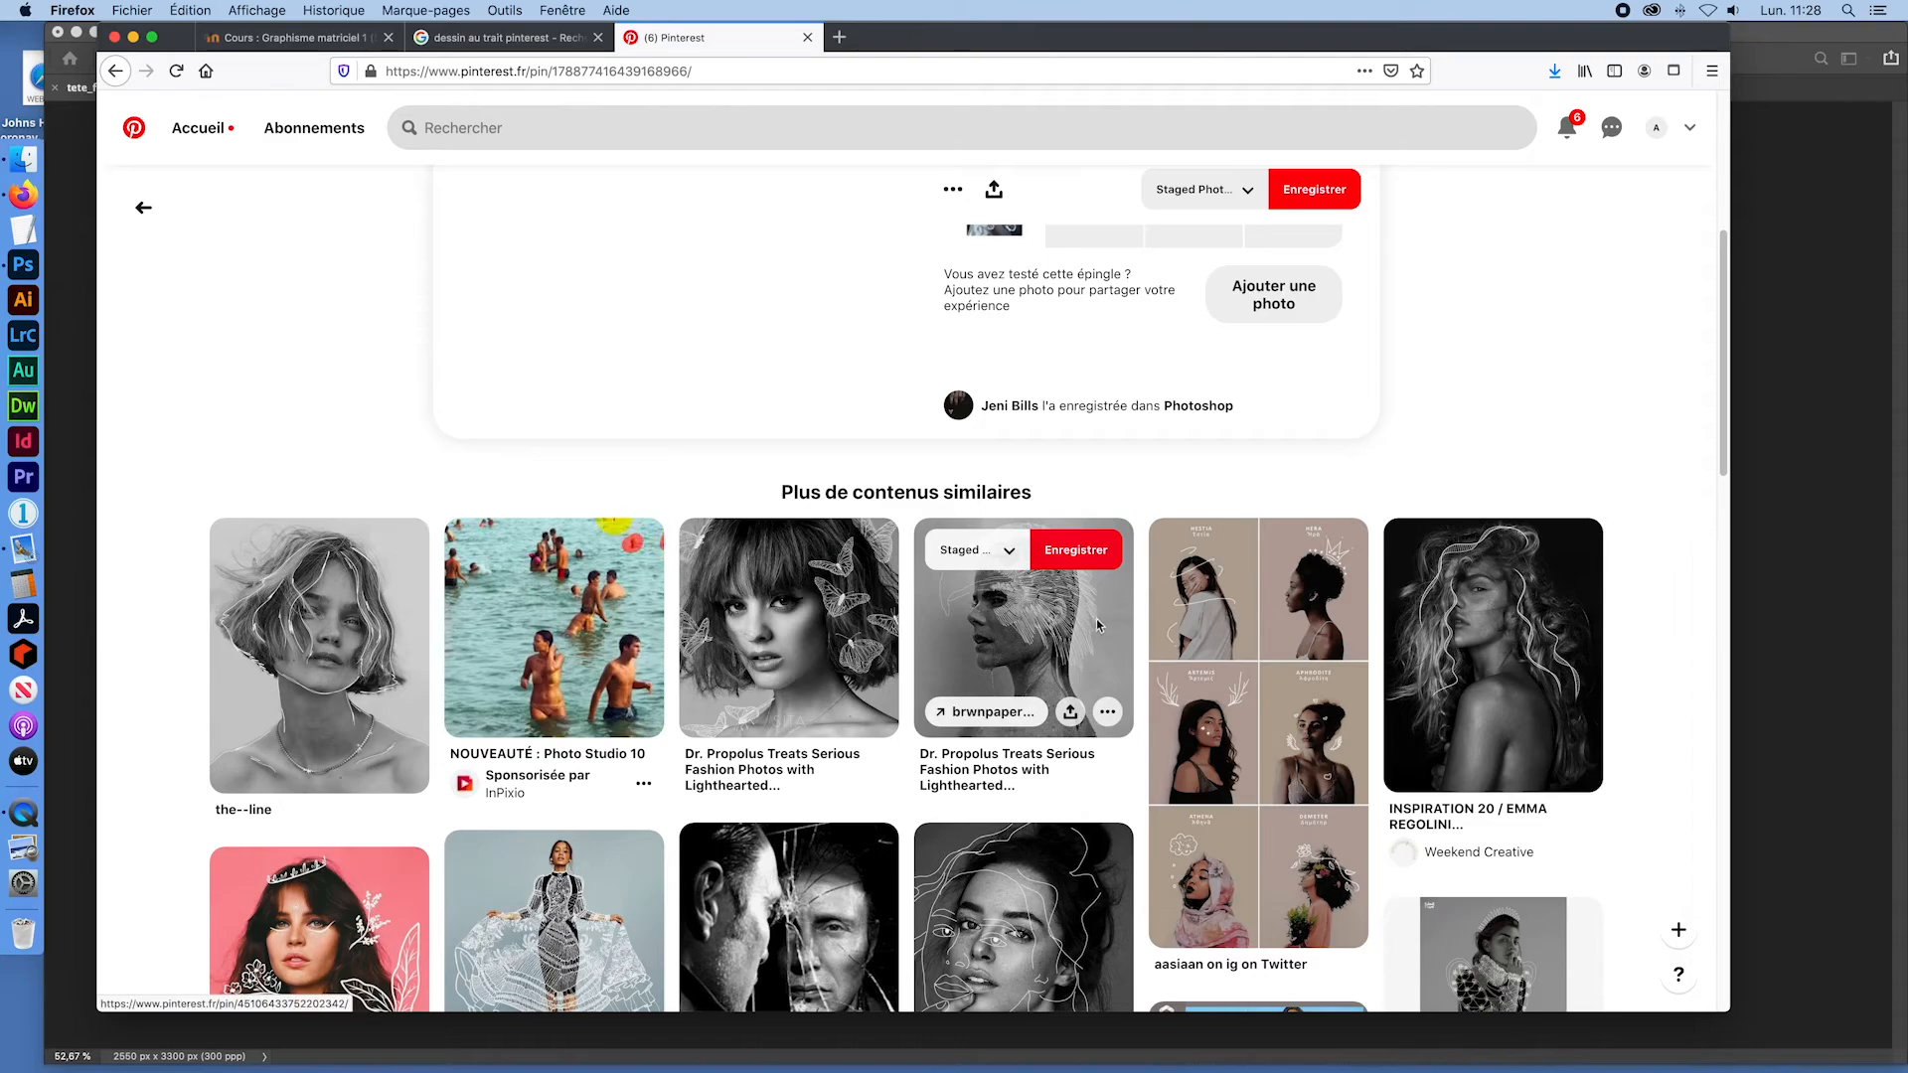
scroll(1063, 611, down, 3)
scroll(1086, 605, down, 5)
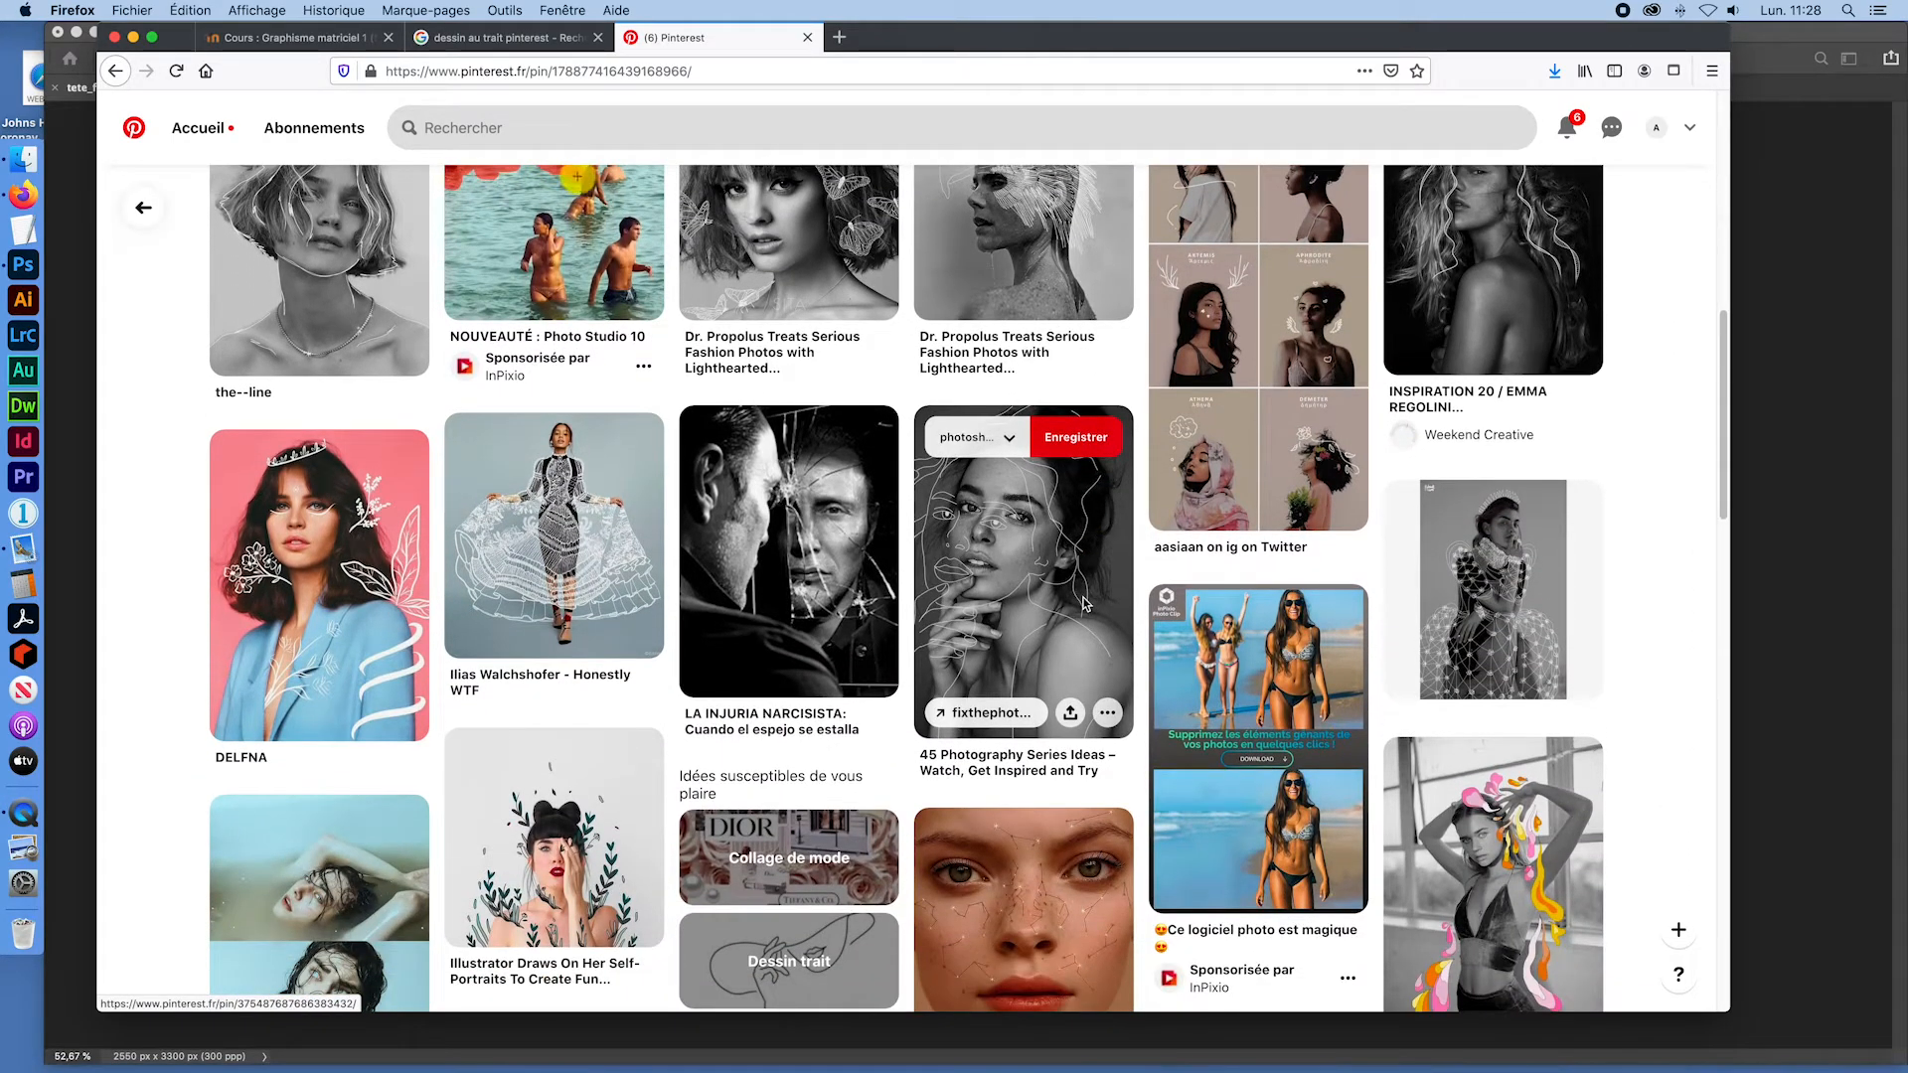
click(1491, 608)
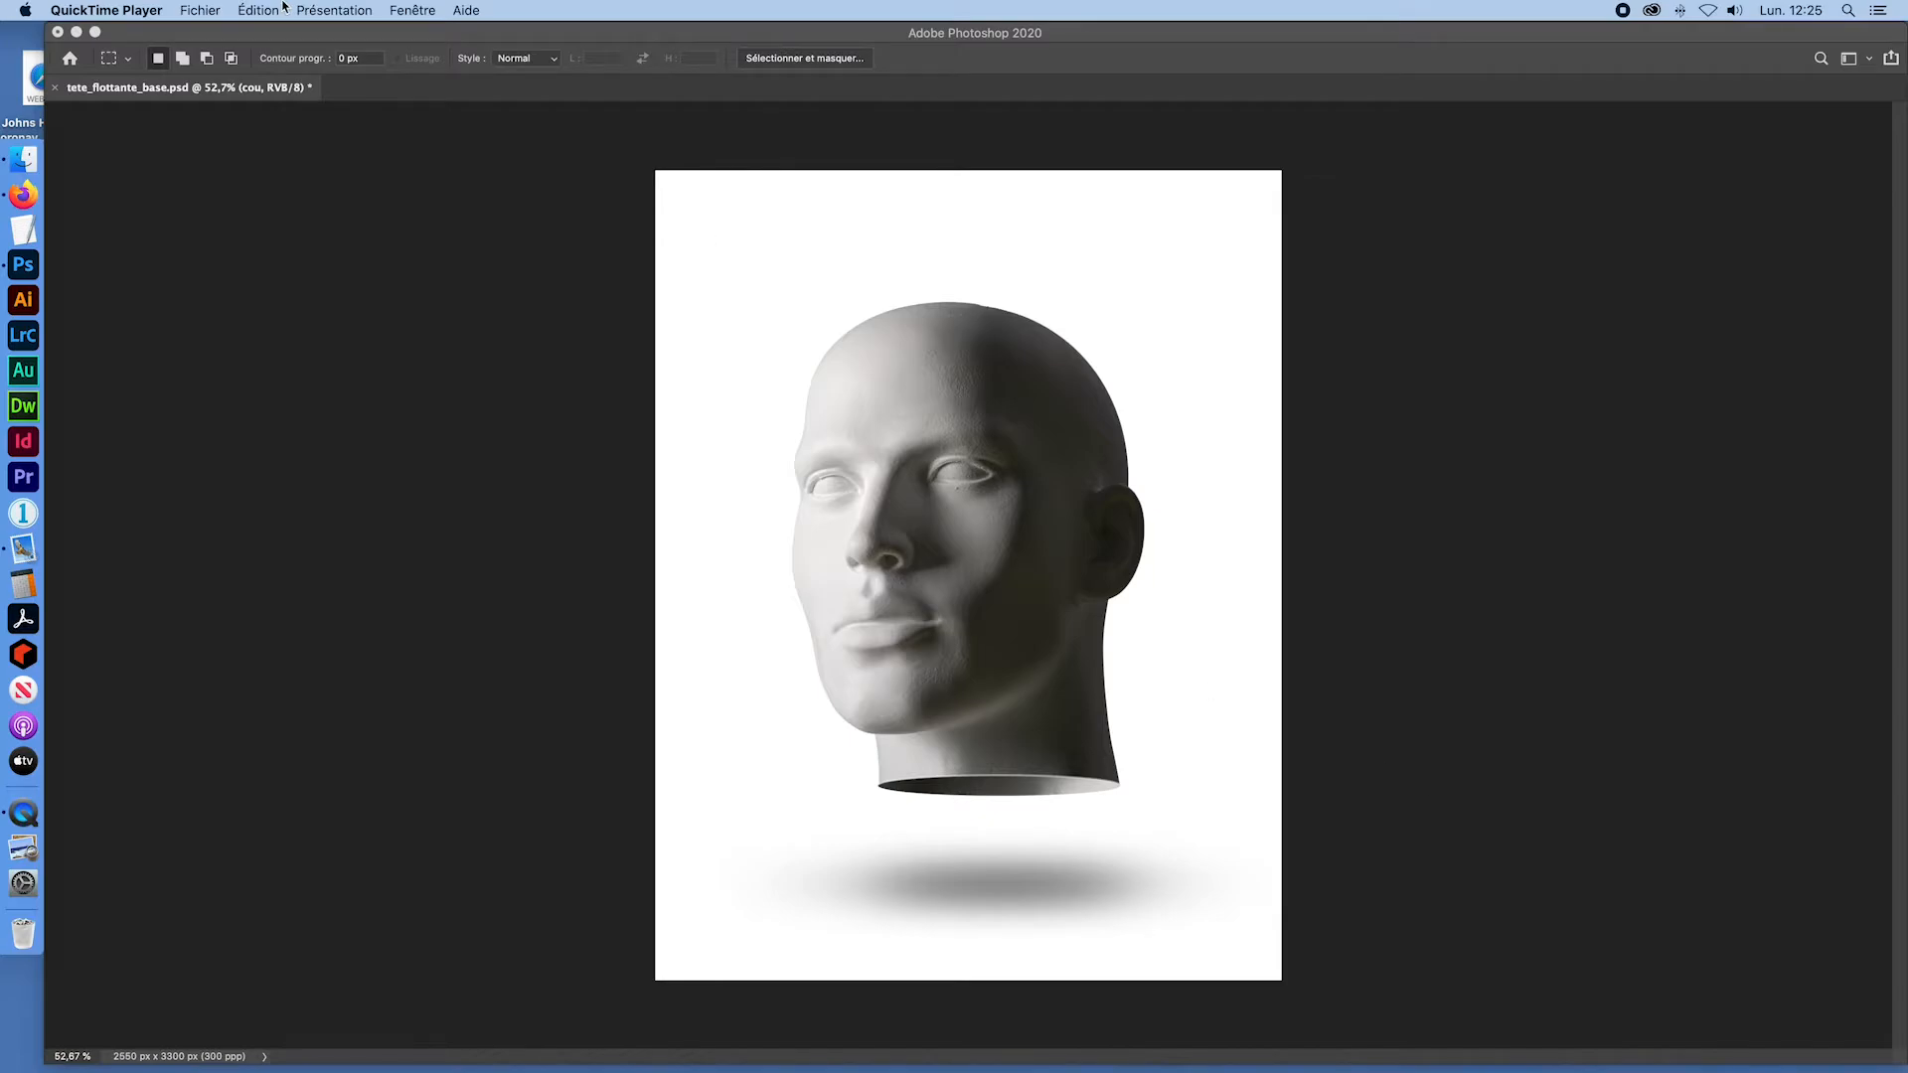
Step: Switch to Photoshop, open thumbnail_IMG_1665.jpg from the ex_tete_flottante folder and duplicate its background layer
click(195, 10)
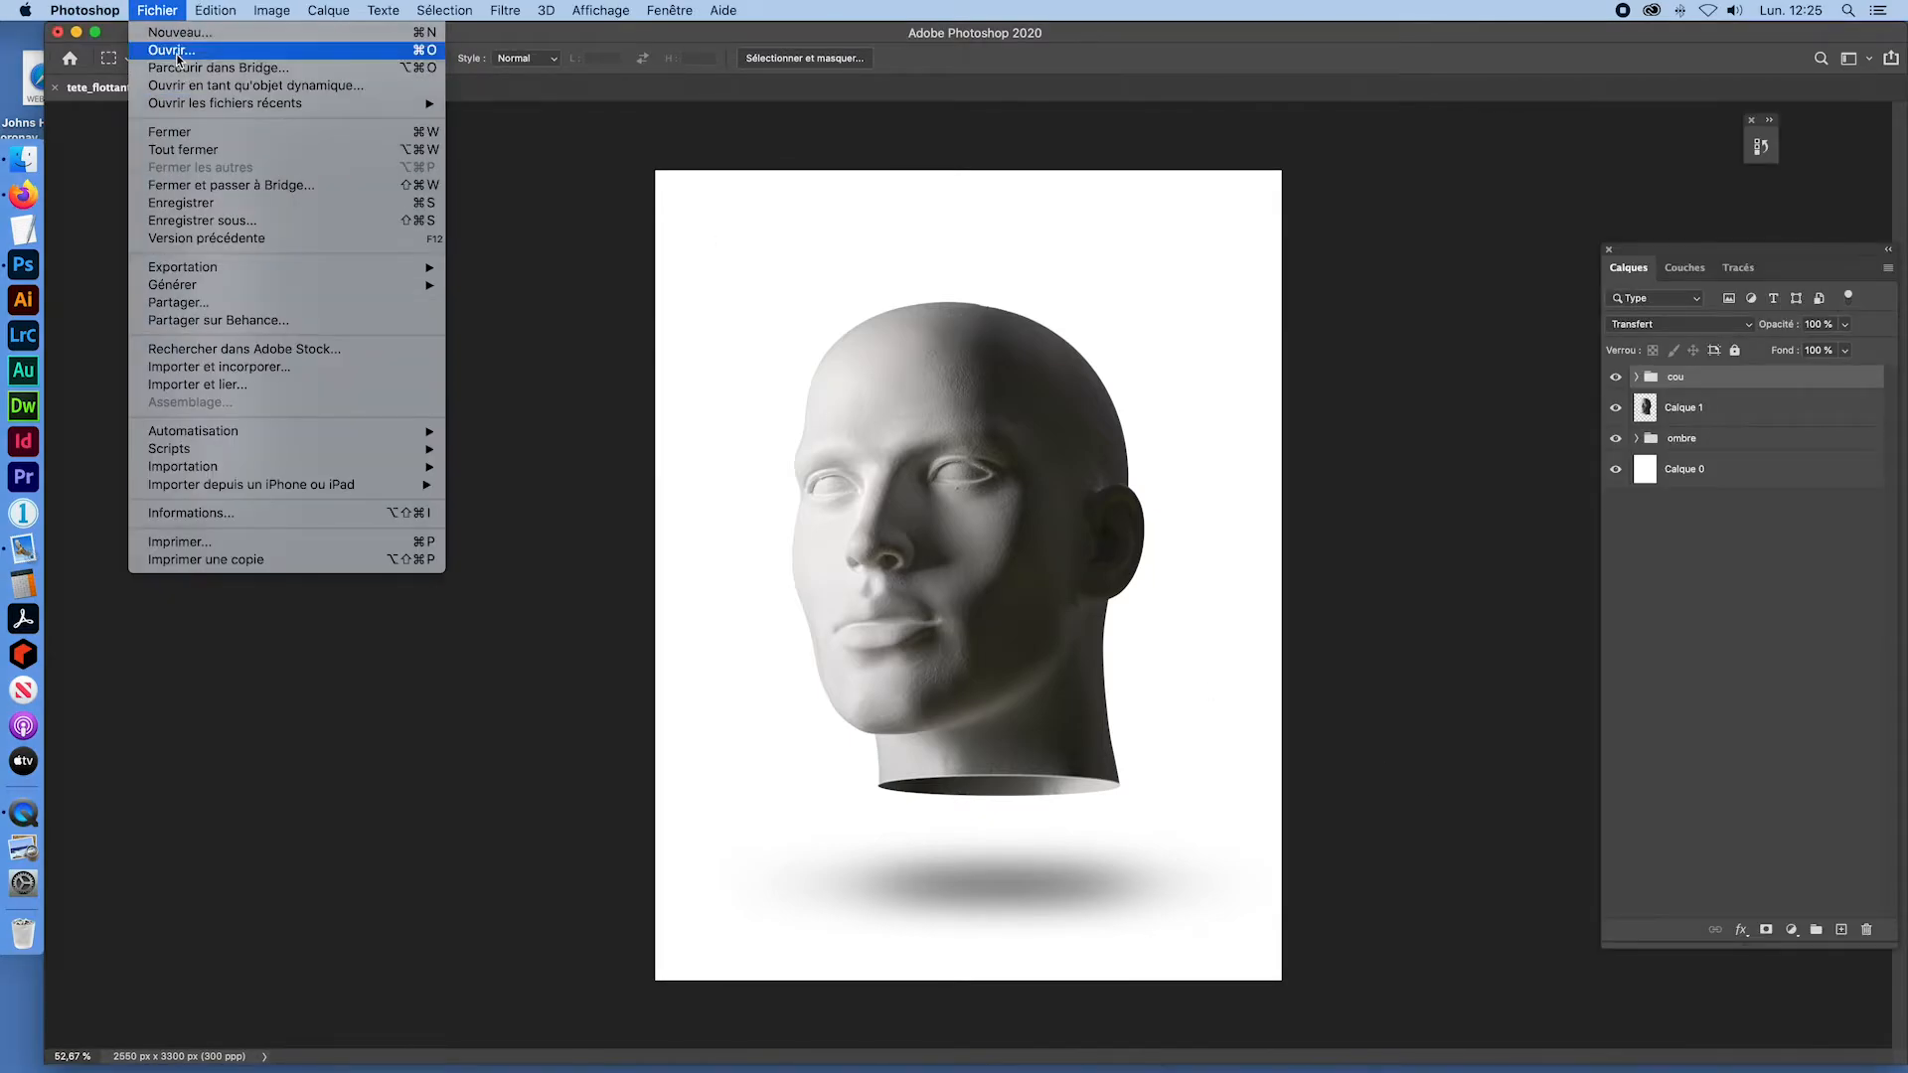
click(175, 50)
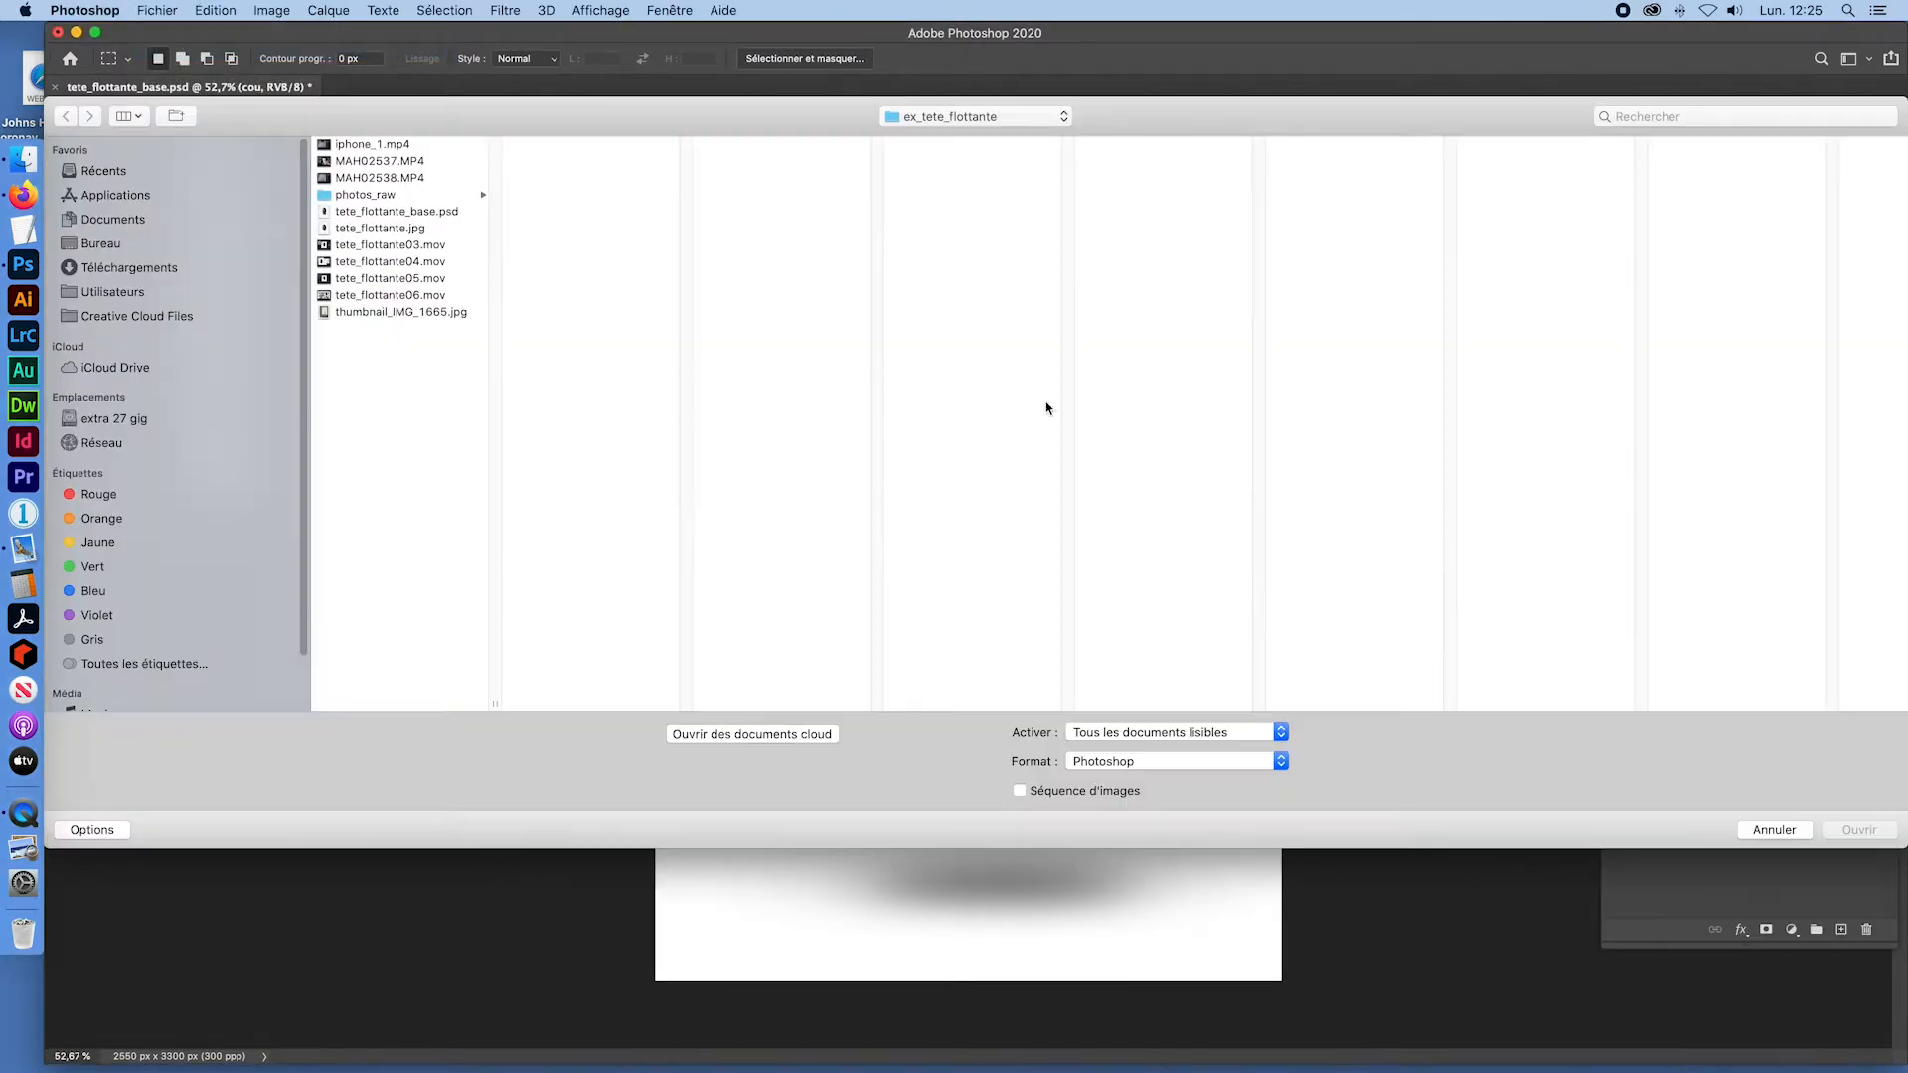
double_click(392, 313)
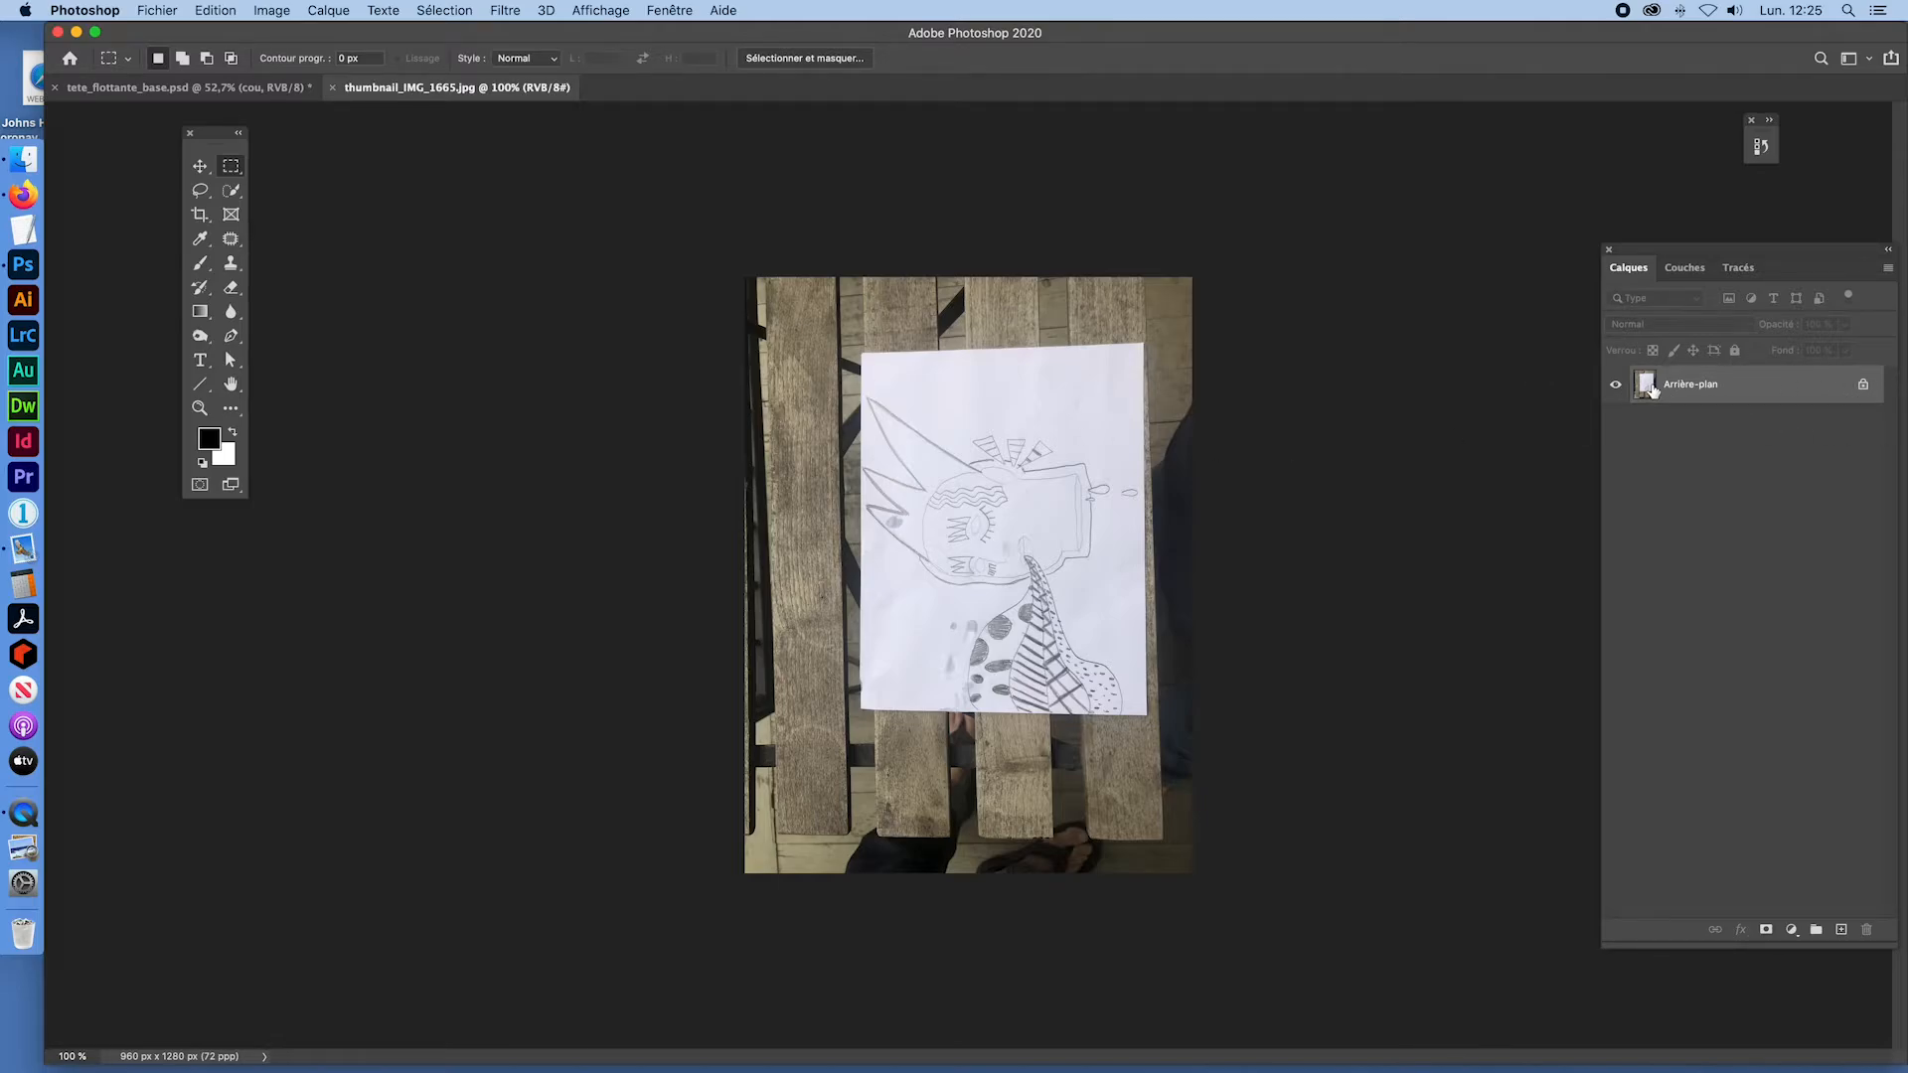
key(super+j)
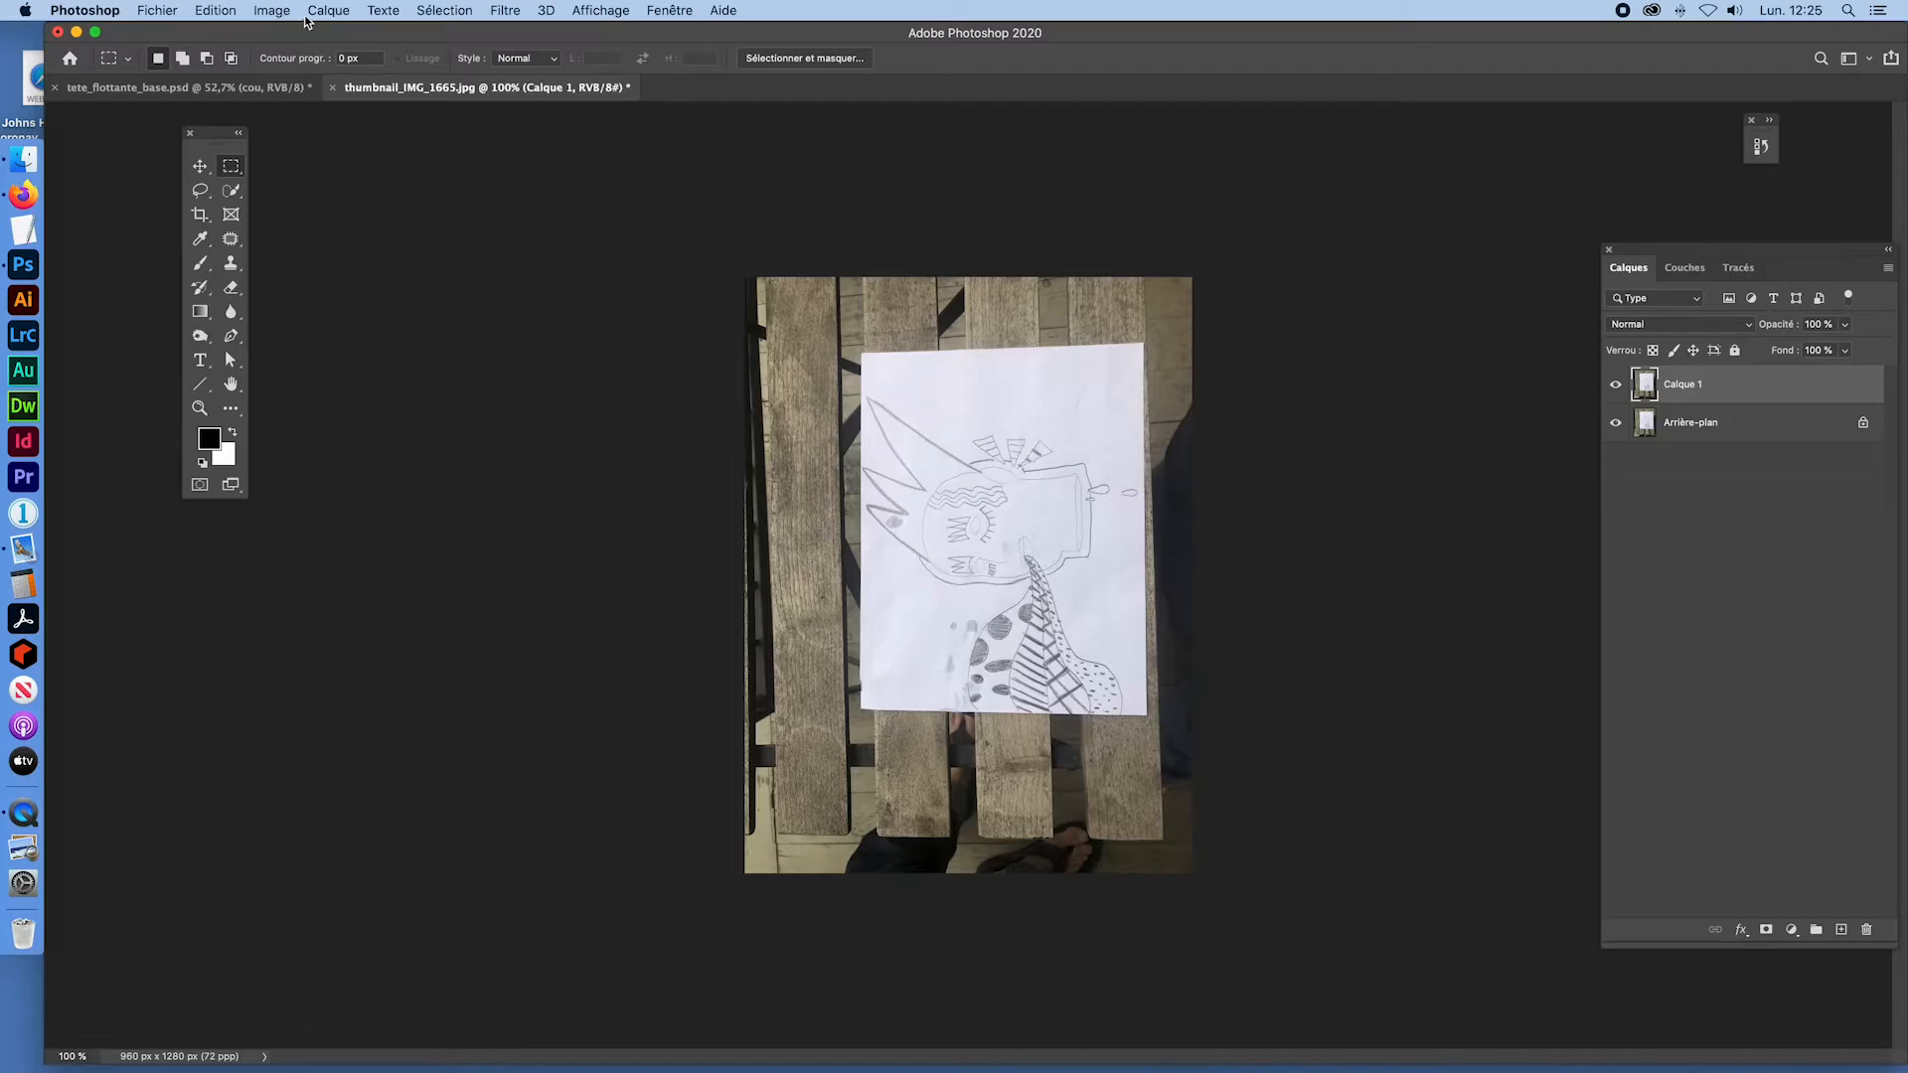
Step: Rotate the whole image 90° clockwise so the drawn head stands upright
click(271, 10)
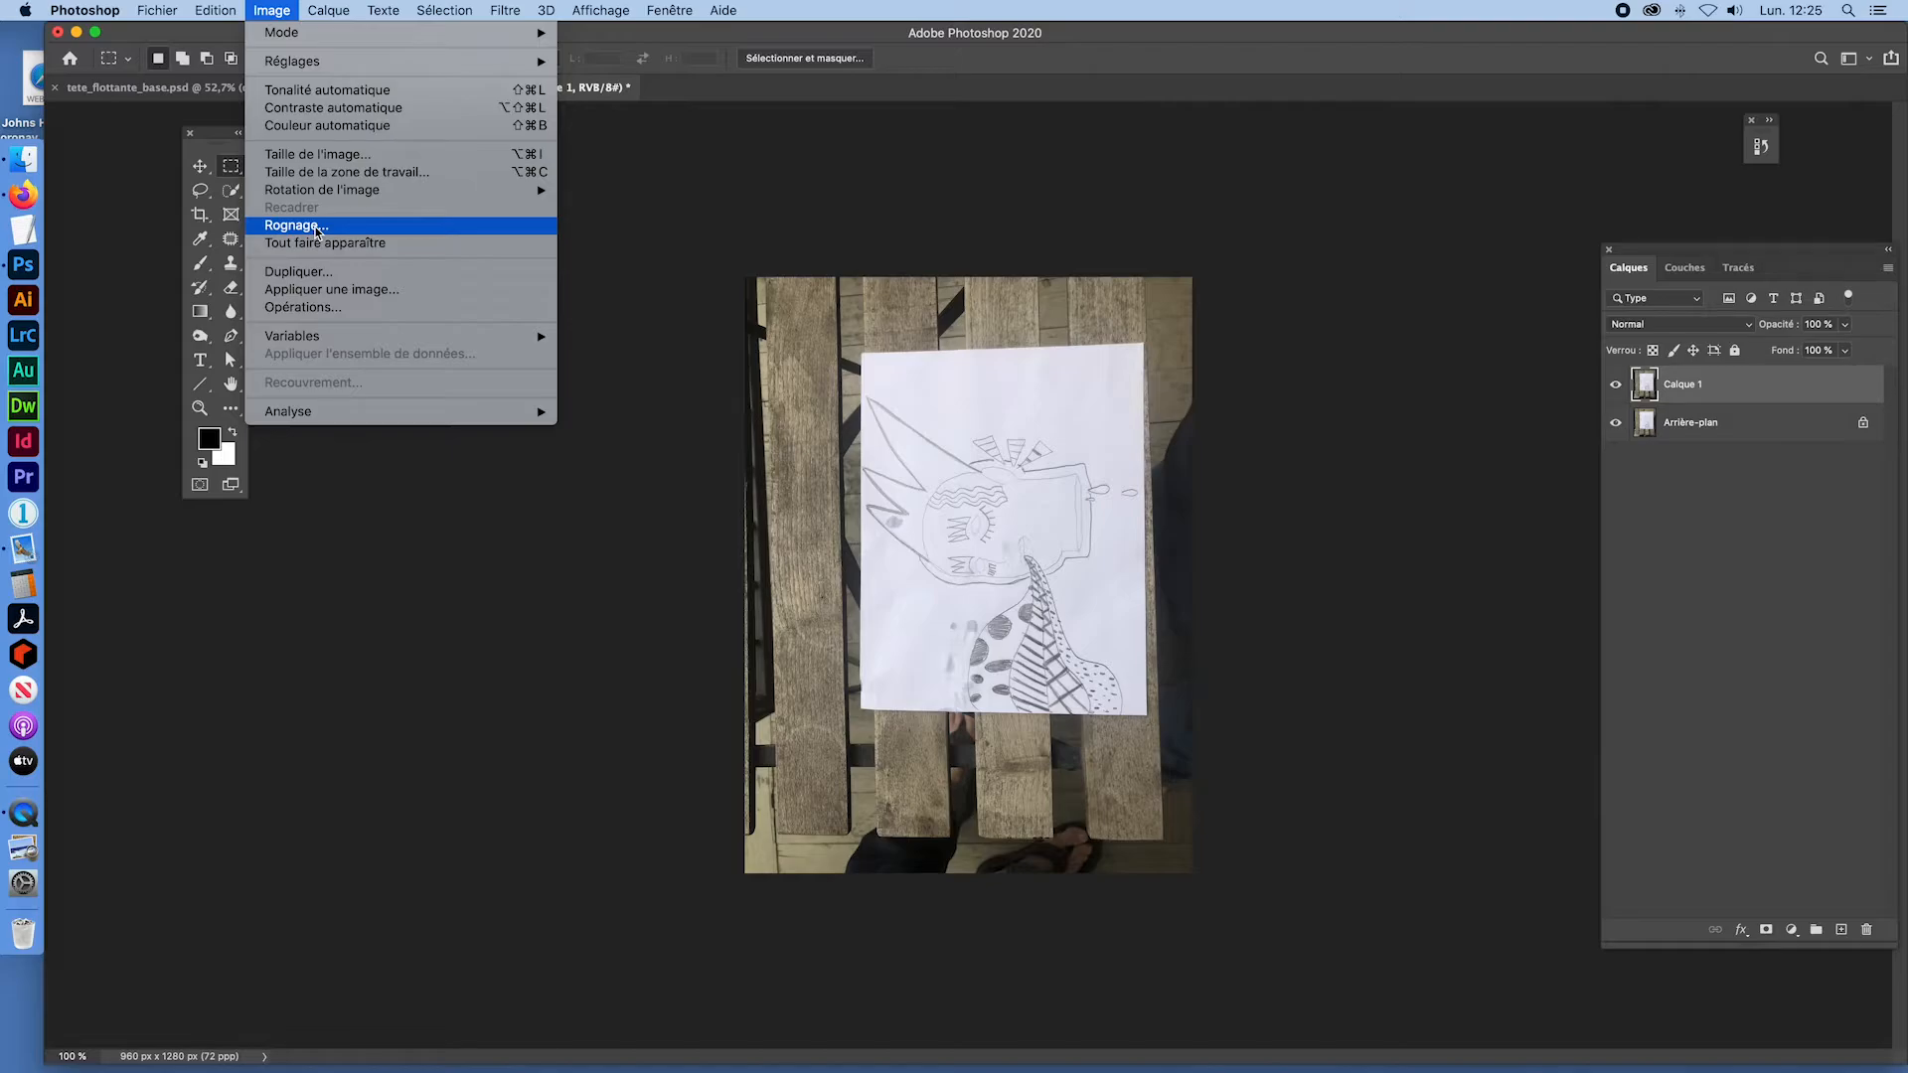
mouse_move(319, 191)
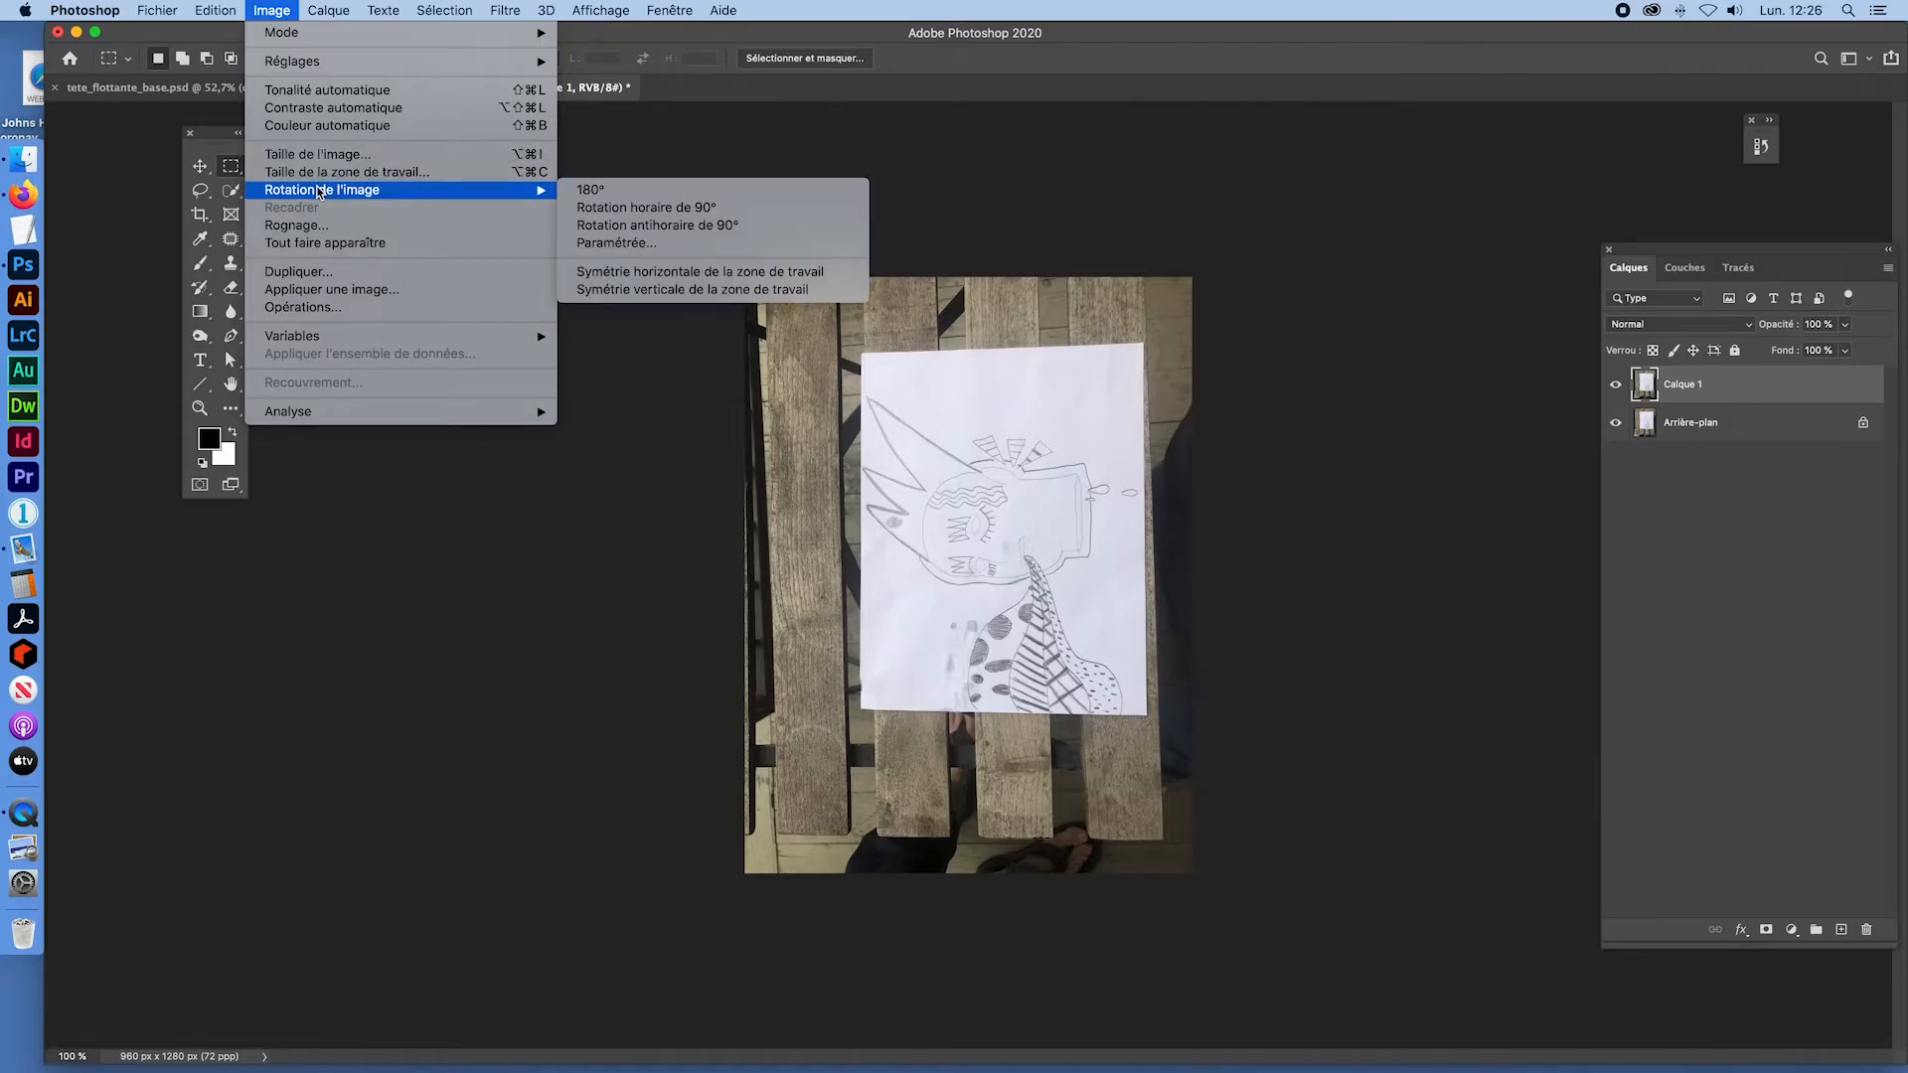
click(617, 209)
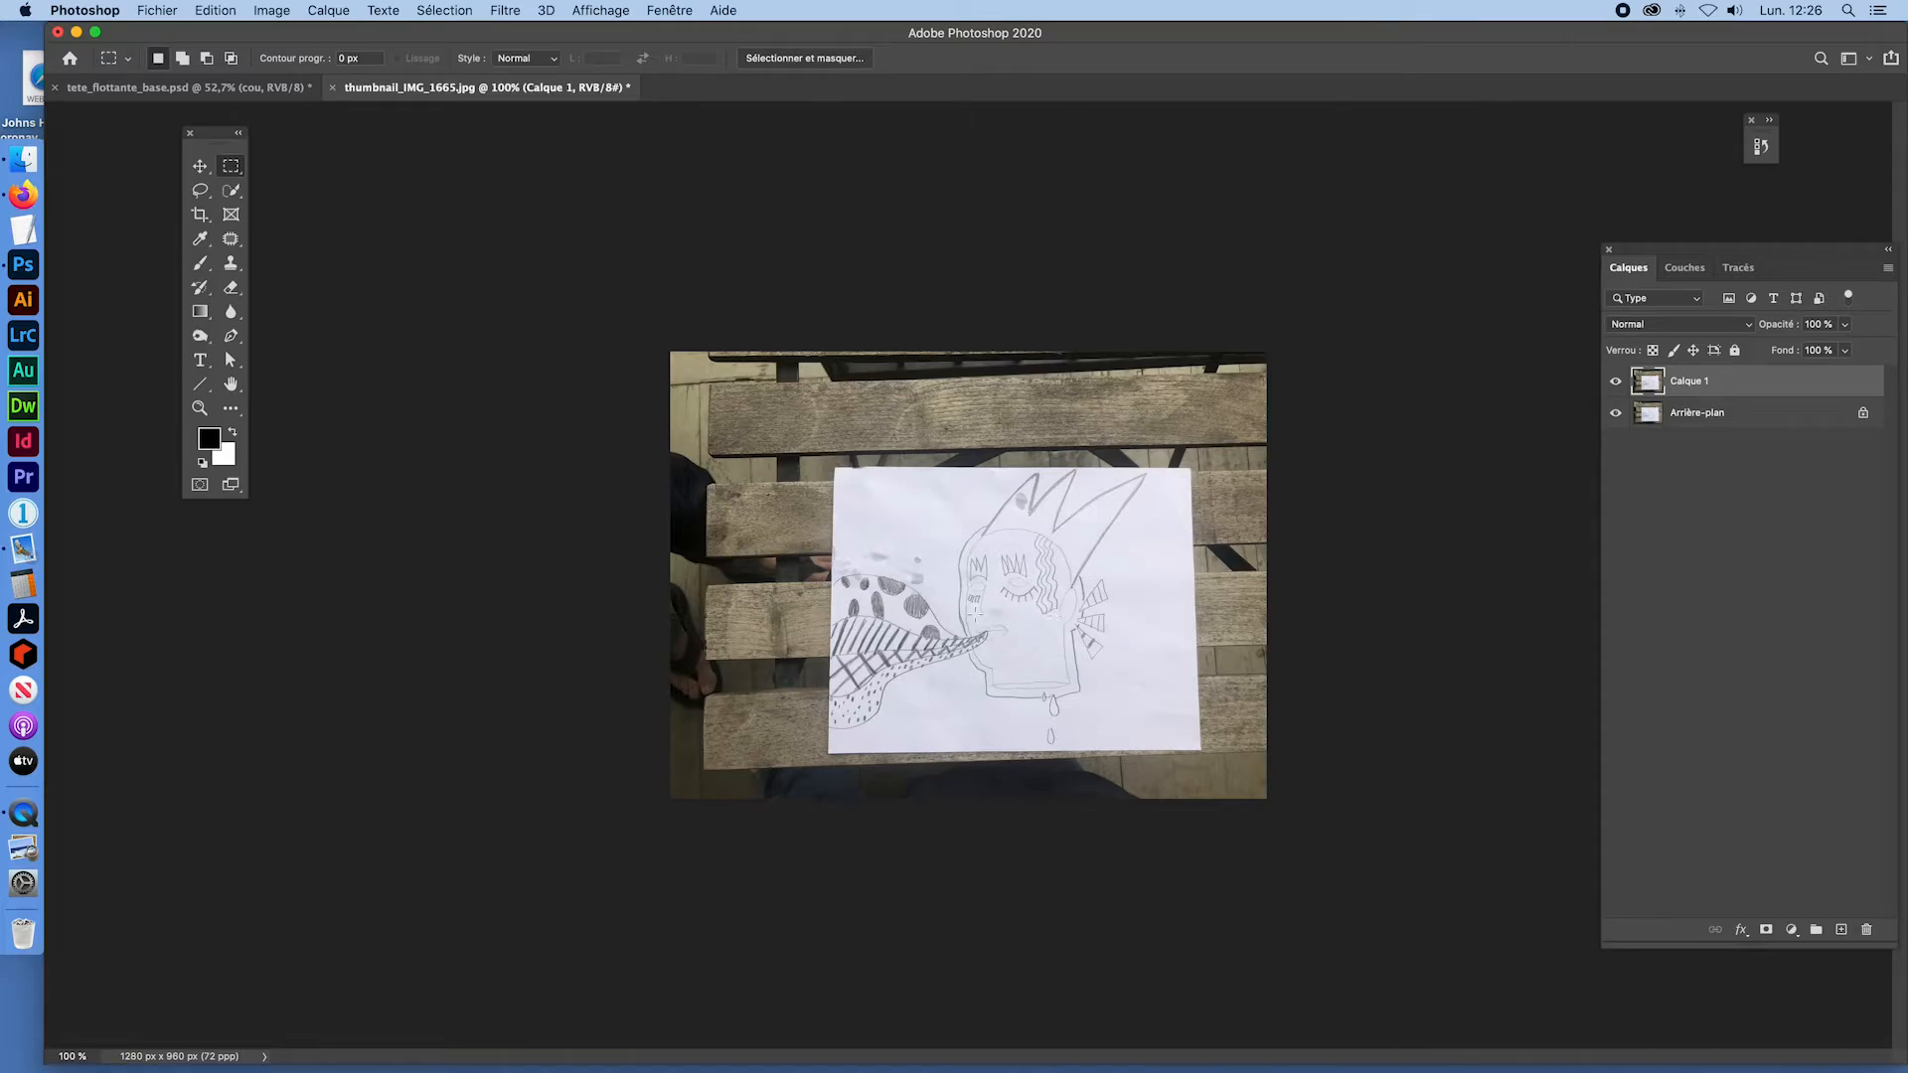
Step: Crop the photo to the edges of the white paper sheet, removing the surrounding wooden bench and deleting the cropped pixels
key(super+space)
drag(1001, 608, 1070, 619)
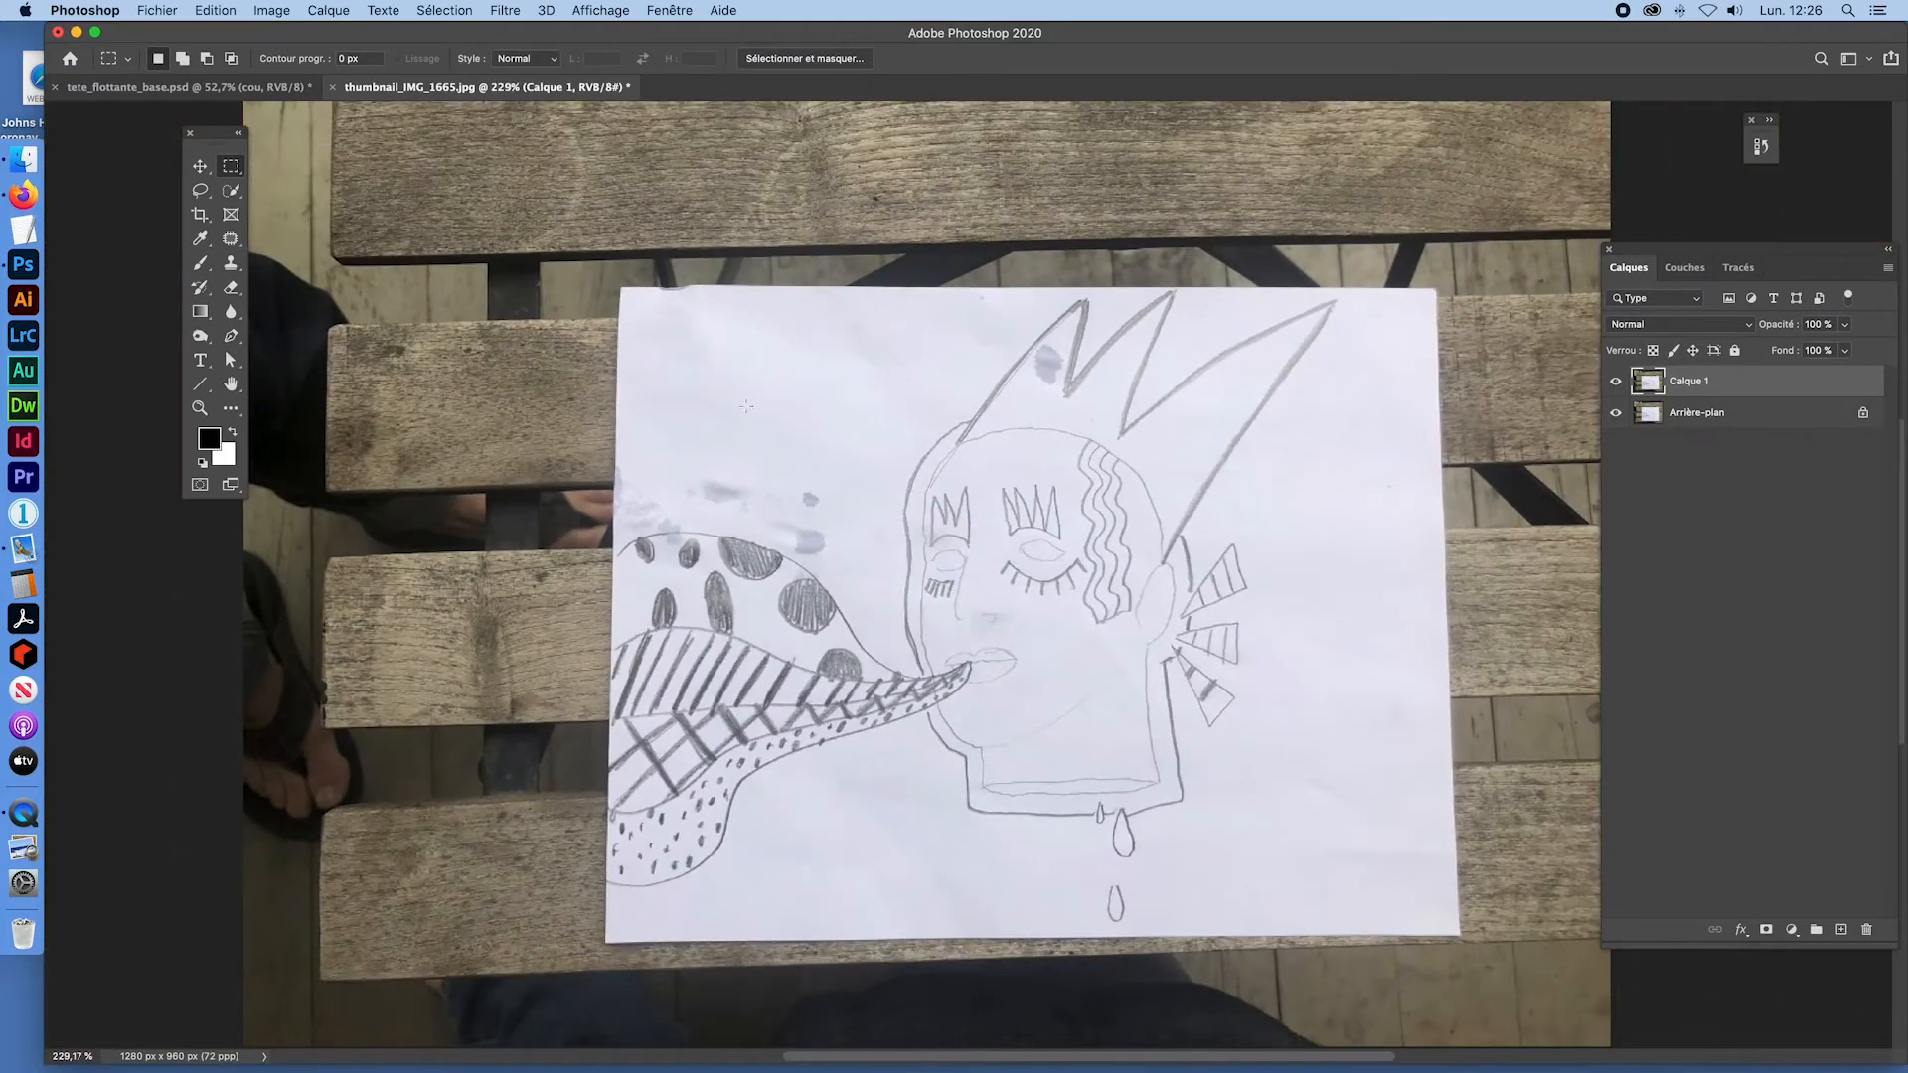
click(200, 218)
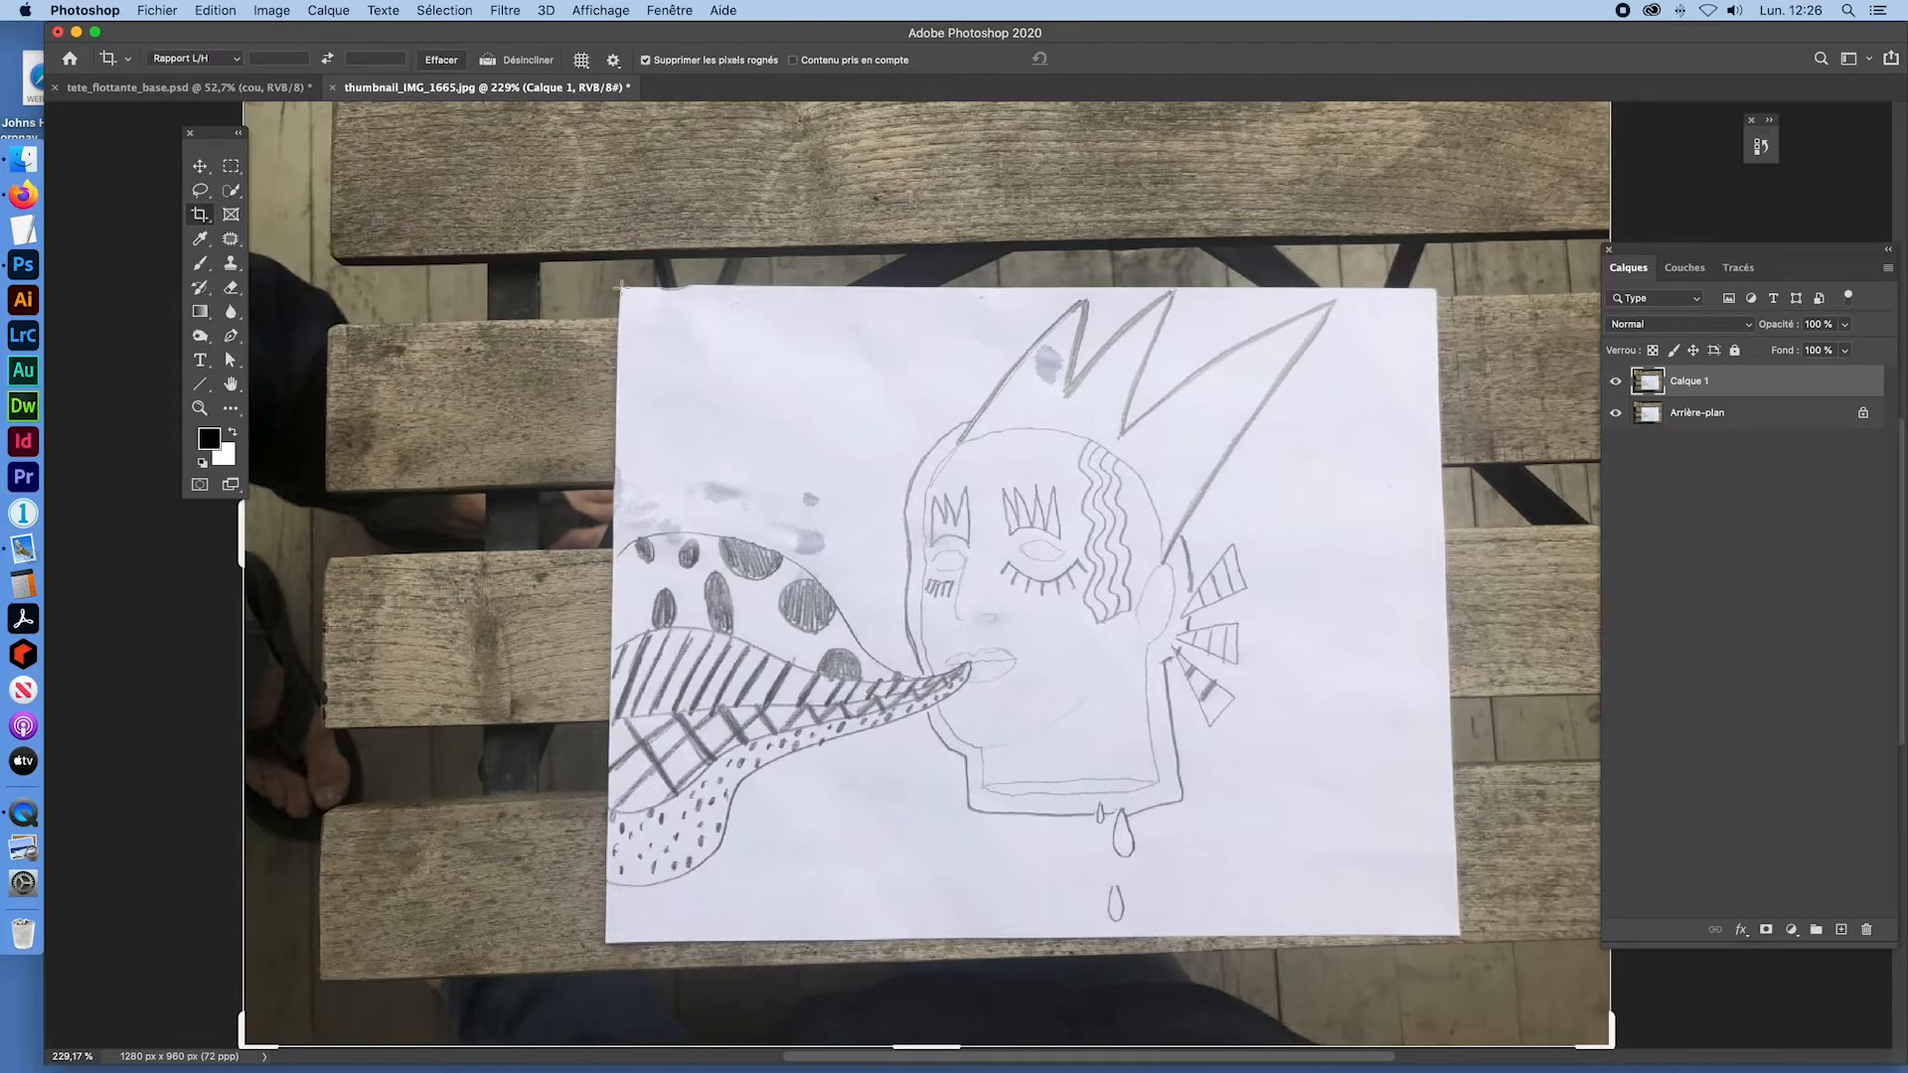
drag(621, 288, 1453, 931)
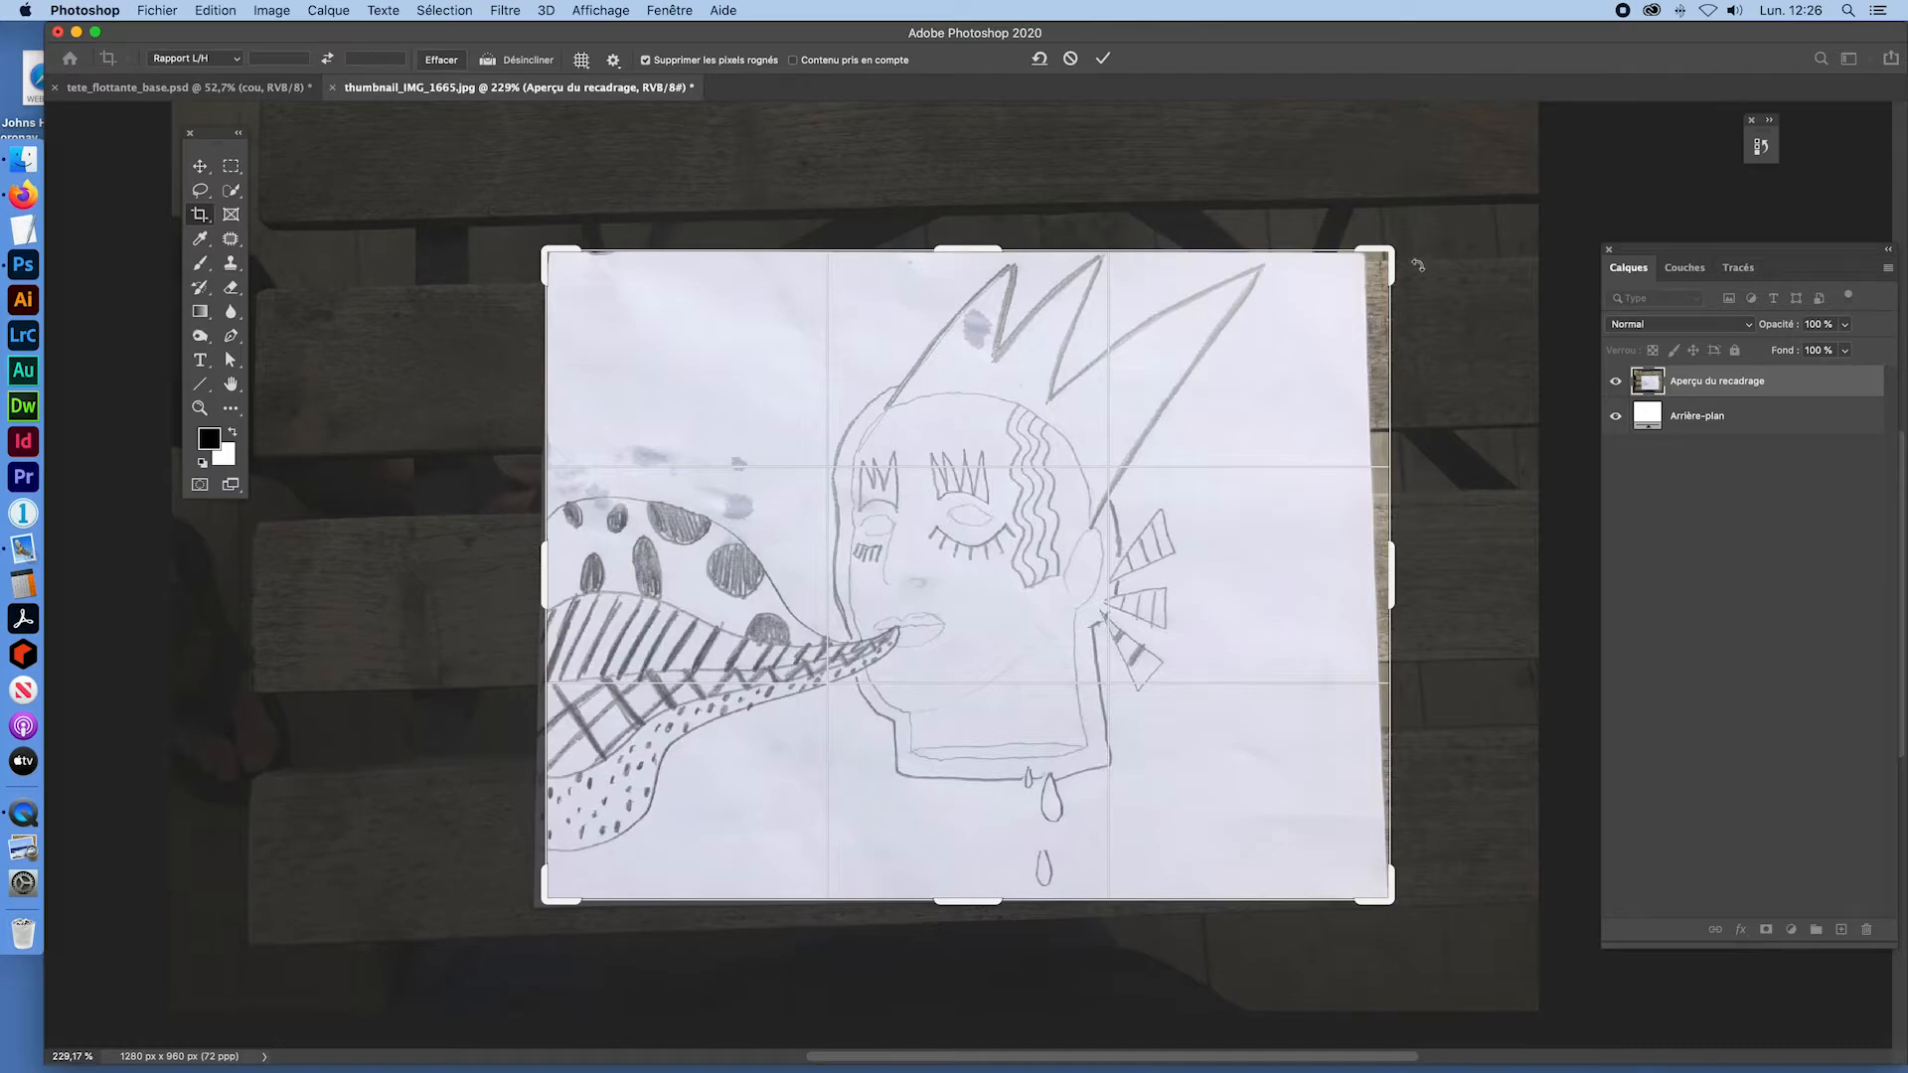
drag(1389, 214, 1399, 241)
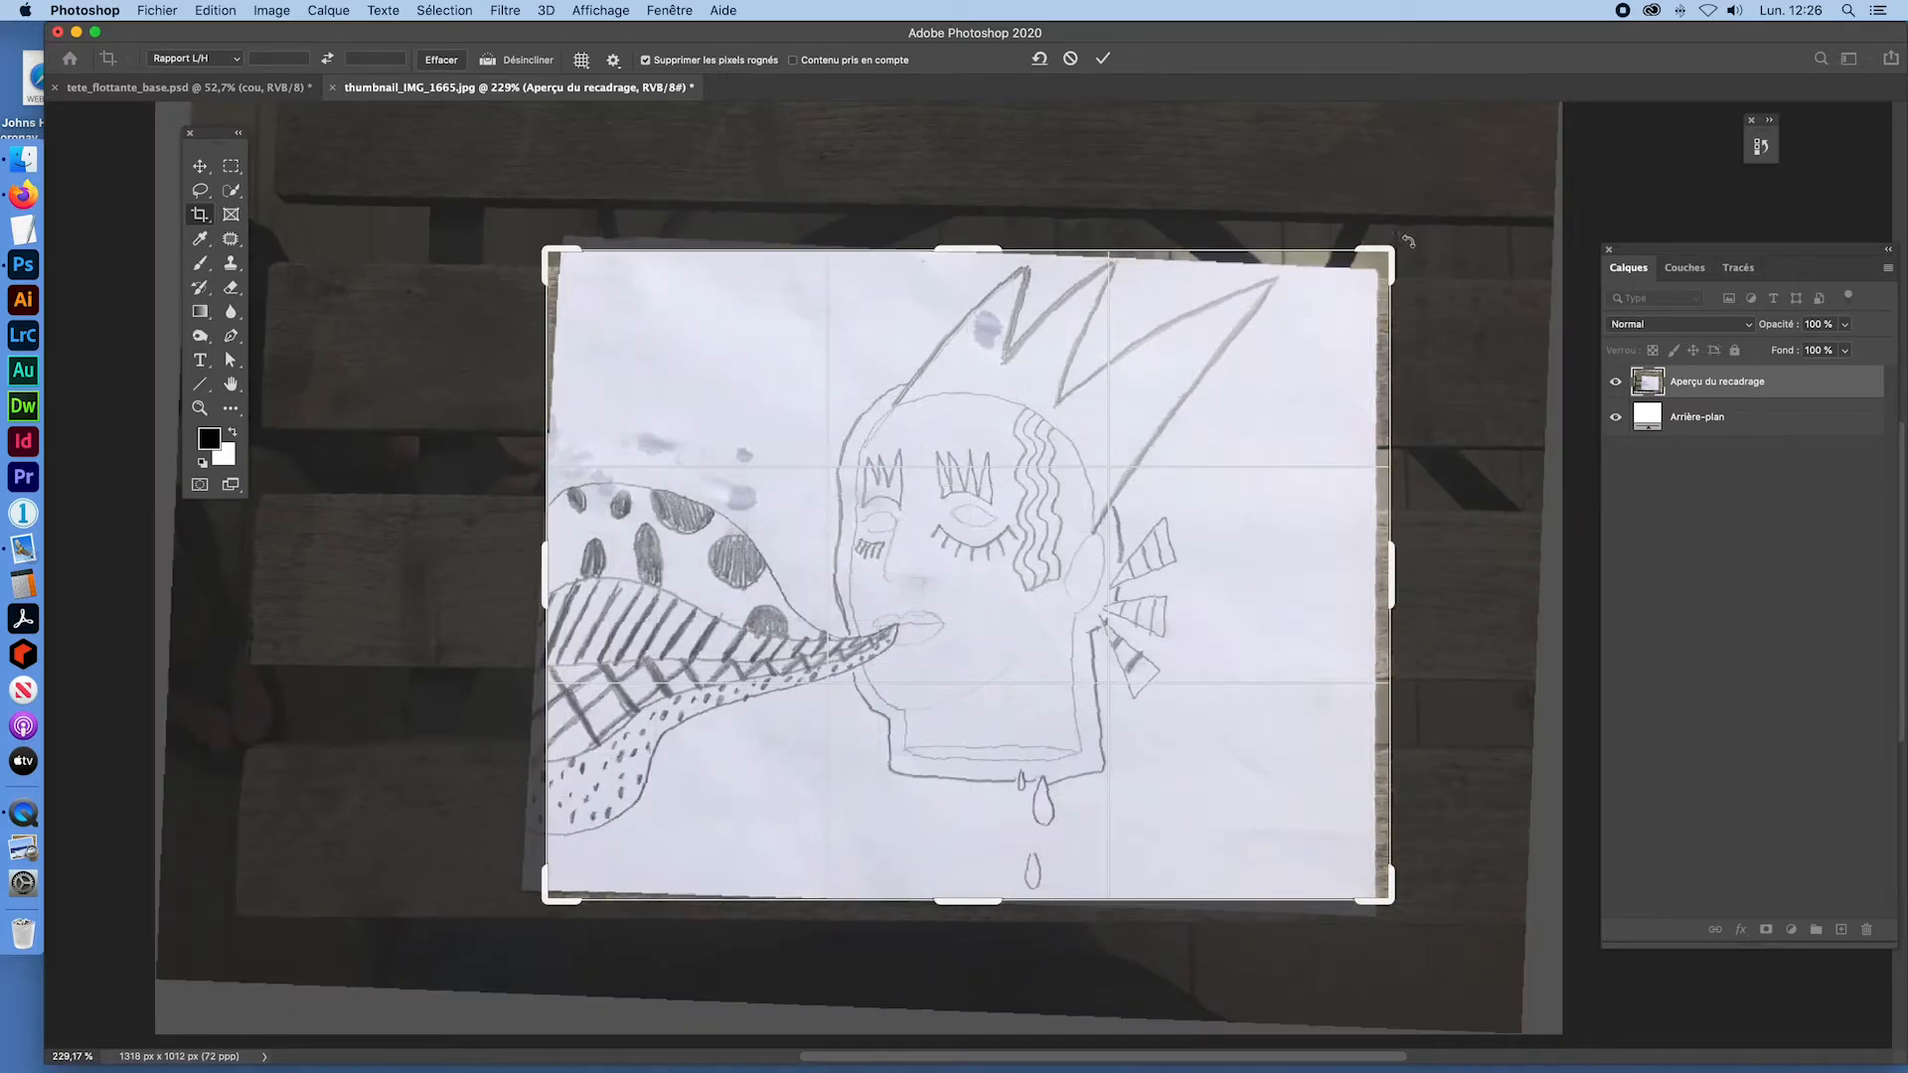
drag(1404, 235, 1387, 224)
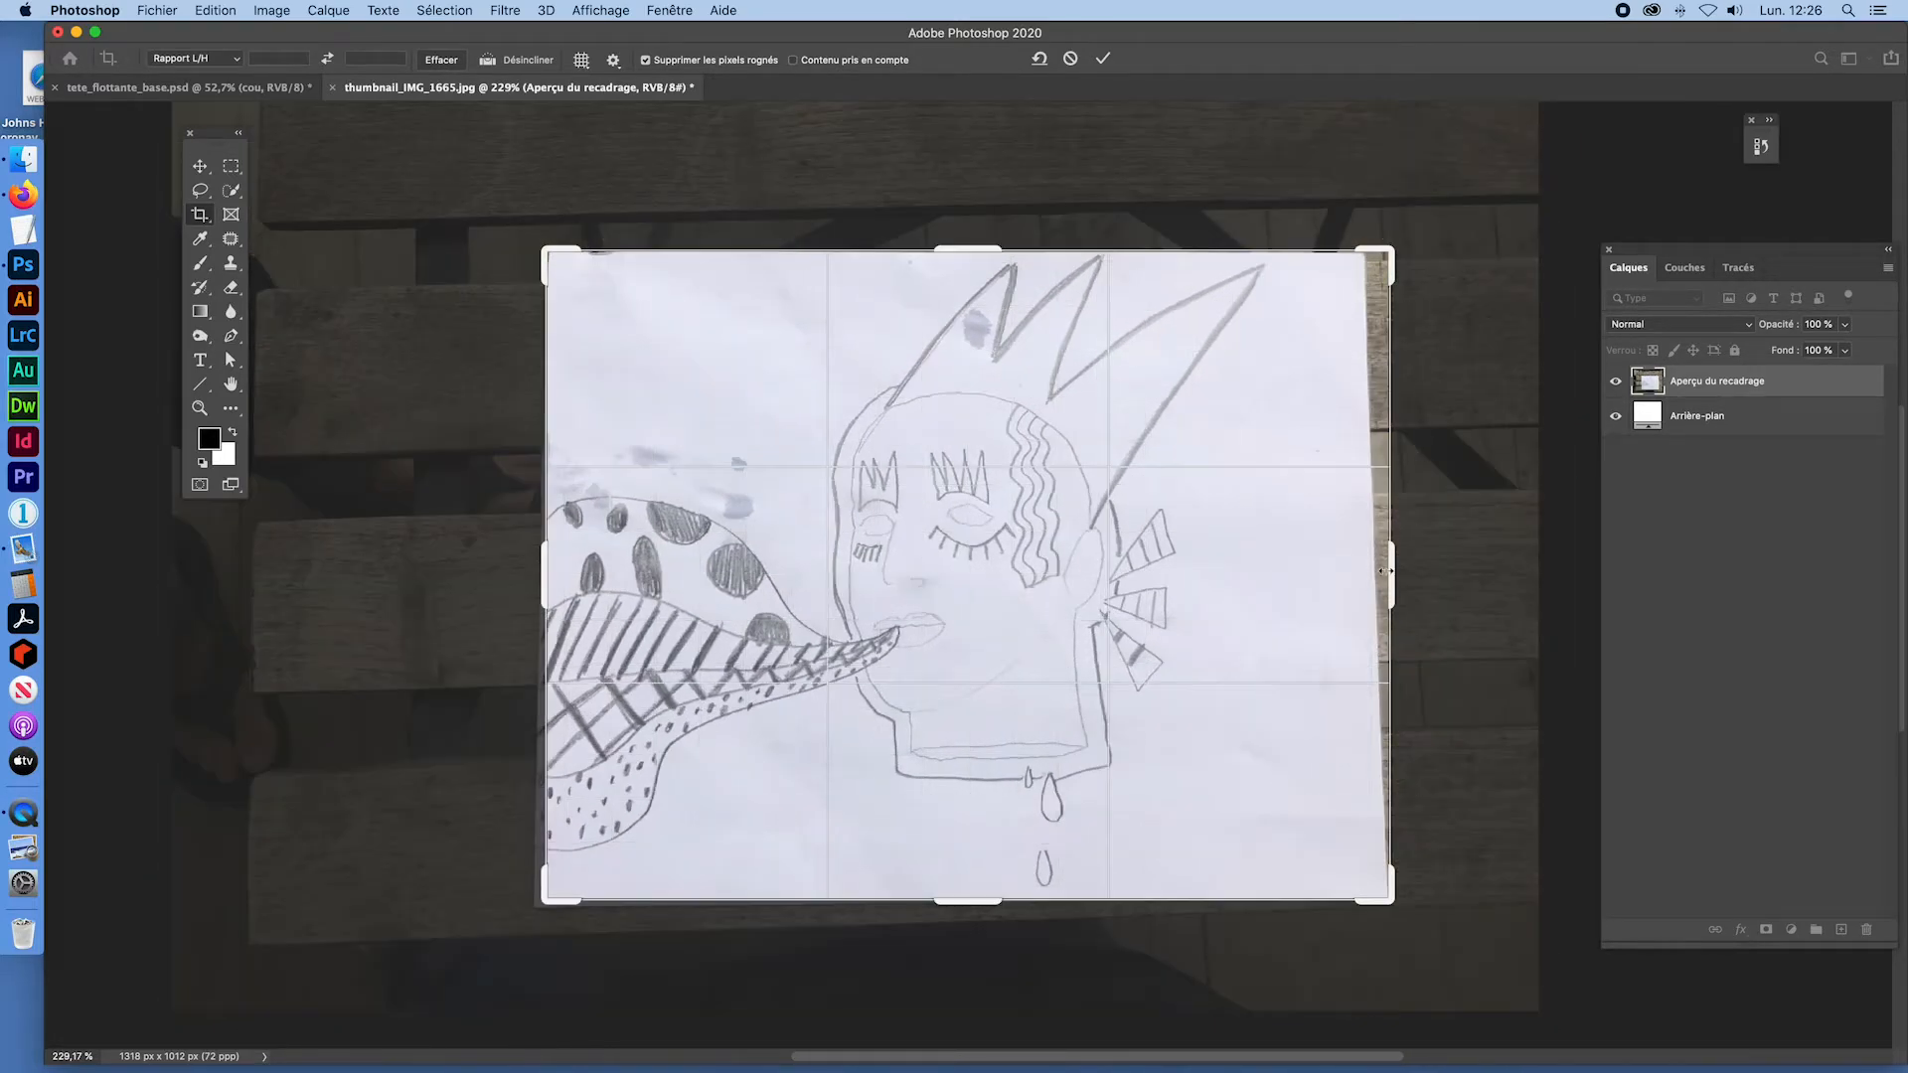
drag(1384, 570, 1373, 570)
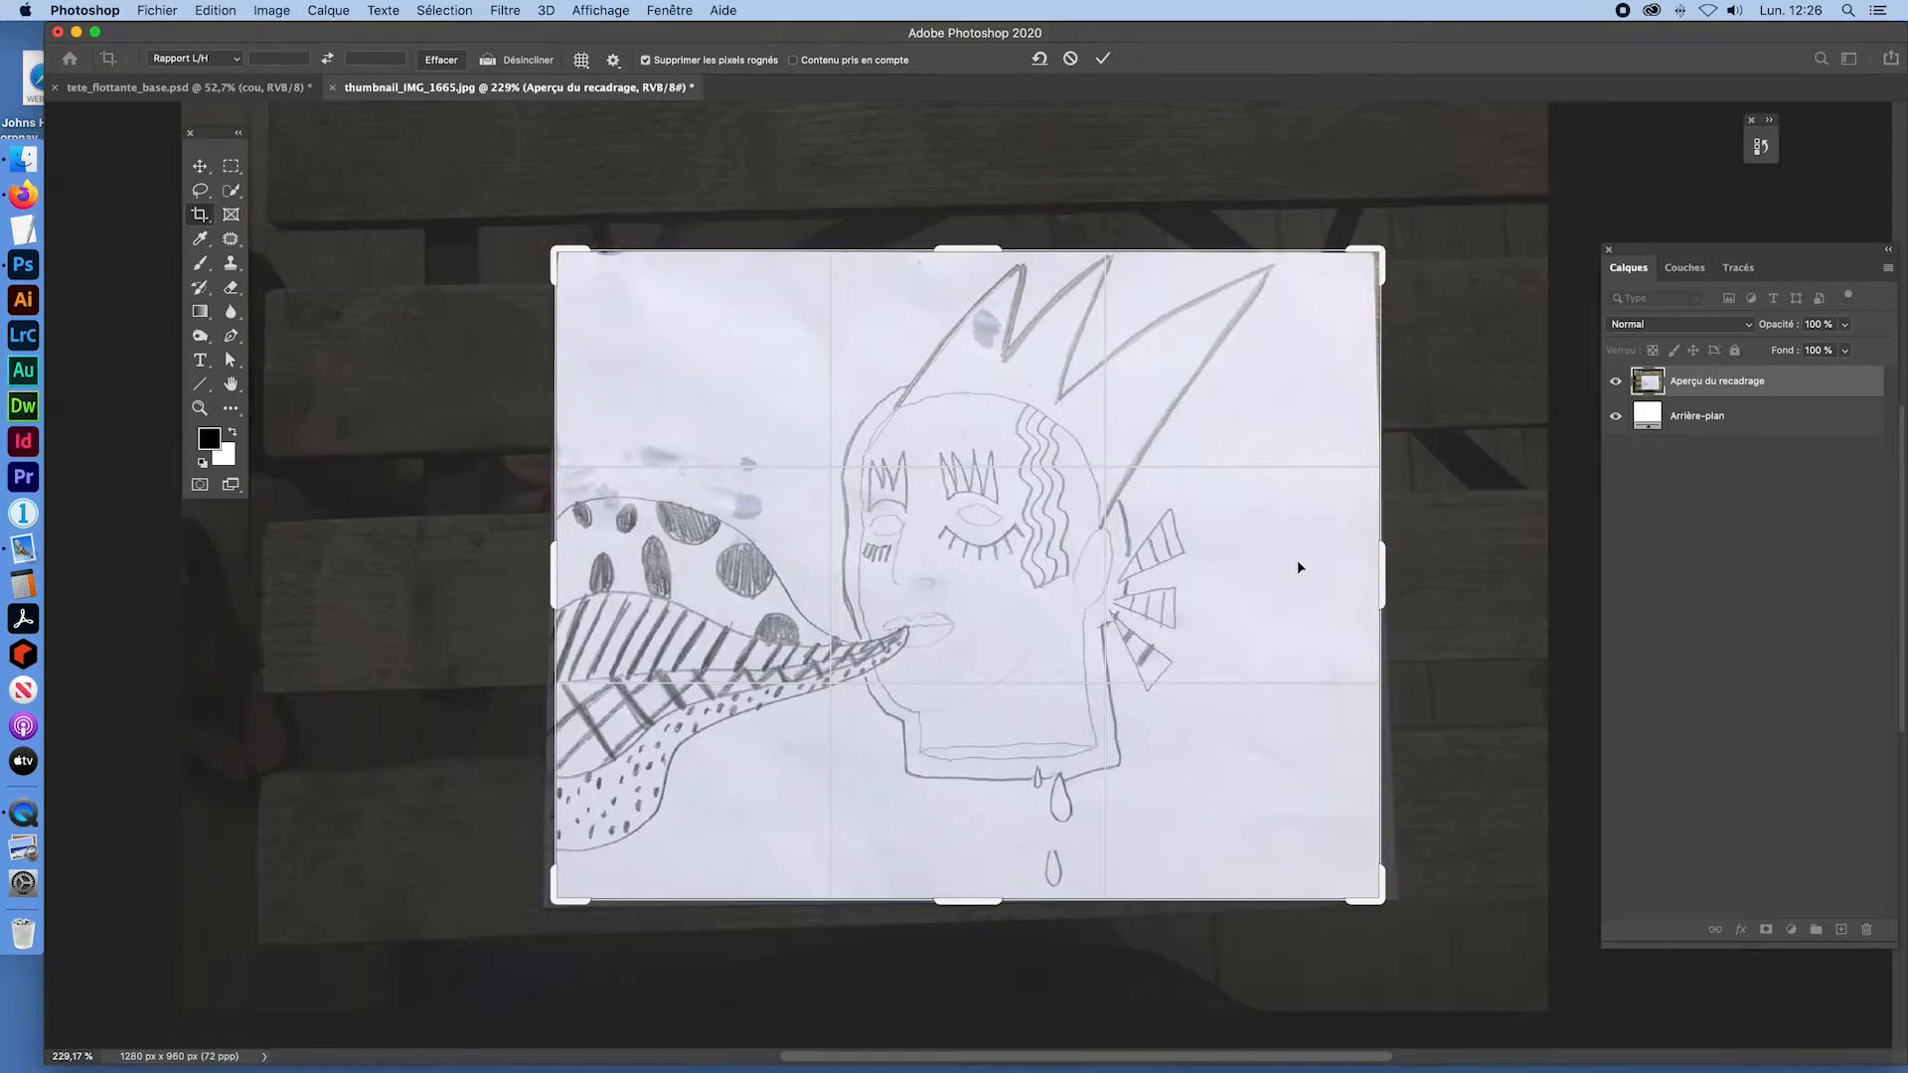
drag(559, 566, 554, 566)
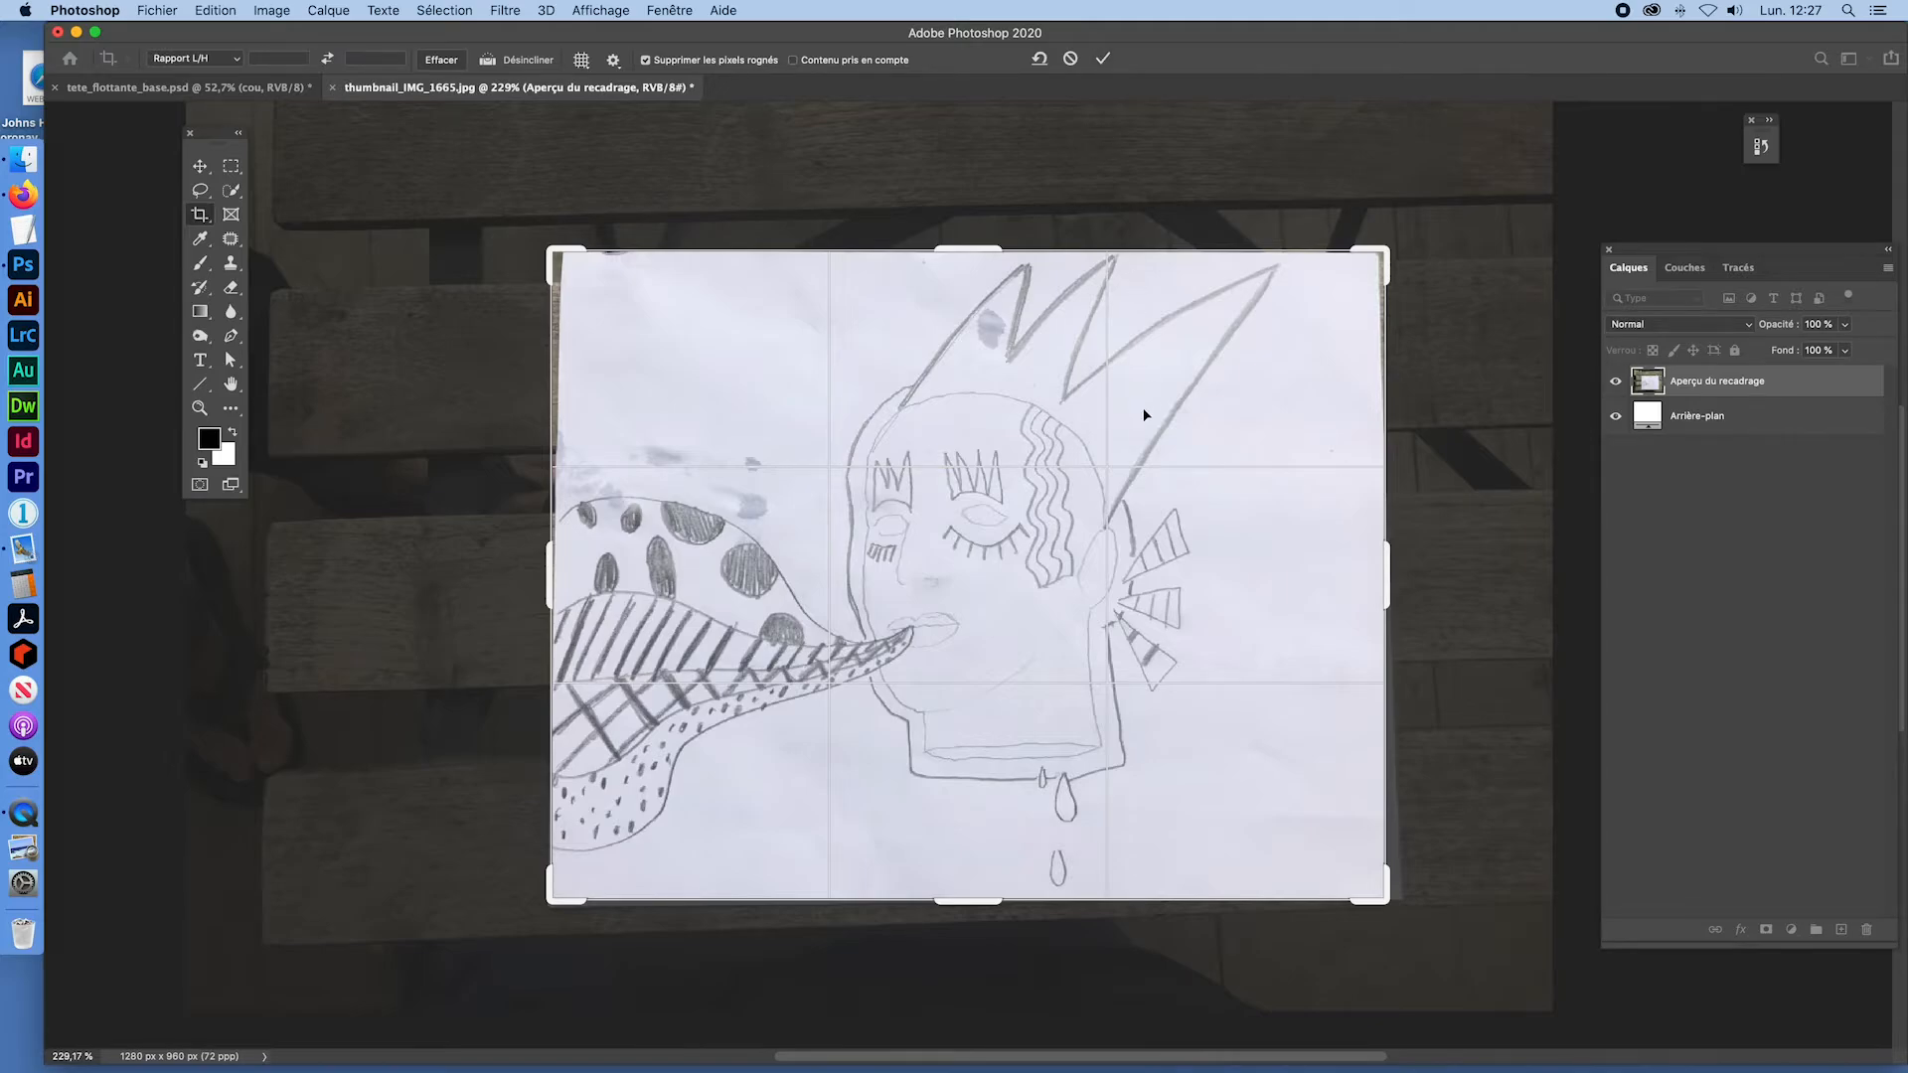
key(Return)
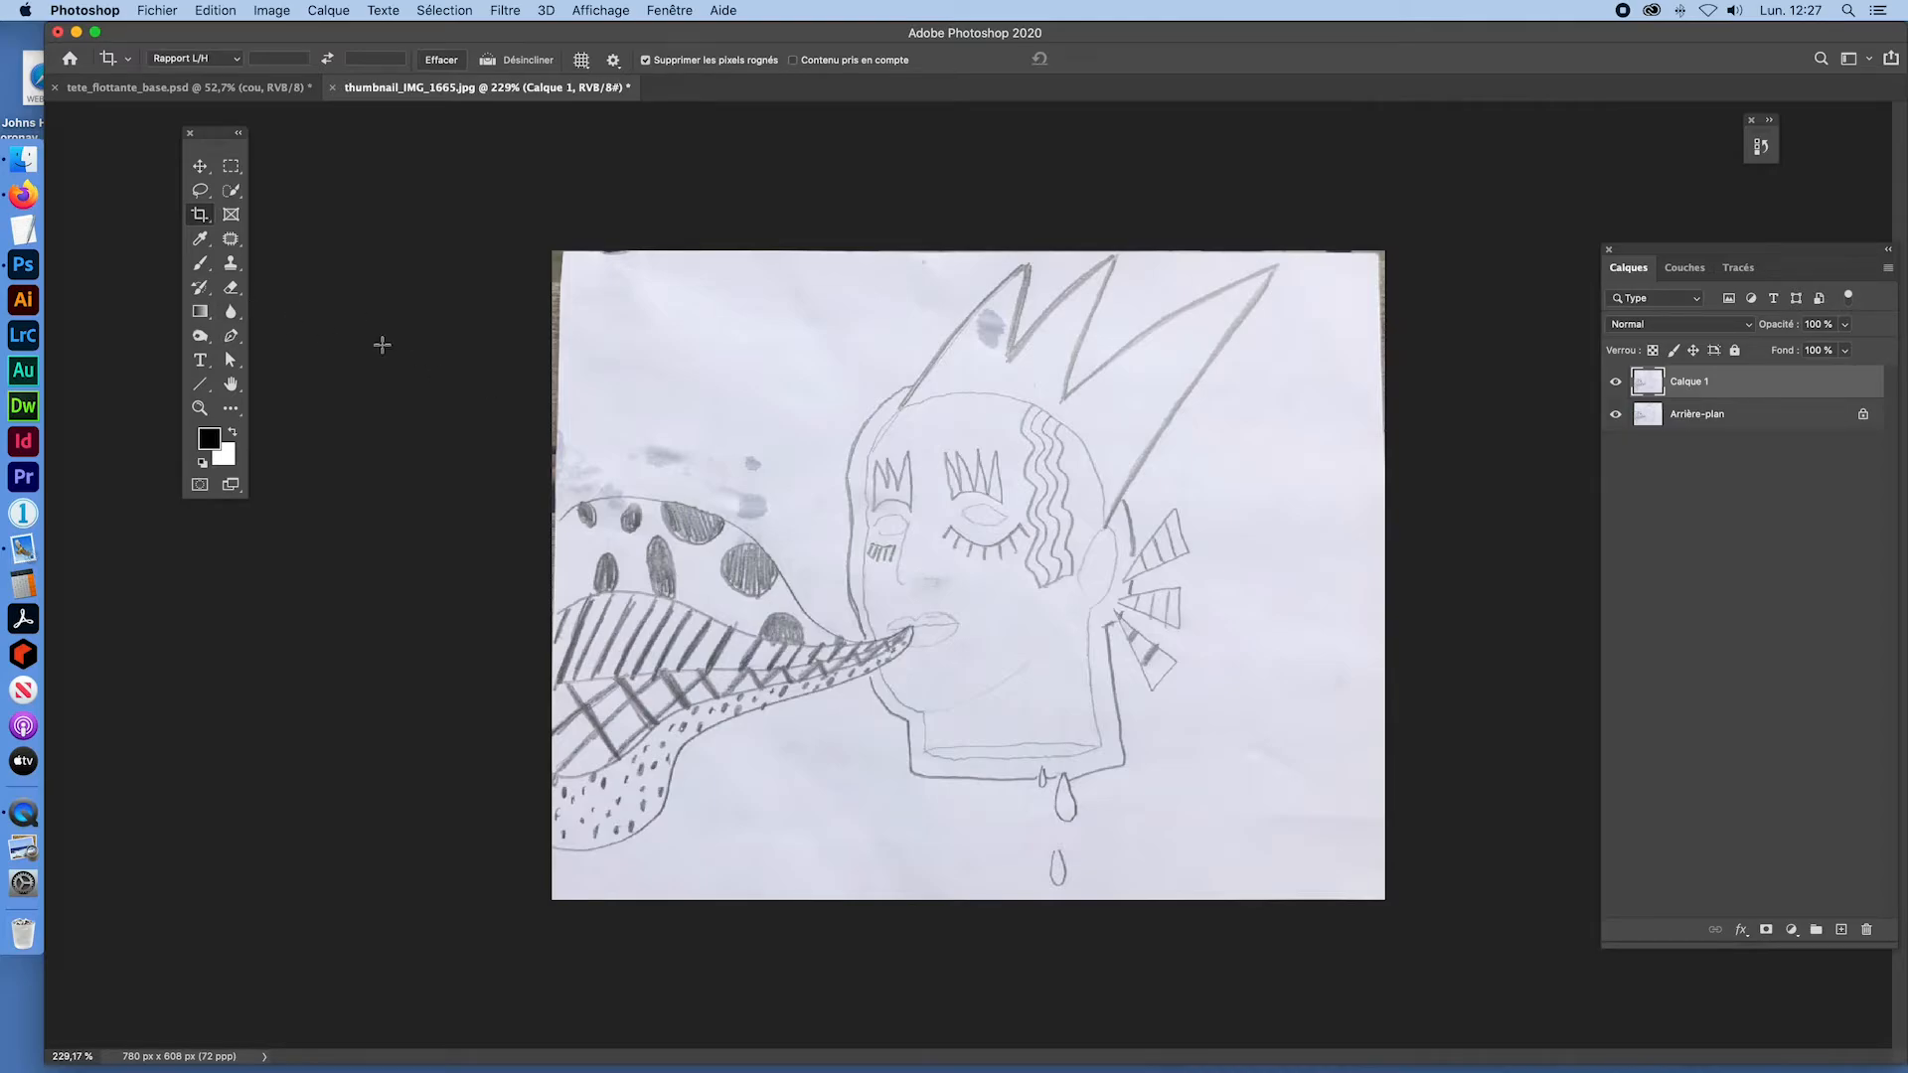
Step: Distort Calque 1 by pulling its two upper corners and lower-right corner slightly outward so the paper fills the canvas
click(226, 10)
click(1649, 387)
click(215, 10)
mouse_move(285, 448)
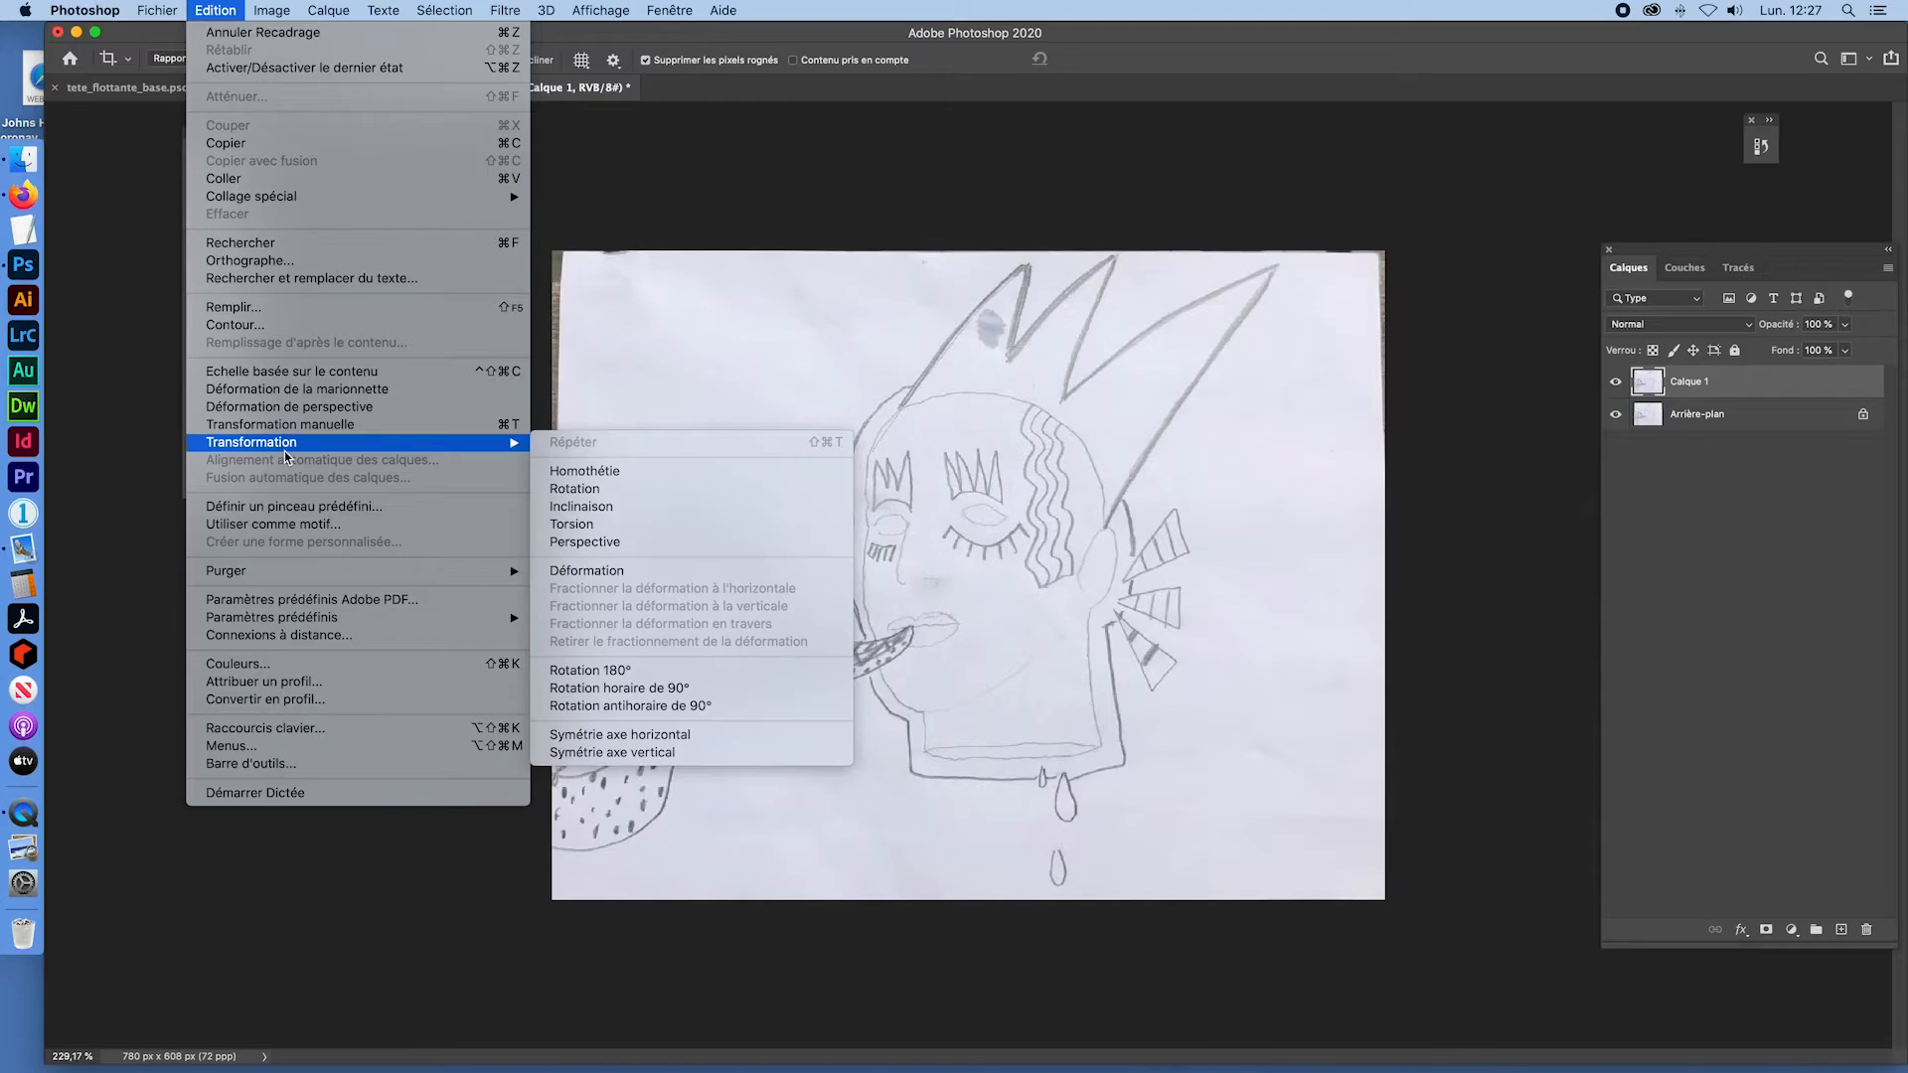
click(587, 526)
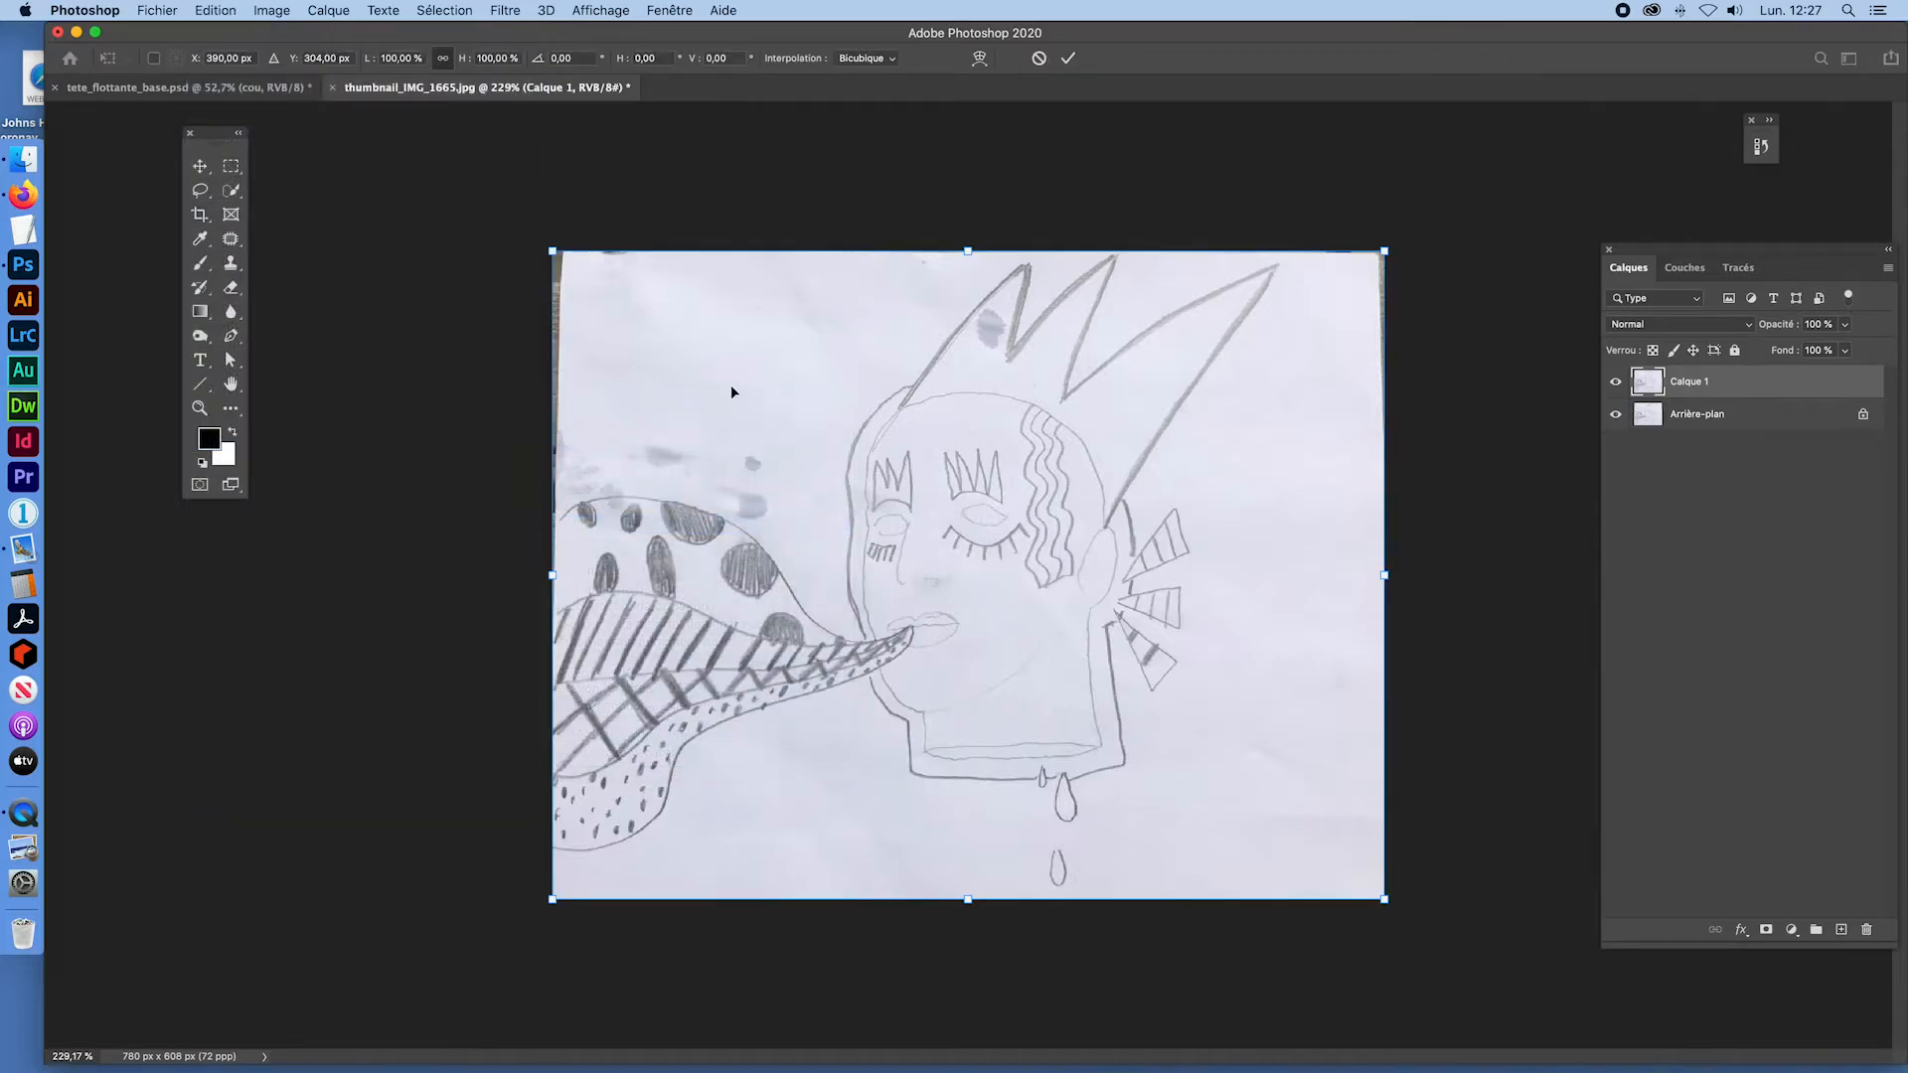
mouse_move(549, 253)
mouse_down()
mouse_move(523, 247)
mouse_move(601, 253)
mouse_move(442, 248)
mouse_move(558, 255)
mouse_move(543, 255)
mouse_up()
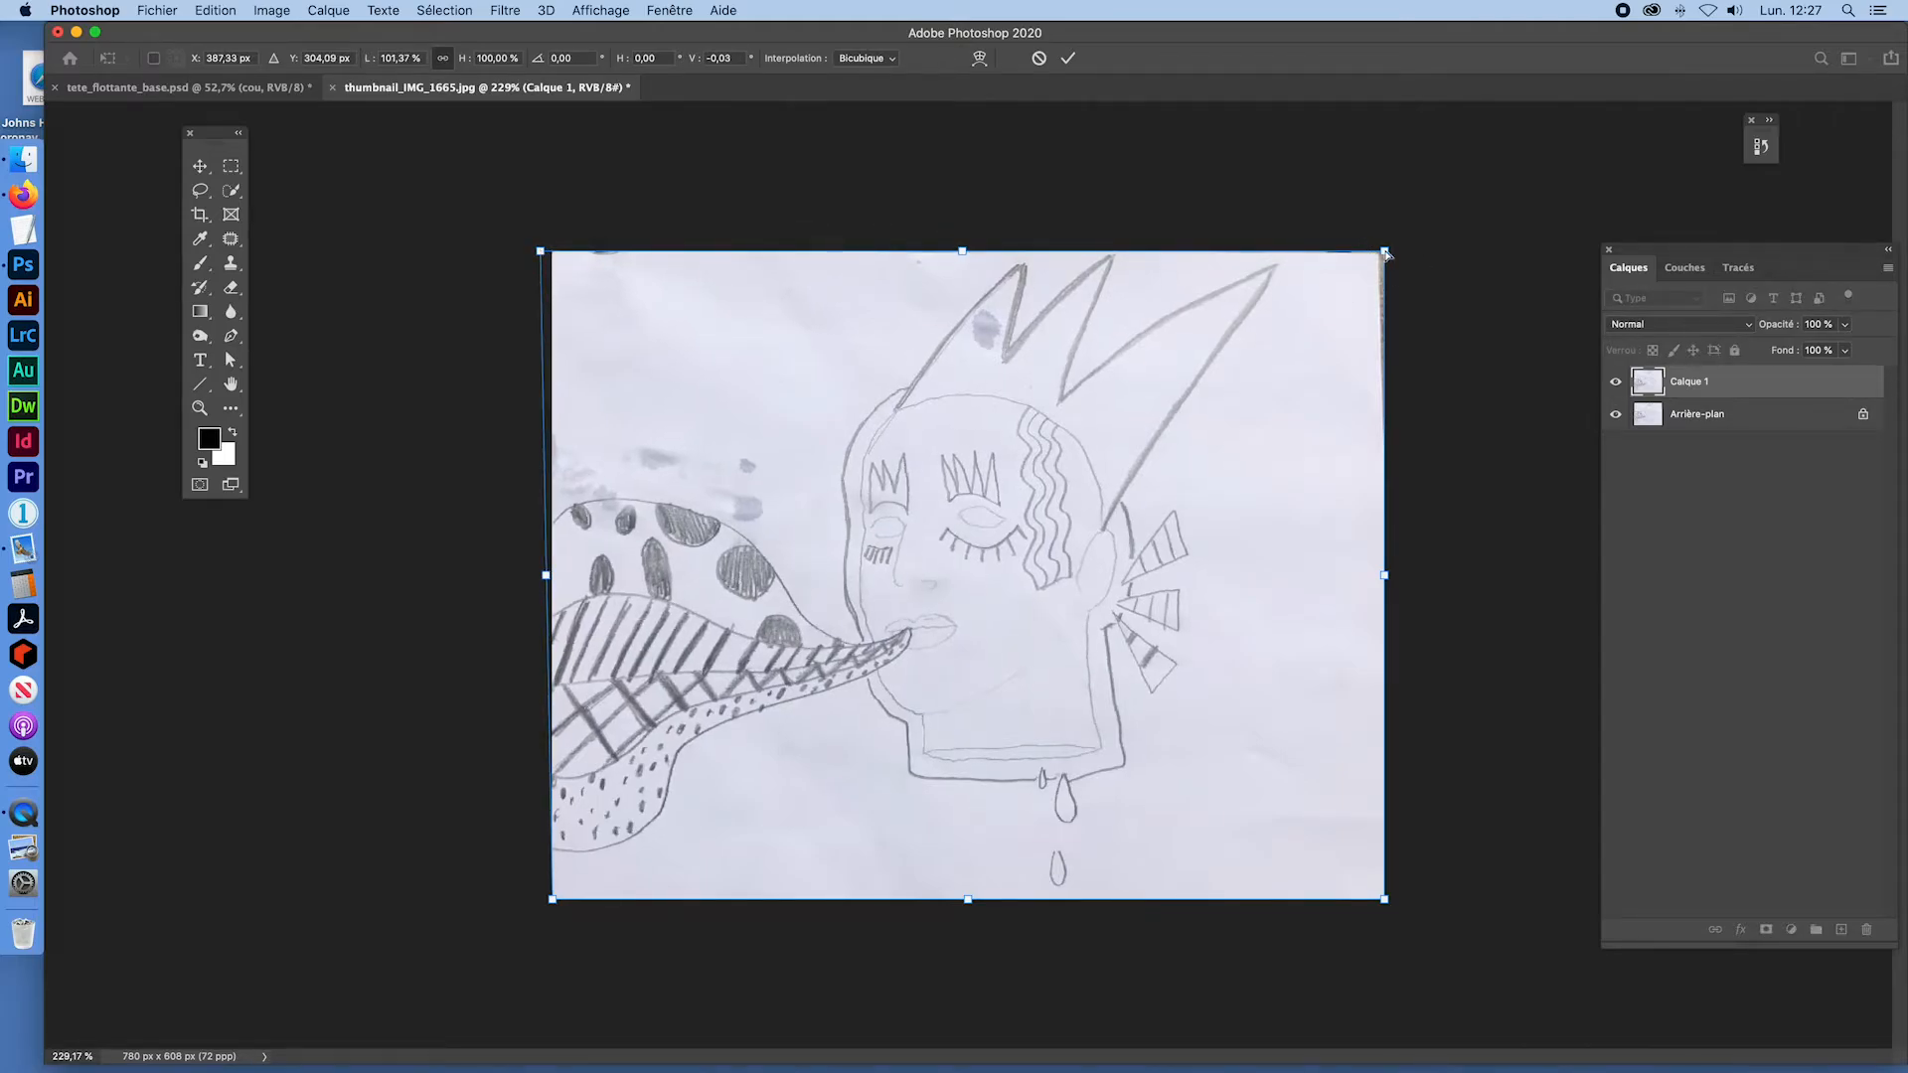
drag(1384, 250, 1388, 247)
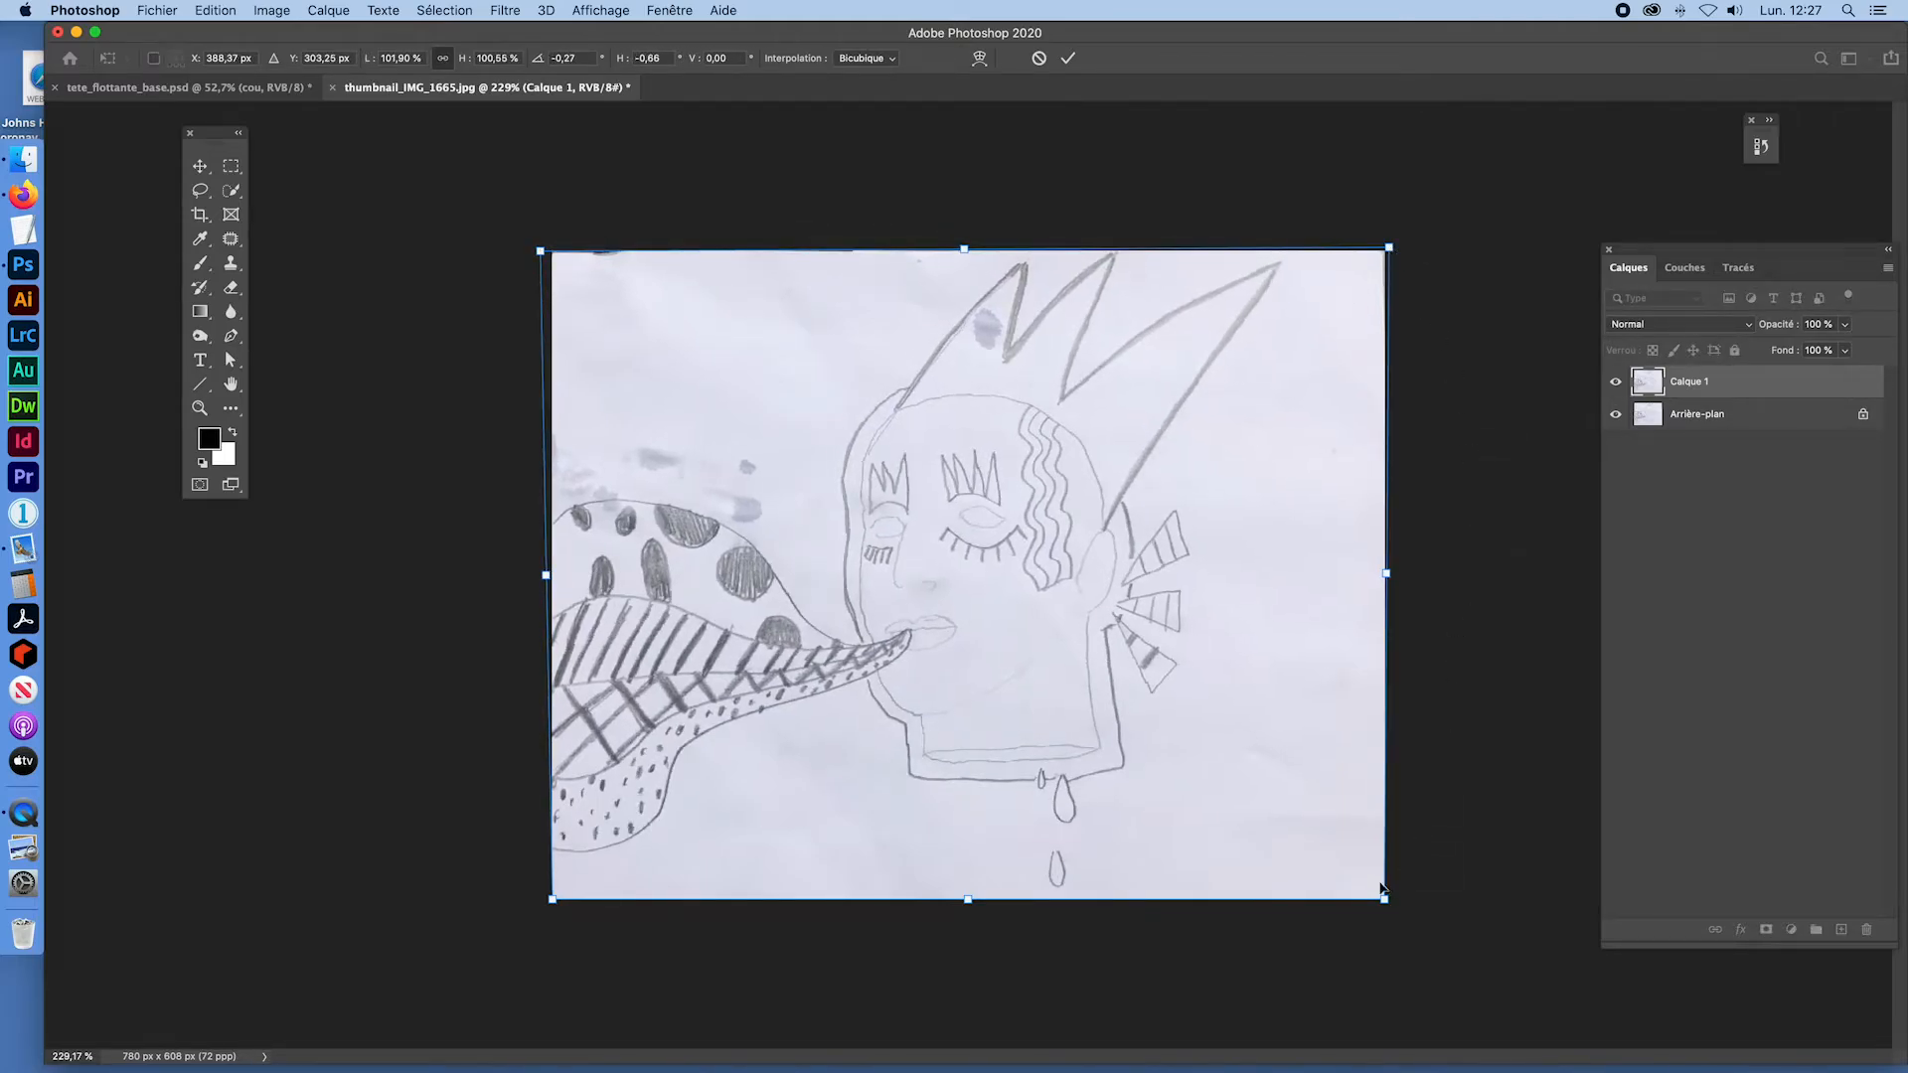
mouse_move(1385, 900)
mouse_down()
mouse_move(1419, 979)
mouse_move(1419, 894)
mouse_move(1390, 902)
mouse_up()
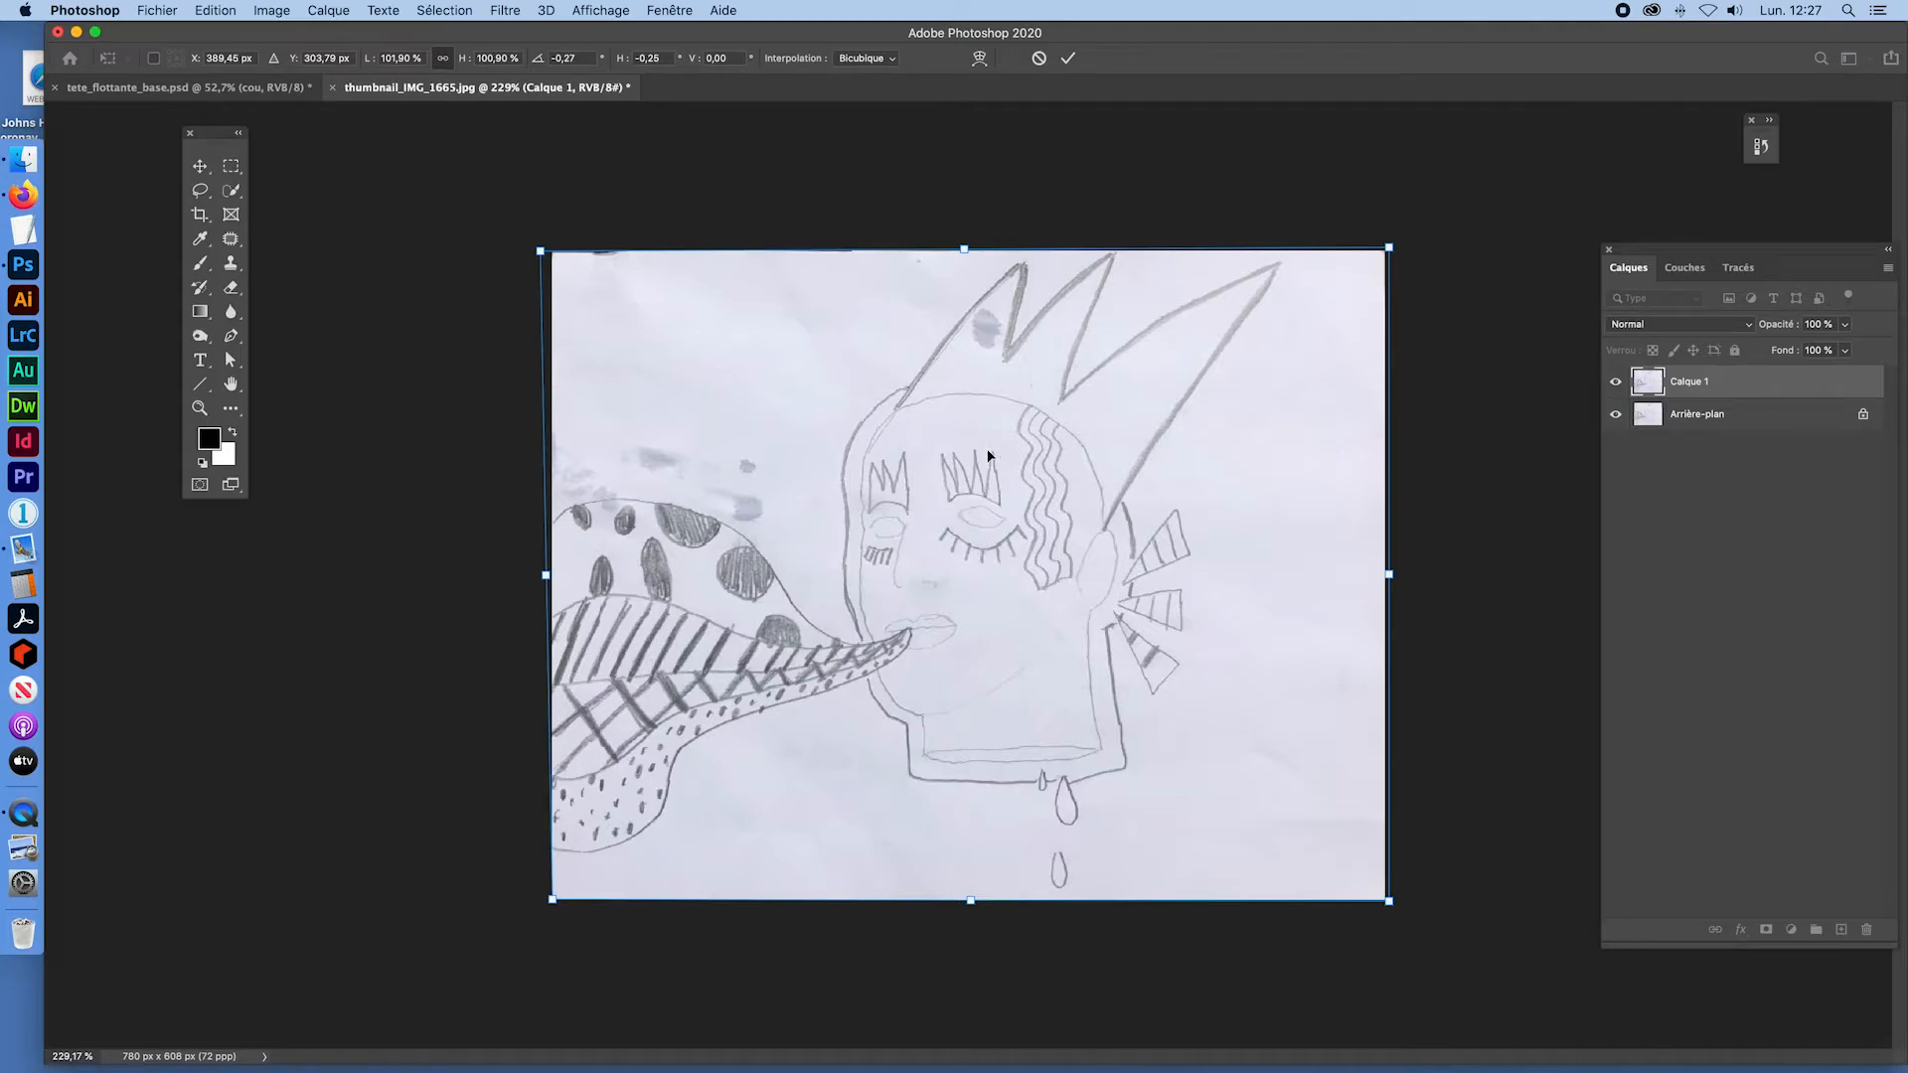
key(Return)
key(c)
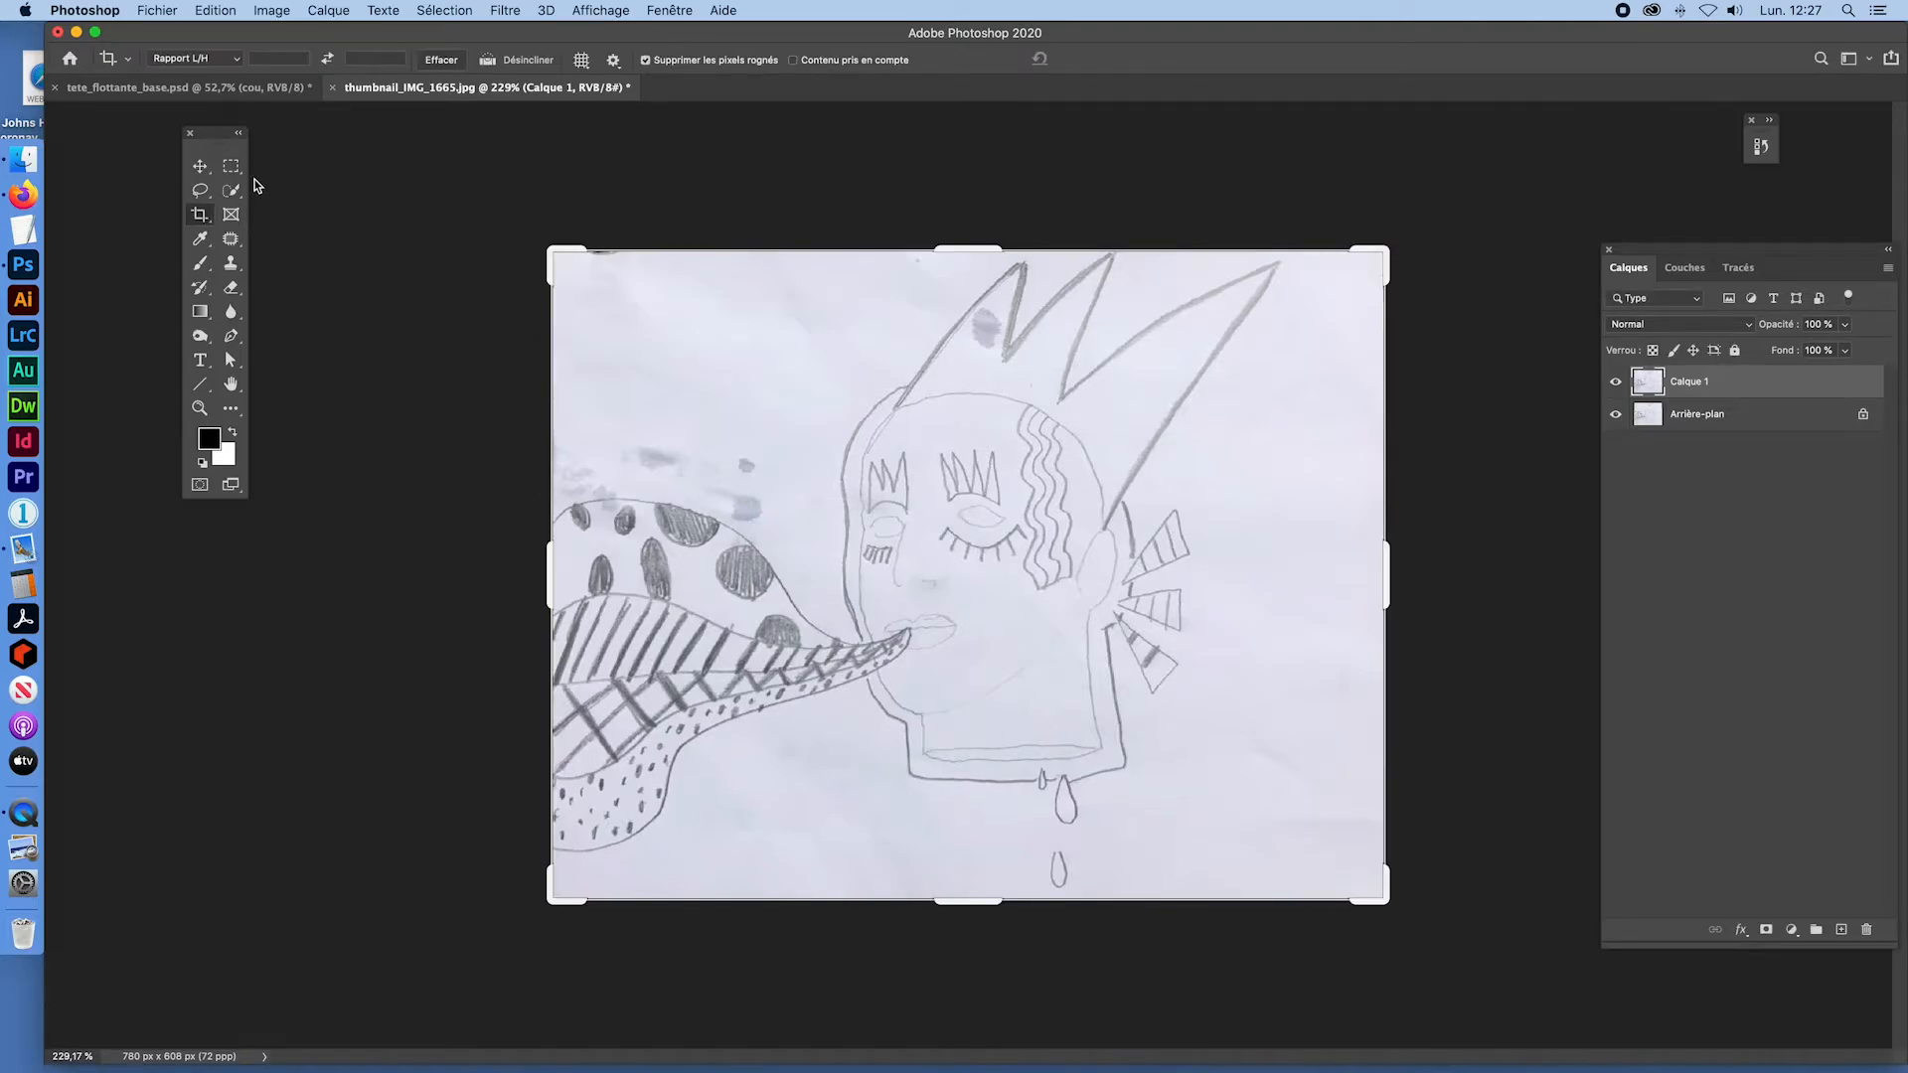
Step: Add a layer mask to Calque 1, the duplicated drawing layer
click(231, 166)
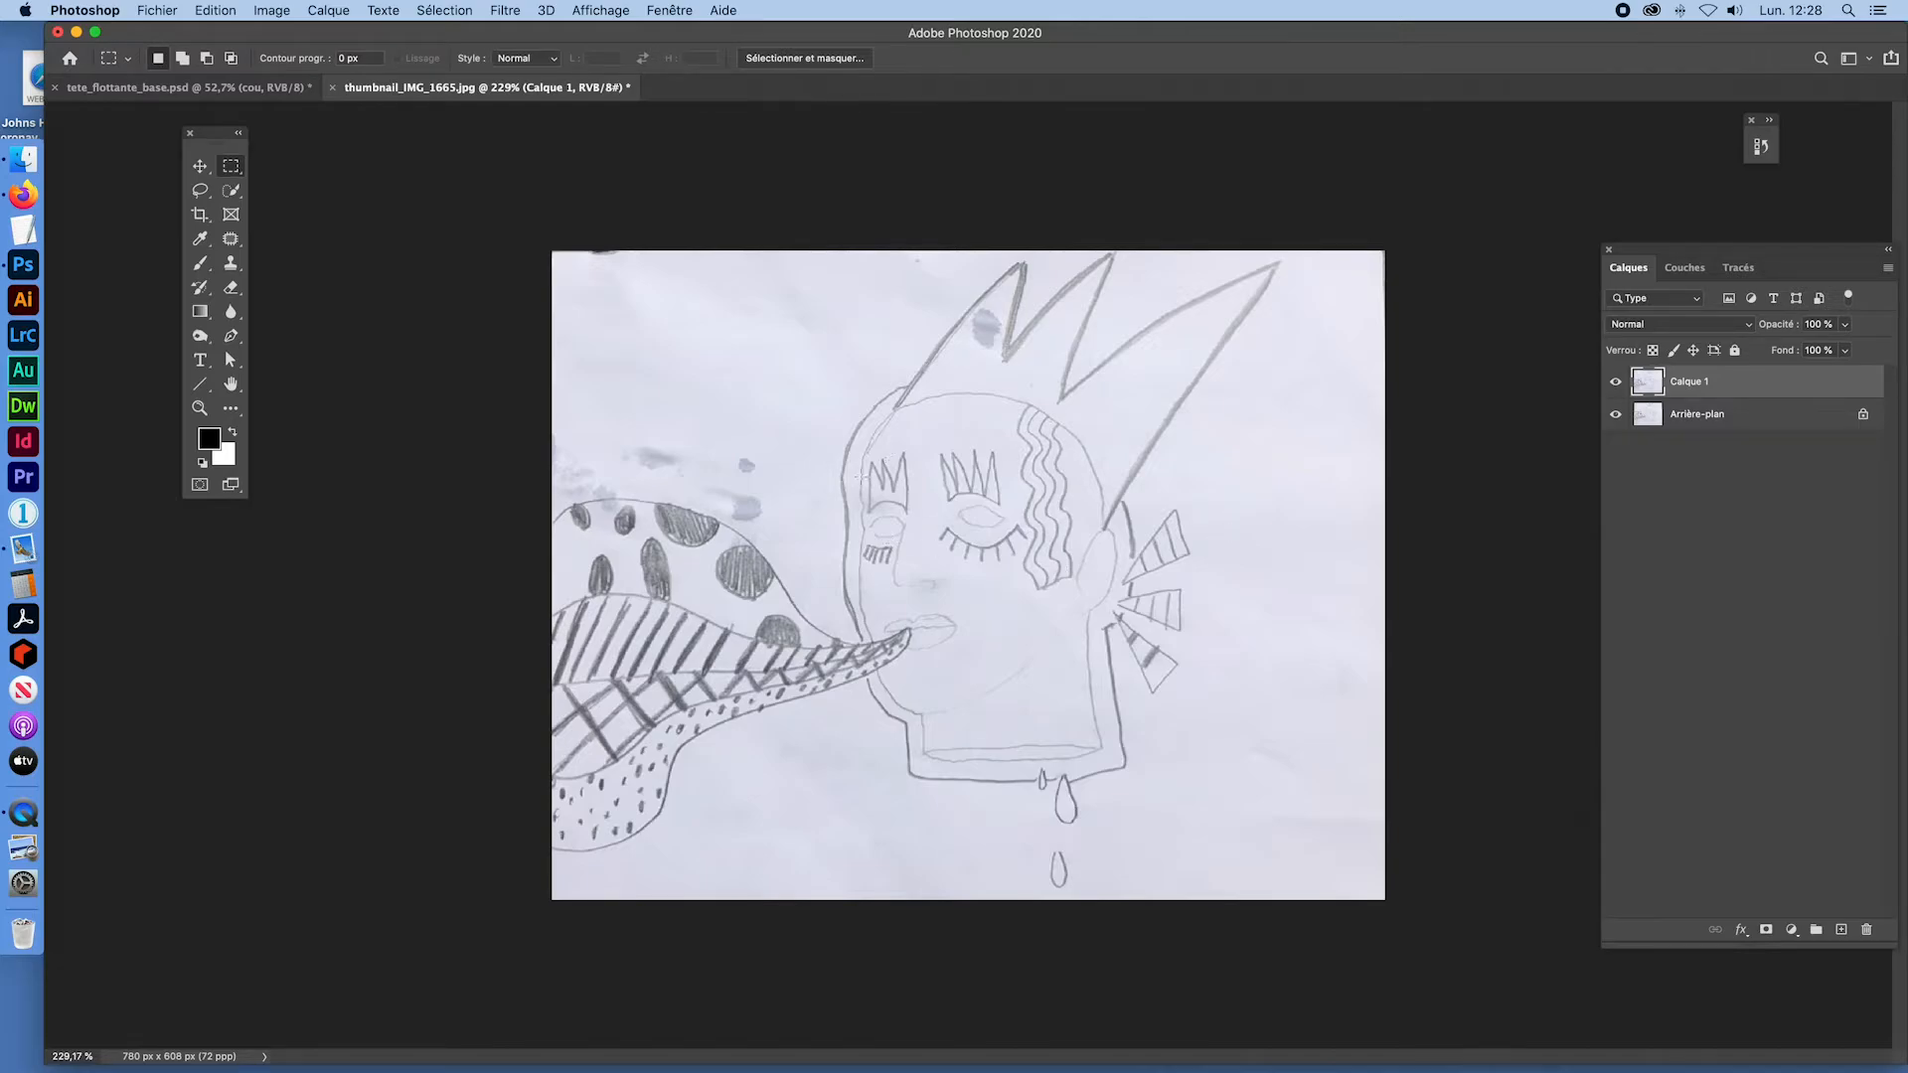
key(super+space)
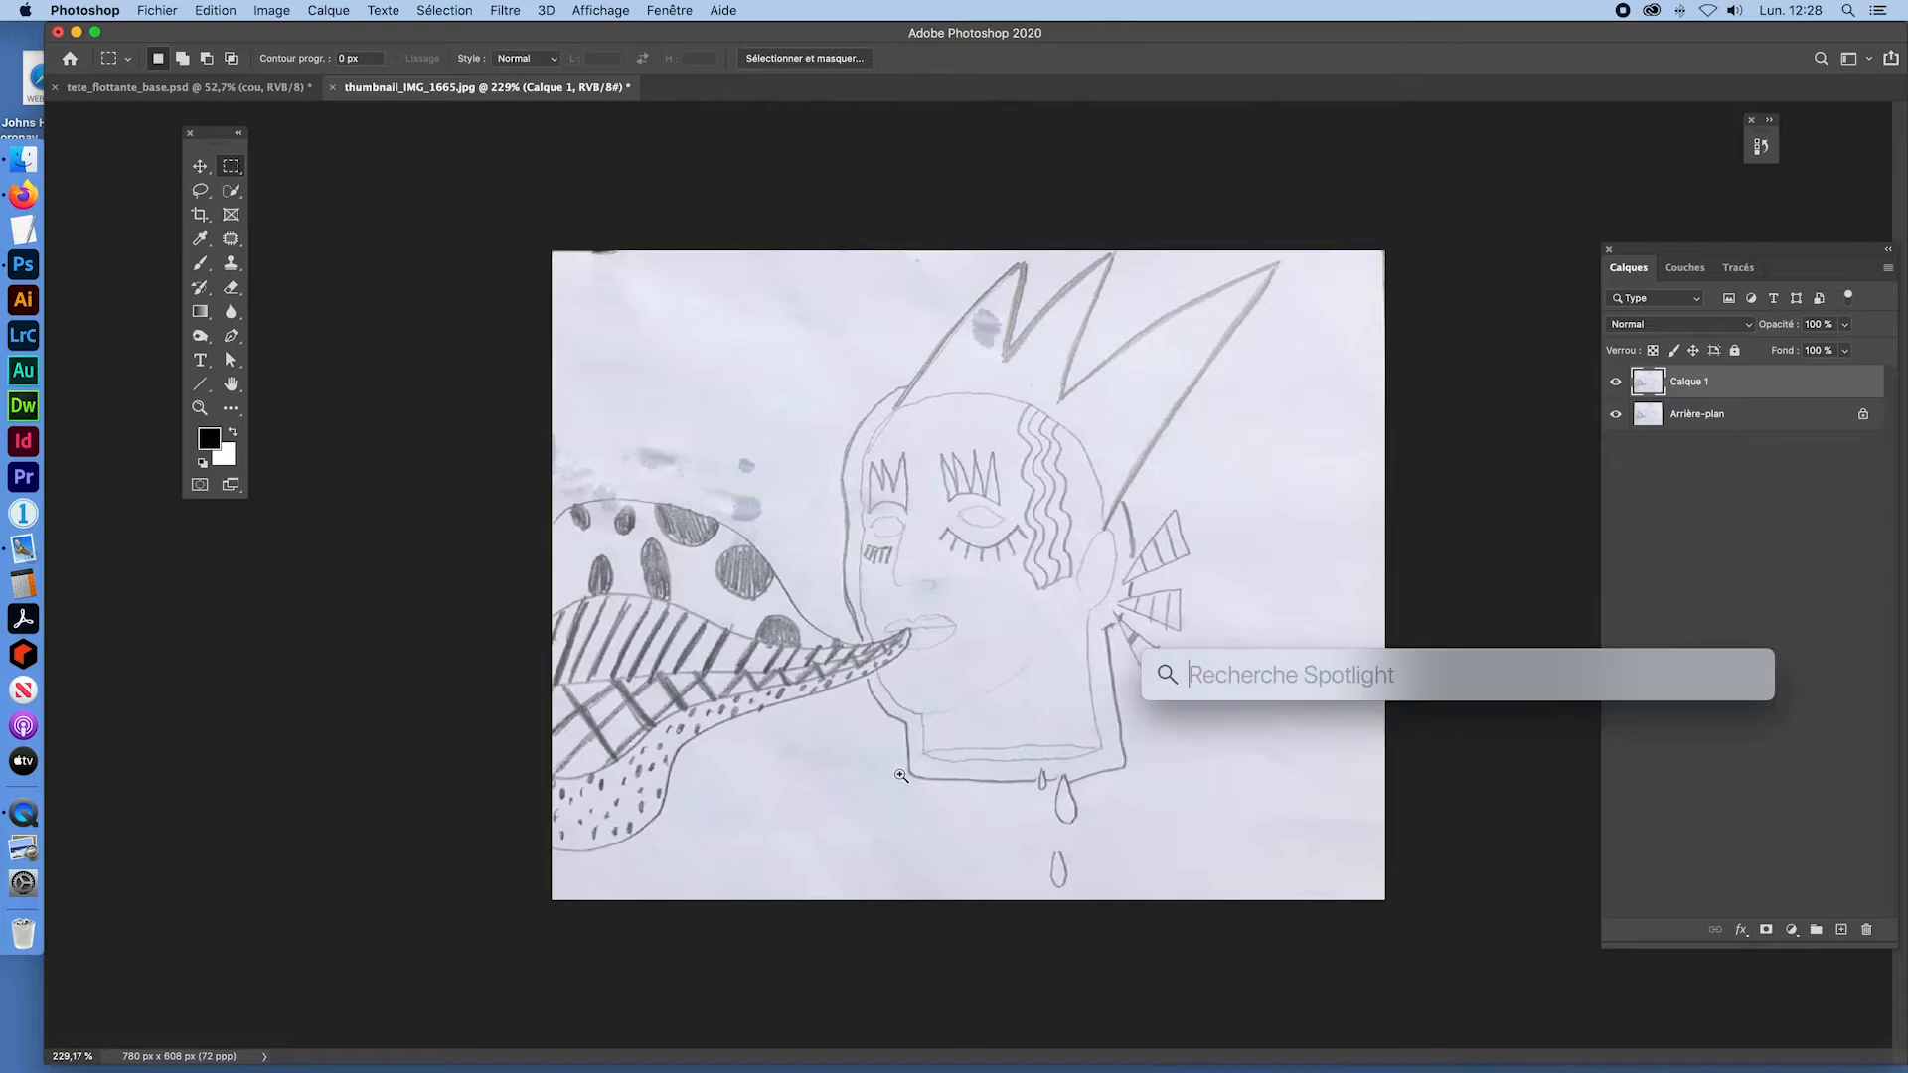
key(super+space)
mouse_move(984, 647)
mouse_down()
mouse_move(1034, 681)
mouse_move(1001, 661)
mouse_up()
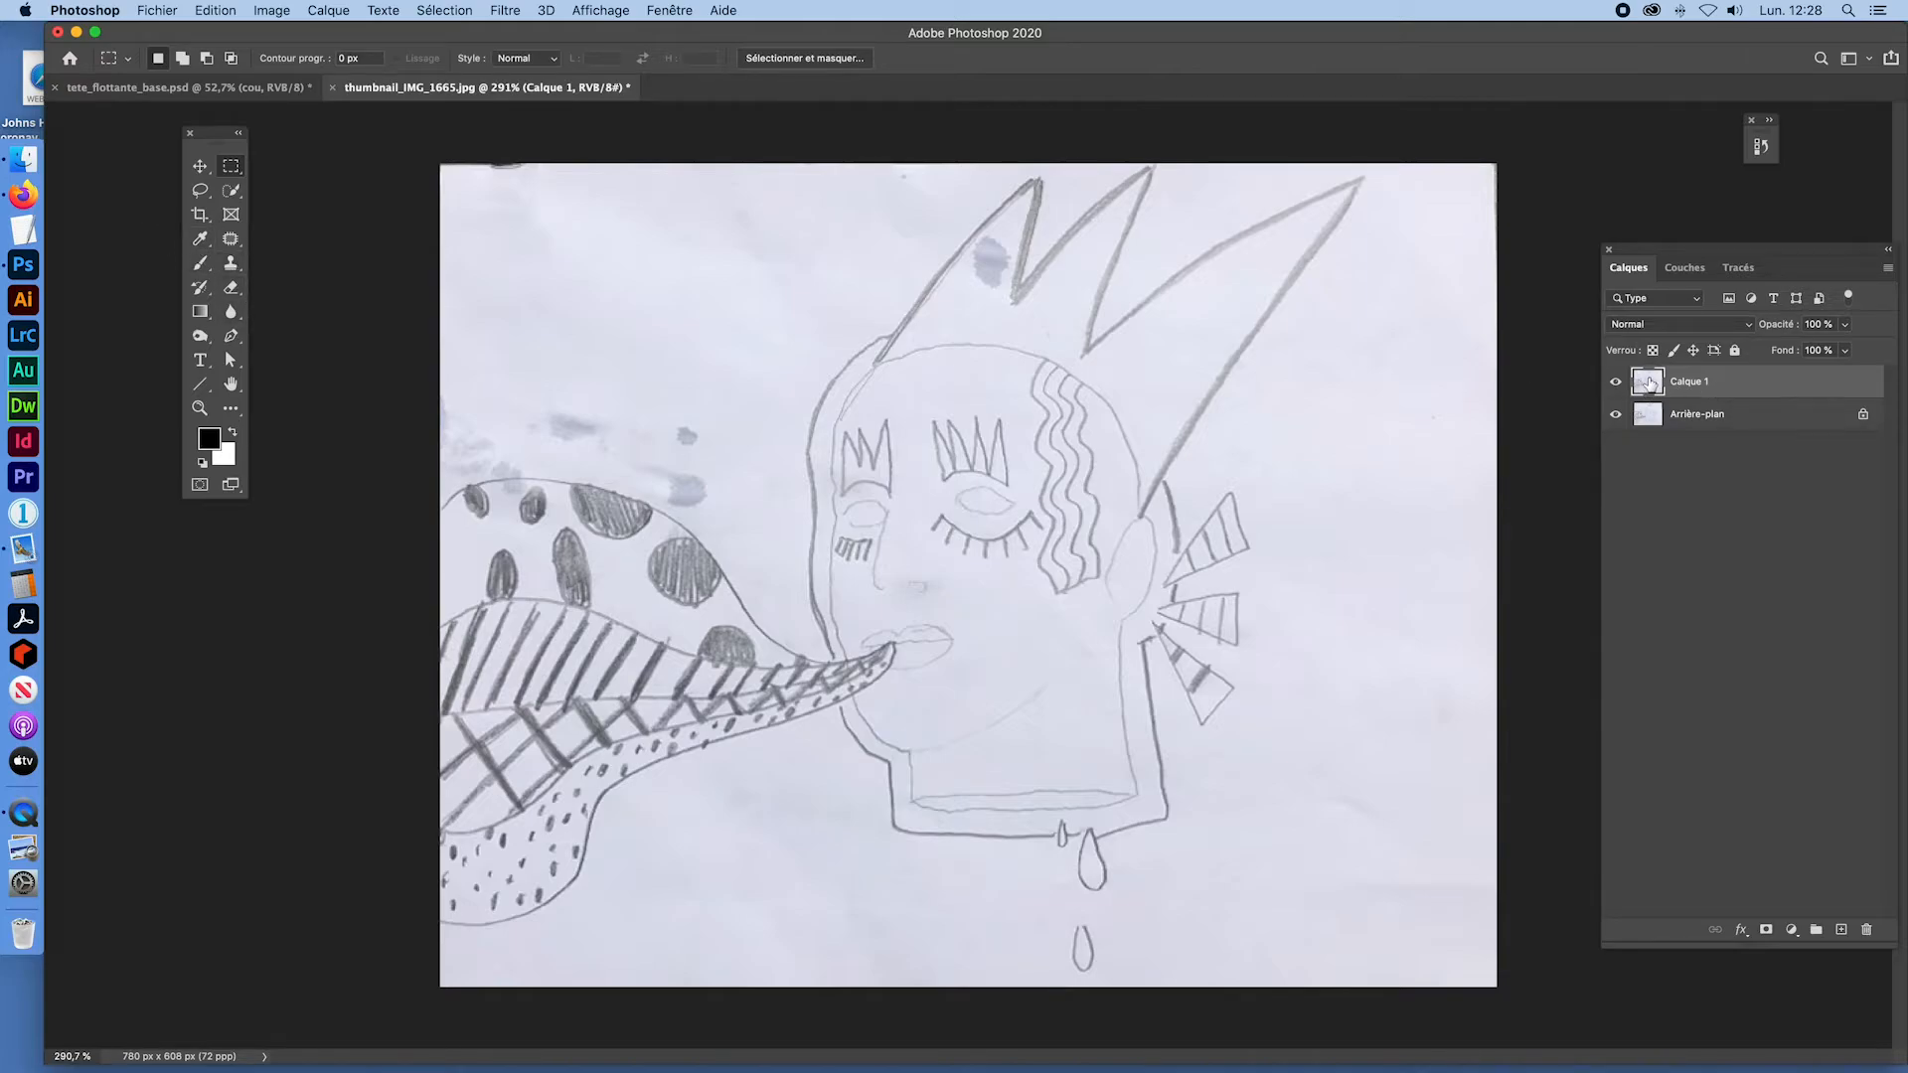
click(1766, 929)
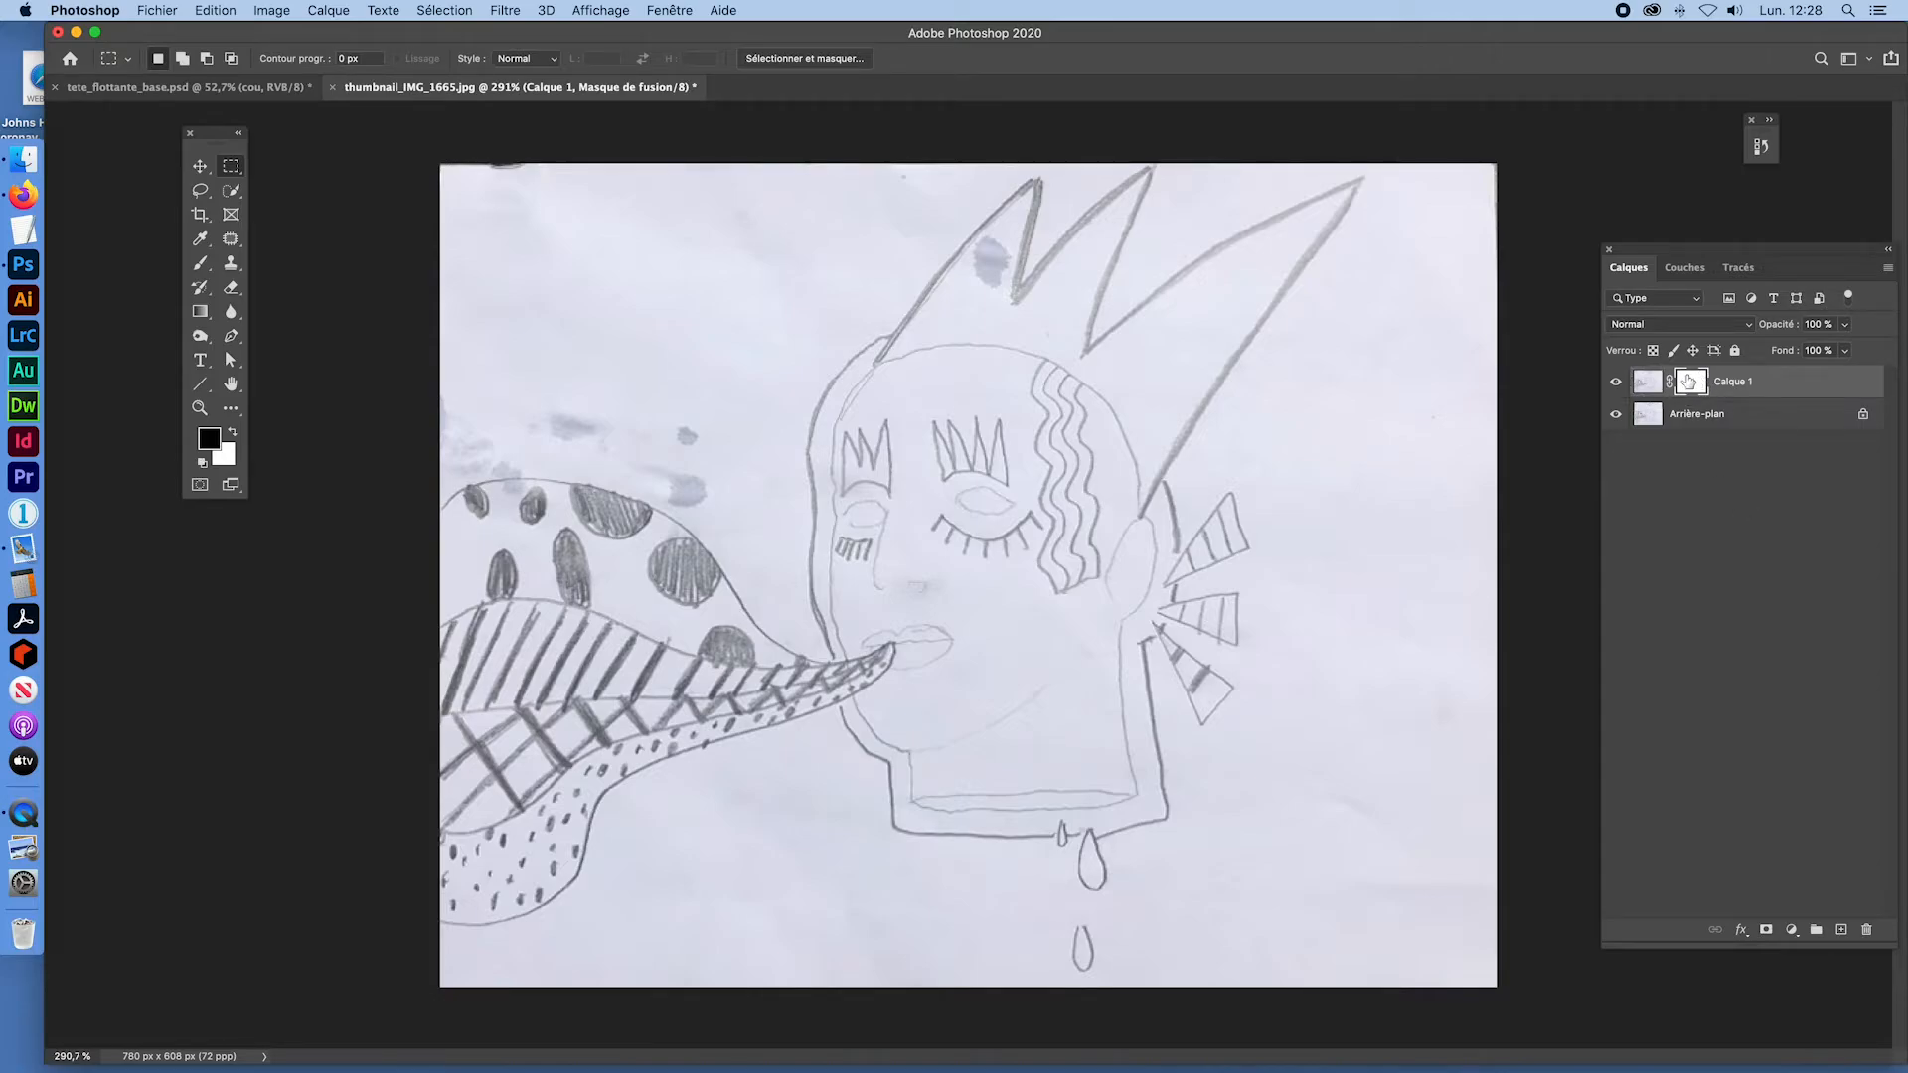
Step: Choose the Brush tool for painting on Calque 1's mask and reduce its size to 26 px
click(200, 264)
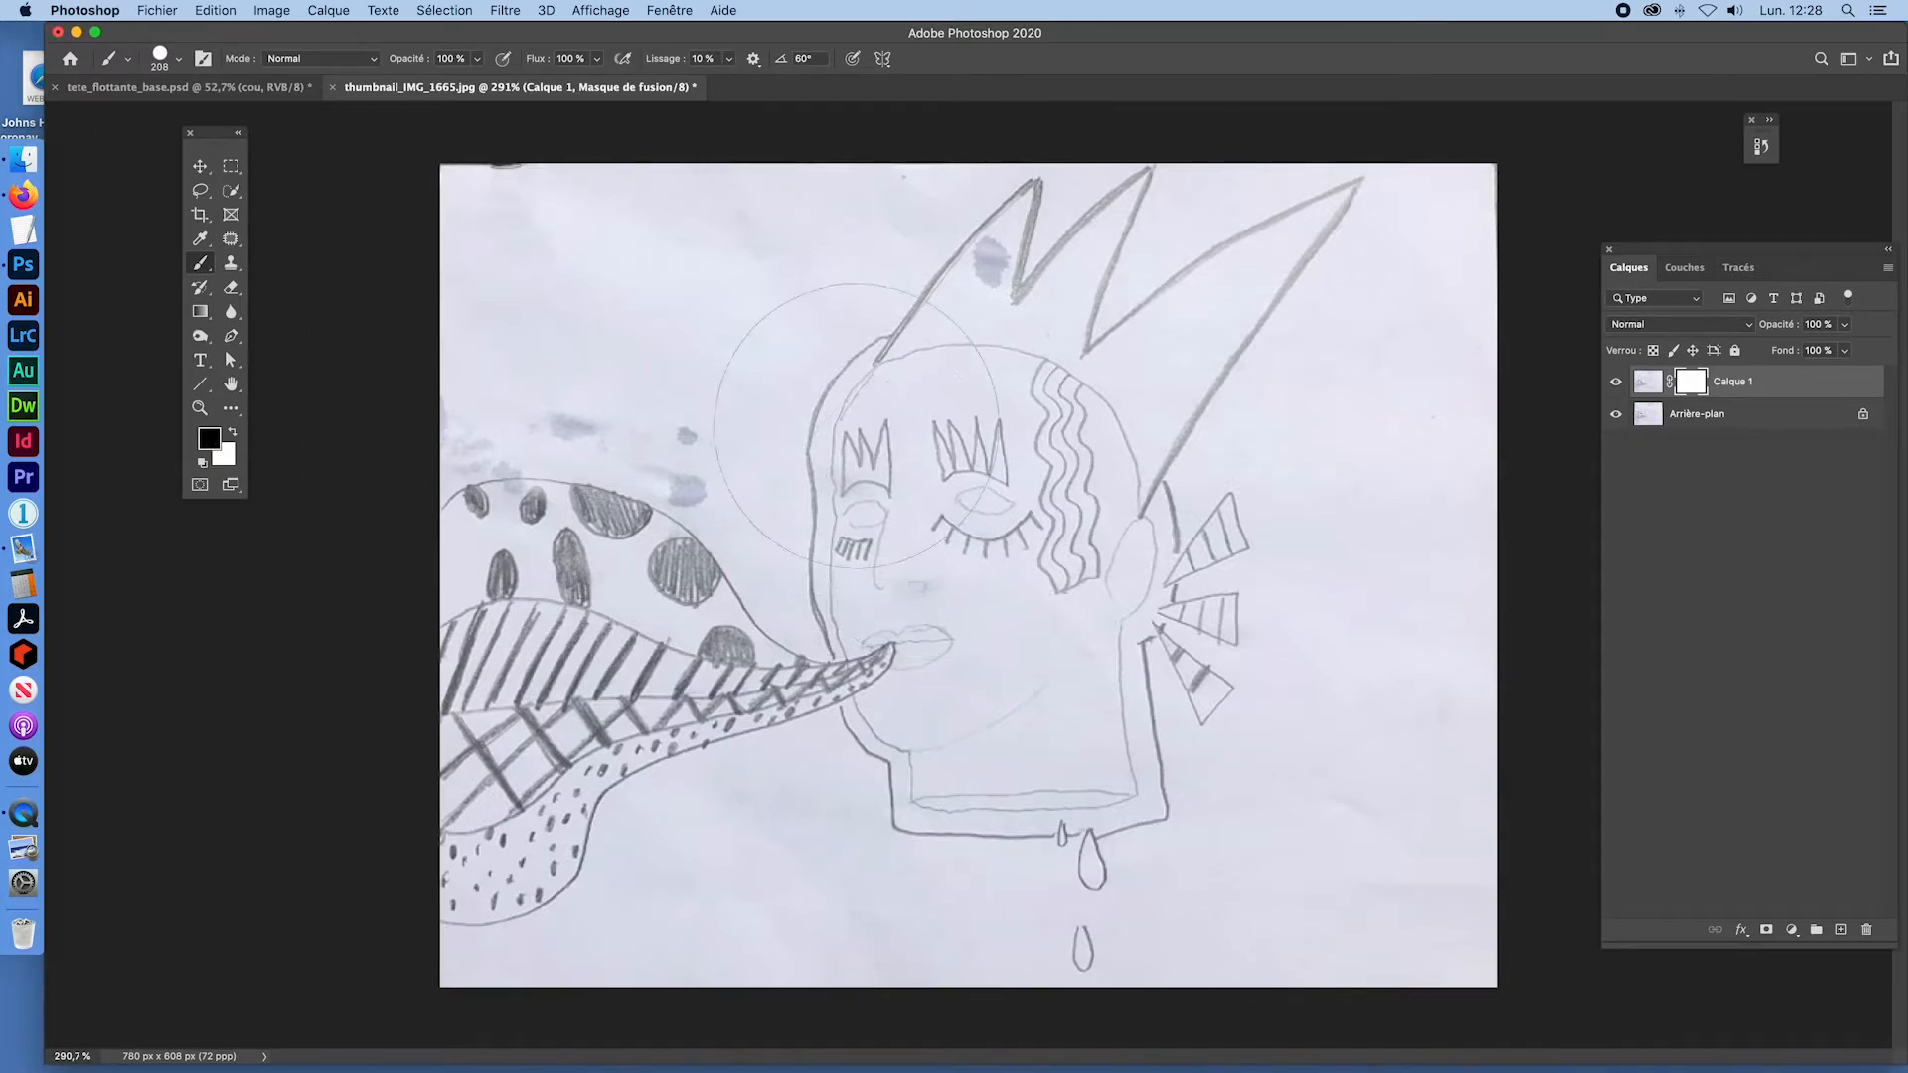
click(178, 58)
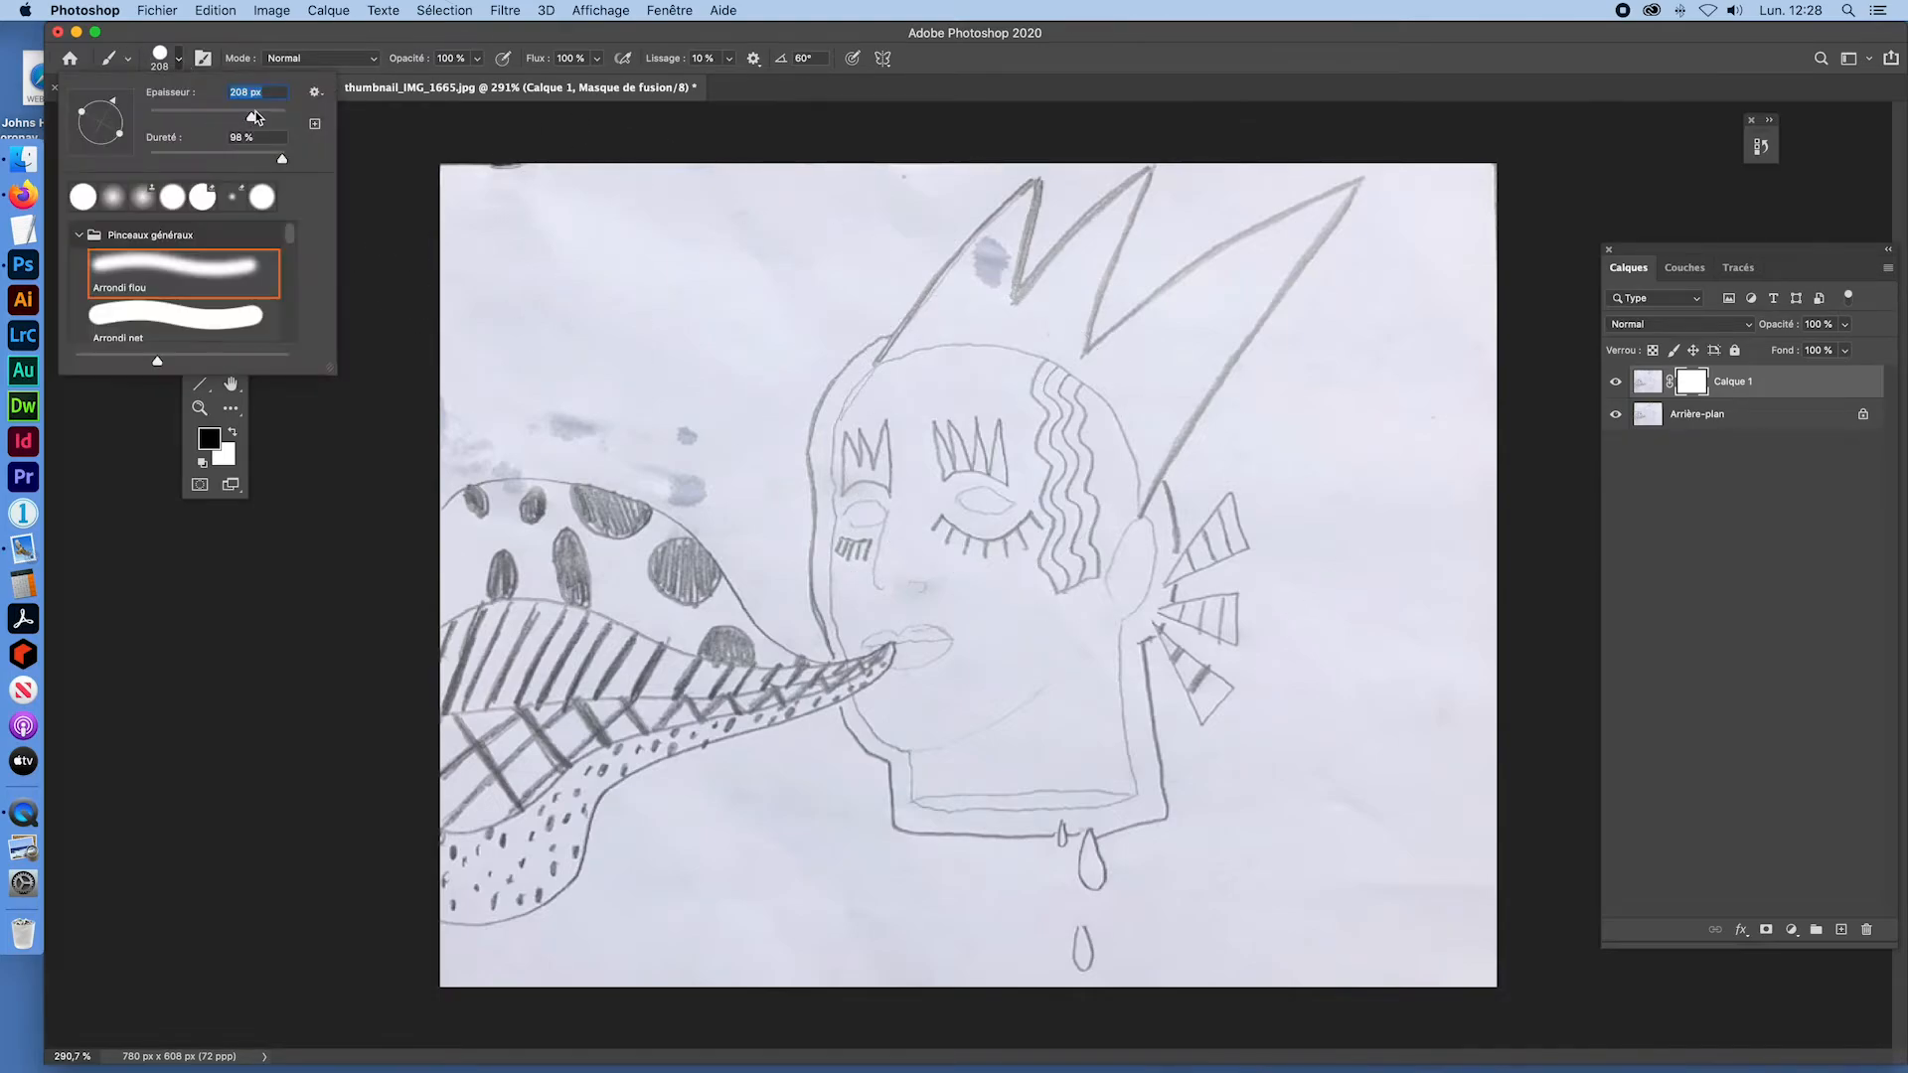
drag(251, 116, 181, 116)
drag(181, 117, 173, 117)
drag(173, 116, 166, 116)
click(825, 241)
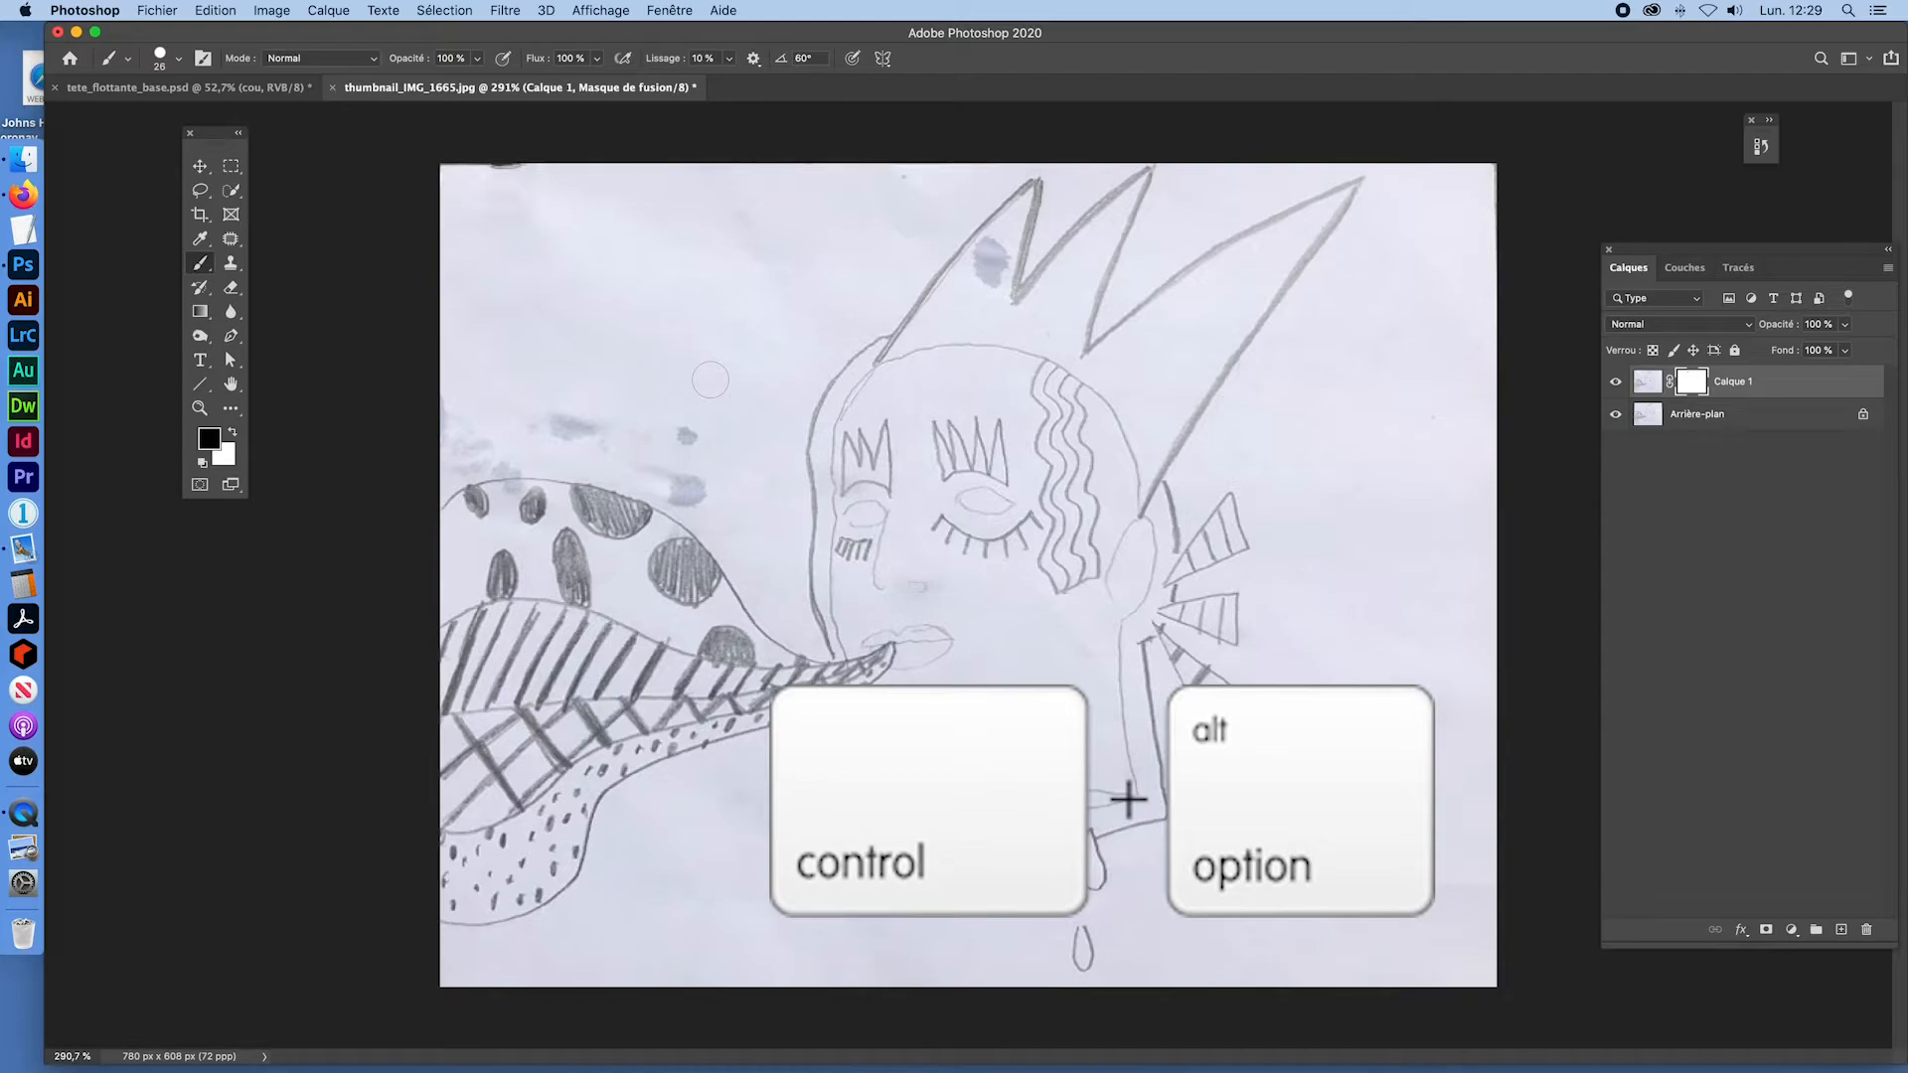
Step: Resize the brush directly on the canvas, ending at 20 px, and paint black on the mask over the iris of the larger eye
ctrl+alt+right_click(711, 380)
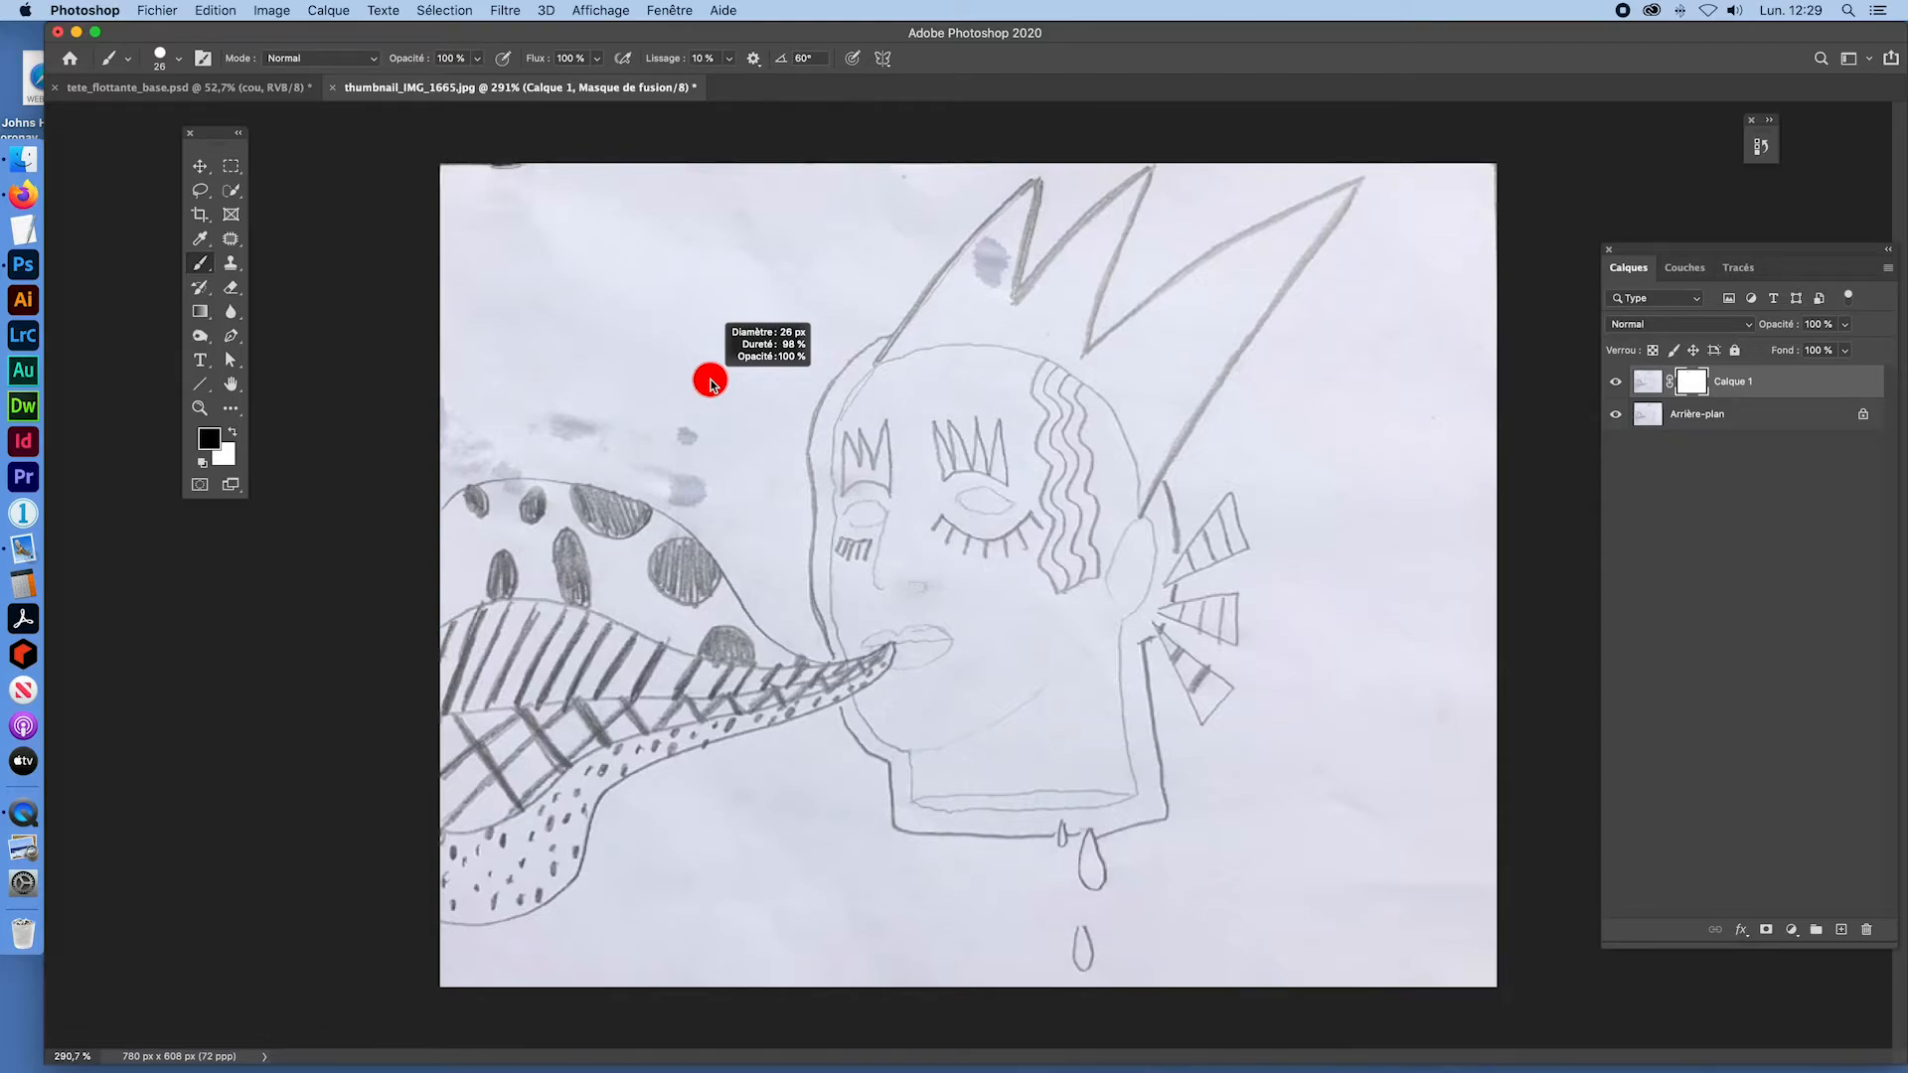
drag(710, 381, 1343, 424)
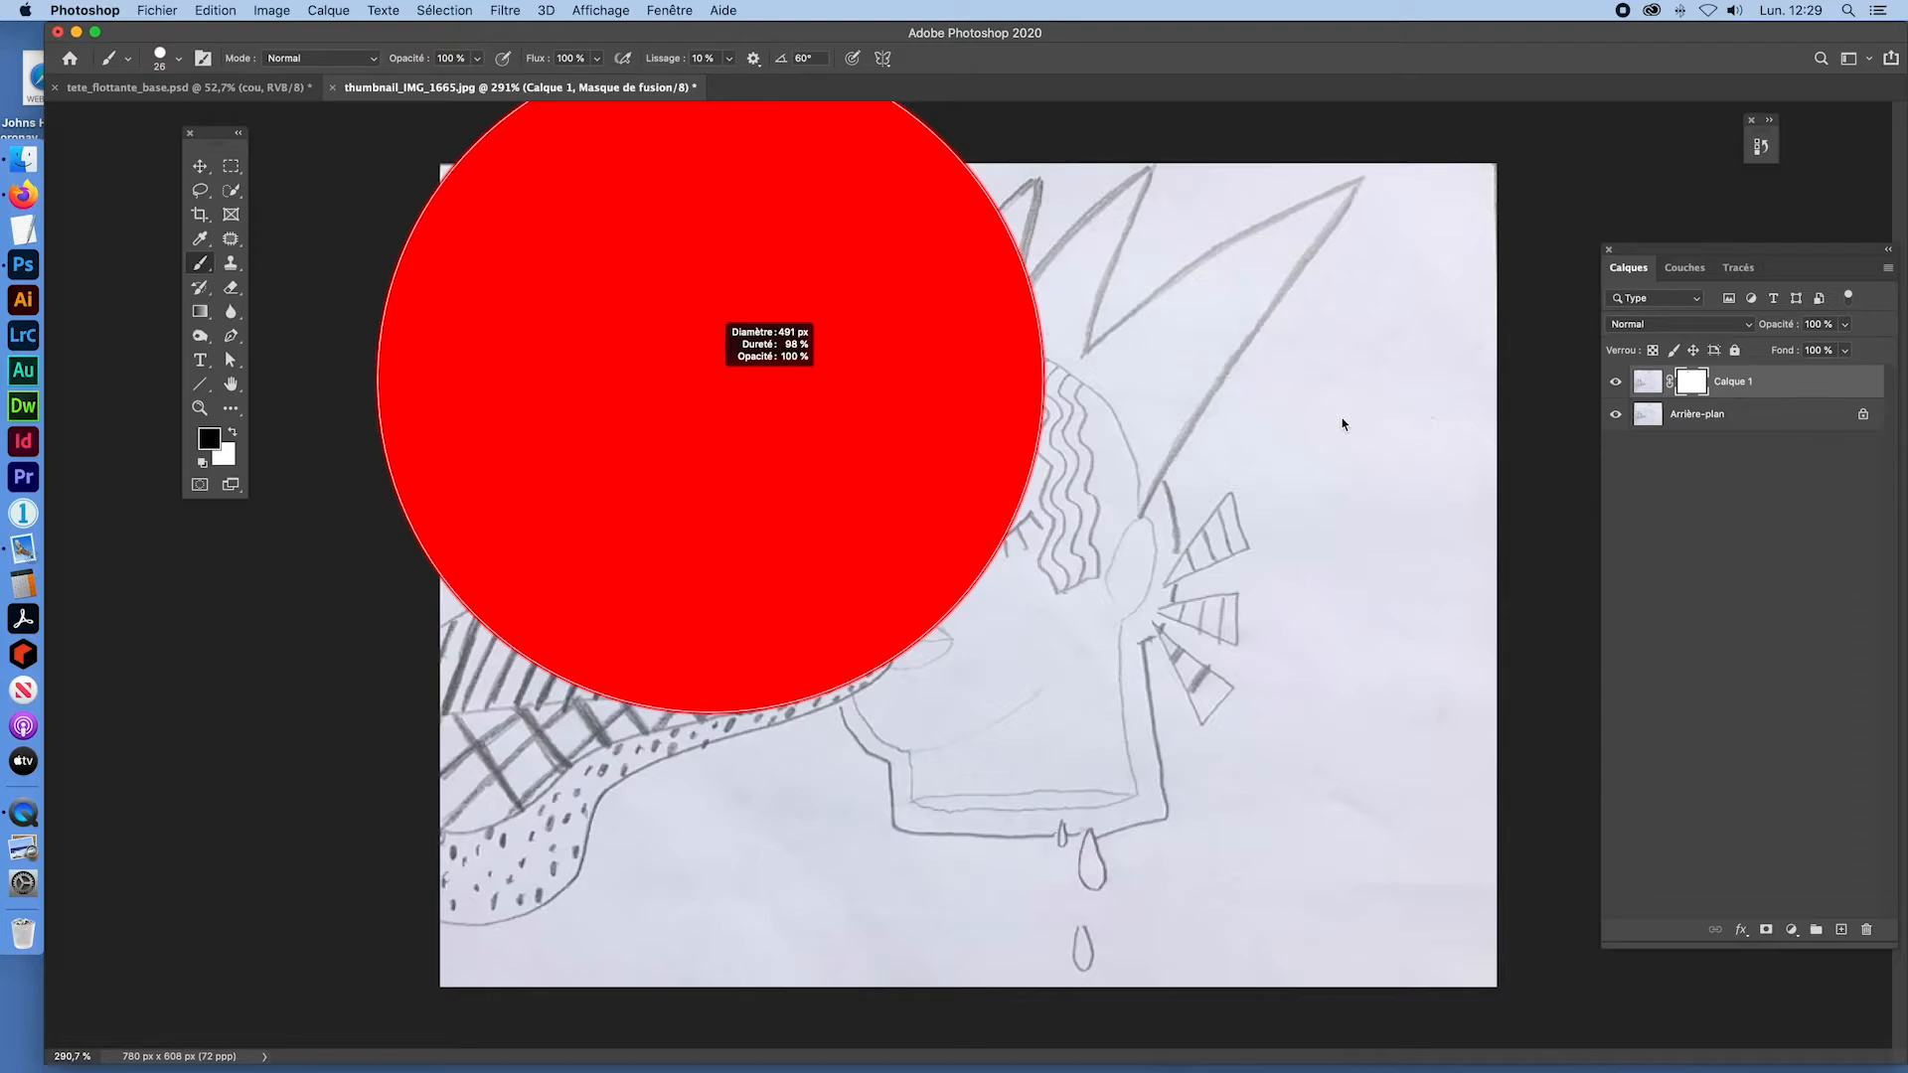
drag(1342, 424, 1263, 421)
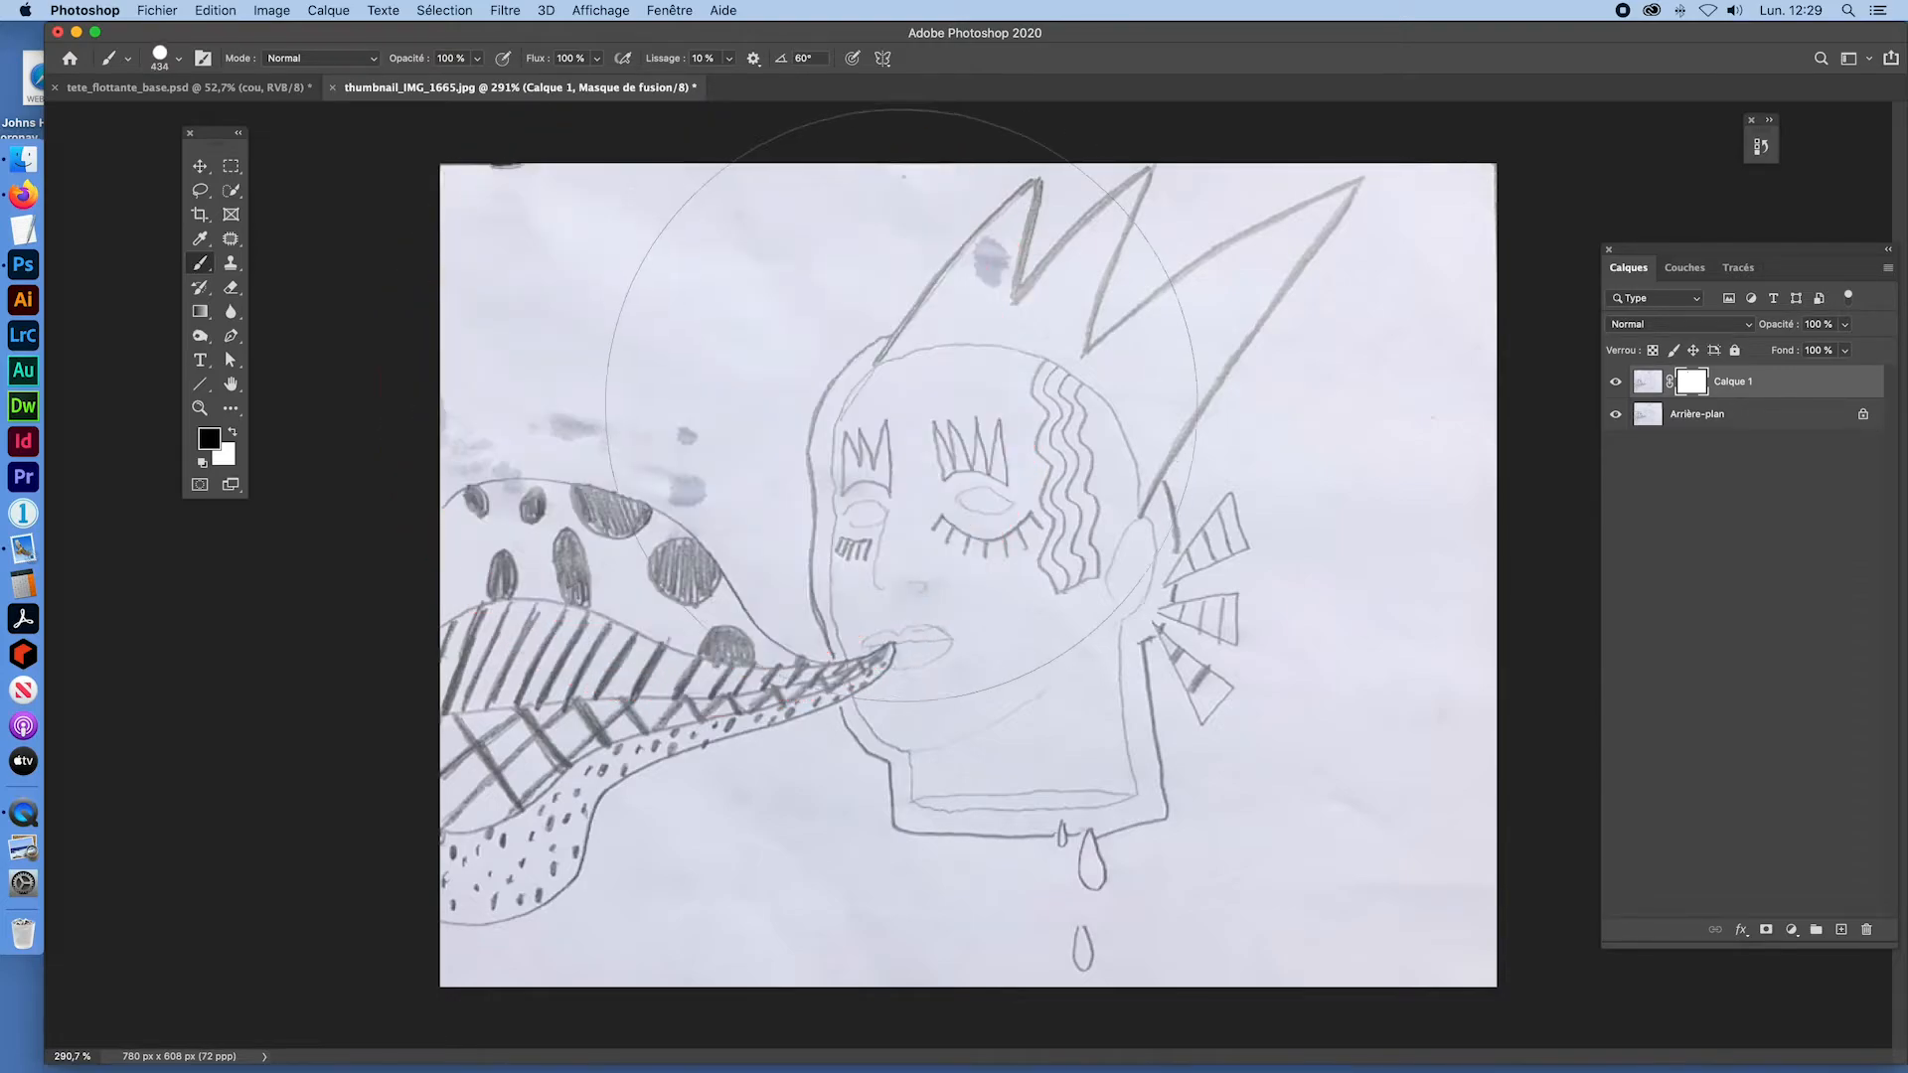
mouse_move(1037, 427)
mouse_down()
mouse_move(617, 434)
mouse_move(1304, 434)
mouse_move(494, 444)
mouse_up()
drag(985, 505, 970, 505)
Step: Add a new layer between Arrière-plan and Calque 1 and fill it with white at 100% opacity
click(1650, 415)
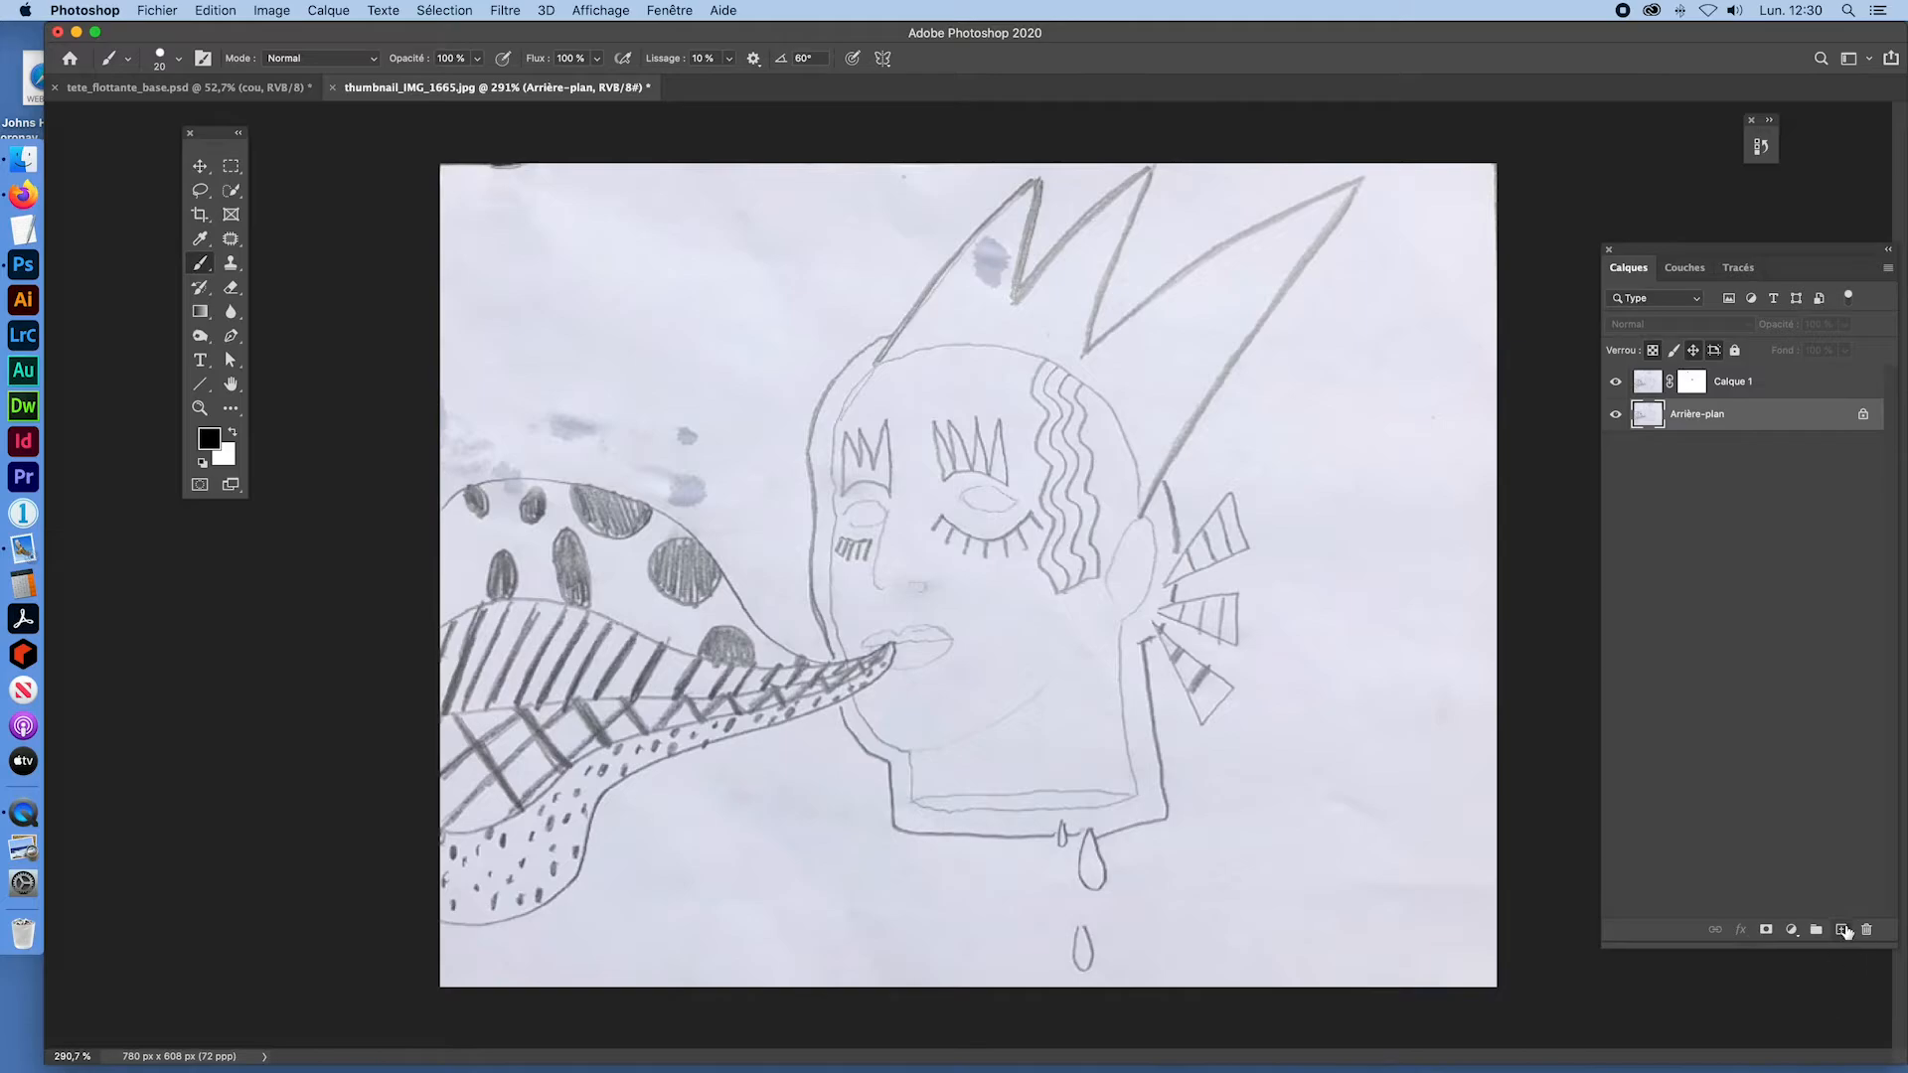
click(1842, 930)
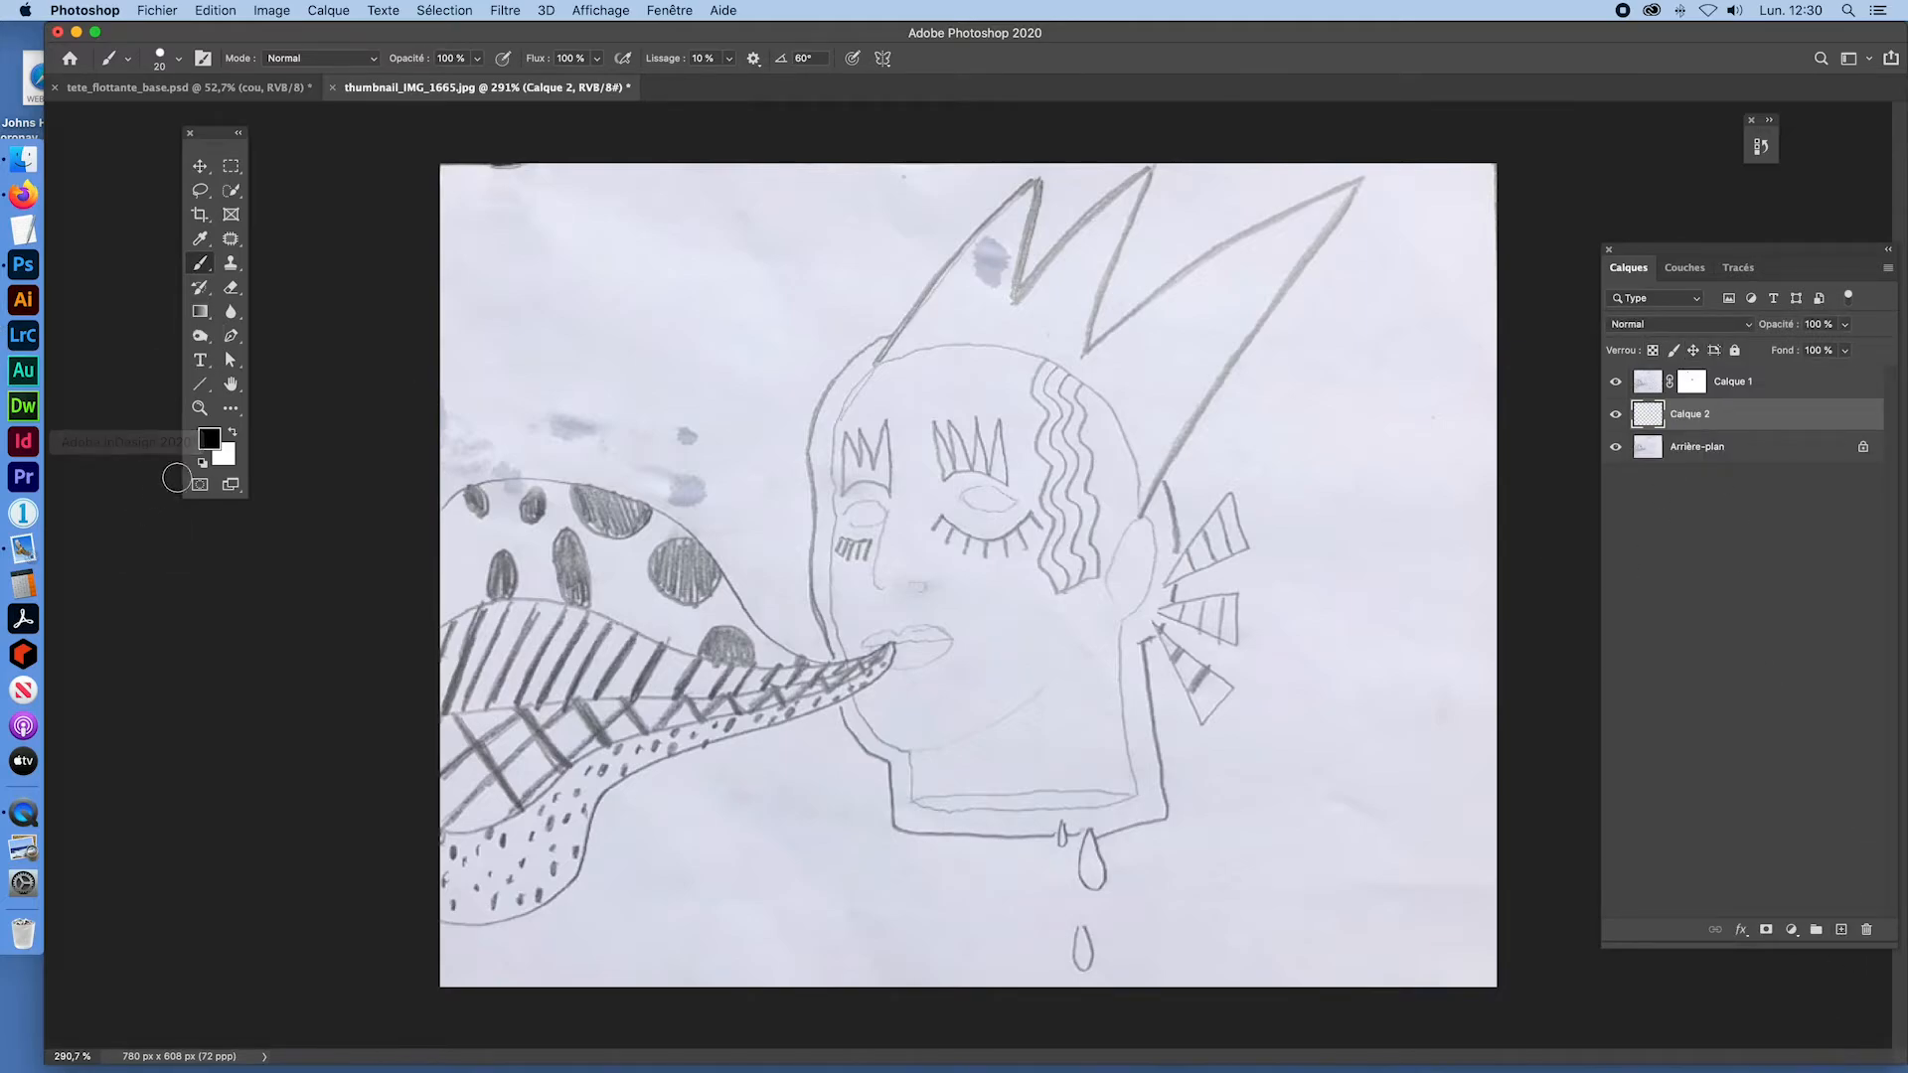
click(232, 434)
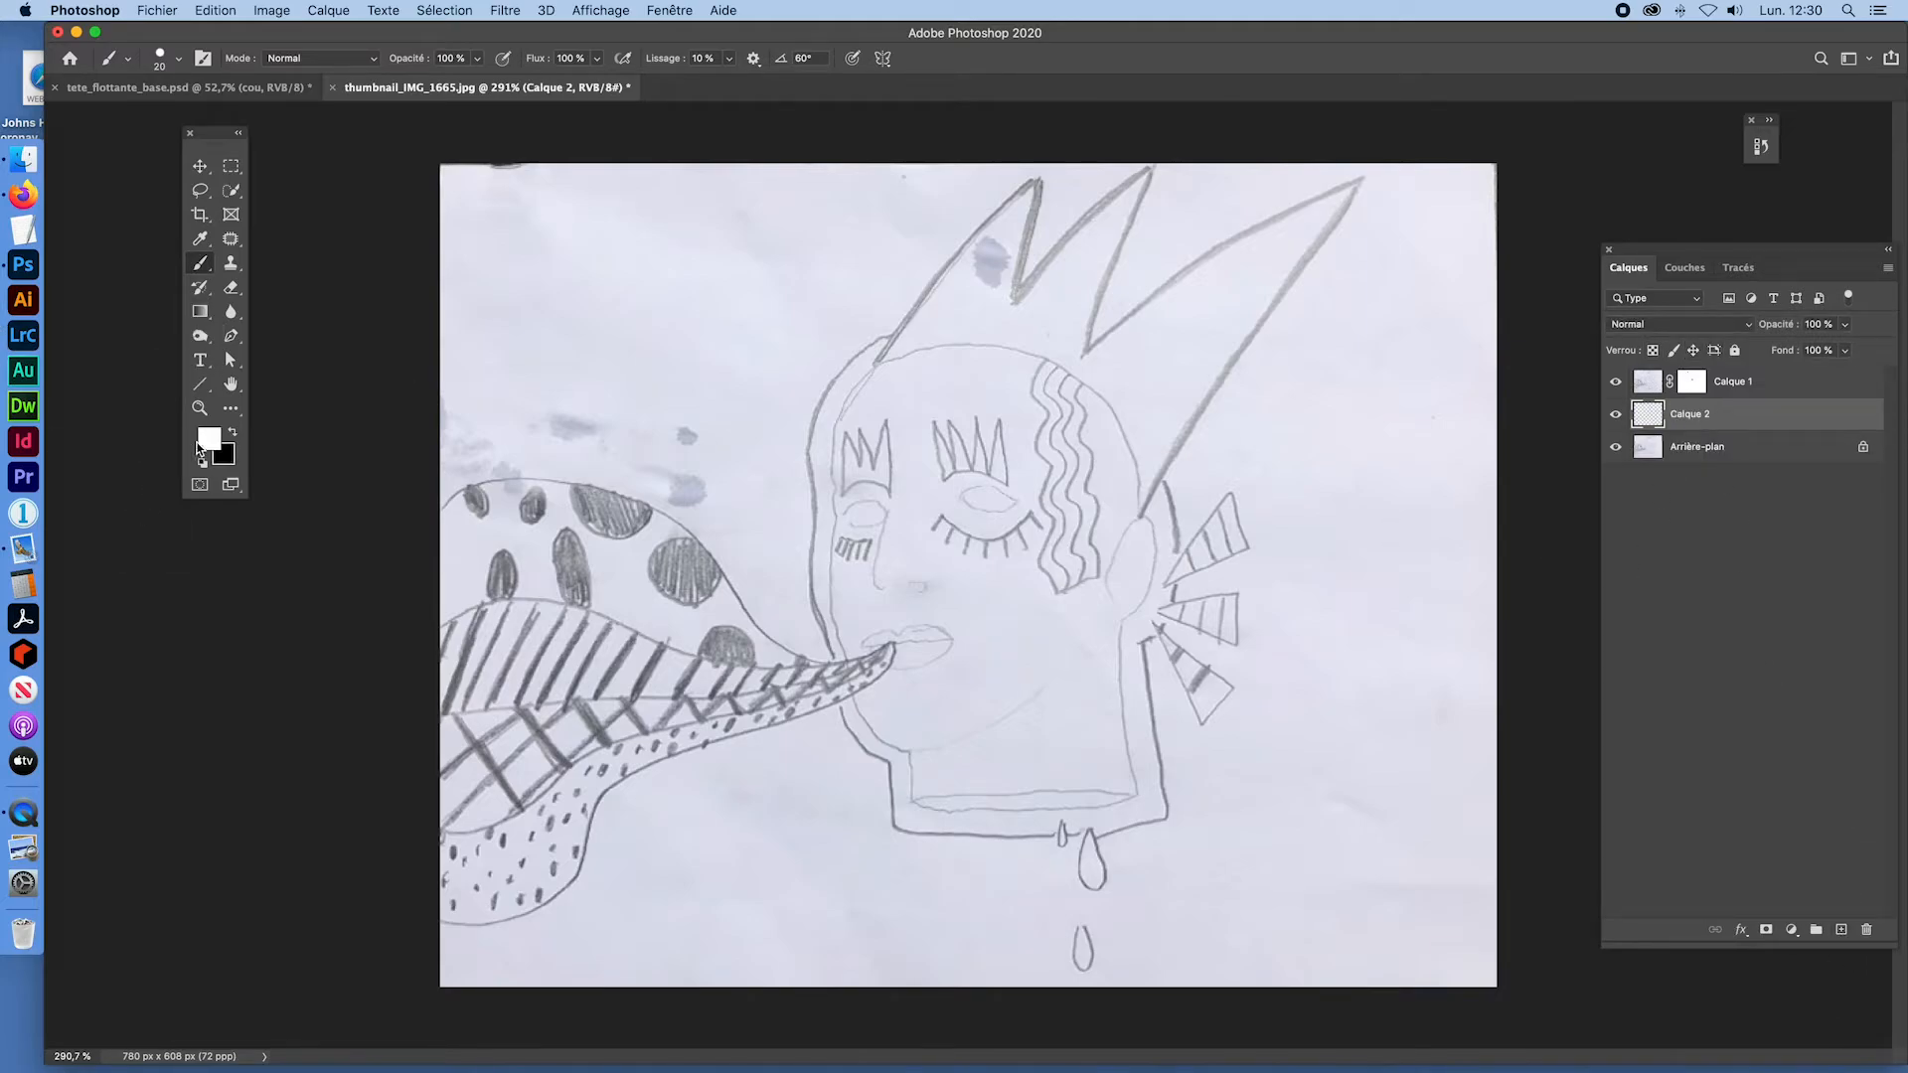
click(206, 10)
click(228, 239)
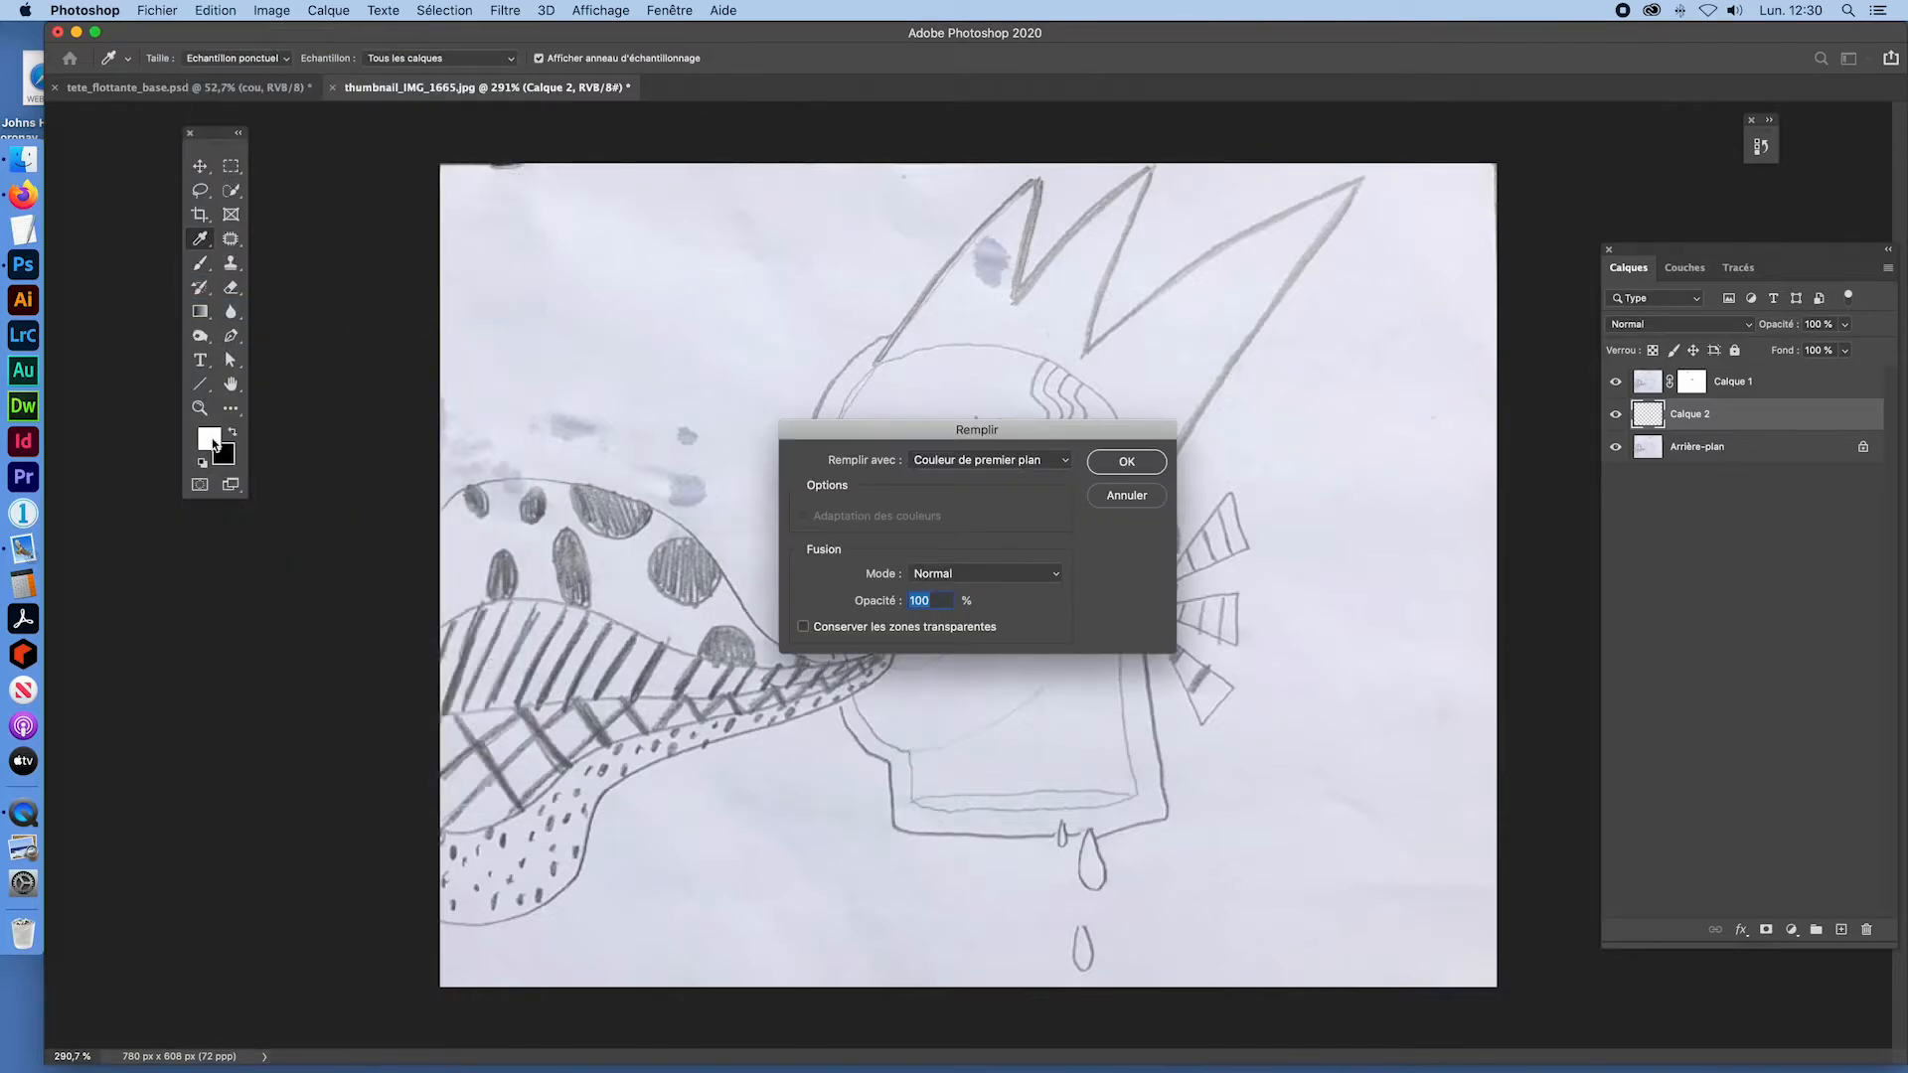
click(1127, 462)
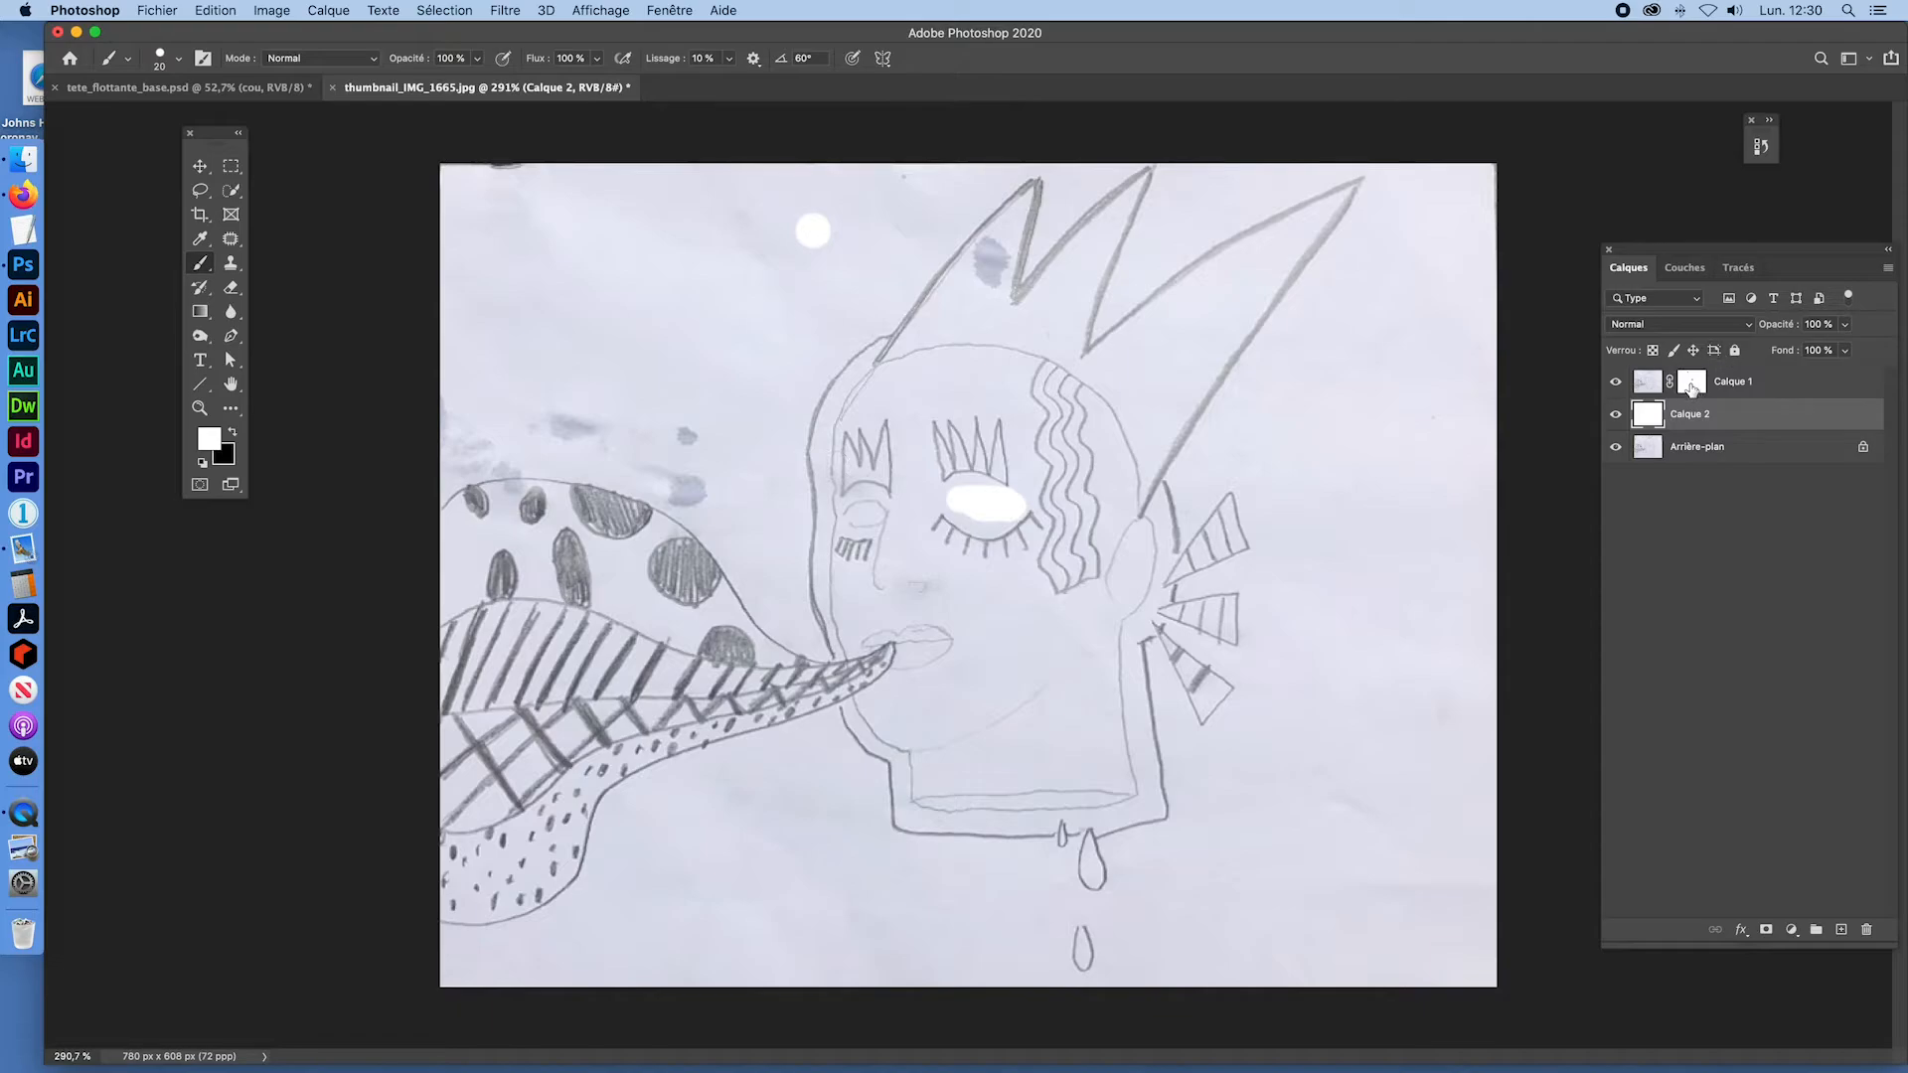
Step: Paint black on Calque 1's mask over the smaller eye, nose, lips, skull outline and ear, undoing the last ear stroke
click(1689, 387)
key(x)
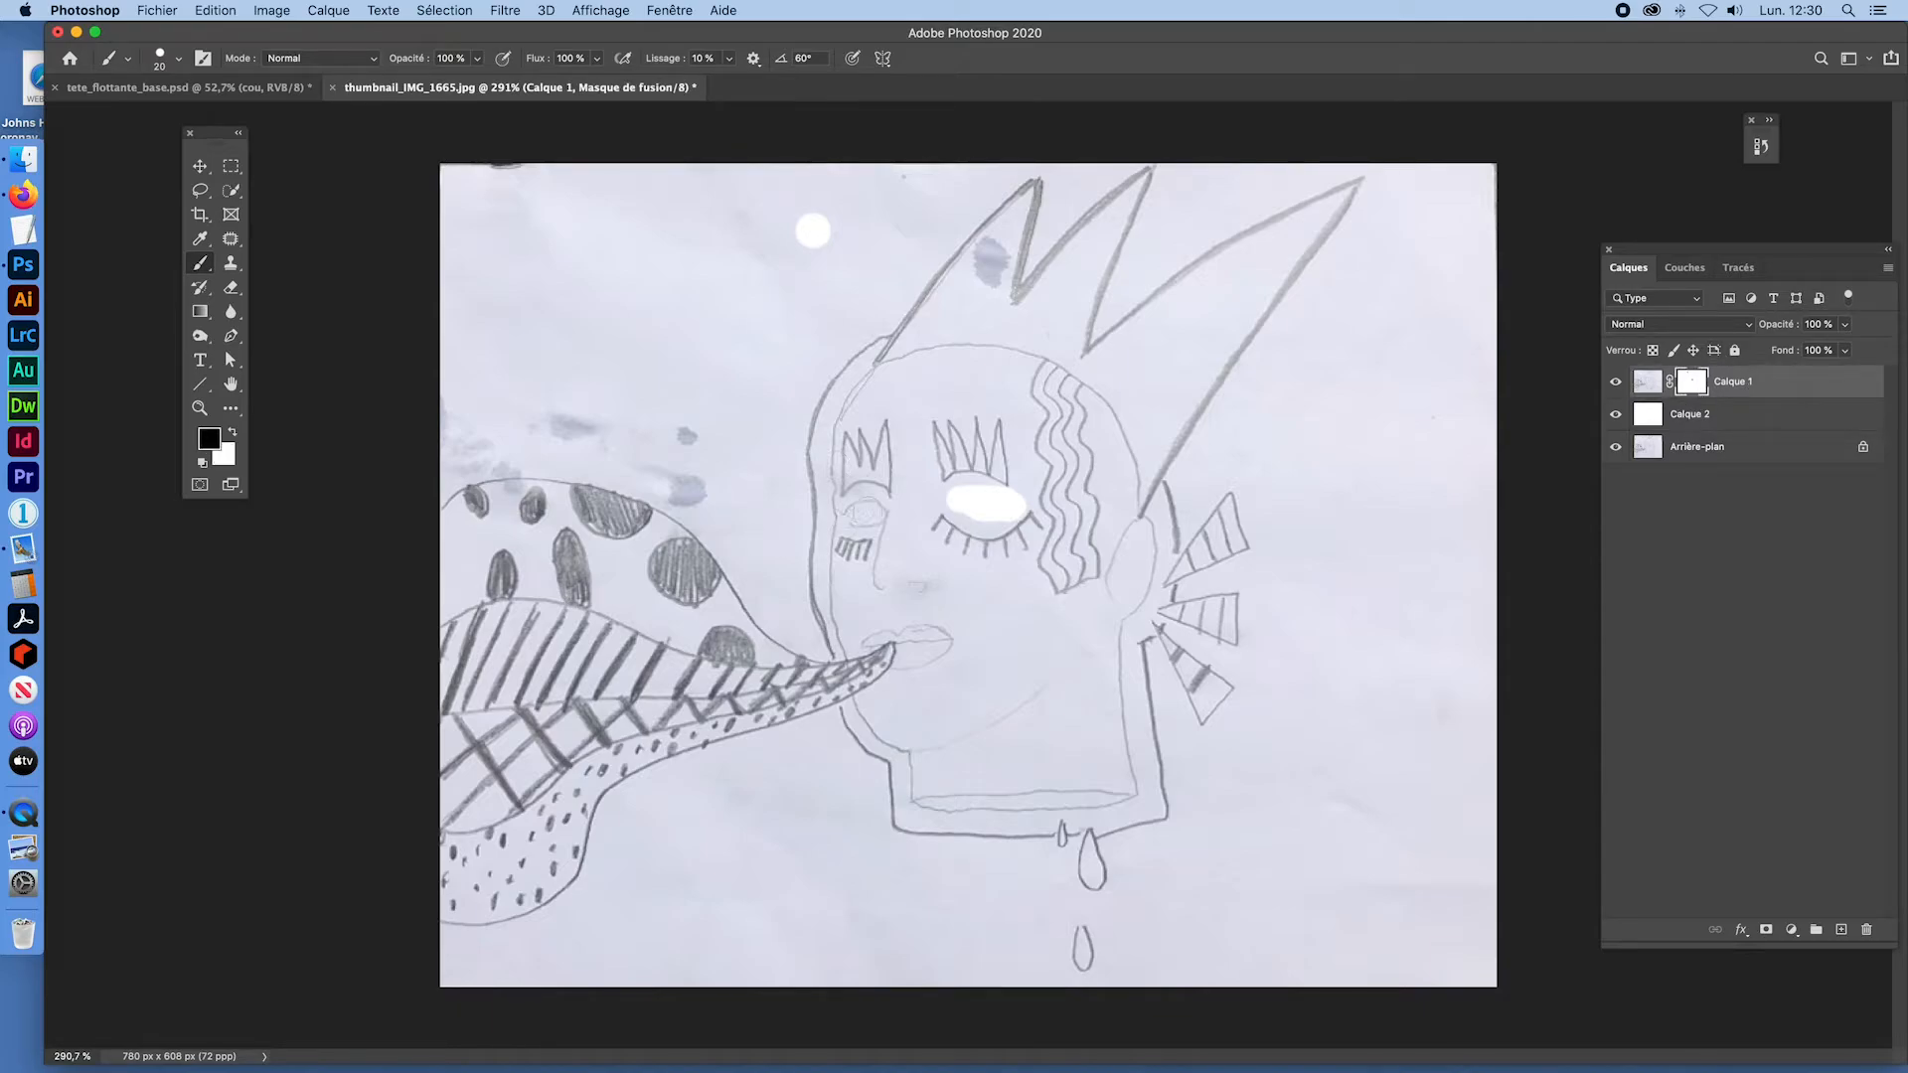
mouse_move(843, 514)
mouse_down()
mouse_move(881, 513)
mouse_move(876, 583)
mouse_move(932, 585)
mouse_move(939, 634)
mouse_move(852, 601)
mouse_up()
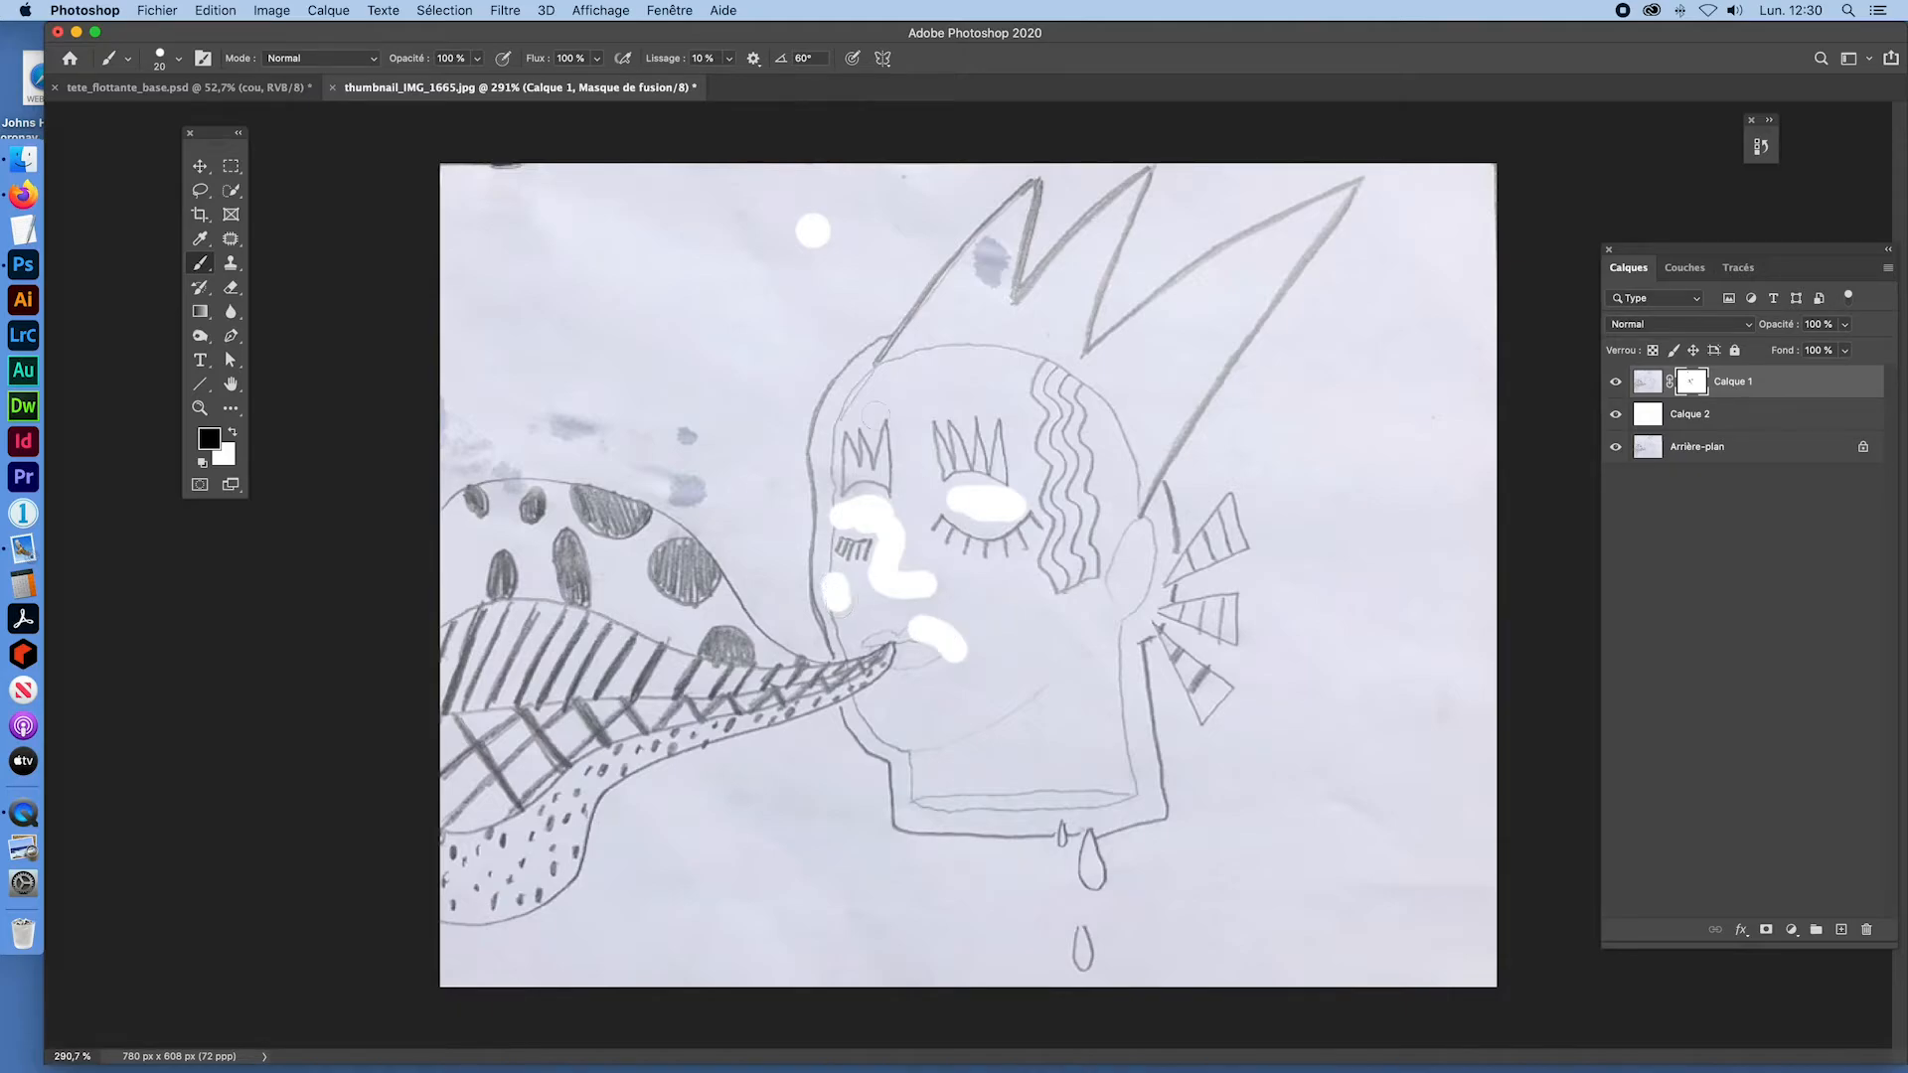
mouse_move(871, 385)
mouse_down()
mouse_move(849, 405)
mouse_move(916, 363)
mouse_move(1024, 349)
mouse_move(1139, 483)
mouse_move(1123, 611)
mouse_move(1158, 585)
mouse_up()
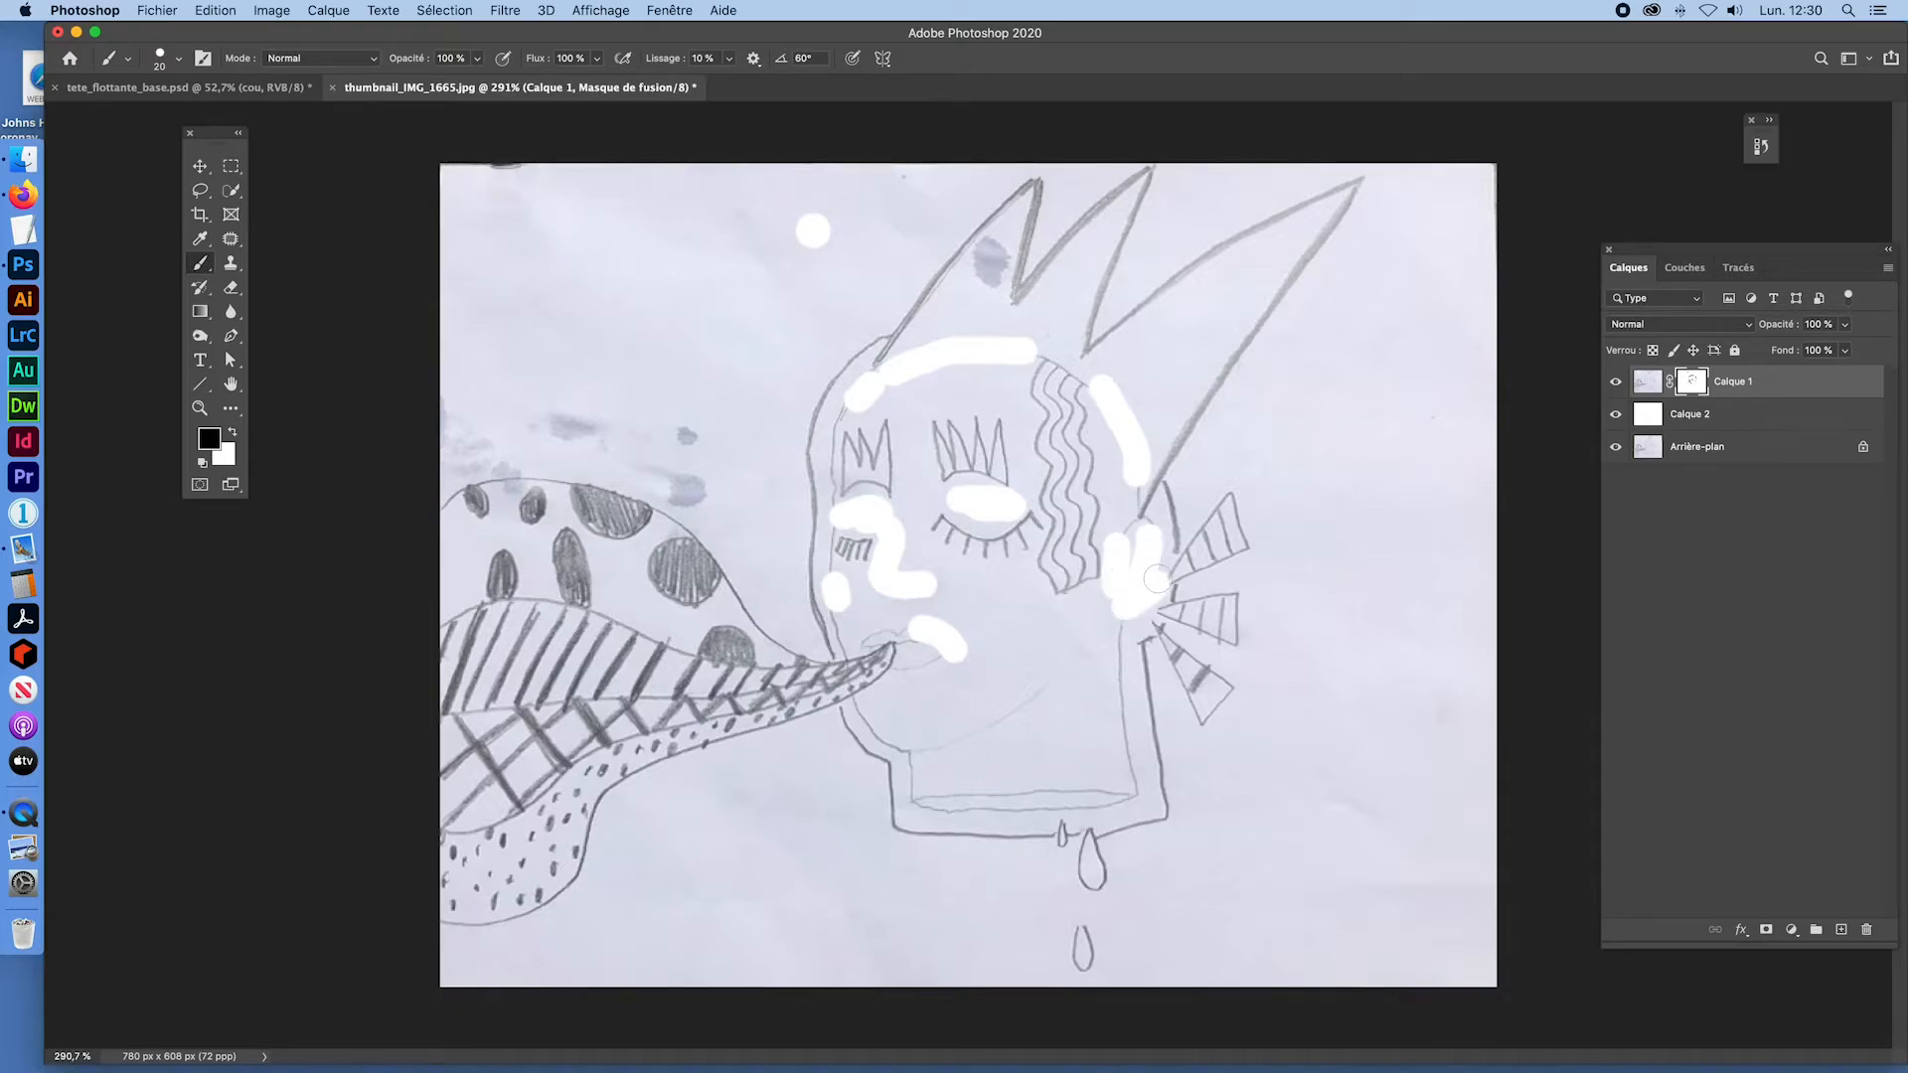
key(super+z)
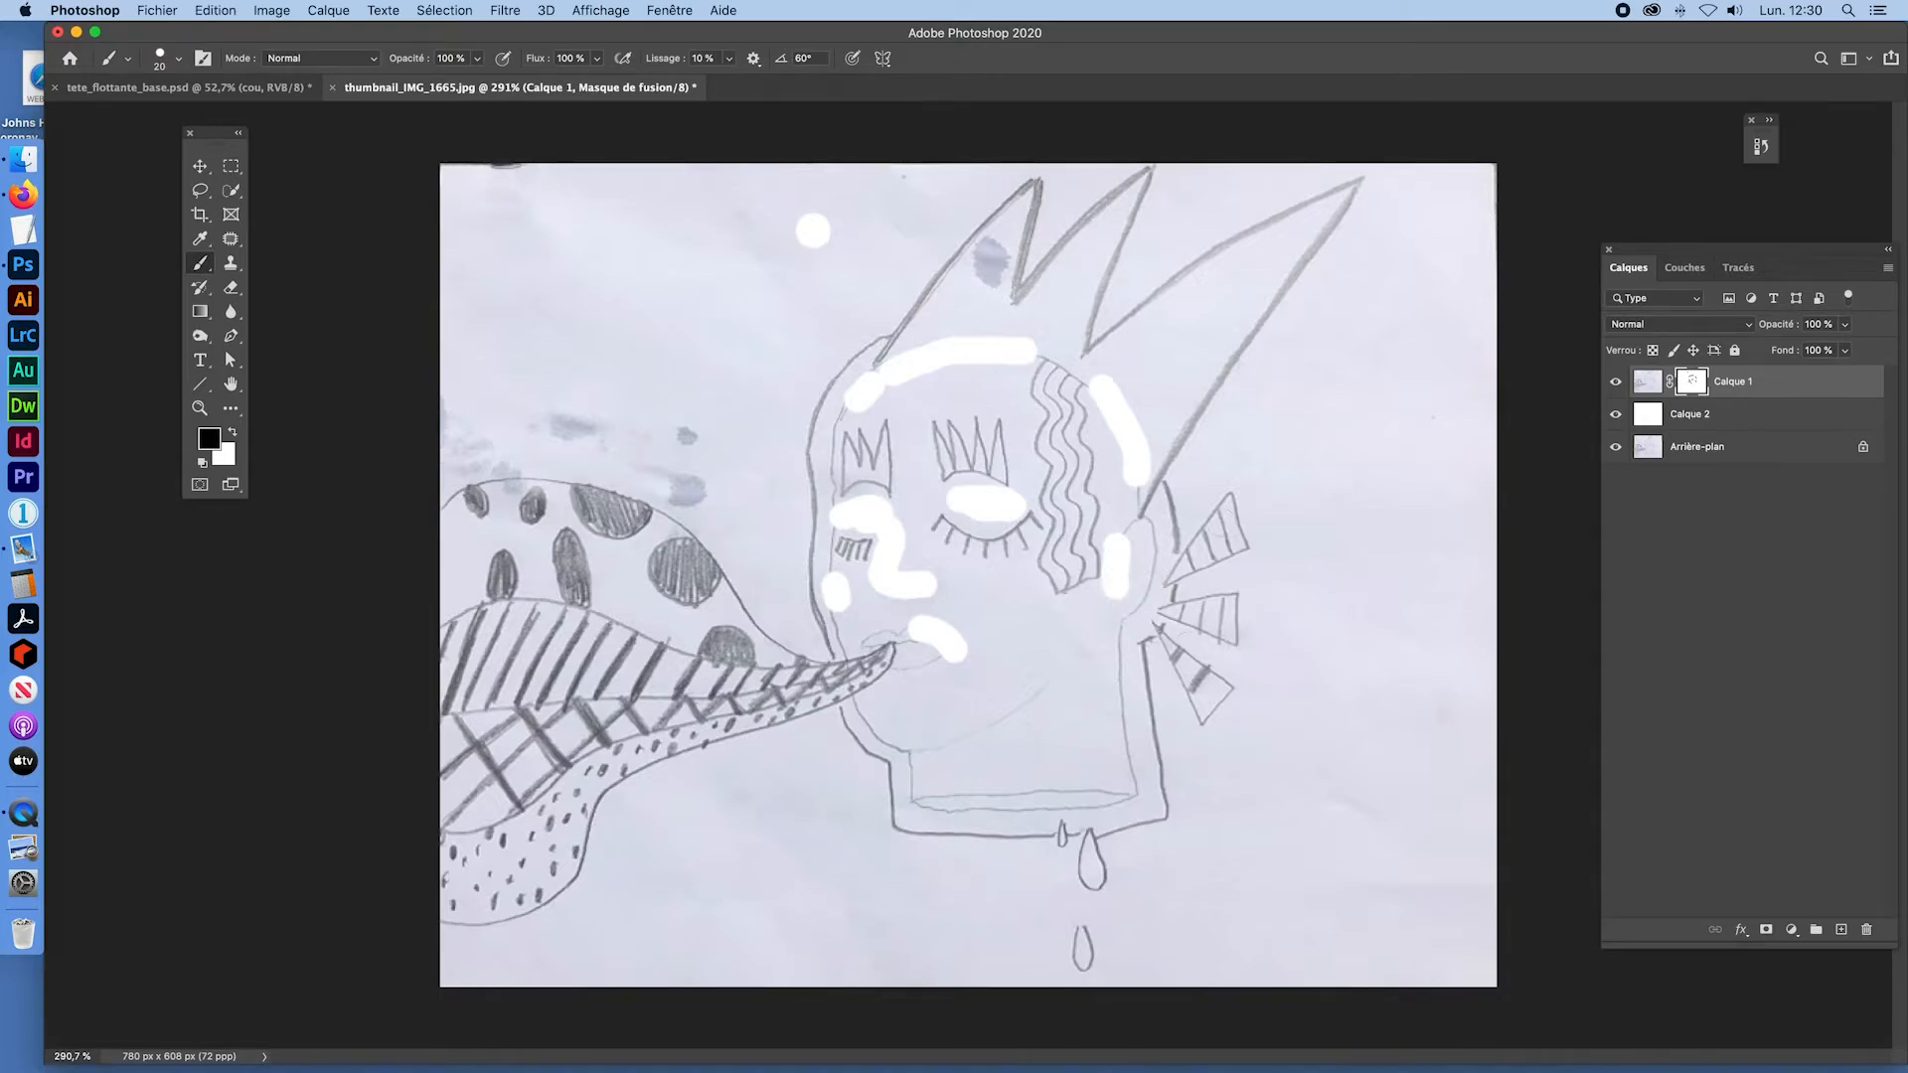
Step: Continue painting black on Calque 1's mask over the ear edge, neck outline, jaw line, chin and mouth
mouse_move(1151, 559)
mouse_down()
mouse_move(1118, 638)
mouse_move(1130, 795)
mouse_move(919, 799)
mouse_move(1132, 797)
mouse_up()
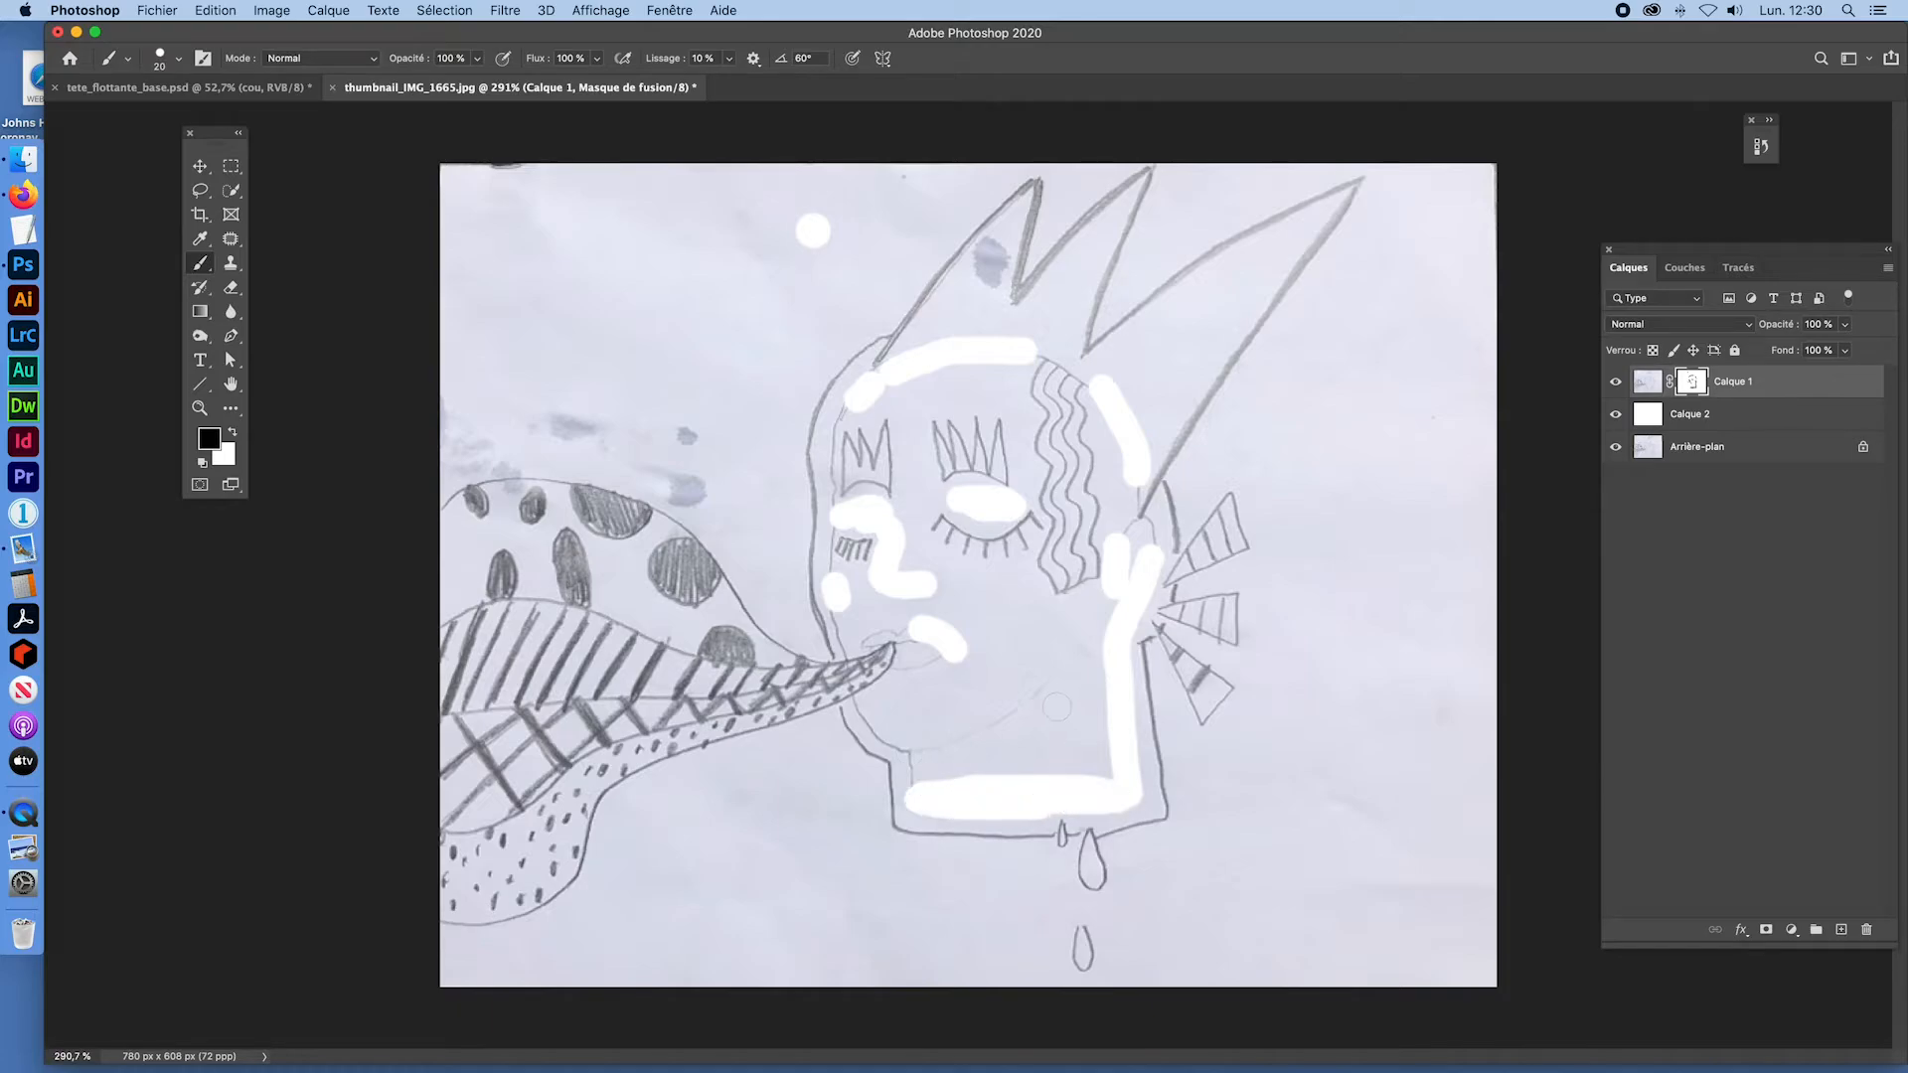
mouse_move(1050, 678)
mouse_down()
mouse_move(935, 731)
mouse_move(914, 782)
mouse_move(921, 758)
mouse_move(863, 709)
mouse_up()
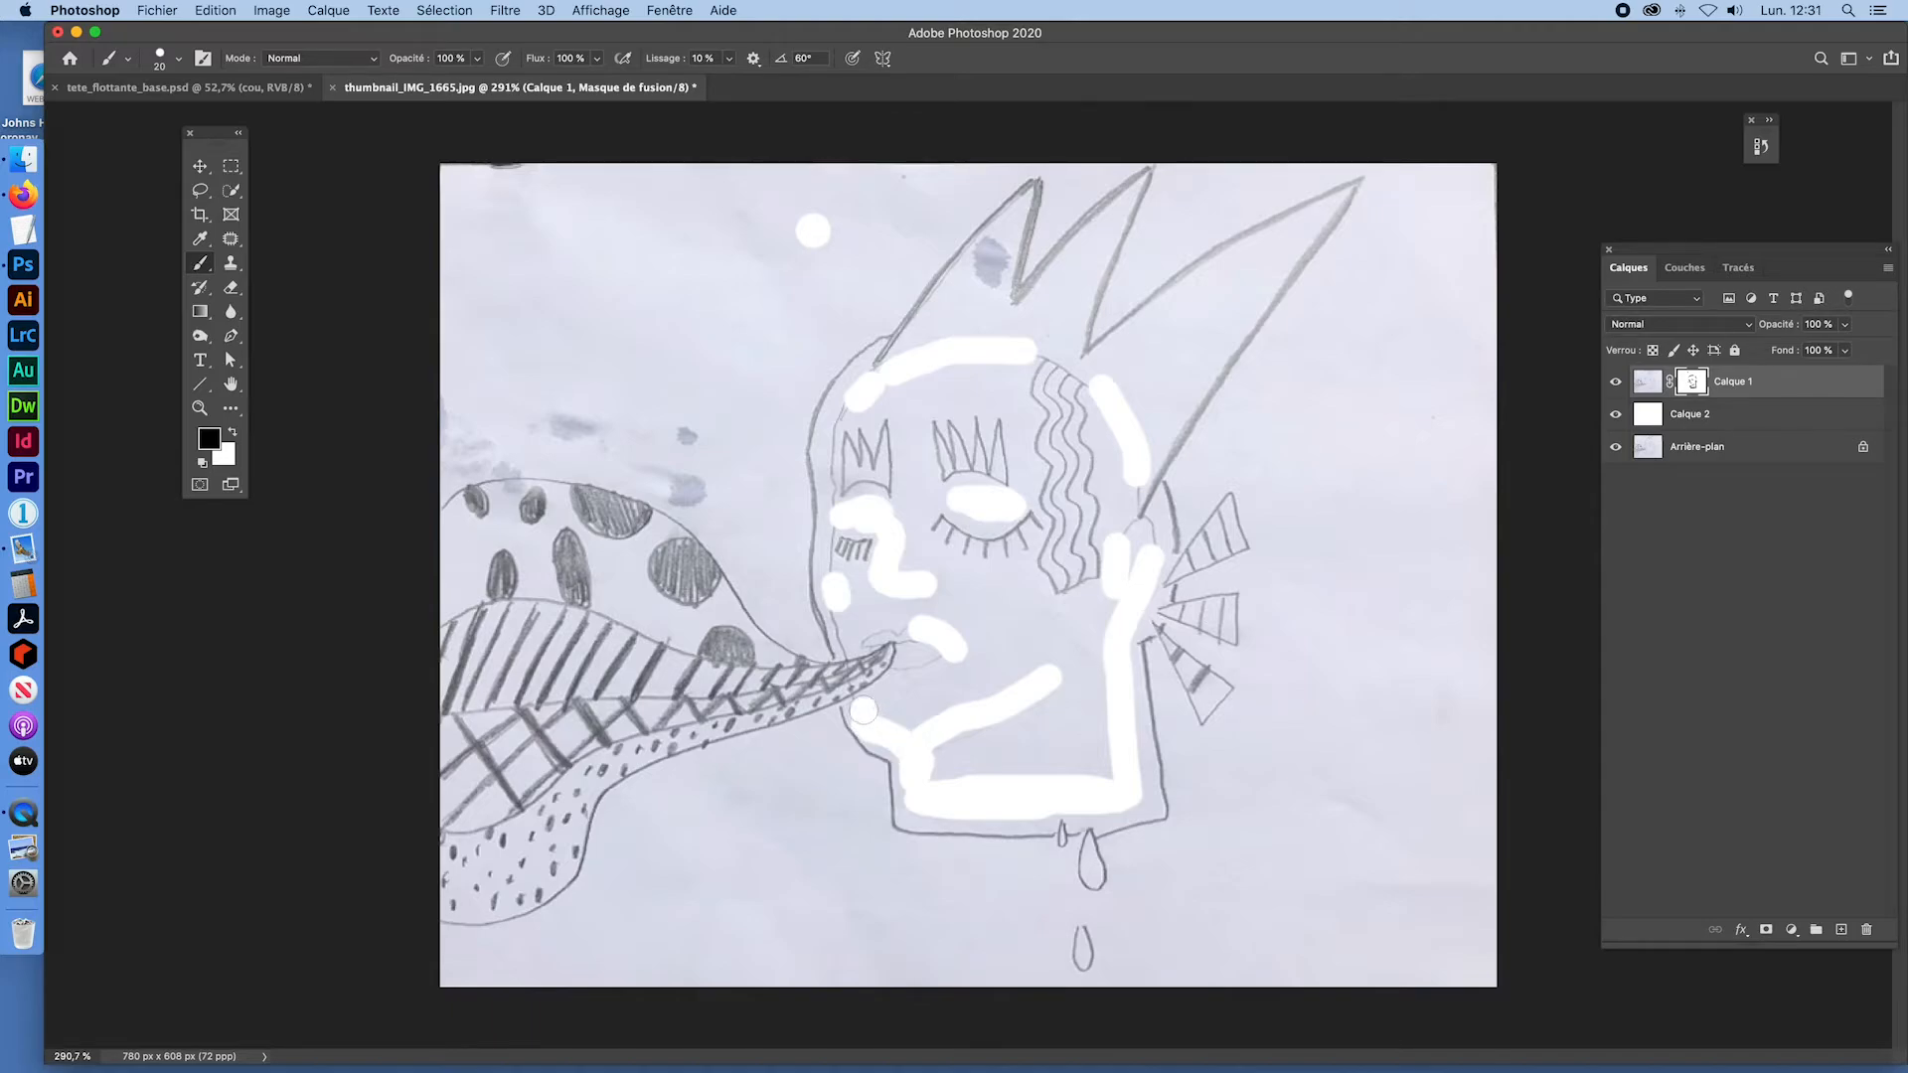
click(911, 671)
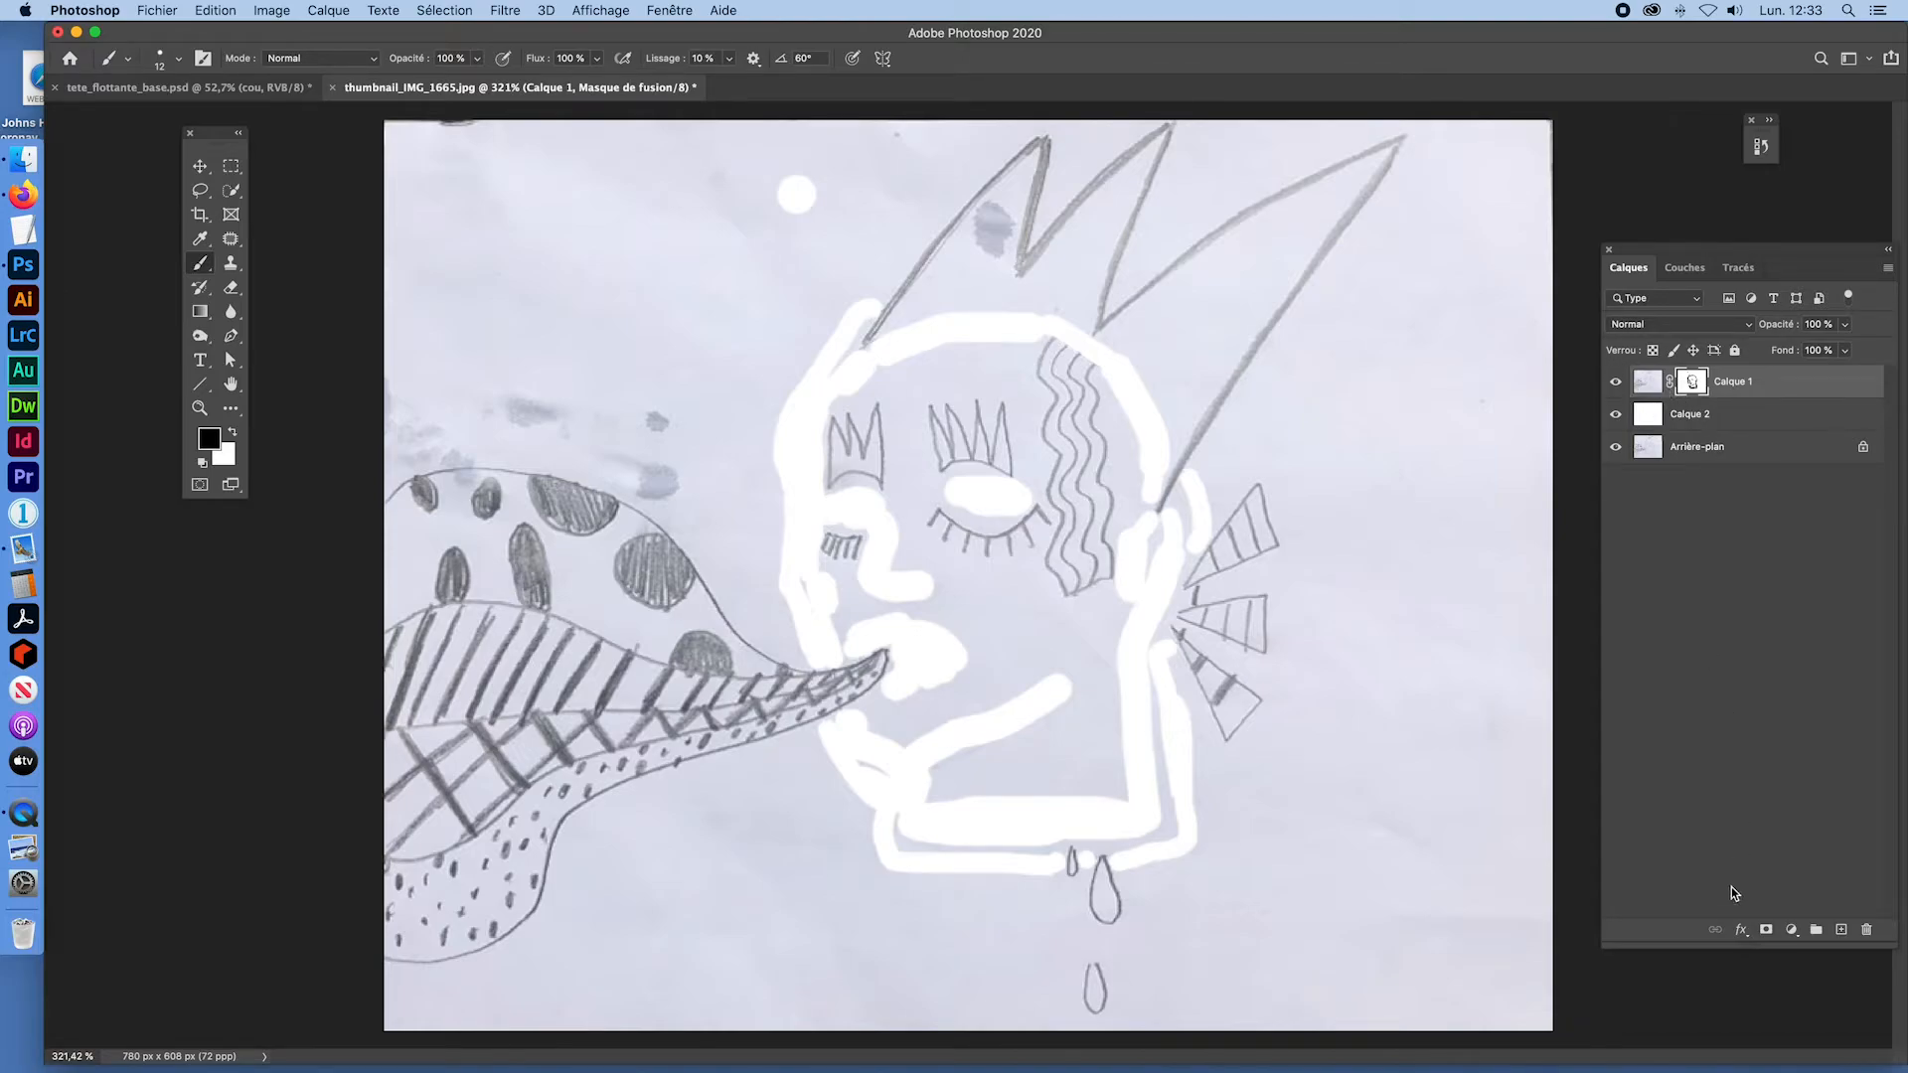
Step: Add a Levels adjustment layer above Calque 1 and set its white point by sampling the paper between the crown and the tongue
click(1793, 931)
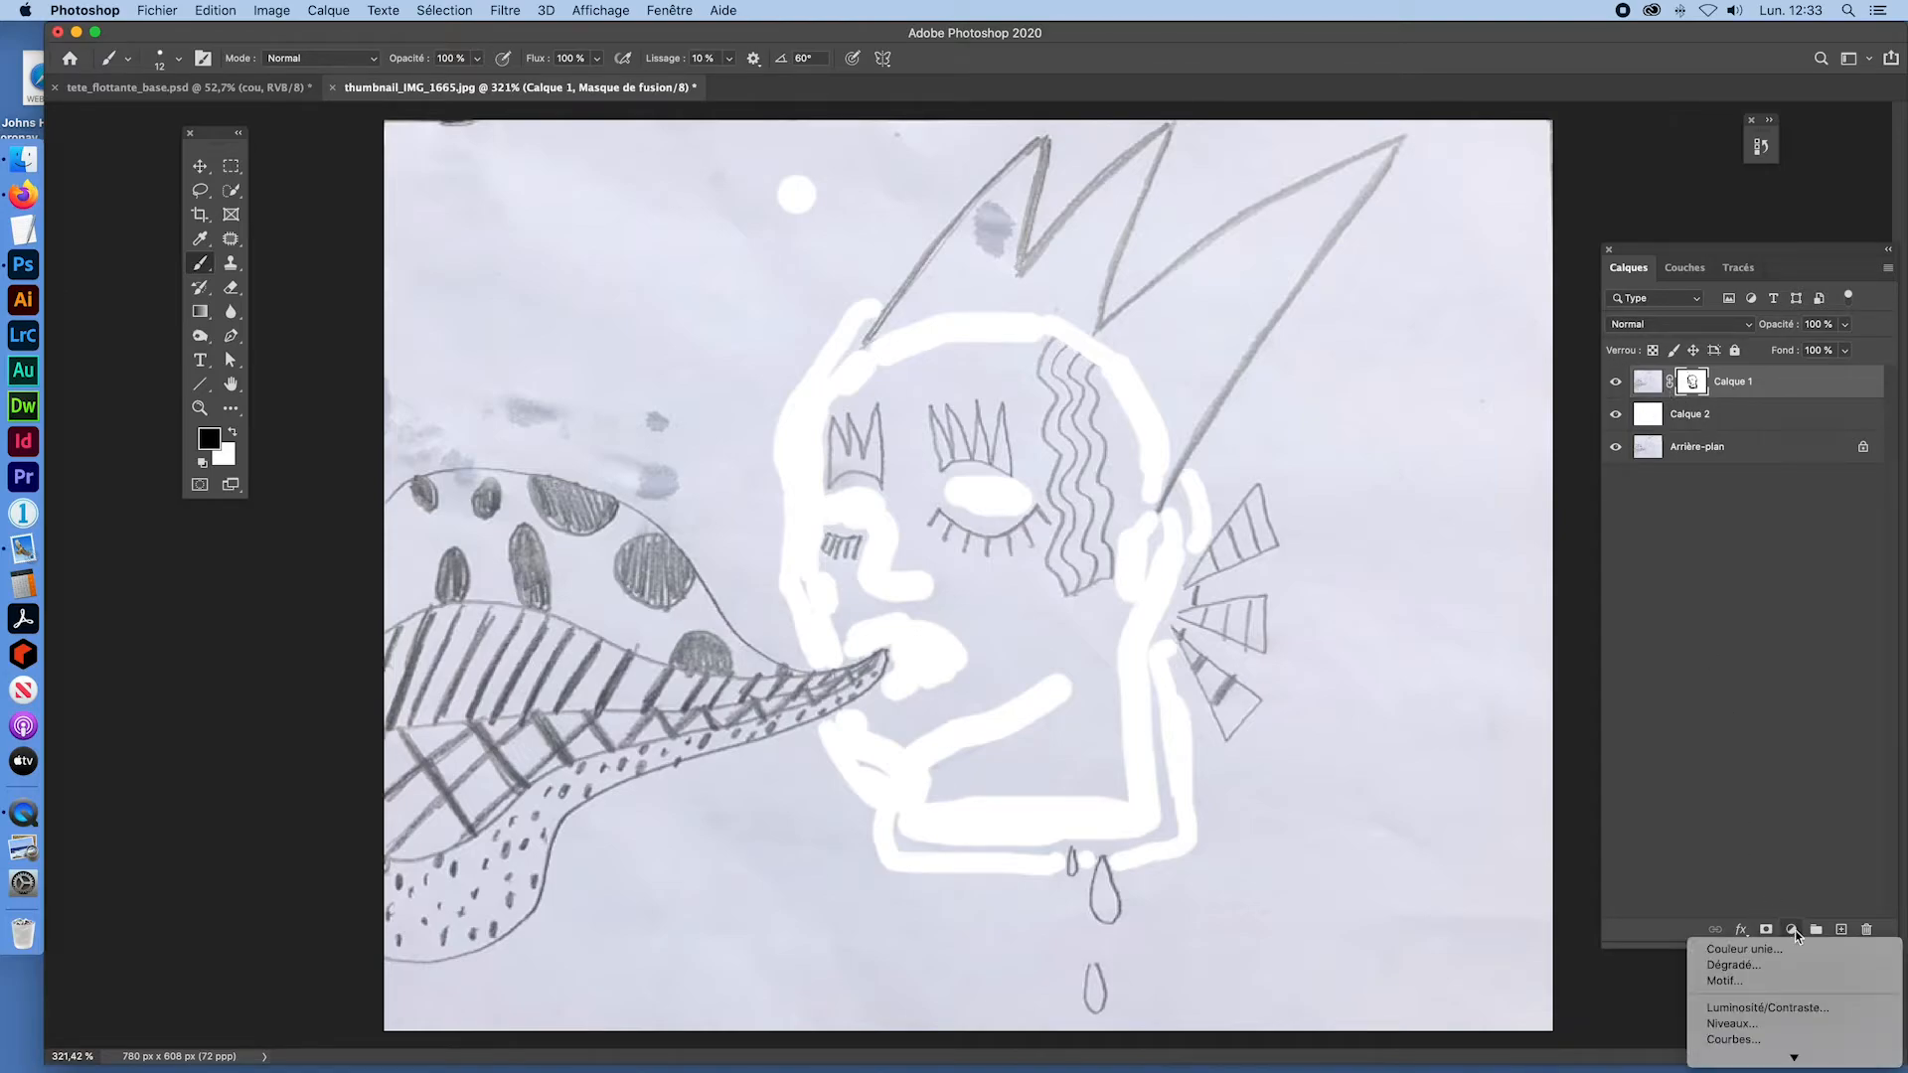
click(1749, 1024)
drag(308, 652, 485, 249)
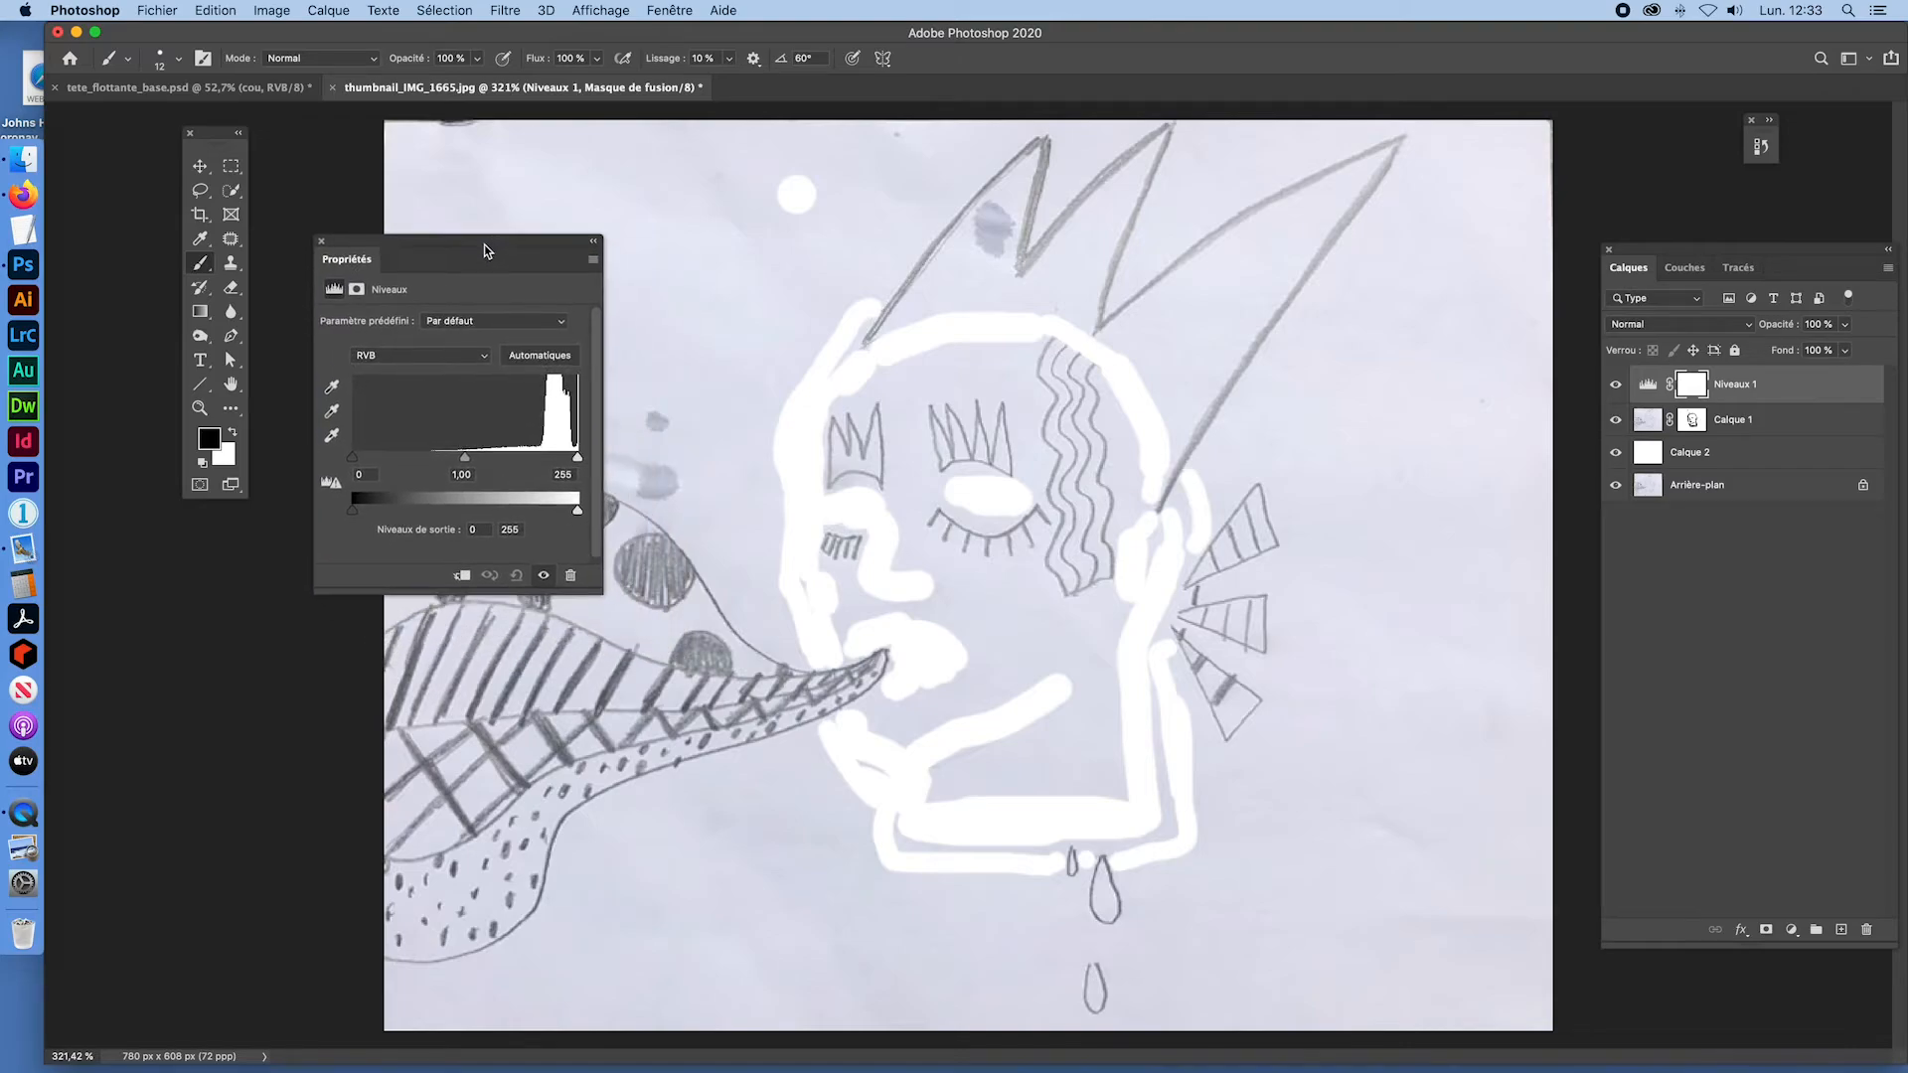
click(332, 439)
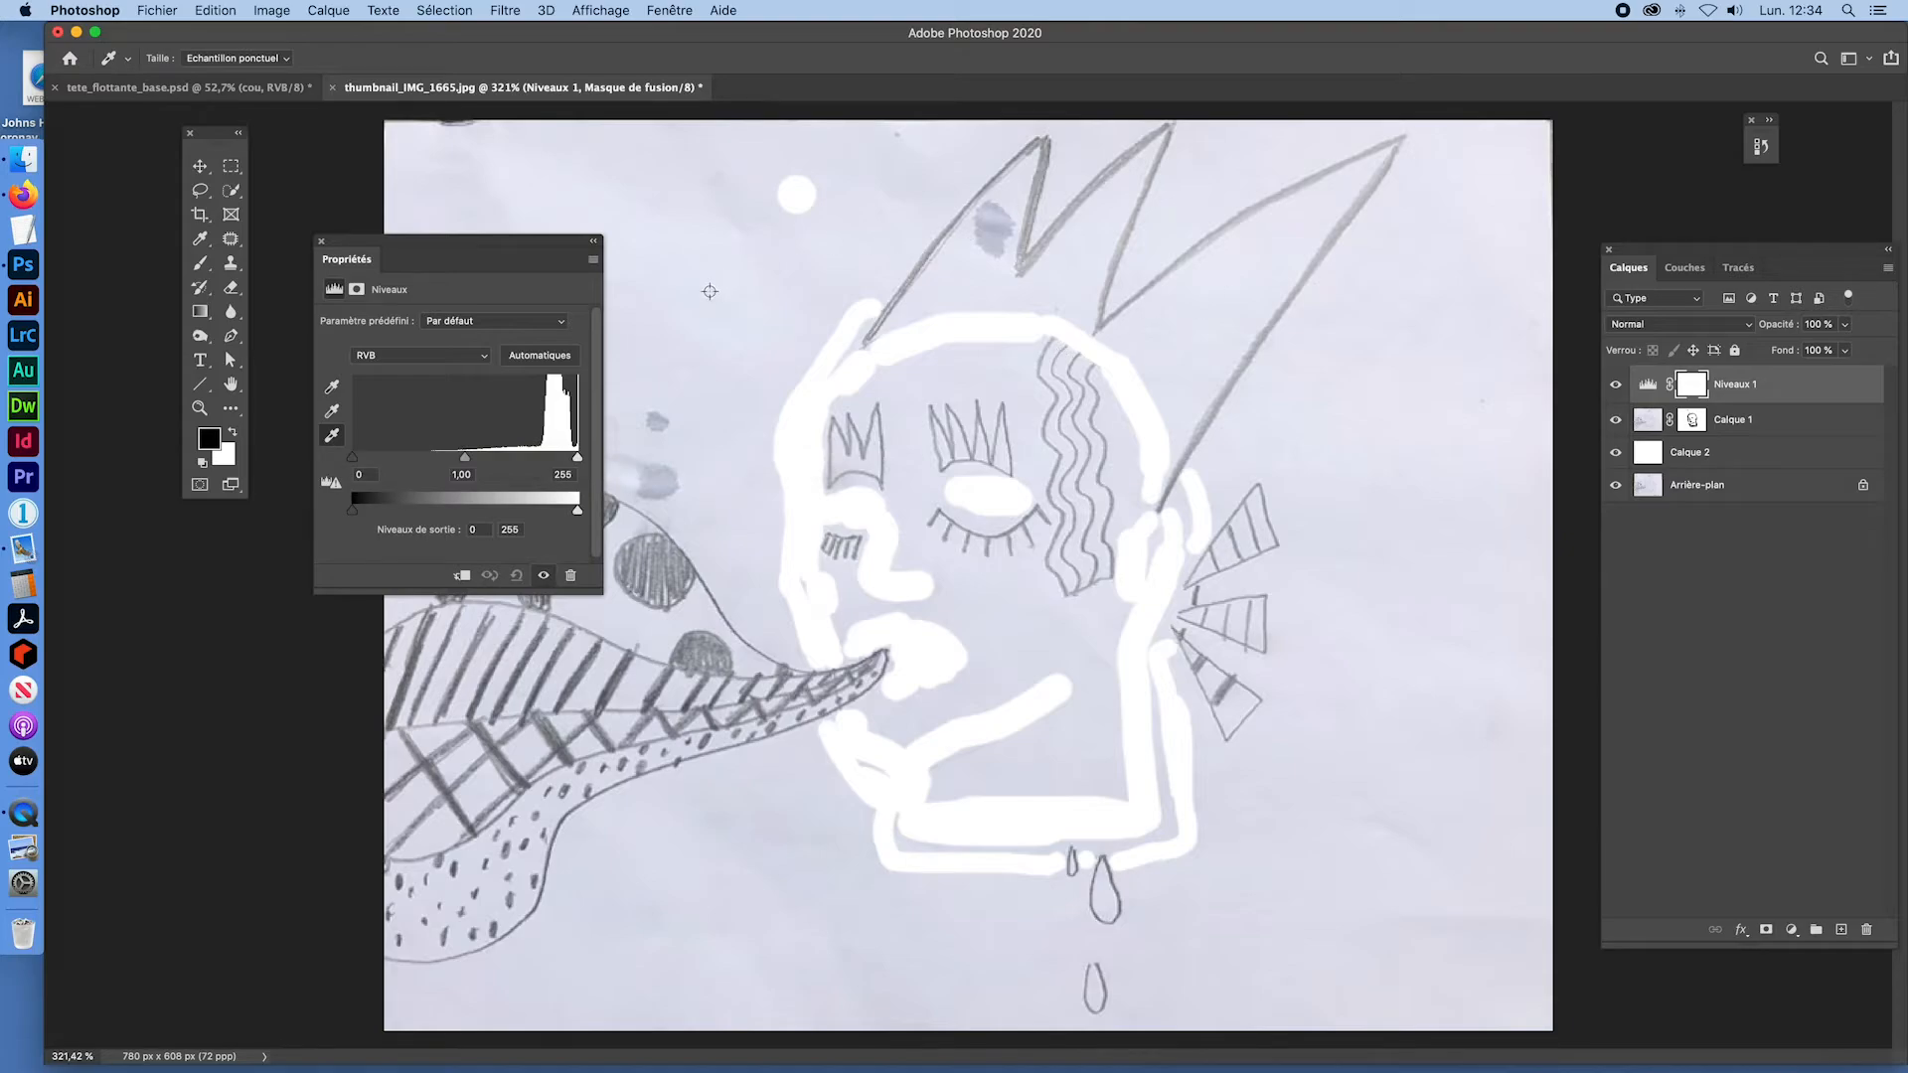
click(710, 291)
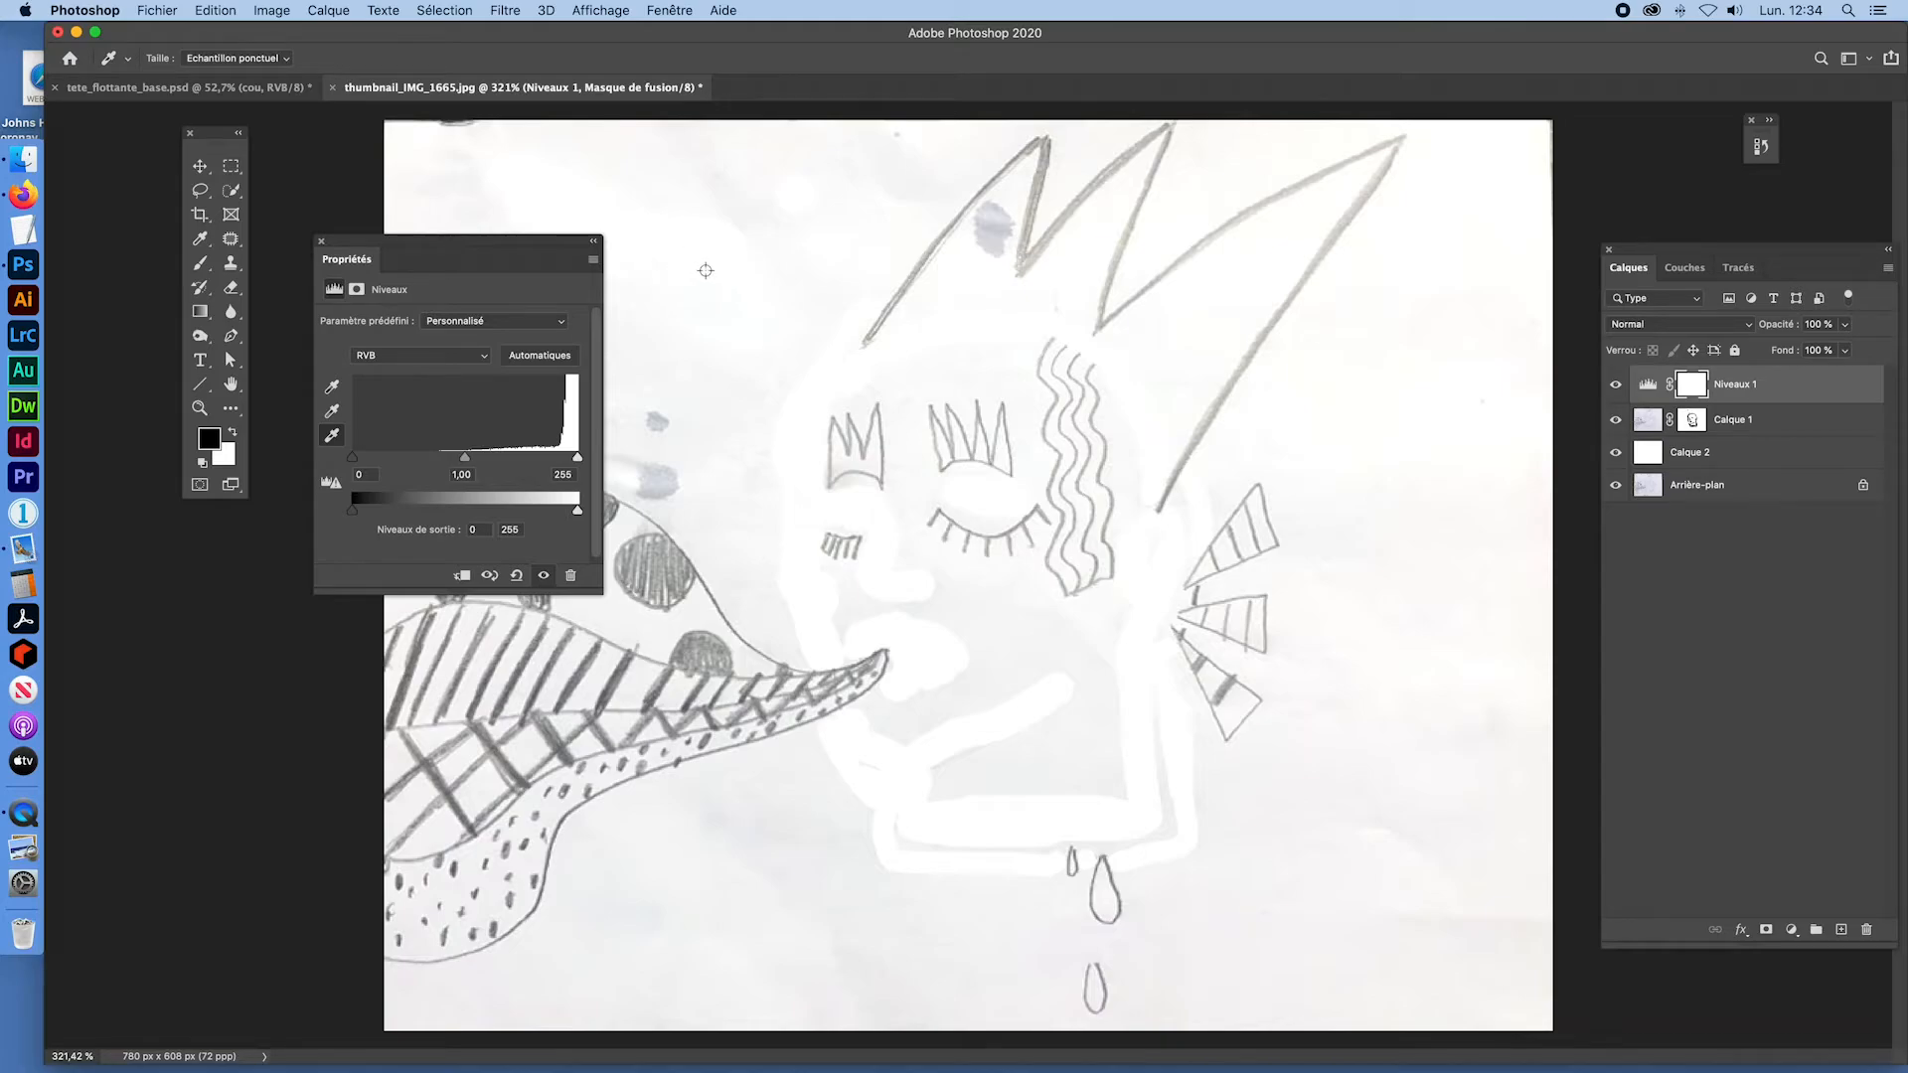
key(super+z)
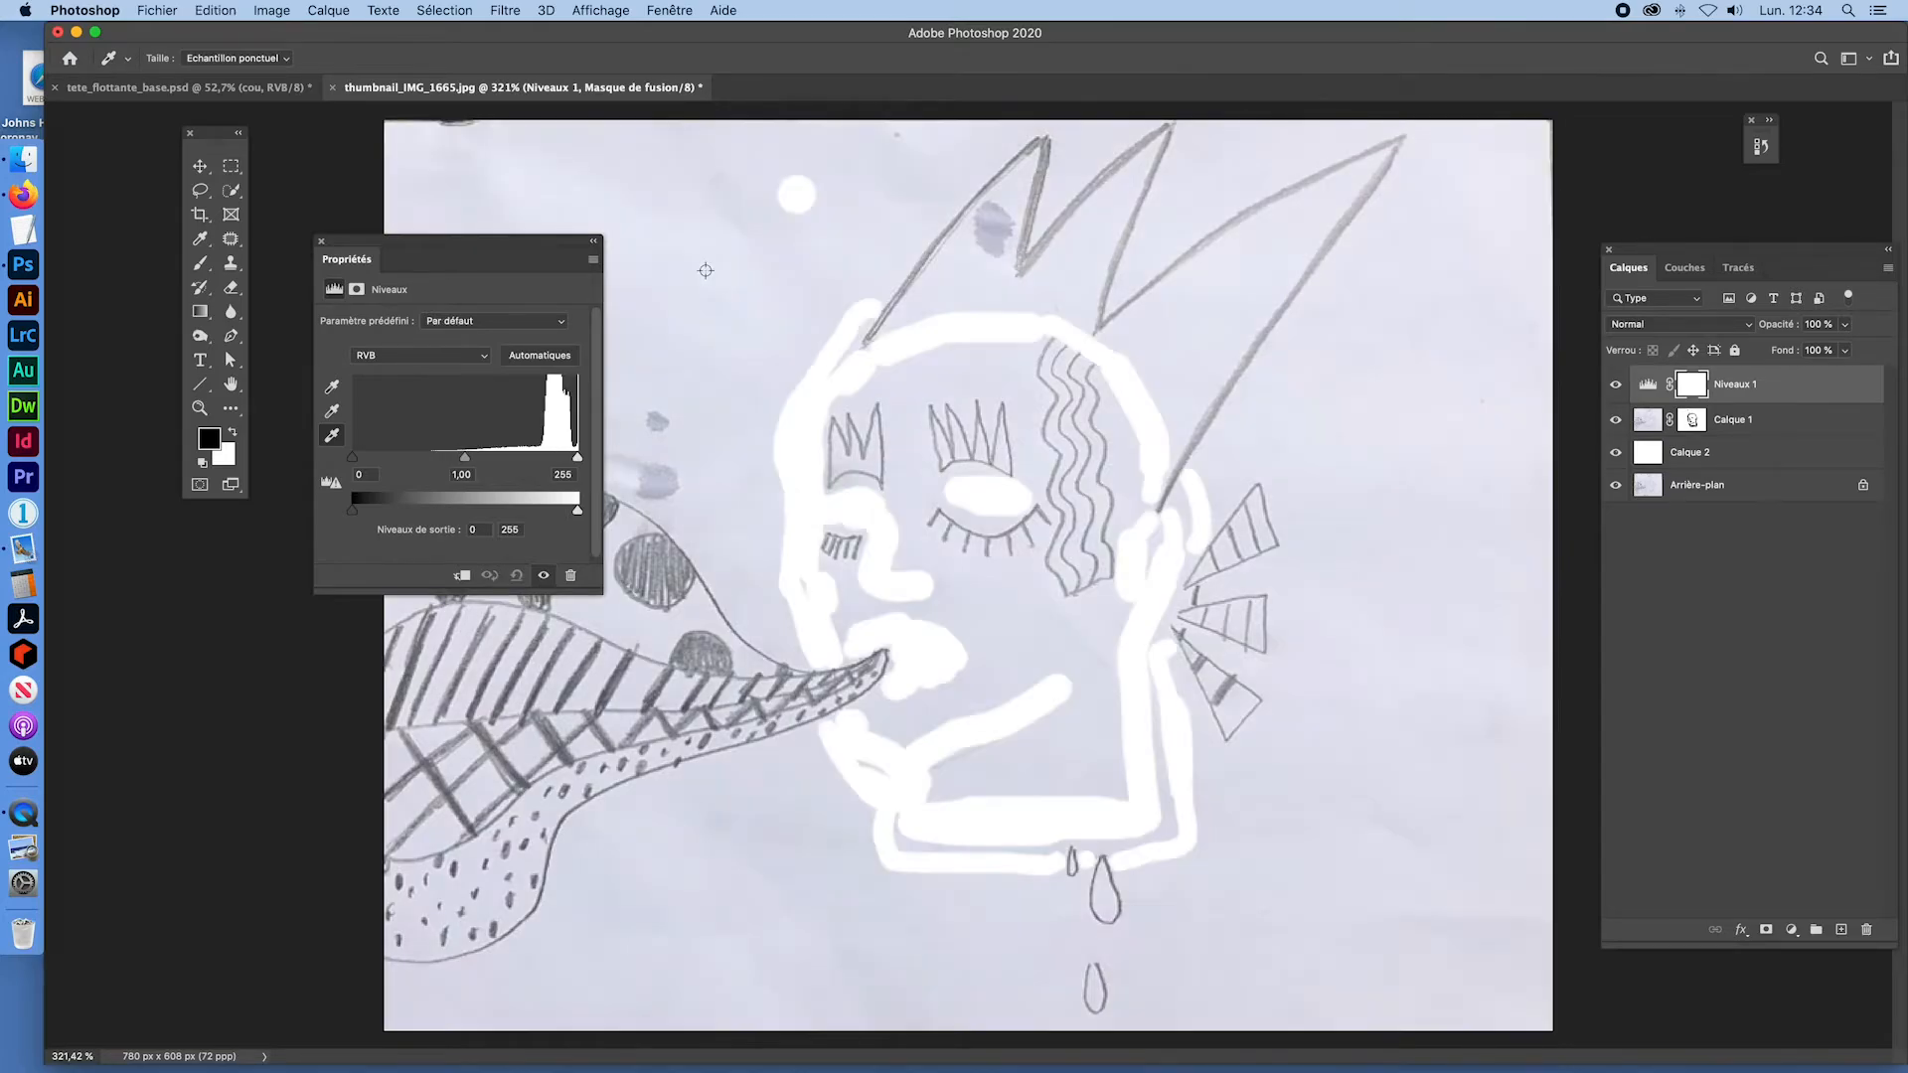
click(834, 244)
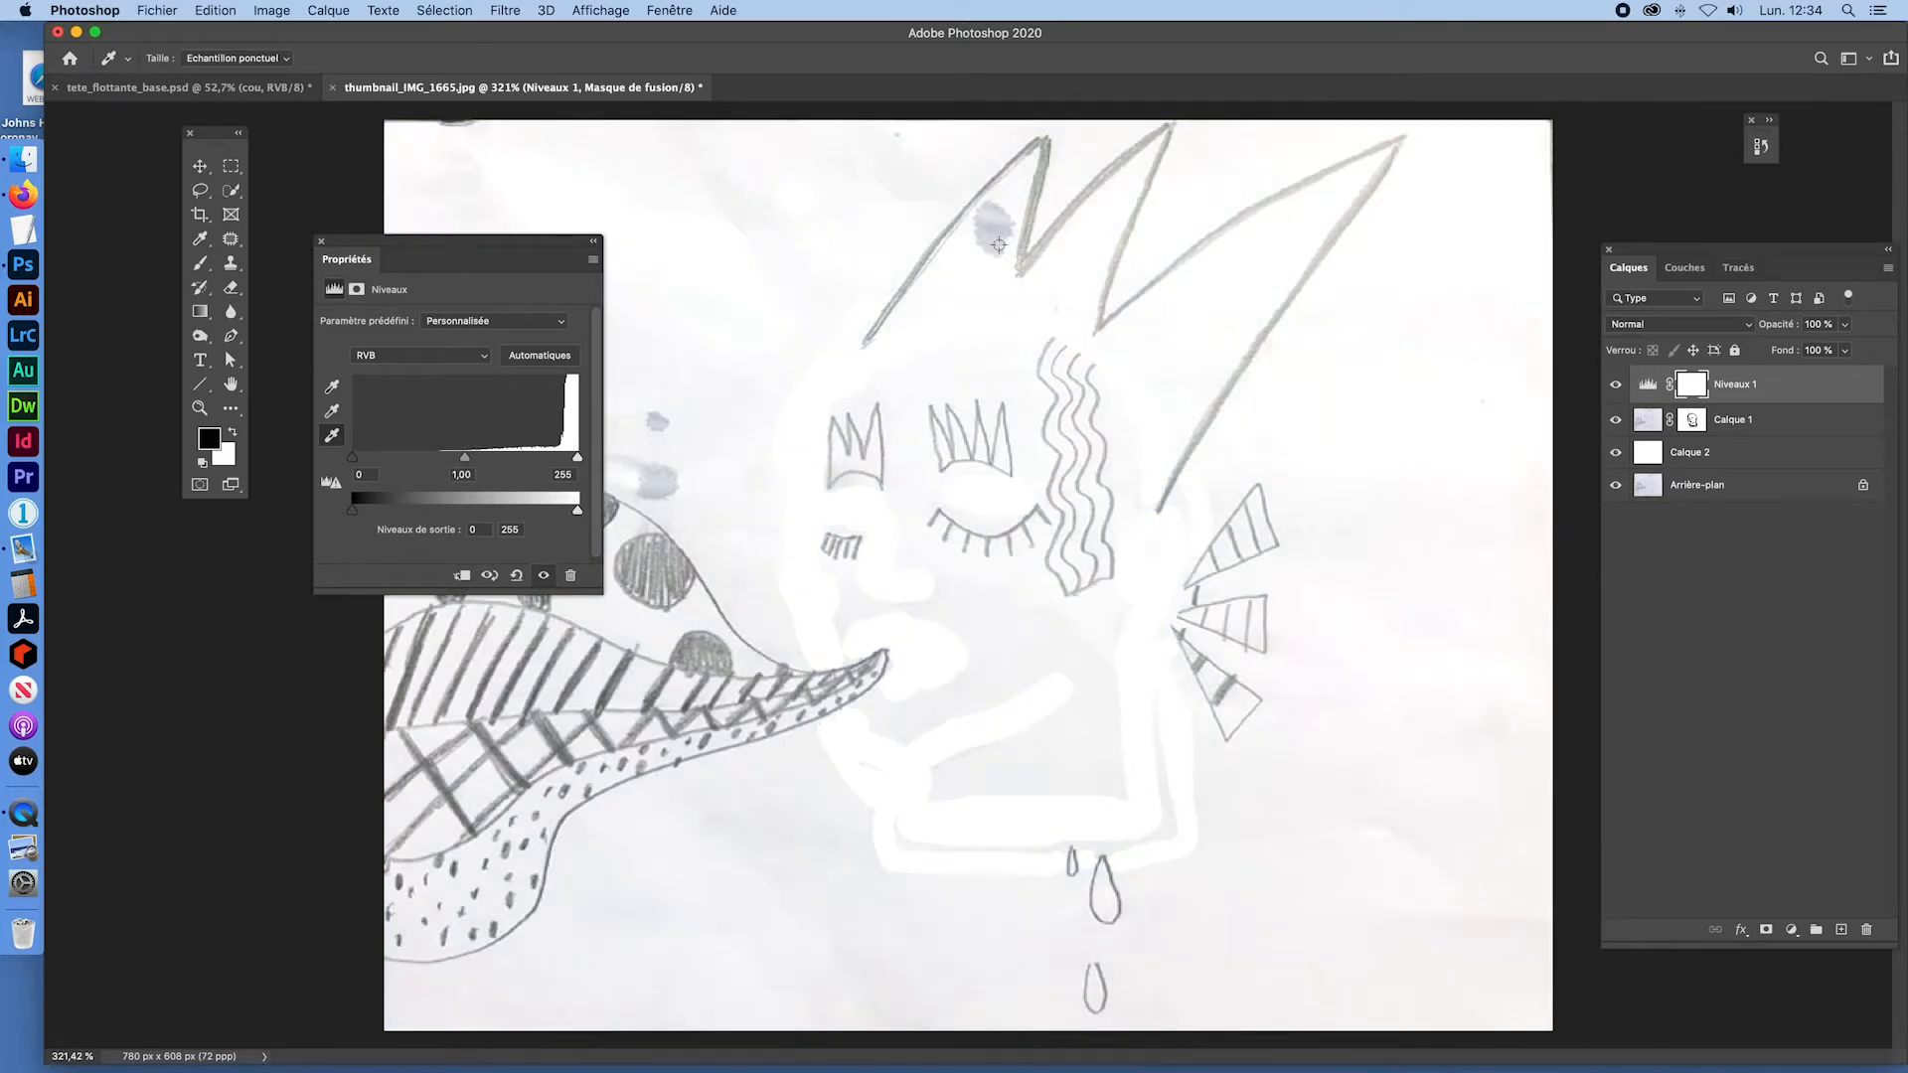
Step: Refine the Levels white point by sampling the grey paper beside the neck, and compare the drawing with the adjustment hidden and shown
drag(548, 242, 612, 457)
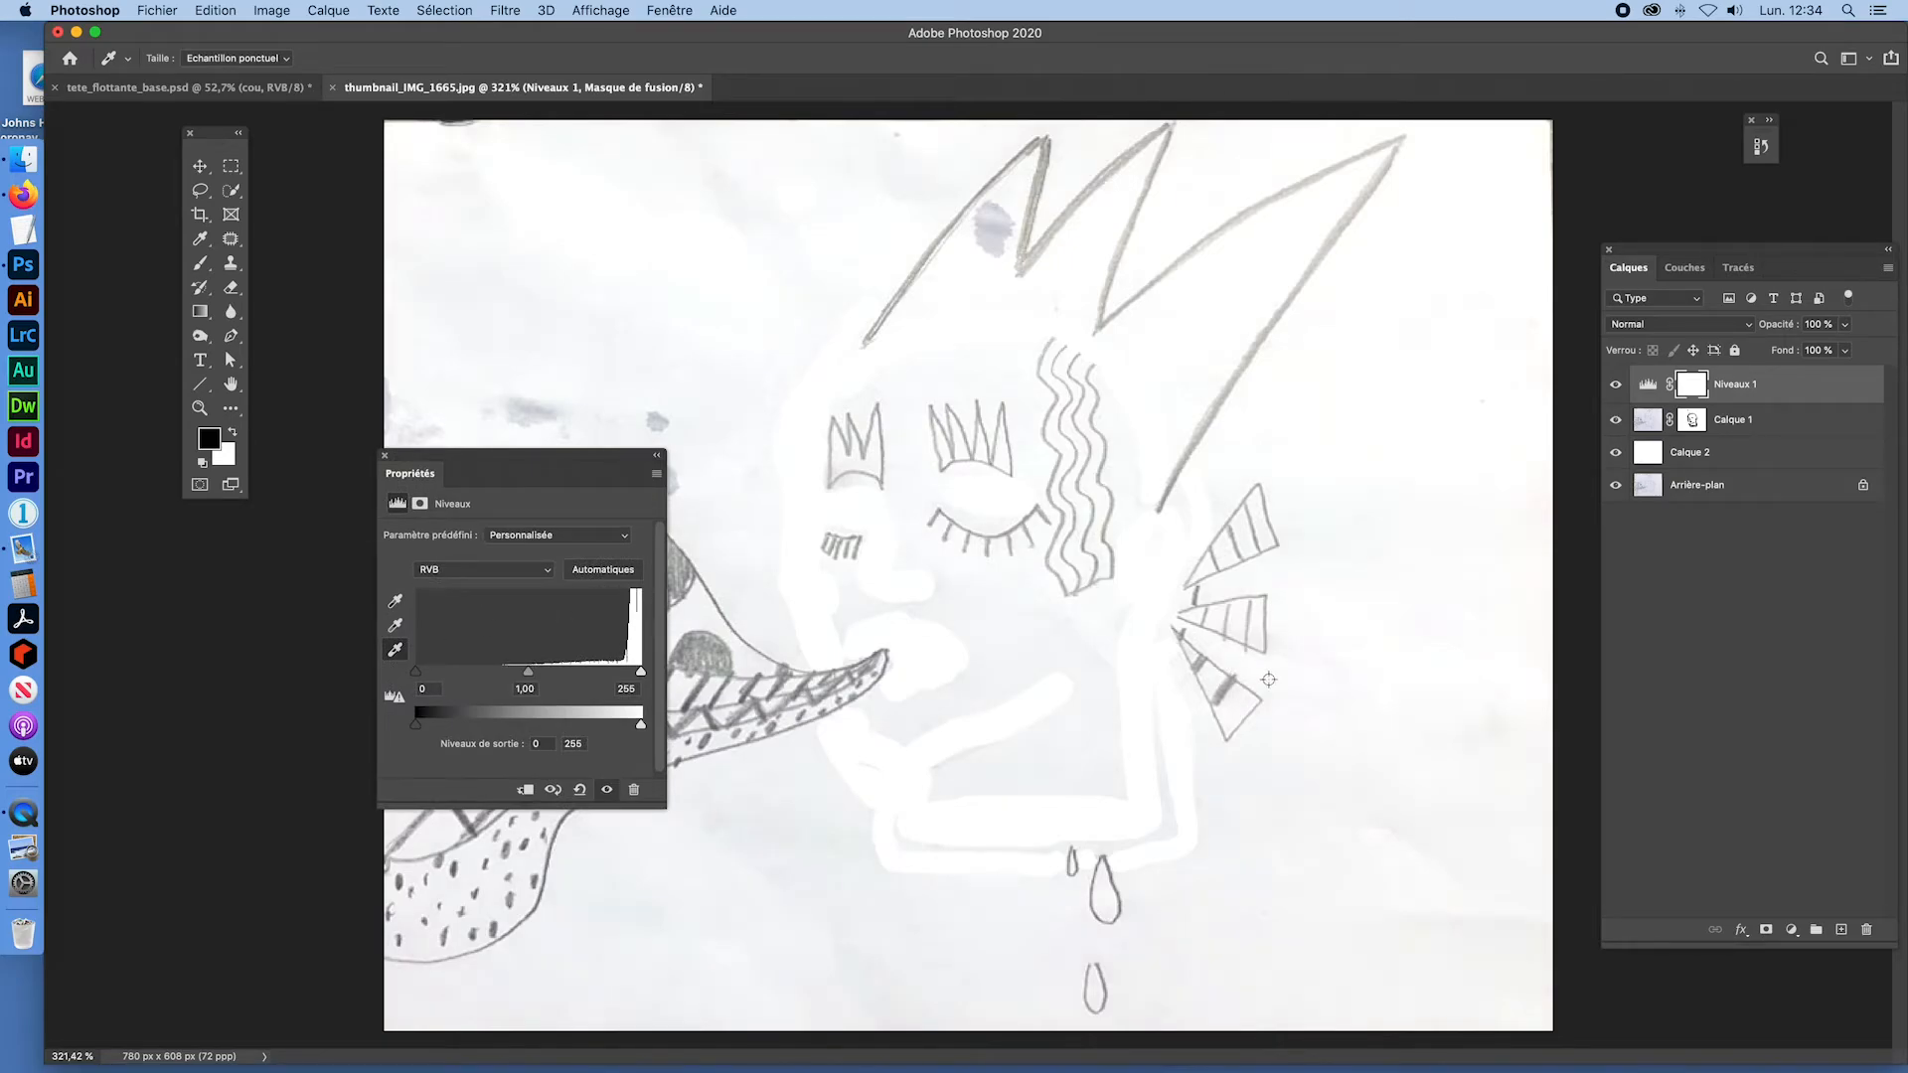
click(1294, 796)
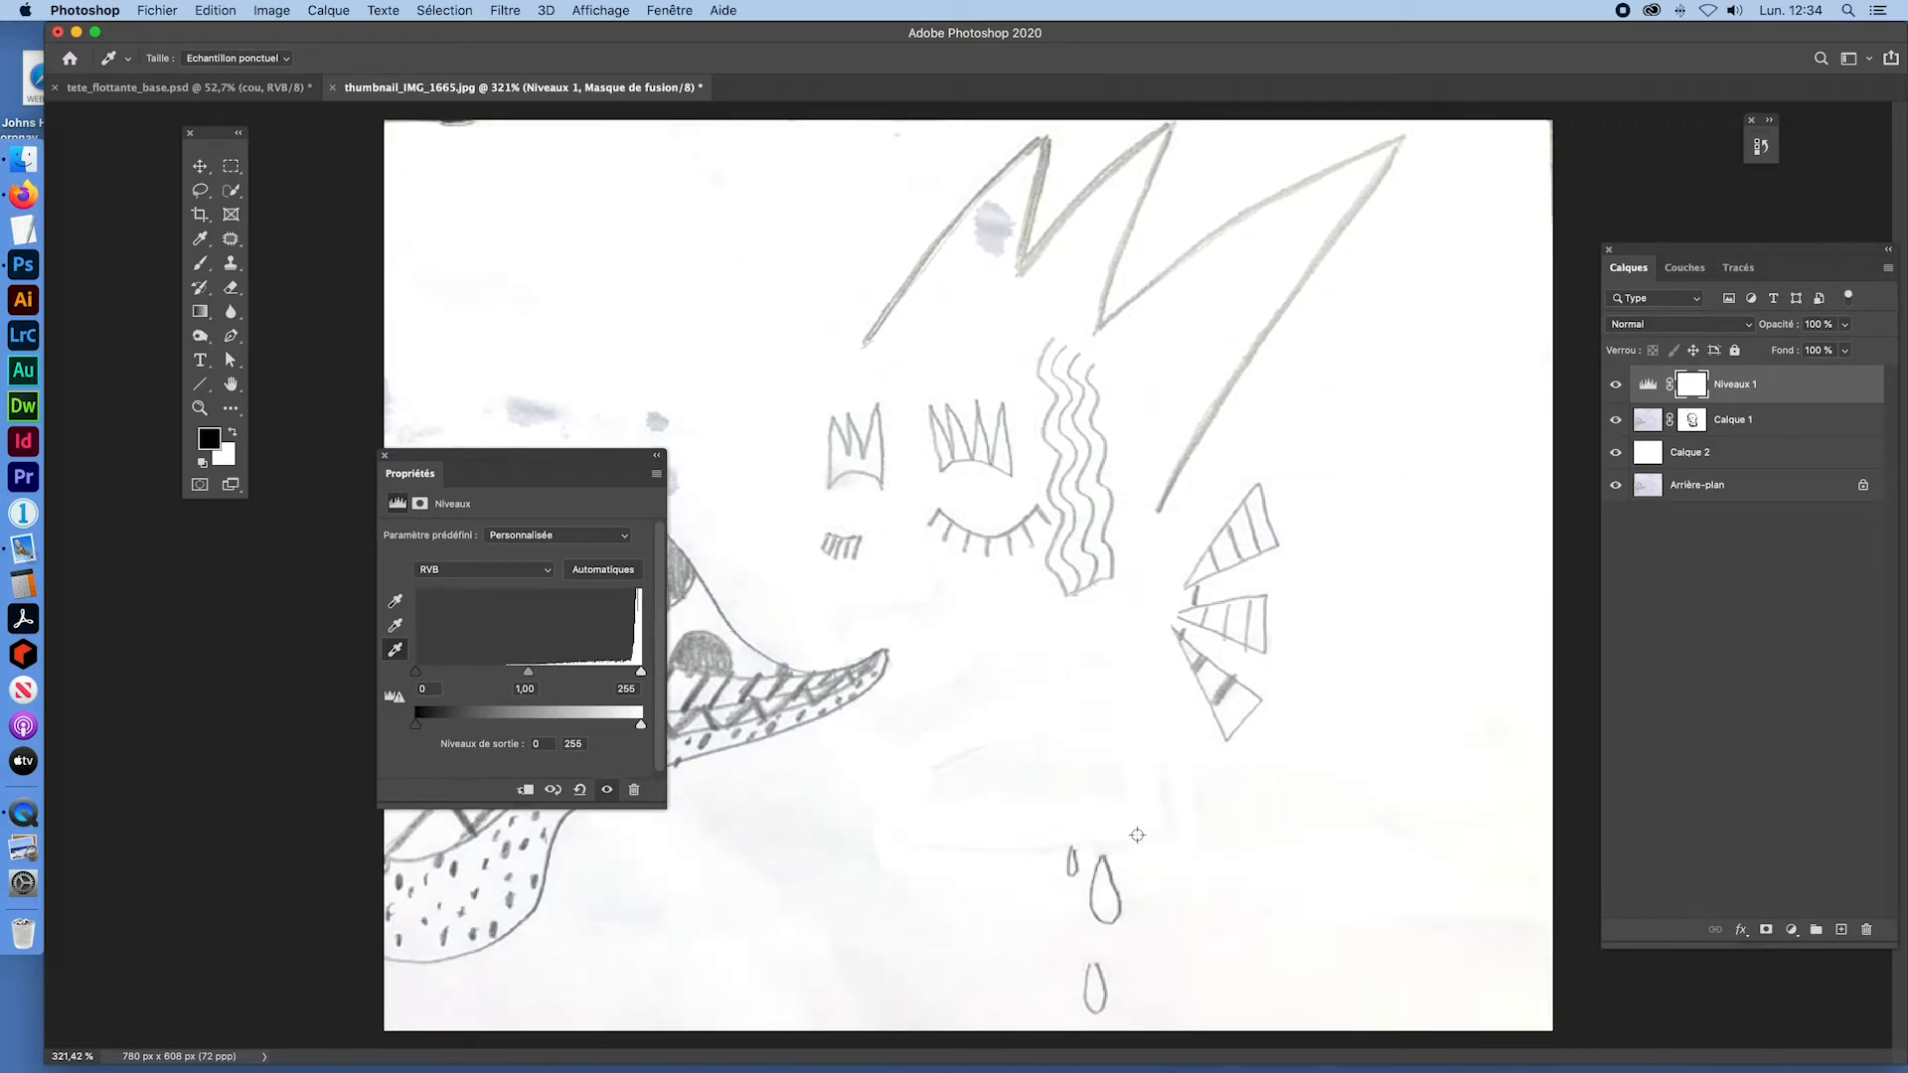
key(super+z)
click(1208, 770)
click(1166, 792)
drag(627, 462, 878, 882)
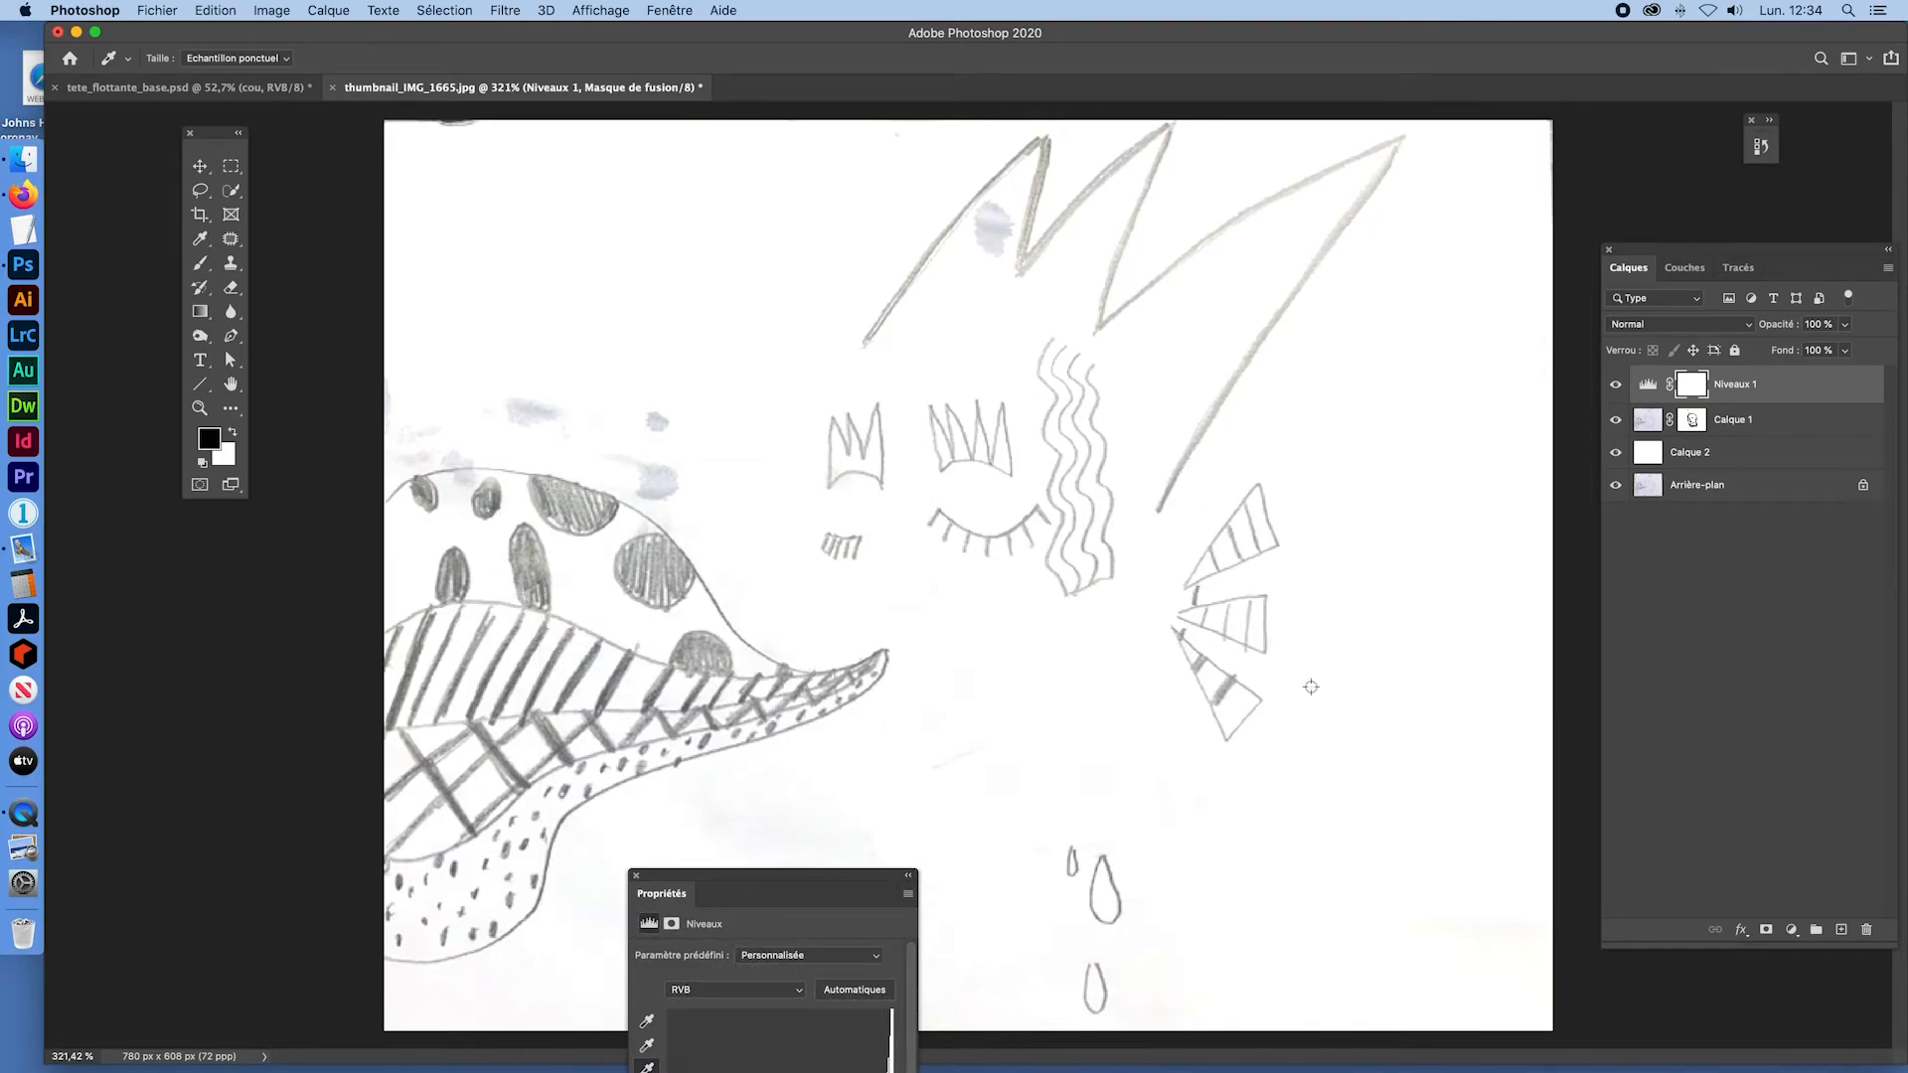
click(1616, 384)
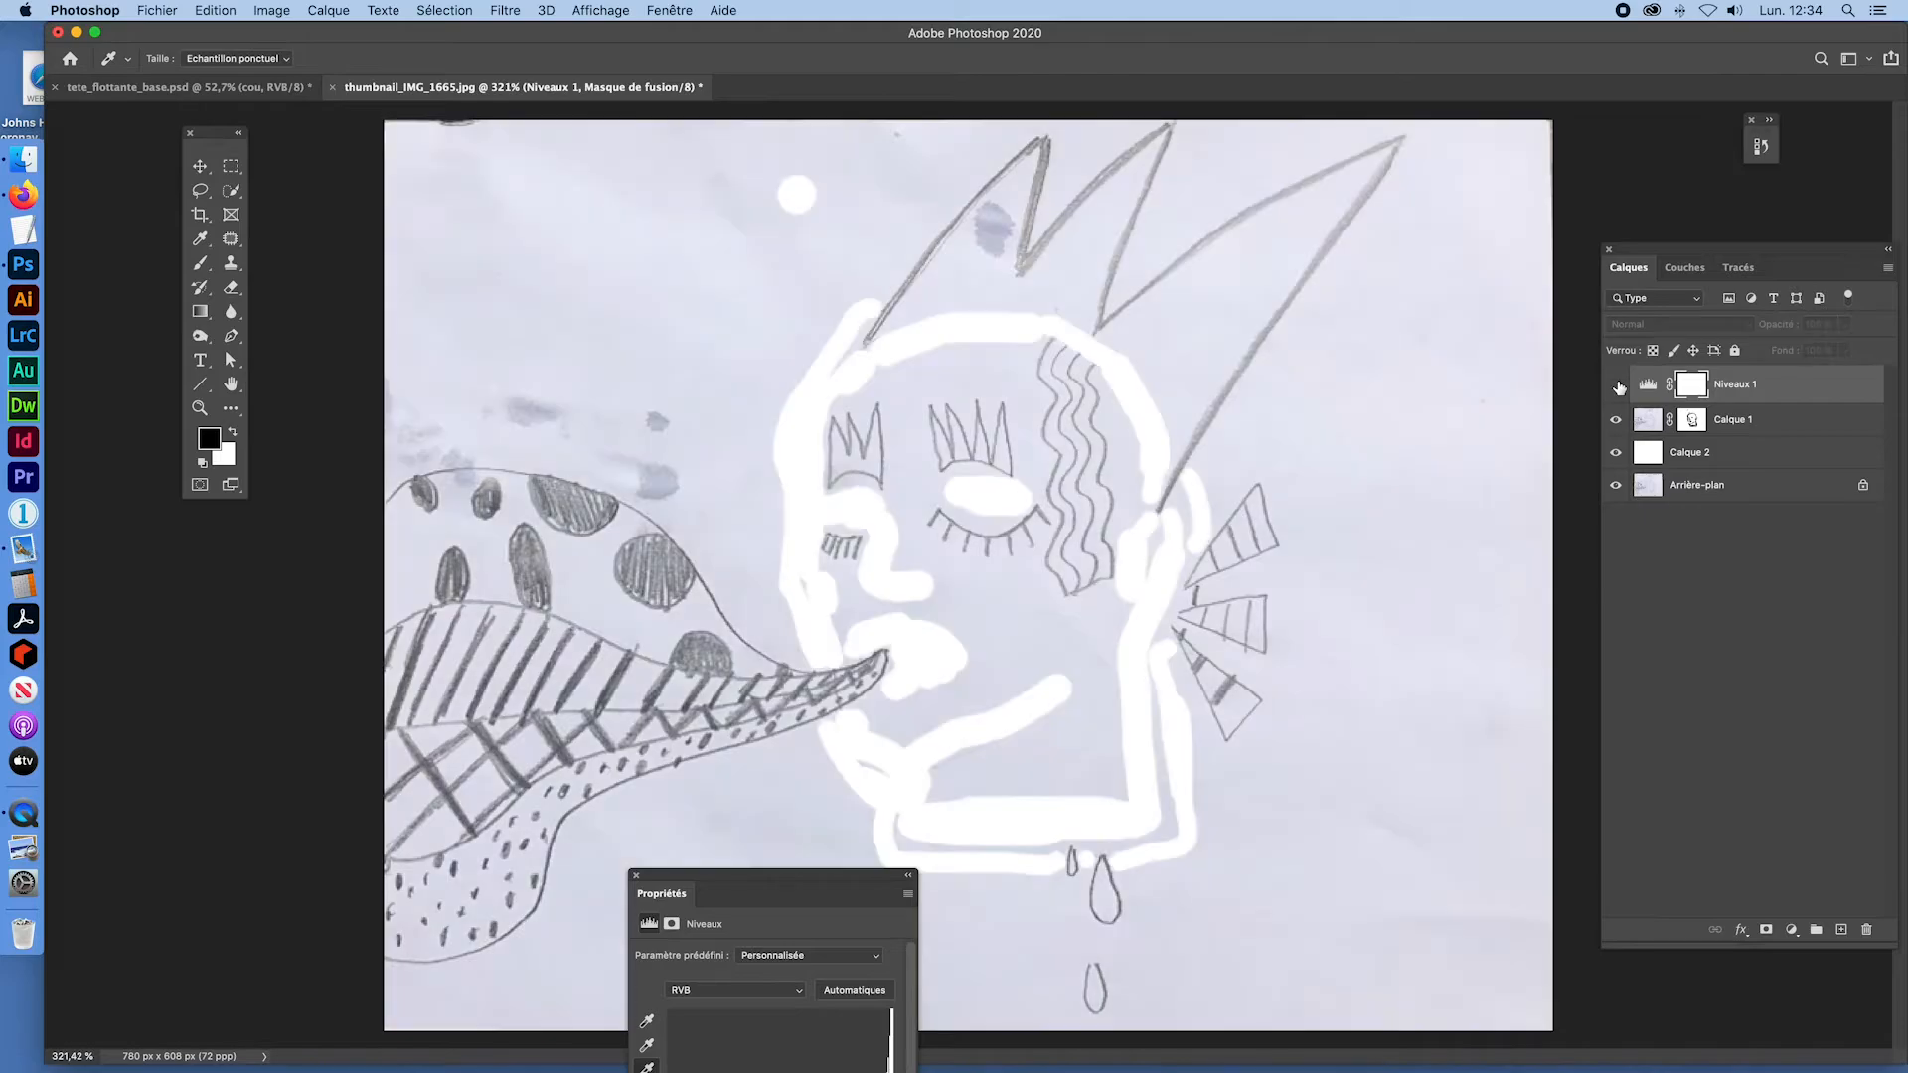
click(1617, 385)
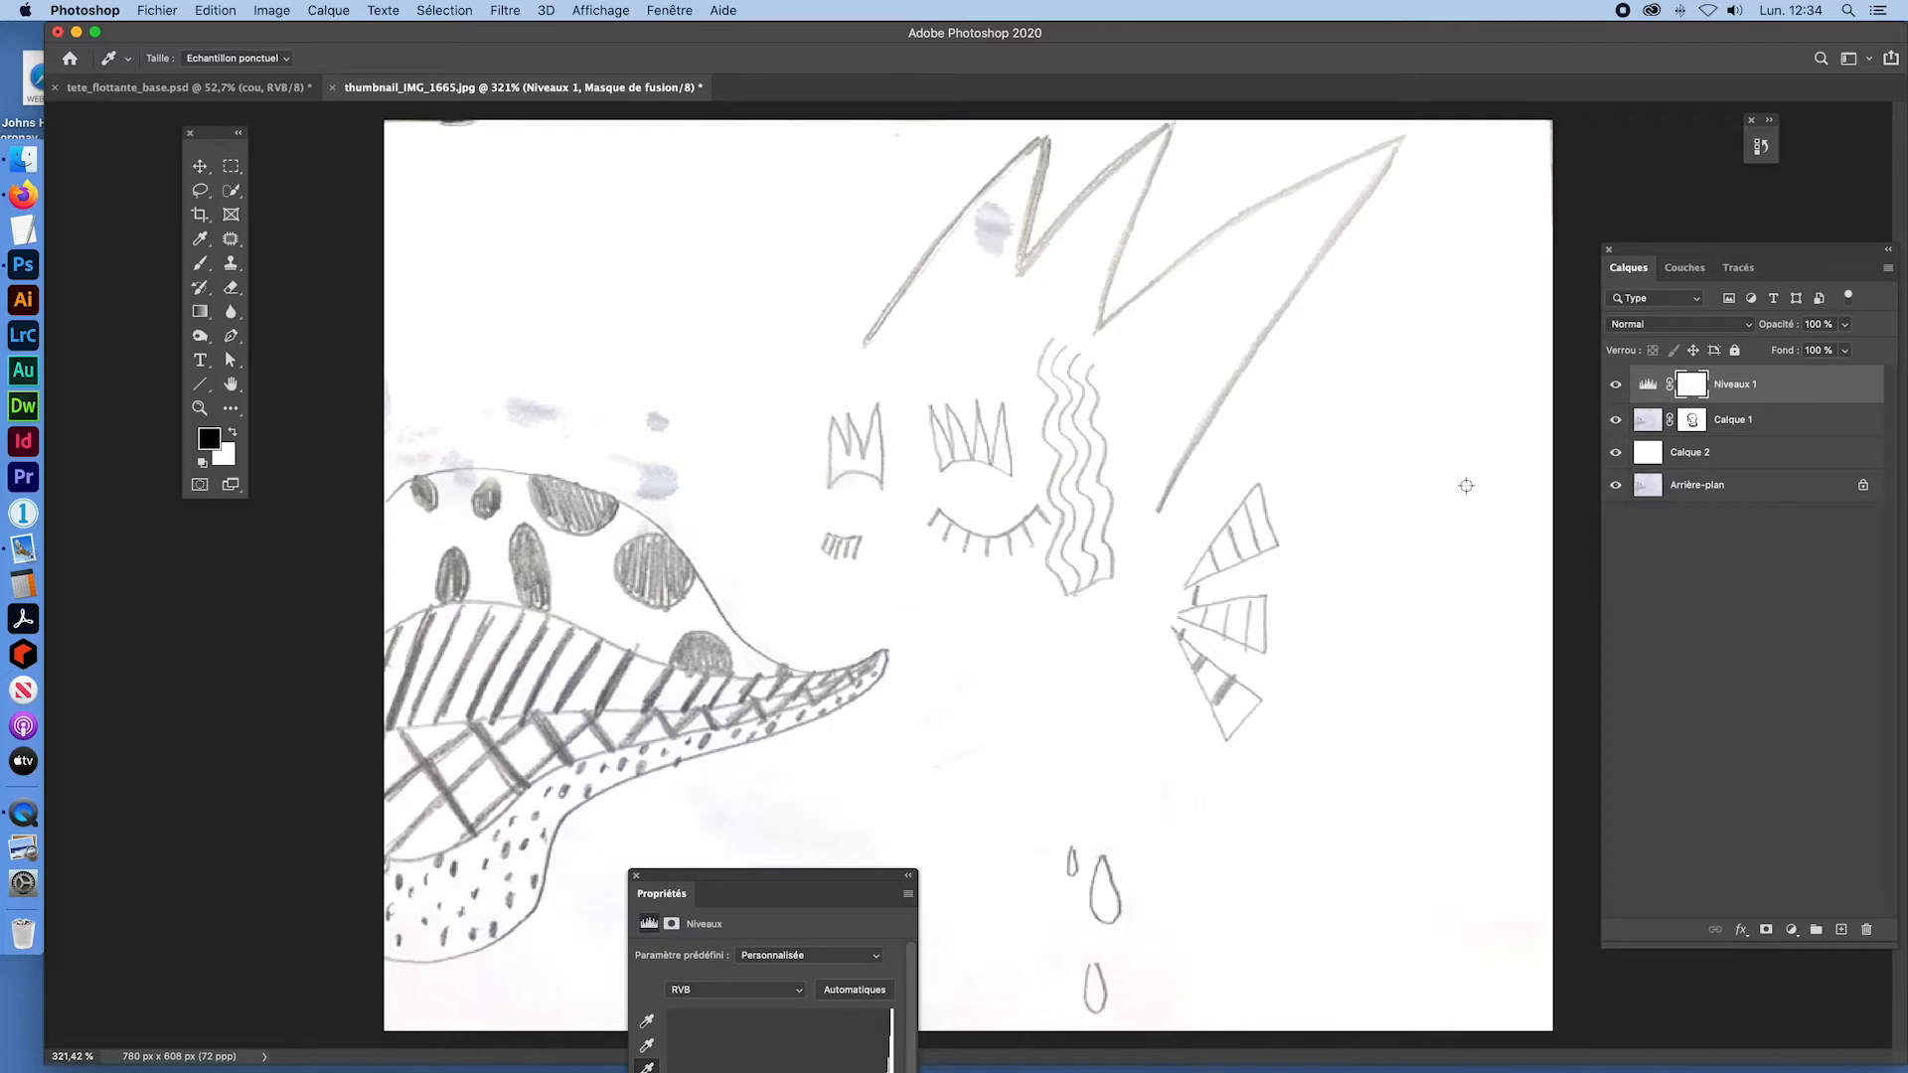
Step: Try to cover the grey smudge above the tongue by painting black on the Niveaux 1 mask with a larger brush
click(1691, 384)
key(b)
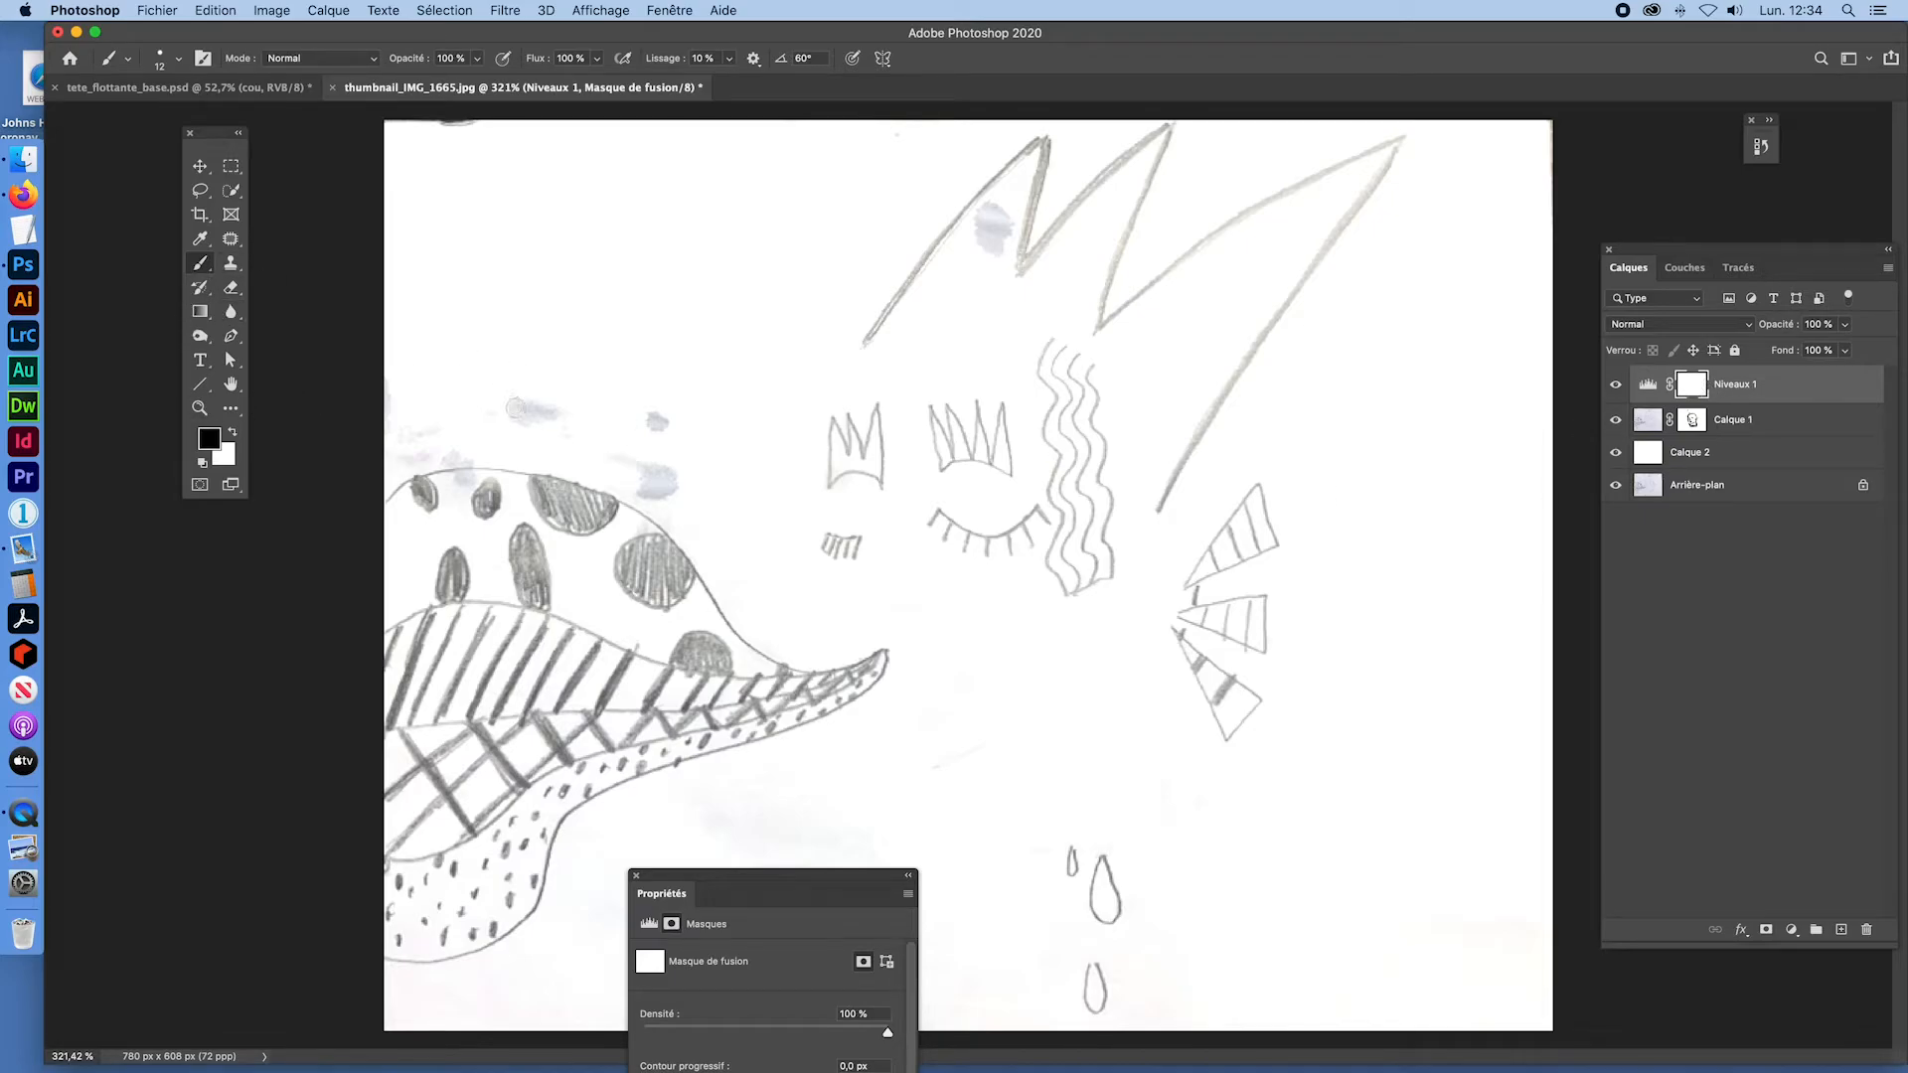
drag(558, 375, 629, 390)
click(674, 406)
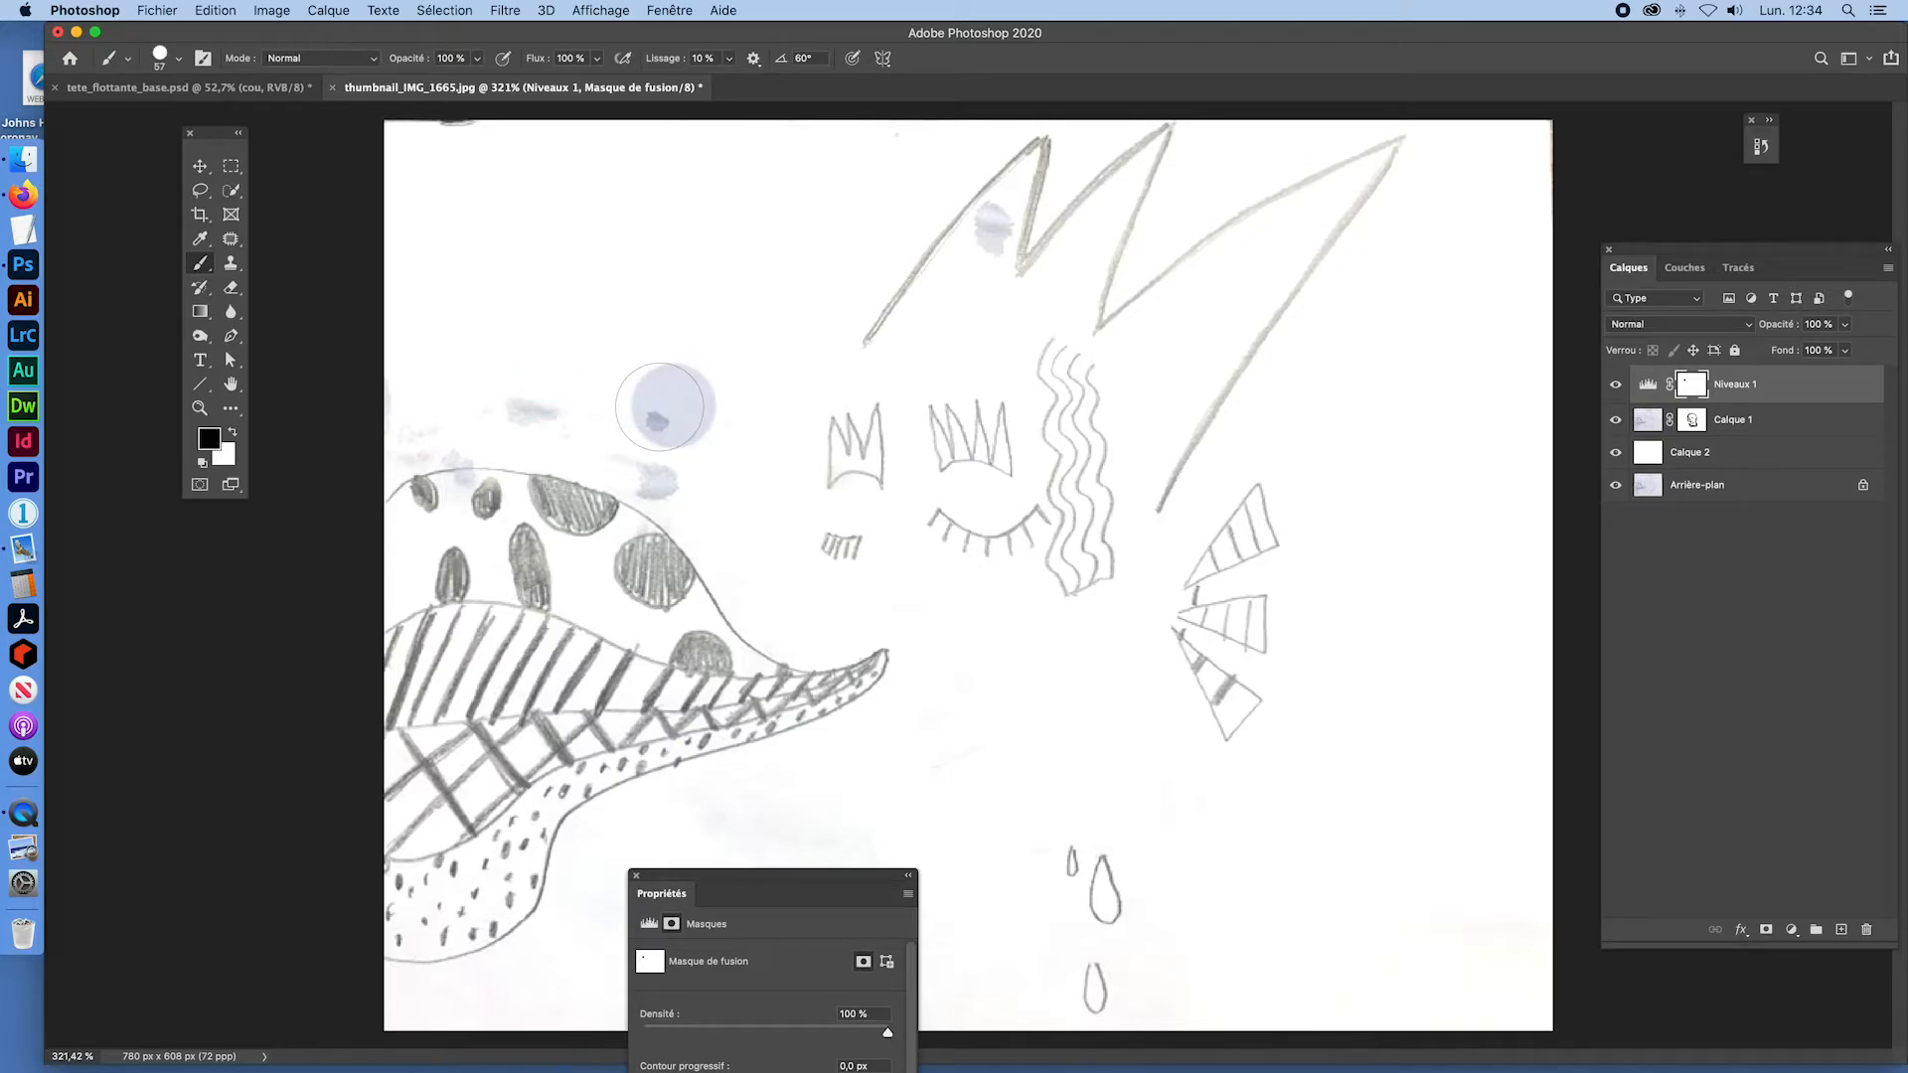
key(super+z)
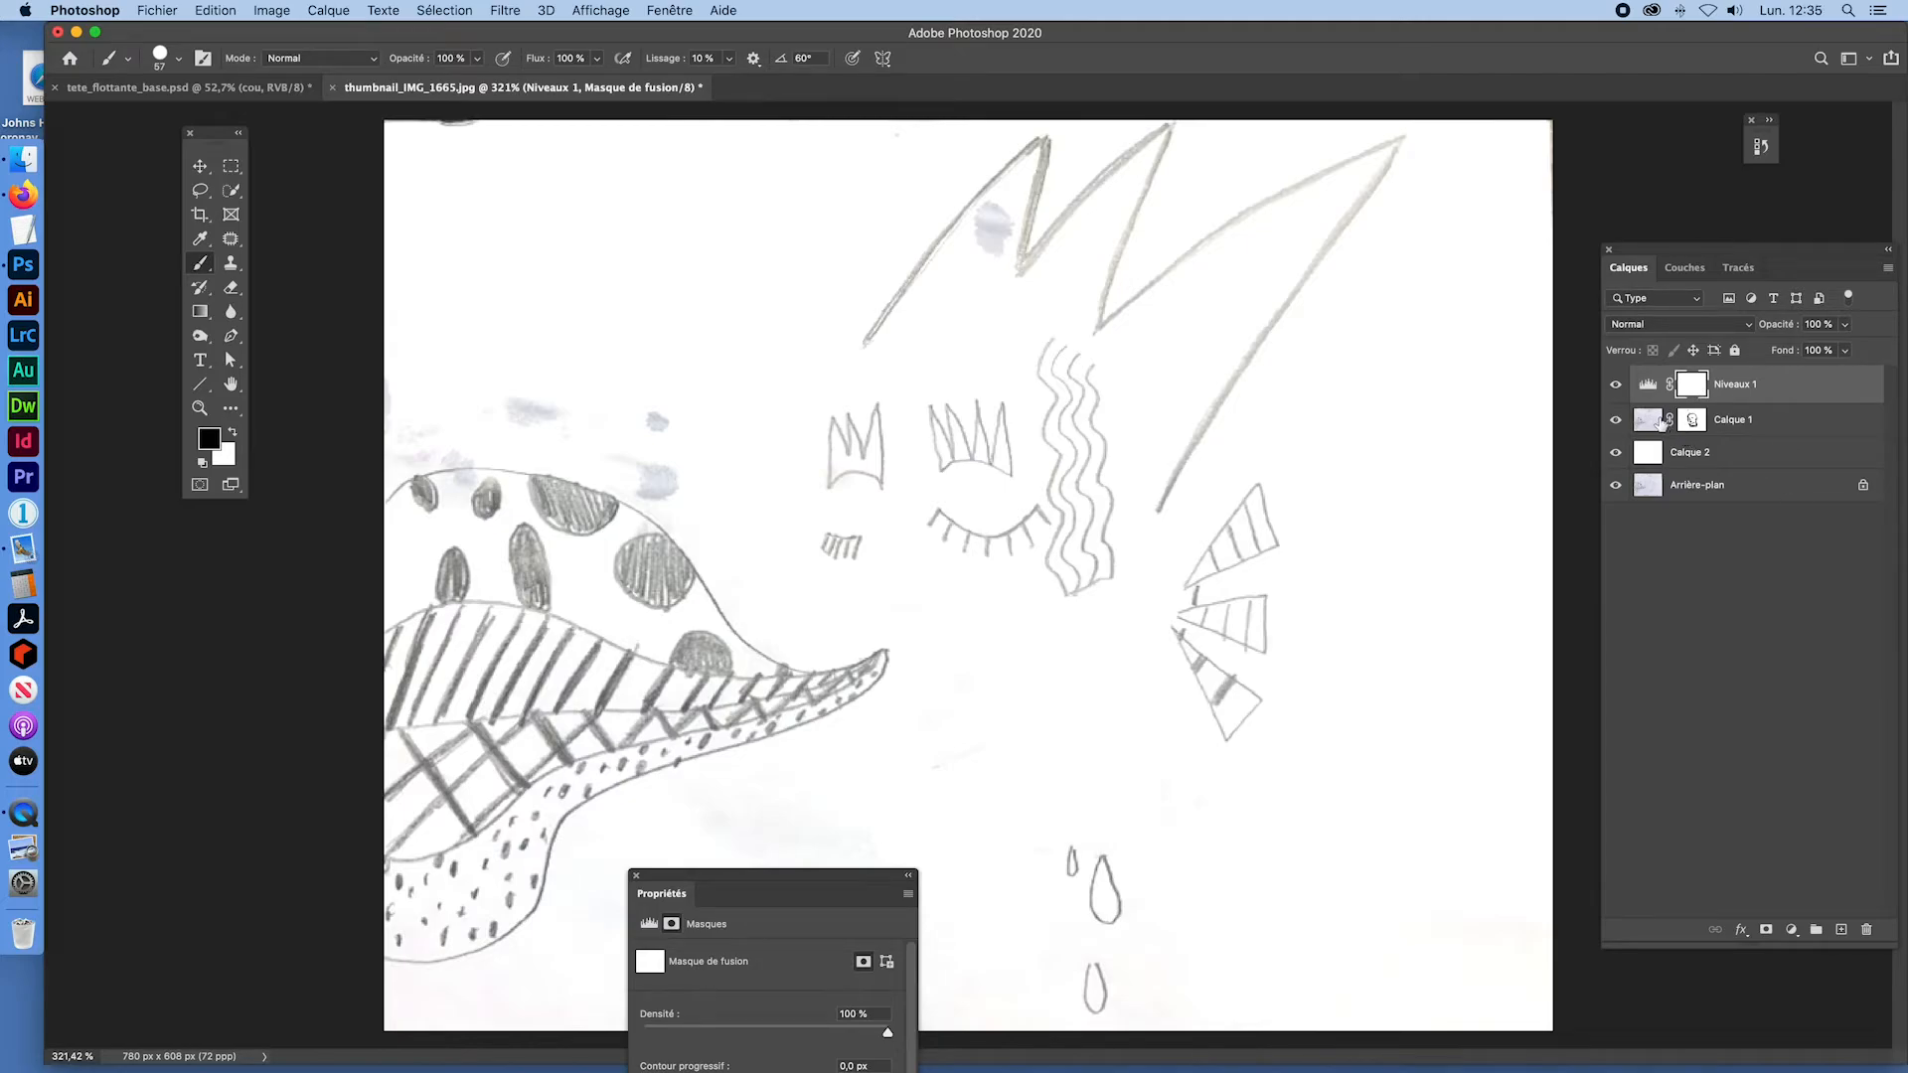
Step: Rename Calque 1 as "dessin" and the white-filled Calque 2 as "fond blanc"
click(1690, 421)
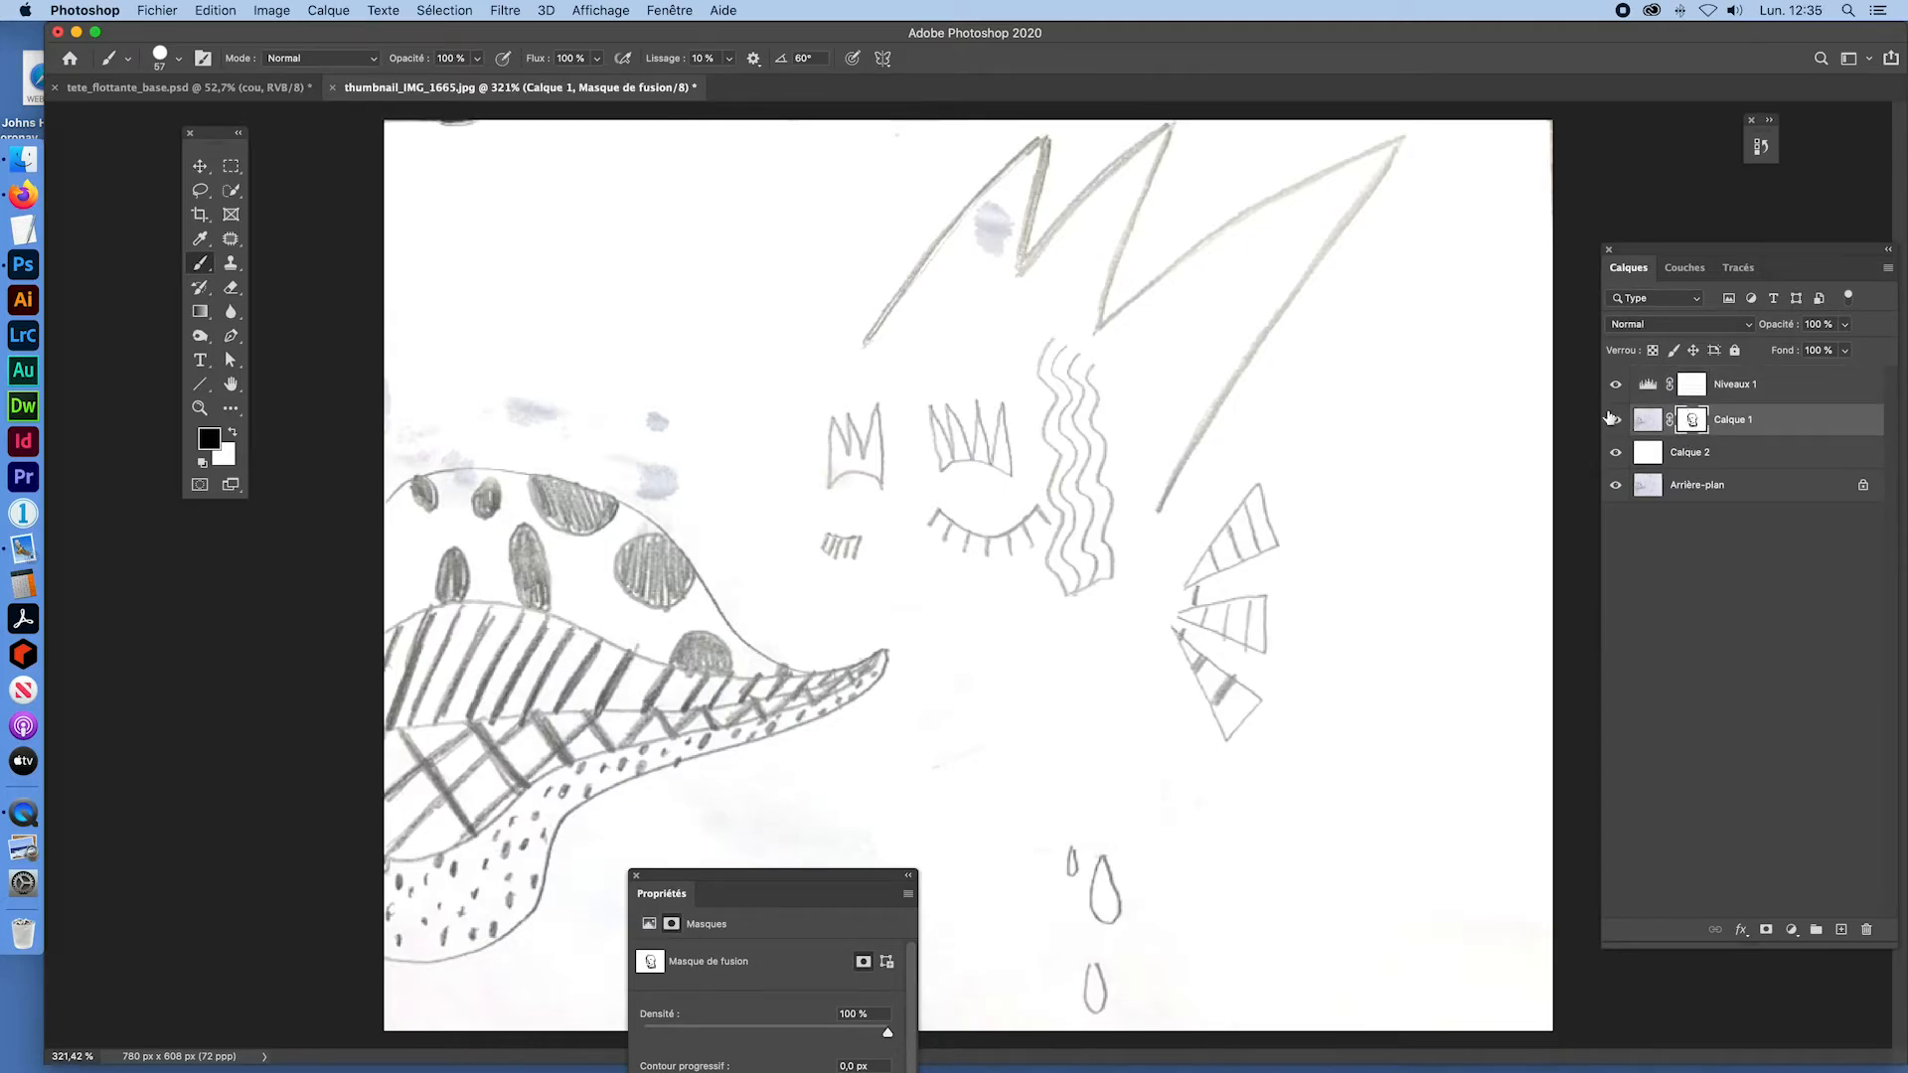
double_click(1741, 421)
text(dessin)
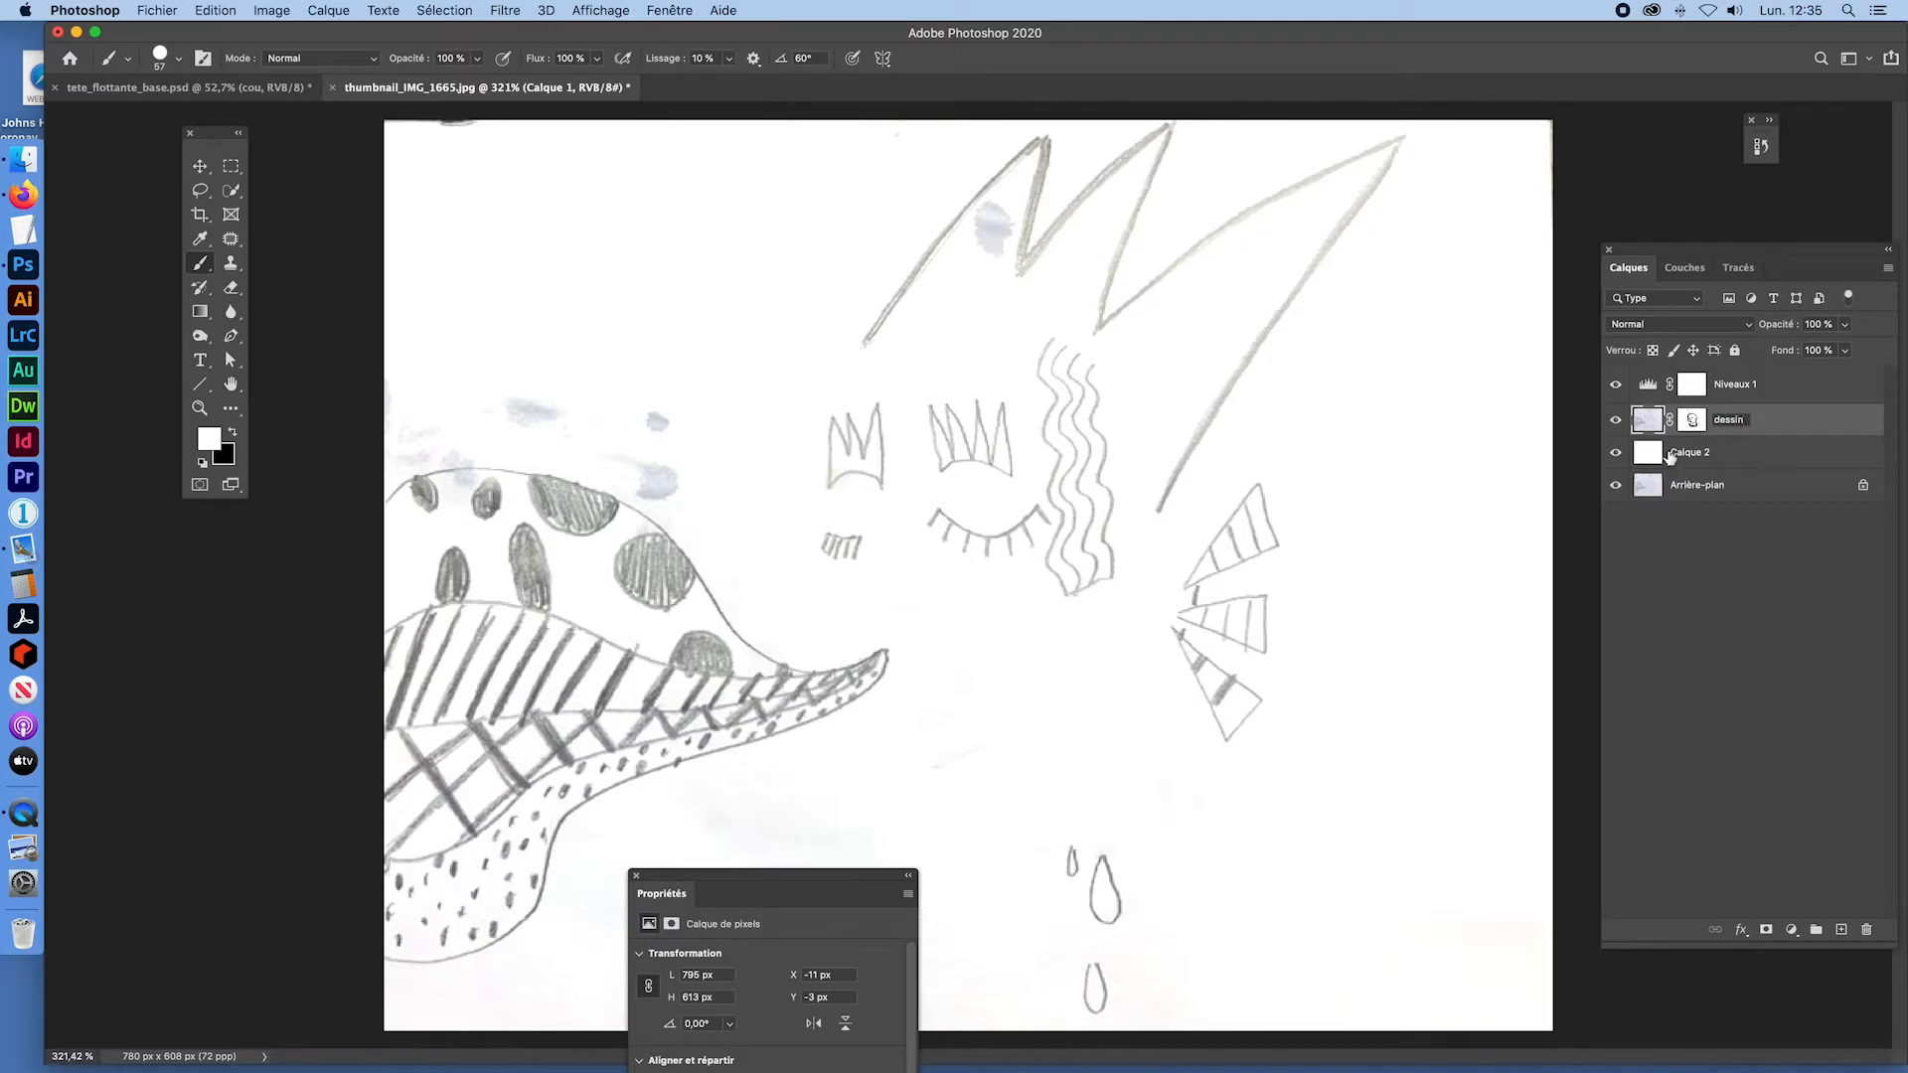
double_click(1669, 454)
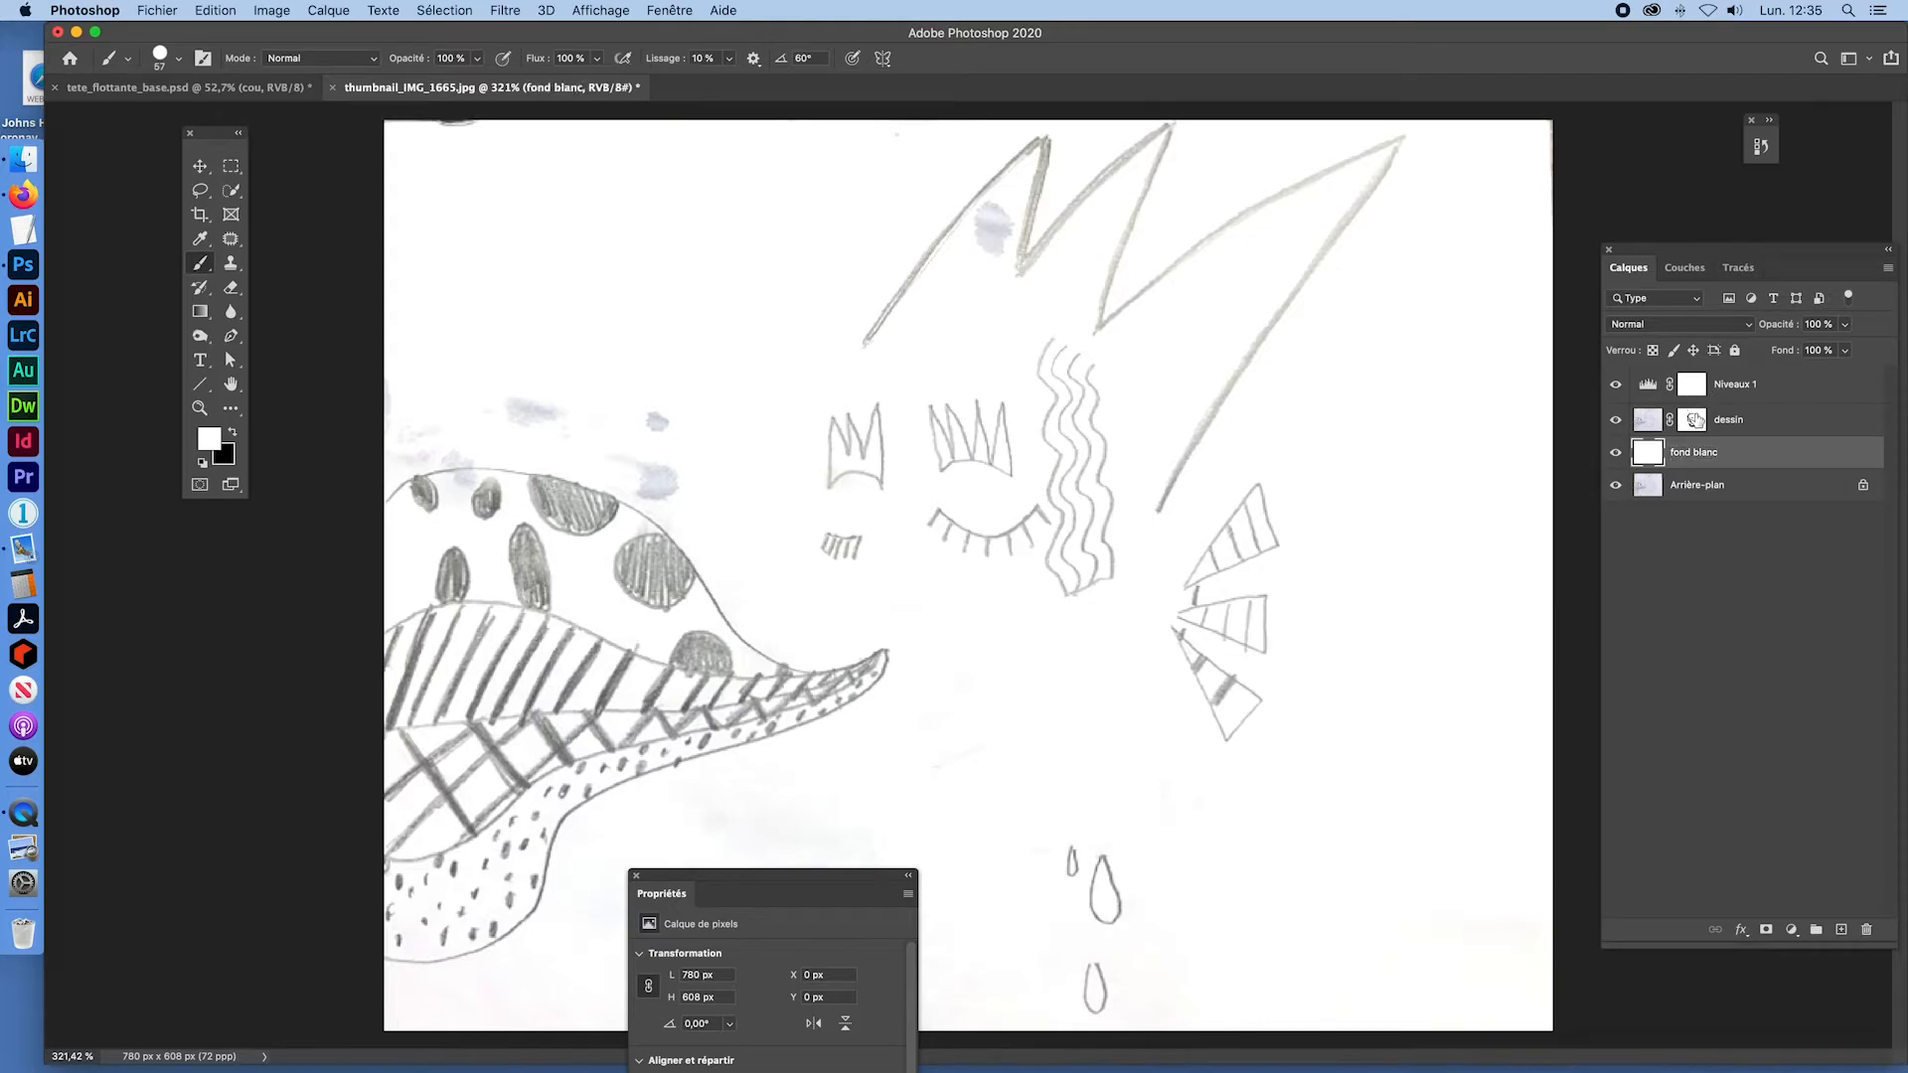
Step: Paint black on the dessin layer mask to hide the grey smudges above the tongue and inside the crown's first peak
click(1692, 420)
mouse_move(708, 475)
mouse_down()
mouse_move(665, 477)
mouse_move(552, 400)
mouse_move(442, 423)
mouse_move(428, 408)
mouse_move(417, 437)
mouse_up()
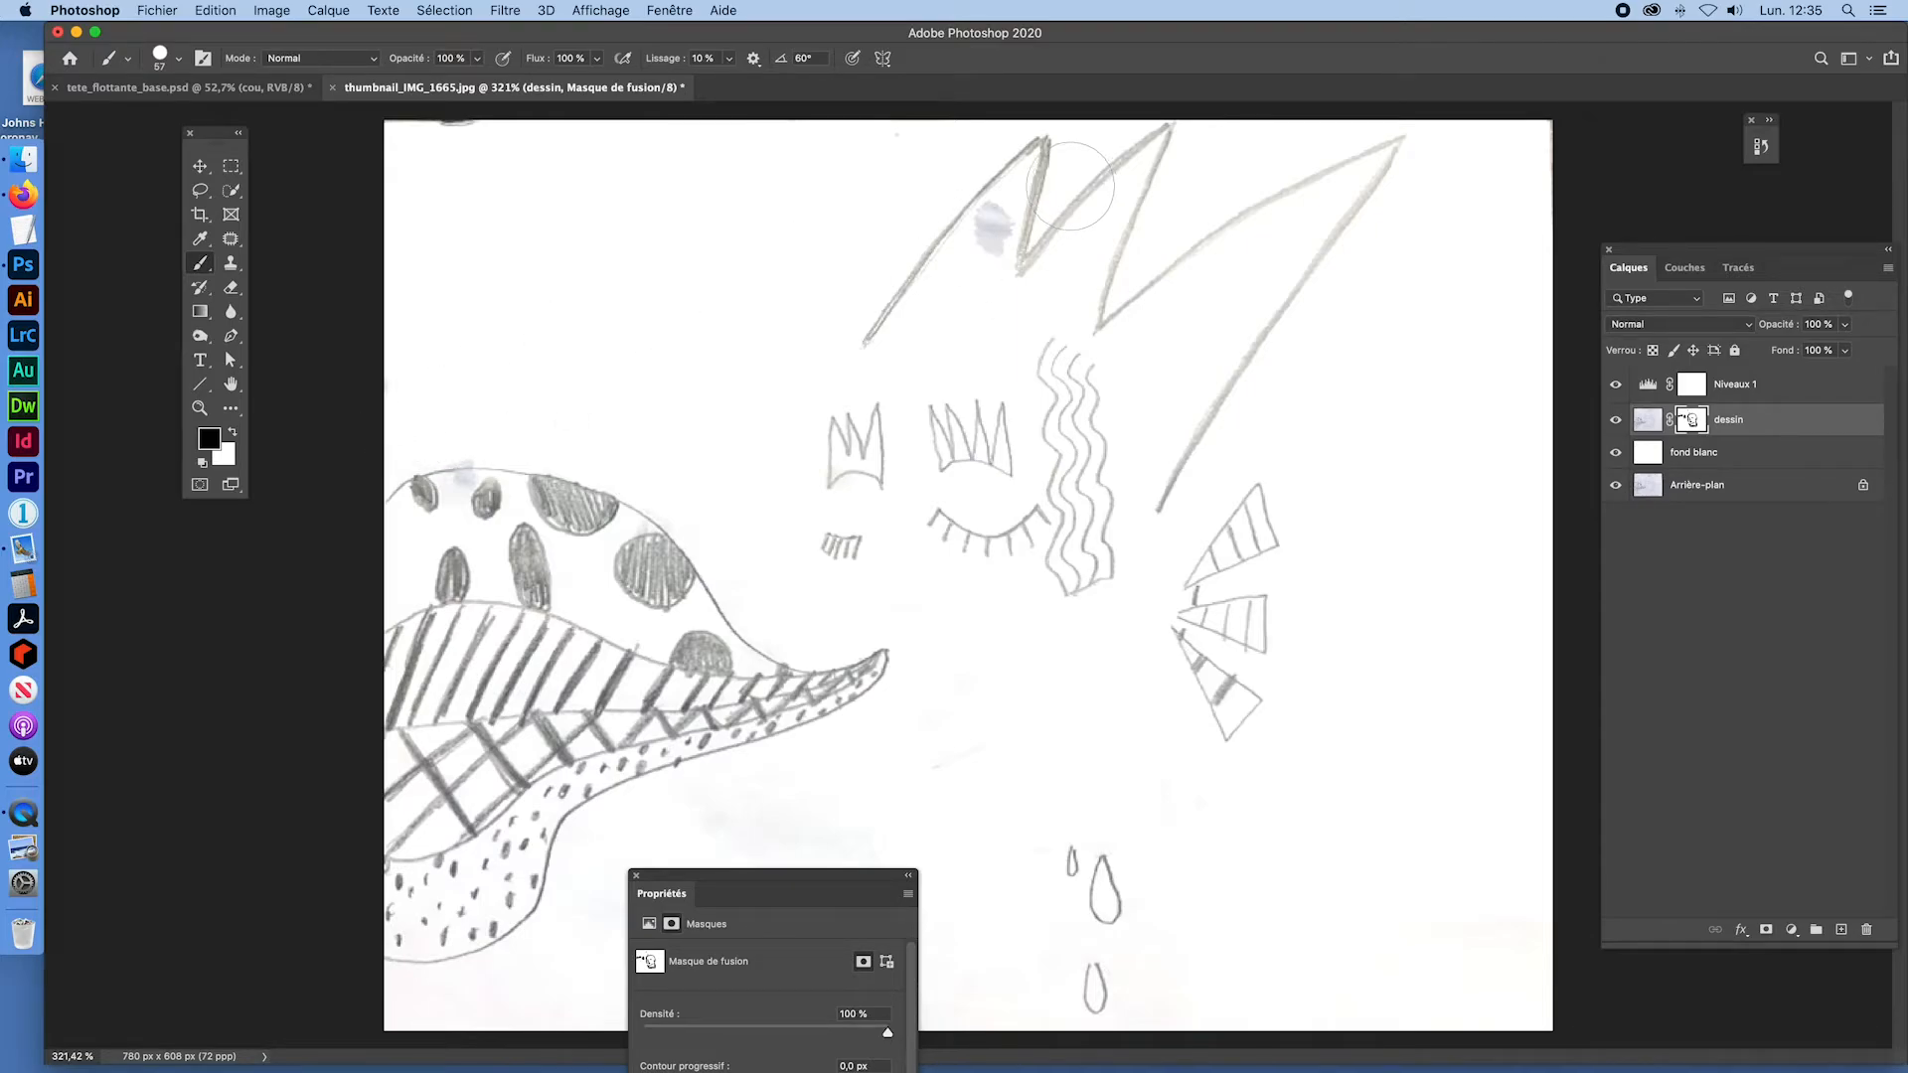
mouse_move(1024, 229)
mouse_down()
mouse_move(987, 235)
mouse_move(1000, 225)
mouse_up()
key(super+space)
key(super+space)
drag(462, 478, 525, 477)
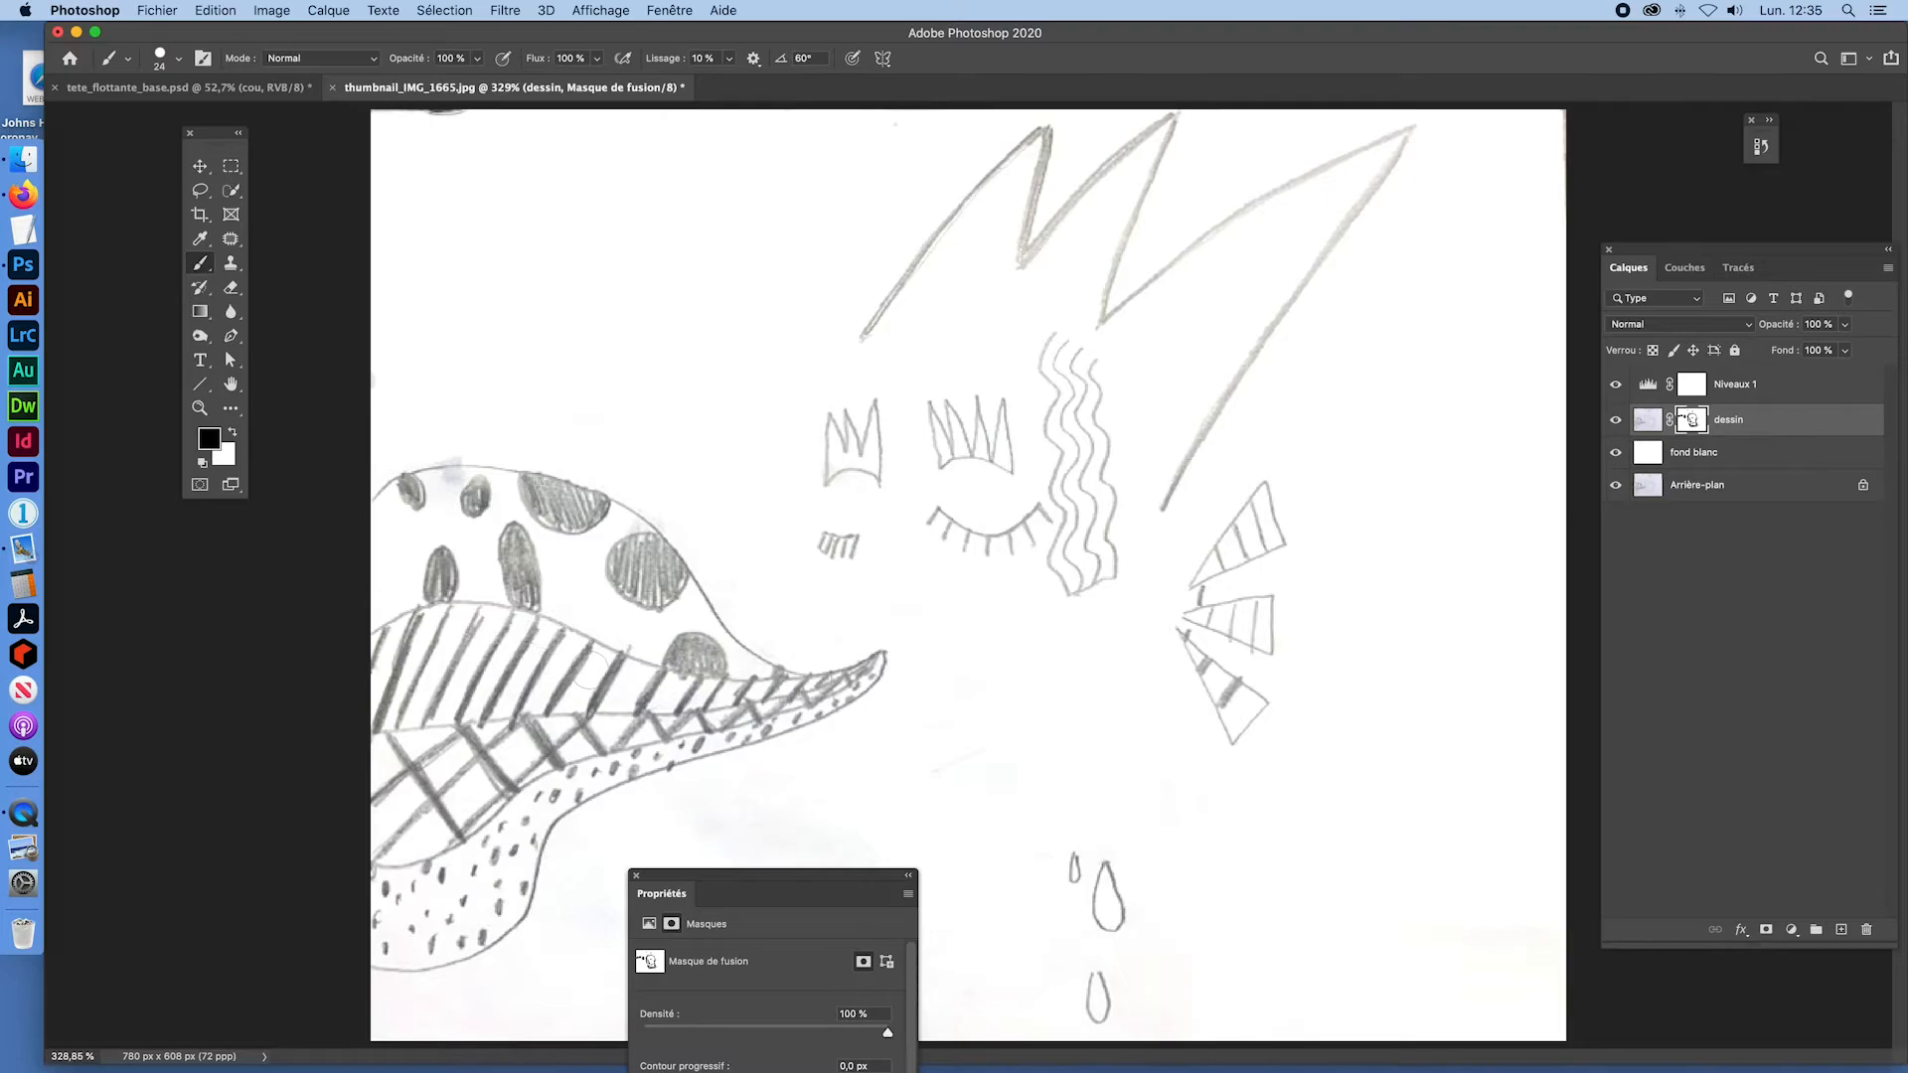
Step: Mask out the bluish stain around the tongue's upper outline and between its small dark spots with a smaller brush
key(super+space)
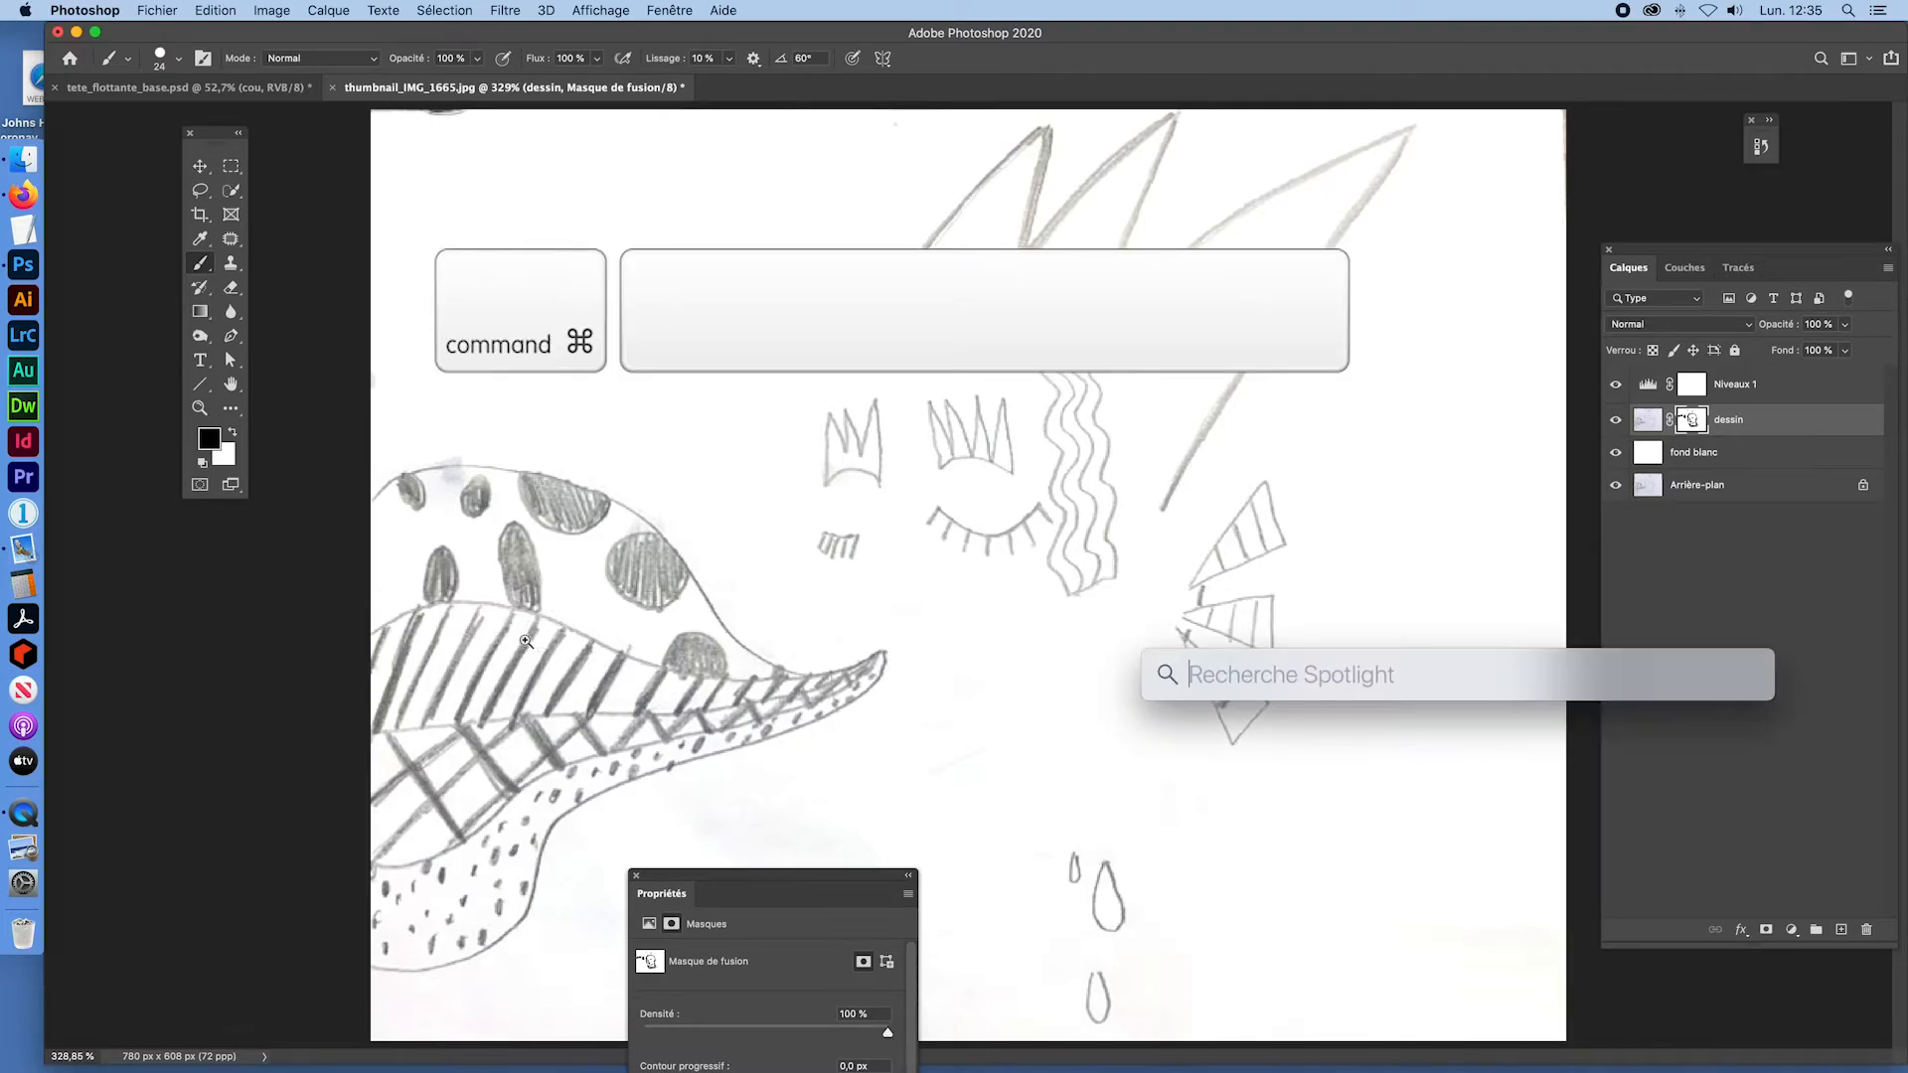
drag(434, 475, 587, 510)
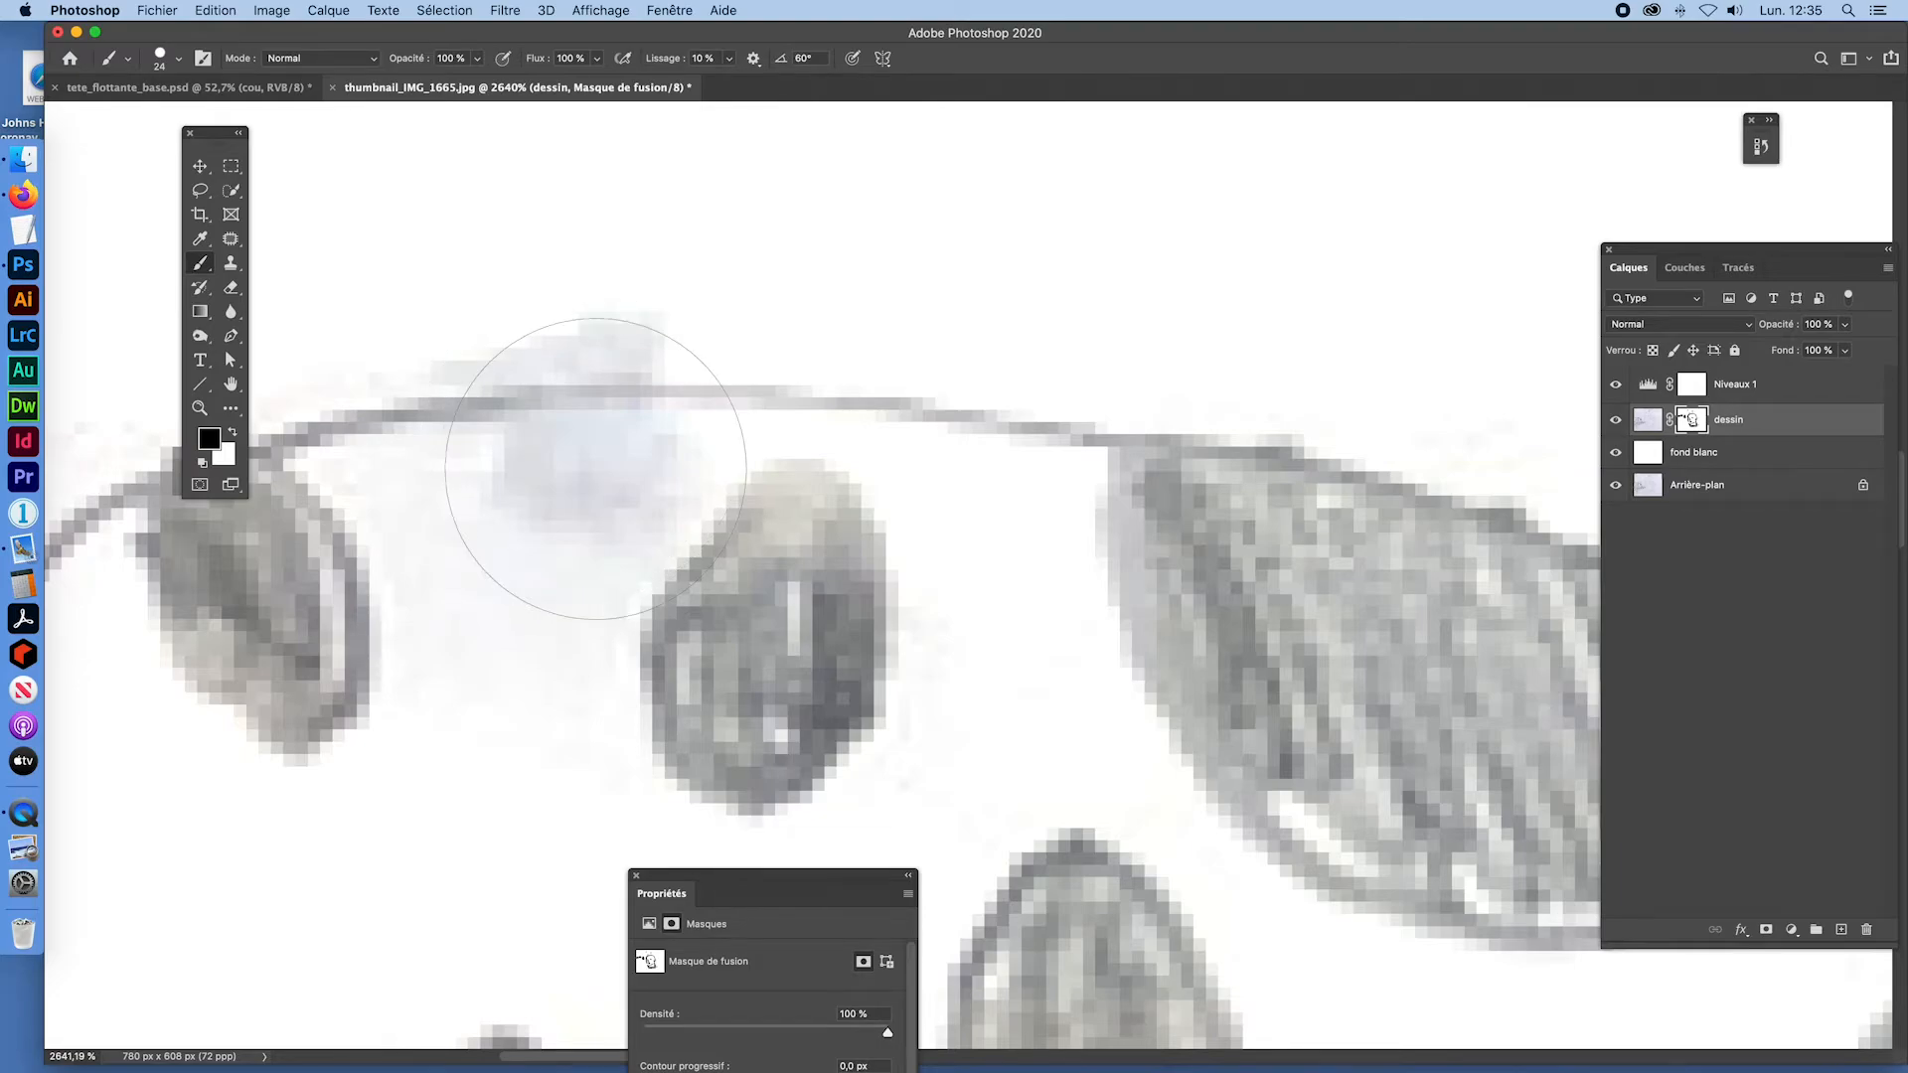
mouse_move(596, 468)
mouse_down()
mouse_move(440, 463)
mouse_move(482, 489)
mouse_move(604, 490)
mouse_move(542, 493)
mouse_up()
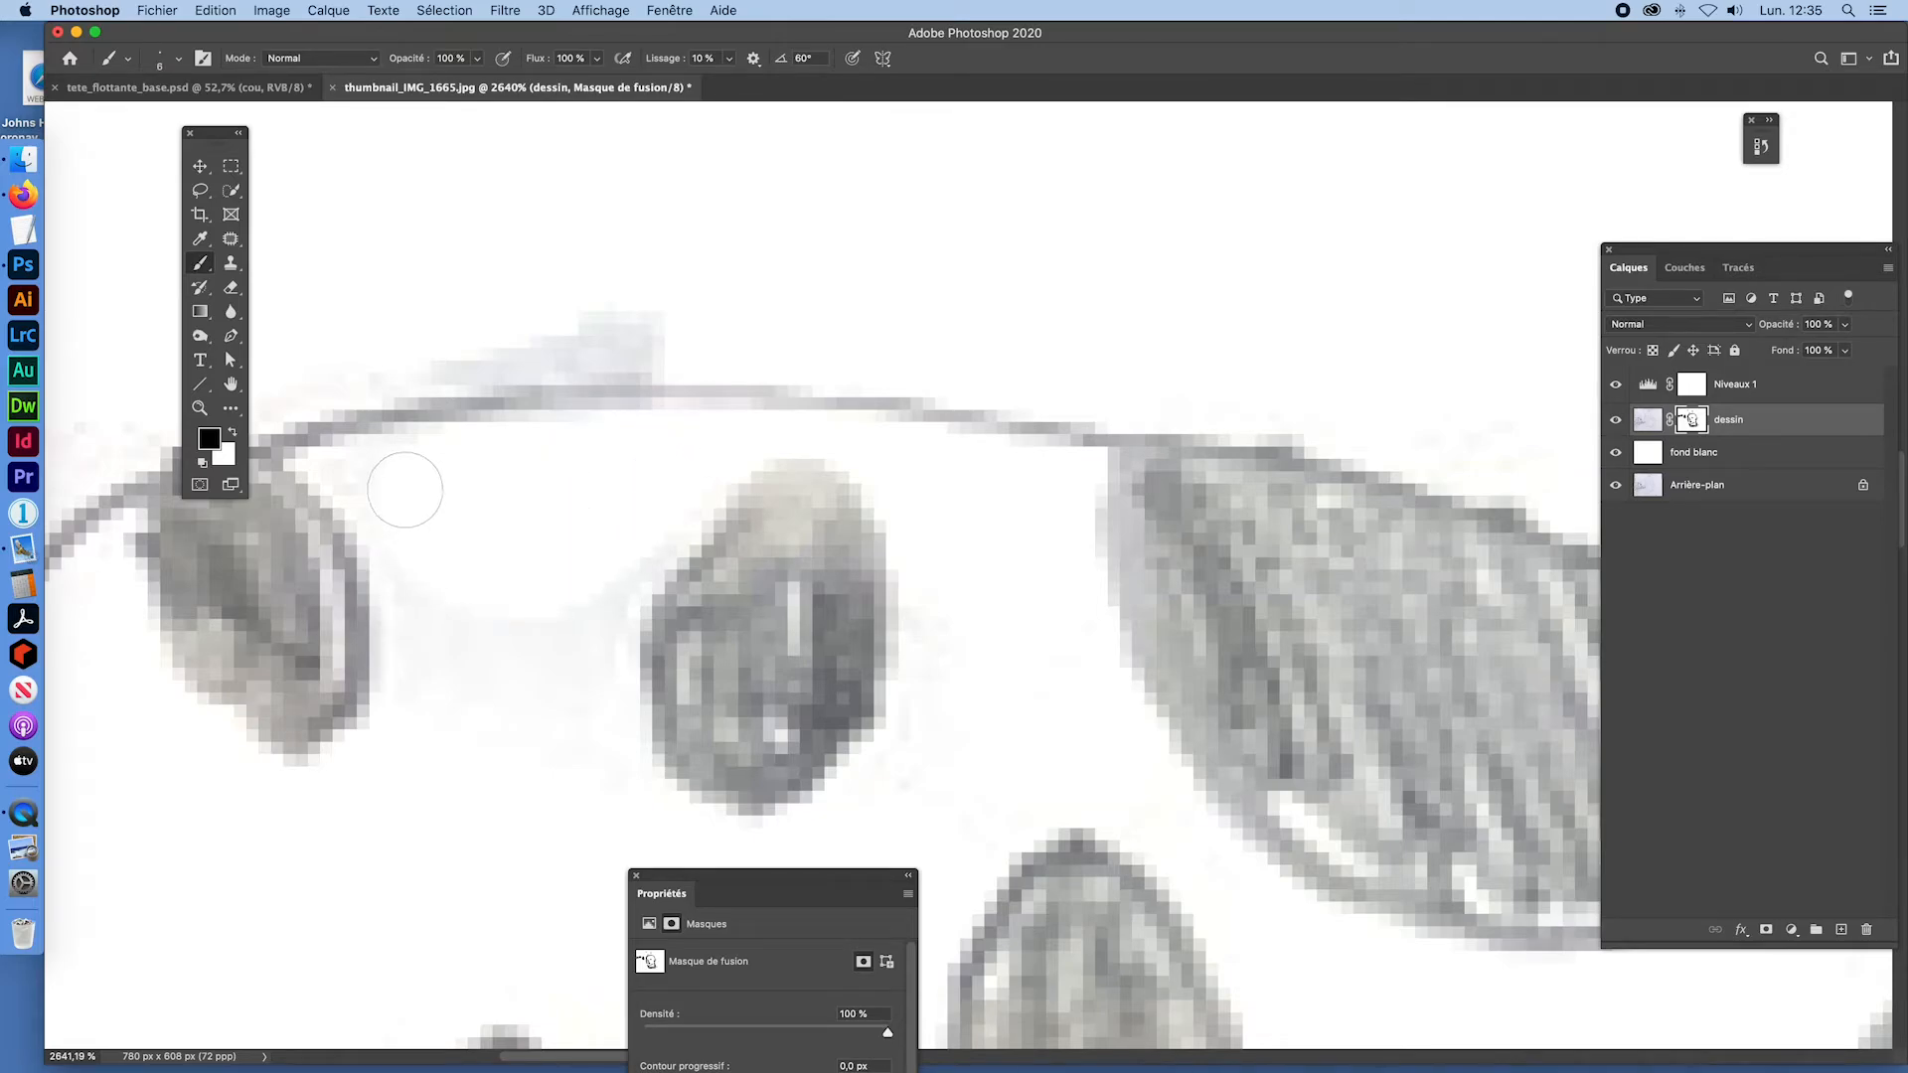
drag(370, 348, 694, 327)
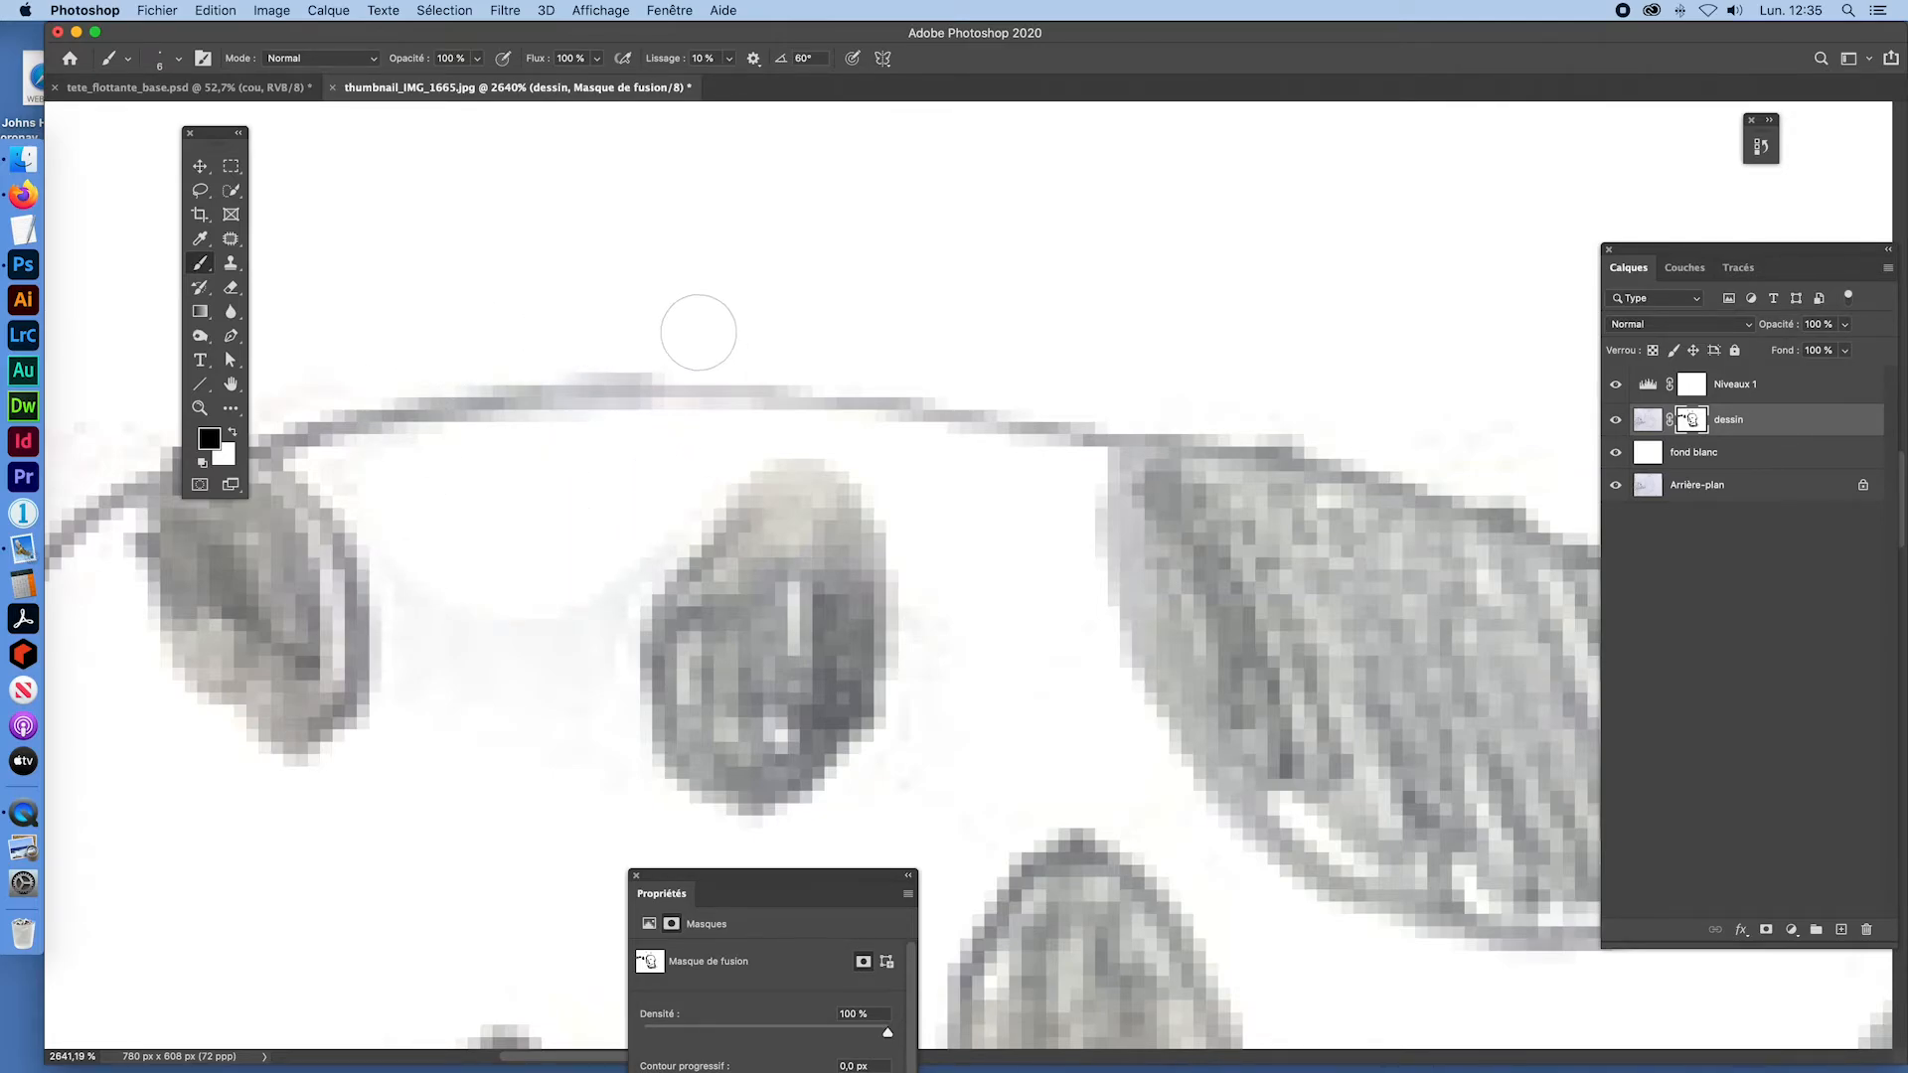
mouse_move(554, 553)
mouse_down()
mouse_move(958, 438)
mouse_move(881, 553)
mouse_move(864, 511)
mouse_move(958, 541)
mouse_move(1029, 413)
mouse_move(990, 465)
mouse_up()
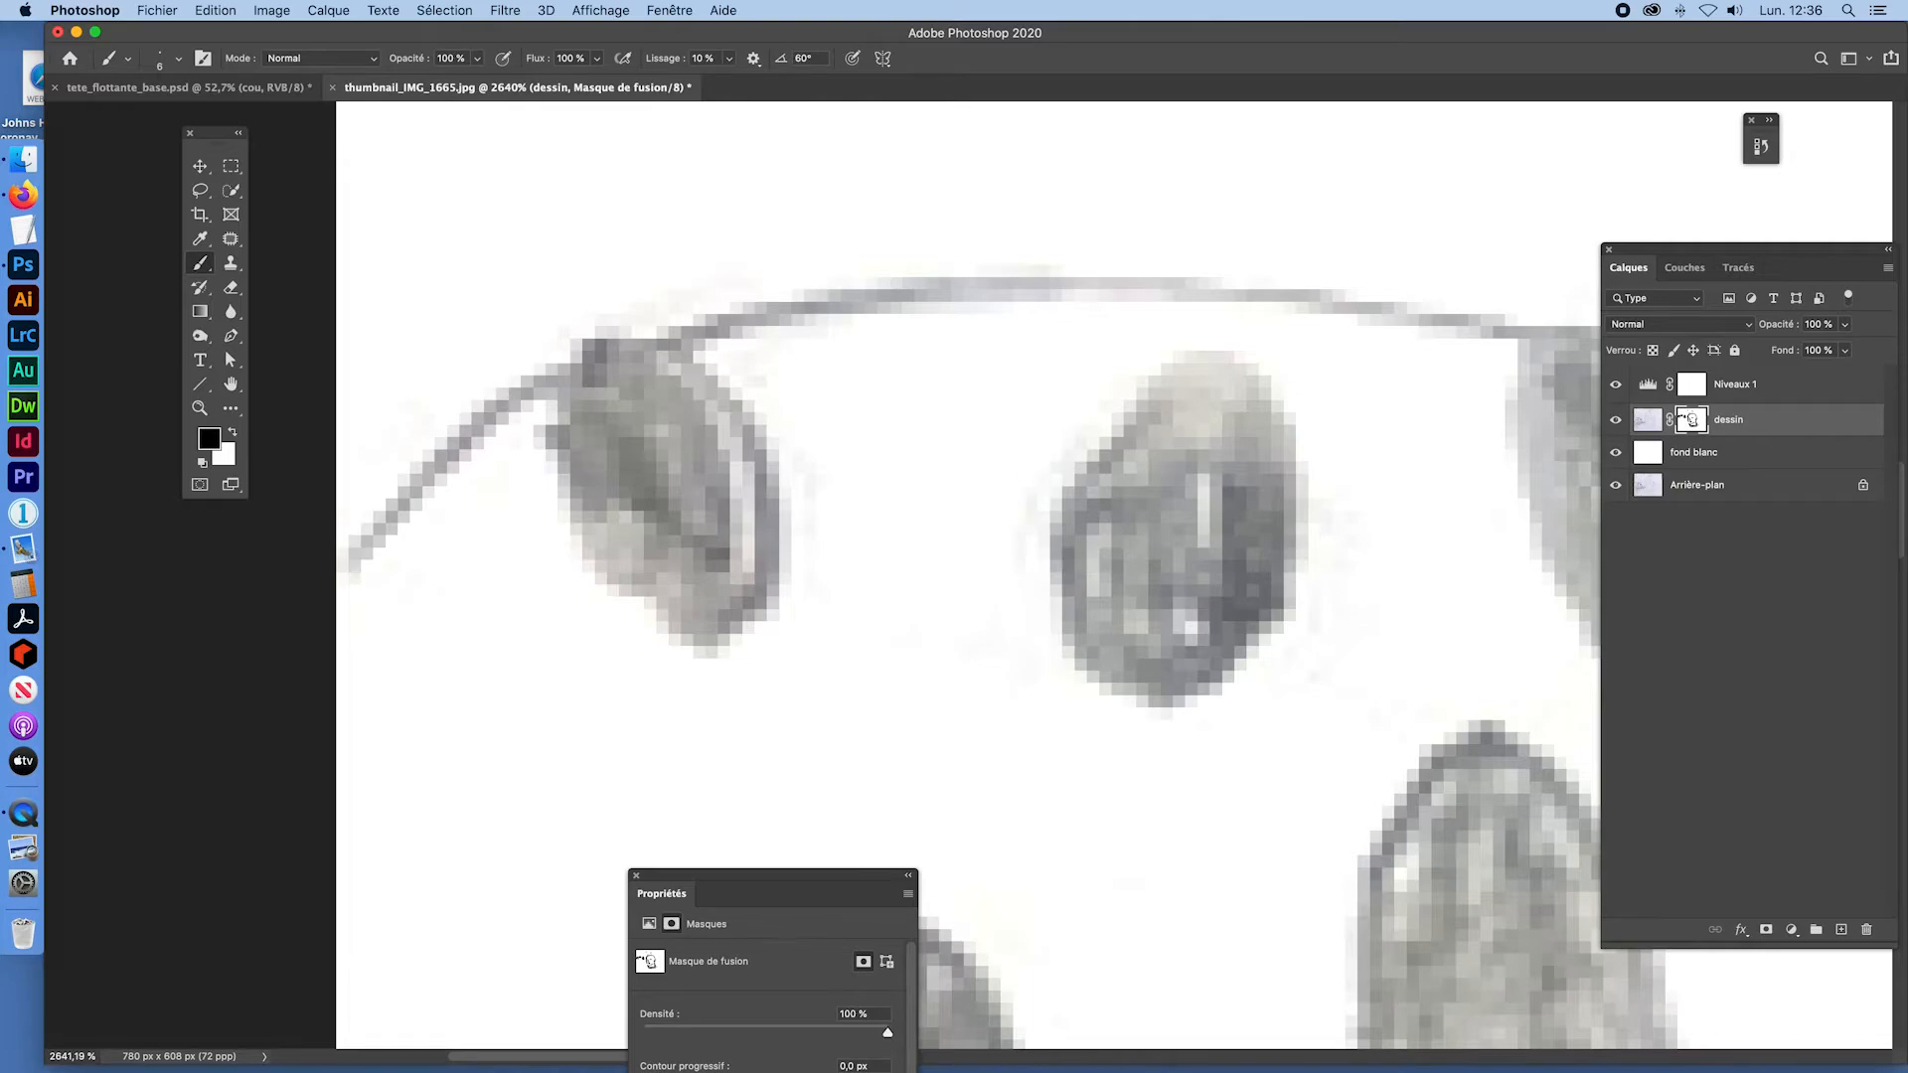
drag(1344, 482, 1367, 624)
Step: Mask out the grey paper shadows beneath the tongue with a larger black brush
drag(1183, 741, 980, 196)
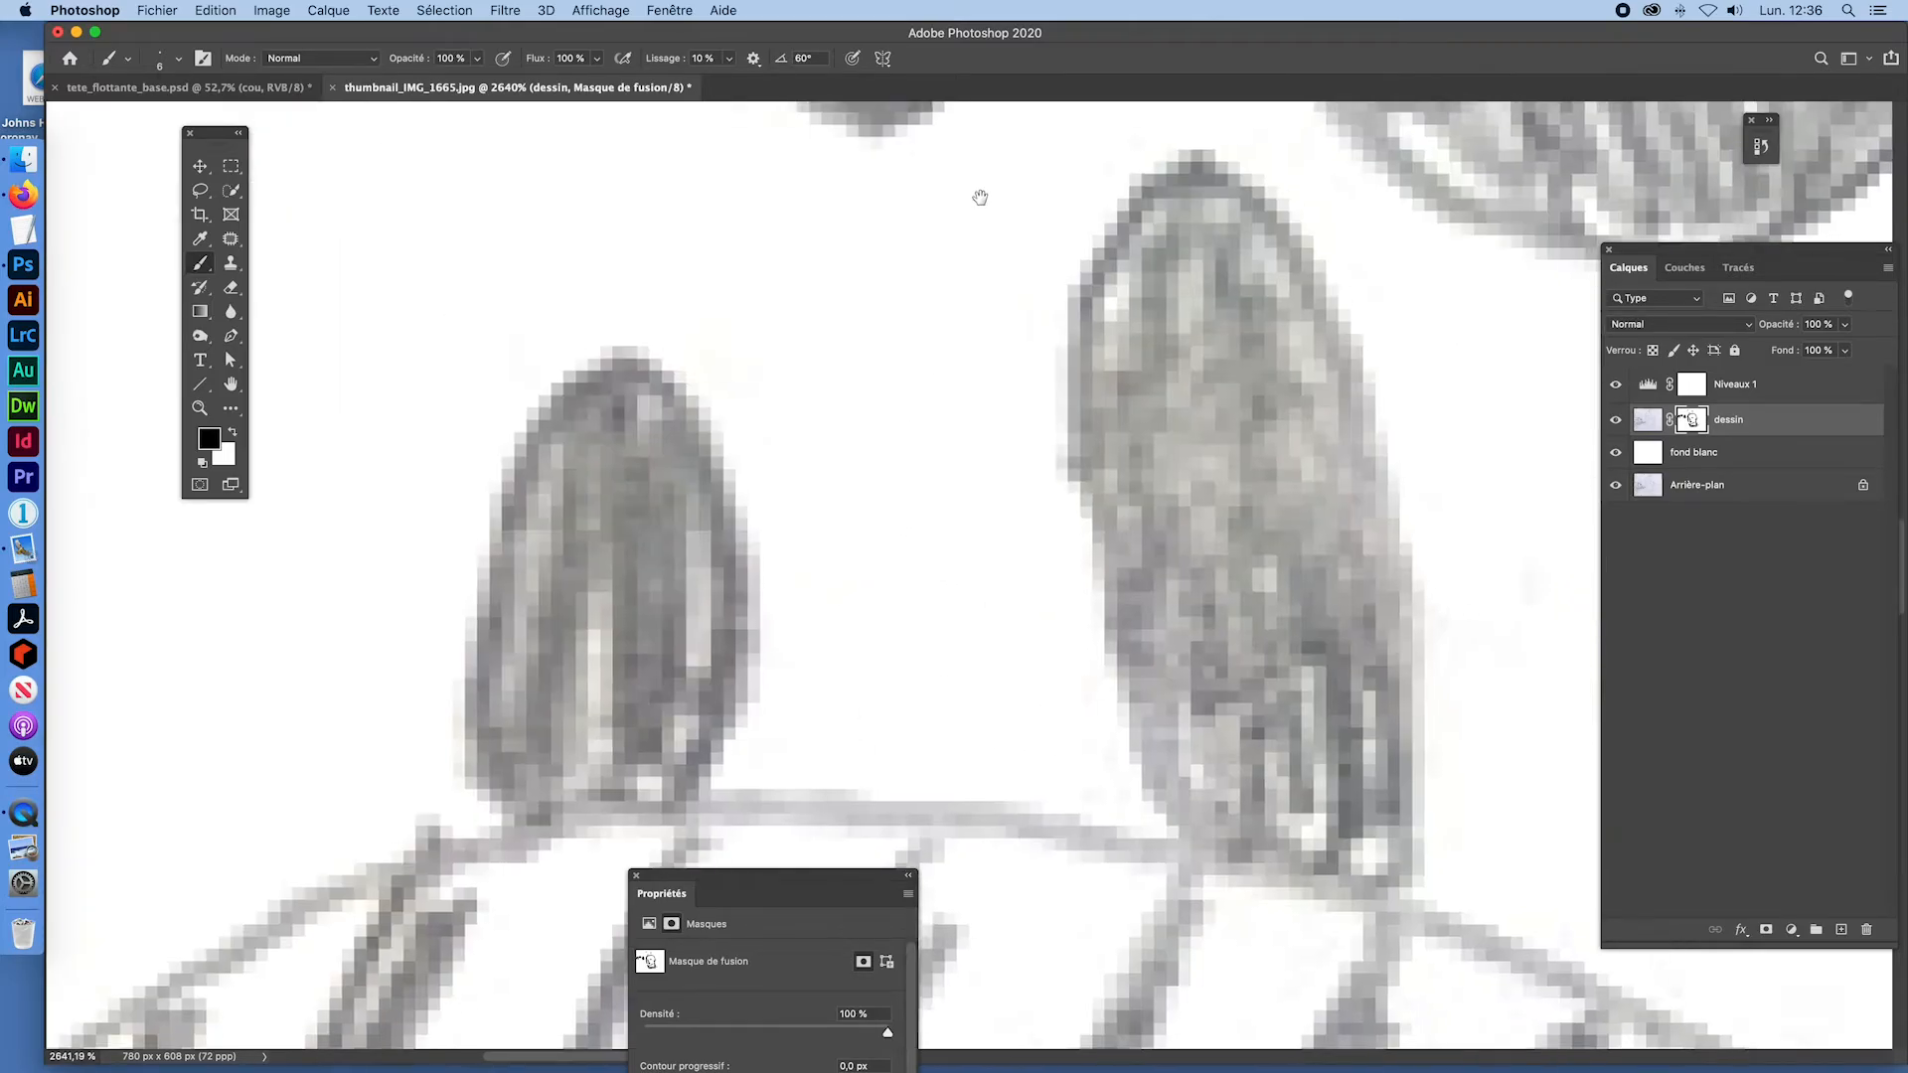
drag(1010, 557, 891, 498)
drag(1362, 685, 887, 275)
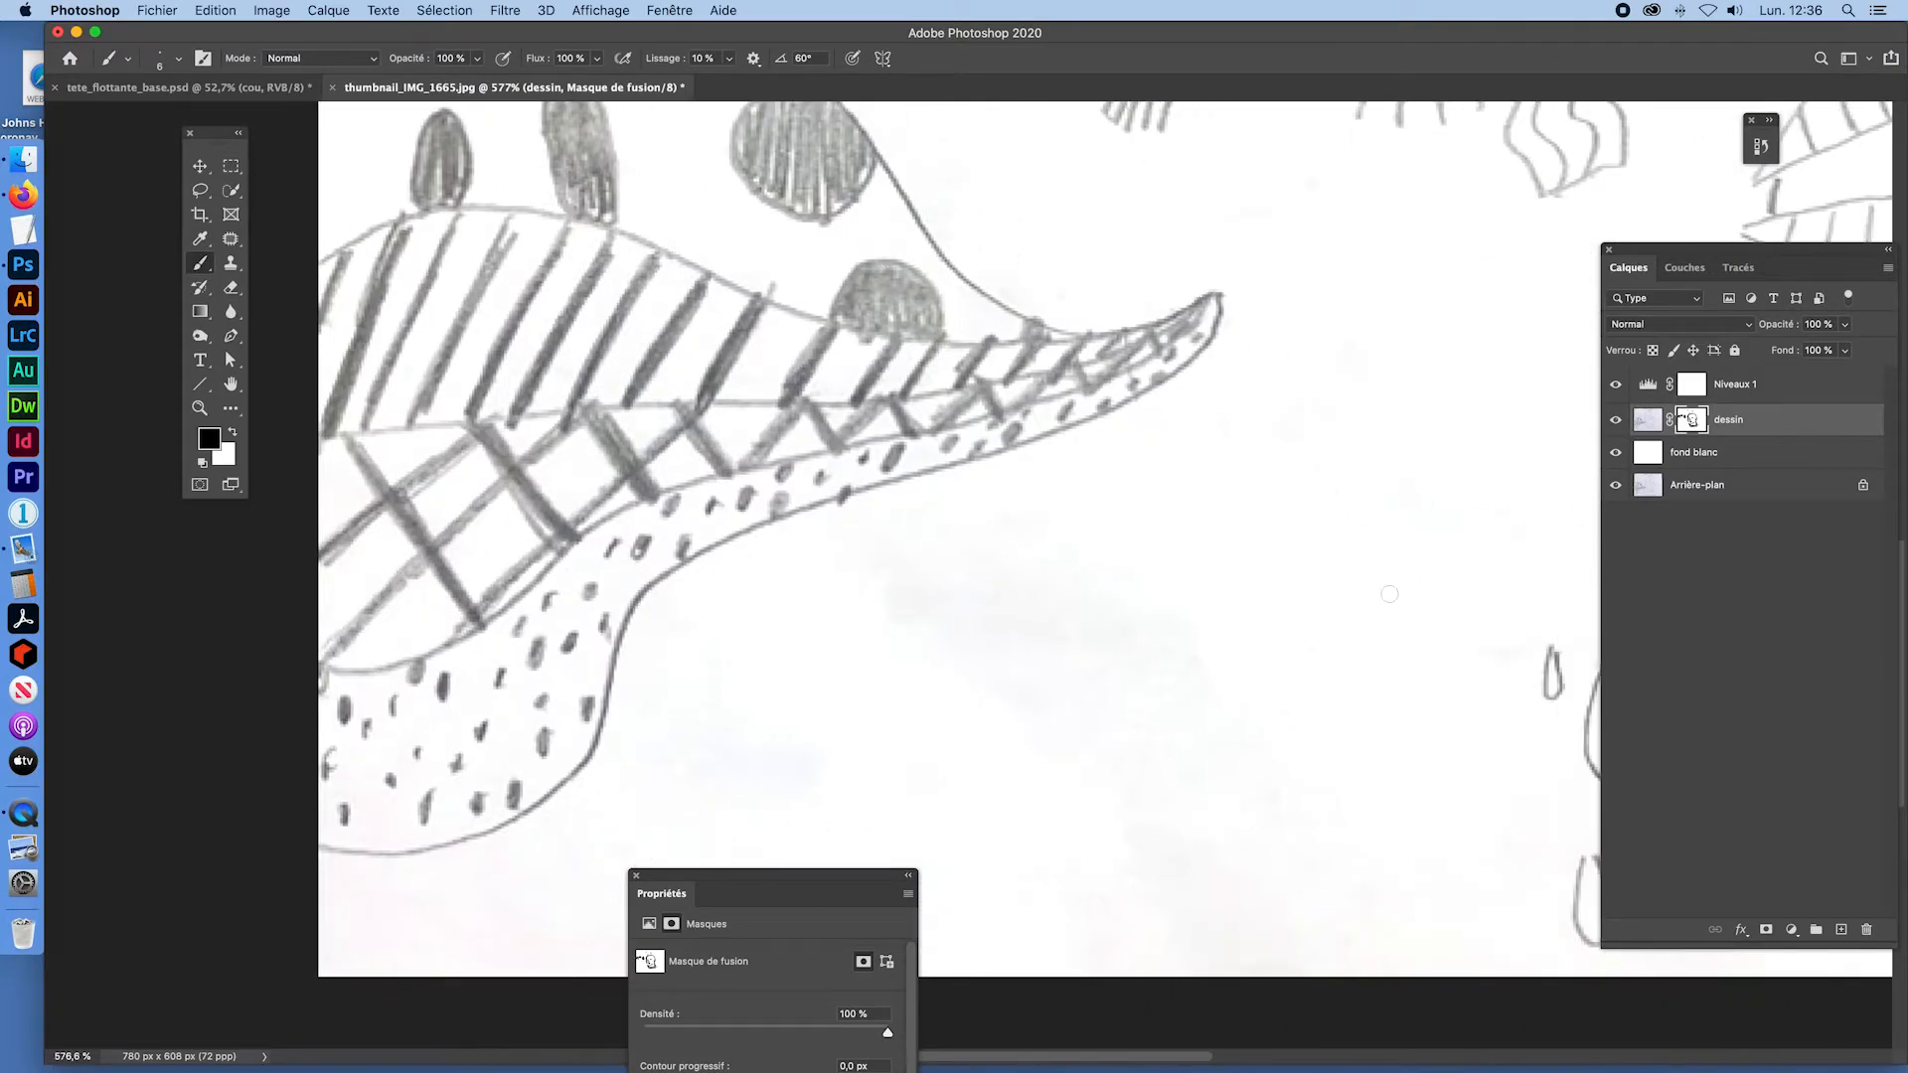
mouse_move(1074, 624)
mouse_down()
mouse_move(1192, 639)
mouse_move(1172, 609)
mouse_up()
mouse_move(859, 623)
mouse_down()
mouse_move(1253, 736)
mouse_move(1124, 738)
mouse_move(1176, 894)
mouse_move(1290, 1027)
mouse_move(1330, 974)
mouse_move(1206, 890)
mouse_move(774, 780)
mouse_up()
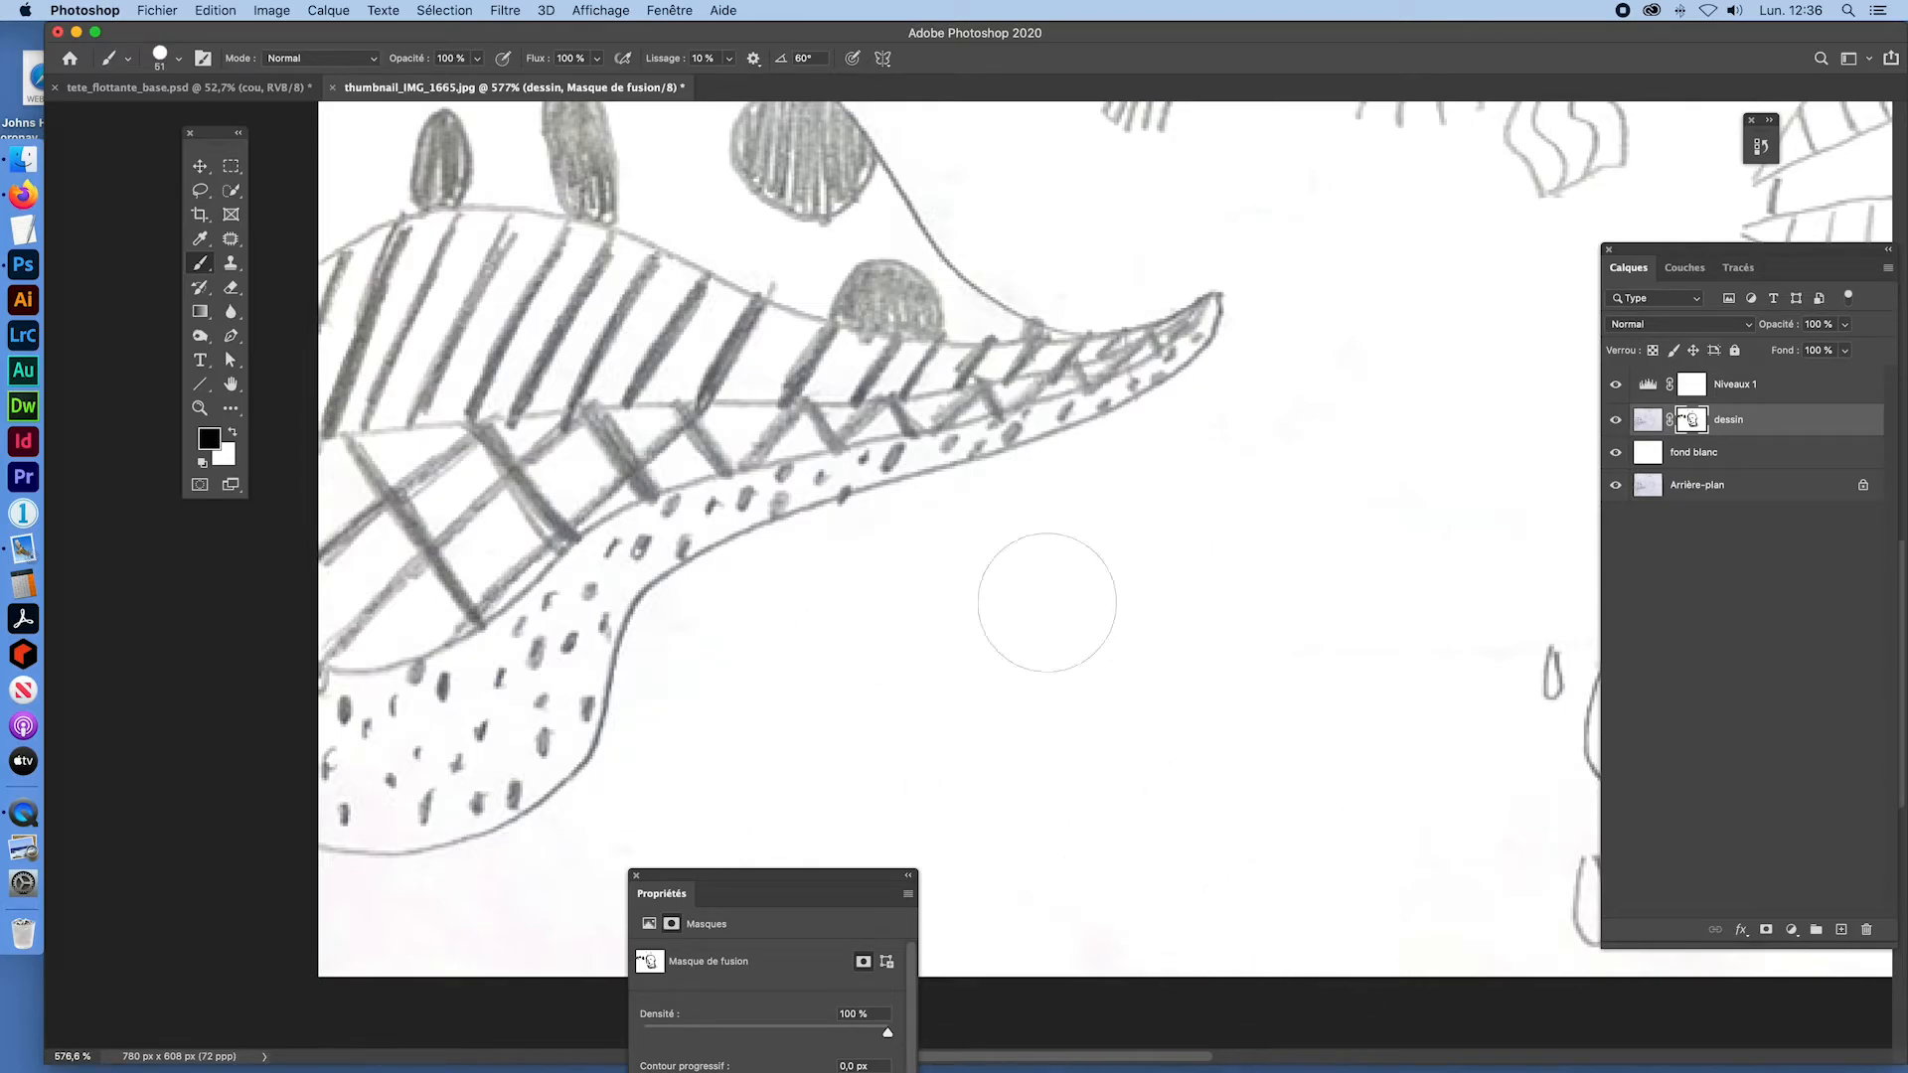
Step: Check the rest of the drawing for leftover grey and mask out the blank paper between the tongue and the crown
drag(1442, 450, 891, 818)
drag(1385, 600, 1228, 974)
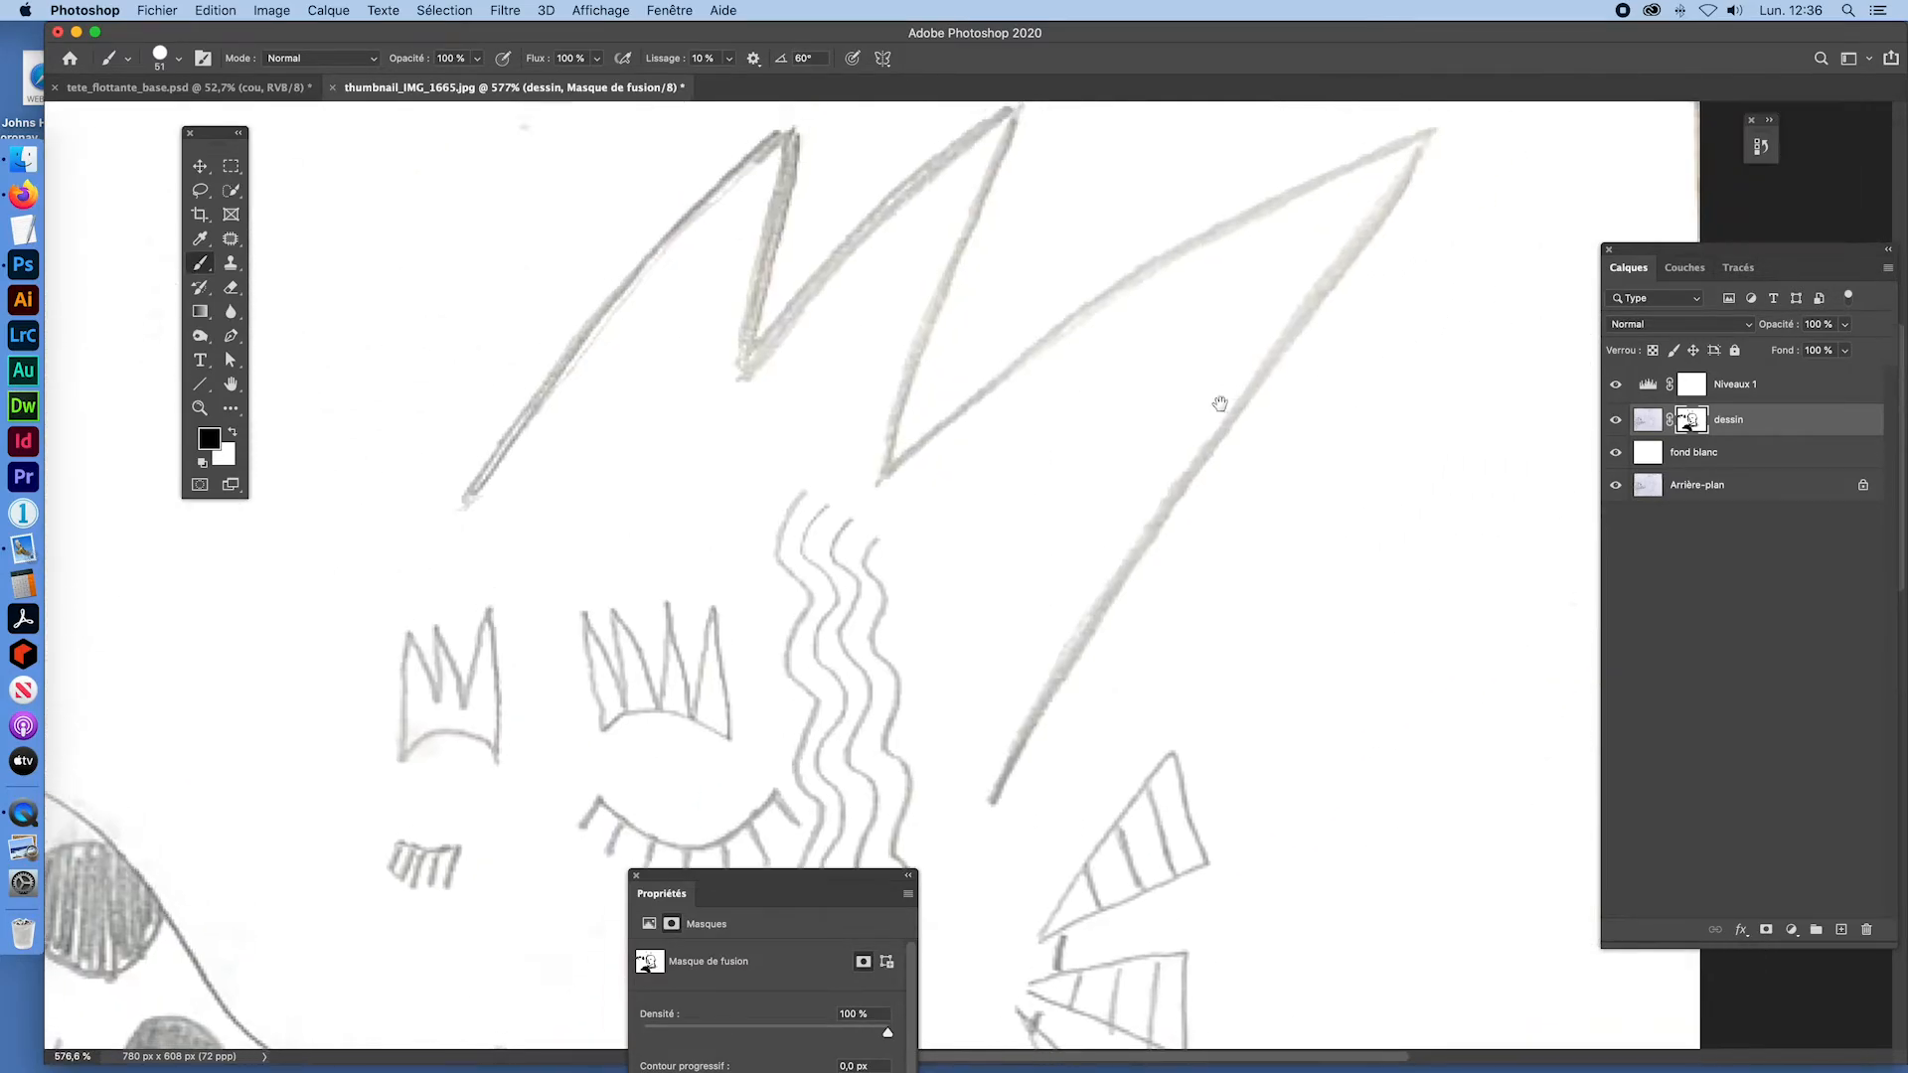
drag(1220, 404, 1266, 724)
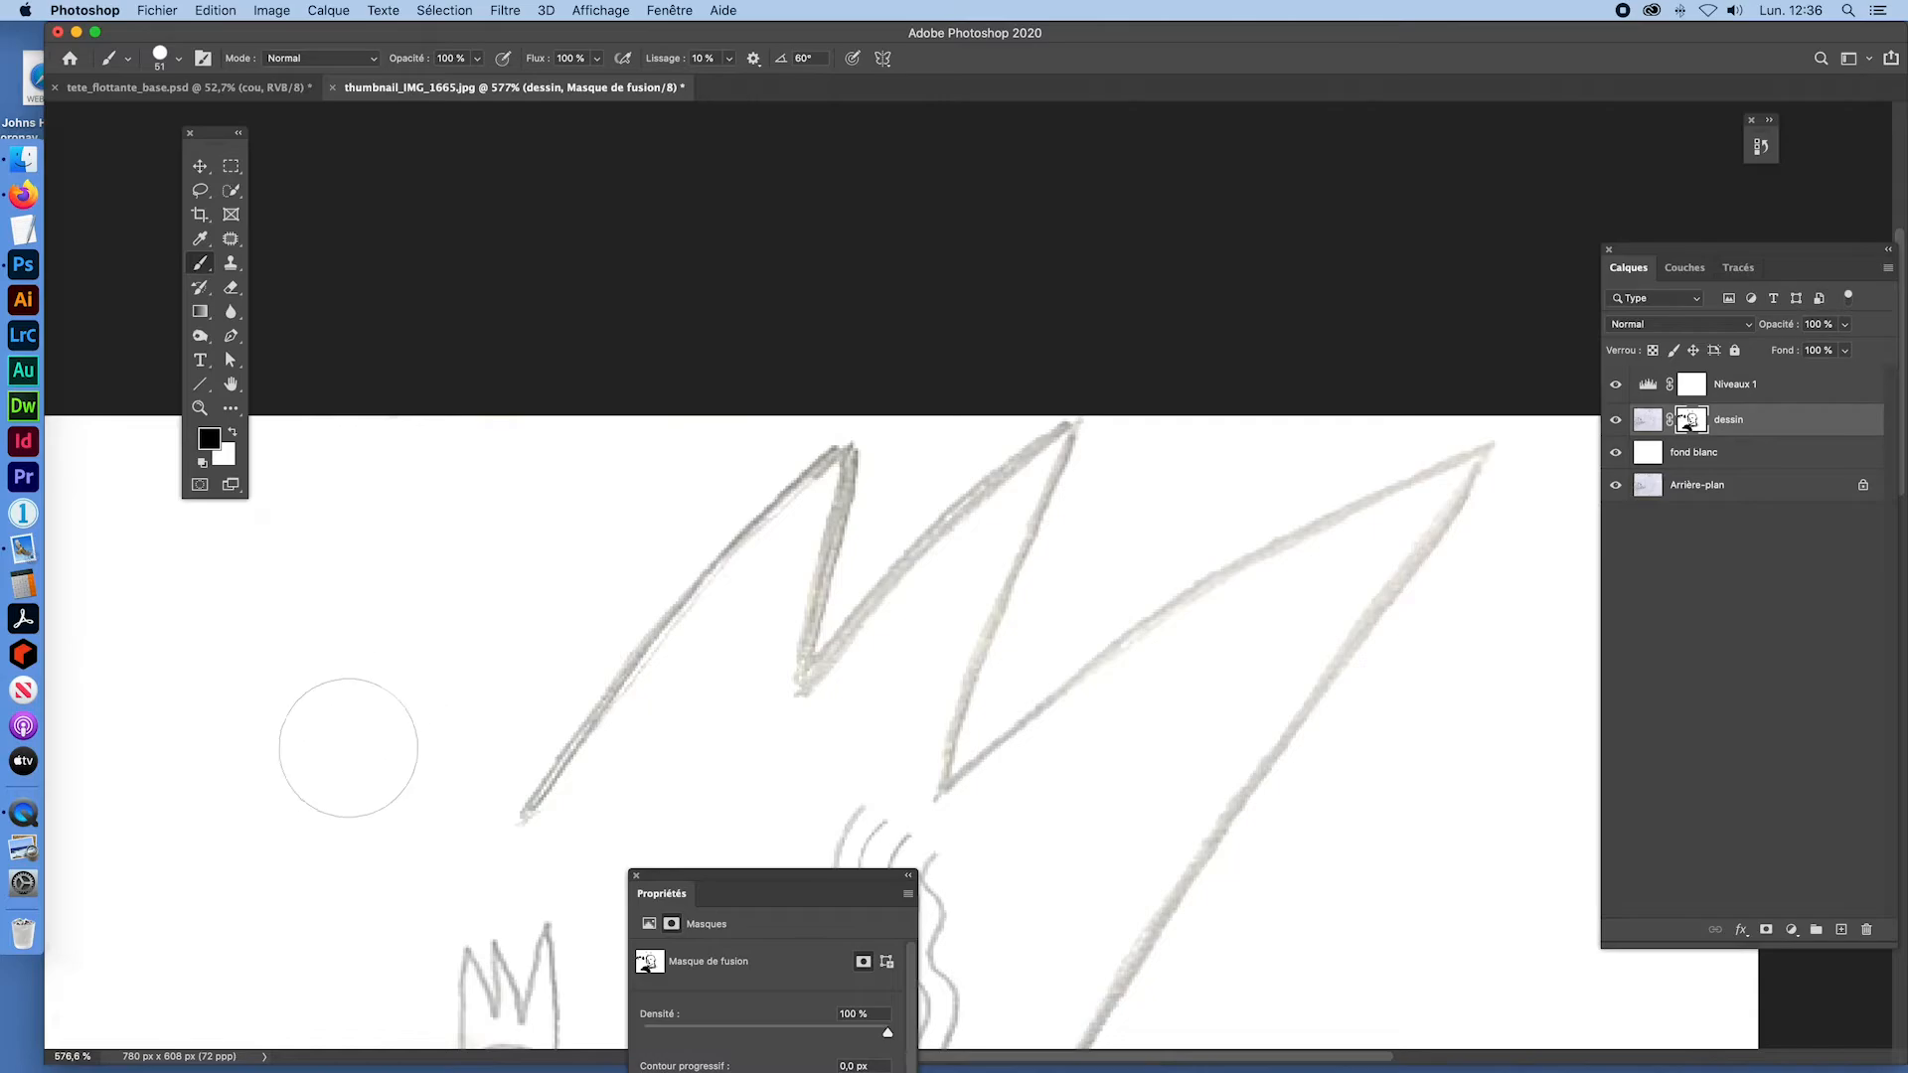
drag(448, 609, 971, 264)
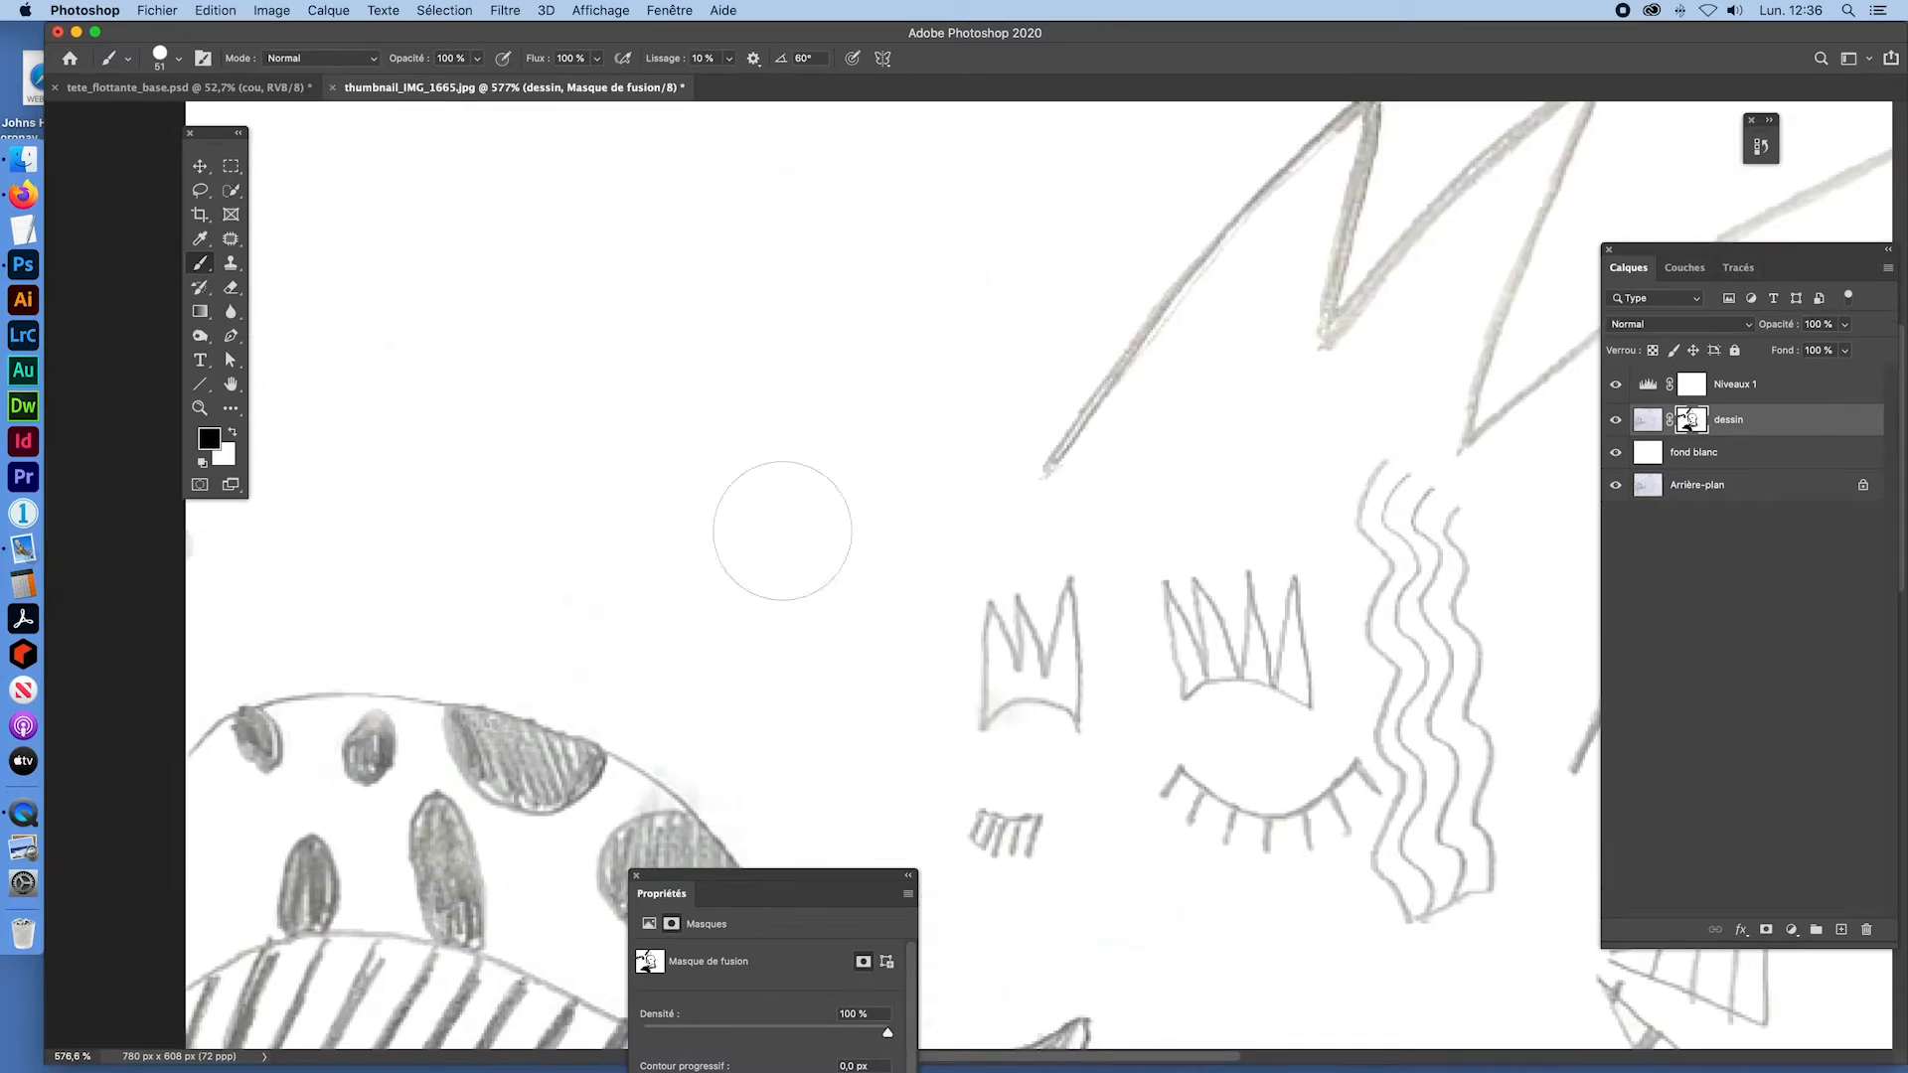
drag(1362, 823, 1073, 273)
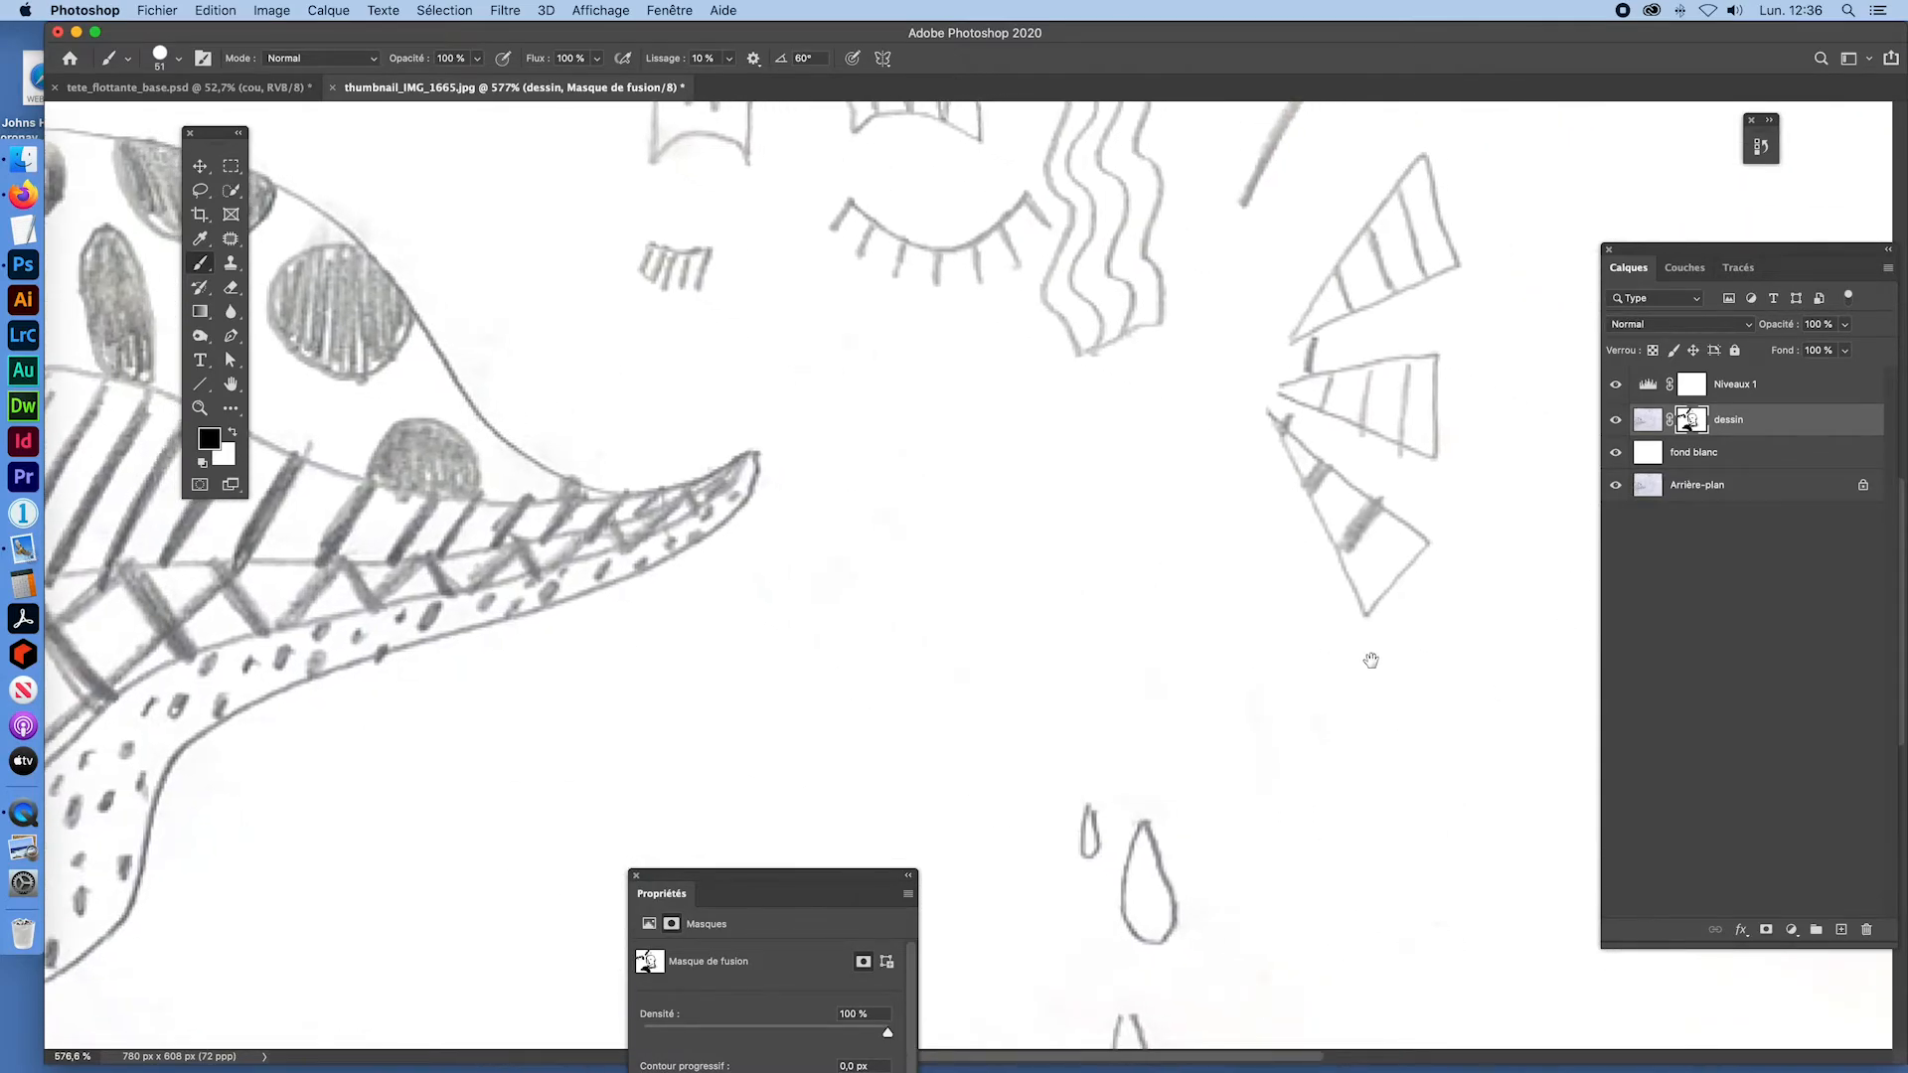
drag(1365, 651, 1299, 481)
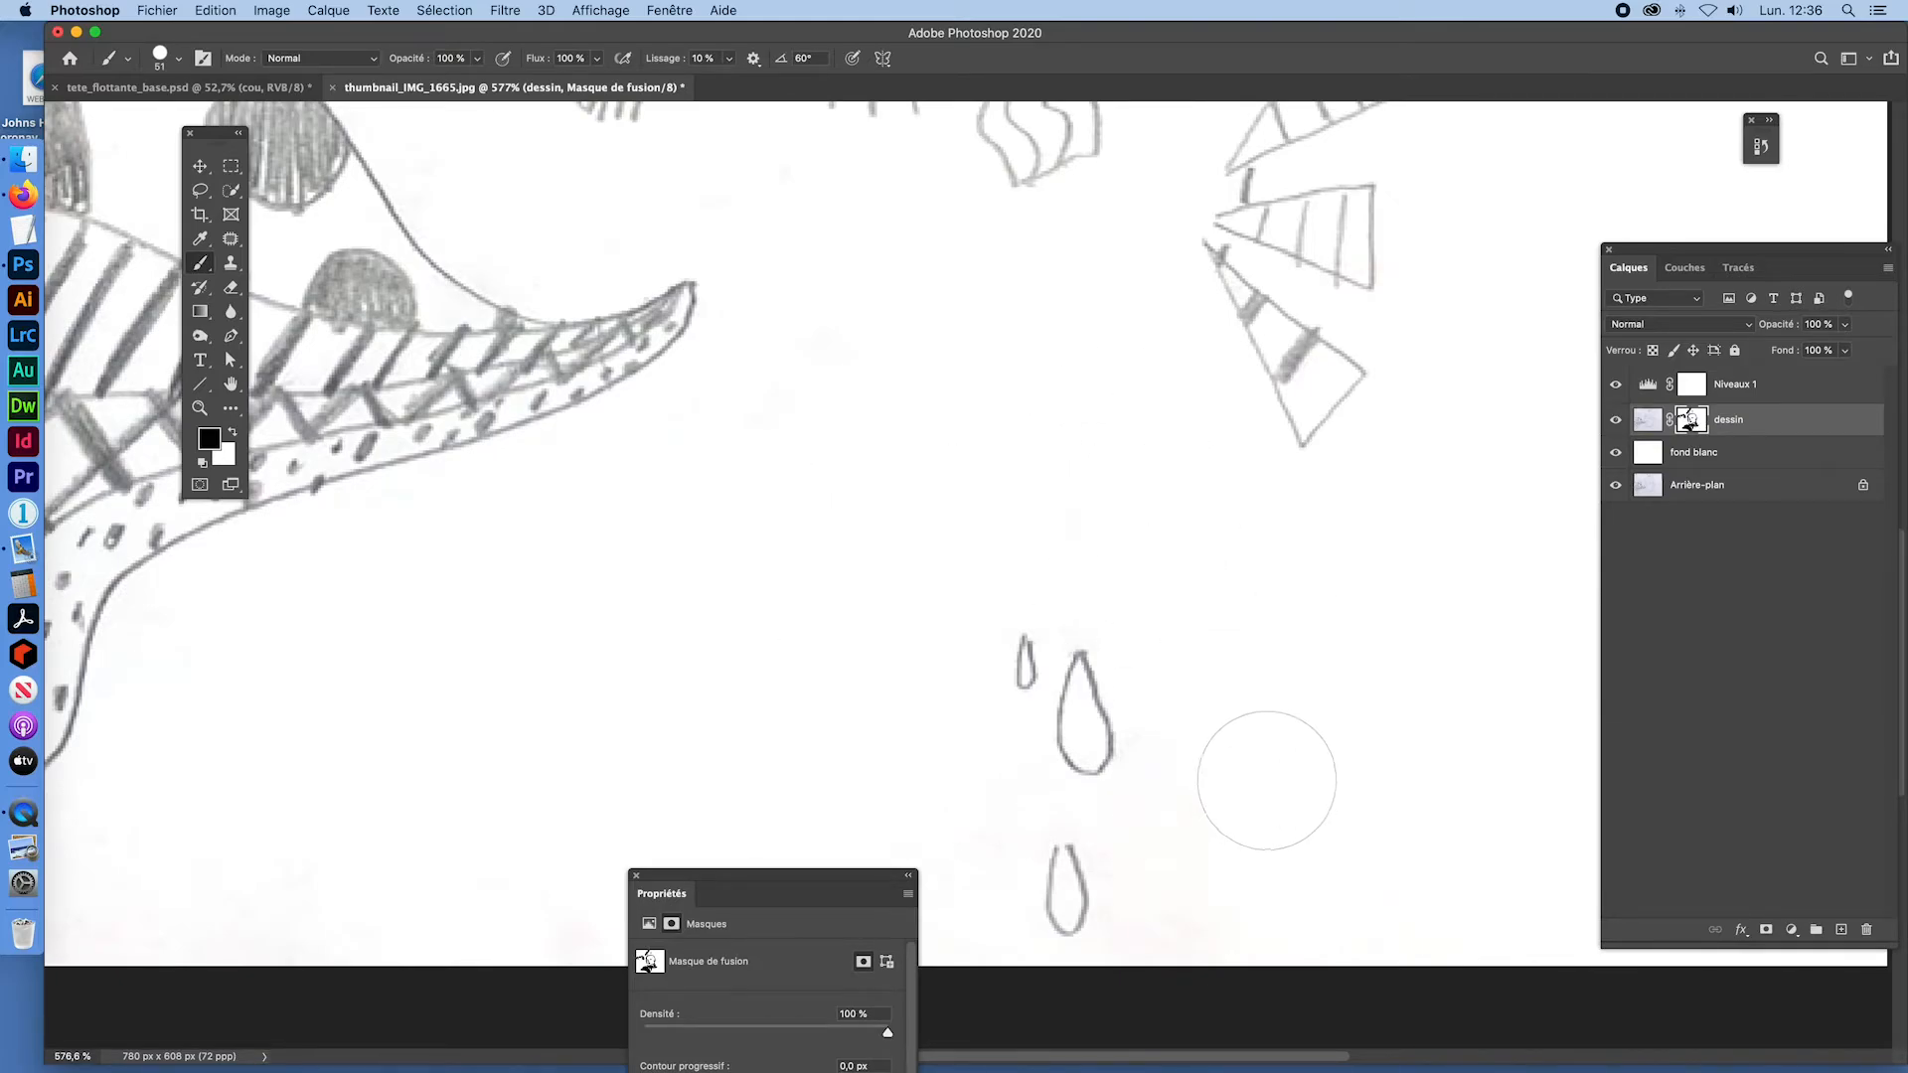
mouse_move(1388, 617)
mouse_down()
mouse_move(1060, 805)
mouse_move(1075, 810)
mouse_up()
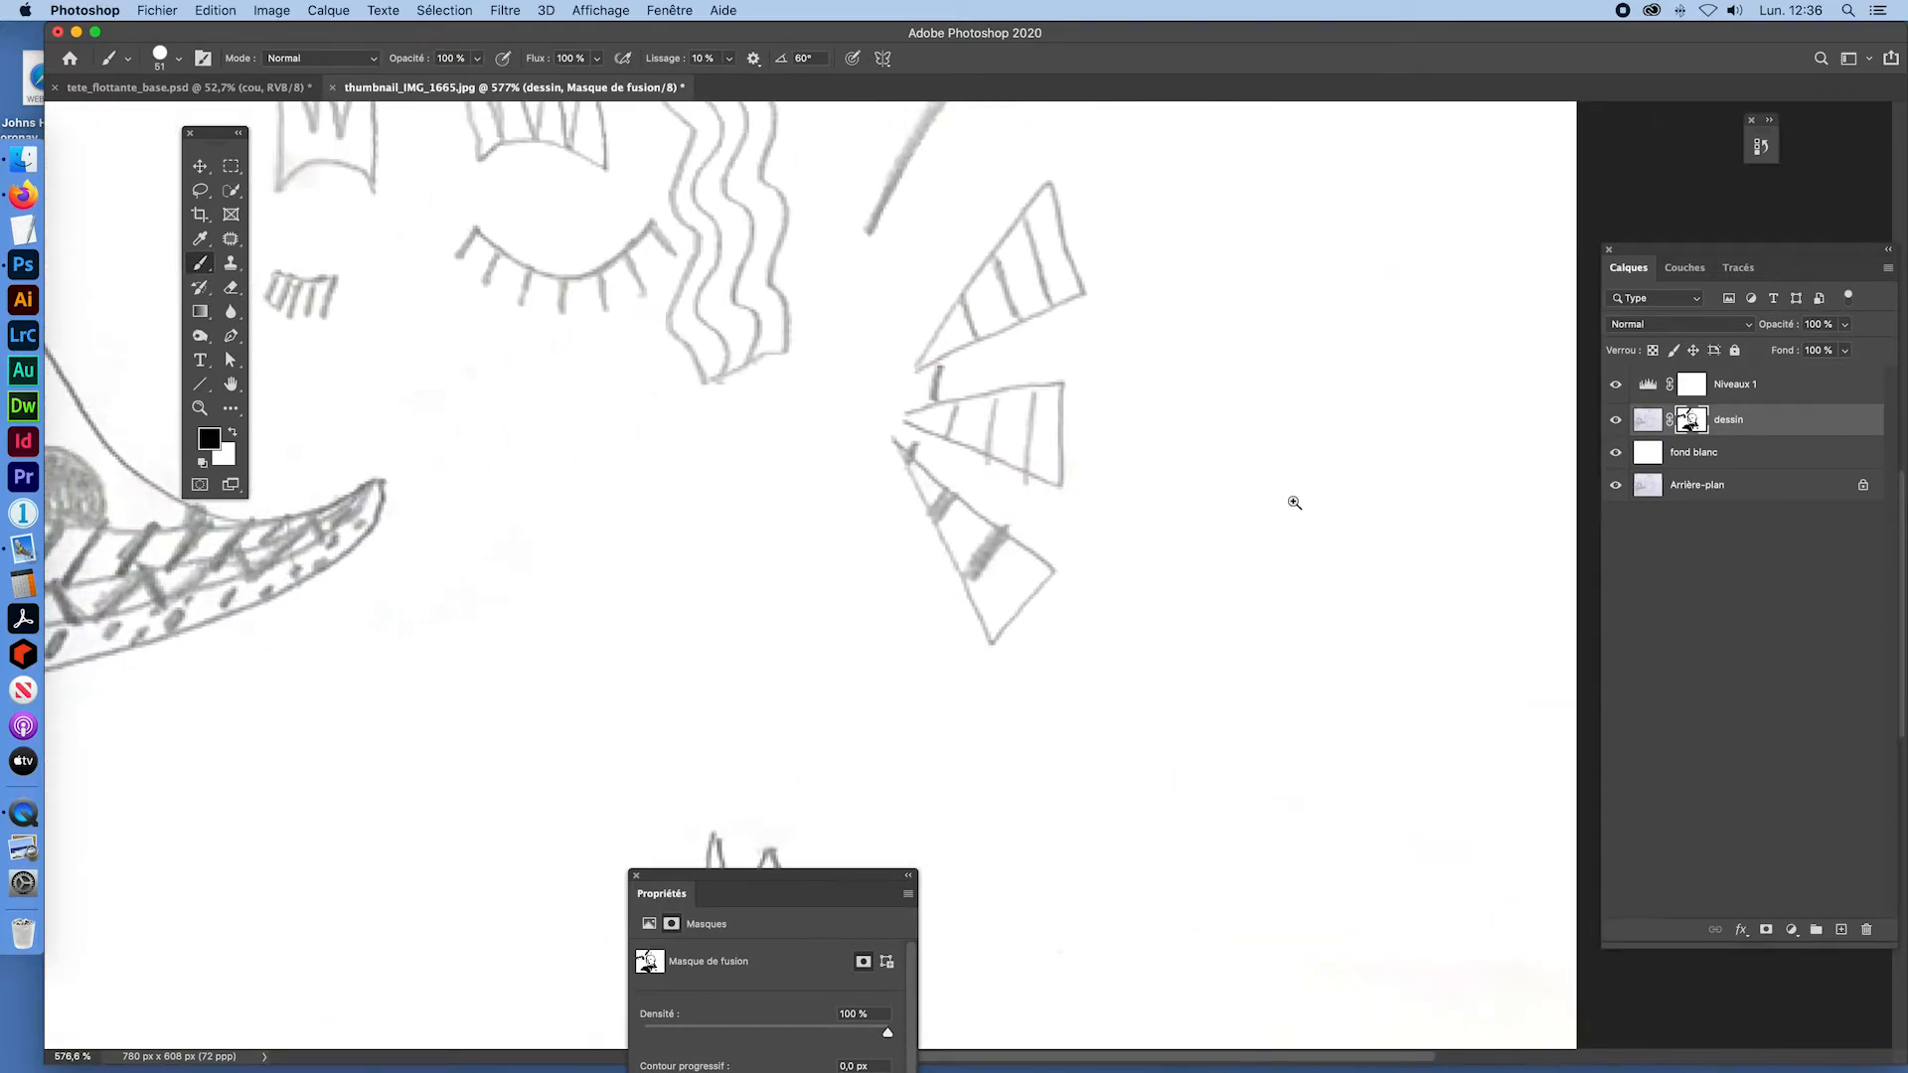
drag(1292, 499, 1212, 476)
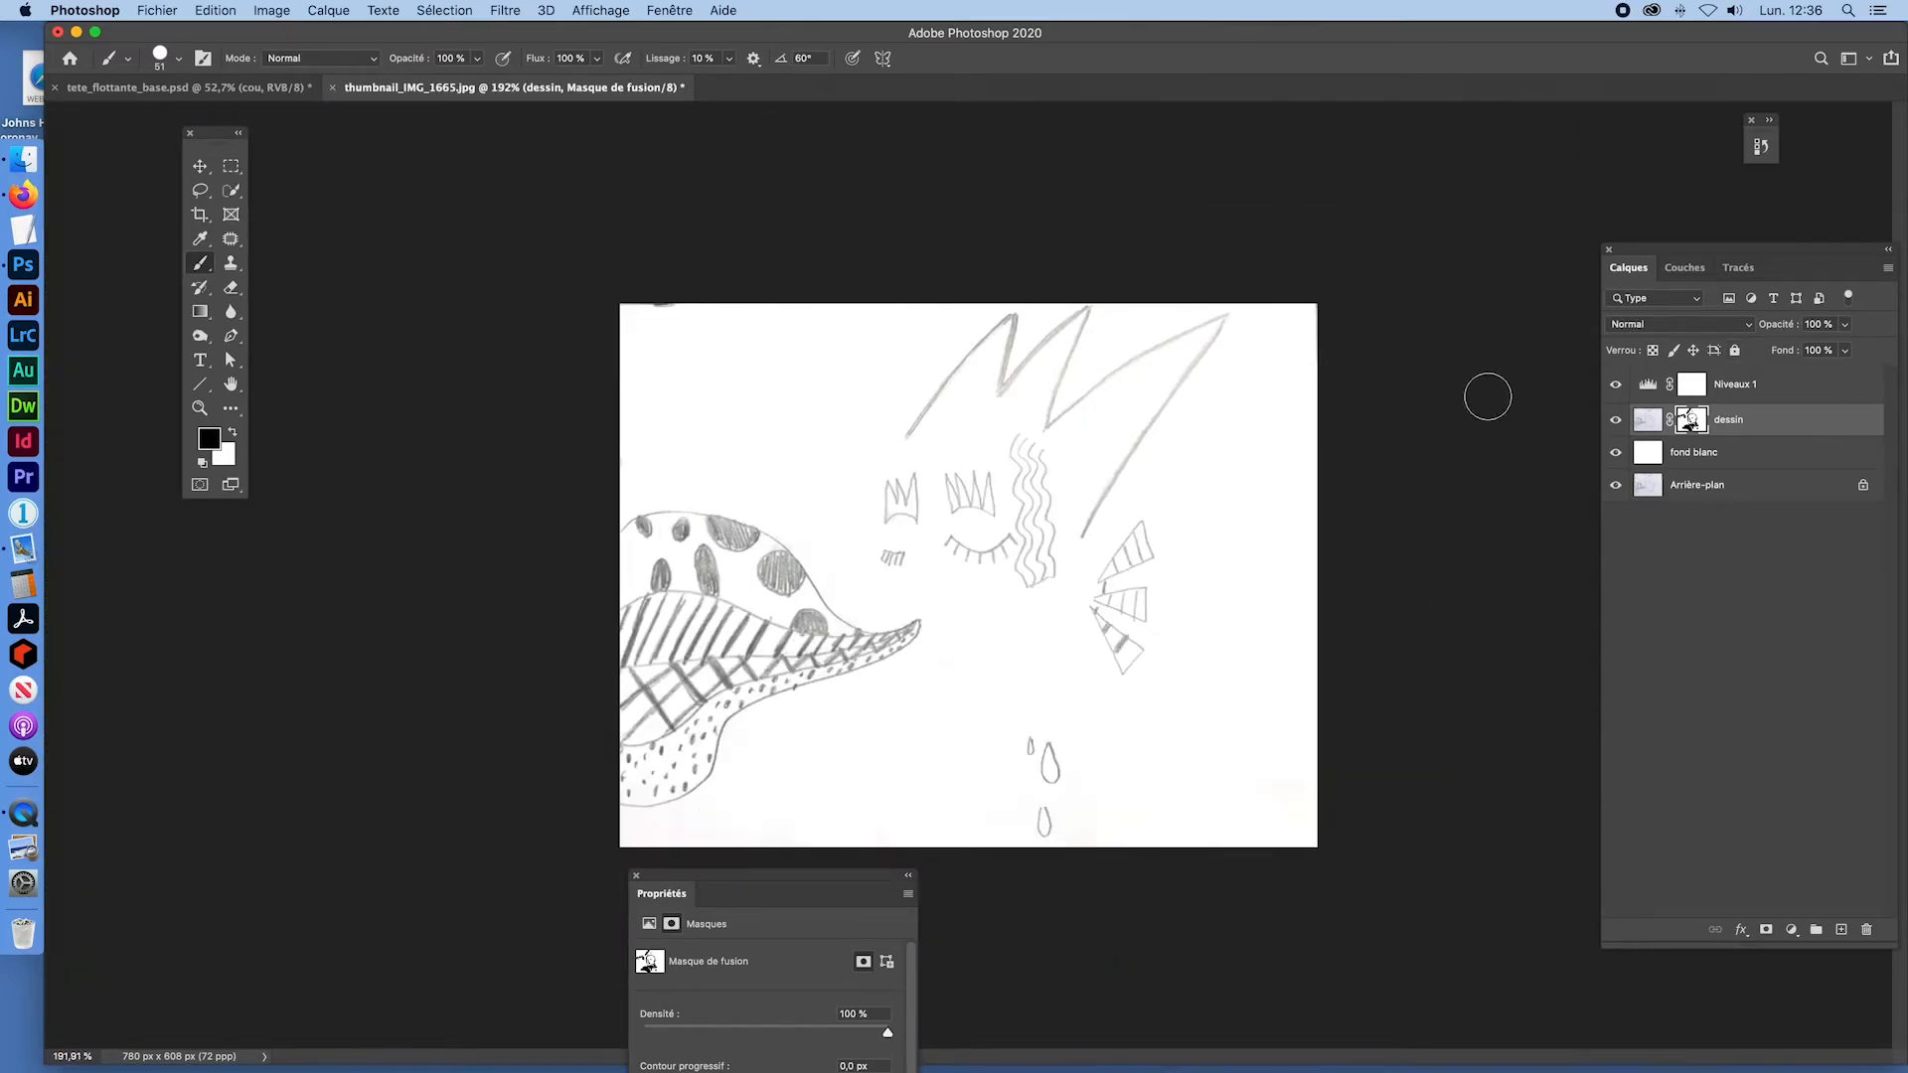
Step: Rename the Niveaux 1 adjustment layer as "niveaux blancs"
click(1646, 387)
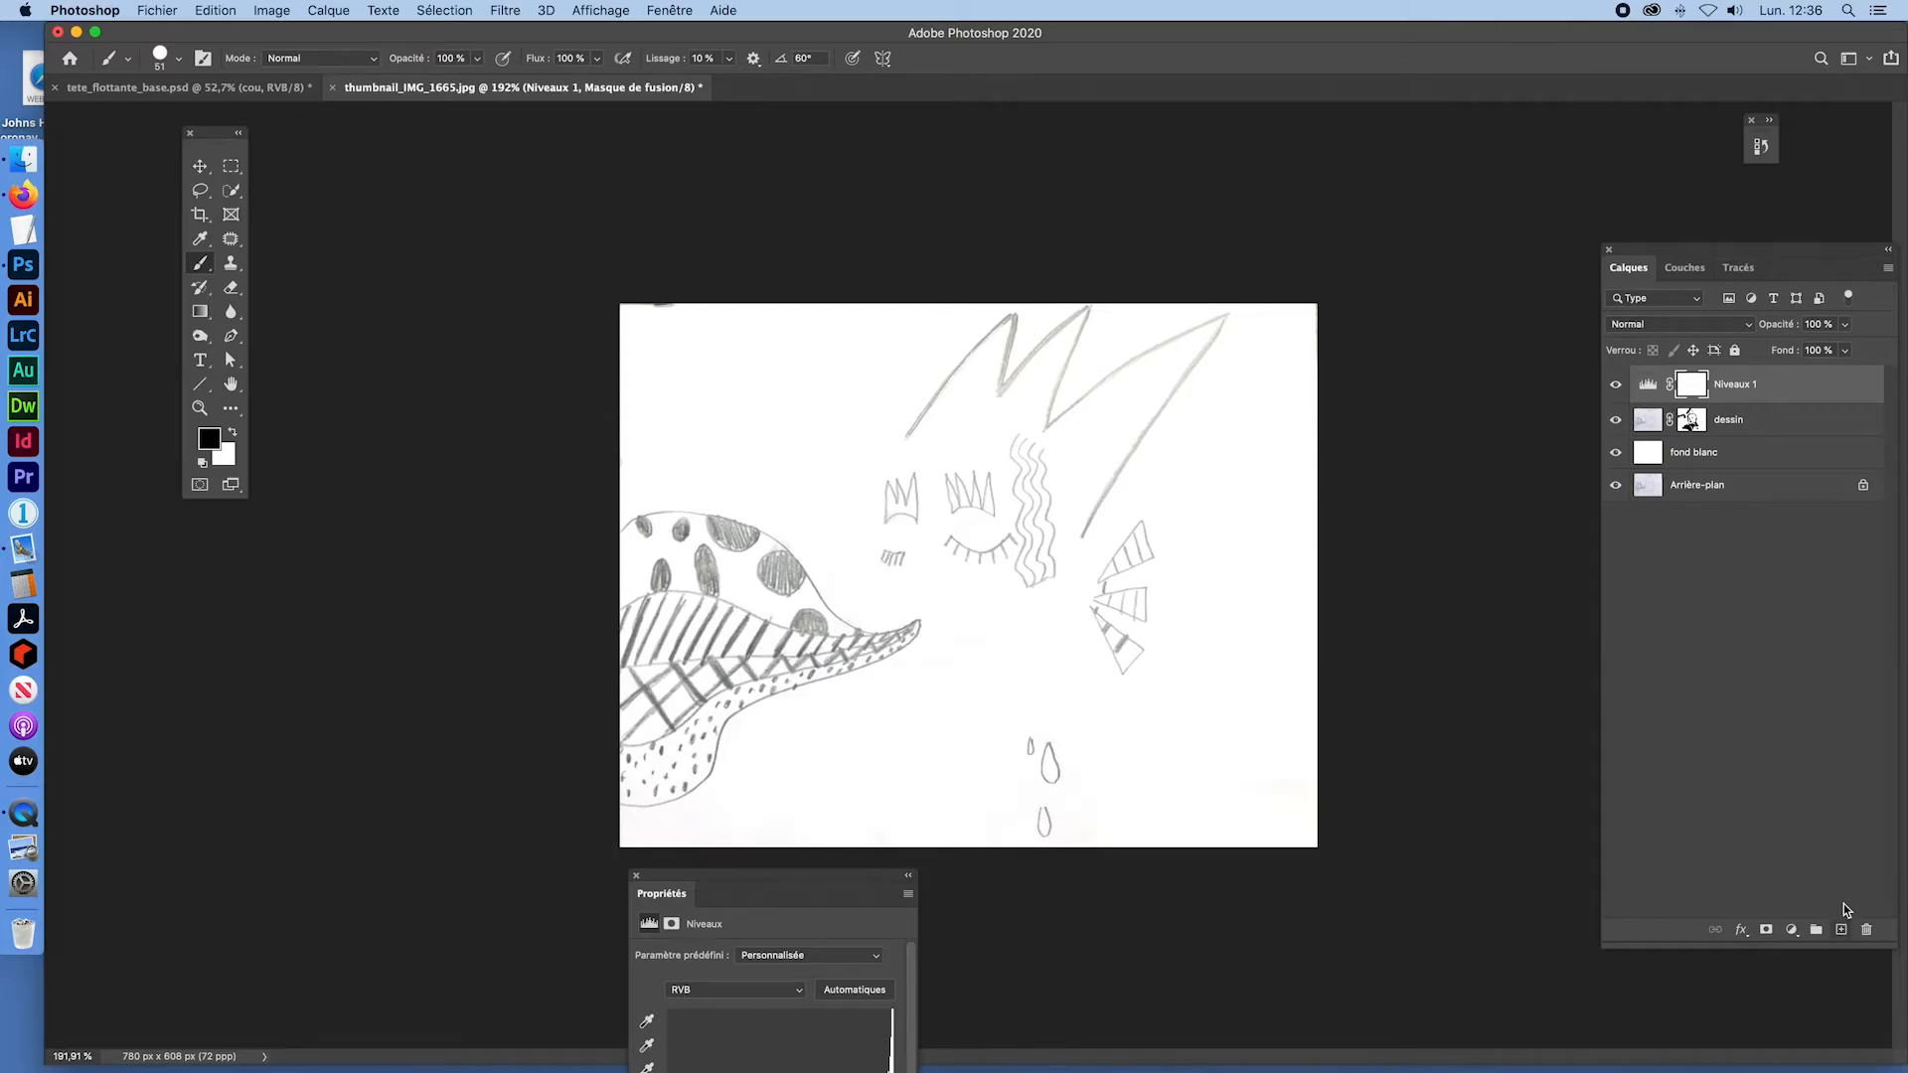
click(1795, 932)
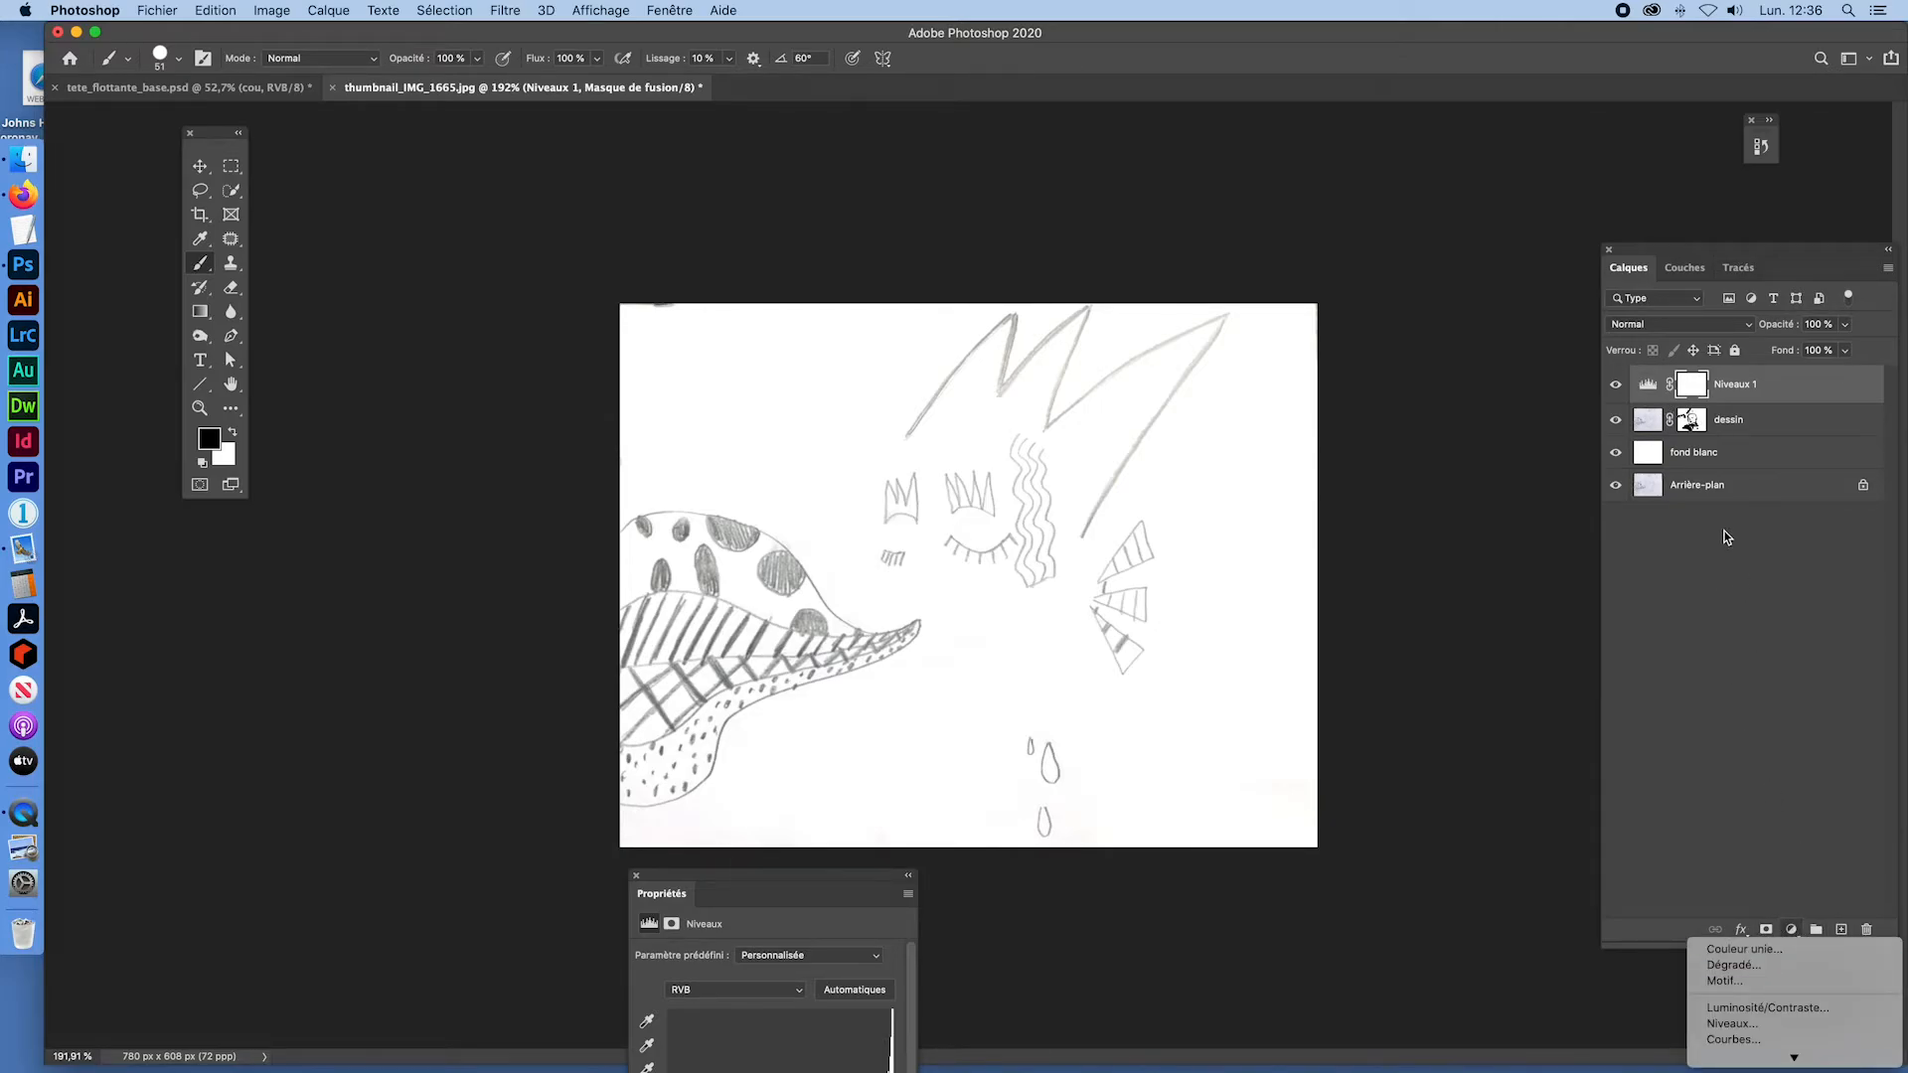
click(1732, 384)
double_click(1733, 384)
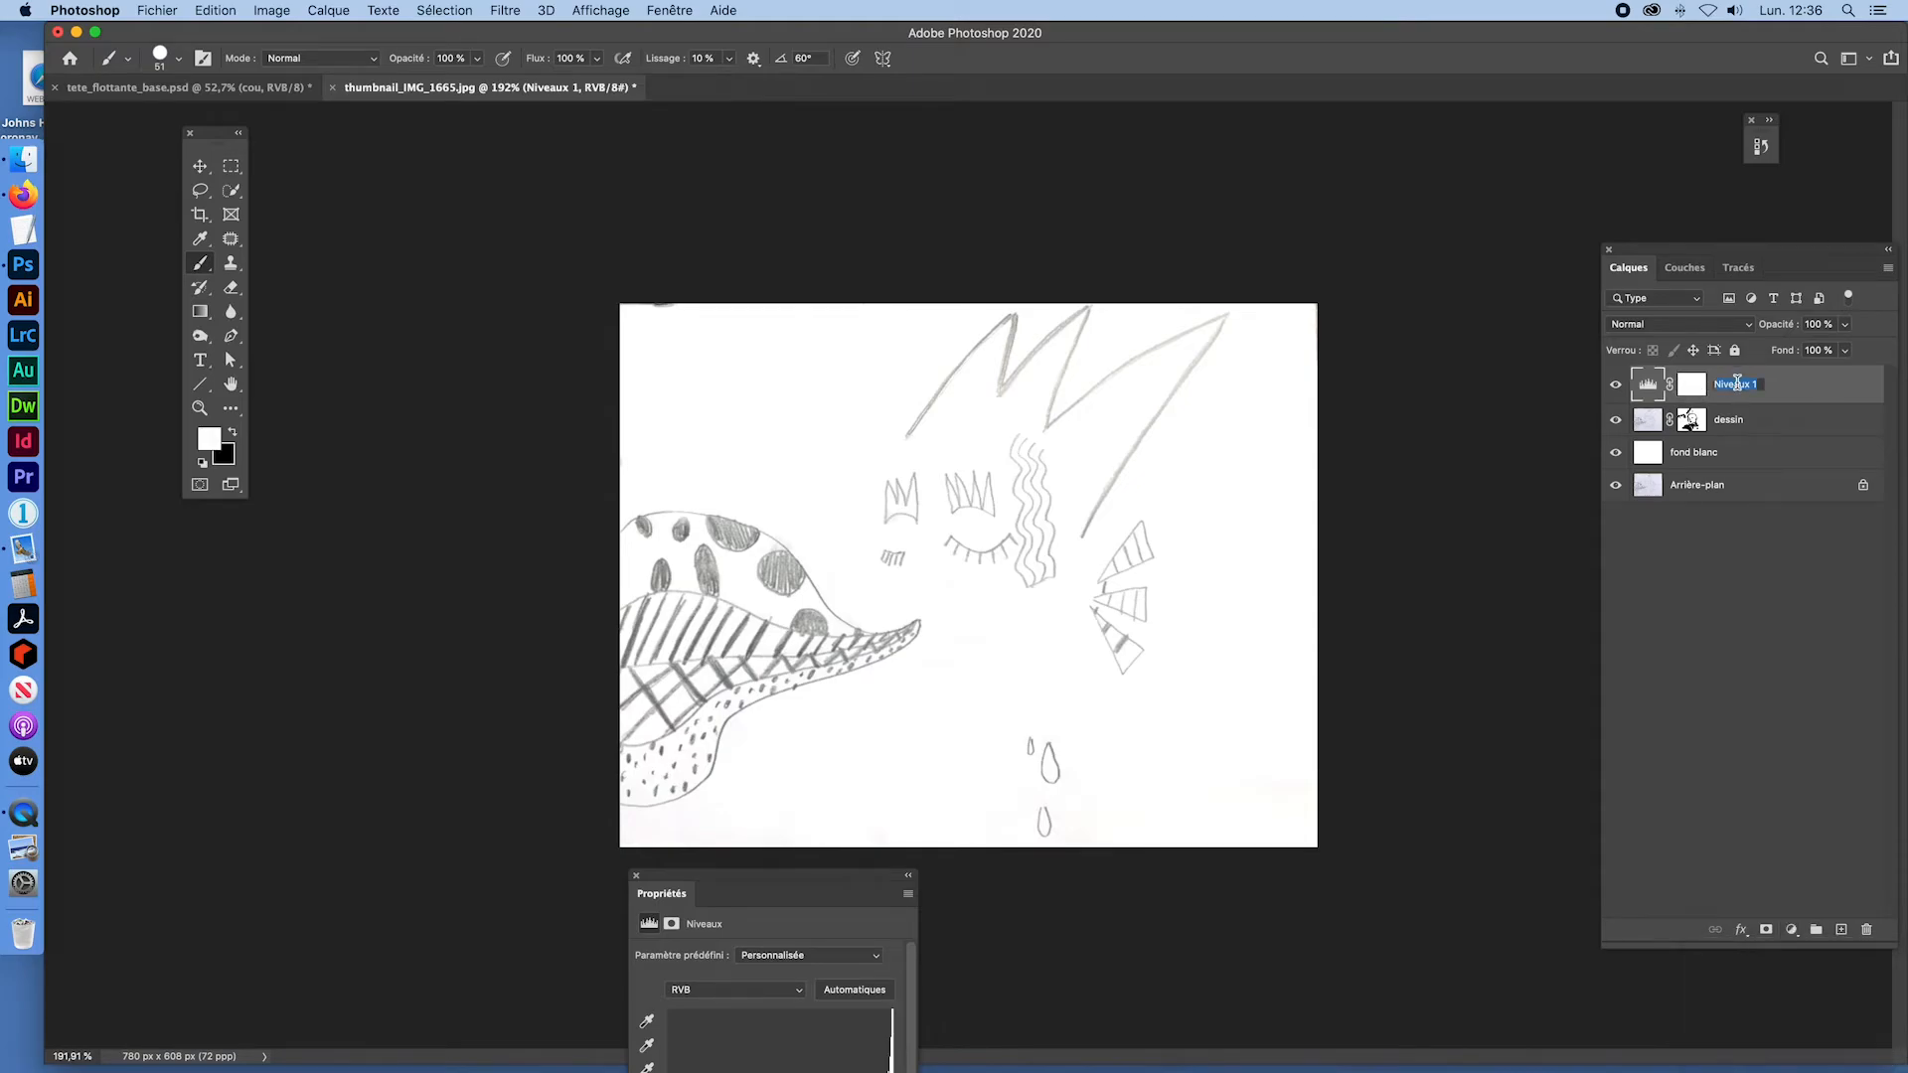
text(niv)
click(1711, 771)
Step: Open the list of available fill and adjustment layers
click(1791, 929)
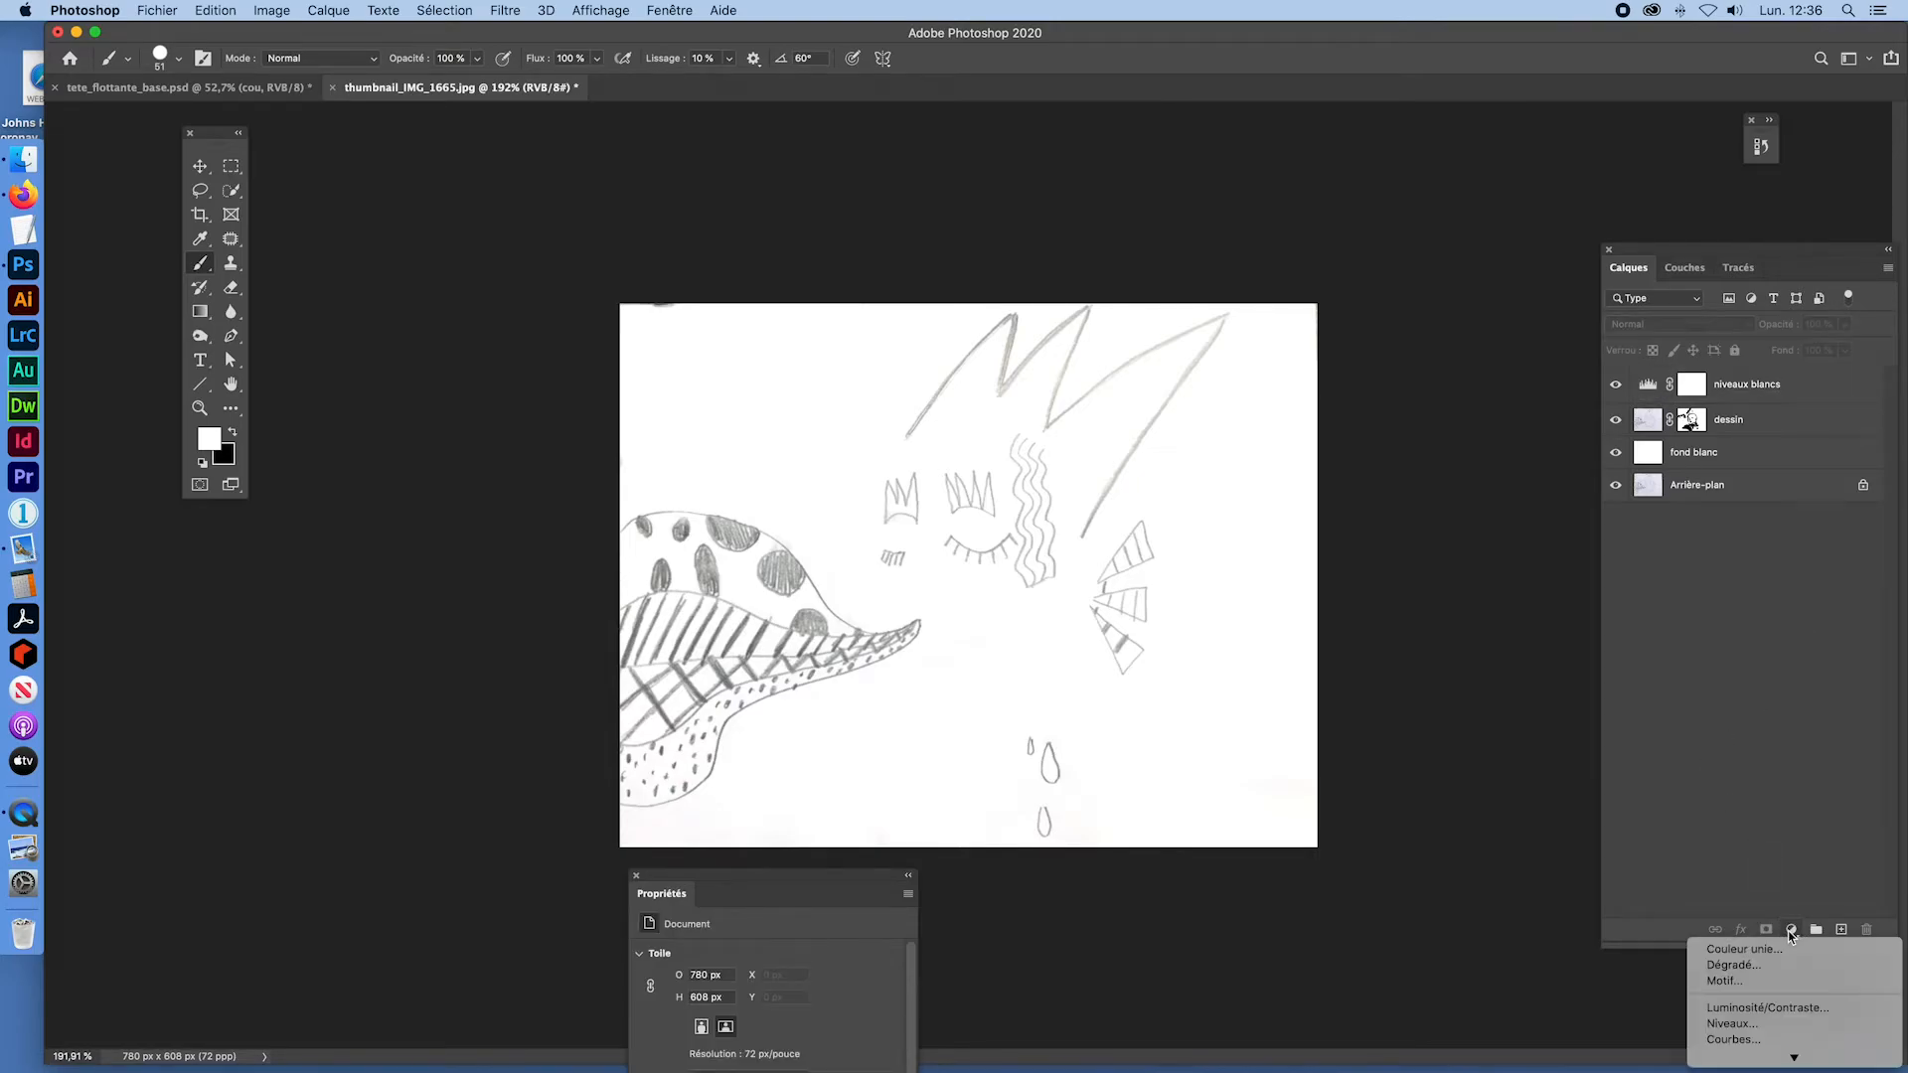
Step: Add a Levels adjustment layer above "niveaux blancs" and darken the lines with midtones at 0,35 and black input at 102
click(1784, 1026)
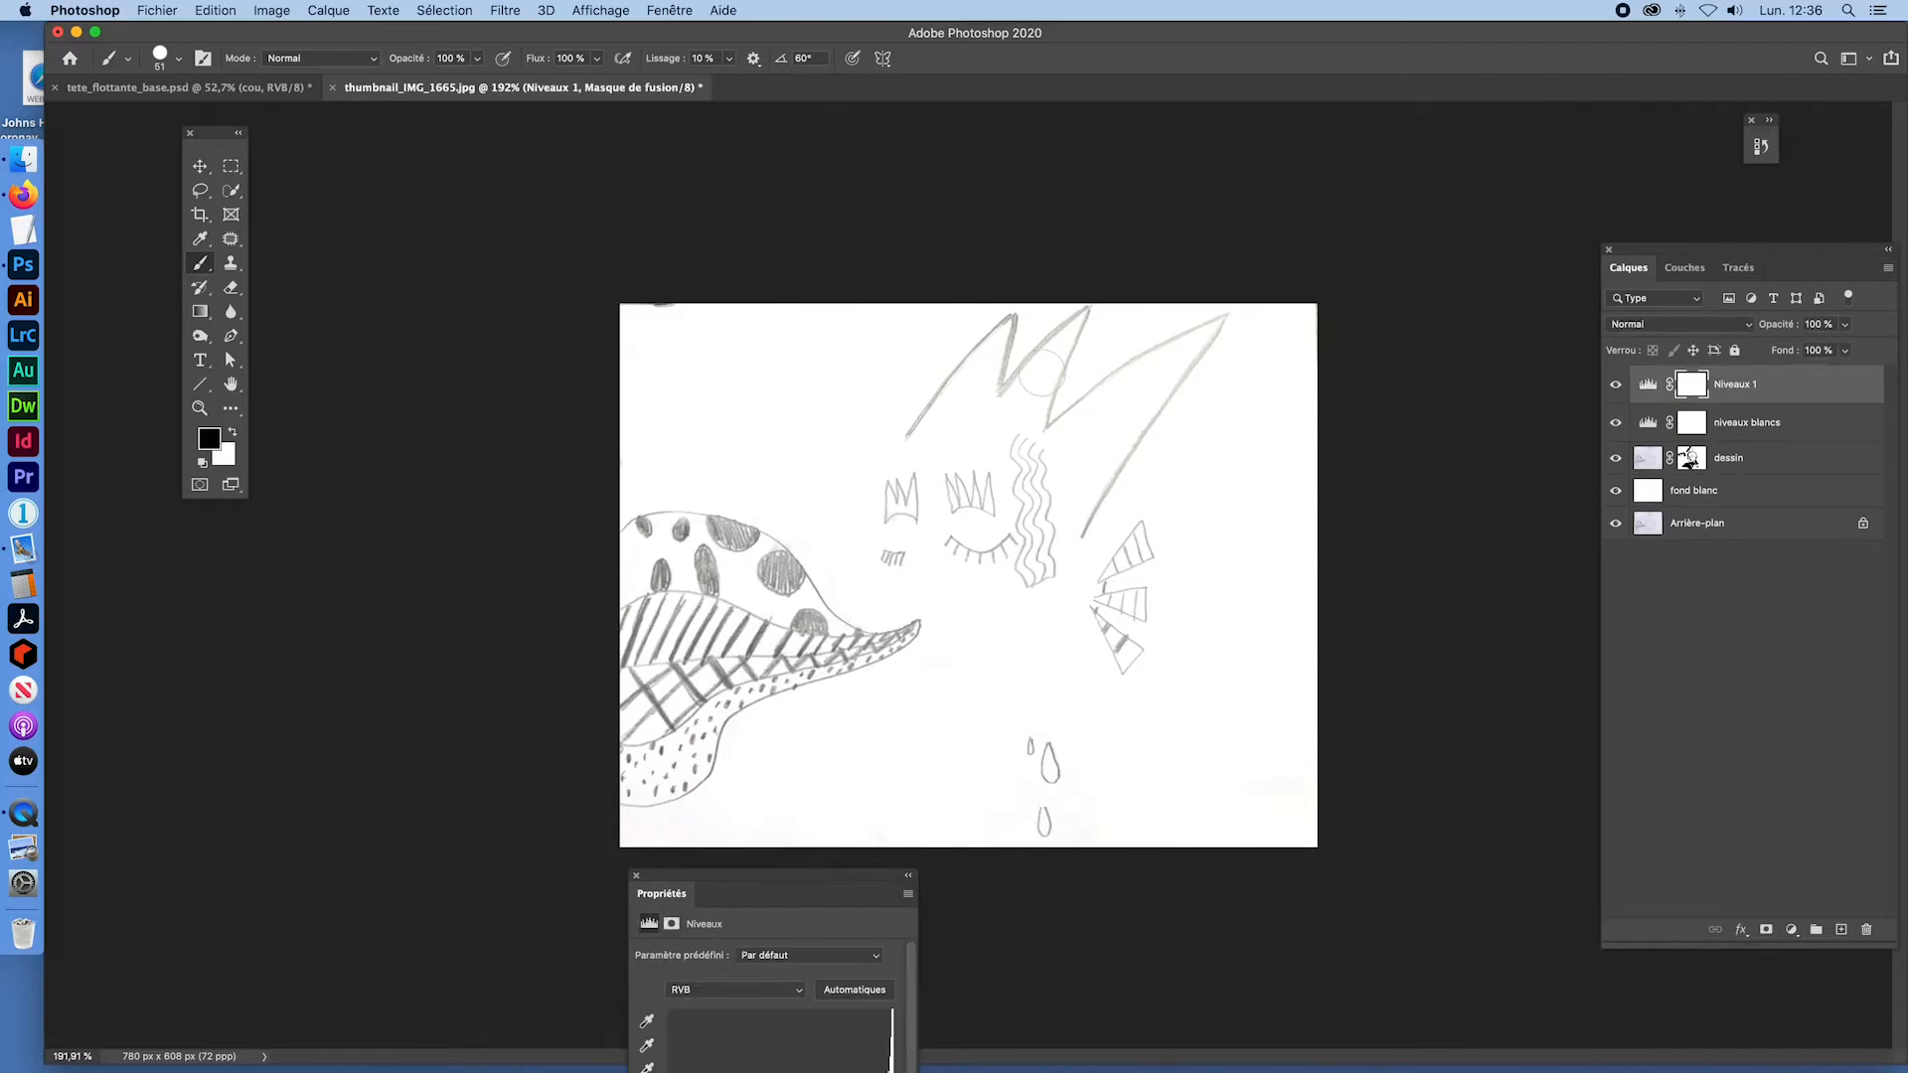
mouse_move(730, 881)
mouse_down()
mouse_move(810, 870)
mouse_move(333, 341)
mouse_move(401, 317)
mouse_up()
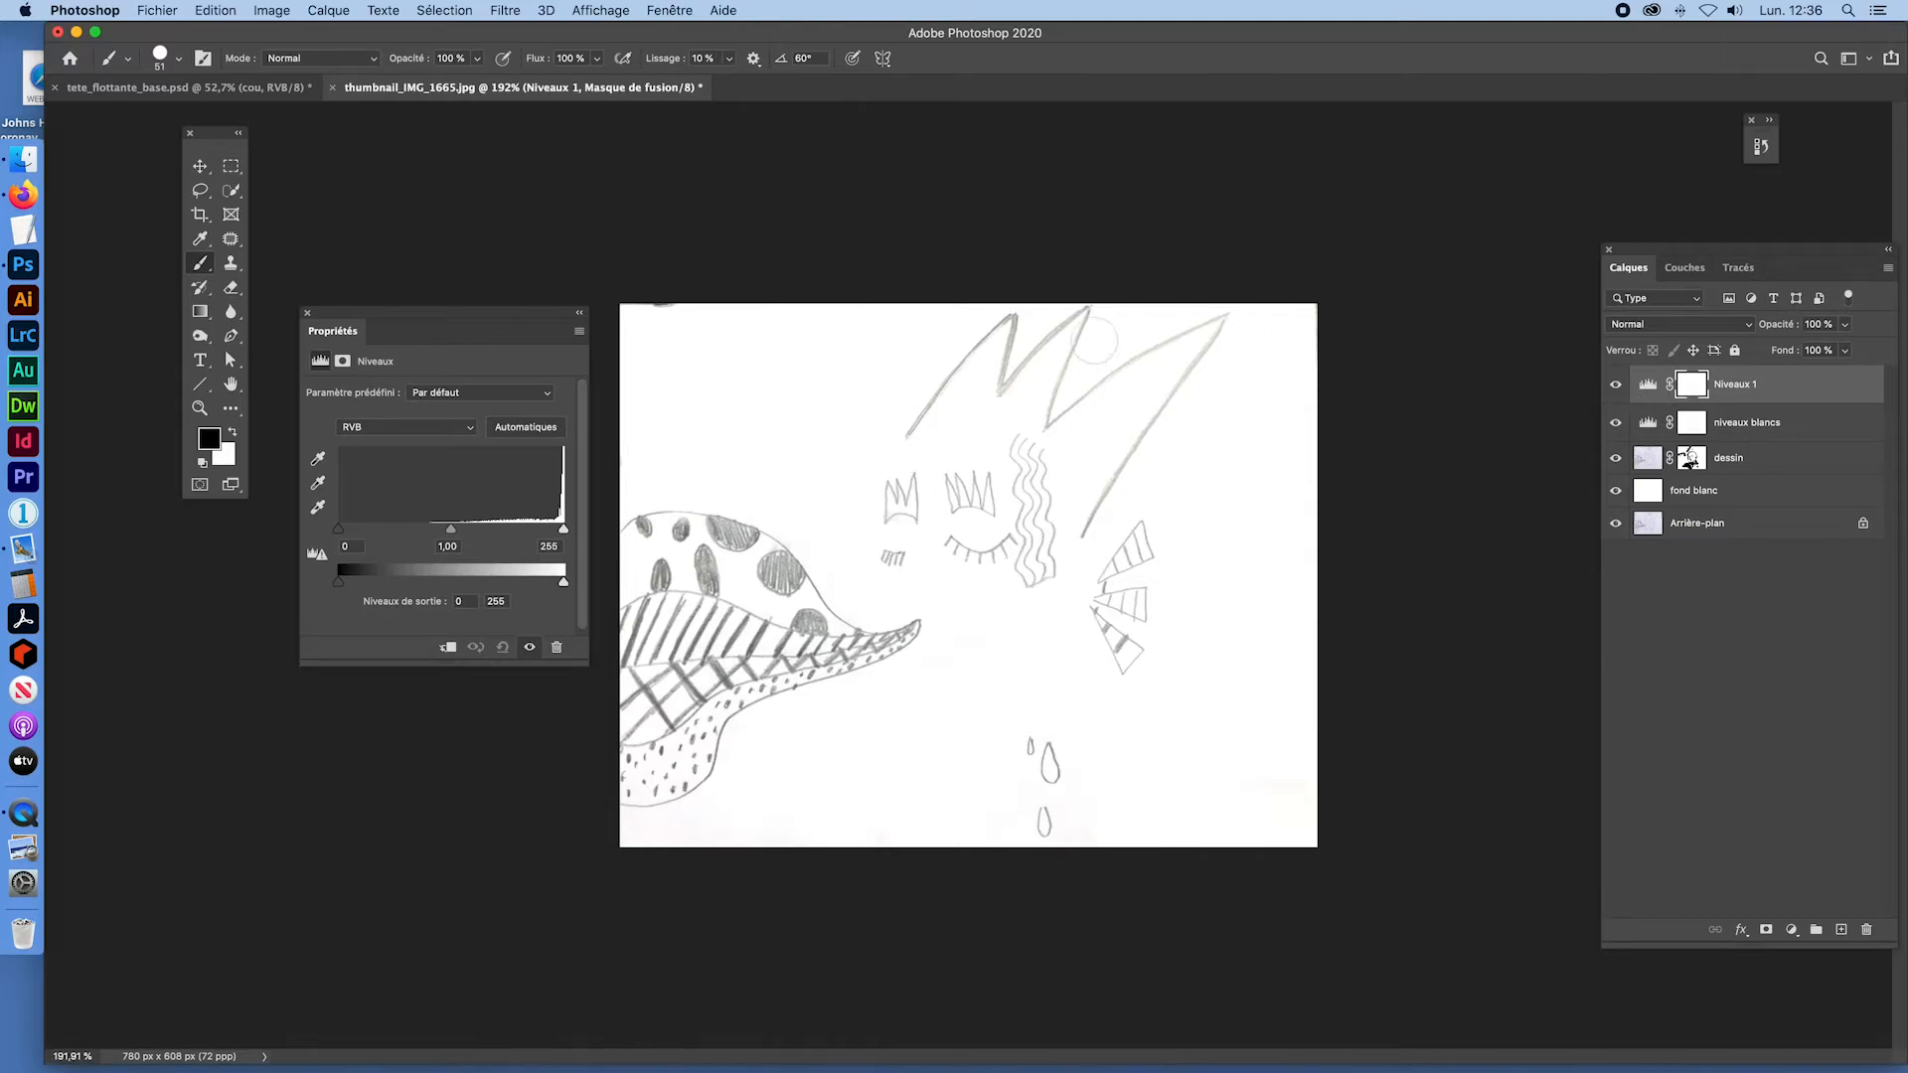
click(308, 312)
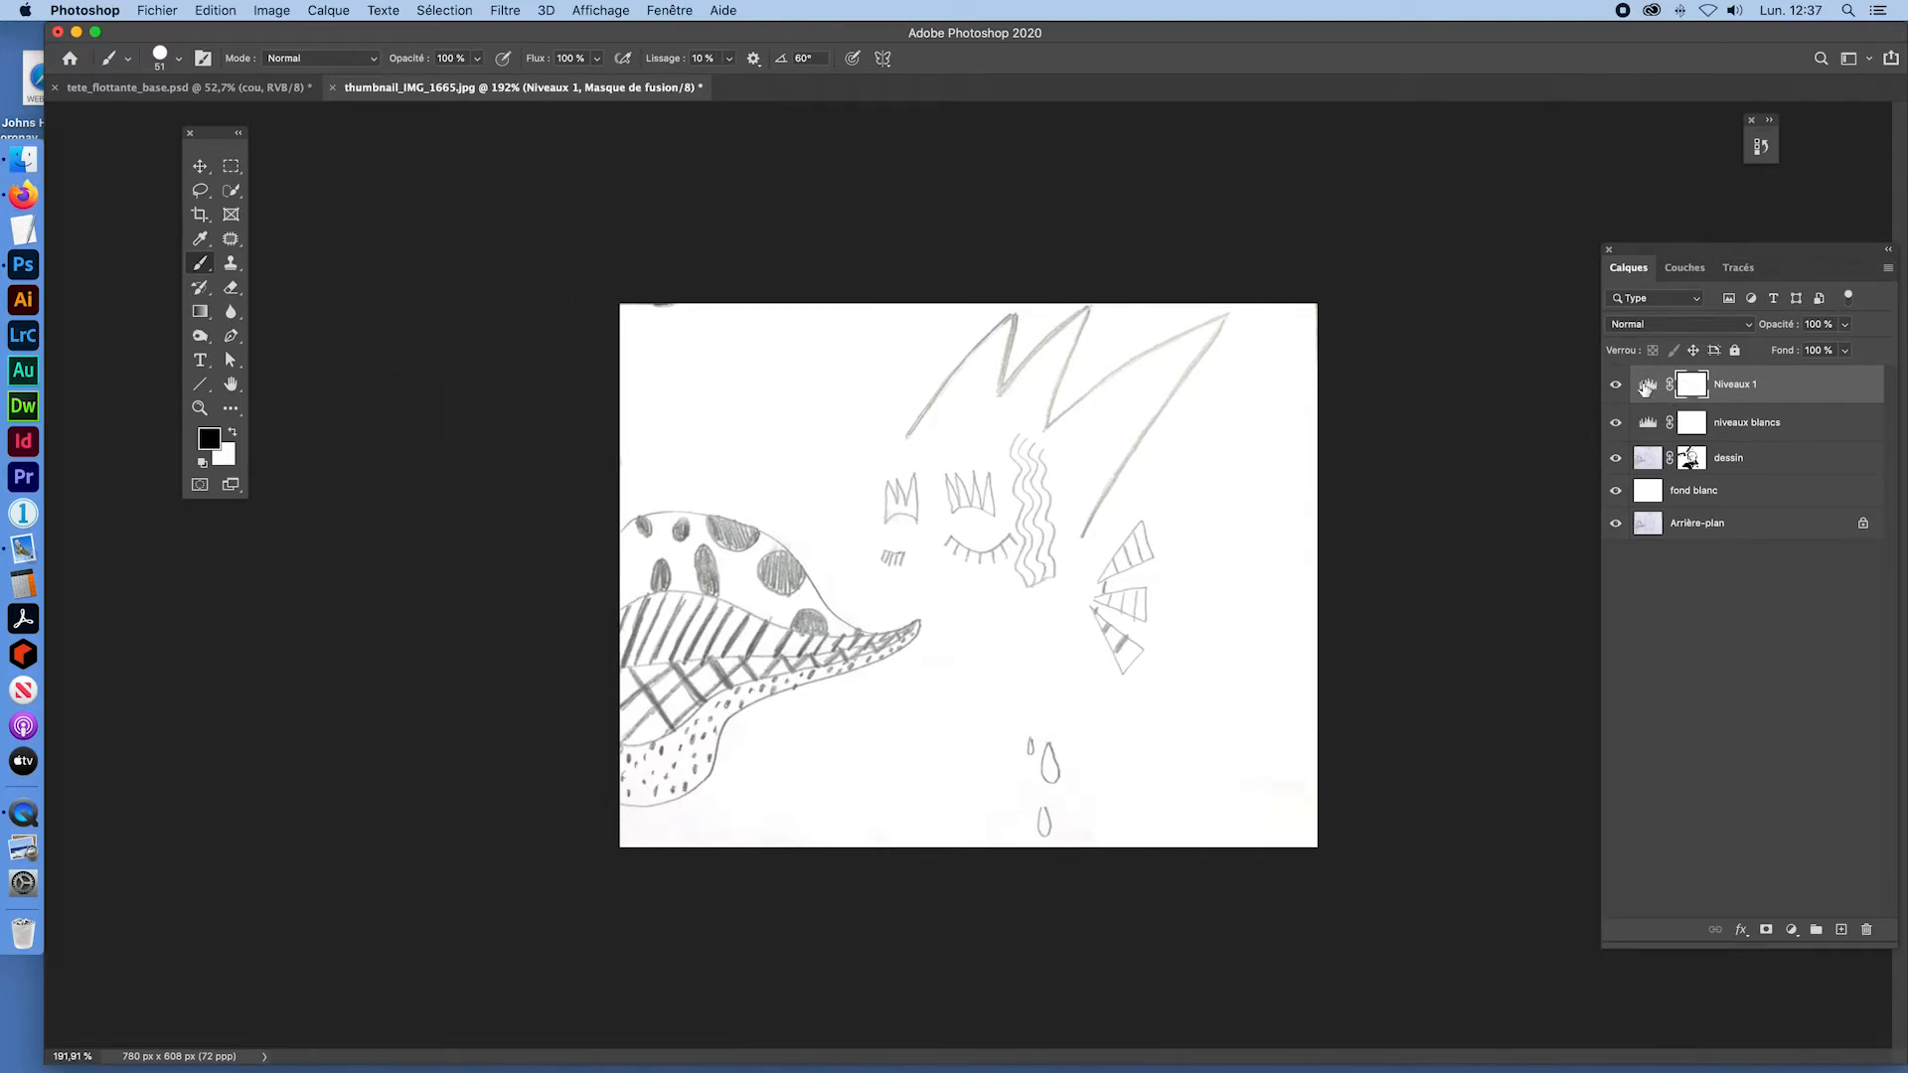
double_click(1650, 385)
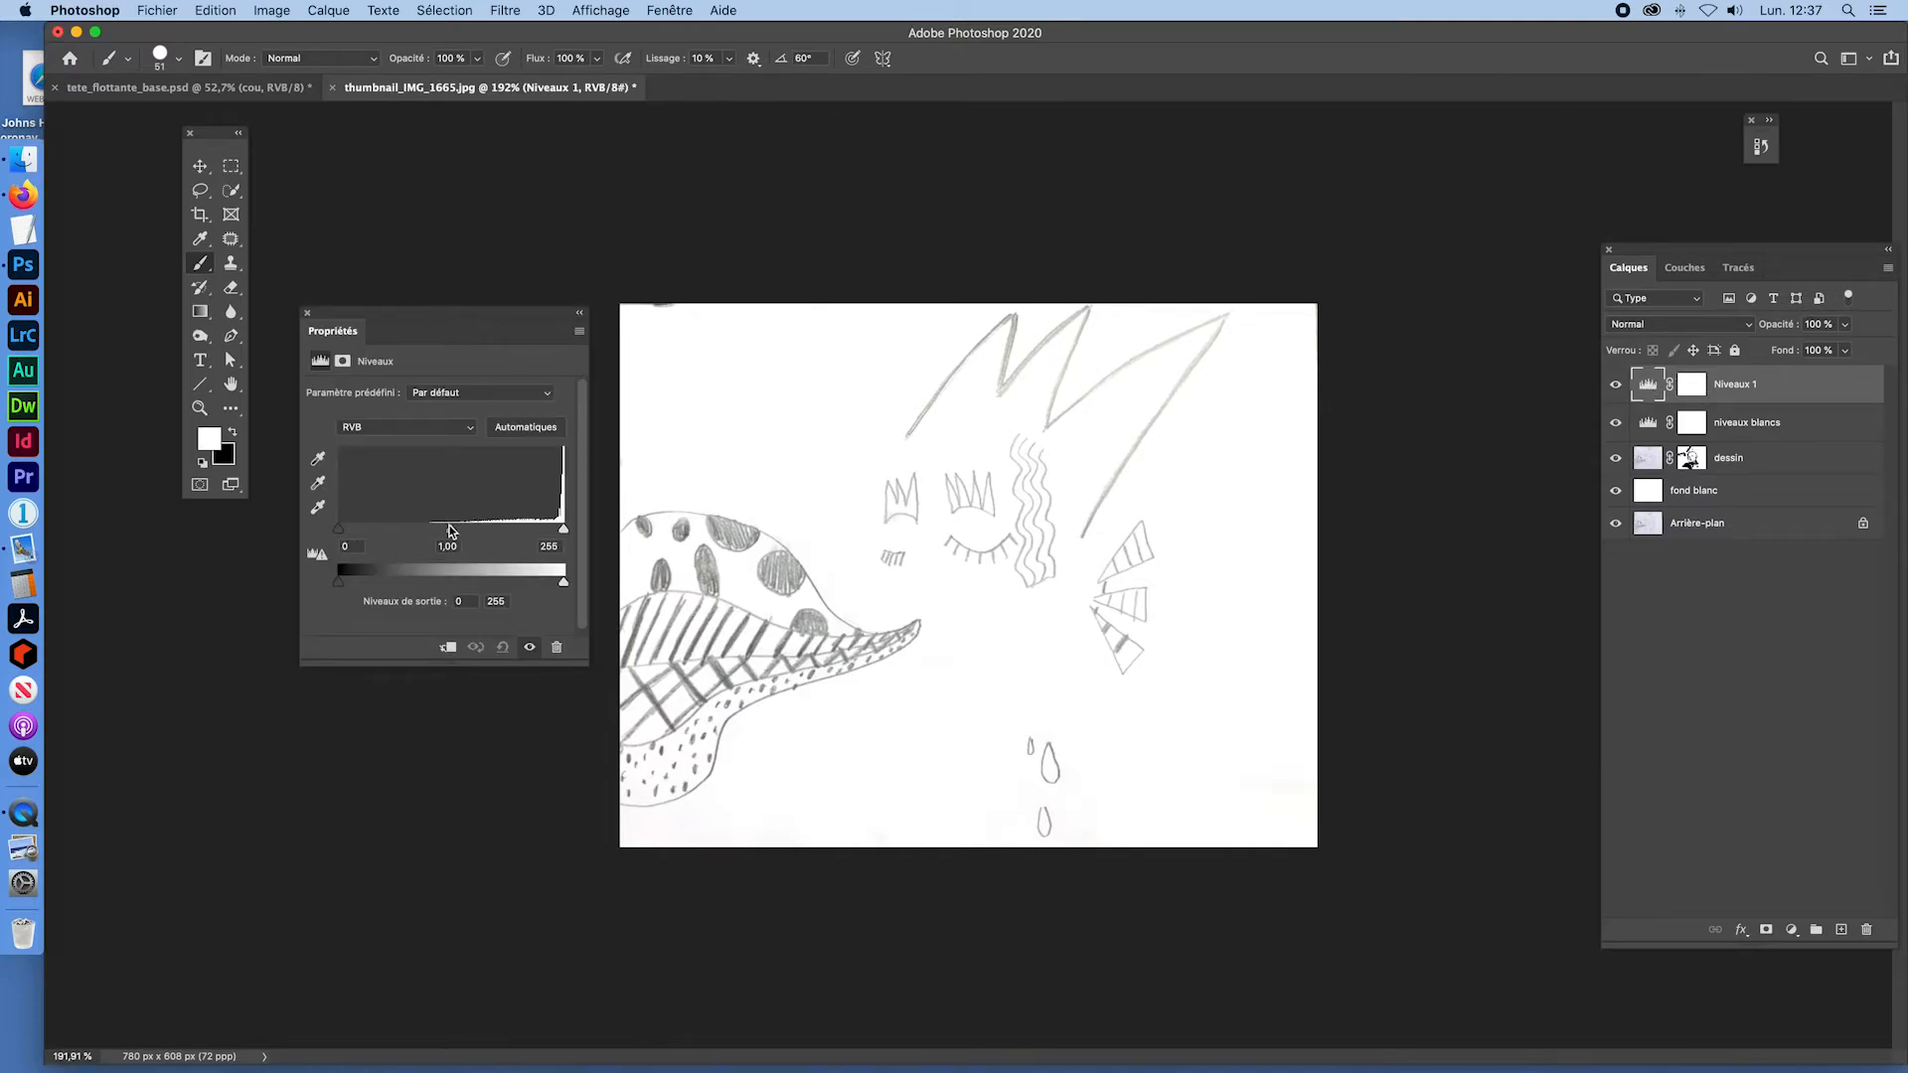
mouse_move(449, 529)
mouse_down()
mouse_move(411, 529)
mouse_move(515, 523)
mouse_up()
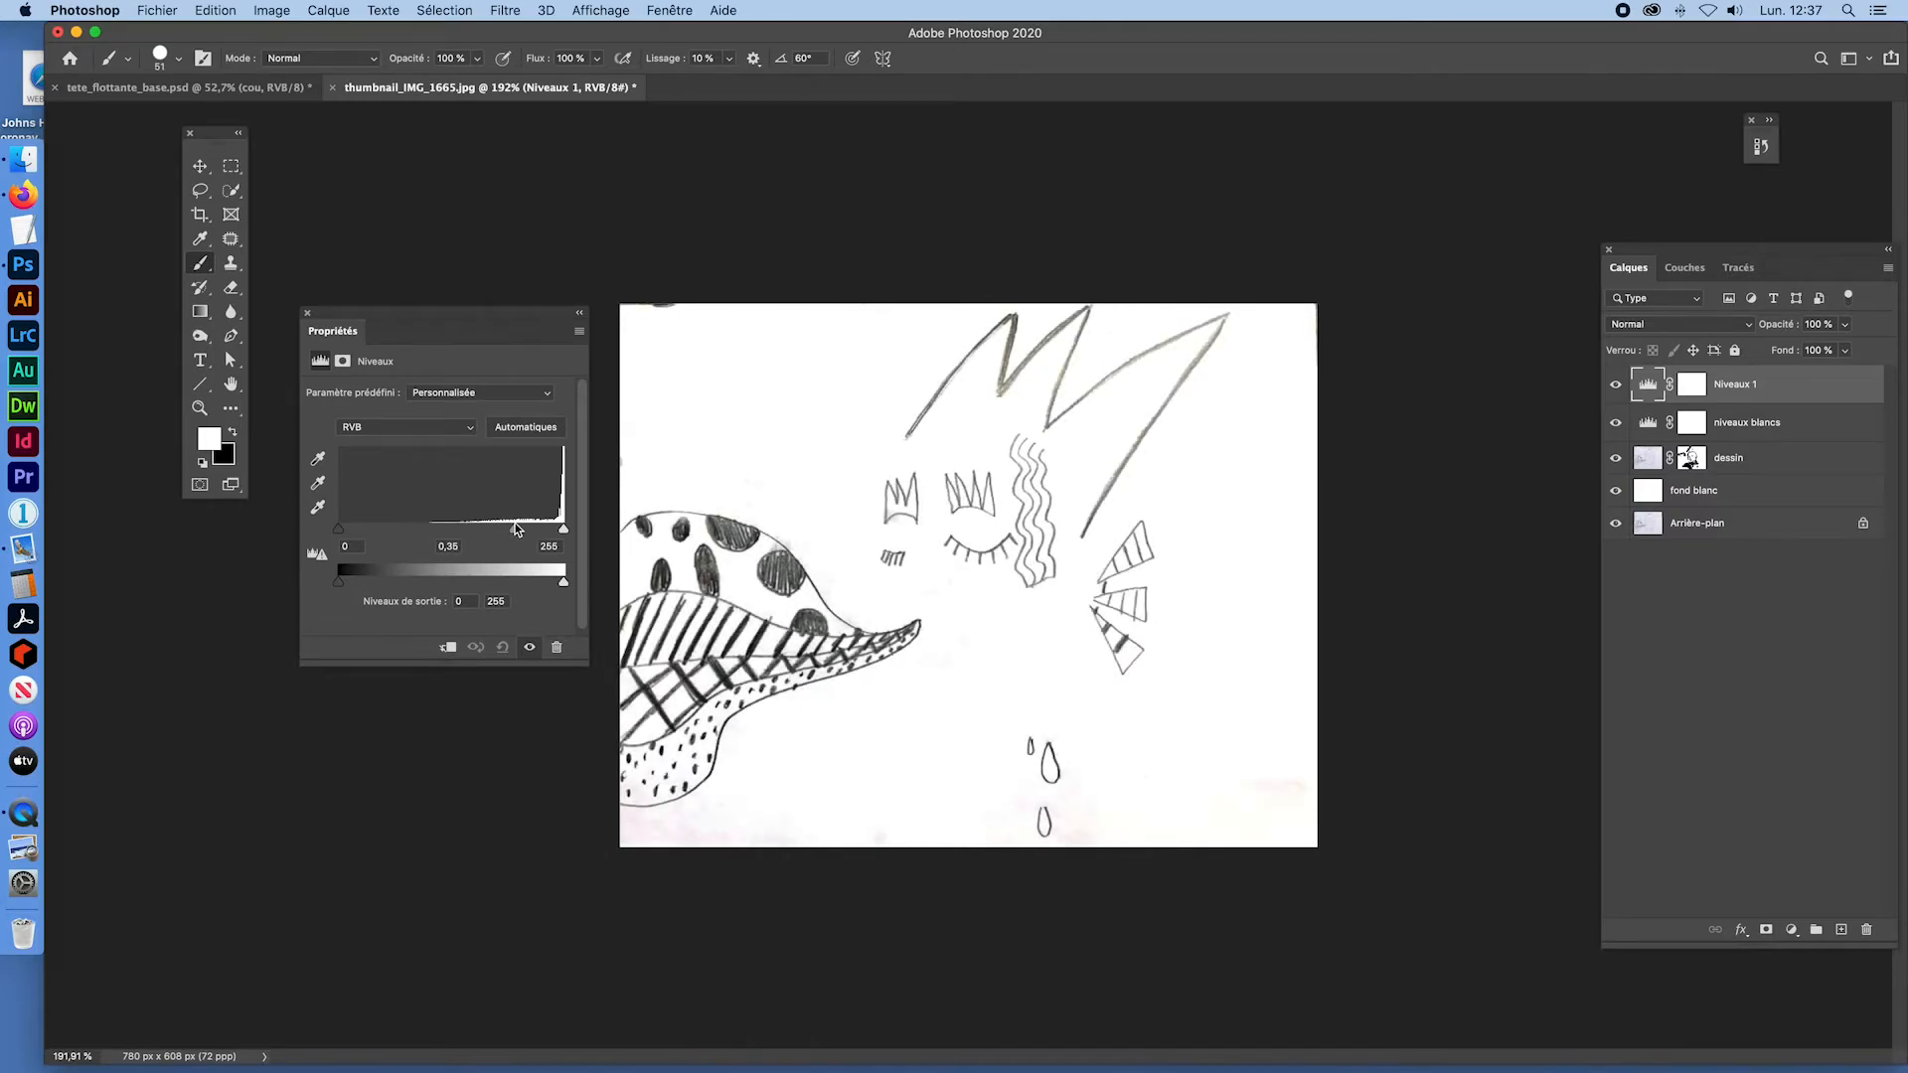
drag(341, 529, 424, 524)
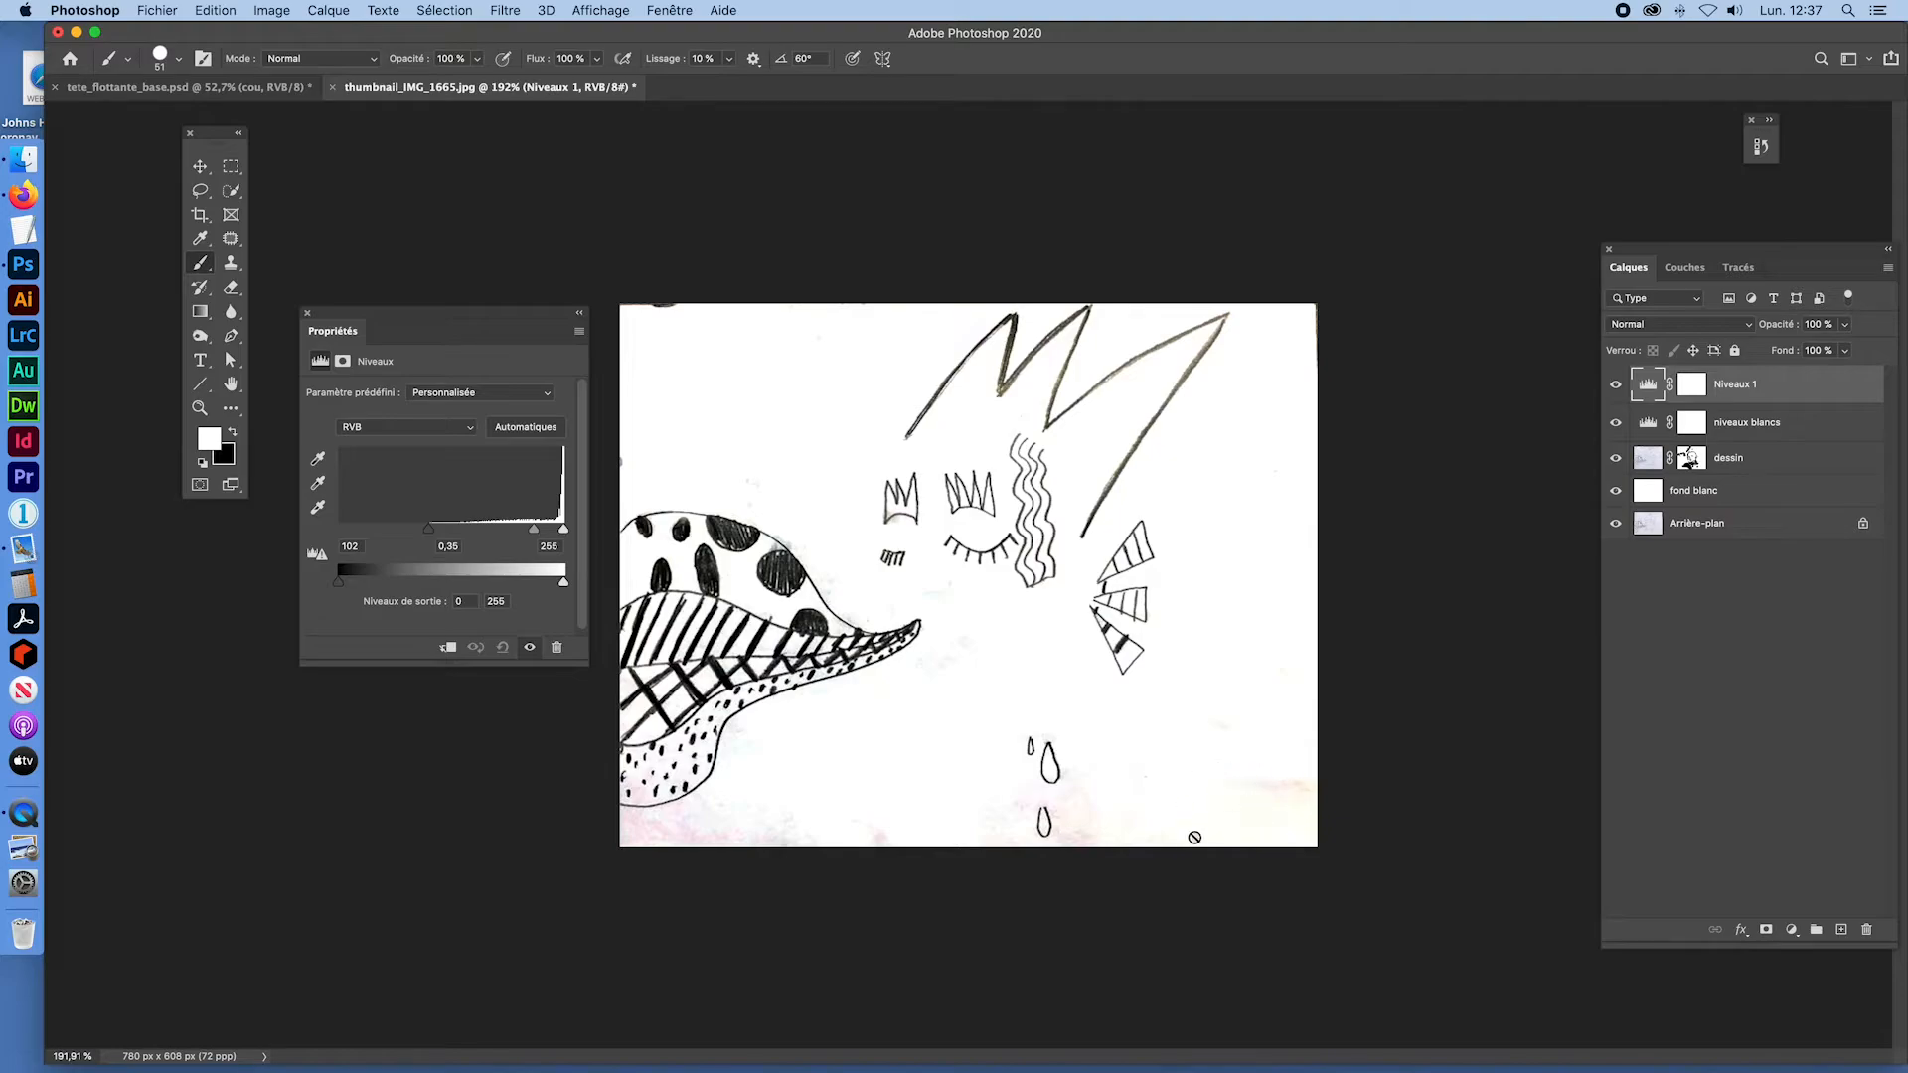
click(306, 314)
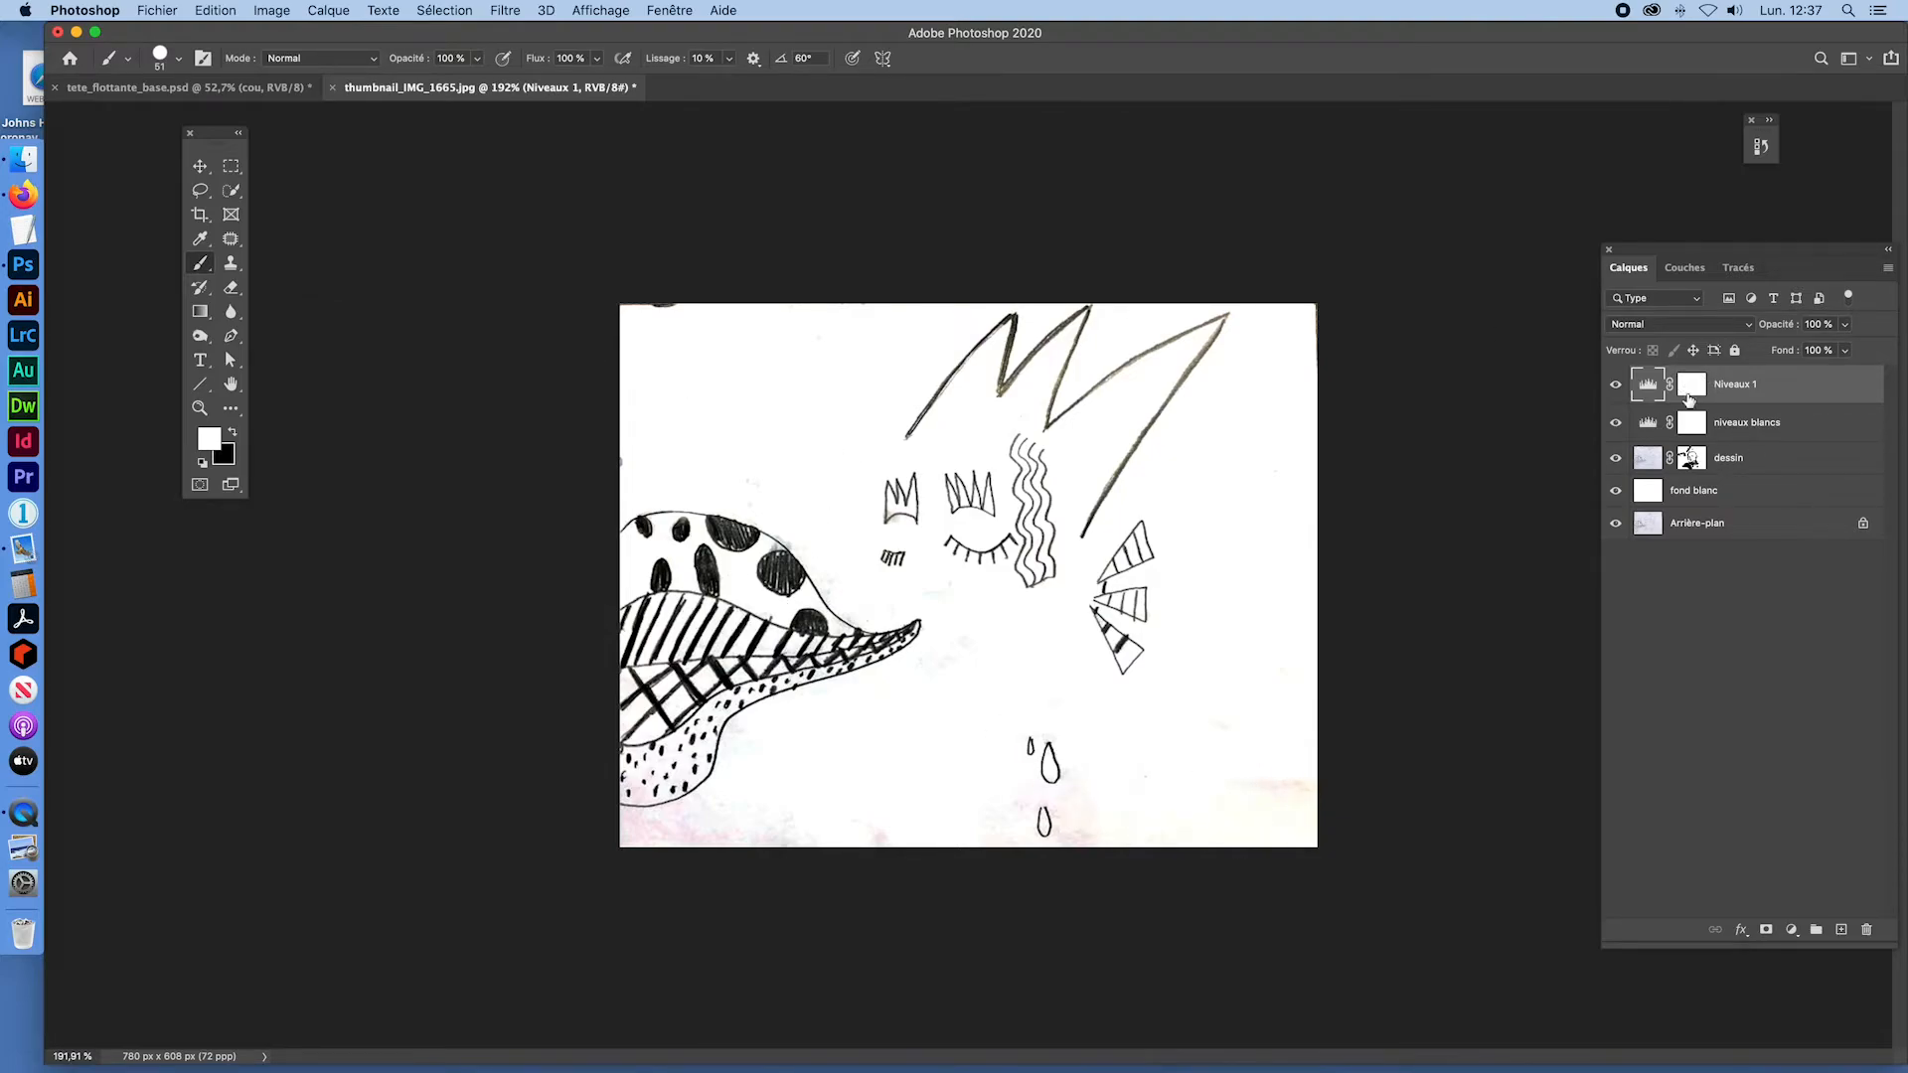
Step: Rename the new Levels adjustment layer as "Niveaux noirs"
click(1692, 459)
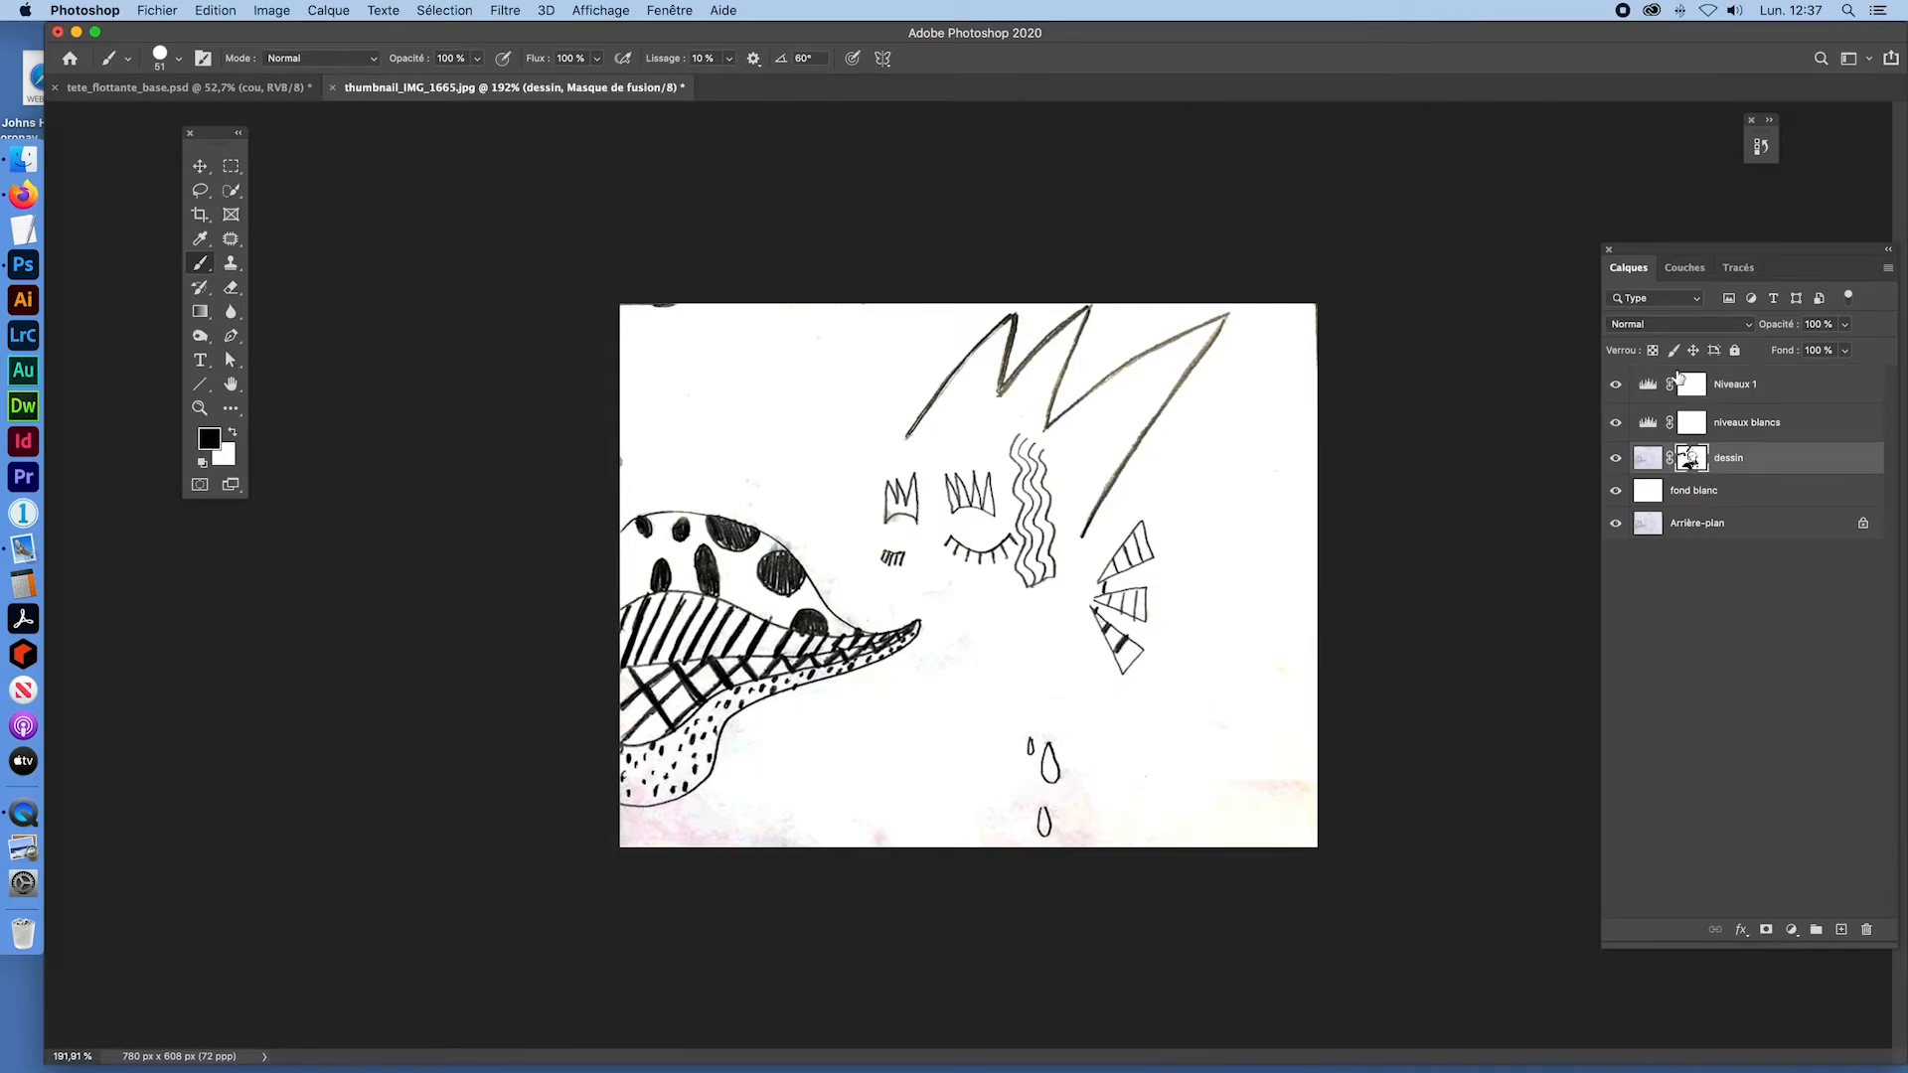
double_click(1751, 384)
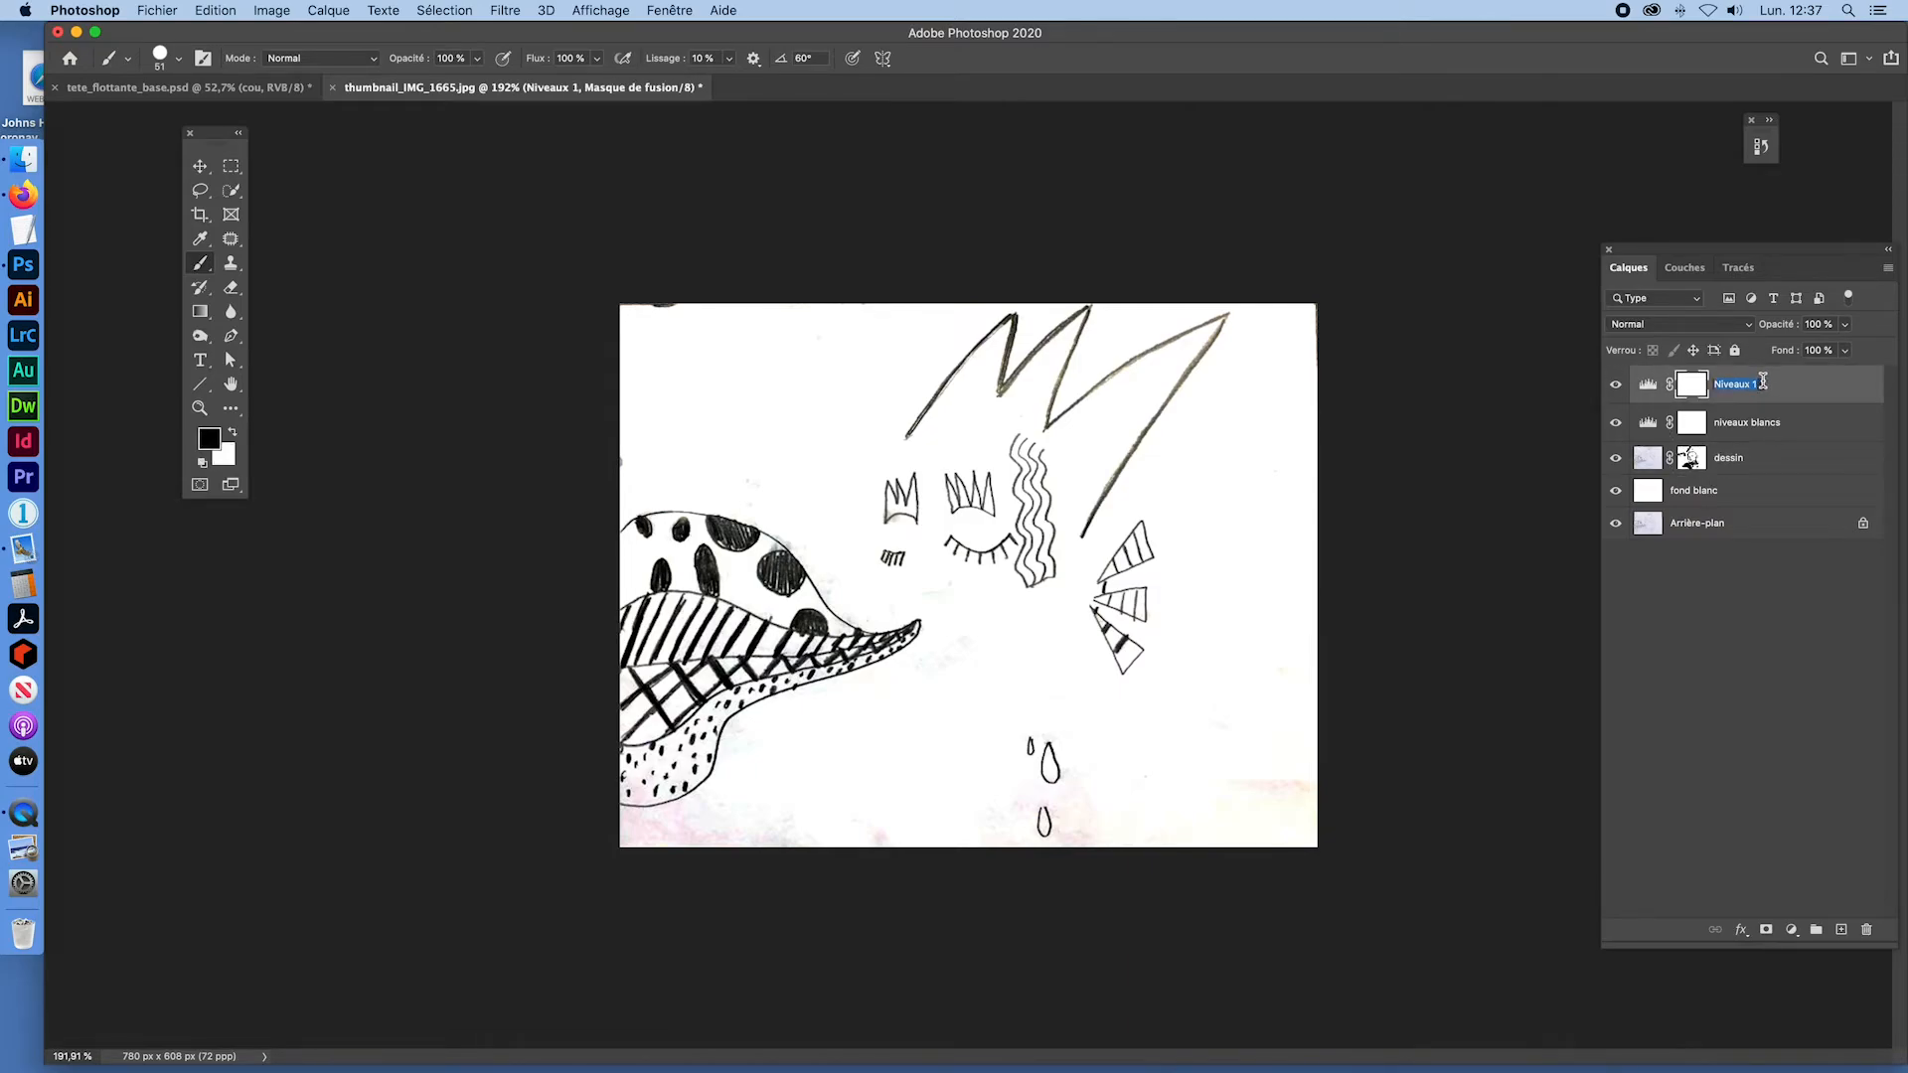
click(1762, 384)
Step: Try to hide the coloured stains in the lower background by painting black on the dessin layer's mask, and undo the painting
click(1692, 463)
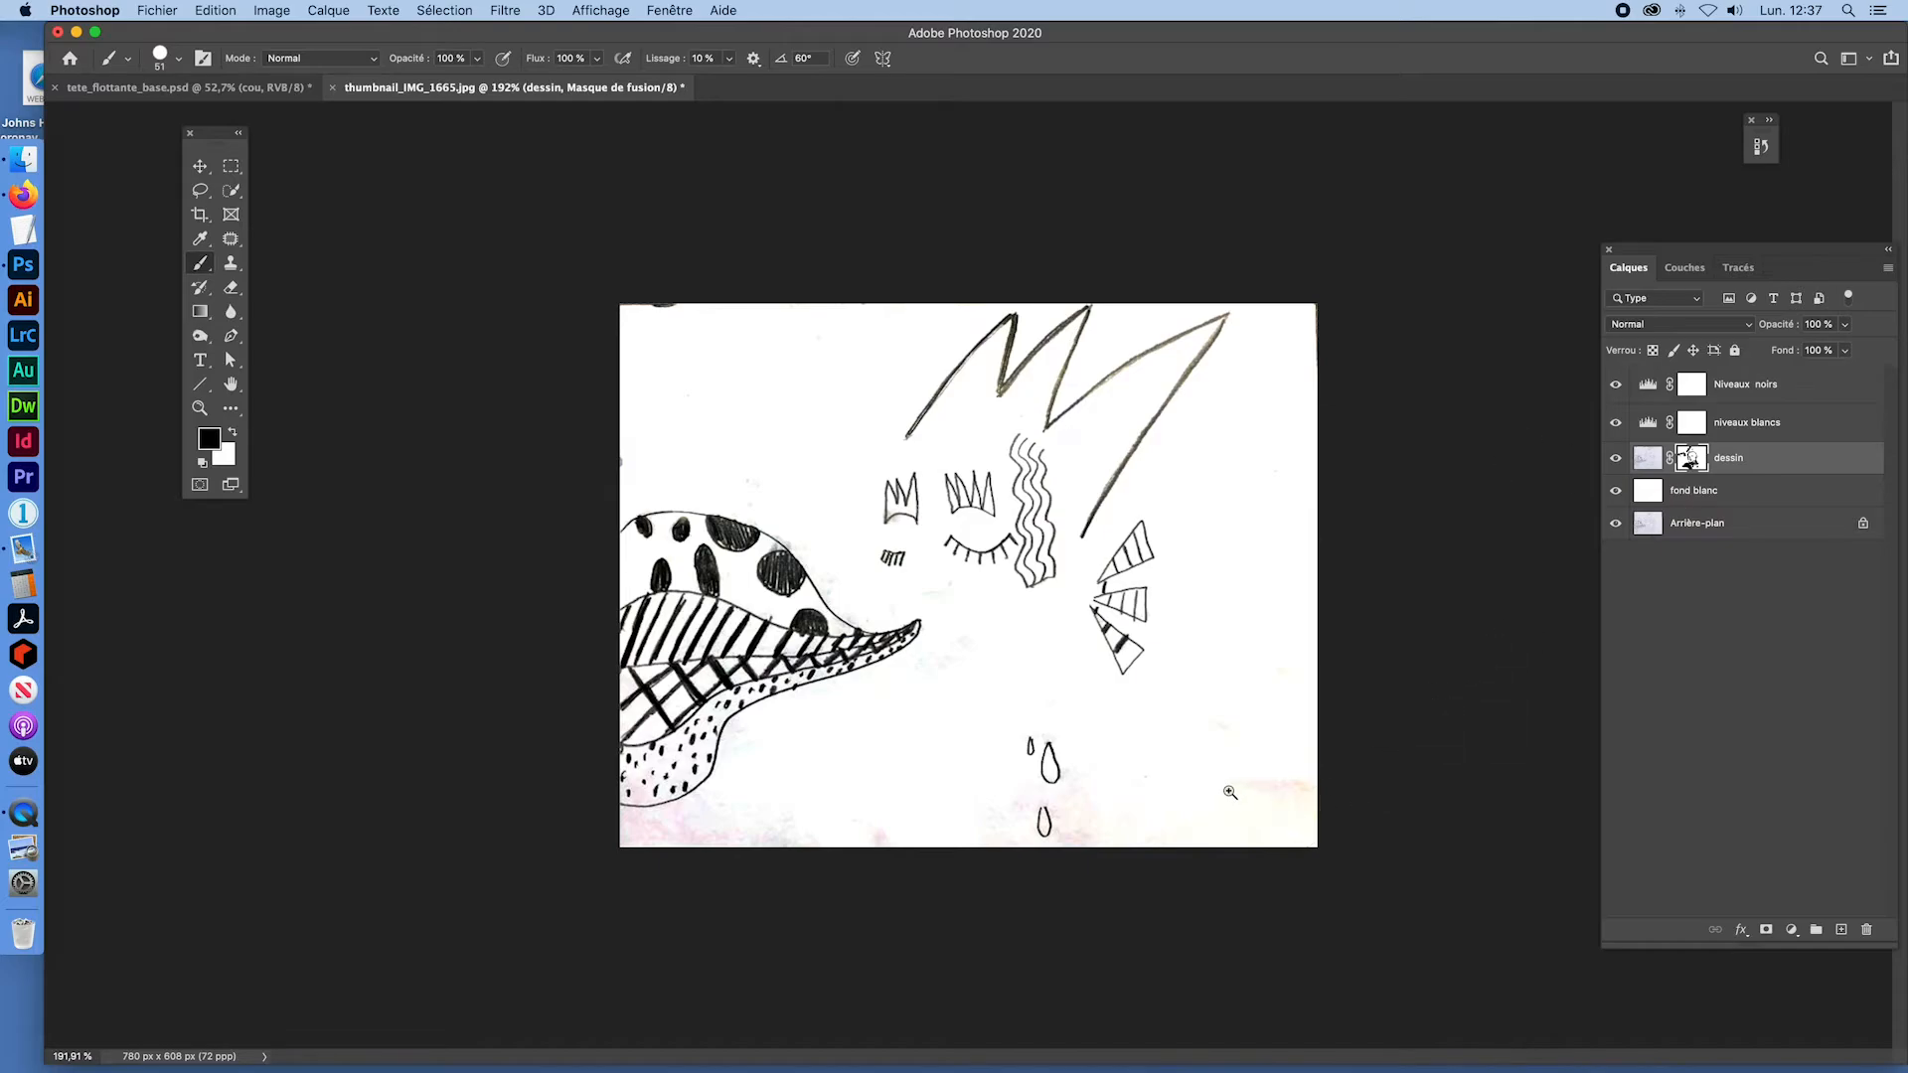
scroll(1225, 792, up, 3)
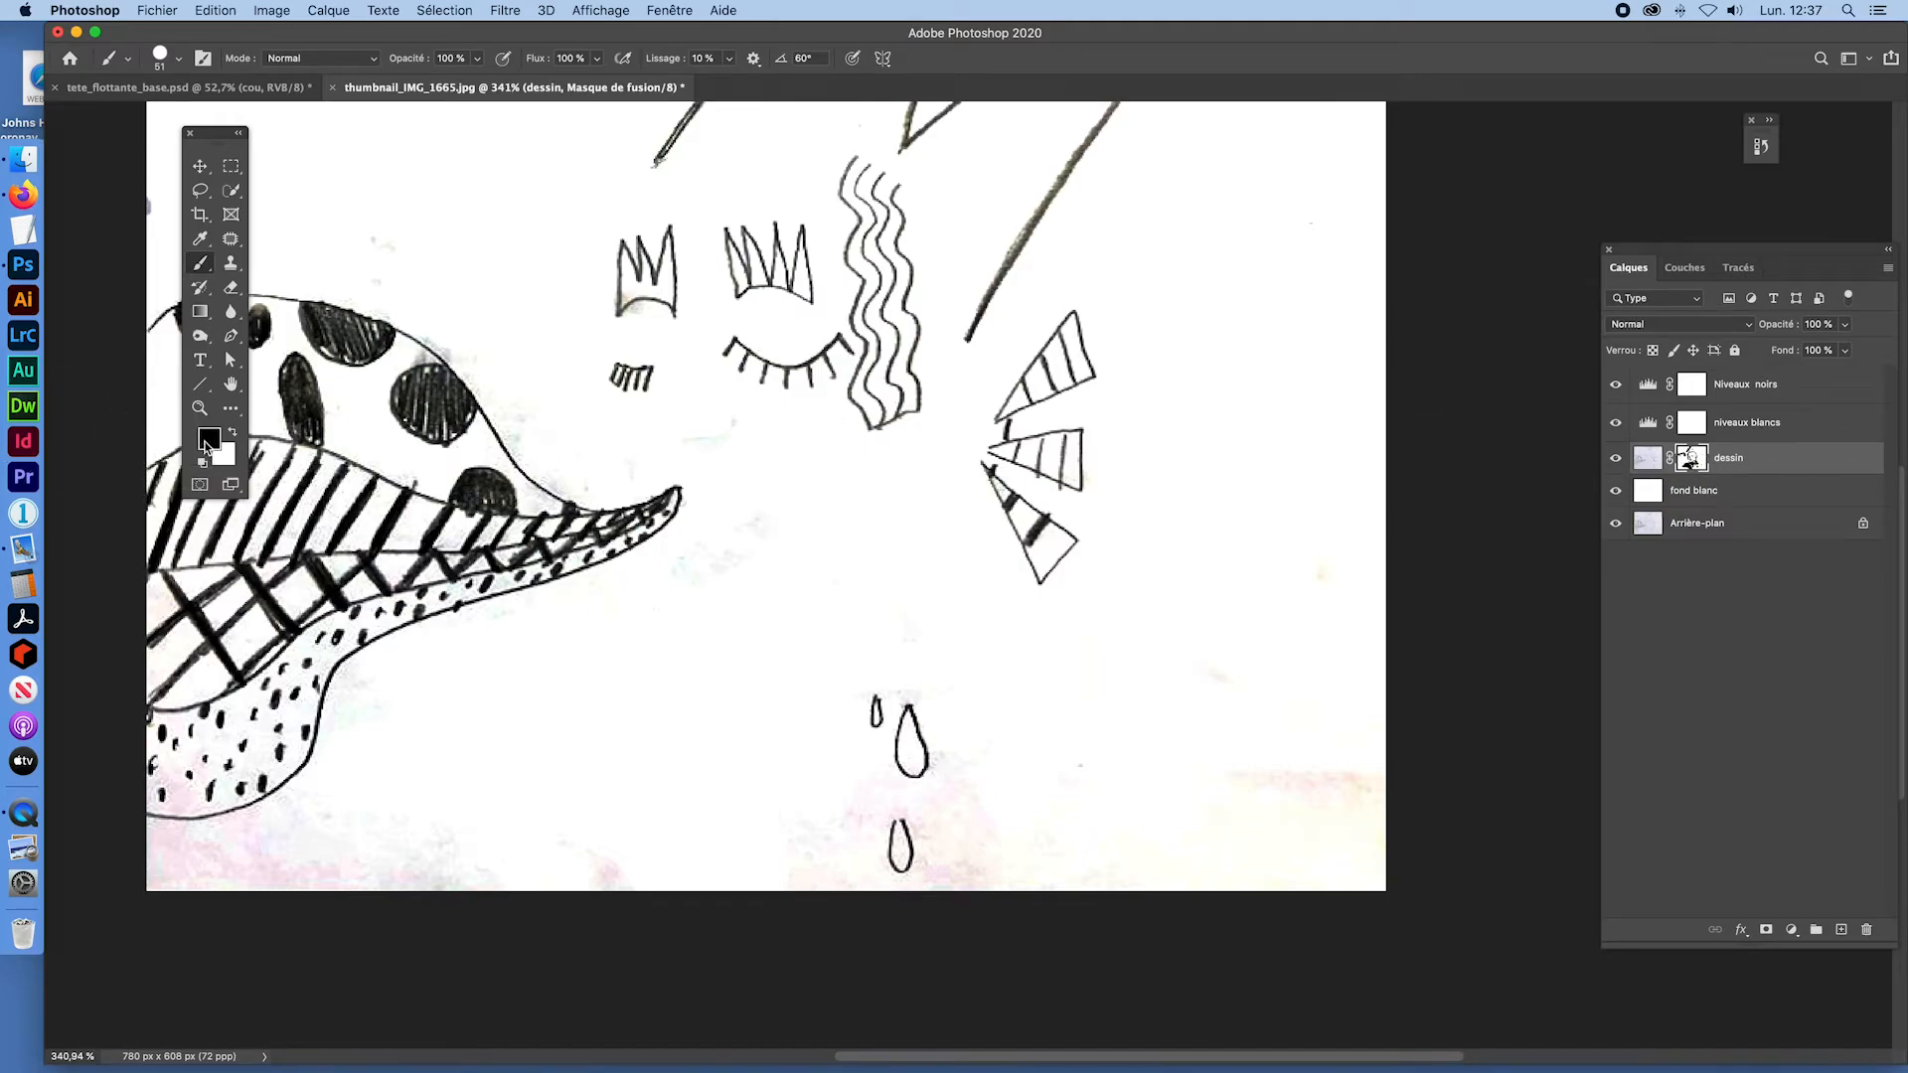
mouse_move(1232, 787)
mouse_down()
mouse_move(990, 850)
mouse_move(1318, 866)
mouse_move(1254, 810)
mouse_move(1161, 825)
mouse_move(983, 765)
mouse_move(969, 889)
mouse_move(806, 966)
mouse_move(605, 872)
mouse_move(643, 842)
mouse_move(422, 848)
mouse_move(276, 893)
mouse_move(162, 894)
mouse_move(359, 857)
mouse_move(152, 871)
mouse_move(333, 865)
mouse_up()
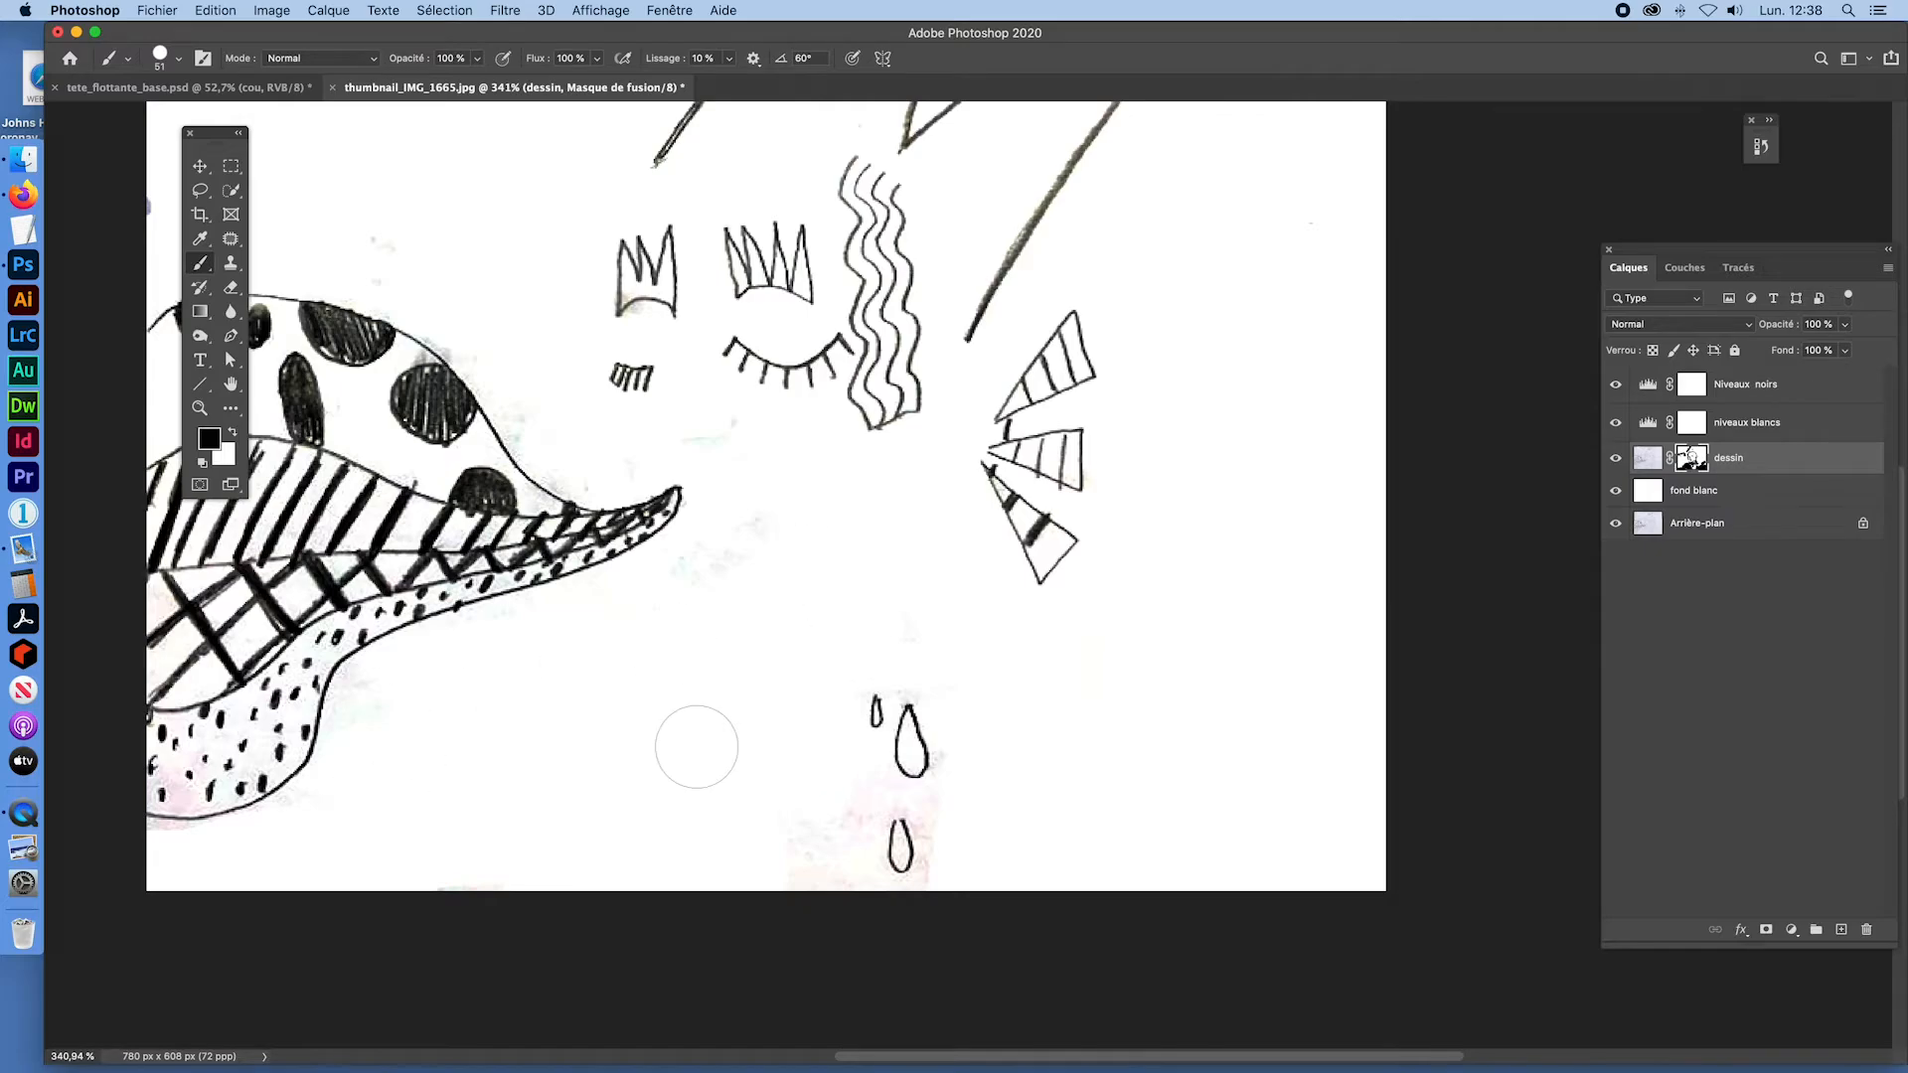
key(super+z)
Step: Desaturate the image content of the dessin layer, not its mask
key(super+space)
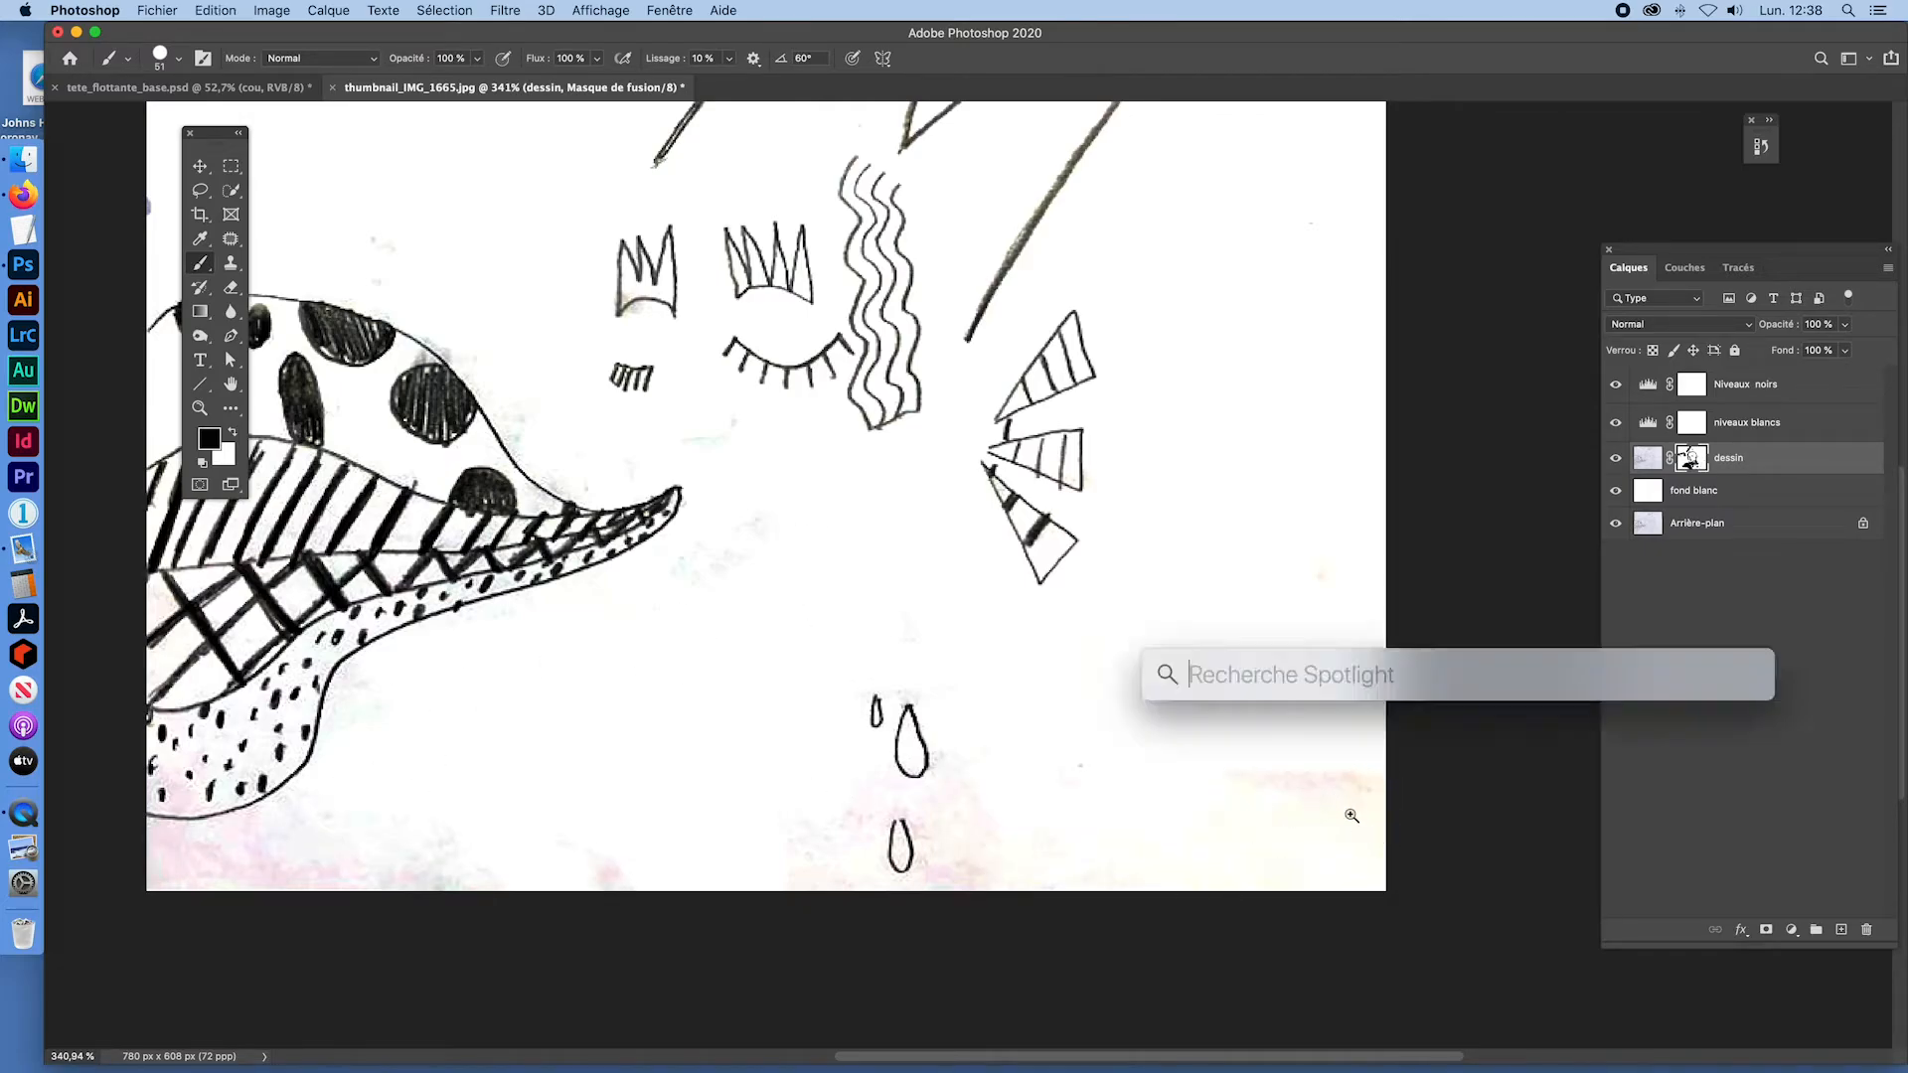
drag(1312, 795, 1355, 815)
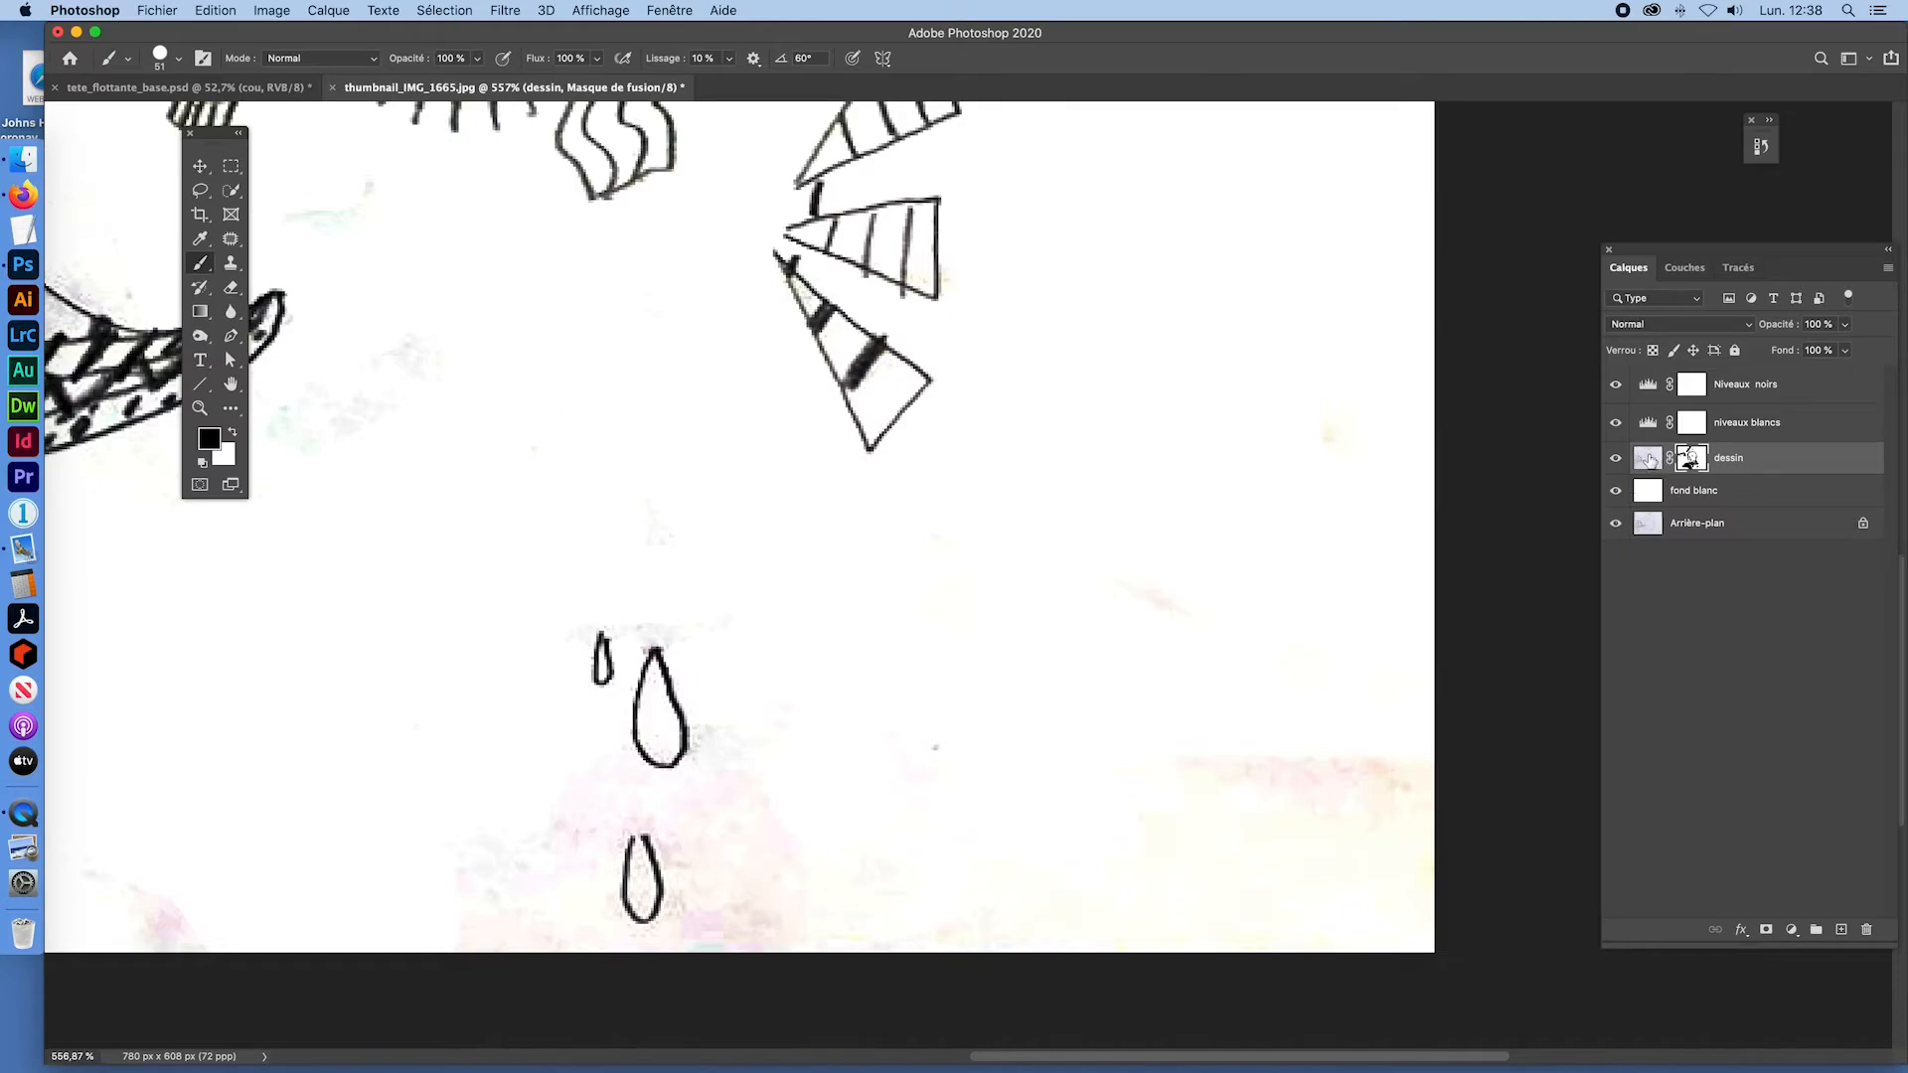
click(1648, 458)
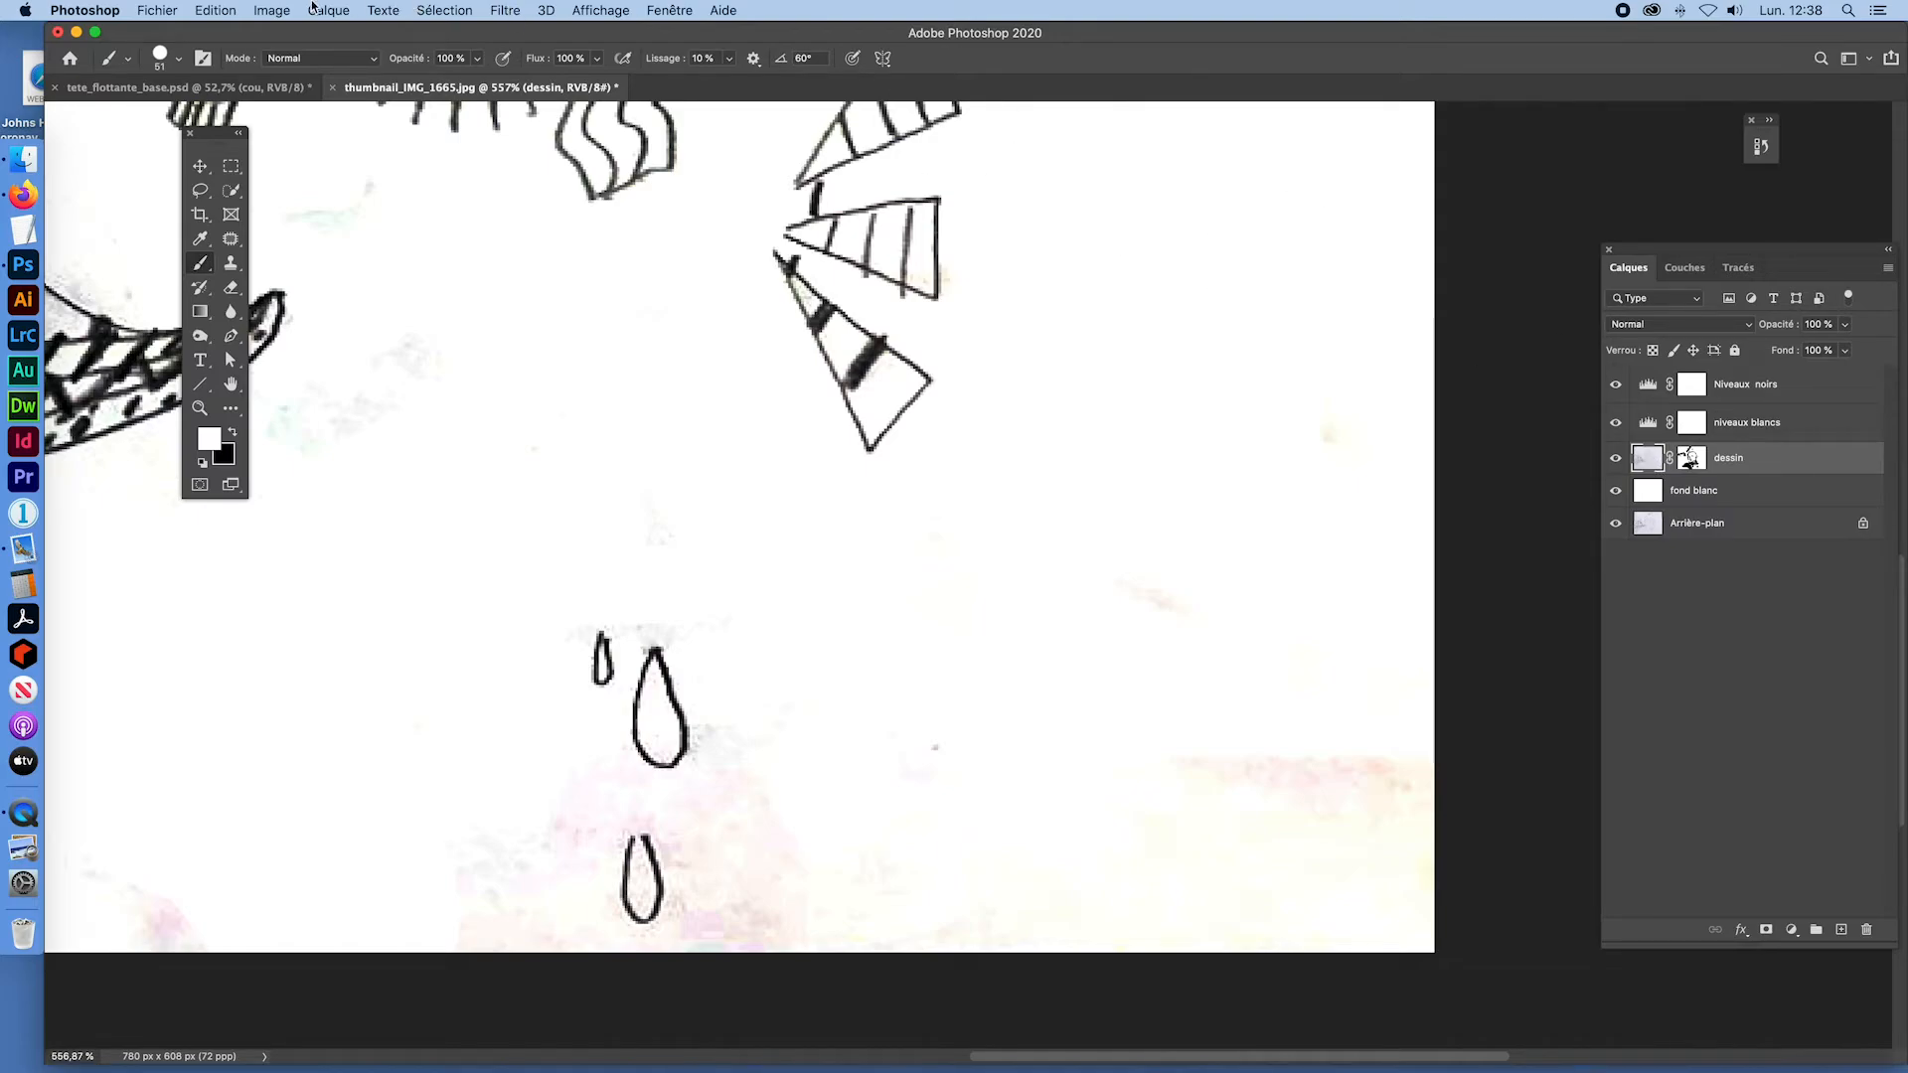
click(266, 10)
mouse_move(299, 60)
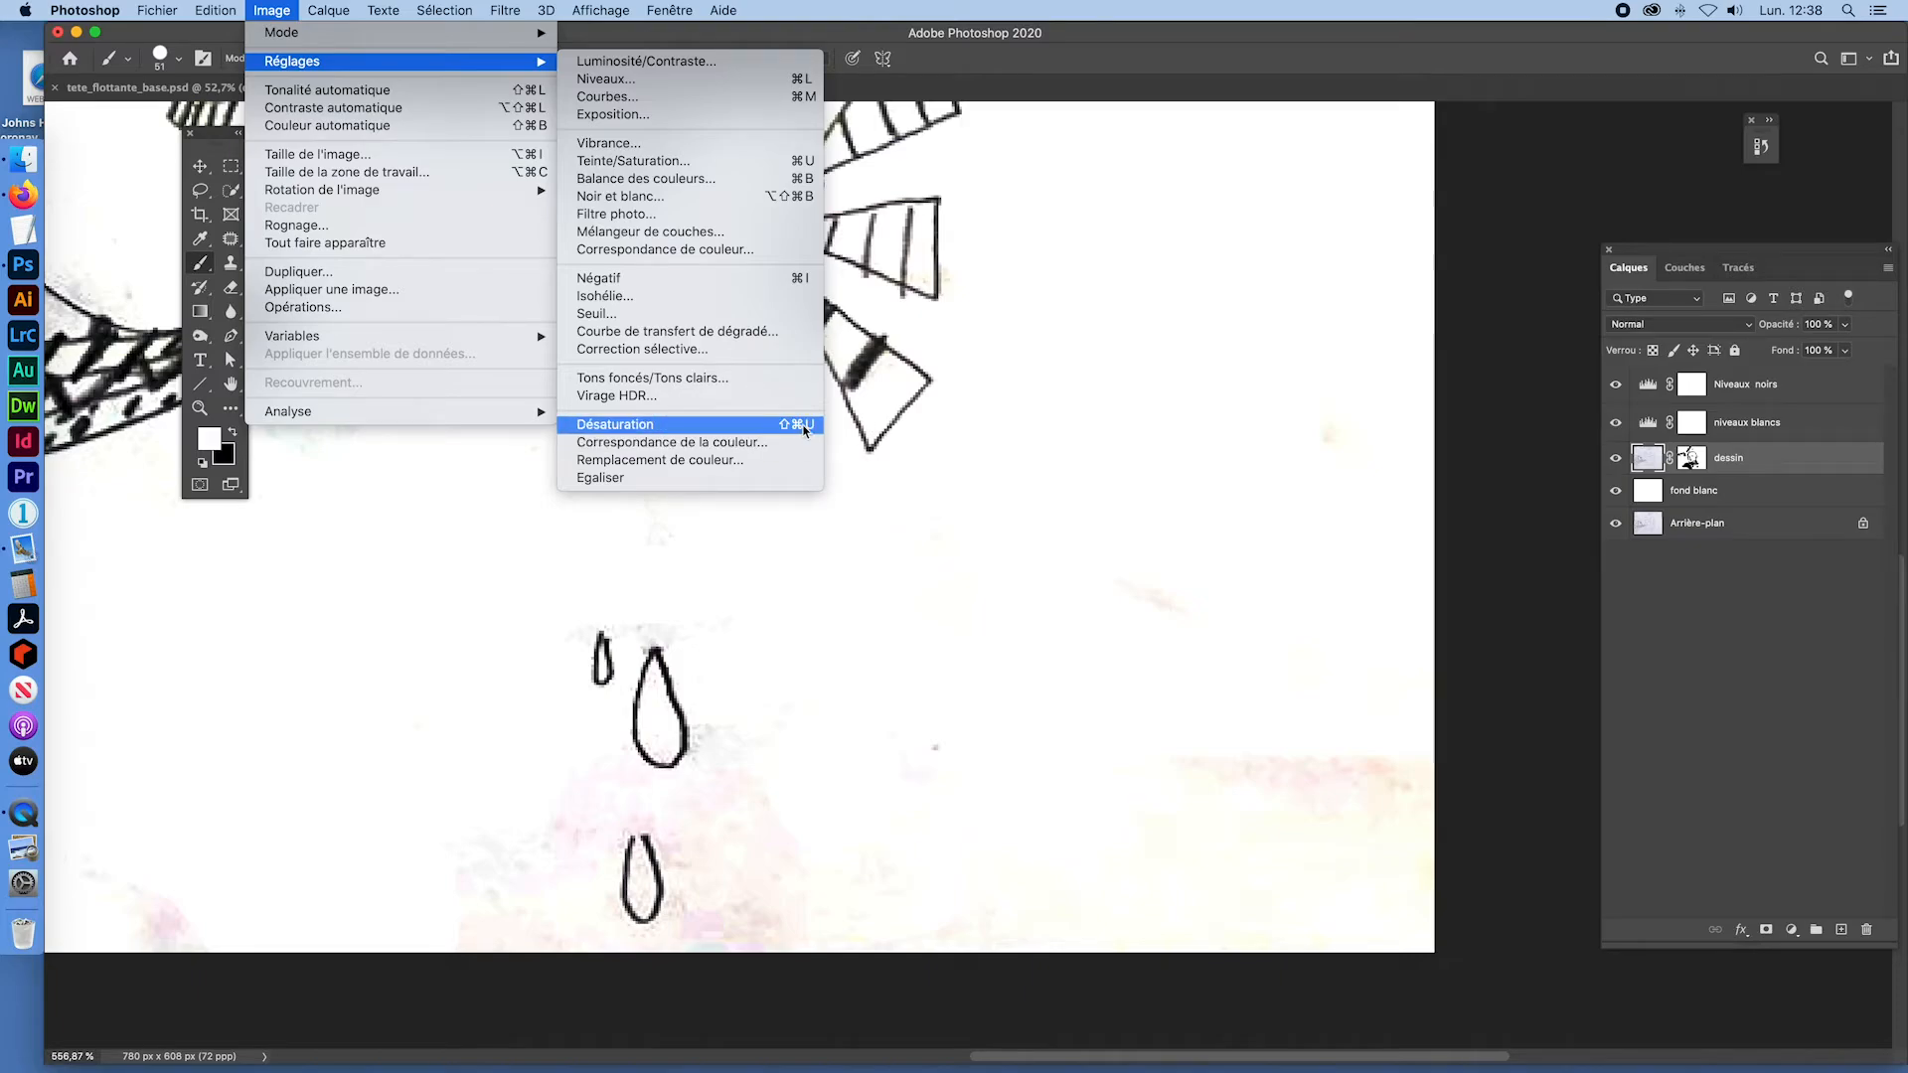
click(696, 430)
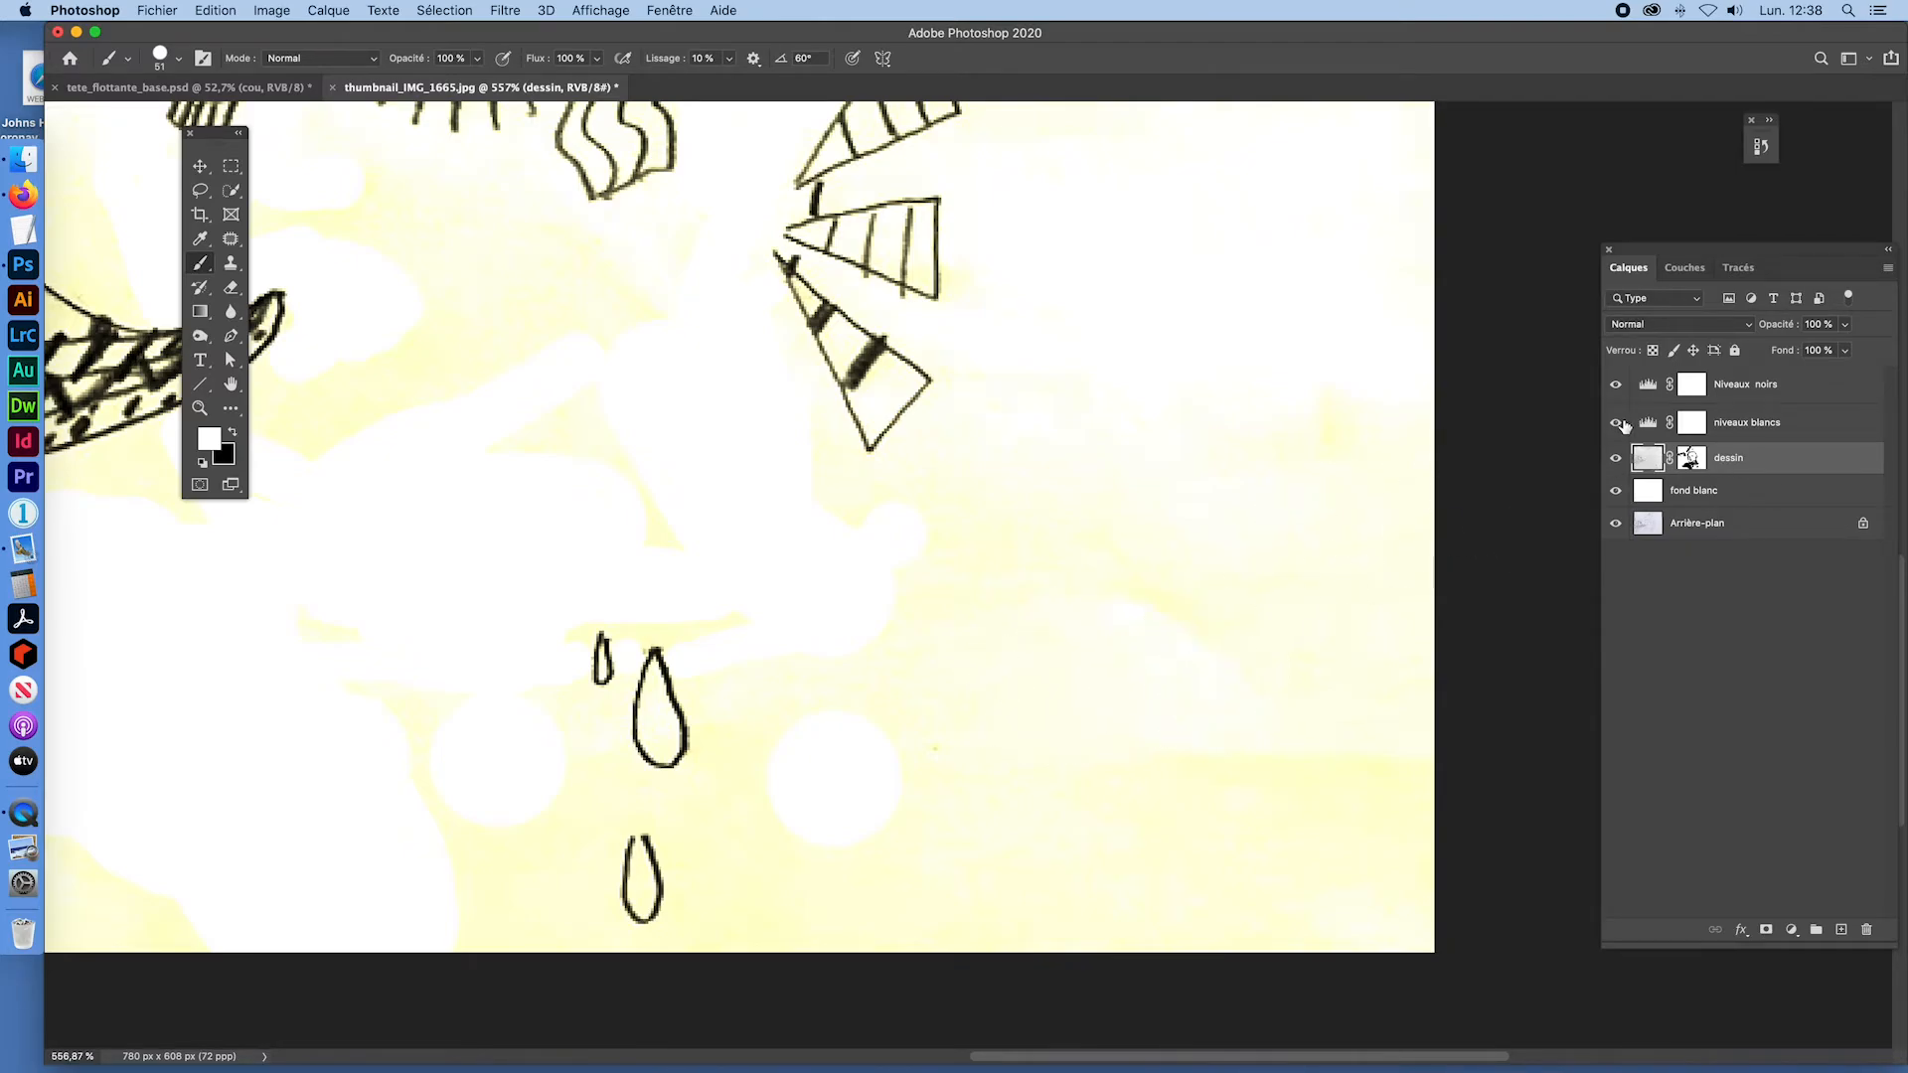
Step: Compare the desaturated drawing with and without the "Niveaux noirs" and "niveaux blancs" adjustments
click(1618, 423)
click(1615, 386)
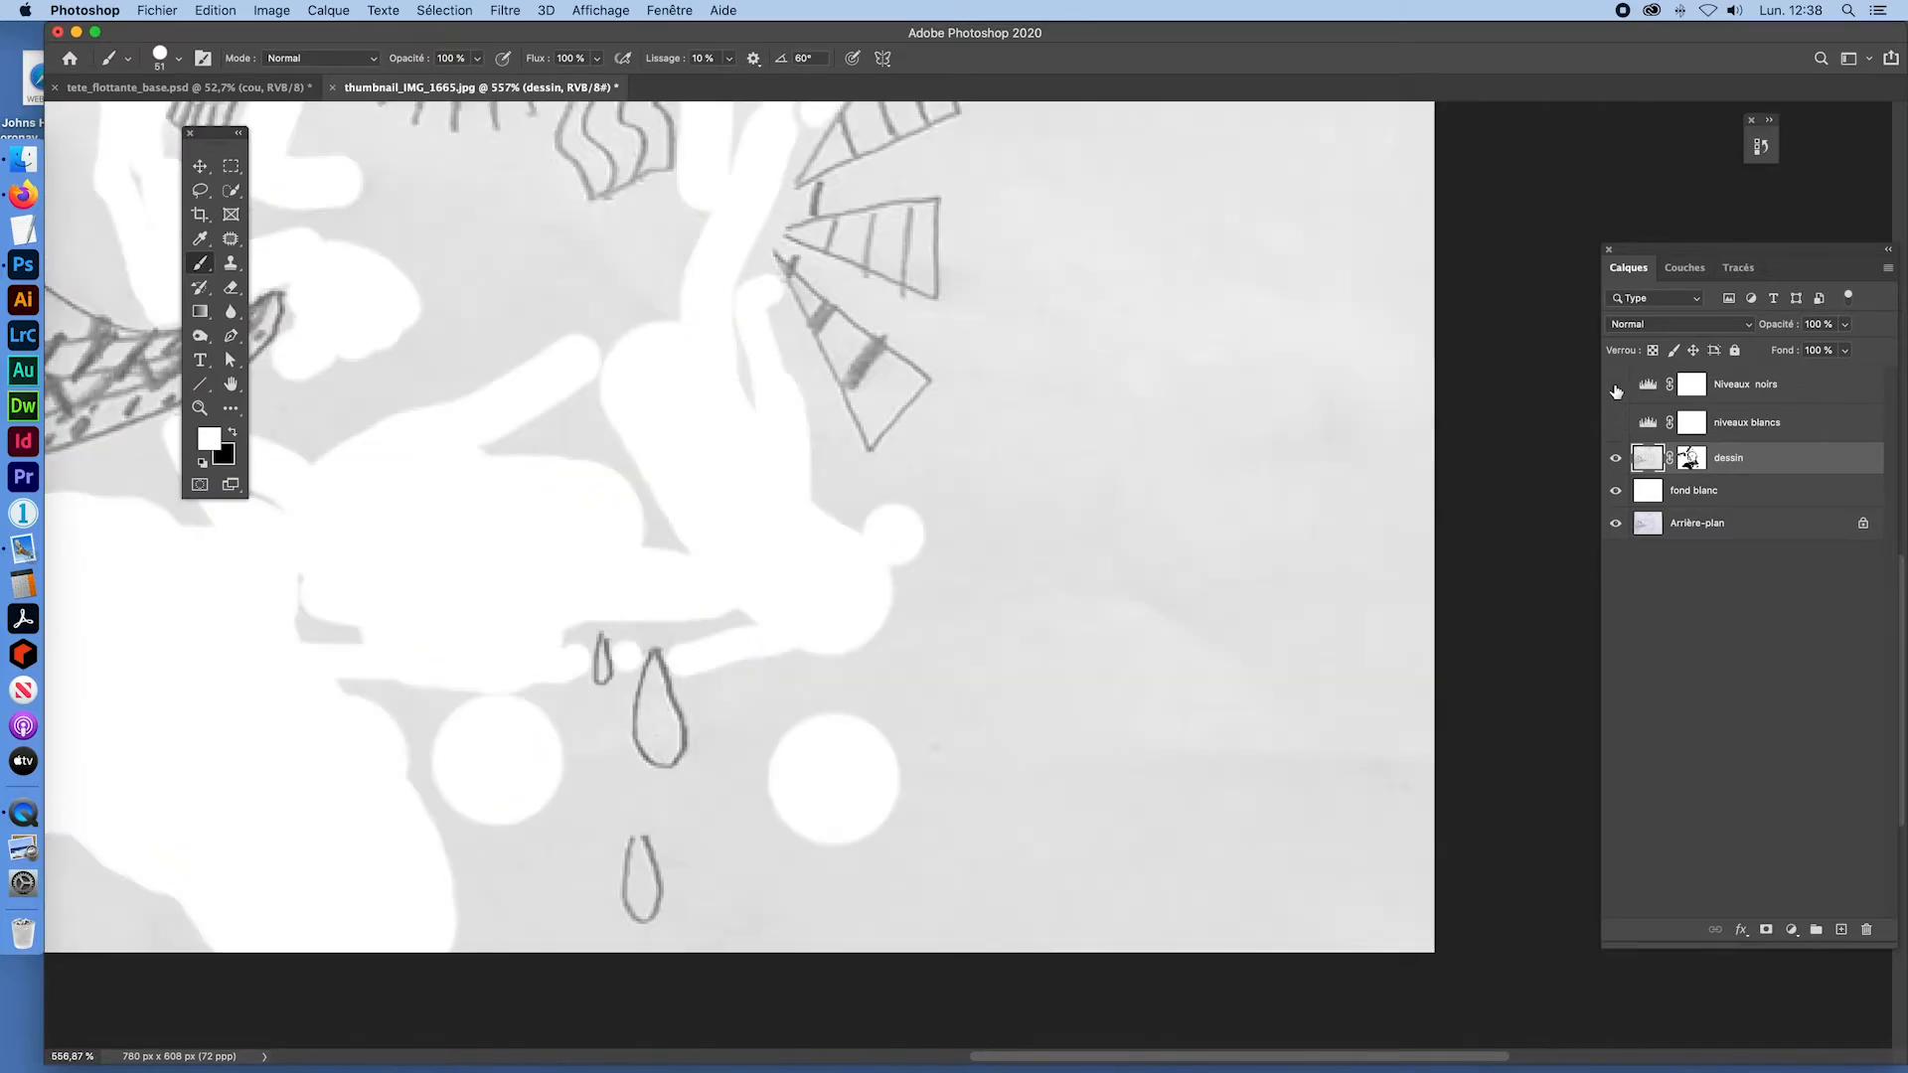
click(1616, 386)
click(1618, 424)
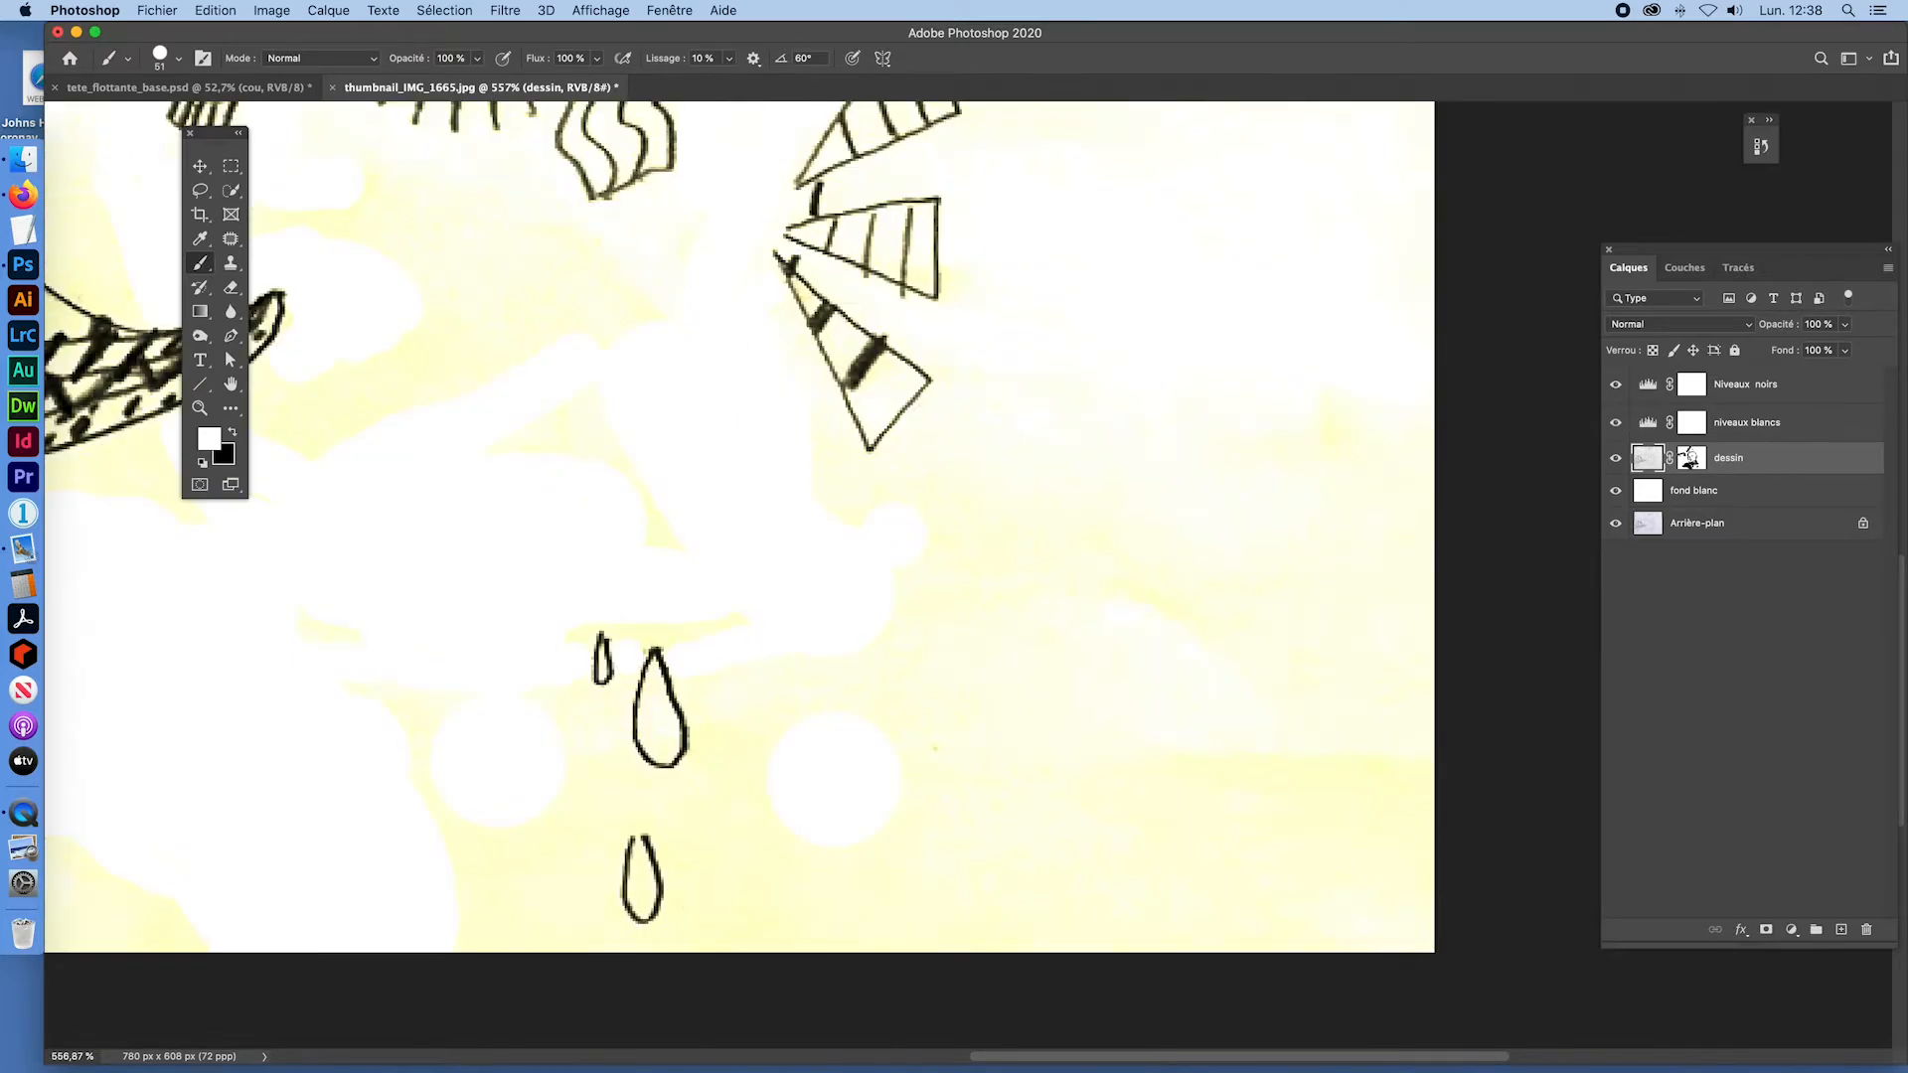
Step: Add a Black & White (Noir et blanc) adjustment layer with default settings above "Niveaux noirs", keeping its settings clear of the drawing
key(super+space)
drag(1127, 552, 1062, 541)
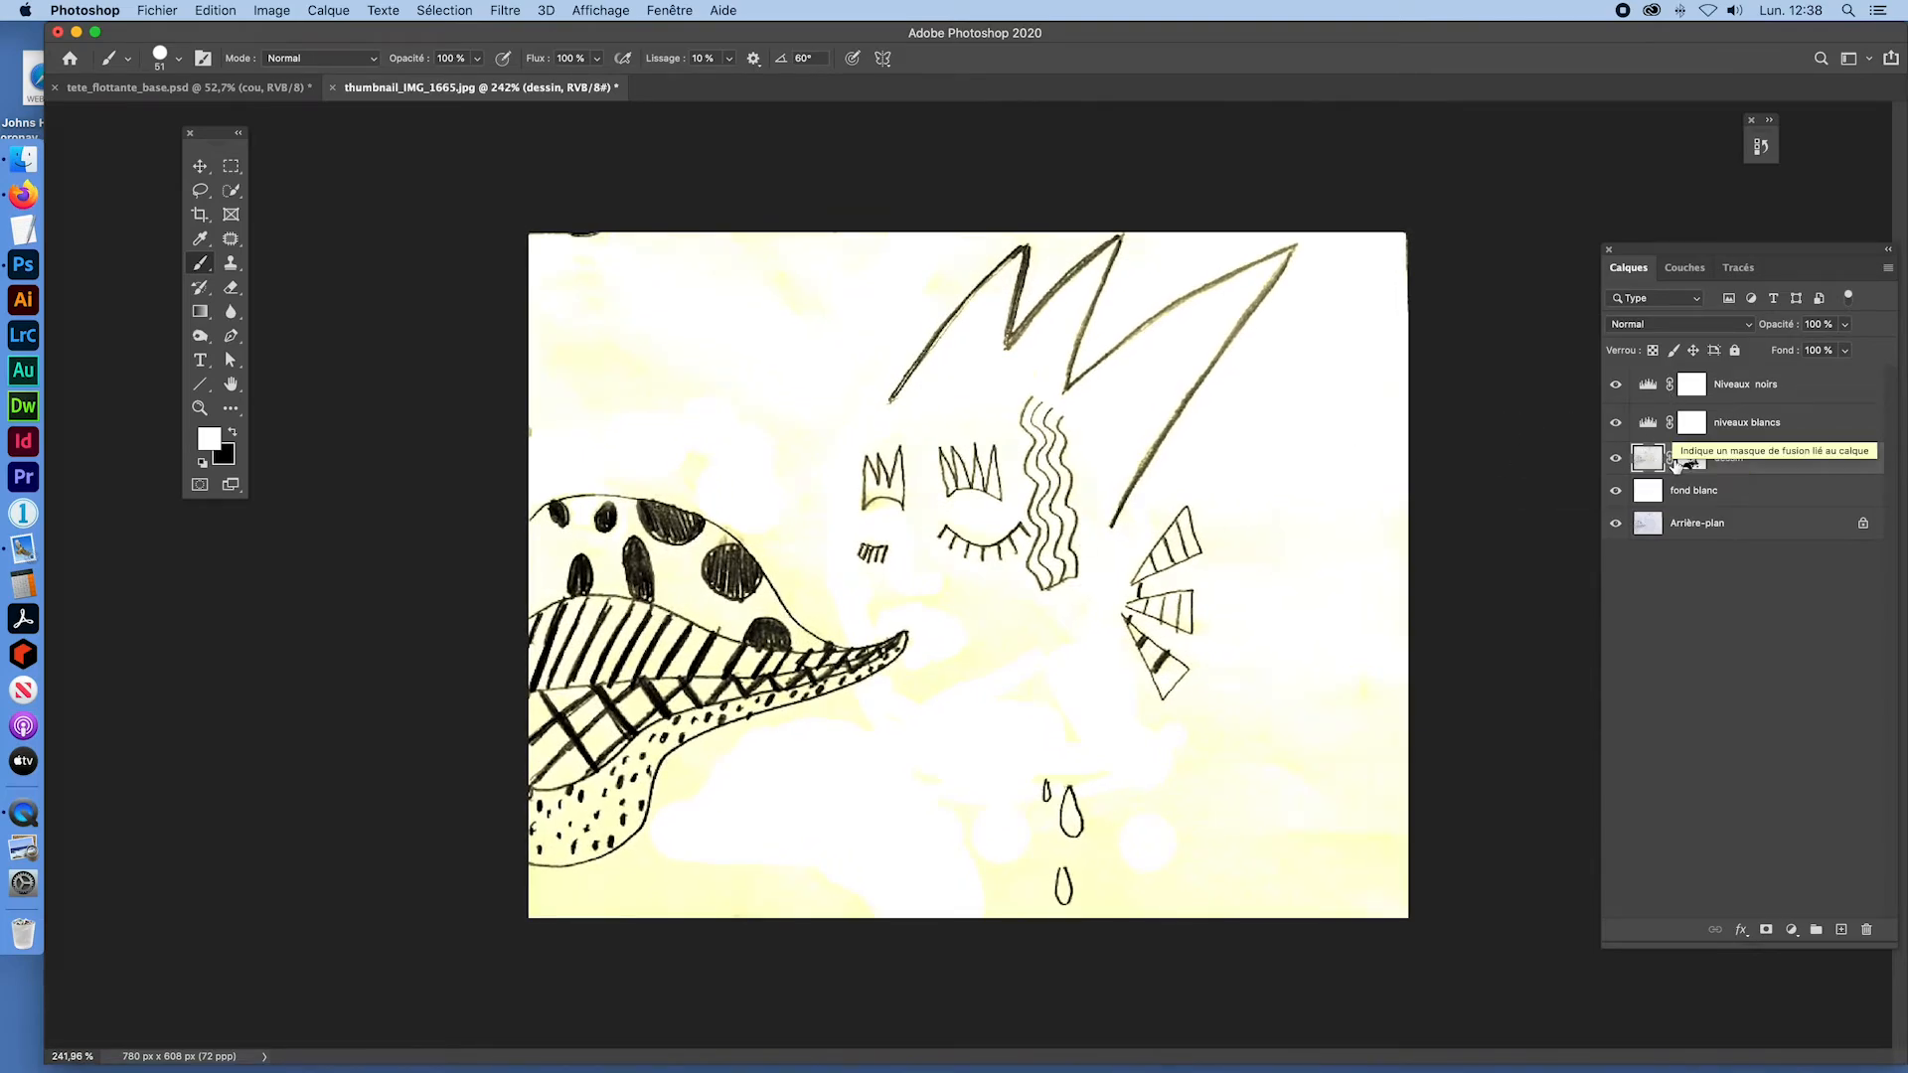
click(1664, 389)
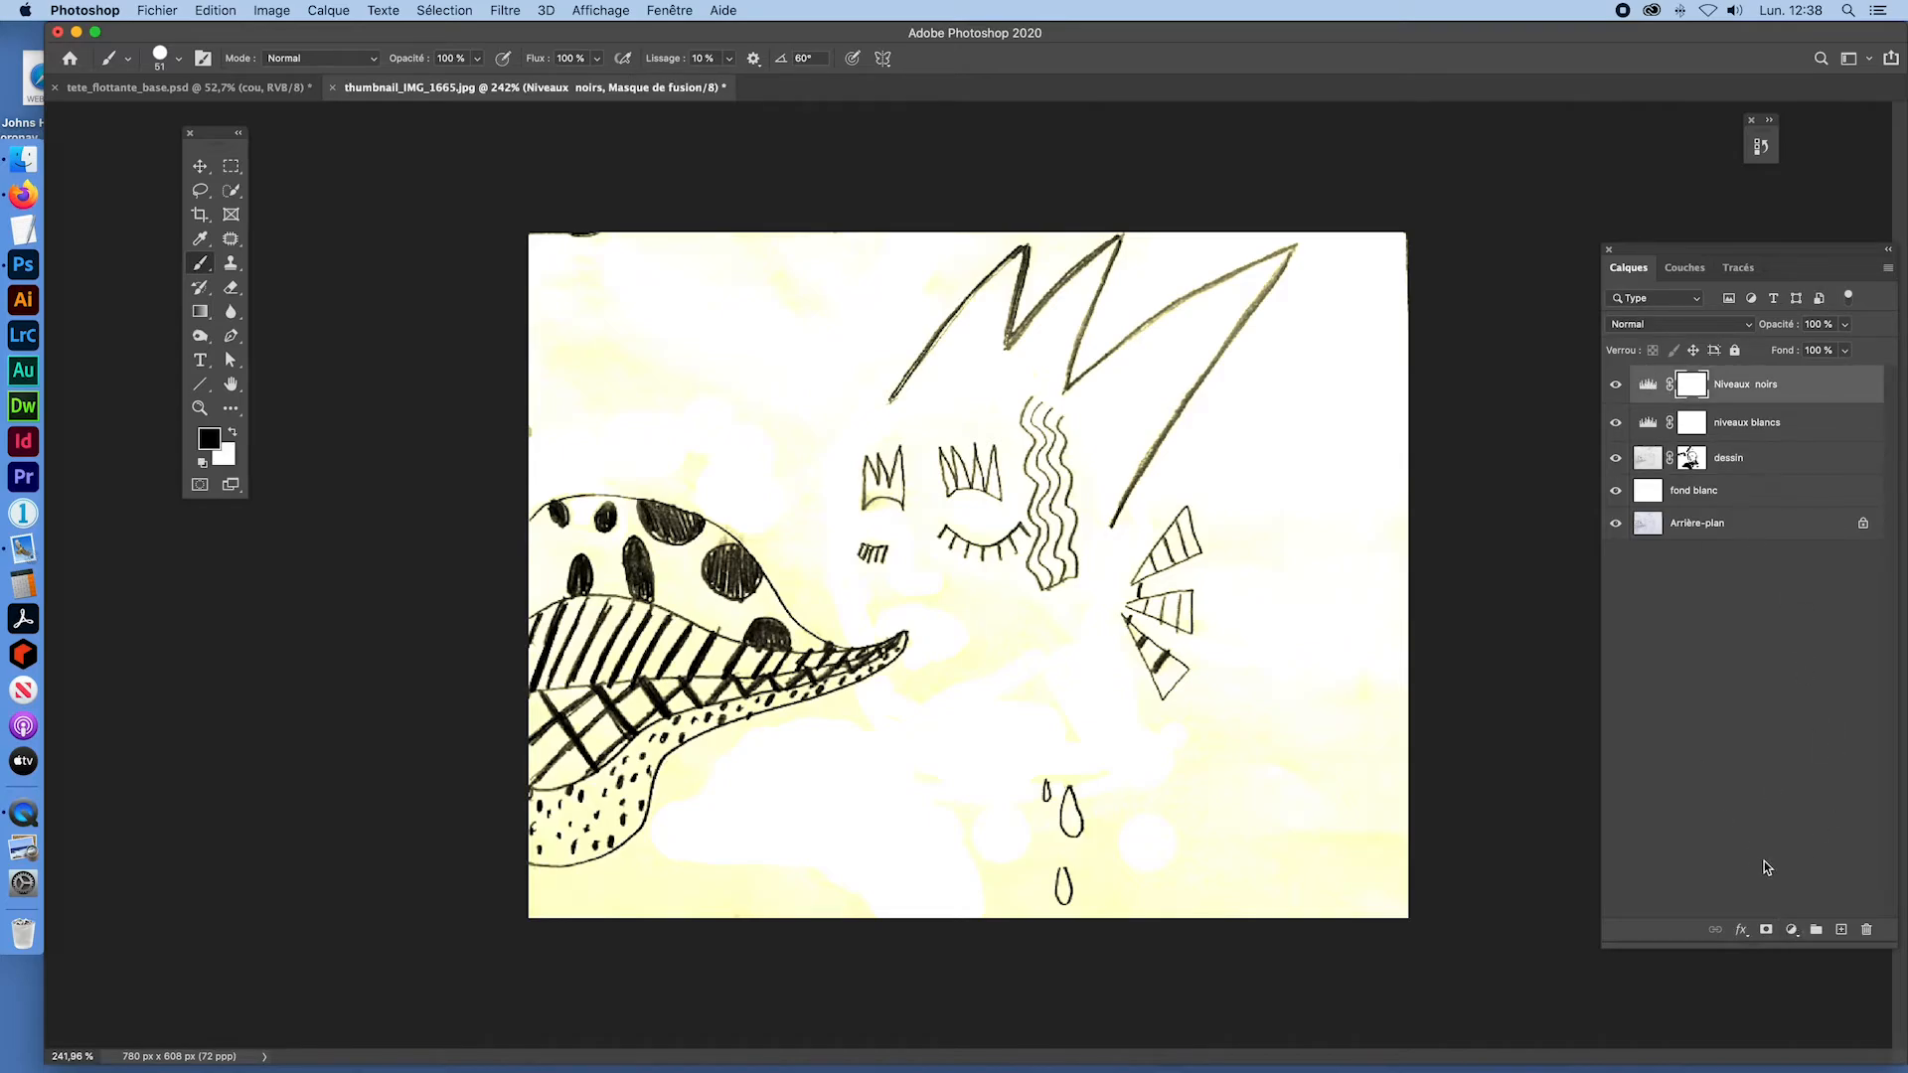
click(1792, 929)
mouse_move(1805, 1061)
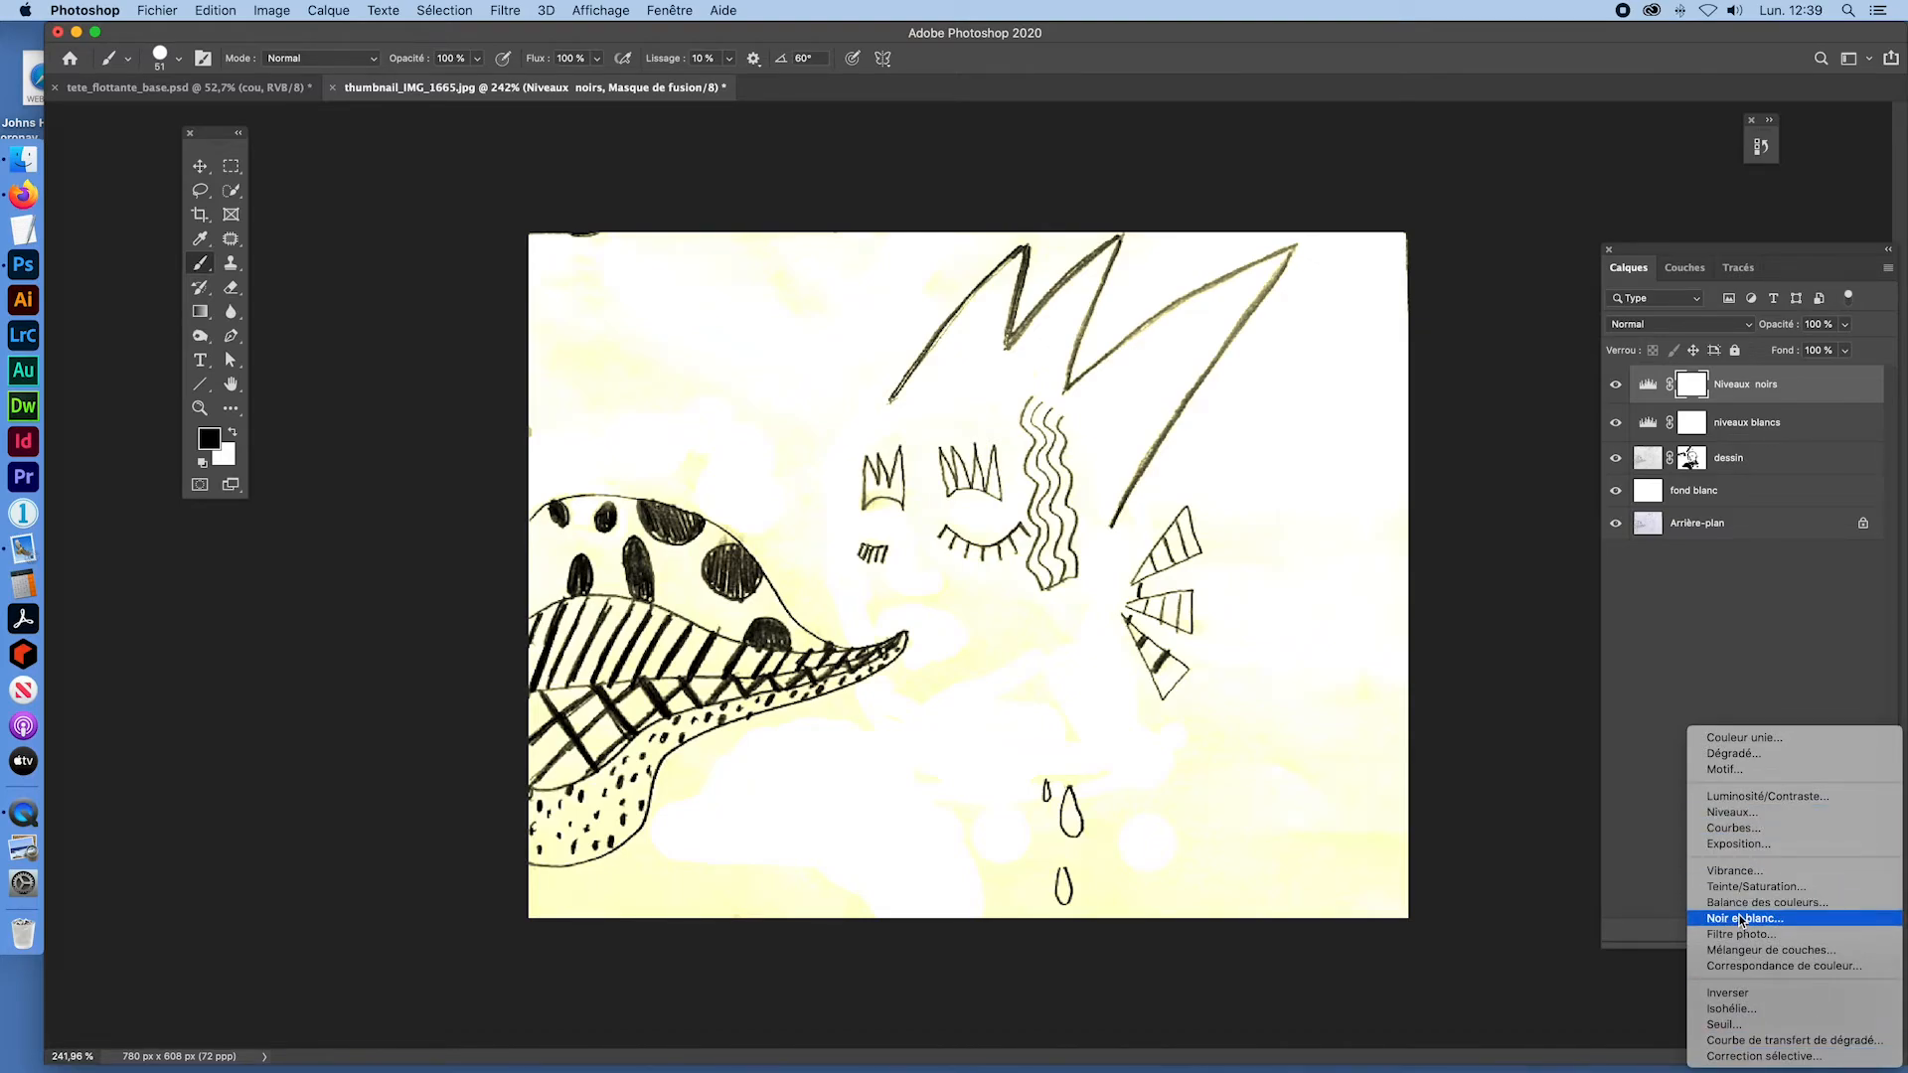
click(1741, 919)
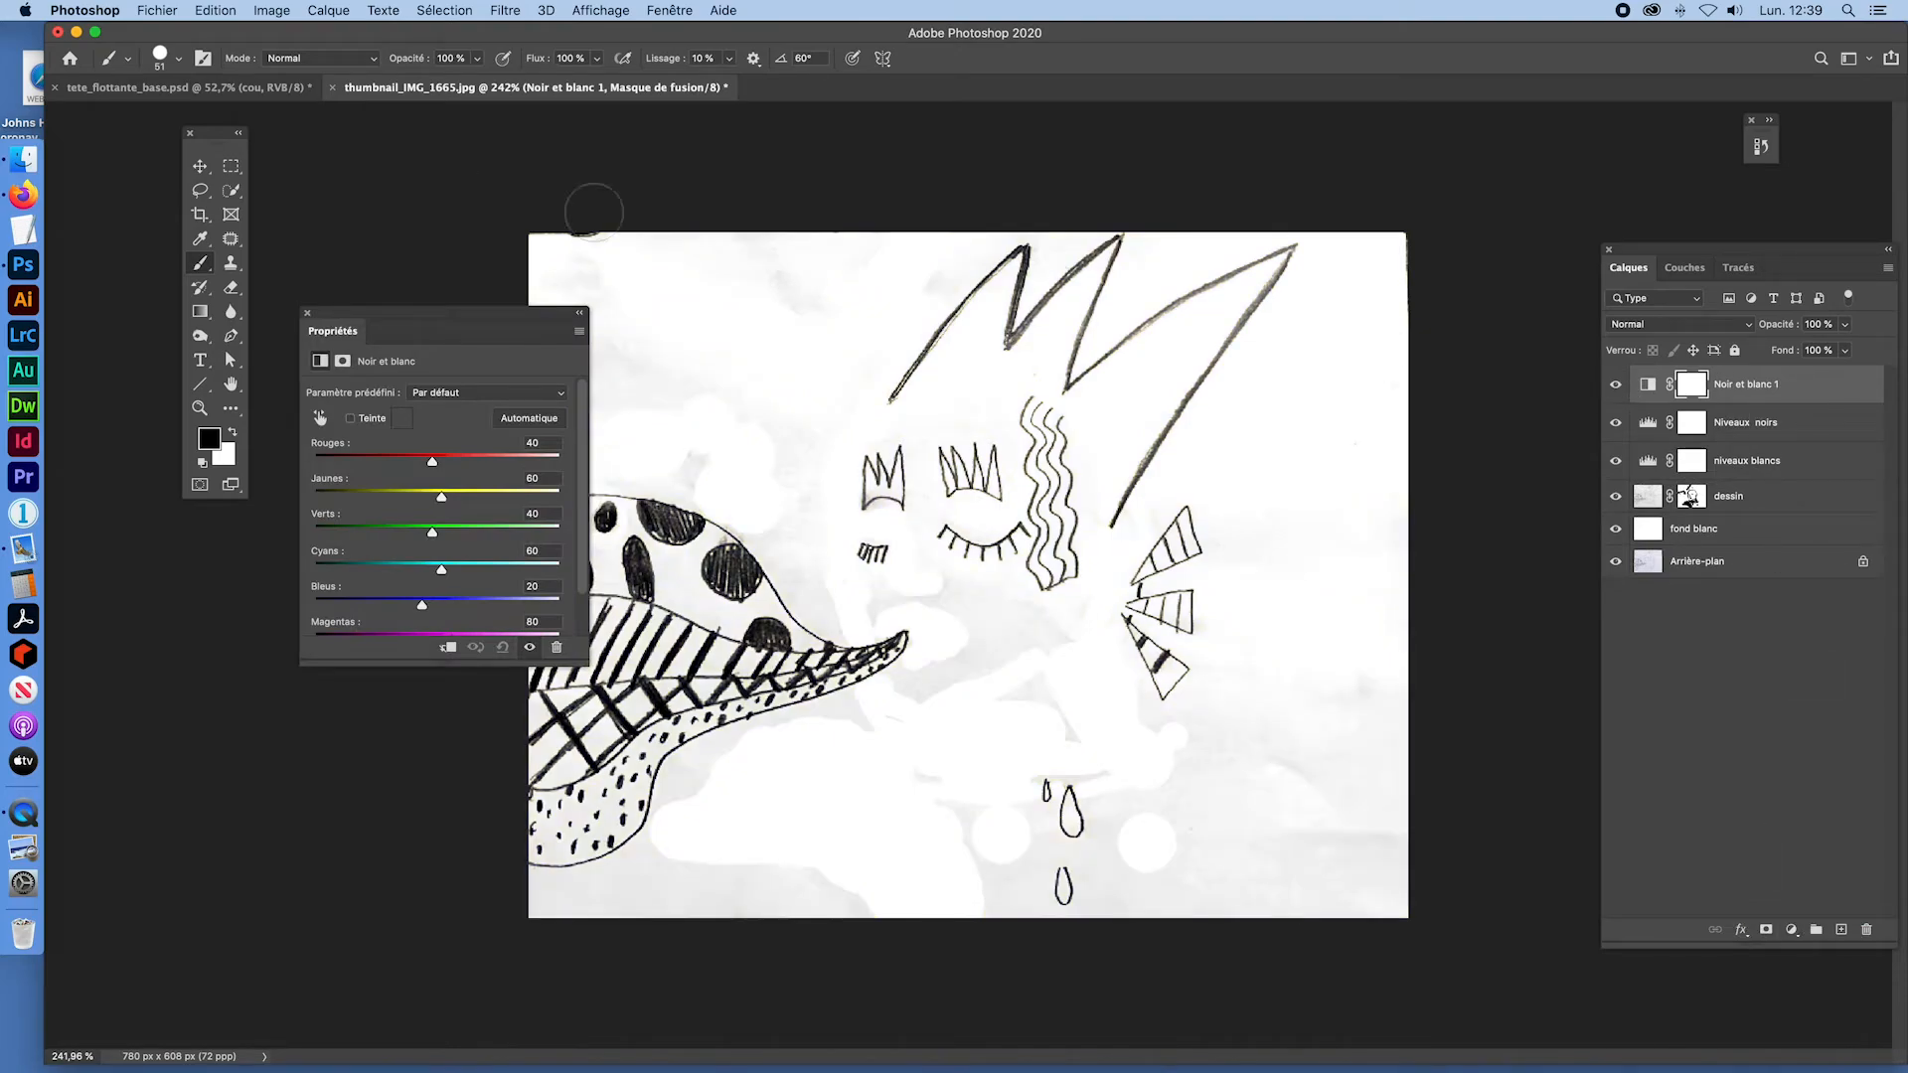
drag(444, 321, 263, 392)
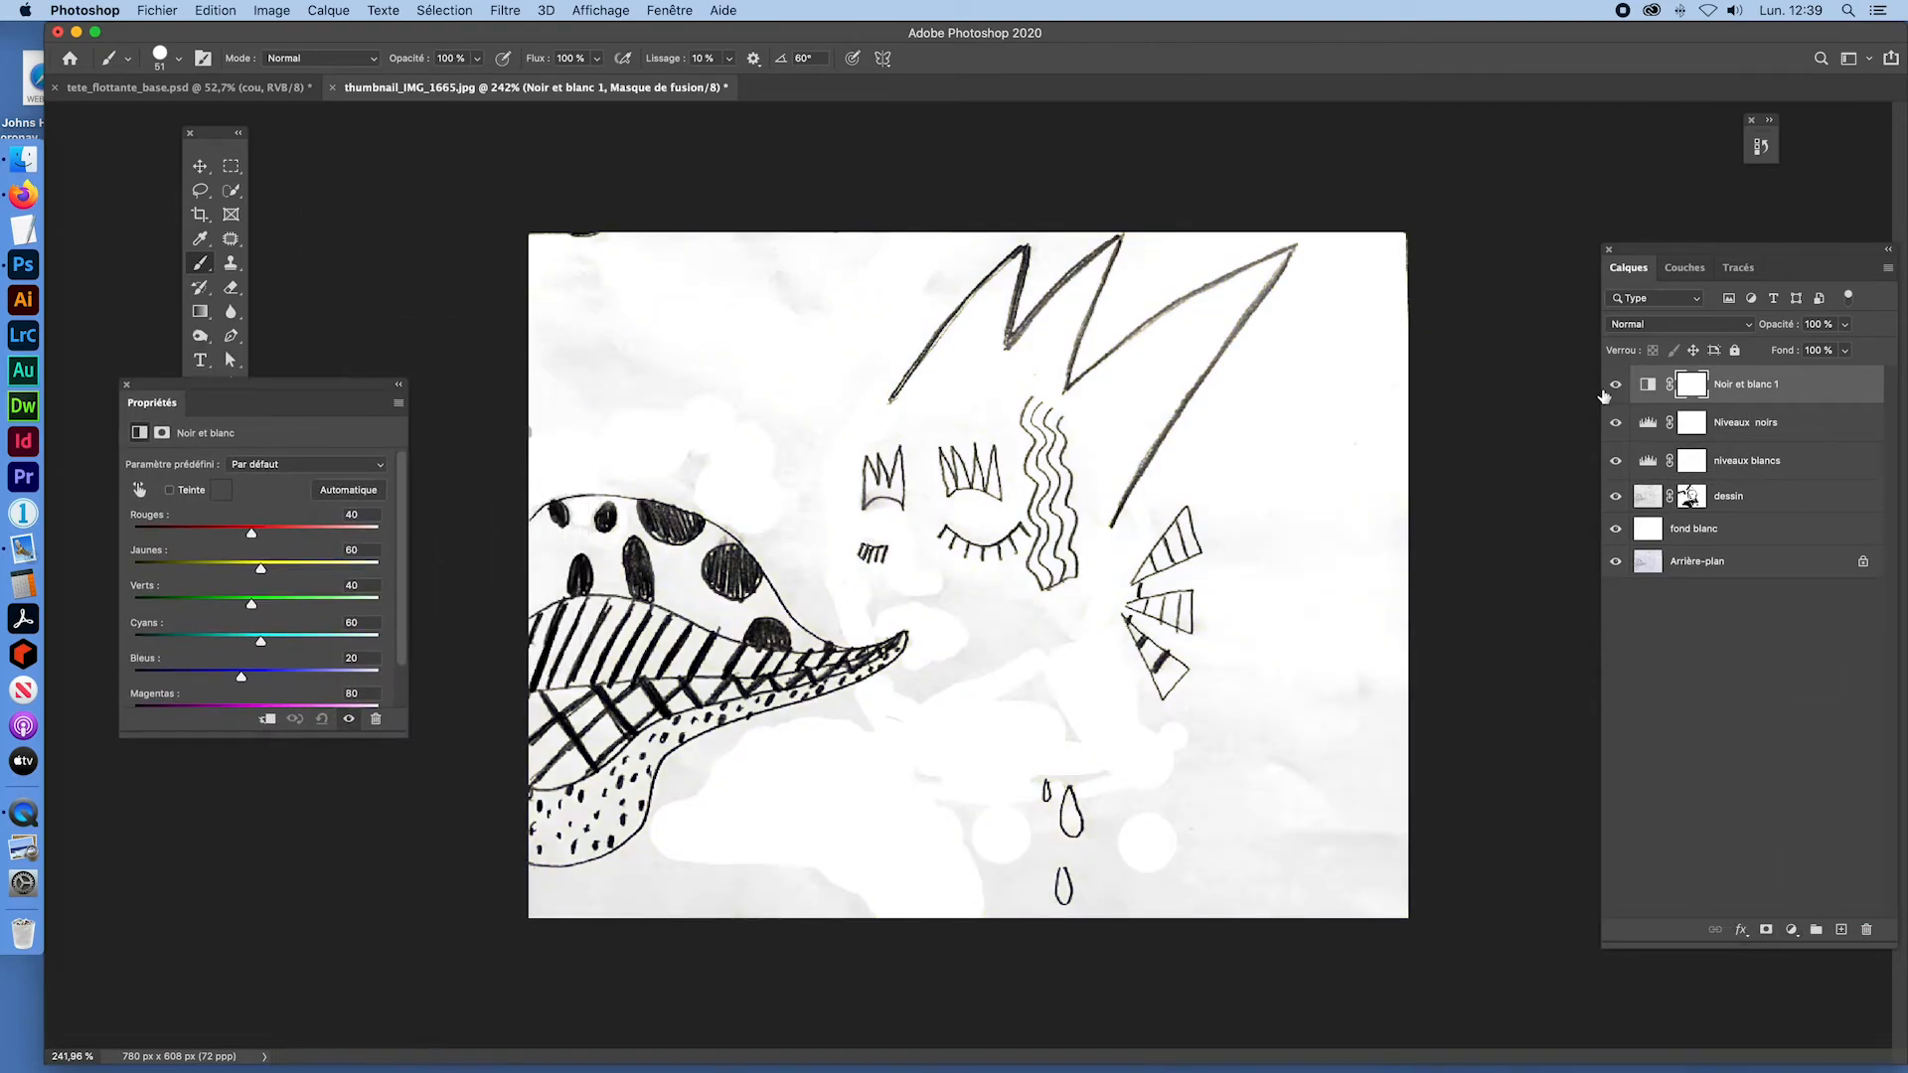
Step: Compare the drawing with the Black & White adjustment and each of the two Levels adjustments hidden and shown
click(1611, 391)
click(1611, 390)
click(1616, 425)
click(1615, 425)
click(1617, 463)
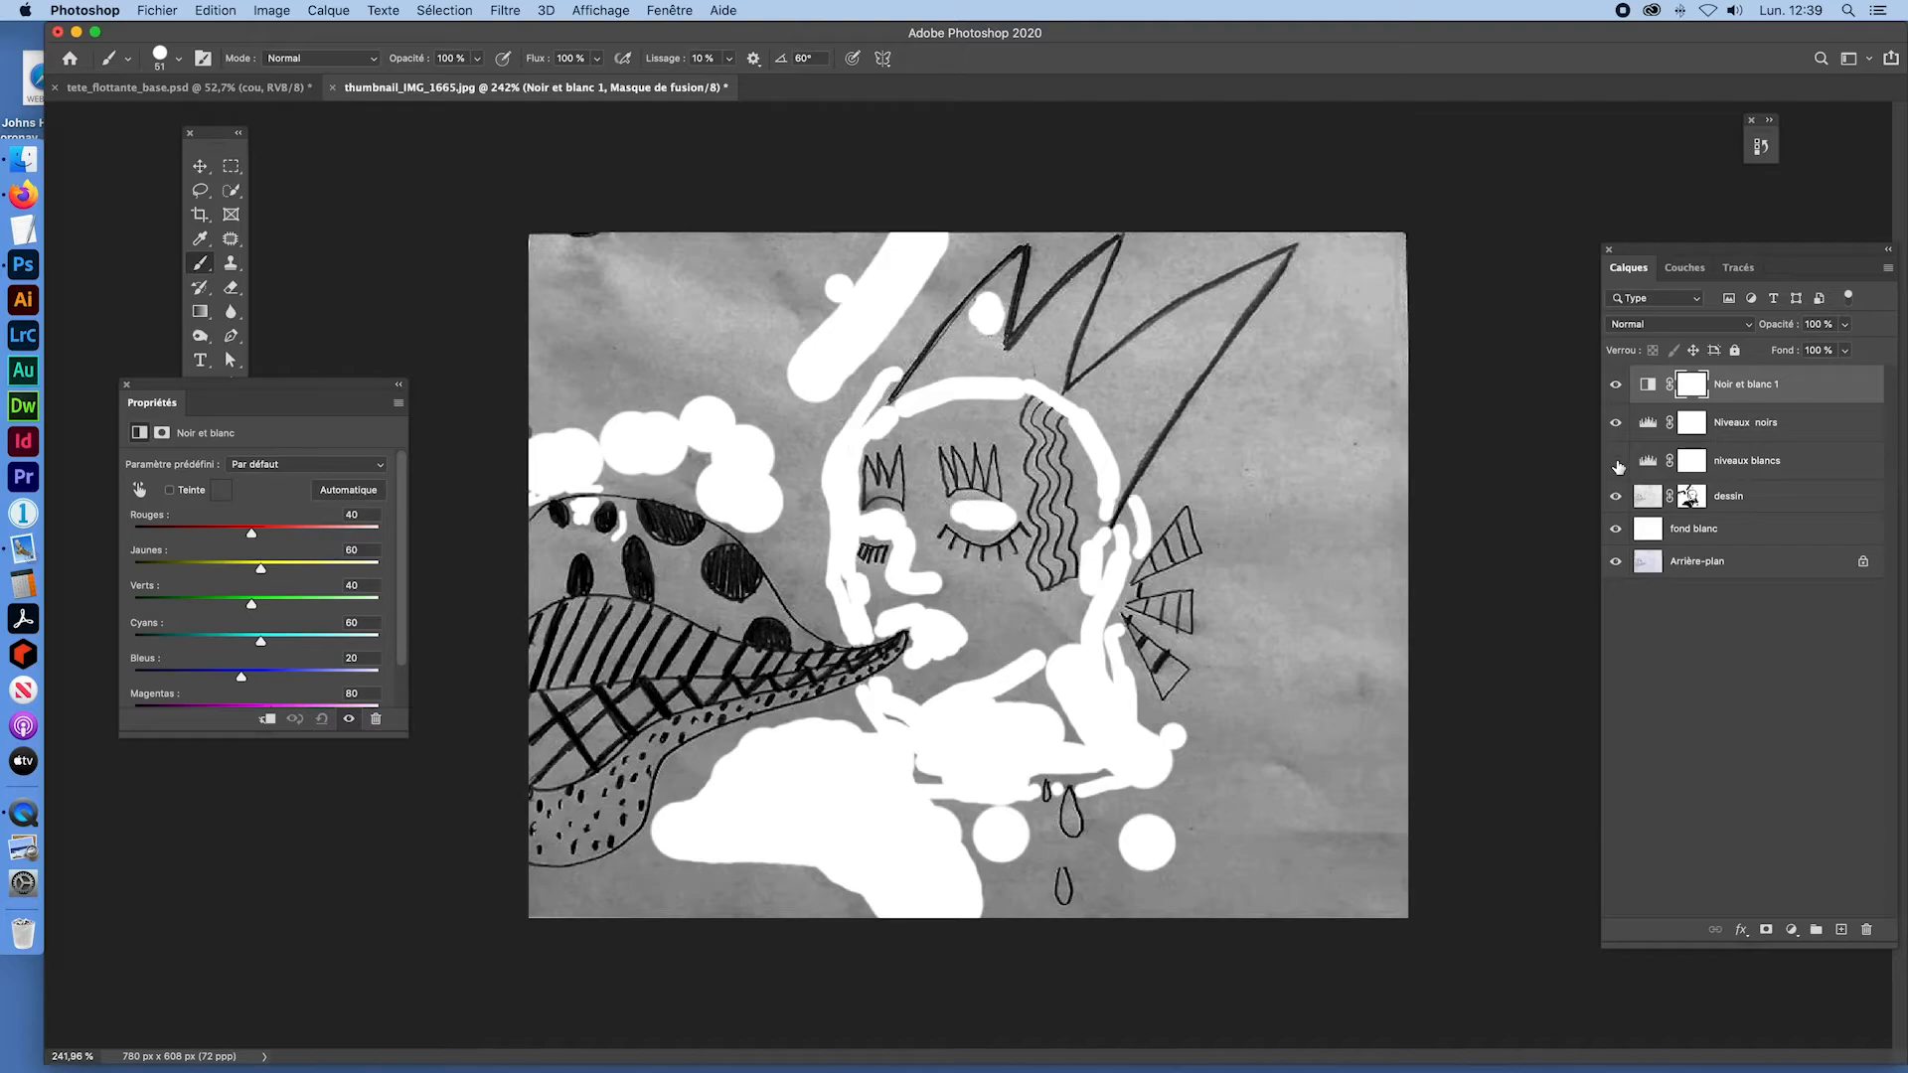
click(1617, 464)
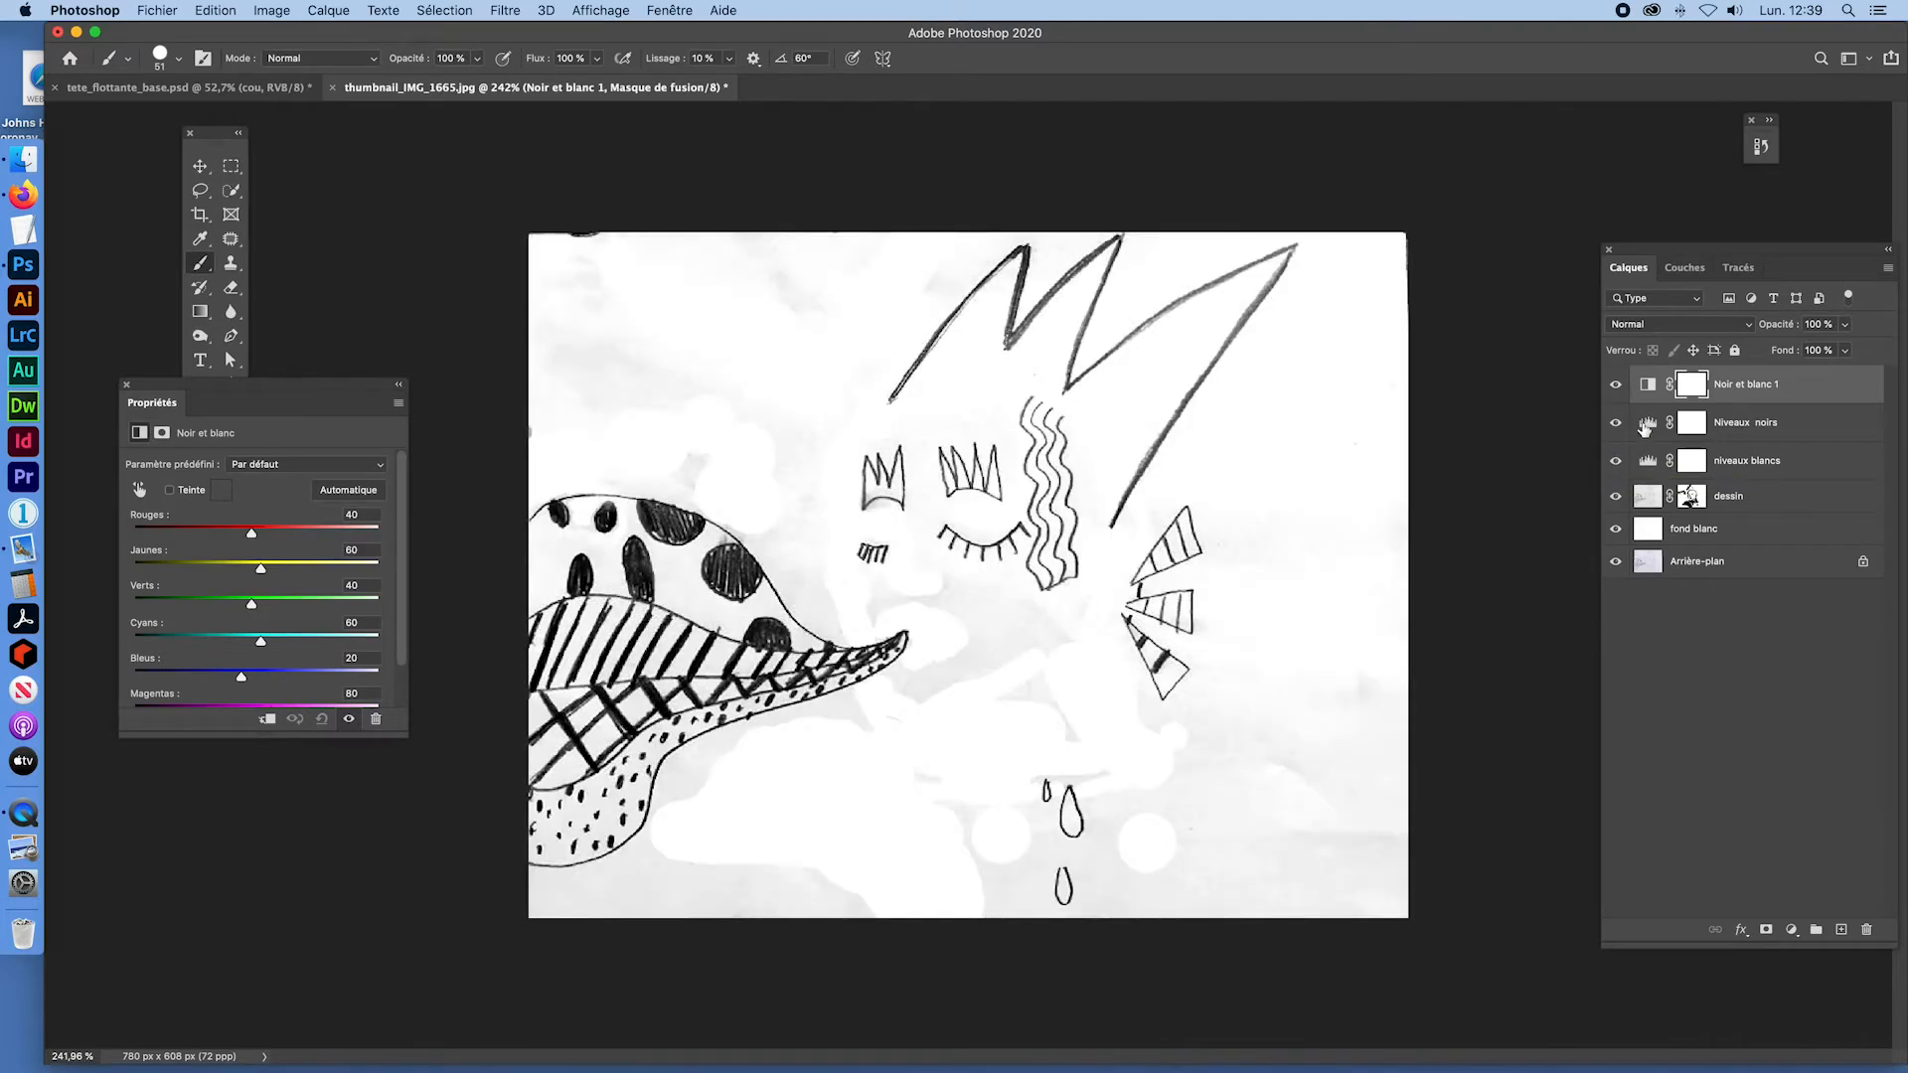
click(1616, 425)
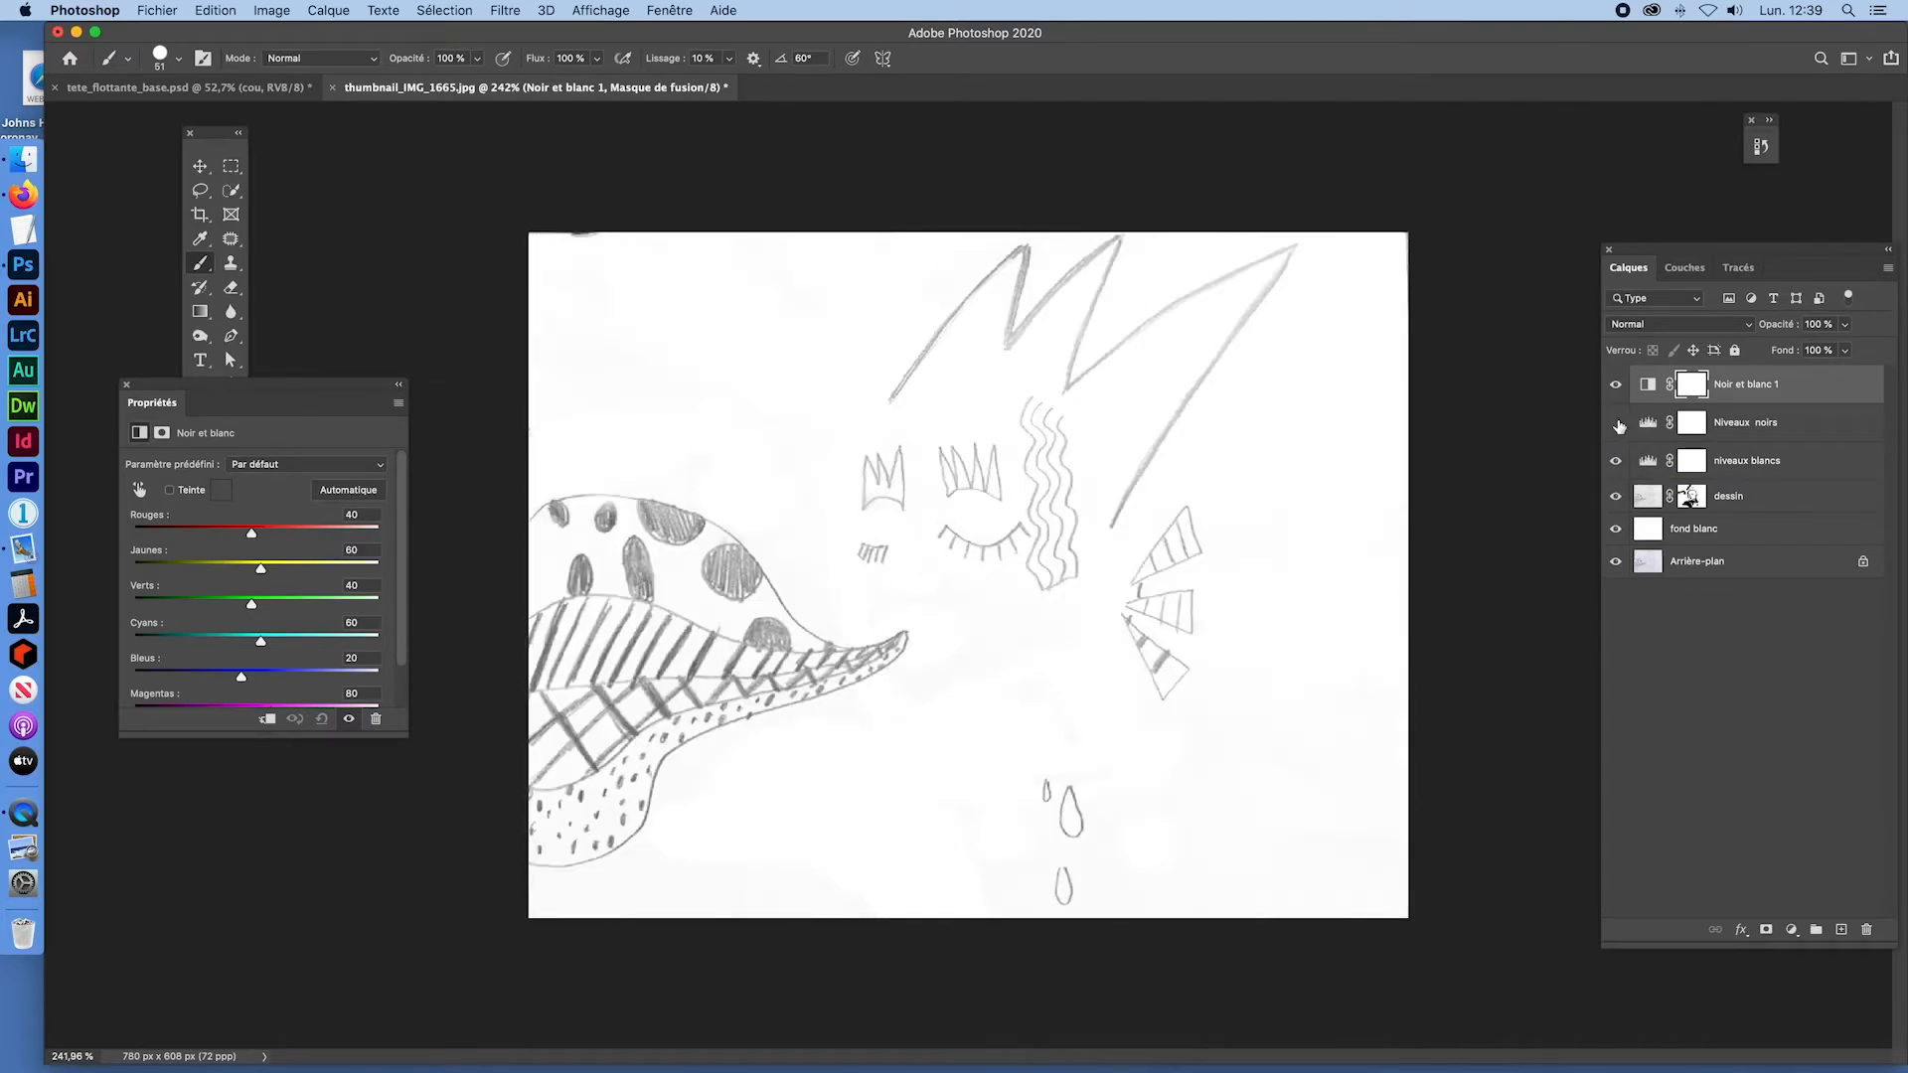
click(1617, 425)
click(1617, 424)
click(1617, 384)
click(1616, 384)
click(1617, 424)
click(1617, 424)
click(1617, 424)
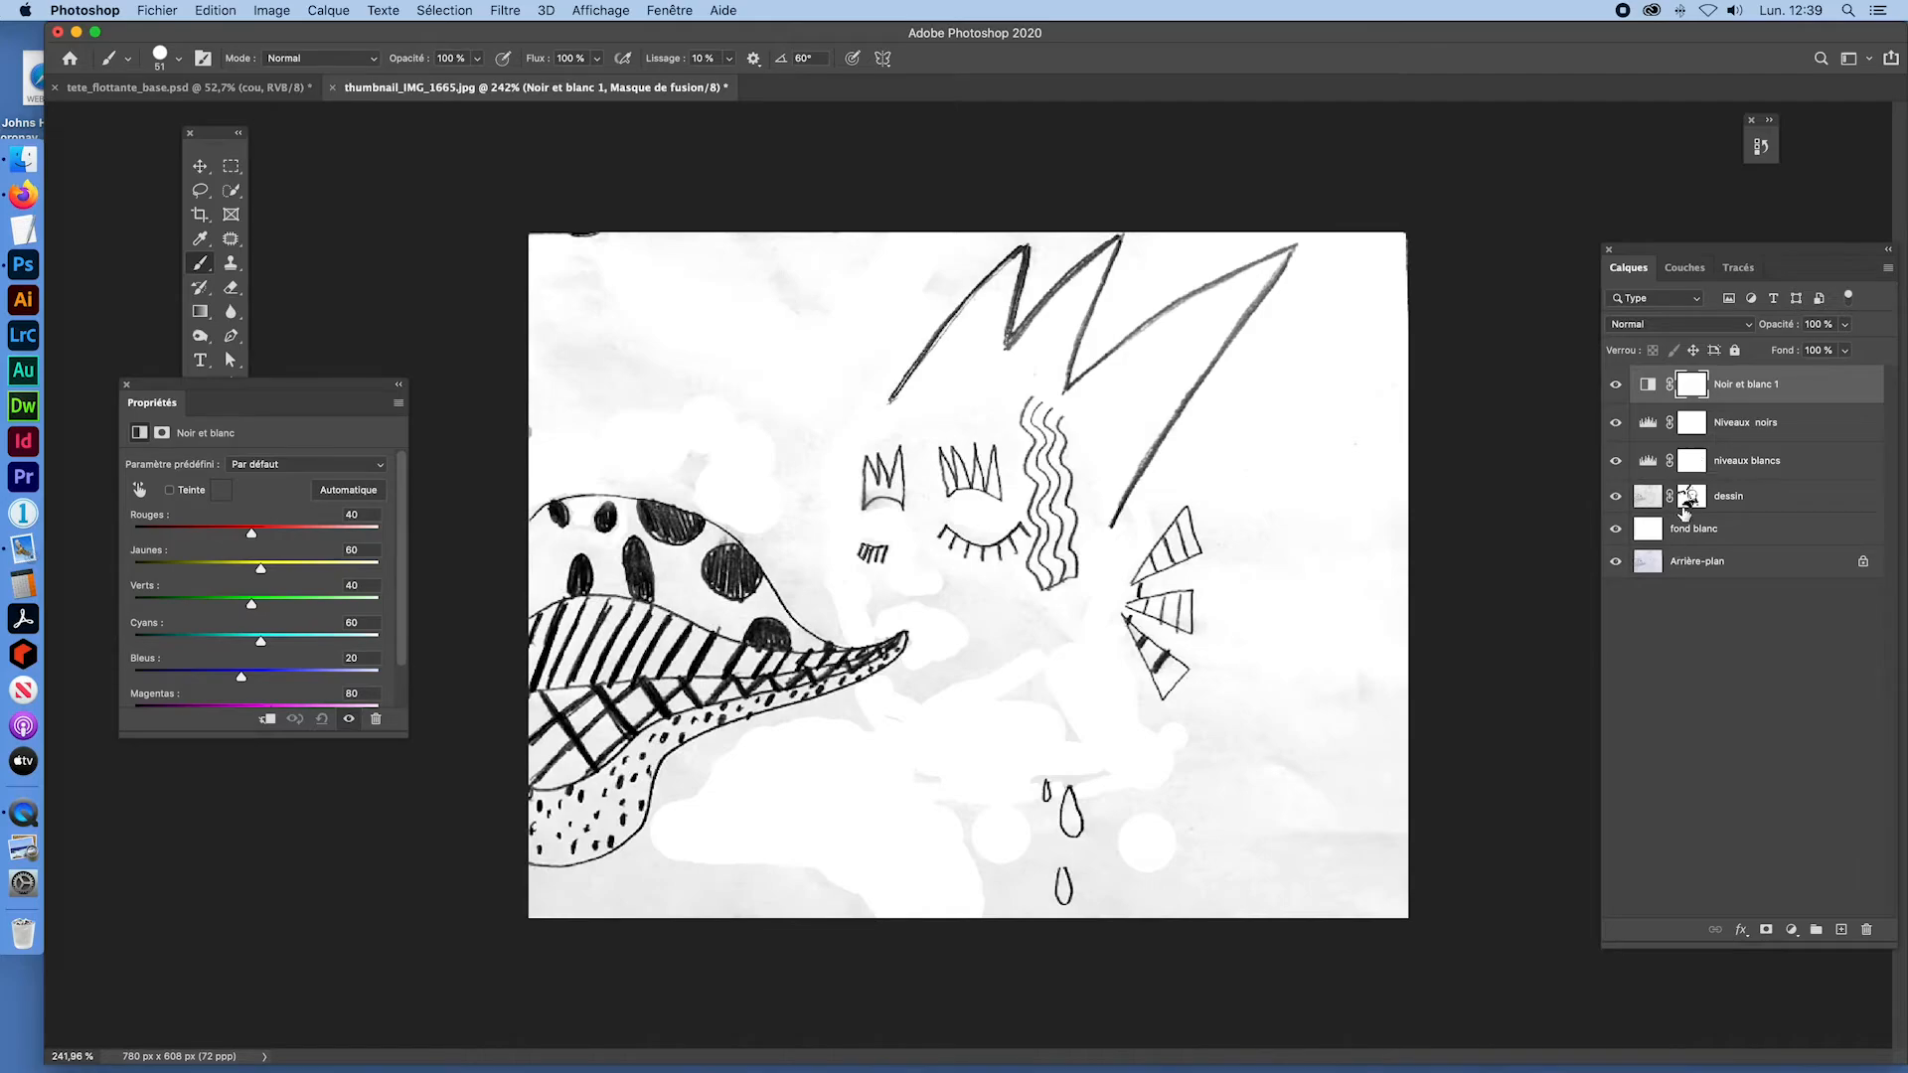
Step: Hide a patch of grey background to the right of the drops by painting black on the dessin layer's mask
click(1687, 496)
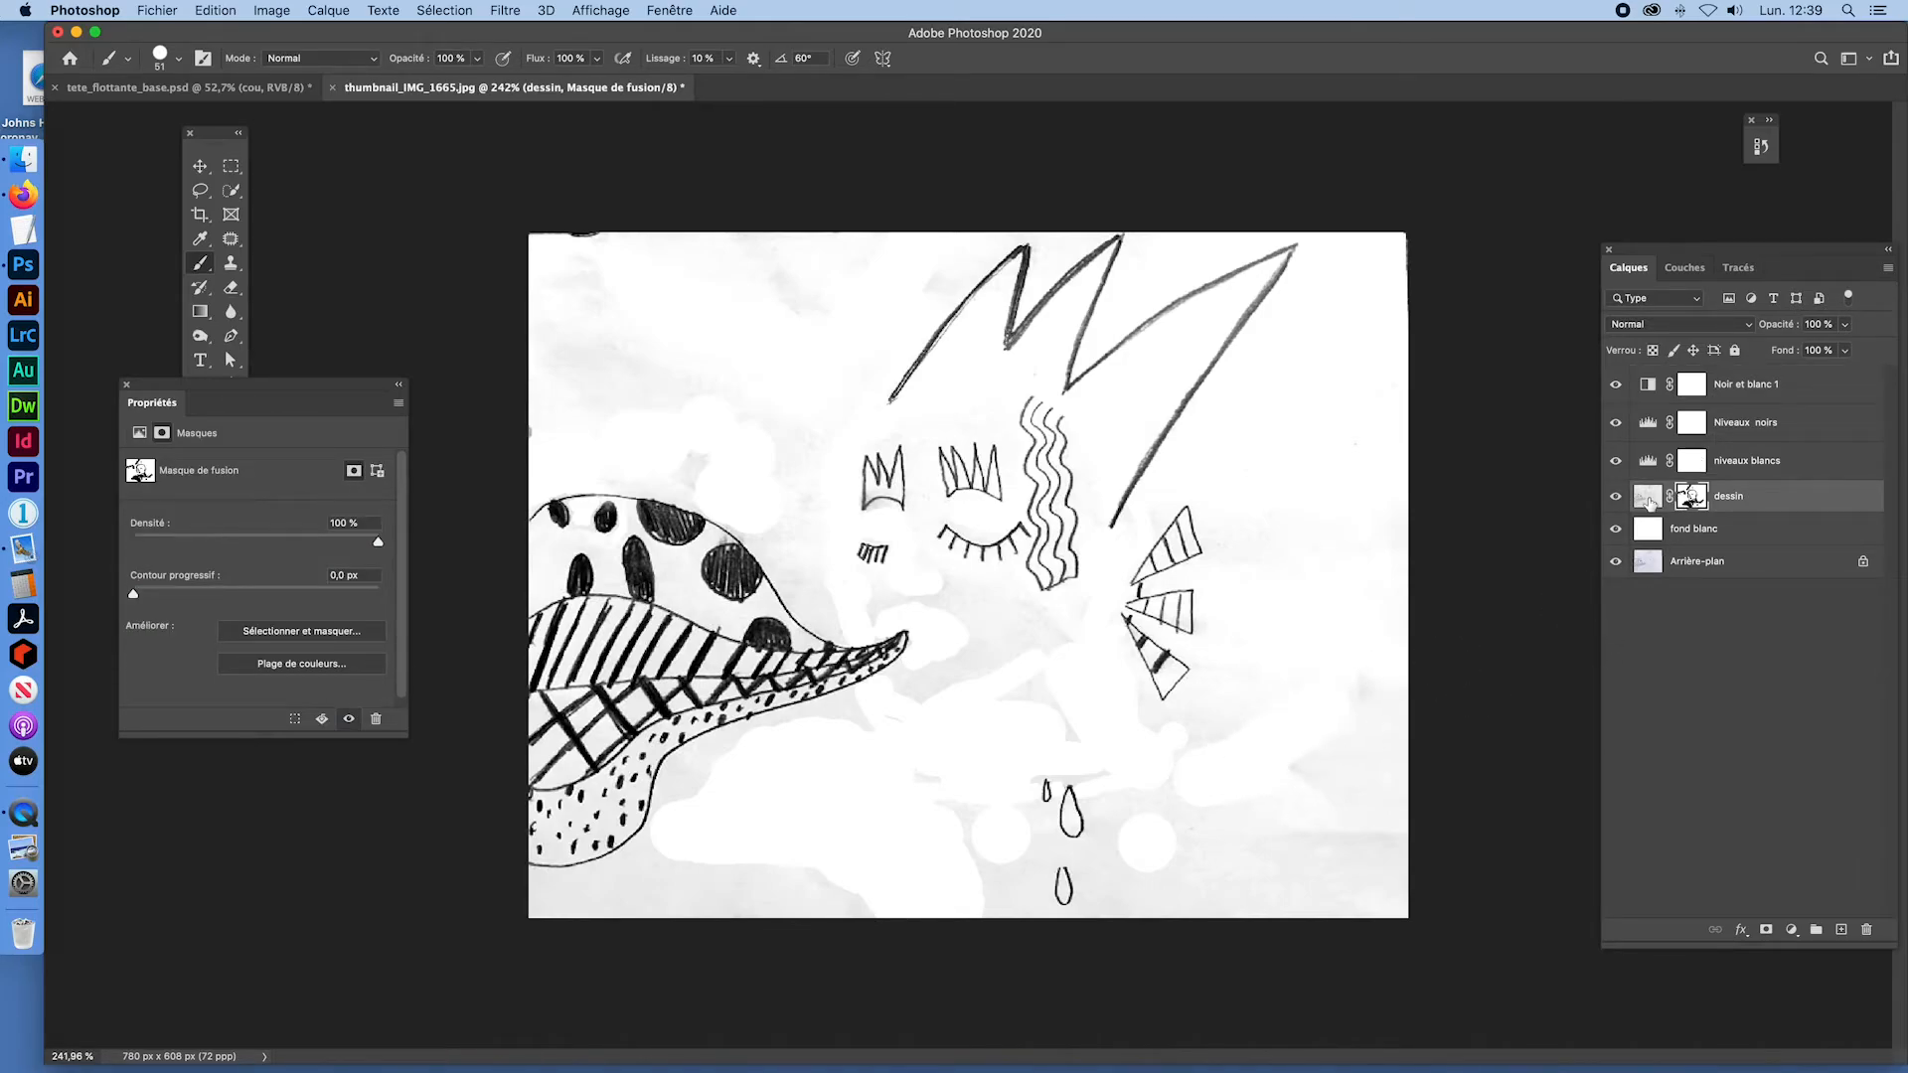
click(1649, 497)
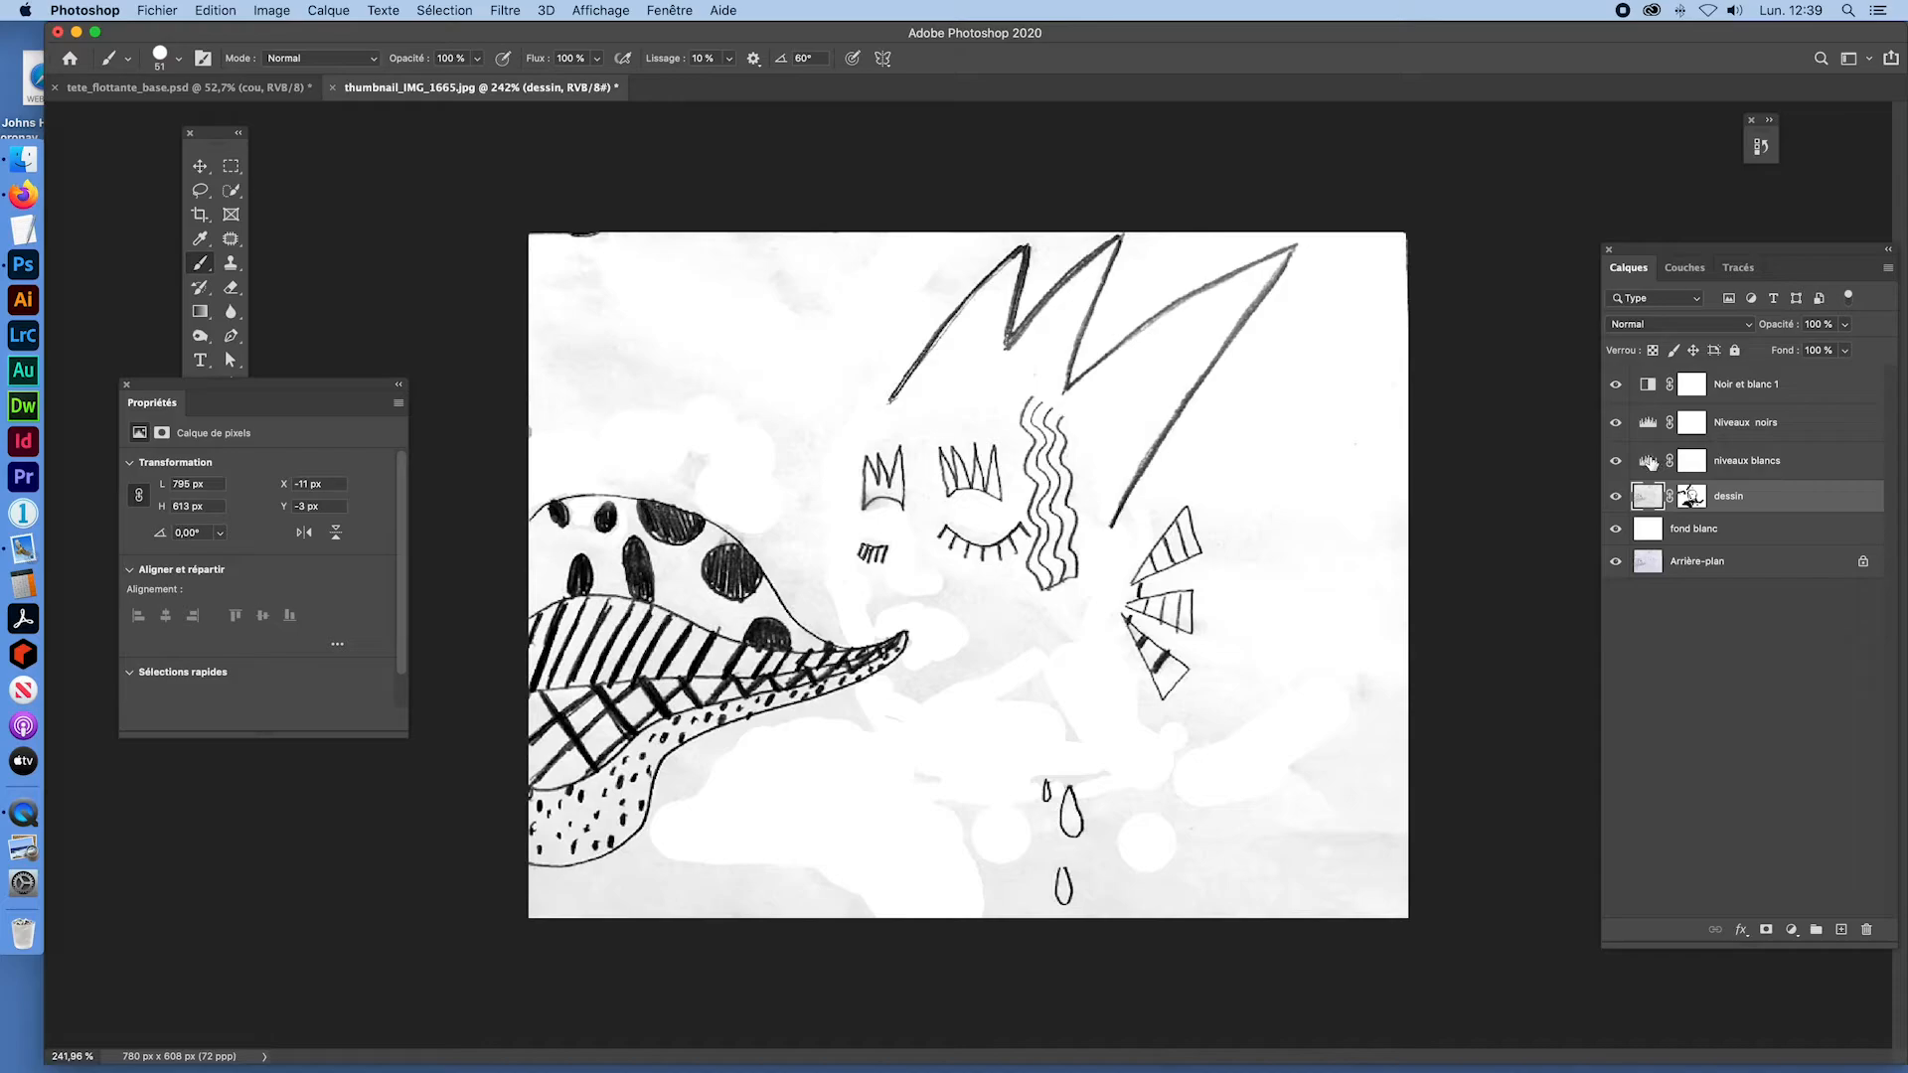
Step: Resample the white point of the "niveaux blancs" Levels adjustment from grey background areas, finishing with the patch below the spotted shape
click(1649, 461)
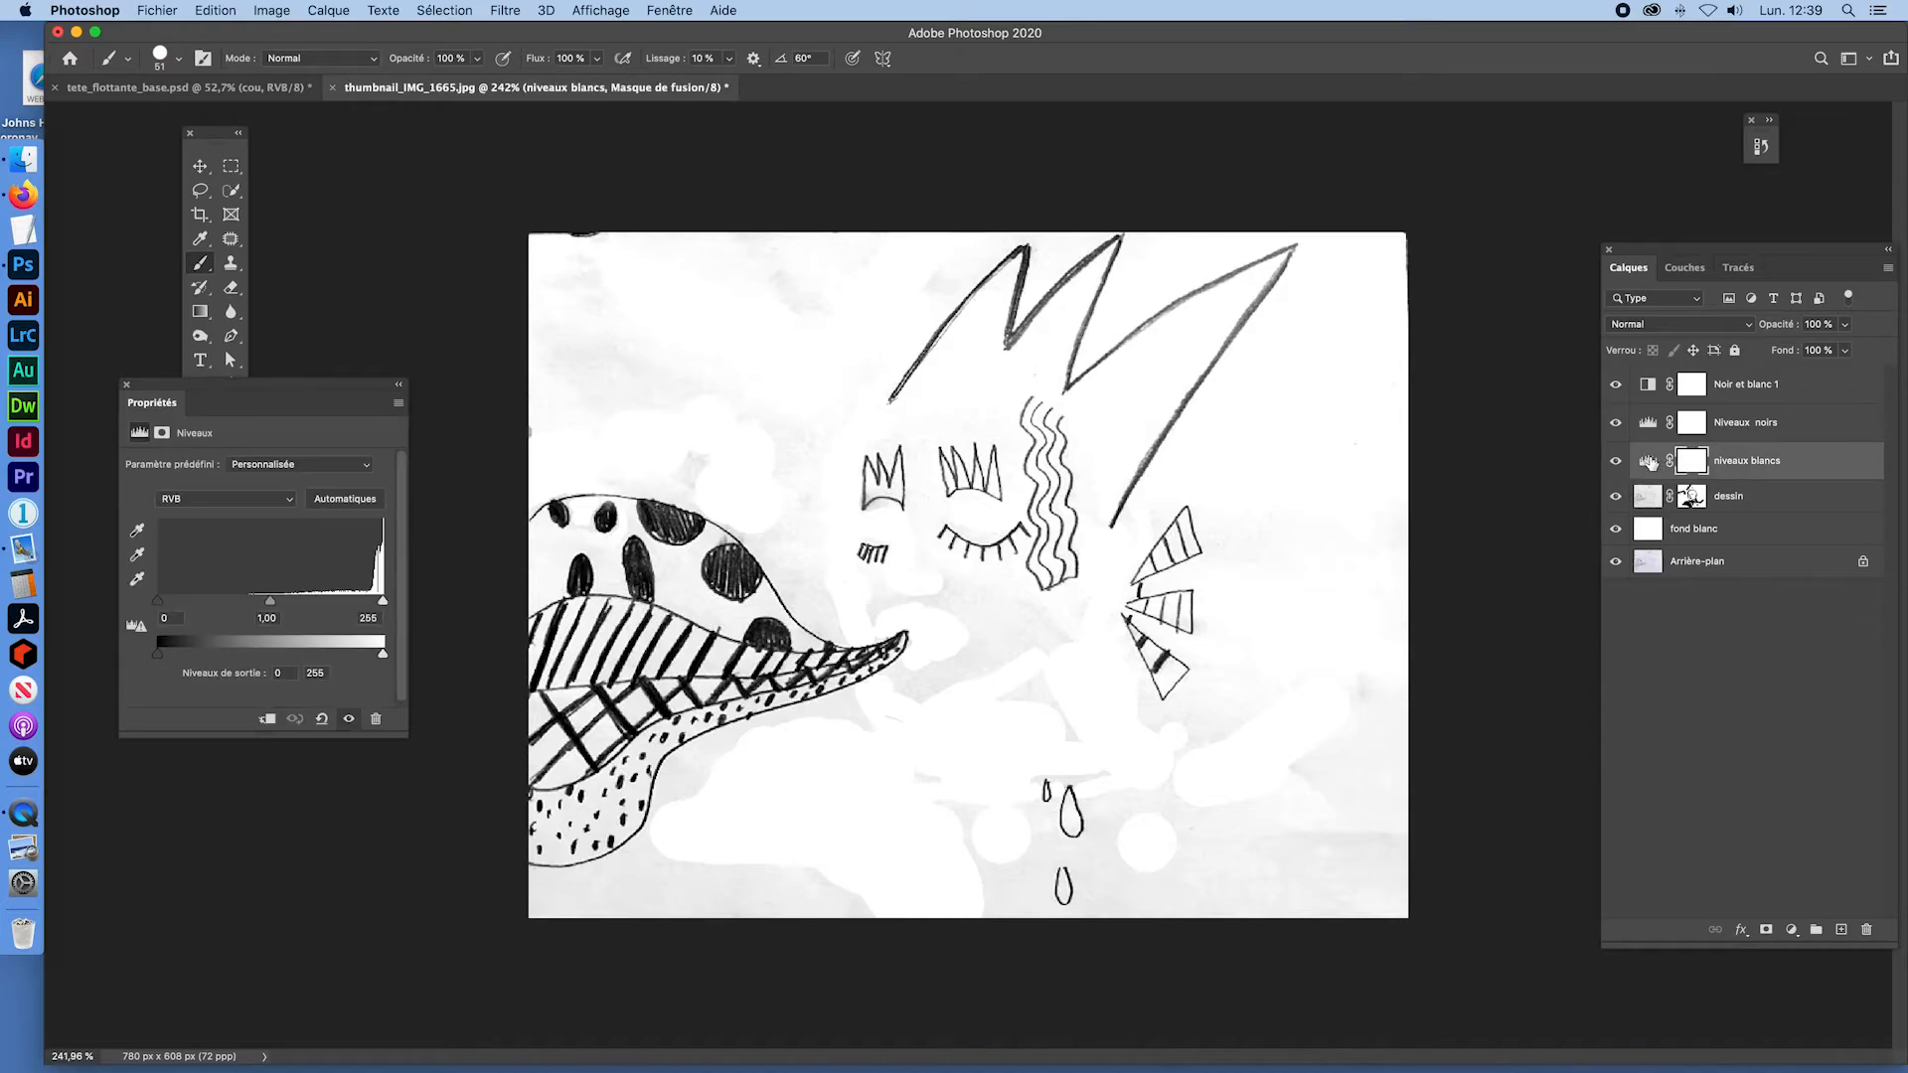
click(138, 580)
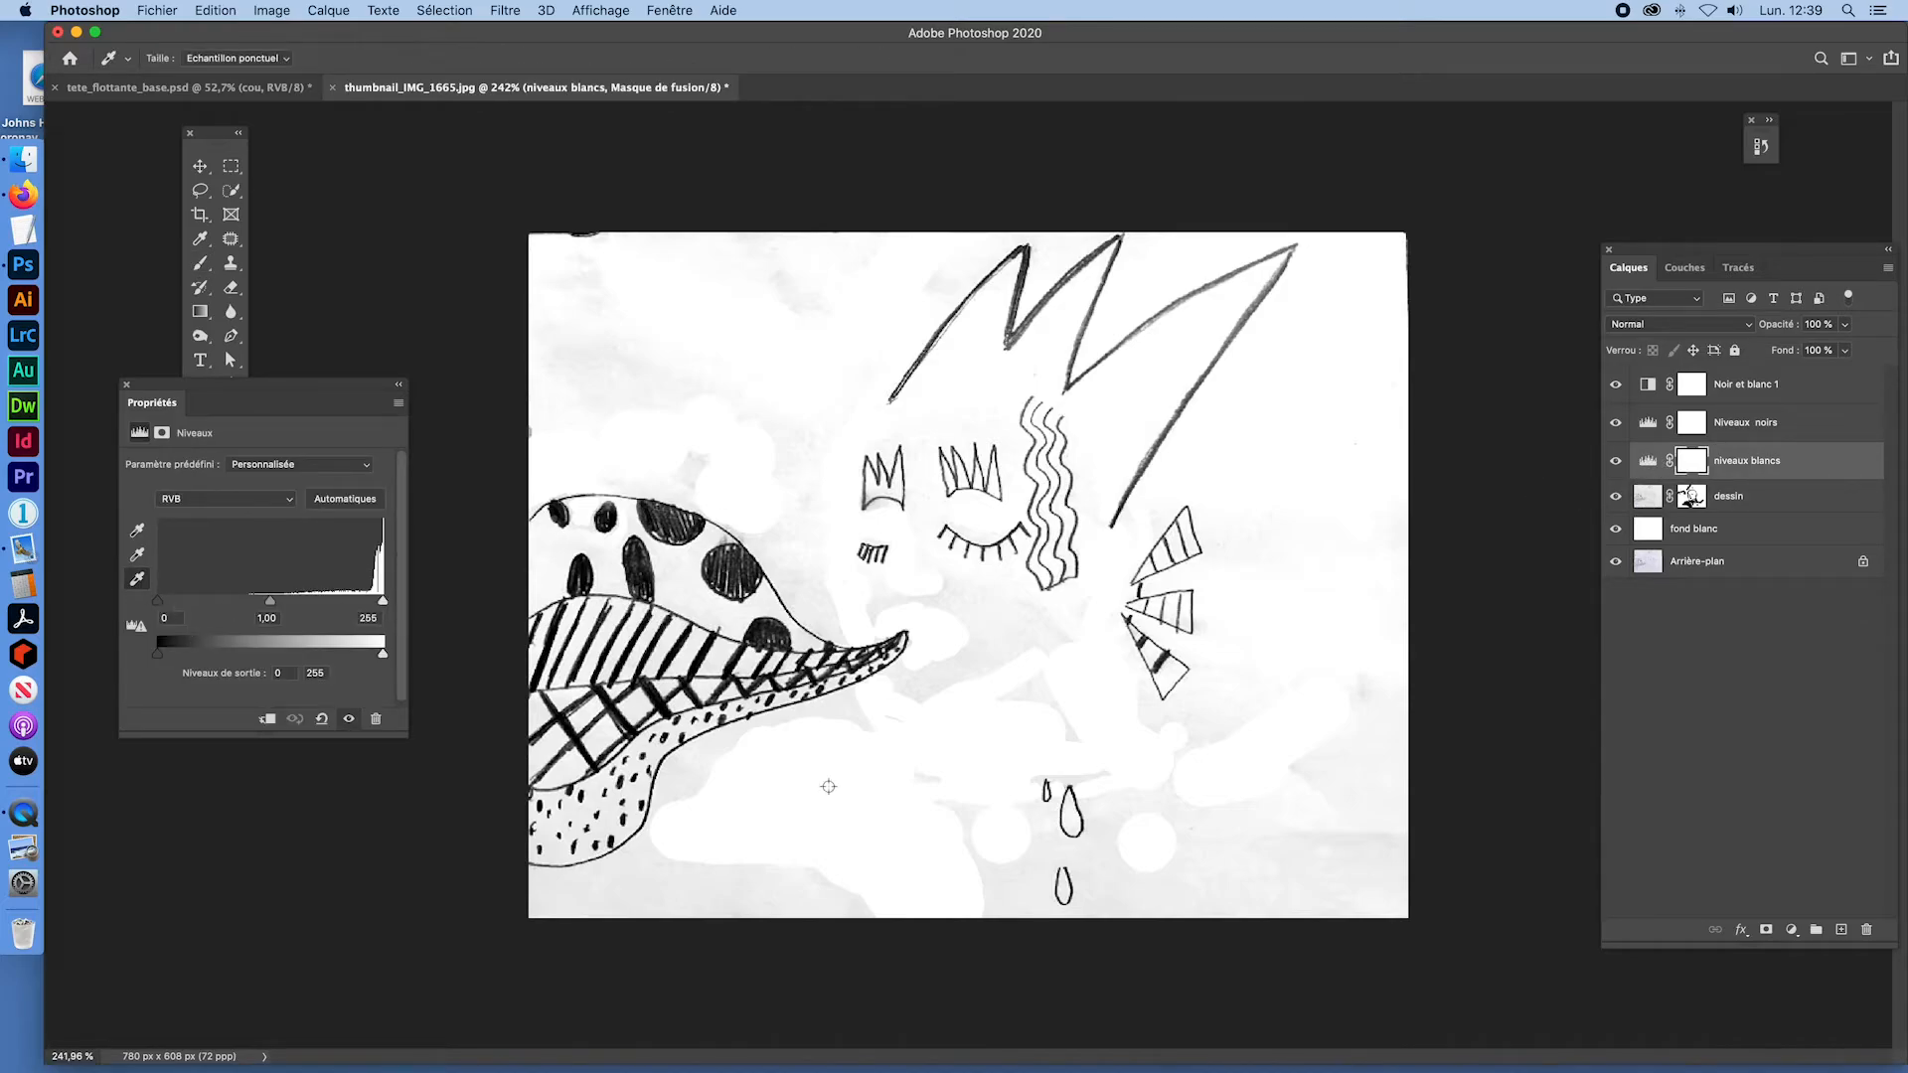
click(994, 649)
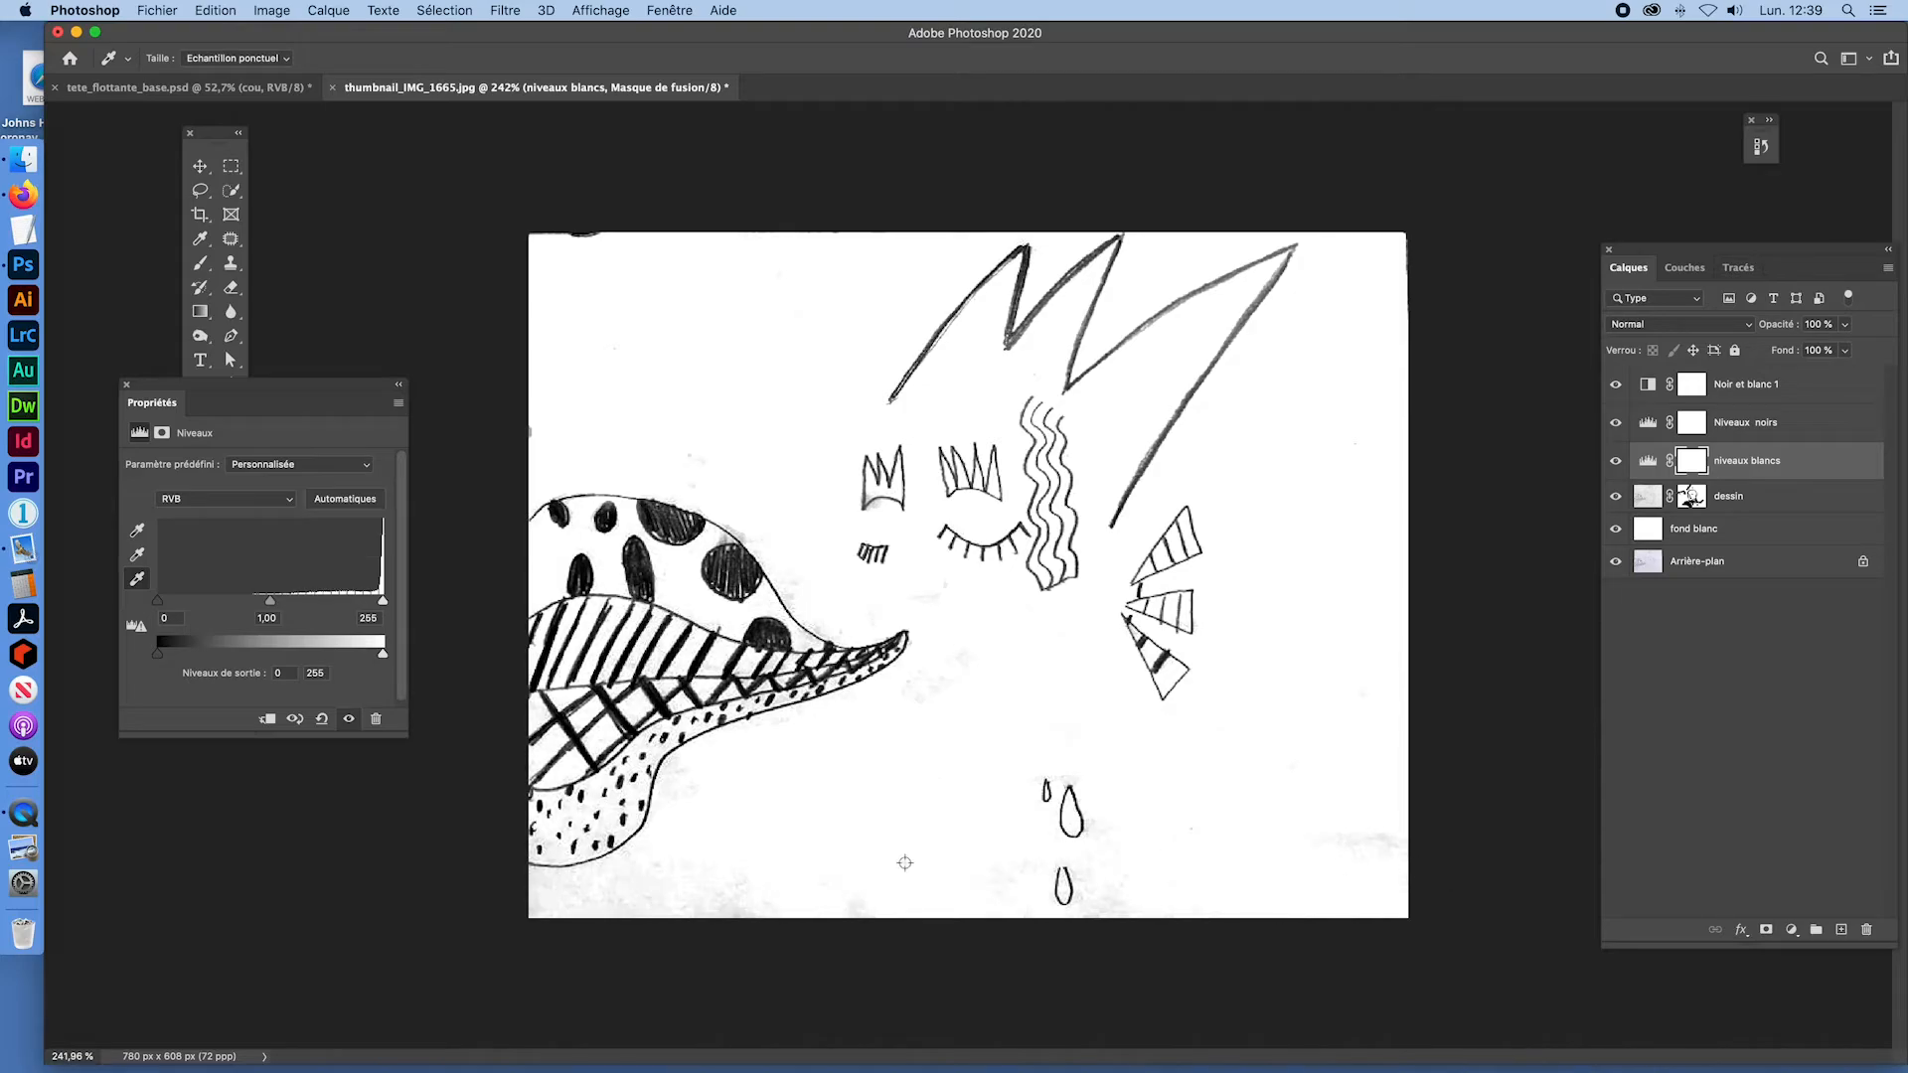
click(994, 887)
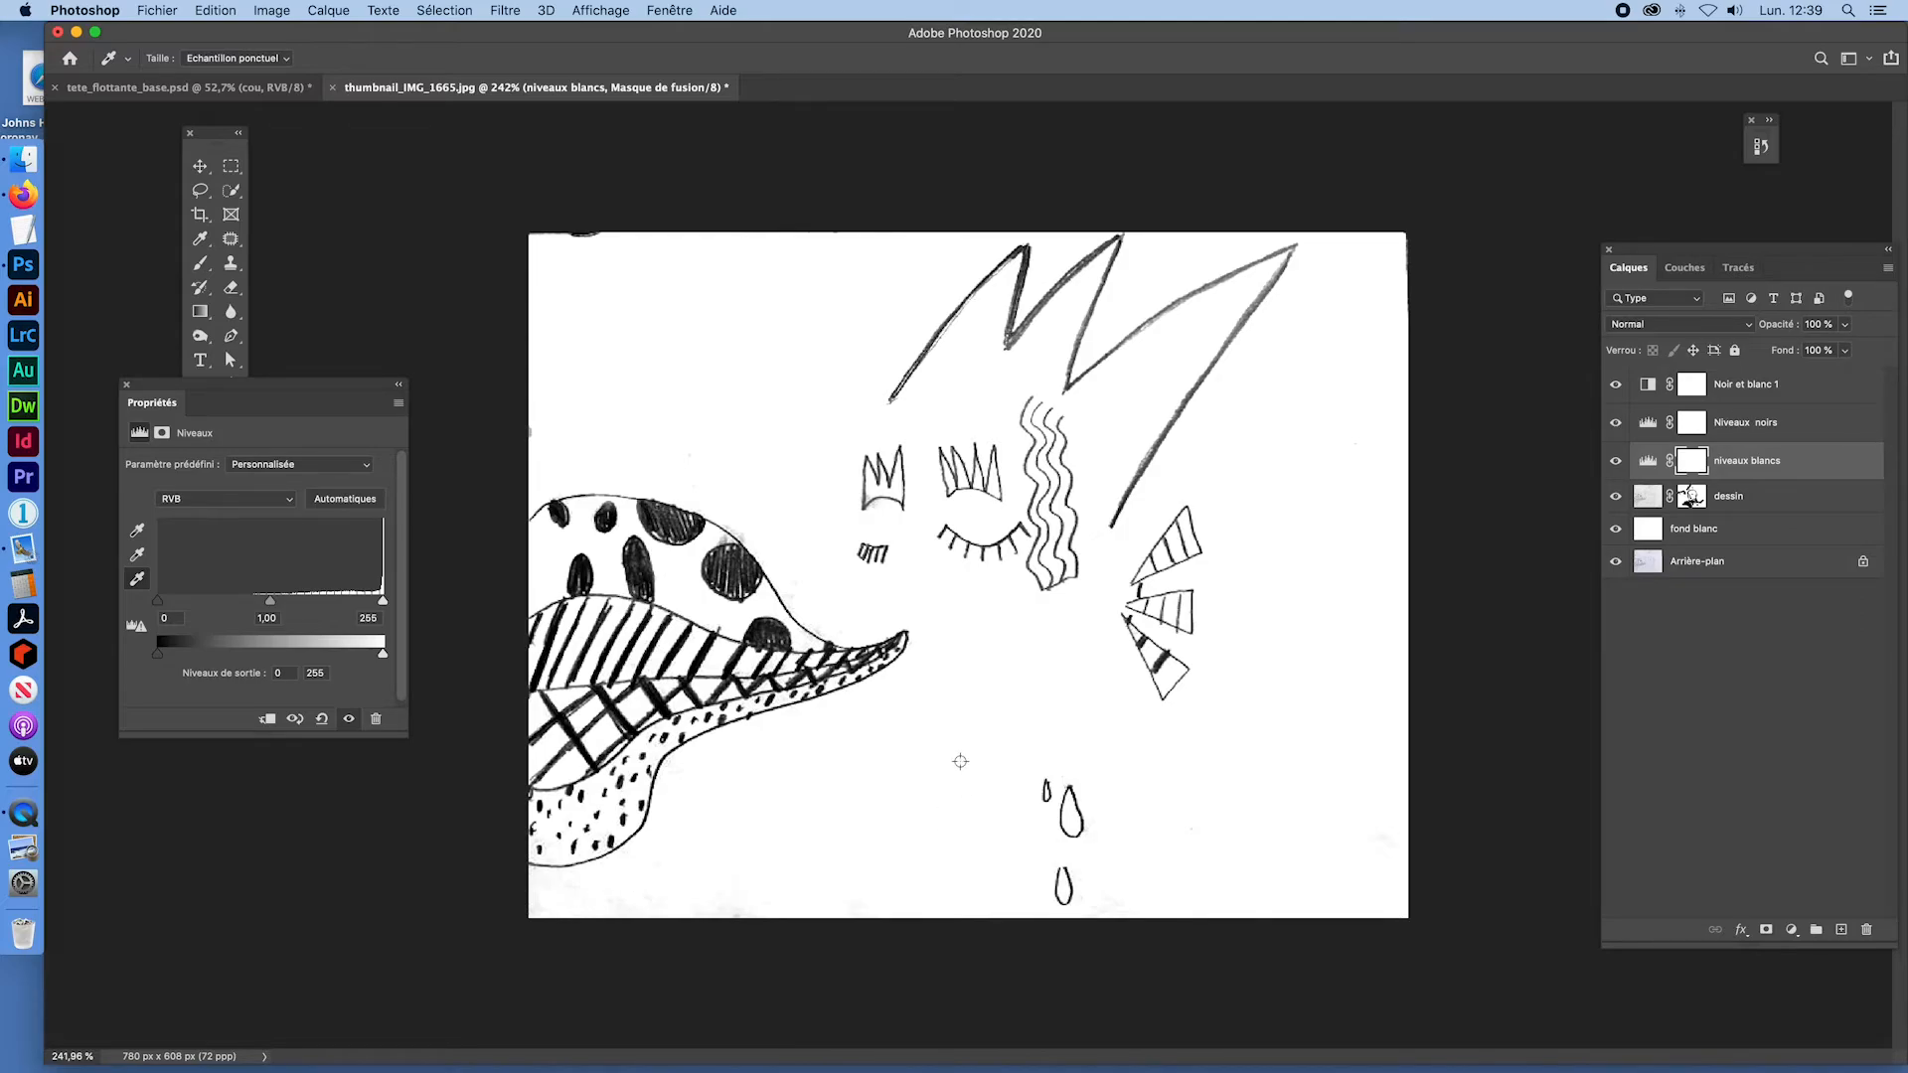
click(1239, 786)
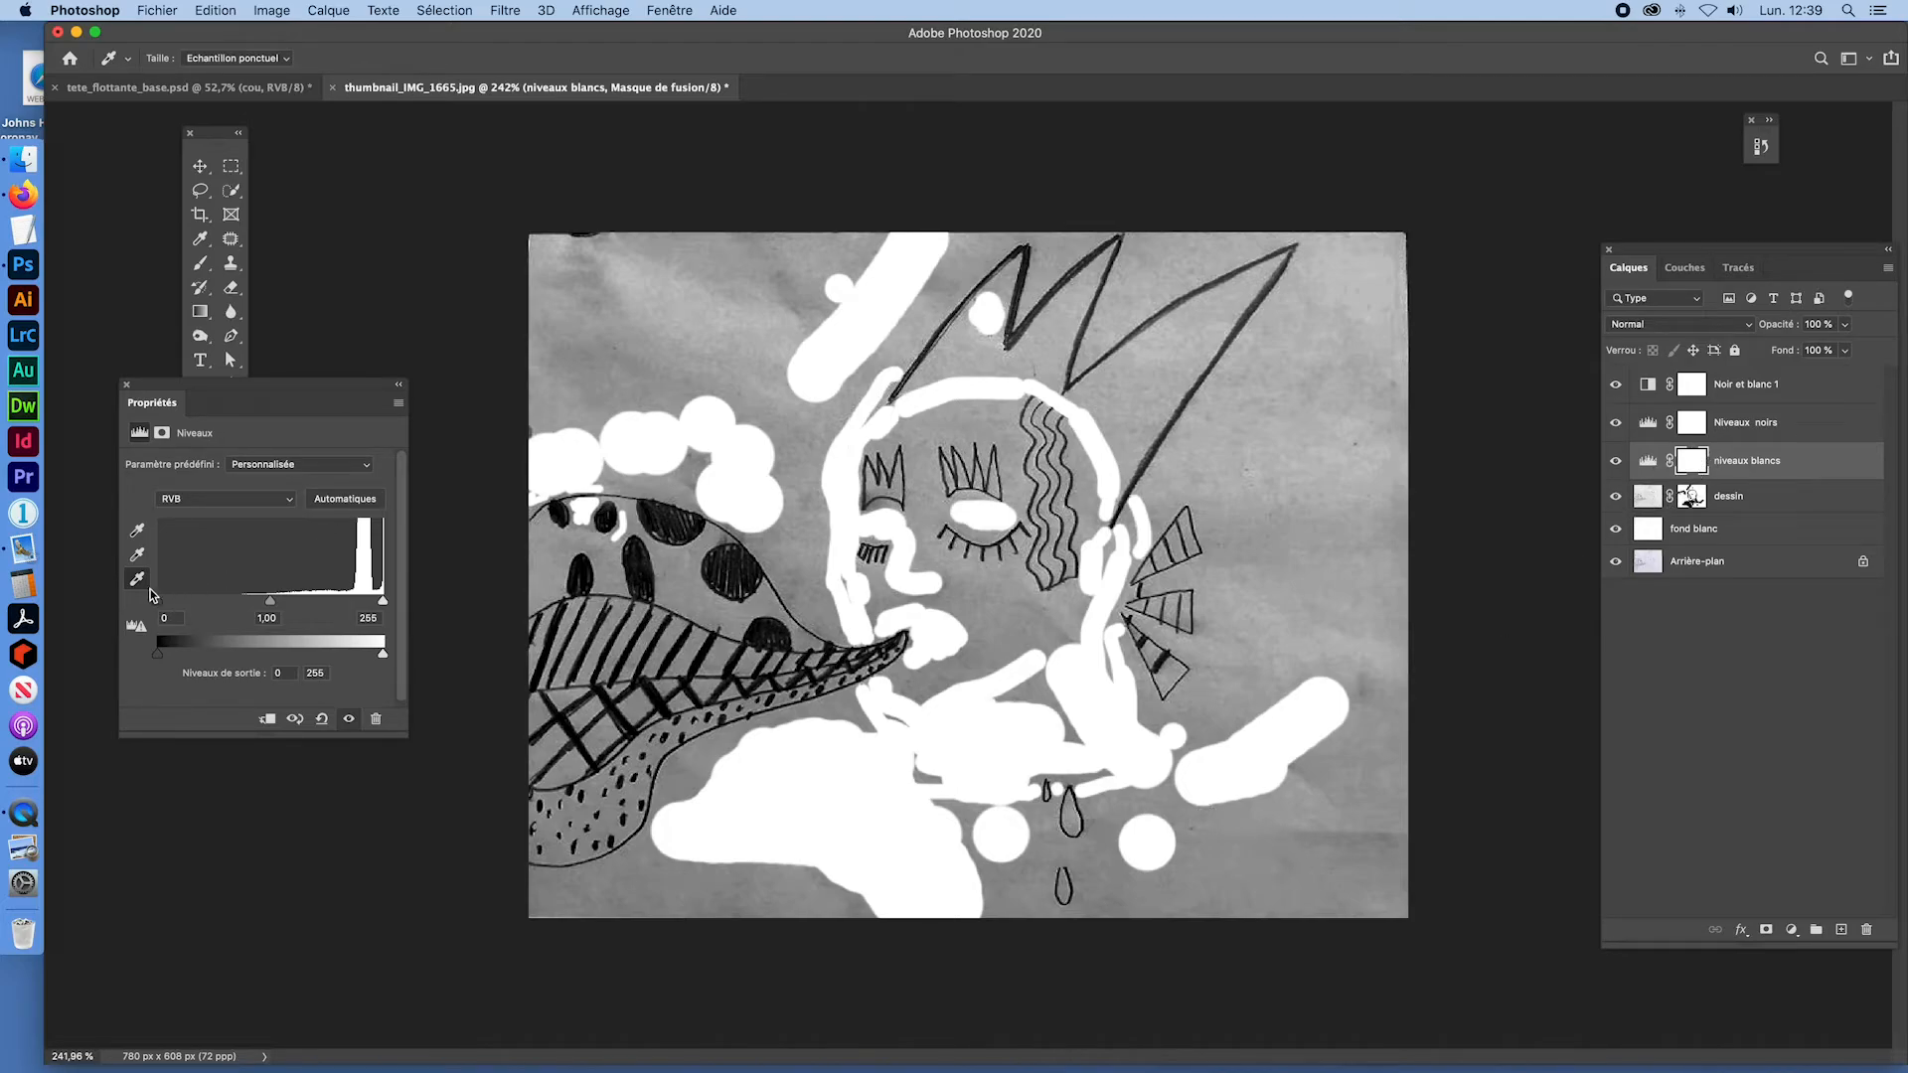
click(647, 896)
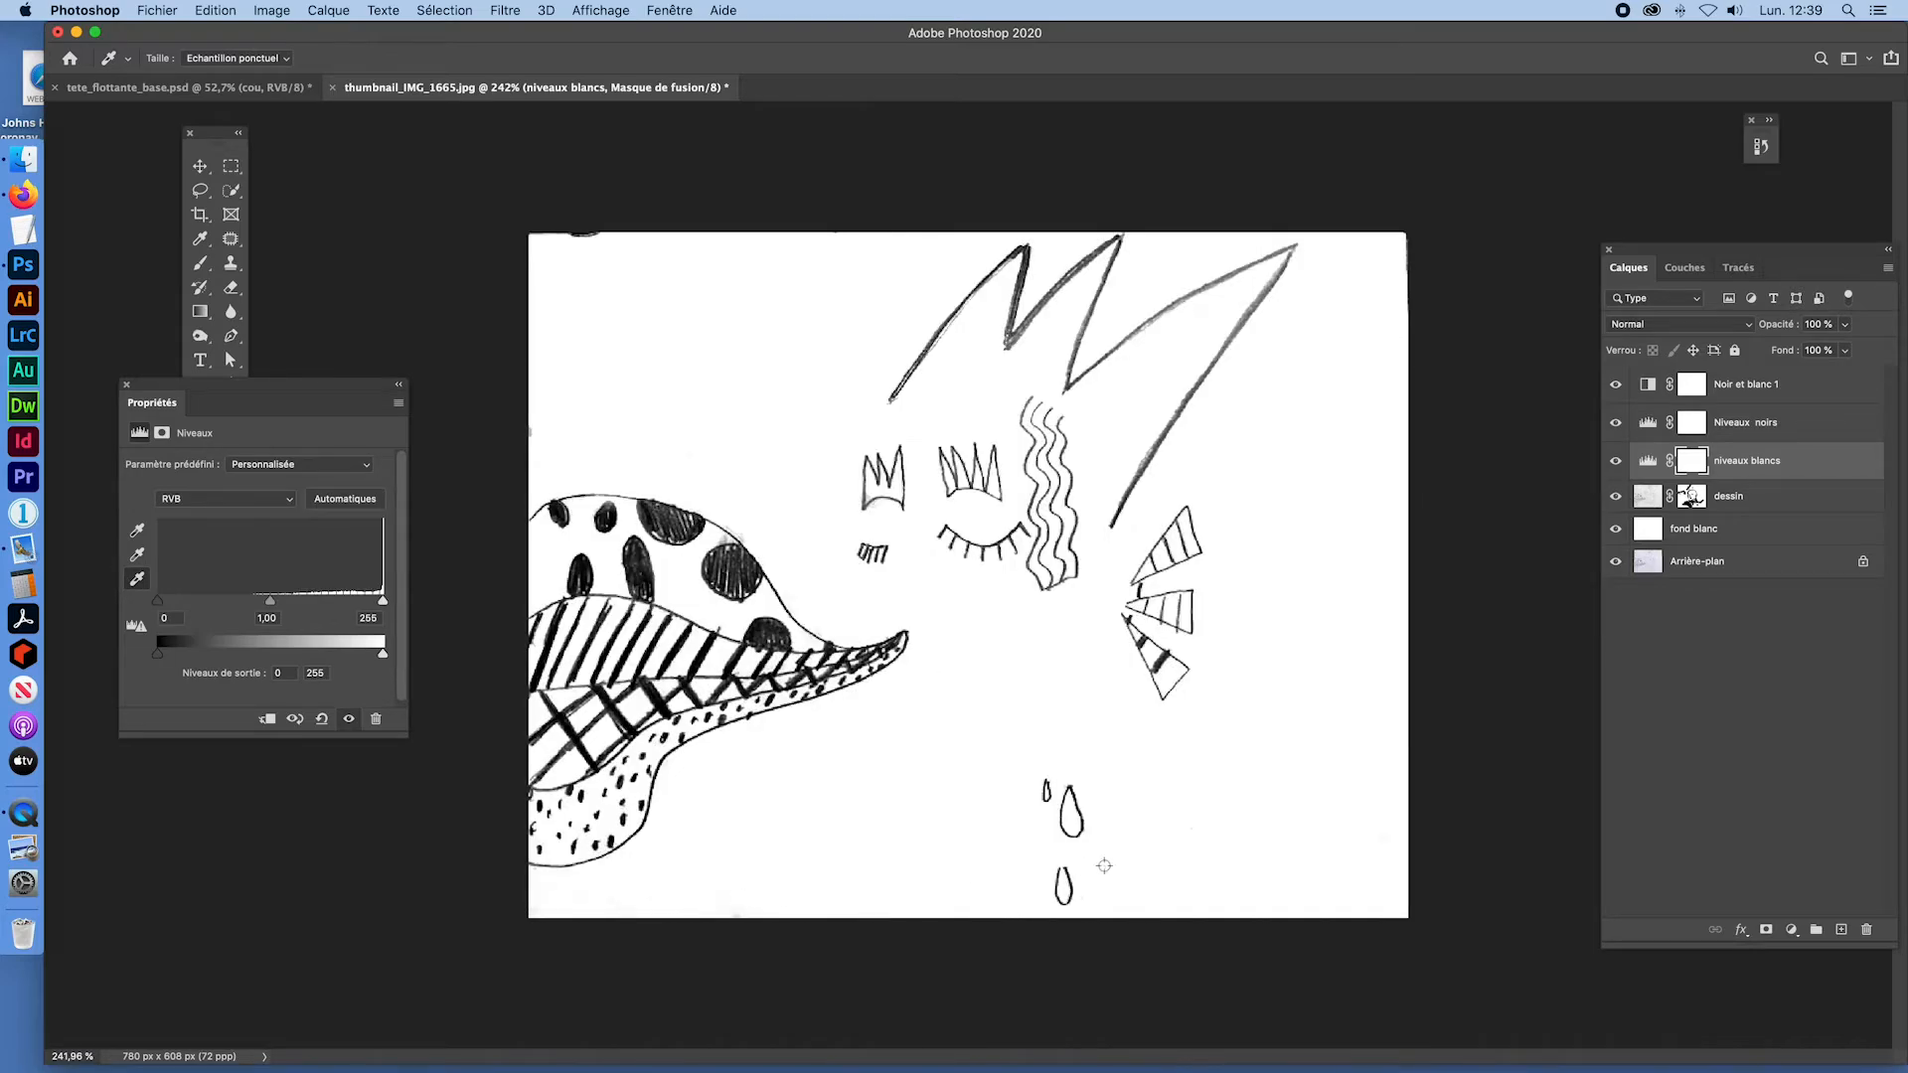
Step: Hide the "Noir et blanc 1" adjustment and compare the drawing with the Levels and dessin layers hidden and shown
click(1617, 385)
click(1617, 425)
click(1617, 461)
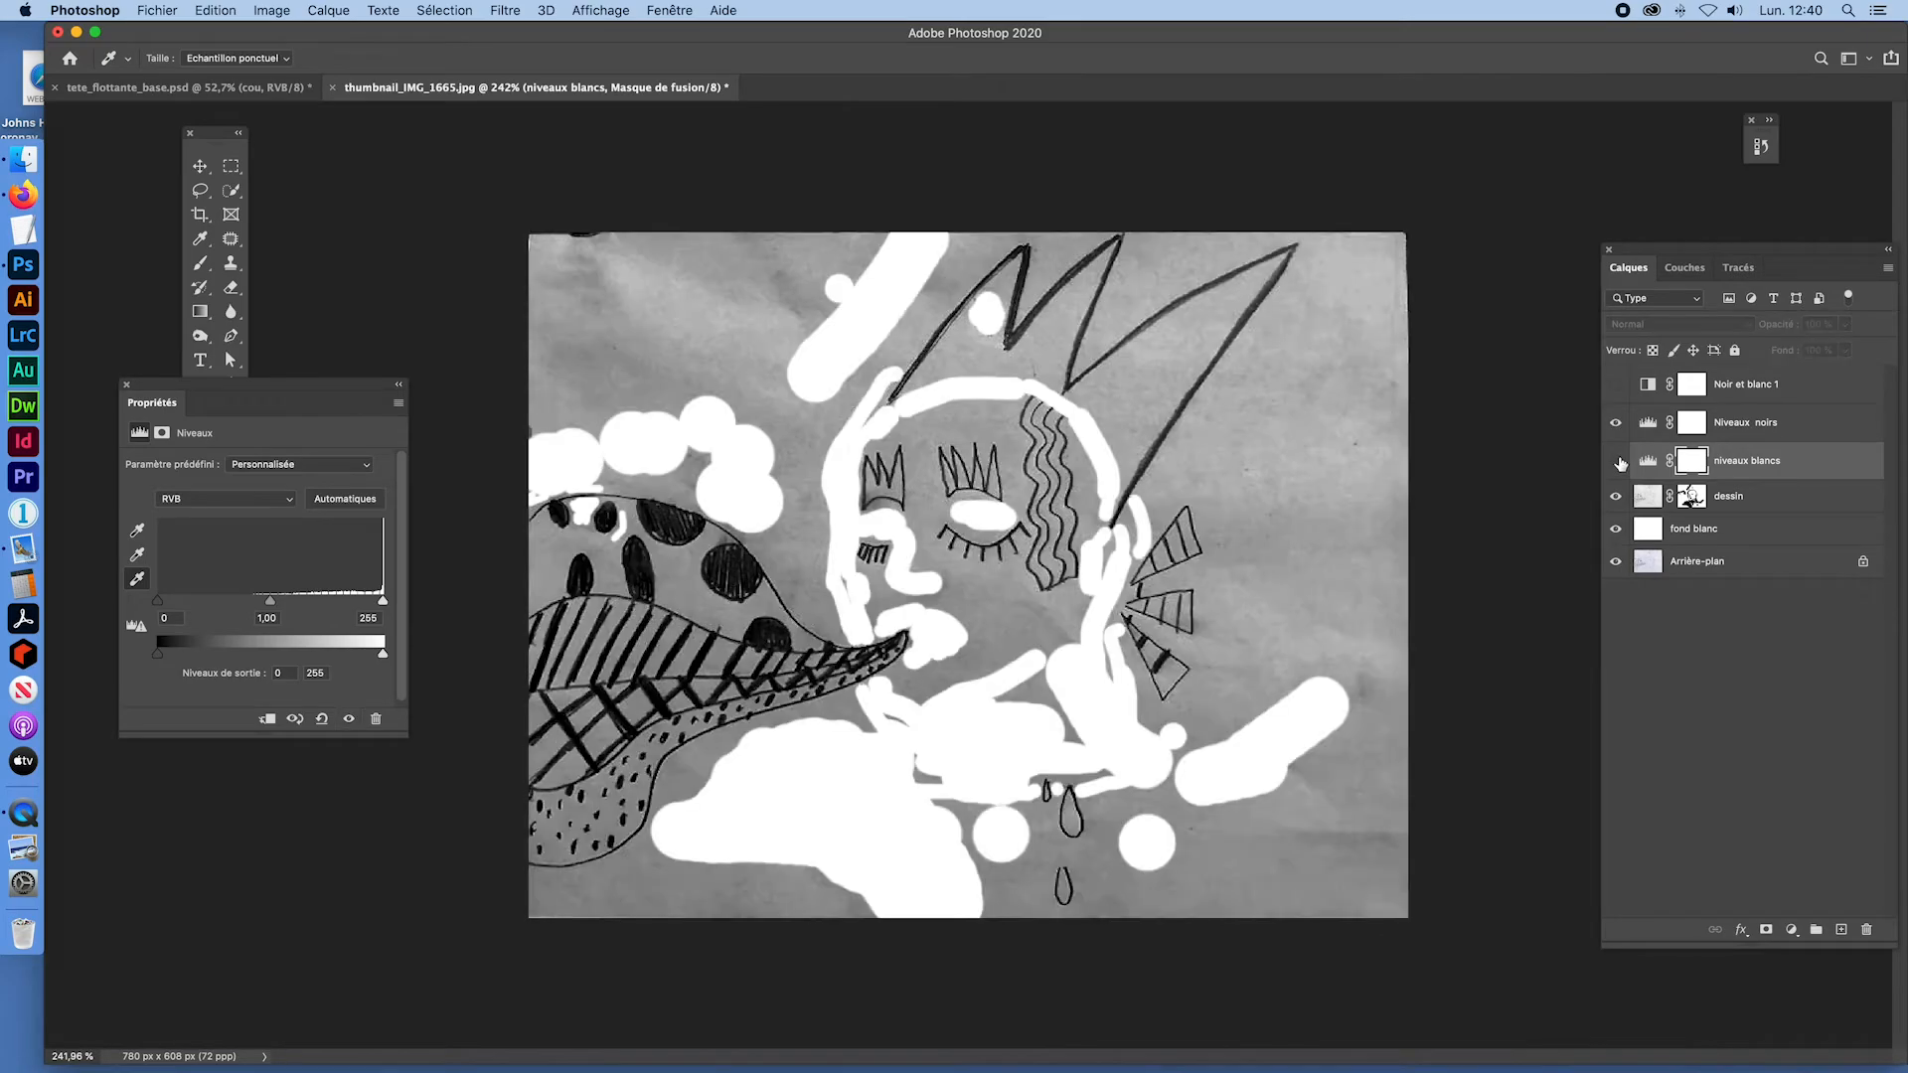
click(1617, 461)
click(1616, 496)
click(1617, 495)
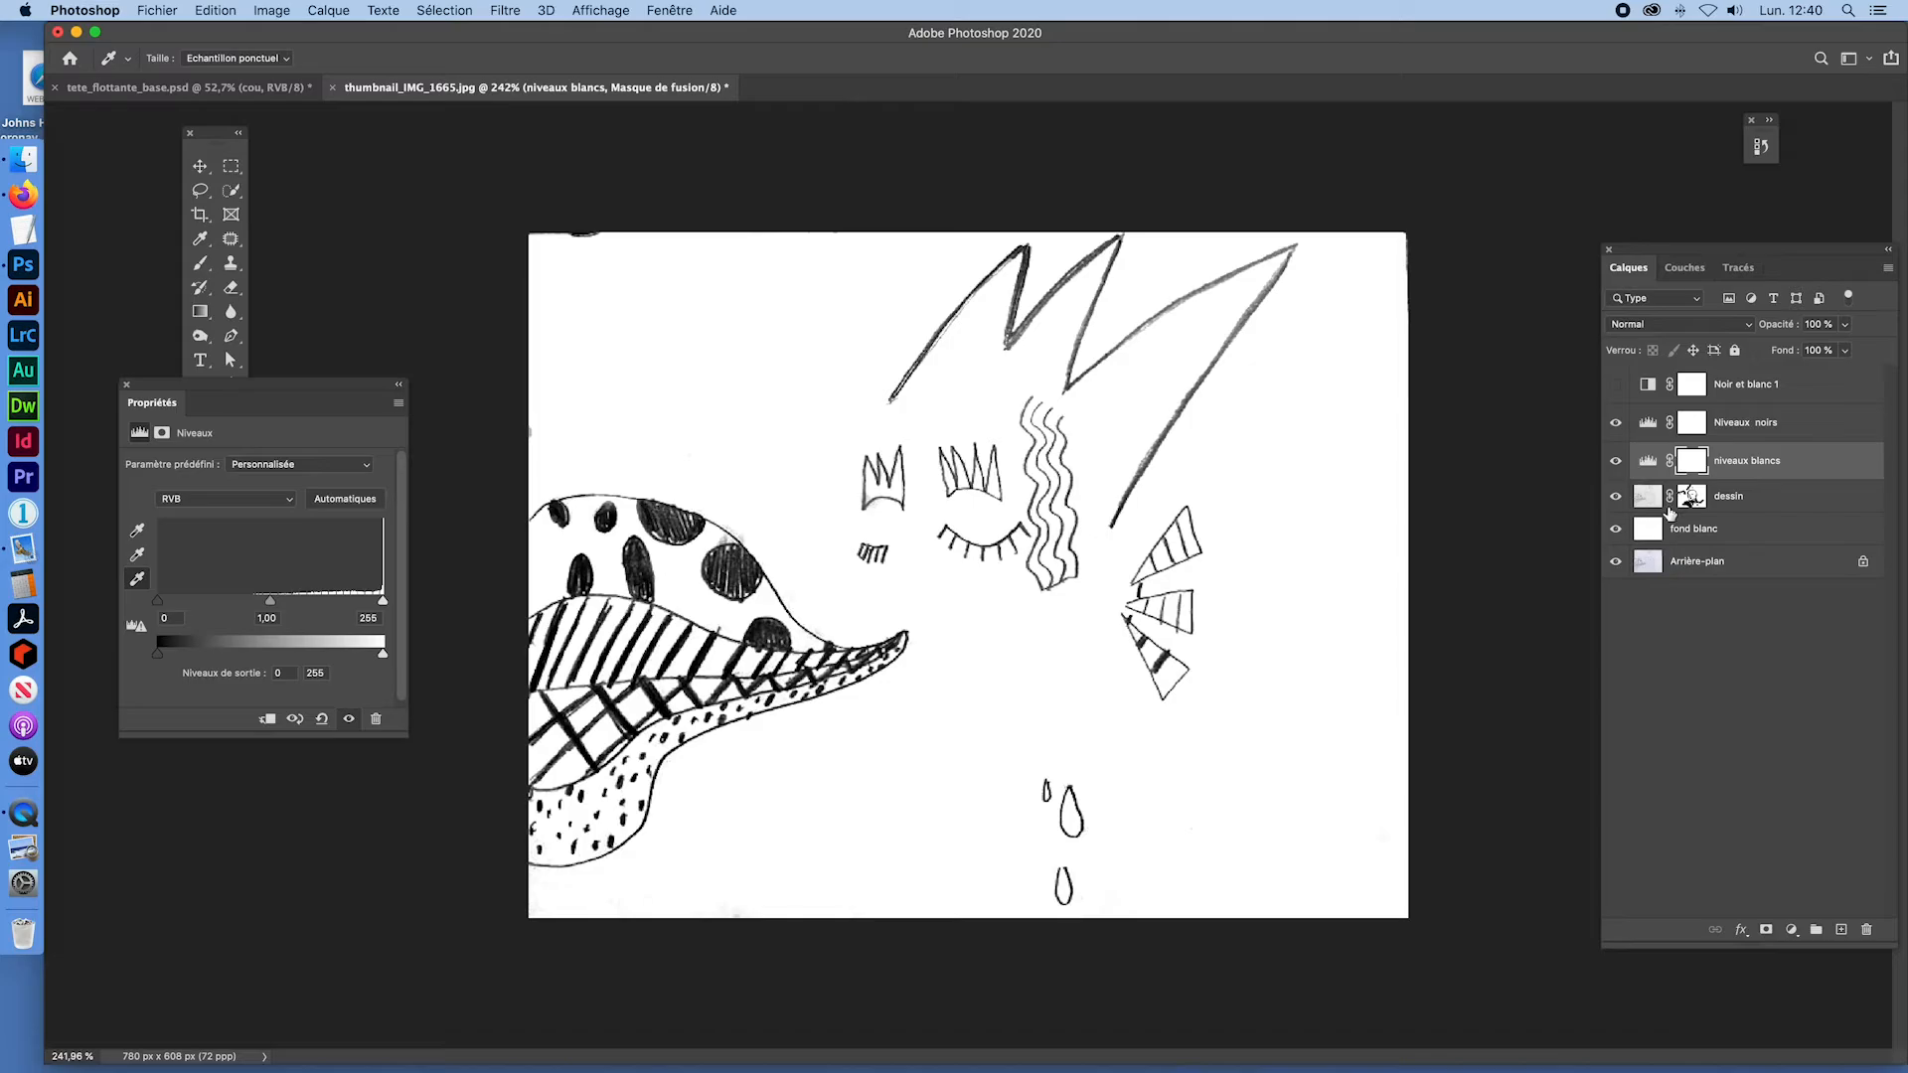
Step: Hide the dark spot on the drawing's upper edge by painting black on the dessin layer's mask
key(super+space)
mouse_move(1005, 531)
mouse_down()
mouse_move(1130, 584)
mouse_move(1015, 528)
mouse_up()
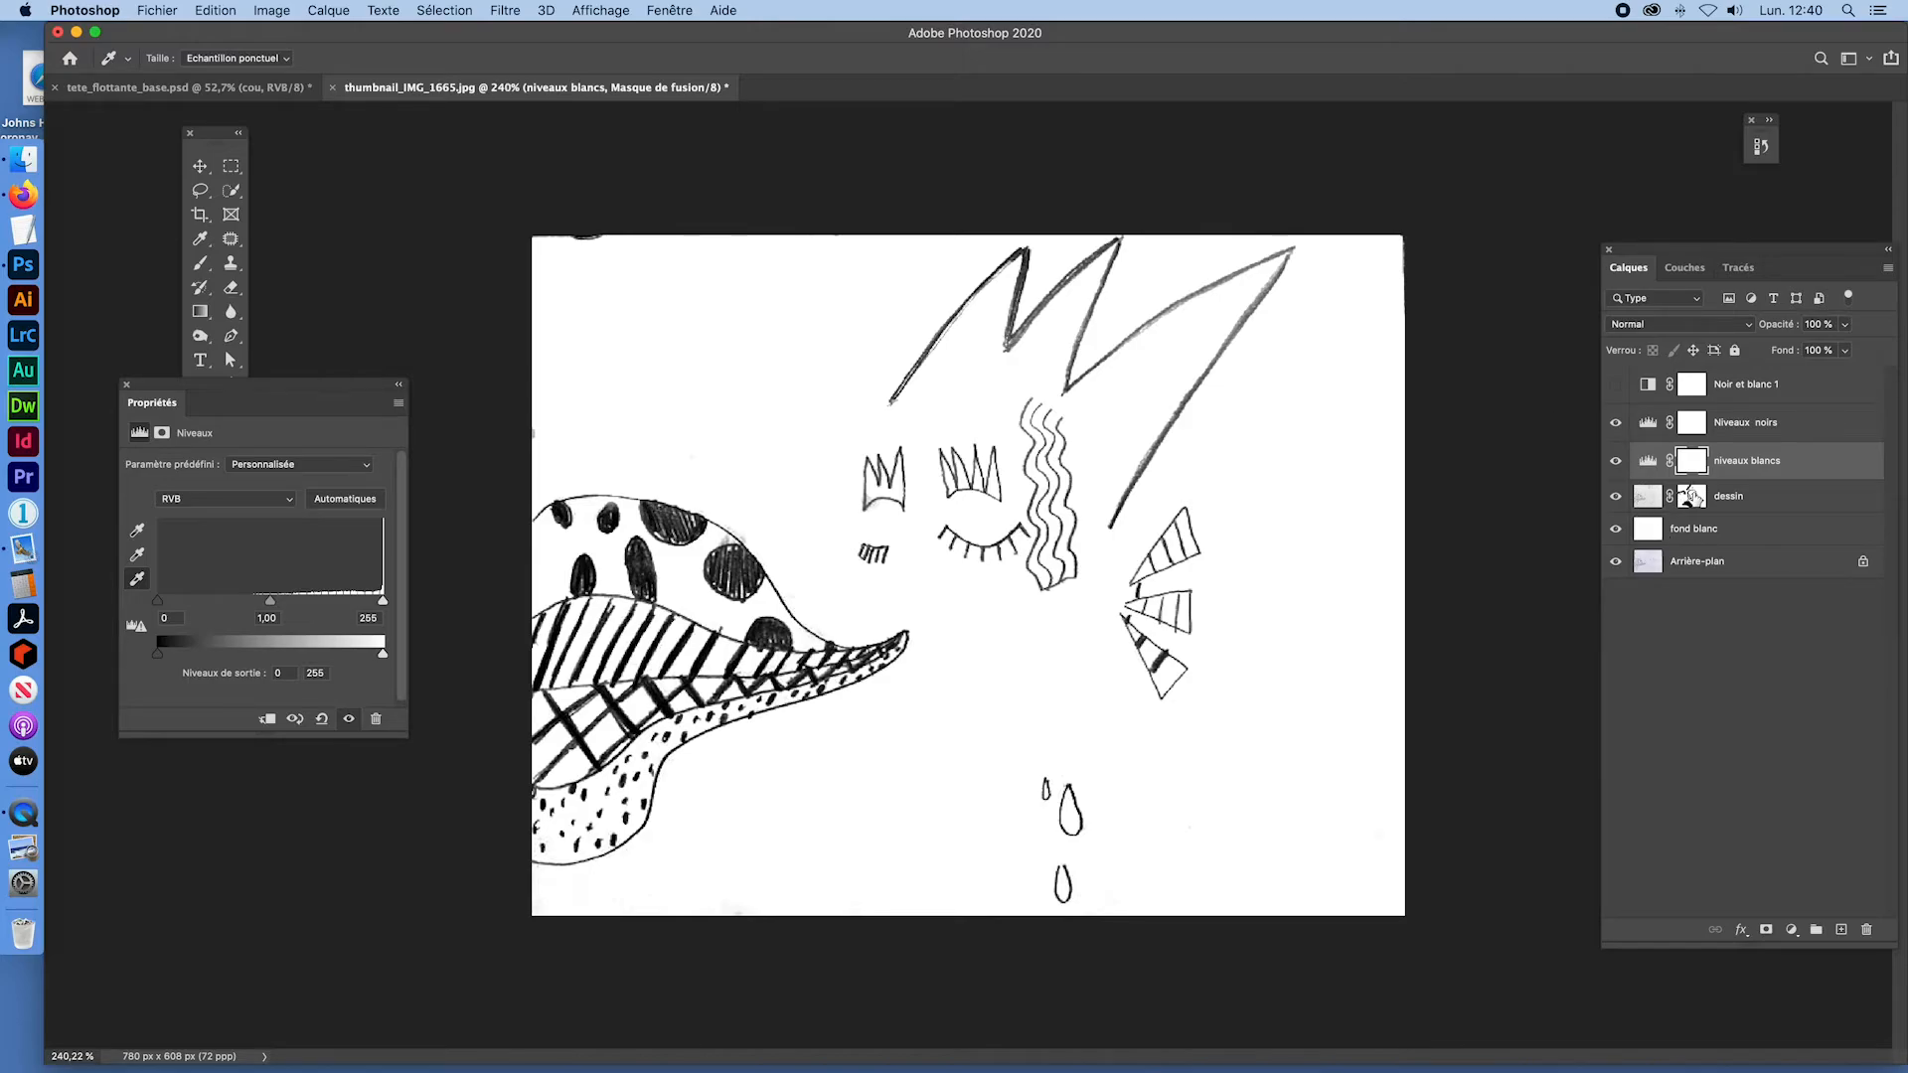
click(1691, 496)
key(b)
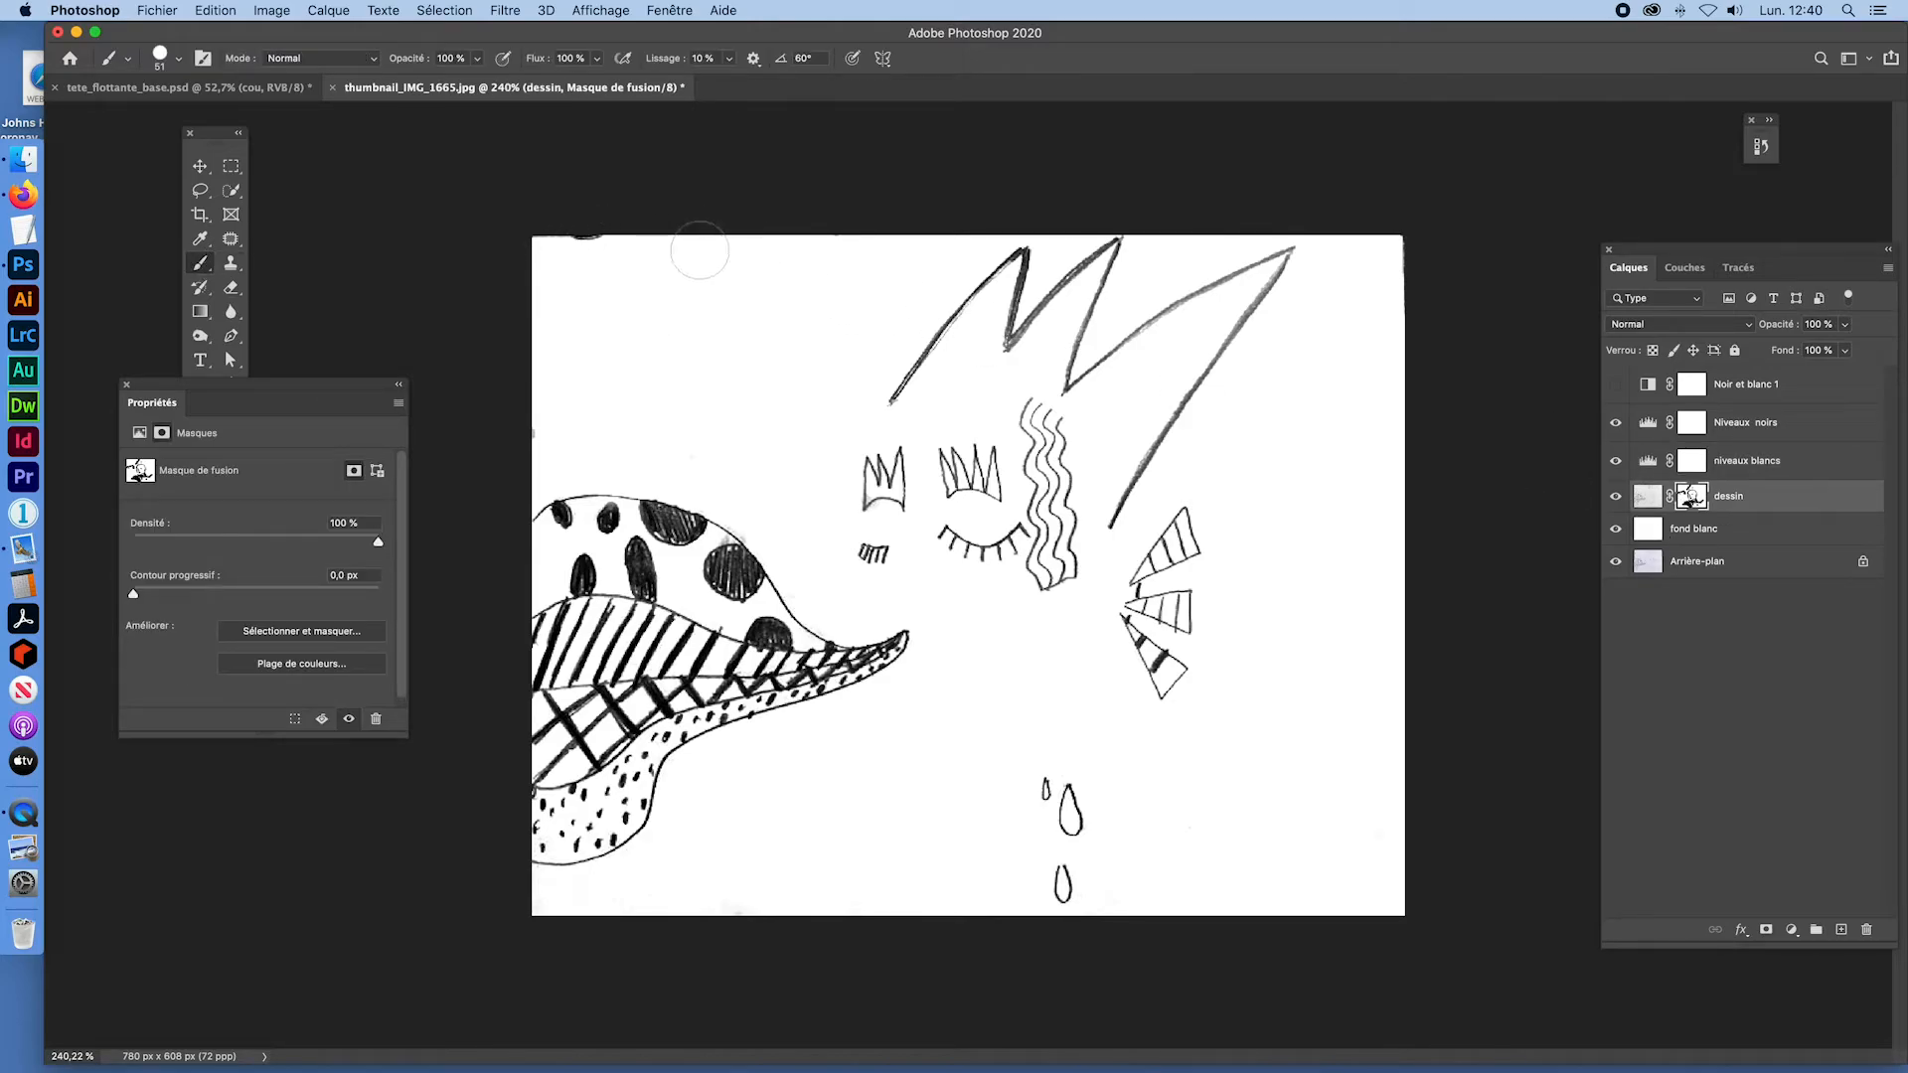
click(126, 384)
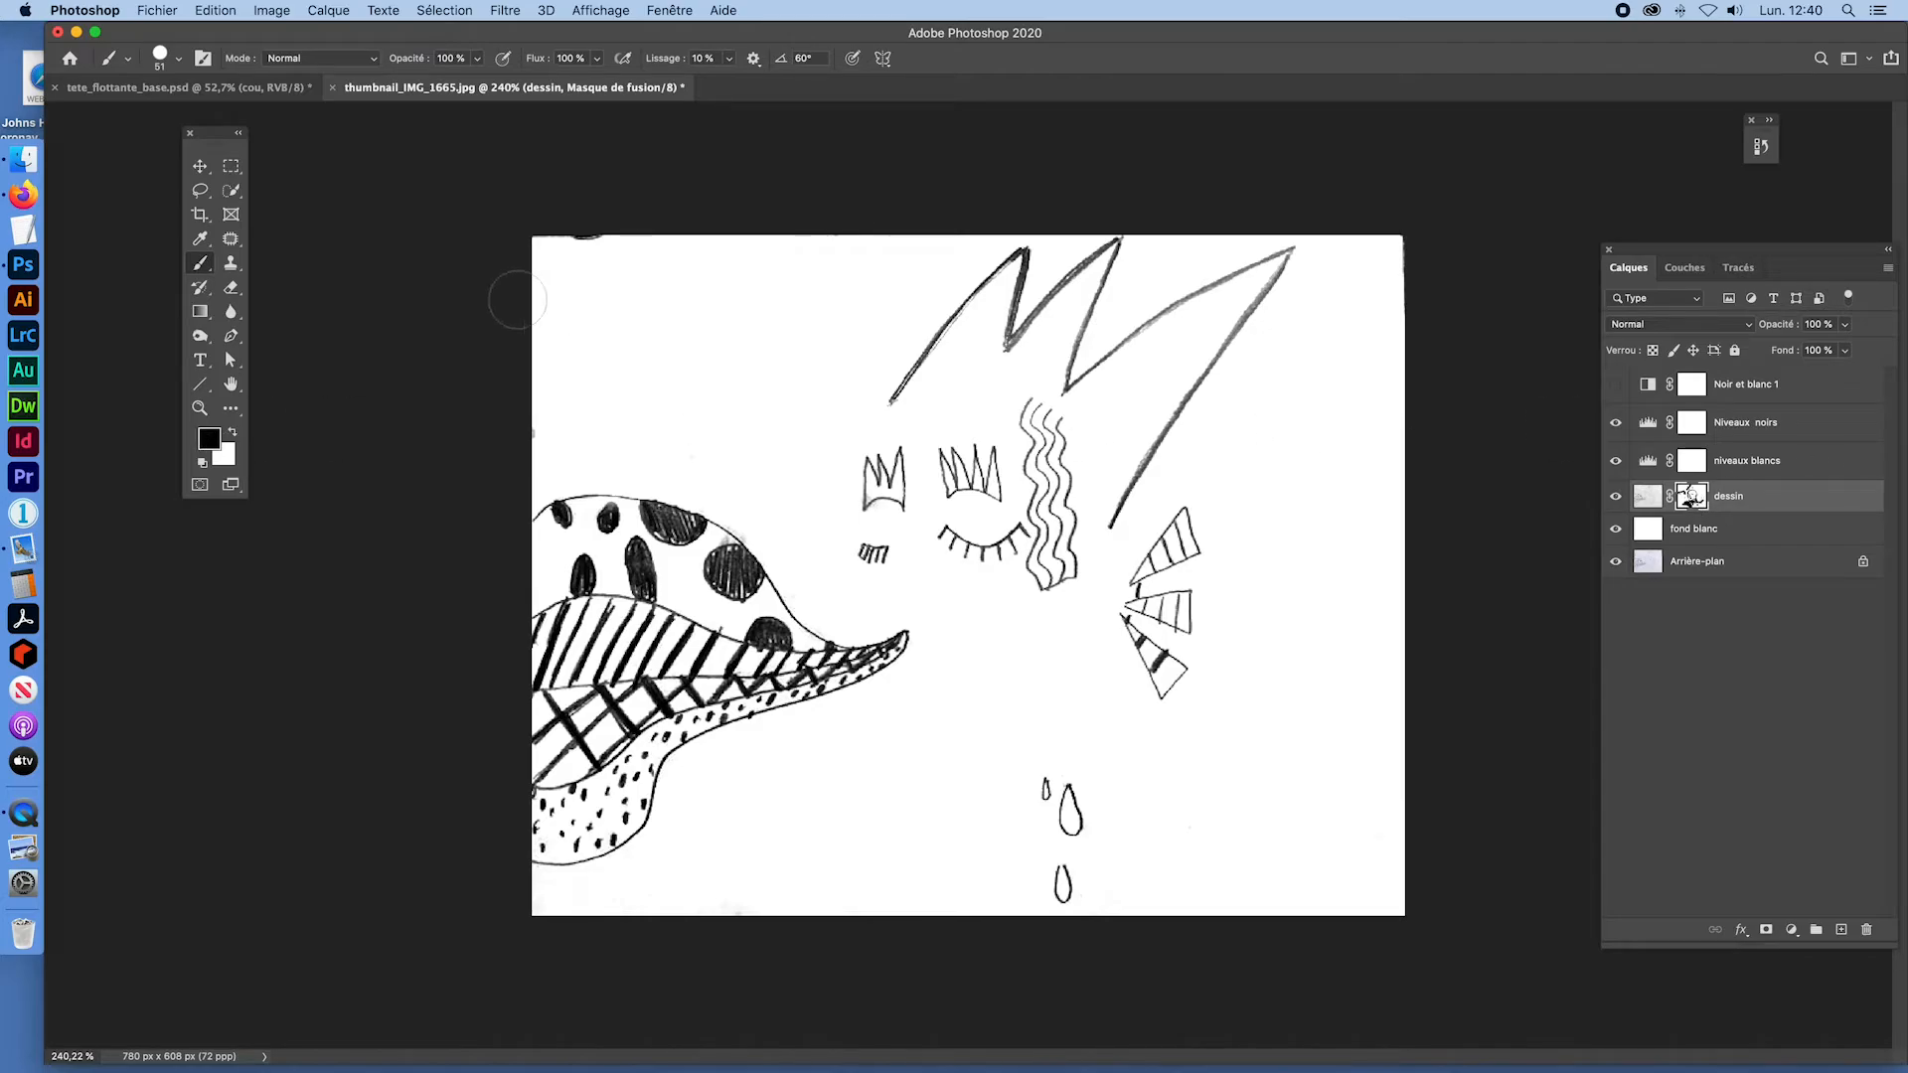
drag(576, 254, 665, 227)
Step: Group the dessin layer with its two Levels adjustments and name the group "dessin au trait"
click(1647, 496)
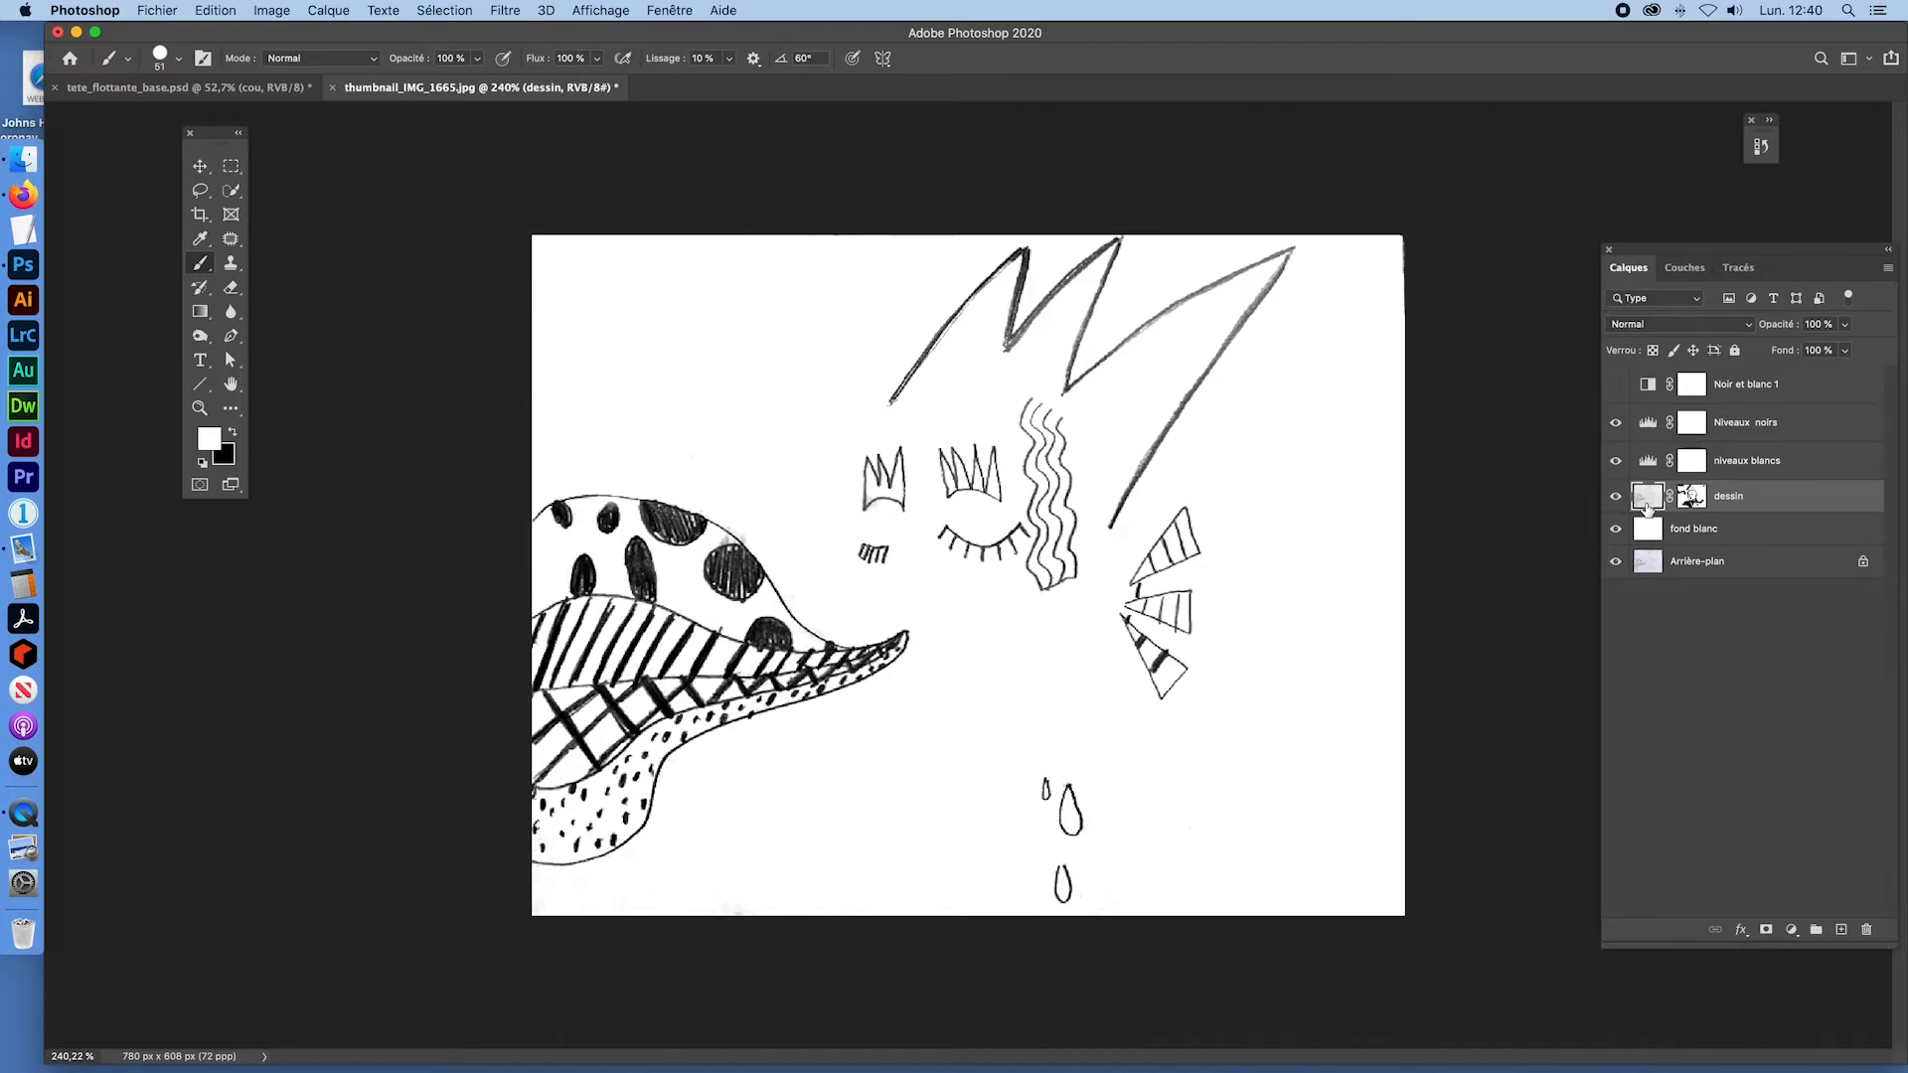
shift+click(1651, 427)
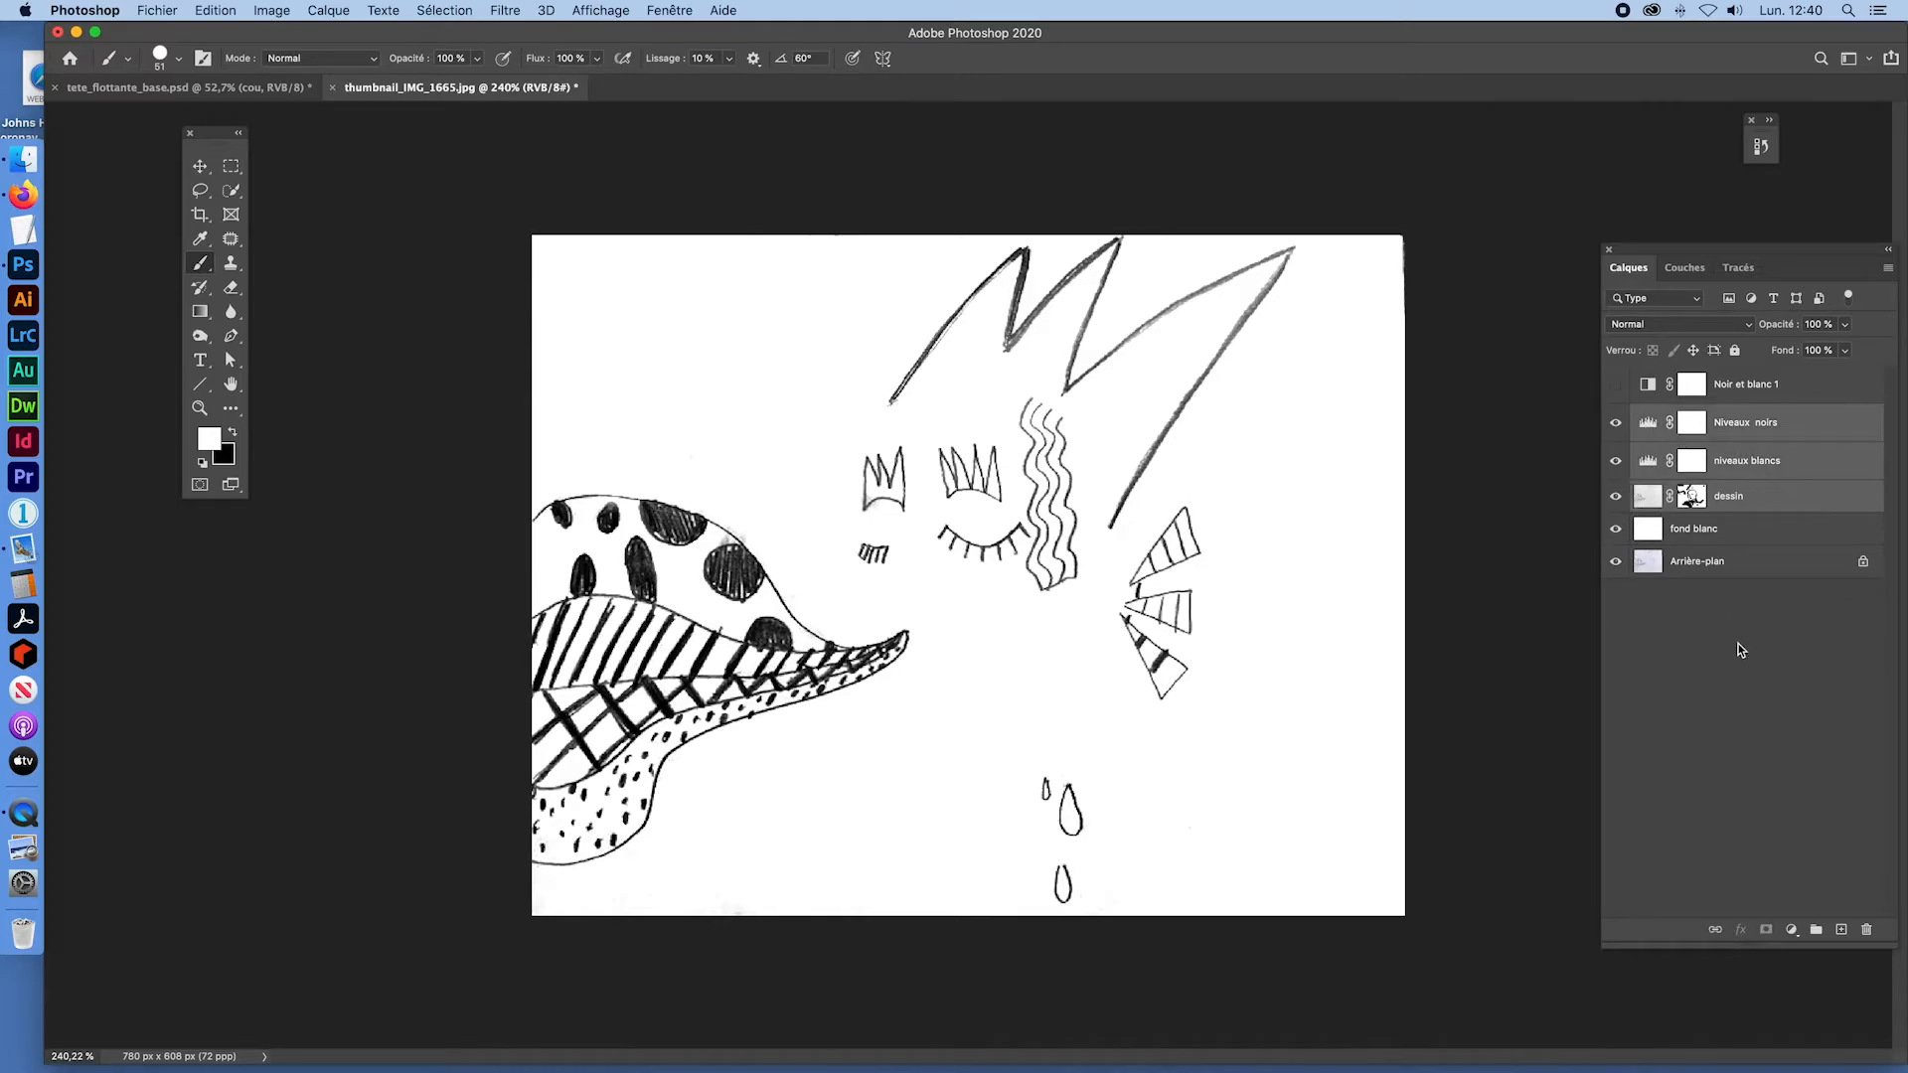
click(1815, 928)
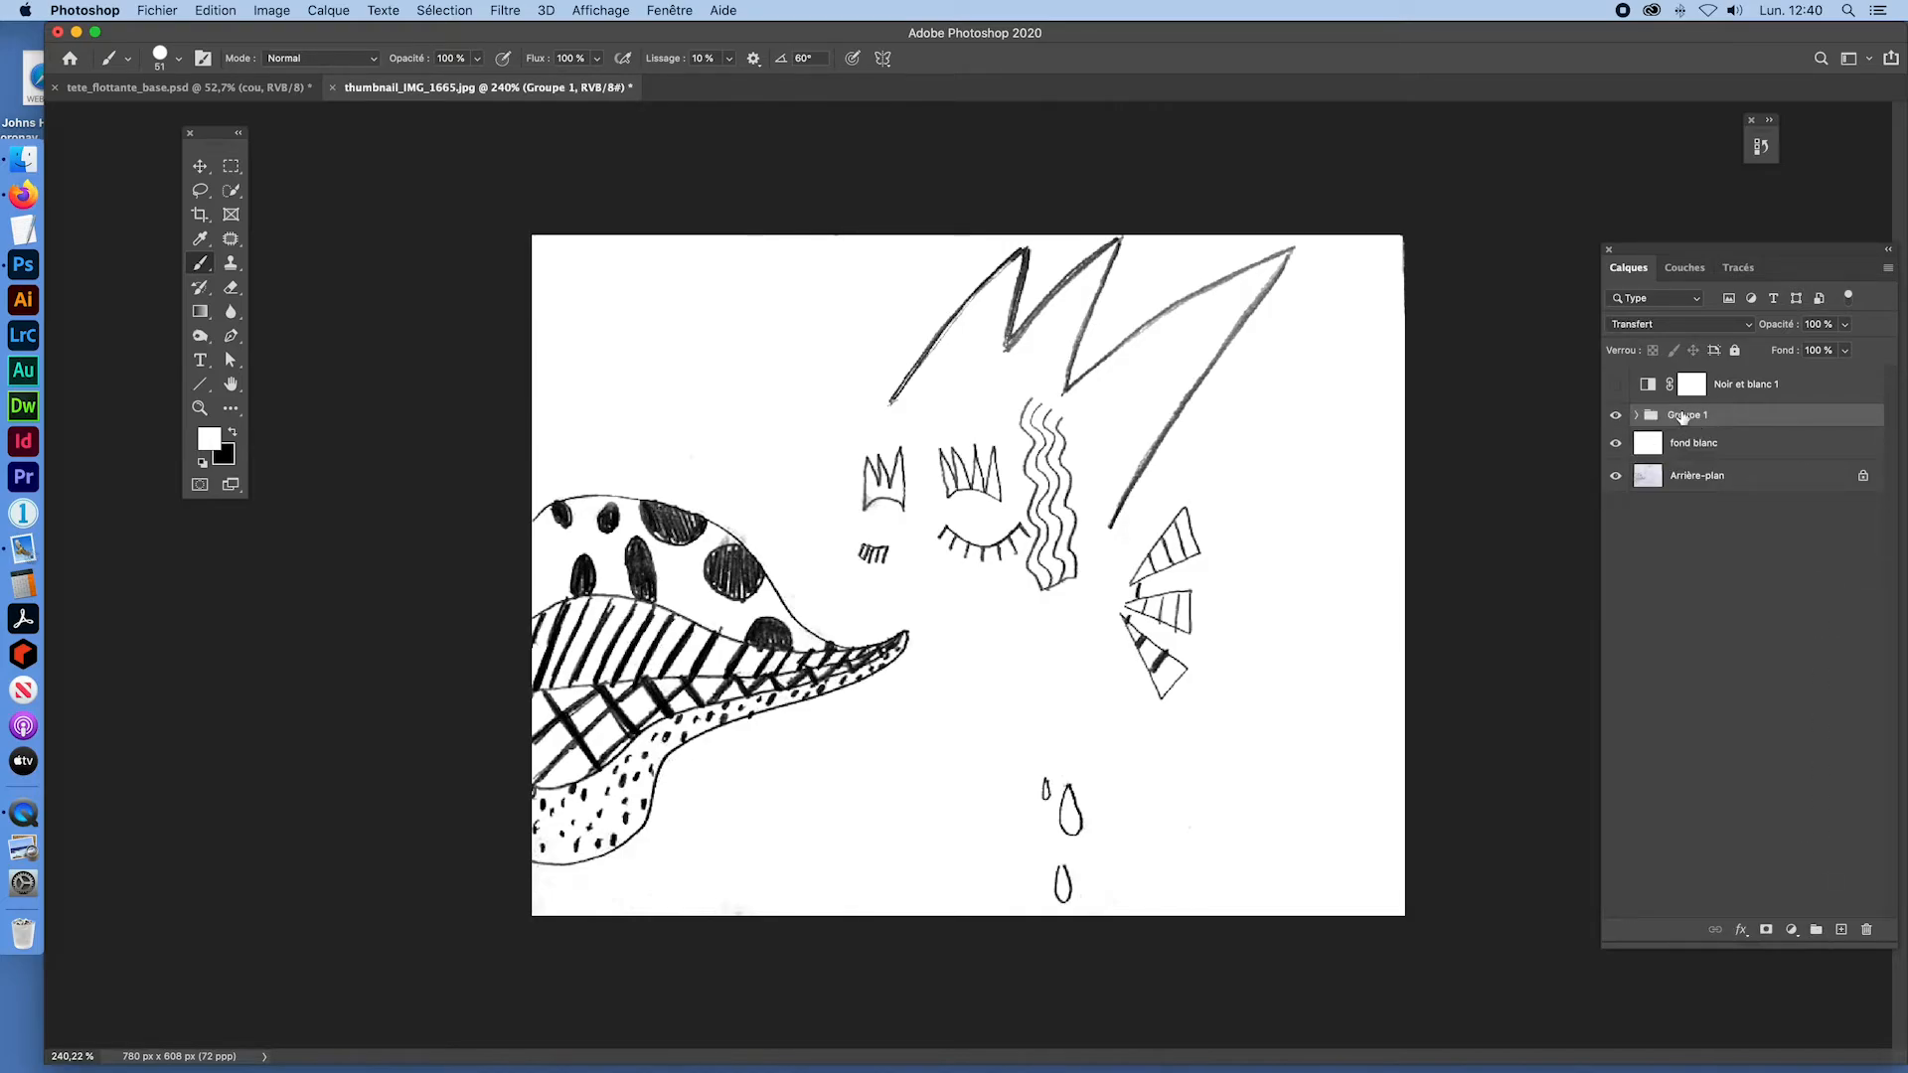
double_click(1683, 415)
text(dessin au trait)
Step: Duplicate the "dessin au trait" group and merge the copy into a single layer, keeping the original group hidden
click(1646, 412)
key(super+j)
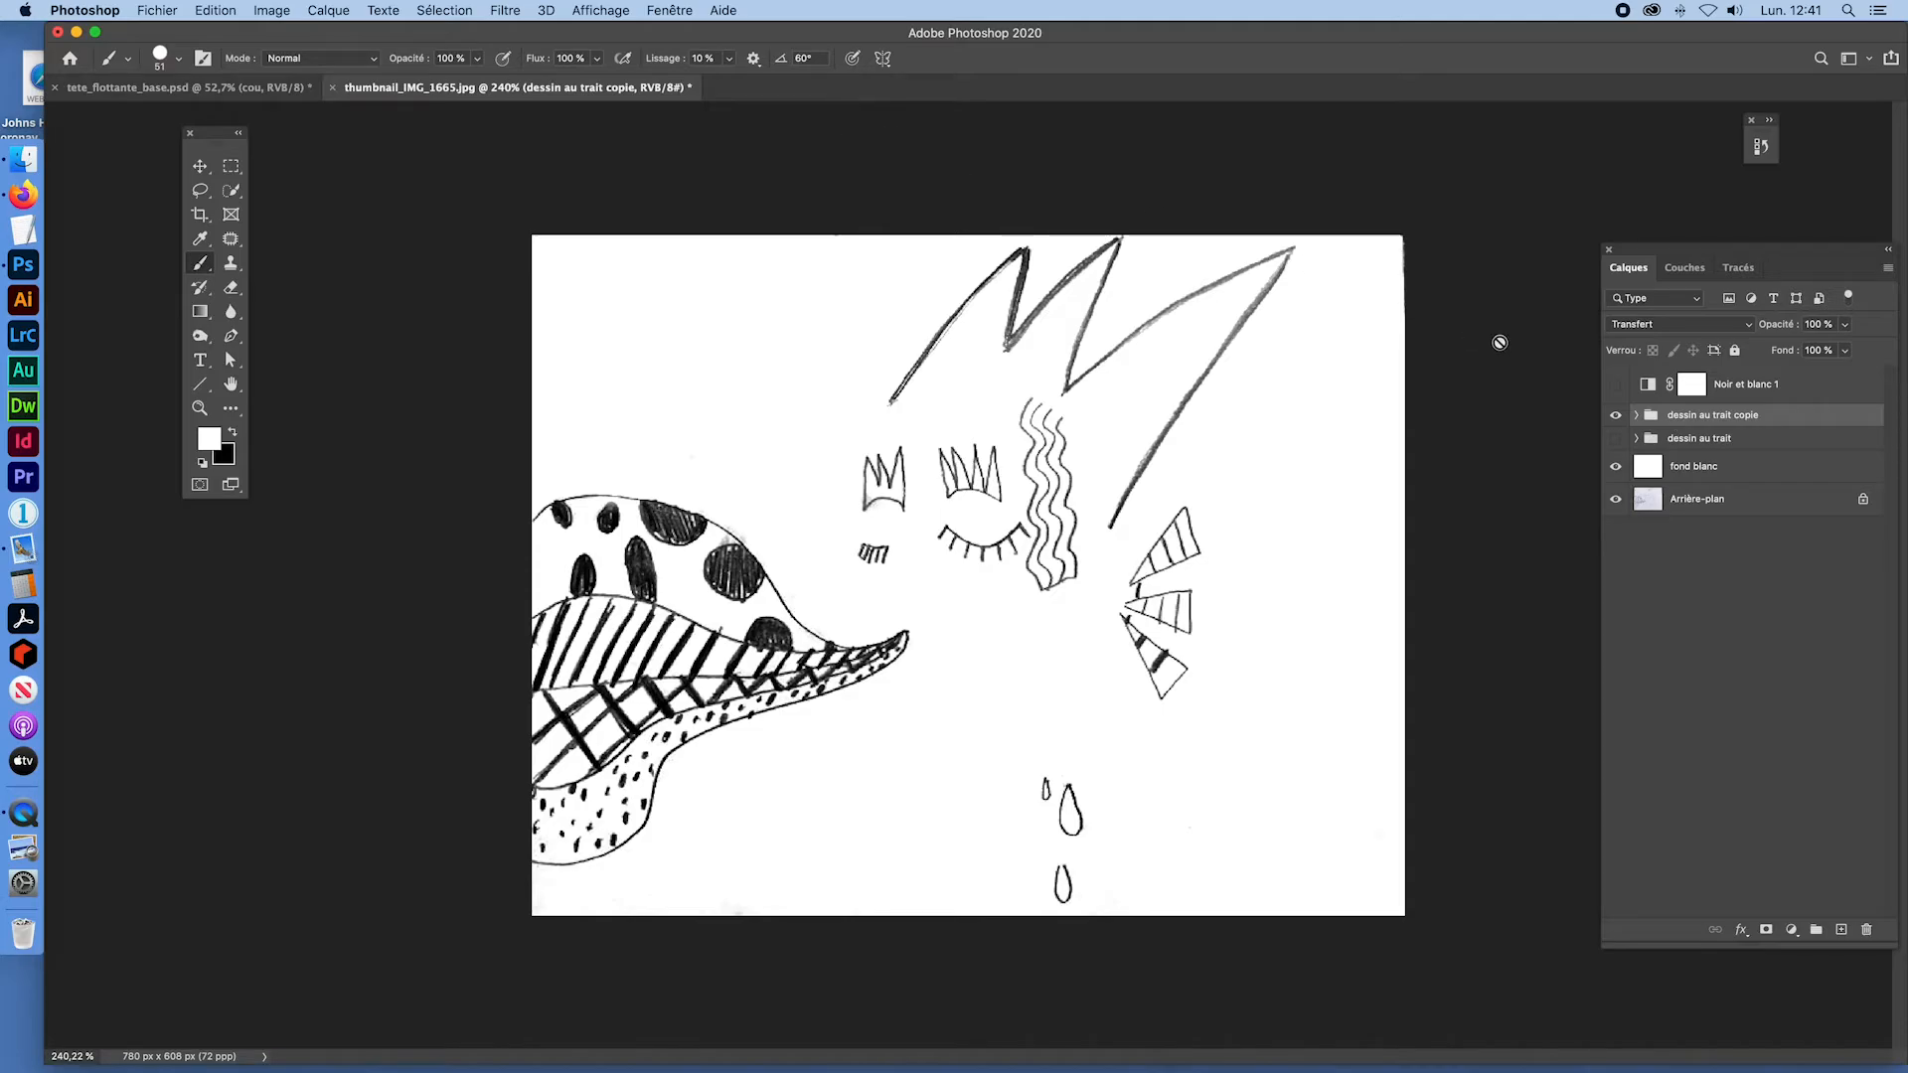
key(super+e)
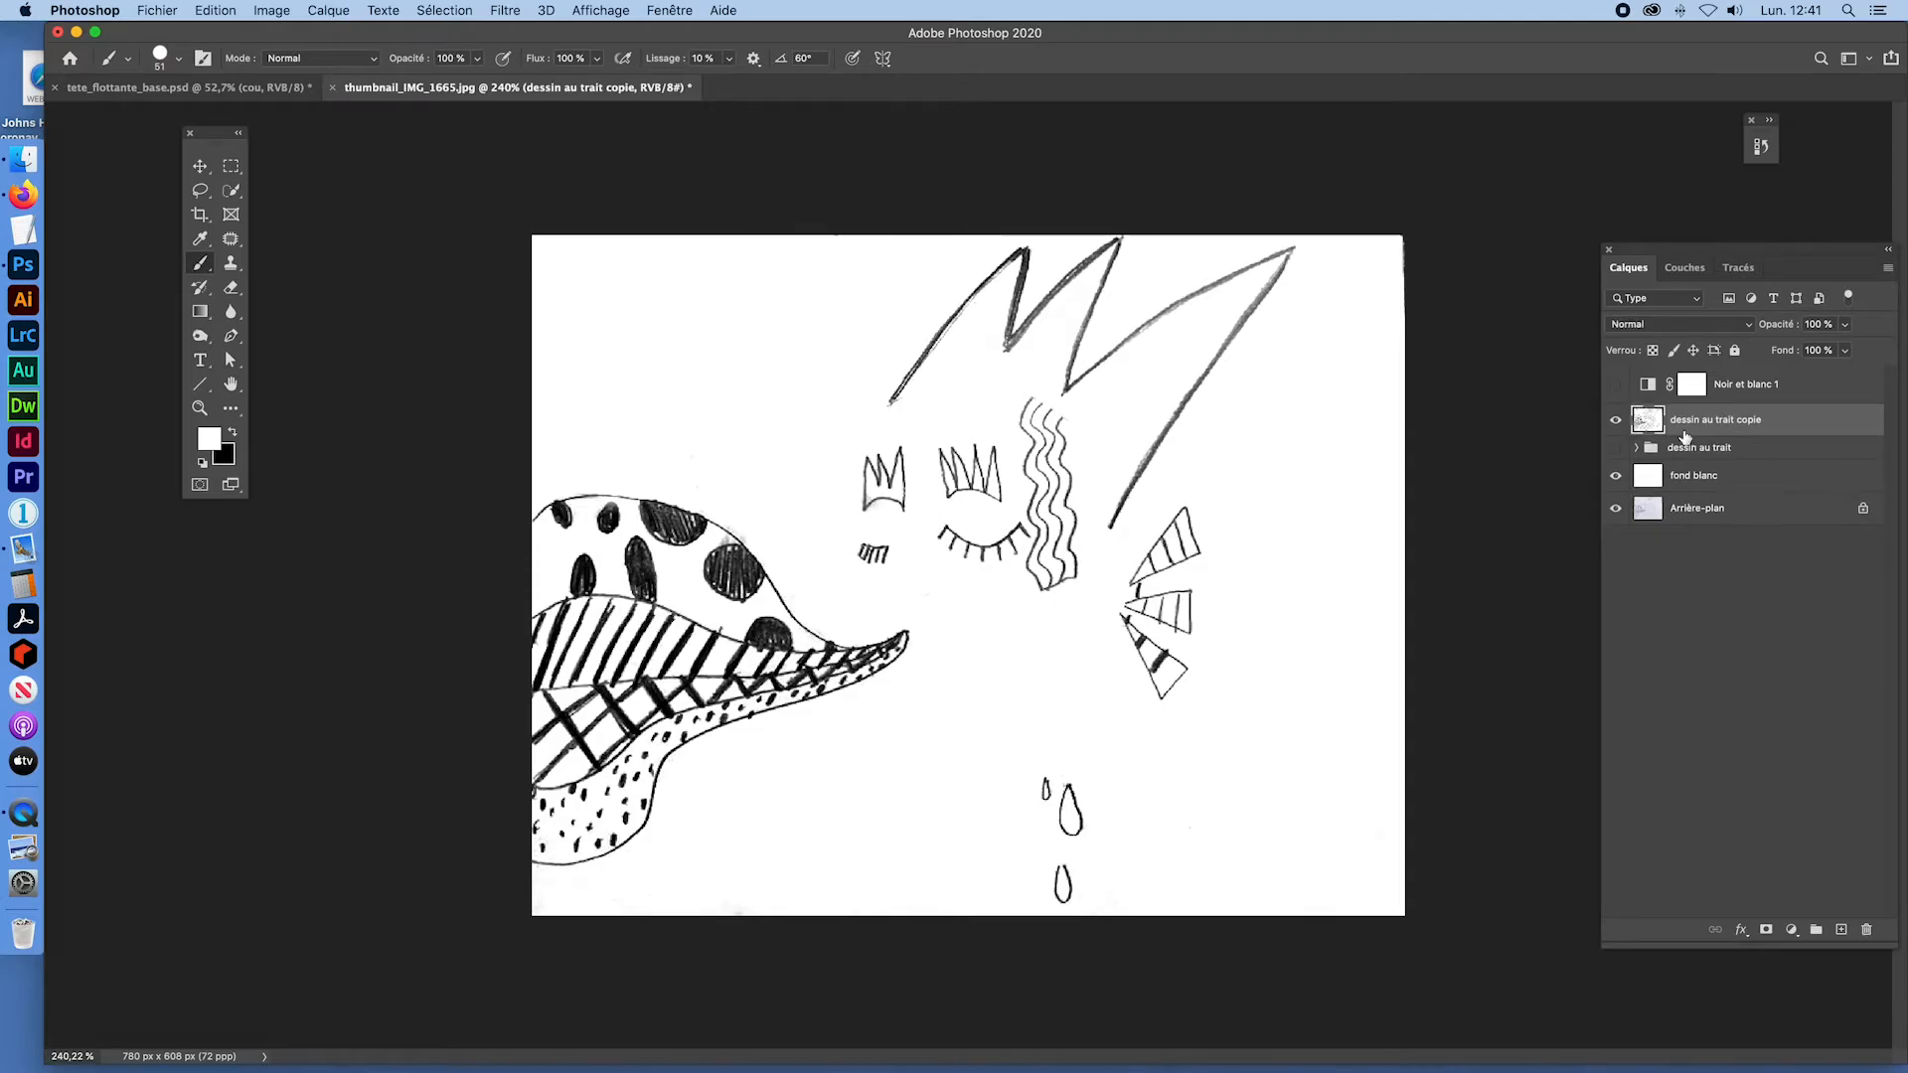
key(super+z)
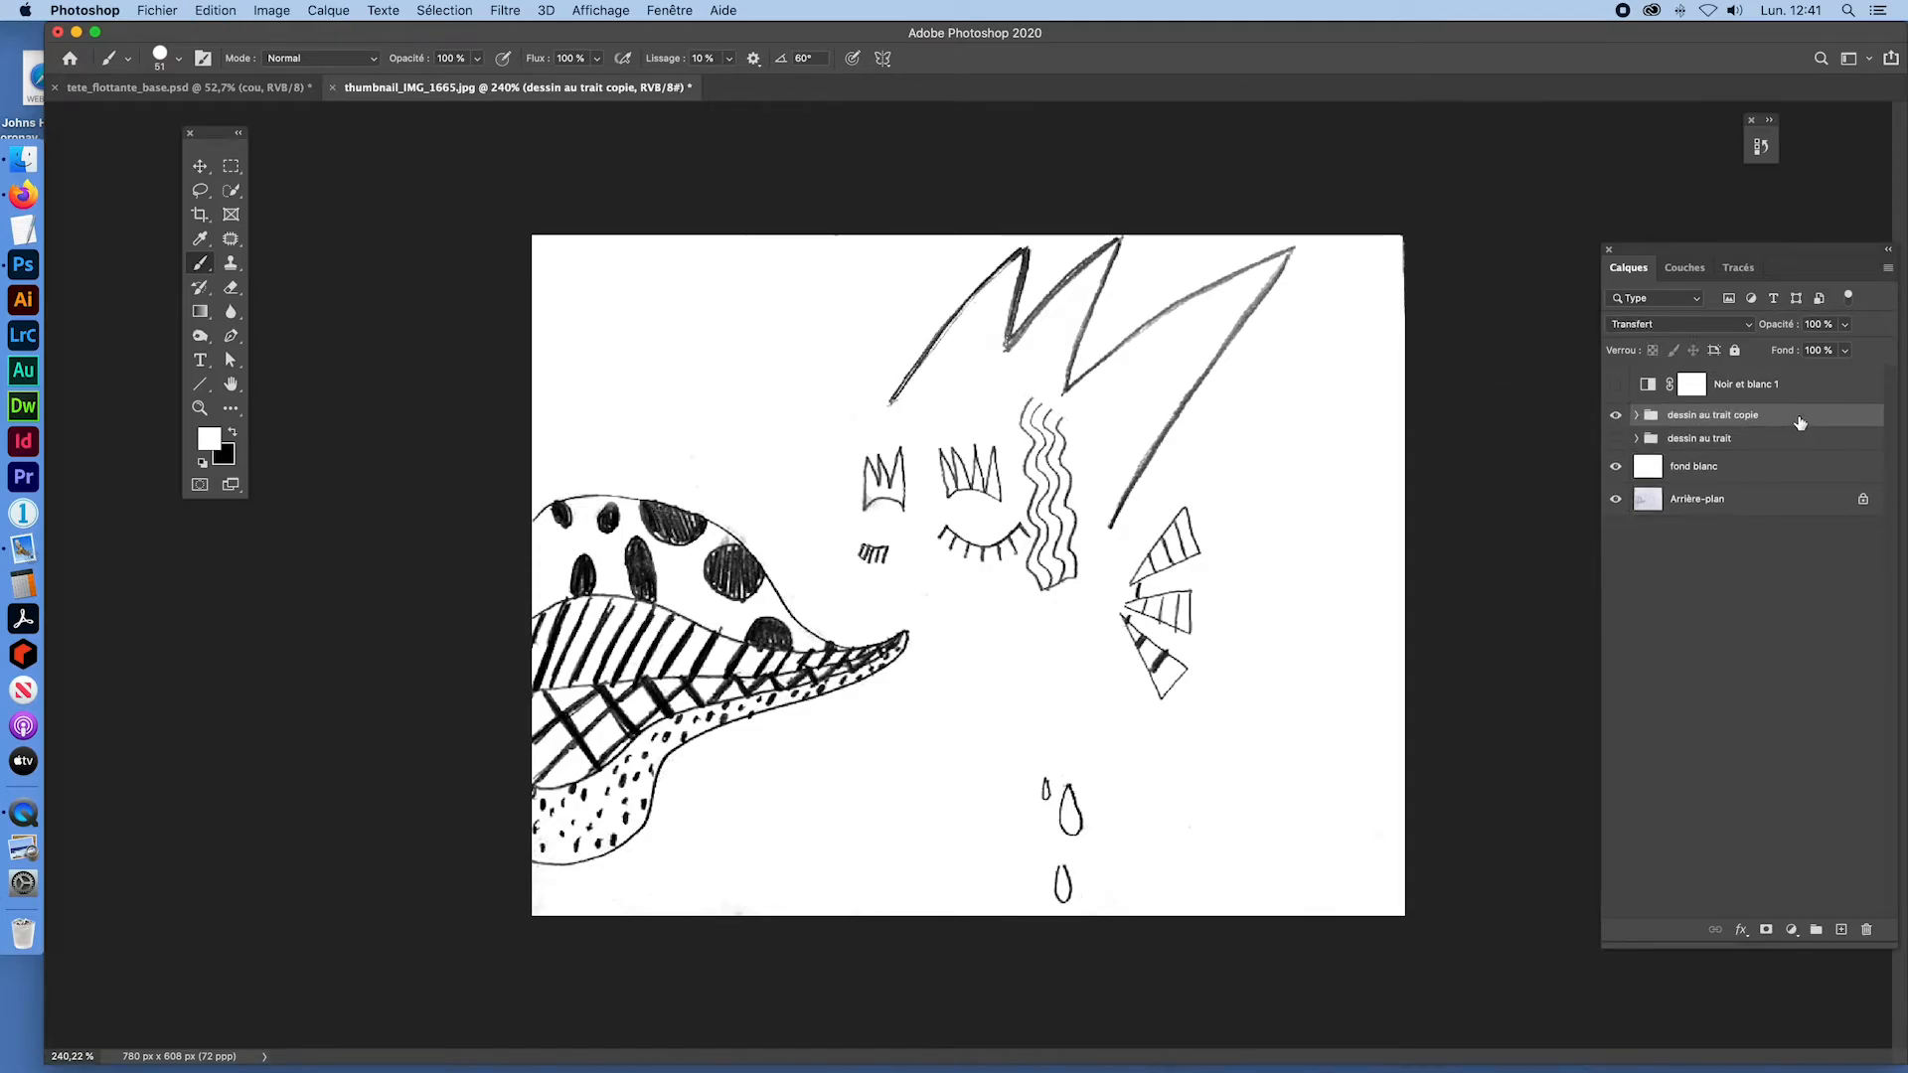
click(1893, 271)
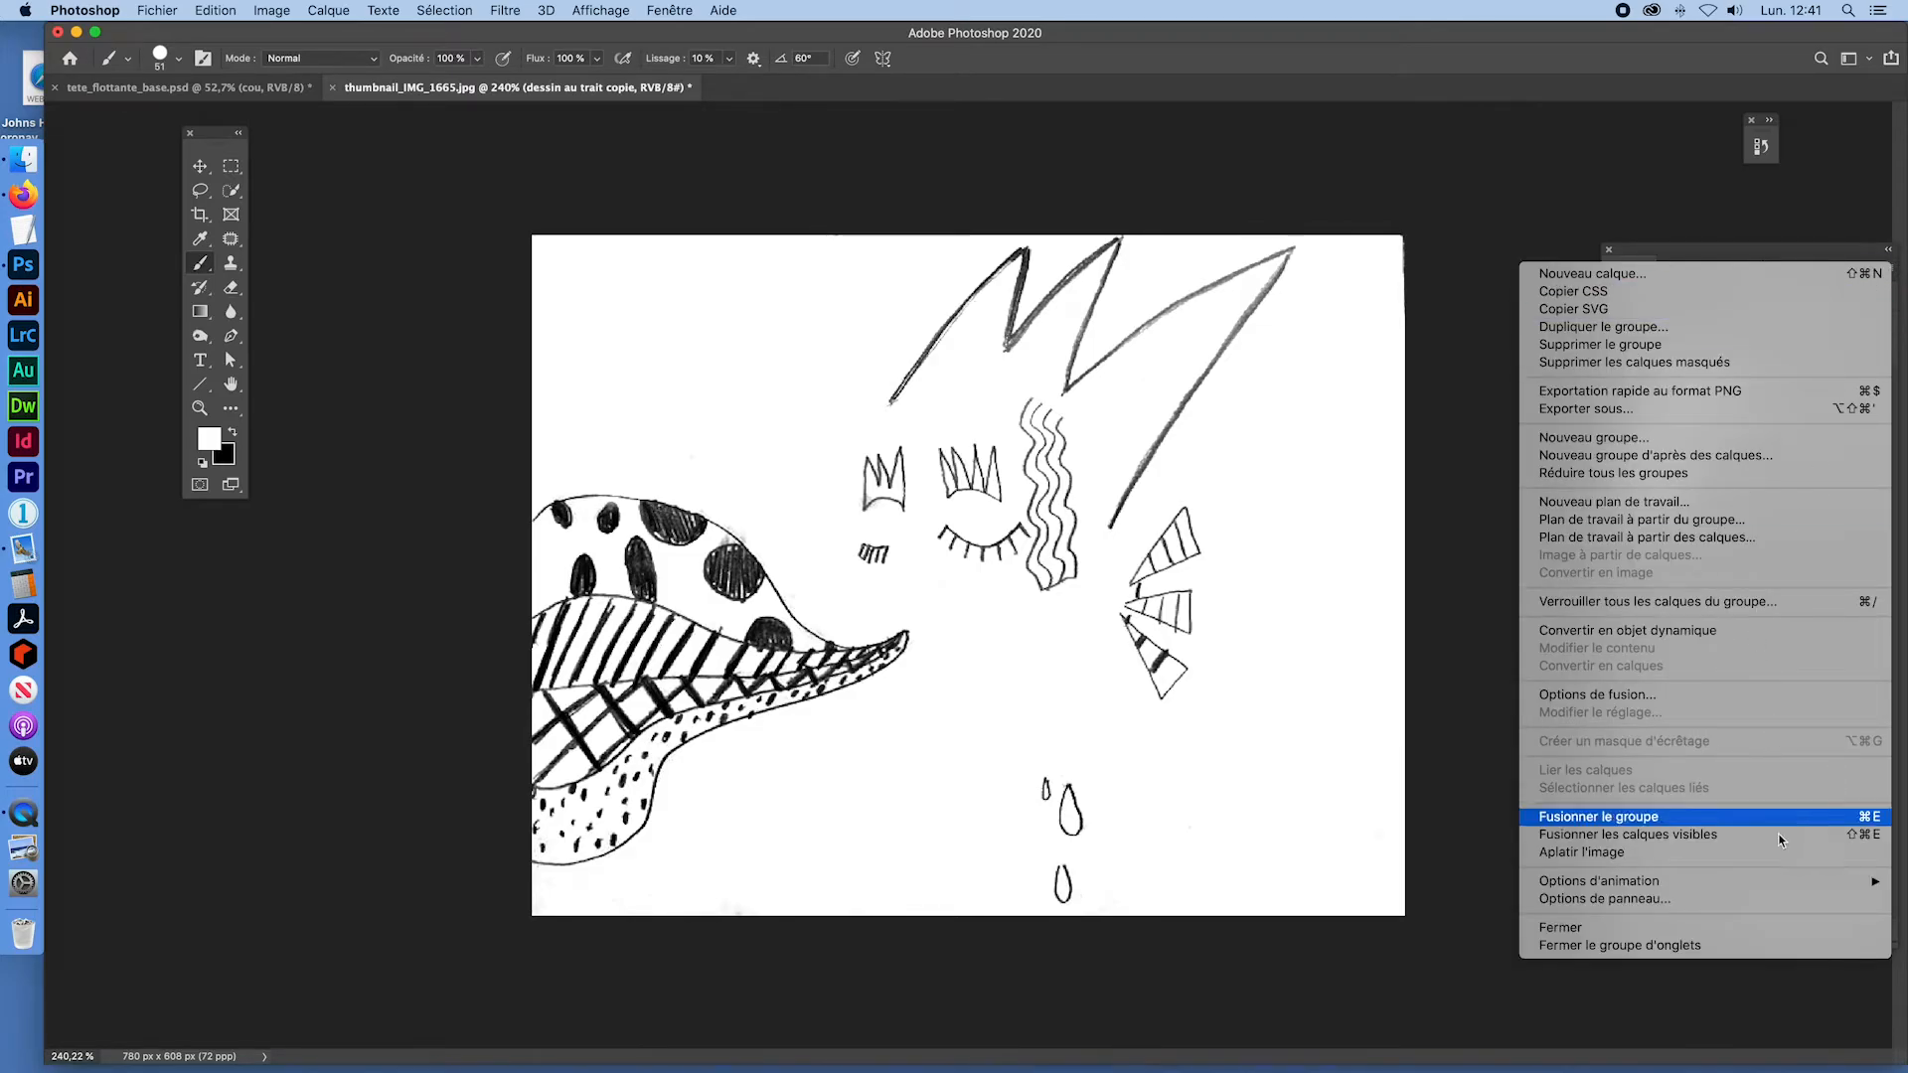
click(1500, 162)
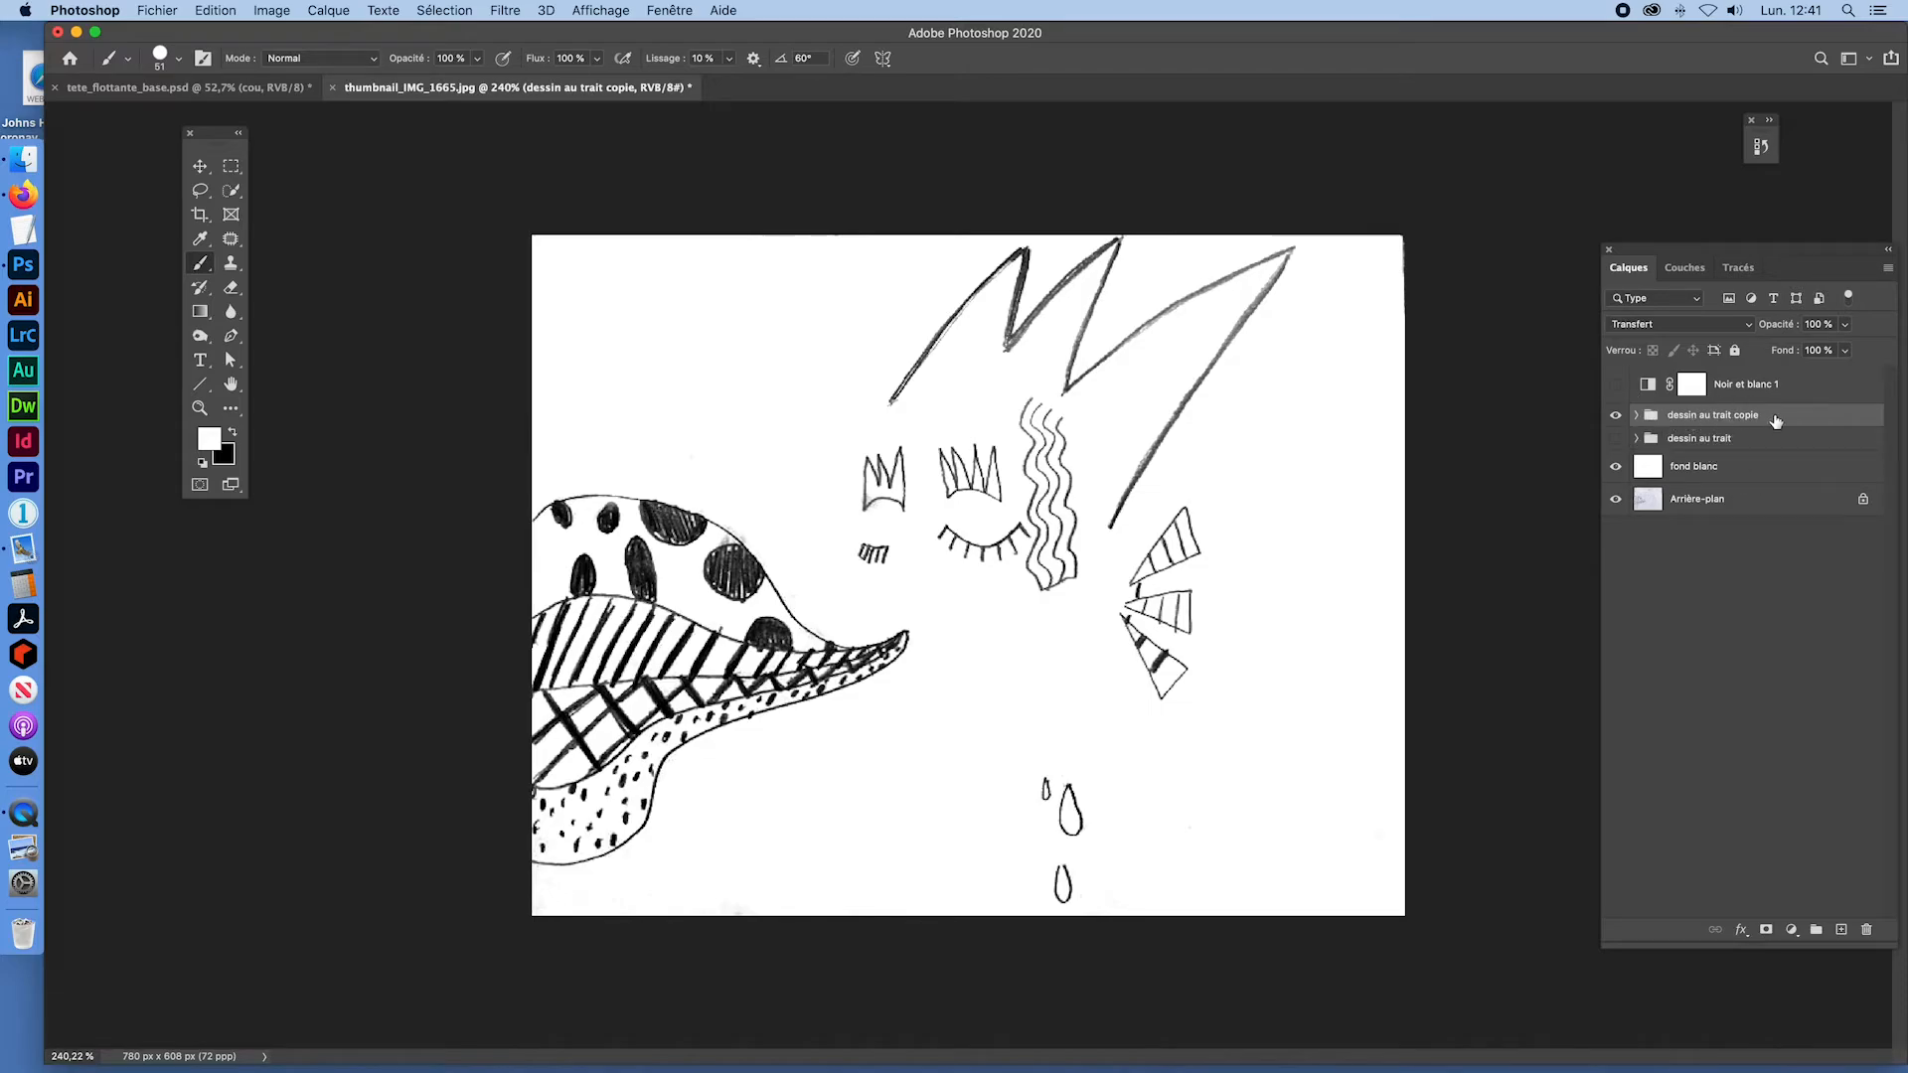
click(1891, 271)
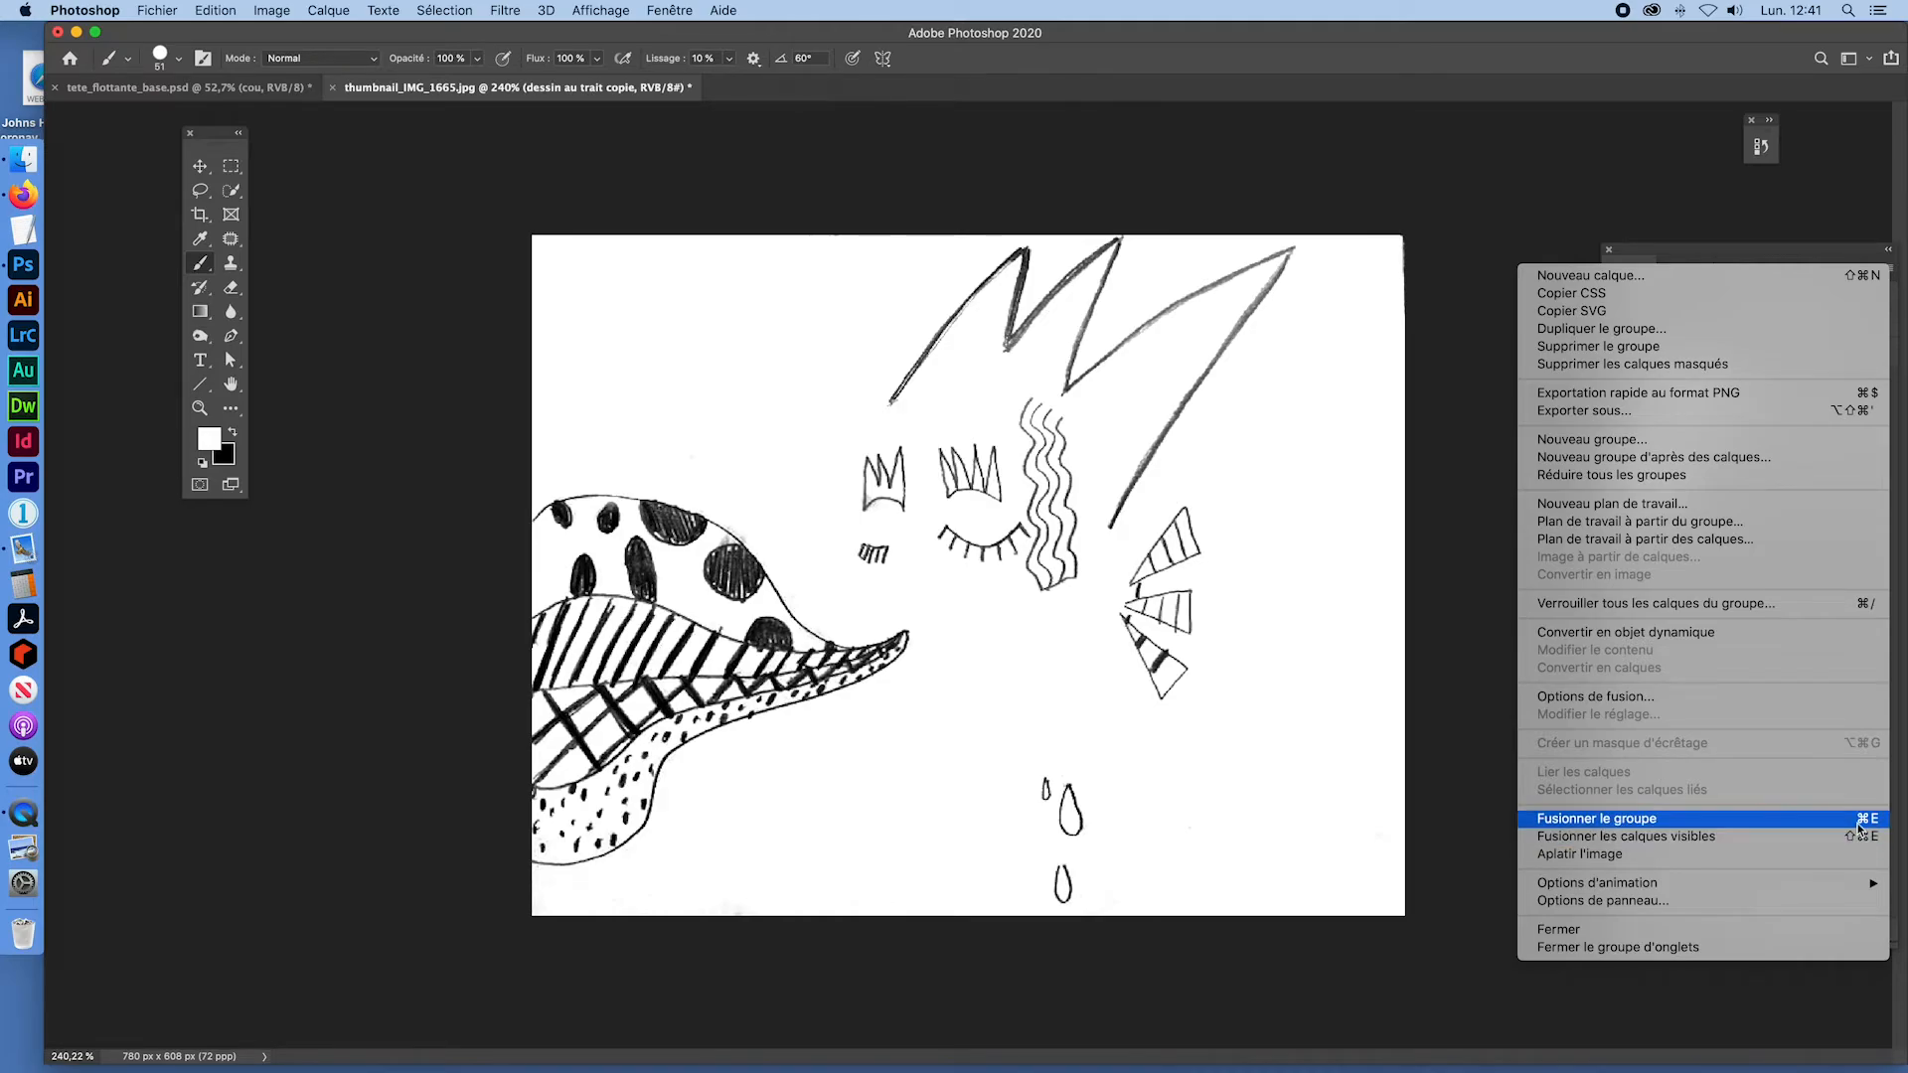
click(1646, 824)
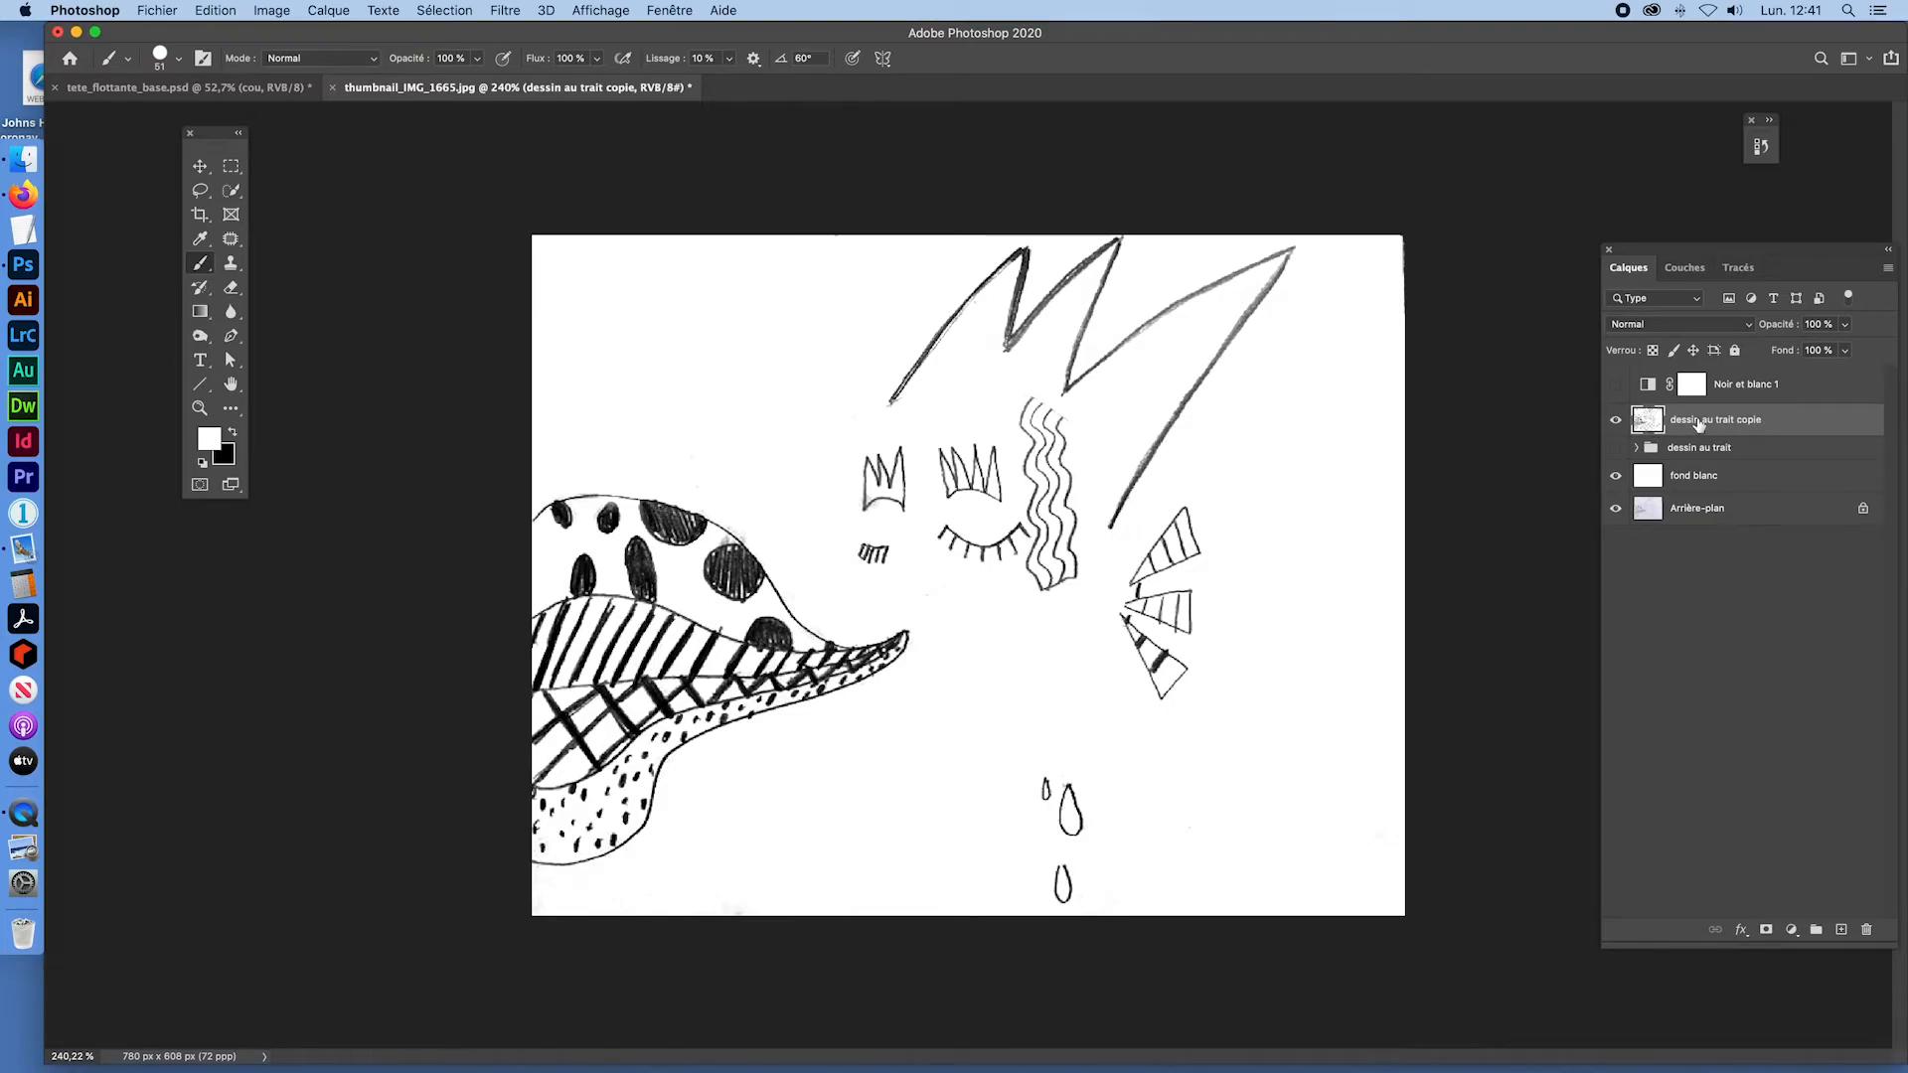
Step: Save the document in Photoshop format as dessin_au_trait.psd in the ex_tete_flottante folder
click(157, 10)
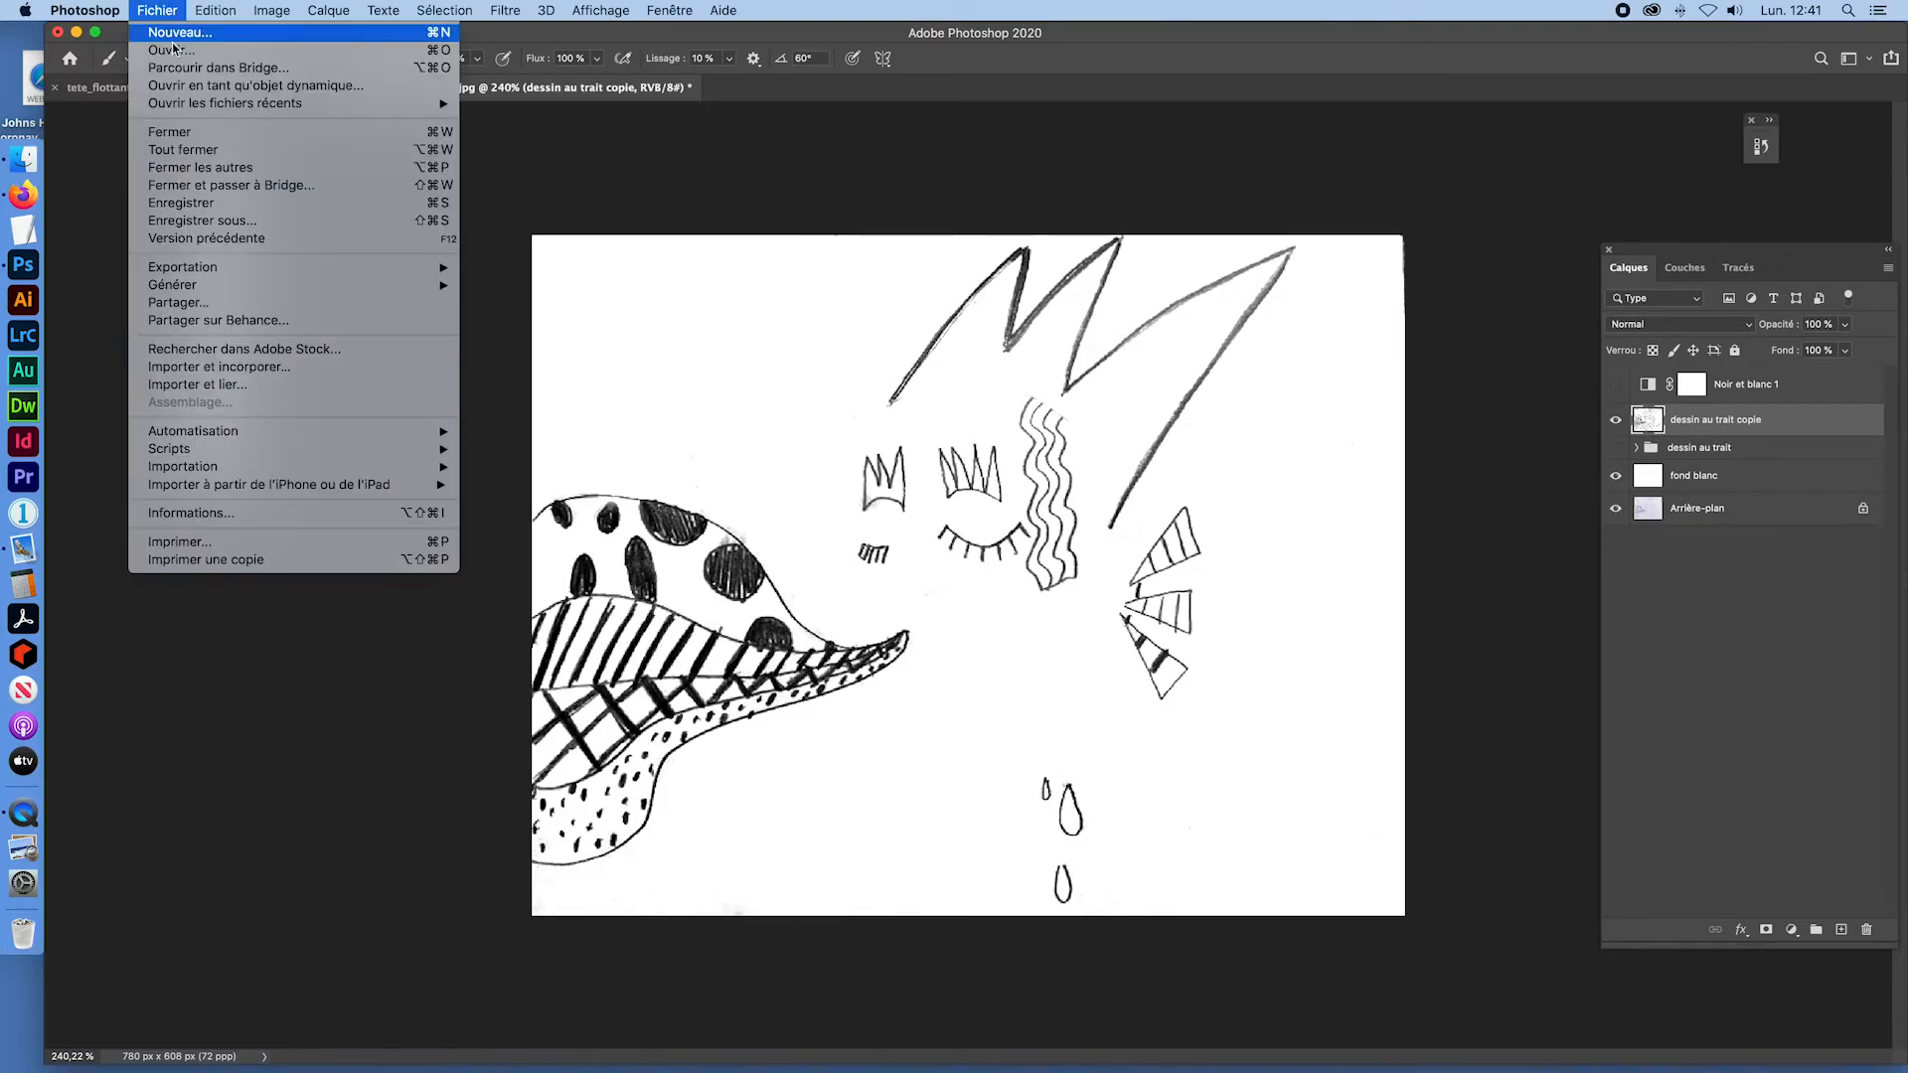
click(249, 222)
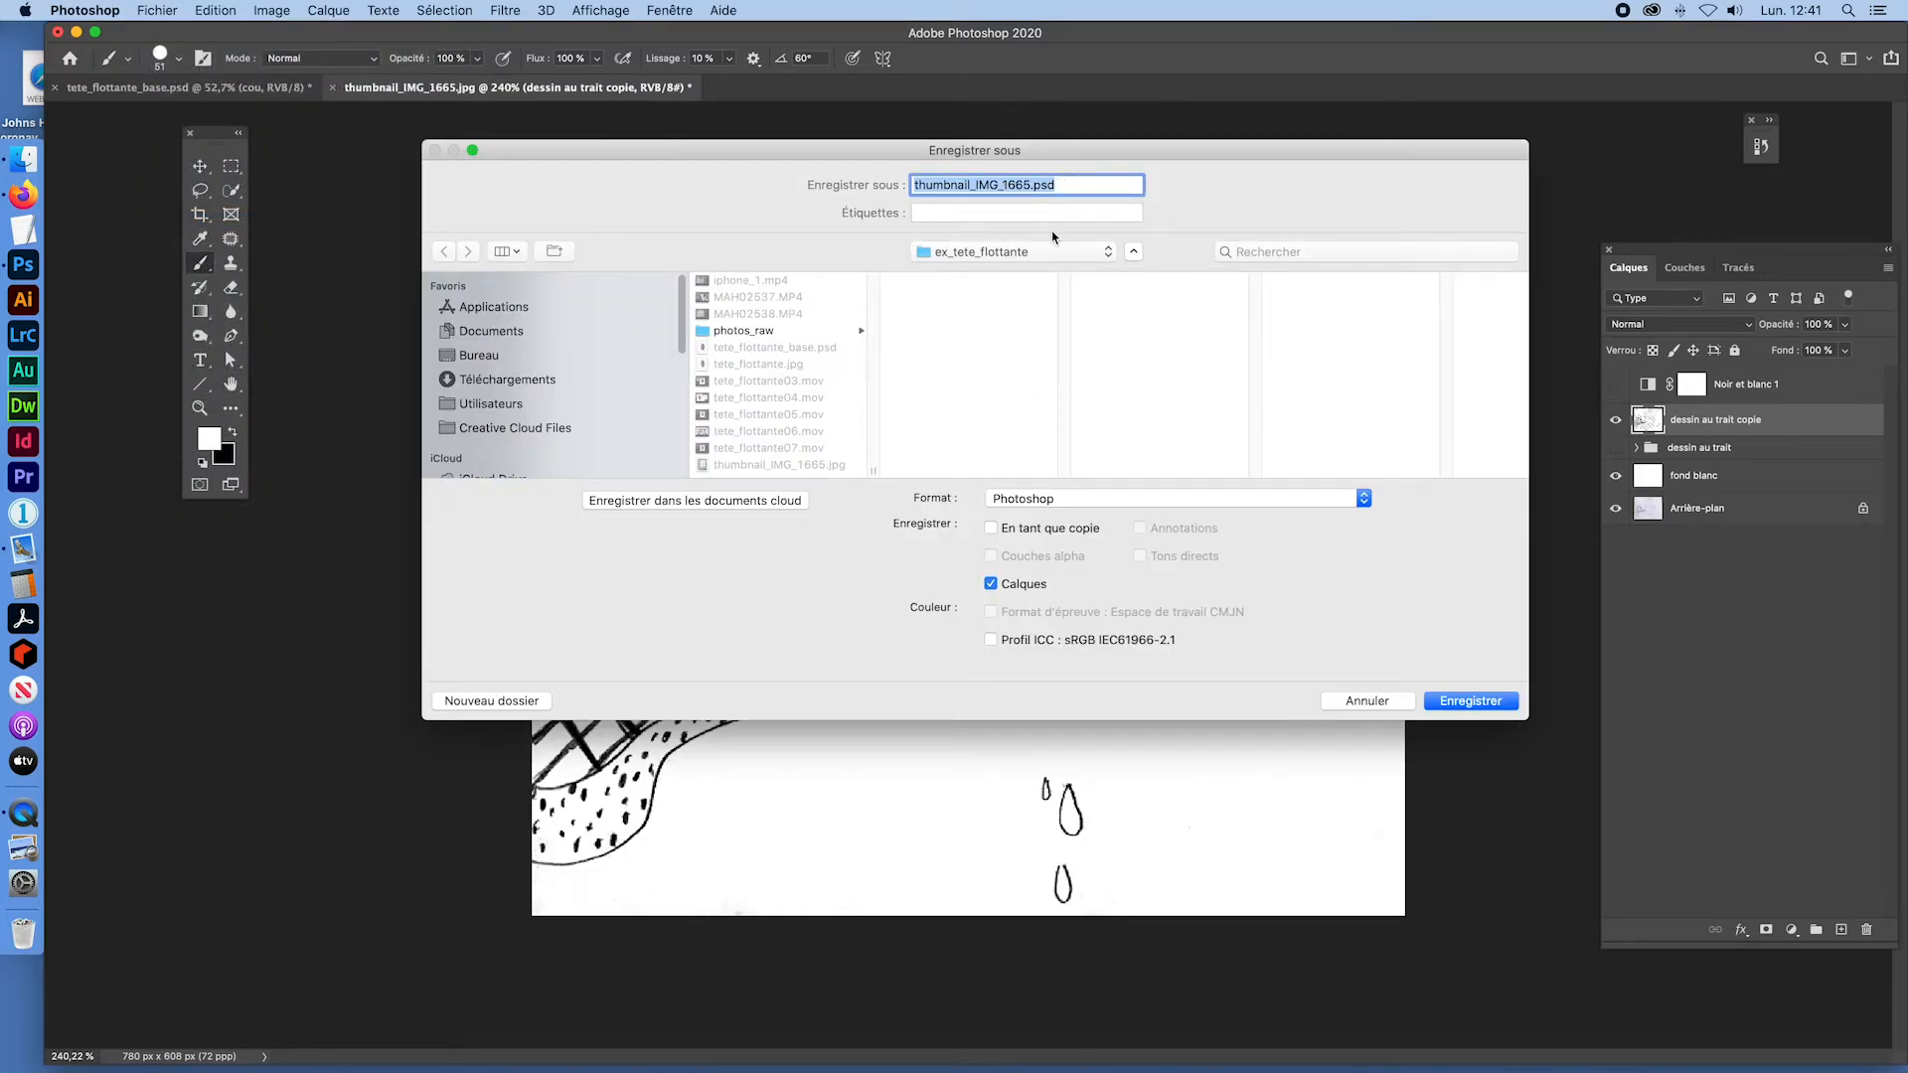
click(1020, 184)
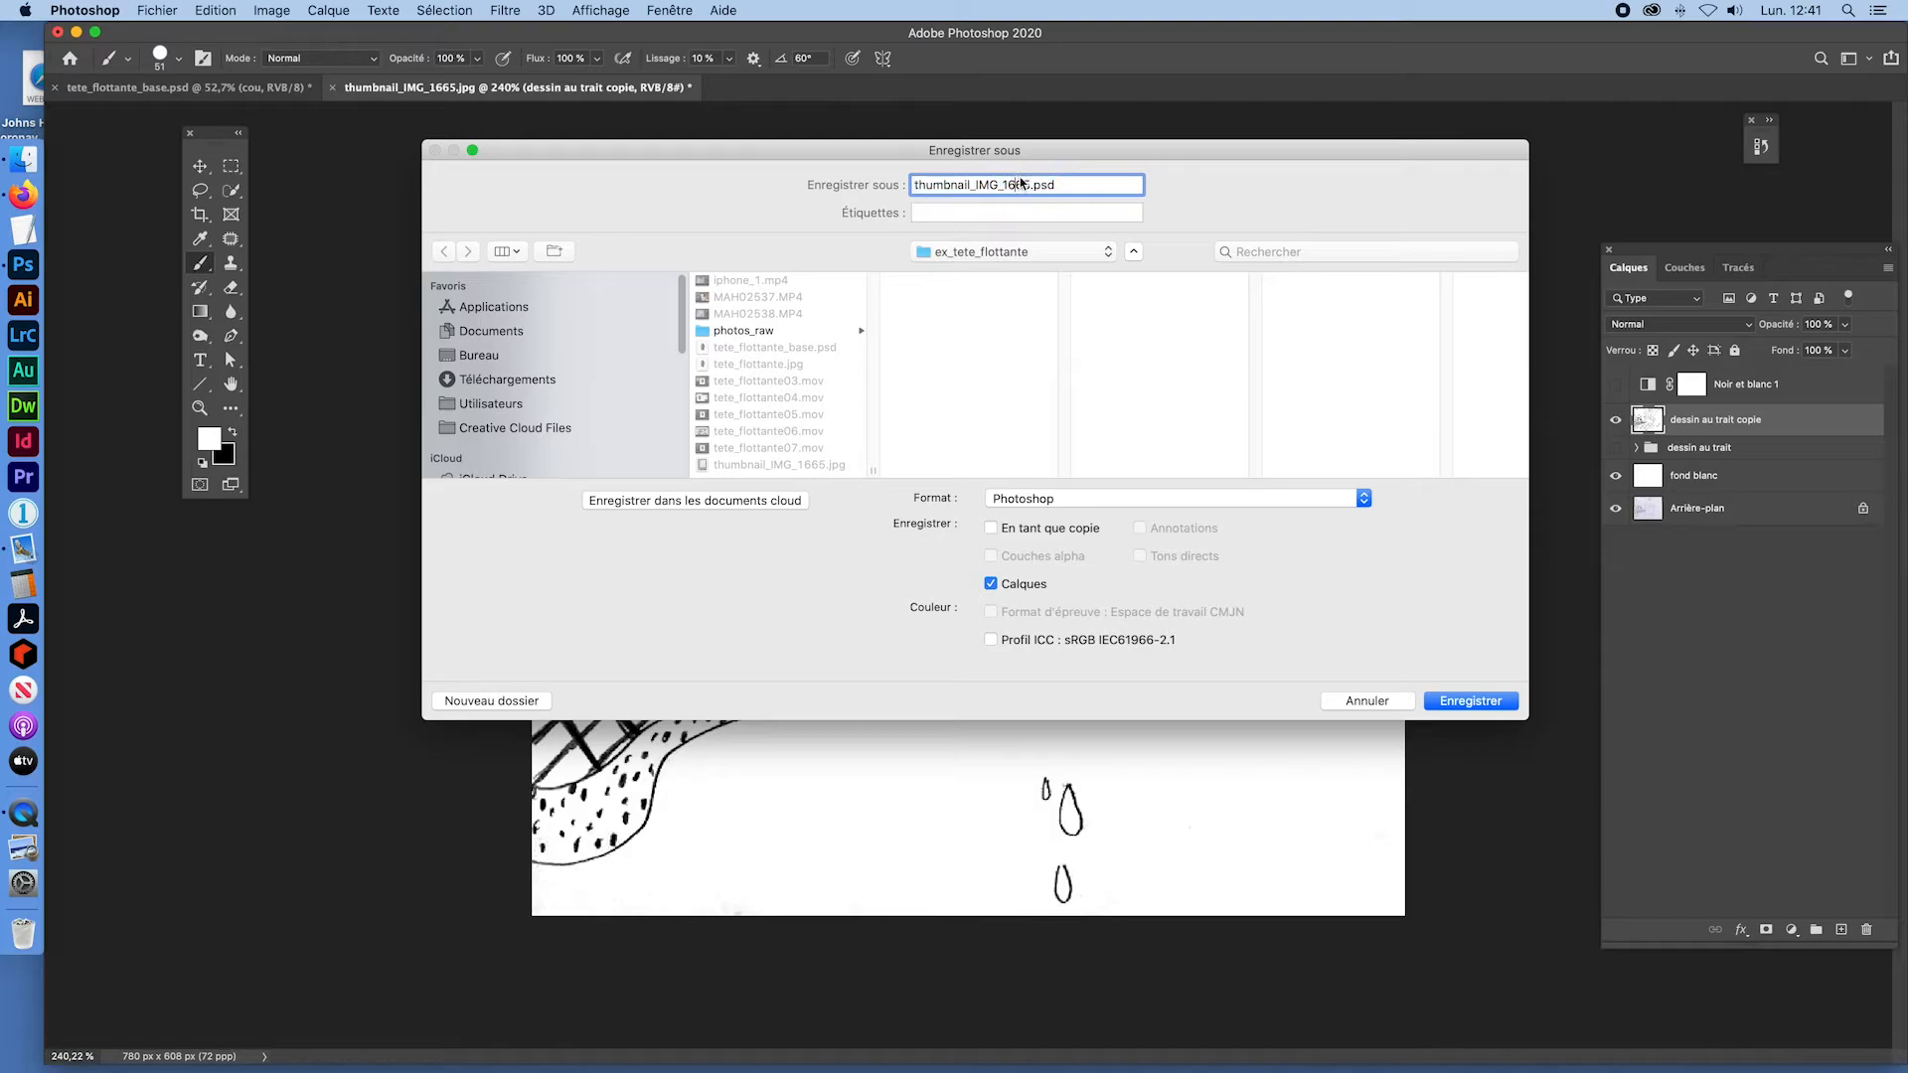
double_click(1027, 184)
text(dessin_au_trait)
click(1473, 700)
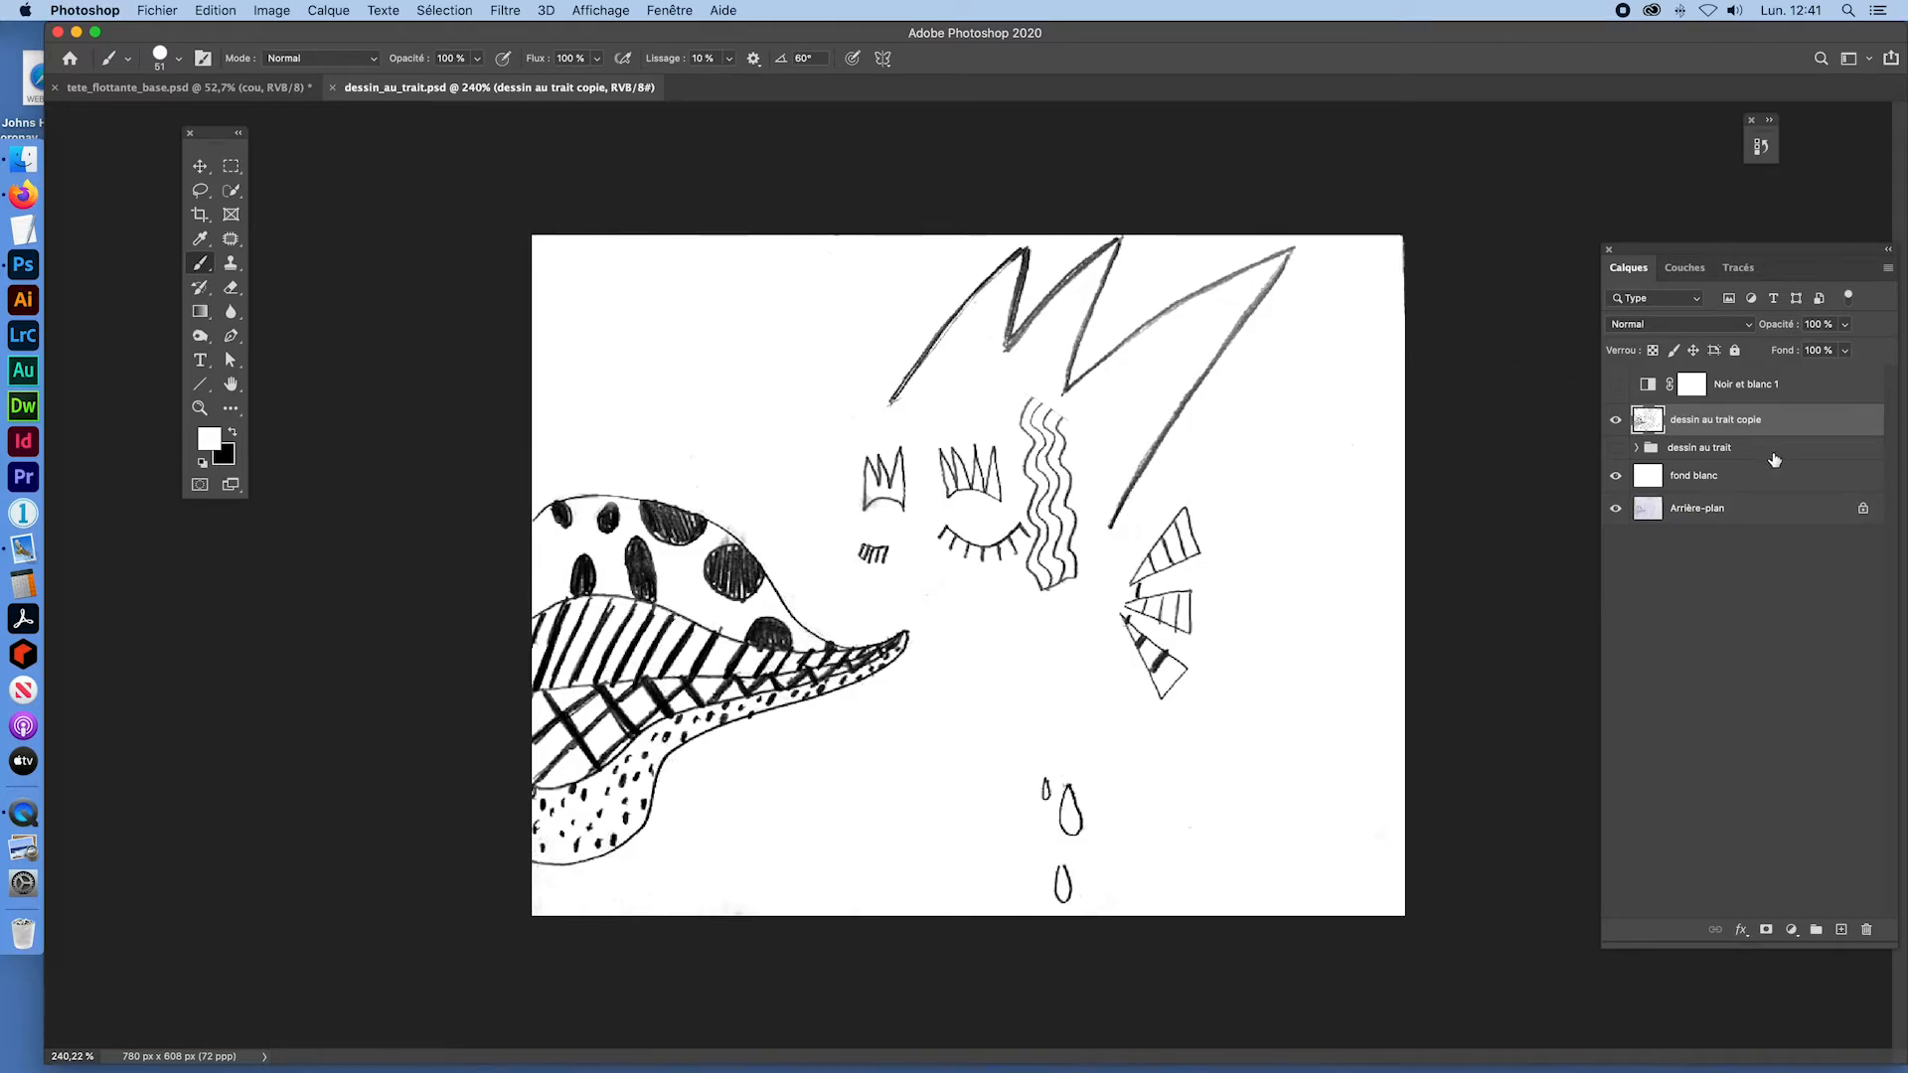
Step: Duplicate the "dessin au trait copie" layer into tete_flottante_base.psd and close the dessin_au_trait.psd document
click(151, 89)
click(491, 89)
right_click(1693, 422)
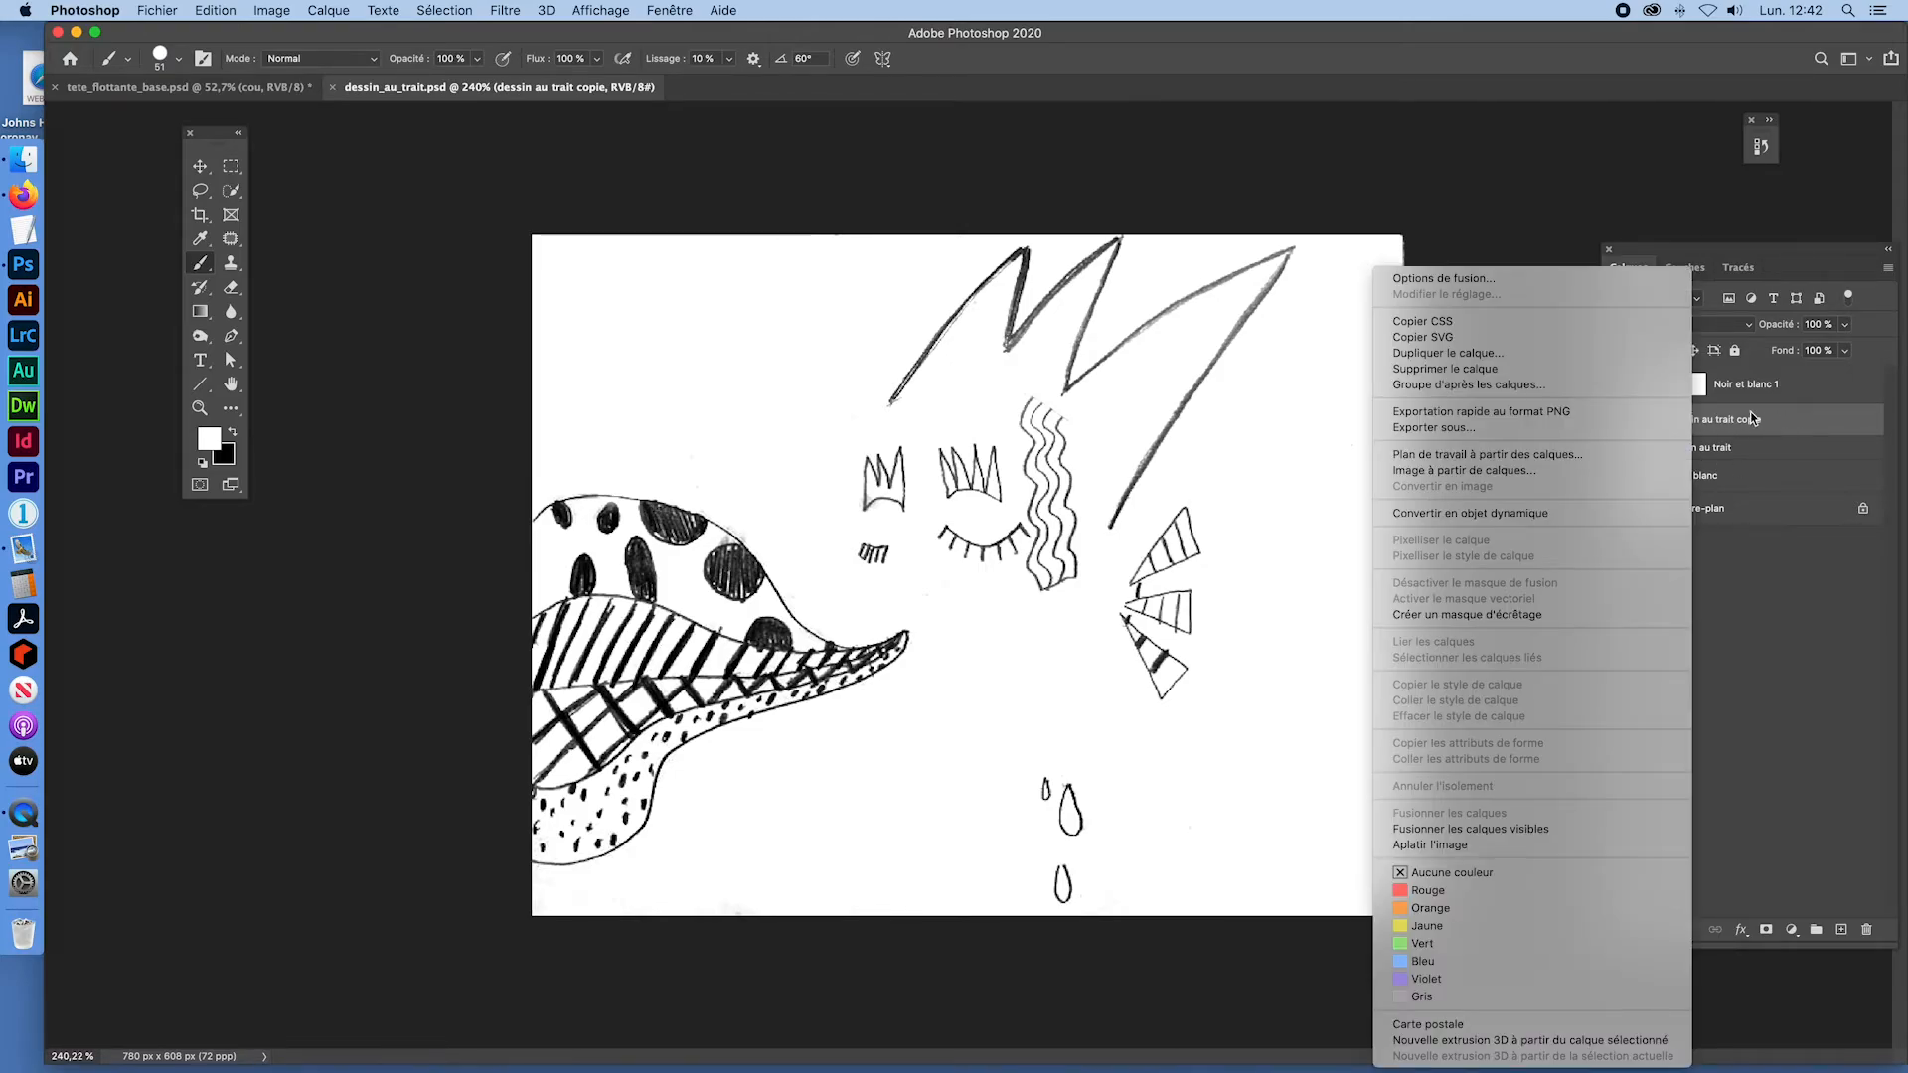
click(1744, 417)
right_click(1731, 420)
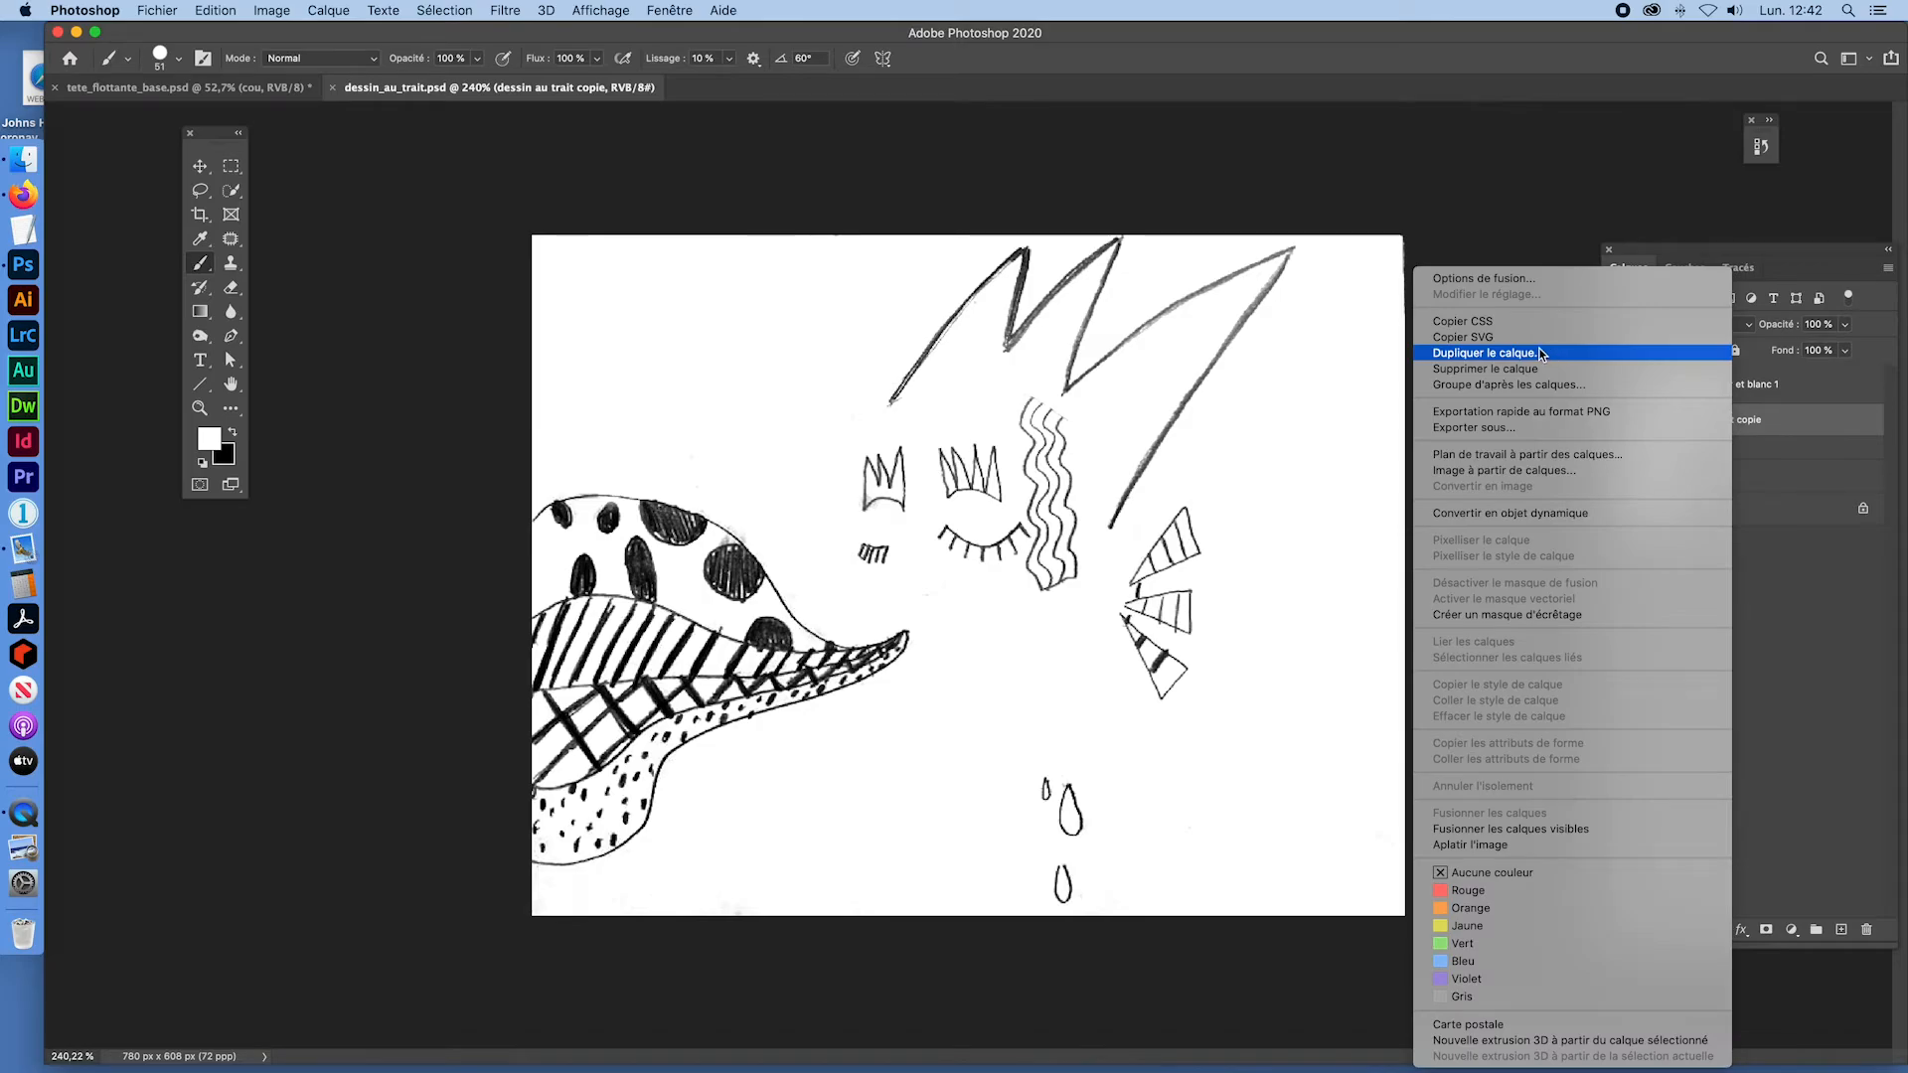
click(1553, 354)
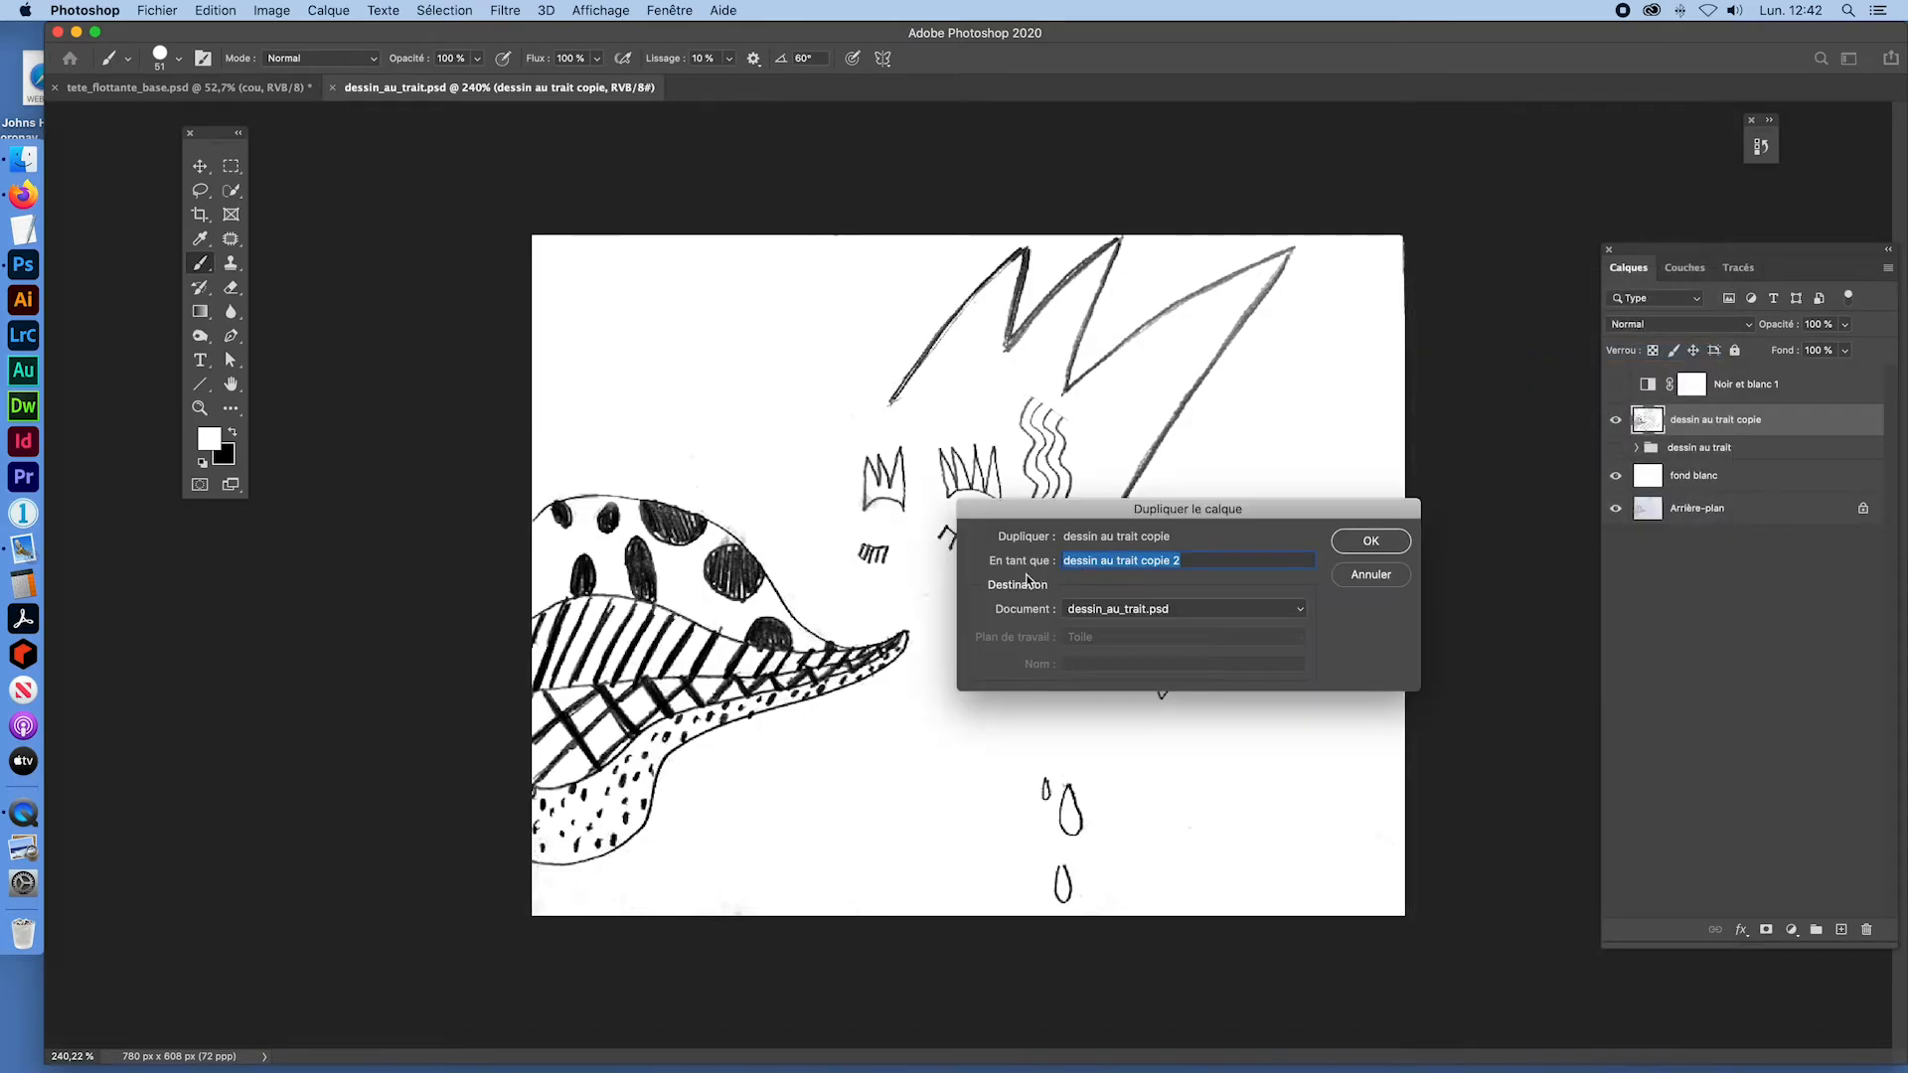
click(1130, 608)
key(Return)
click(1370, 541)
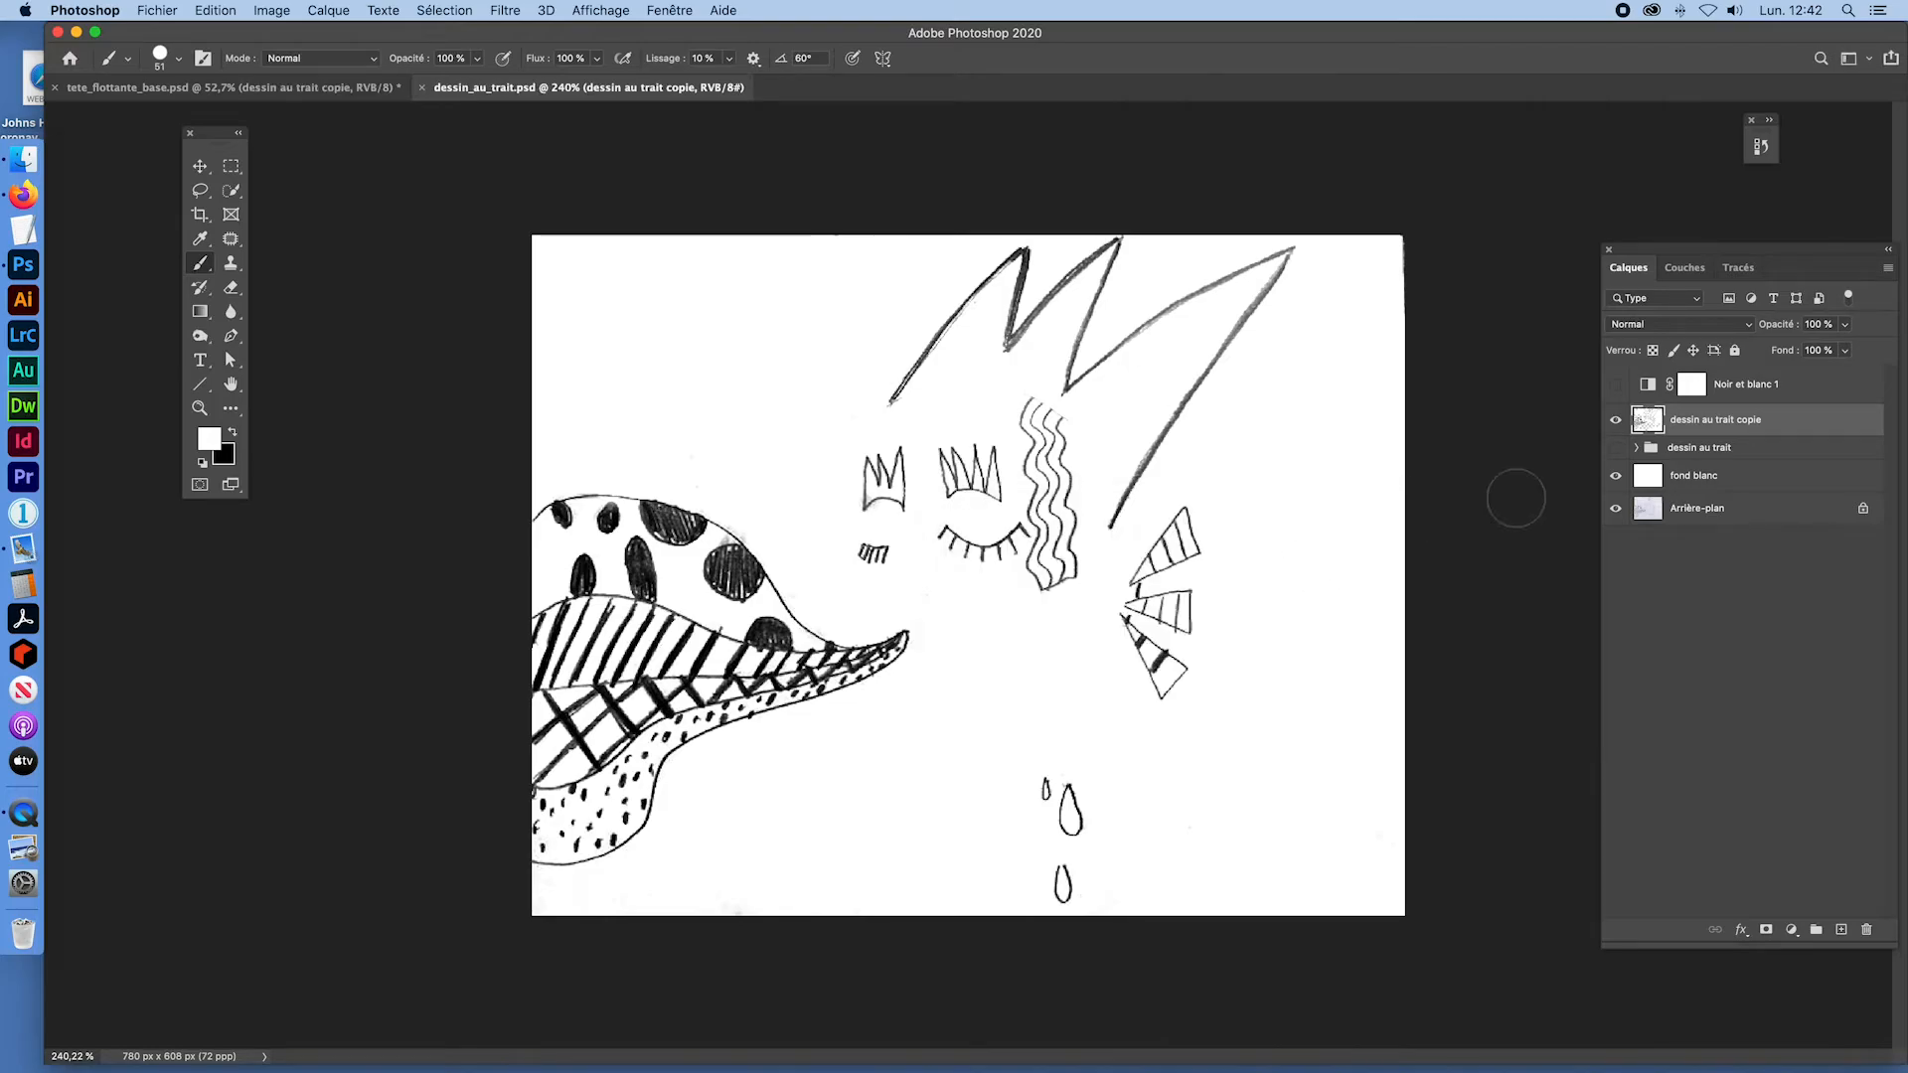
click(421, 86)
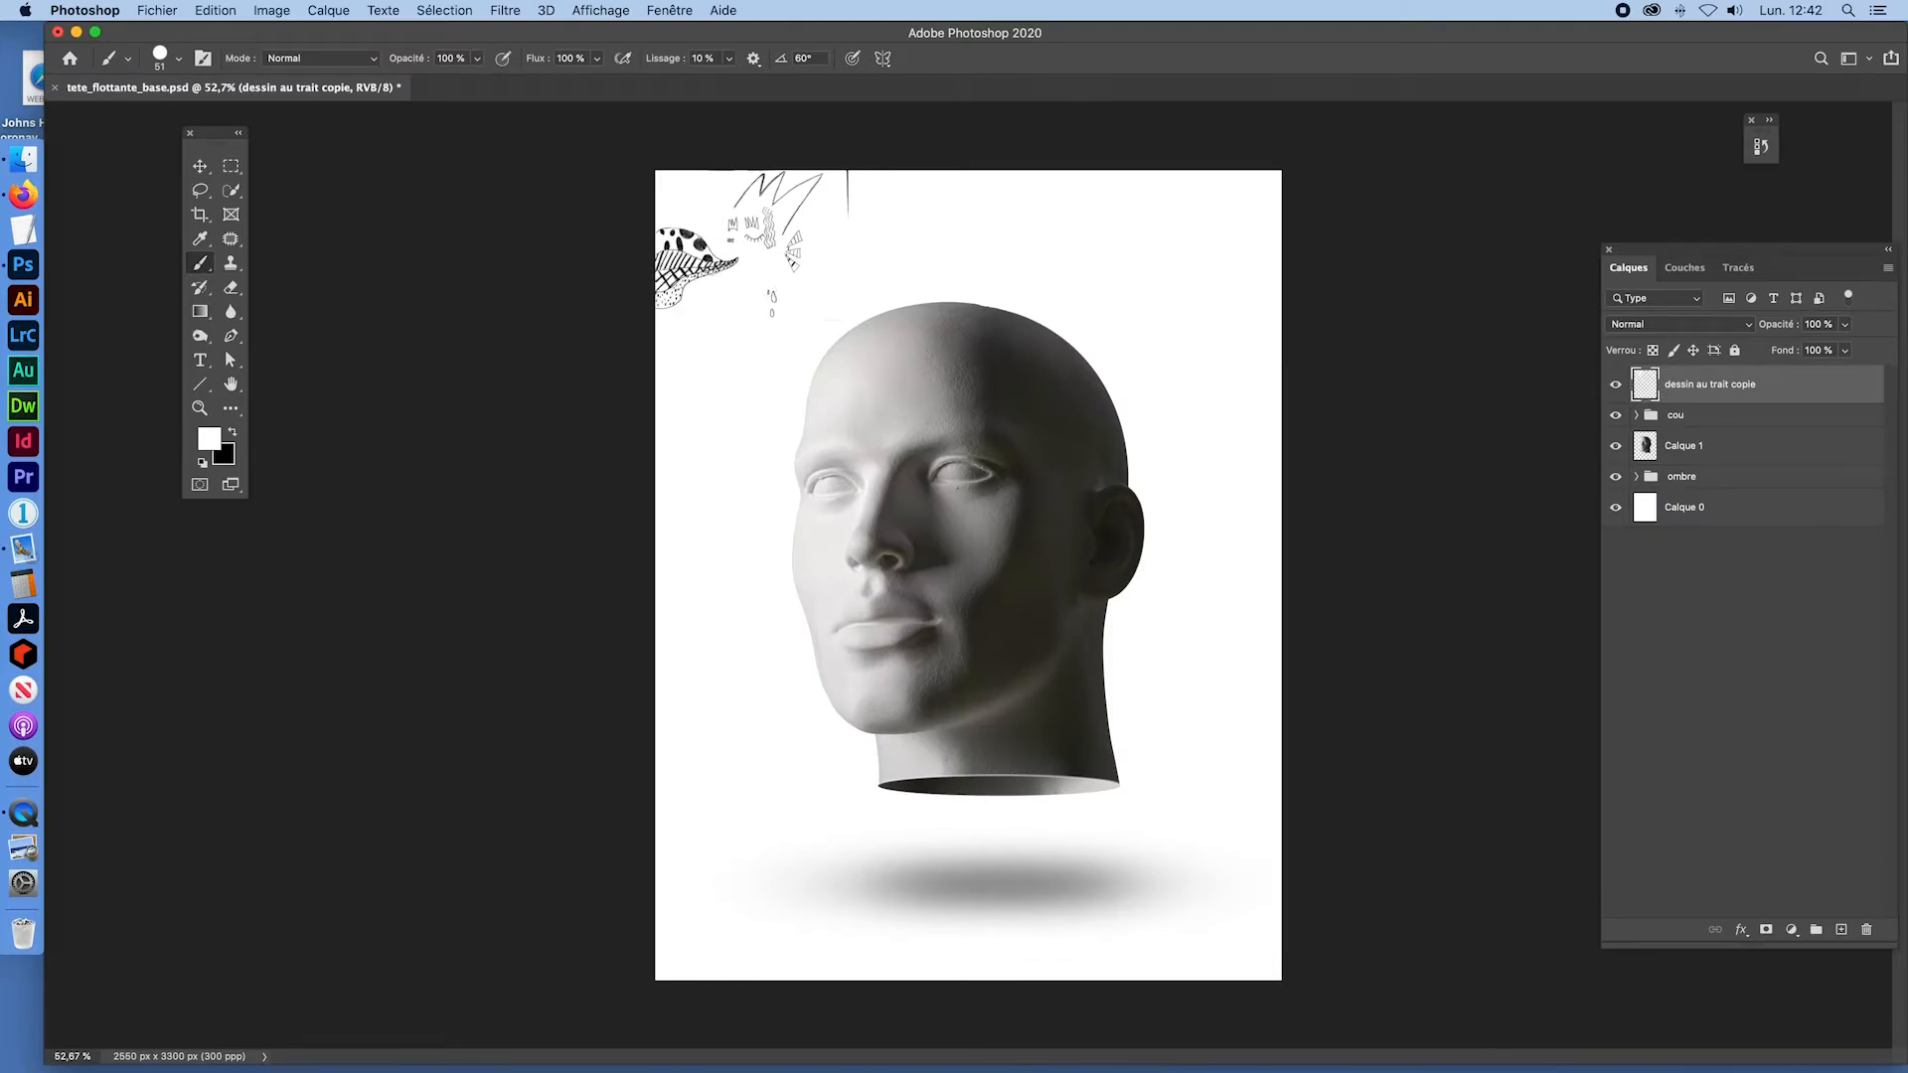
Step: Move the line drawing over the sculpted head and scale it proportionally to about 469%, aligning its features with the face
click(230, 165)
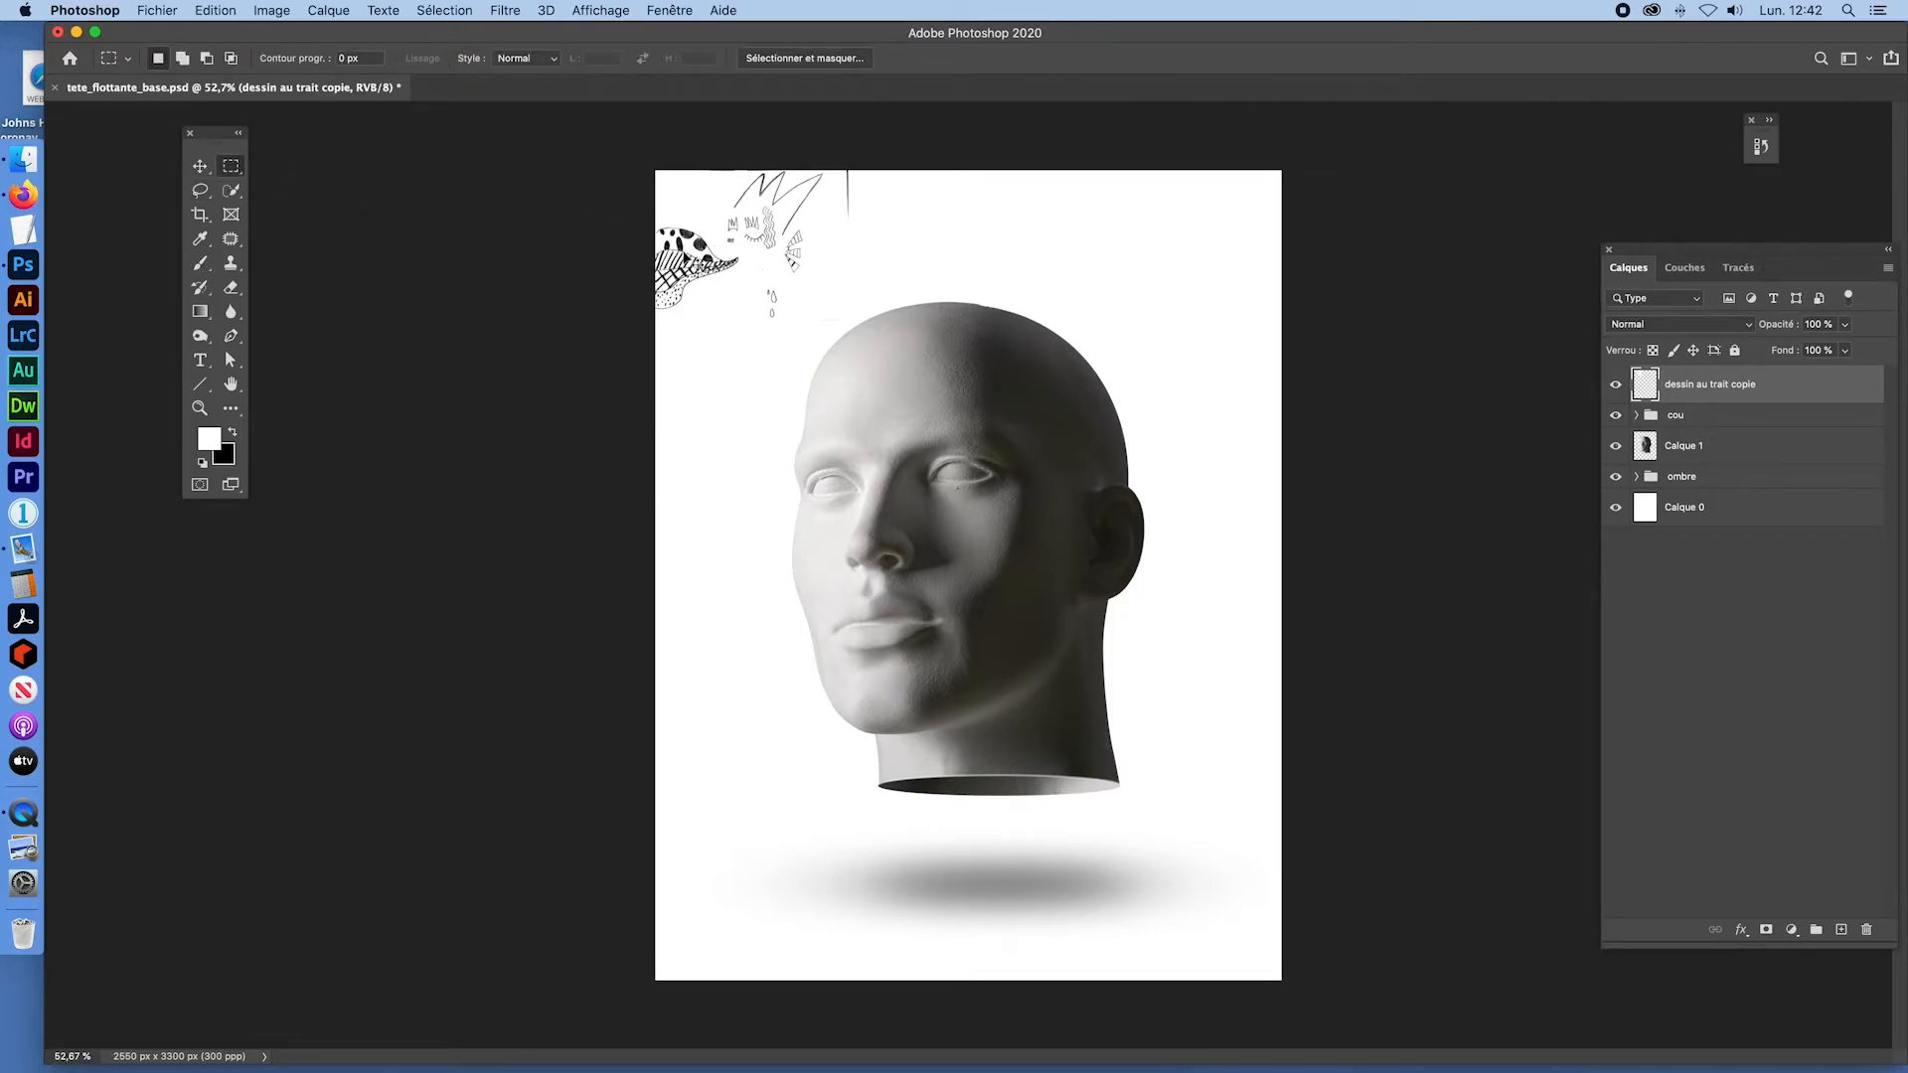
mouse_move(695, 207)
mouse_down()
mouse_move(777, 291)
mouse_move(838, 428)
mouse_move(891, 457)
mouse_up()
key(super+t)
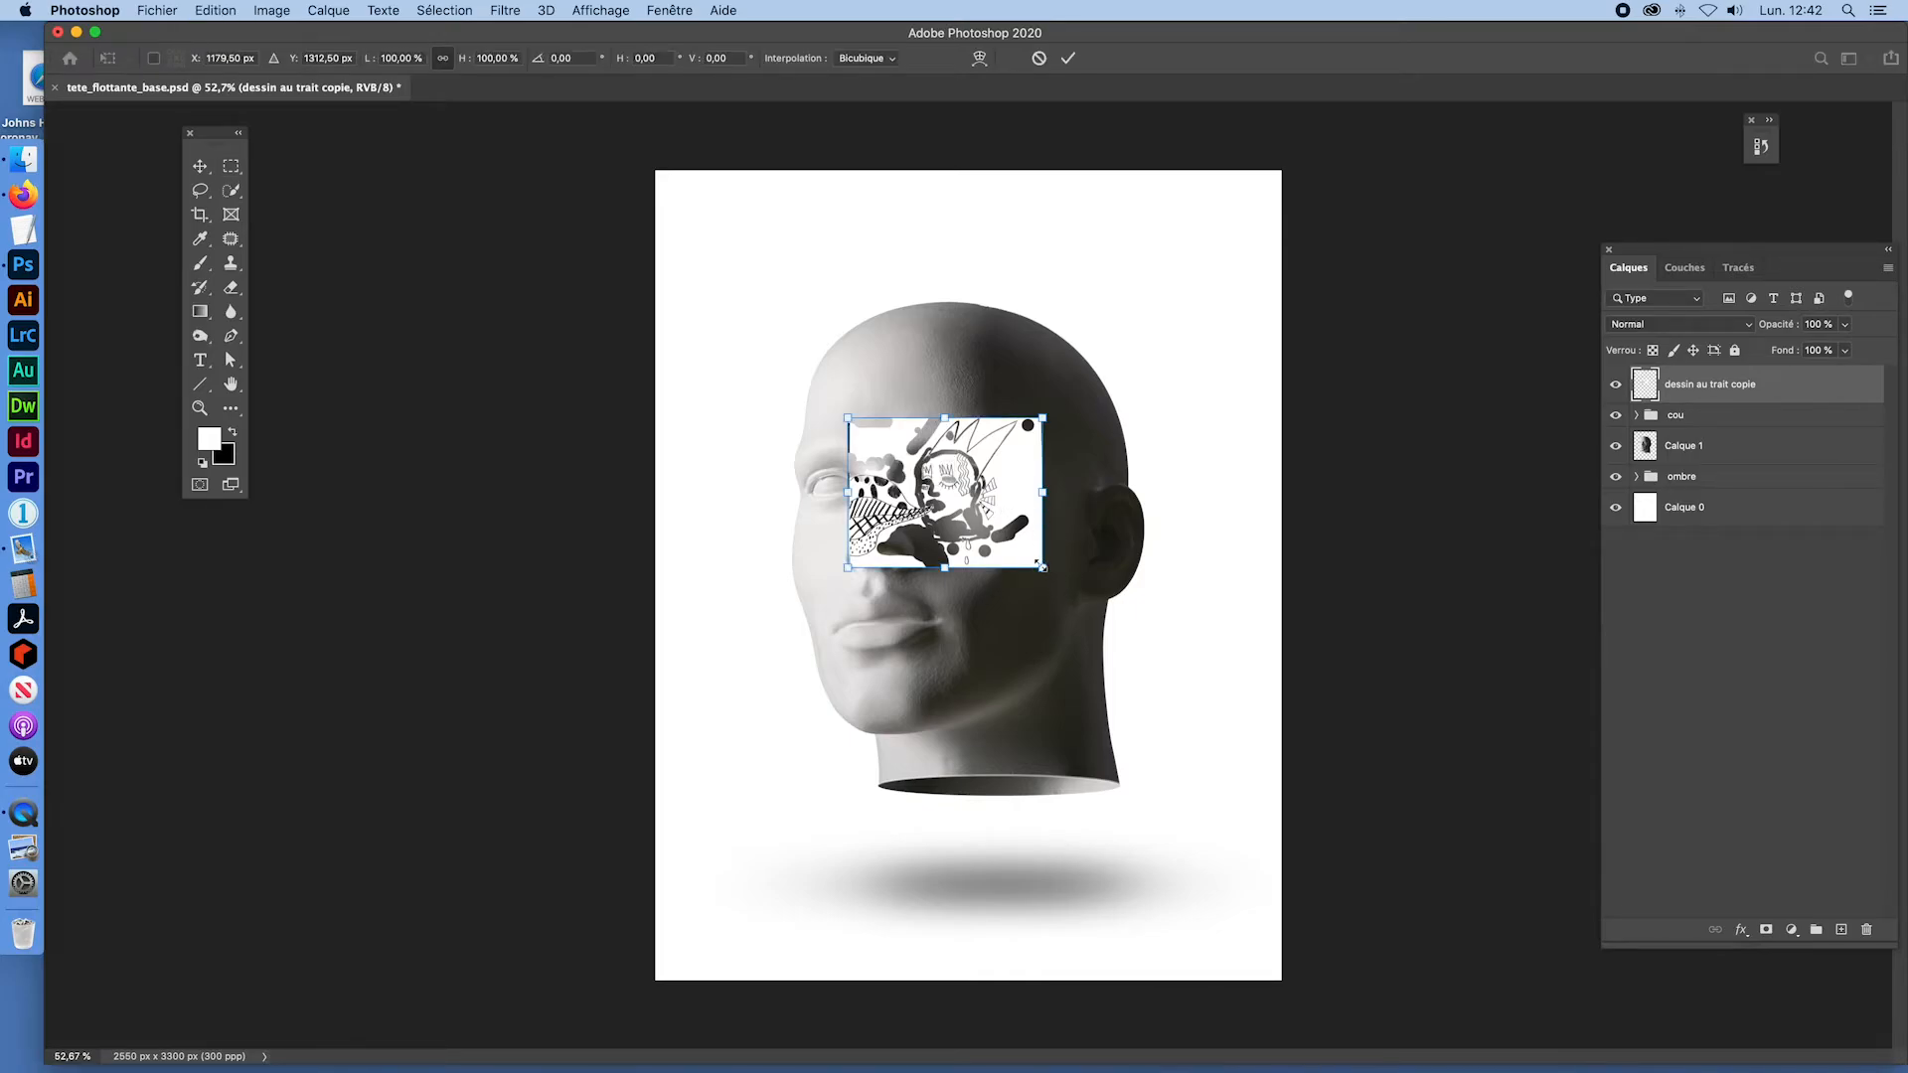
drag(1041, 566, 1339, 798)
drag(1091, 622, 957, 543)
drag(1193, 719, 960, 599)
drag(926, 434, 956, 429)
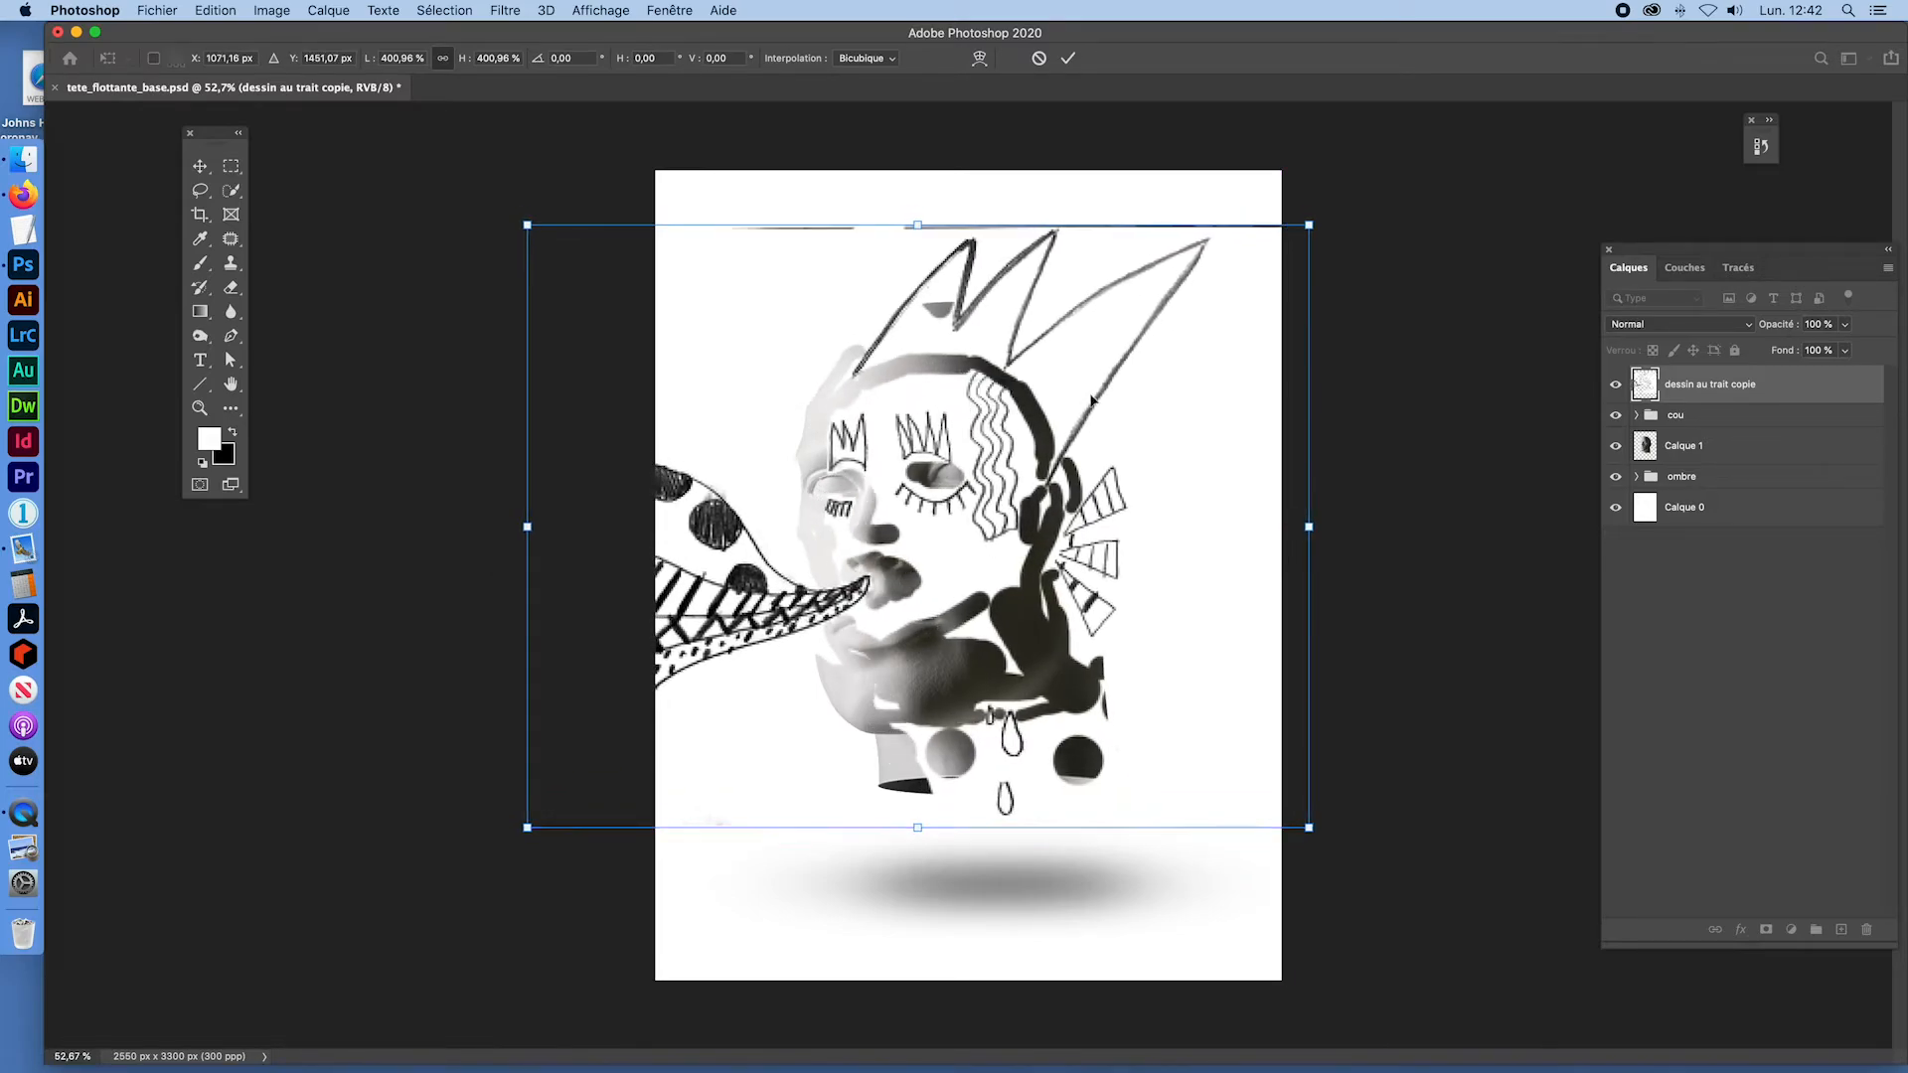
drag(1308, 229, 1478, 176)
drag(1193, 320, 1133, 378)
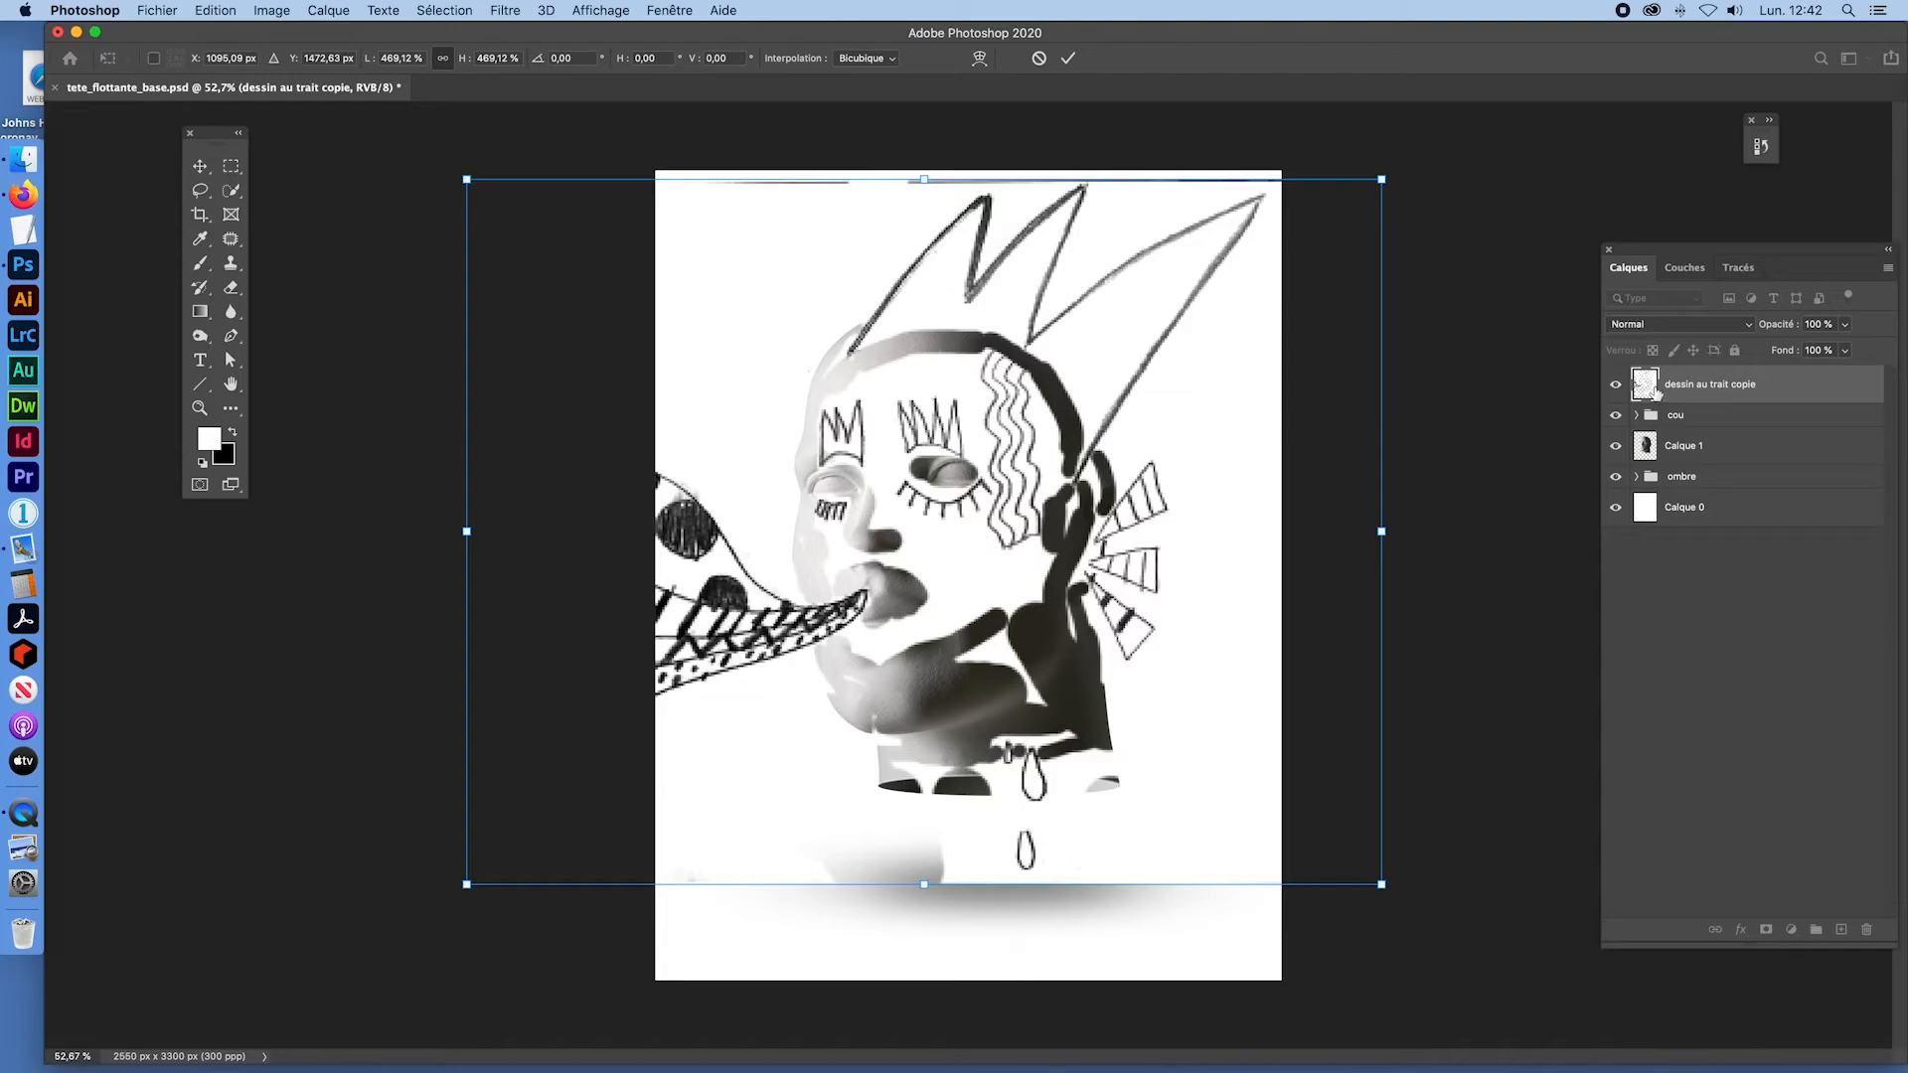
click(1069, 59)
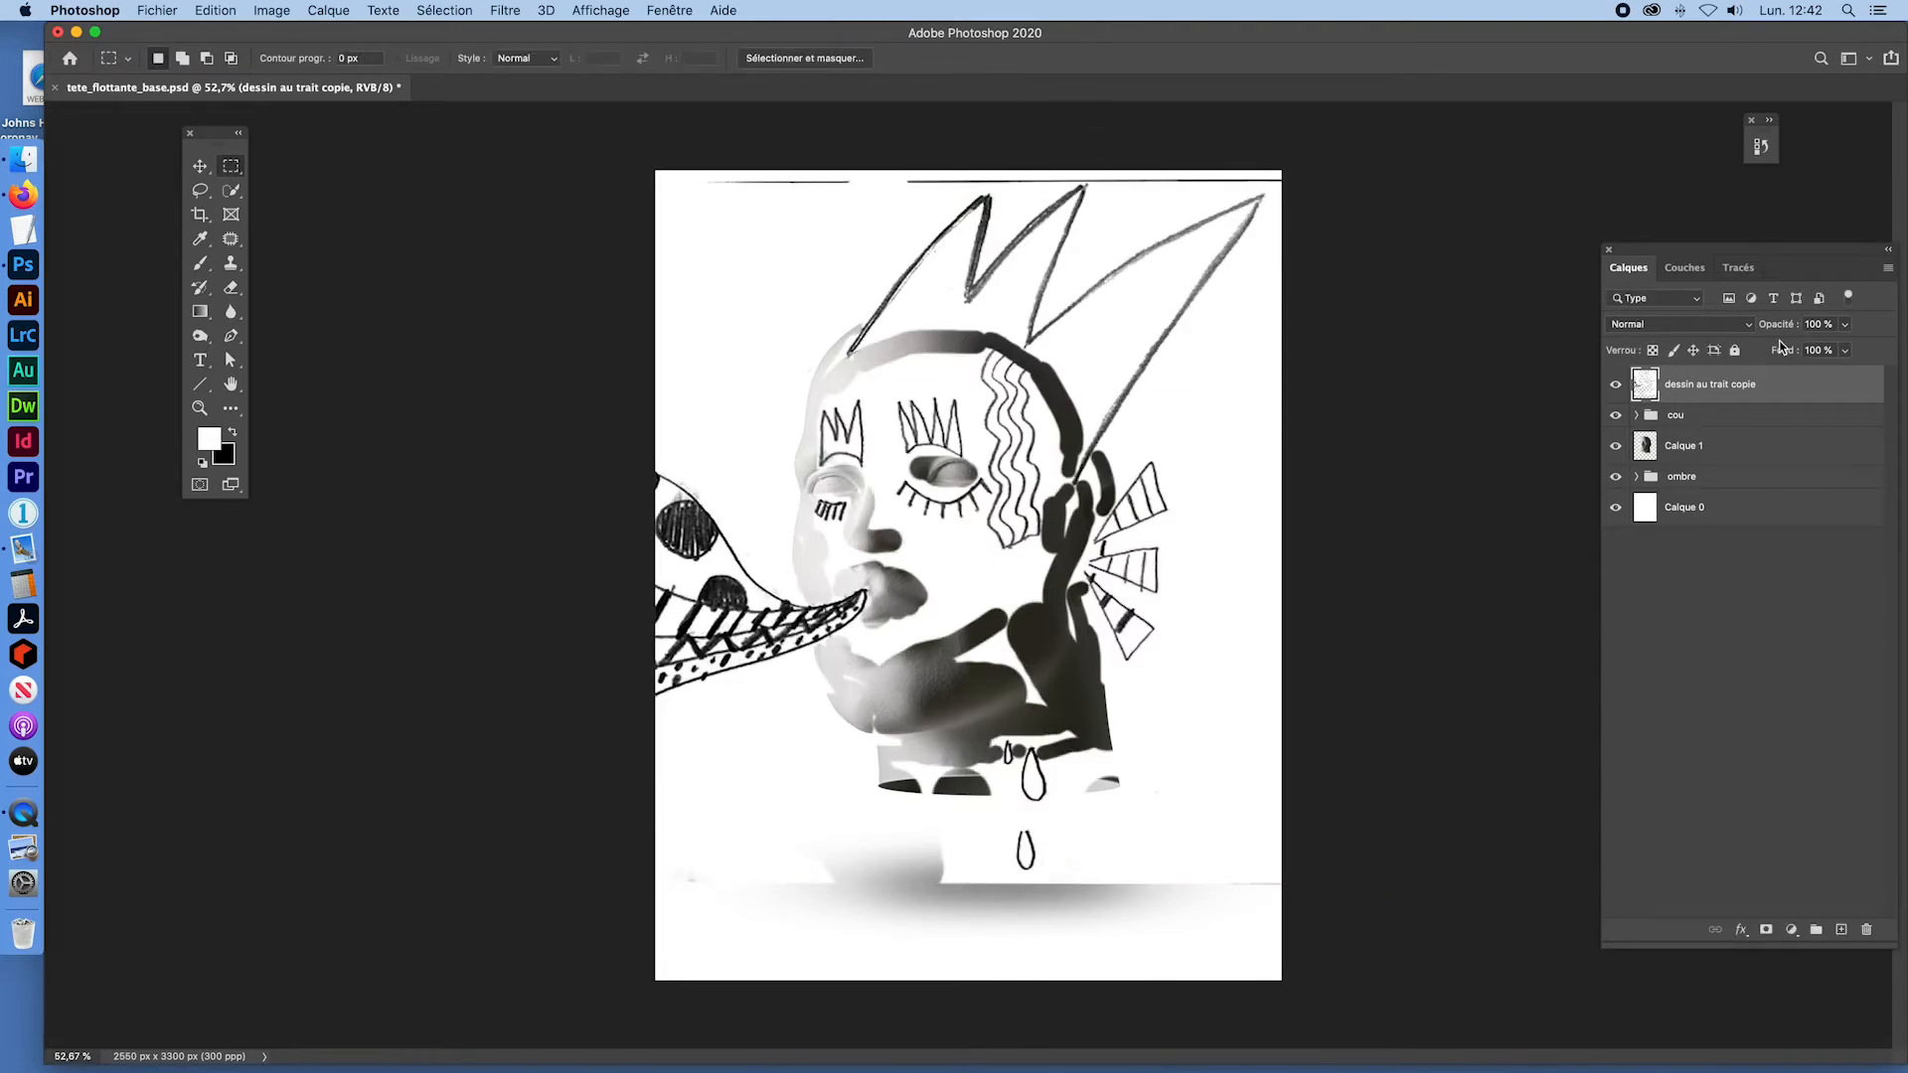
Step: Set the line drawing layer's blending mode to Produit and enlarge it proportionally to about 117%, repositioning it over the face
click(1665, 327)
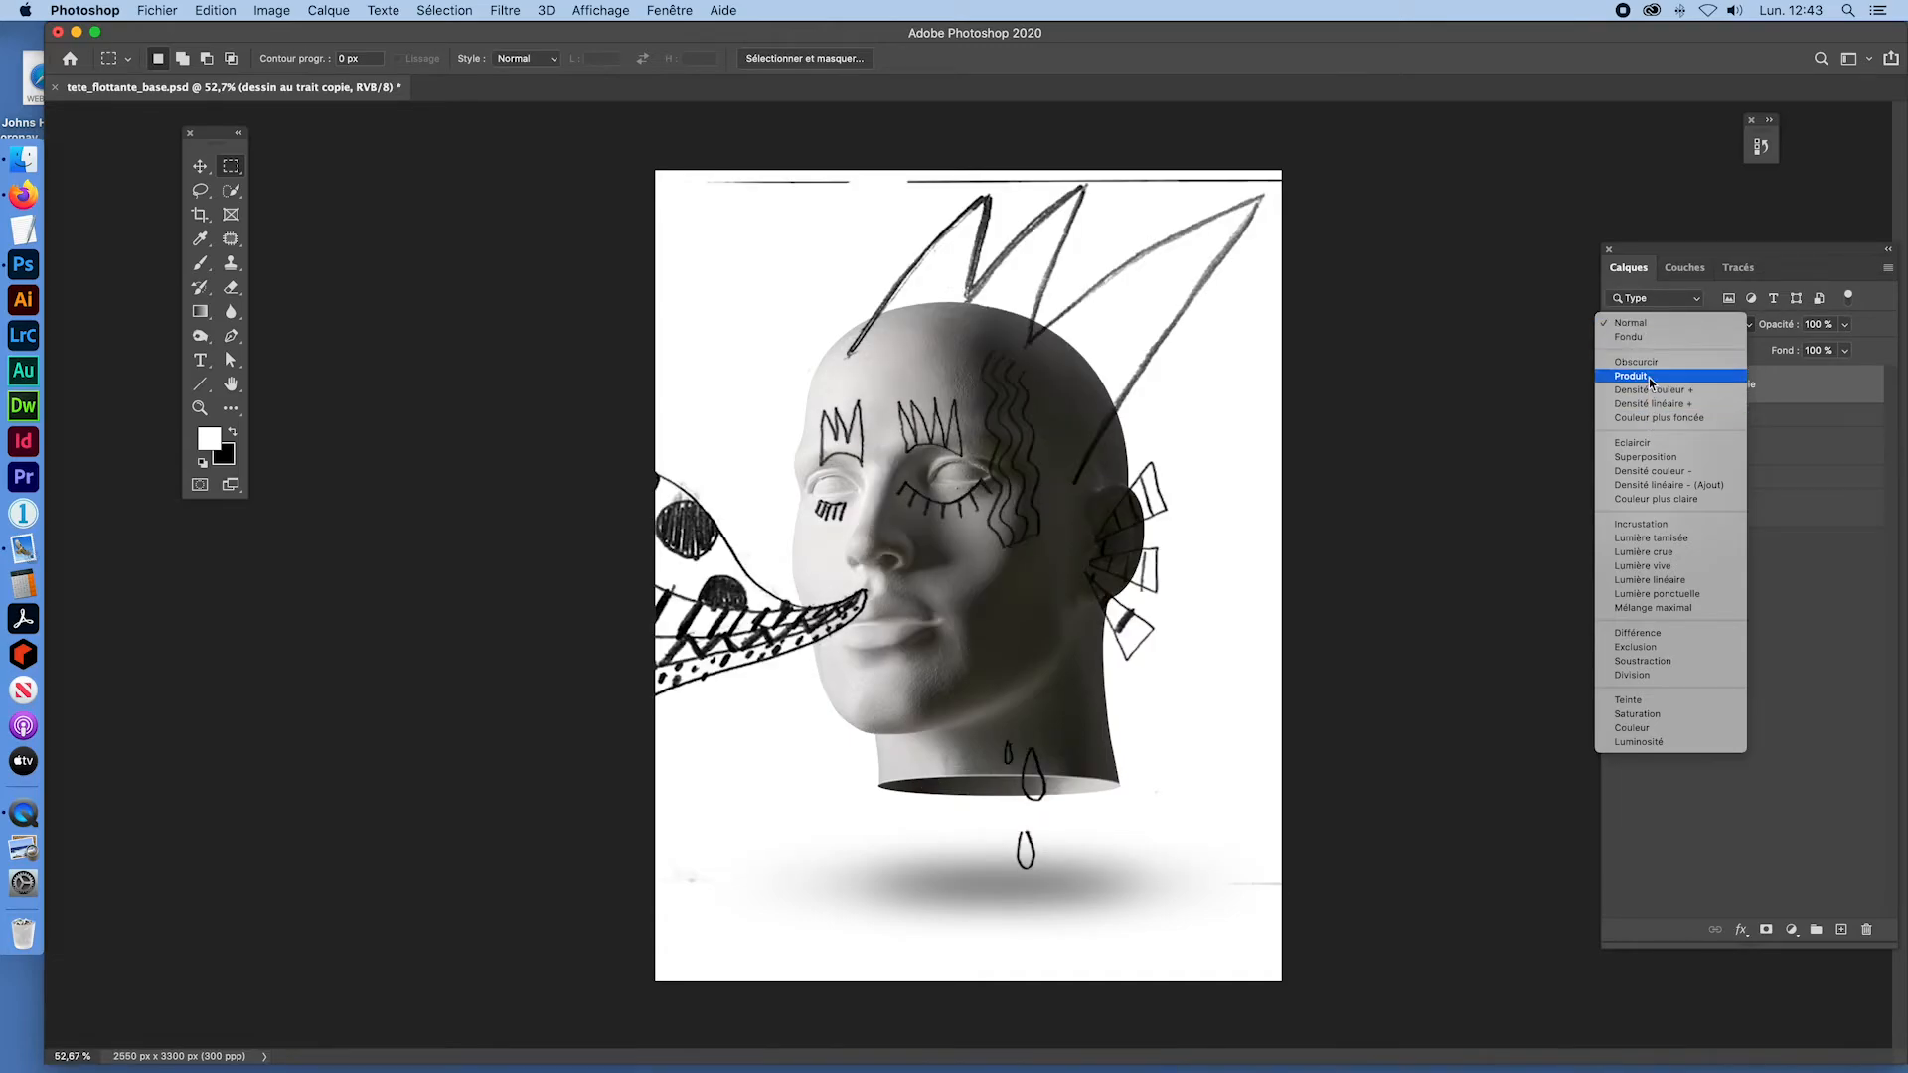
click(1649, 378)
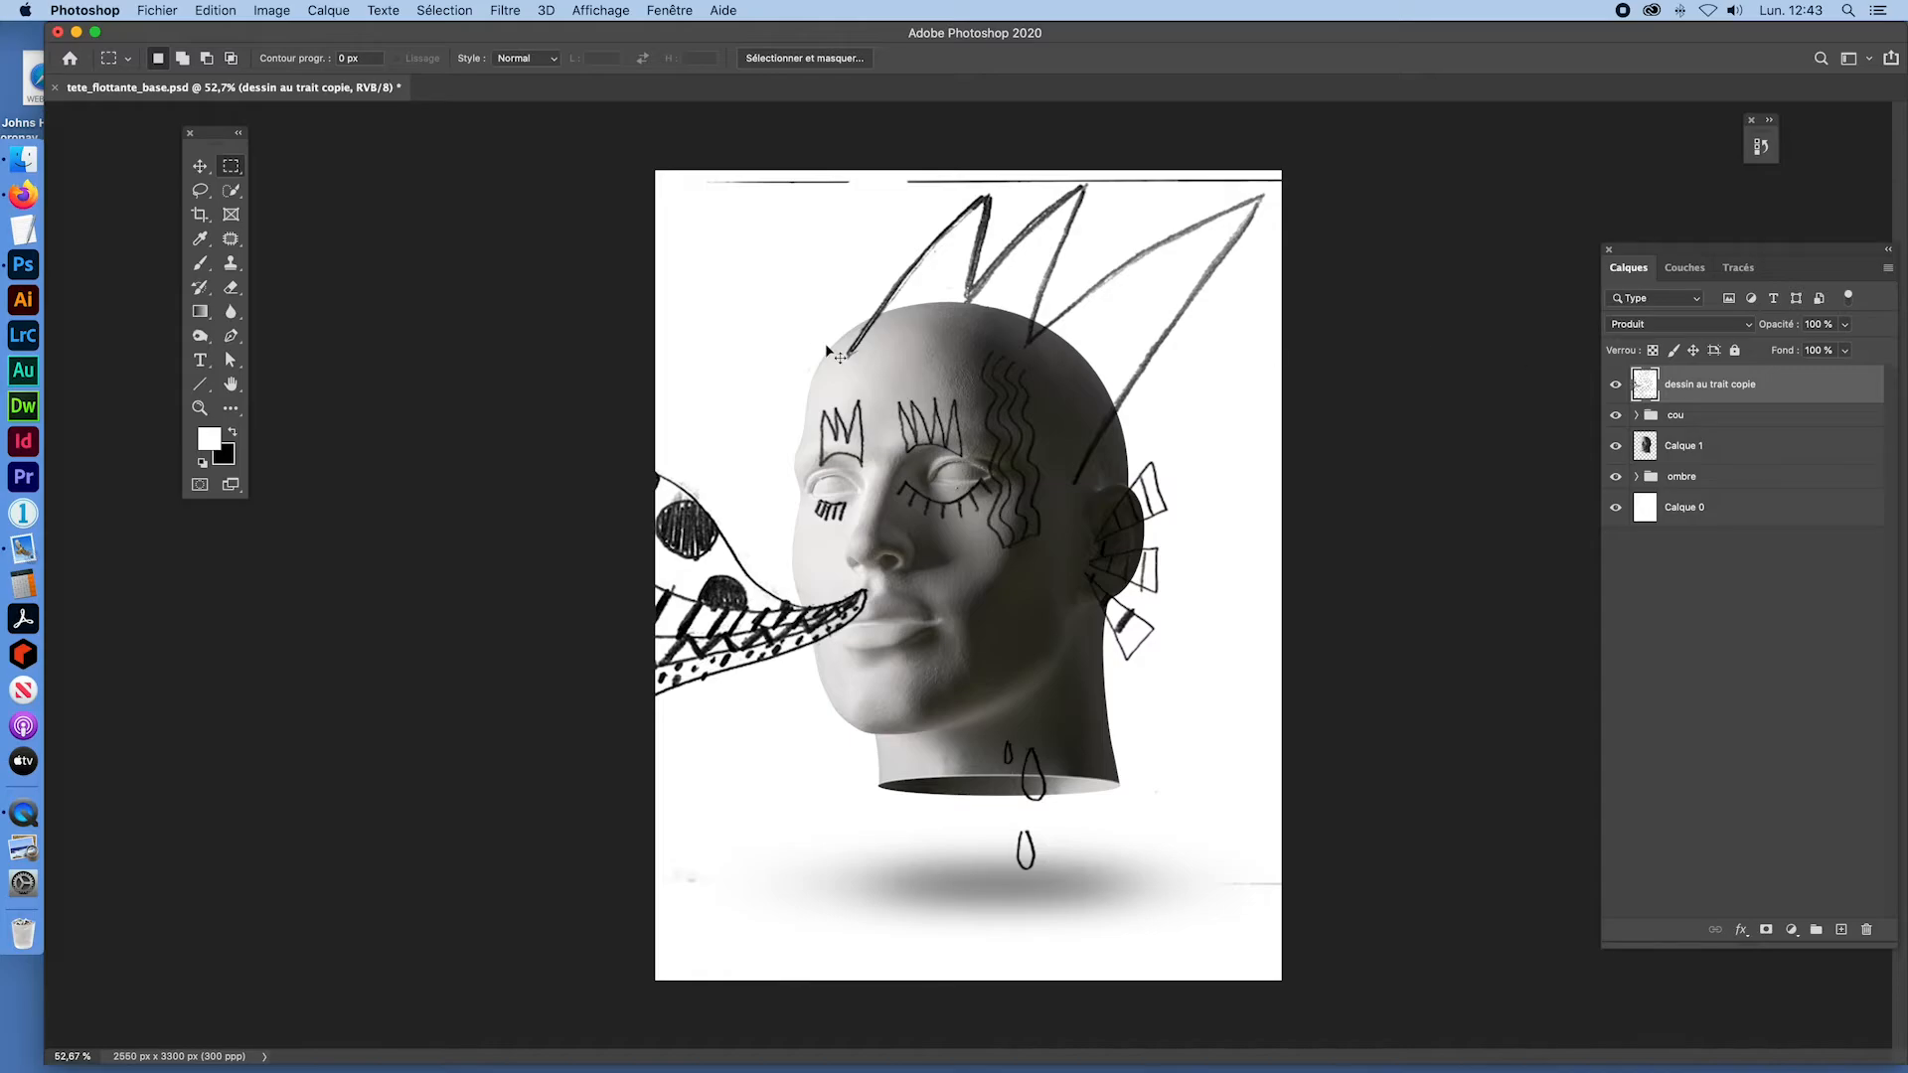
key(super+t)
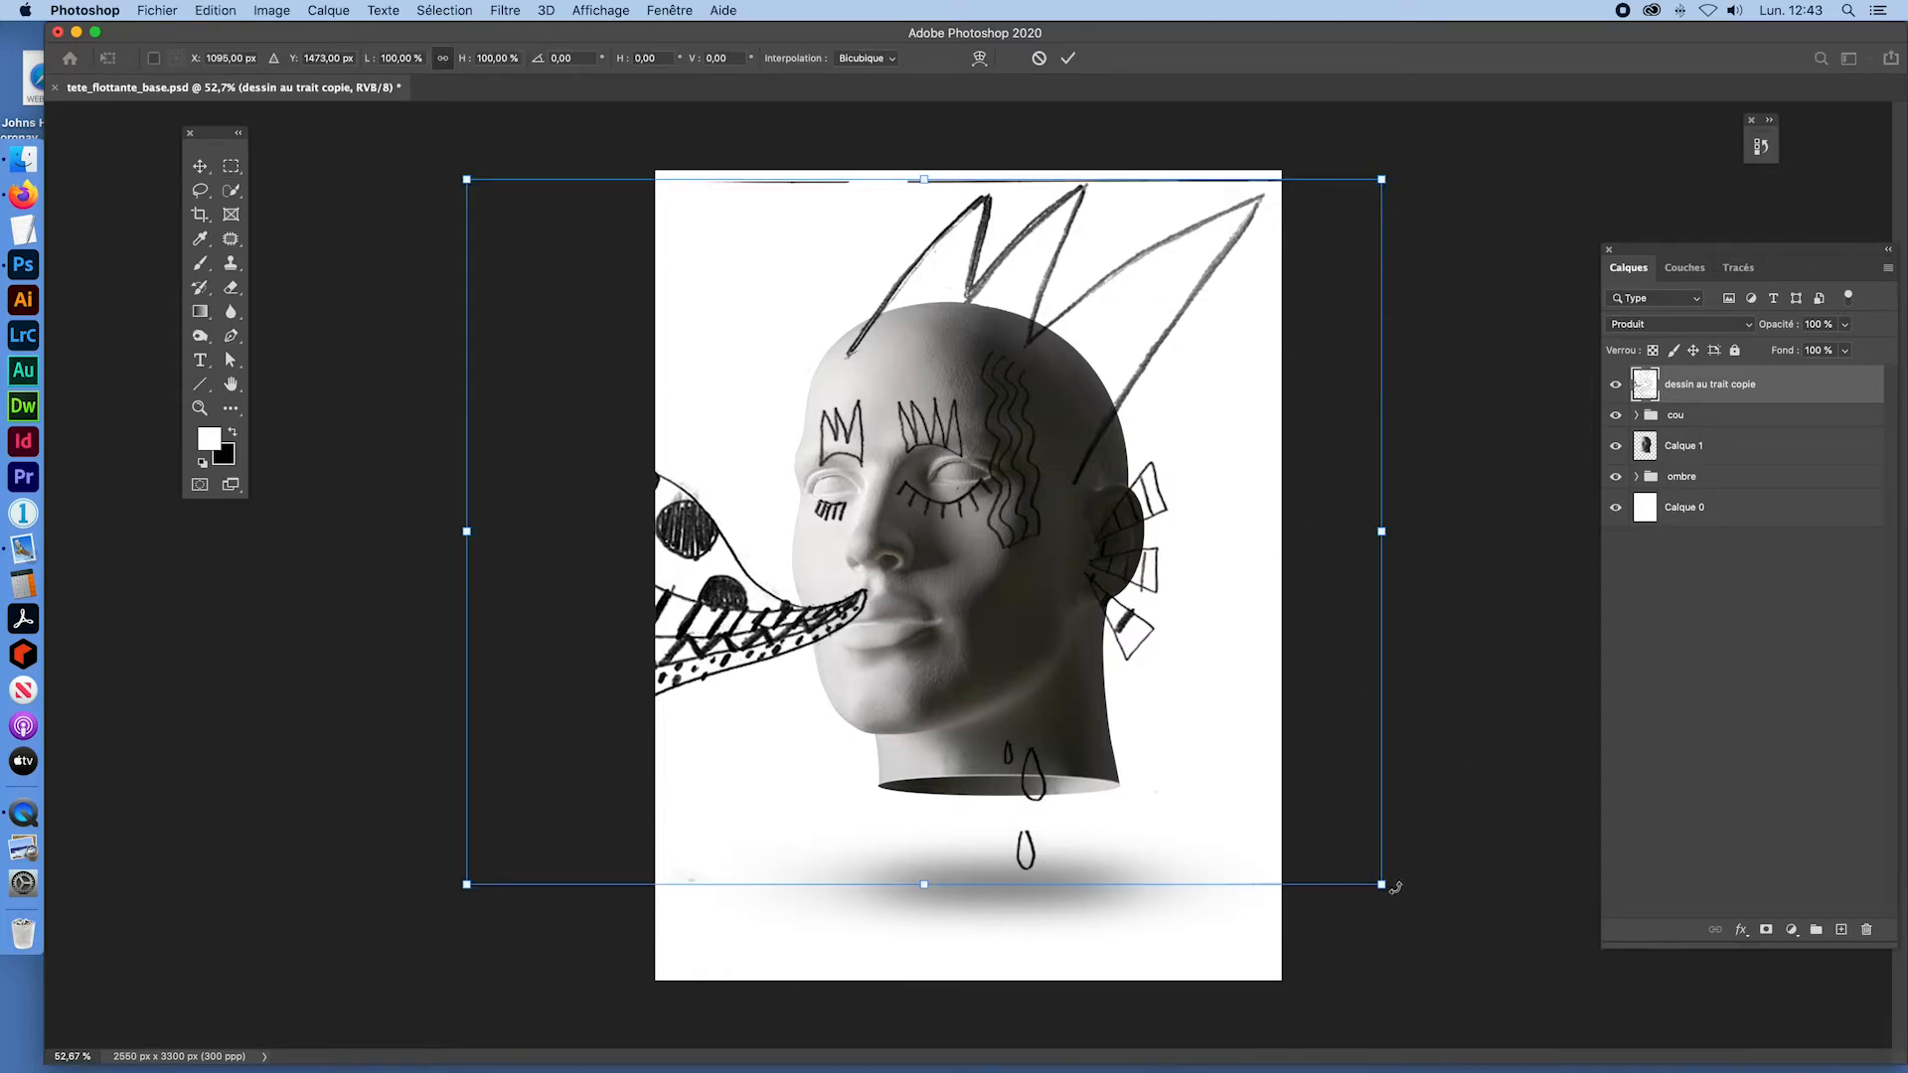
drag(1394, 887, 1552, 985)
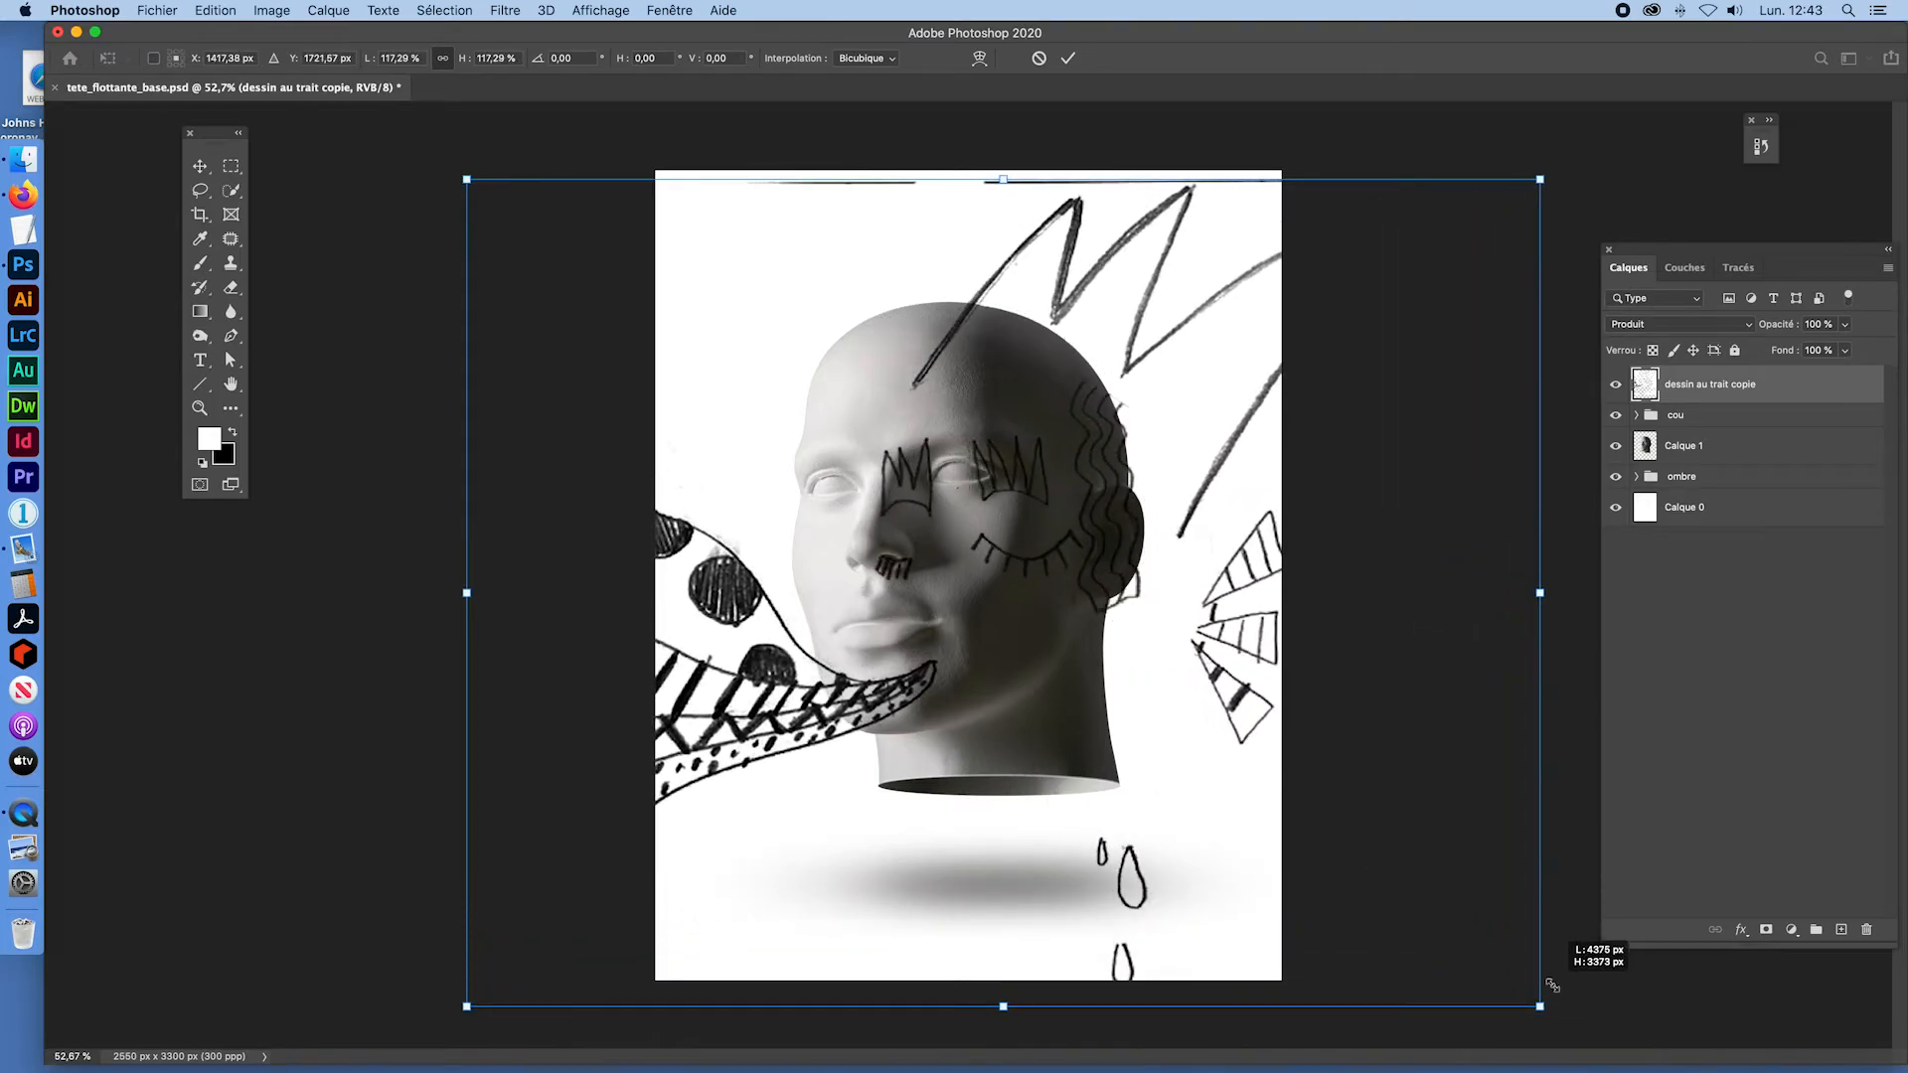
mouse_move(1259, 706)
mouse_down()
mouse_move(1187, 656)
mouse_move(1201, 642)
mouse_up()
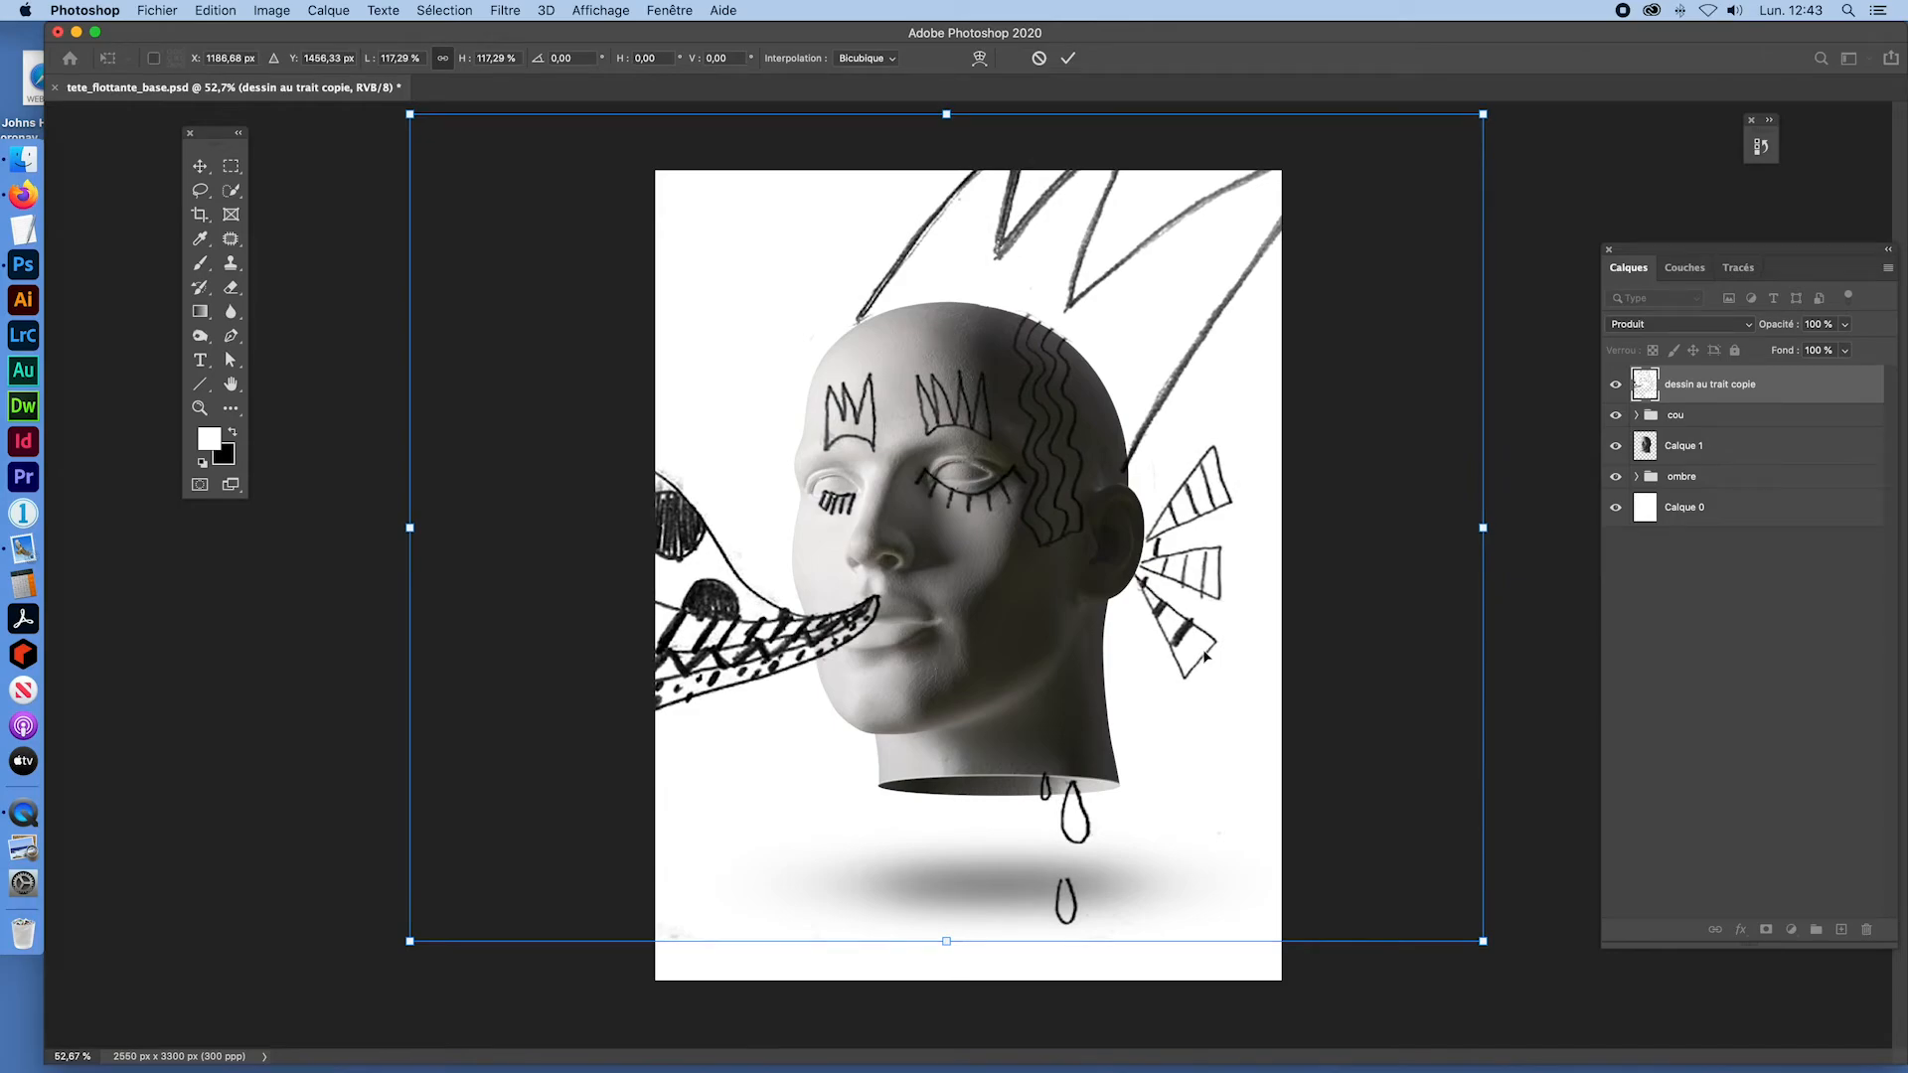
key(Down)
key(Down)
key(Down)
key(Down)
key(Down)
key(Down)
key(Down)
key(Down)
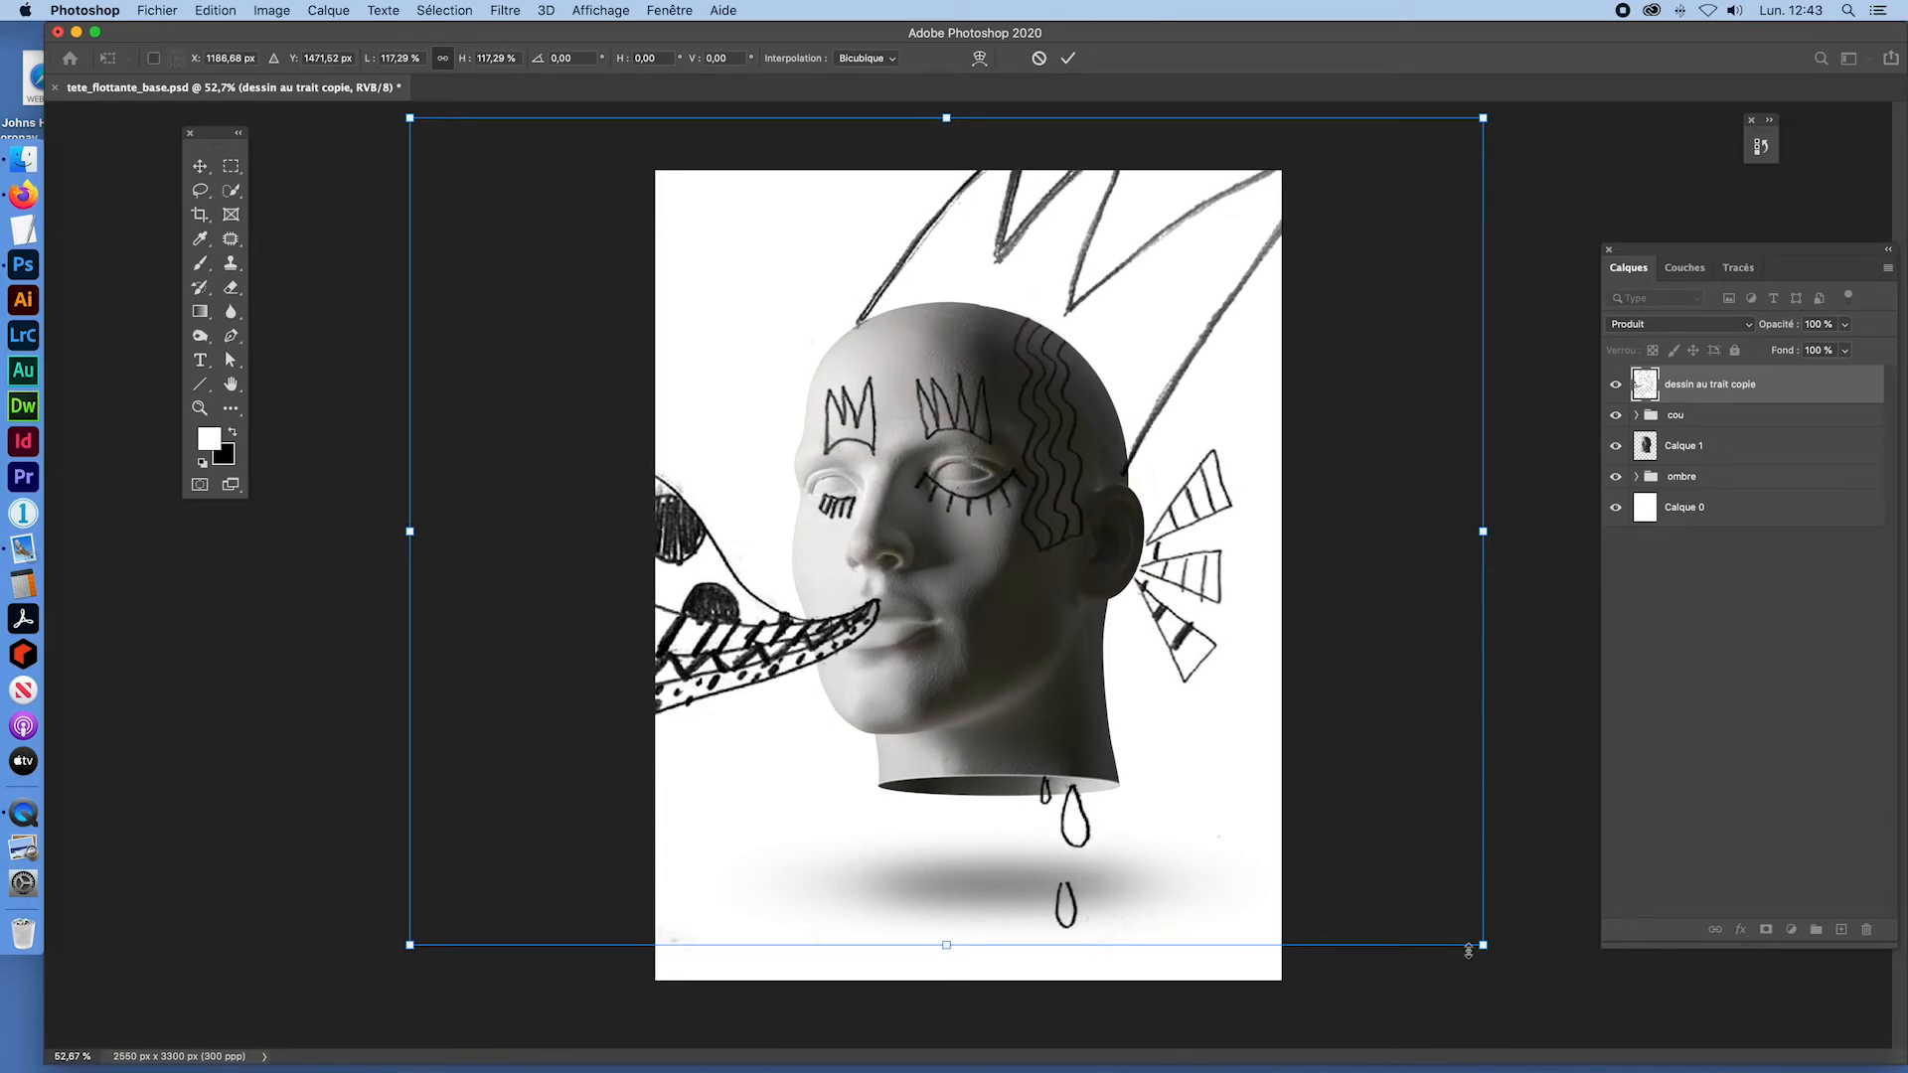
Step: Enlarge the line drawing further and reposition it so the eyelashes, crown and wavy hair fit the sculpted head
drag(1480, 944, 1496, 952)
mouse_move(1063, 258)
mouse_down()
mouse_move(1063, 281)
mouse_move(1041, 267)
mouse_up()
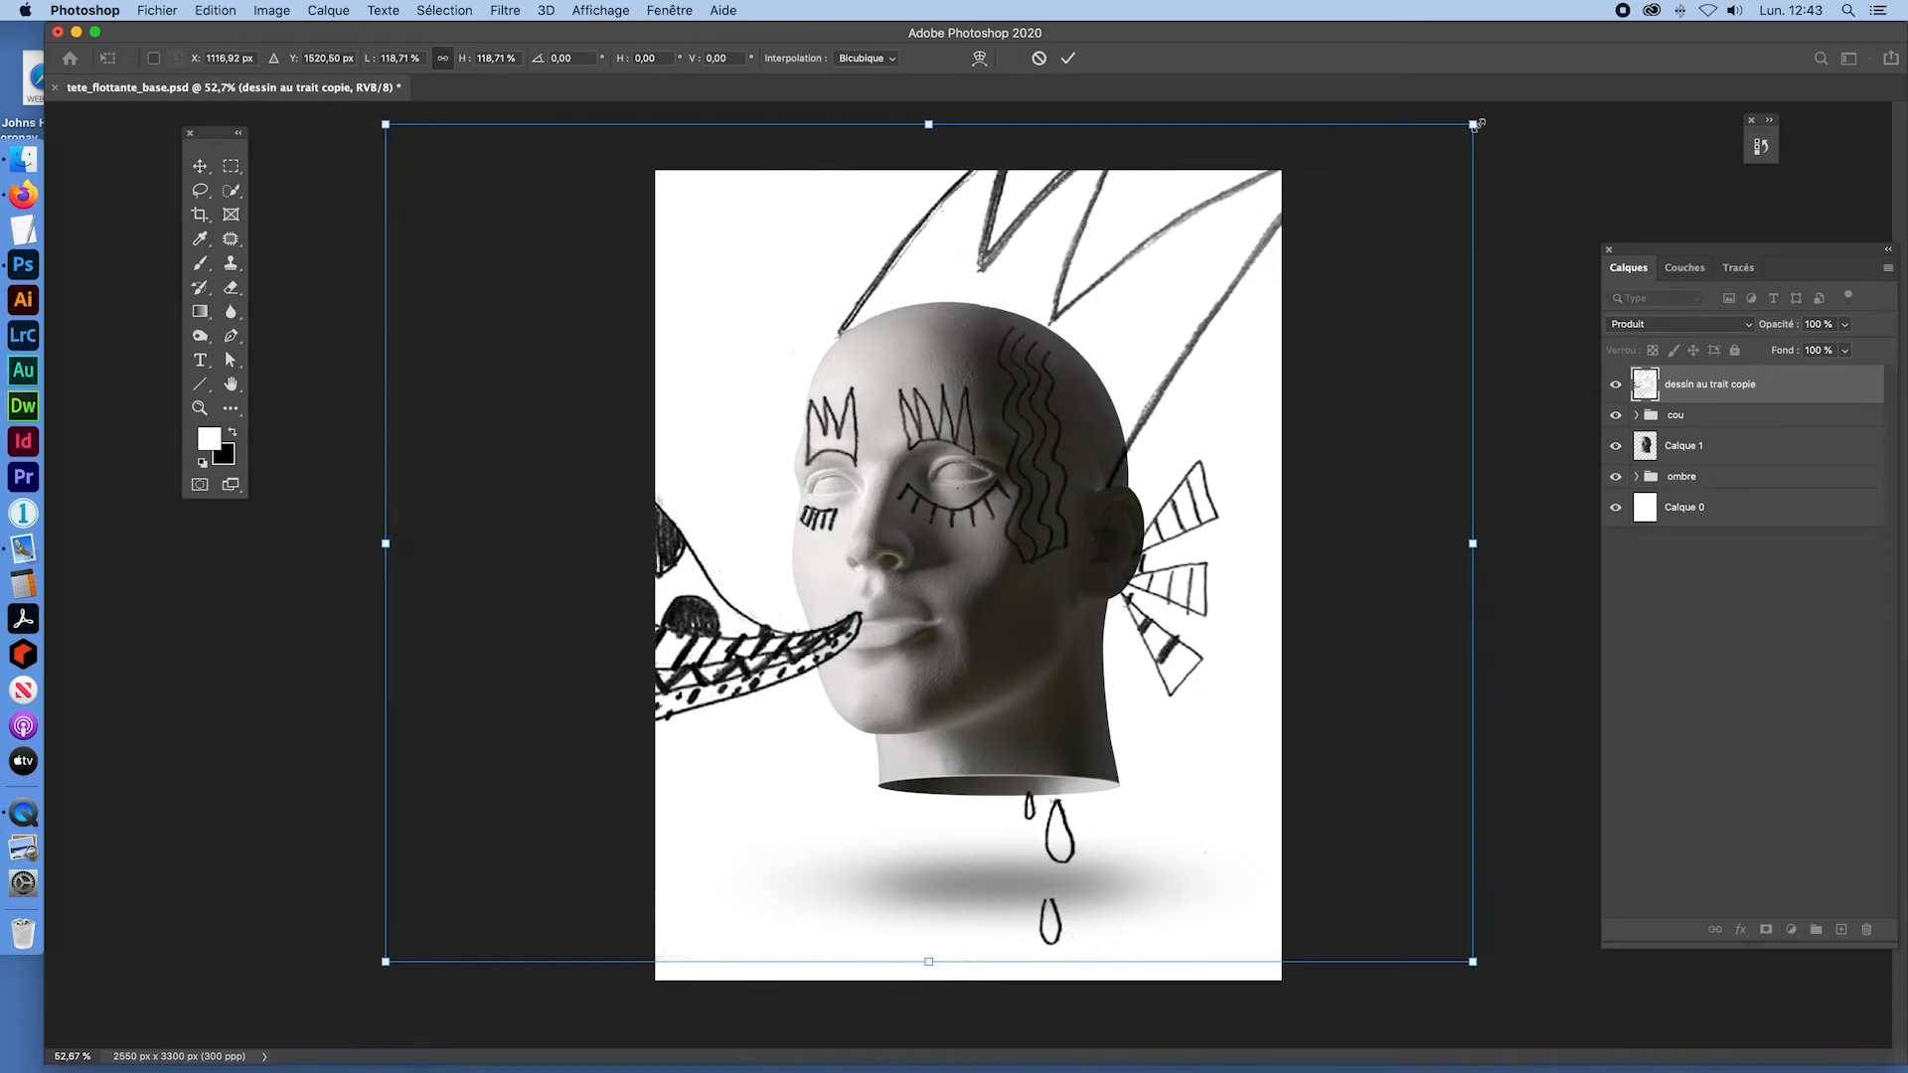
drag(1474, 125, 1559, 93)
drag(1408, 207, 1383, 238)
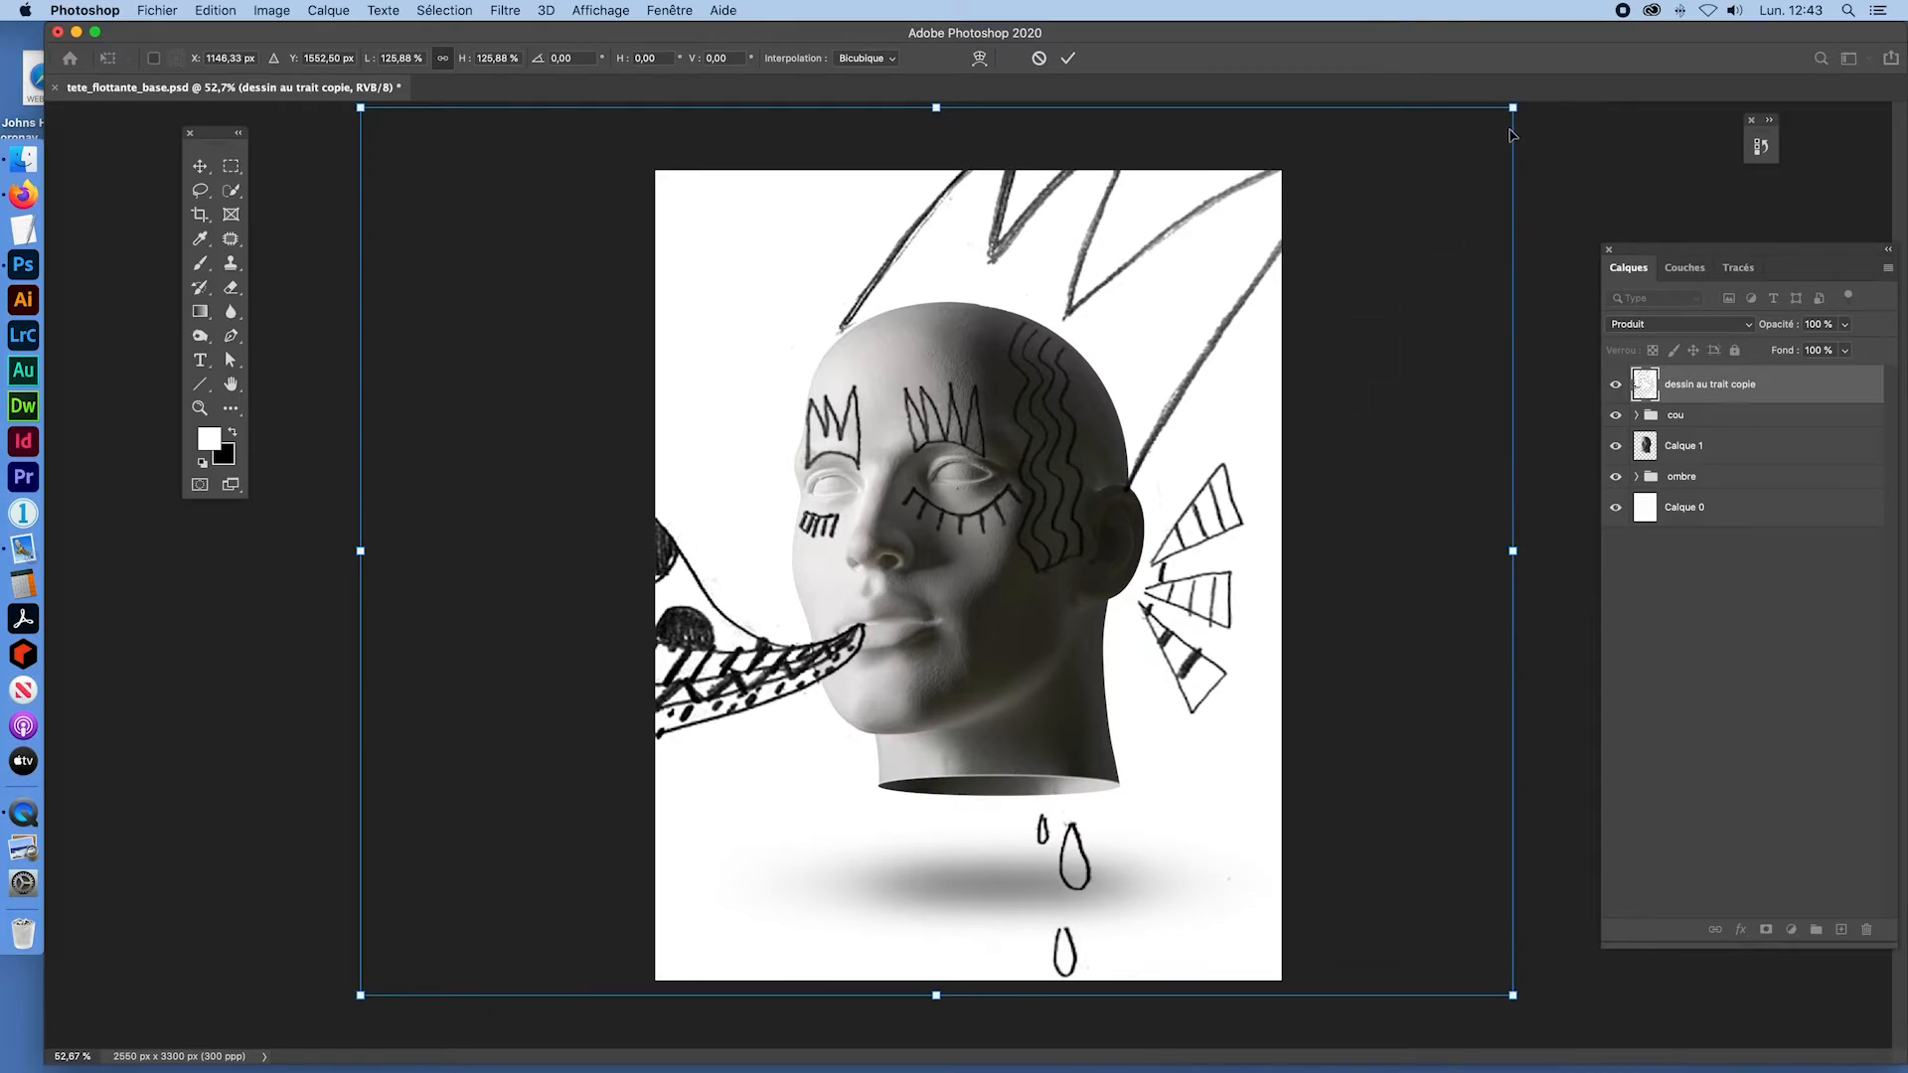
drag(1510, 111, 1536, 103)
drag(1377, 206, 1362, 232)
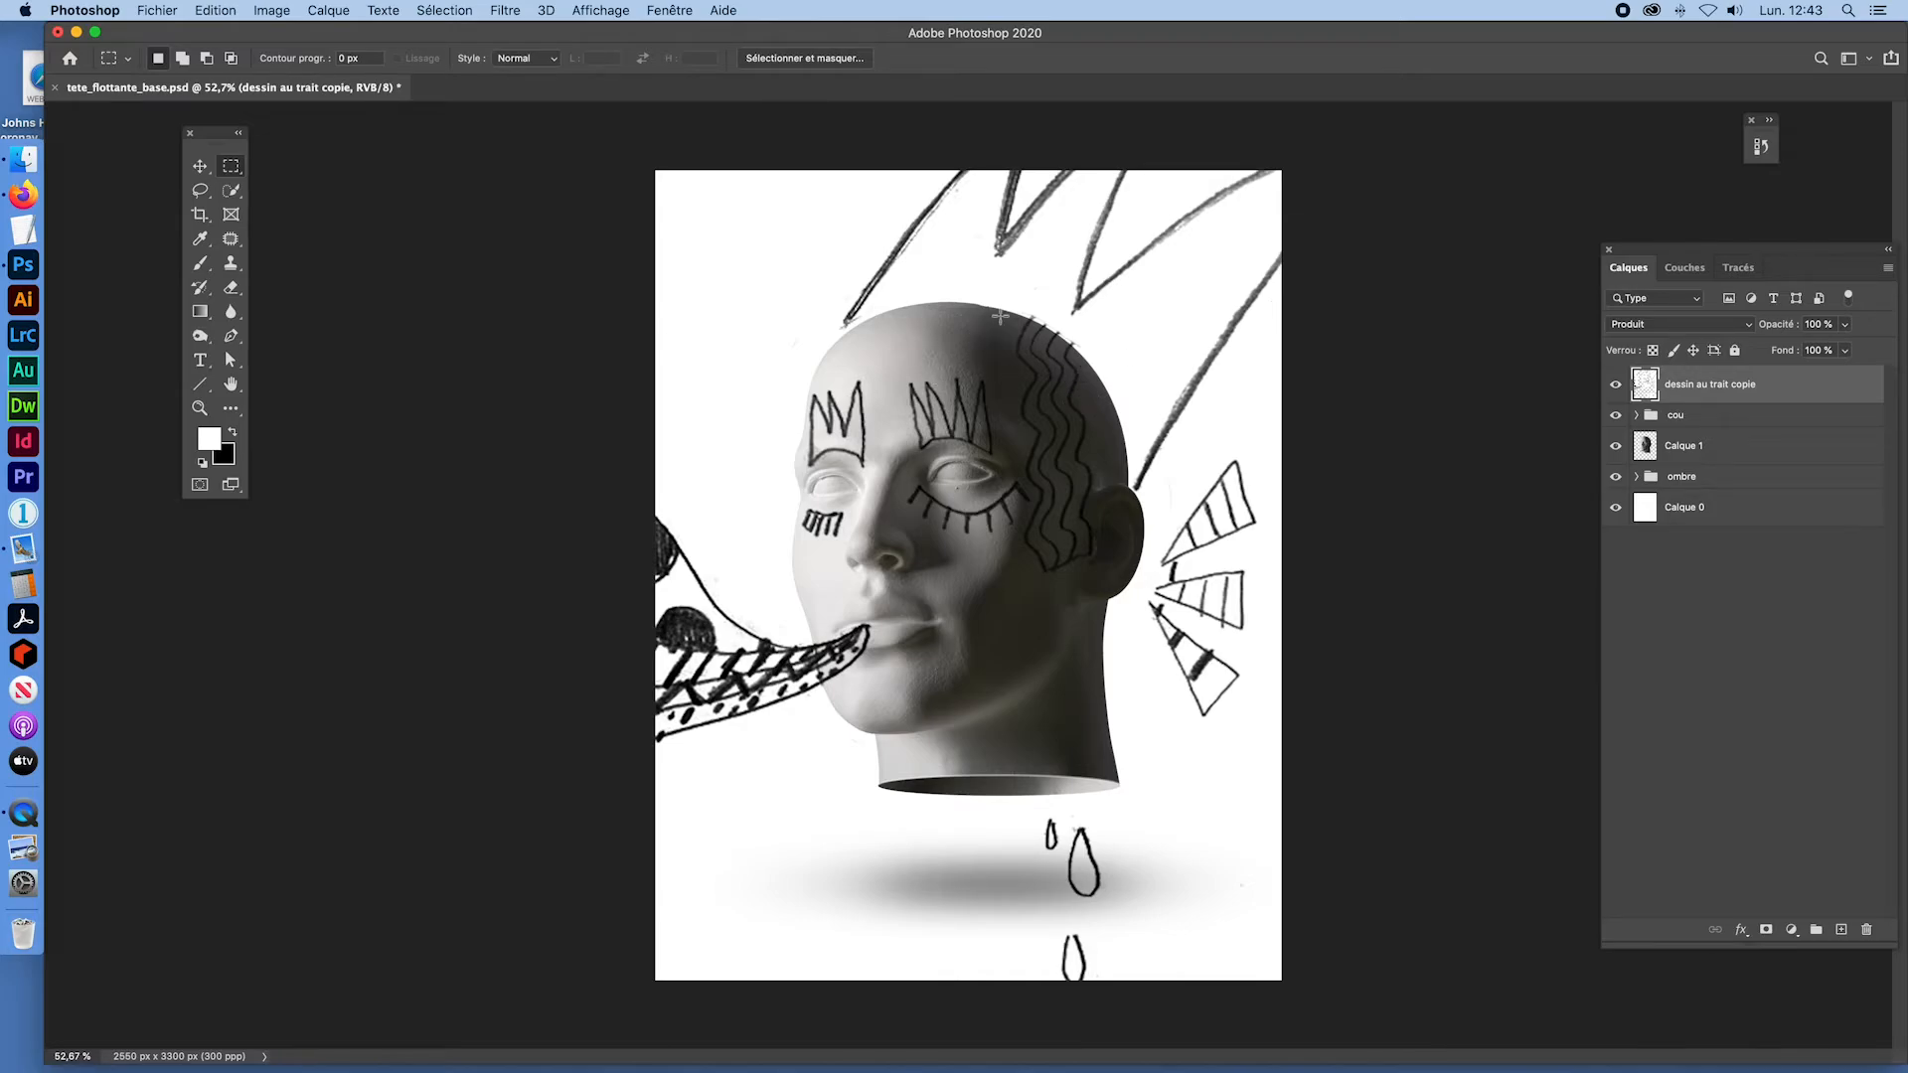
click(200, 166)
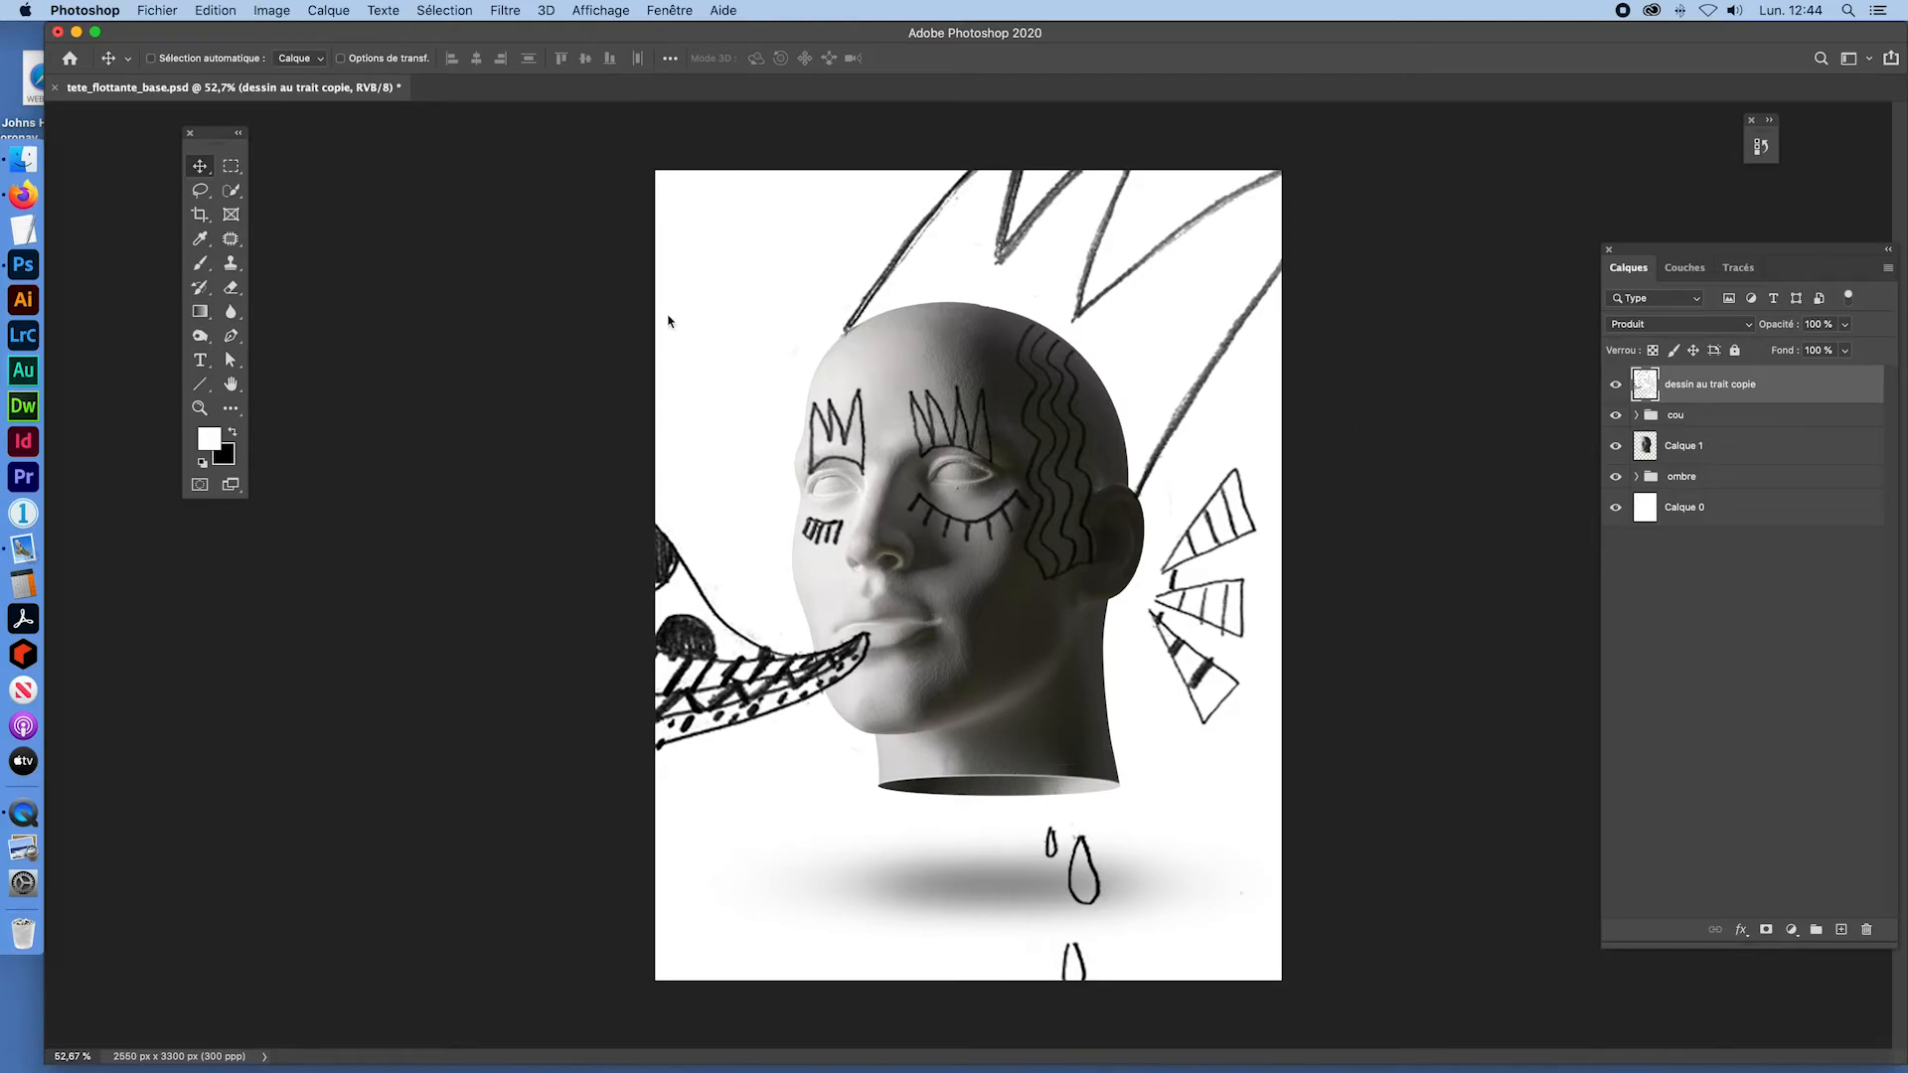
Step: Resize the canvas to 5000 by 4500 pixels with the existing artwork anchored at the centre
click(271, 10)
mouse_move(354, 189)
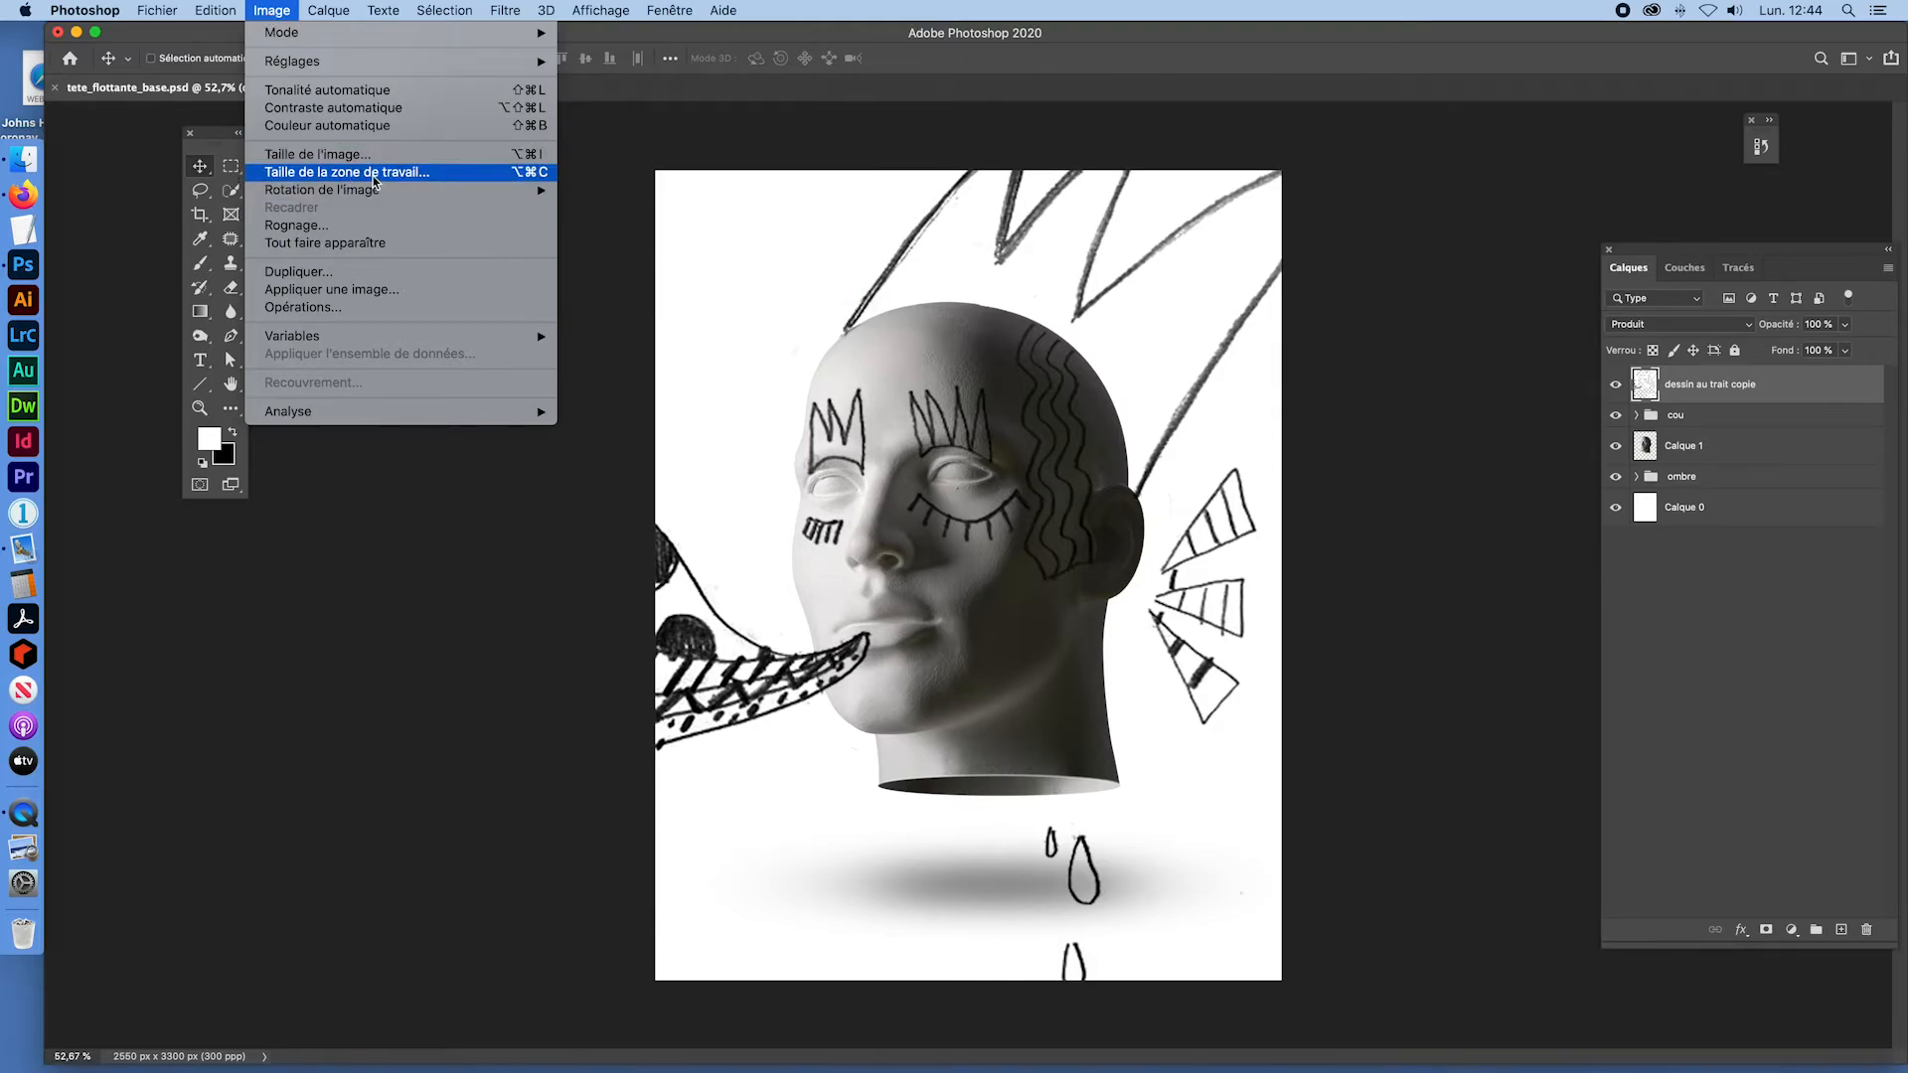
click(372, 175)
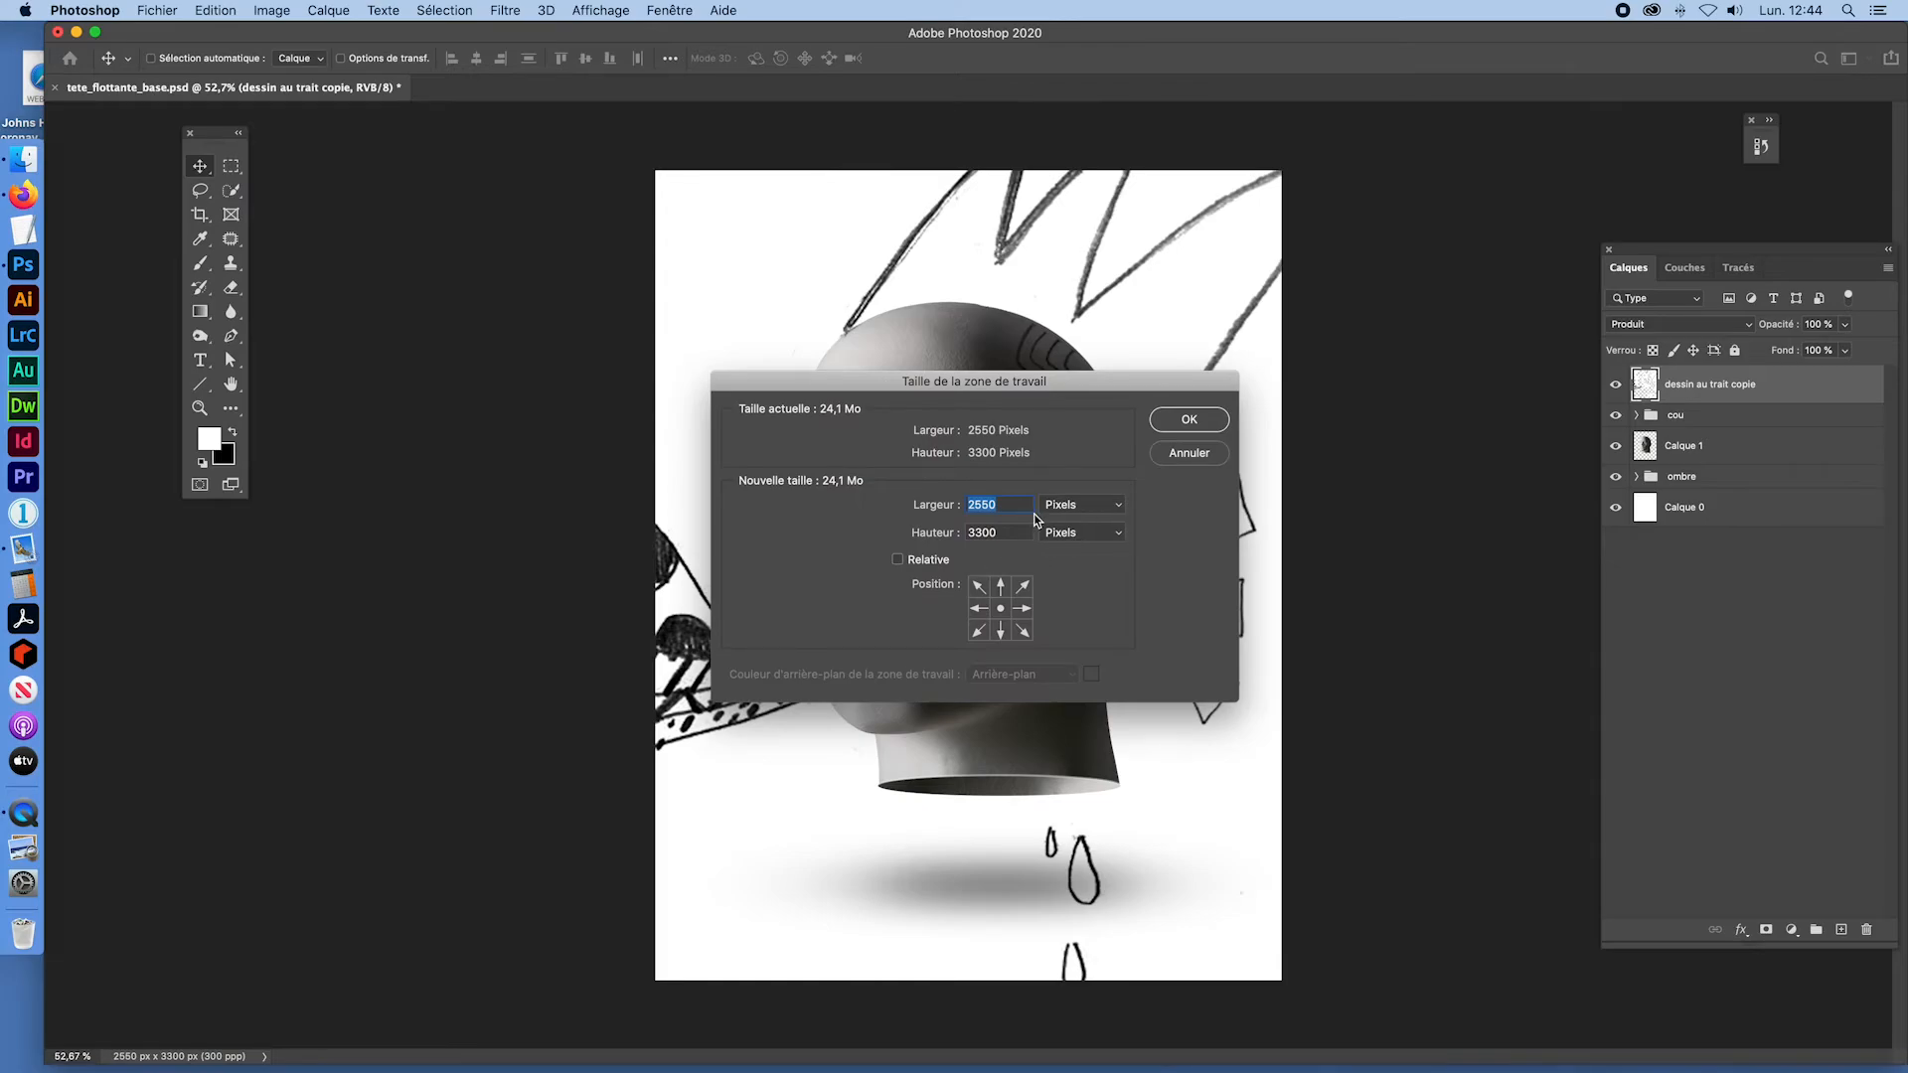
drag(1008, 385, 1343, 374)
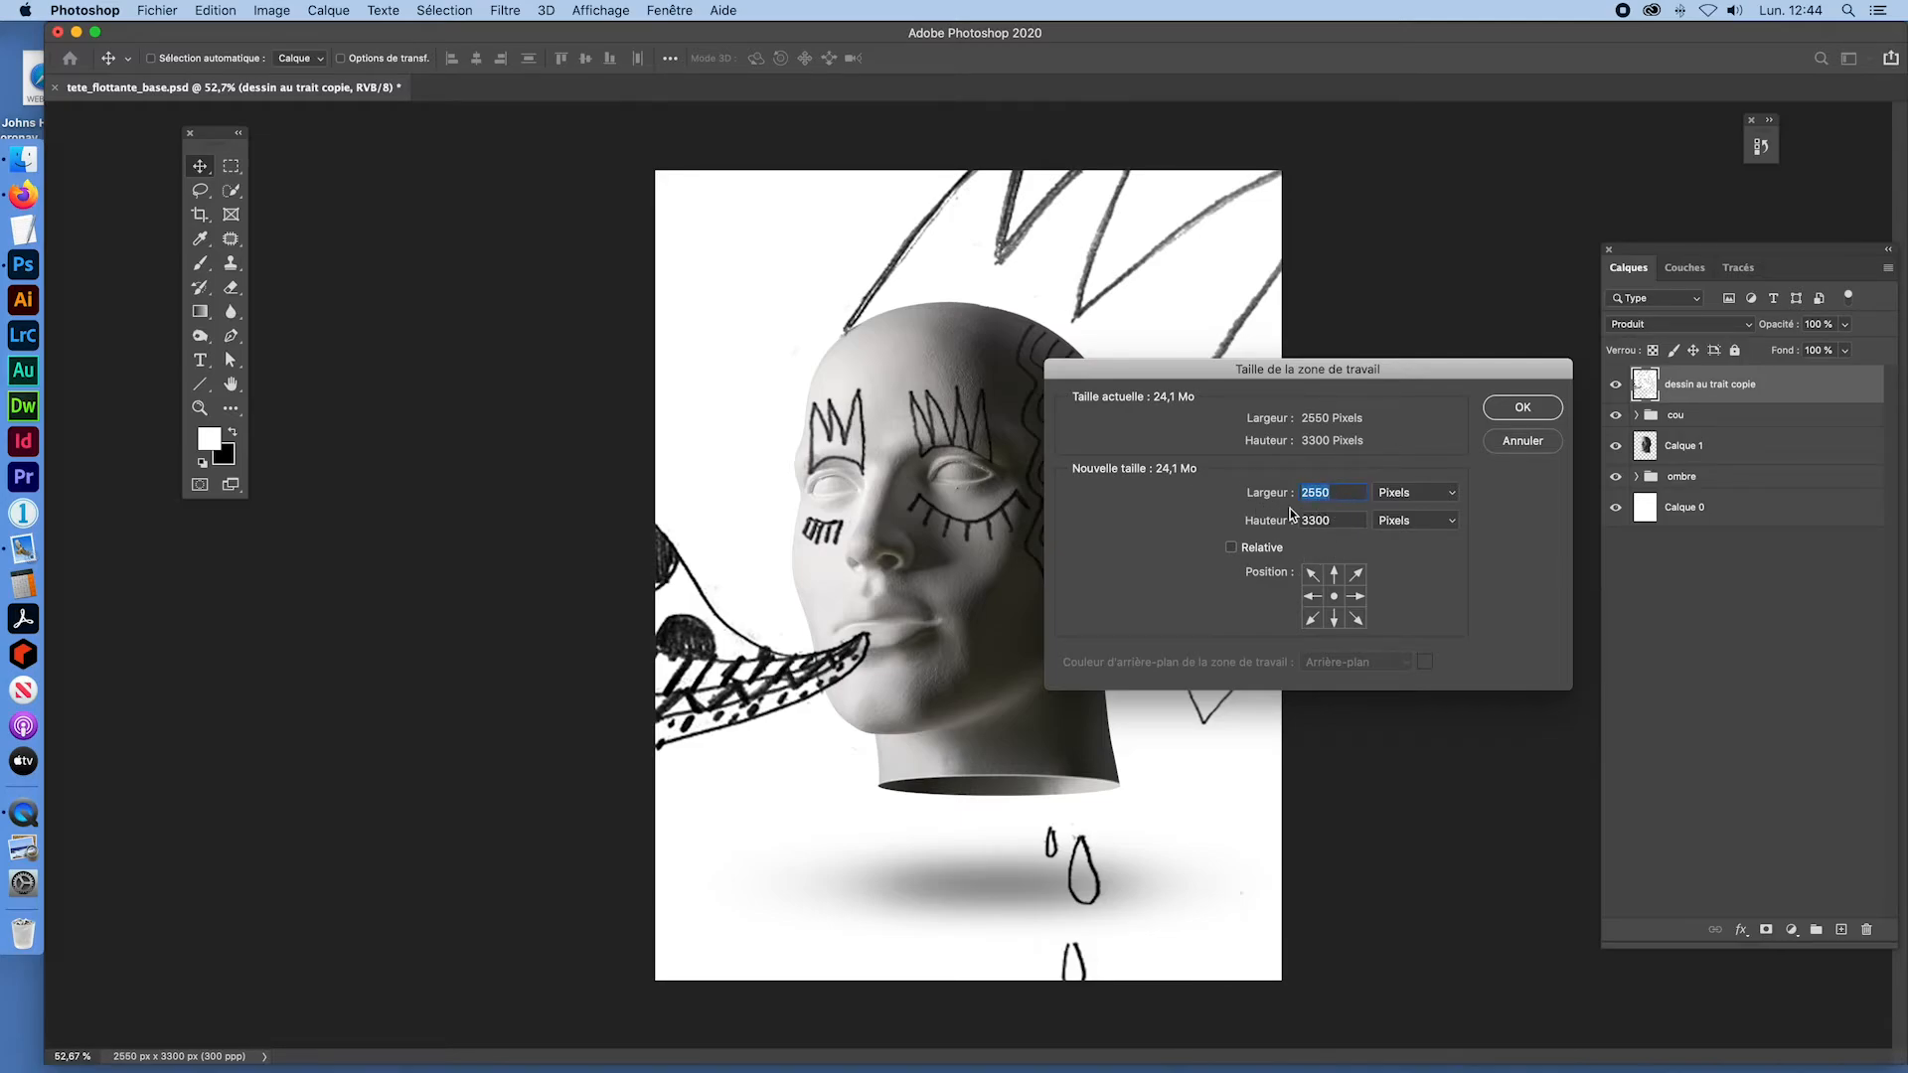
text(5400)
double_click(1318, 487)
text(5000)
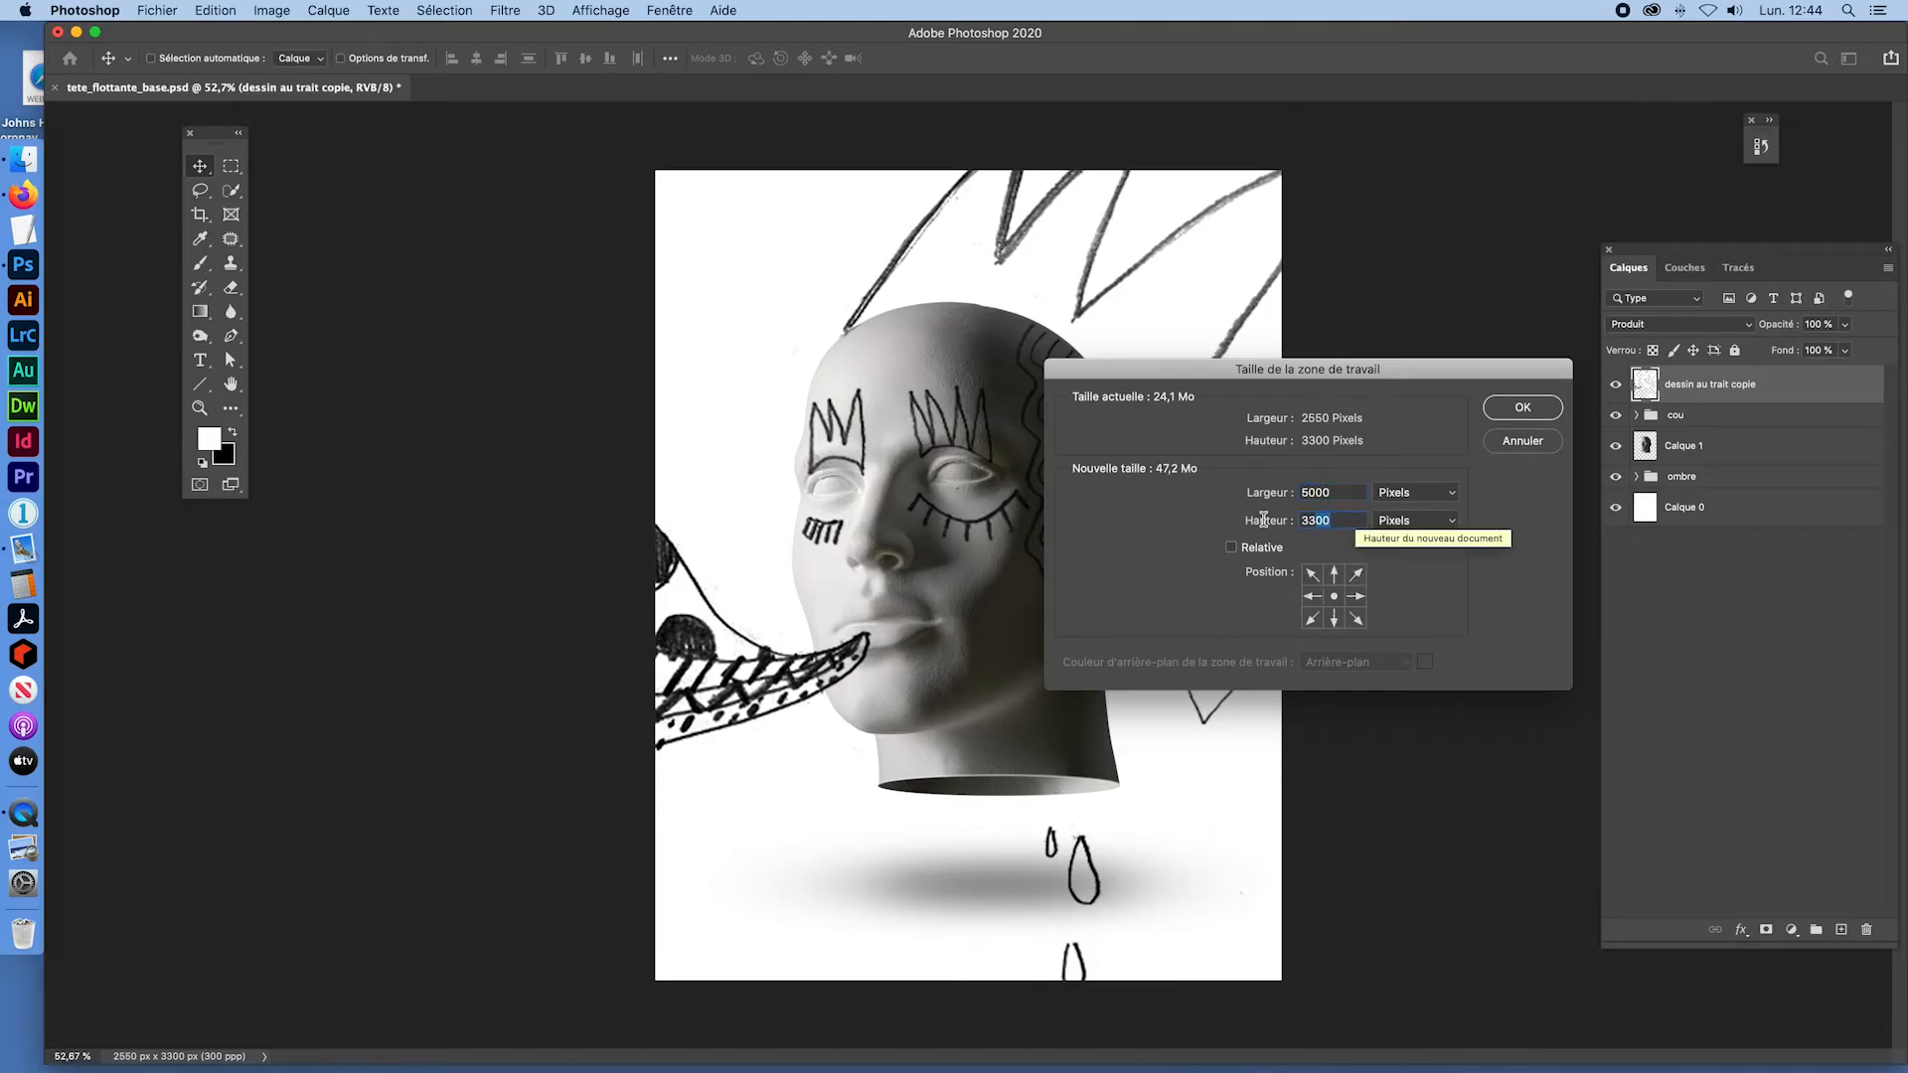
key(Tab)
text(4500)
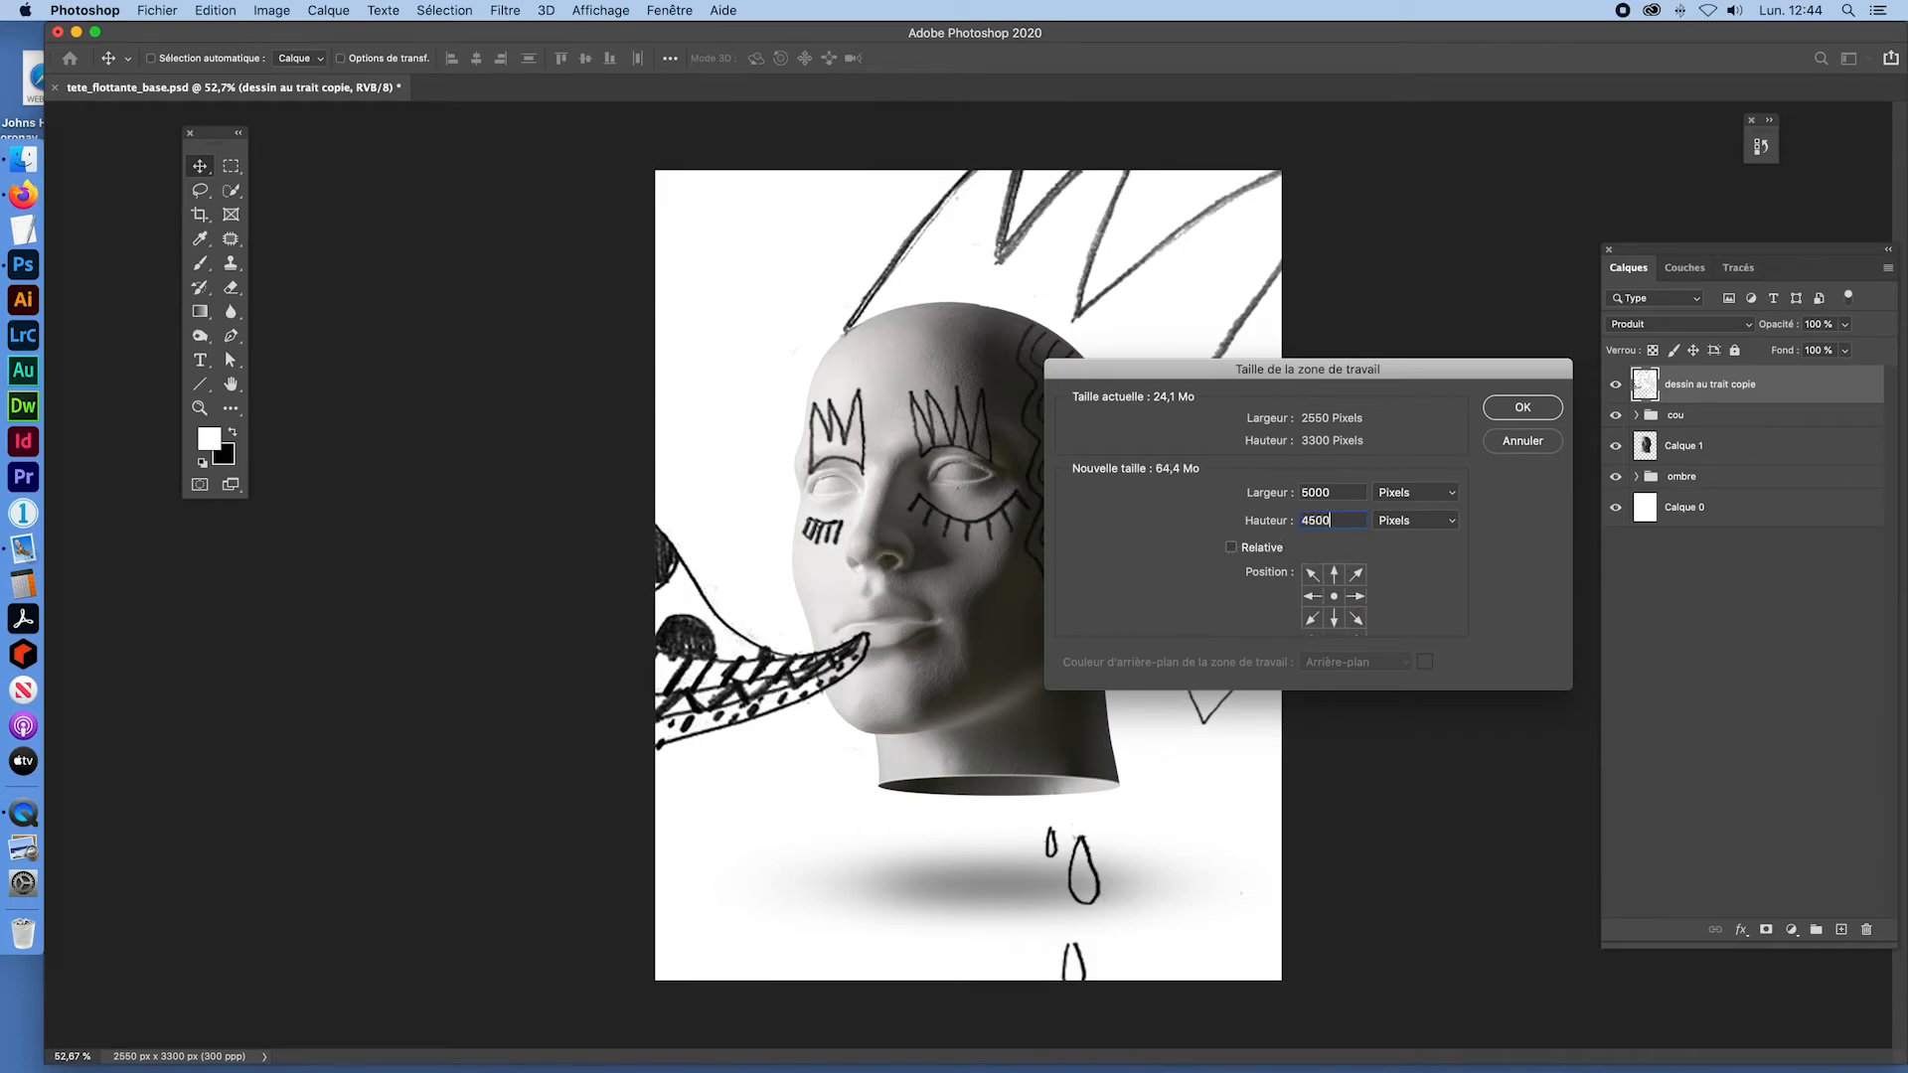
click(1332, 594)
click(1333, 574)
click(1333, 597)
click(1541, 399)
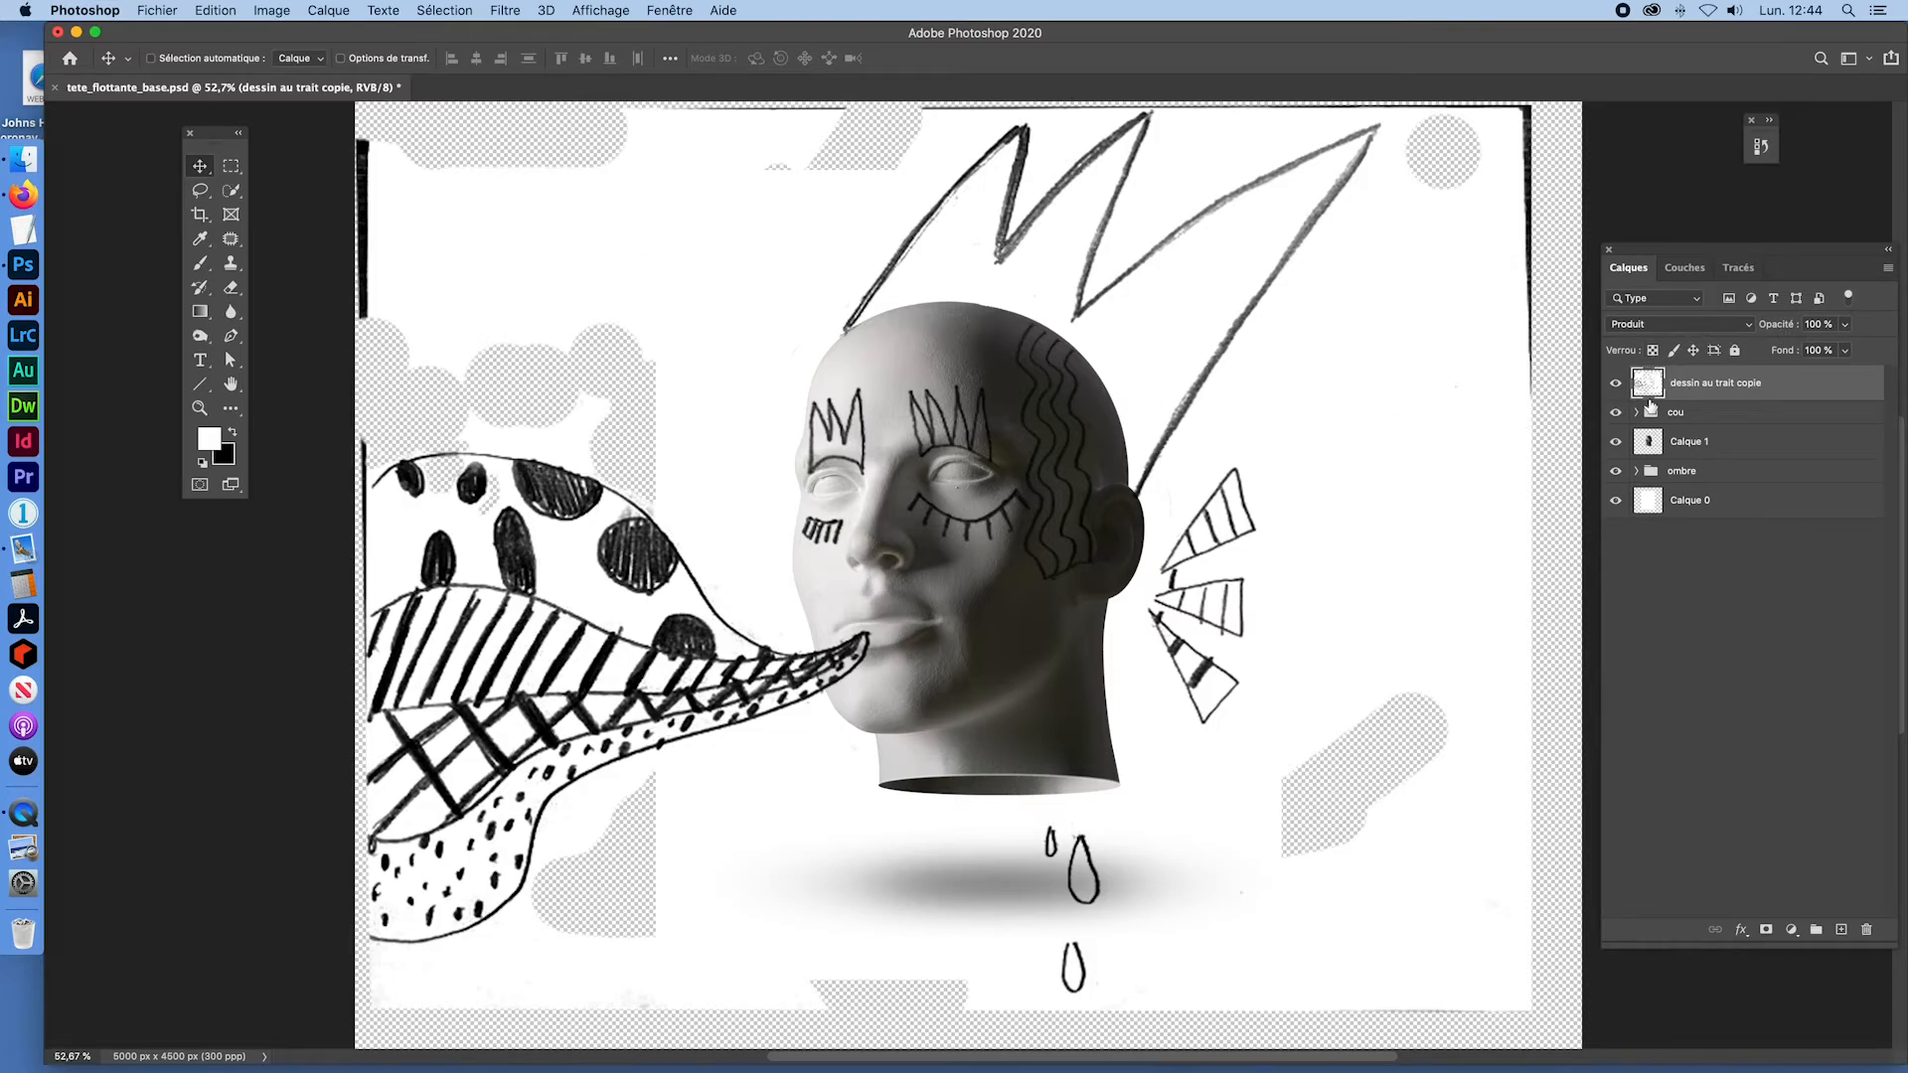
Step: Fill the background layer Calque 0 with the white foreground colour across the enlarged canvas
click(1654, 503)
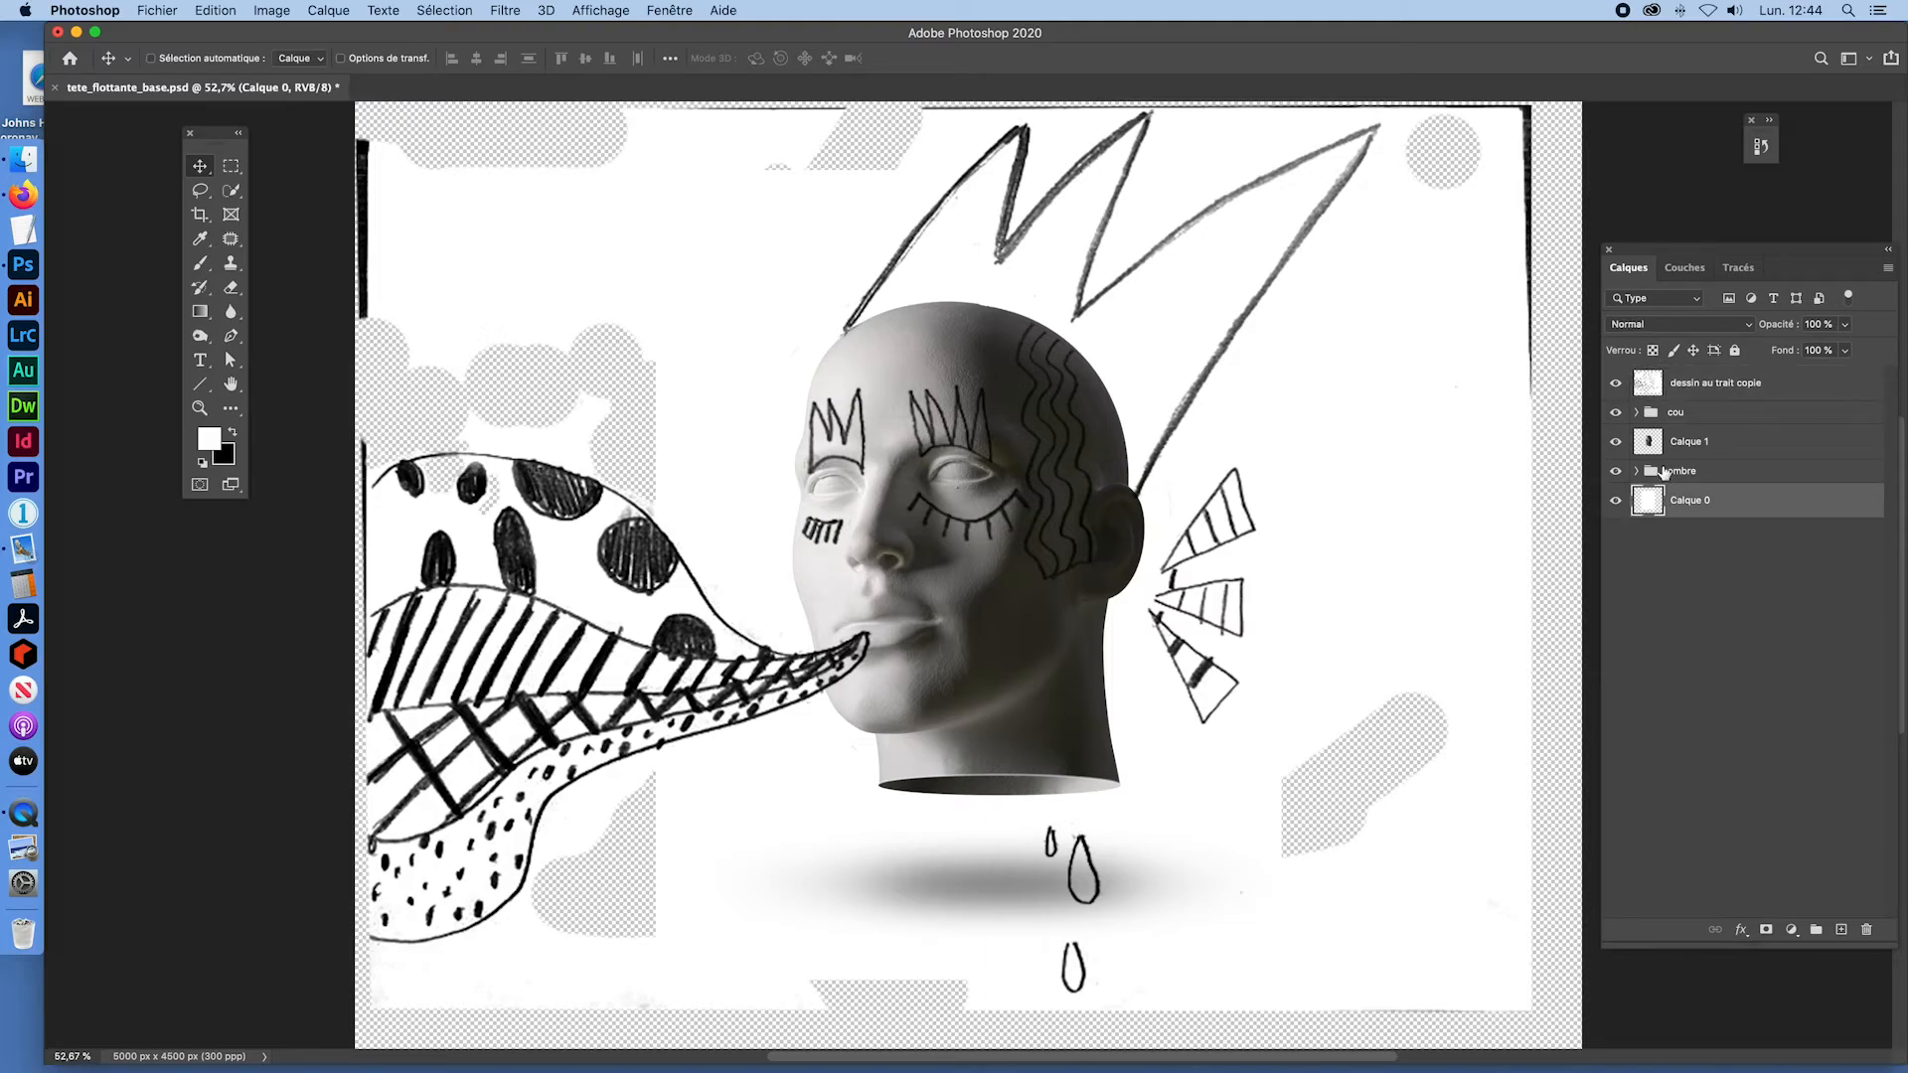
click(1616, 501)
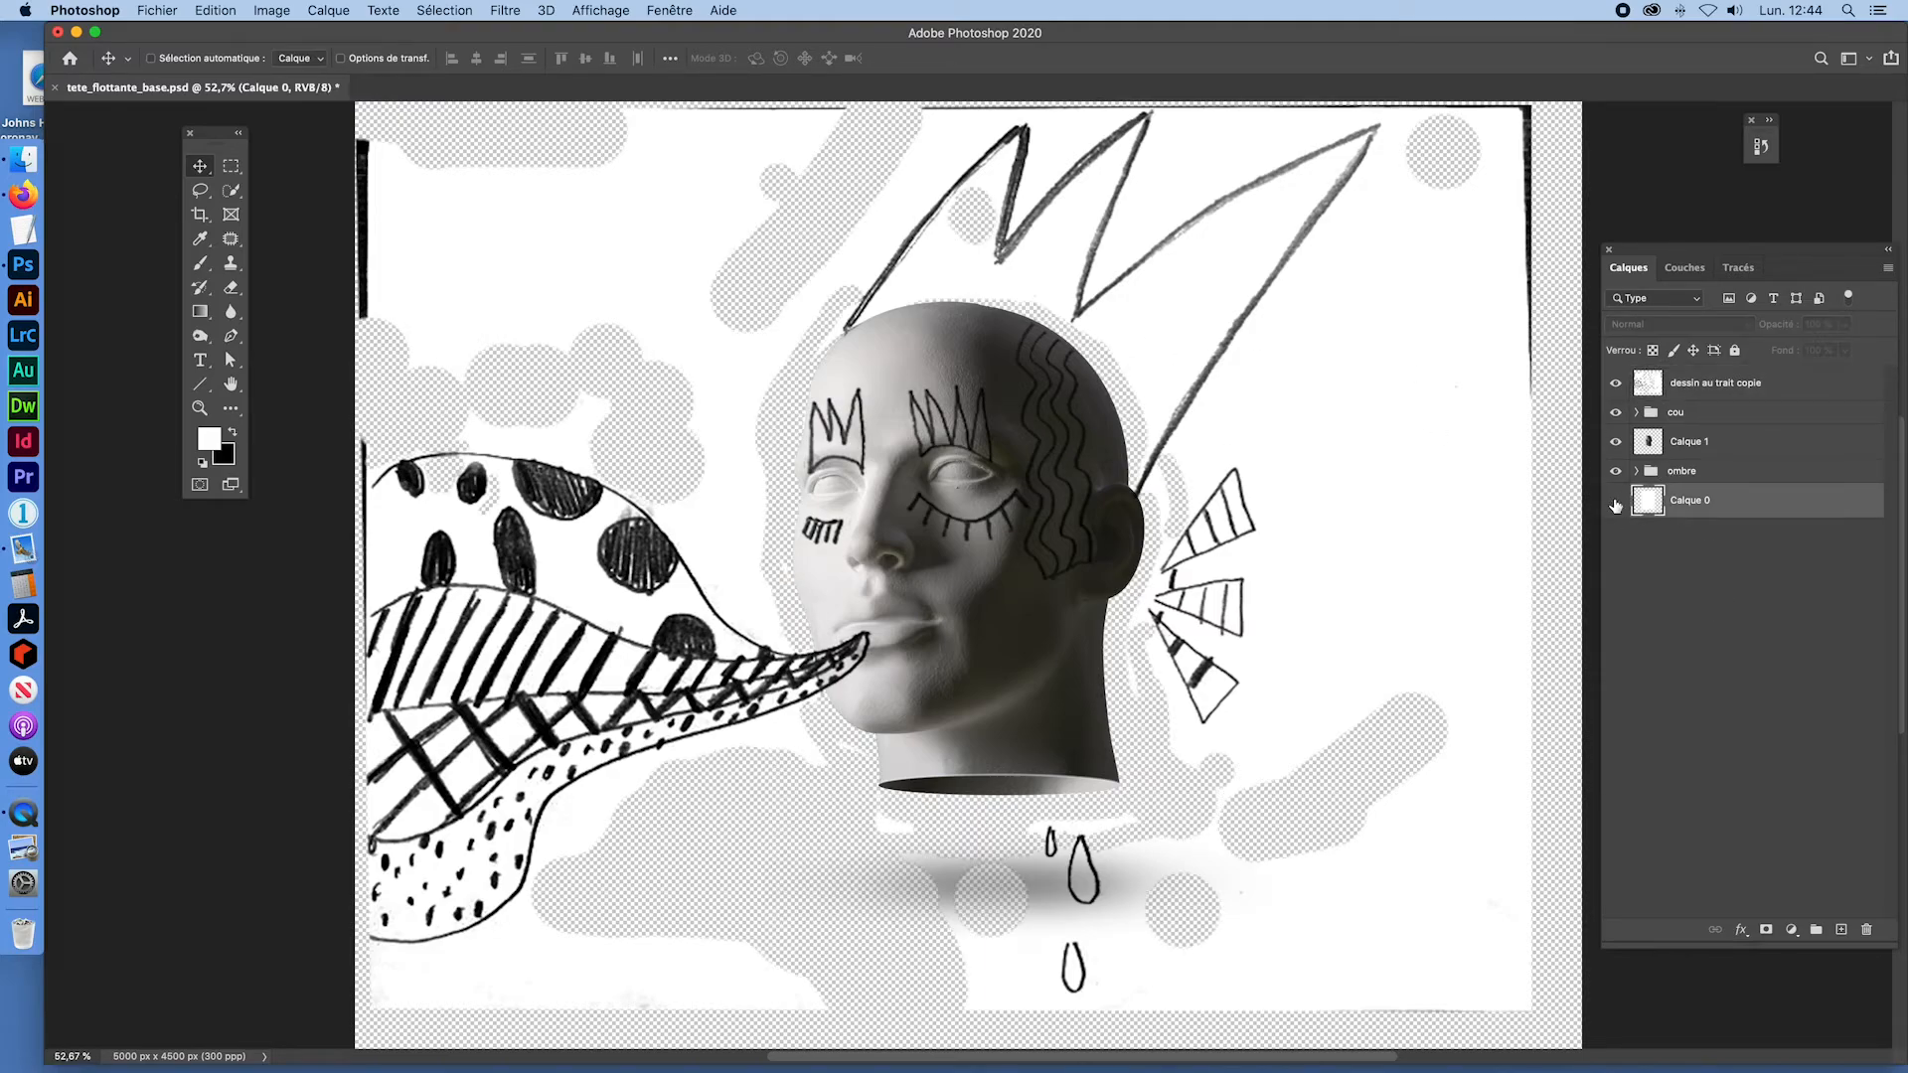
click(1615, 503)
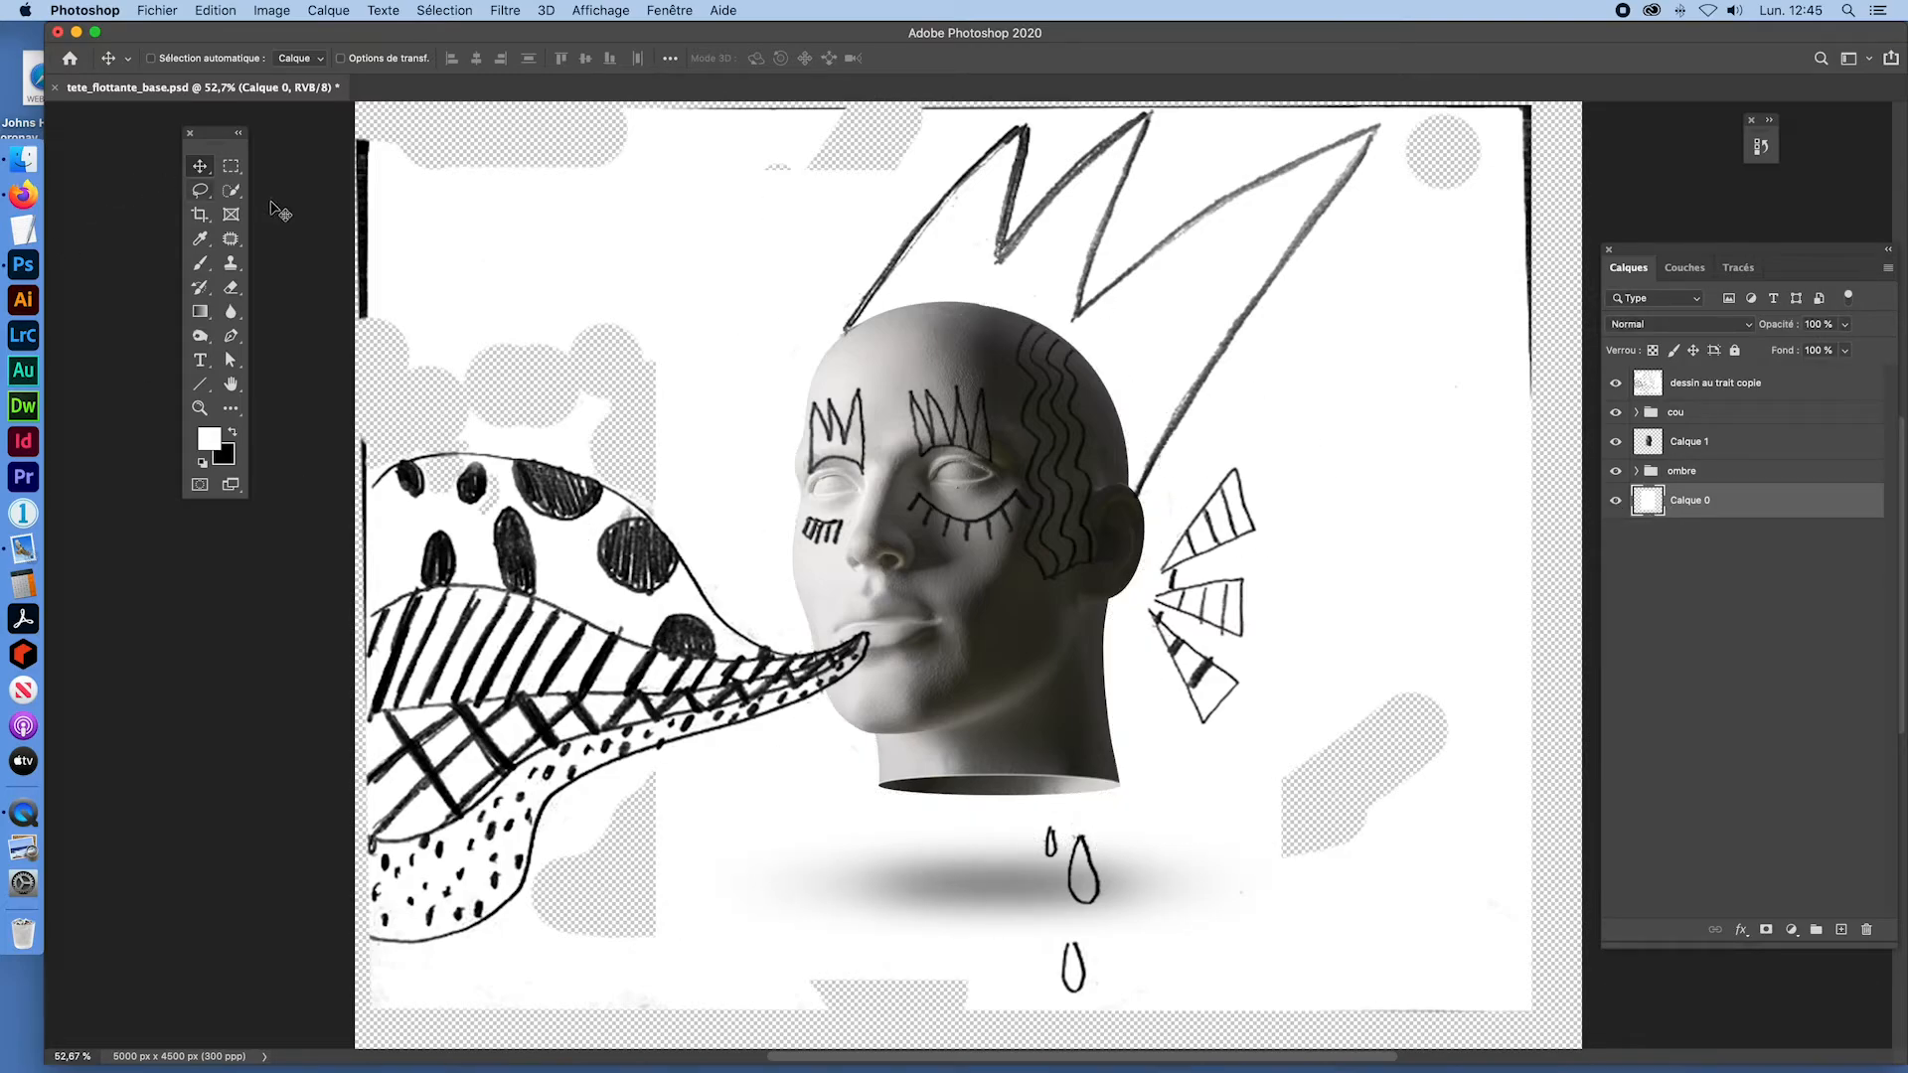
click(231, 165)
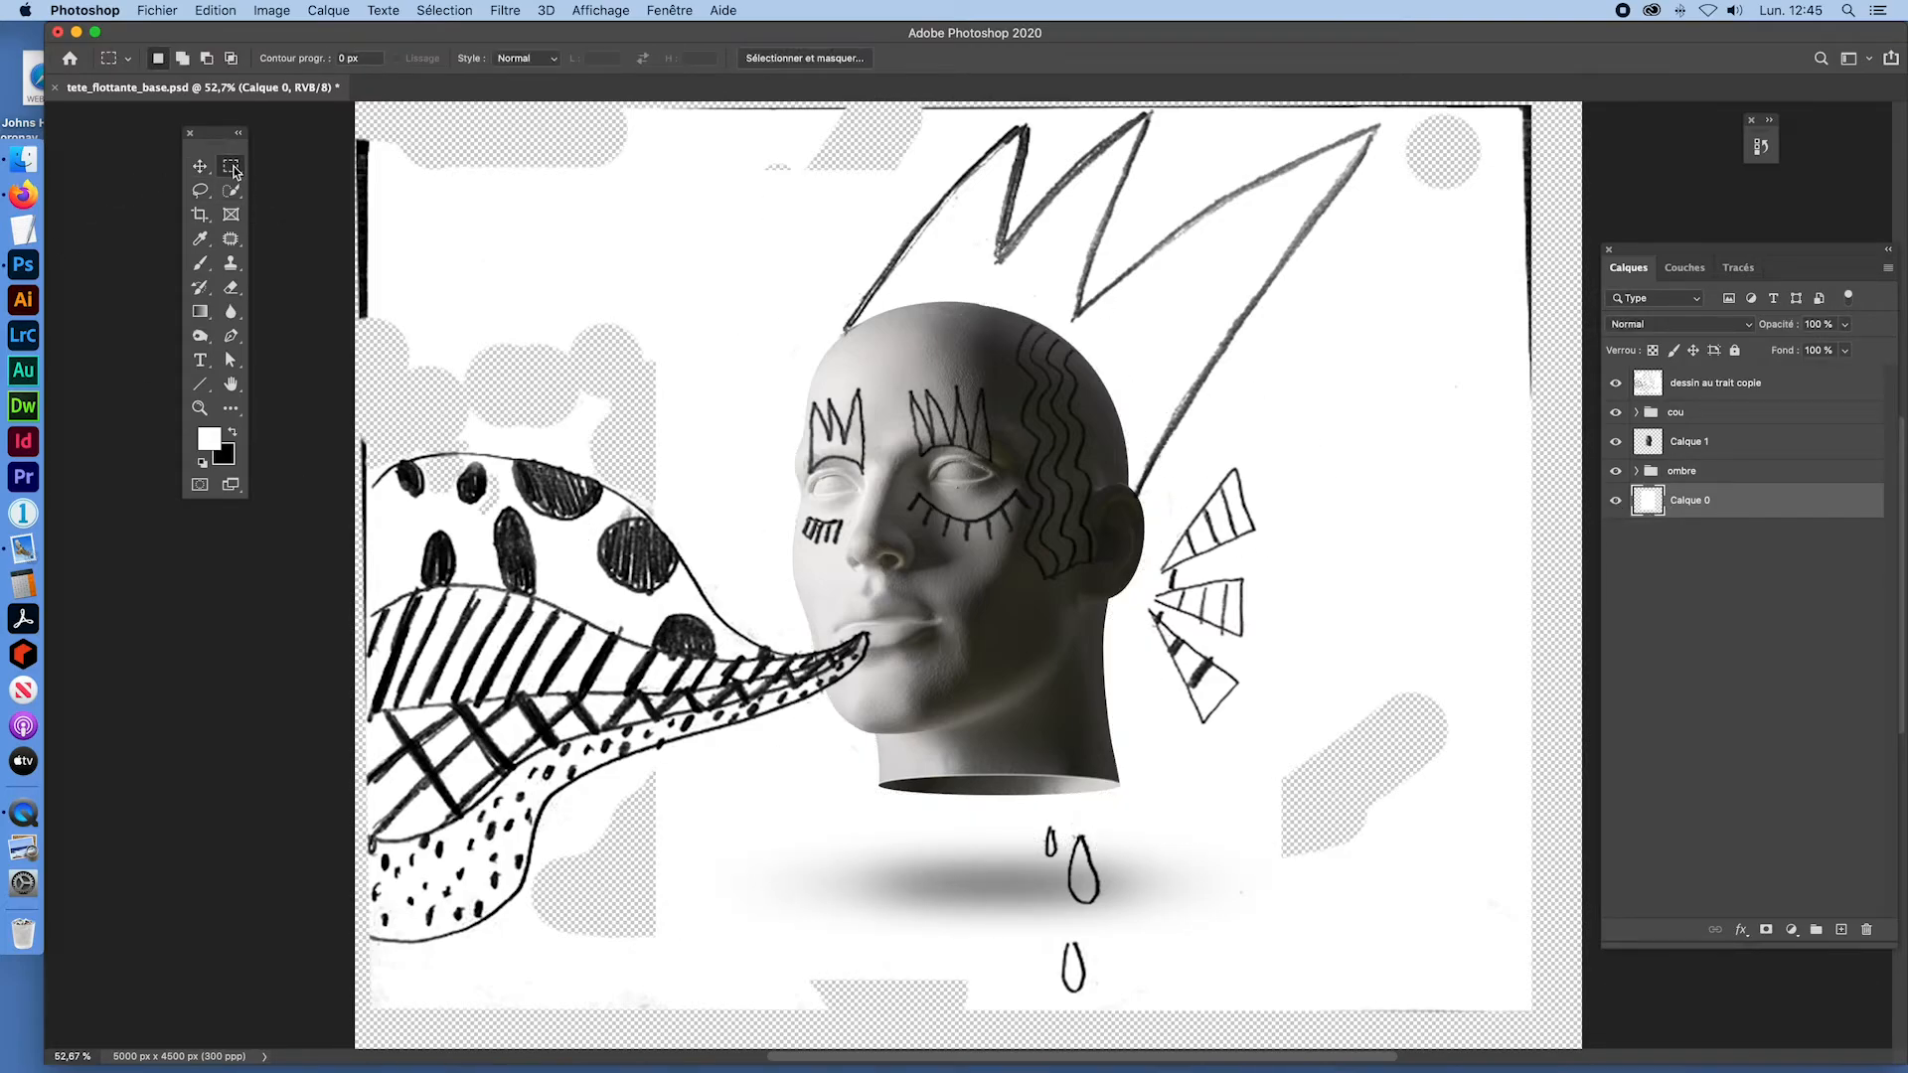
click(210, 440)
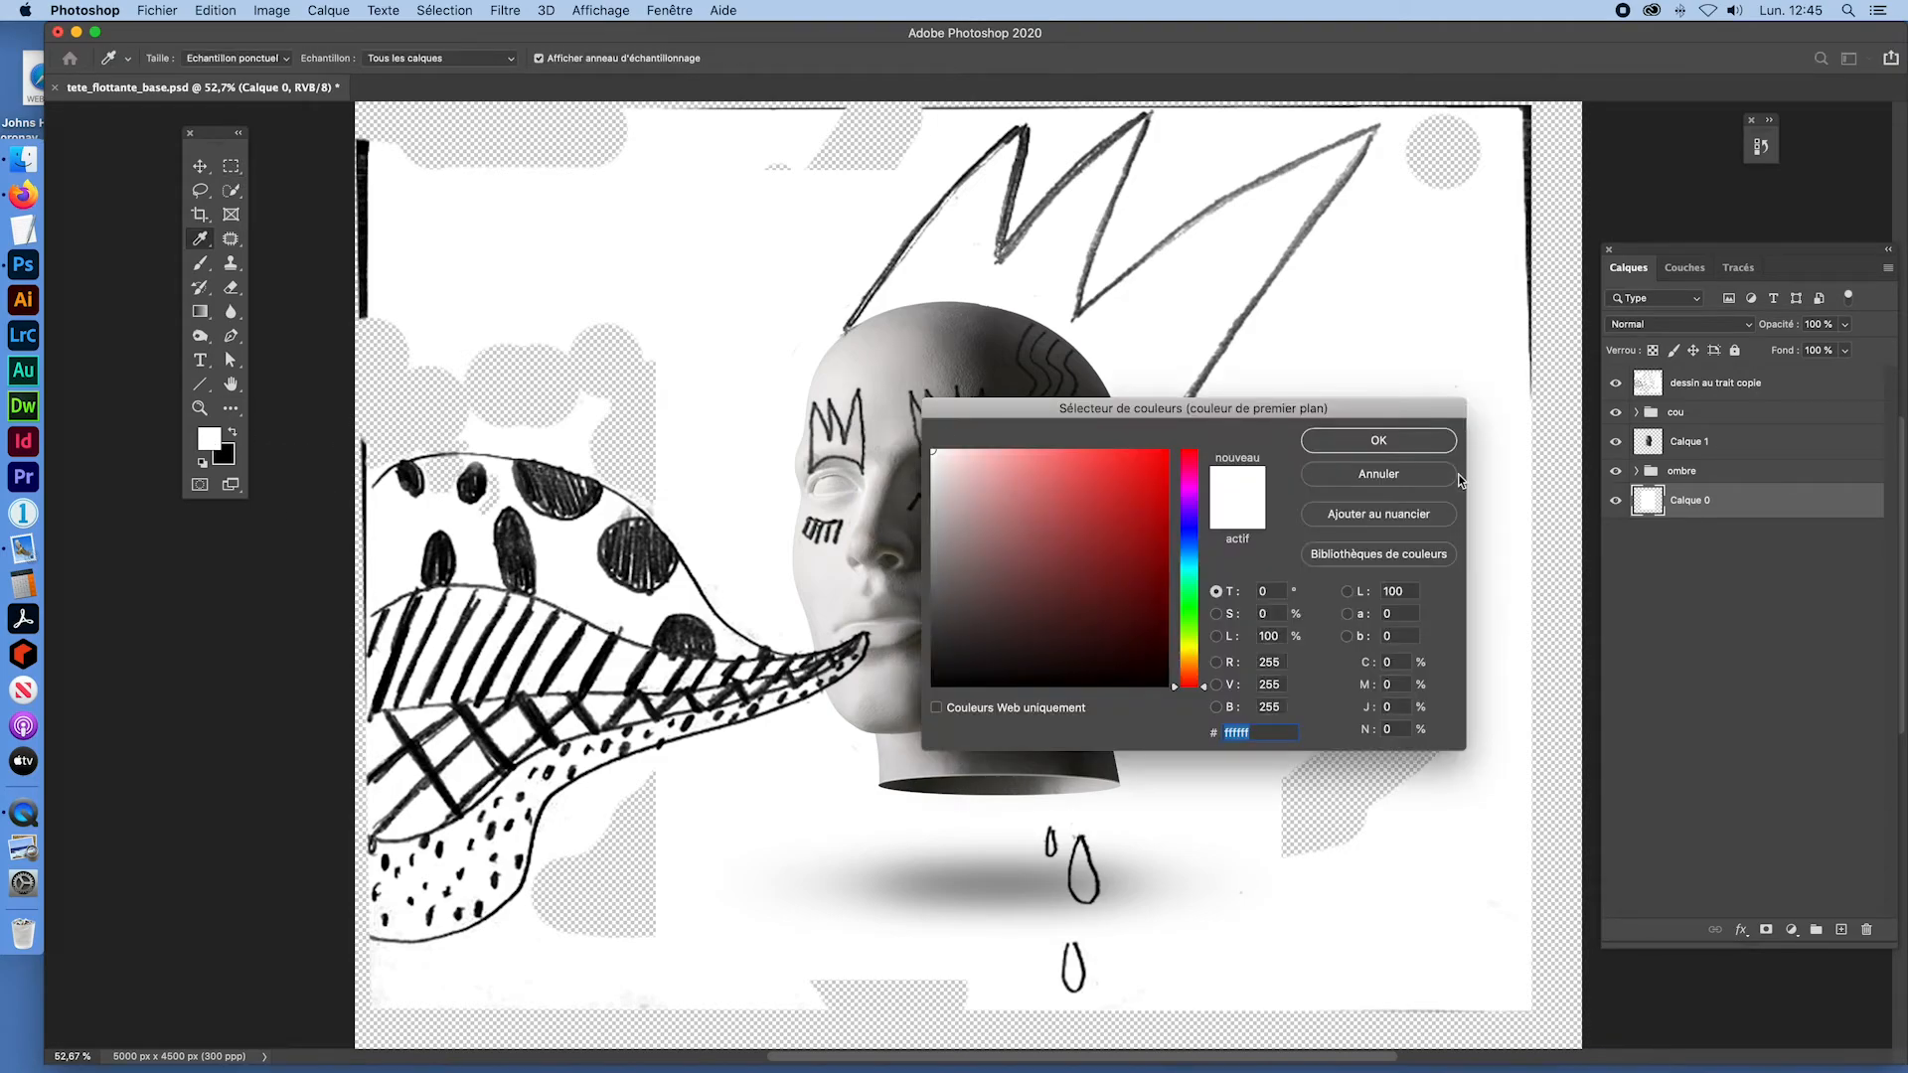
click(1405, 481)
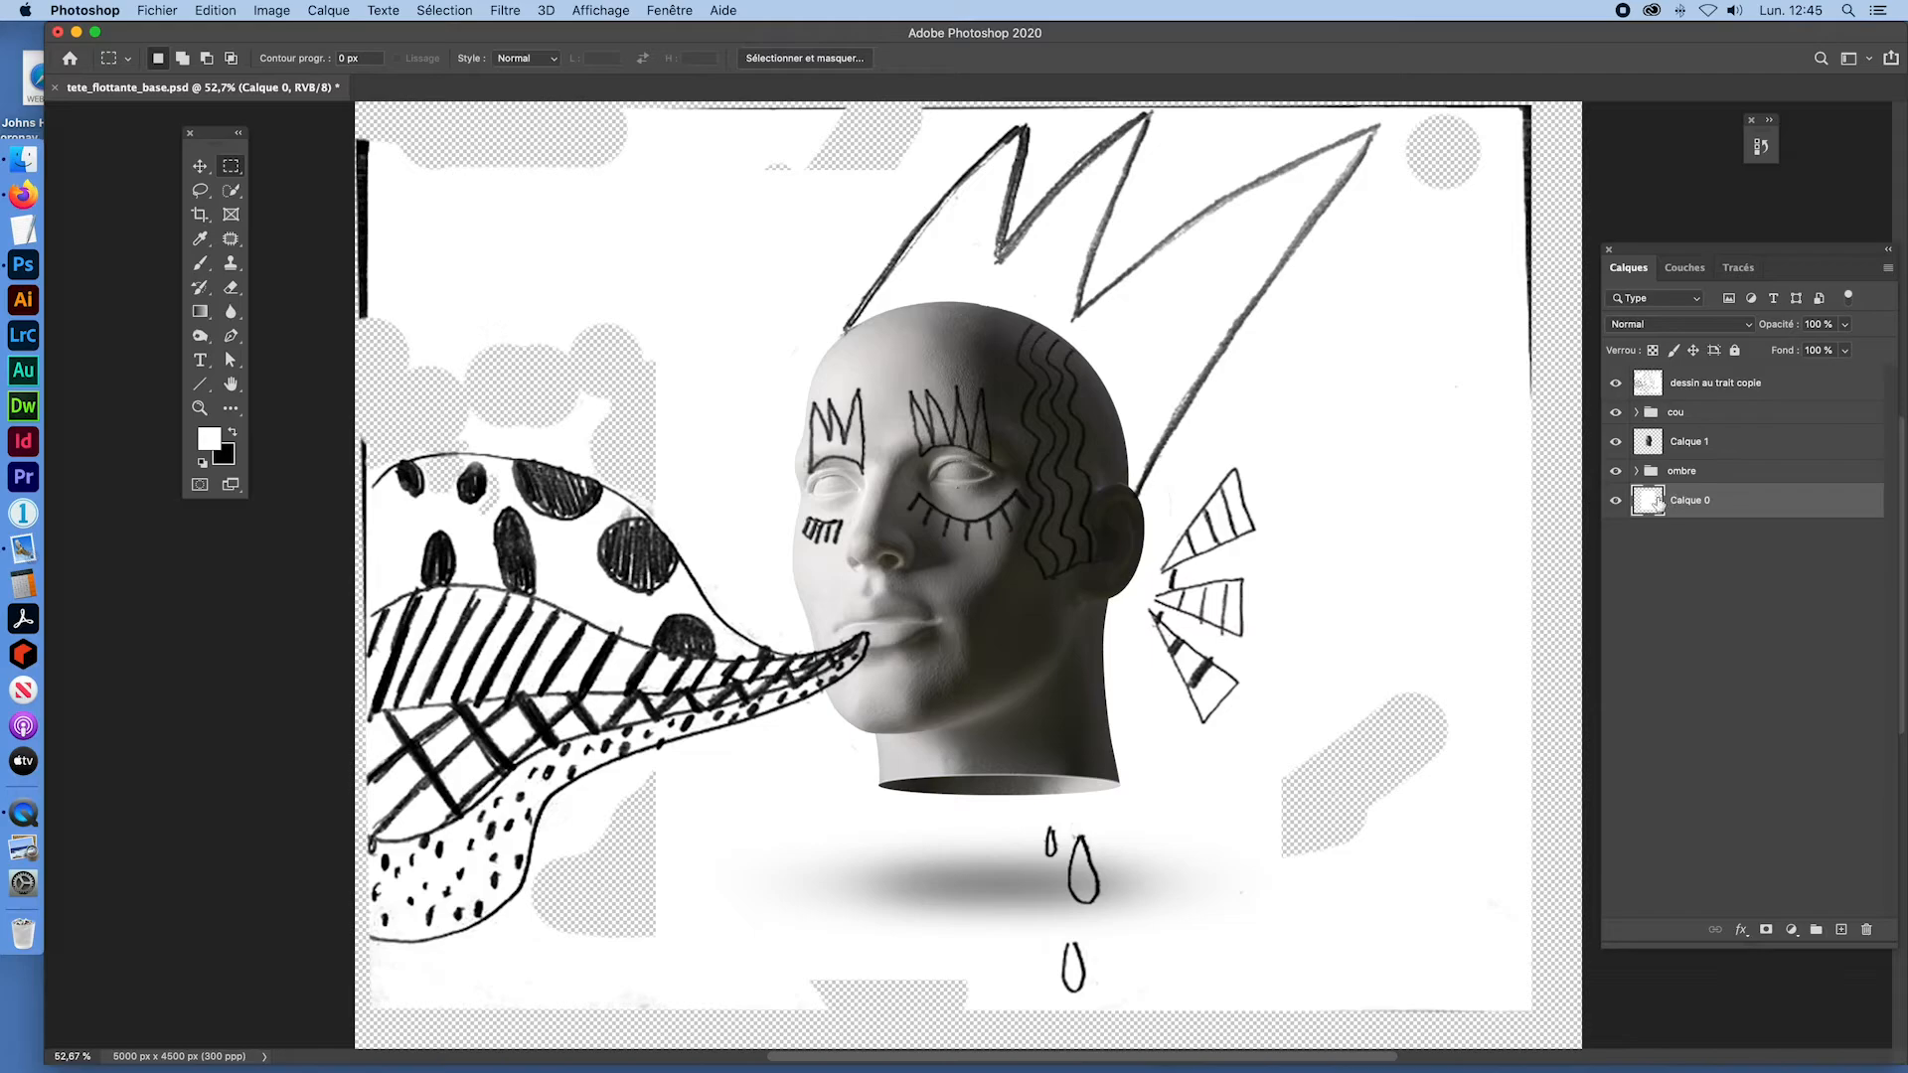
key(alt+BackSpace)
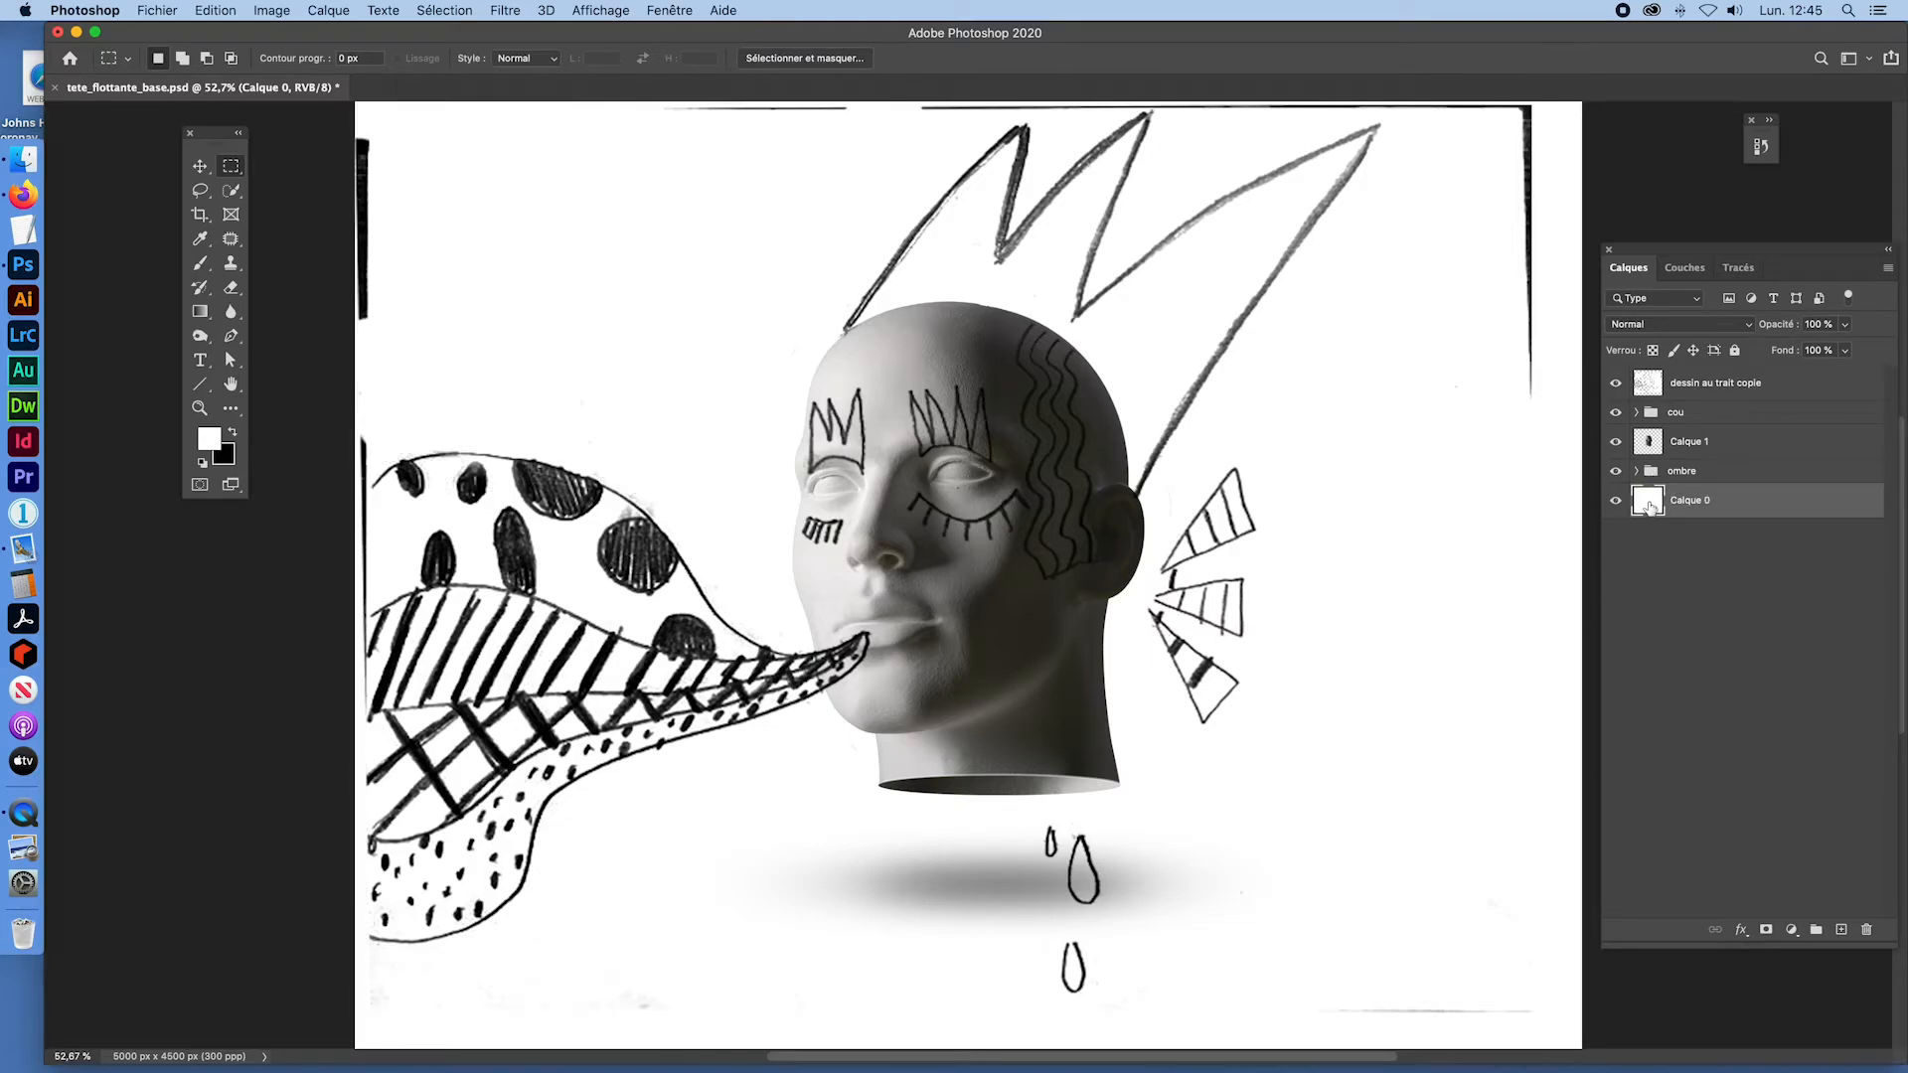
click(209, 11)
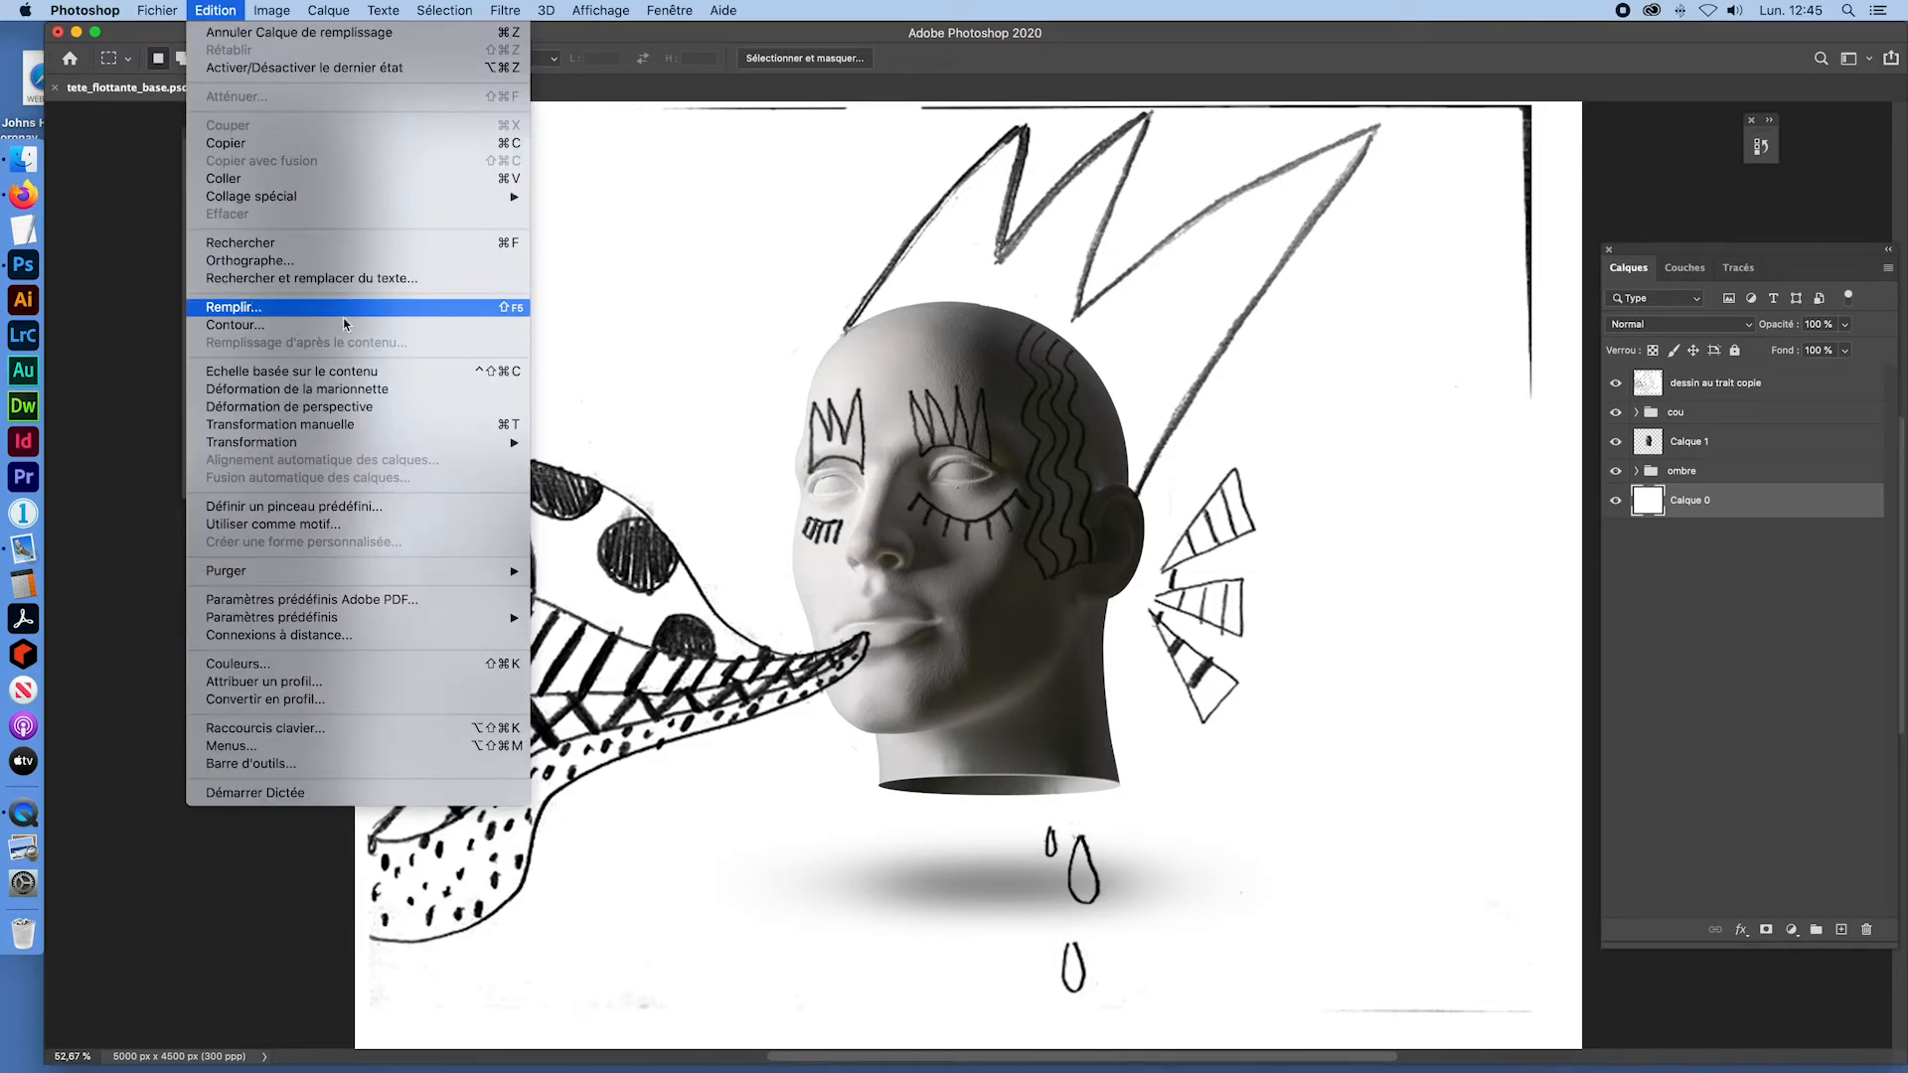
click(1545, 792)
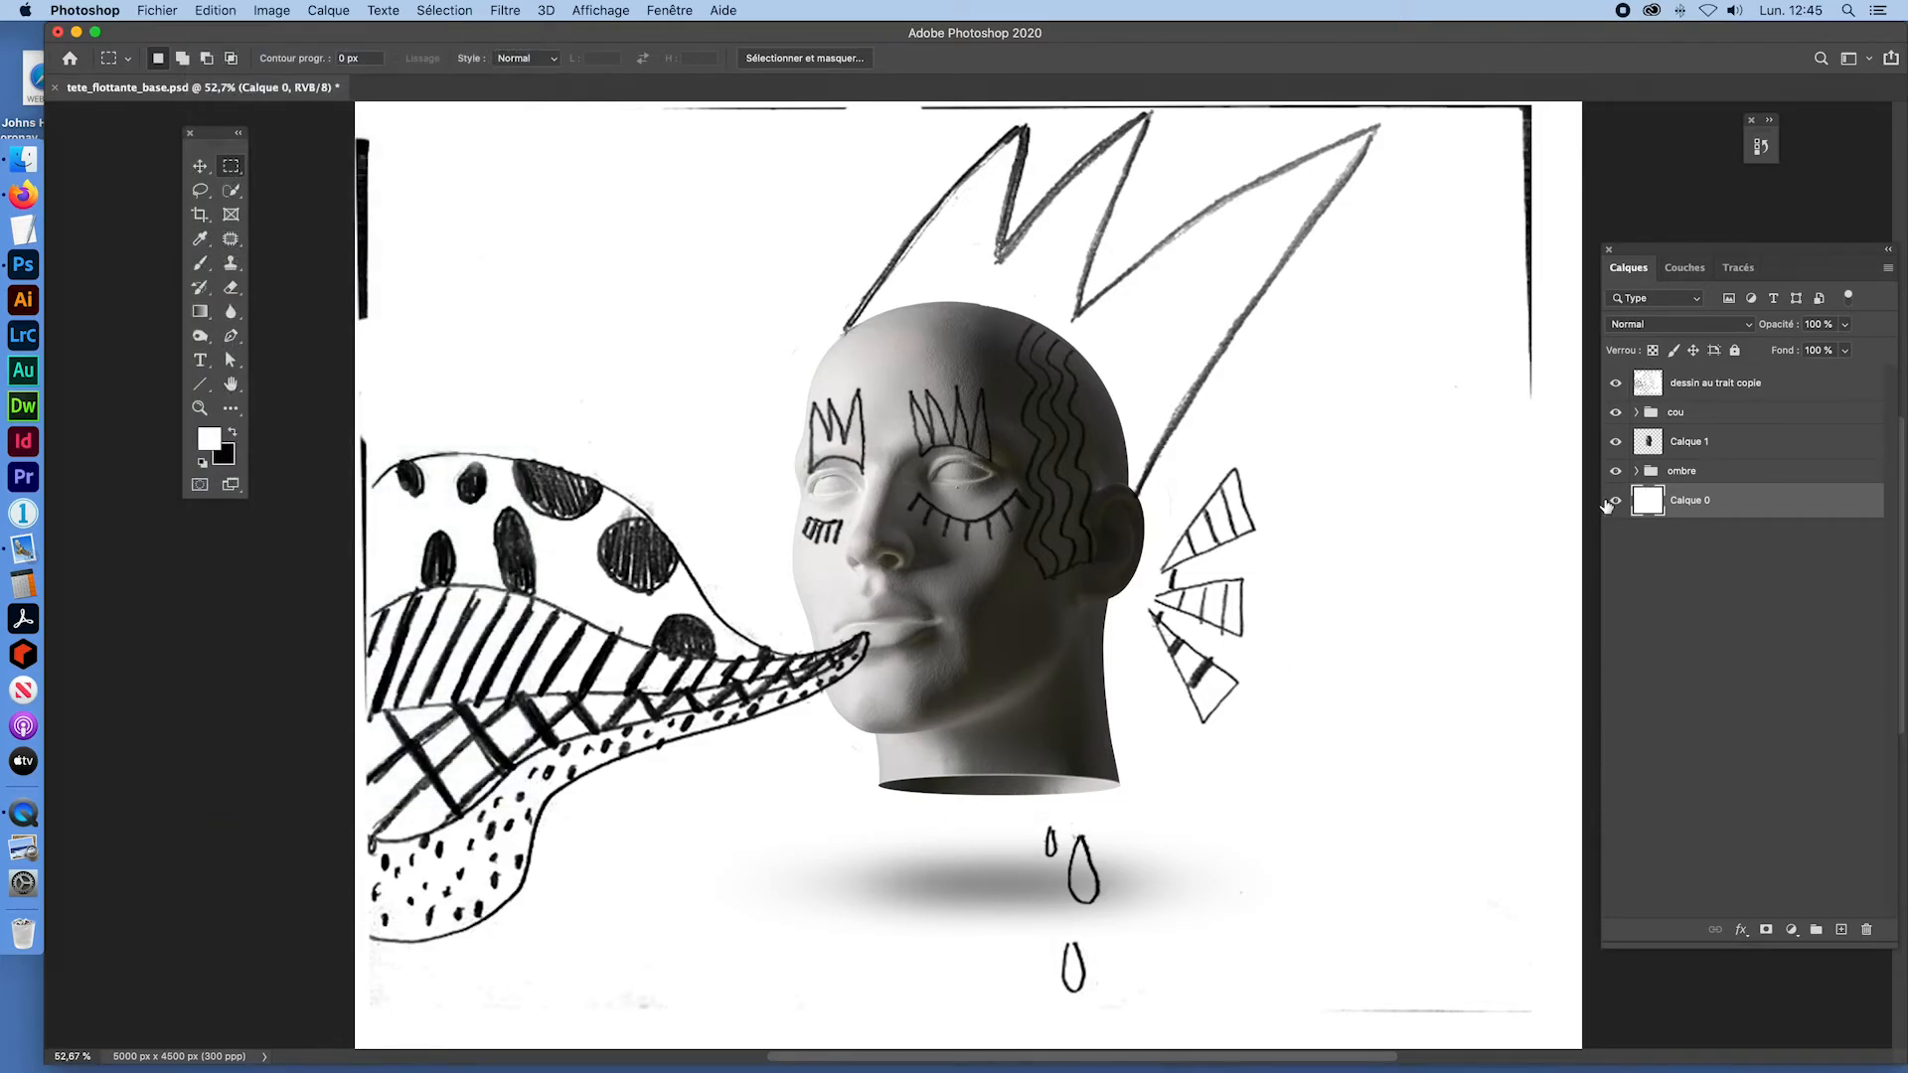
Step: Erase the black scan border along the upper left and top edges of the "dessin au trait copie" layer with a 116 px eraser
click(1669, 393)
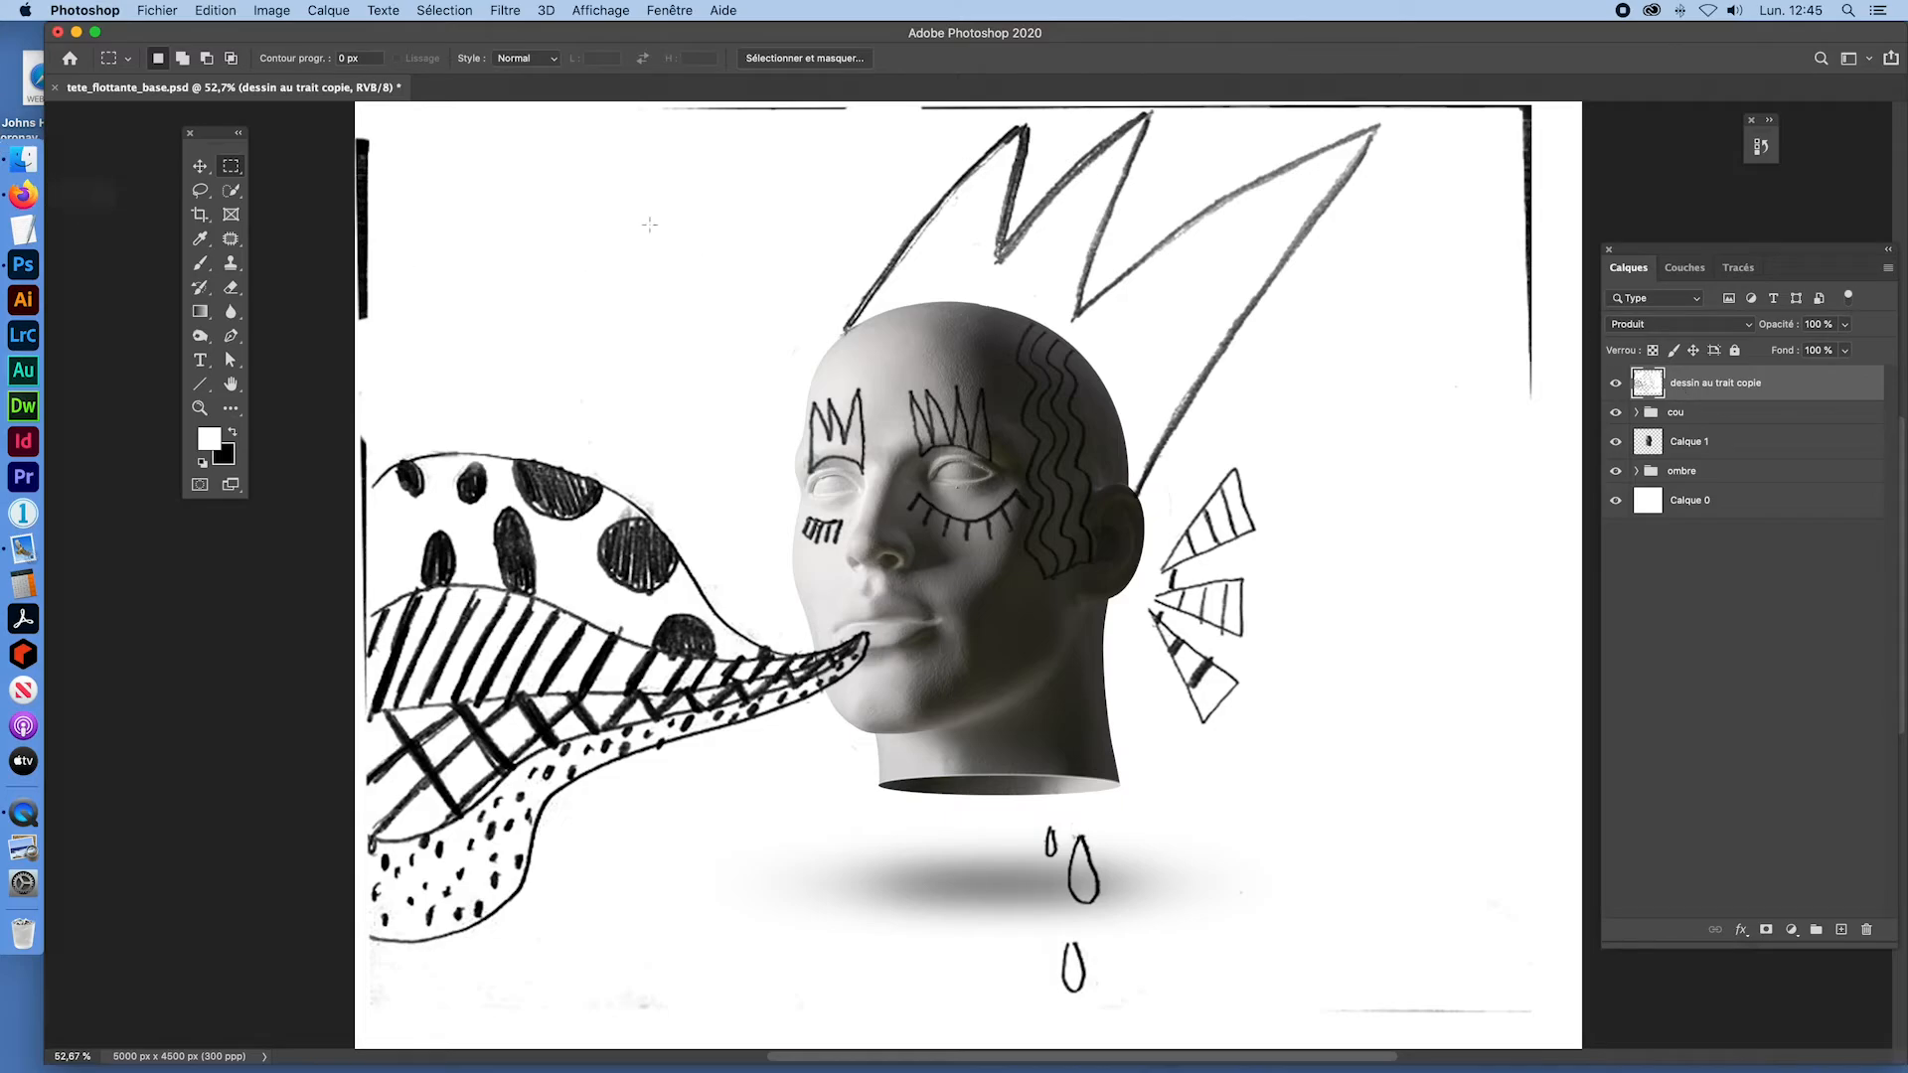
click(229, 288)
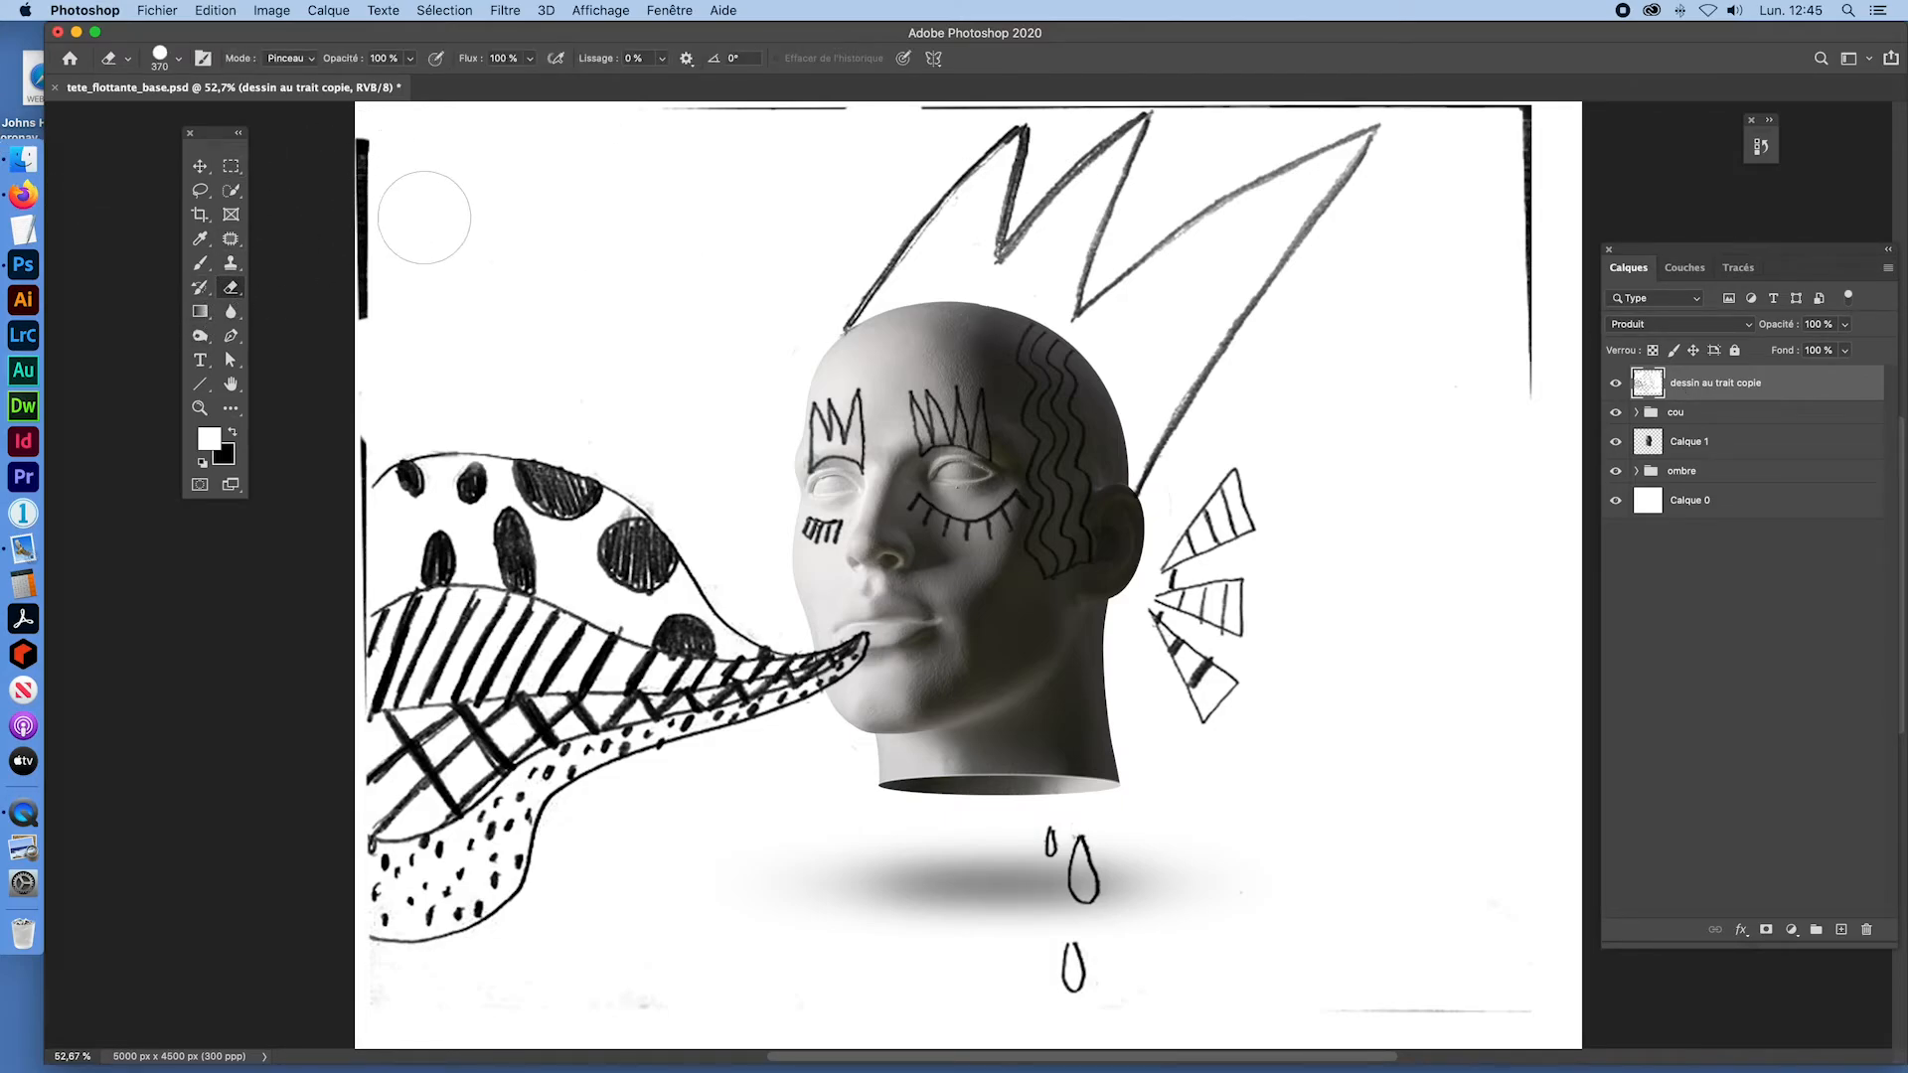
mouse_move(530, 230)
mouse_down()
mouse_move(635, 257)
mouse_move(522, 266)
mouse_move(795, 283)
mouse_move(517, 254)
mouse_up()
mouse_move(351, 140)
mouse_down()
mouse_move(345, 349)
mouse_move(385, 349)
mouse_move(369, 349)
mouse_up()
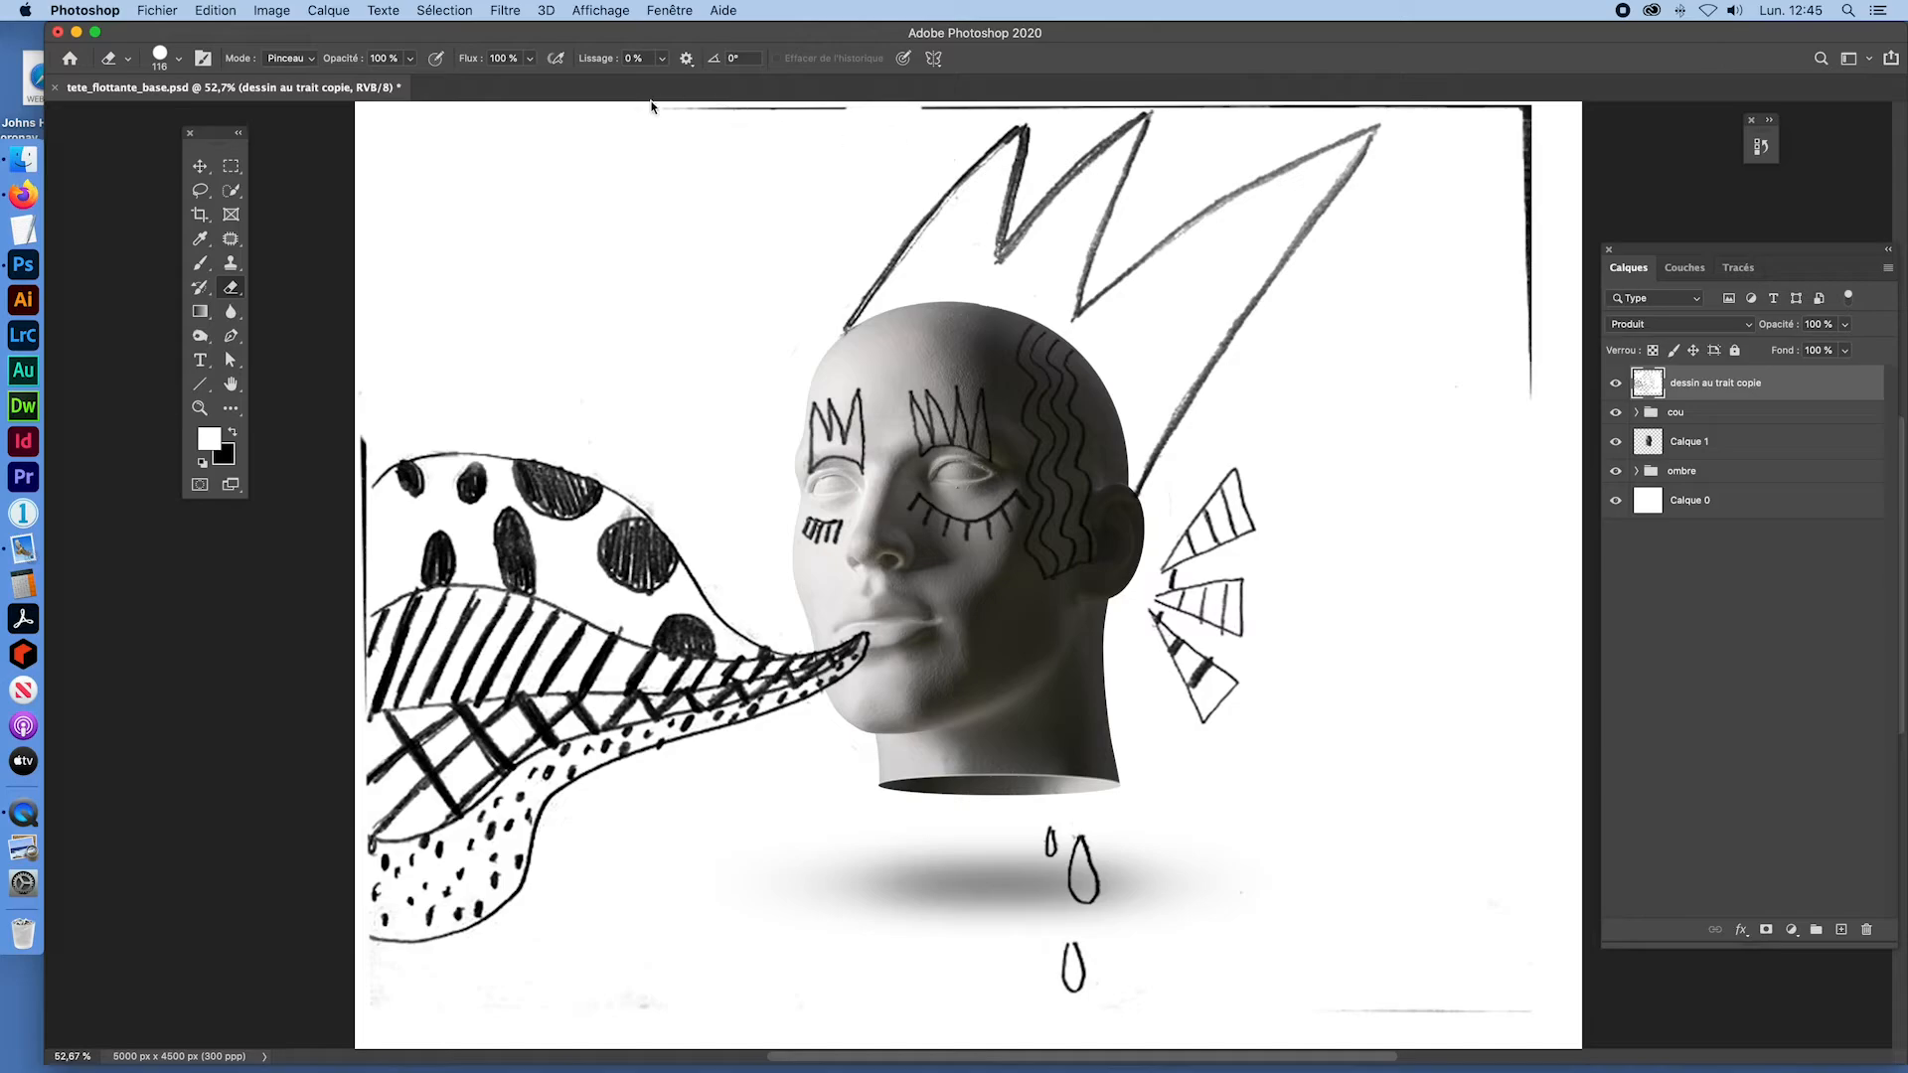
drag(651, 103, 1051, 114)
key(super+z)
mouse_move(865, 112)
mouse_down()
mouse_move(578, 112)
mouse_move(1185, 96)
mouse_up()
key(super+z)
drag(912, 95, 1158, 111)
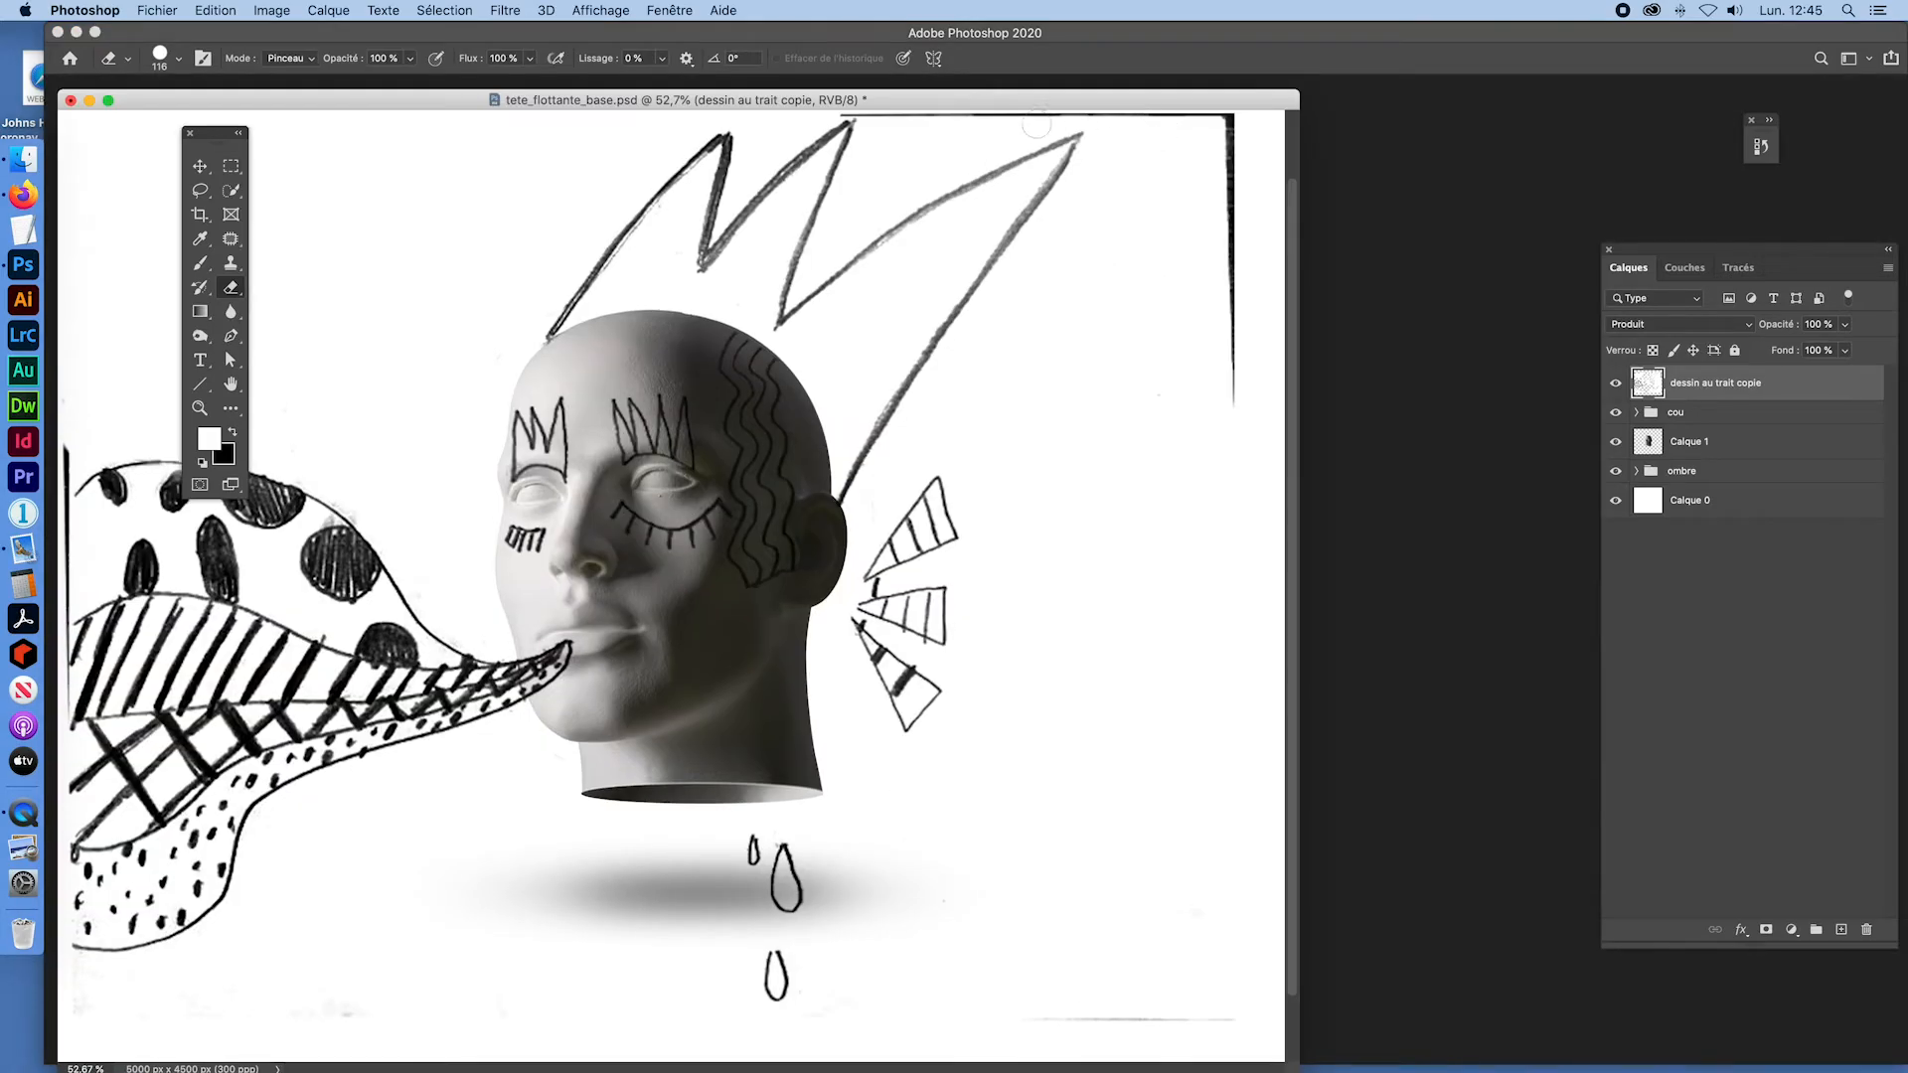
click(88, 101)
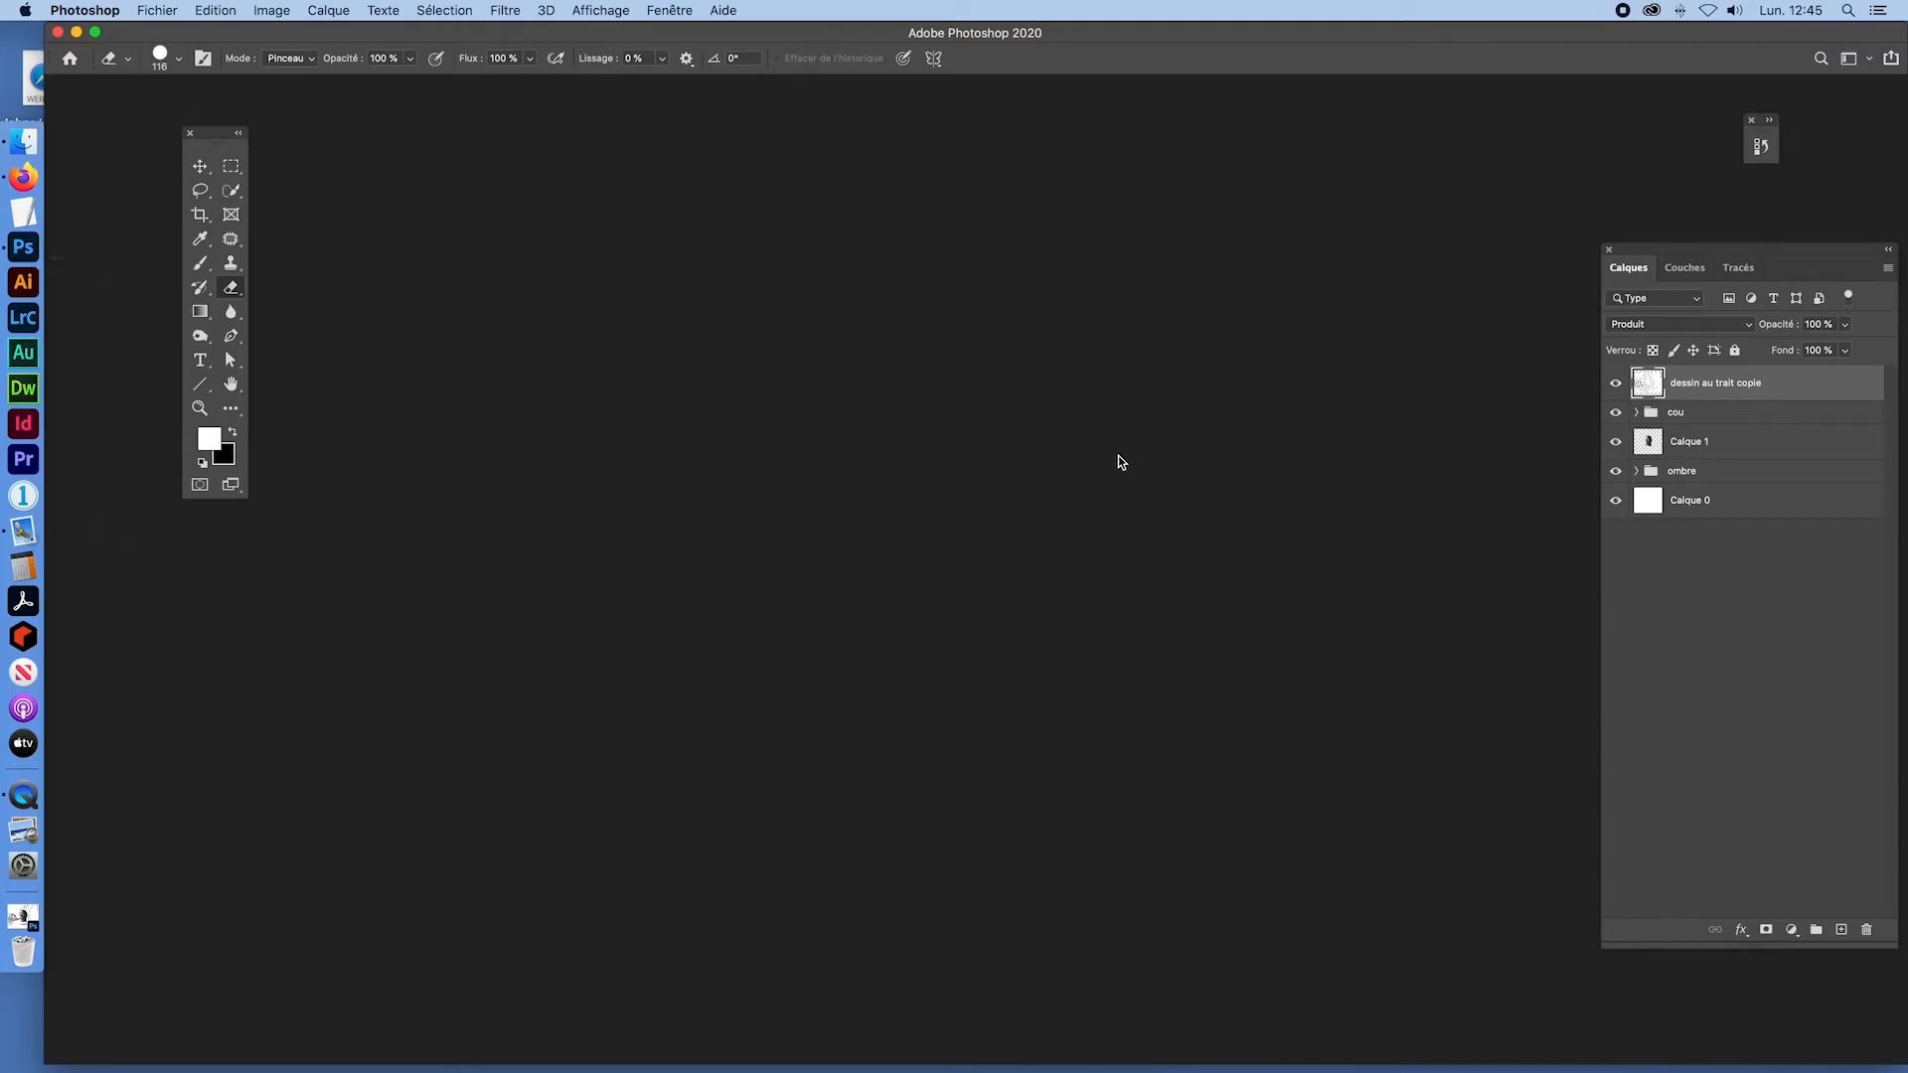
click(681, 17)
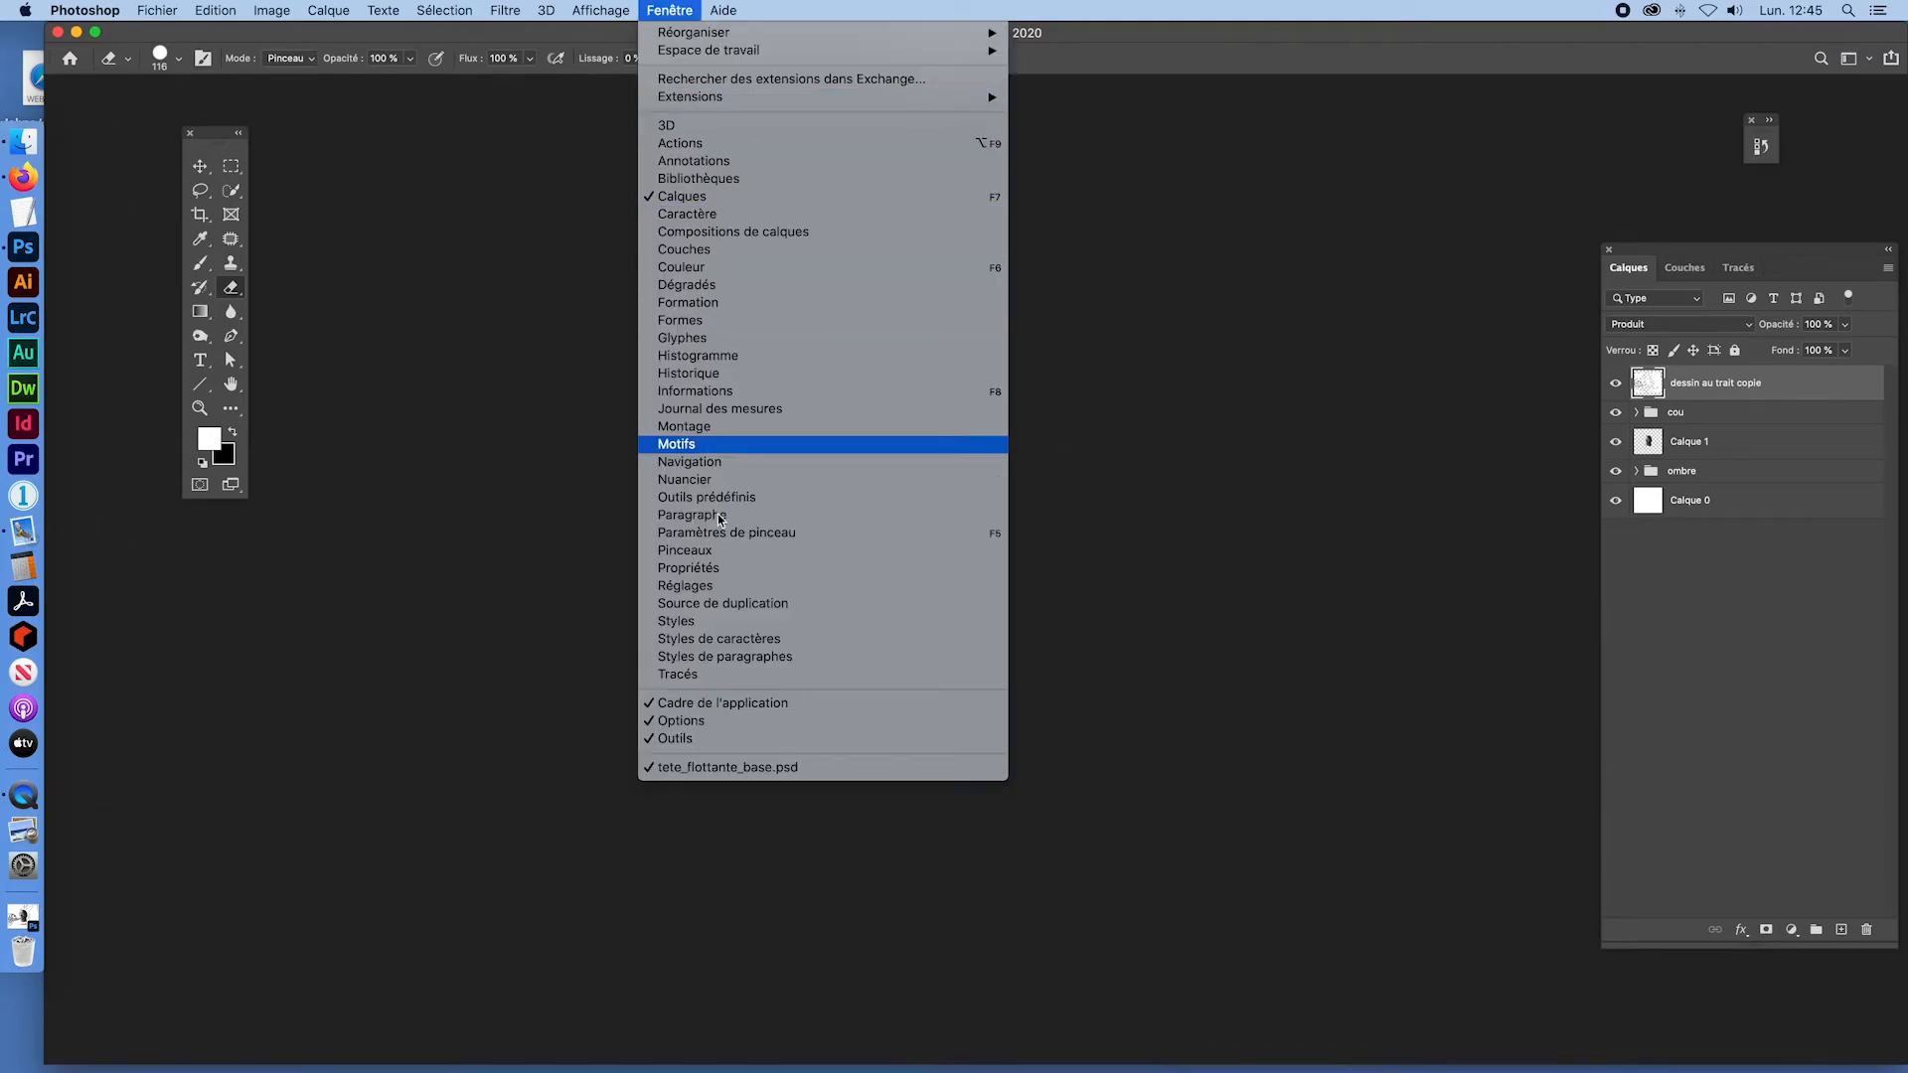
click(706, 773)
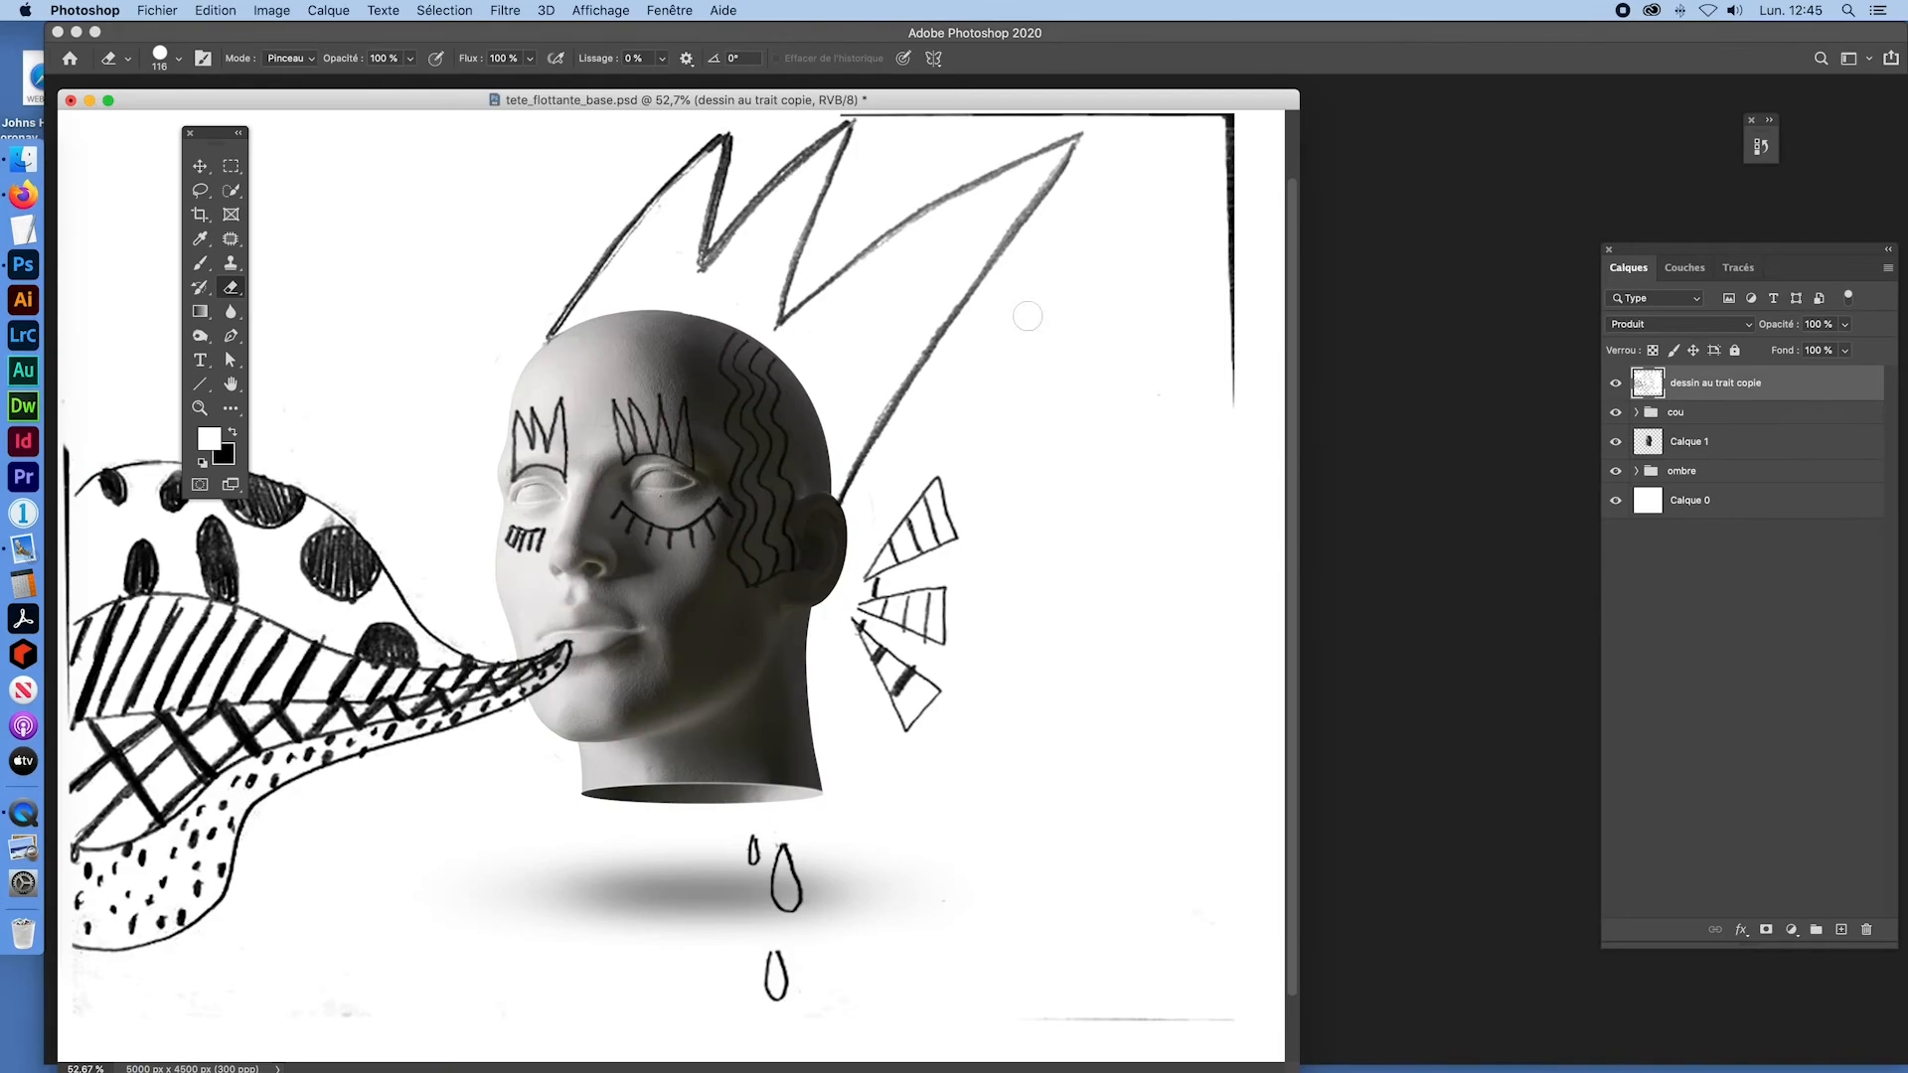
key(super+space)
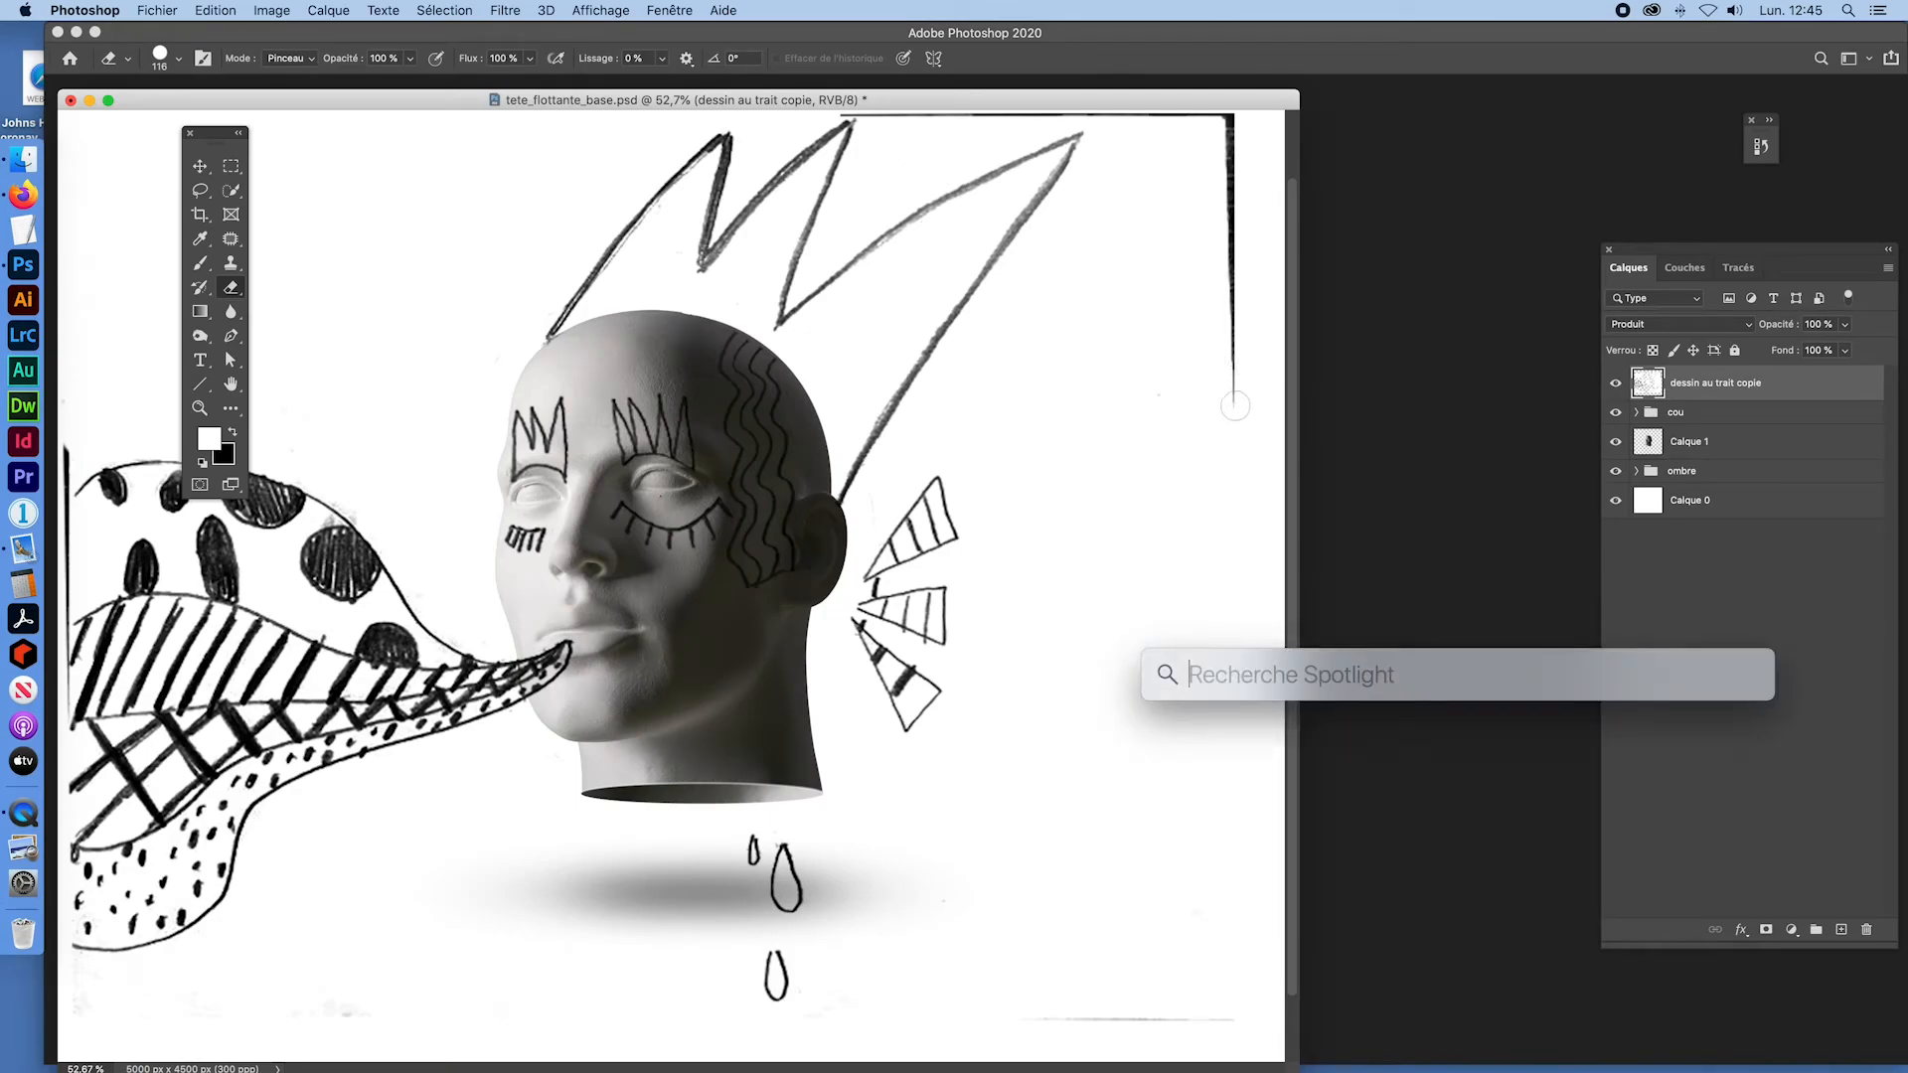
key(Escape)
Step: Erase the black vertical scan border along the right edge of the line drawing
mouse_move(1172, 427)
mouse_down()
mouse_move(1202, 427)
mouse_move(1242, 77)
mouse_move(1198, 112)
mouse_move(1118, 113)
mouse_up()
Step: Show the rulers and display the document in full screen mode with the menu bar
drag(305, 105, 496, 91)
key(ctrl+r)
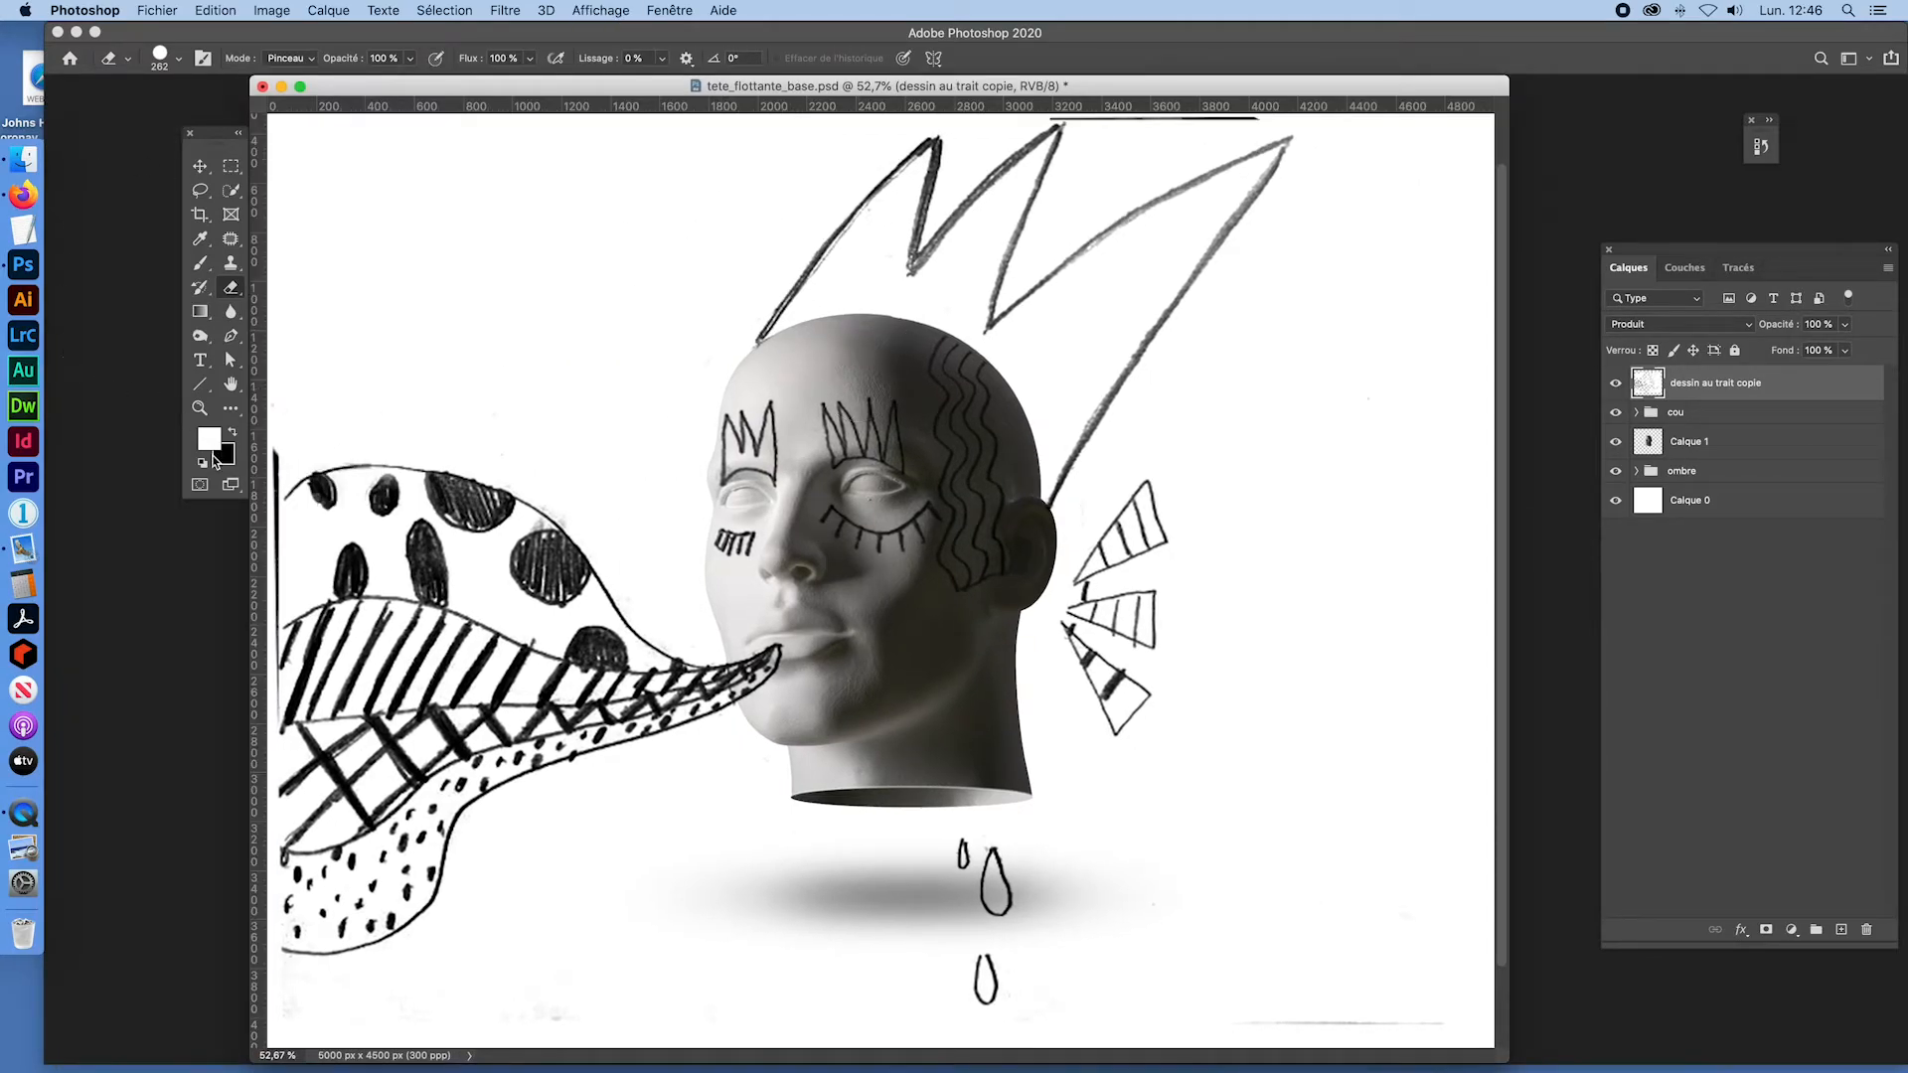
click(231, 484)
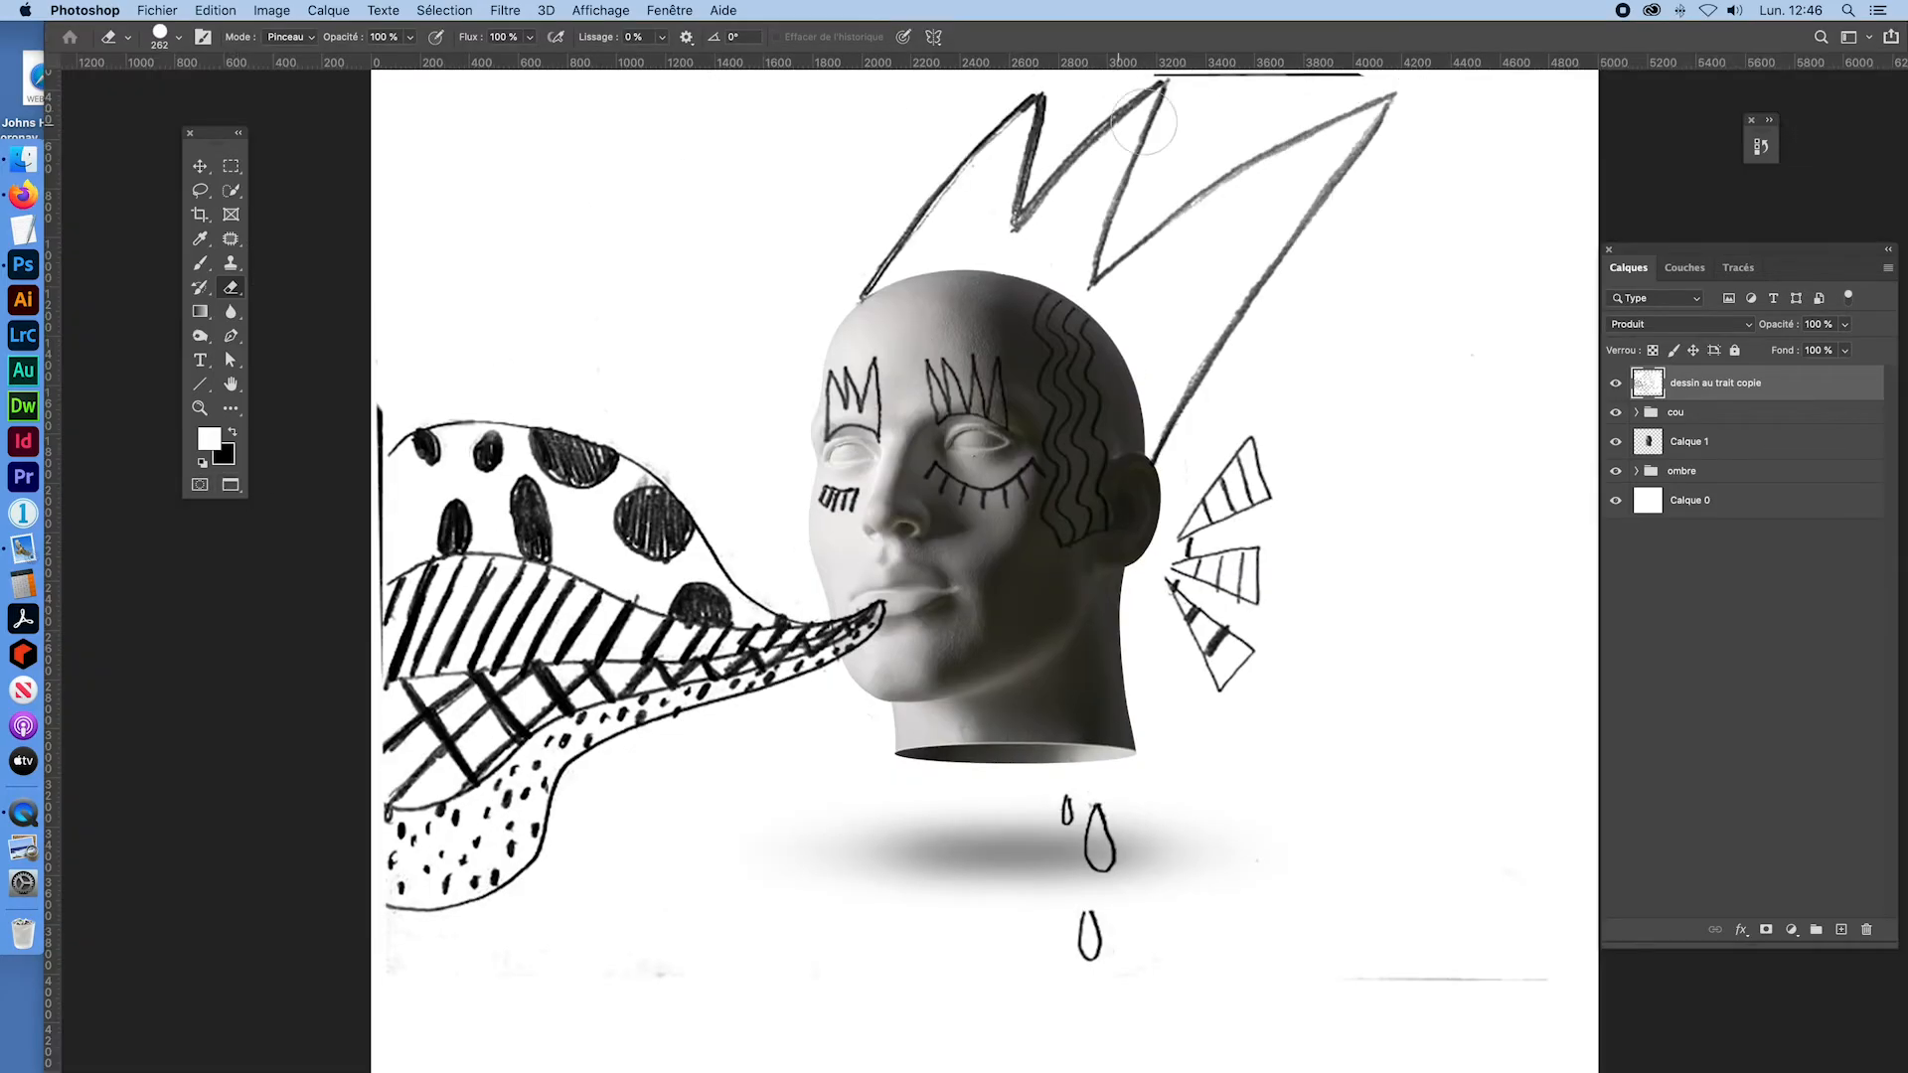
Step: Erase the black scan line above the crown's middle peak with a 105 px eraser
mouse_move(1363, 79)
mouse_down()
mouse_move(1214, 72)
mouse_move(1267, 217)
mouse_up()
key(super+space)
key(super+space)
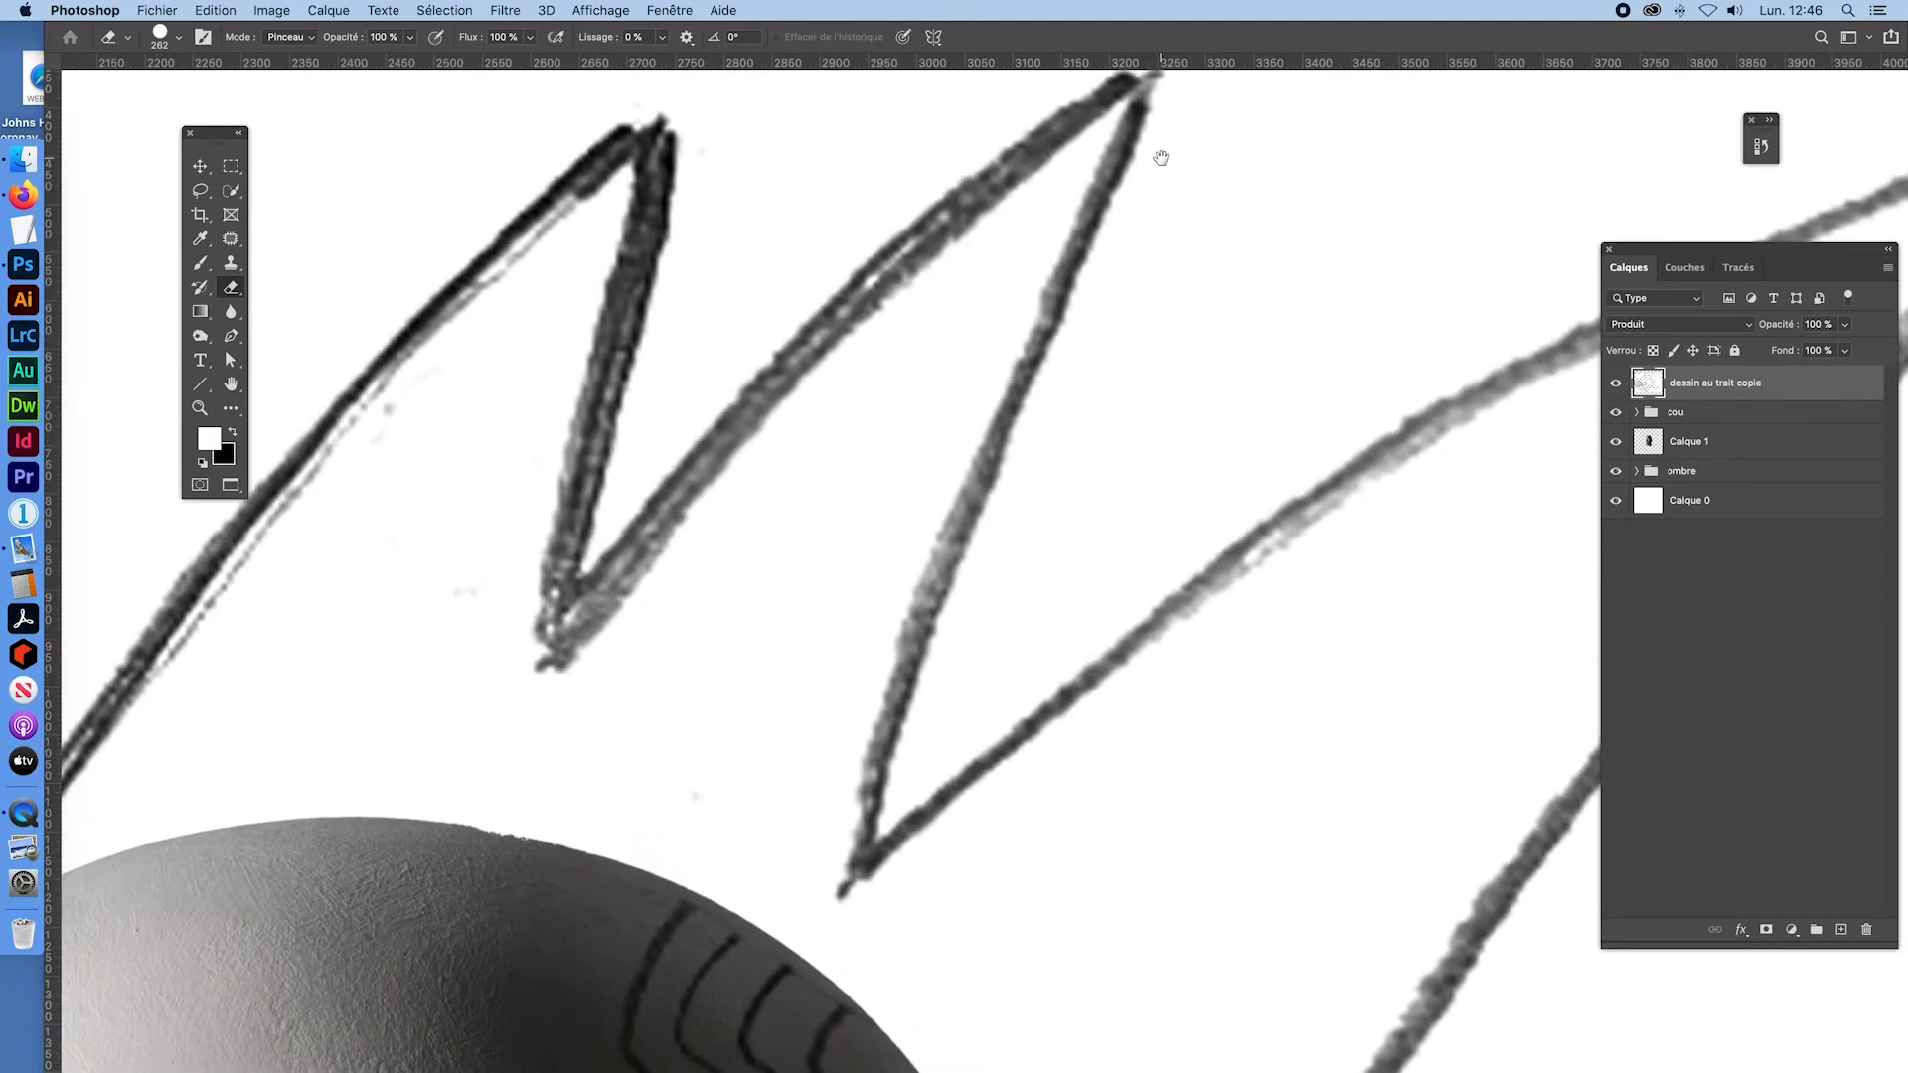
drag(1209, 140, 1149, 475)
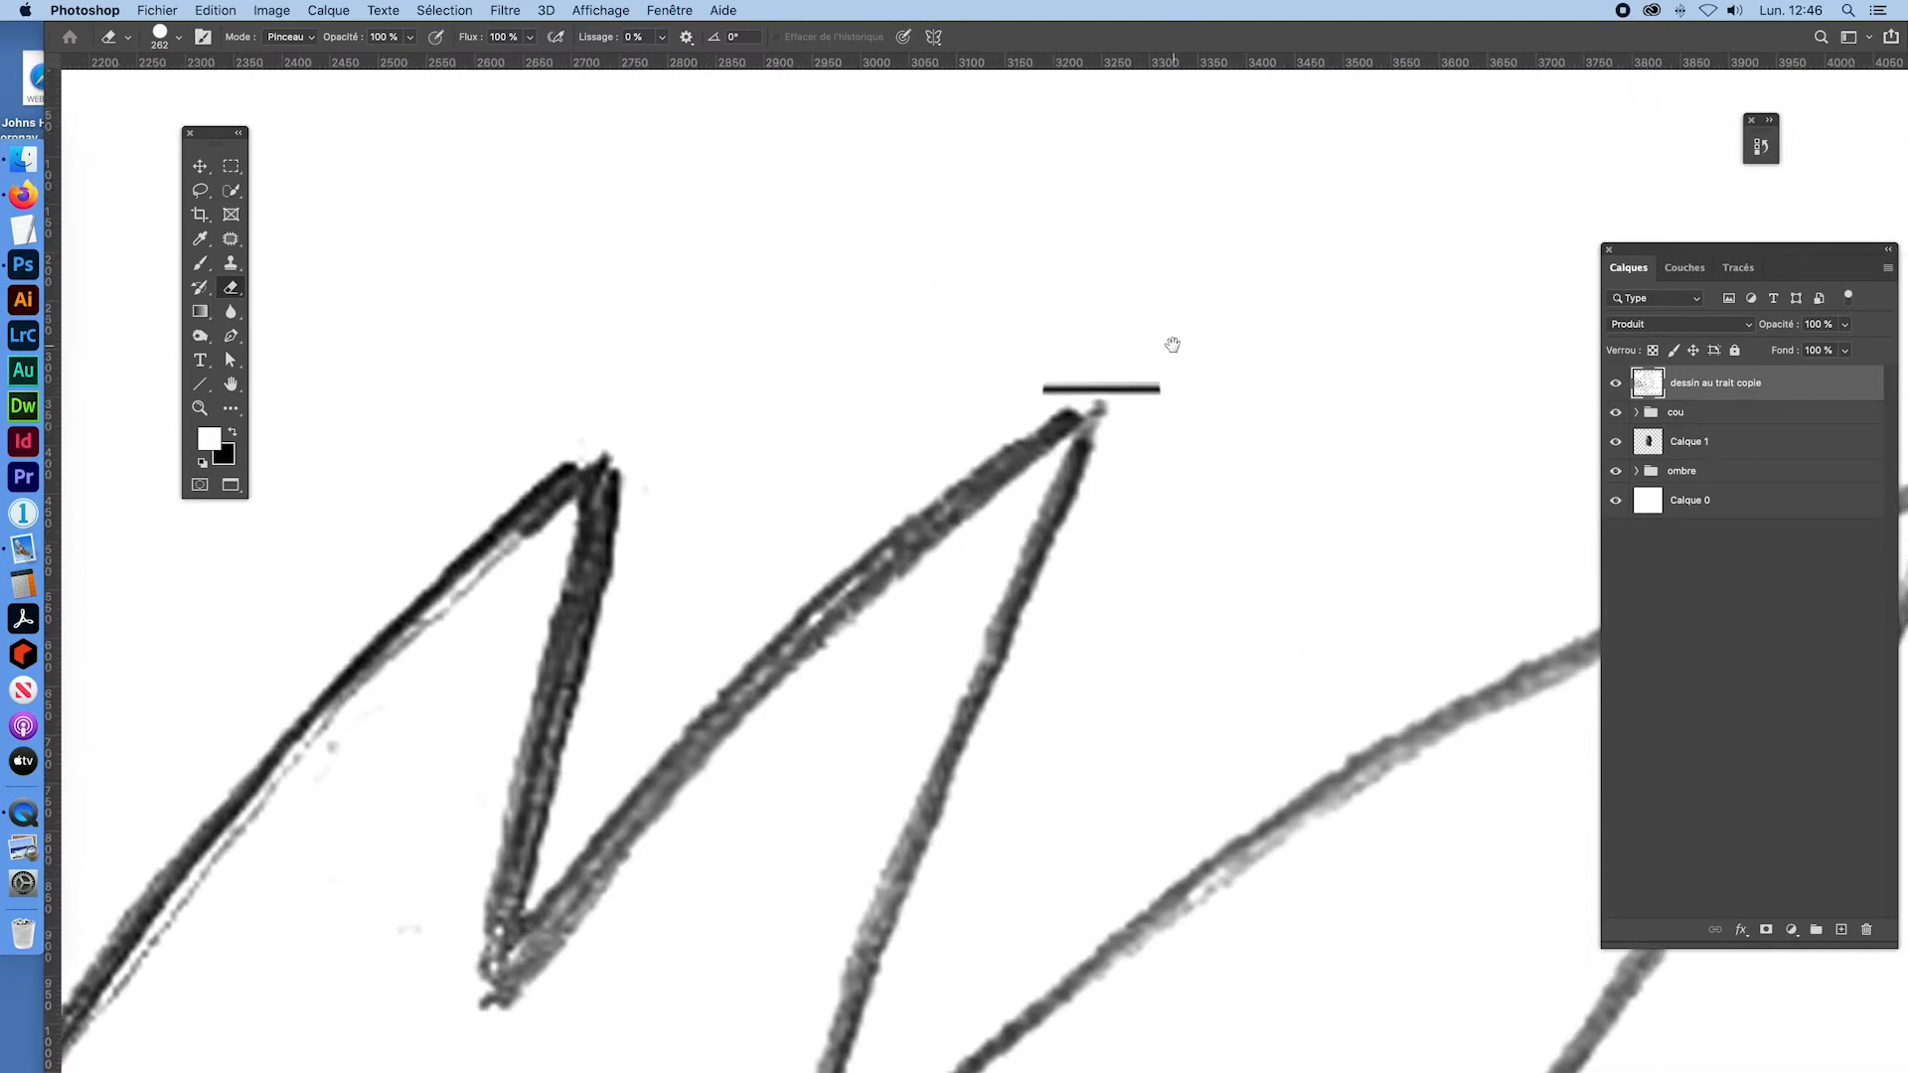
drag(1232, 237, 1060, 229)
click(1035, 352)
drag(1061, 346, 1171, 337)
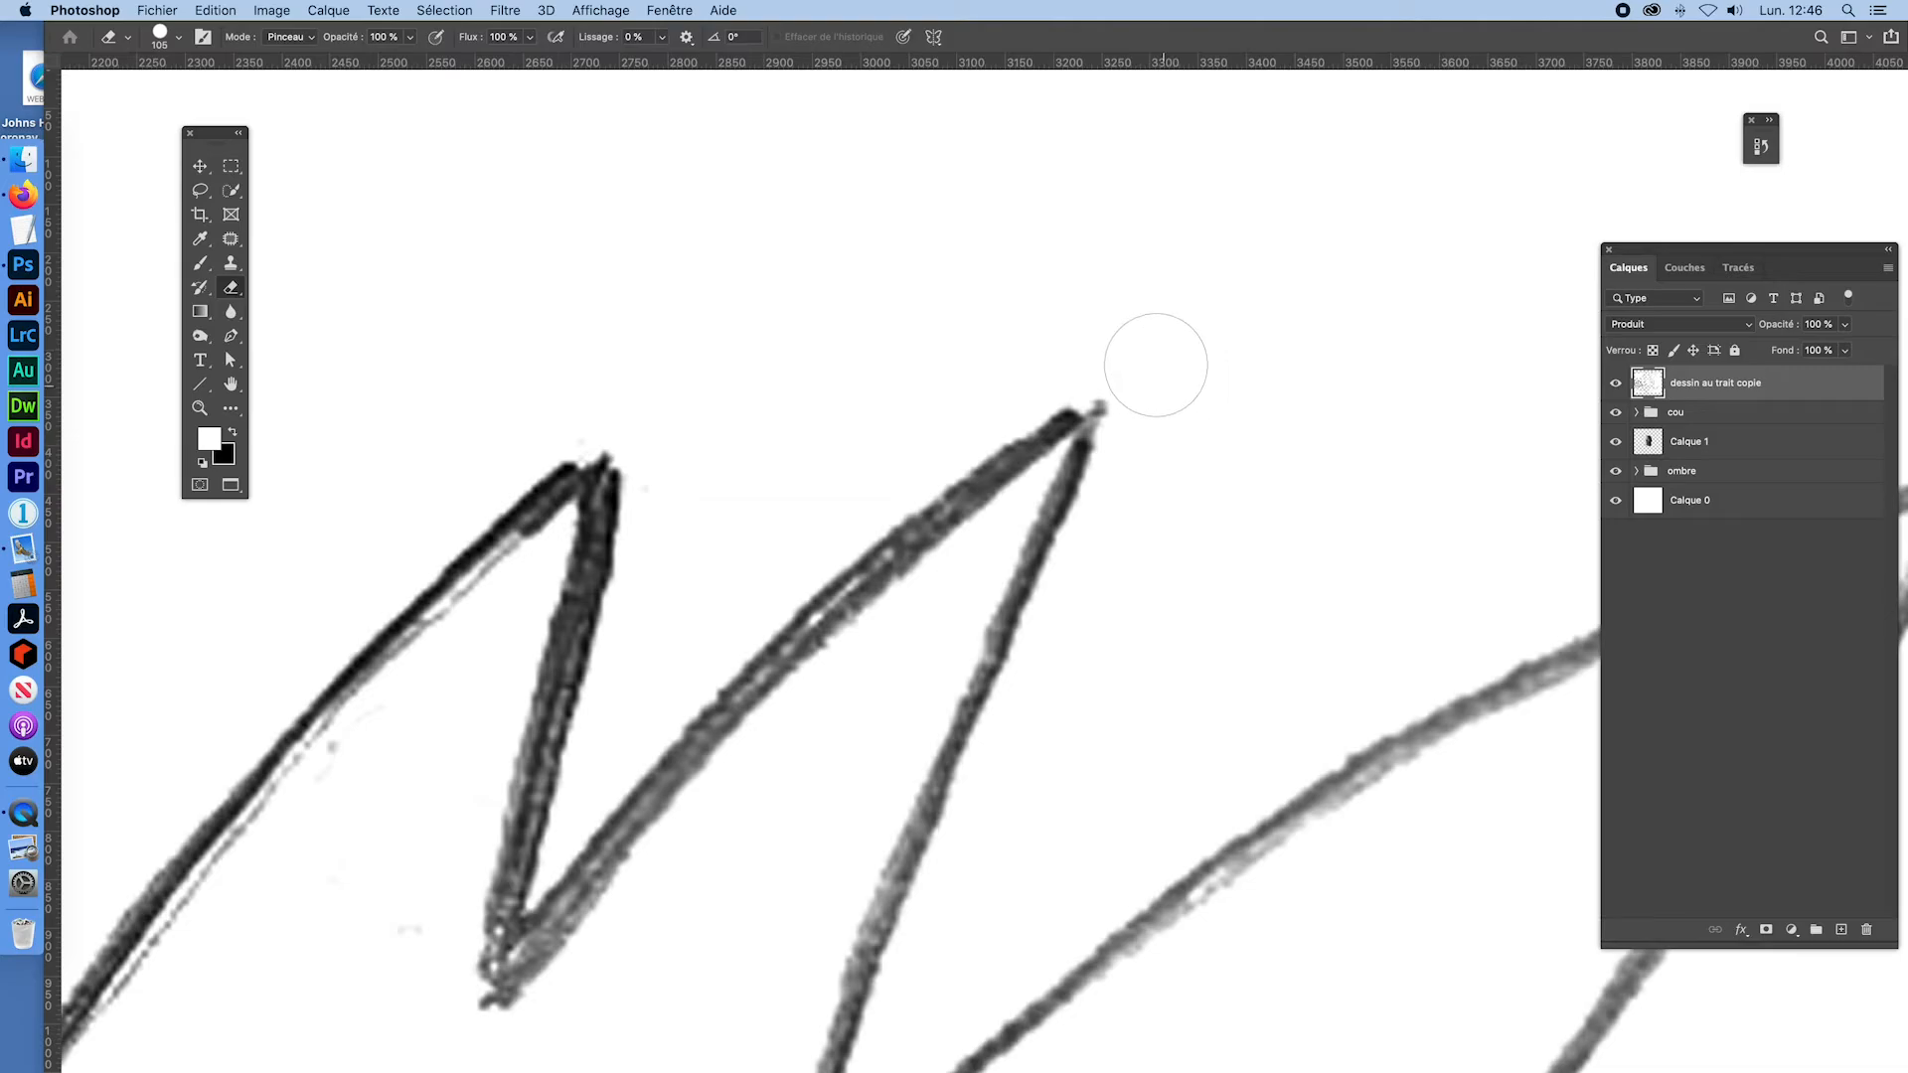
Step: Erase the small grey specks inside the crown and beside its lower left end on the line drawing layer
drag(525, 797, 820, 228)
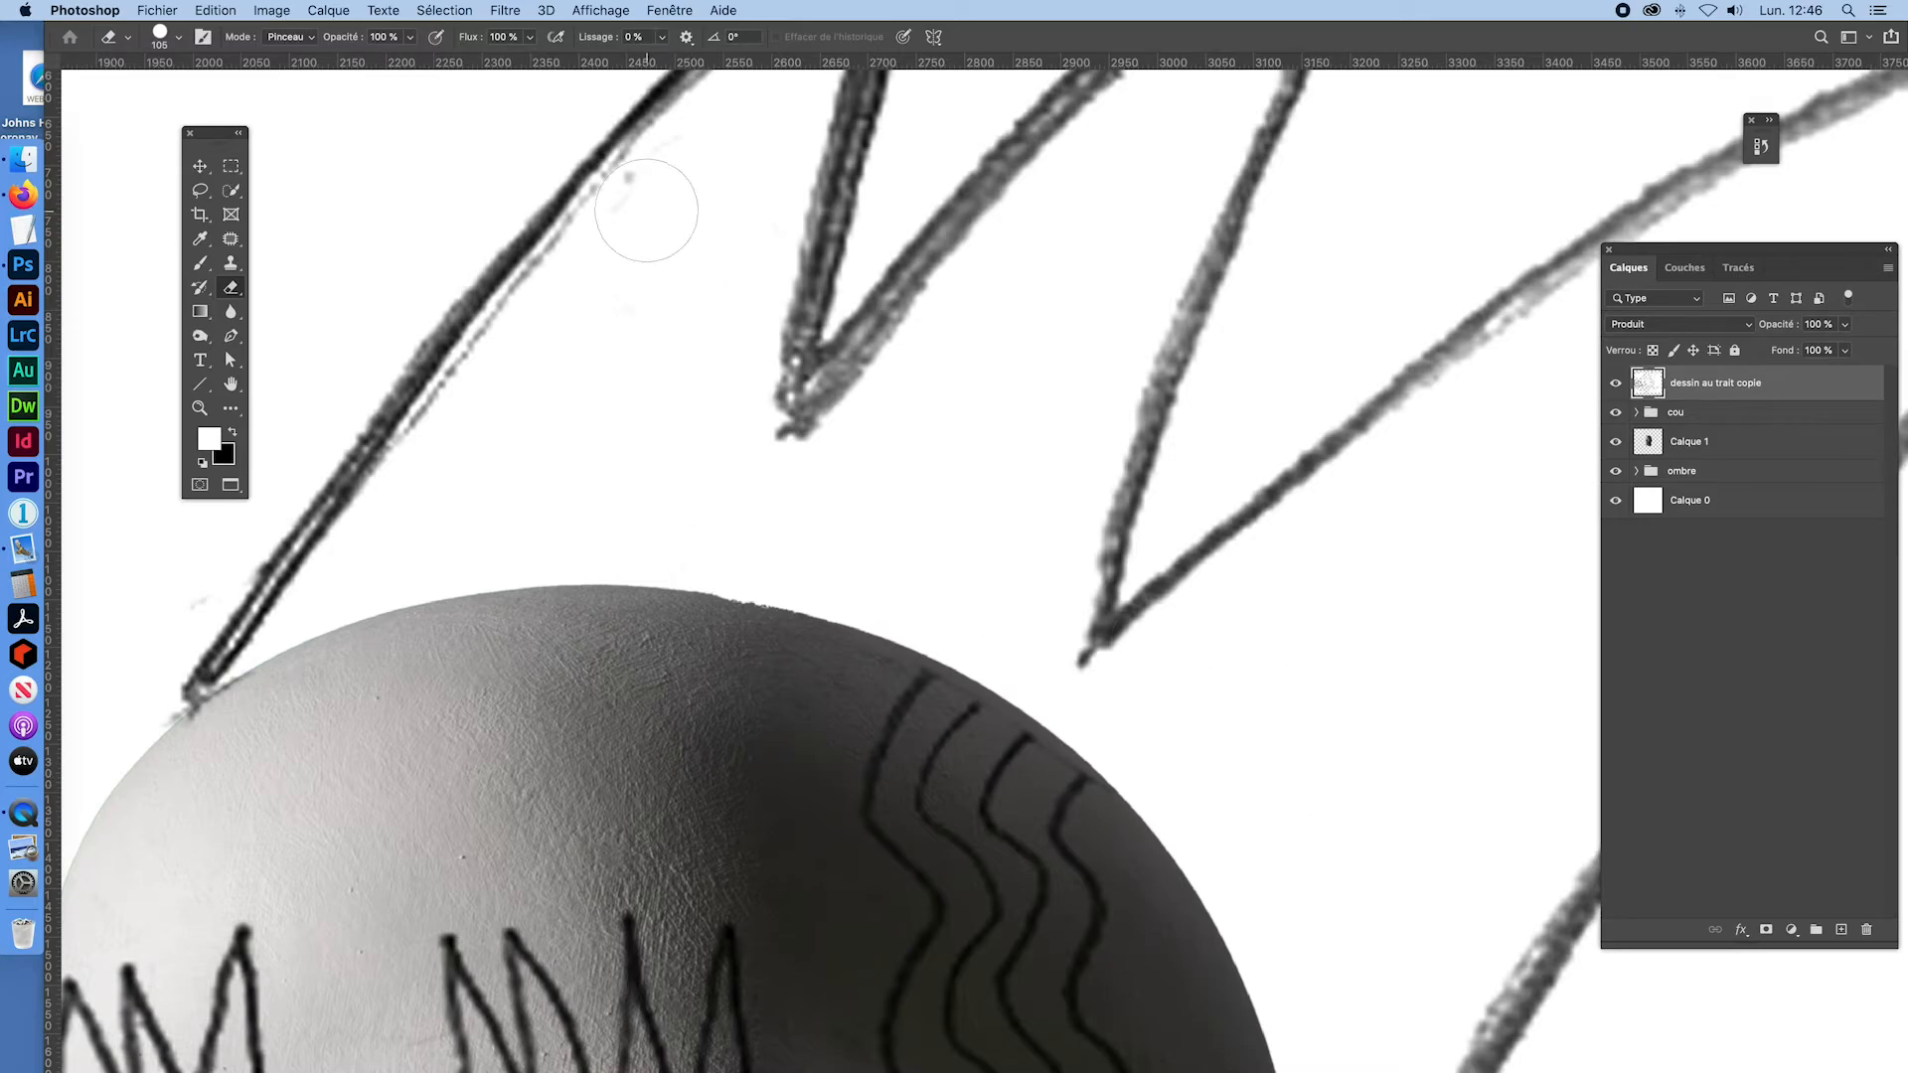
drag(448, 533, 1083, 439)
drag(939, 631, 884, 665)
drag(618, 729, 682, 716)
drag(860, 445, 850, 482)
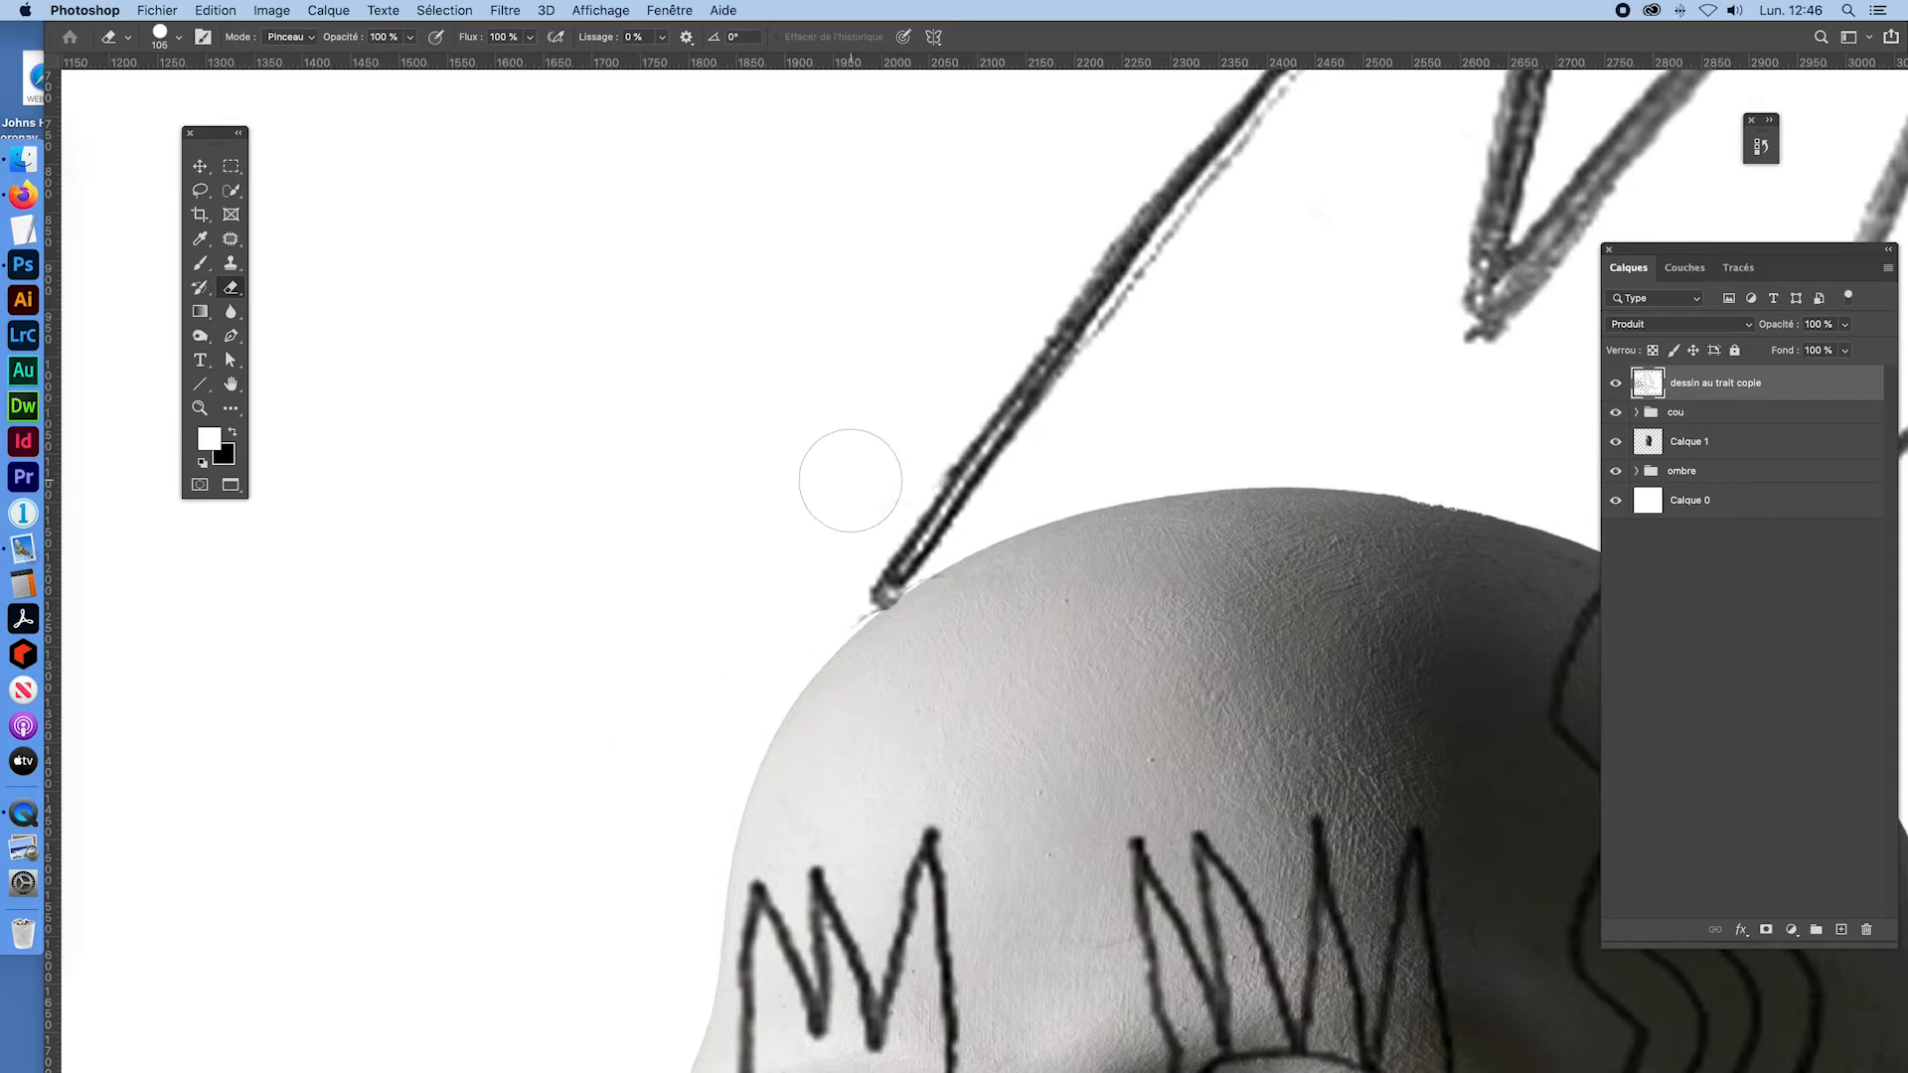
Step: Erase the black scan border along the canvas's left edge and the thin horizontal line at the lower right of the drawing
key(super+0)
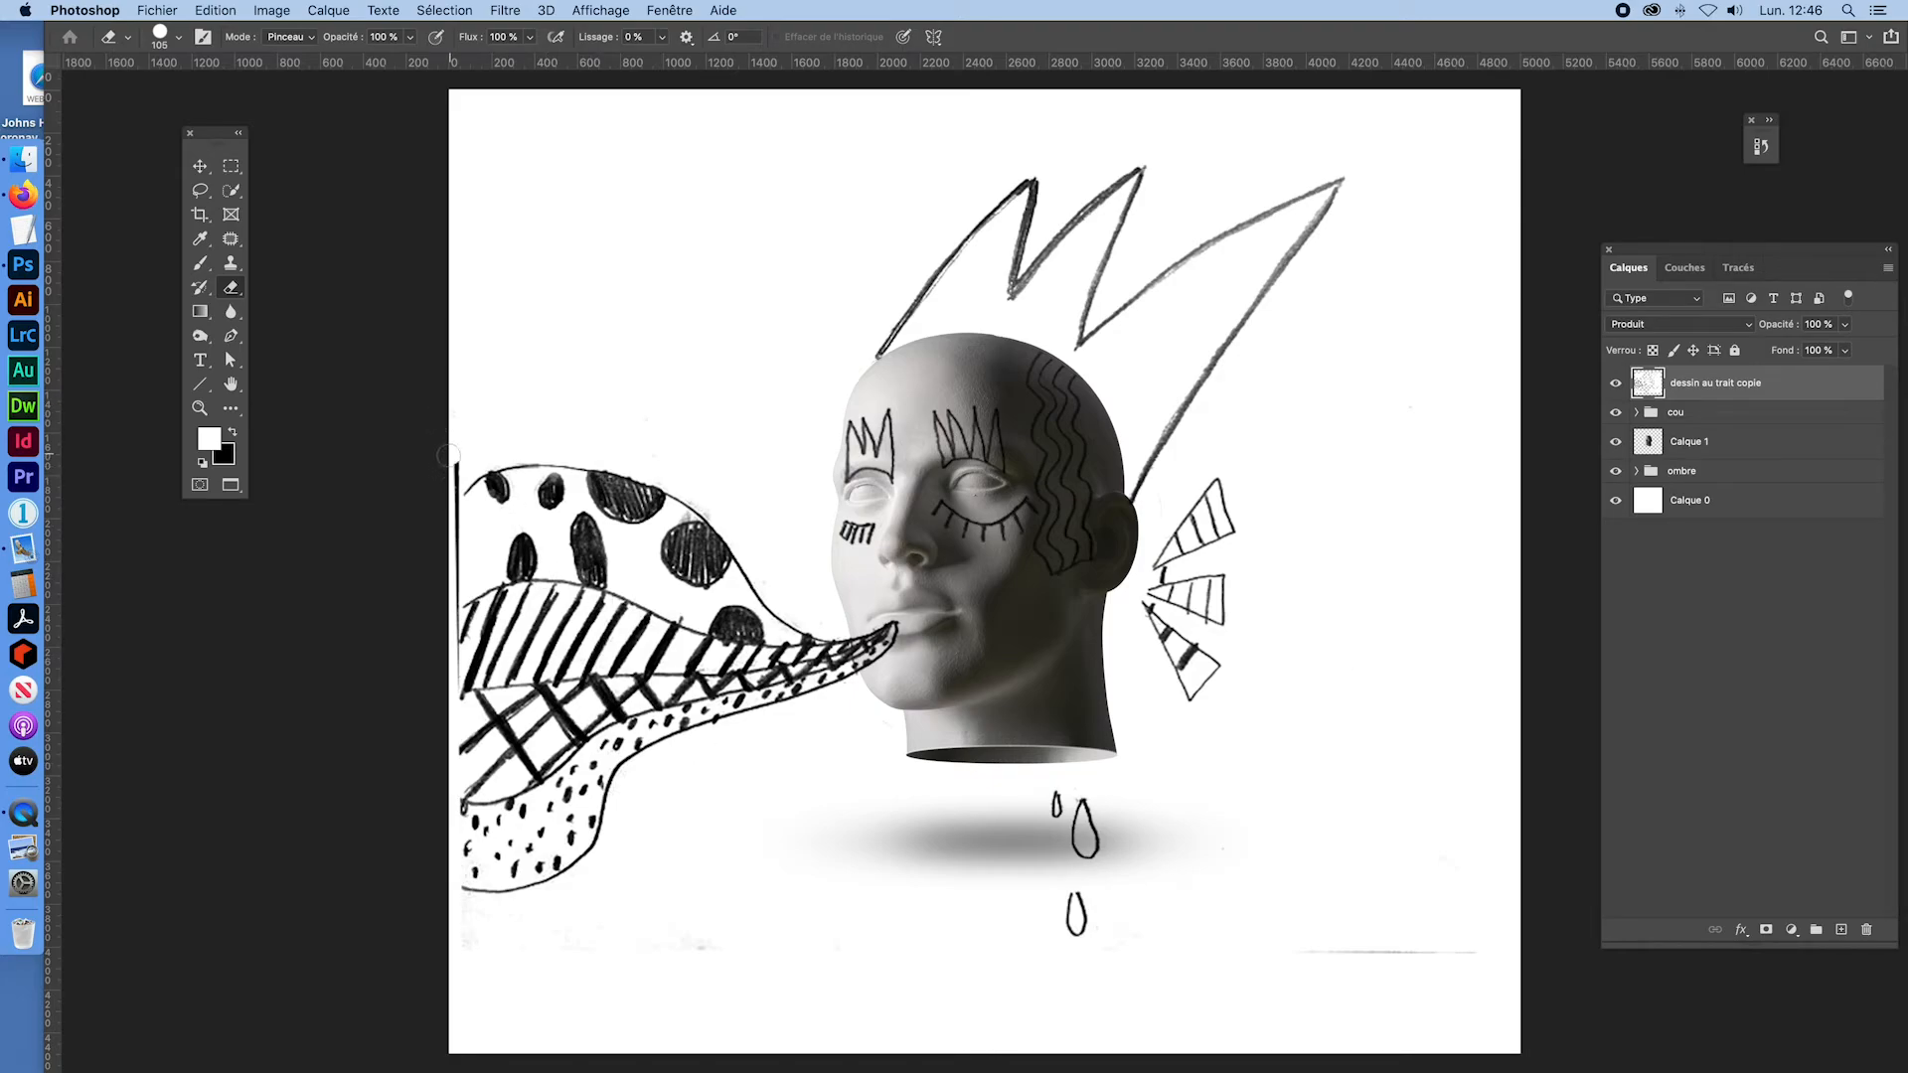
drag(448, 463, 448, 616)
mouse_move(1209, 901)
mouse_down()
mouse_move(1314, 910)
mouse_move(1264, 948)
mouse_move(1527, 949)
mouse_up()
Step: Crop the canvas's left edge slightly inward so it meets the cut edge of the patterned shape
click(193, 218)
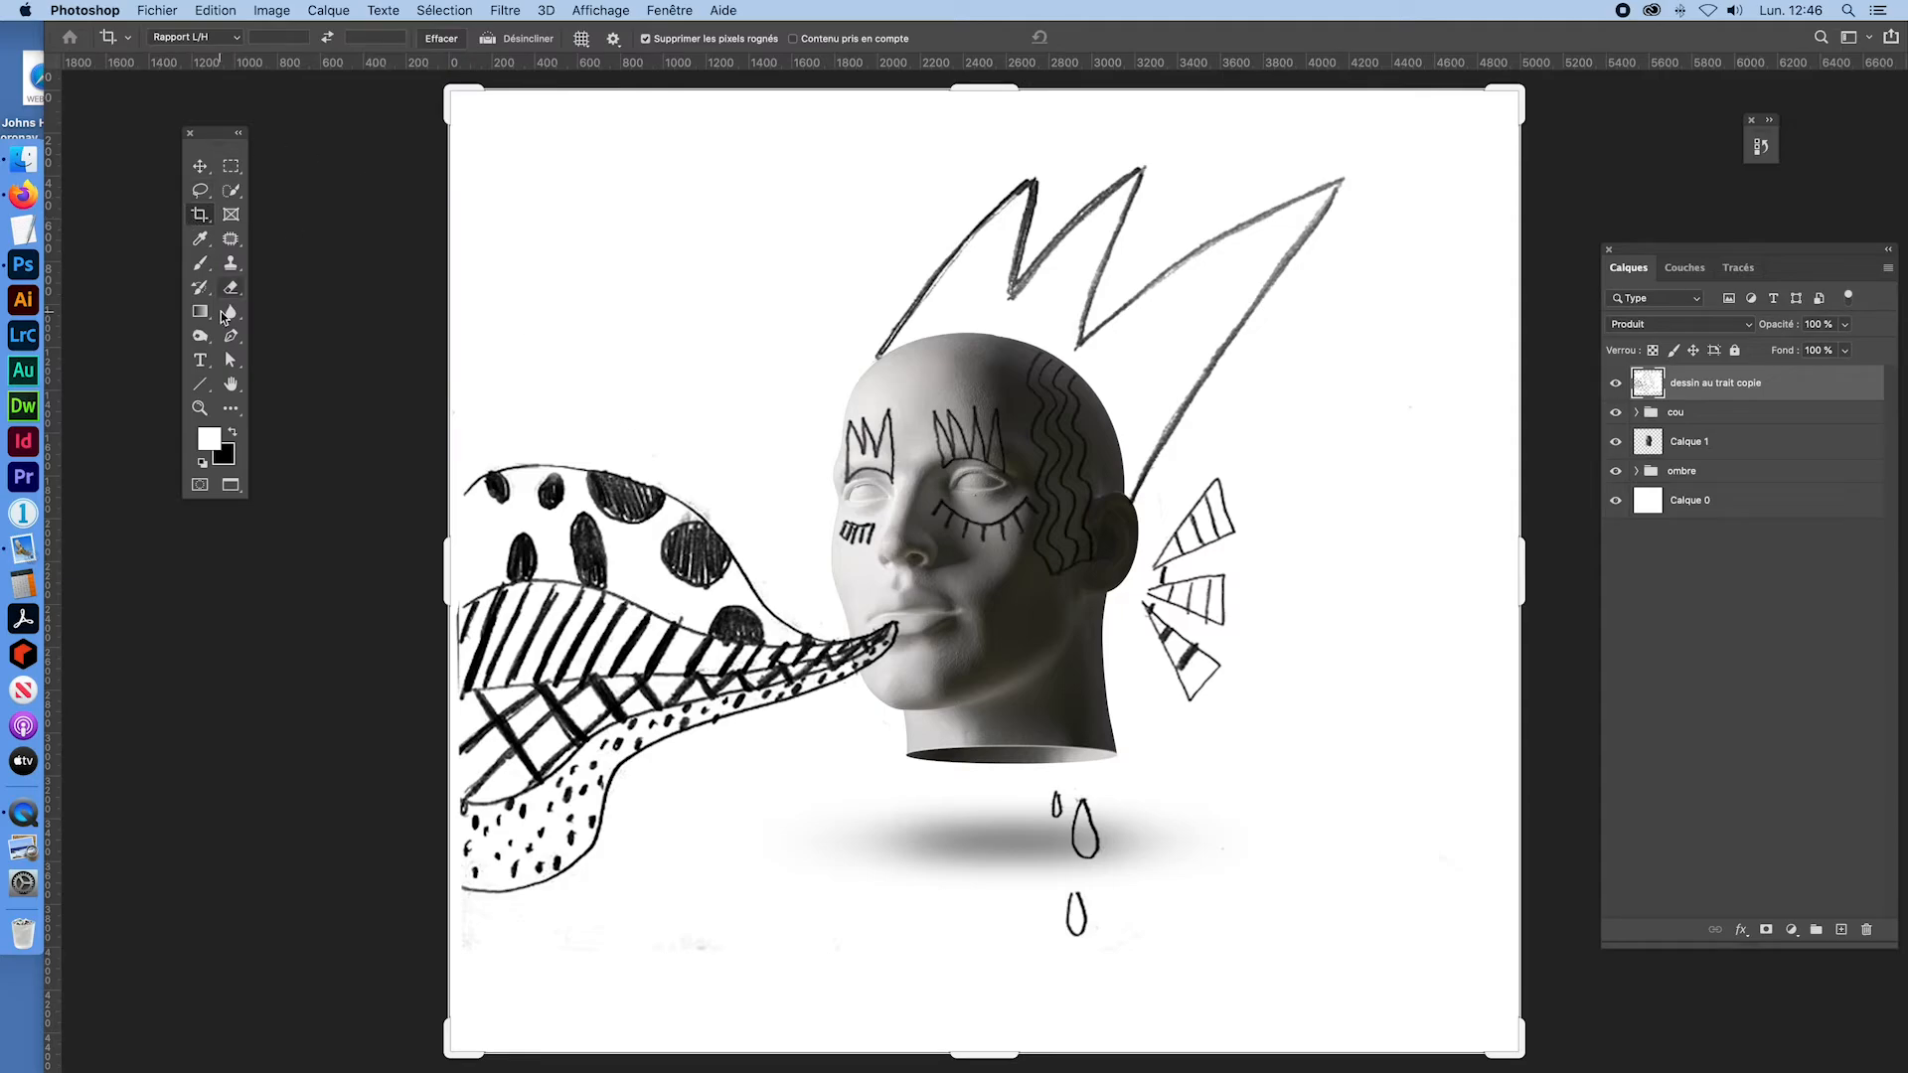
drag(441, 569, 449, 567)
drag(451, 567, 452, 570)
key(Return)
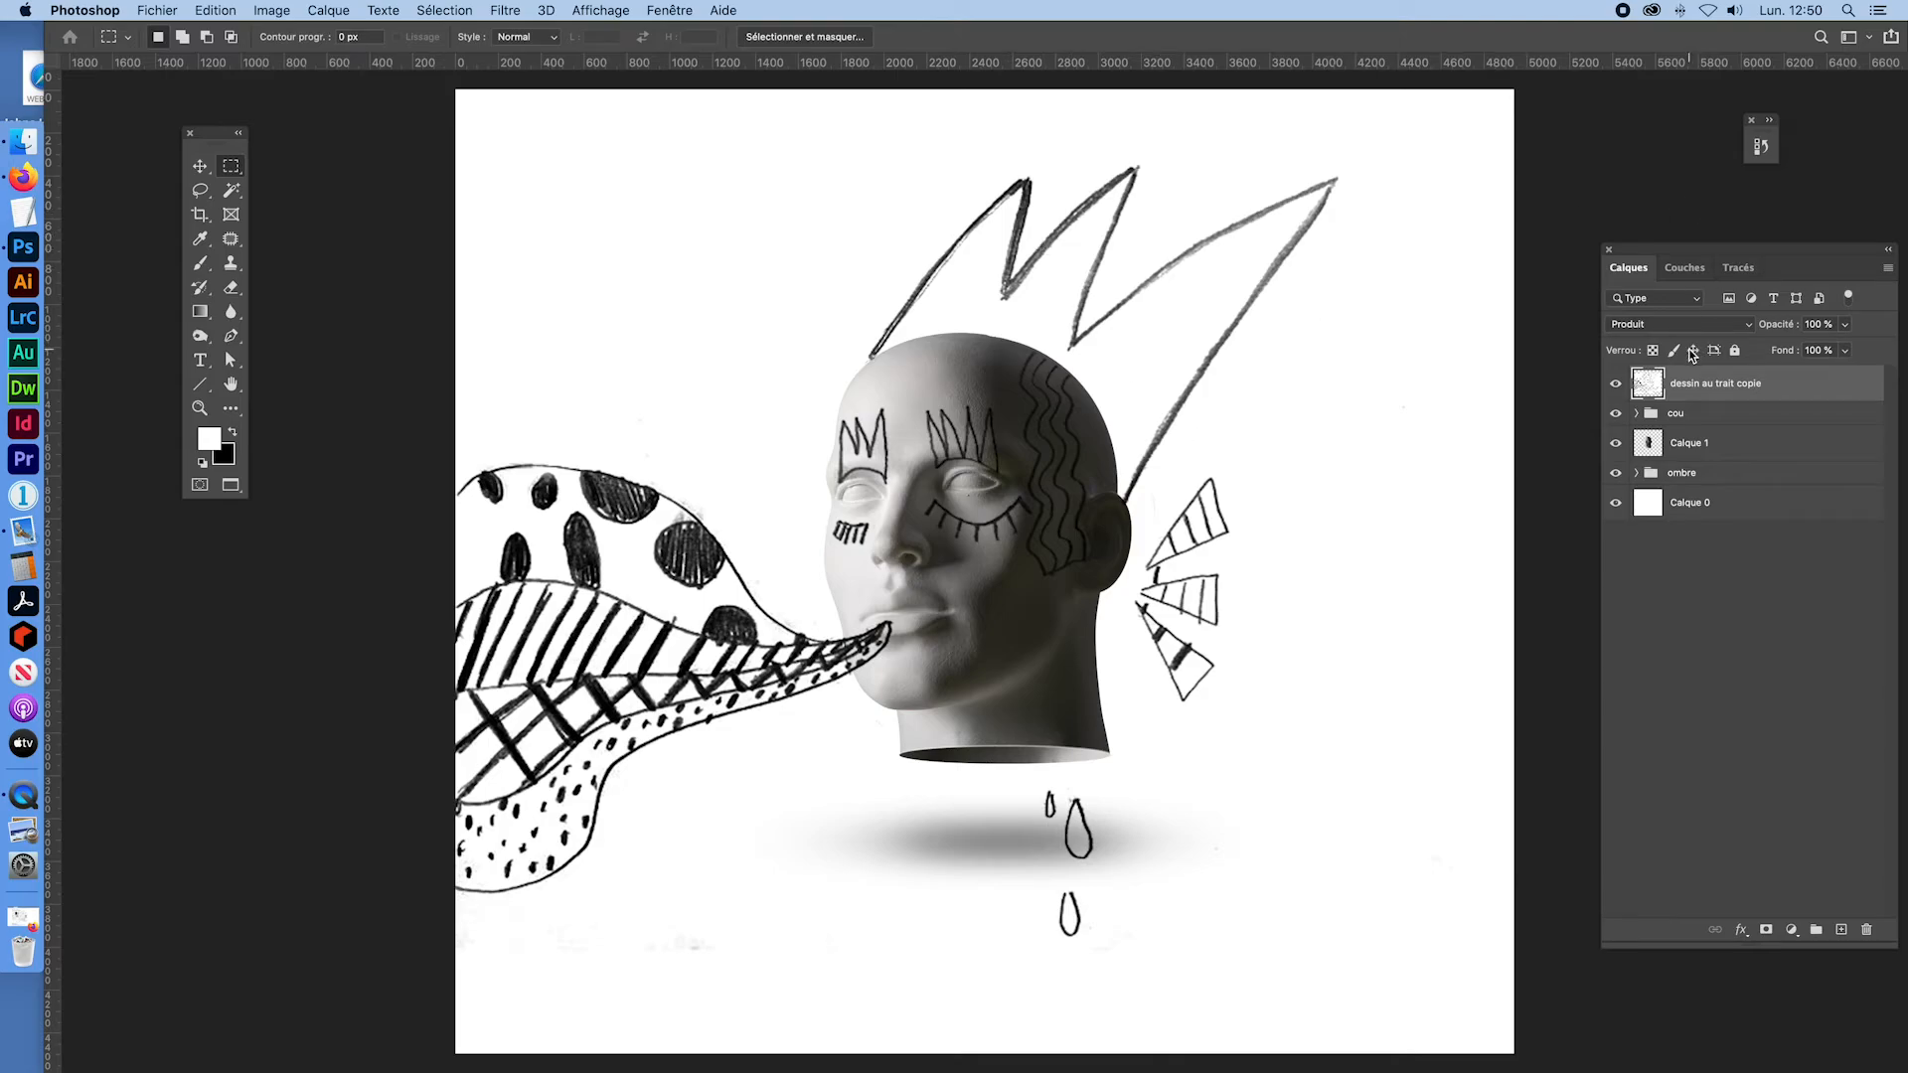
Step: Compare the image with and without the line drawing layer, and add a new layer above it
click(1616, 385)
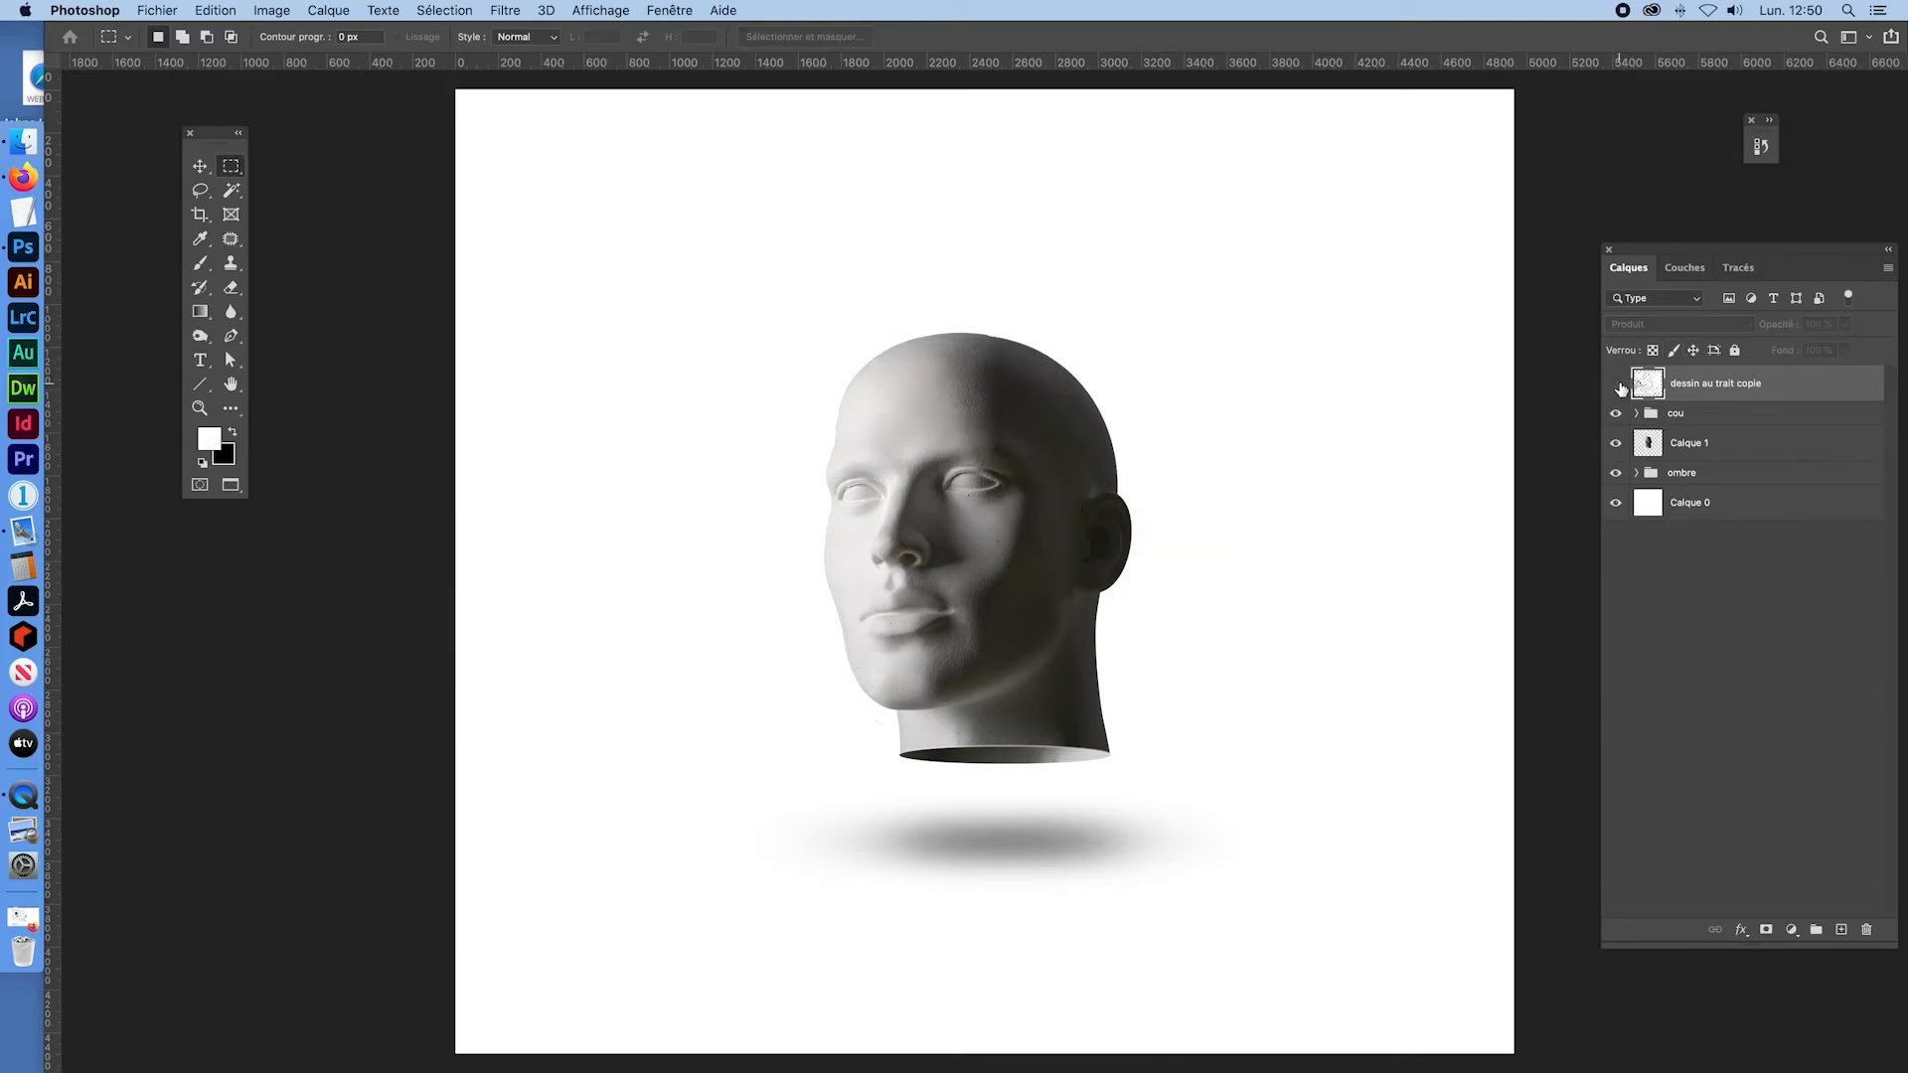
click(1617, 385)
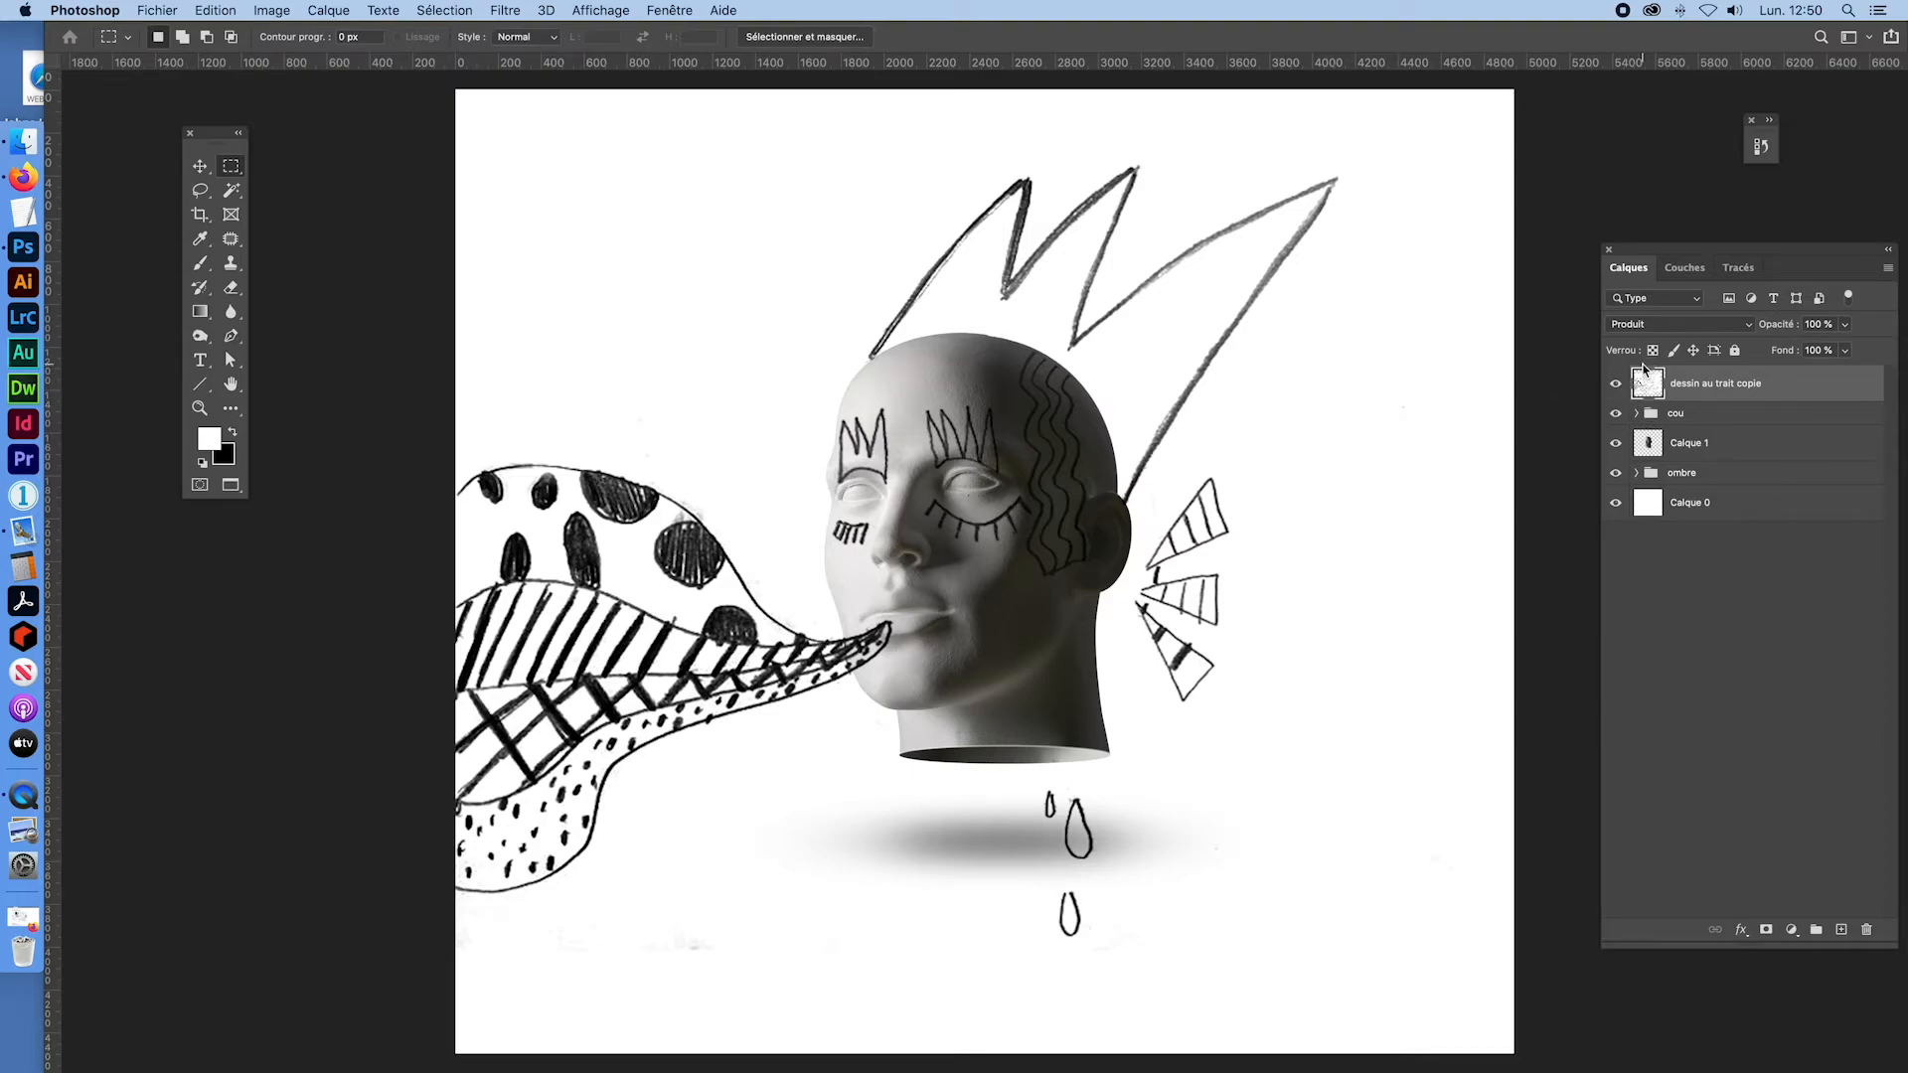
click(1840, 929)
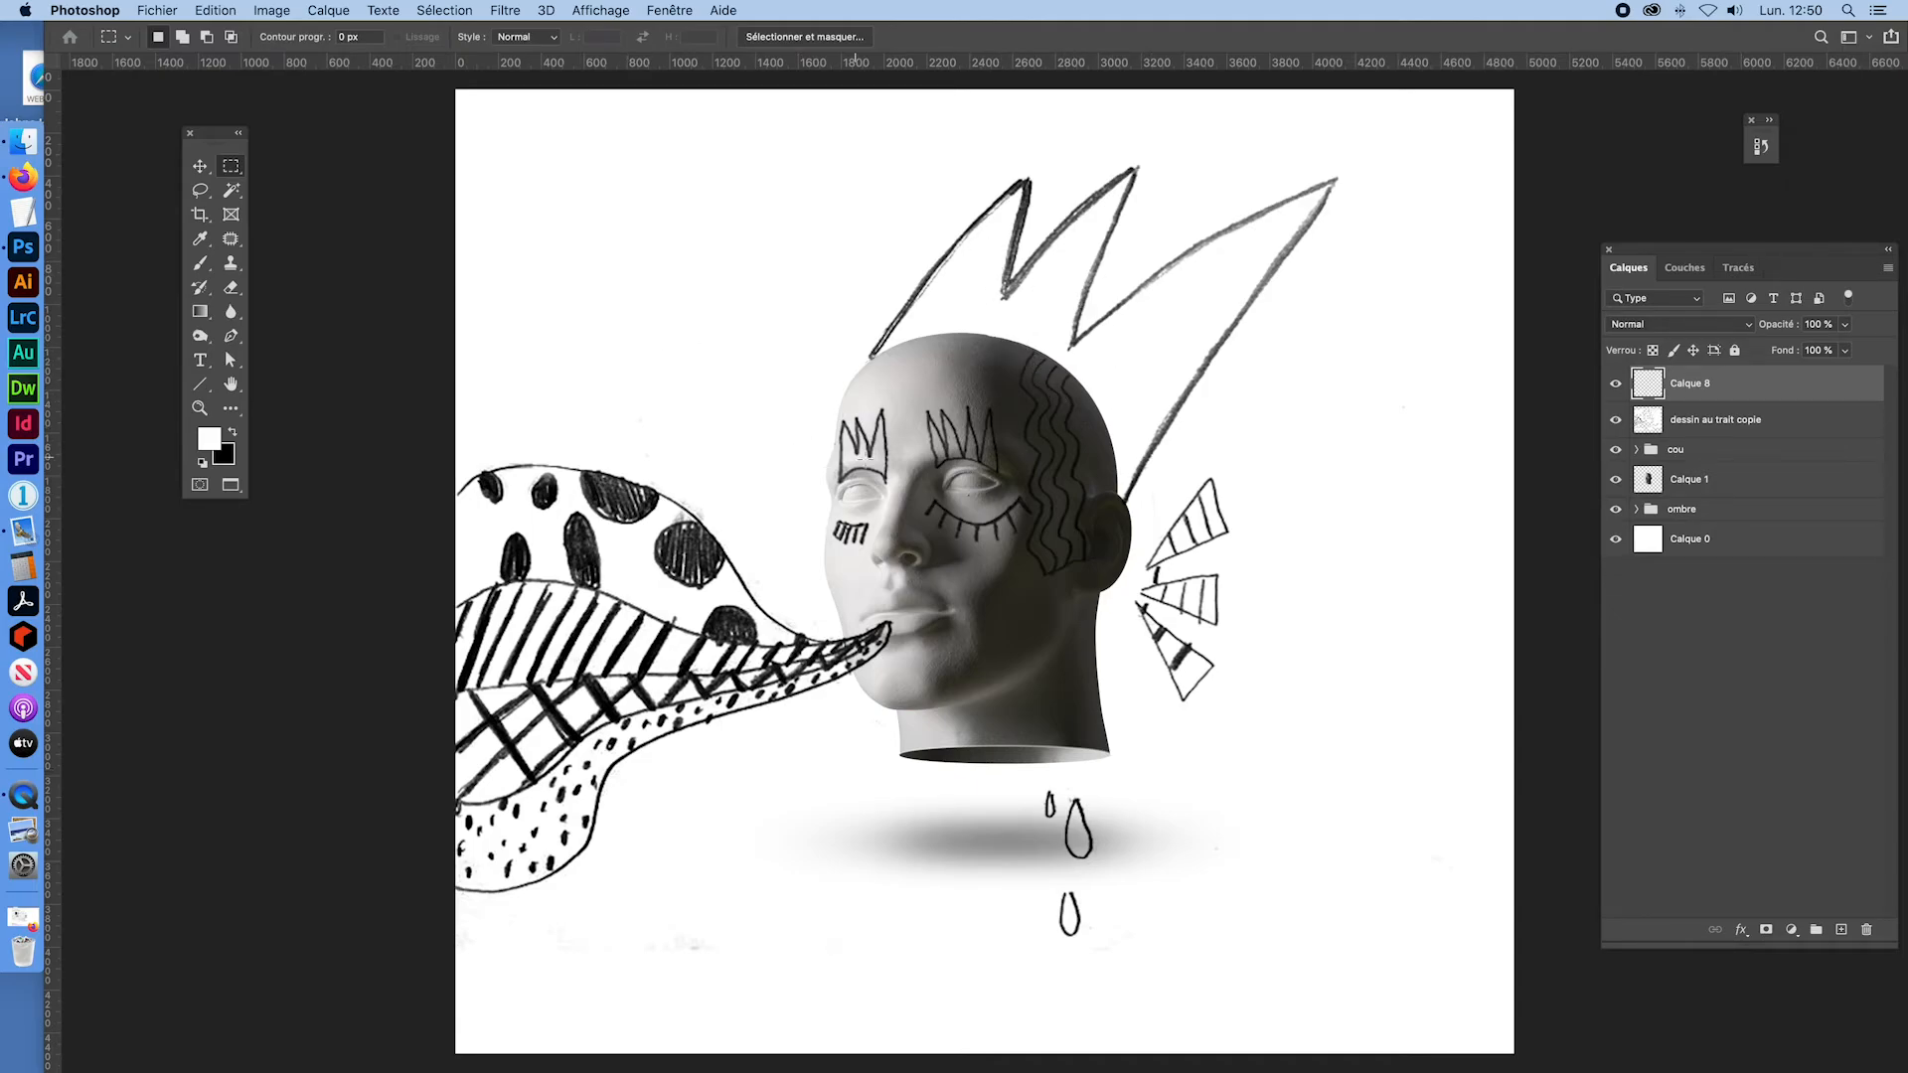
Step: Select all white areas of the image using the Magic Wand with contiguous pixels off and a tolerance of 10
click(232, 193)
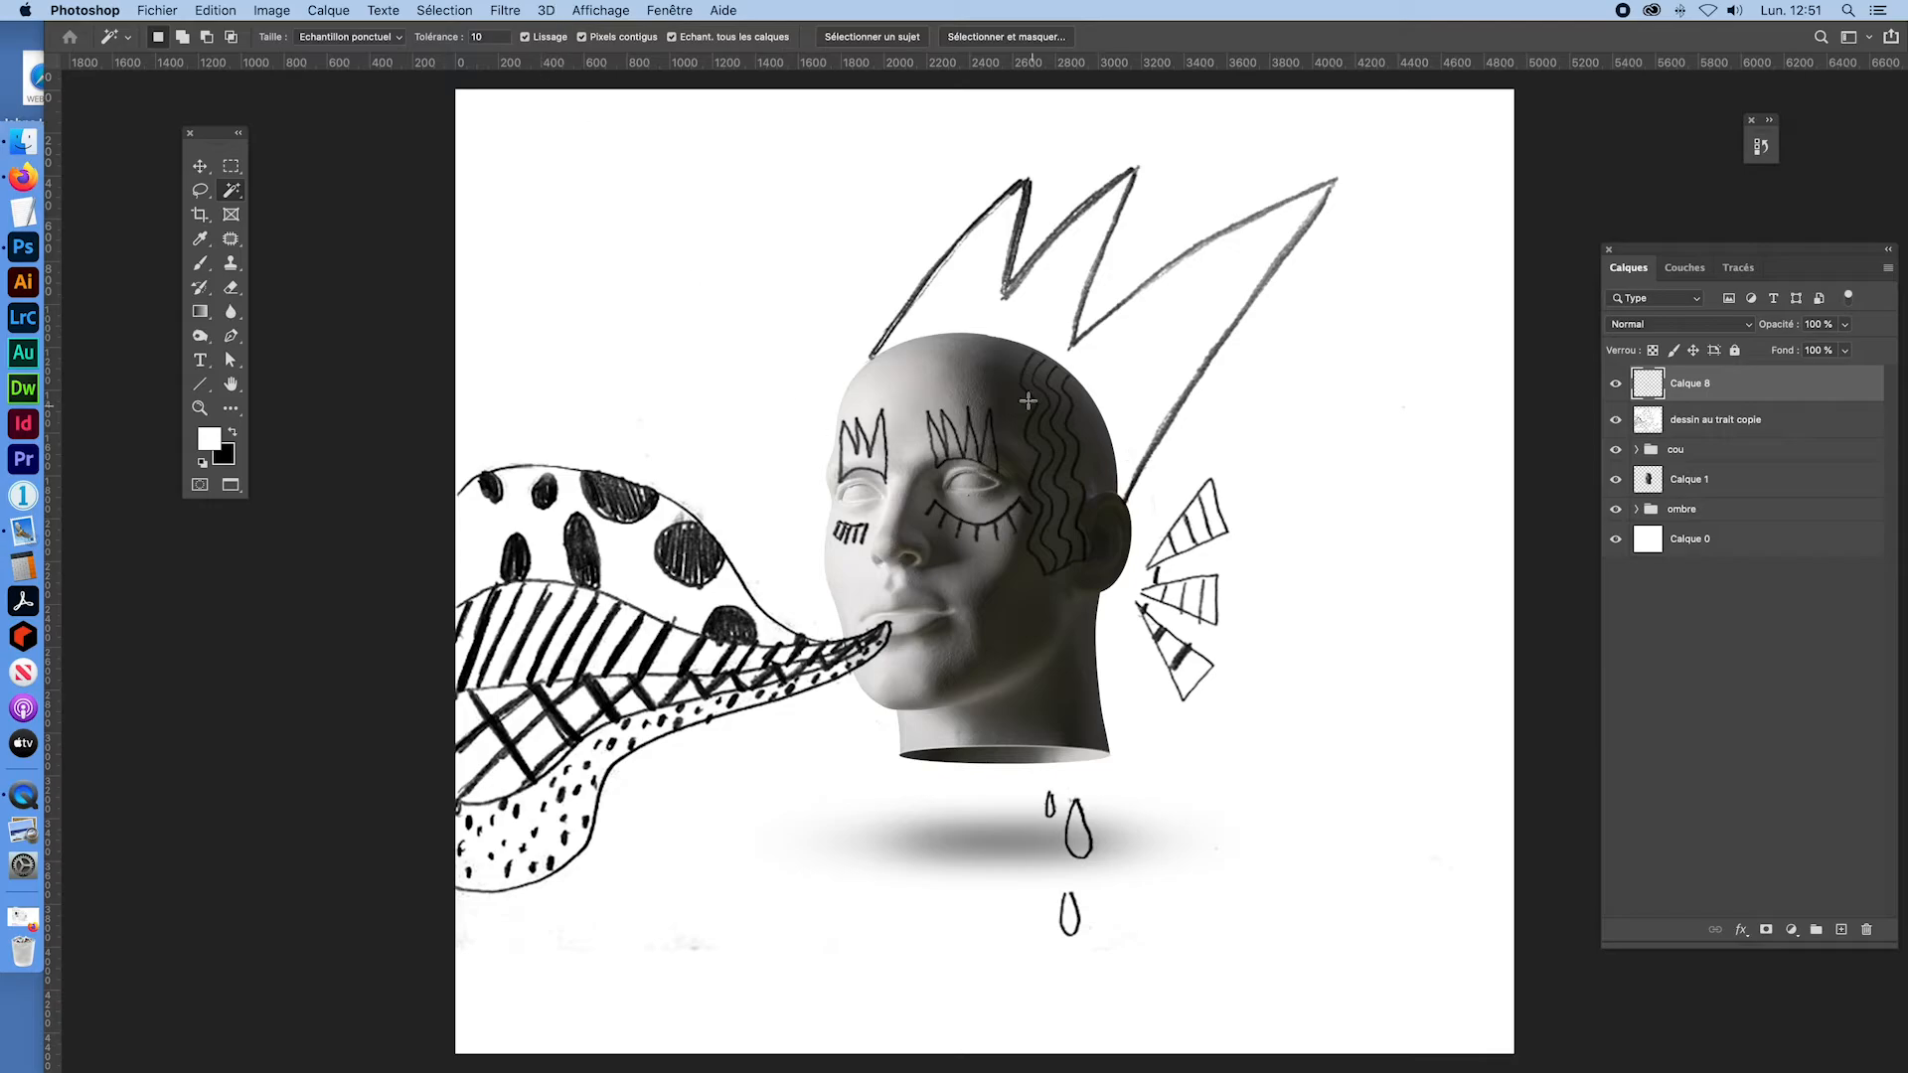
click(581, 38)
click(961, 292)
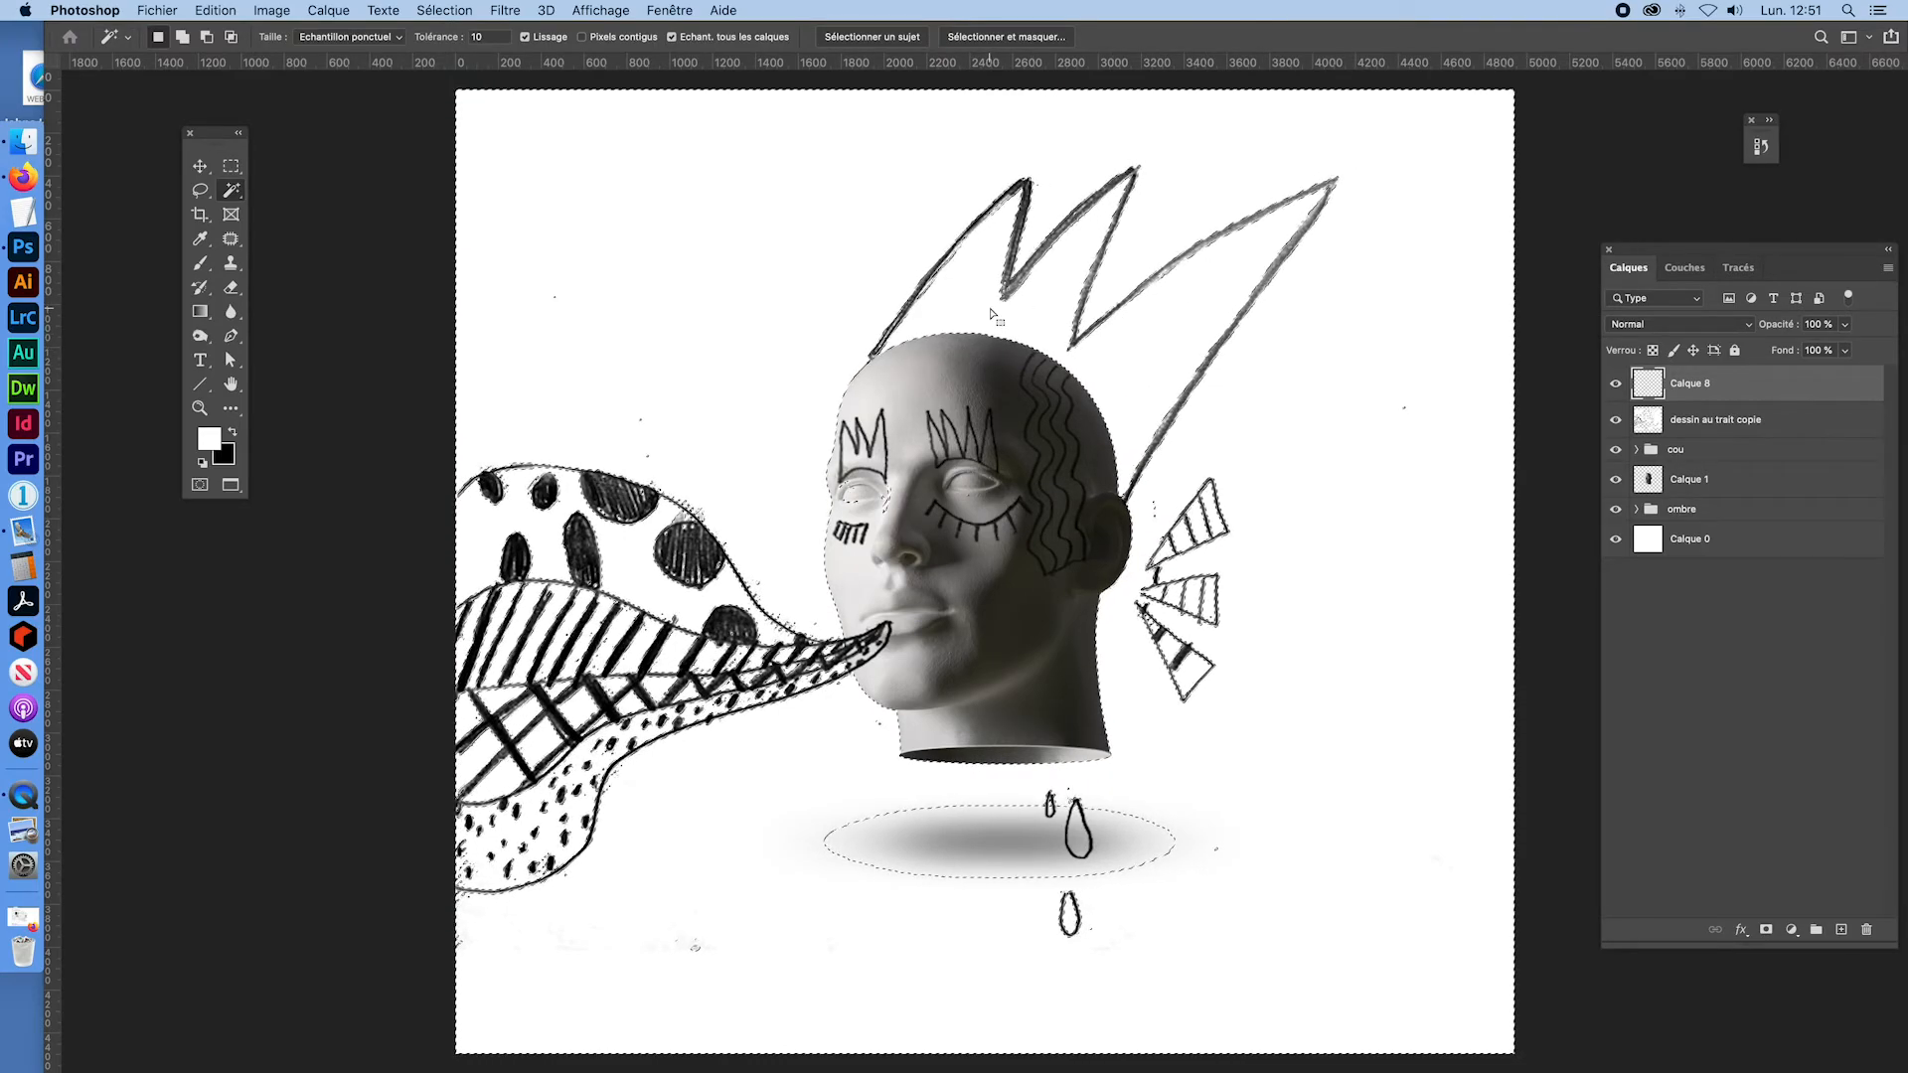
Step: Set the foreground colour to pure red
click(212, 444)
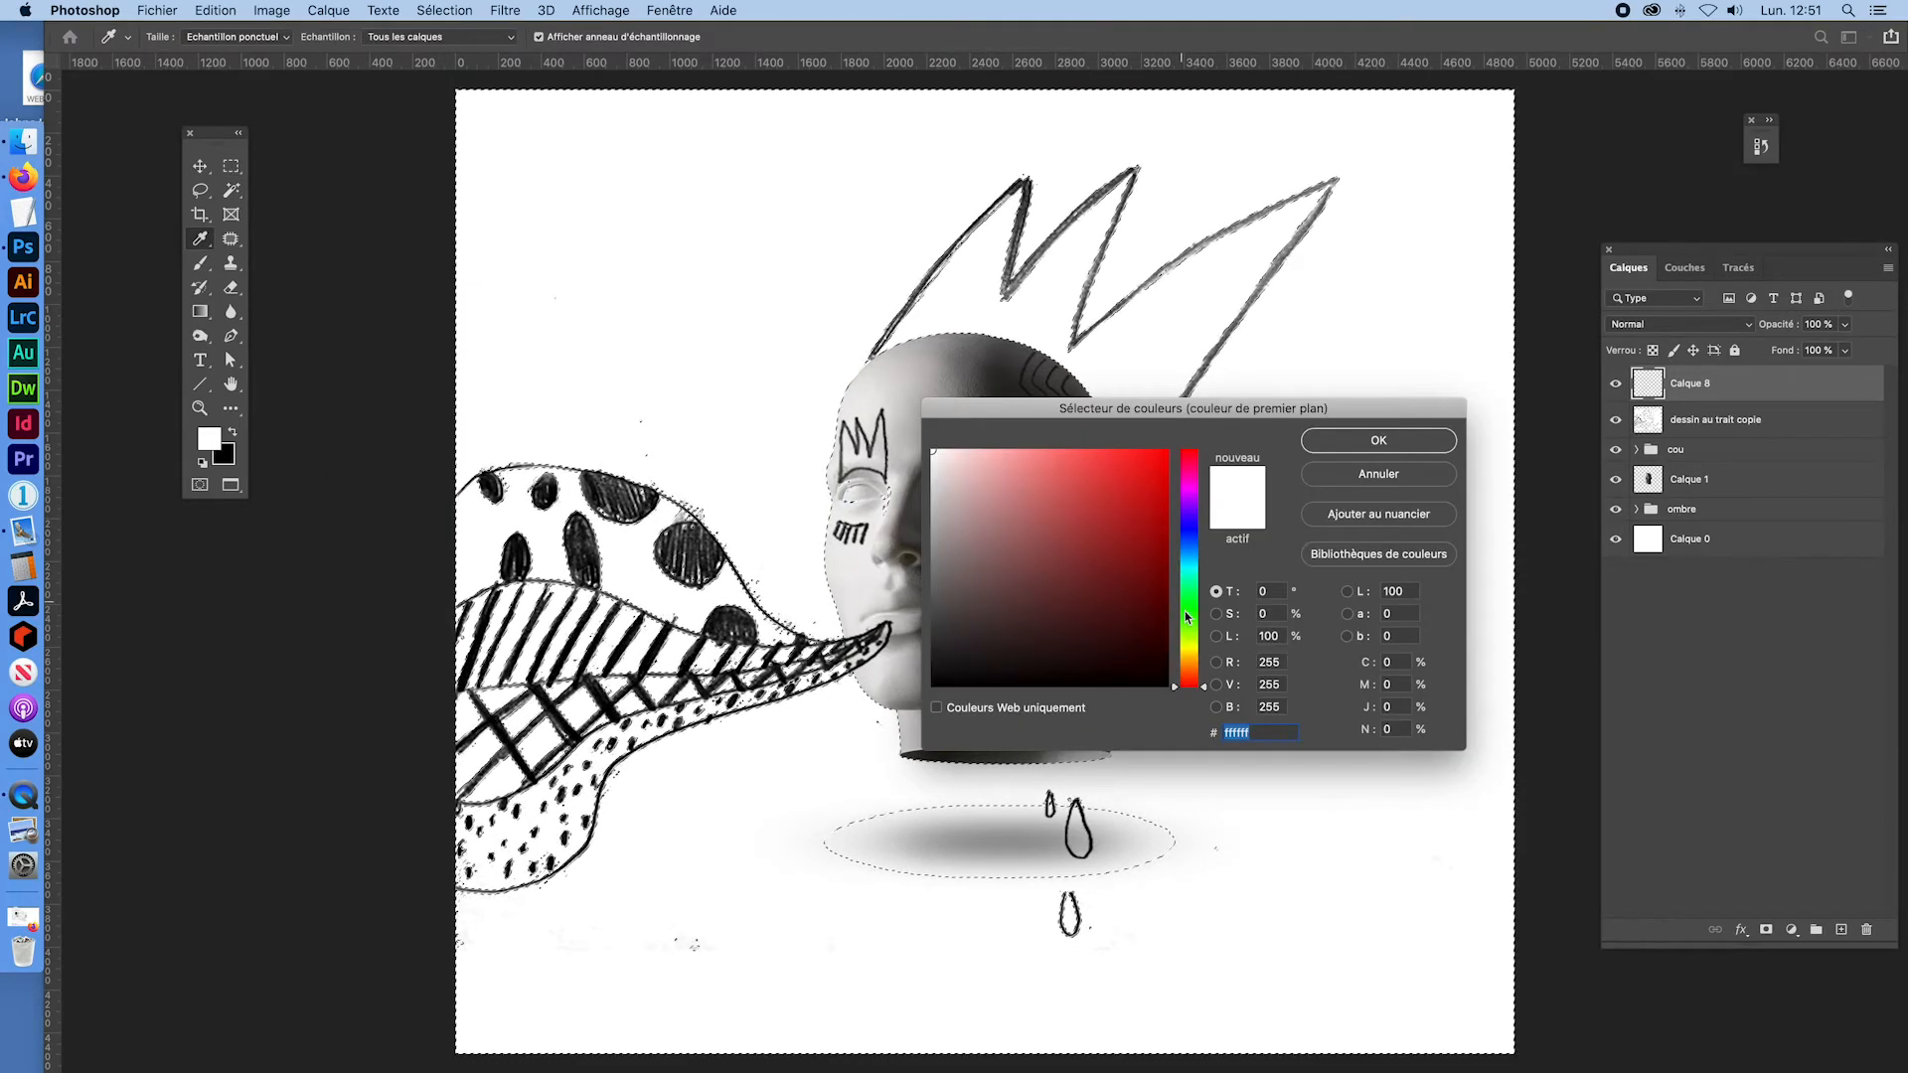
click(1167, 451)
click(1374, 448)
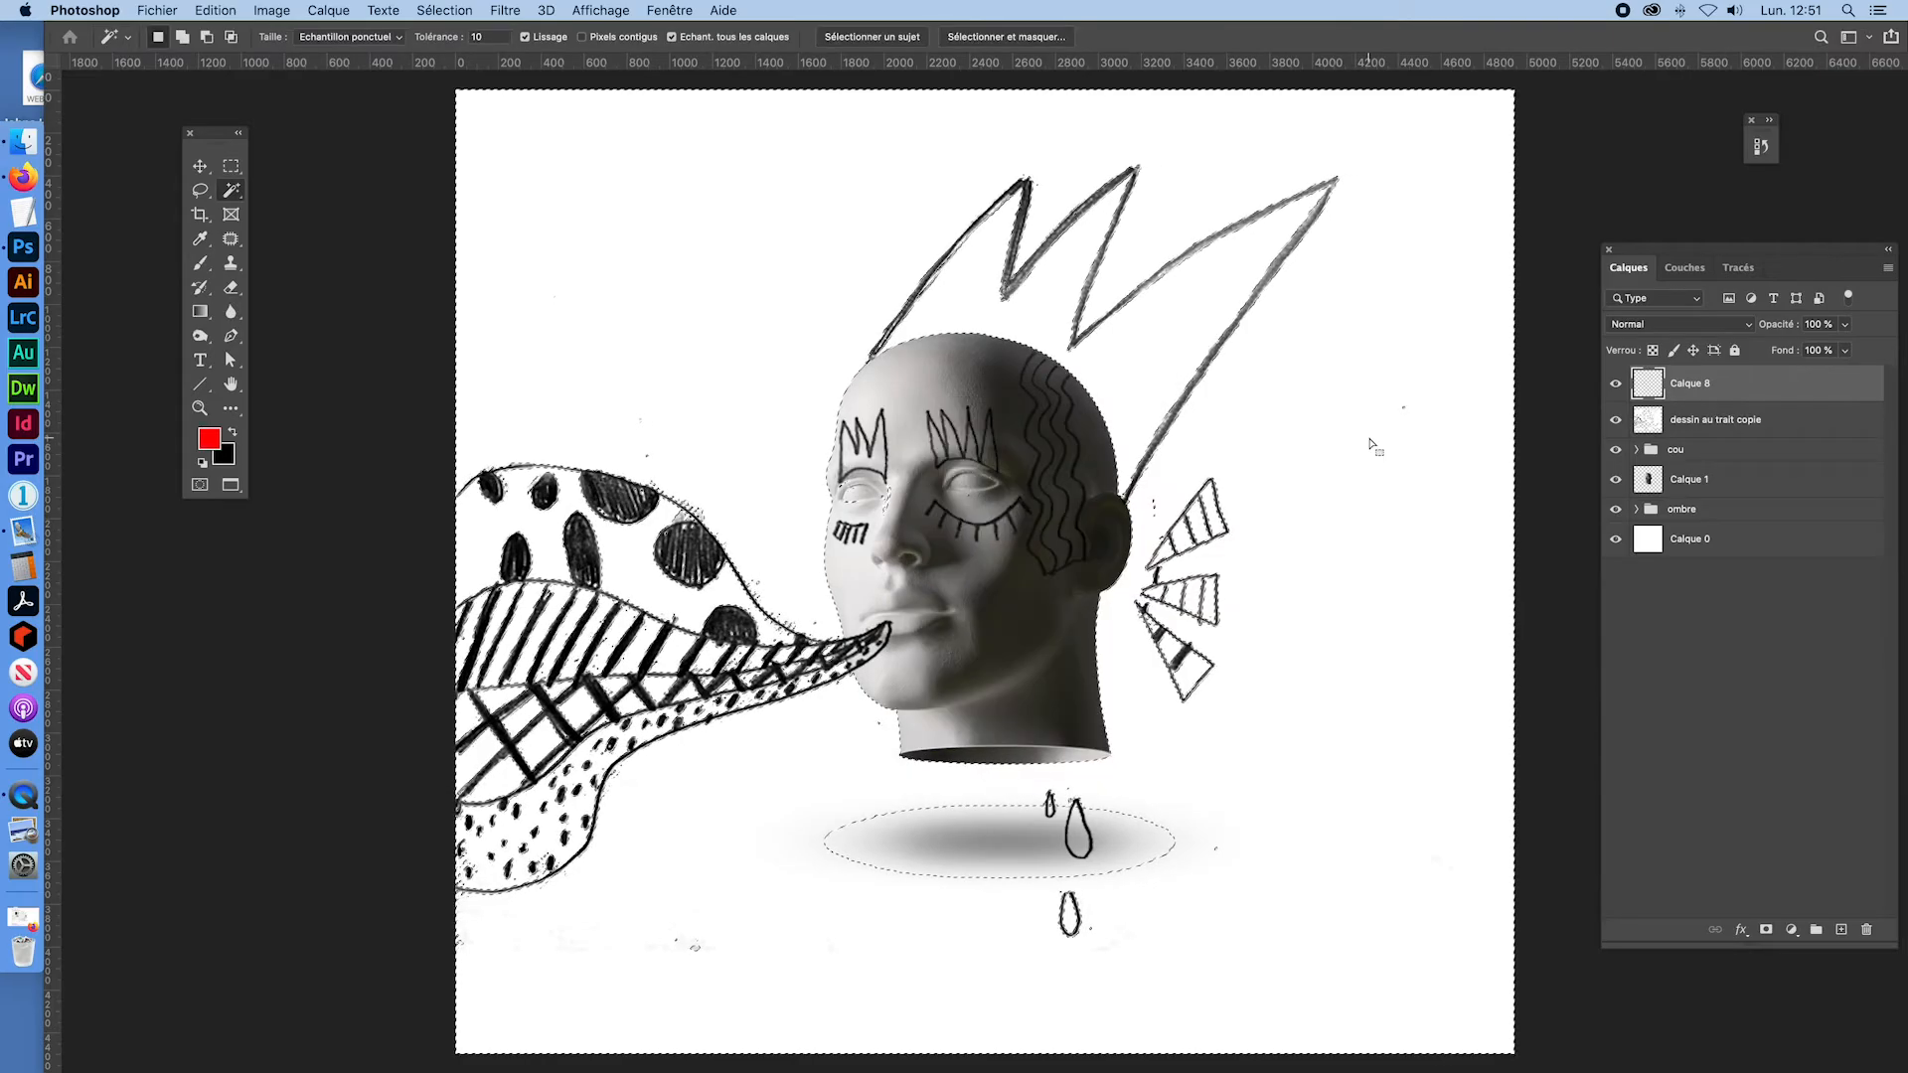
Step: Try filling the non-contiguous white selection with red on the new layer, and undo the fill
key(alt+BackSpace)
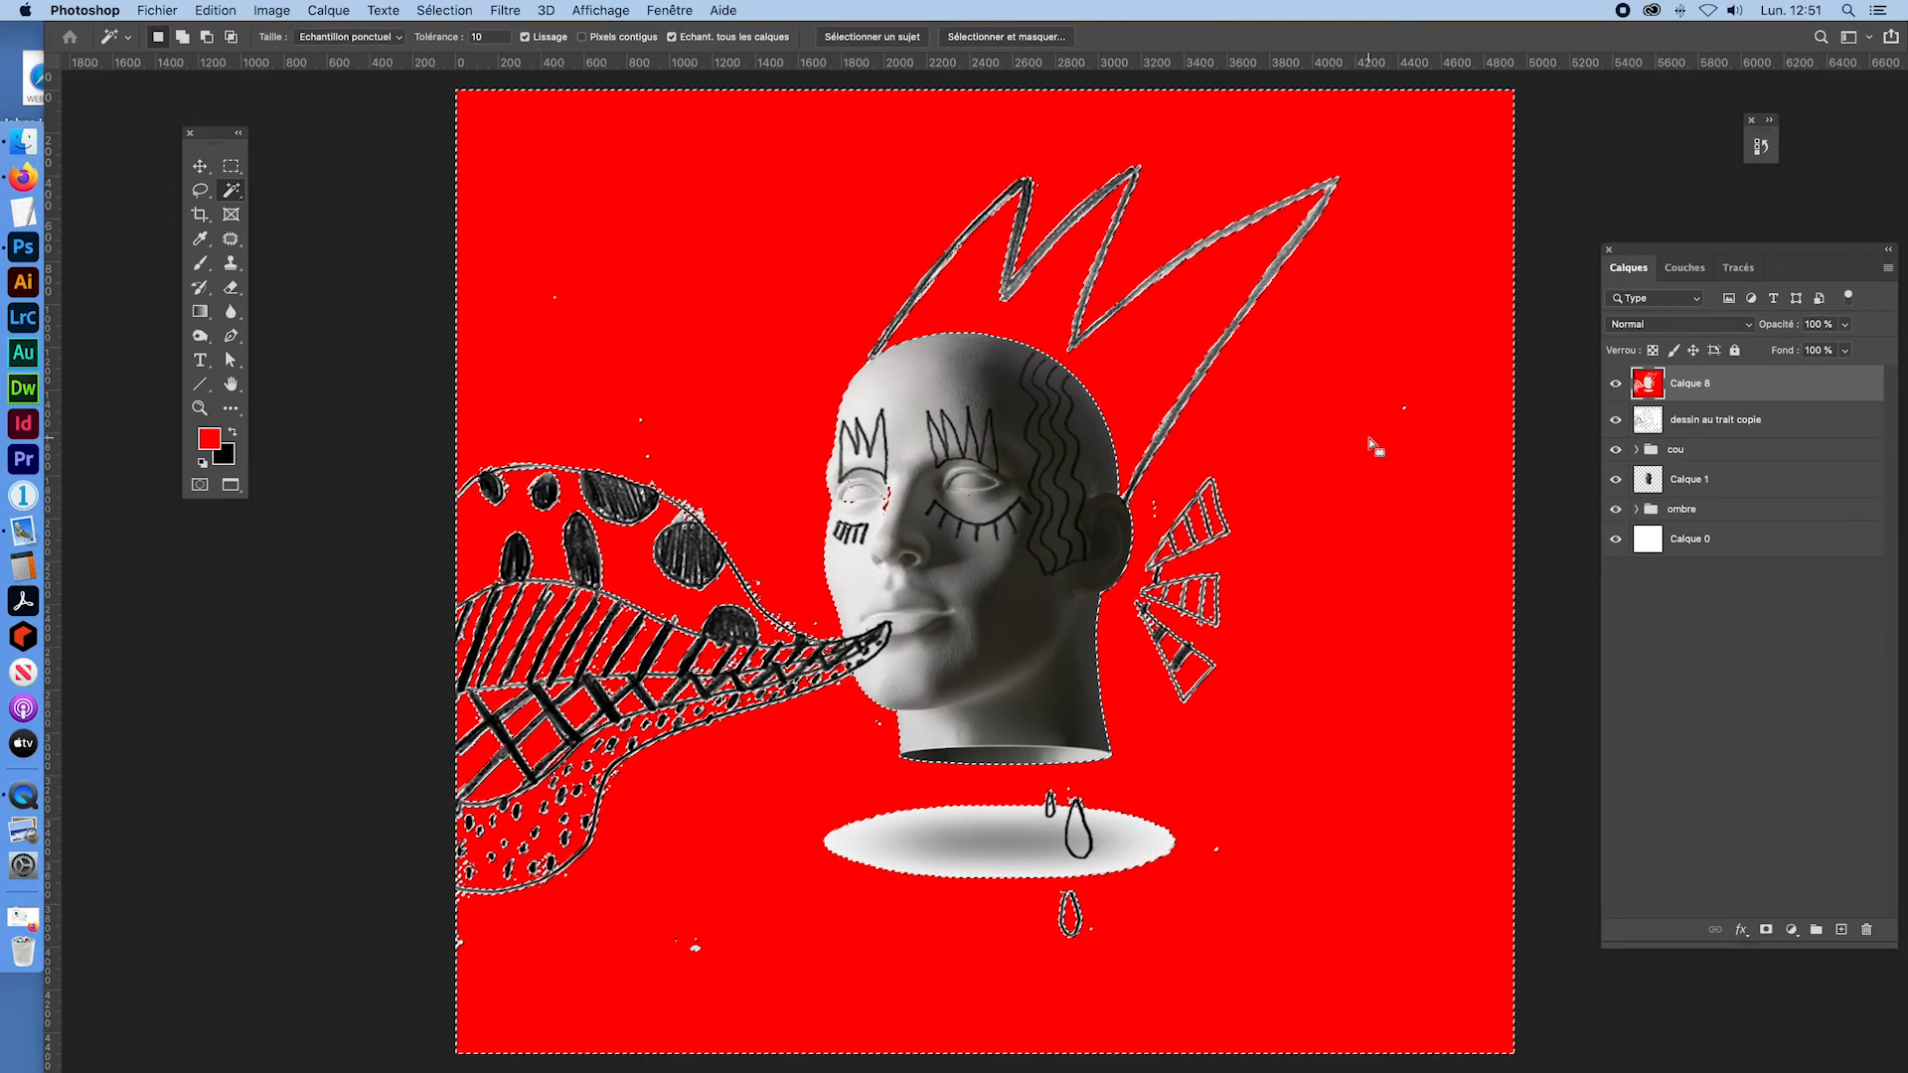
key(super+d)
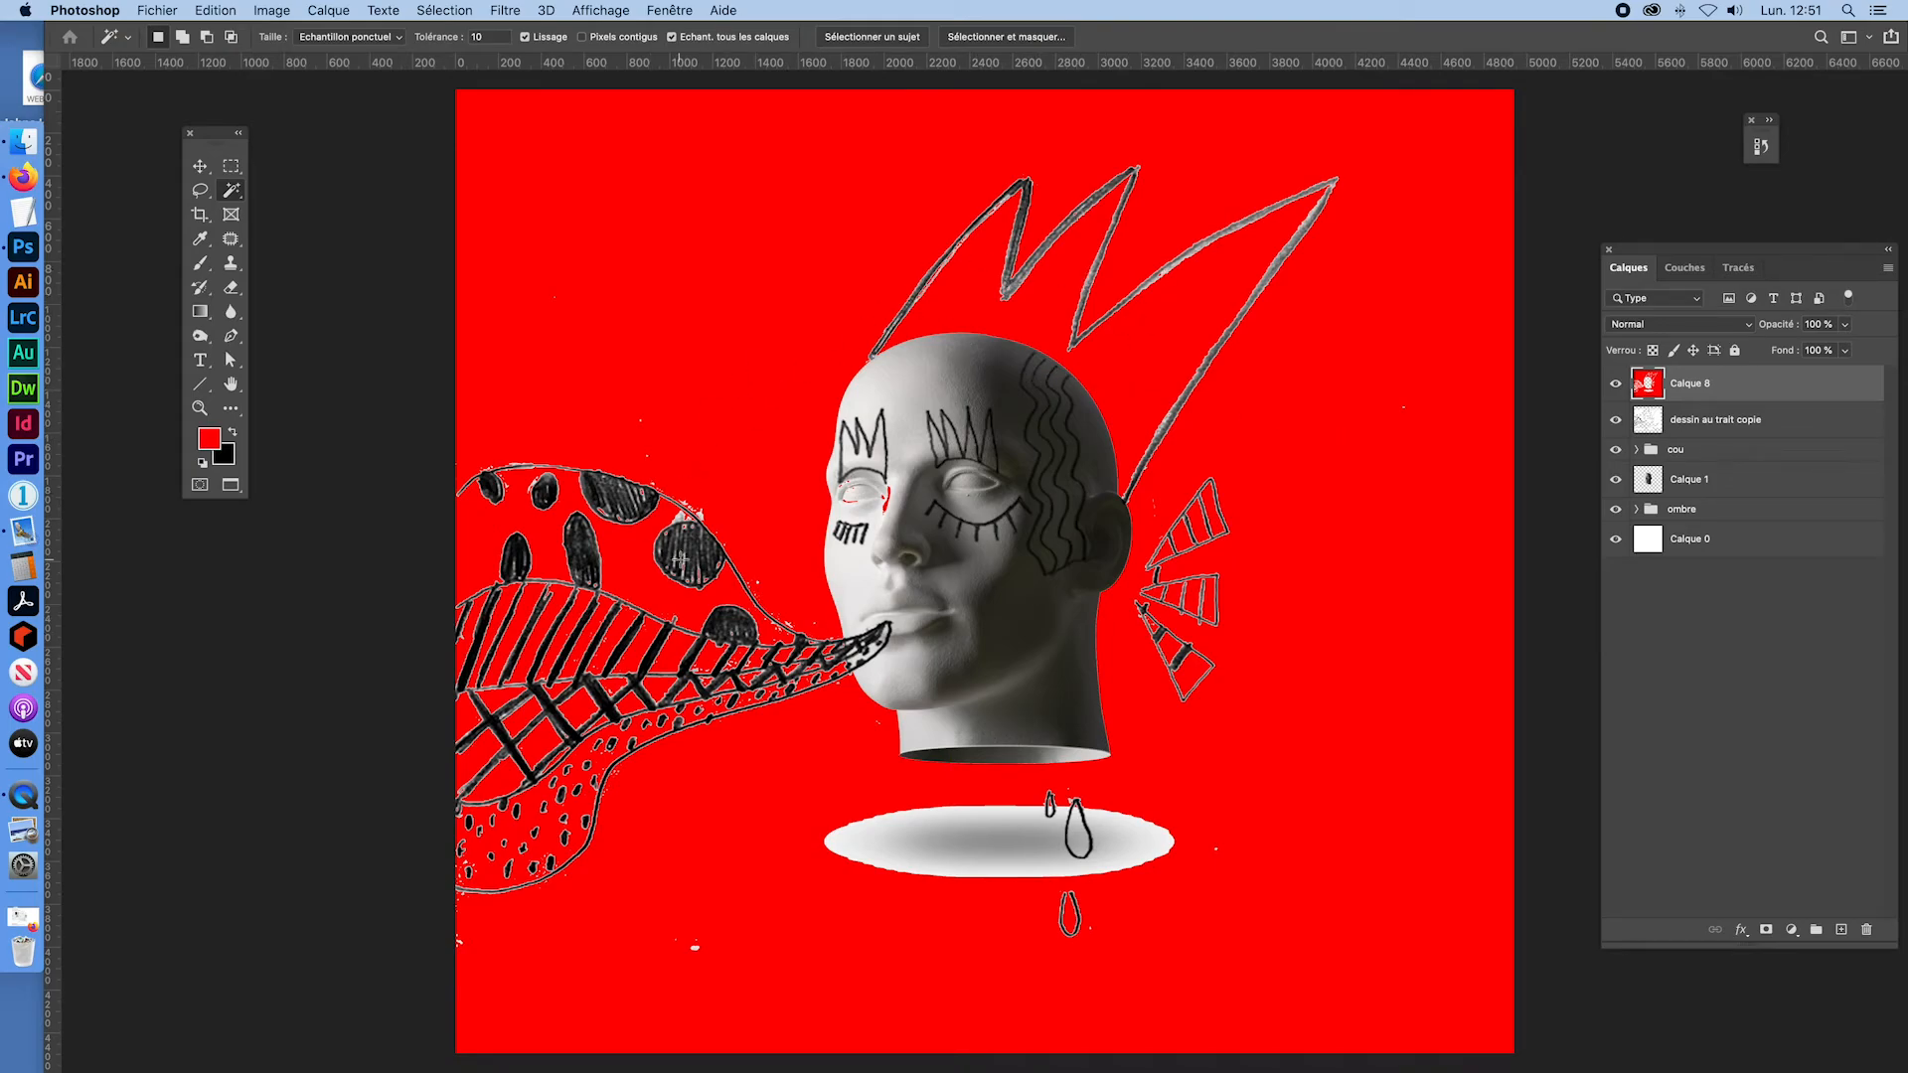
click(1046, 529)
key(Delete)
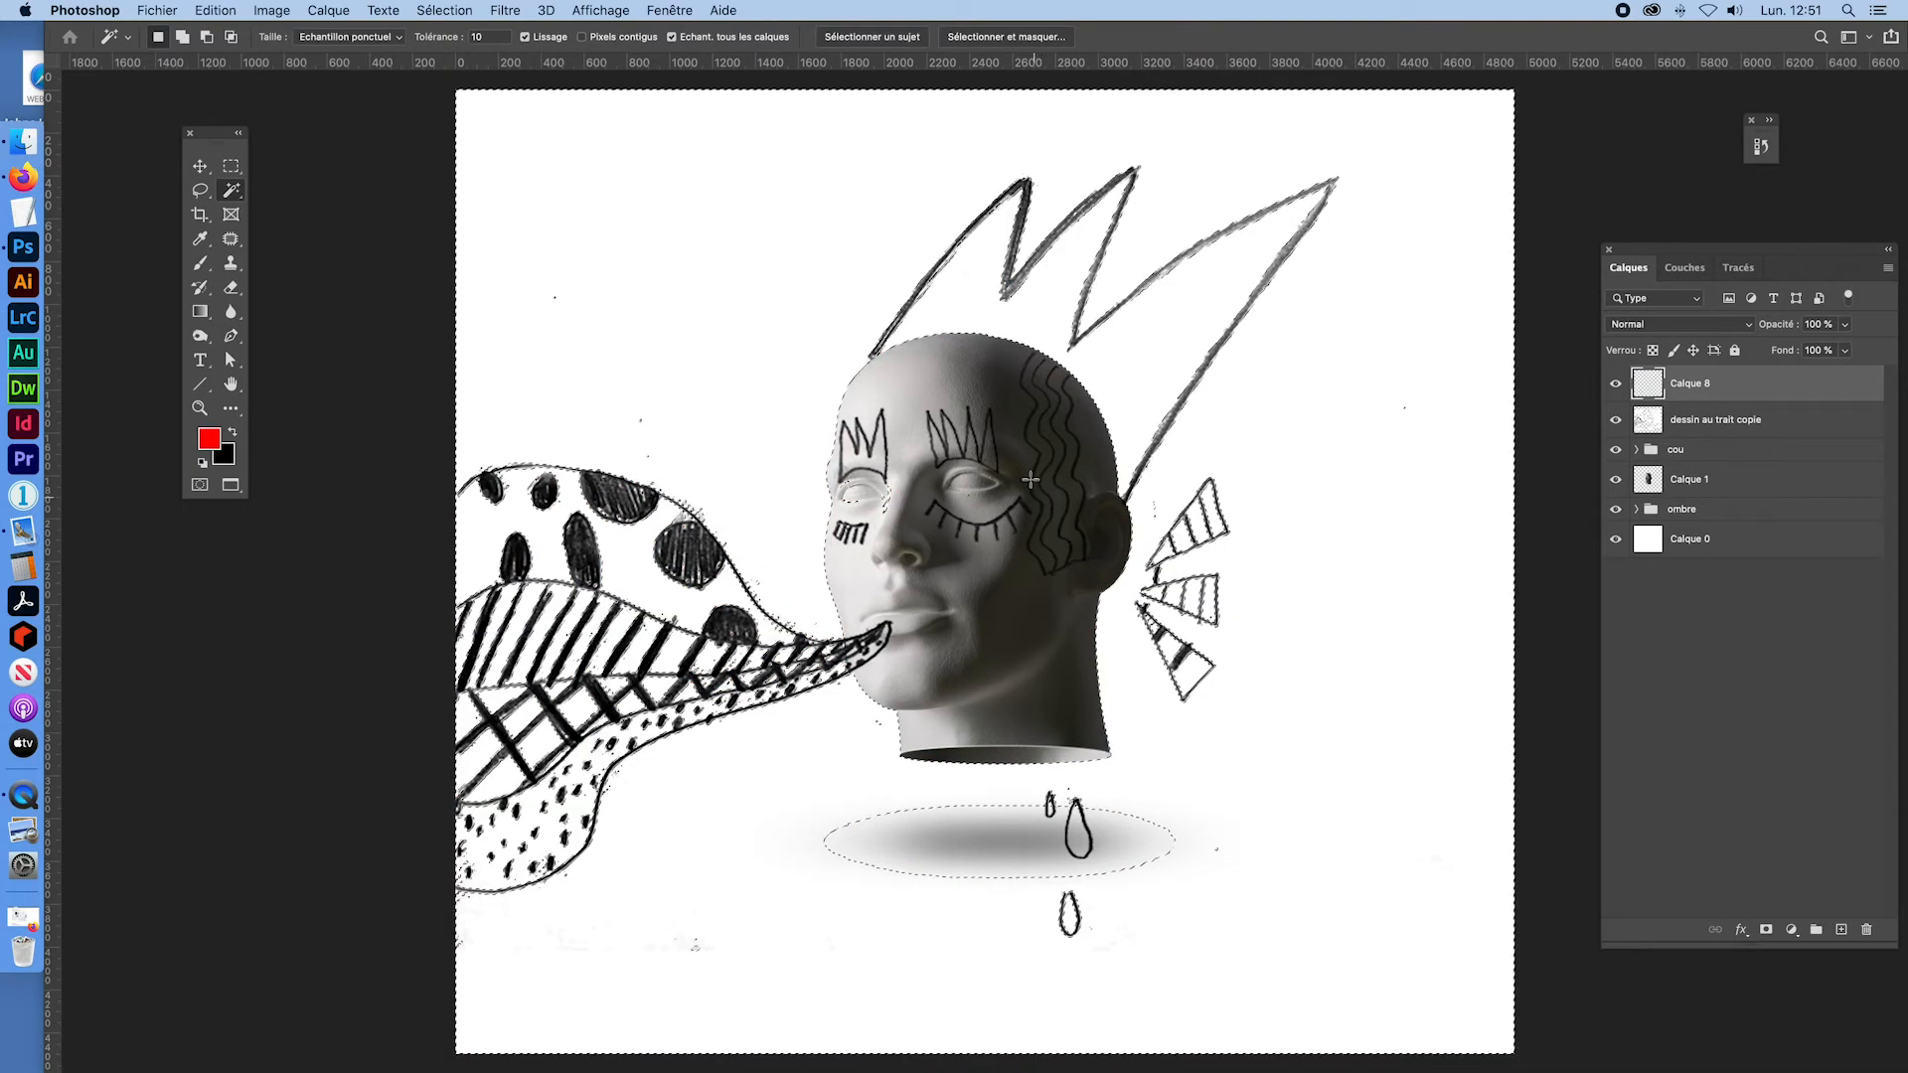
Step: Fill only the crown's interior with red using a contiguous selection, and move Calque 8 below the line drawing layer
key(super+d)
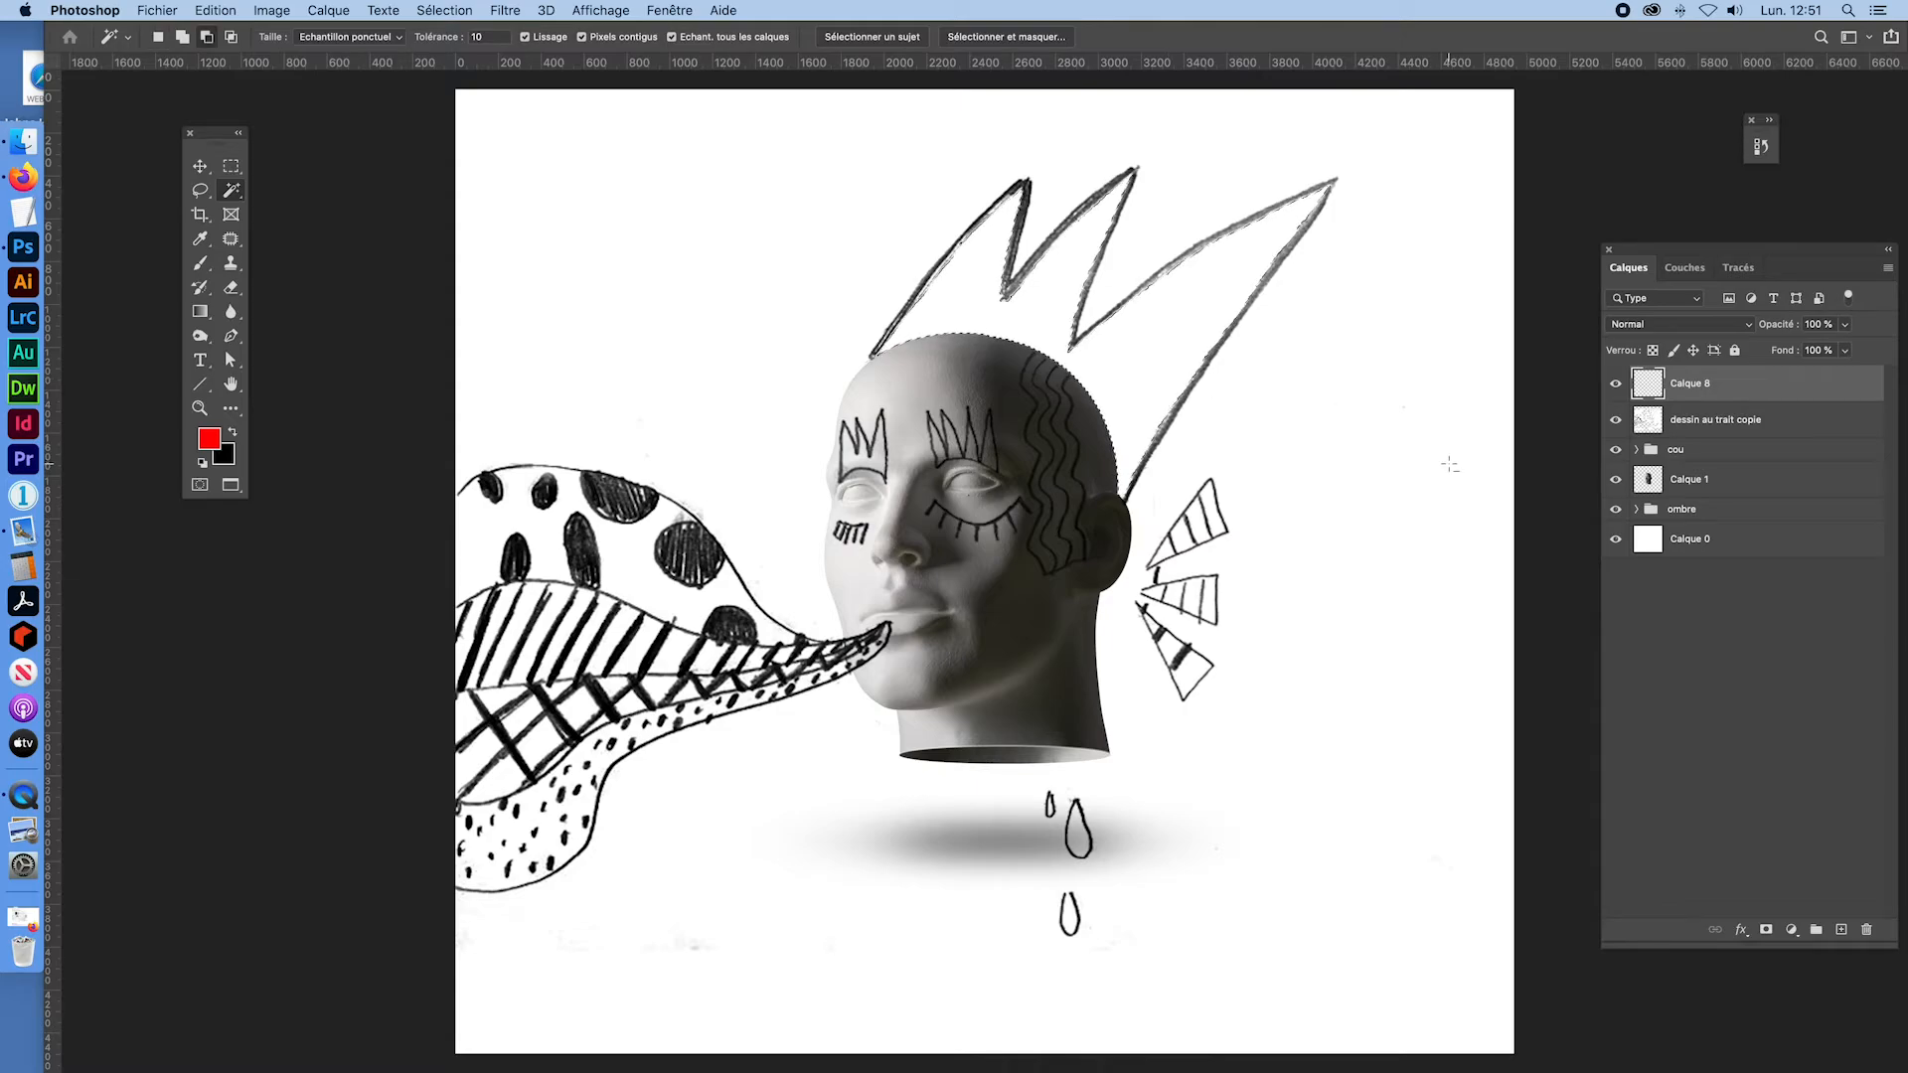
key(alt+BackSpace)
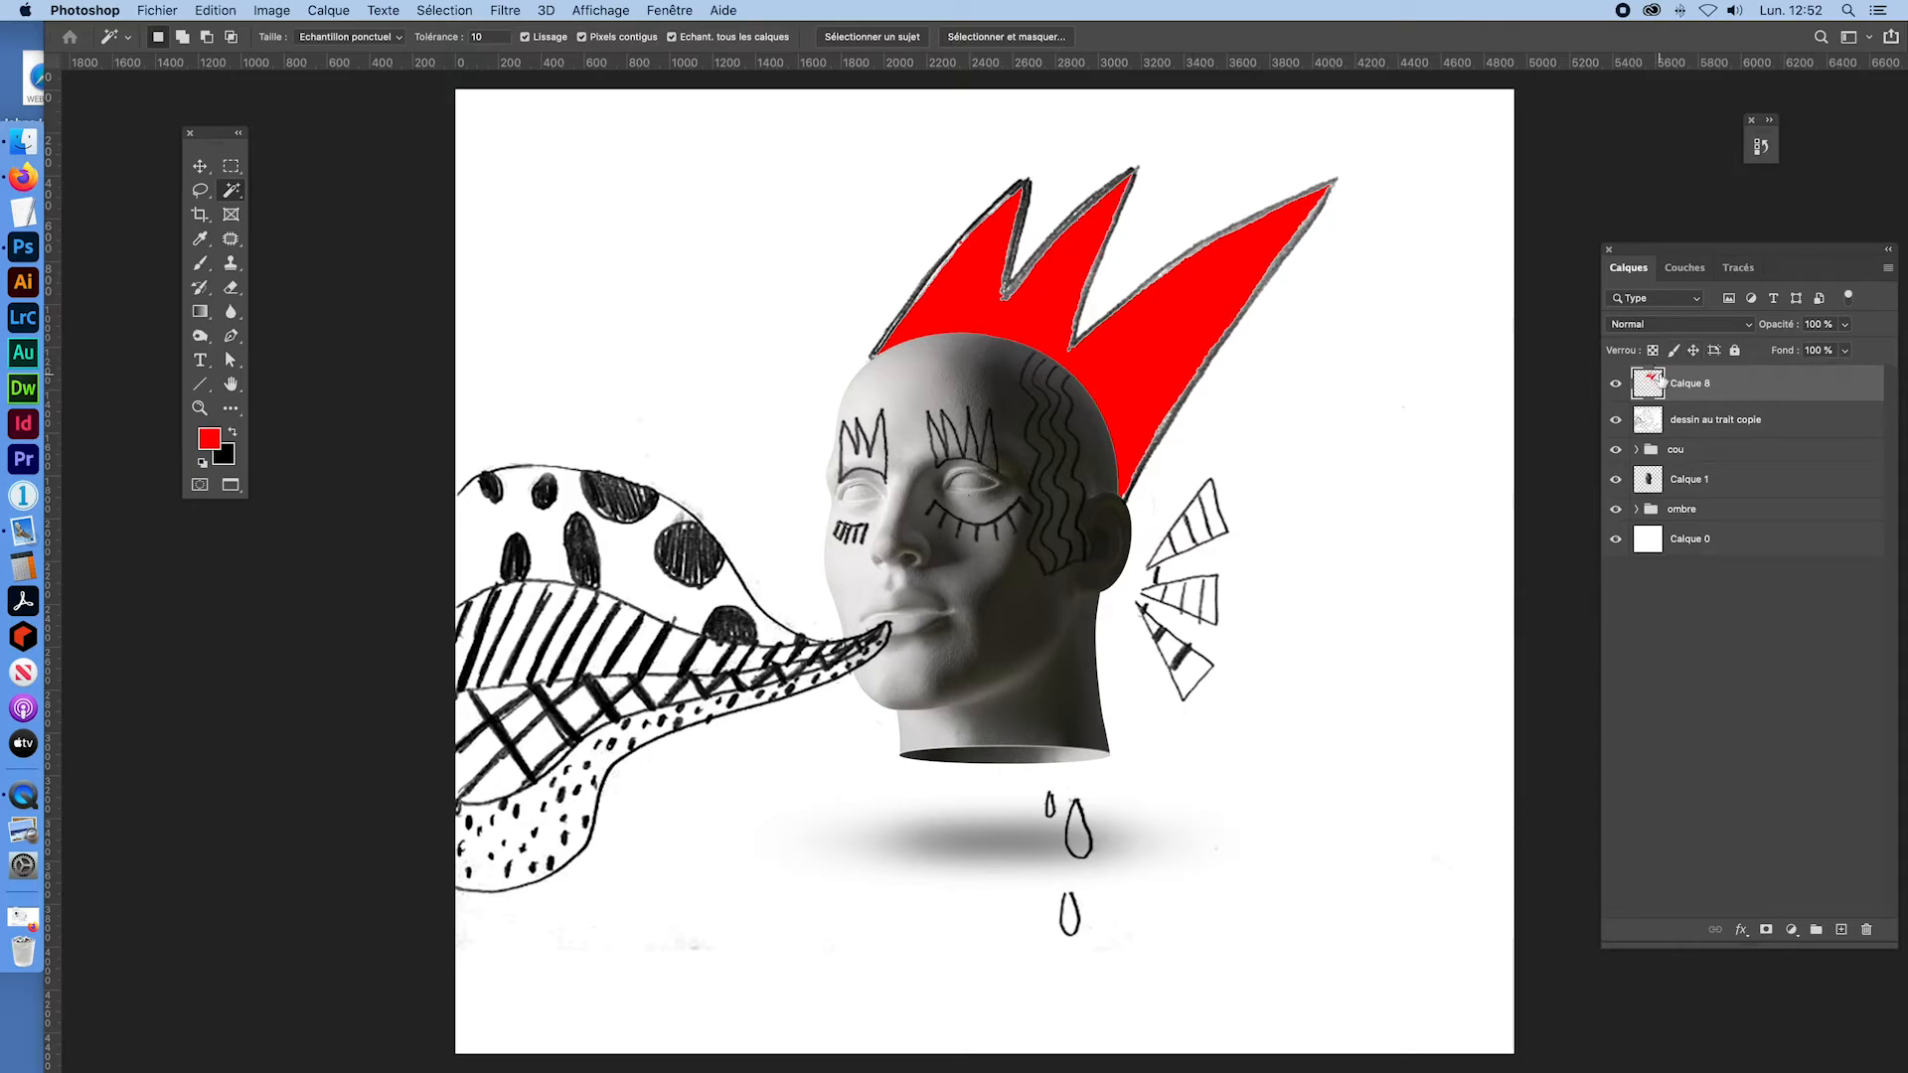
drag(1662, 381, 1659, 437)
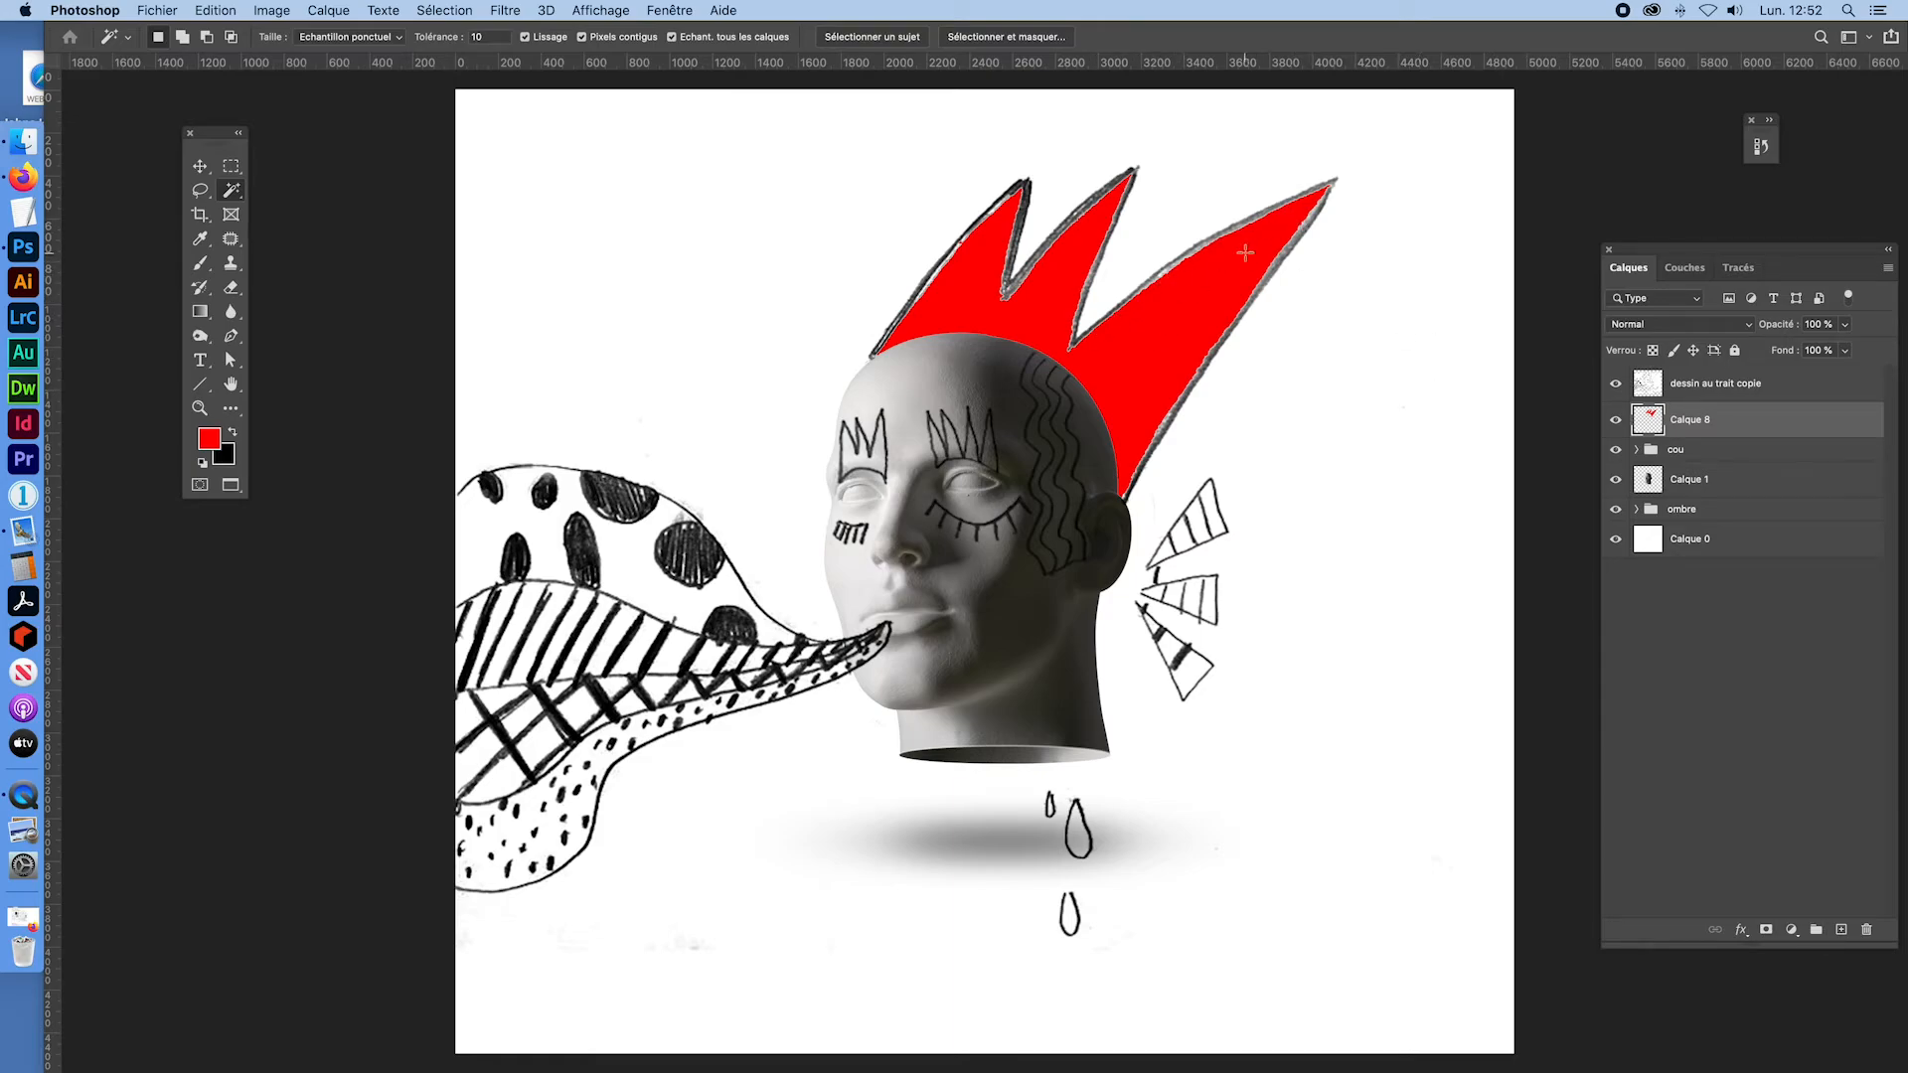
Step: Try out freehand Lasso selections in the blank area above the crown, and deselect them
key(super+space)
super+click(1183, 264)
alt+click(1289, 360)
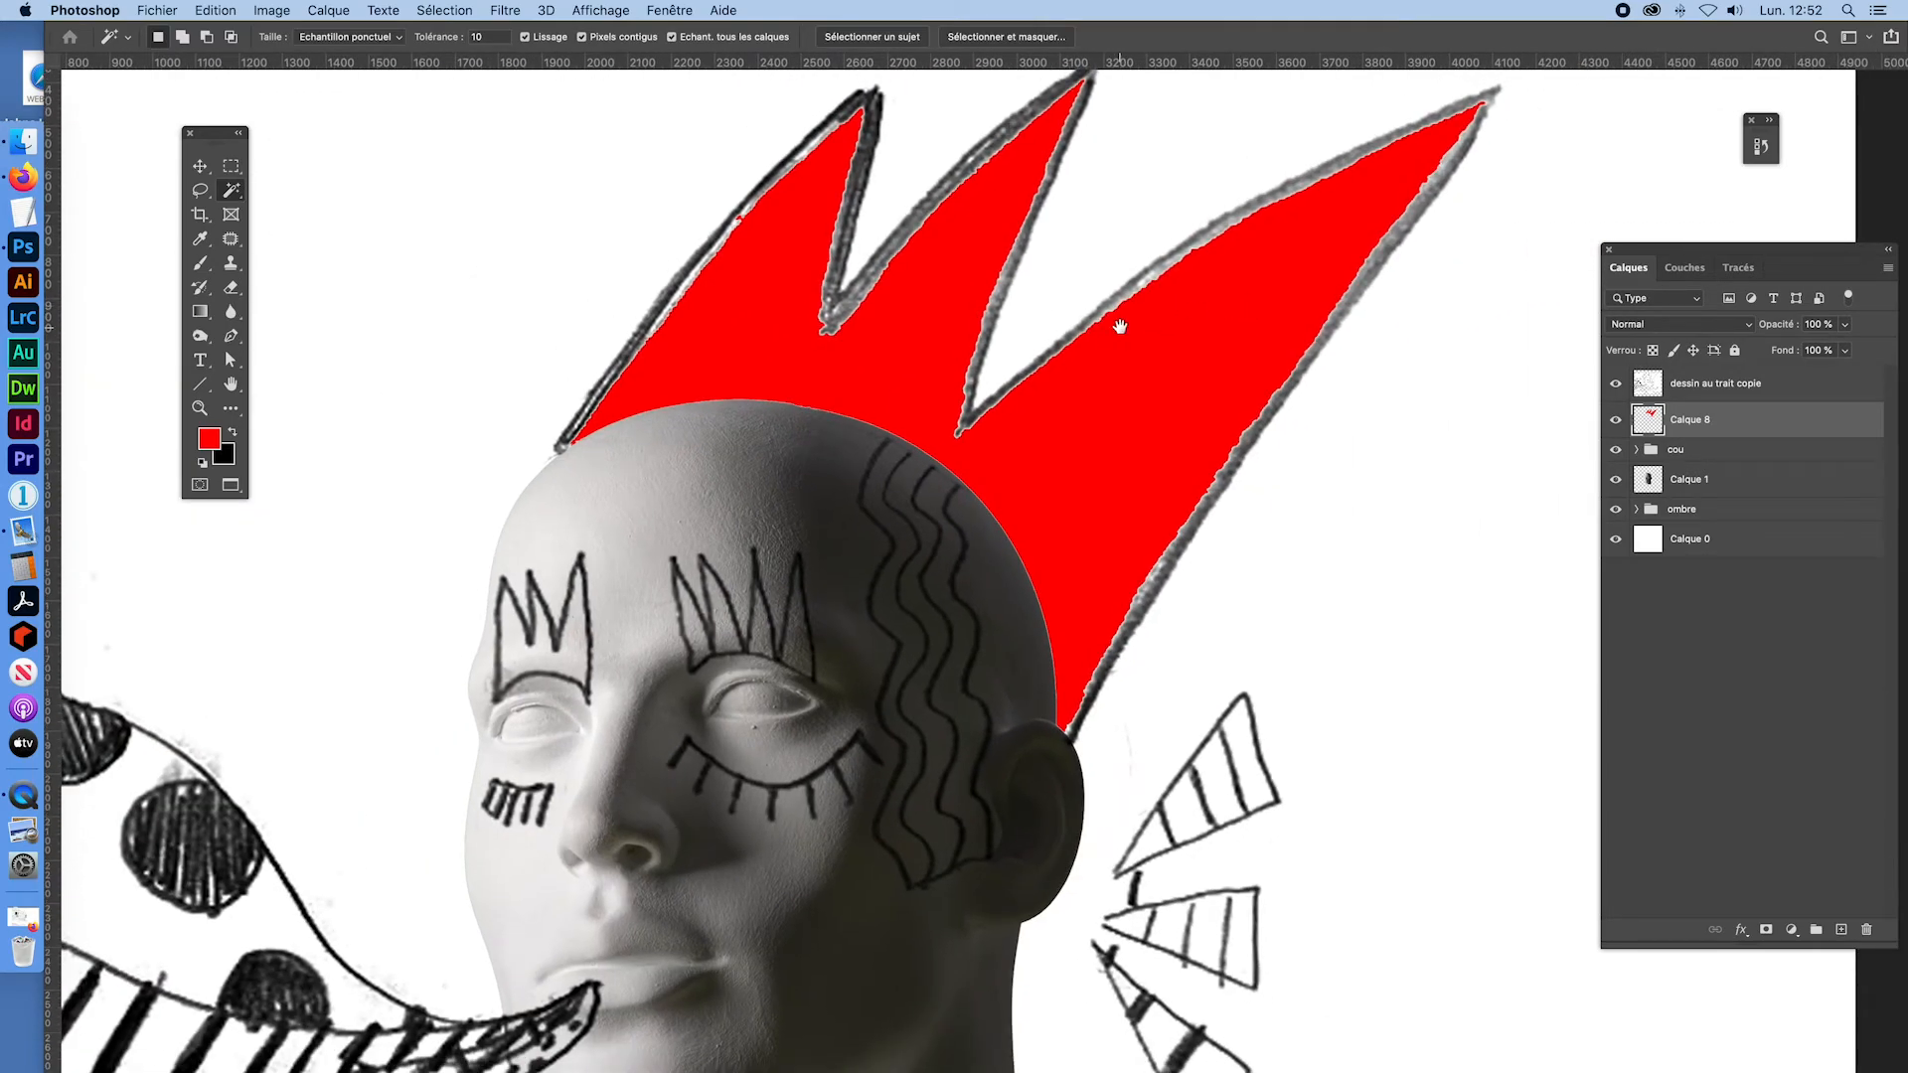
drag(1115, 319, 1013, 425)
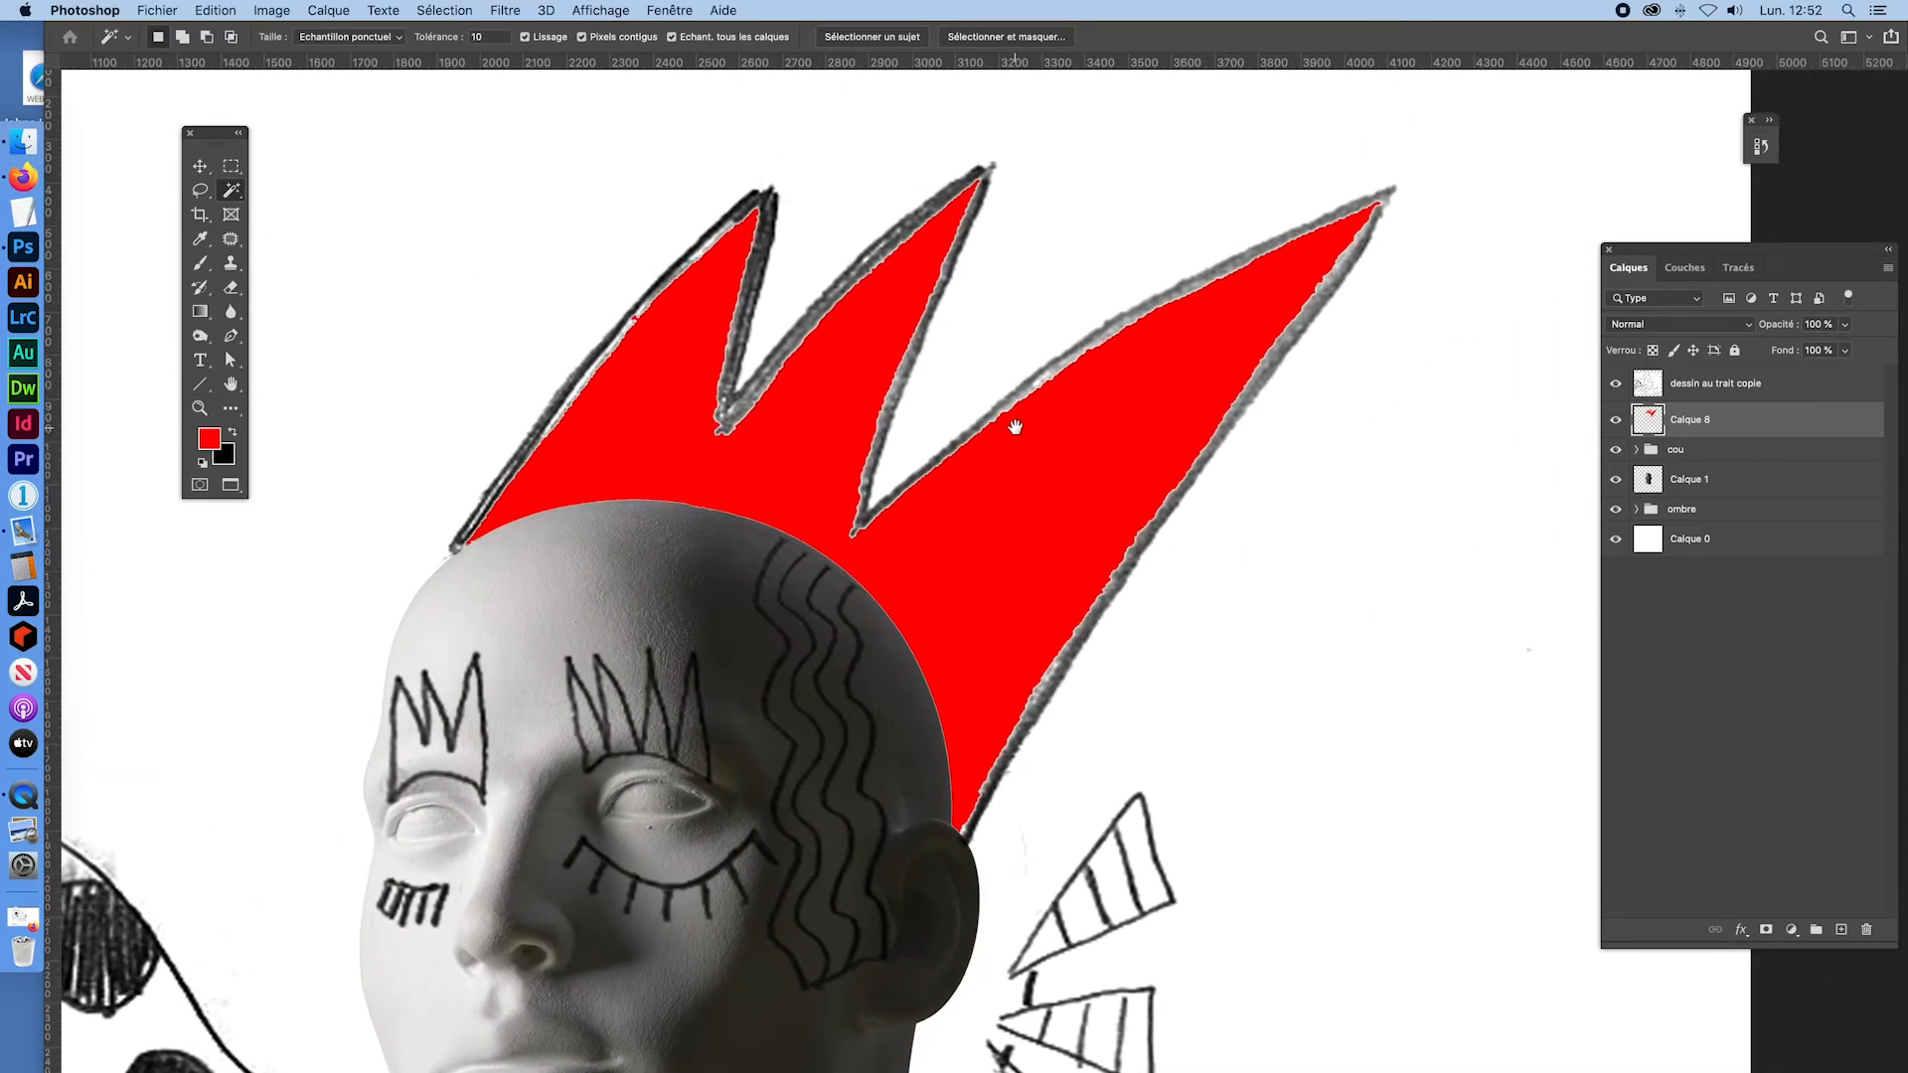
click(201, 192)
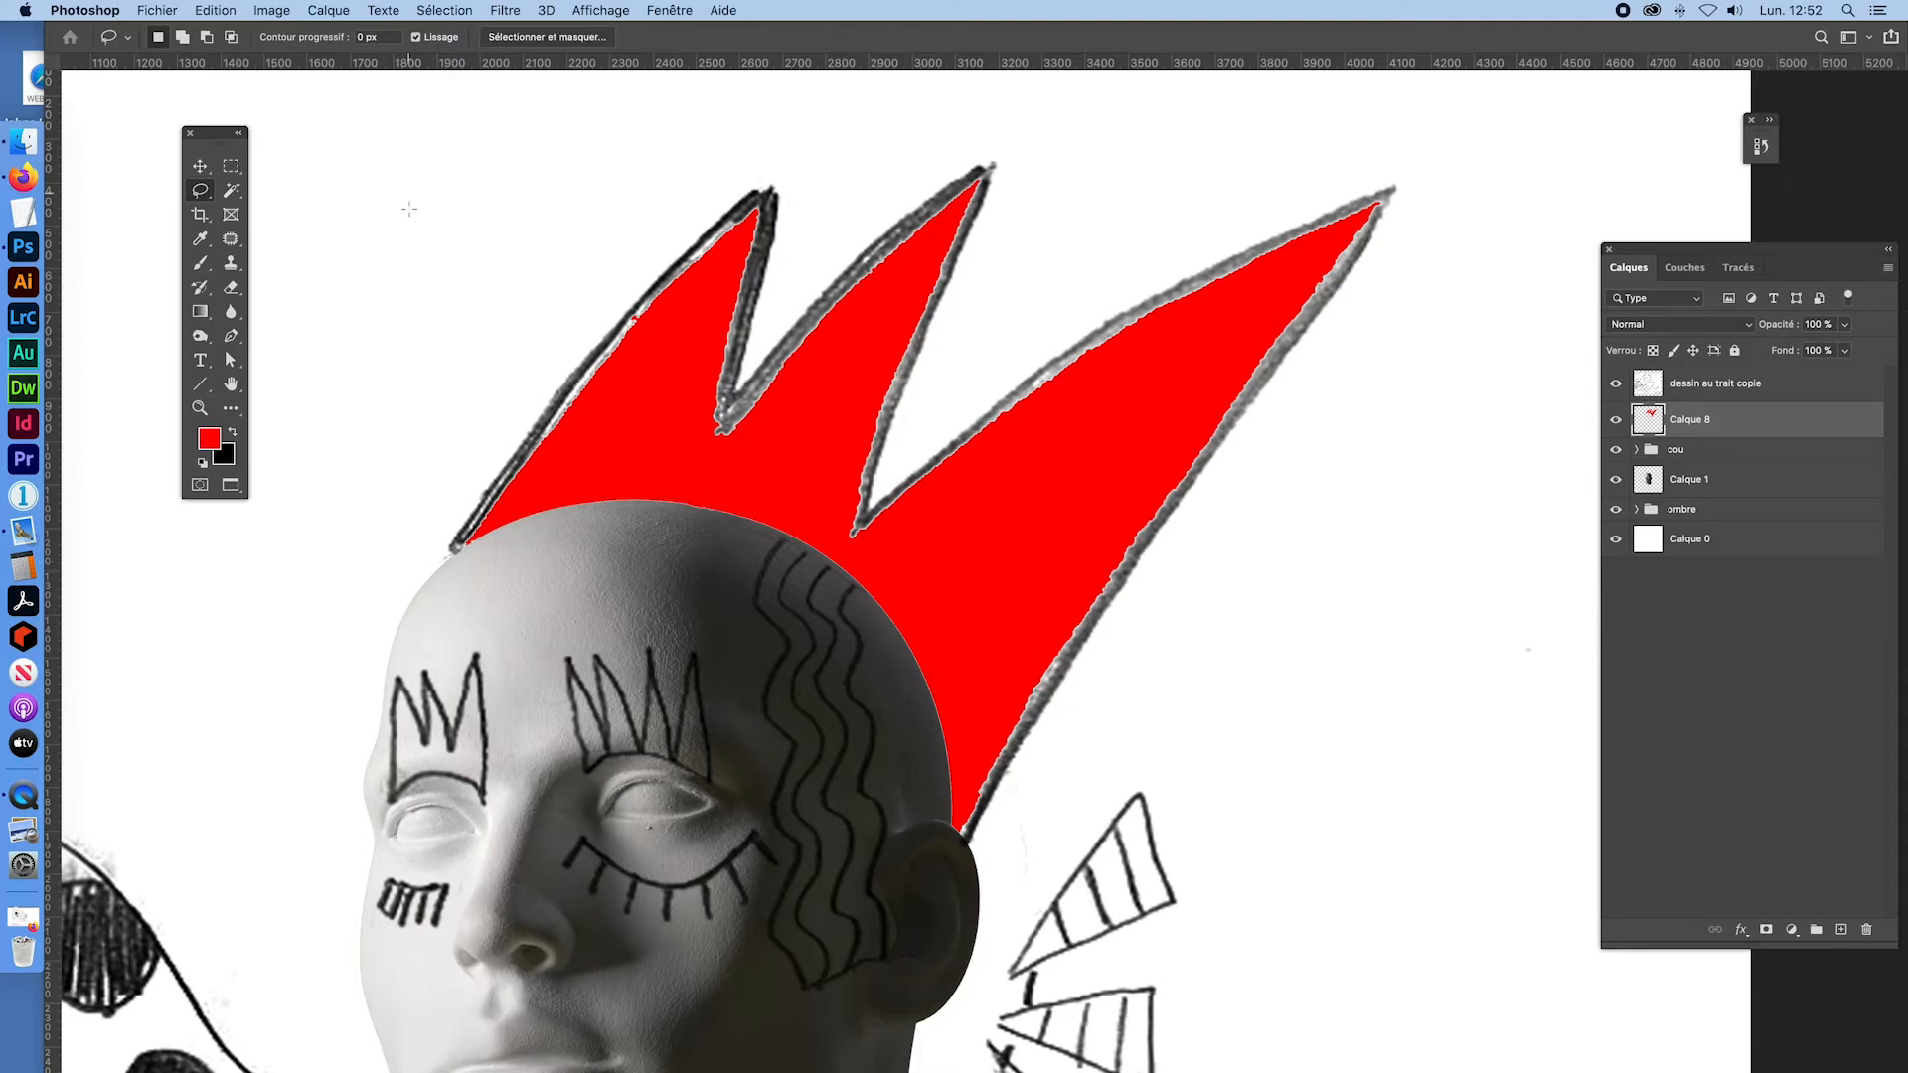
mouse_move(485, 162)
mouse_down()
mouse_move(572, 255)
mouse_move(496, 322)
mouse_move(375, 281)
mouse_move(421, 173)
mouse_move(440, 236)
mouse_up()
key(super+d)
mouse_move(662, 169)
mouse_down()
mouse_move(495, 202)
mouse_move(579, 227)
mouse_move(562, 288)
mouse_move(618, 317)
mouse_move(704, 150)
mouse_move(653, 167)
mouse_up()
key(Delete)
key(super+d)
Step: Try a straight-segmented Lasso selection in the blank area to the left of the crown, and deselect it
mouse_move(360, 298)
mouse_down()
mouse_move(445, 286)
mouse_move(445, 239)
mouse_up()
click(456, 237)
click(491, 296)
click(390, 491)
click(495, 405)
click(594, 270)
click(659, 144)
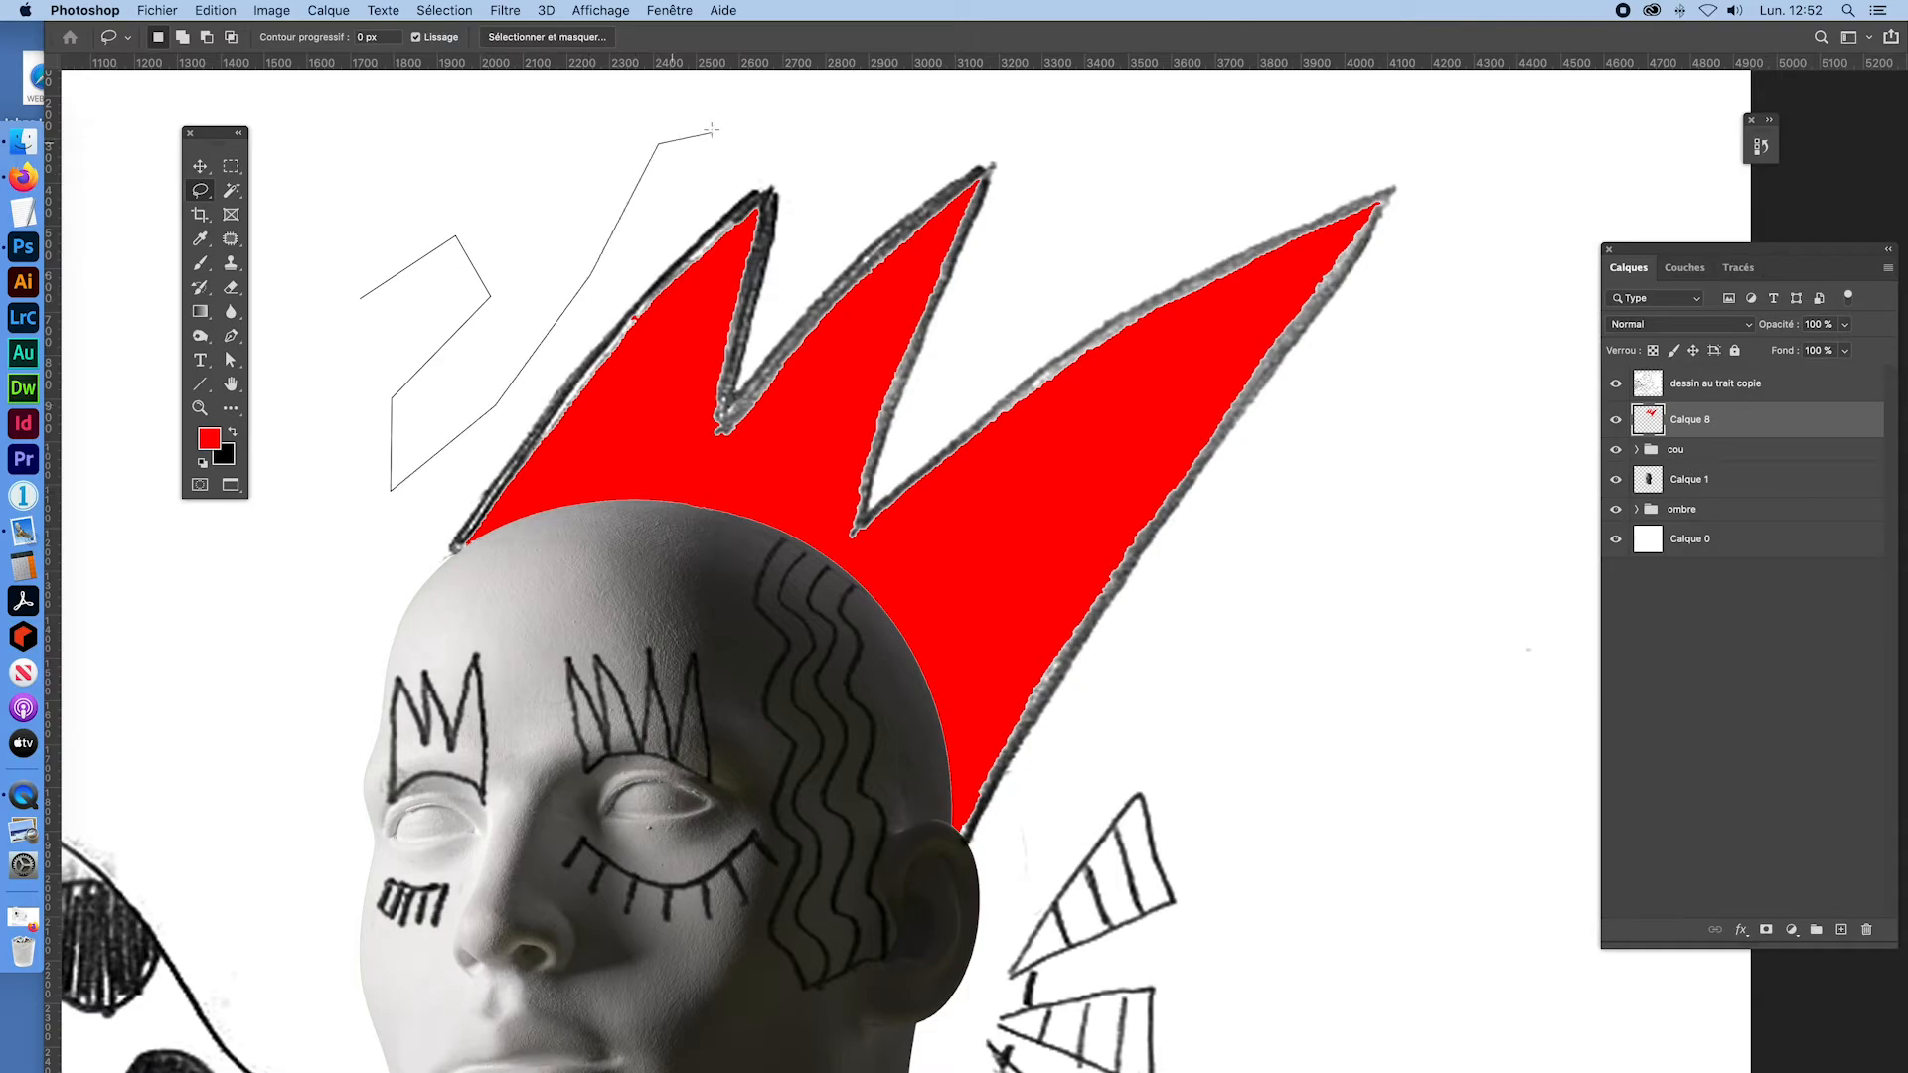
click(710, 130)
click(534, 113)
click(416, 147)
click(348, 272)
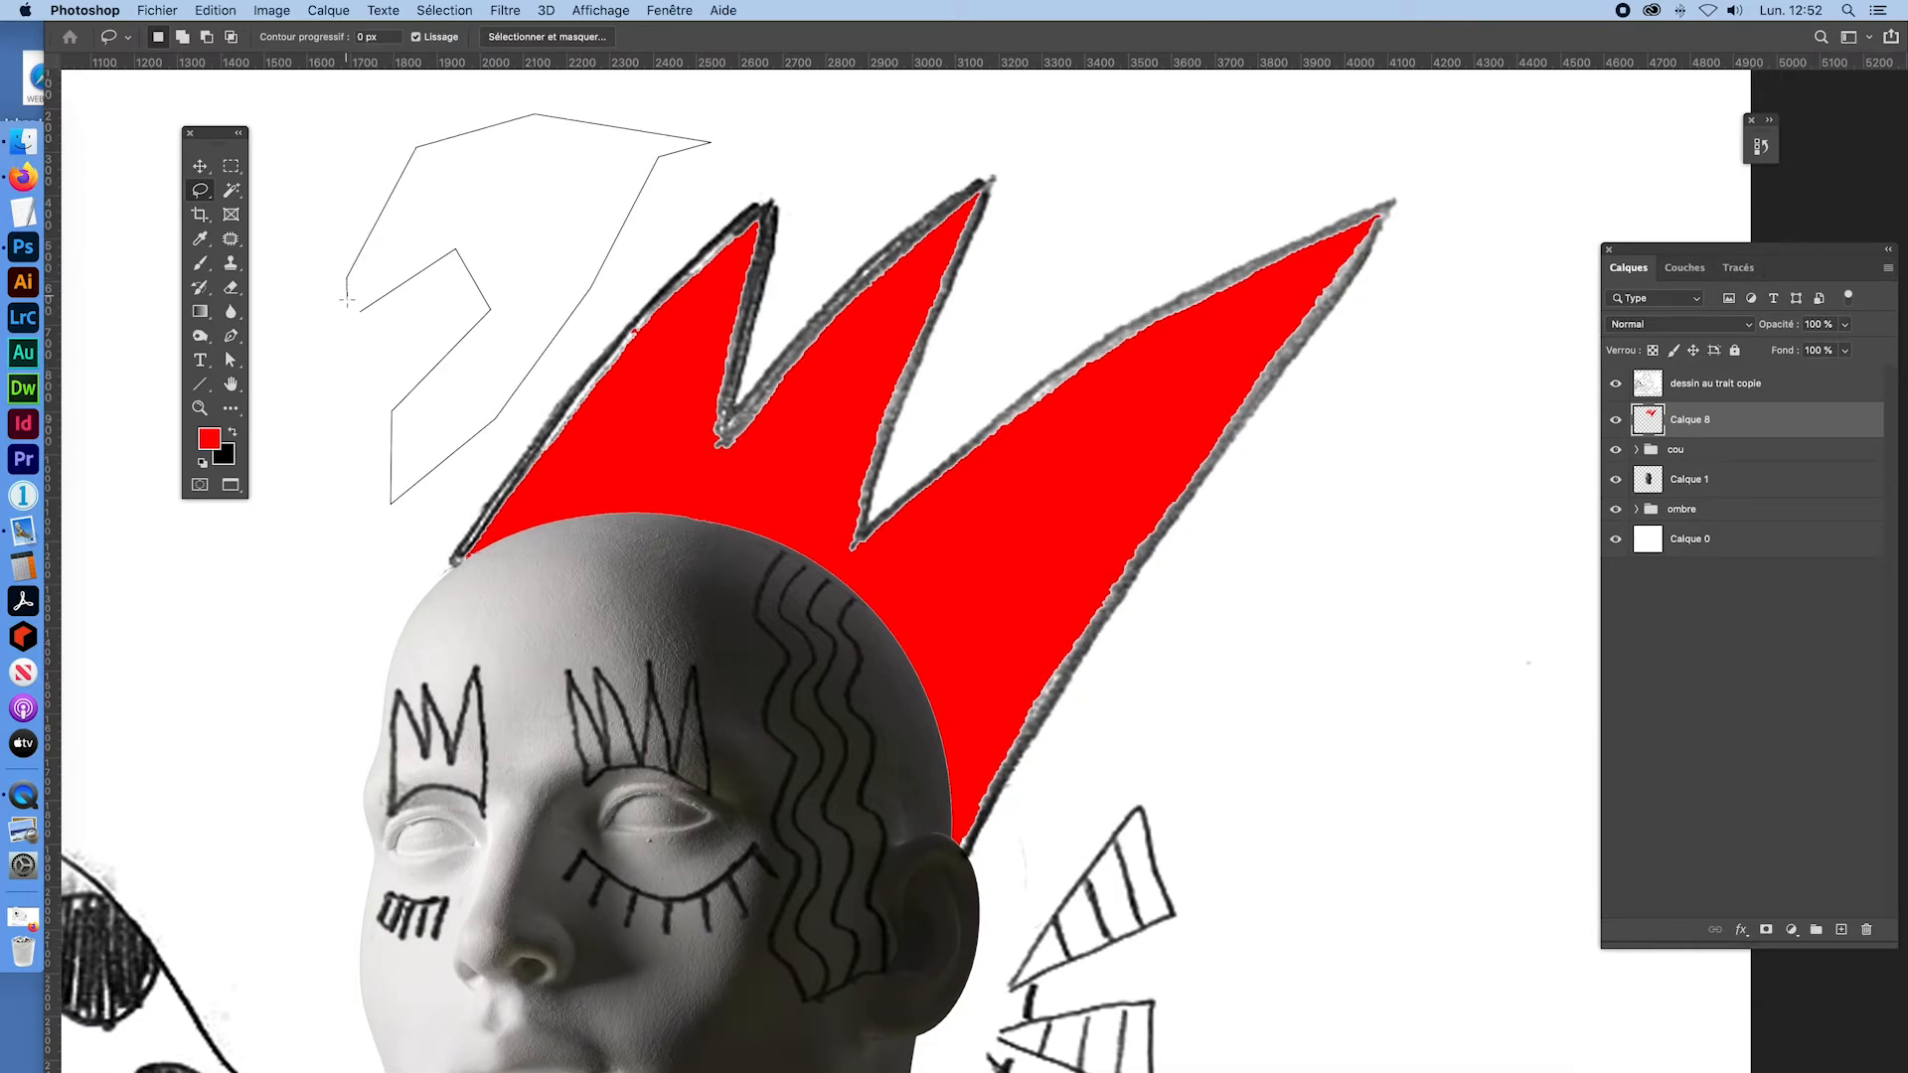
click(360, 309)
key(super+d)
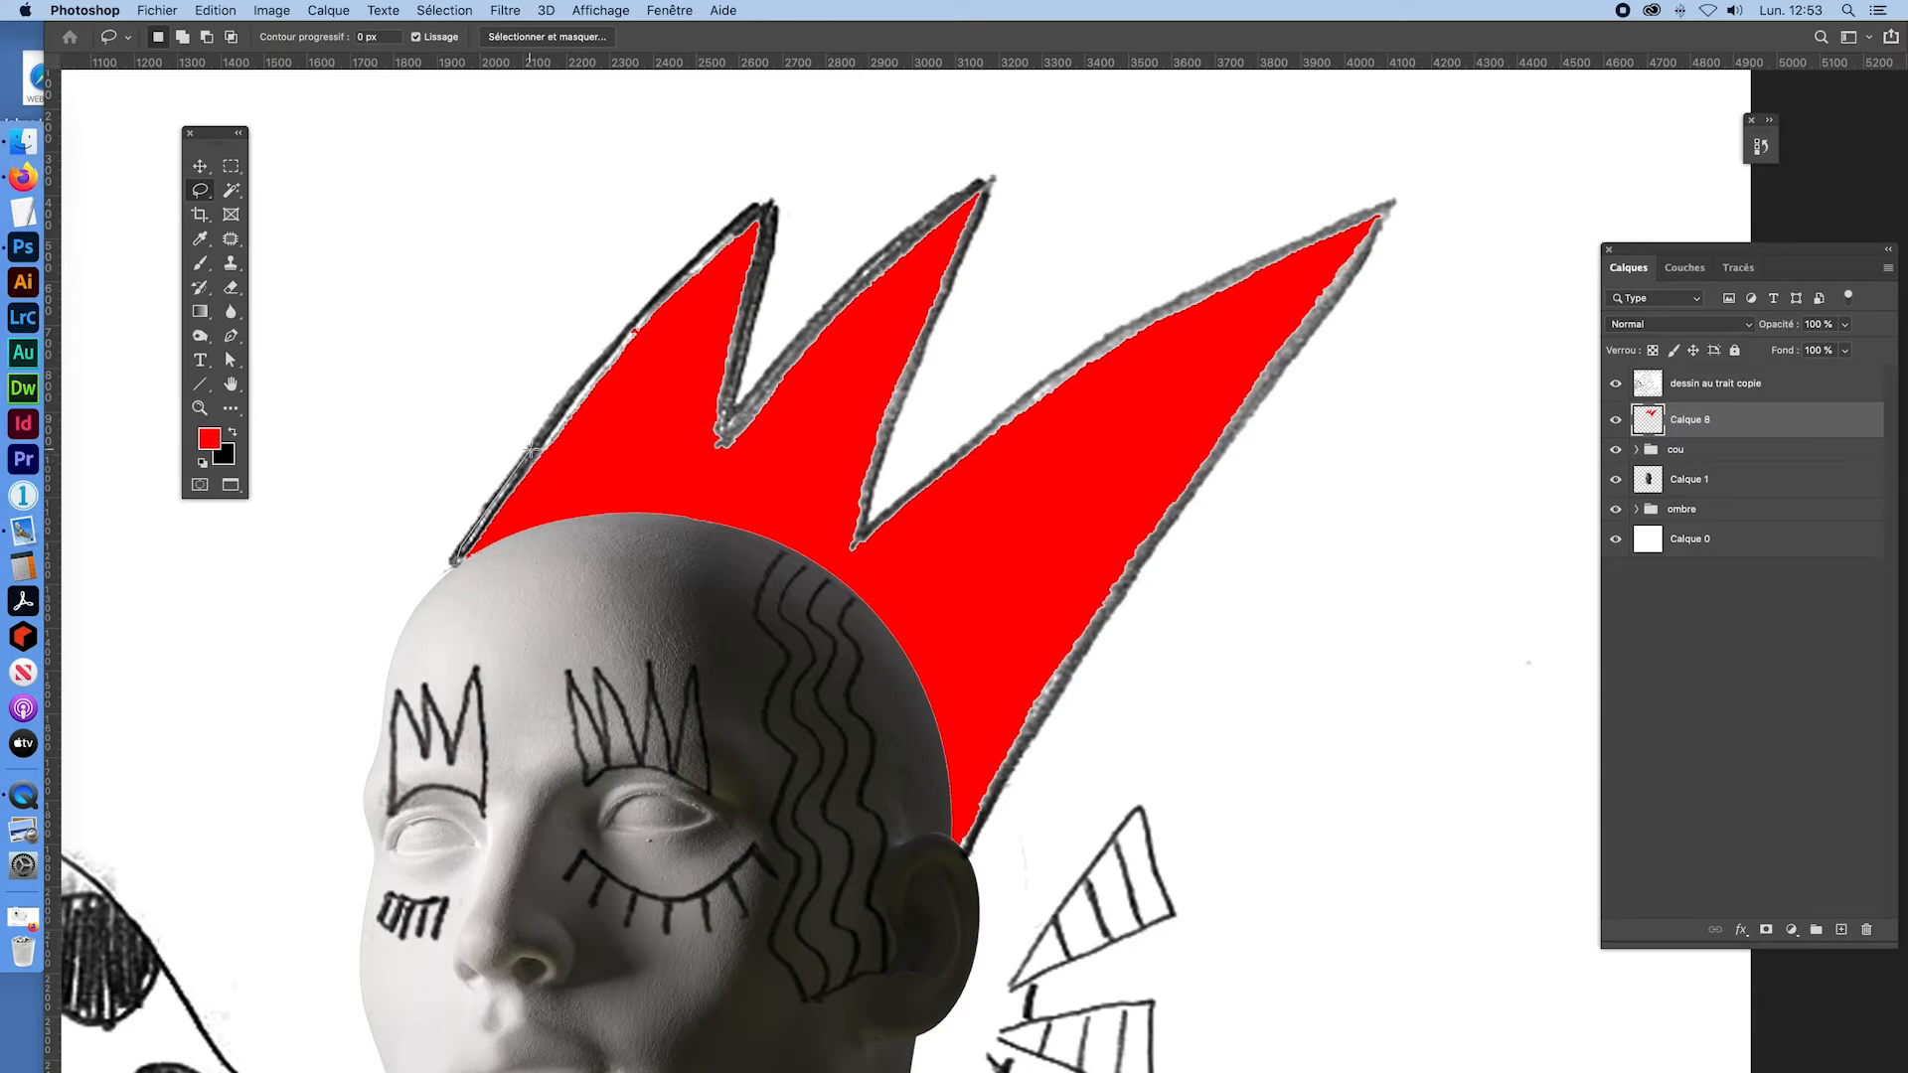
Step: Trace a Lasso selection along the crown's pencil outline, overlapping the top of the head, and fill it with red on Calque 8
mouse_move(532, 449)
mouse_down()
mouse_move(745, 207)
mouse_move(770, 211)
mouse_move(768, 235)
mouse_move(730, 415)
mouse_move(850, 309)
mouse_move(848, 282)
mouse_move(991, 182)
mouse_move(859, 533)
mouse_move(1058, 409)
mouse_move(1029, 402)
mouse_move(1125, 327)
mouse_move(1259, 262)
mouse_up()
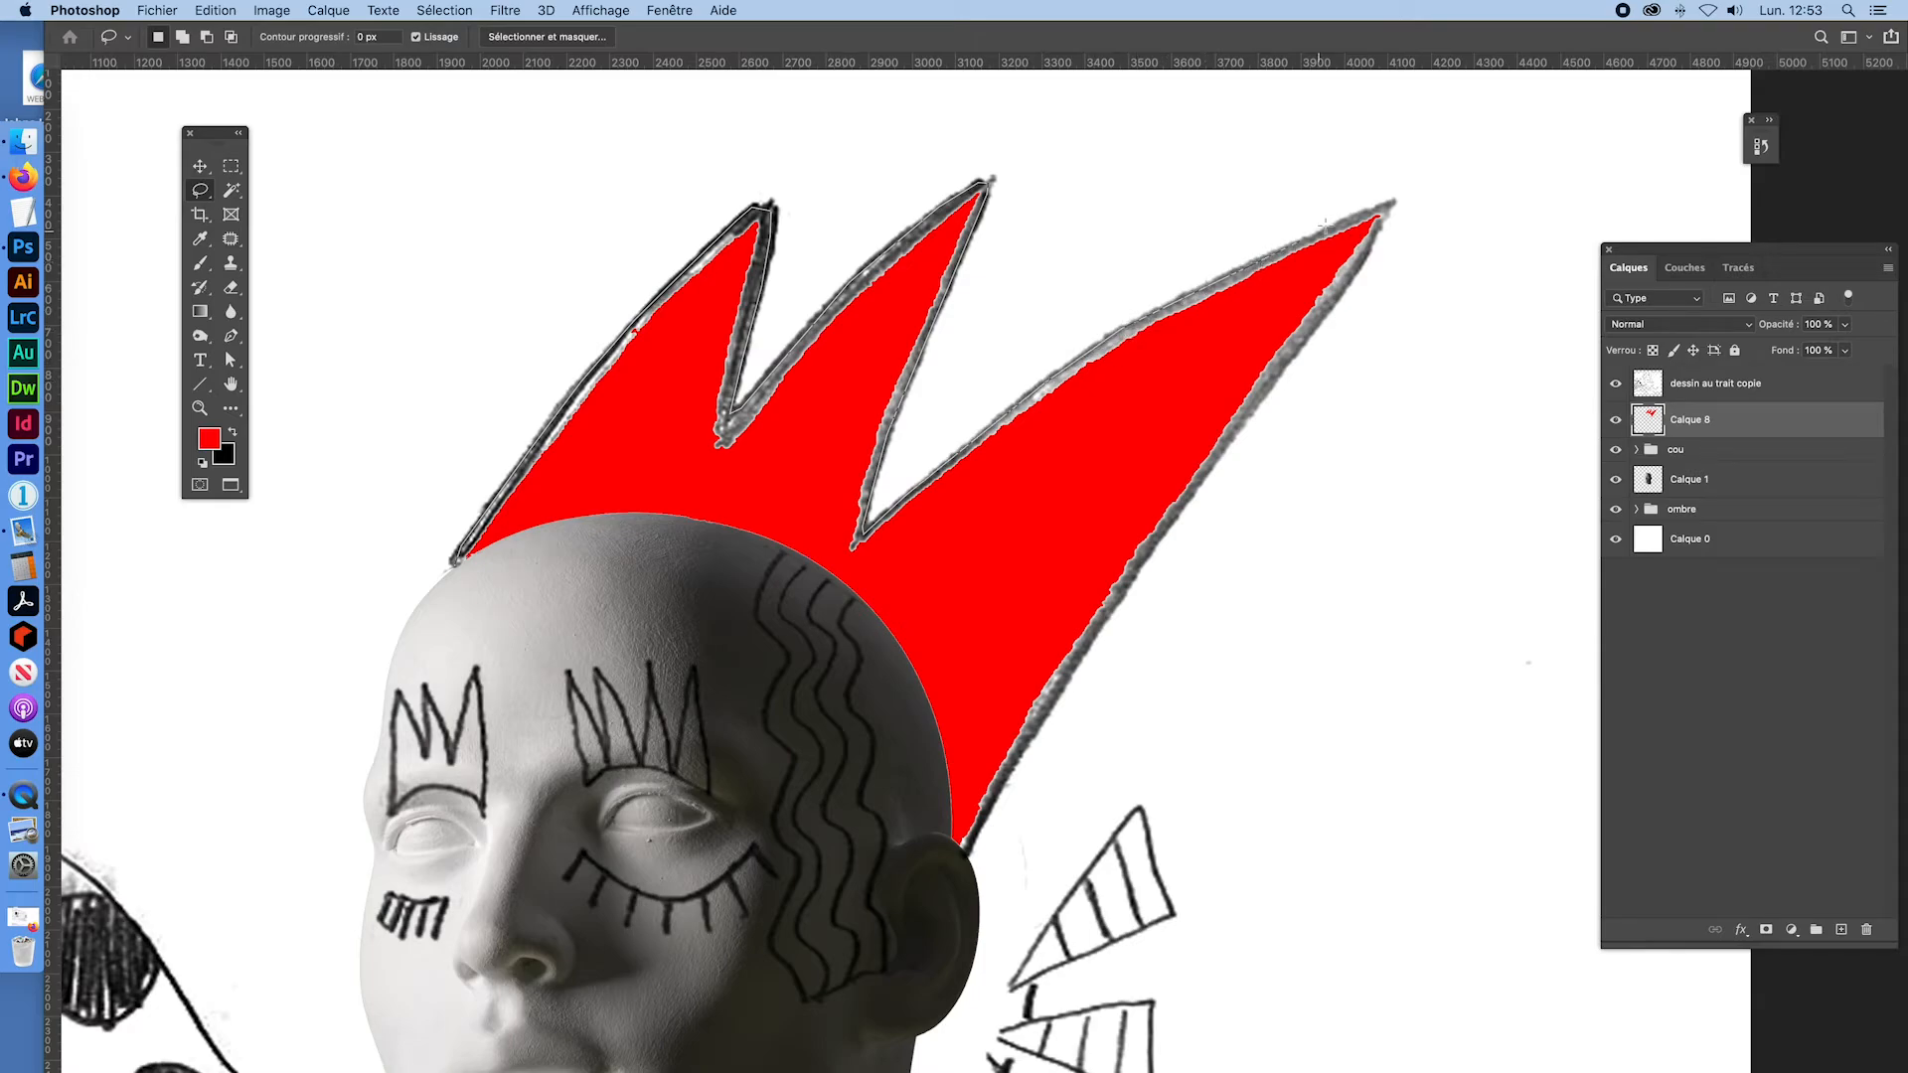
mouse_move(1360, 212)
mouse_down()
mouse_move(1248, 417)
mouse_move(1108, 520)
mouse_move(1094, 634)
mouse_move(1013, 729)
mouse_move(977, 835)
mouse_up()
mouse_move(964, 860)
mouse_down()
mouse_move(849, 662)
mouse_move(739, 579)
mouse_move(618, 569)
mouse_move(467, 628)
mouse_move(453, 562)
mouse_up()
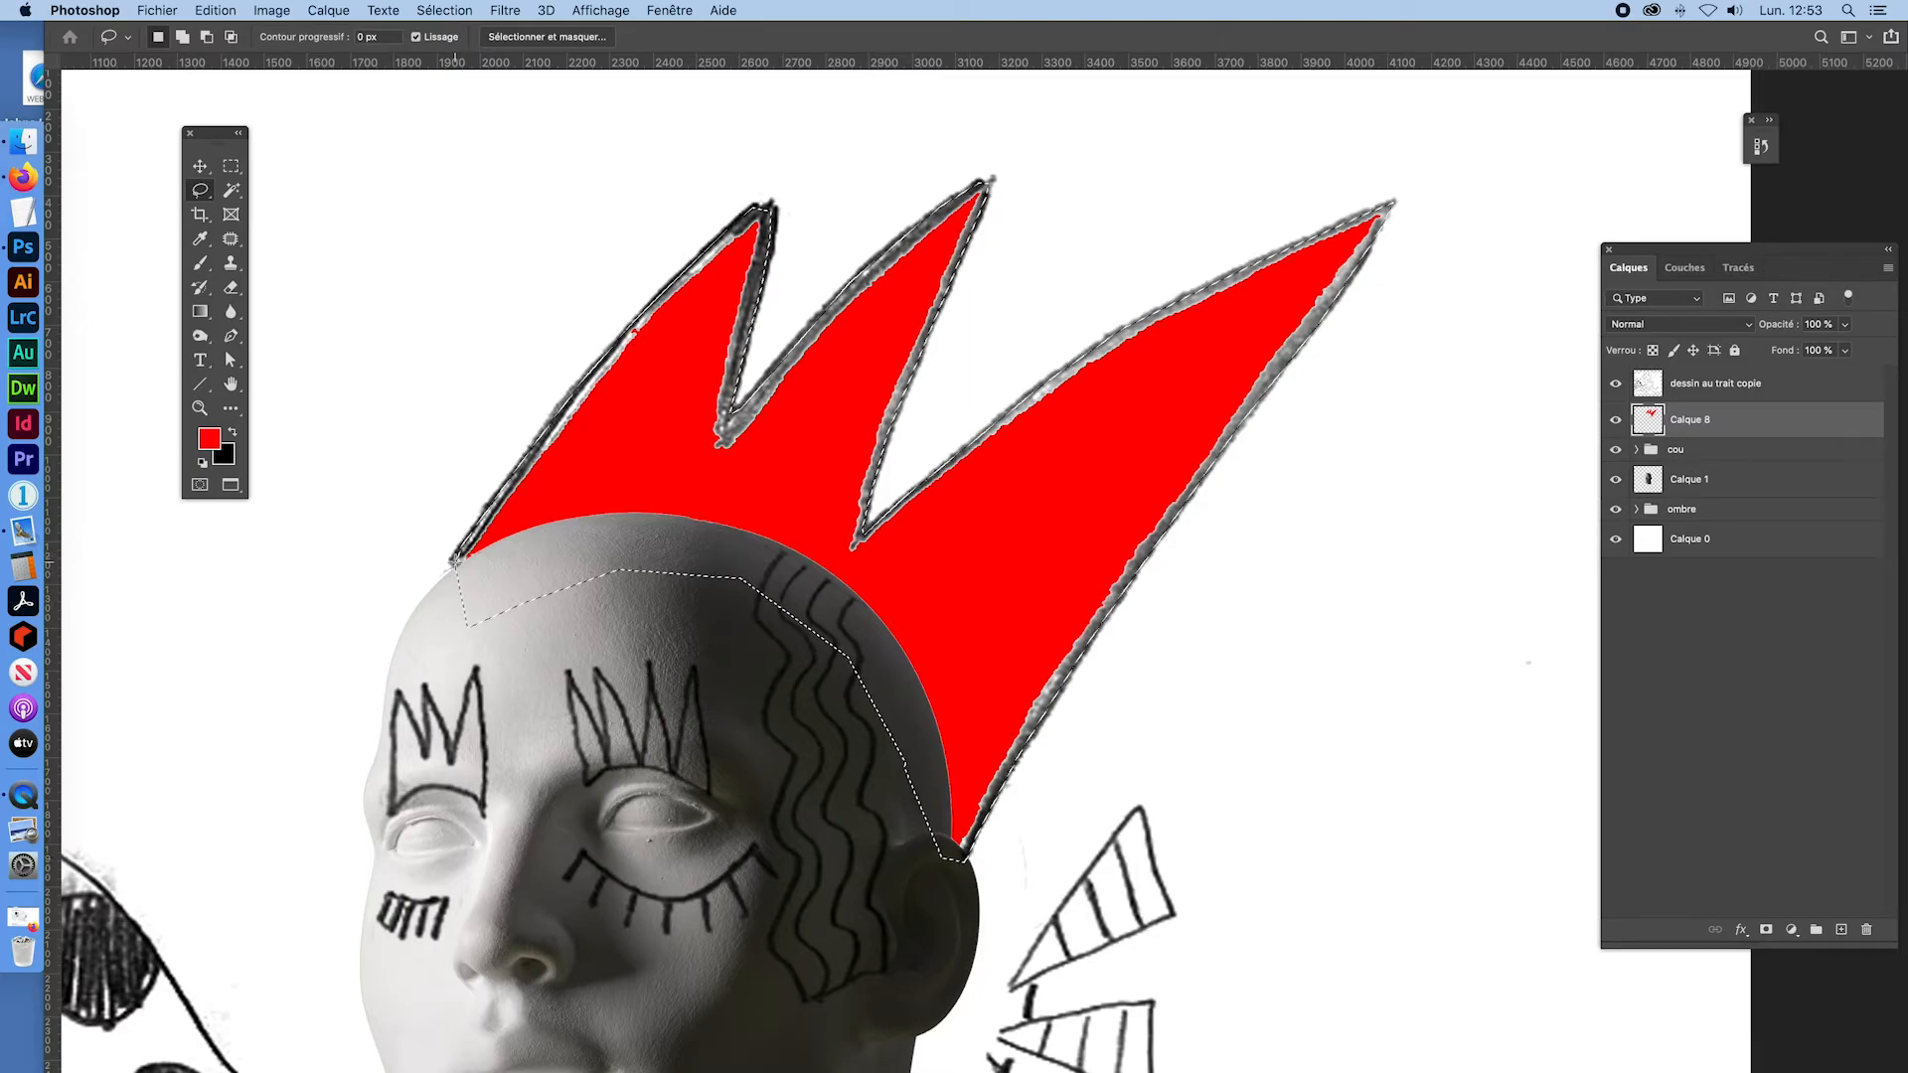
click(1649, 384)
click(1650, 419)
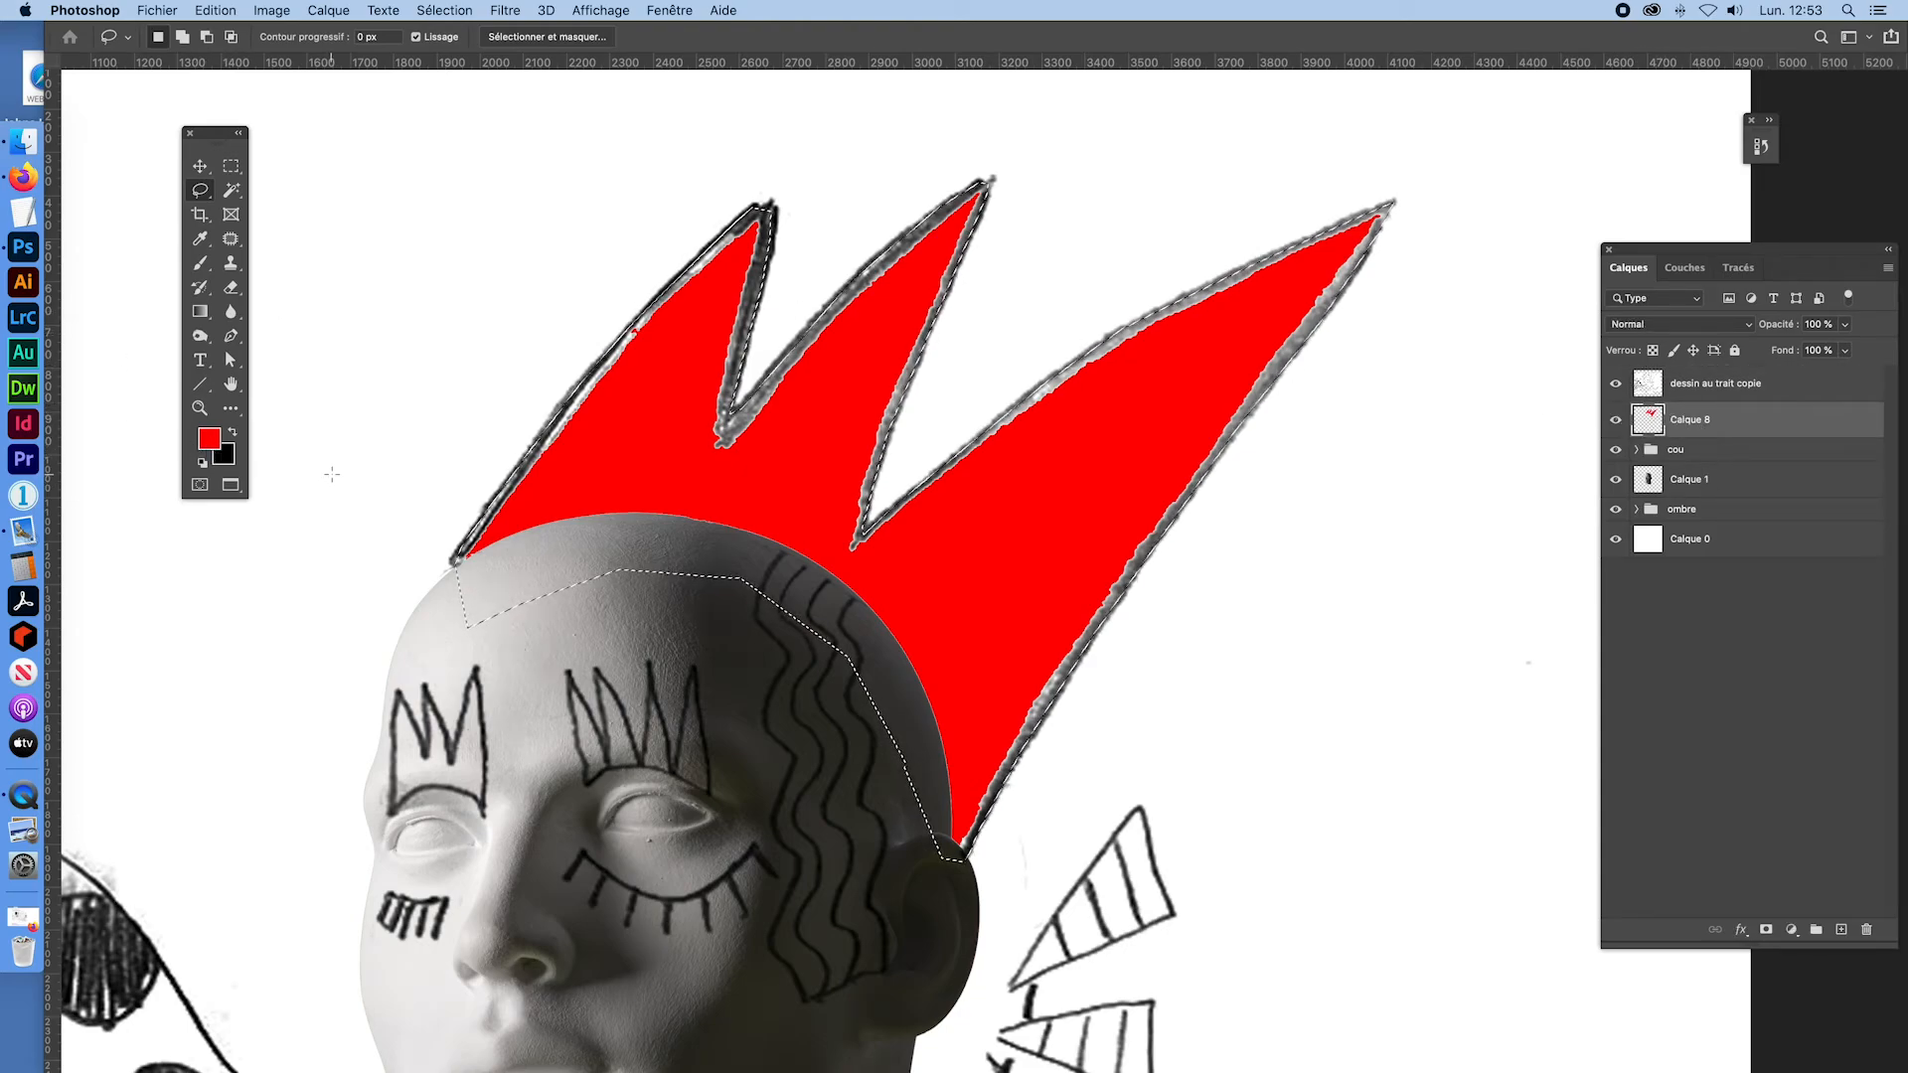
key(alt+BackSpace)
key(super+d)
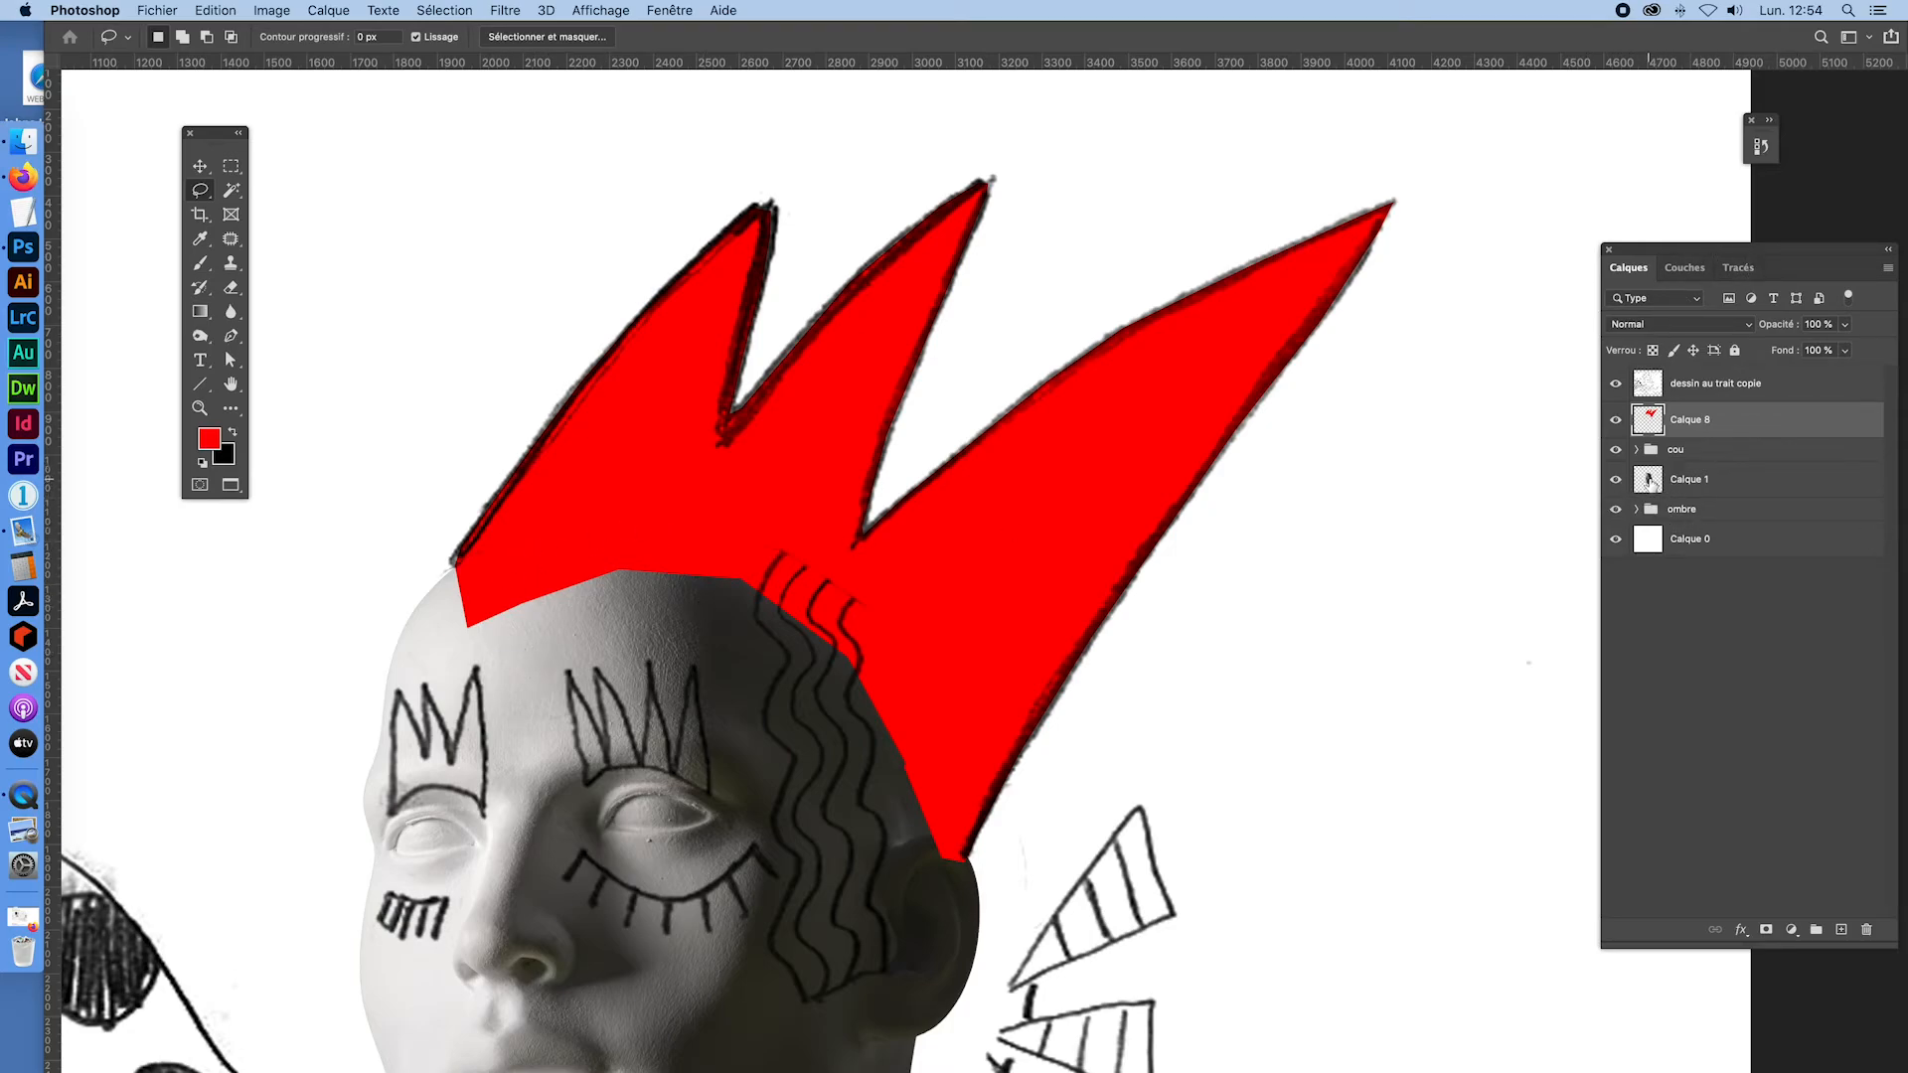
Step: Add a layer mask to Calque 8 from the outline of the head layer Calque 1, inspect the mask and invert it
super+click(1649, 481)
click(1766, 929)
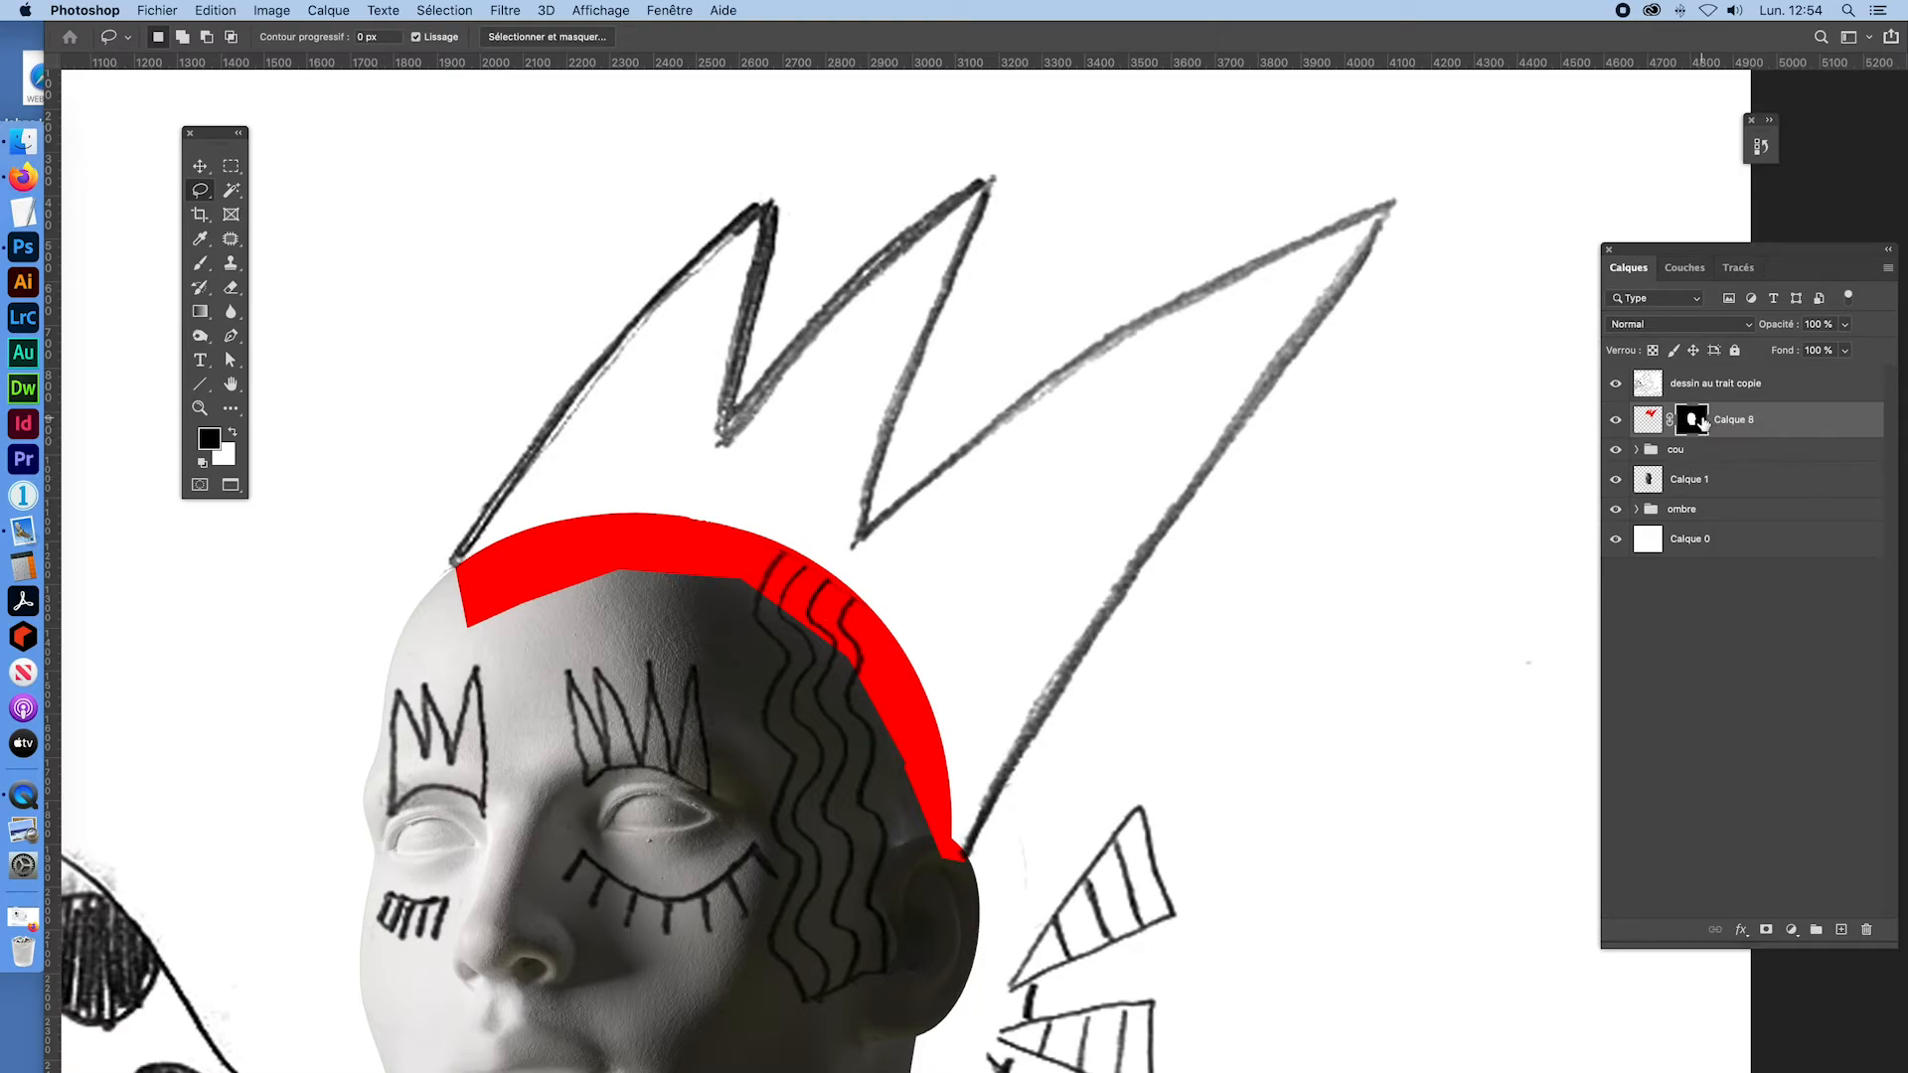
alt+click(1702, 421)
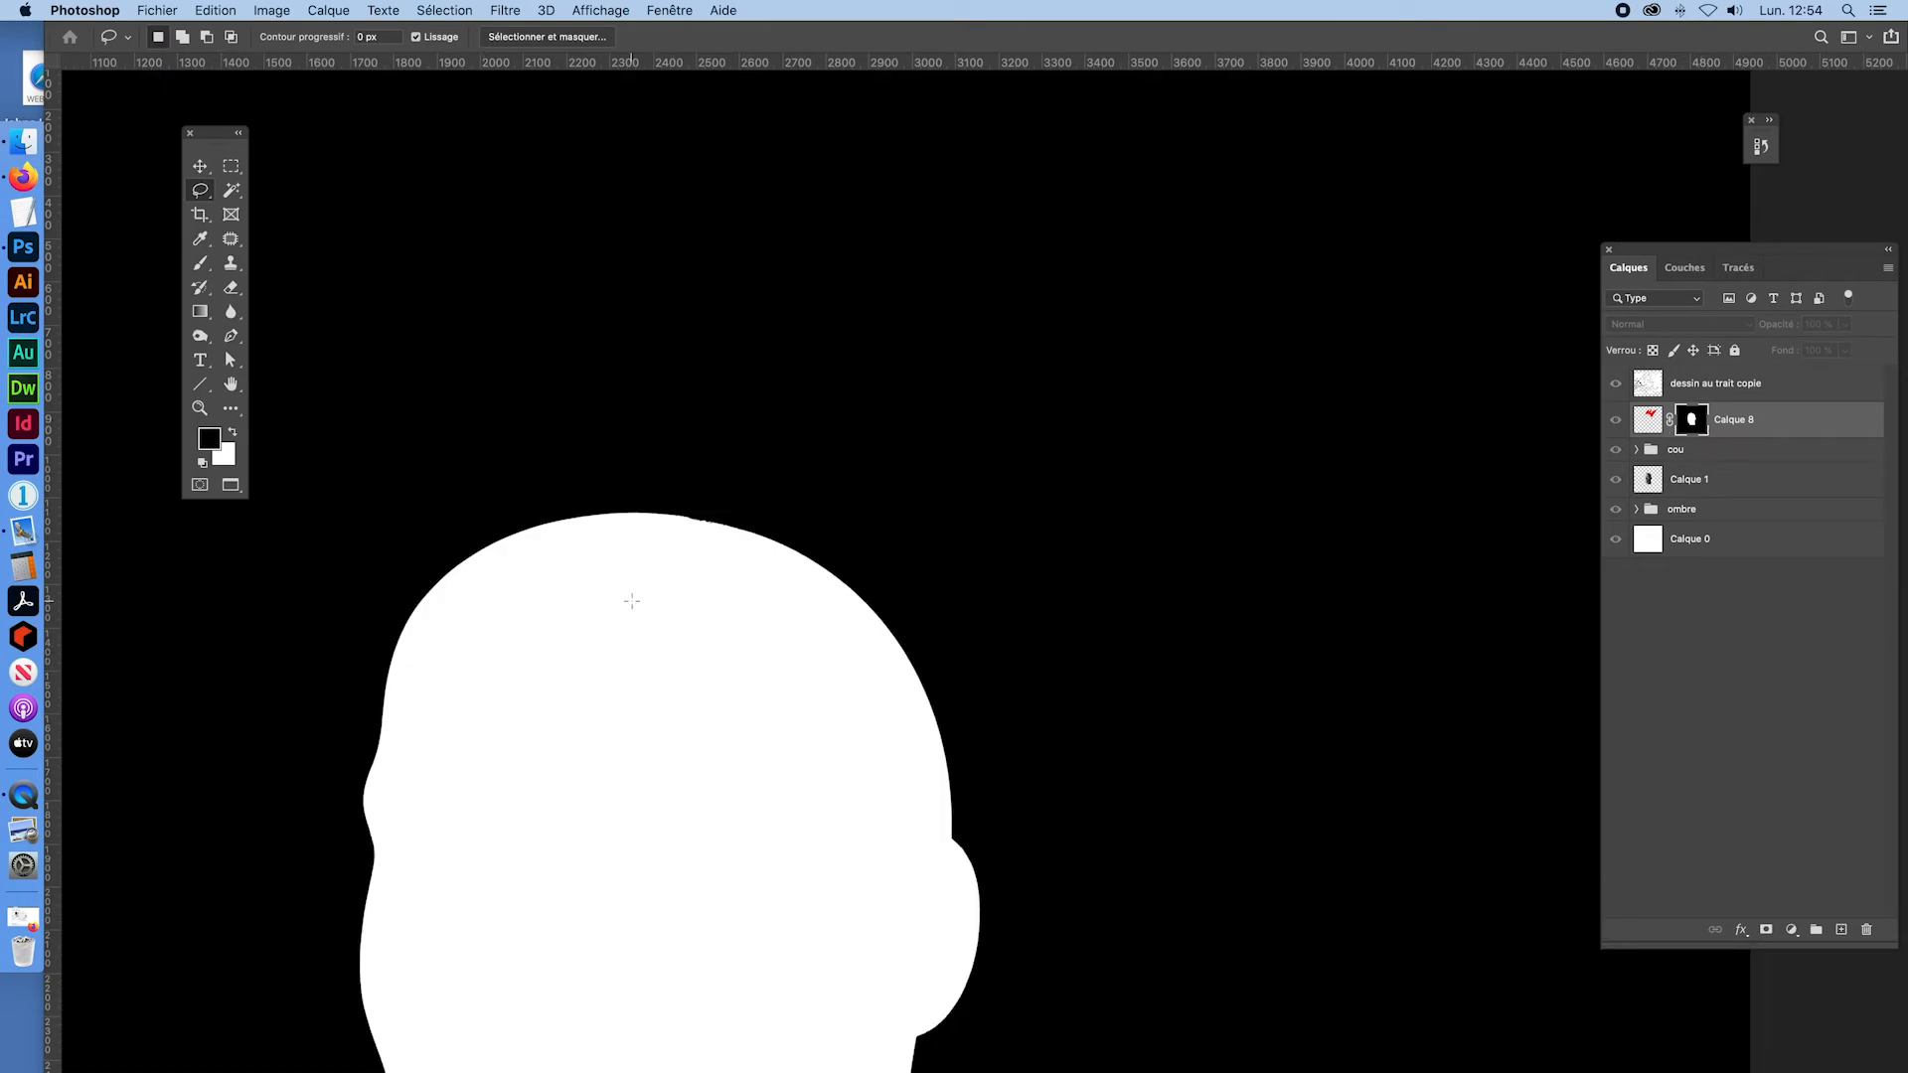
alt+click(1694, 422)
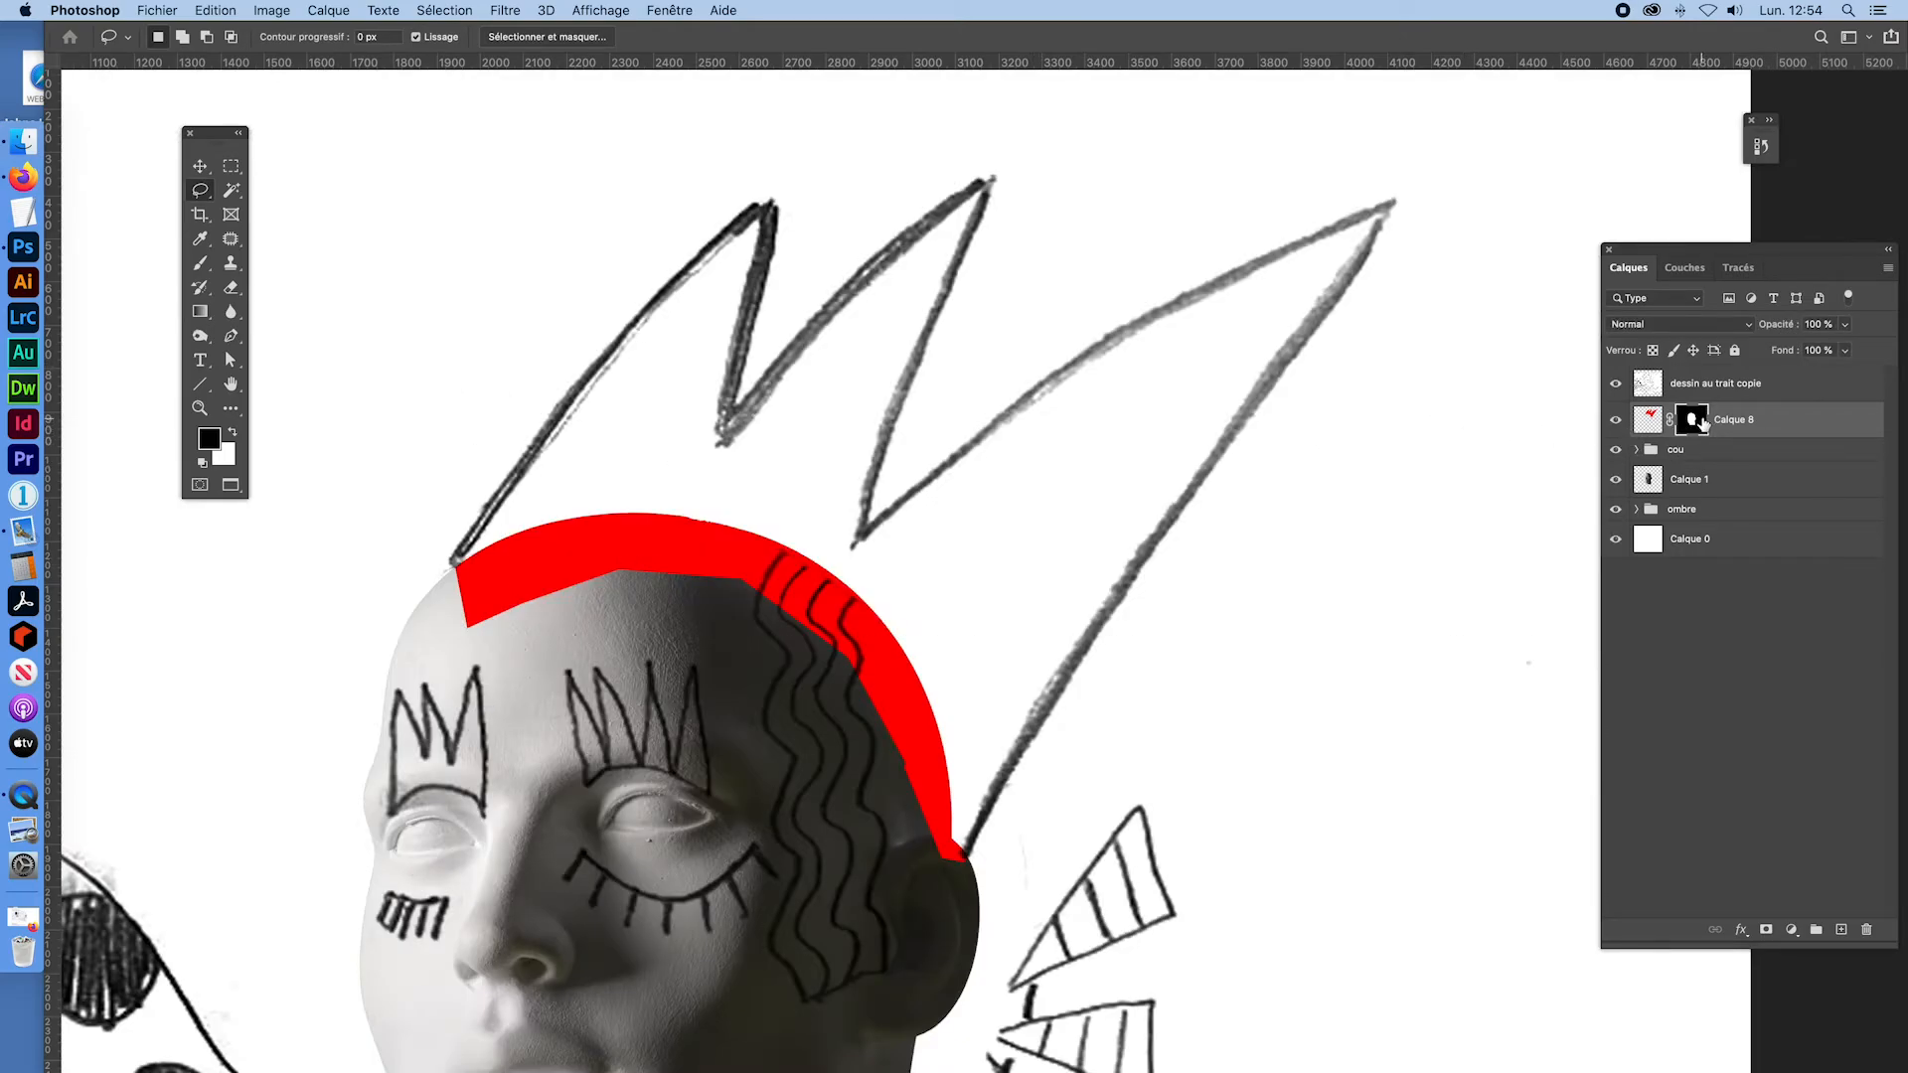
key(super+i)
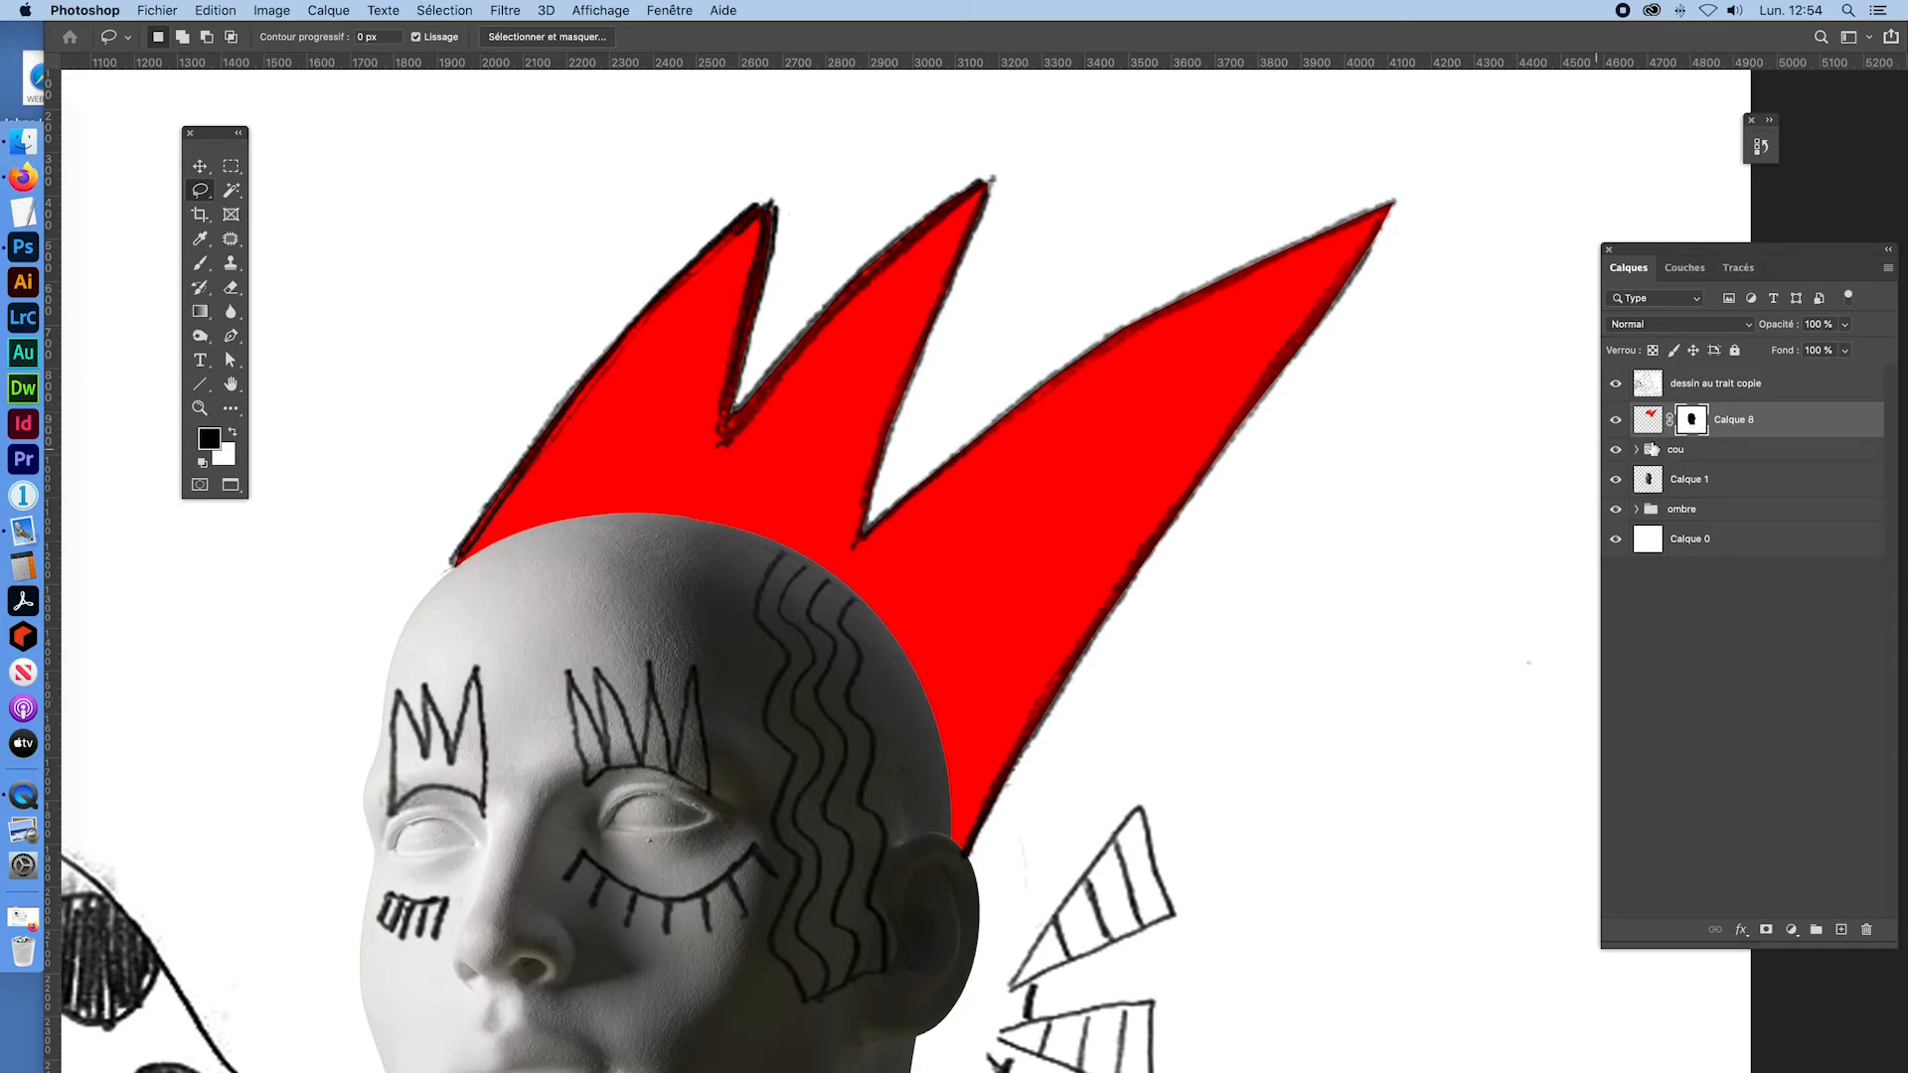
Step: Inspect the layer mask of Calque 8 on its own, and check the masked crown by toggling the layer's visibility
alt+click(1694, 421)
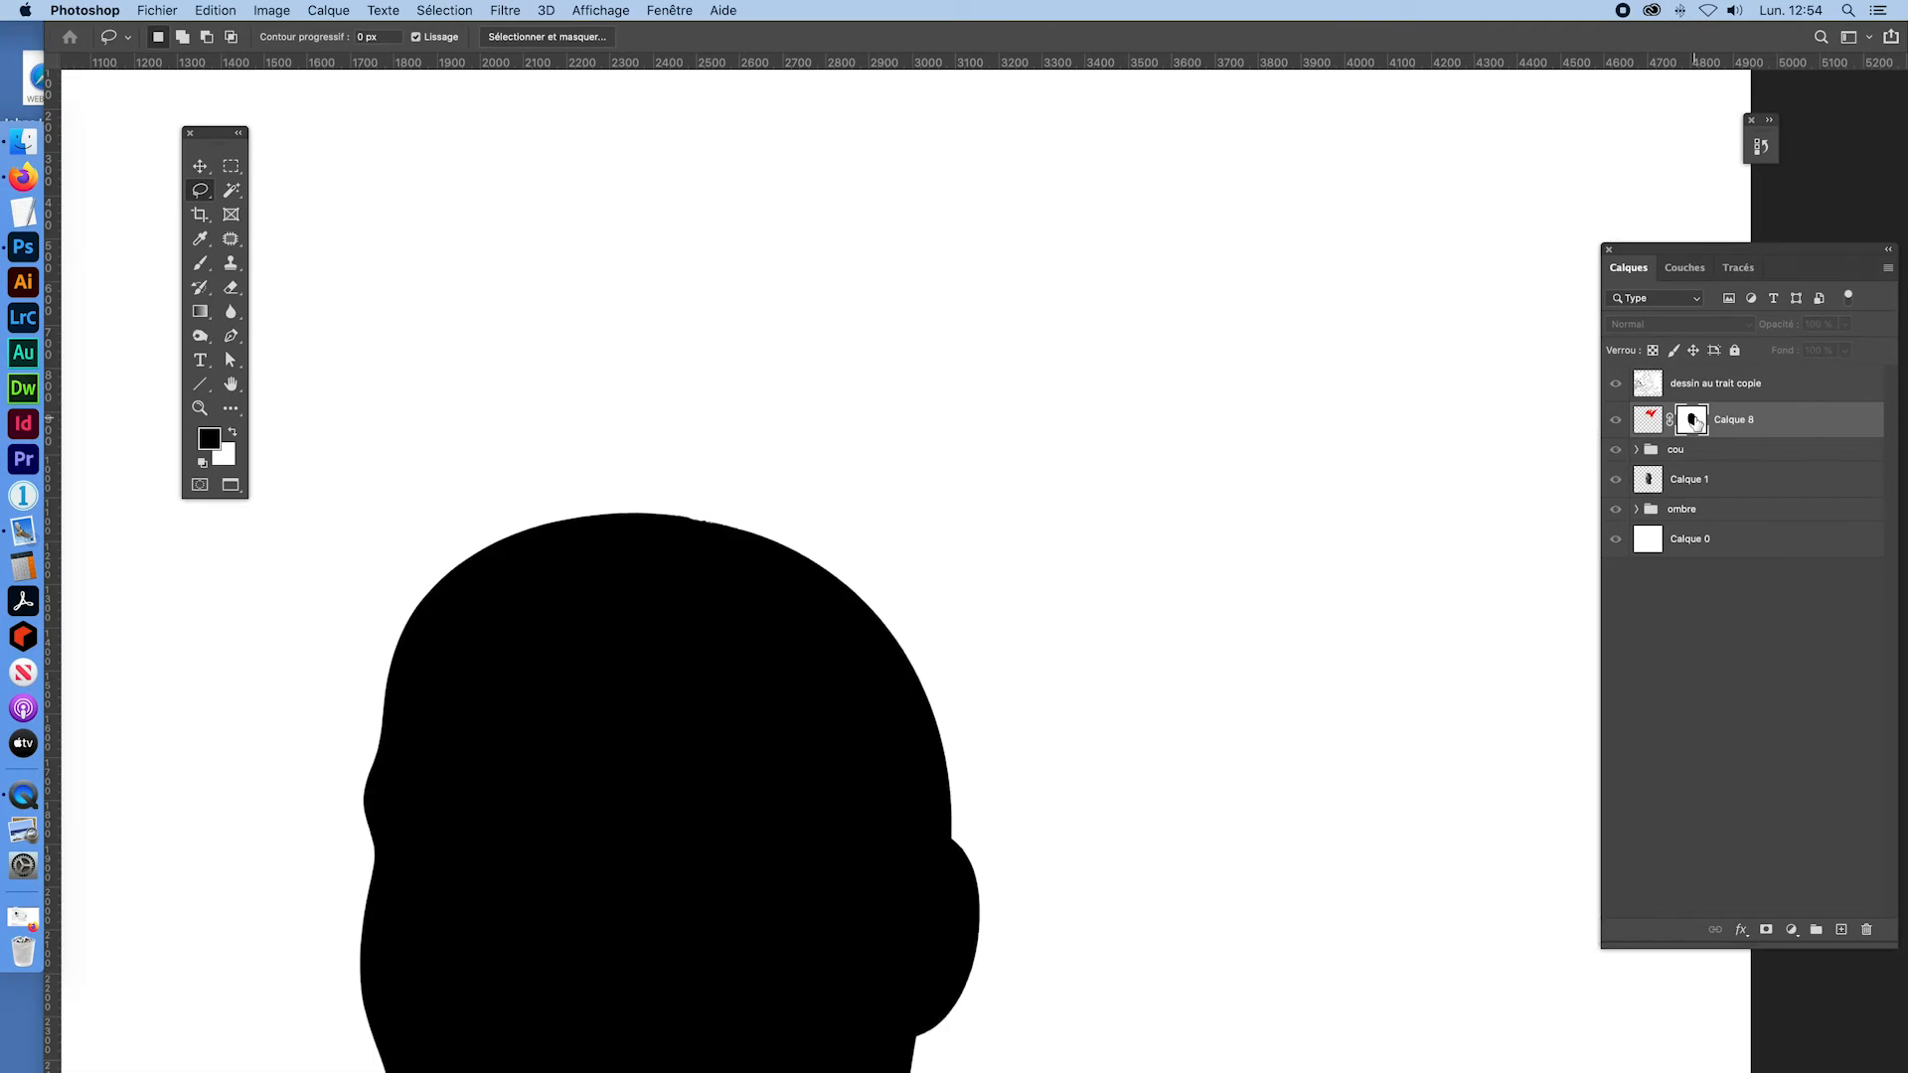
mouse_move(860, 602)
mouse_down()
mouse_move(872, 521)
mouse_move(881, 643)
mouse_up()
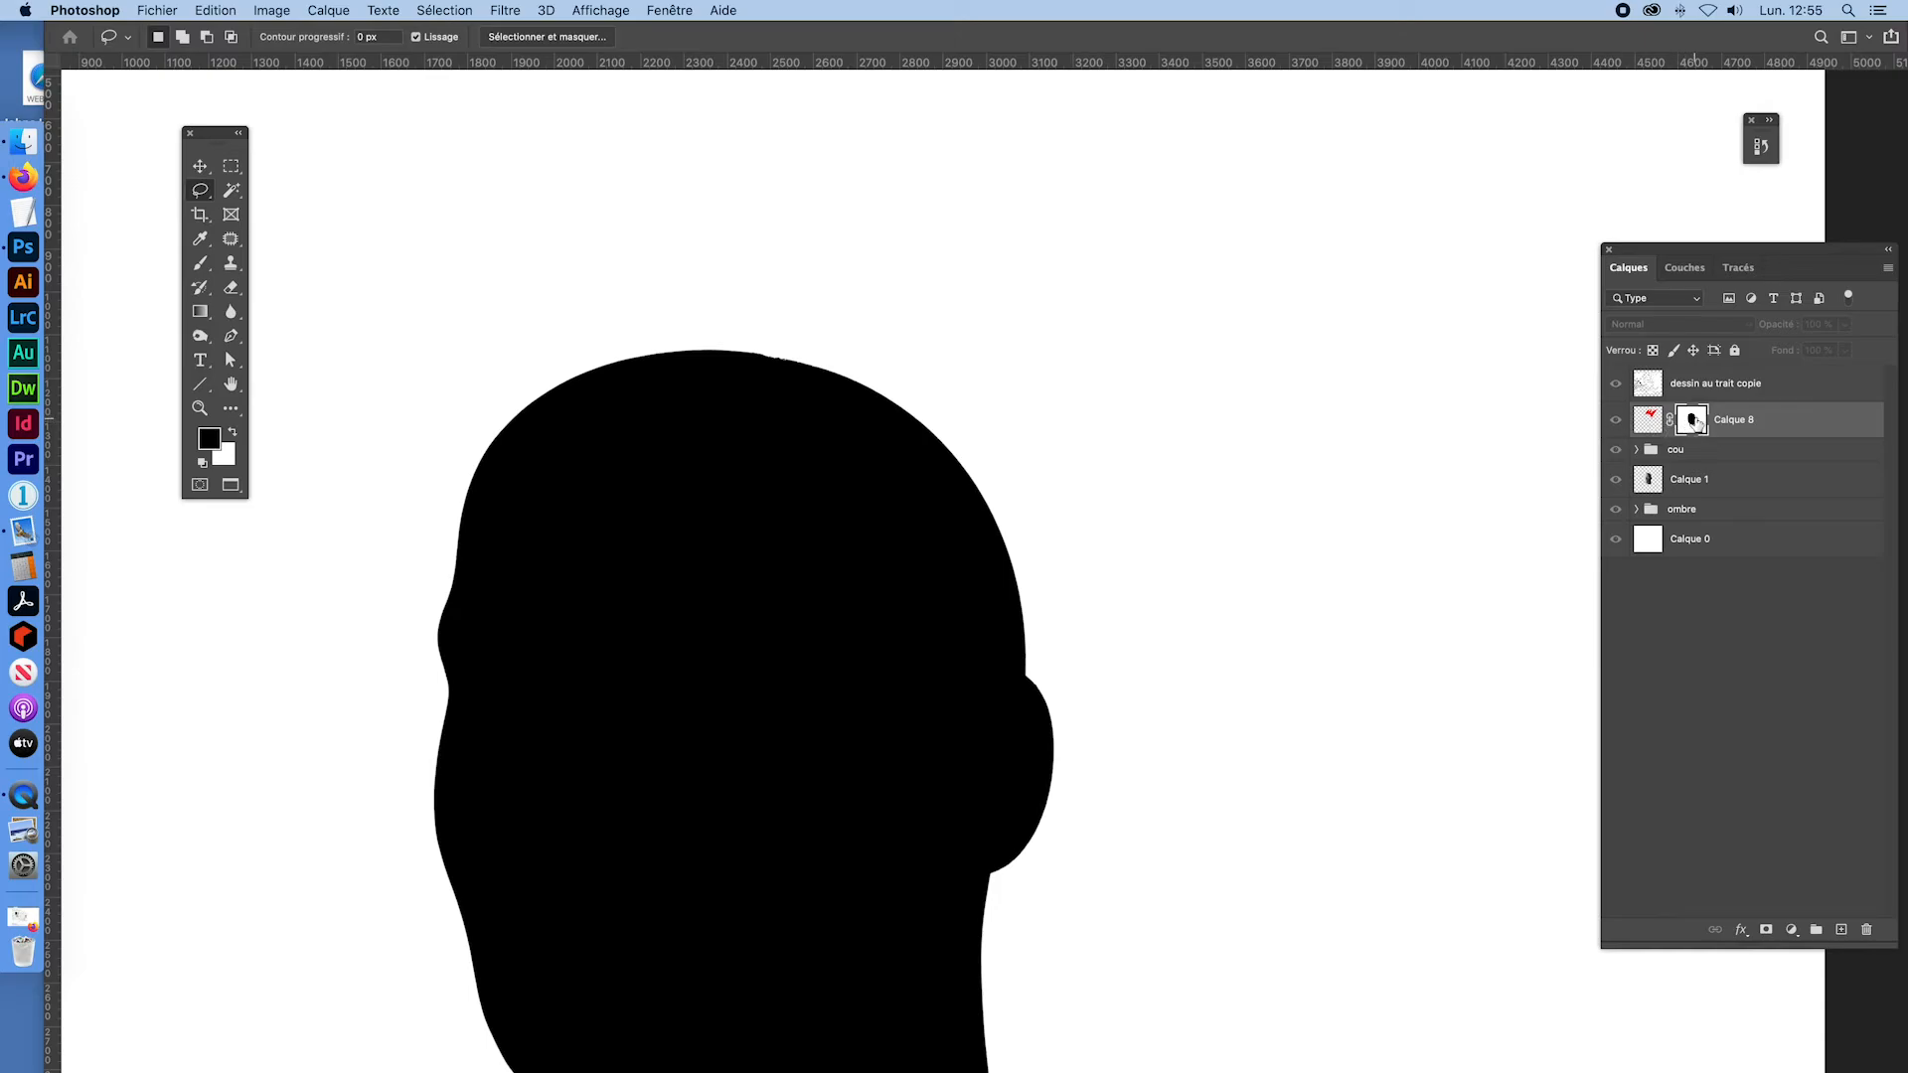
alt+click(1693, 422)
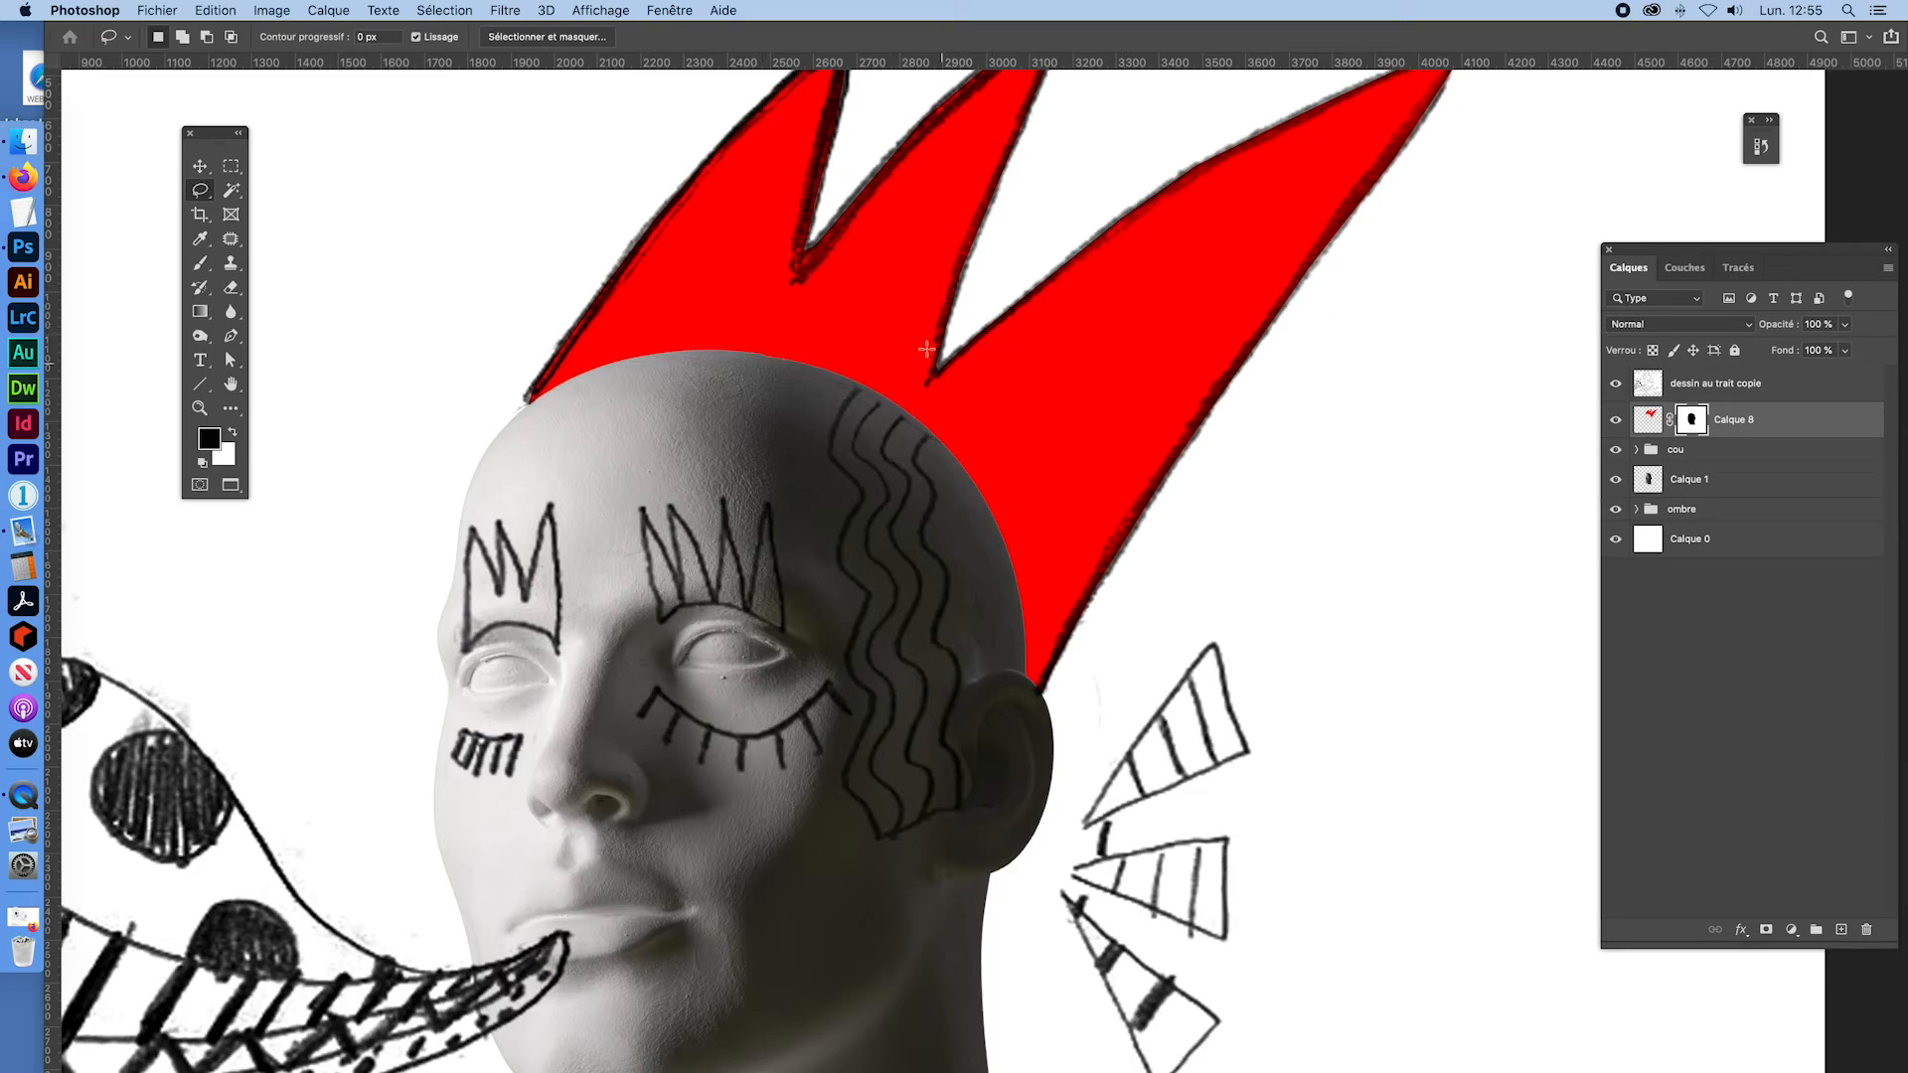
drag(1100, 428, 1049, 425)
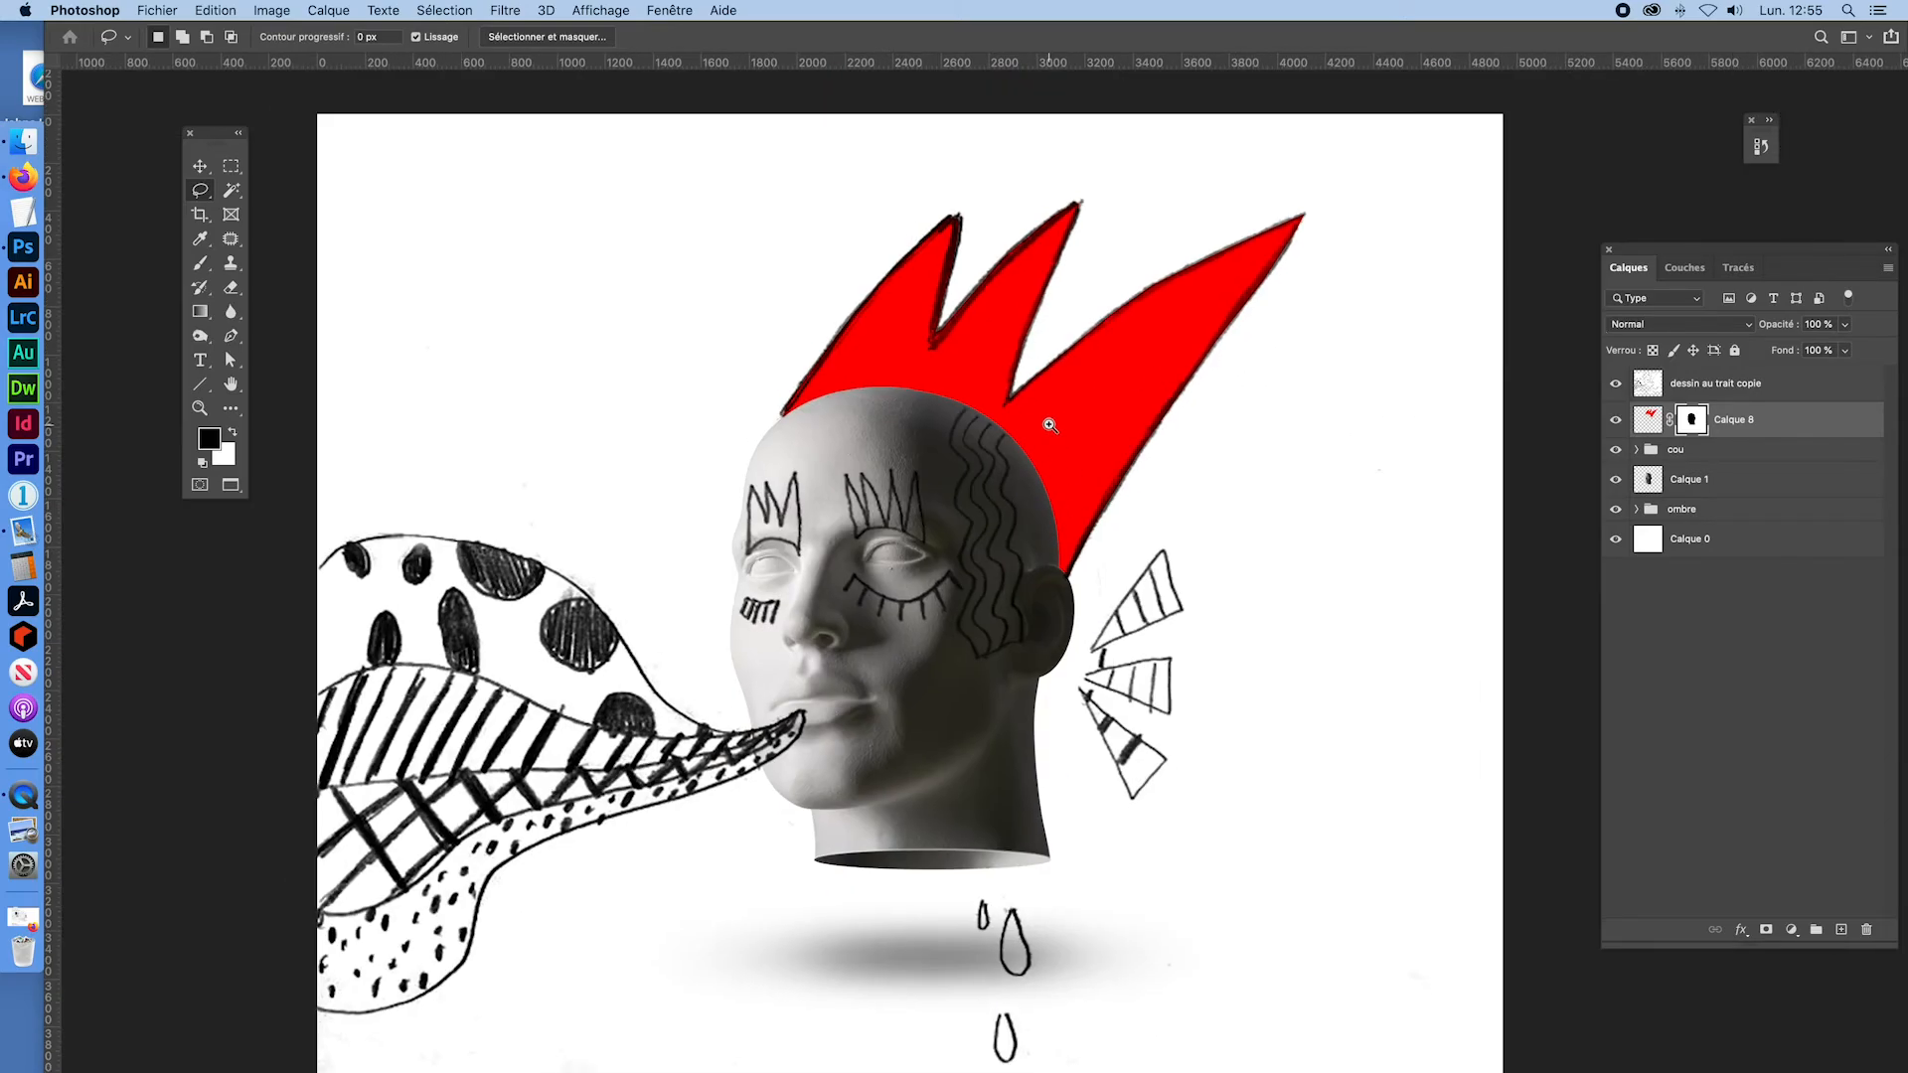
click(1616, 419)
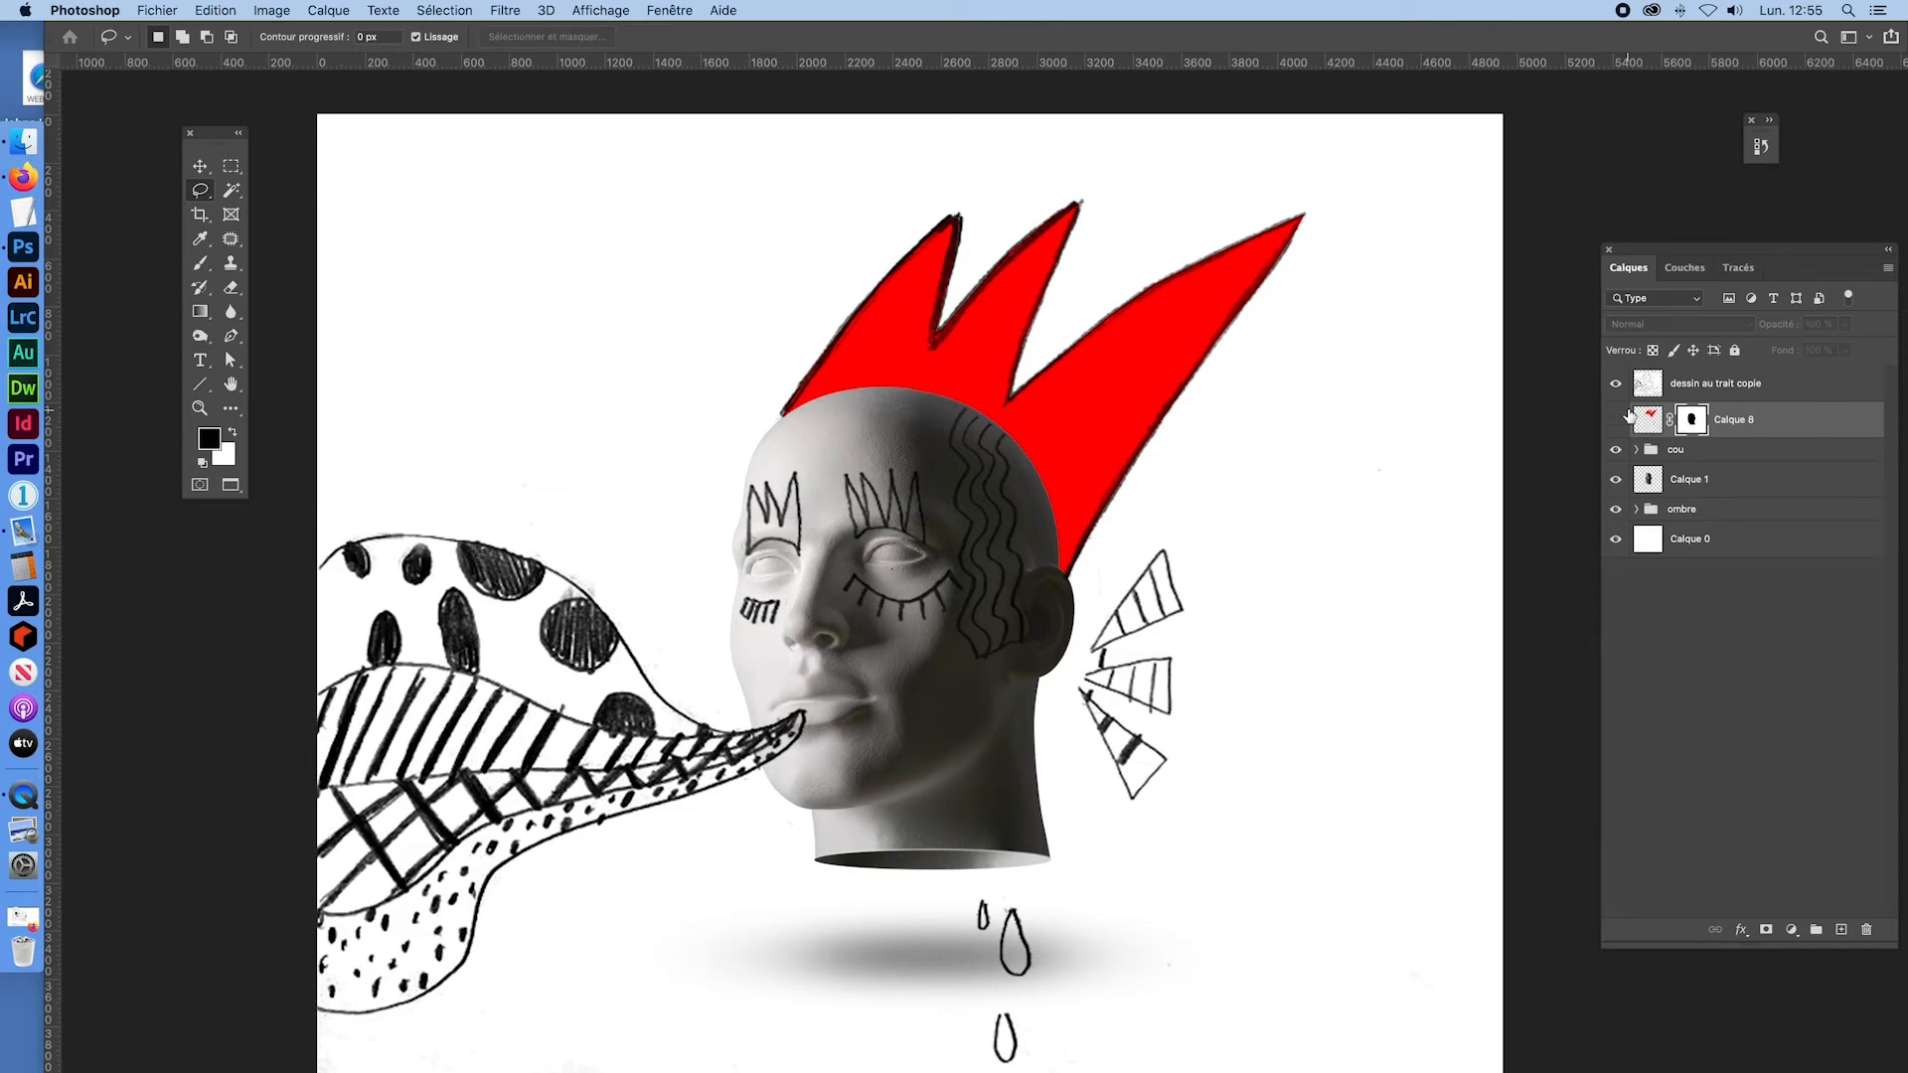
click(1616, 419)
Step: Lock the transparent pixels of Calque 8 and recolour the crown with a pinkish red, ff005a
click(1641, 417)
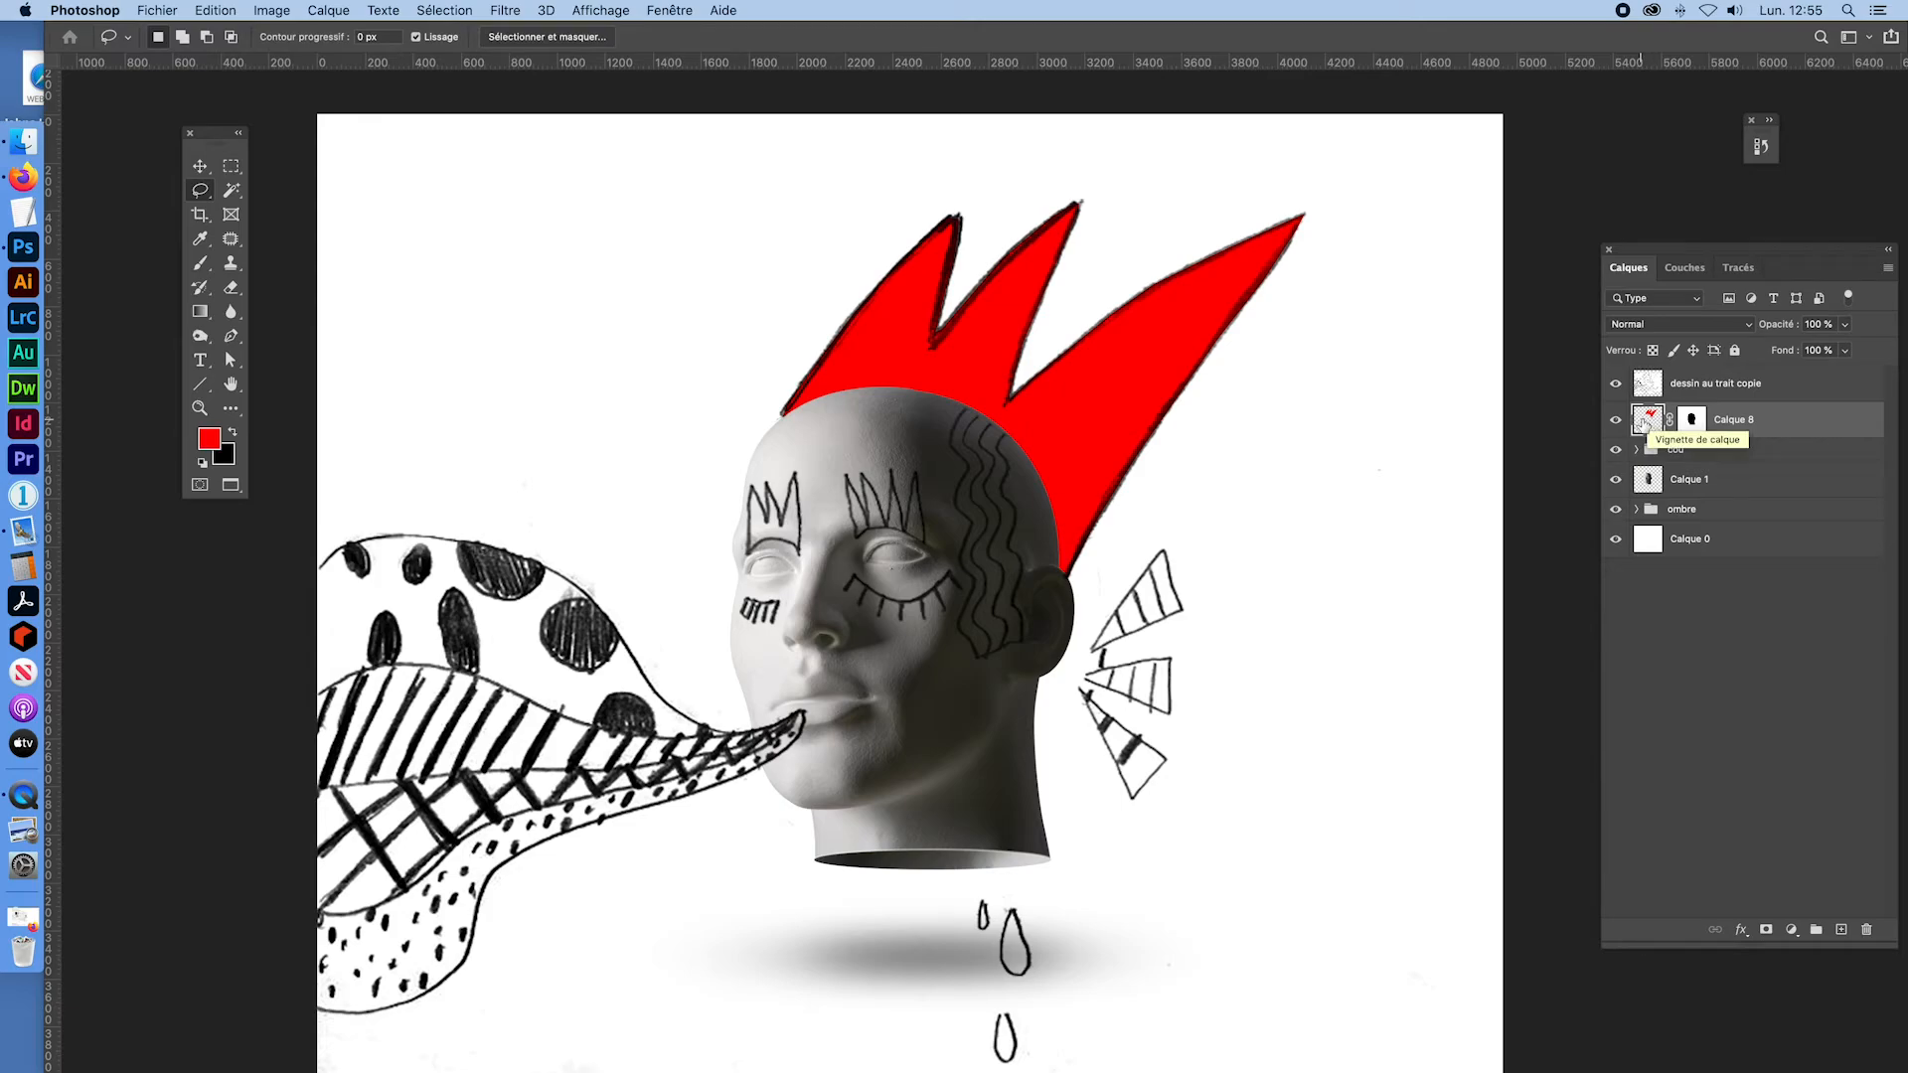
click(1653, 353)
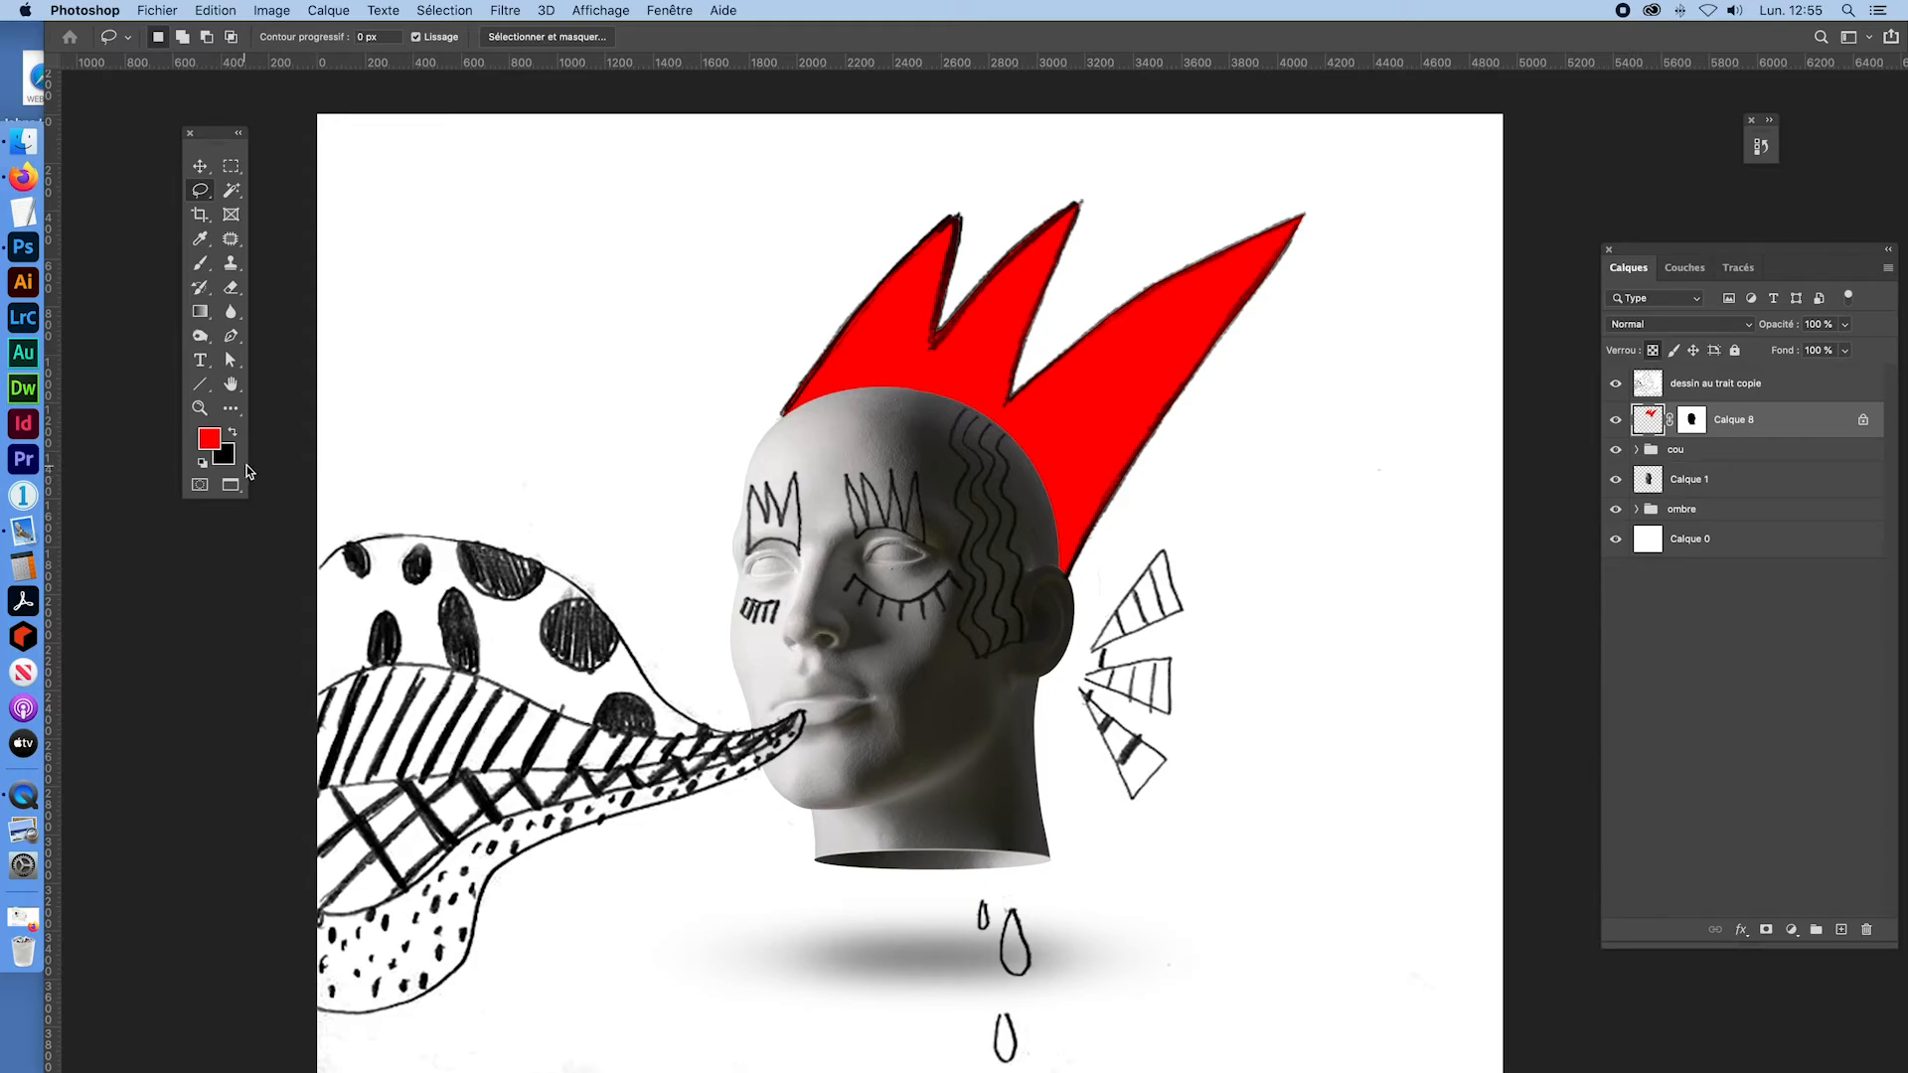
click(210, 438)
mouse_move(1190, 455)
mouse_down()
mouse_move(1190, 536)
mouse_move(1070, 622)
mouse_move(1113, 532)
mouse_move(1133, 572)
mouse_move(1166, 468)
mouse_up()
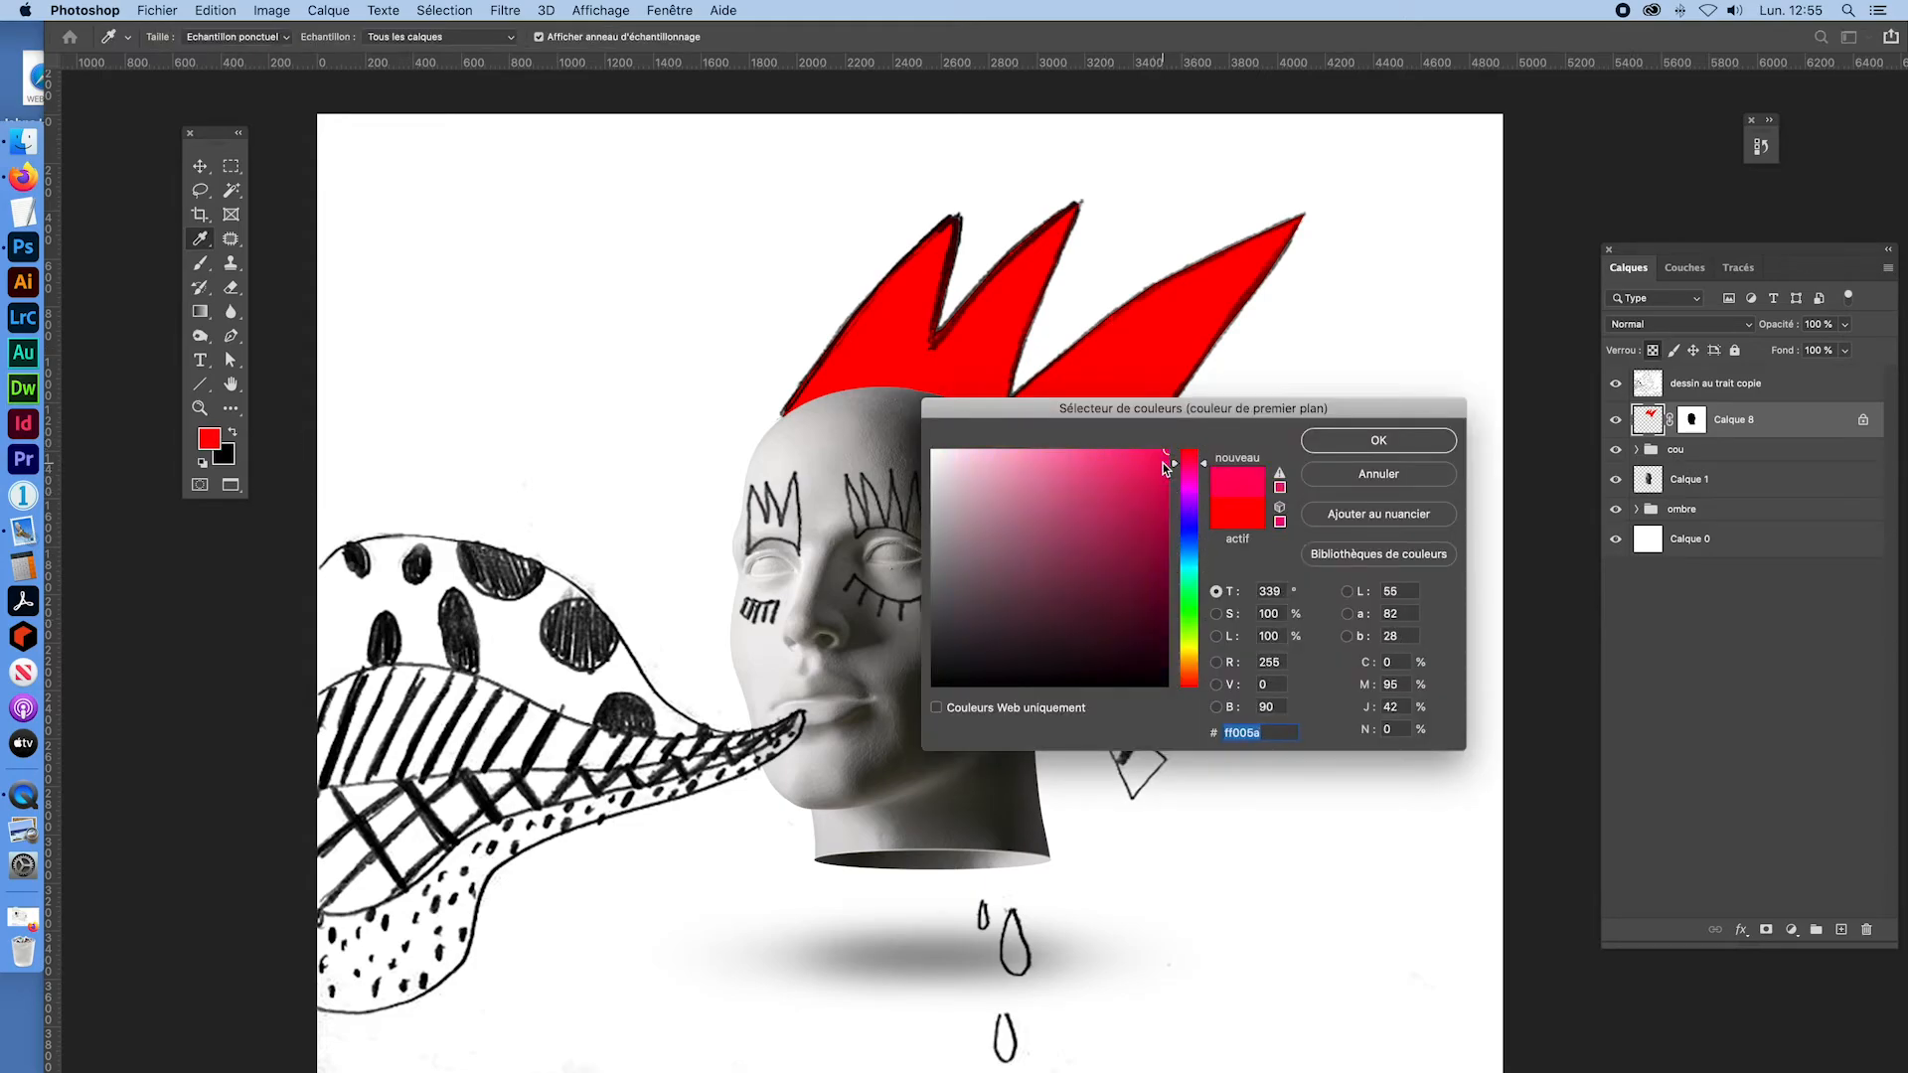
click(1381, 441)
key(alt+BackSpace)
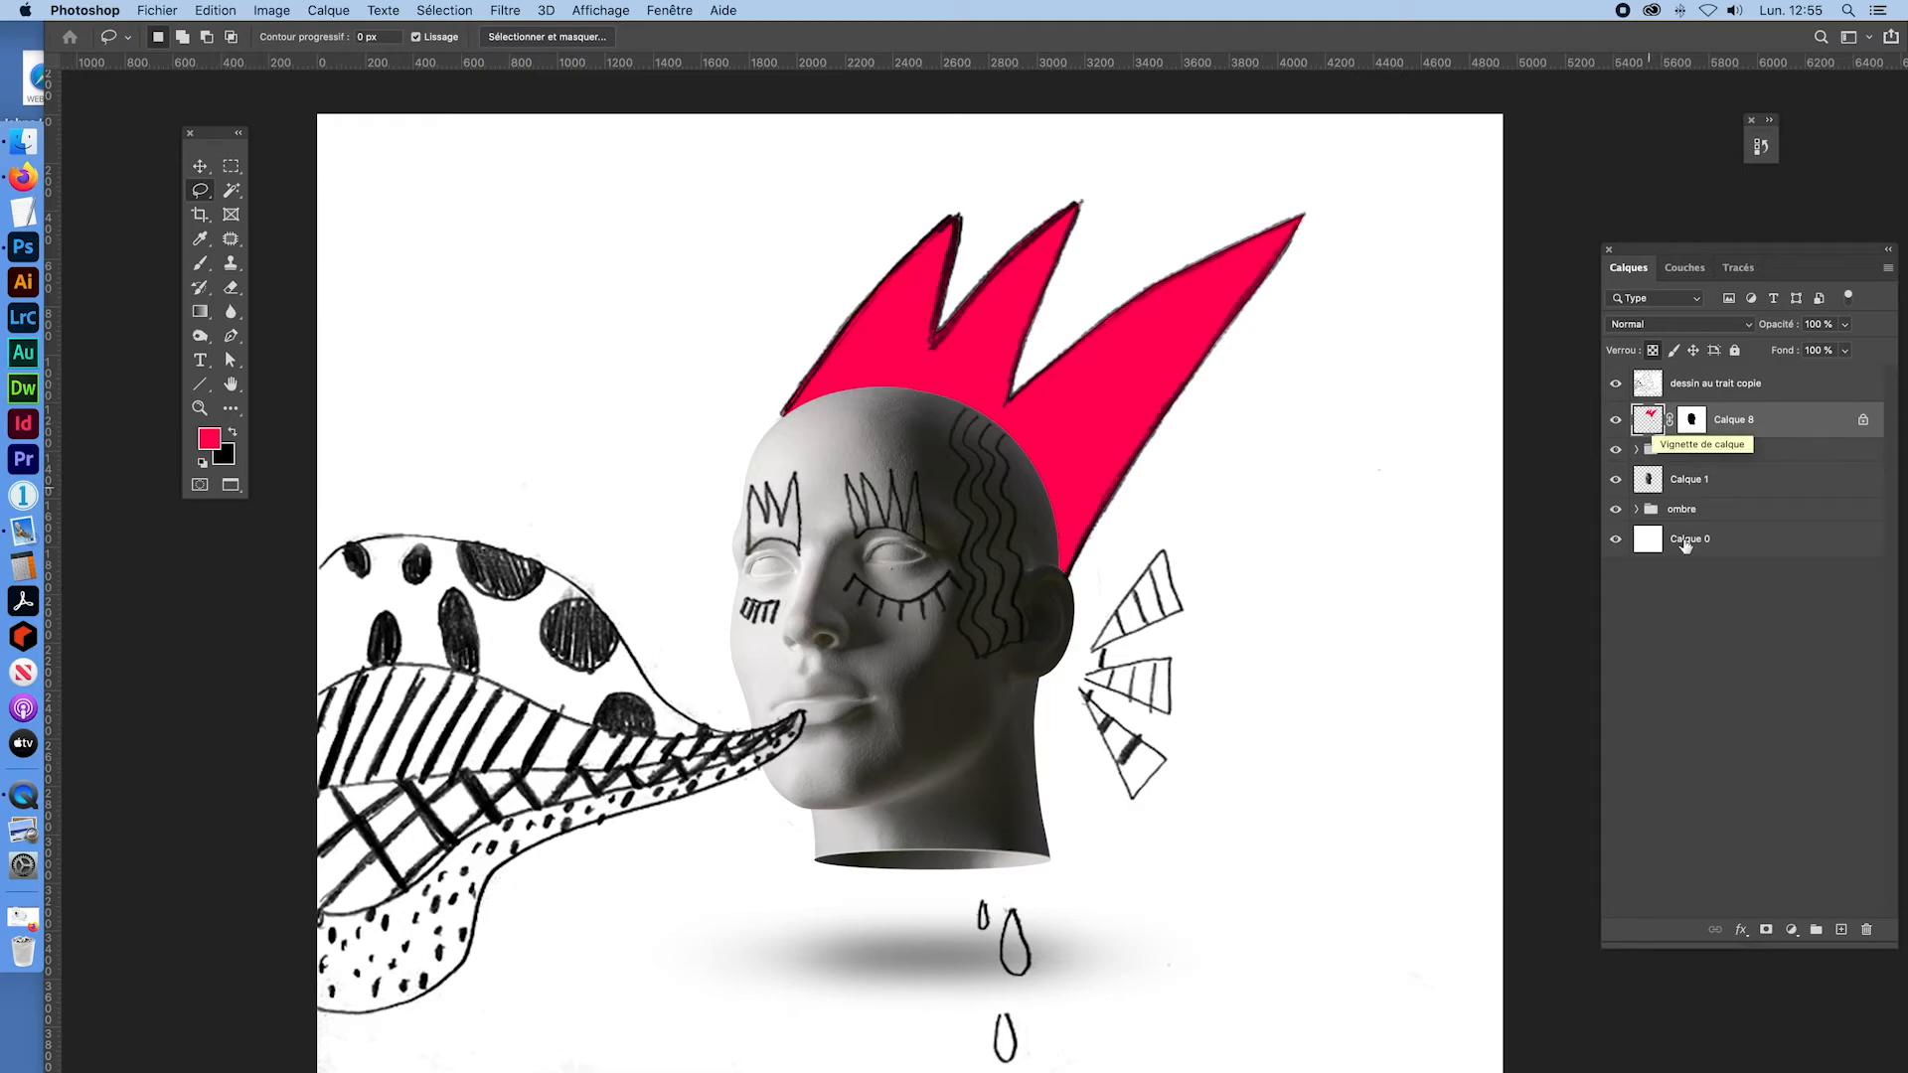
Step: Add a new layer above Calque 8 and fill the outermost stripe of the upper triangle with turquoise (0, 255, 210) from a Magic Wand selection
click(1841, 930)
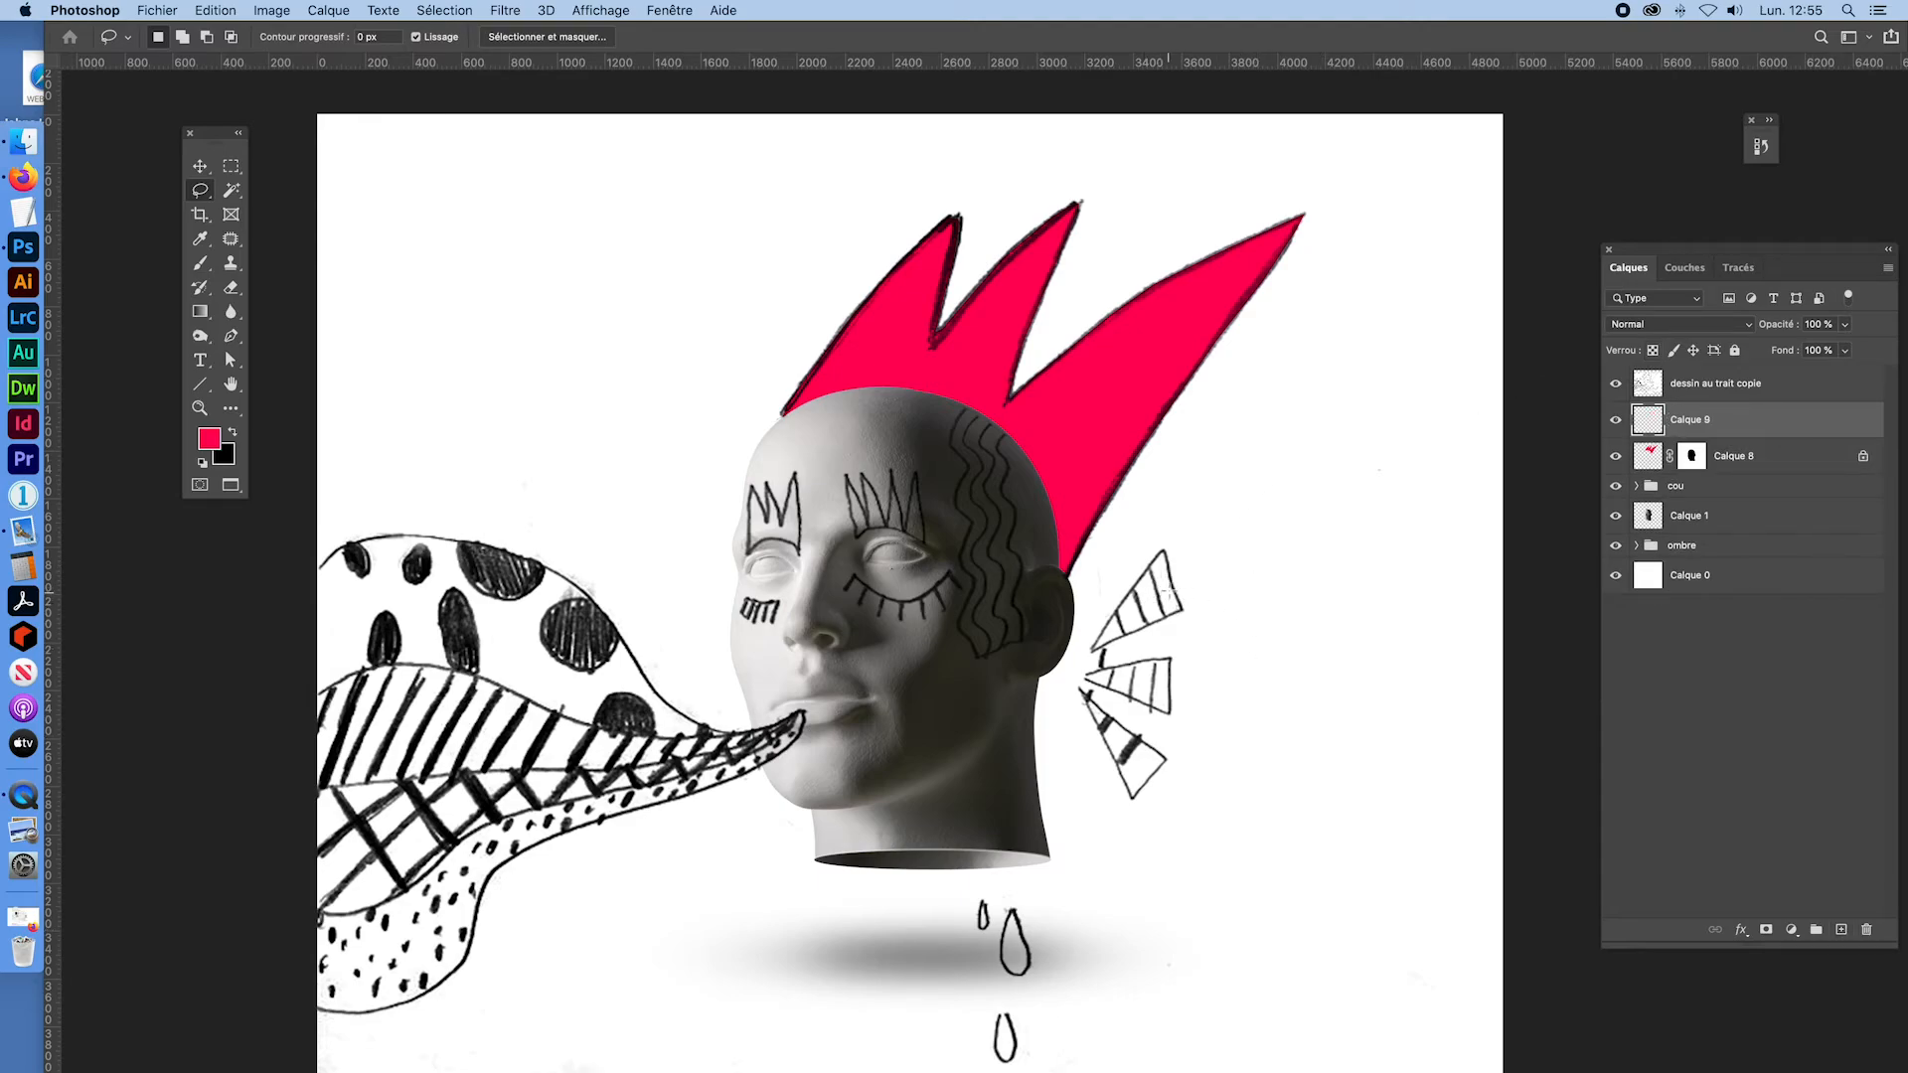
click(231, 189)
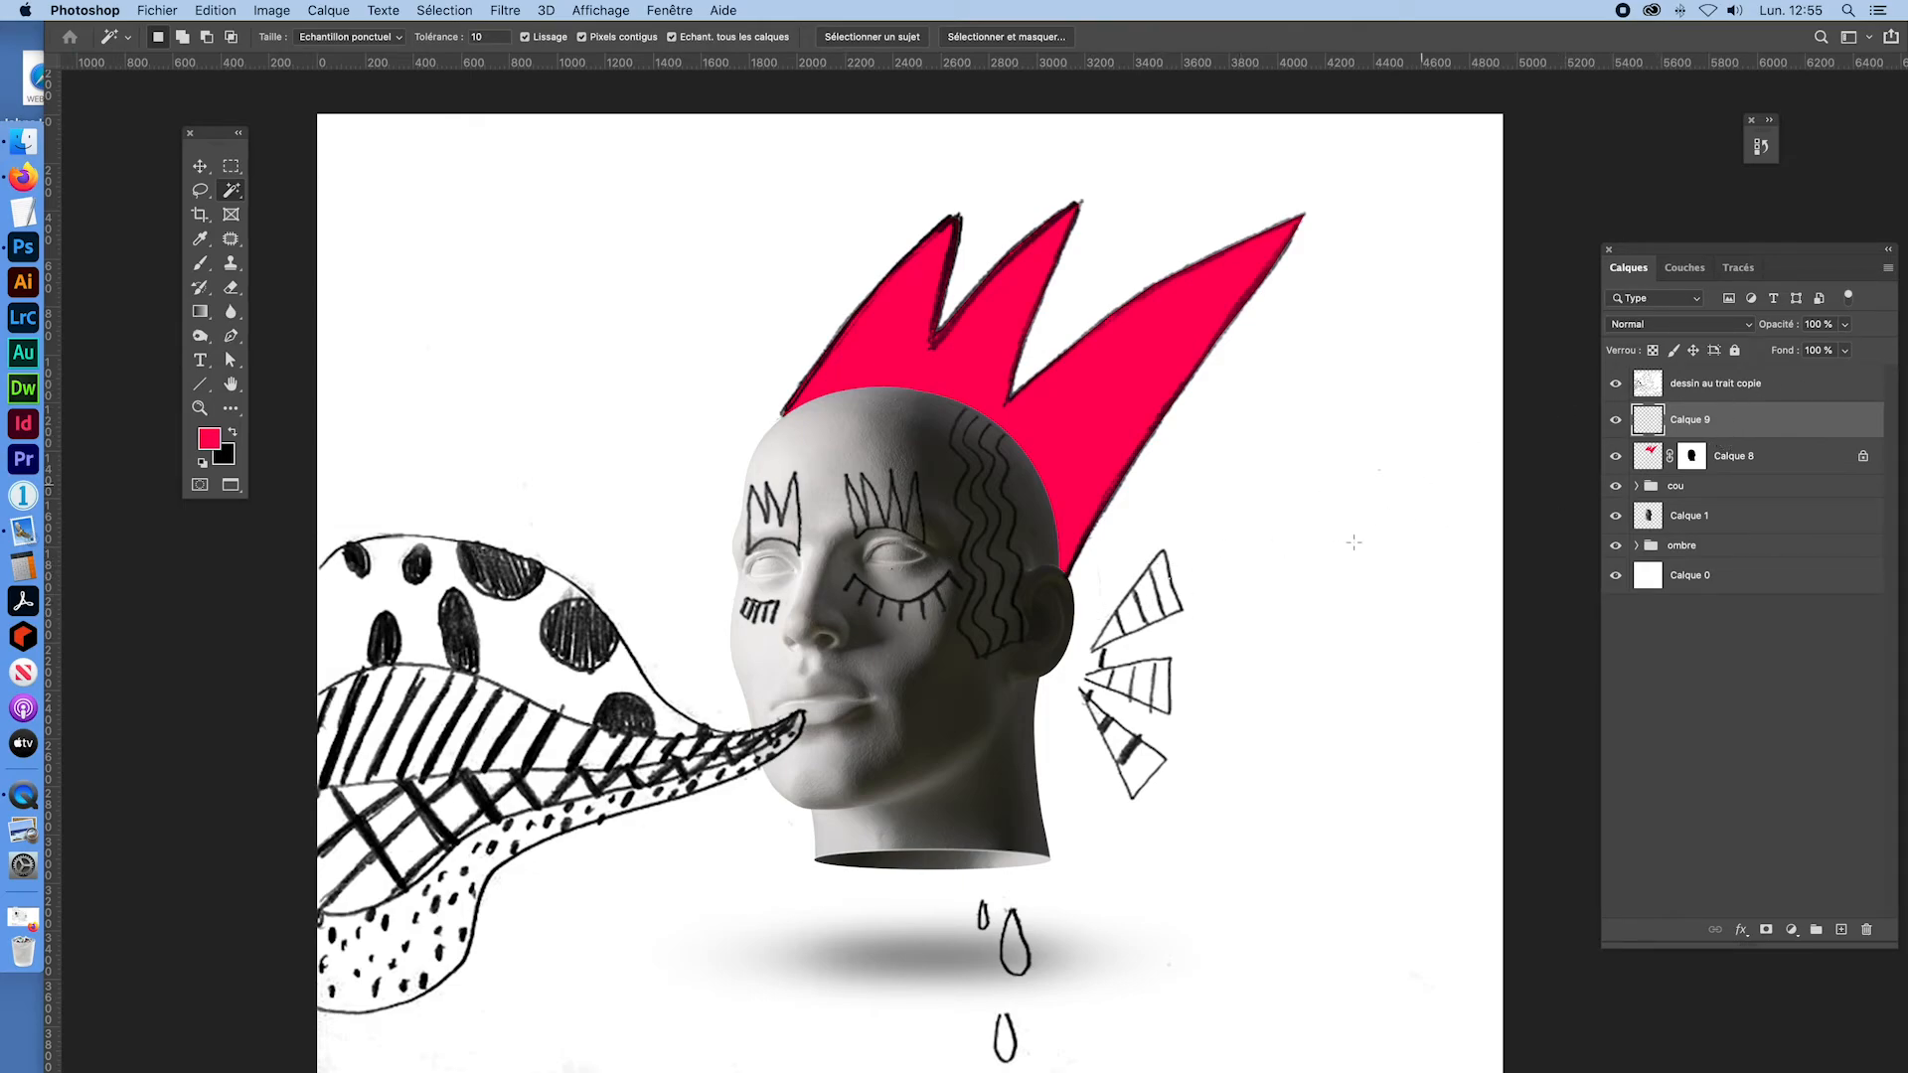
click(1179, 594)
click(210, 439)
click(1182, 575)
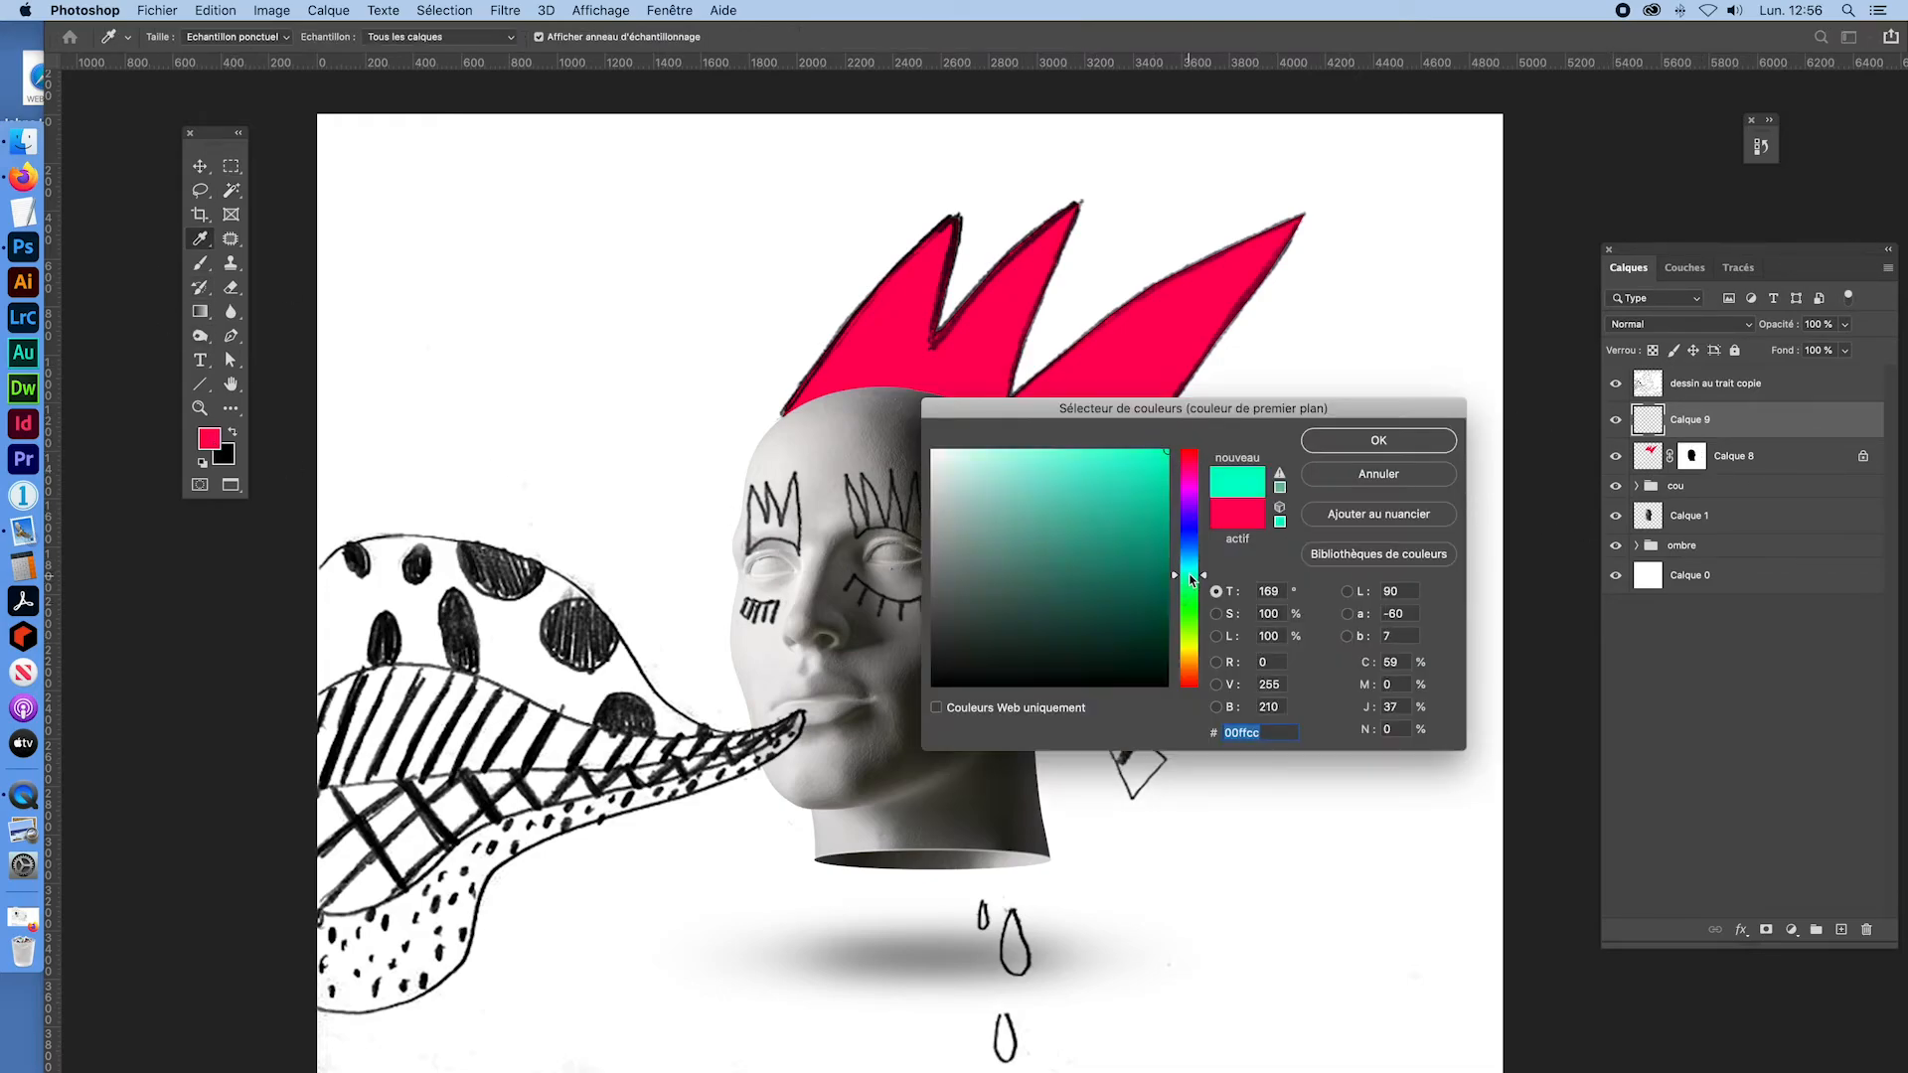
click(1367, 442)
key(alt+BackSpace)
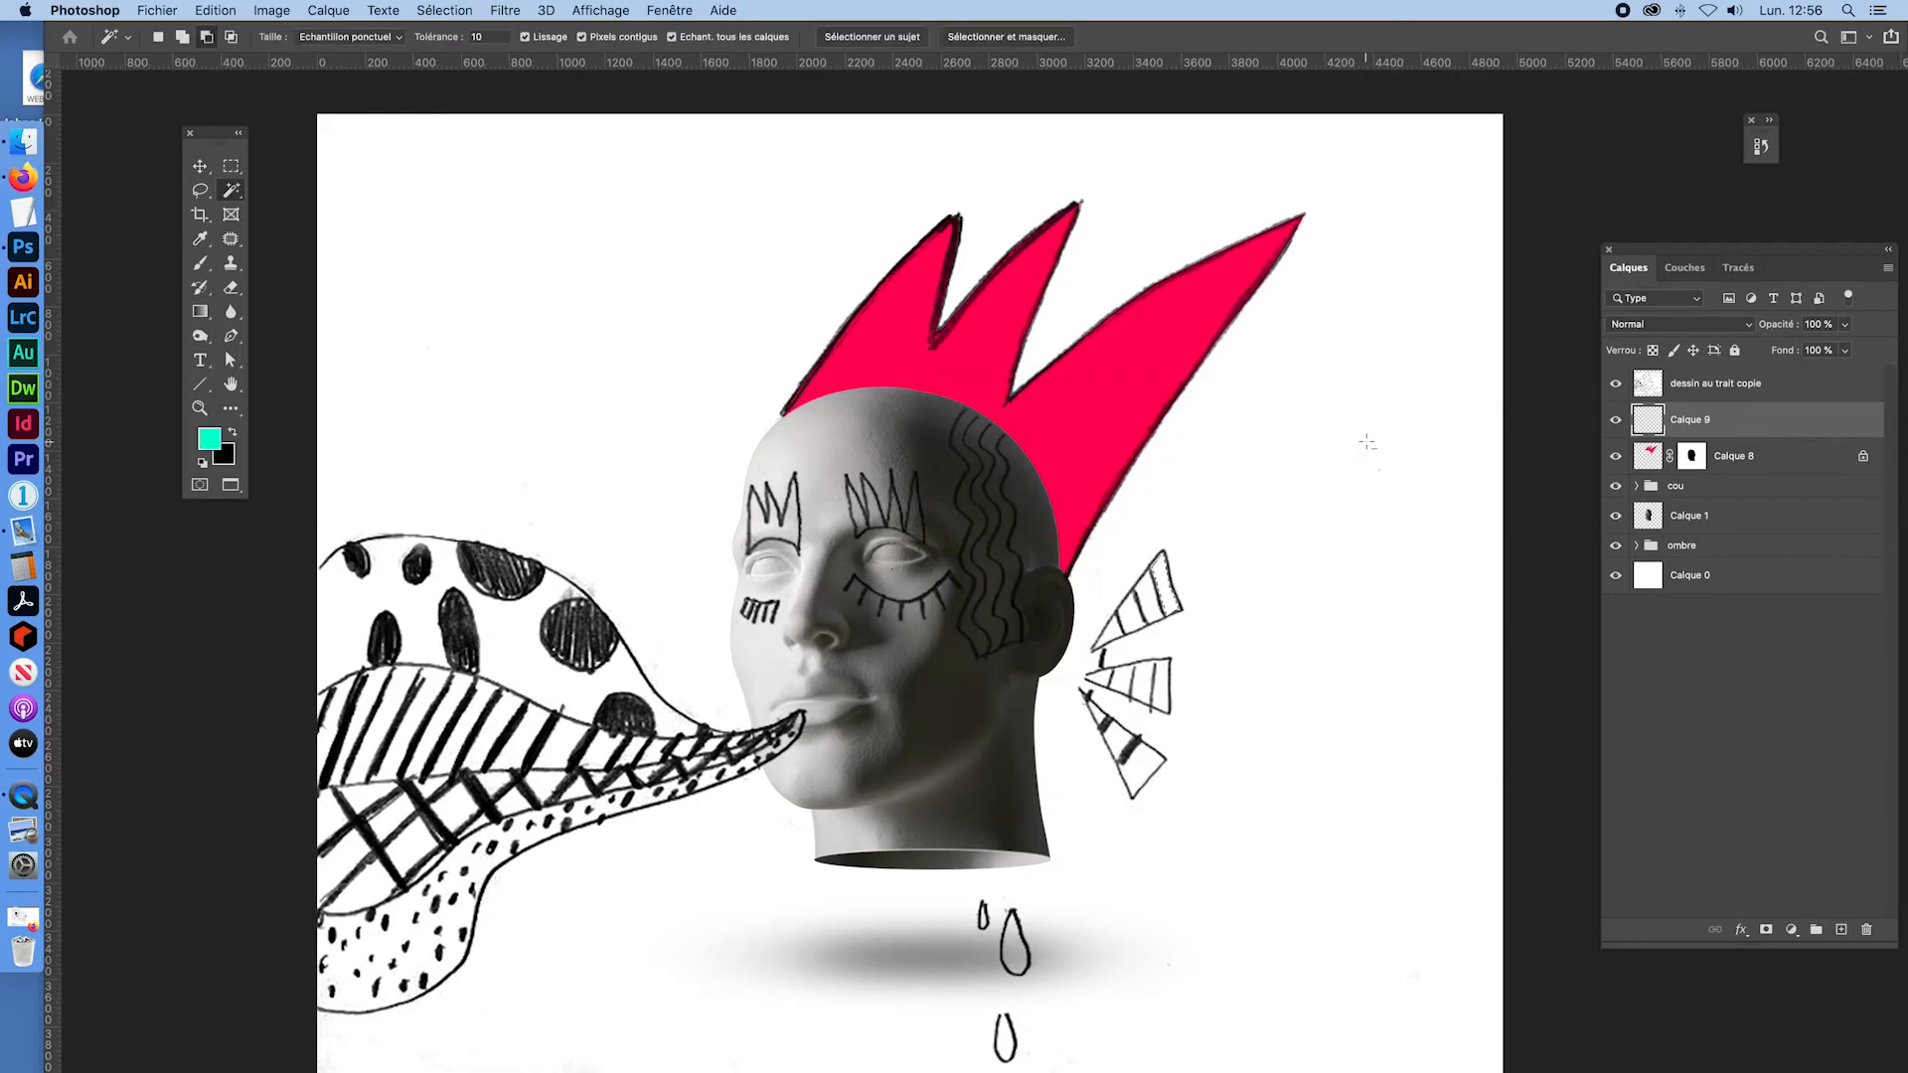
Step: Trace a Lasso selection along the pencil outline of the turquoise stripe, fill it with the same turquoise on Calque 9, and deselect
key(super+space)
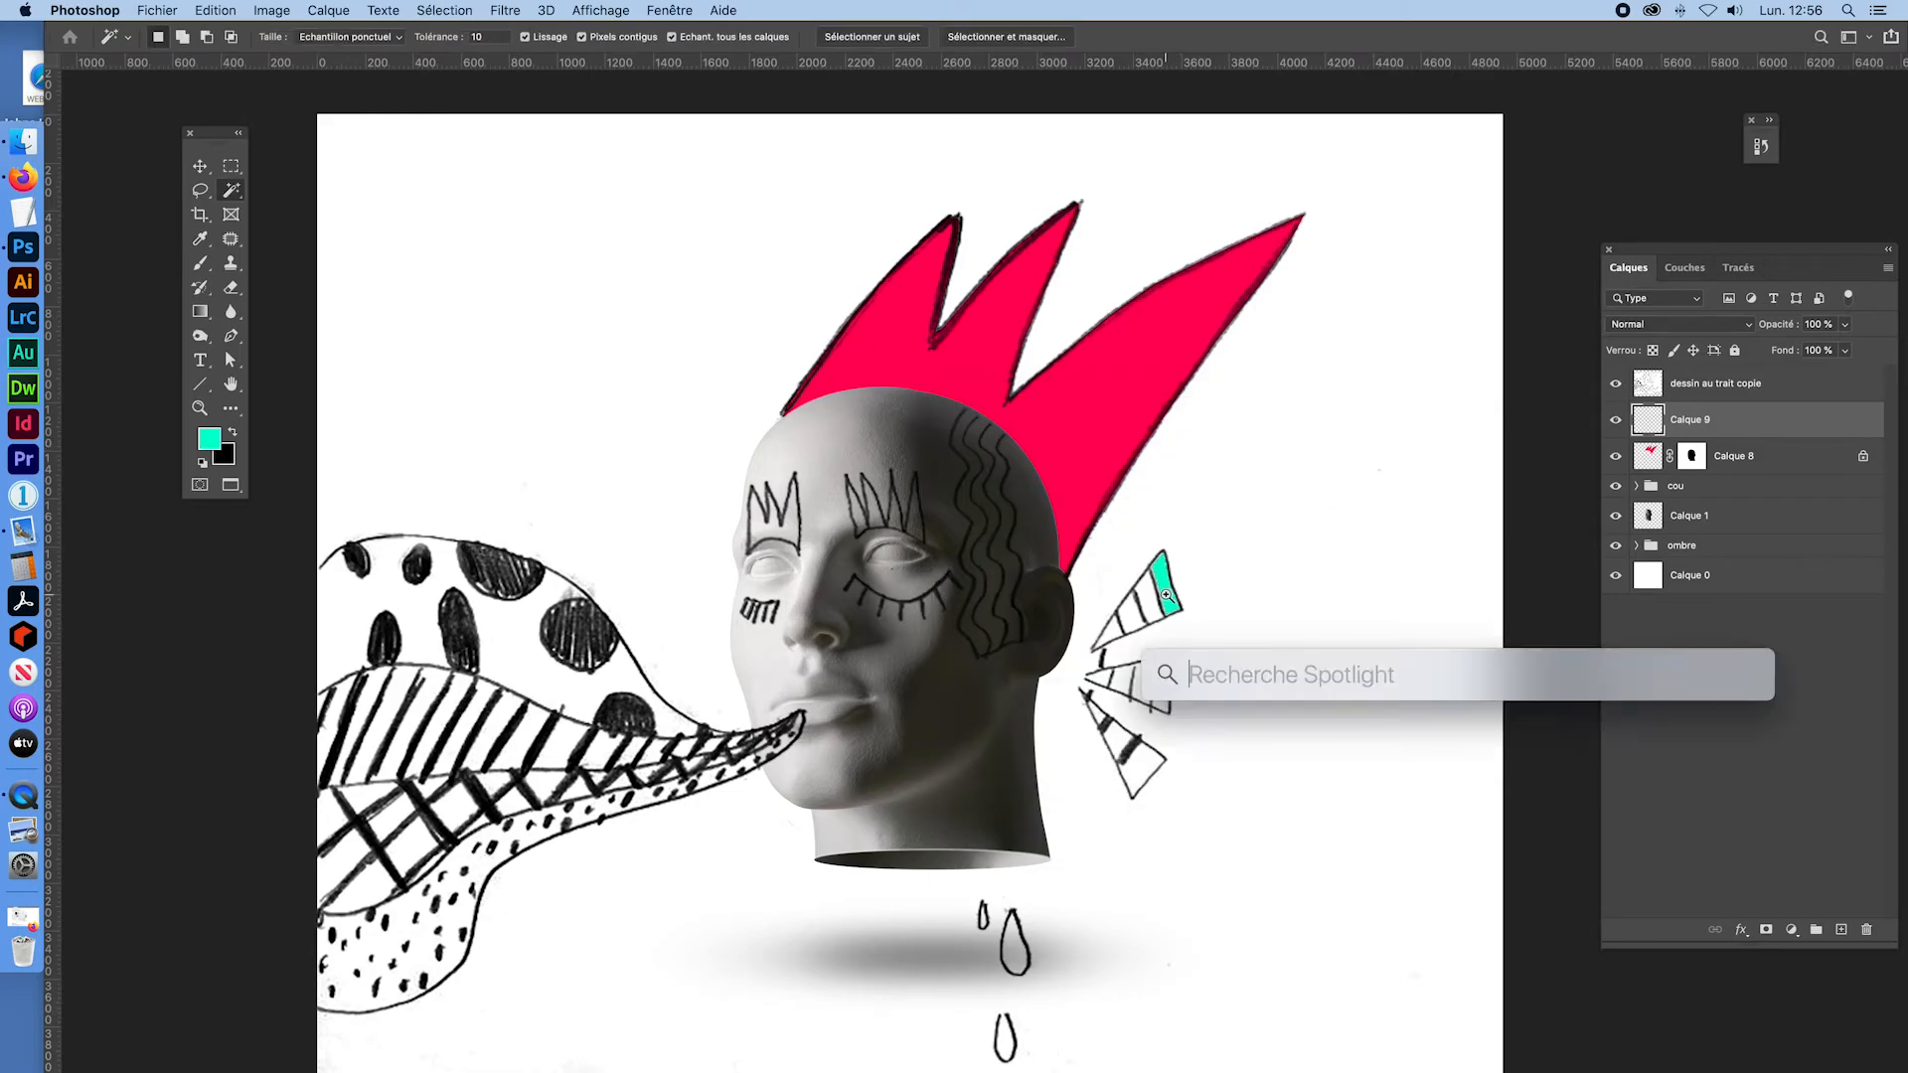
drag(1211, 628, 1298, 648)
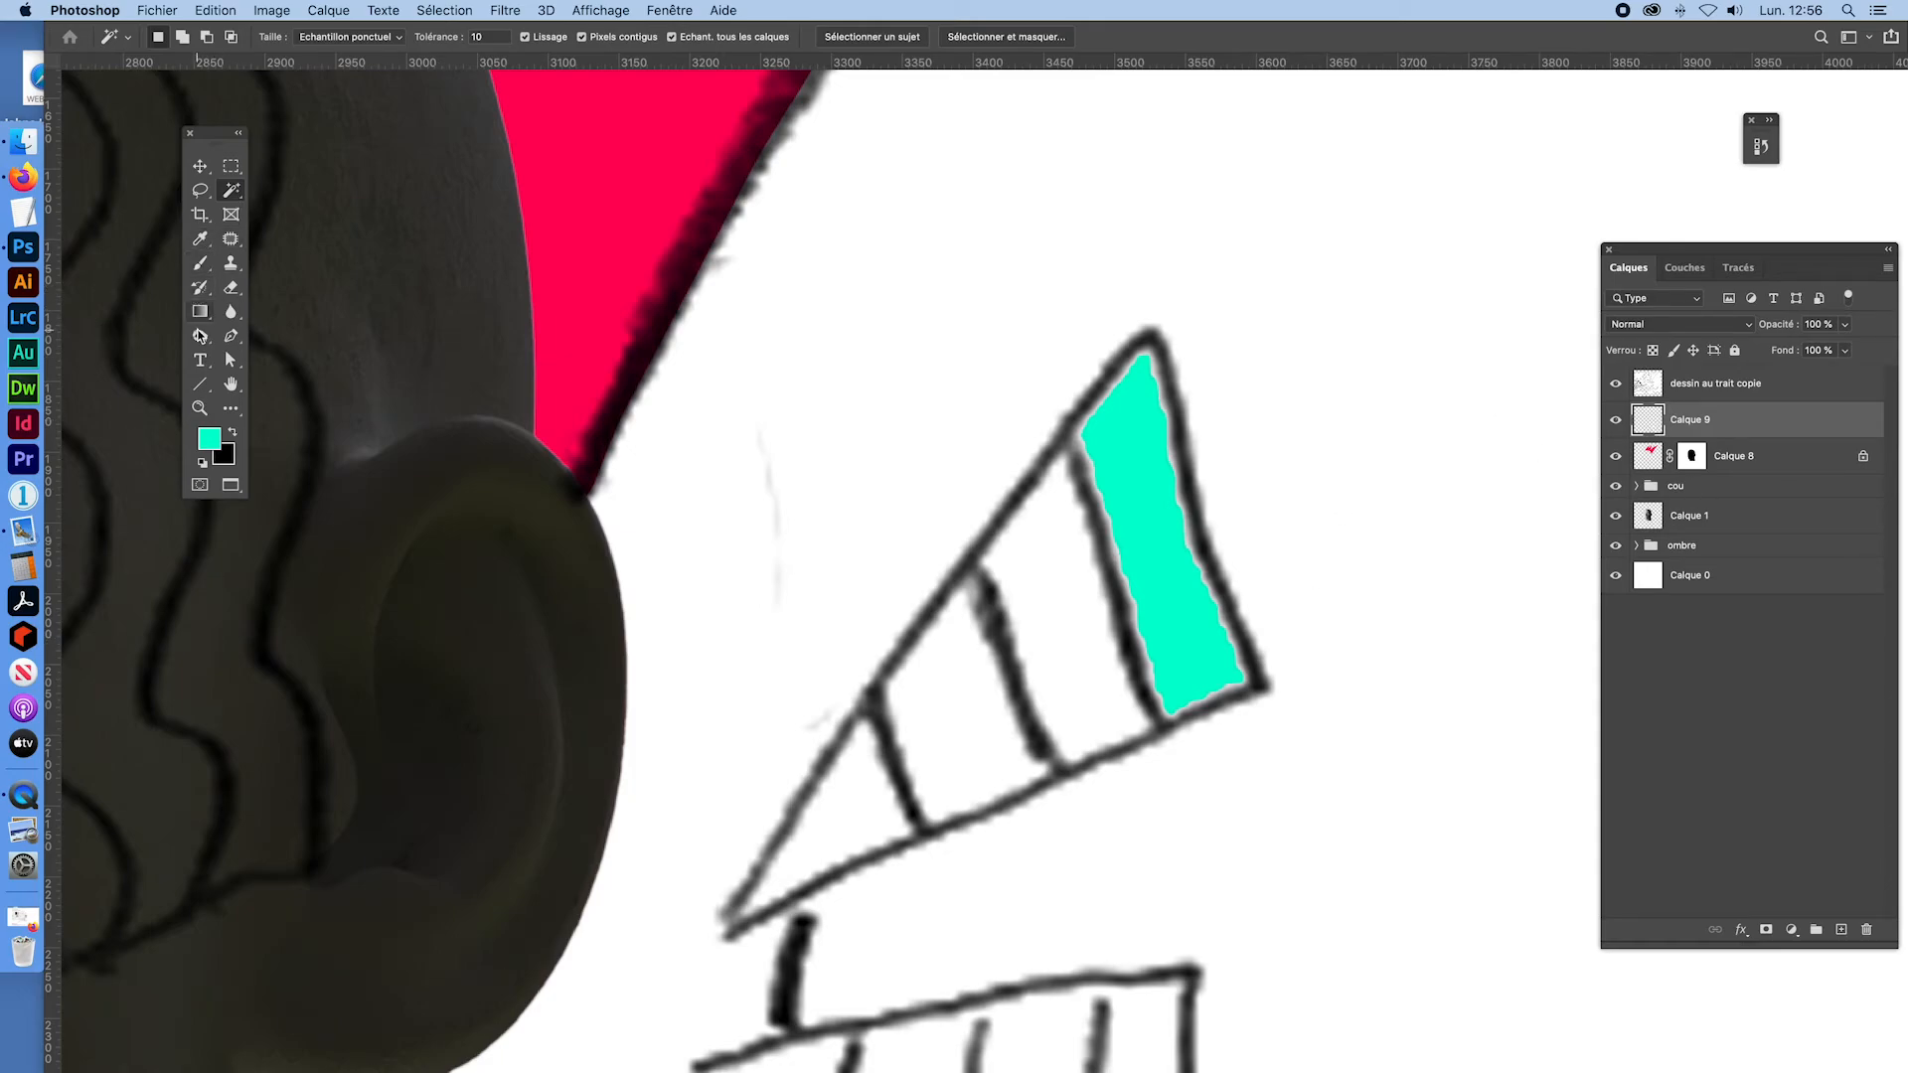
click(200, 189)
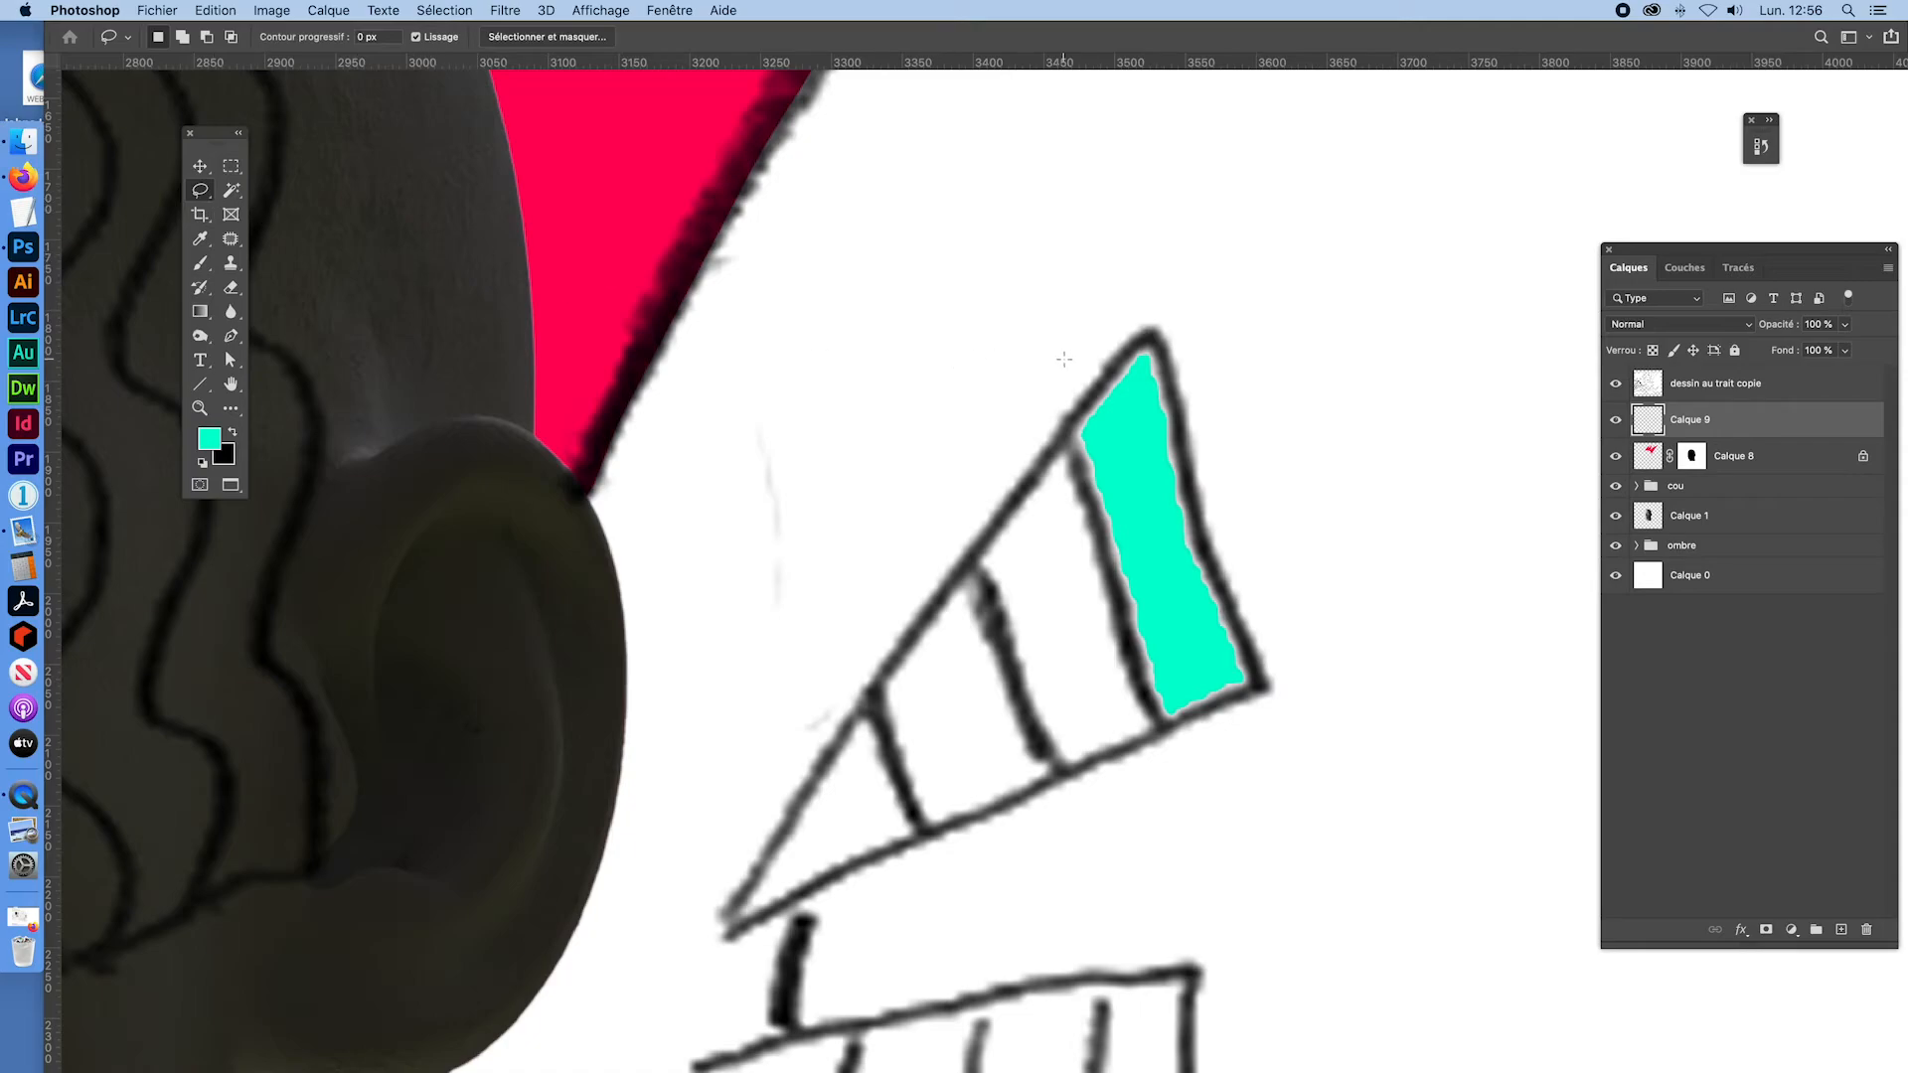
mouse_move(1149, 341)
mouse_down()
mouse_move(1068, 428)
mouse_move(1168, 735)
mouse_move(1261, 690)
mouse_move(1197, 547)
mouse_move(1154, 338)
mouse_up()
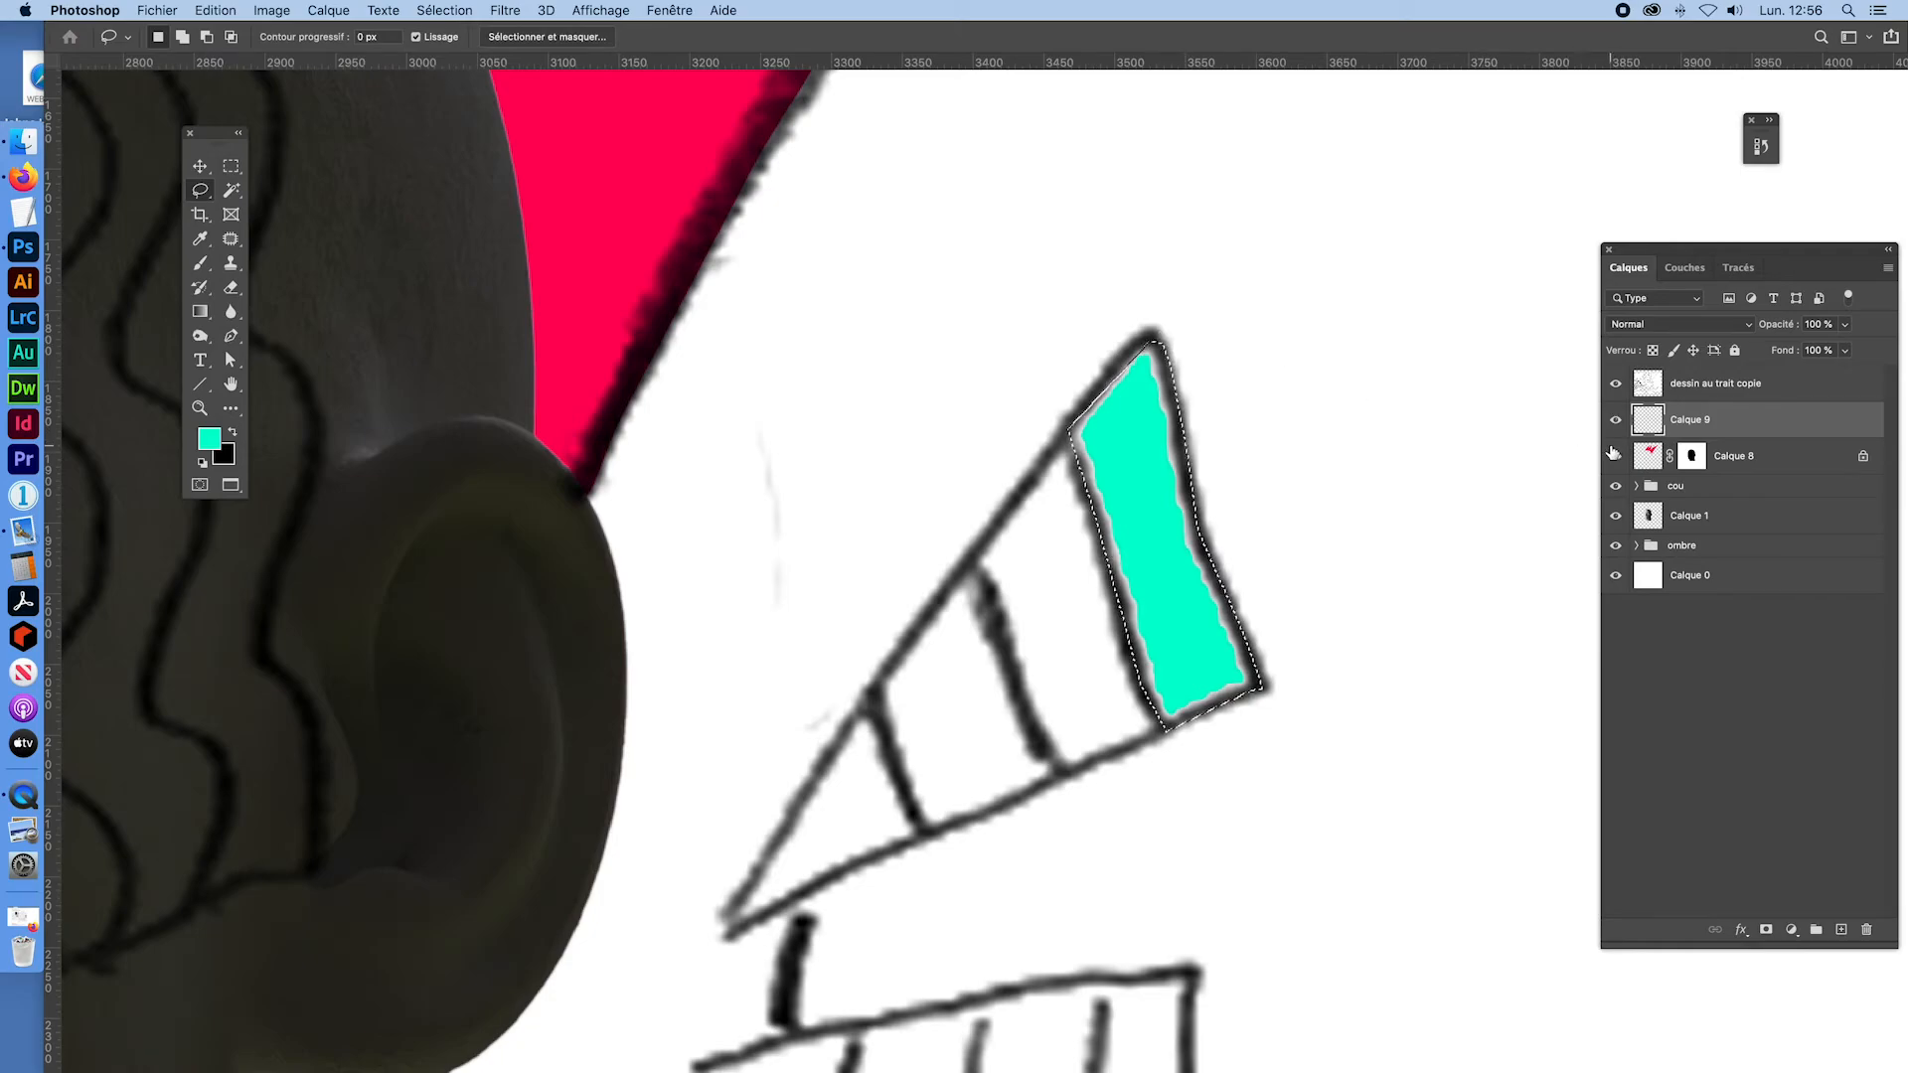
key(alt+BackSpace)
key(super+d)
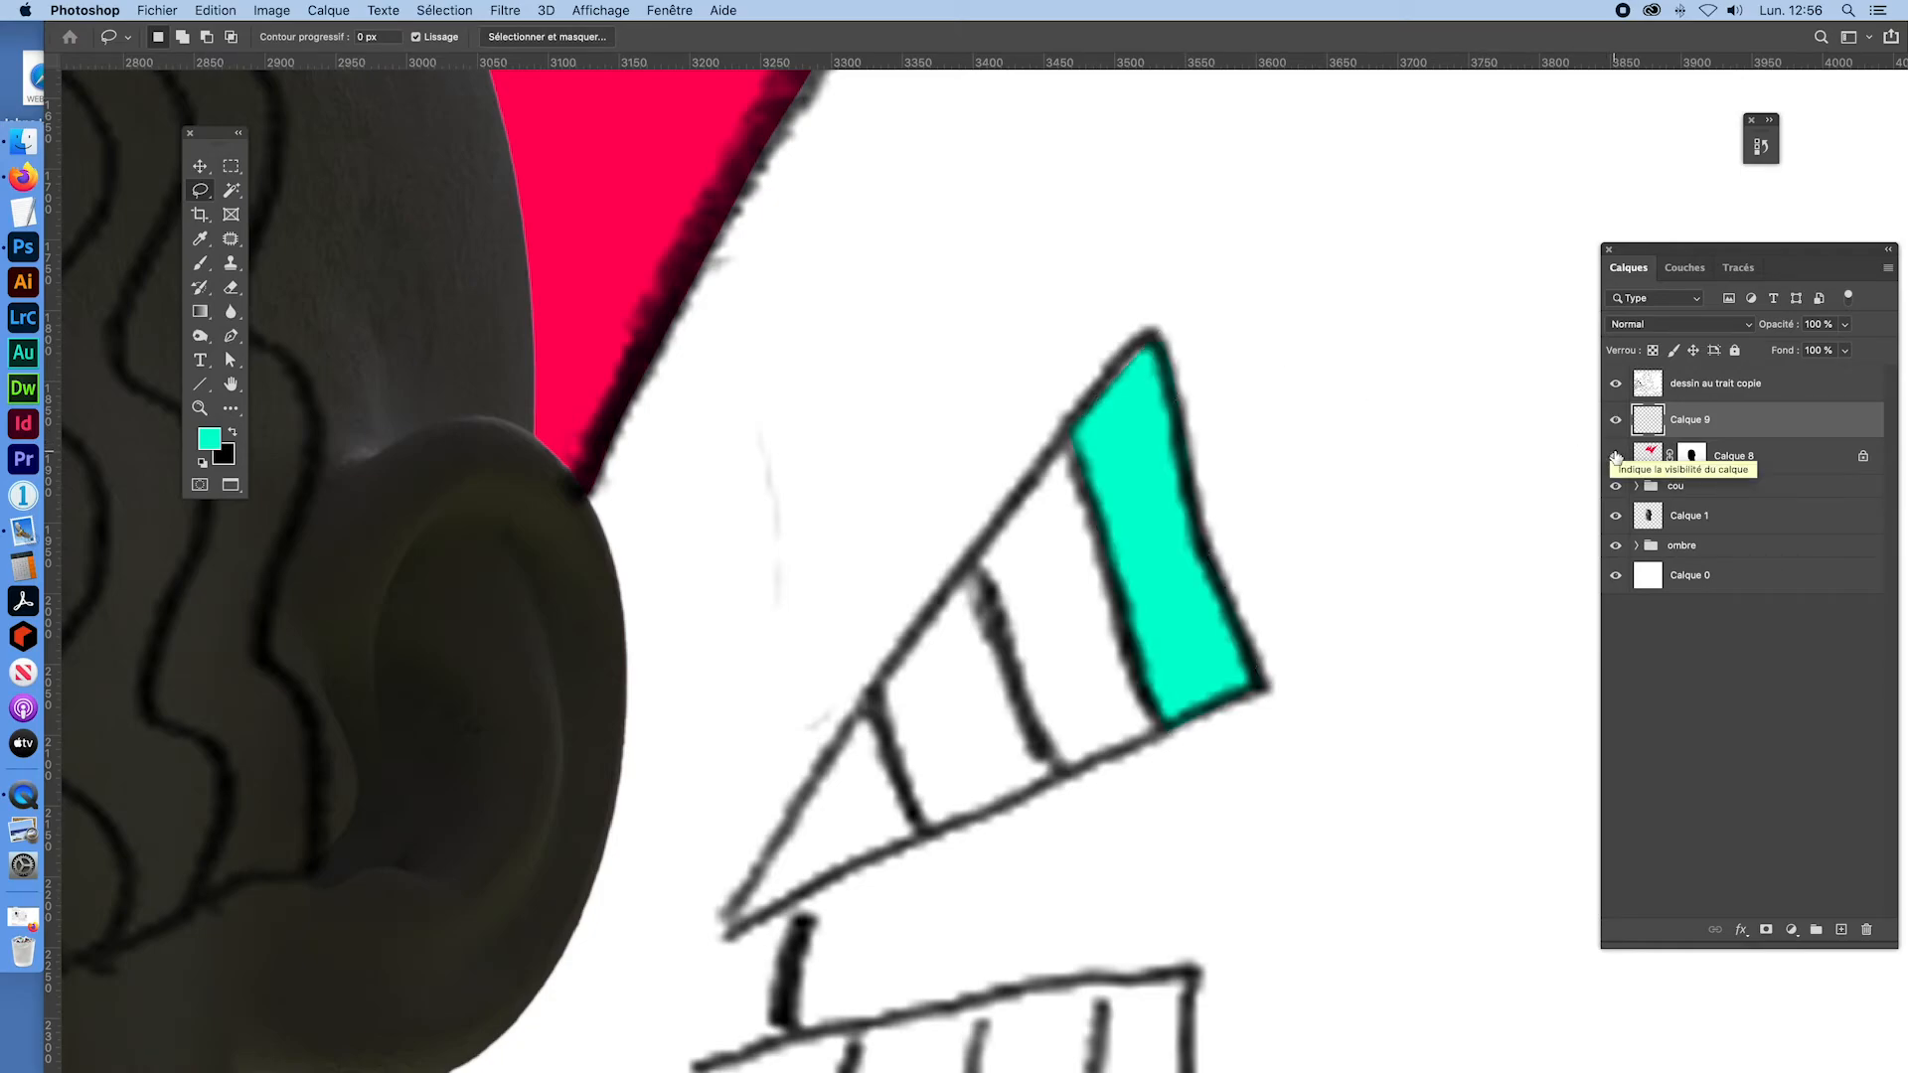
key(super+space)
drag(1242, 664, 1218, 652)
drag(1316, 561, 1184, 471)
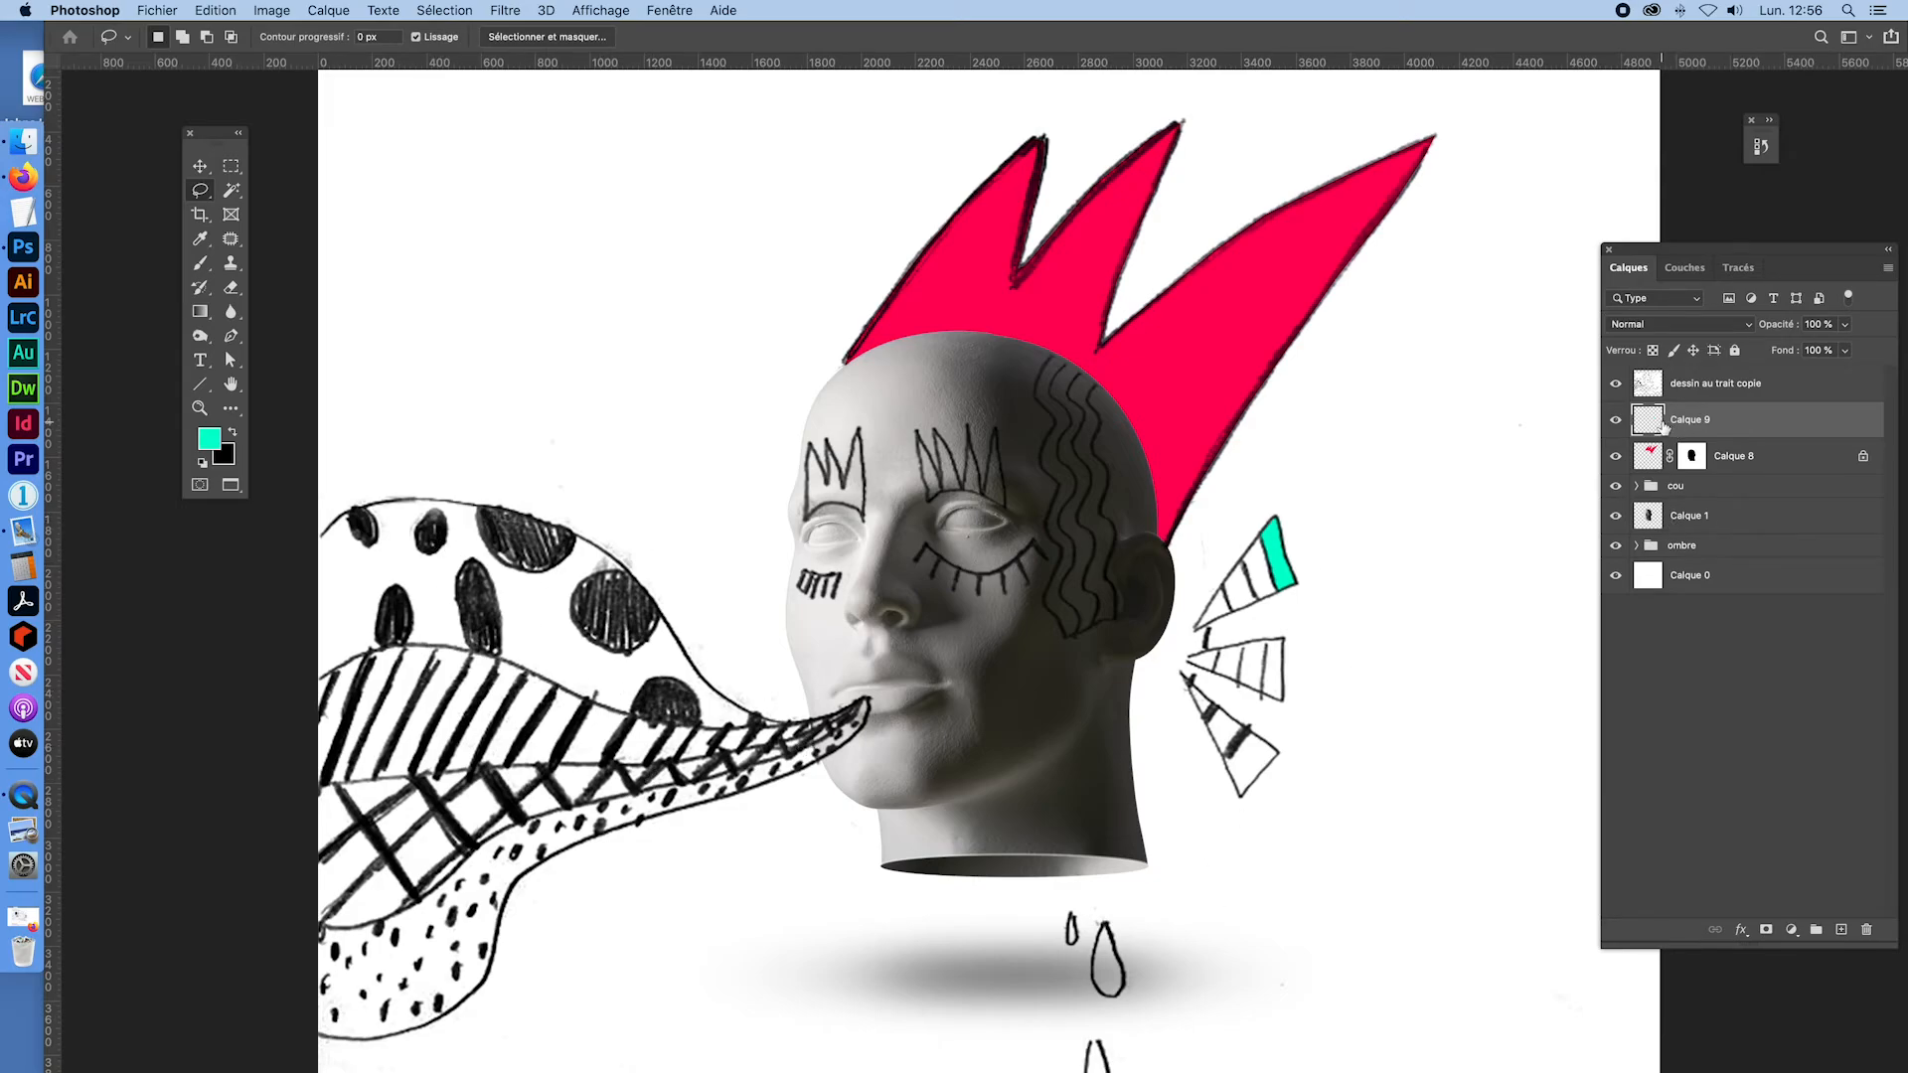
Step: Add a new layer above Calque 9, and rename Calque 9 as vert and Calque 8 as rouge
click(1841, 930)
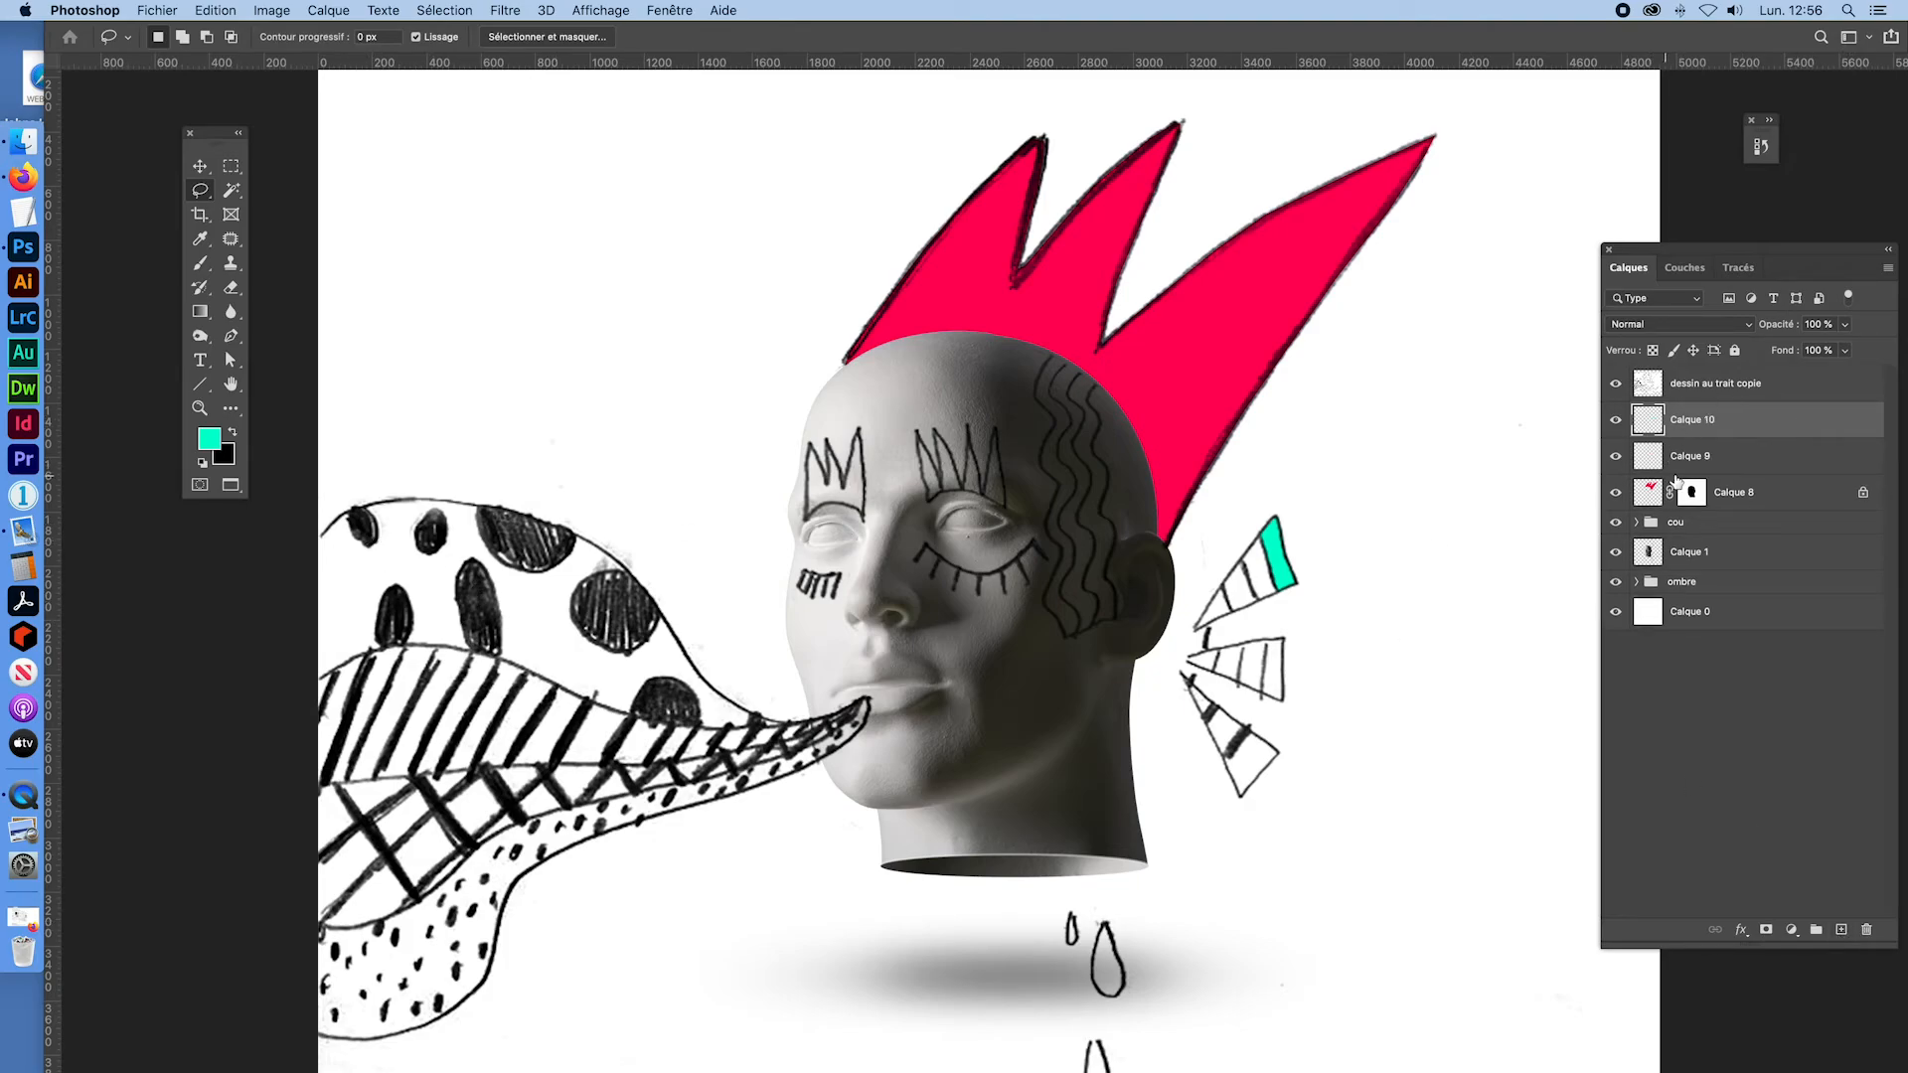
double_click(1689, 456)
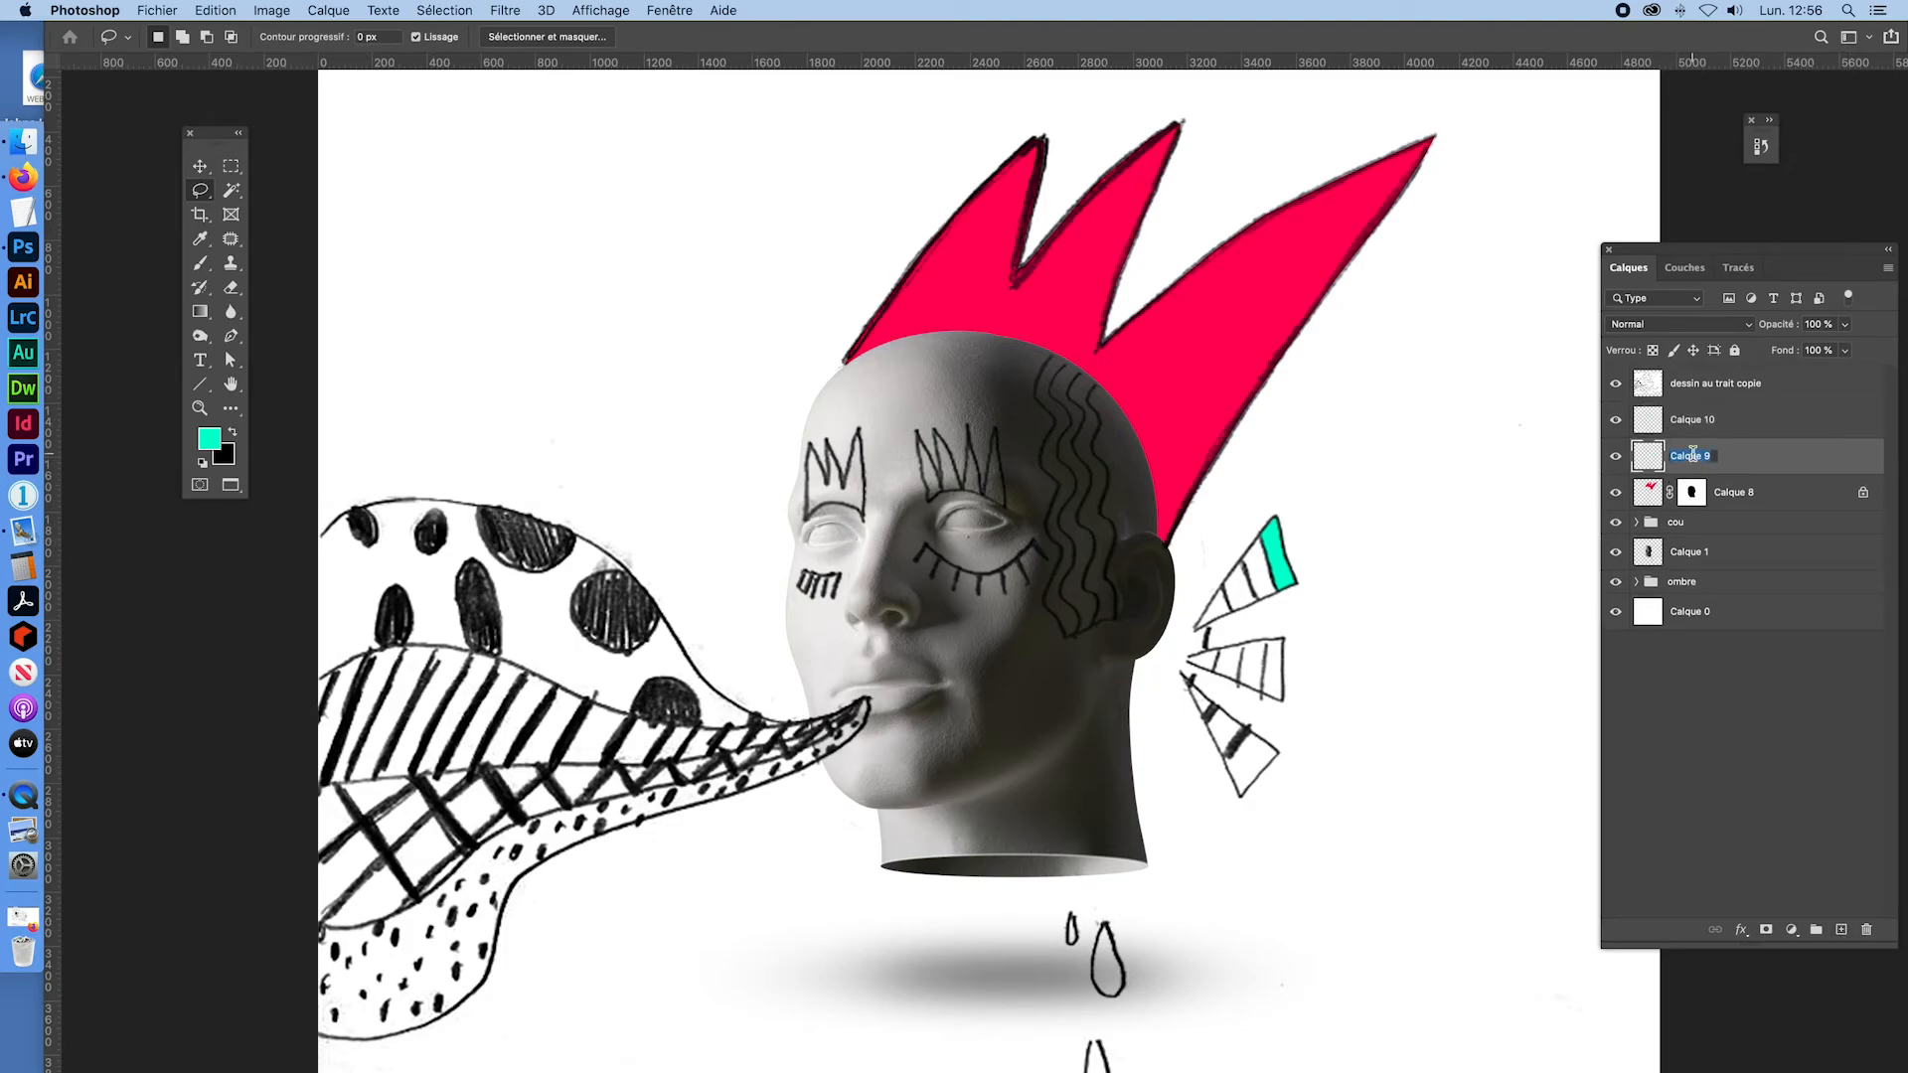
text(vert)
double_click(1739, 492)
text(re)
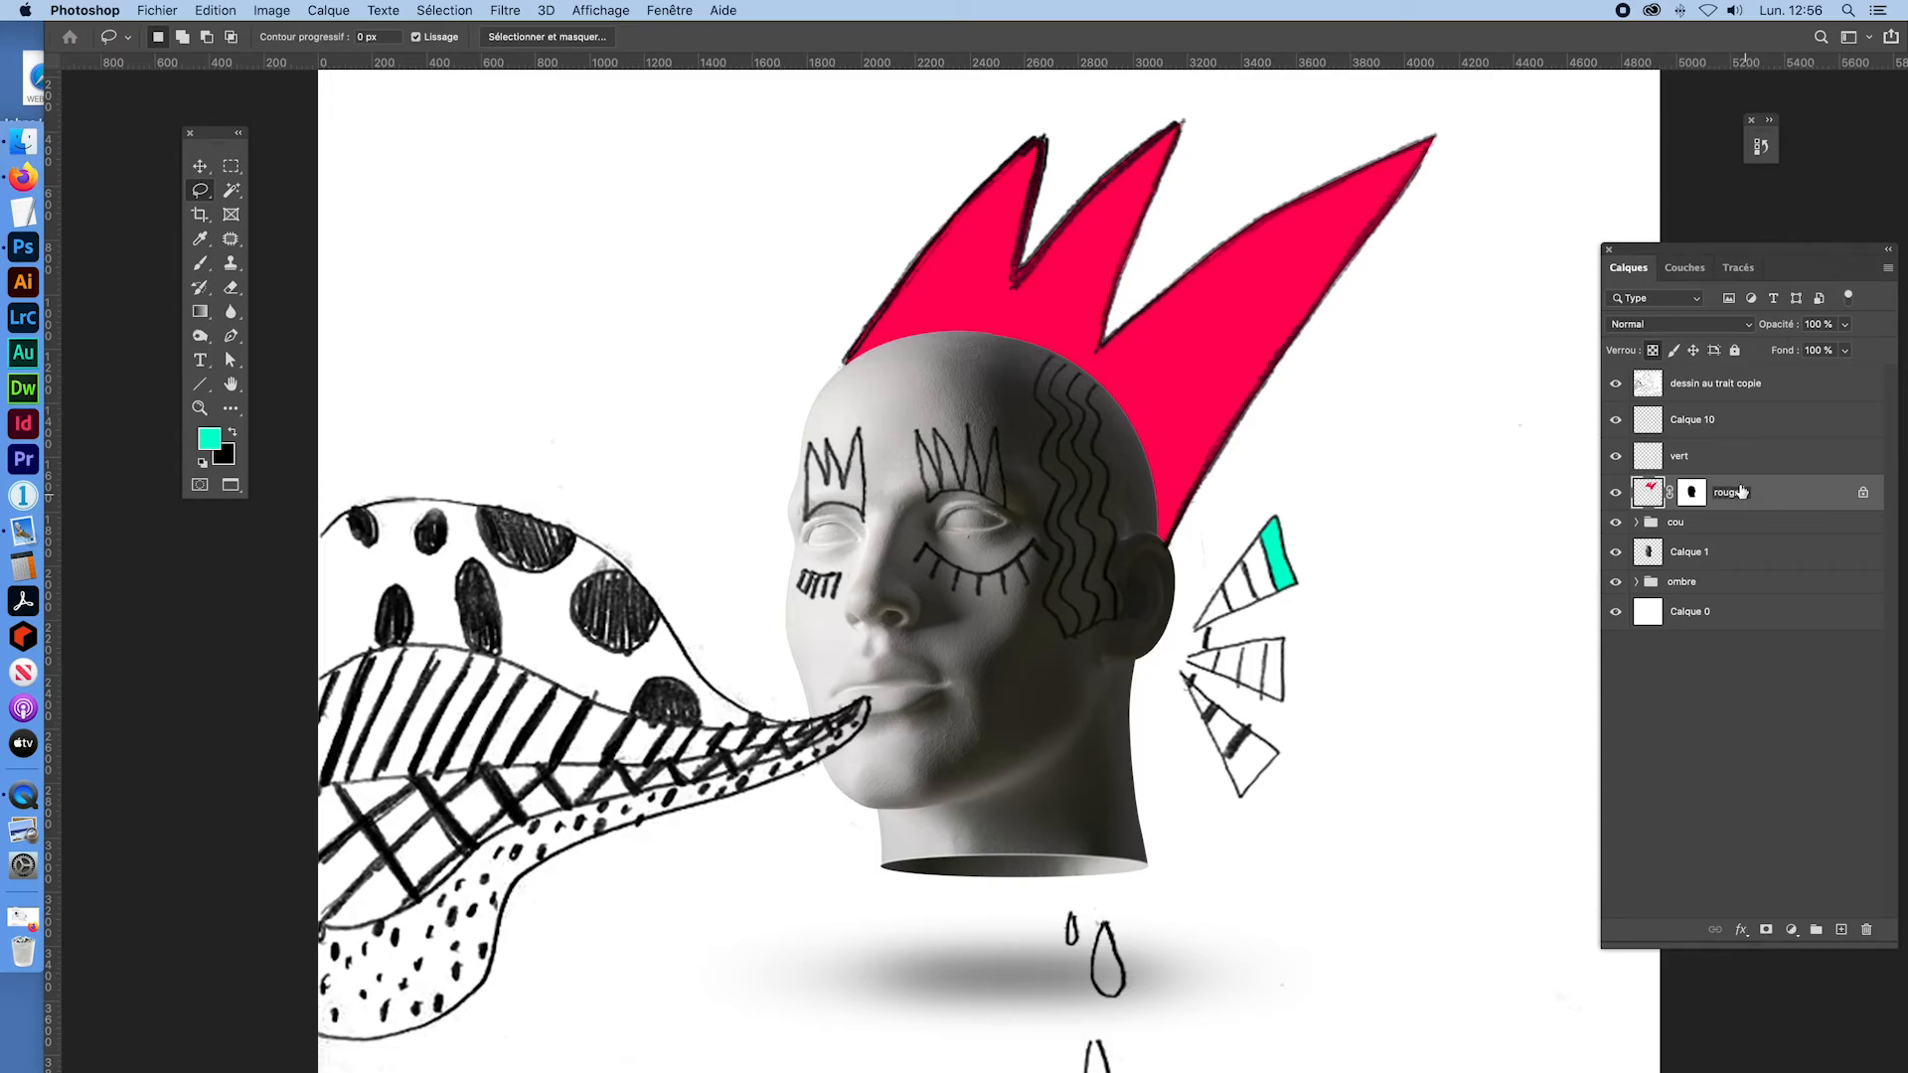
Step: Rename Calque 10 as bleu
click(1685, 420)
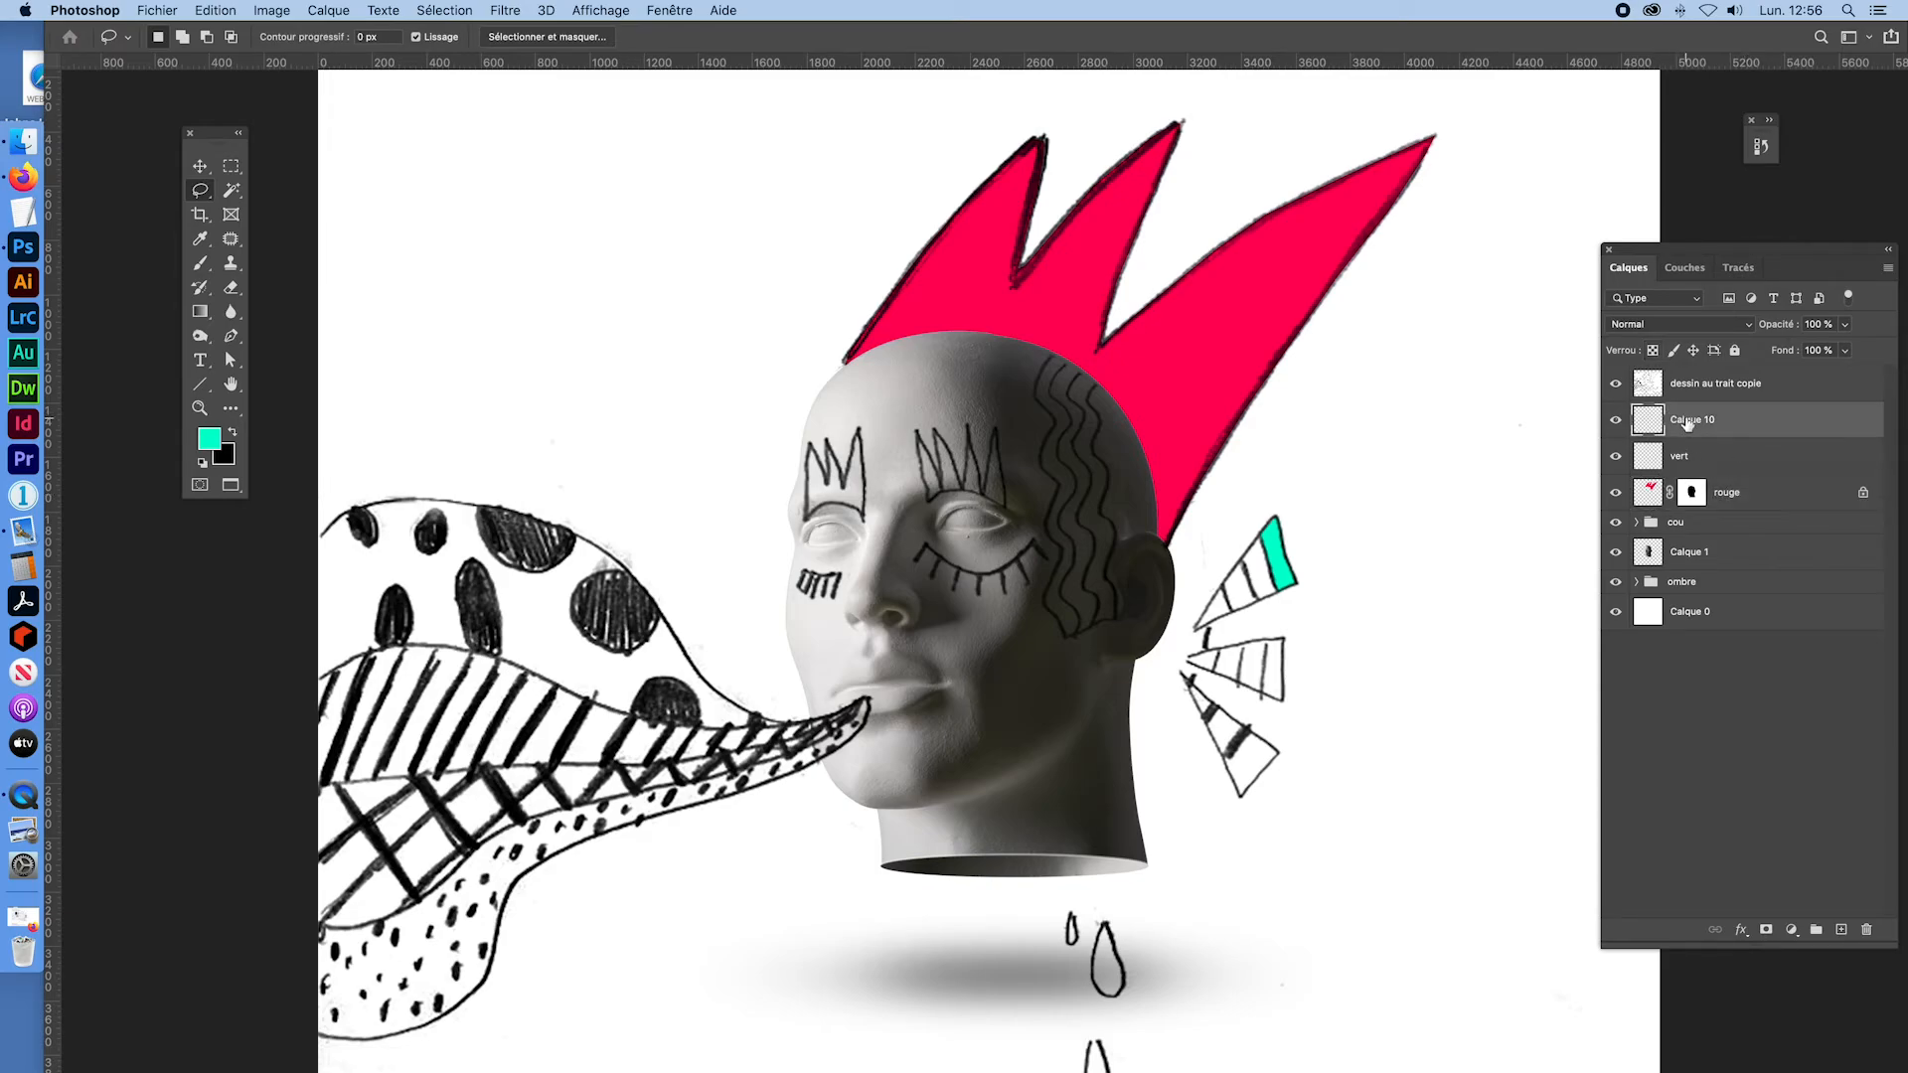
double_click(1689, 421)
text(bkeu)
key(Return)
text(b)
key(Return)
Step: Try a Magic Wand selection of the blank background on the dessin au trait copie layer, and deselect it
click(229, 191)
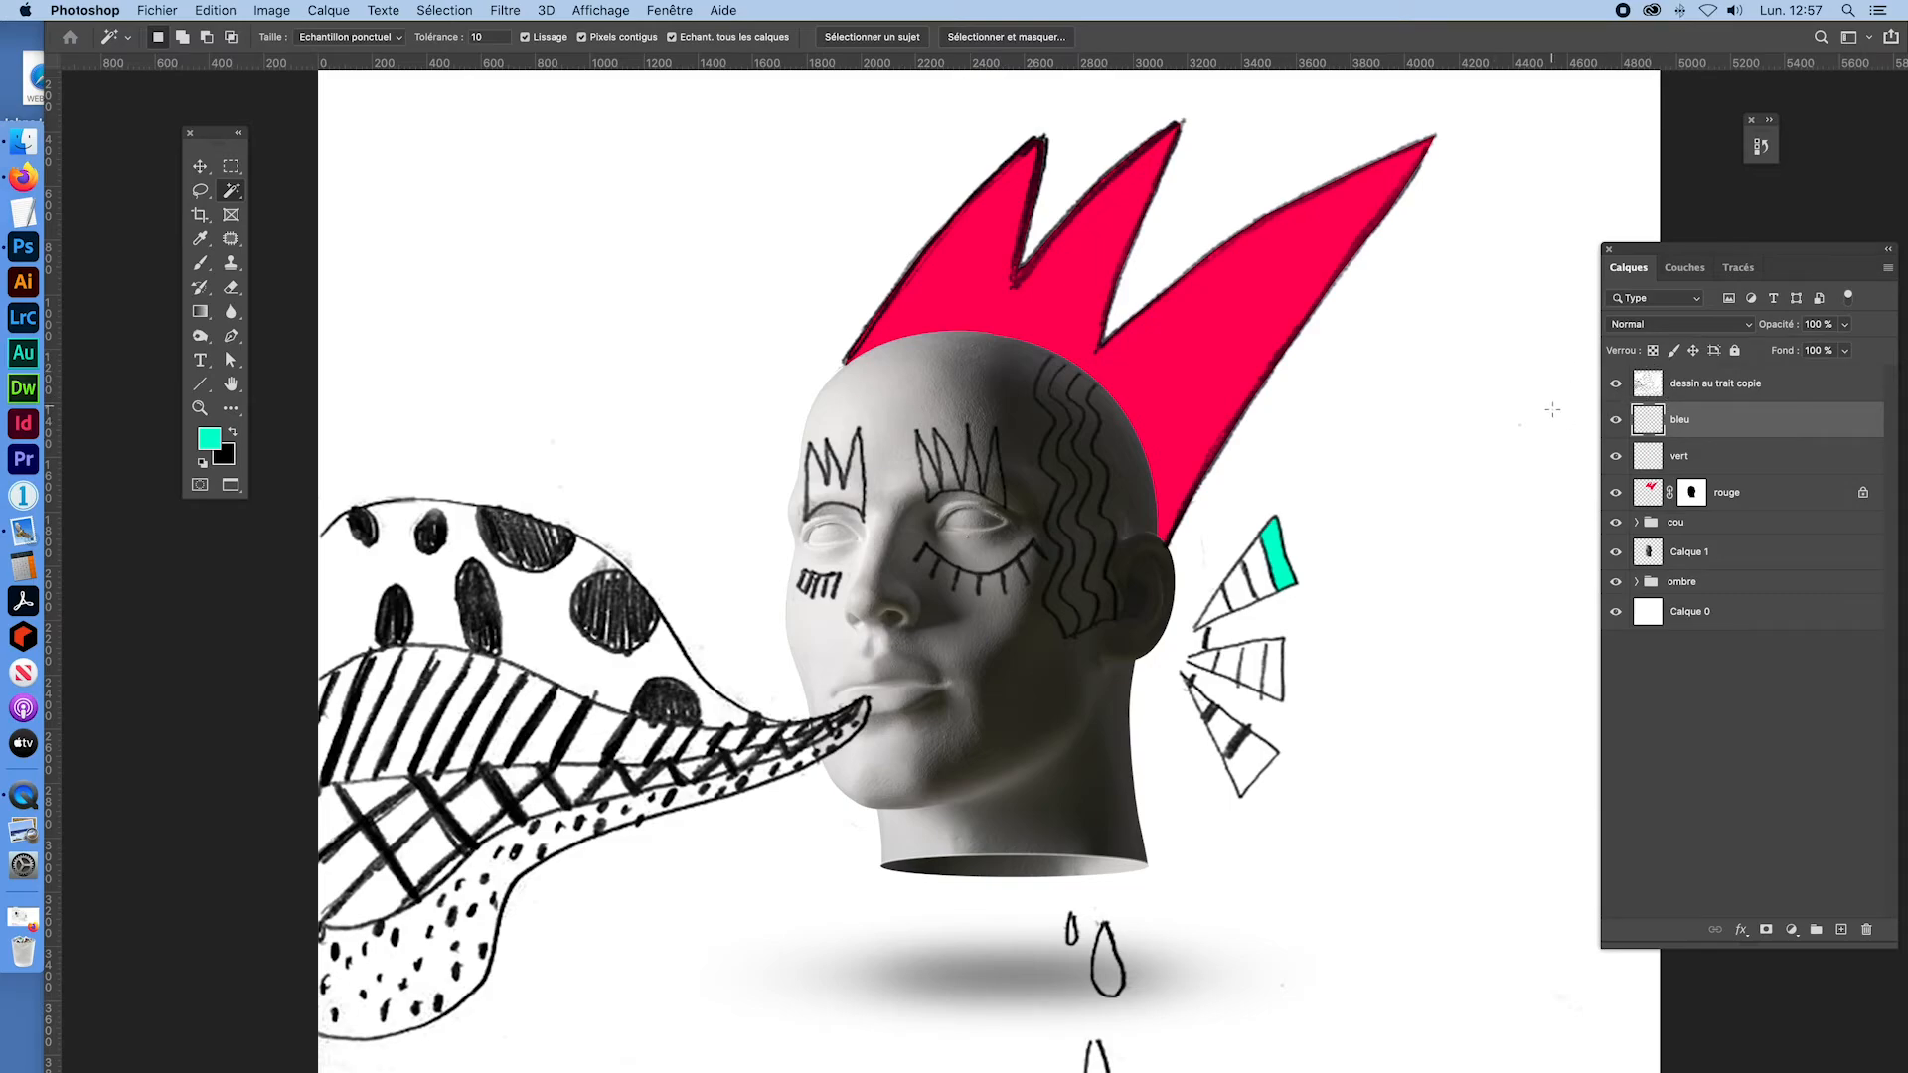
click(1661, 391)
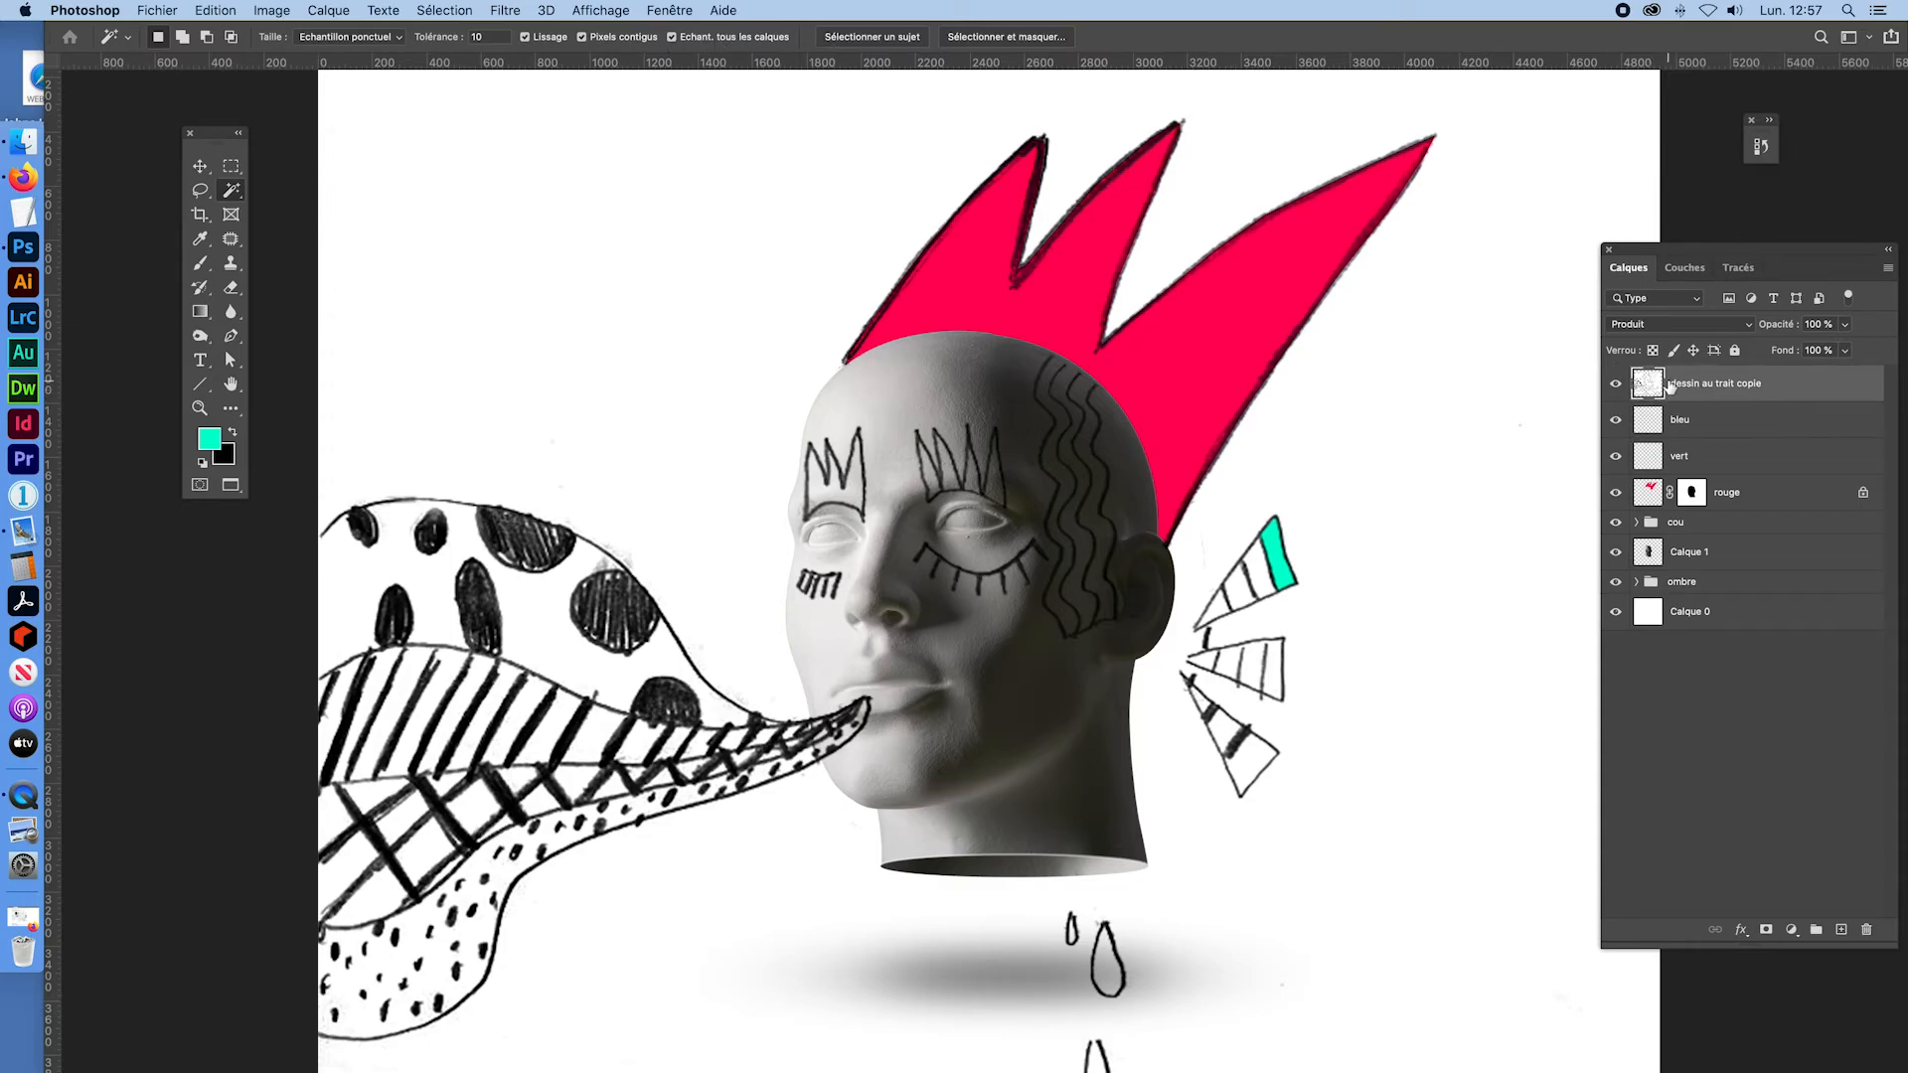
click(537, 603)
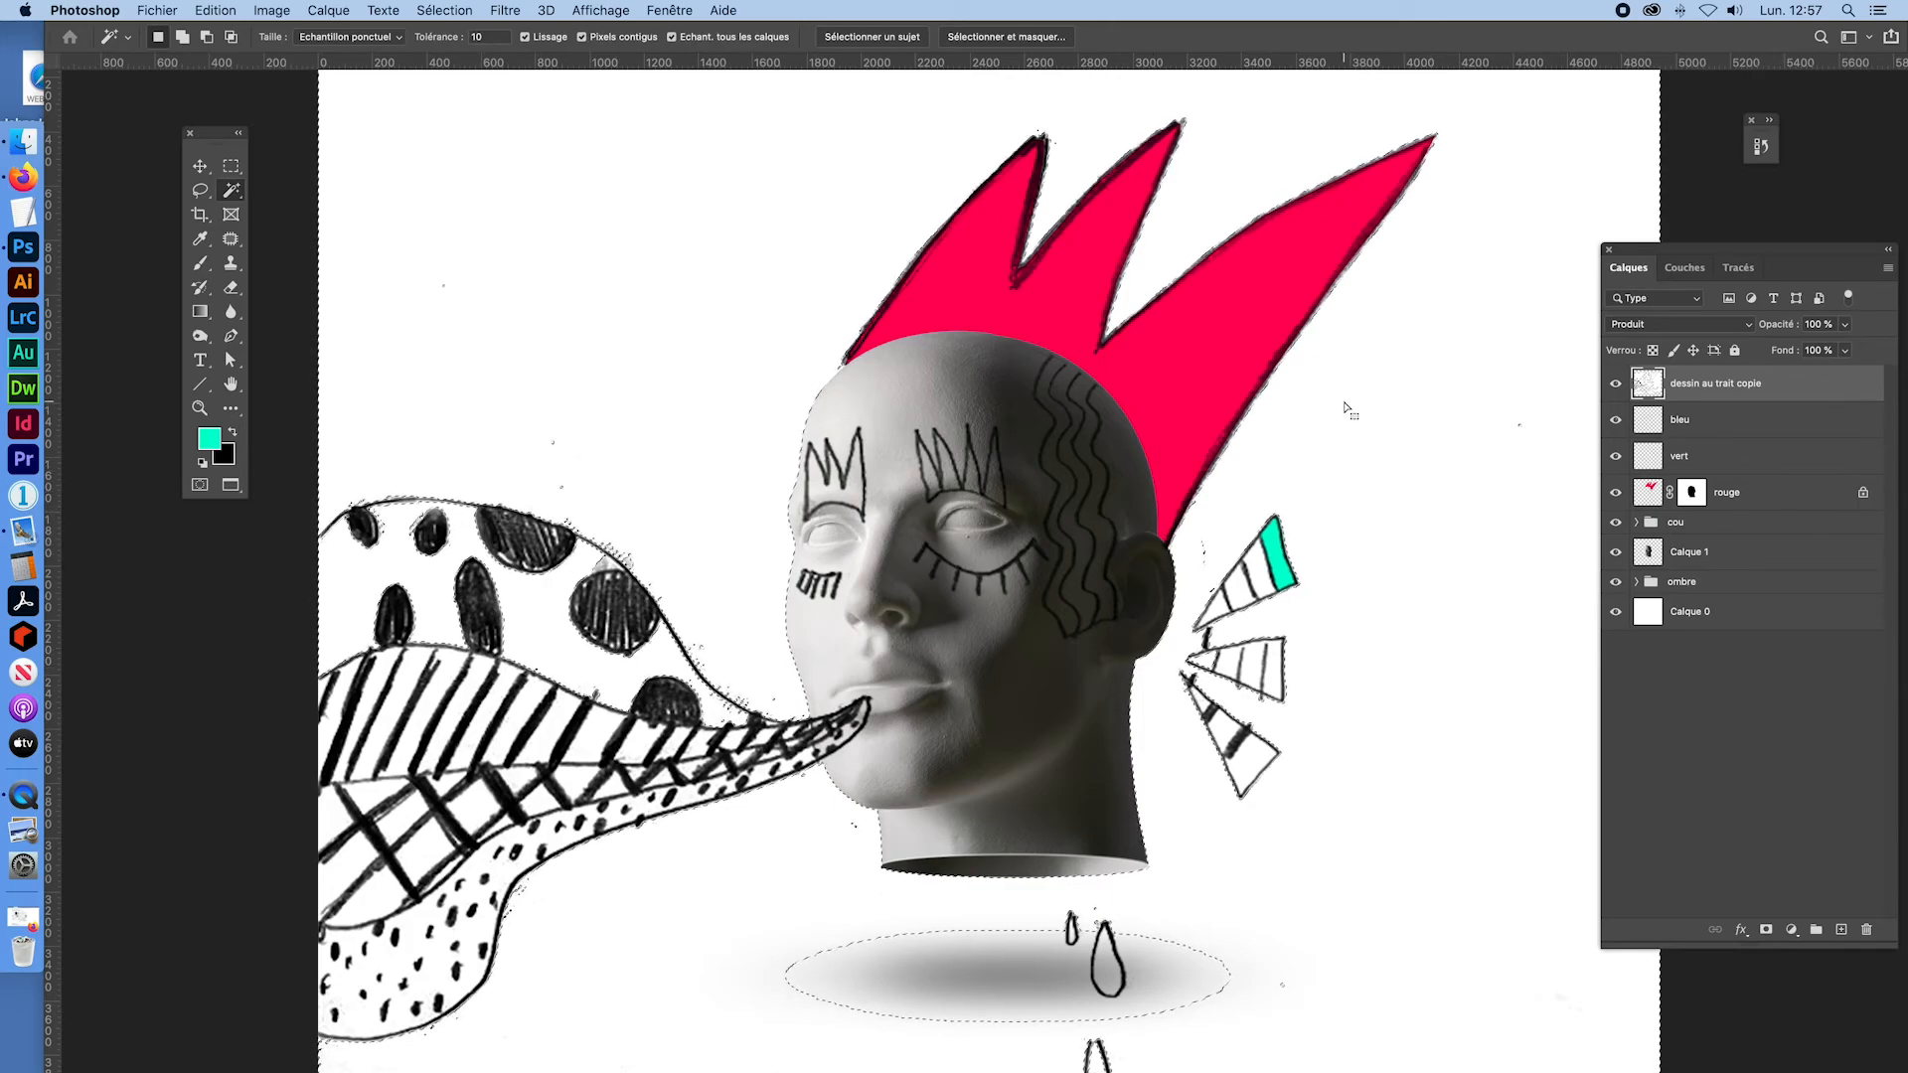
key(super+d)
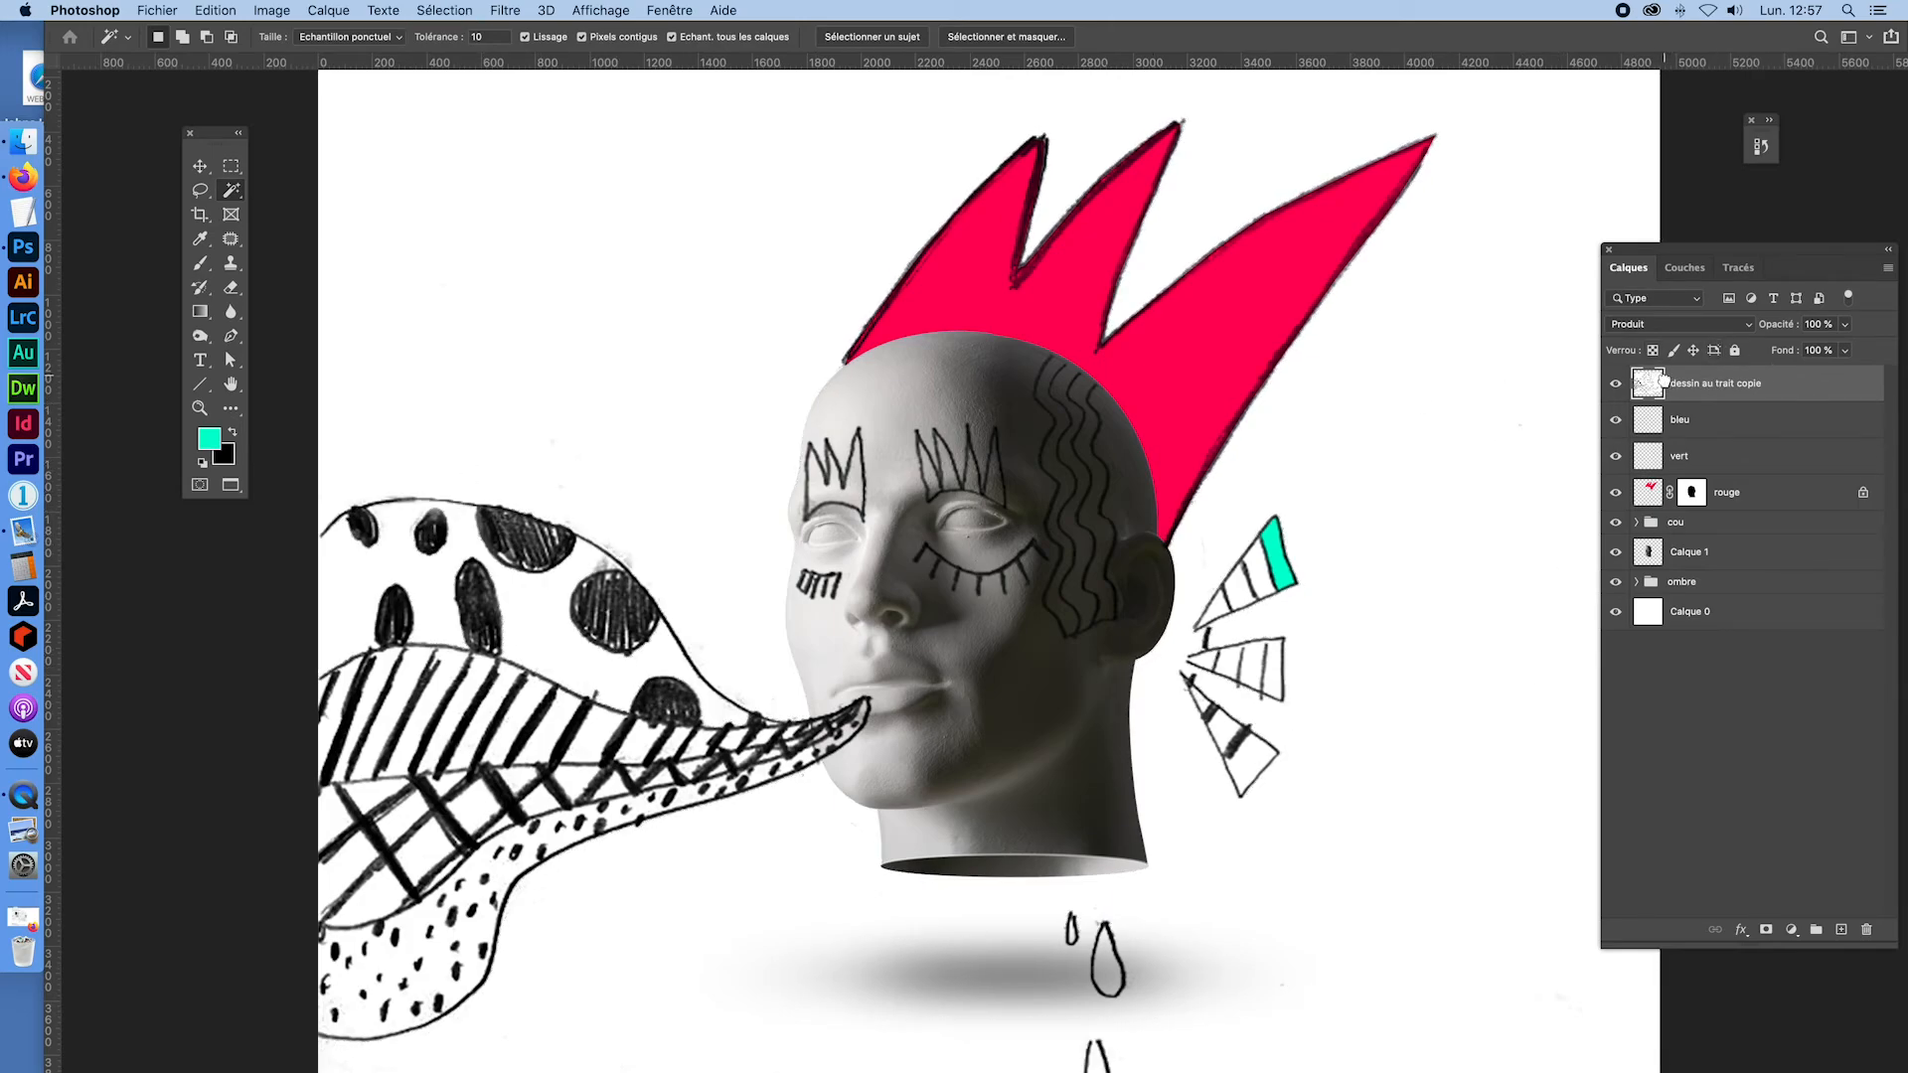
Step: Move the bleu layer above dessin au trait copie and set the foreground colour to blue
drag(1679, 420, 1687, 382)
click(208, 439)
click(1189, 529)
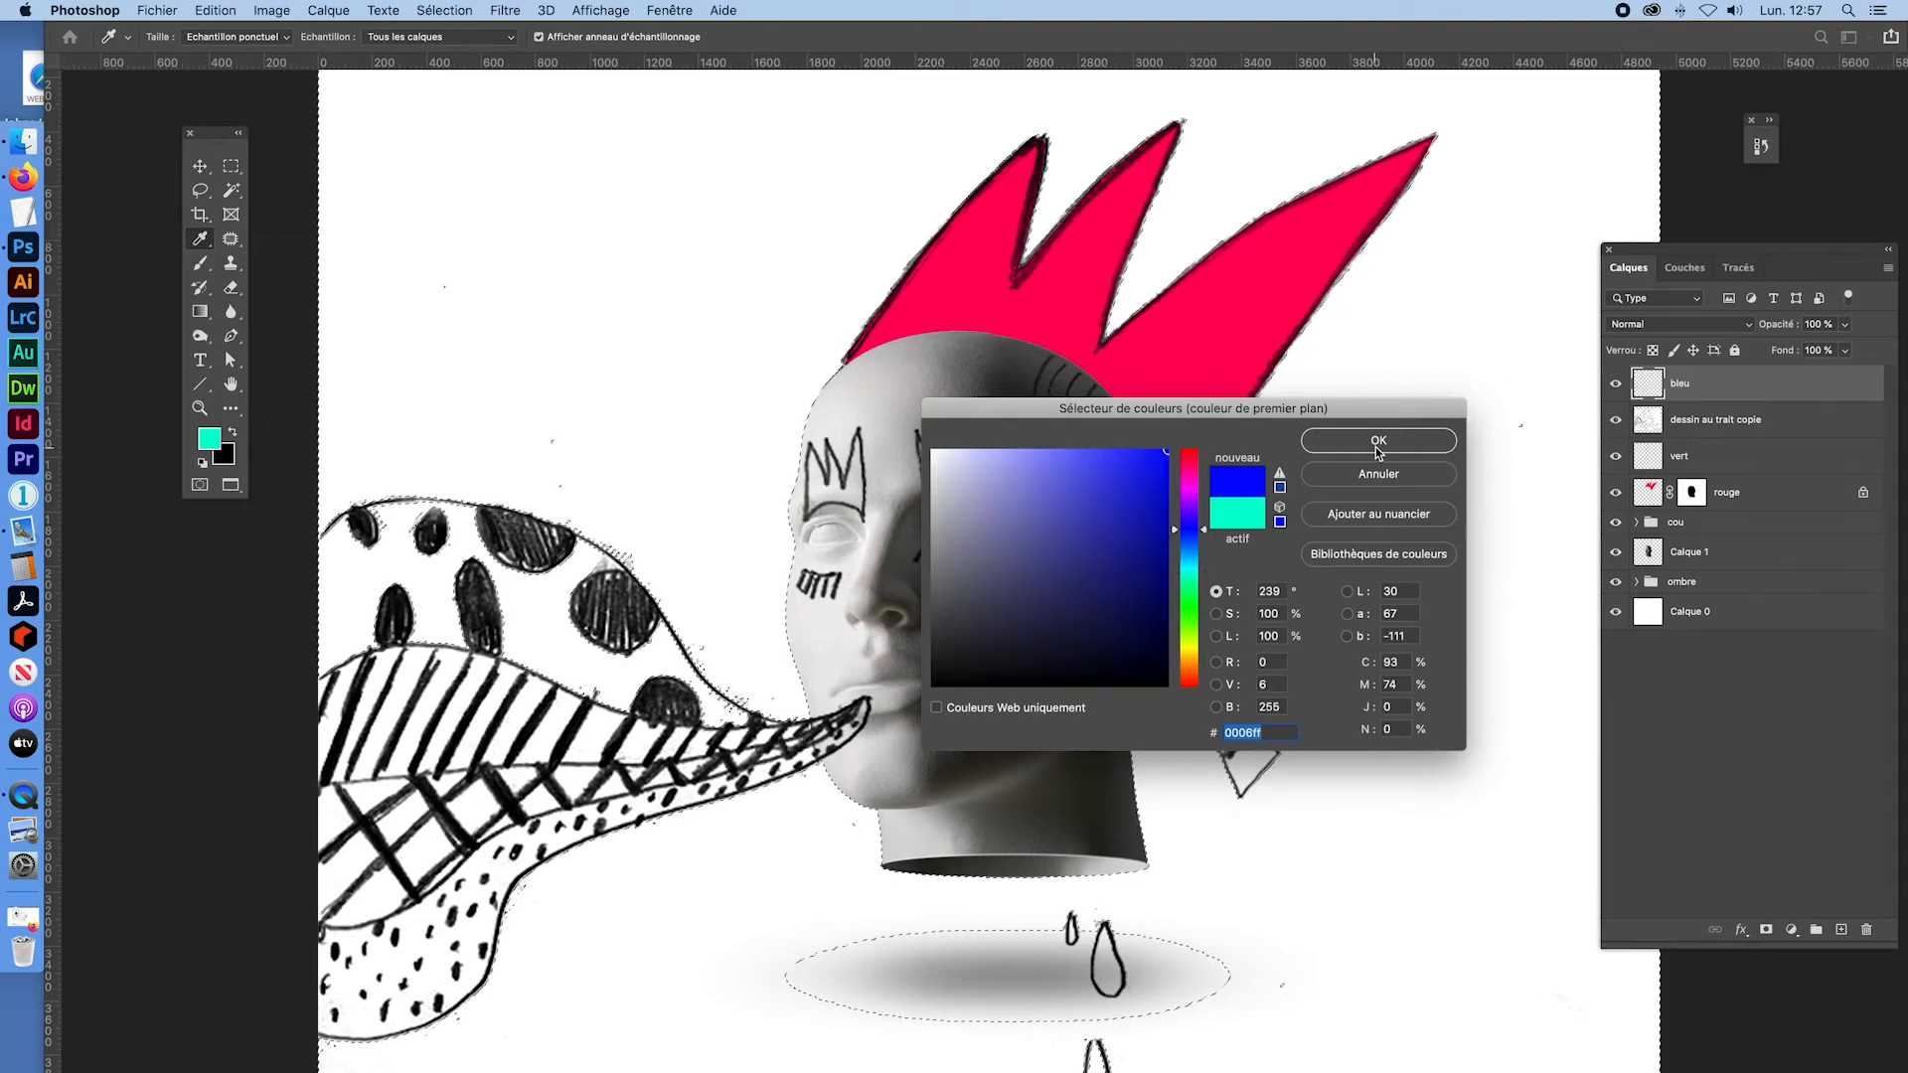
click(1189, 546)
click(1358, 447)
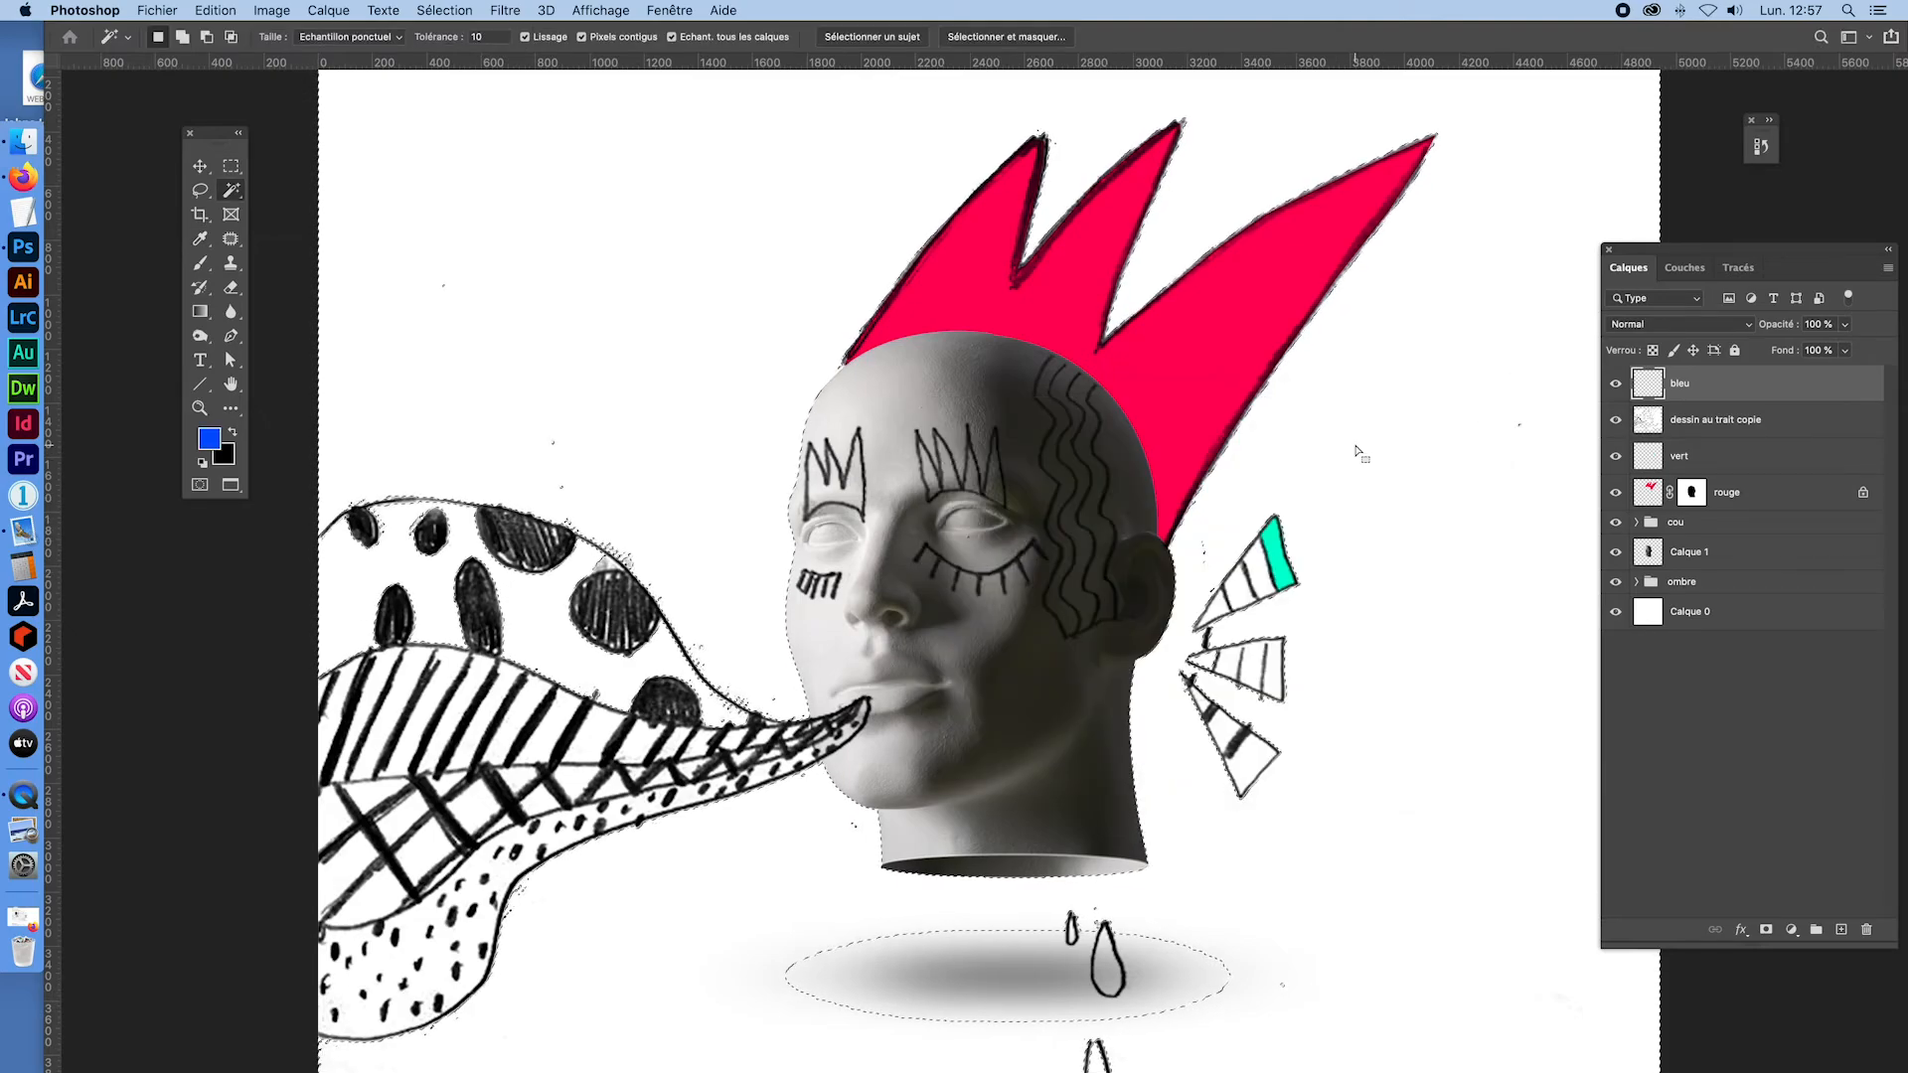
Step: Try filling the selected background with blue on the bleu layer, and delete the fill using a selection loaded from the layer
key(alt+BackSpace)
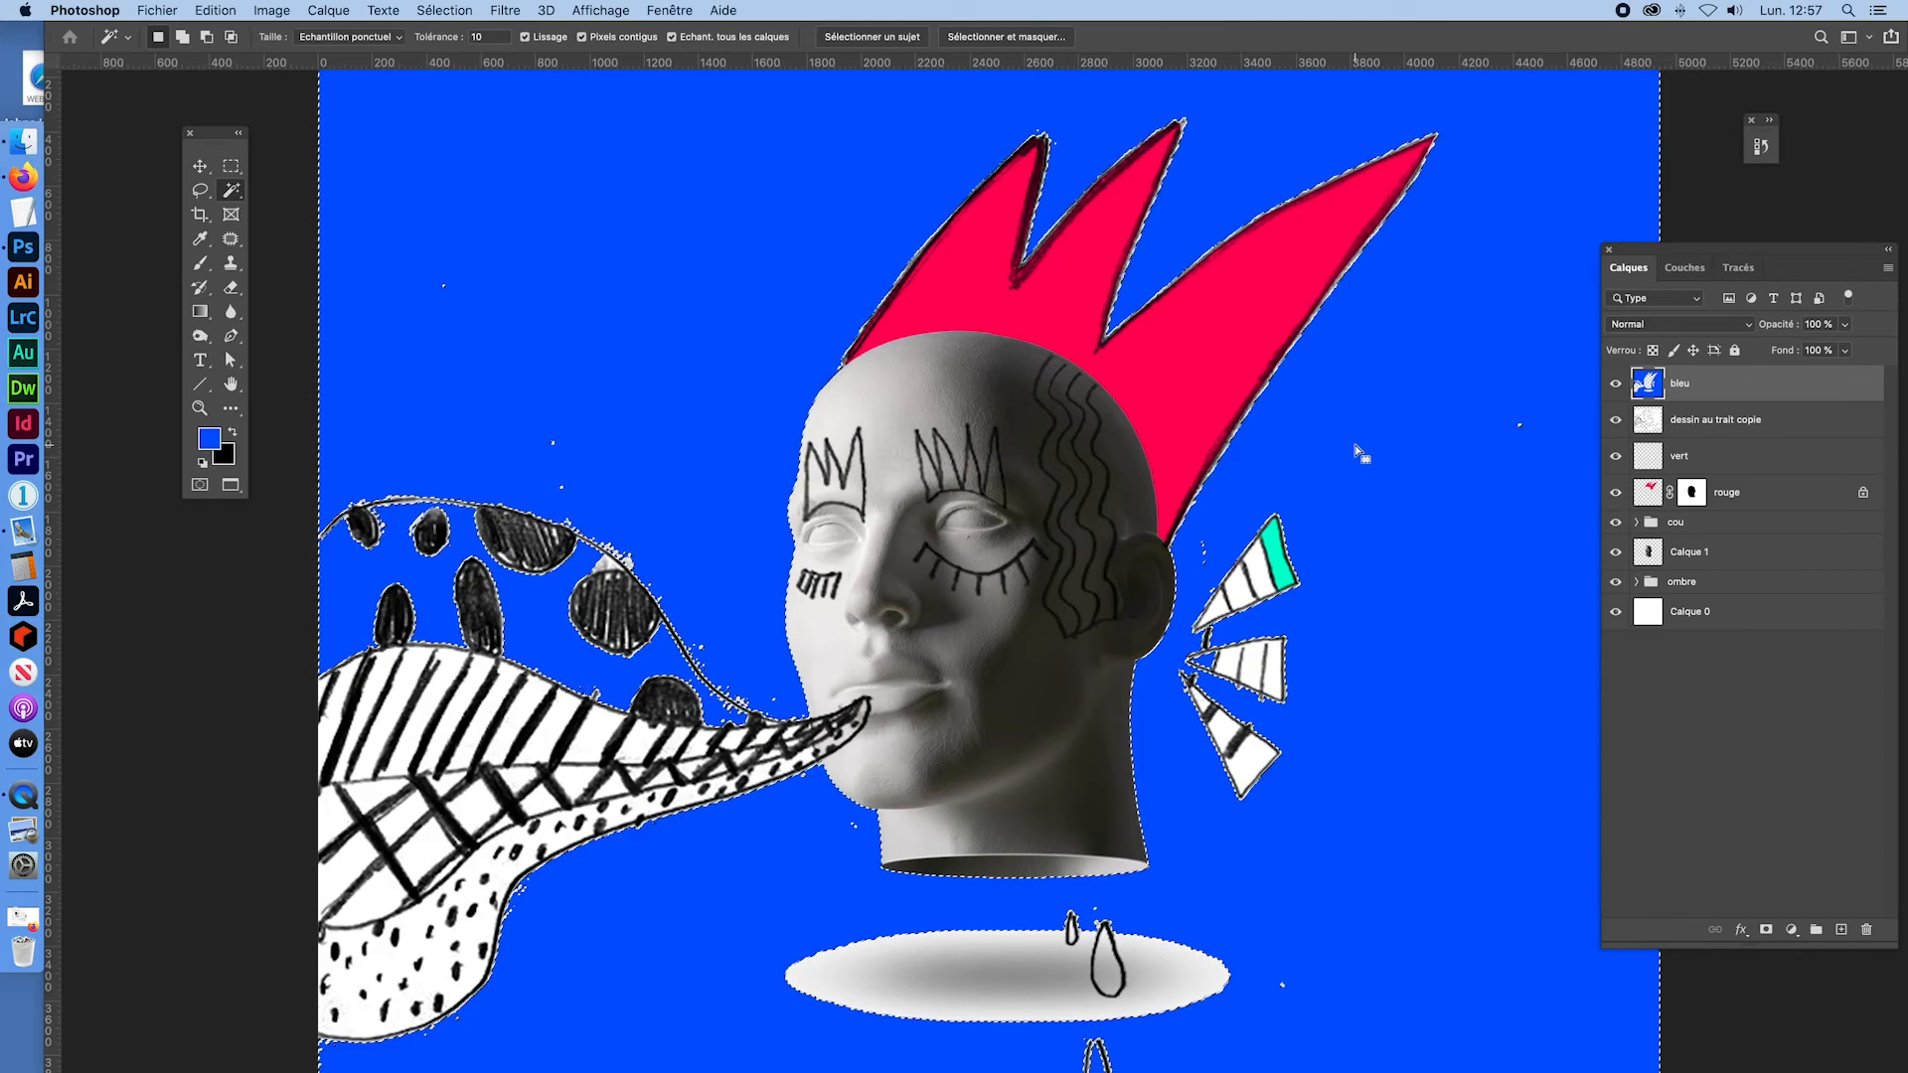
key(super+d)
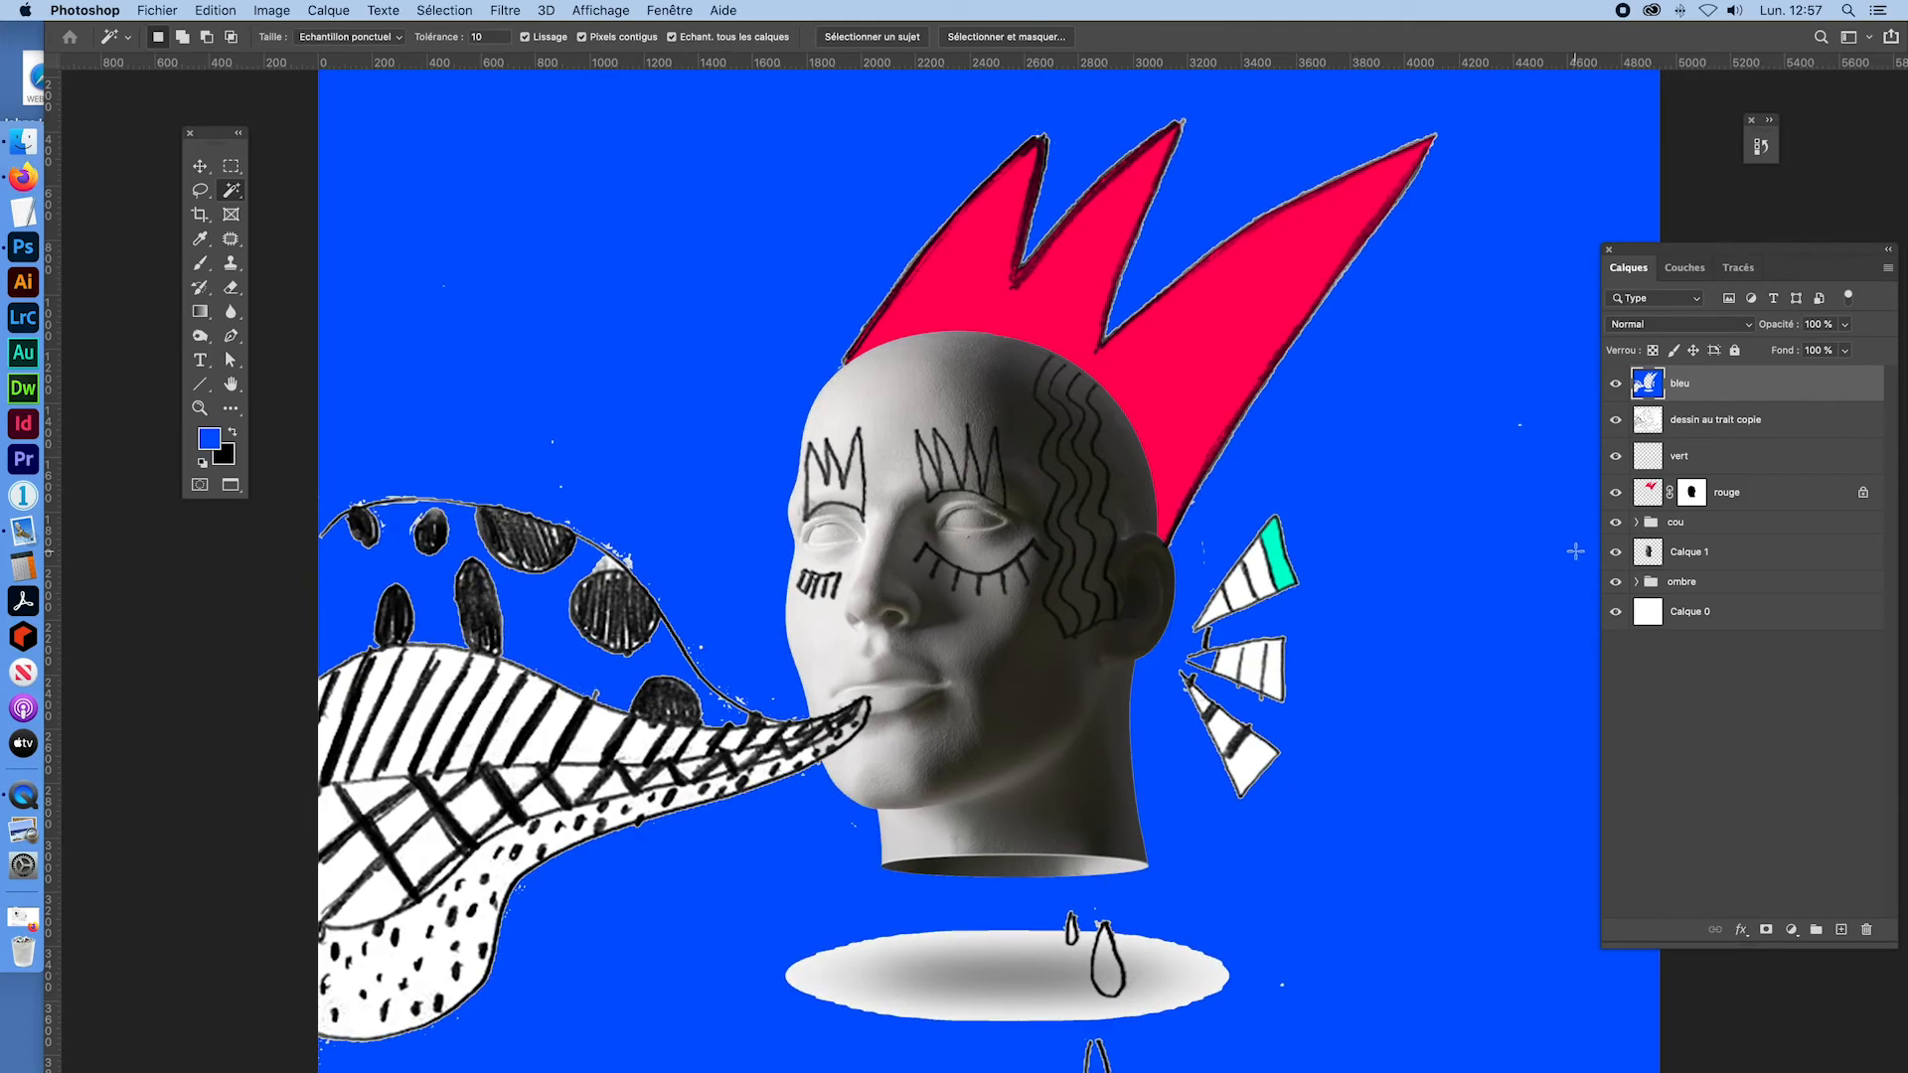
super+click(1649, 383)
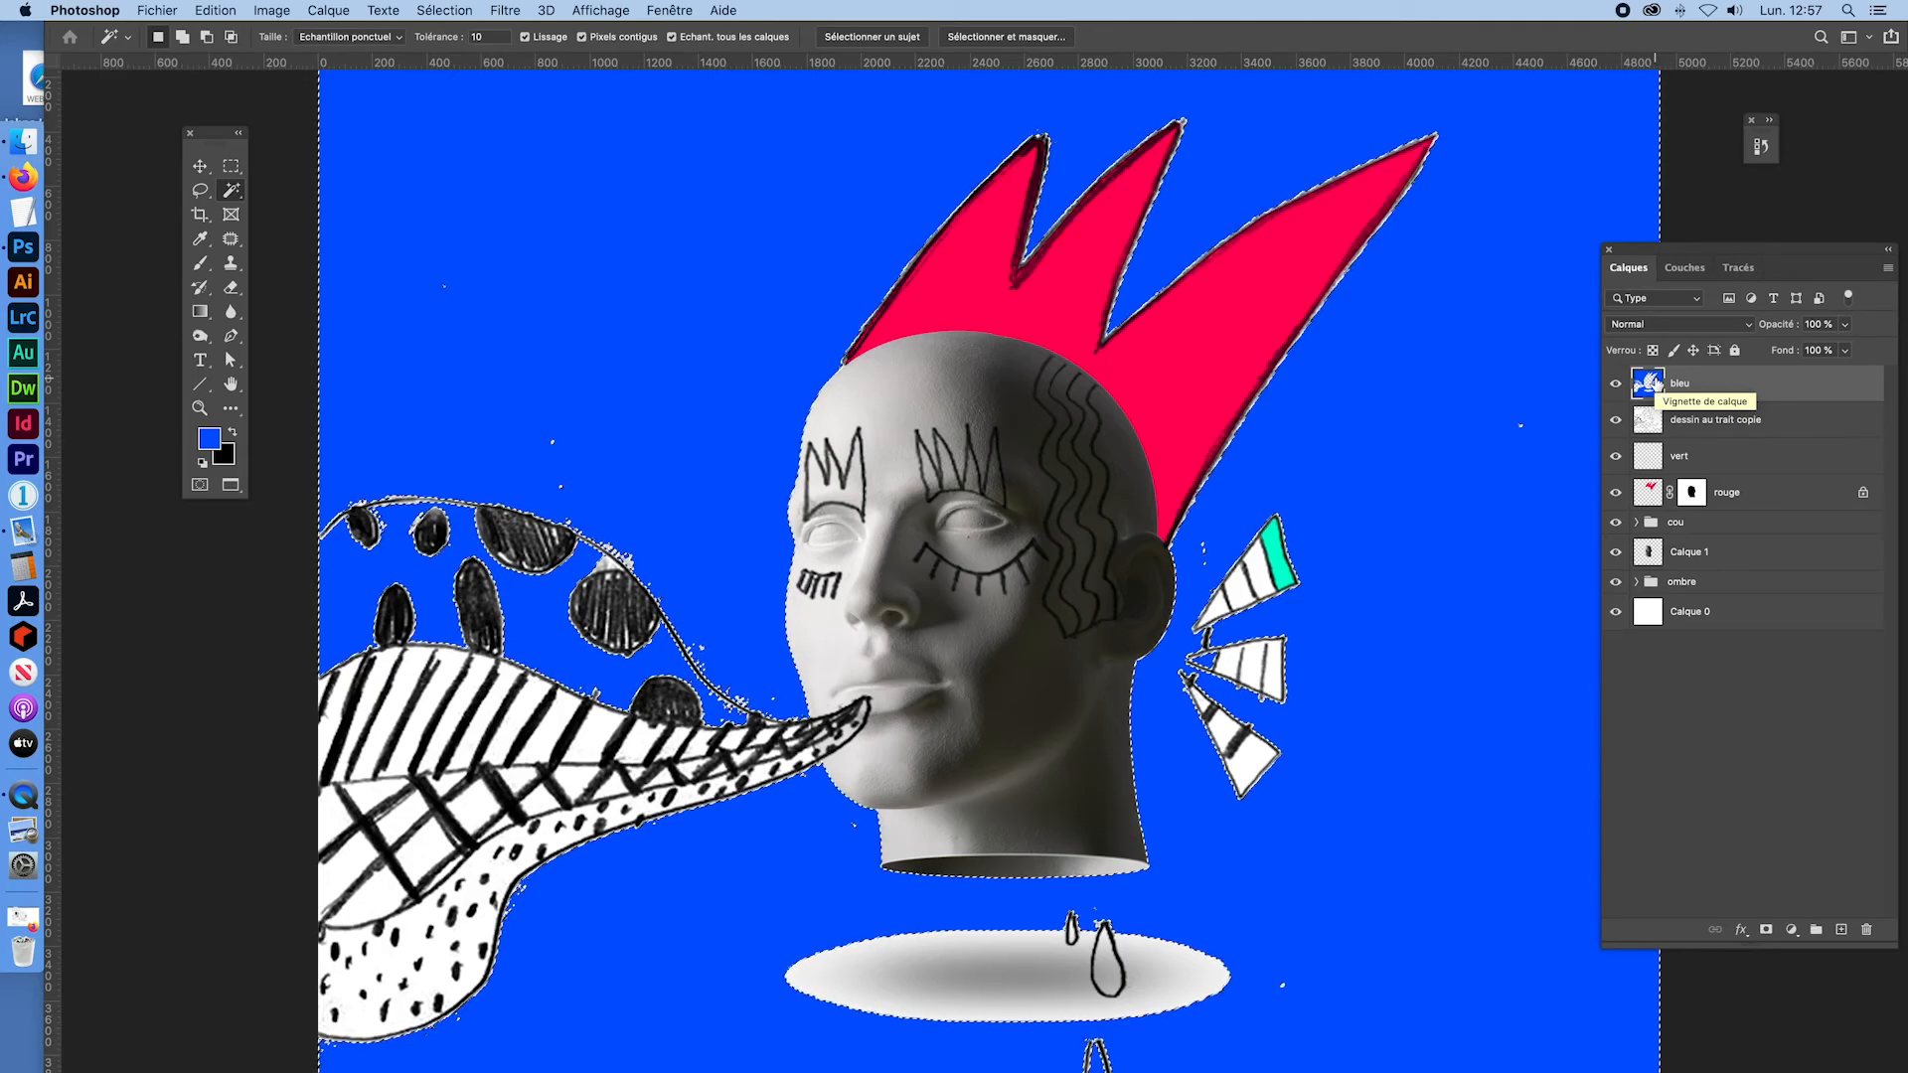
key(Delete)
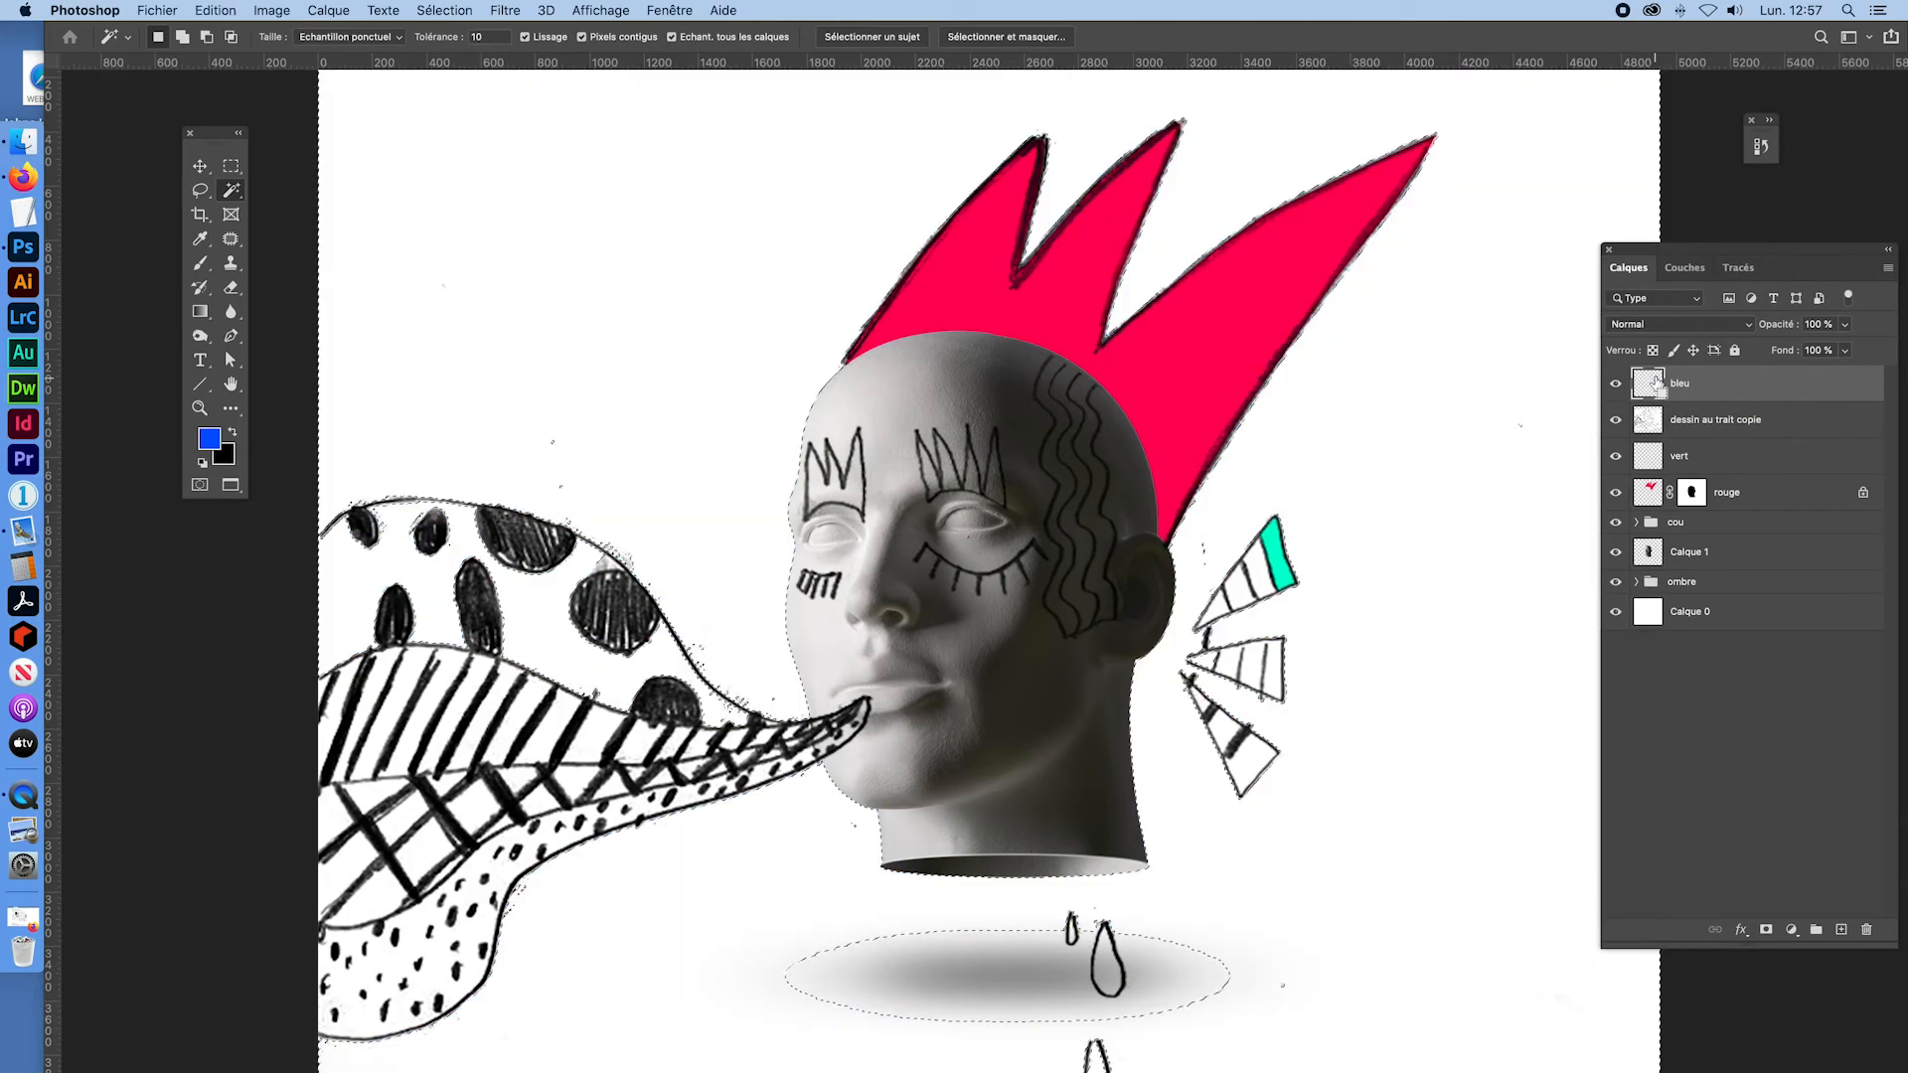
key(super+d)
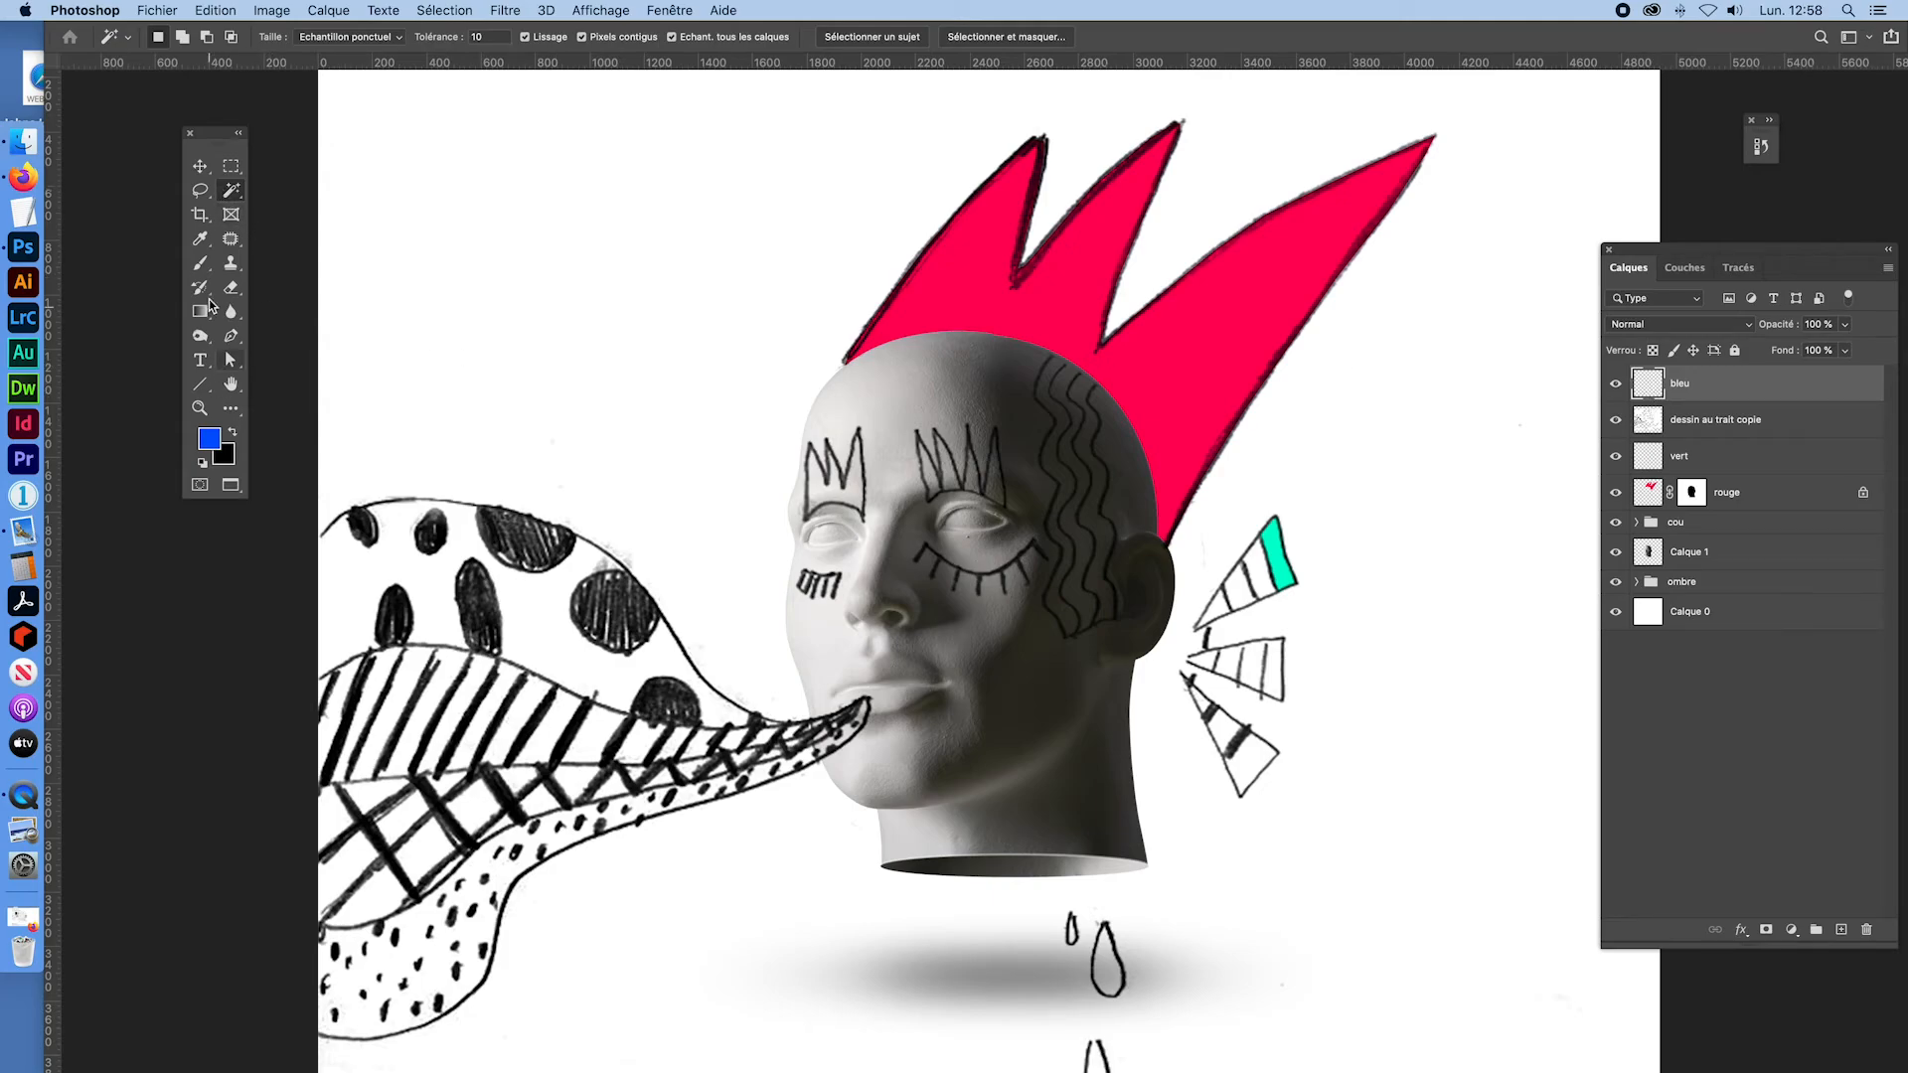
click(200, 190)
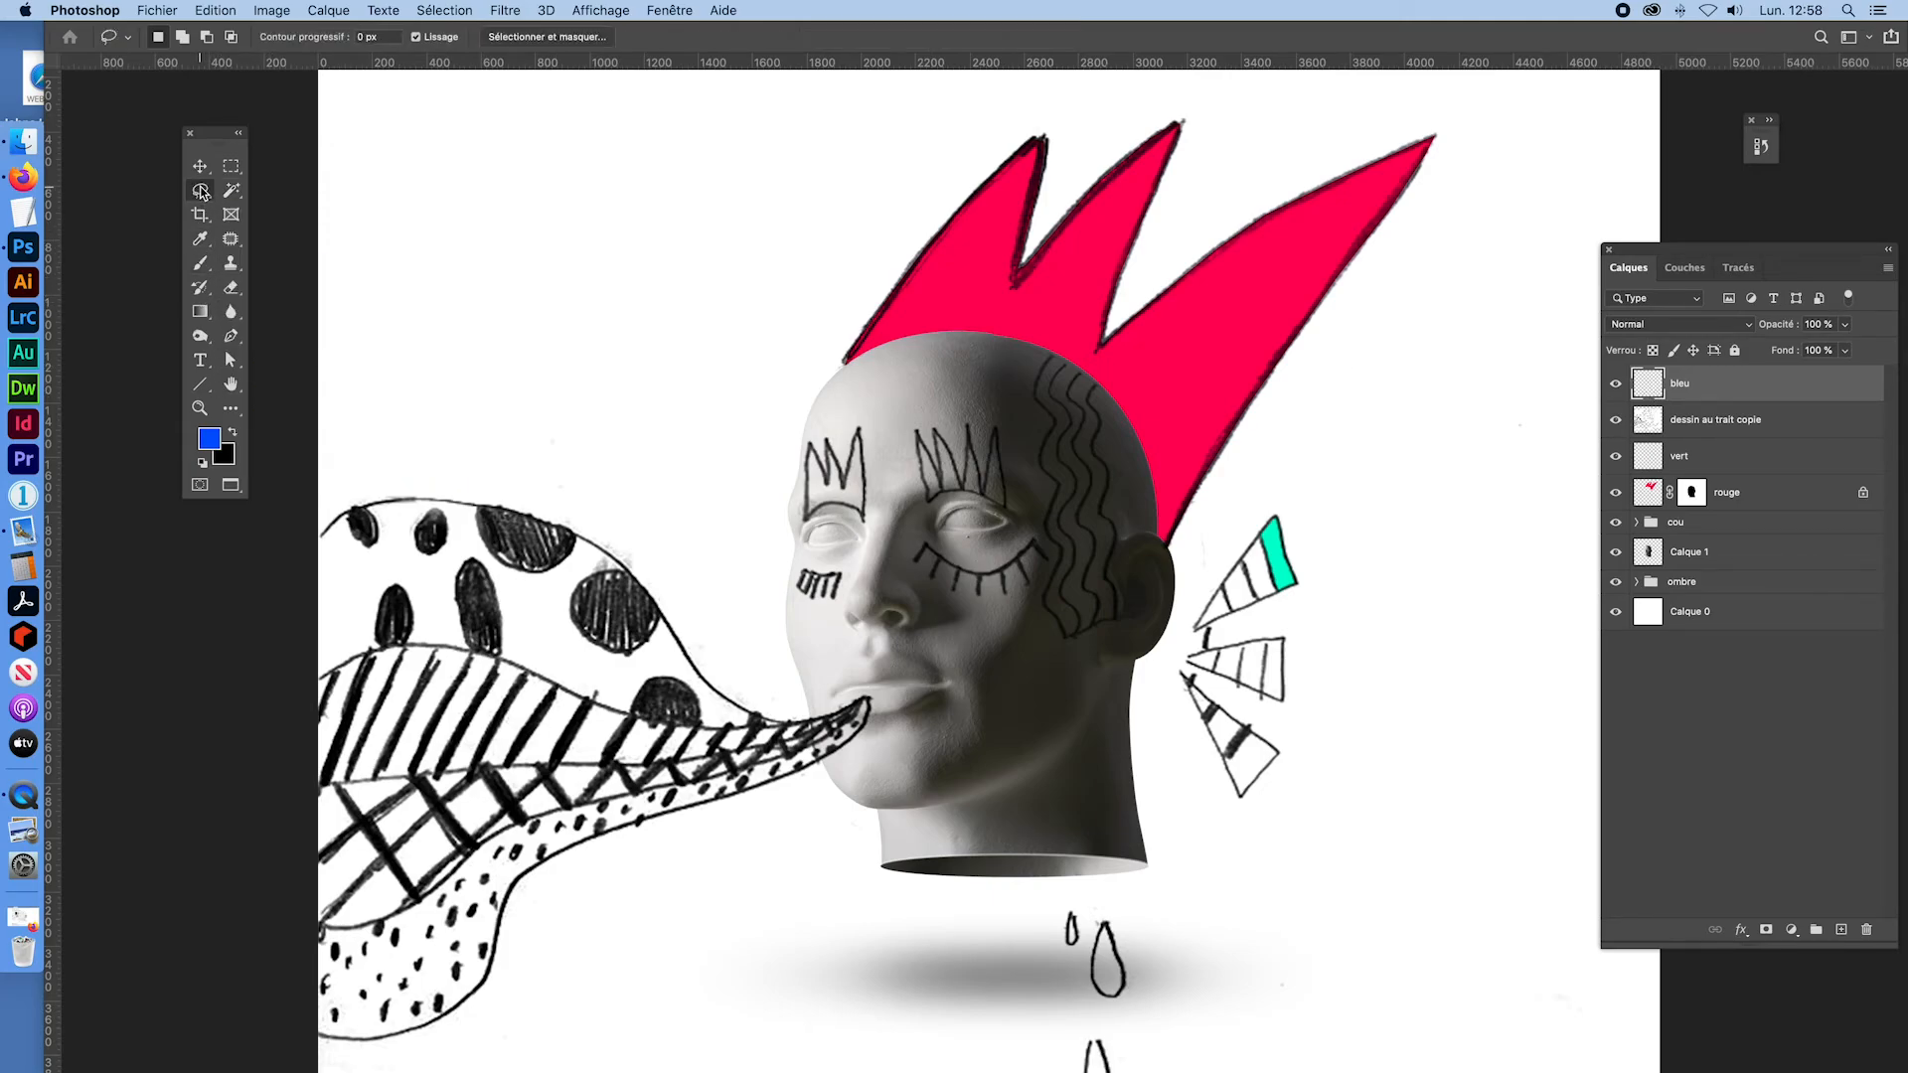
Step: Trace a Lasso selection around the spotted upper band of the large shape coming out of the mouth
key(super+space)
click(852, 704)
drag(941, 735, 939, 735)
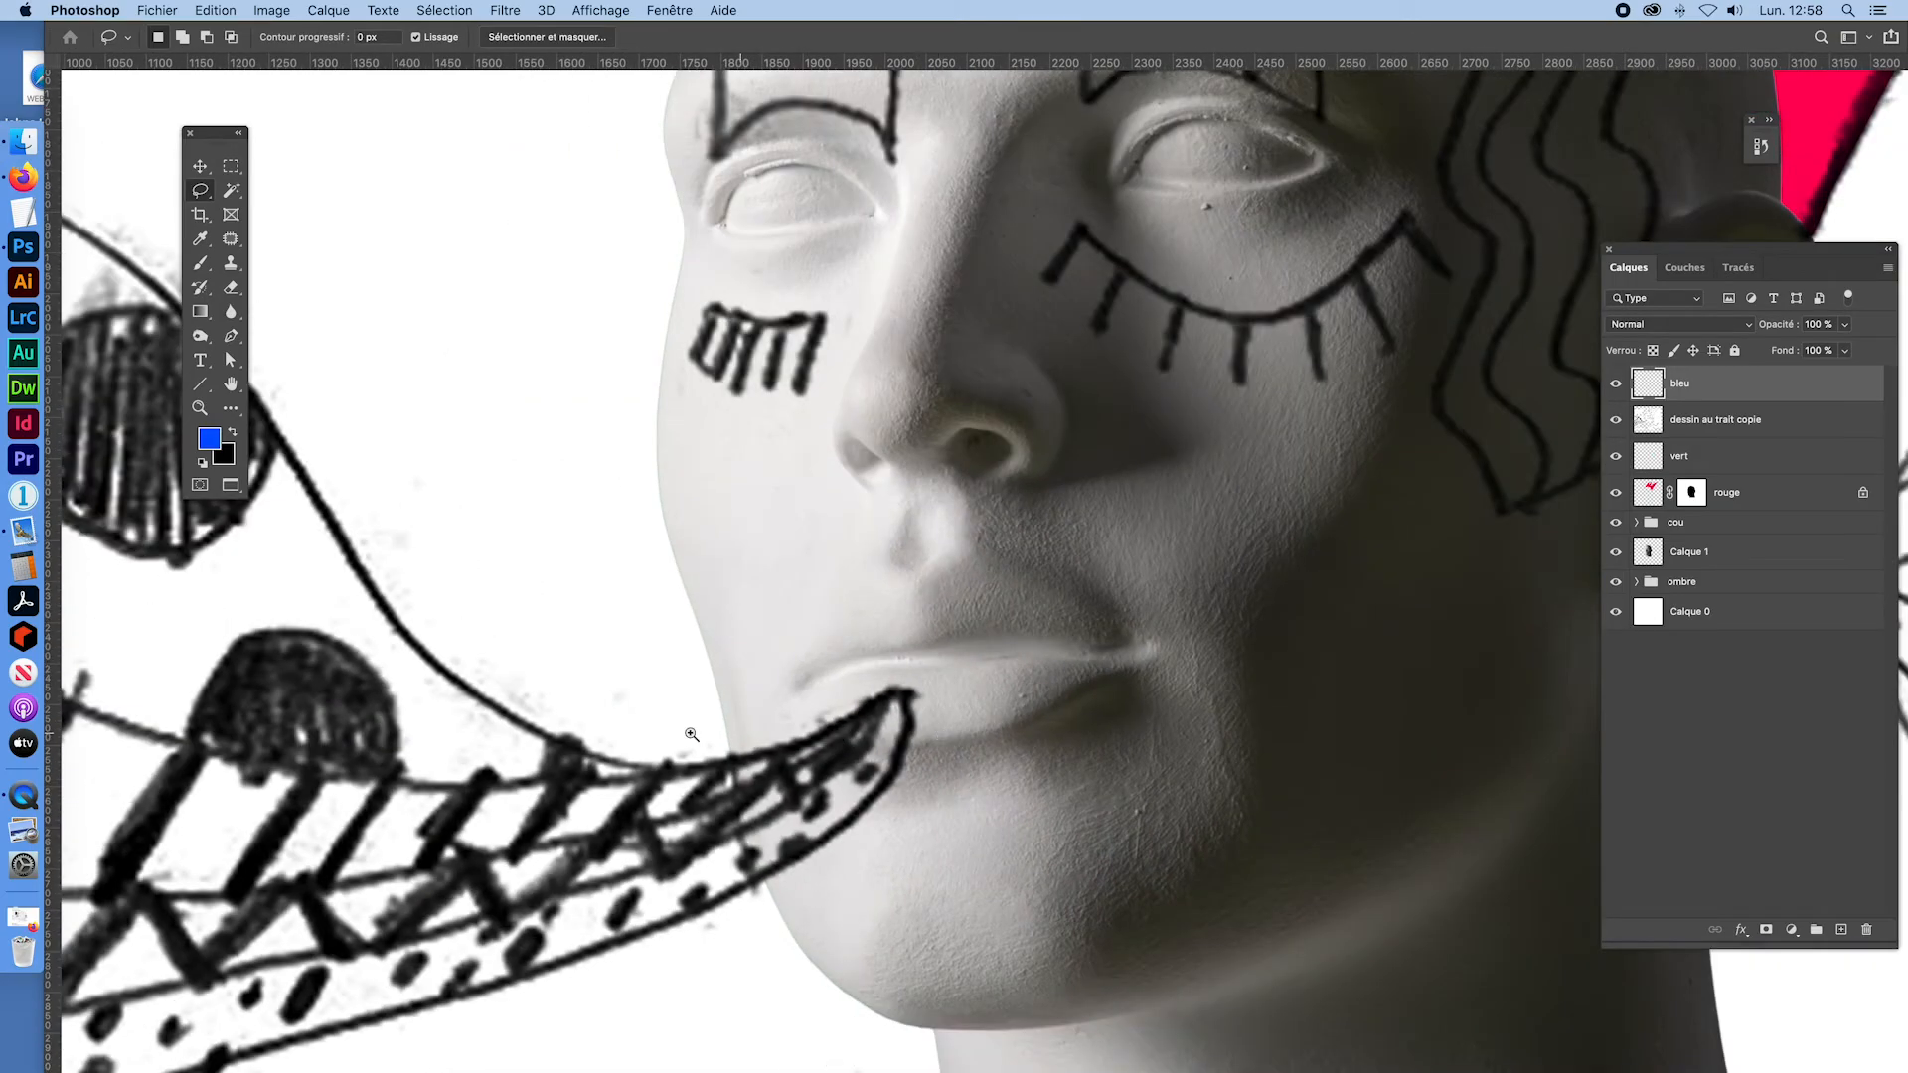
mouse_move(581, 739)
mouse_down()
mouse_move(993, 681)
mouse_move(1070, 719)
mouse_move(863, 734)
mouse_move(627, 700)
mouse_move(438, 635)
mouse_move(344, 569)
mouse_move(84, 495)
mouse_move(186, 500)
mouse_move(3, 473)
mouse_move(864, 507)
mouse_move(904, 527)
mouse_move(745, 481)
mouse_move(608, 479)
mouse_move(412, 562)
mouse_up()
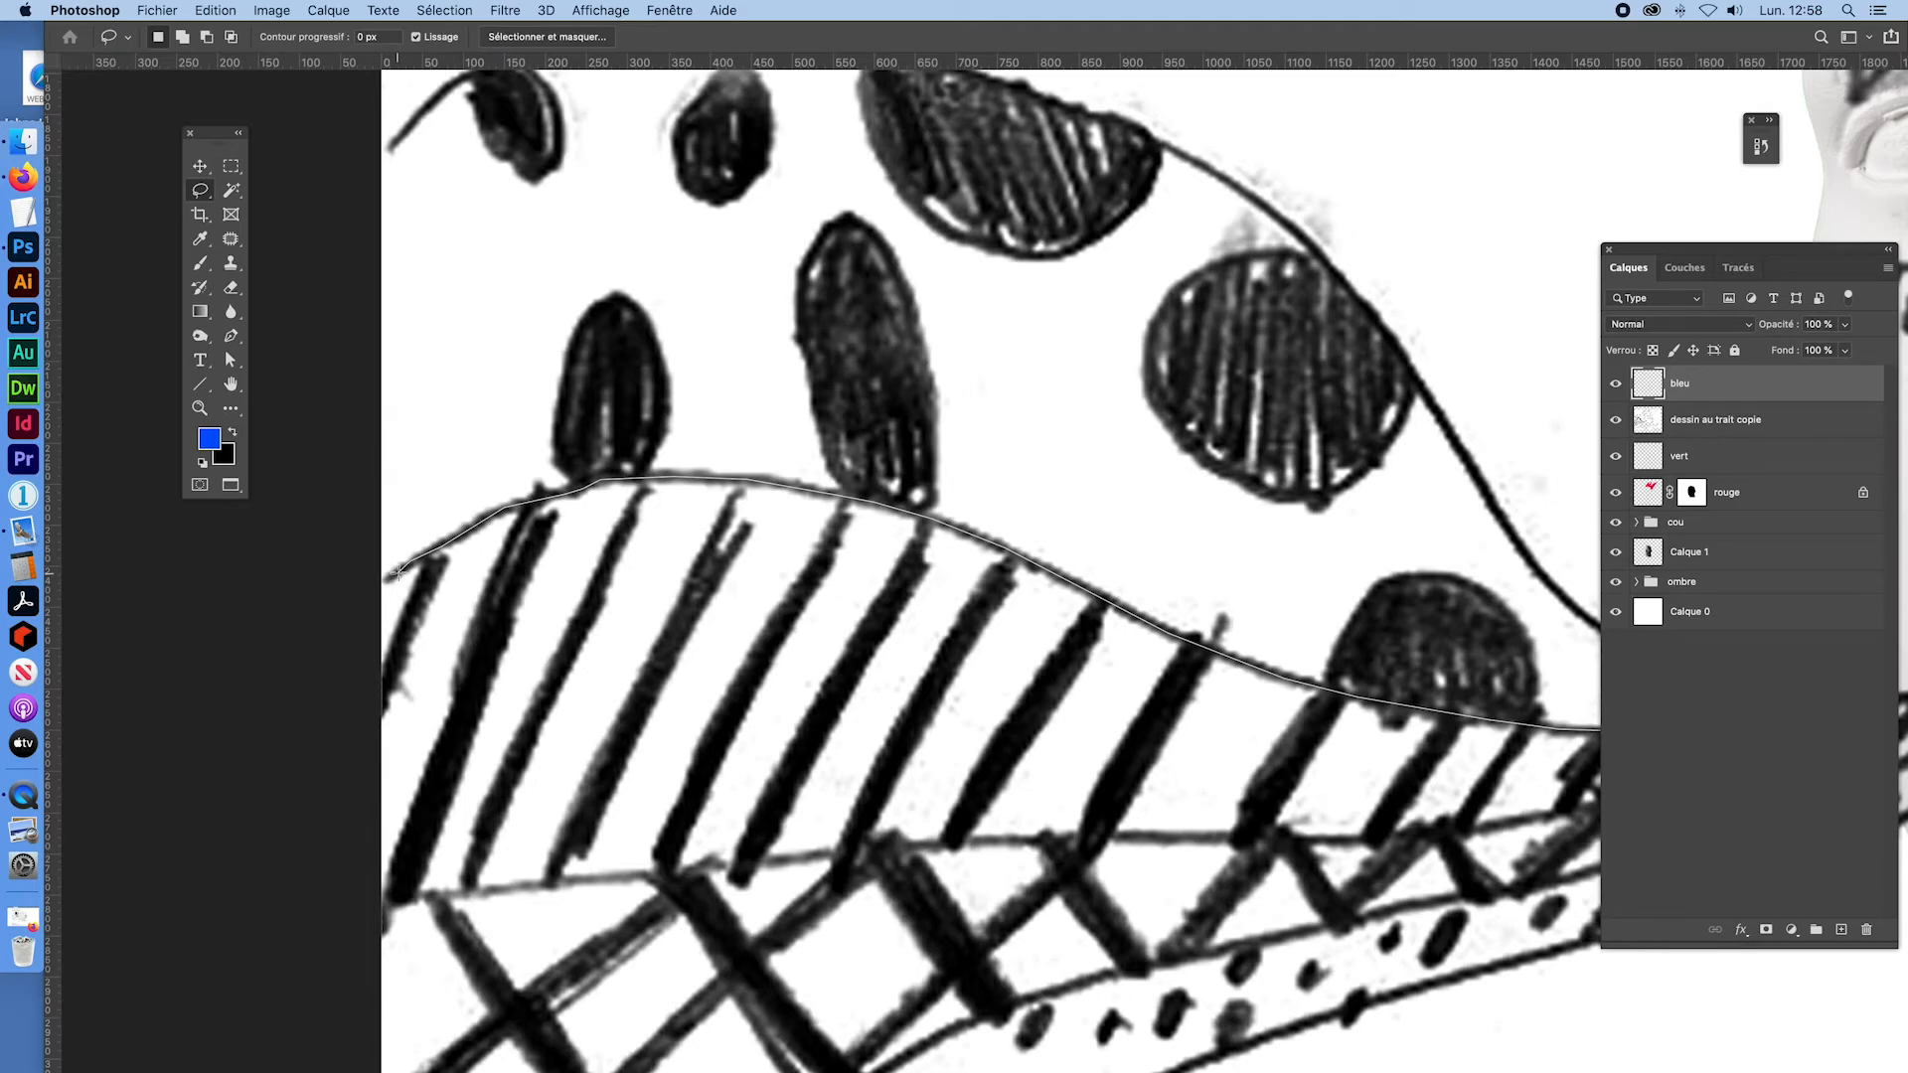
mouse_move(394, 575)
mouse_down()
mouse_move(367, 598)
mouse_move(411, 260)
mouse_move(292, 226)
mouse_move(350, 159)
mouse_move(398, 151)
mouse_move(371, 159)
mouse_up()
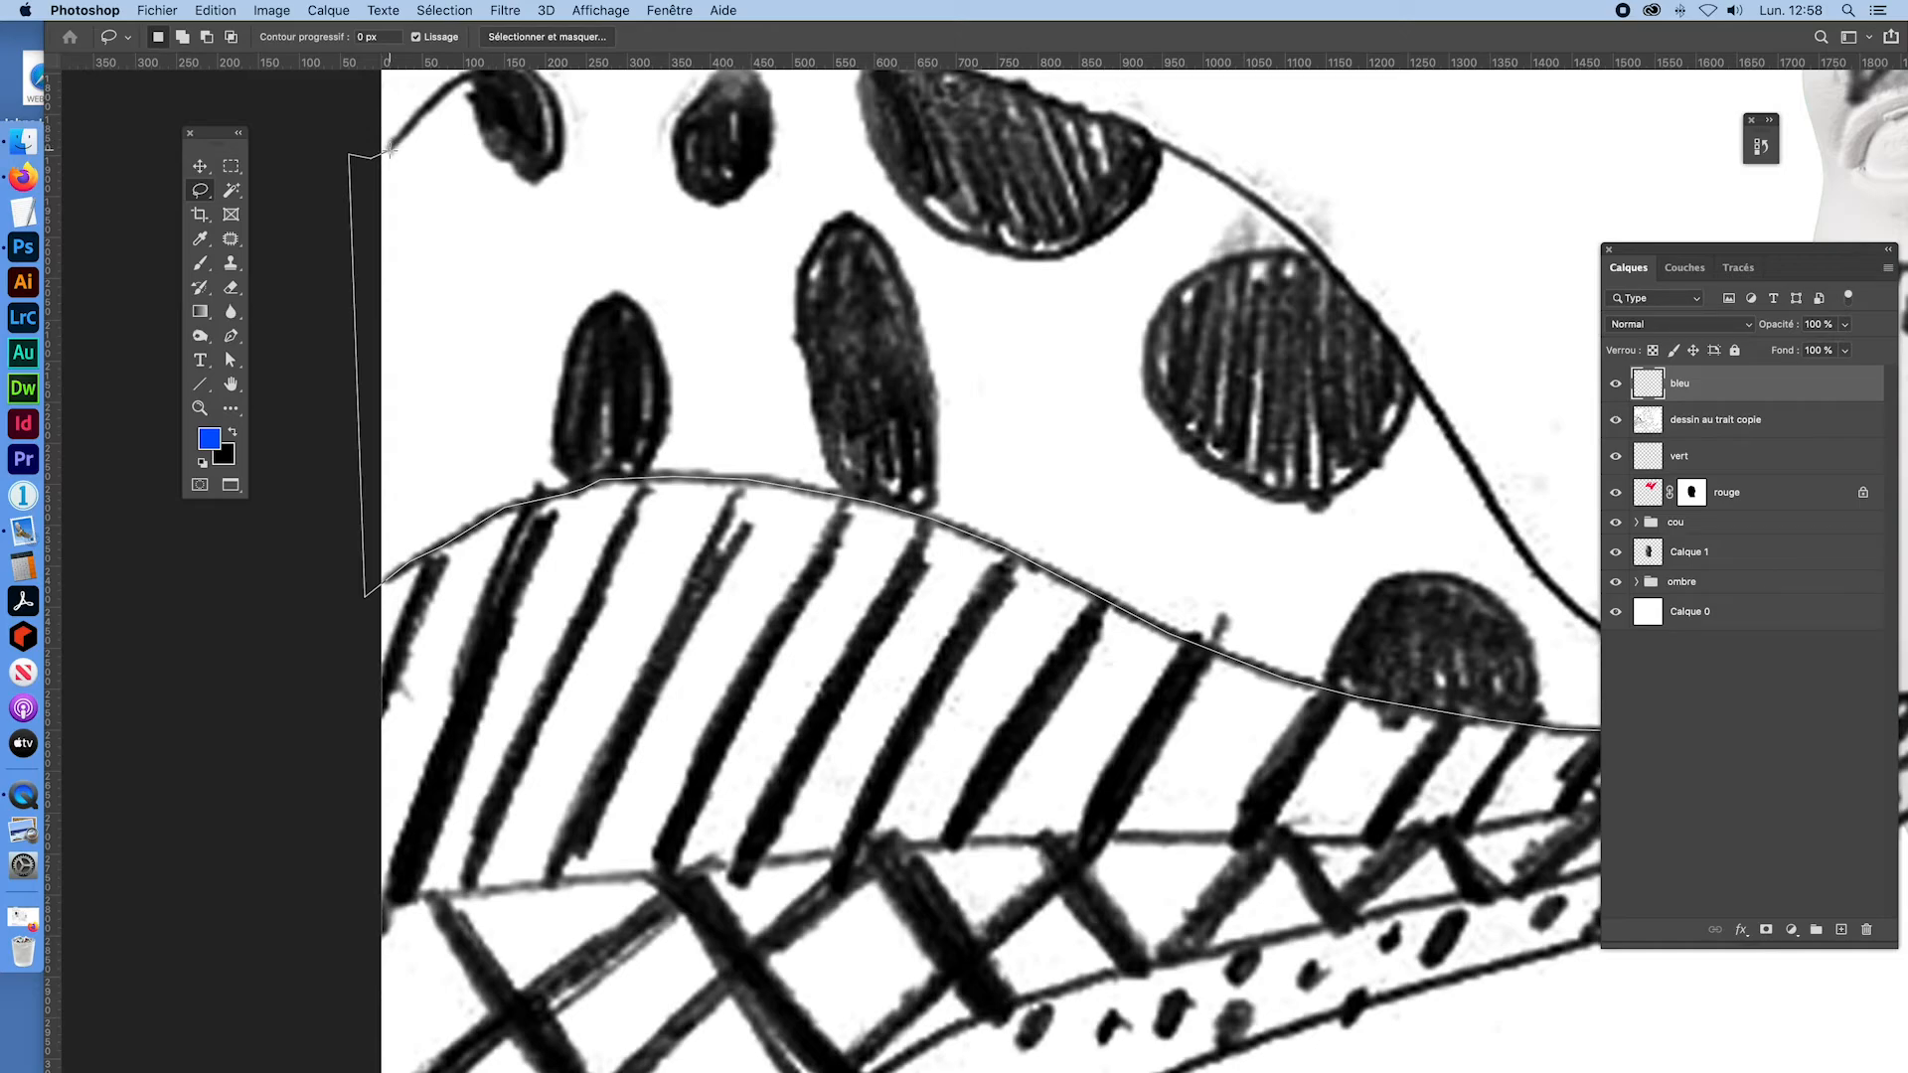
mouse_move(394, 142)
mouse_down()
mouse_move(436, 123)
mouse_move(434, 99)
mouse_move(474, 146)
mouse_move(507, 83)
mouse_move(530, 127)
mouse_move(477, 149)
mouse_move(659, 112)
mouse_move(789, 120)
mouse_up()
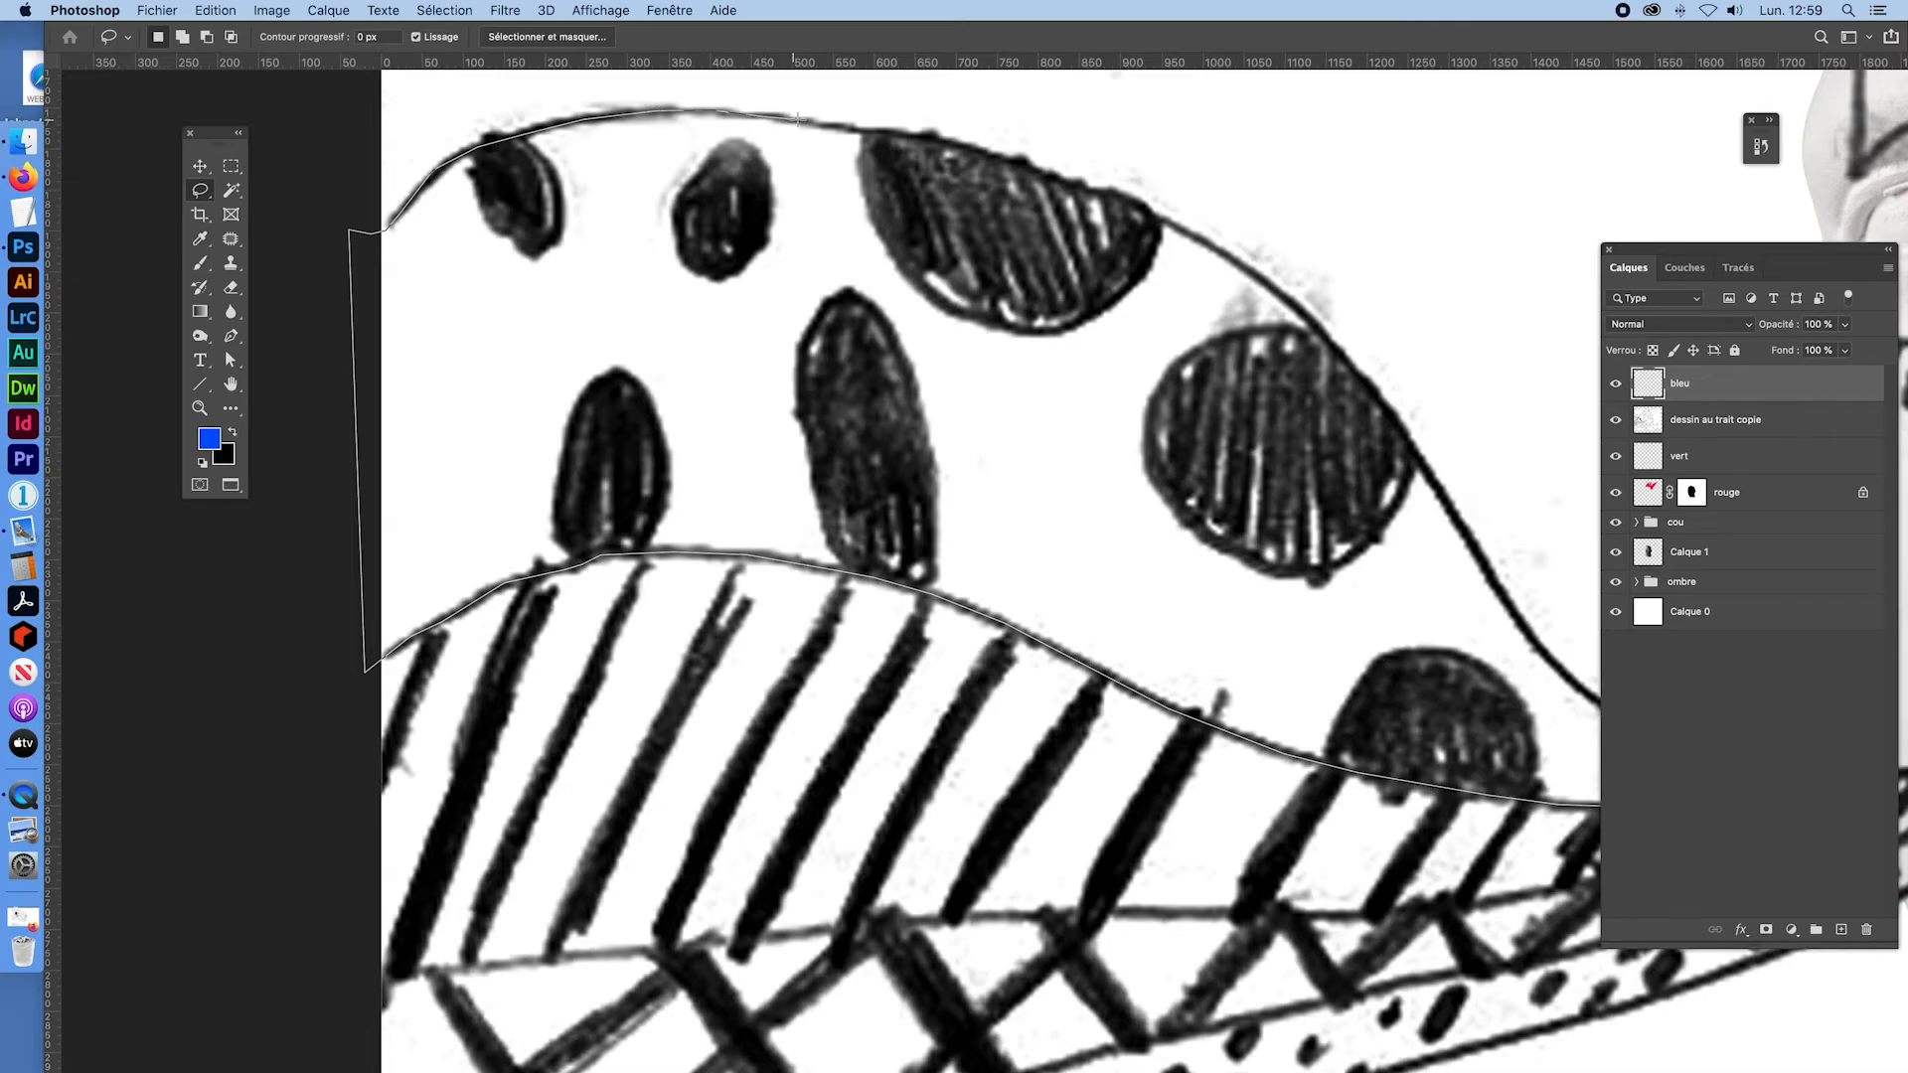
mouse_move(827, 125)
mouse_down()
mouse_move(969, 111)
mouse_move(950, 152)
mouse_move(934, 142)
mouse_move(1135, 204)
mouse_move(1350, 346)
mouse_move(1342, 383)
mouse_move(1352, 366)
mouse_move(1483, 533)
mouse_move(1578, 730)
mouse_move(1634, 799)
mouse_move(1719, 846)
mouse_move(1522, 882)
mouse_move(1460, 1069)
mouse_move(1630, 1069)
mouse_move(1791, 947)
mouse_move(1898, 944)
mouse_up()
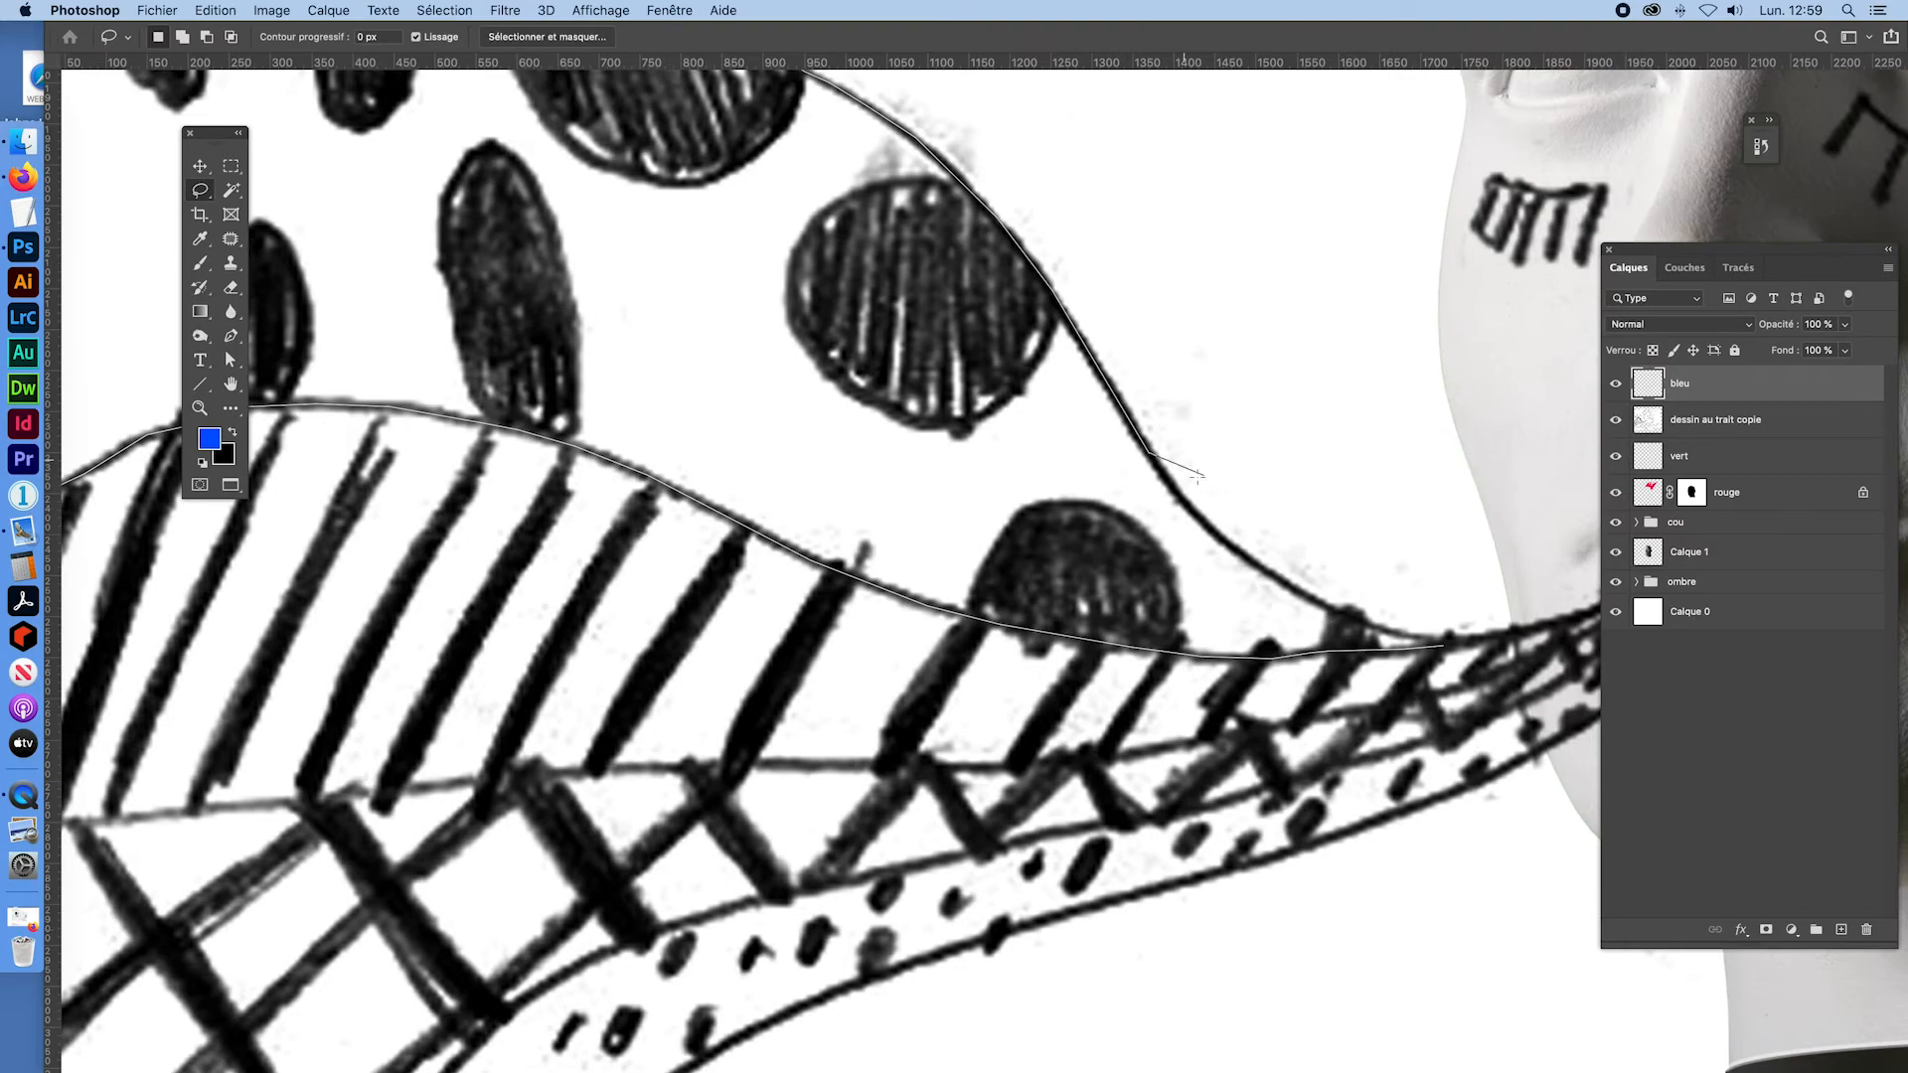
mouse_move(1205, 514)
mouse_down()
mouse_move(1301, 593)
mouse_move(1394, 631)
mouse_up()
drag(1443, 644, 1457, 642)
drag(1462, 642, 1475, 642)
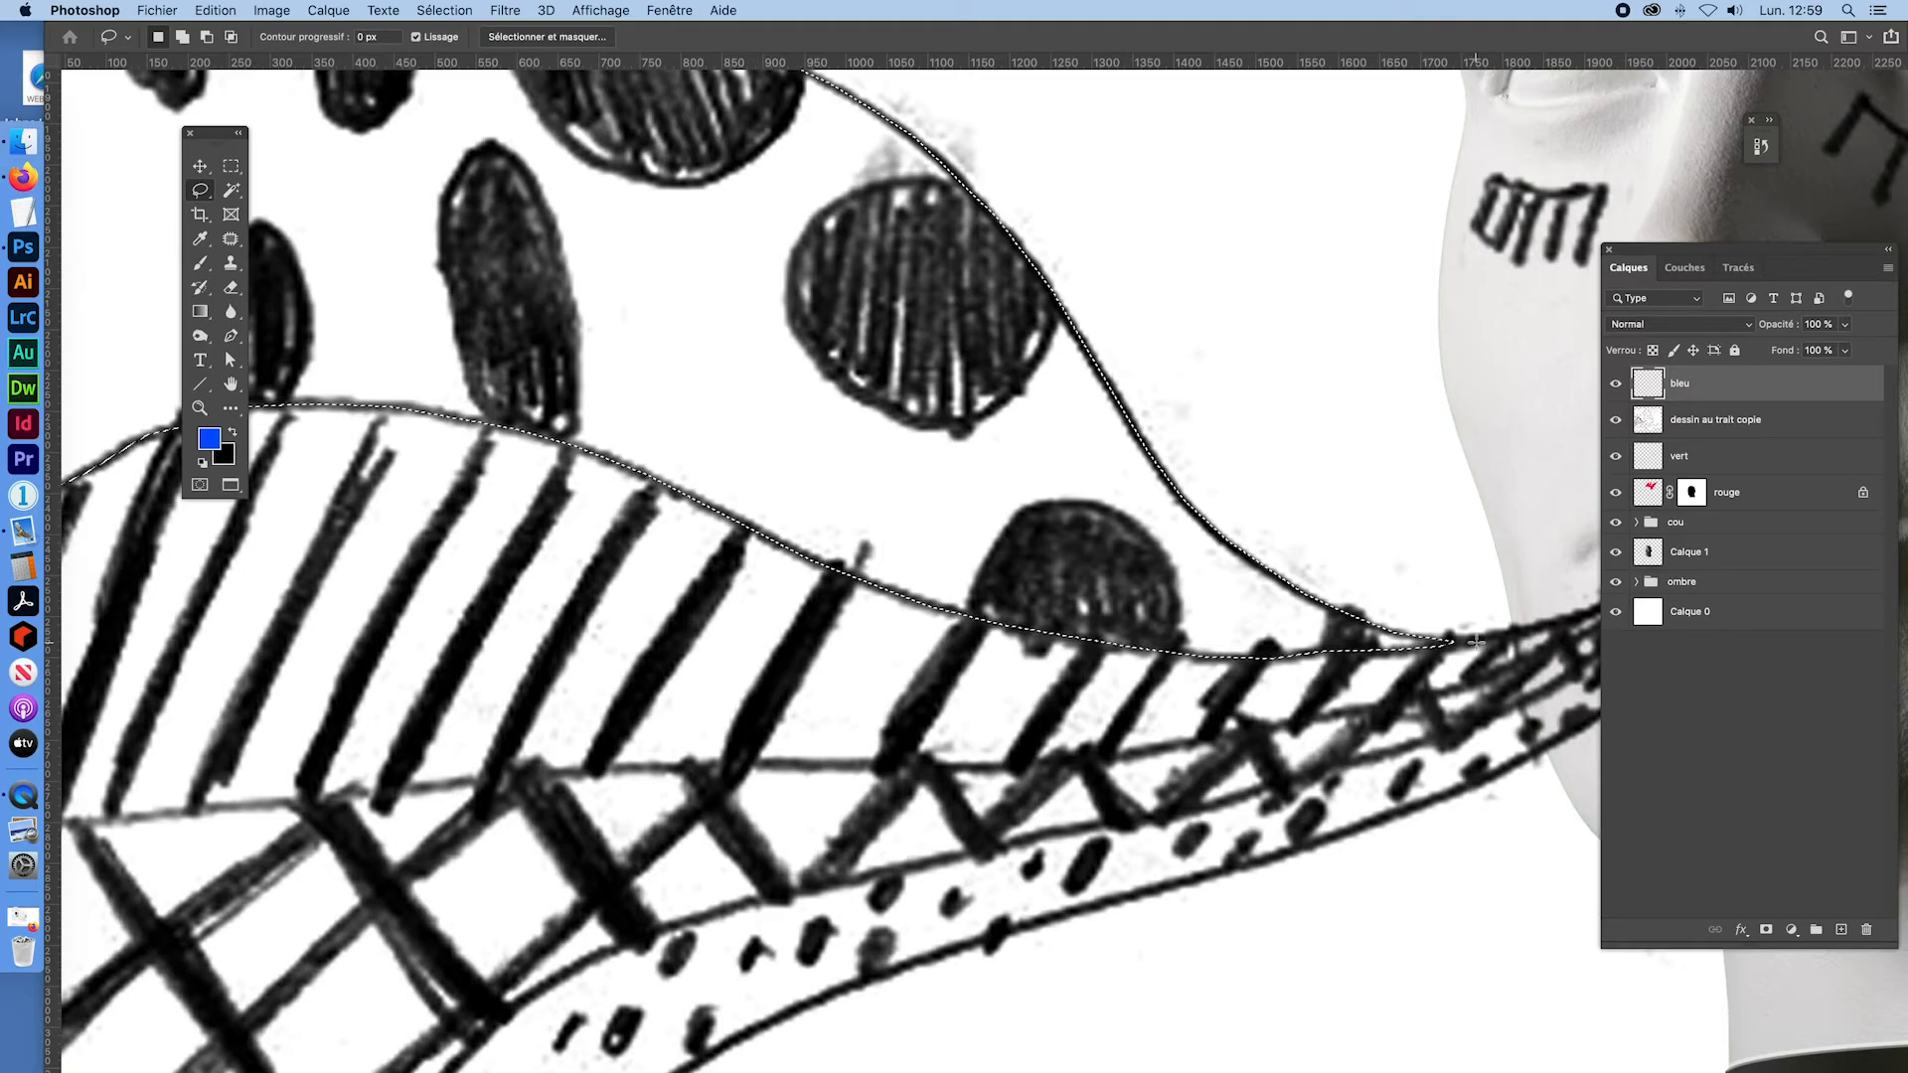
Step: Fill the selected spotted band with the blue foreground colour on the bleu layer, and deselect
key(super+minus)
key(super+minus)
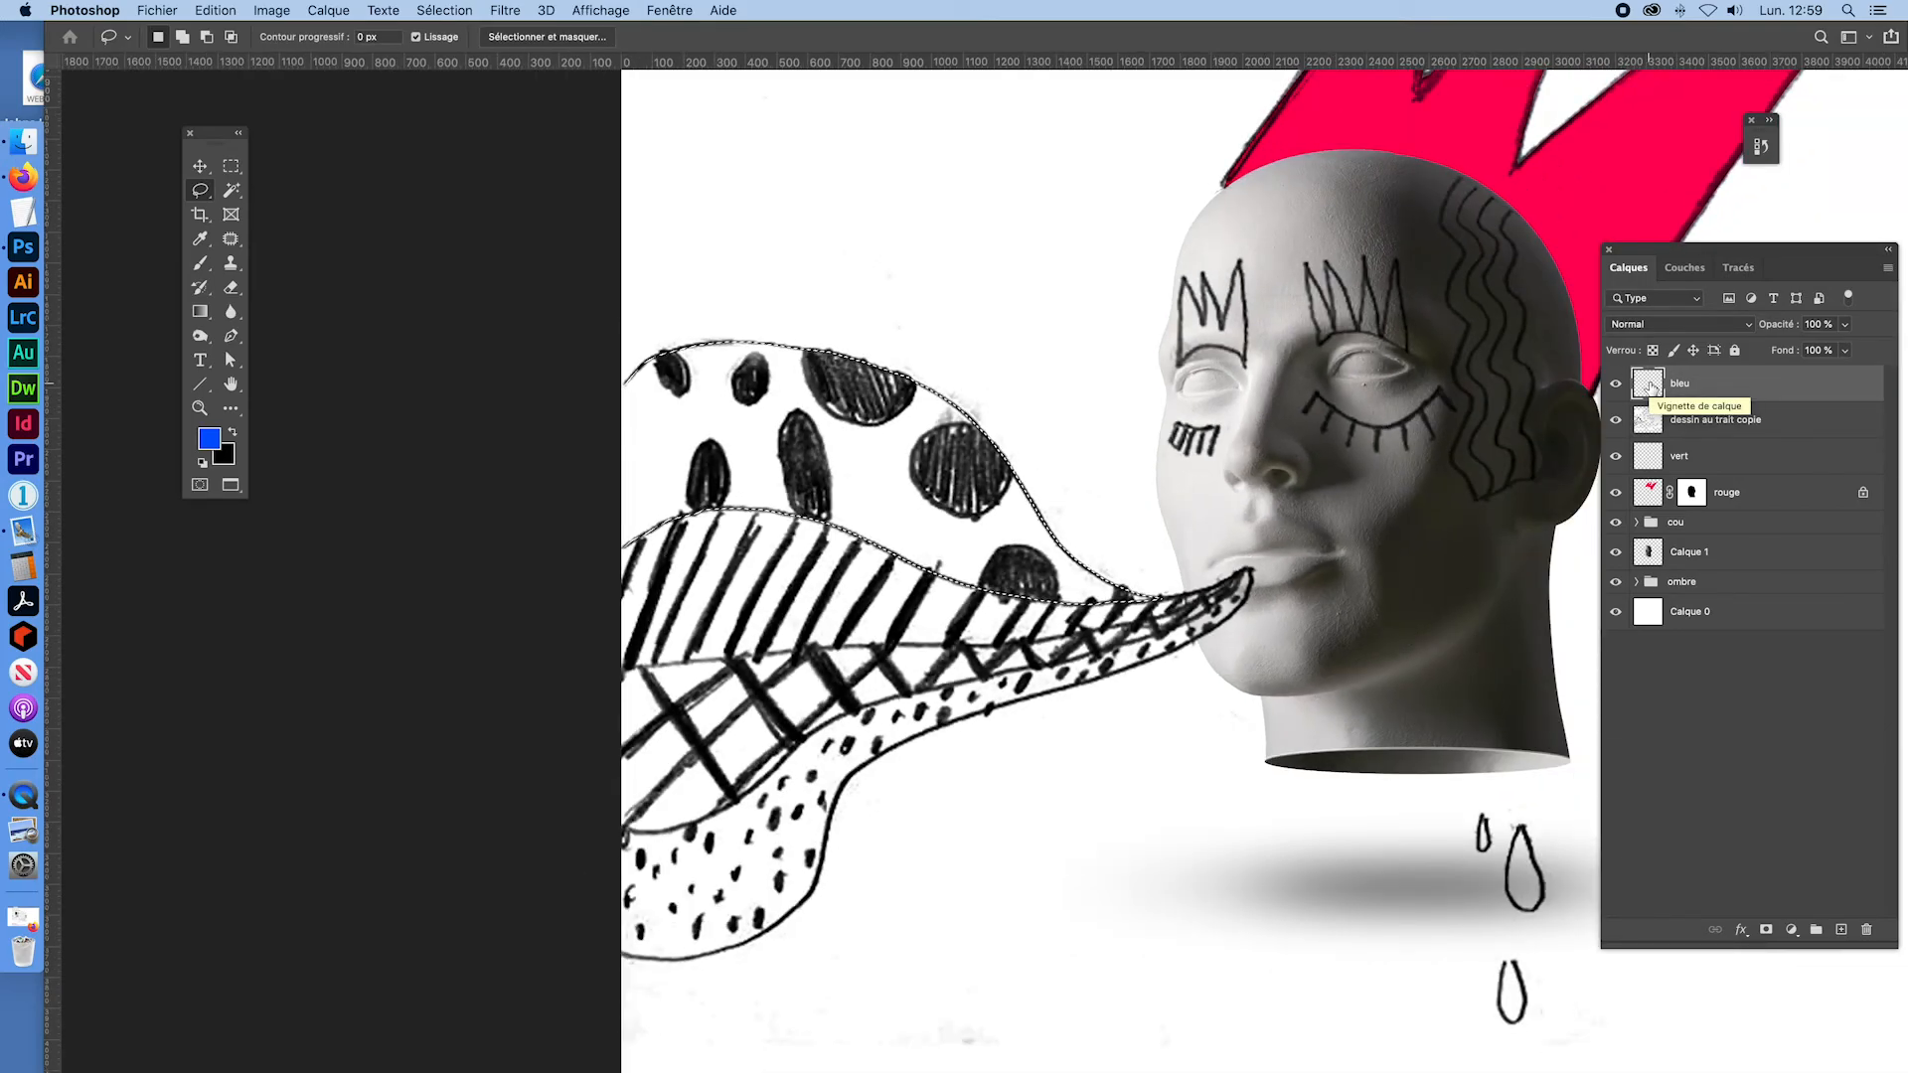
key(alt+BackSpace)
key(super+d)
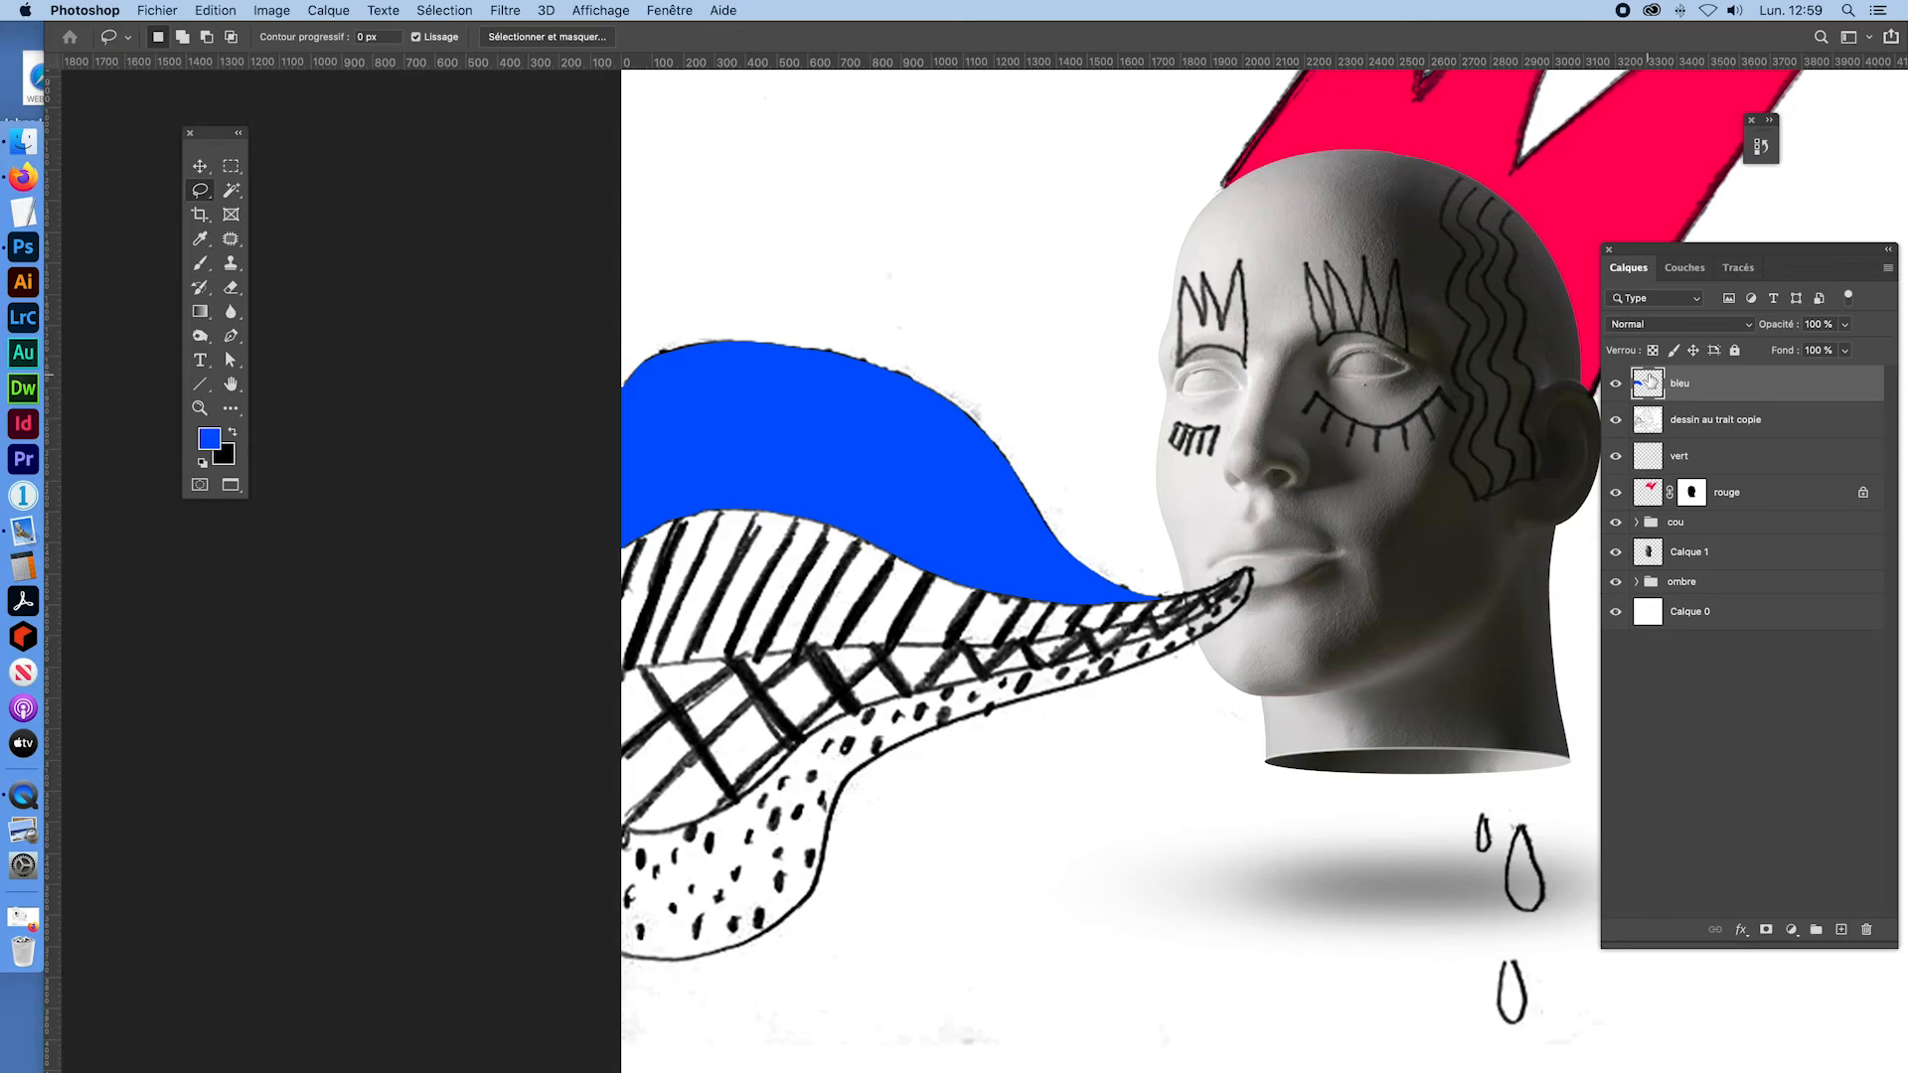
Step: Move the bleu layer beneath dessin au trait copie and clear the layer list away from the fan shapes beside the ear
drag(1656, 382, 1651, 432)
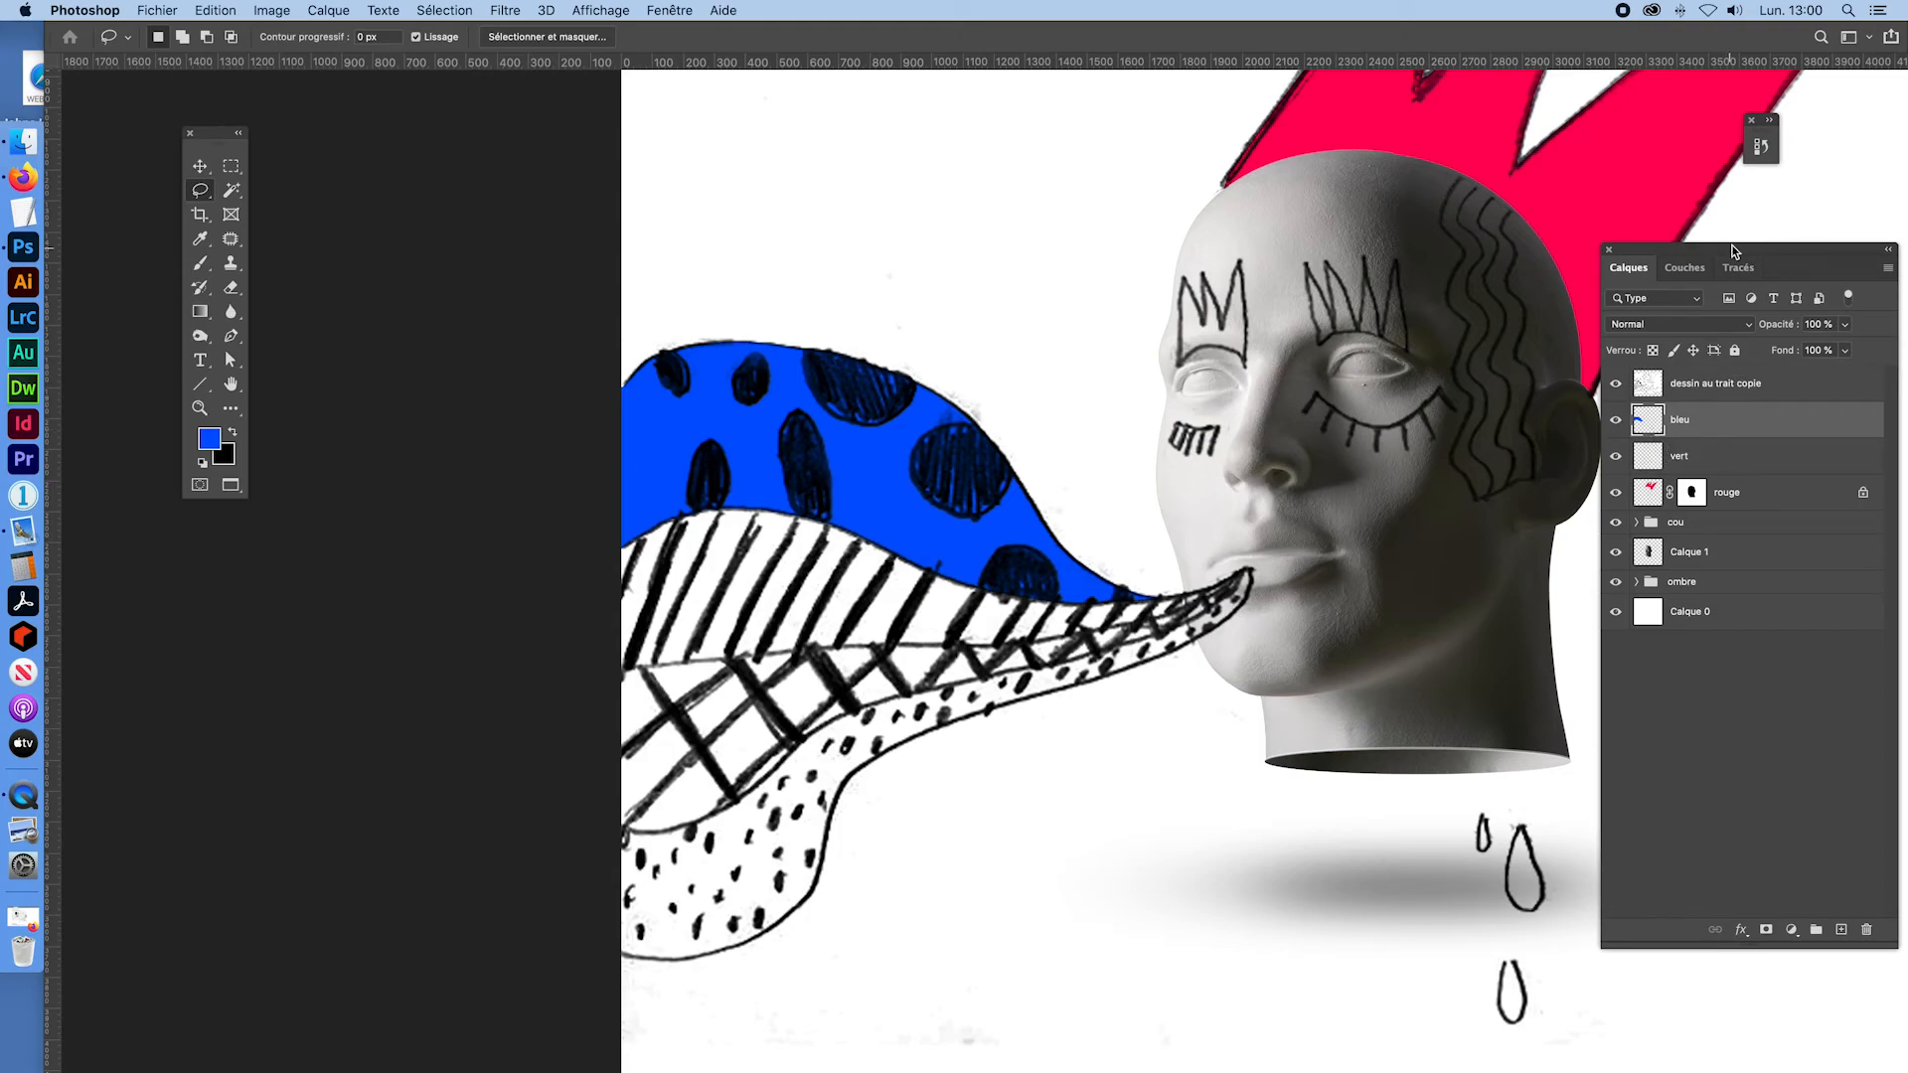
mouse_move(1732, 247)
mouse_down()
mouse_move(1789, 358)
mouse_move(1785, 675)
mouse_up()
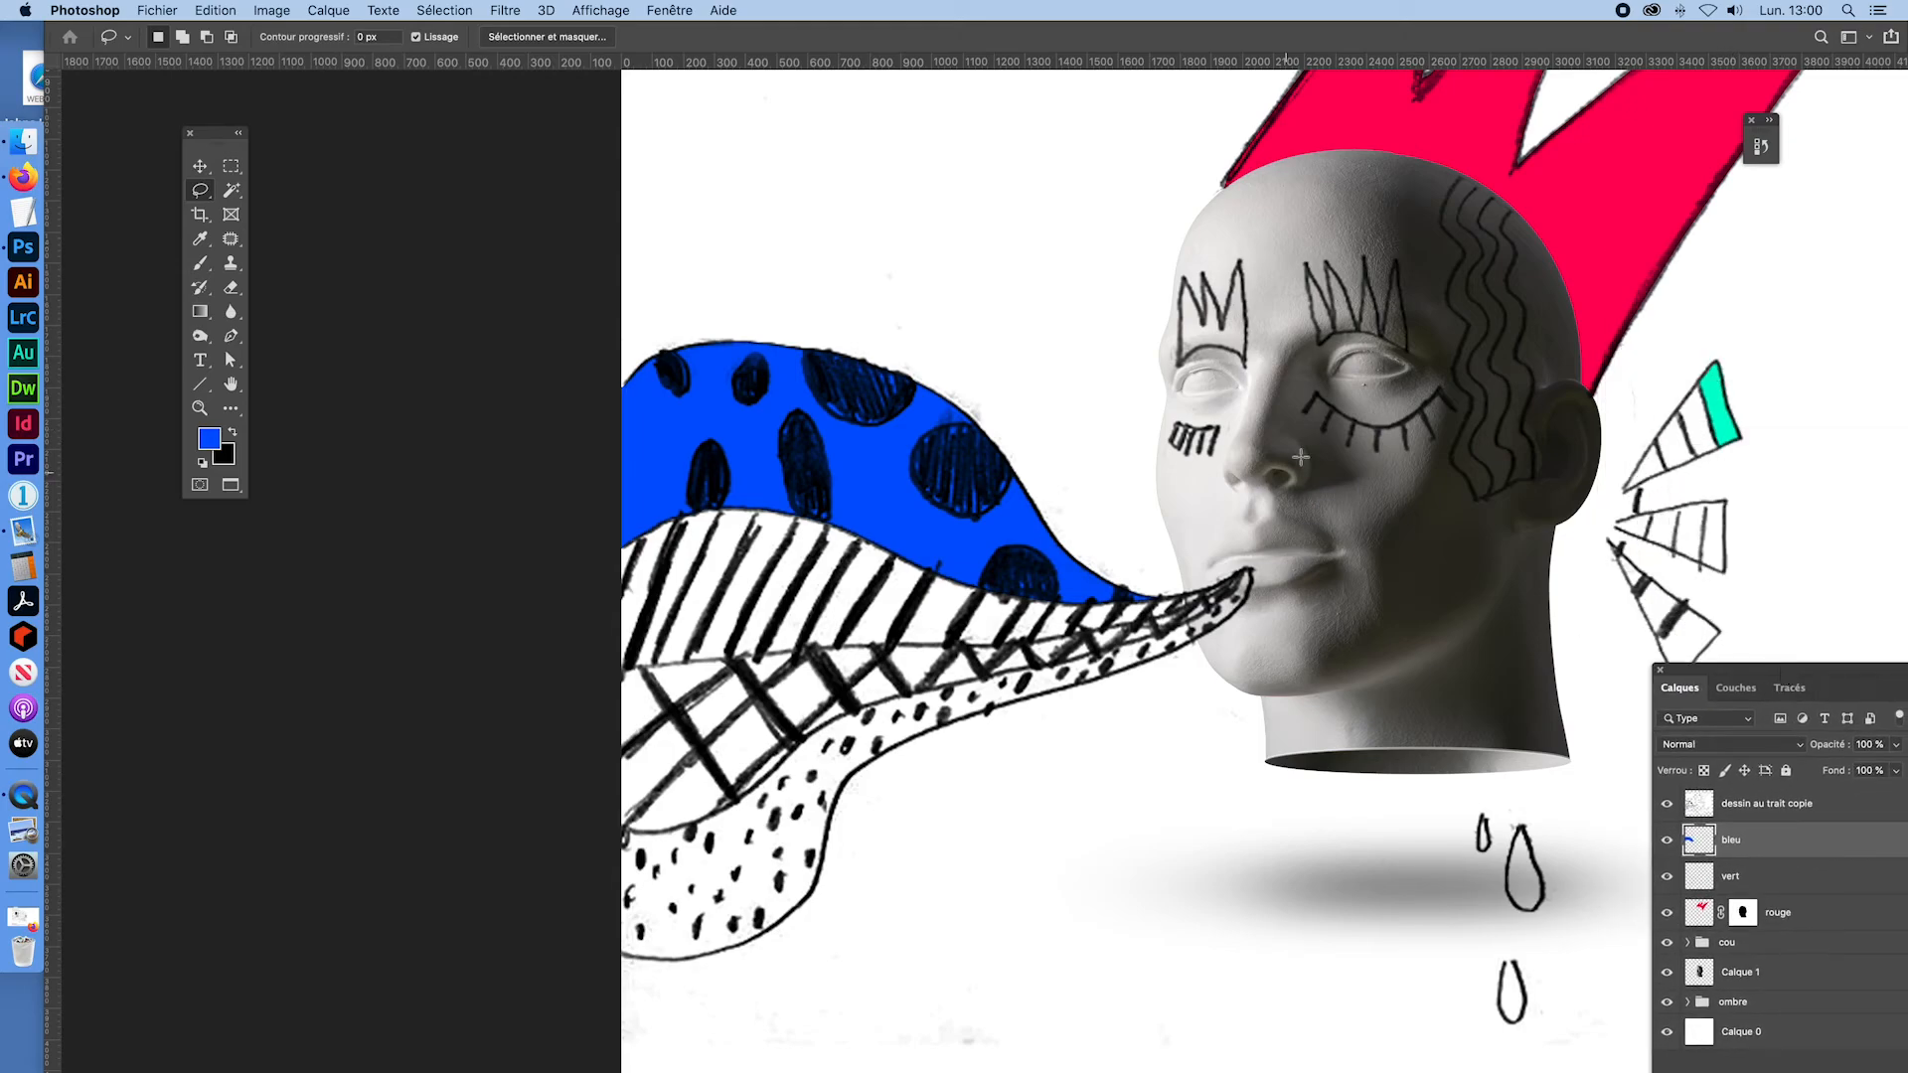
key(super+space)
drag(1412, 376, 1360, 370)
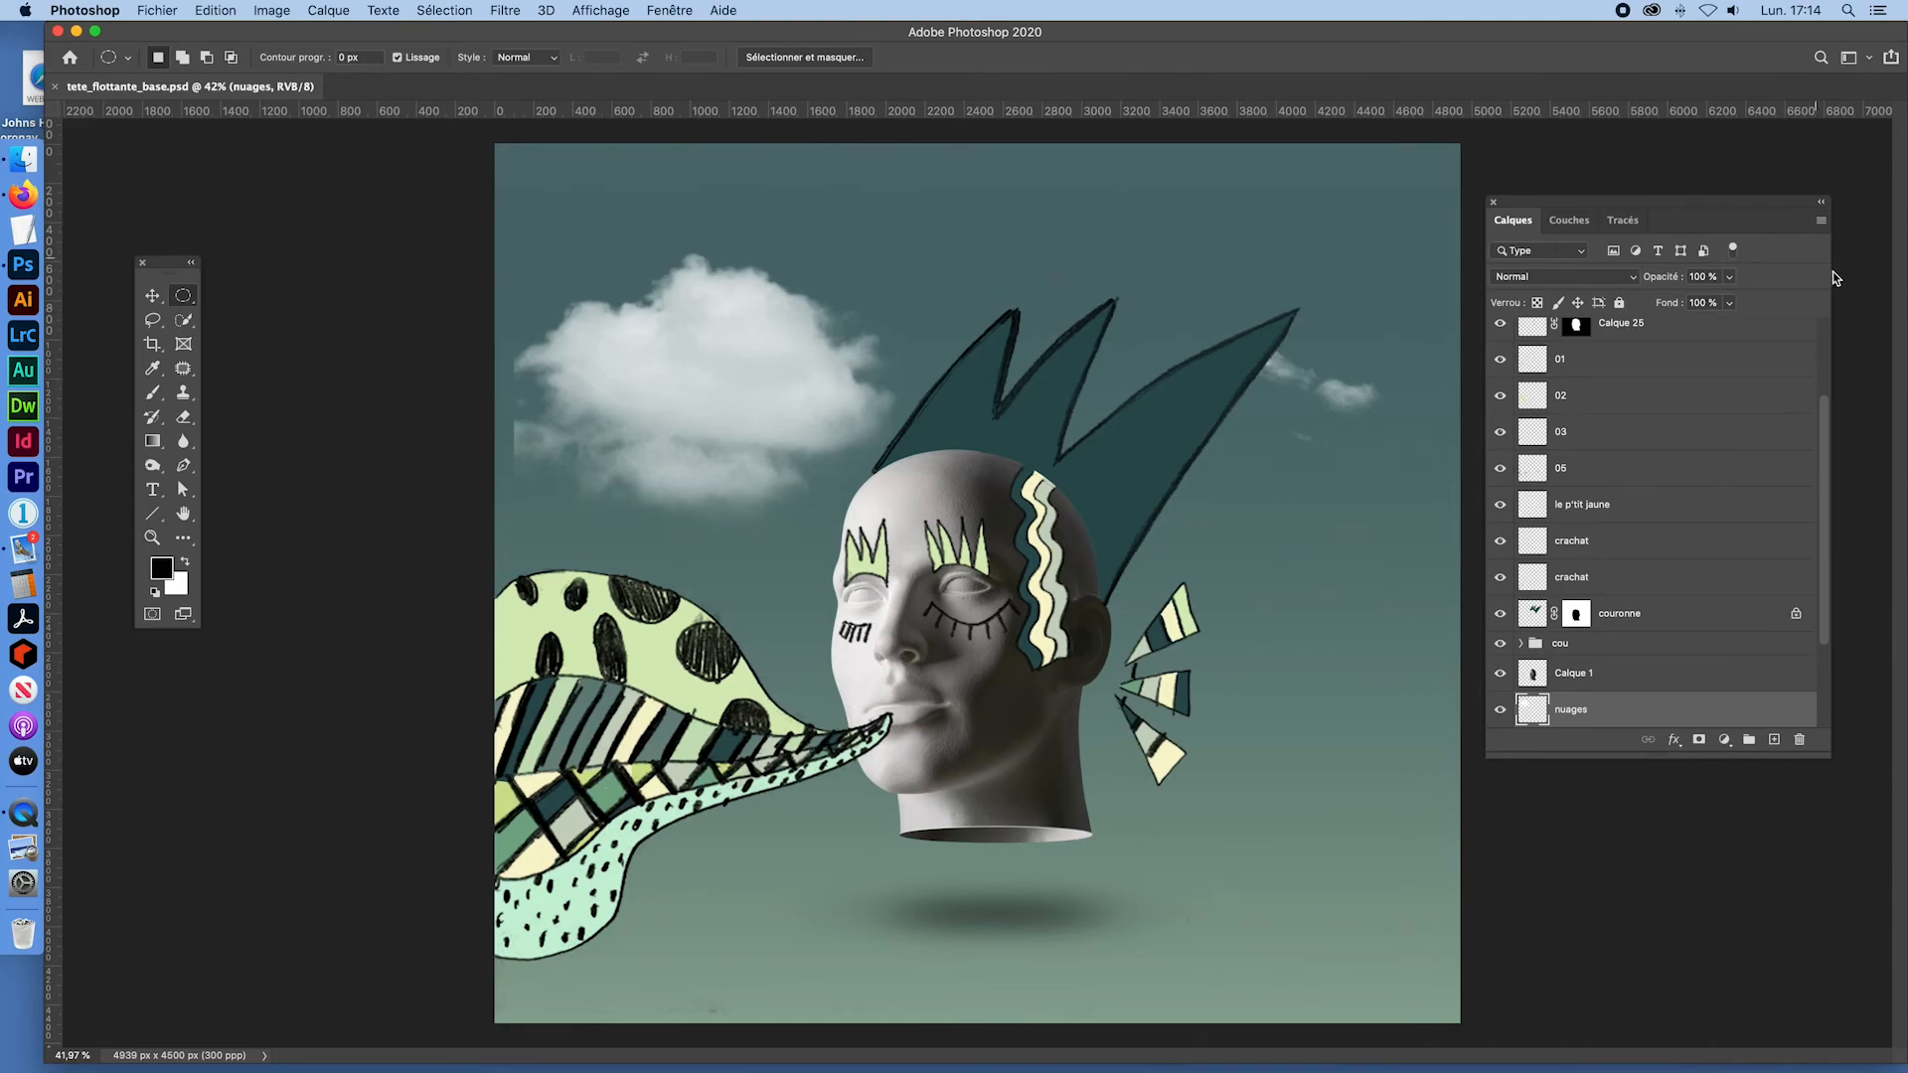
Step: Show the palette de couleurs layer in tete_flottante_base.psd
drag(1819, 484, 1840, 355)
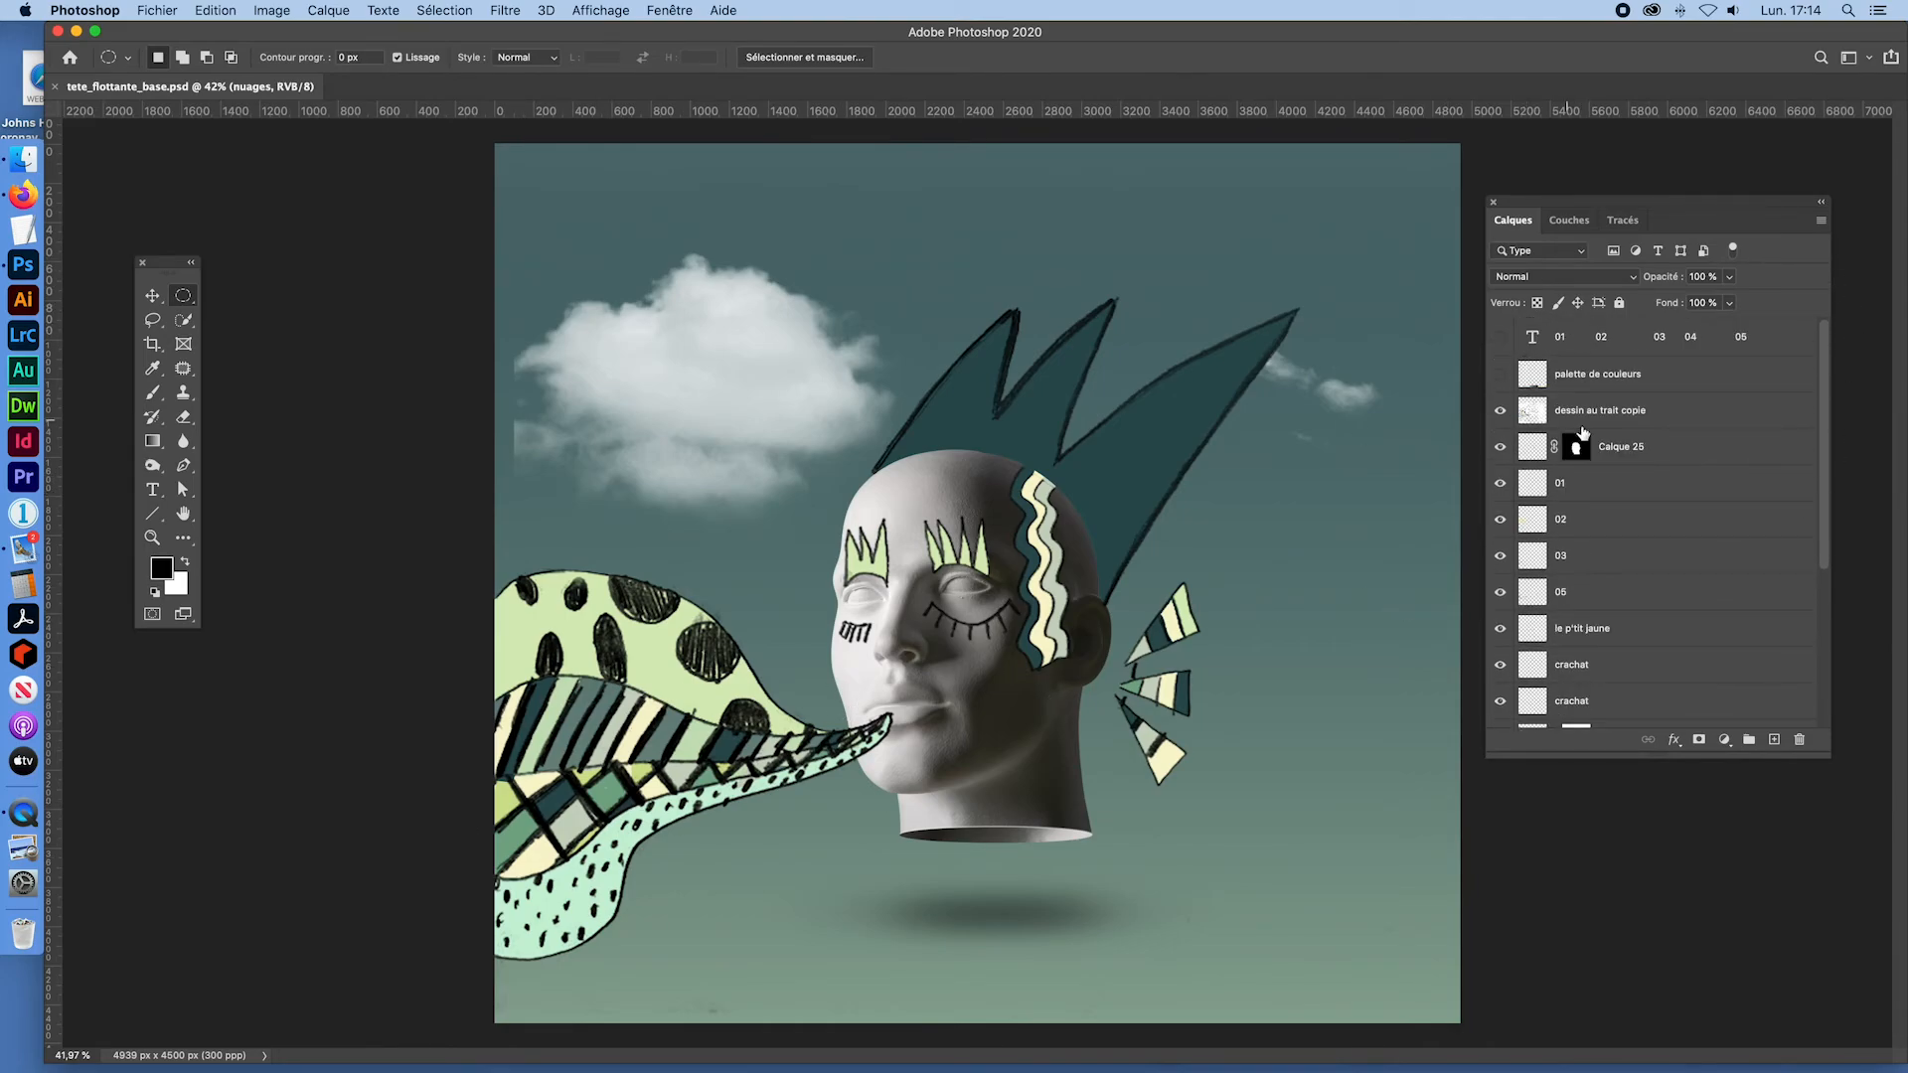
click(1500, 373)
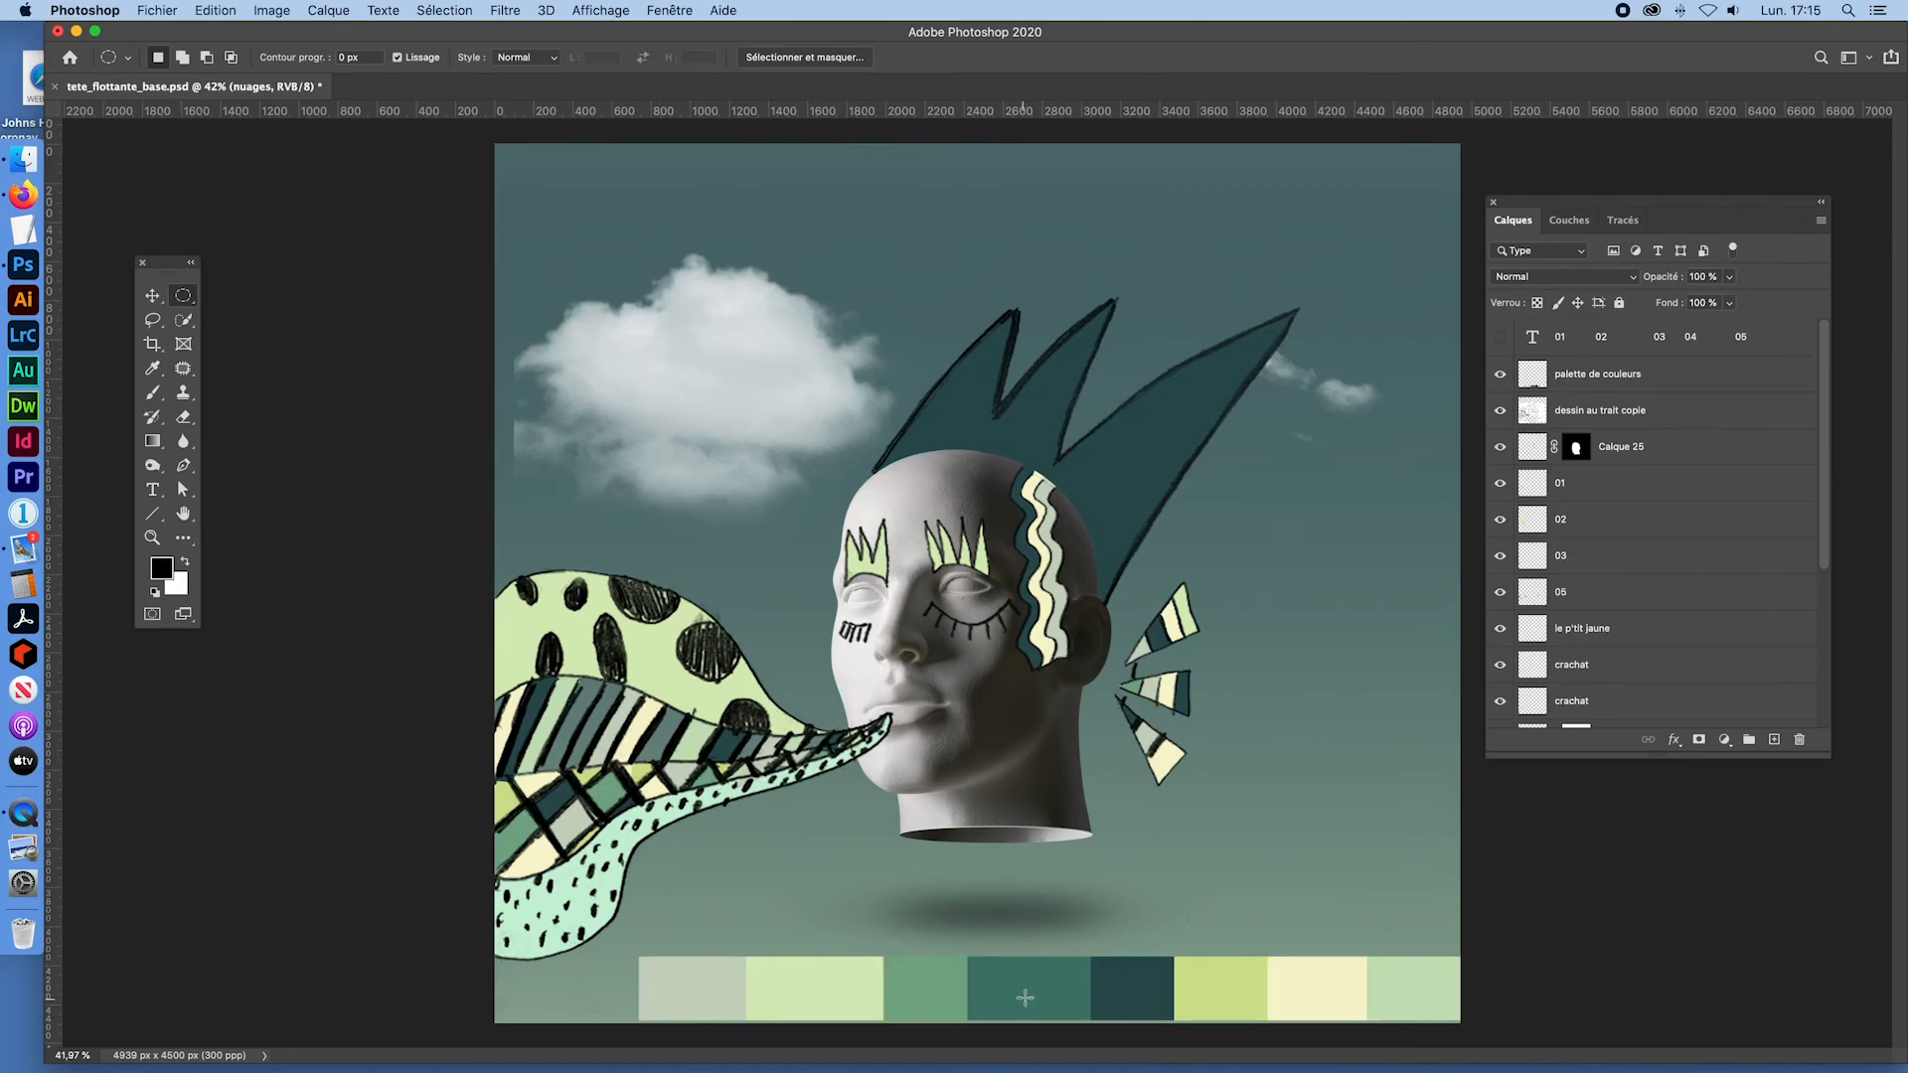
Step: Switch to Firefox and take a screenshot of the grey-green to dark-teal palette on the Coolors trending palettes page
click(13, 203)
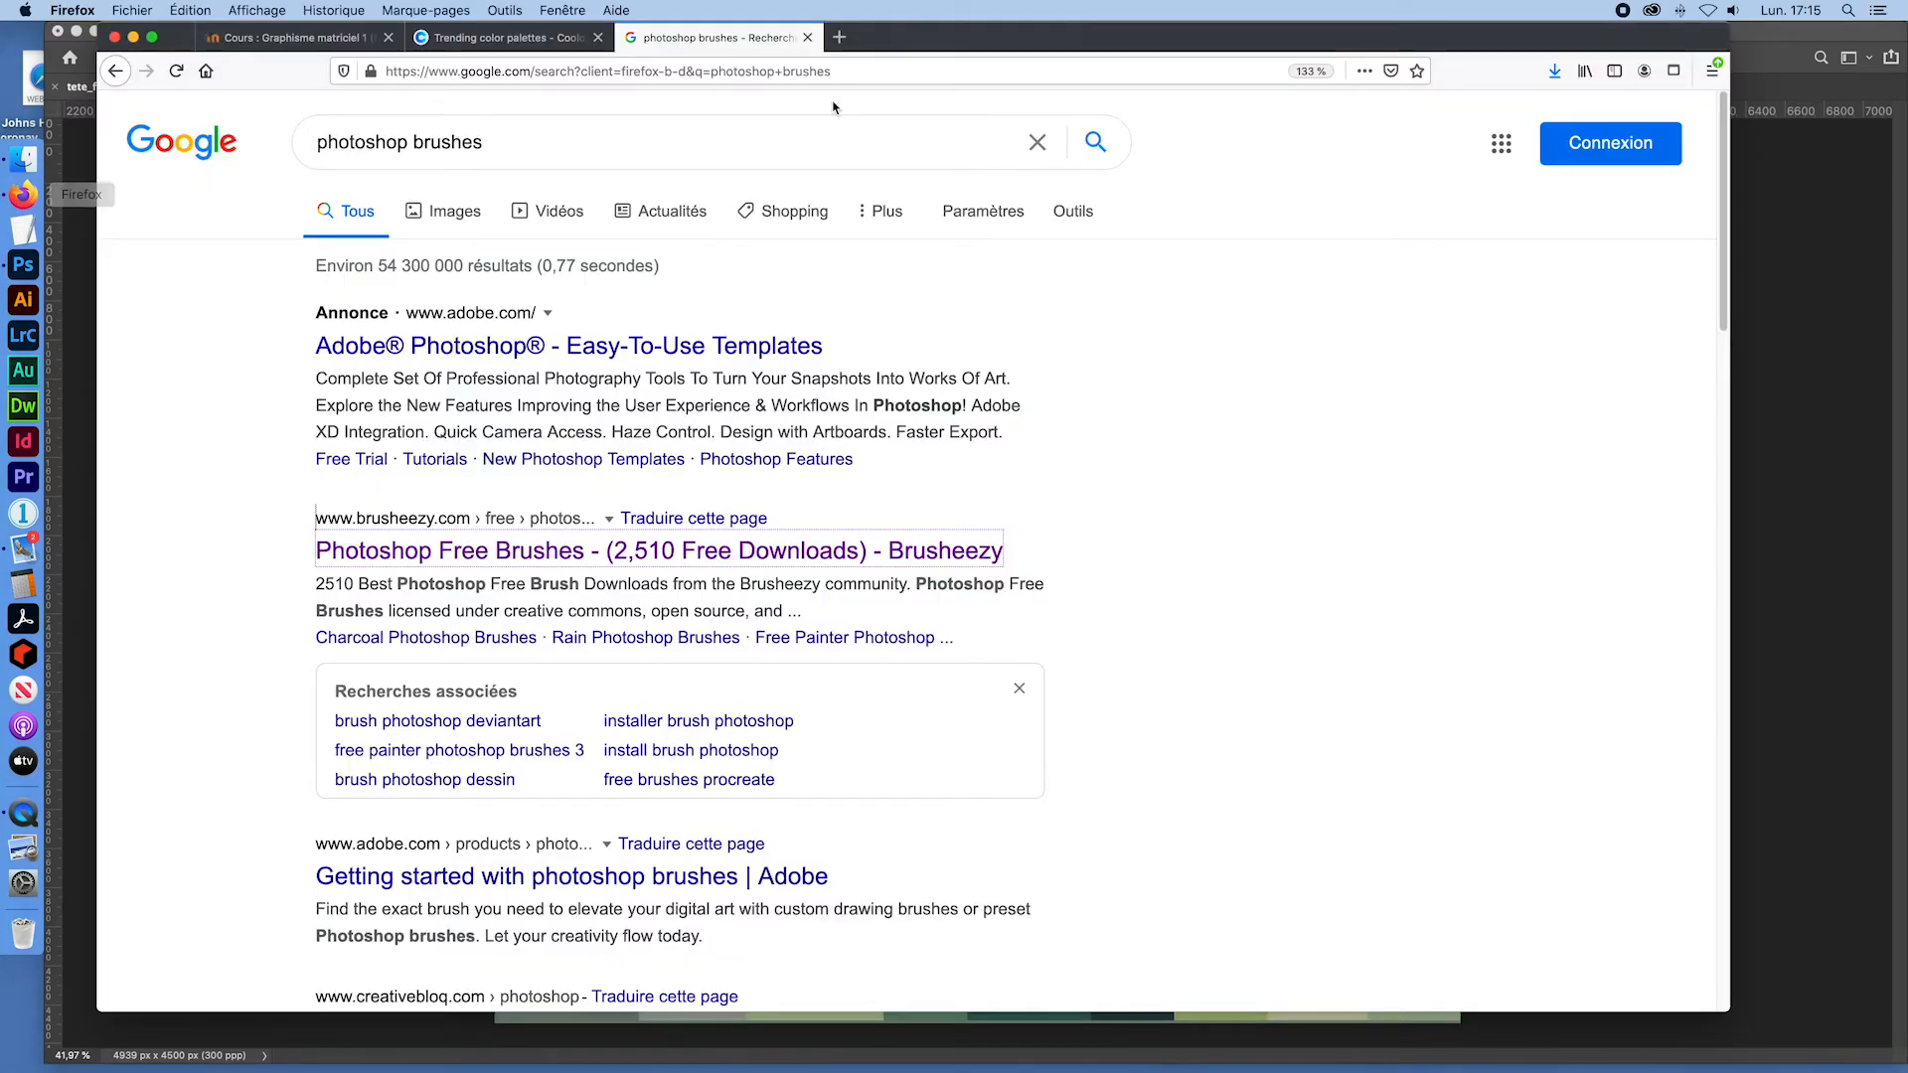
click(488, 39)
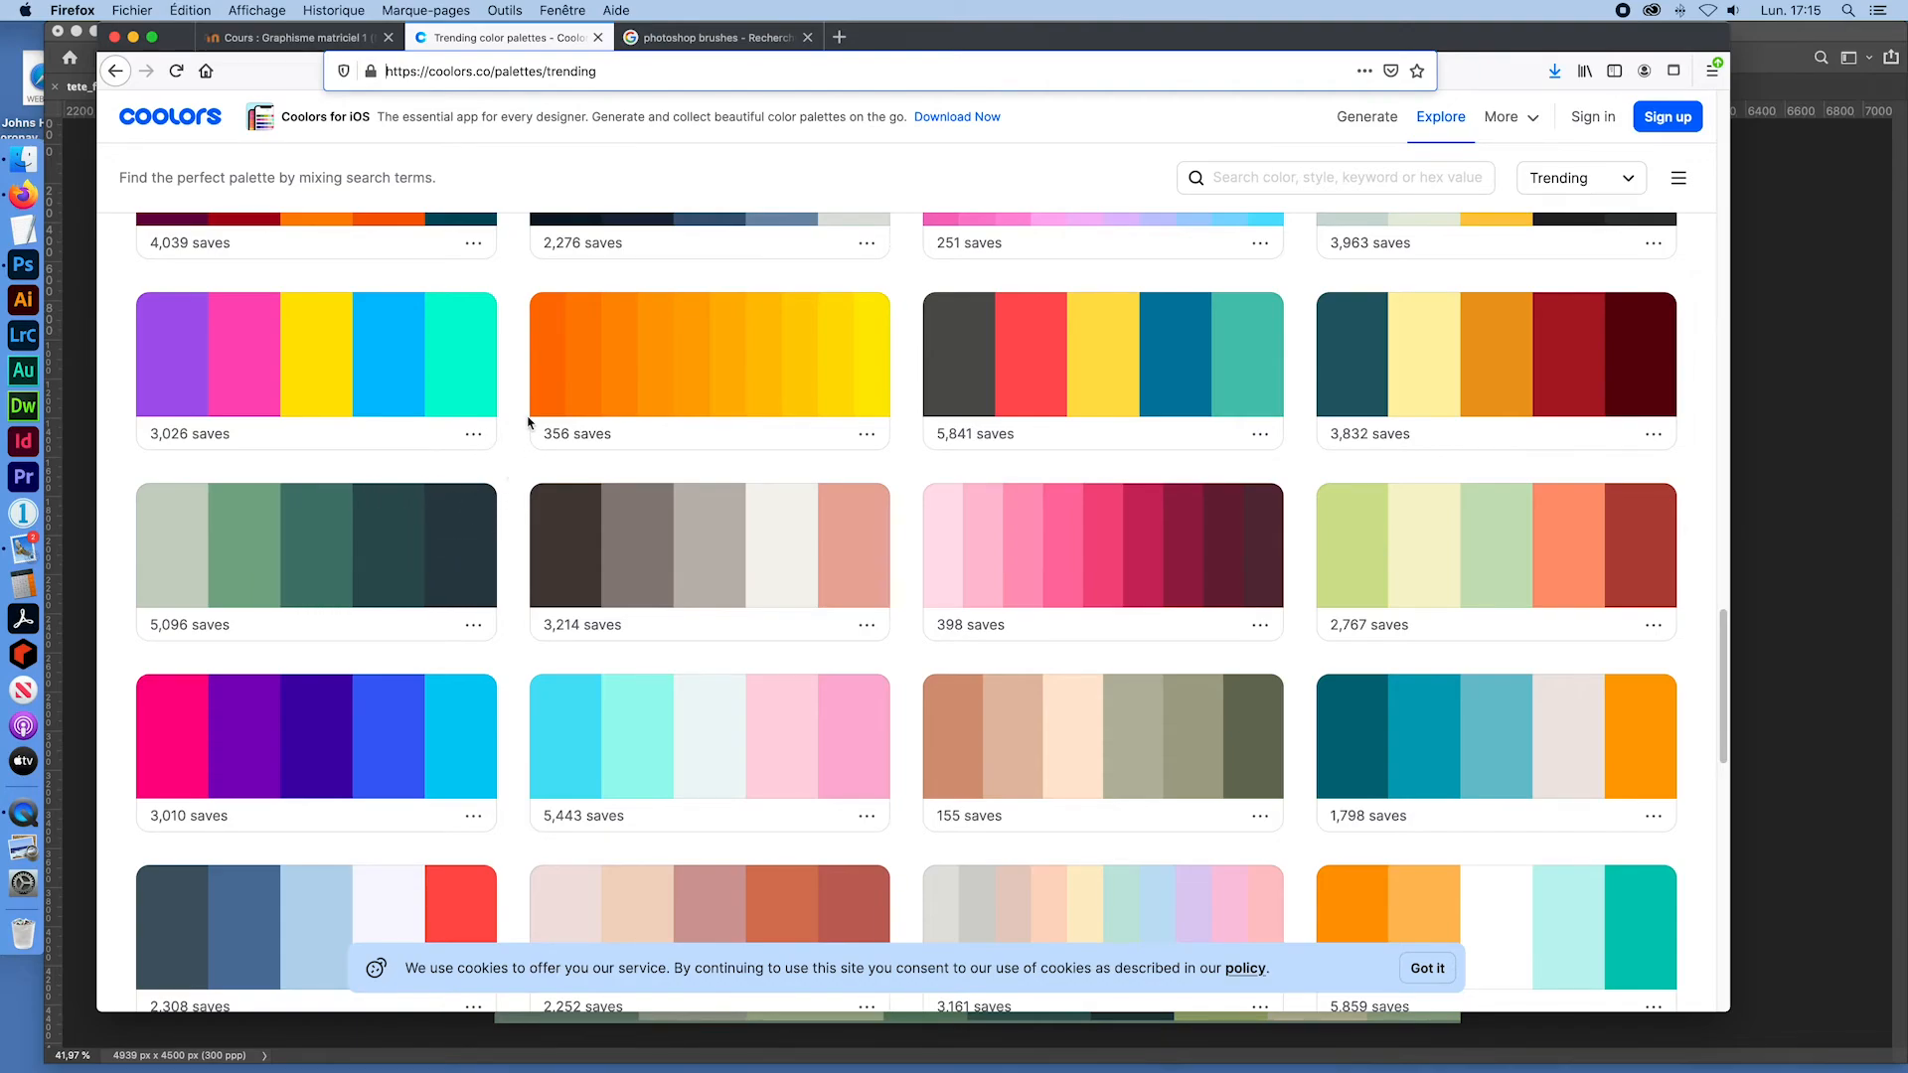
key(super+shift+4)
drag(110, 472, 514, 608)
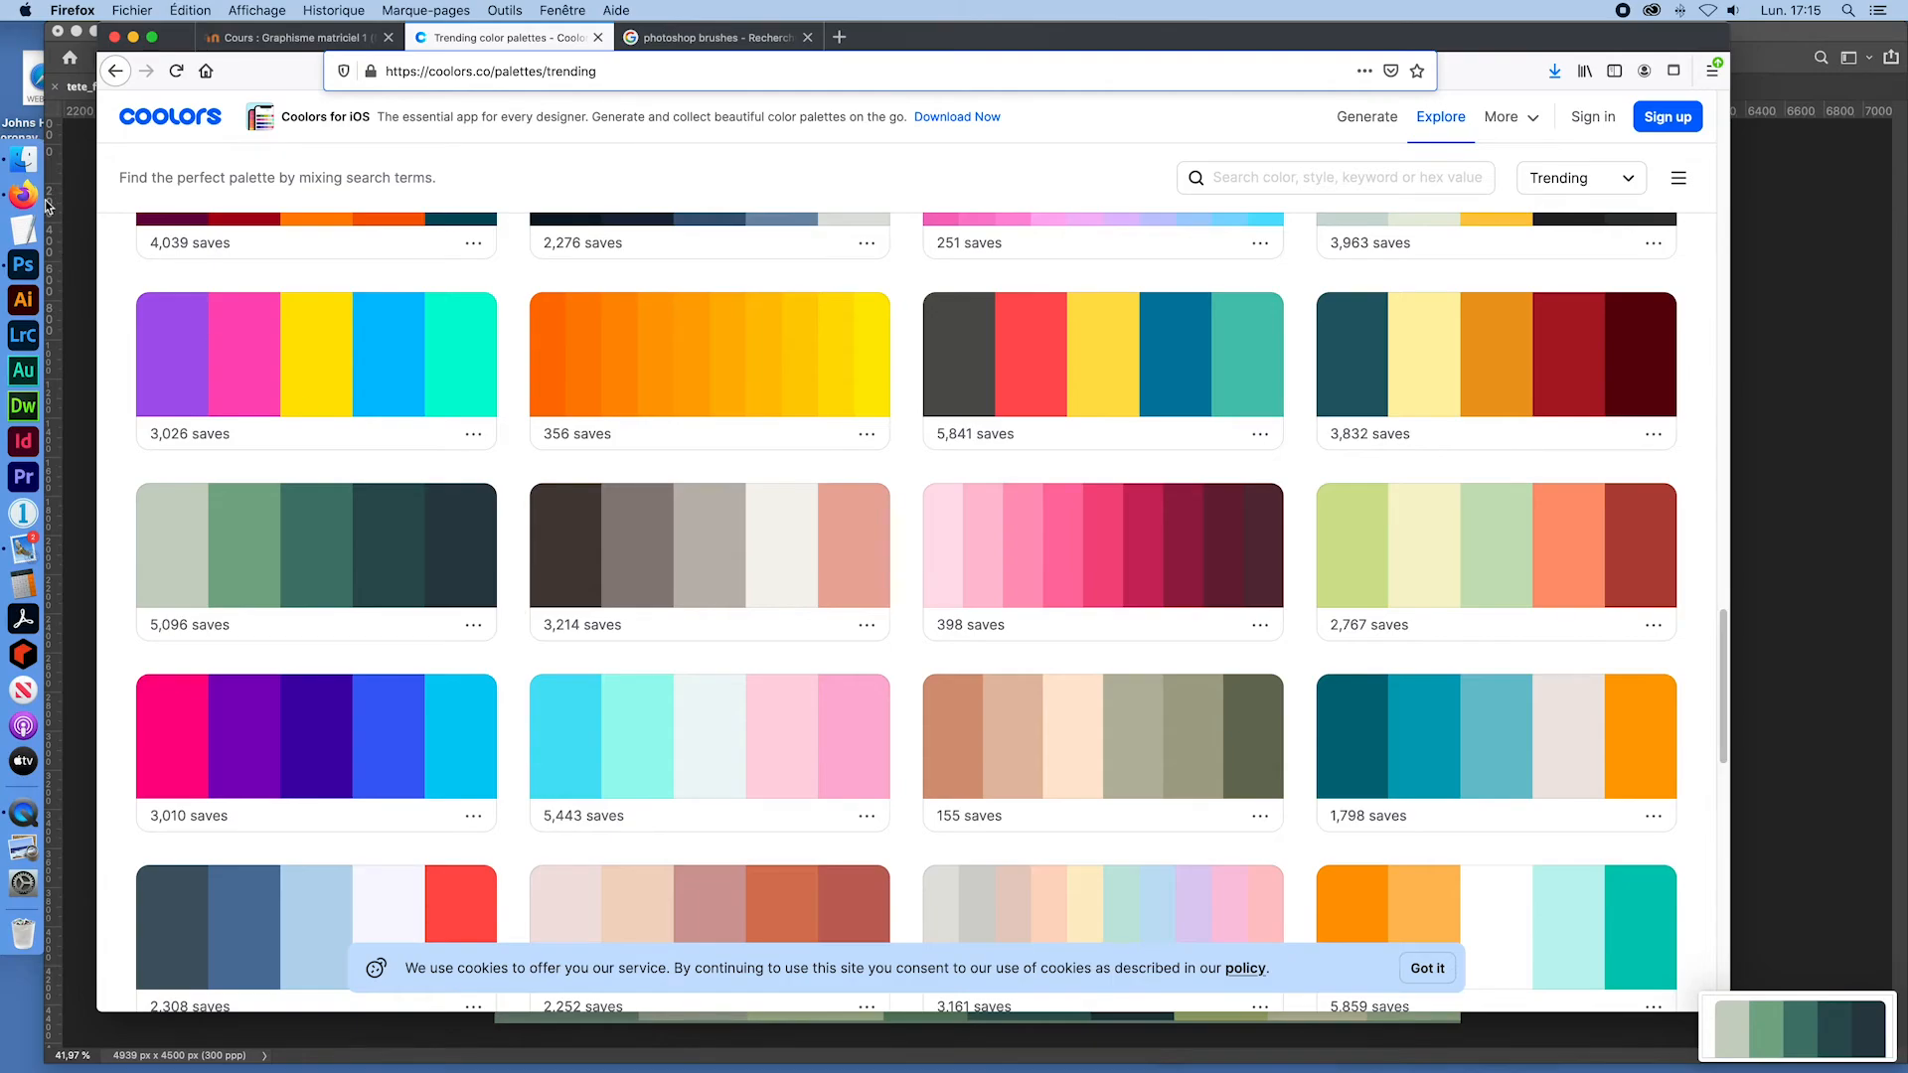
Step: Find the new screenshot ending in 17.15.27.png in the Bureau folder and open it in Photoshop
click(23, 159)
click(370, 570)
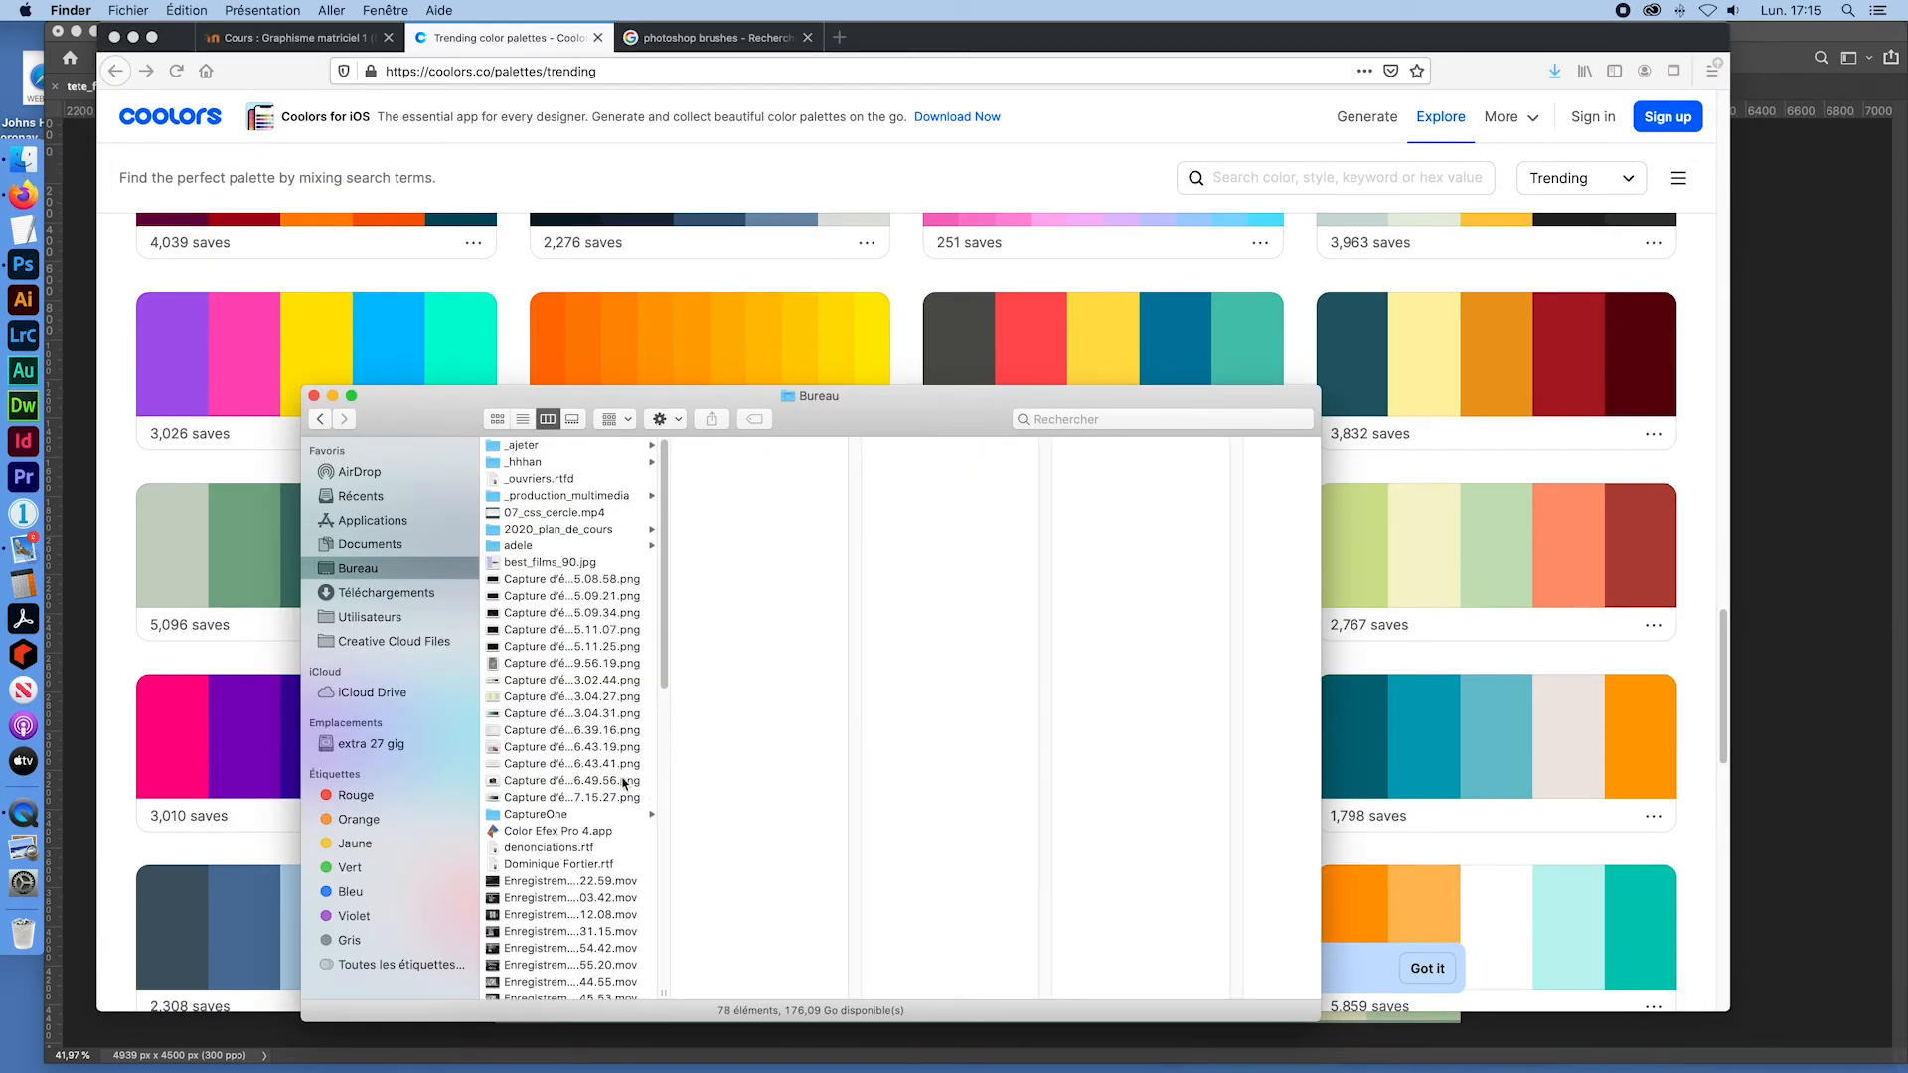
click(591, 798)
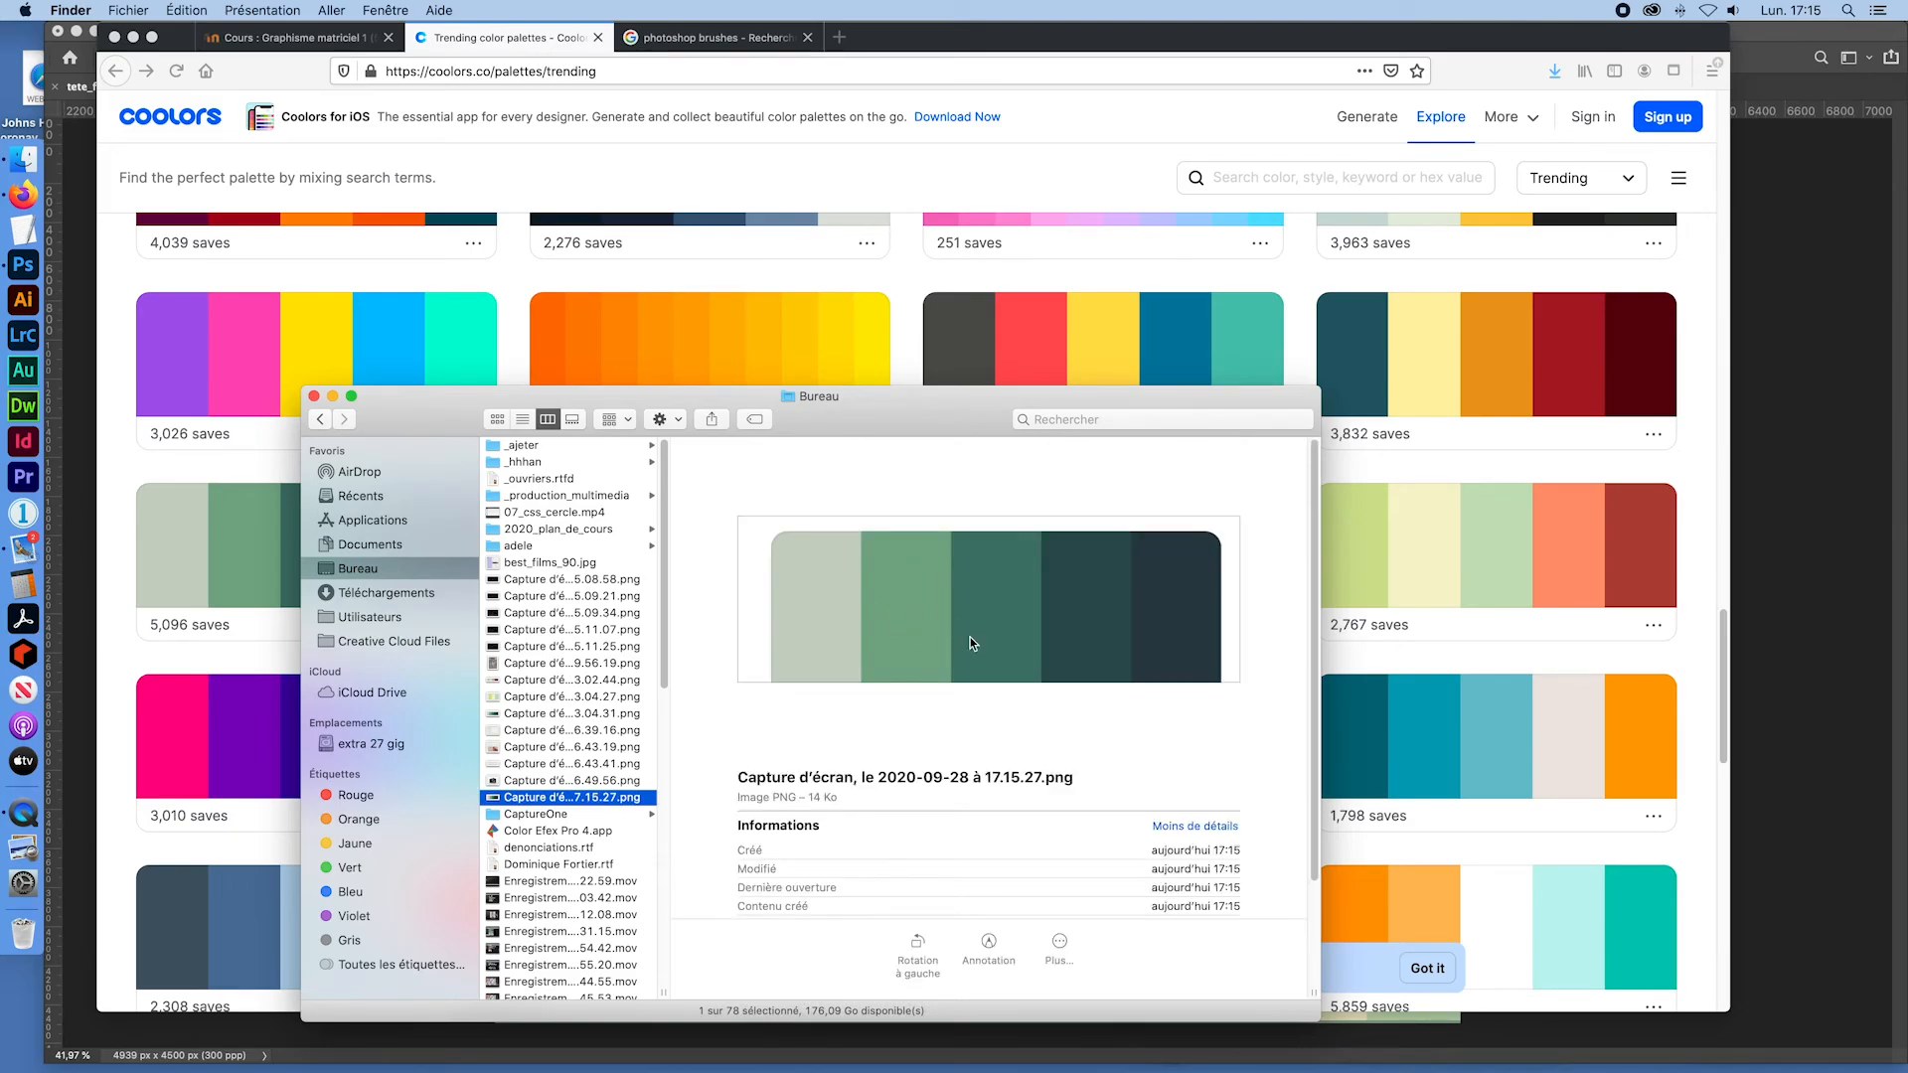
drag(577, 803, 23, 264)
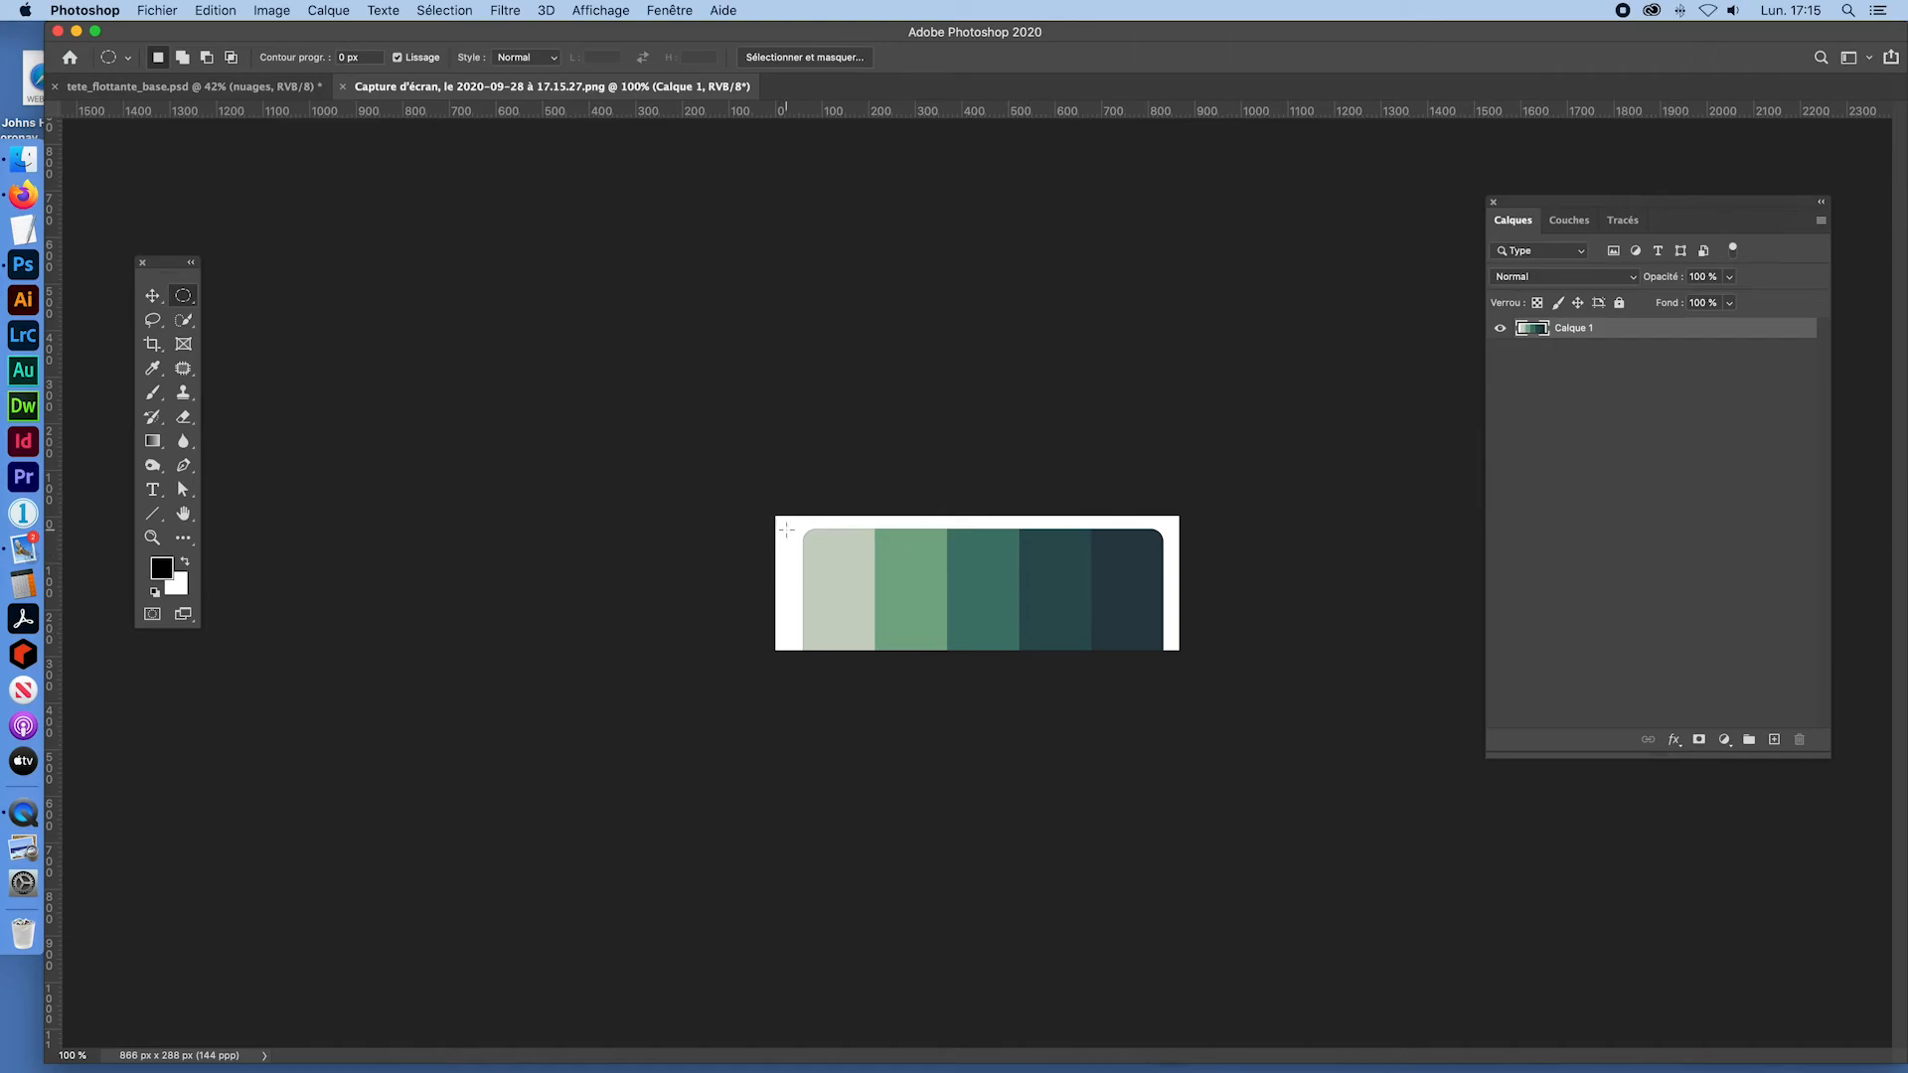
Step: Copy the entire palette screenshot, close its document, and paste it into tete_flottante_base.psd
key(super+a)
key(super+w)
key(super+v)
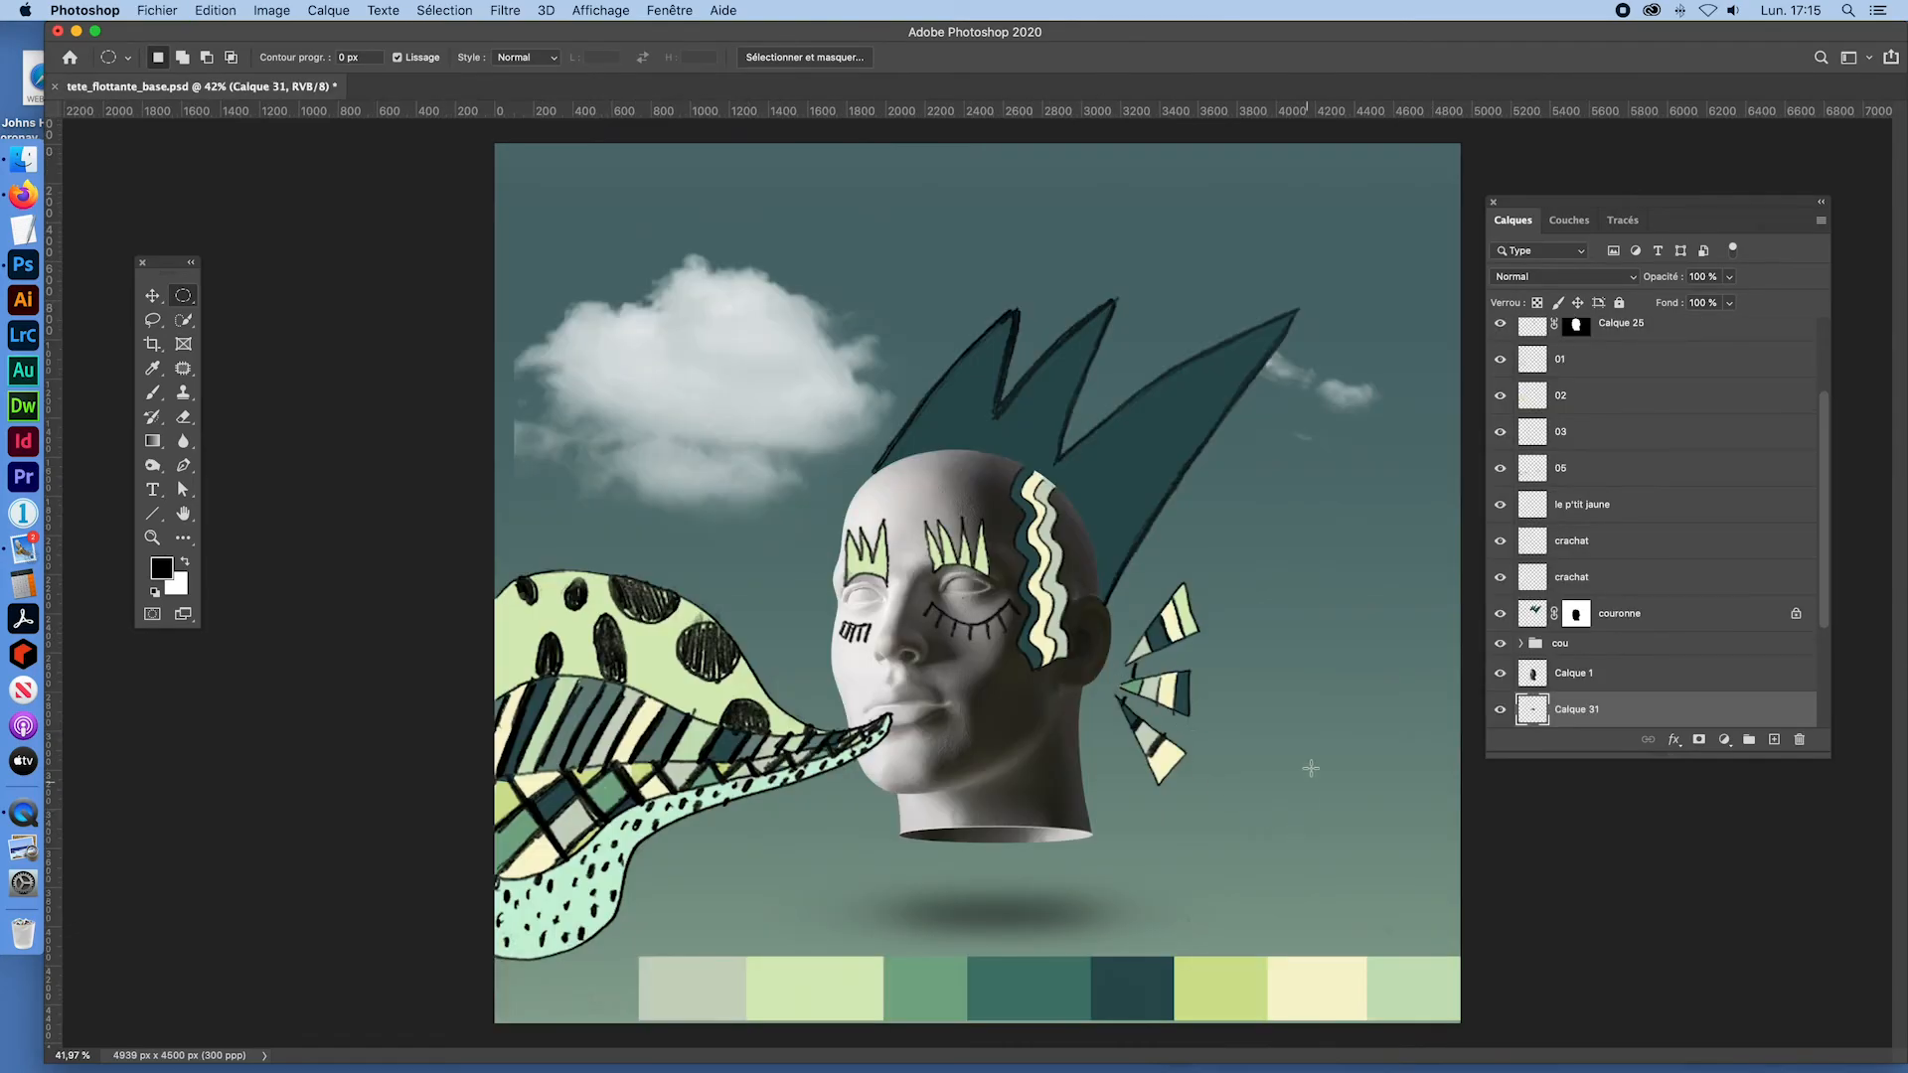
Step: Try placing the pasted palette on top of the artwork, just above the existing colour strip, and delete its layer
drag(1538, 712, 1583, 365)
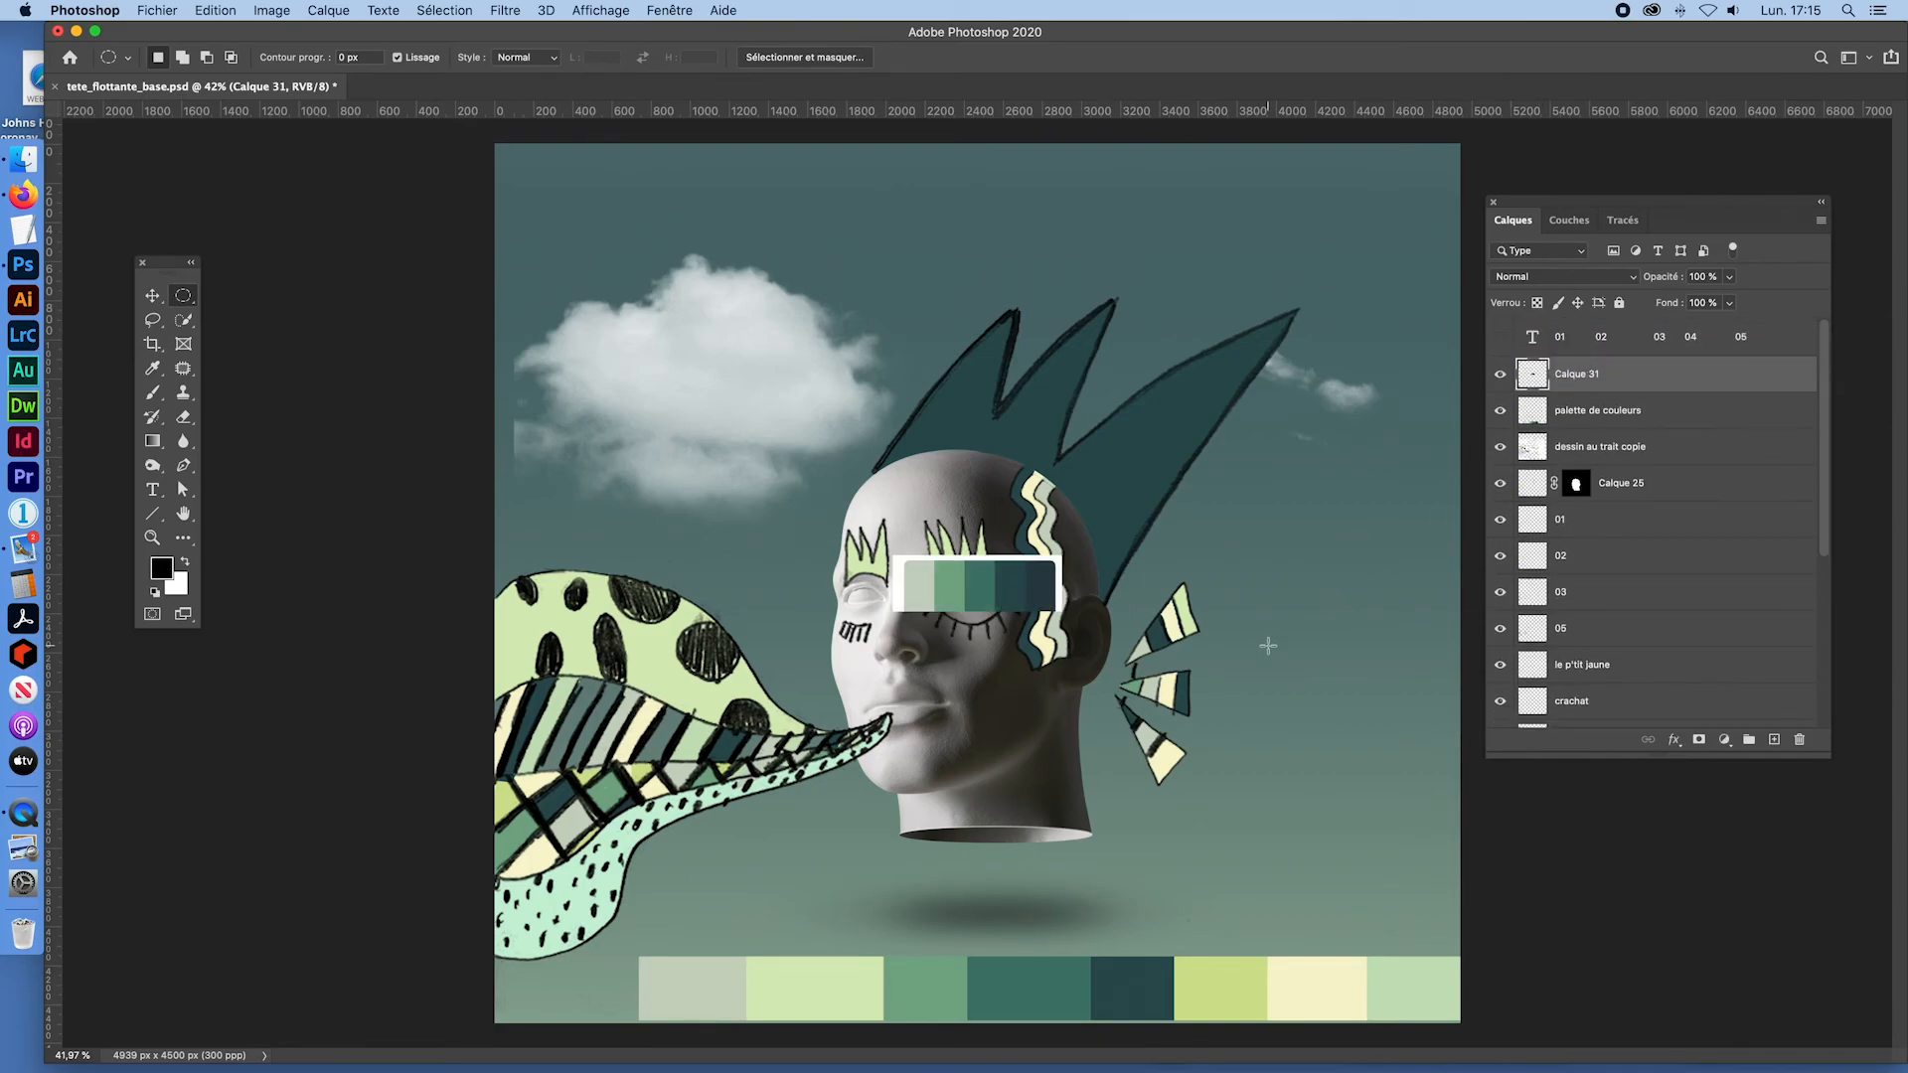
drag(1023, 621, 1307, 943)
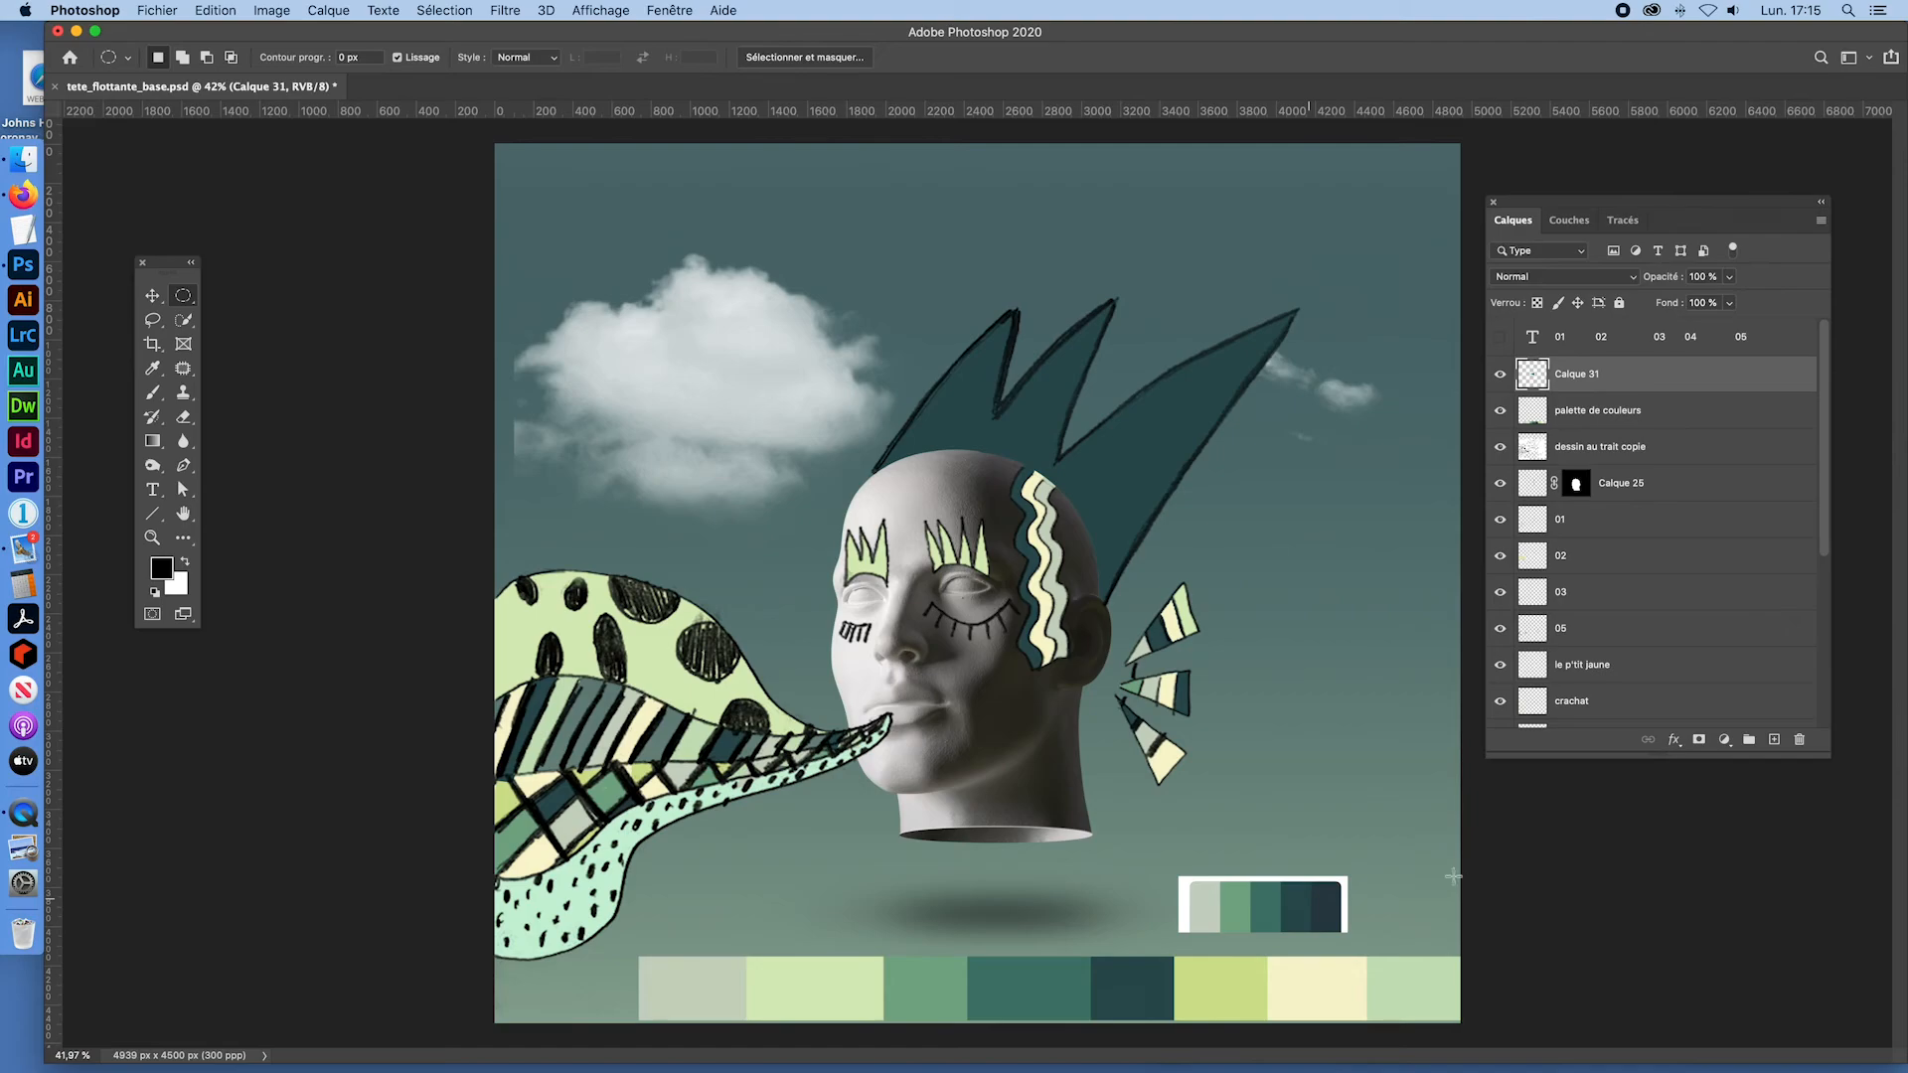
drag(1535, 375, 1798, 739)
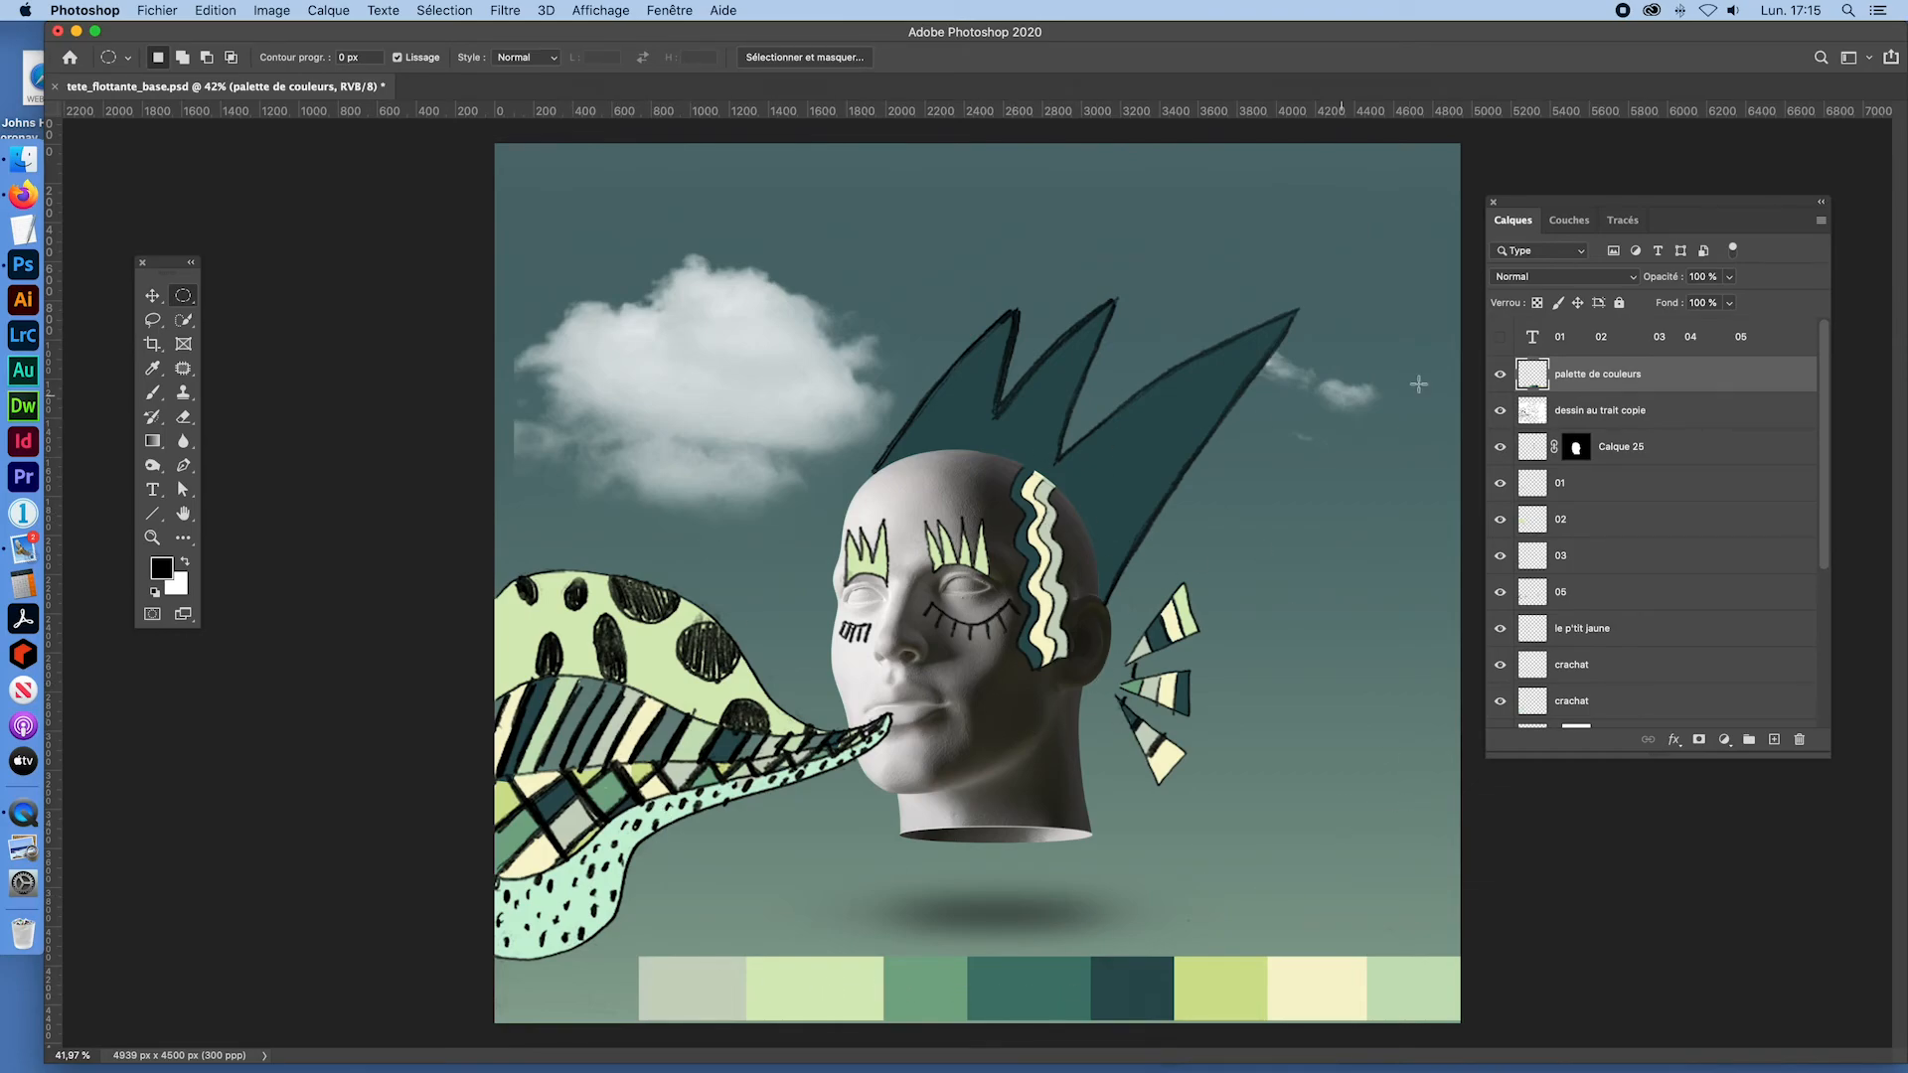
Step: Toggle the visibility of layer 01 to examine which areas of the drawing it colours
click(1502, 483)
click(1503, 484)
click(1502, 484)
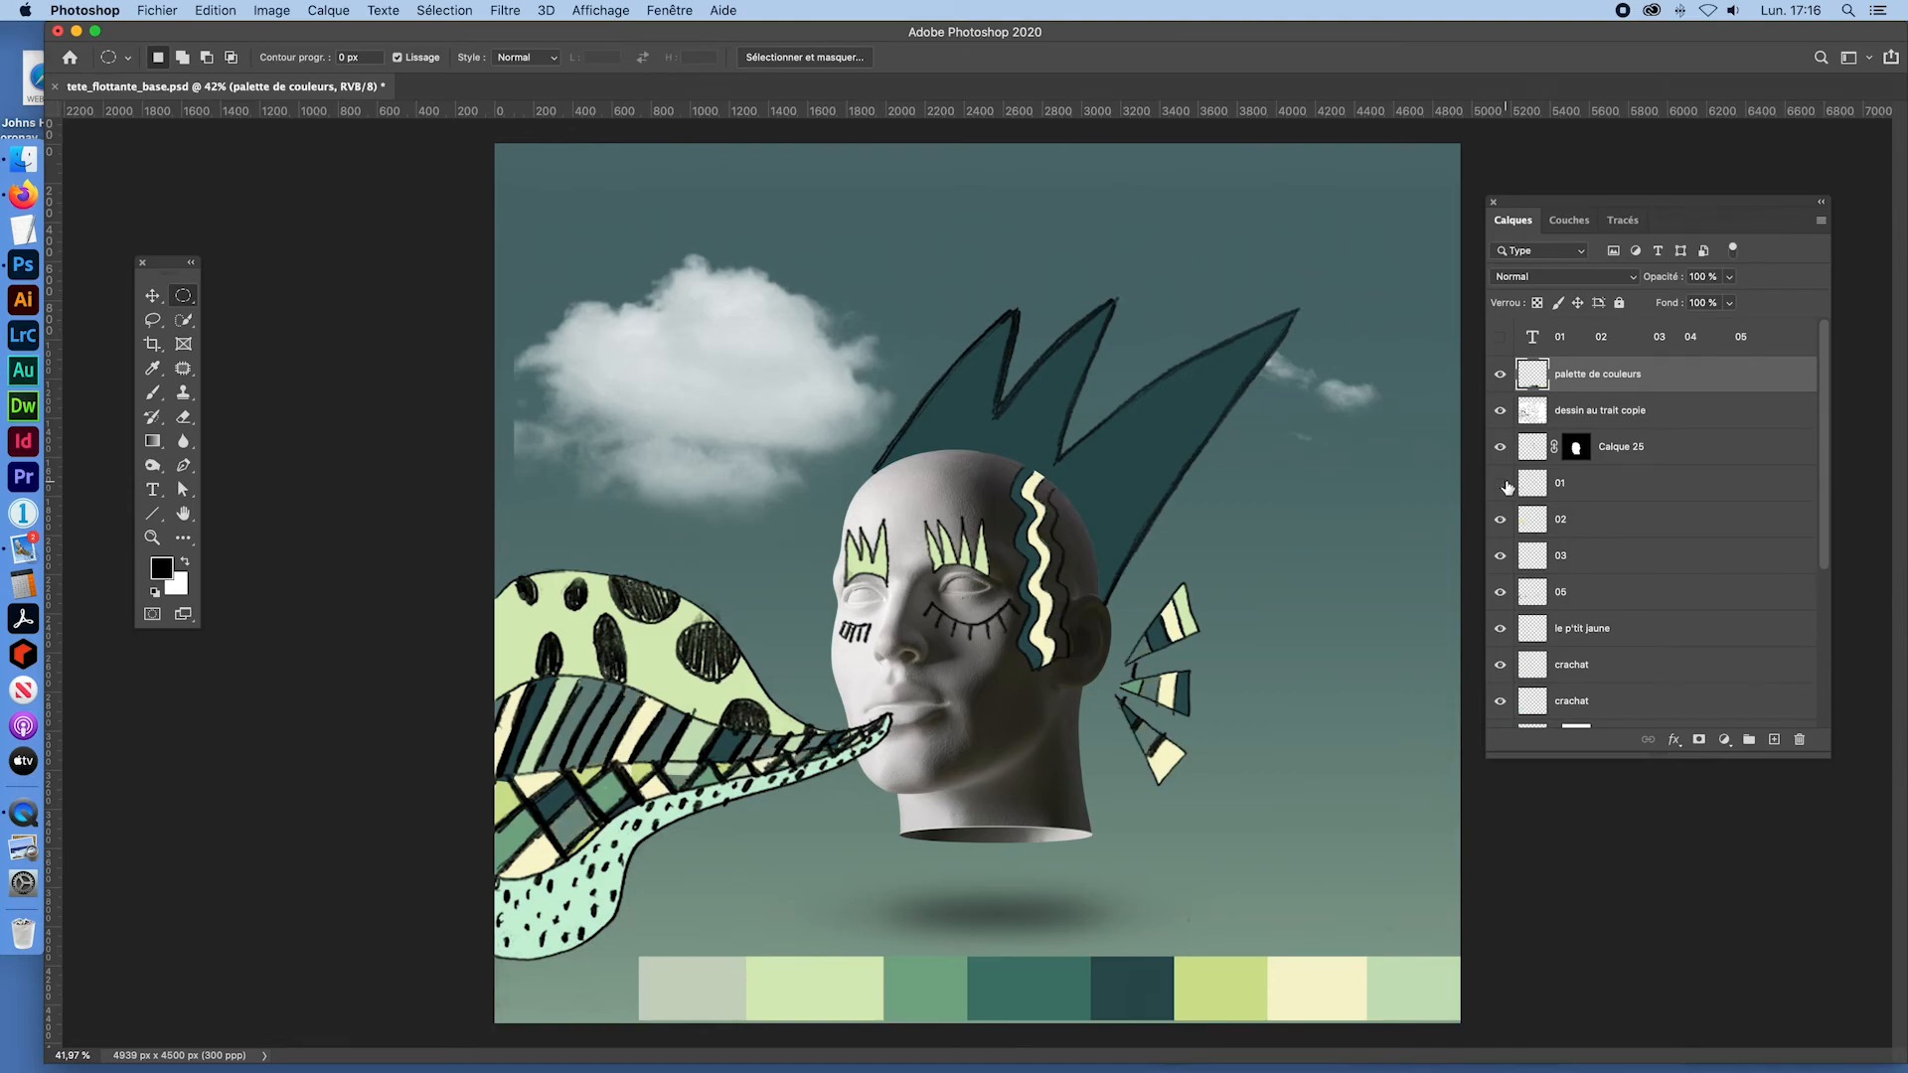
click(1503, 484)
click(1502, 484)
click(1503, 484)
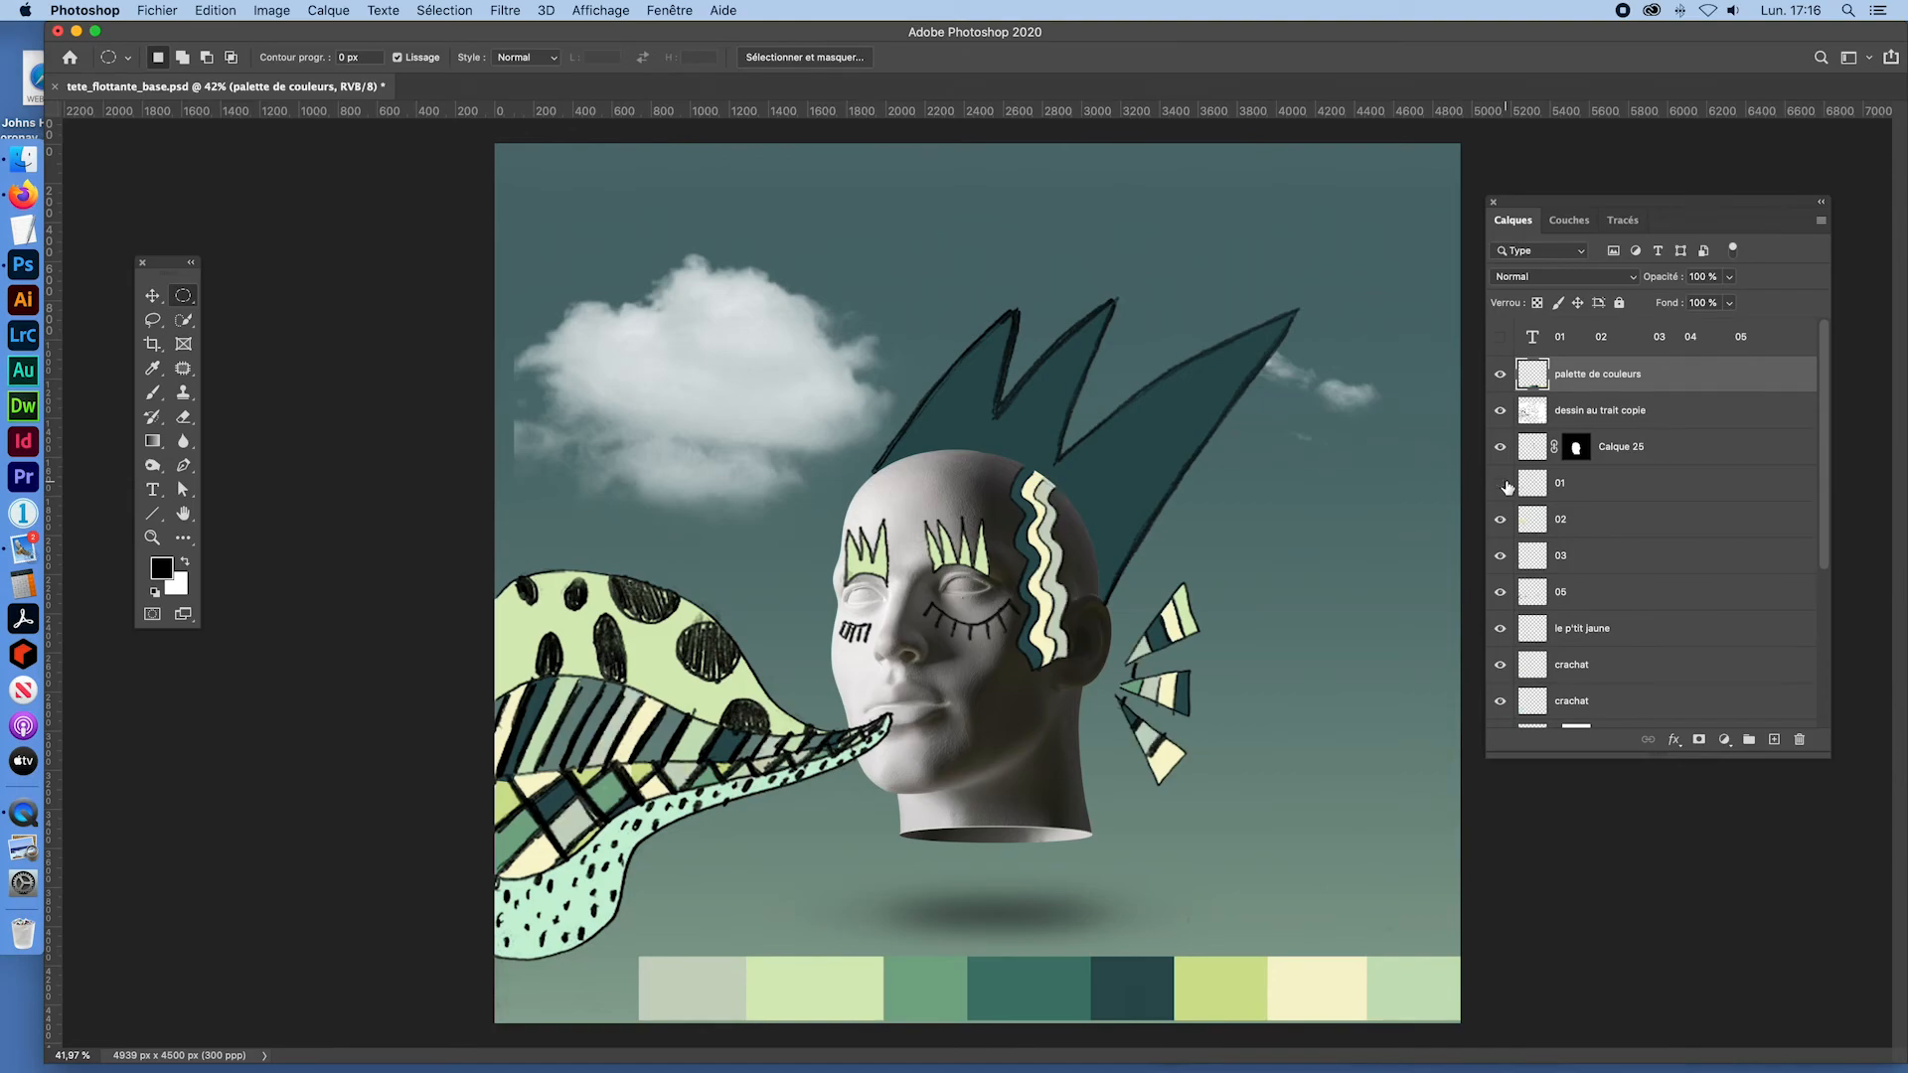
click(1502, 484)
click(1503, 484)
click(1504, 485)
click(1505, 485)
click(1504, 485)
click(1504, 485)
Step: Select layer 01, check its coloured areas, and lock its transparent pixels
click(1534, 487)
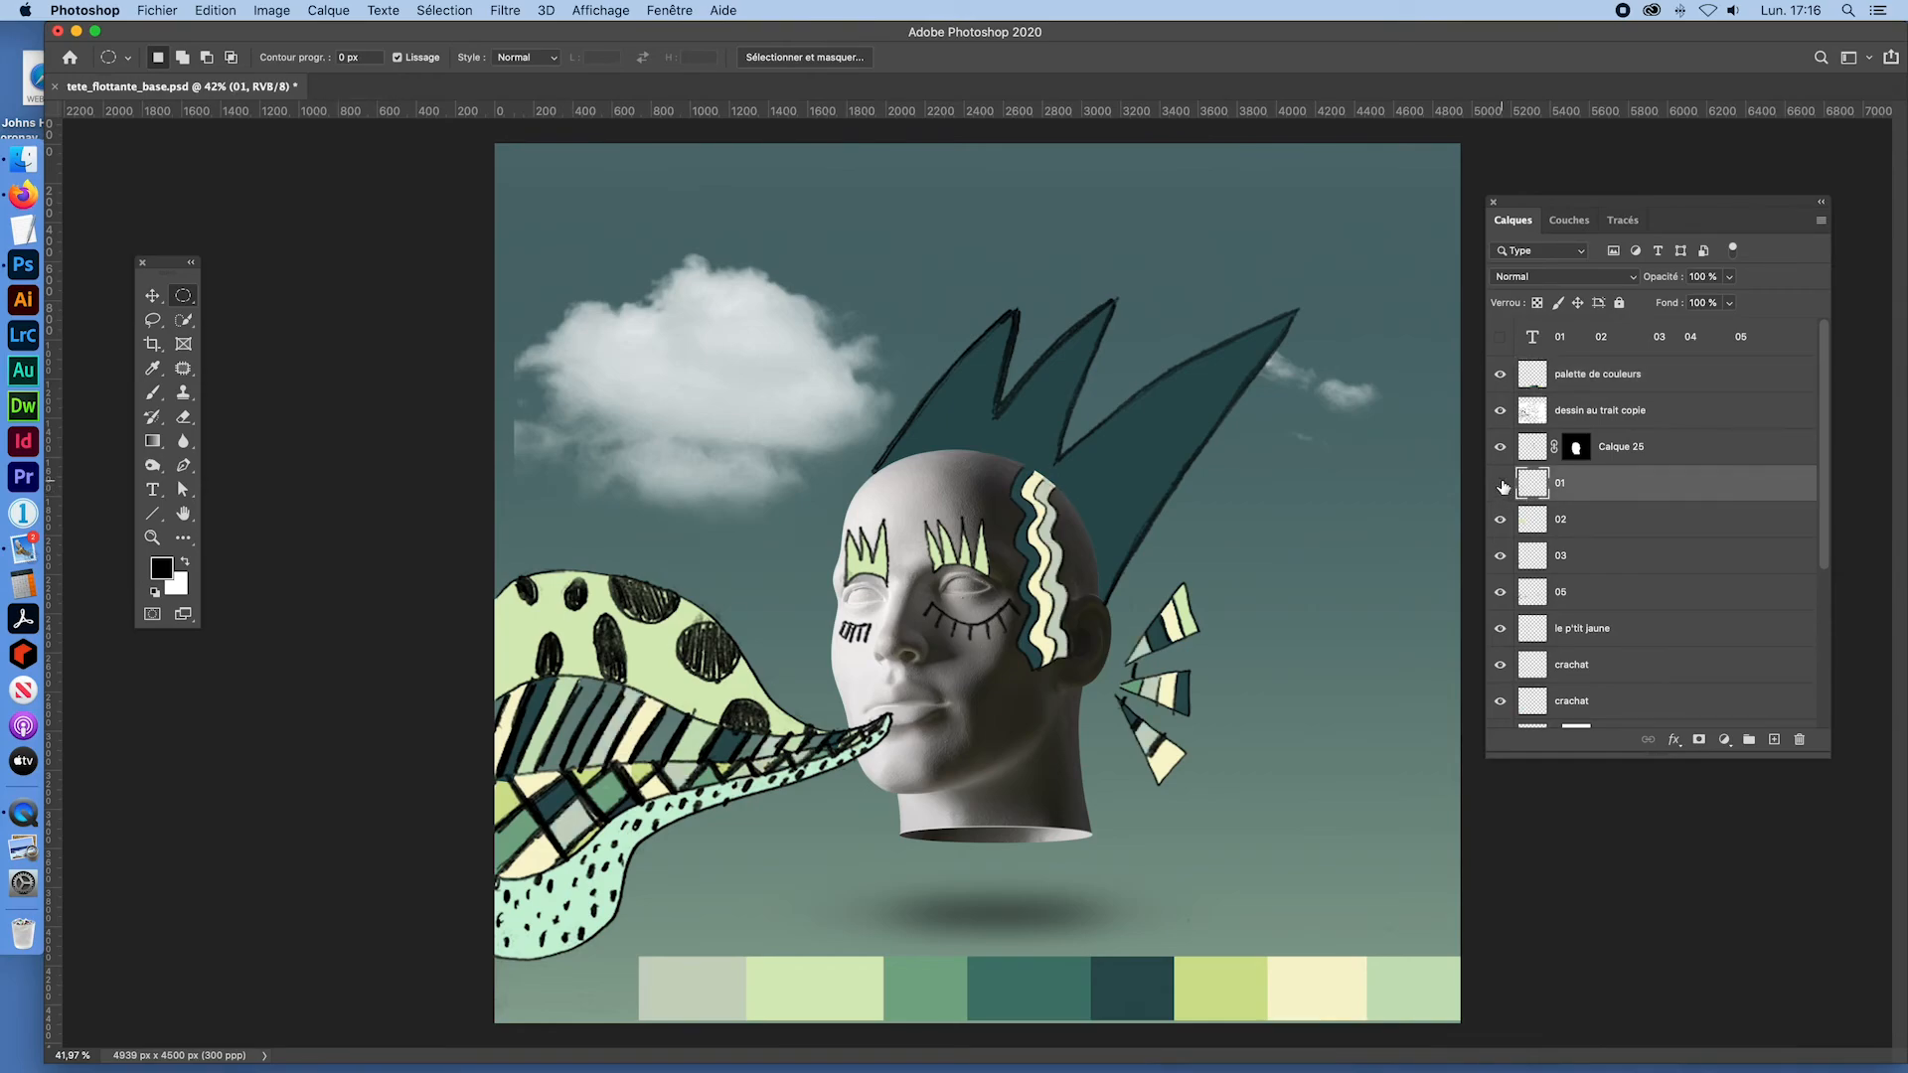
click(1504, 485)
click(1504, 485)
click(1503, 485)
click(1504, 485)
click(1537, 303)
Step: Set the foreground colour to red #f00000 and fill the existing shapes on layer 01 with it
click(161, 569)
click(1166, 455)
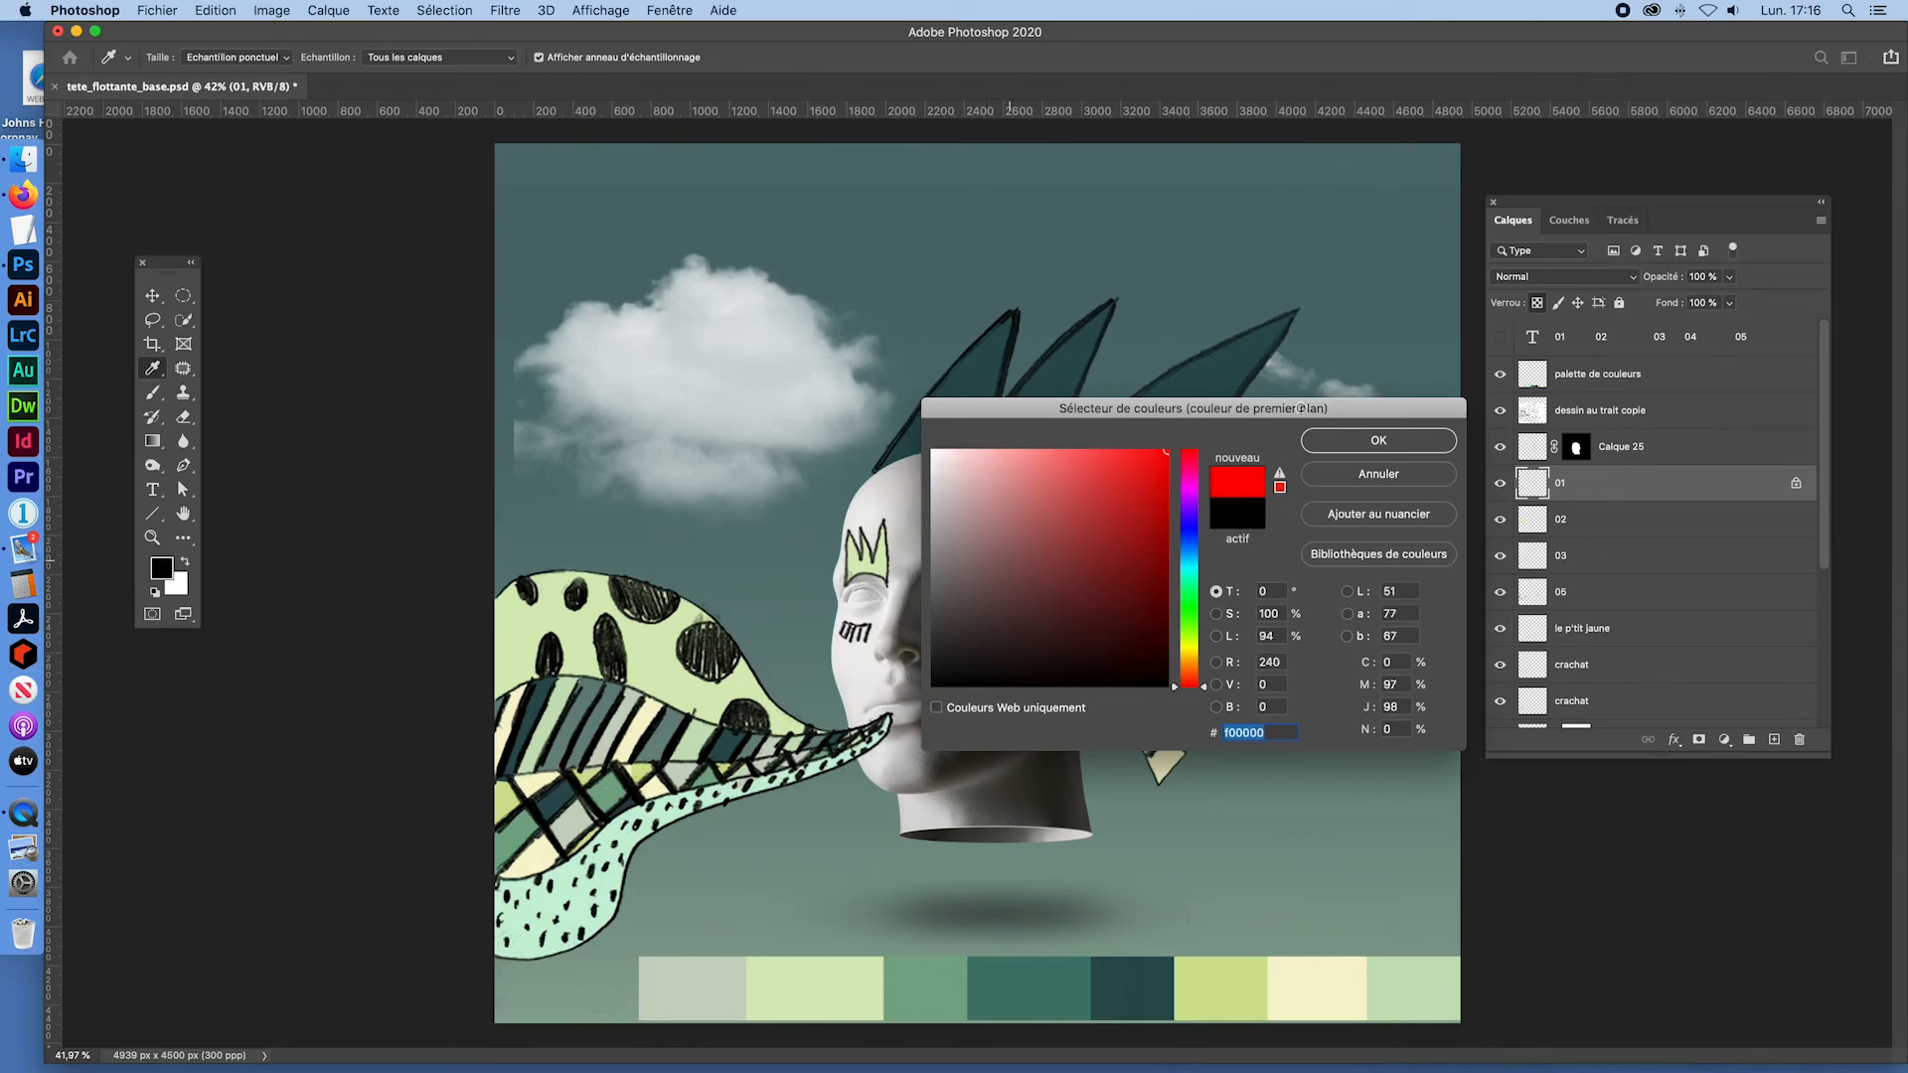
click(1381, 440)
key(m)
key(alt+BackSpace)
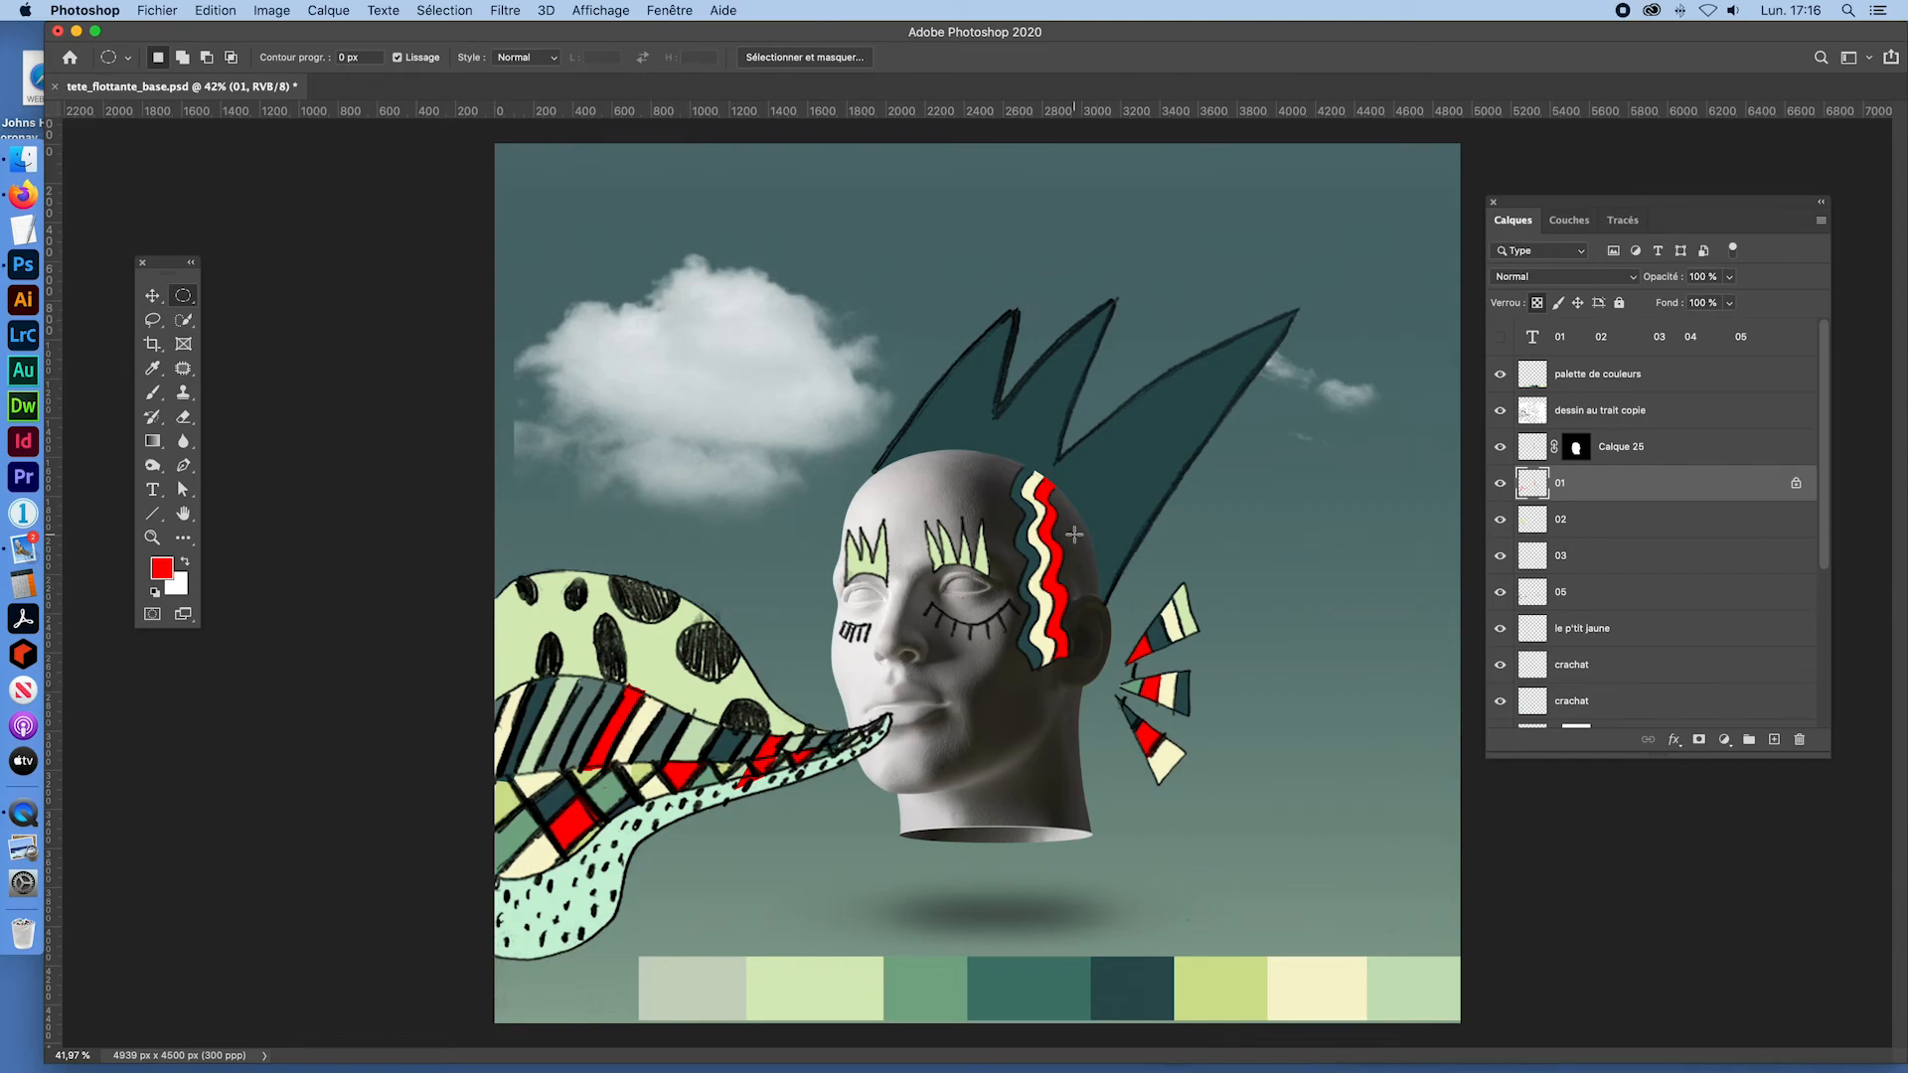
Step: Lock the transparent pixels of layer 02 and fill its existing shapes with blue #1800ff
click(1500, 520)
click(1500, 520)
click(1528, 527)
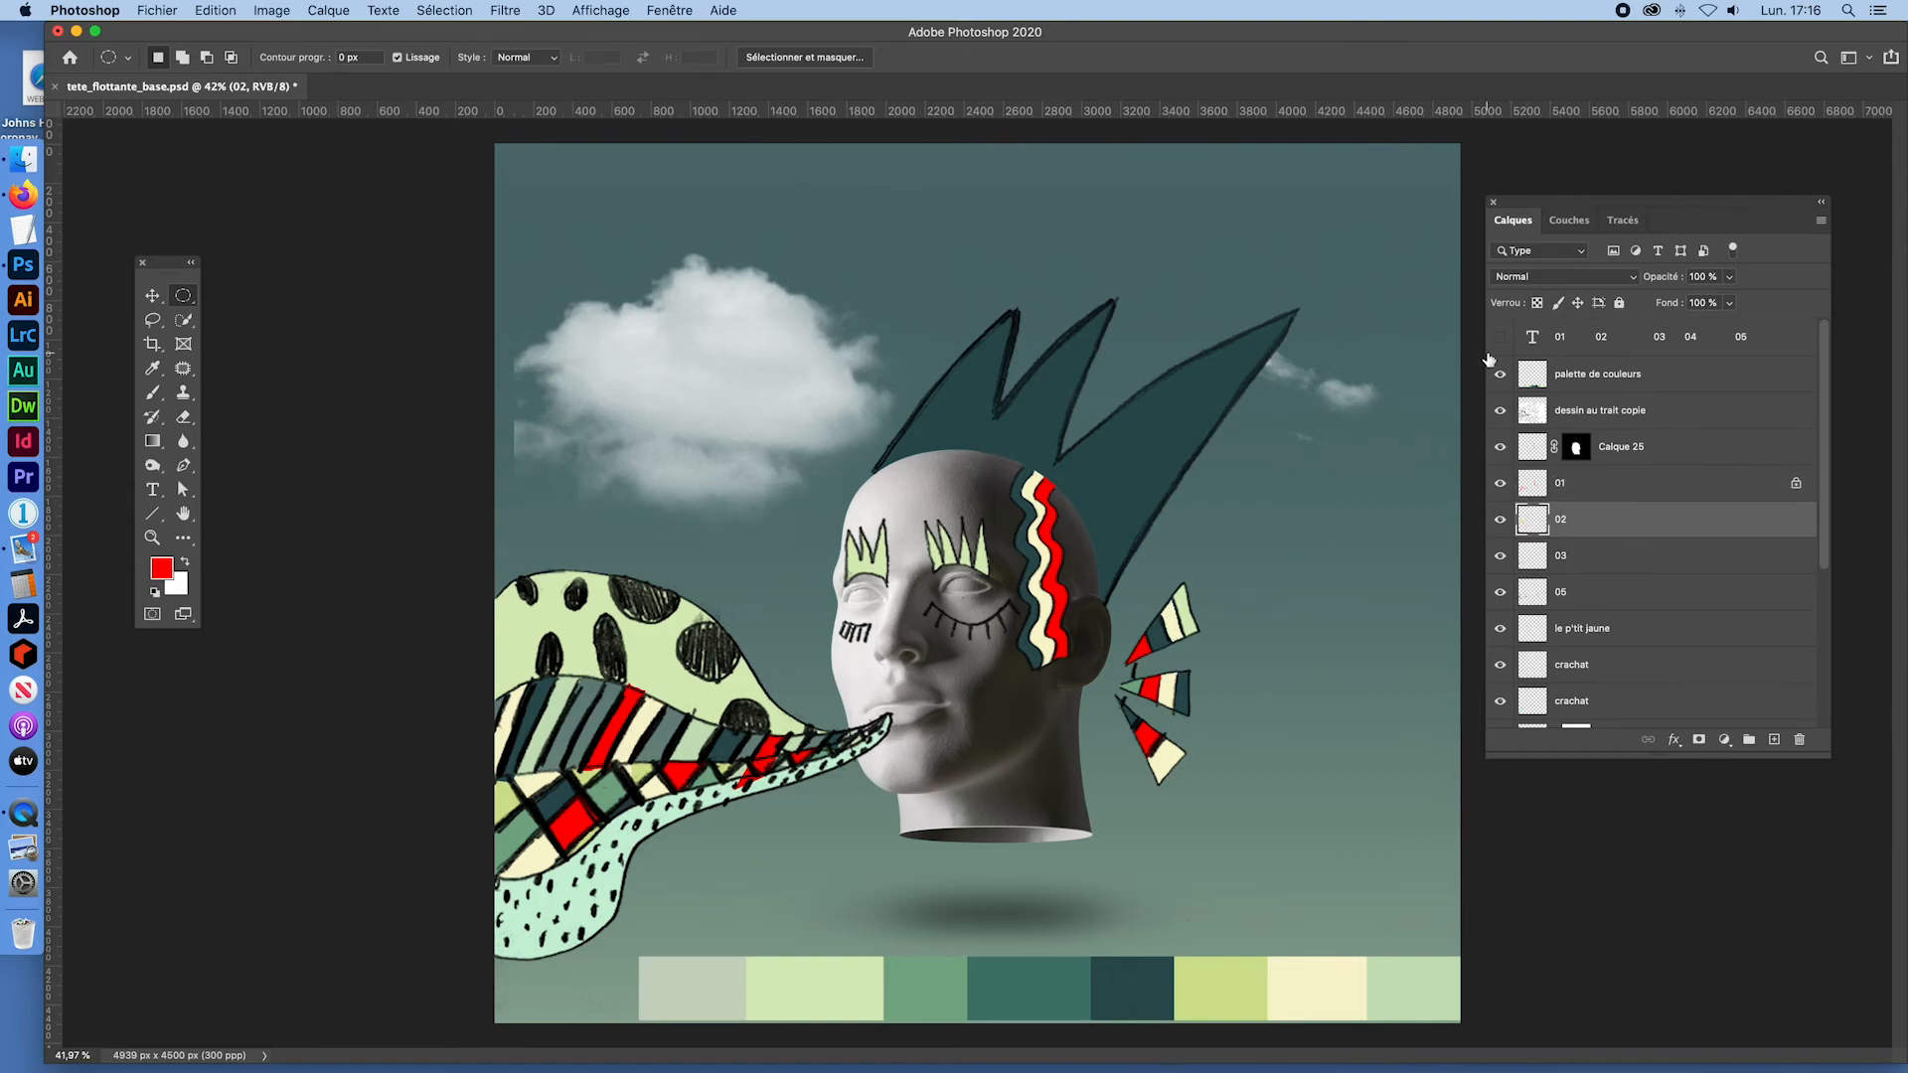
click(1536, 303)
click(163, 569)
click(1197, 531)
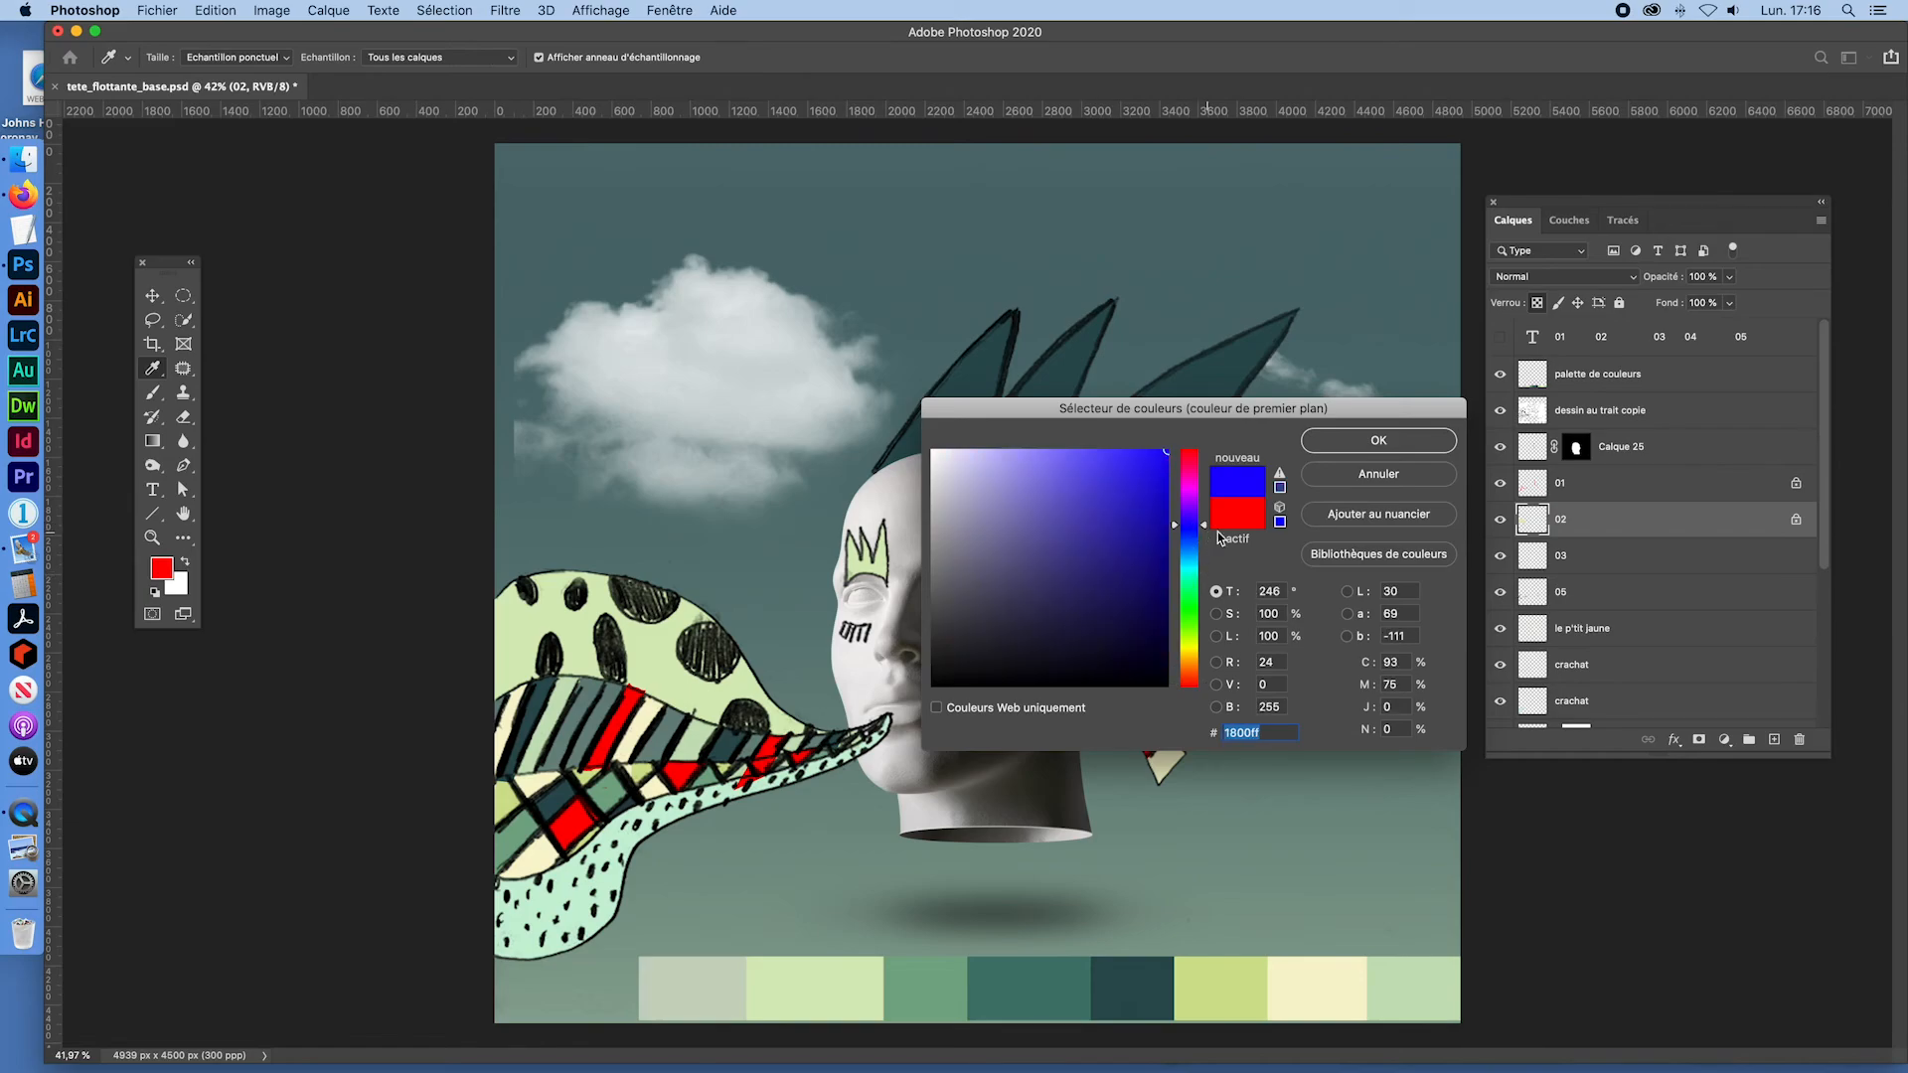
click(1347, 447)
key(m)
key(alt+BackSpace)
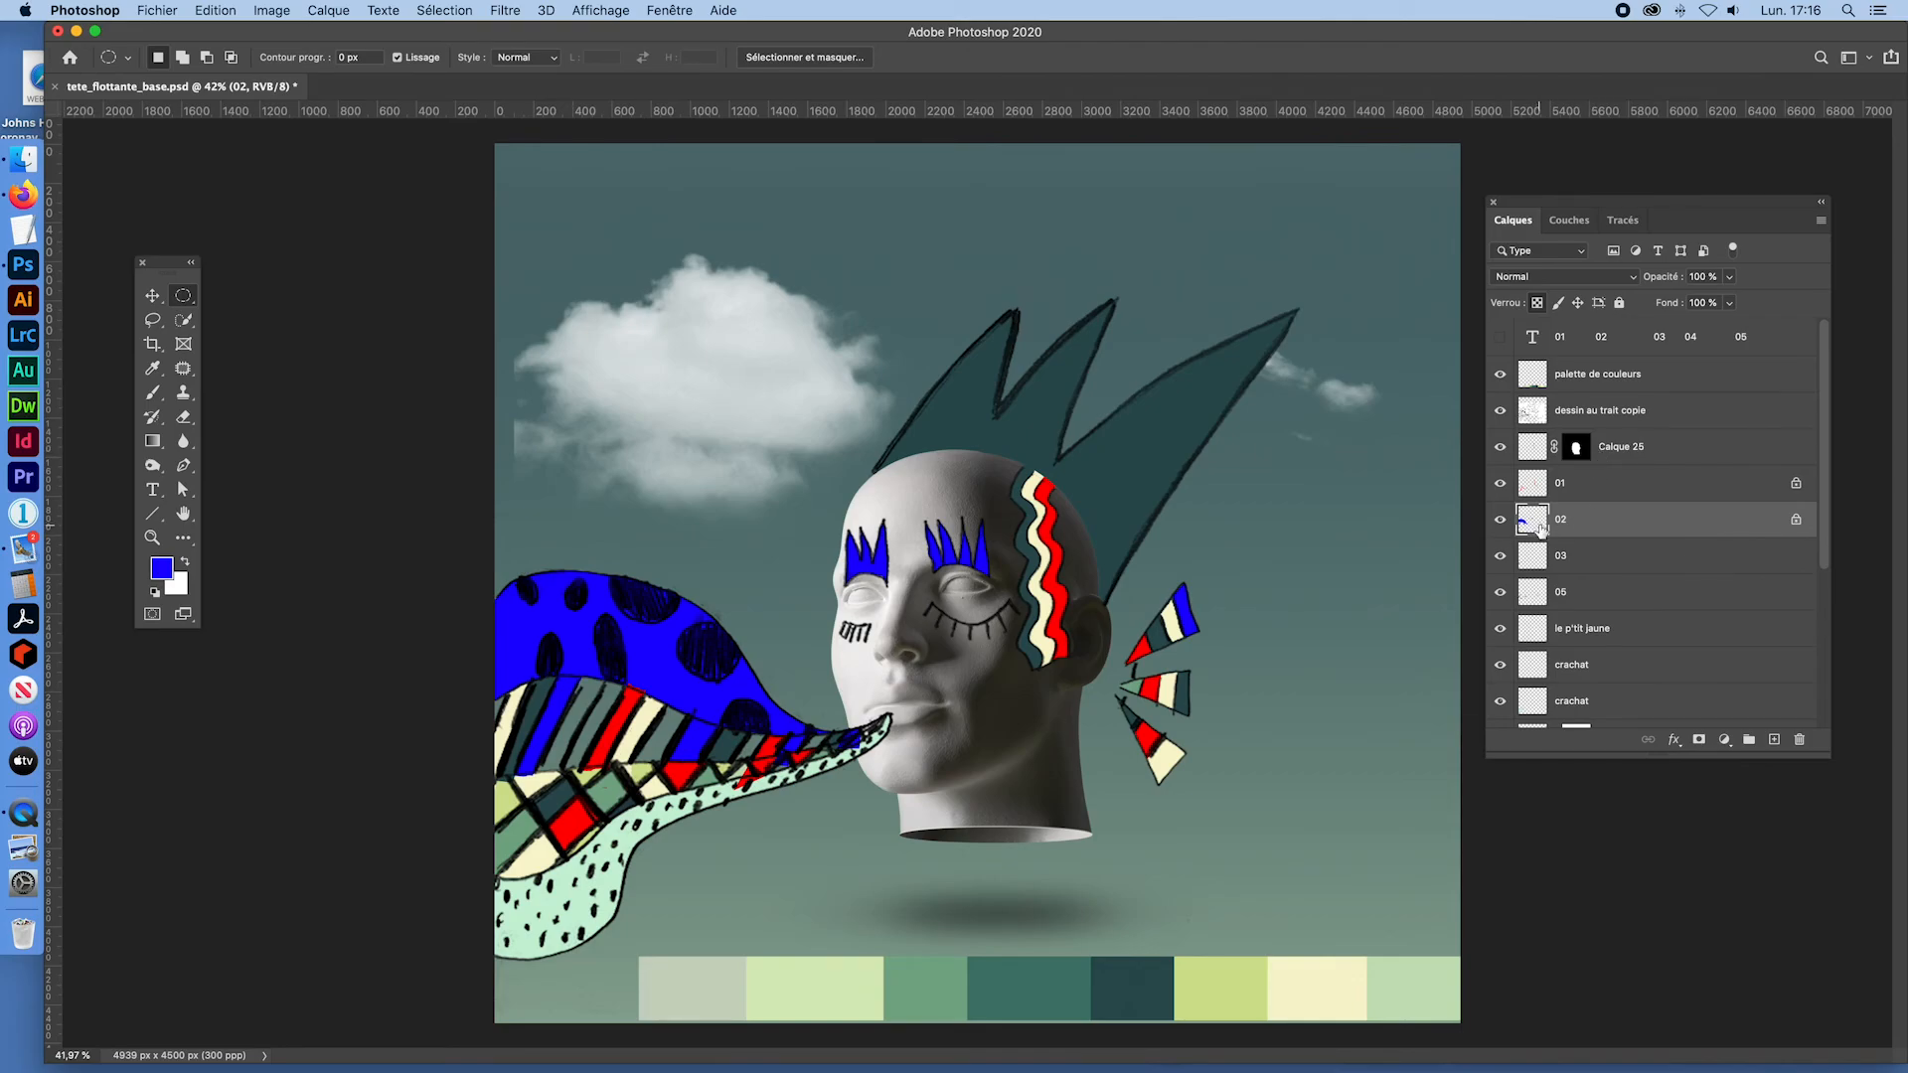
Step: Undo the changes to layer 02 and the red fill on layer 01, and hide the palette de couleurs layer
key(super+z)
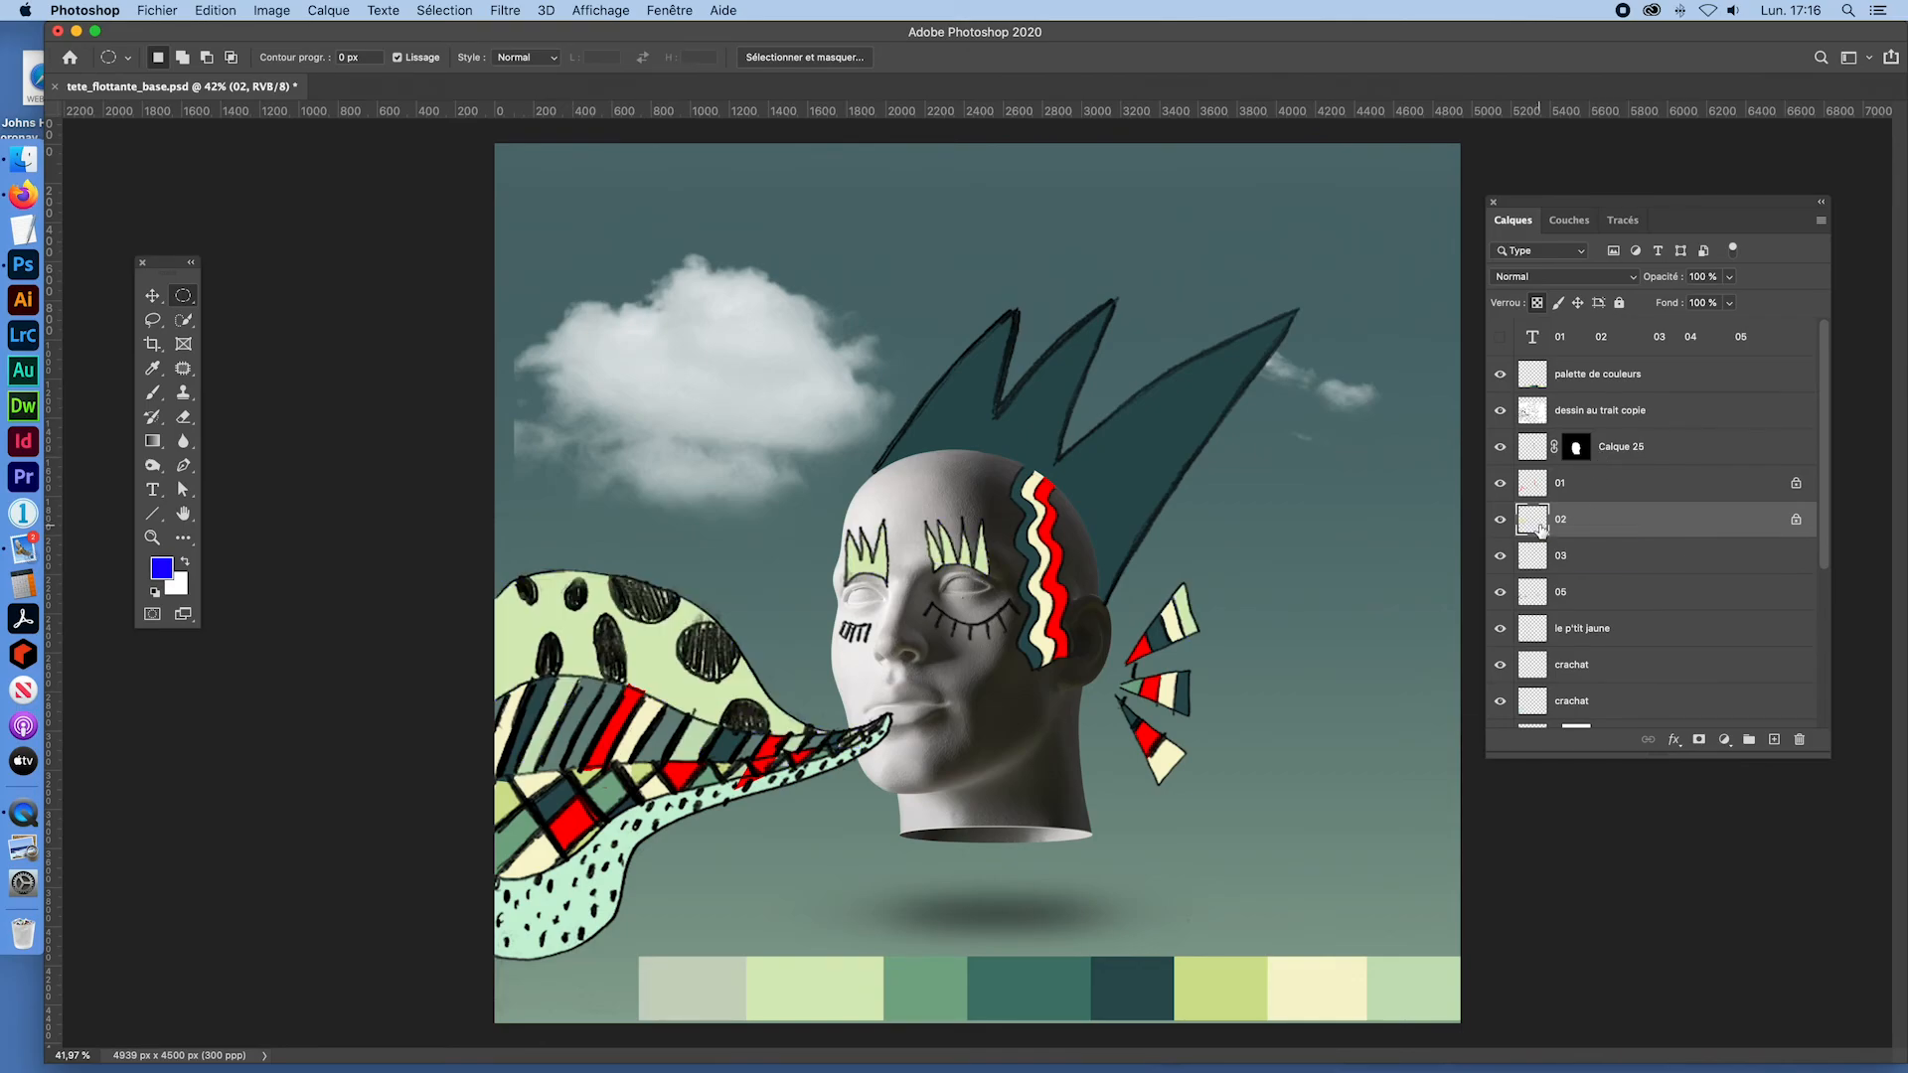
key(super+z)
key(super+z)
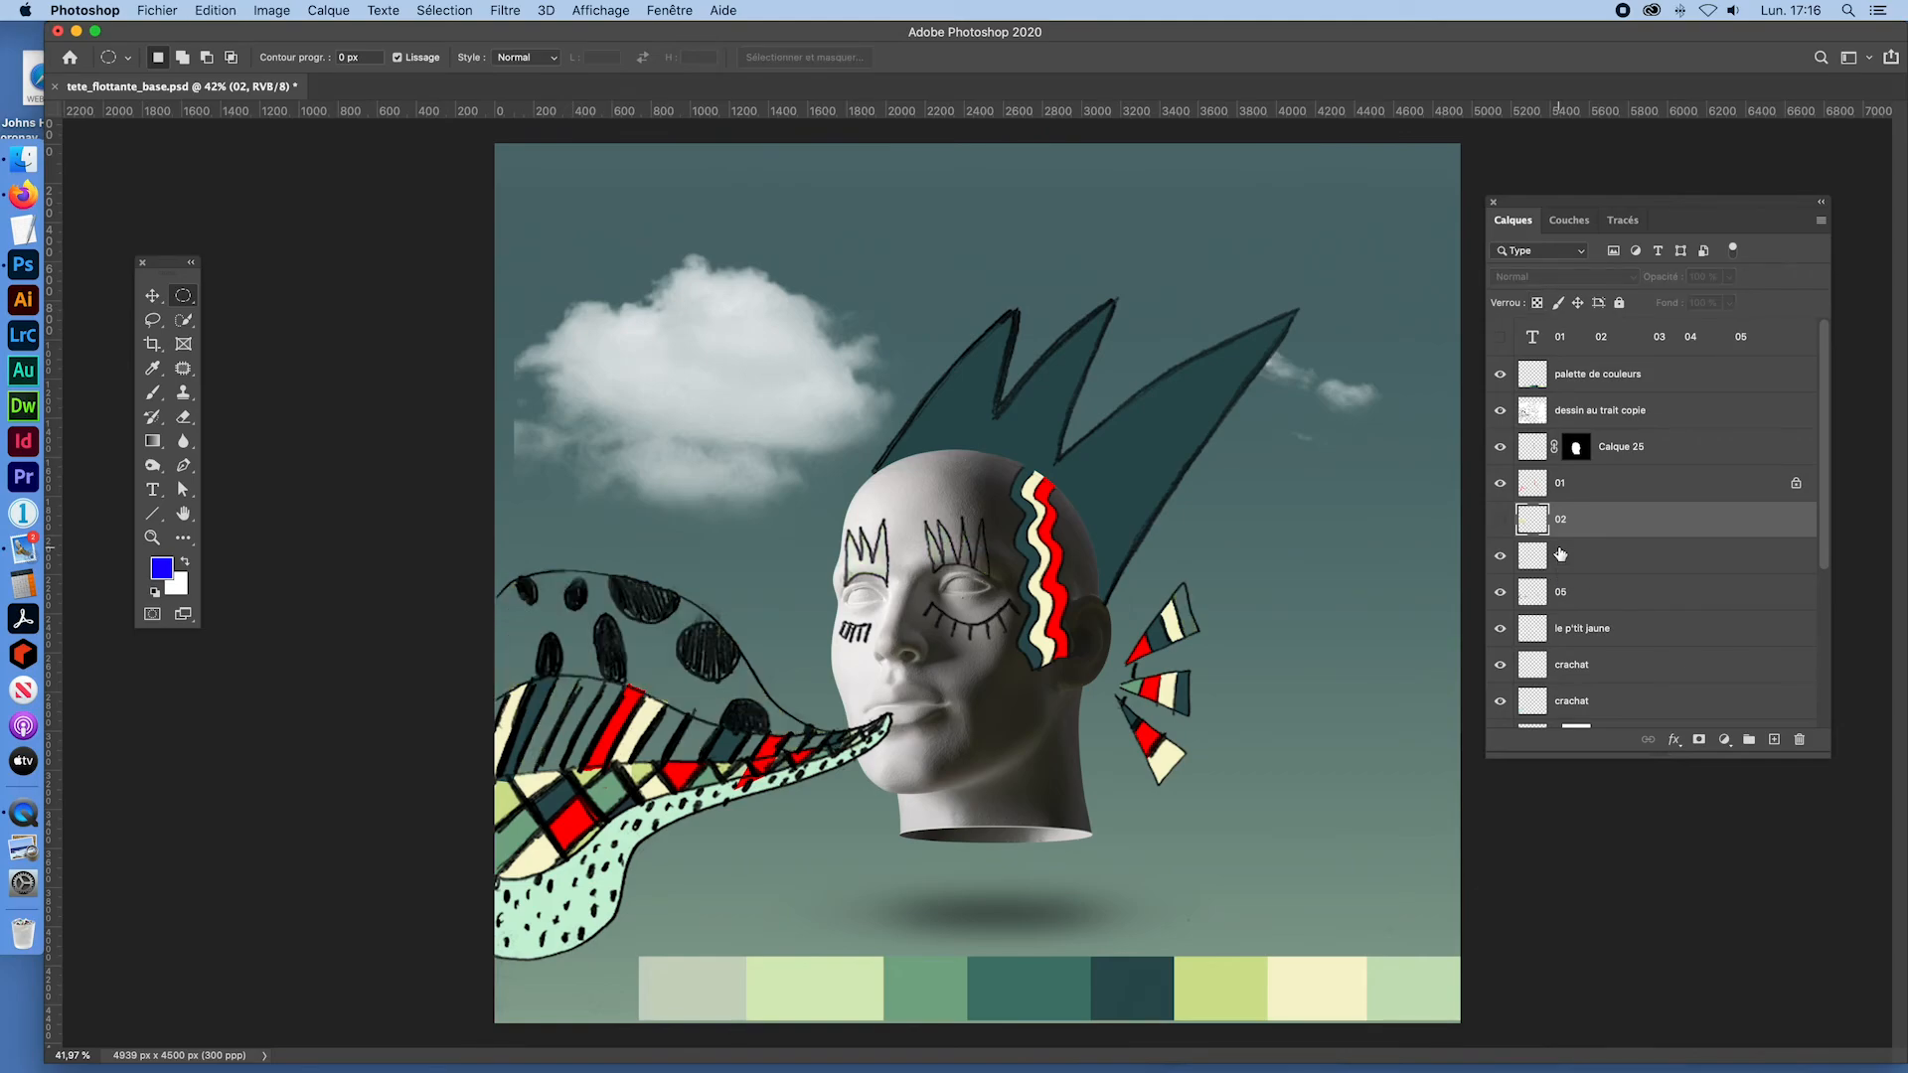
key(super+z)
key(super+z)
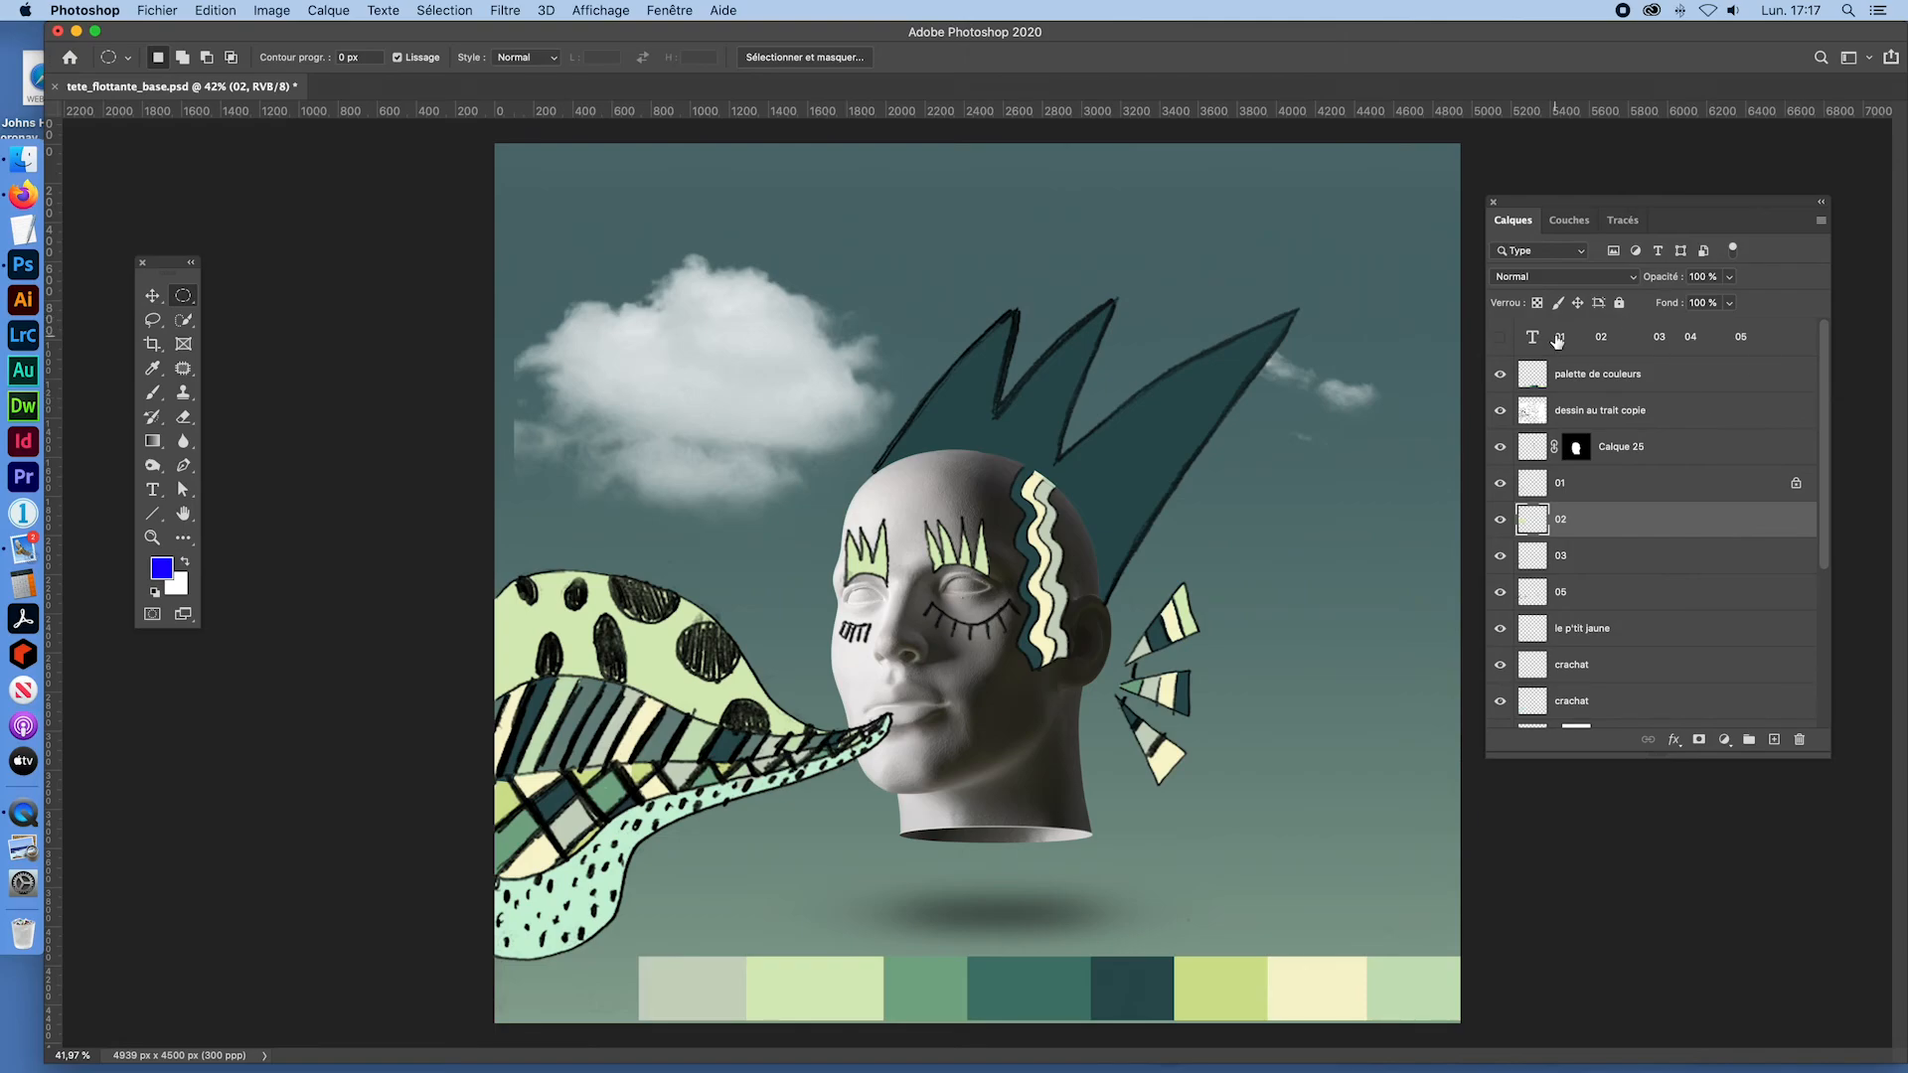
click(1501, 375)
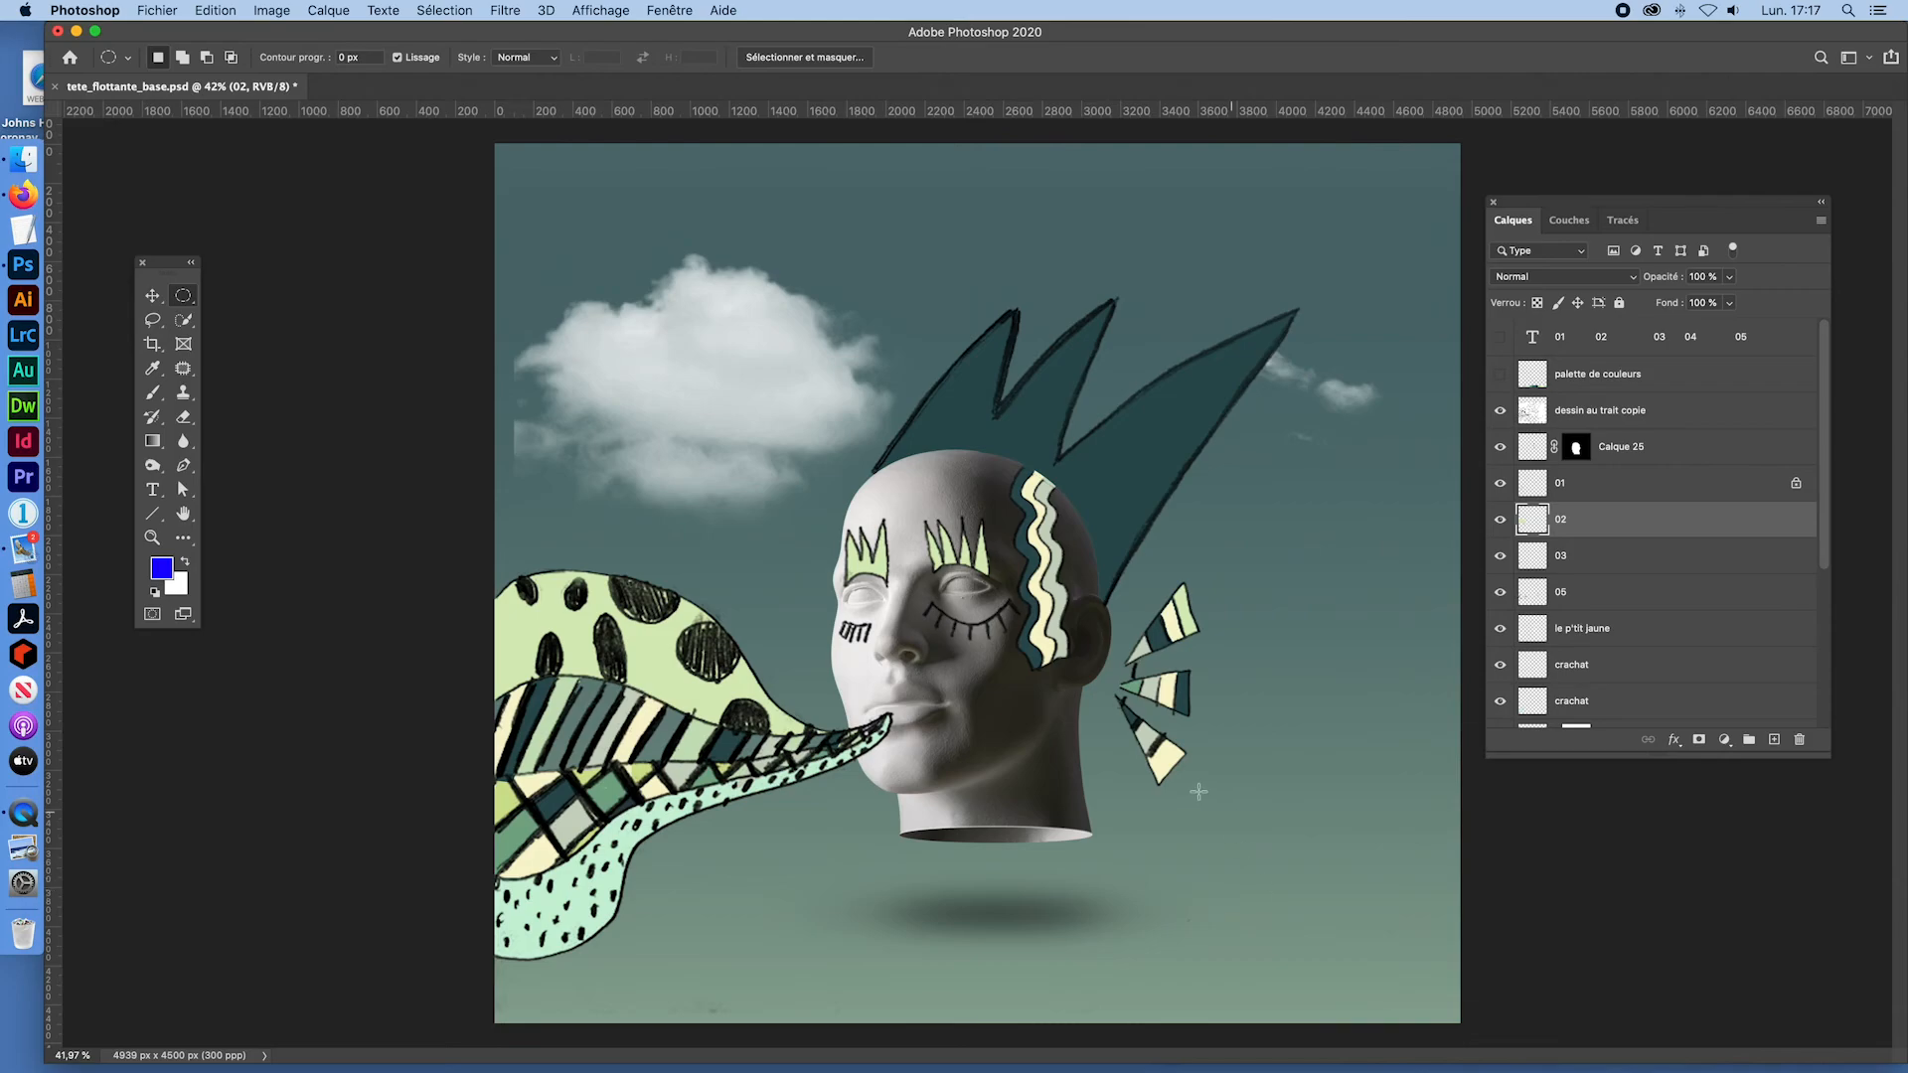
Step: Create a new empty layer directly above the background layer Calque 0
scroll(1747, 646, down, 5)
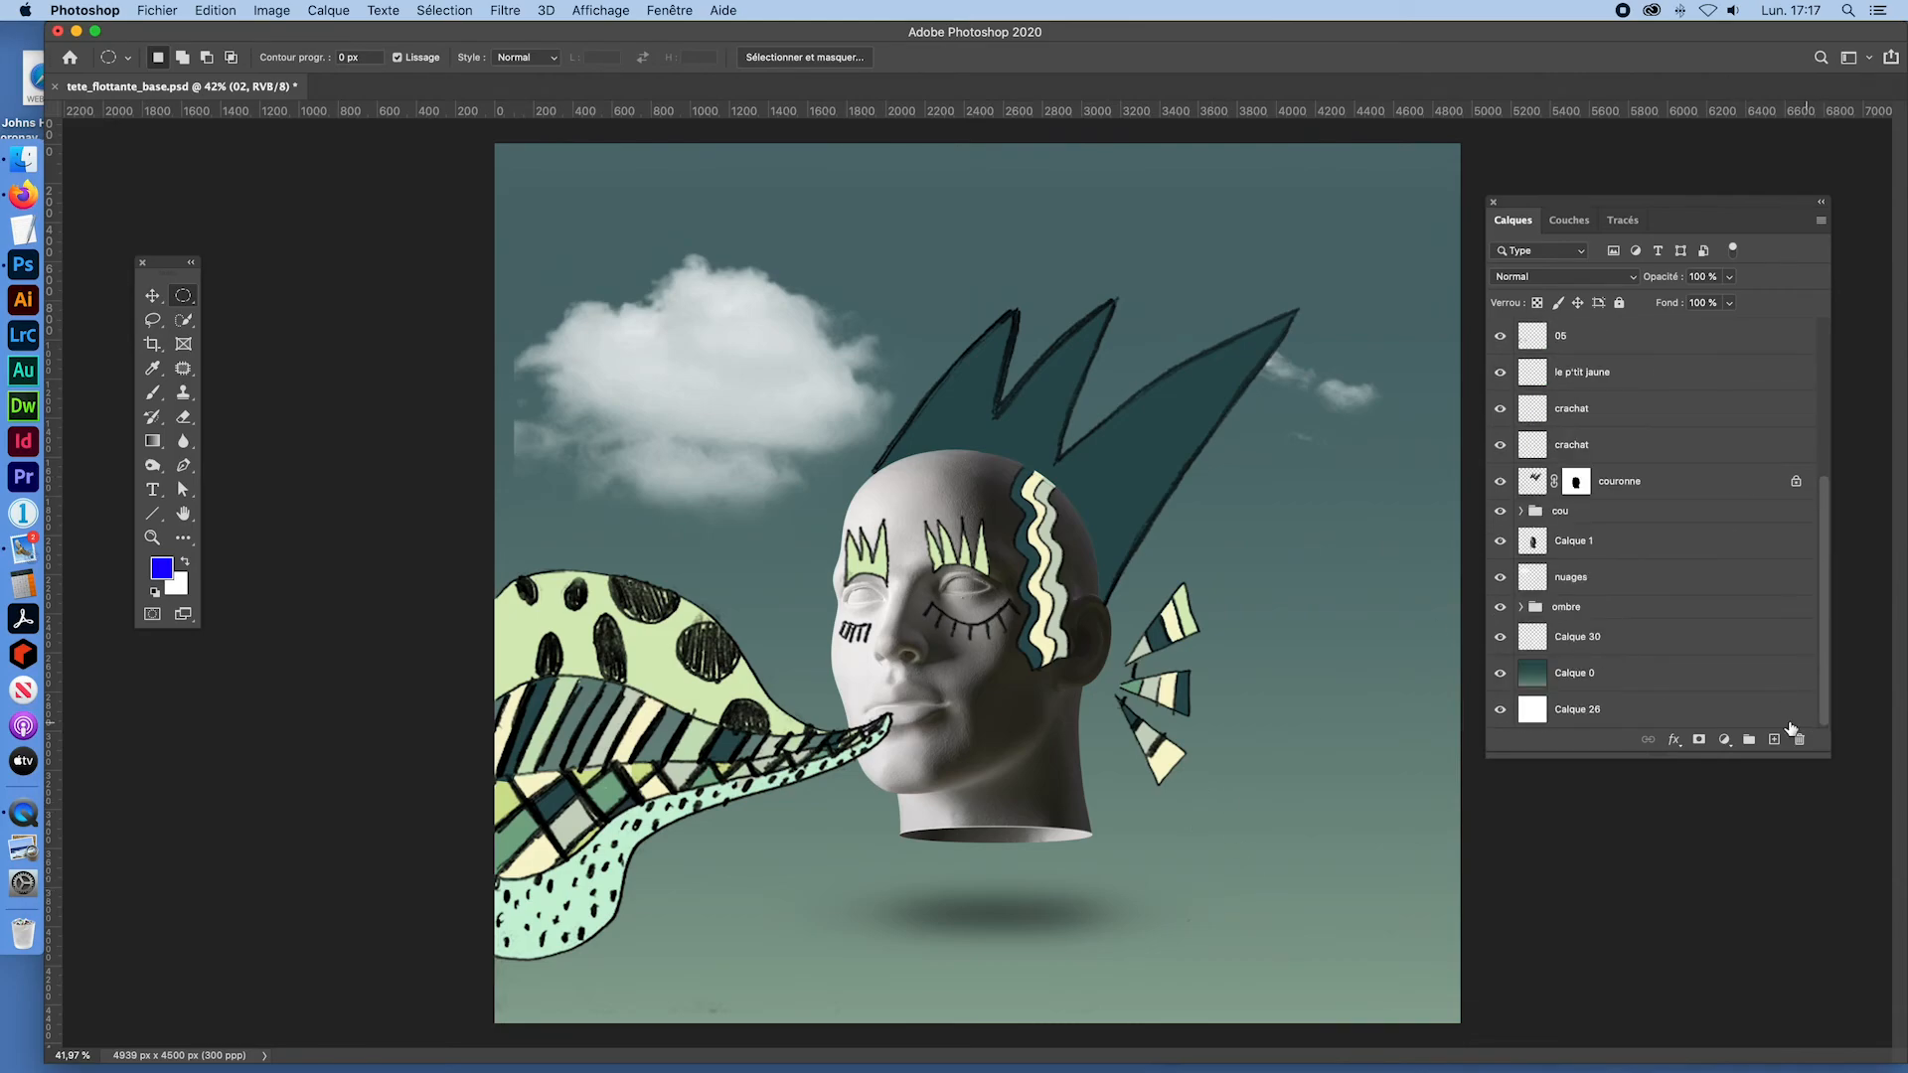
click(1575, 673)
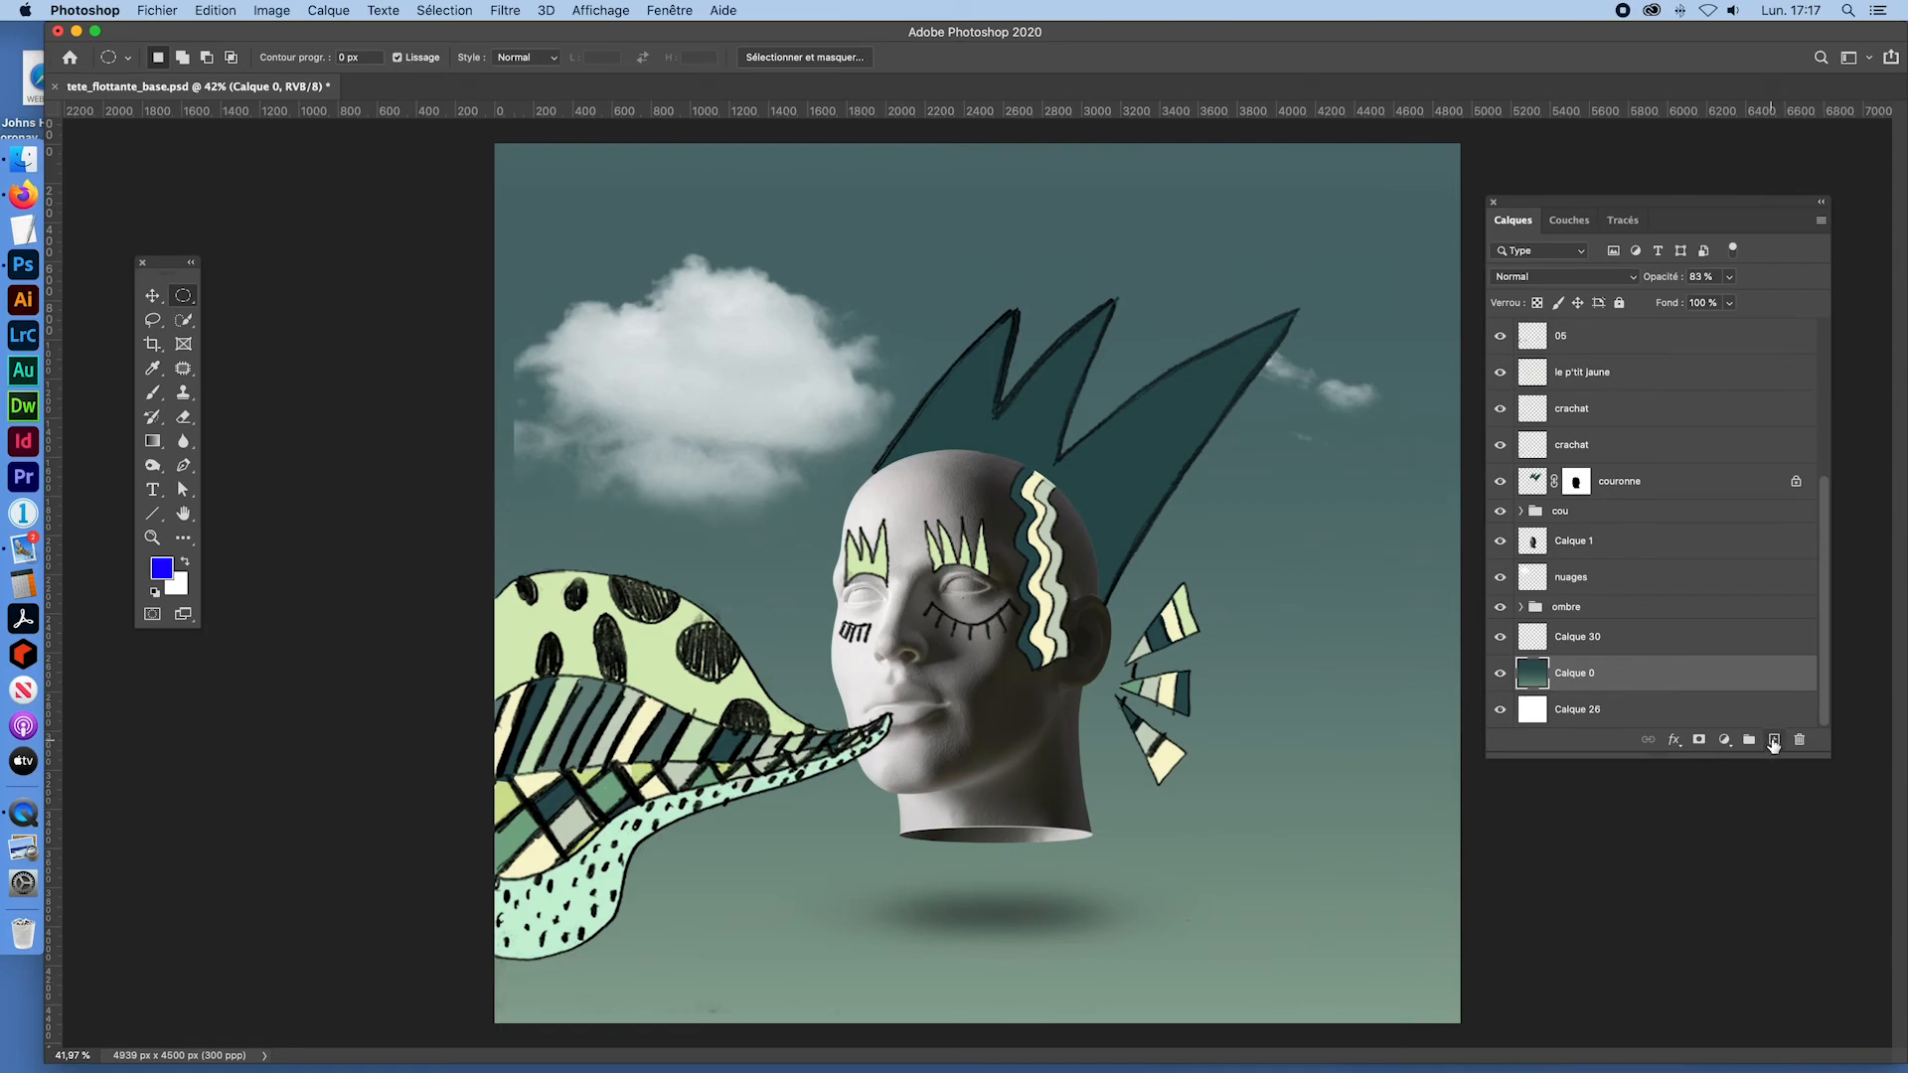
click(1774, 740)
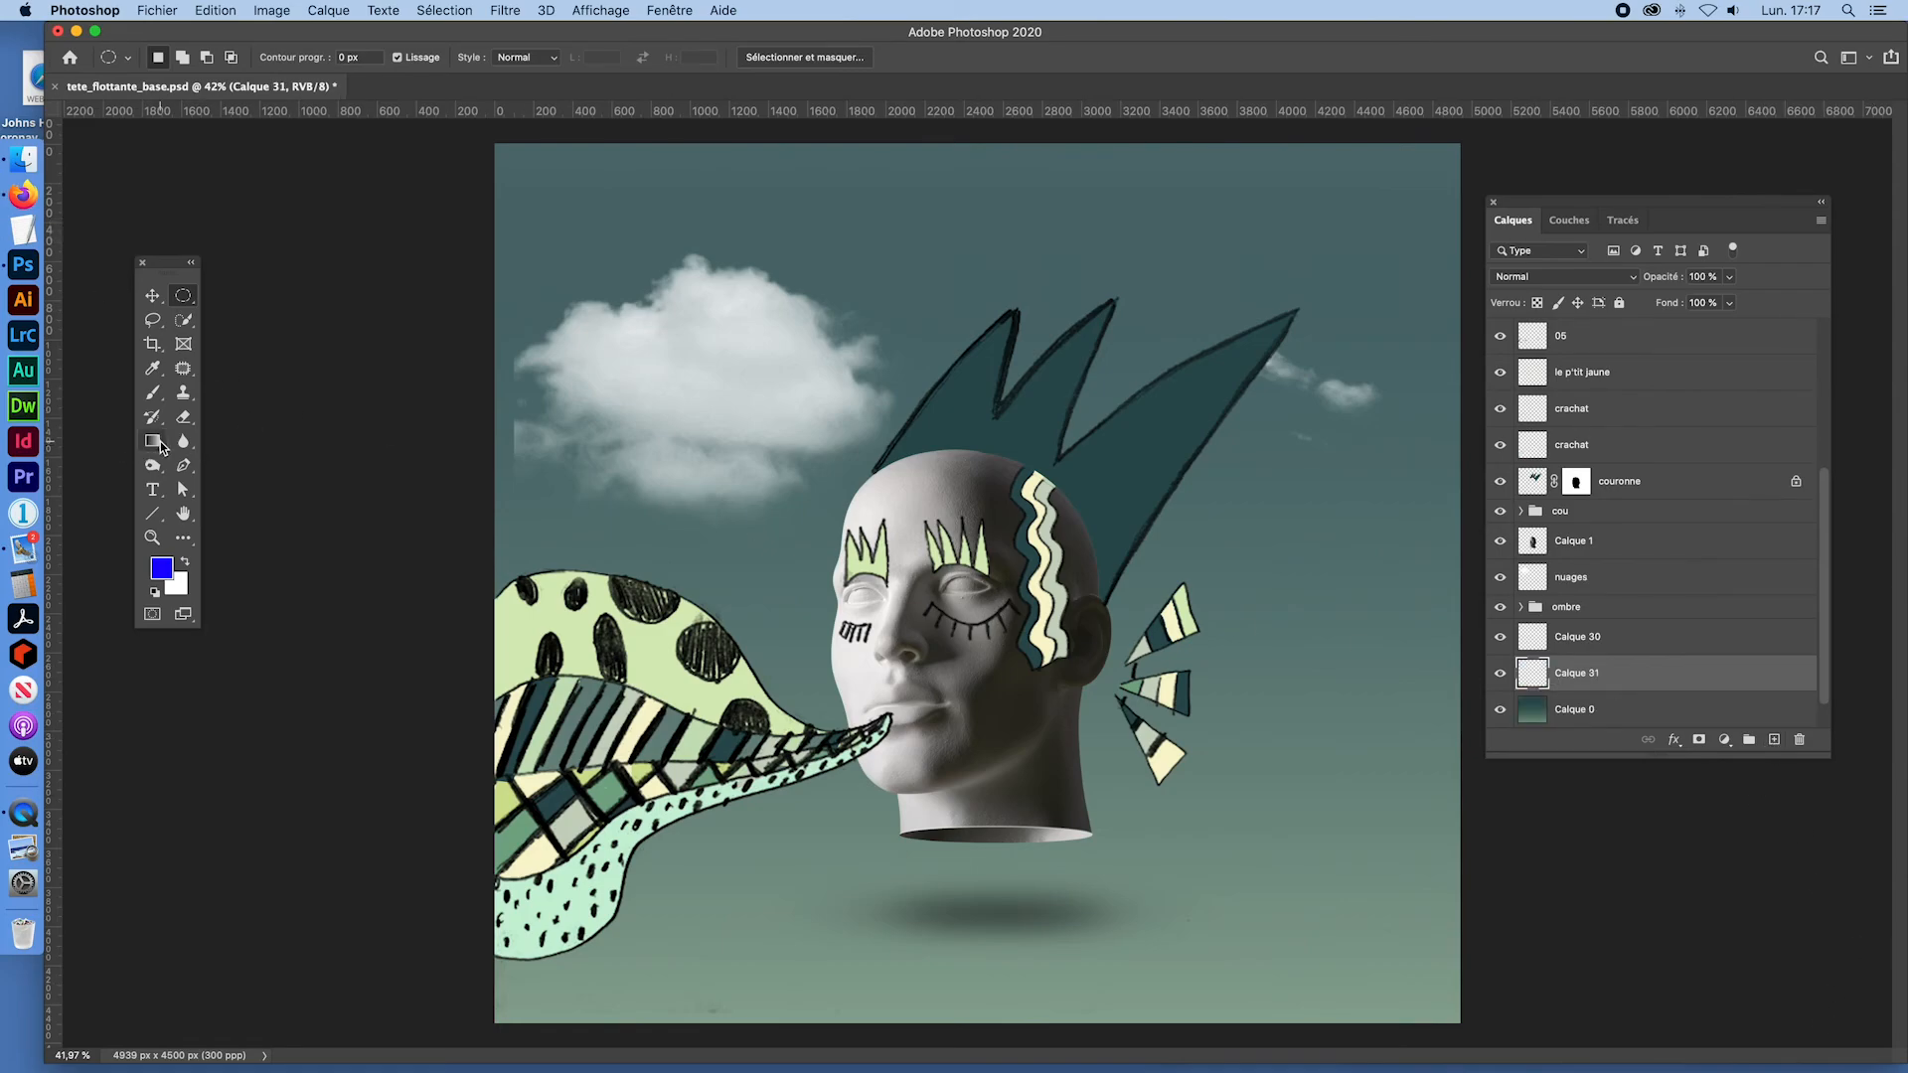
Step: Open the Gradient tool's gradient for editing and remove its middle colour stop at 49%
click(146, 446)
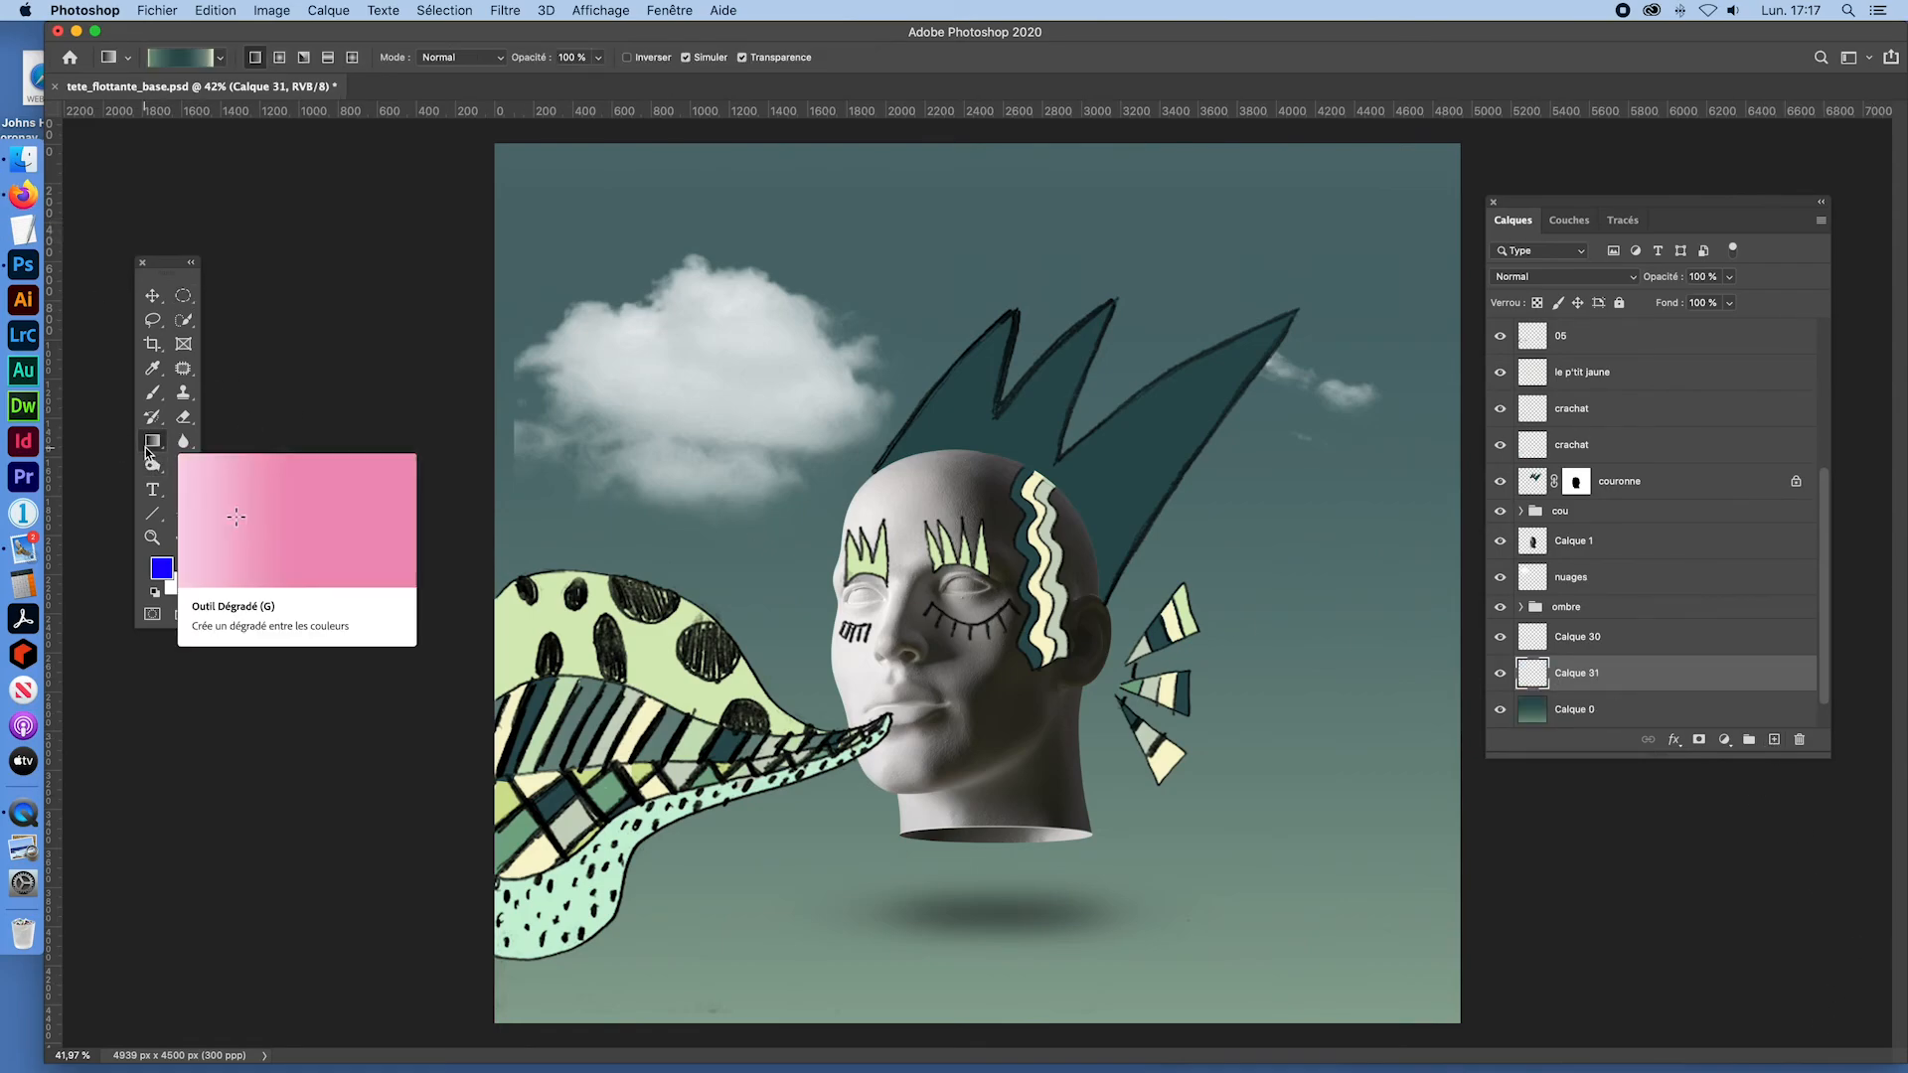
click(163, 61)
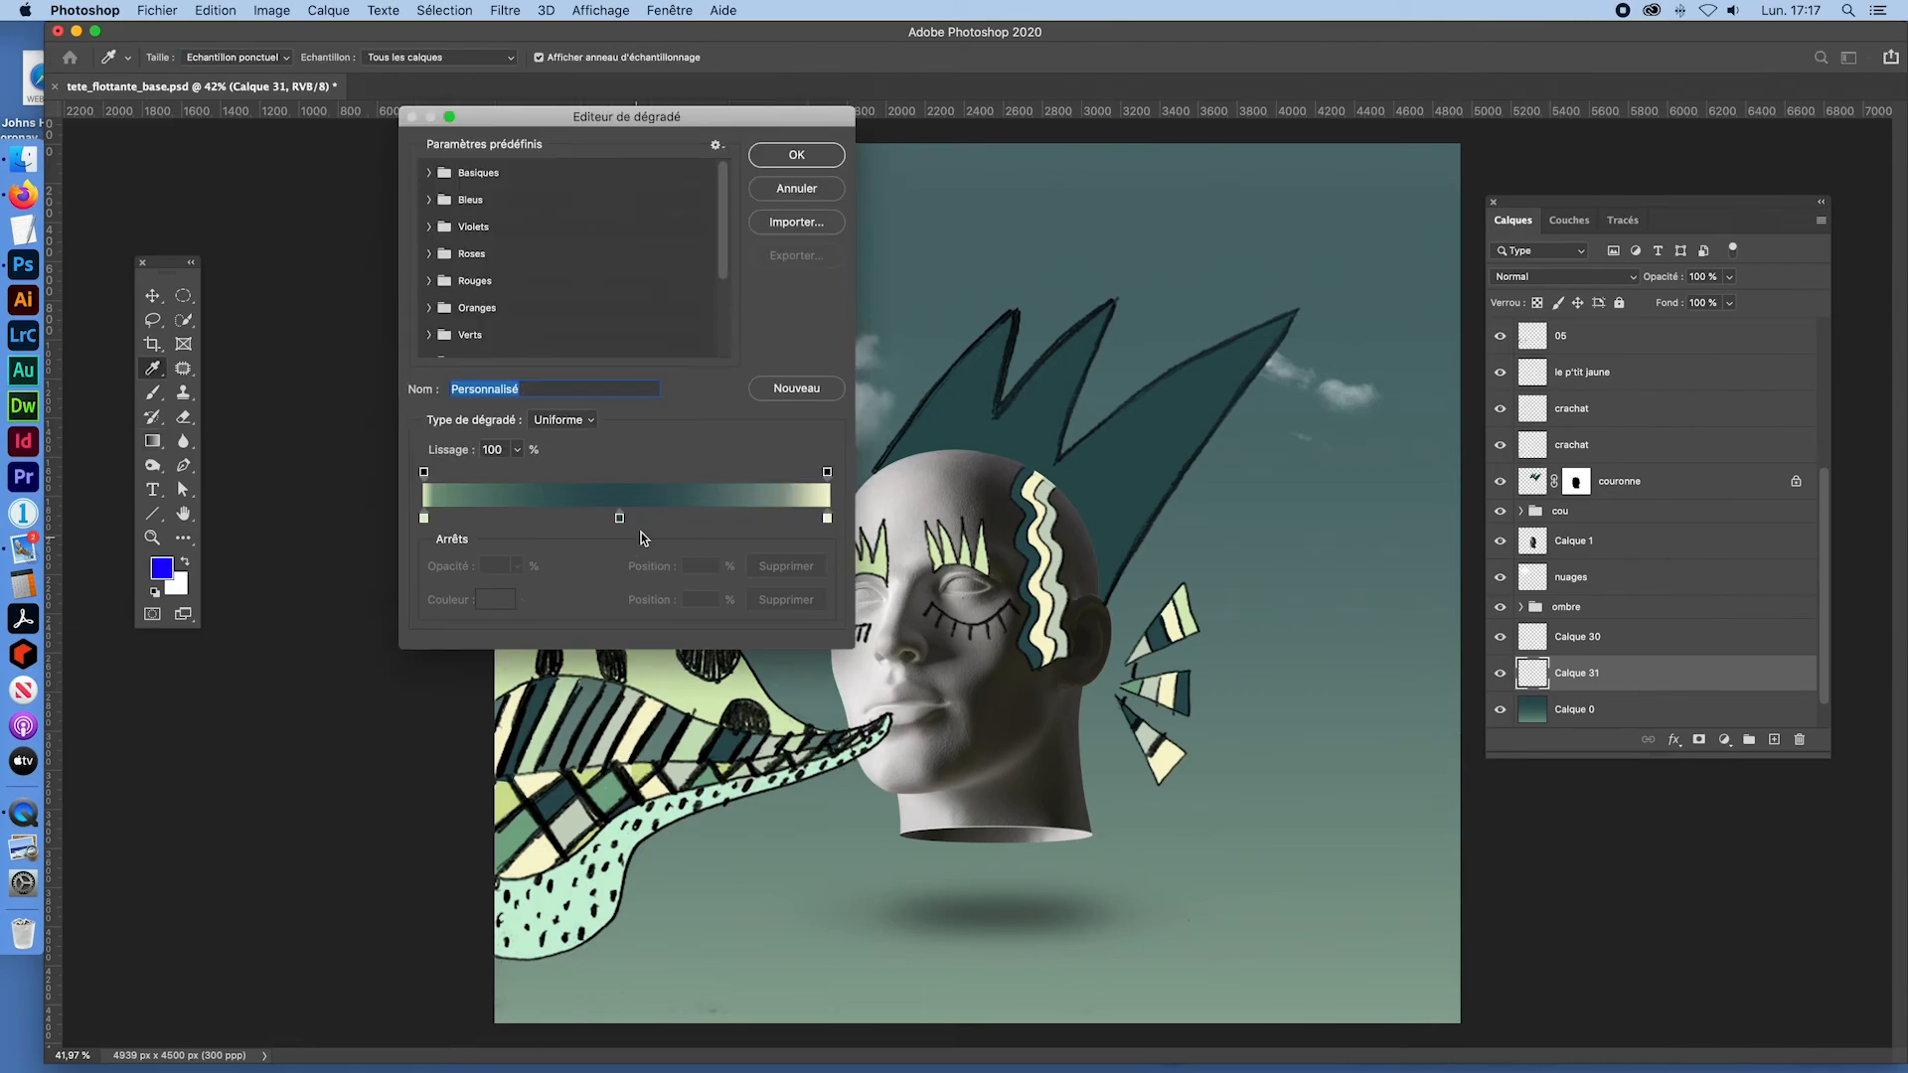
drag(677, 129, 1255, 45)
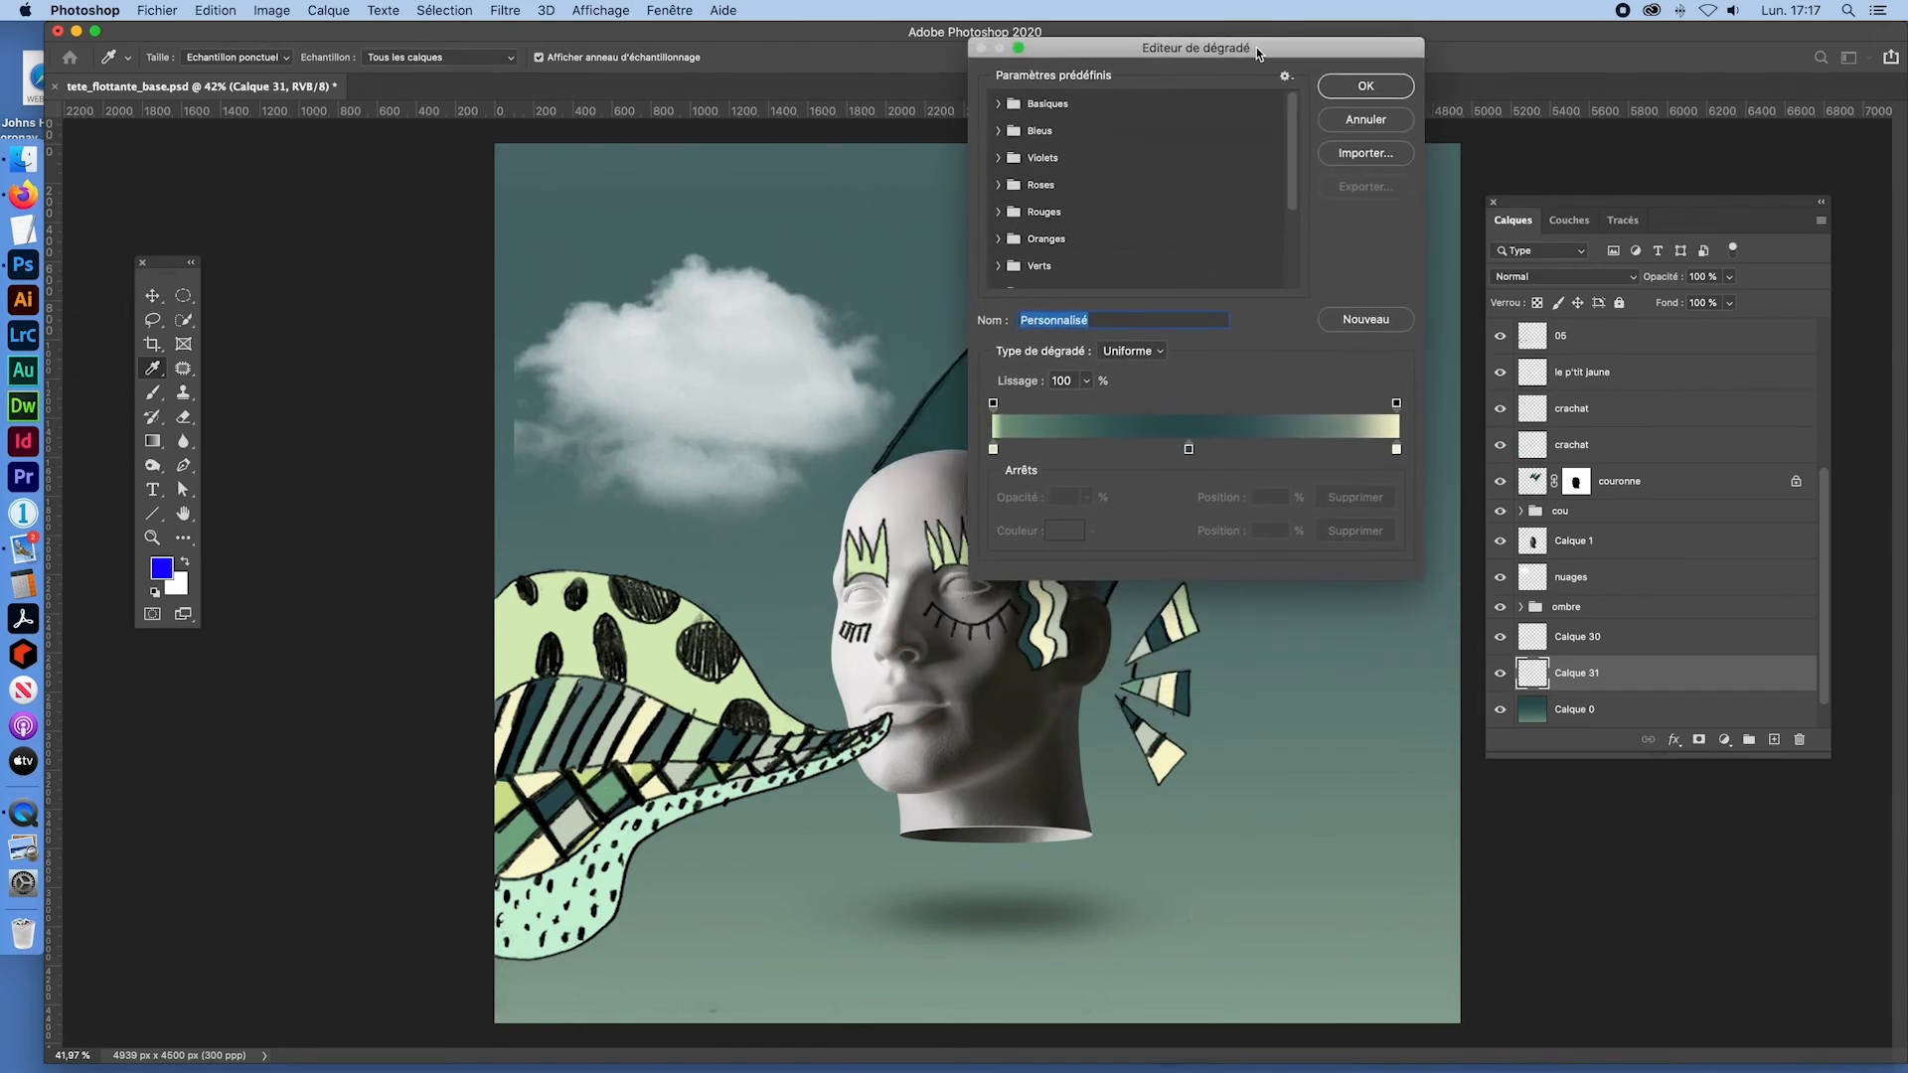
click(1190, 447)
click(1185, 452)
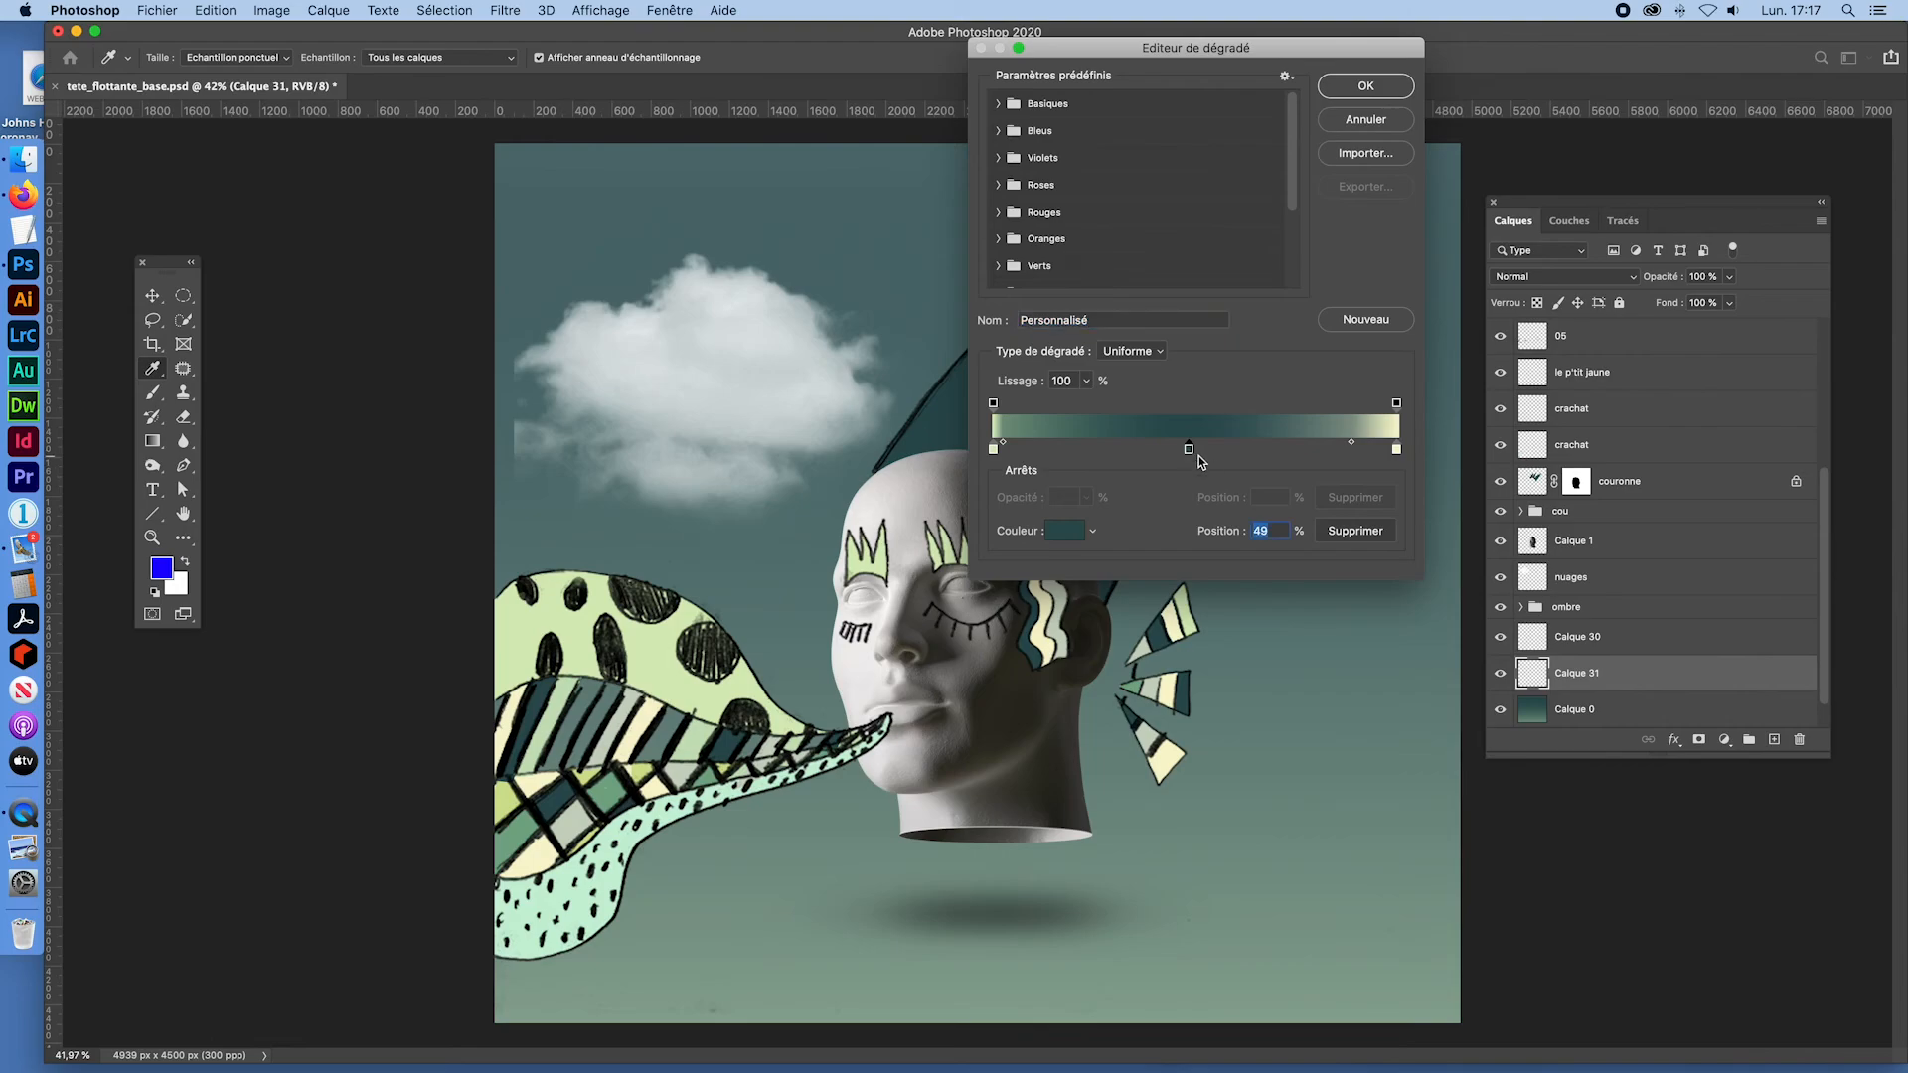
key(Delete)
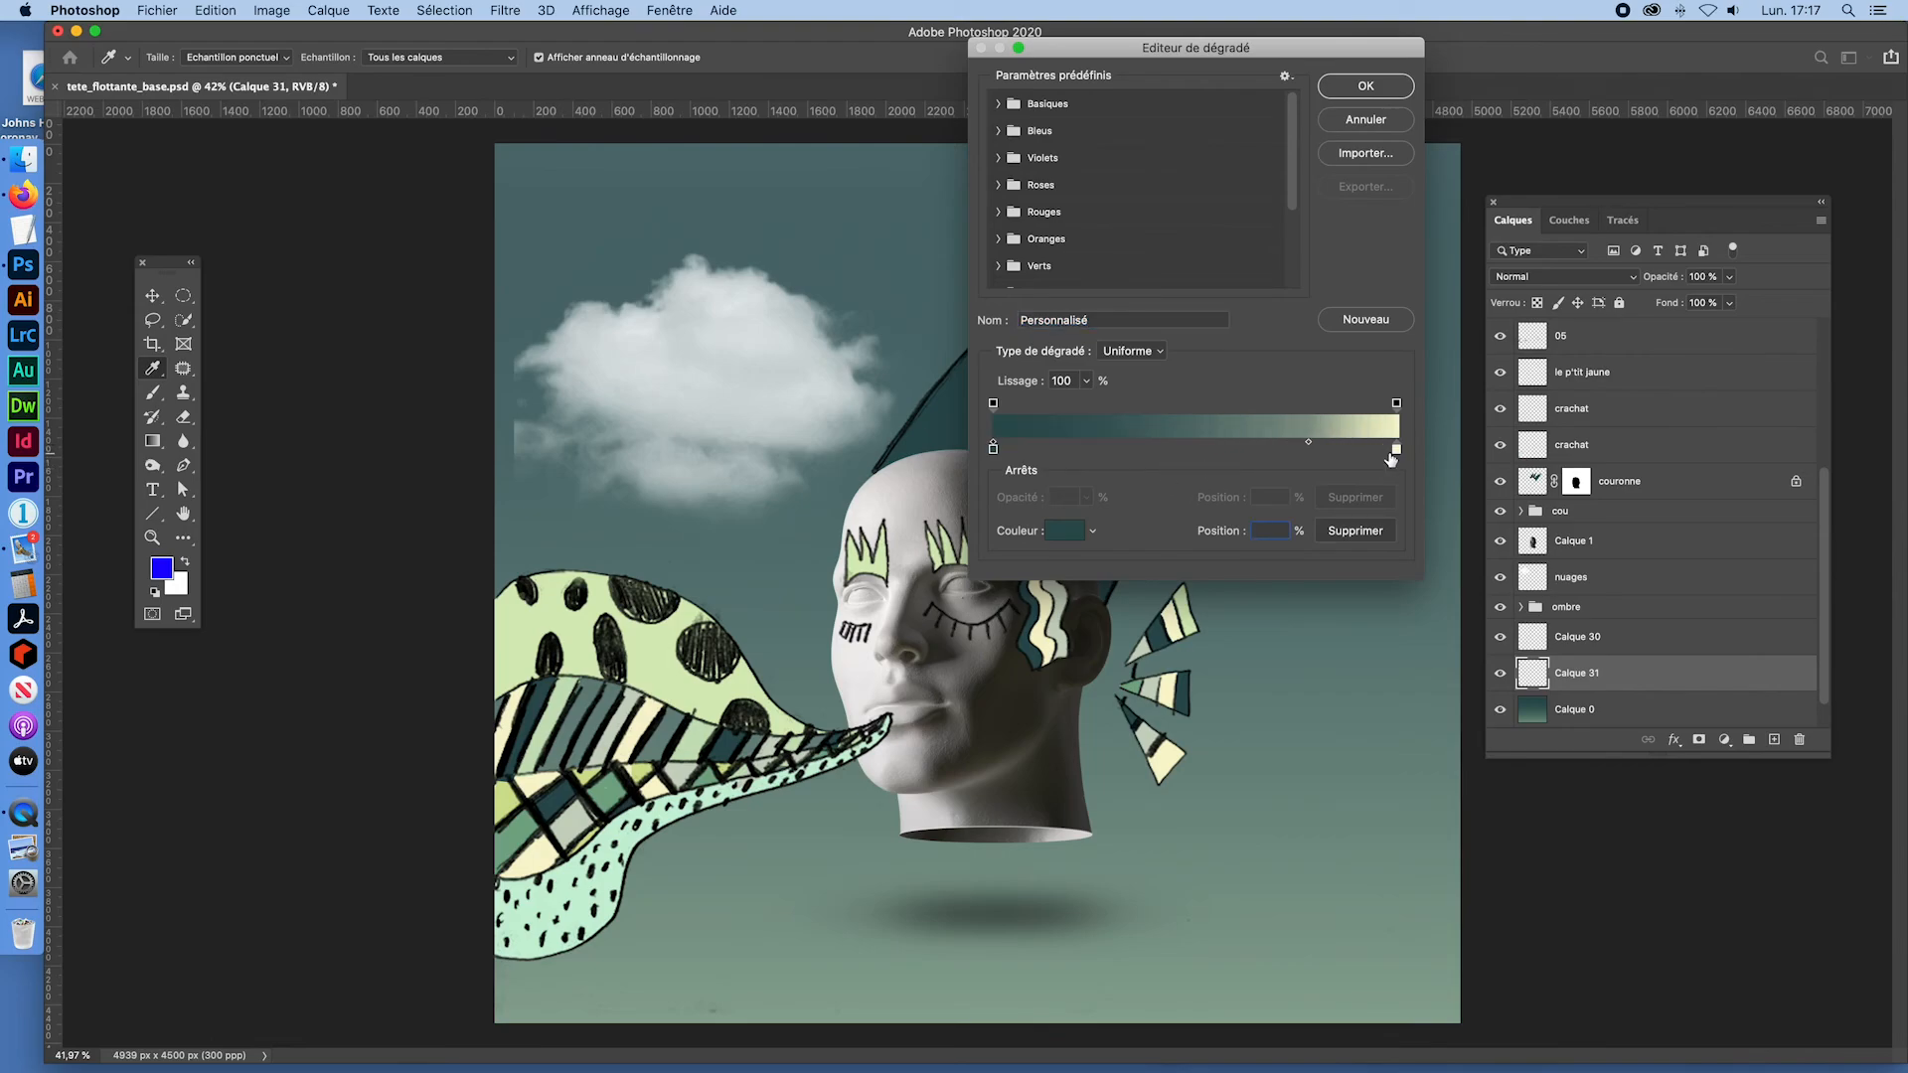
Step: Colour the gradient's start stop light grey sampled from the forehead and its end stop with the background's green
click(993, 447)
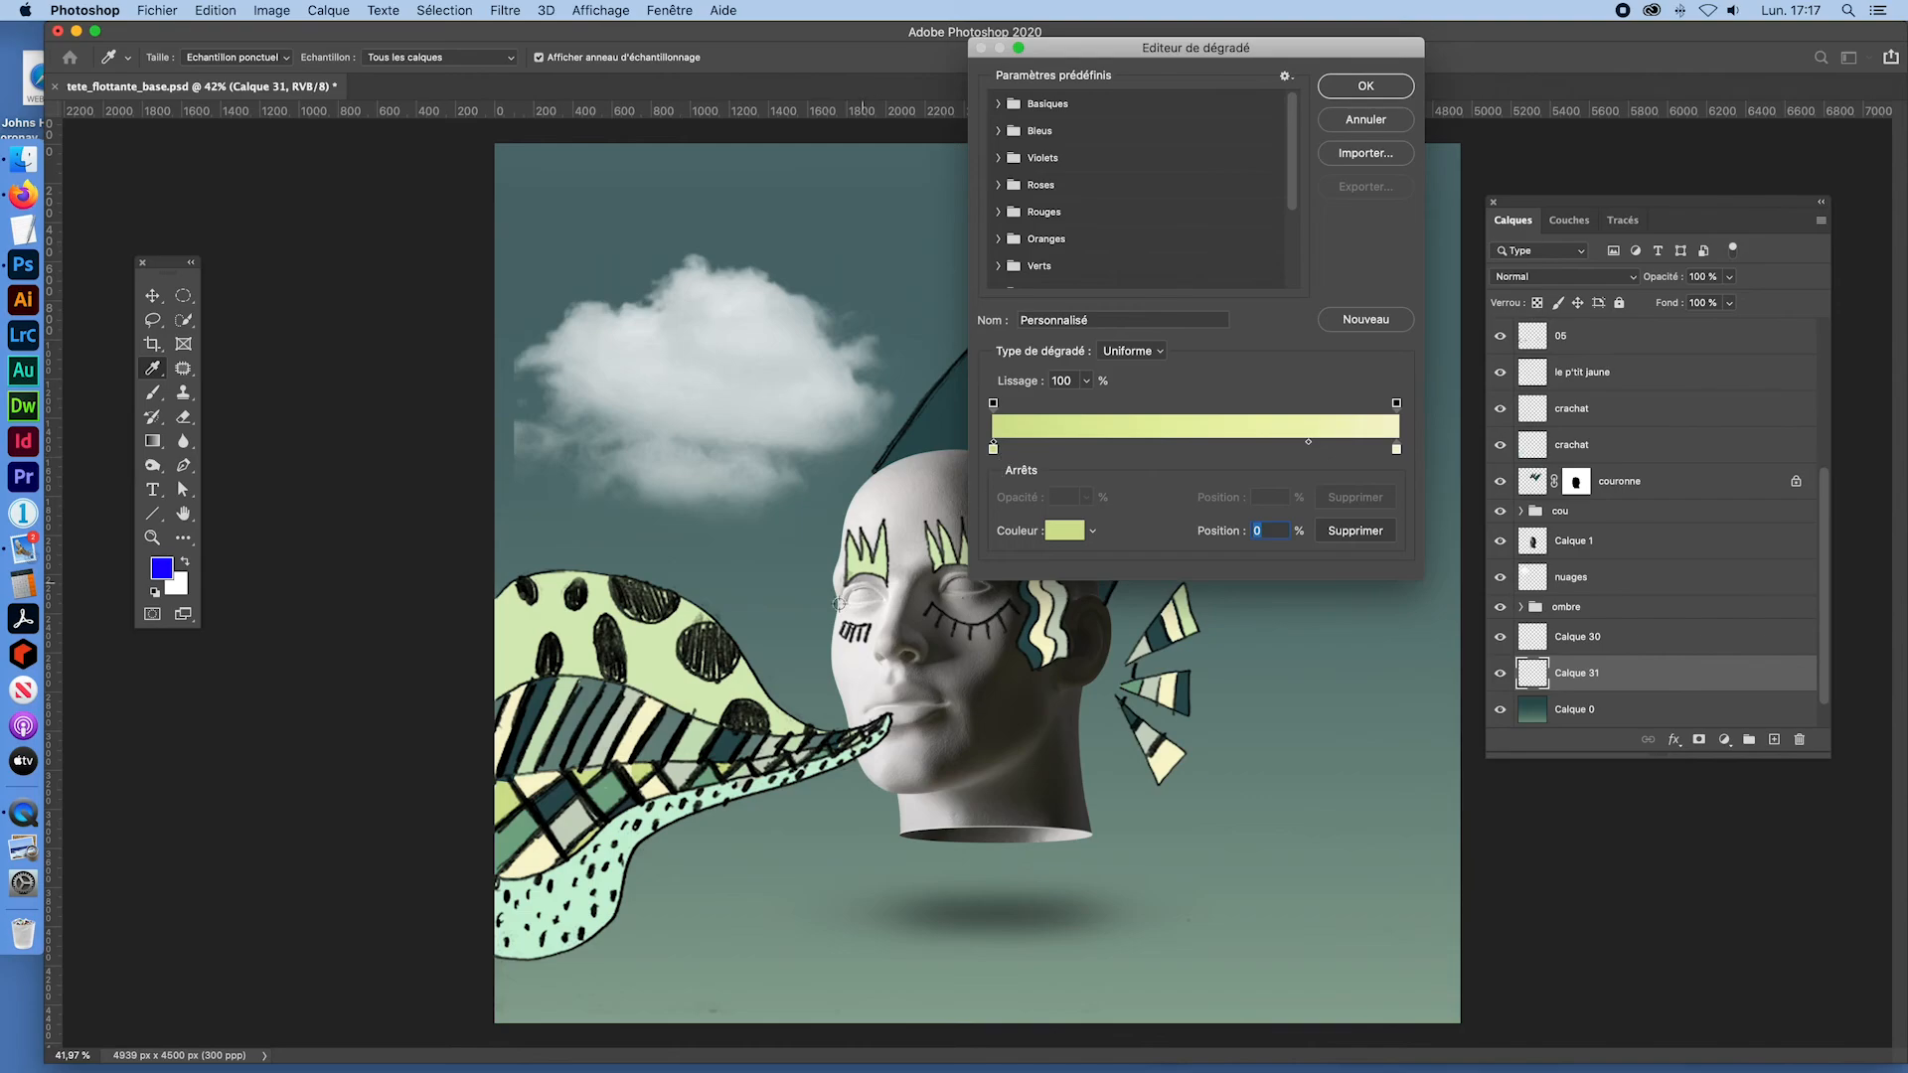
click(913, 485)
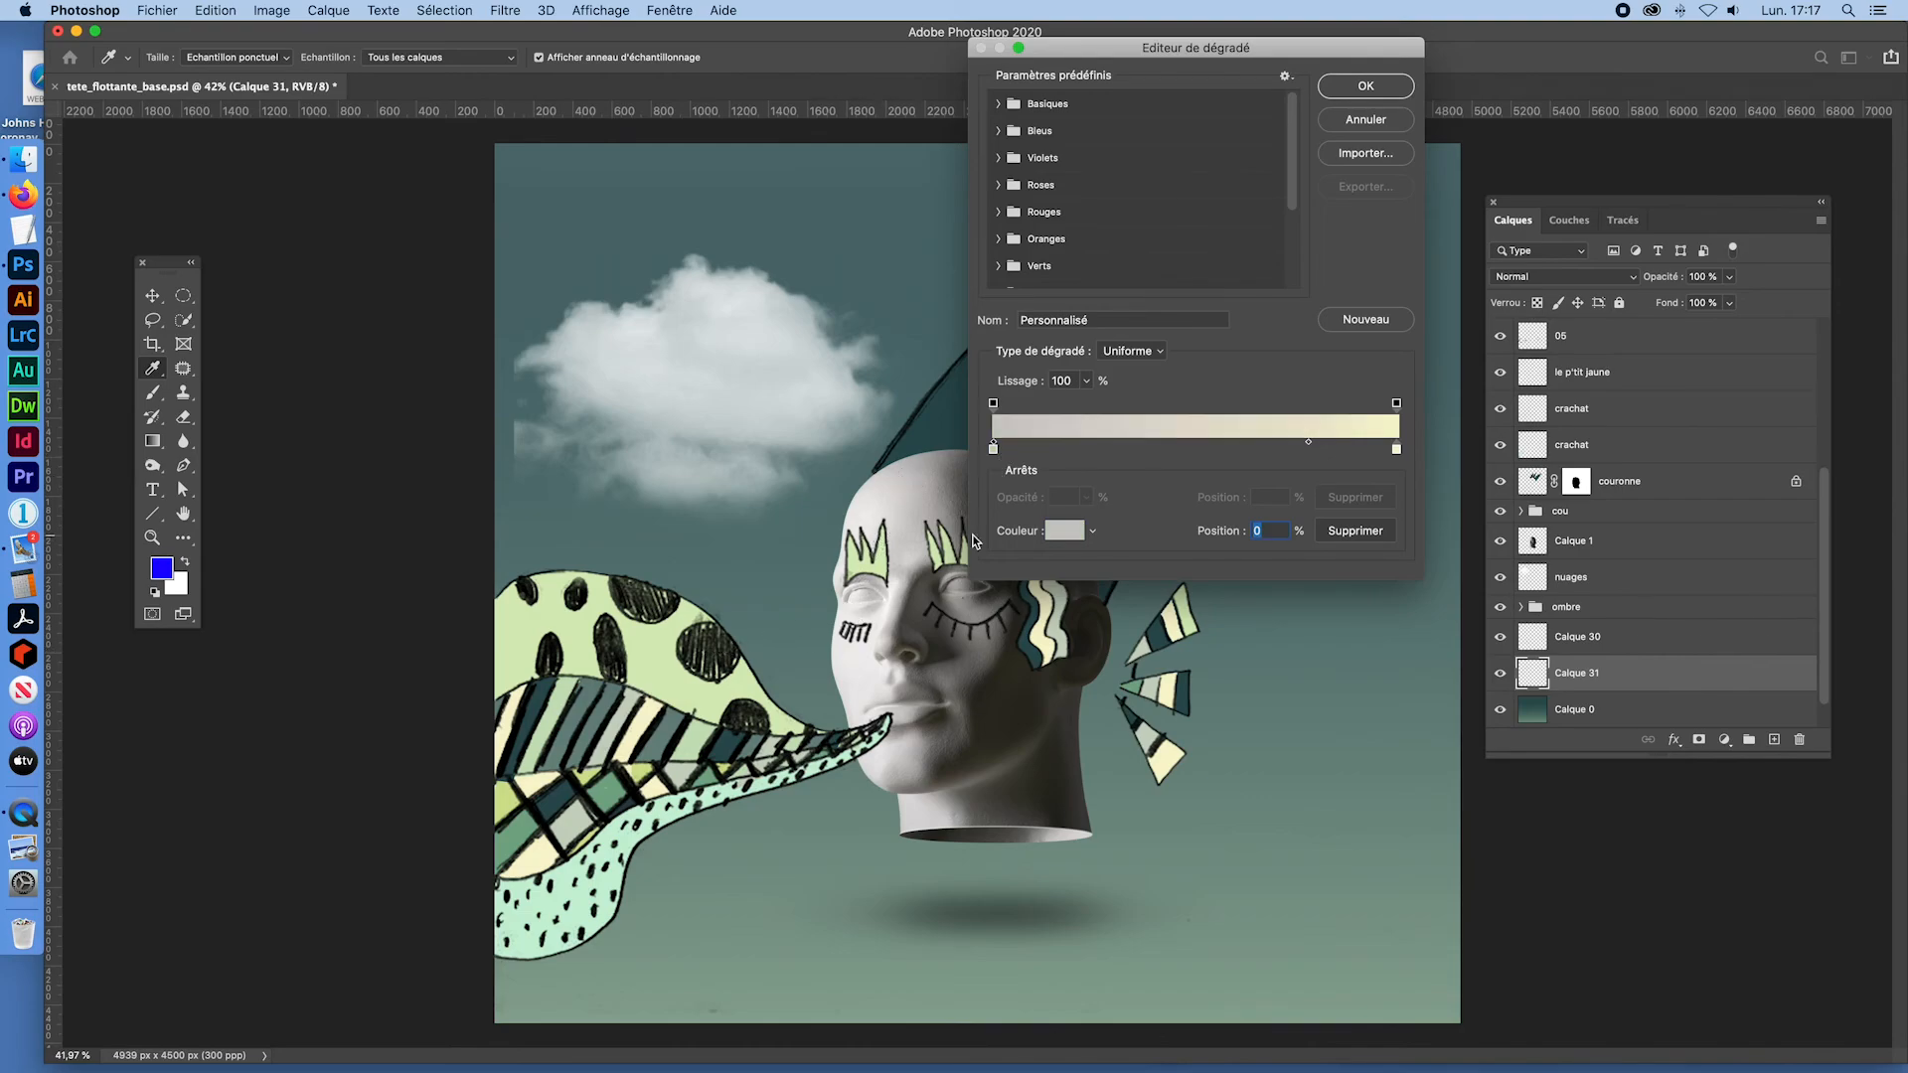
click(1397, 449)
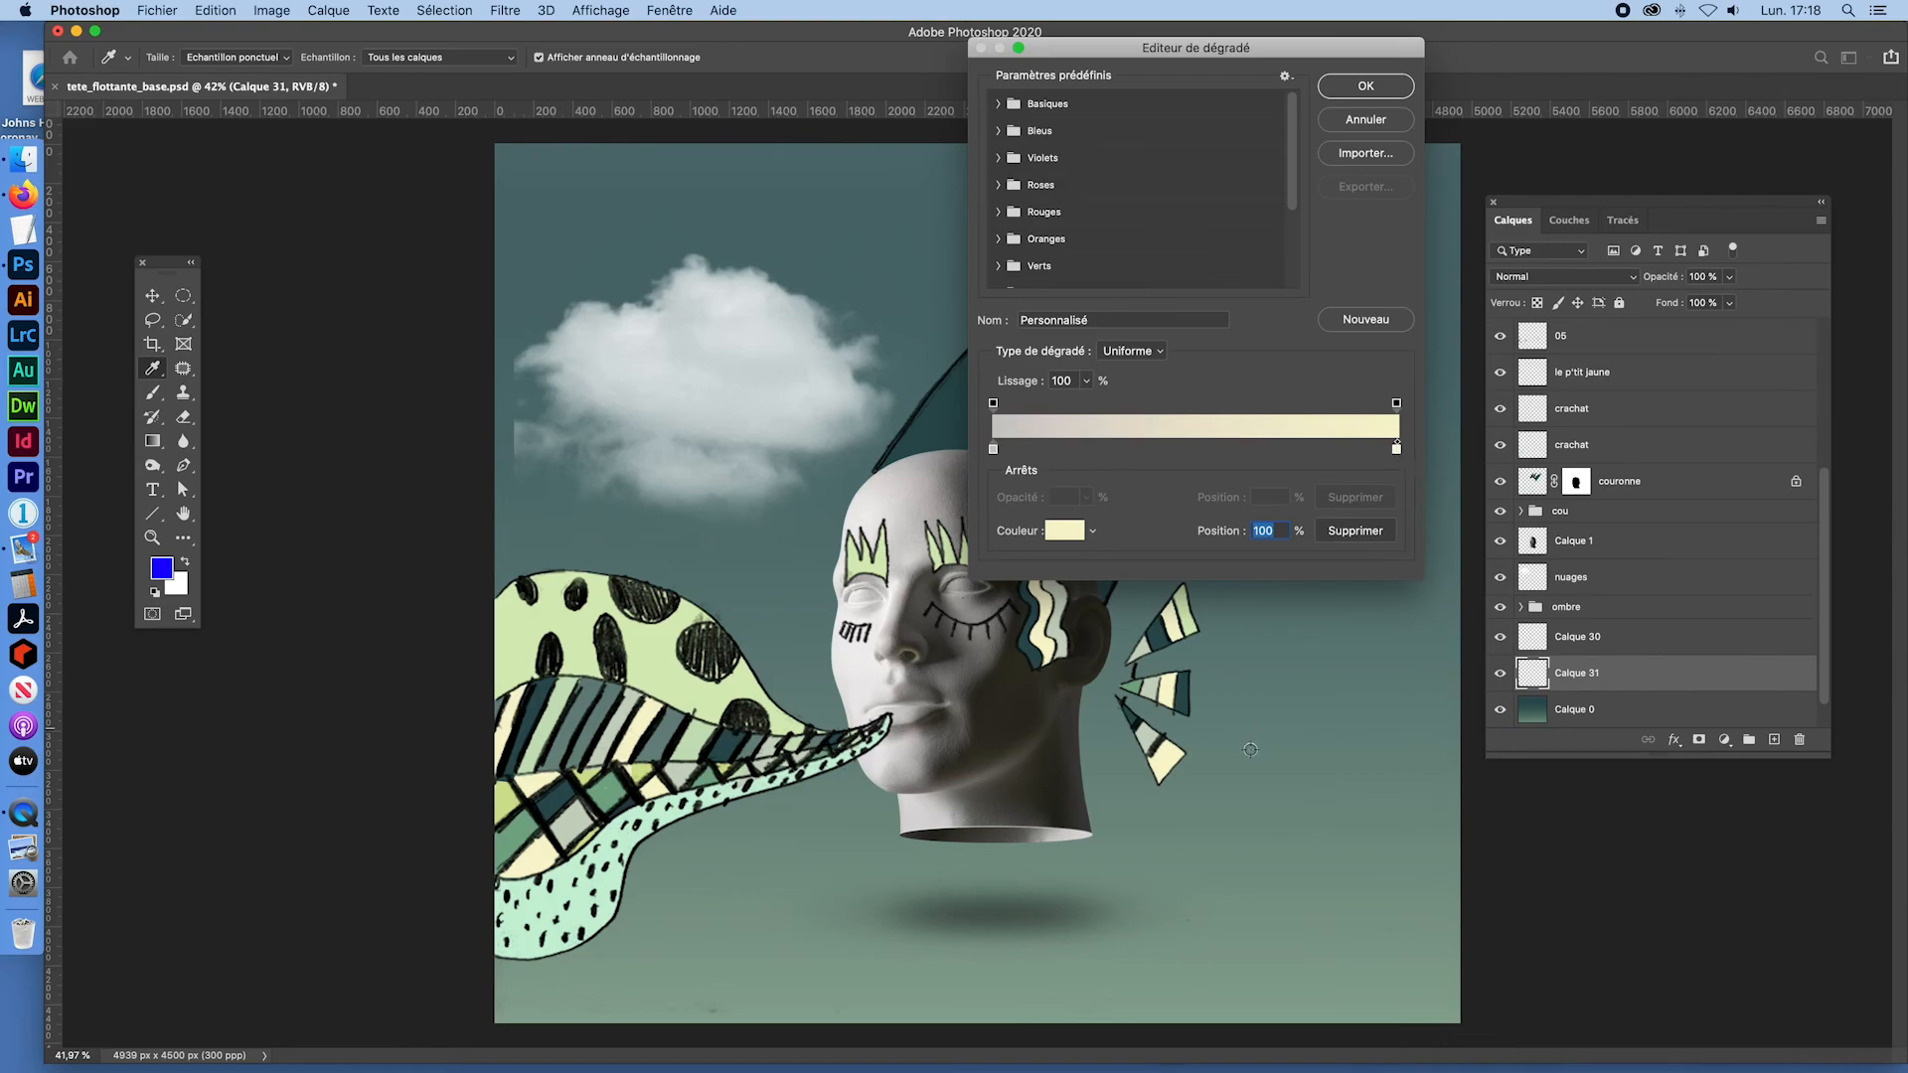
drag(1243, 880, 1357, 758)
Step: Add a yellow-green stop at 47% and a grey-green stop at 21%, sampling both colours from the drawing
click(1182, 449)
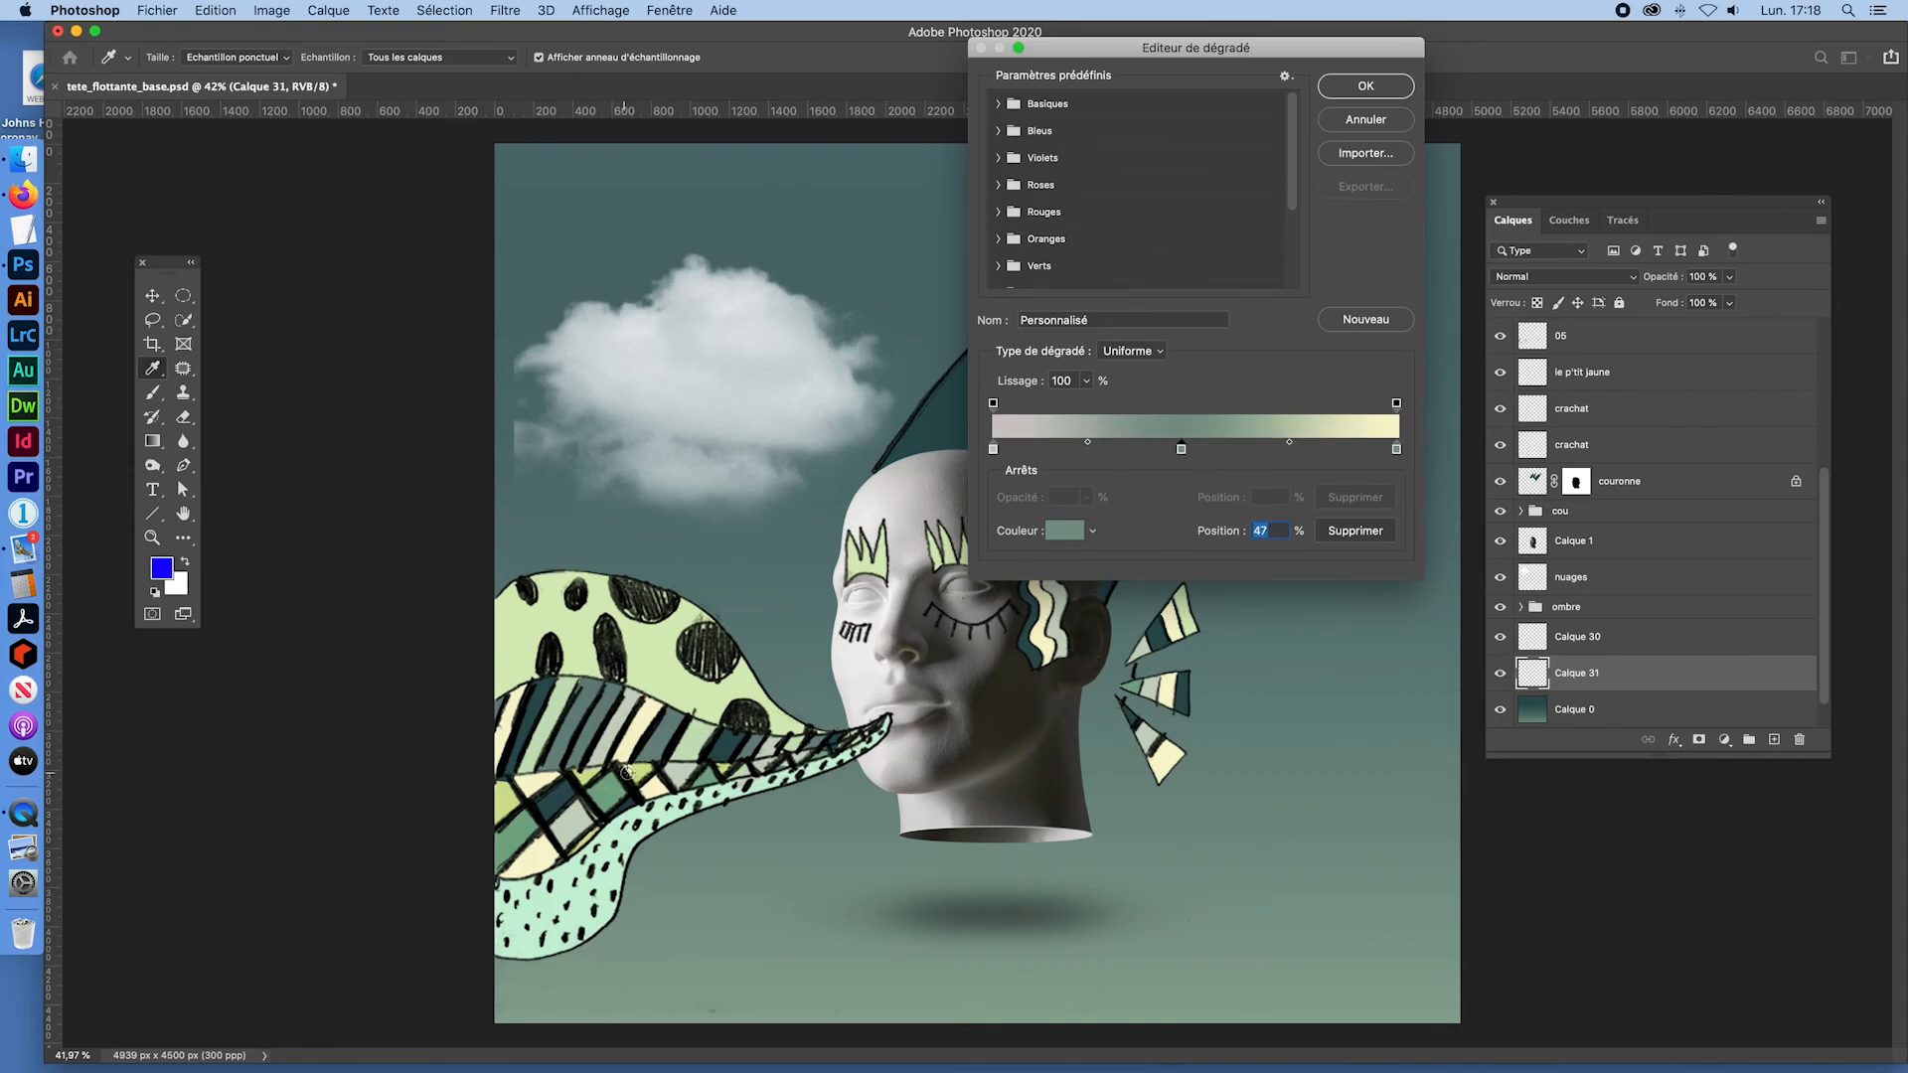
click(639, 776)
click(1080, 454)
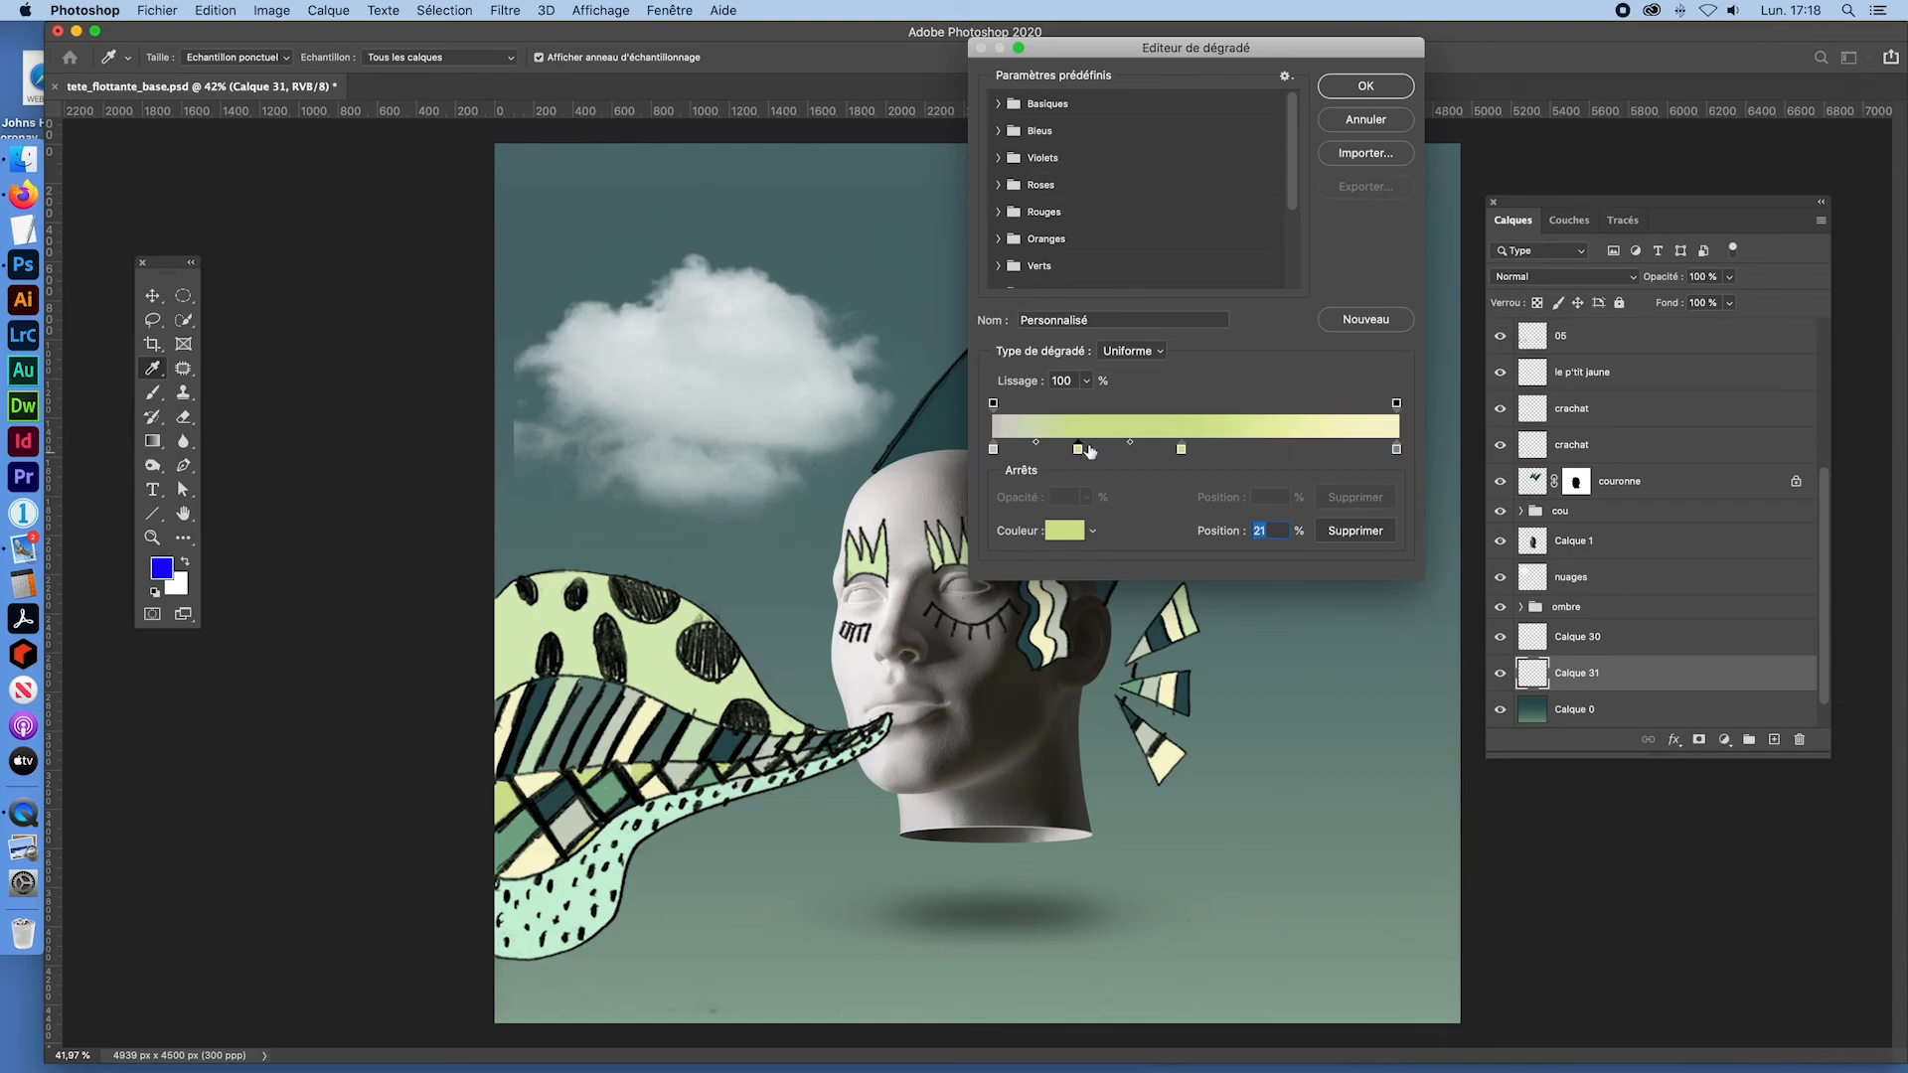
click(661, 740)
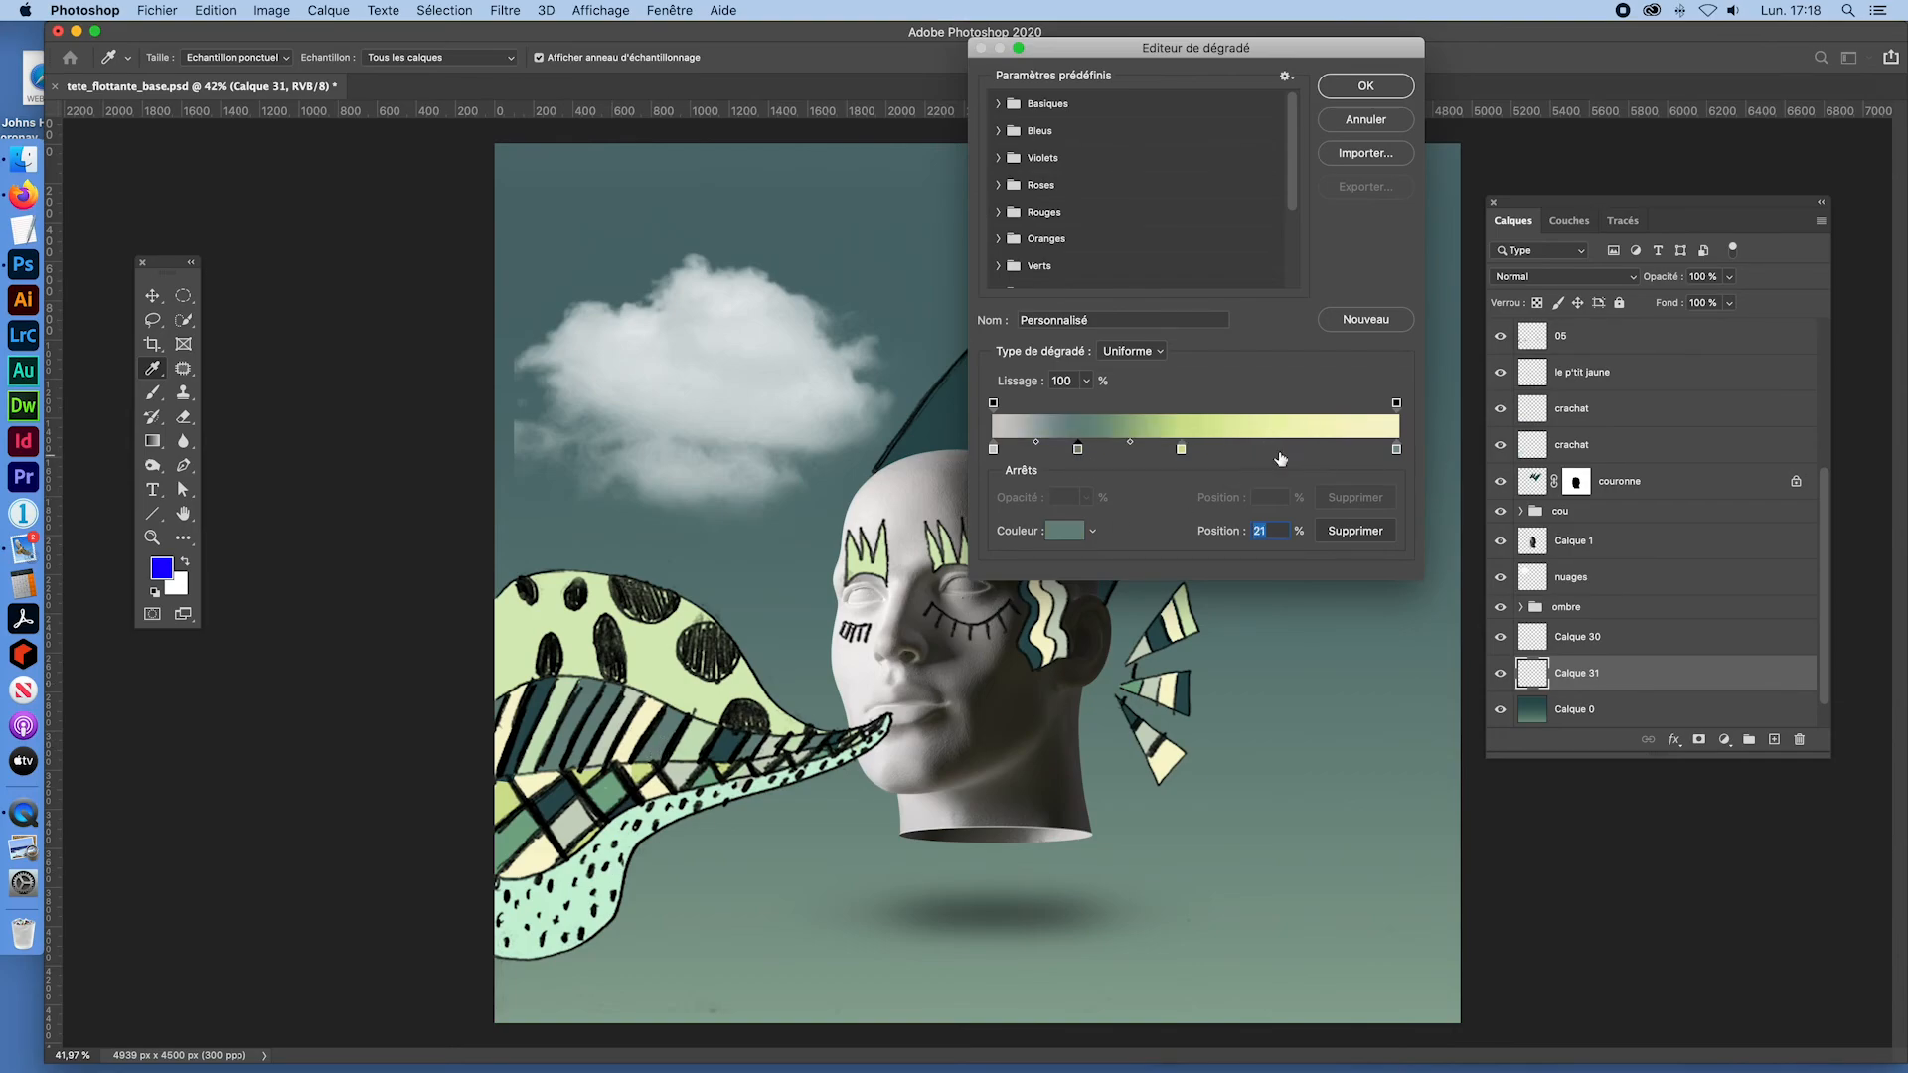
Step: Add a stop at 75% in the blue foreground colour and apply the edited gradient
click(1296, 455)
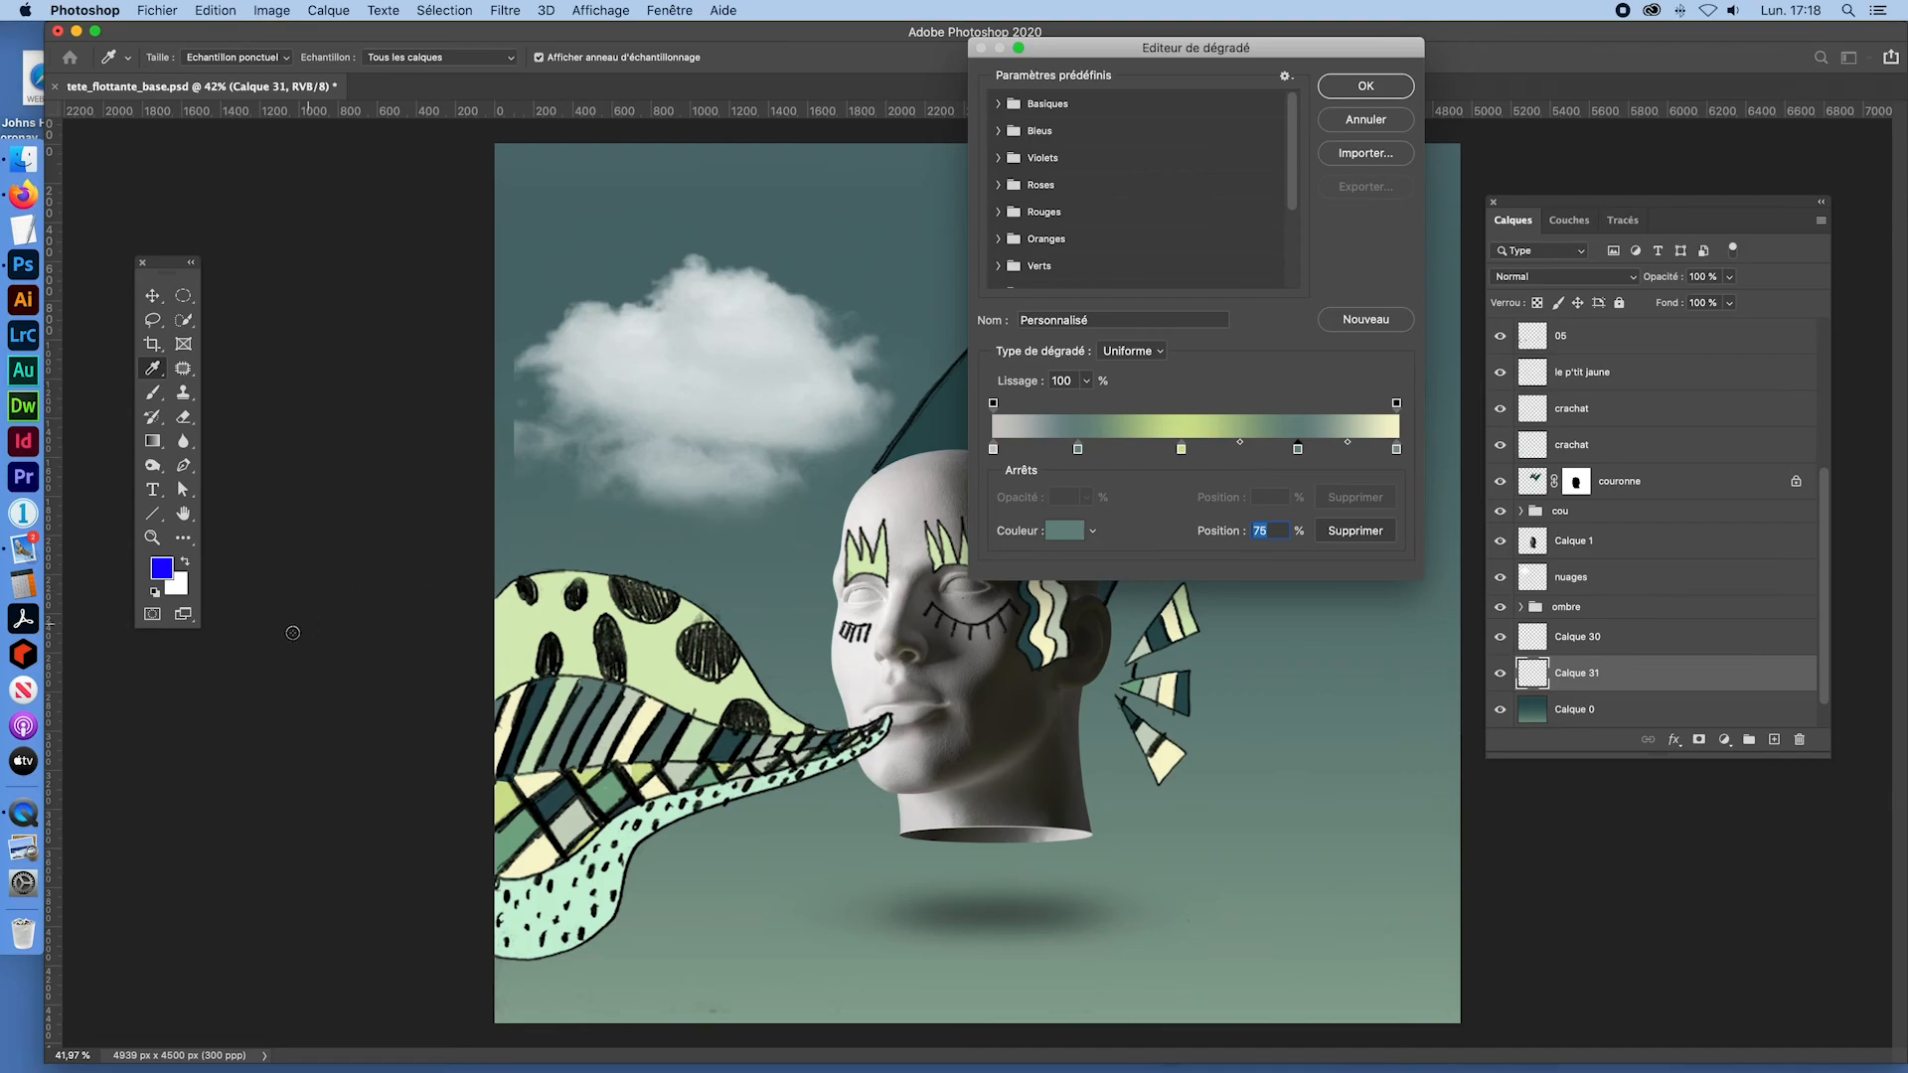
click(162, 566)
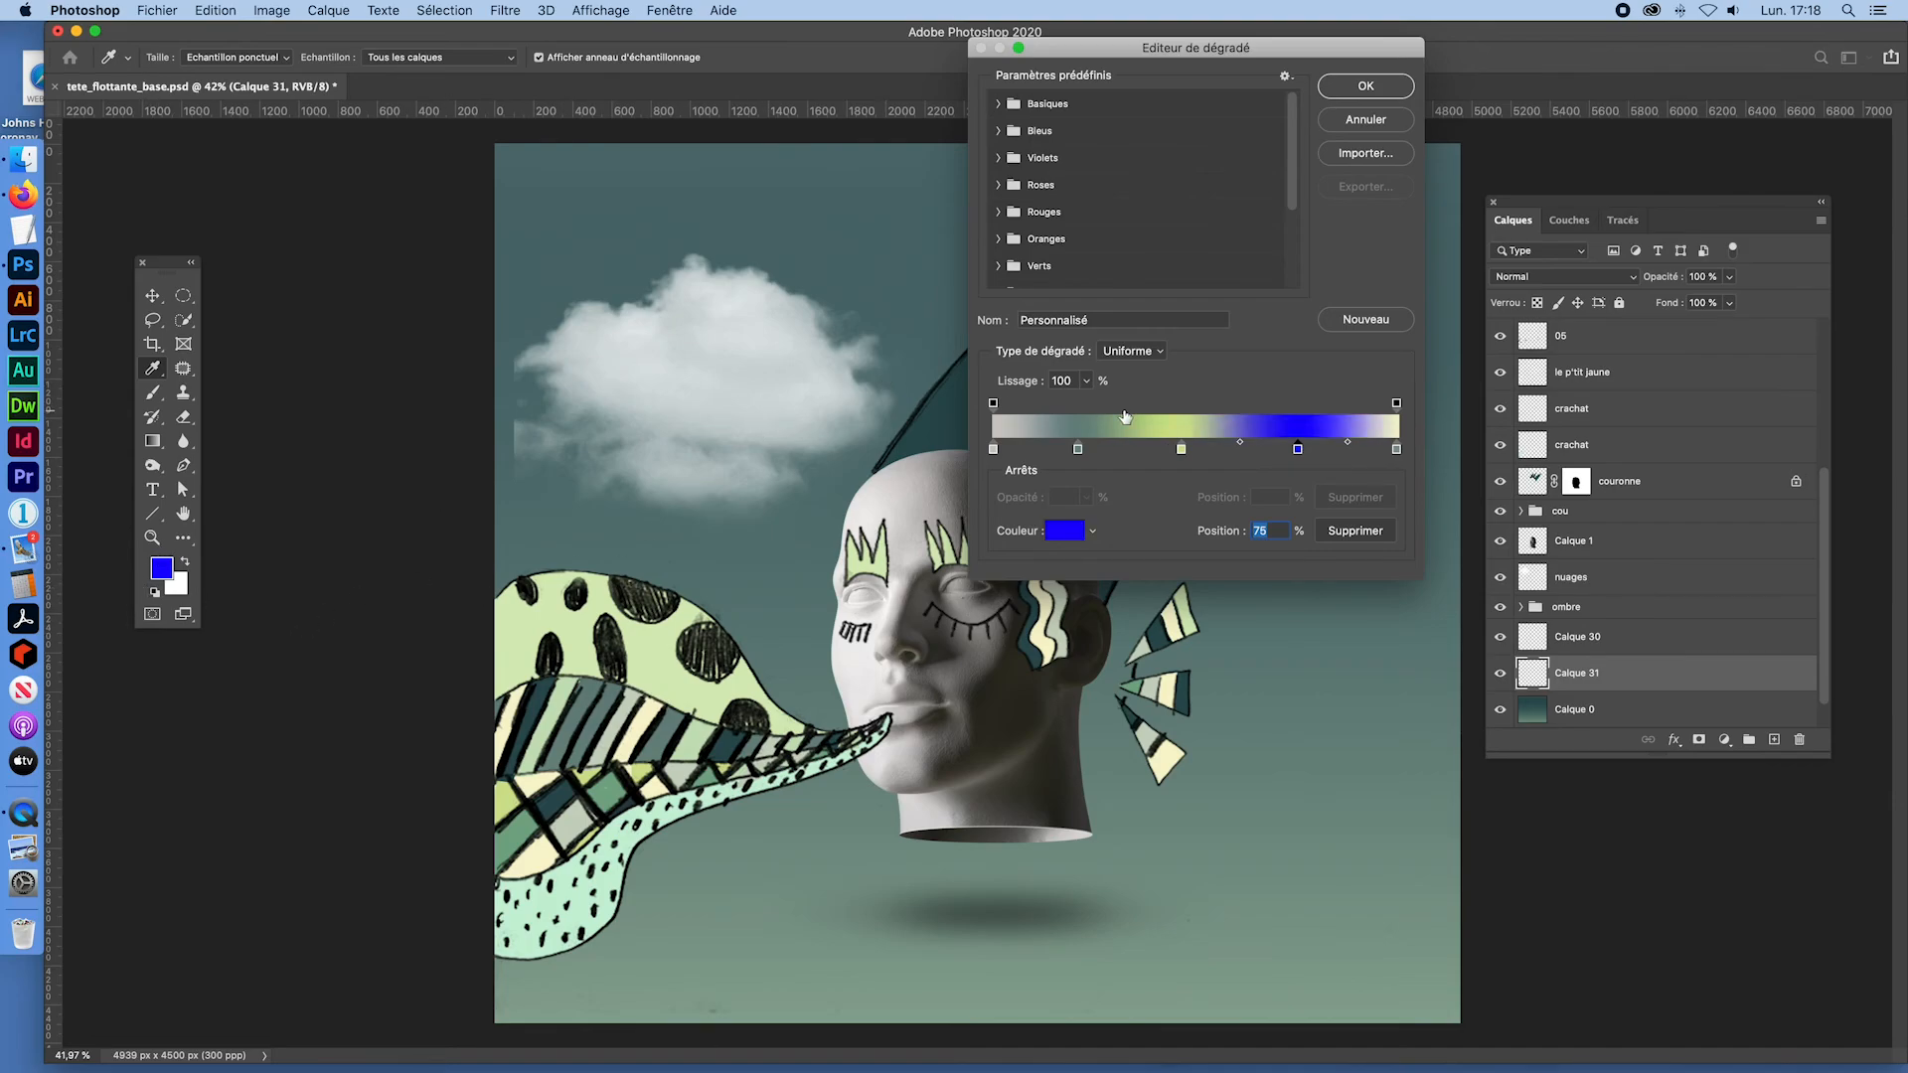
click(1374, 88)
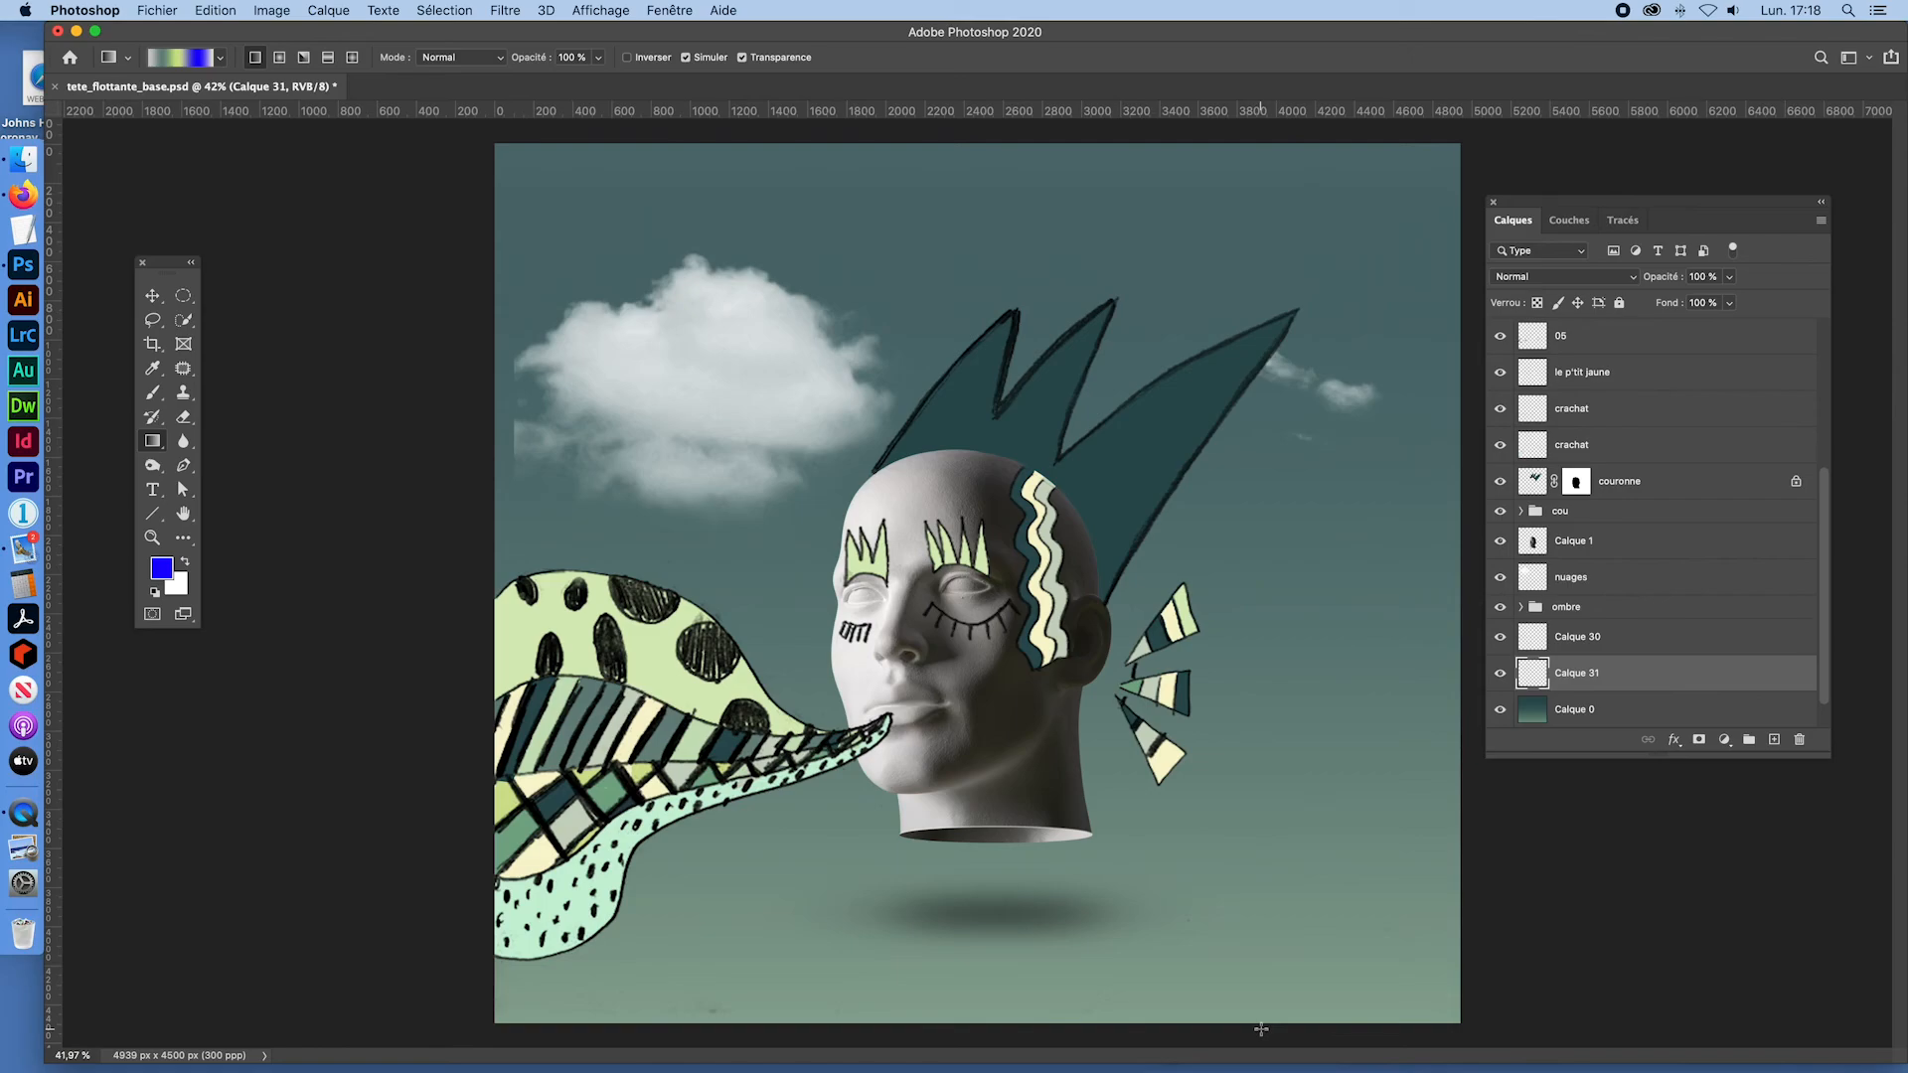
Step: Draw a vertical linear gradient on Calque 31 from the canvas's bottom edge to its top edge
drag(1260, 1029, 962, 313)
key(shift)
drag(963, 313, 906, 120)
key(shift)
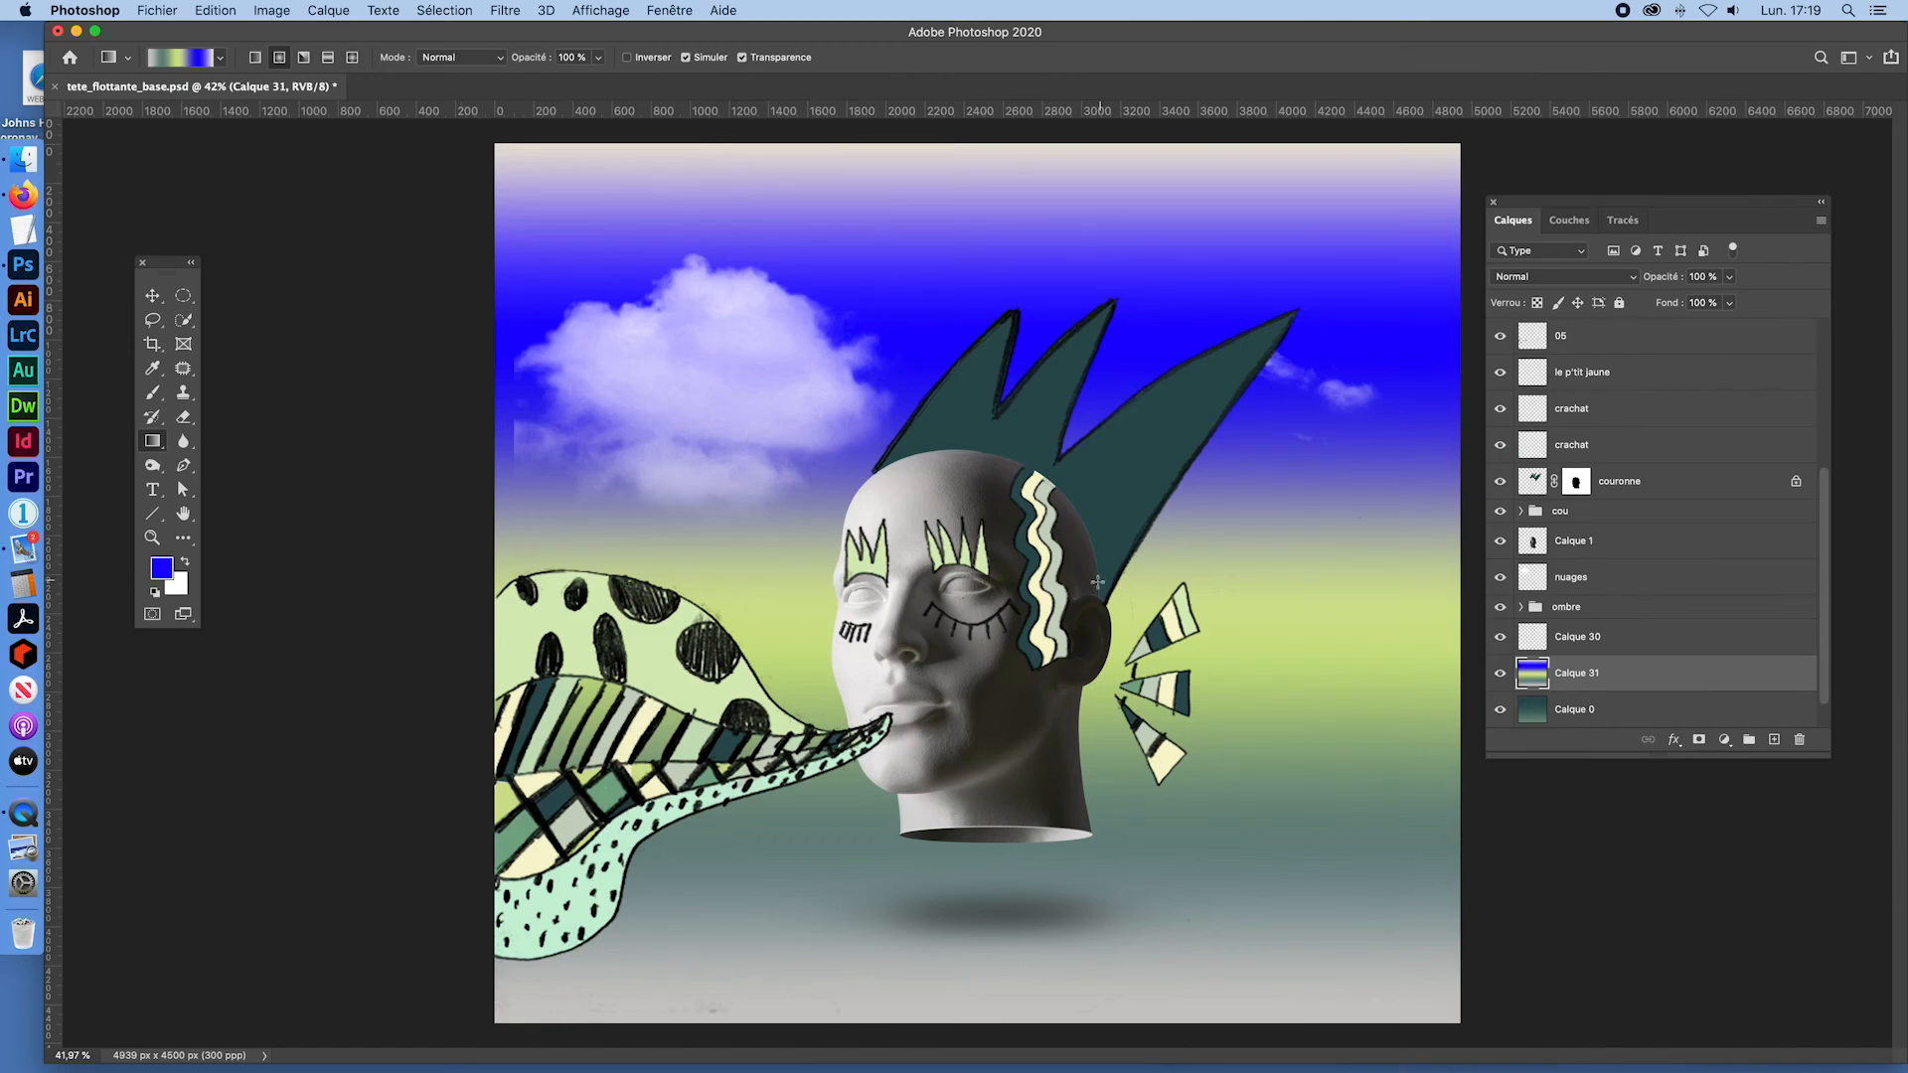
Step: Overwrite Calque 31 with a radial gradient centred on the head, followed by angle gradients drawn from left to right
drag(1002, 573, 456, 72)
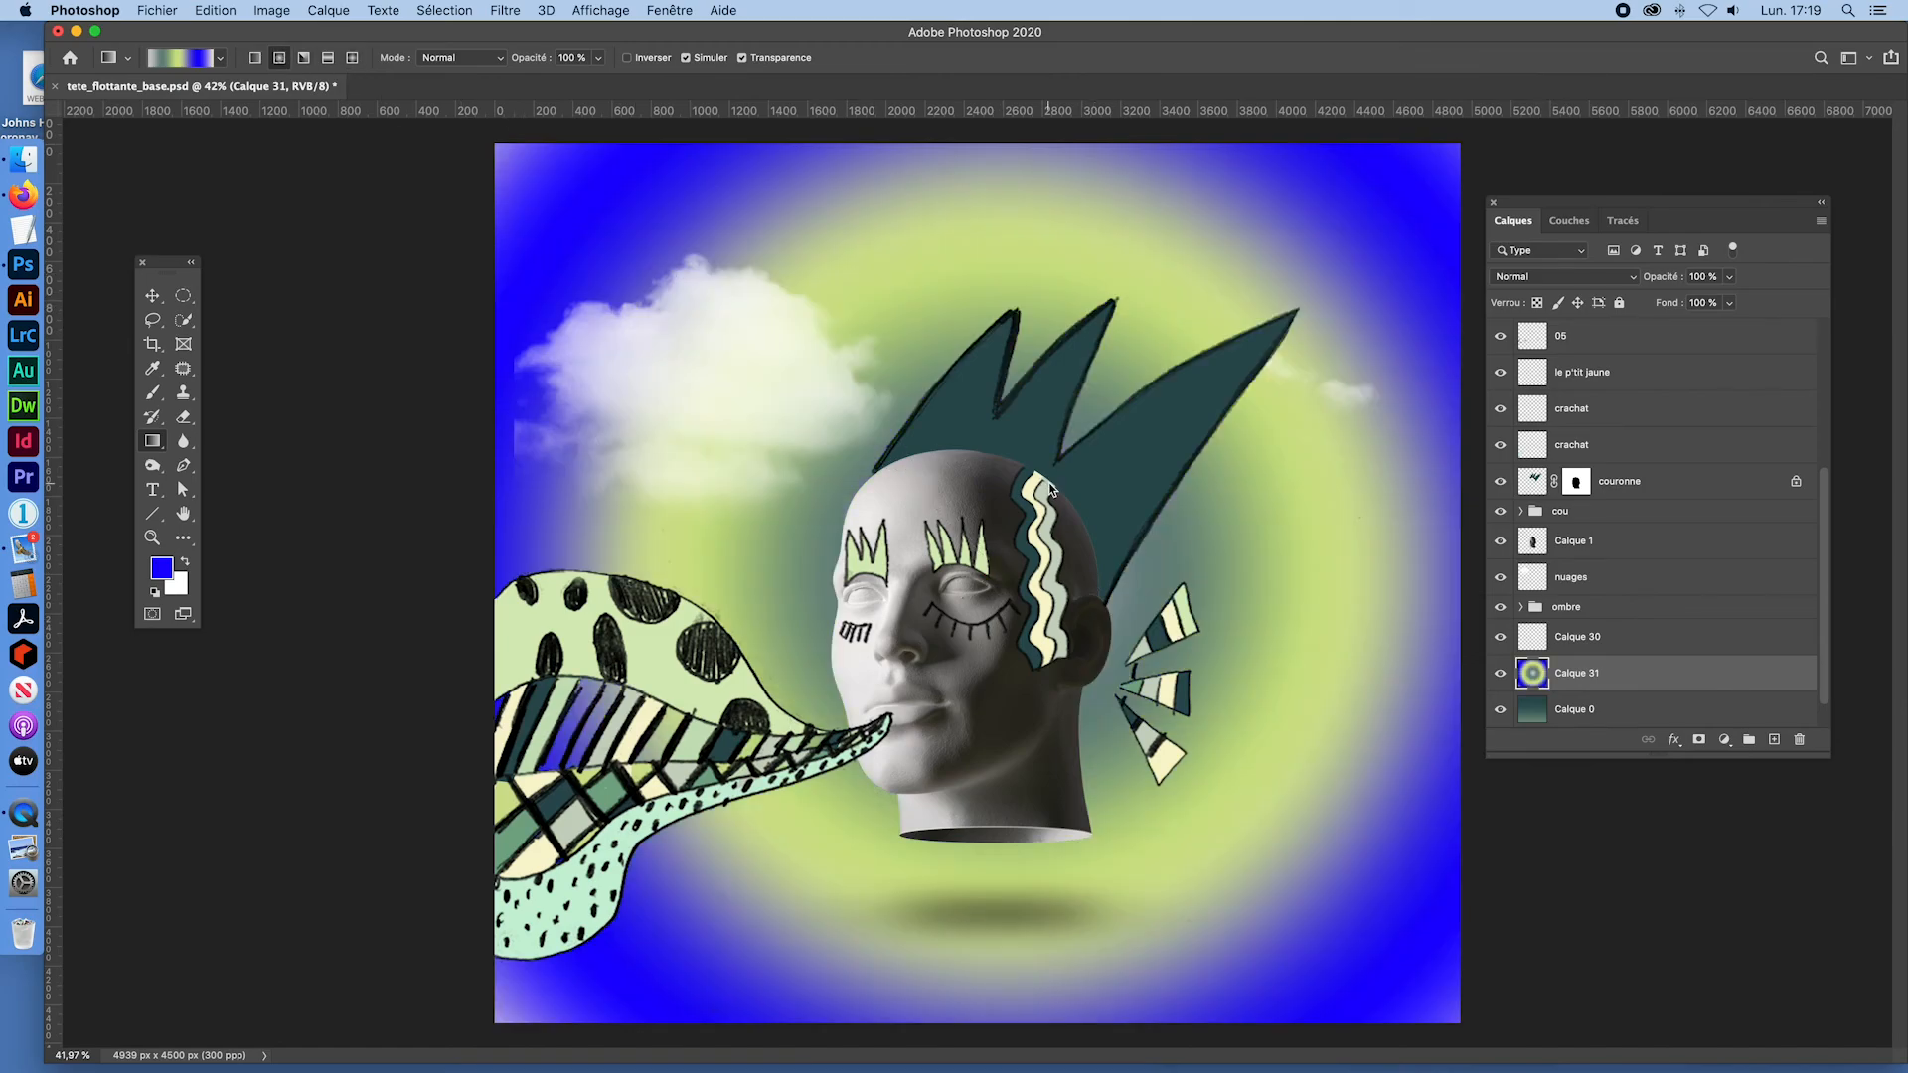
click(303, 57)
drag(621, 575, 1238, 582)
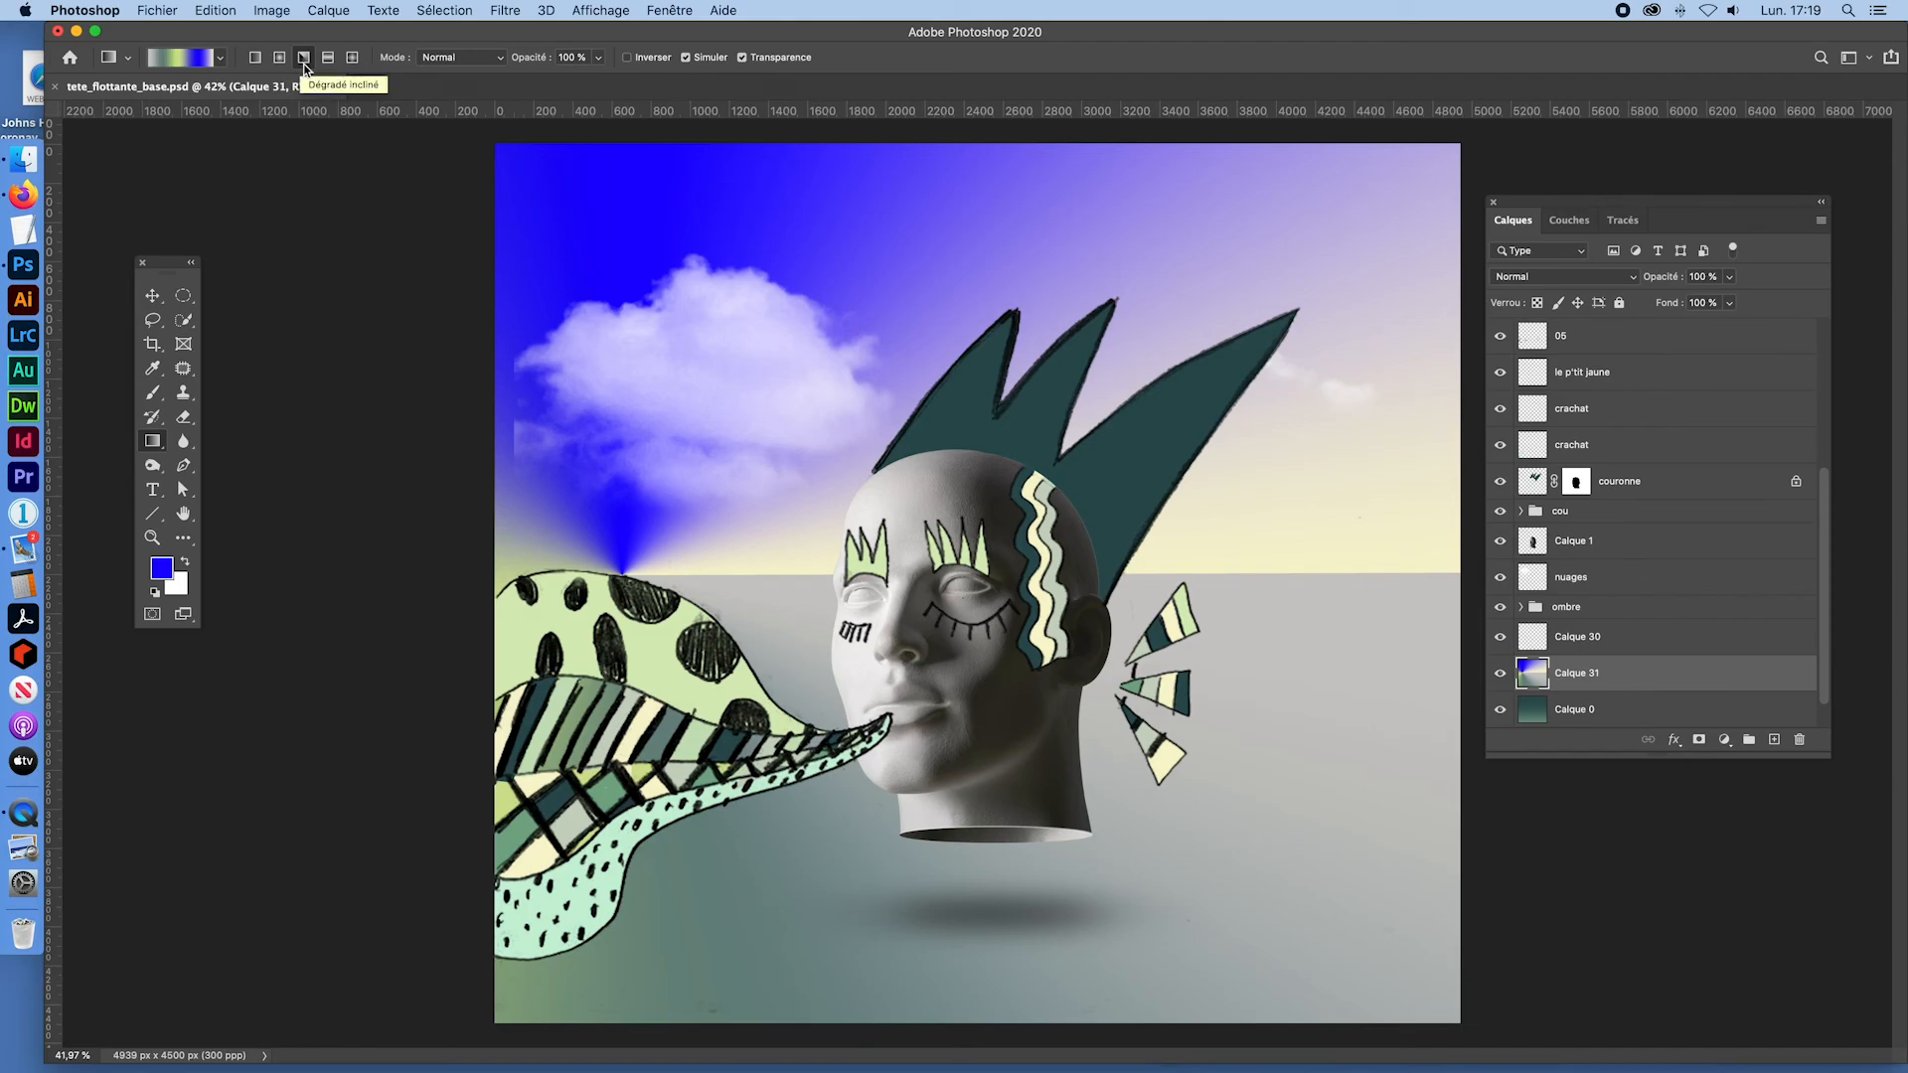
drag(480, 353, 1510, 447)
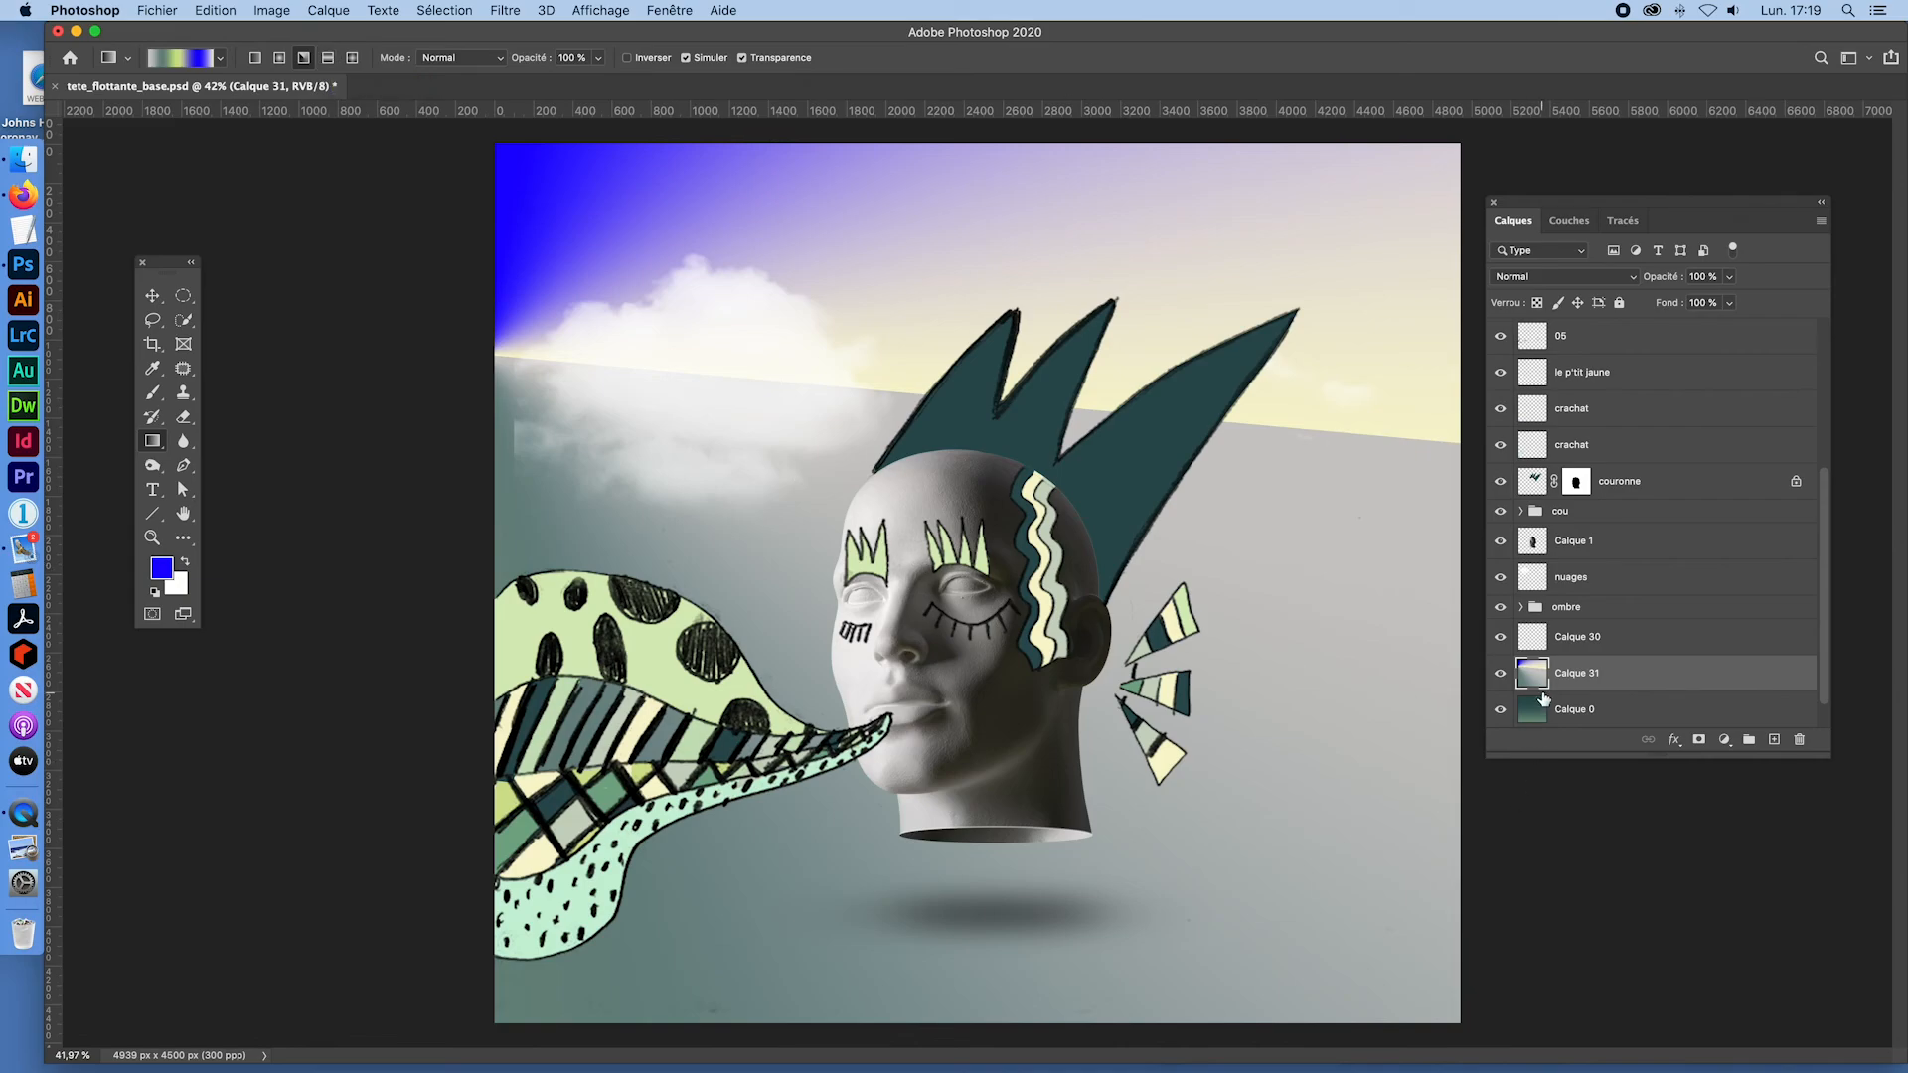
Step: Clear Calque 31 and draw new angle gradients, first from bottom to top and again from left to right
key(super+a)
key(BackSpace)
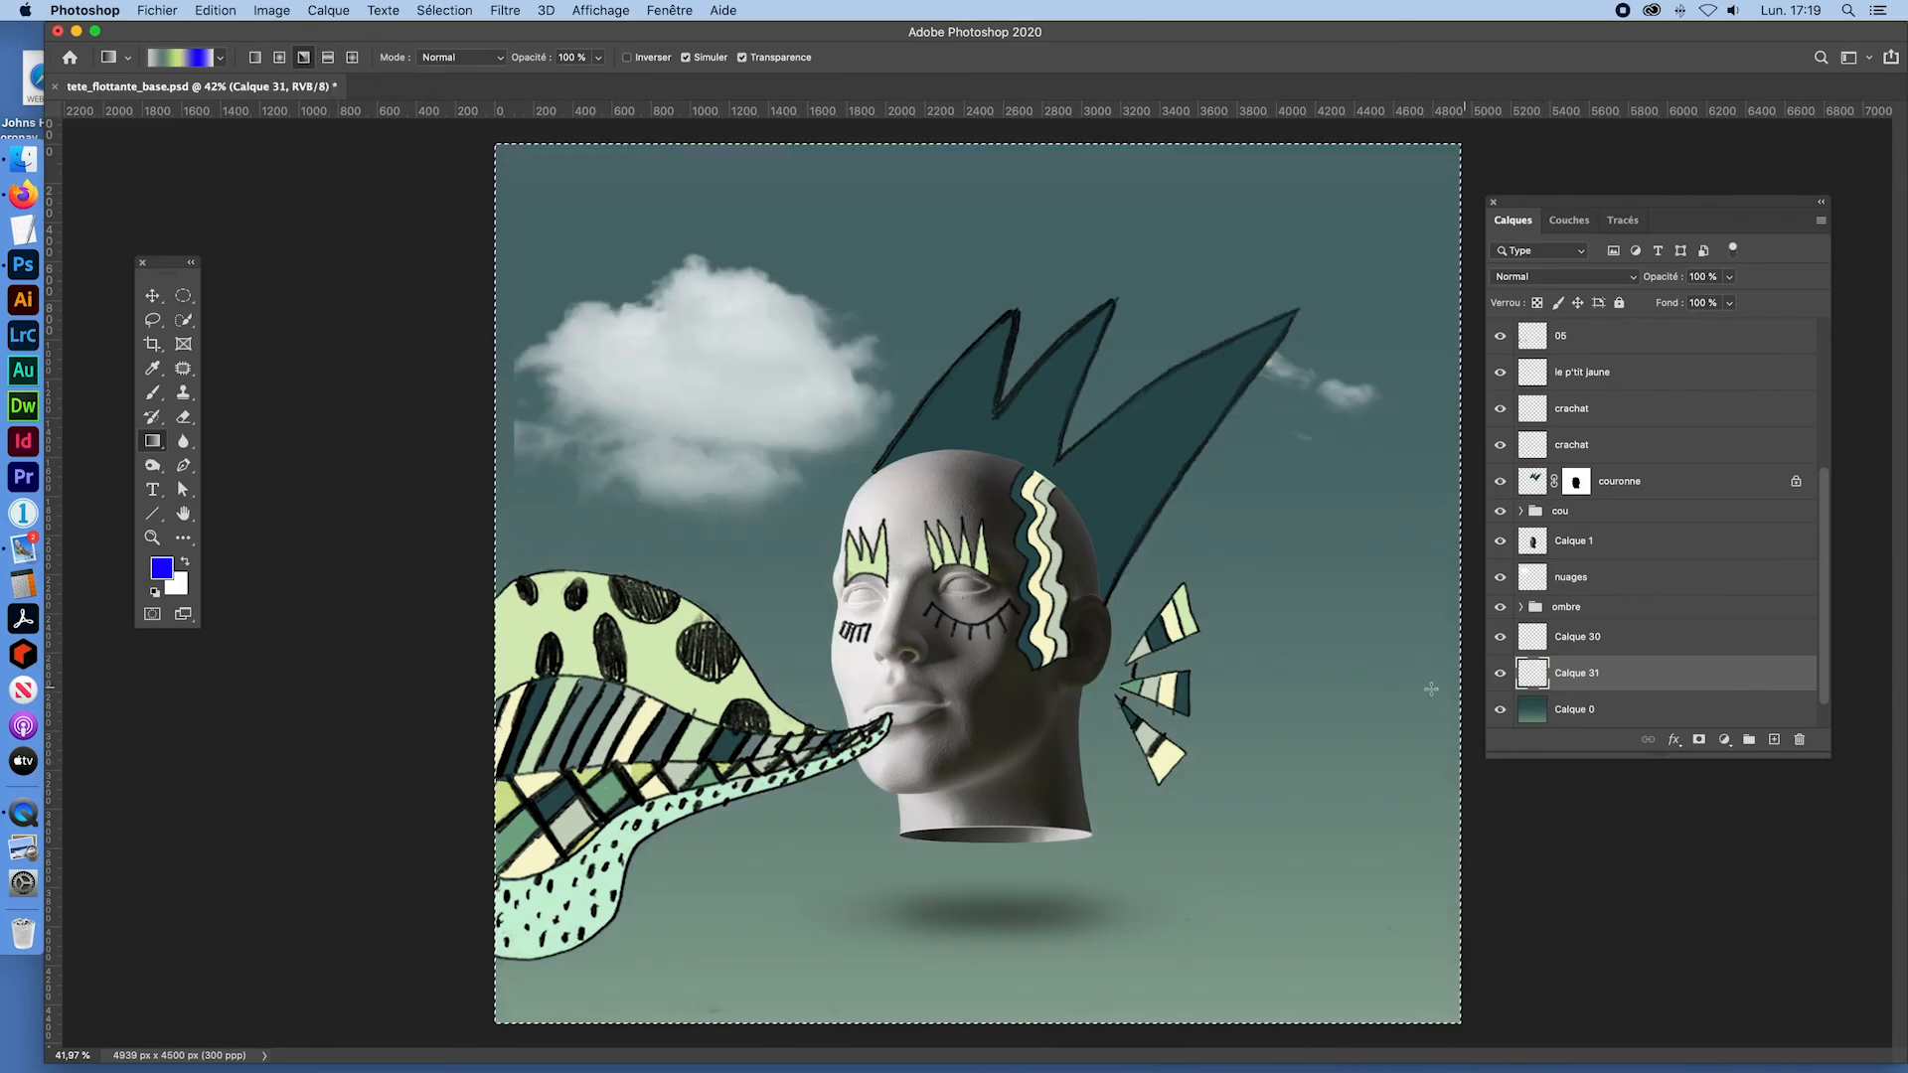
key(super+d)
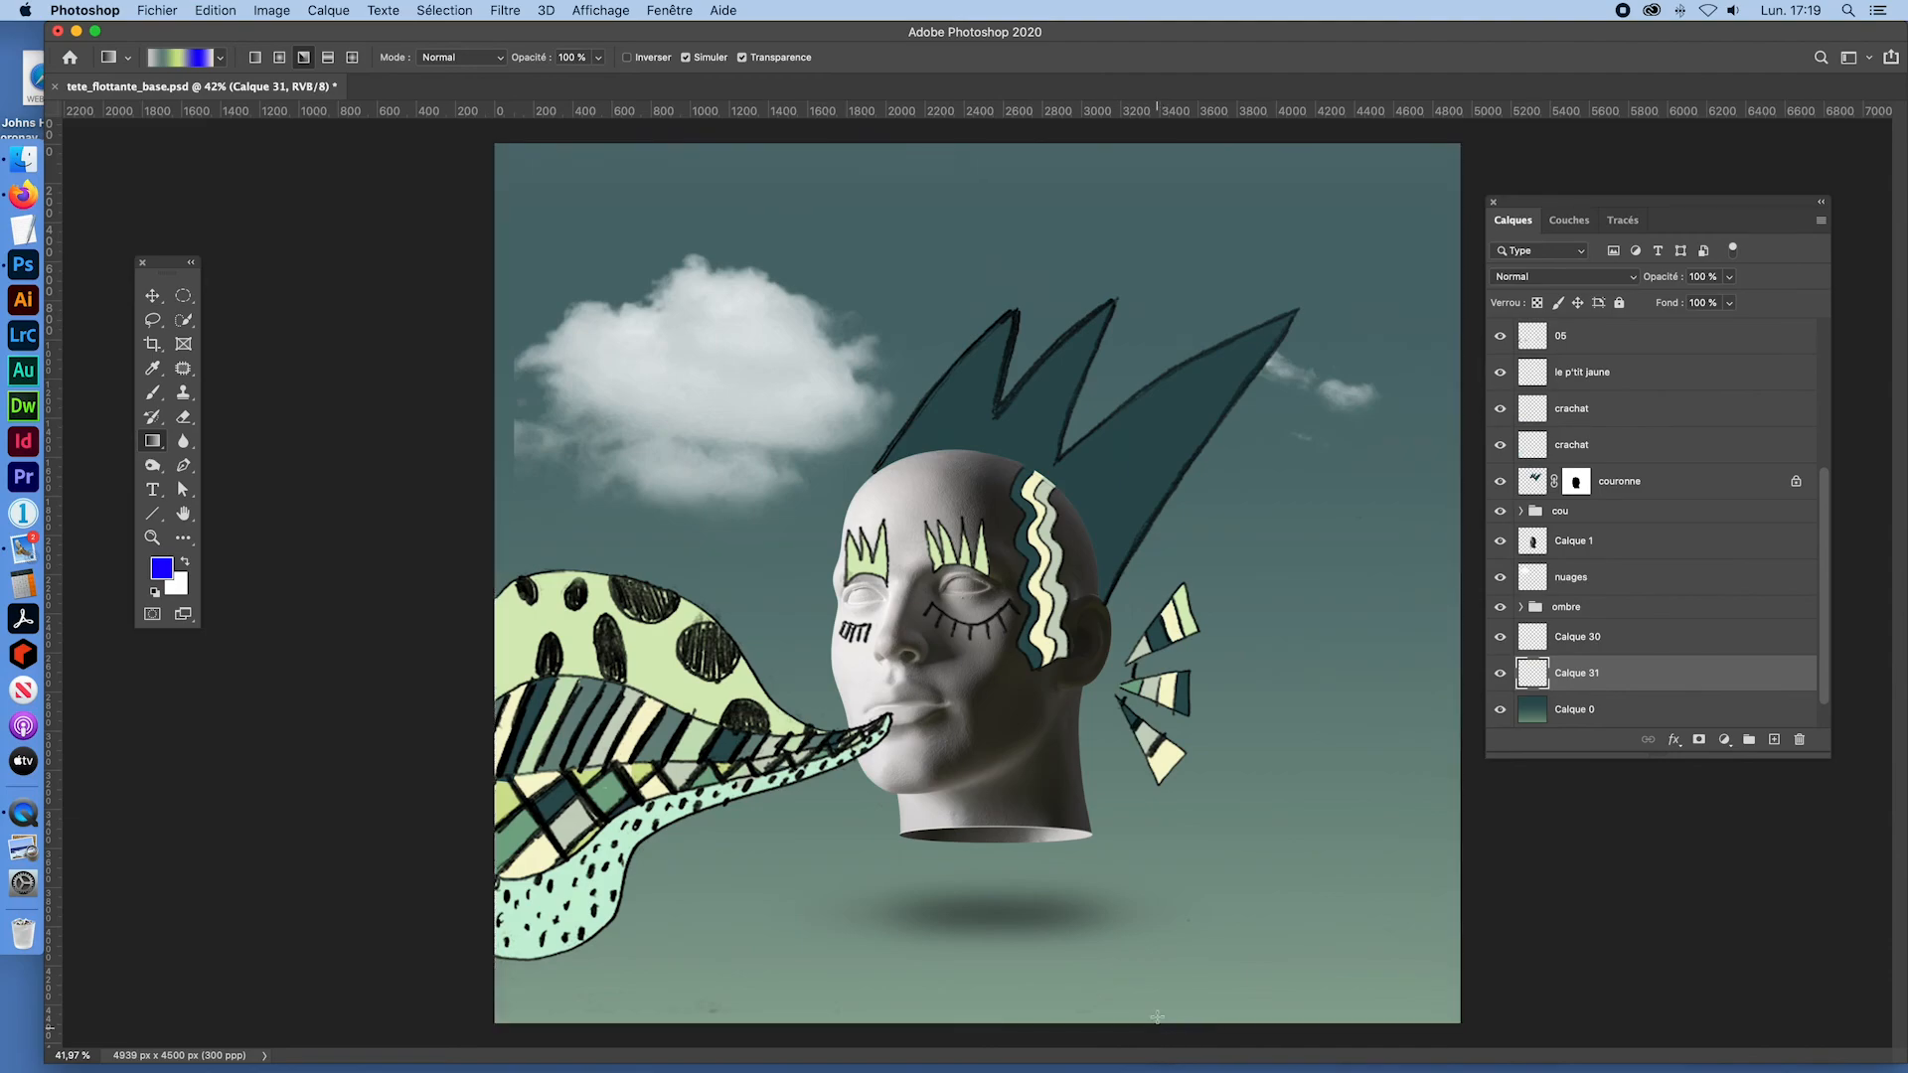
drag(1156, 1026, 1135, 138)
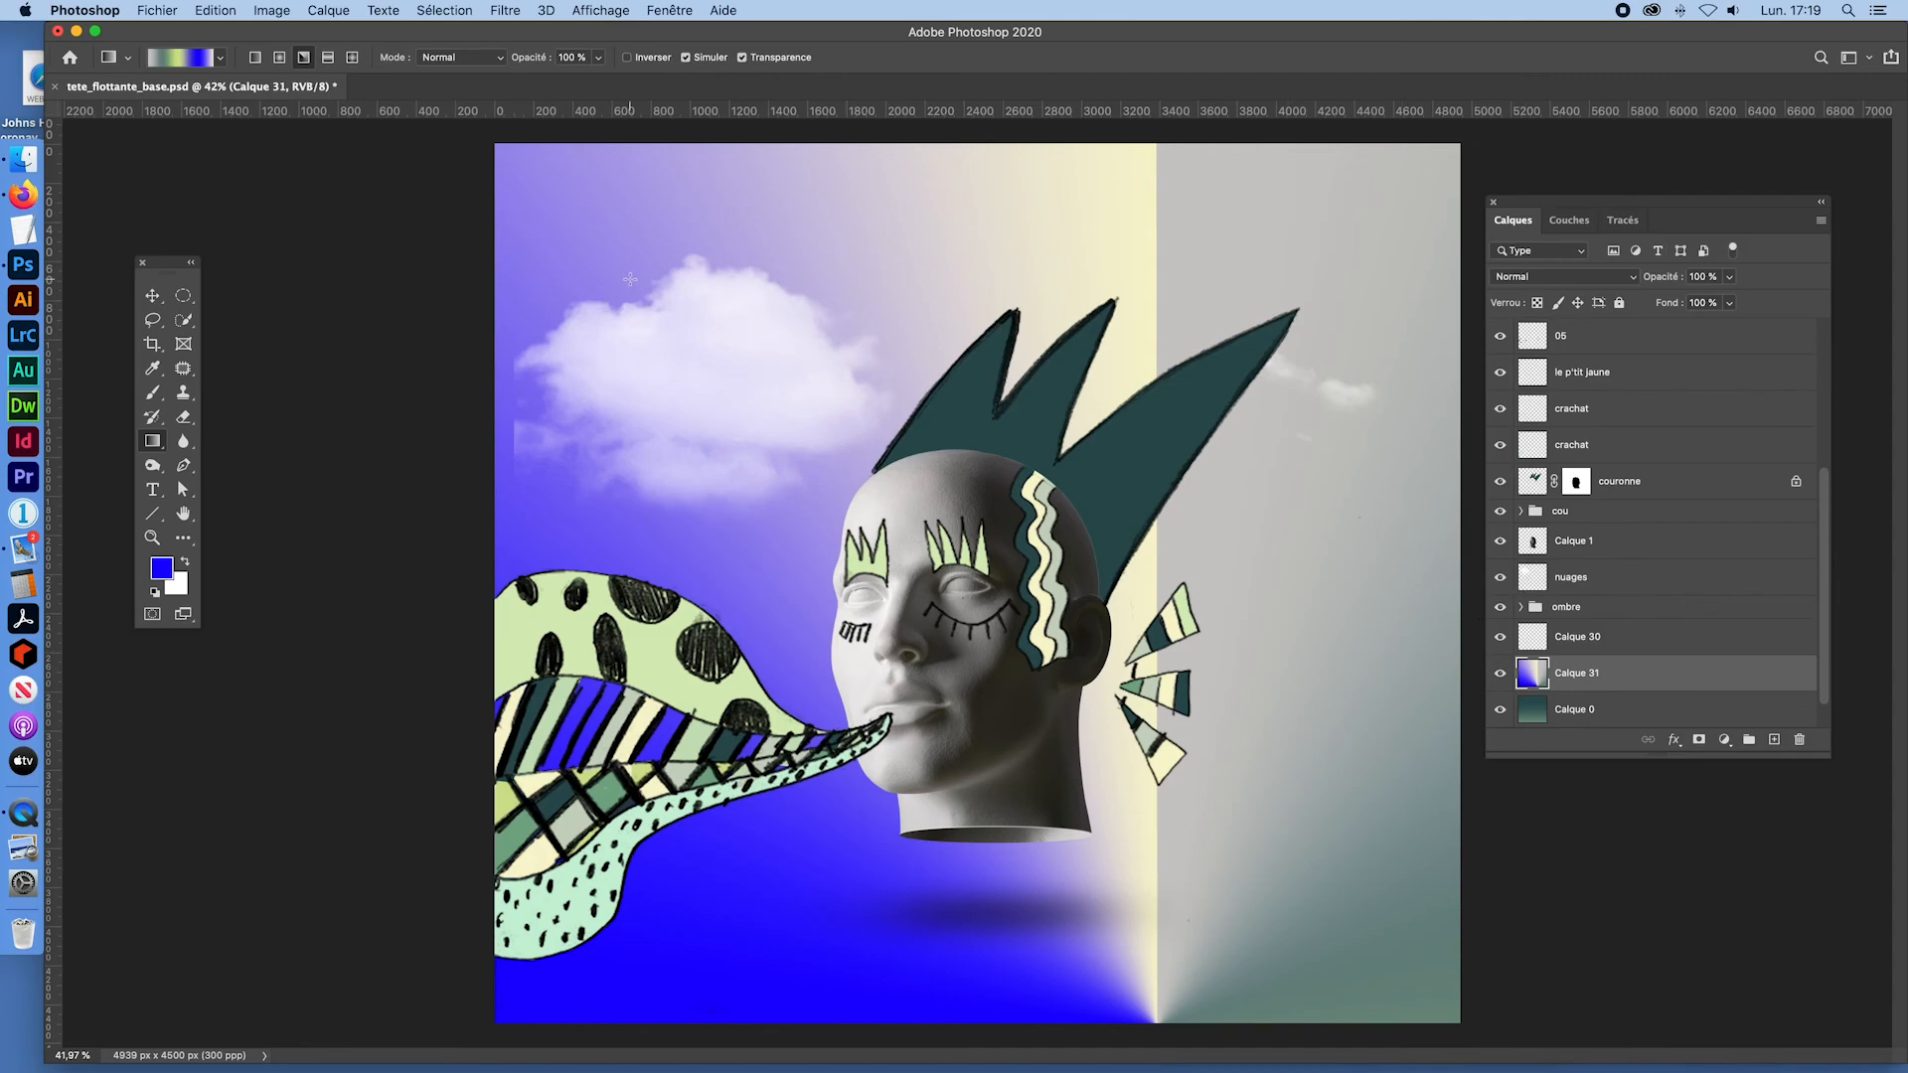
drag(468, 298, 1461, 343)
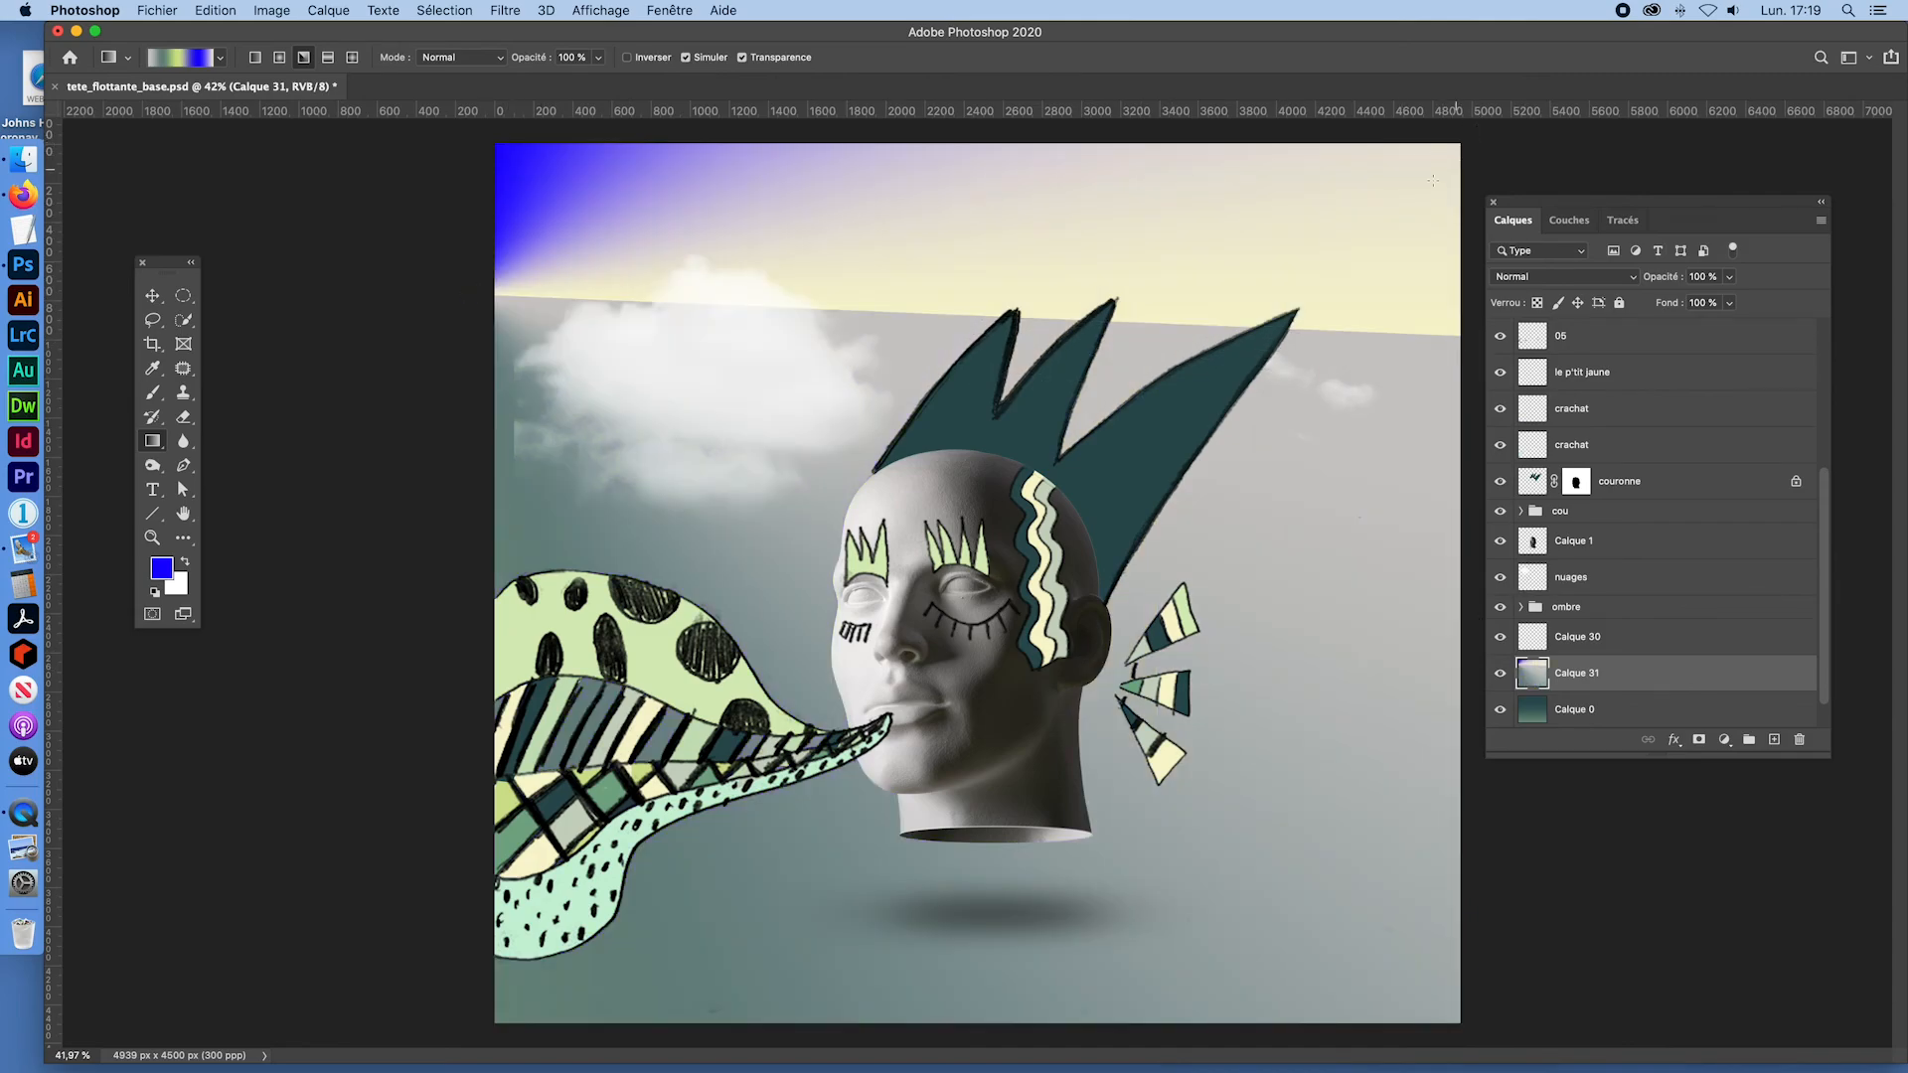
Step: Draw linear gradients on Calque 31 horizontally, diagonally across the canvas, and over a short steep line from the top edge
click(255, 59)
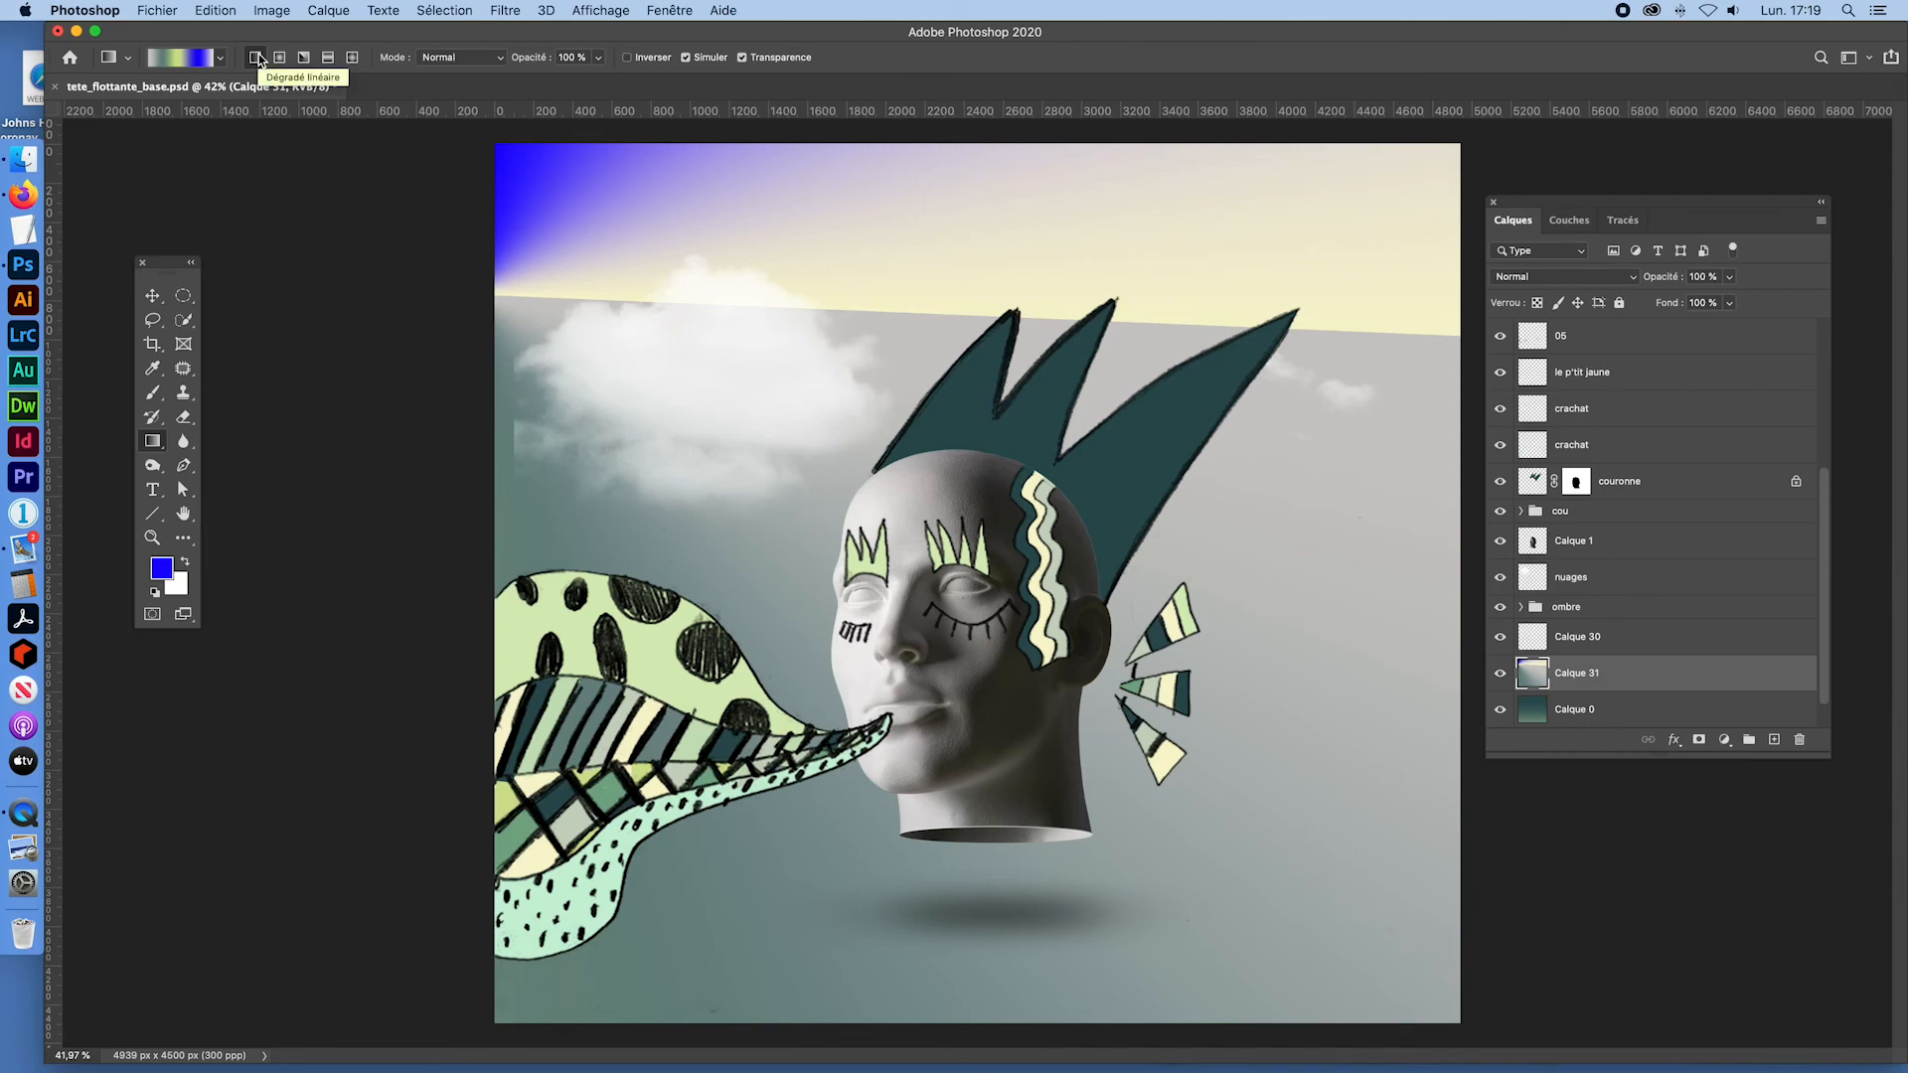
drag(448, 385, 1482, 409)
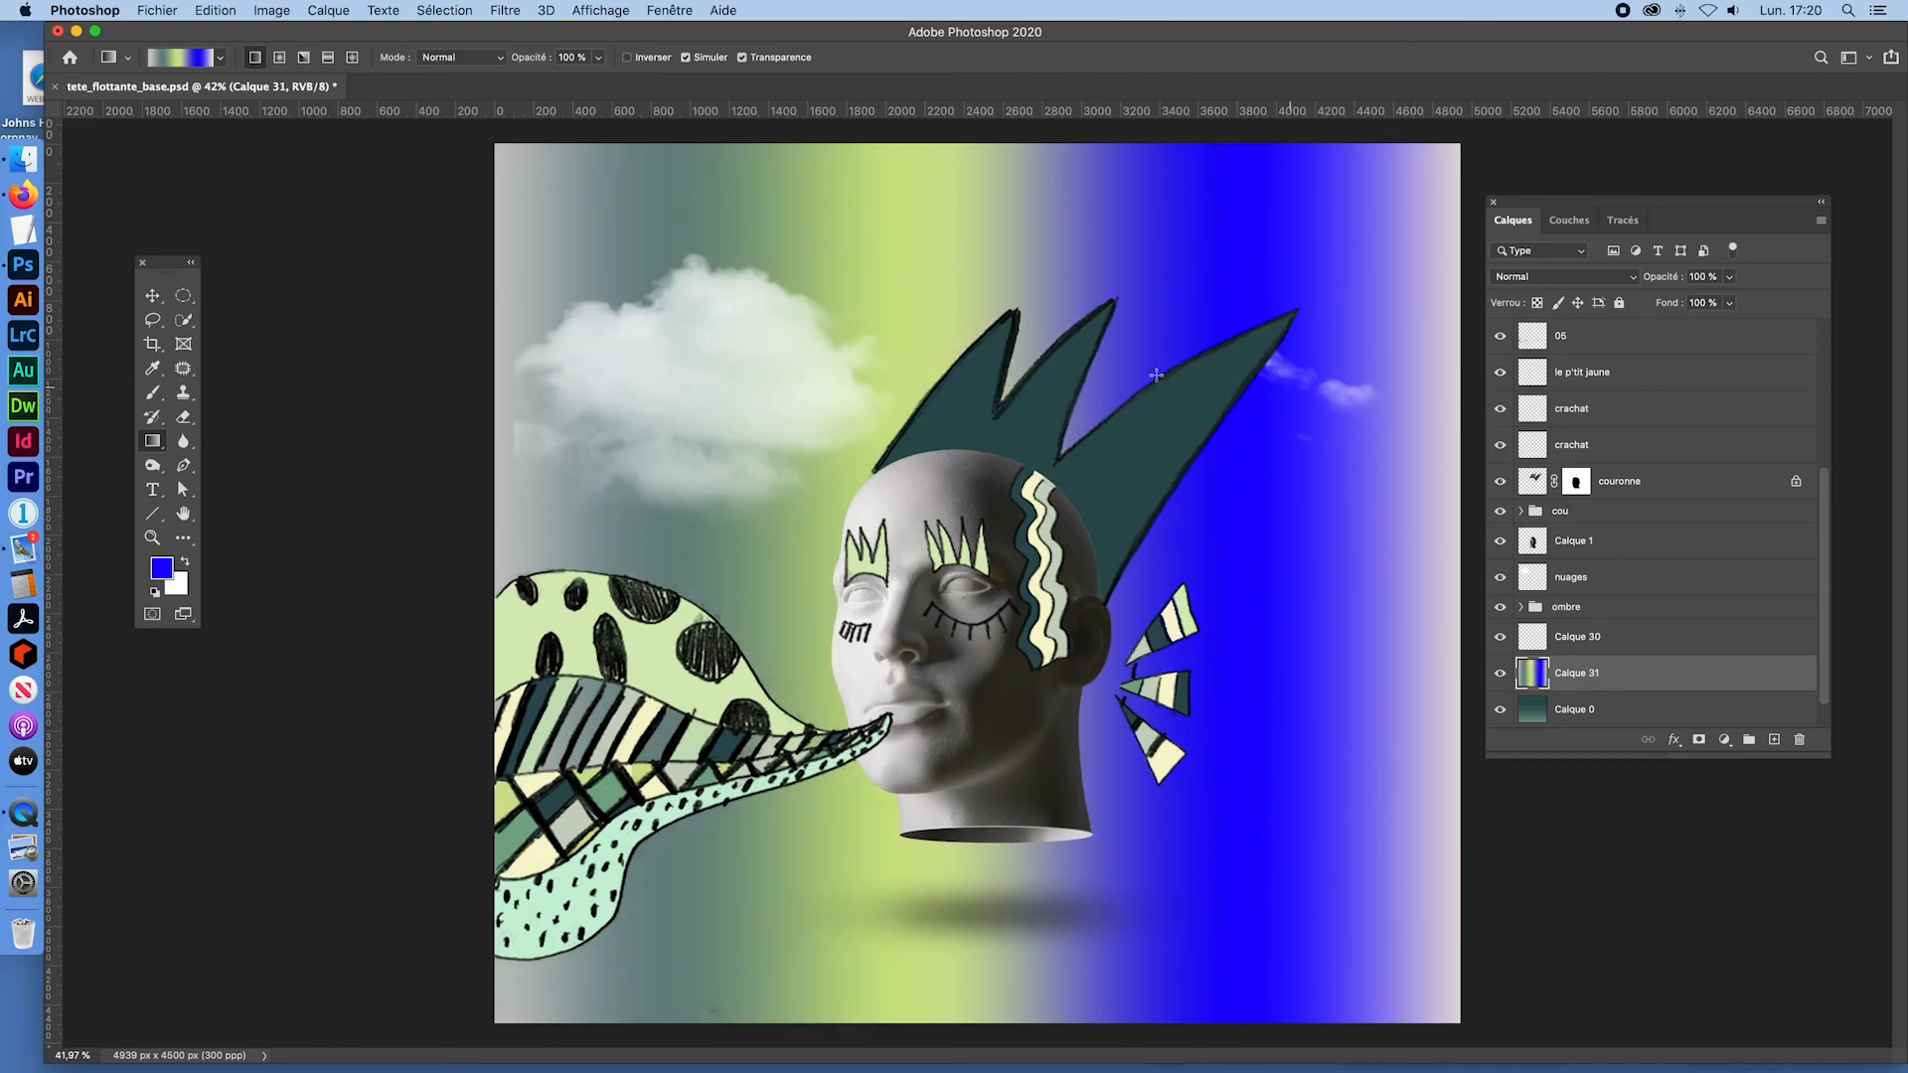
drag(477, 142, 1477, 1023)
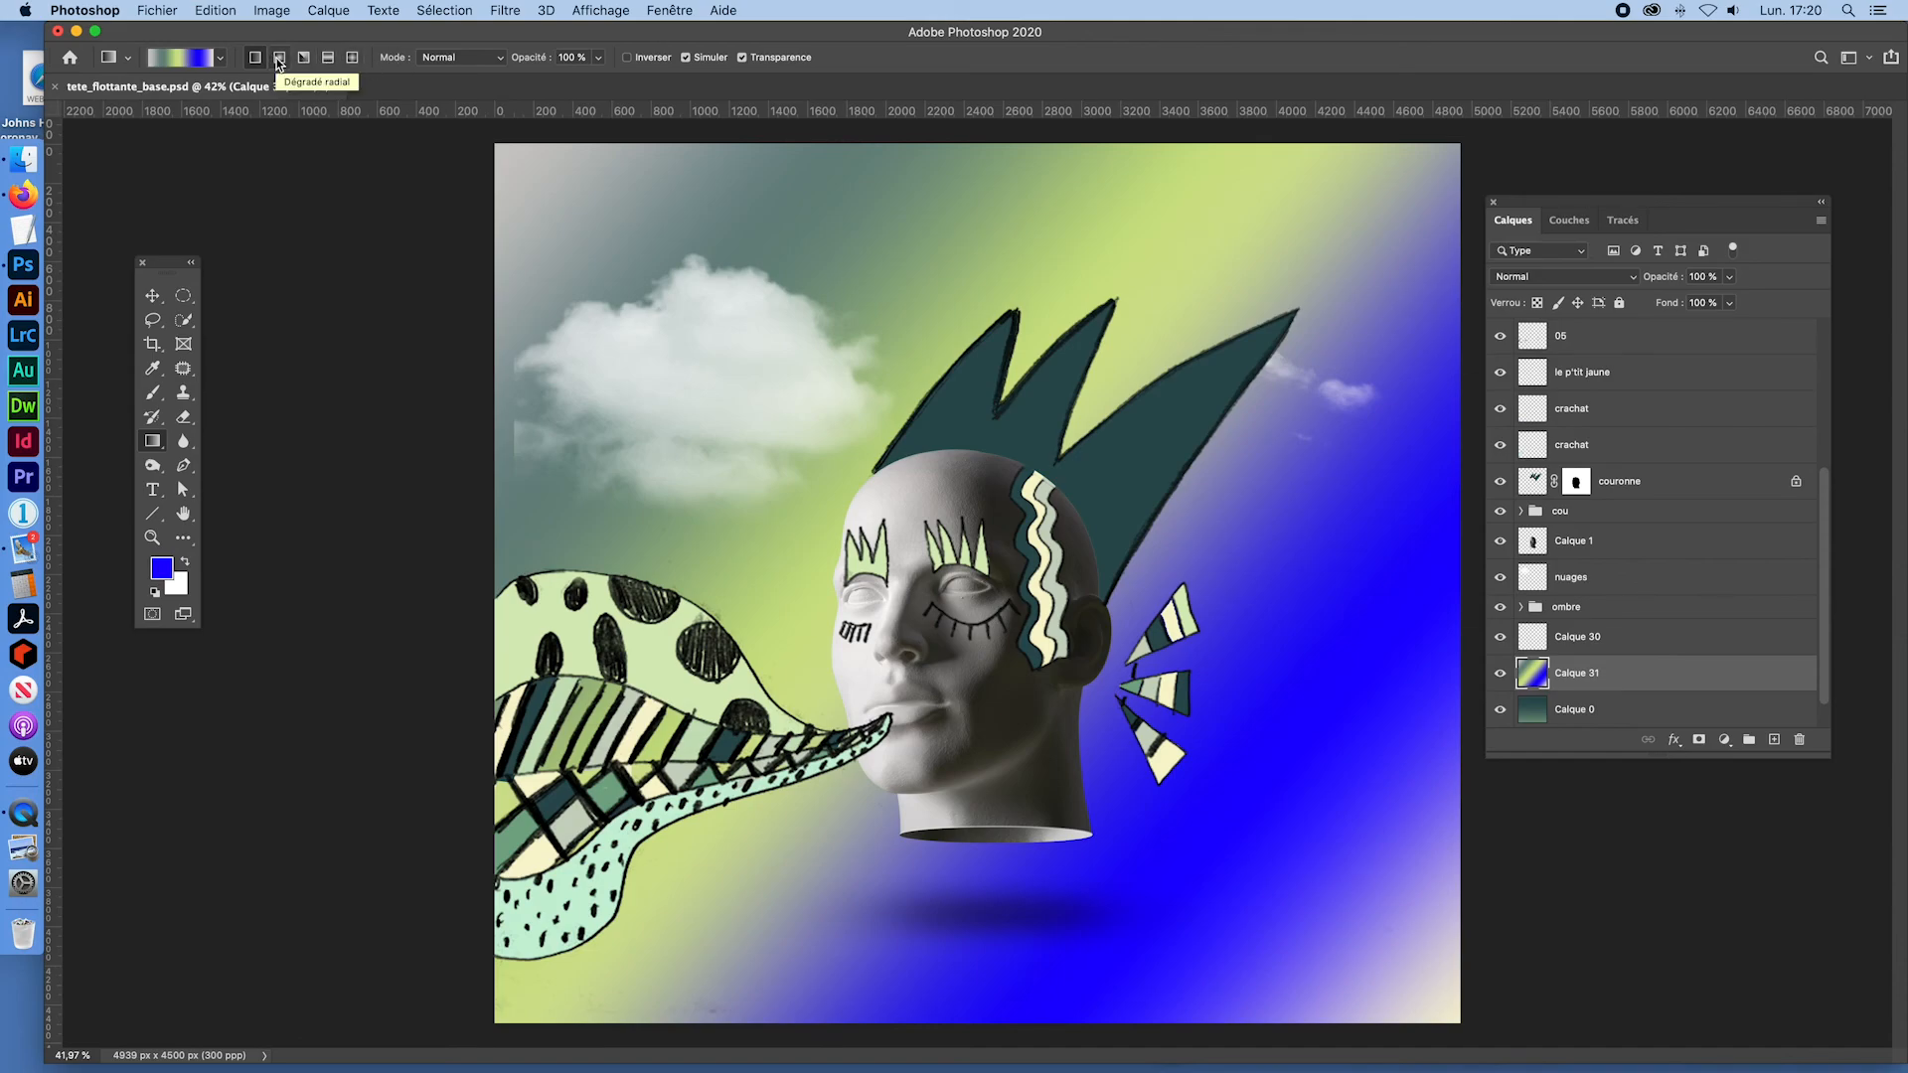
drag(547, 172, 1476, 971)
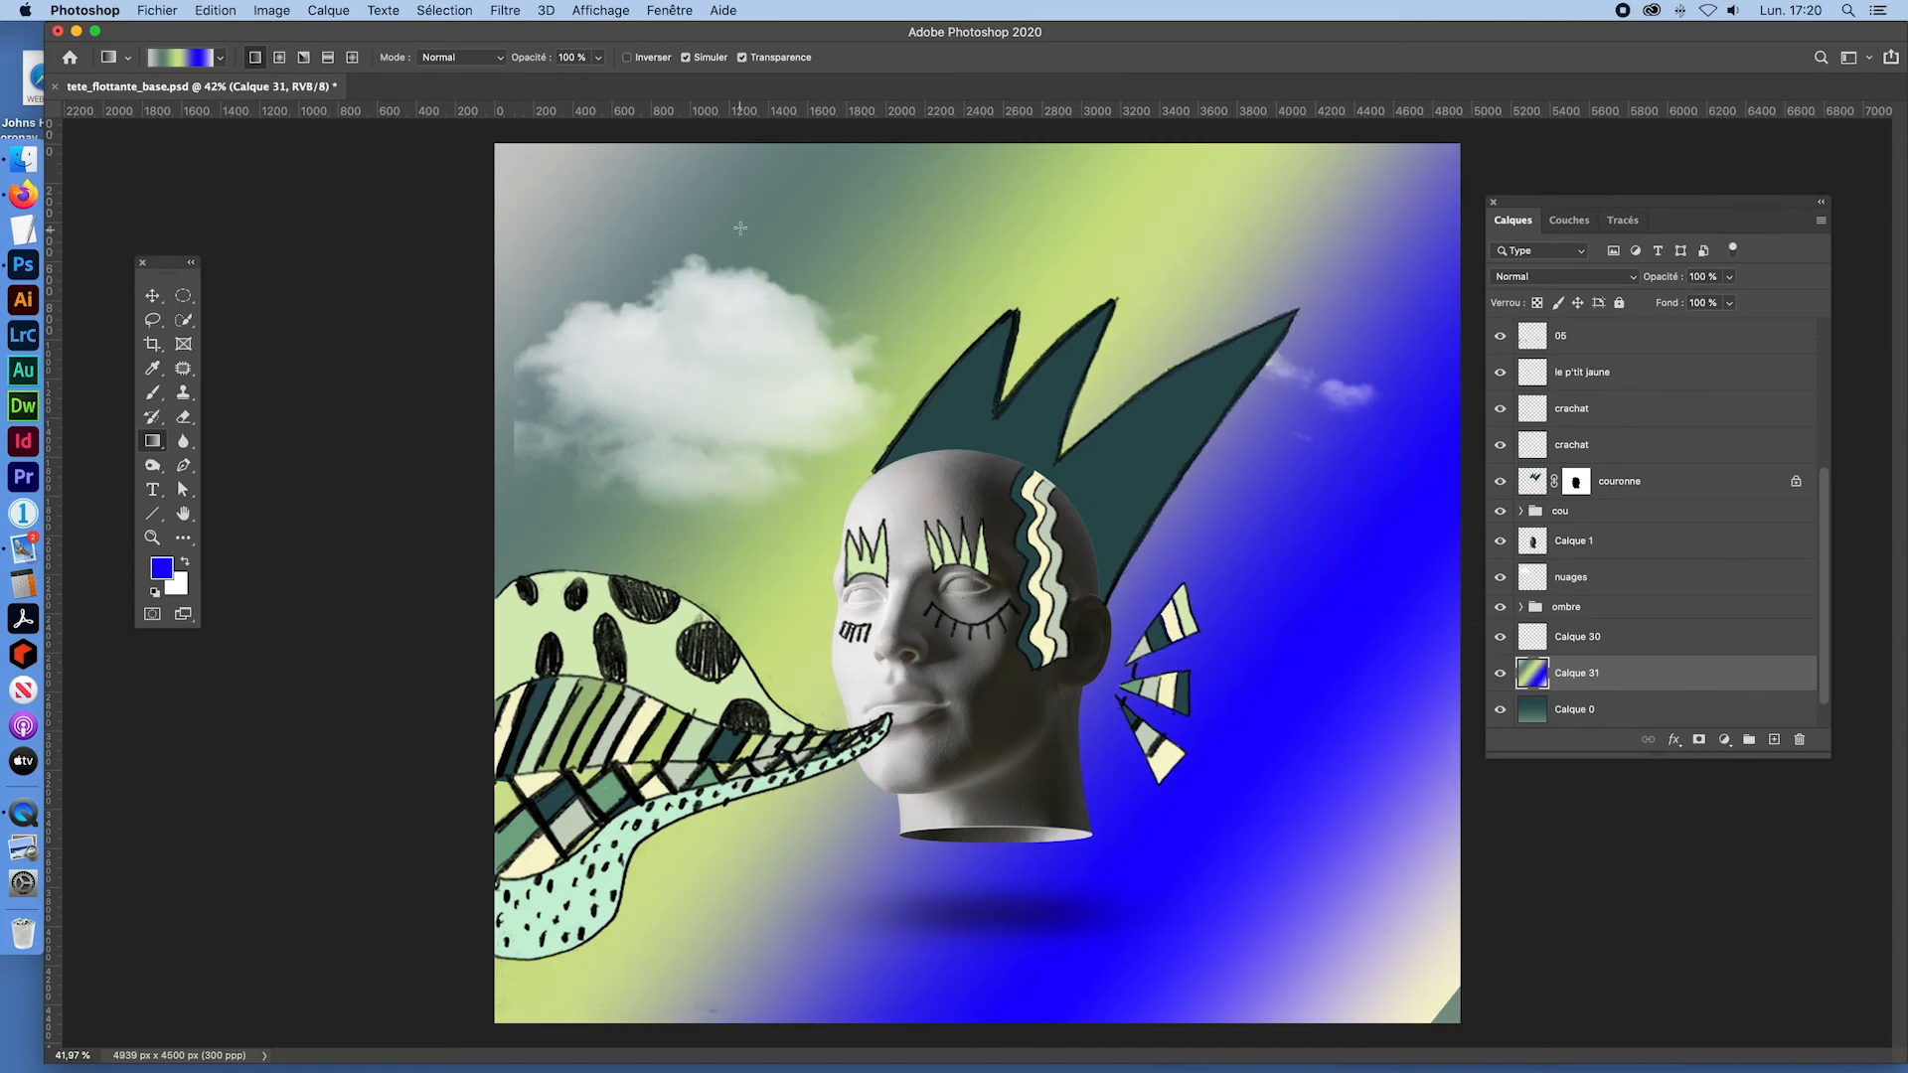
drag(779, 137, 875, 644)
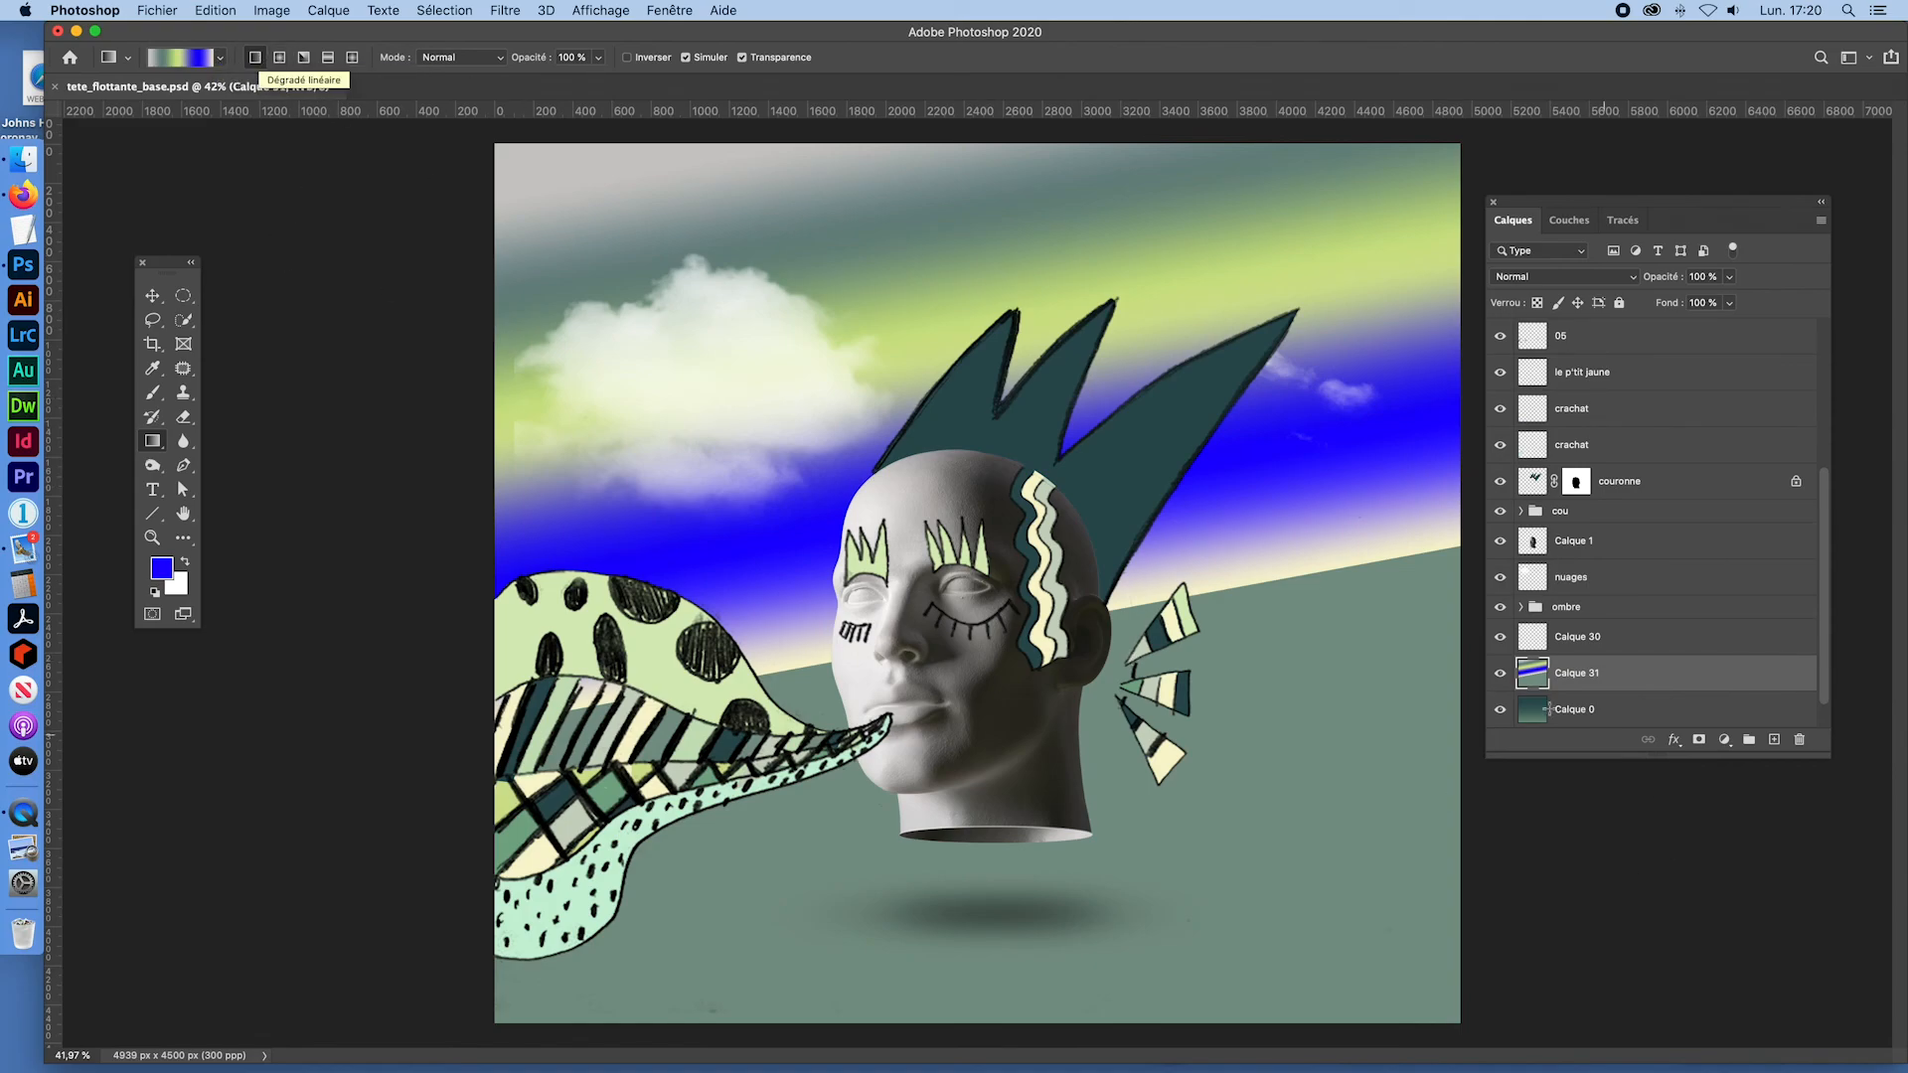
Step: Hide the gradient layer Calque 31 and delete it
click(1500, 673)
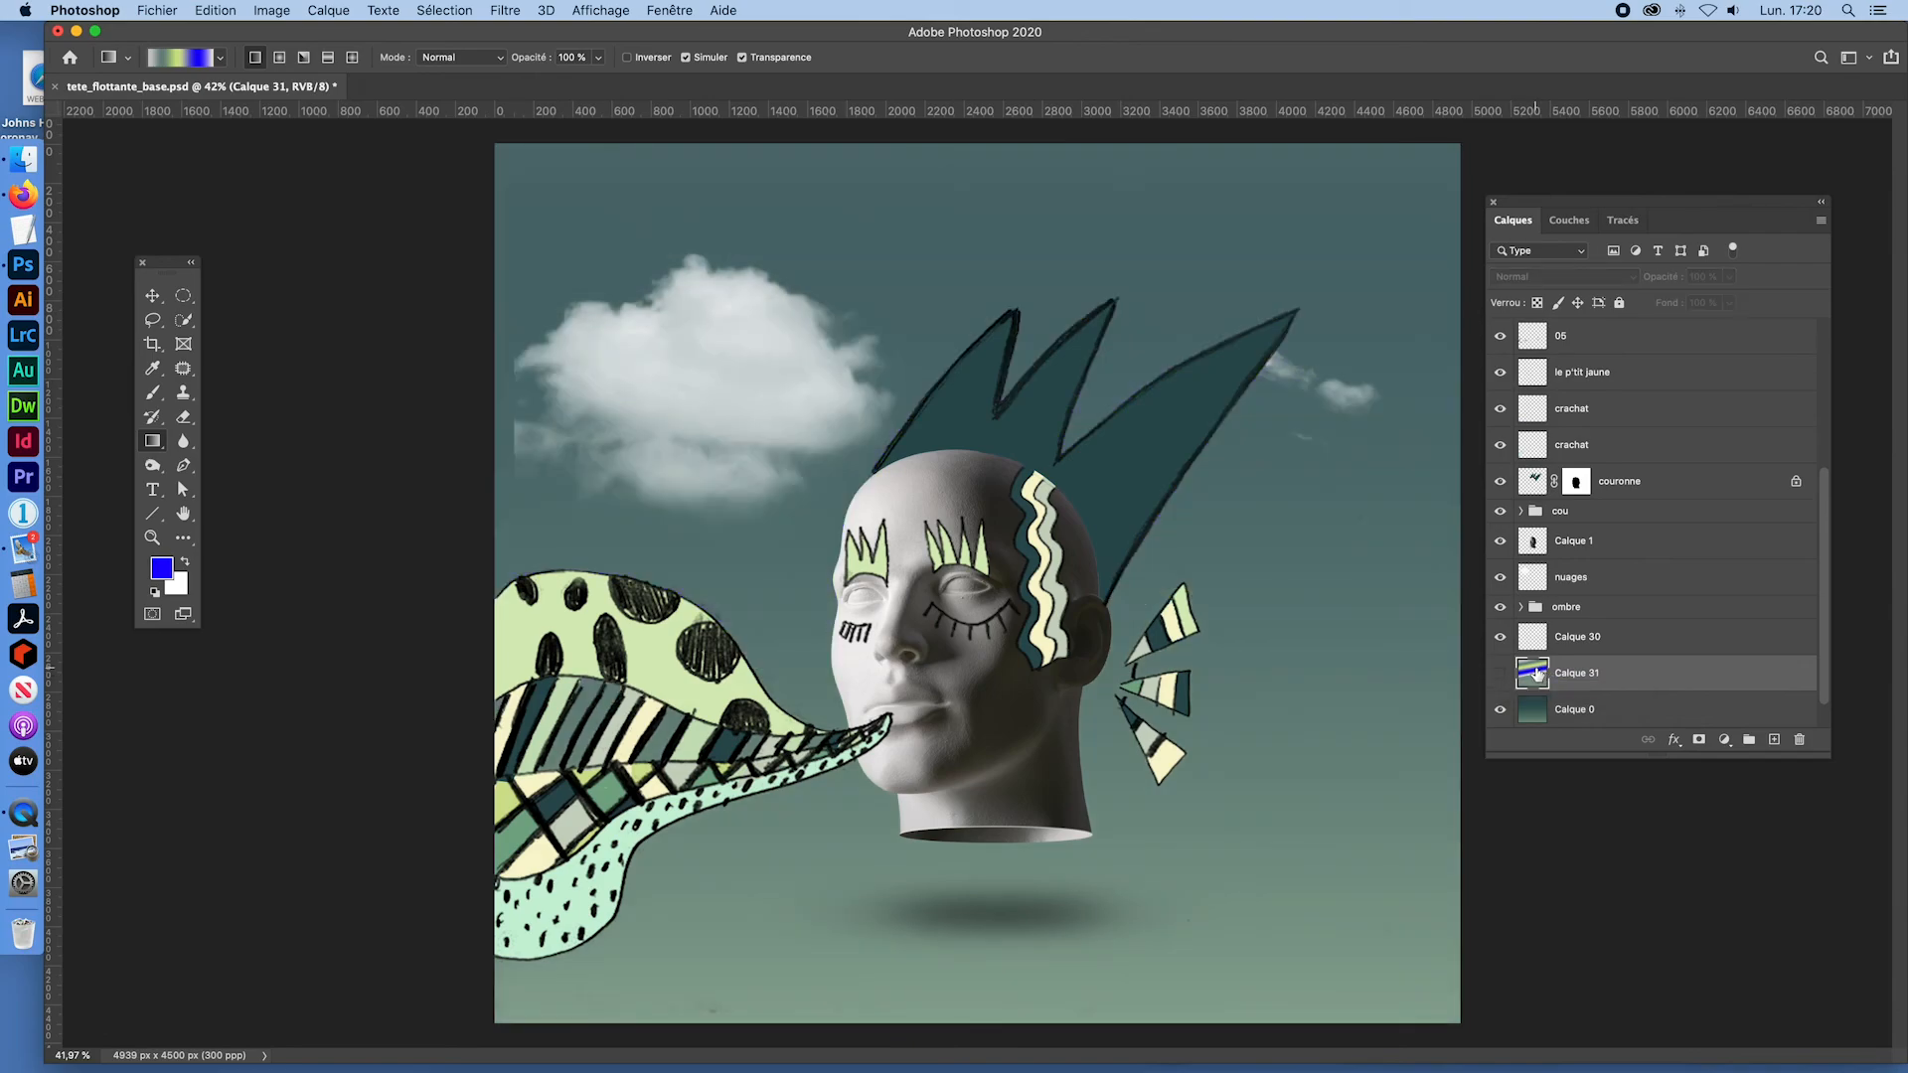
drag(1570, 672, 1795, 741)
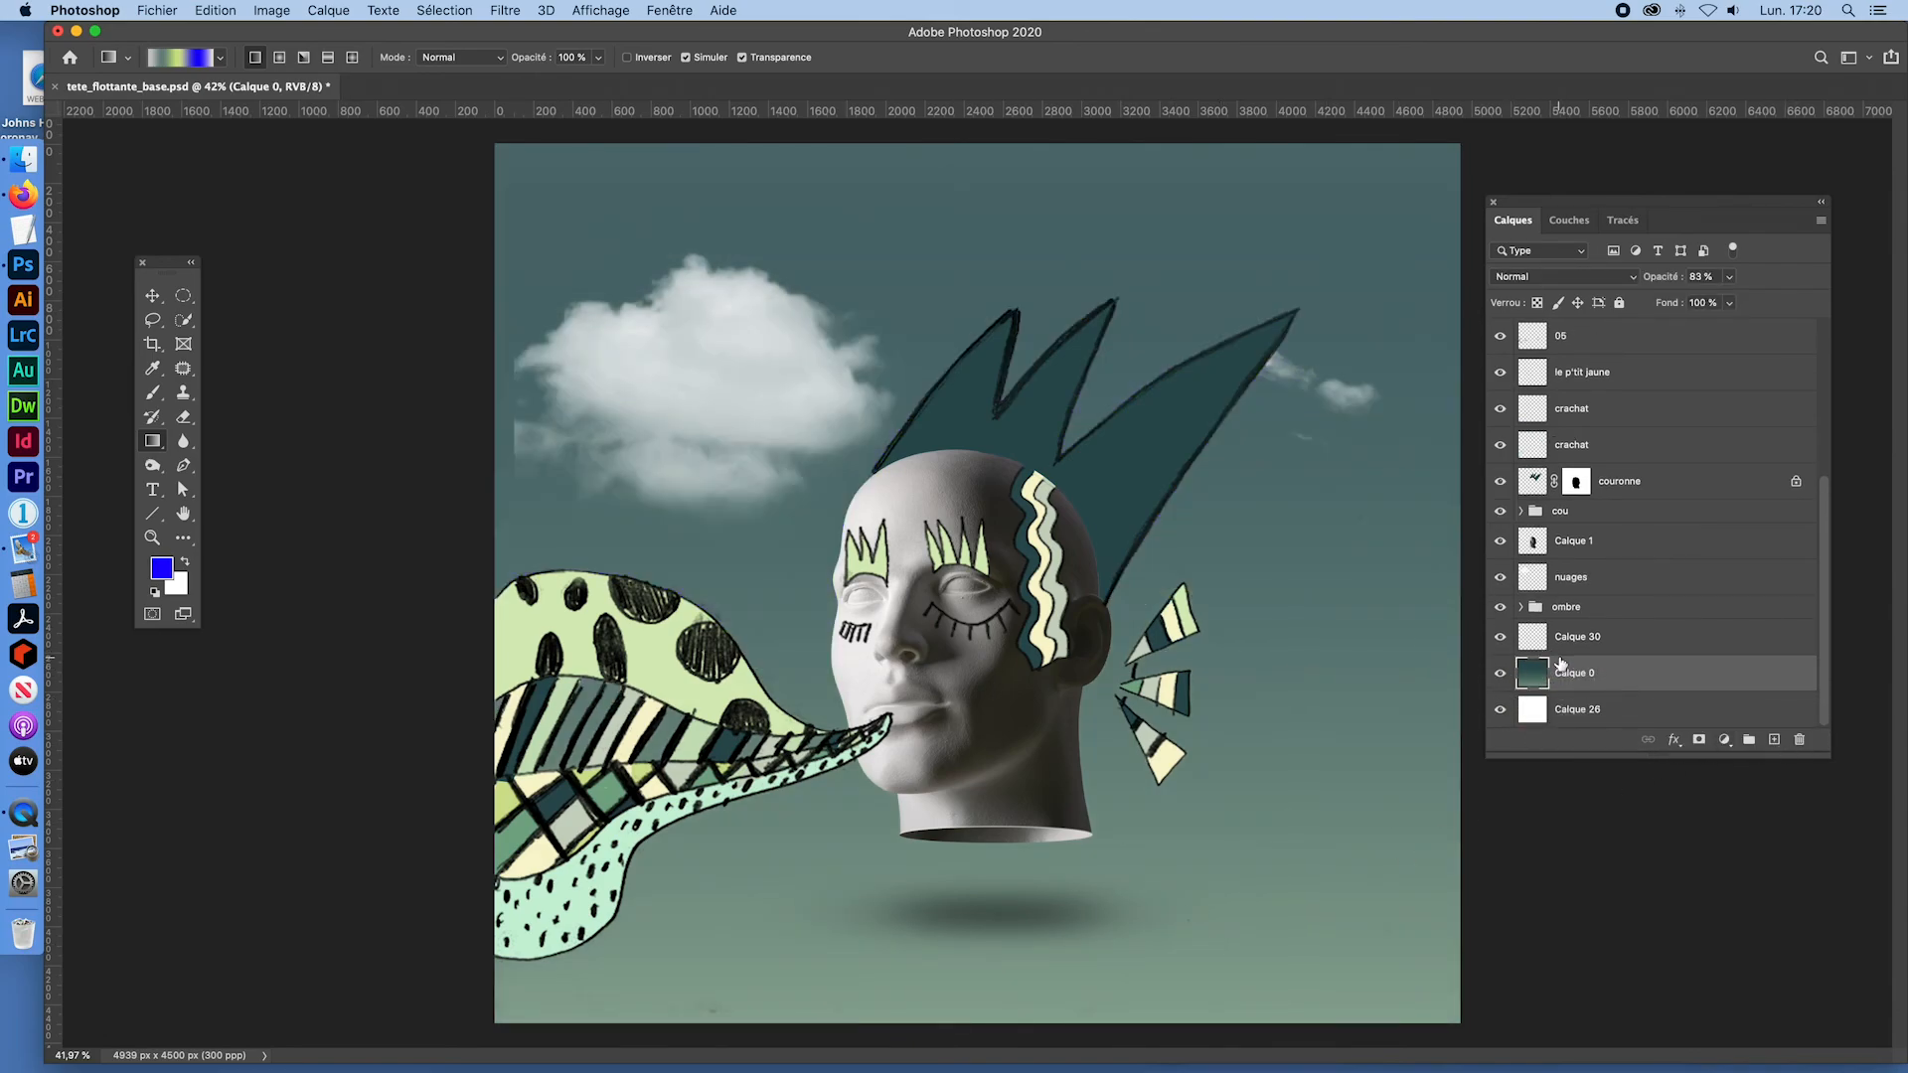
Step: Edit the current gradient, expand the Basiques and Bleus presets, and try the Bleu_32 and Bleu_30 presets
click(187, 57)
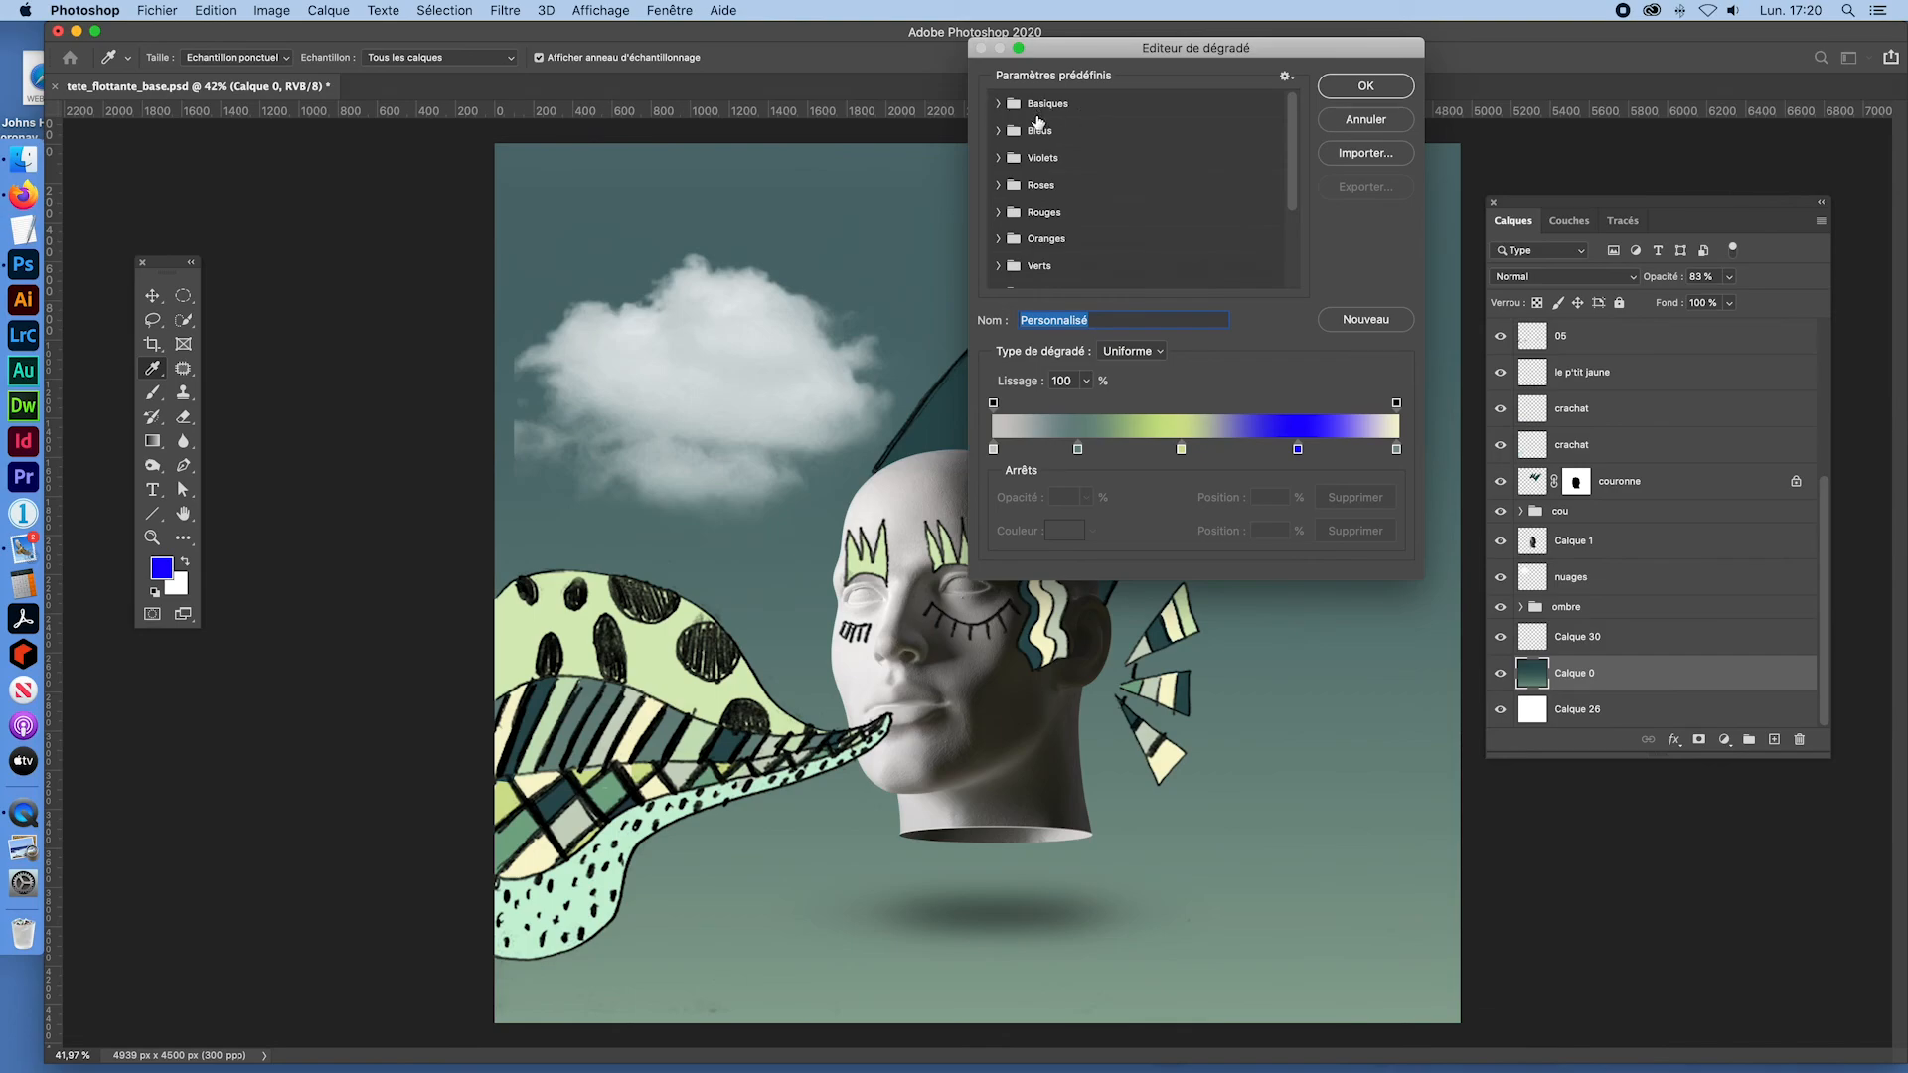
drag(1295, 178, 1308, 141)
click(999, 105)
click(996, 161)
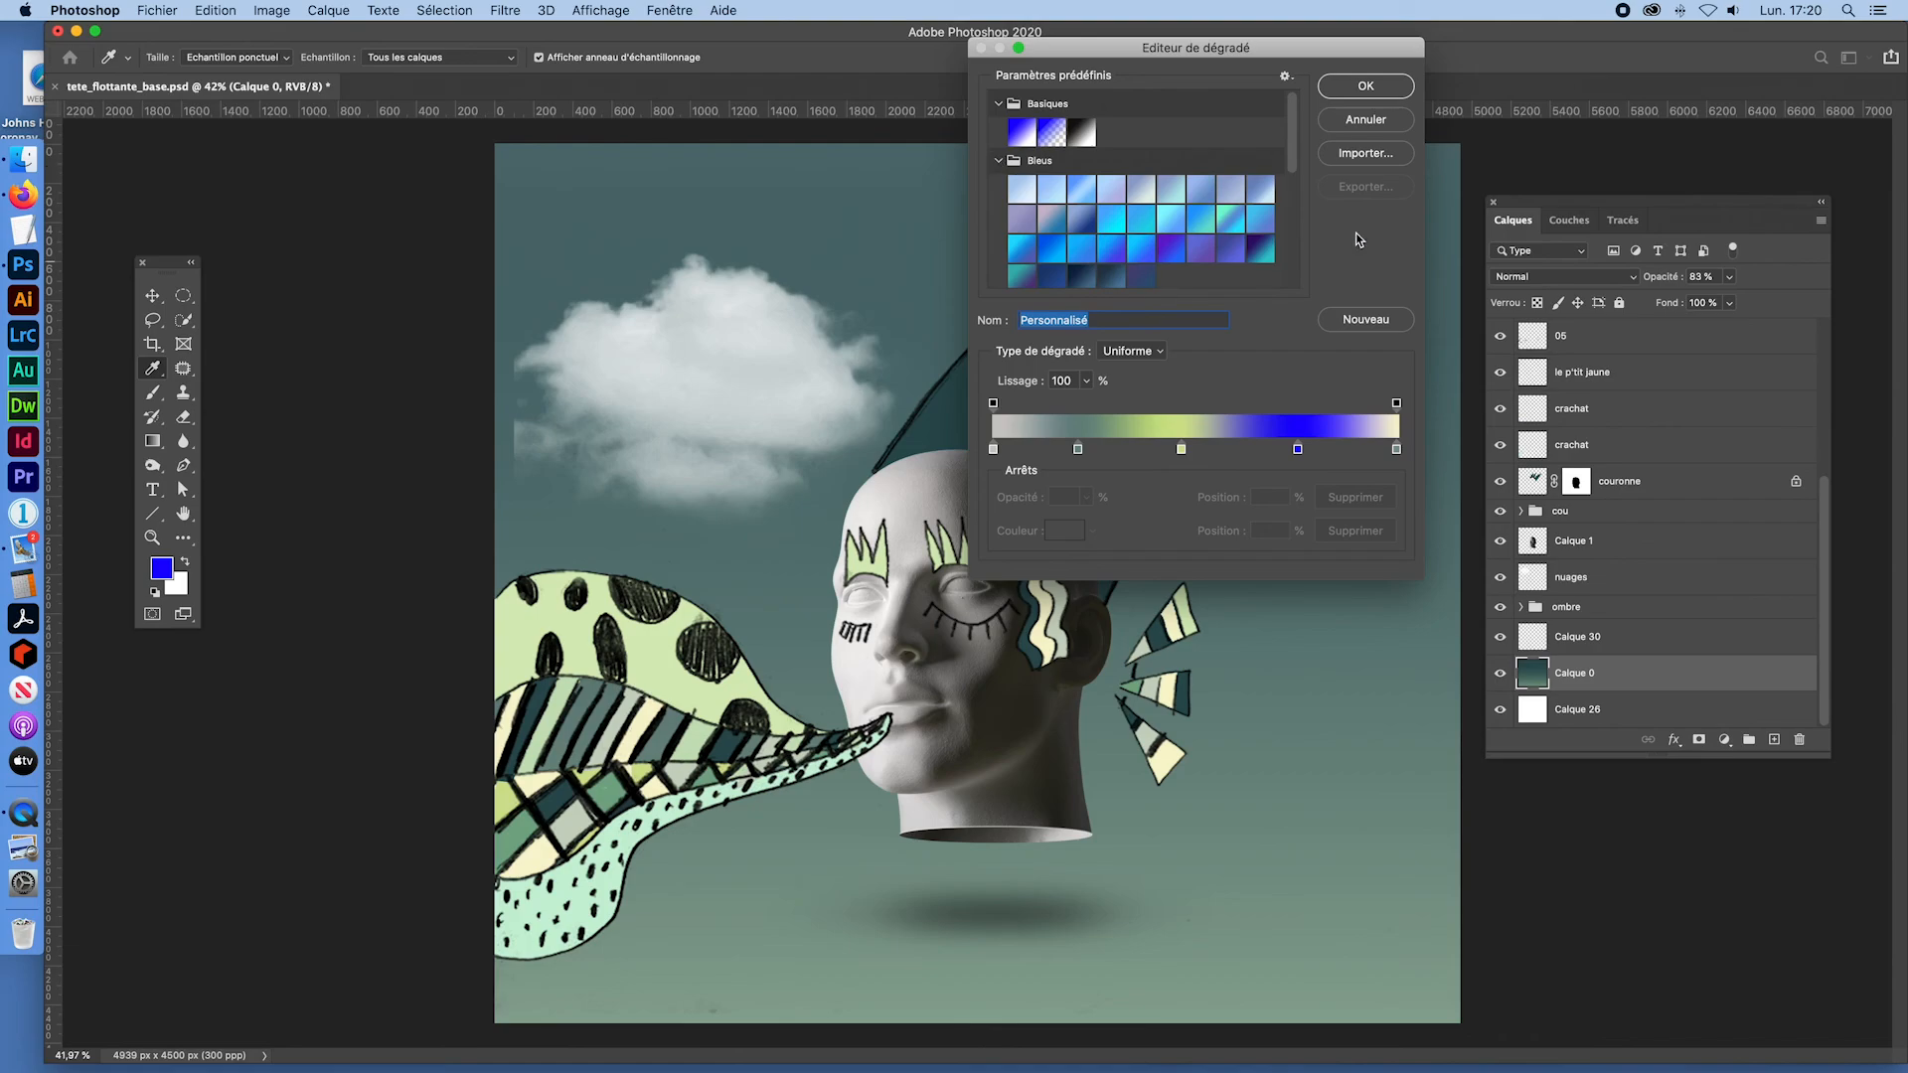
drag(1291, 124, 1295, 177)
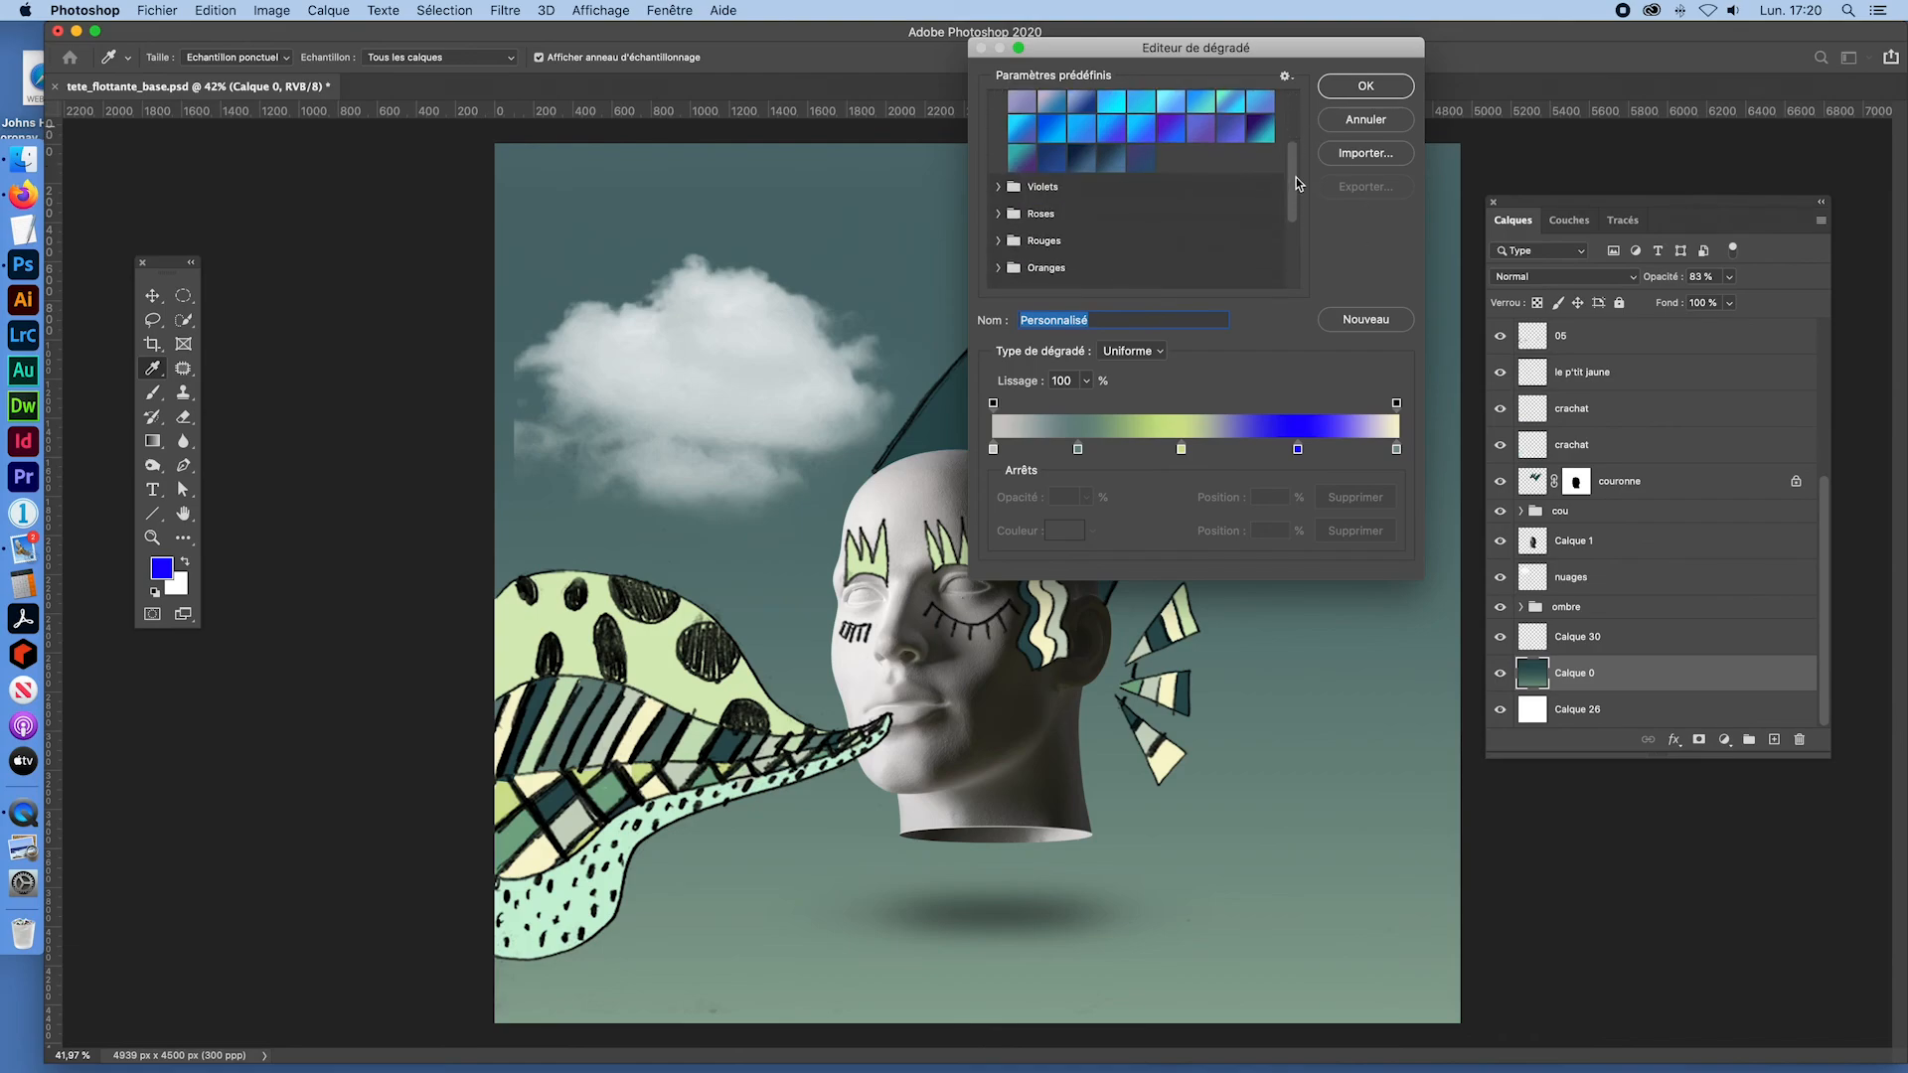
click(1140, 159)
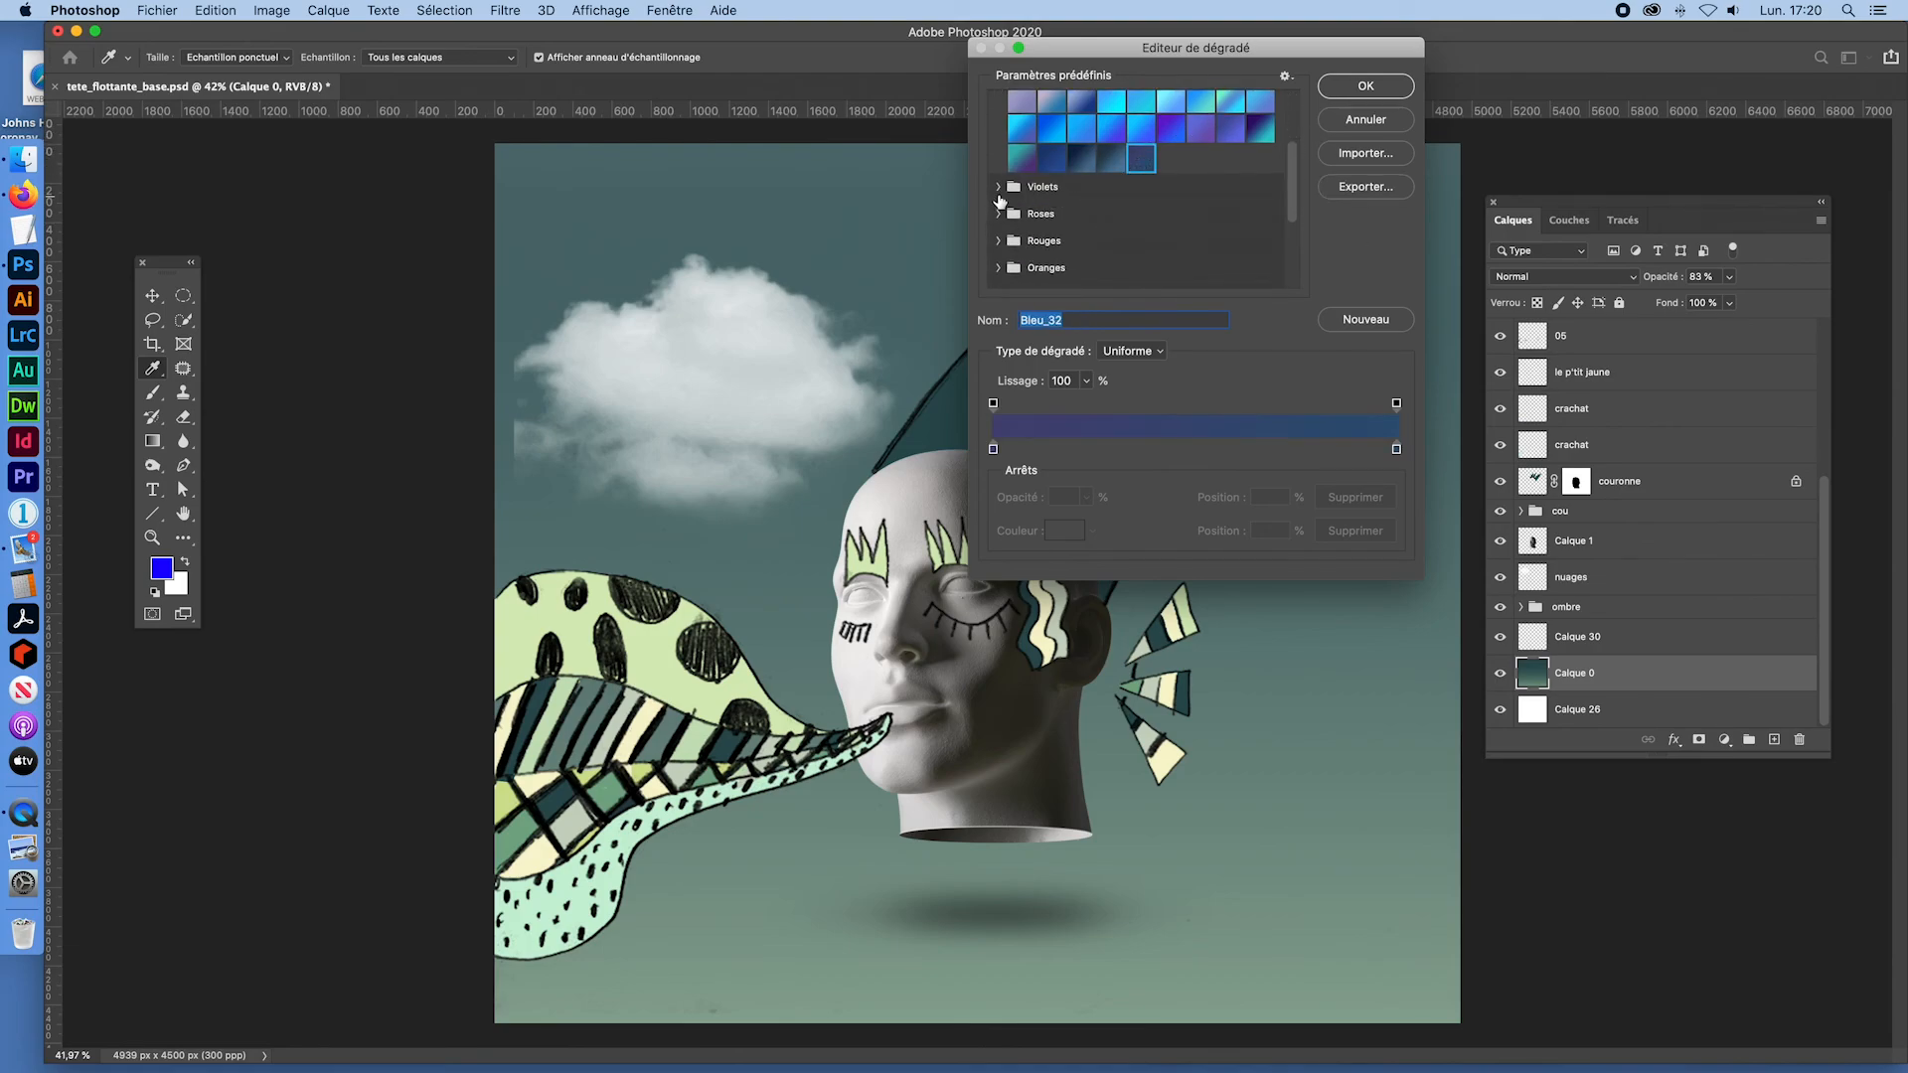
click(1085, 161)
Step: Load a pink-to-violet gradient from the Violets presets and try drawing it upward across the canvas on Calque 0
click(997, 187)
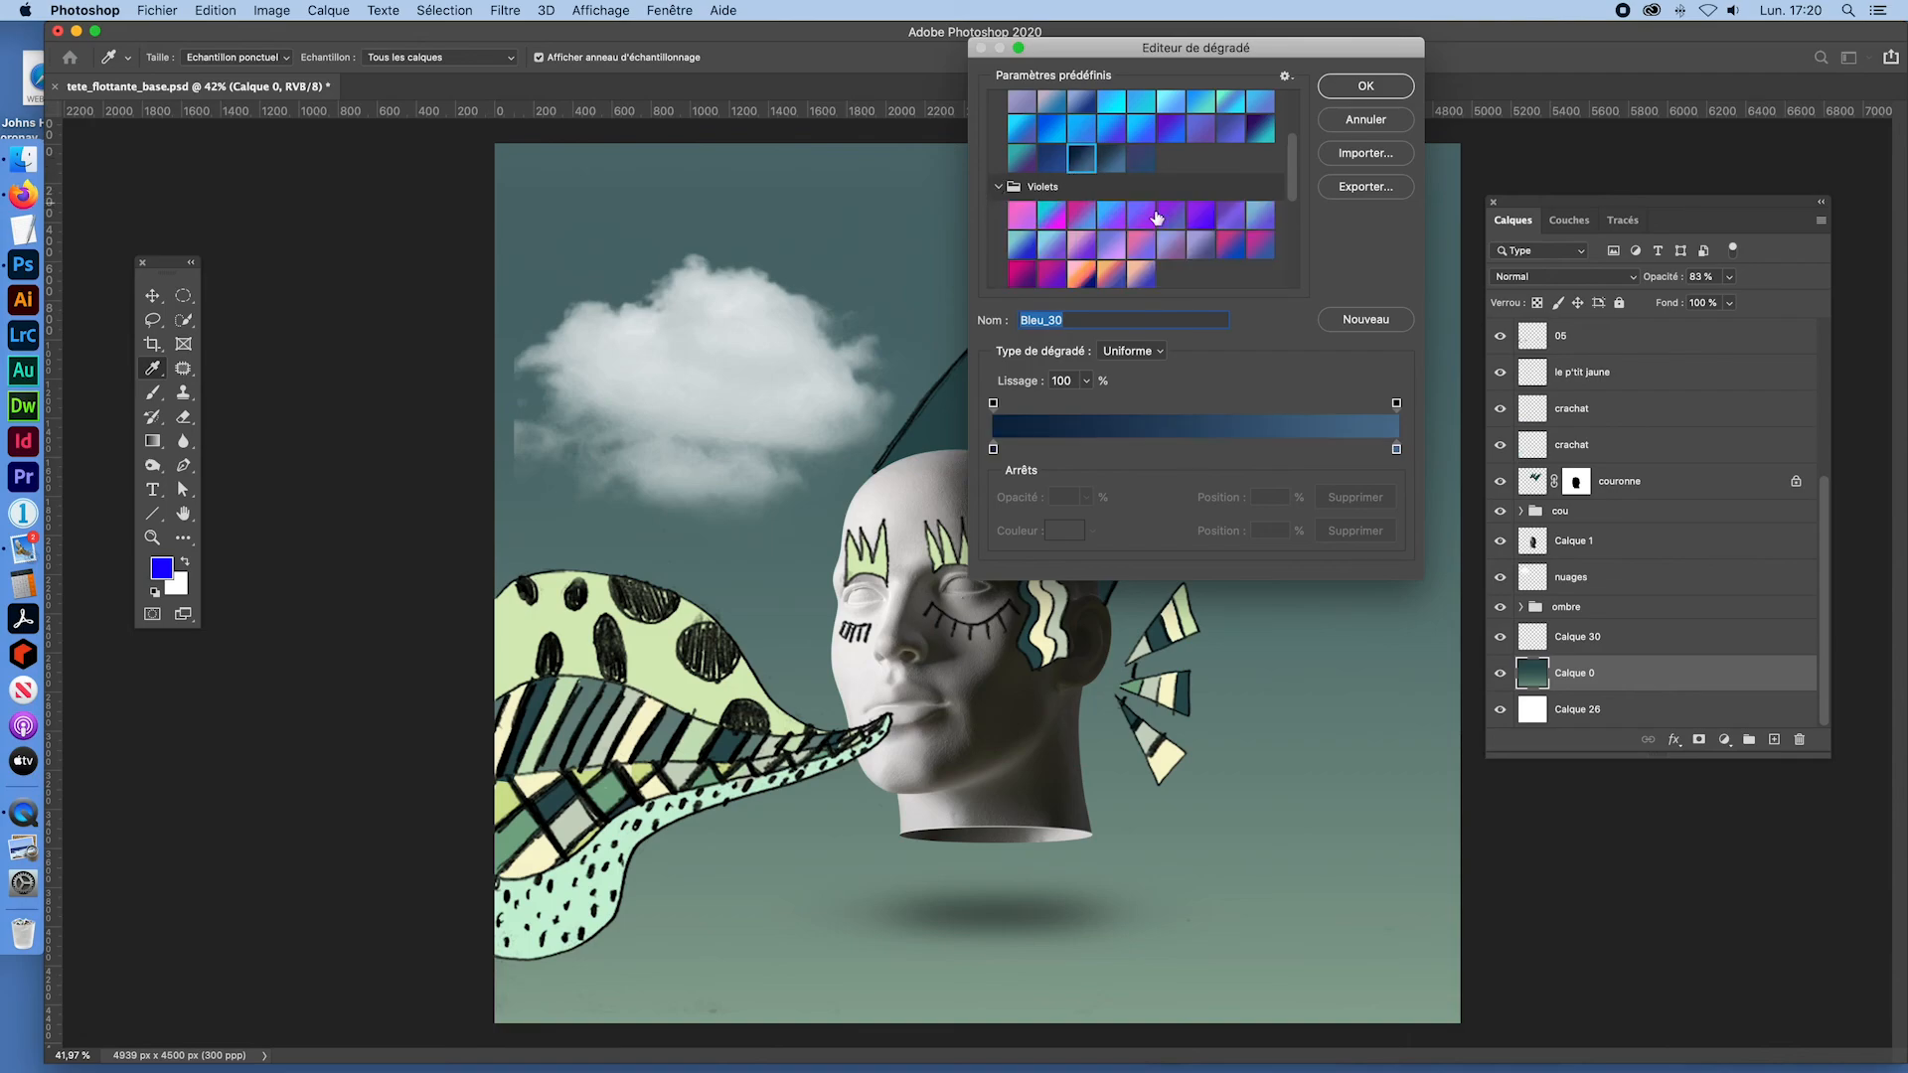
scroll(1297, 159, down, 3)
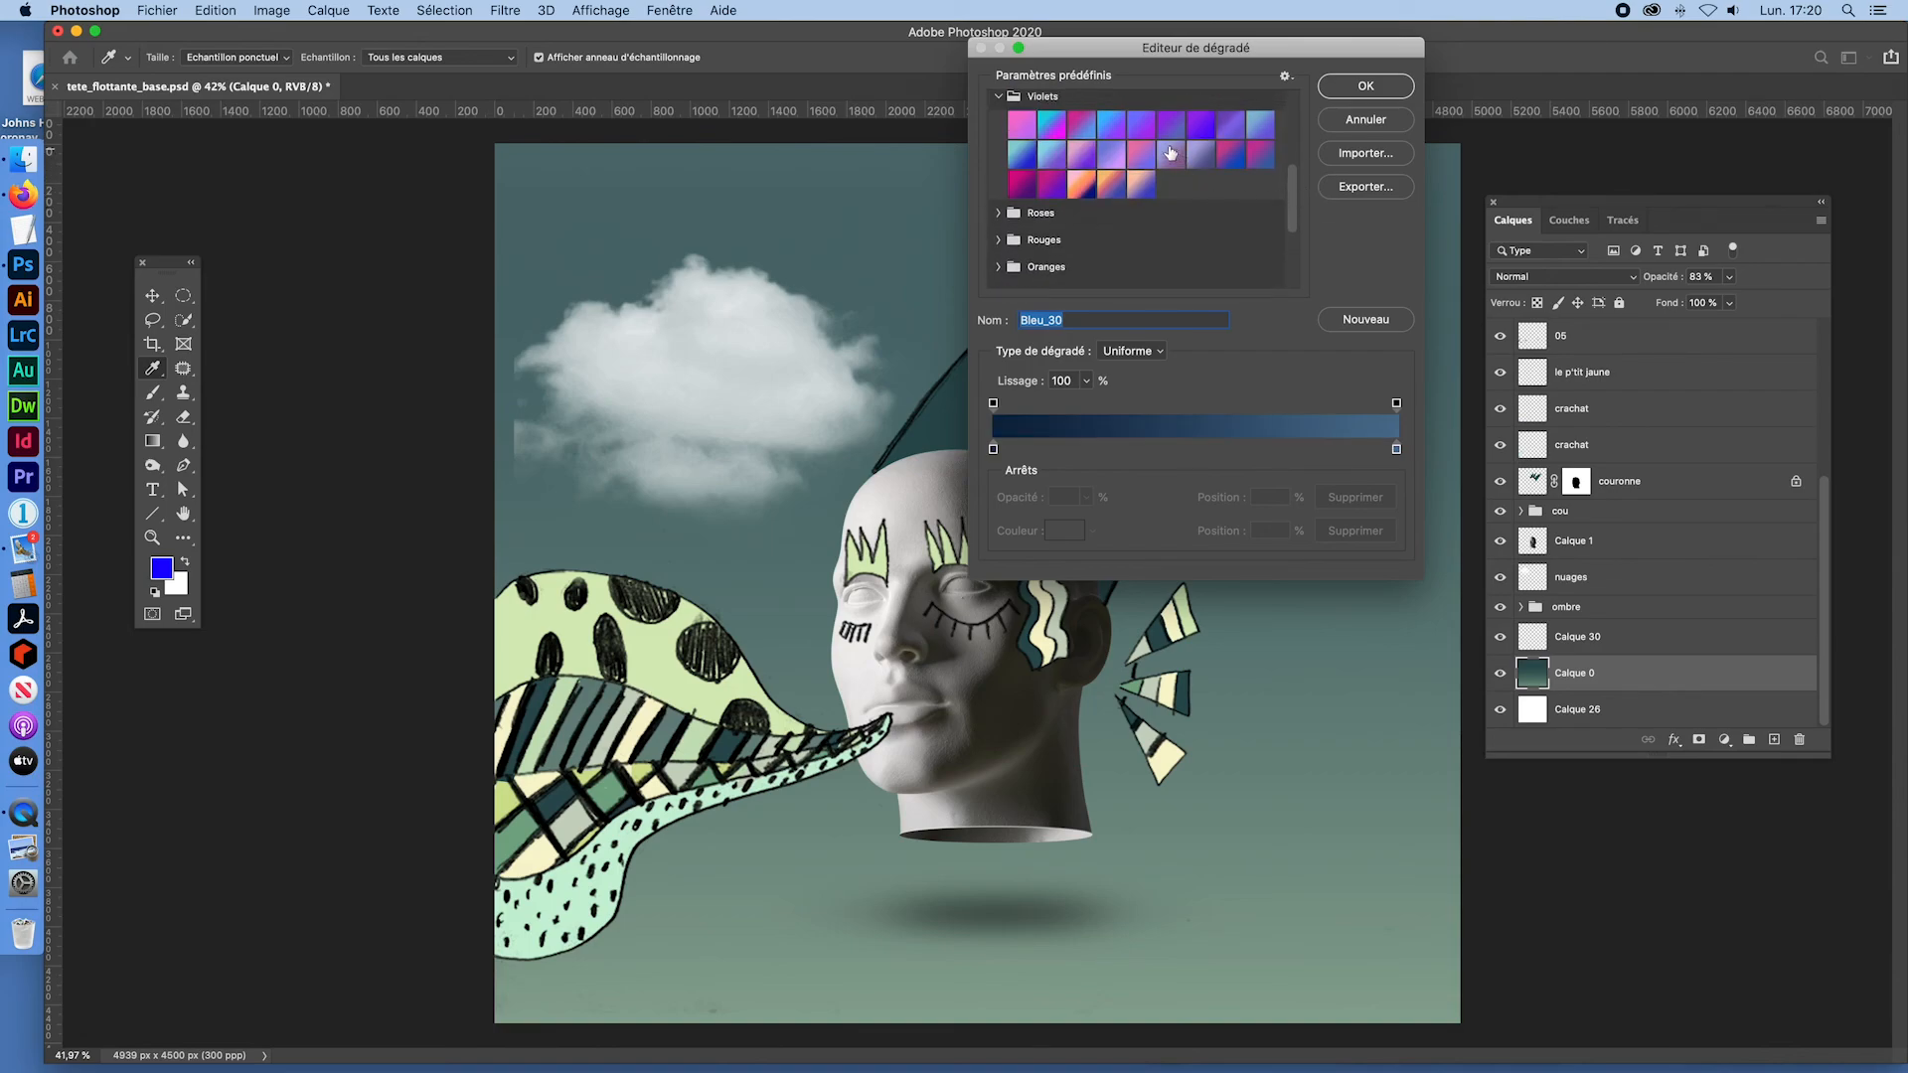
click(1126, 144)
click(1366, 86)
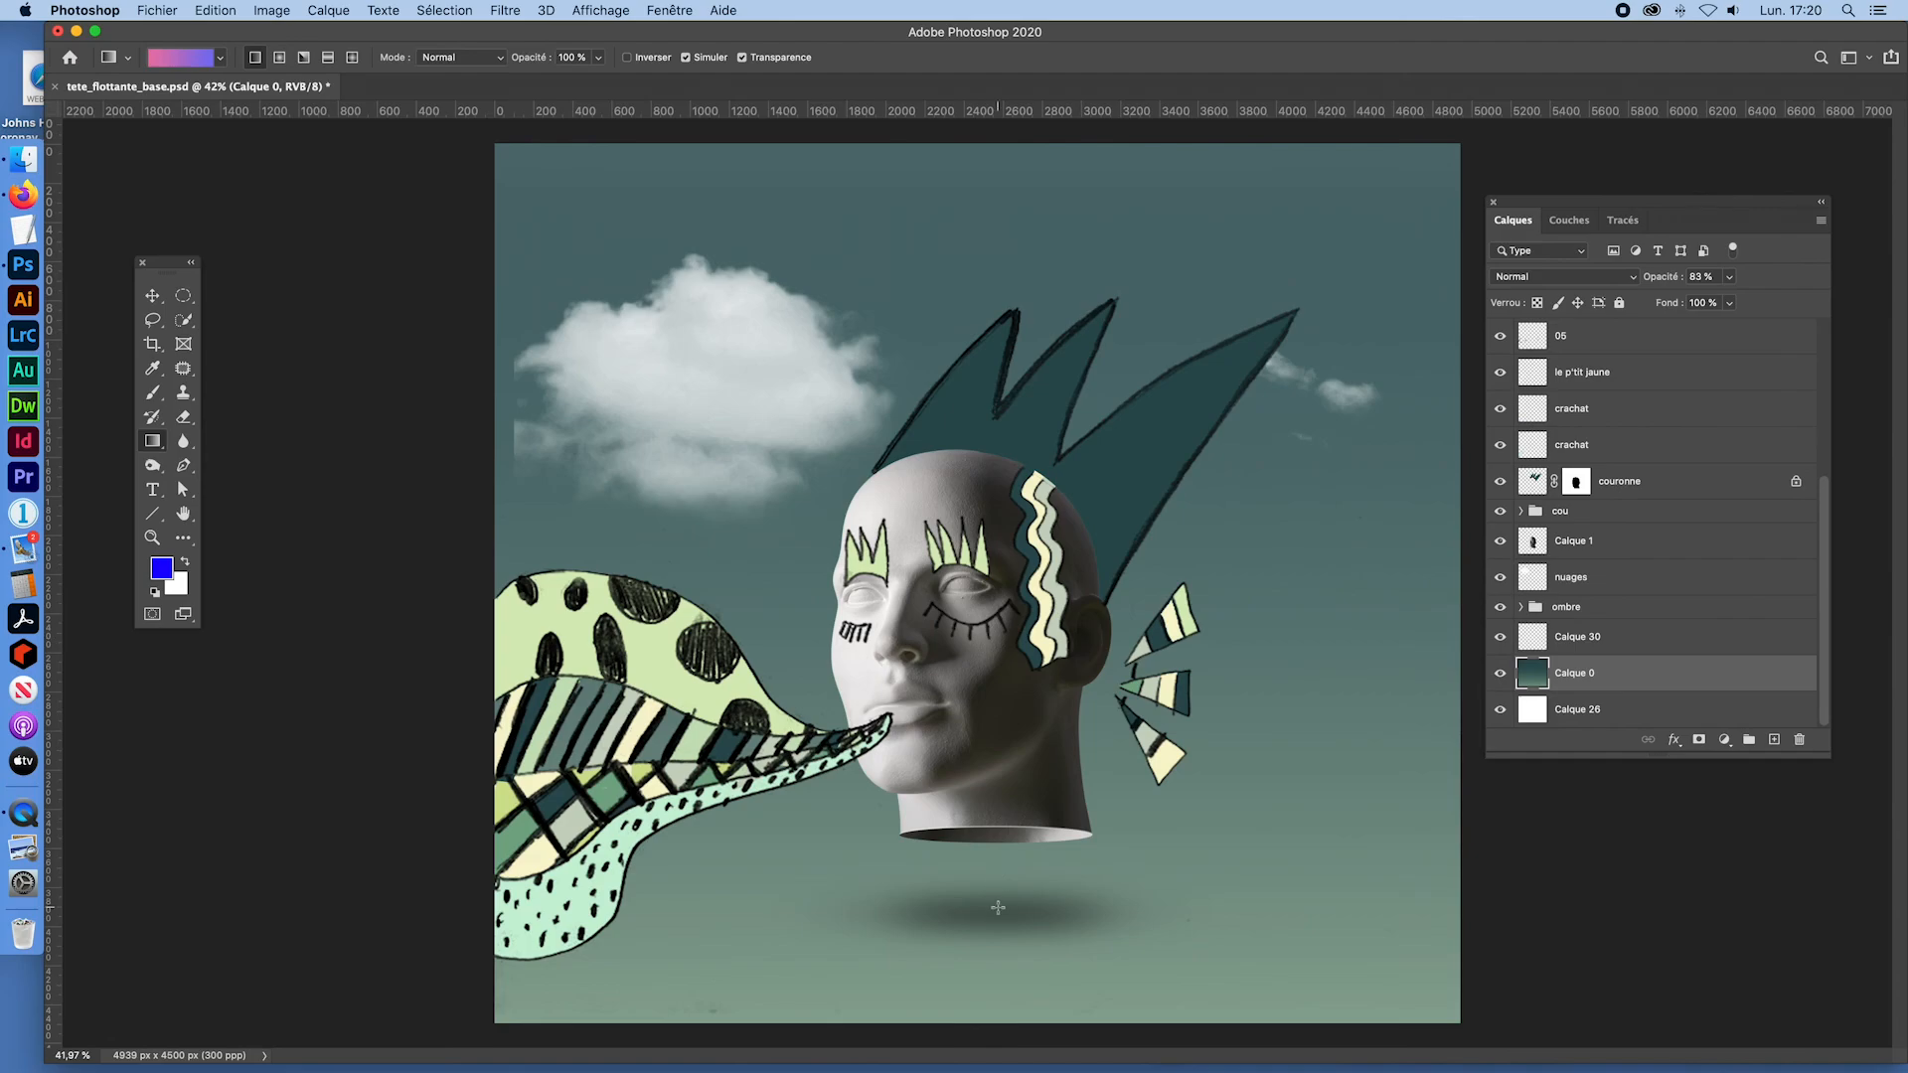
drag(1145, 996, 1166, 404)
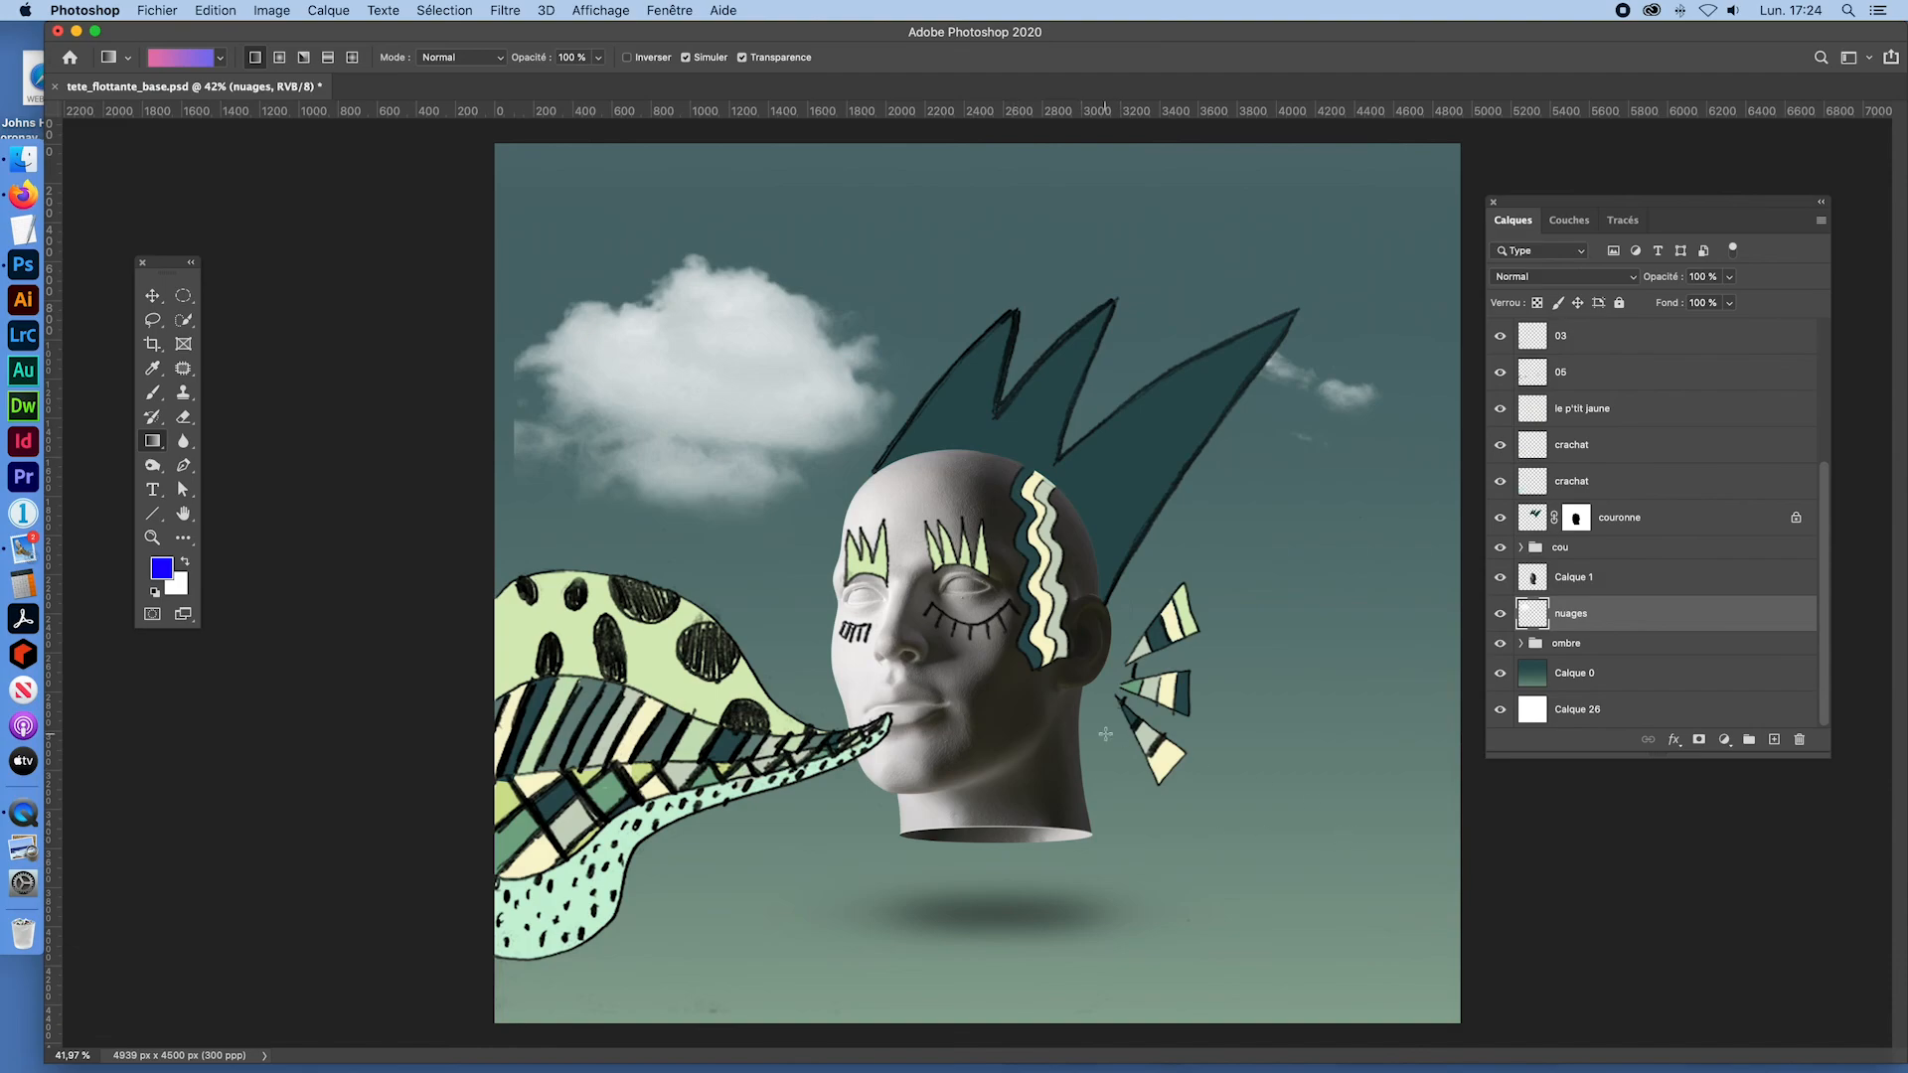
Step: Toggle the nuages layer's visibility off and on, create a new layer above it, and make white the foreground colour
click(1499, 618)
click(1500, 618)
click(1775, 740)
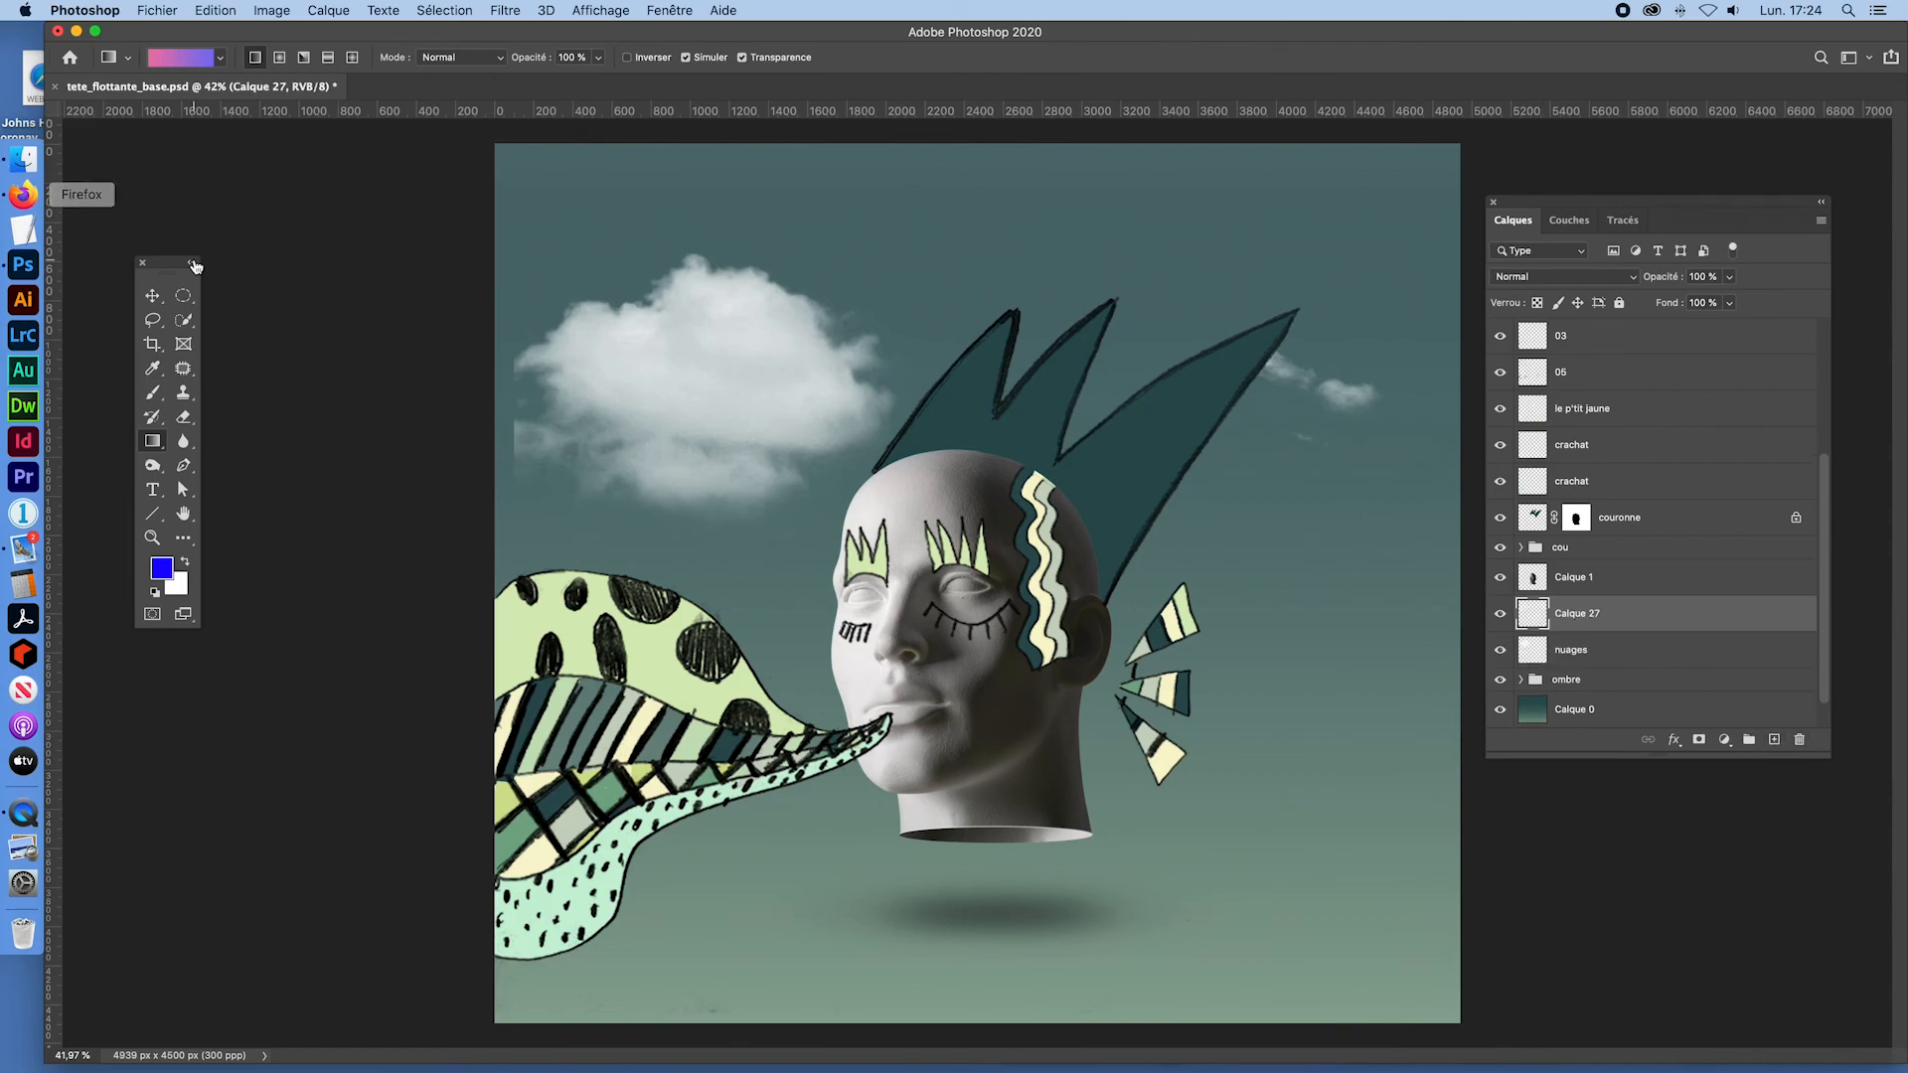
click(185, 563)
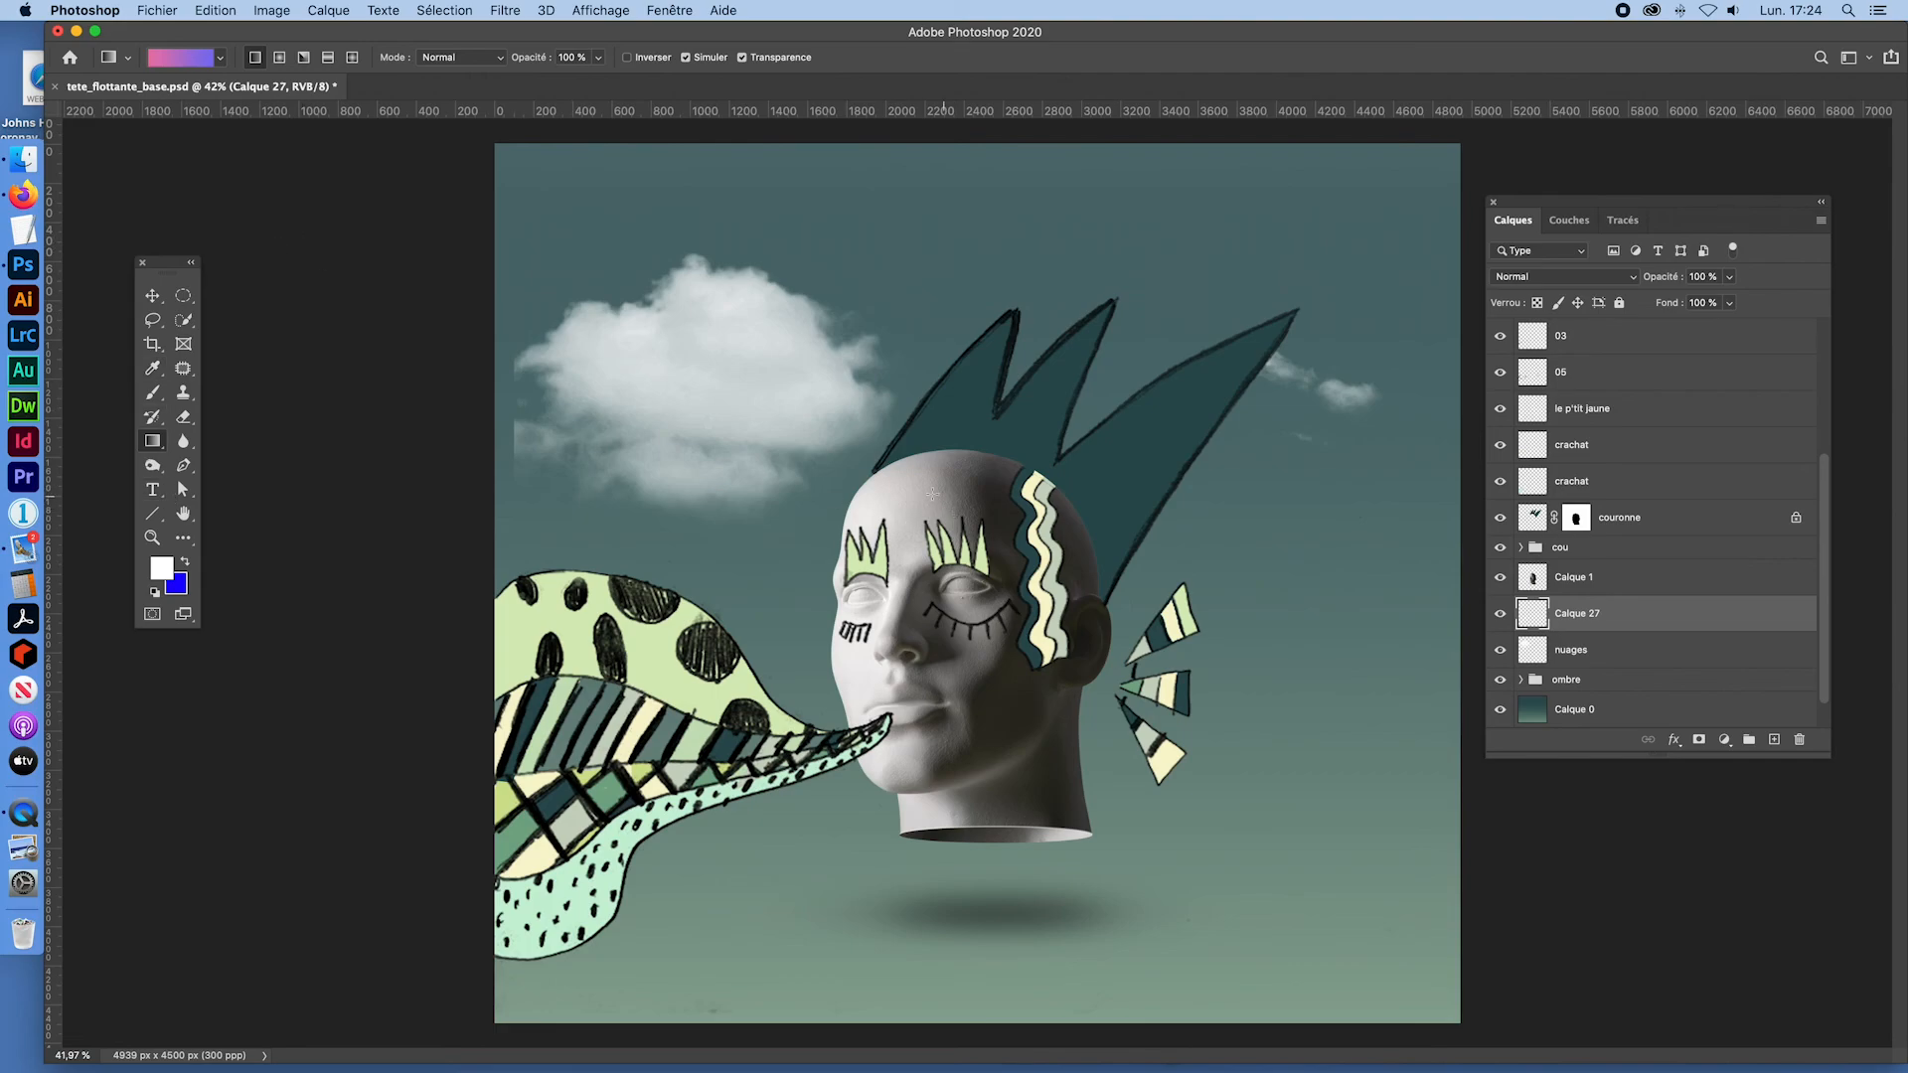
Step: Choose the Cloud 6 brush from SDWHaven Cloud Brushes at 1964 px and stamp a white cloud behind the fan shapes beside the ear
click(154, 398)
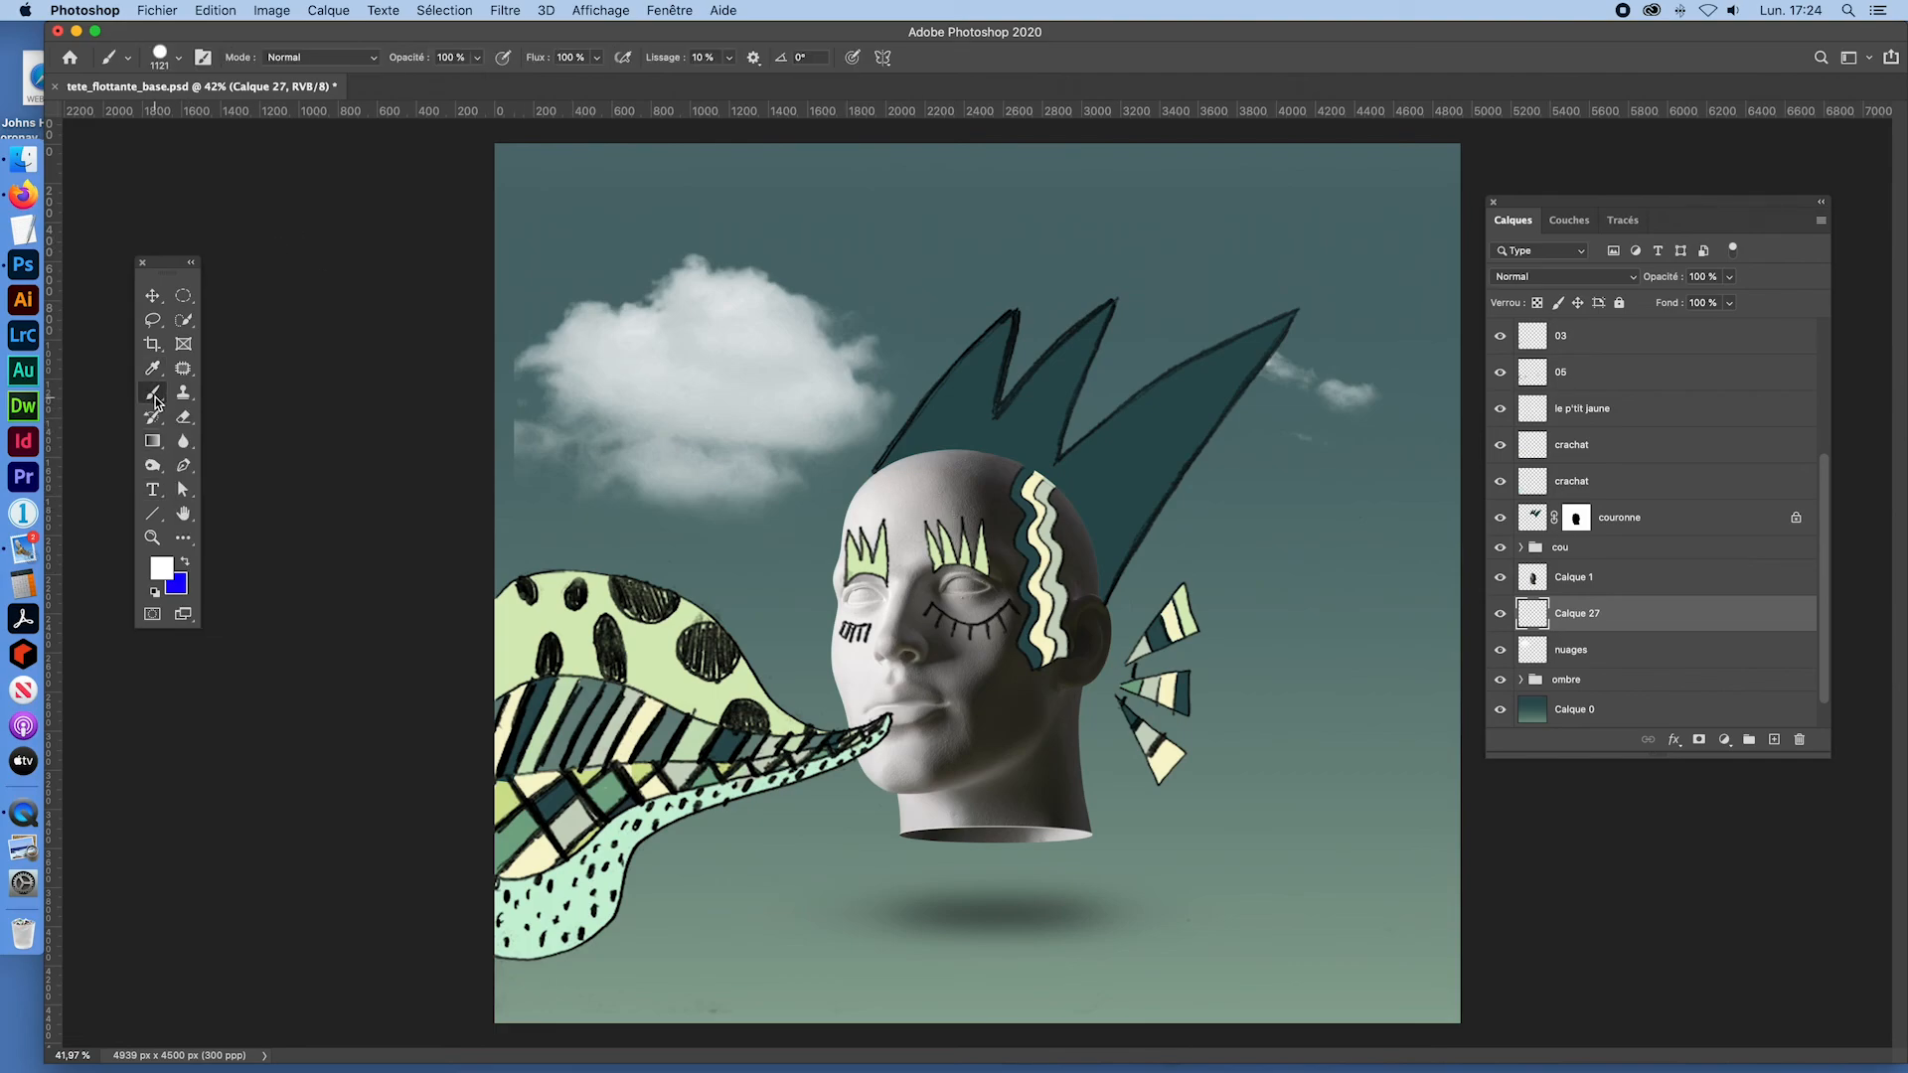
click(177, 66)
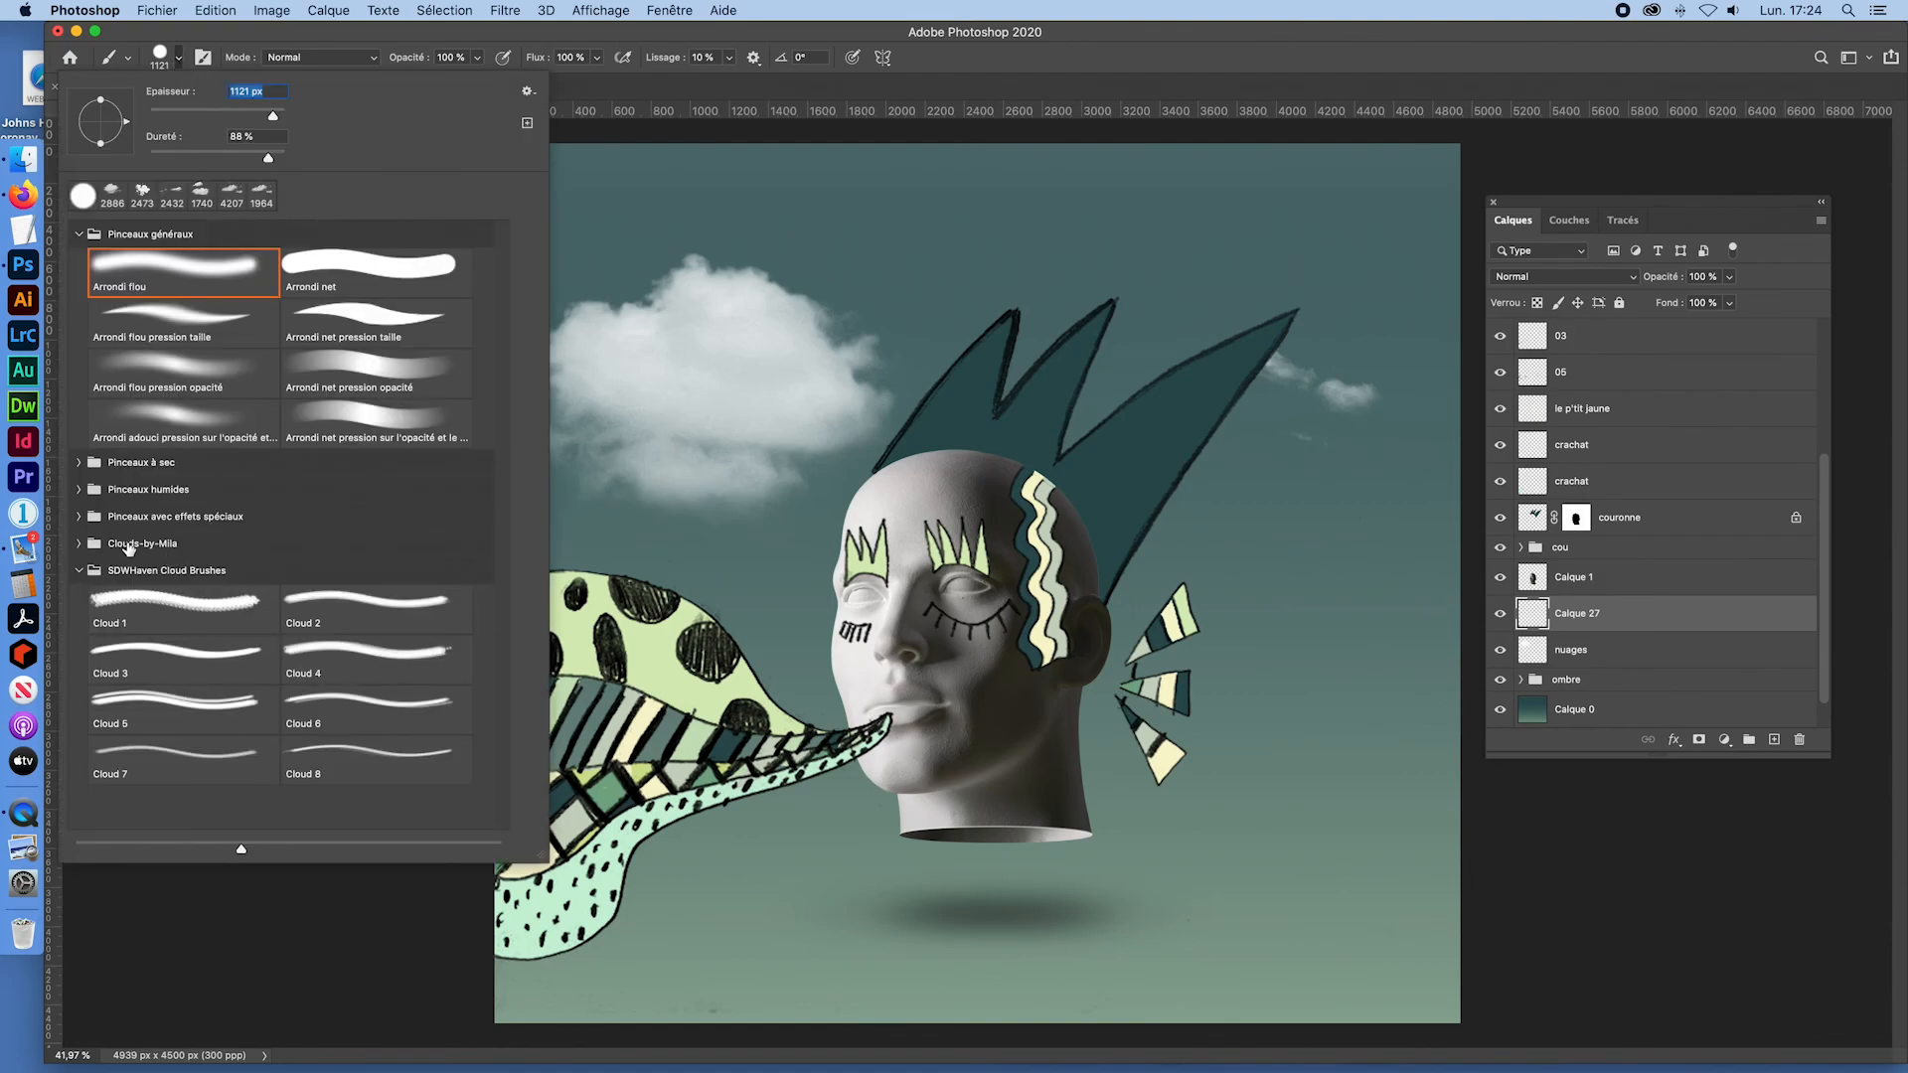
click(79, 463)
click(79, 463)
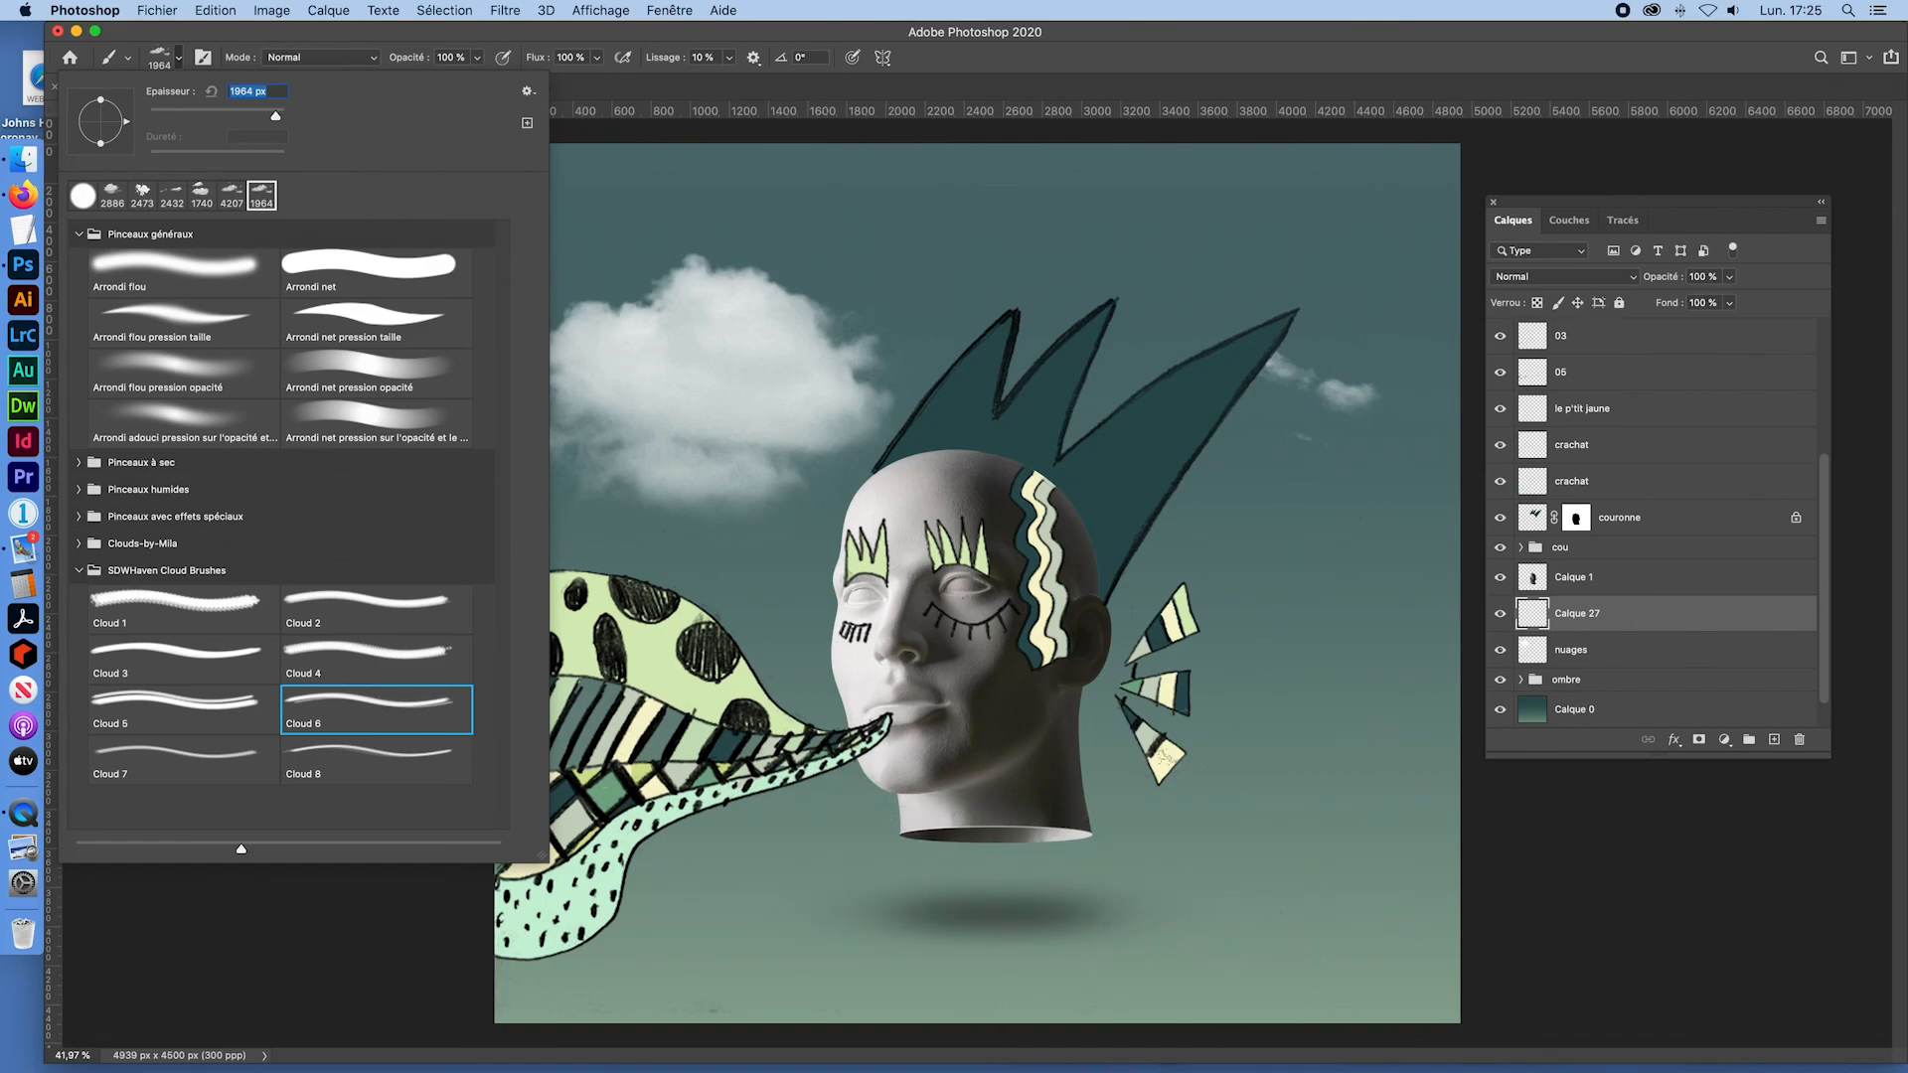
click(1206, 628)
click(1204, 611)
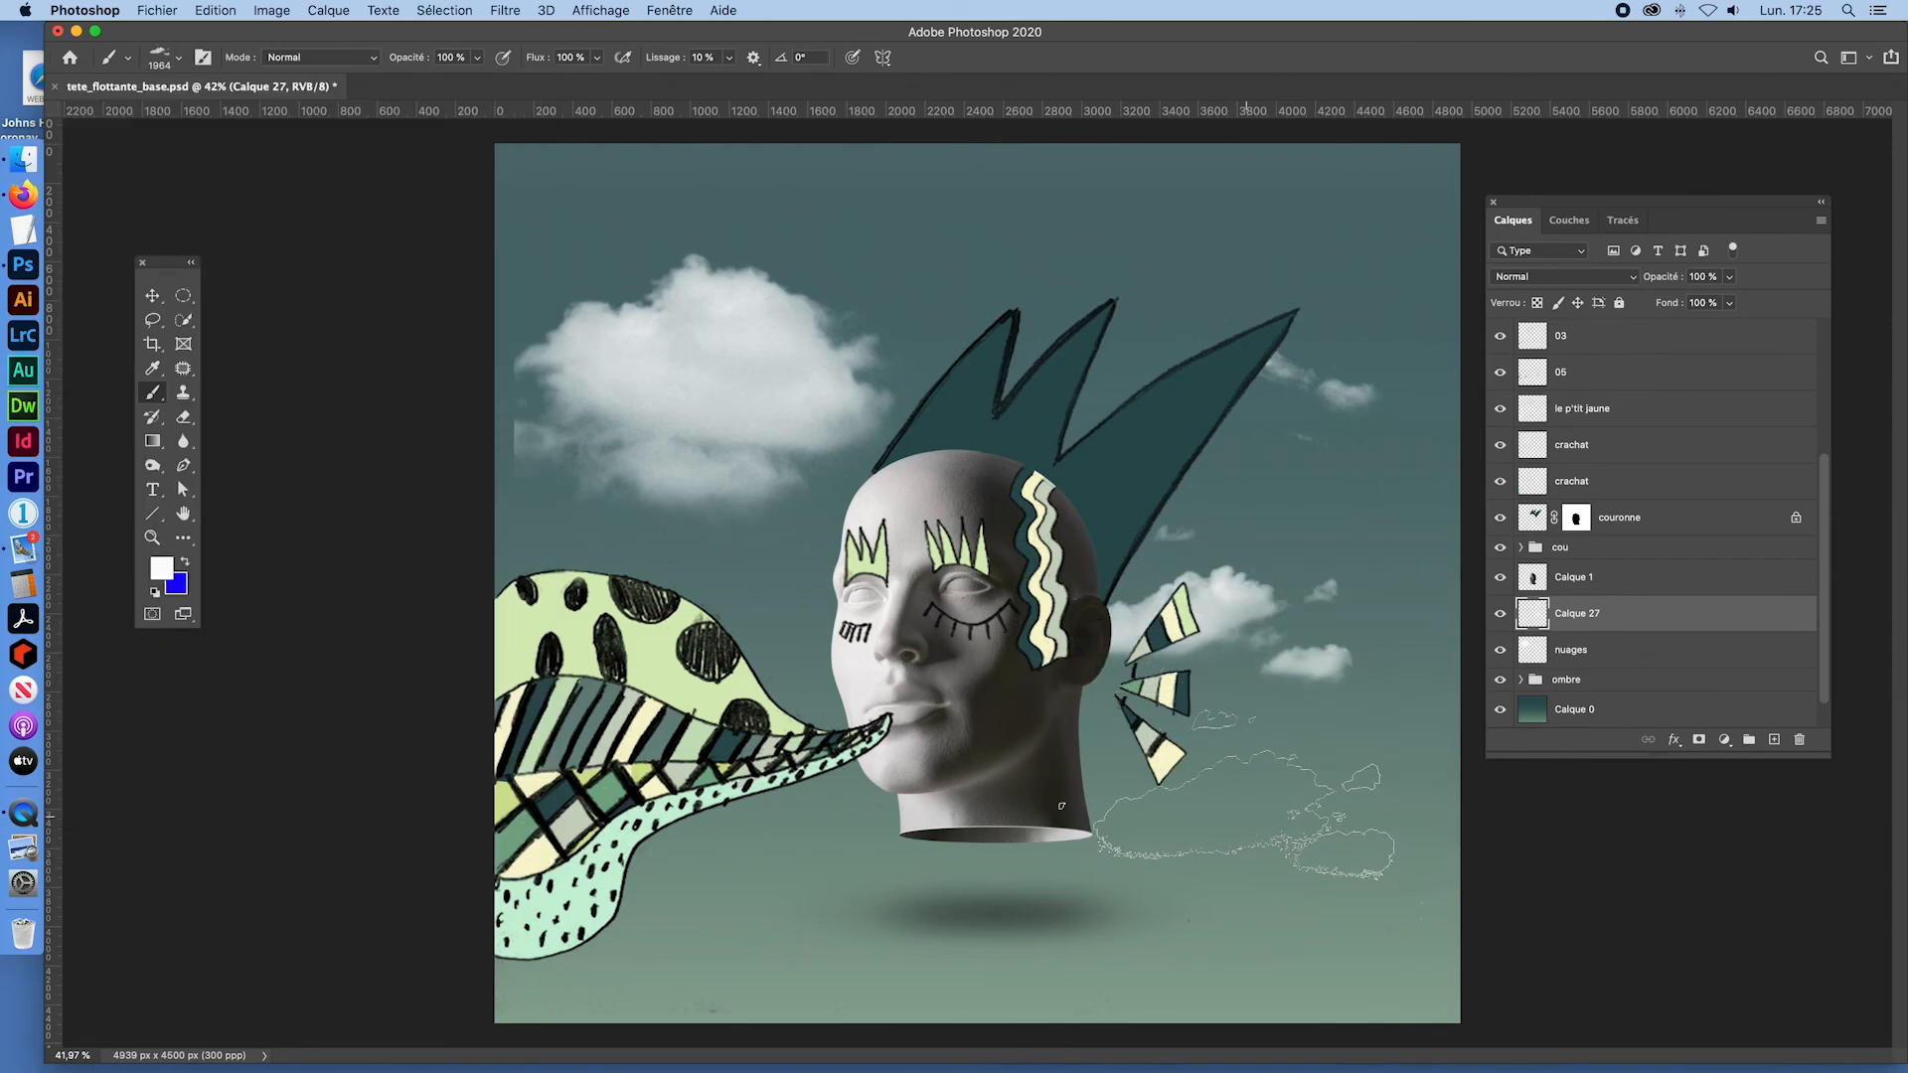
Step: Stamp small clouds with the Cloud 7 brush at 1284 px below the tail, across the sky around the crown, and behind the head
click(181, 62)
click(172, 751)
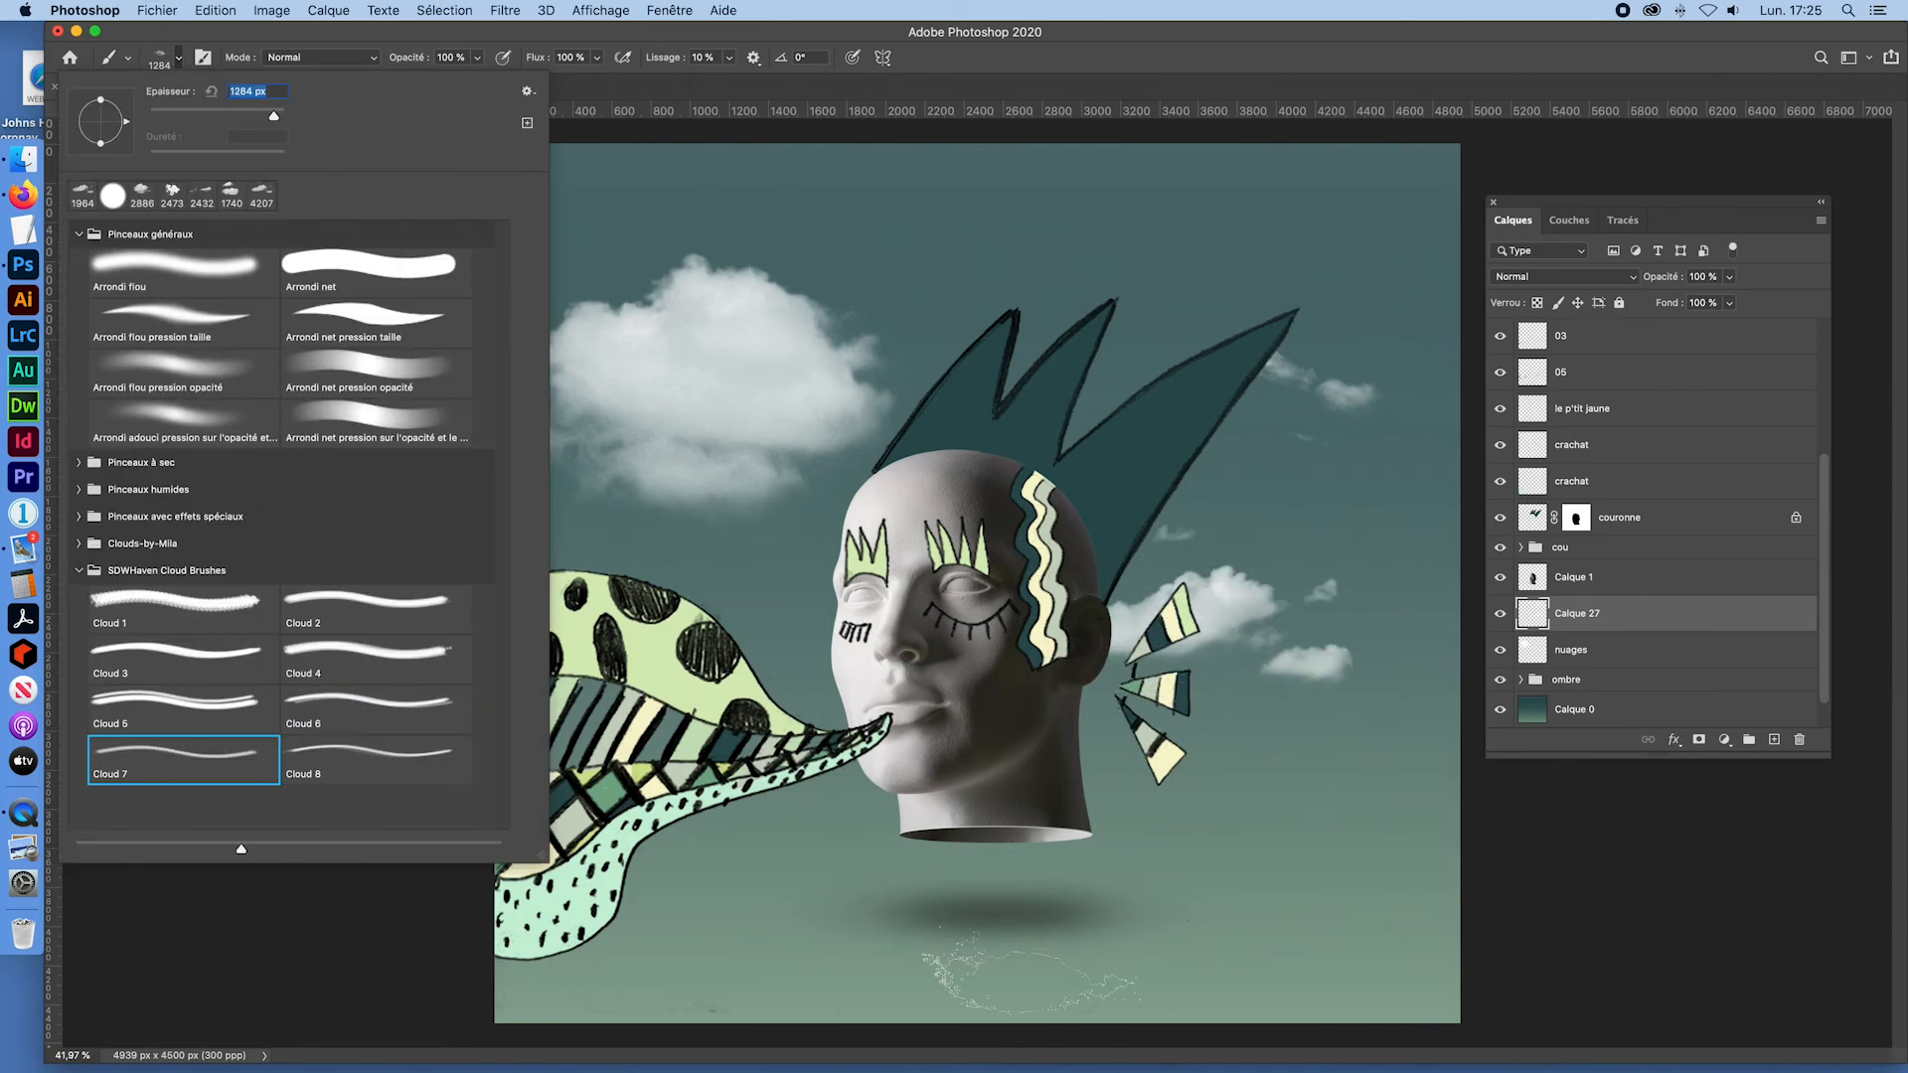
click(770, 846)
click(1164, 262)
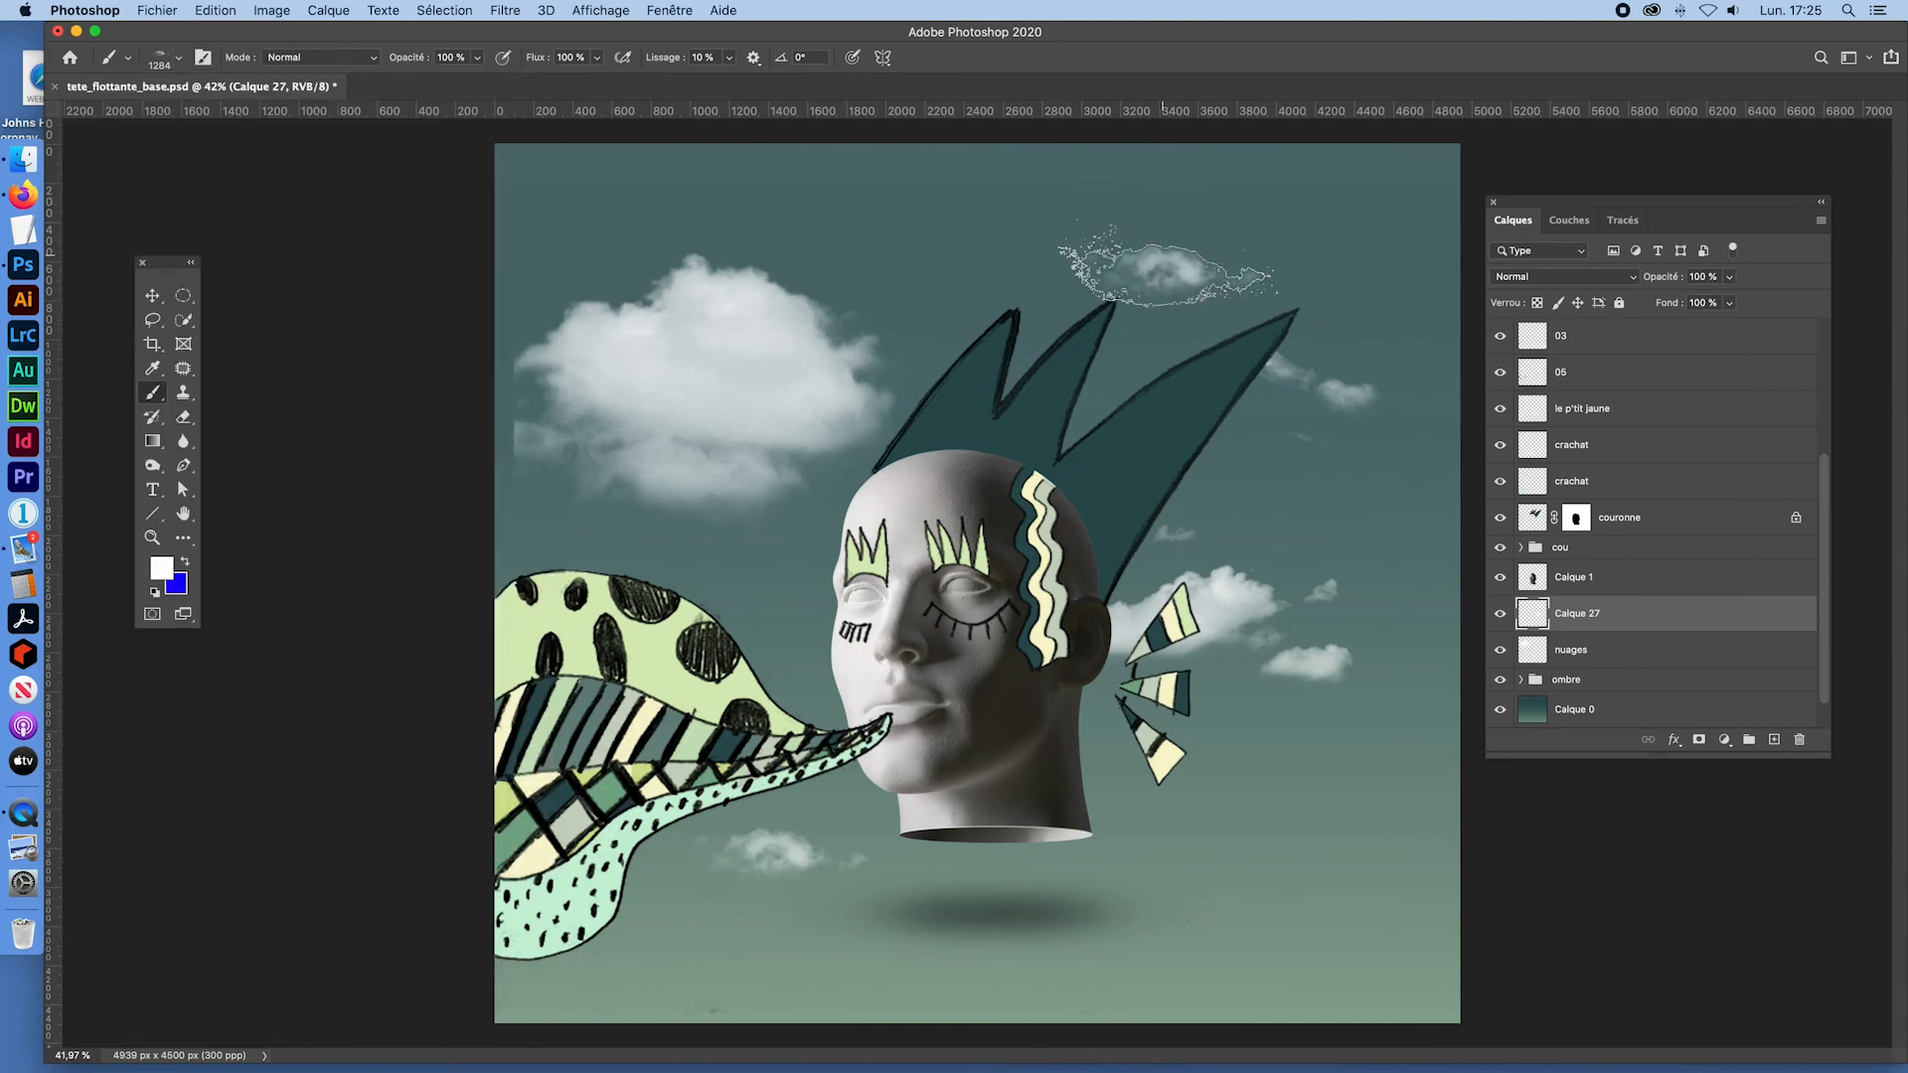
click(975, 256)
click(865, 233)
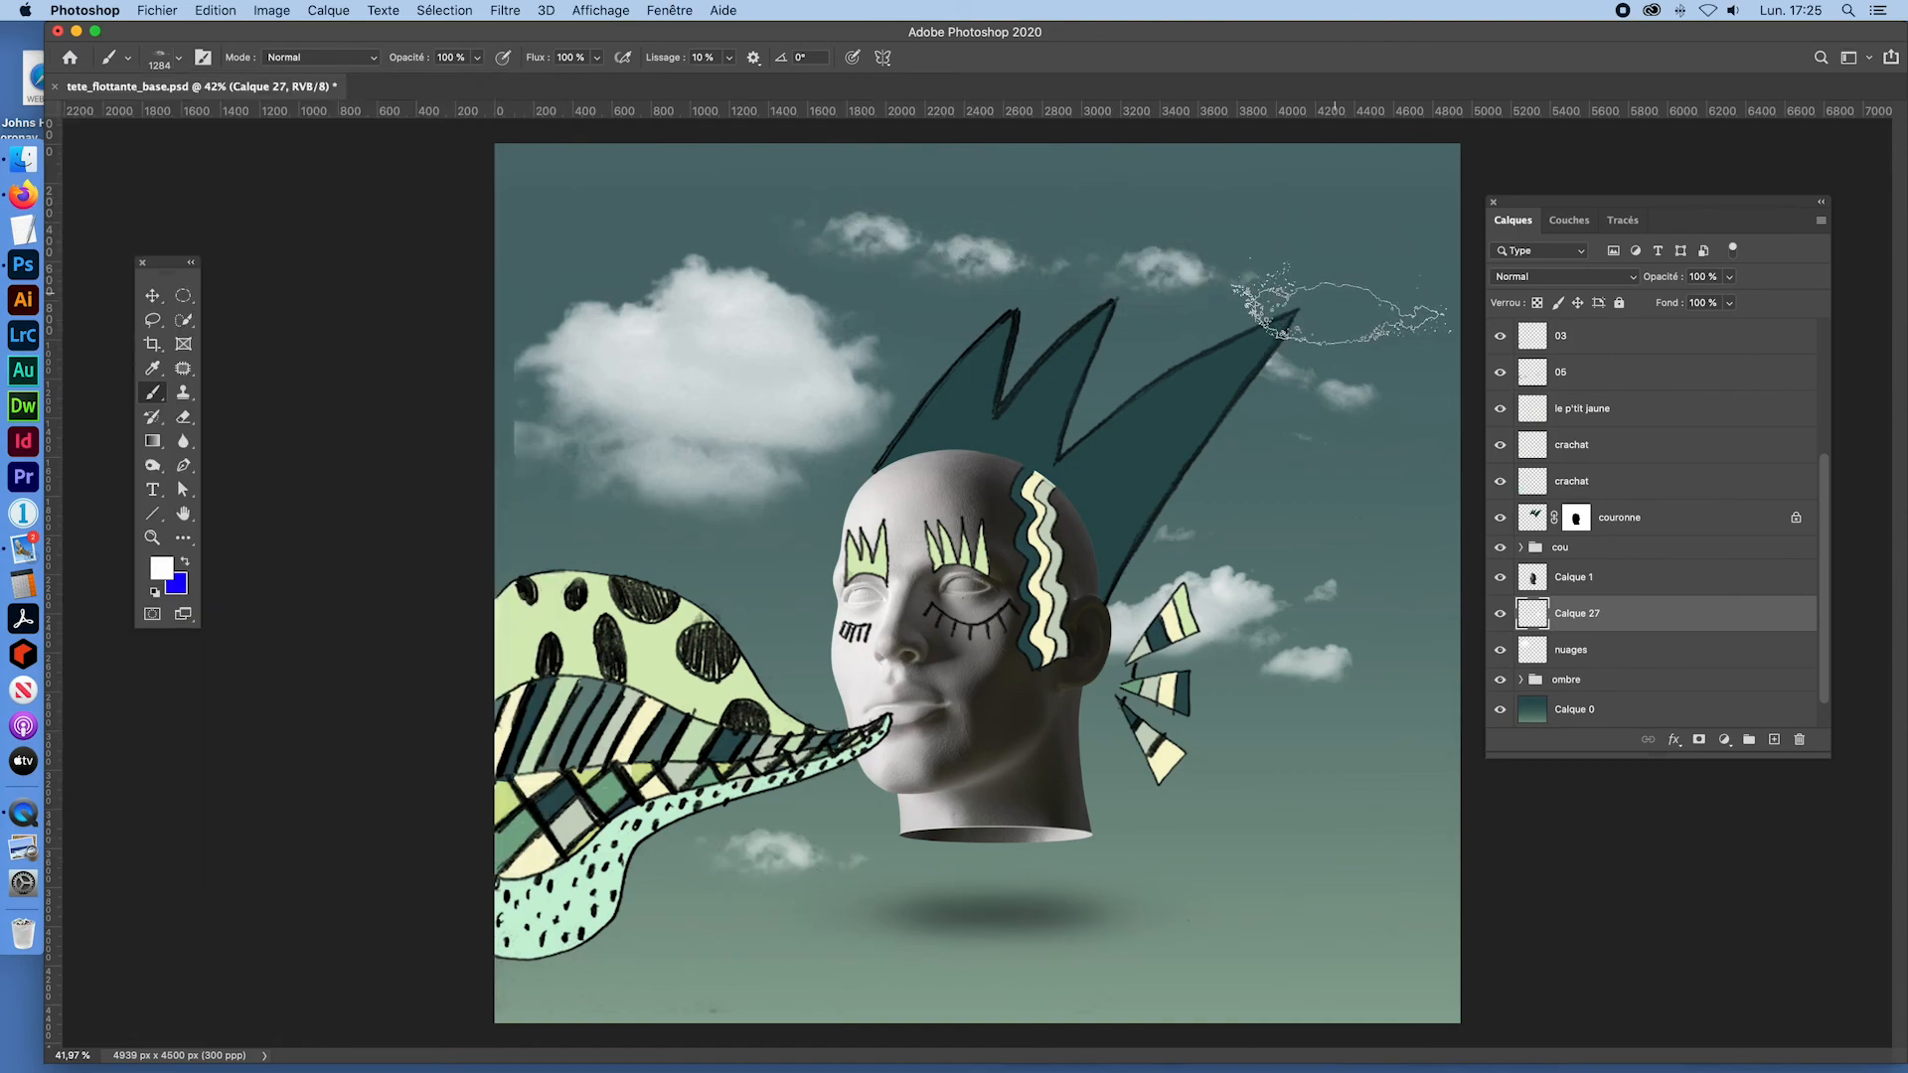
click(1359, 306)
click(1307, 494)
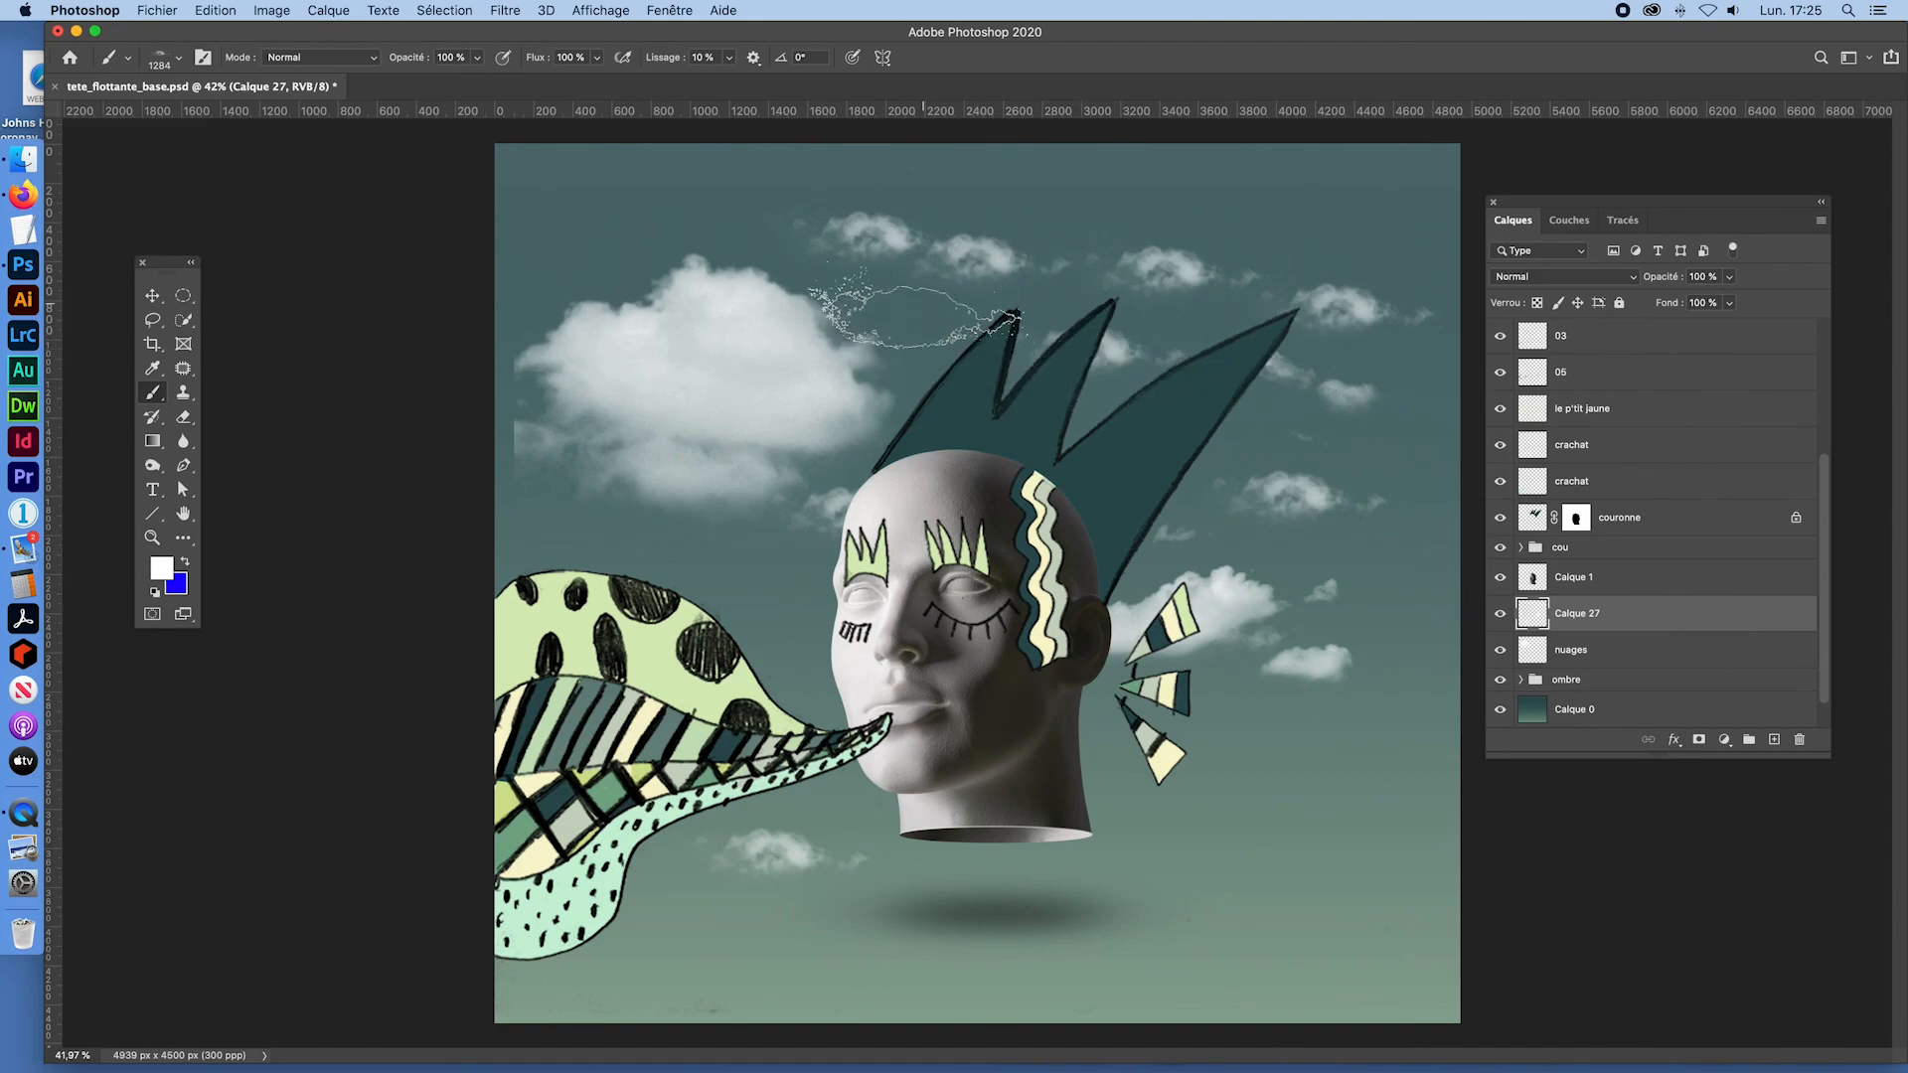
Step: Stamp more Cloud 7 clouds on Calque 27 at varied brush sizes, including 3714 px above the crown and smaller ones around the head
drag(806, 292, 1290, 367)
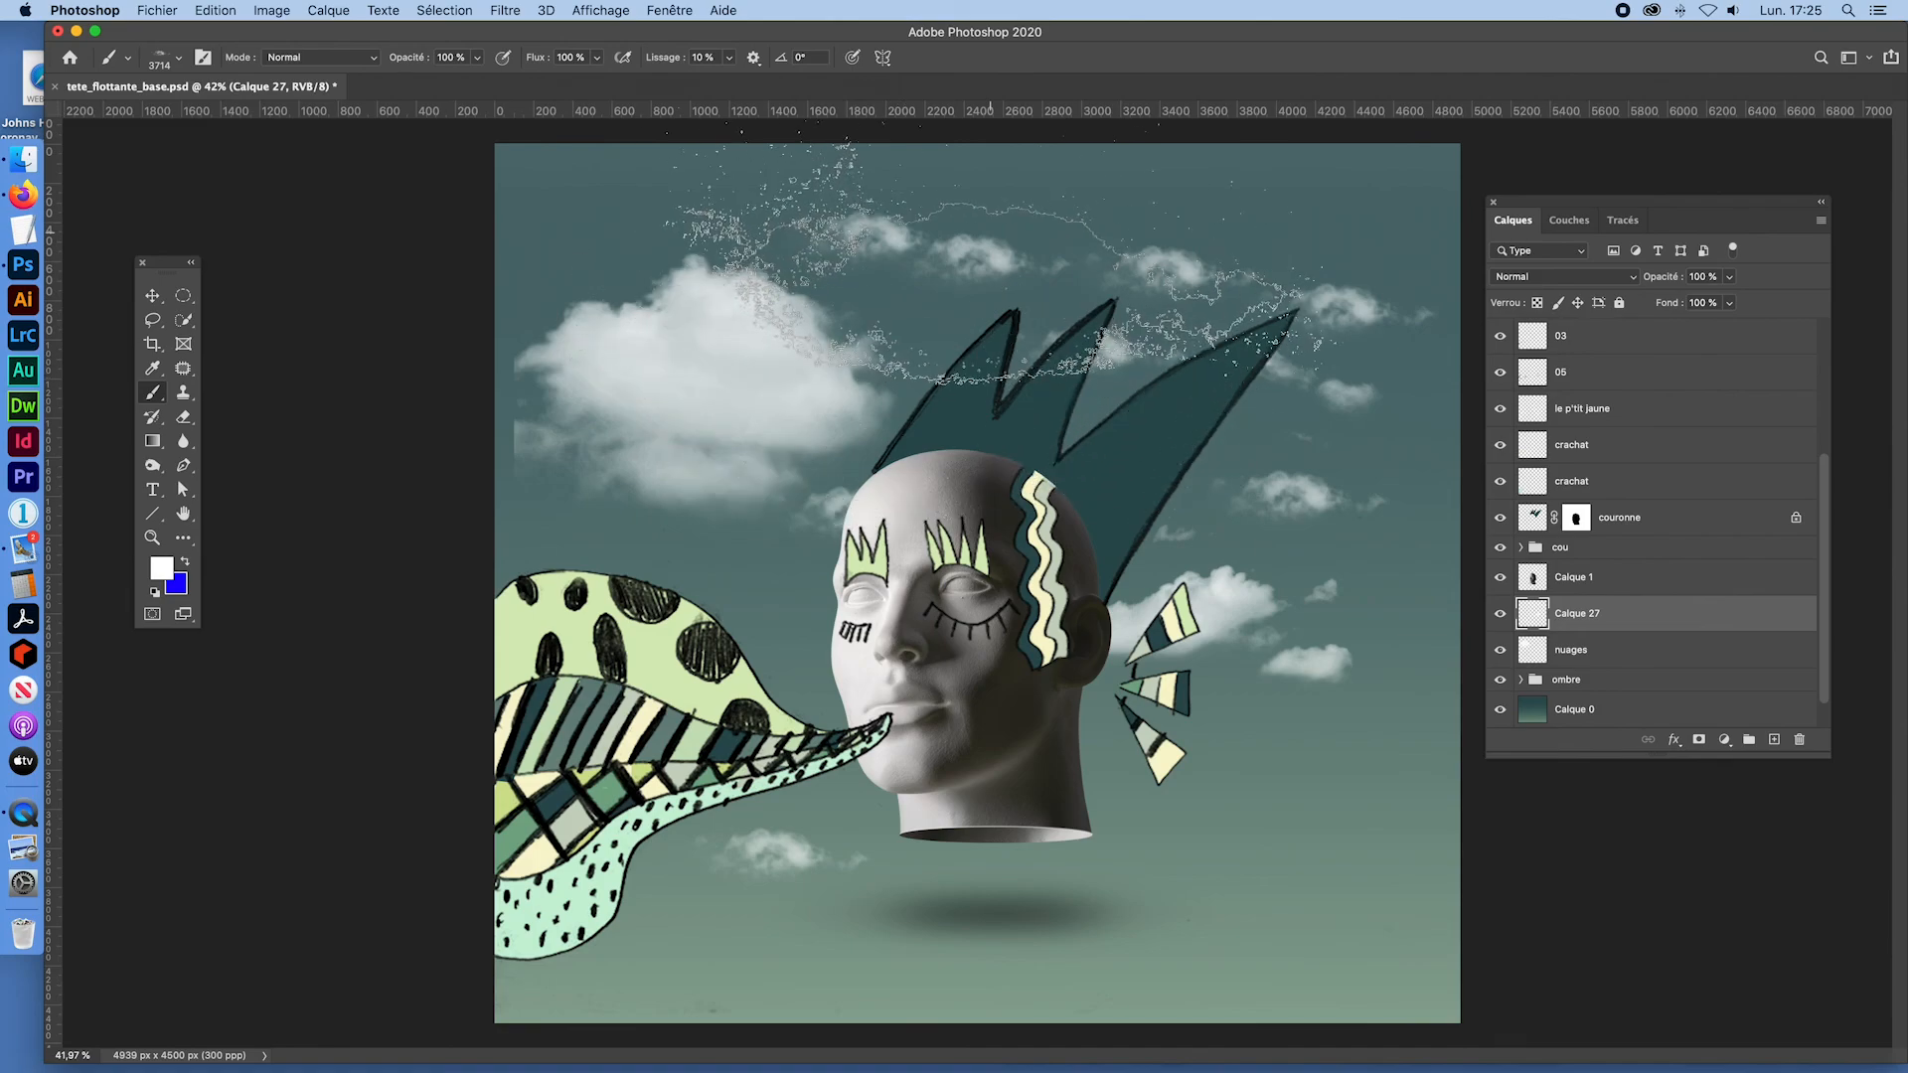
click(994, 249)
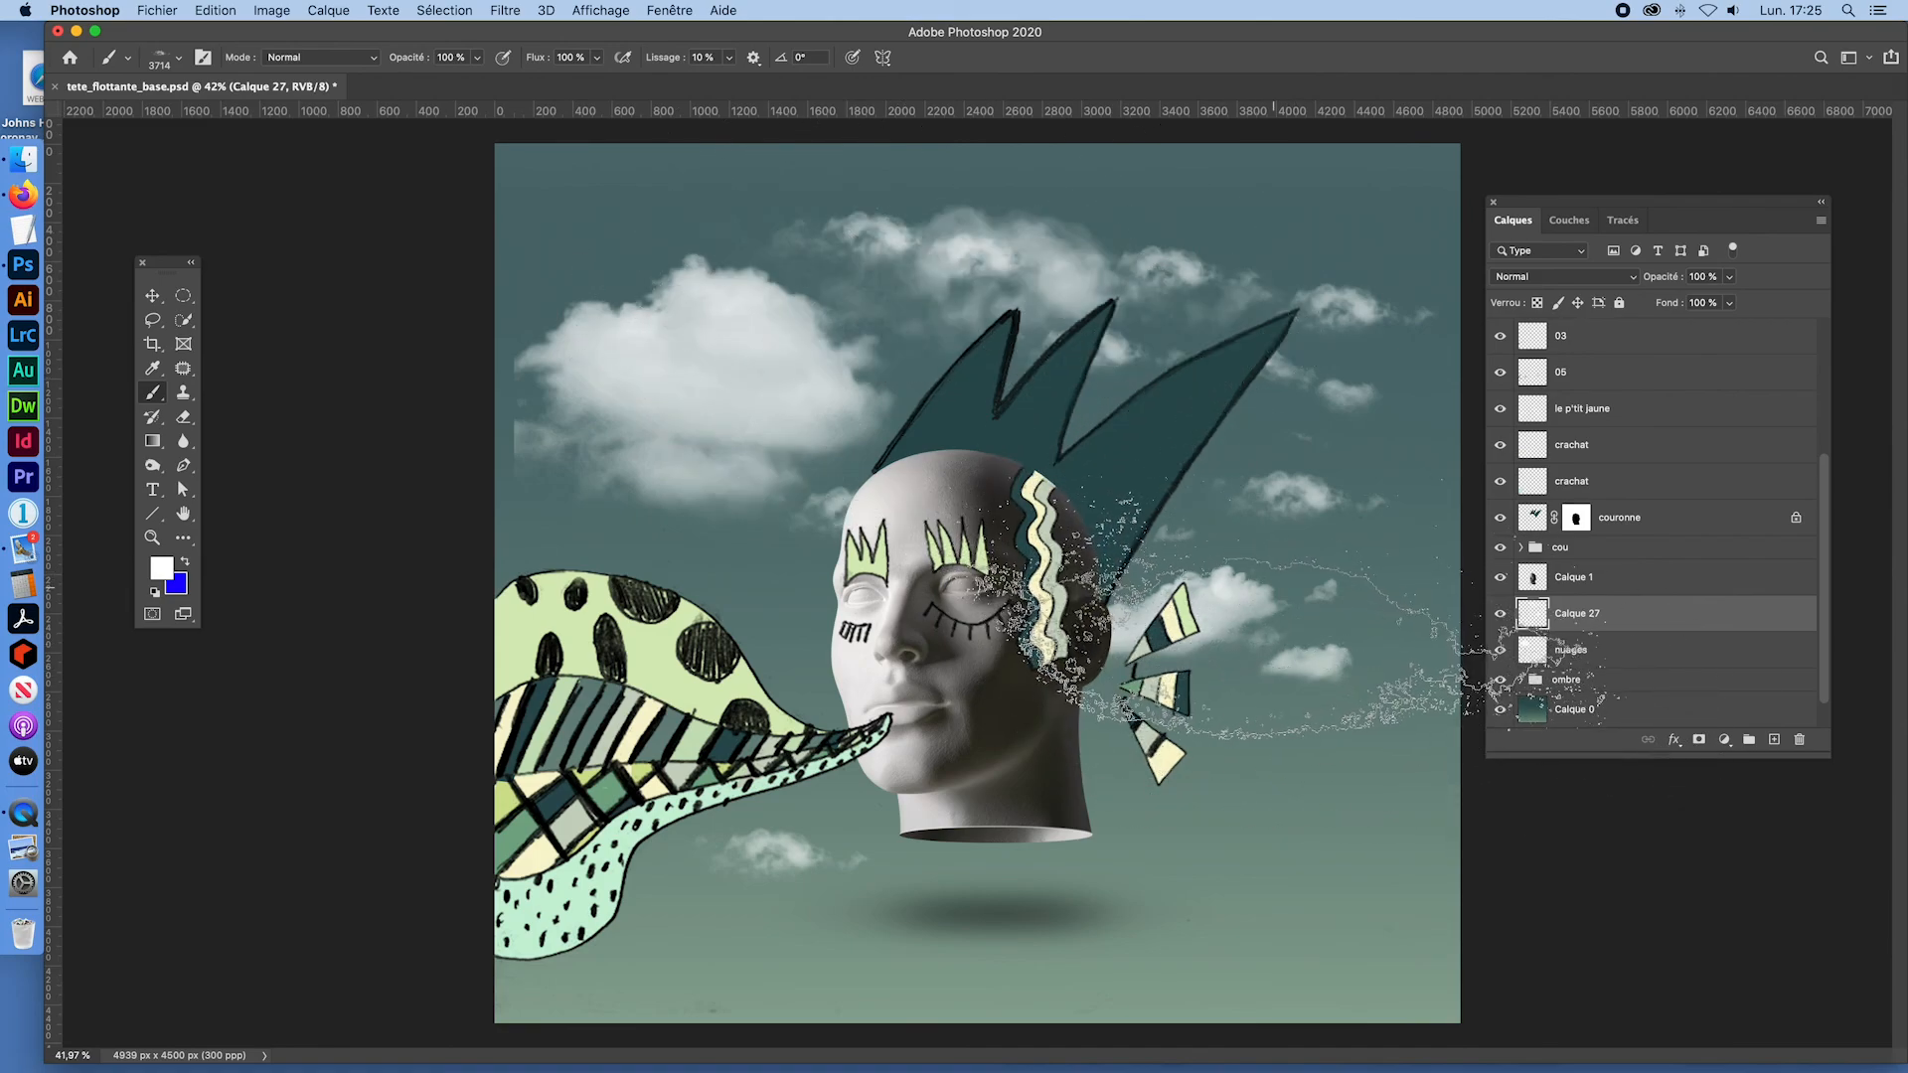
drag(1276, 586, 684, 483)
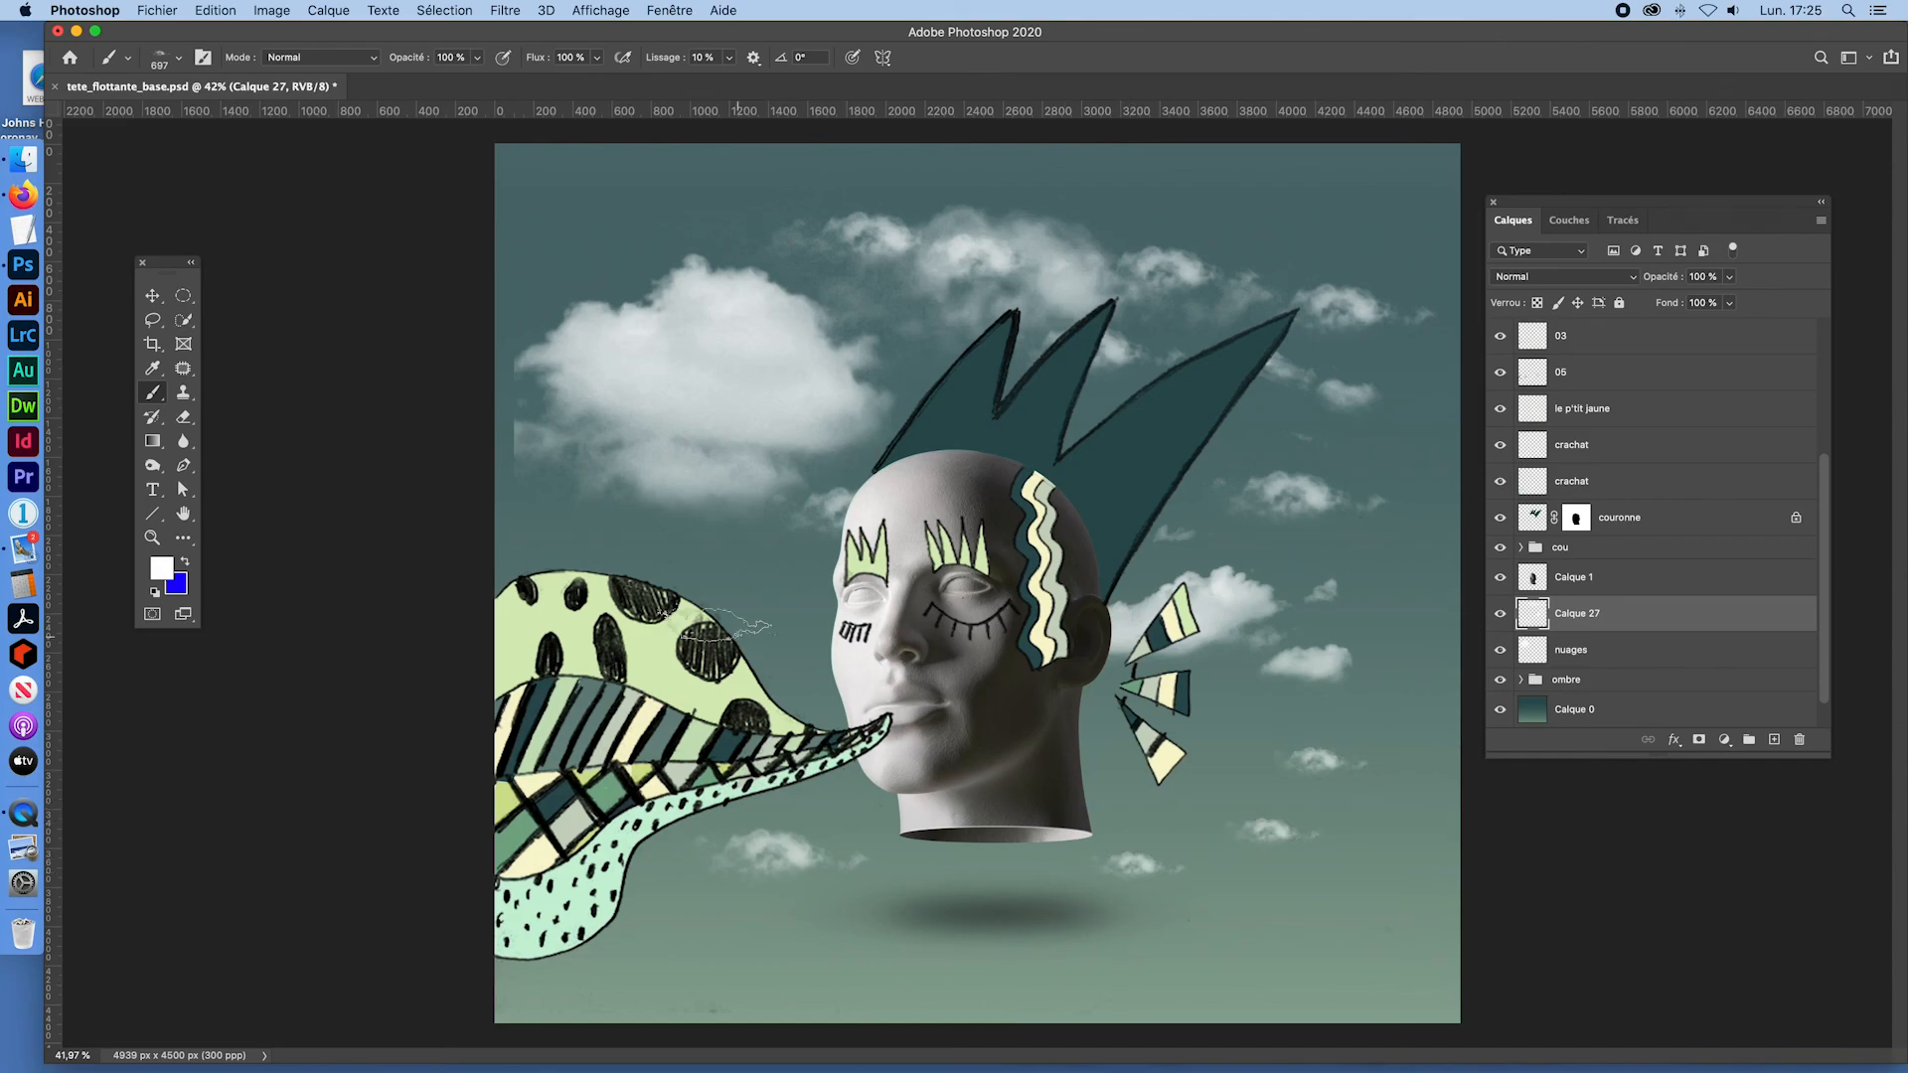
drag(616, 556, 696, 527)
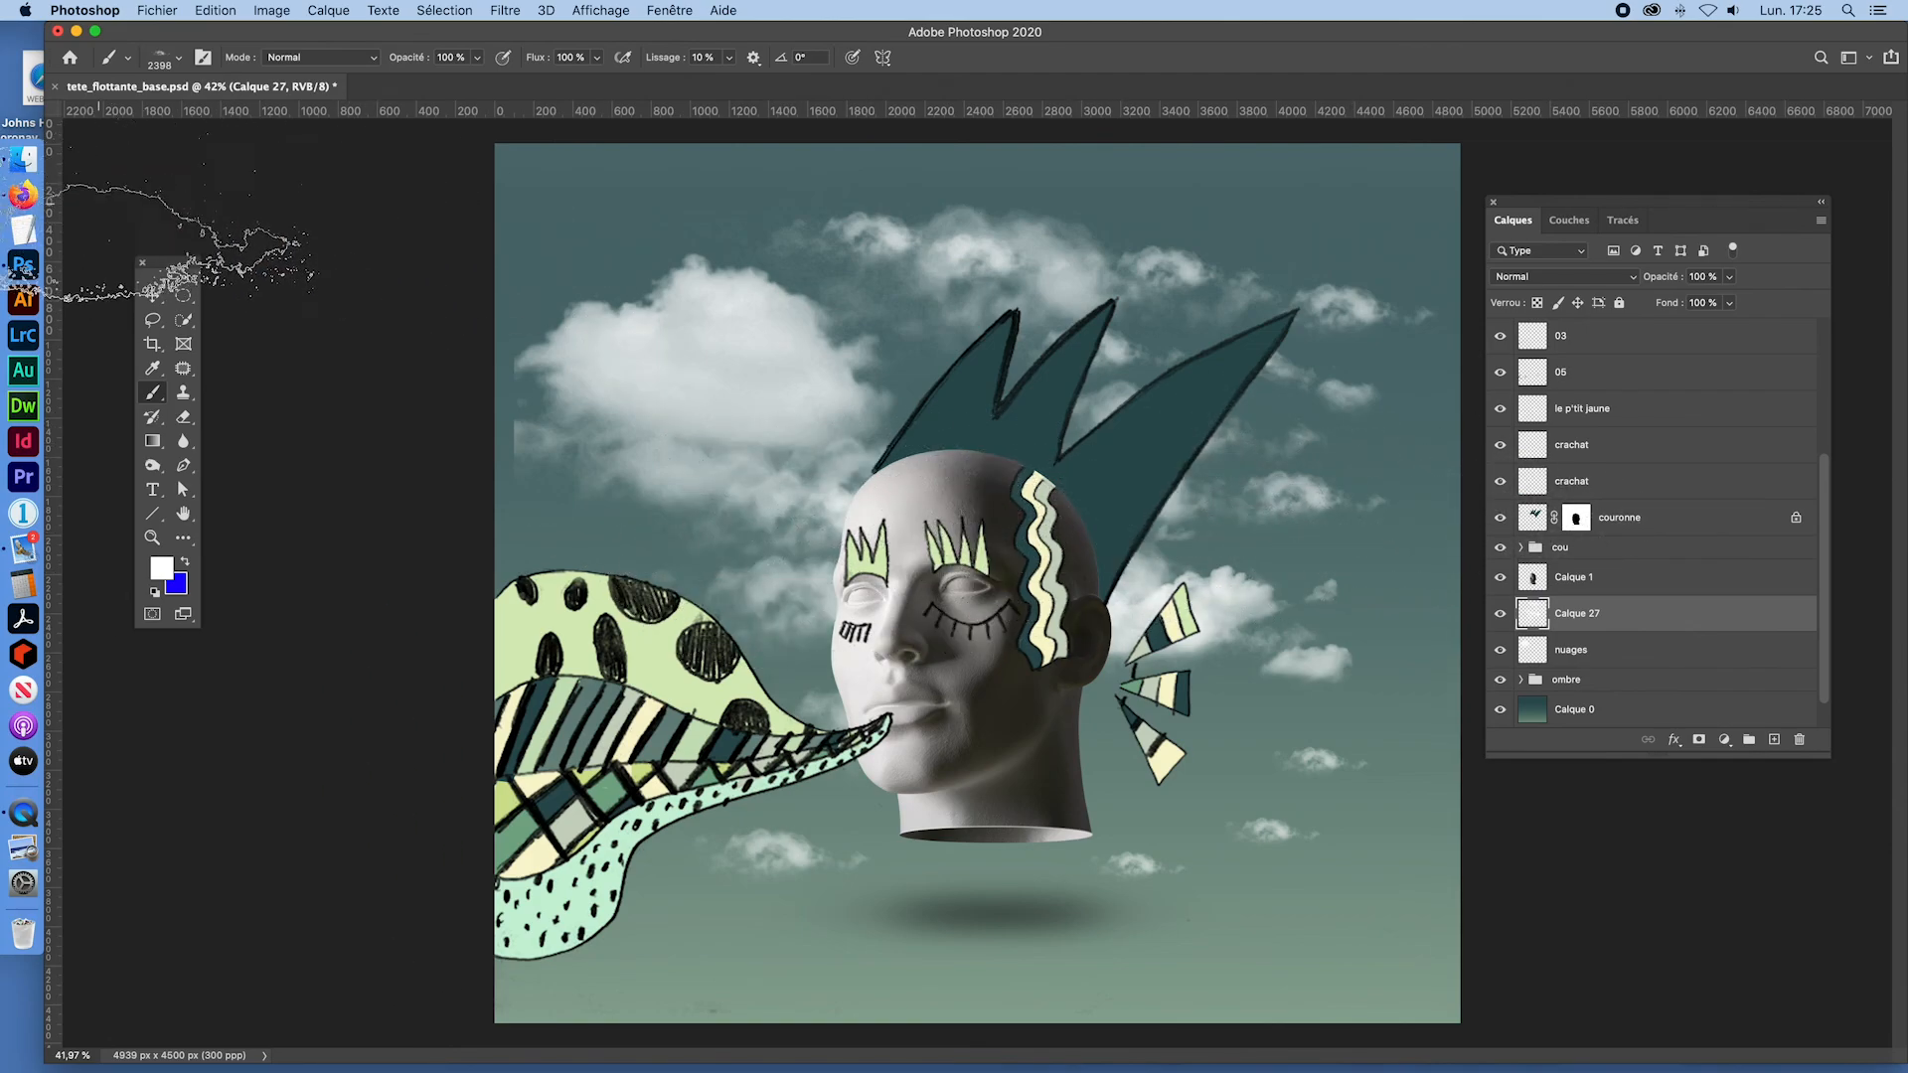
Step: Switch to Firefox and search Google for "photoshop brushes"
click(21, 193)
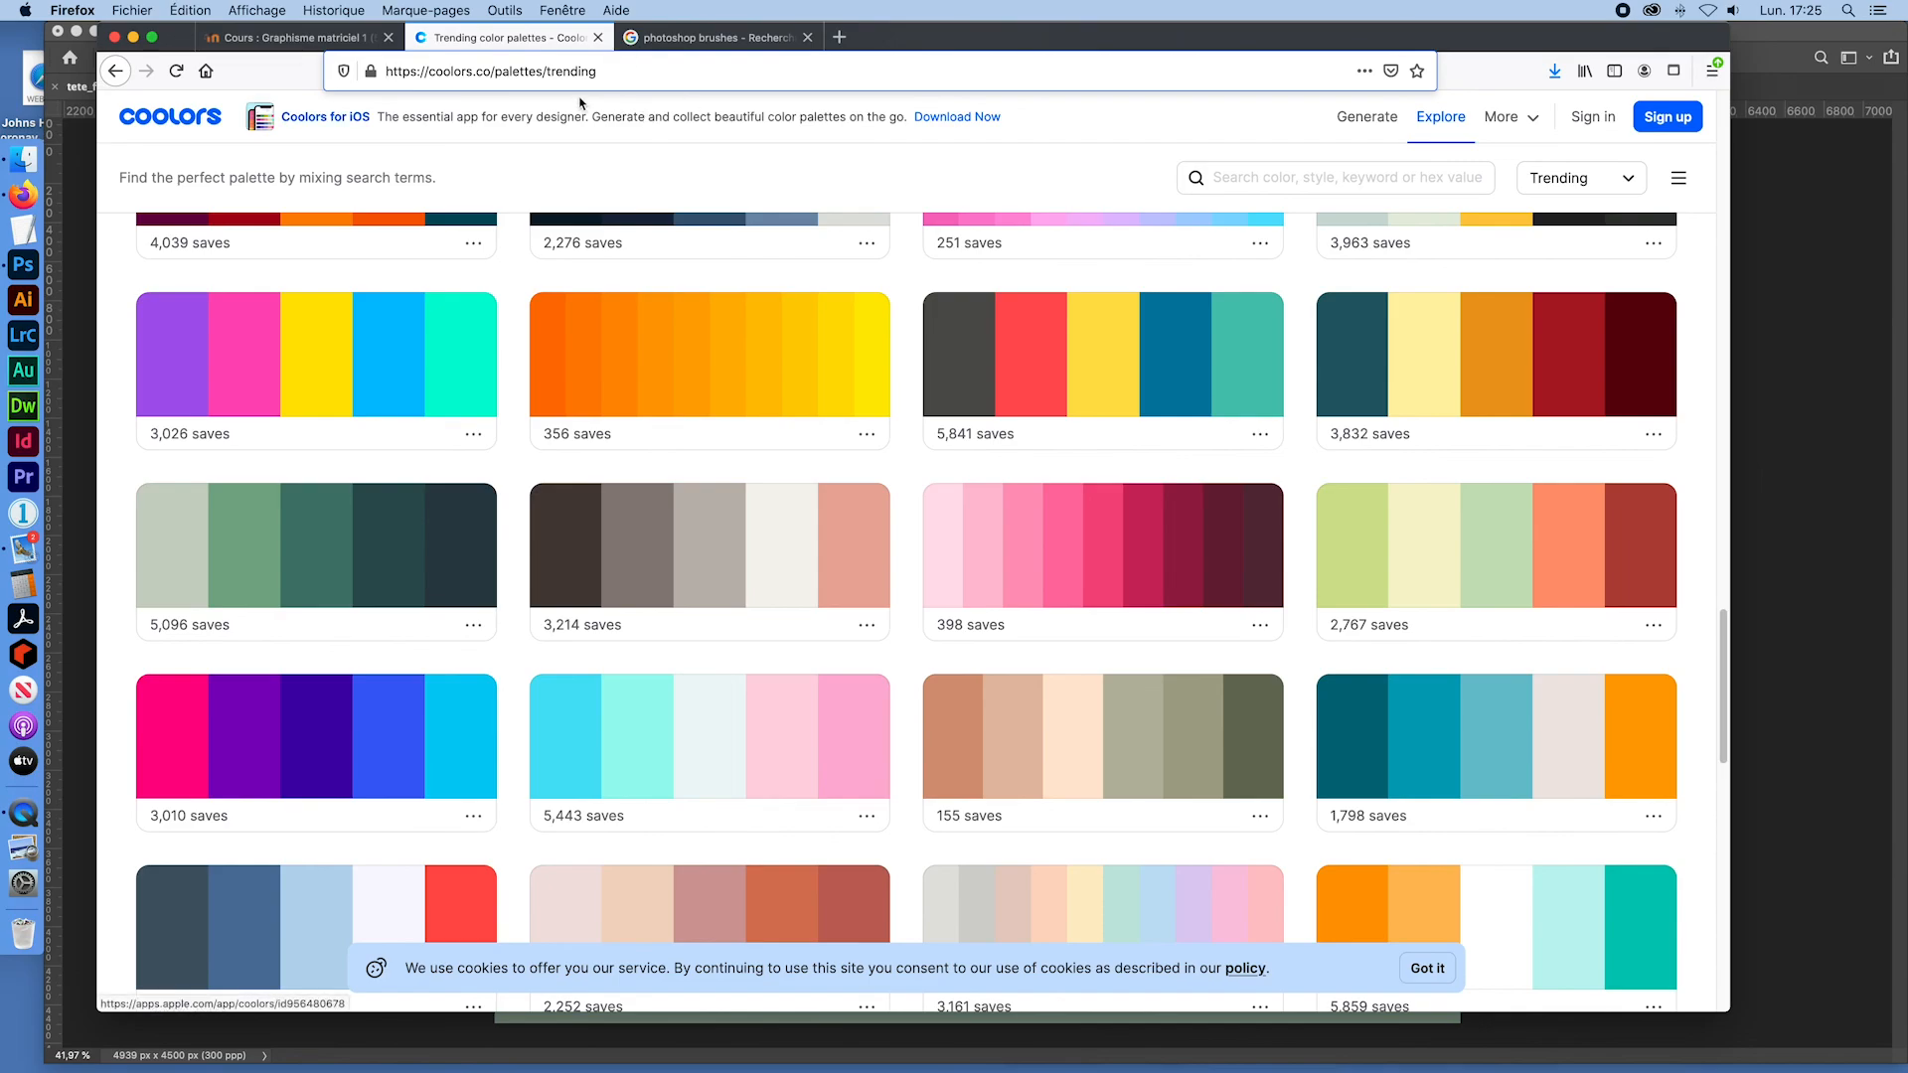
click(653, 72)
drag(640, 71, 358, 69)
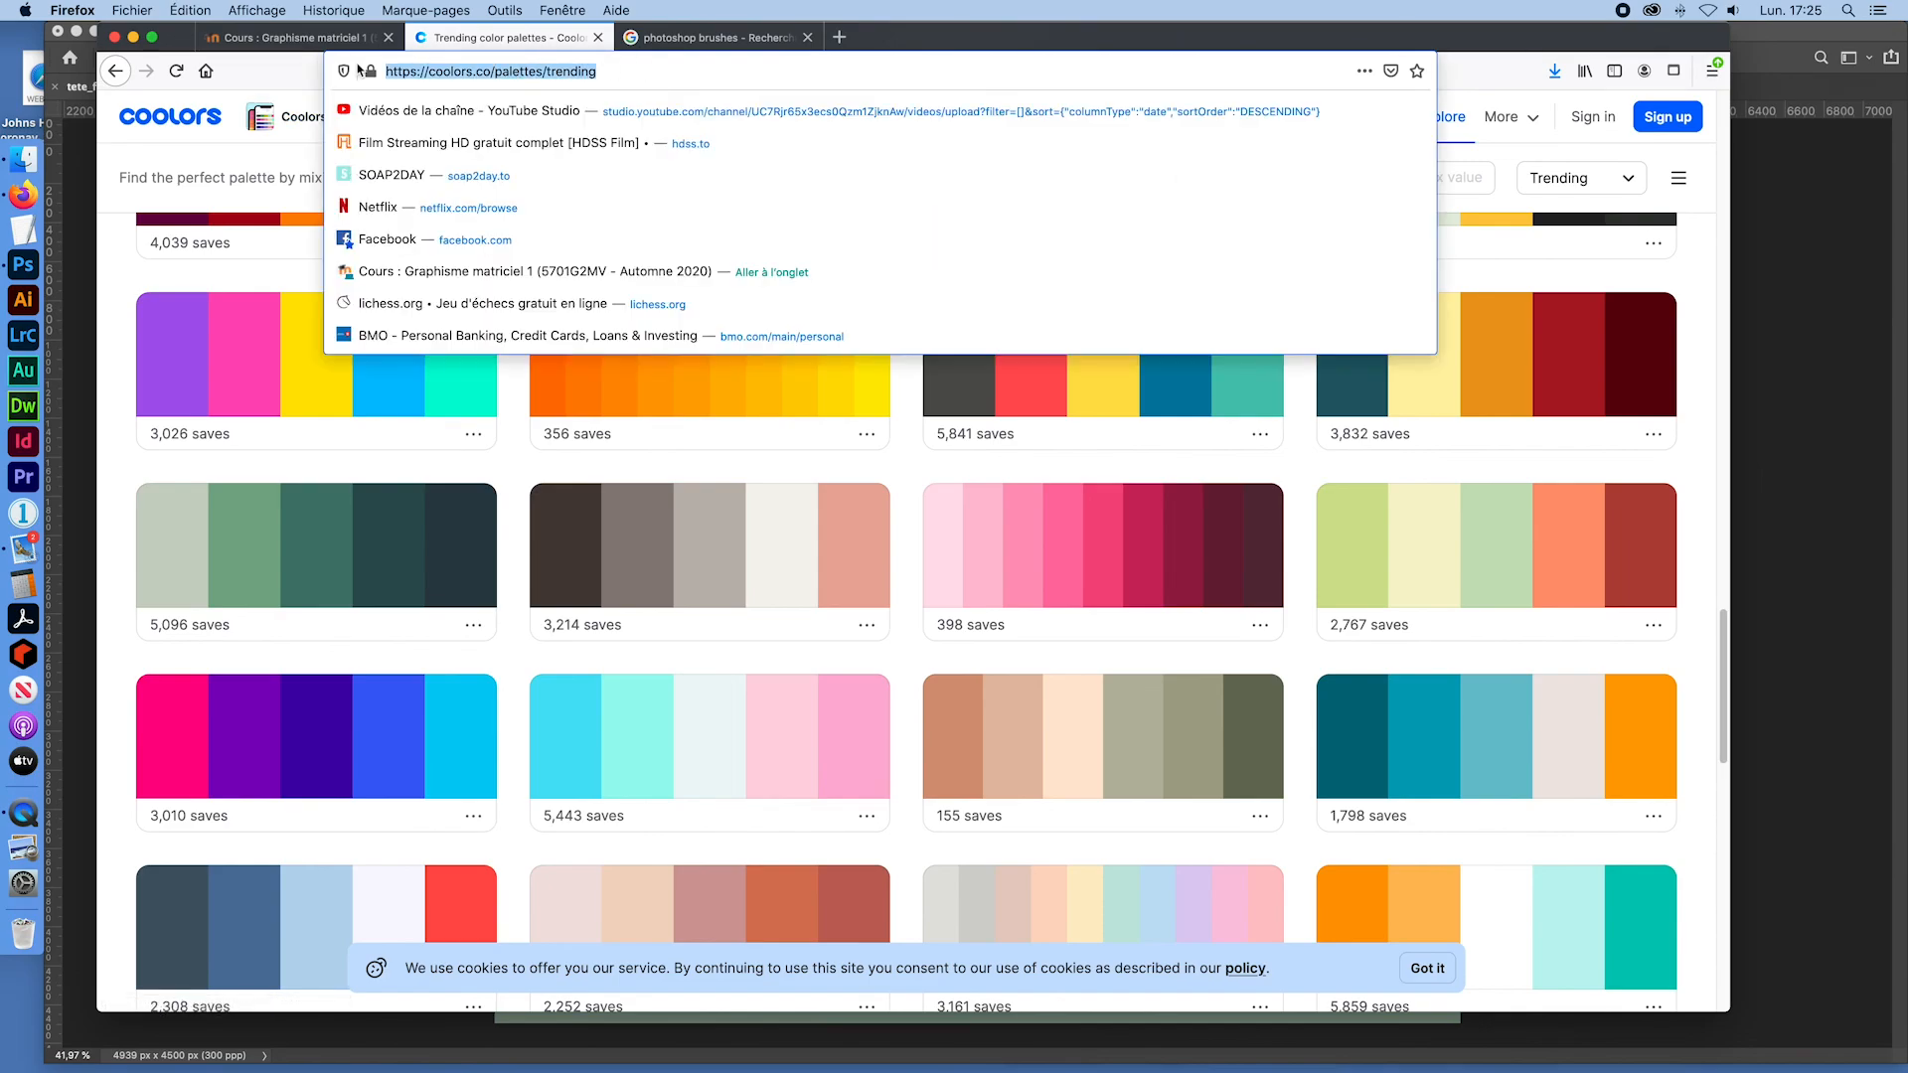
text(photos)
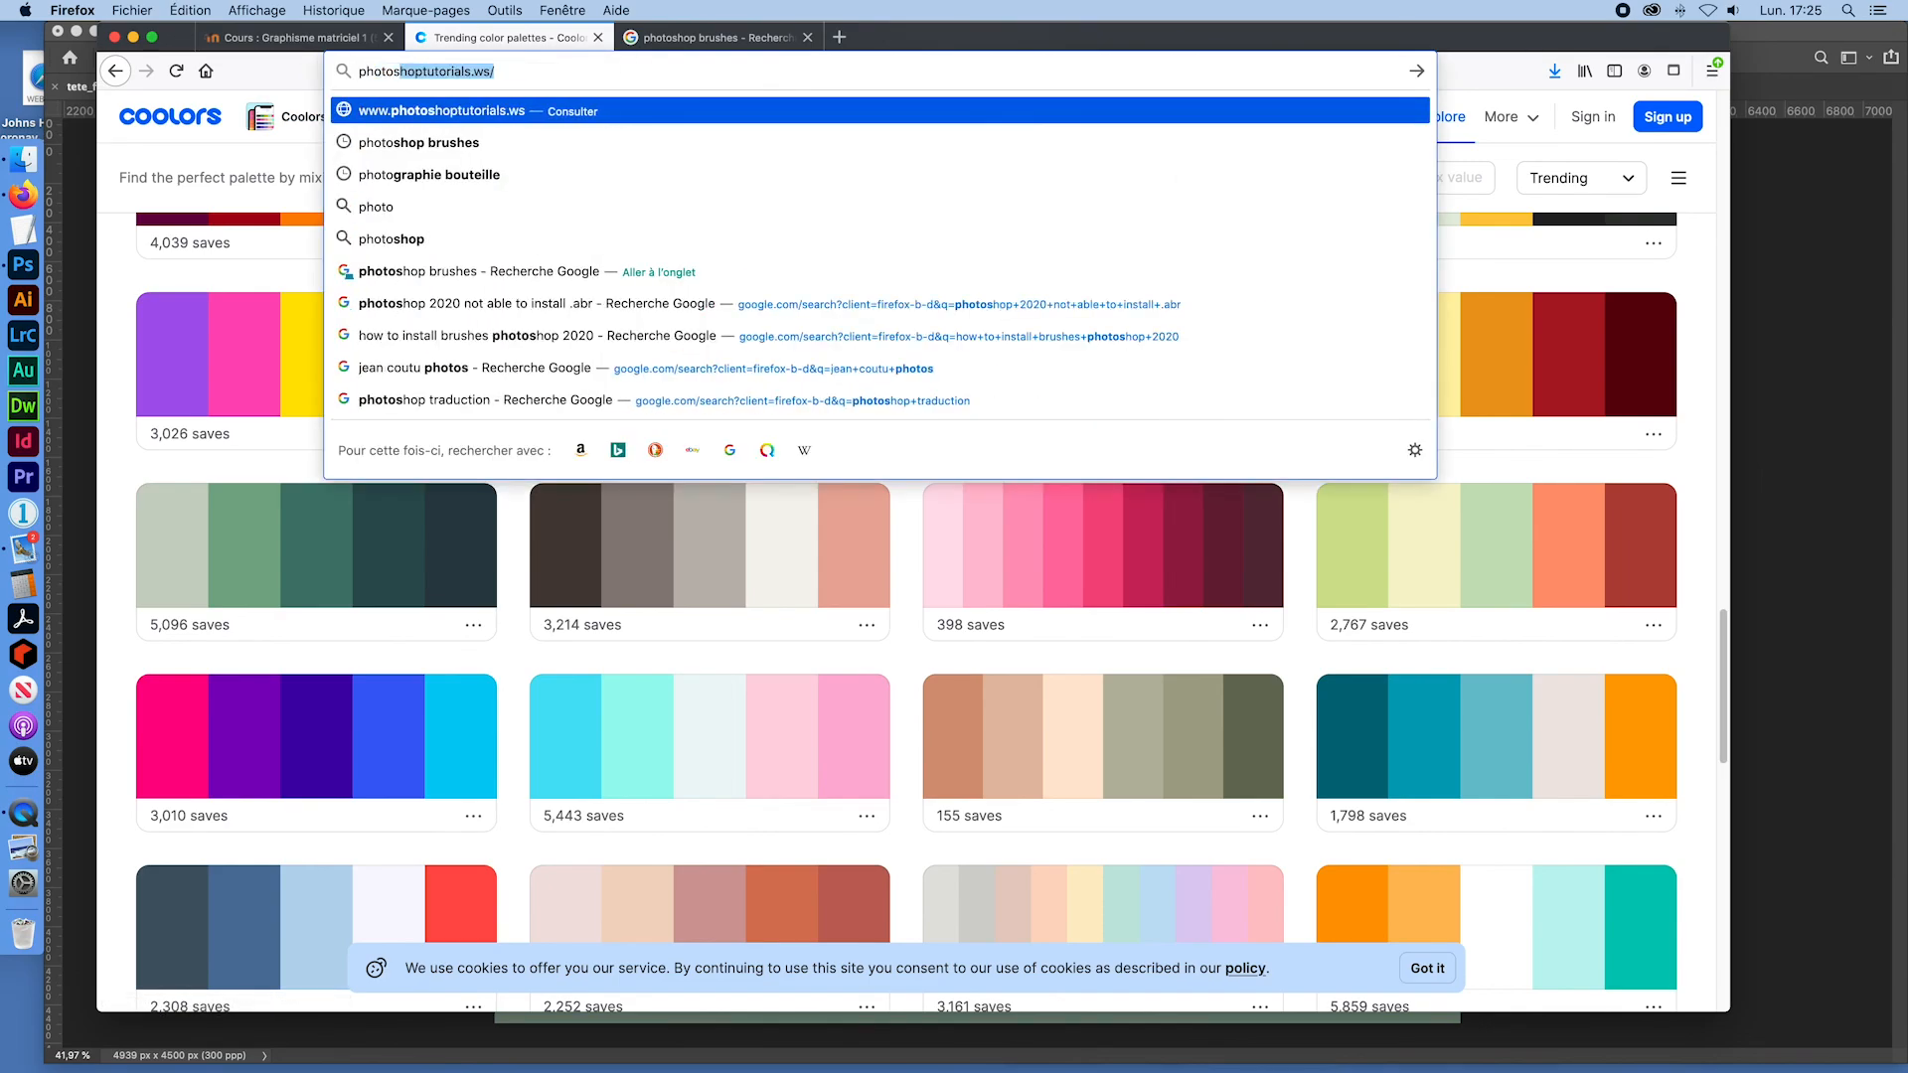
text(hop brushes)
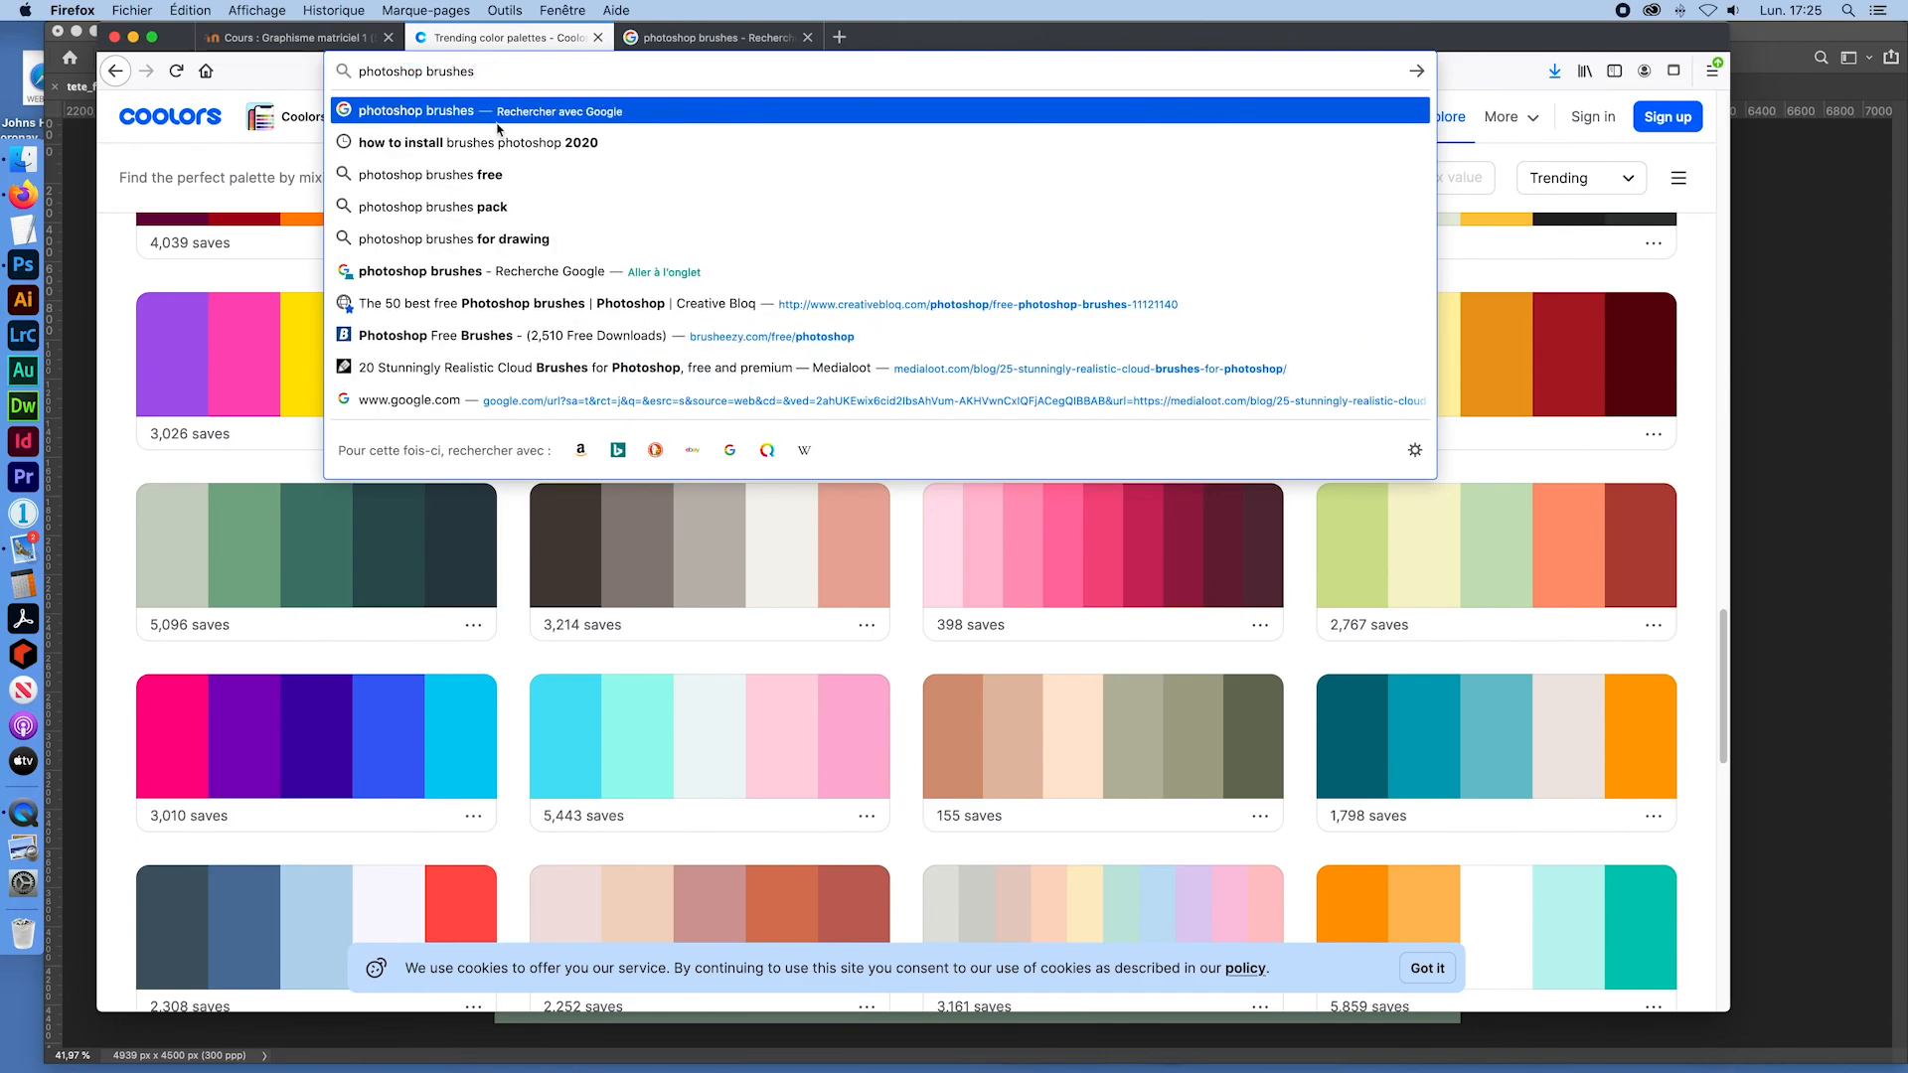
click(545, 114)
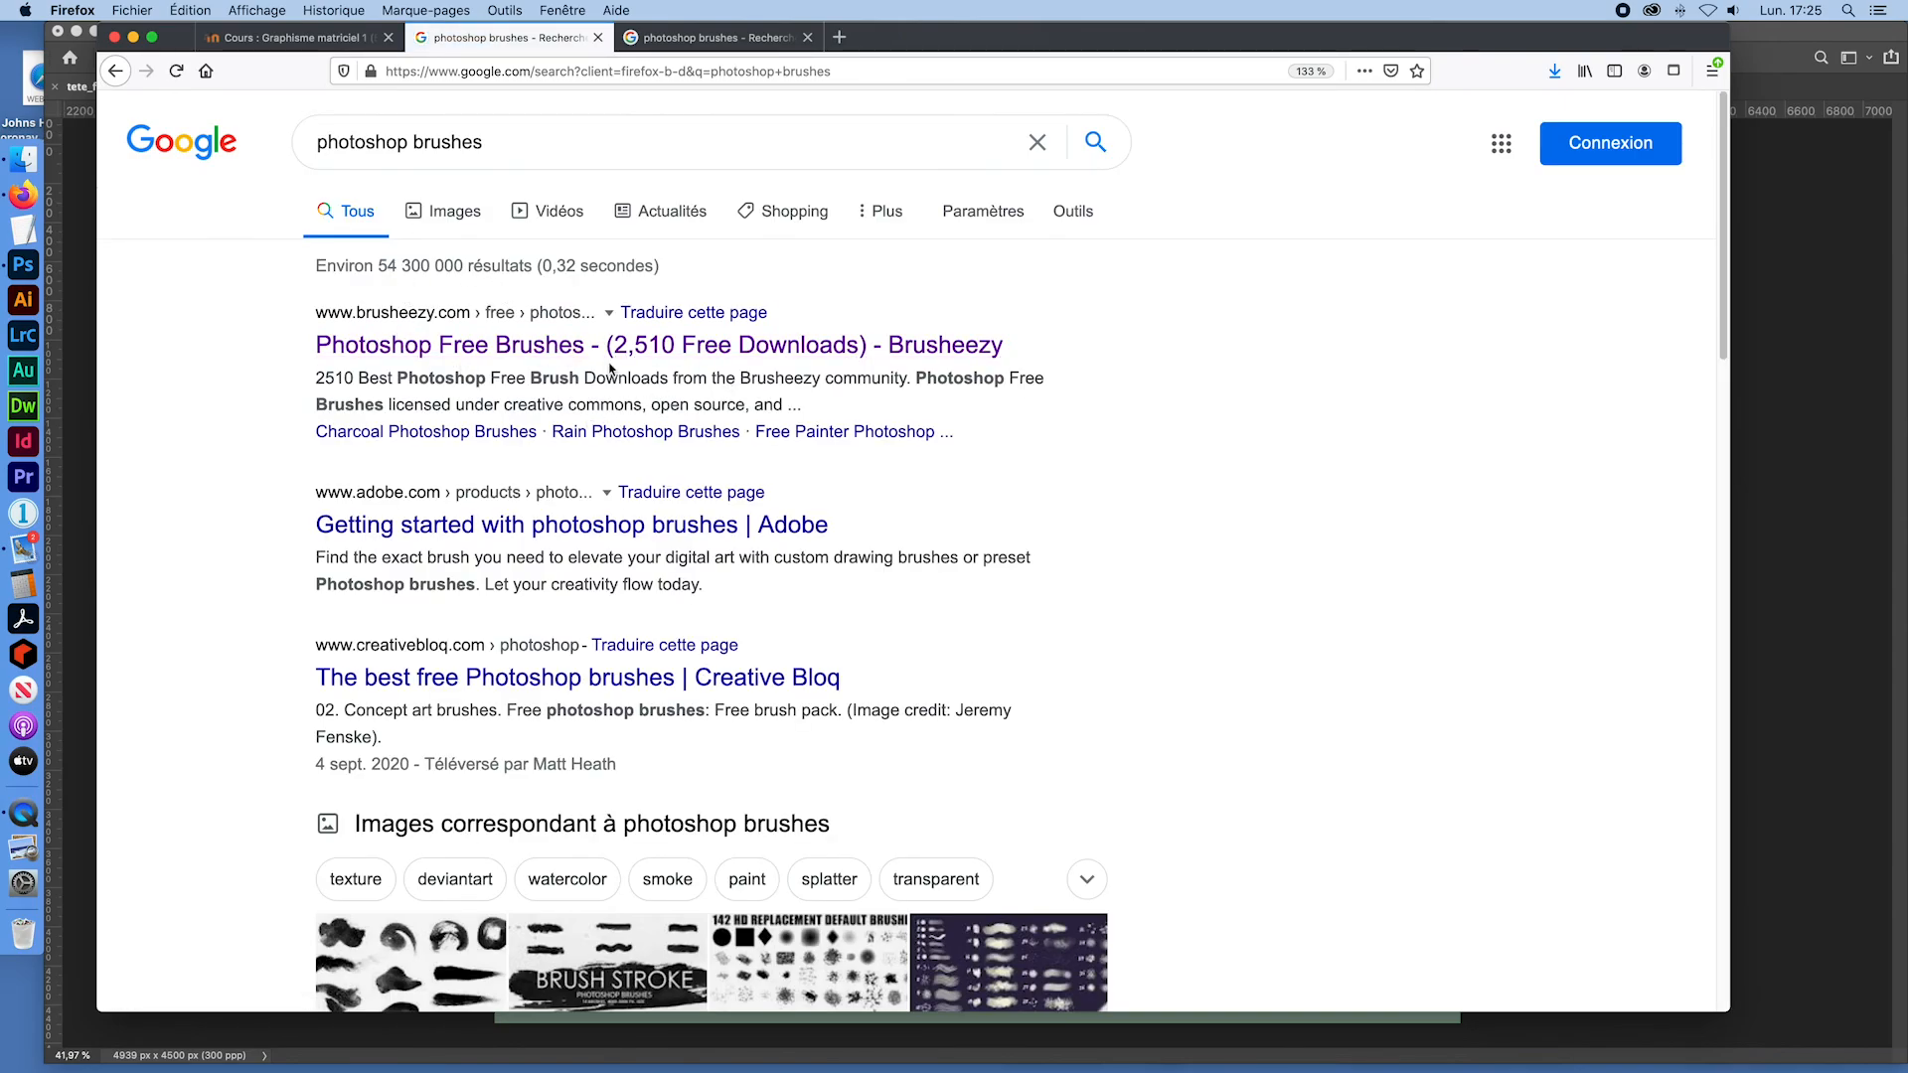
Step: Open Brusheezy's free Photoshop brushes and download the Free Smoke Photoshop Brushes pack, saving Free_Smoke_Photoshop_Brushes_1.zip
click(497, 346)
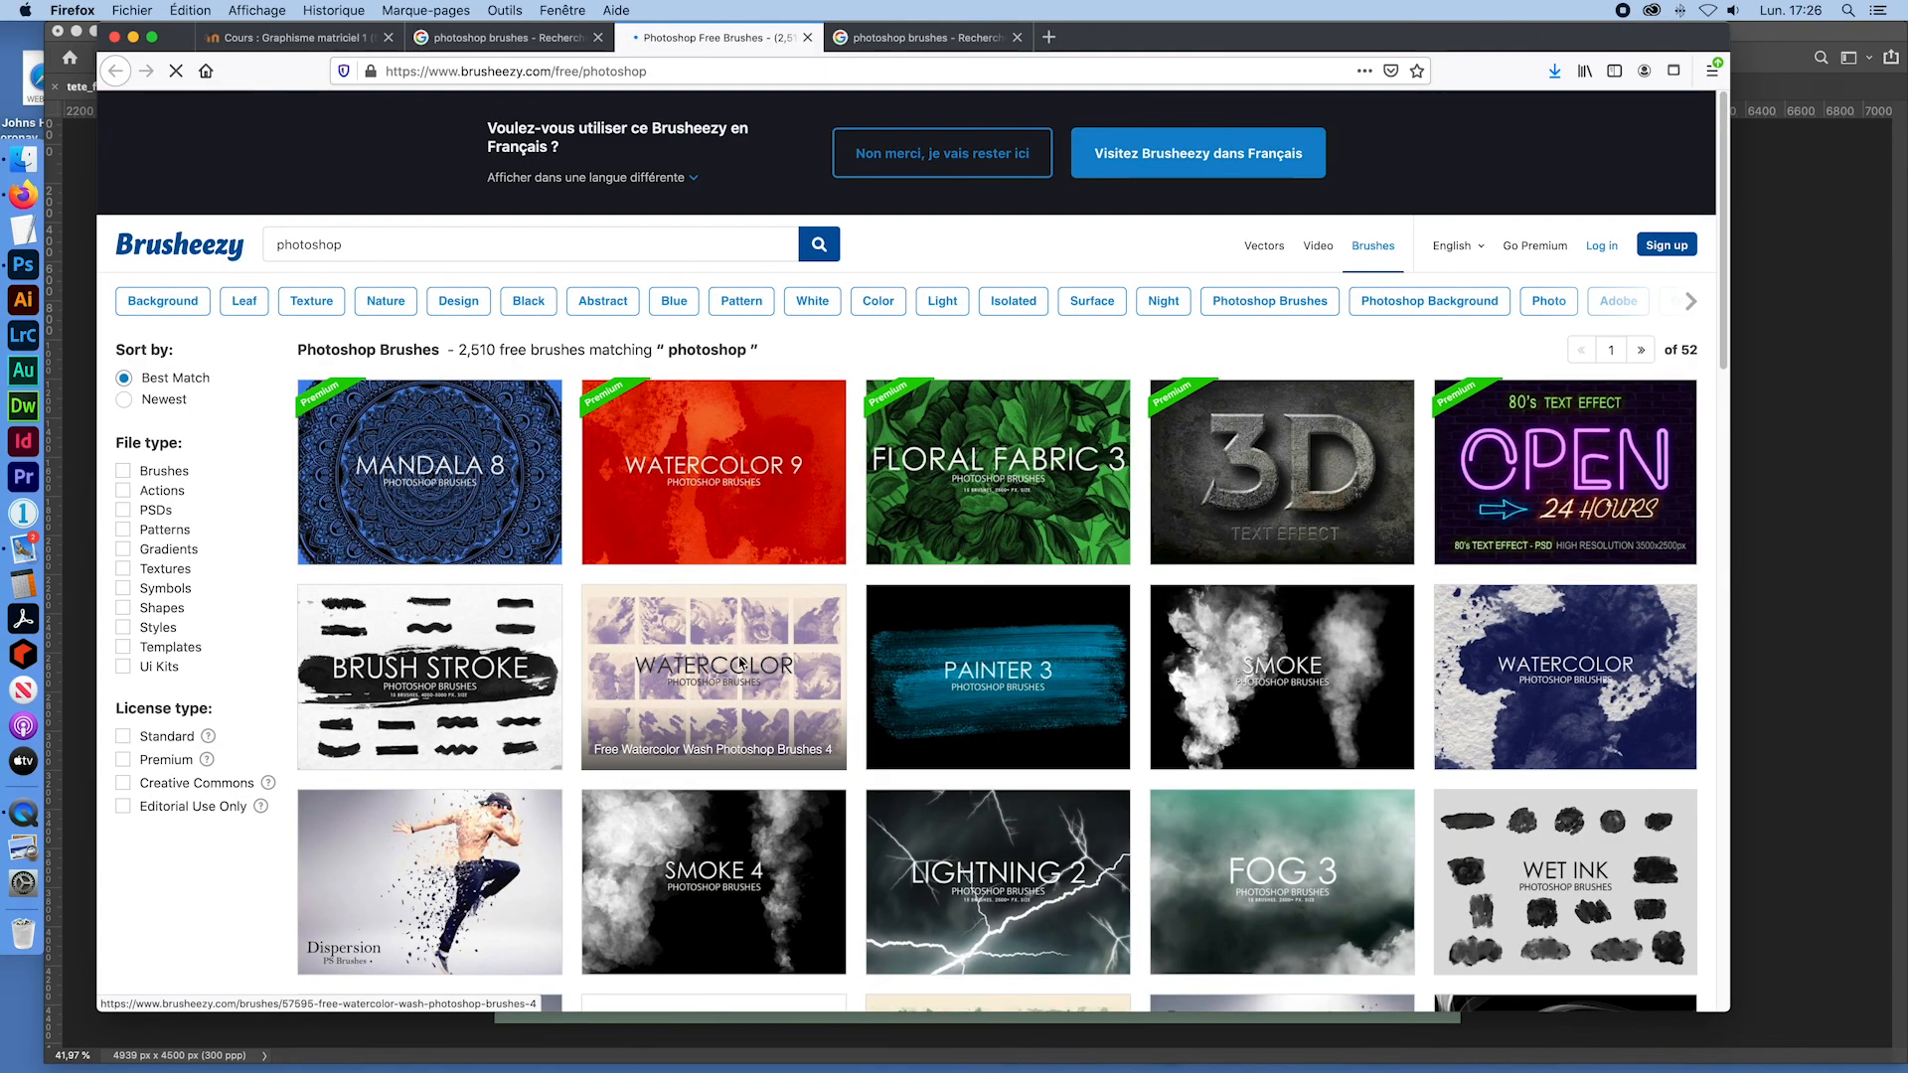
click(1308, 695)
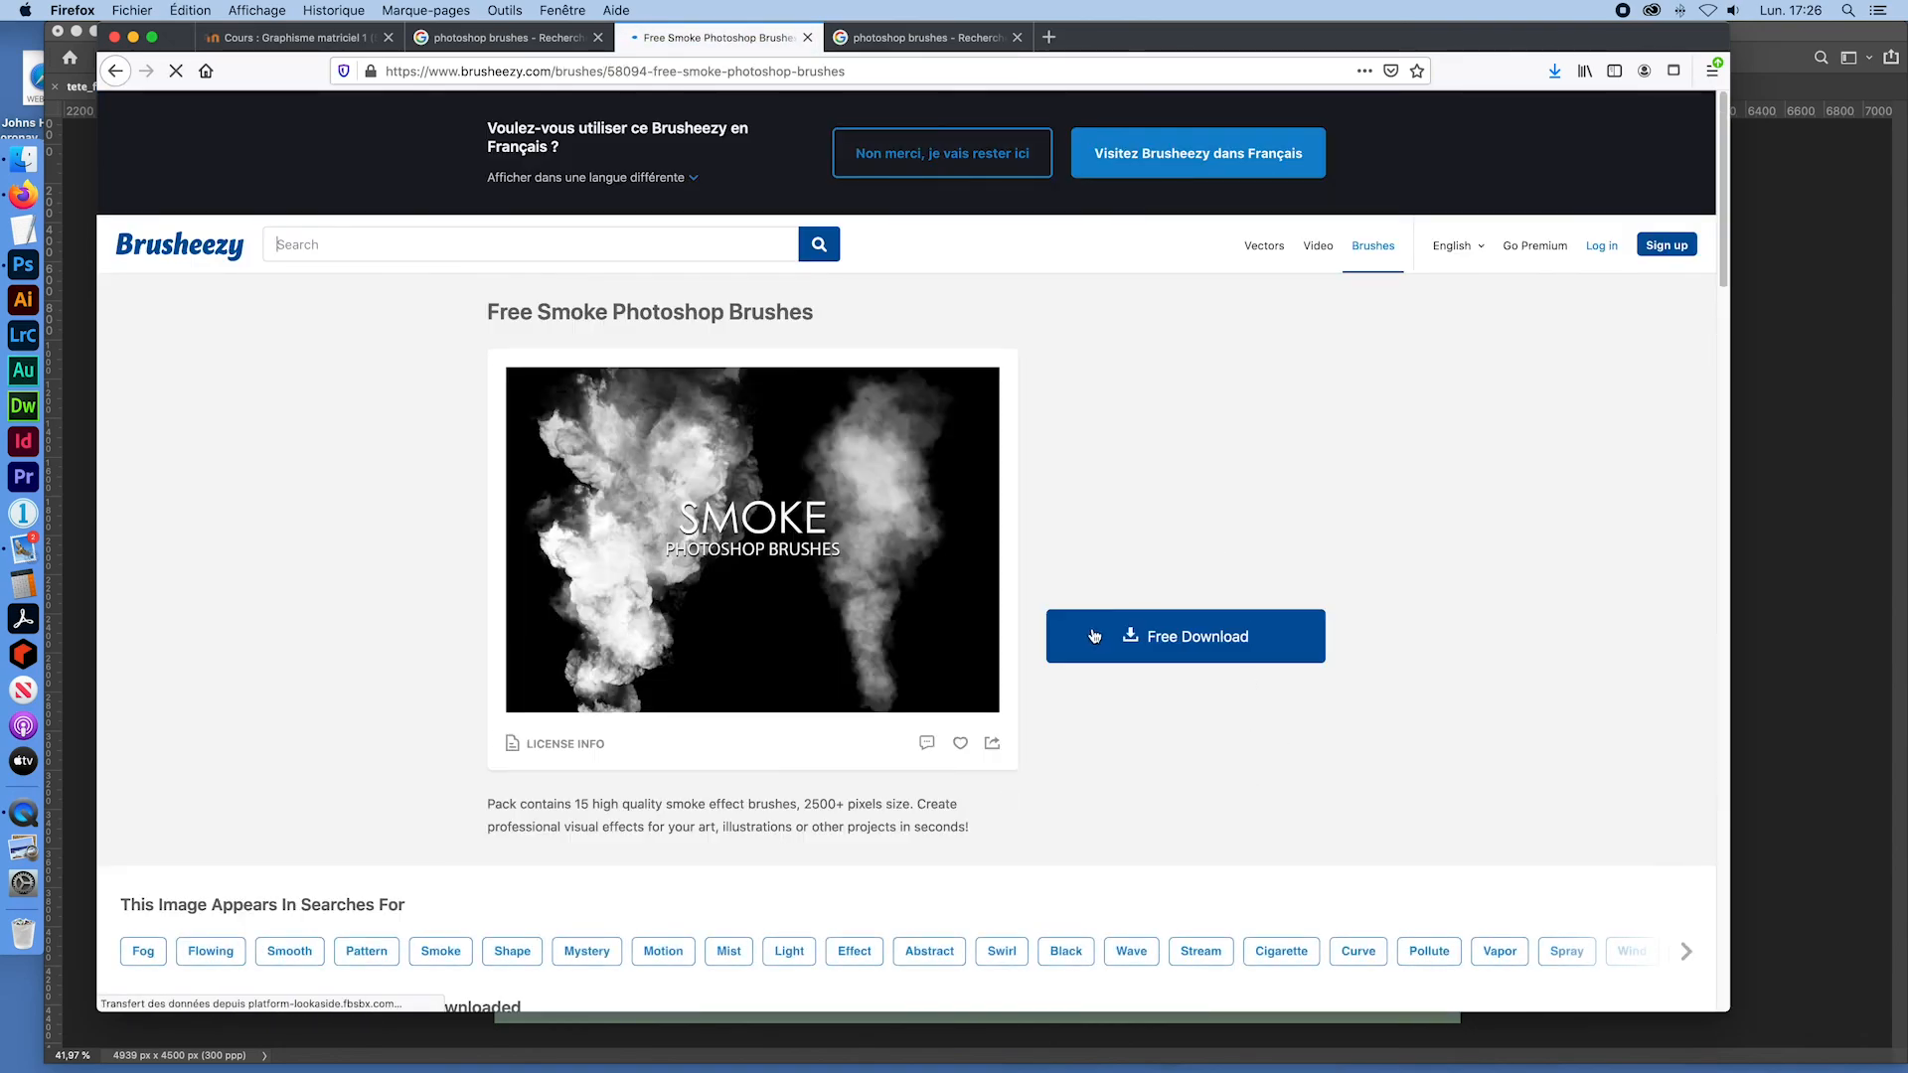
click(1209, 638)
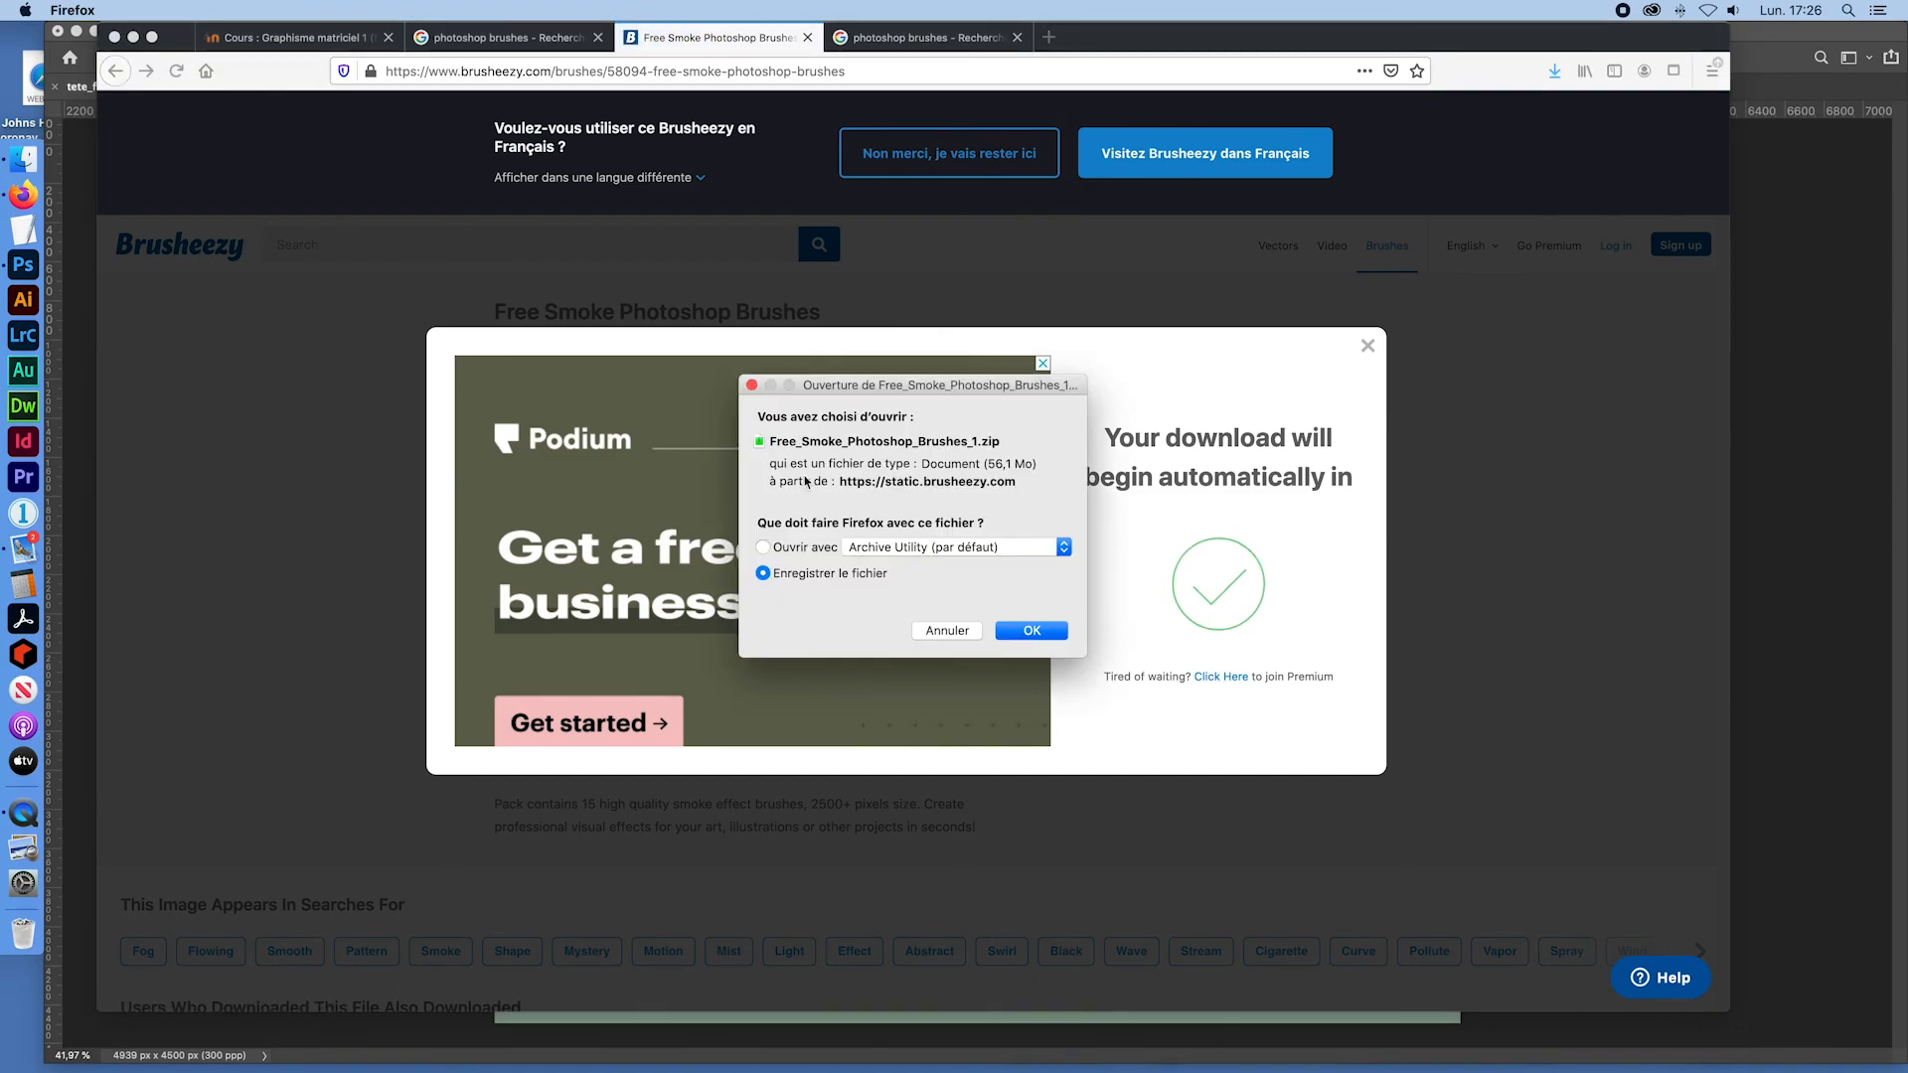
click(1045, 632)
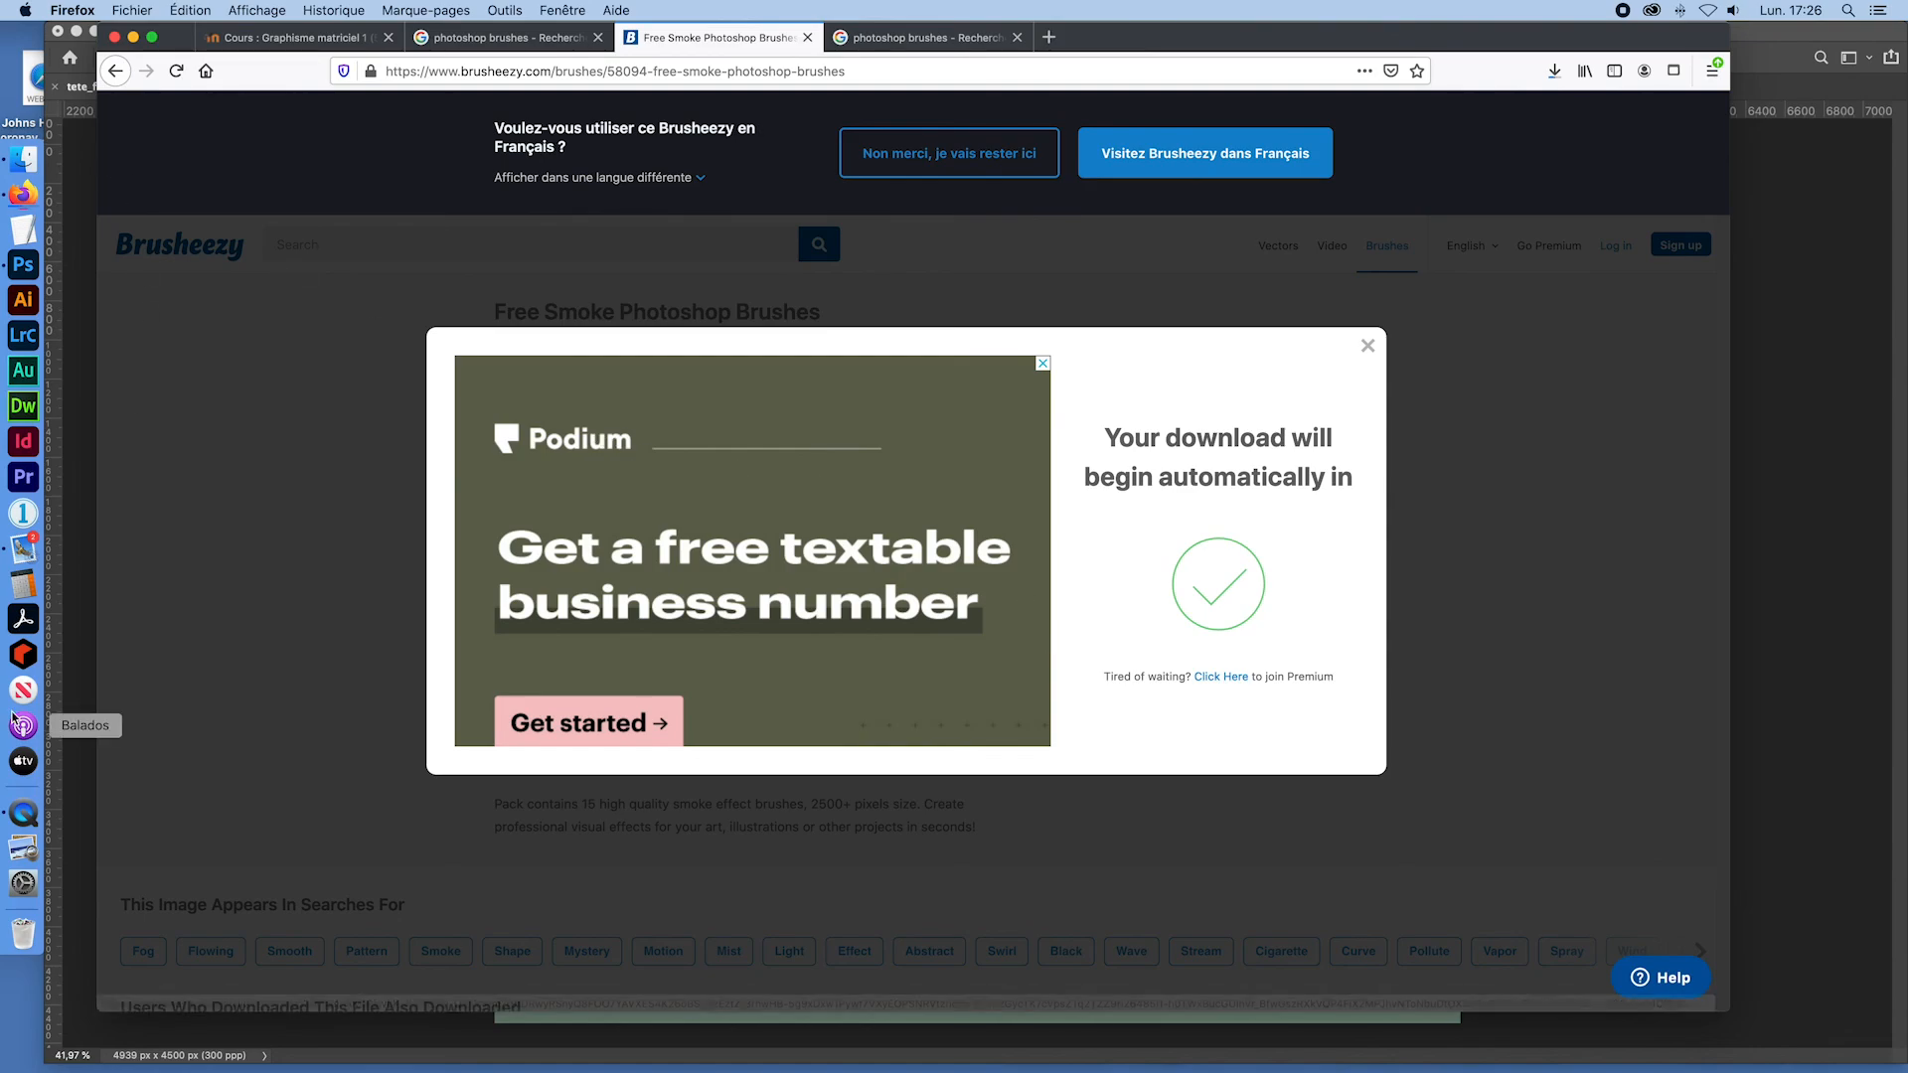
Step: Extract Free_Smoke_Photoshop_Brushes_1.zip in Finder's Téléchargements folder and select the extracted Free Smoke Photoshop Brushes 1.abr file
click(23, 161)
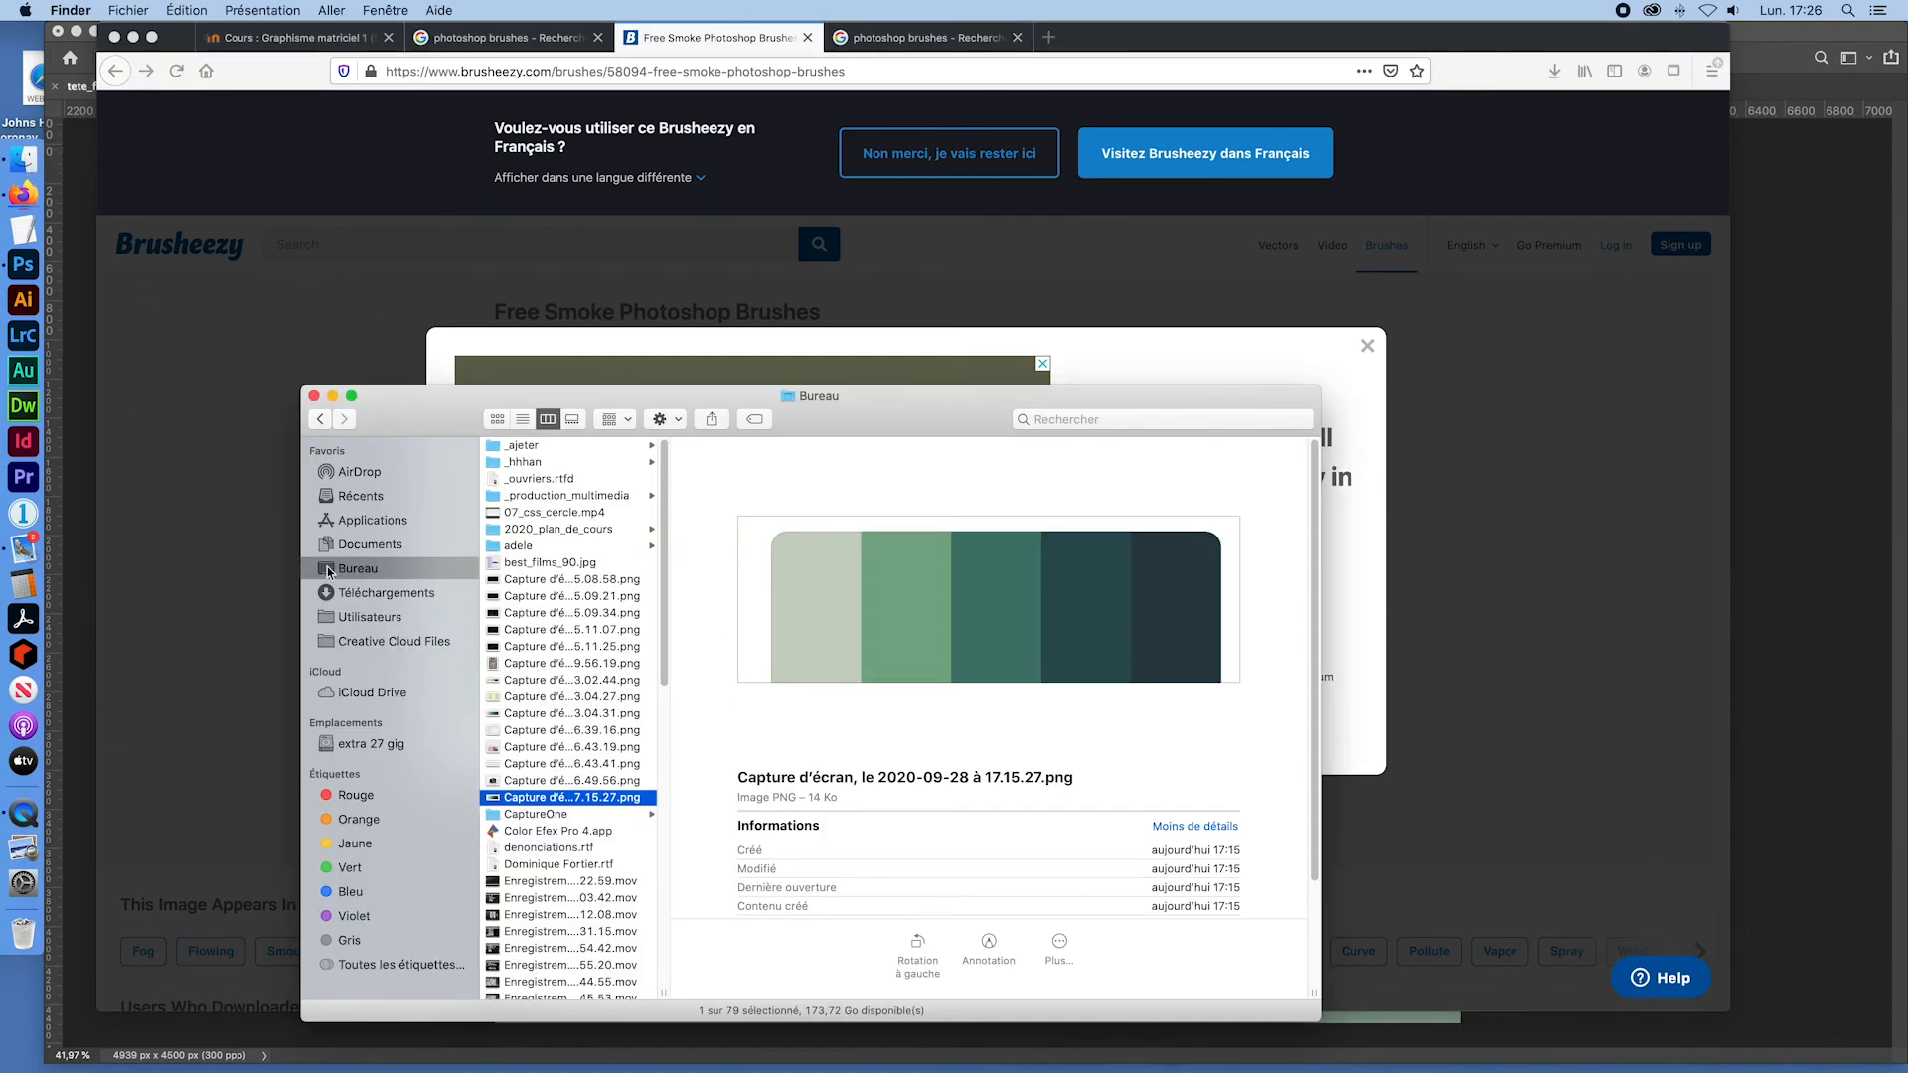
click(377, 593)
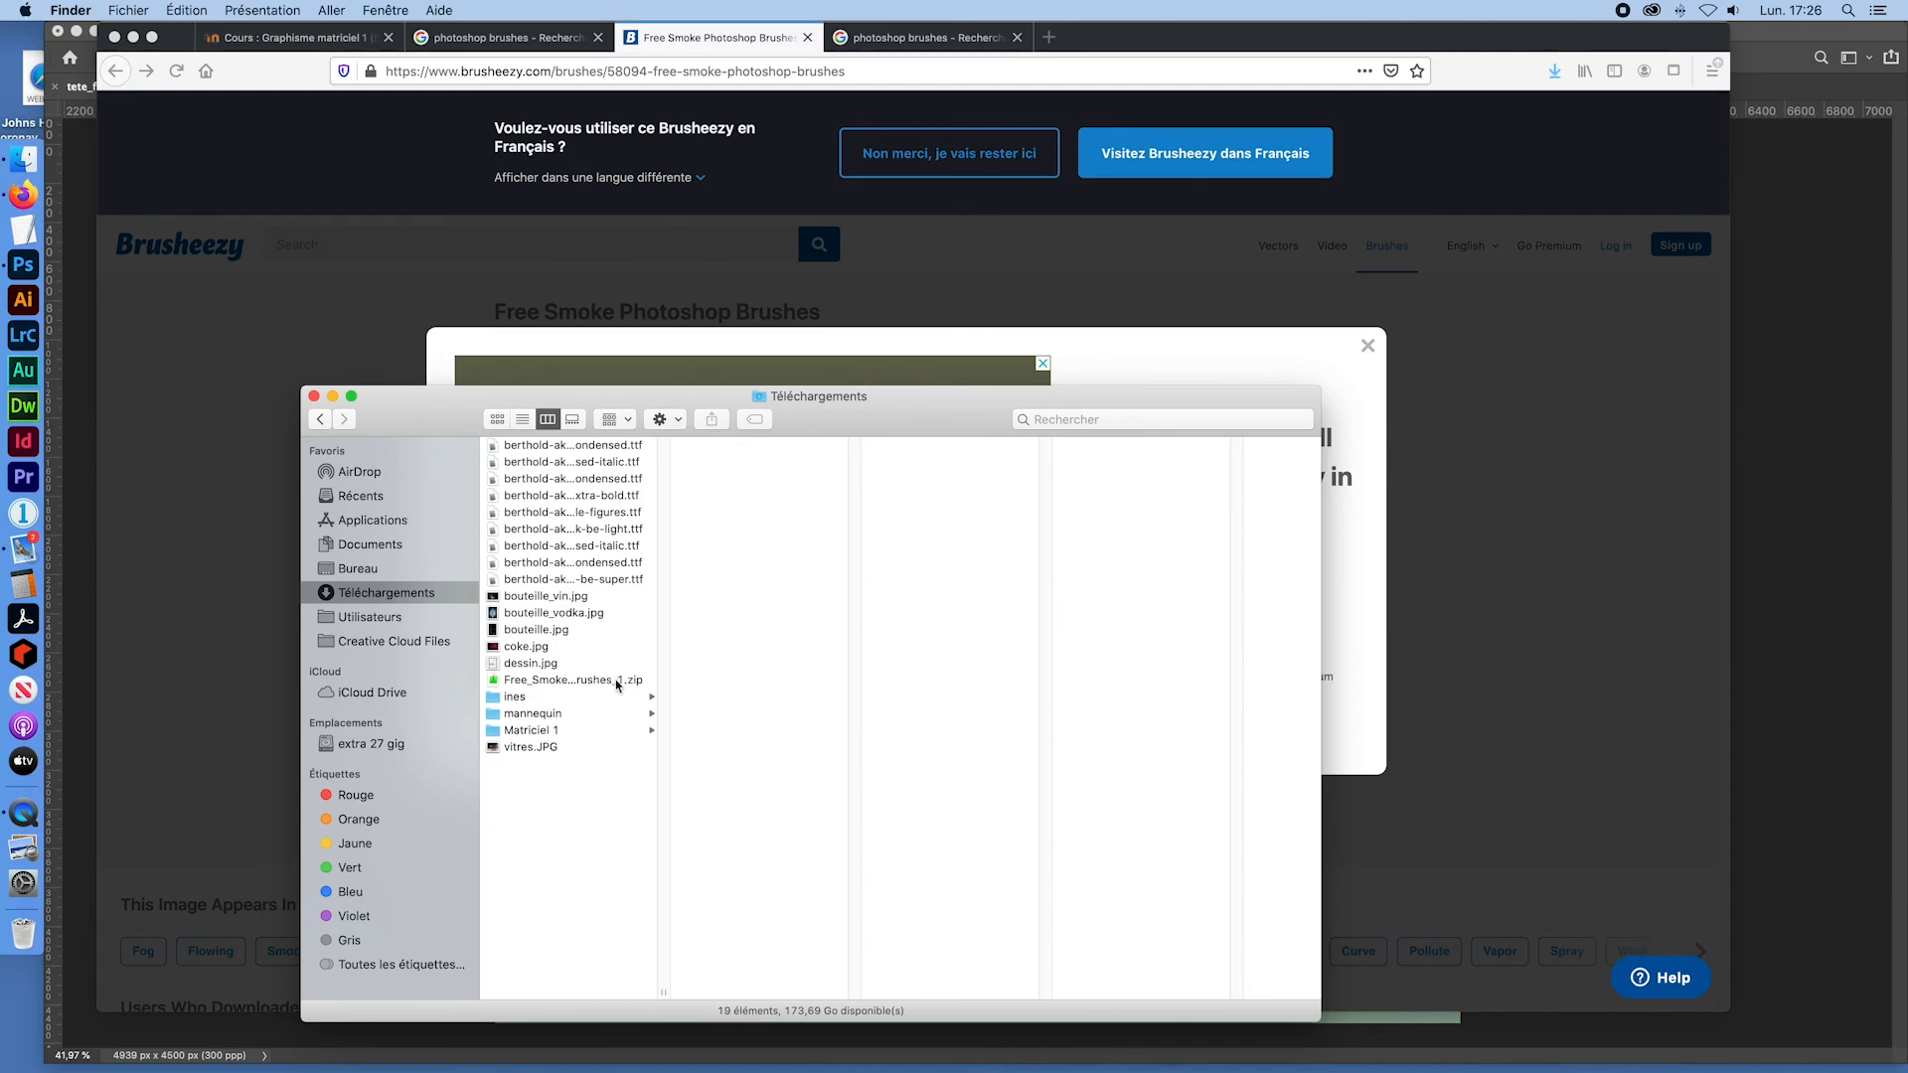
double_click(574, 684)
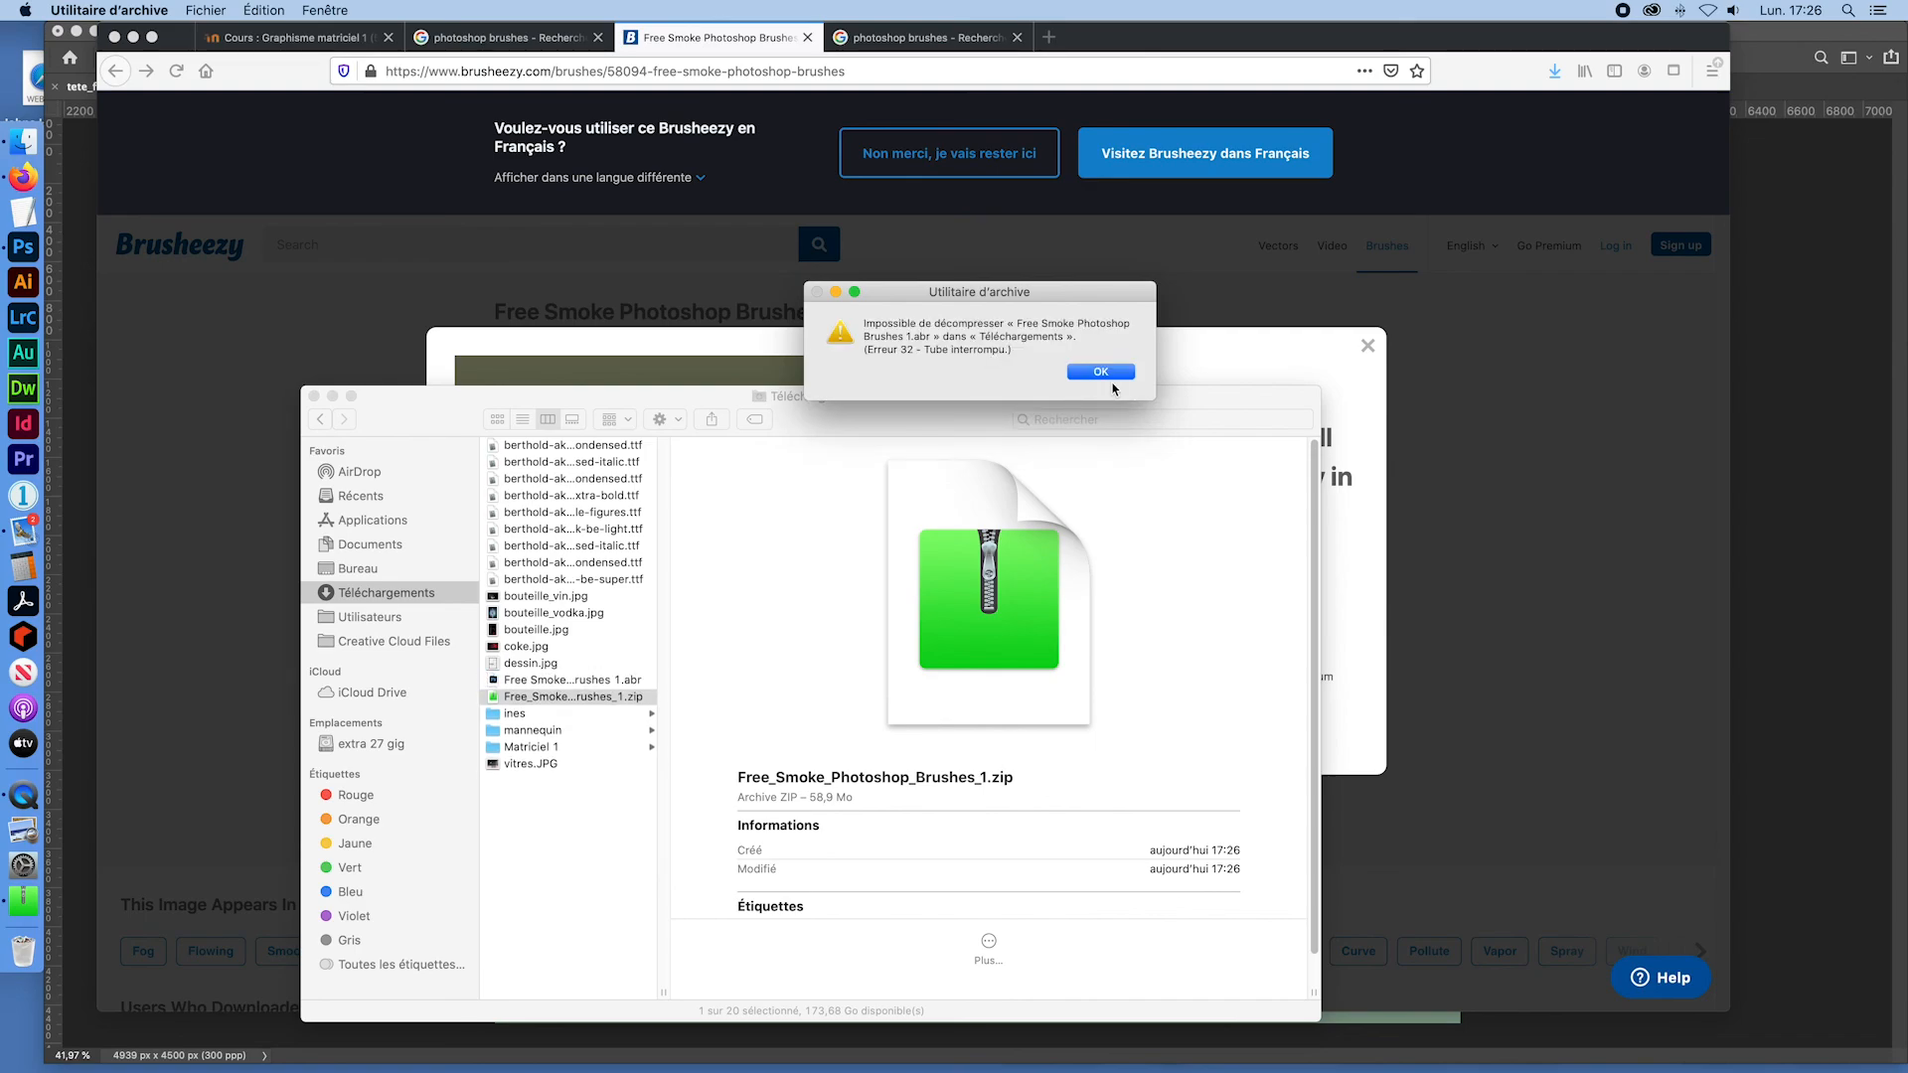
click(1112, 375)
click(569, 680)
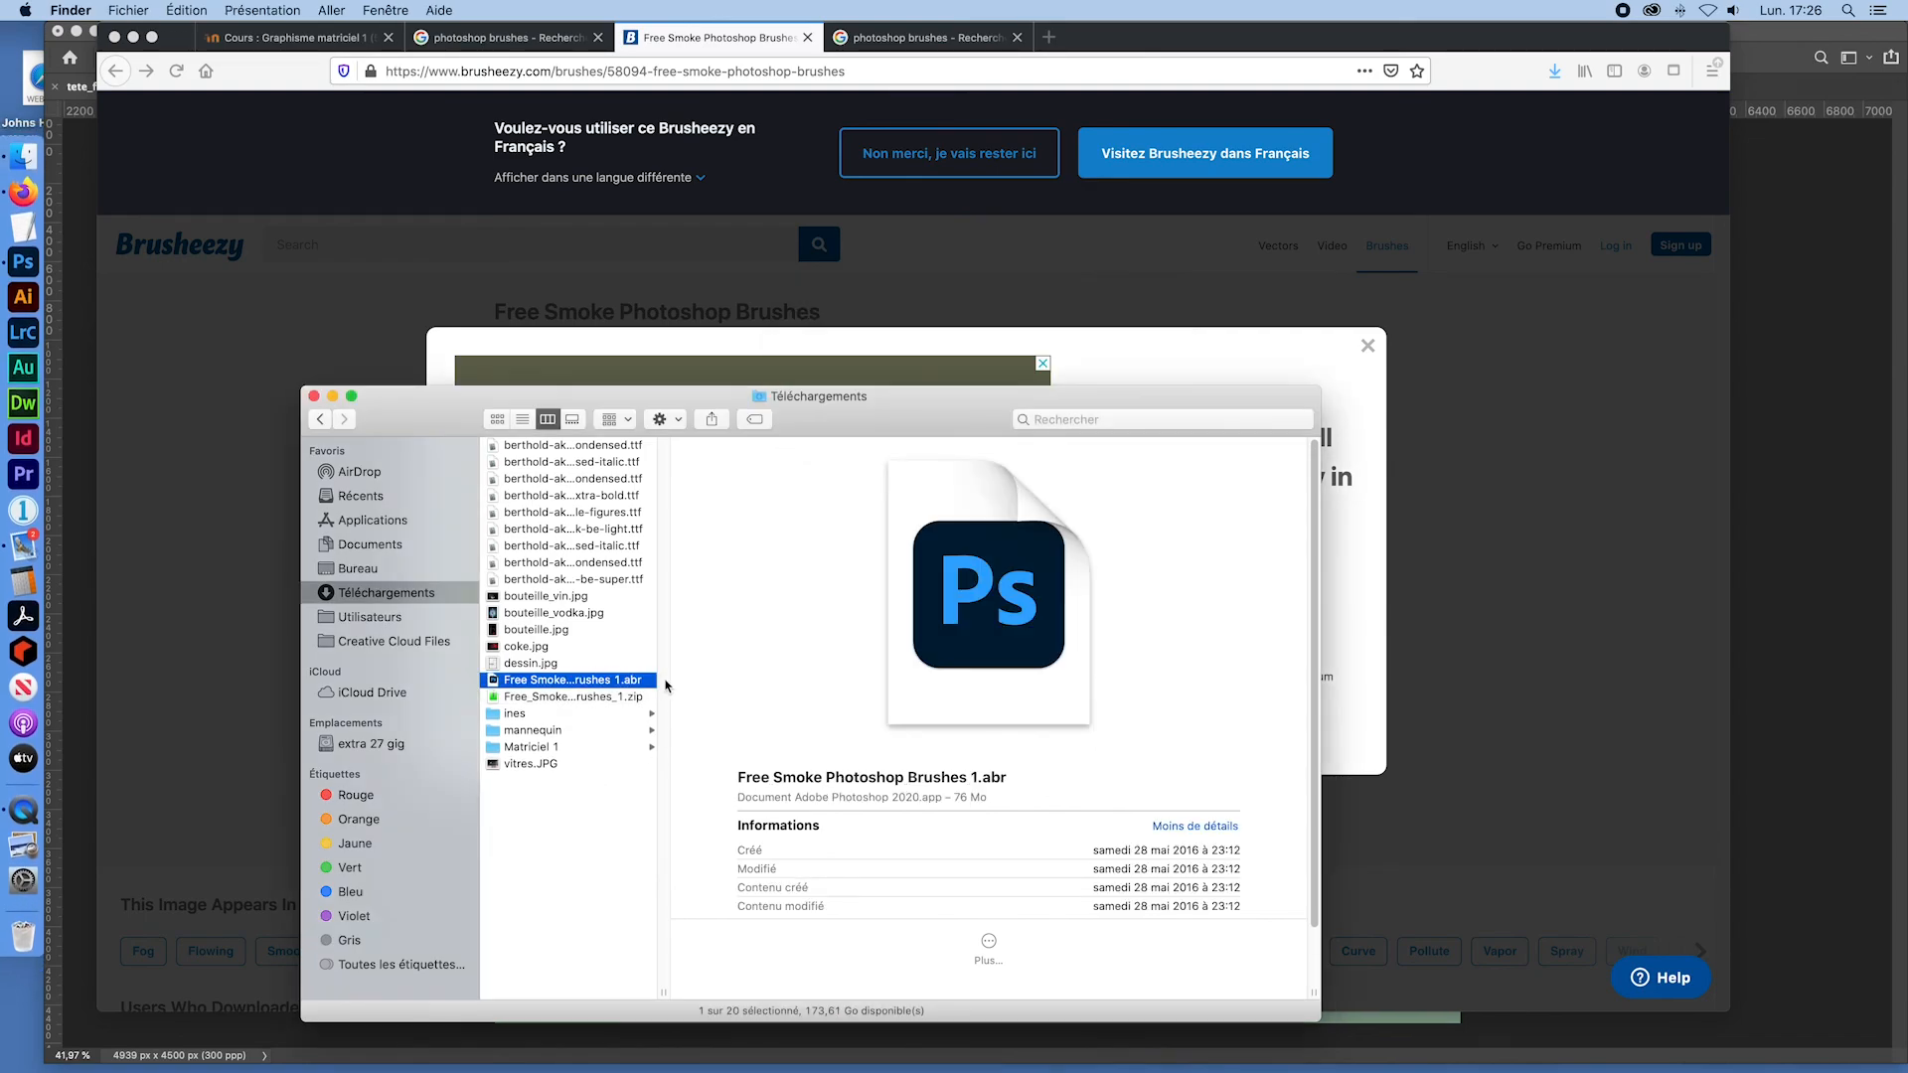
Step: Move Free_Smoke_Photoshop_Brushes_1.zip to the trash and load Free Smoke Photoshop Brushes 1.abr into Photoshop
click(590, 701)
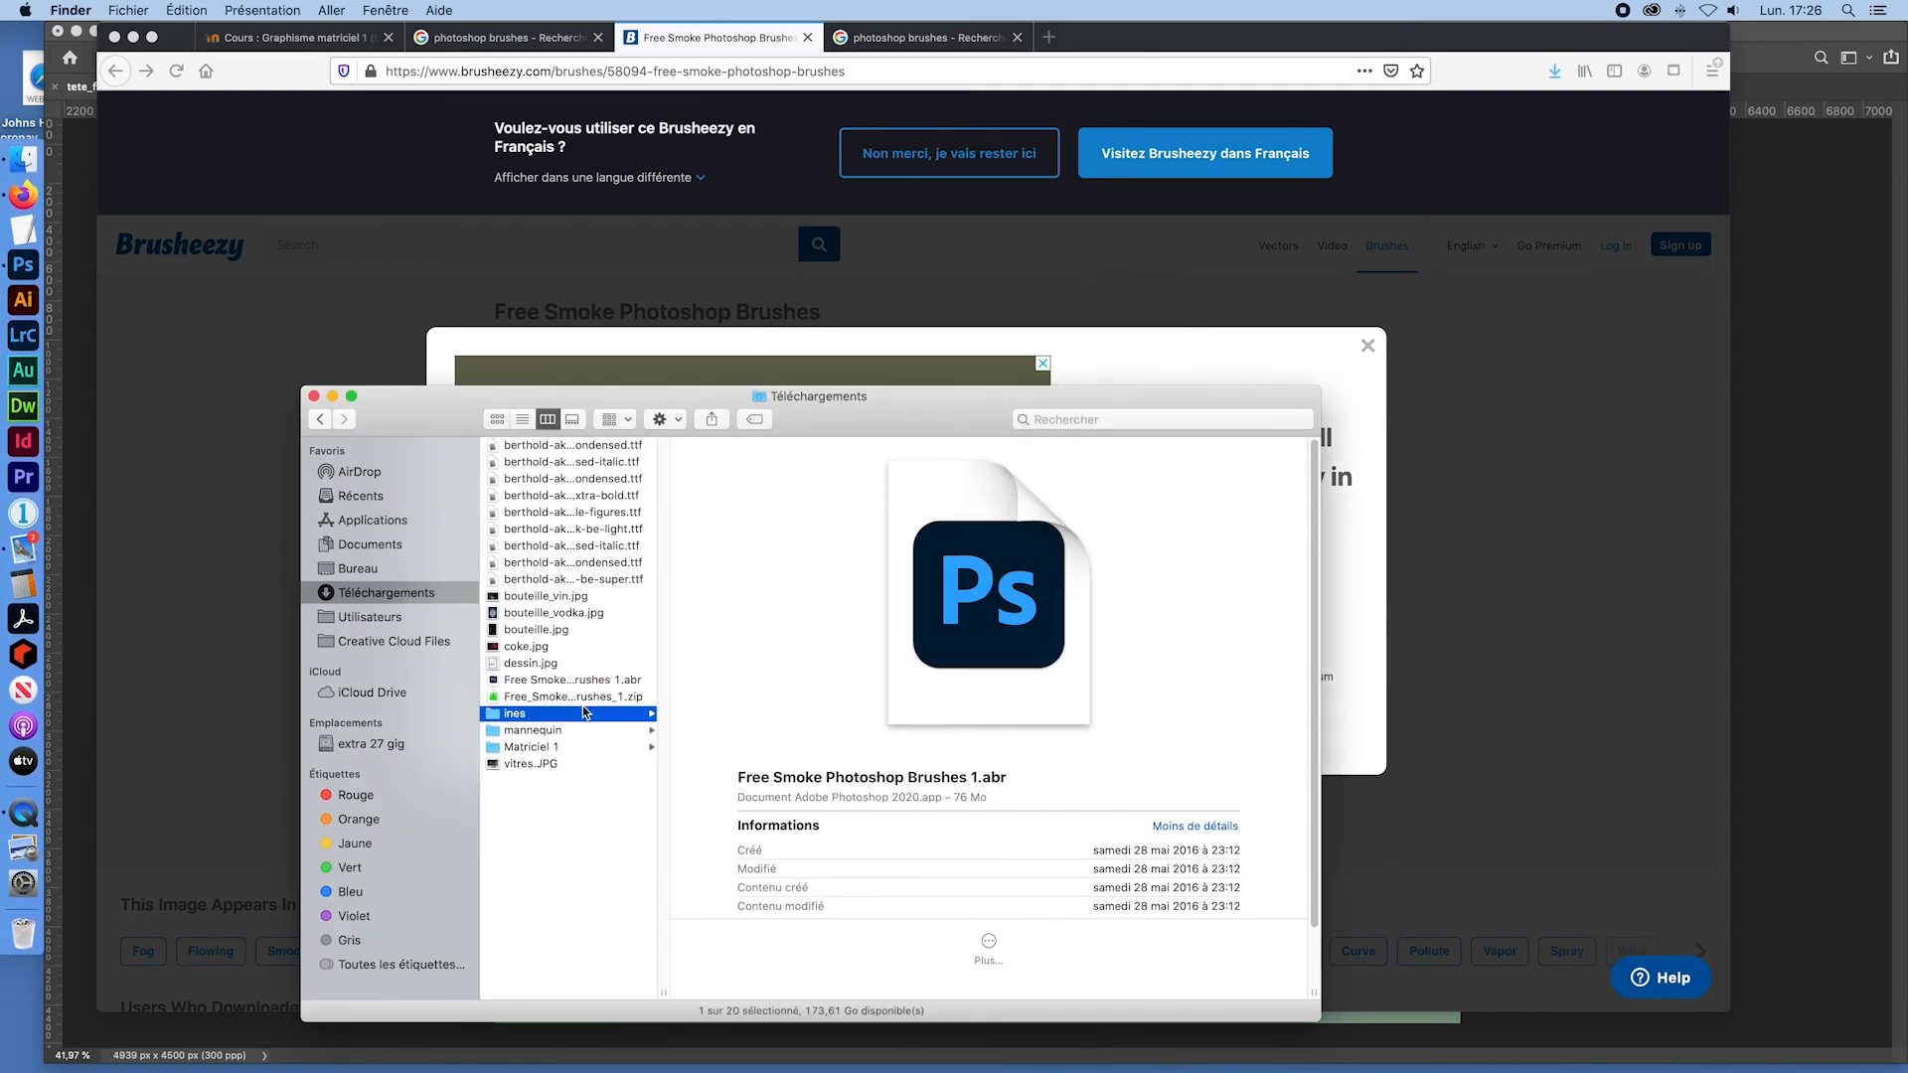
key(super+BackSpace)
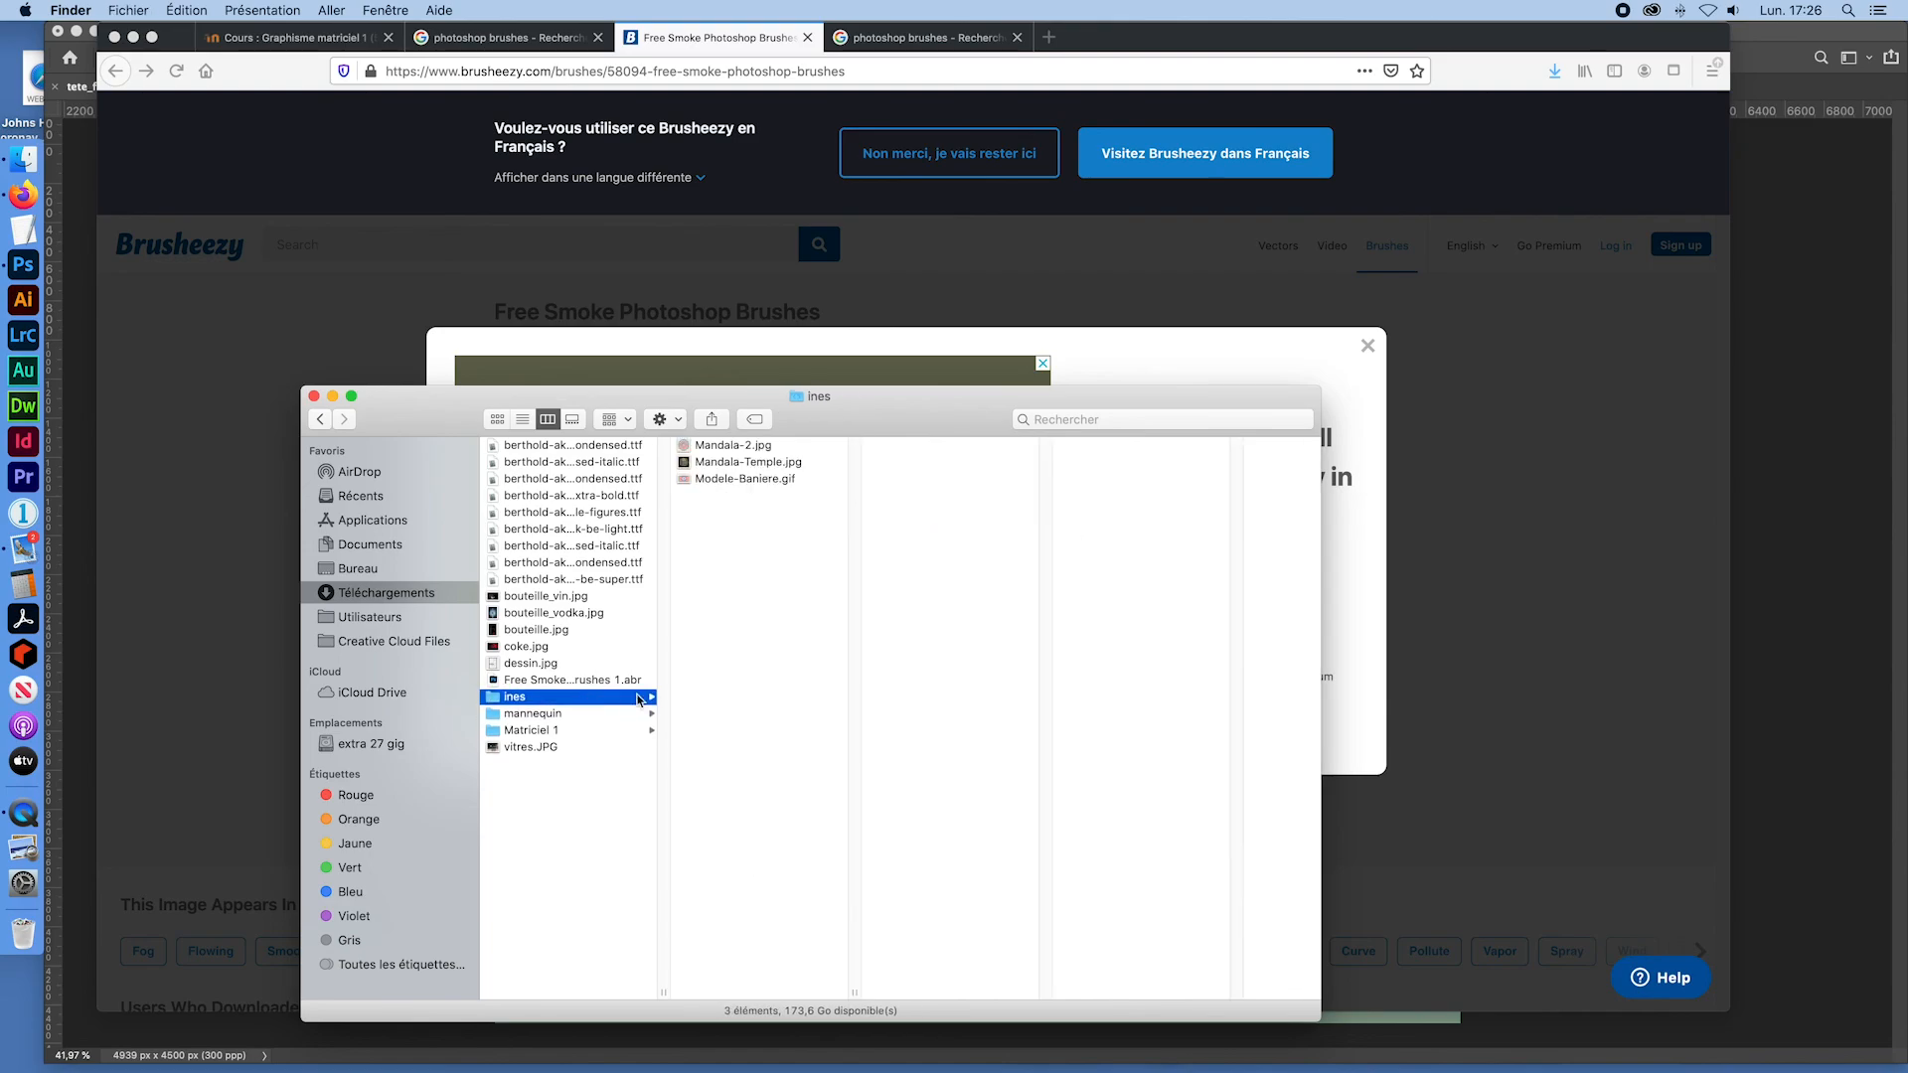
click(604, 683)
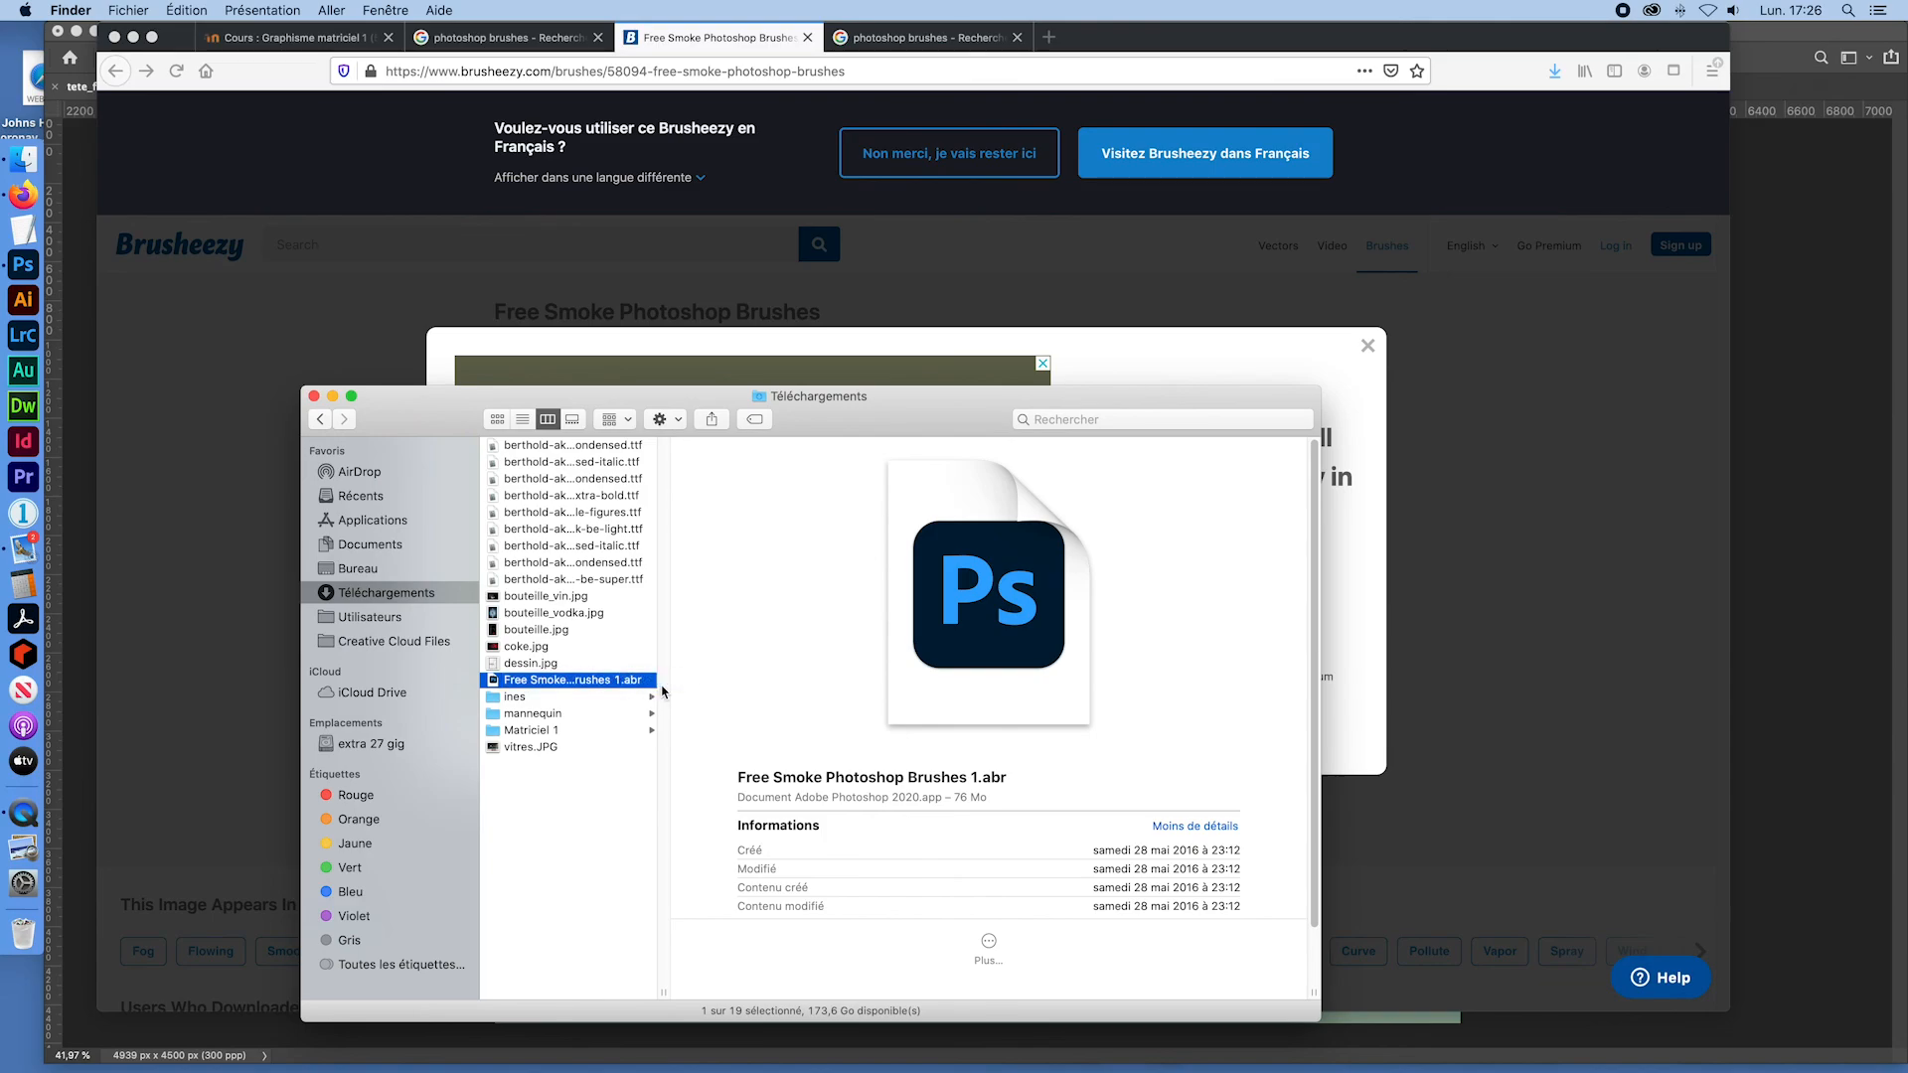
double_click(605, 679)
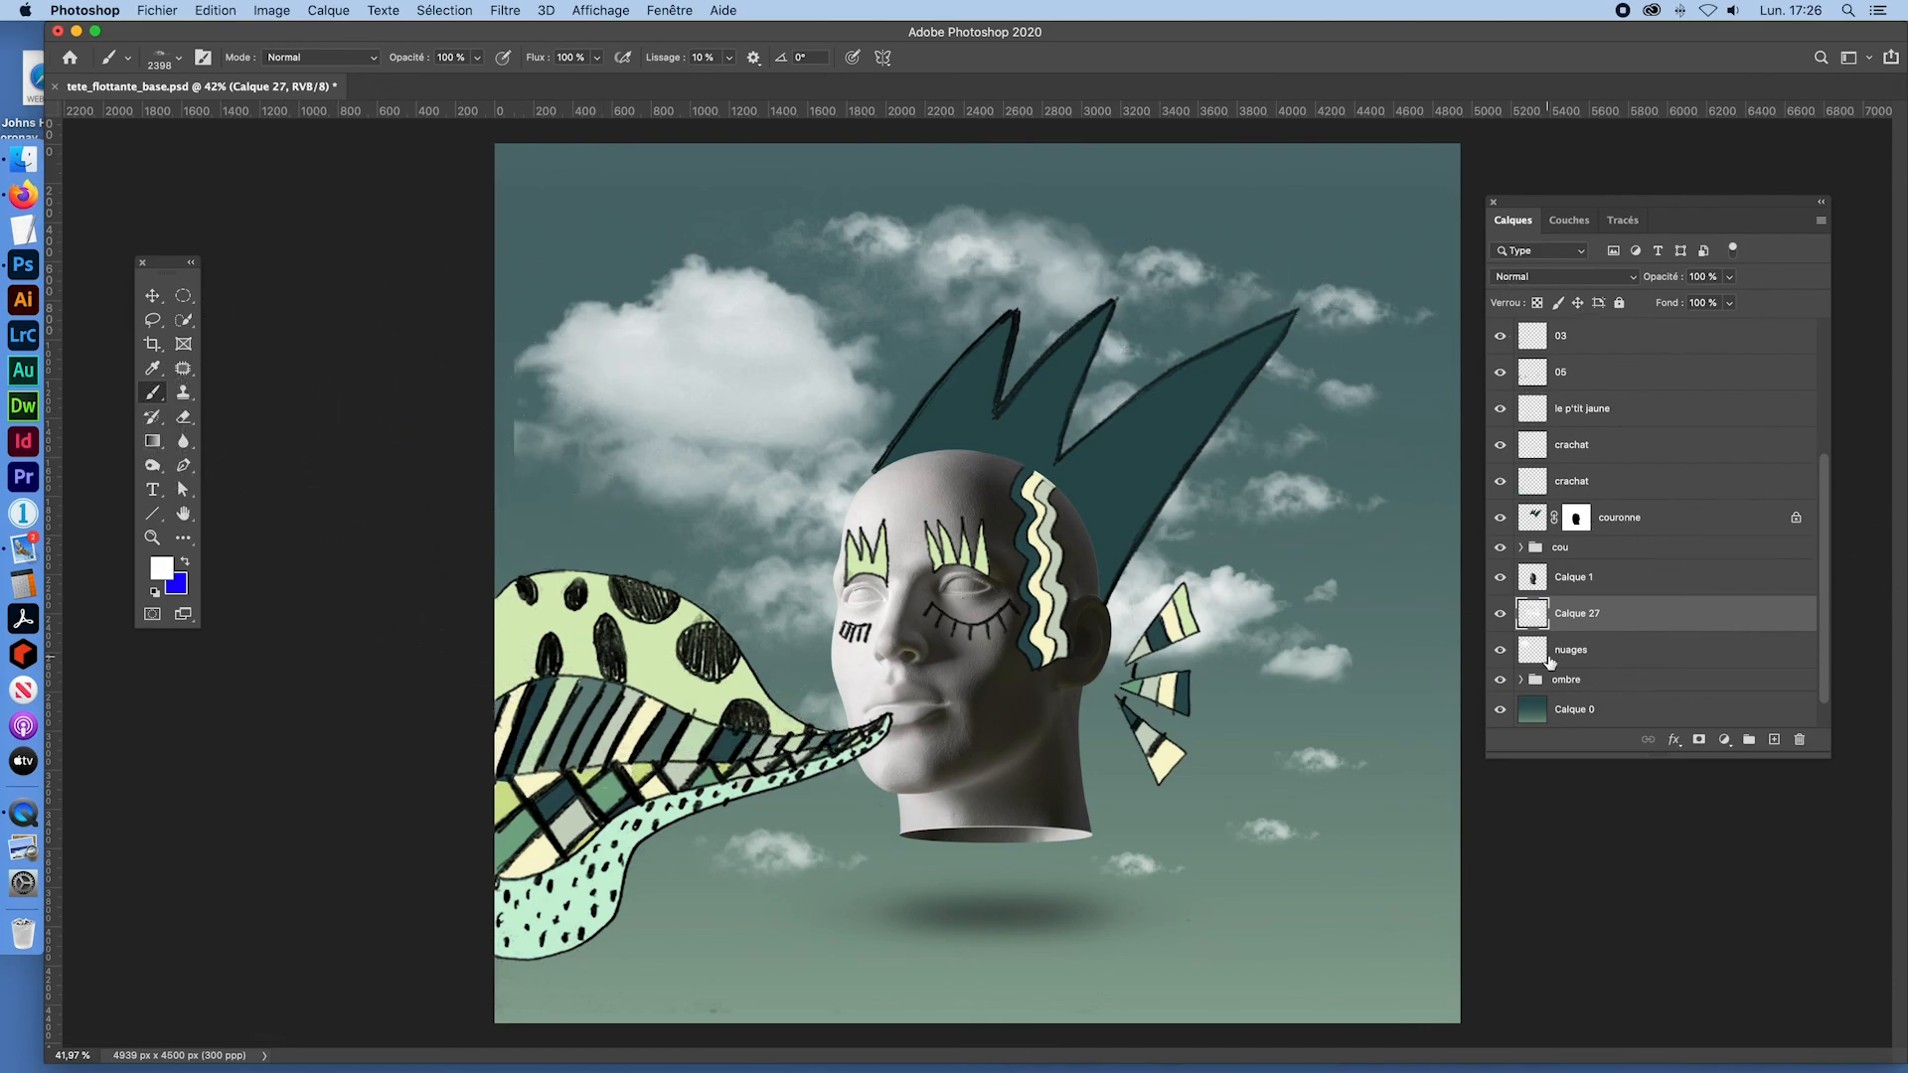
Step: Erase all the clouds on Calque 27, deselect, and hide the nuages layer
key(super+a)
key(Delete)
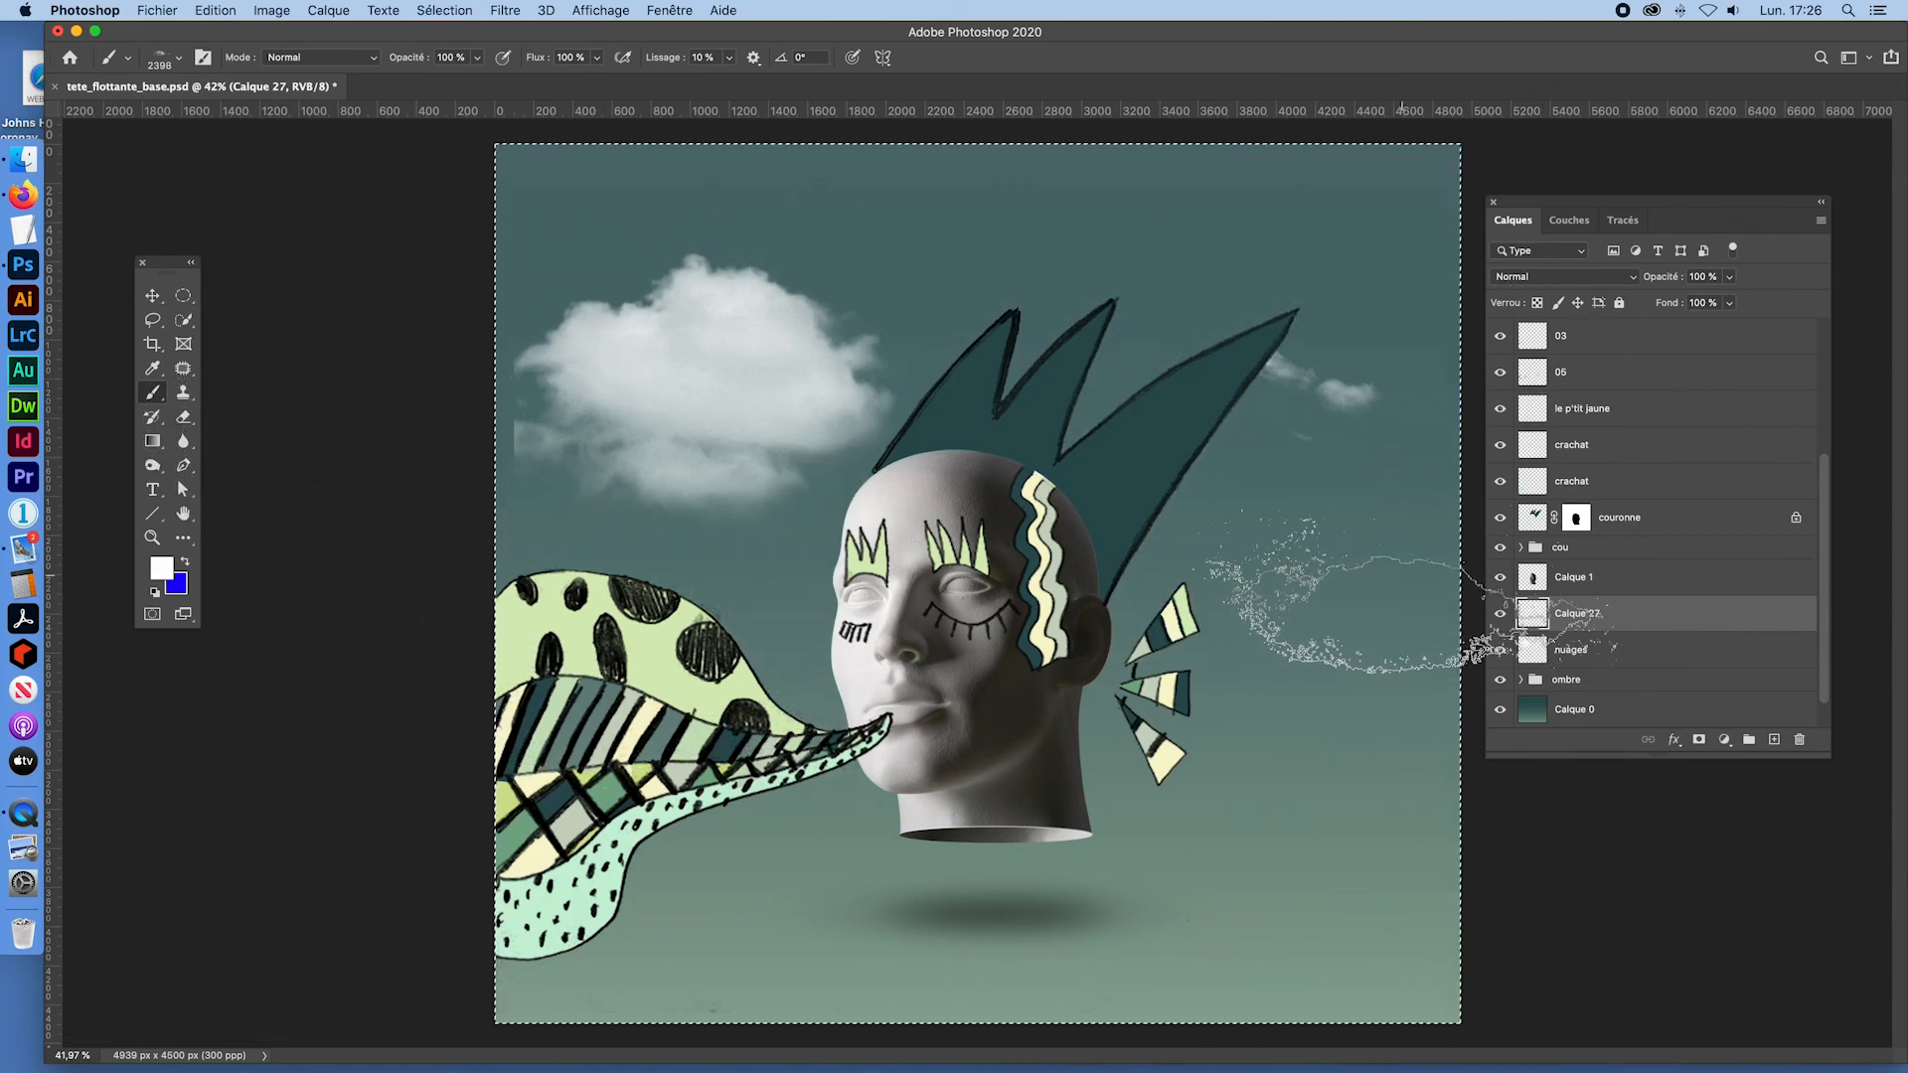
key(super+d)
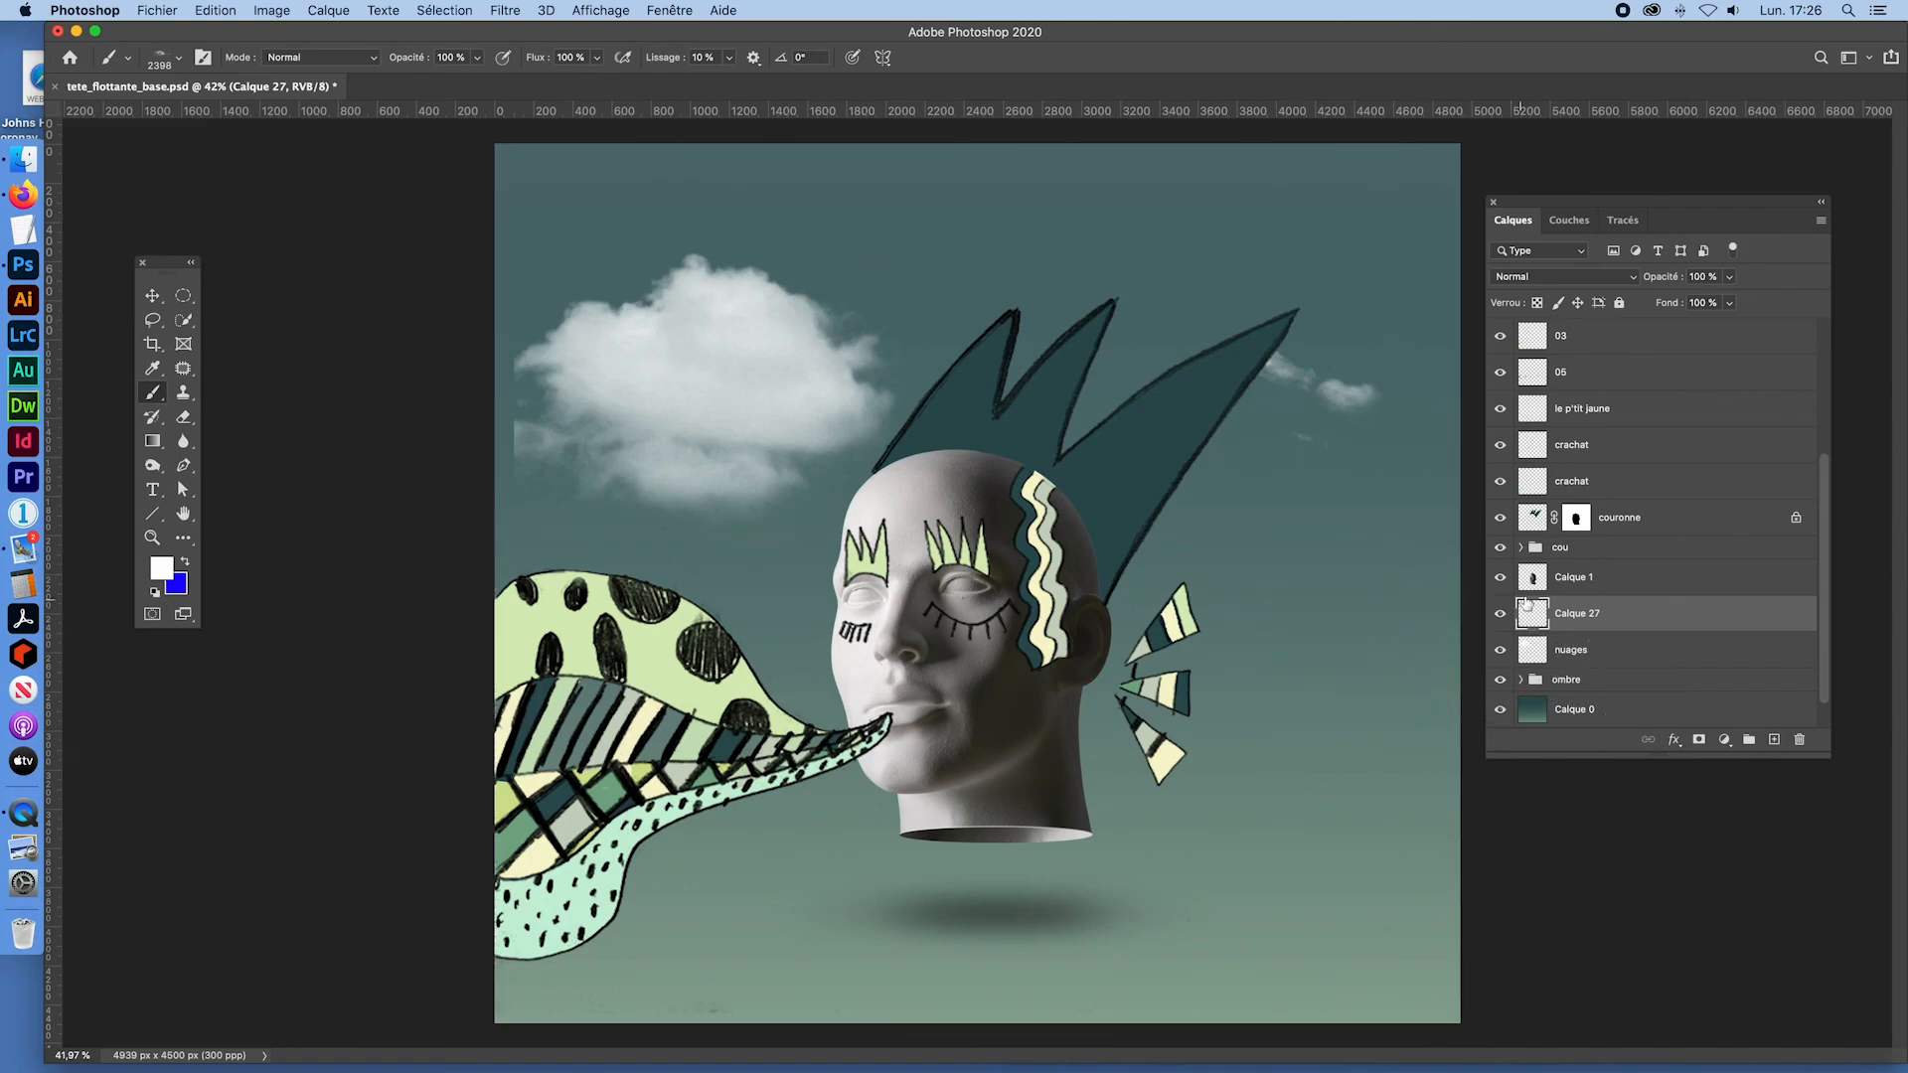
click(1498, 651)
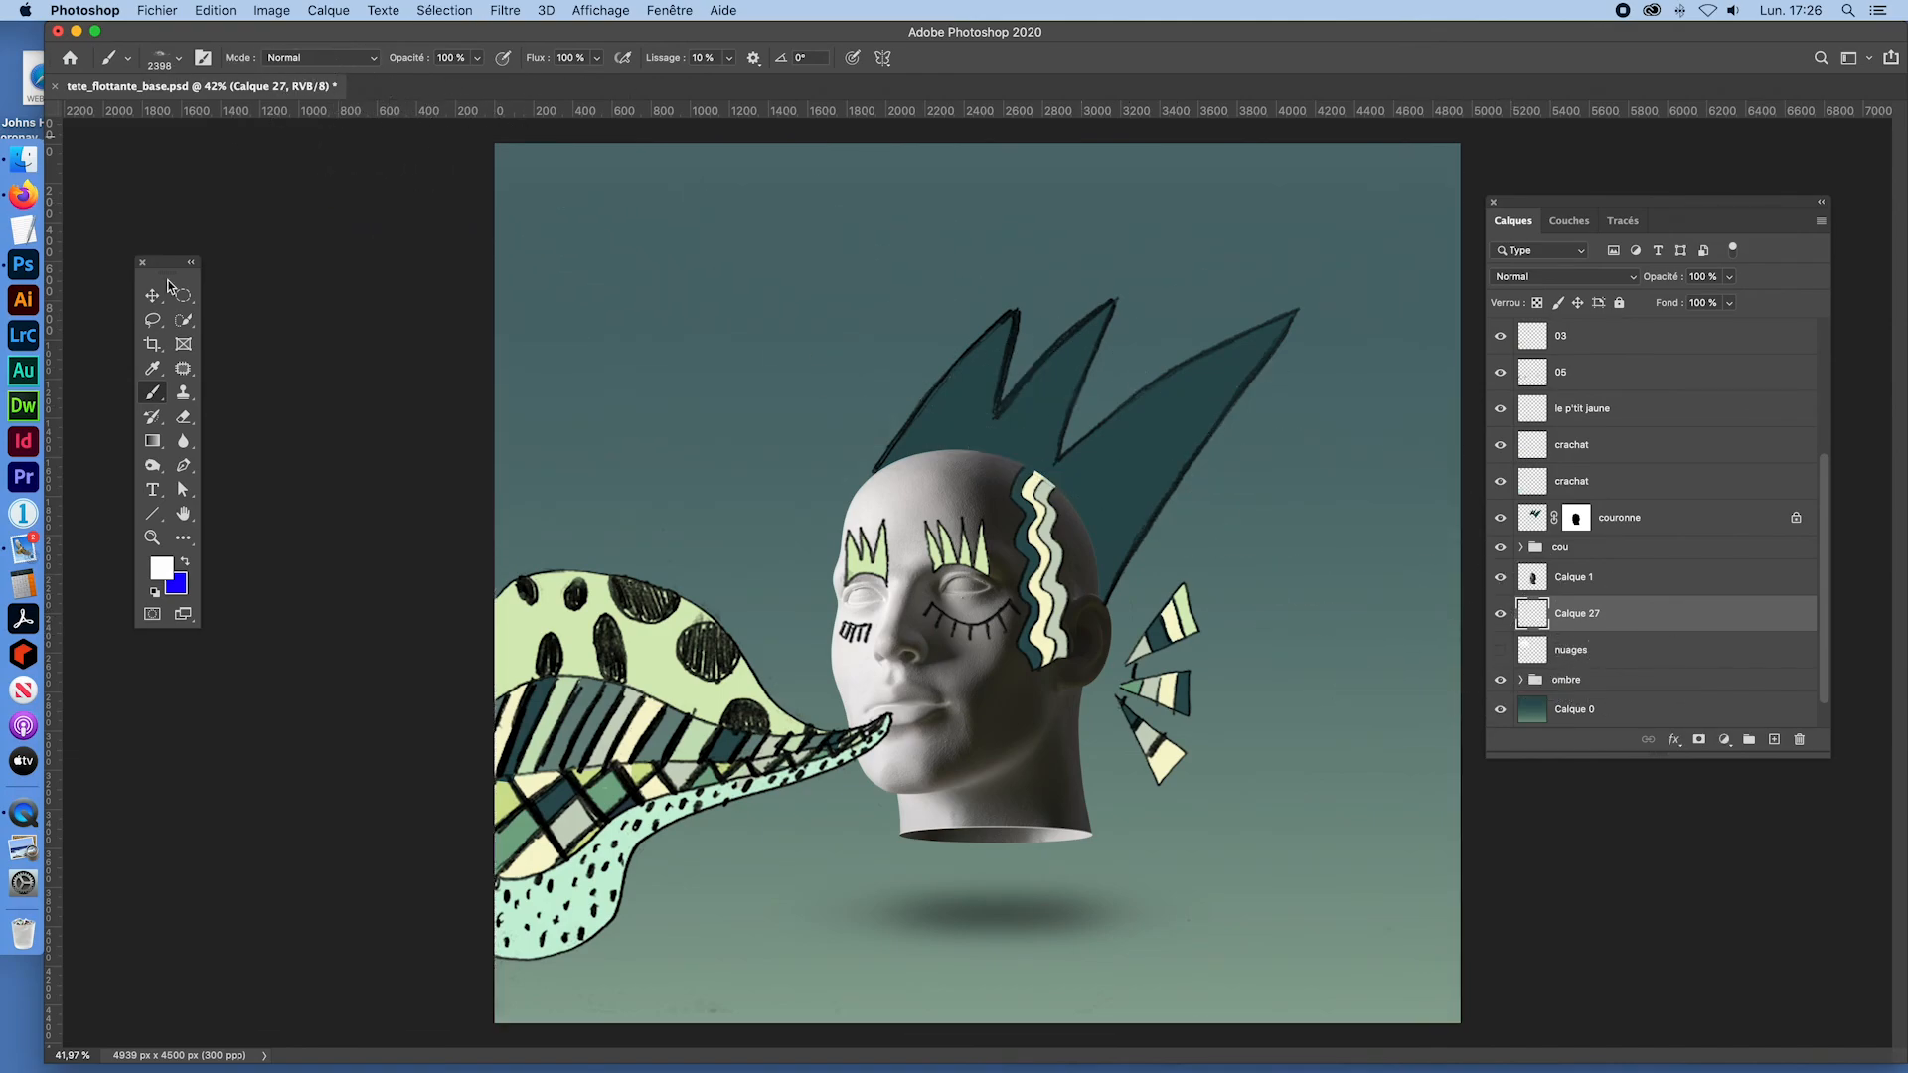
Step: Stamp smoke brush 1 from Free Smoke Photoshop Brushes 1 in front of the head at 3270 px and behind the crown at 1686 px
click(179, 62)
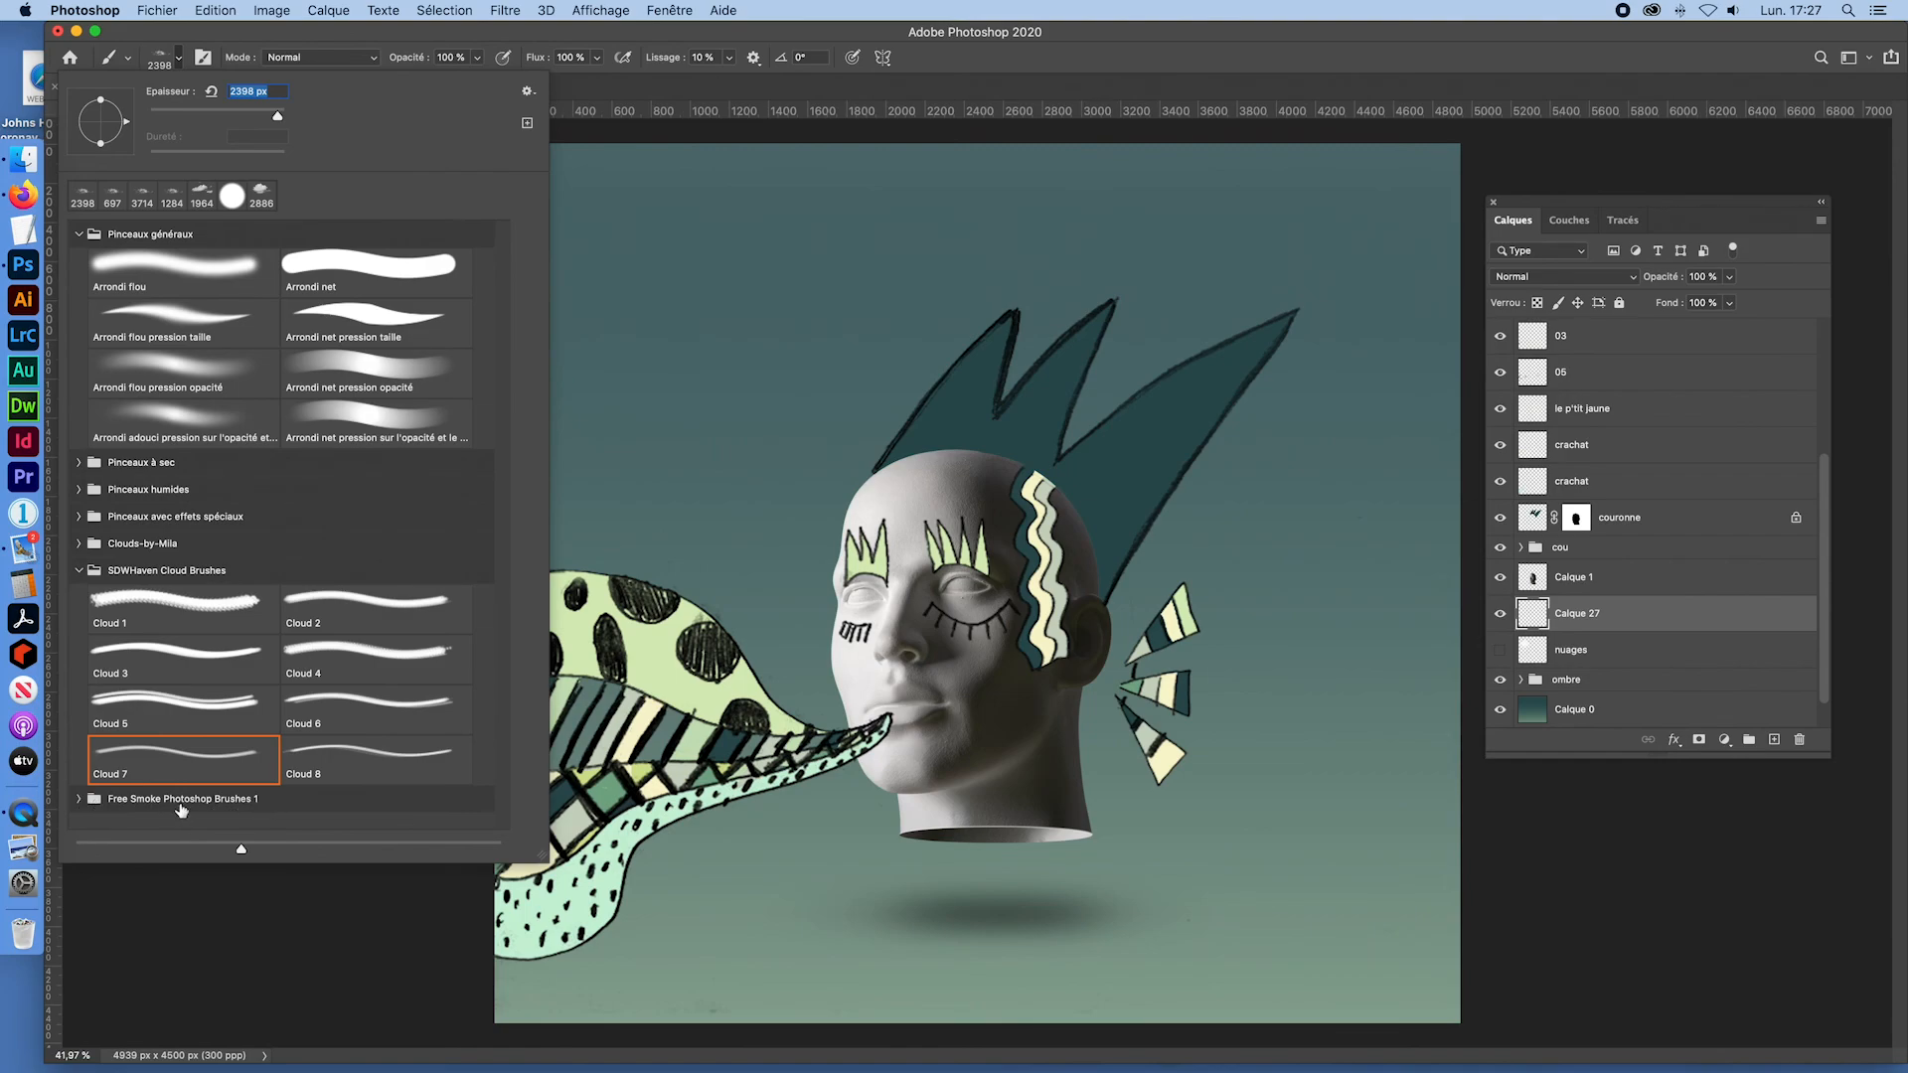
click(77, 800)
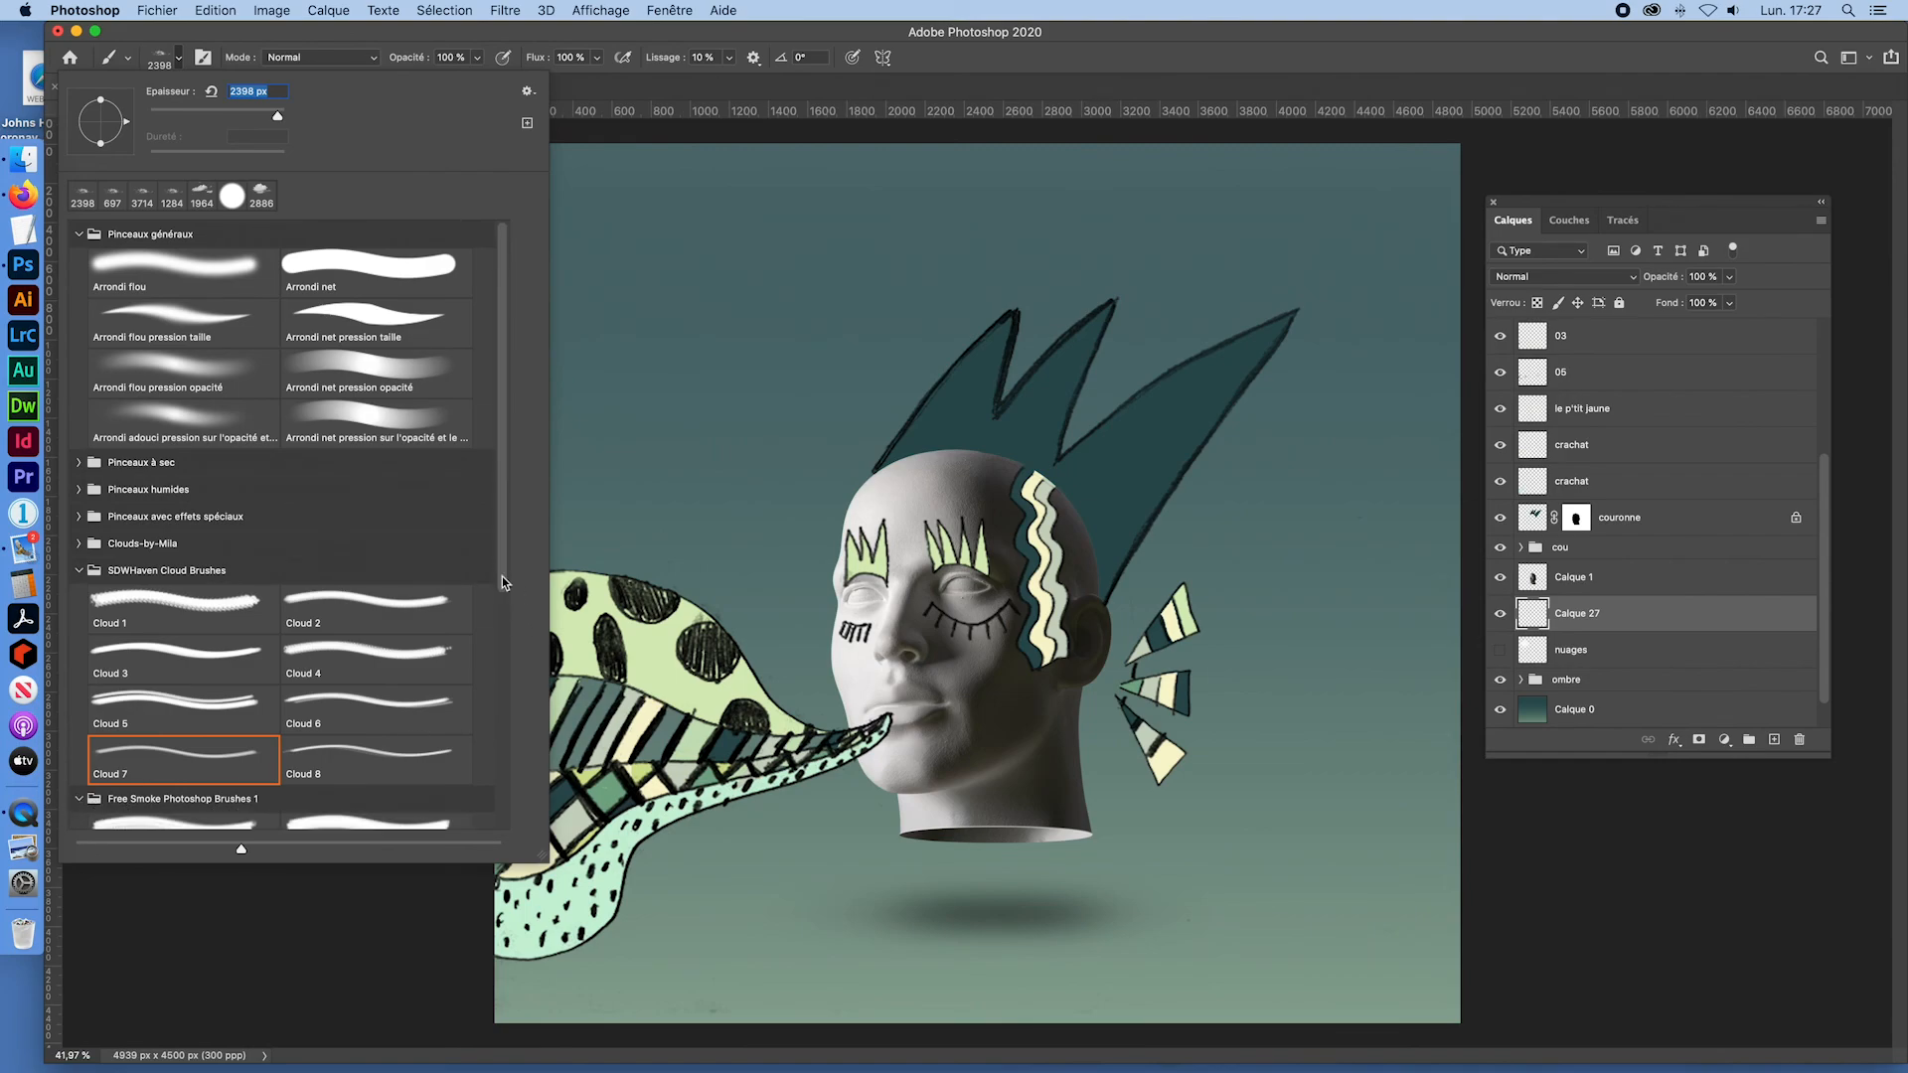
drag(499, 564, 523, 810)
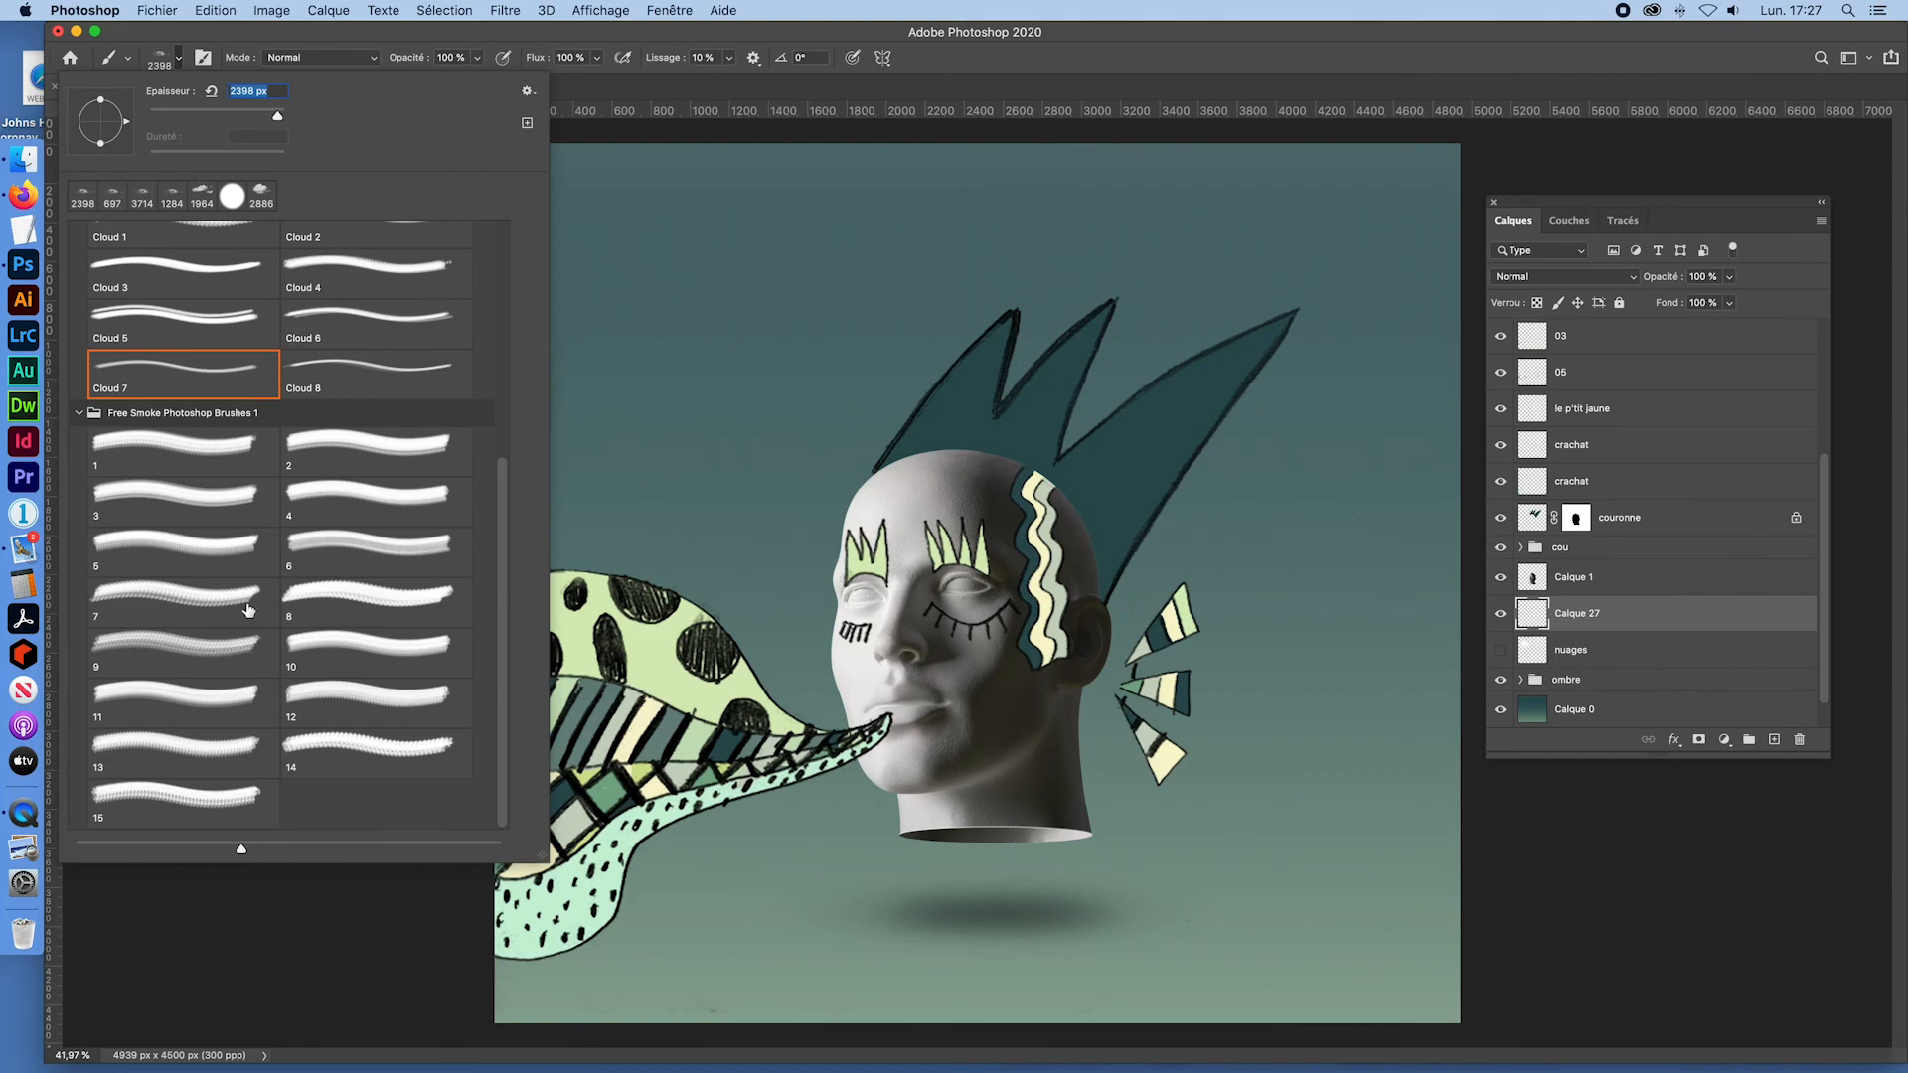
click(152, 454)
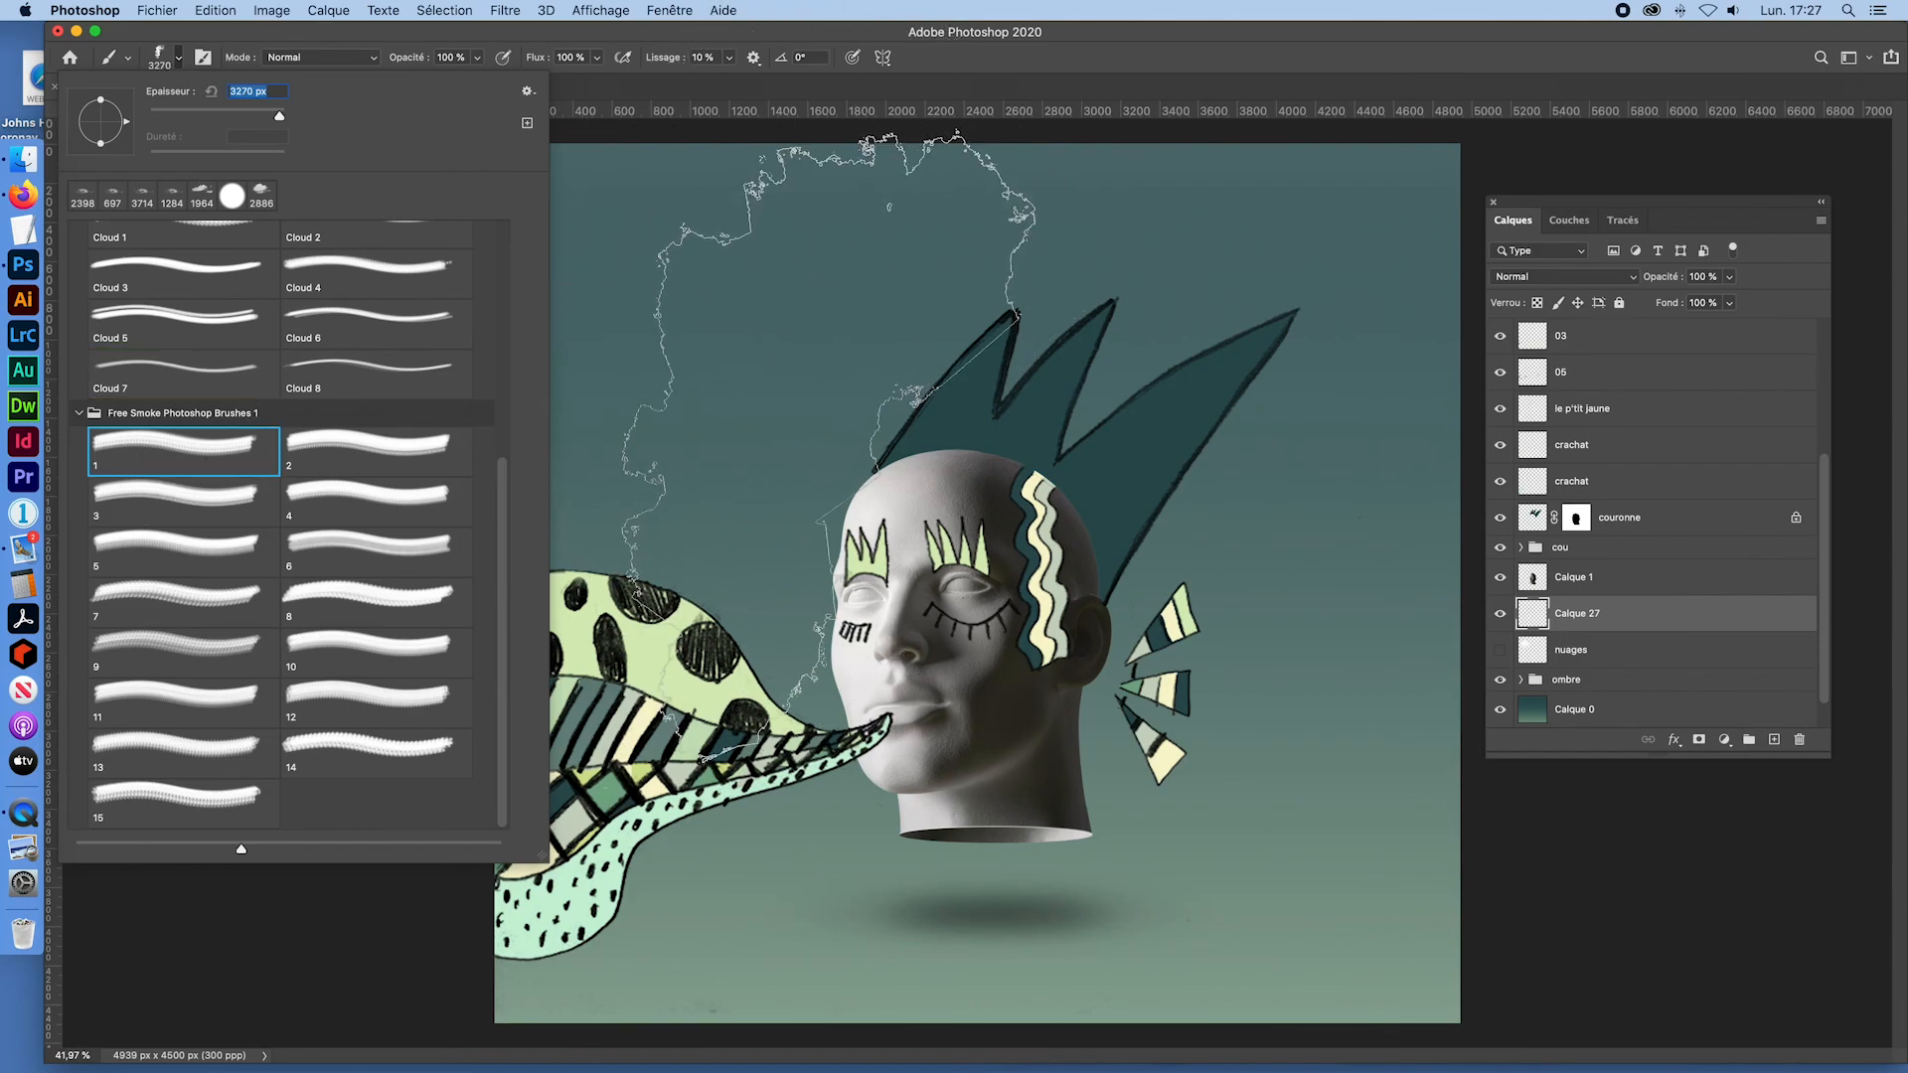
click(824, 397)
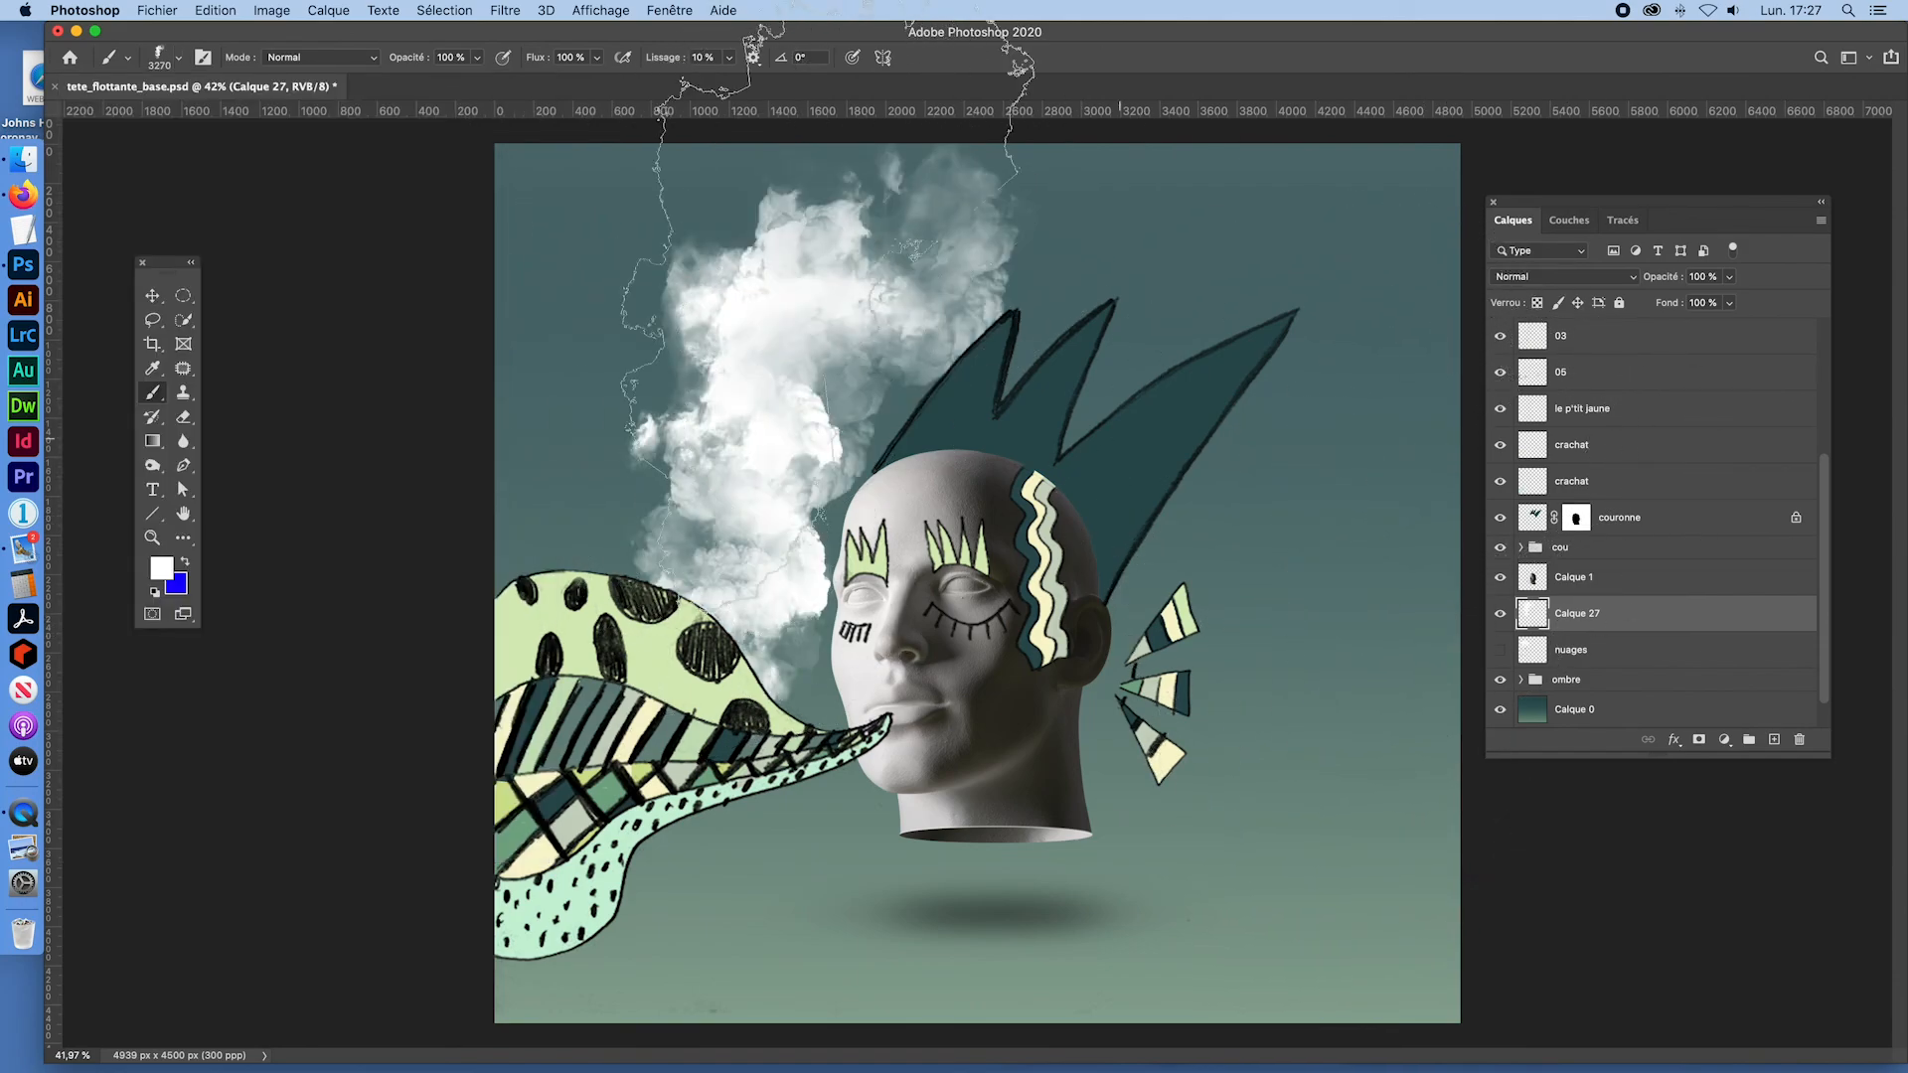
drag(1214, 548, 1215, 553)
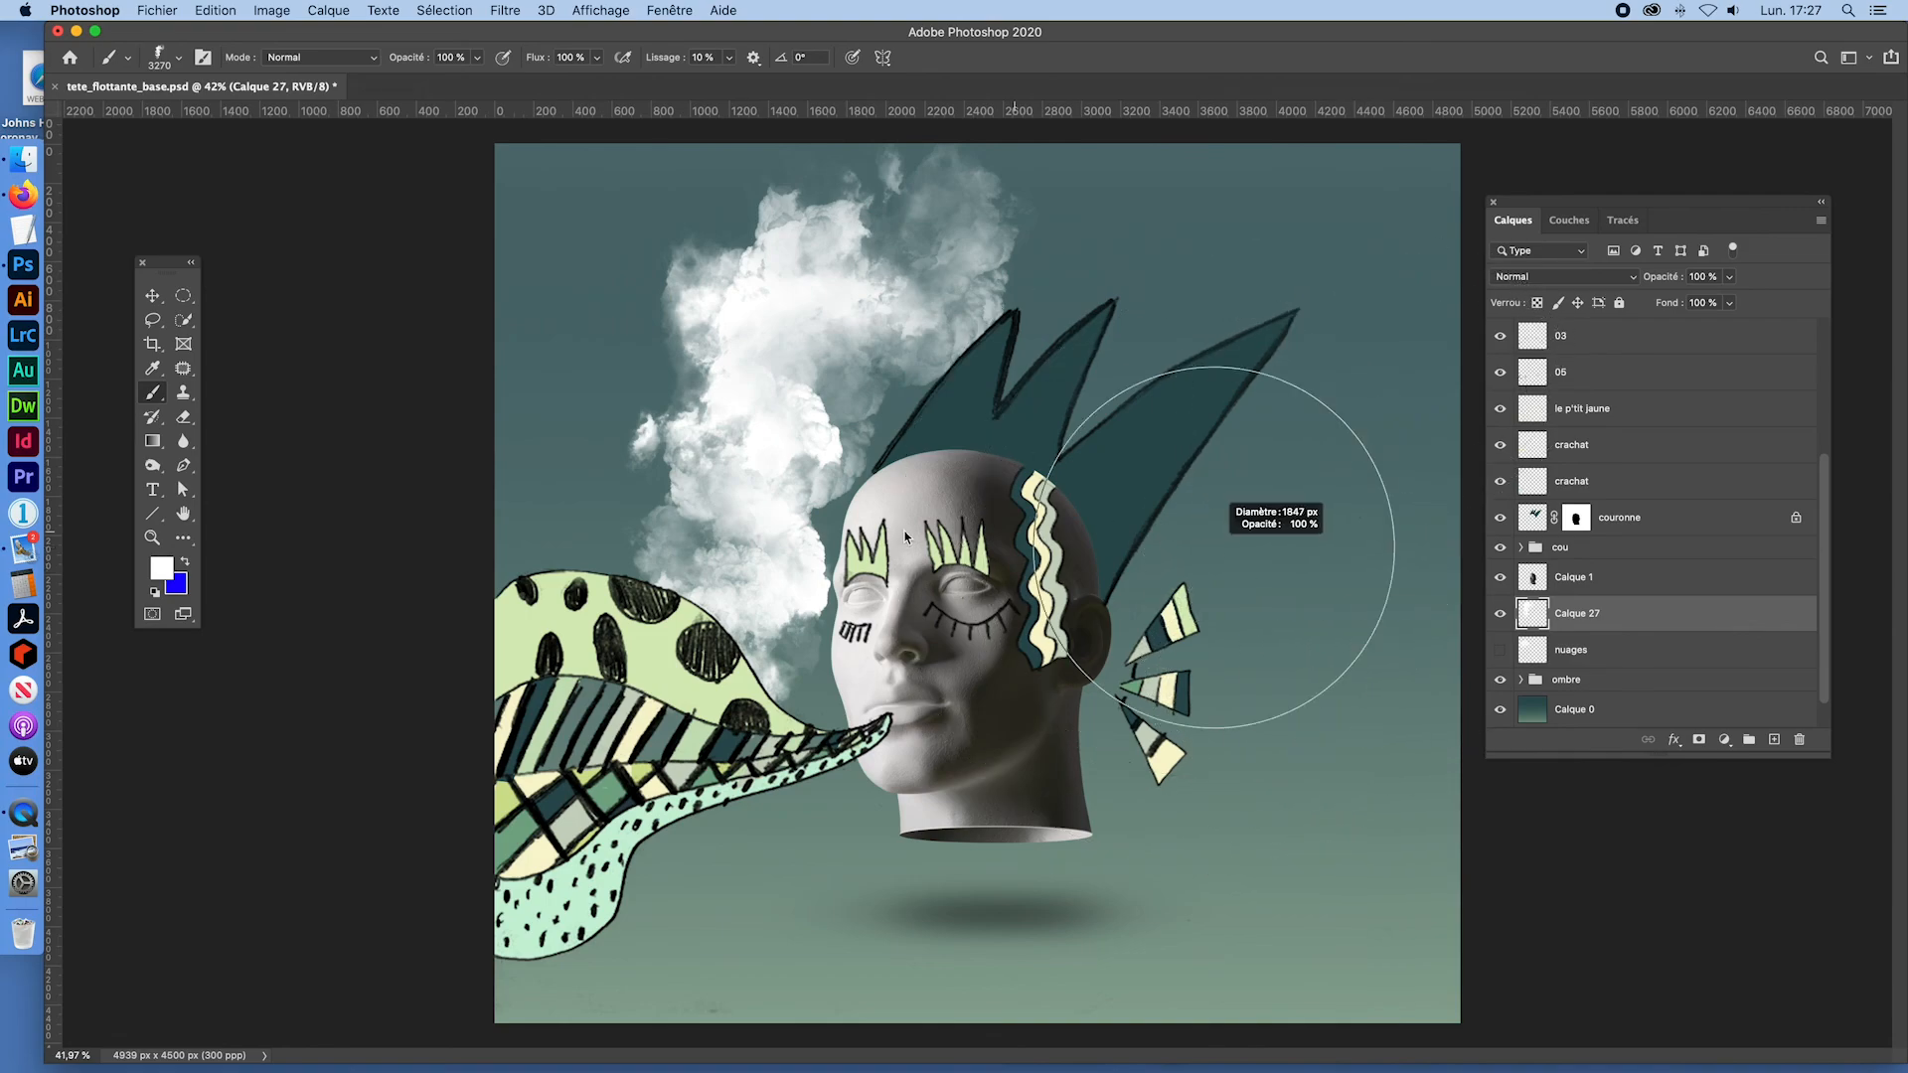
click(1336, 393)
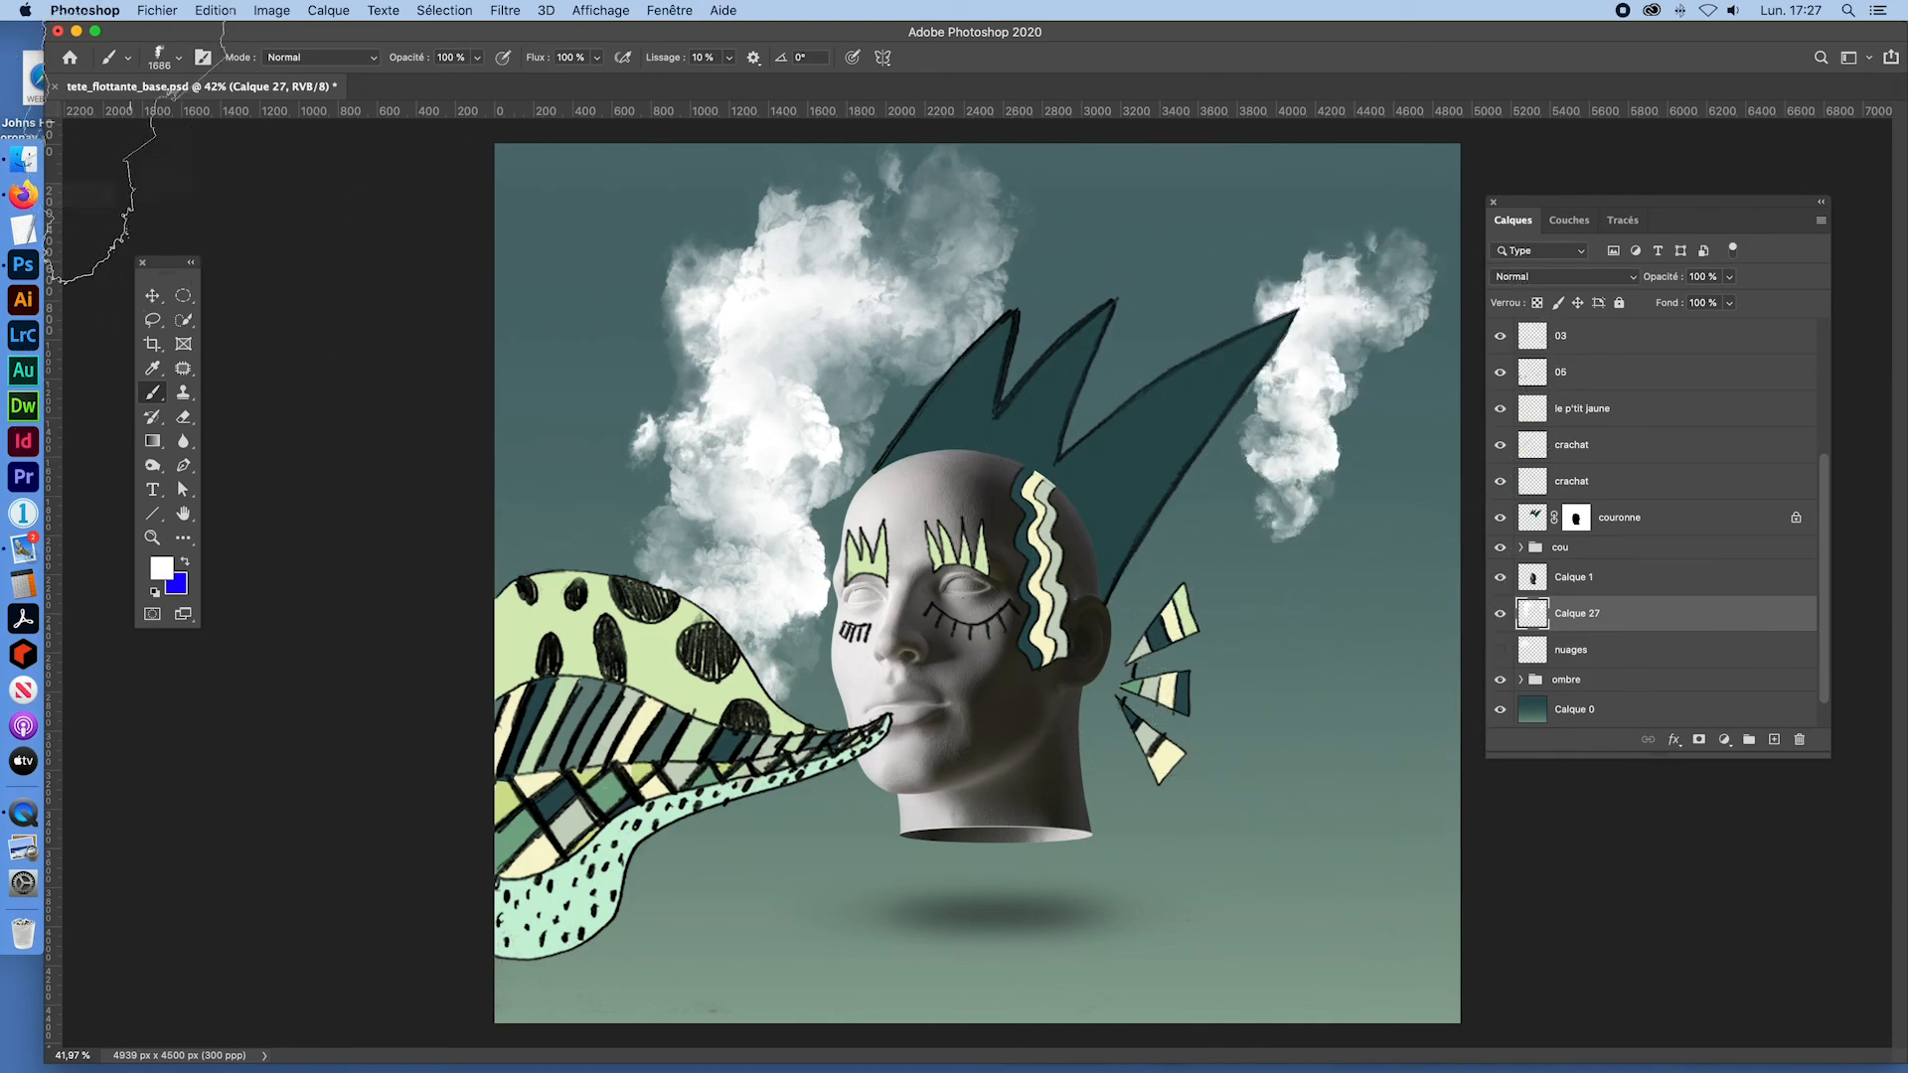
Step: Stamp smoke brush 10 at 3832 px behind the ear, behind the face and above the forehead on Calque 27
click(164, 56)
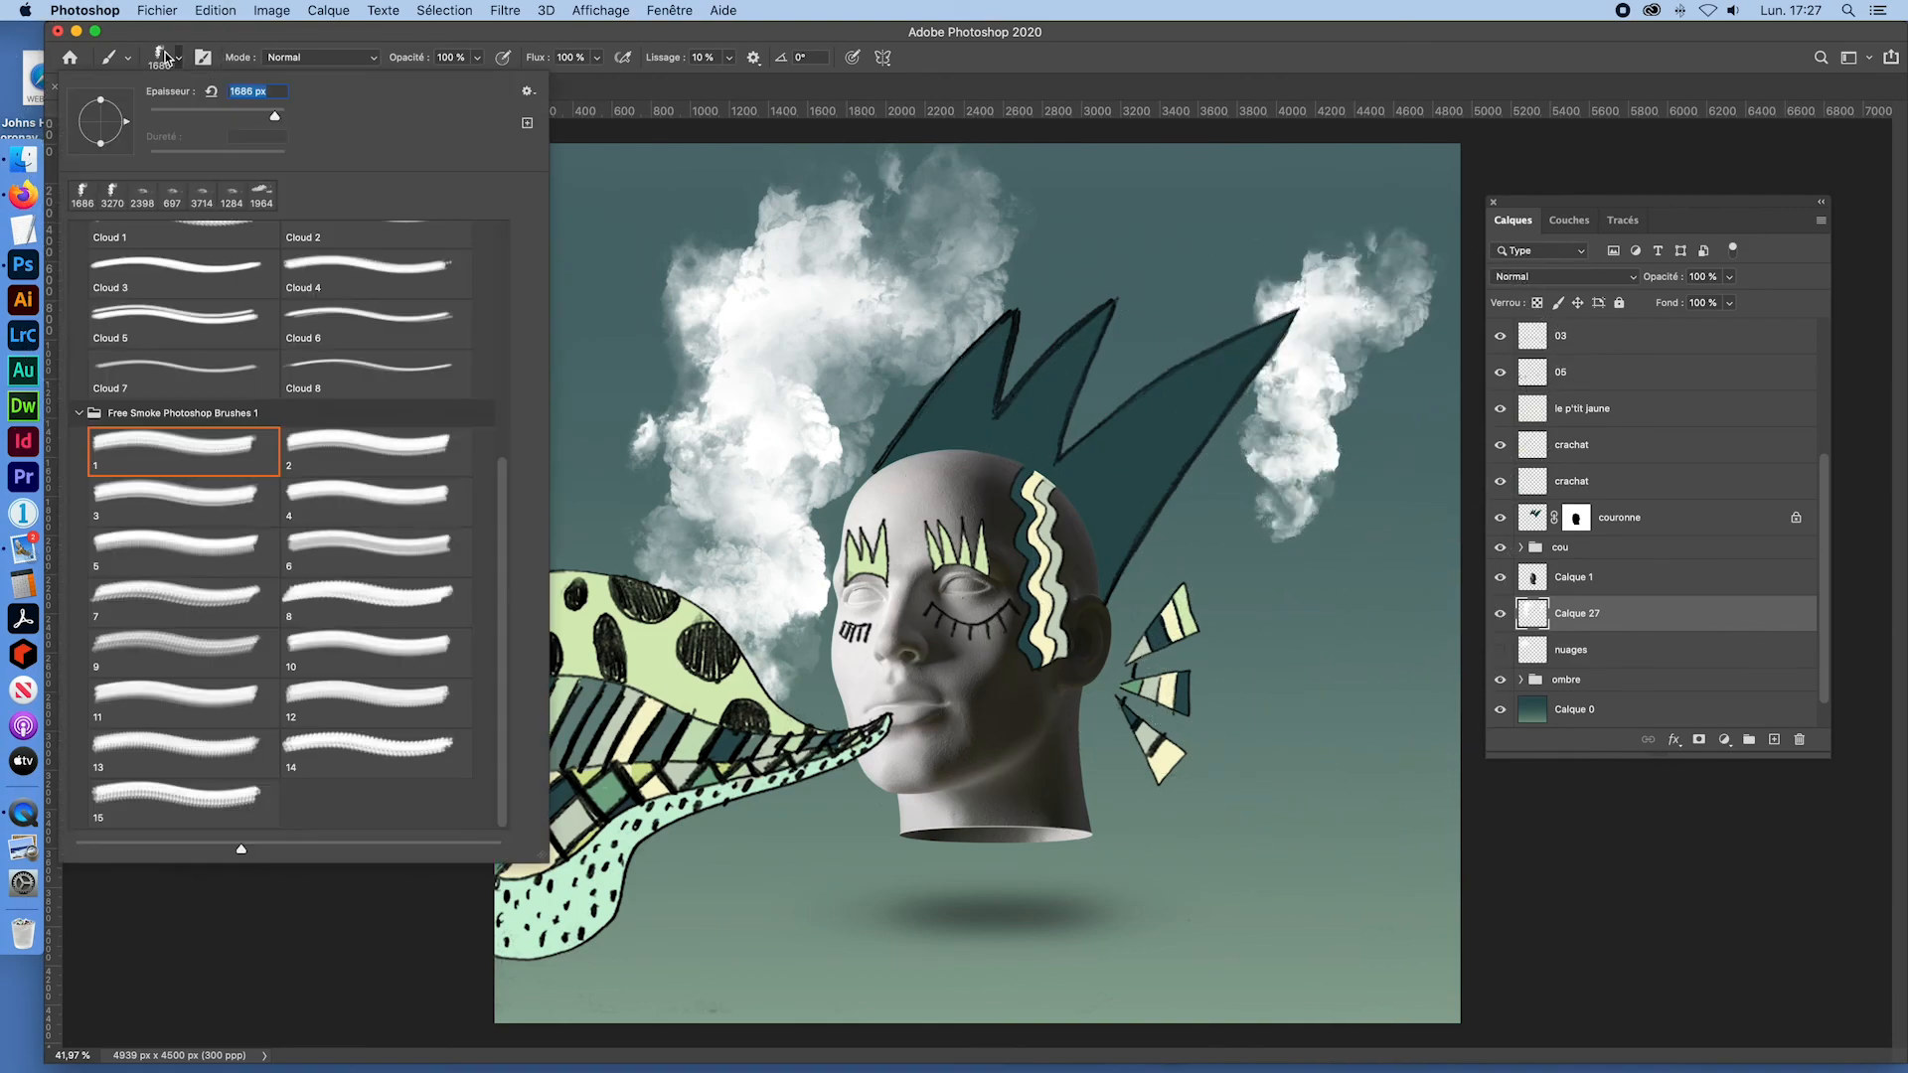
click(364, 649)
click(1216, 678)
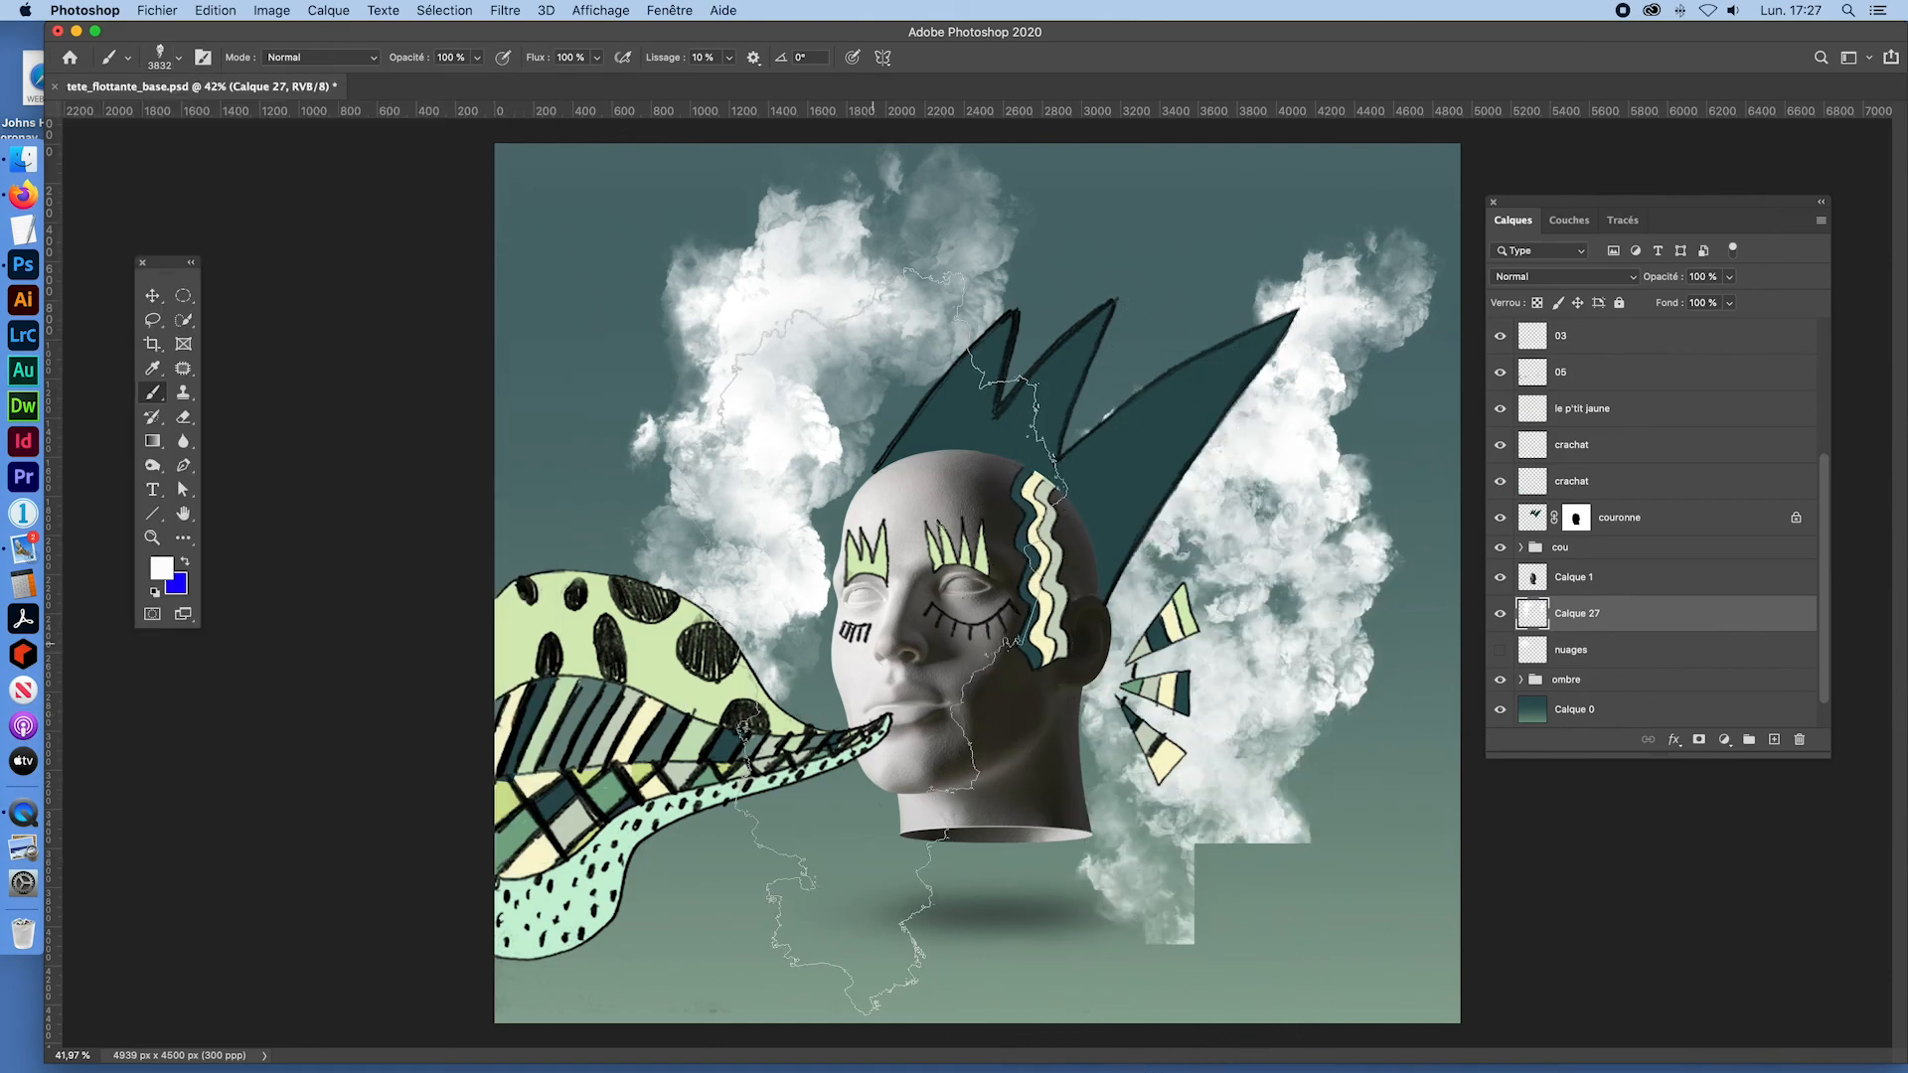
click(873, 644)
click(878, 418)
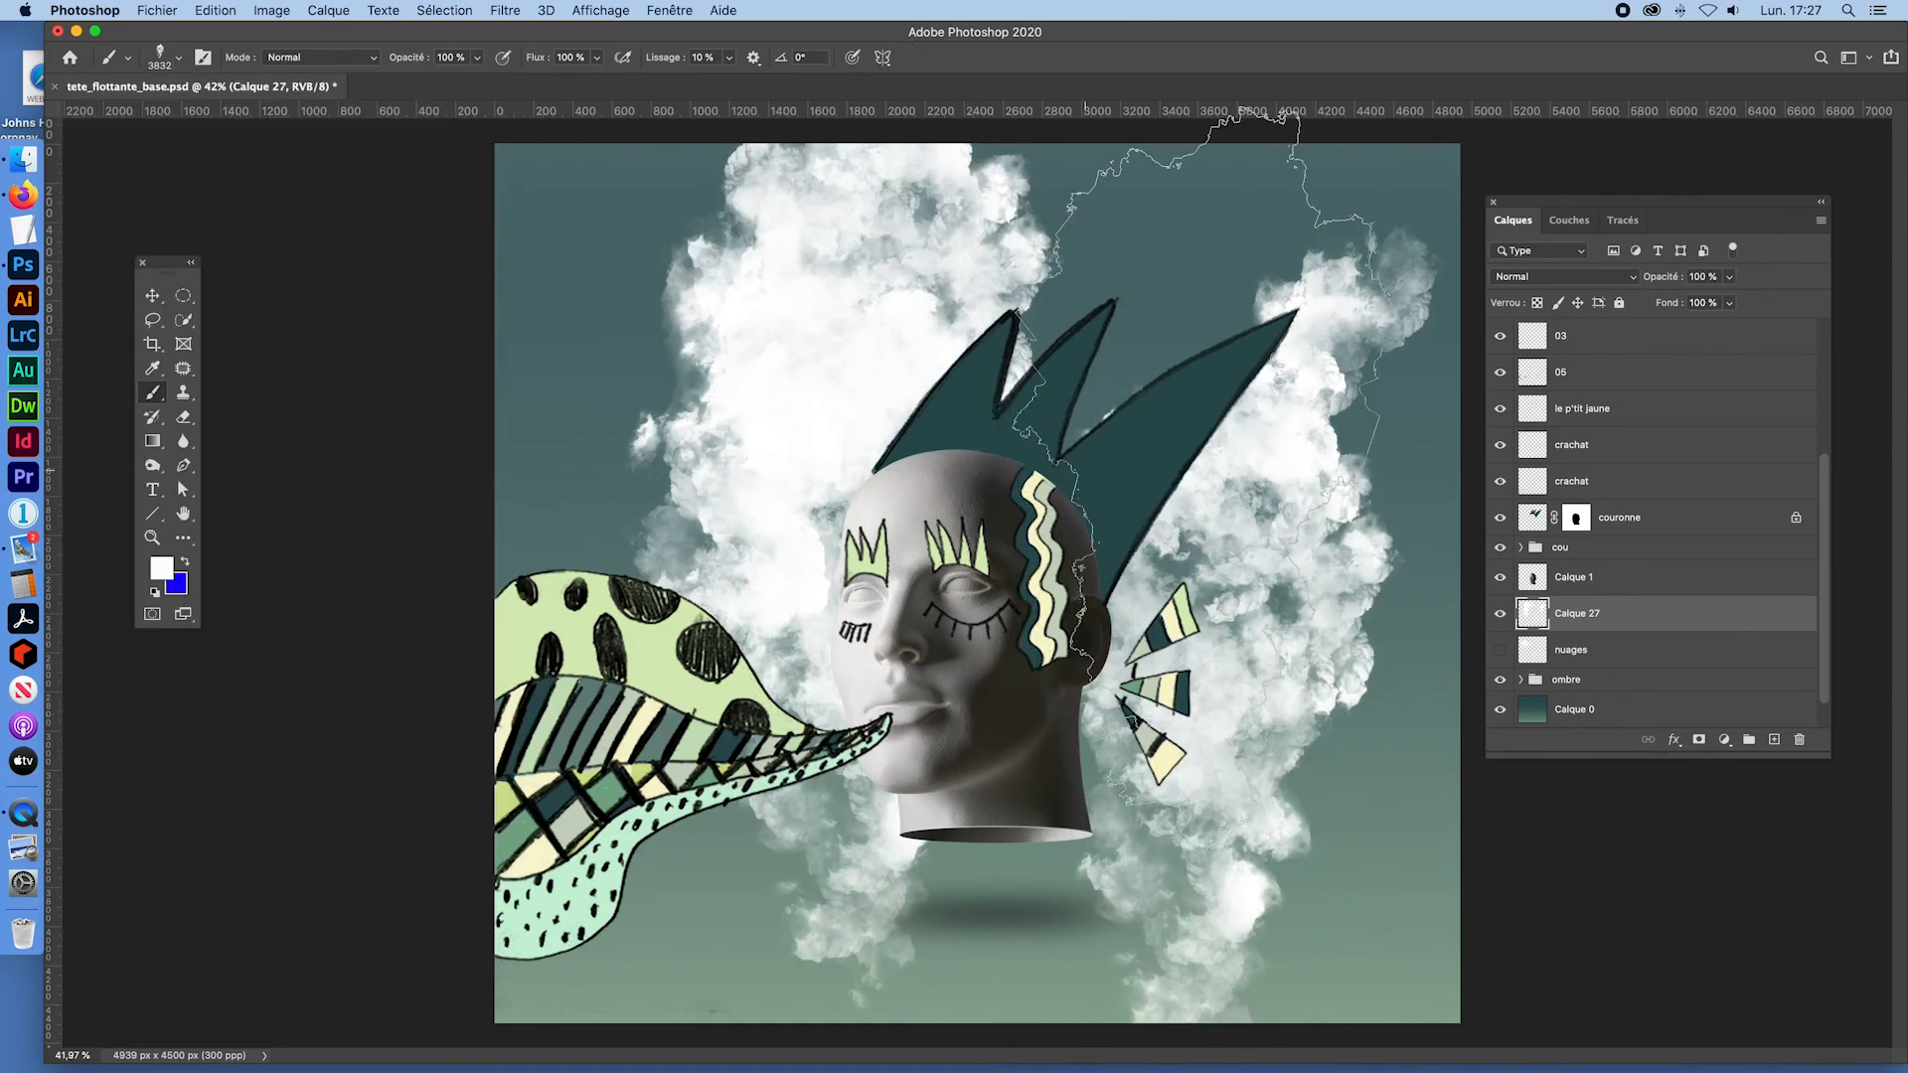
Step: Choose smoke brush 6 at 3843 px and stamp smoke behind the crown and in front of the forehead
click(178, 59)
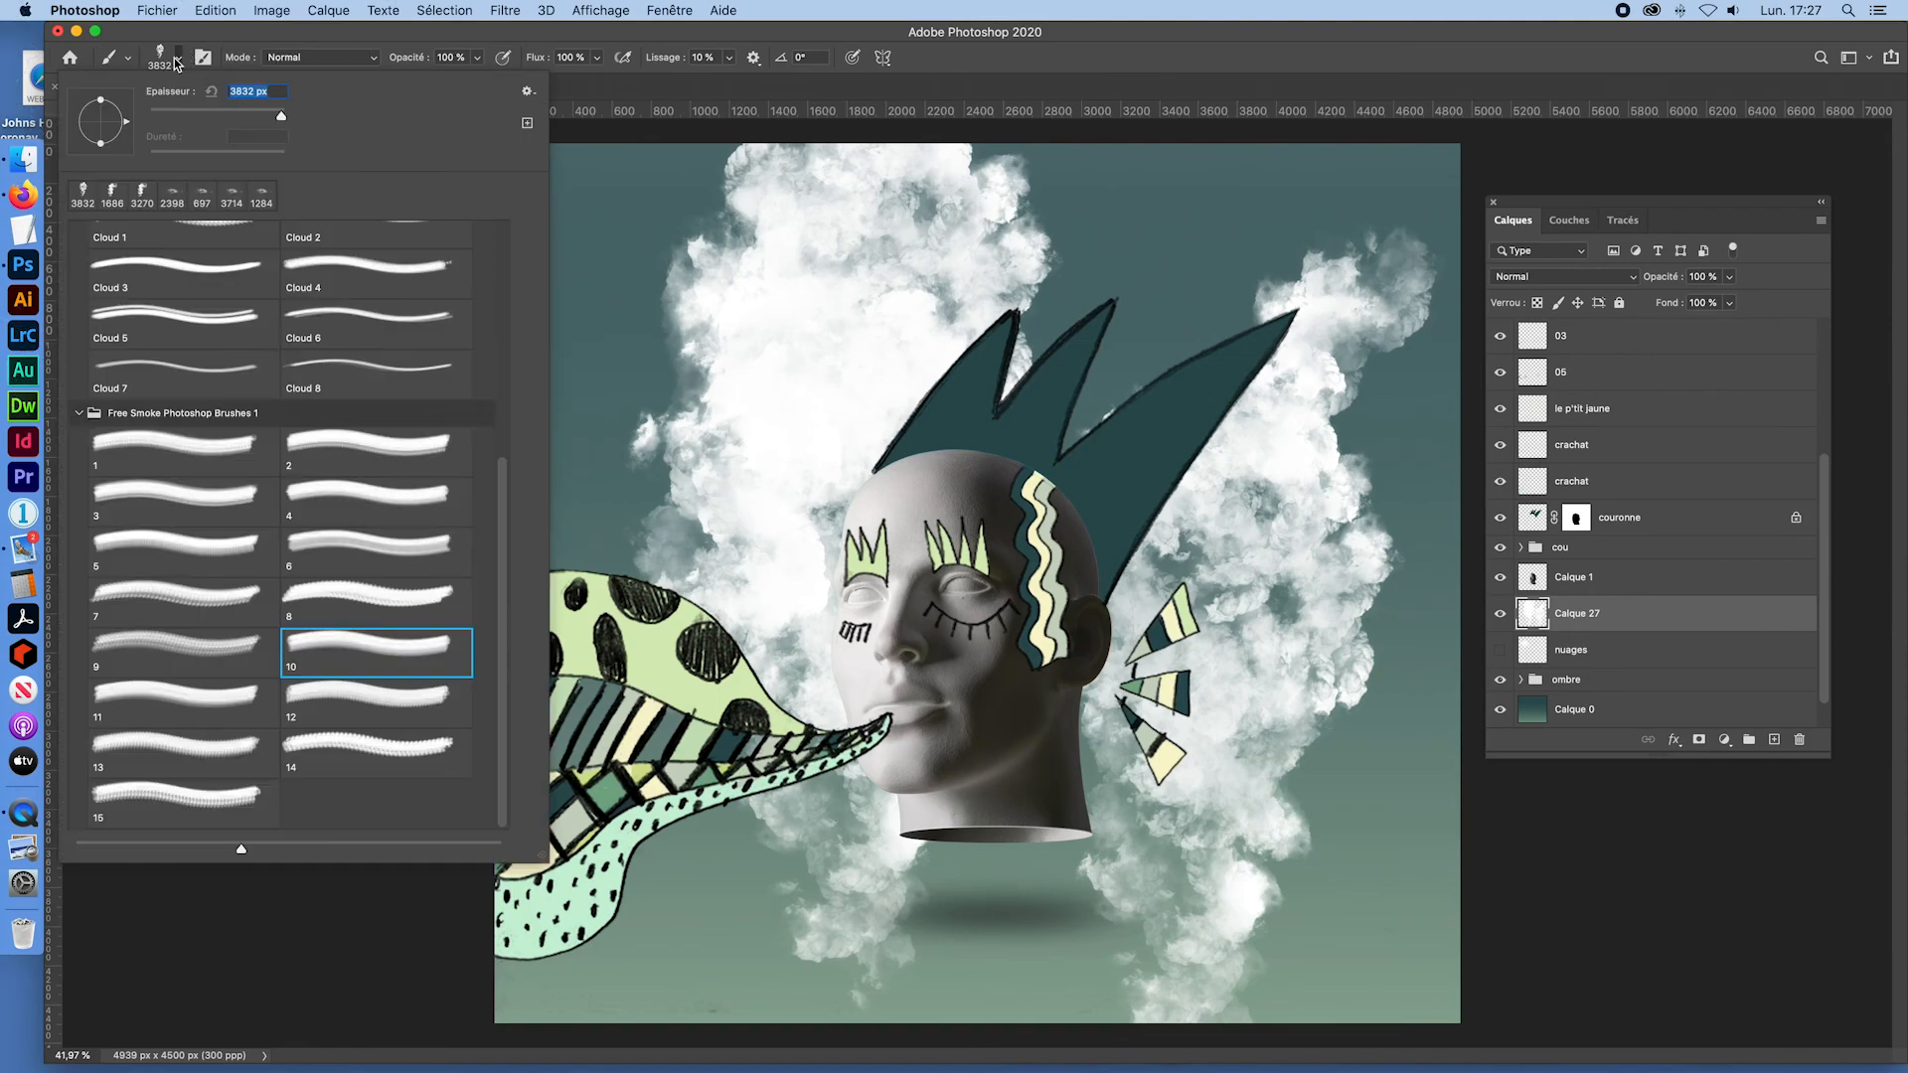
click(384, 557)
click(1171, 549)
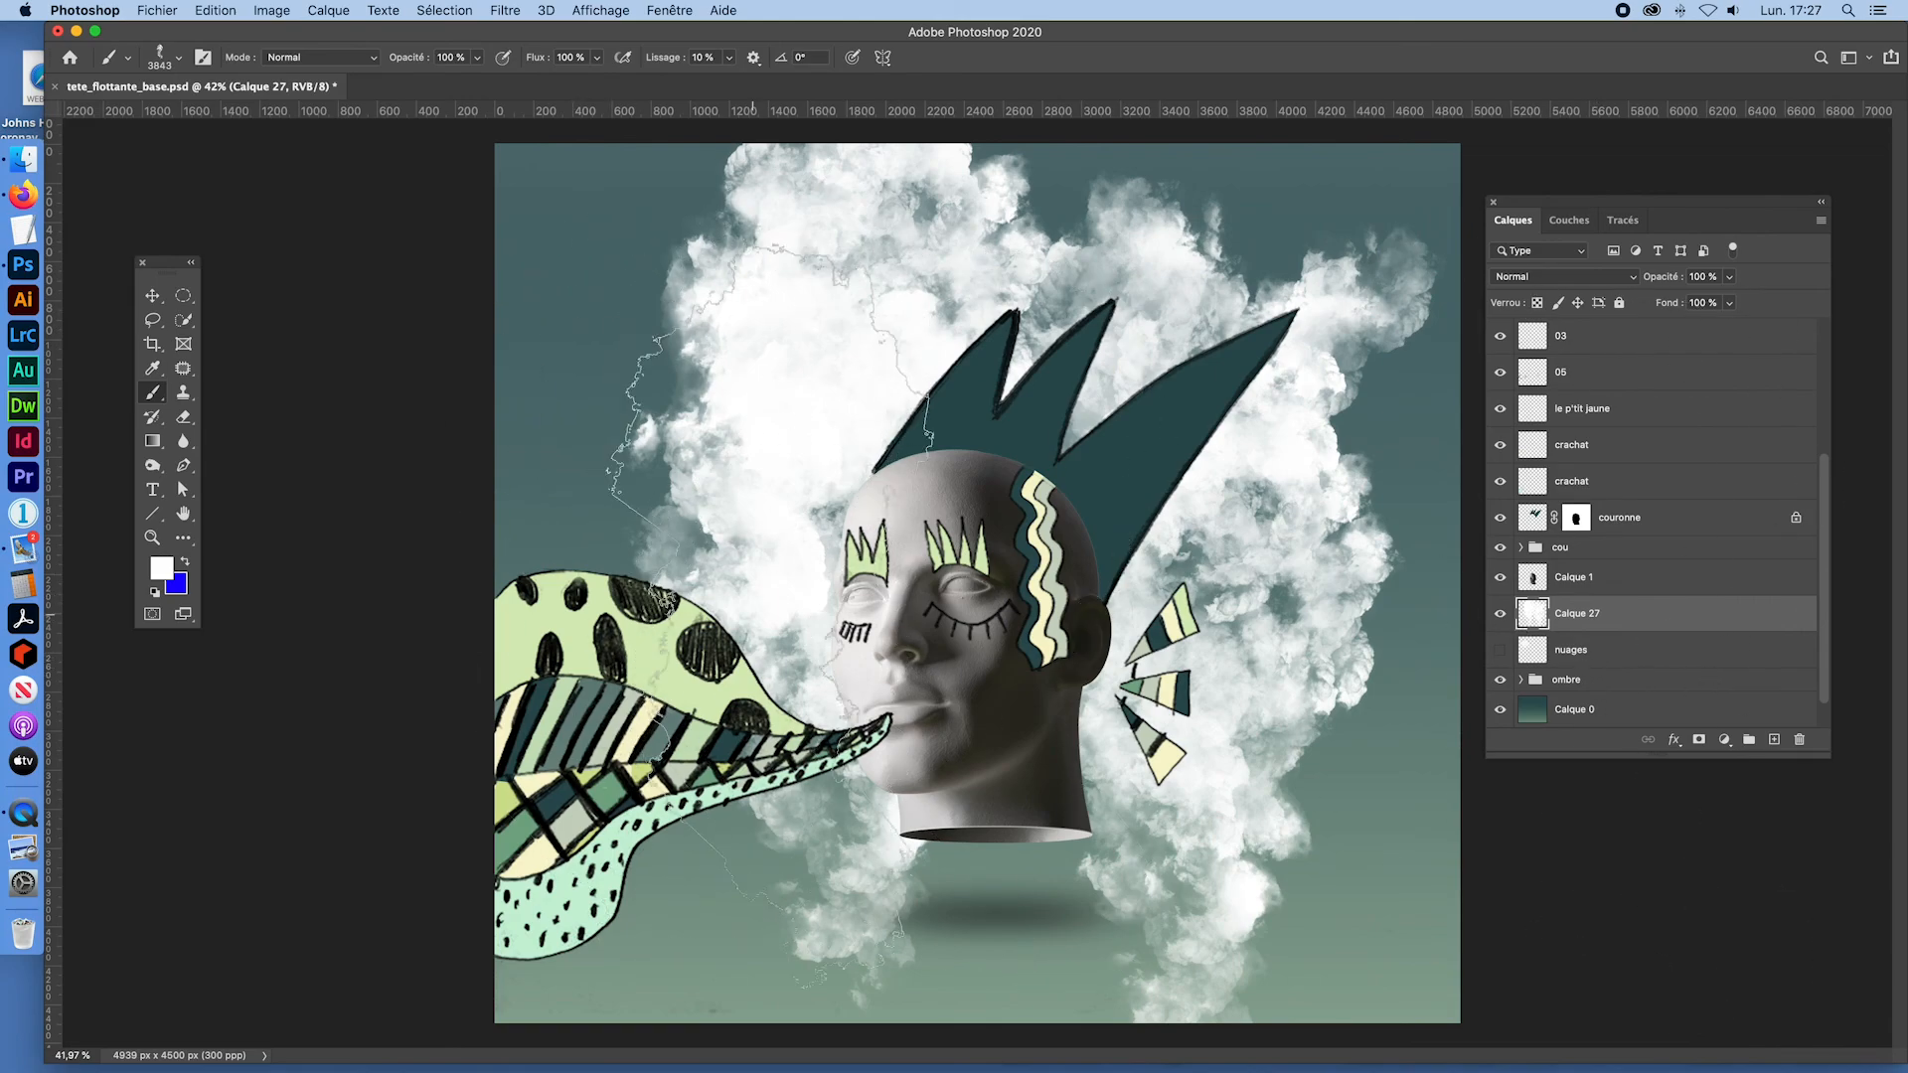
click(790, 333)
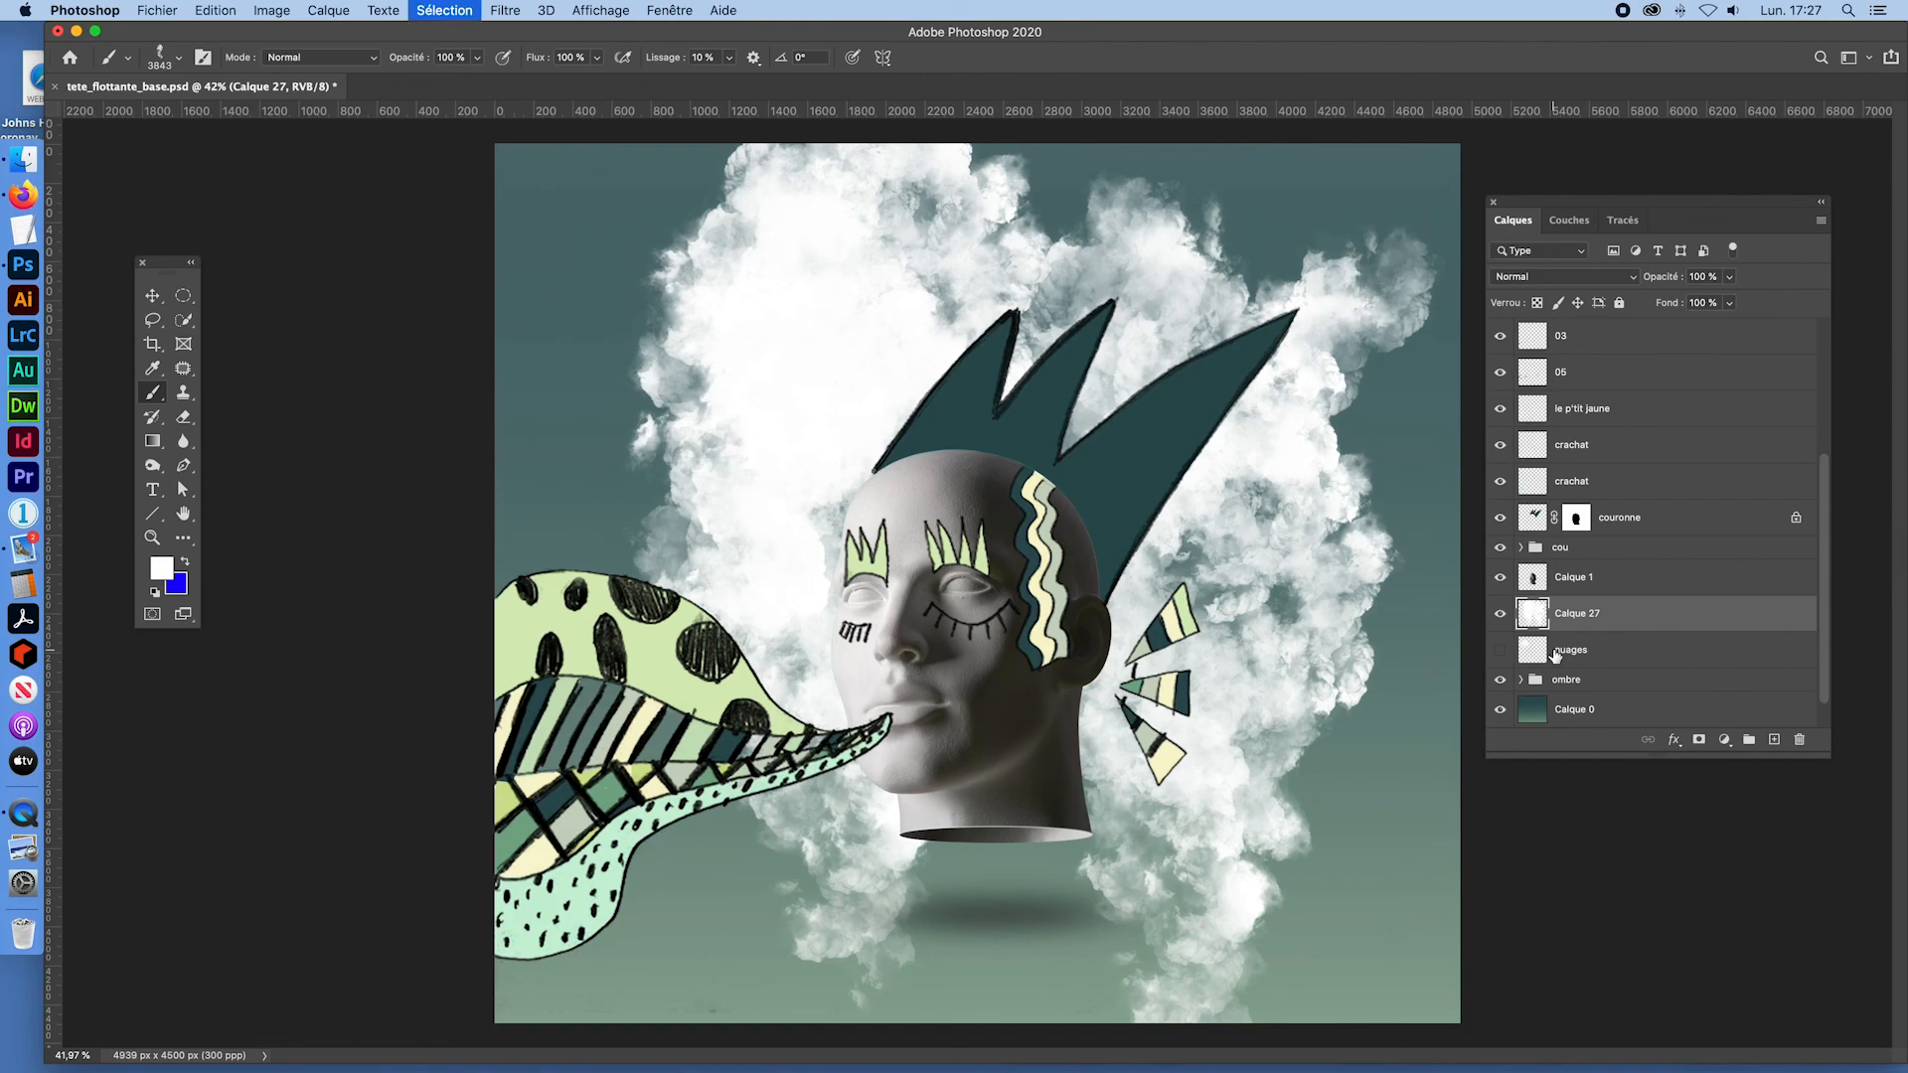
Step: Erase all the smoke on Calque 27 and set the brush to 19% flow and 55% opacity
key(super+a)
key(BackSpace)
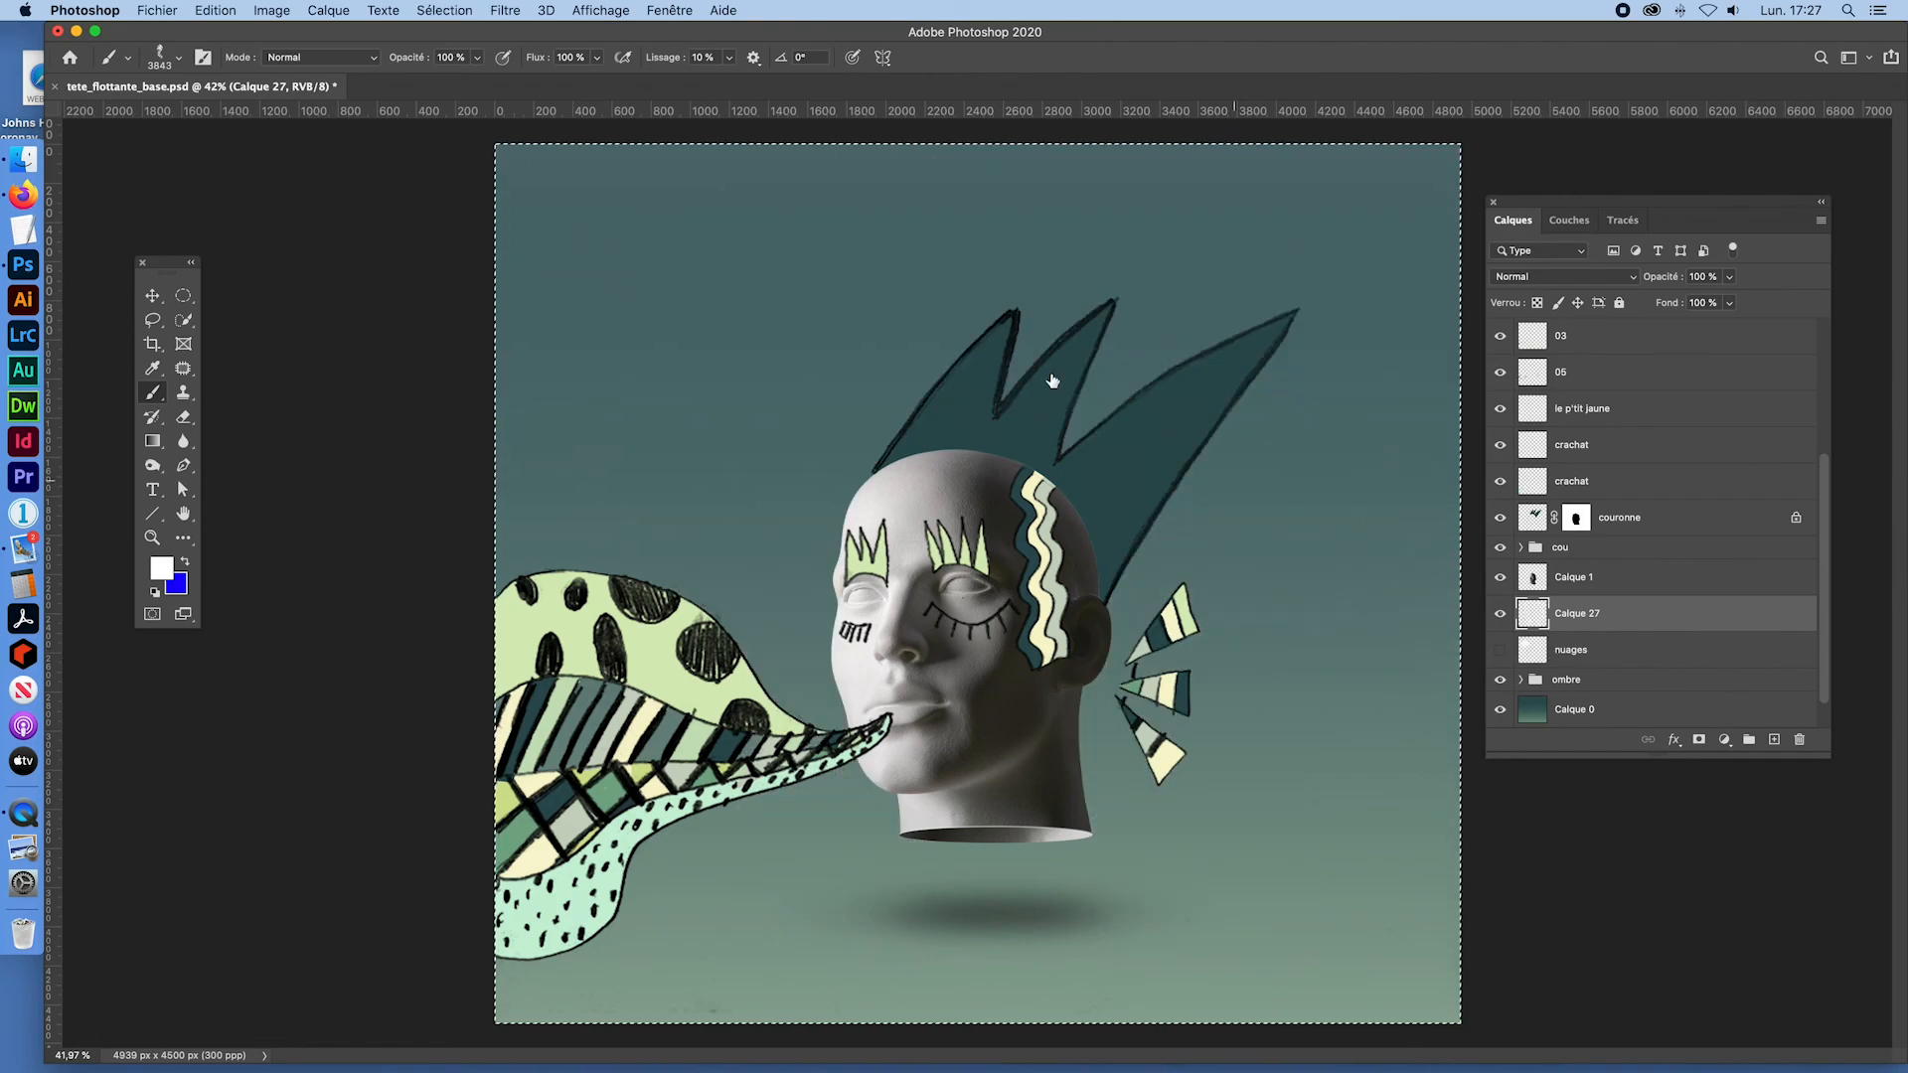
click(594, 60)
drag(599, 79, 438, 80)
click(478, 58)
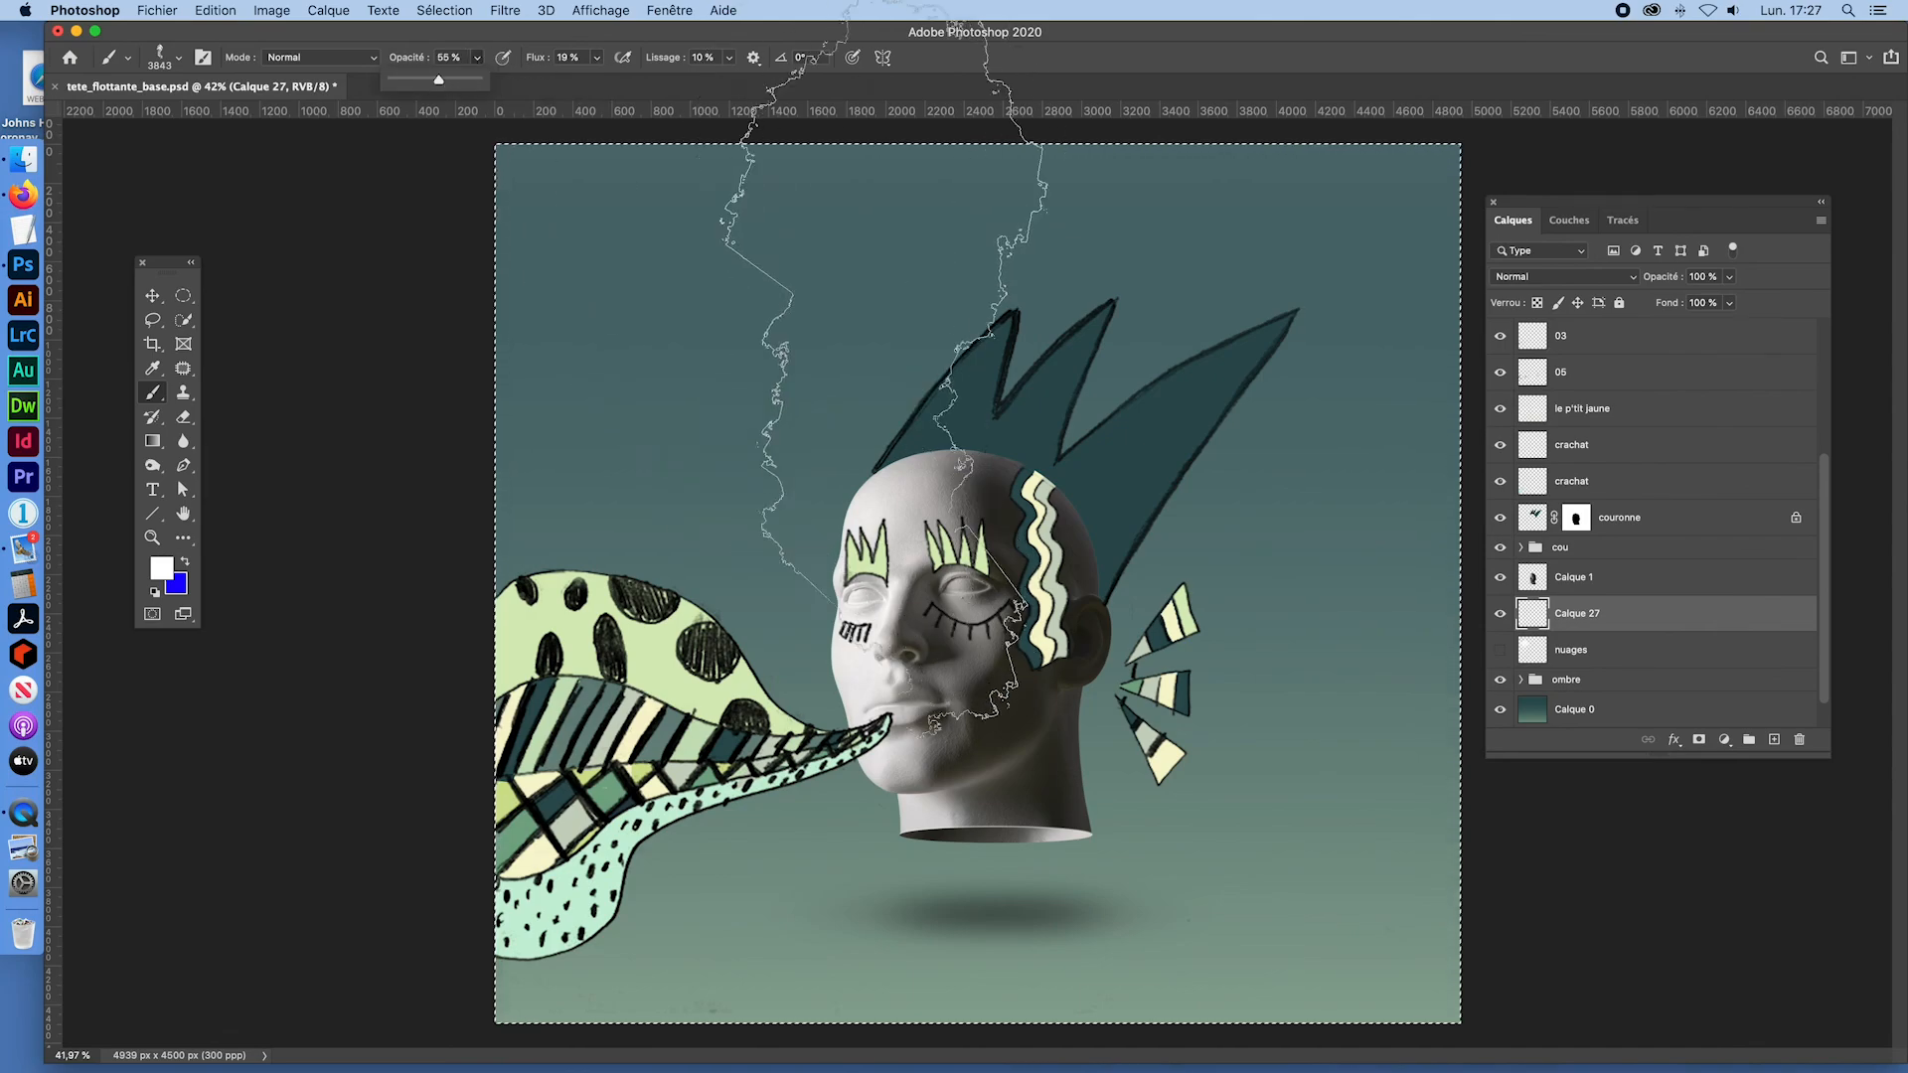
Step: Paint translucent smoke over the sky around the head and crown on Calque 27 with smoke brush 6
click(815, 437)
click(844, 460)
click(969, 418)
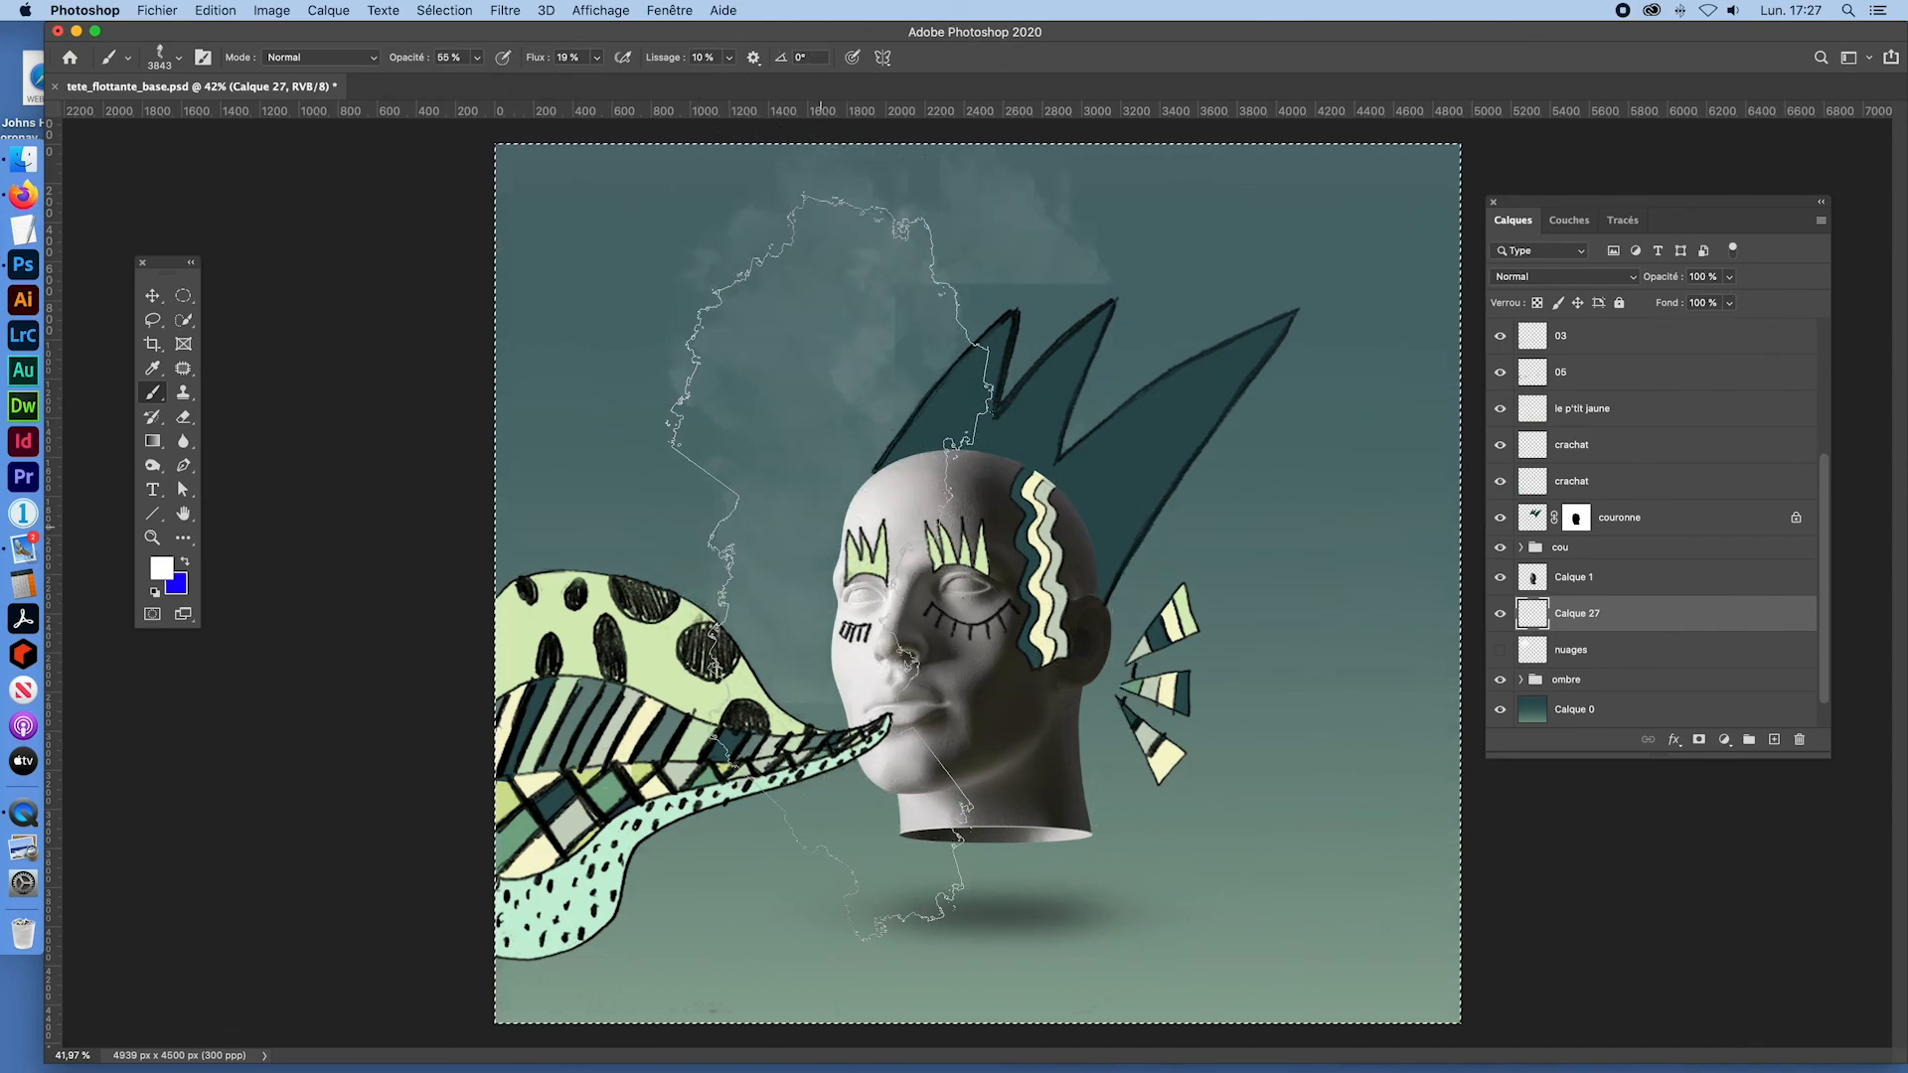
mouse_move(830, 566)
mouse_down()
mouse_move(1039, 542)
mouse_move(651, 552)
mouse_move(1143, 576)
mouse_move(1362, 467)
mouse_move(646, 447)
mouse_move(1351, 477)
mouse_move(458, 506)
mouse_move(1441, 476)
mouse_move(467, 497)
mouse_move(934, 516)
mouse_move(1466, 501)
mouse_move(1297, 373)
mouse_move(641, 367)
mouse_move(1309, 349)
mouse_move(1108, 437)
mouse_move(537, 438)
mouse_move(685, 347)
mouse_move(1372, 249)
mouse_move(621, 288)
mouse_move(1679, 224)
mouse_move(710, 225)
mouse_move(688, 348)
mouse_move(1010, 454)
mouse_move(1294, 458)
mouse_up()
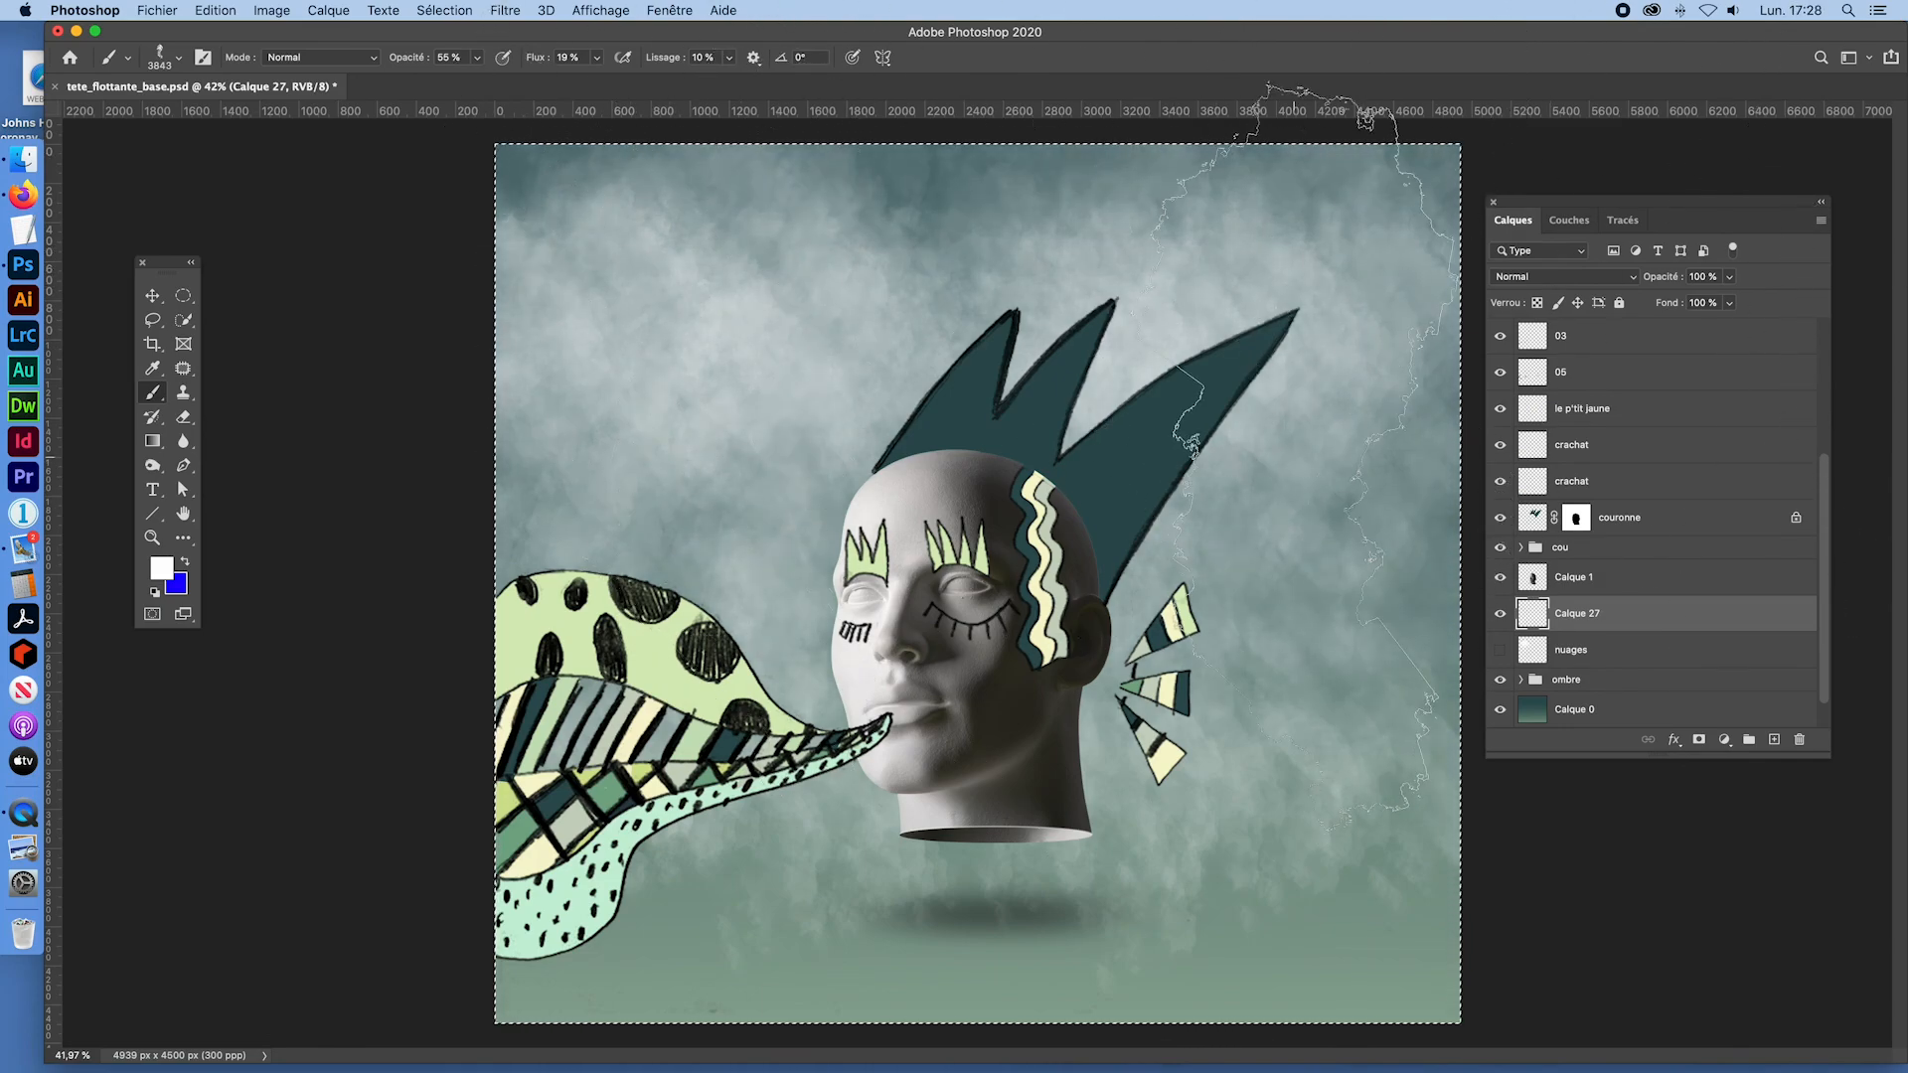